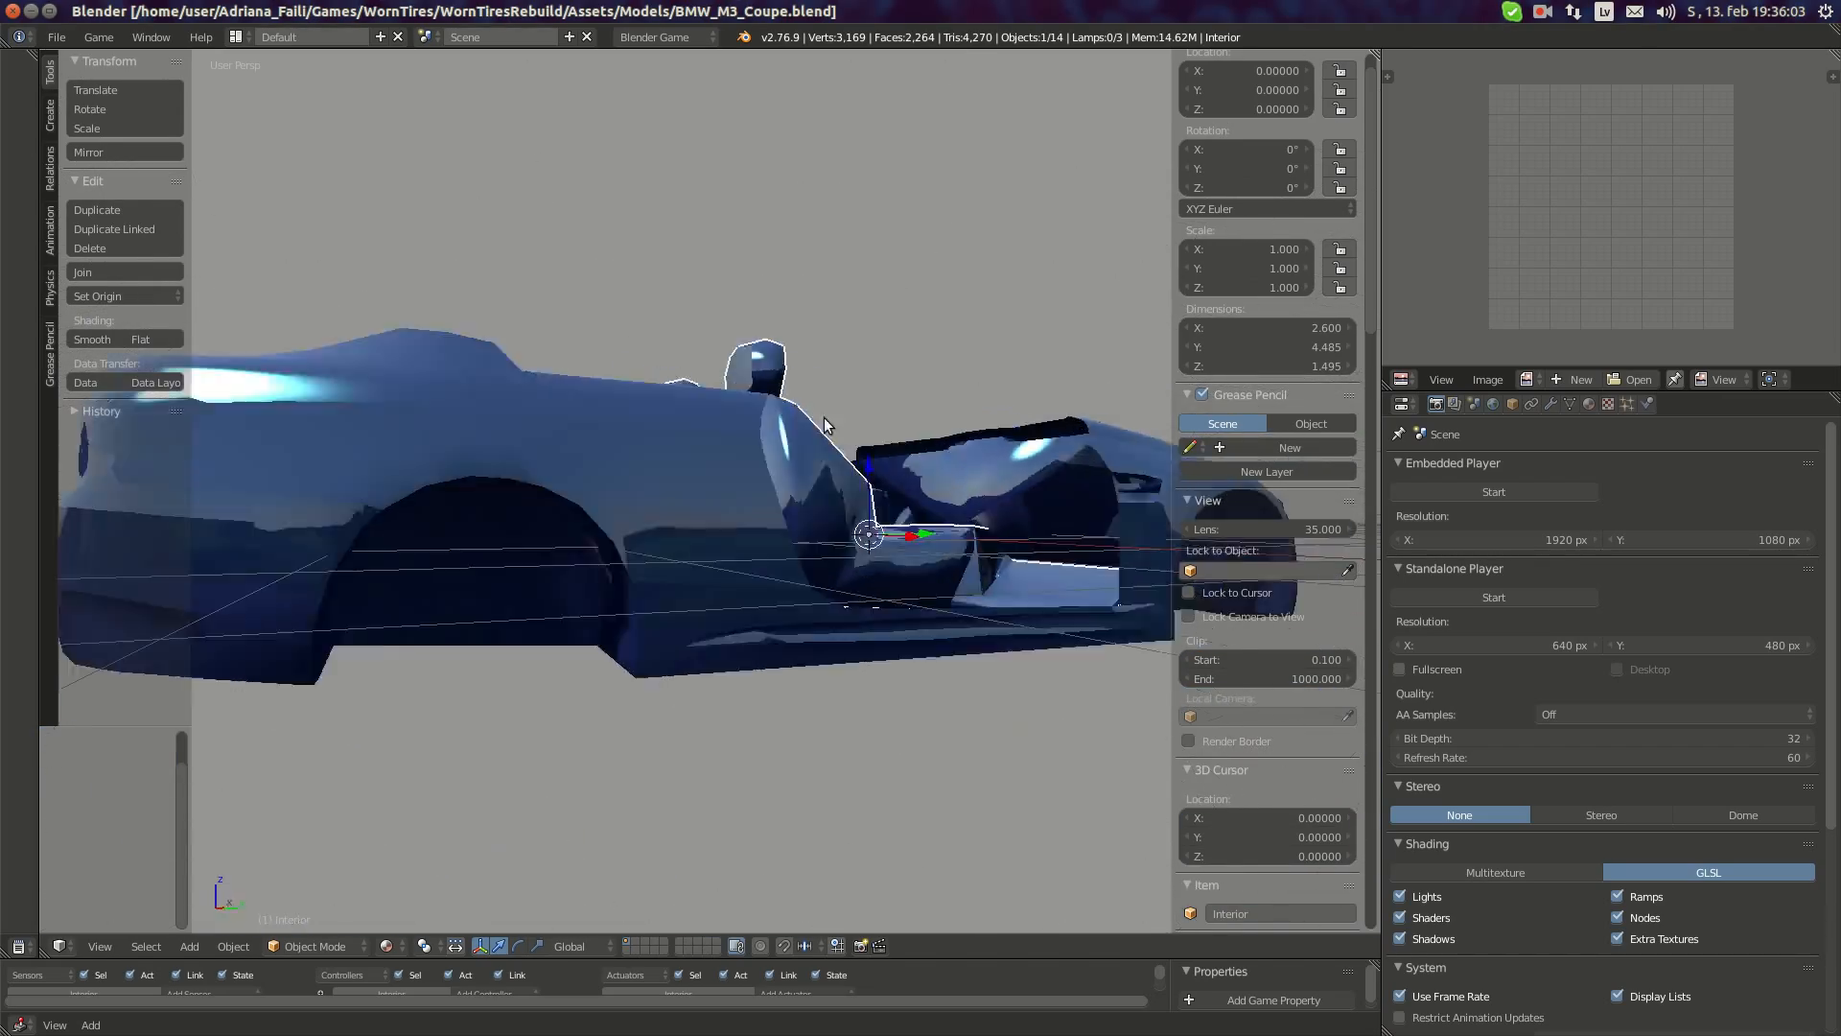
- Examine the blue car body with its seats and open cabin from the side, rear and front
scroll(288, 494, "down", 5)
middle_click_drag(1055, 470, 711, 608)
scroll(844, 477, "up", 5)
scroll(593, 502, "down", 5)
scroll(930, 591, "up", 5)
scroll(691, 629, "down", 5)
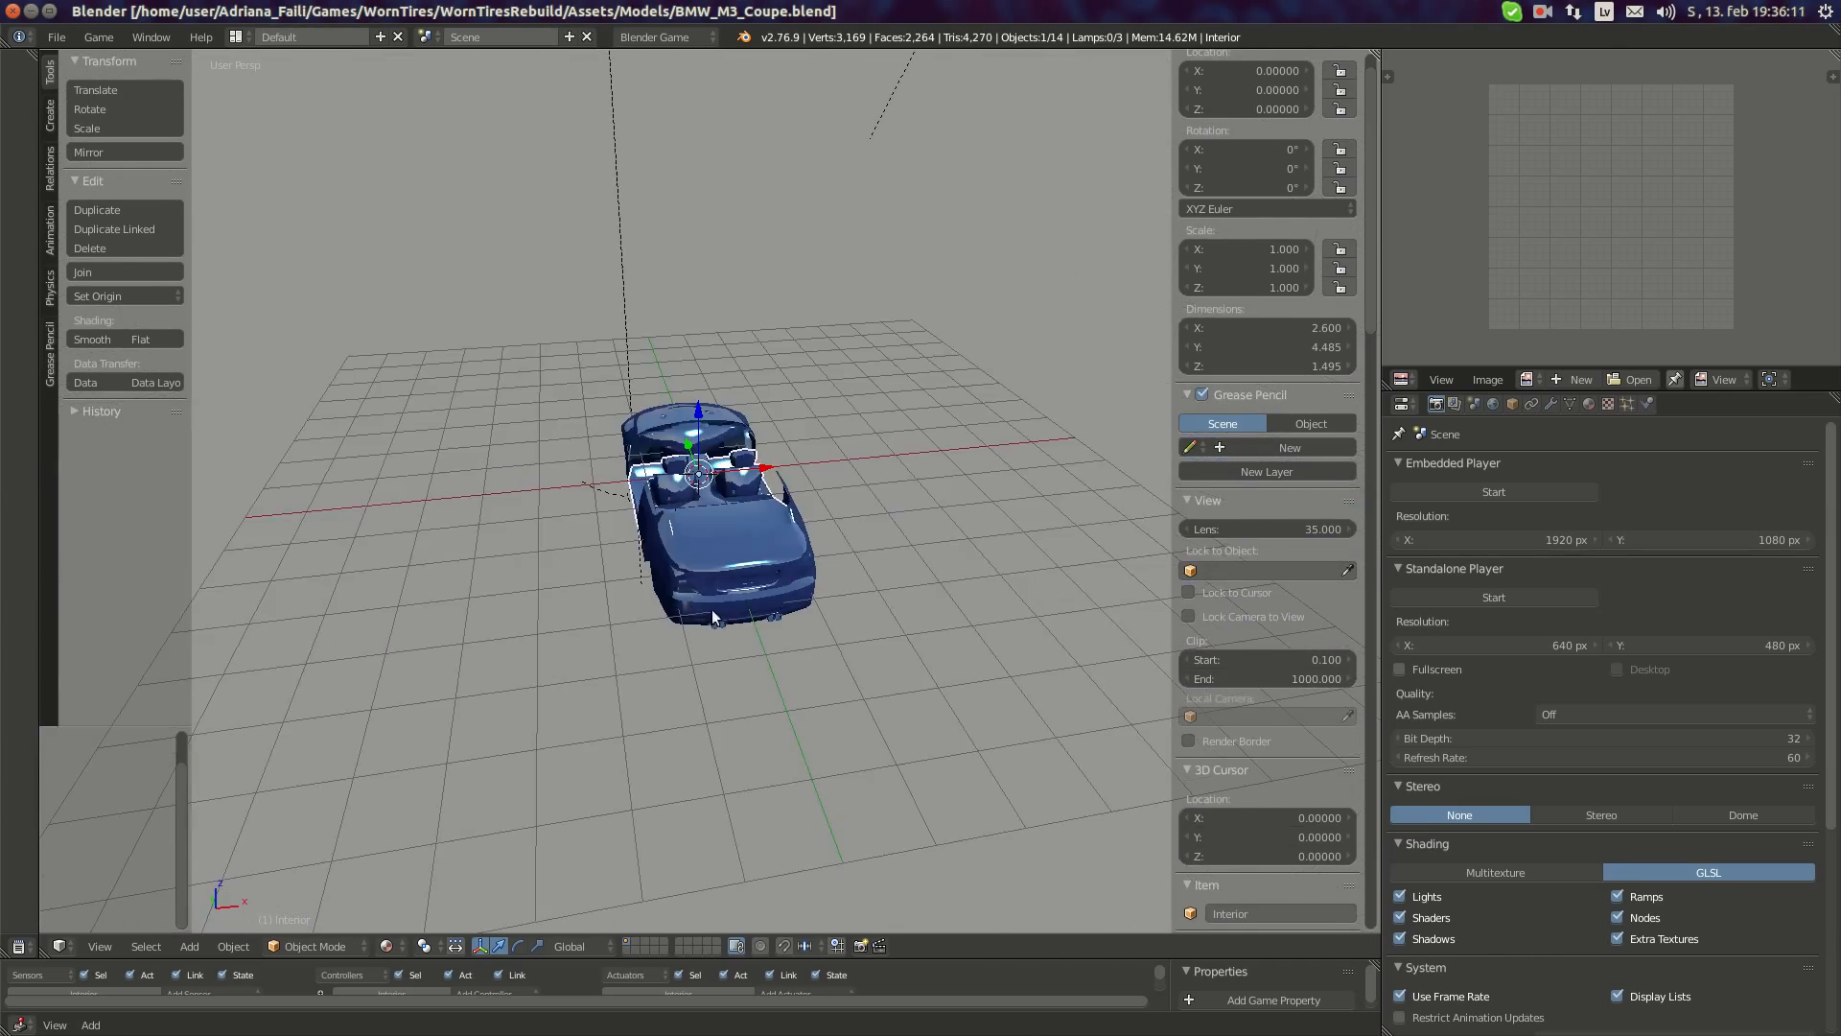
scroll(911, 514, "up", 5)
middle_click_drag(911, 514, 760, 518)
scroll(788, 549, "down", 2)
- Inspect the Interior object's mesh in Edit Mode from several angles, and return to Object Mode
key("Tab")
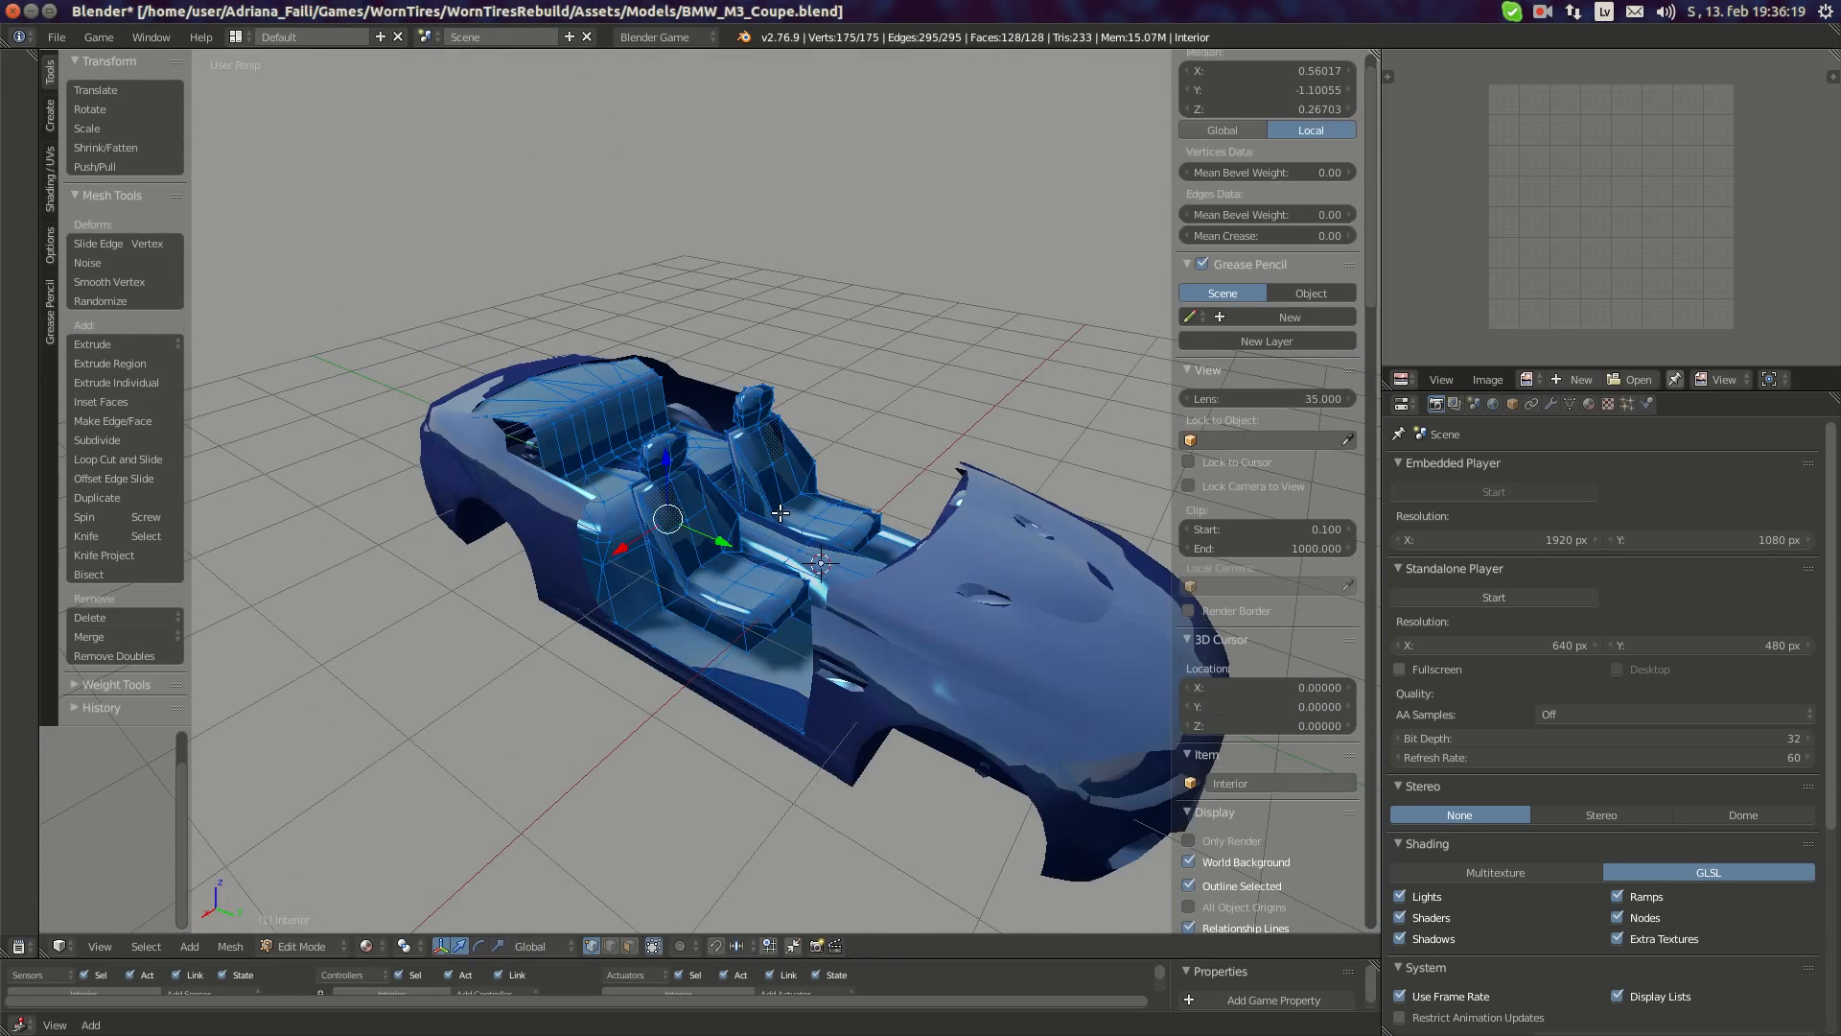
middle_click_drag(749, 444, 740, 485)
scroll(741, 484, "up", 5)
scroll(741, 489, "down", 5)
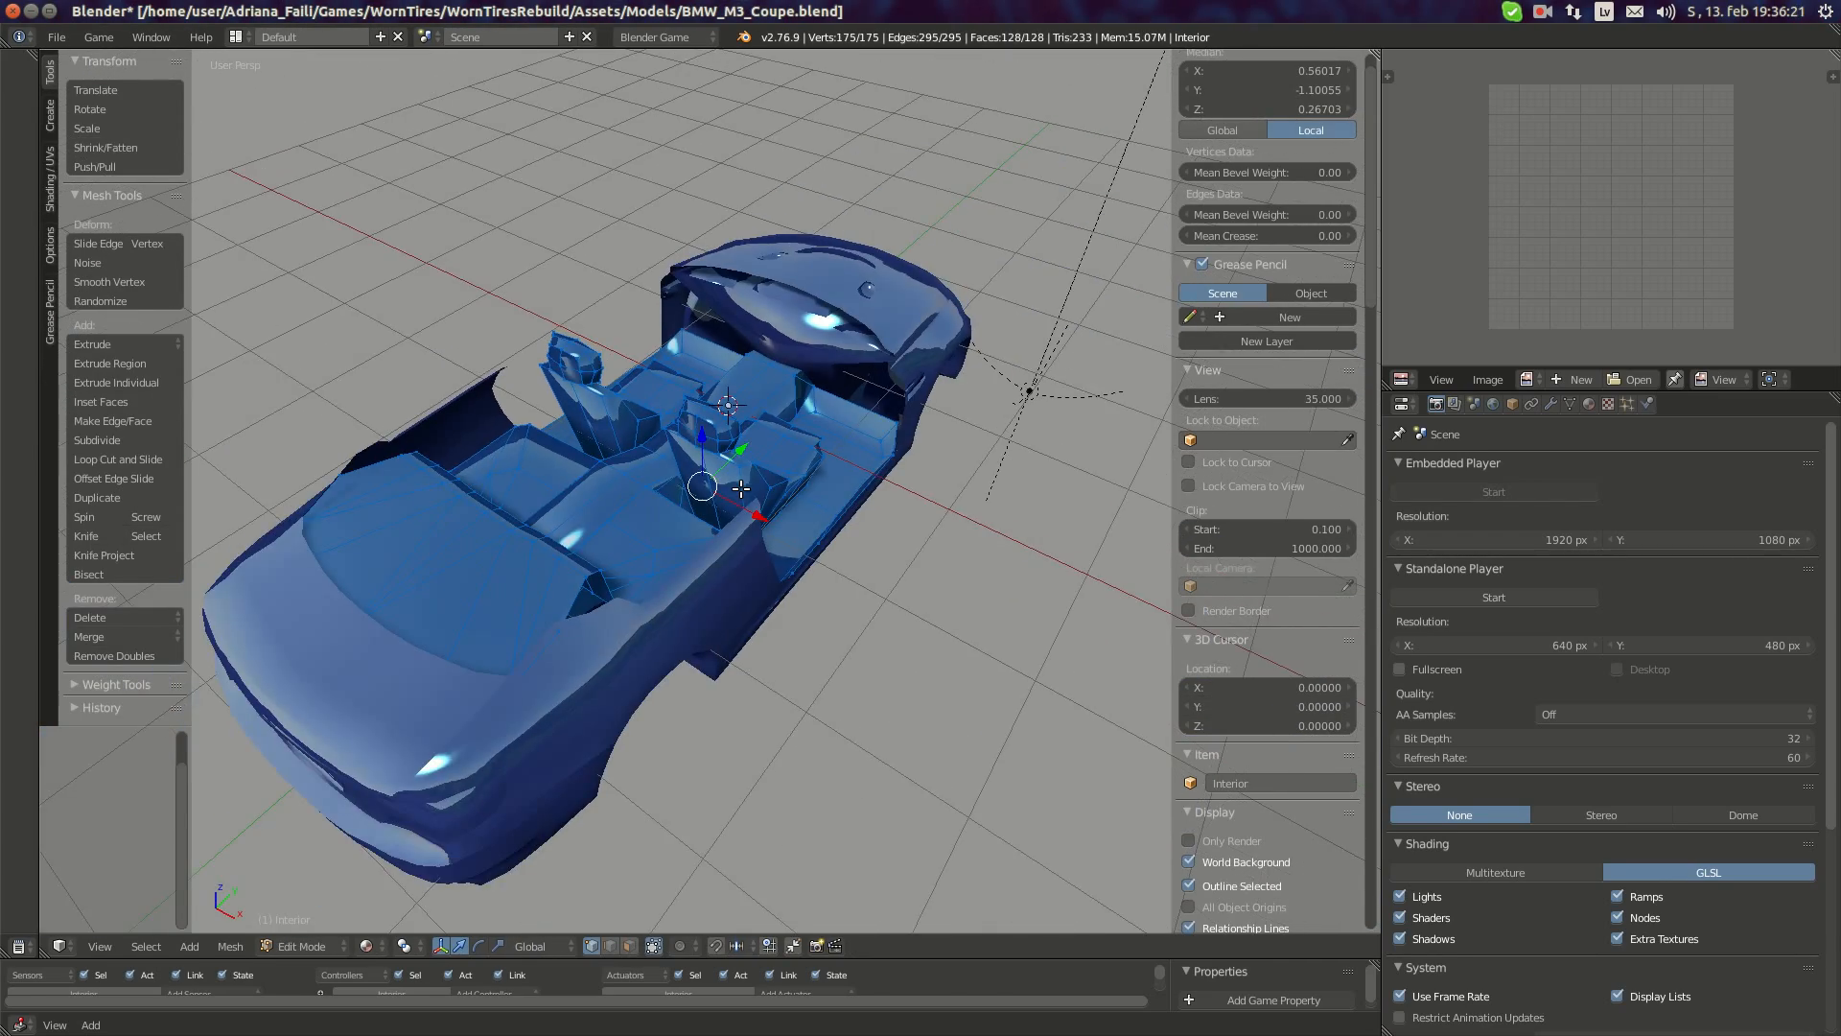
middle_click_drag(461, 470, 671, 524)
key("Tab")
mouse_move(8, 222)
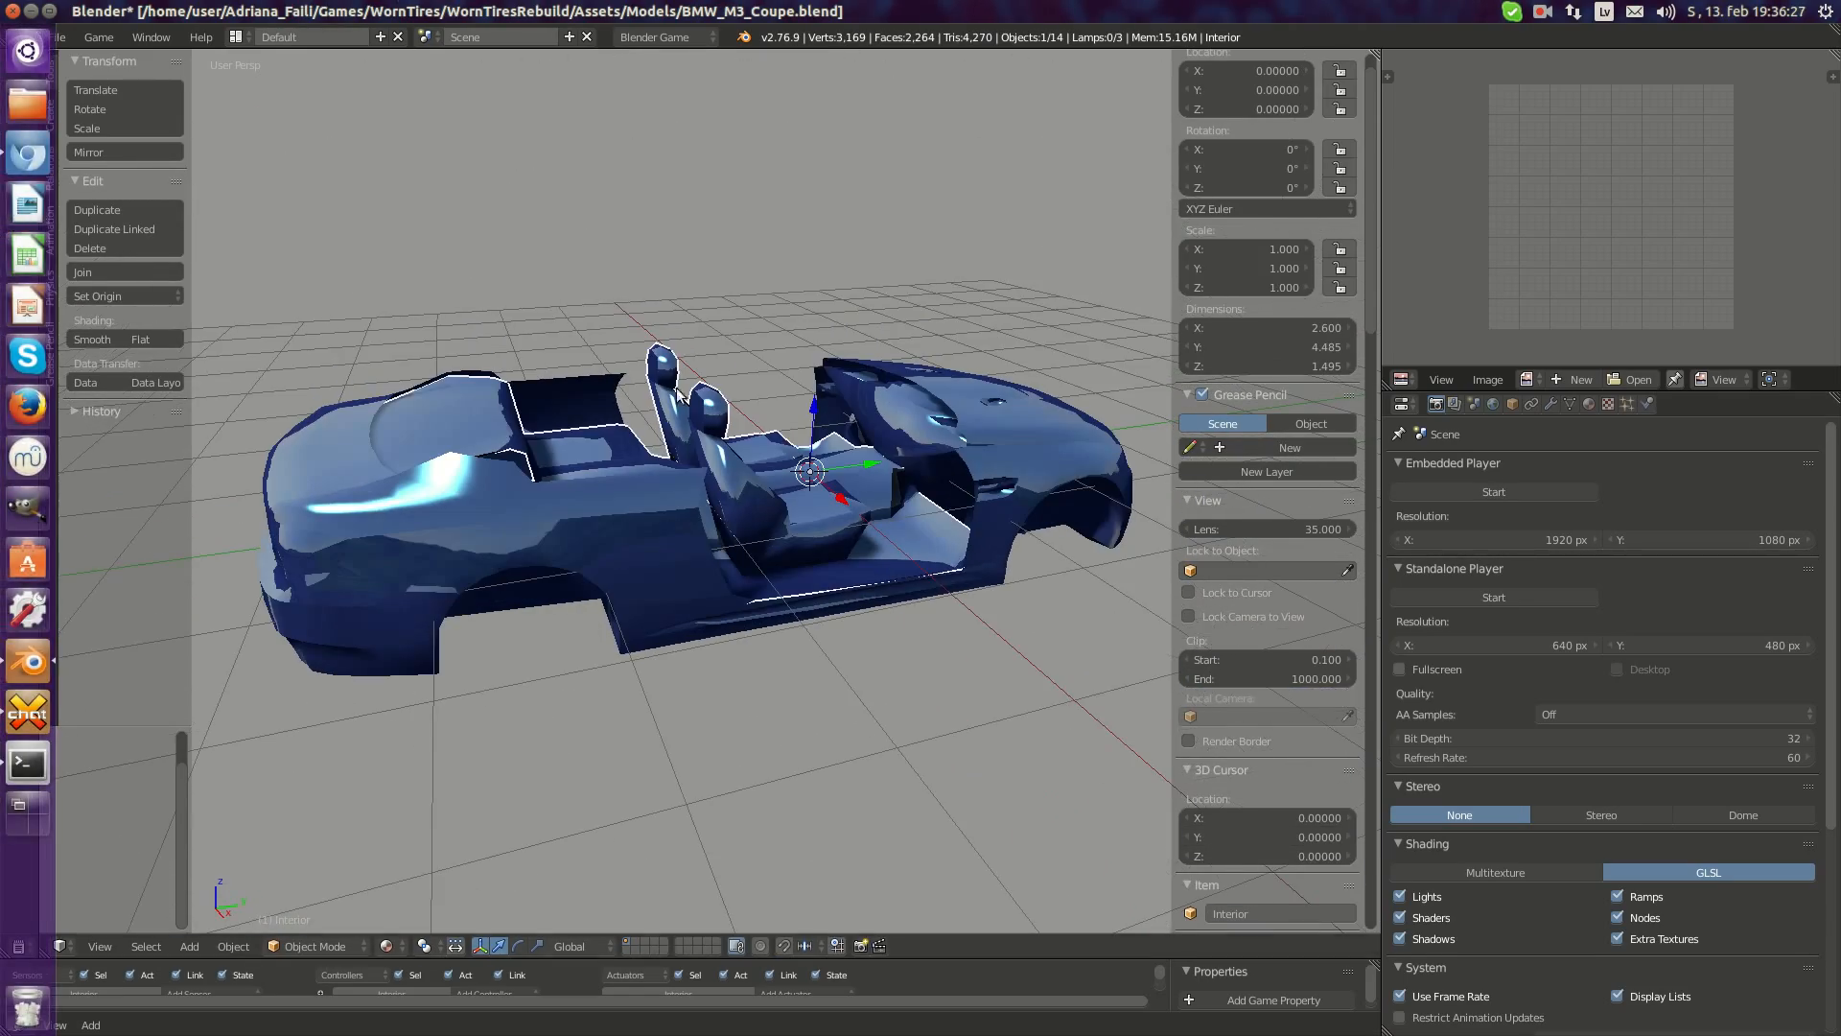
middle_click_drag(652, 460, 575, 503)
- Switch to Chromium and browse the "bmw m3 coupe interior" image results, enlarging the photo of the dark blue interior
left_click(24, 148)
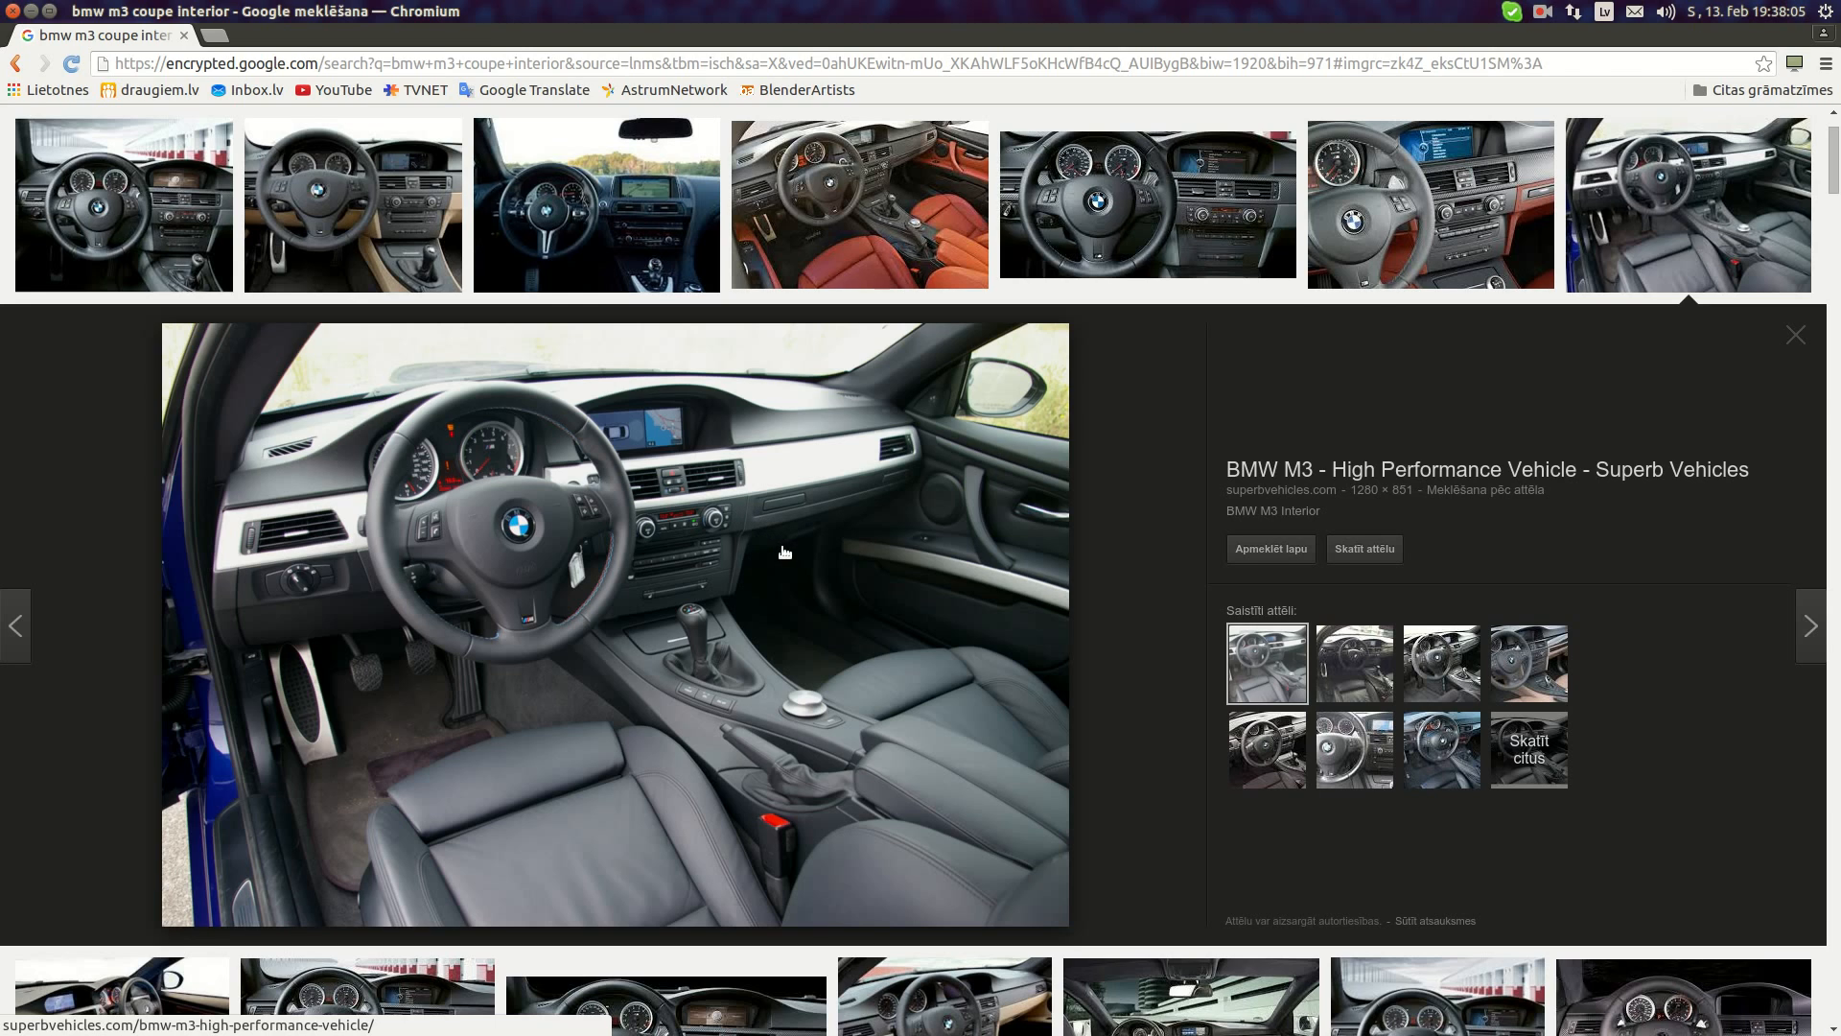
scroll(784, 551, "down", 4)
scroll(781, 564, "down", 7)
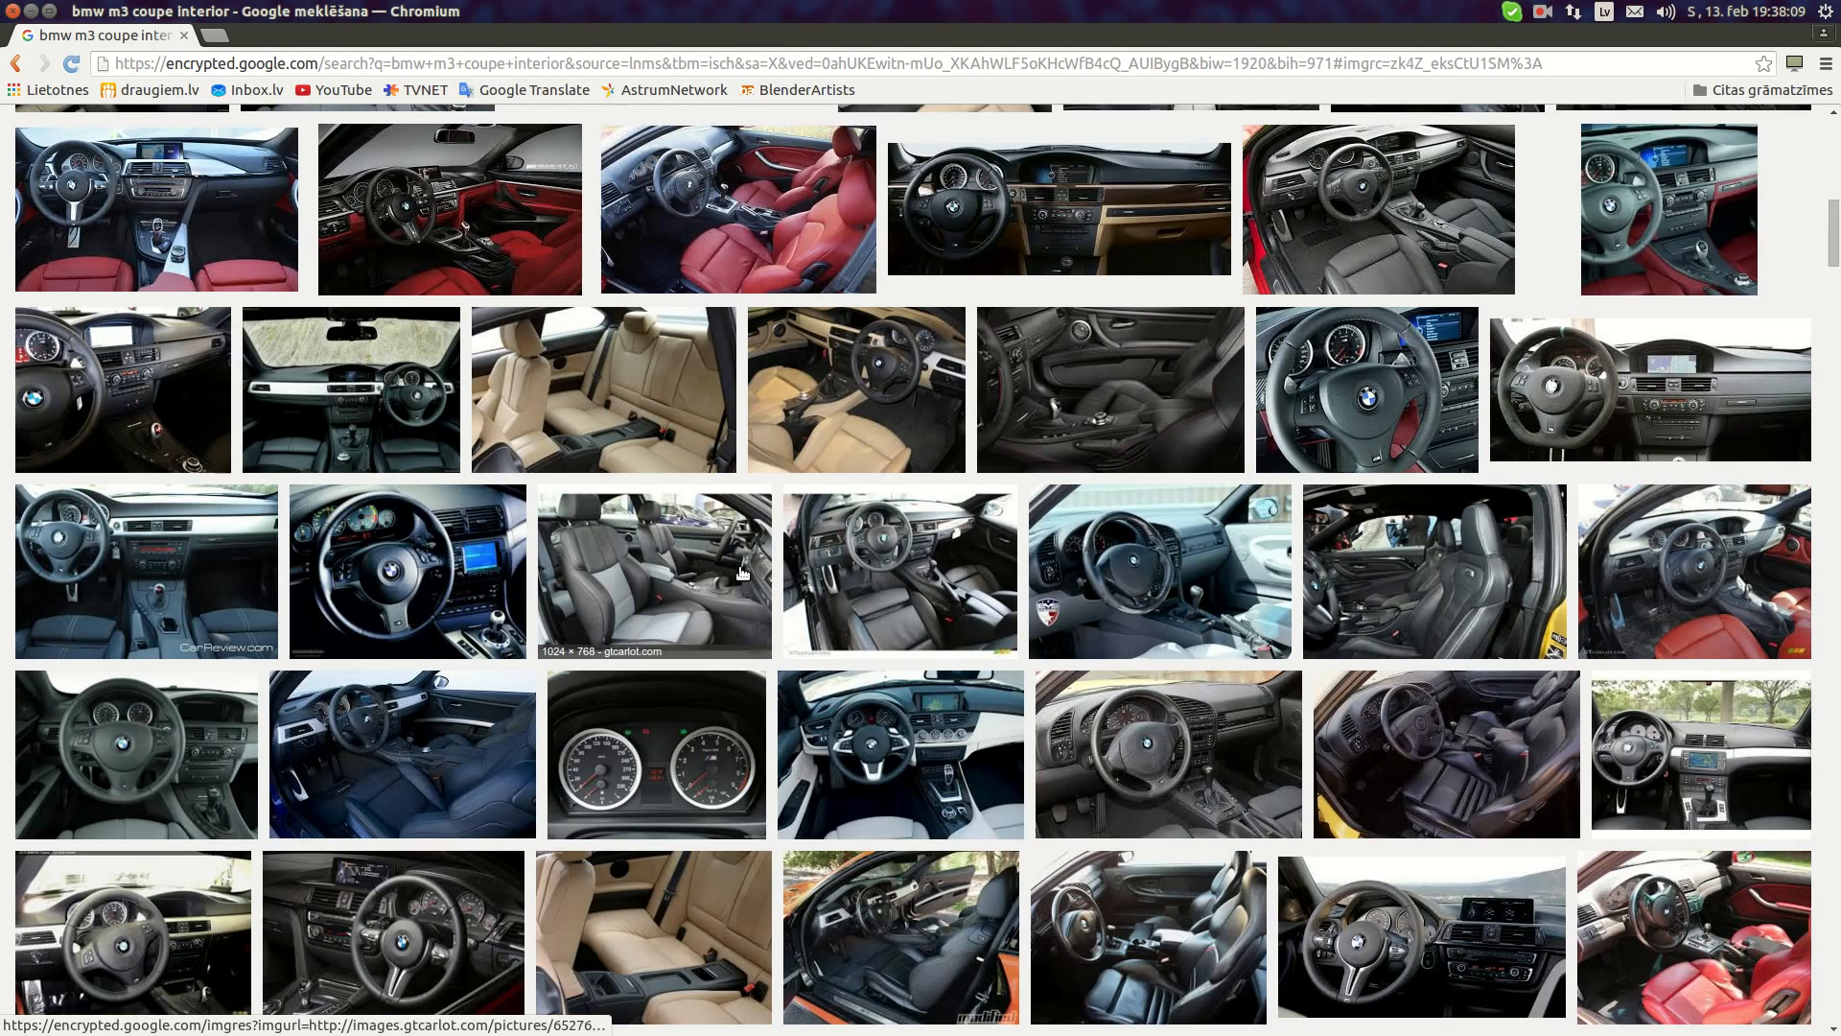
scroll(741, 572, "down", 3)
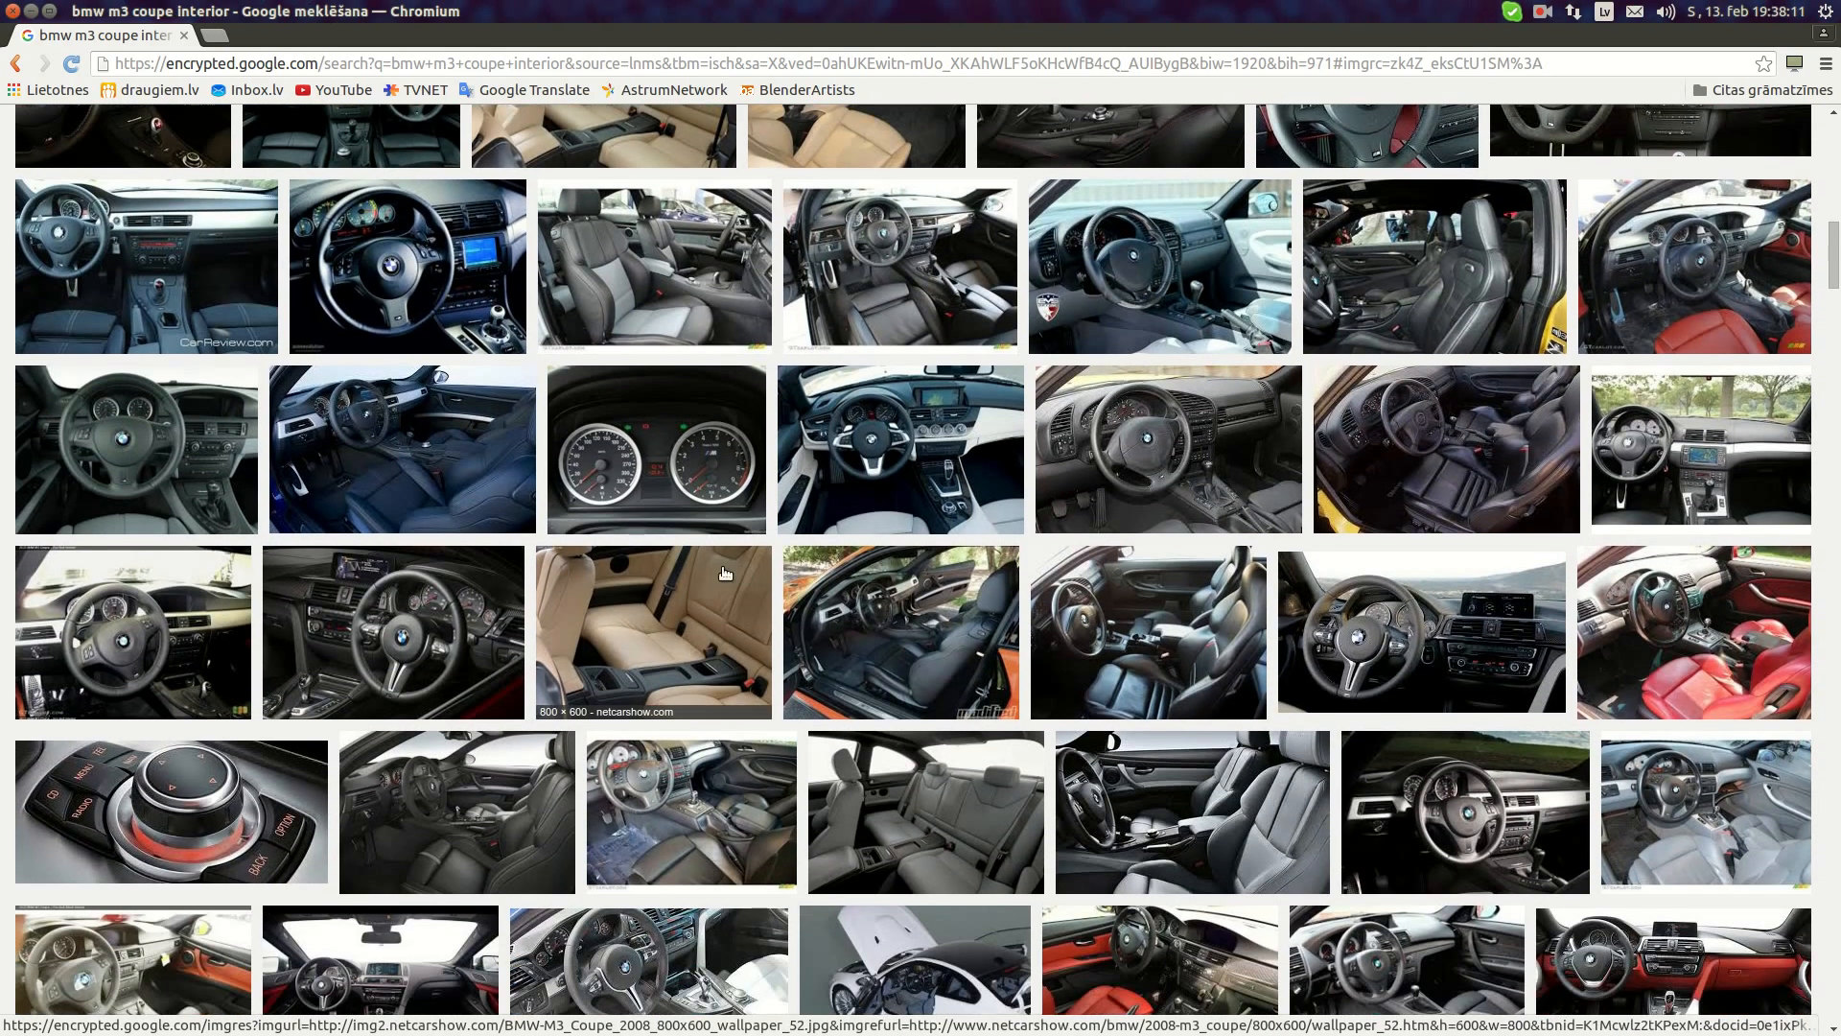
left_click(392, 433)
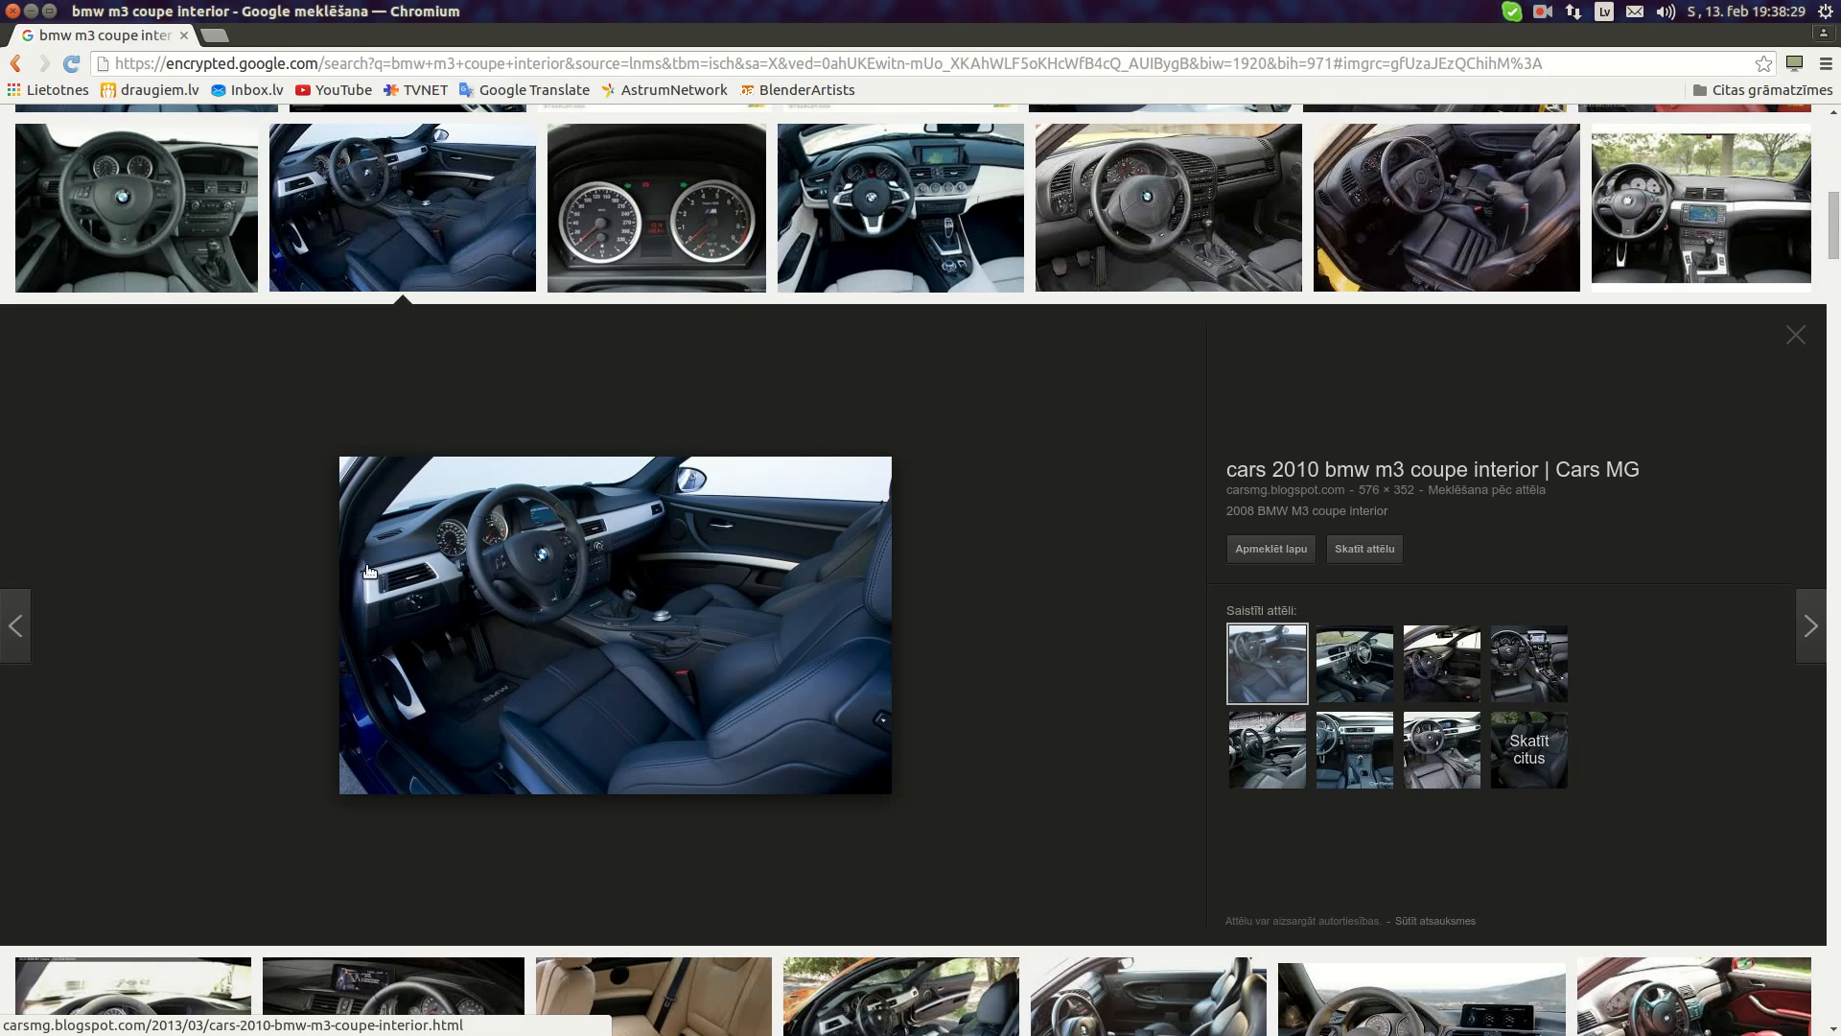
- Enlarge the first-row result photo showing the 2011 BMW M3 coupe interior with red seats and study it
scroll(423, 664, "up", 10)
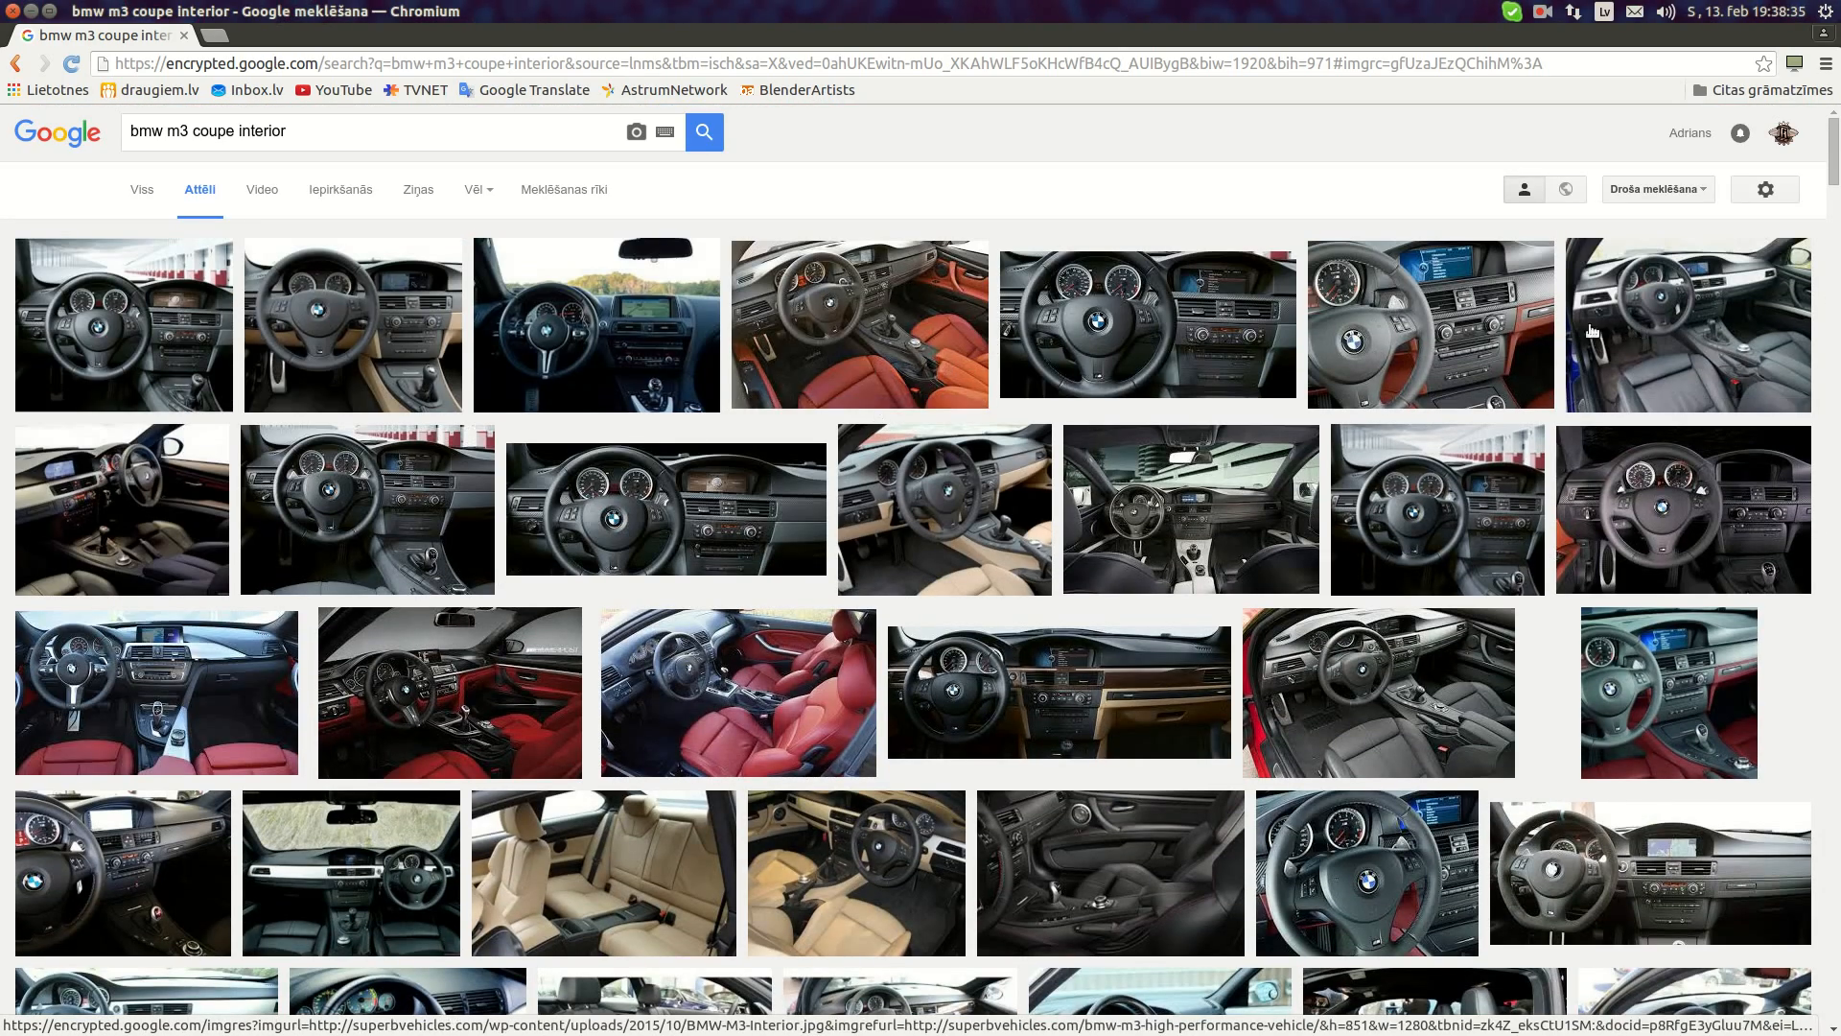
left_click(836, 326)
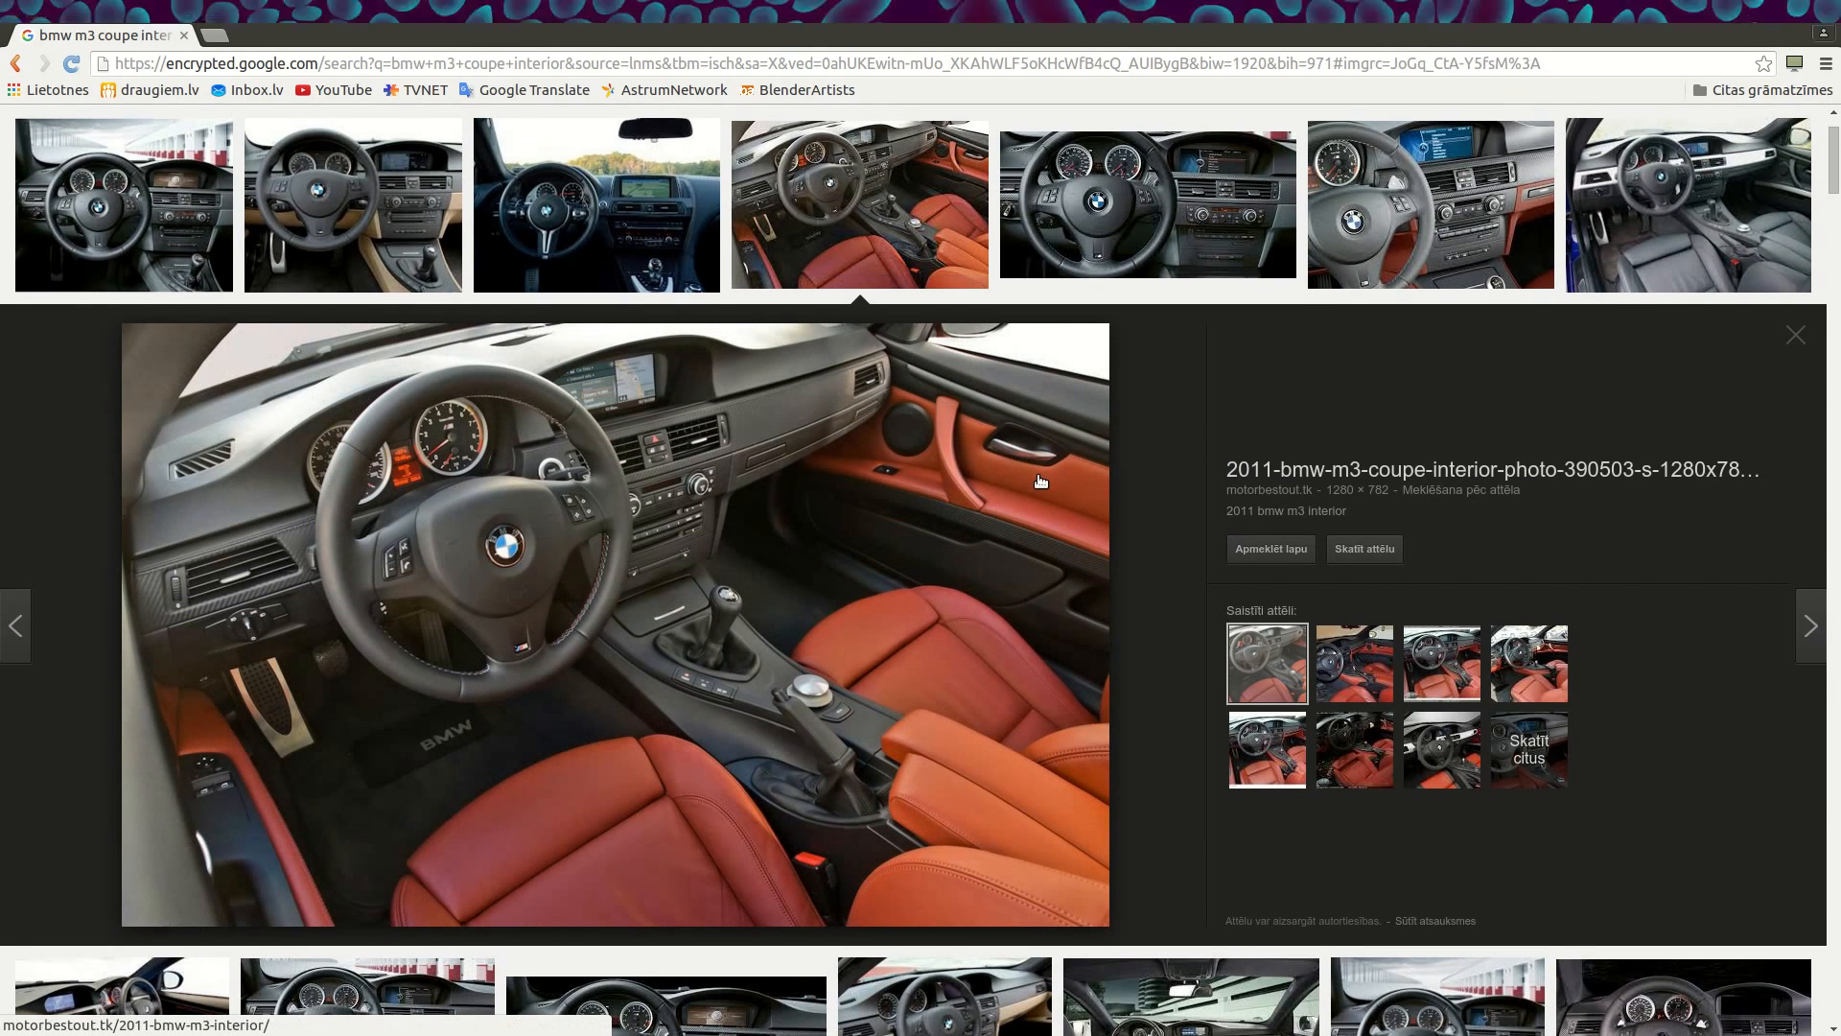
scroll(1041, 480, "up", 1)
scroll(939, 515, "down", 1)
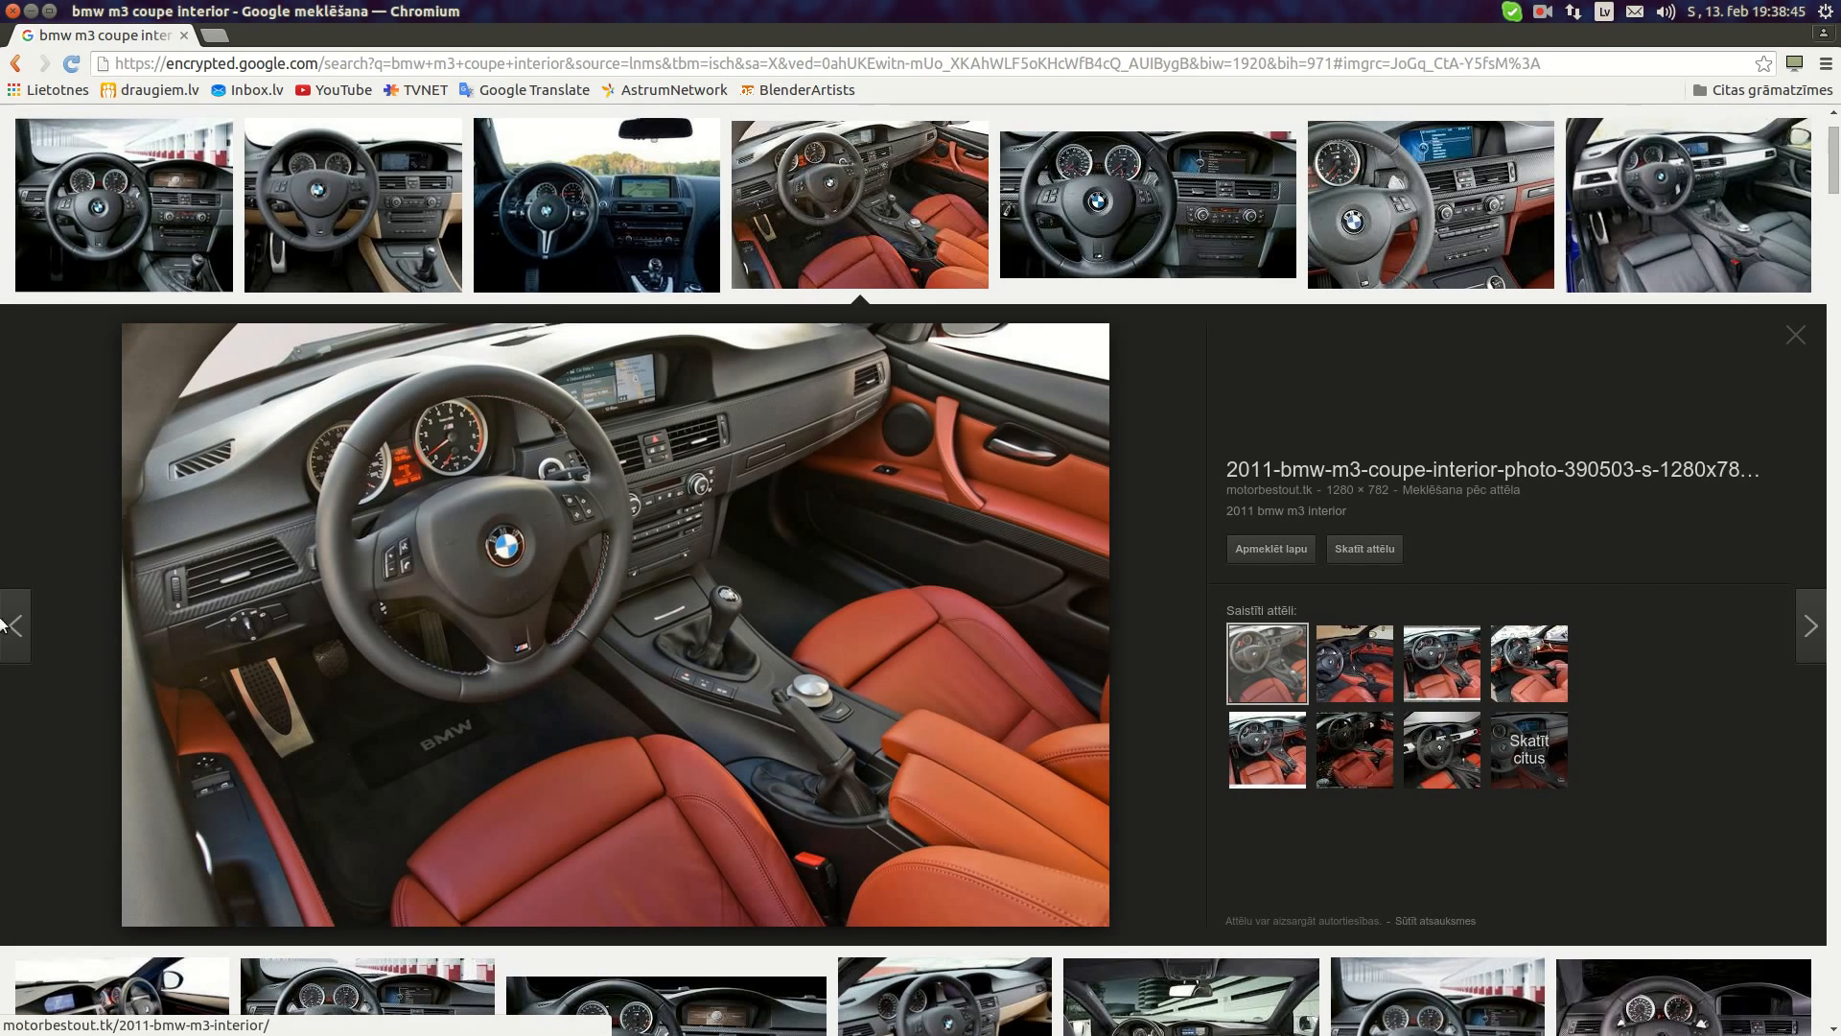
- Switch back to Blender and view the car from the right side against the background blueprint
left_click(23, 656)
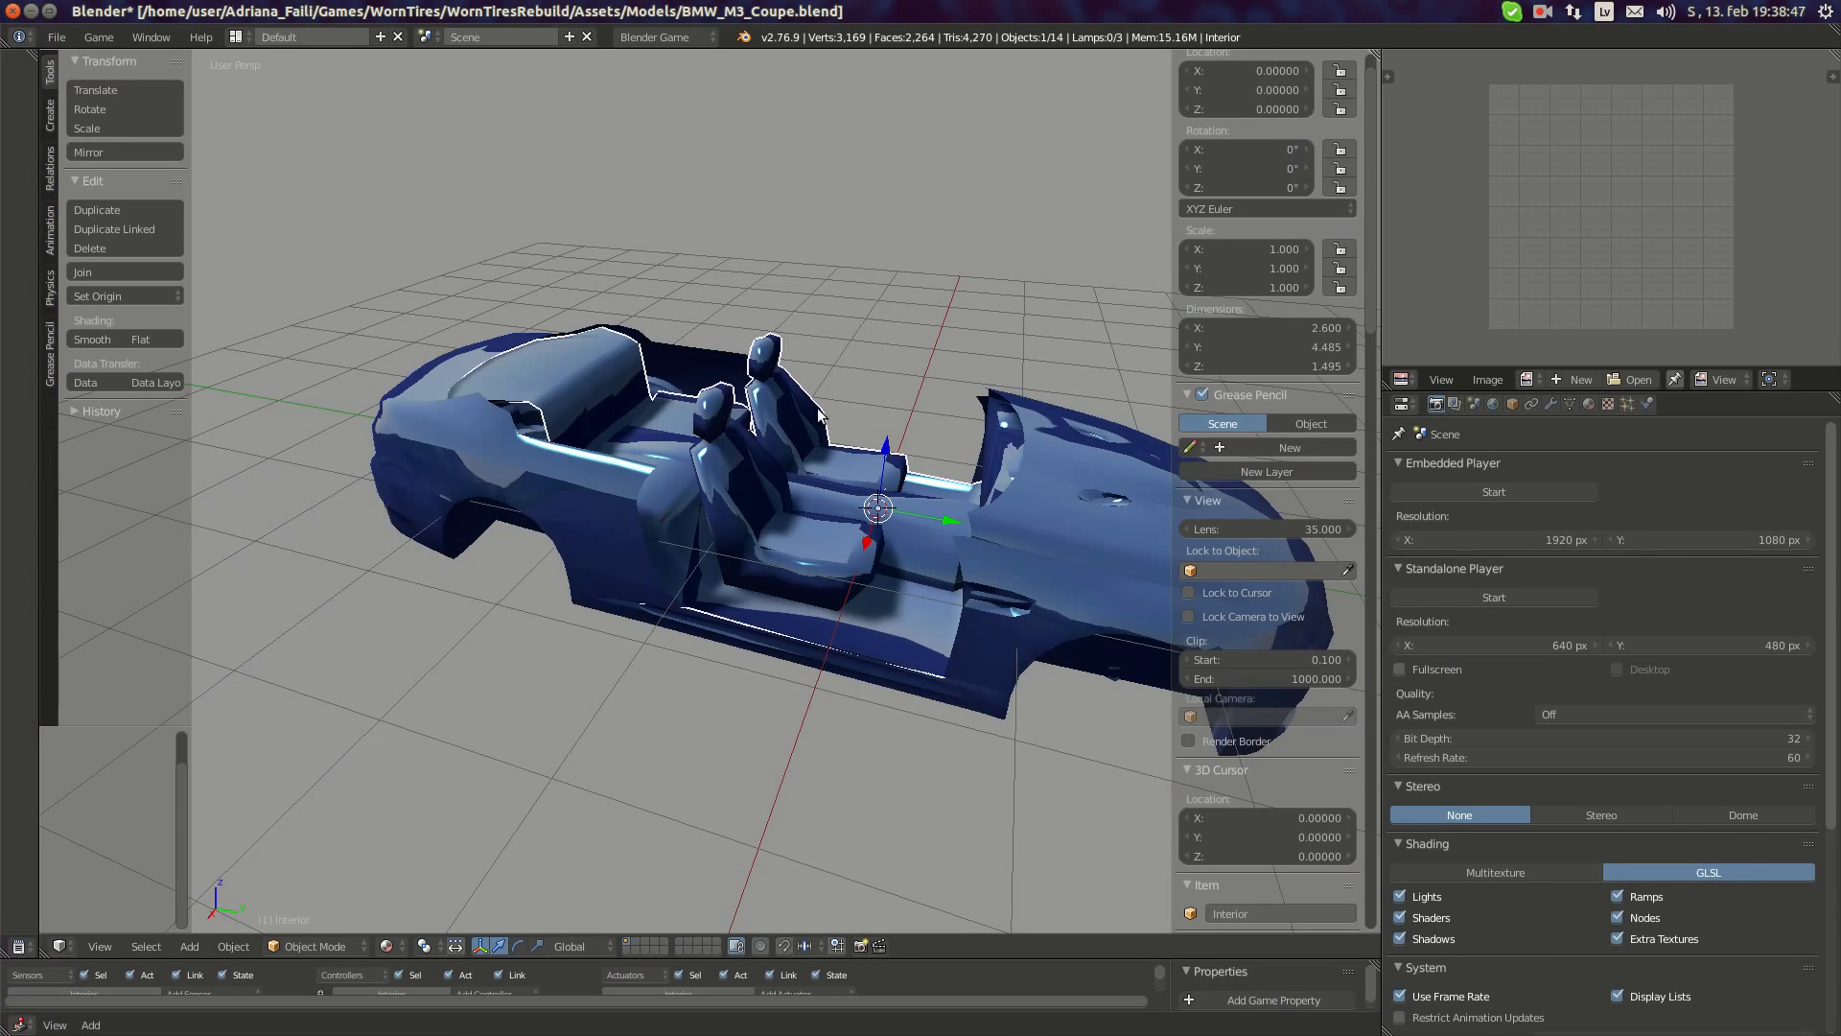
key("KP_3")
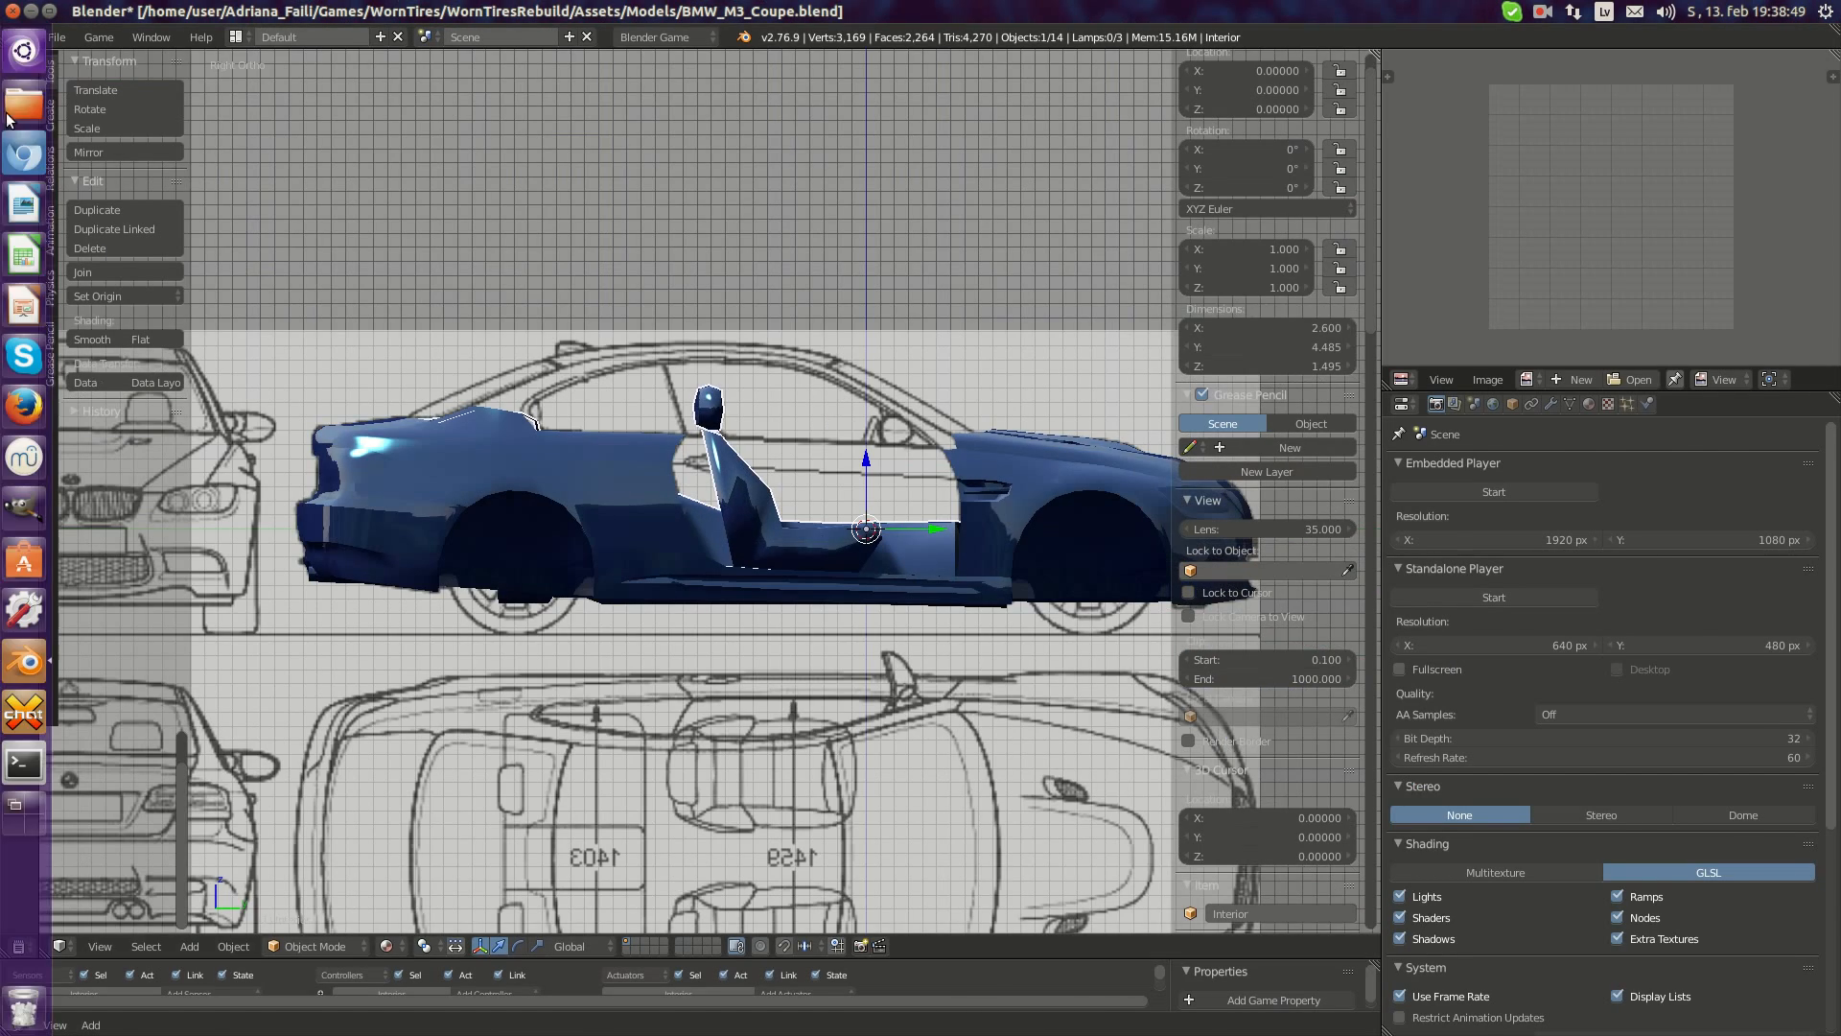
- Return to Chromium and open The-Blueprints.com in a new tab
left_click(34, 144)
left_click(216, 37)
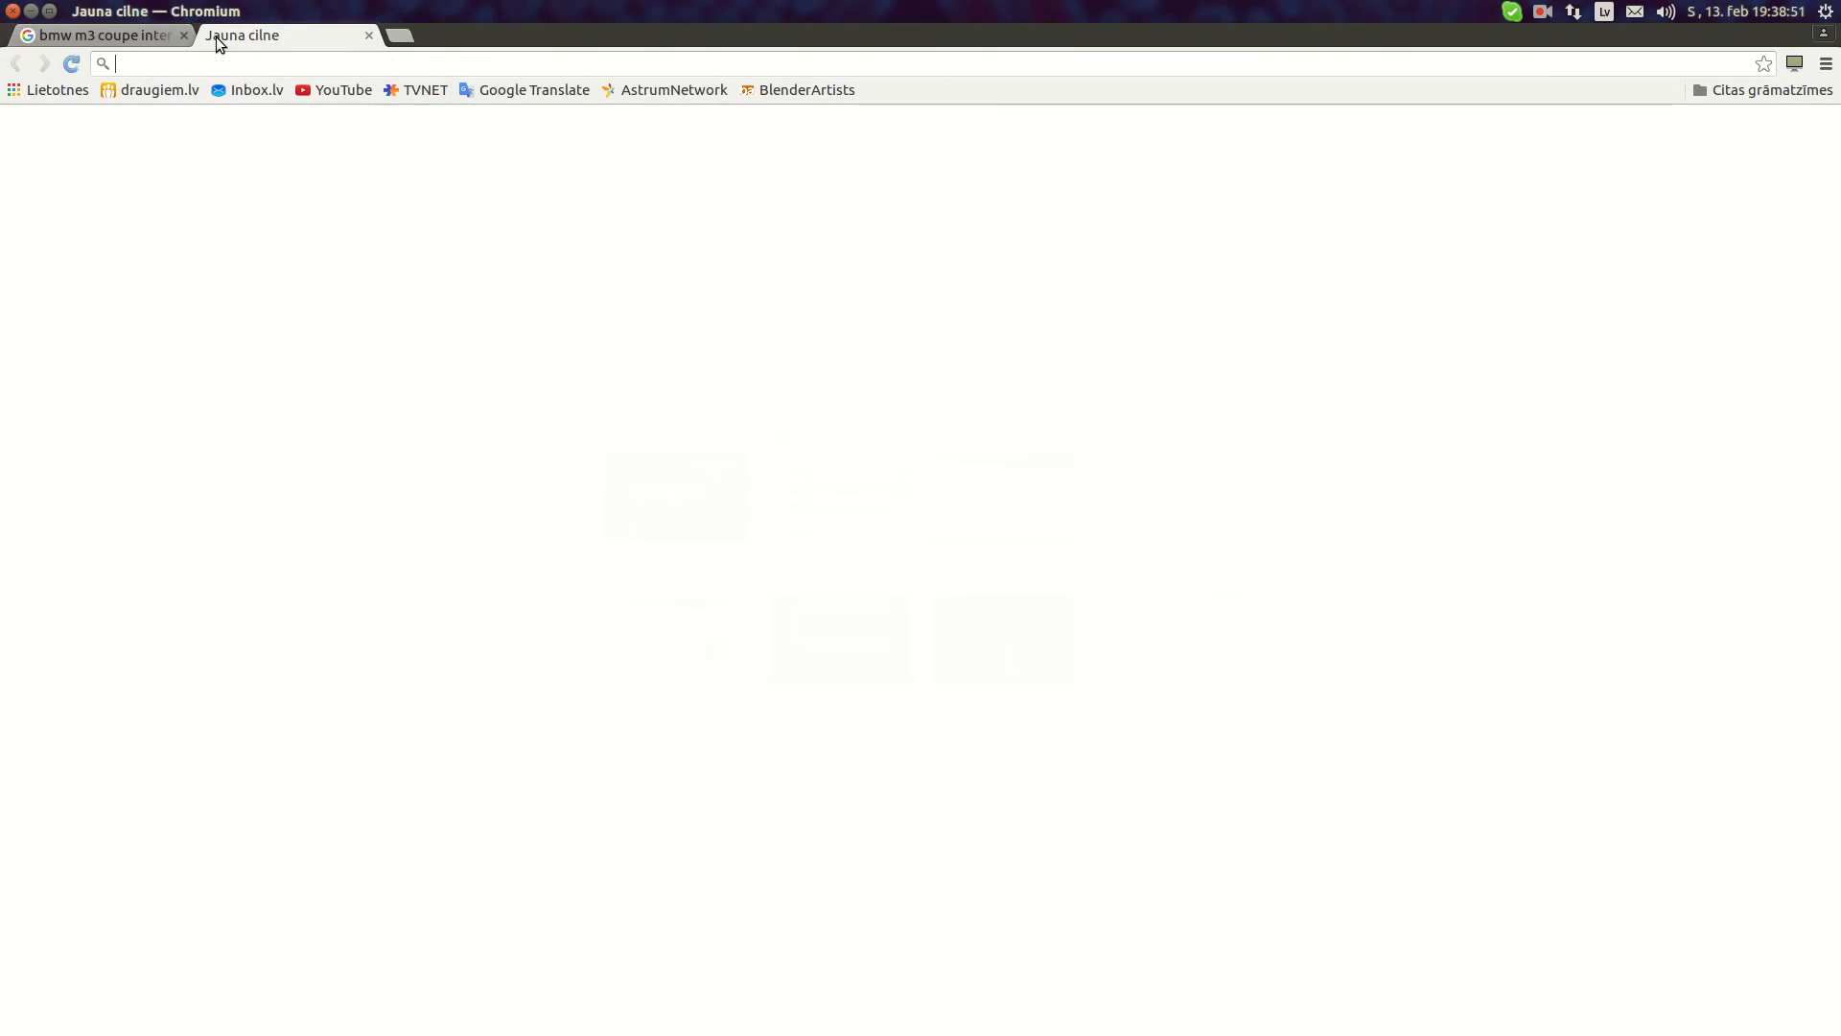
type("the")
key("Return")
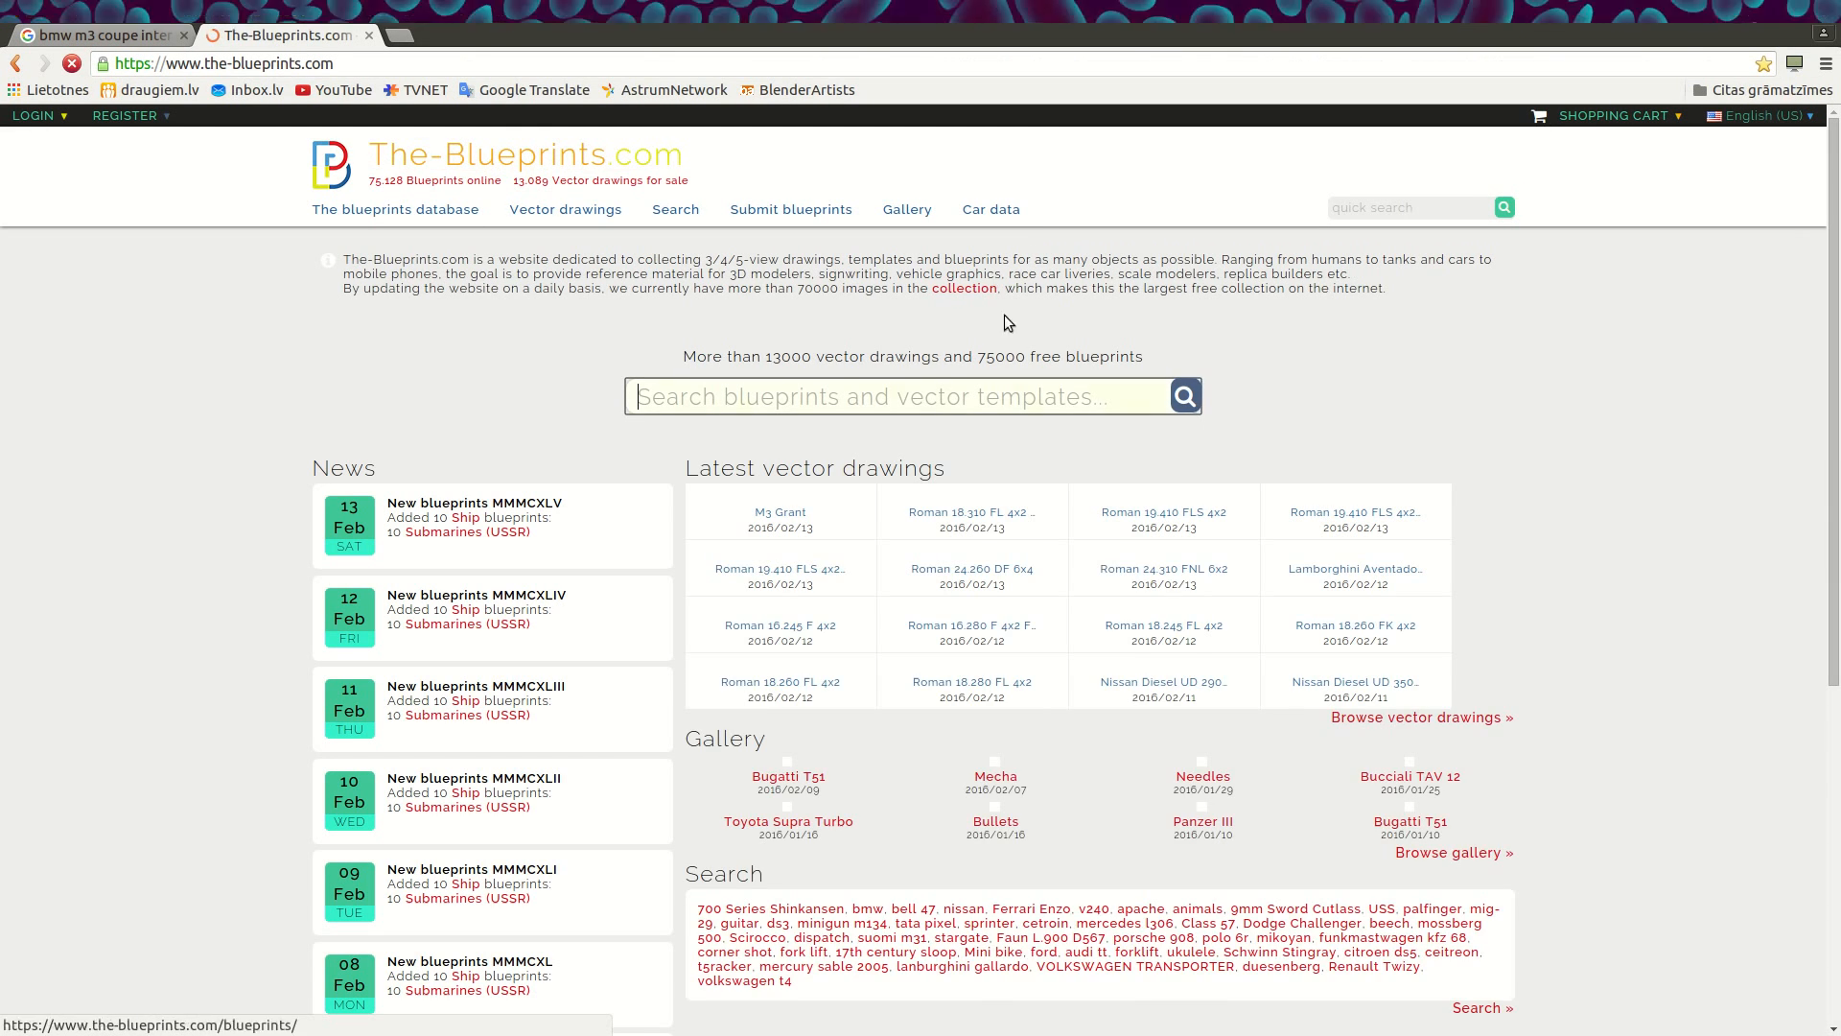
- Search the site for "bmw m3 coupe E92" and set the search category to Cars
type("bmw")
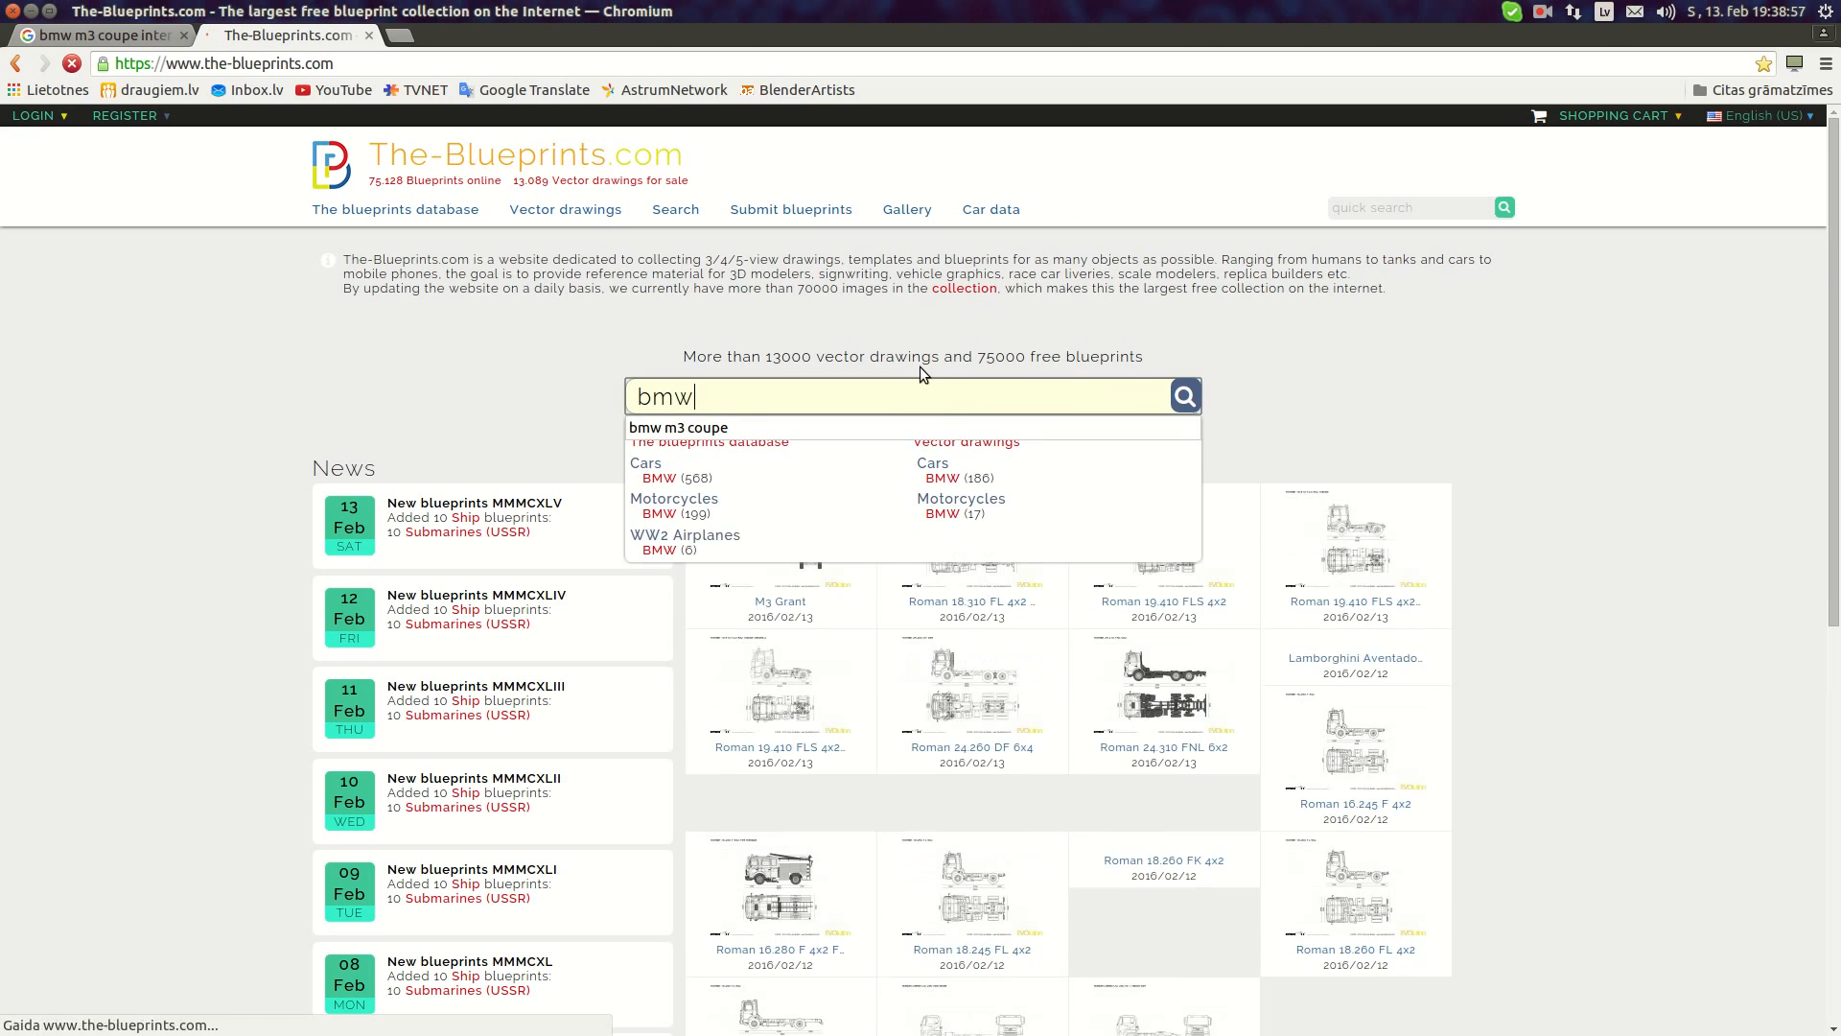
type(" m3 coupe ")
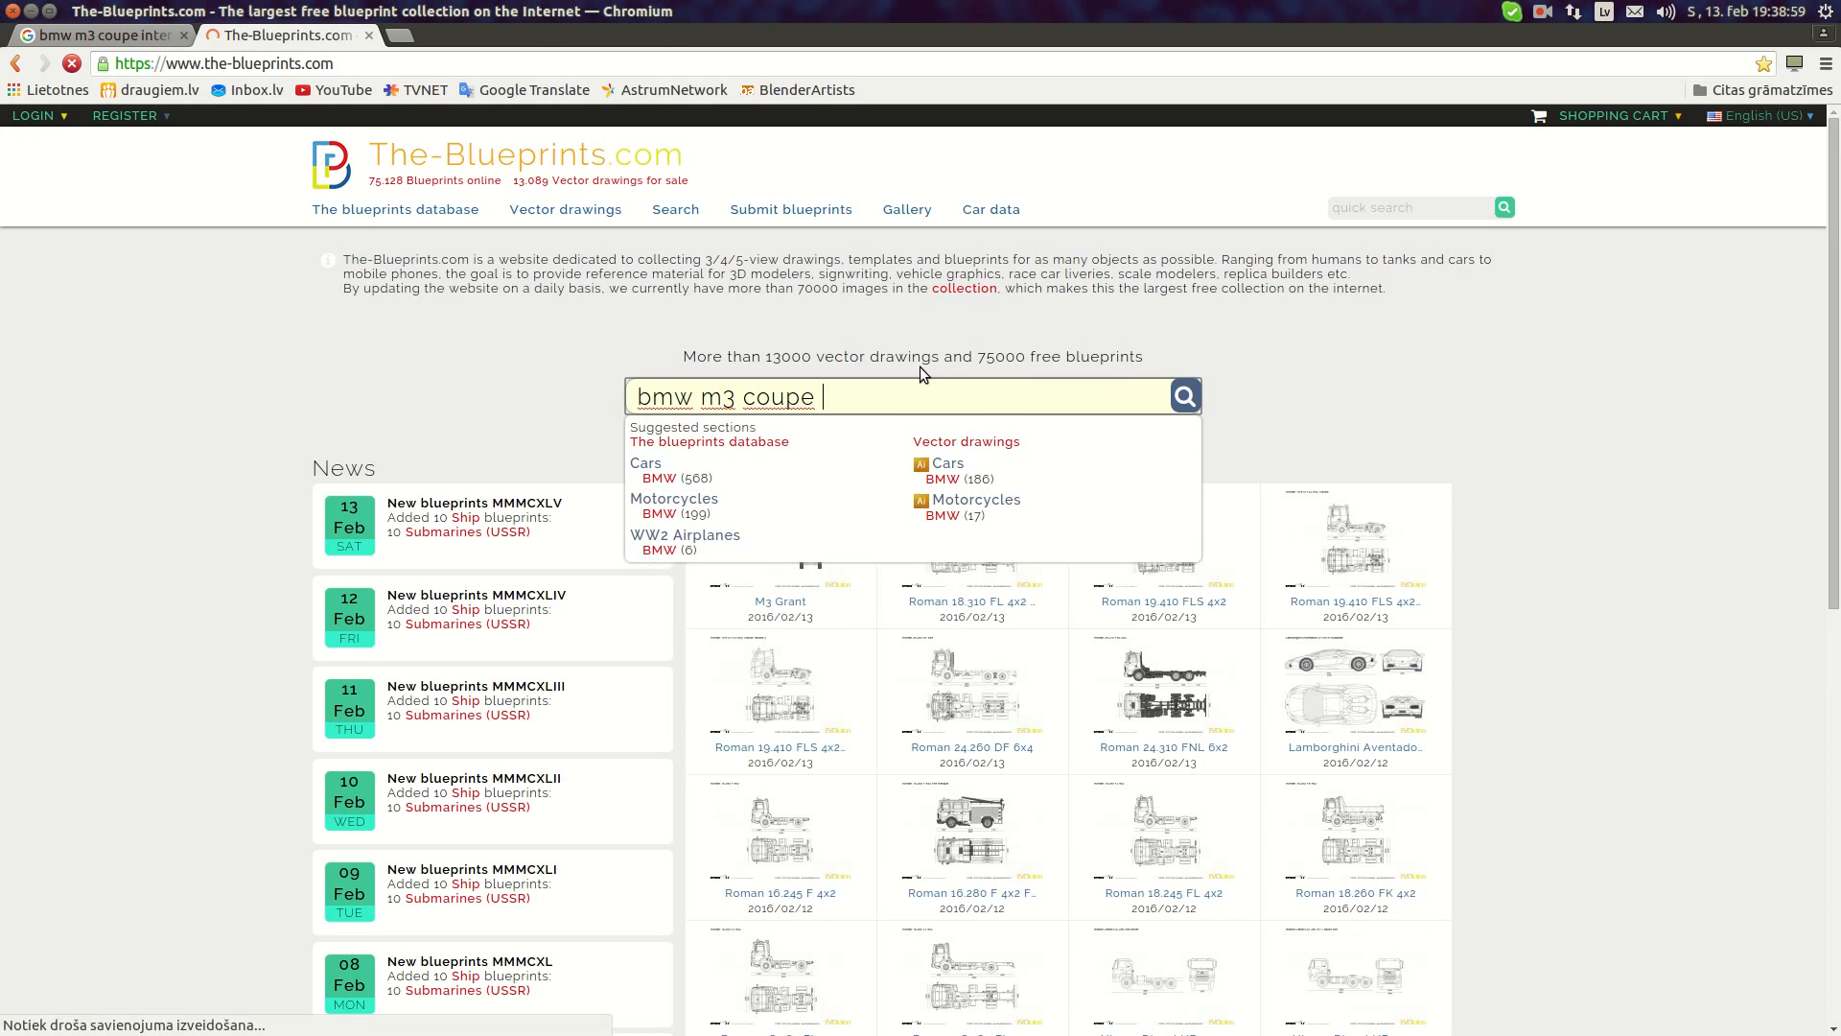
type("E92w")
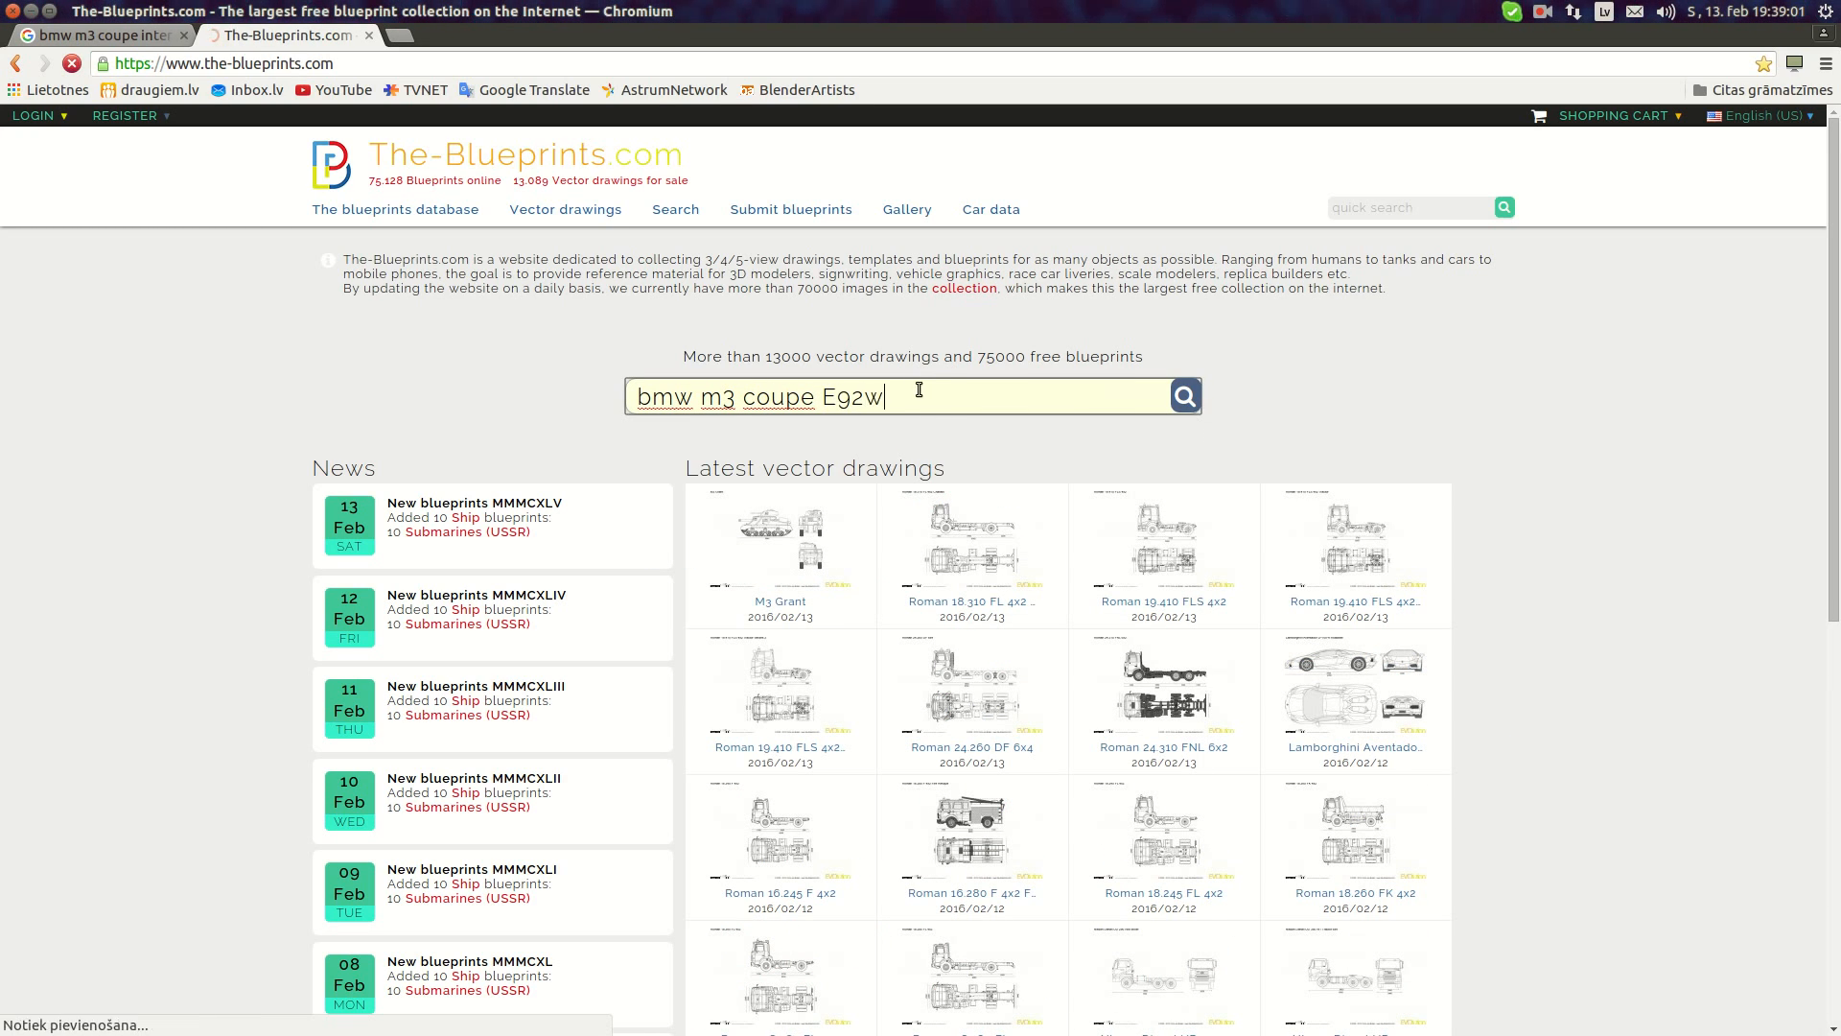
key("BackSpace")
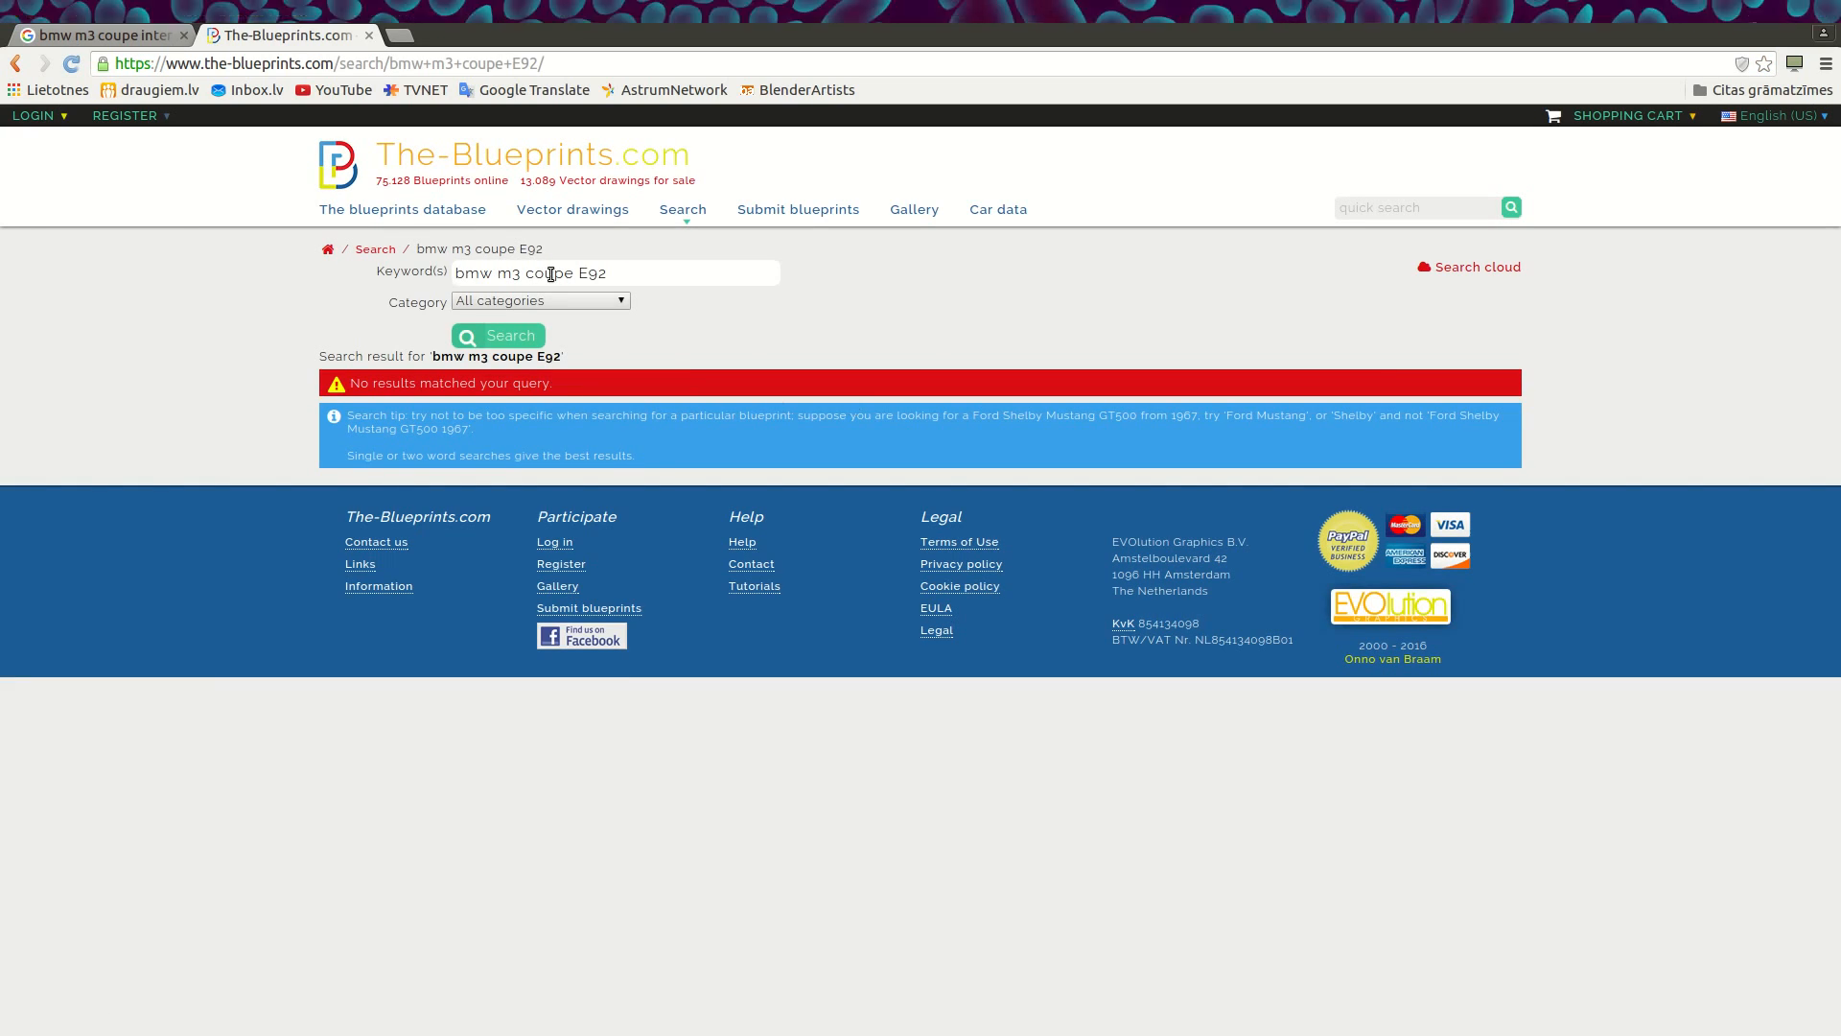
left_click(619, 301)
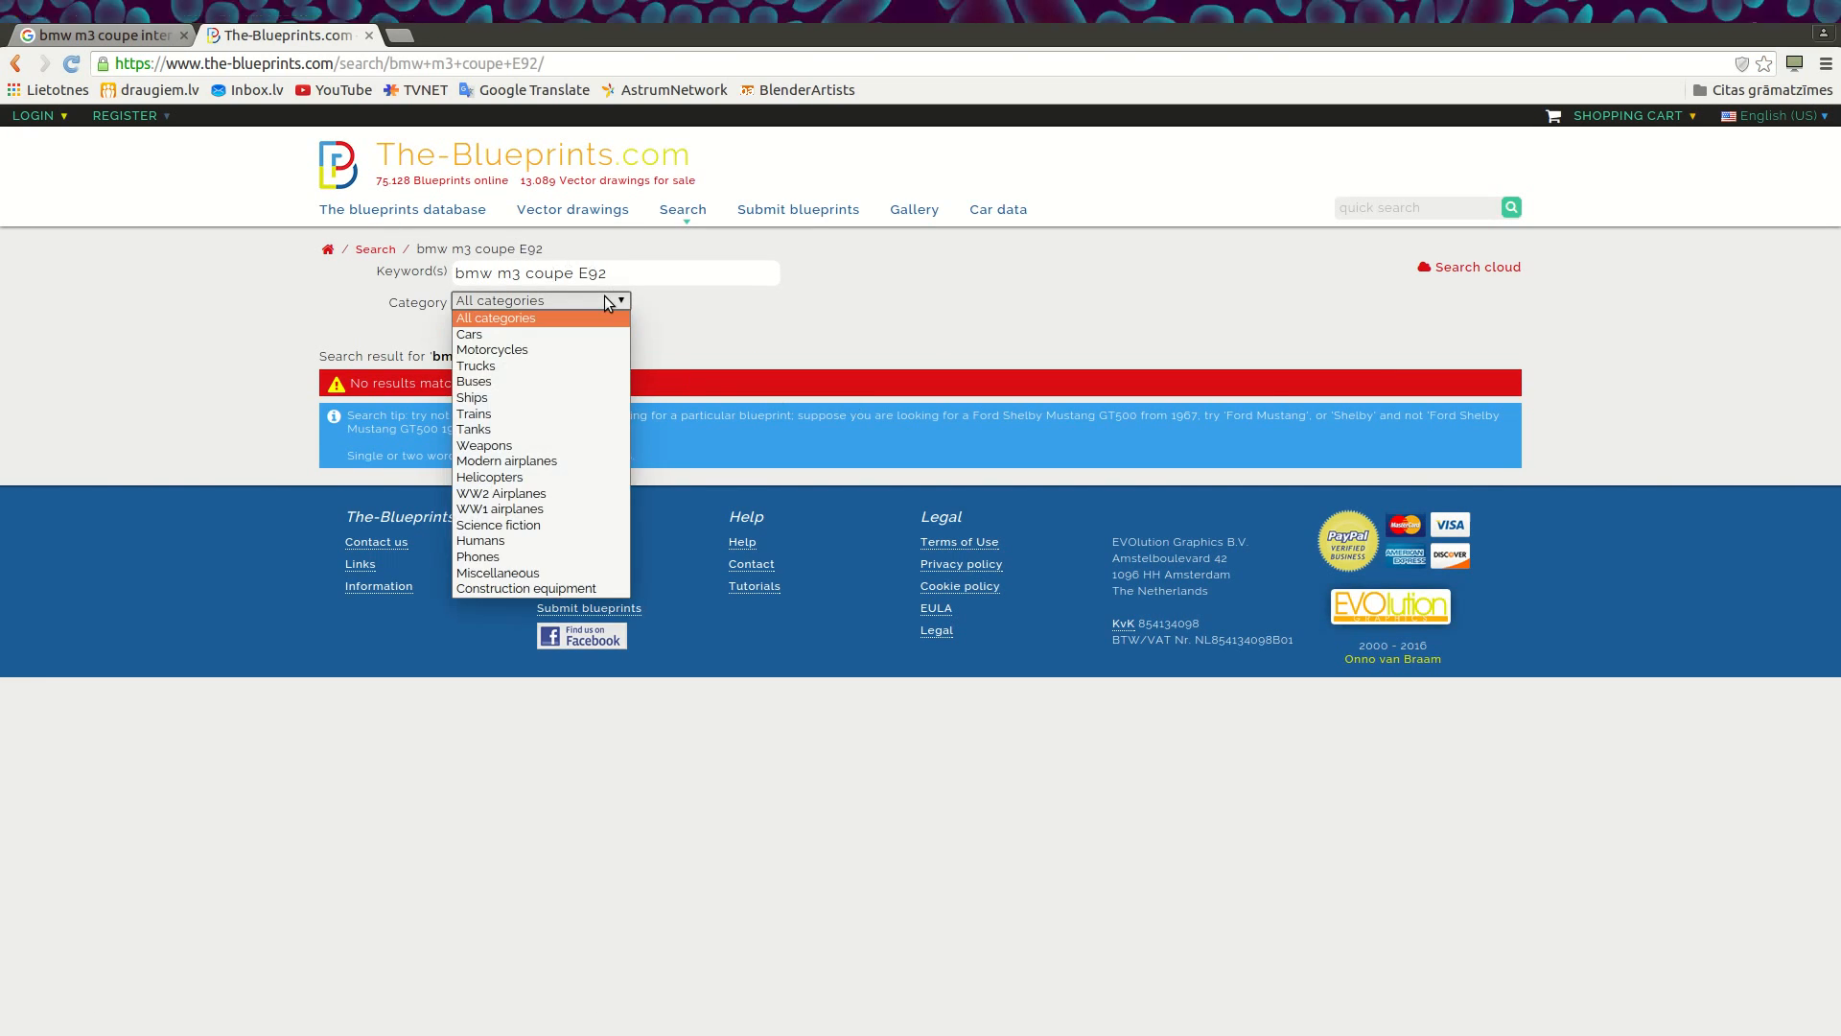
left_click(497, 325)
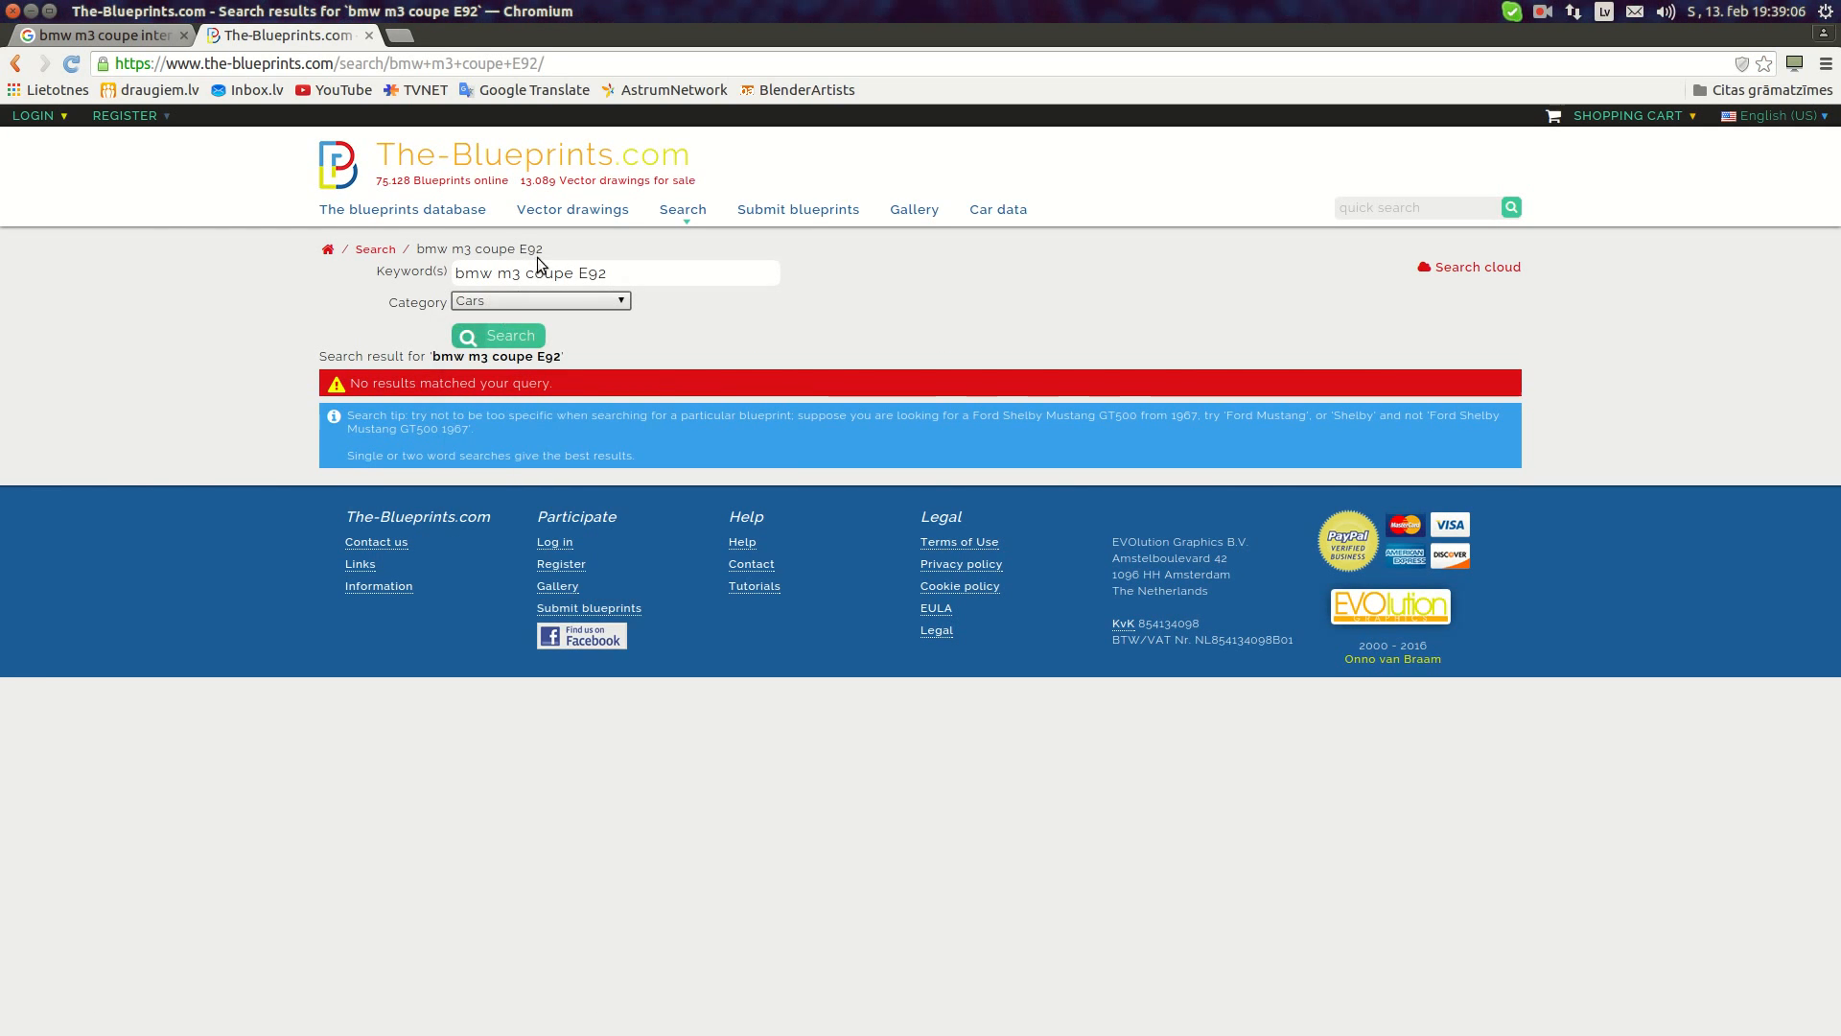
- Open the BMW list in the Cars section of the blueprints database
left_click(444, 213)
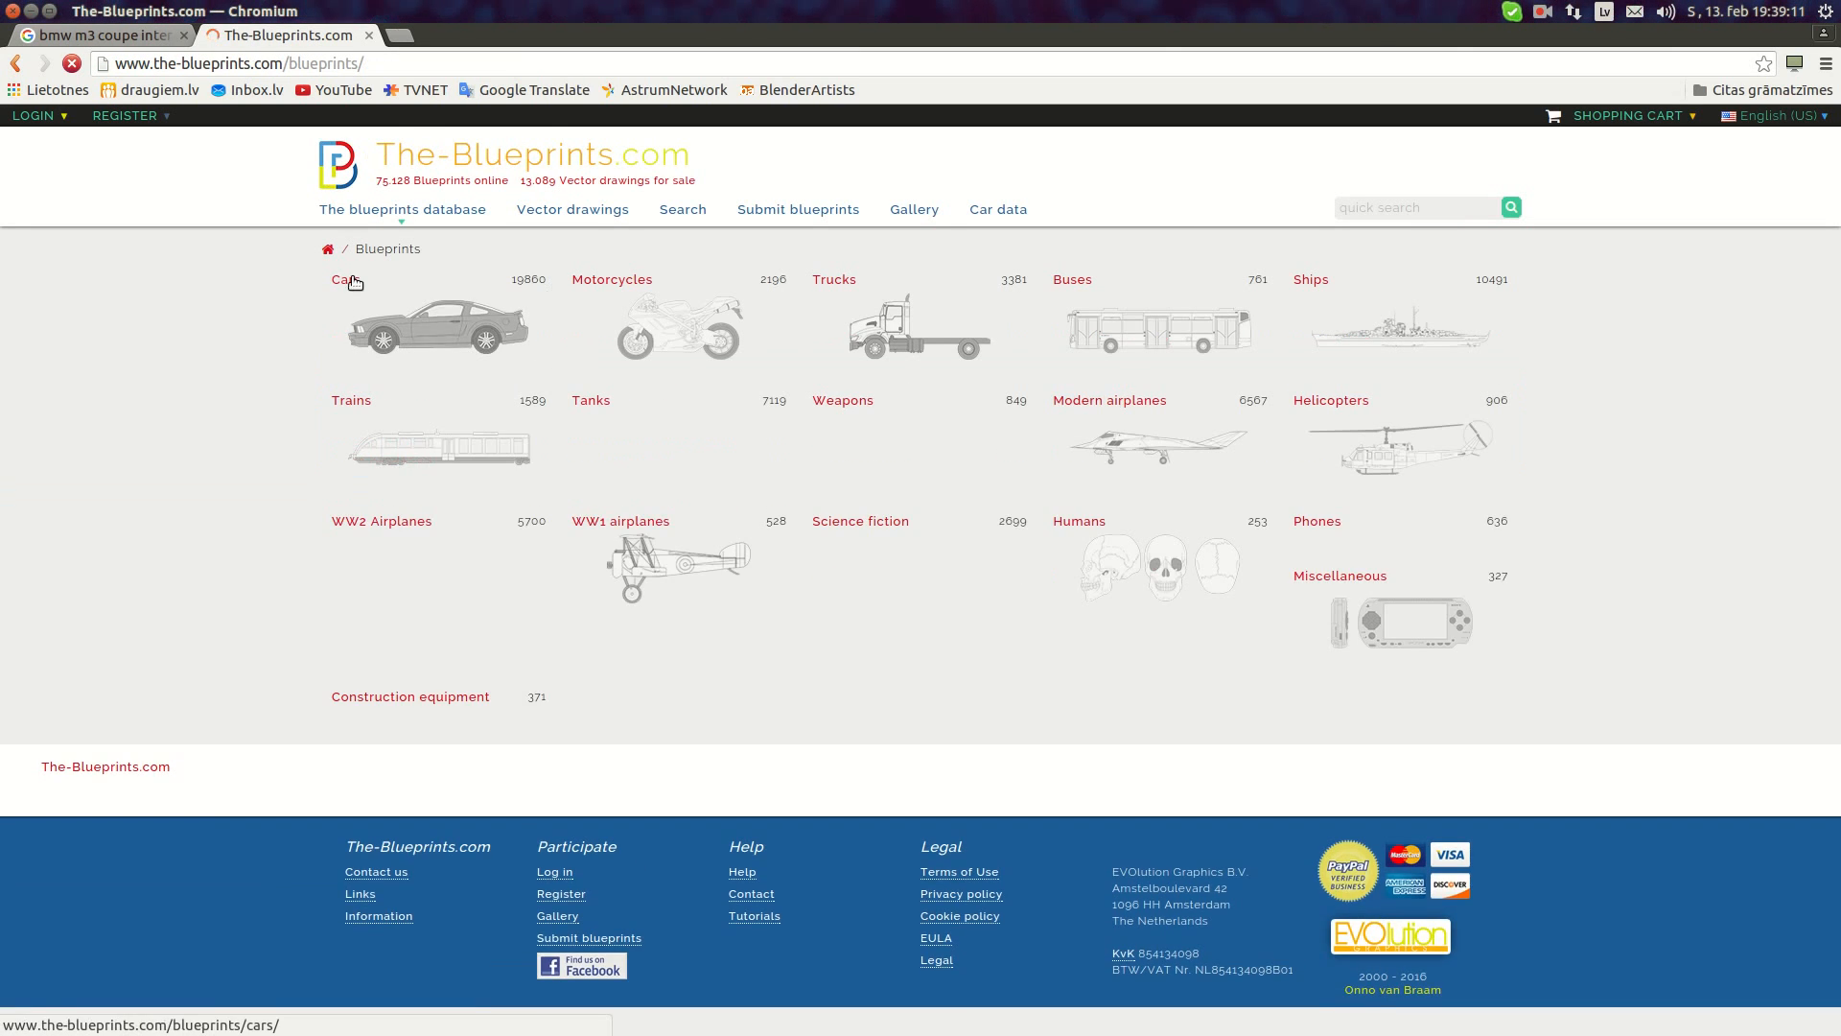
left_click(353, 280)
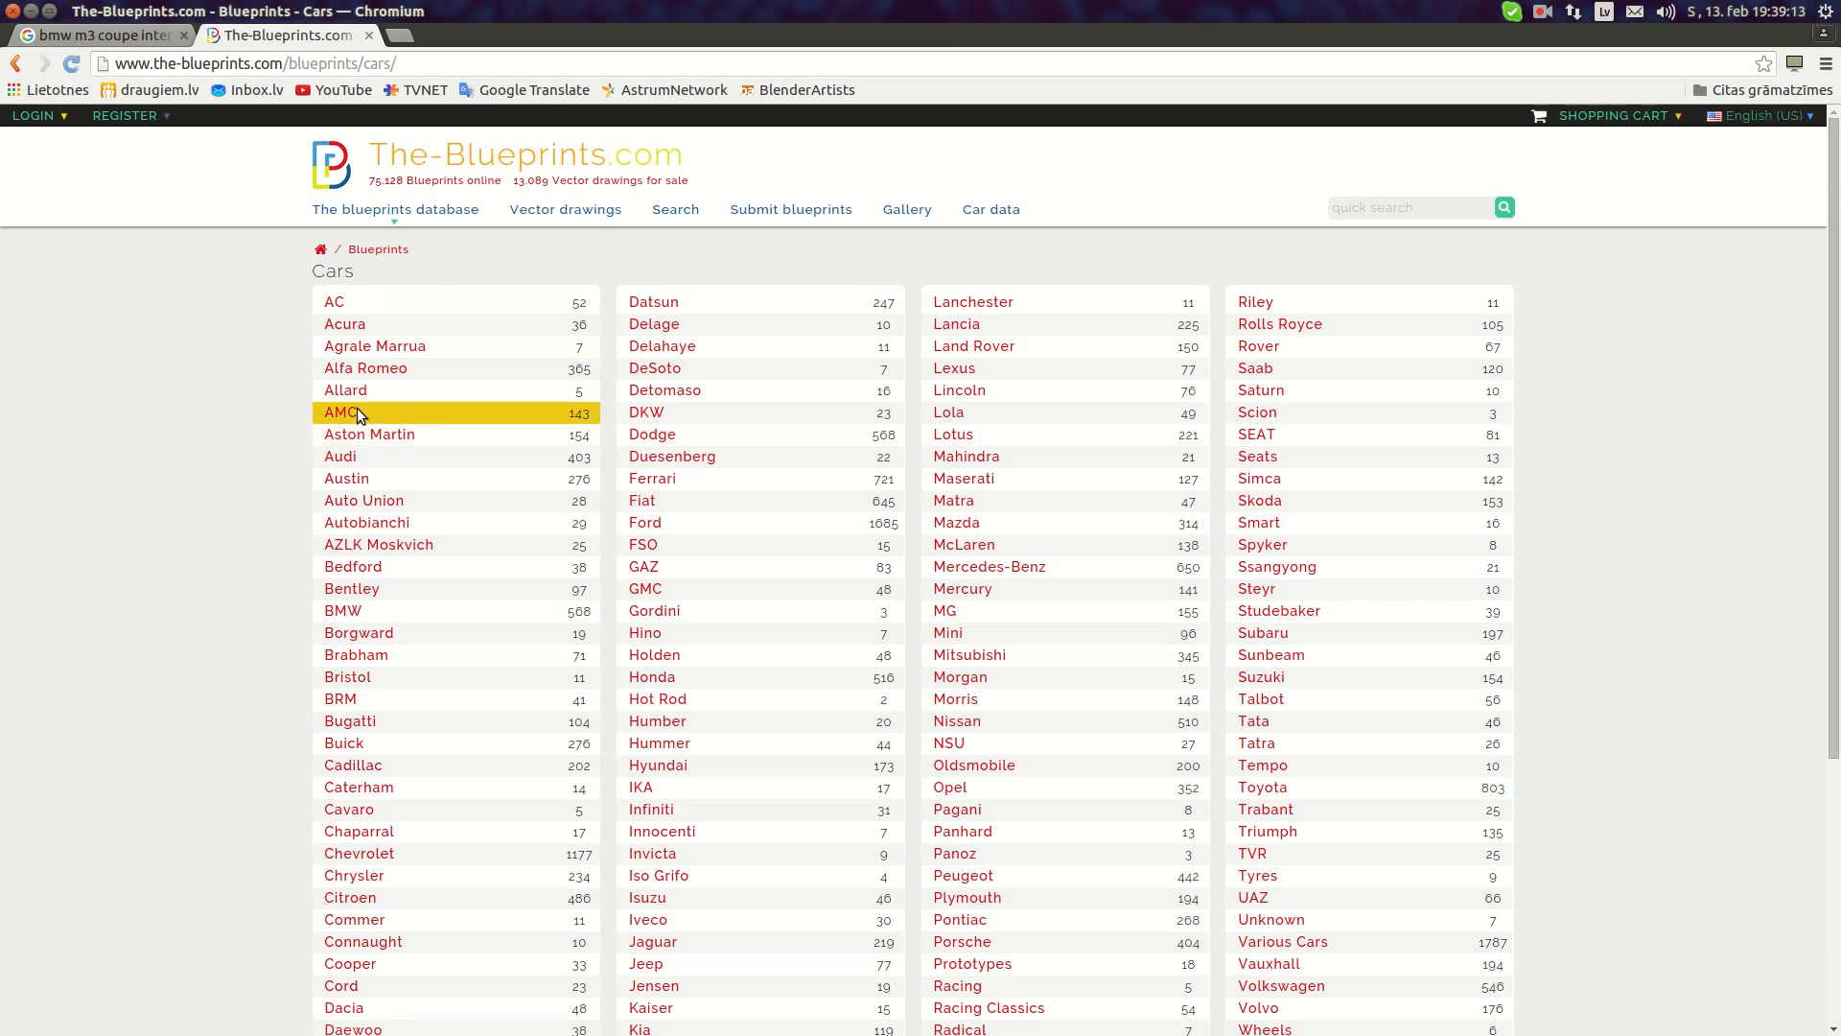
left_click(343, 612)
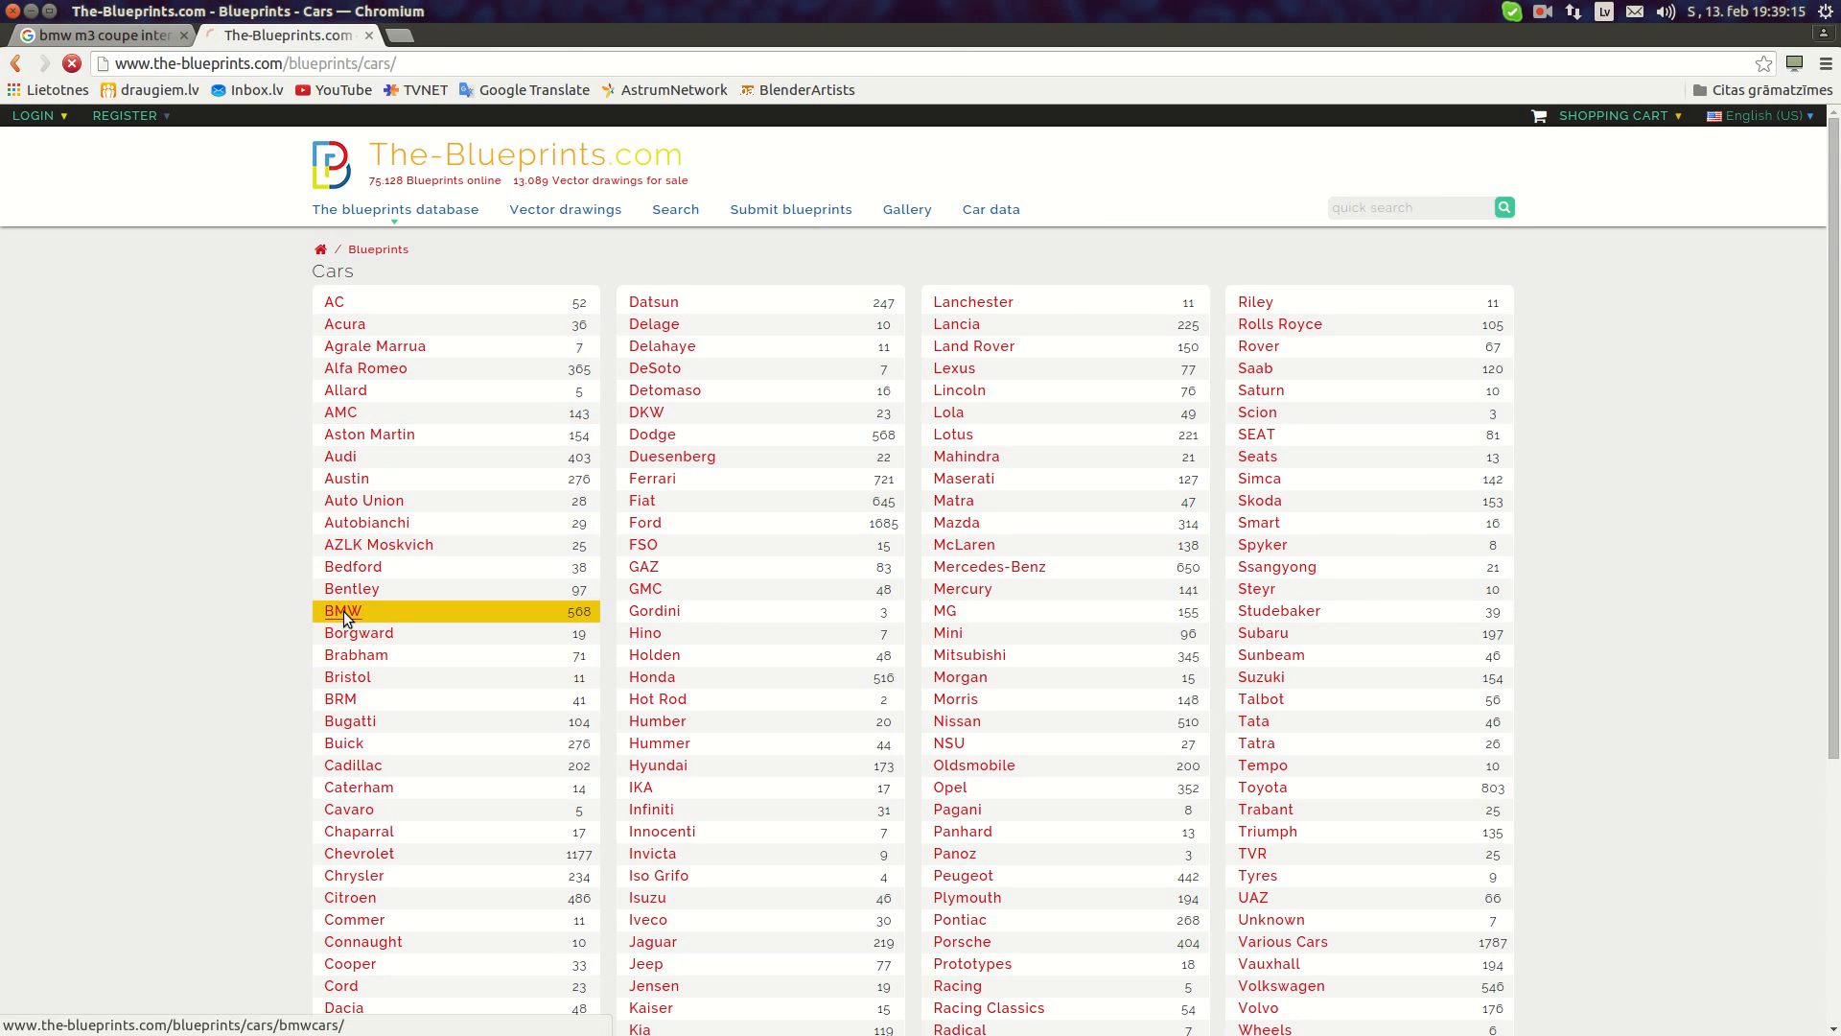
- Look through the first page of BMW blueprints and try searching within it for "M3"
scroll(555, 550, "down", 9)
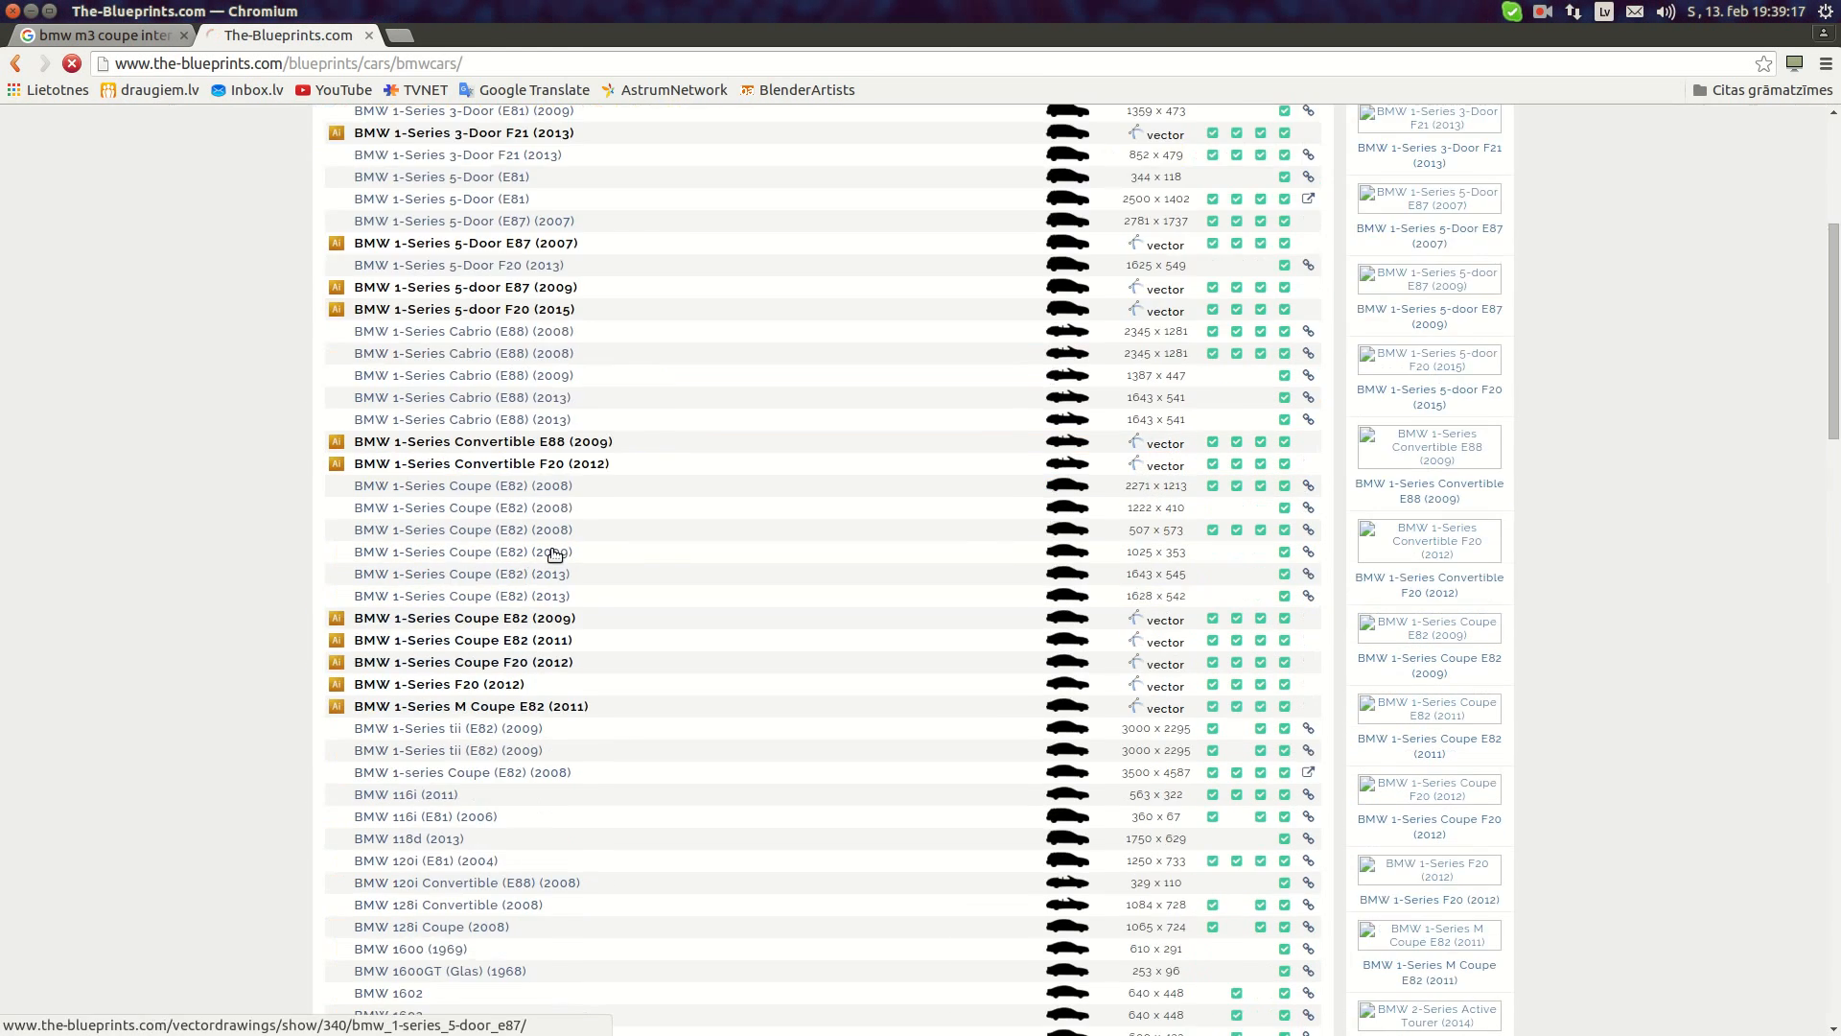
scroll(593, 541, "up", 9)
left_click(1393, 272)
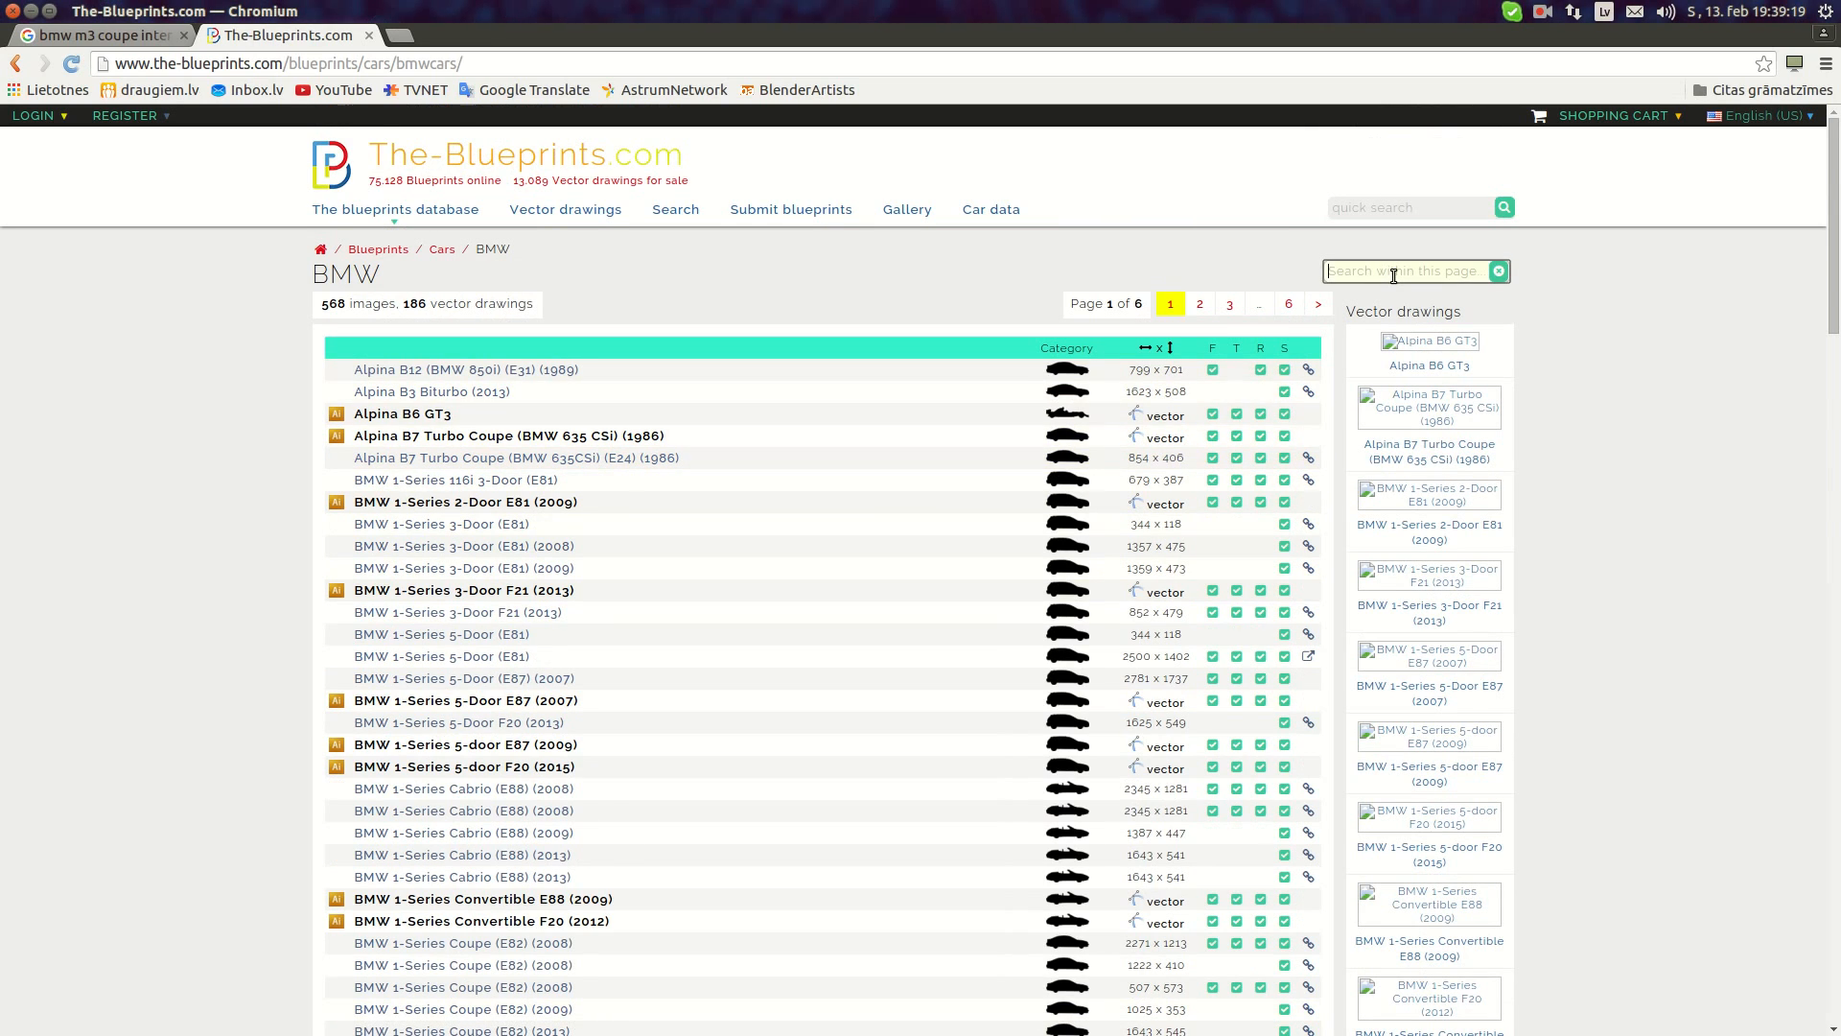
type("M3")
- Go to page 4 of the BMW blueprint list and locate the M3 entries
left_click(1229, 304)
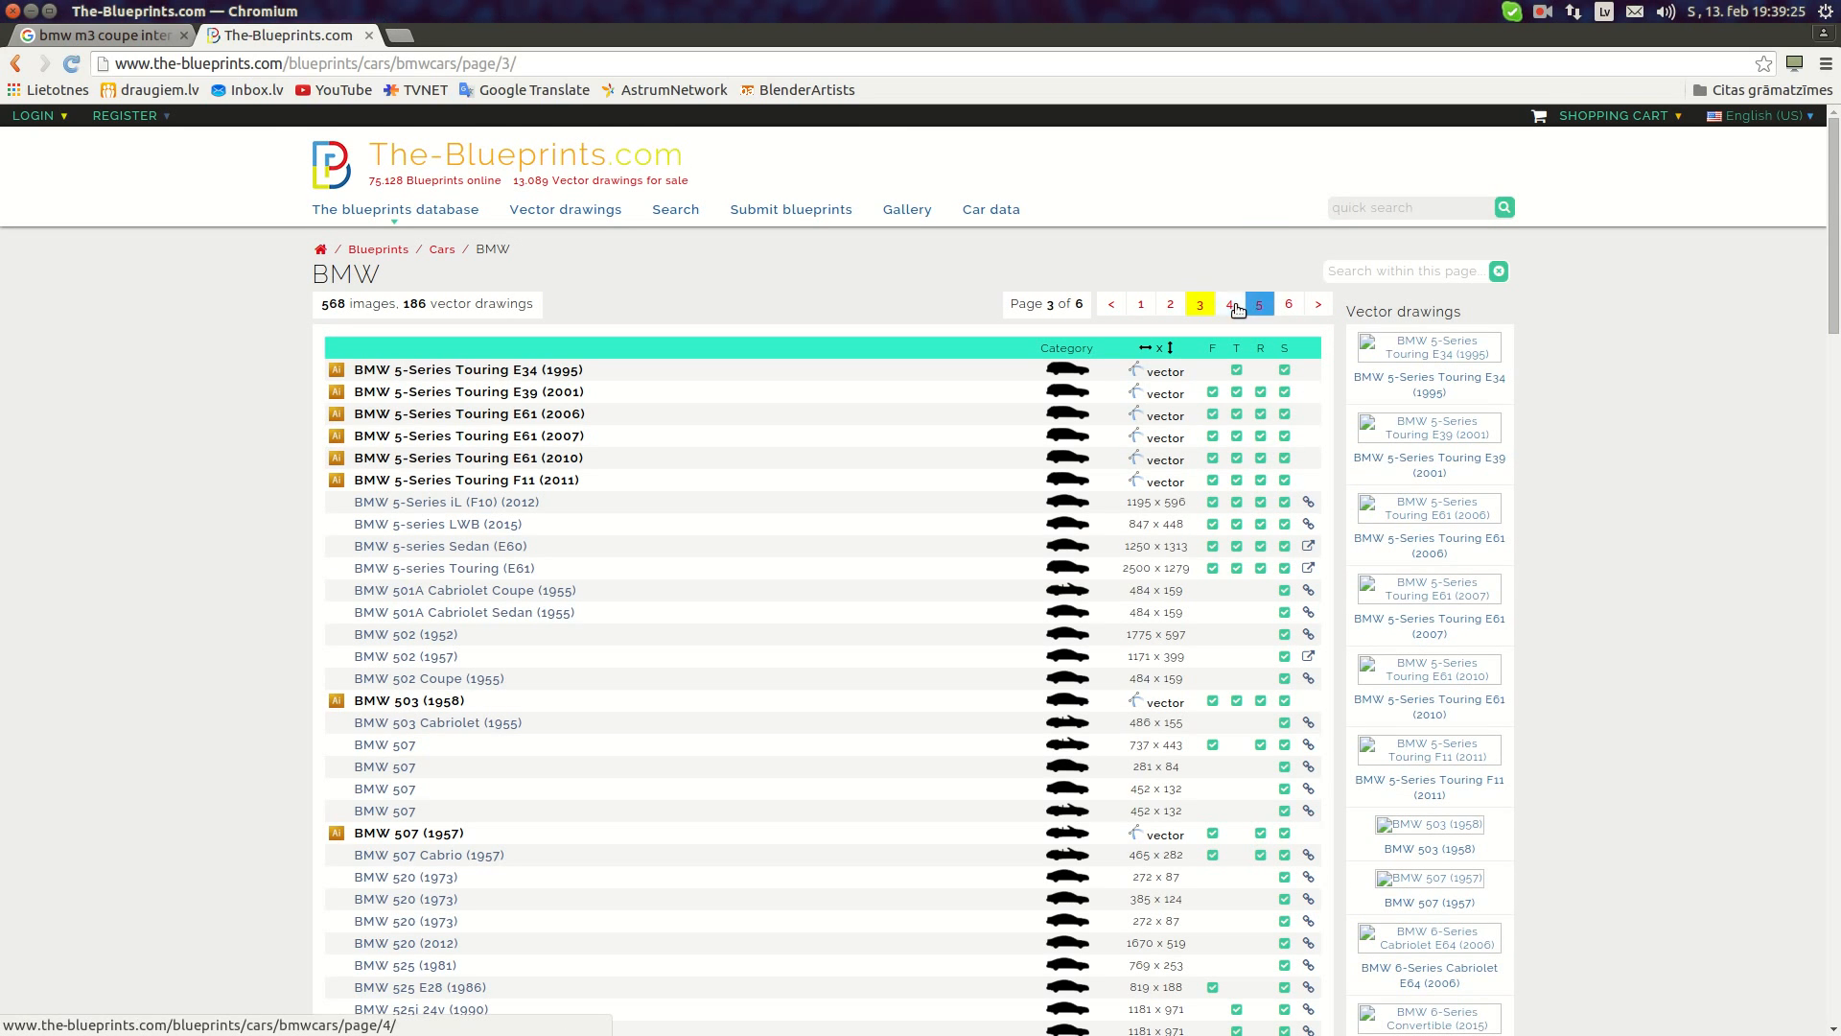
left_click(1230, 304)
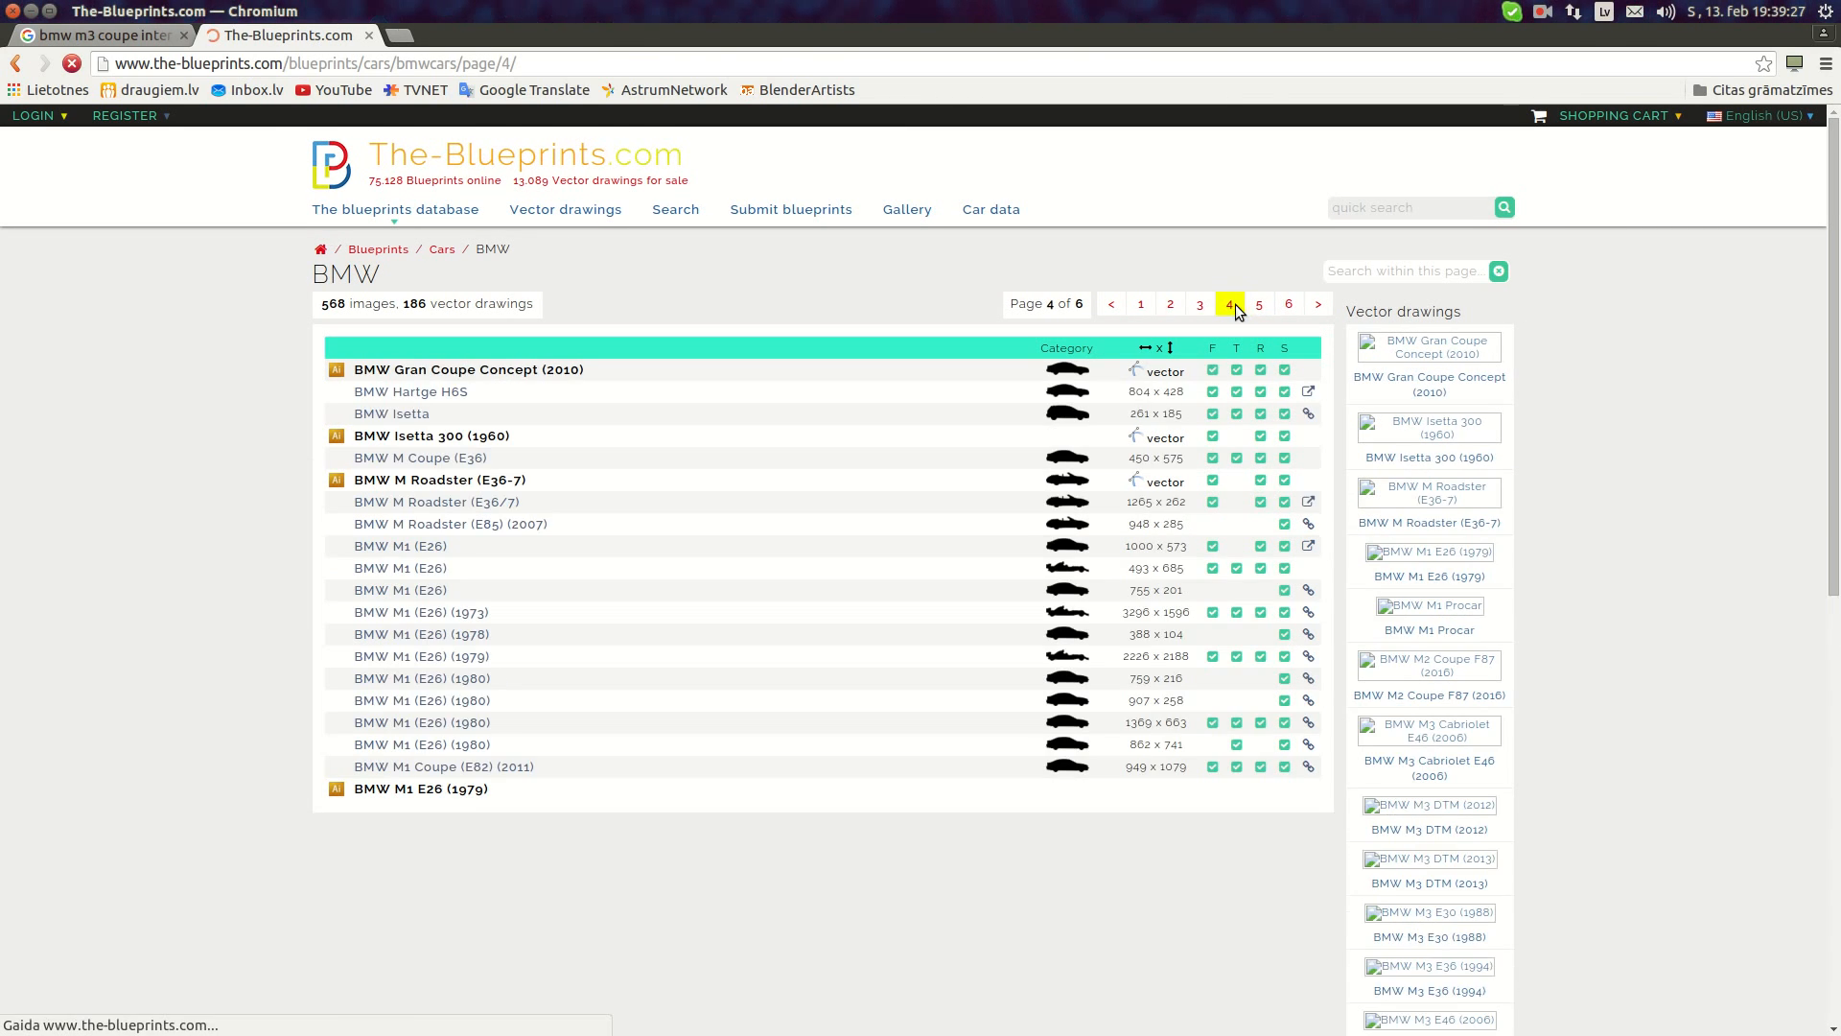
scroll(489, 522, "down", 4)
scroll(468, 555, "down", 4)
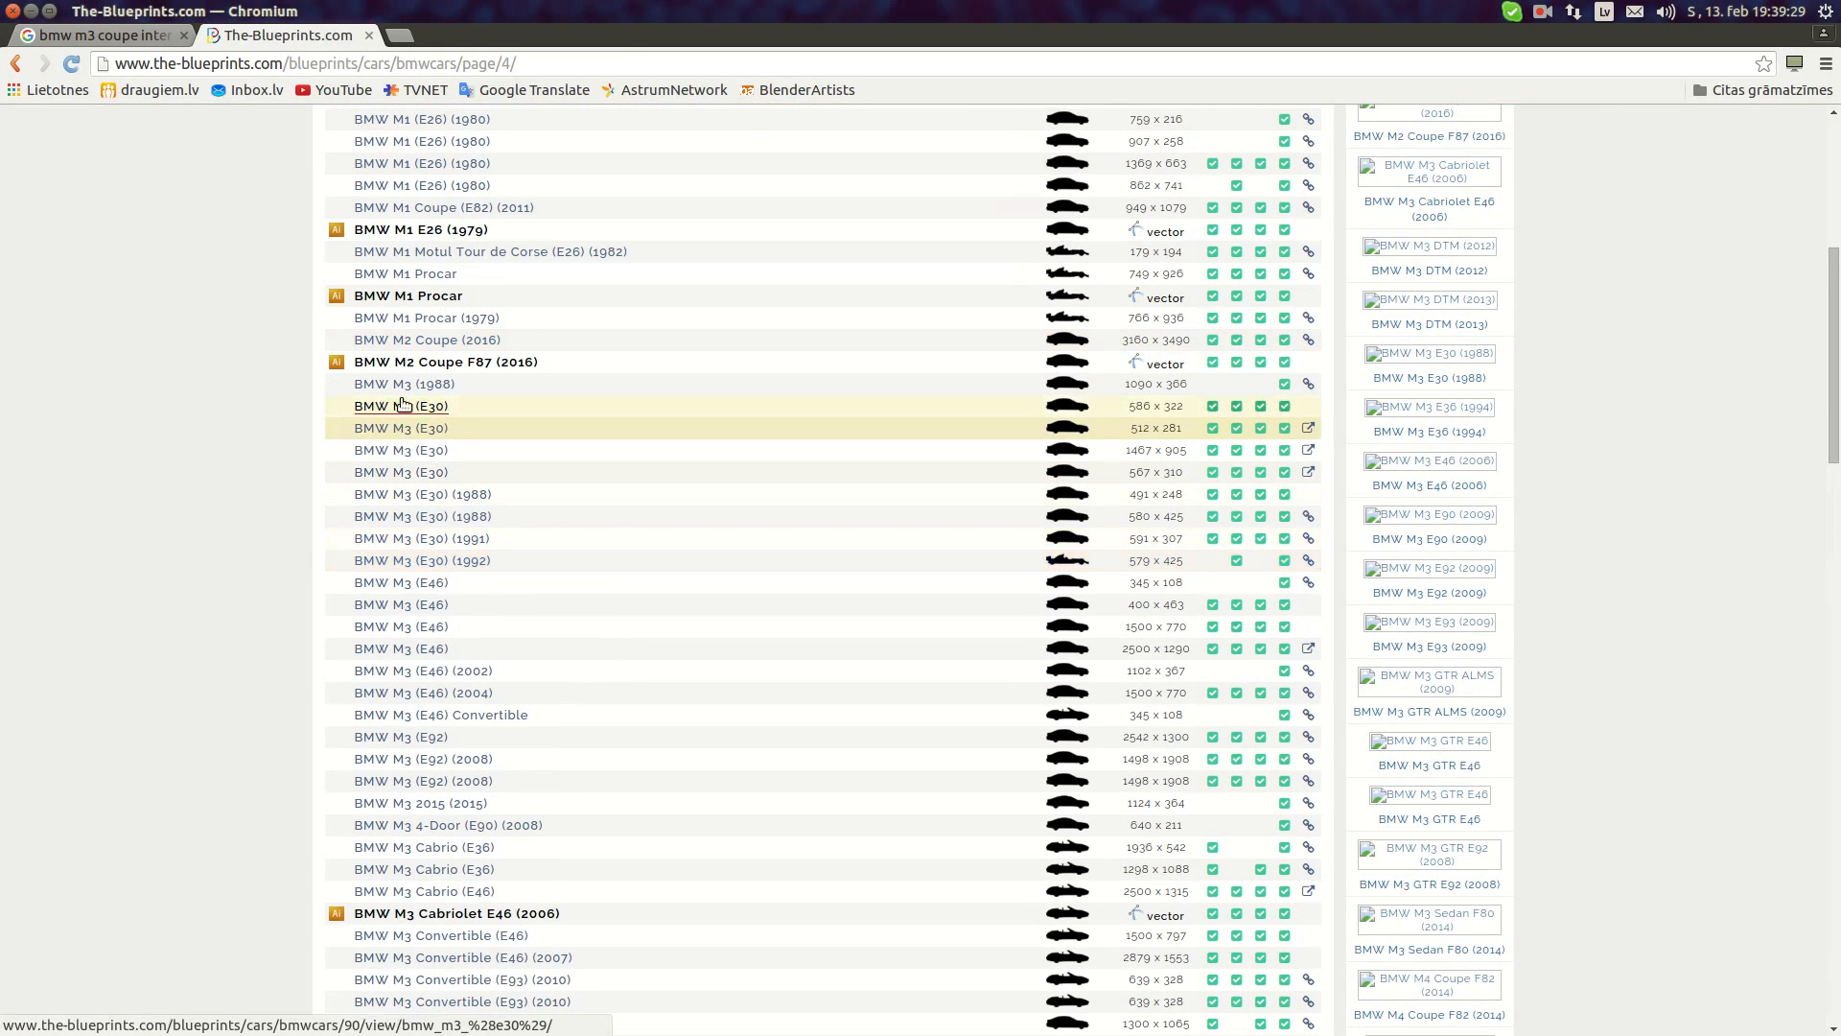
scroll(431, 633, "down", 3)
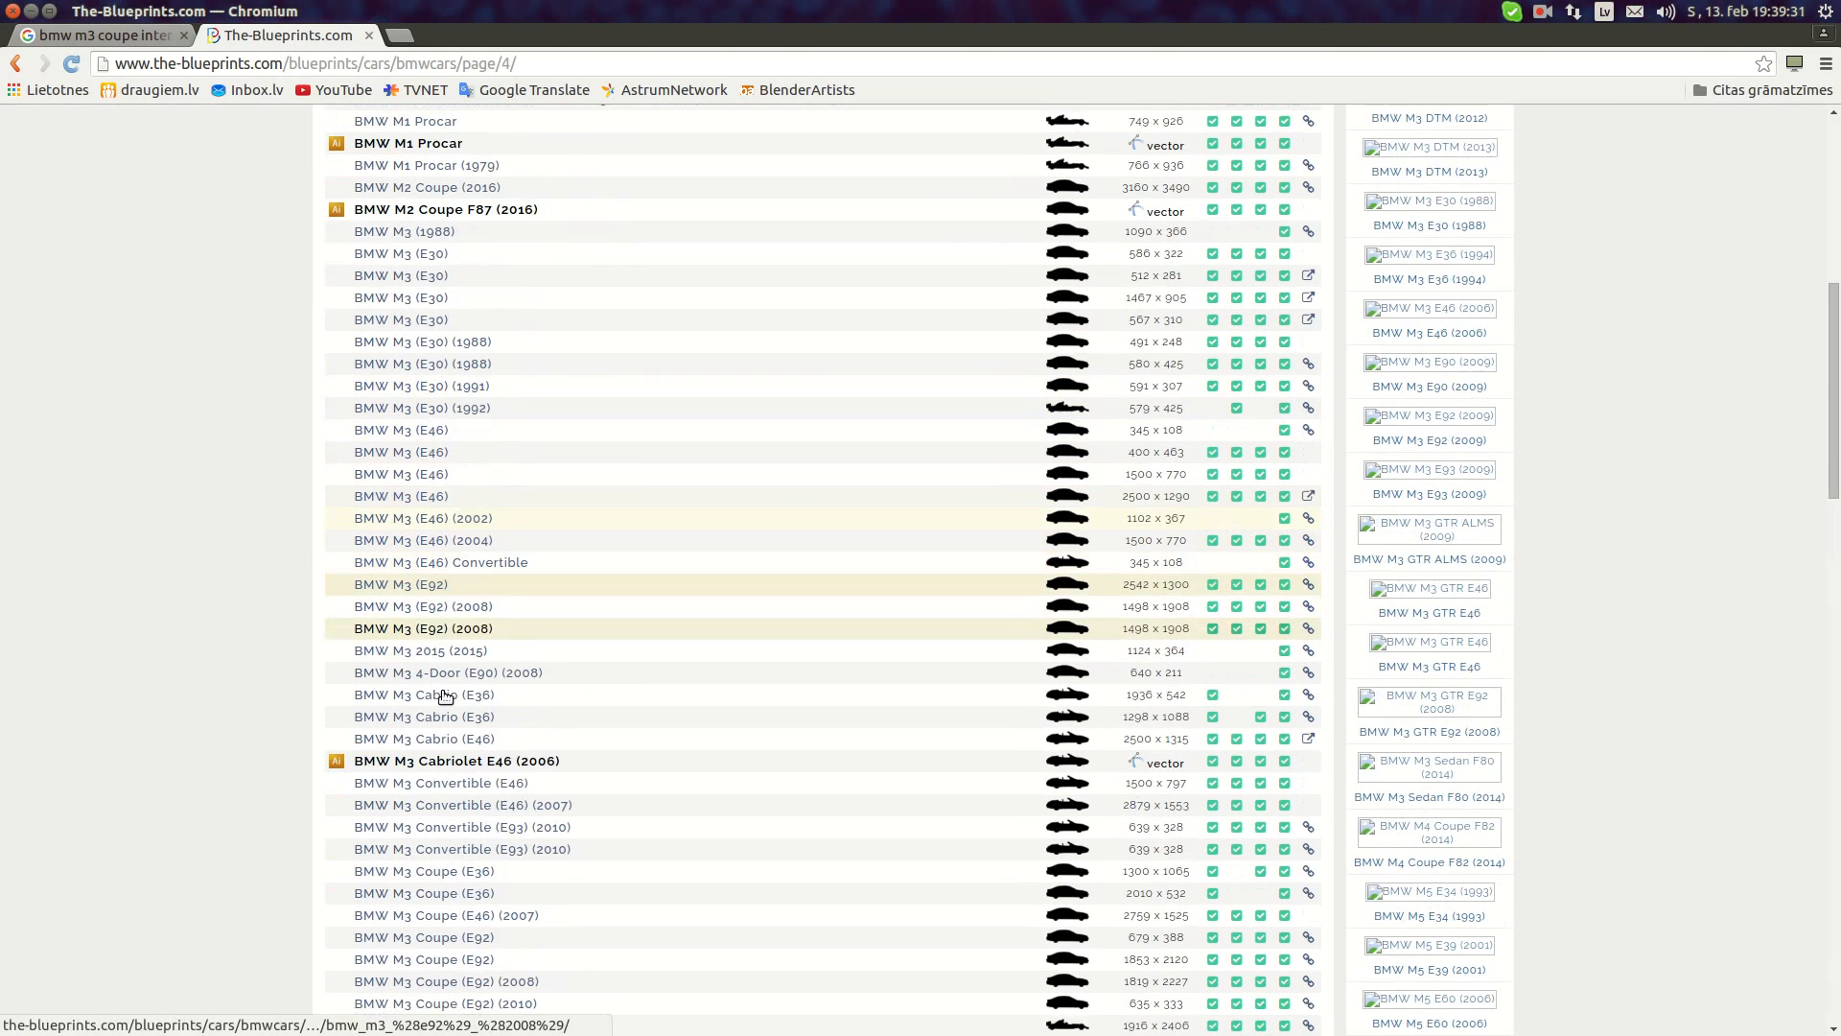
- Open the BMW M3 (E92) blueprint and both BMW M3 (E92) (2008) blueprints in new tabs
middle_click(465, 628)
middle_click(444, 606)
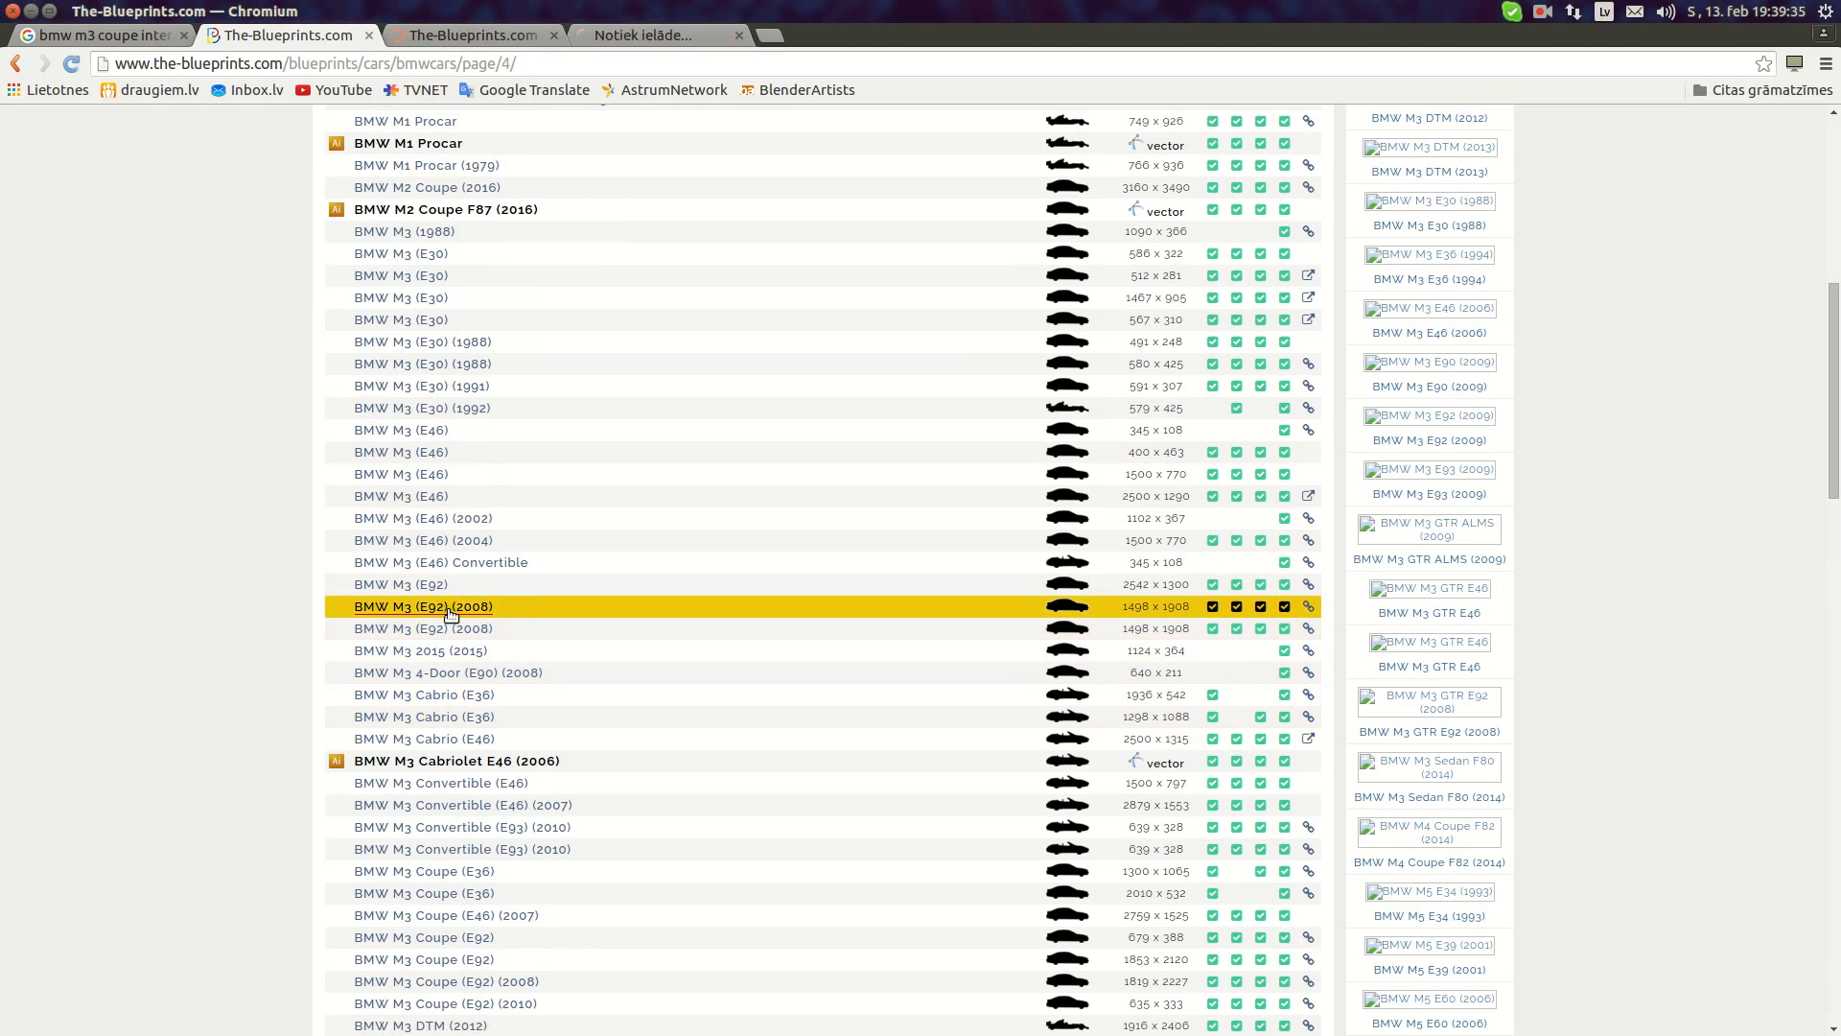
middle_click(424, 584)
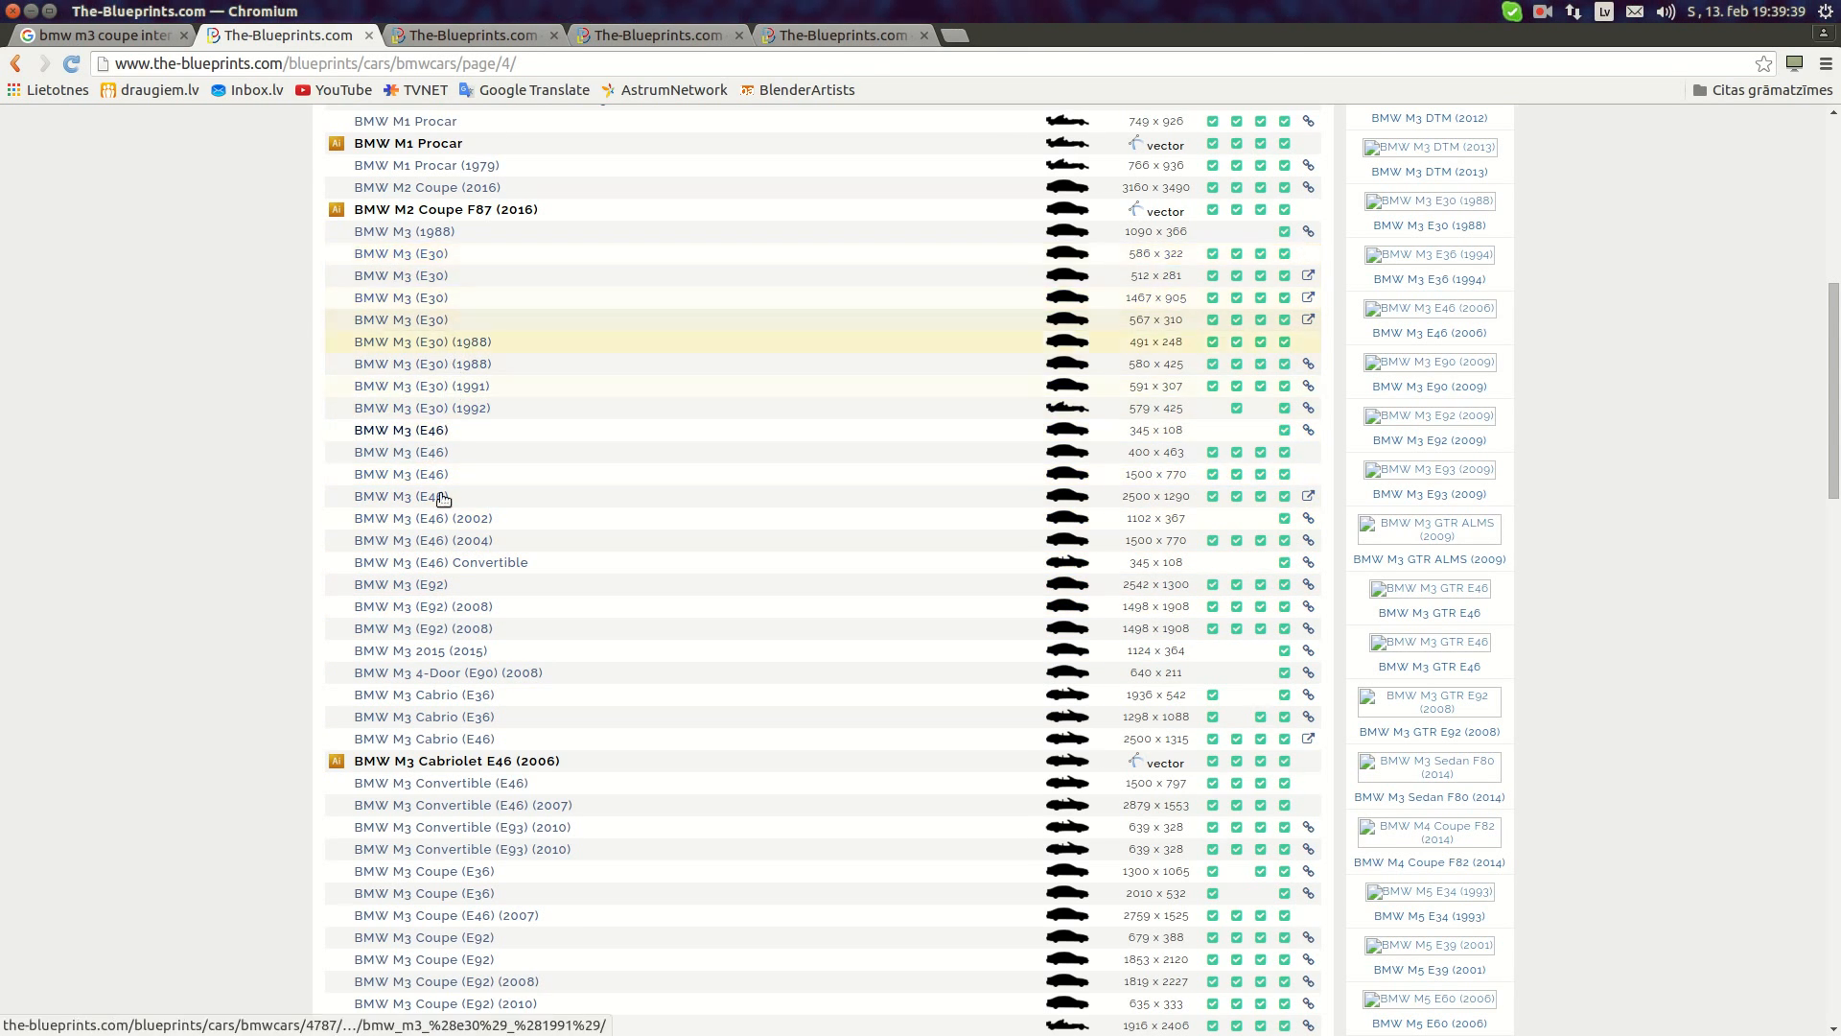
- Open two of the BMW M3 Coupe (E92) blueprints from the list in new tabs
left_click(510, 695)
scroll(509, 694, "down", 2)
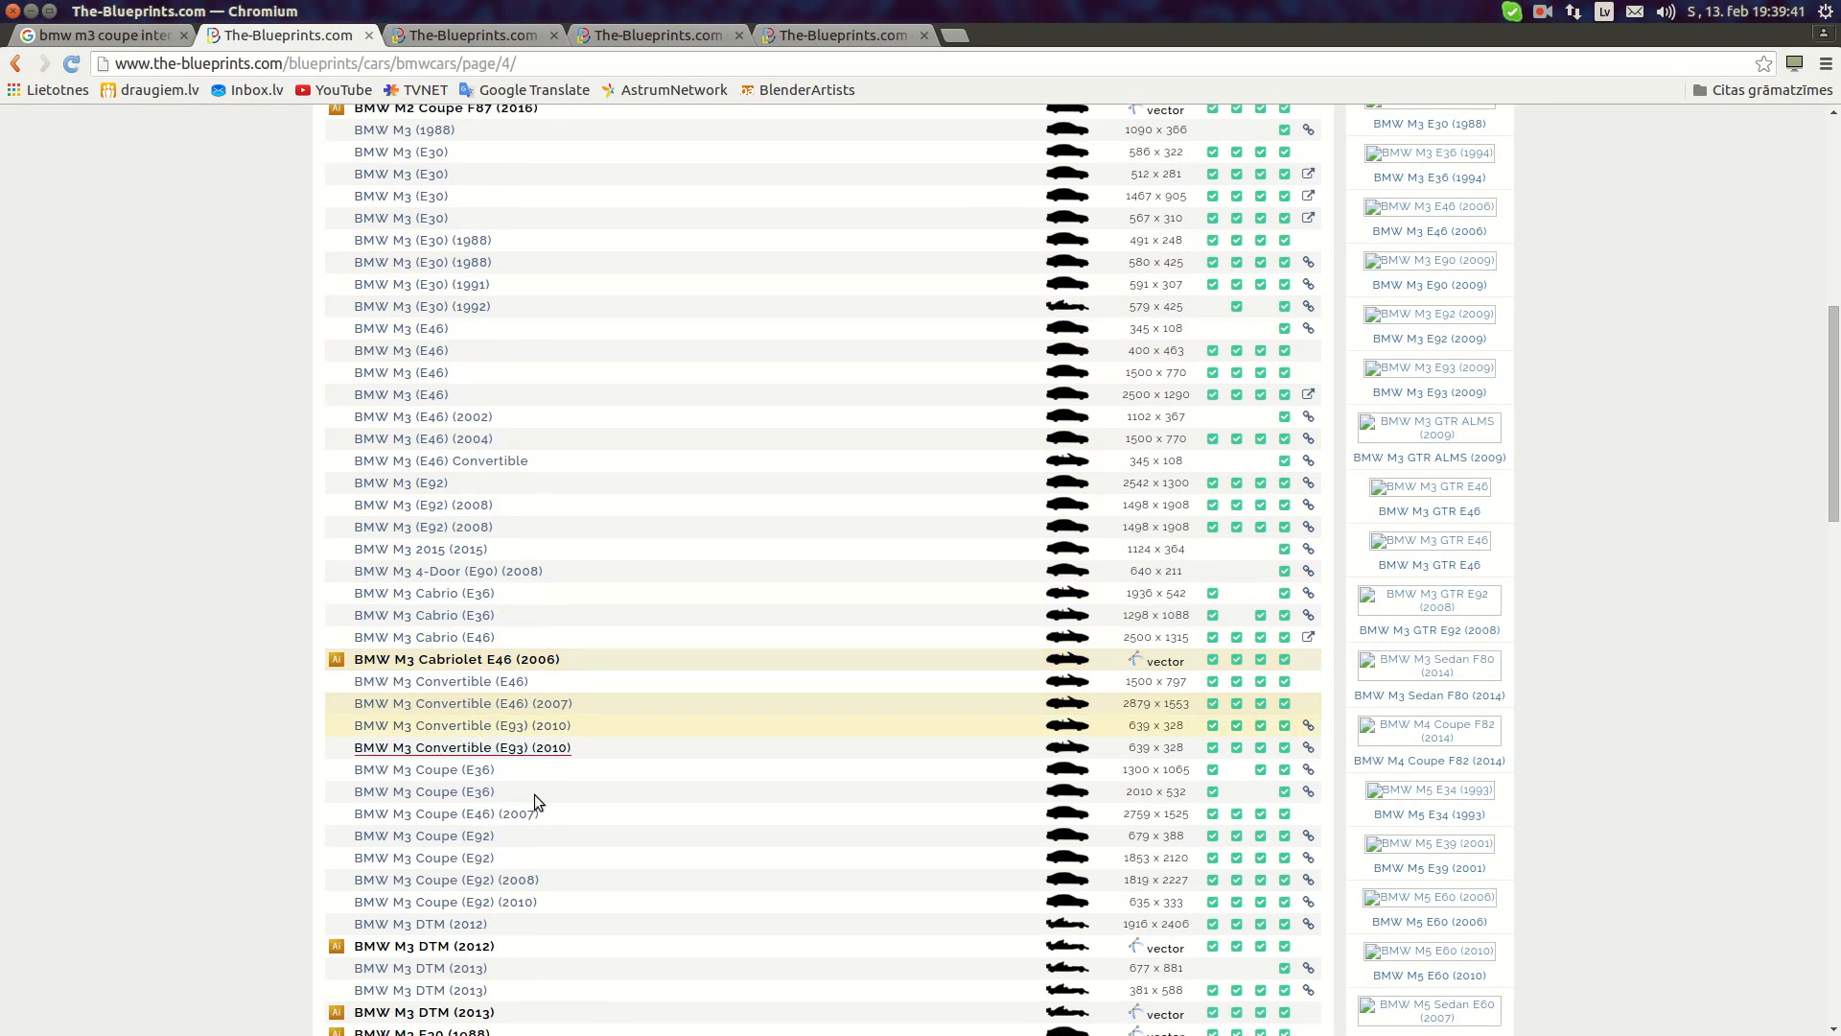
scroll(479, 837, "up", 1)
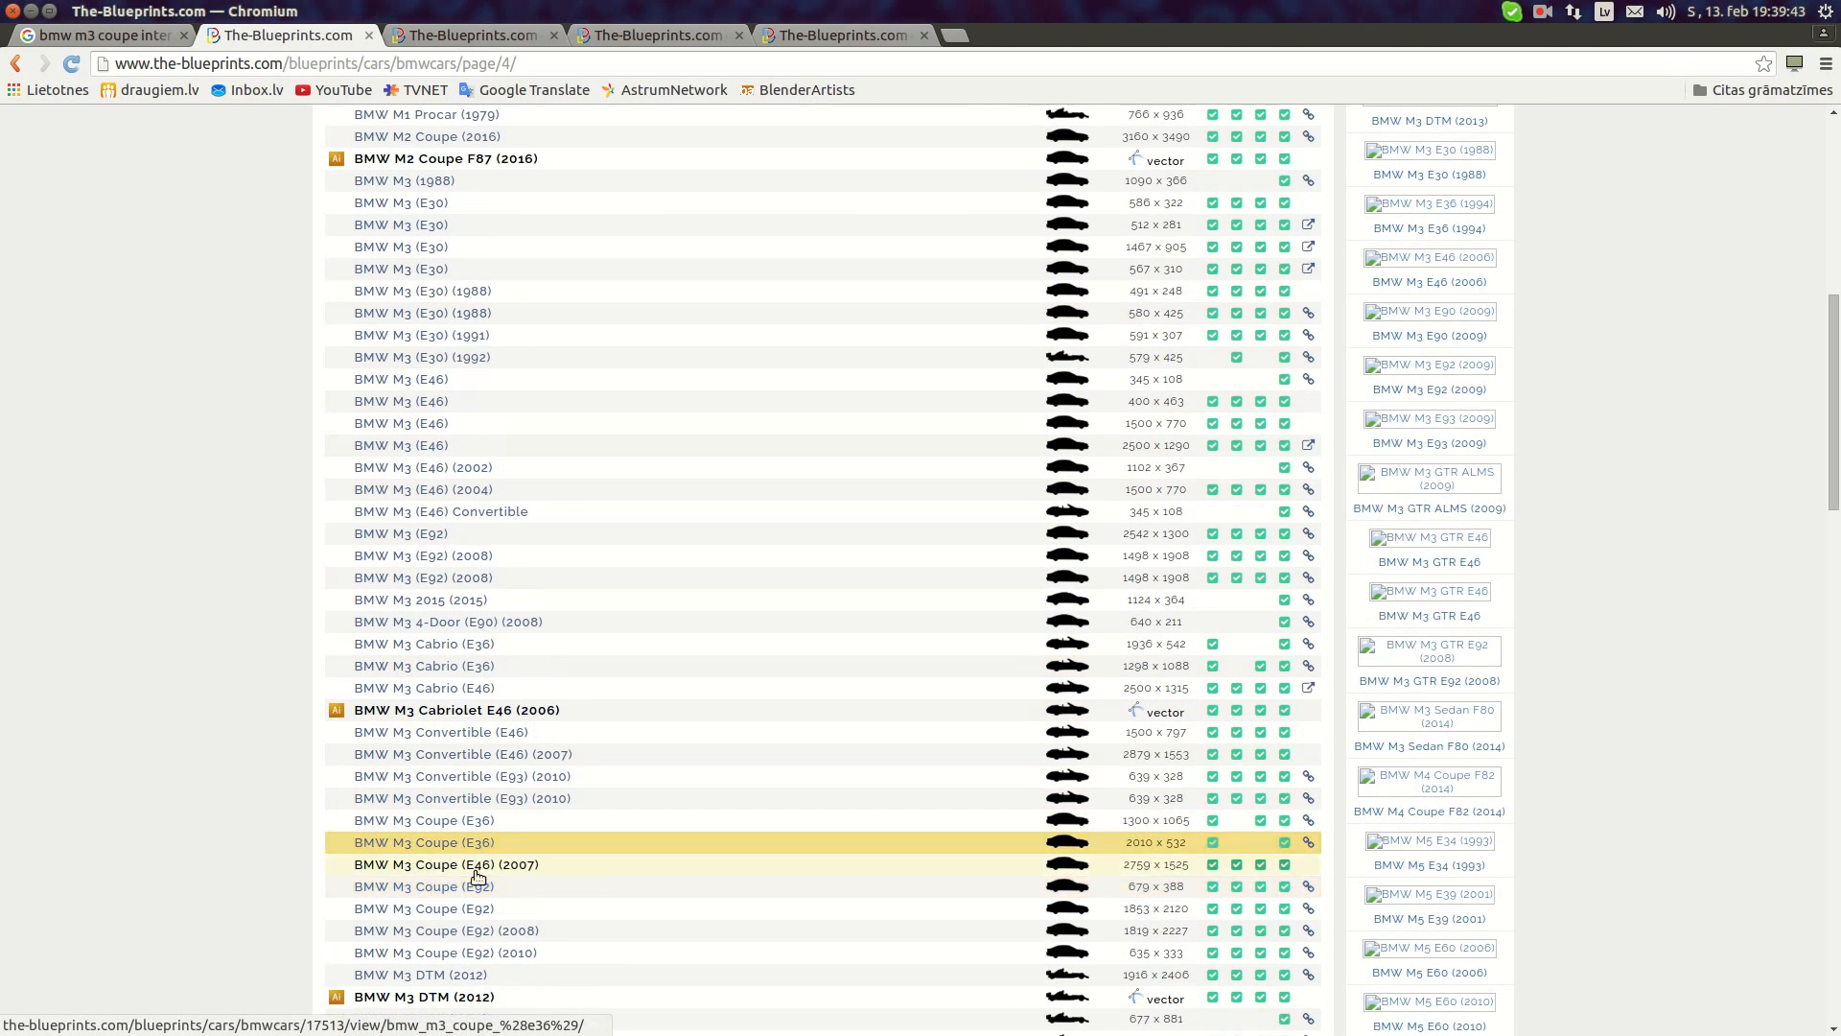
middle_click(465, 911)
middle_click(464, 913)
scroll(512, 926, "up", 1)
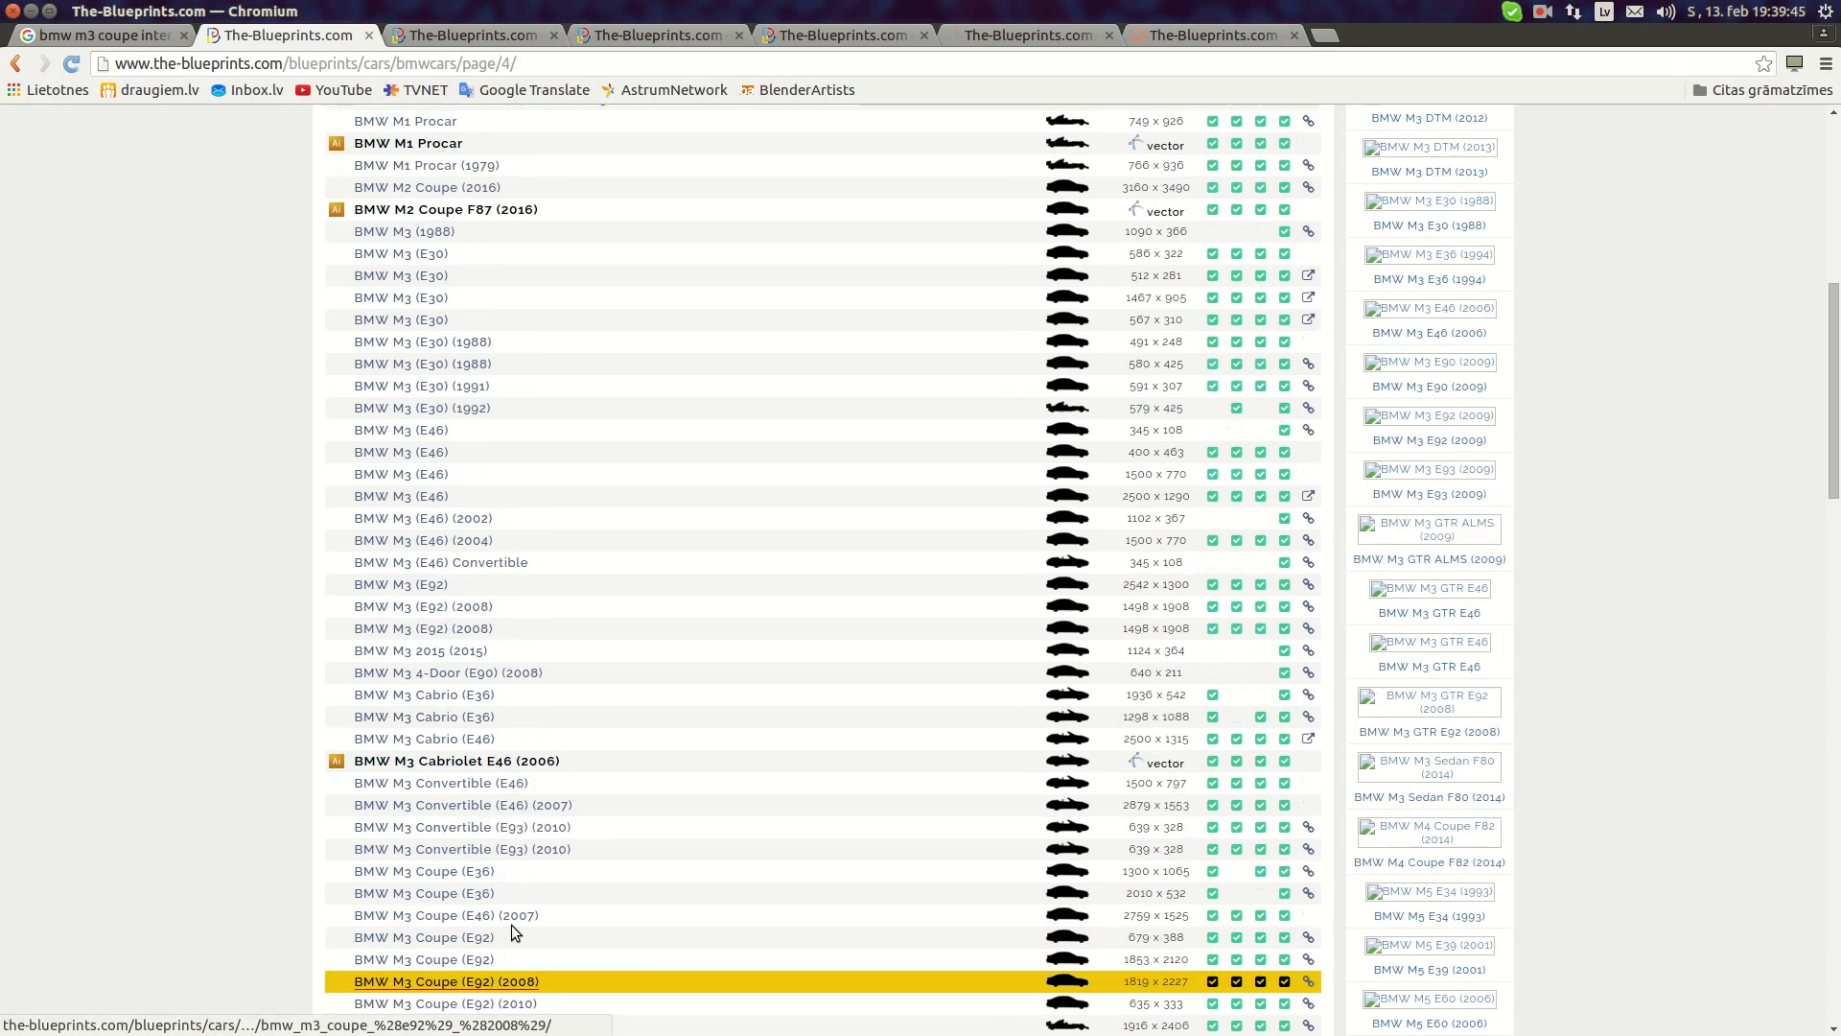
- Open the BMW M3 Coupe (E92) (2008) and BMW M3 Coupe (E92) (2010) blueprints from the list in new tabs
scroll(512, 938, "down", 2)
middle_click(516, 882)
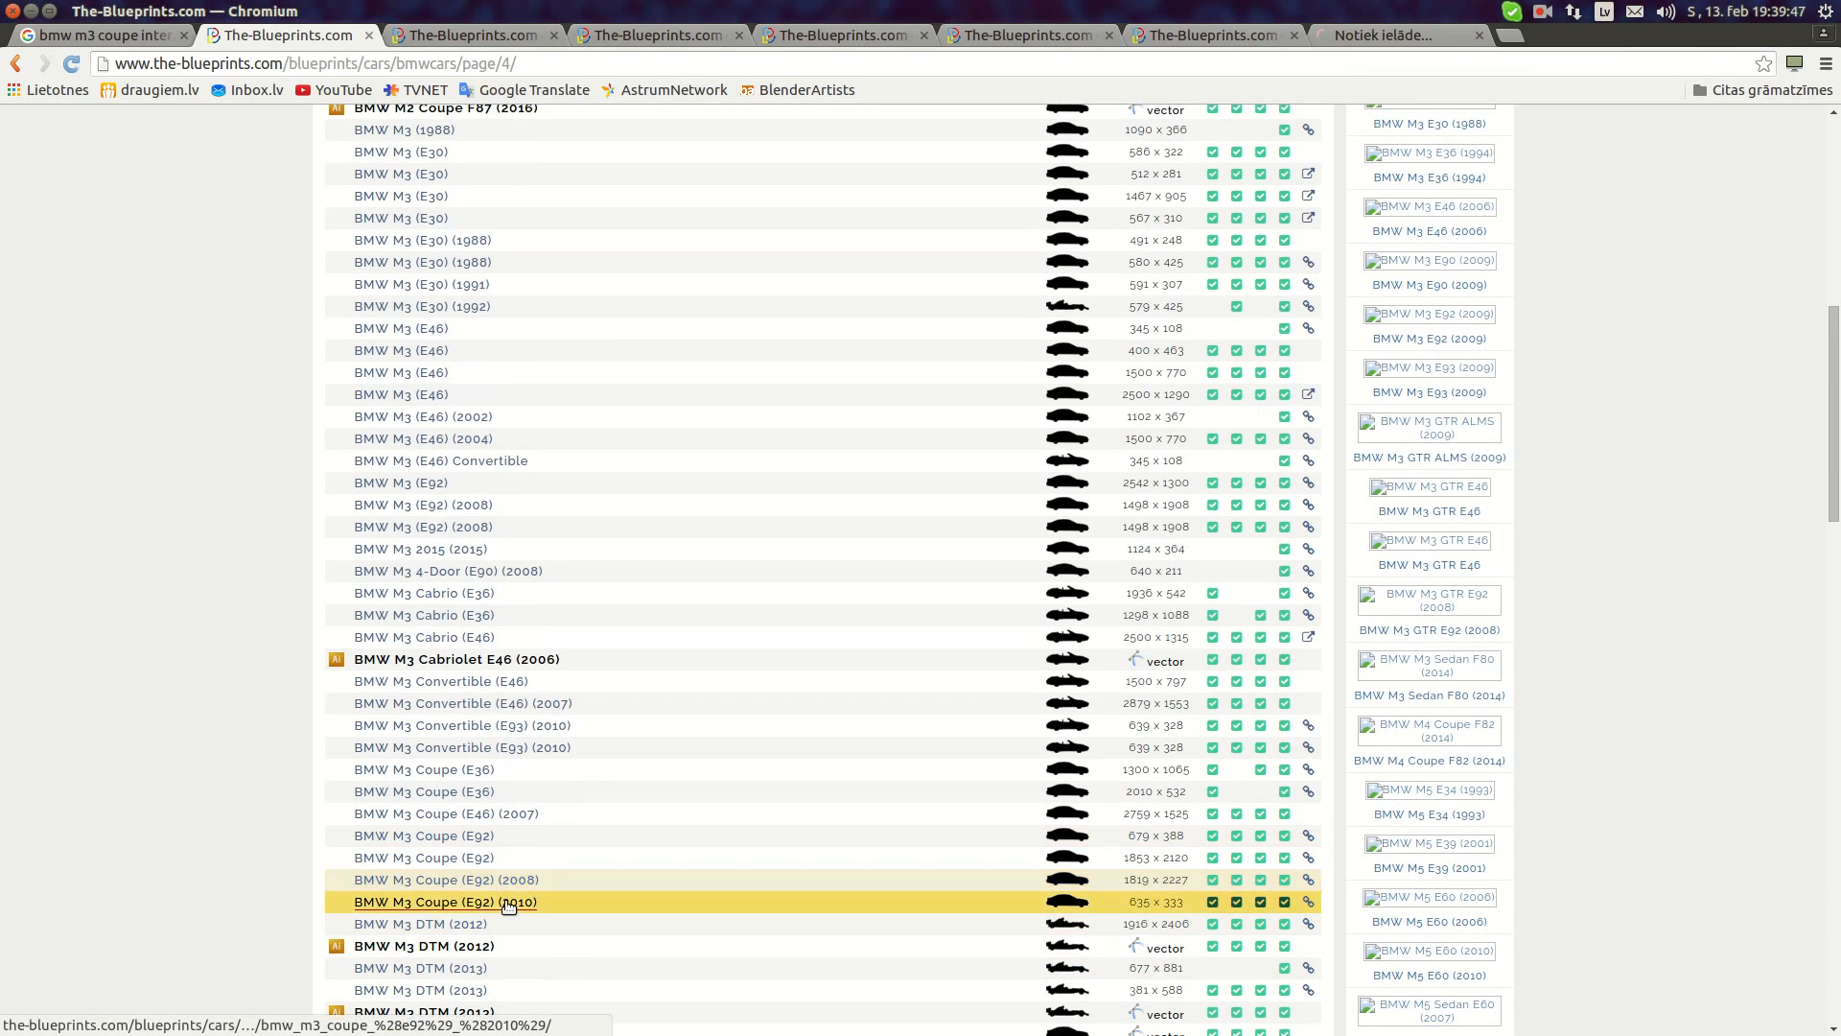
middle_click(511, 902)
- Close both BMW M3 (E92) (2008) blueprint tabs
left_click(494, 43)
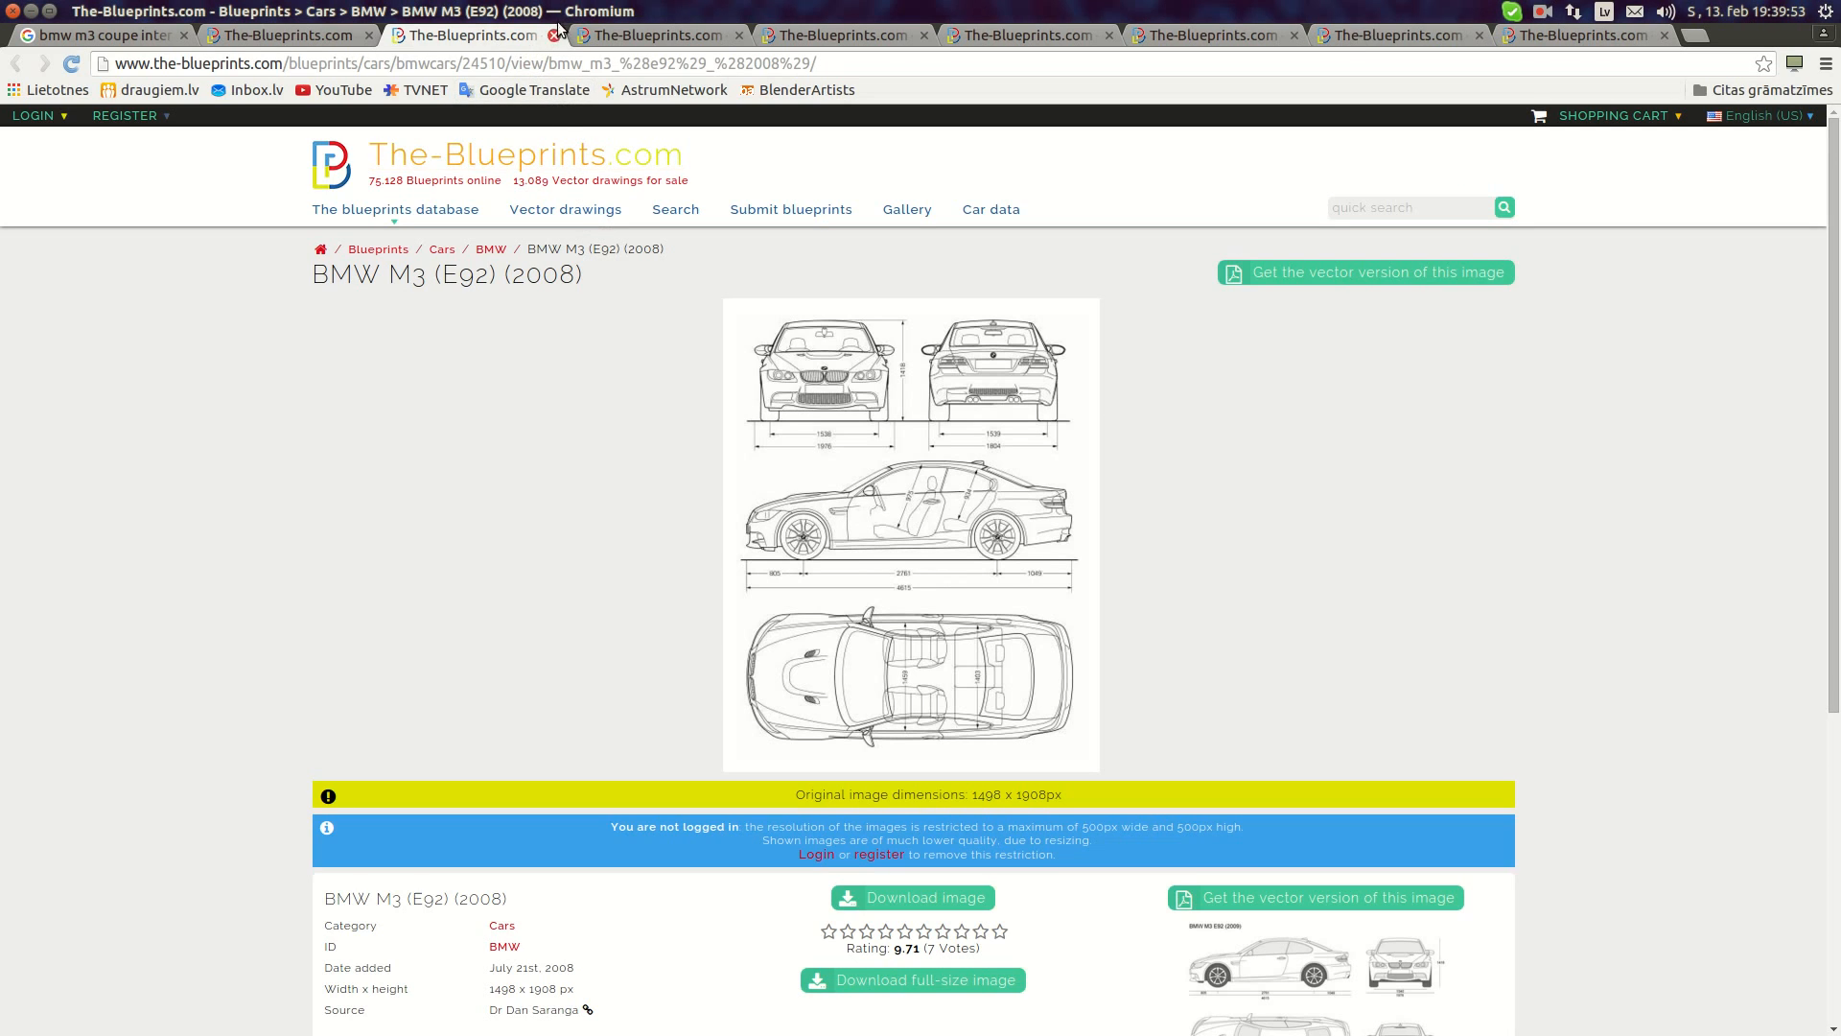
left_click(554, 36)
left_click(555, 36)
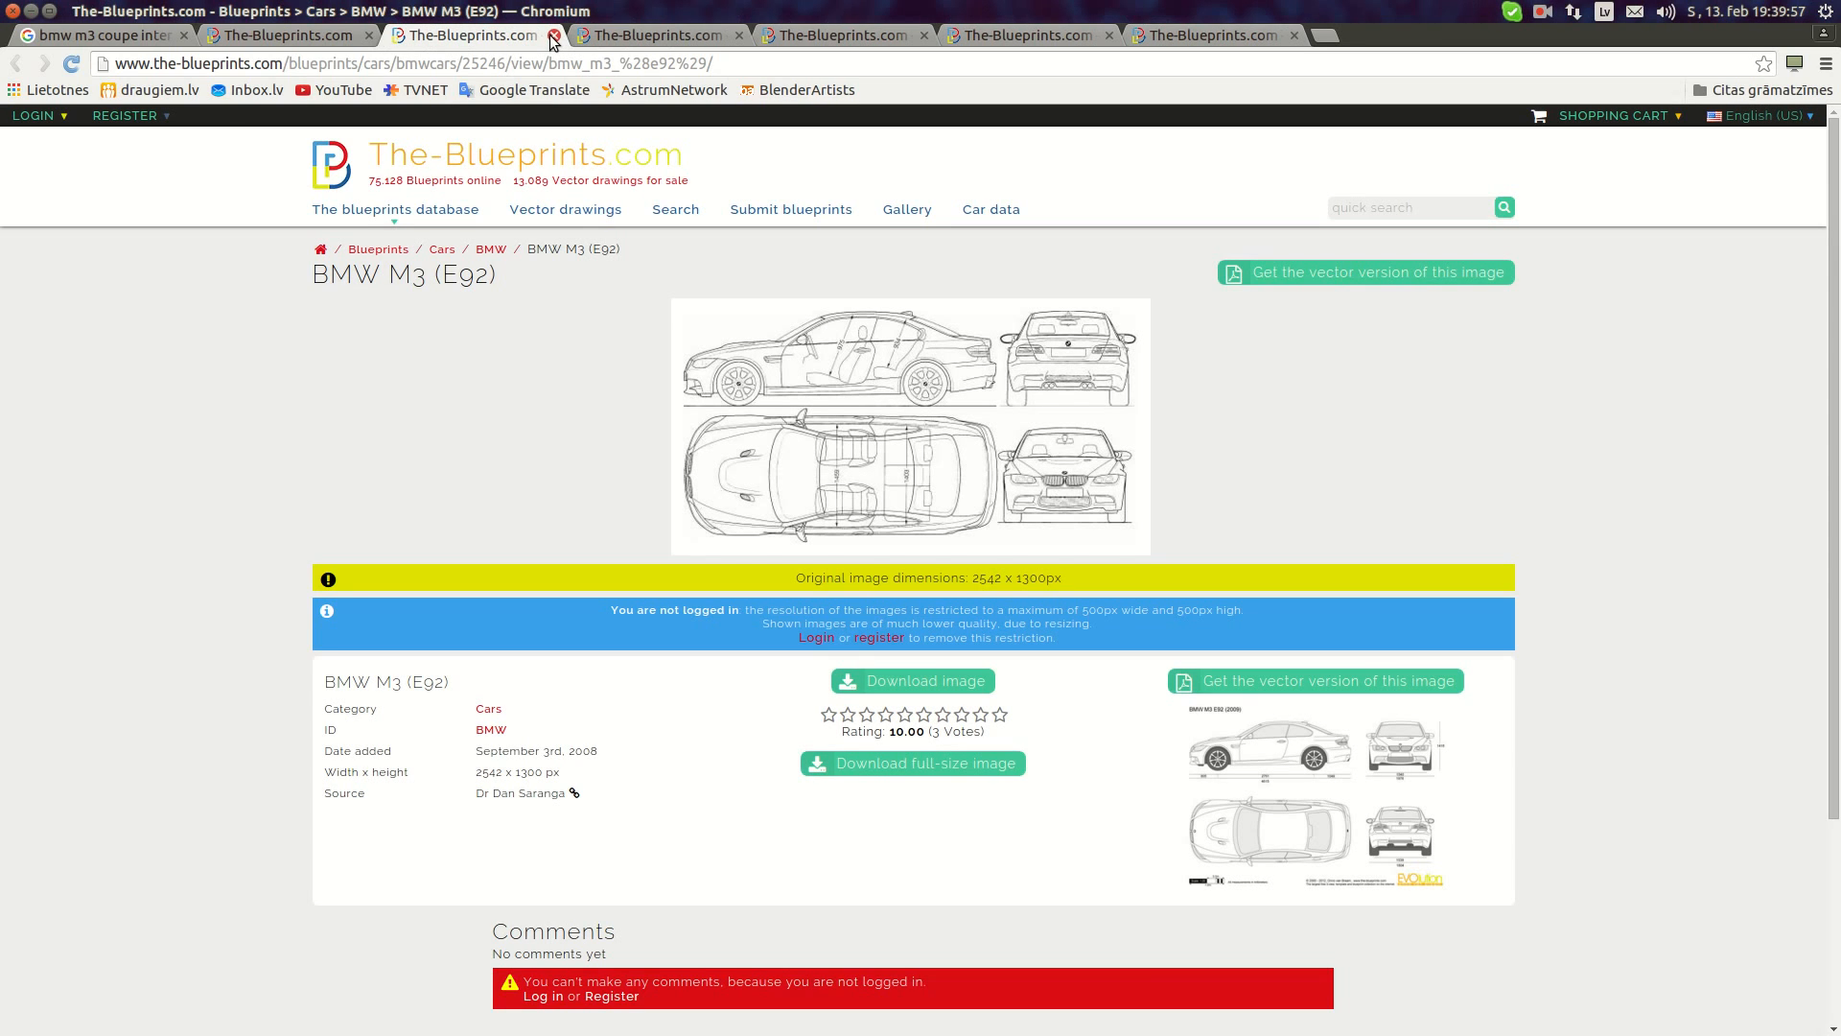
- Review the open BMW M3 Coupe (E92) blueprints and check them against the background blueprint in the Blender scene
left_click(642, 36)
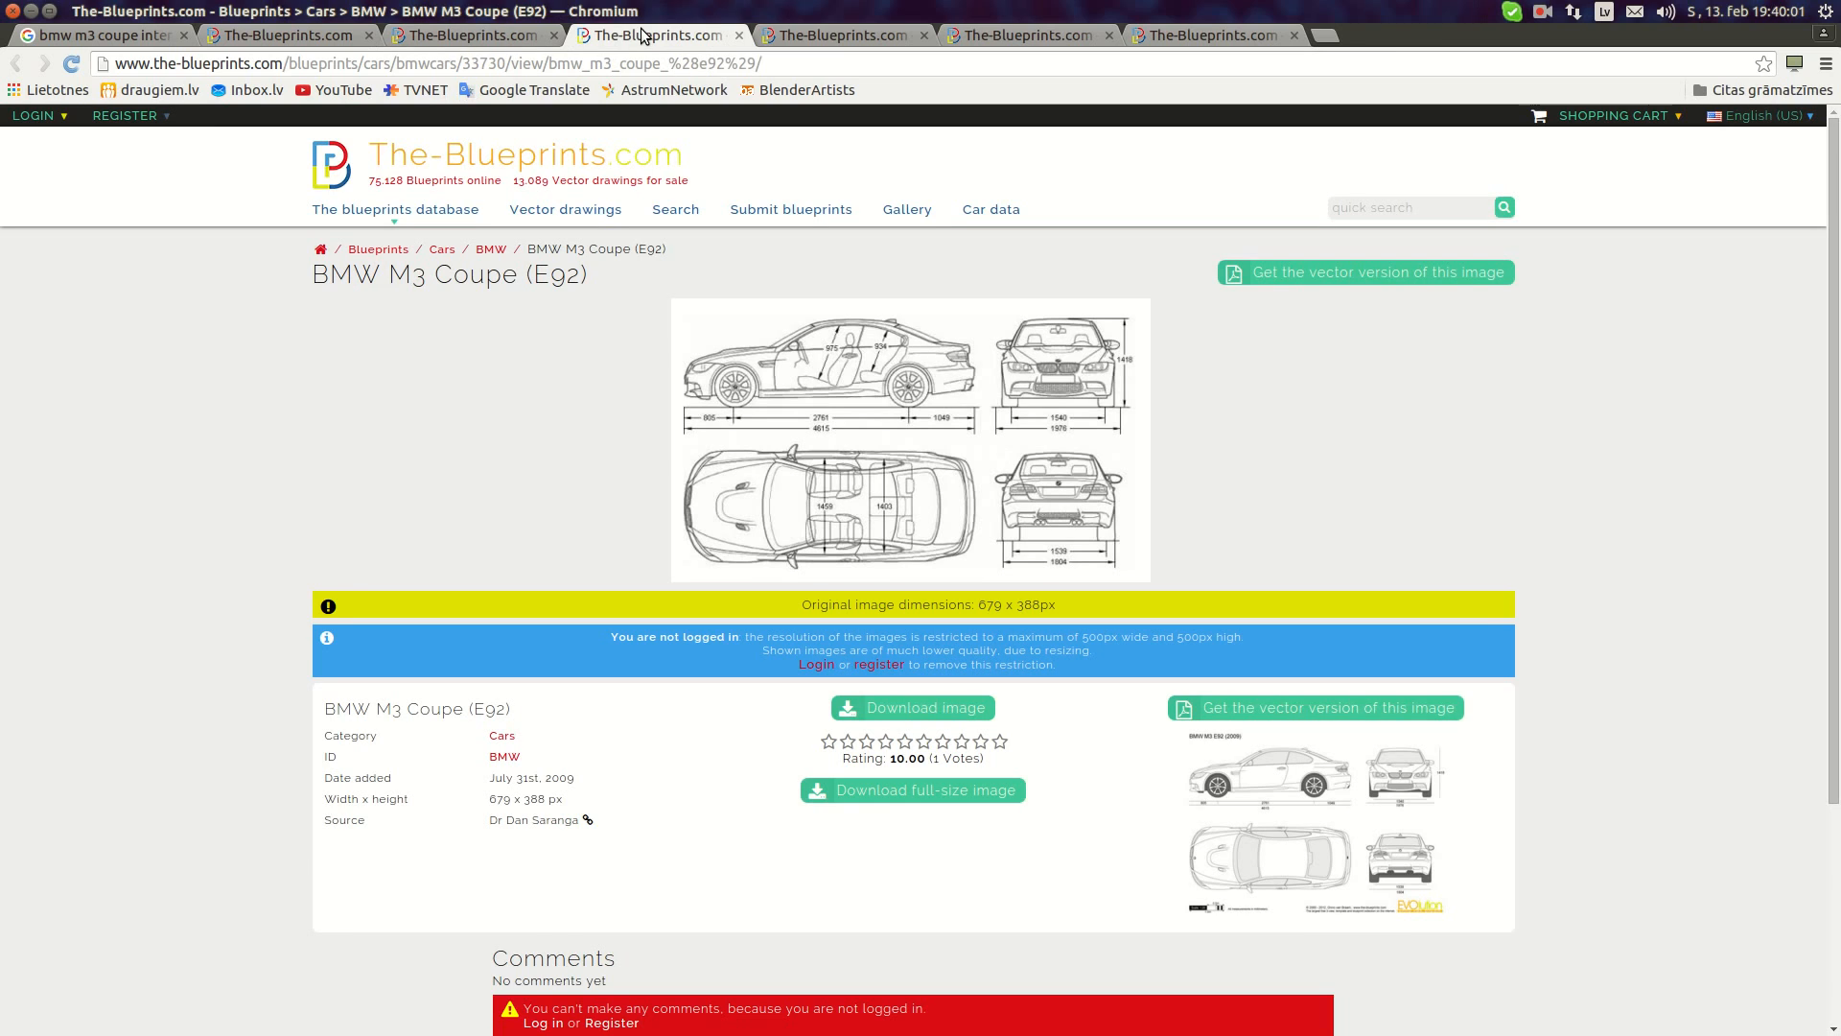
left_click(830, 41)
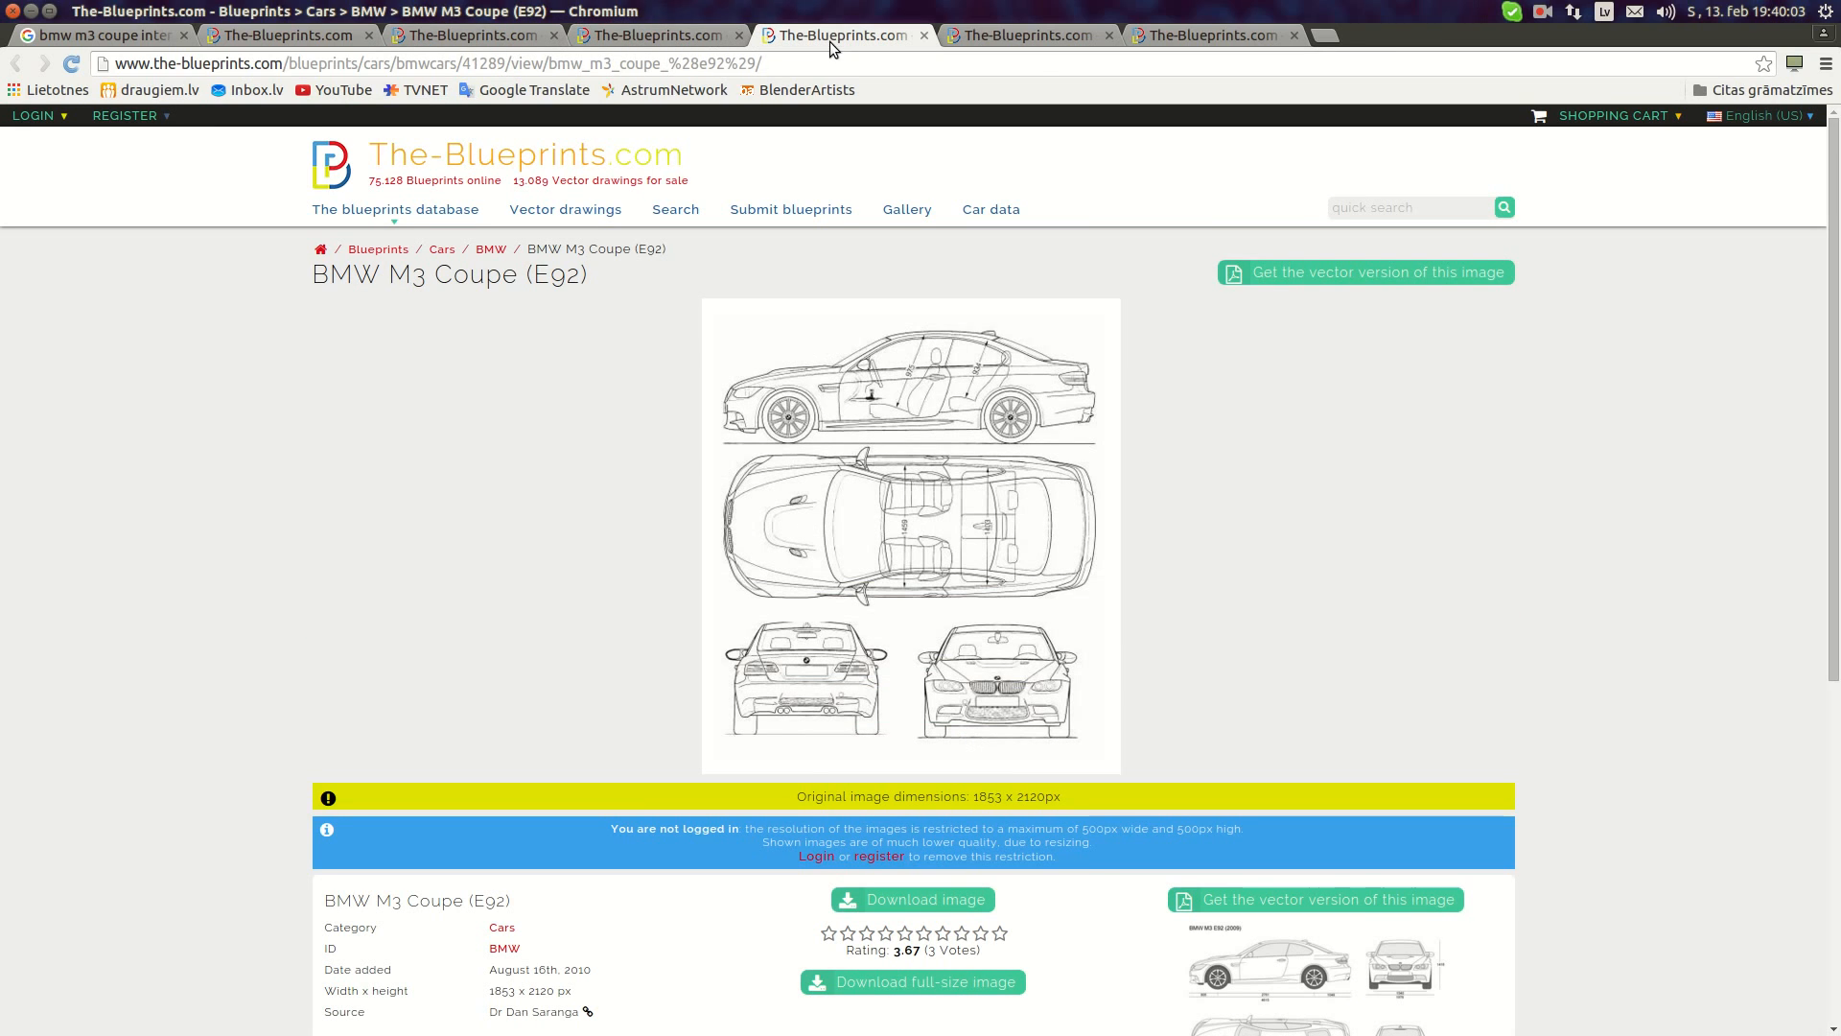
left_click(1032, 41)
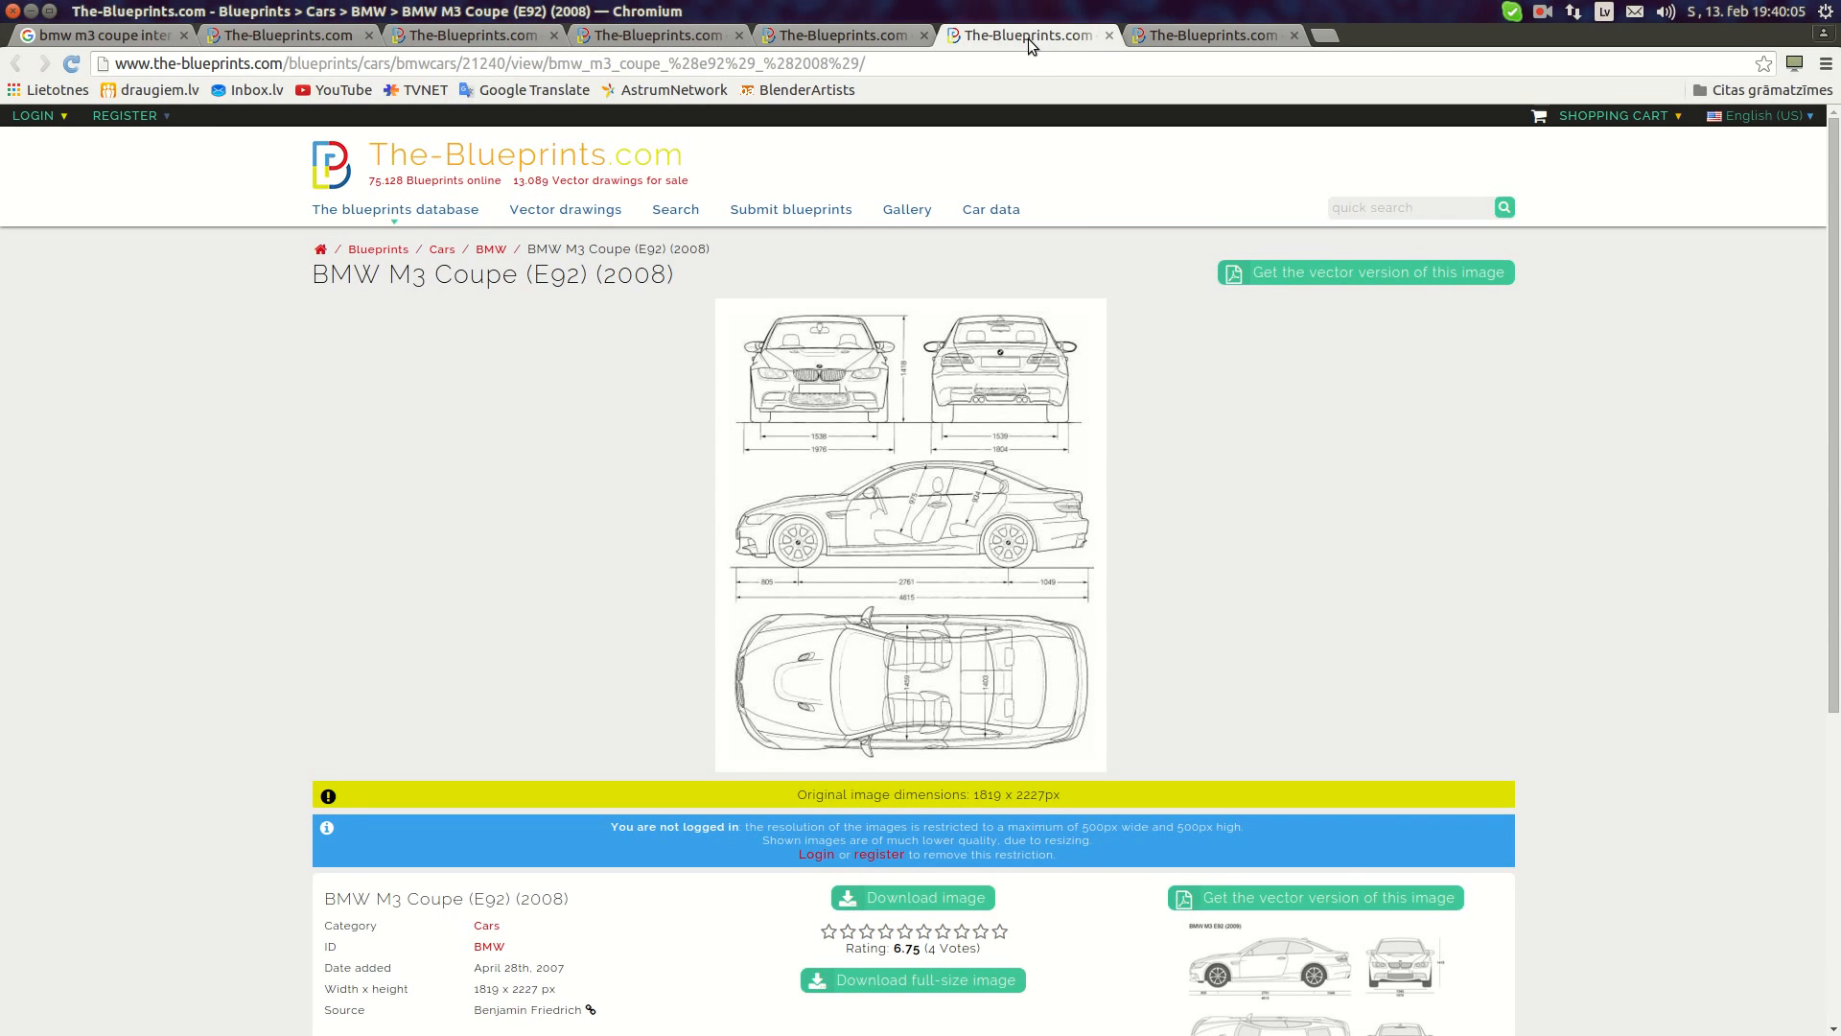
left_click(1212, 35)
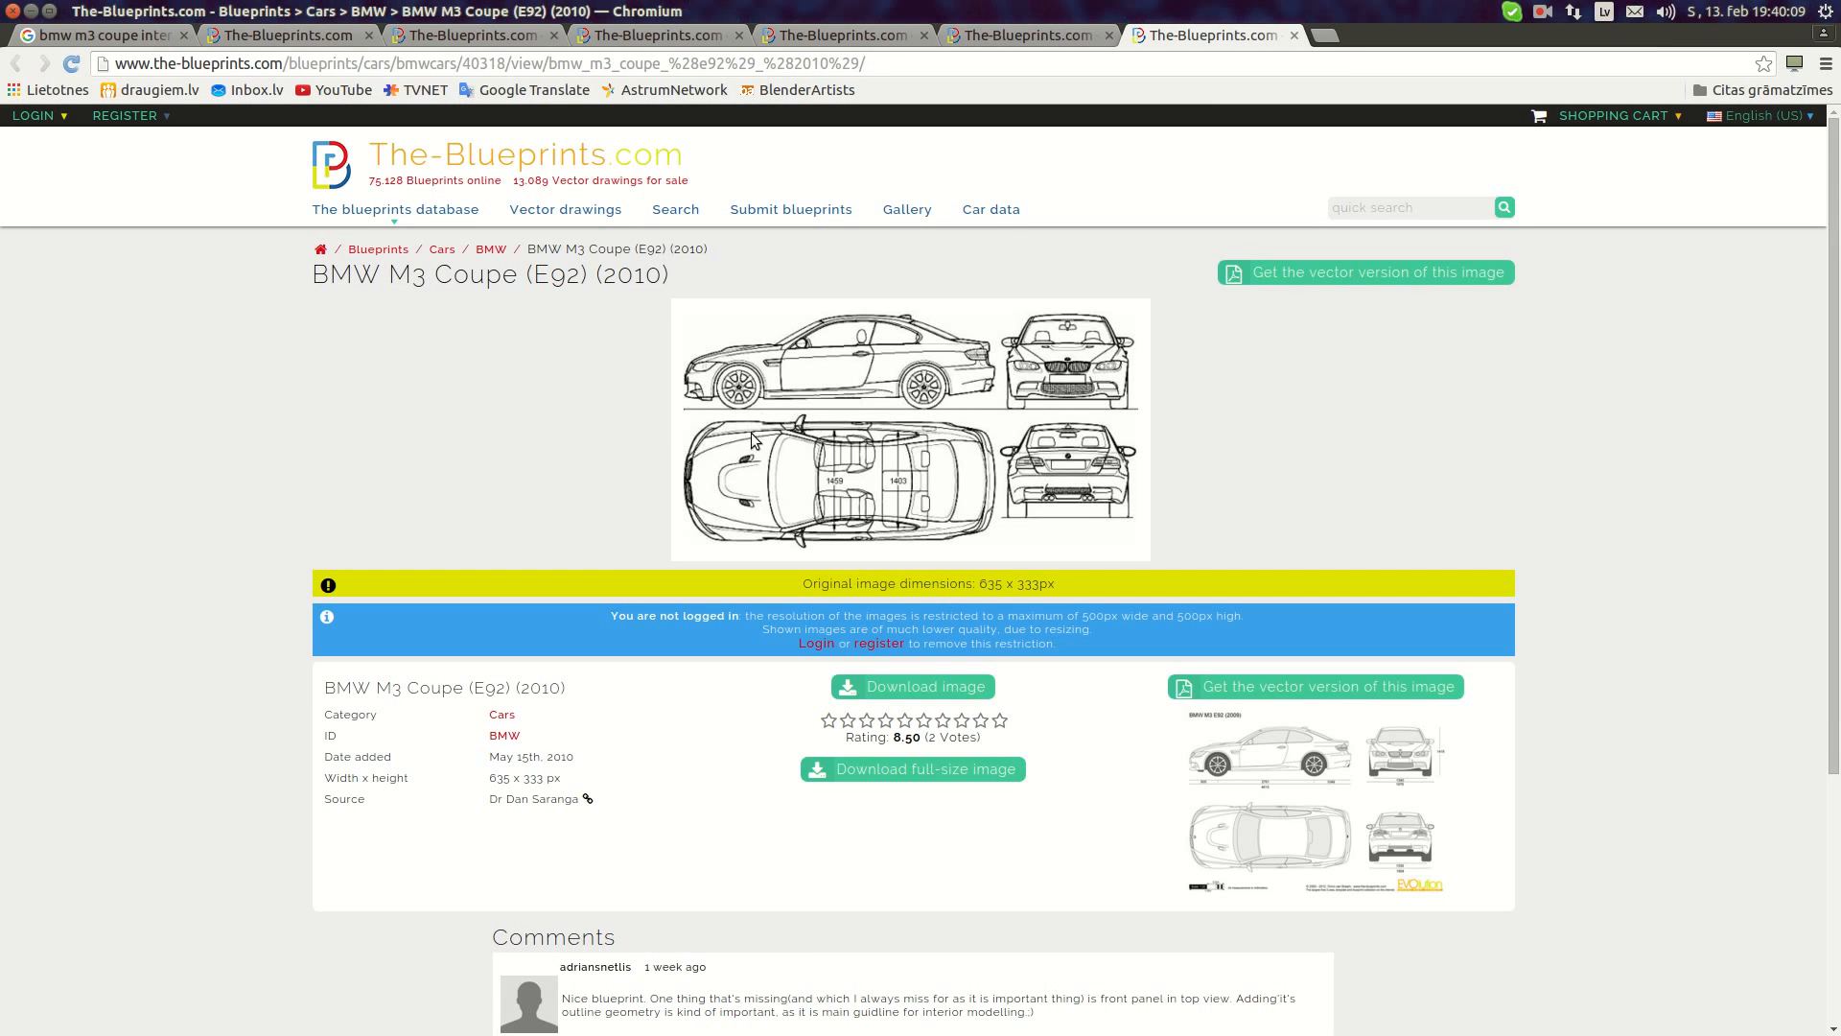
left_click(14, 664)
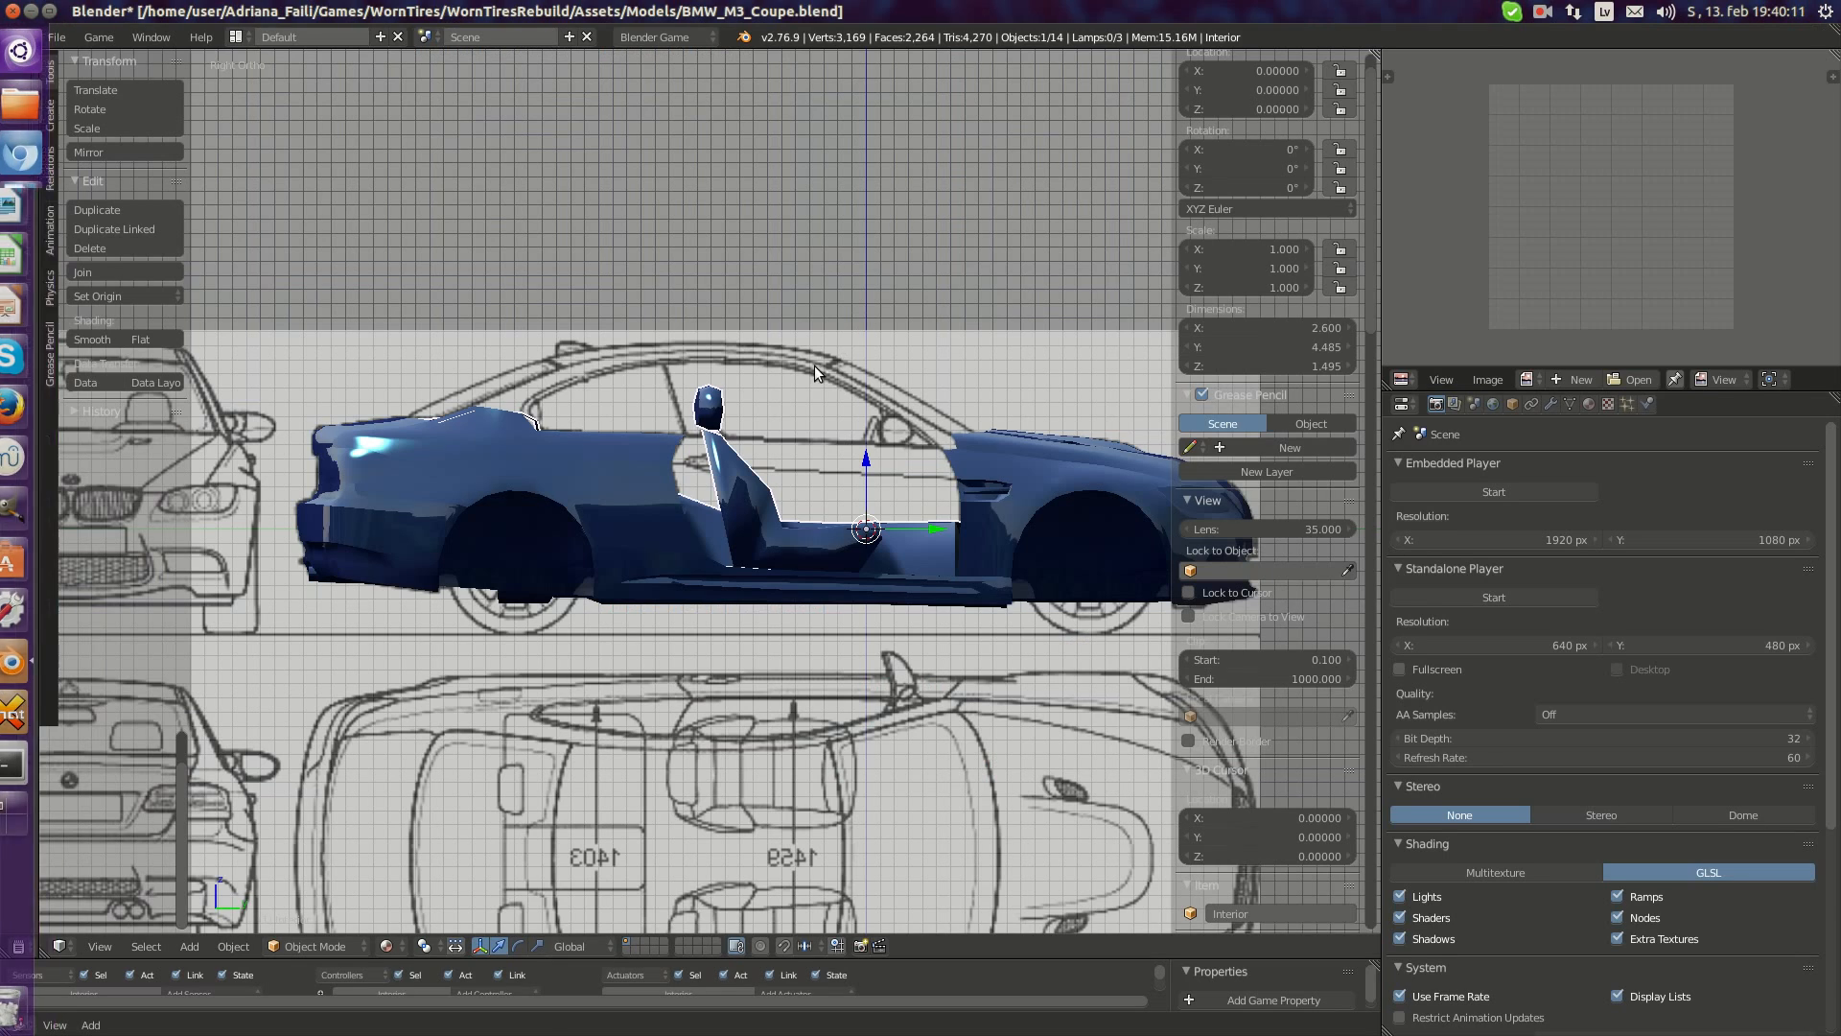
scroll(814, 366, "down", 6)
scroll(766, 474, "up", 1)
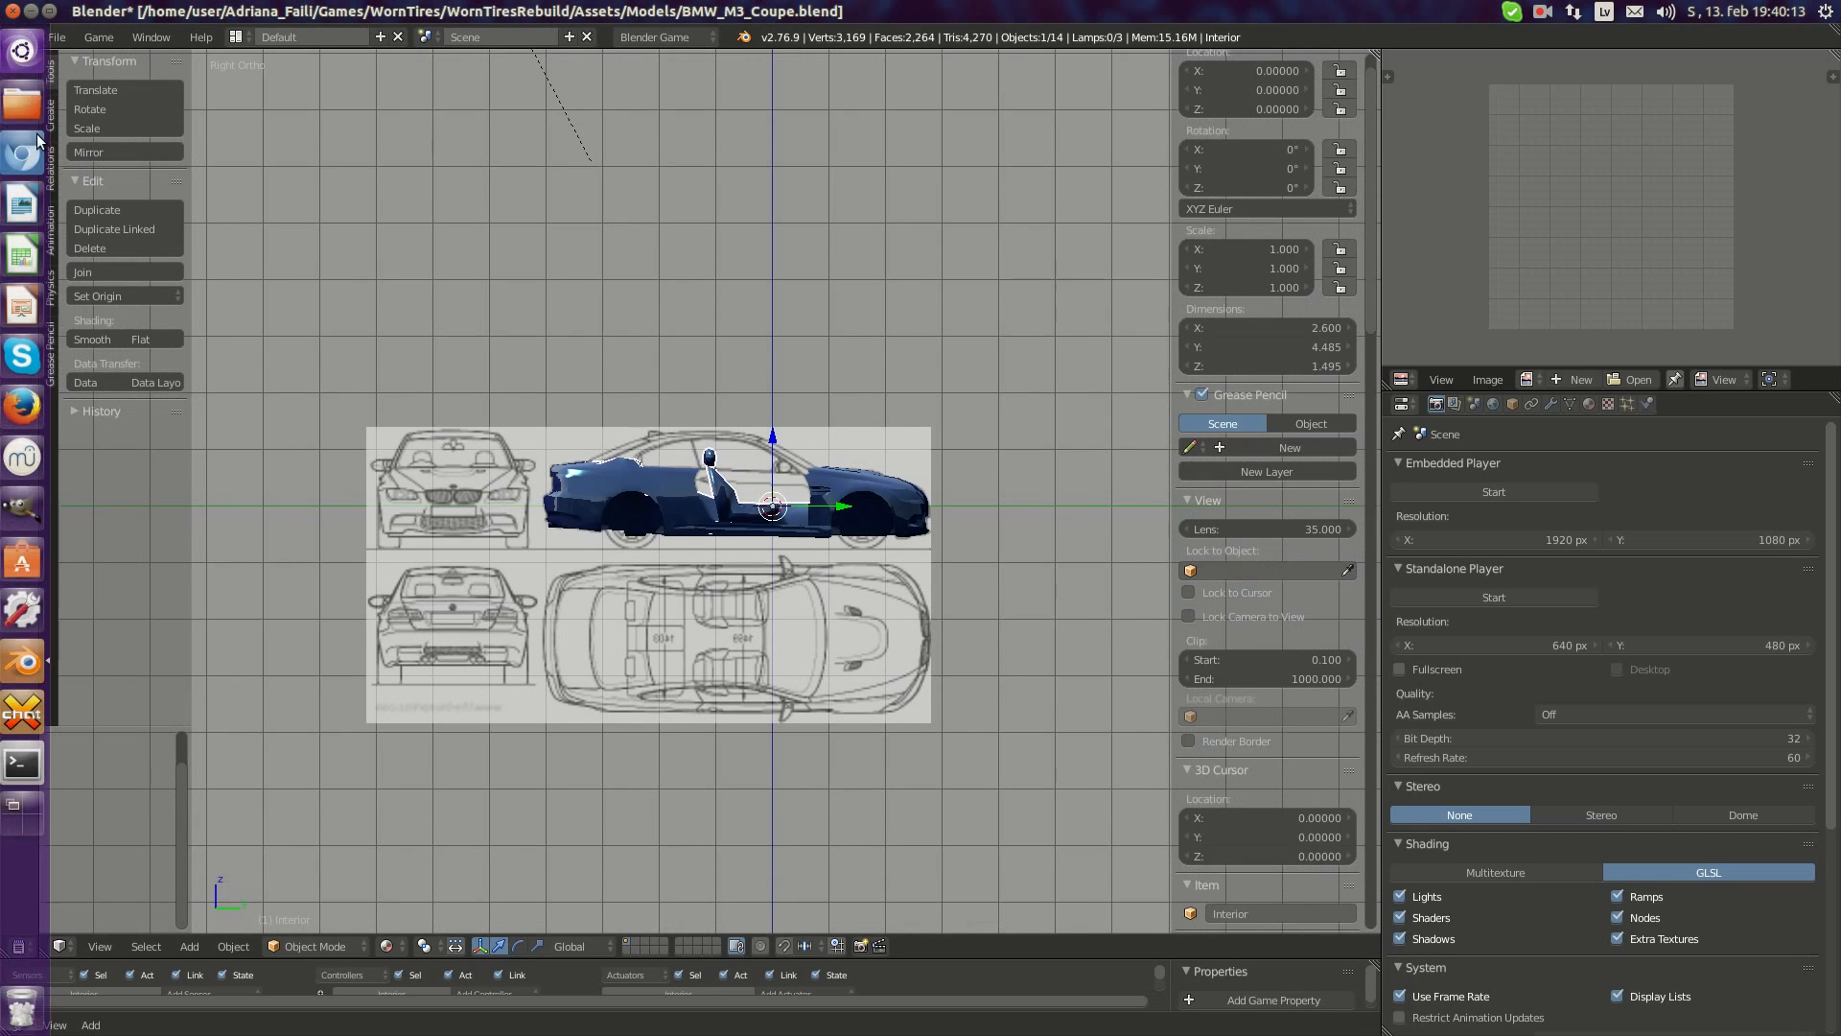
left_click(16, 153)
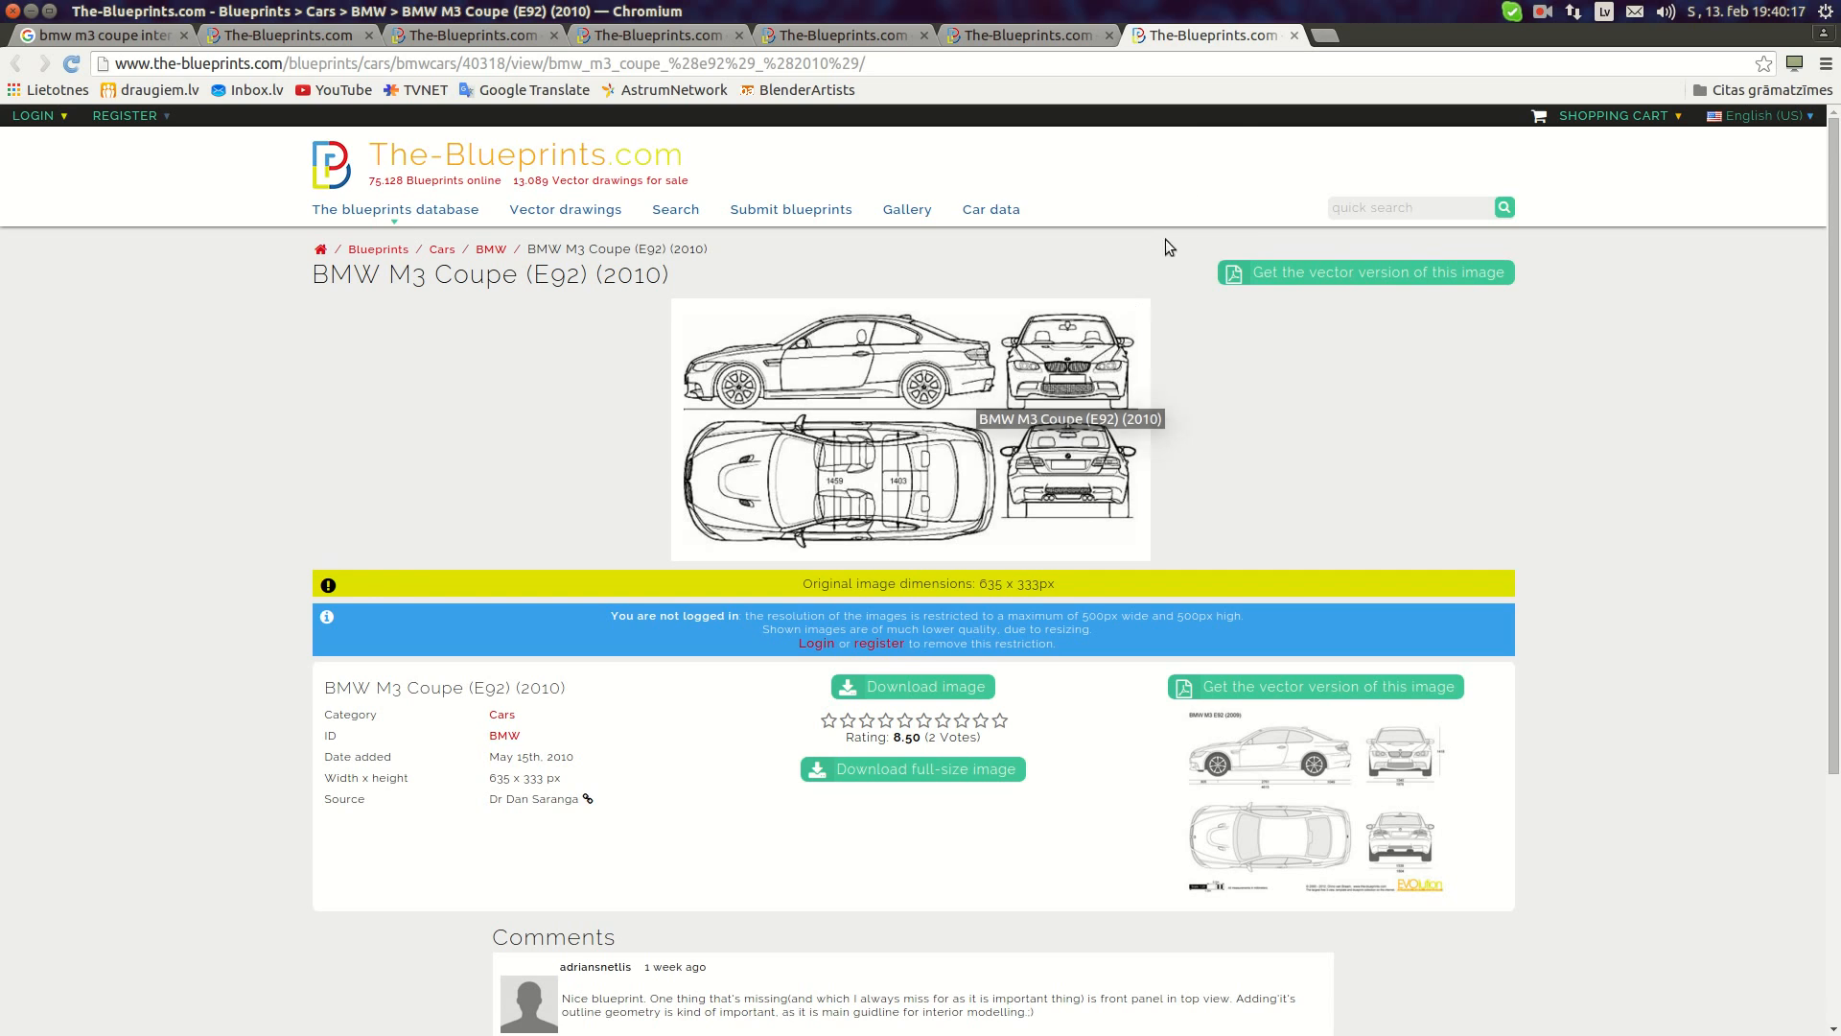
- Compare the BMW M3 Coupe (E92) (2010), (2008) and 1853 x 2120 px blueprints for the interior detail they show
left_click(1014, 38)
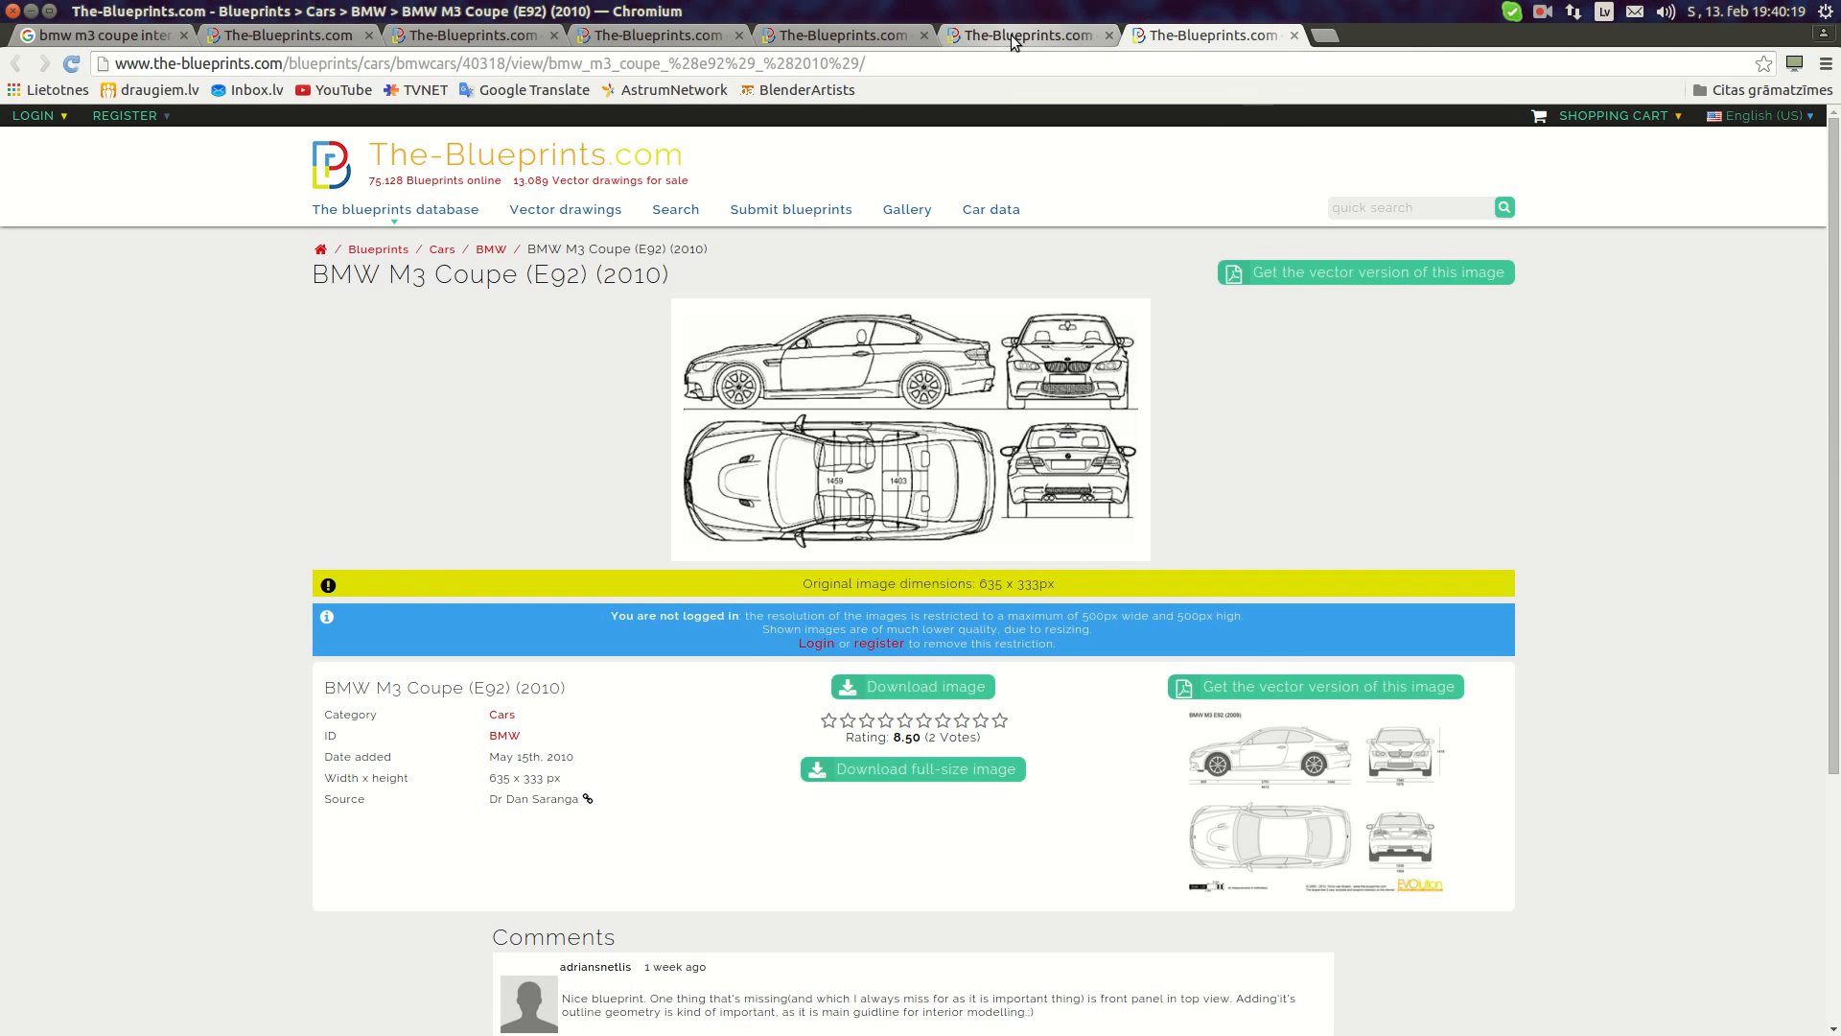
left_click(1215, 40)
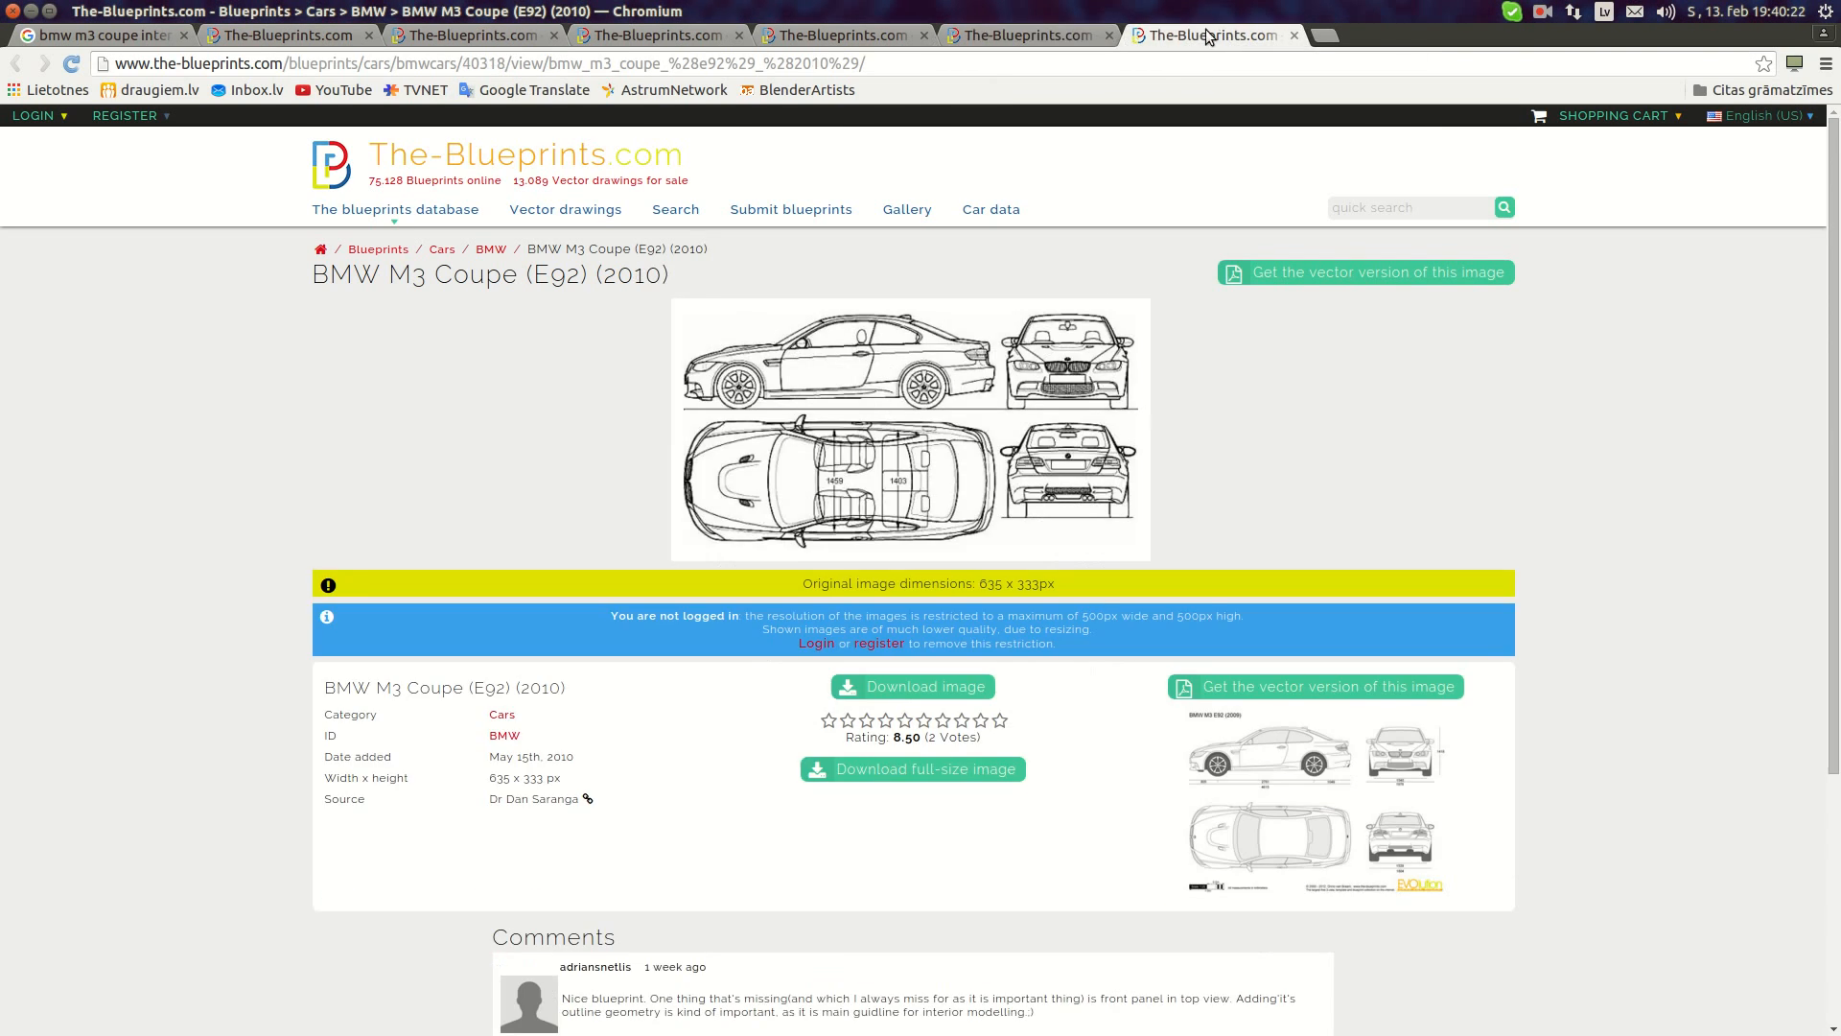
left_click(1023, 37)
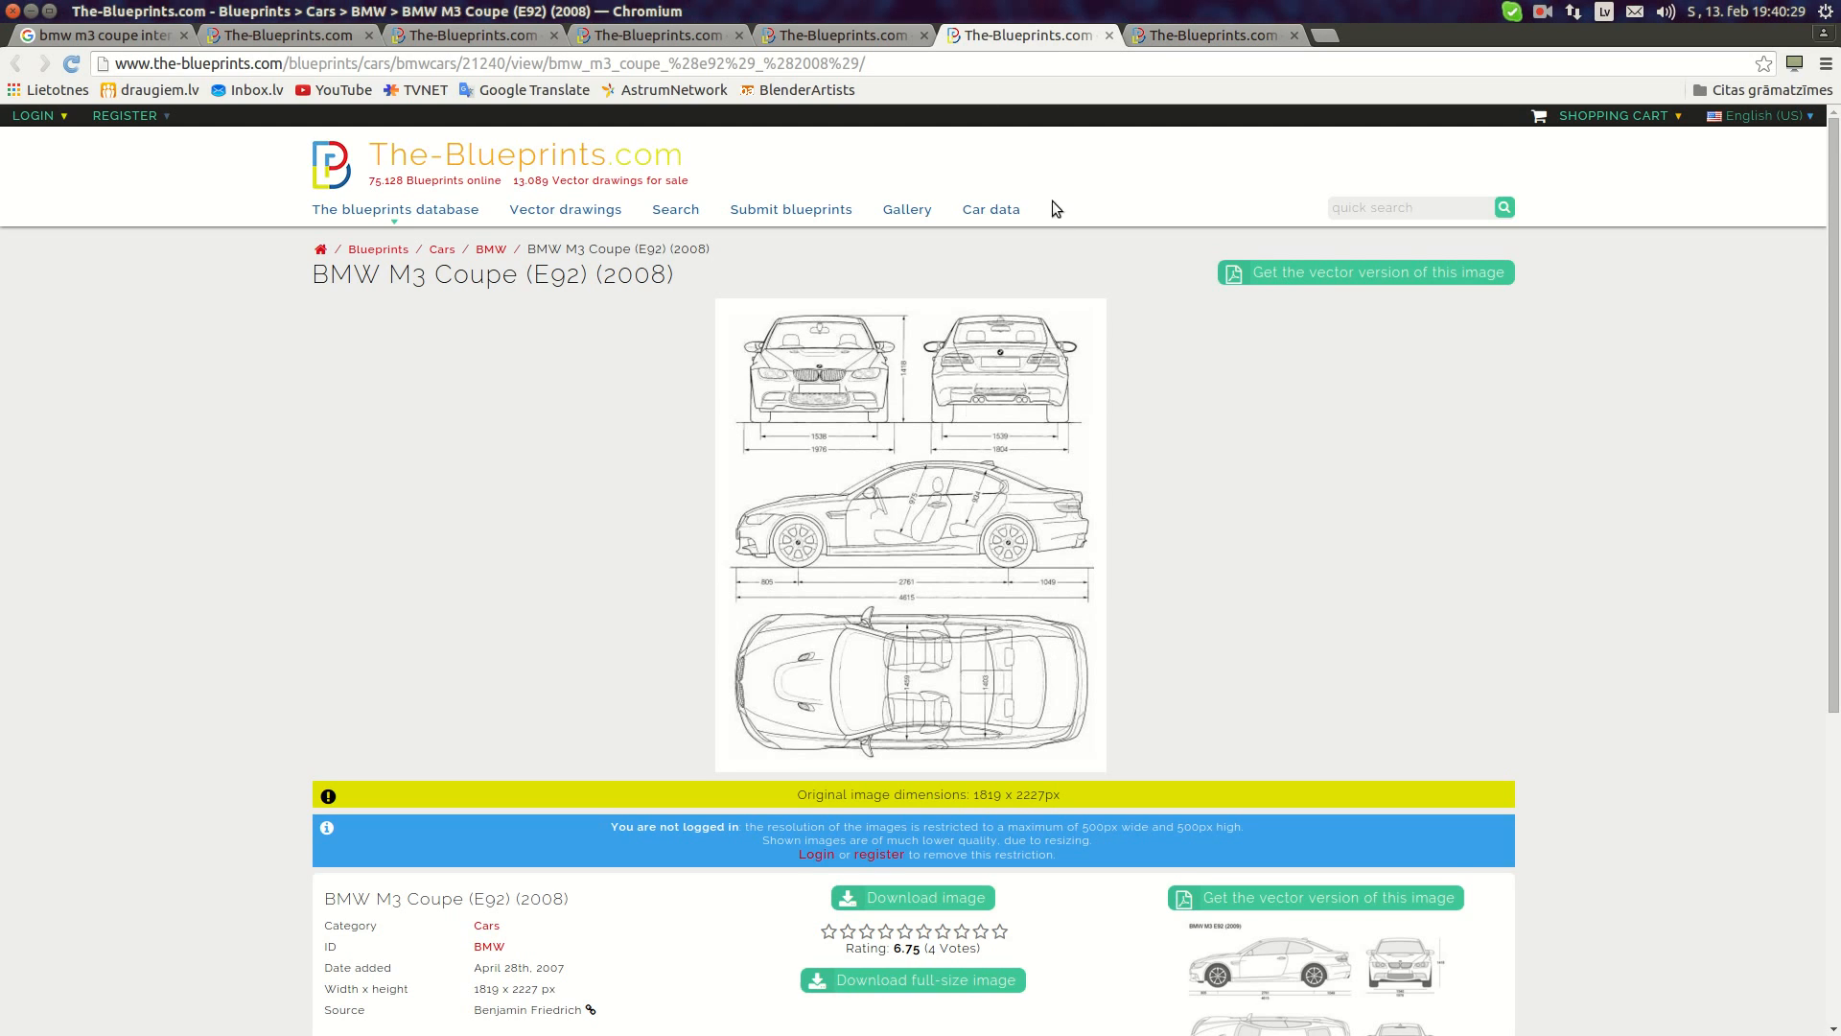
left_click(844, 39)
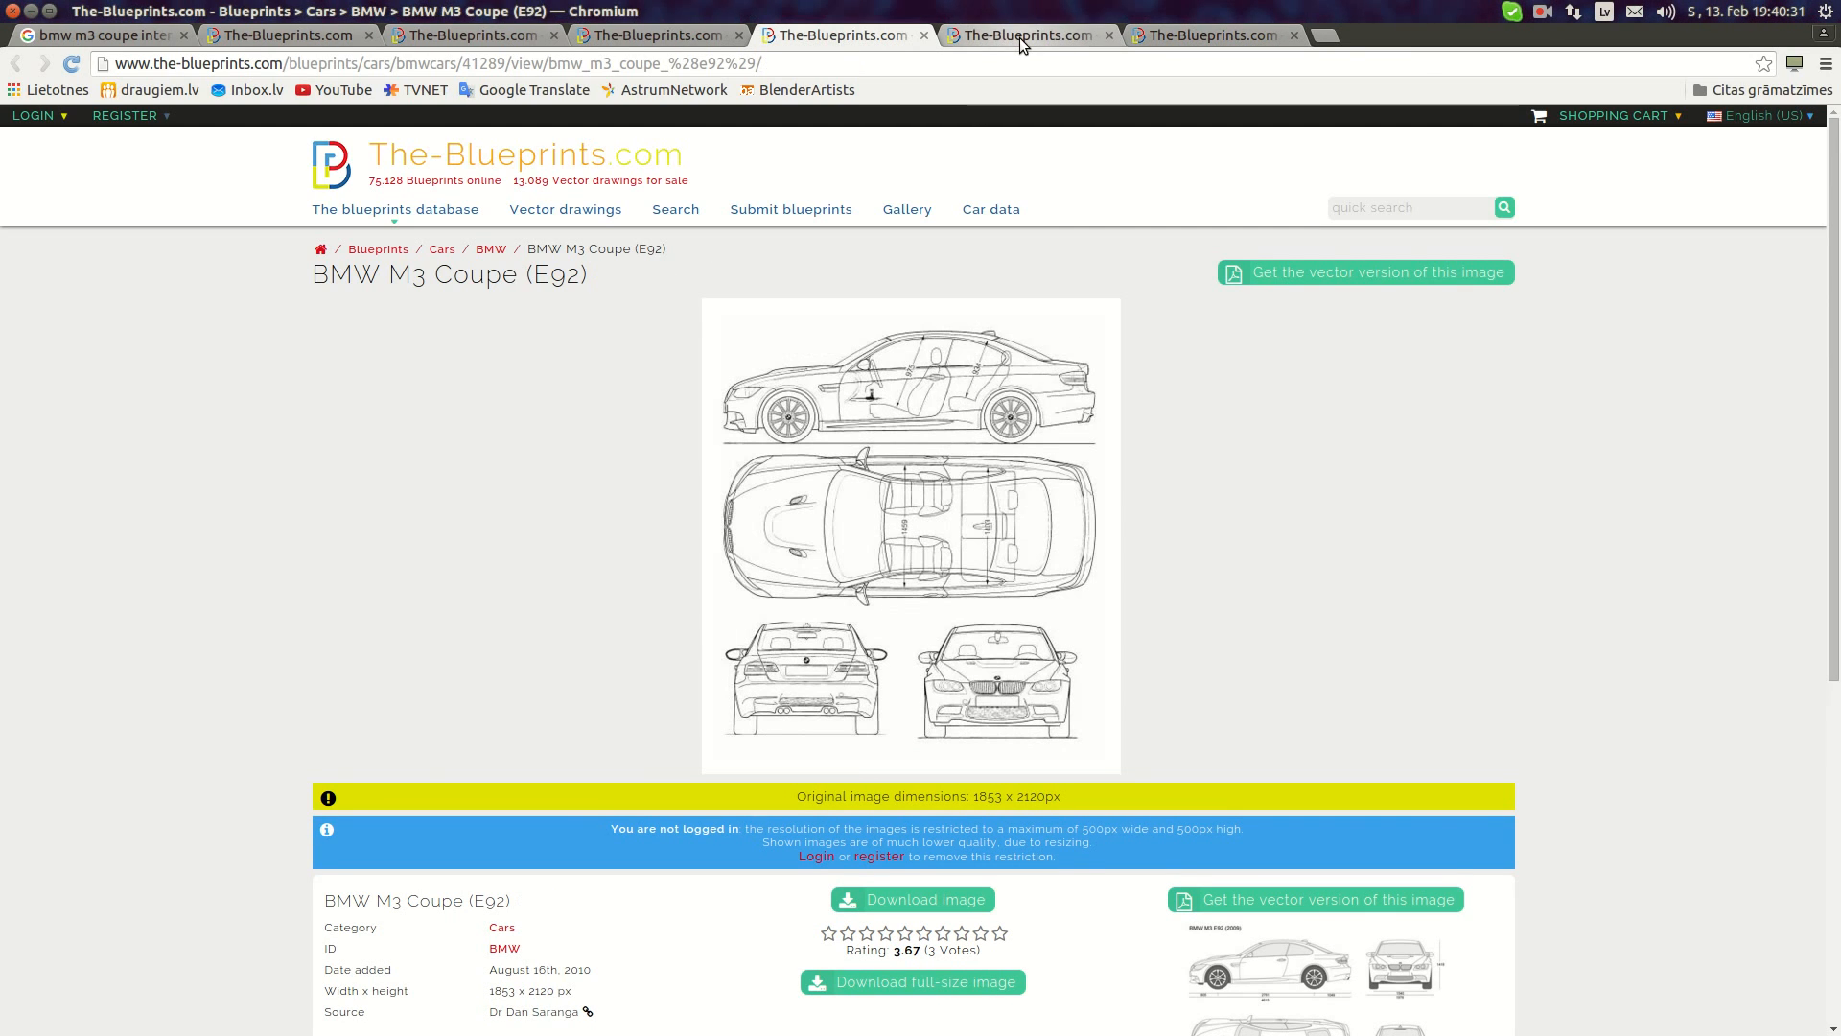
left_click(1024, 38)
left_click(868, 39)
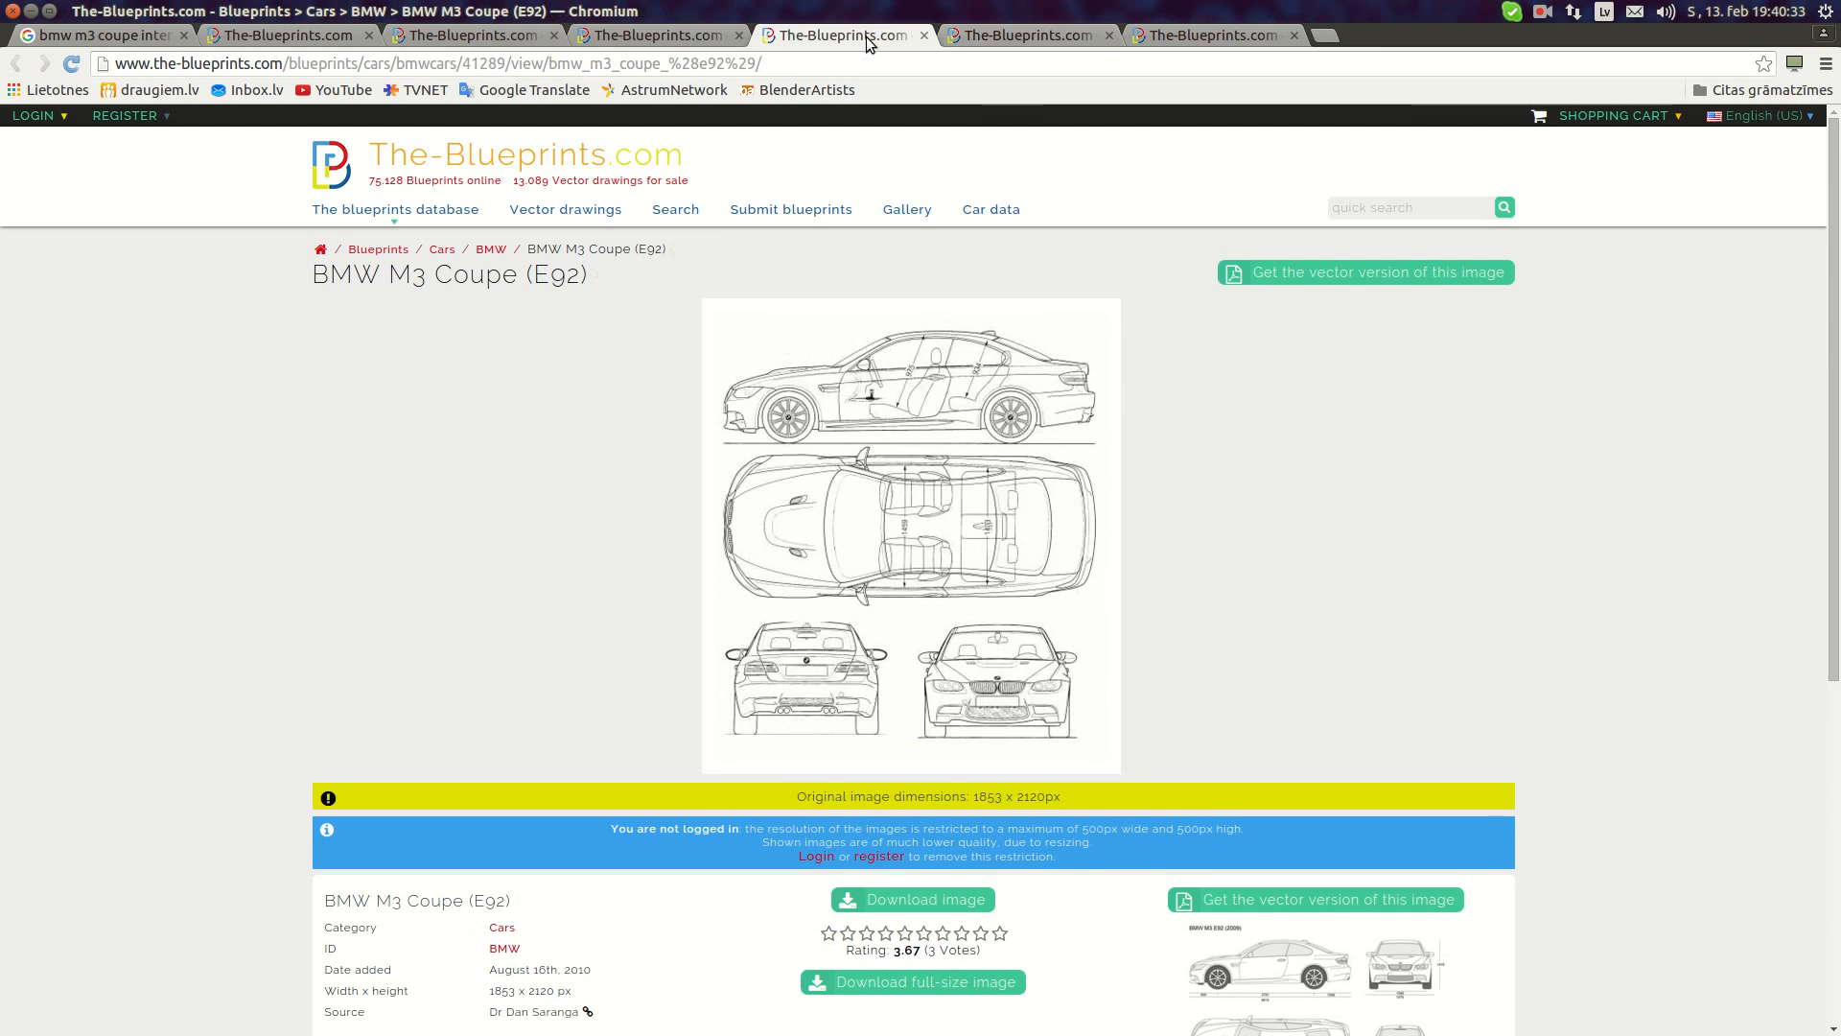
left_click(1024, 36)
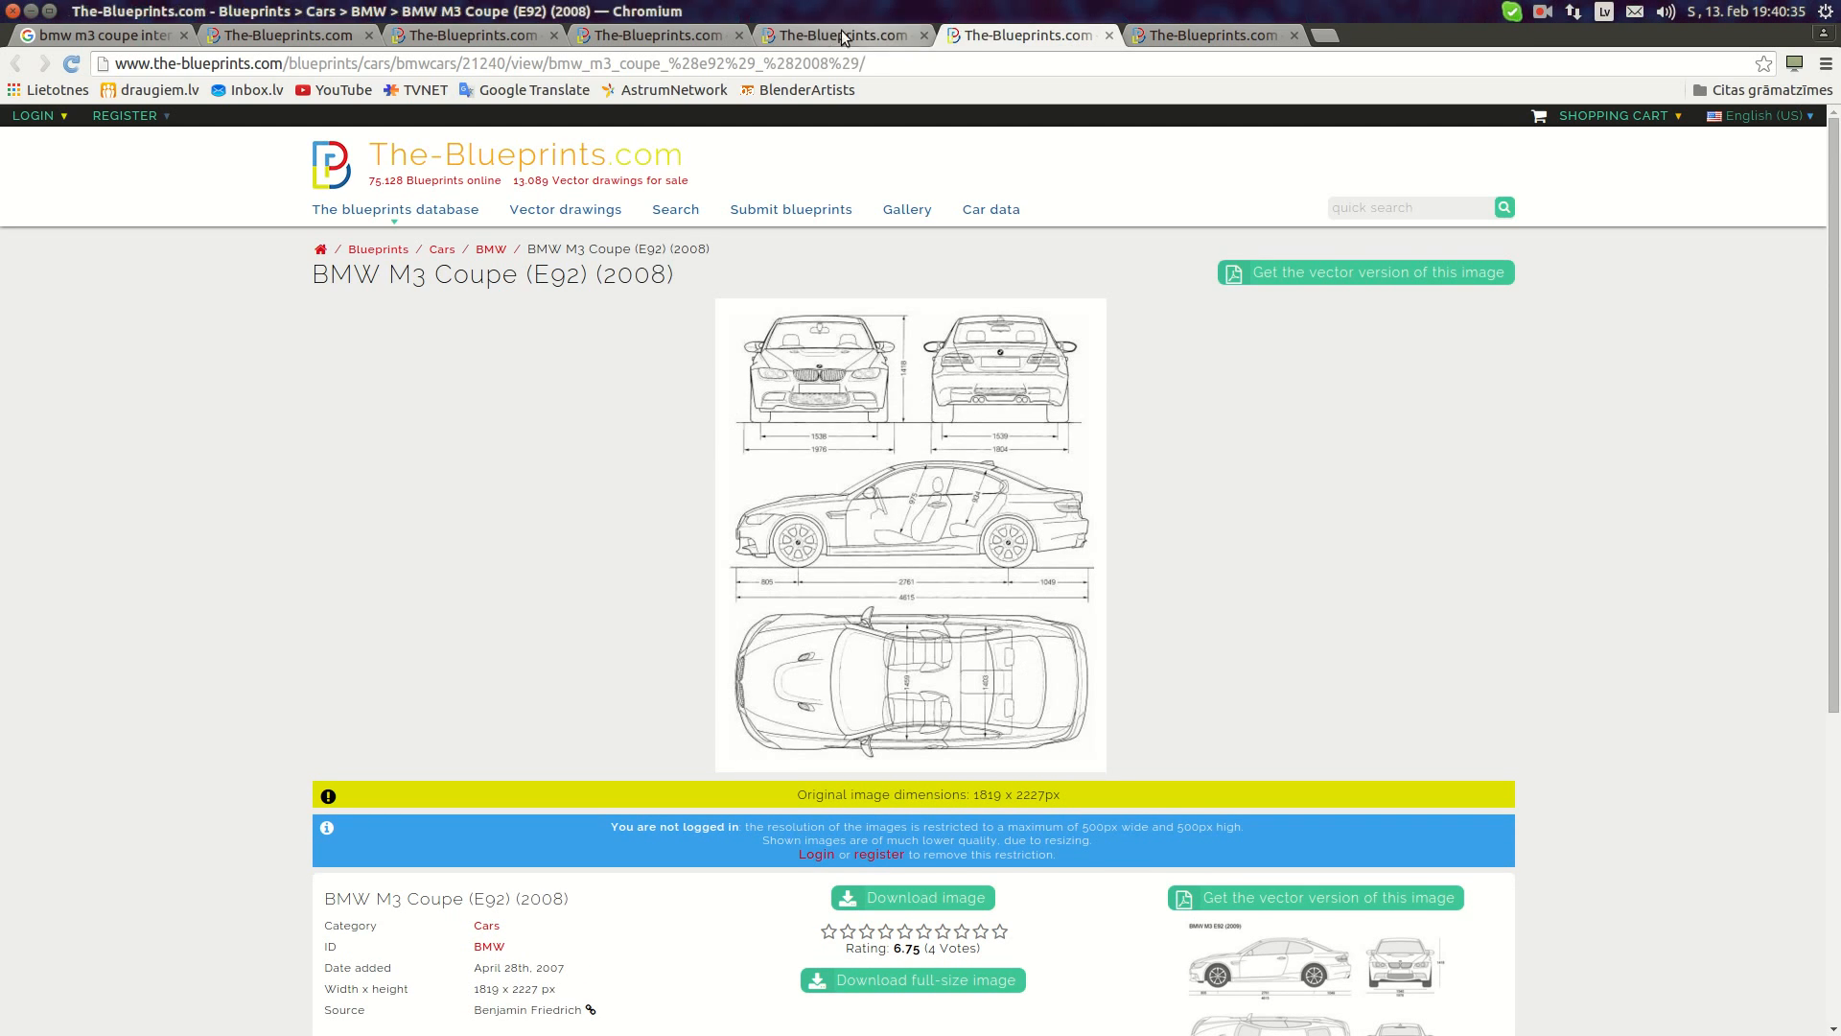
left_click(831, 37)
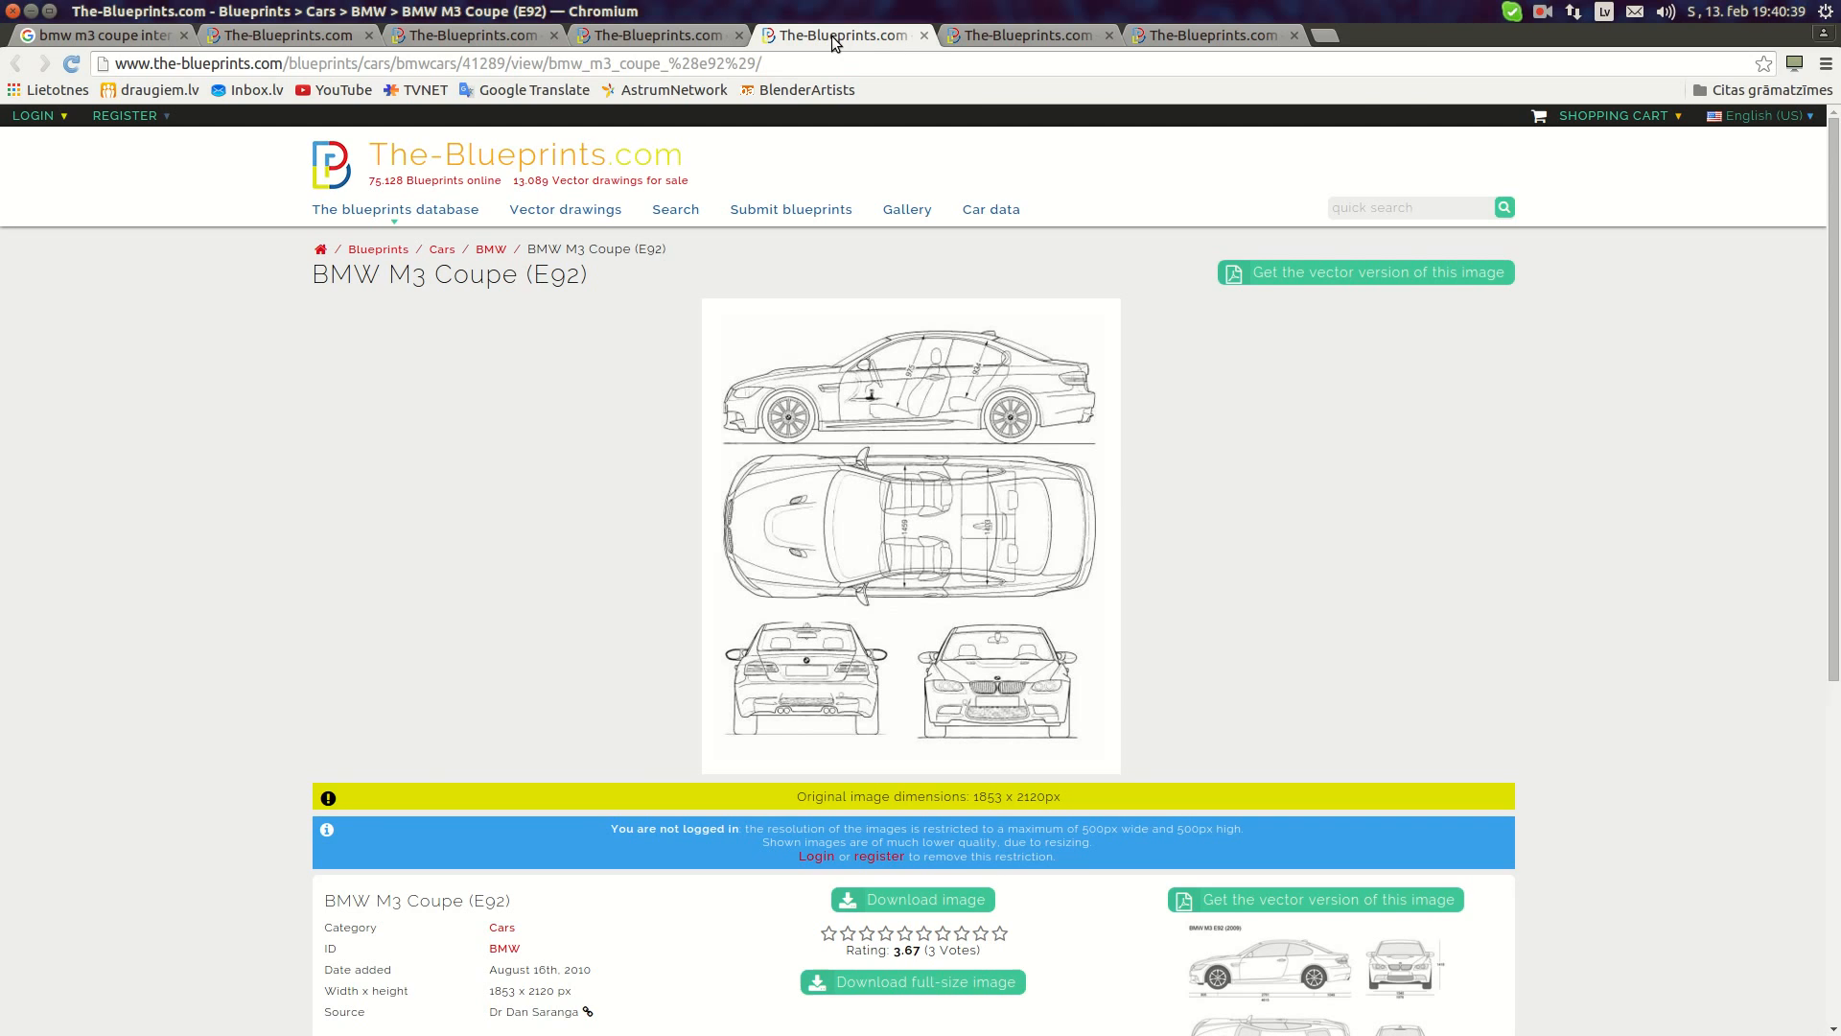
left_click(985, 37)
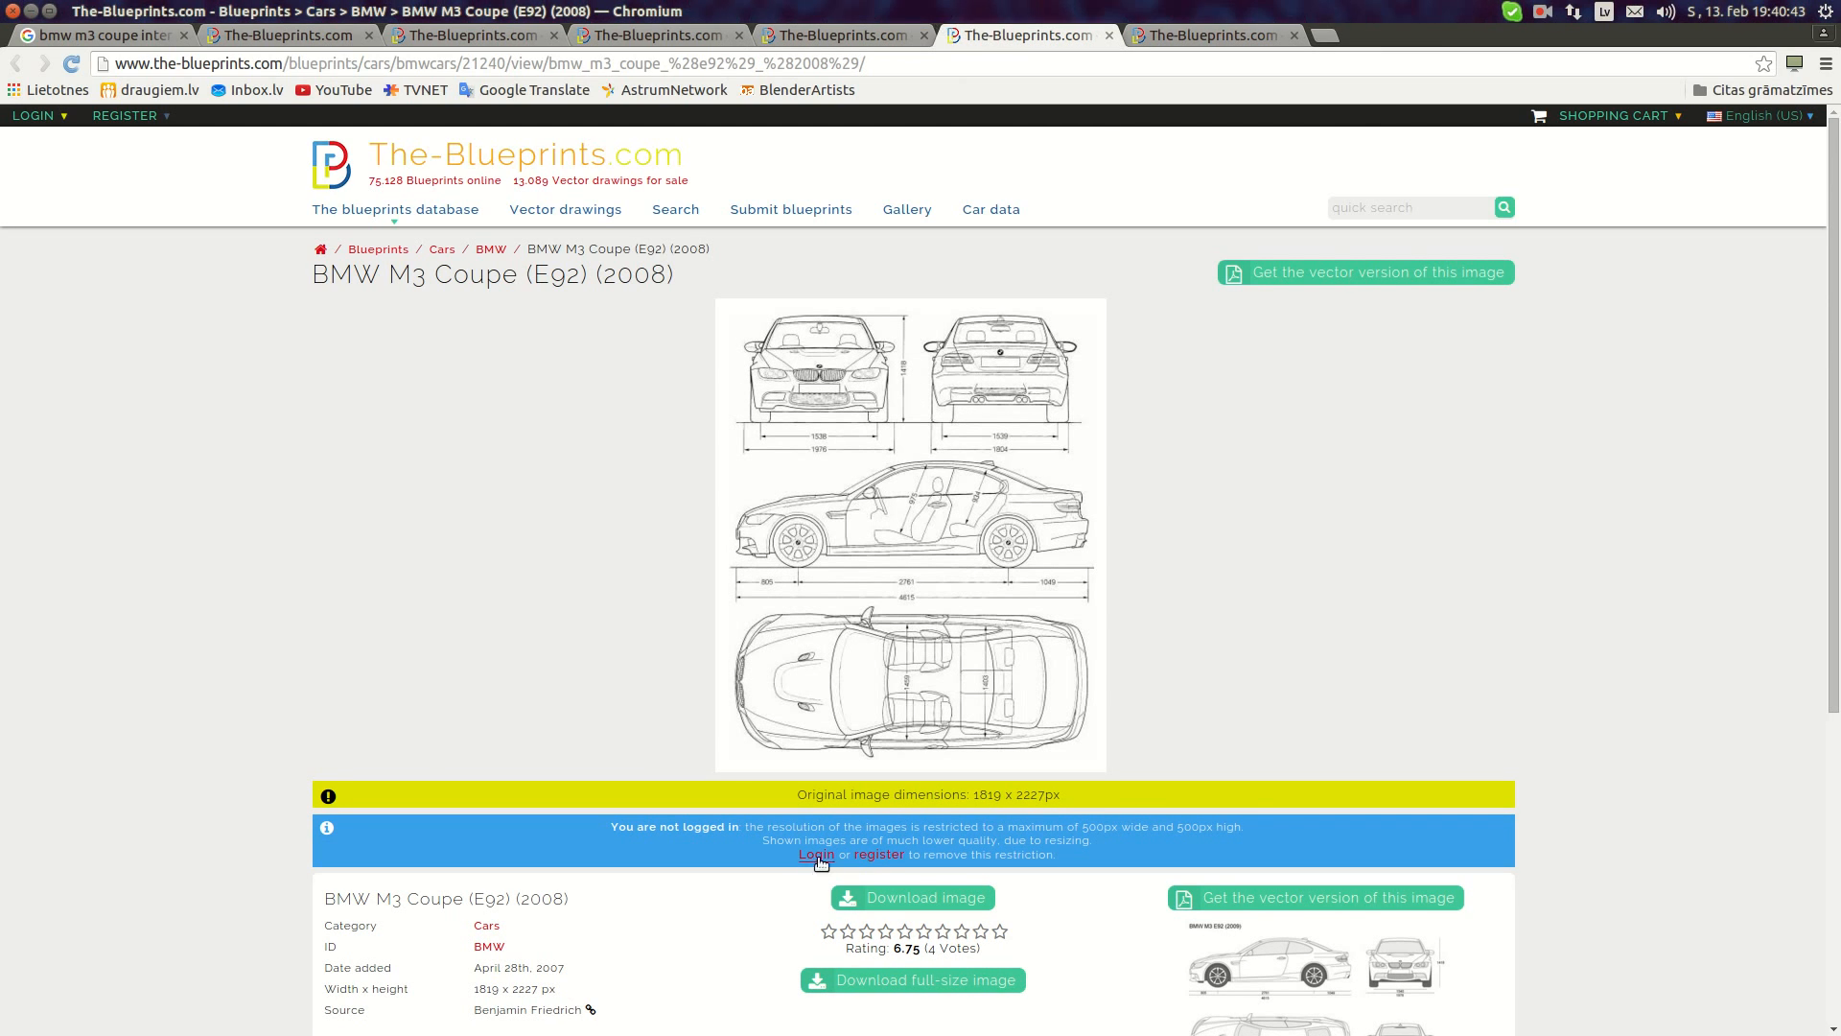
- Close every blueprint tab and the blueprint list, keeping only the BMW M3 Coupe (E92) (2008) blueprint
left_click(906, 36)
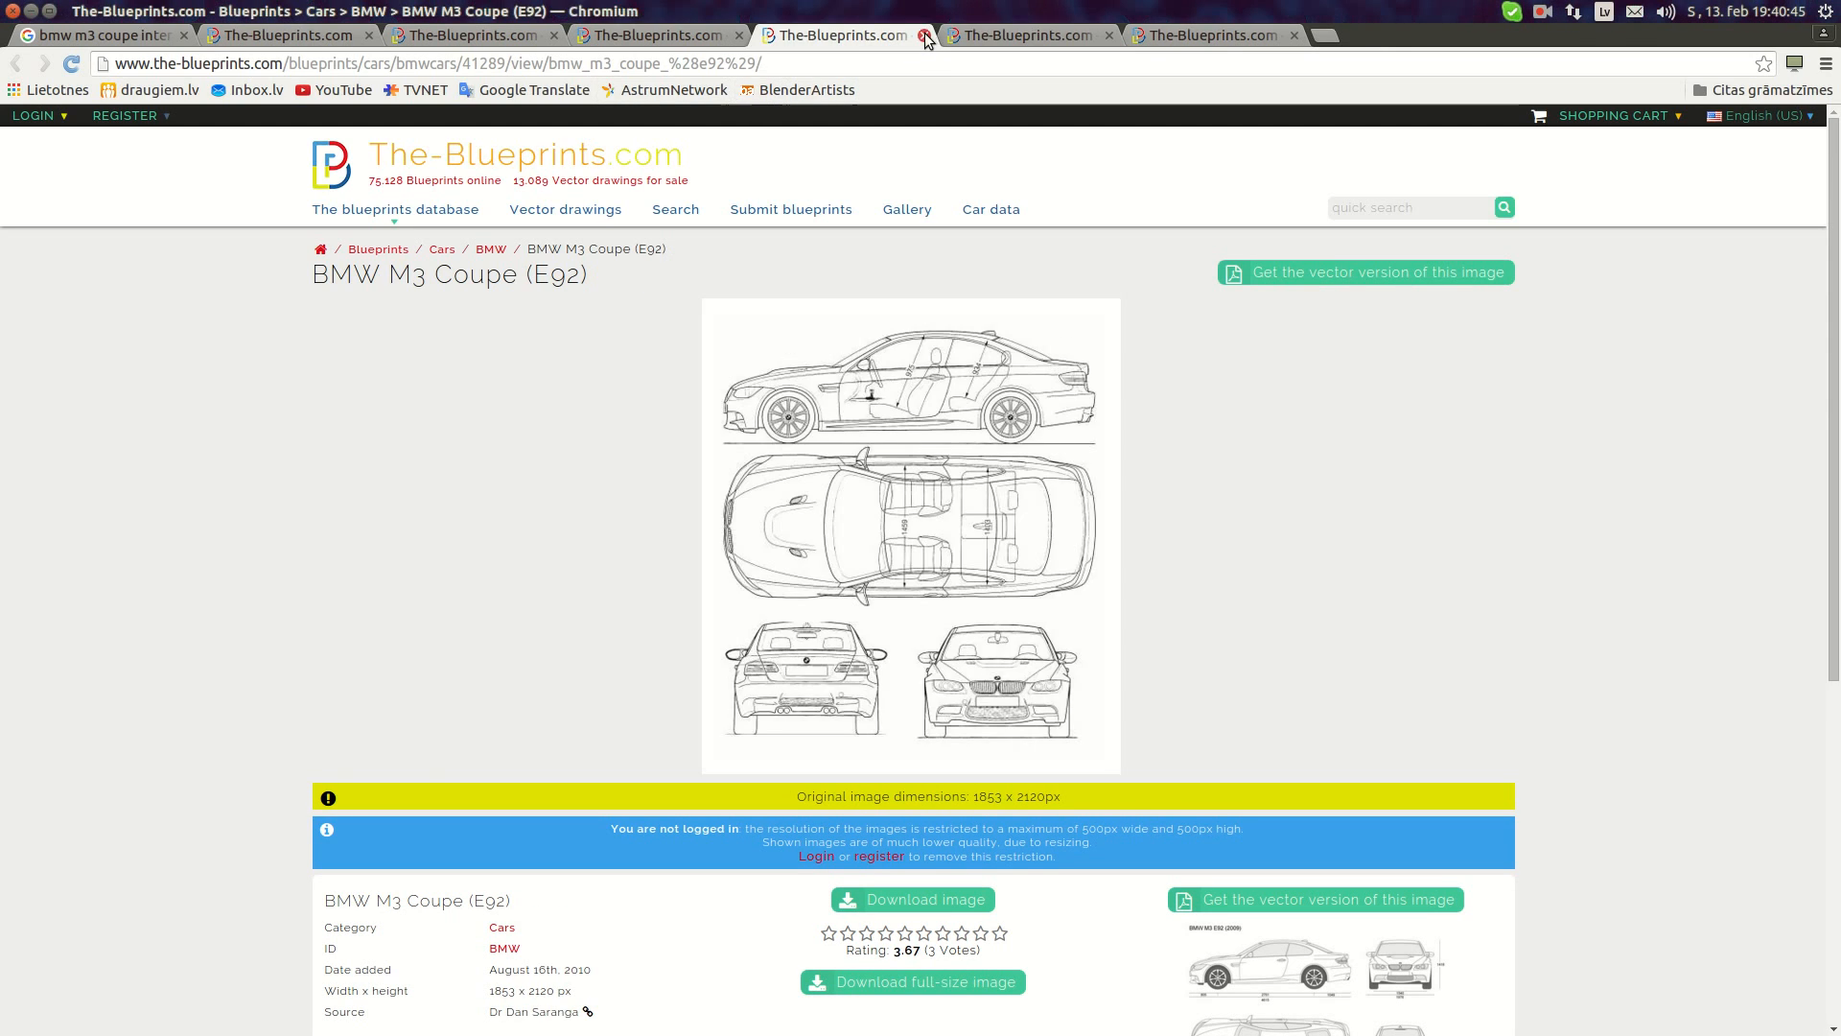
left_click(924, 37)
left_click(1109, 37)
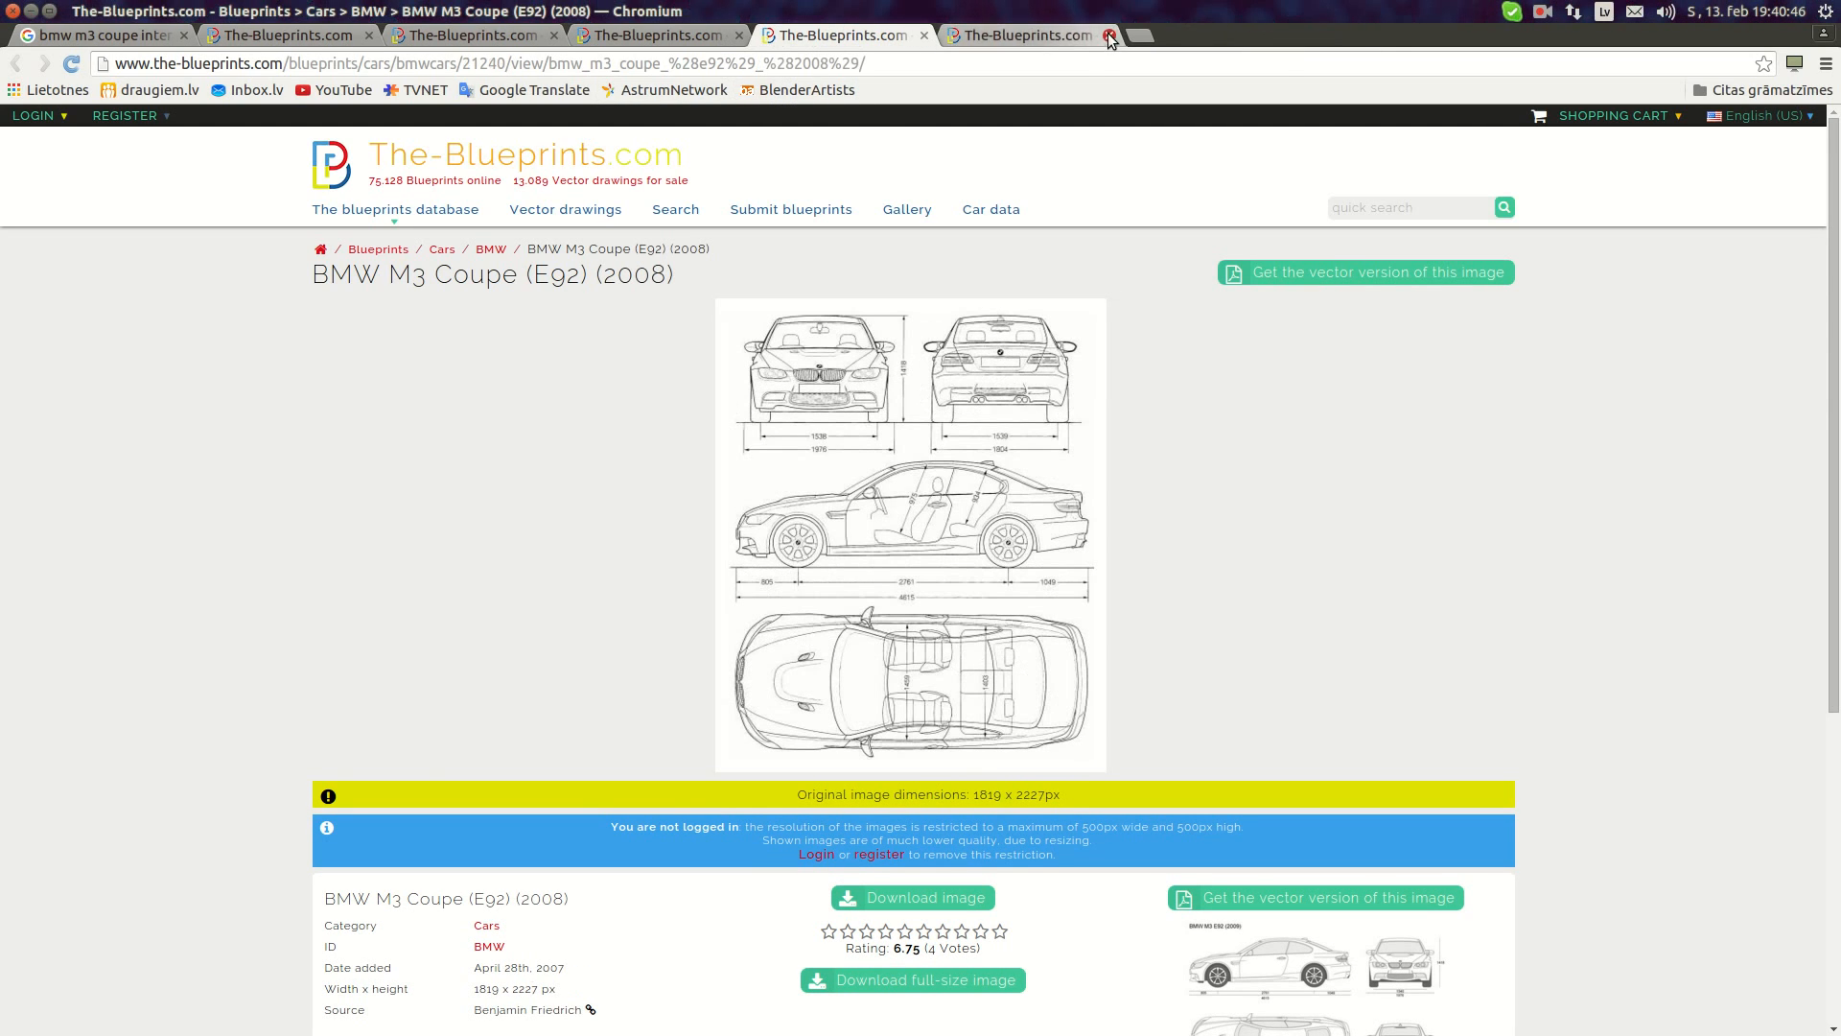
left_click(369, 36)
left_click(368, 35)
left_click(369, 36)
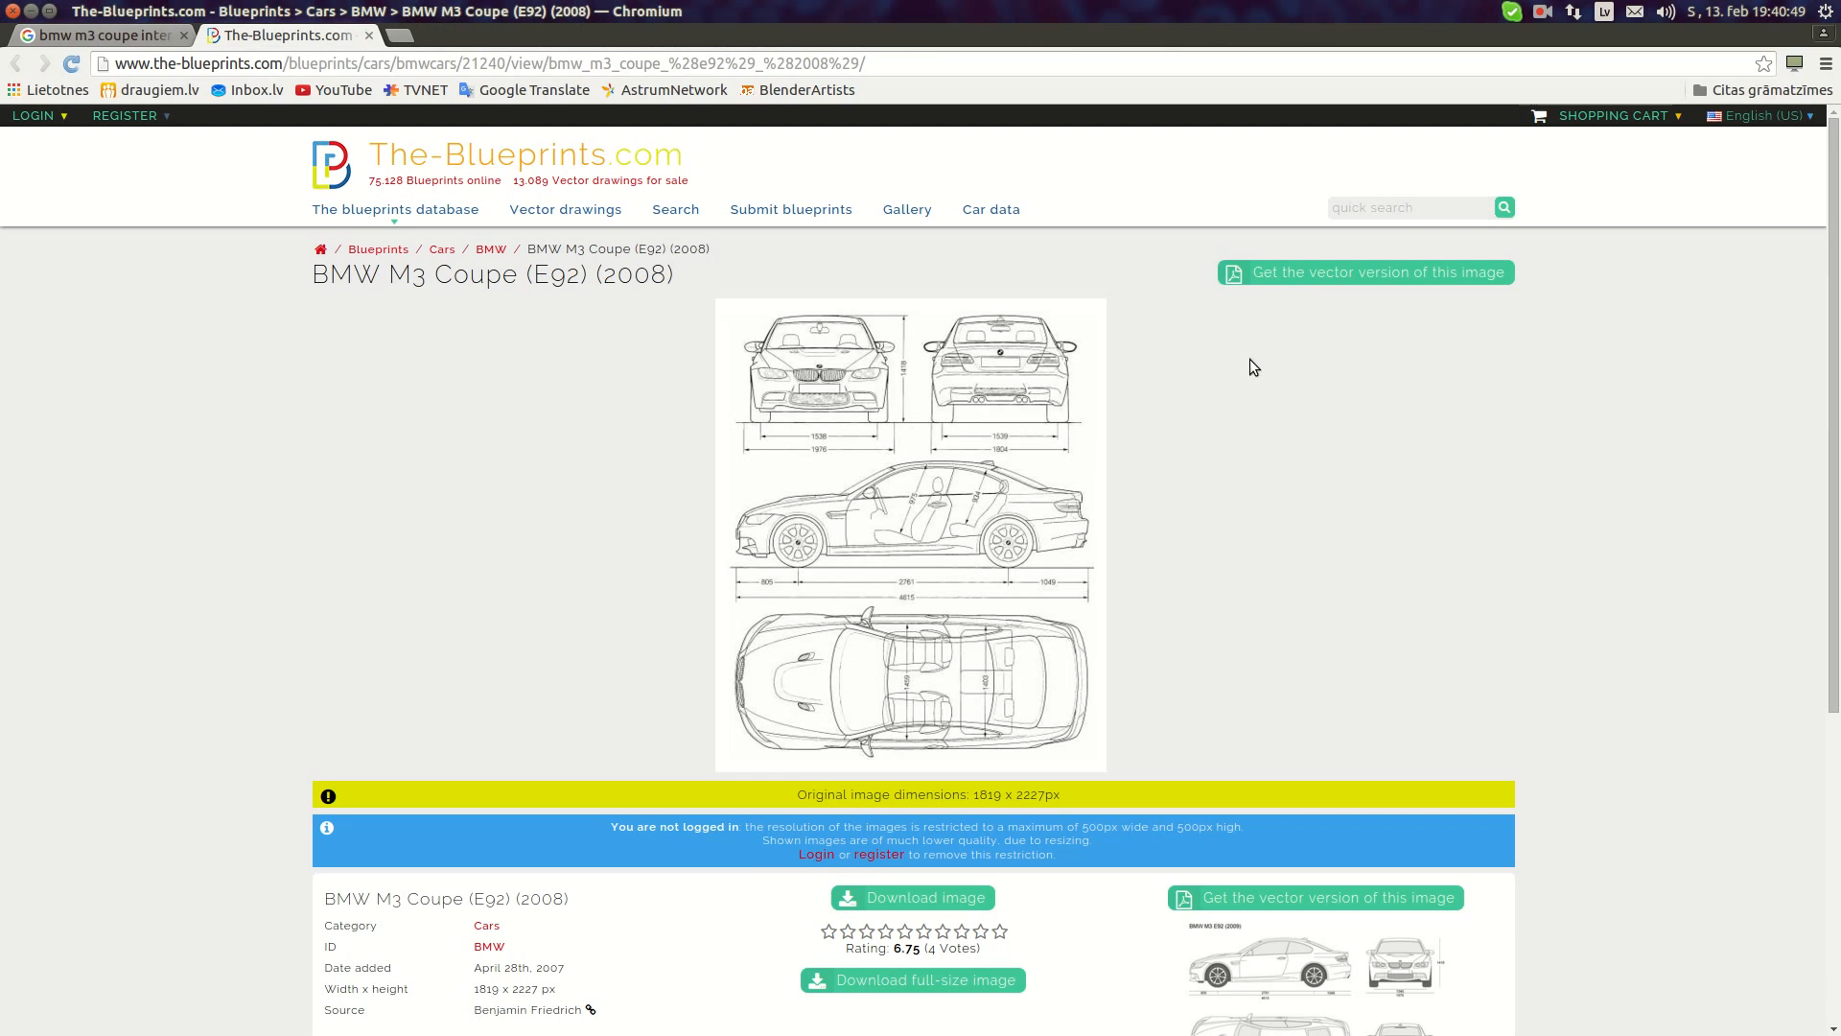
- Try to open the site's login page and return to the BMW M3 Coupe (E92) (2008) blueprint
left_click(816, 854)
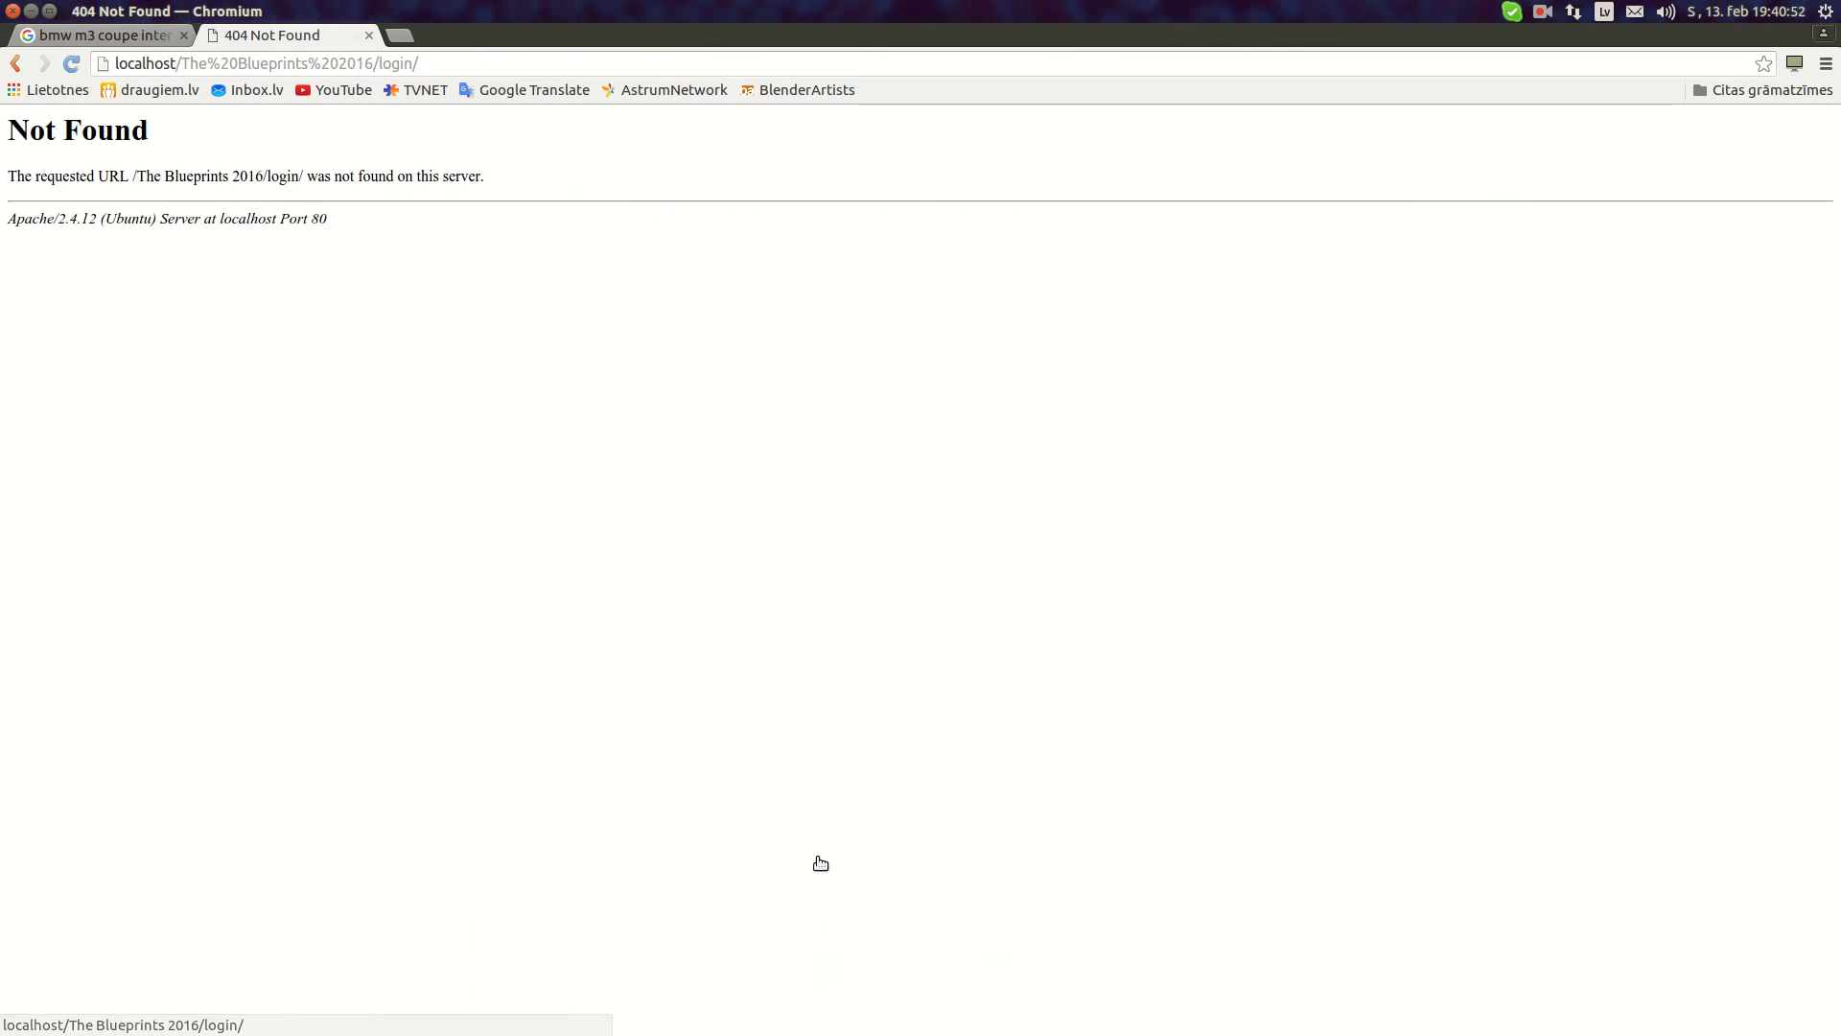
left_click(11, 61)
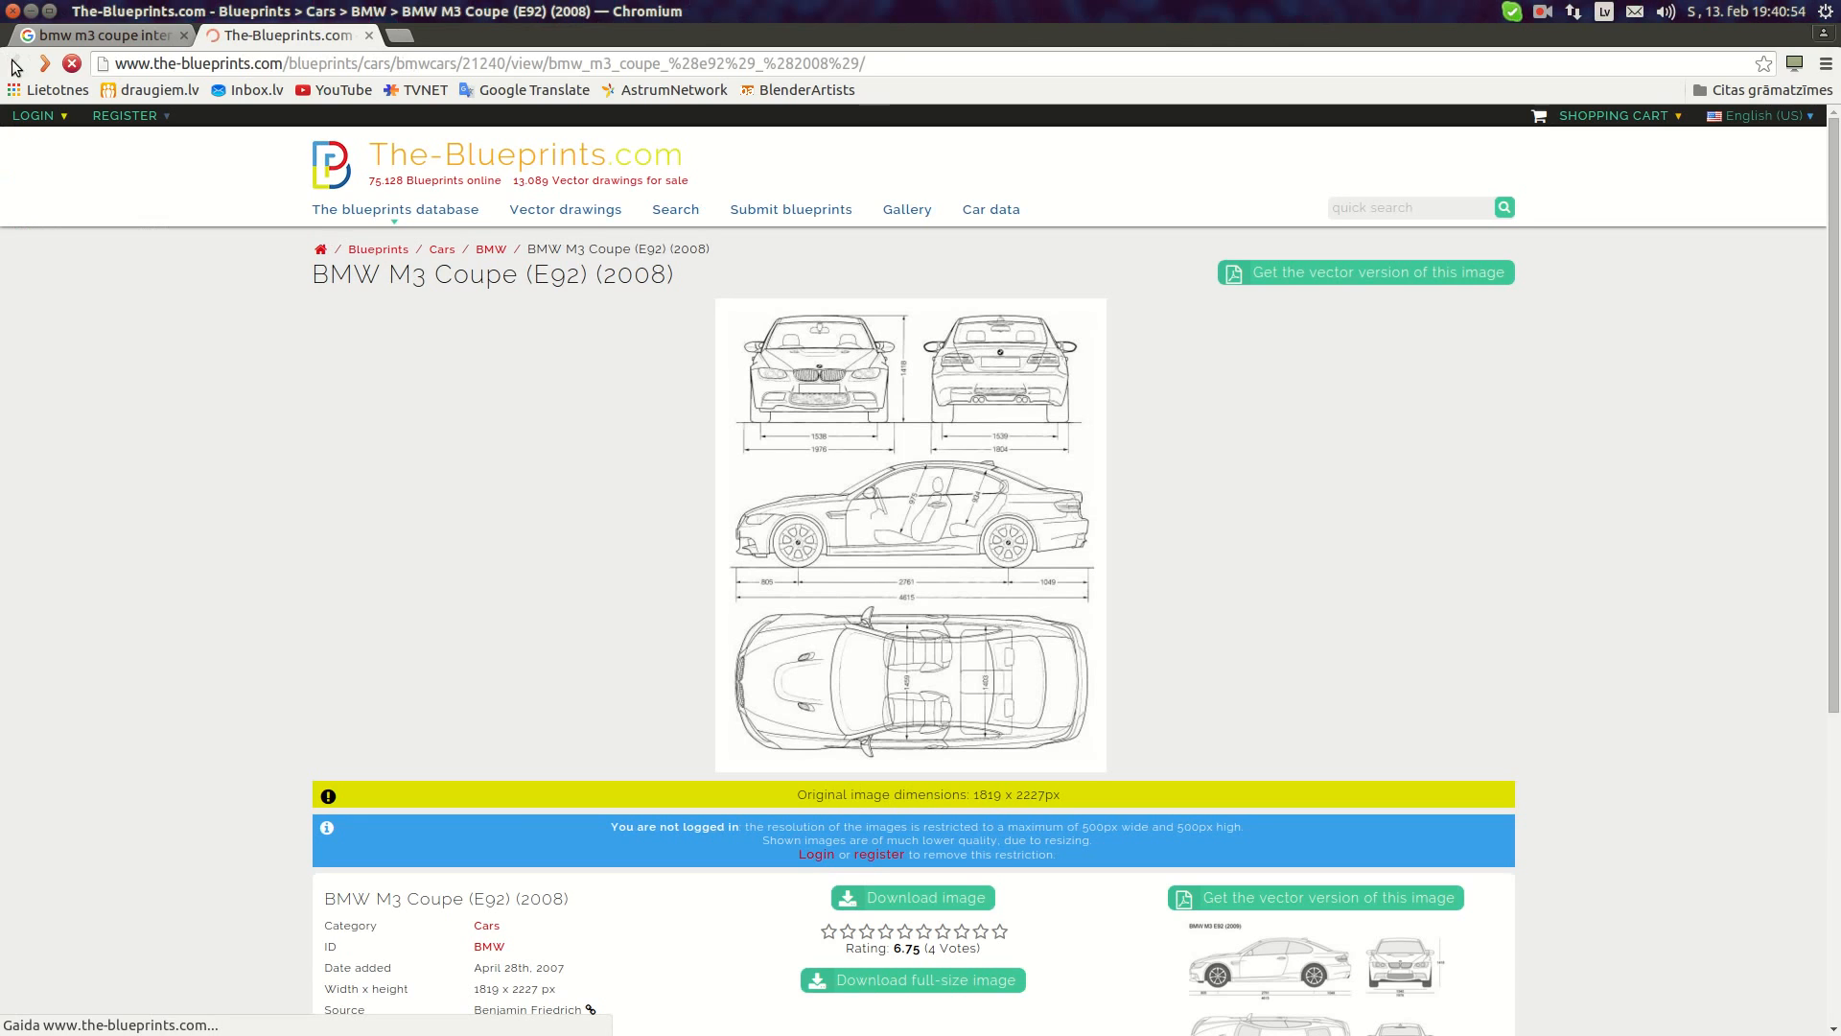
- Start saving the BMW M3 Coupe (E92) (2008) blueprint image and choose the WornTiresRebuild/Assets/Models/References folder
right_click(928, 503)
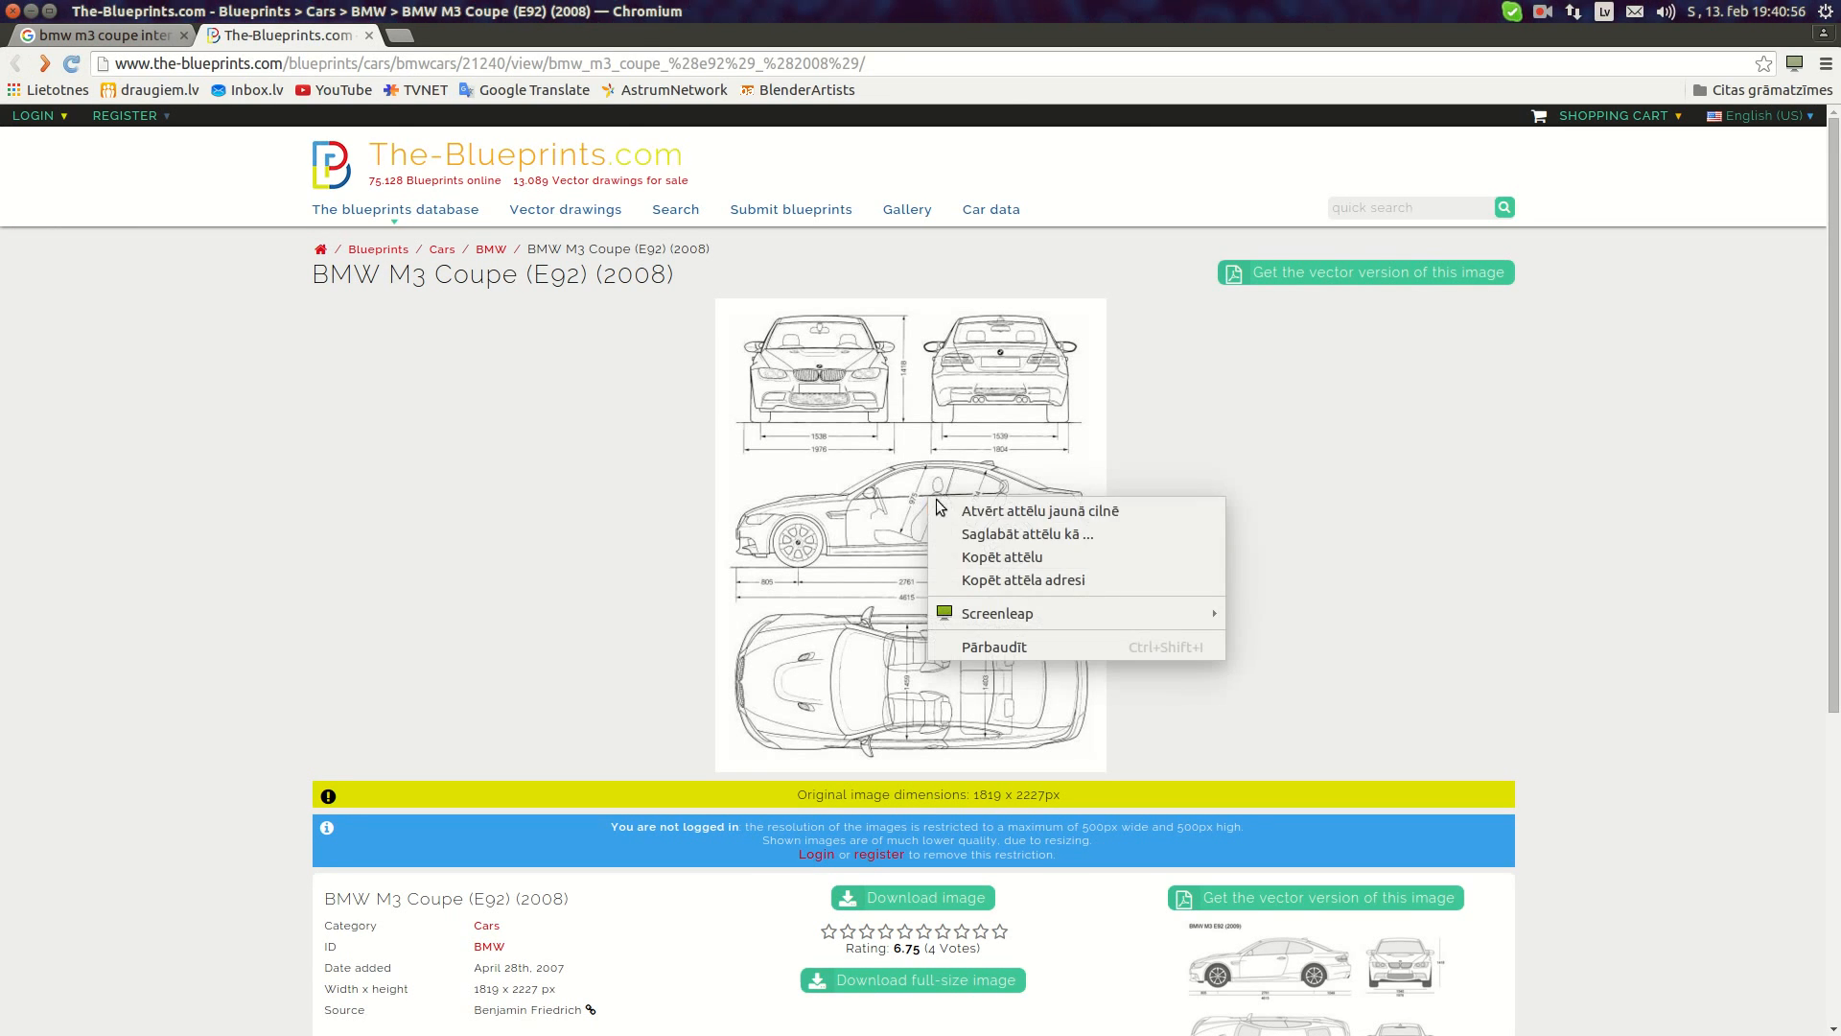
left_click(1050, 533)
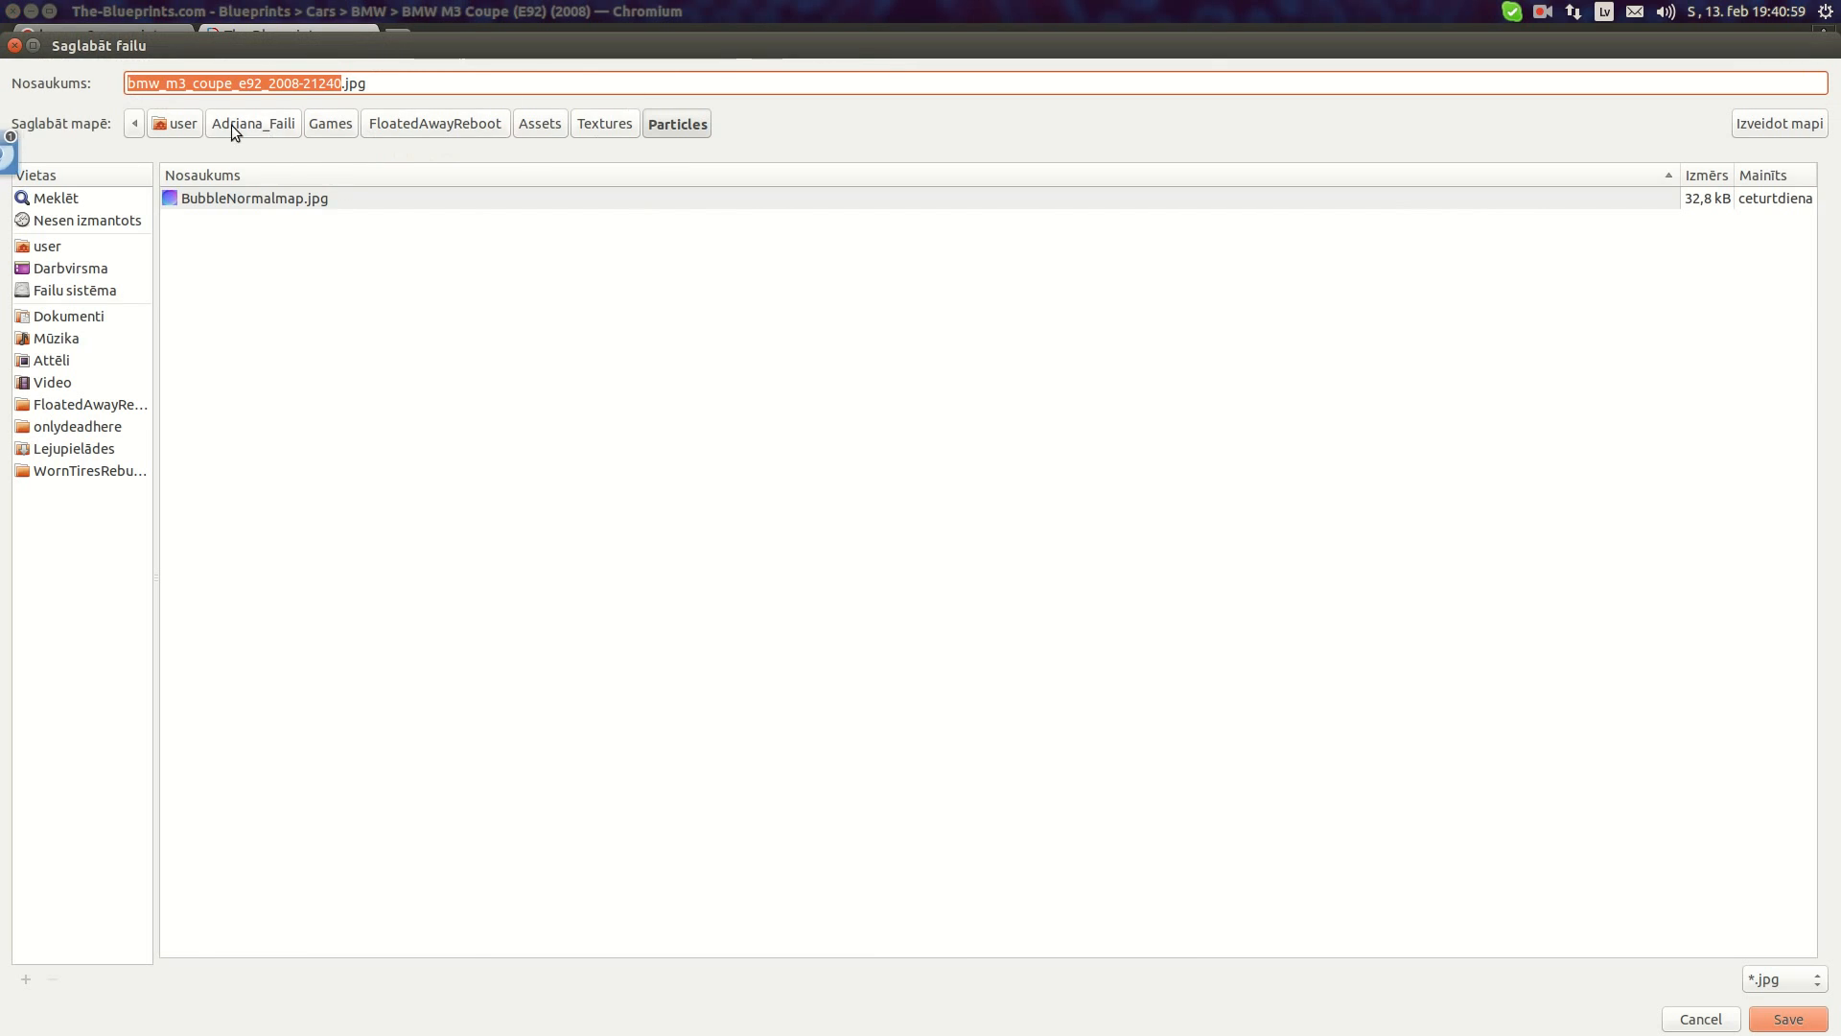
left_click(54, 474)
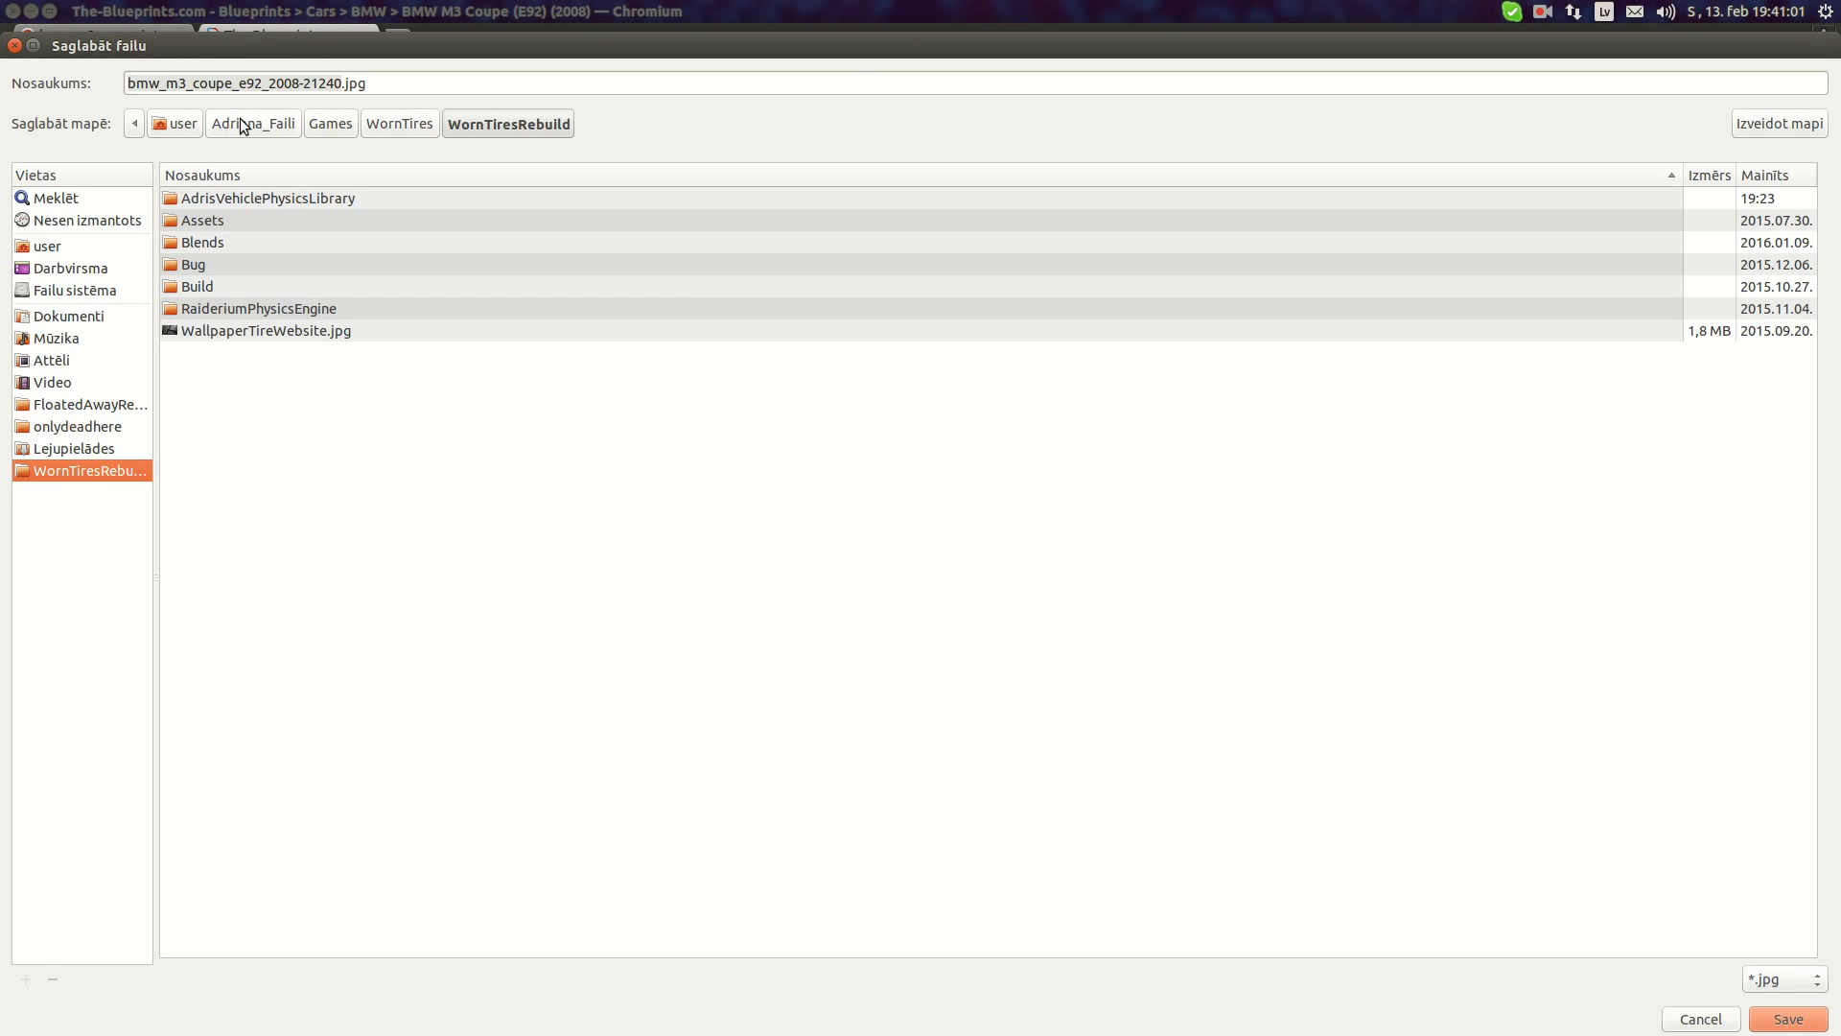
double_click(189, 224)
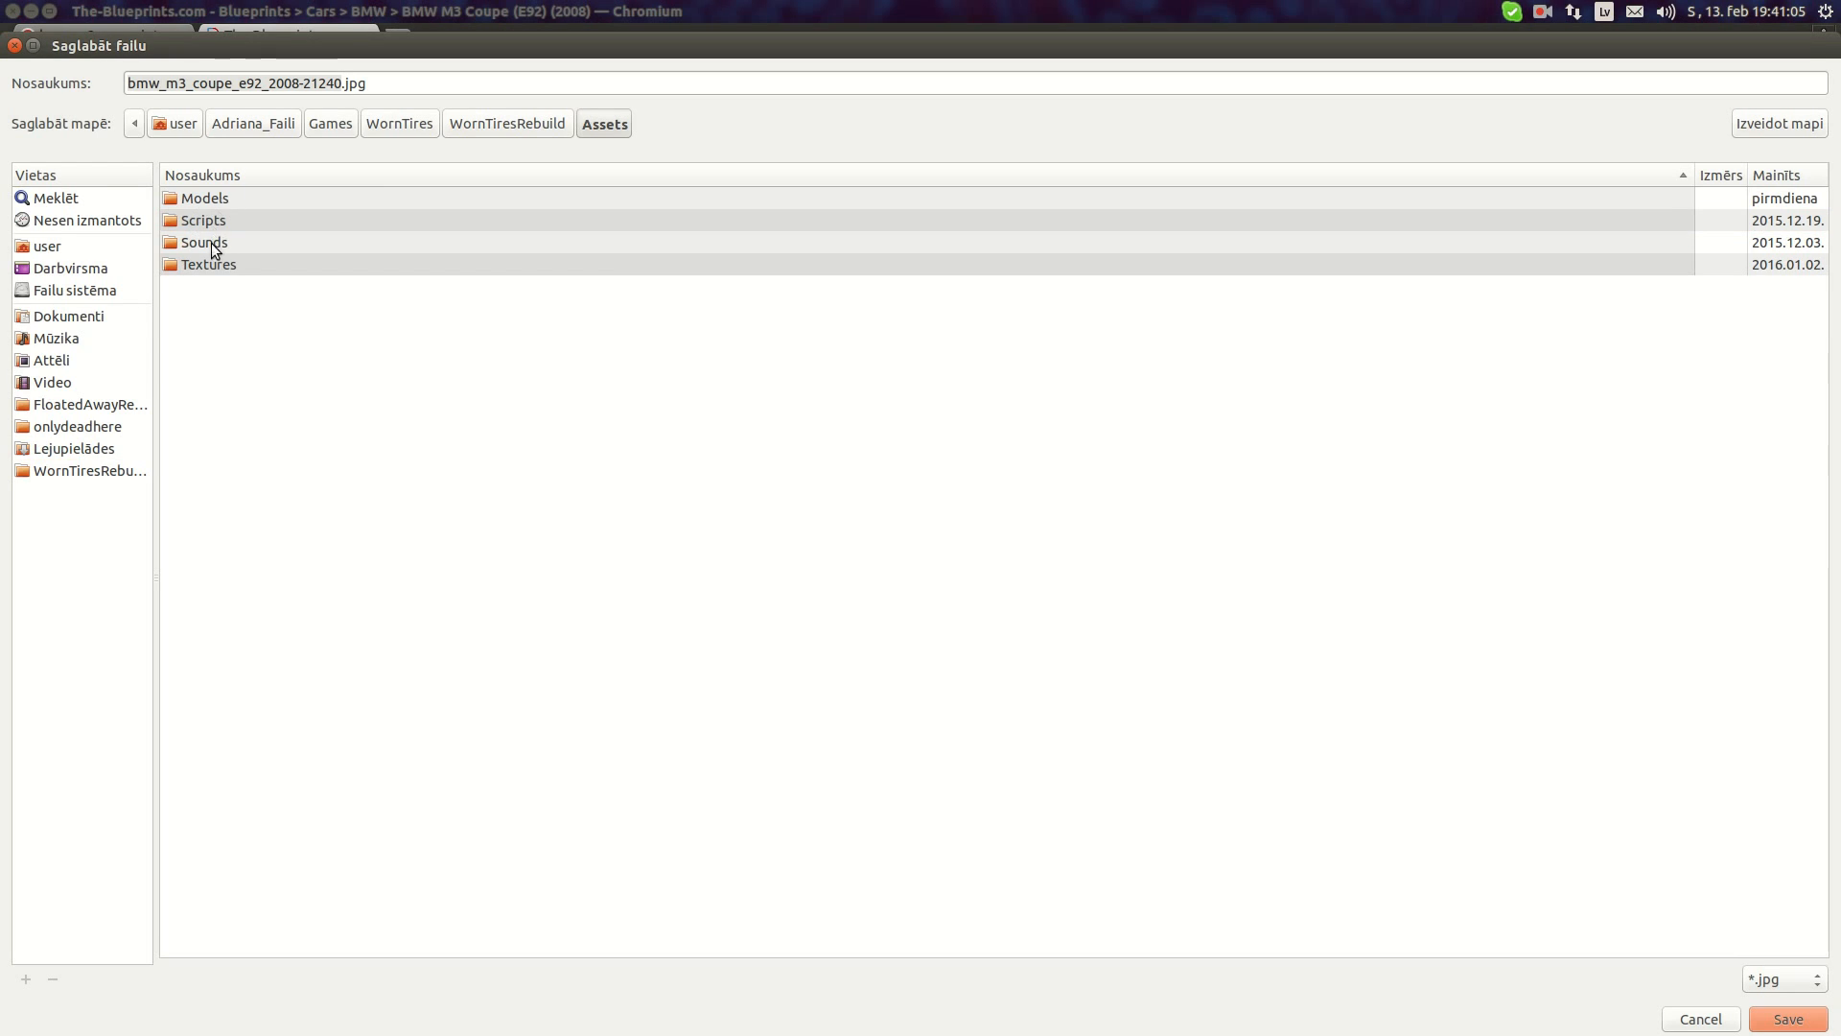
double_click(205, 199)
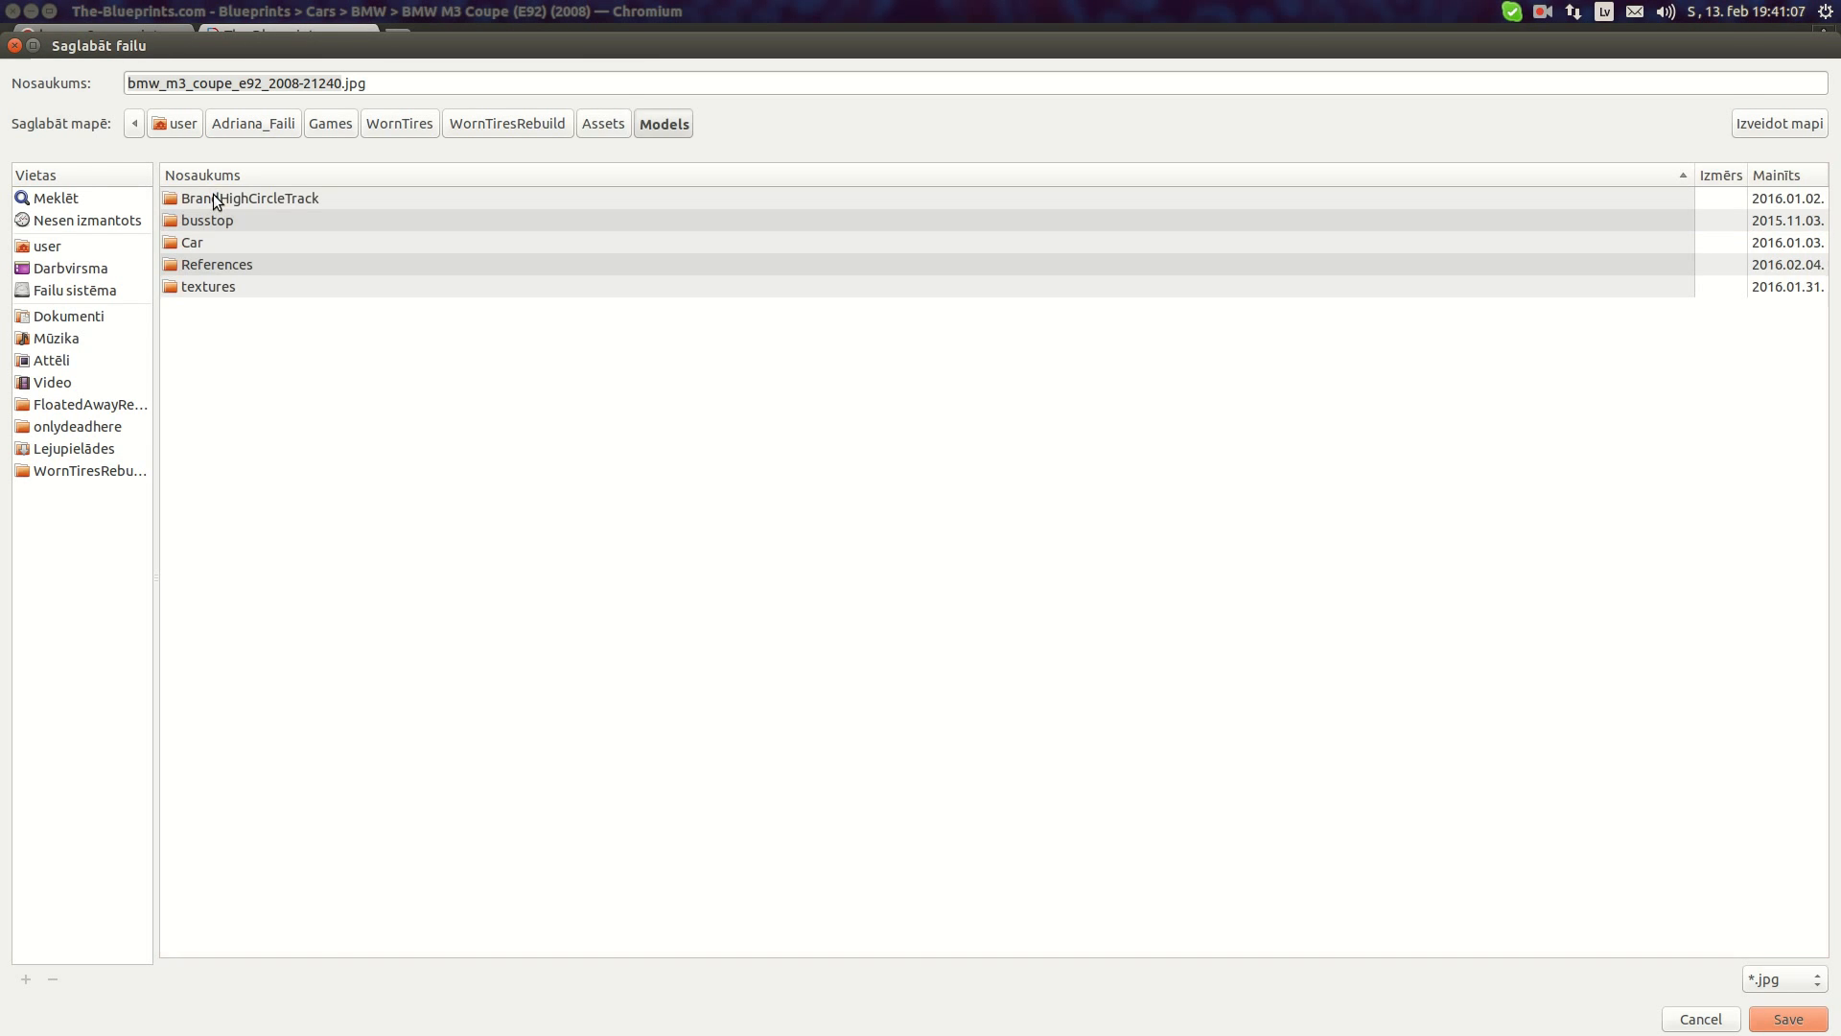
double_click(219, 265)
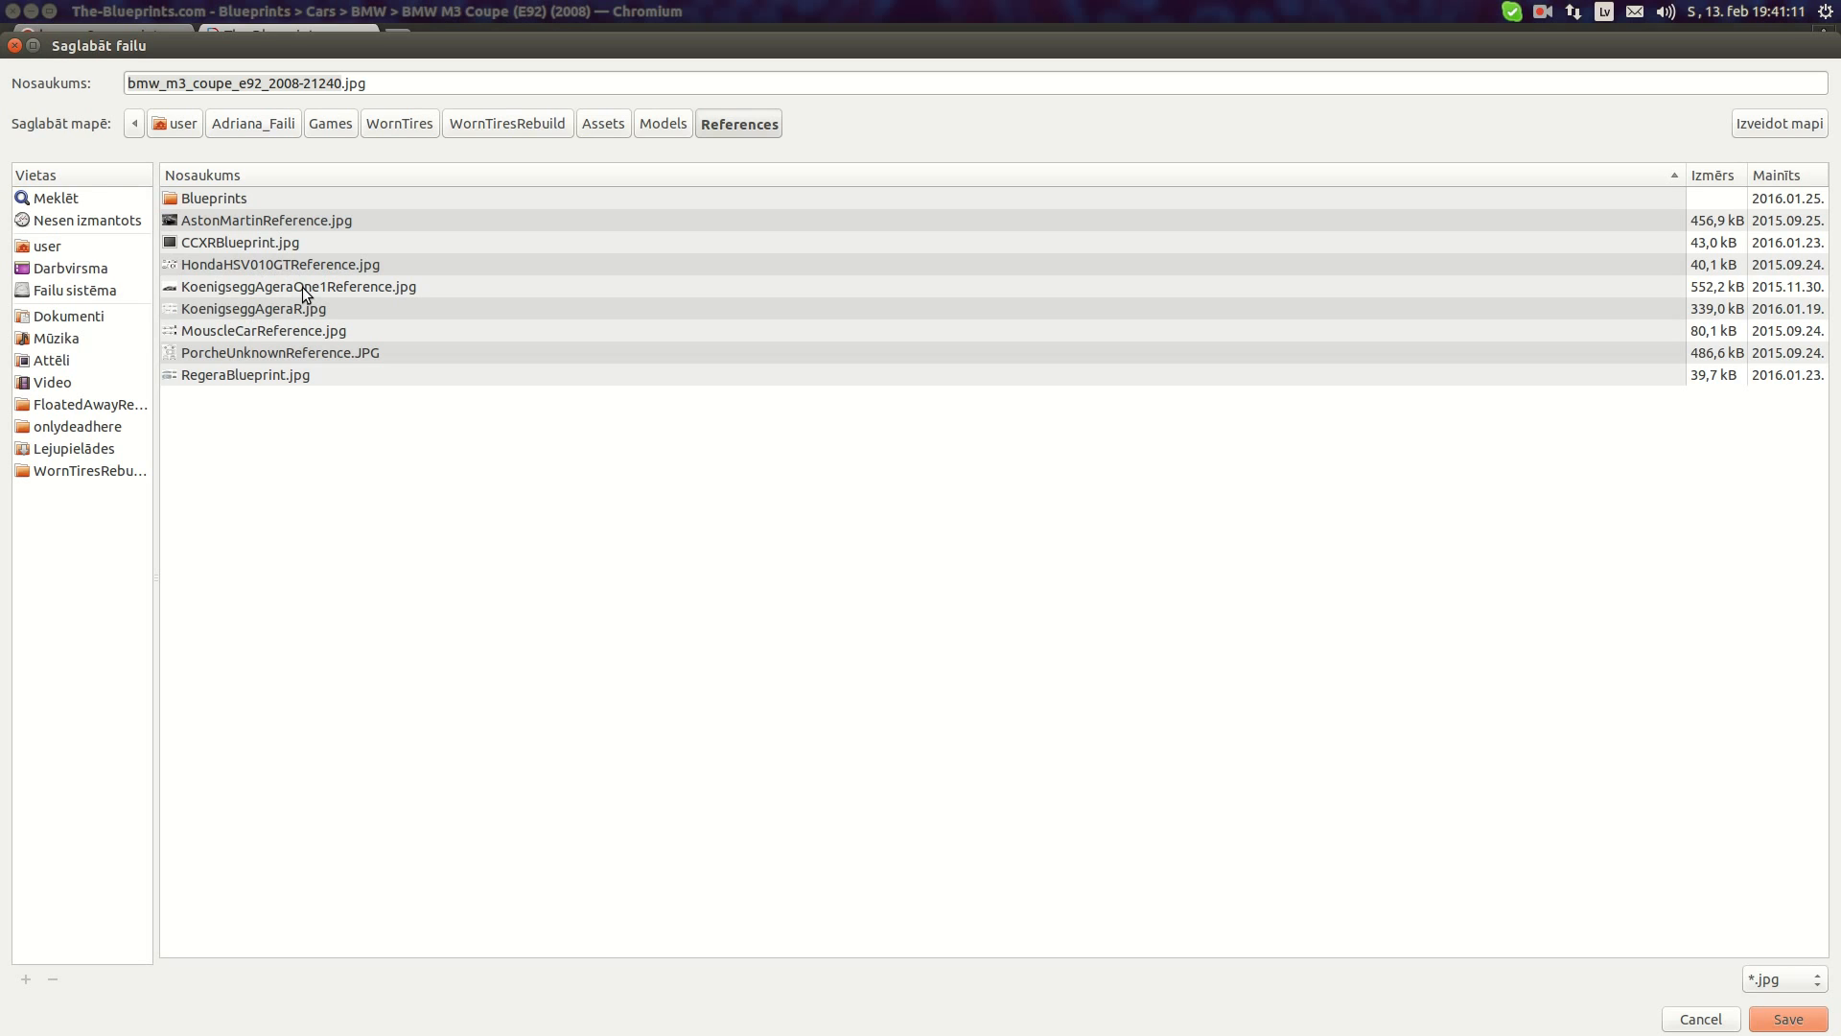
- Save the blueprint image as BMW_M3_Coupe_With_Interior.jpg, then close the blueprint page and the download bar
left_click(339, 82)
key("shift+Home")
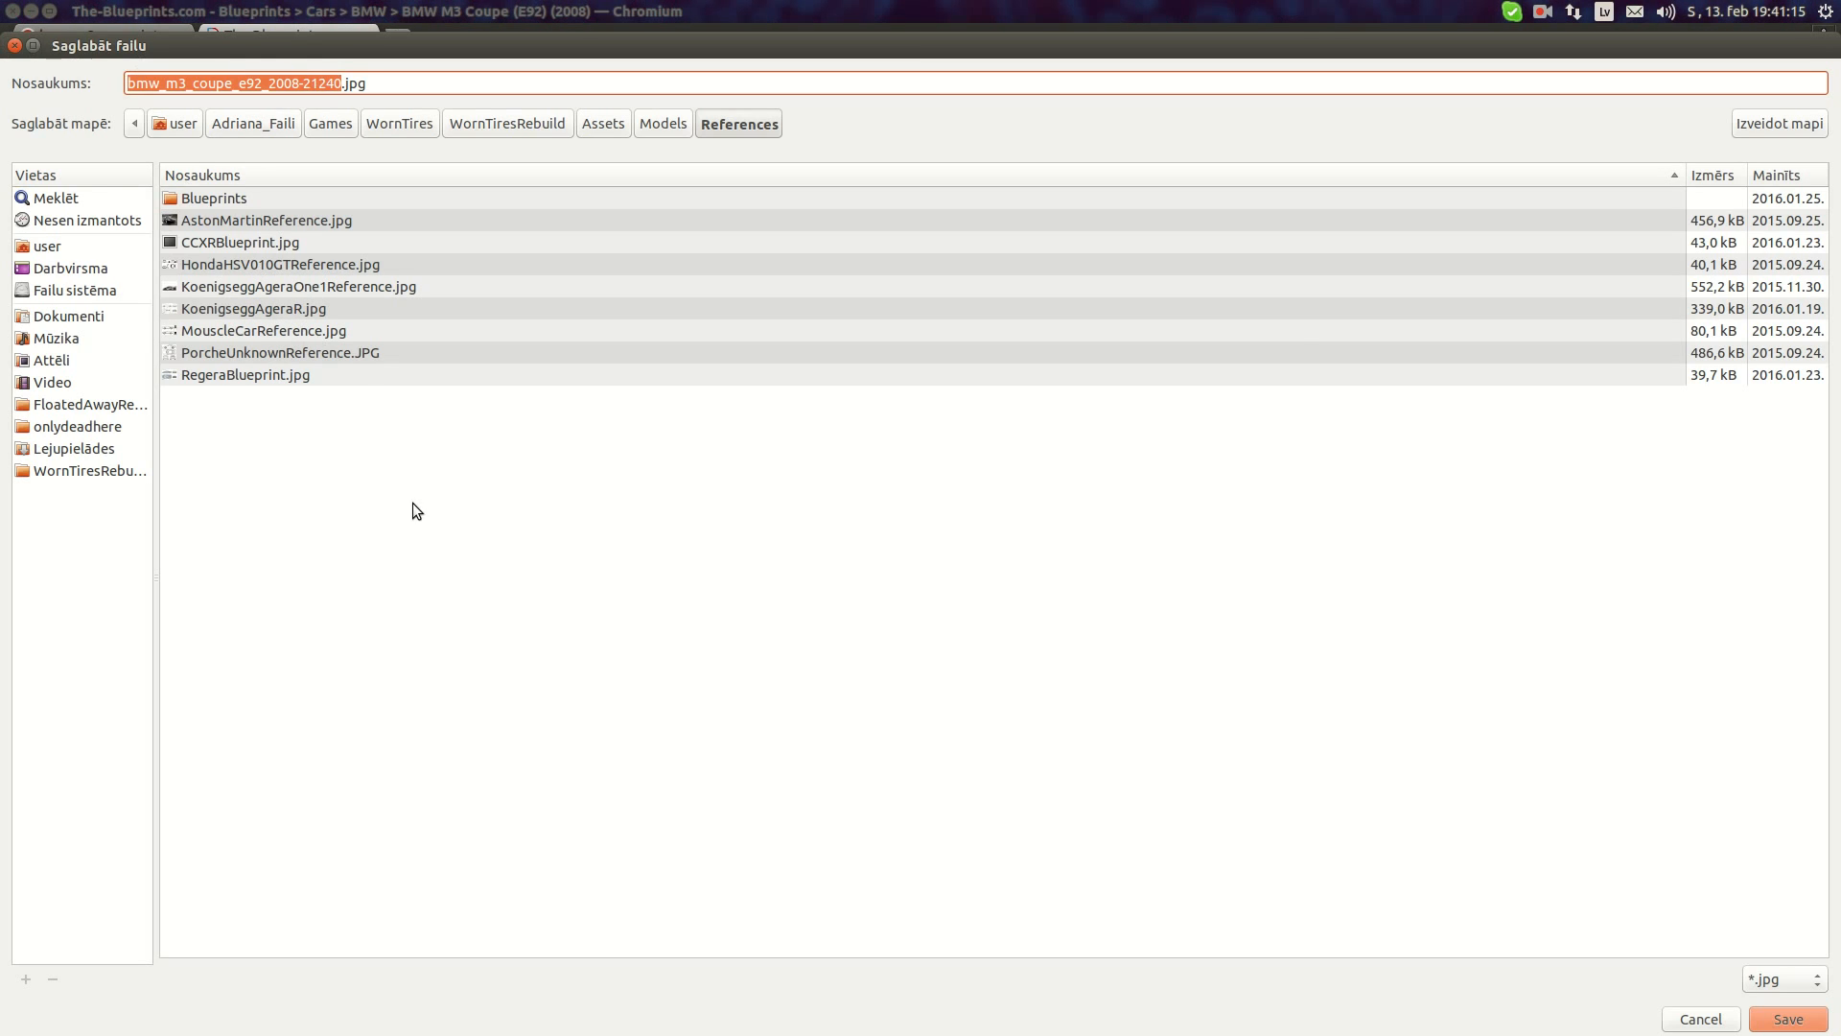
type("BM")
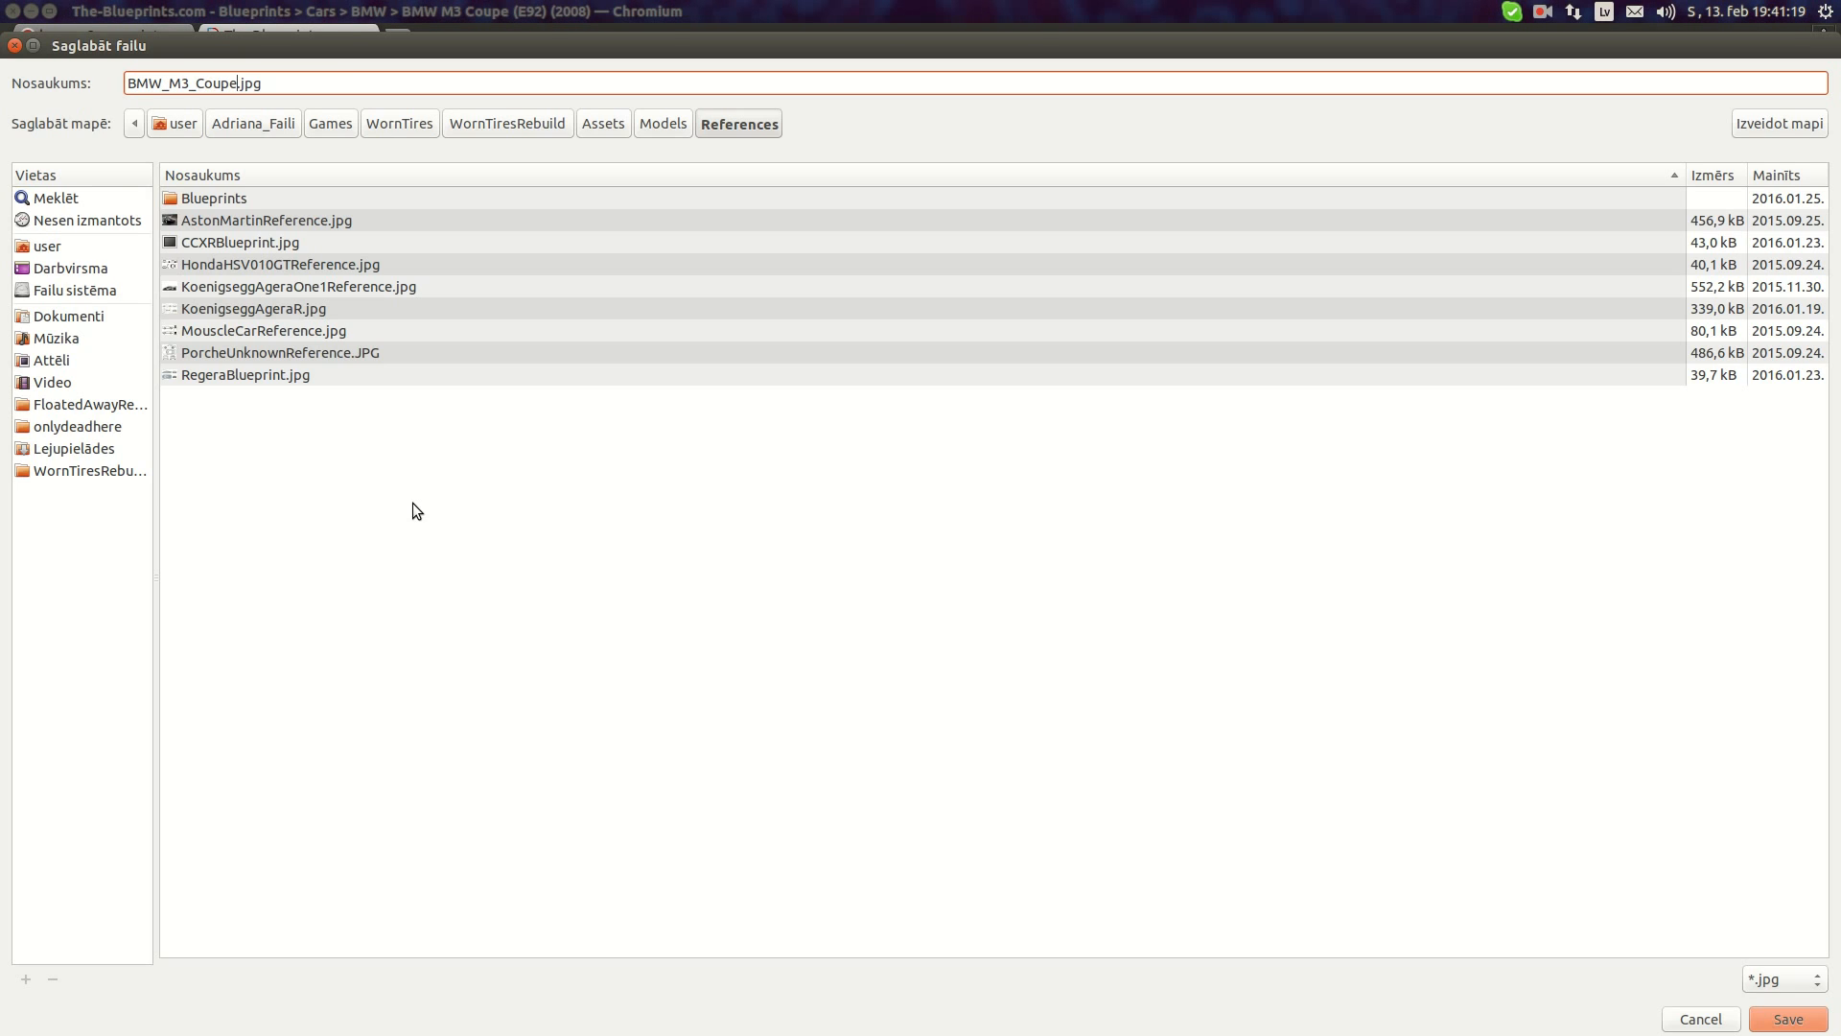
type("W_M3_Coupe_With_Interior")
key("Return")
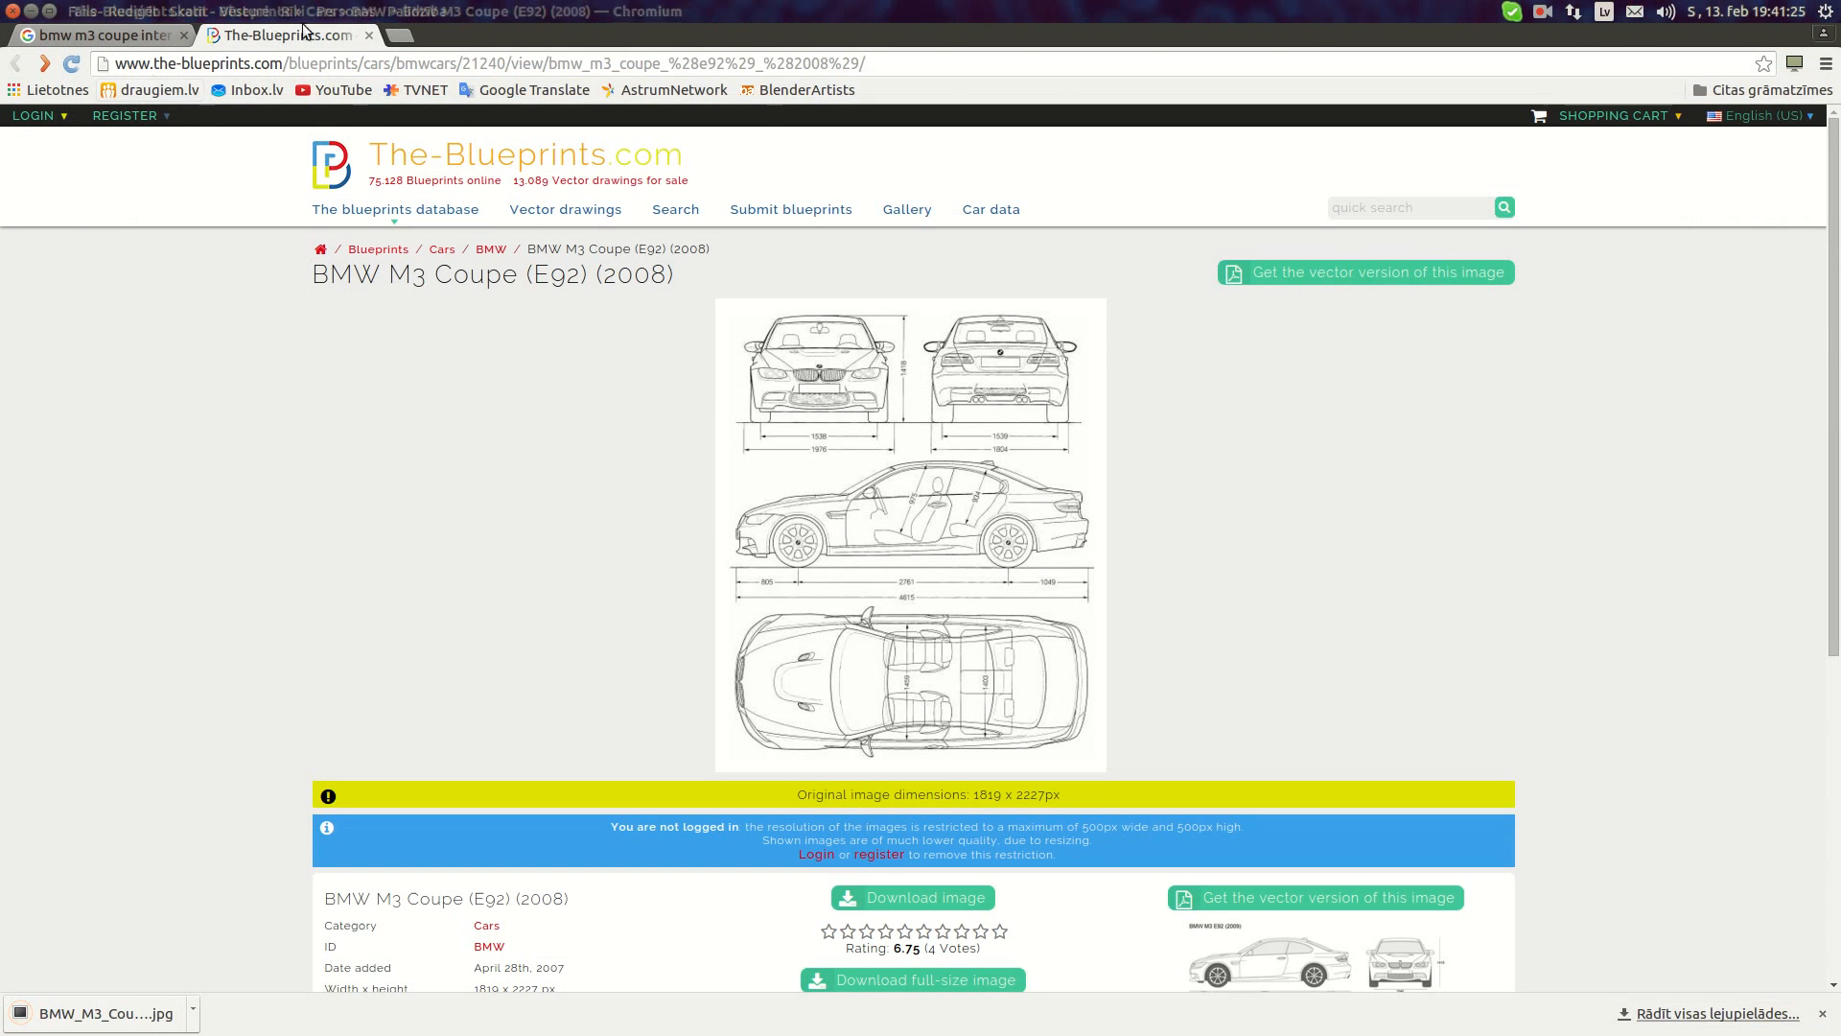
left_click(369, 36)
left_click(1819, 1015)
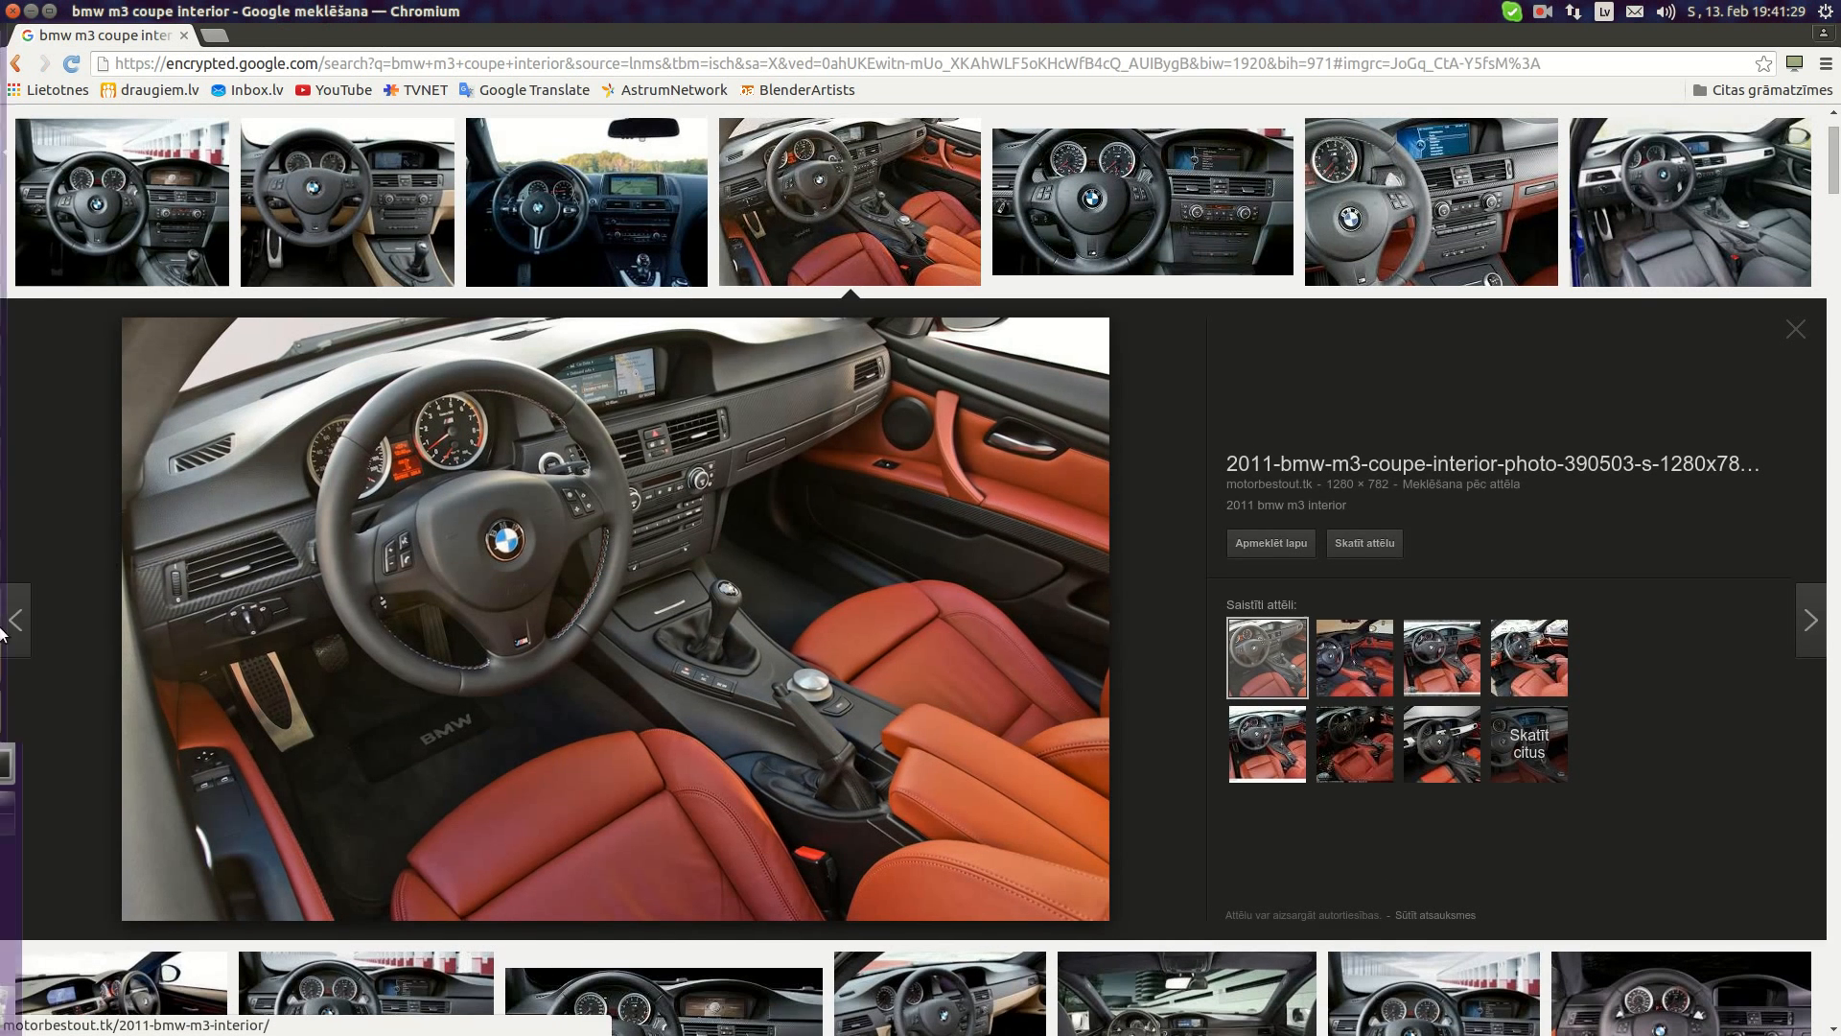
- Switch to Blender, fade out the existing top and right background images completely, and collapse their settings
left_click(28, 661)
scroll(1237, 614, "down", 15)
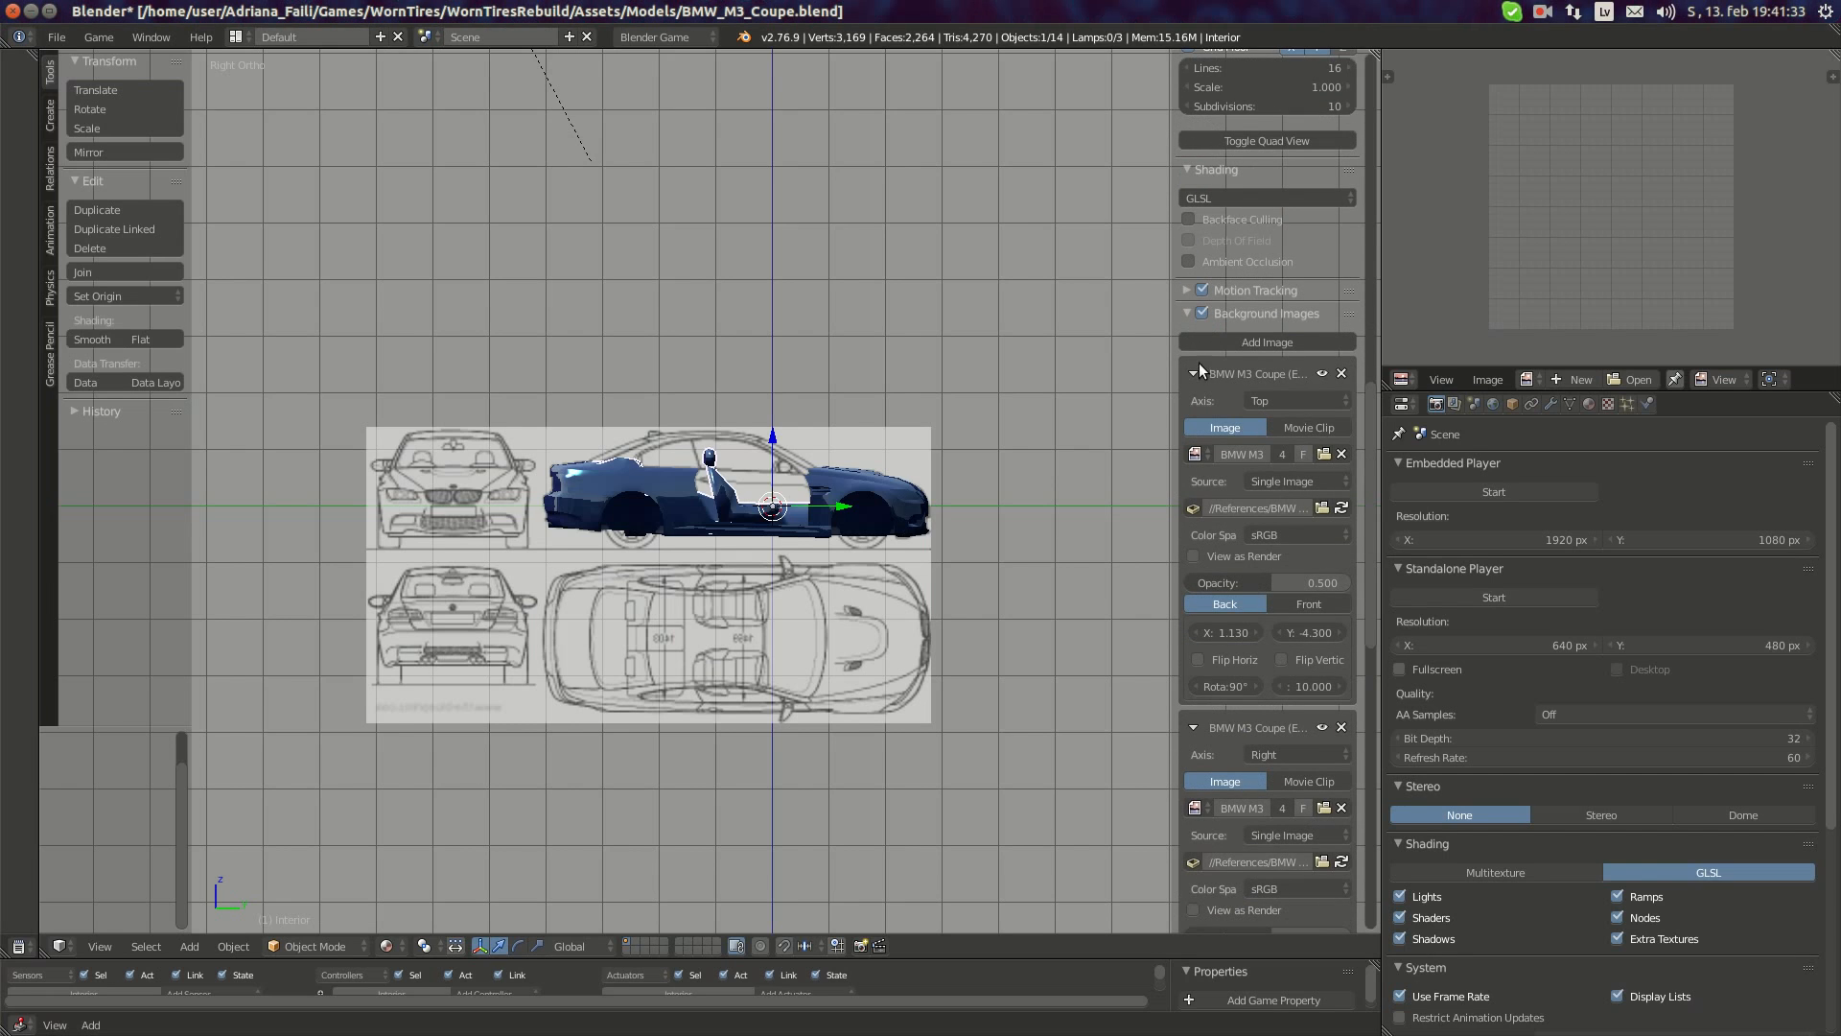
left_click_drag(1268, 578, 1189, 578)
left_click(1193, 373)
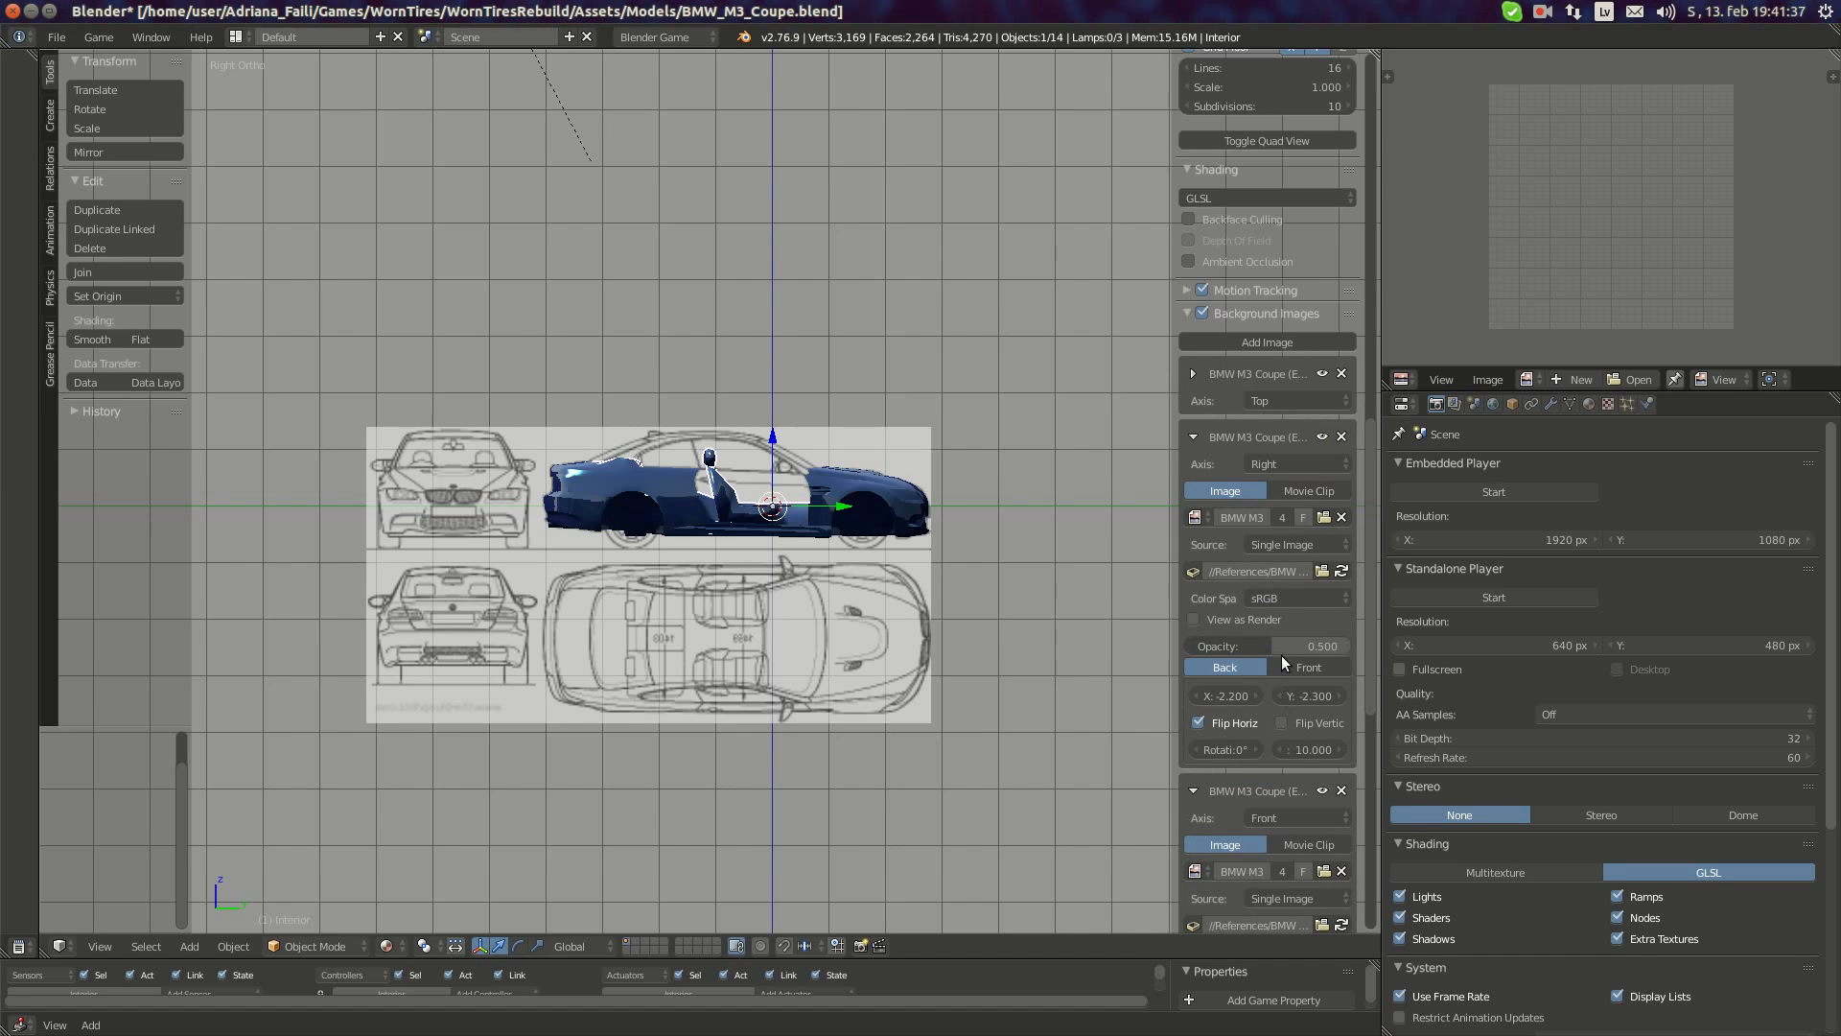
left_click_drag(1285, 645, 1189, 646)
left_click(1193, 436)
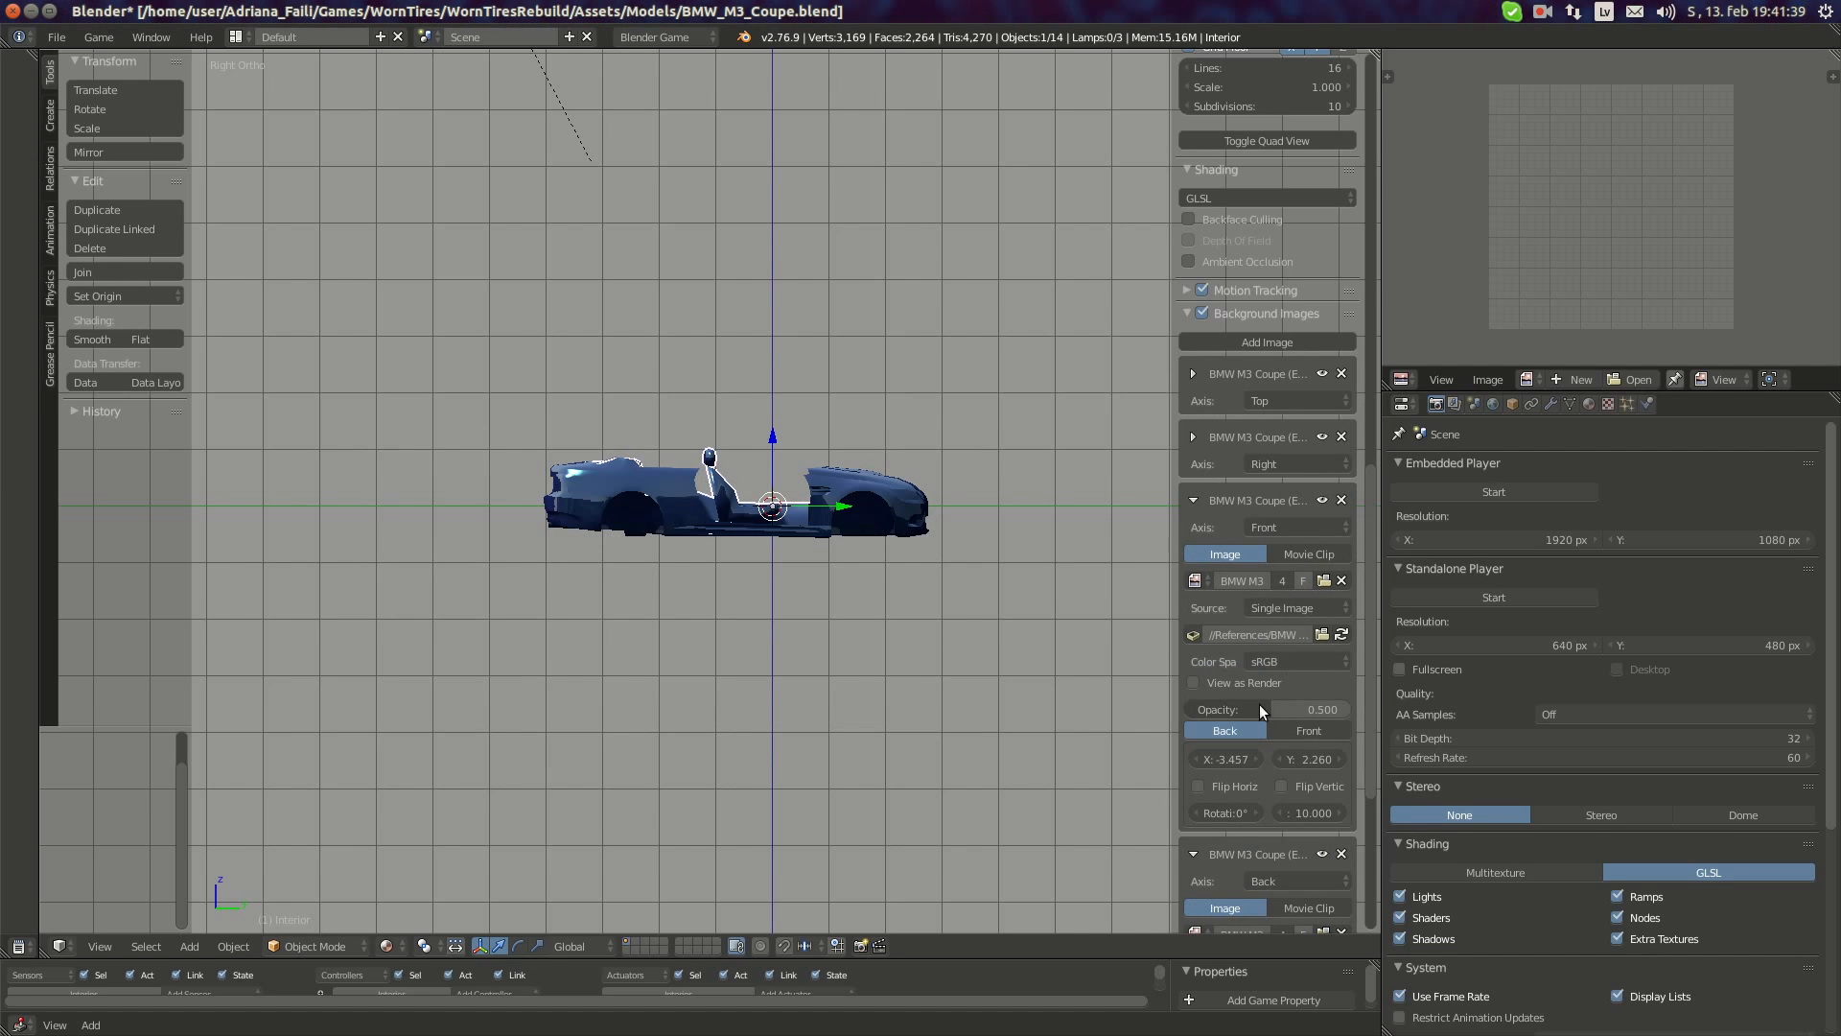
- Fade out the existing front and back background images completely and collapse their settings
left_click_drag(1261, 710, 1189, 710)
left_click(1193, 500)
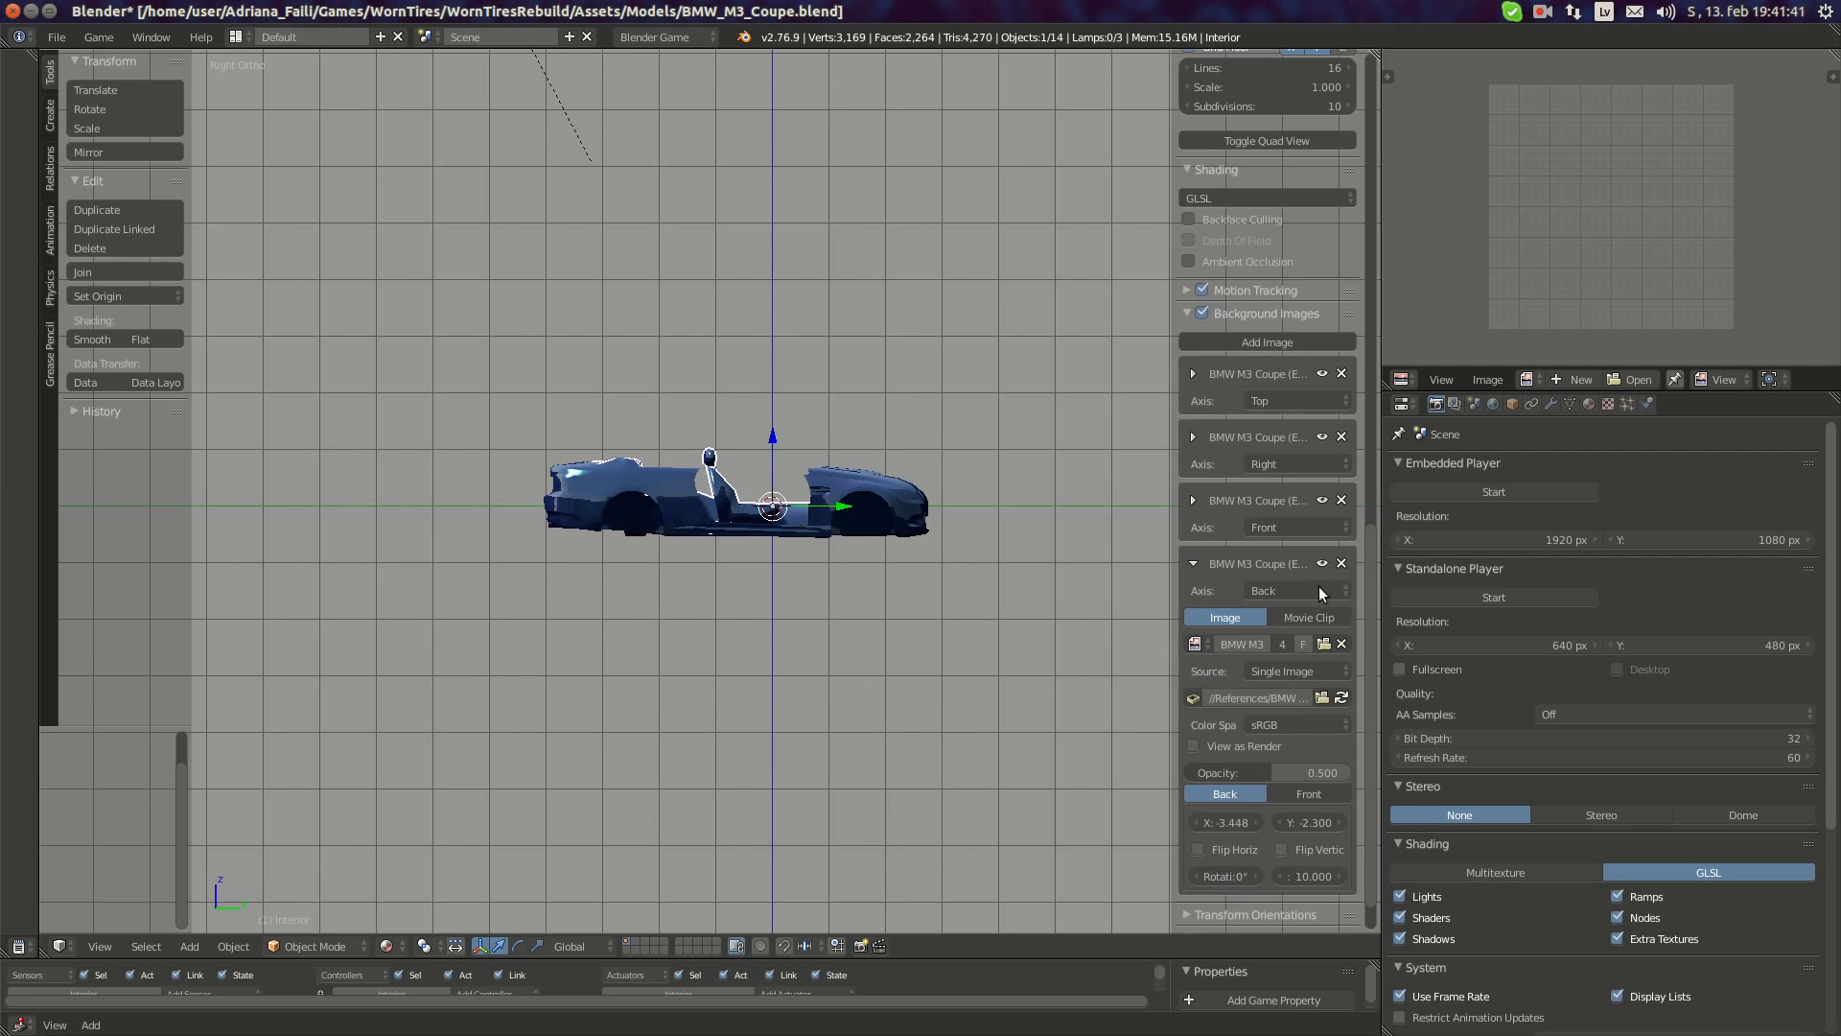
left_click_drag(1297, 779, 1189, 773)
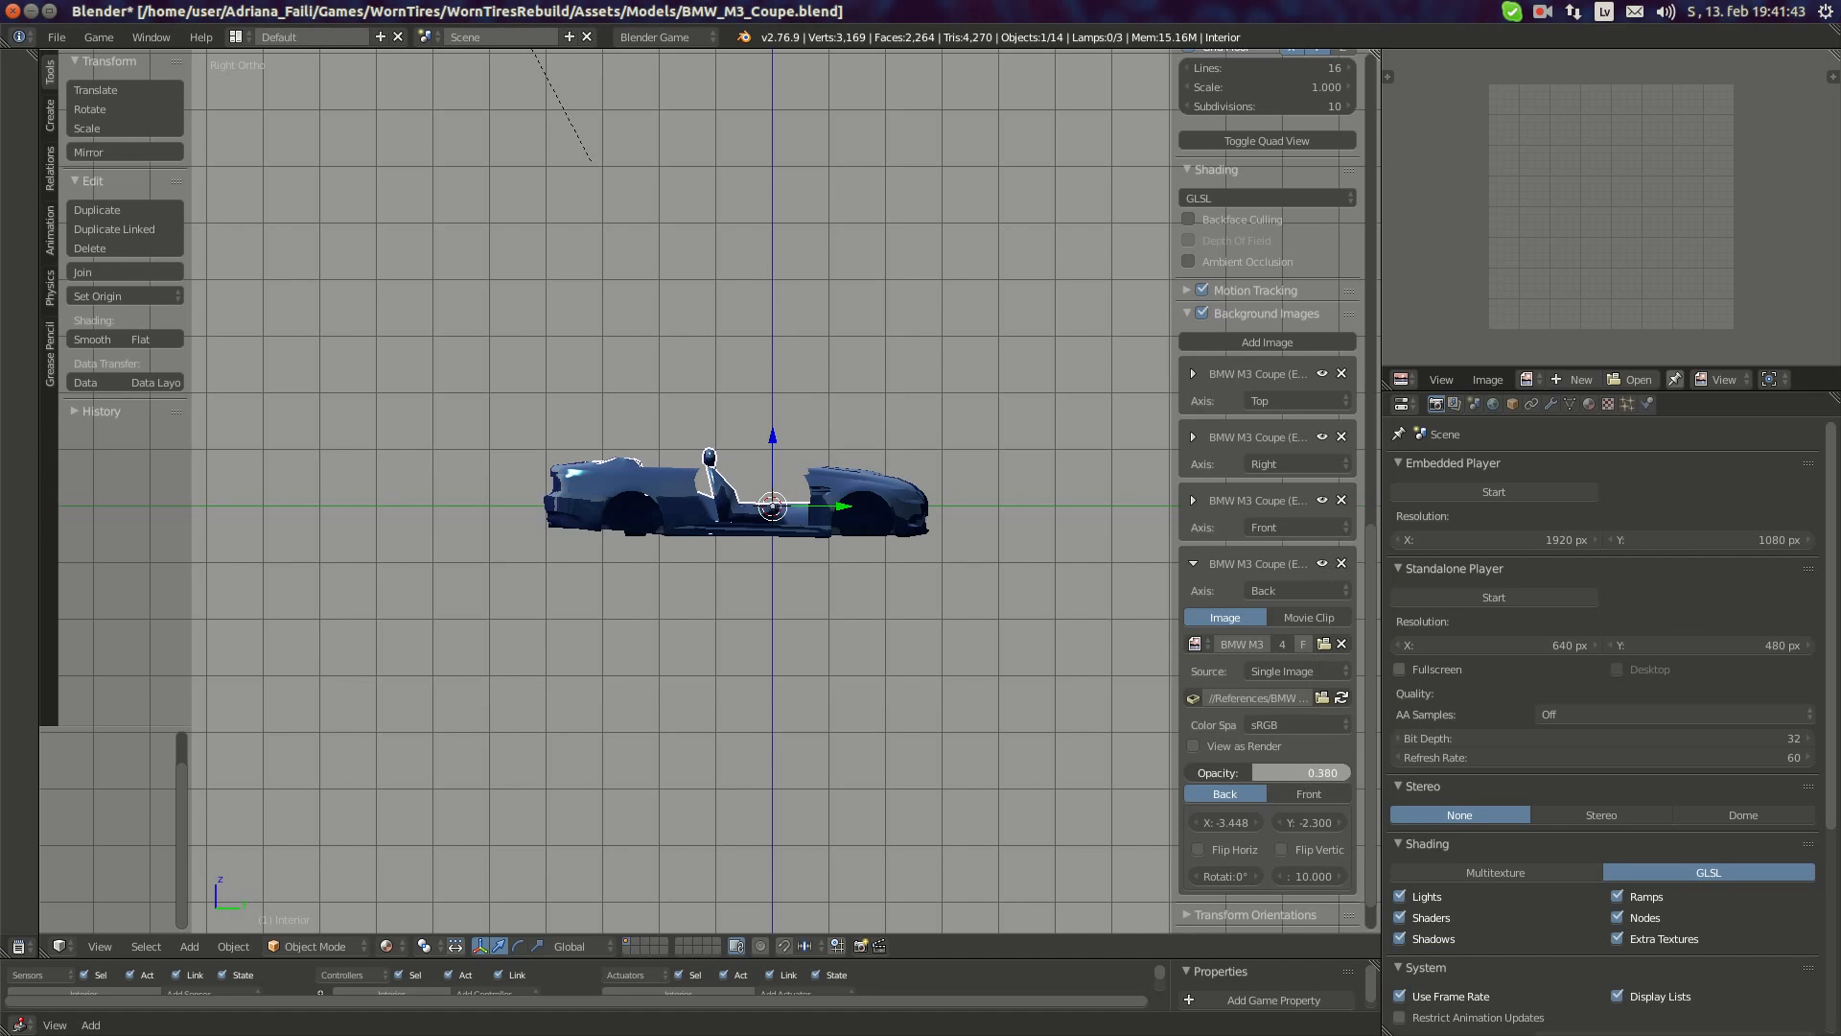
left_click(1192, 563)
- Add four empty background image slots below the existing ones
left_click(1256, 342)
left_click(1256, 342)
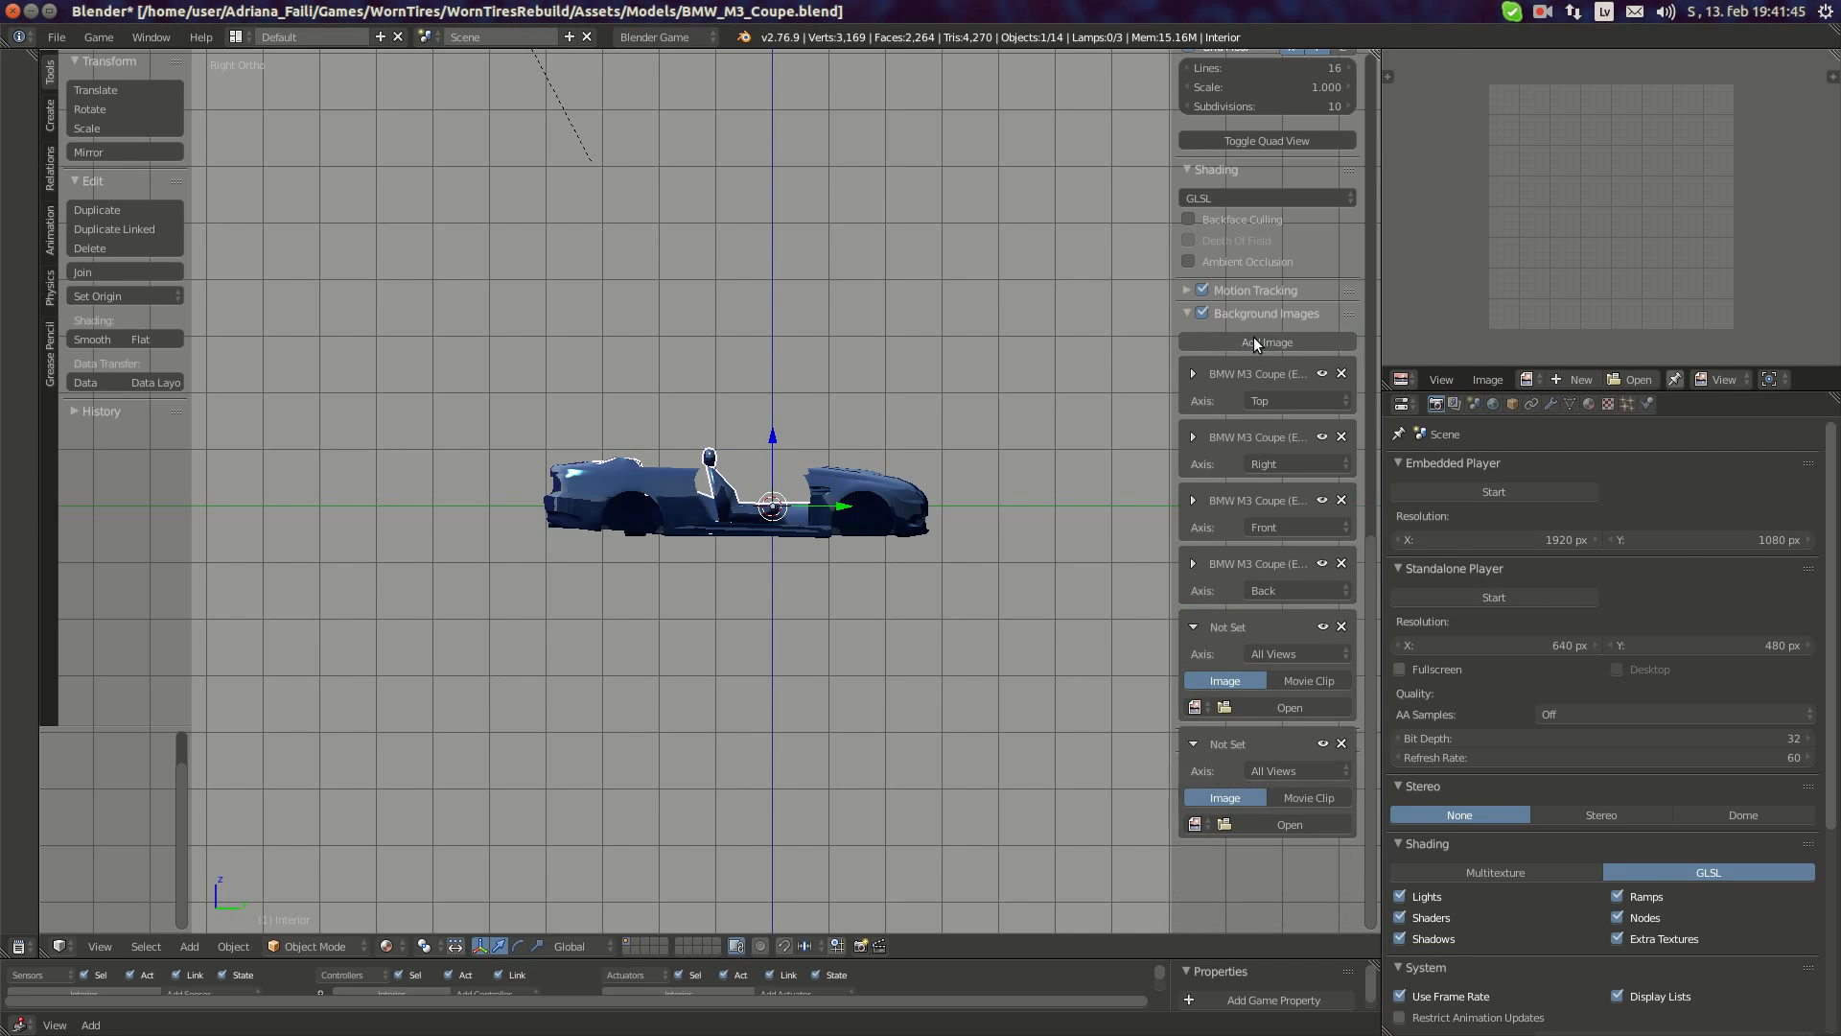
left_click(1256, 342)
scroll(1262, 648, "down", 2)
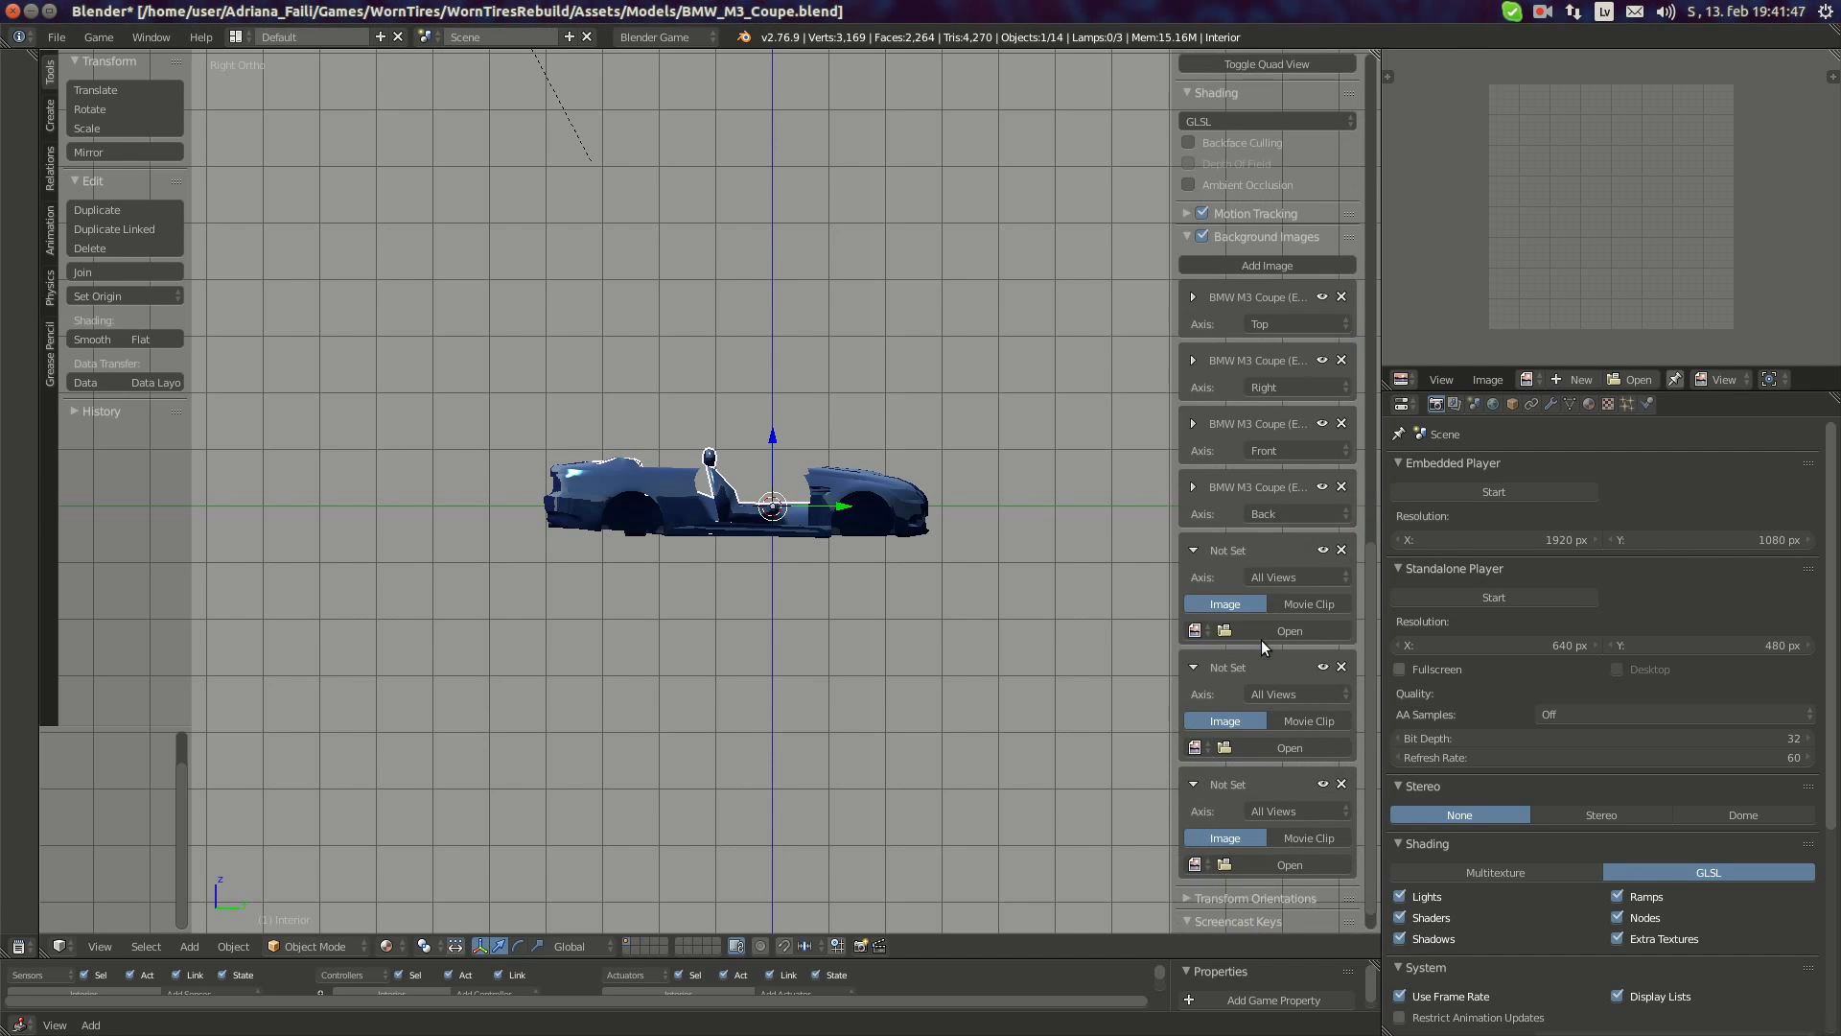
scroll(1275, 623, "down", 4)
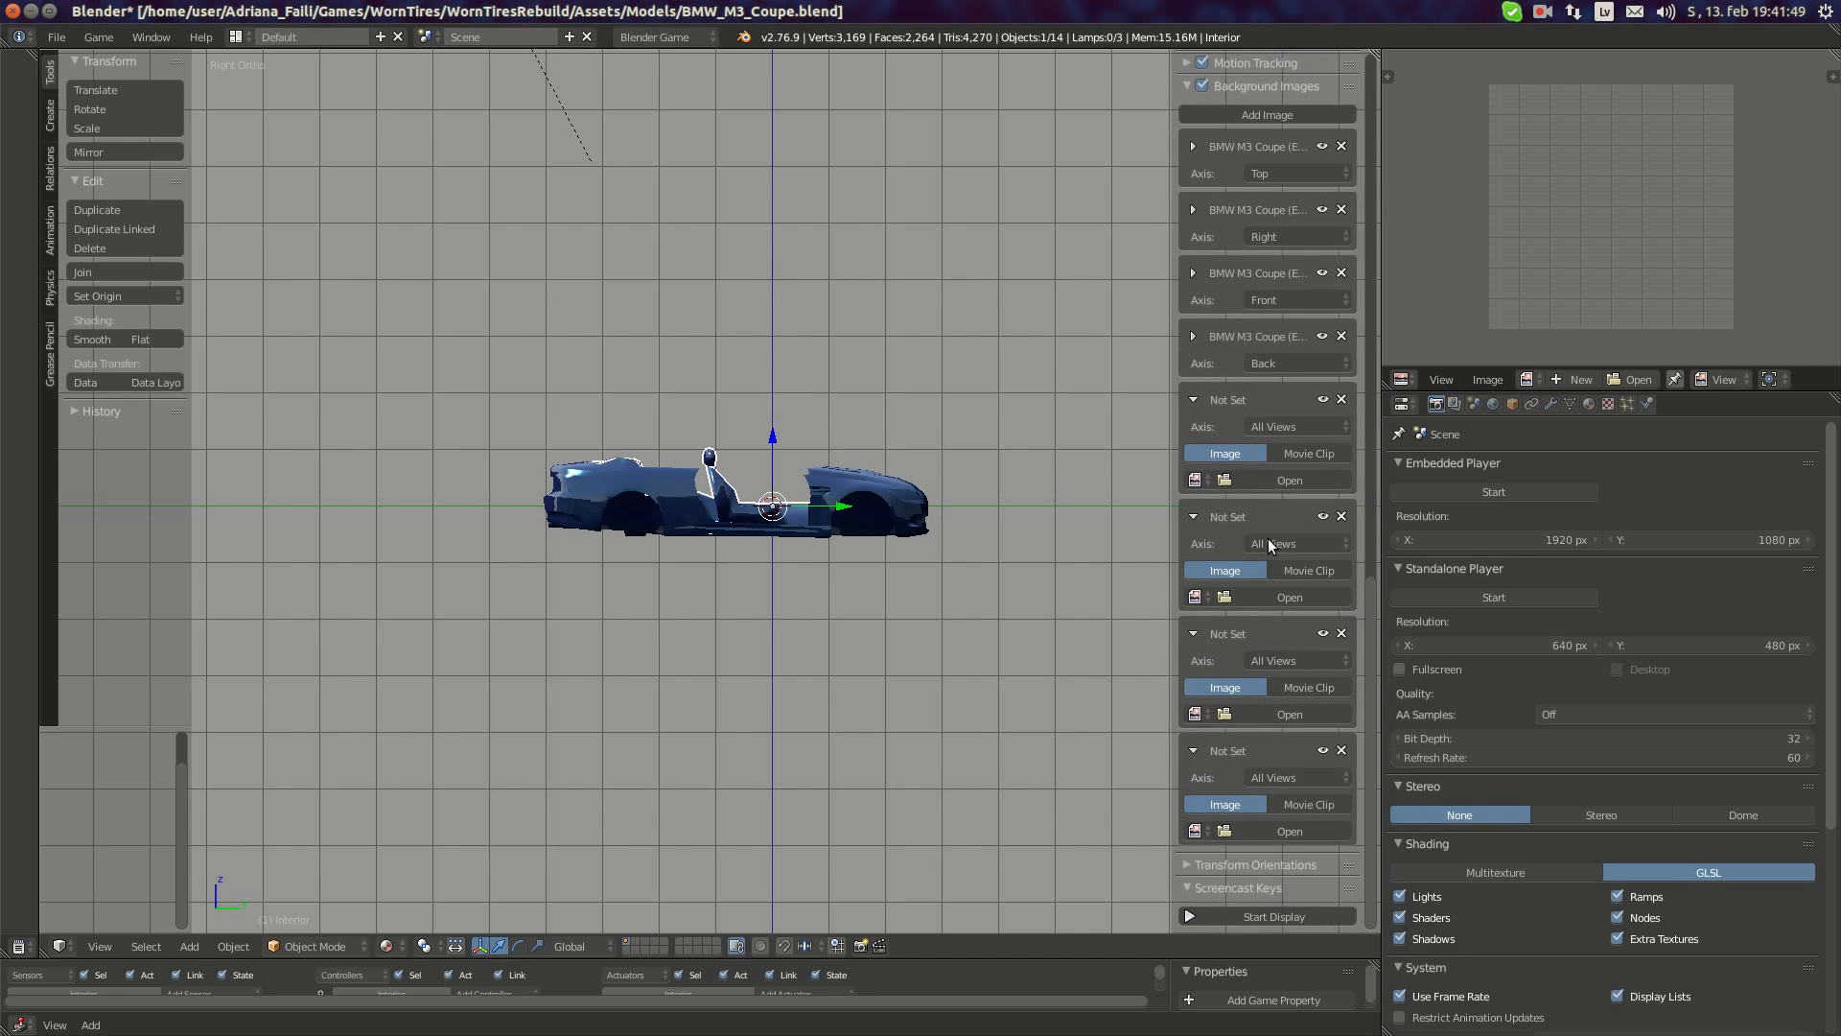
- Assign the first new background slot to the Top axis and load BMW_M3_Coupe_With_Interior.jpg from the References folder
left_click(1282, 427)
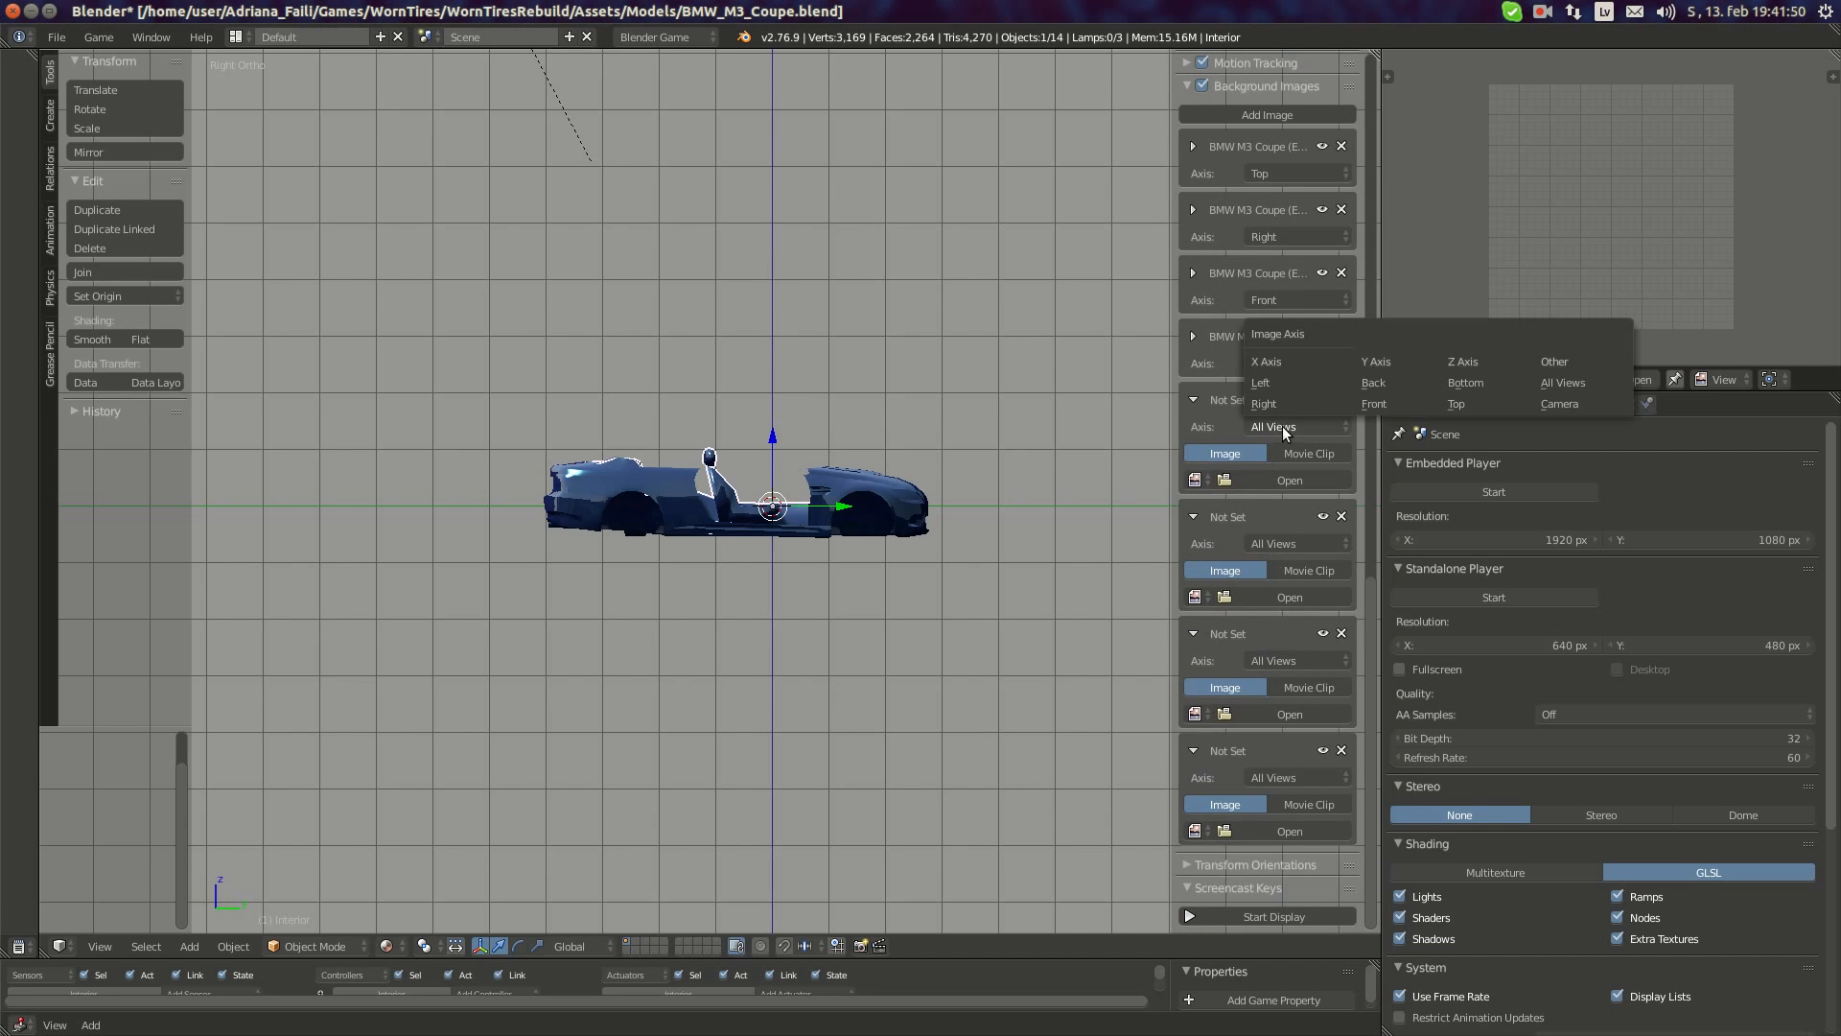
left_click(1460, 403)
left_click(1290, 479)
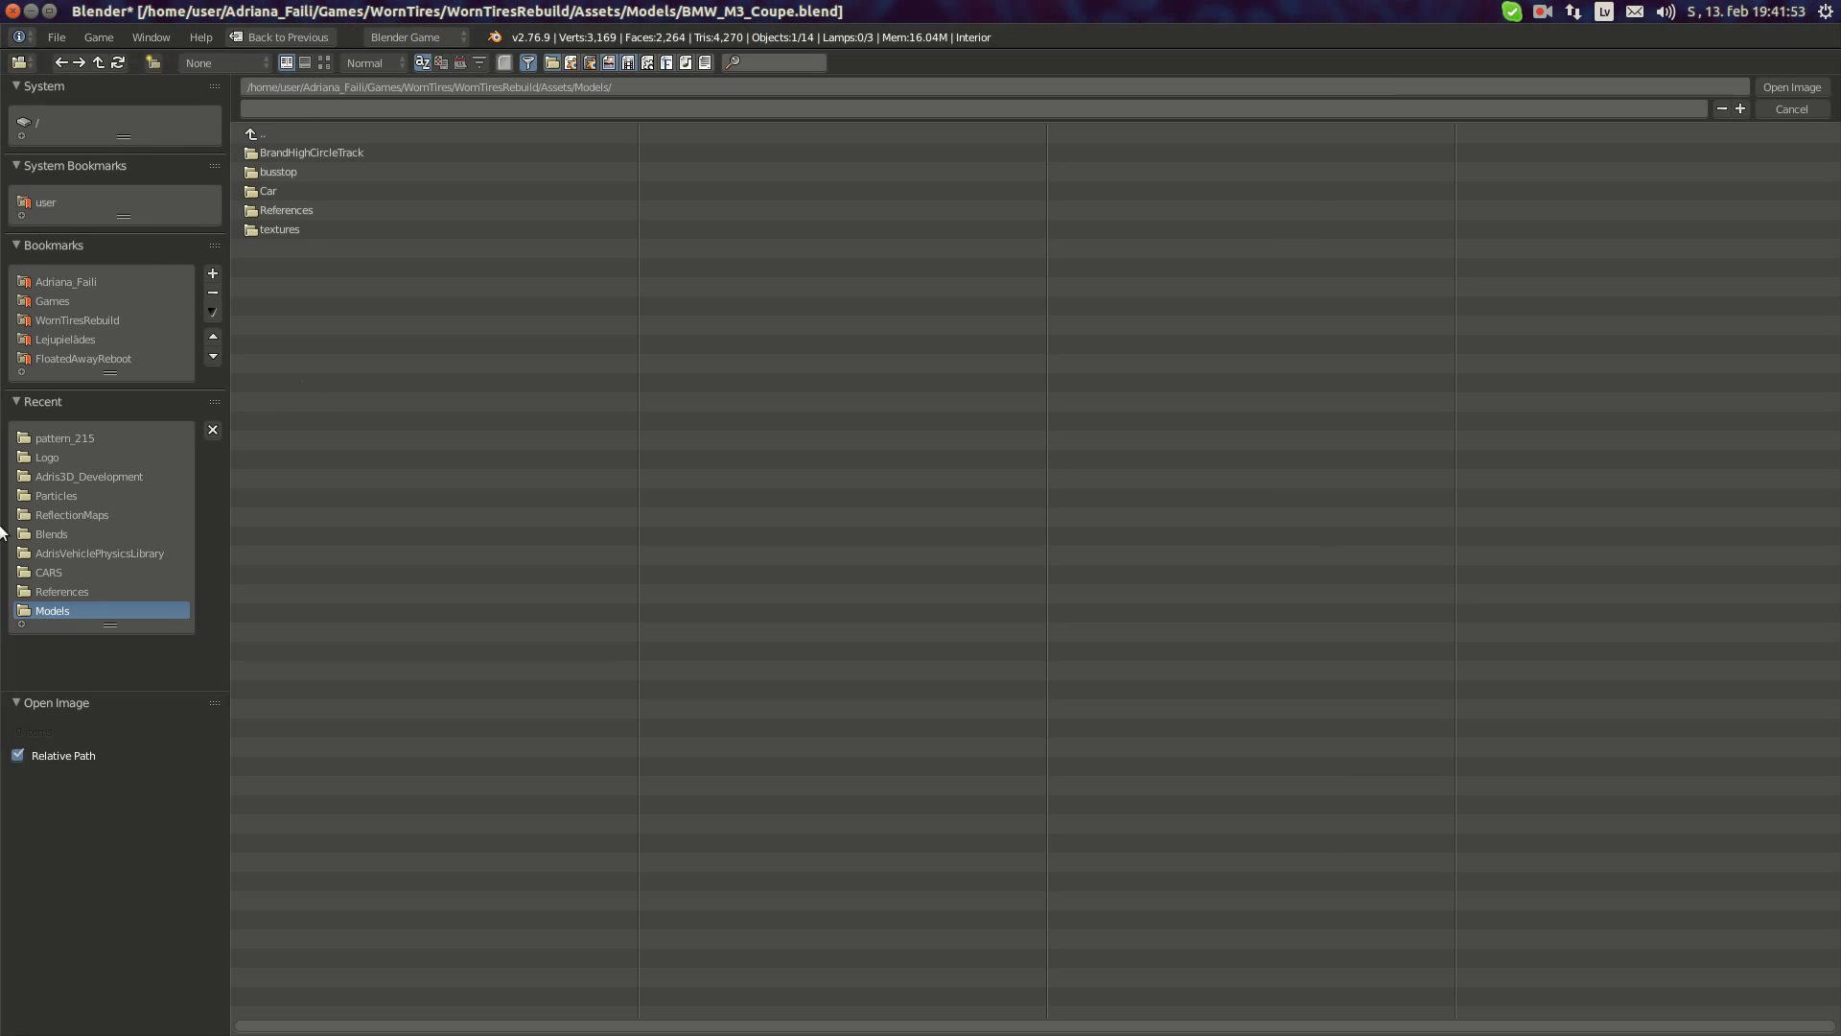
left_click(325, 61)
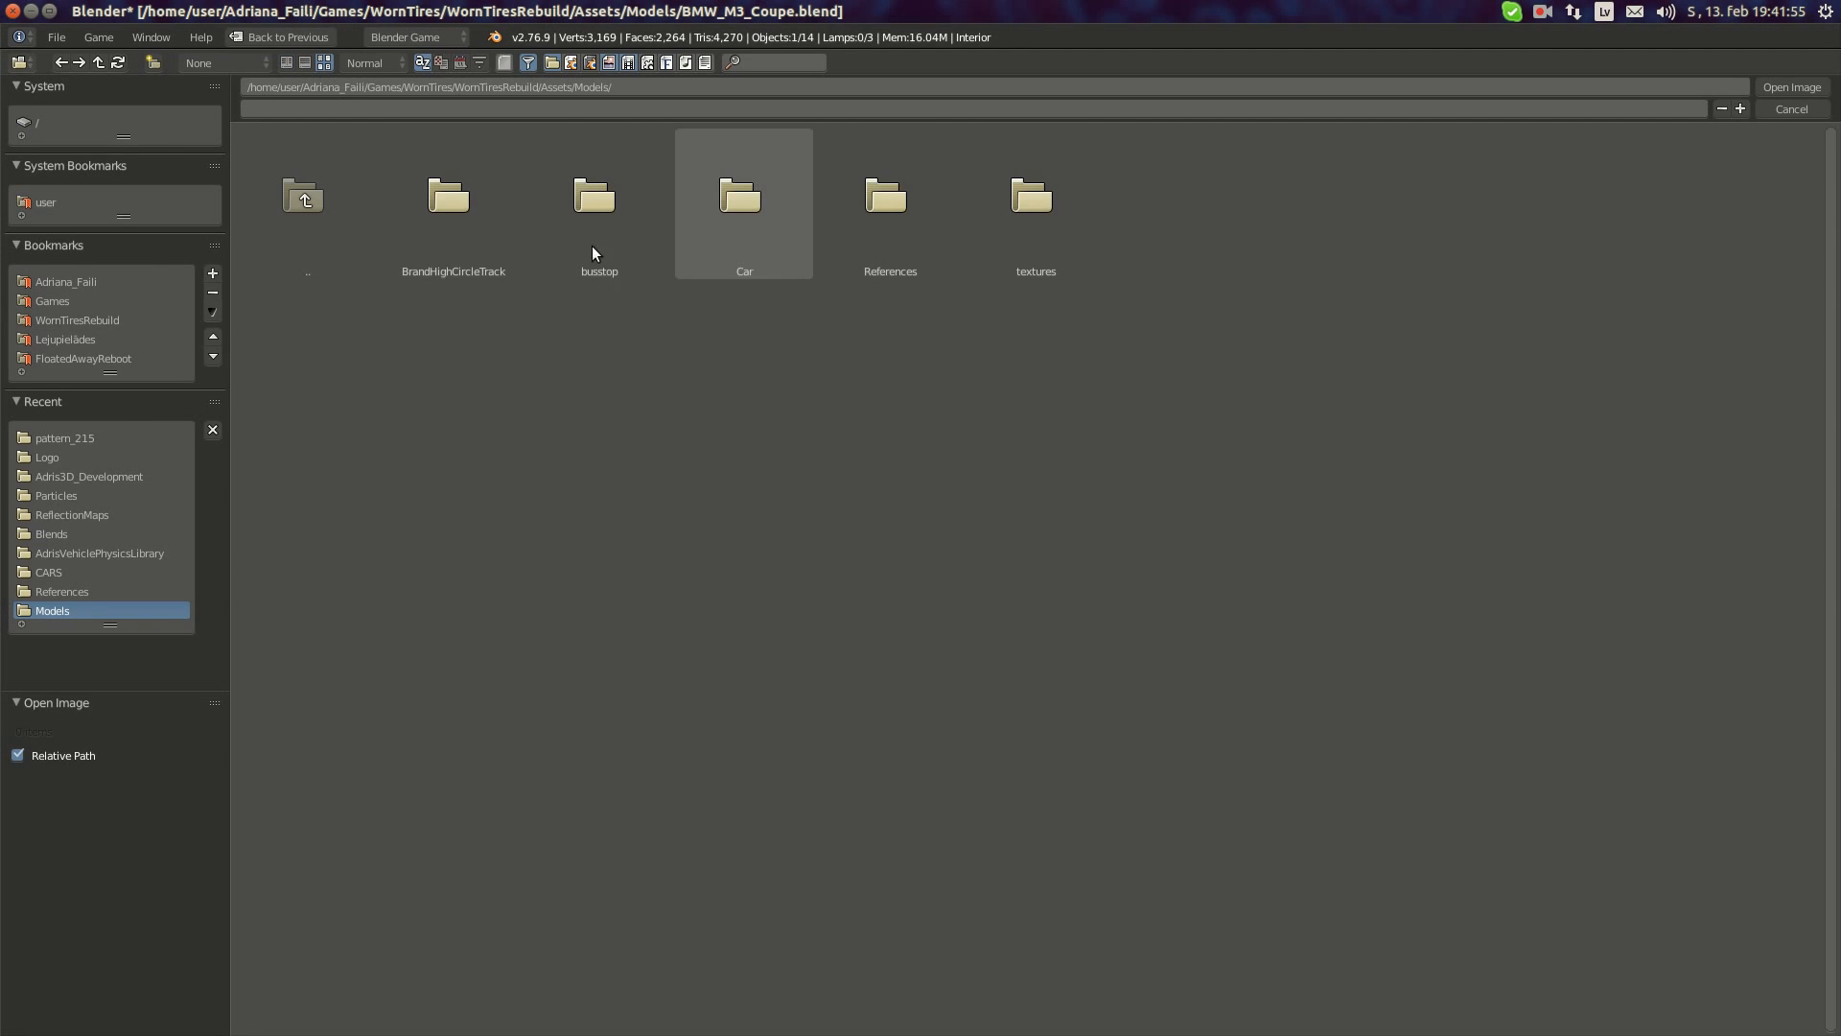
left_click(873, 226)
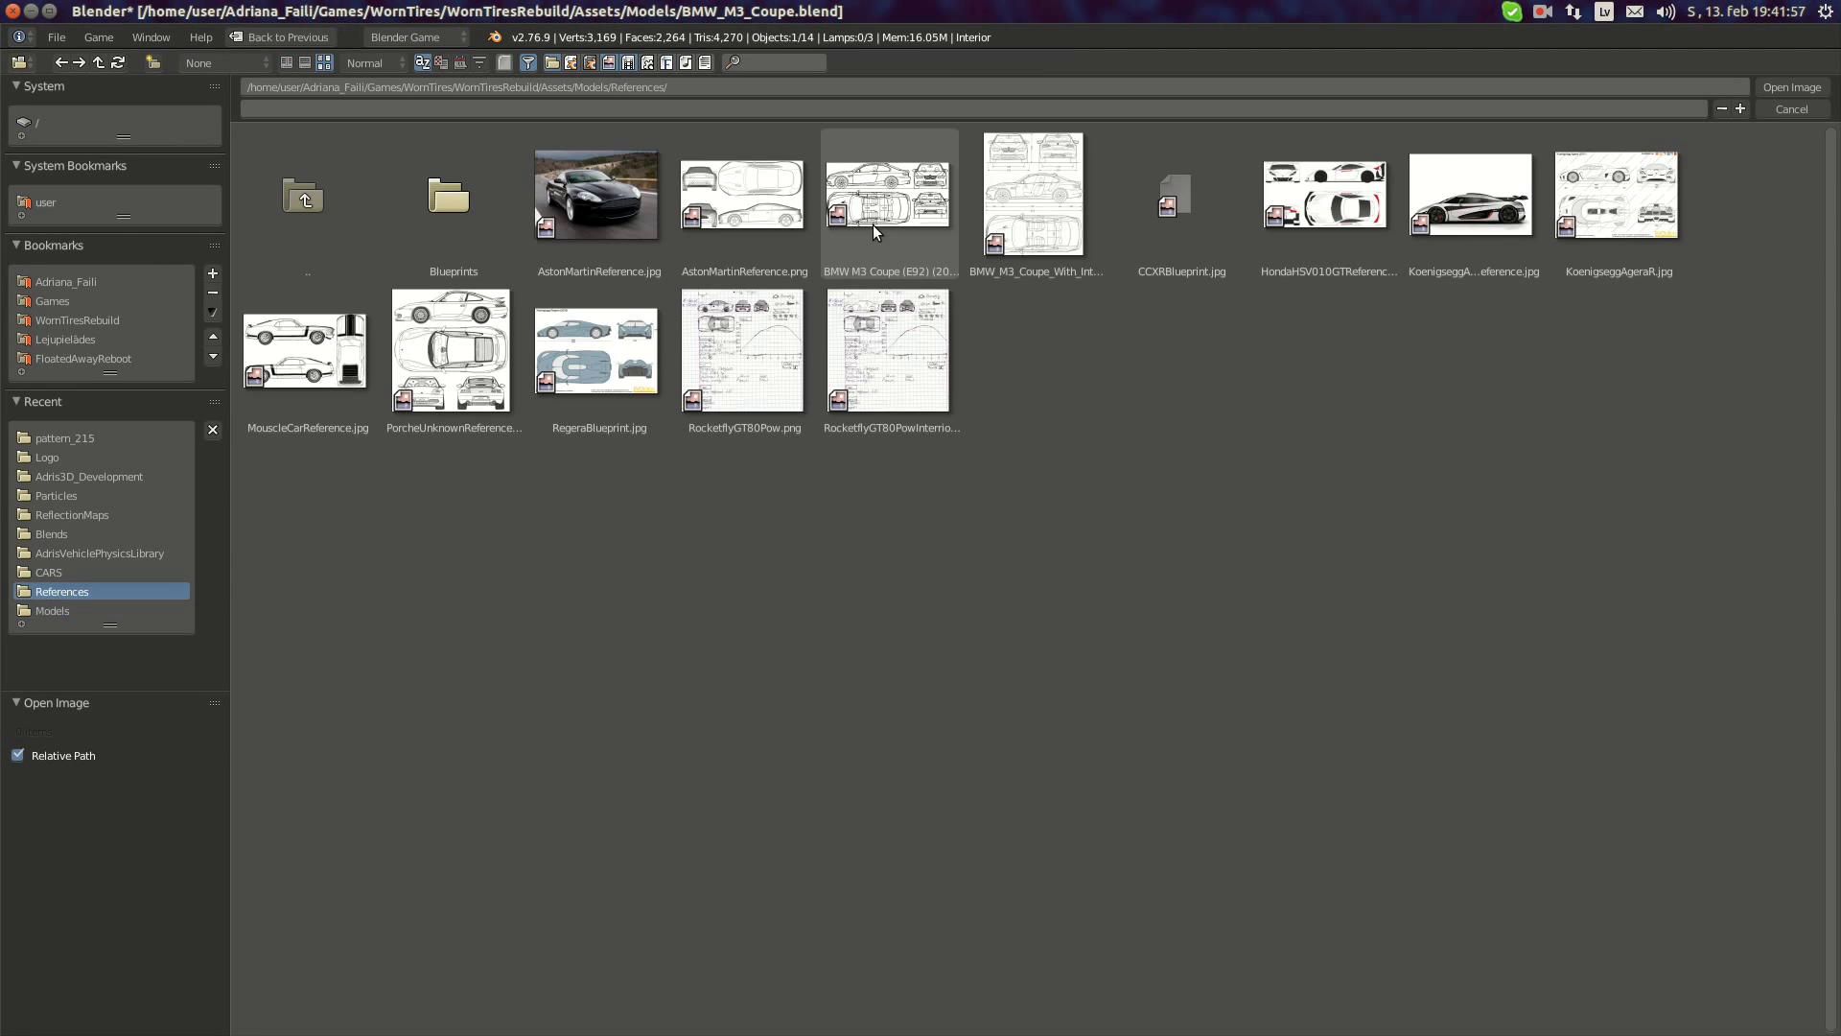
left_click(1034, 194)
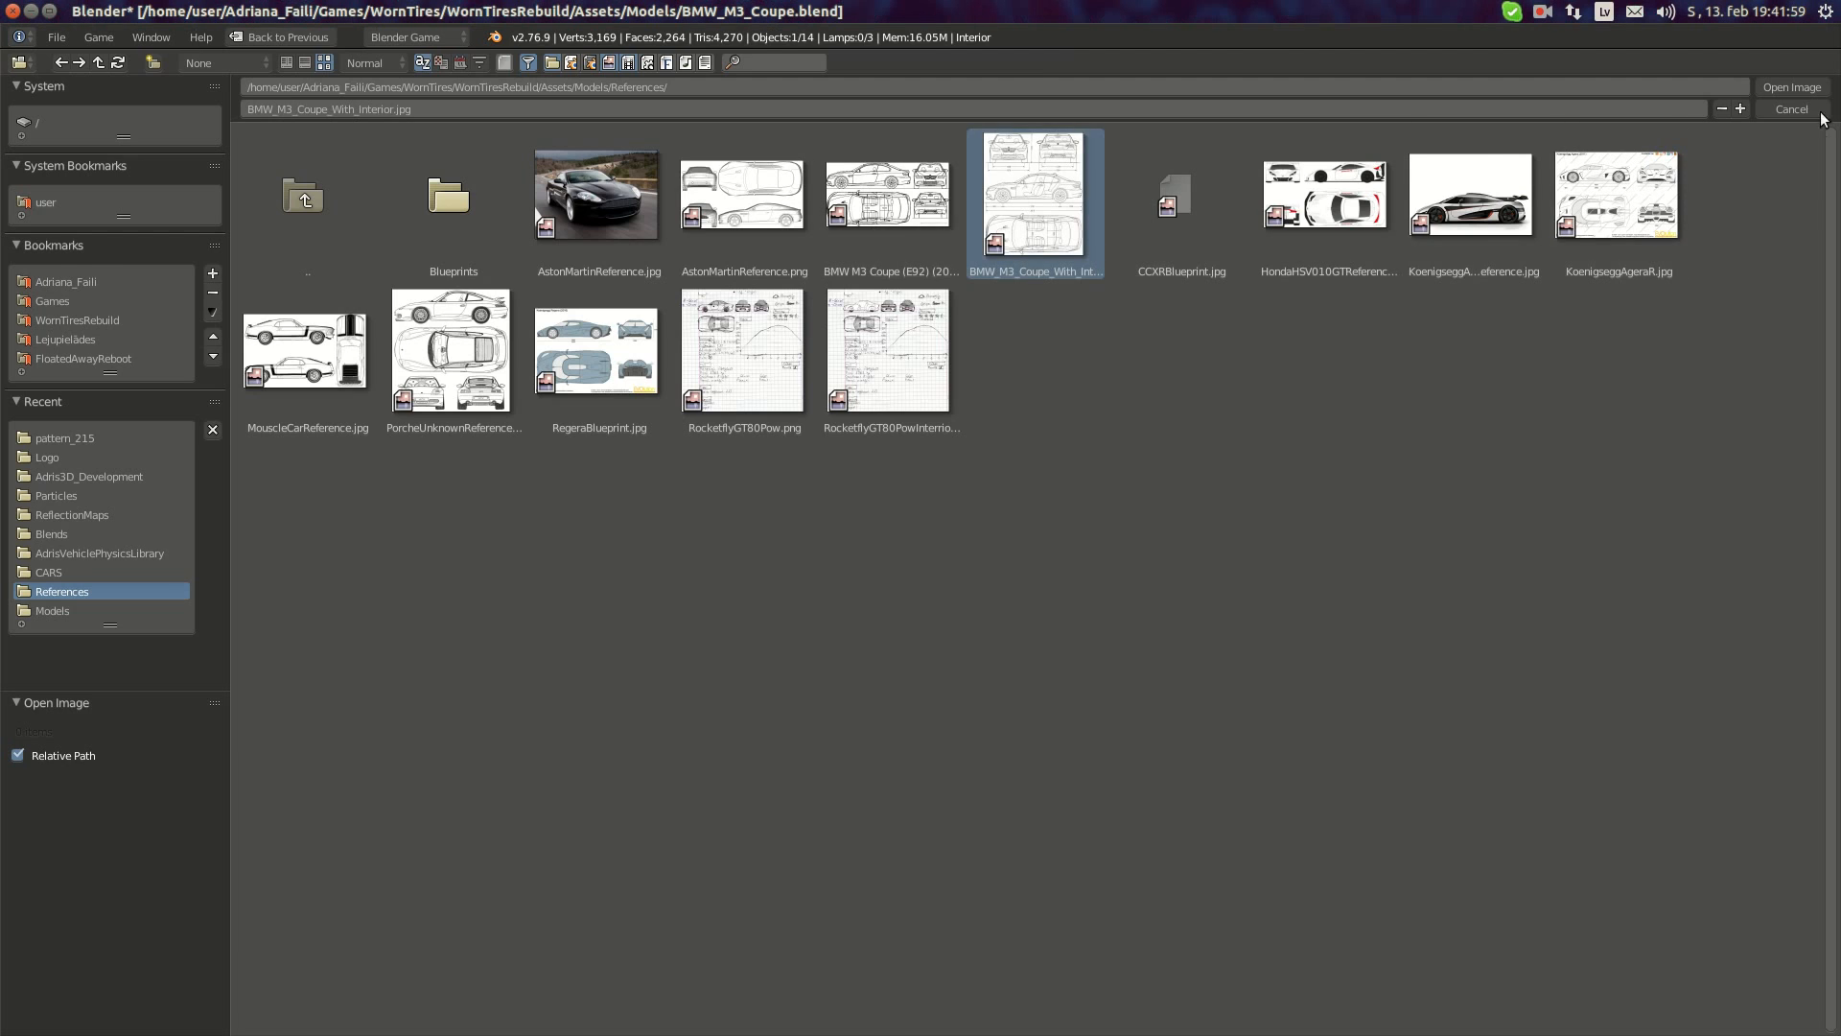
left_click(1791, 86)
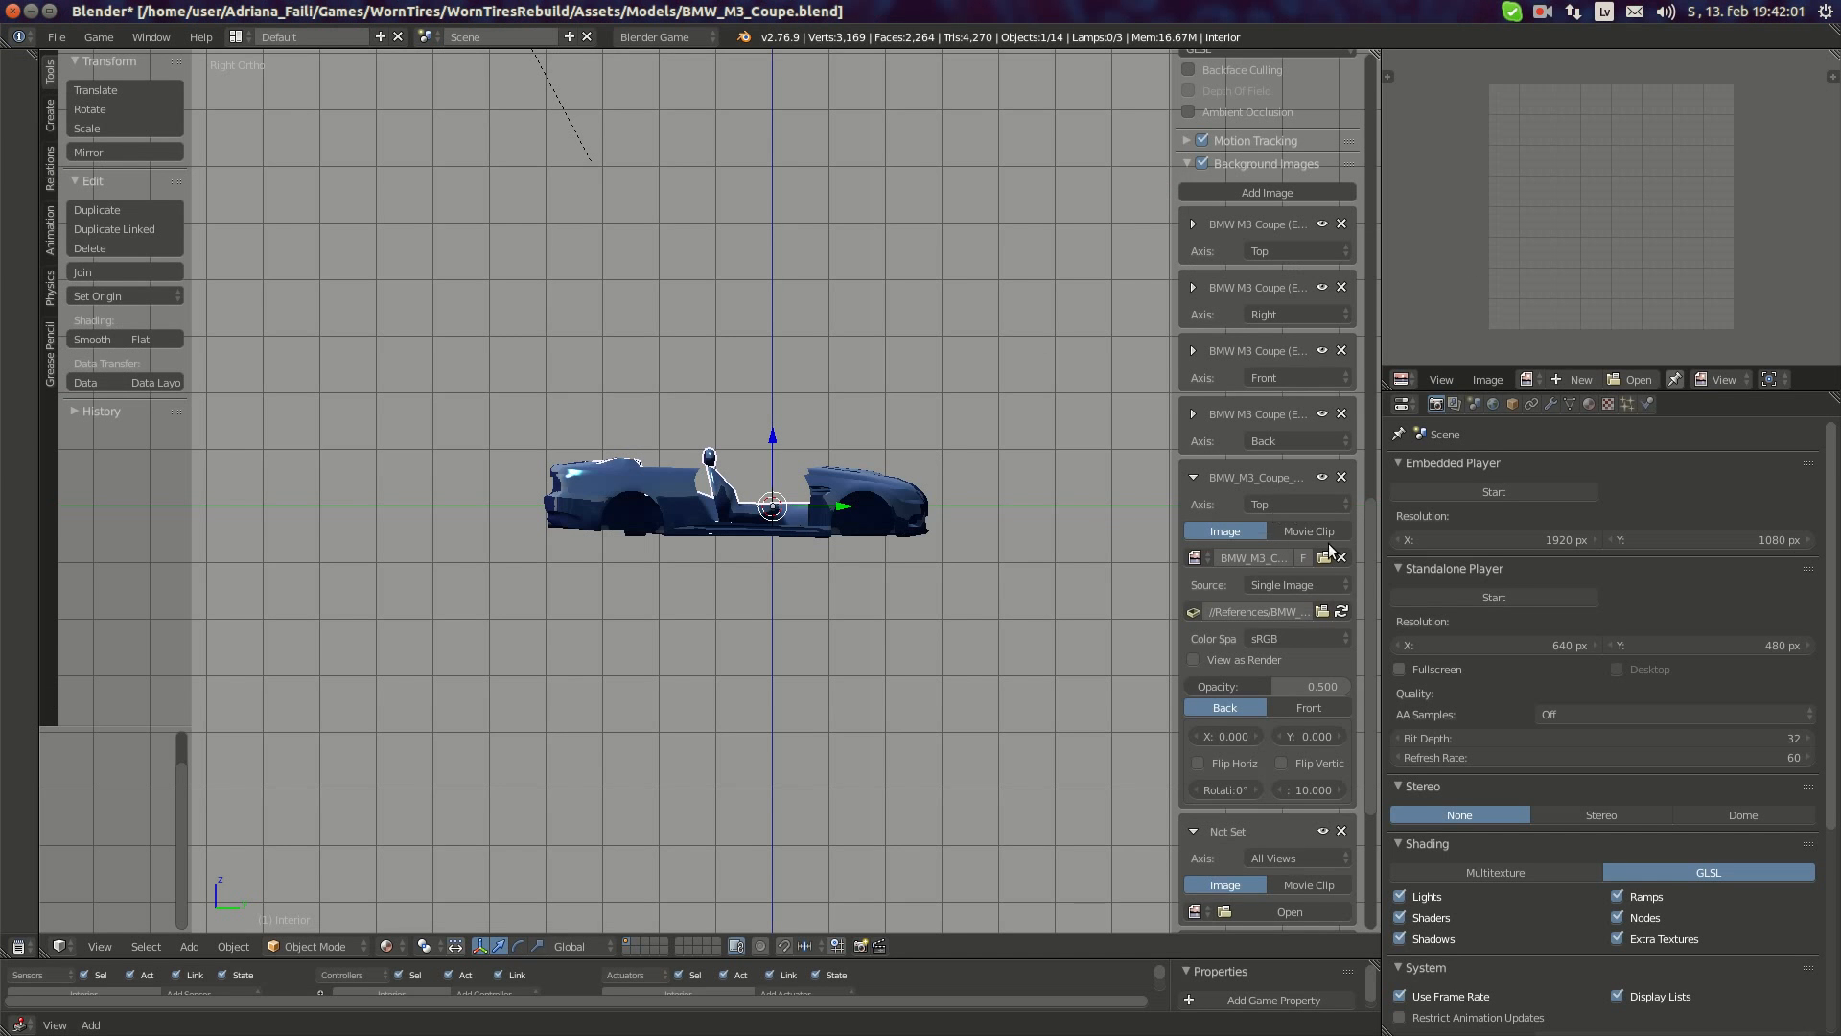
- View the car from the top and rotate the new interior blueprint by 90°
key("KP_7")
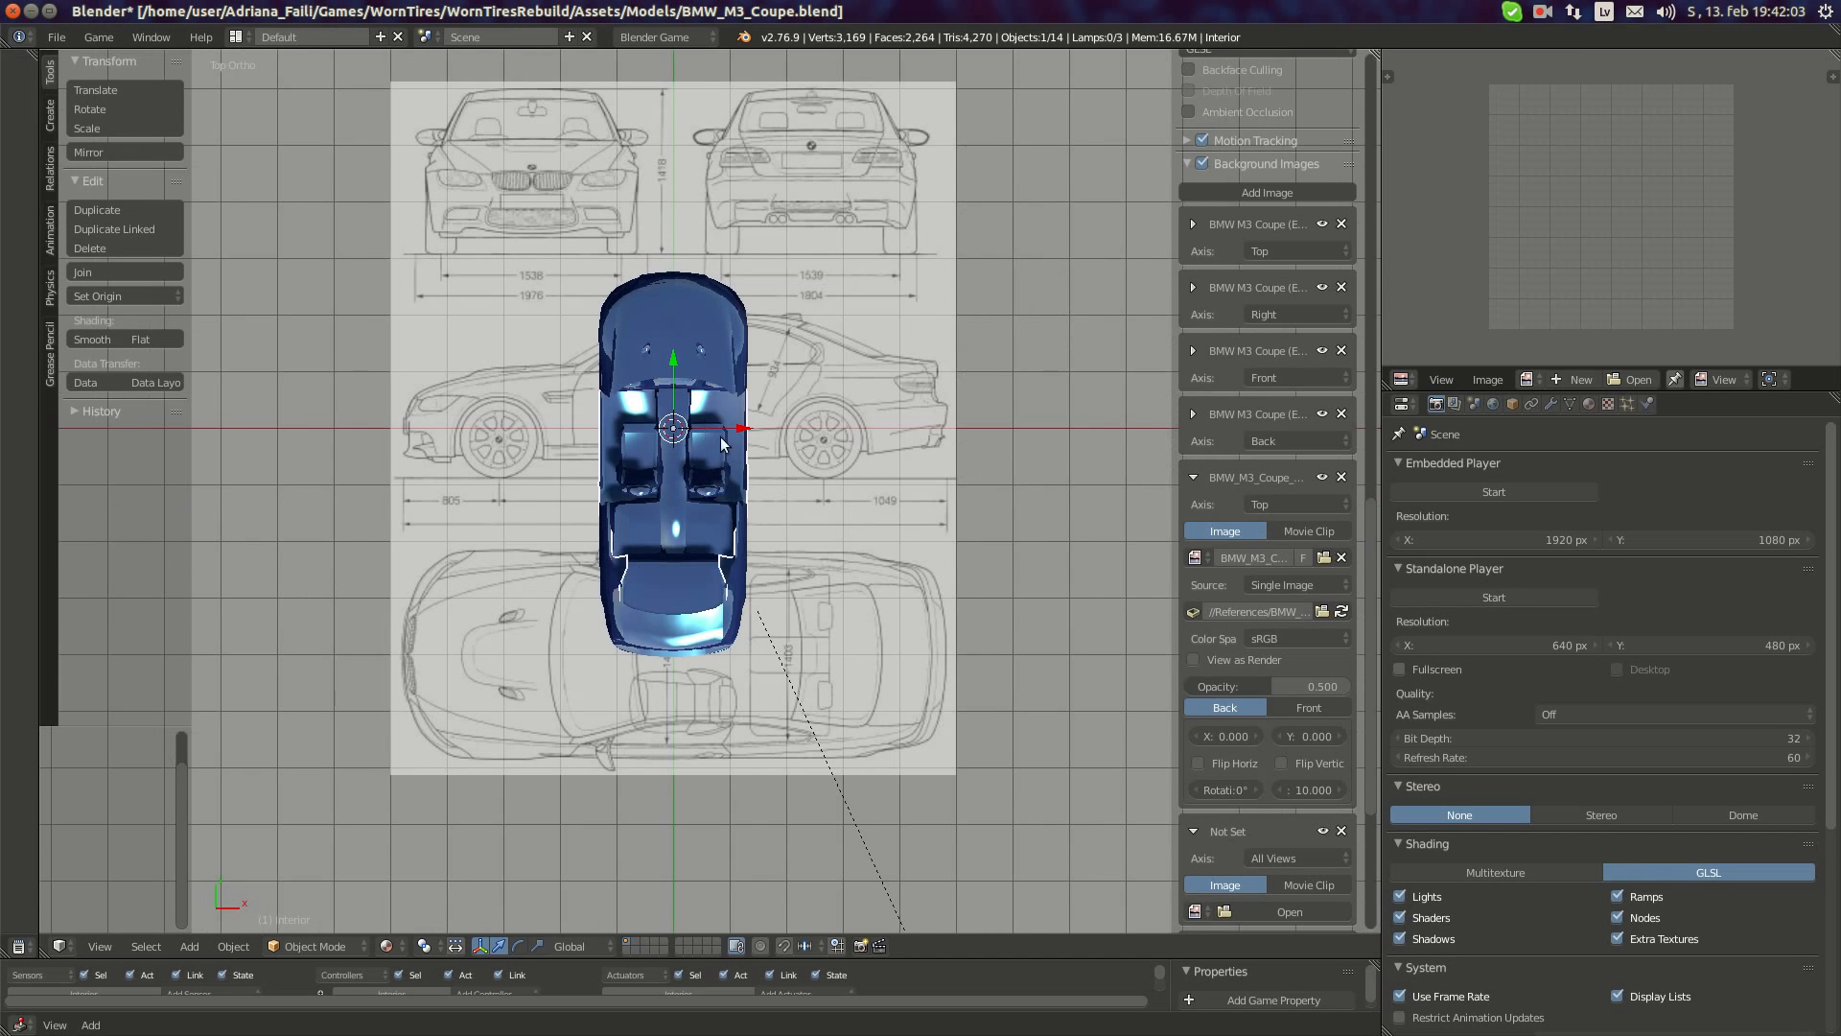
scroll(777, 481, "up", 1)
scroll(806, 491, "down", 1)
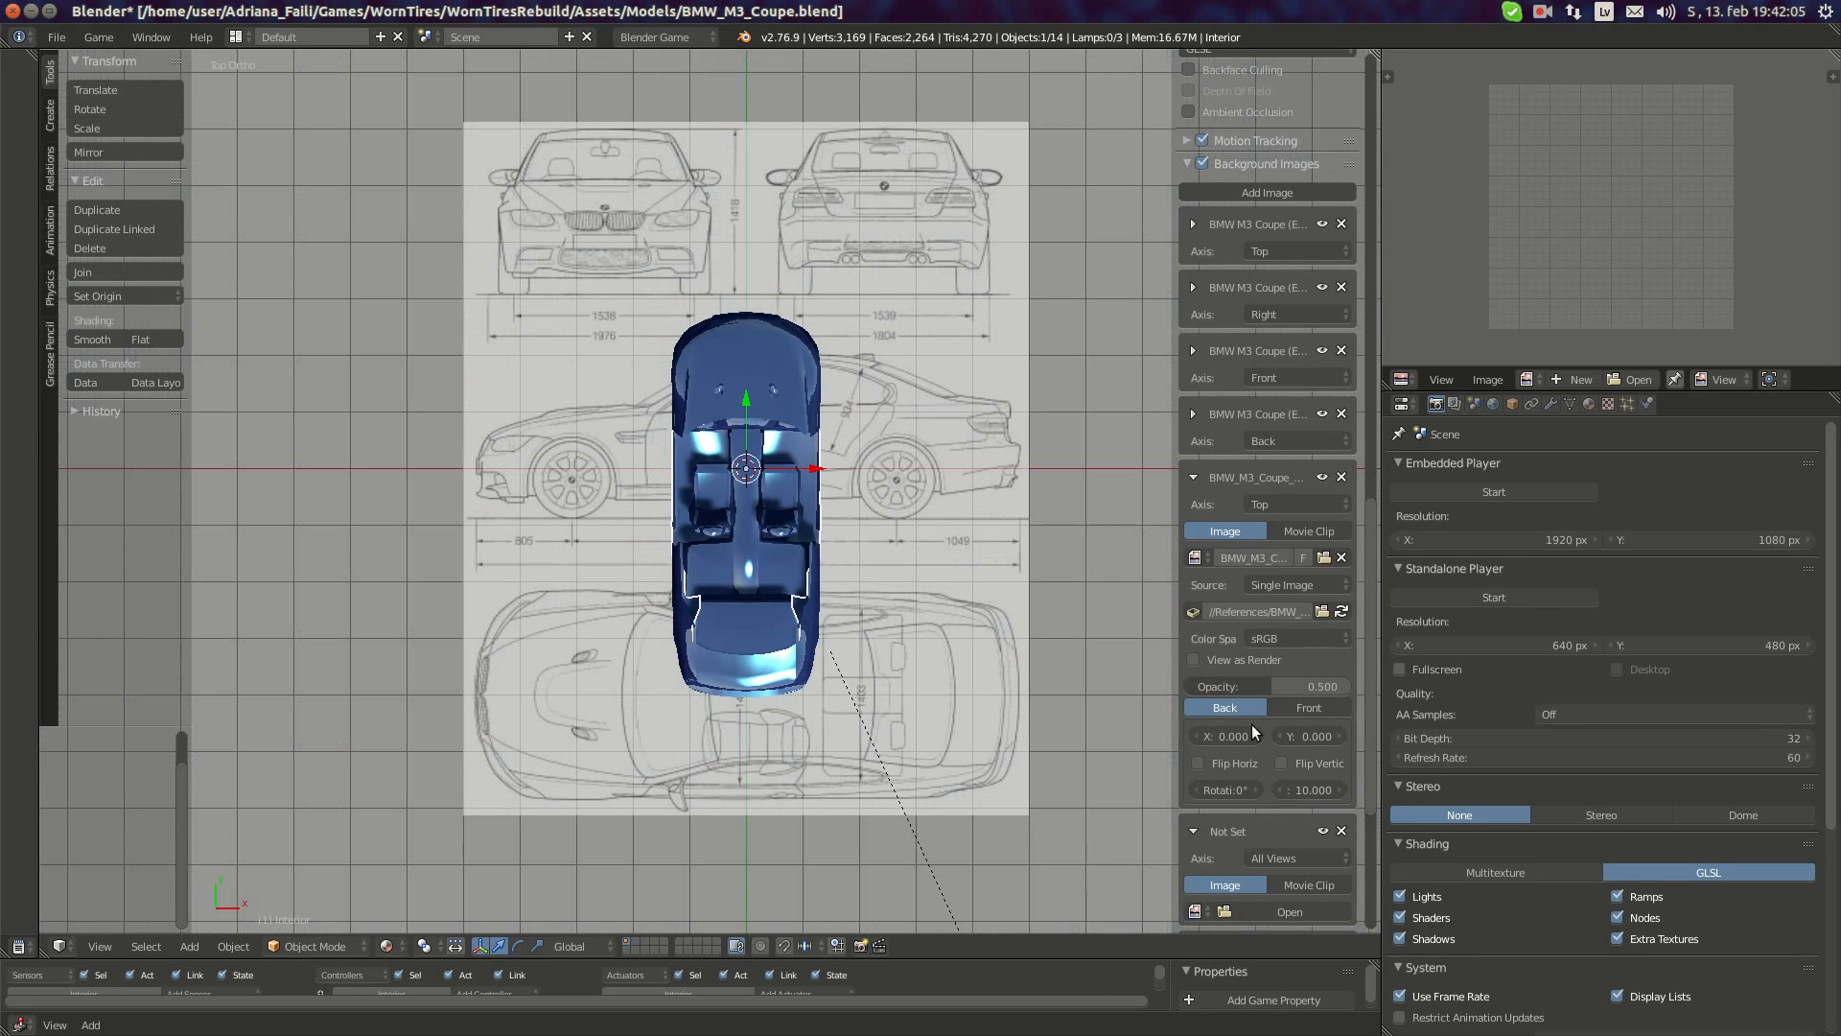
scroll(1233, 751, "down", 1)
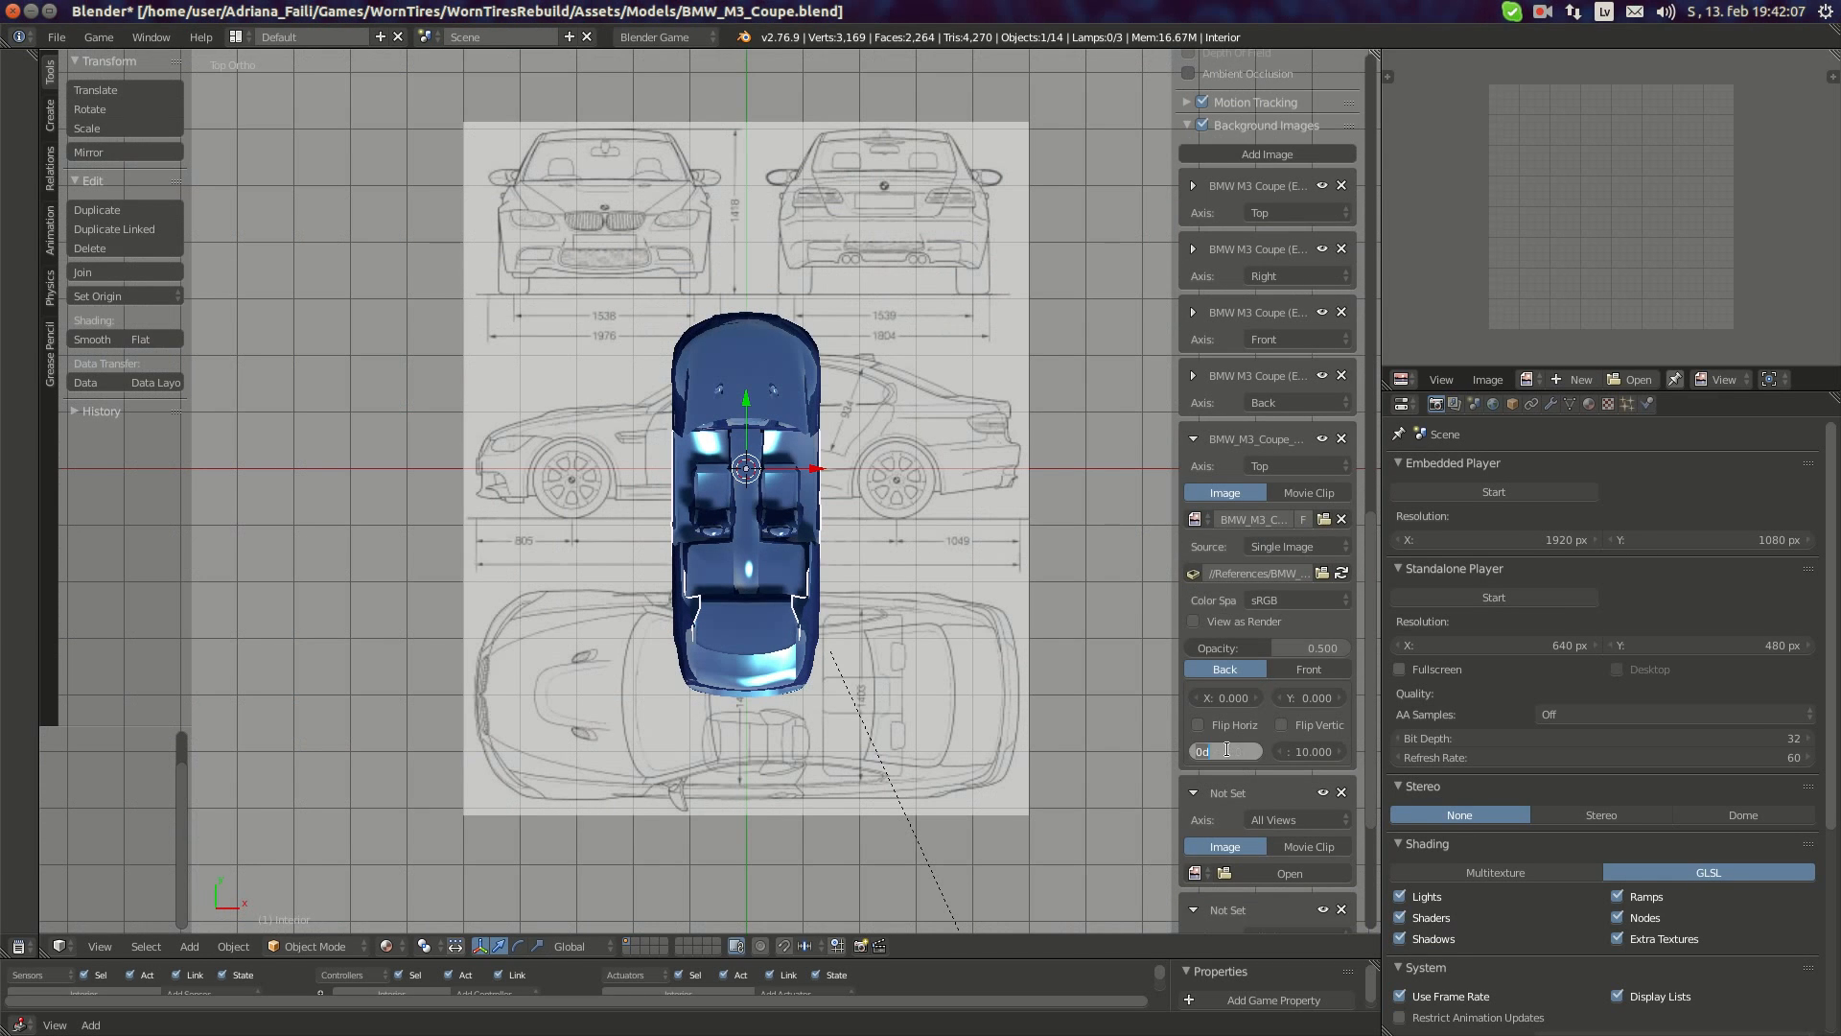
key("Return")
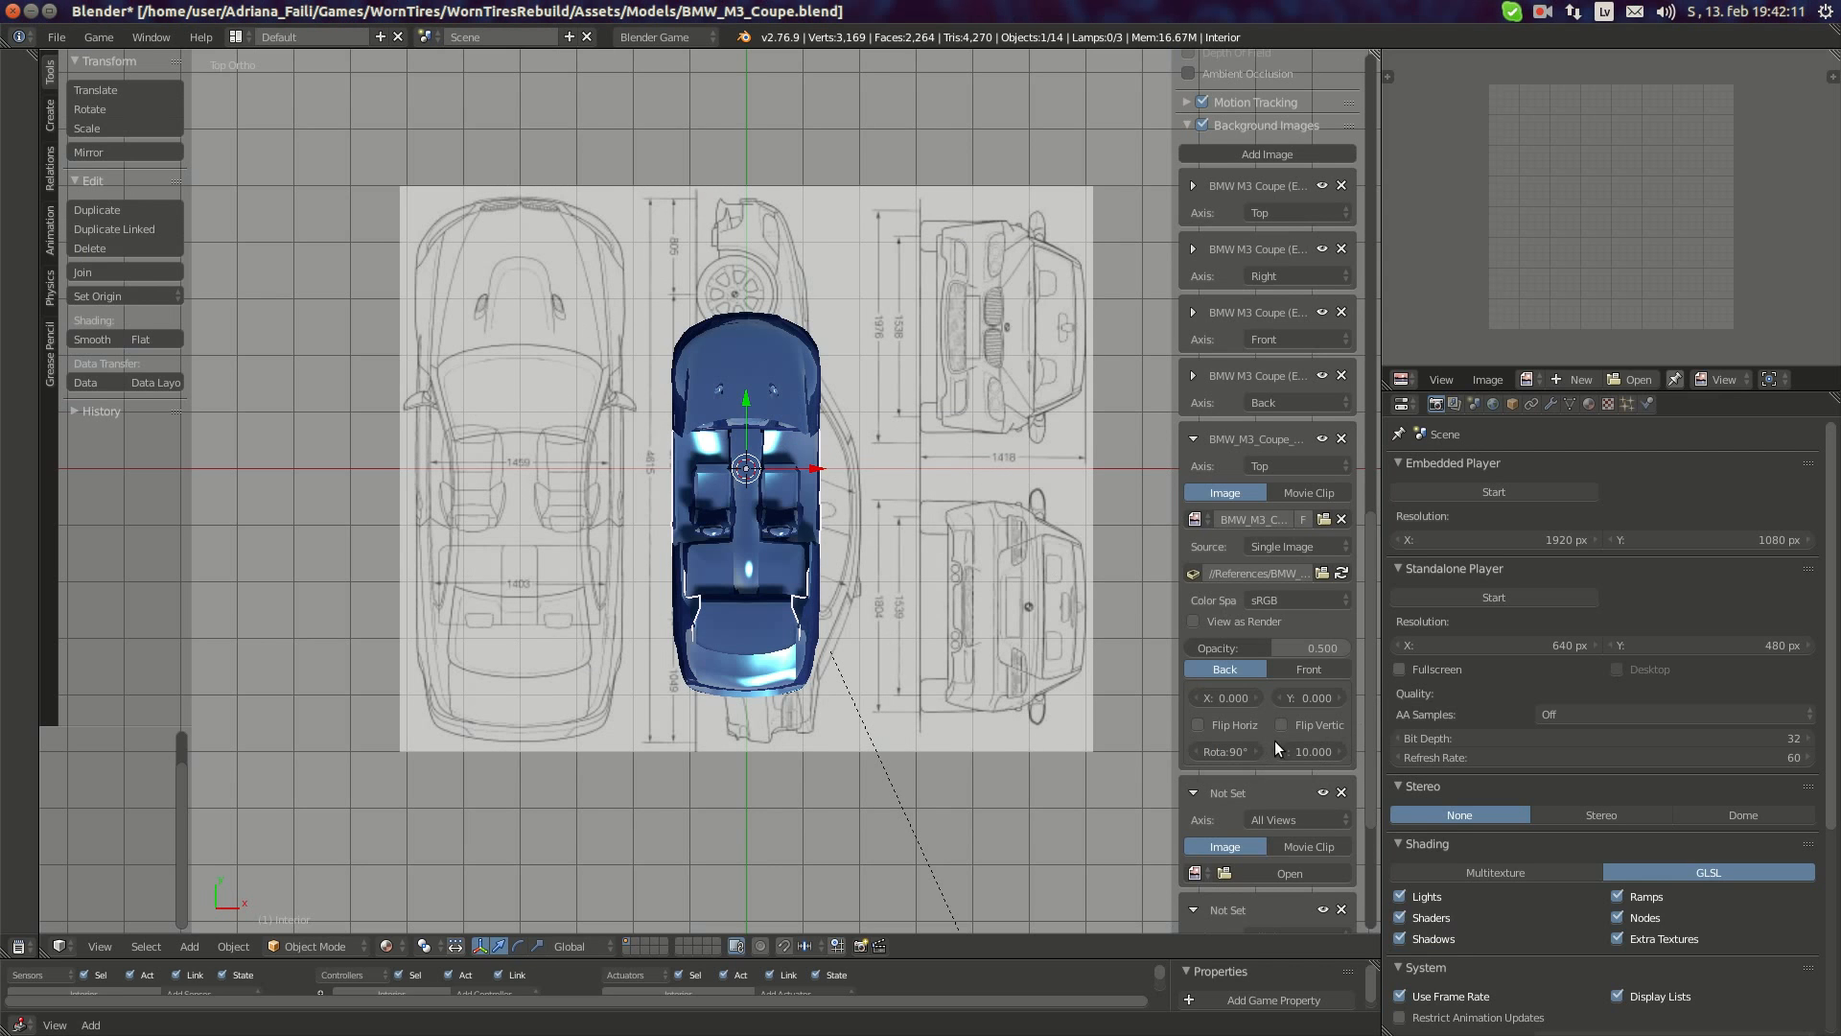
- Display the car as wireframe and set the top blueprint's size to 7.1 to match the model
left_click_drag(1313, 750, 1298, 749)
key("z")
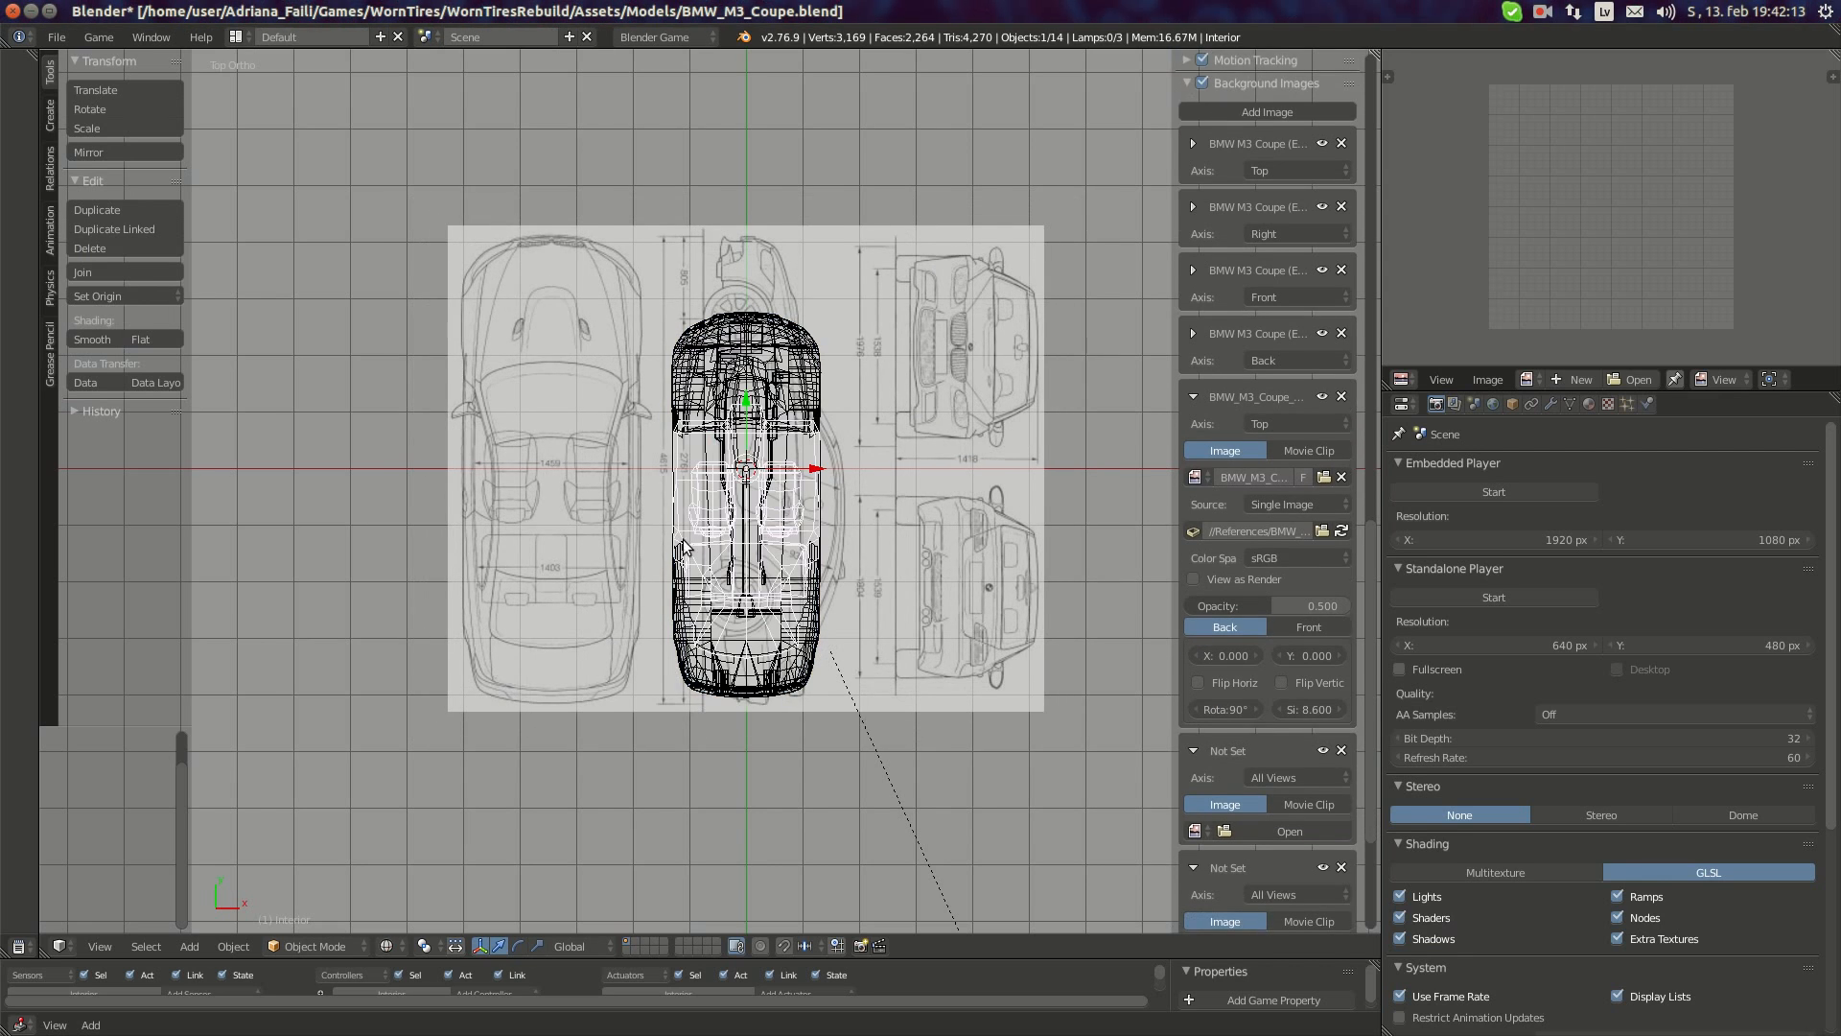
middle_click_drag(683, 546, 784, 479, "shift")
scroll(972, 497, "up", 2)
middle_click_drag(1172, 569, 1114, 602, "shift")
mouse_move(1310, 712)
left_mouse_down()
mouse_move(1276, 712)
mouse_move(1310, 711)
left_mouse_up()
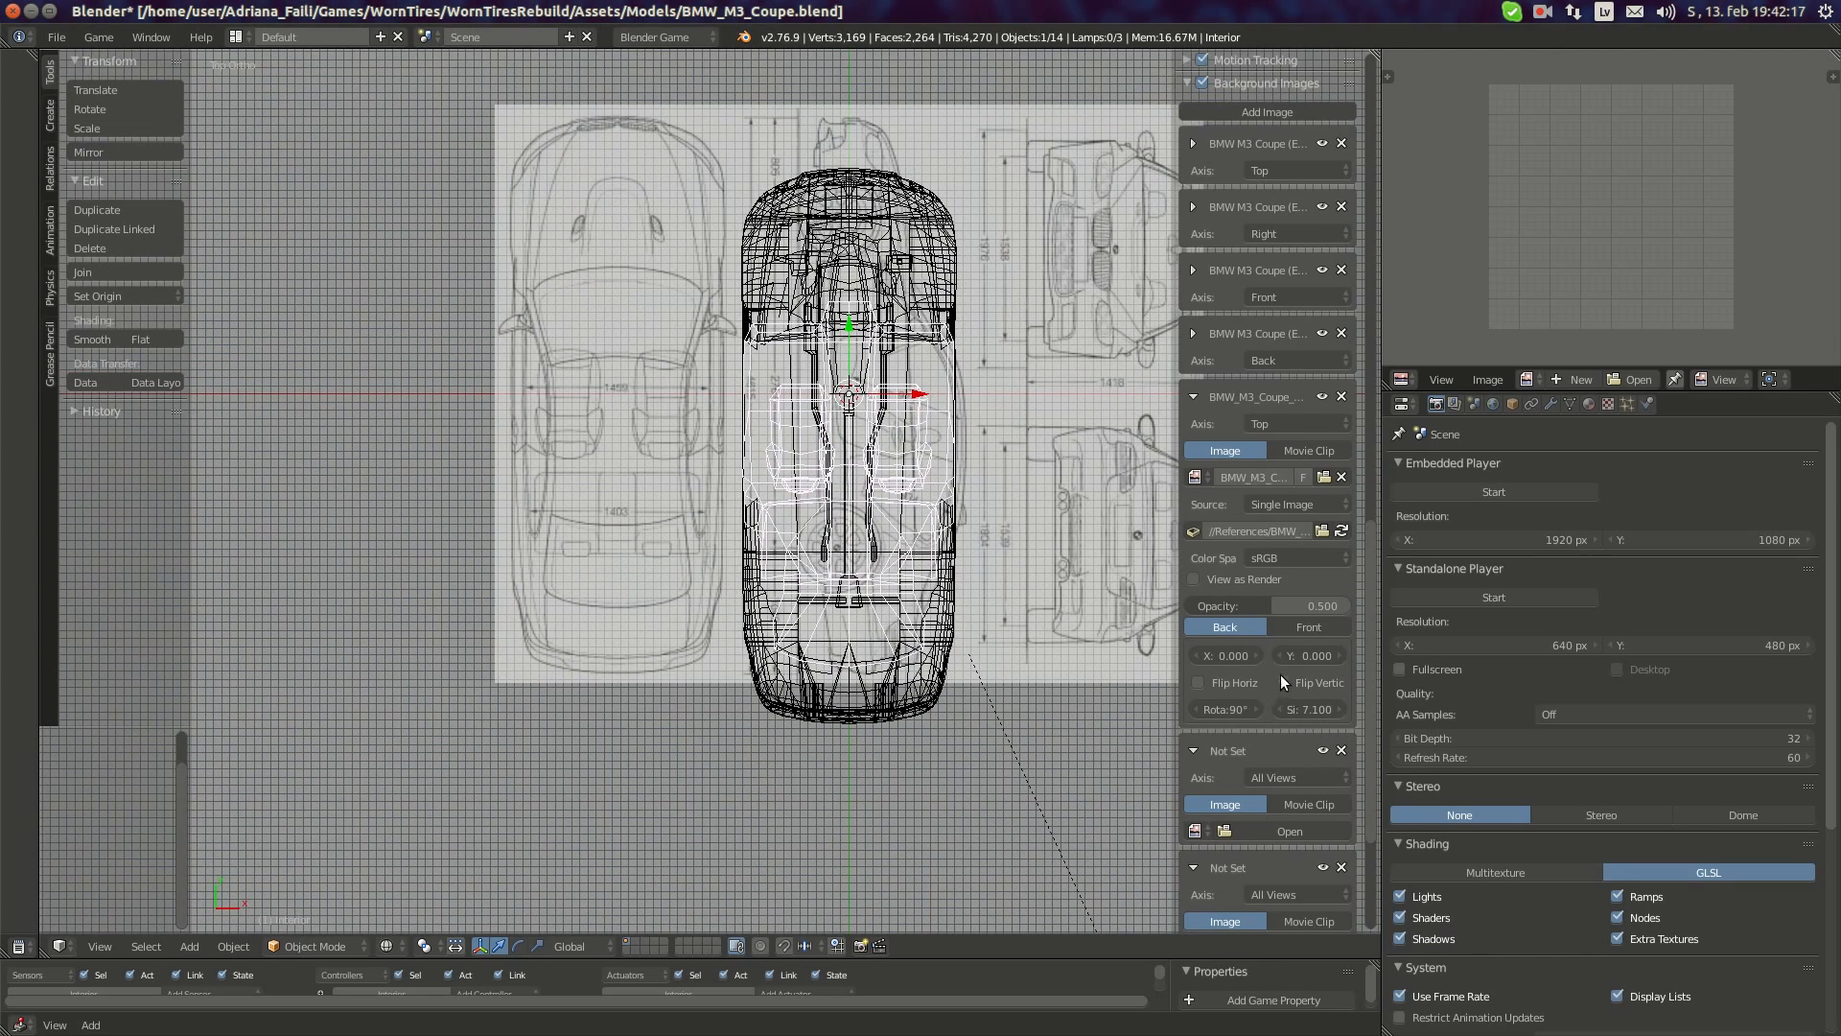
- Set the top blueprint's X offset to 2.85 so its top-down drawing centres on the car model
left_click(1198, 655)
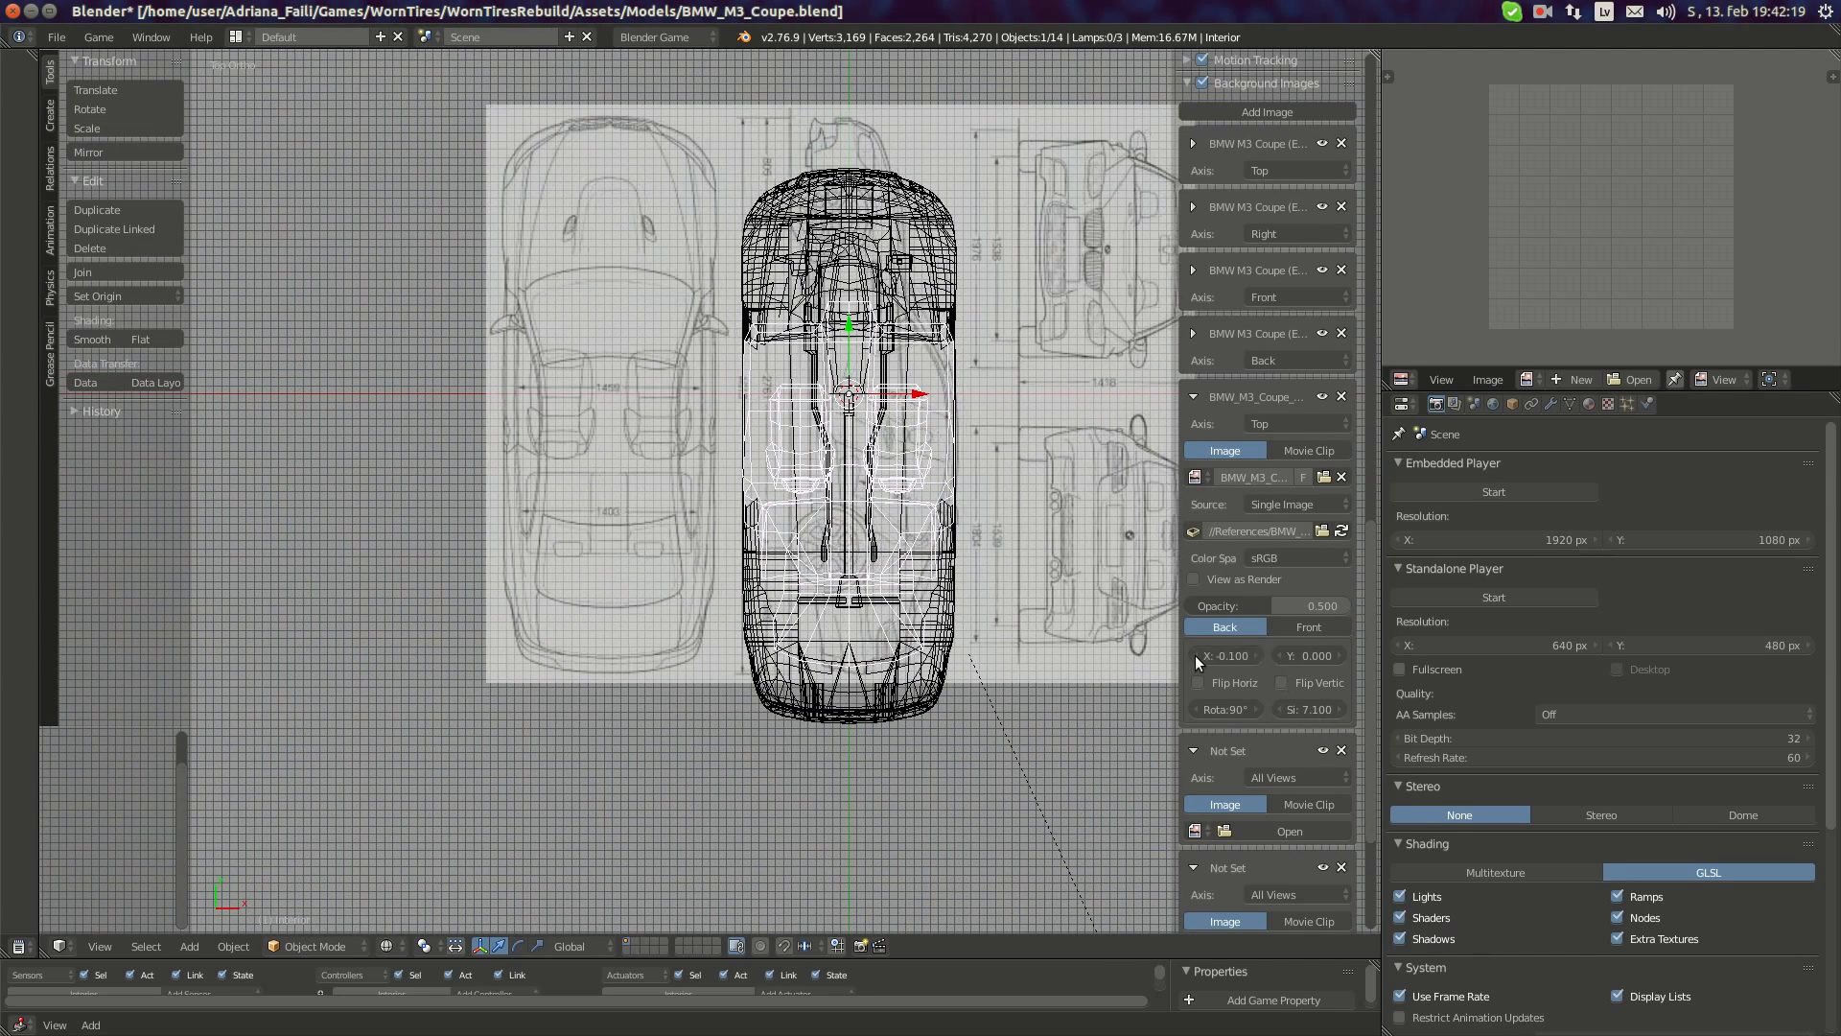
mouse_move(1253, 662)
left_mouse_down()
mouse_move(1362, 662)
mouse_move(1256, 656)
left_mouse_up()
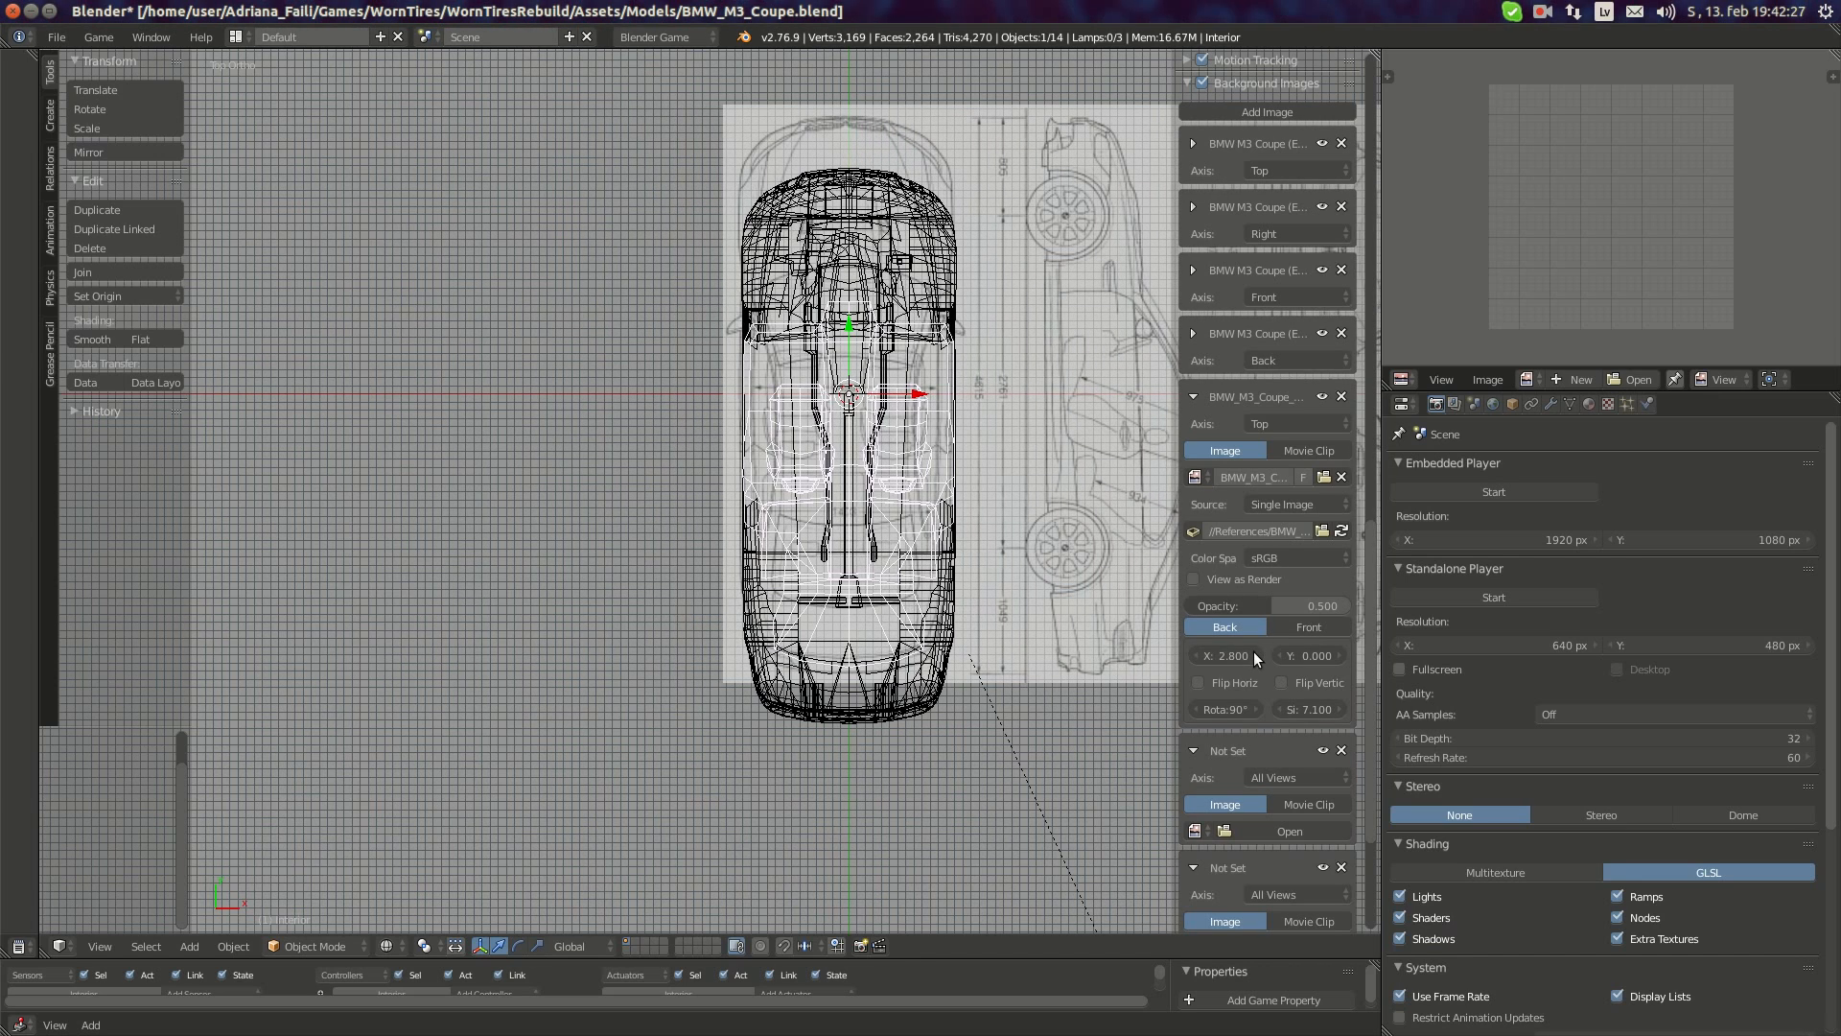
left_click(1227, 656)
type("2.9")
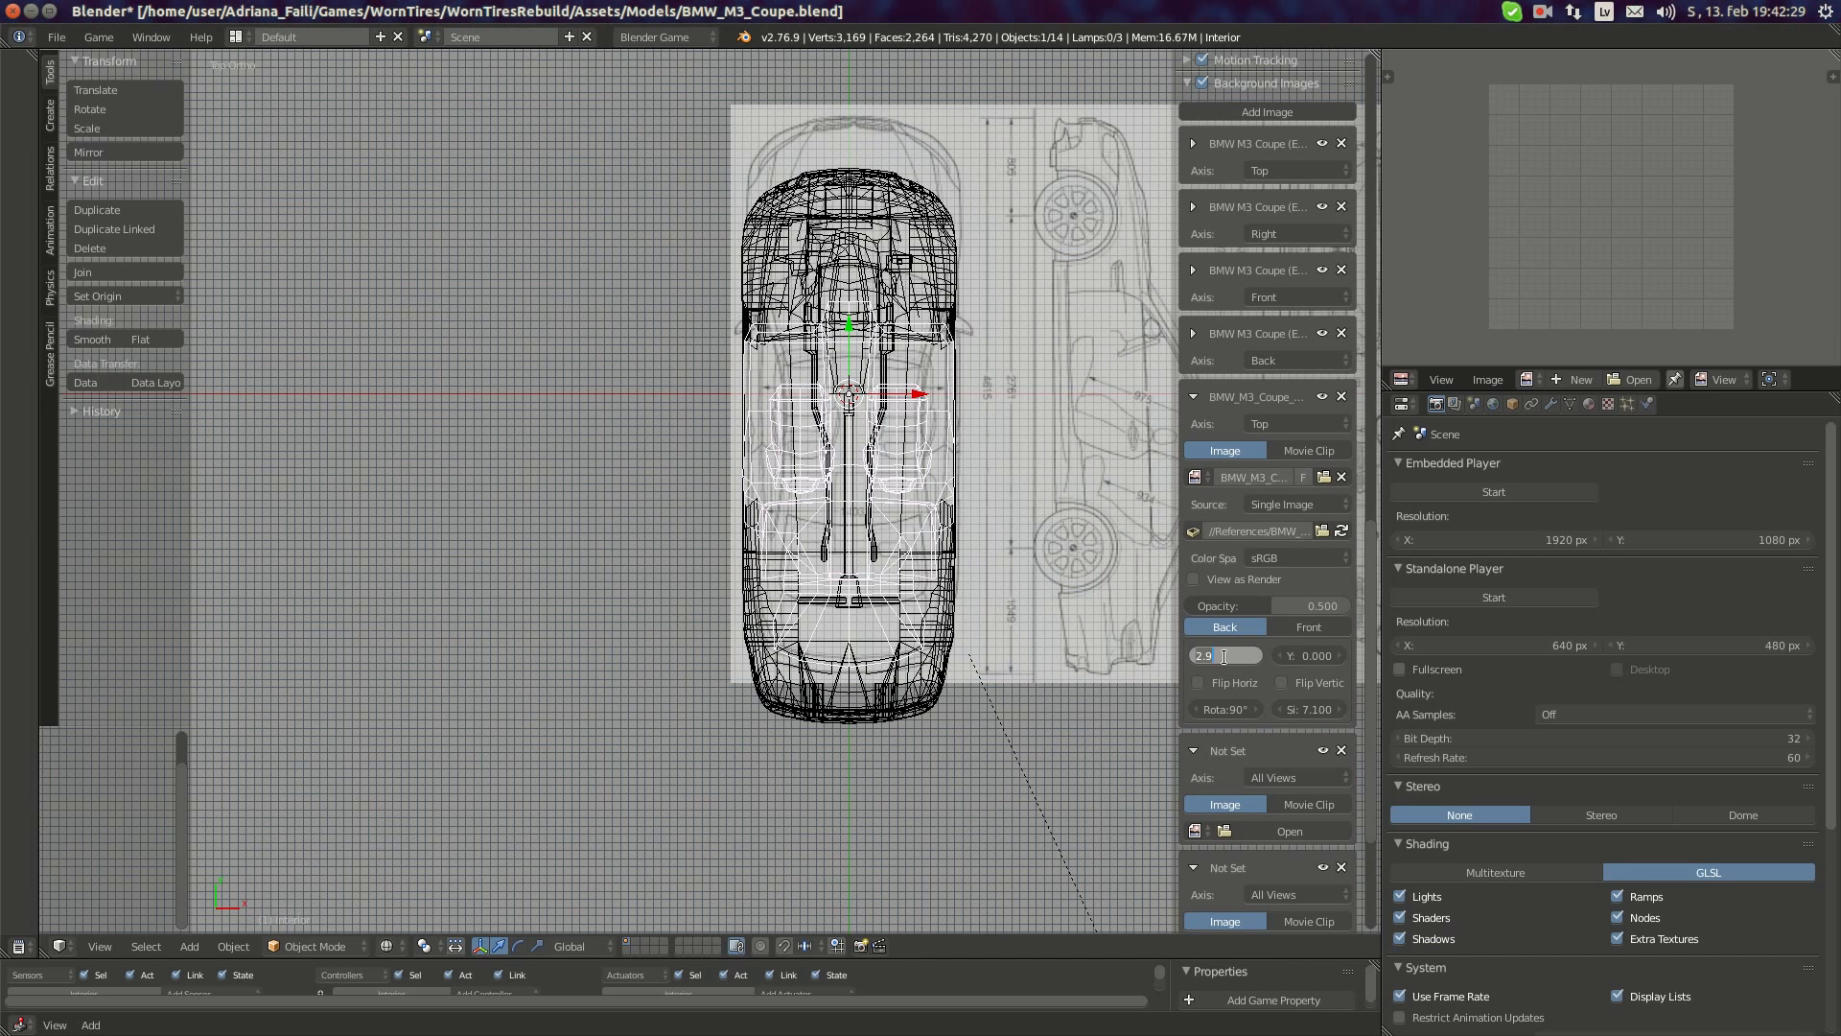
type(".85")
key("Return")
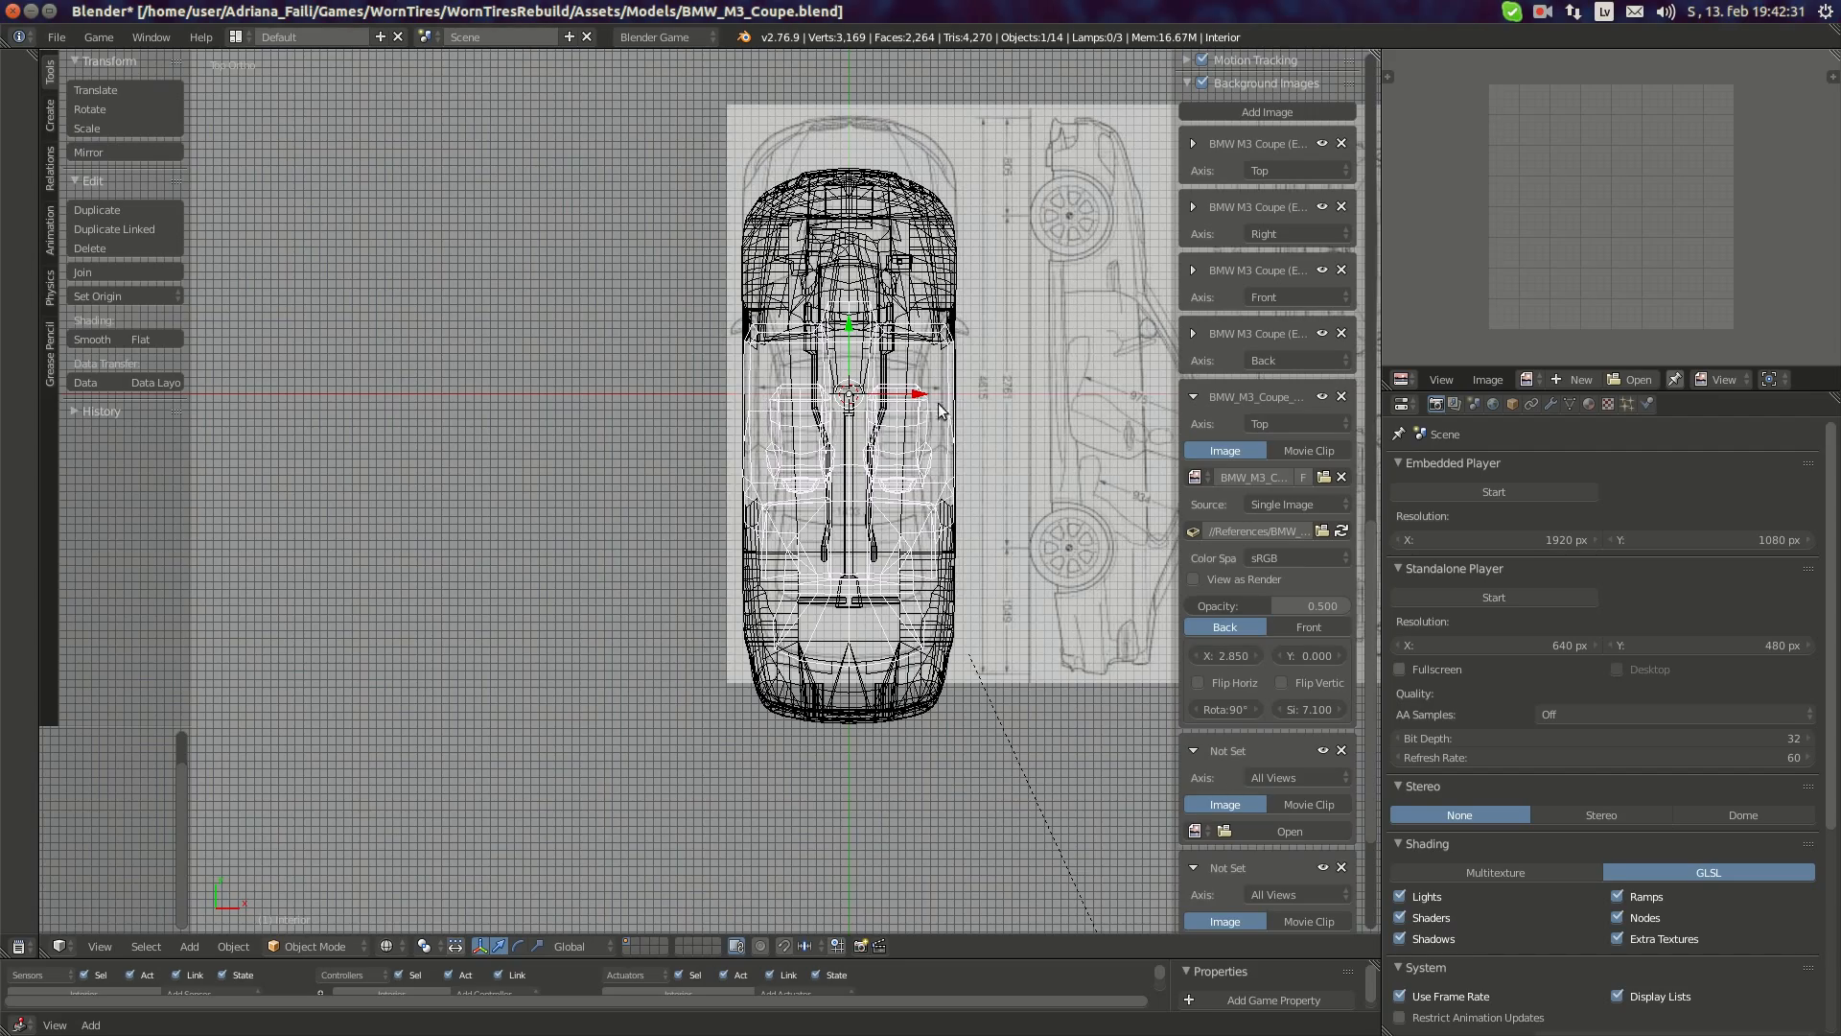
- Examine the blueprint's side-view drawing of the seats, steering wheel and cabin next to the car model
middle_click_drag(941, 390, 893, 479, "shift")
scroll(902, 422, "up", 2)
scroll(1050, 365, "down", 3)
middle_click_drag(1074, 407, 767, 406, "shift")
scroll(757, 407, "up", 5)
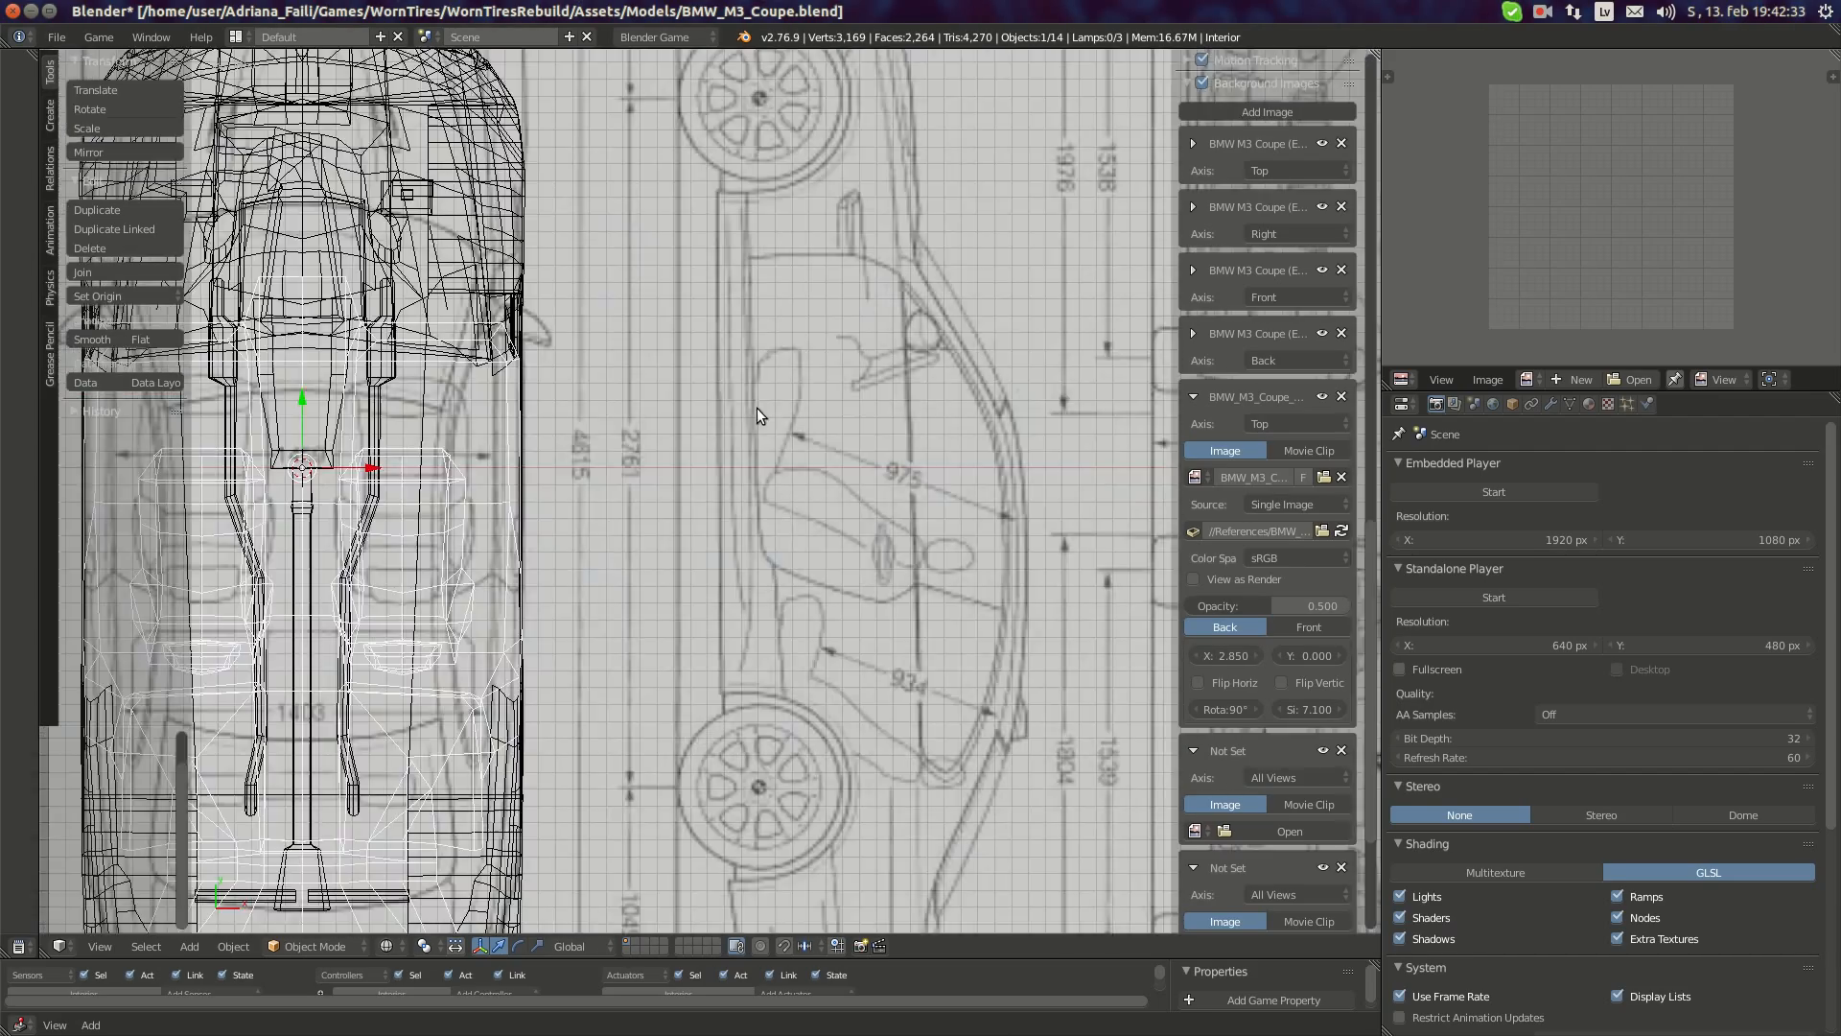
scroll(775, 375, "up", 1)
middle_click_drag(860, 177, 786, 414, "shift")
scroll(785, 415, "down", 1)
middle_click_drag(810, 514, 838, 306, "shift")
scroll(897, 471, "down", 2)
middle_click_drag(802, 549, 1039, 533, "shift")
- Set the top blueprint's Y offset to -0.5 to align it lengthwise with the car model
left_click(1340, 656)
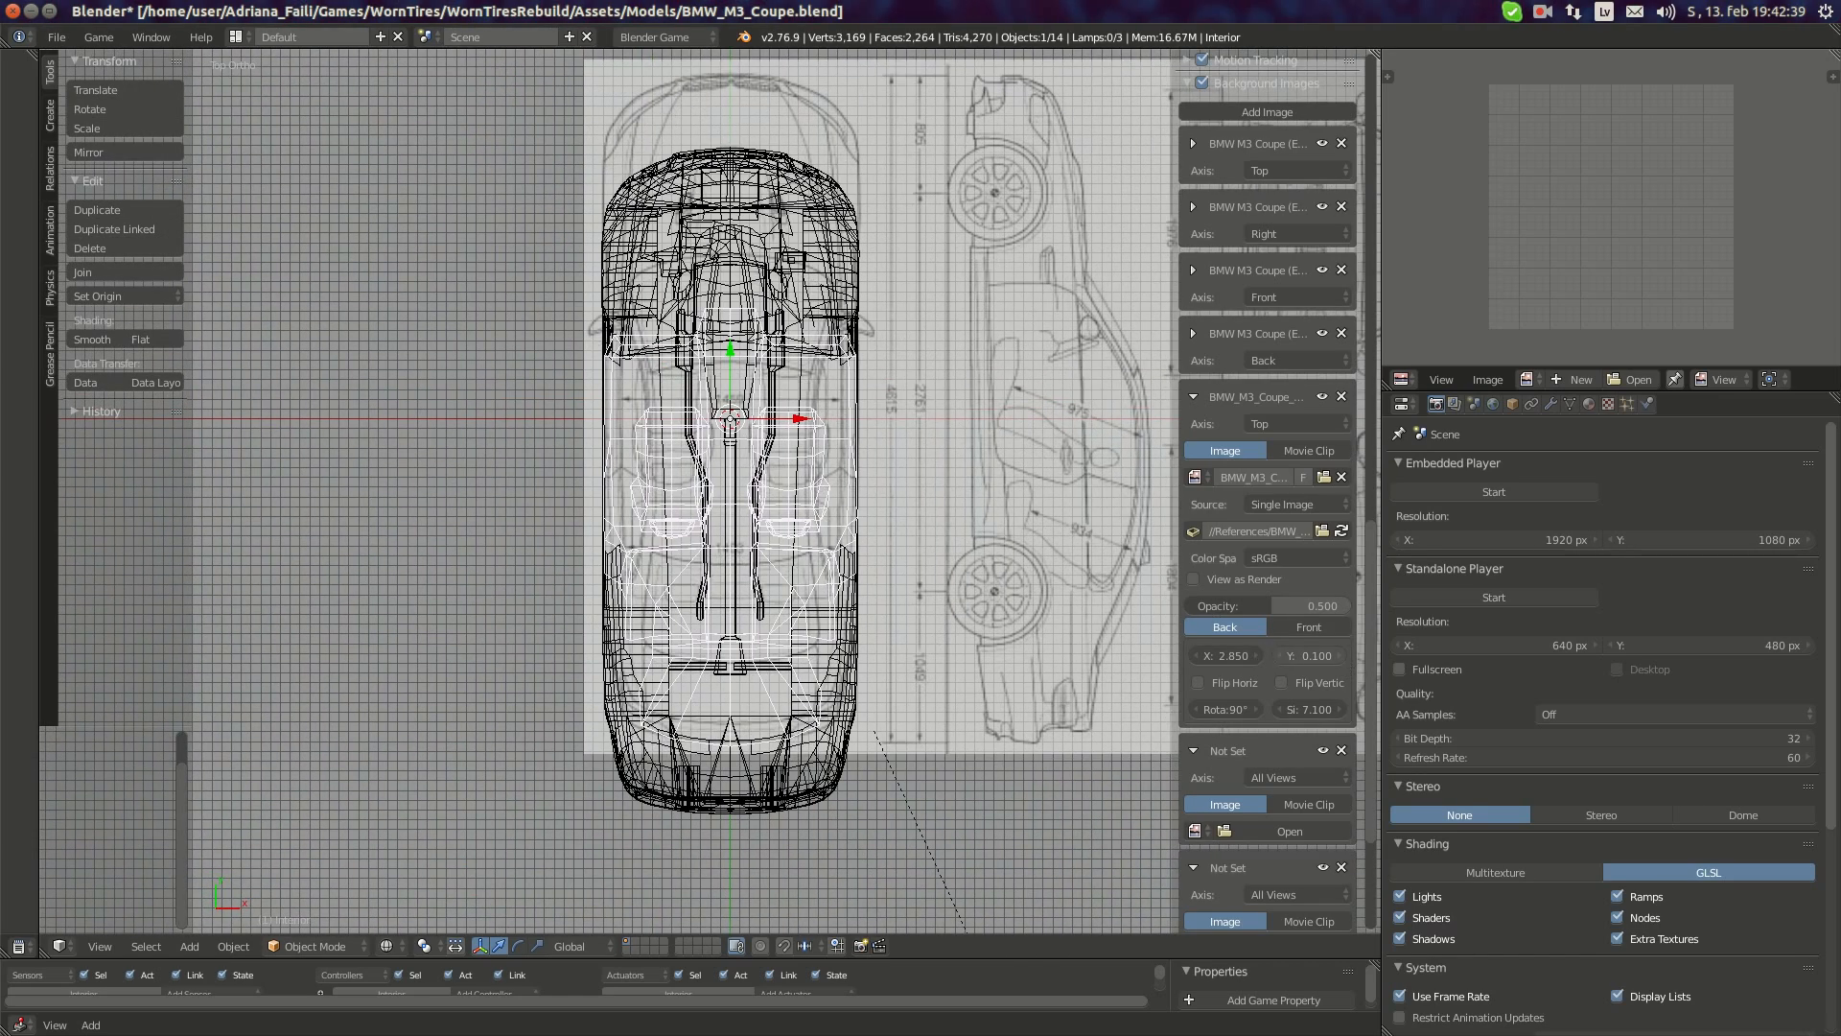
left_click(1280, 656)
left_click(1281, 656)
left_click(1280, 656)
left_click(1279, 654)
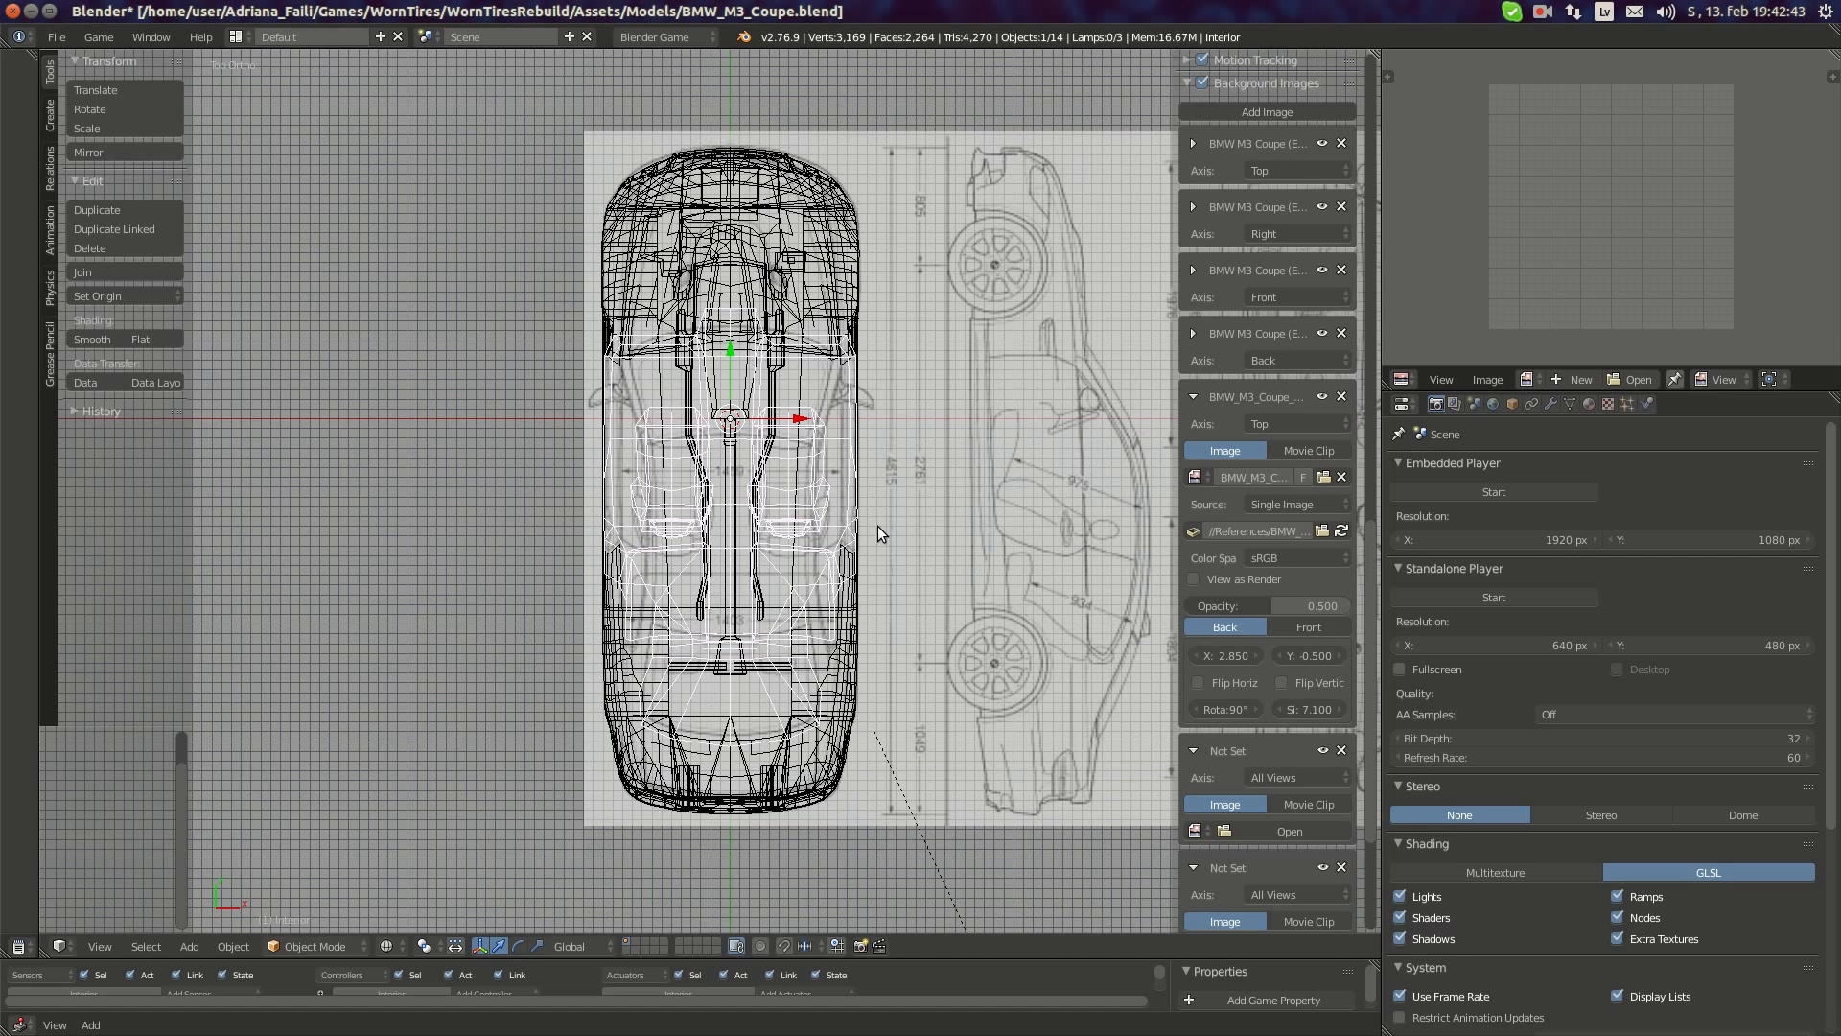
- Compare the modelled seats and cabin with the top blueprint in solid and wireframe display
scroll(779, 460, "up", 4)
key("z")
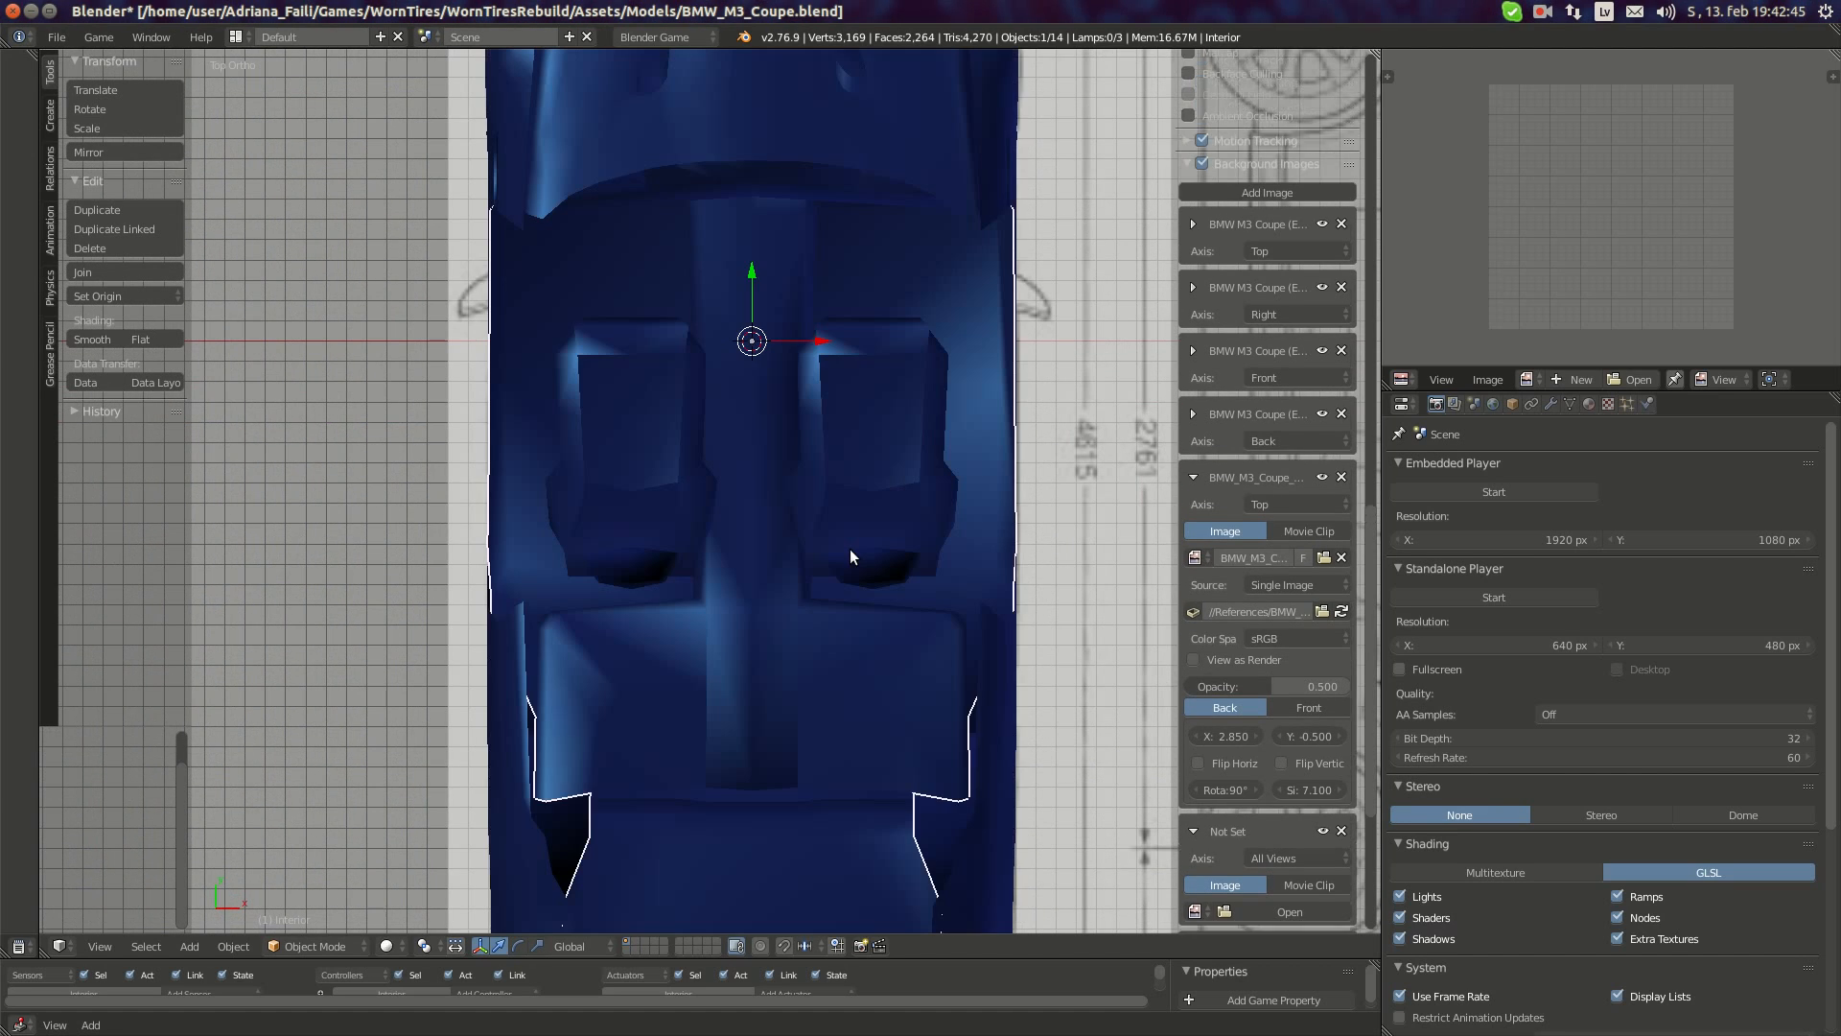
key("z")
scroll(849, 548, "down", 4)
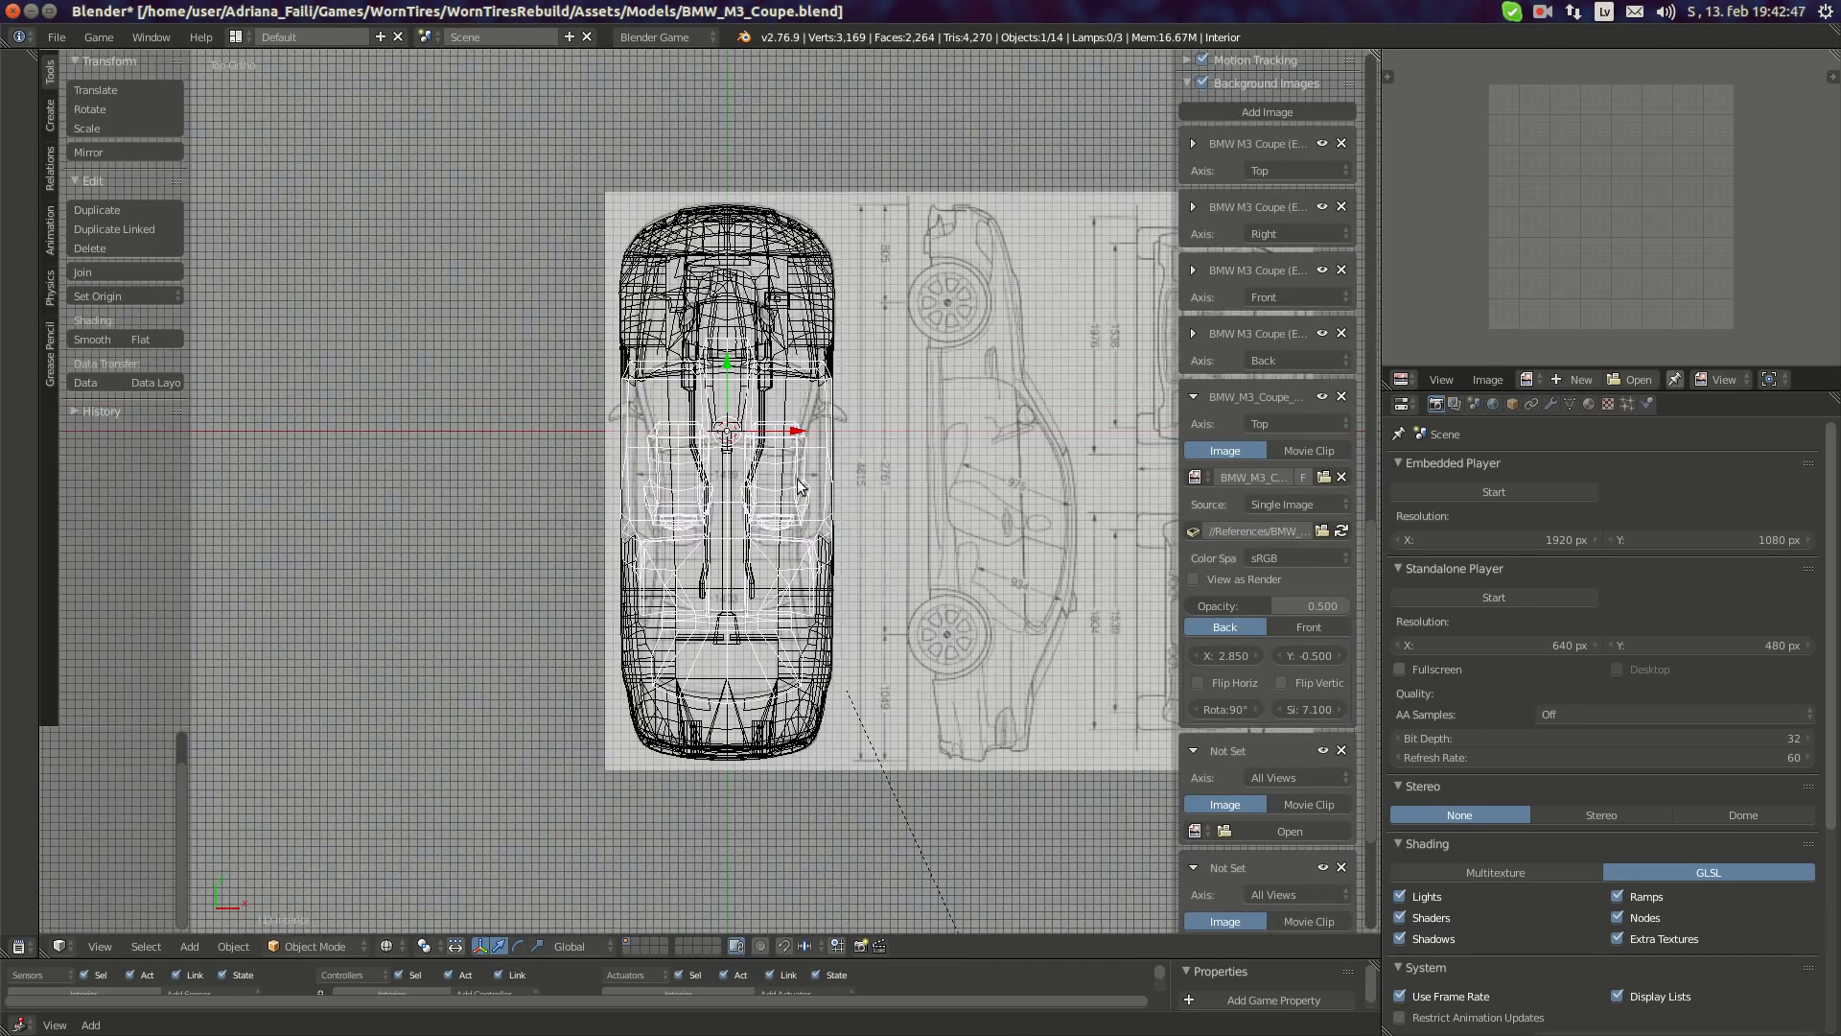
middle_click_drag(614, 570, 725, 483)
key("KP_7")
middle_click_drag(725, 491, 721, 482)
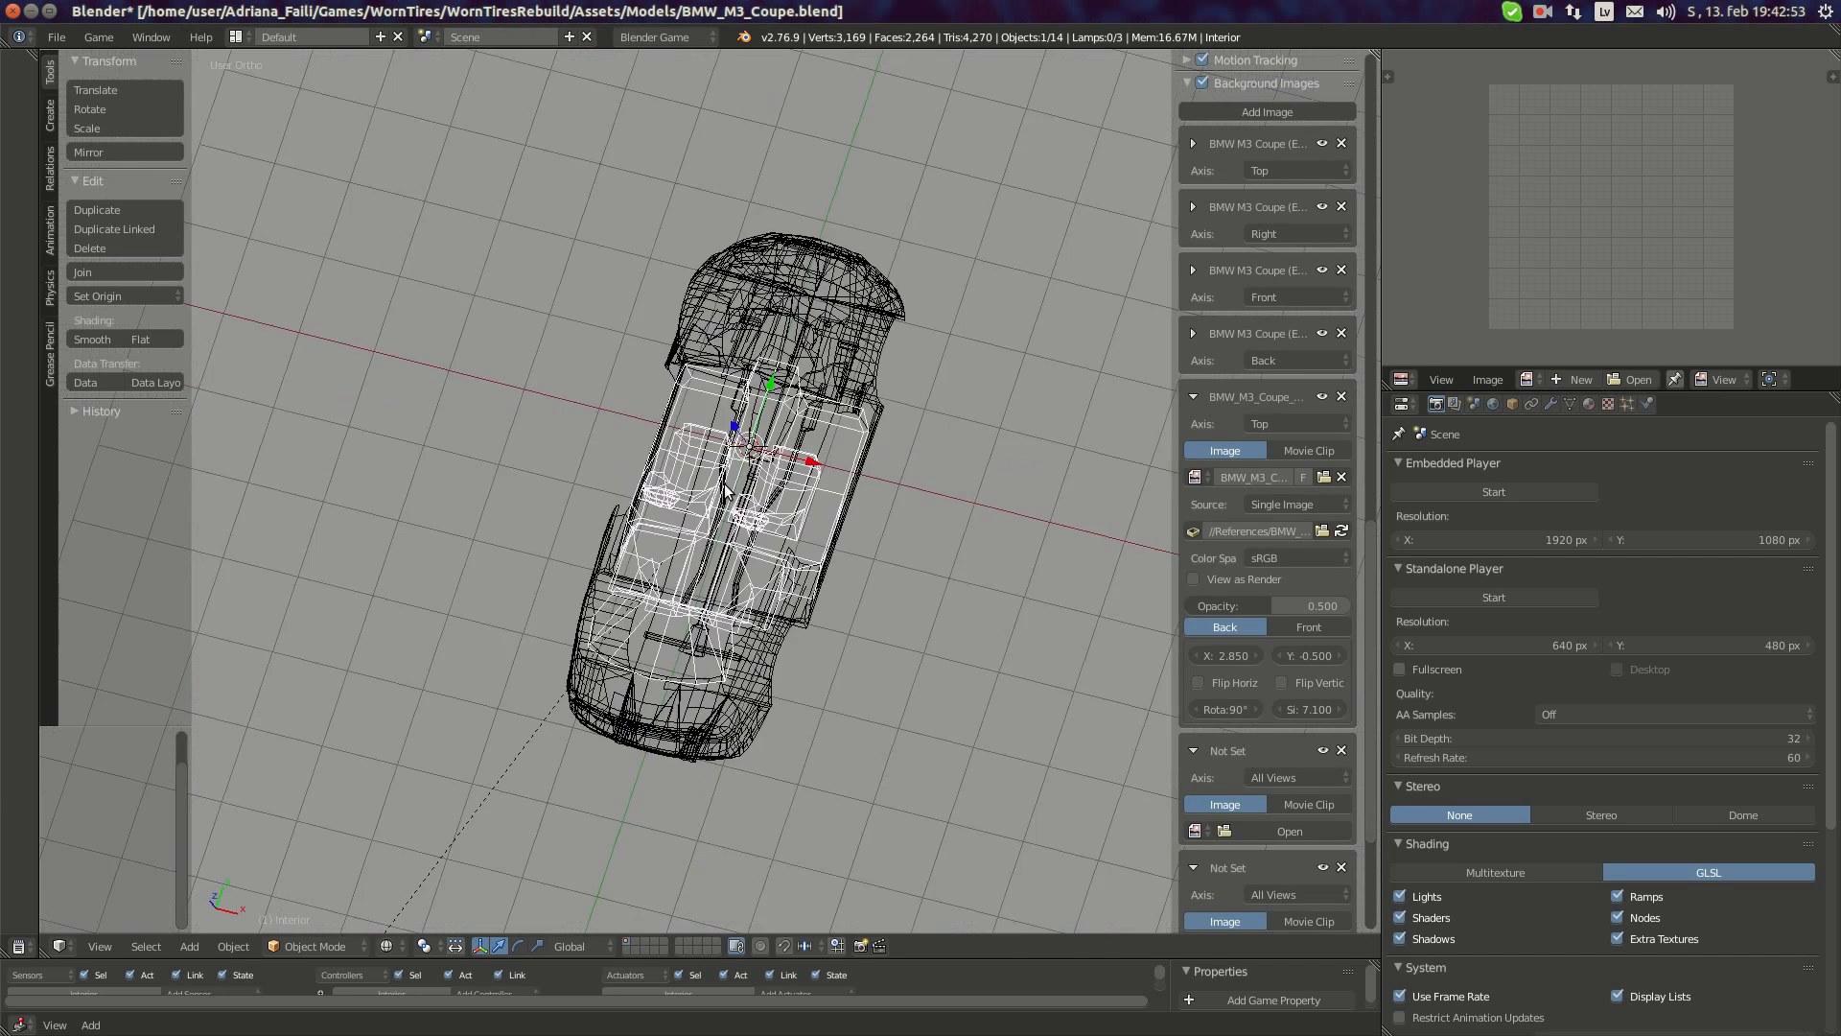
- In the right view, assign BMW_M3_Coupe_With_Interior.jpg to the second new background slot and flip it horizontally
key("KP_3")
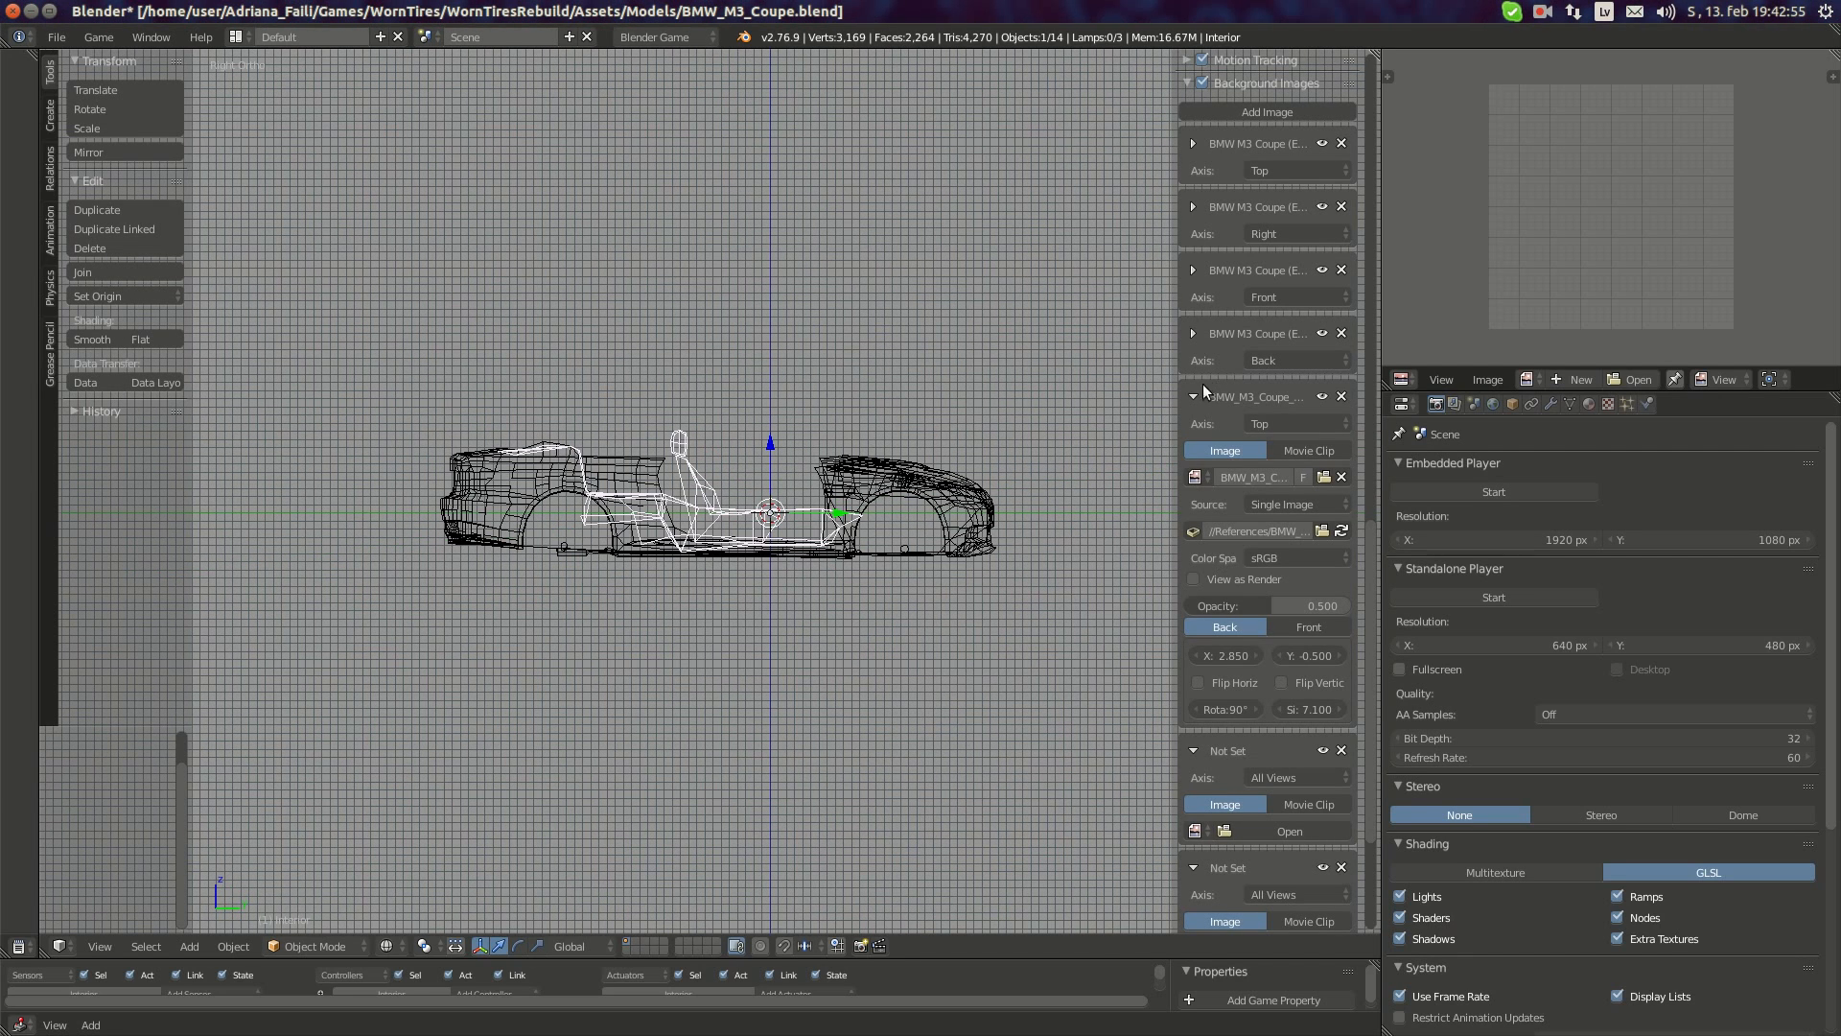
scroll(1246, 698, "down", 4)
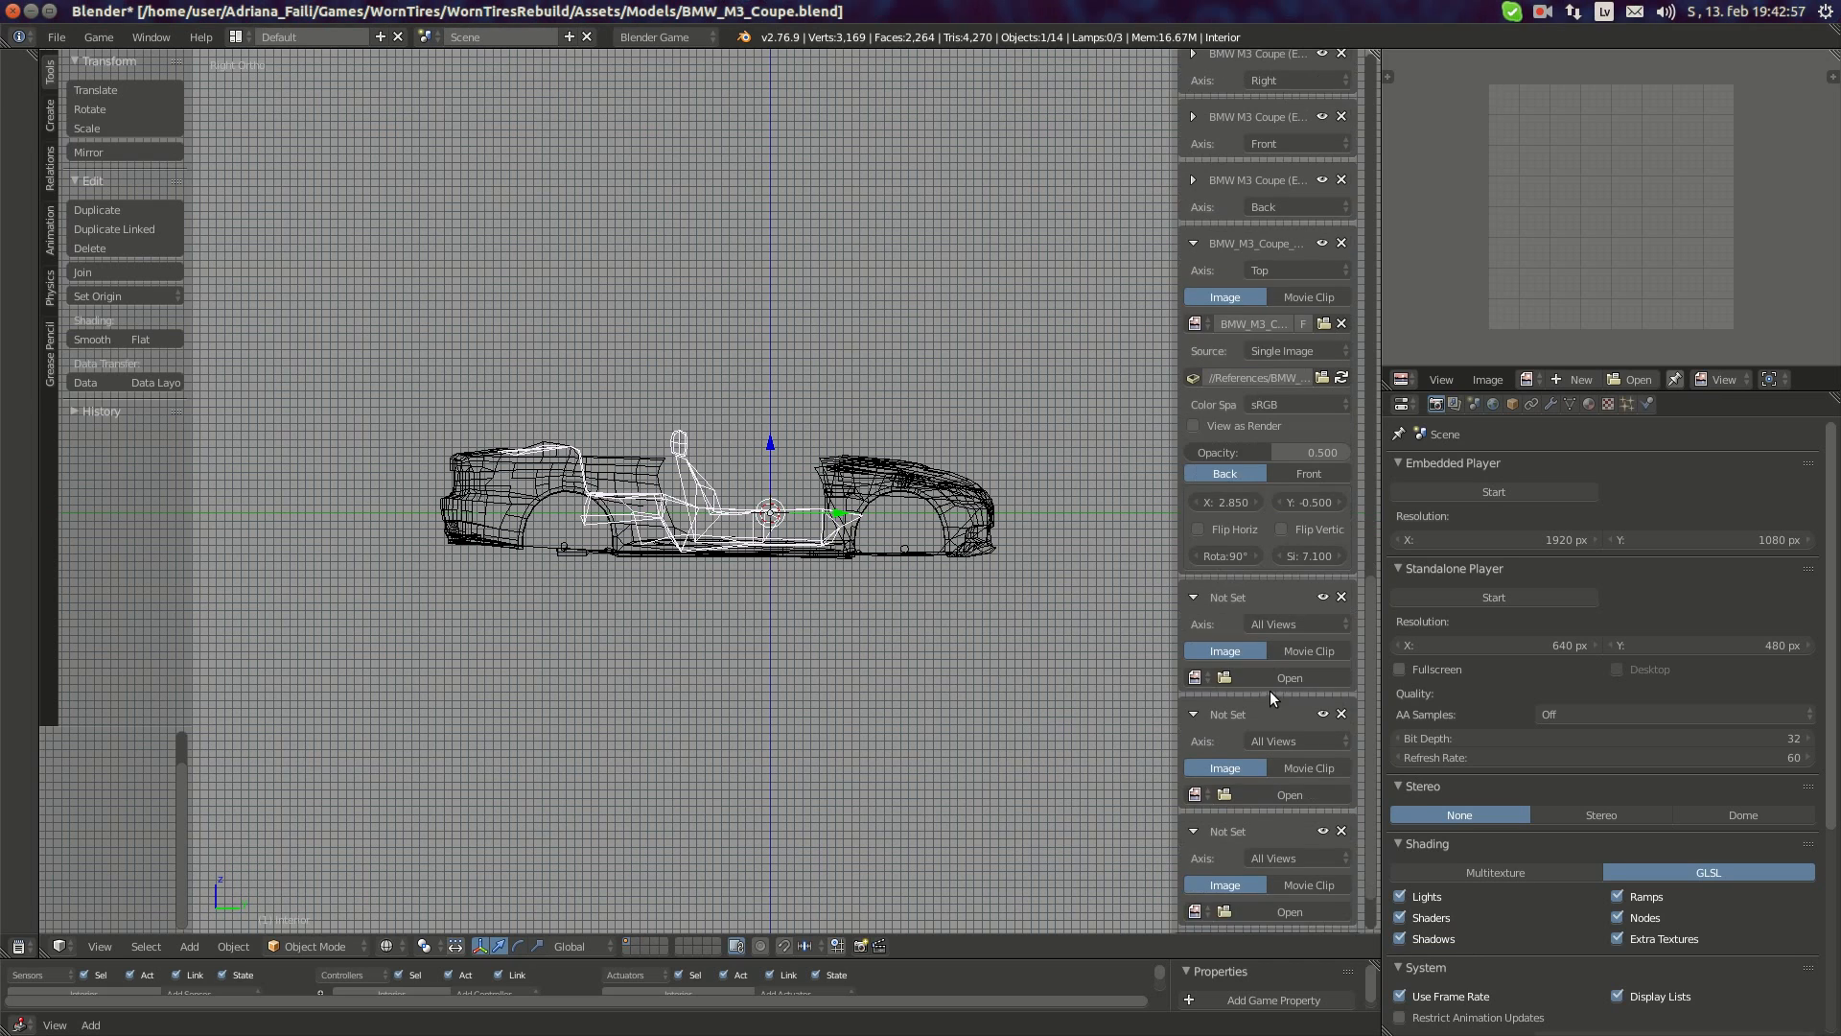
left_click(1200, 677)
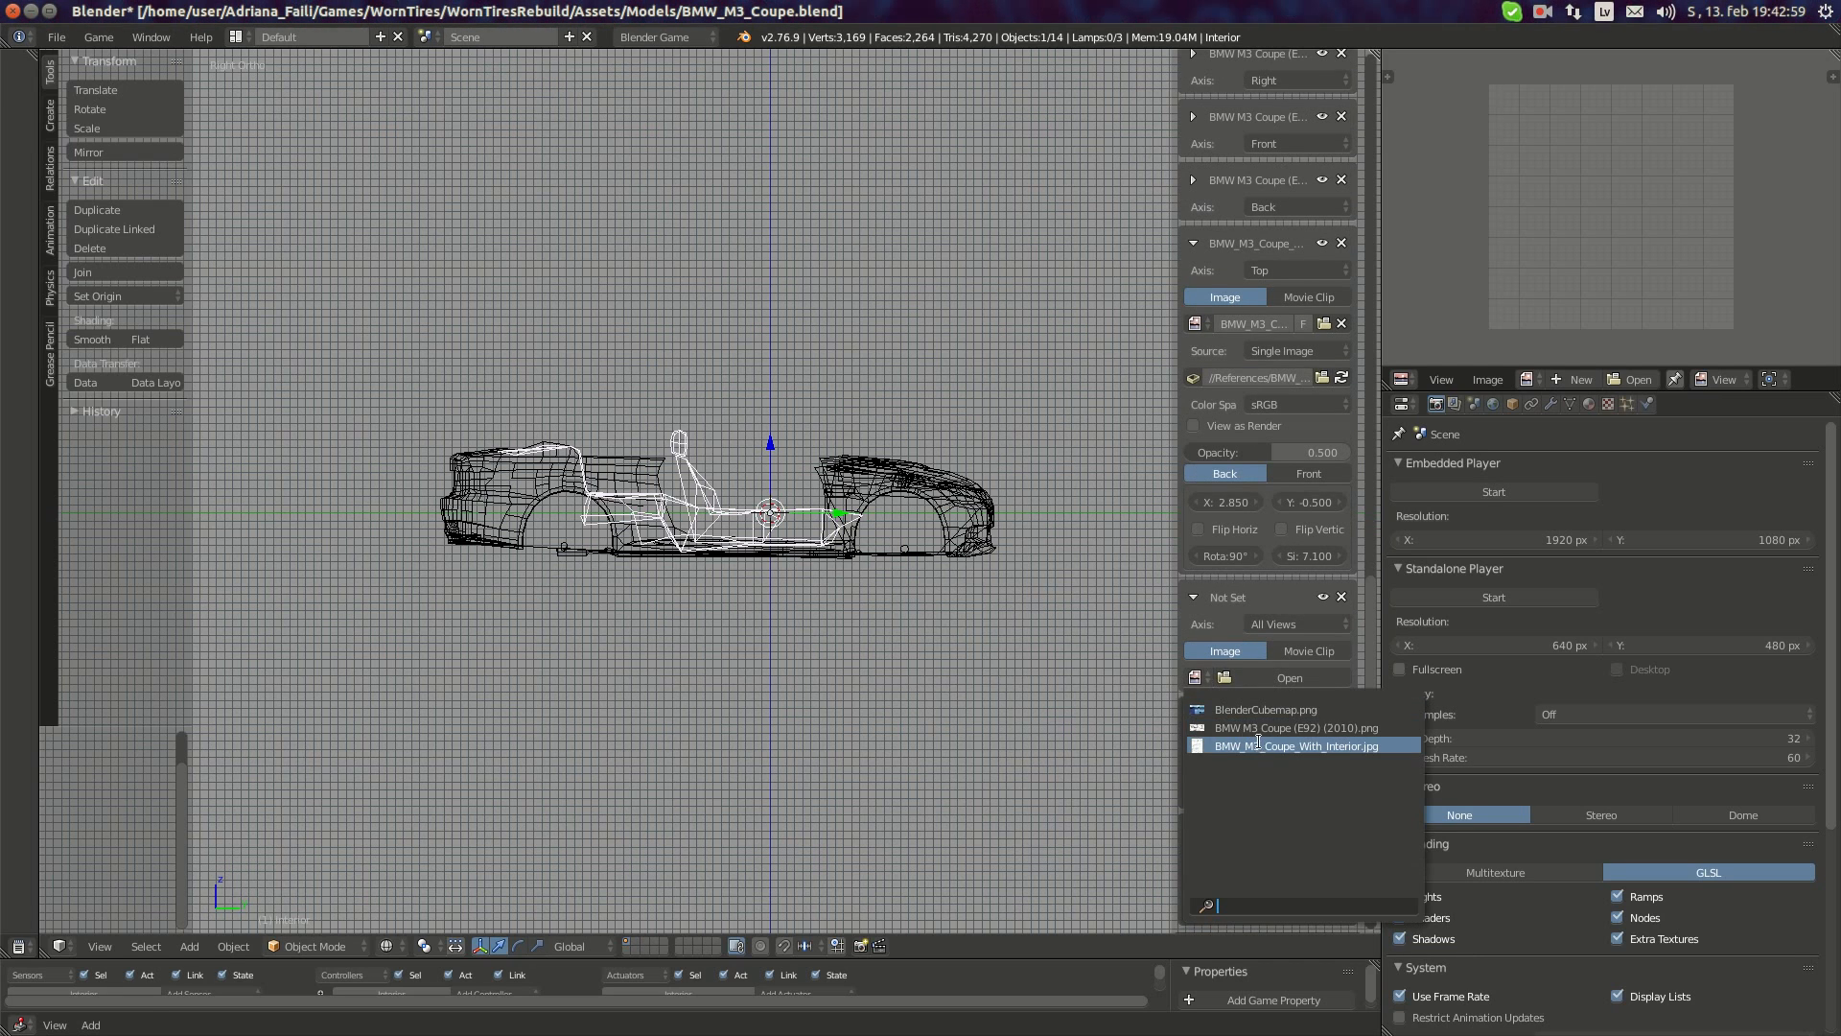
left_click(1262, 740)
scroll(963, 545, "up", 1)
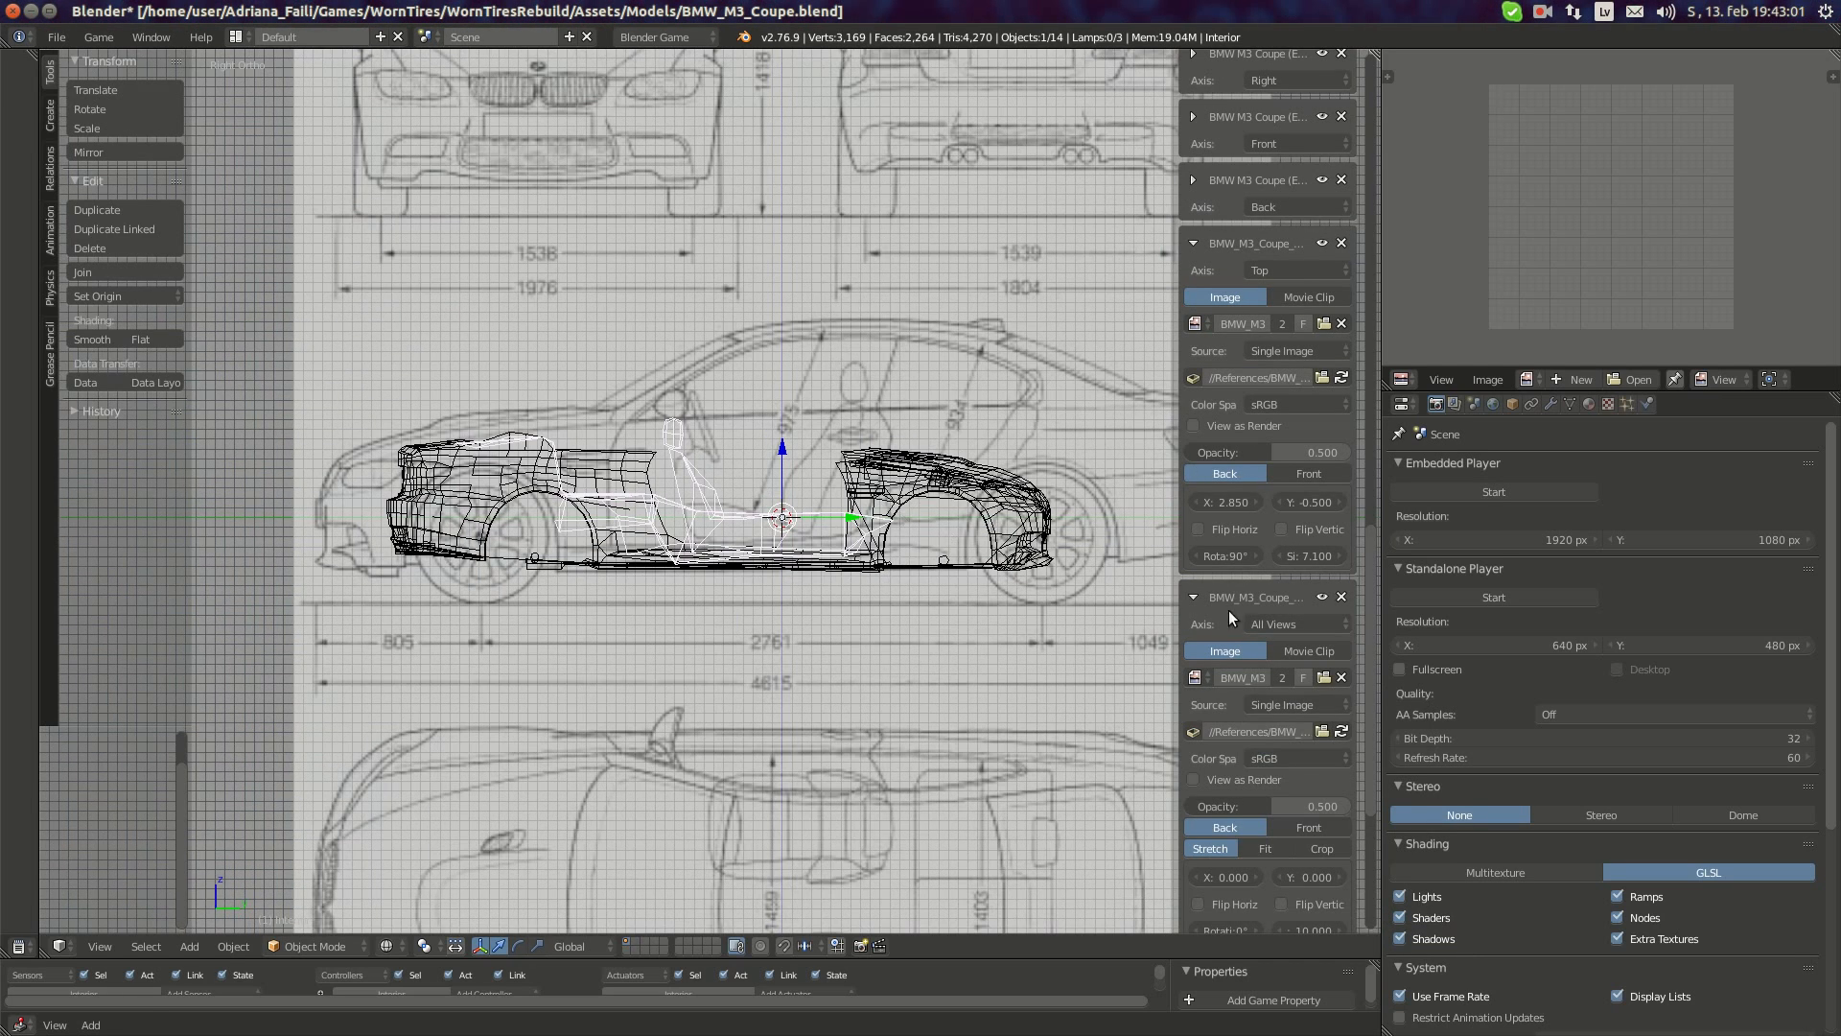
scroll(1275, 806, "down", 1)
left_click(1246, 865)
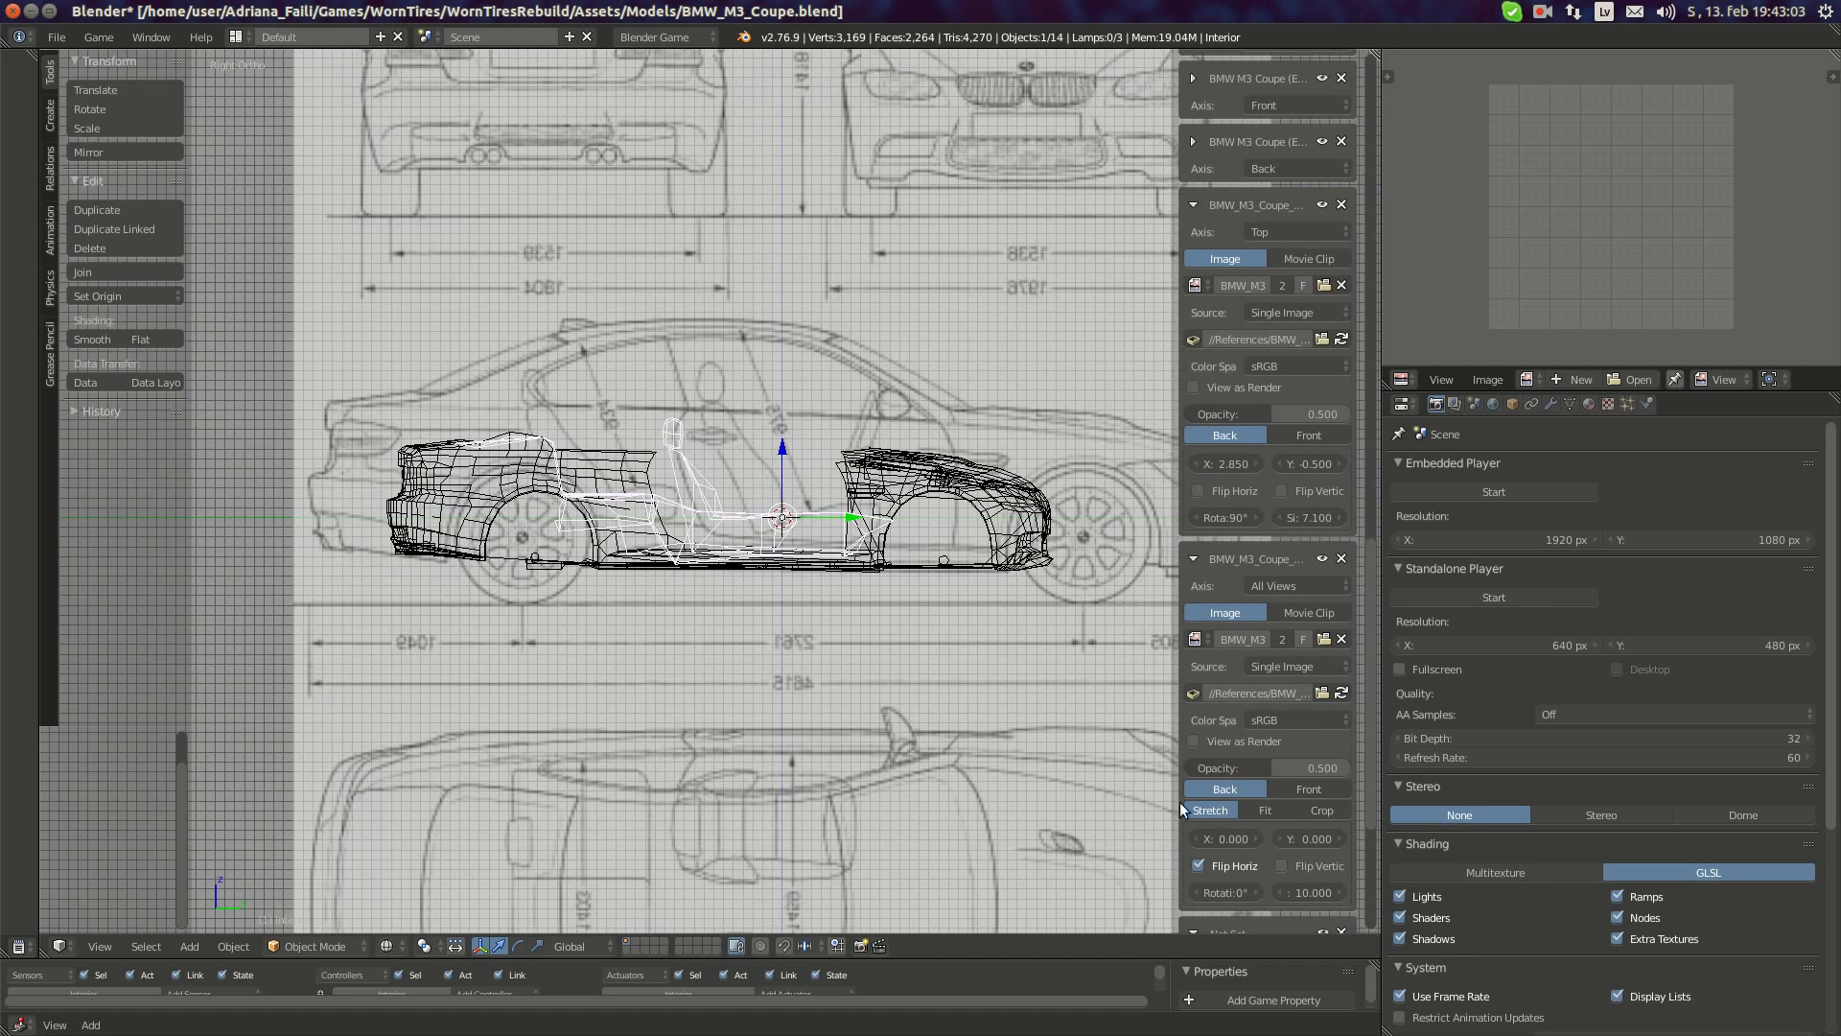
- Set the side-view blueprint's size to 7.1 and its Y offset to -0.1
scroll(911, 670, "down", 1)
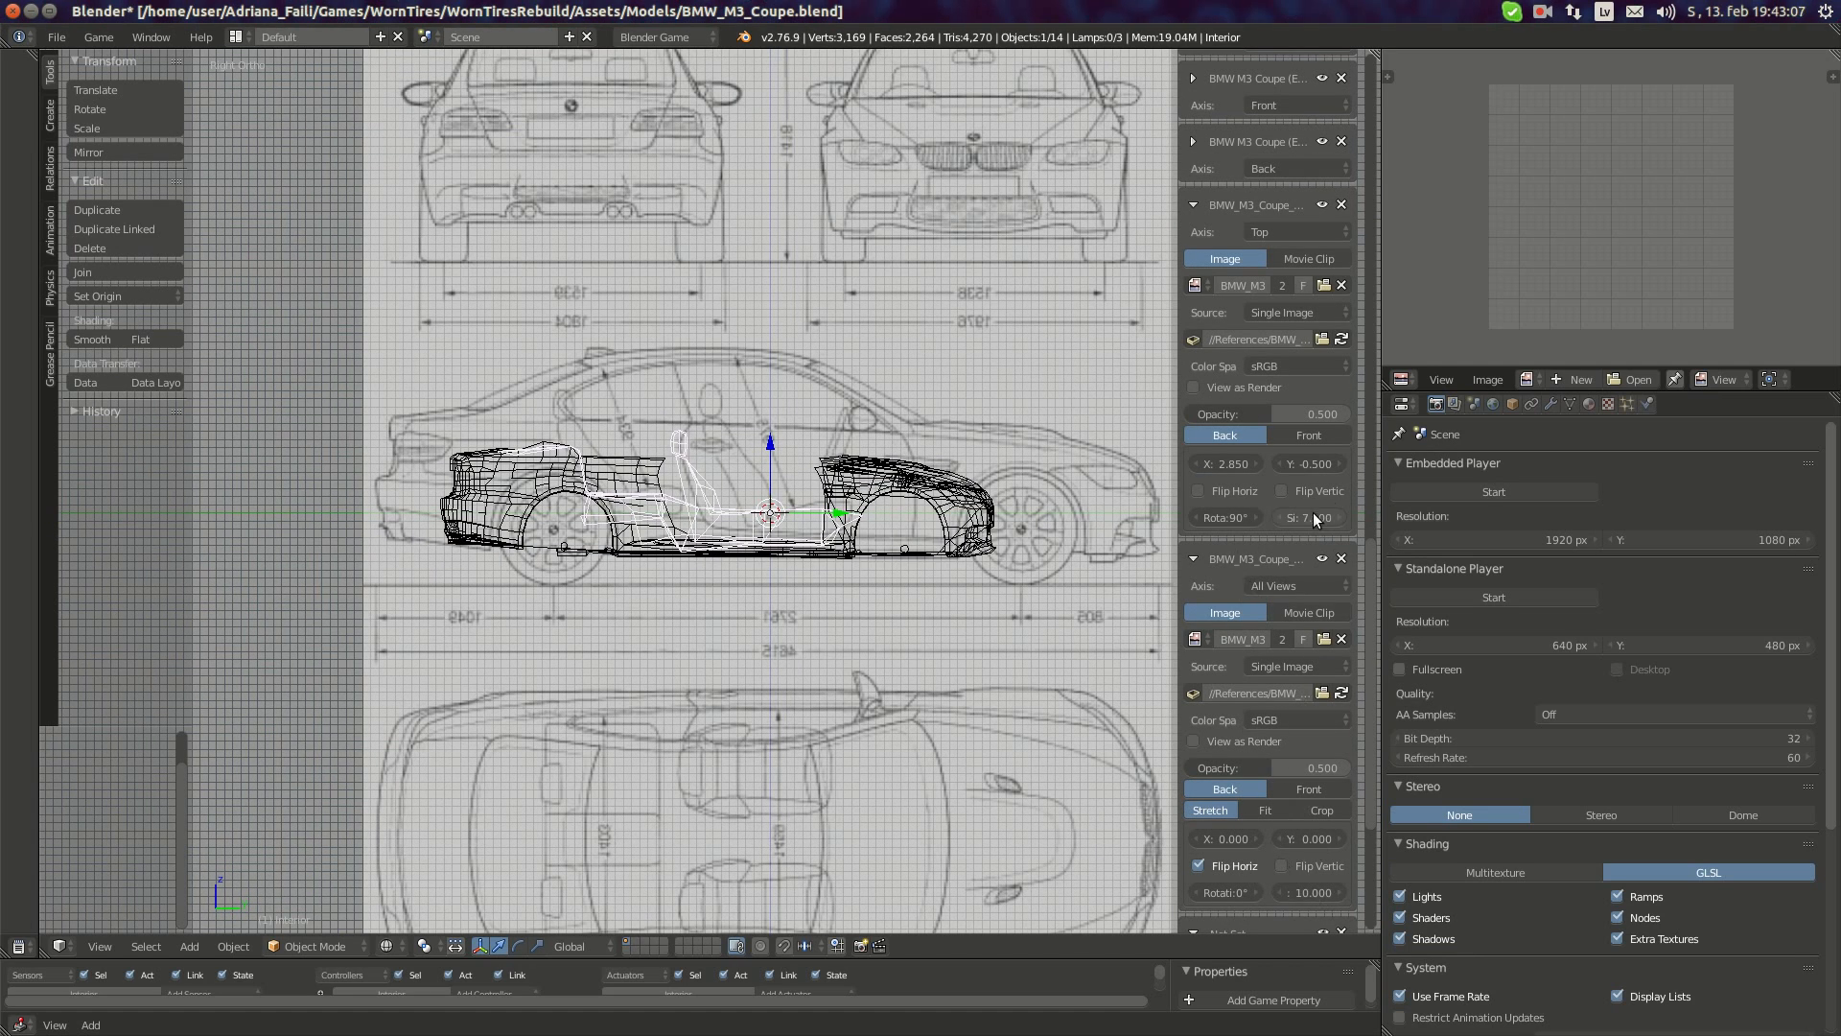
key("ctrl+v")
scroll(975, 653, "up", 3)
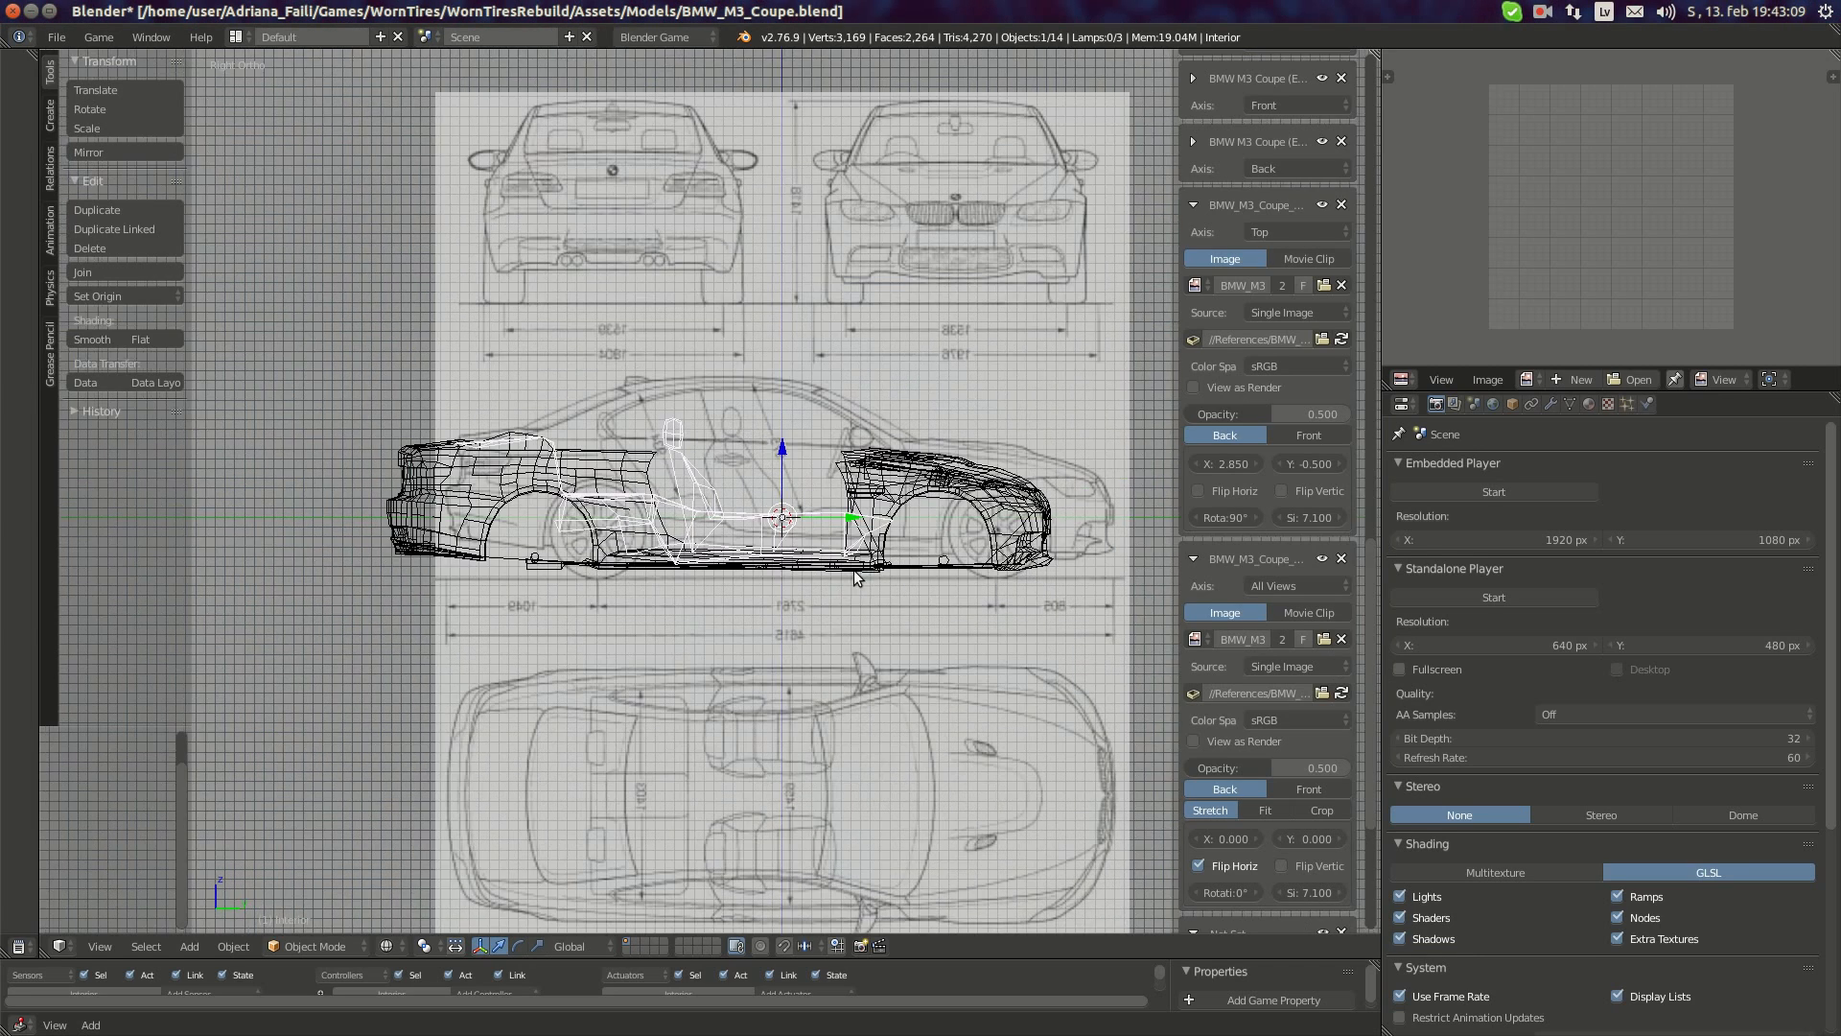
left_click(1337, 836)
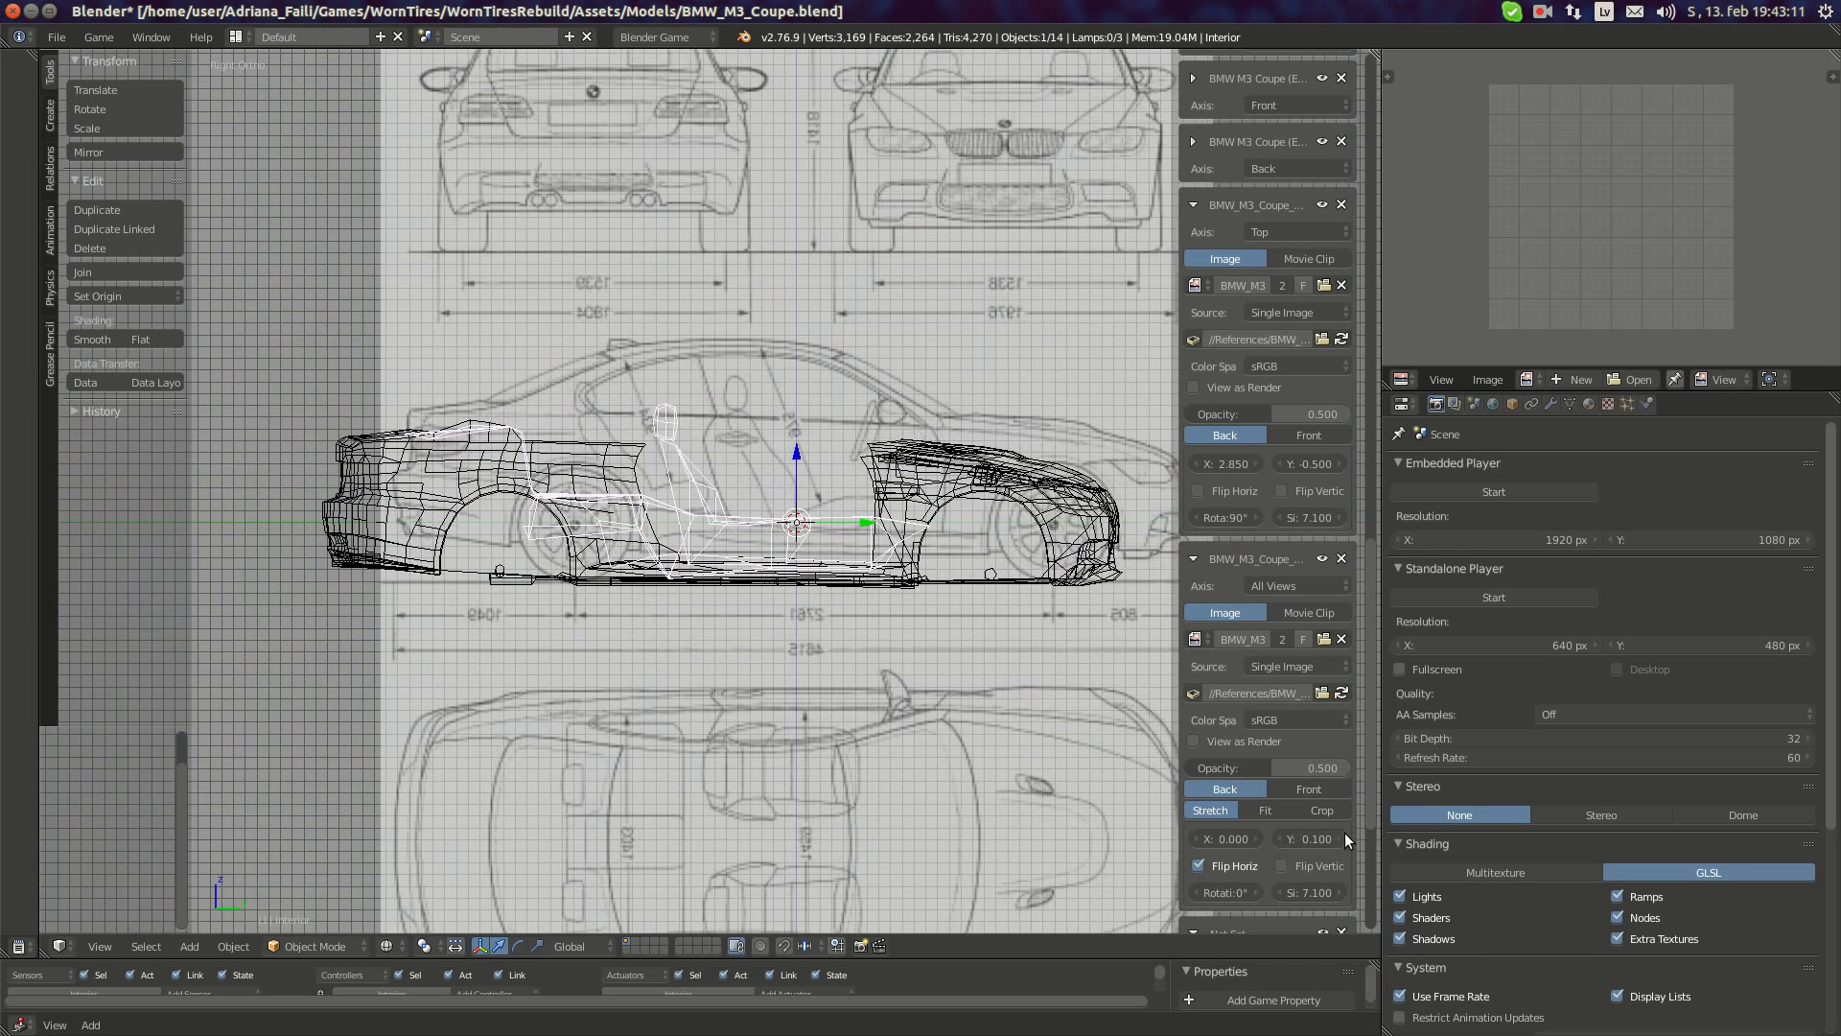
left_click(1273, 838)
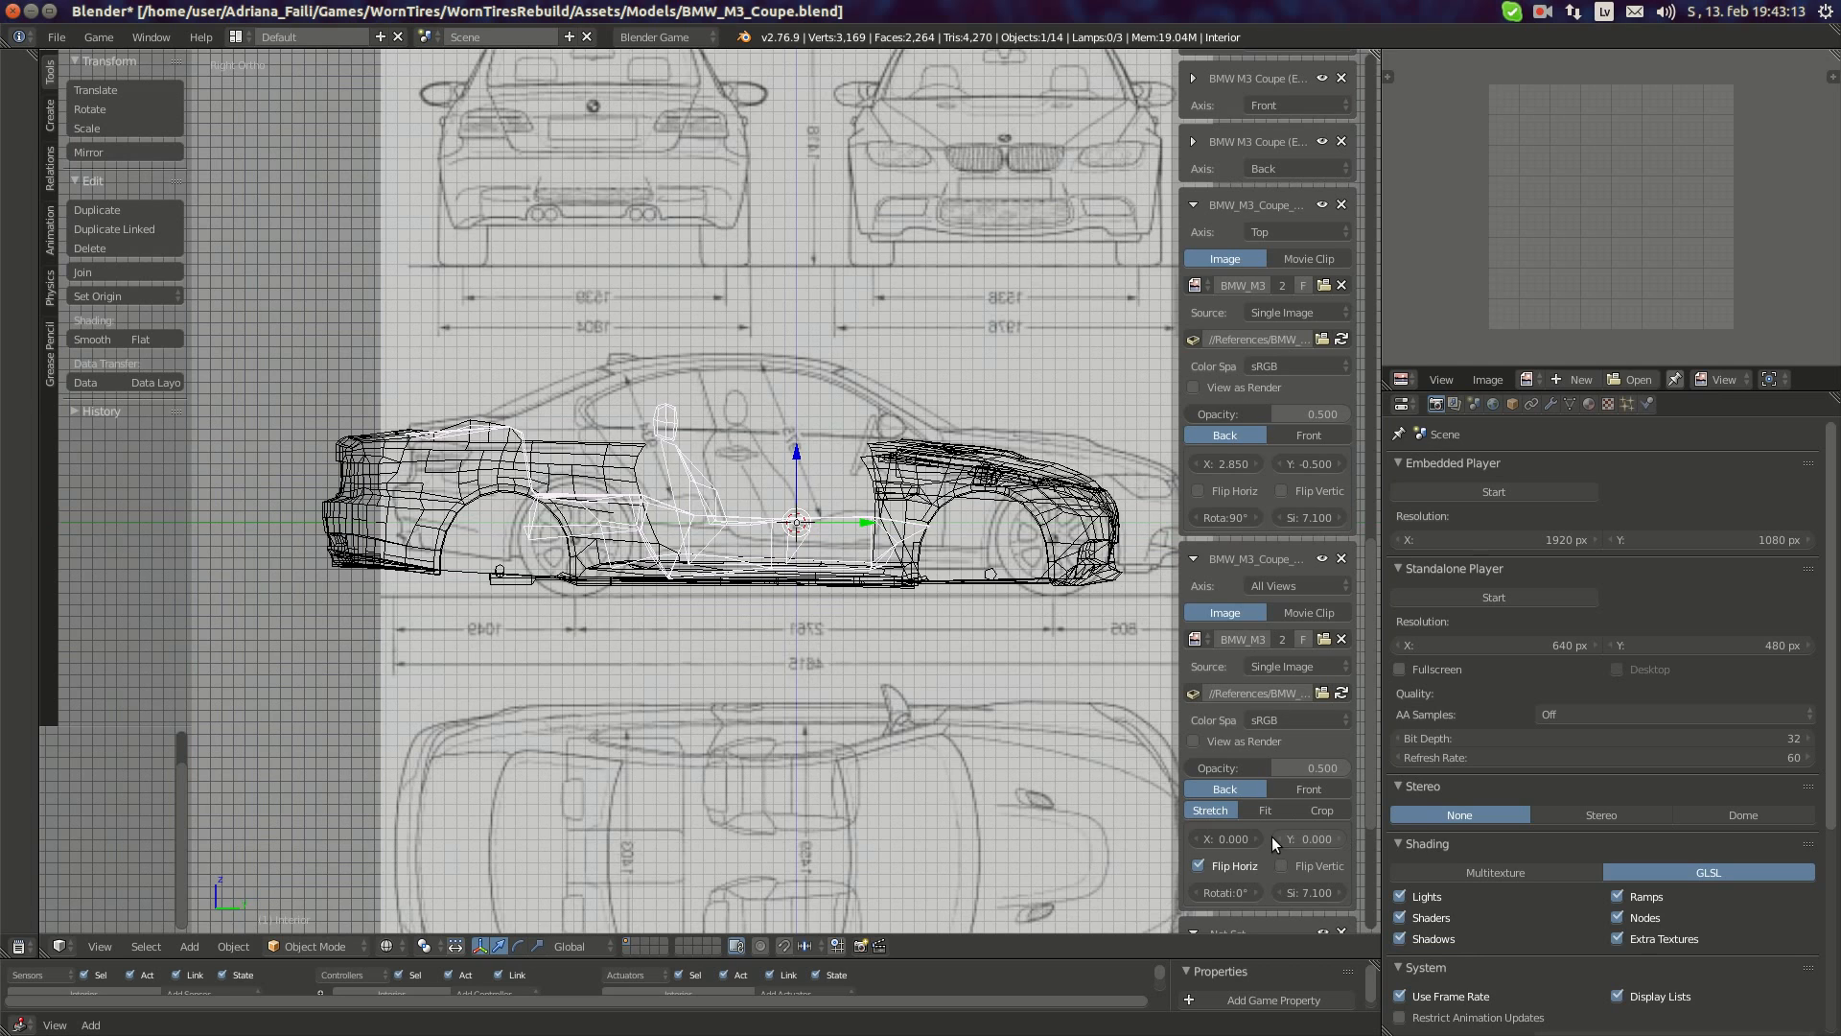
left_click(1273, 838)
- Set the side-view blueprint's X offset to -0.6 to align it lengthwise with the car model
left_click(1252, 839)
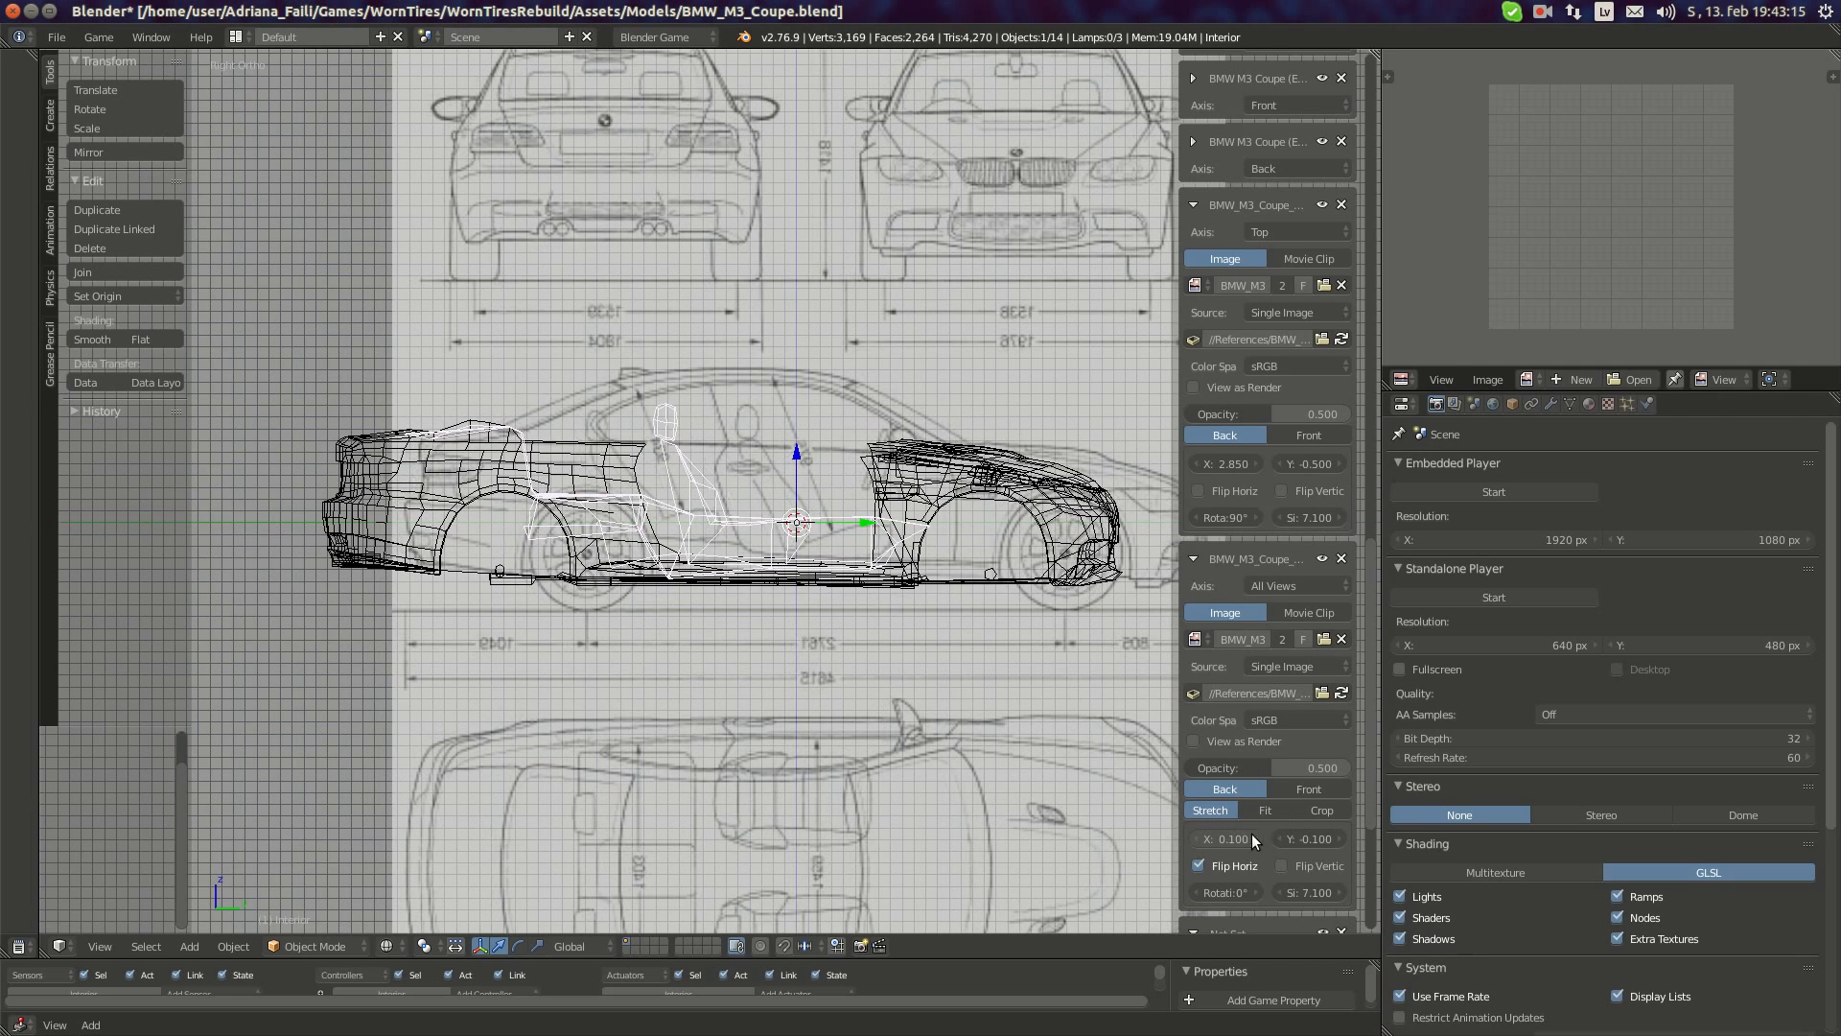
left_click(1197, 839)
left_click(1195, 838)
left_click(1194, 838)
left_click(1194, 838)
left_click(1193, 837)
left_click(1193, 837)
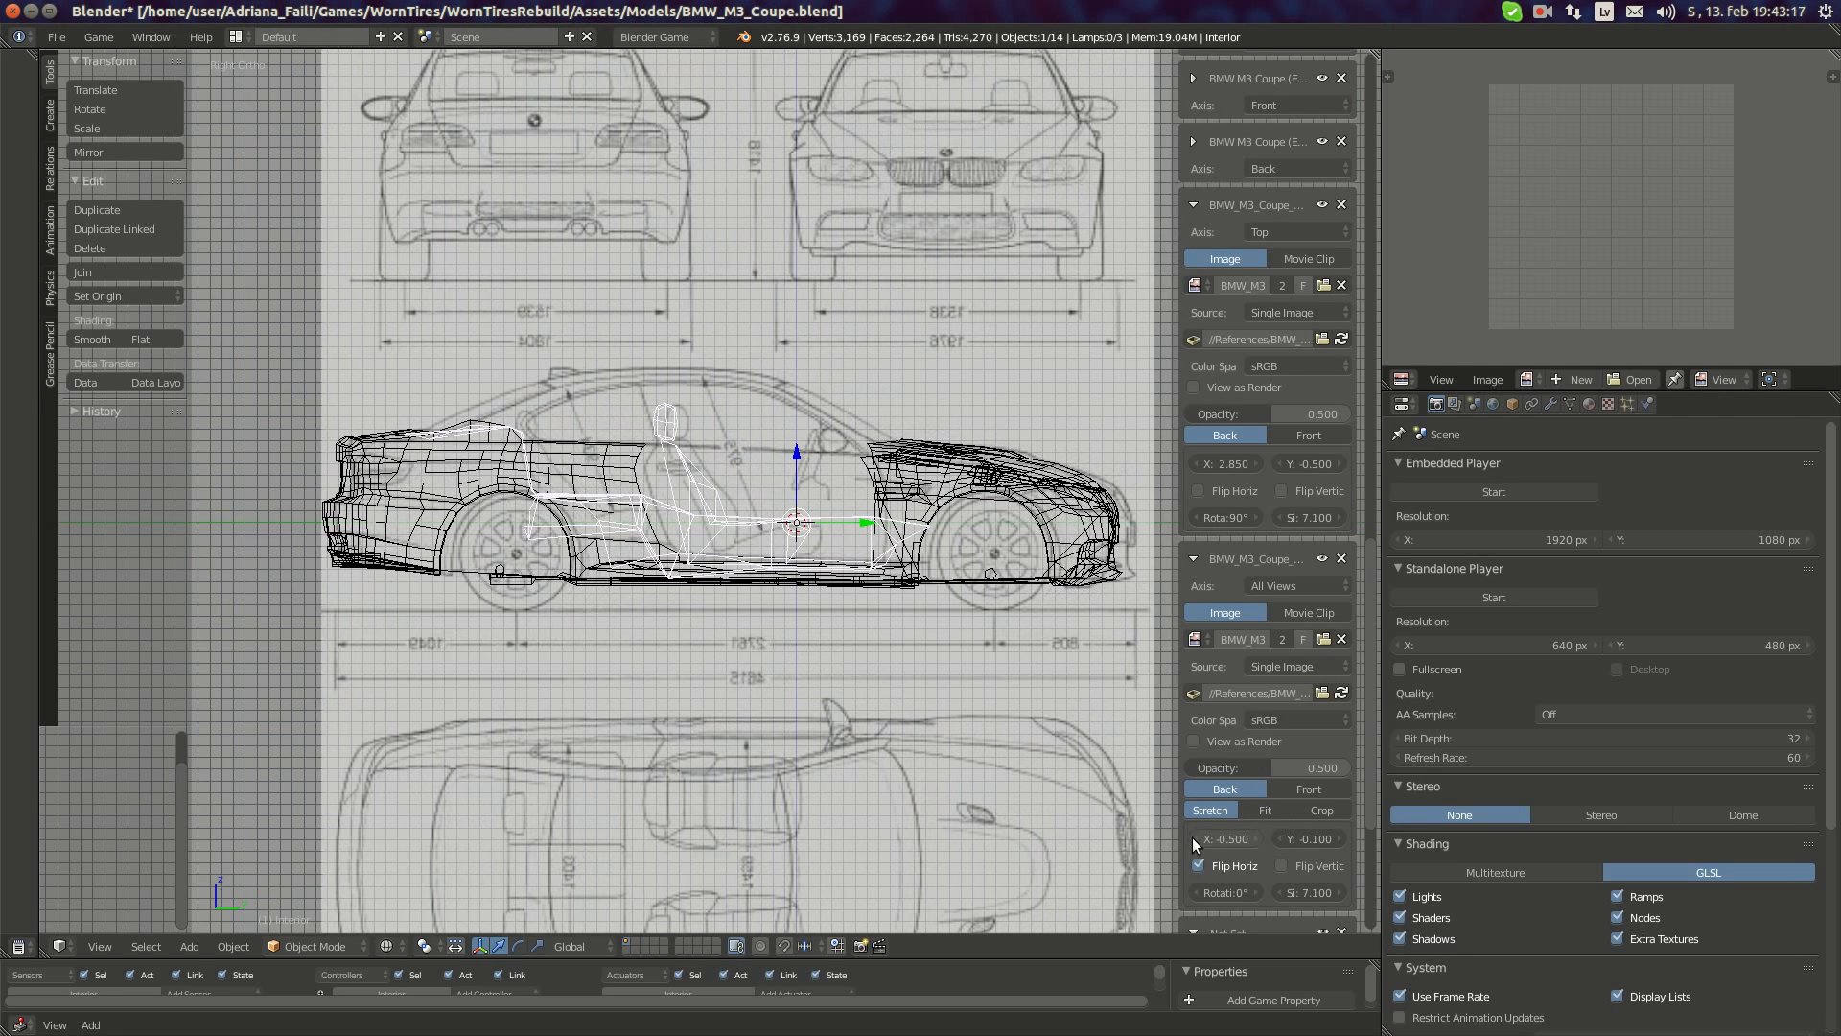
left_click(1193, 837)
- Examine how the blueprint's wheels and bumpers line up with the front and rear of the car model
scroll(1049, 601, "up", 4)
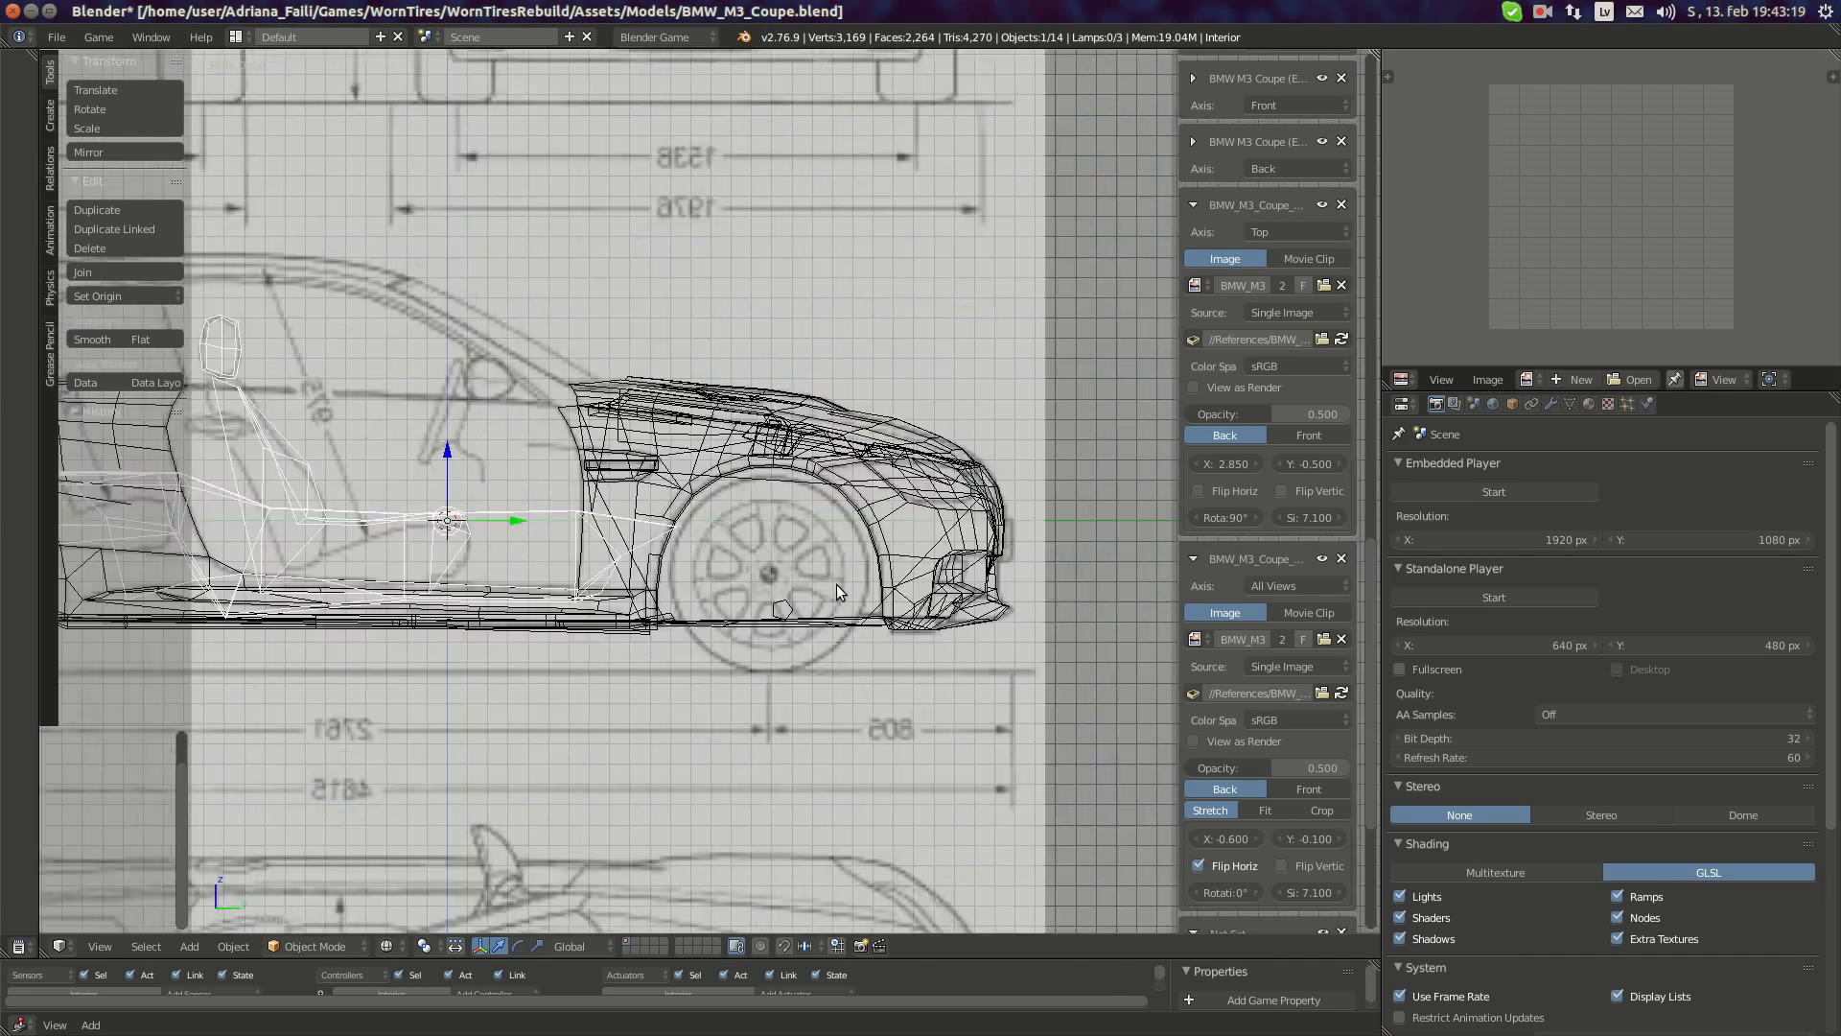
middle_click_drag(971, 621, 1132, 683, "shift")
scroll(682, 648, "up", 2)
scroll(772, 695, "down", 3)
middle_click_drag(498, 685, 914, 702, "shift")
middle_click_drag(605, 672, 734, 680, "shift")
scroll(532, 745, "down", 4)
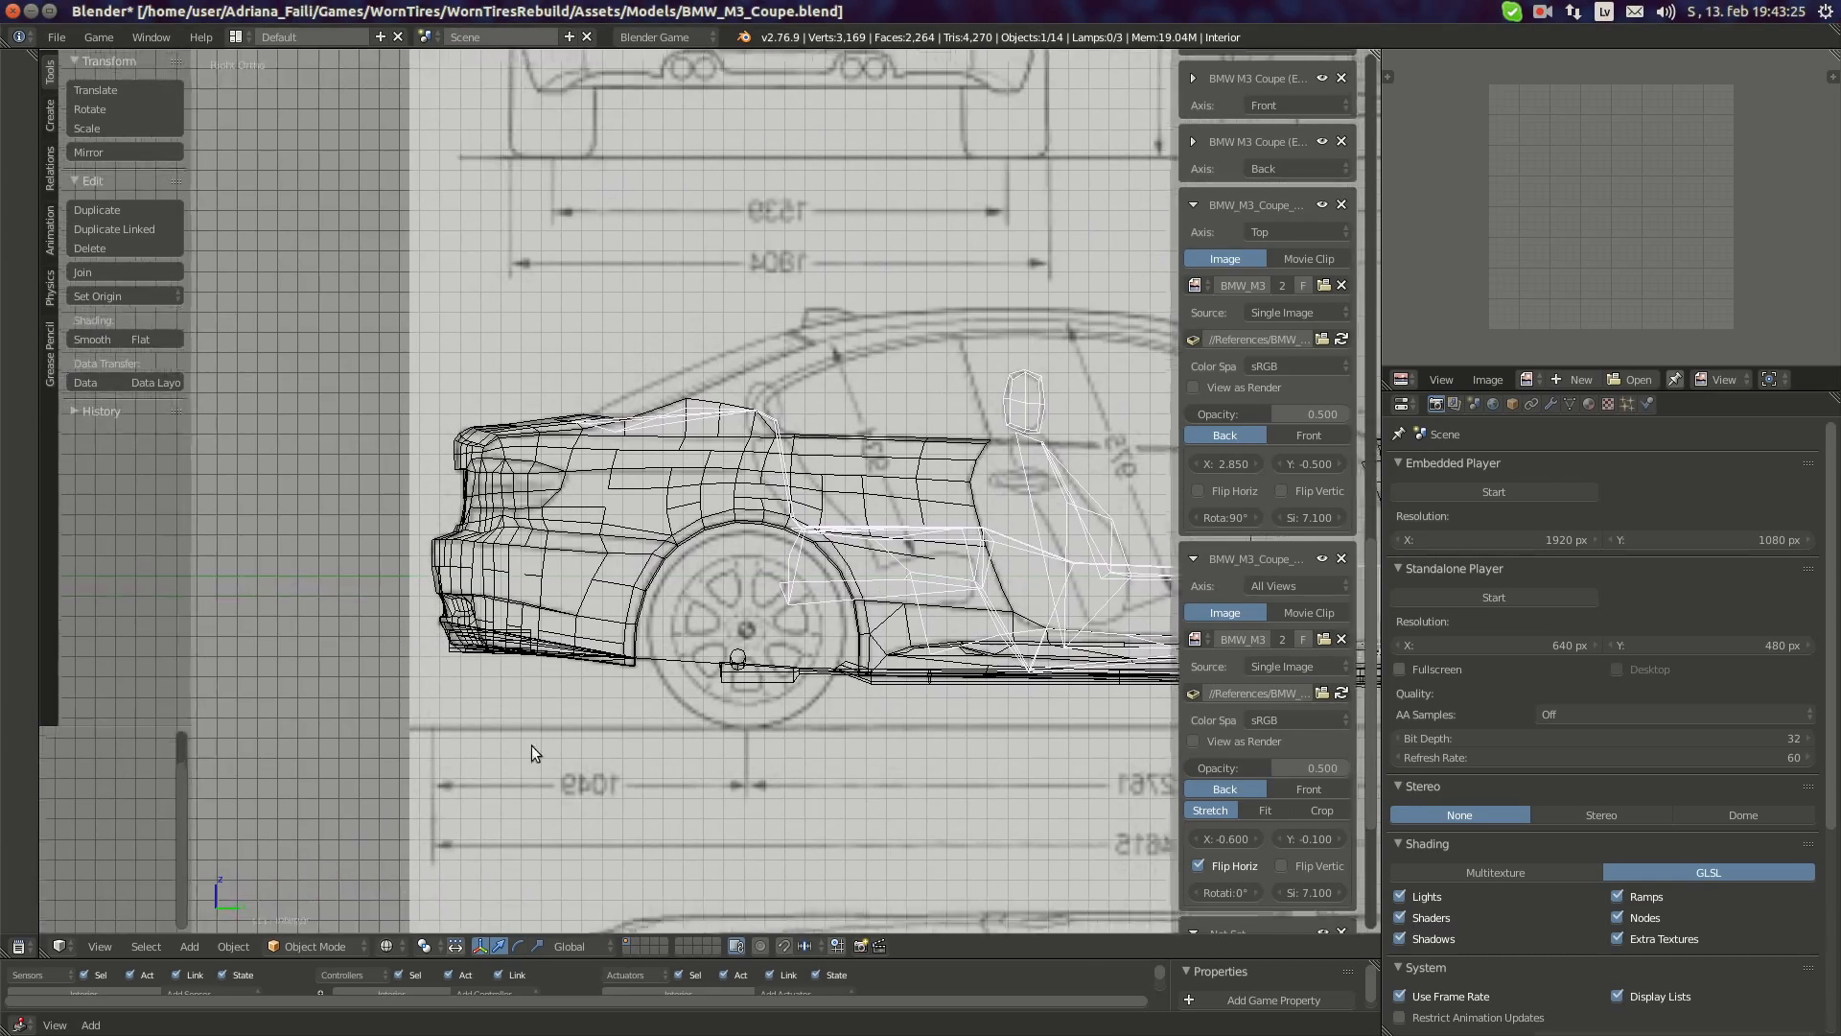
- Restrict the second interior blueprint to the Right view so it no longer overlaps the top blueprint
key("KP_7")
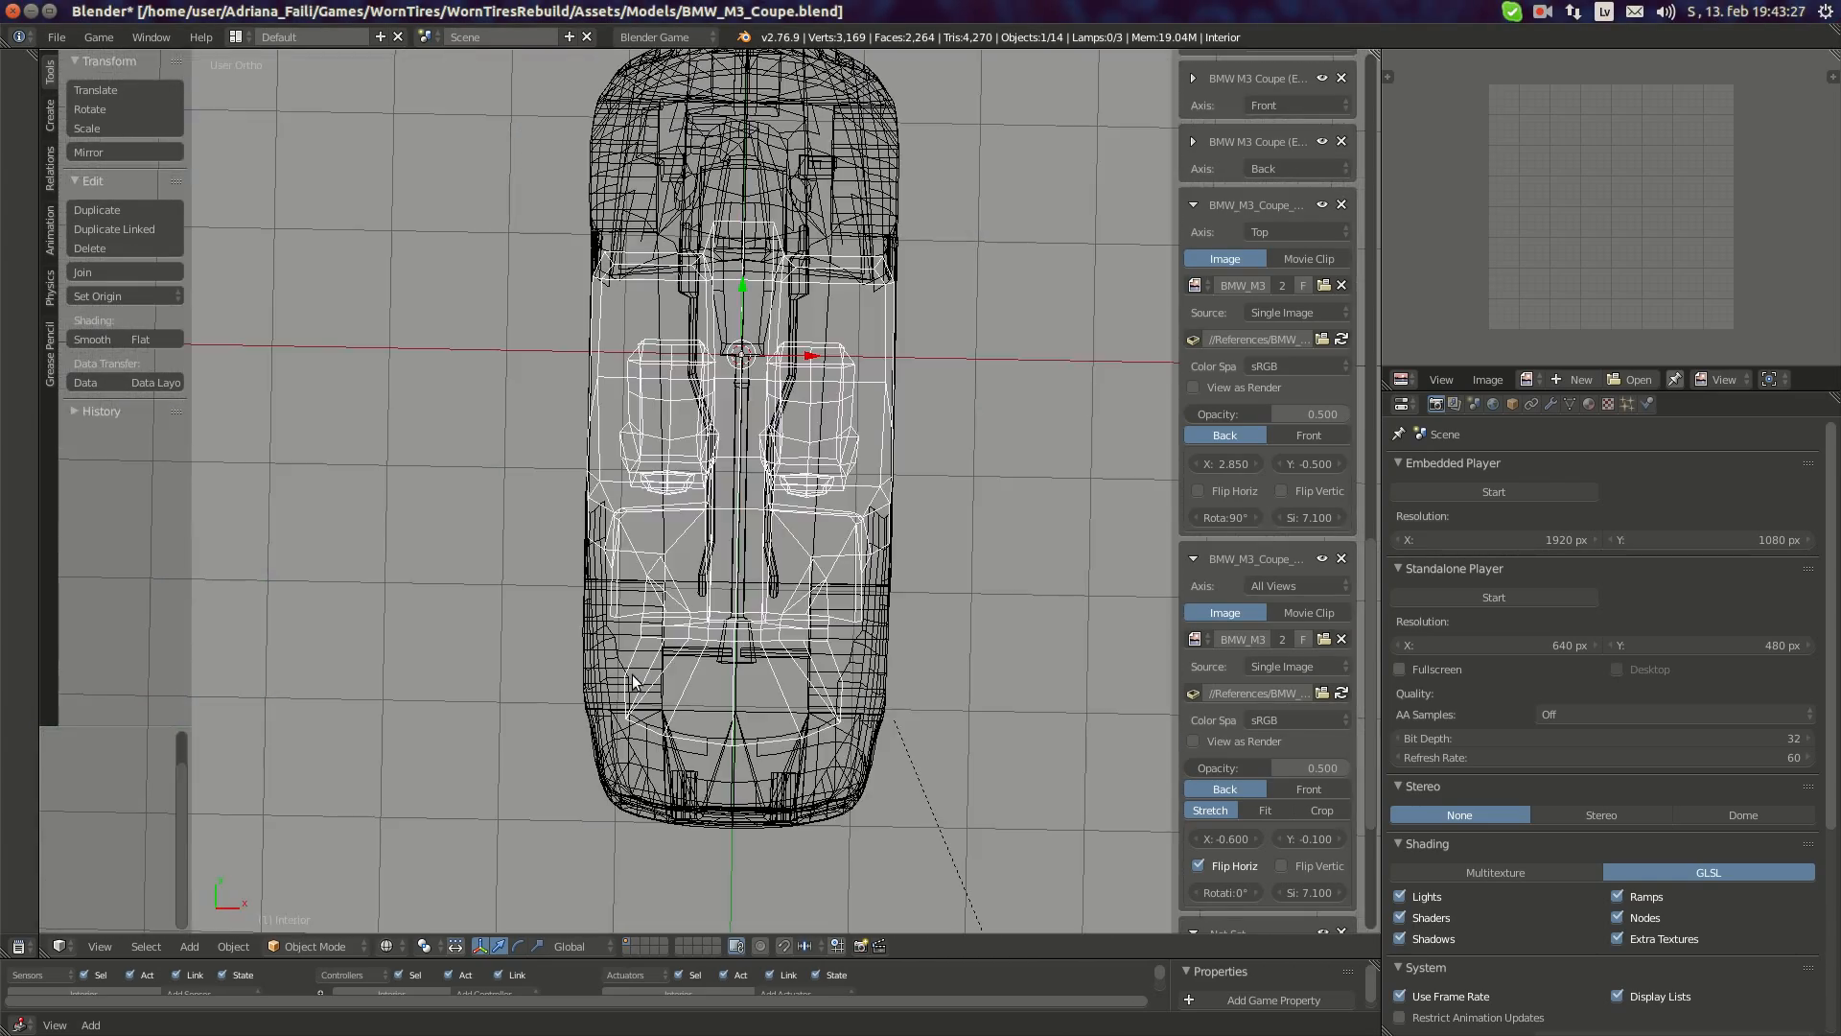
middle_click_drag(802, 489, 695, 750, "shift")
scroll(788, 434, "up", 3)
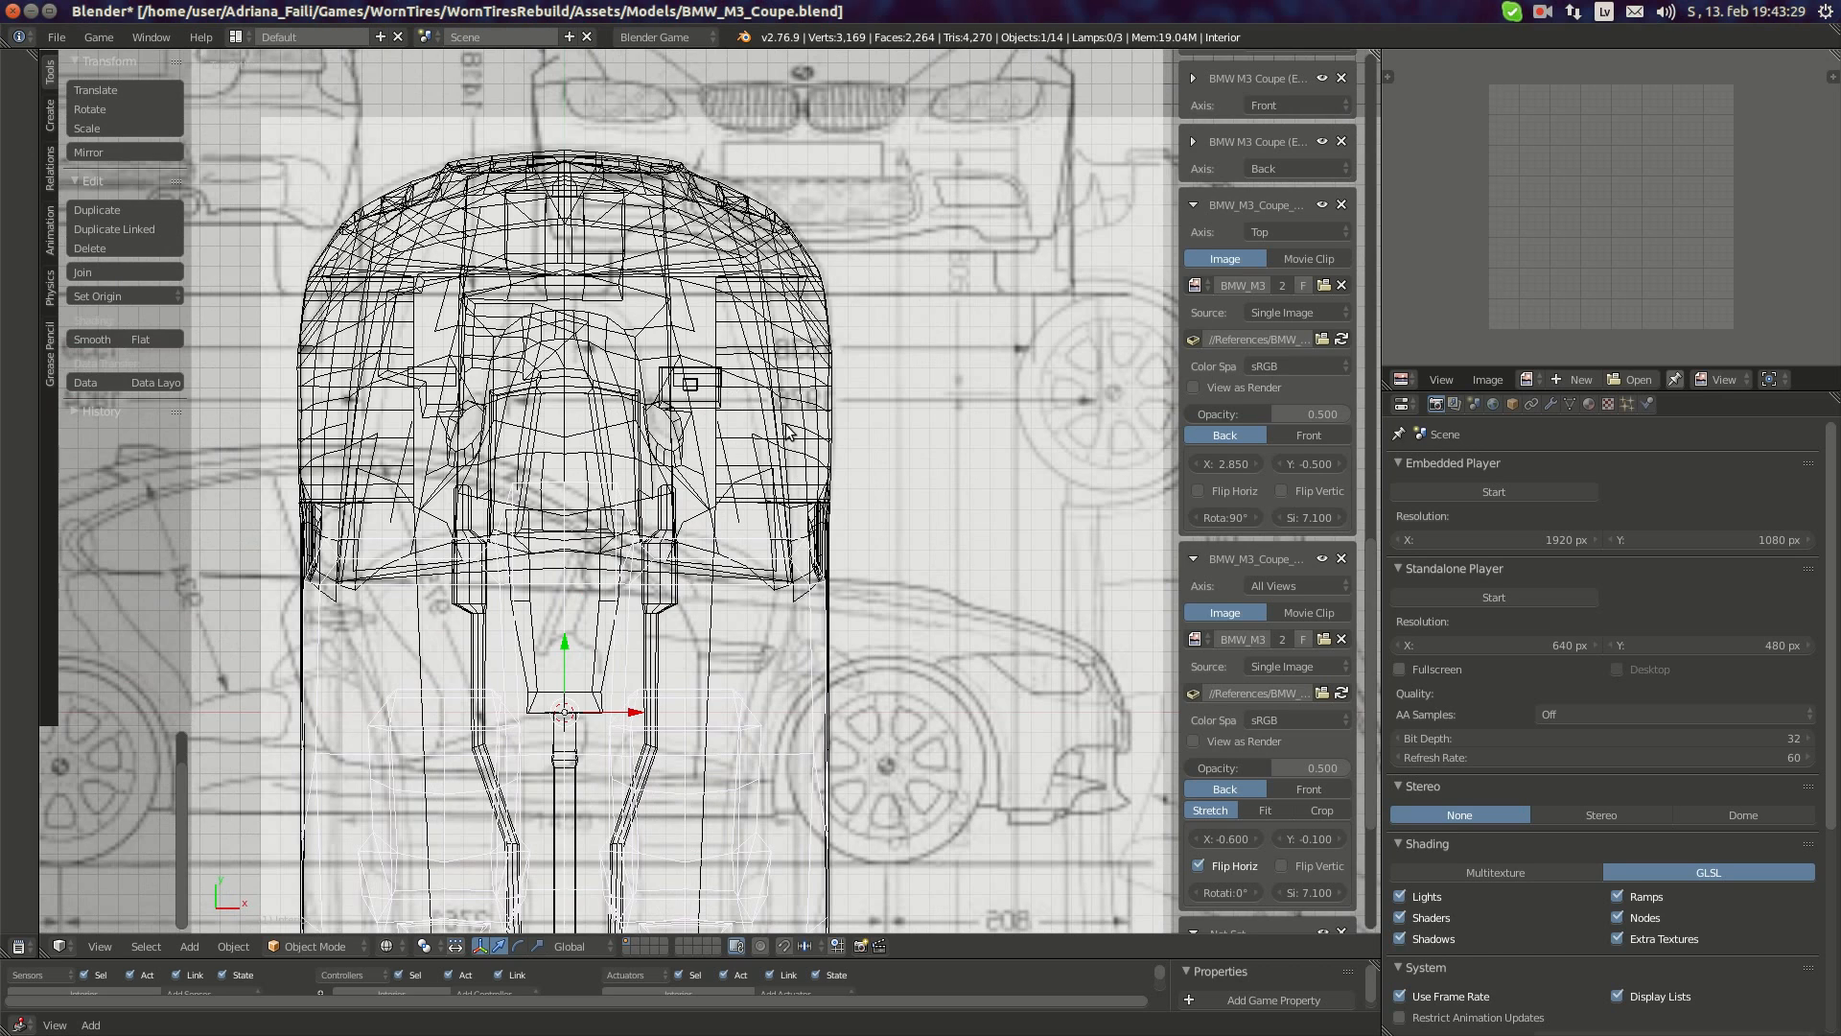
scroll(788, 434, "down", 6)
left_click(1283, 585)
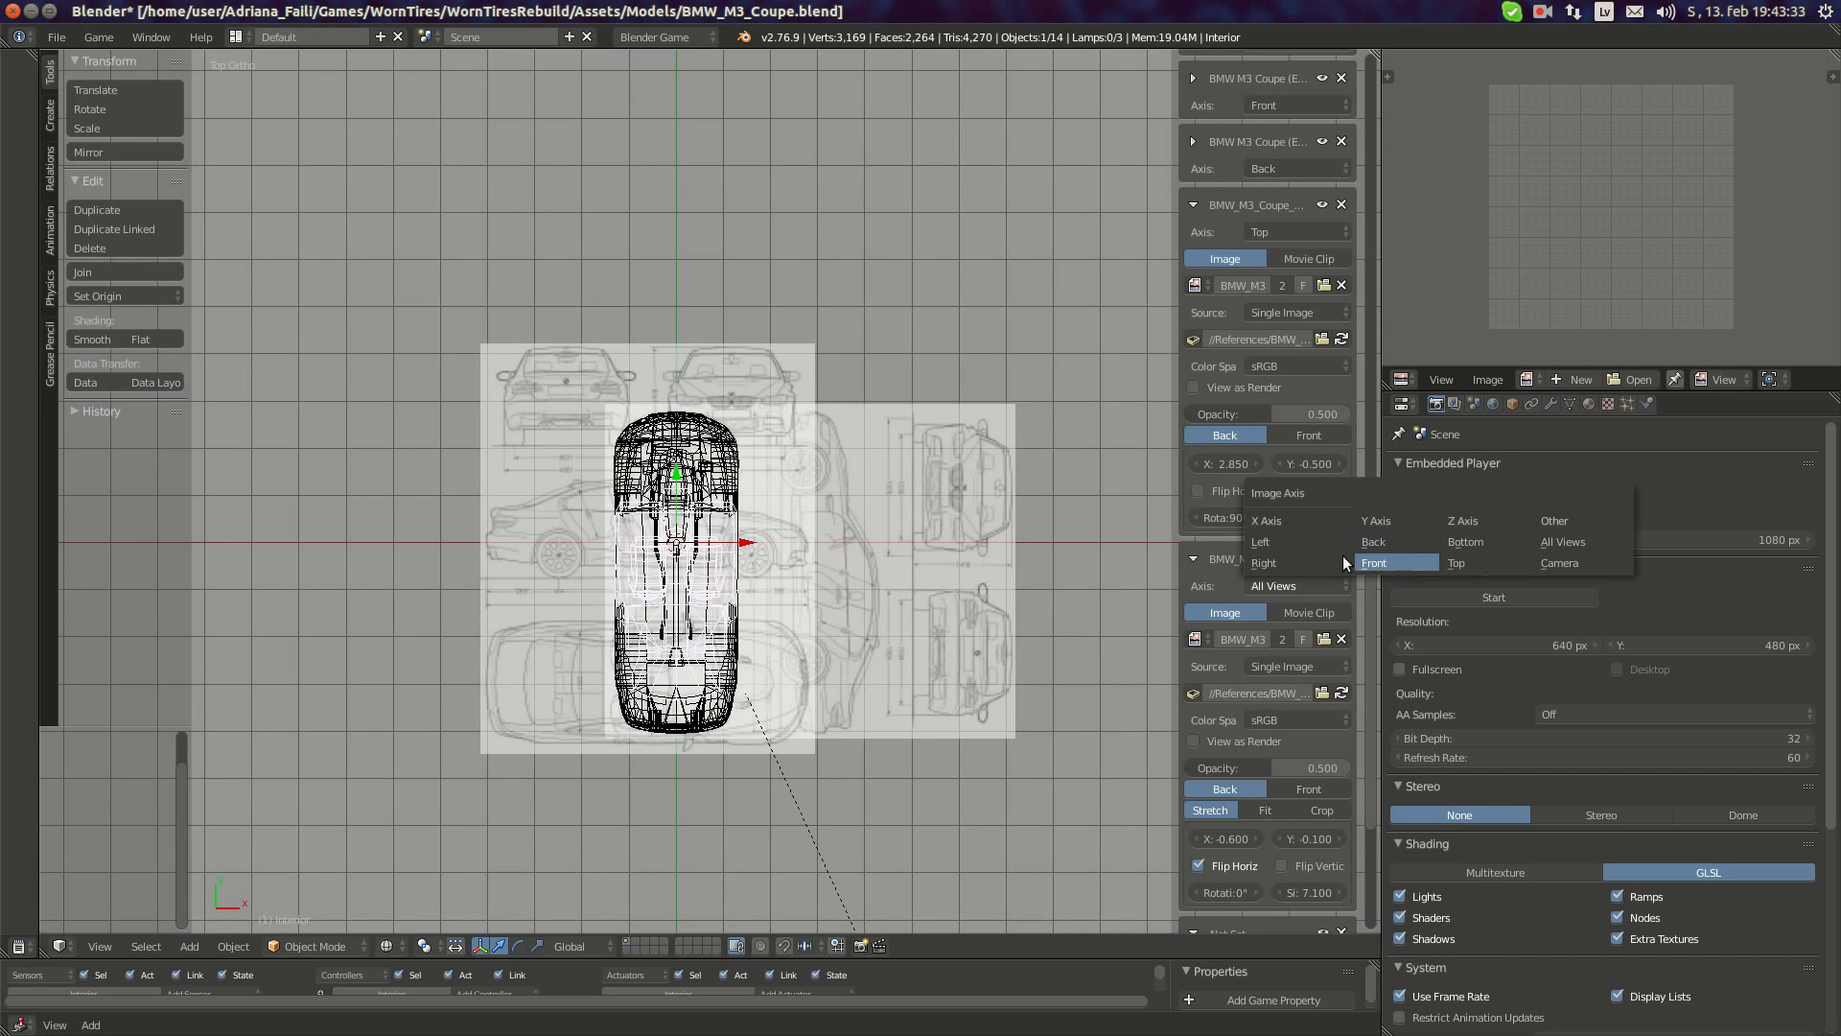
left_click(1265, 563)
- Check the blueprints' alignment with the car model in the top and right views
scroll(710, 505, "up", 8)
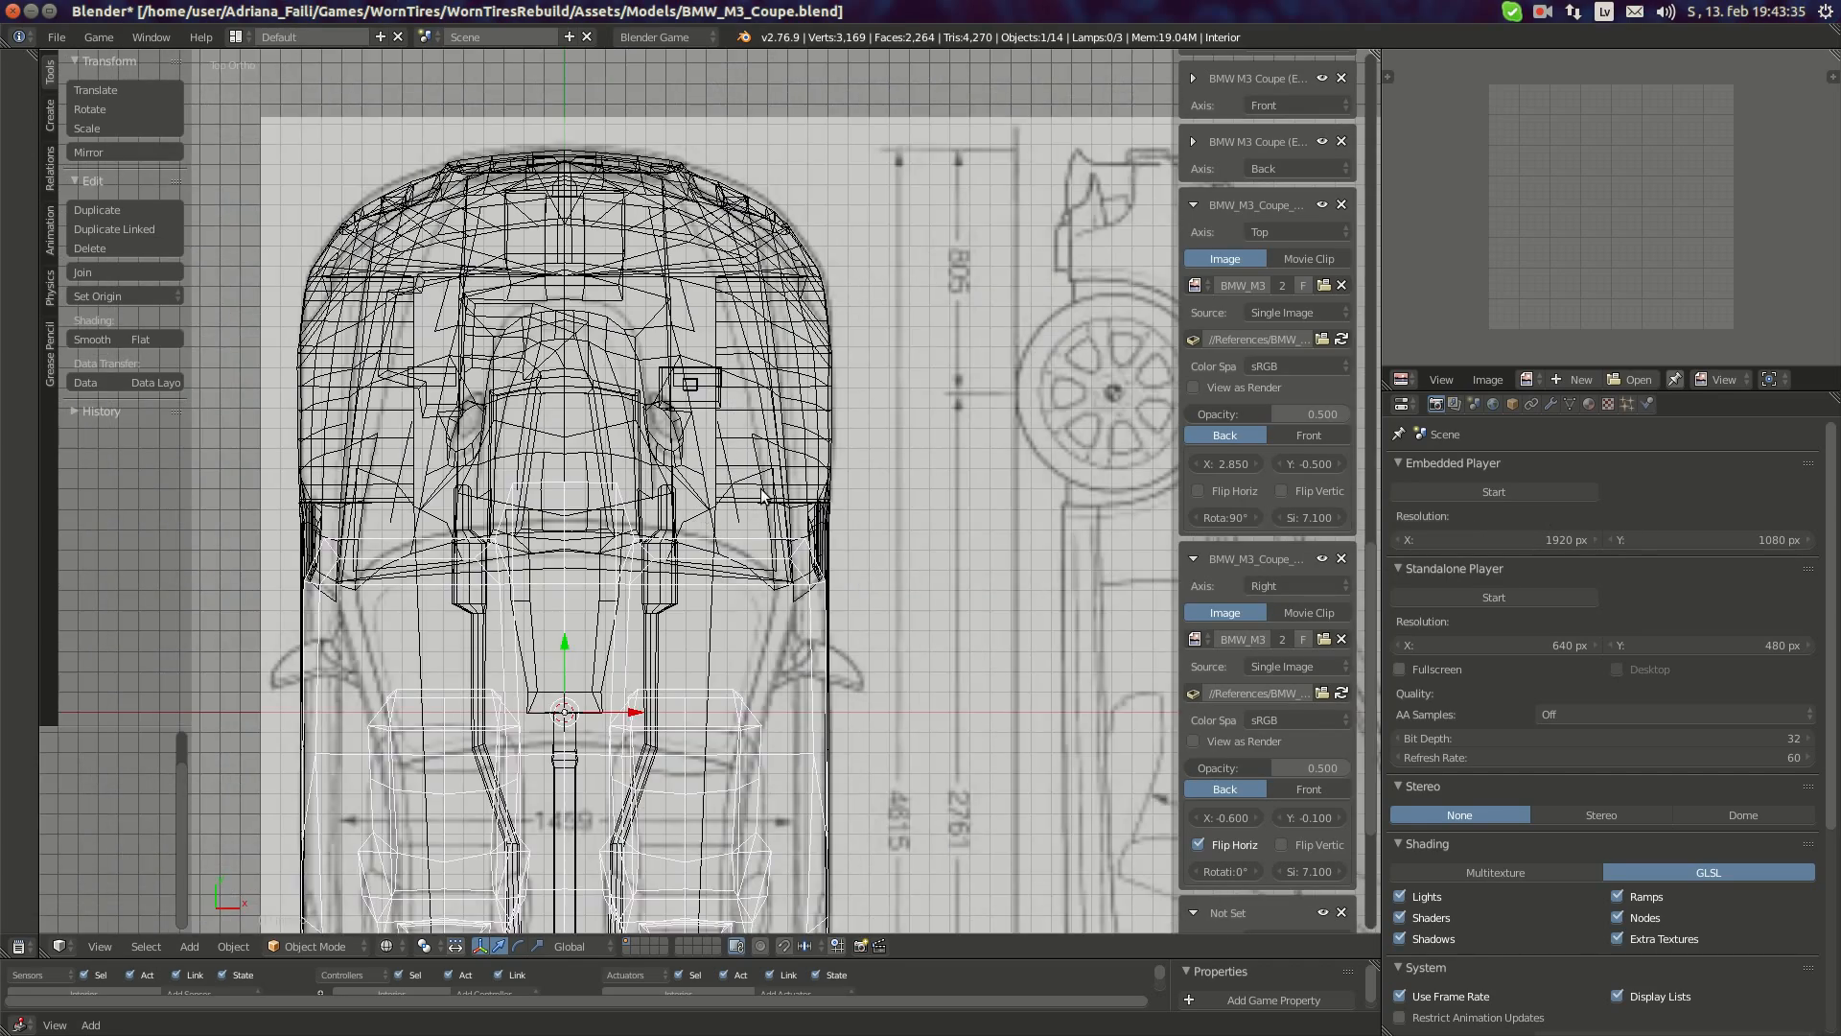
scroll(775, 342, "down", 4)
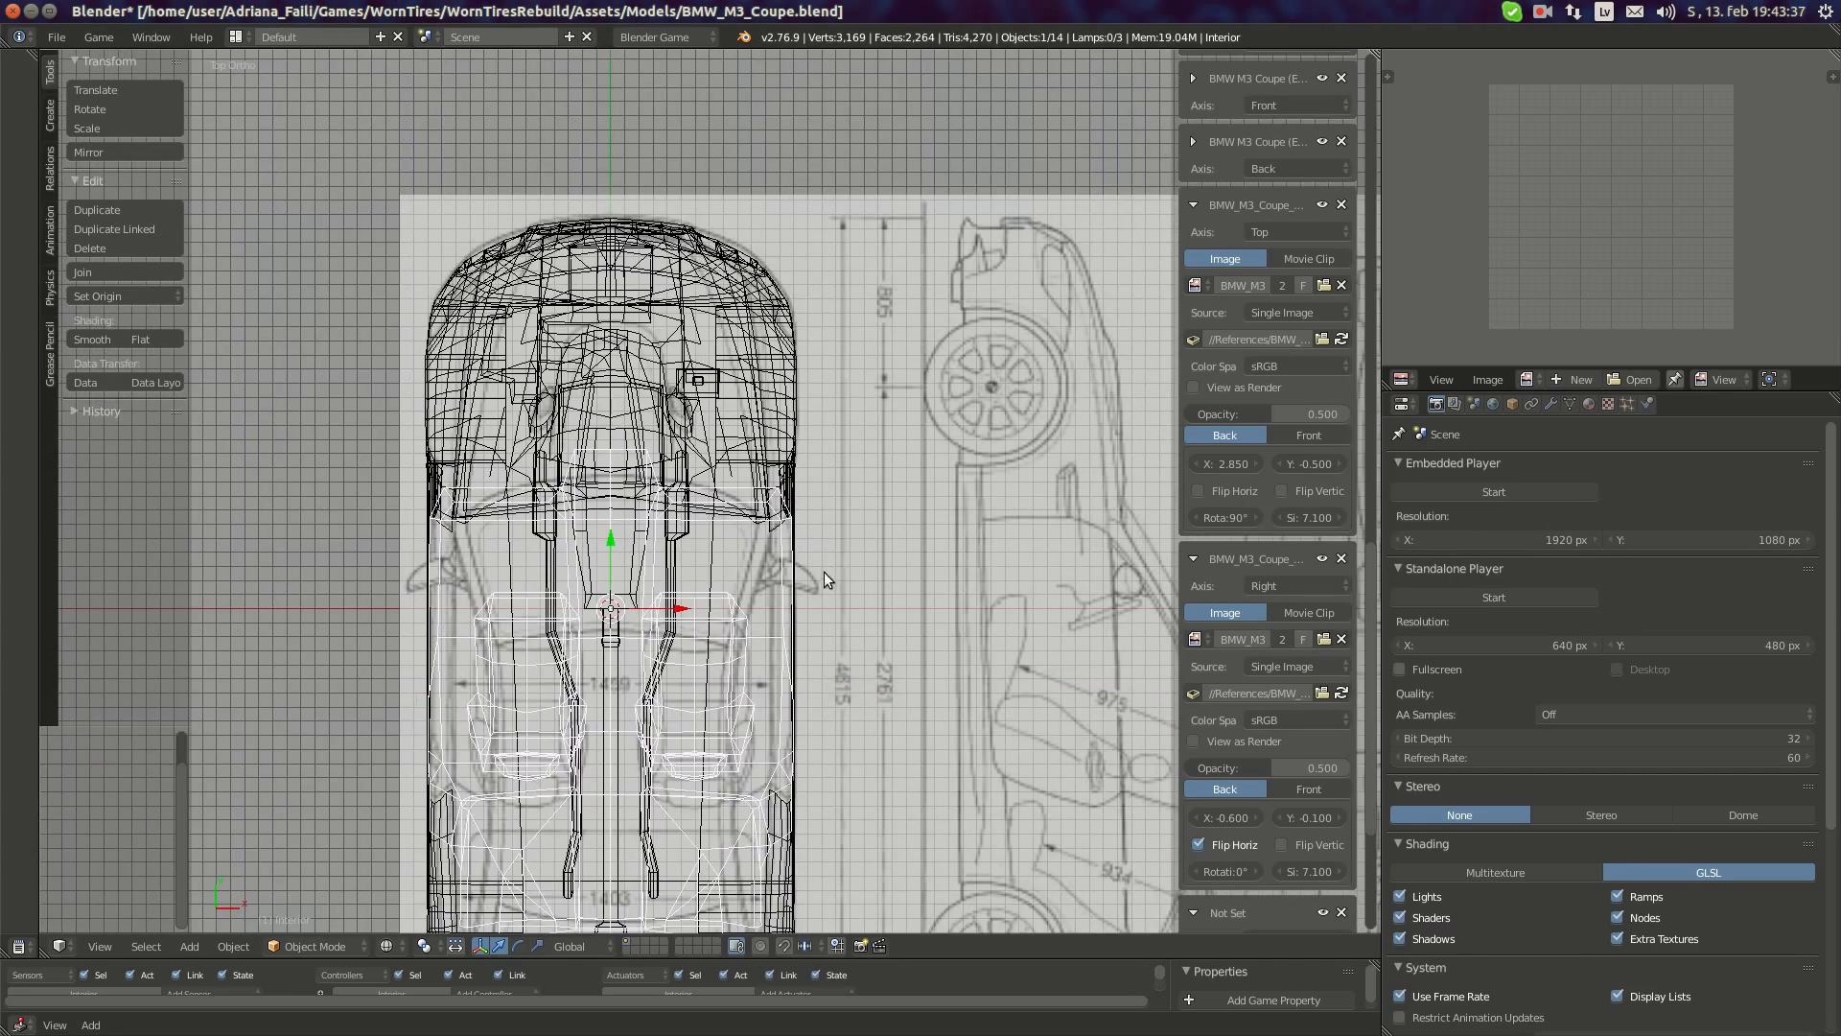
middle_click_drag(753, 380, 756, 382)
key("KP_3")
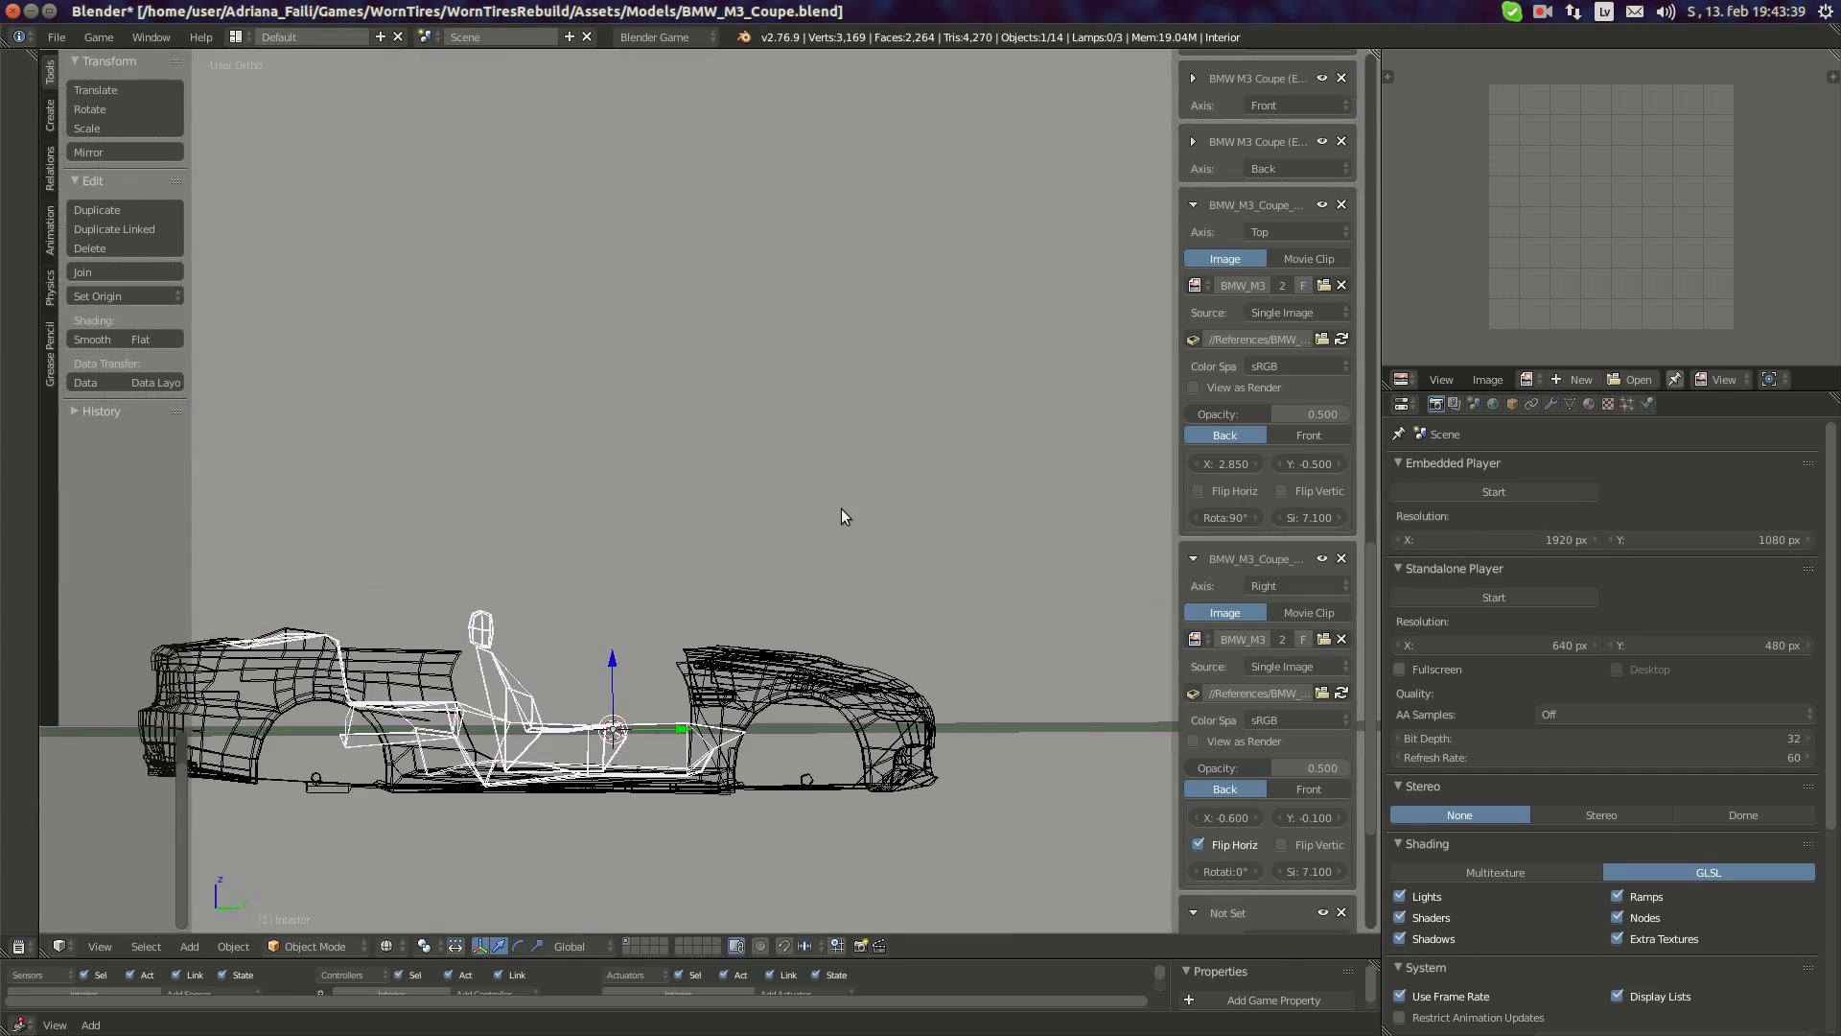
middle_click_drag(619, 494, 919, 226, "shift")
scroll(840, 549, "down", 3)
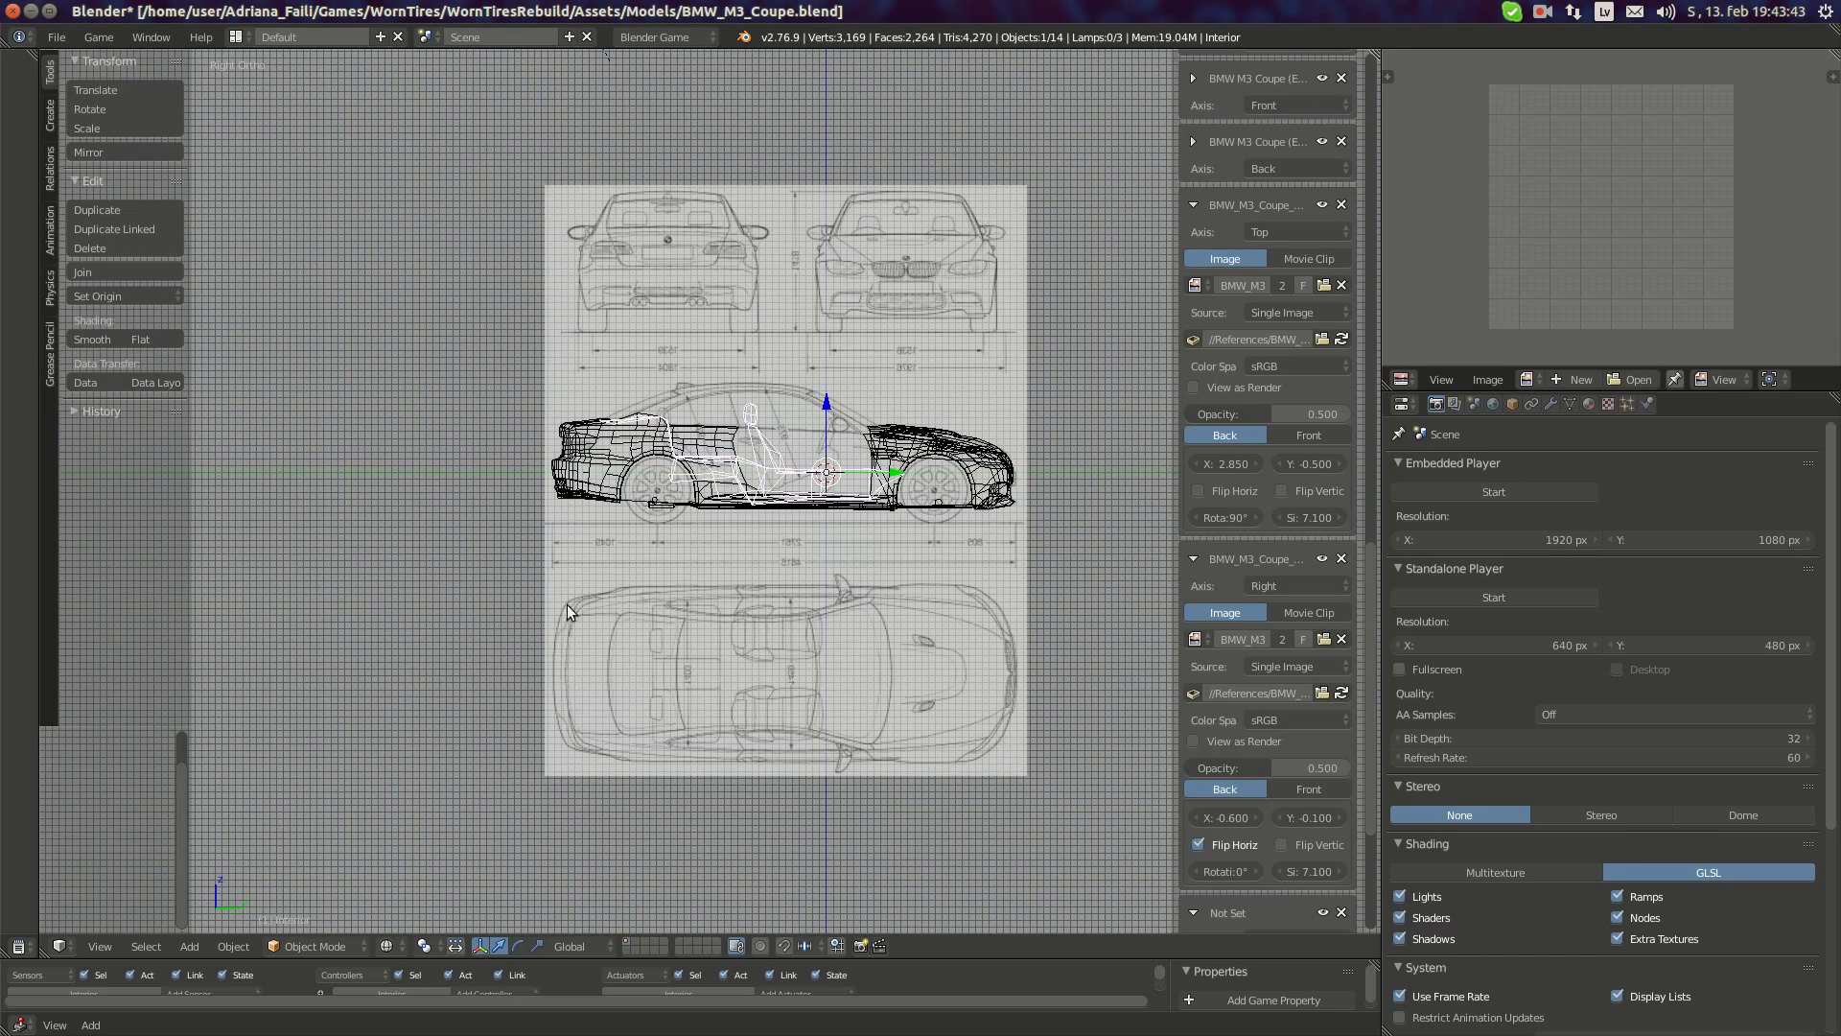
middle_click_drag(930, 651, 846, 617, "shift")
scroll(842, 614, "up", 5)
middle_click_drag(1014, 479, 912, 608, "shift")
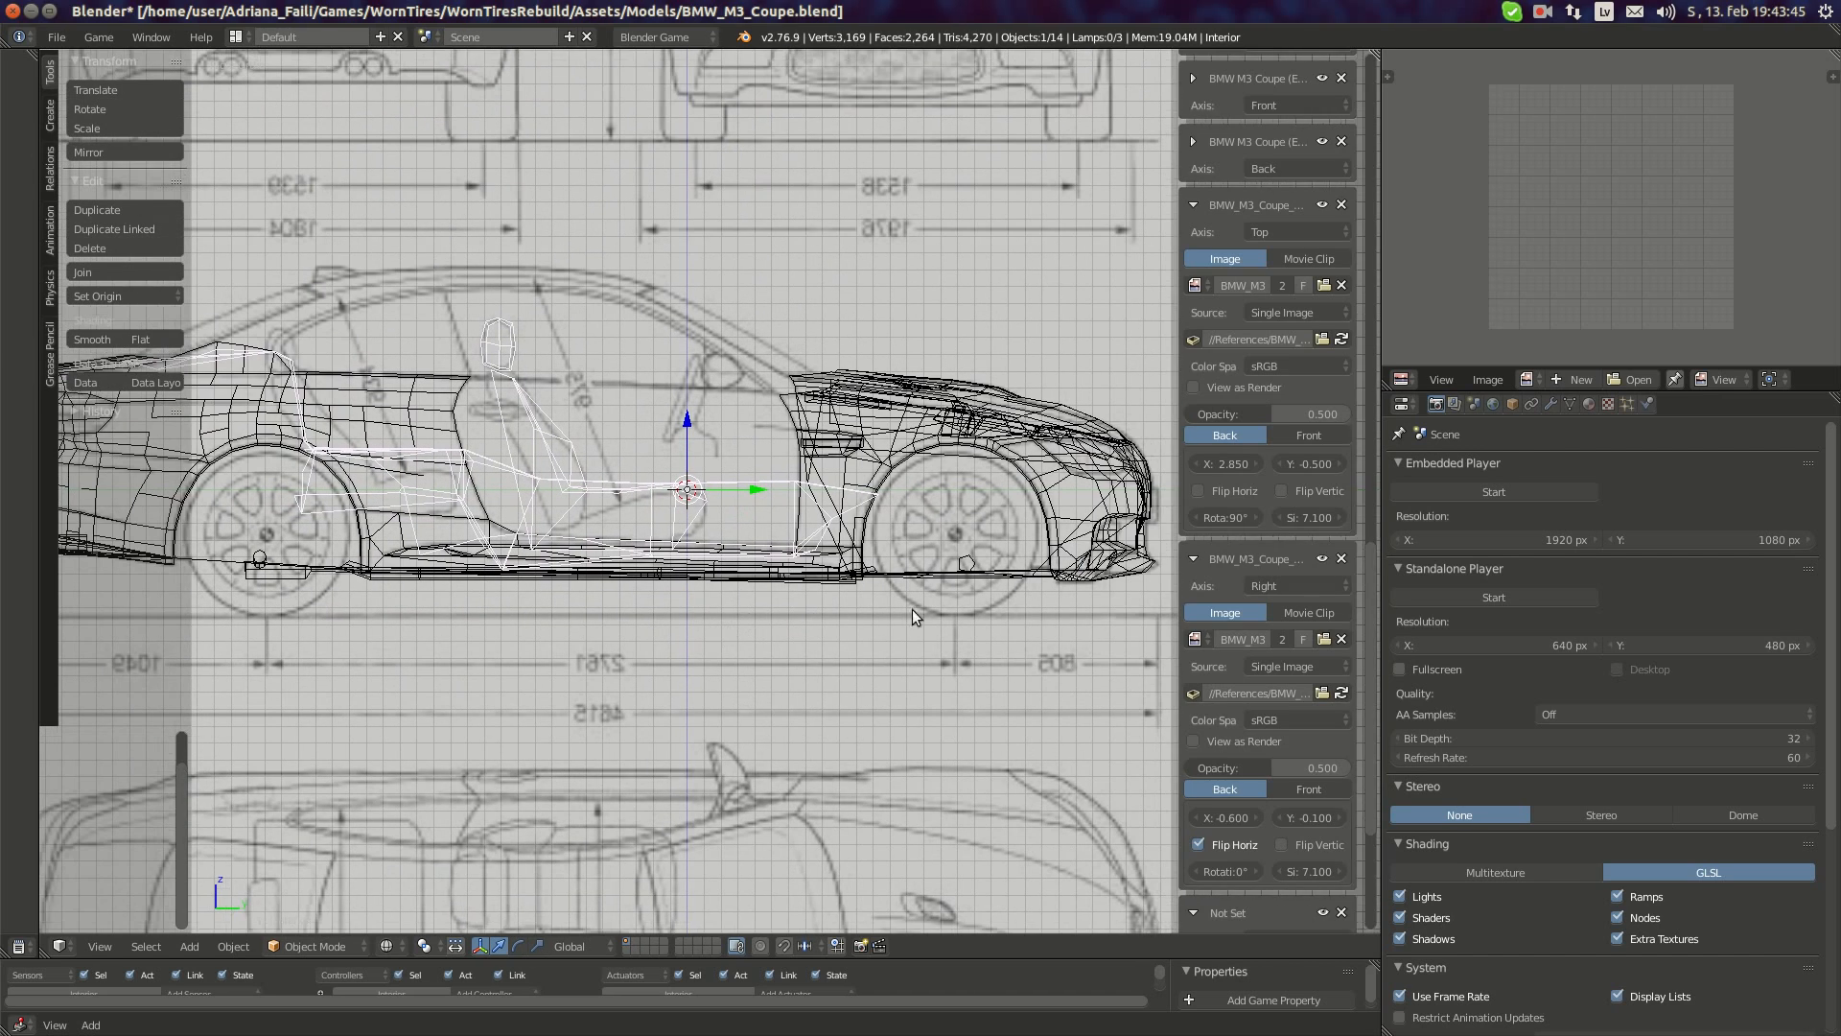
scroll(1251, 694, "down", 2)
- In the front view, set the next empty background slot to the Front axis and assign it the BMW M3 interior blueprint
scroll(1251, 695, "down", 5)
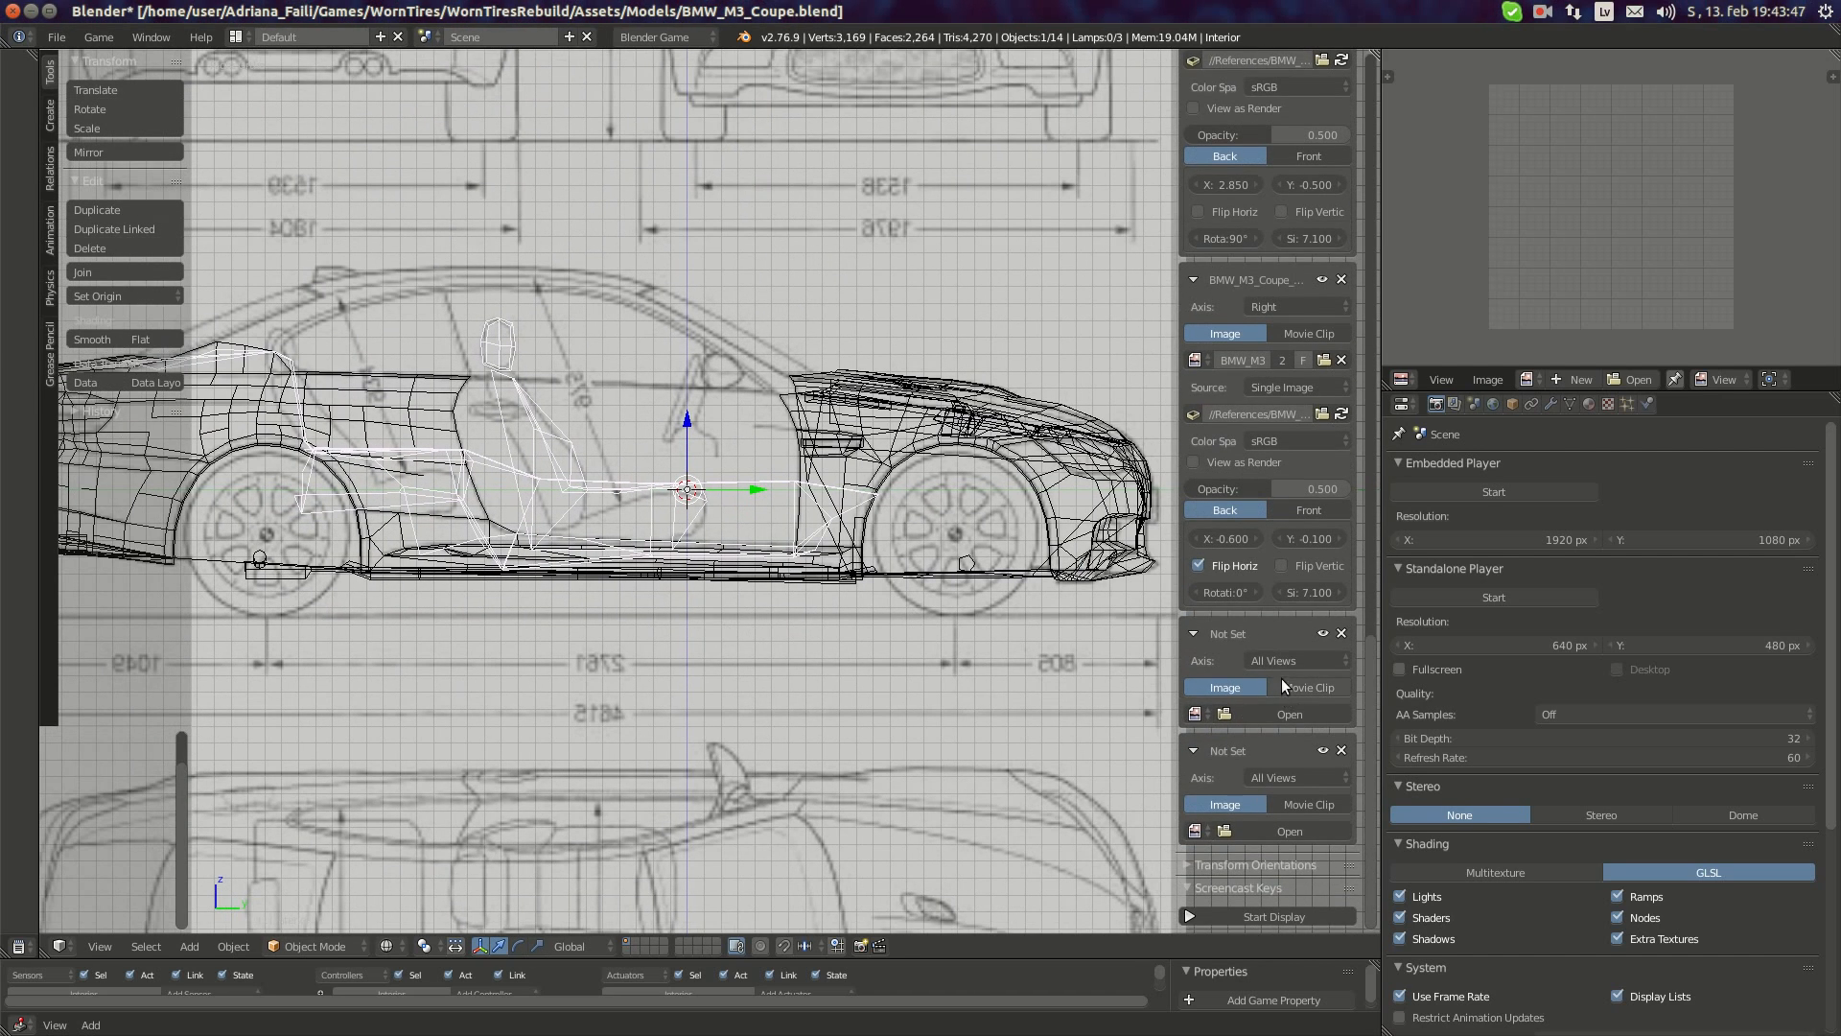
key("KP_1")
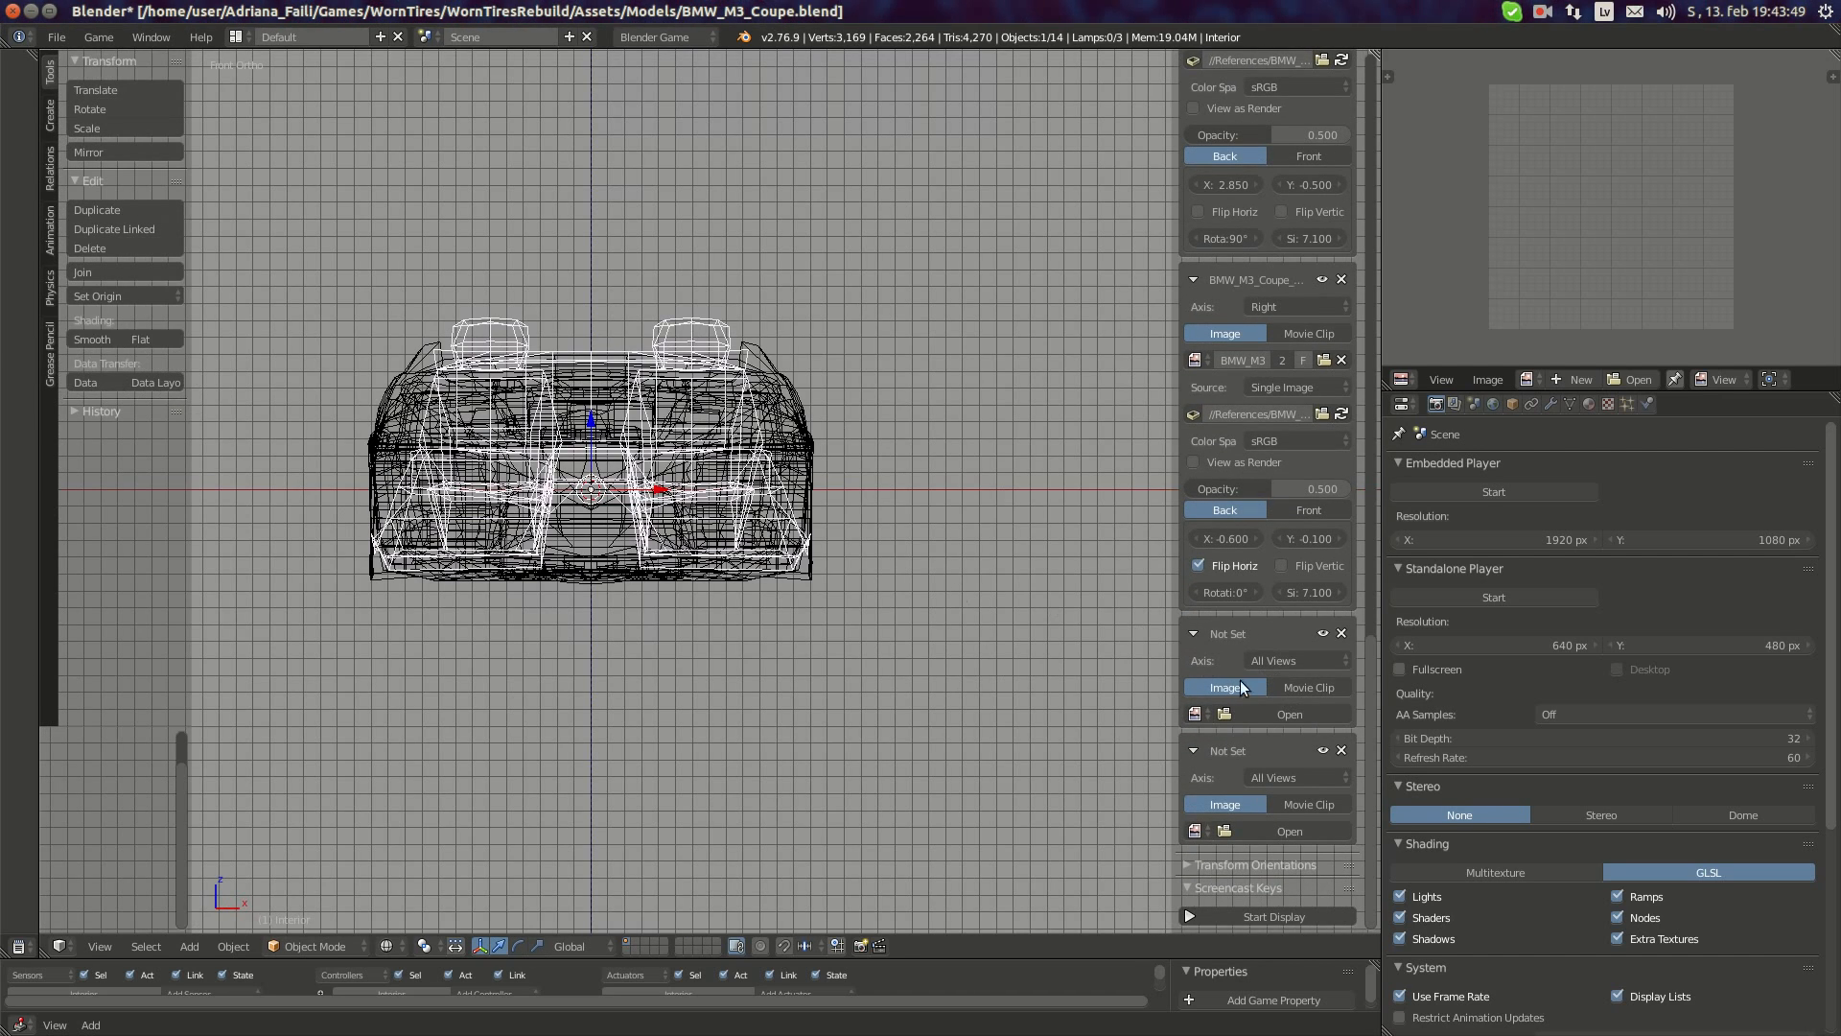
left_click(1266, 661)
left_click(1410, 616)
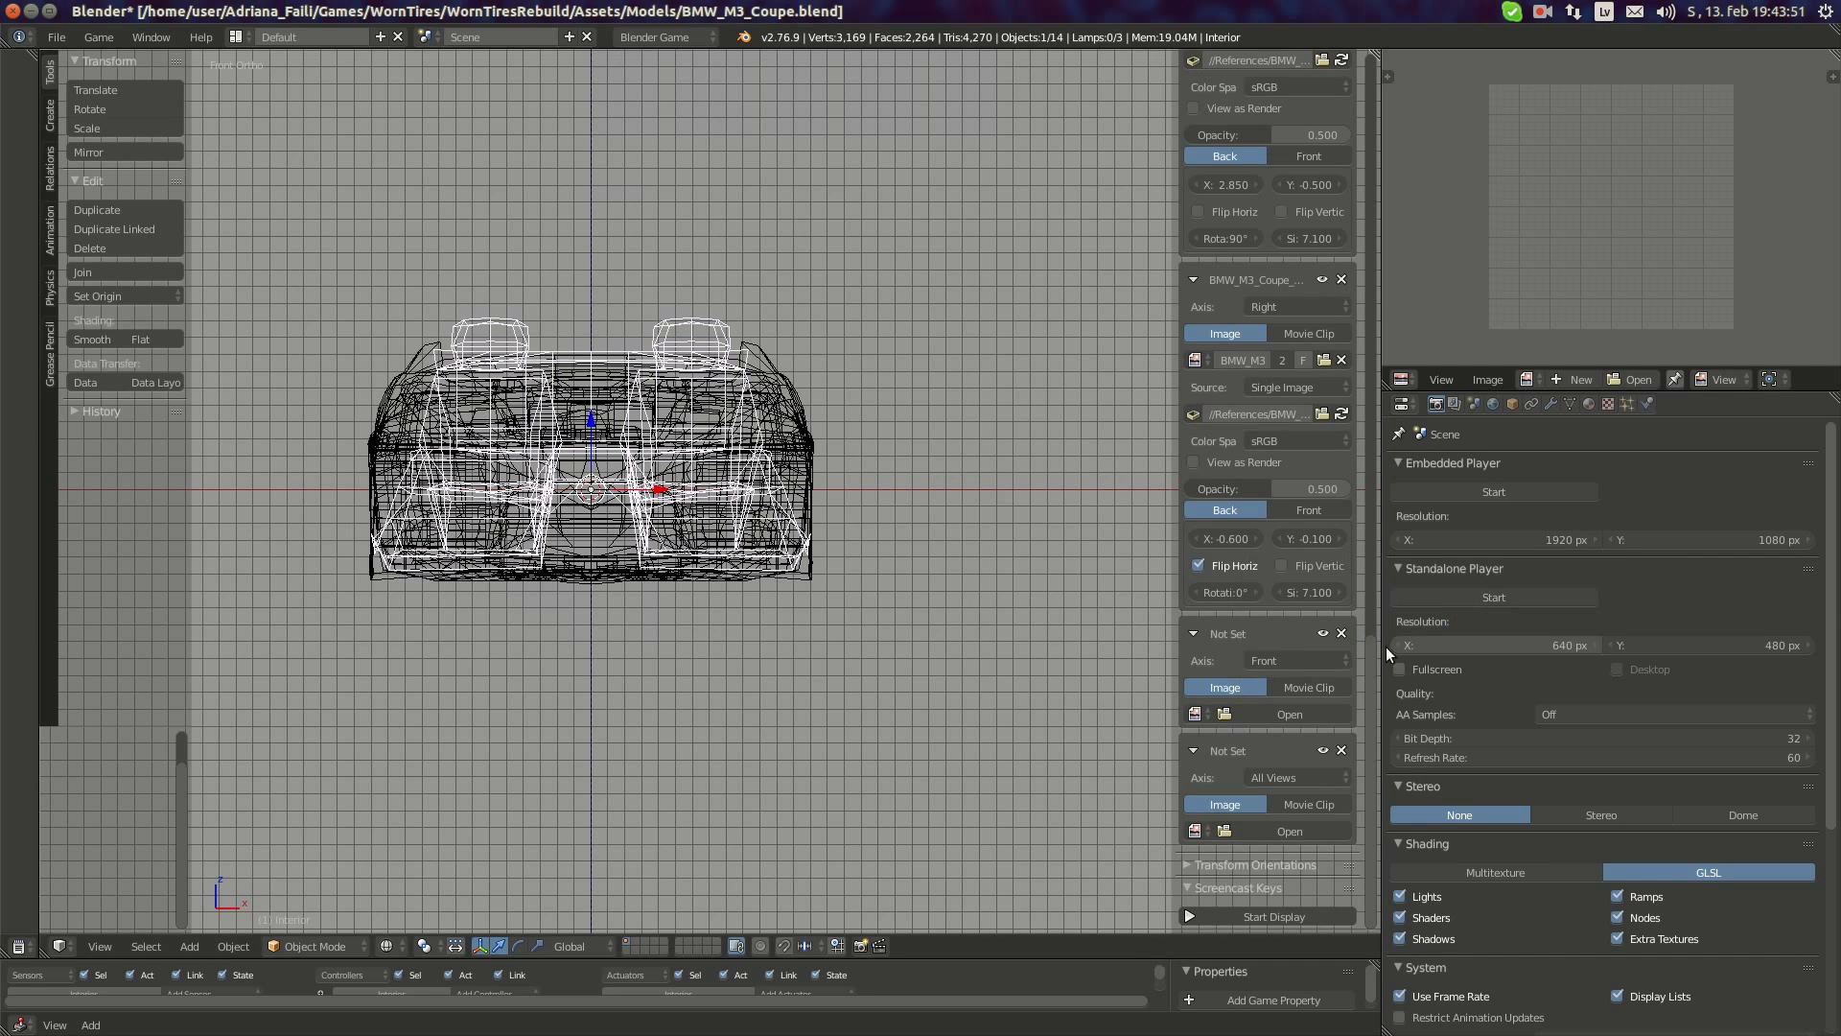
left_click(1194, 713)
left_click(1237, 781)
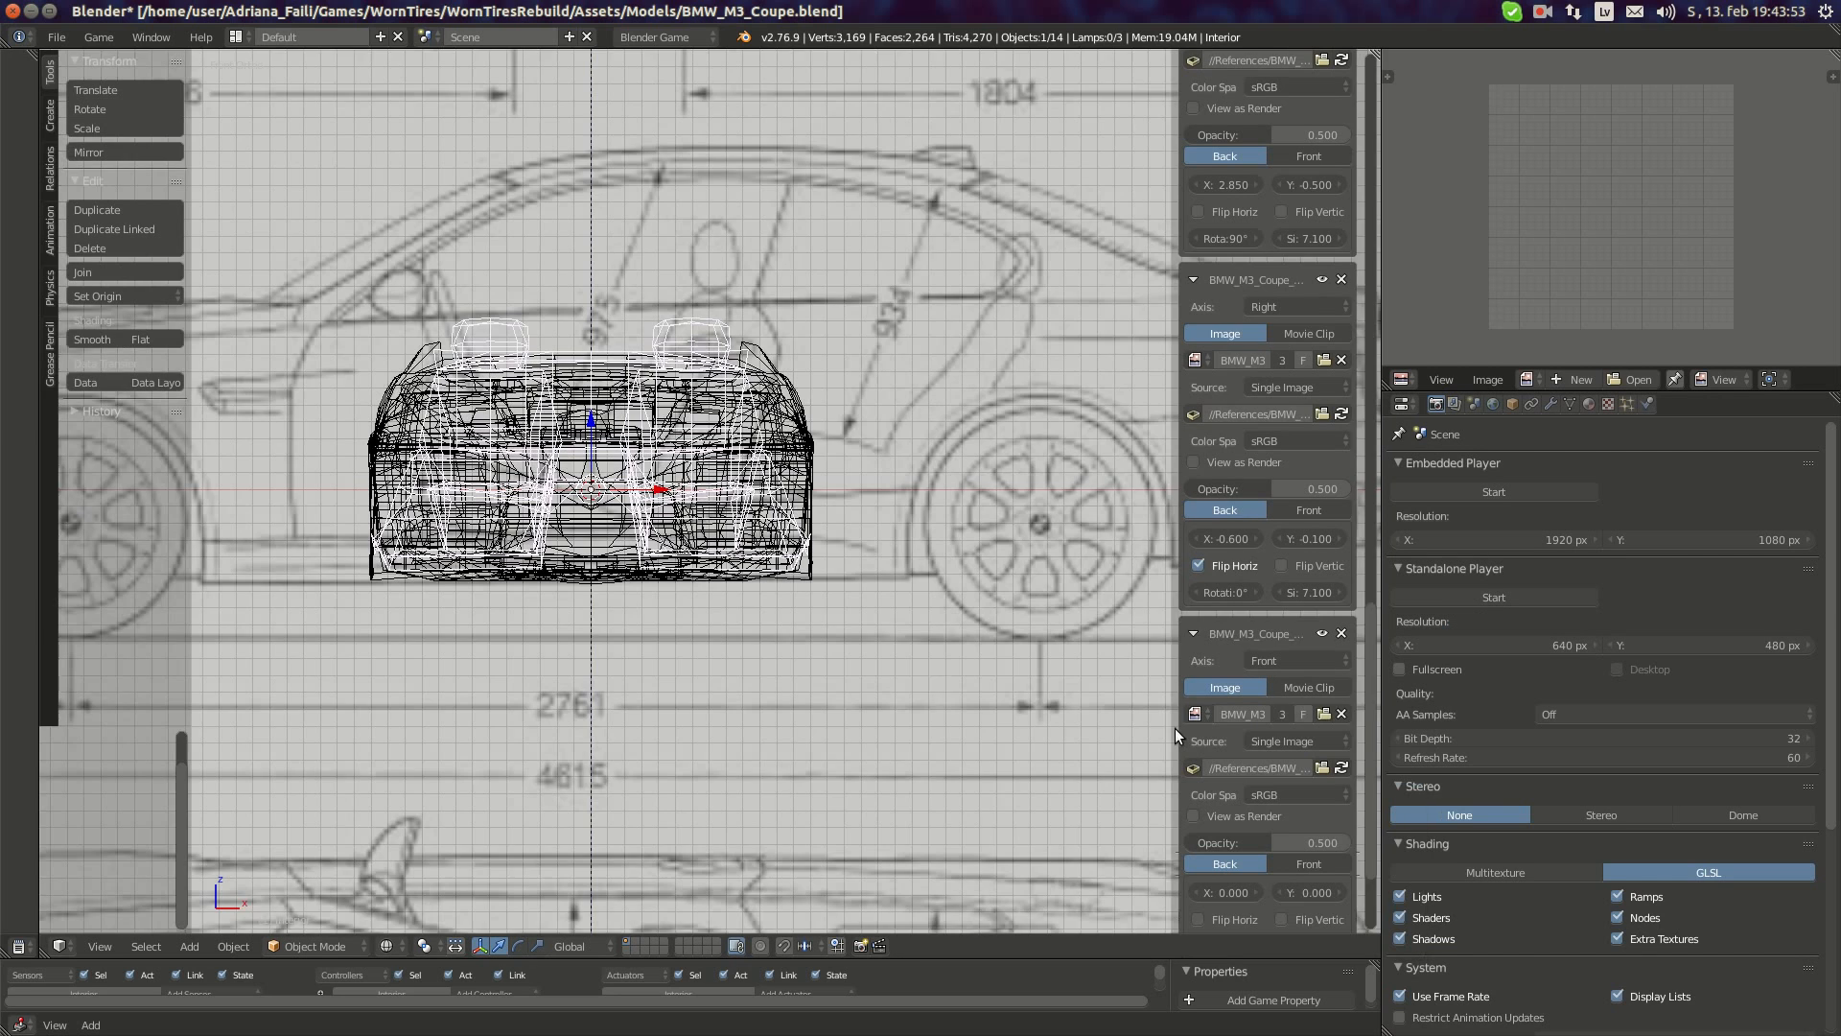
- Set the front-view blueprint's size to 7.1
scroll(831, 635, "down", 4)
scroll(1331, 821, "down", 3)
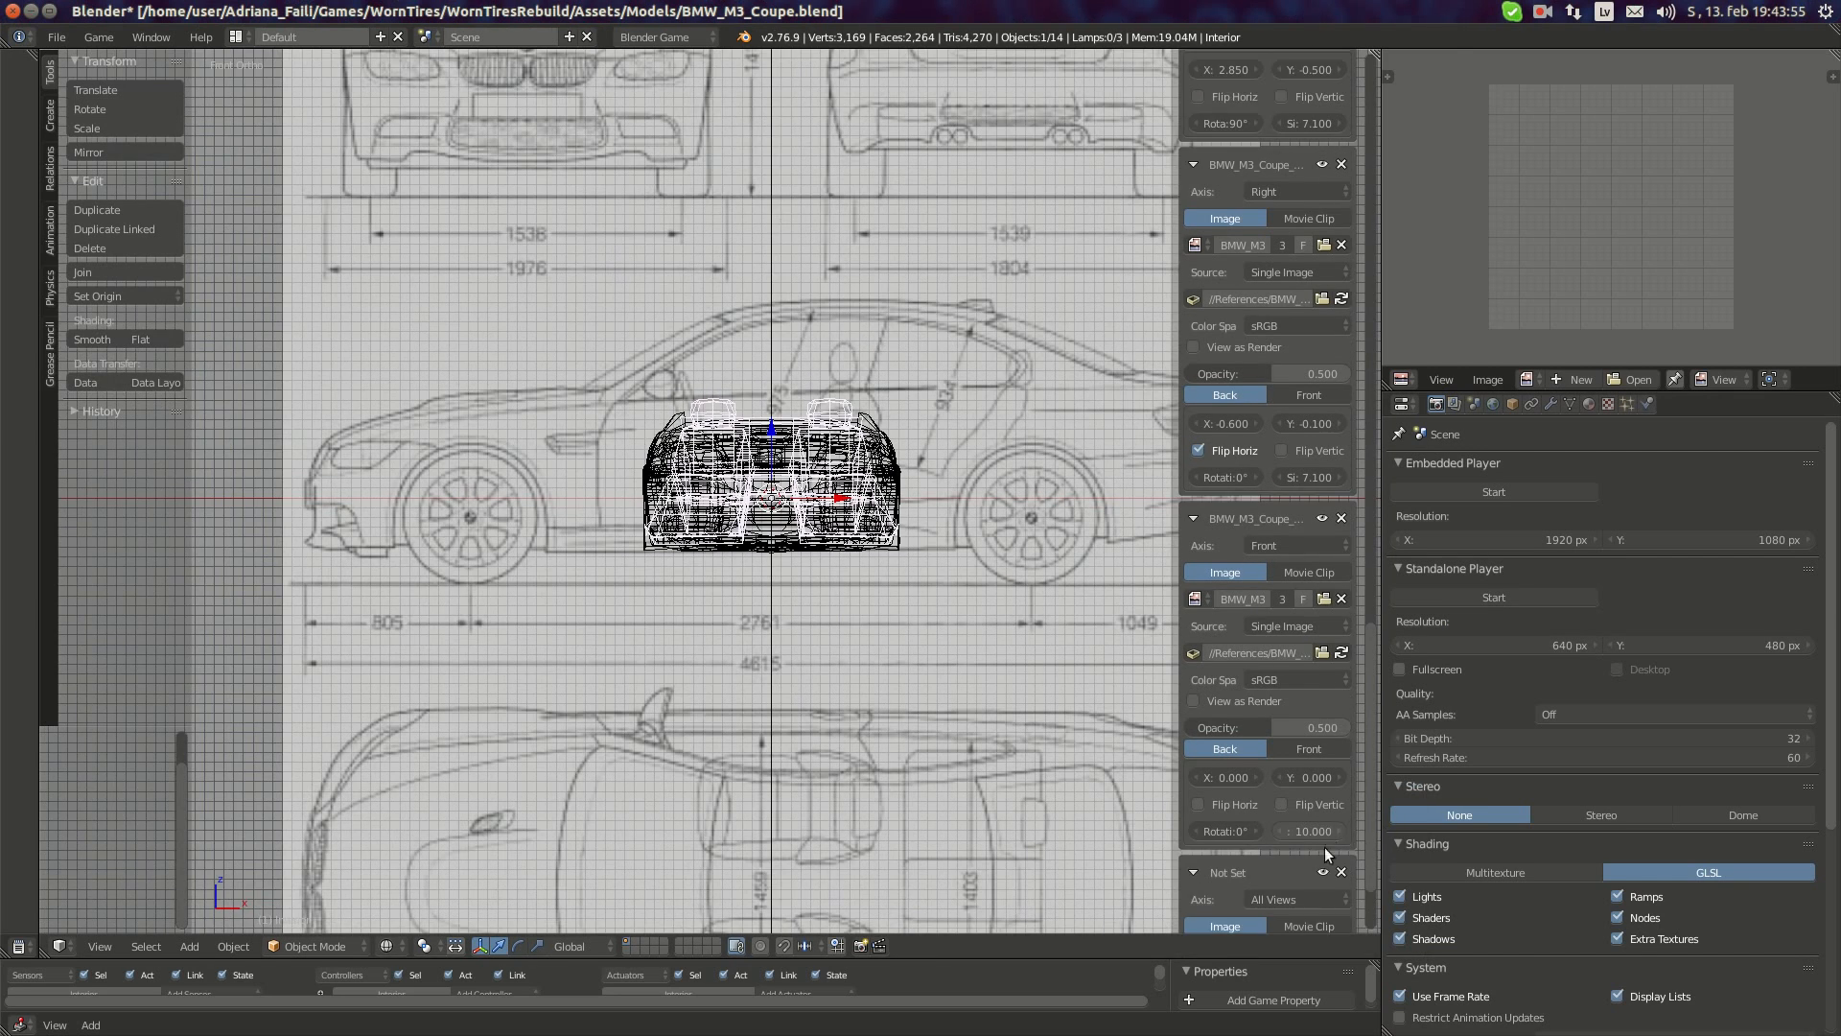
type("7.1")
key("Return")
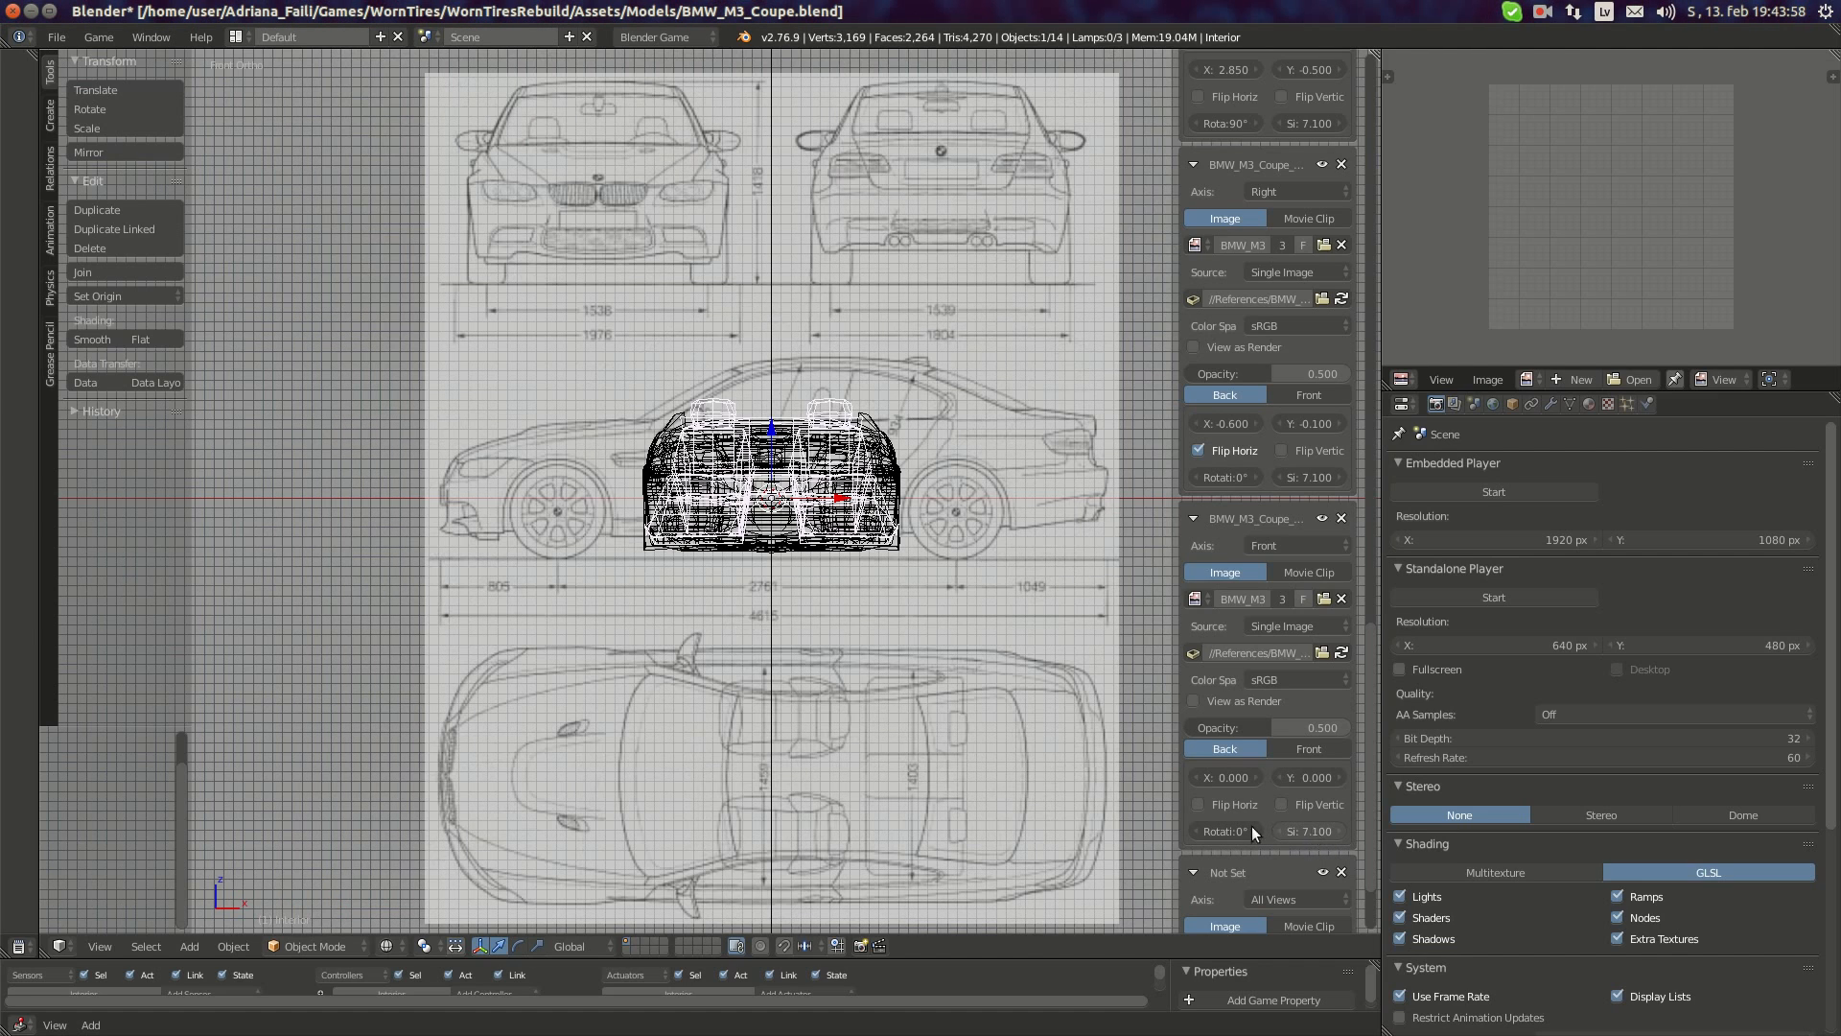
left_click(1258, 776)
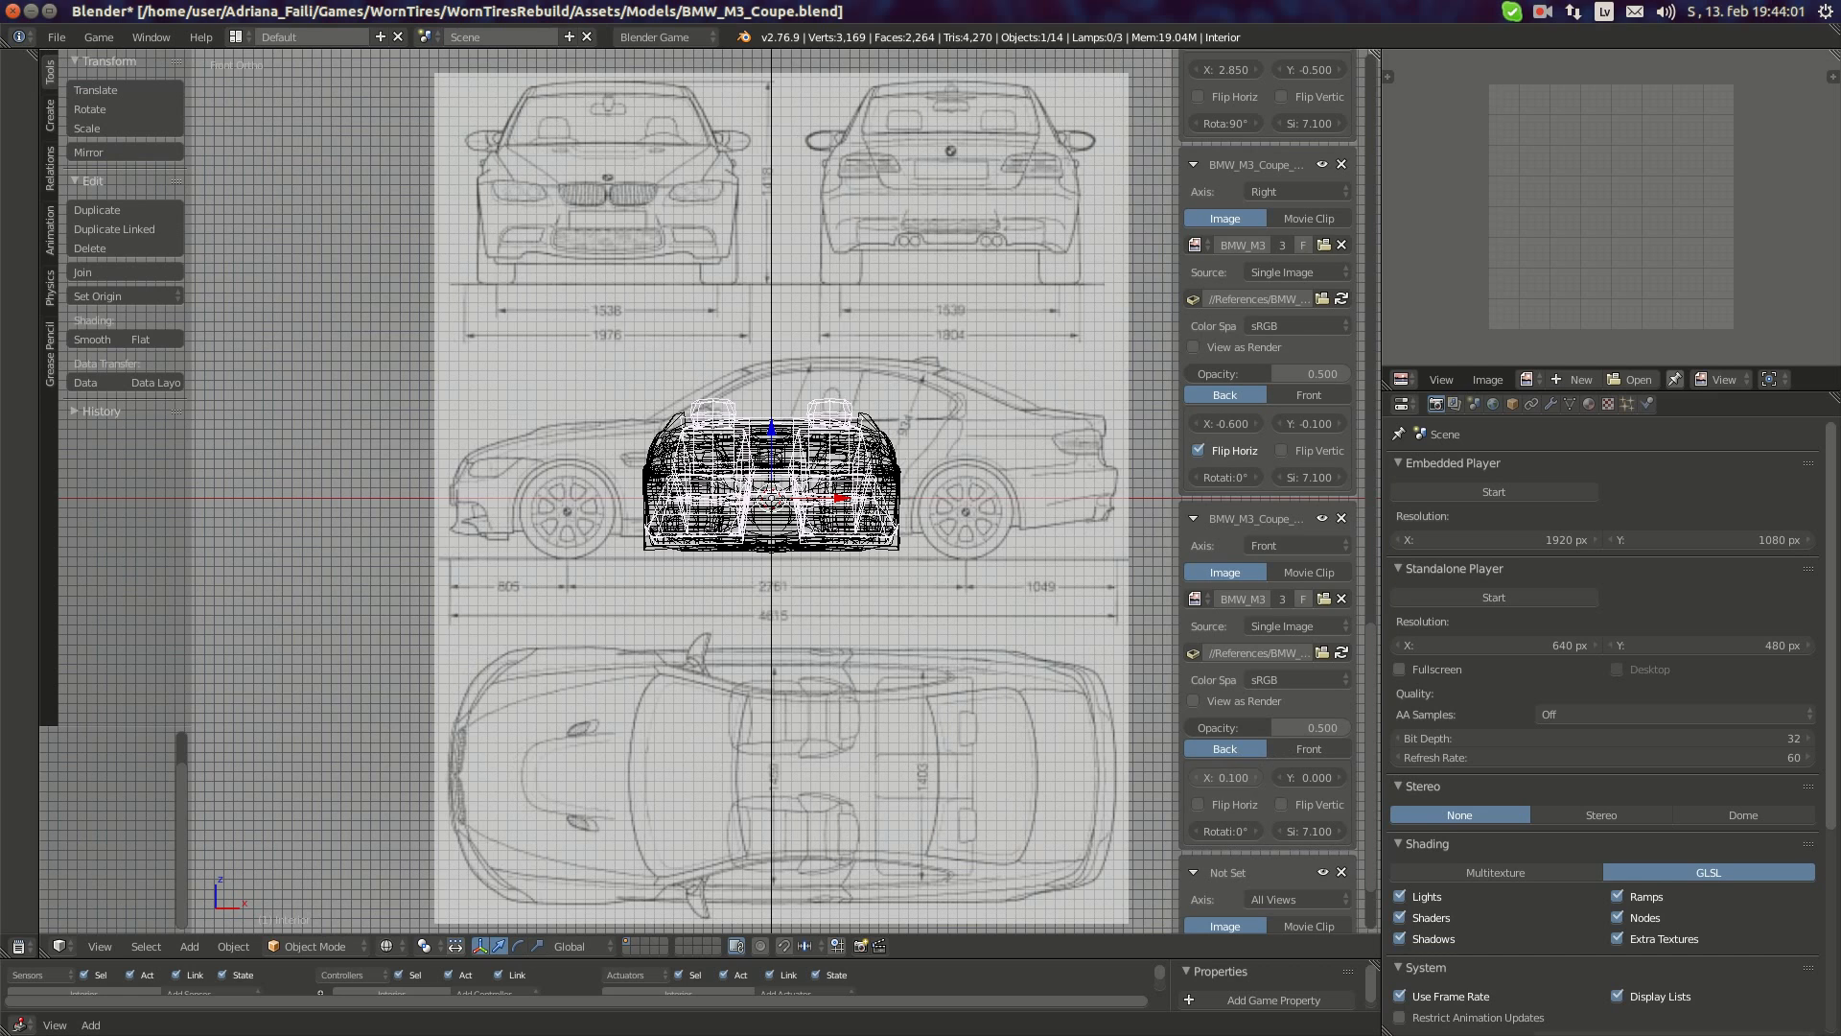
left_click(1258, 776)
left_click(1258, 777)
left_click(1258, 777)
left_click(1258, 776)
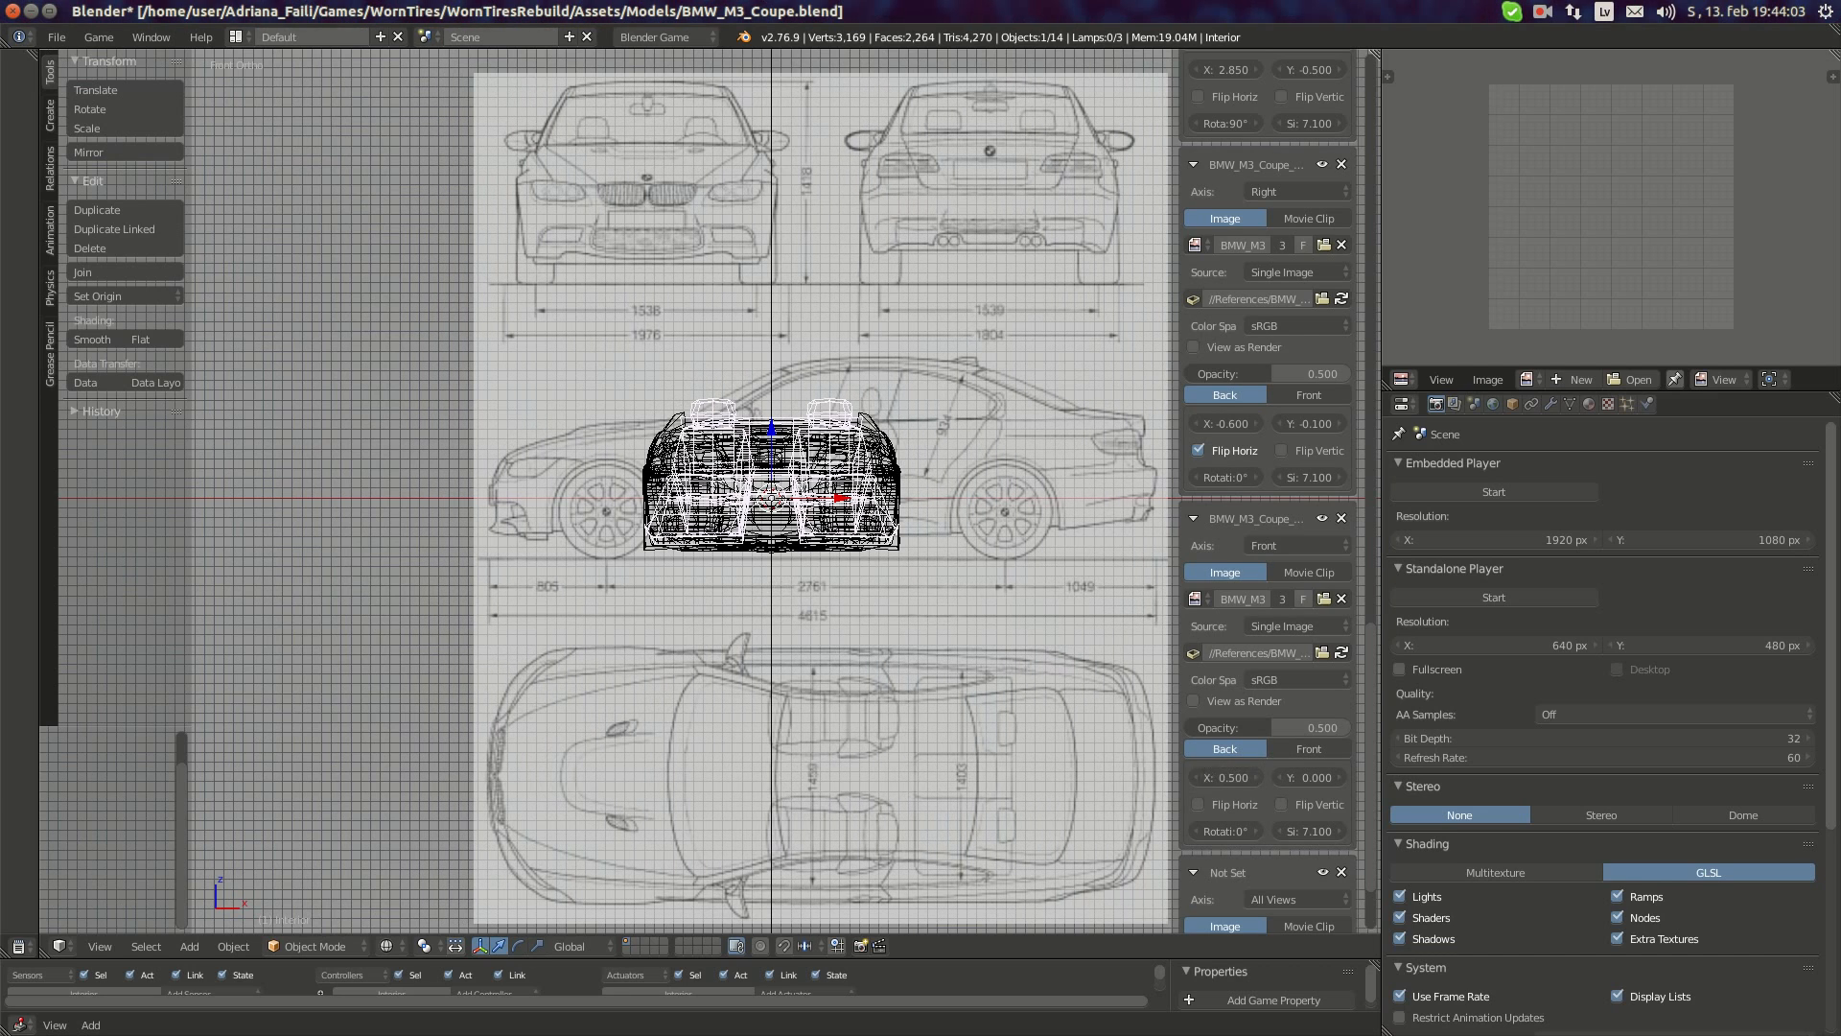
left_click(1195, 777)
left_click(1196, 778)
left_click(1195, 777)
left_click(1204, 777)
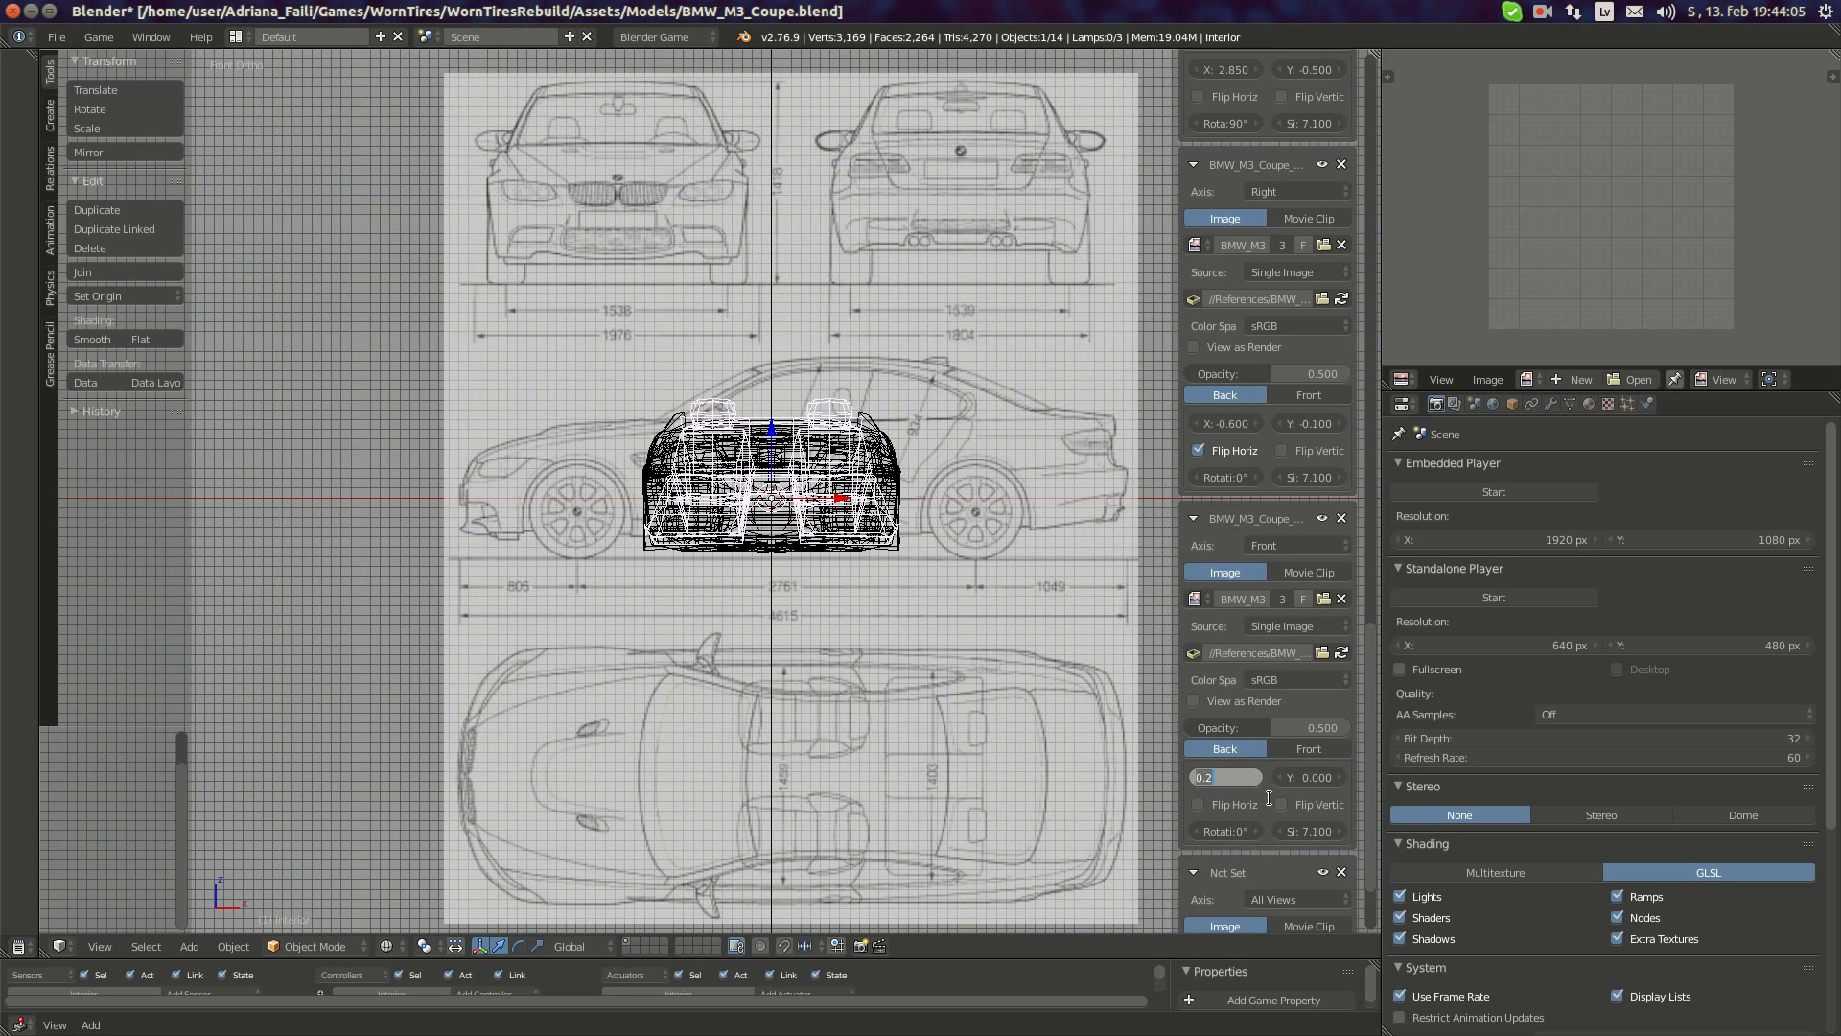
key("Return")
left_click(1196, 771)
left_click(1197, 771)
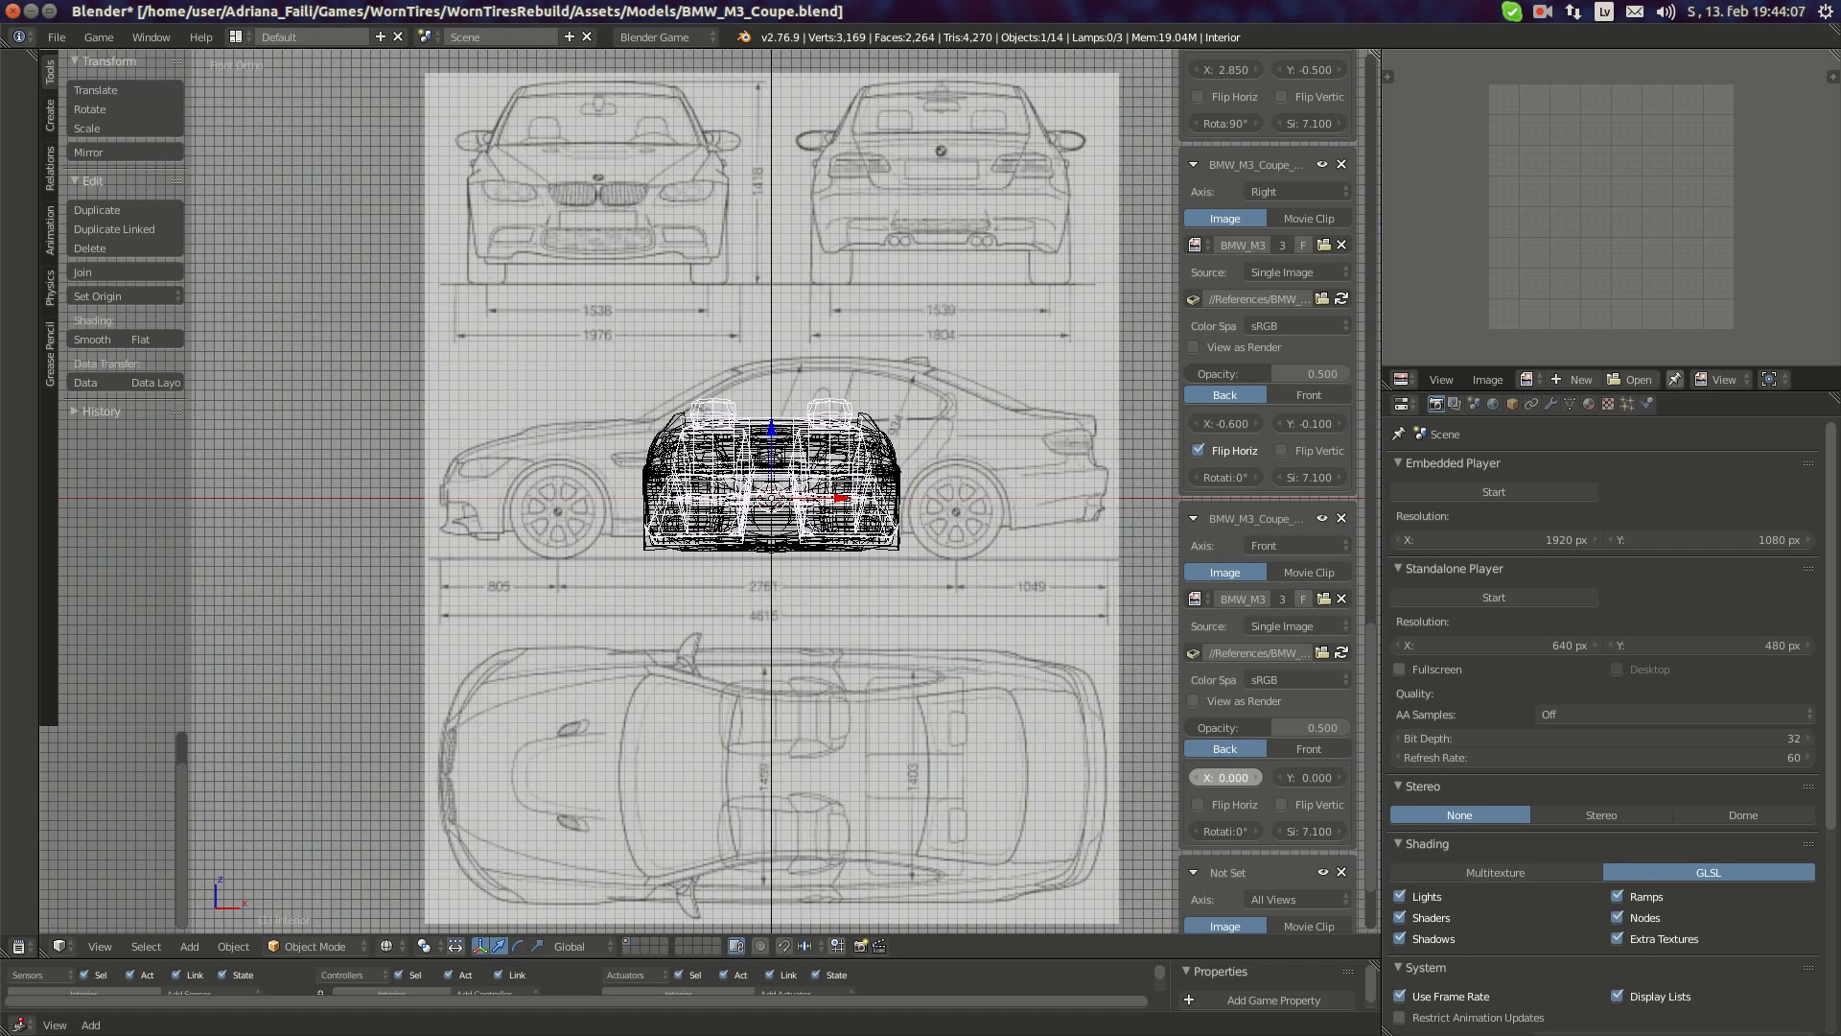
- Set the front-view blueprint's X offset to -1.8 to bring its rear-end drawing behind the car model
left_click(1196, 771)
left_click(1197, 771)
left_click(1197, 771)
left_click(1197, 778)
left_click(1197, 777)
left_click(1197, 778)
left_click(1196, 777)
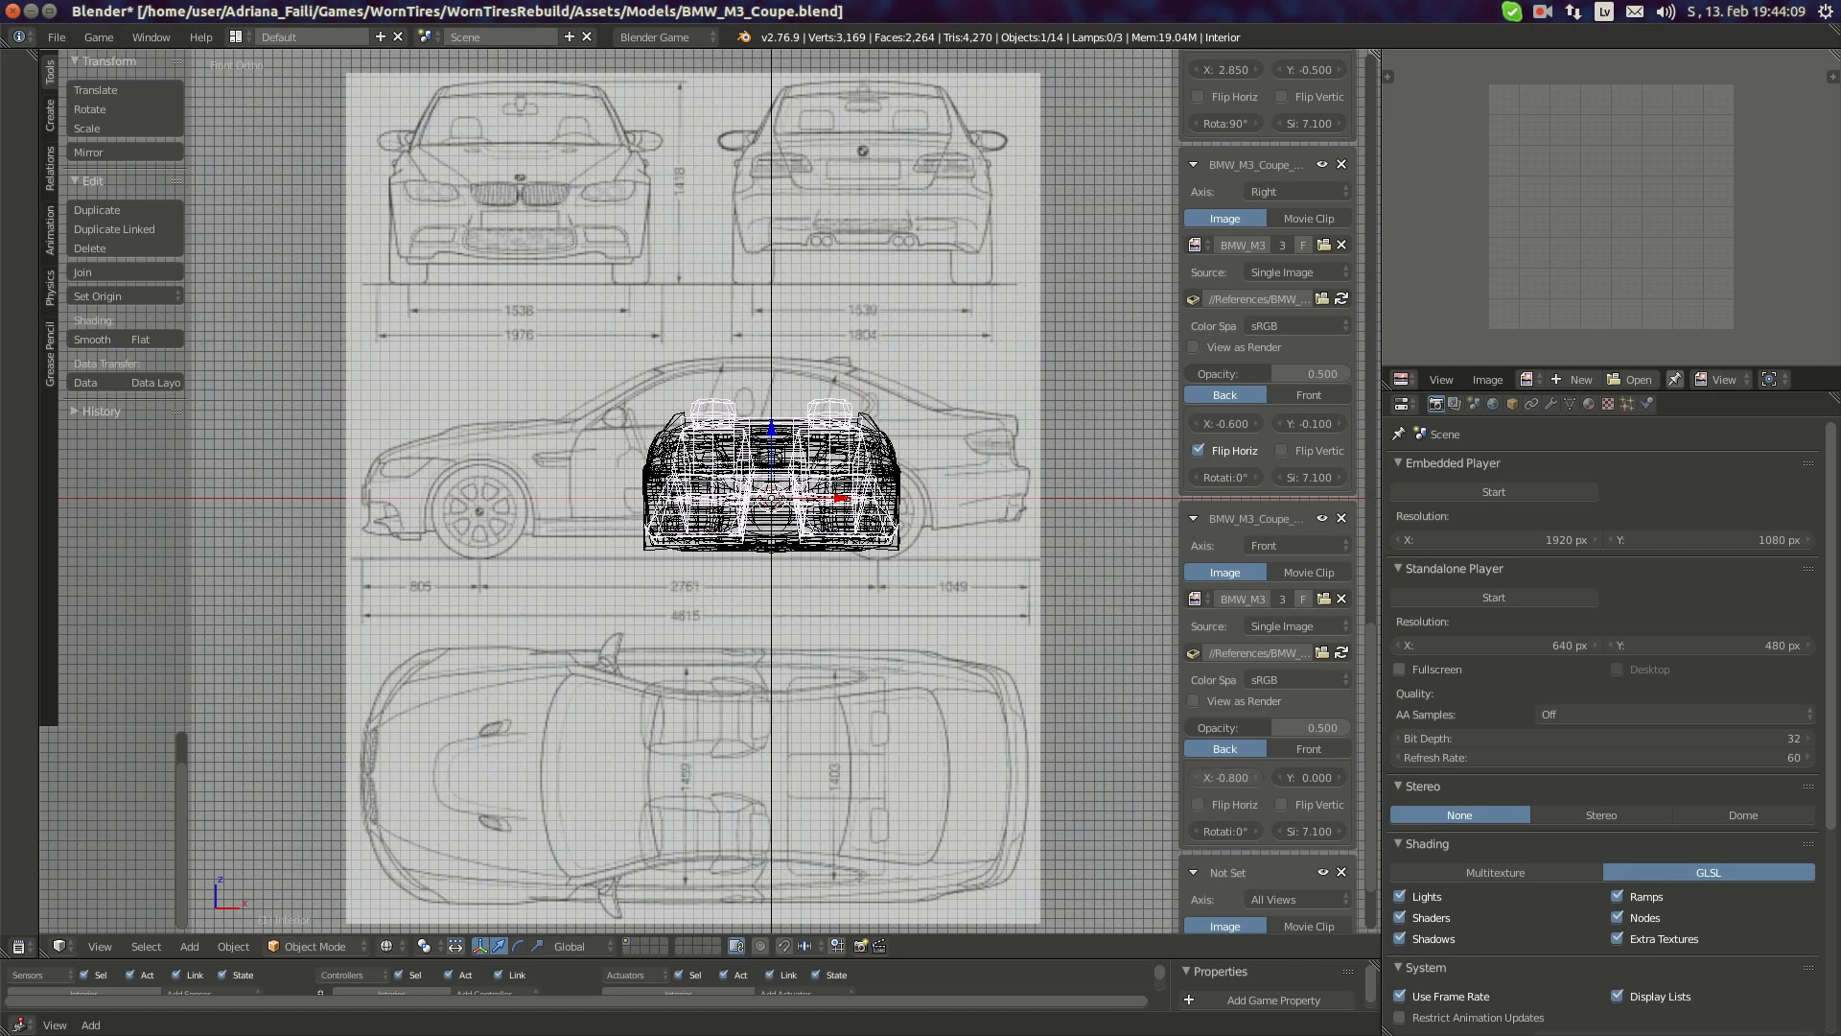
left_click(1197, 777)
left_click(1197, 777)
left_click(1197, 778)
left_click(1196, 778)
left_click(1197, 775)
left_click(1197, 776)
left_click(1197, 775)
left_click(1197, 776)
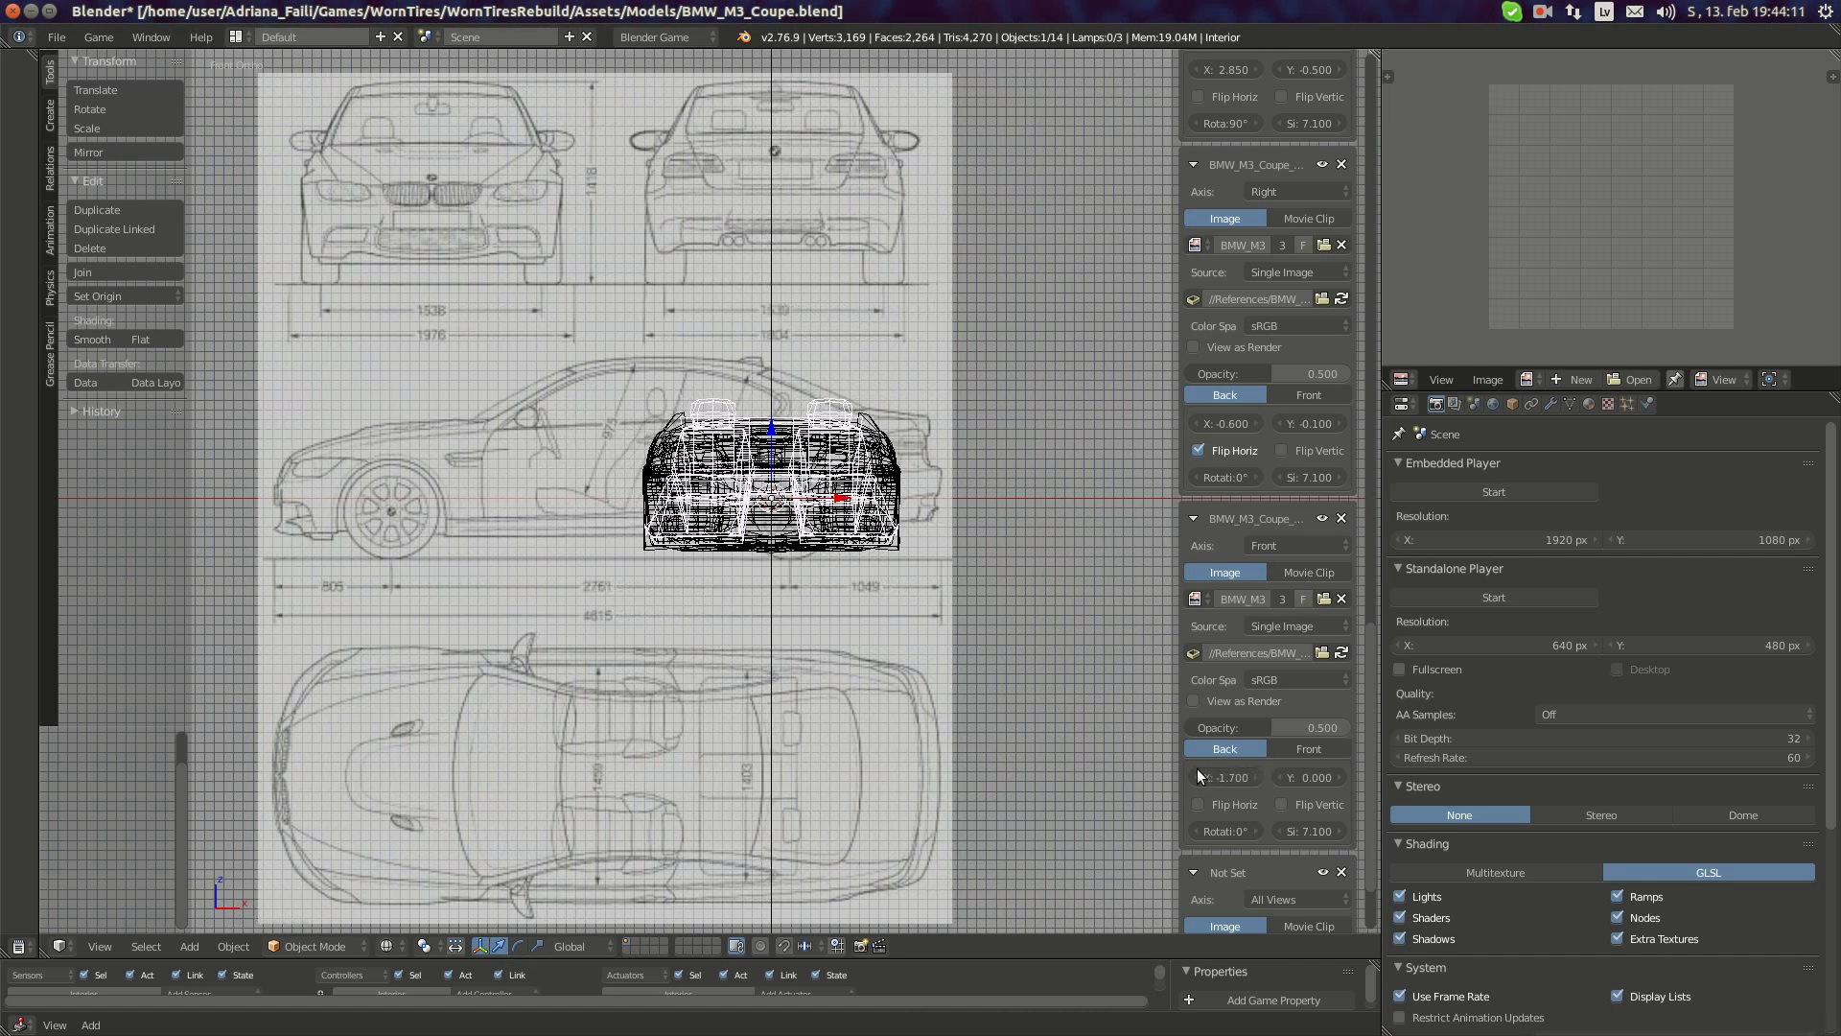
left_click(1199, 776)
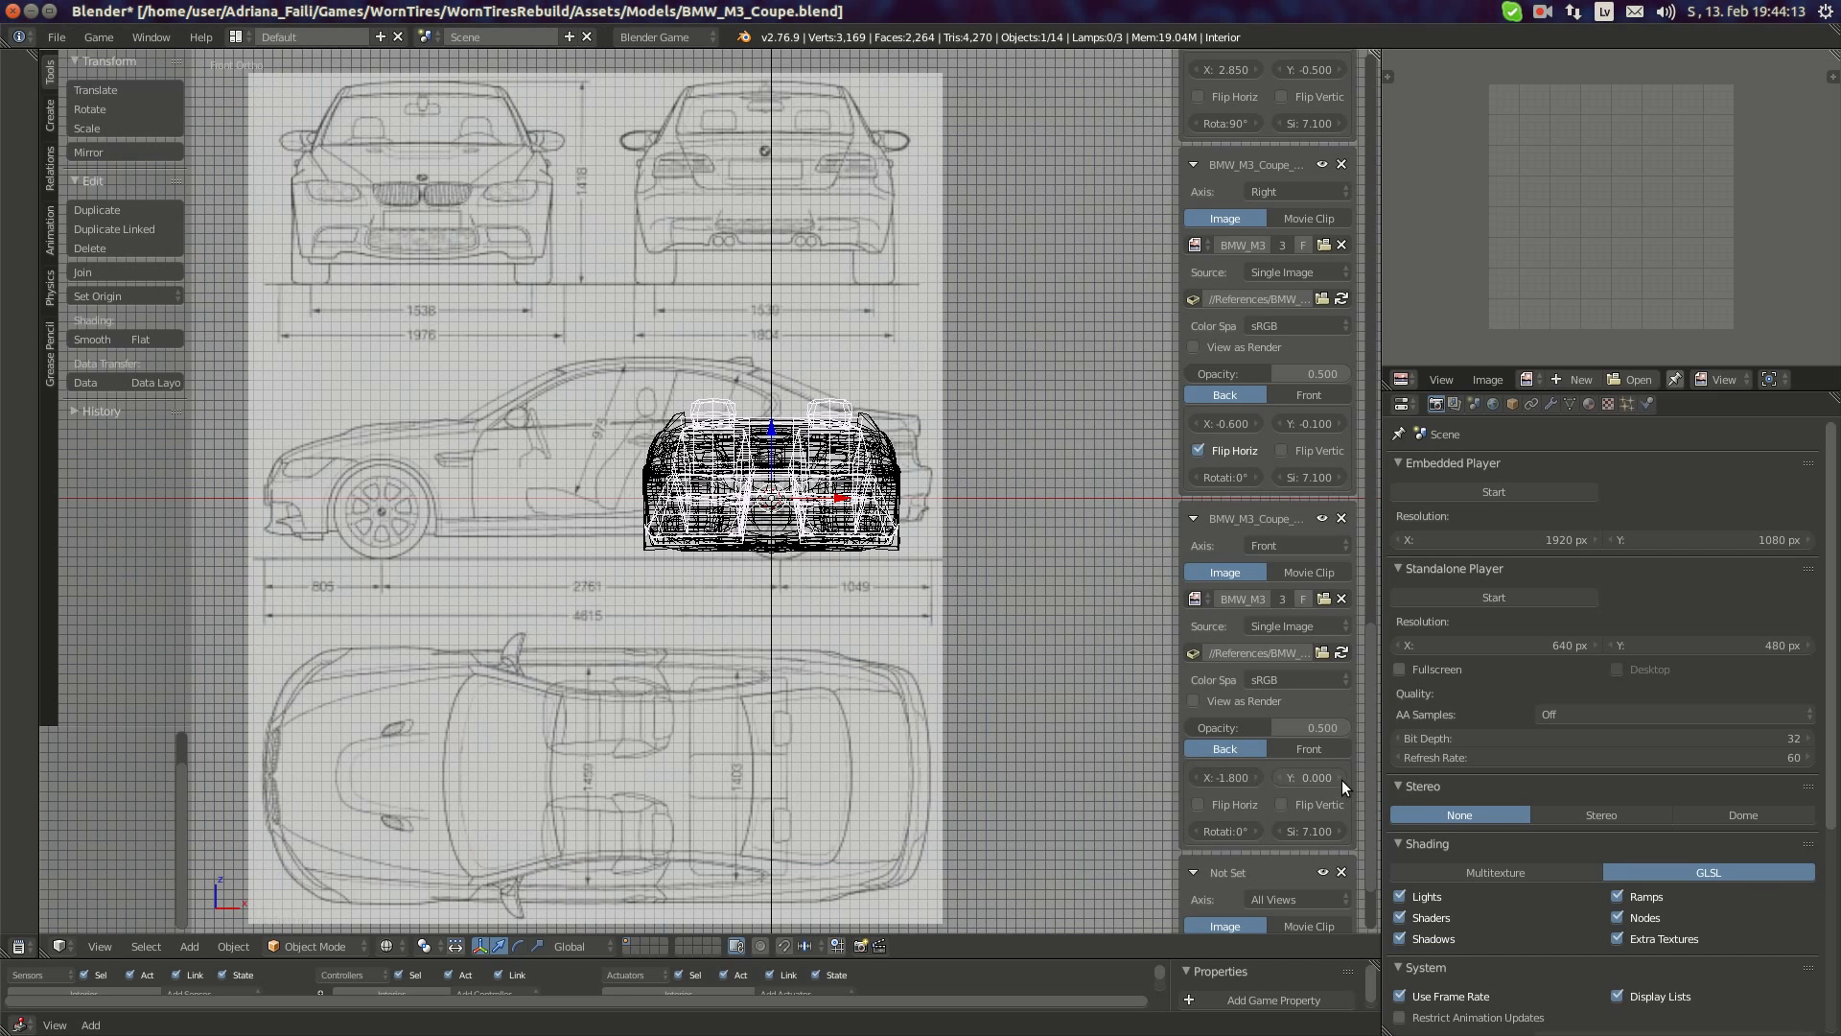
- Set the front-view blueprint's Y offset to -2.4 to align the rear-end drawing vertically with the car model
left_click(1343, 778)
left_click(1343, 777)
left_click(1343, 777)
left_click(1281, 777)
left_click(1281, 777)
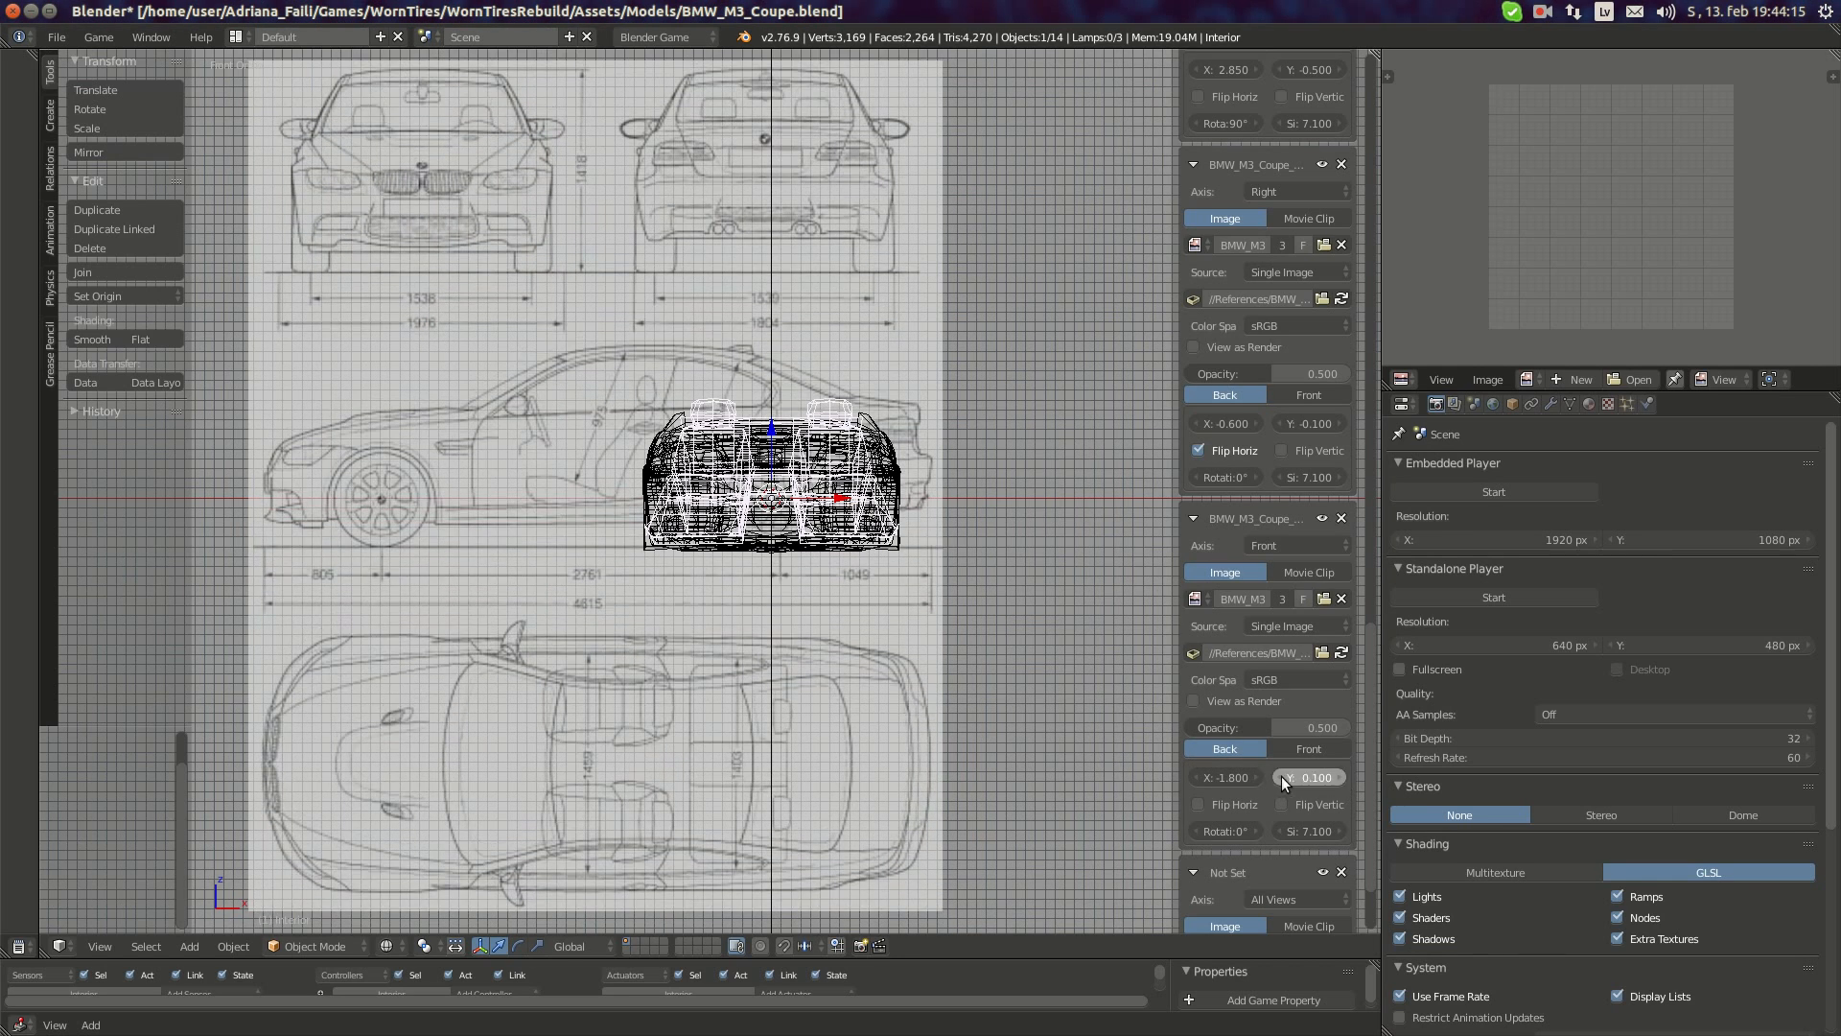
left_click(1281, 776)
left_click(1281, 777)
left_click(1281, 776)
left_click(1282, 777)
left_click(1281, 777)
left_click(1281, 777)
left_click(1281, 777)
left_click(1281, 777)
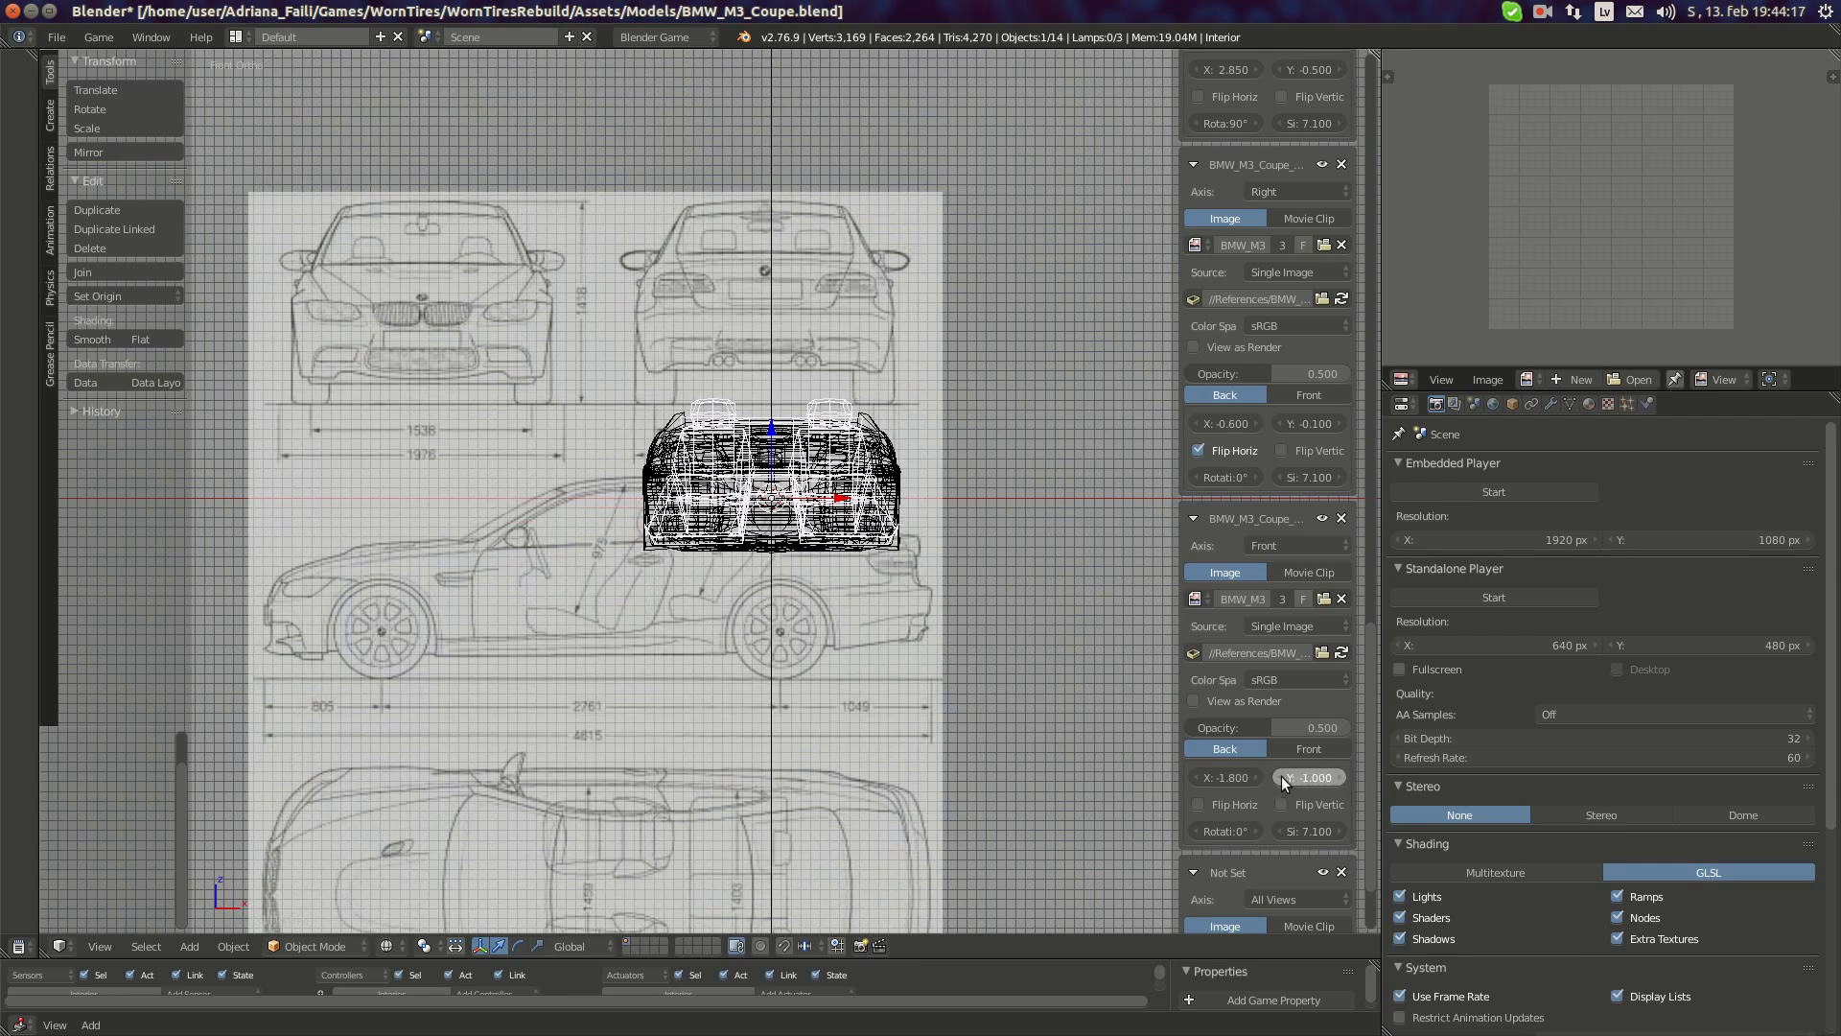
left_click(1281, 777)
left_click(1281, 776)
left_click(1281, 777)
left_click(1281, 776)
left_click(1282, 776)
left_click(1281, 777)
left_click(1281, 777)
left_click(1281, 777)
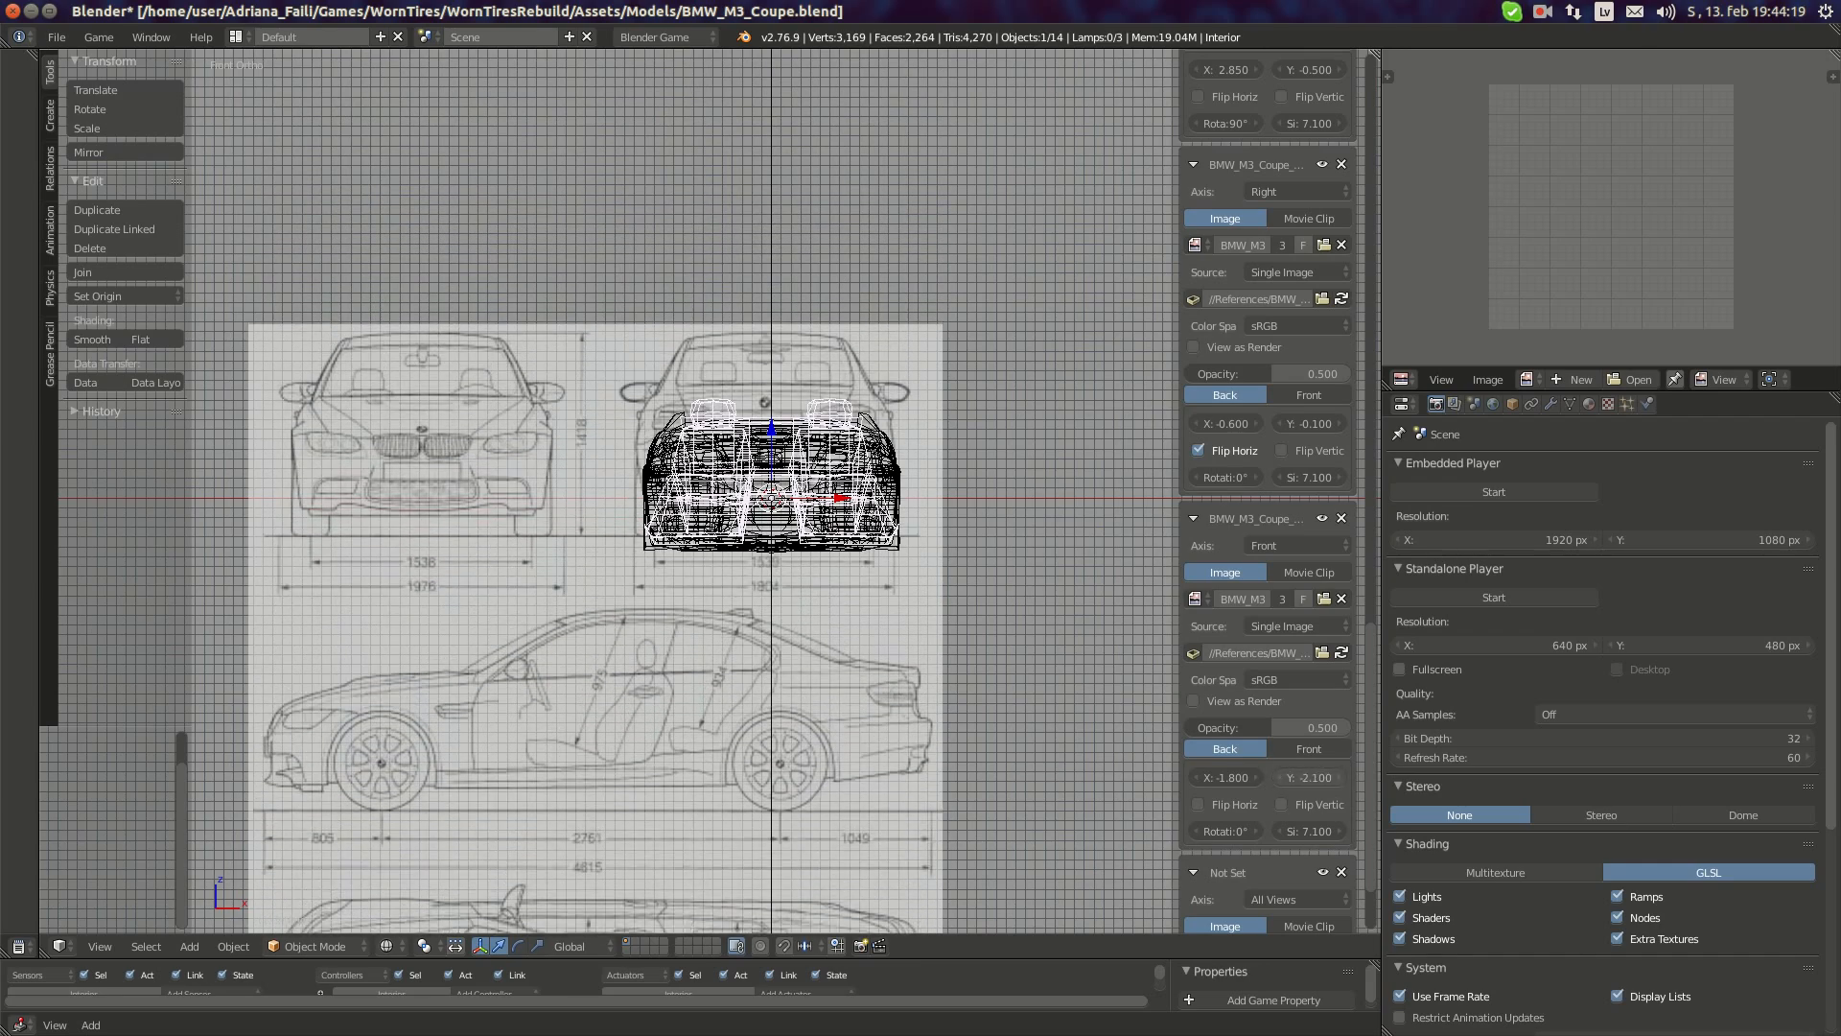
left_click(1281, 777)
left_click(1282, 776)
left_click(1281, 777)
left_click(1281, 777)
- Refine the front-view blueprint's X offset to -1.75 so the drawing is centred on the car model
scroll(740, 675, "up", 1)
scroll(739, 675, "up", 6)
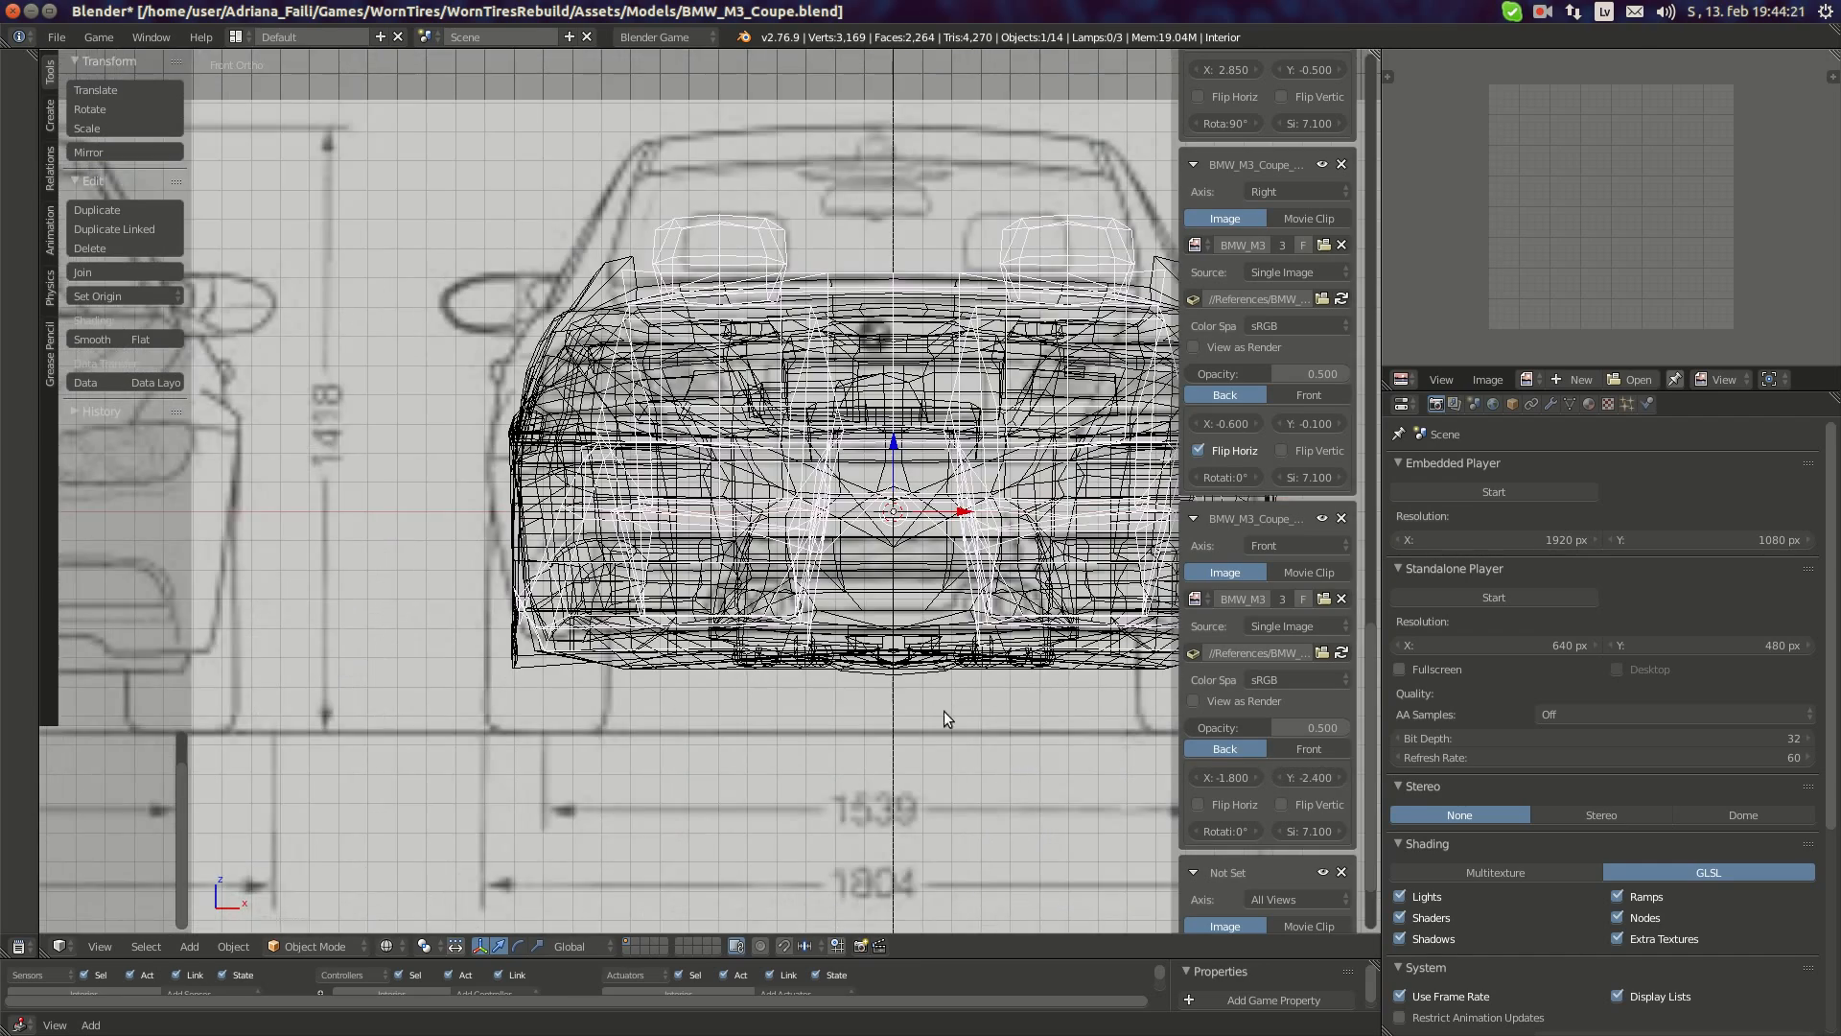
left_click(1229, 778)
key("BackSpace")
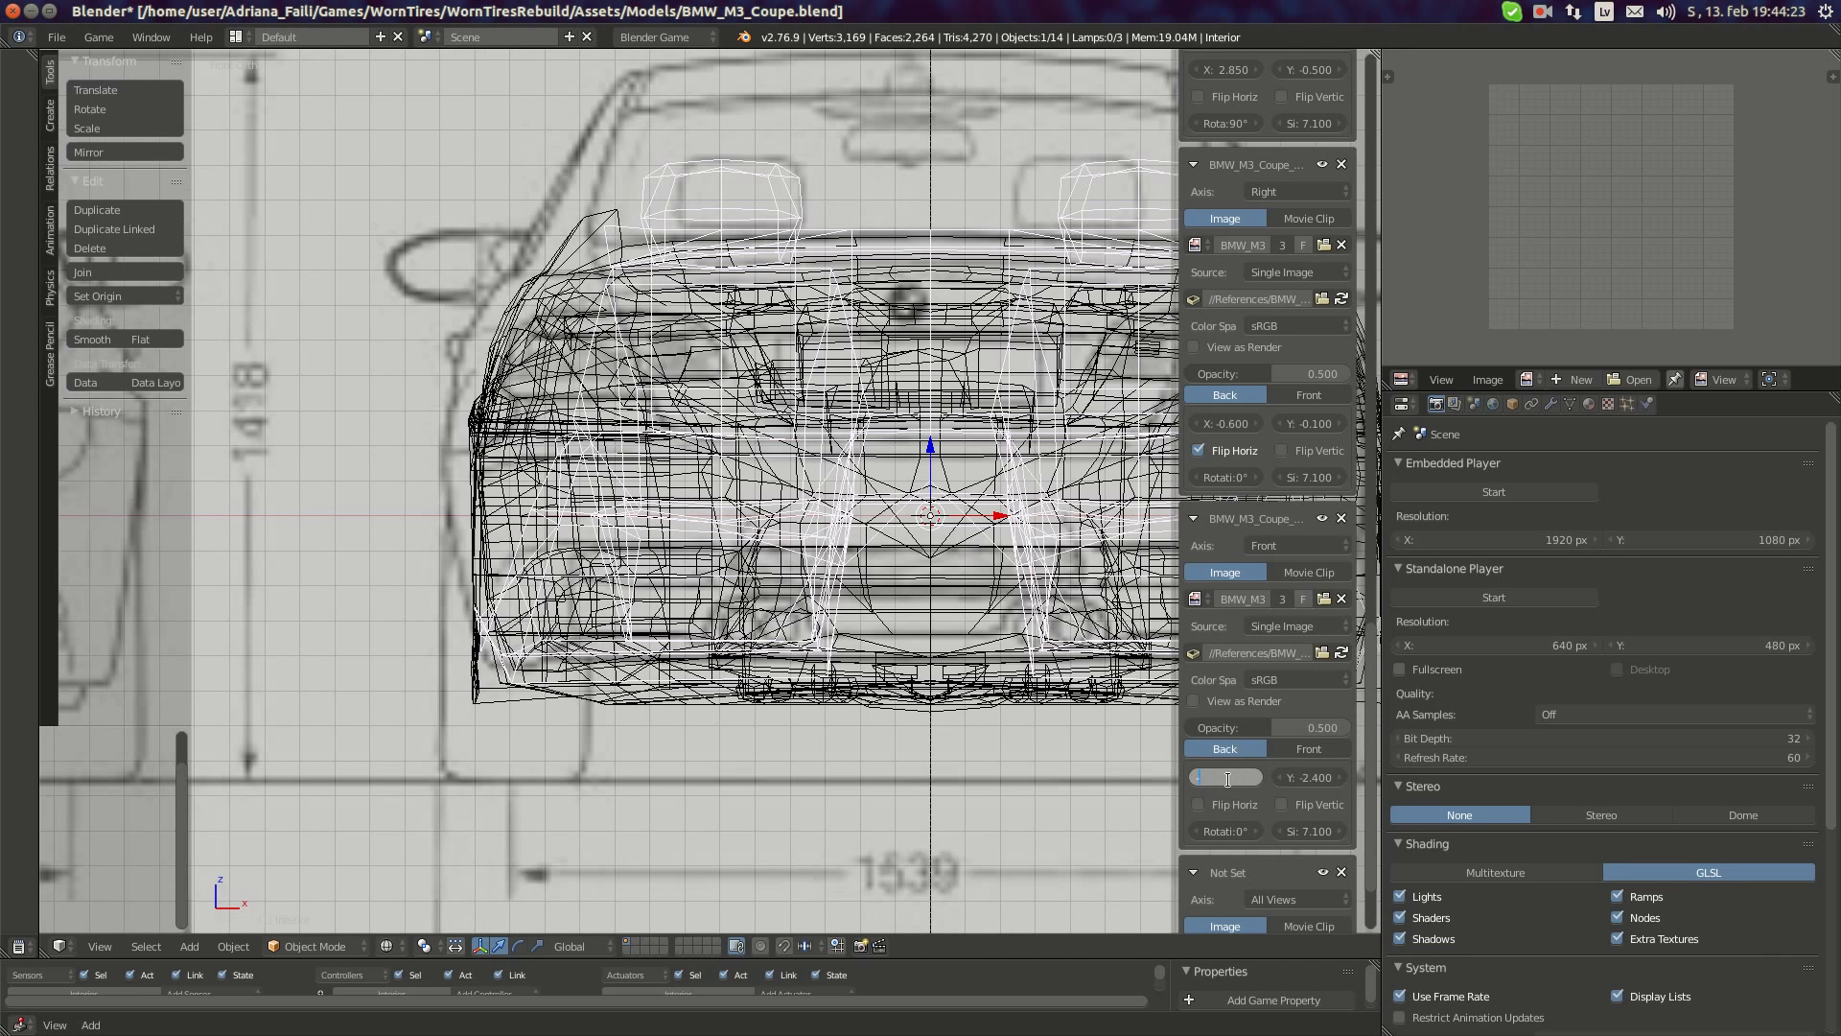
type("-1.75")
key("Return")
scroll(726, 556, "down", 3)
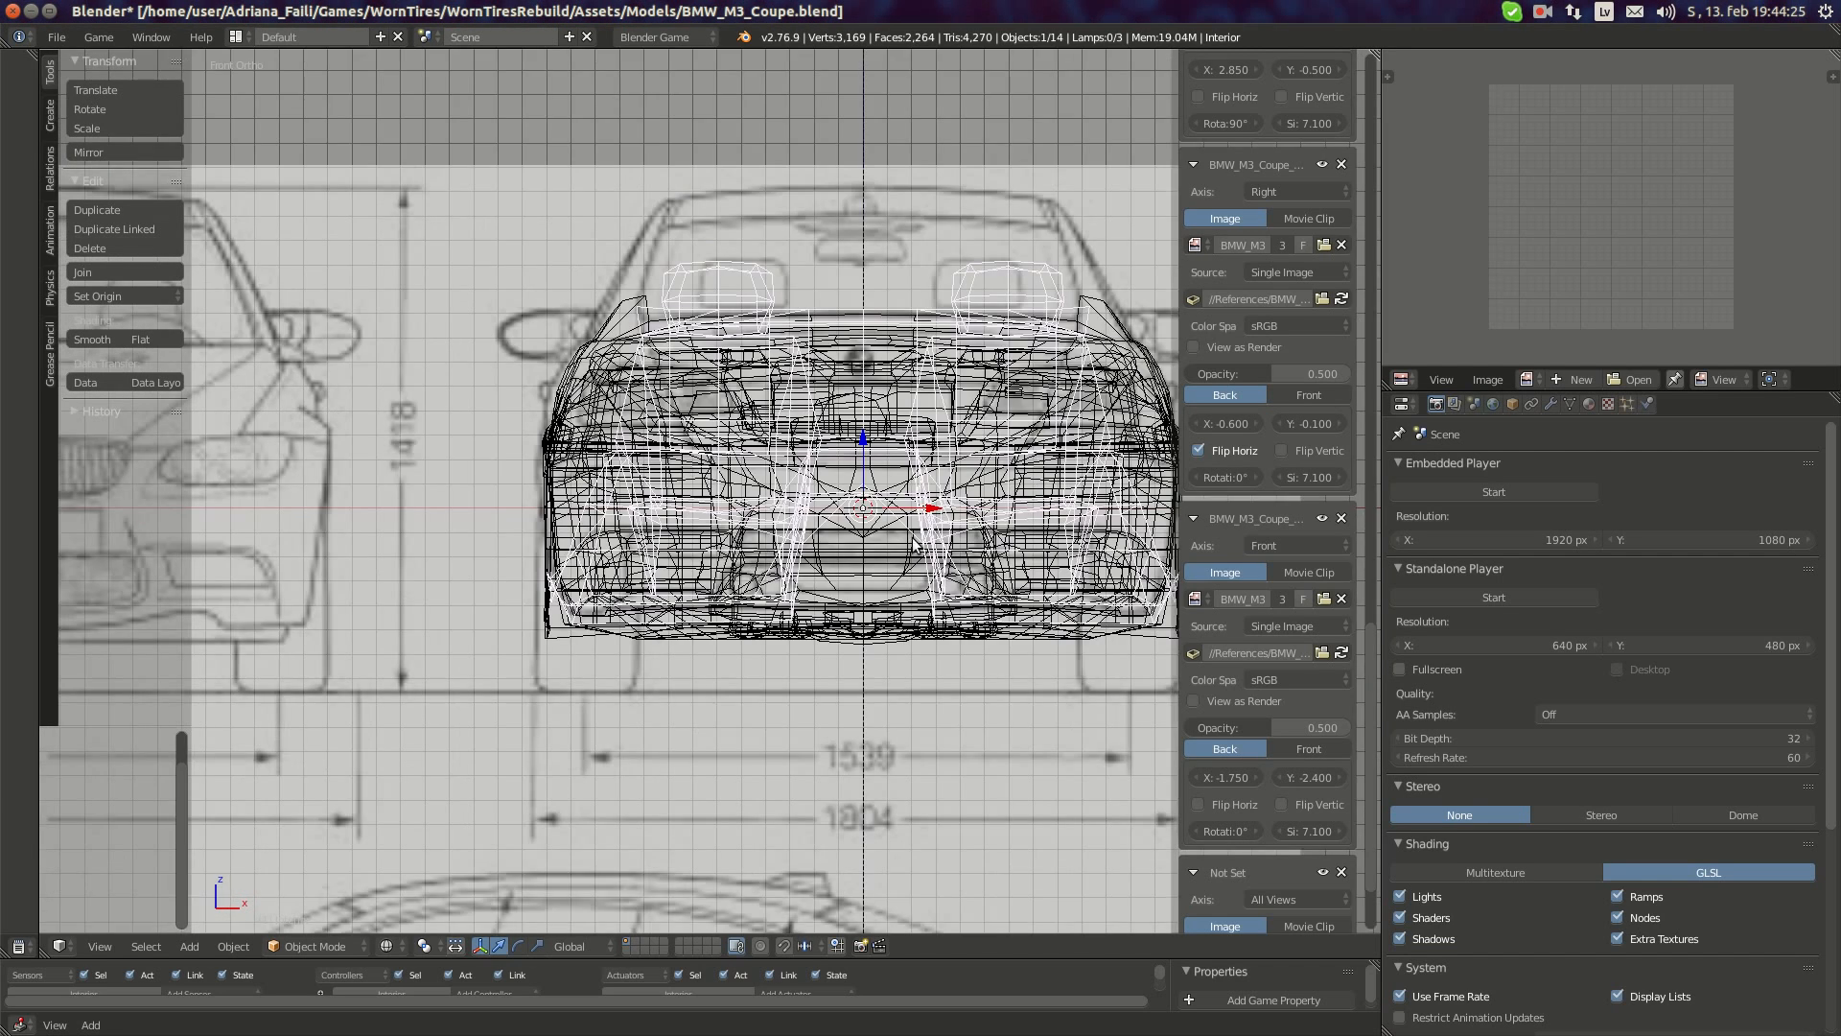
- Check the blueprint's alignment with the car model in the front and right views and inspect the back view
scroll(726, 556, "up", 2)
middle_click_drag(604, 536, 739, 552, "shift")
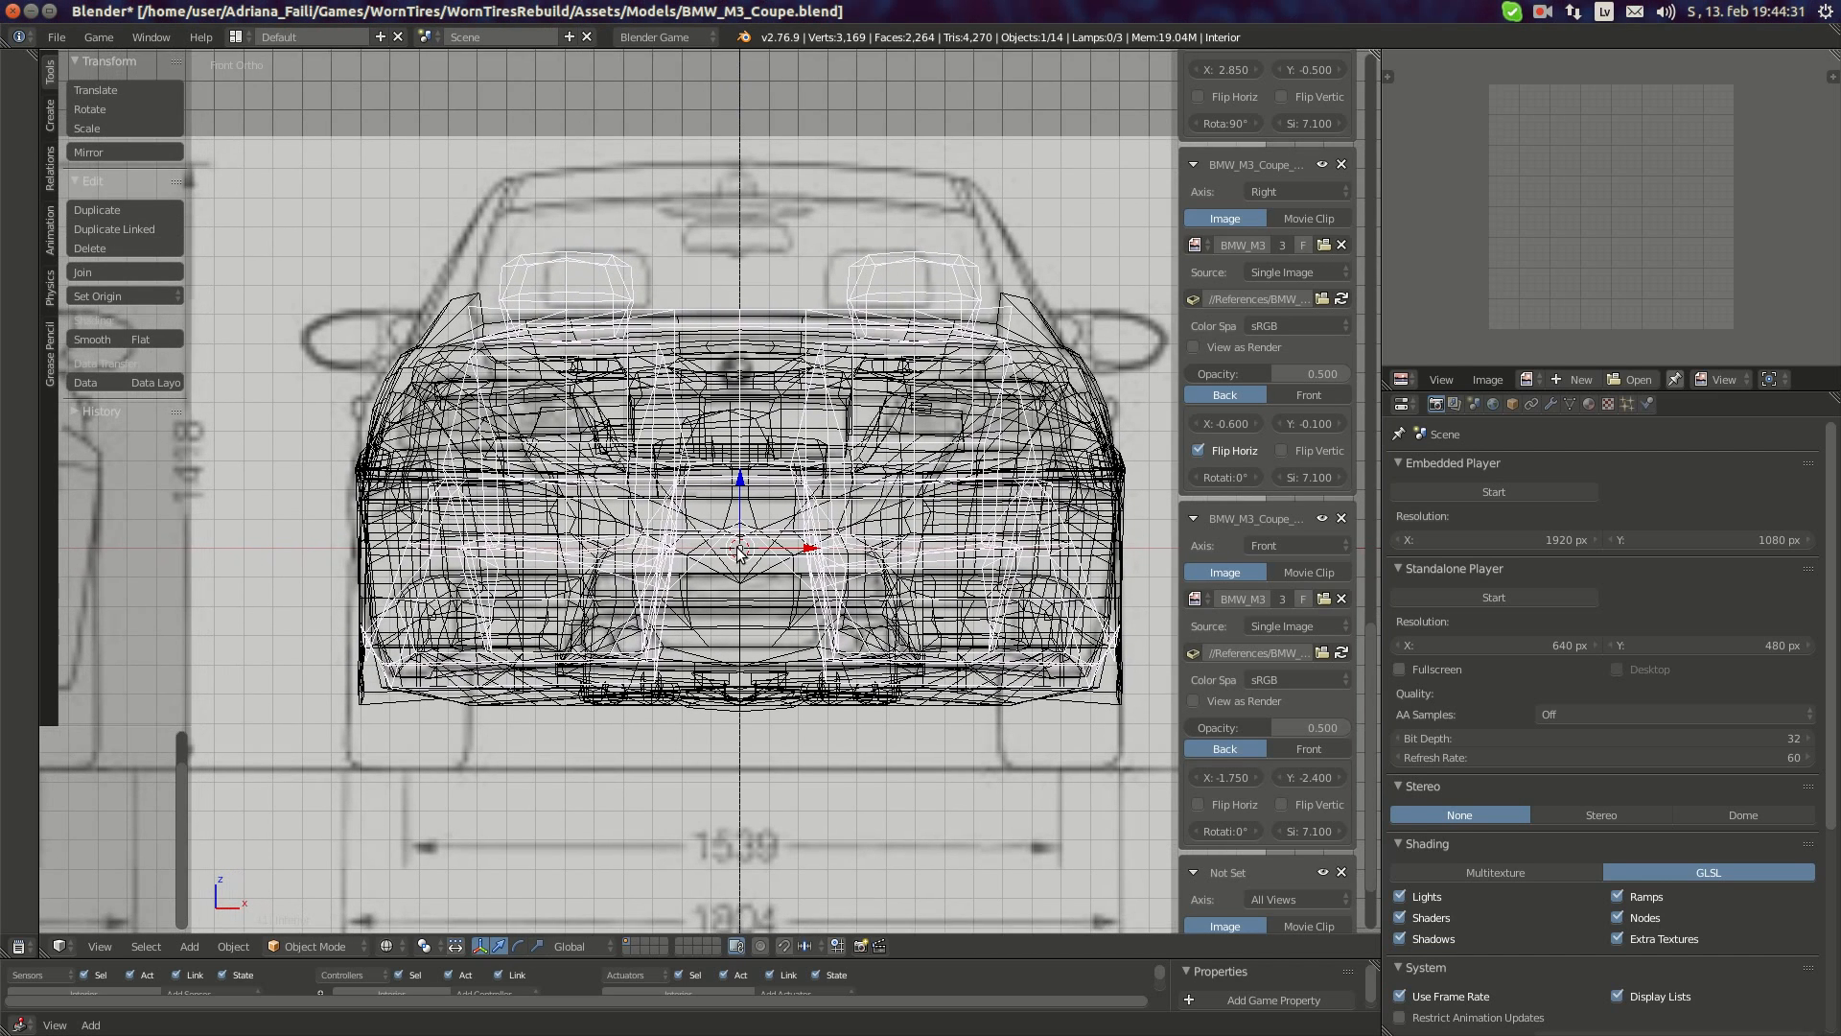
scroll(739, 552, "down", 7)
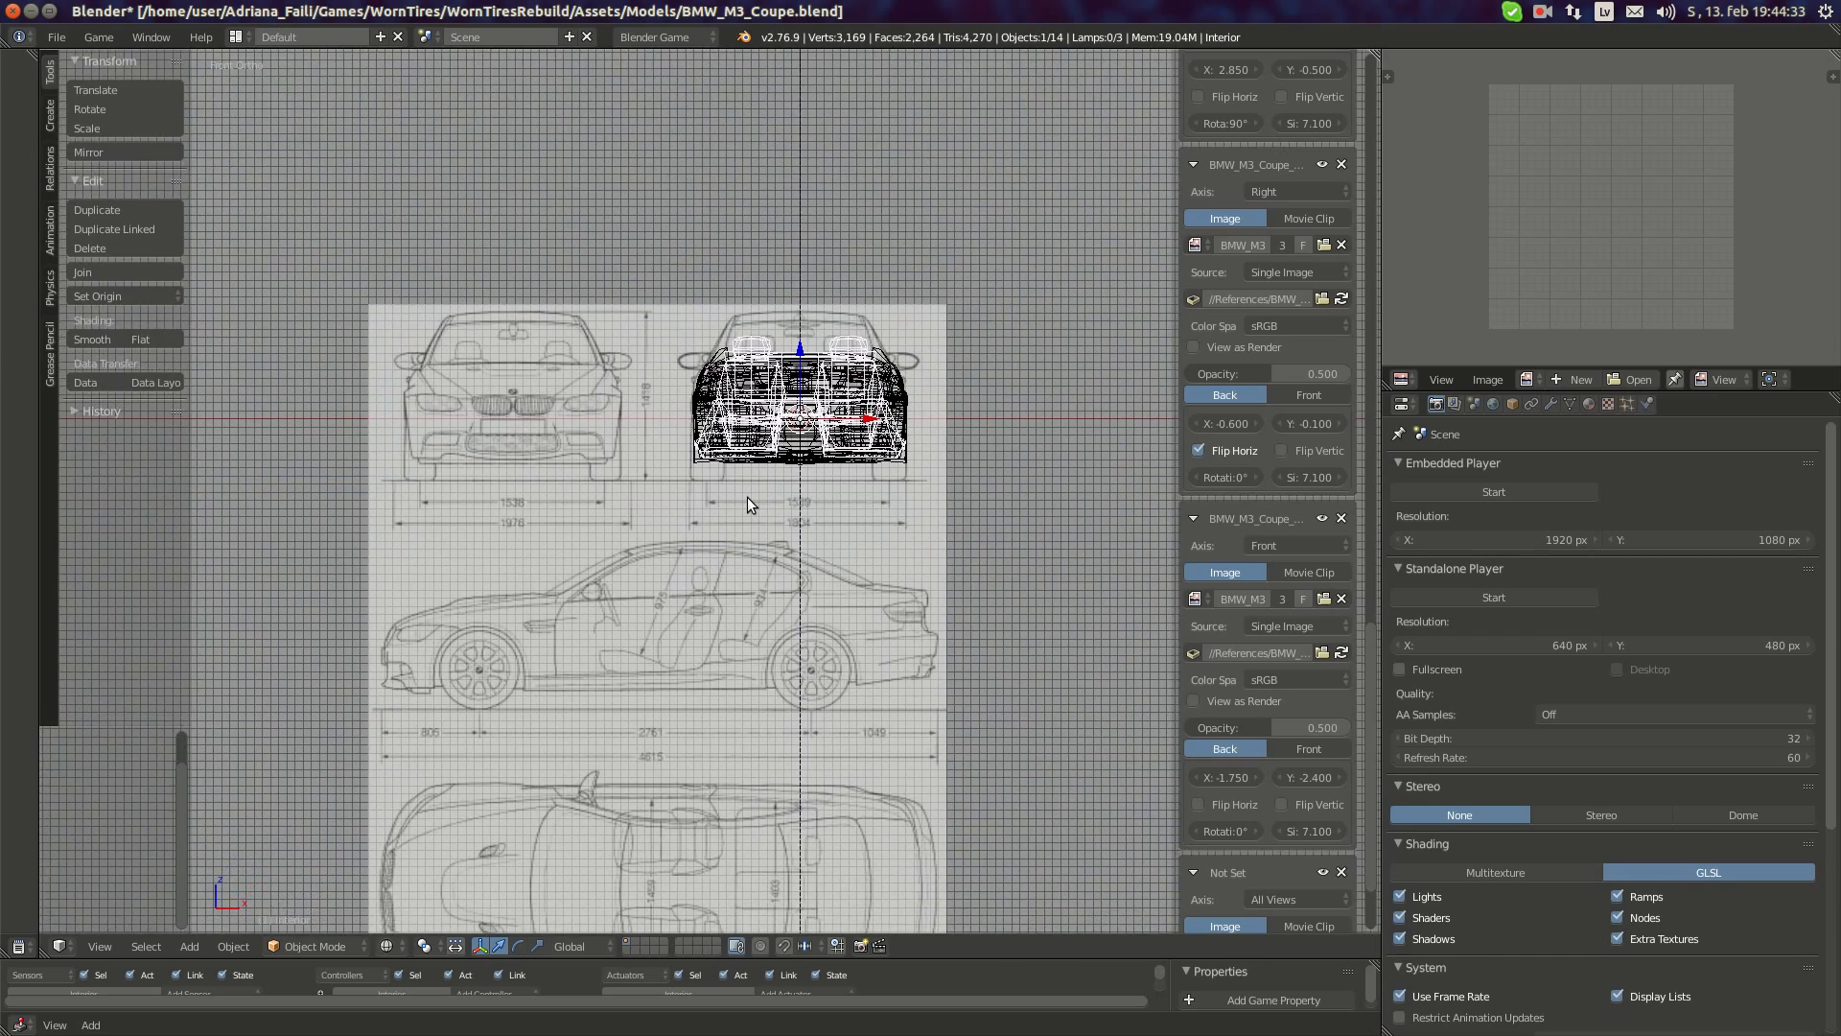
key("KP_3")
scroll(652, 468, "up", 3)
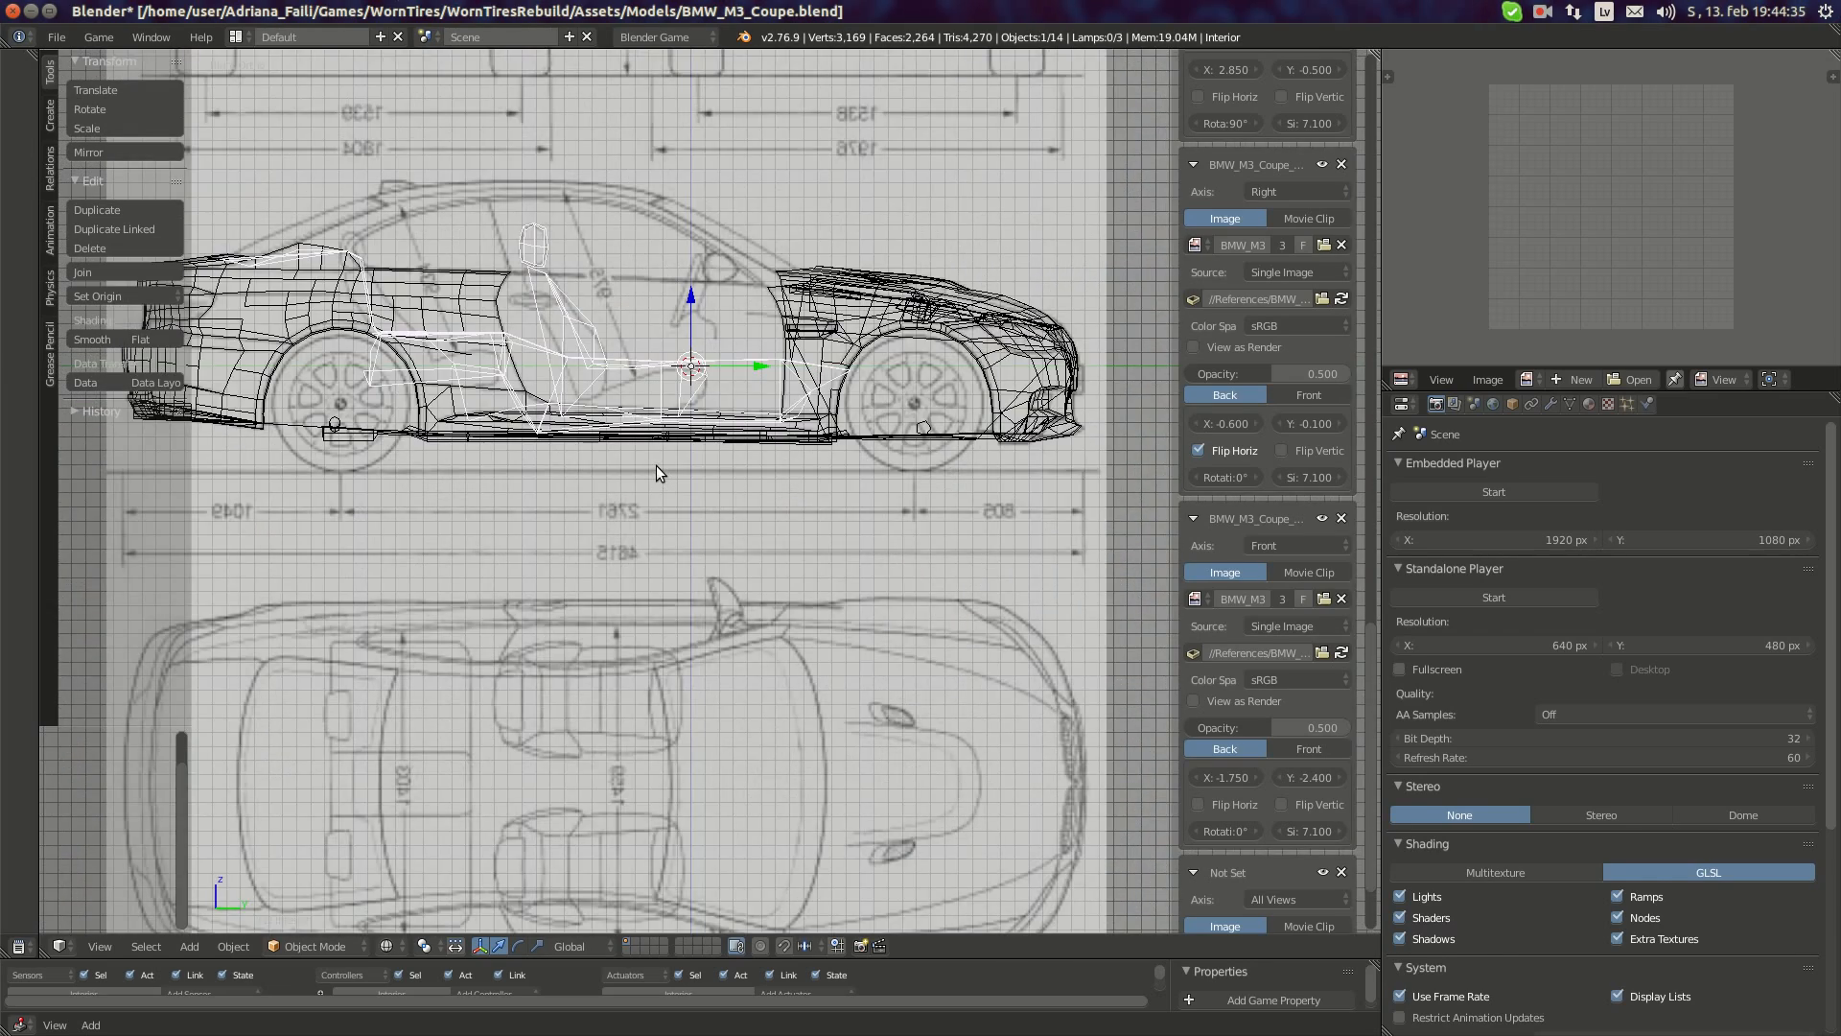
key("ctrl+KP_1")
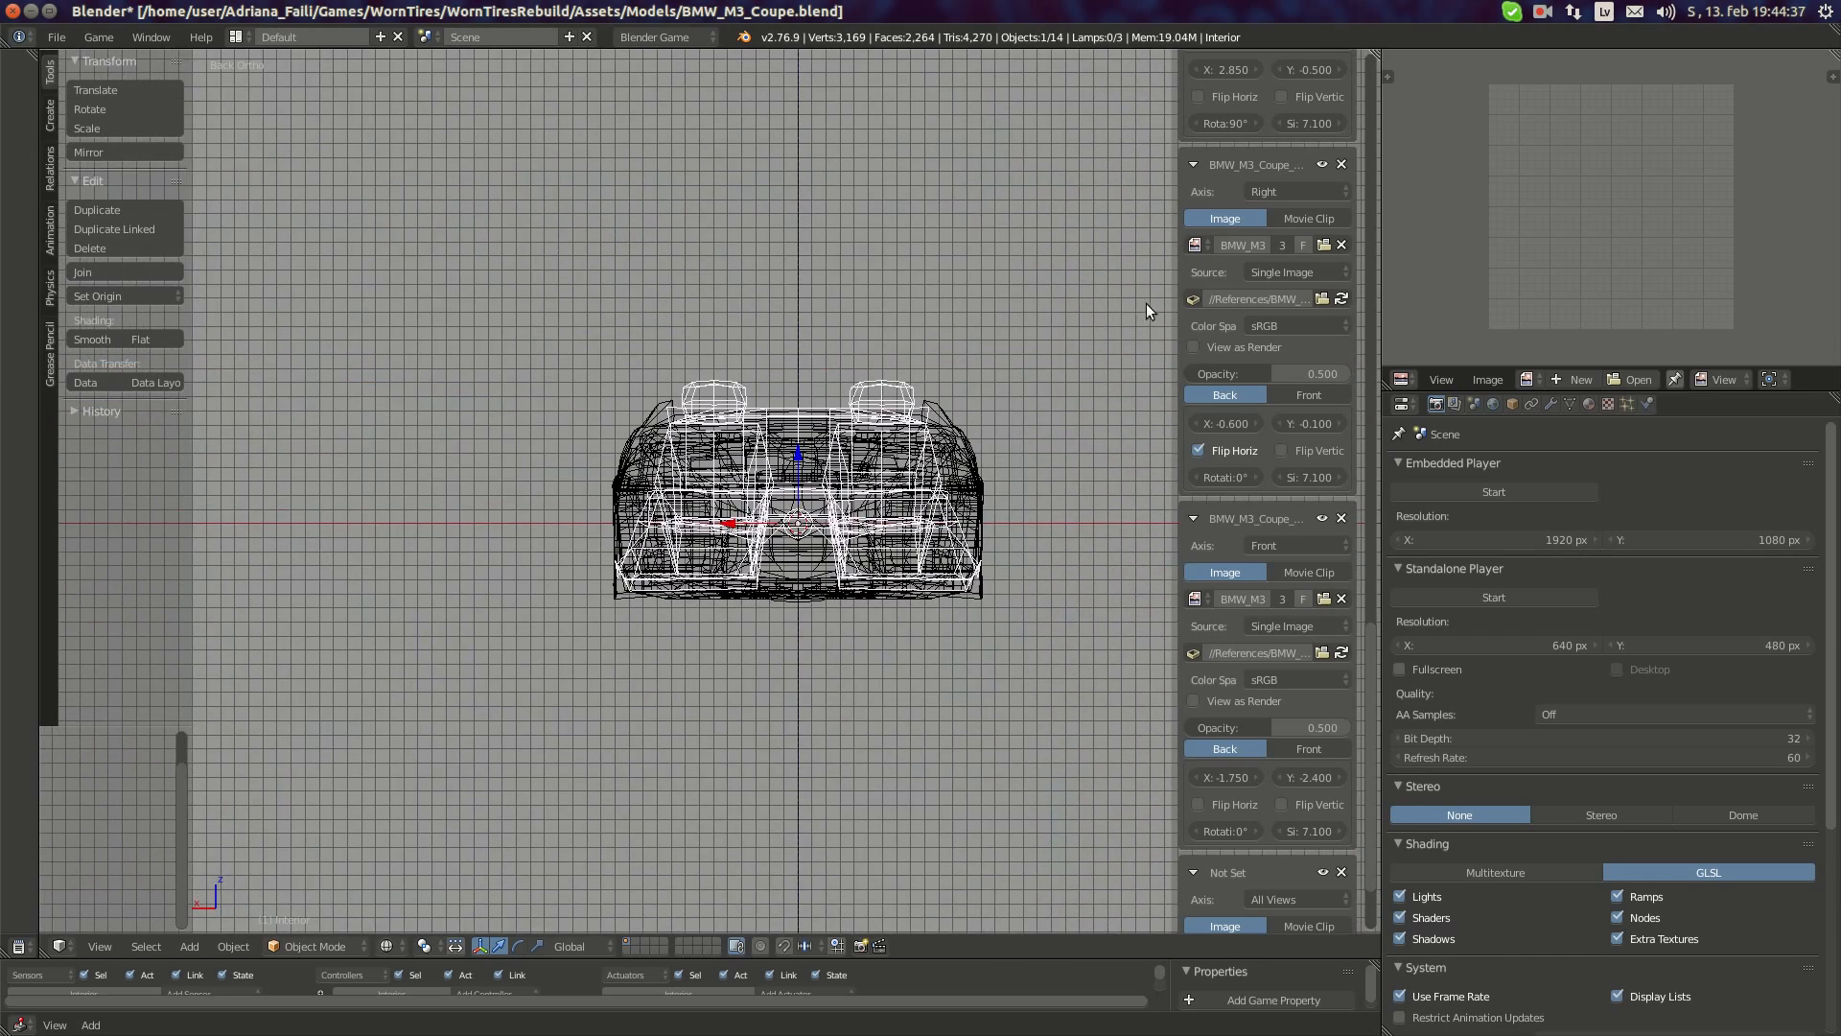
left_click(1538, 8)
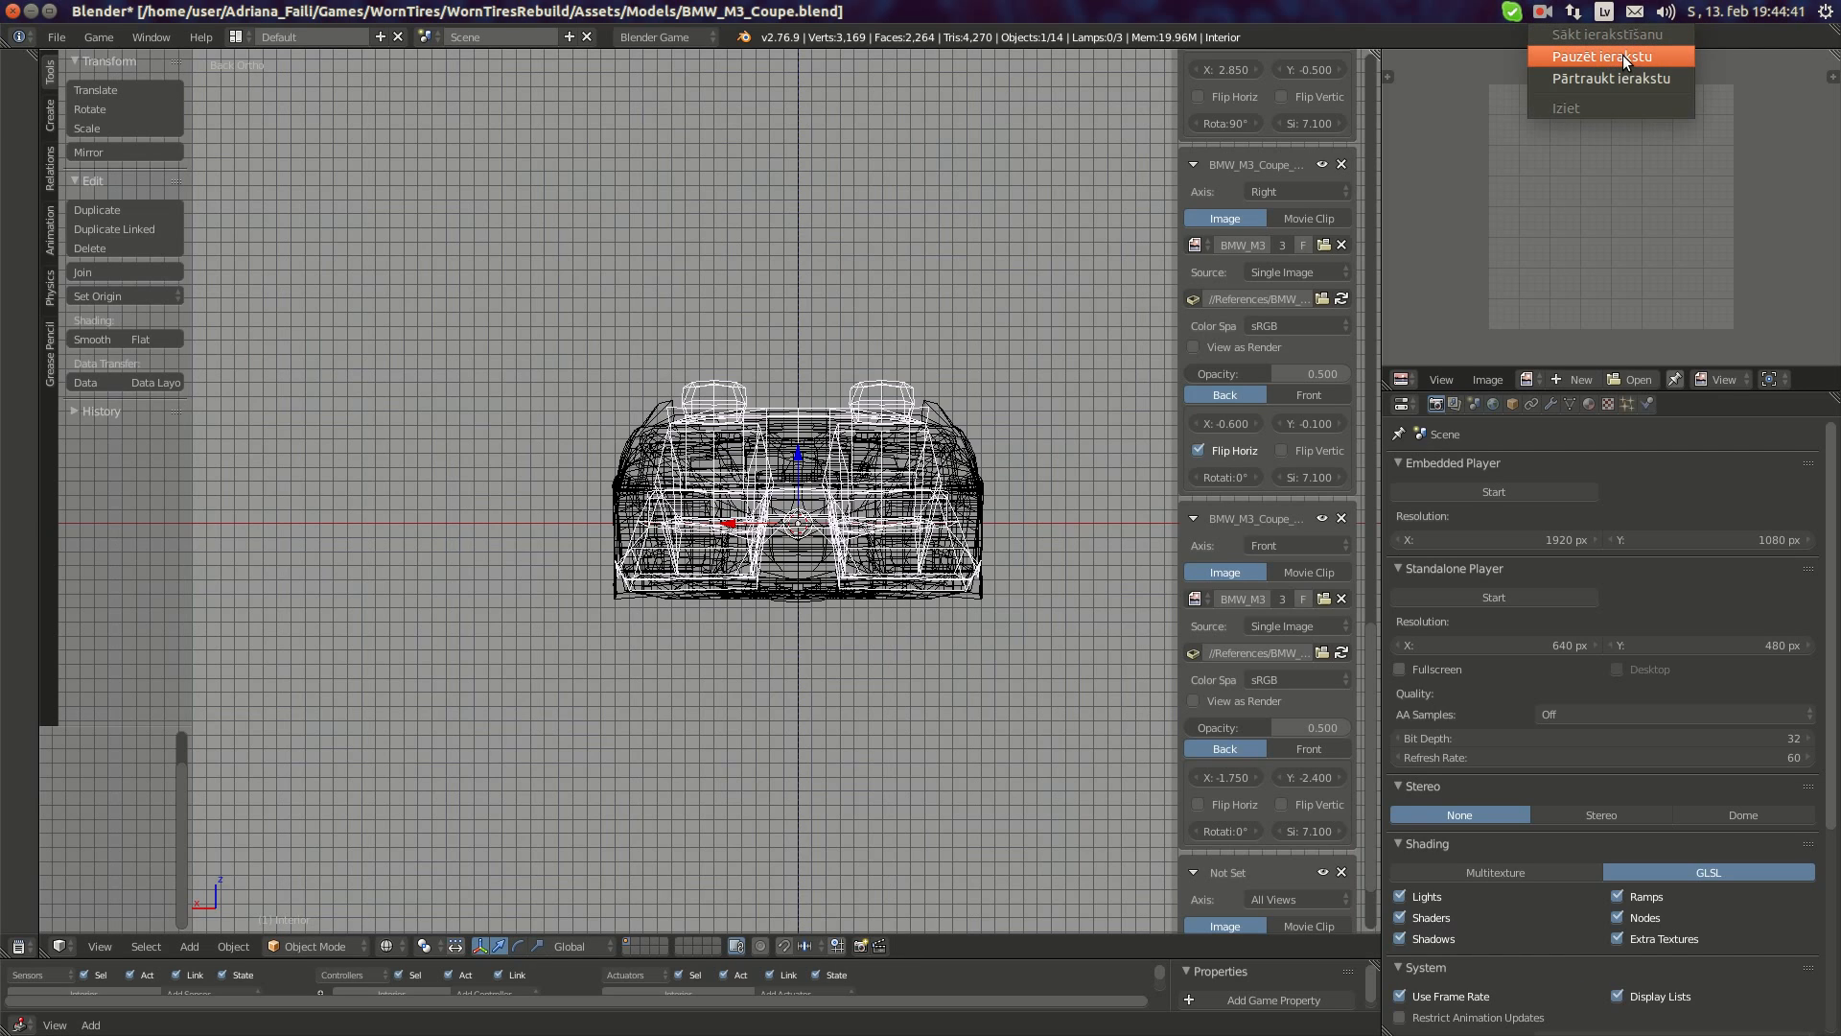
left_click(1619, 55)
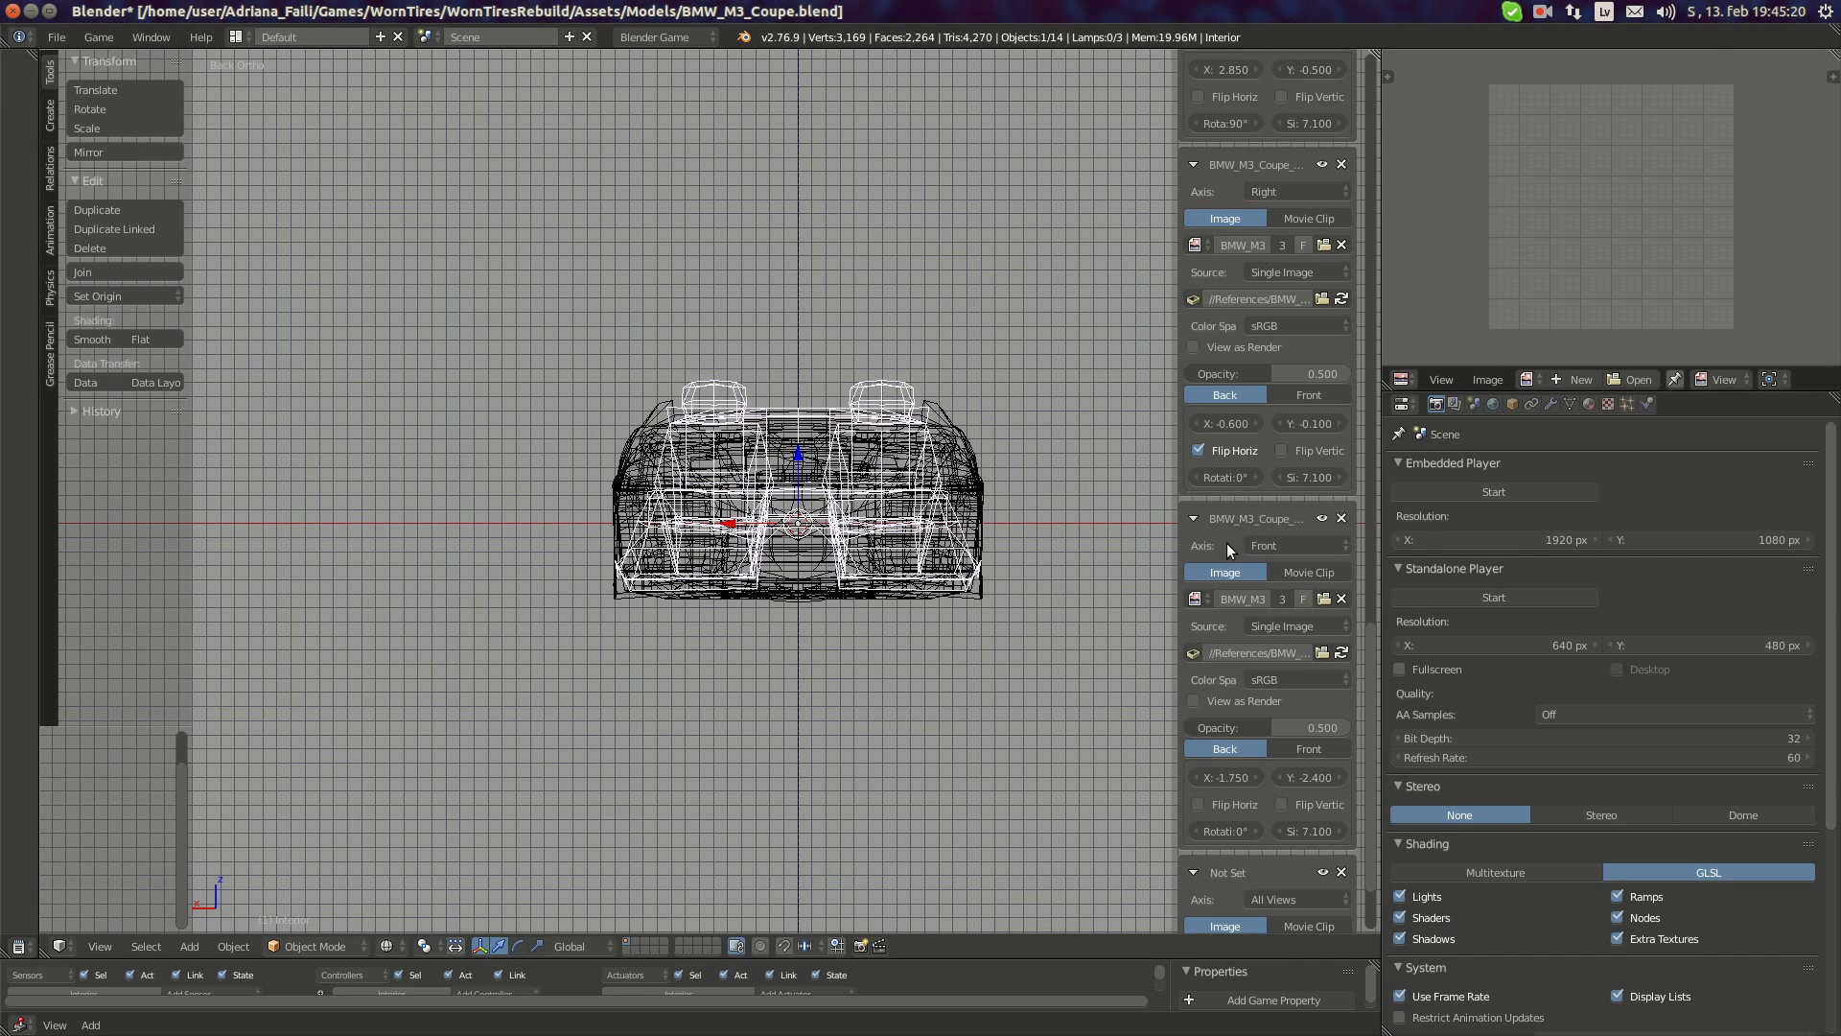
- Assign the empty background image entry to the Back view and load the existing BMW M3 Coupe blueprint into it
scroll(1235, 683, "down", 3)
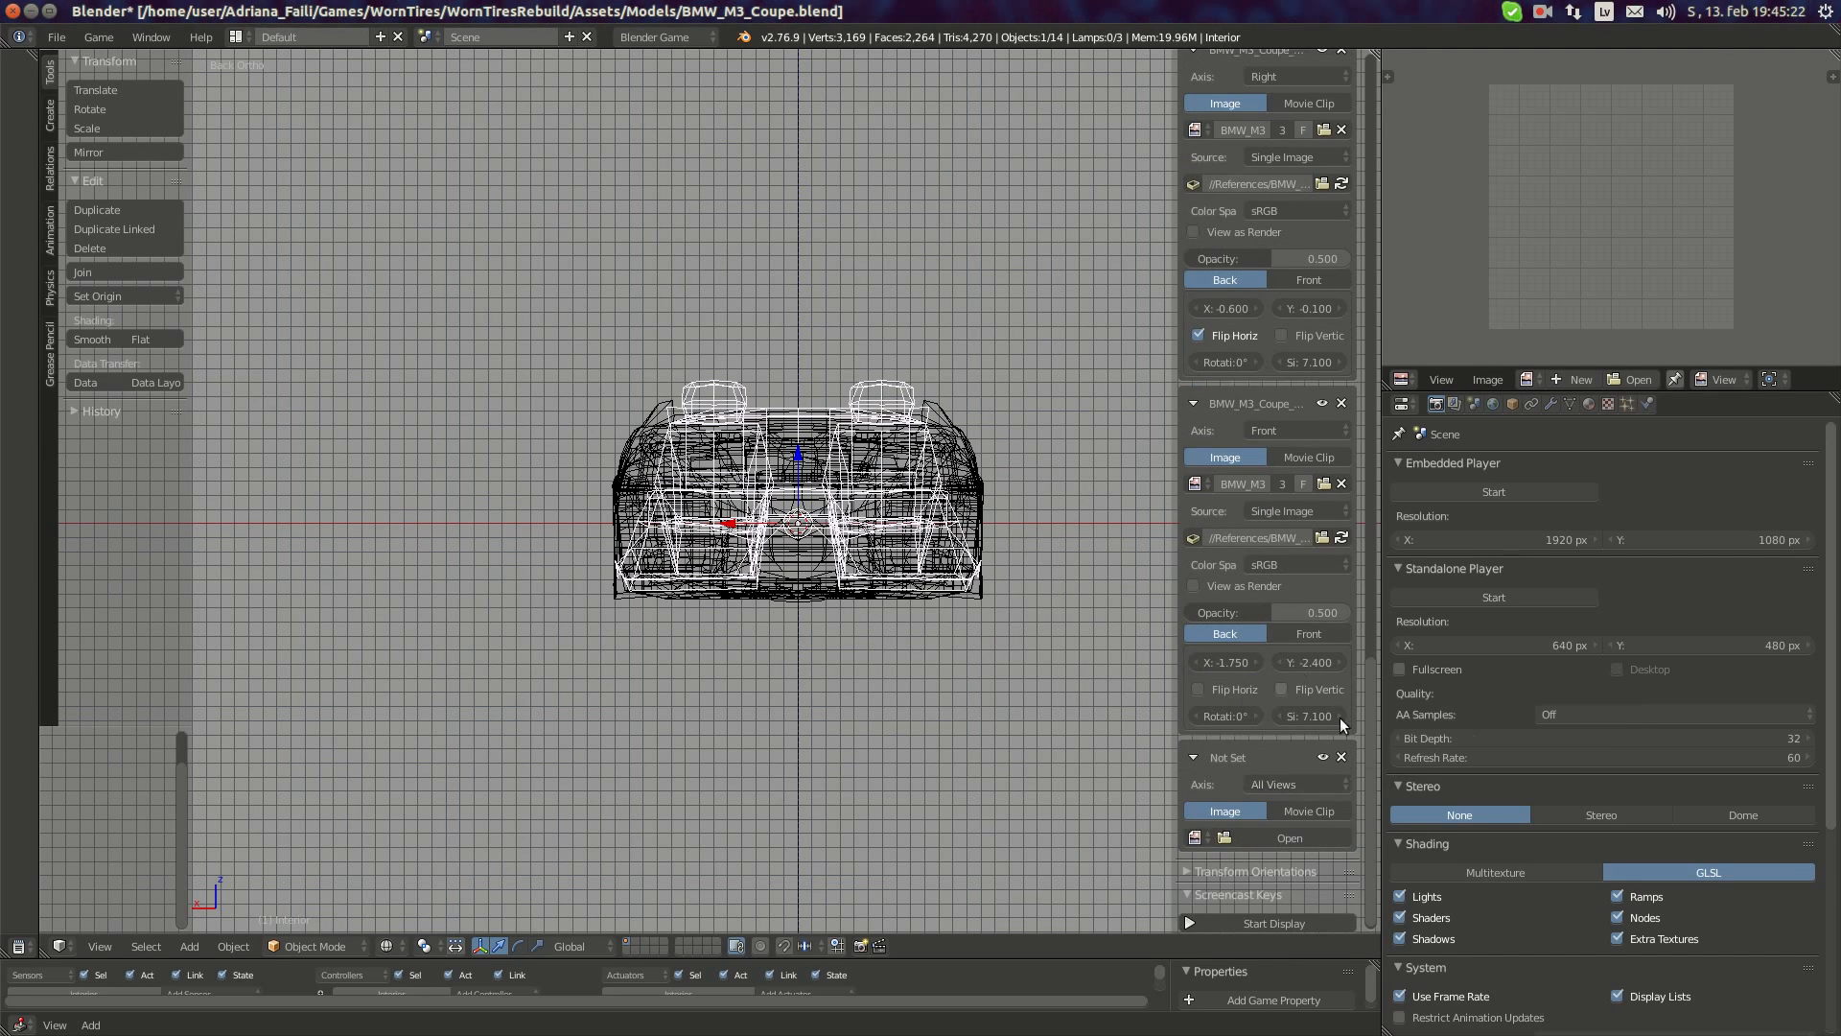
left_click(1285, 782)
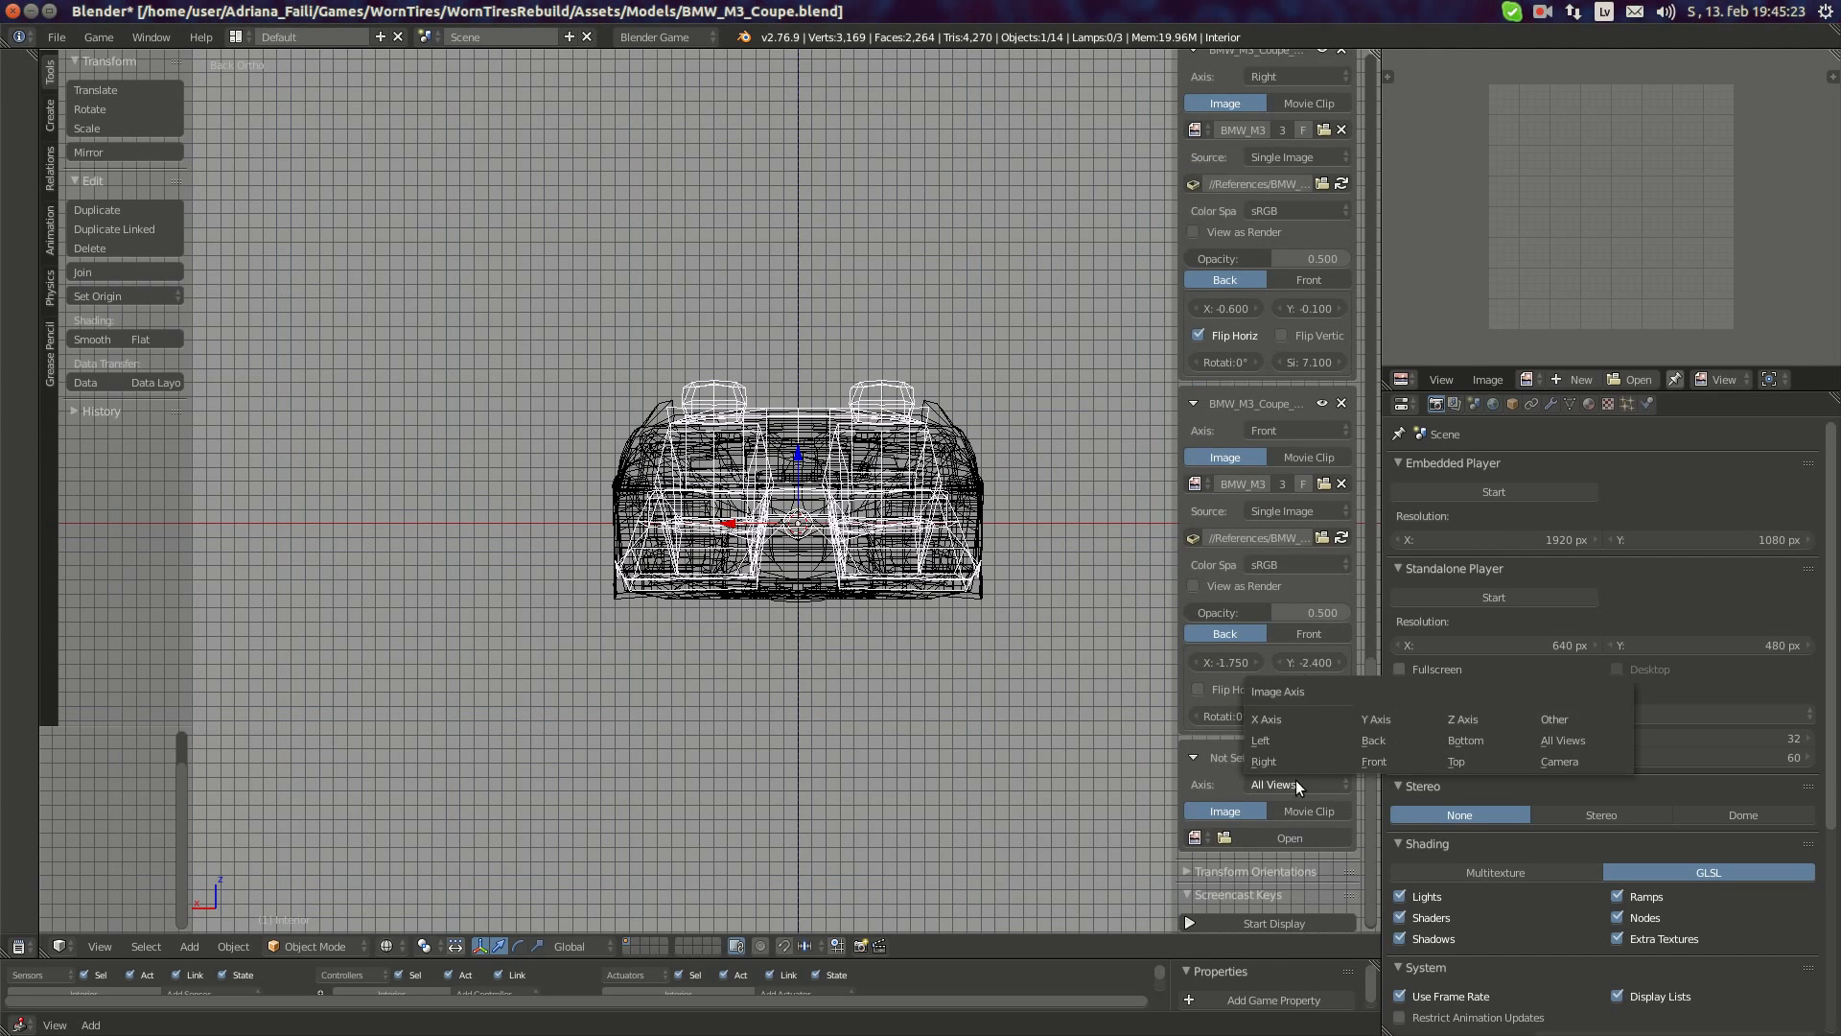
left_click(1386, 740)
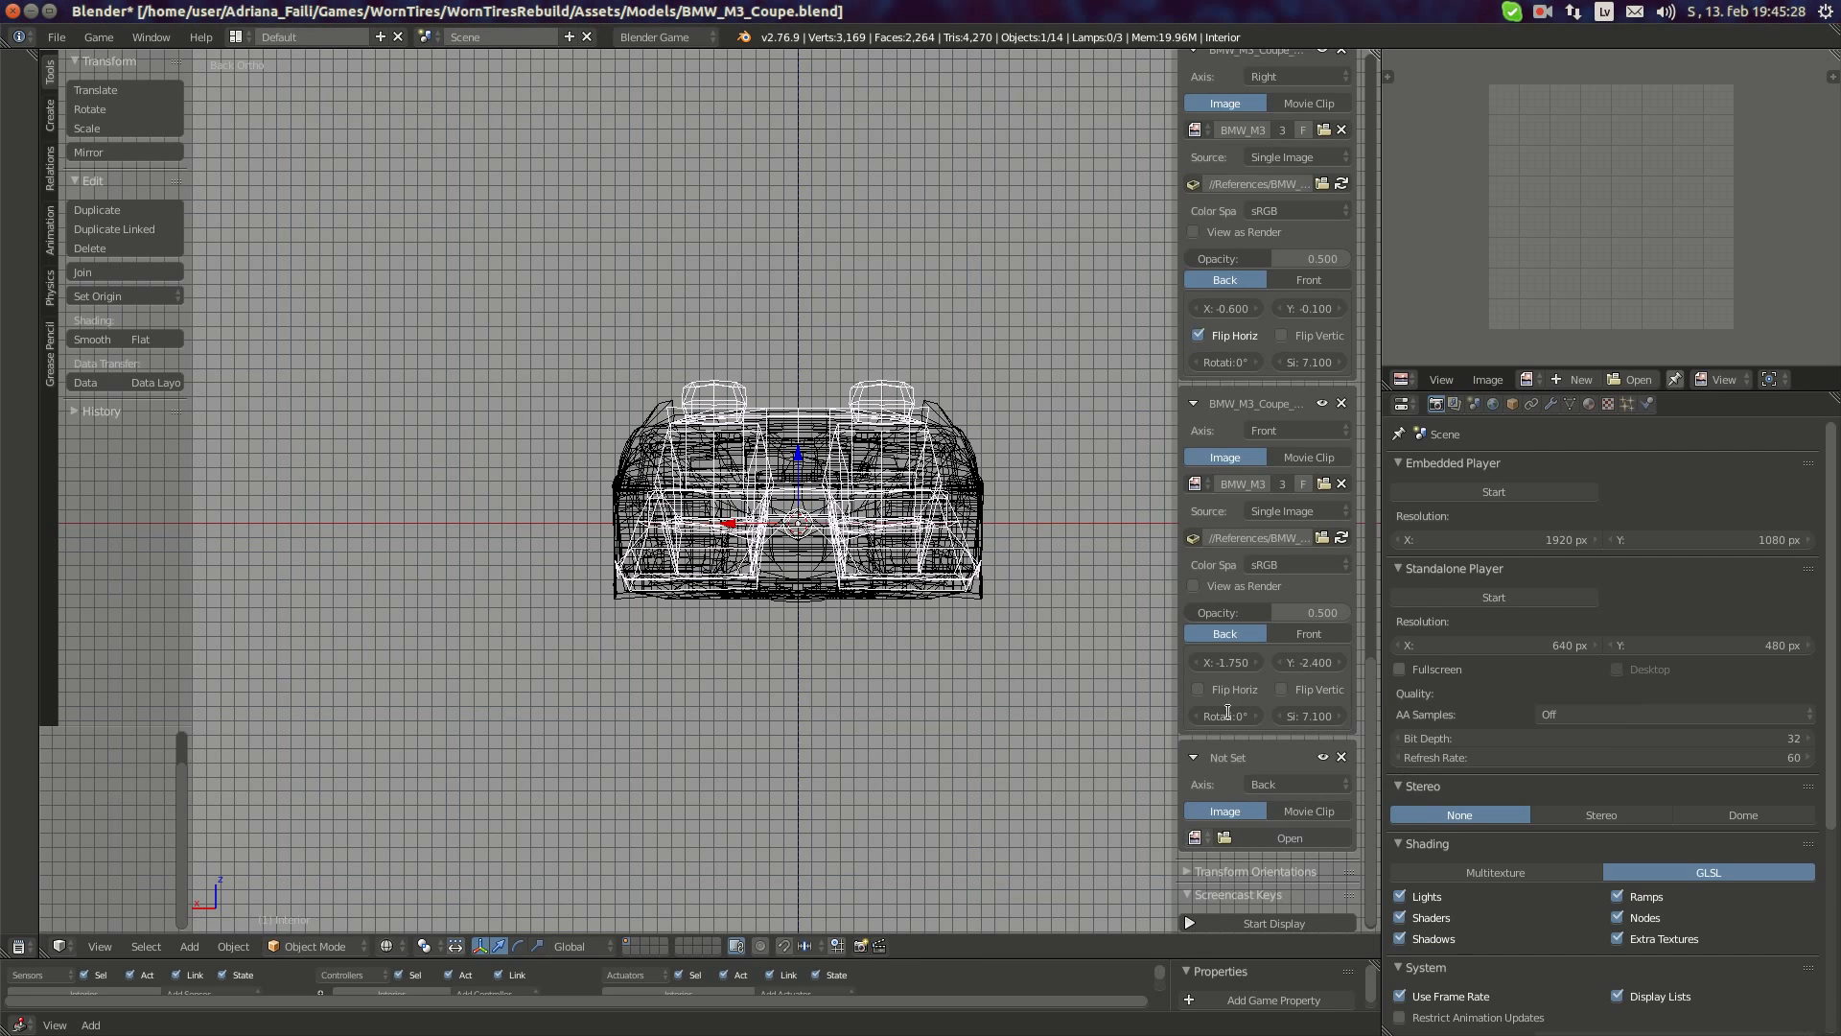
left_click(1198, 839)
left_click(1263, 678)
scroll(848, 601, "down", 5)
scroll(1326, 846, "down", 2)
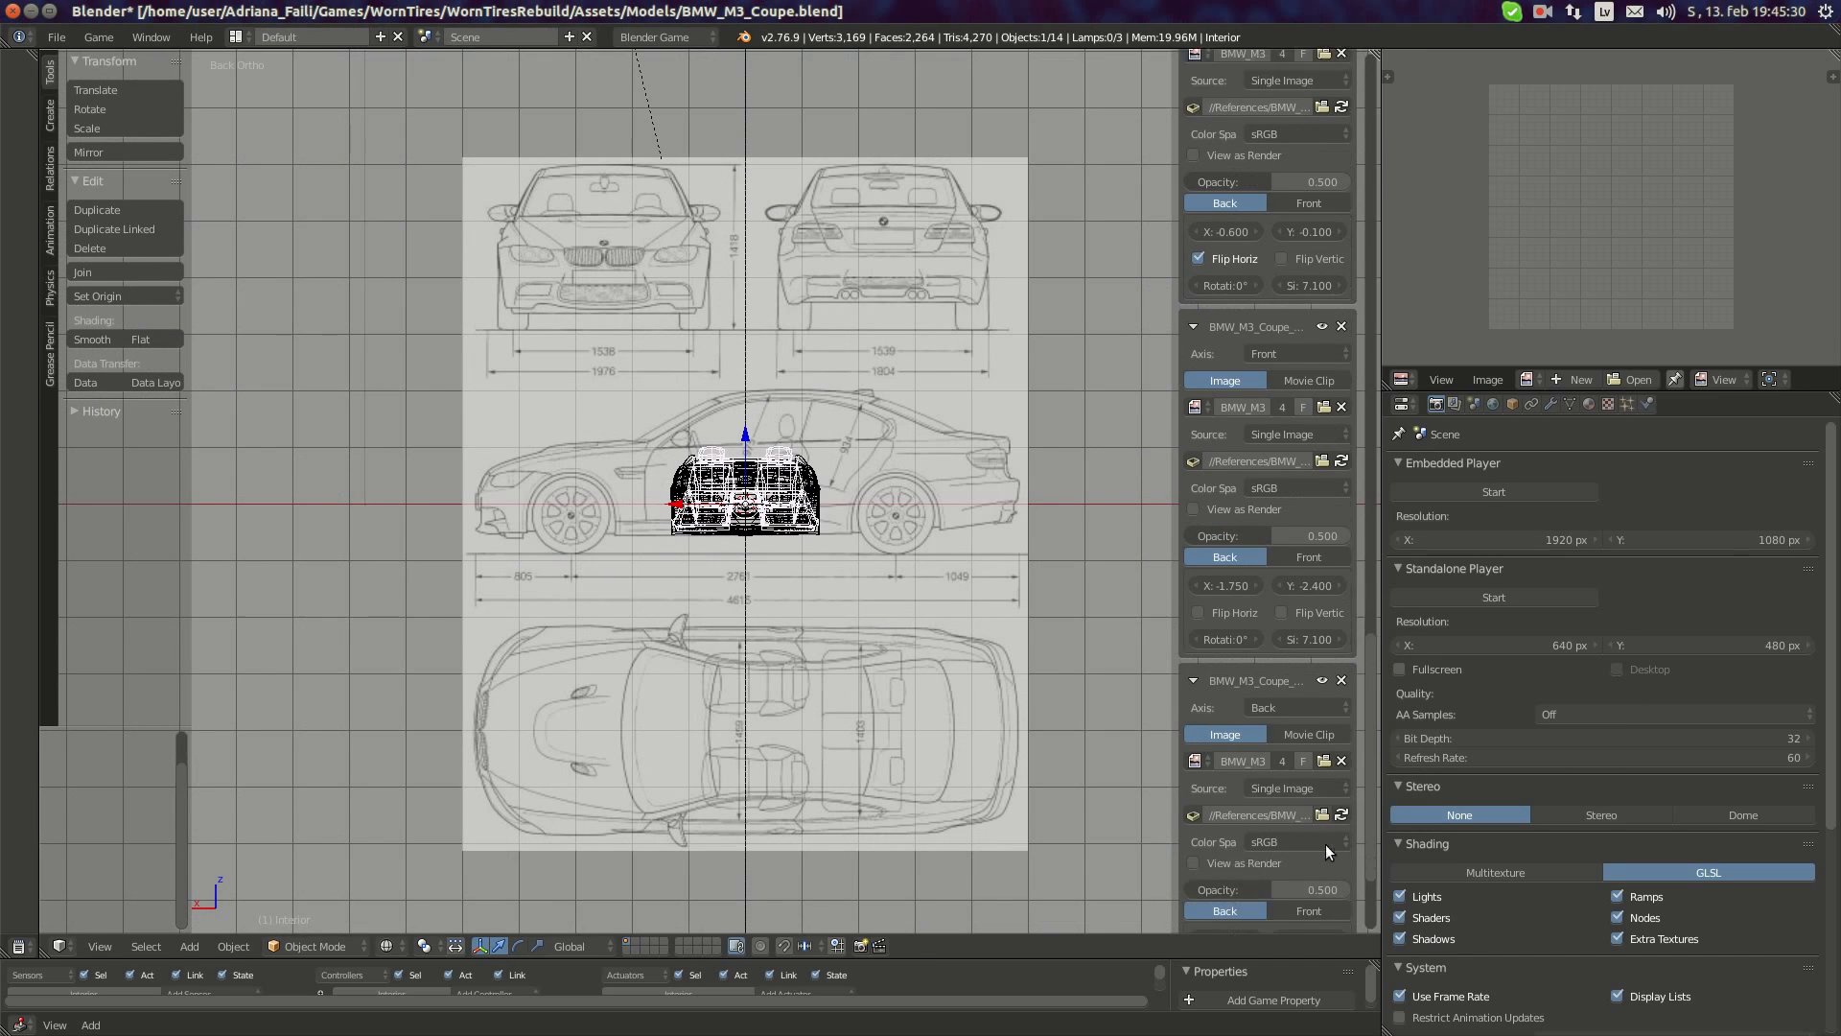
- Set the back-view blueprint's size to 7.1
scroll(1314, 840, "down", 3)
left_click(1319, 878)
type("7")
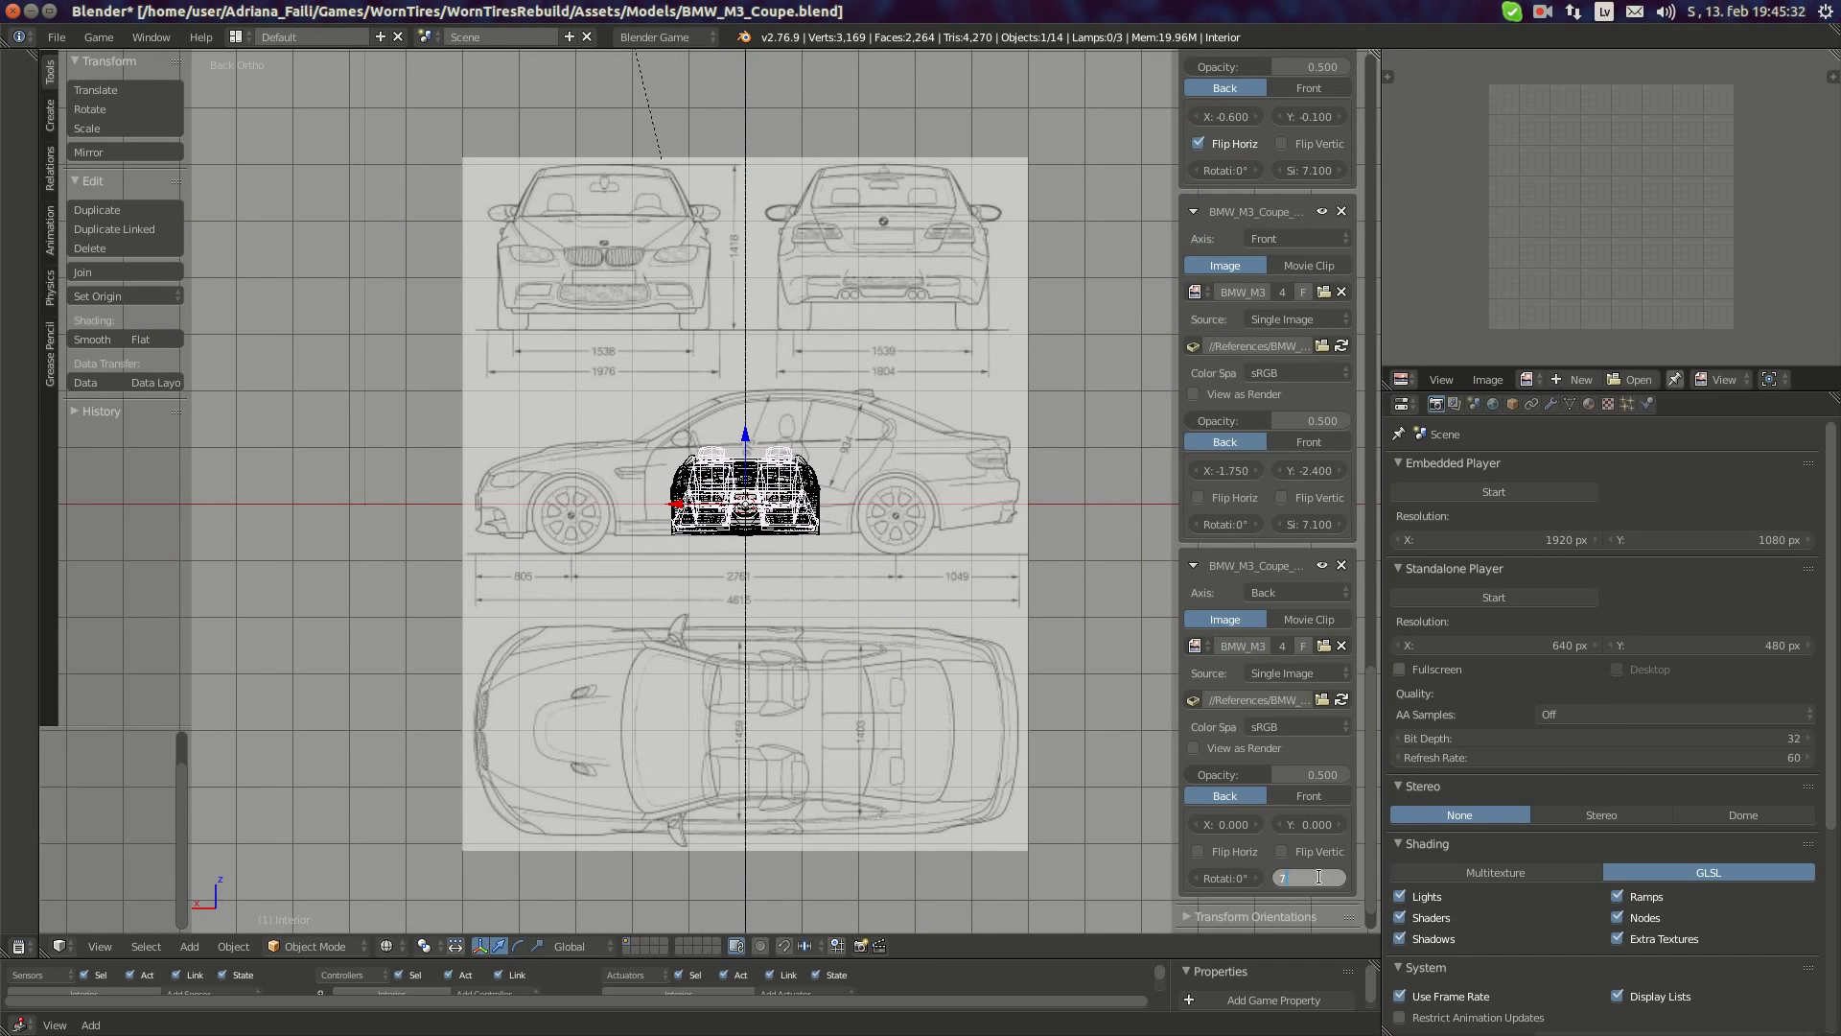
type(".1")
key("Return")
- Reuse the front-view blueprint's X offset for the back-view blueprint with the sign reversed, giving 1.75
scroll(1027, 617, "up", 4)
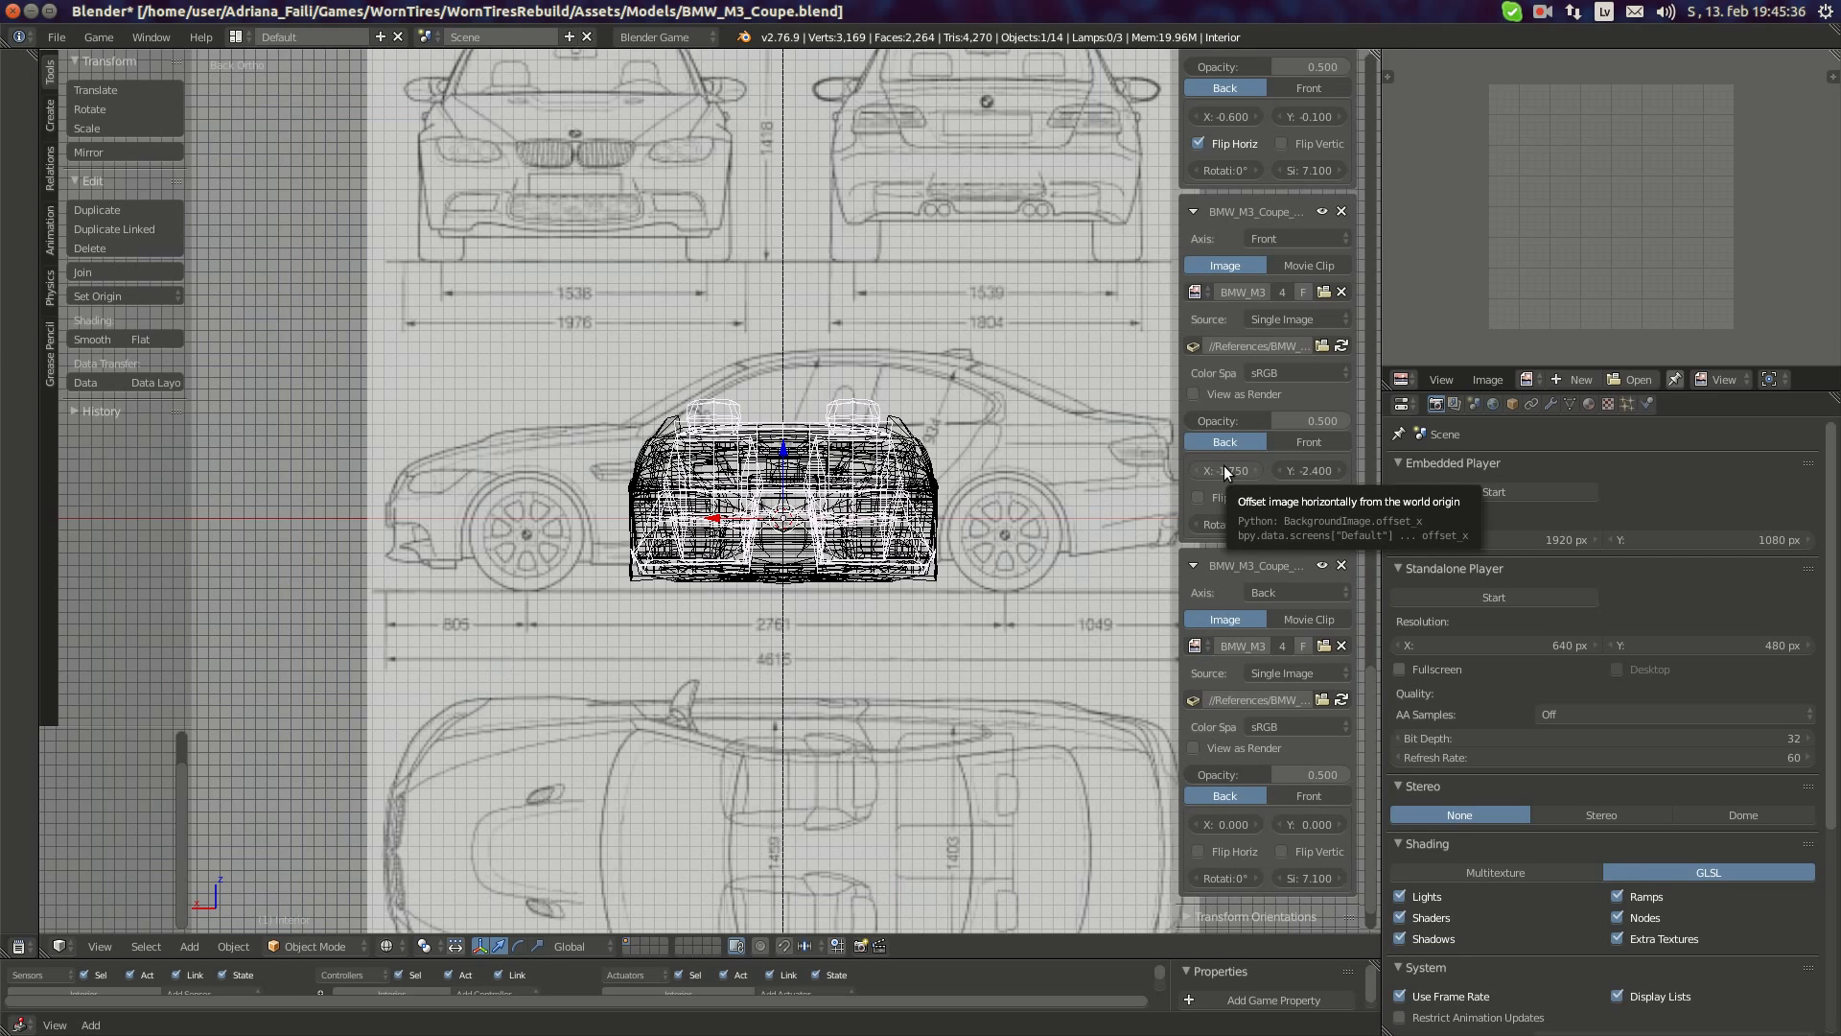
key("ctrl+c")
left_click(1220, 827)
key("ctrl+v")
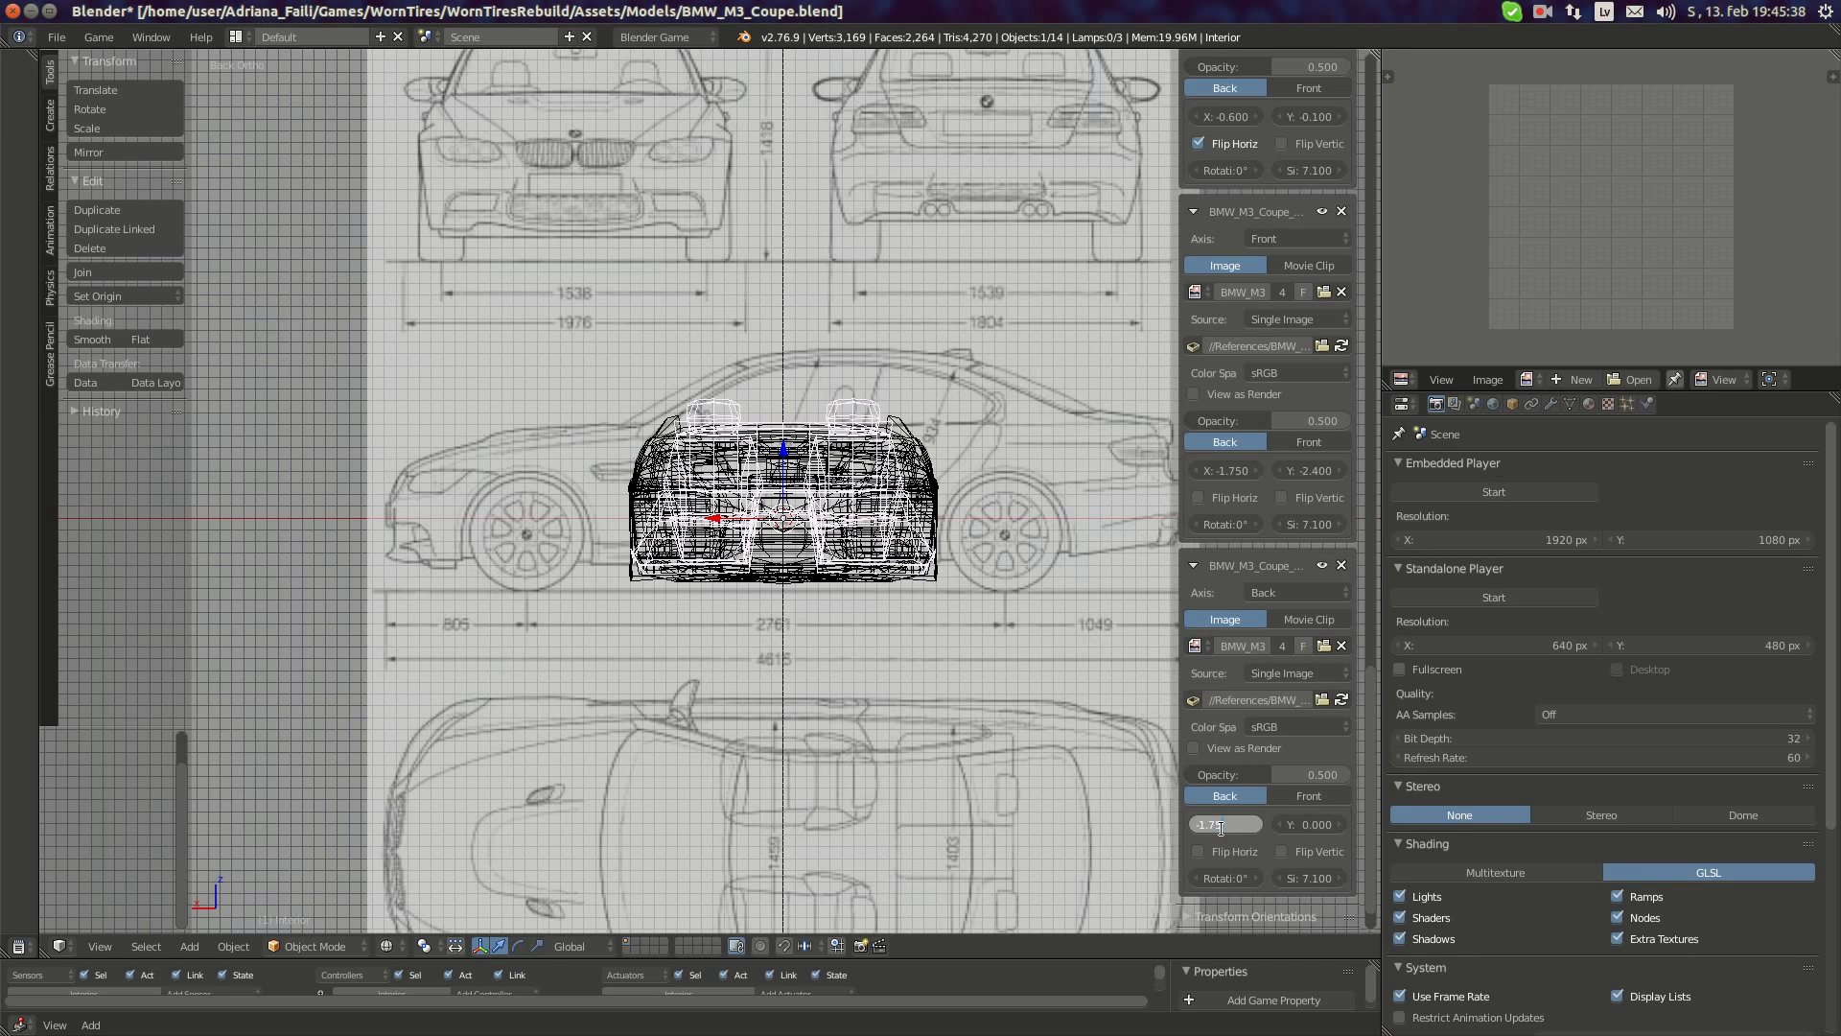
type("0")
key("Return")
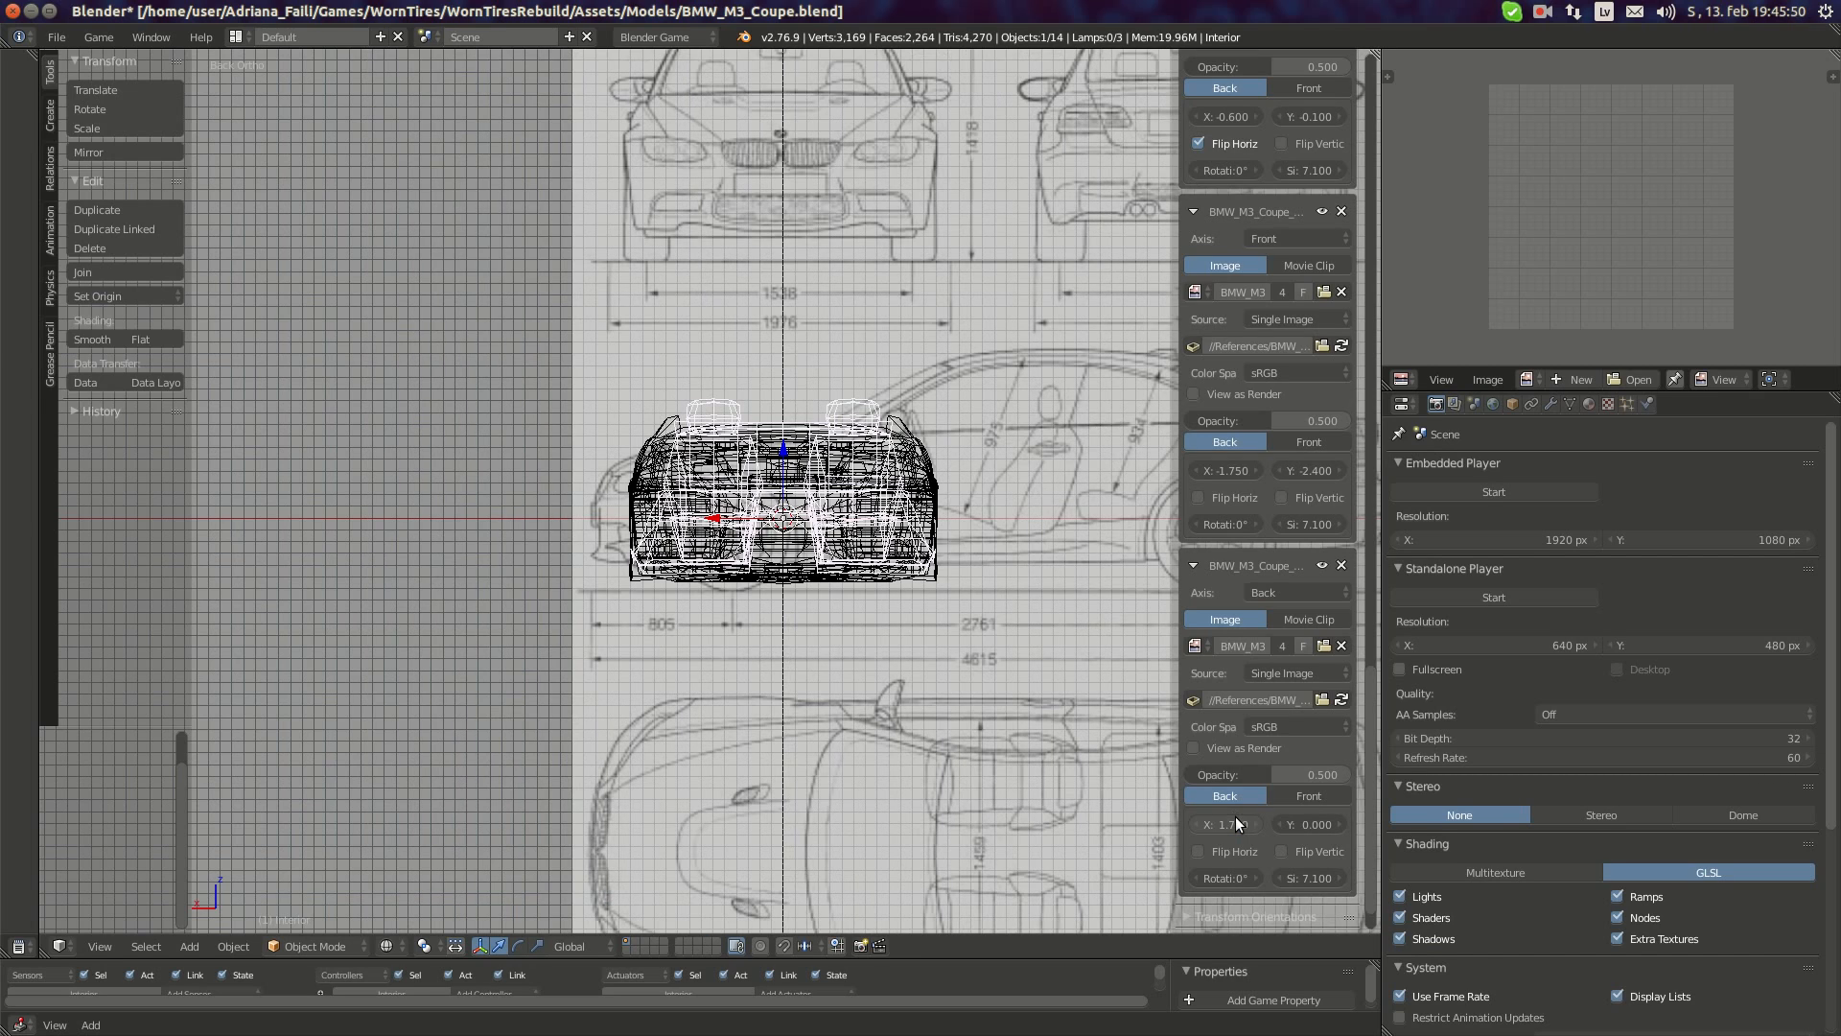
- Copy the front-view blueprint's Y offset of -2.4 to the back-view blueprint
middle_click_drag(901, 438, 870, 540, "shift")
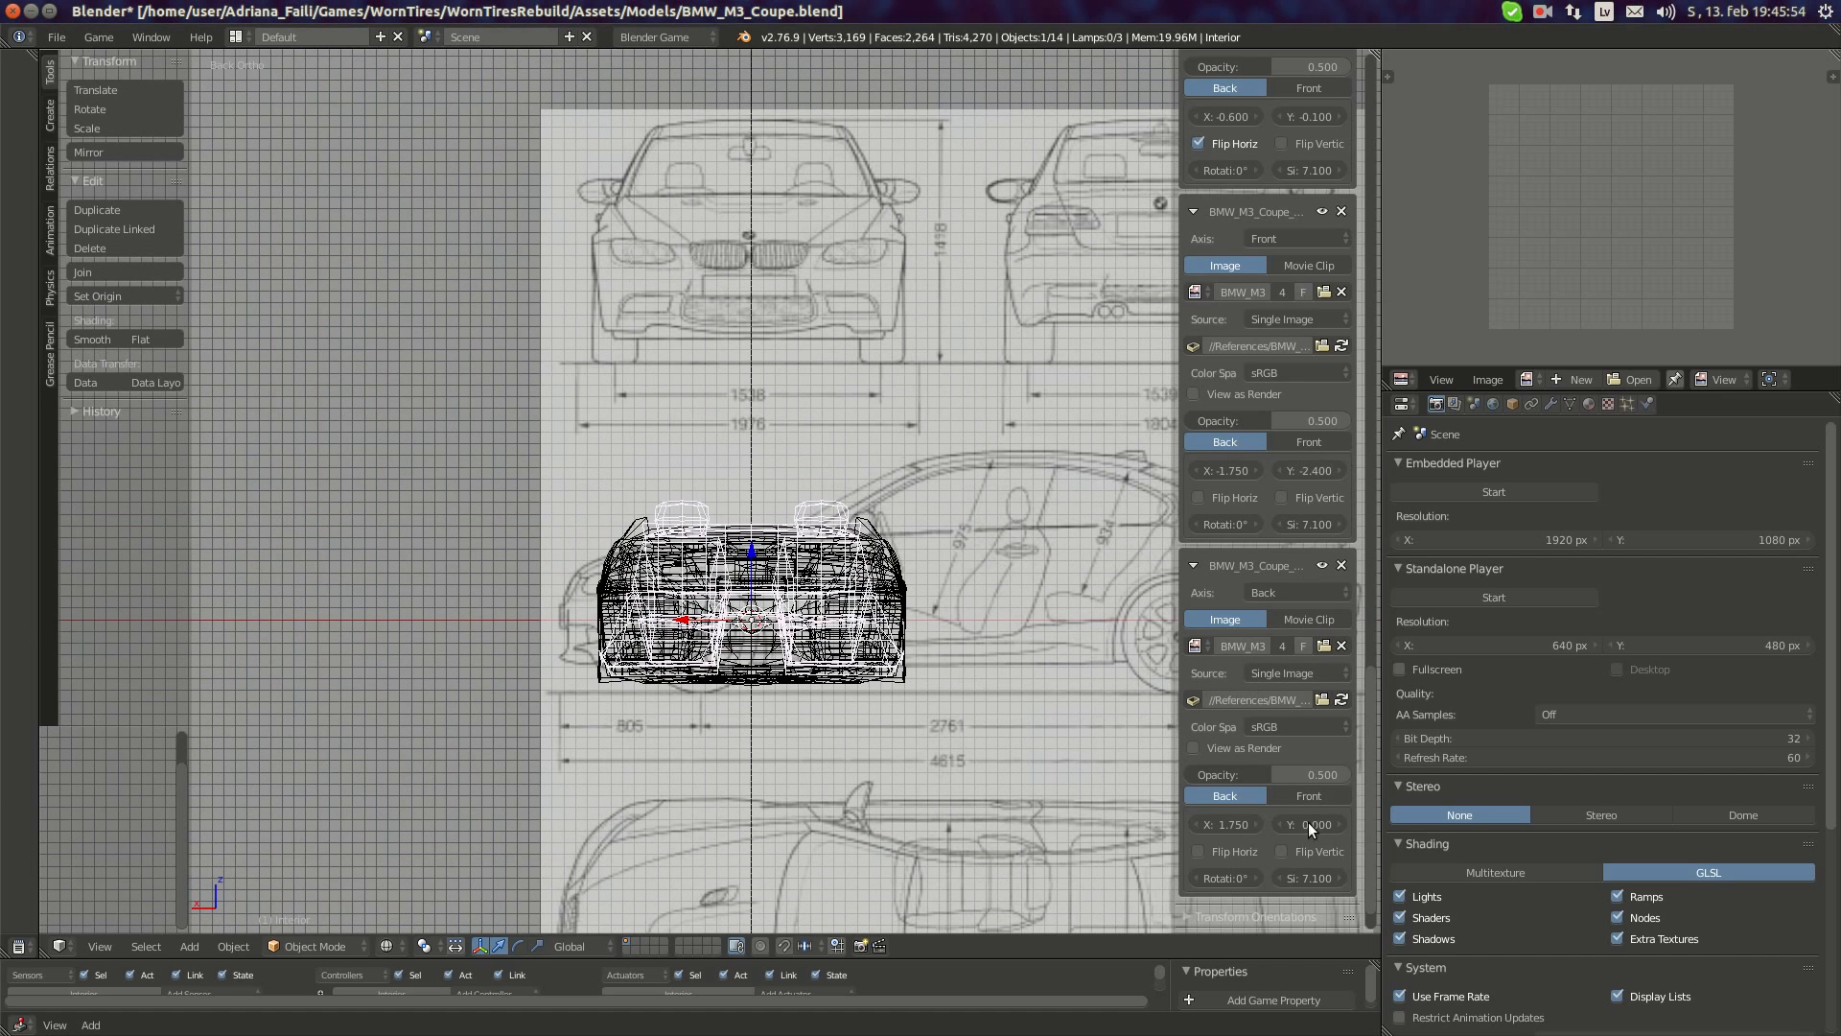
key("ctrl+v")
scroll(757, 601, "up", 5)
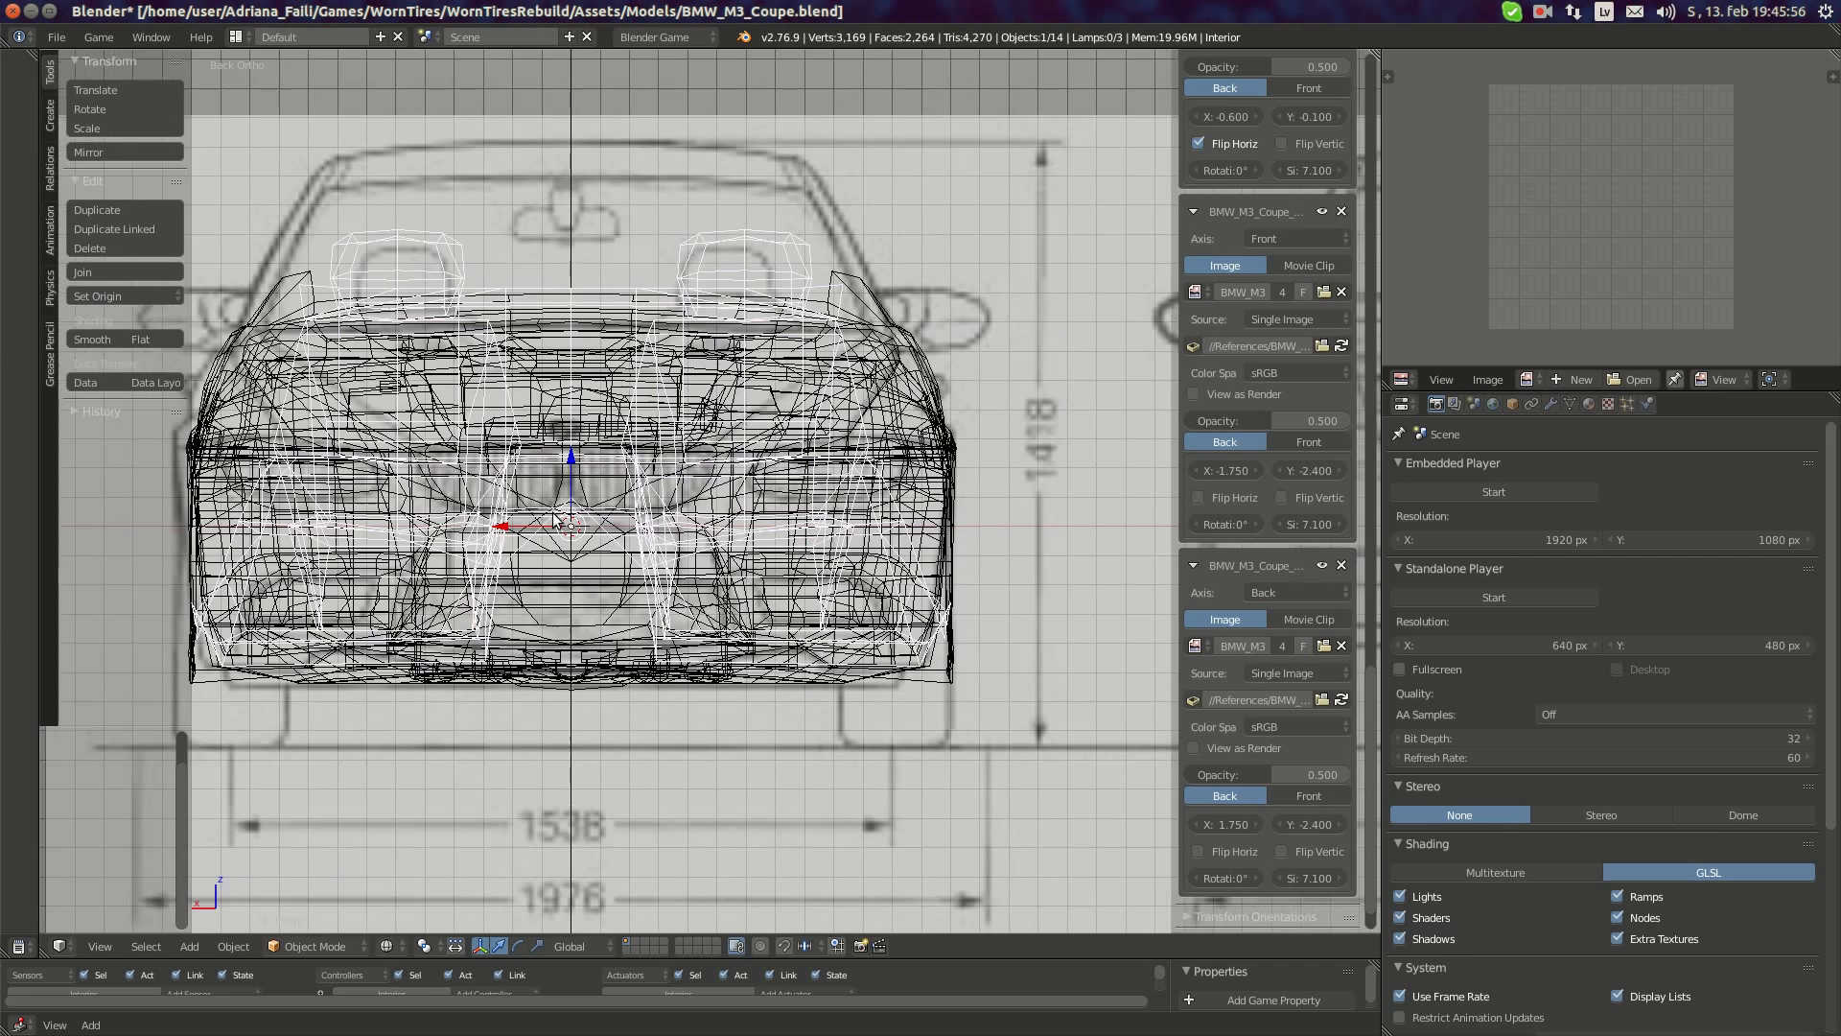
- Try X offsets of 1.8 and 1.75 for the back-view blueprint to centre the front-end drawing on the model
middle_click_drag(866, 535, 1033, 492, "shift")
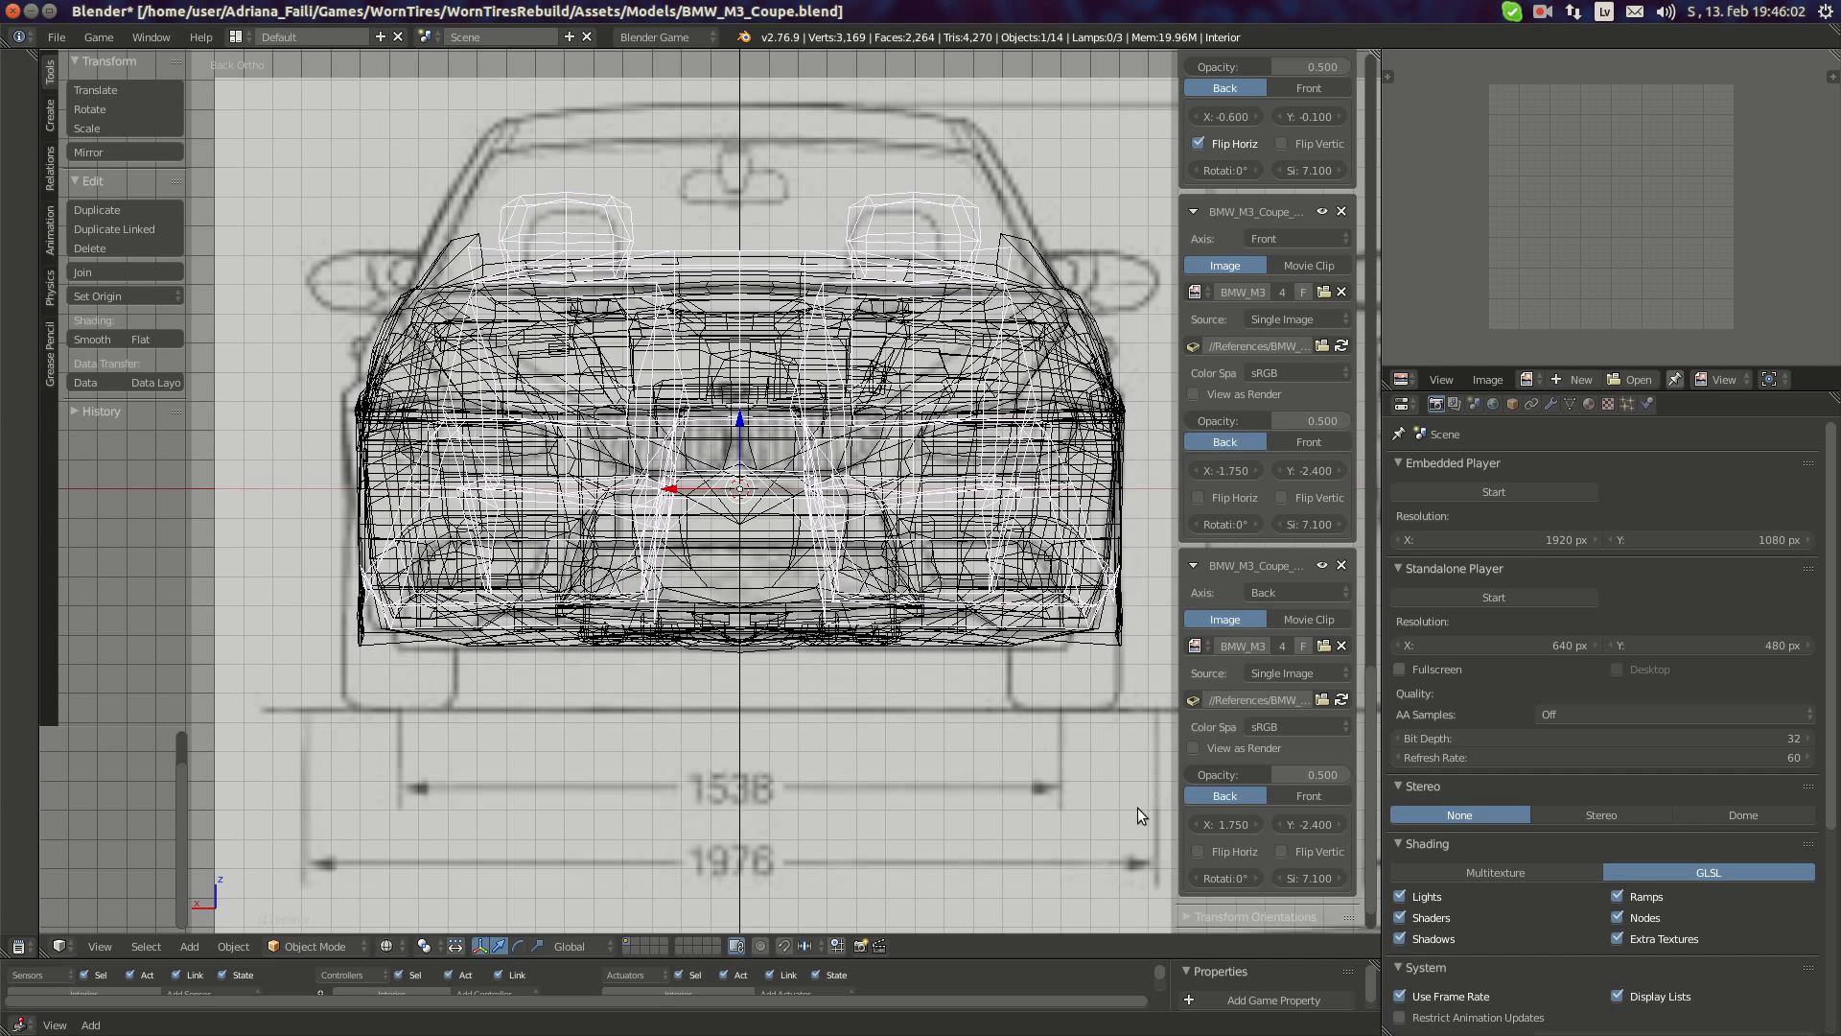
left_click(1235, 820)
type("1.8")
key("Return")
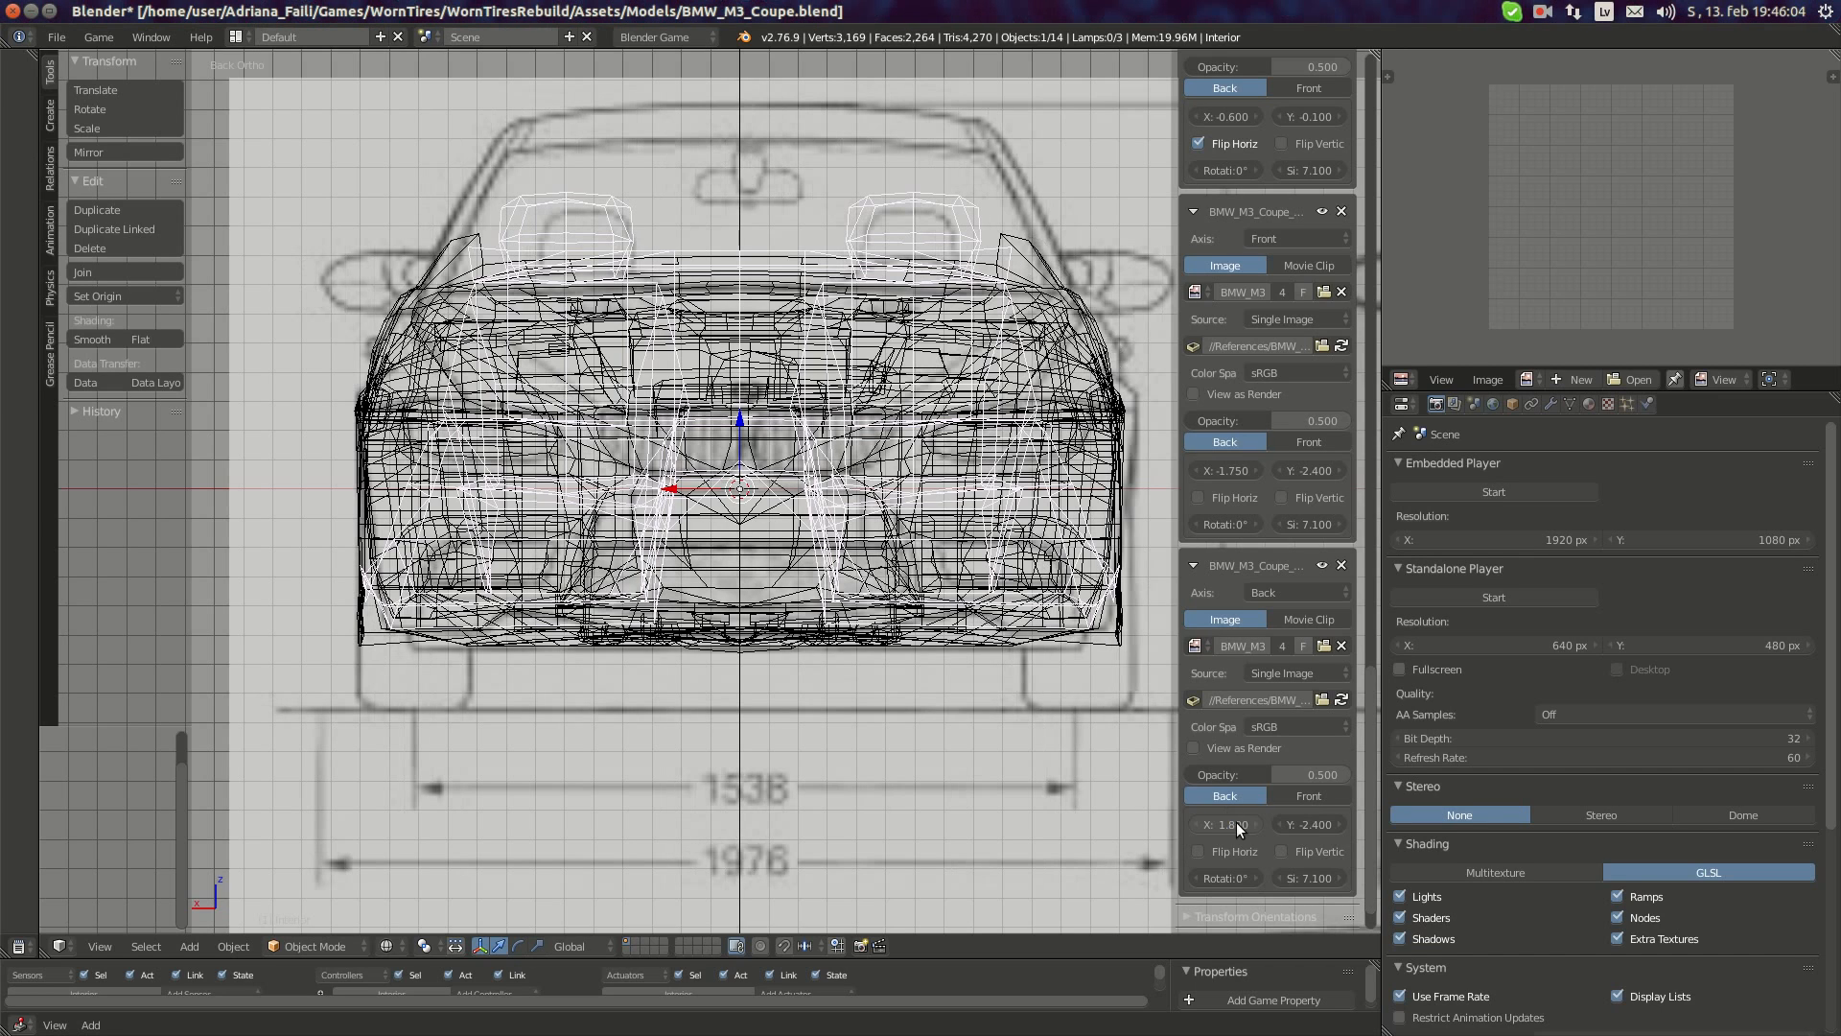
middle_click_drag(1079, 635, 962, 646, "shift")
left_click(1228, 819)
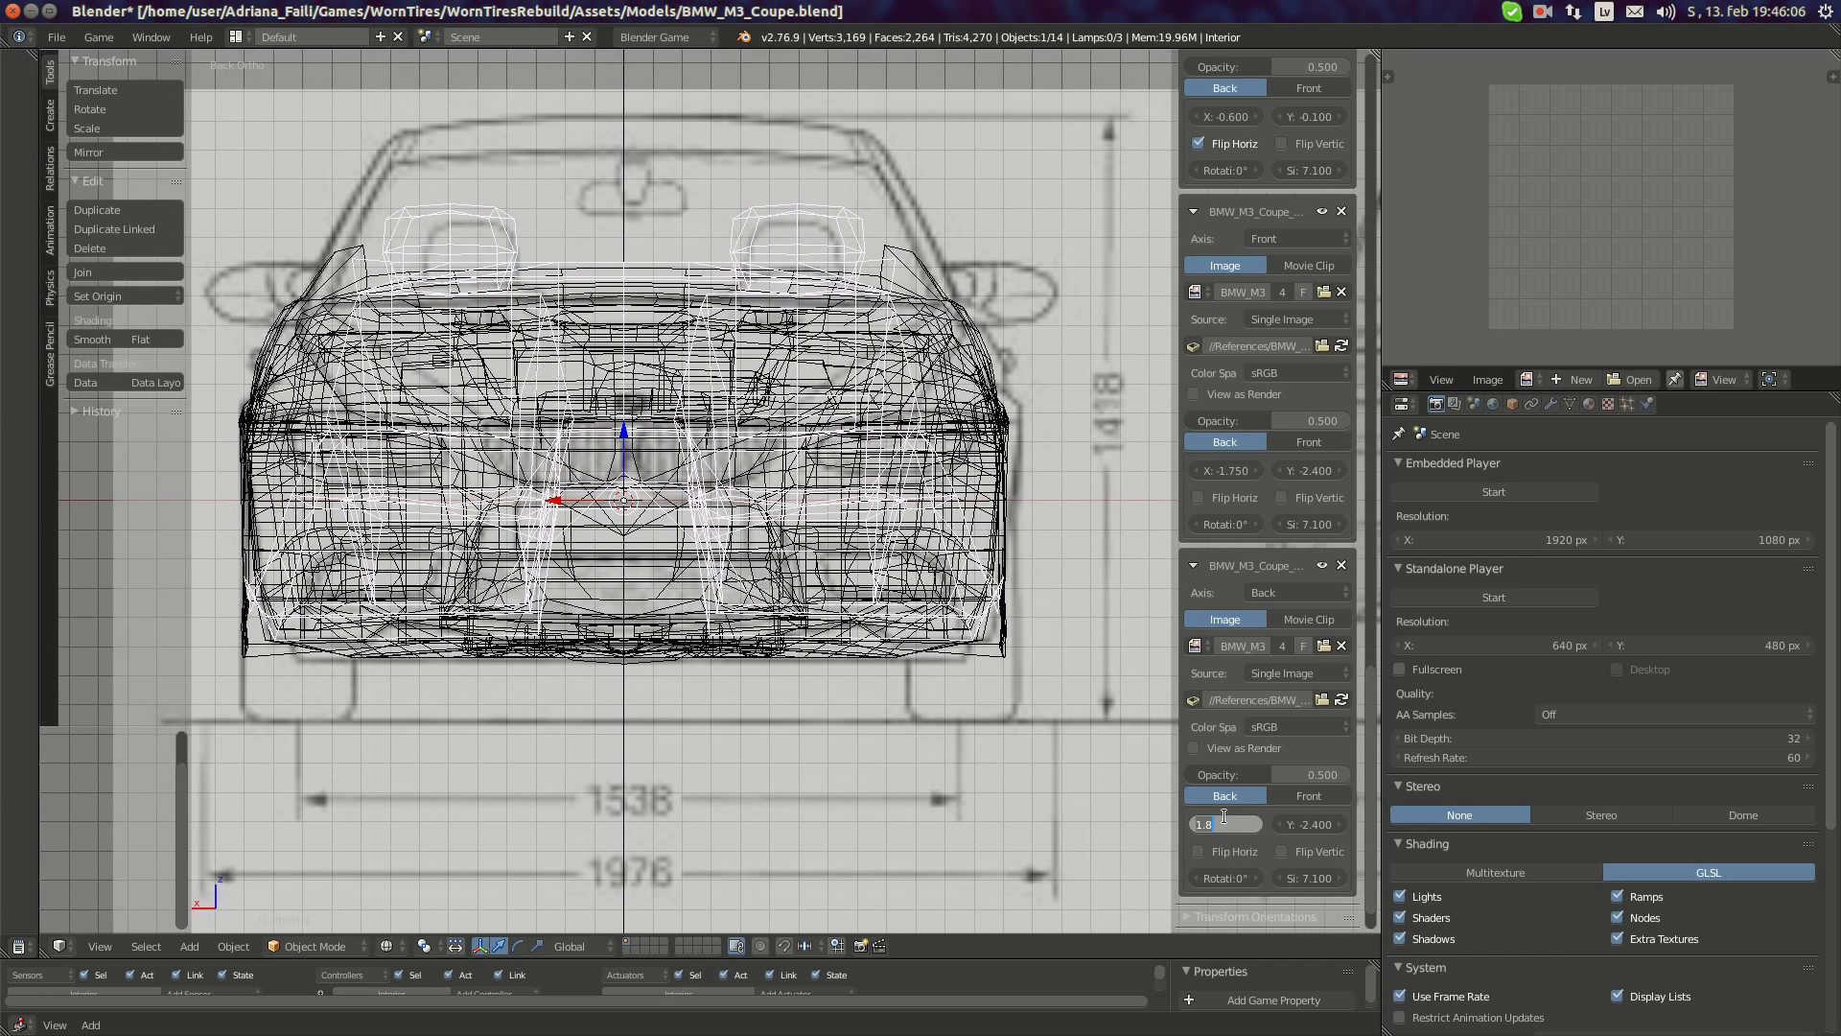
type("1.75")
key("Return")
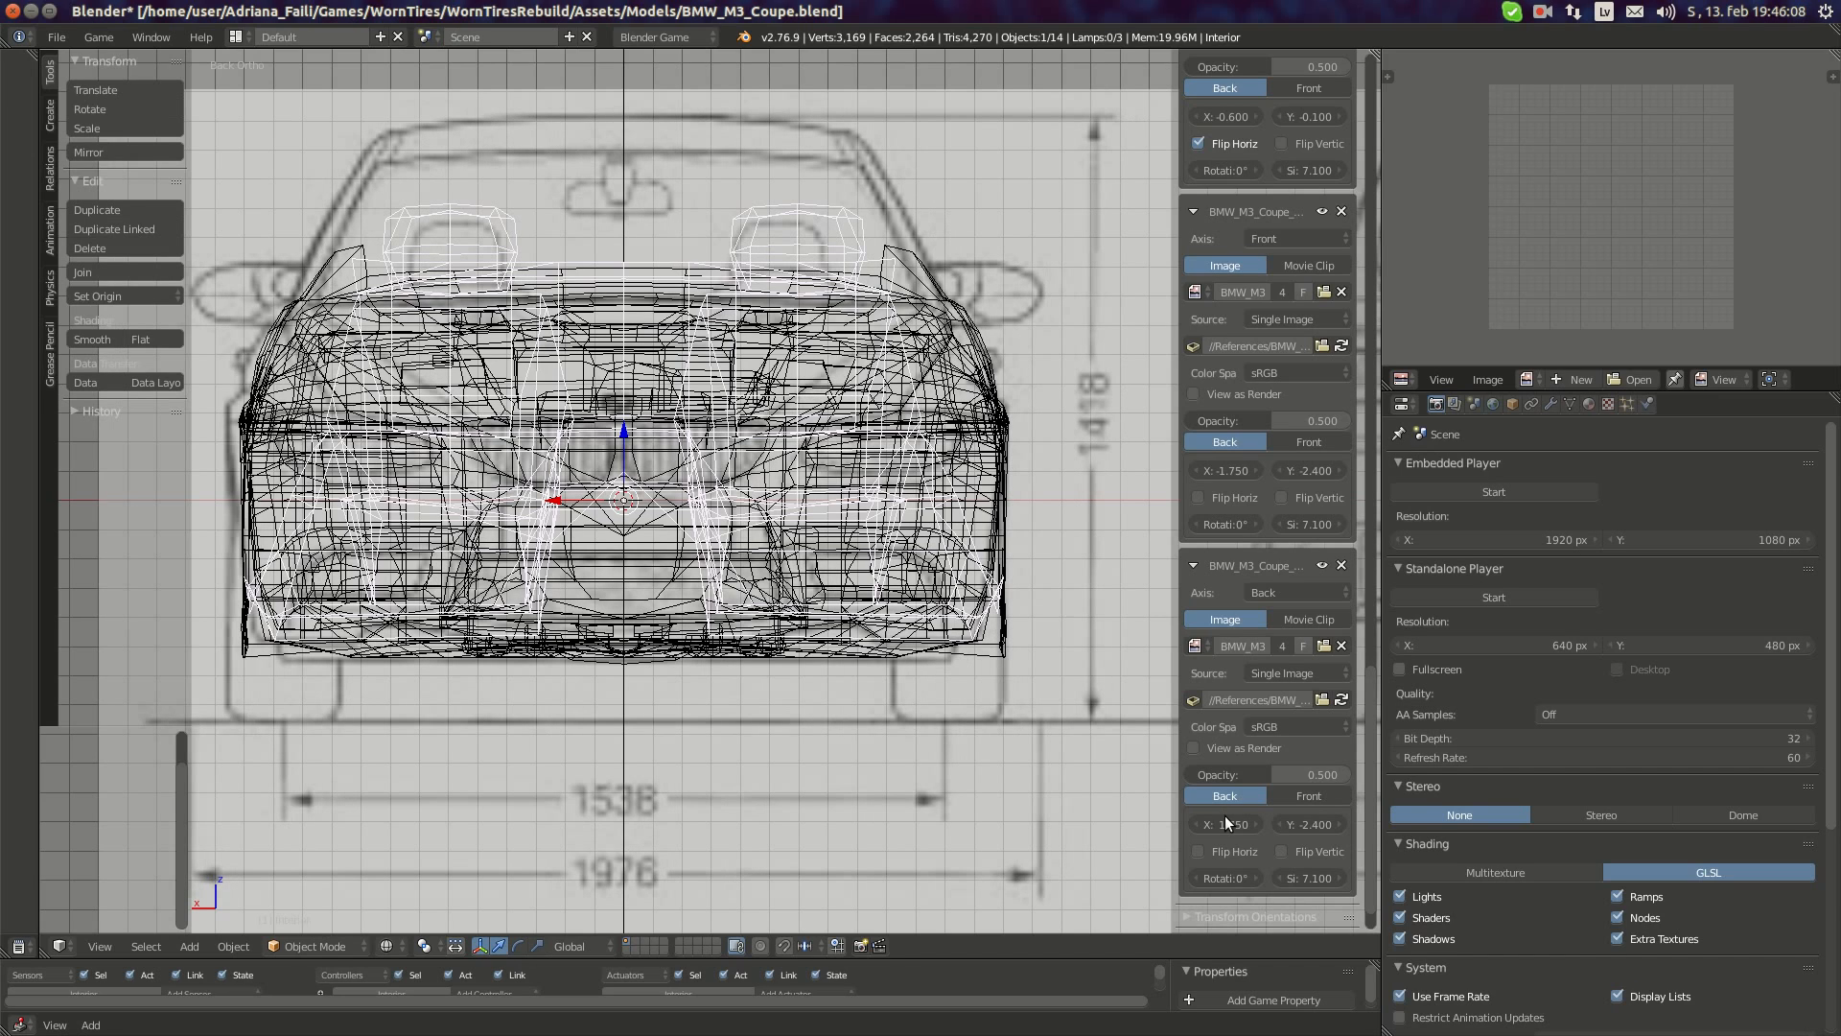
- Set the back-view blueprint's X offset to 1.775
left_click(1218, 824)
type("1.775")
key("Return")
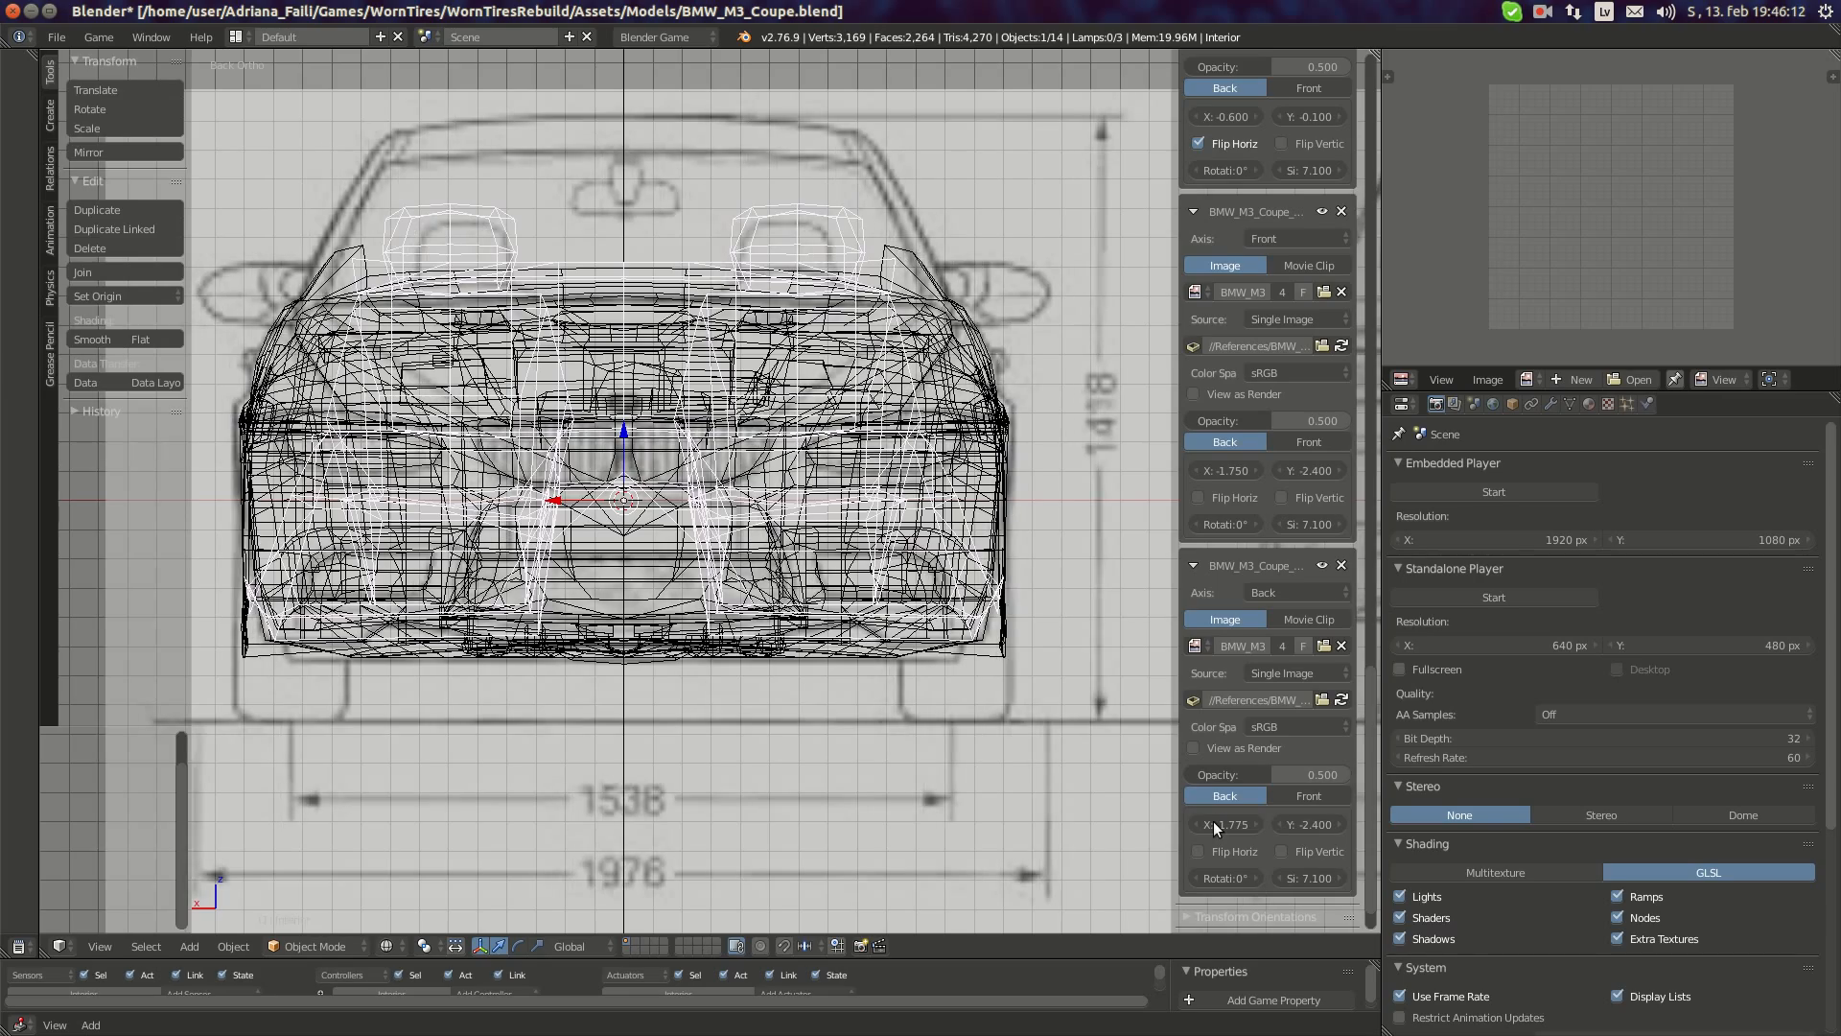
- Return to the front view and refine the front-view blueprint's X offset to -1.725 to centre the rear-end drawing on the model
scroll(934, 643, "down", 4)
middle_click_drag(934, 642, 450, 651, "shift")
scroll(843, 621, "down", 1)
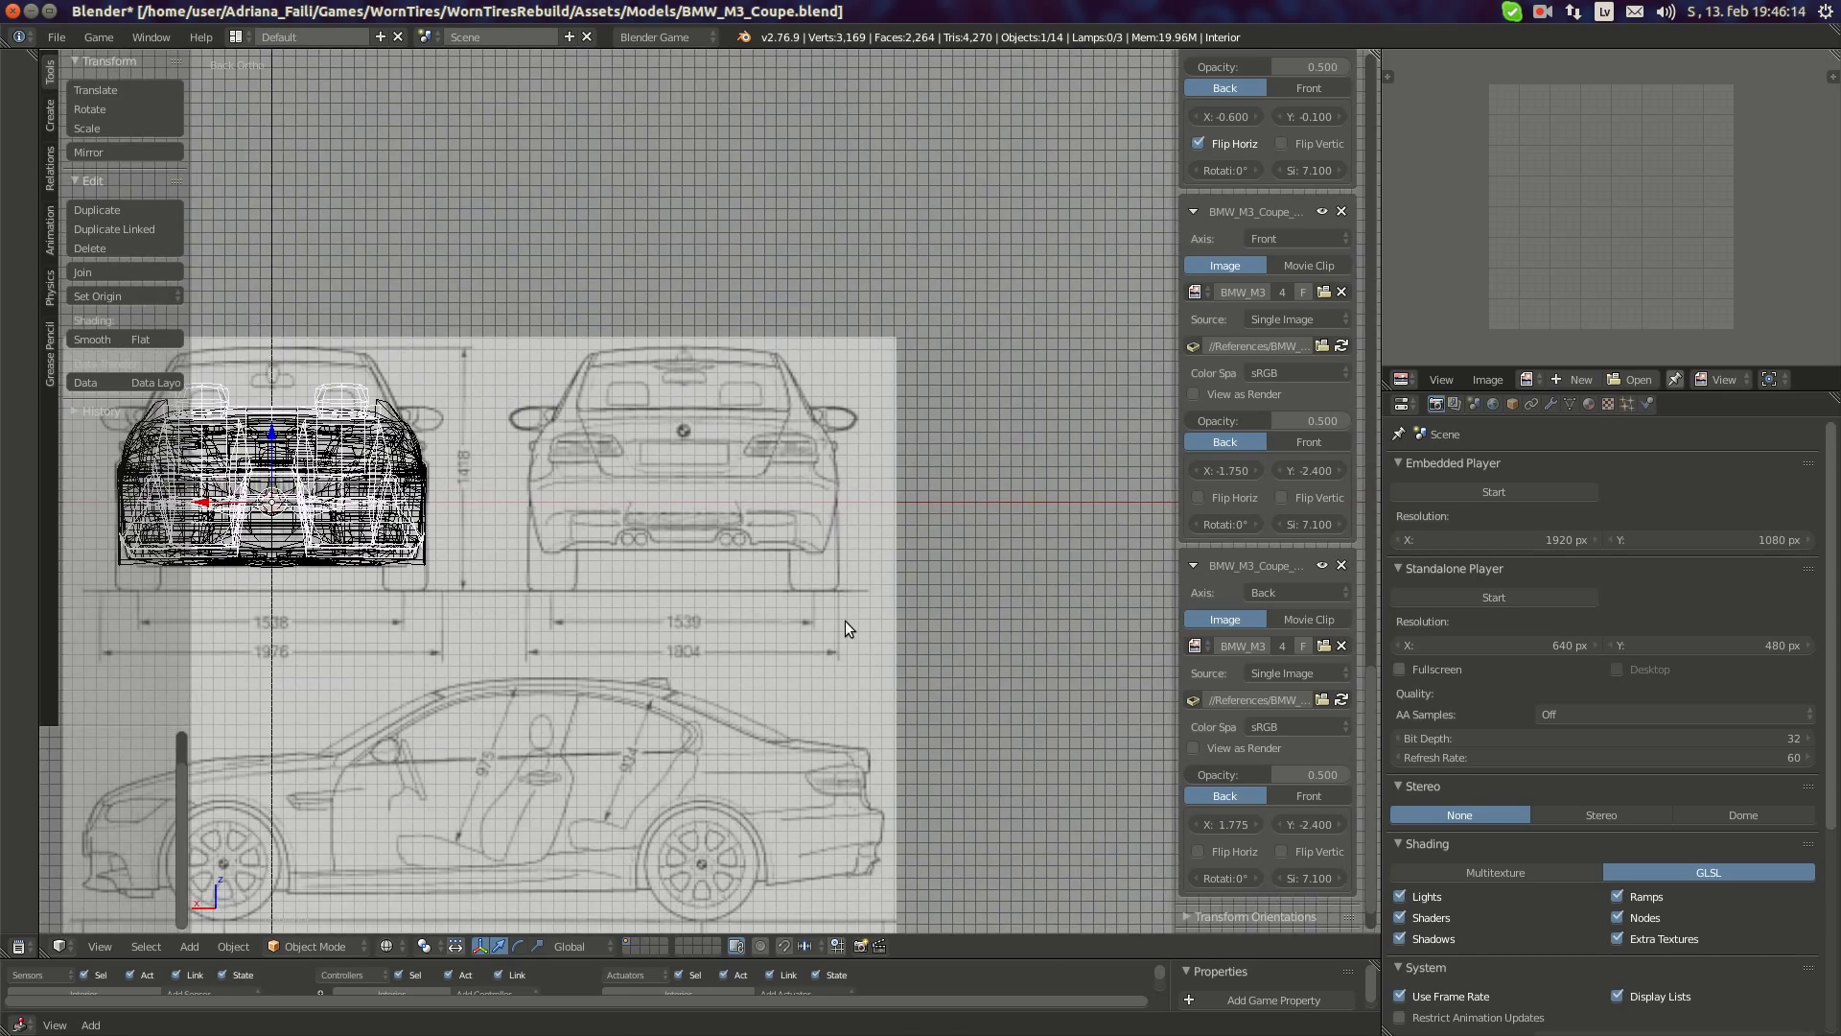
key("KP_1")
middle_click_drag(1143, 582, 742, 561, "shift")
scroll(742, 561, "up", 5)
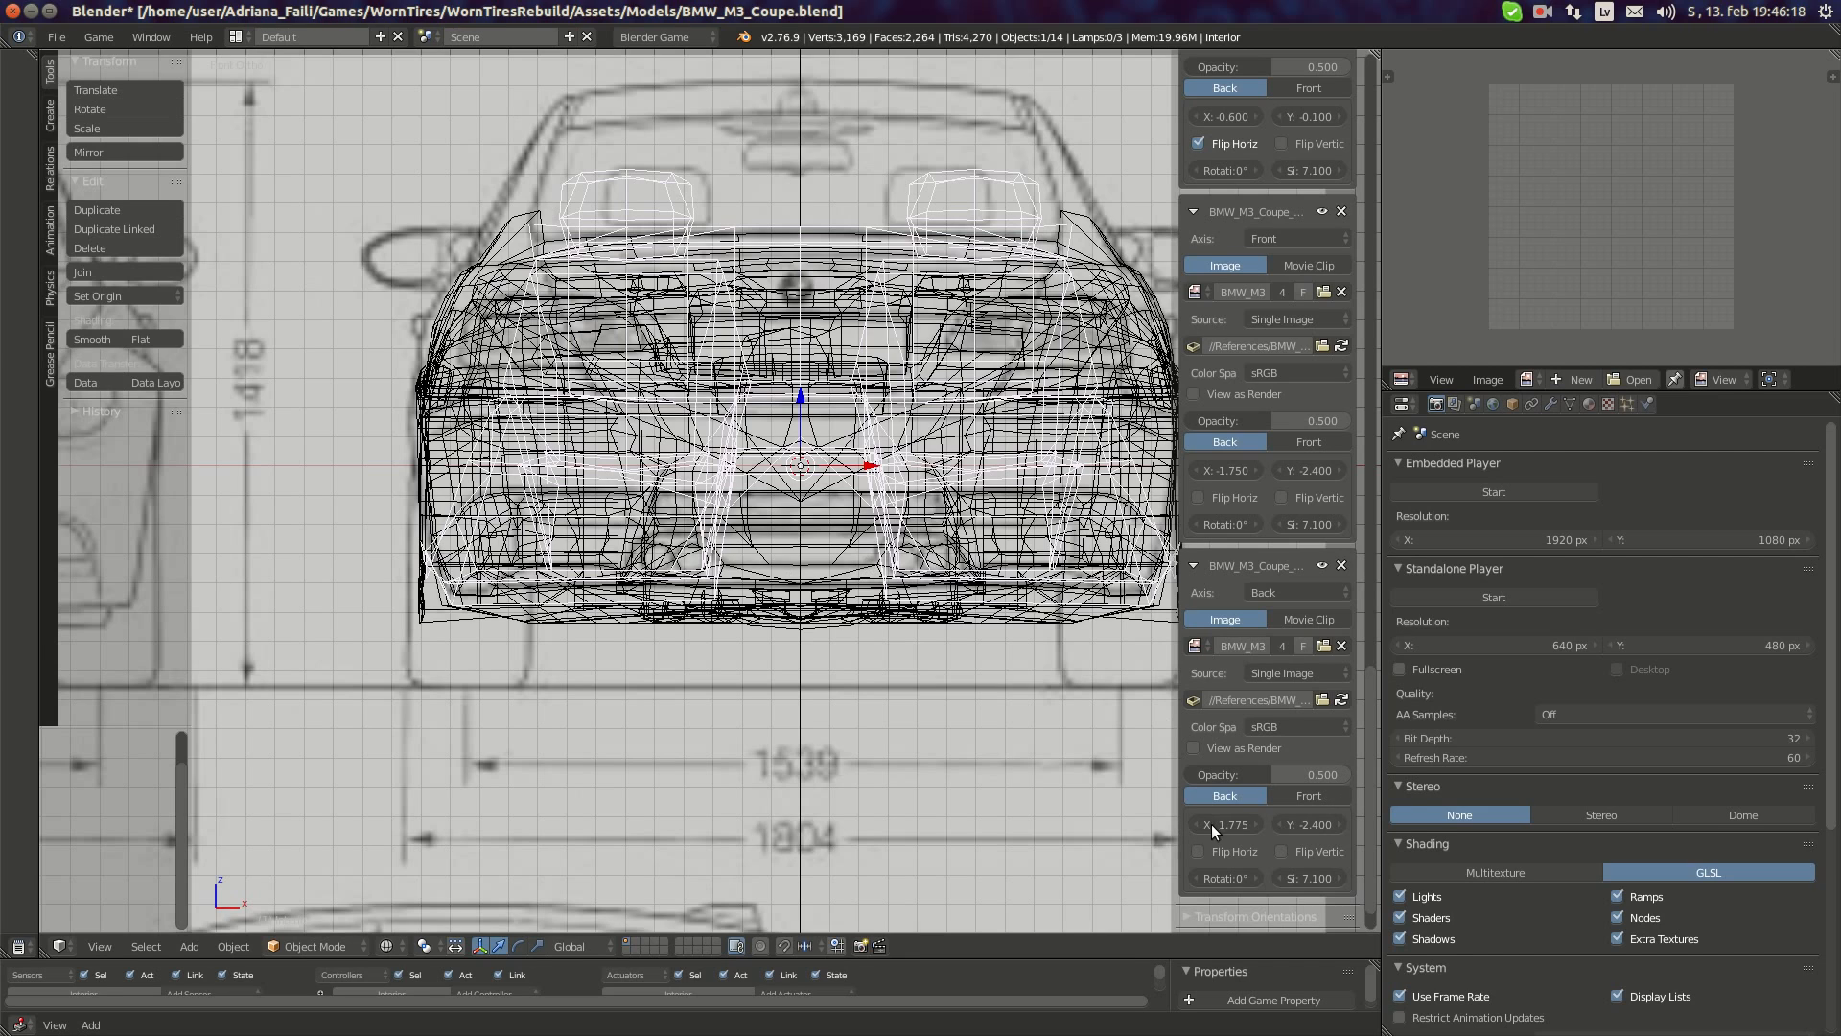
left_click(1215, 472)
key("BackSpace")
type("-1.125")
key("Return")
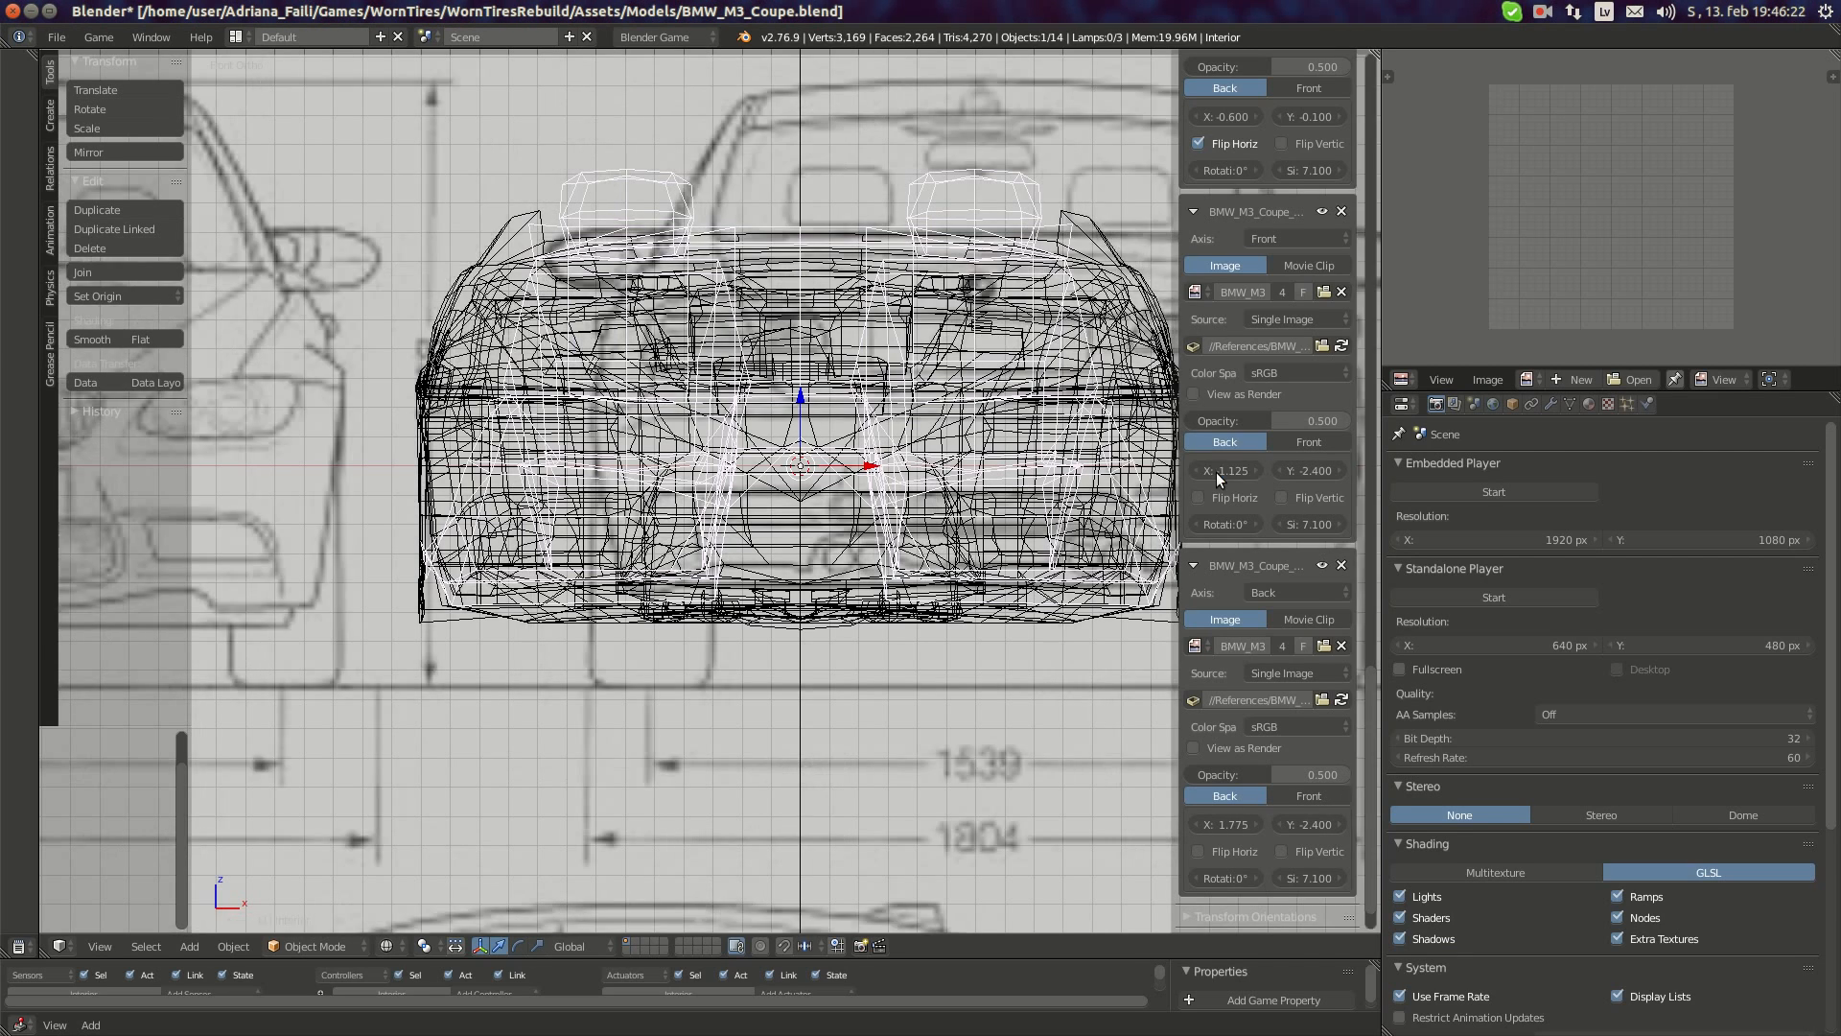
left_click(1216, 472)
key("BackSpace")
type("-1.725")
key("Return")
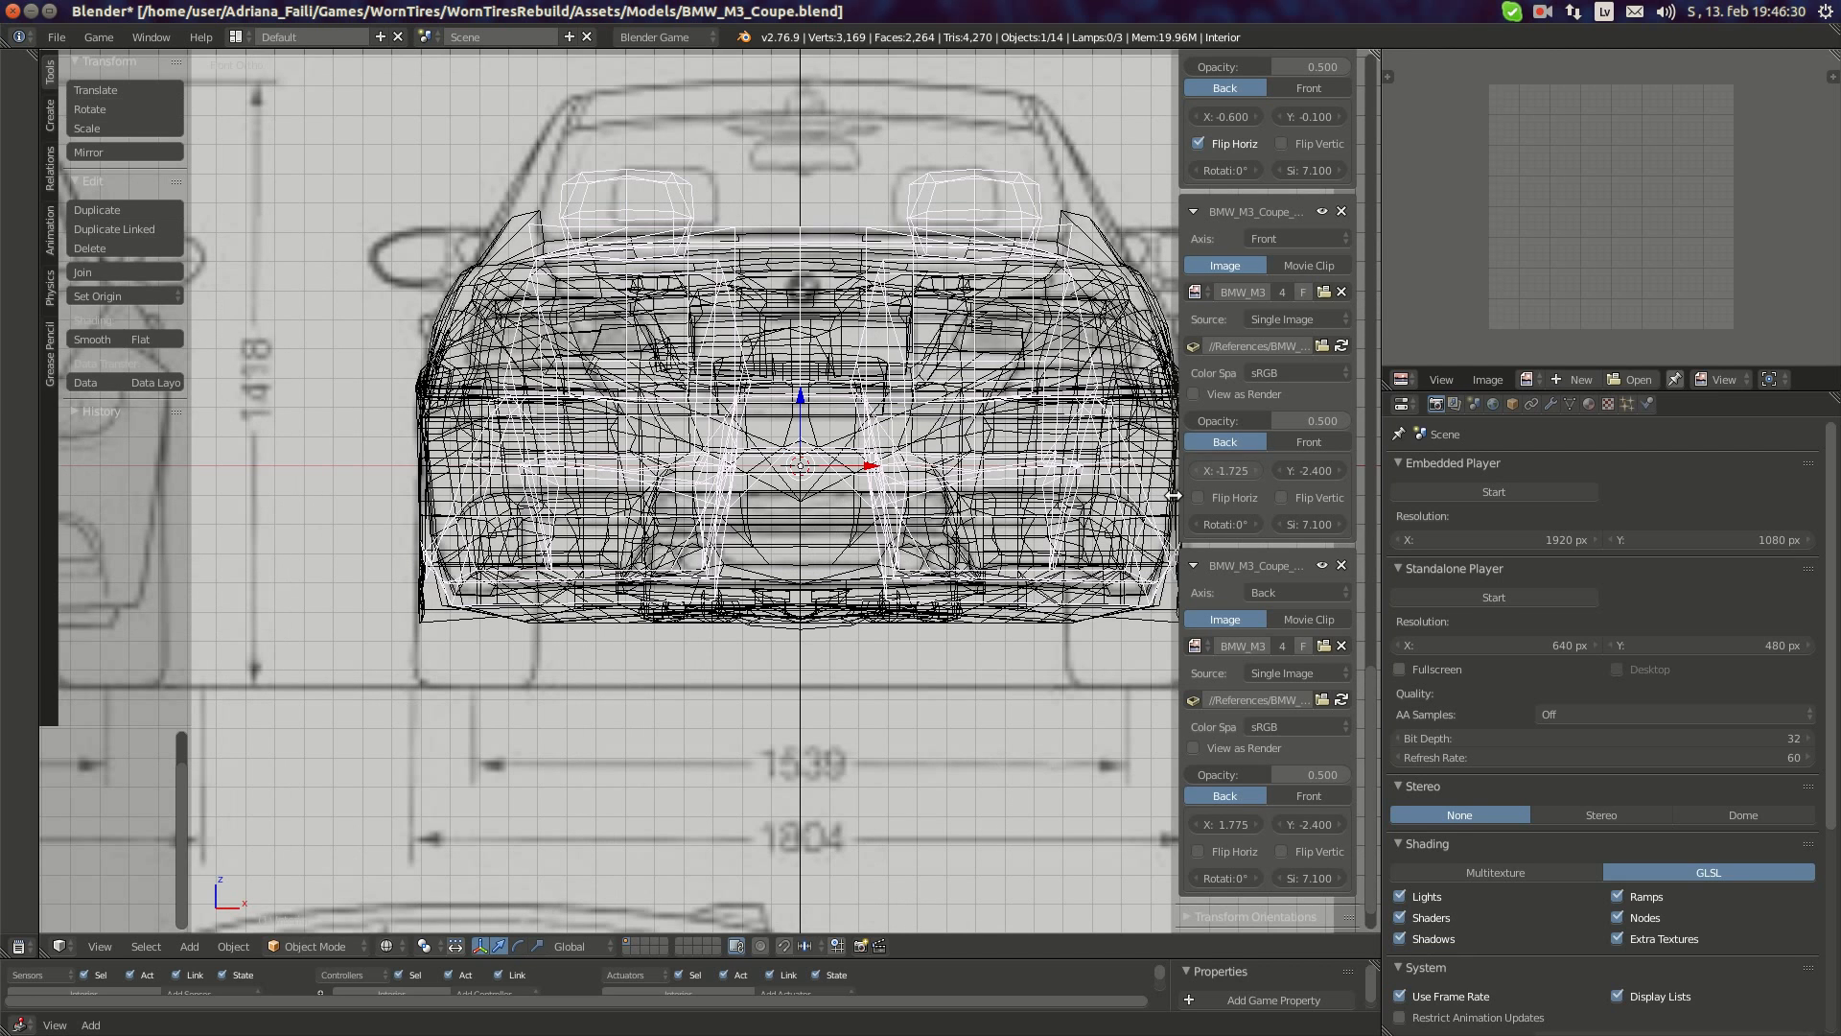
- In the right view, open the Interior mesh for editing in wireframe display with nothing selected
scroll(655, 446, "down", 1)
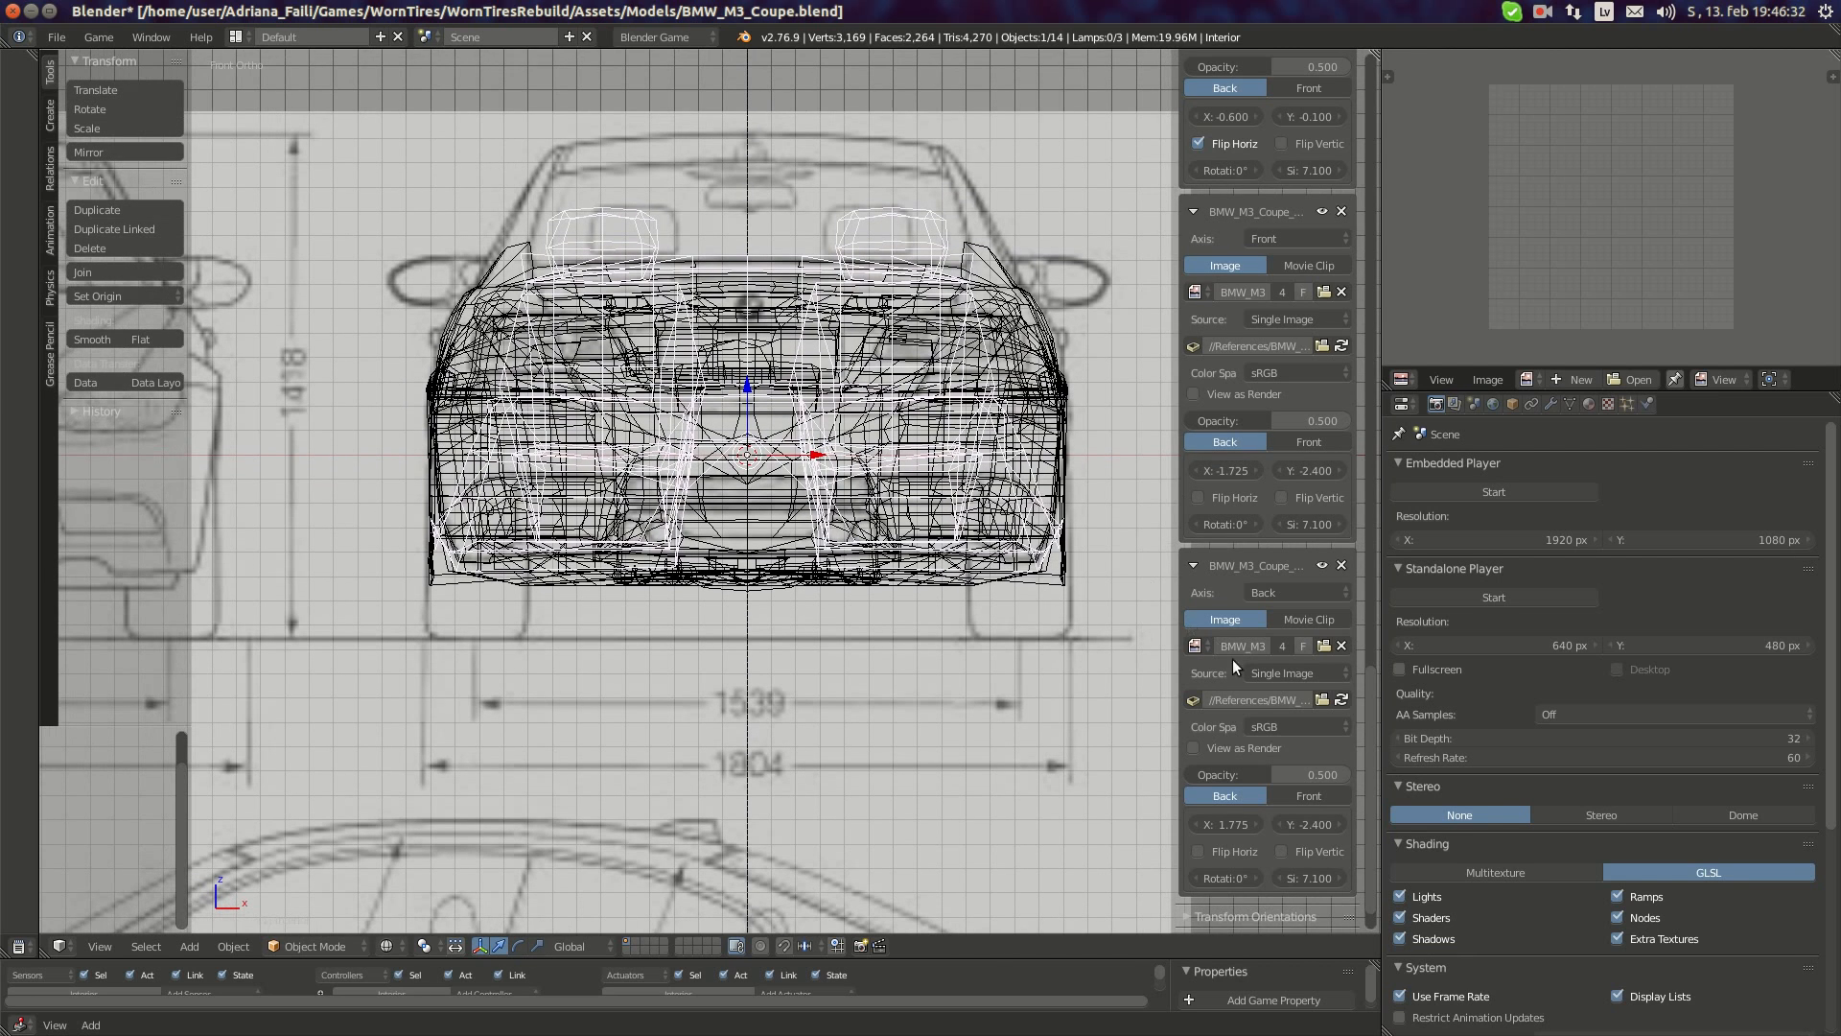
scroll(690, 605, "down", 3)
scroll(435, 554, "down", 1)
middle_click_drag(434, 555, 769, 549, "shift")
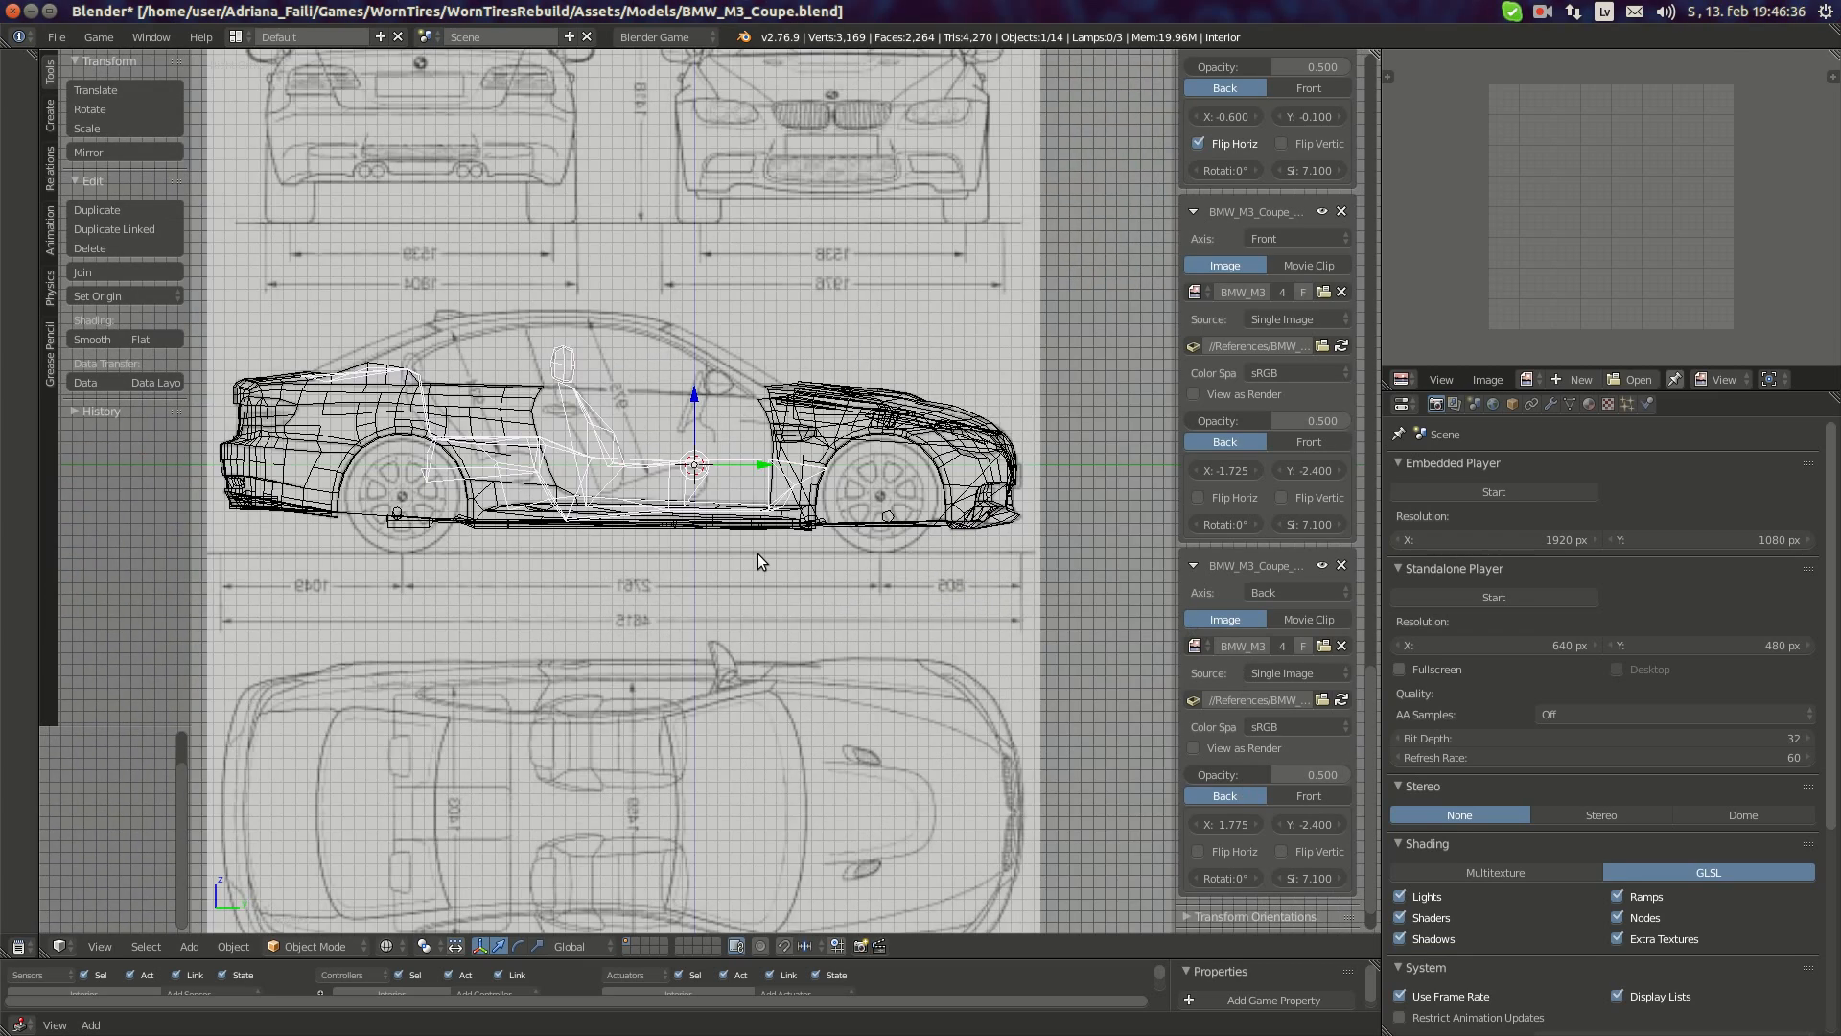
scroll(758, 561, "up", 5)
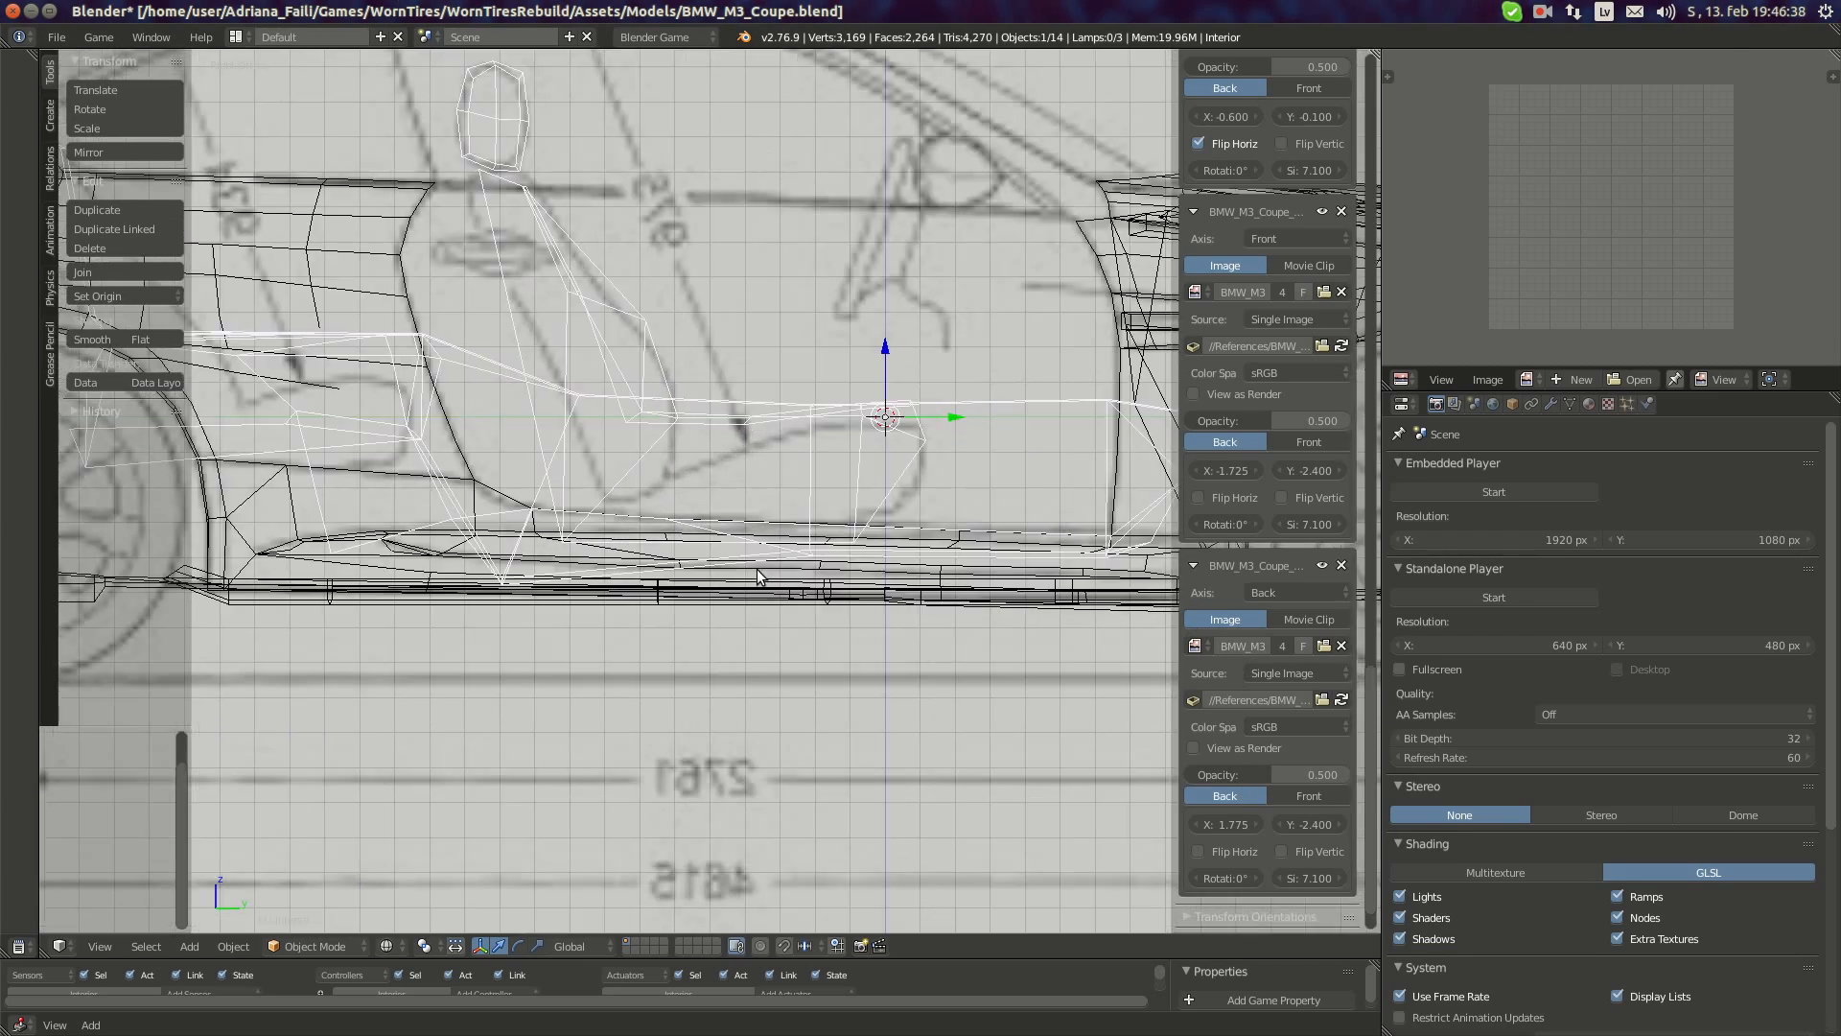
key("z")
key("z")
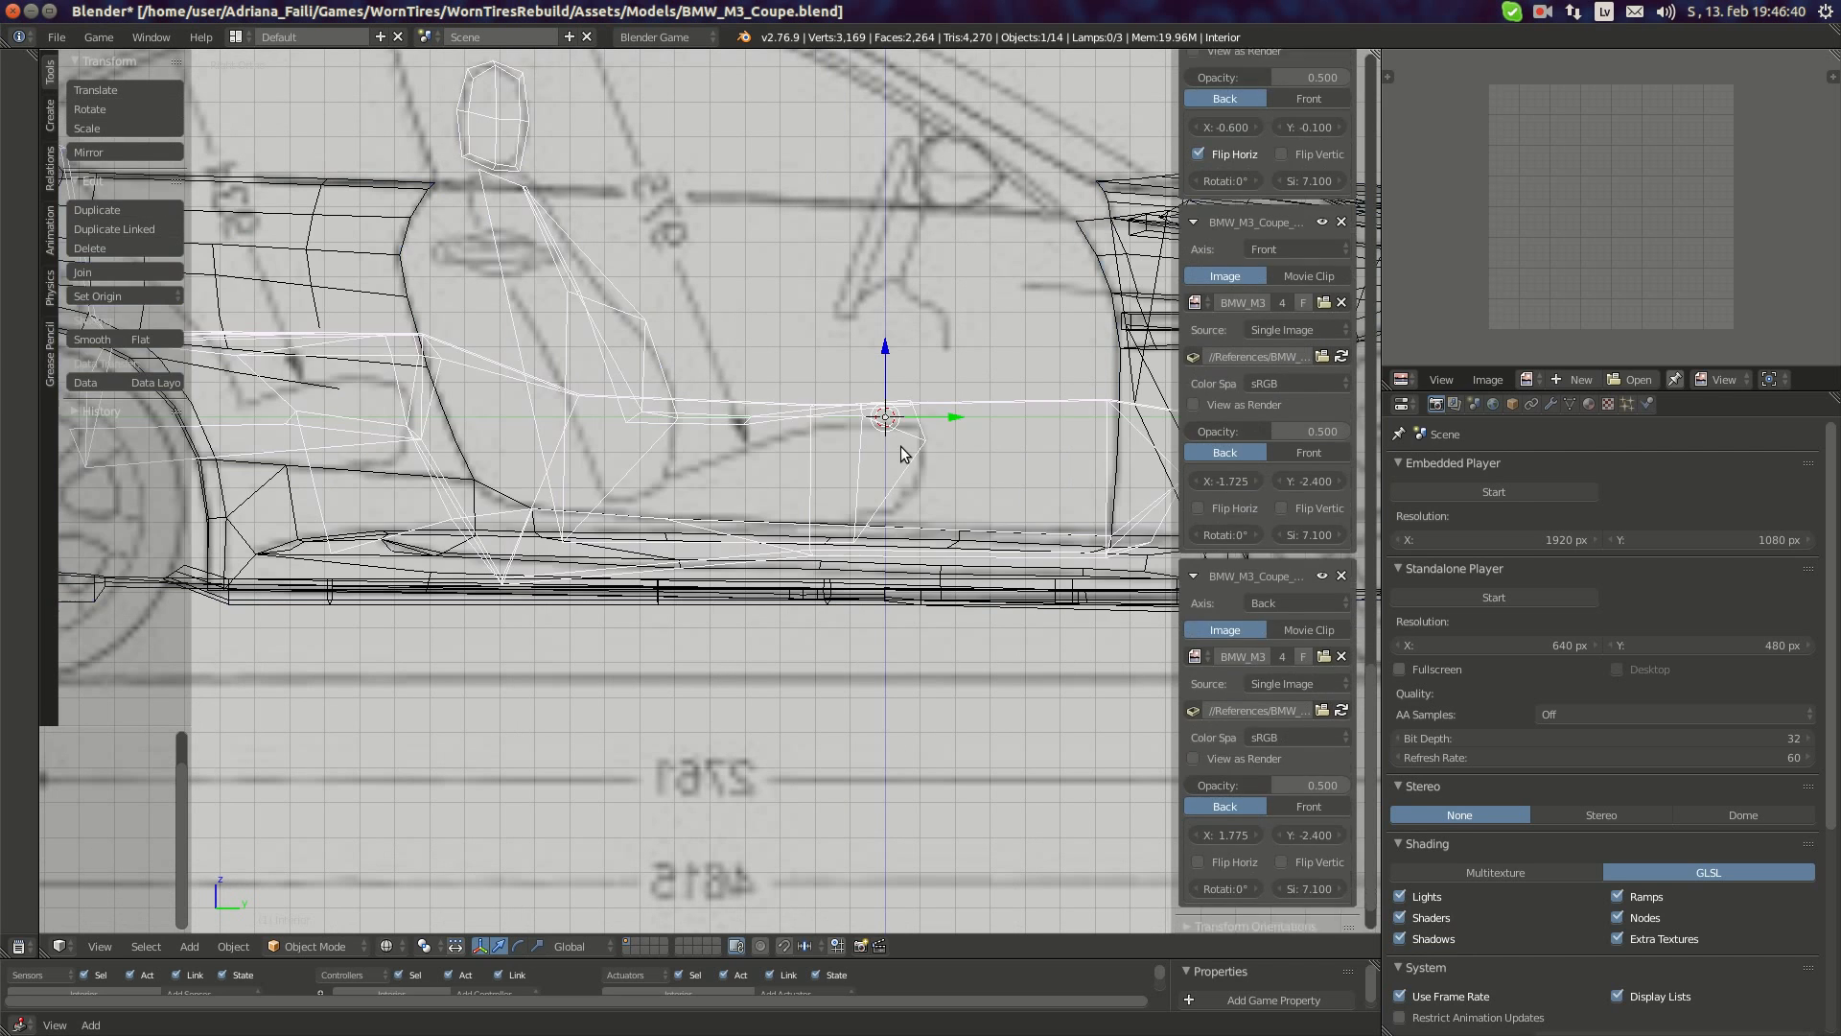
key("Tab")
key("z")
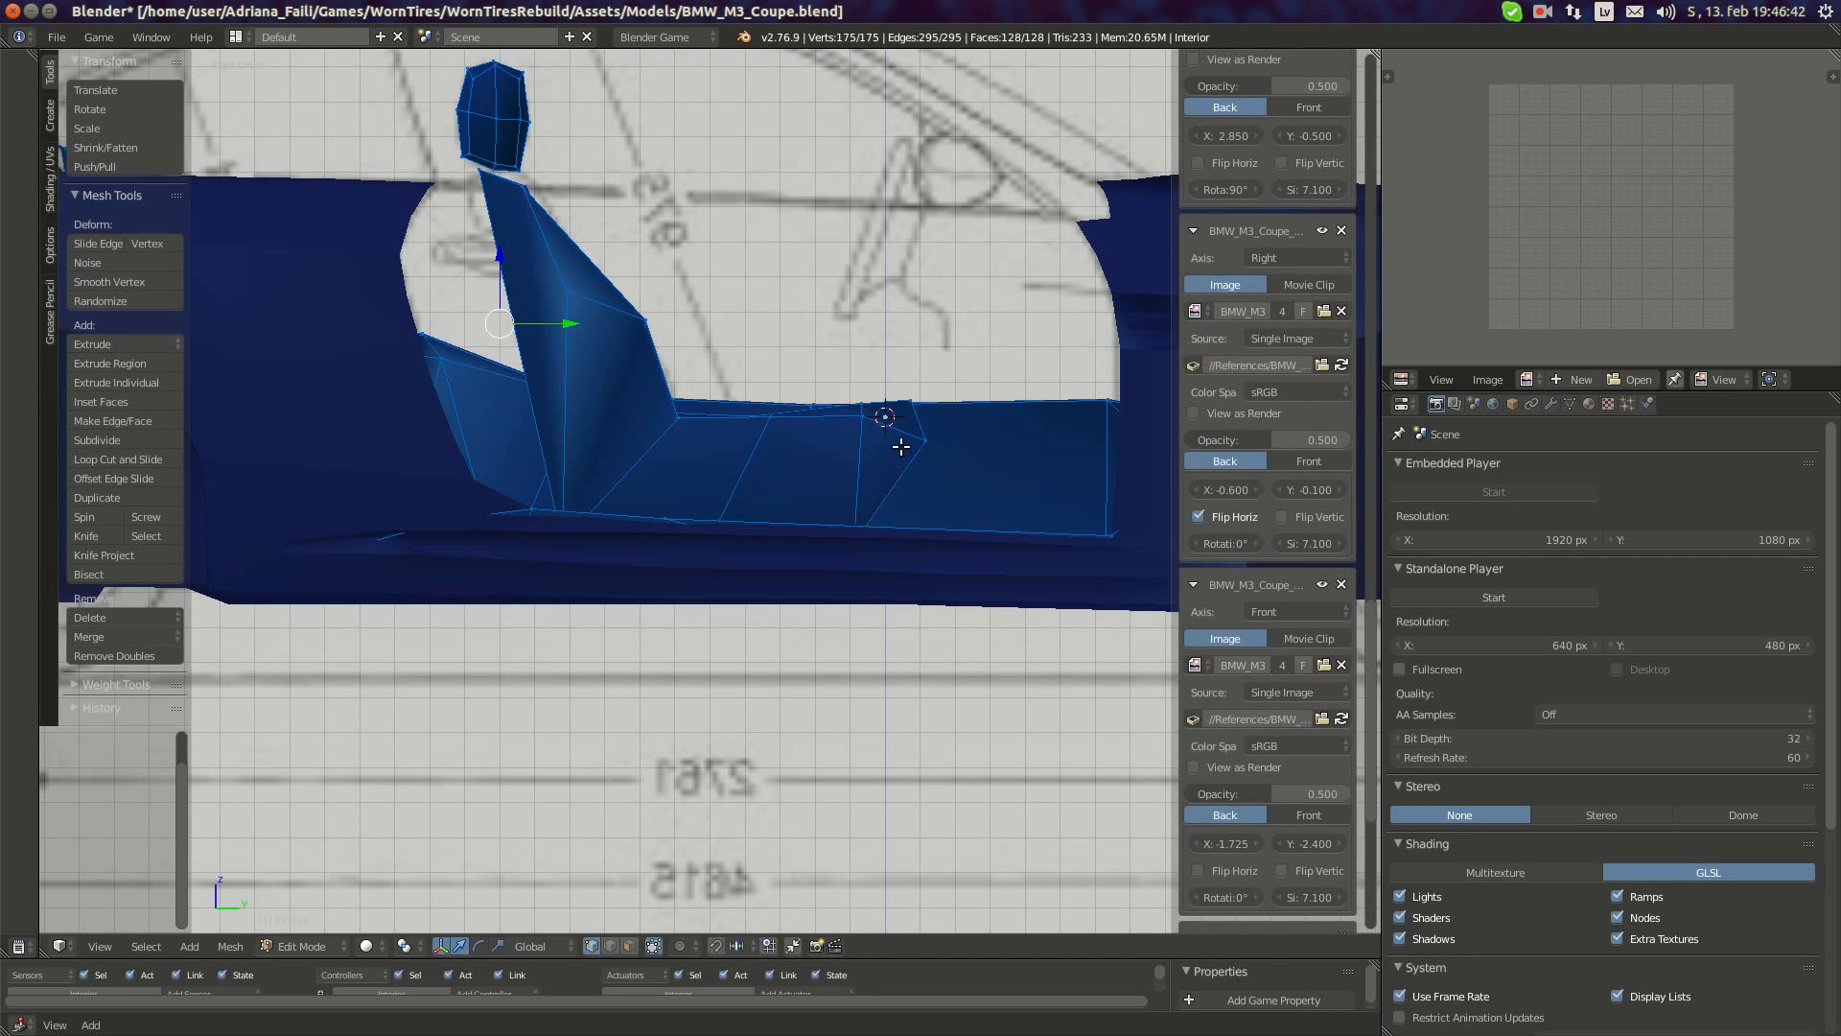
middle_click_drag(594, 422, 724, 528, "shift")
key("z")
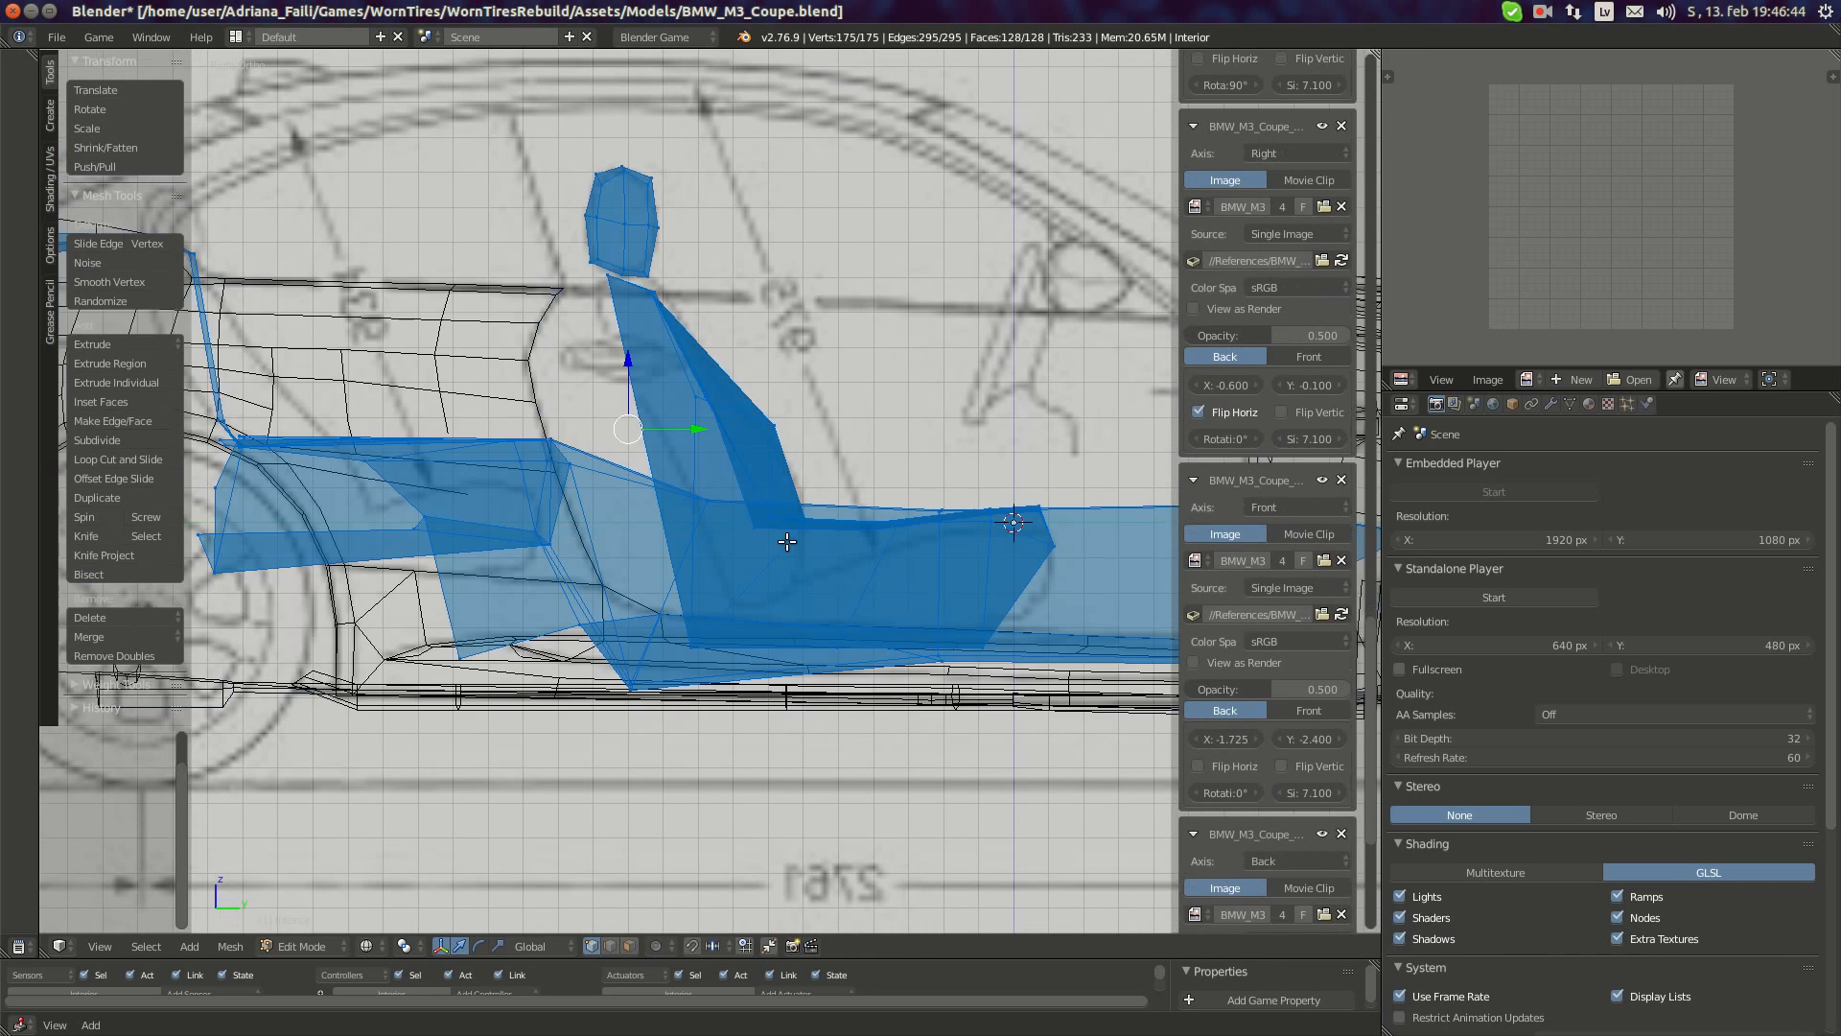
scroll(777, 525, "up", 2)
key("a")
scroll(1266, 537, "down", 5)
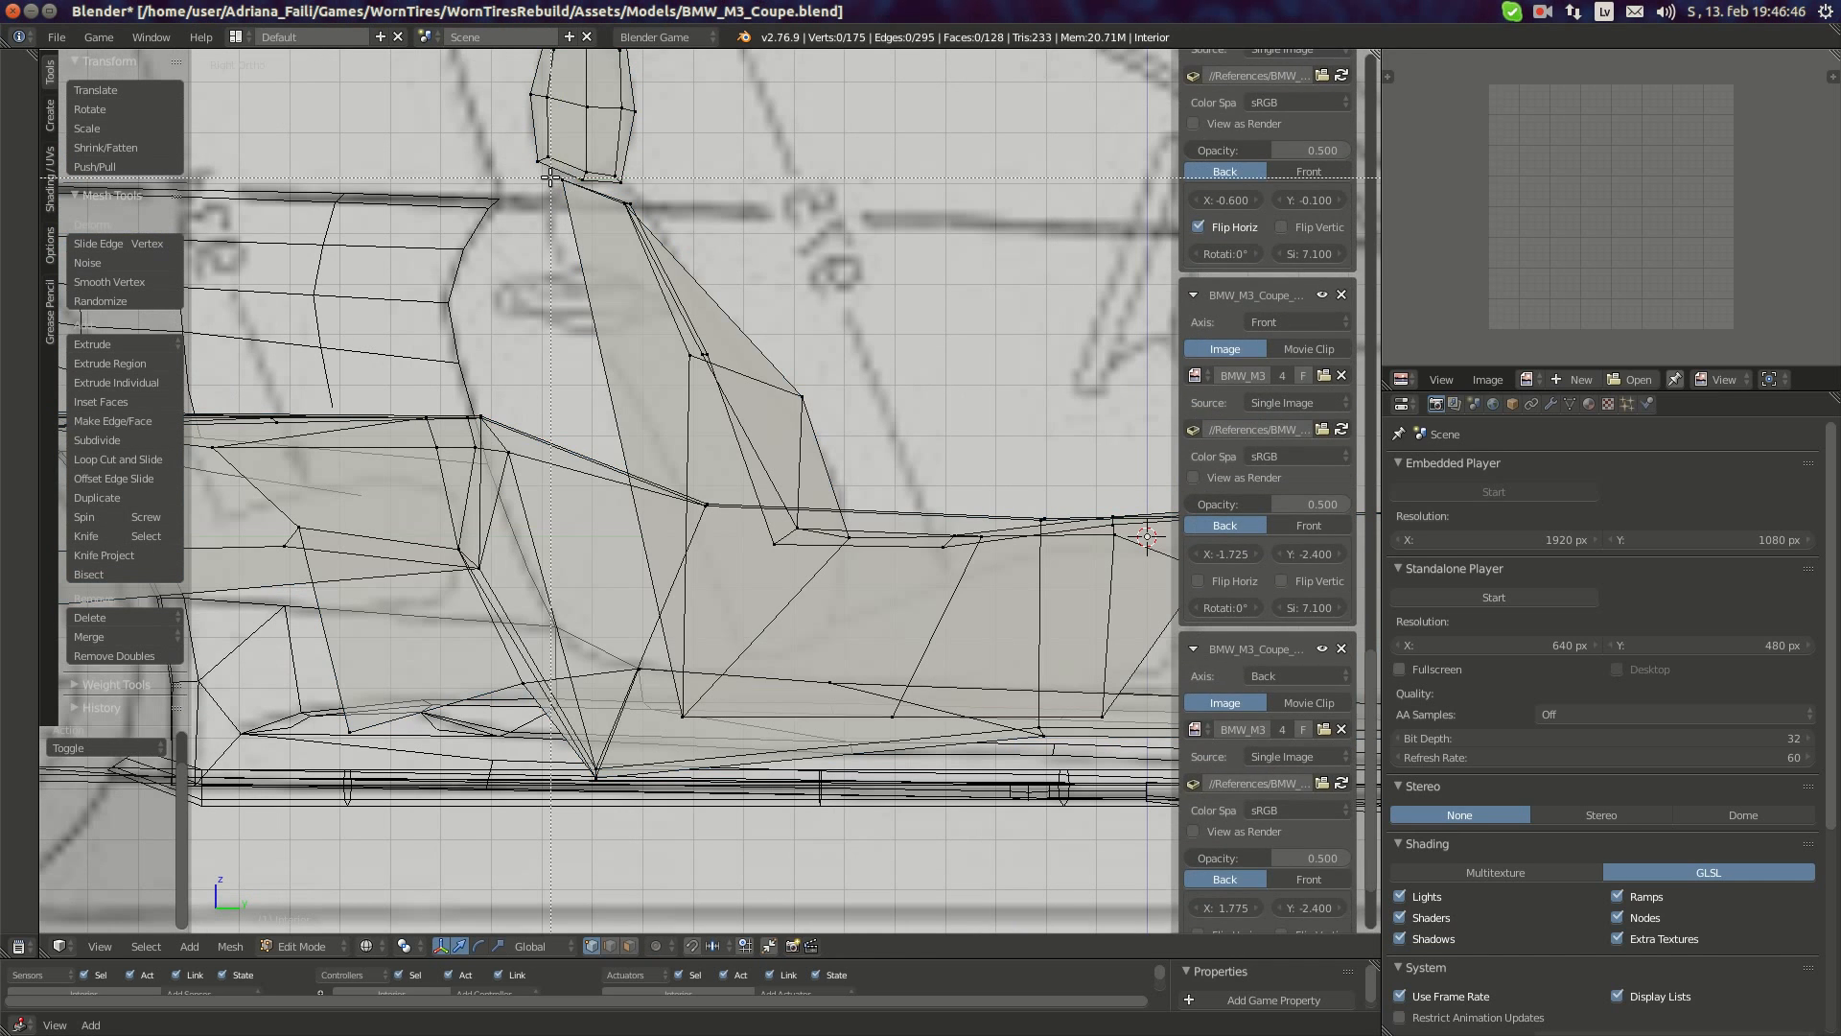
- Box-select the vertices at the upper rear edge of the front seat's backrest and move them about -0.032 in Y and -0.015 in Z
key("a")
left_click_drag(568, 183, 575, 193)
key("b")
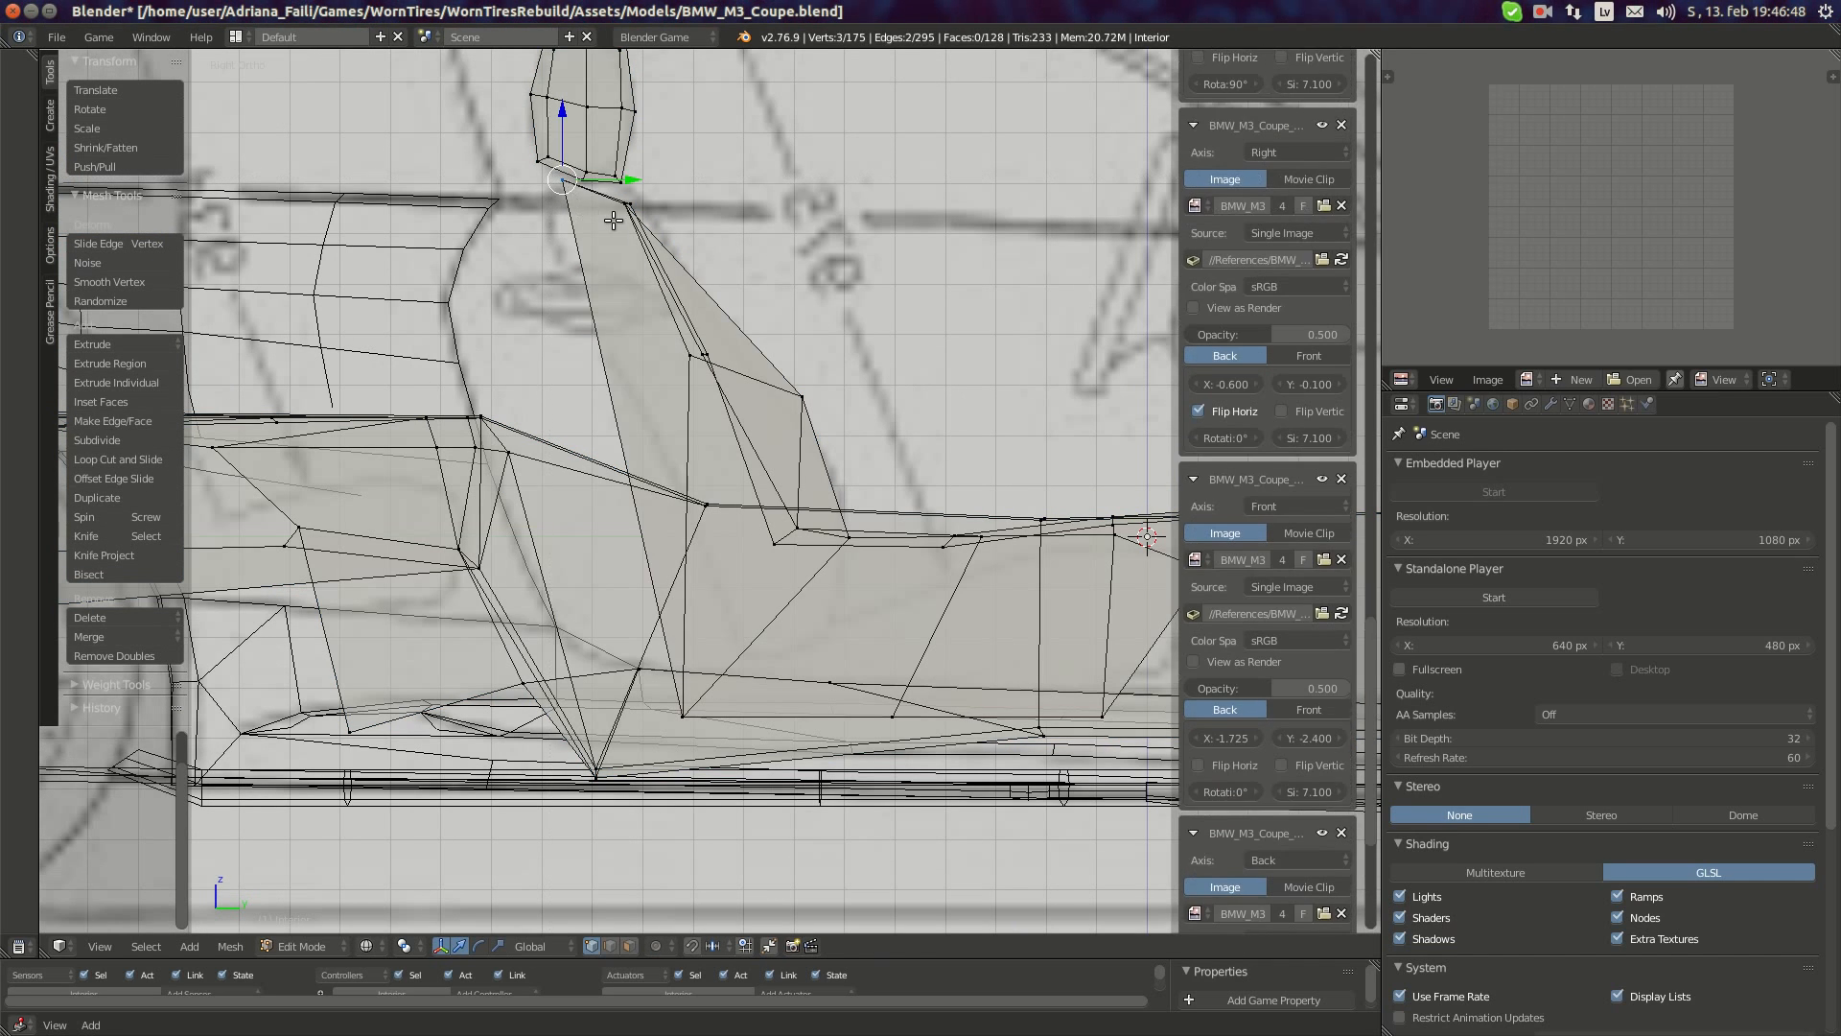
key("g")
left_click(598, 228)
middle_click_drag(765, 639, 705, 569, "shift")
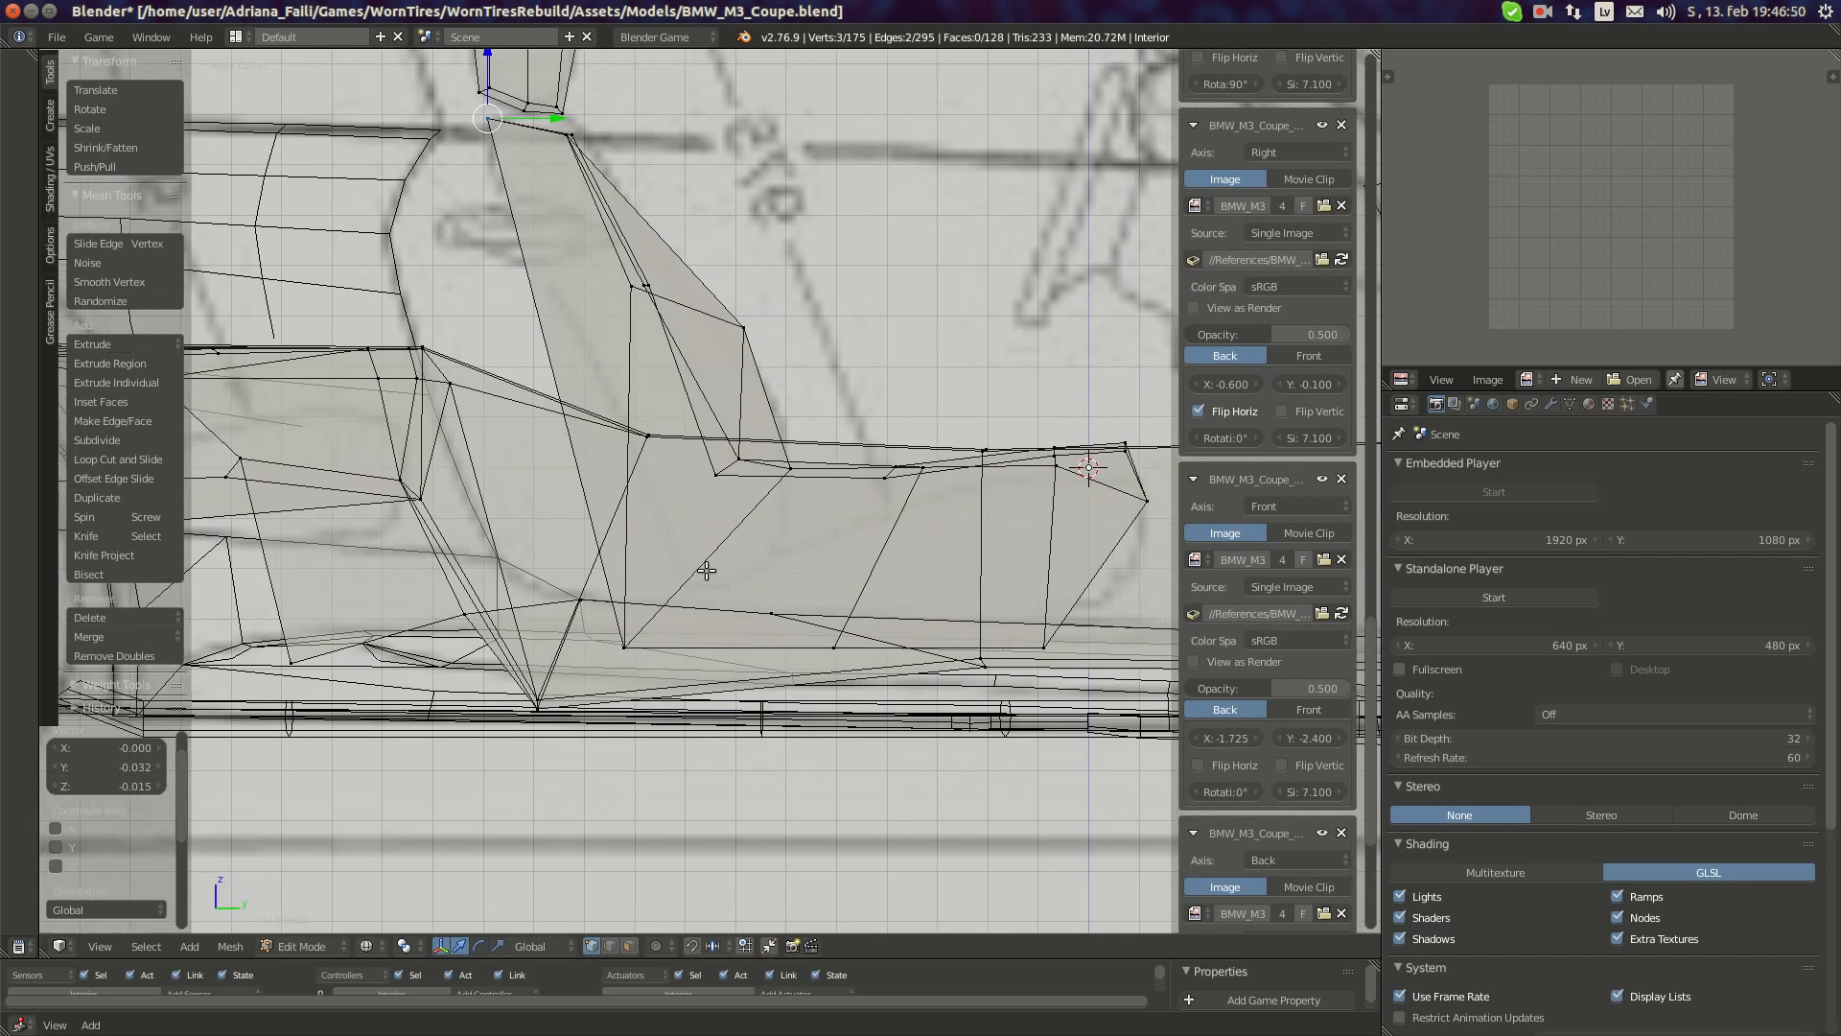
key("z")
key("z")
key("Tab")
scroll(718, 657, "down", 4)
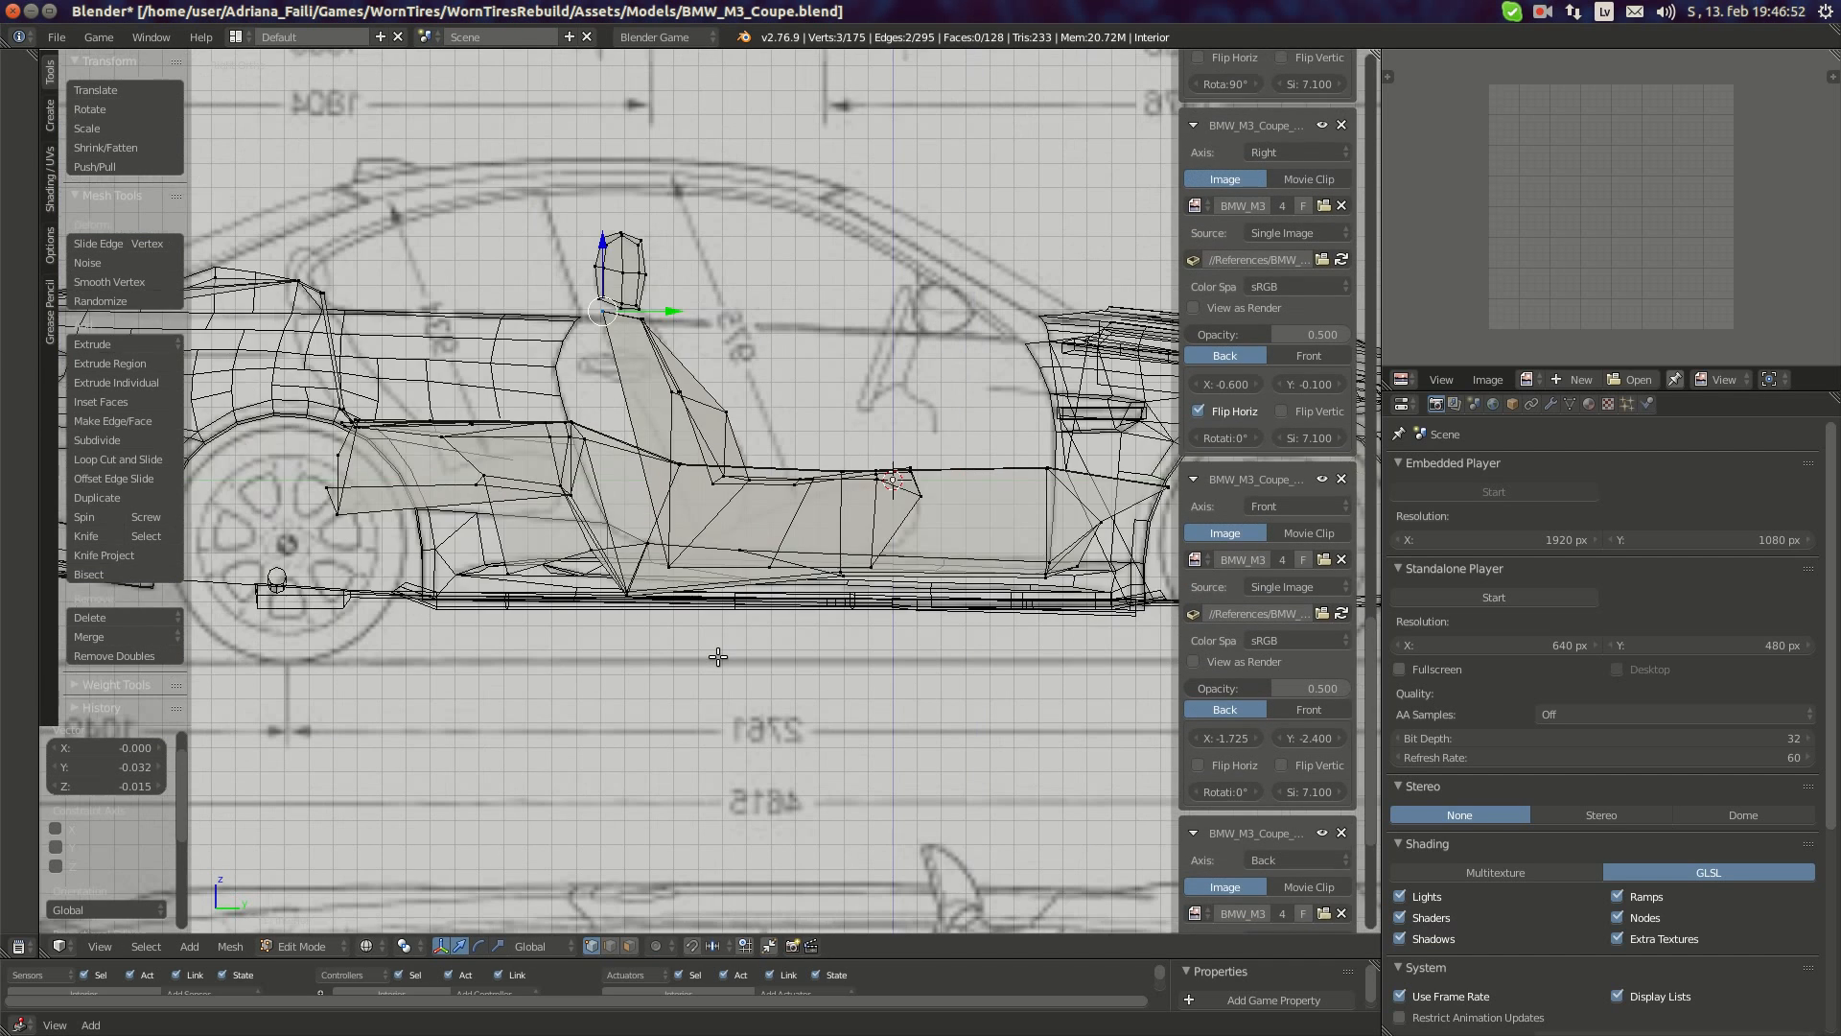
- Move the vertices at the front seat's lower rear corner about 0.14 in Y and 0.08 in Z to match the blueprint
key("z")
key("z")
scroll(717, 662, "up", 4)
scroll(717, 661, "up", 1)
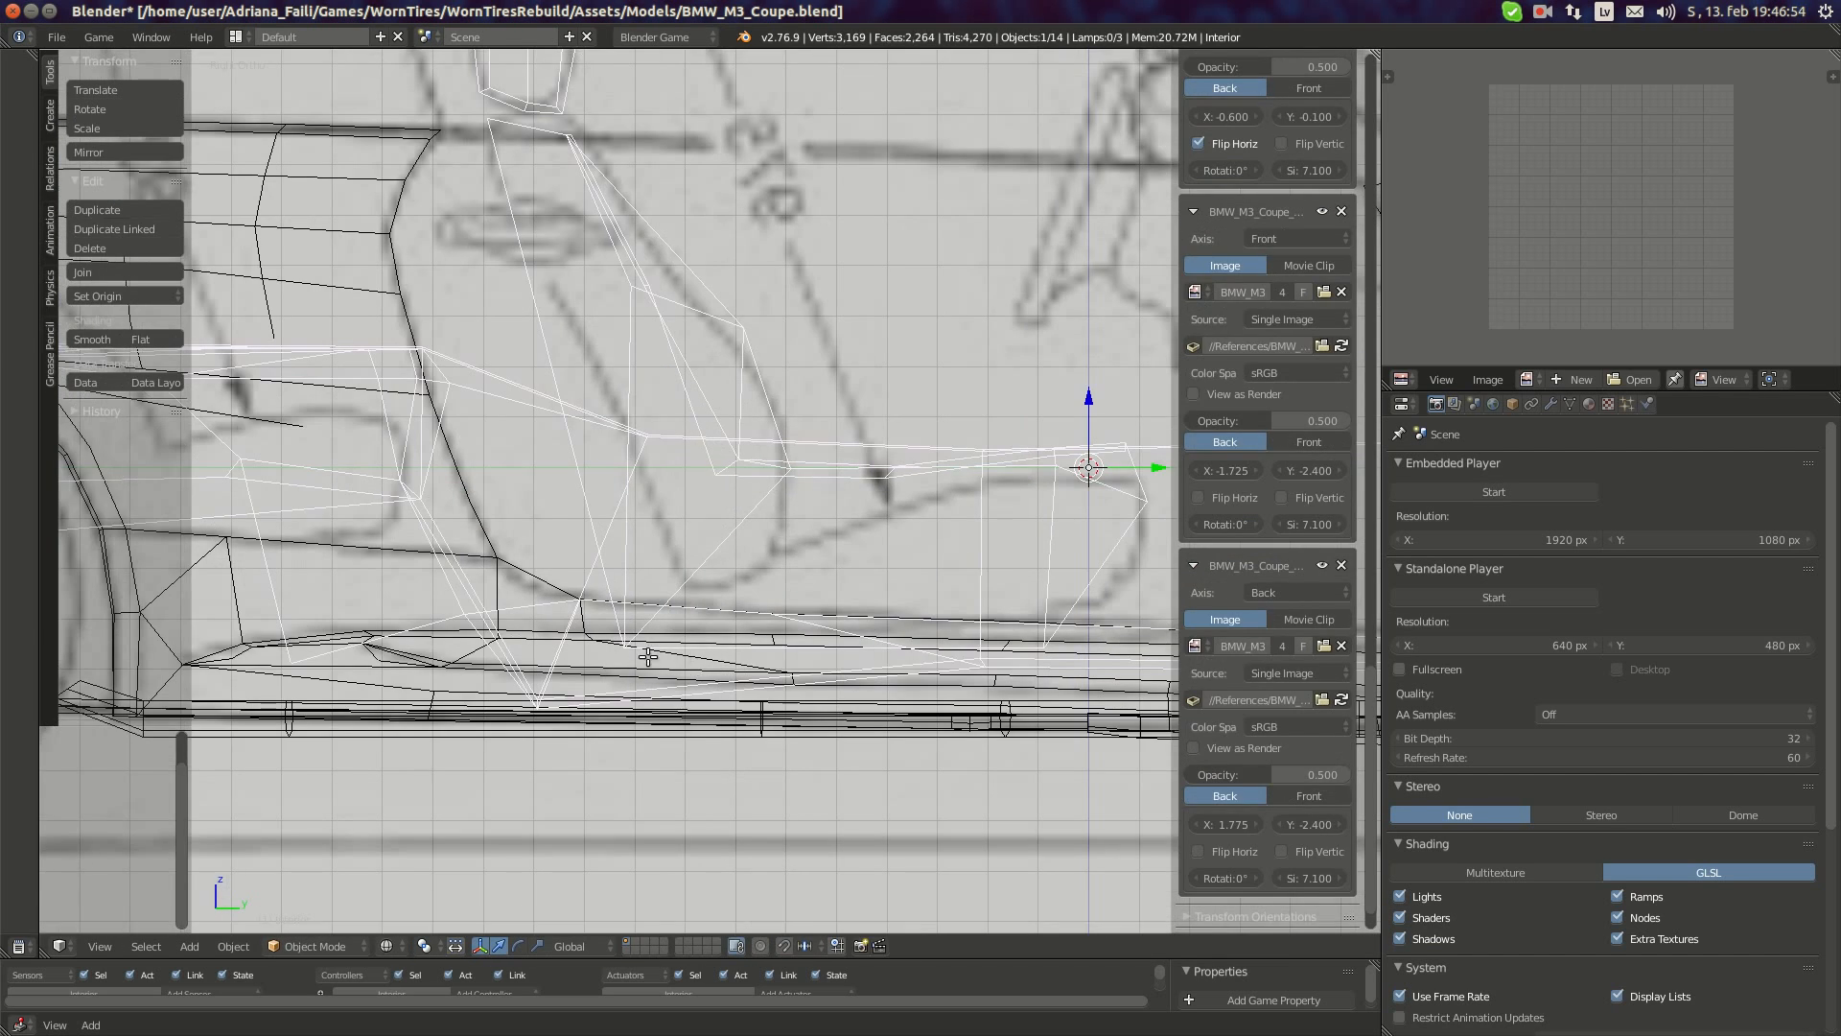
key("Tab")
key("a")
key("a")
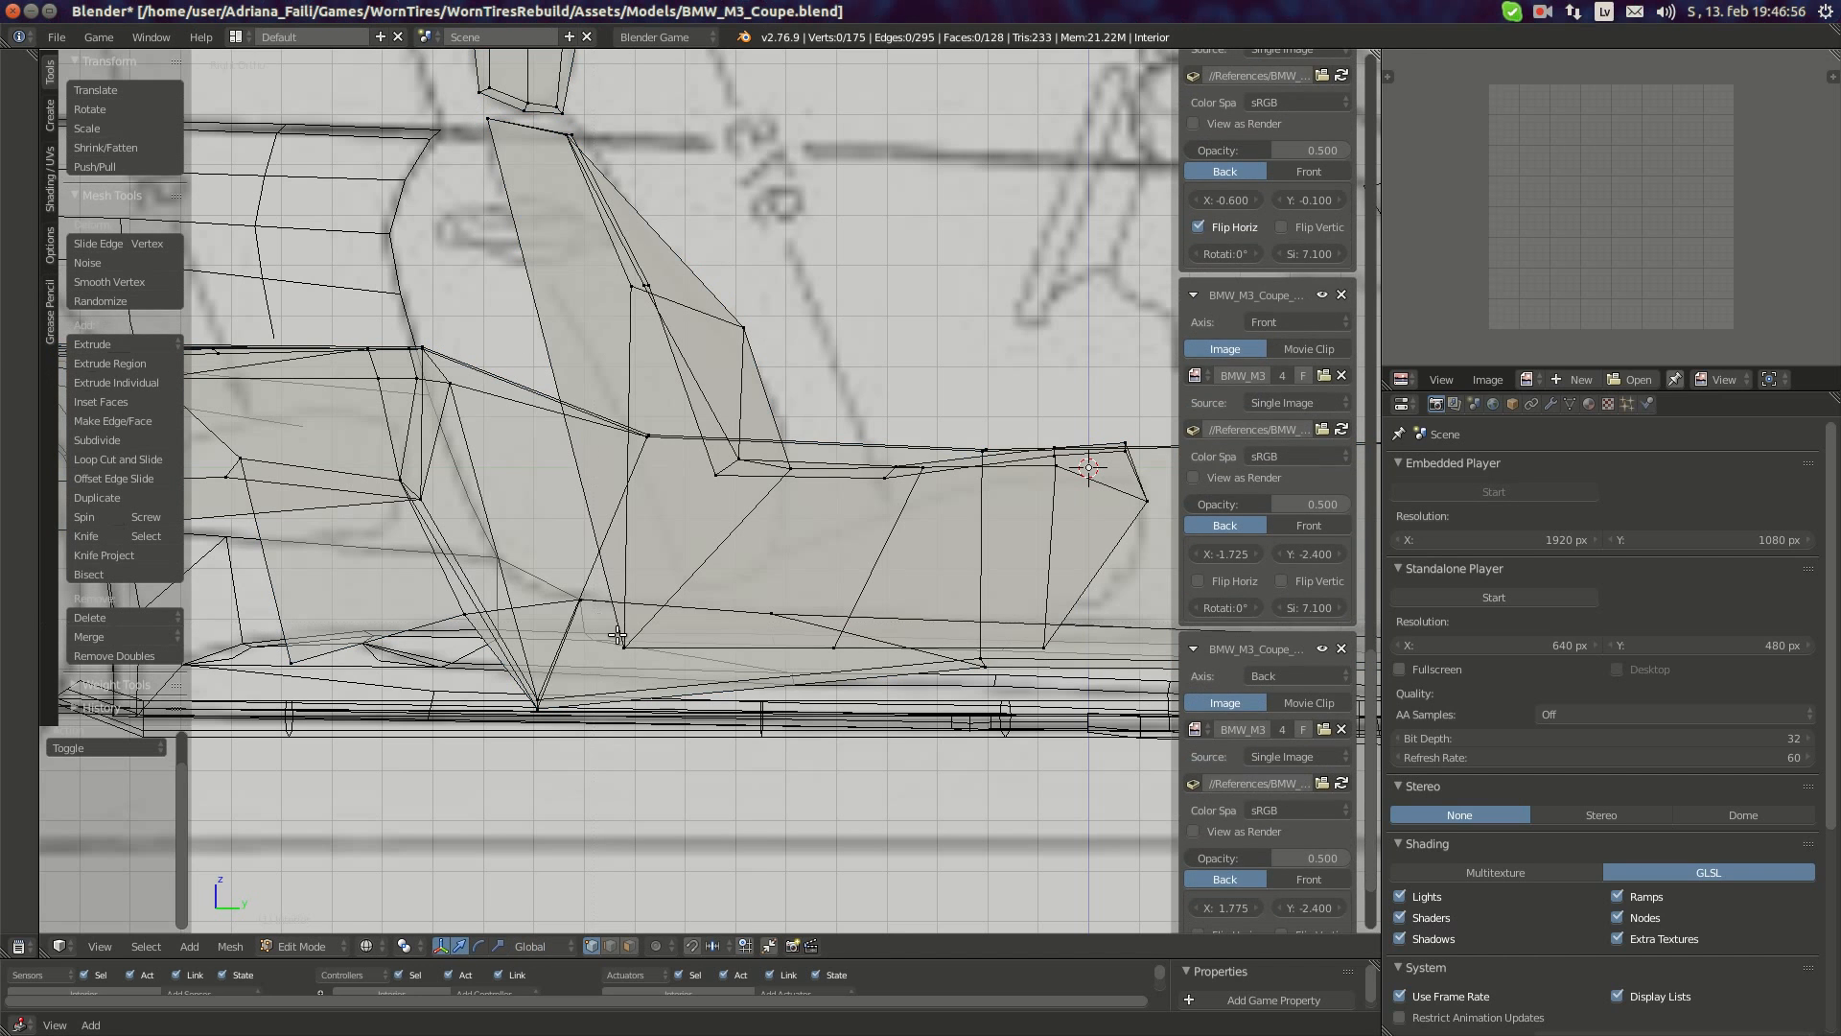
key("g")
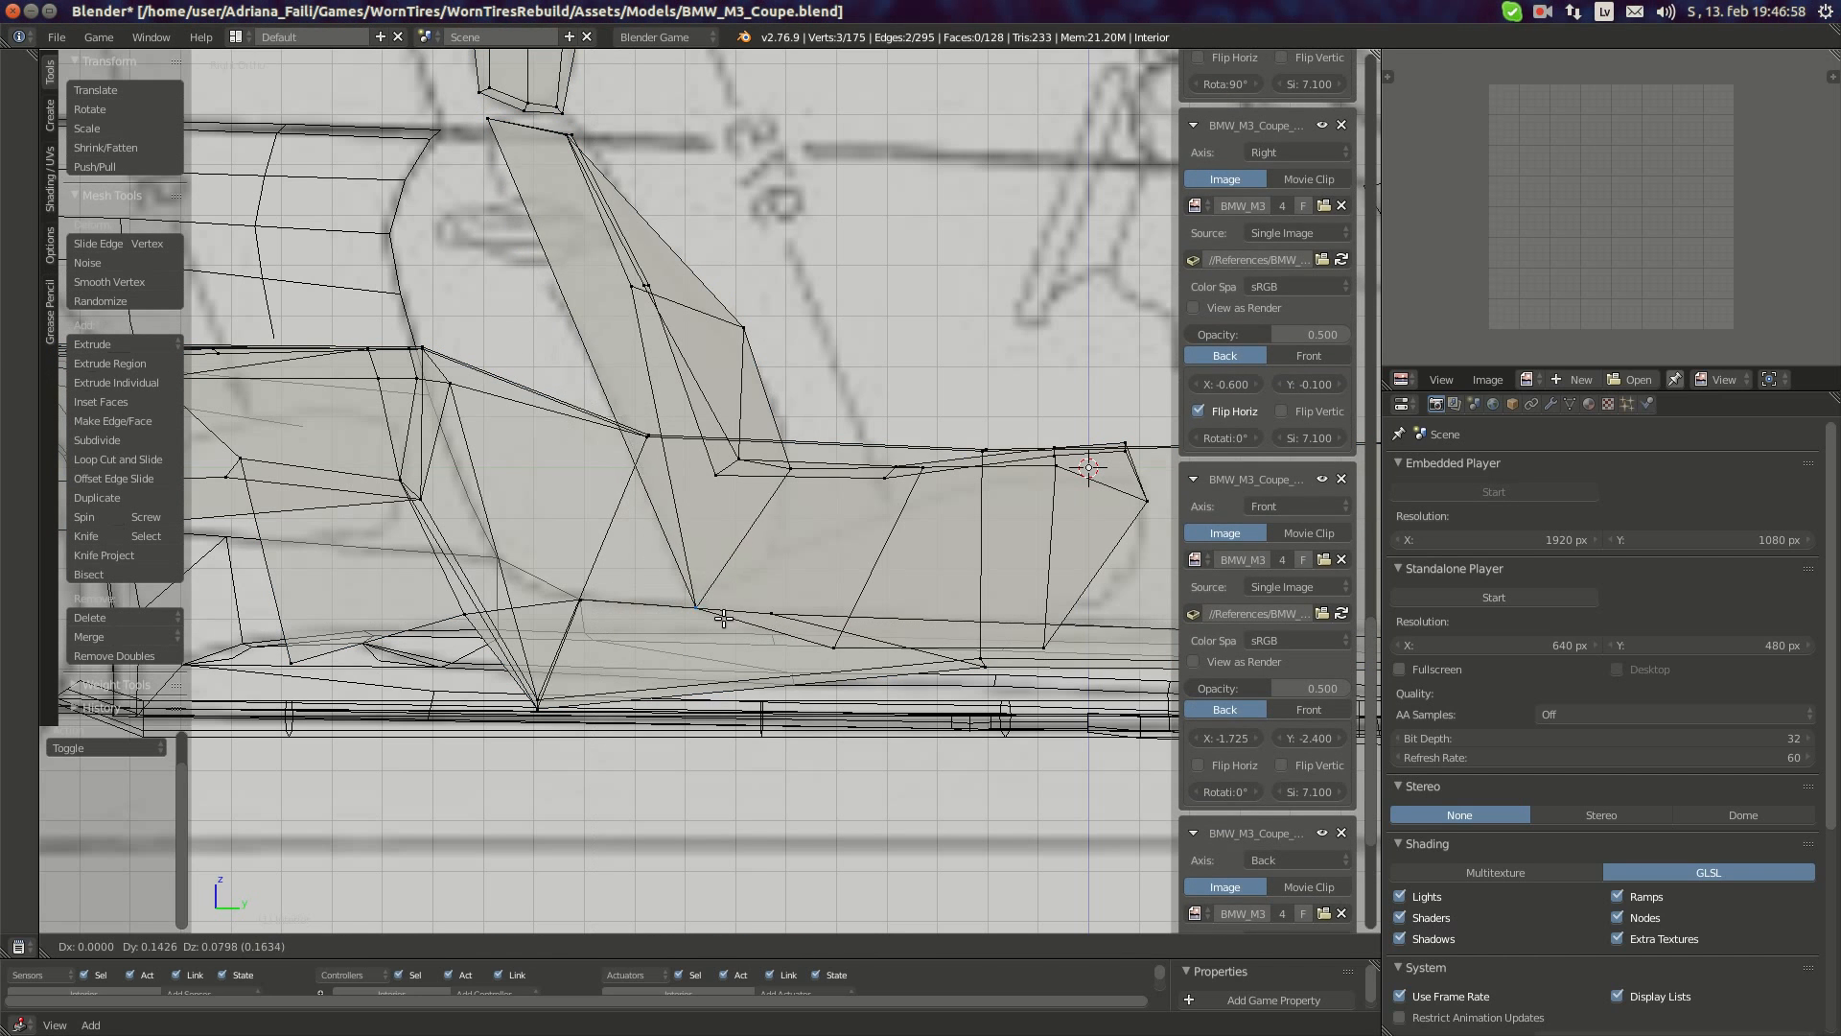
left_click(727, 613)
key("Tab")
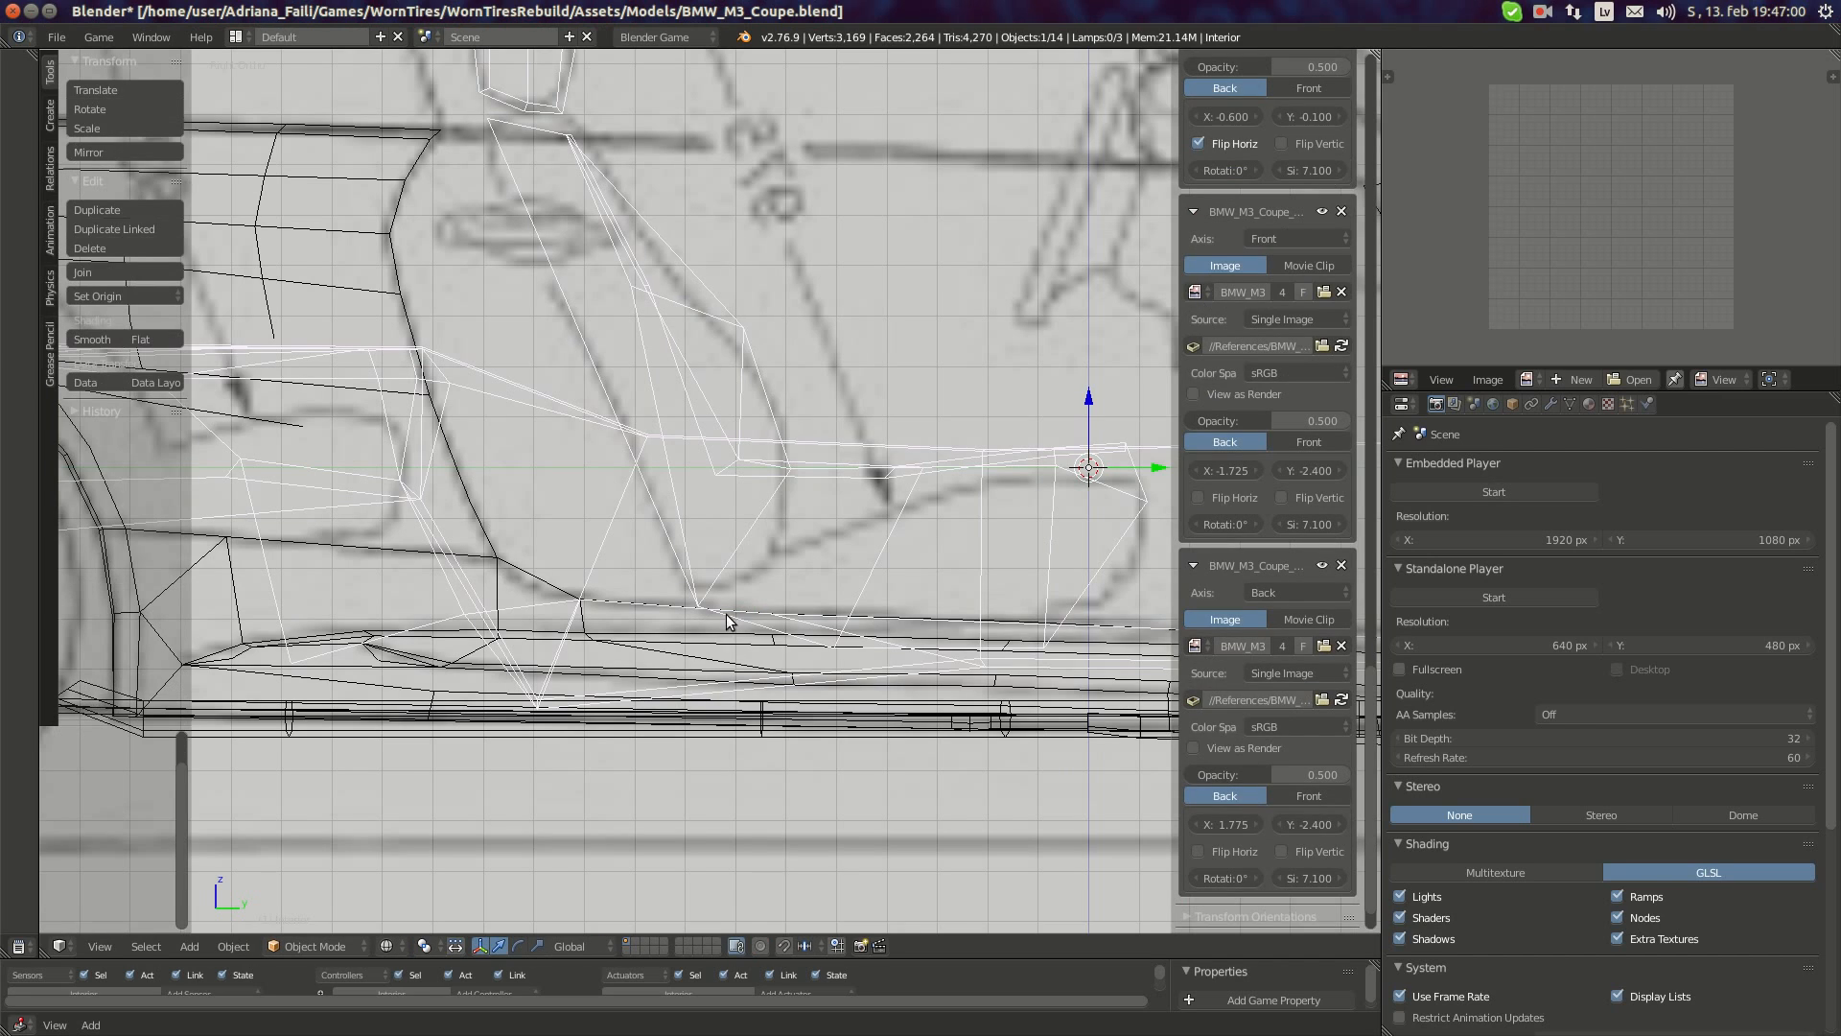
- Nudge the same lower rear corner vertices of the front seat about -0.004 in Y and -0.017 in Z
key("Tab")
key("g")
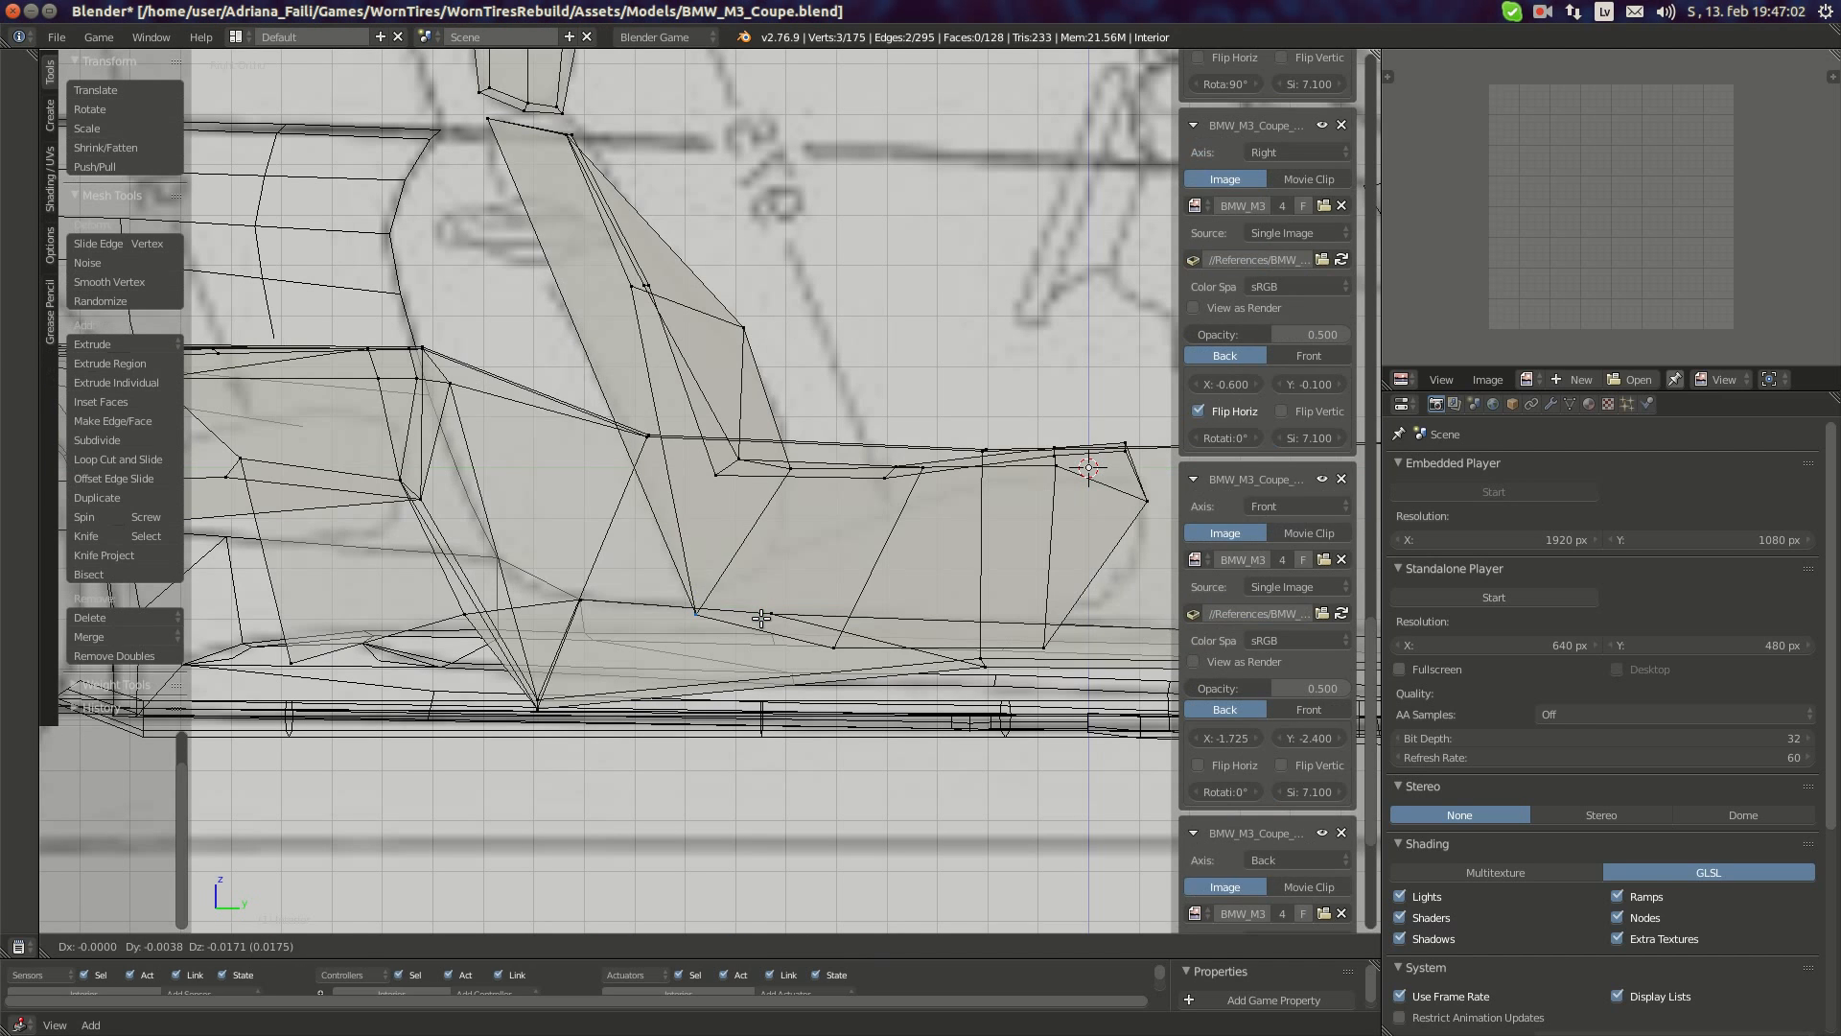
left_click(764, 622)
key("Tab")
key("Tab")
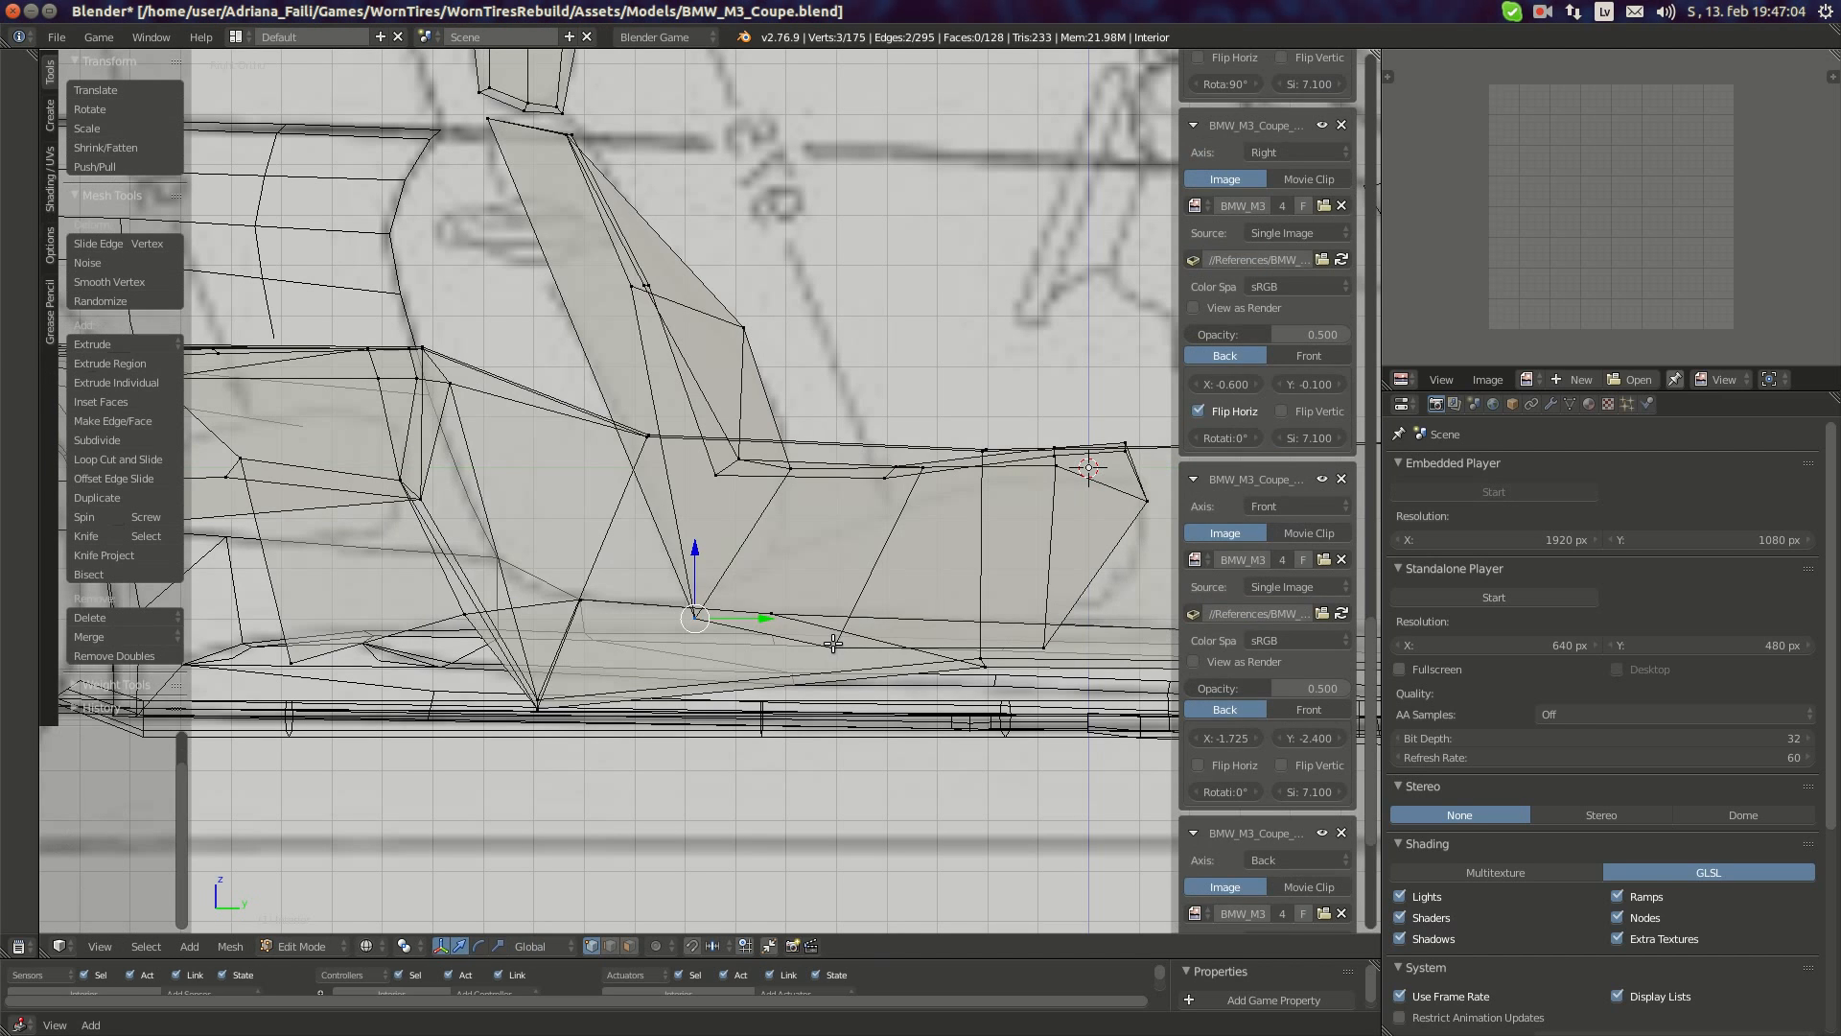
key("z")
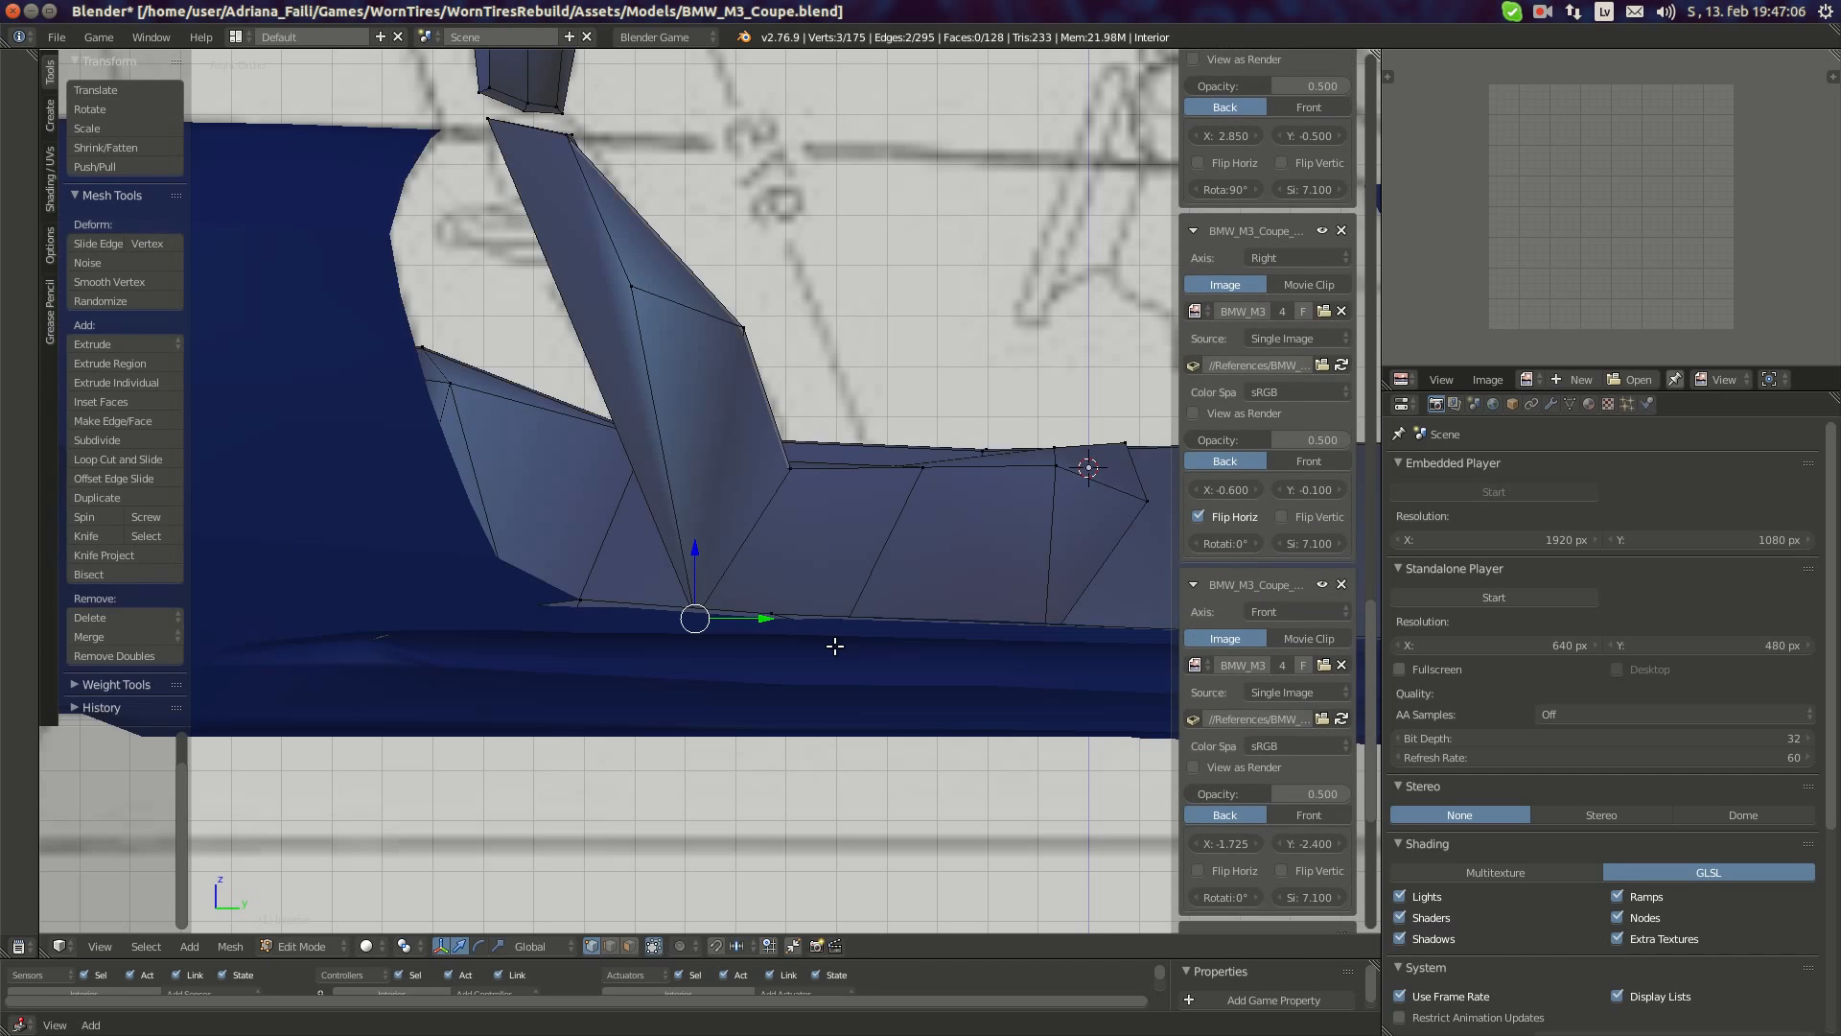
key("z")
- Box-select the vertices midway along the front seat's lower edge and move them about 0.02 in Y and 0.04 in Z
key("a")
key("b")
left_click_drag(821, 643, 858, 658)
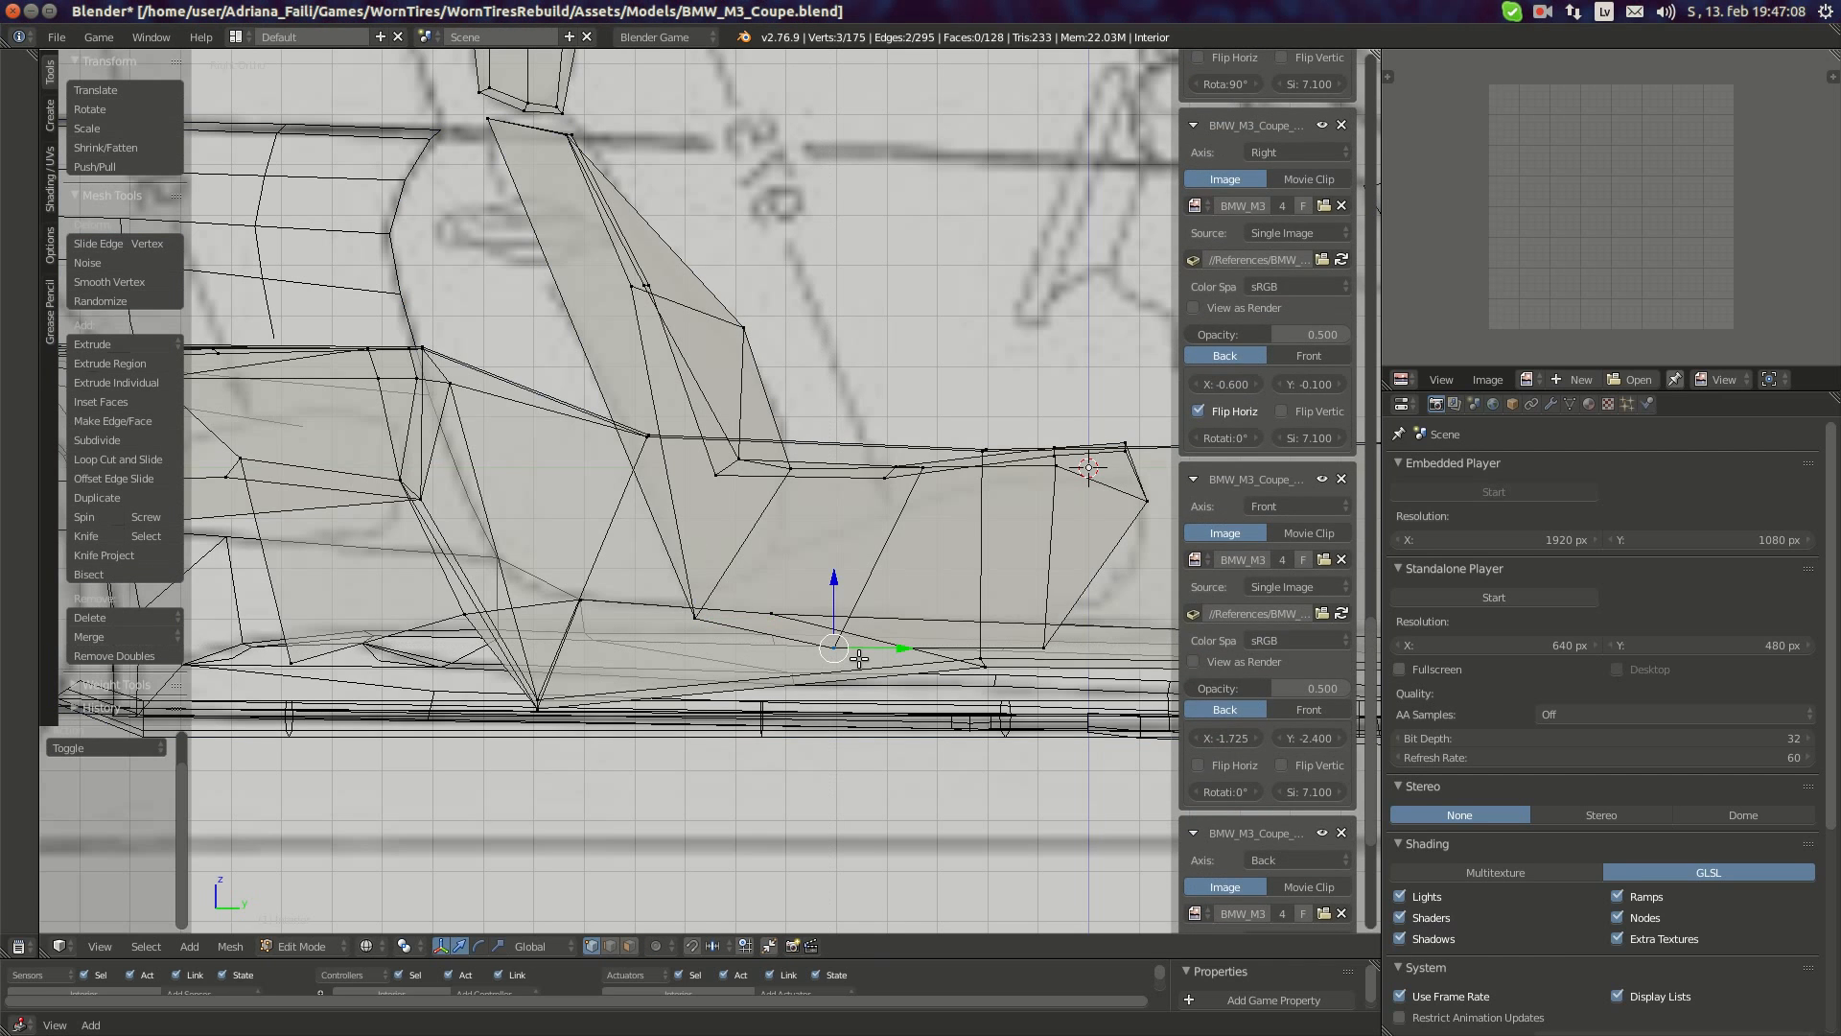
key("g")
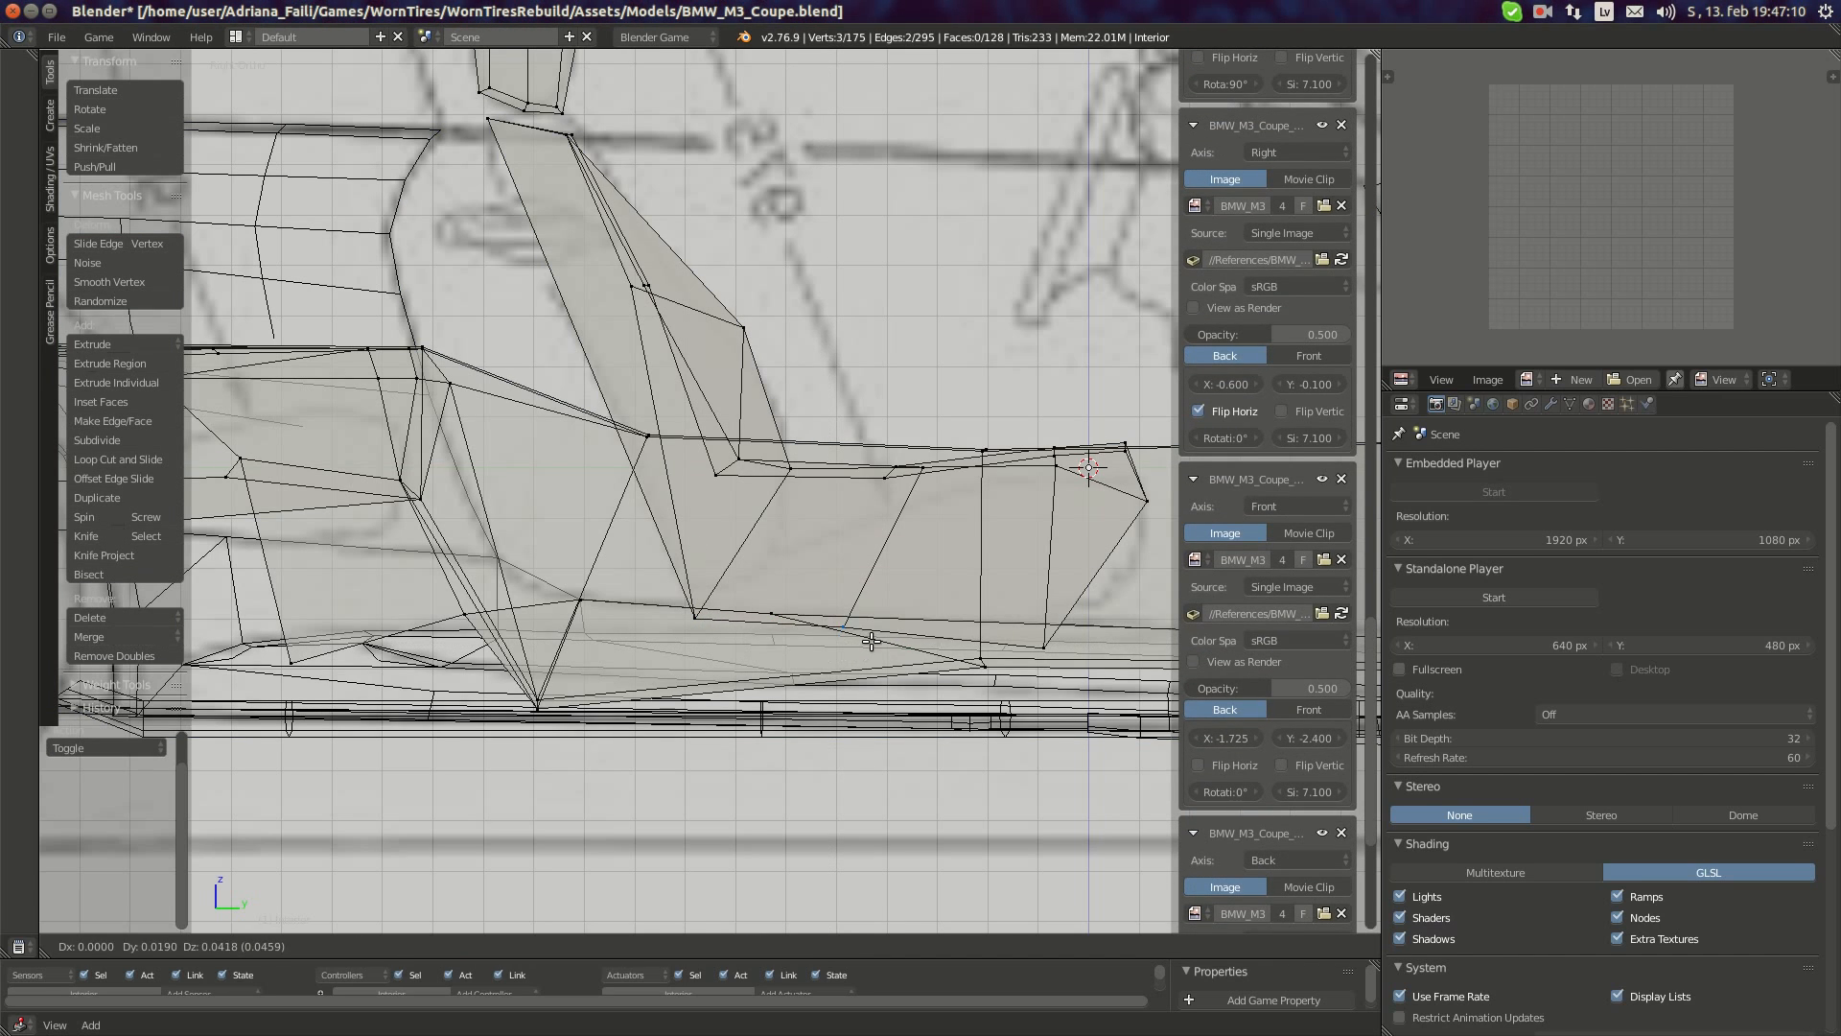
left_click(872, 642)
key("a")
key("a")
key("Tab")
- Examine the interior's seats and floor against the right-view blueprint
scroll(1024, 631, "down", 2)
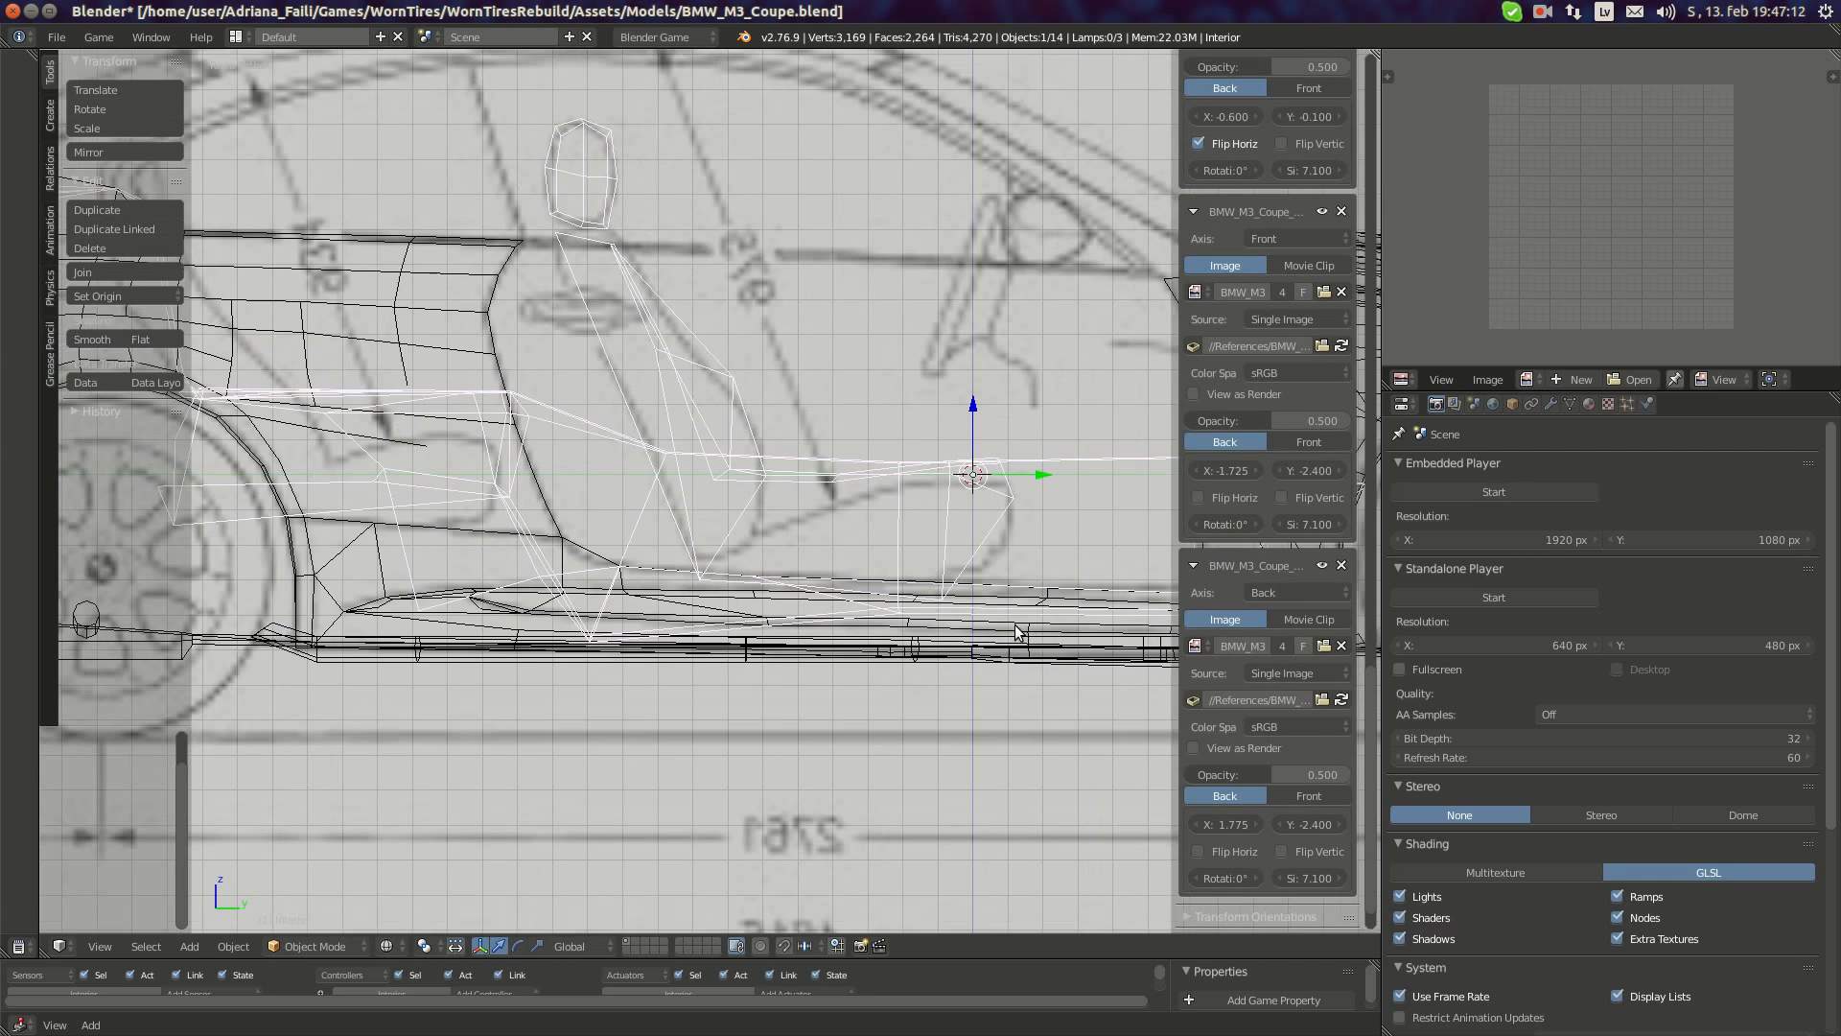
middle_click_drag(944, 616, 693, 607, "shift")
key("Tab")
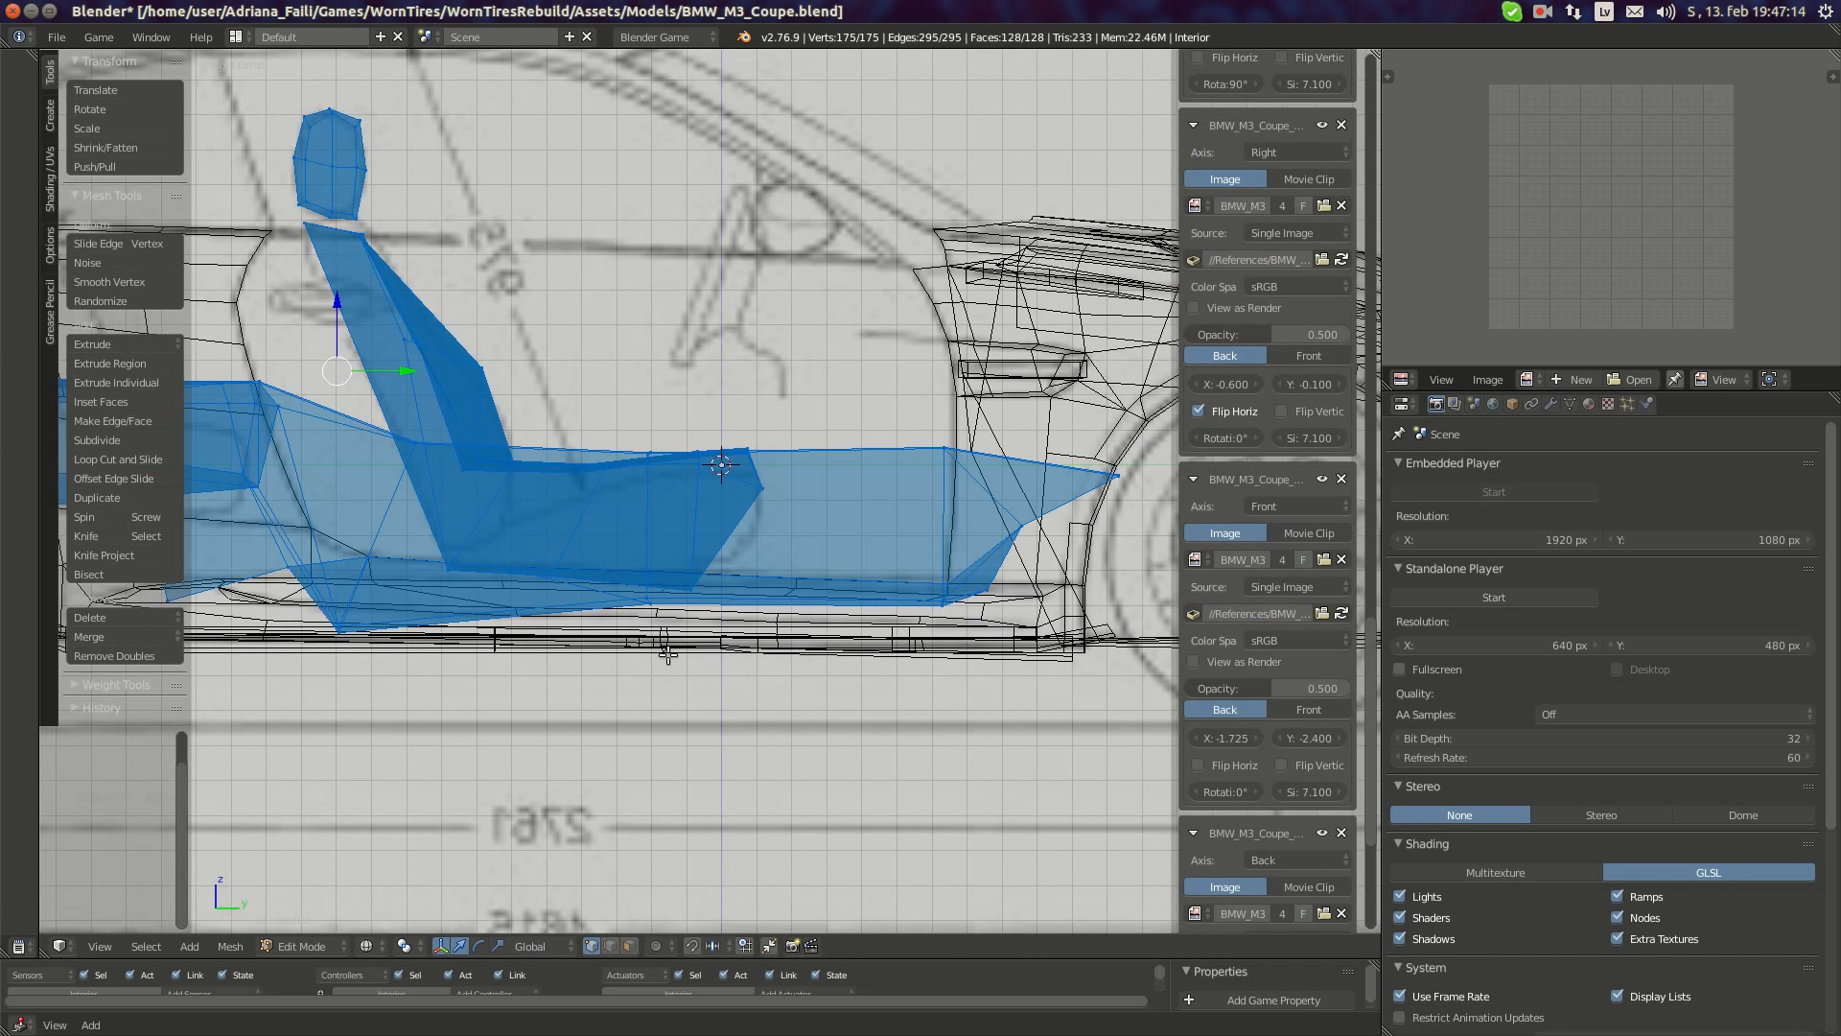
scroll(668, 653, "up", 2)
right_click(643, 631)
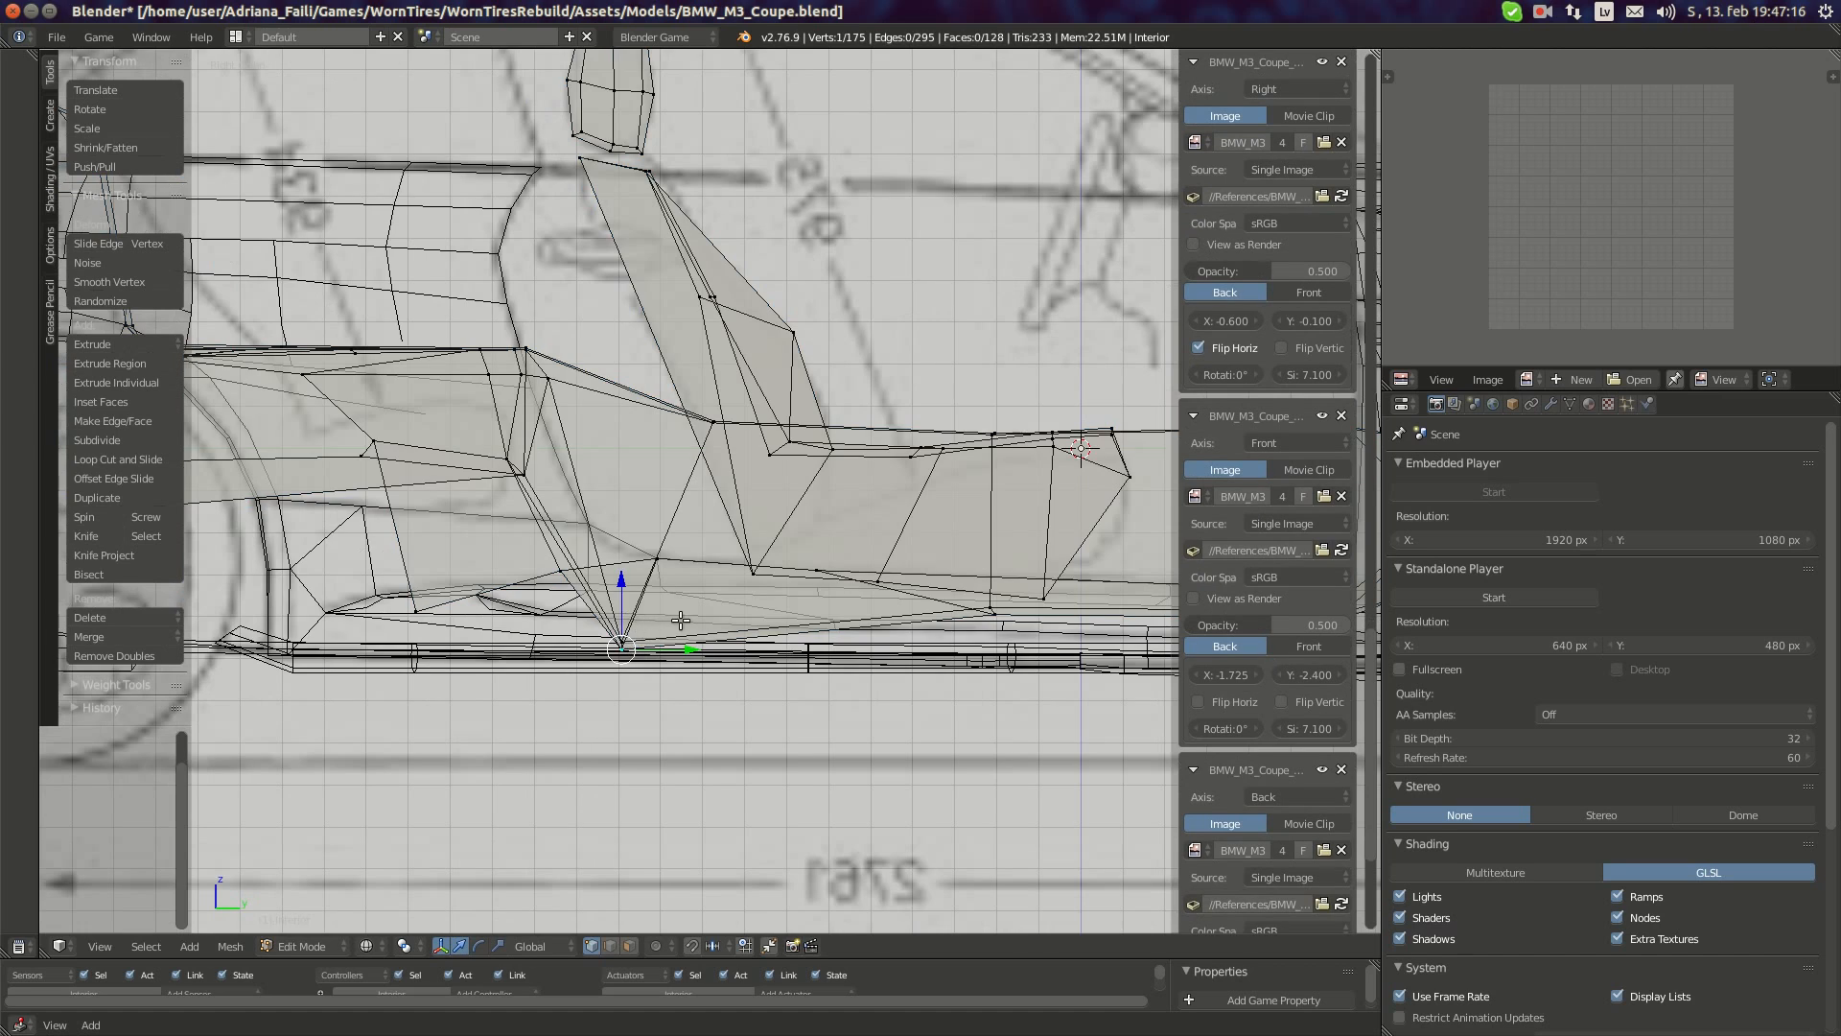
scroll(686, 621, "down", 3)
middle_click_drag(900, 660, 813, 712, "shift")
scroll(853, 664, "up", 2)
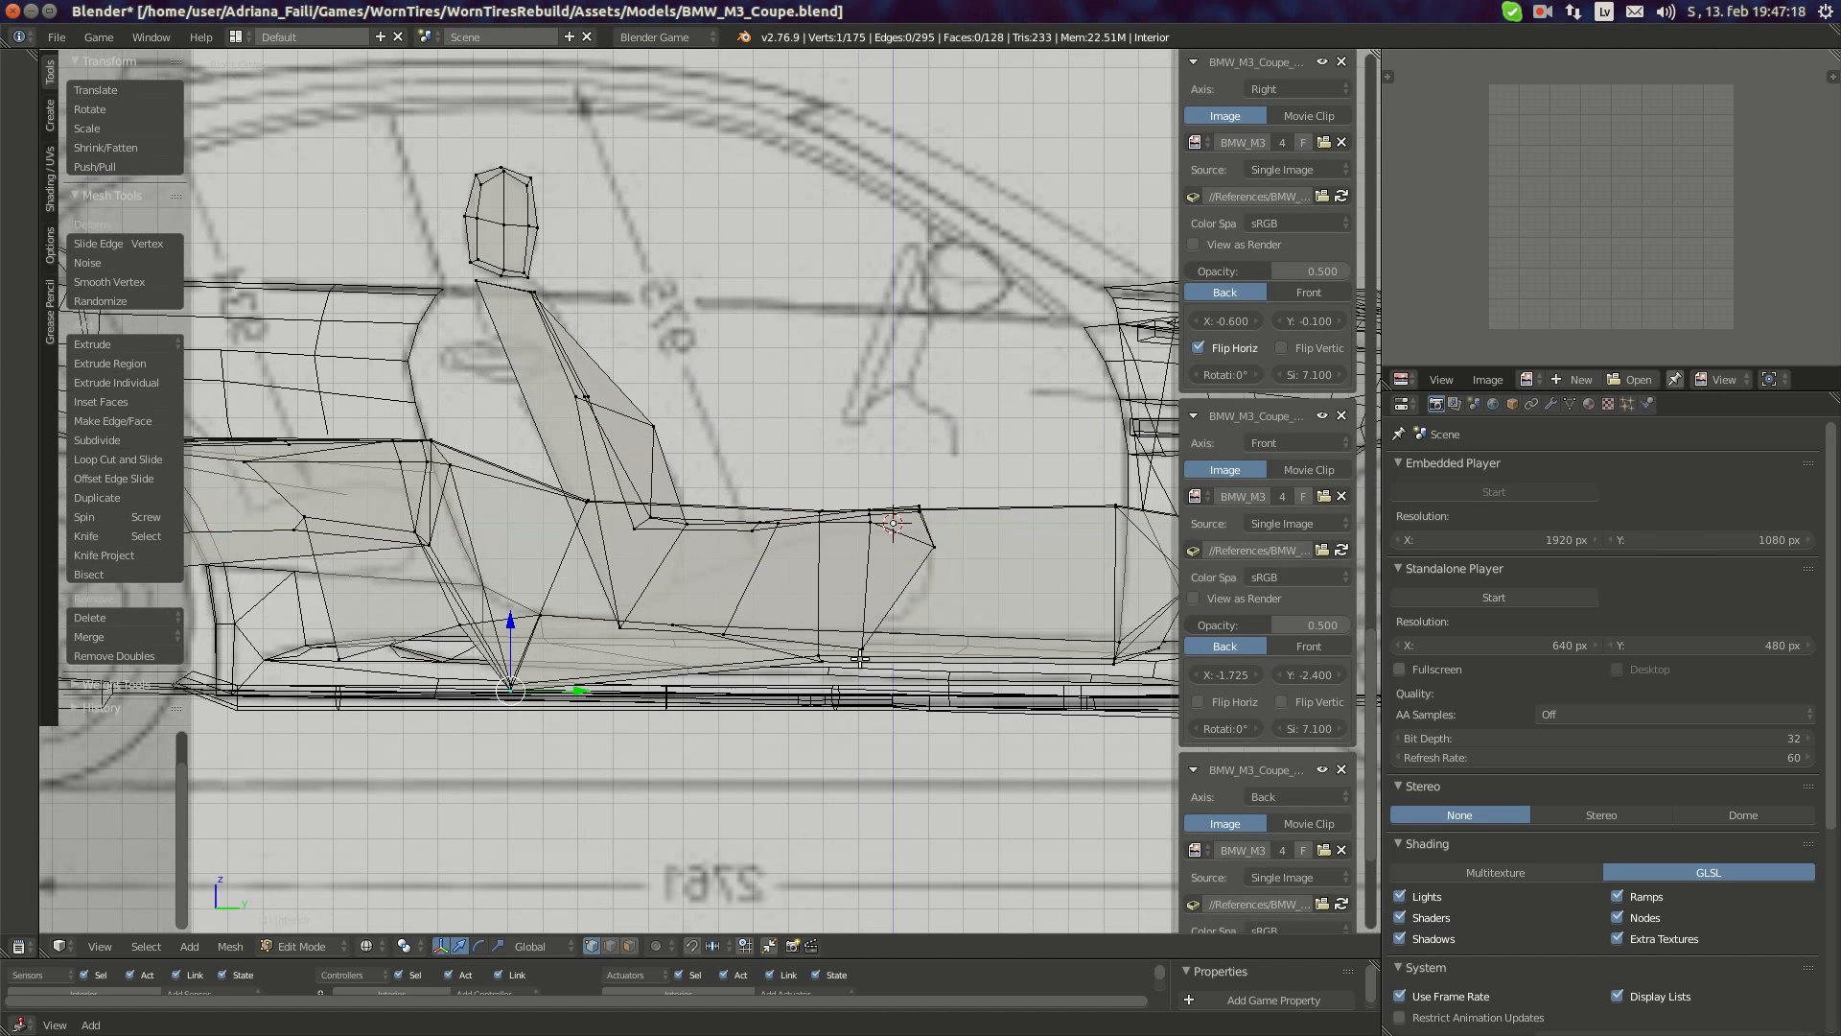
key("Tab")
scroll(859, 658, "down", 2)
key("z")
key("z")
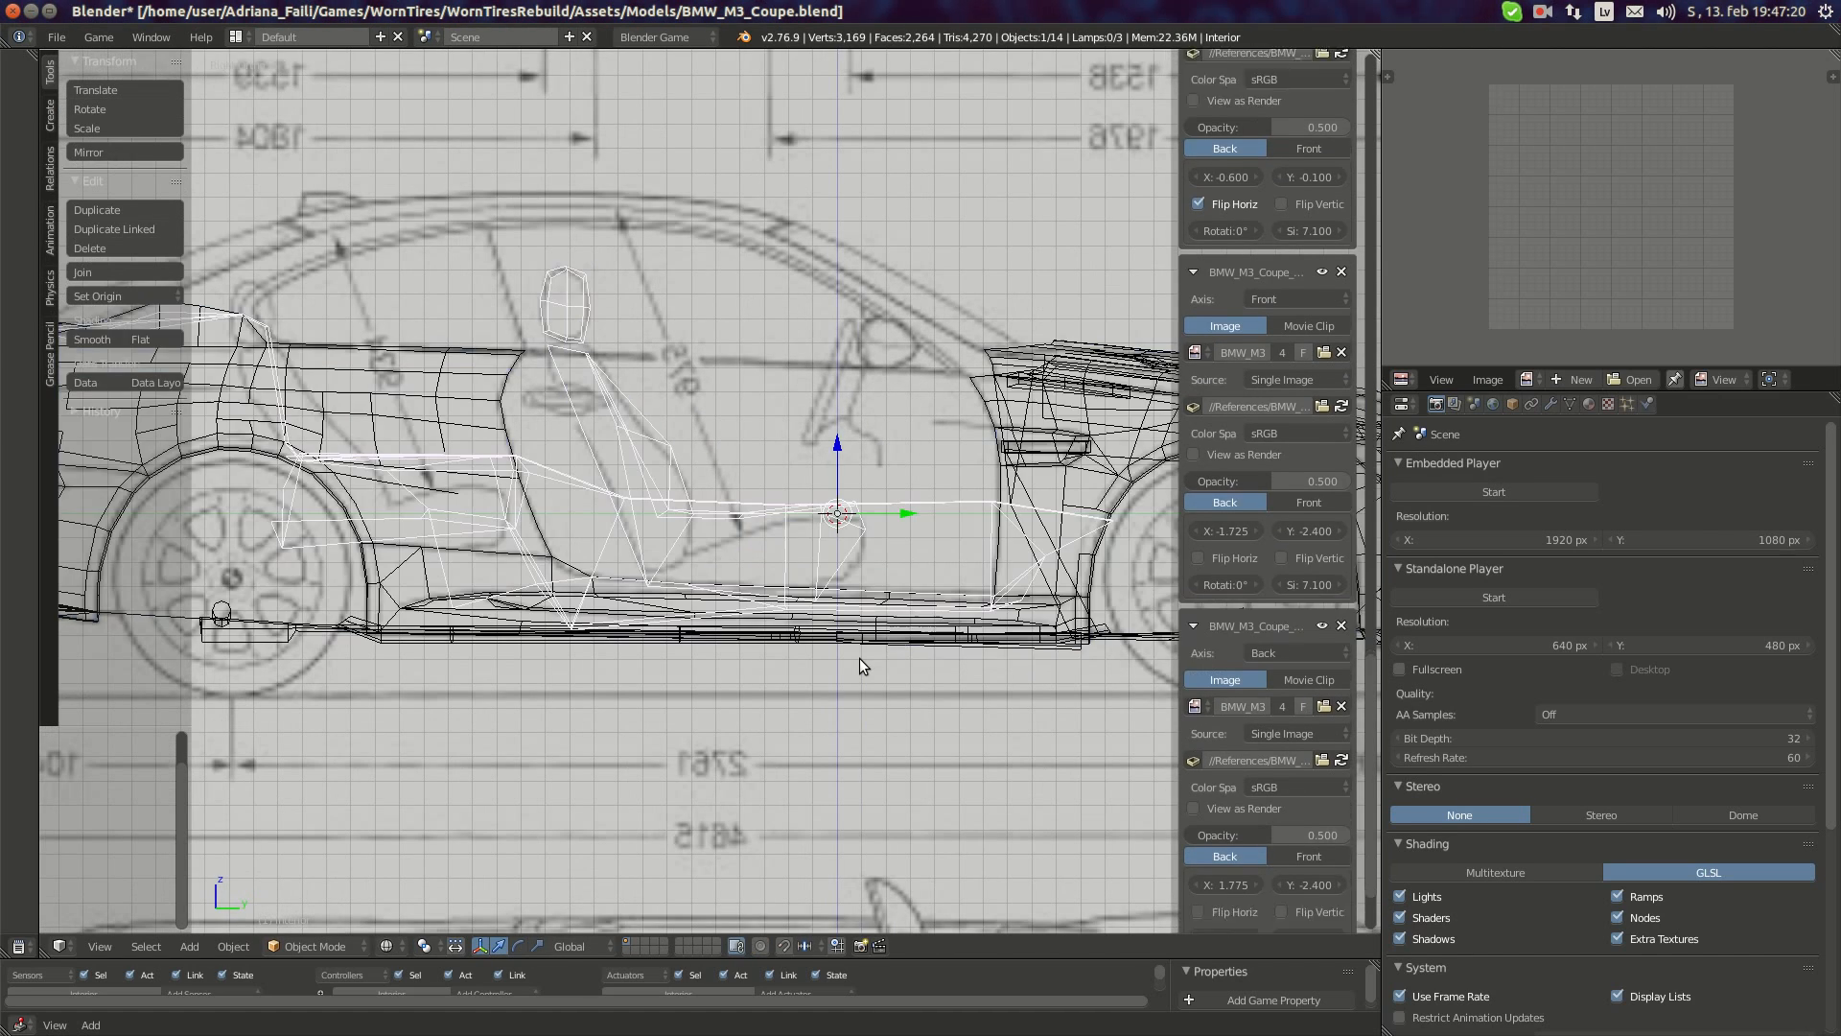
middle_click_drag(858, 639, 949, 726, "shift")
mouse_move(494, 557)
middle_mouse_down("shift")
mouse_move(933, 601)
mouse_move(490, 575)
middle_mouse_up("shift")
middle_click_drag(983, 598, 688, 563, "shift")
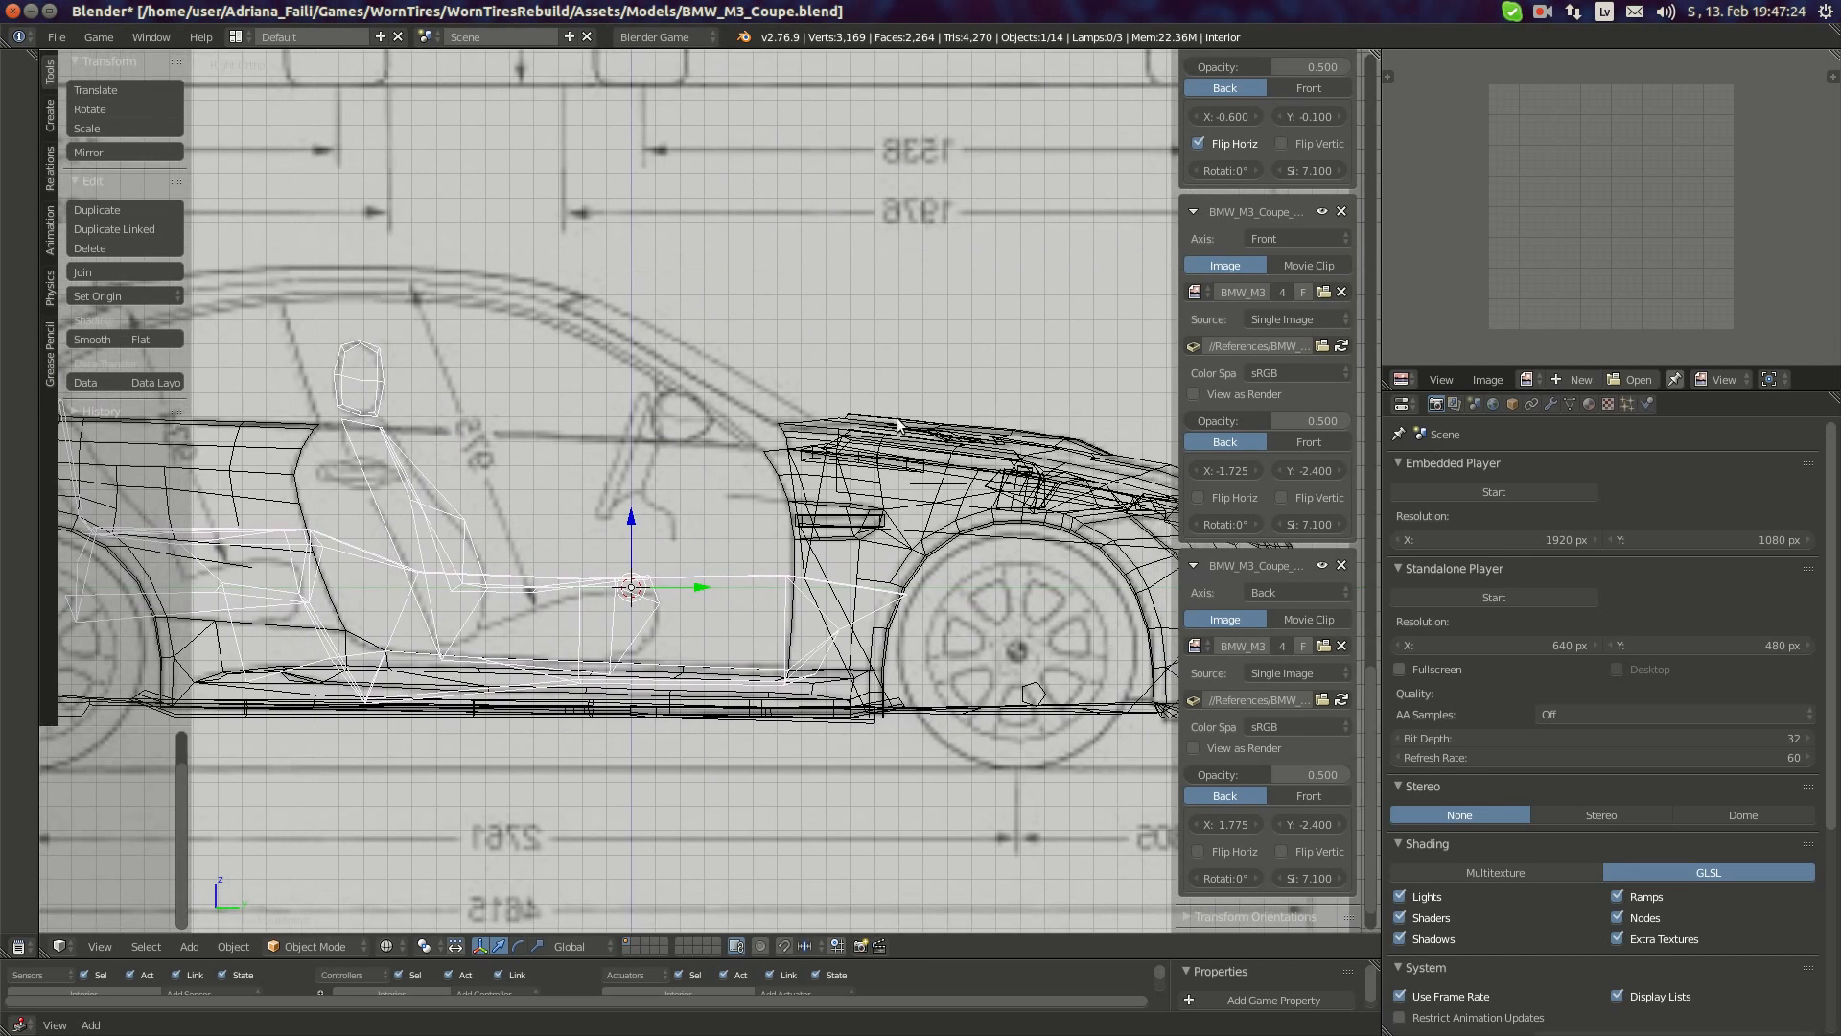
- Inspect the hood mesh's upper rear edge vertices against the right-view blueprint
middle_click_drag(1034, 496, 777, 508, "shift")
scroll(778, 515, "up", 4)
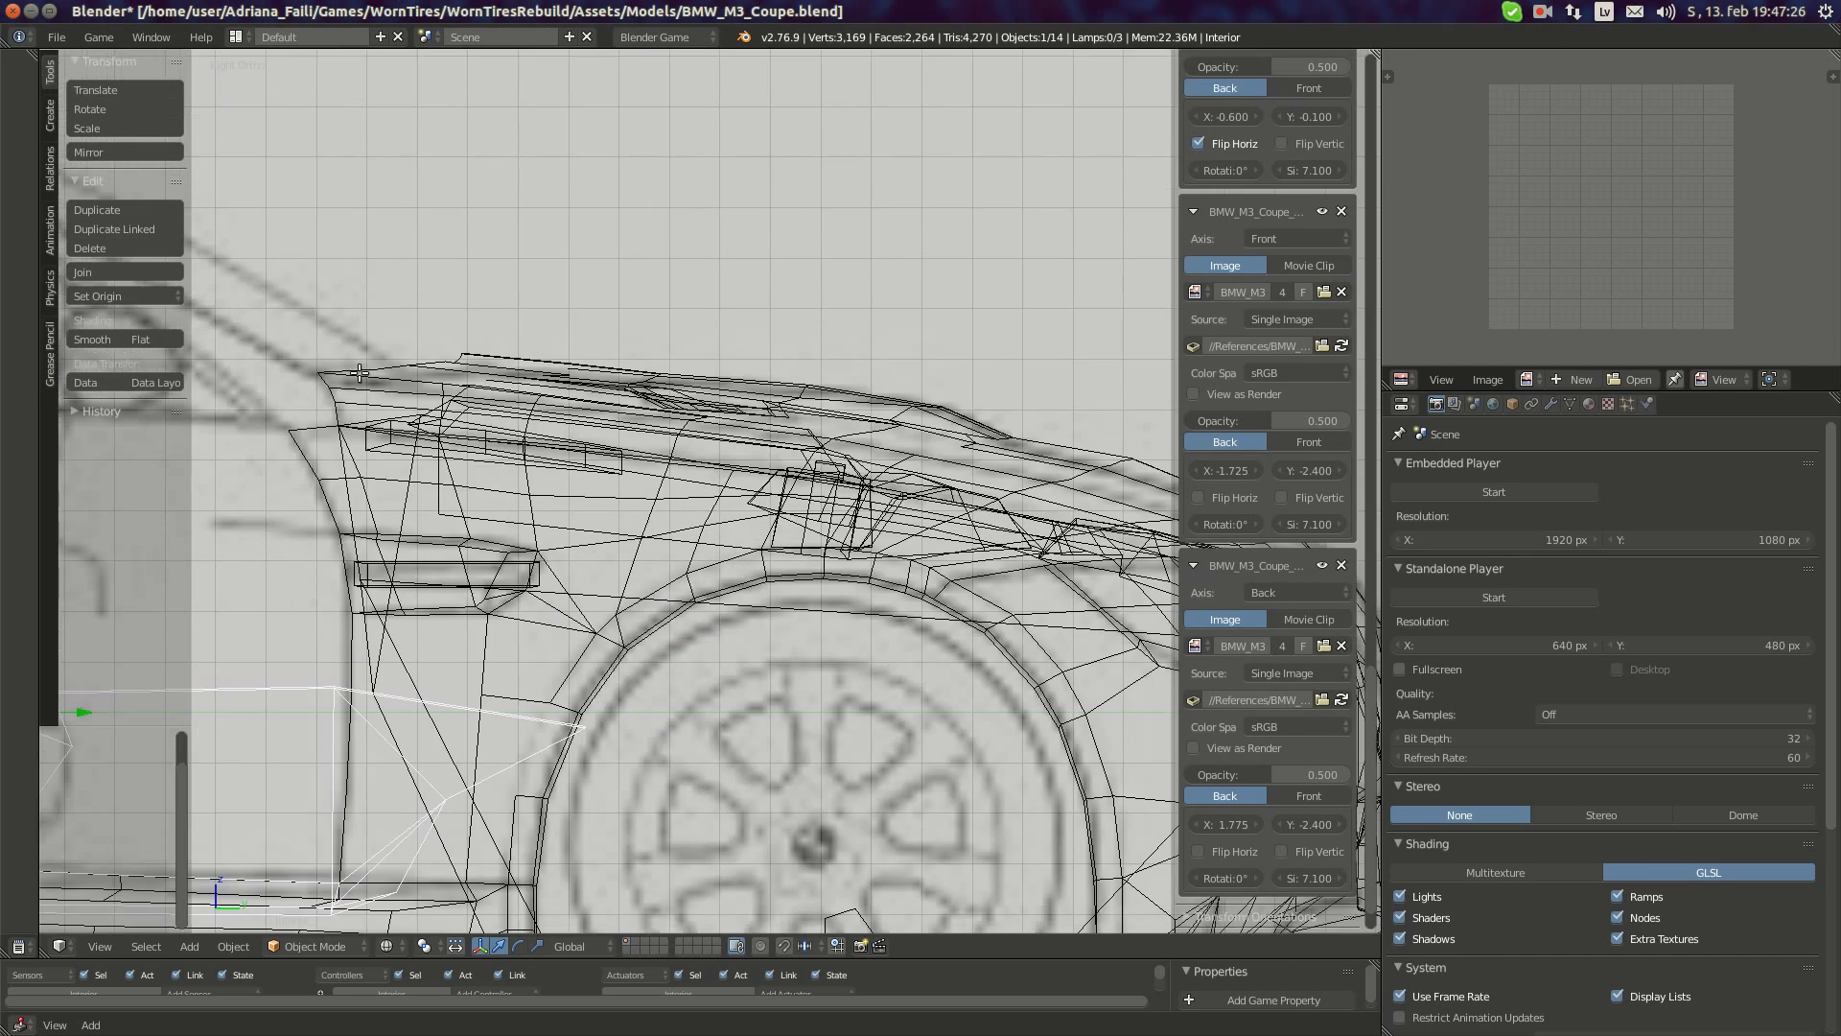
key("Tab")
key("Tab")
right_click(513, 374)
key("Tab")
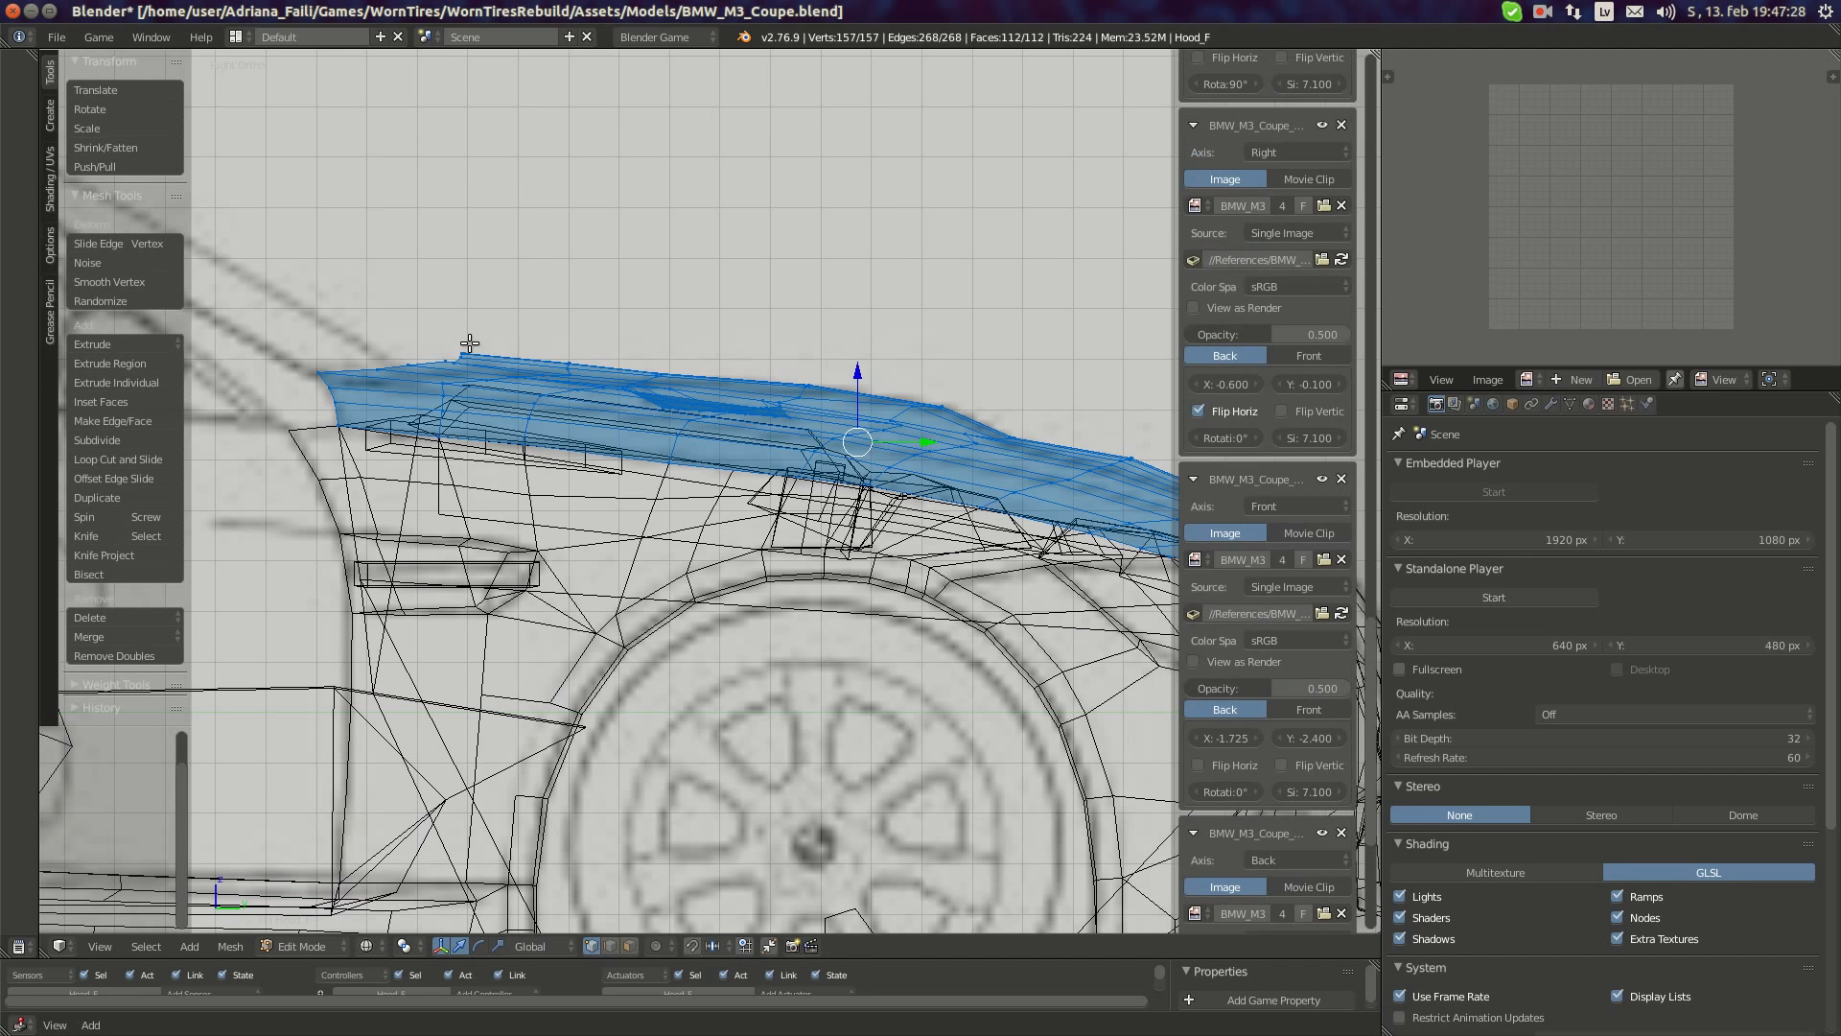
key("a")
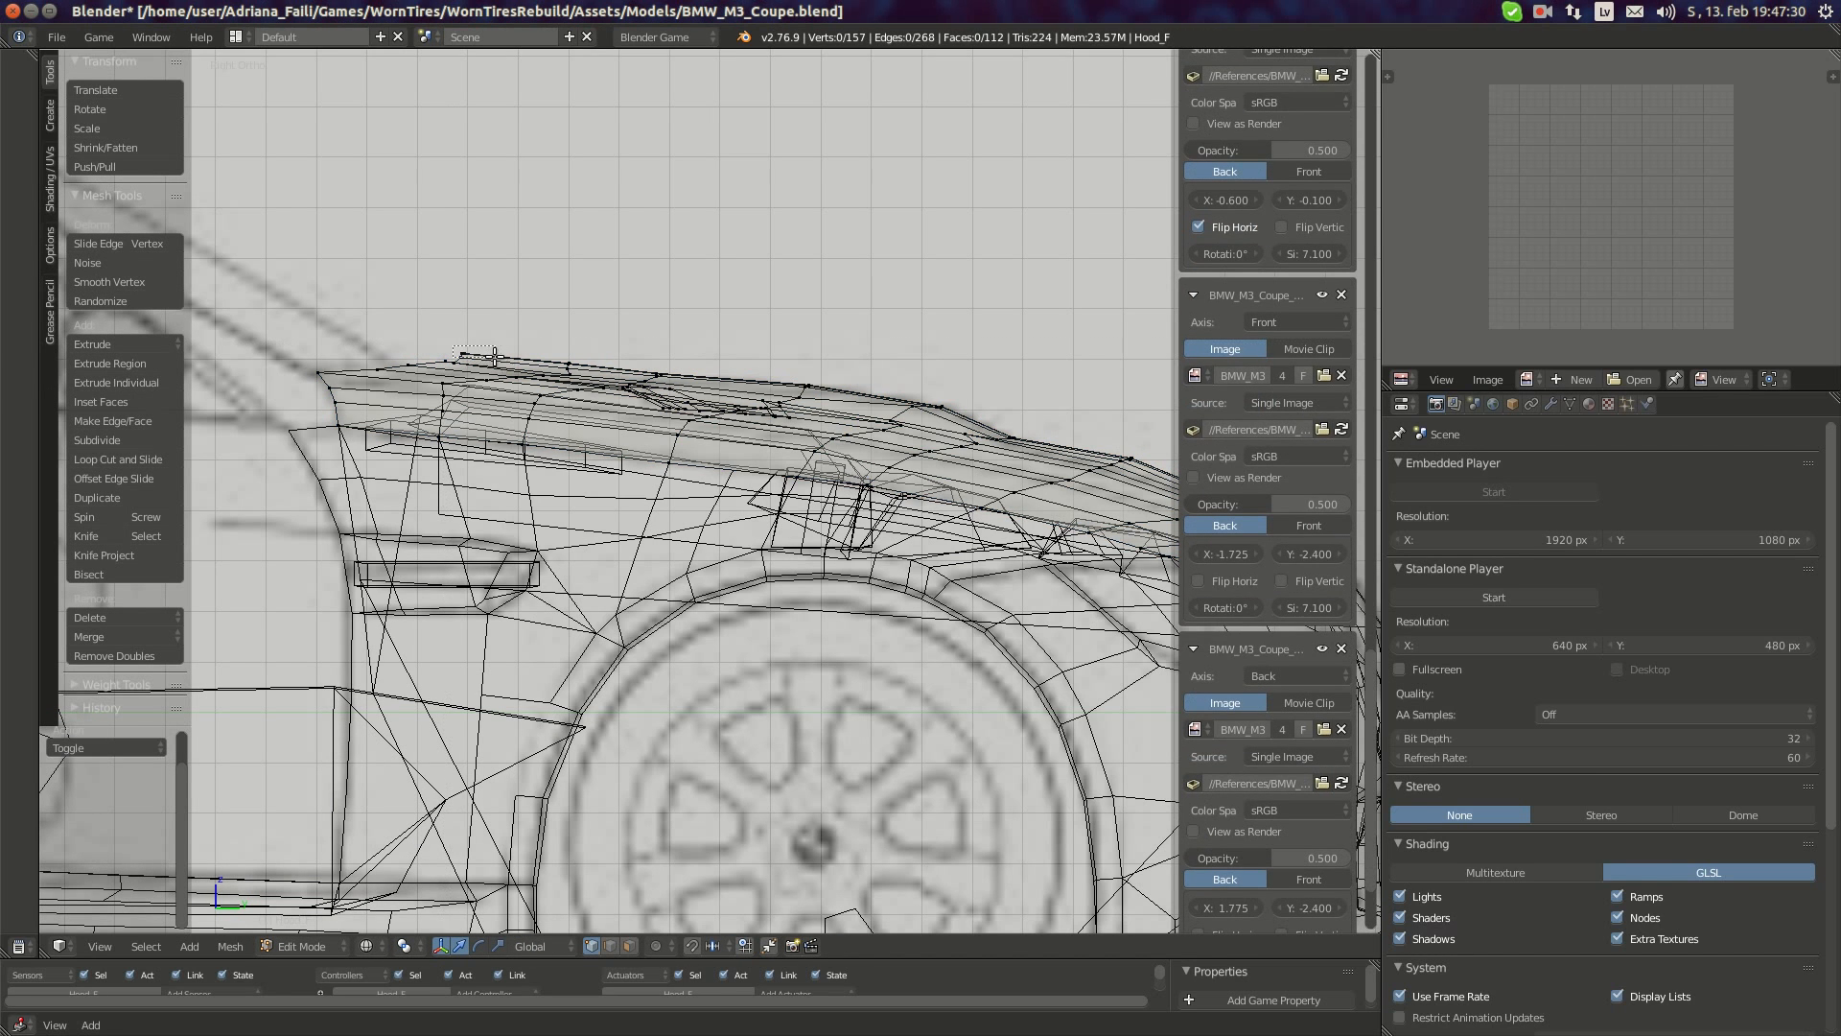
left_click_drag(494, 357, 468, 318)
key("a")
key("a")
key("Tab")
scroll(618, 526, "down", 4)
middle_click_drag(494, 543, 741, 526, "shift")
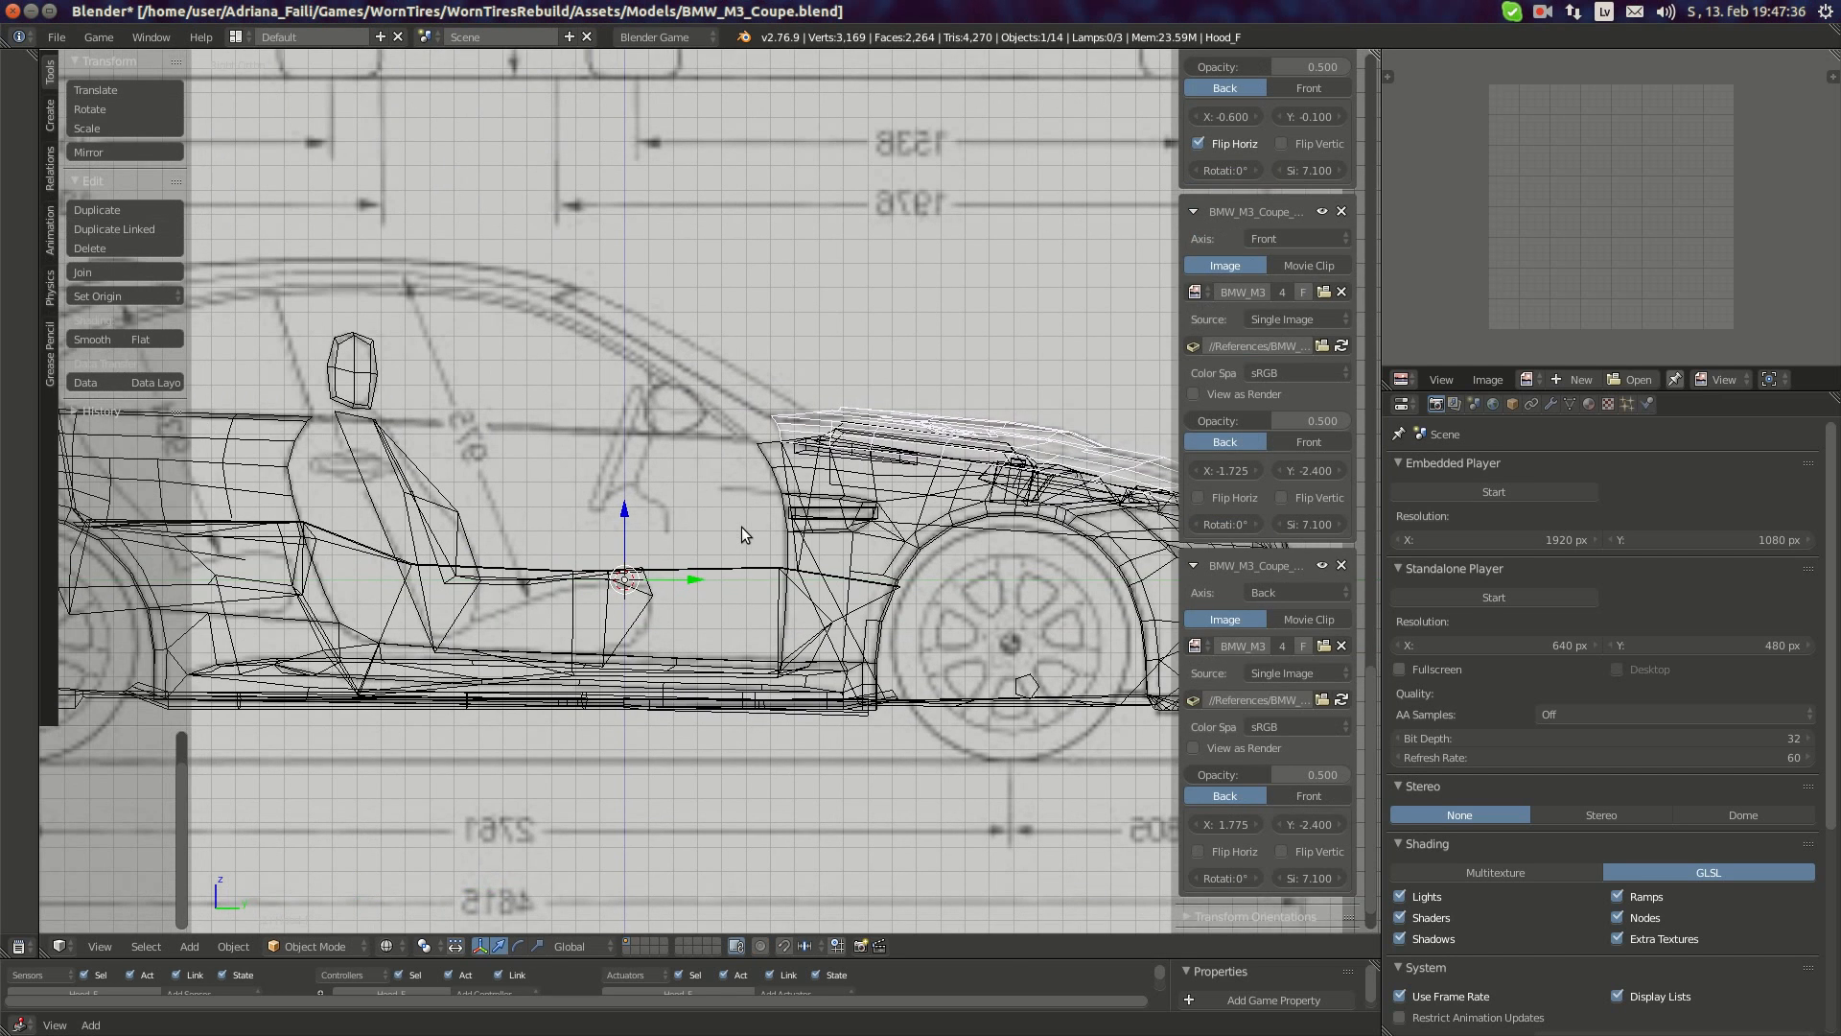
scroll(741, 526, "down", 3)
scroll(768, 548, "up", 3)
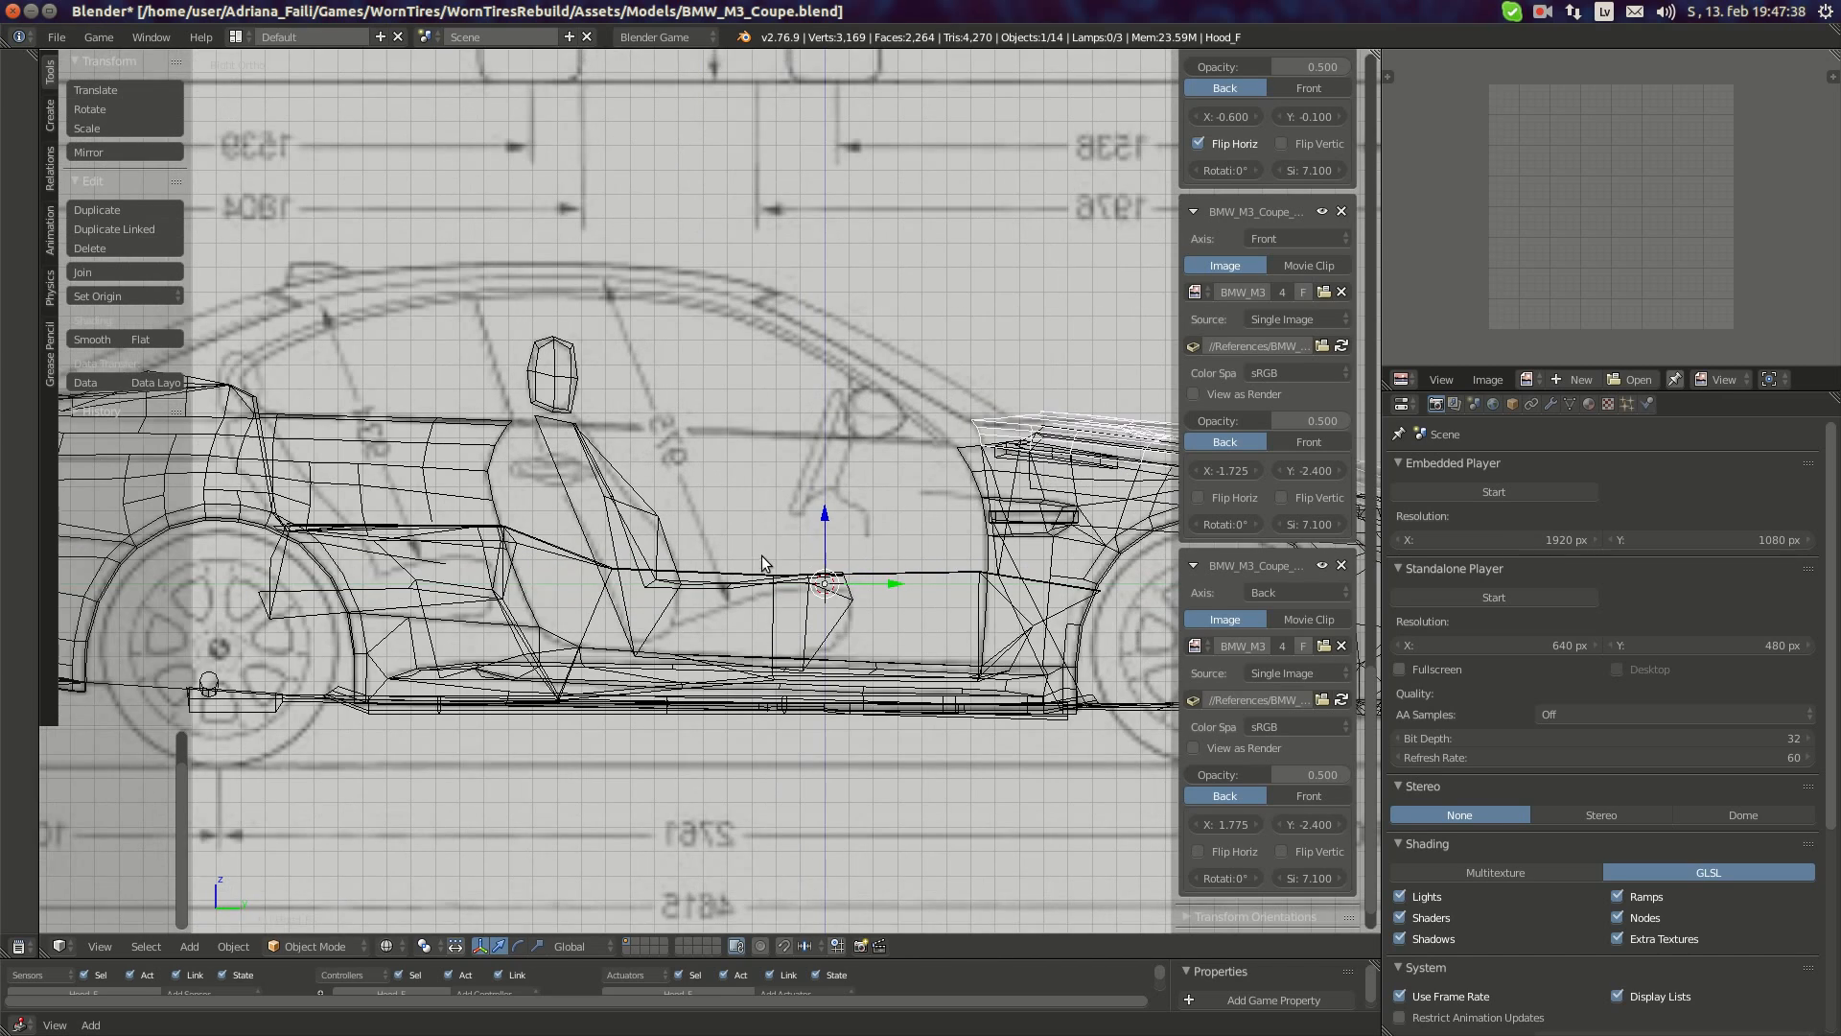
scroll(762, 555, "up", 1)
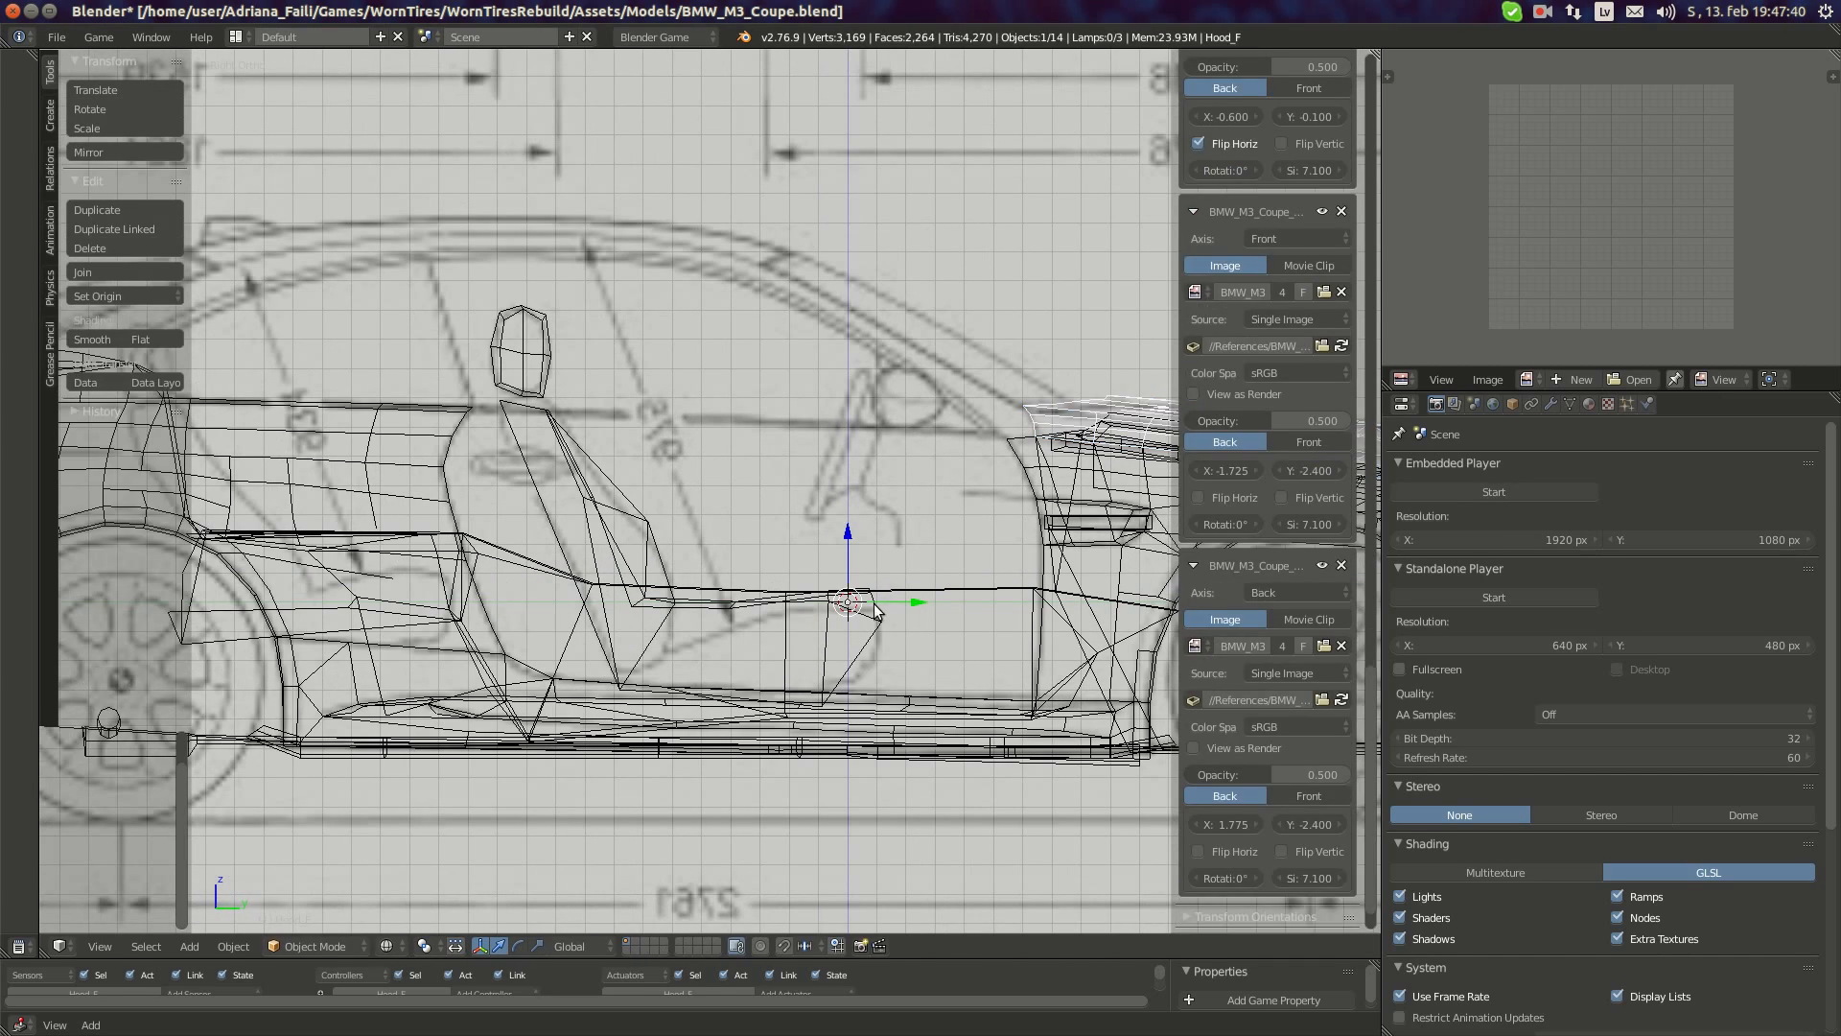
- Reopen the Interior mesh for editing and move the front seat cushion's upper front corner vertices about 0.021 in Y and -0.051 in Z
right_click(874, 610)
key("Tab")
scroll(813, 576, "up", 4)
key("a")
key("a")
key("a")
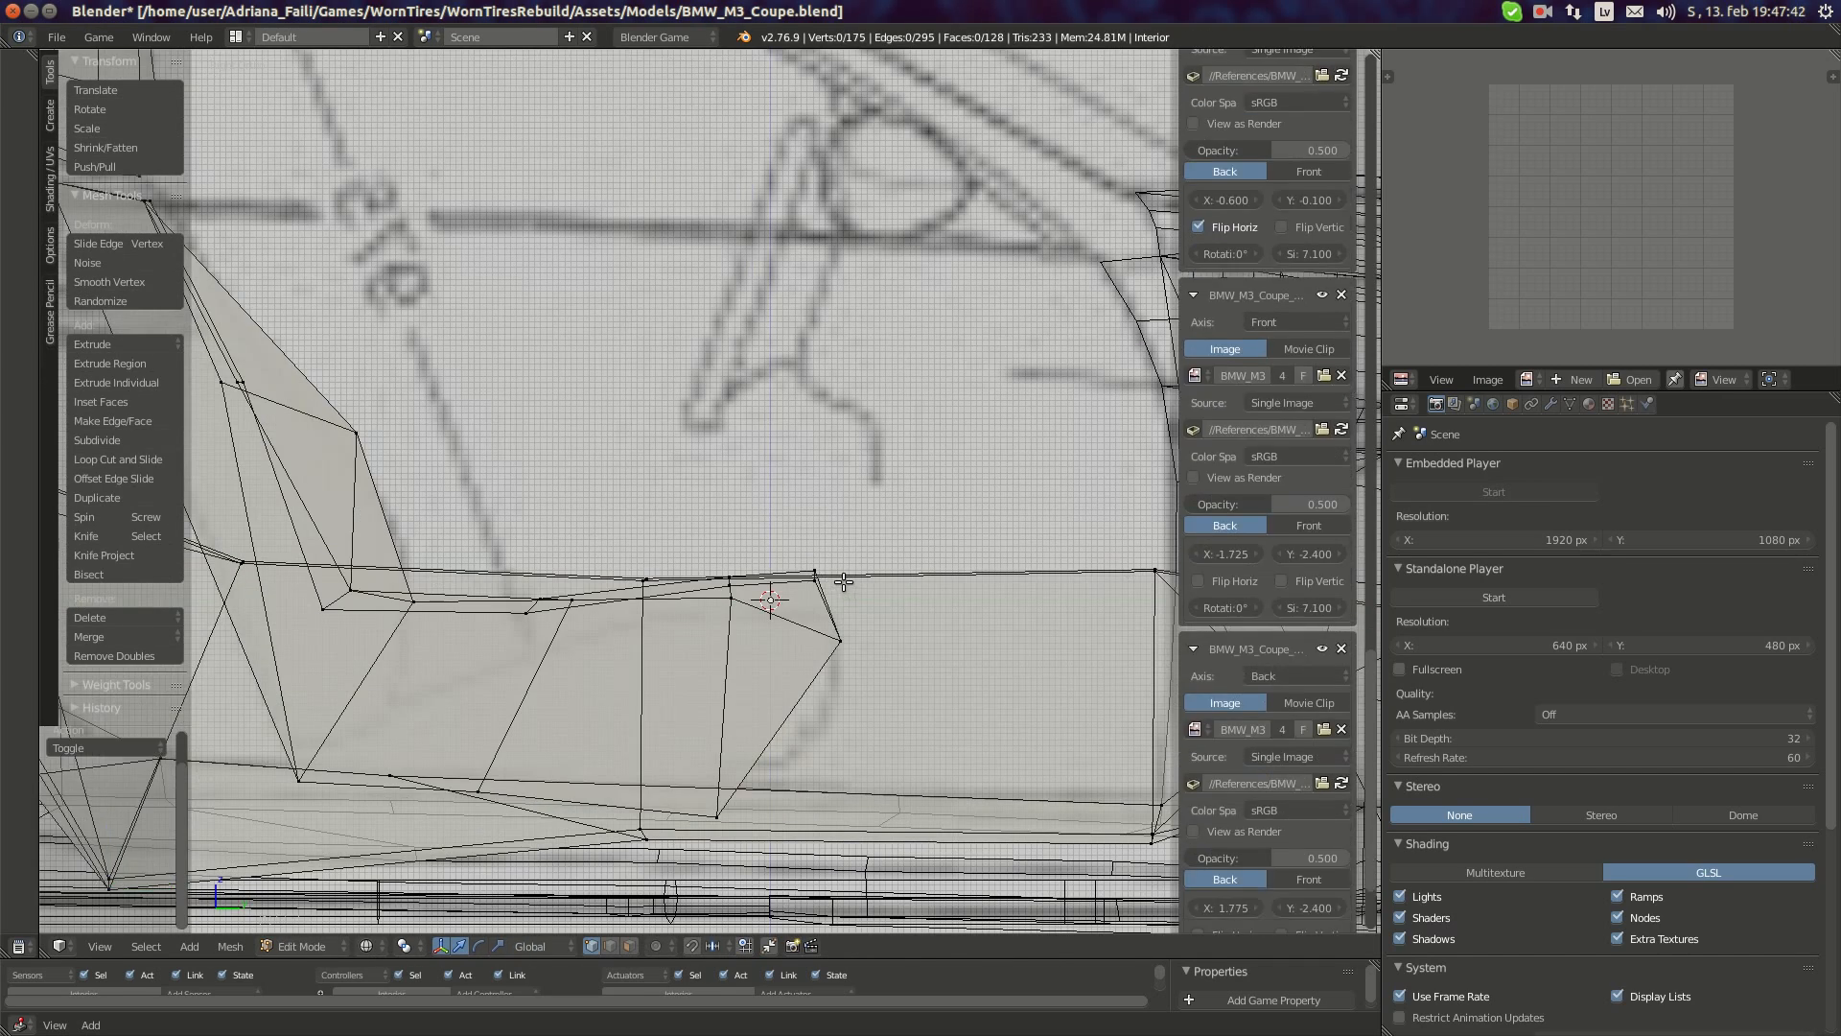
key("b")
left_click_drag(803, 558, 847, 596)
key("z")
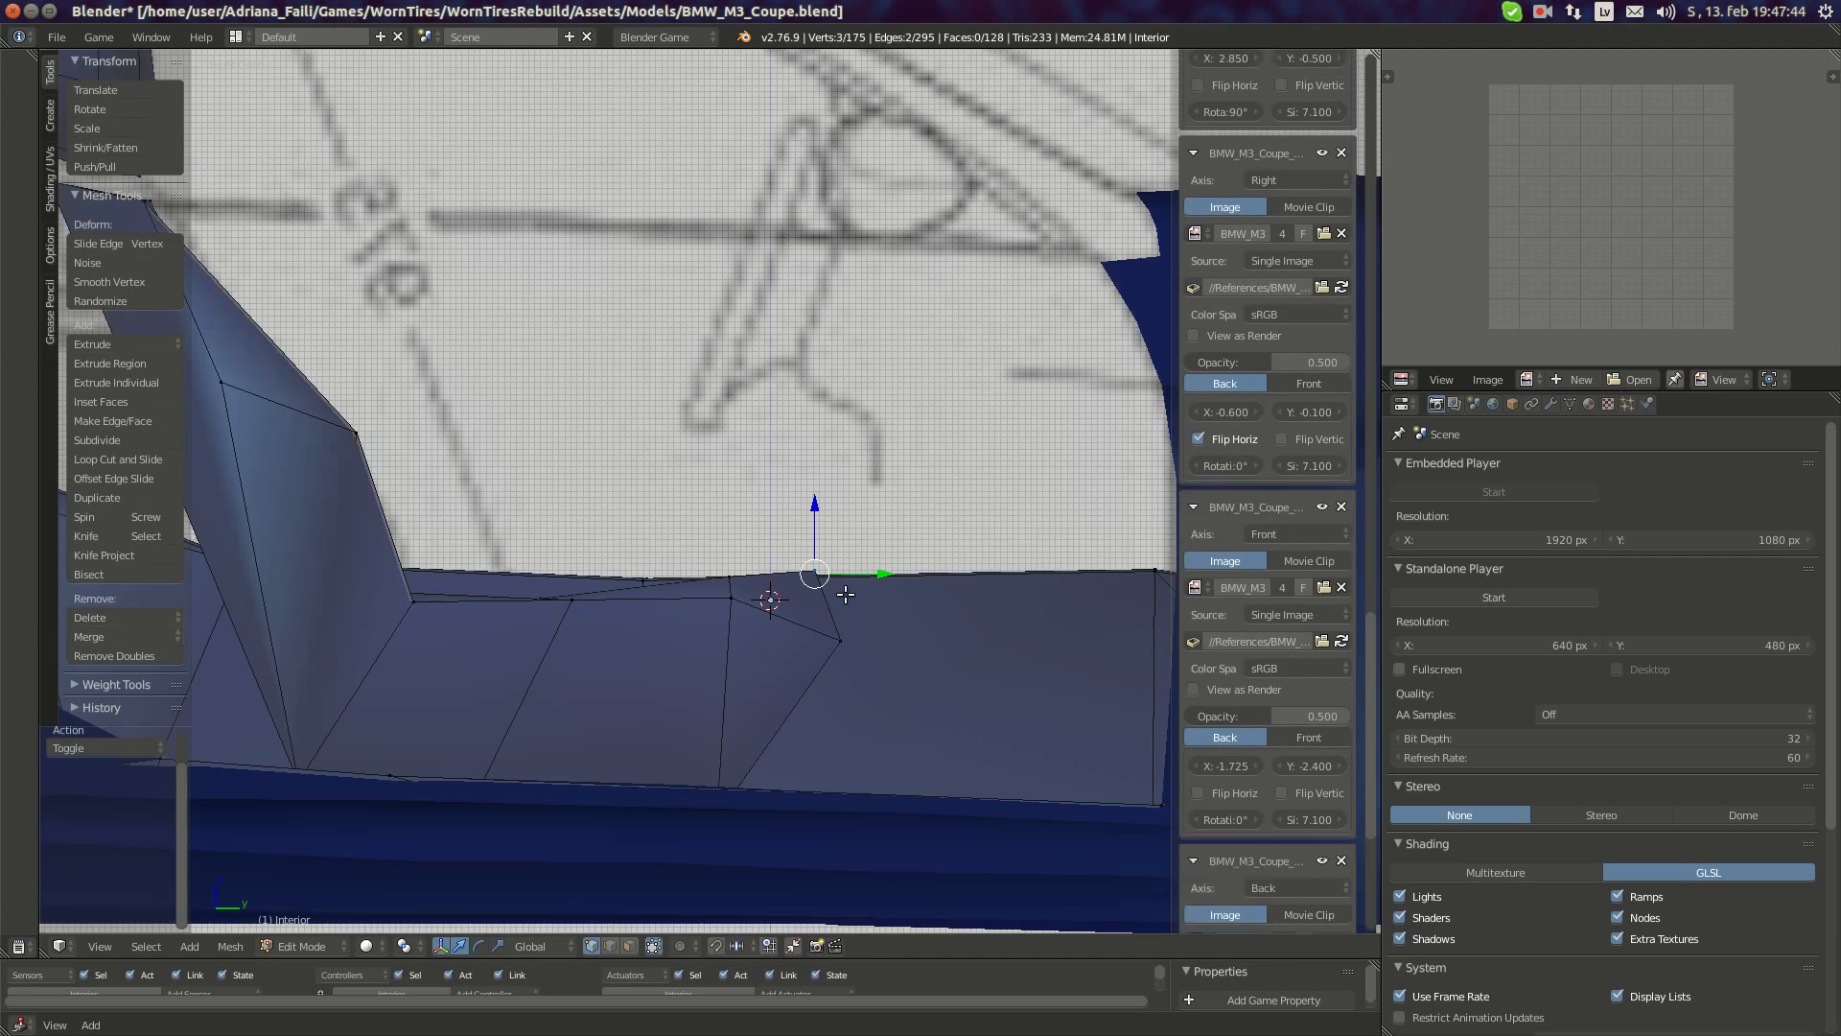
key("z")
key("Tab")
key("Tab")
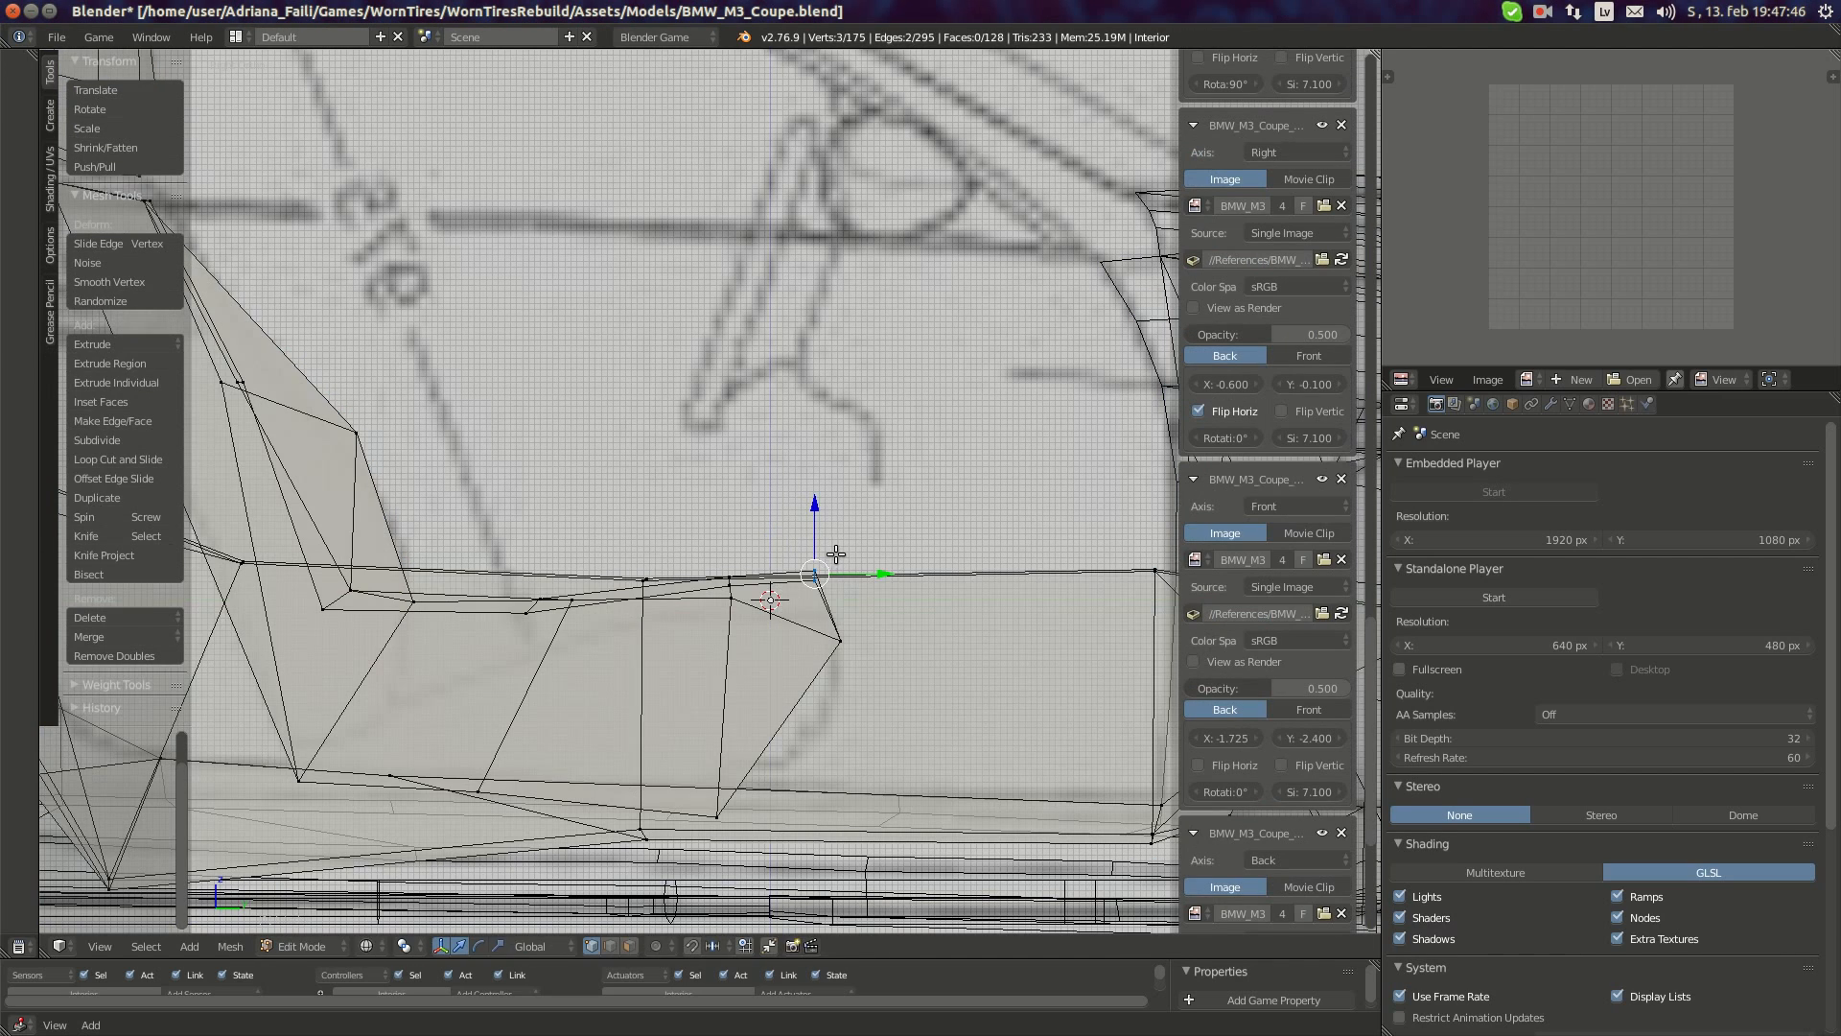
key("g")
left_click(852, 589)
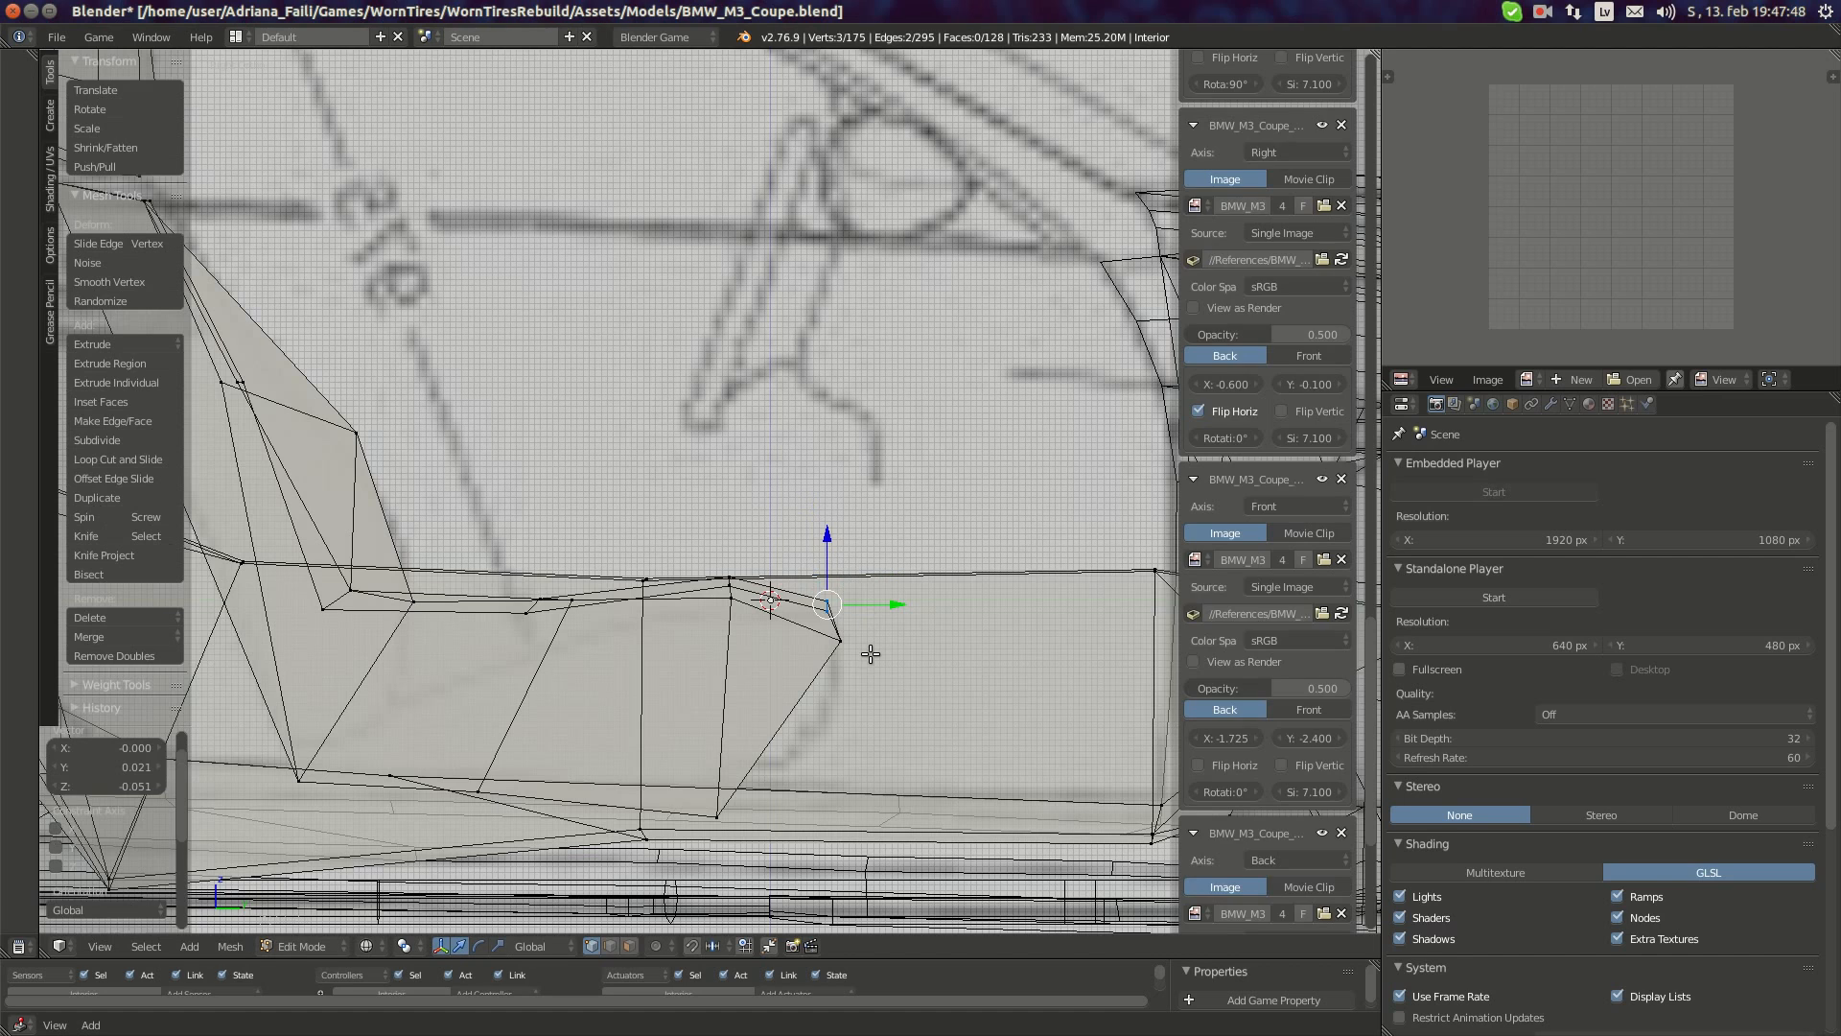
- Lower the front seat cushion's foremost vertices, just below its upper front corner, to follow the blueprint's curved cushion edge
key("a")
right_click(832, 637)
key("h")
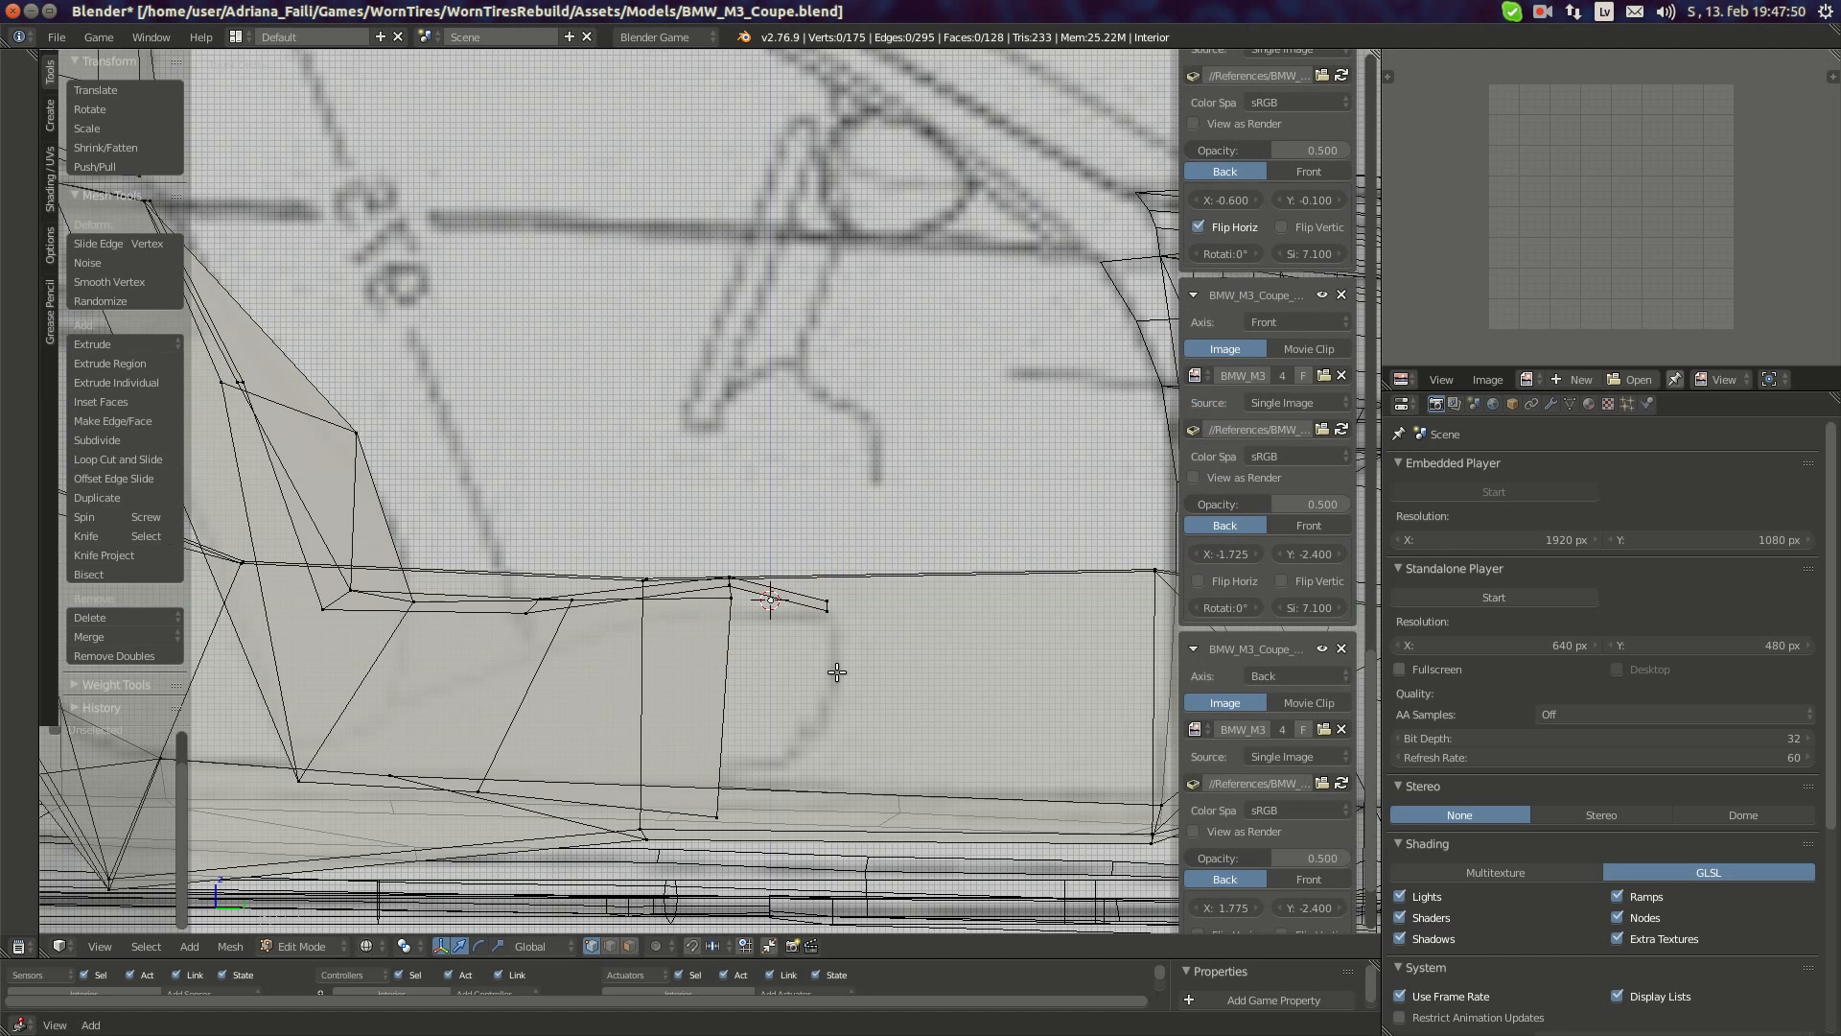
key("alt+h")
key("a")
- Box-select the front seat cushion's upper front corner vertices and shift them slightly further forward and down onto the blueprint outline
key("b")
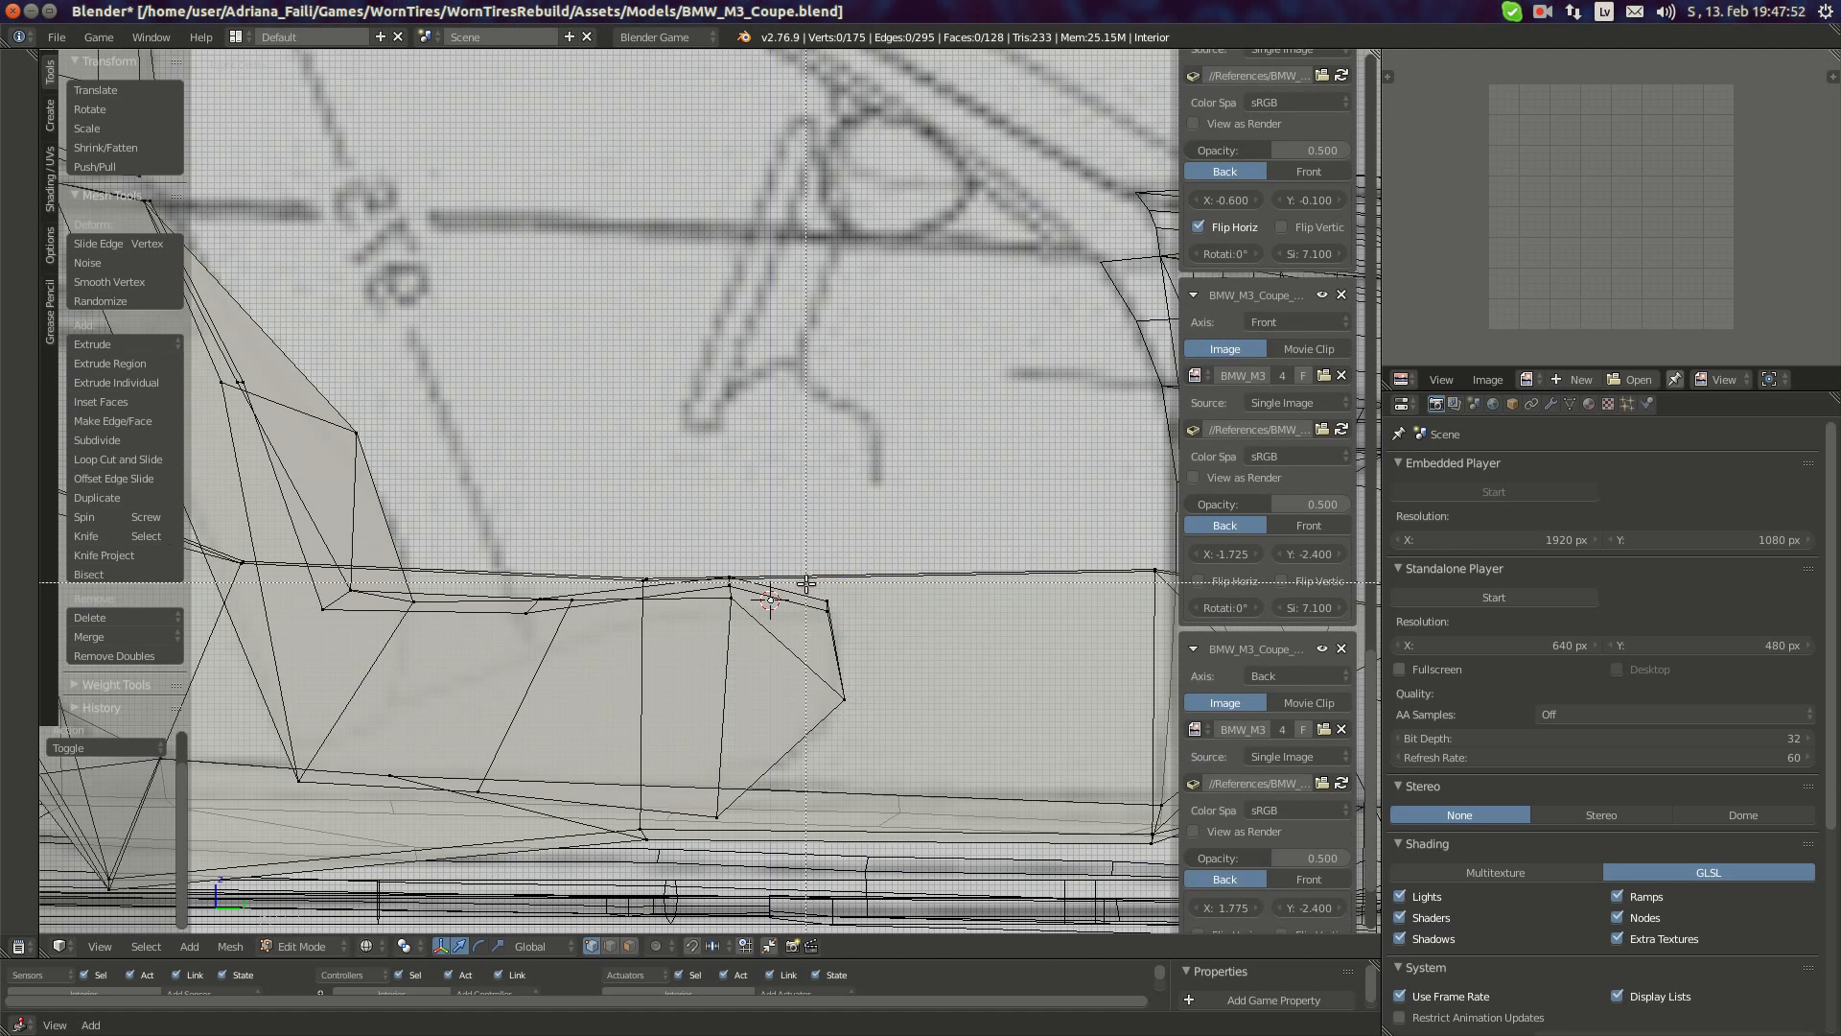
left_click_drag(806, 583, 854, 636)
key("h")
key("alt+h")
key("g")
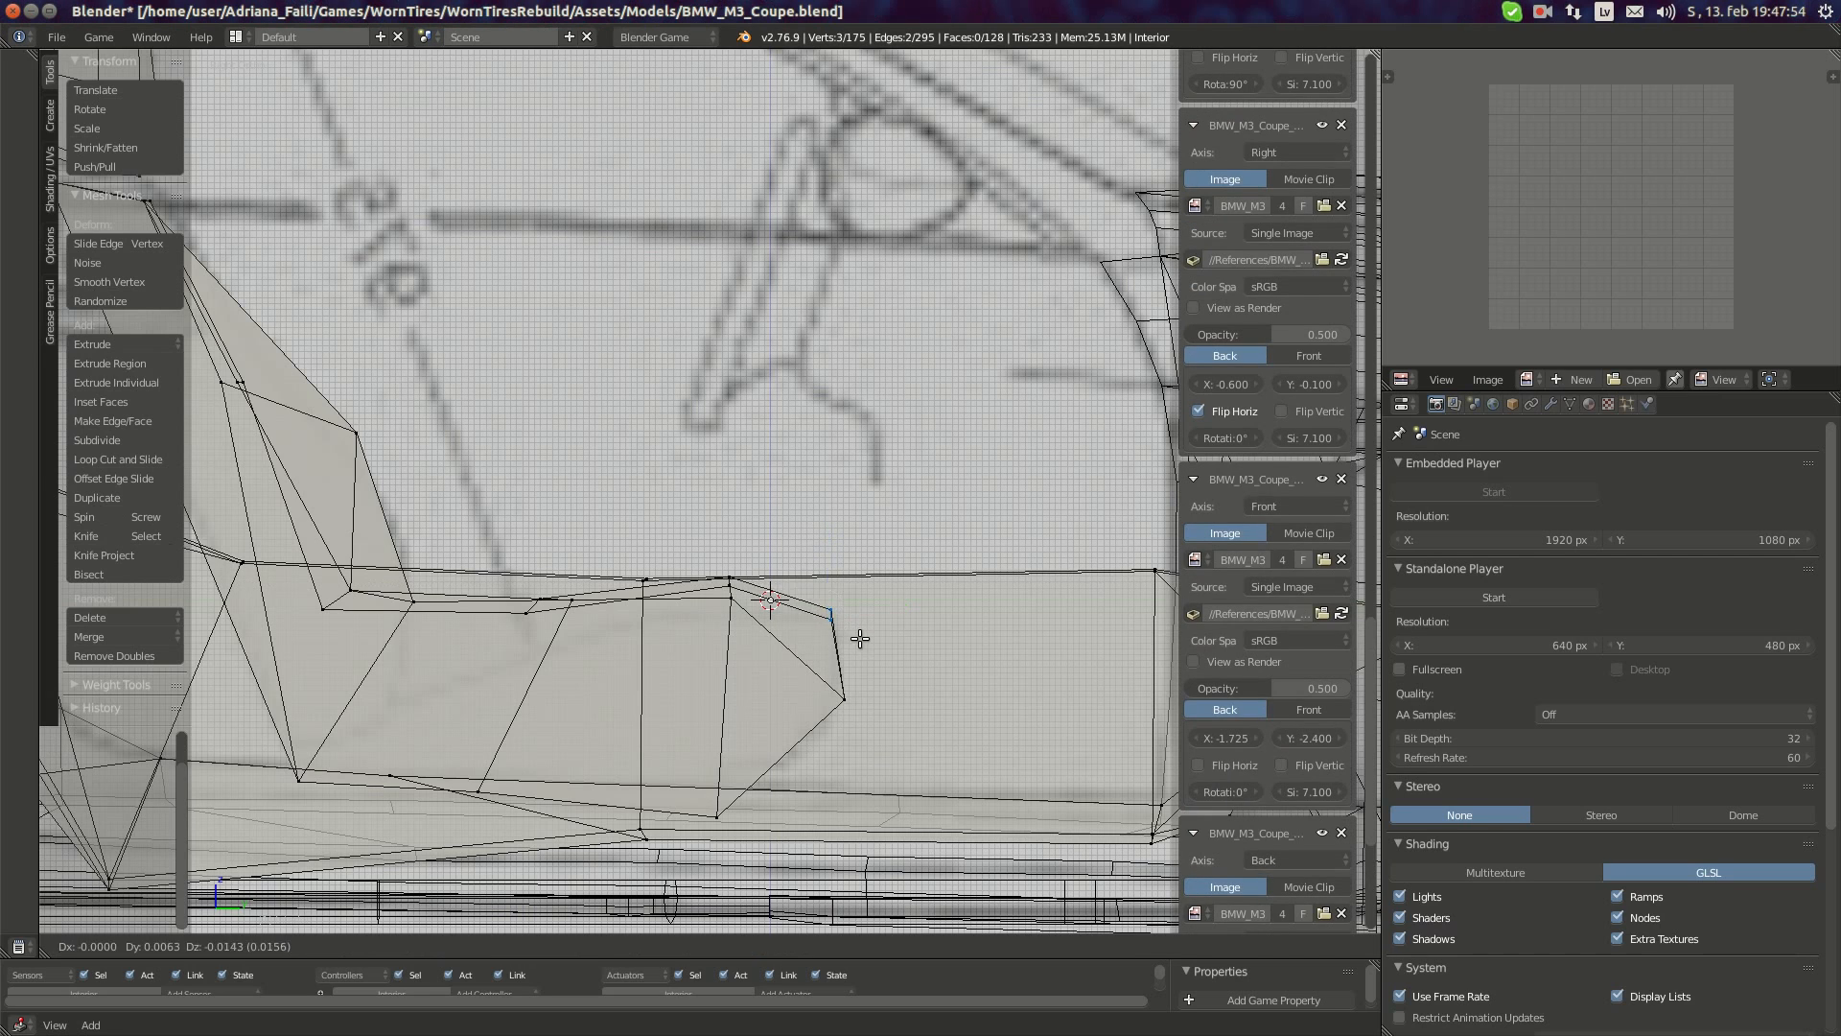
left_click(860, 639)
key("a")
key("v")
- Box-select the cushion's top vertices just behind its front corner and move them about 0.002 in Y and -0.062 in Z
key("b")
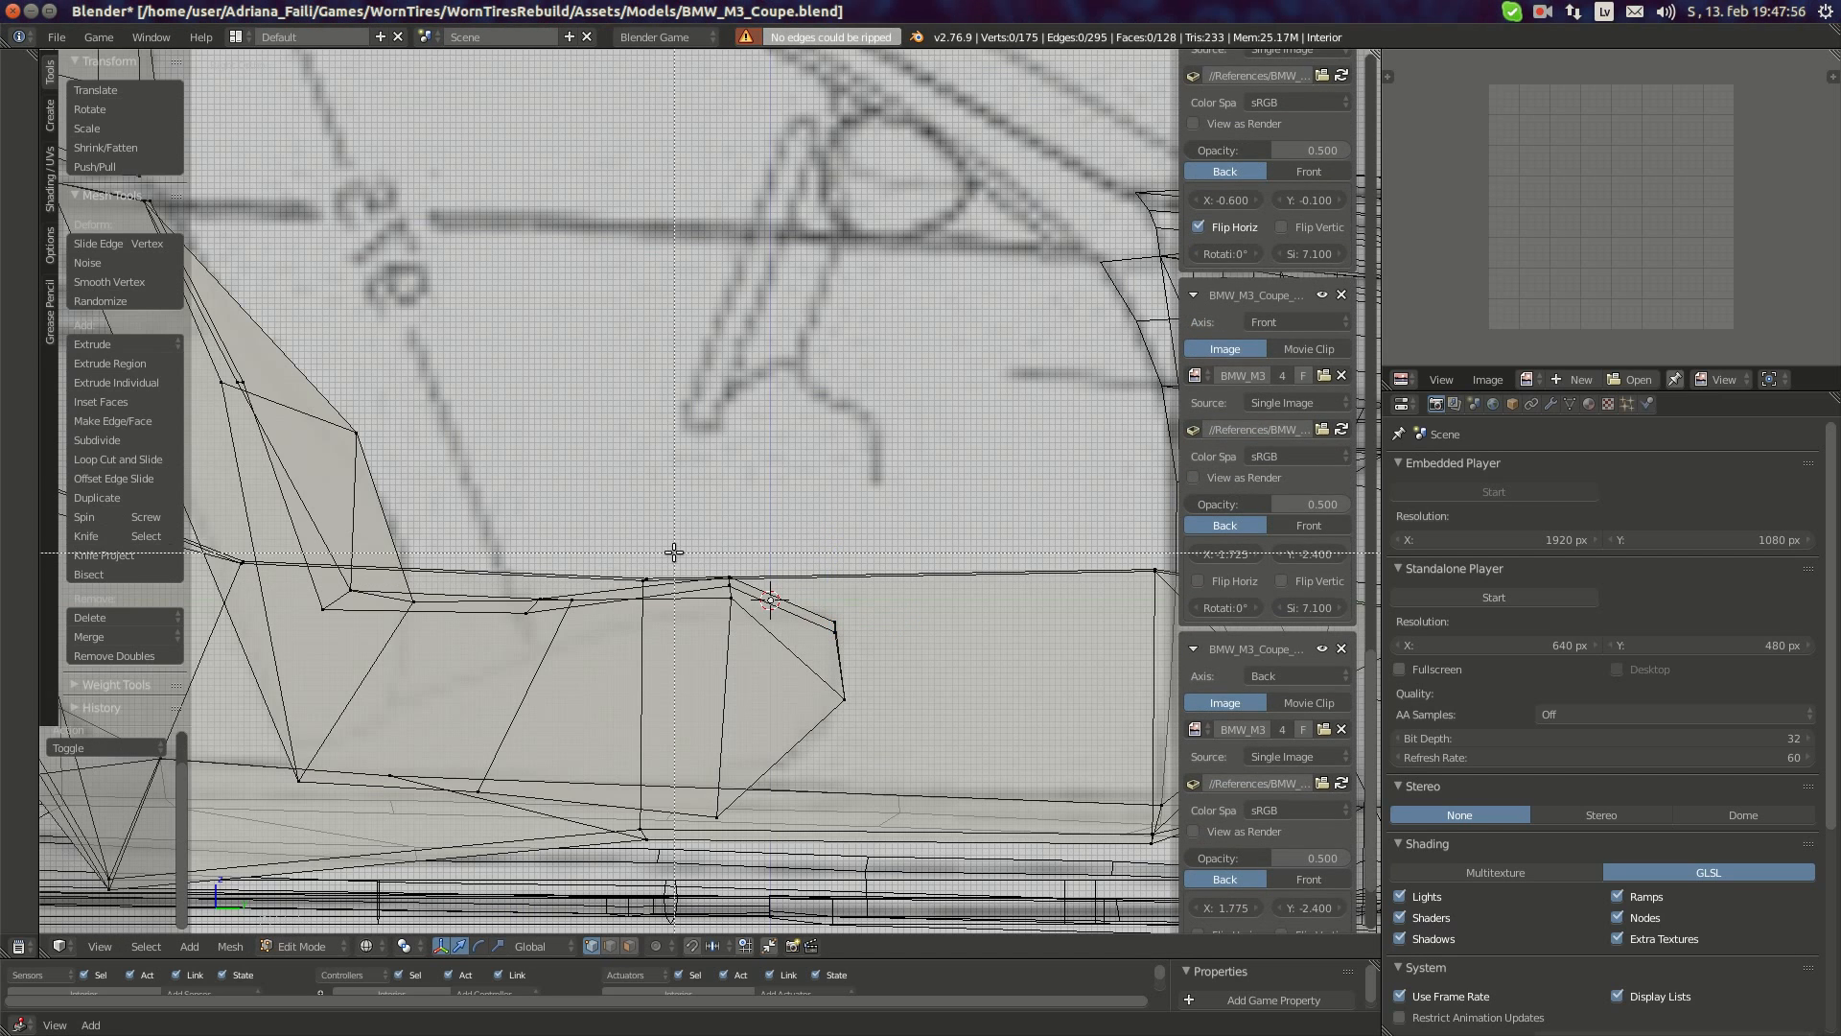
left_click_drag(674, 552, 756, 631)
key("h")
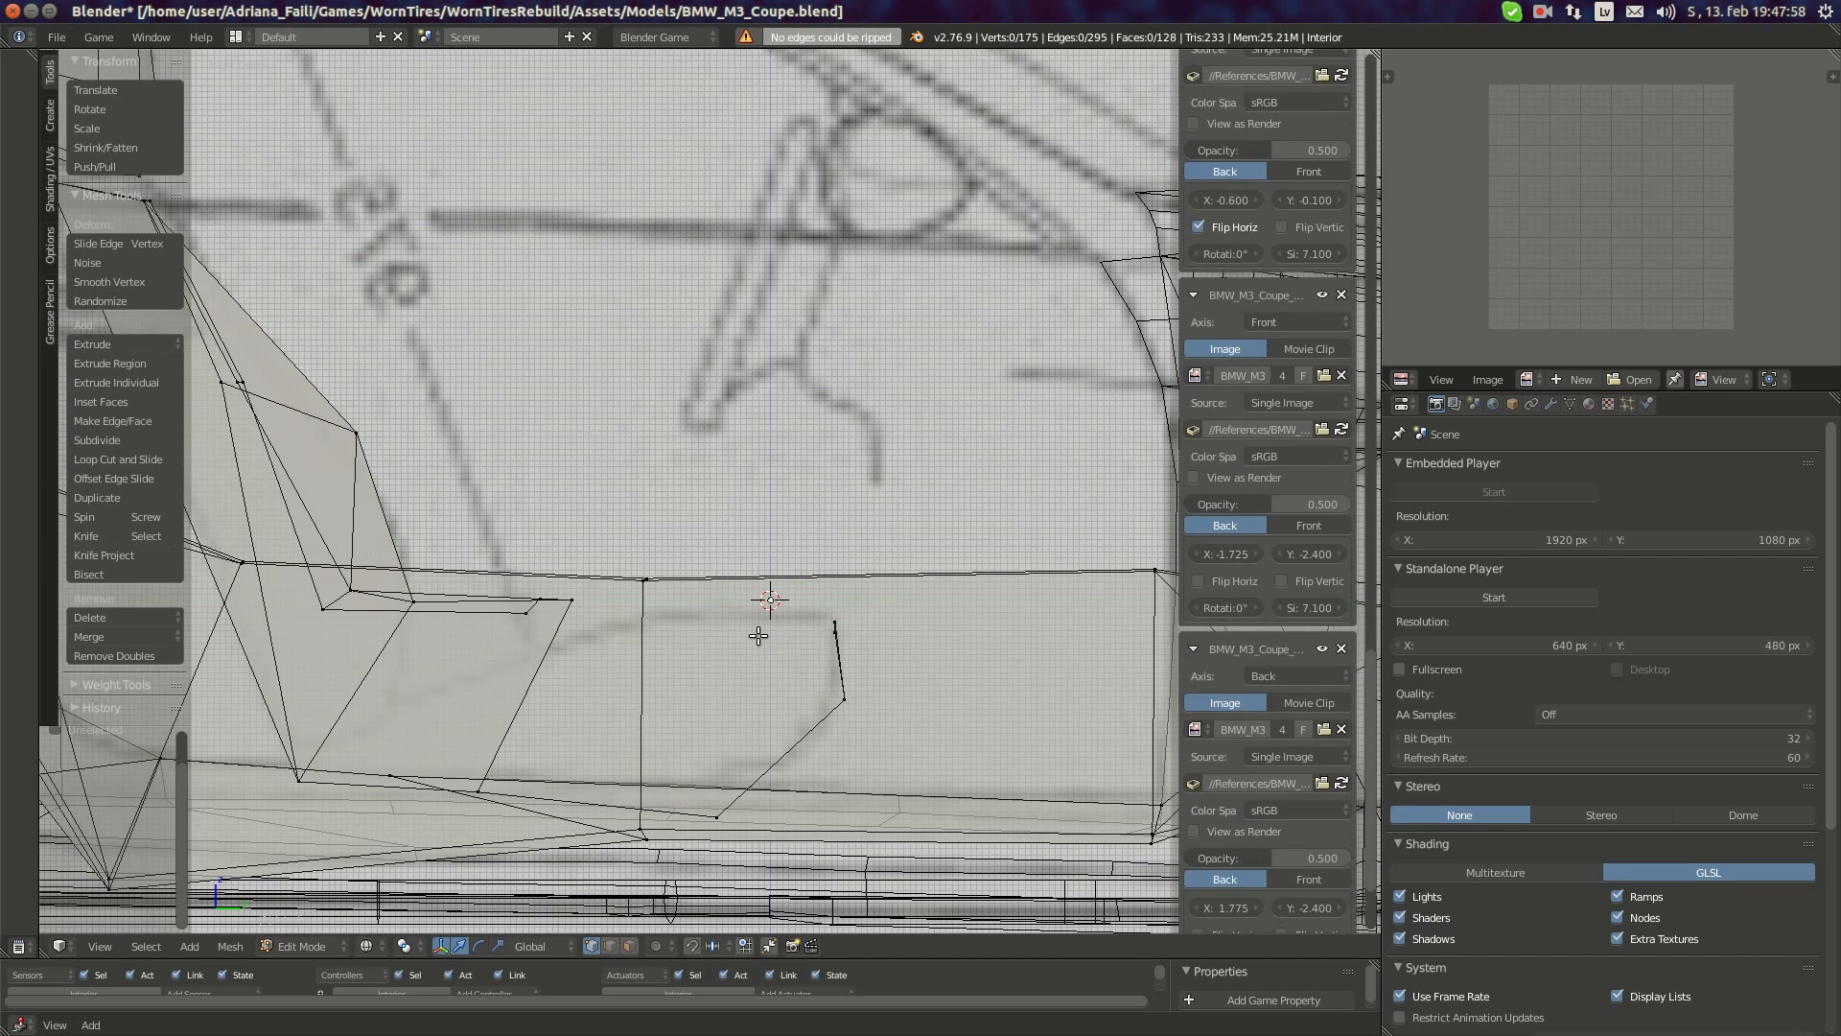
key("alt+h")
key("g")
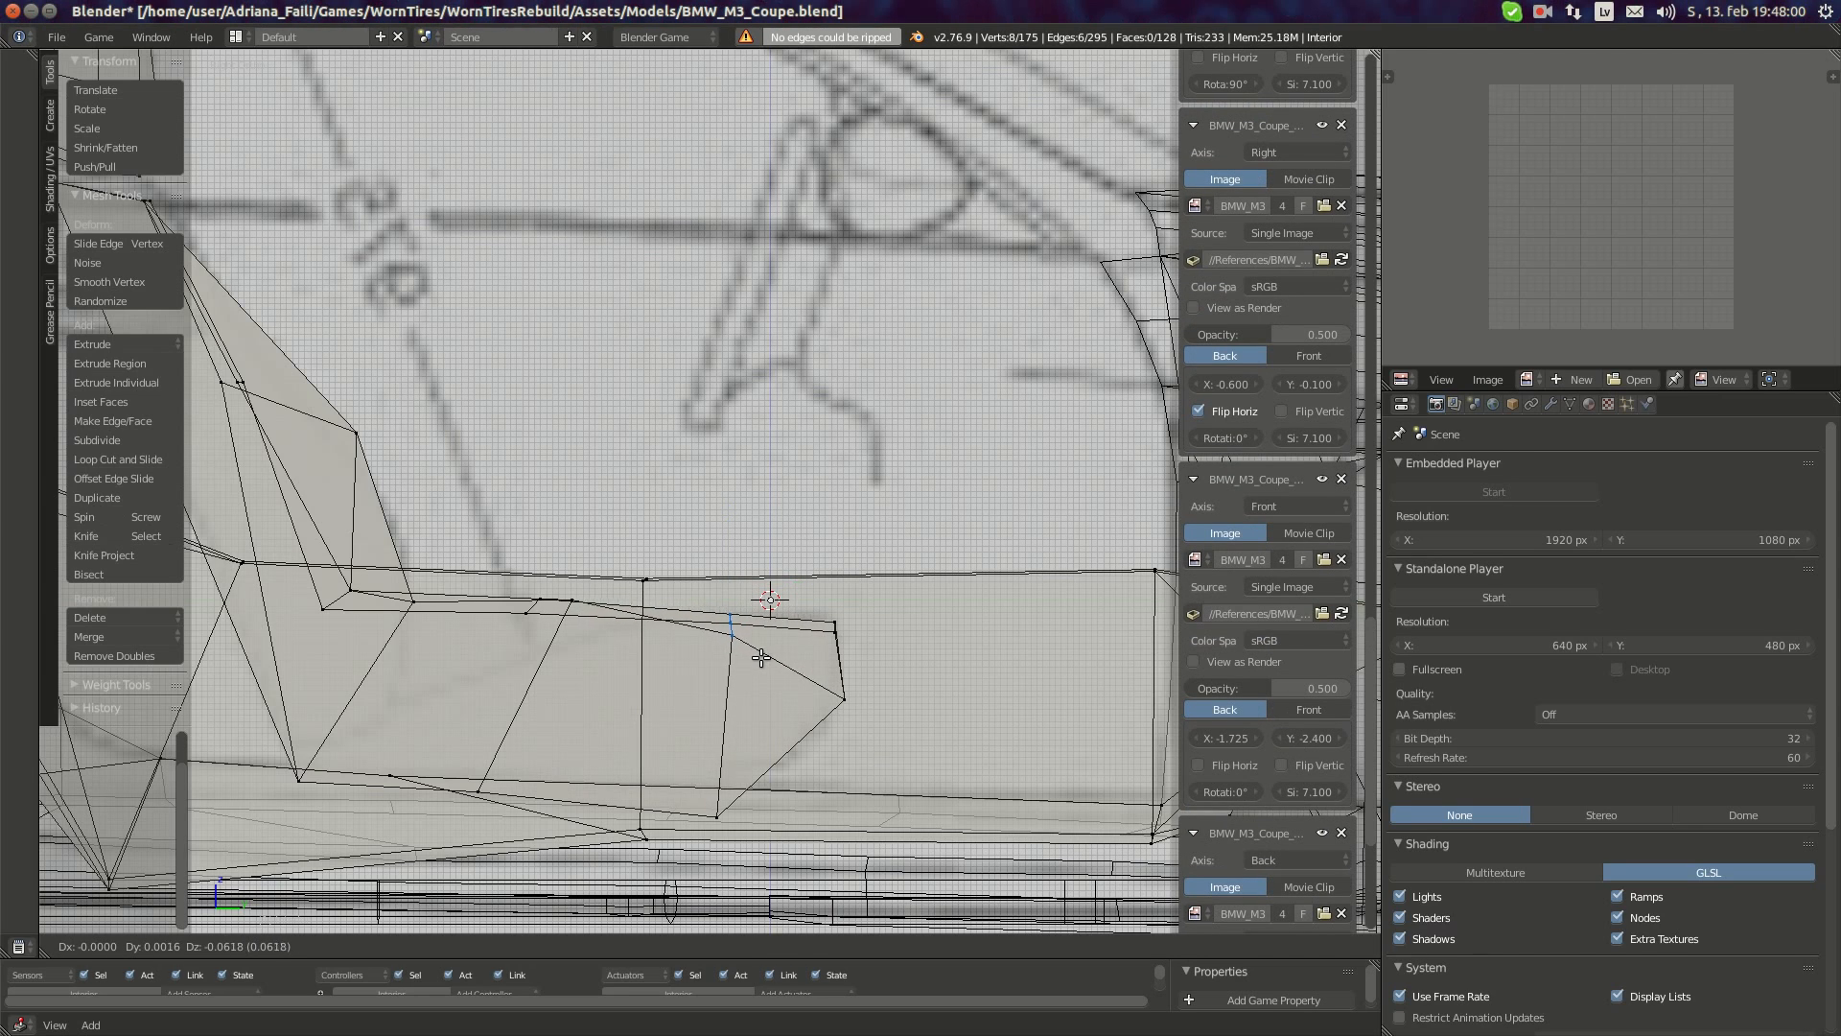
left_click(760, 657)
key("a")
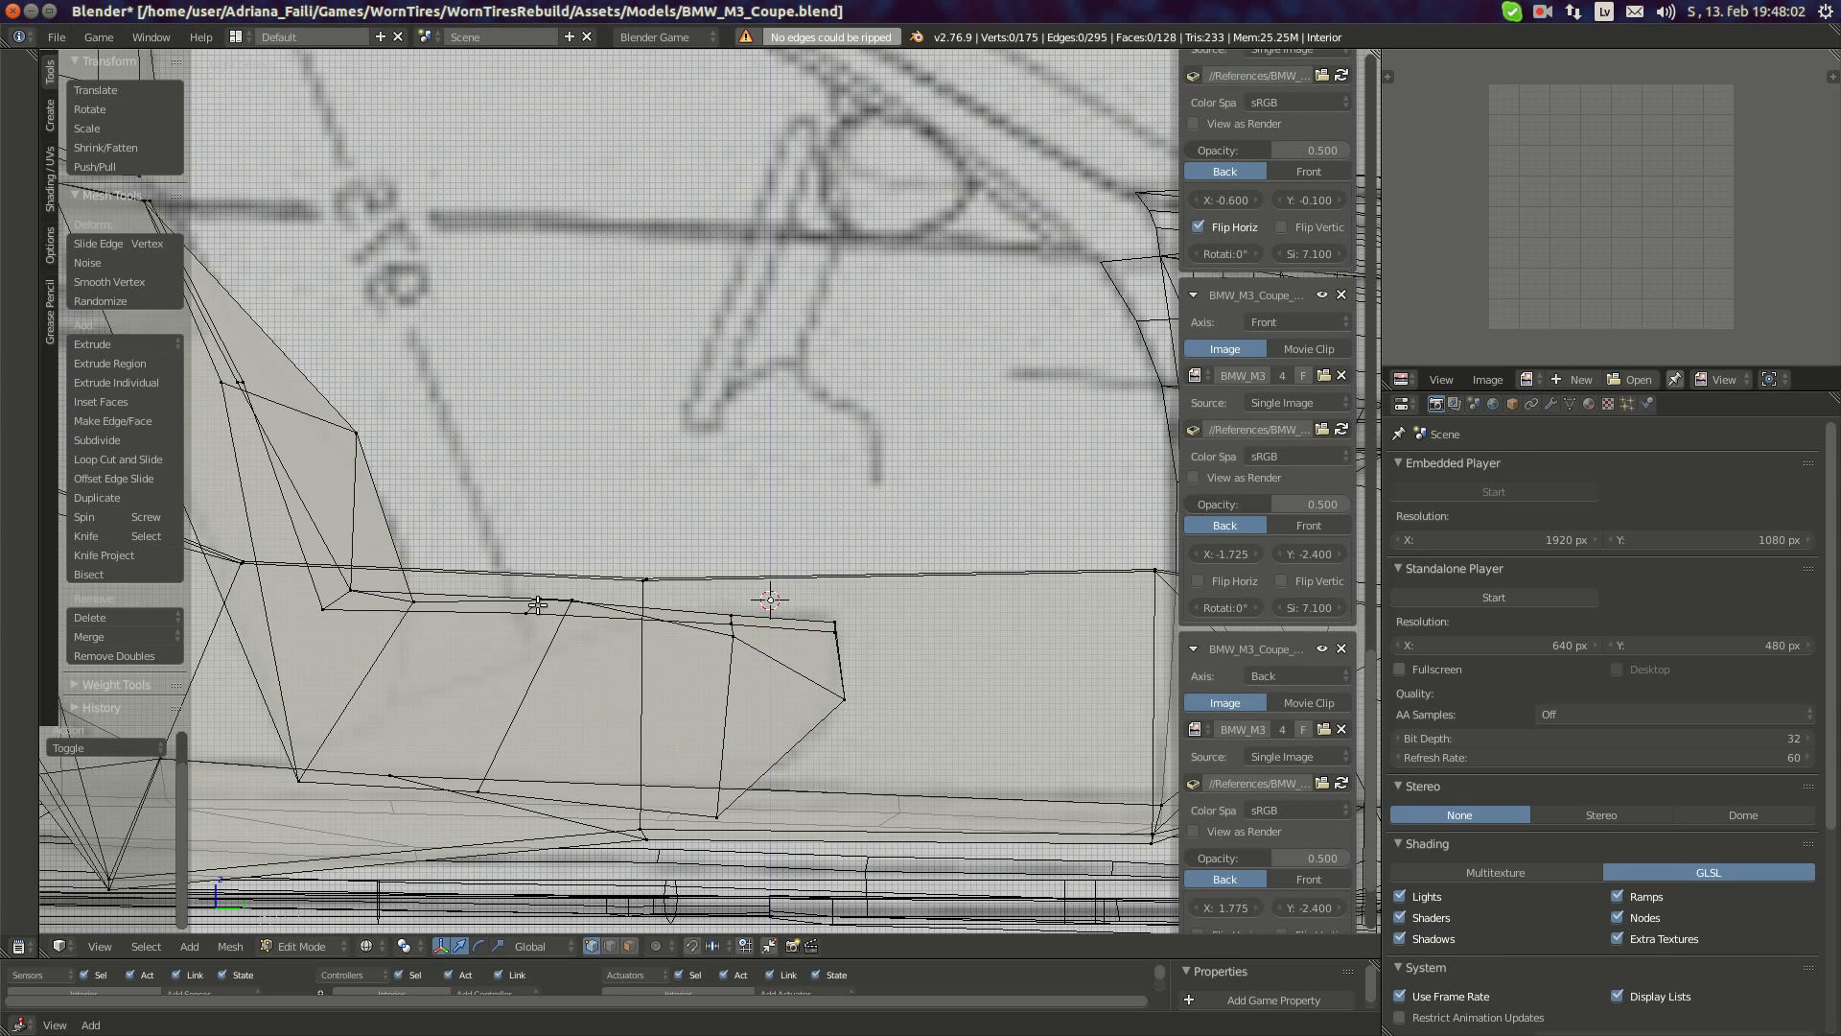
- Move the vertices midway along the front seat cushion's top 0.002 in Y and -0.024 in Z
left_click_drag(604, 635, 604, 635)
key("g")
left_click(586, 653)
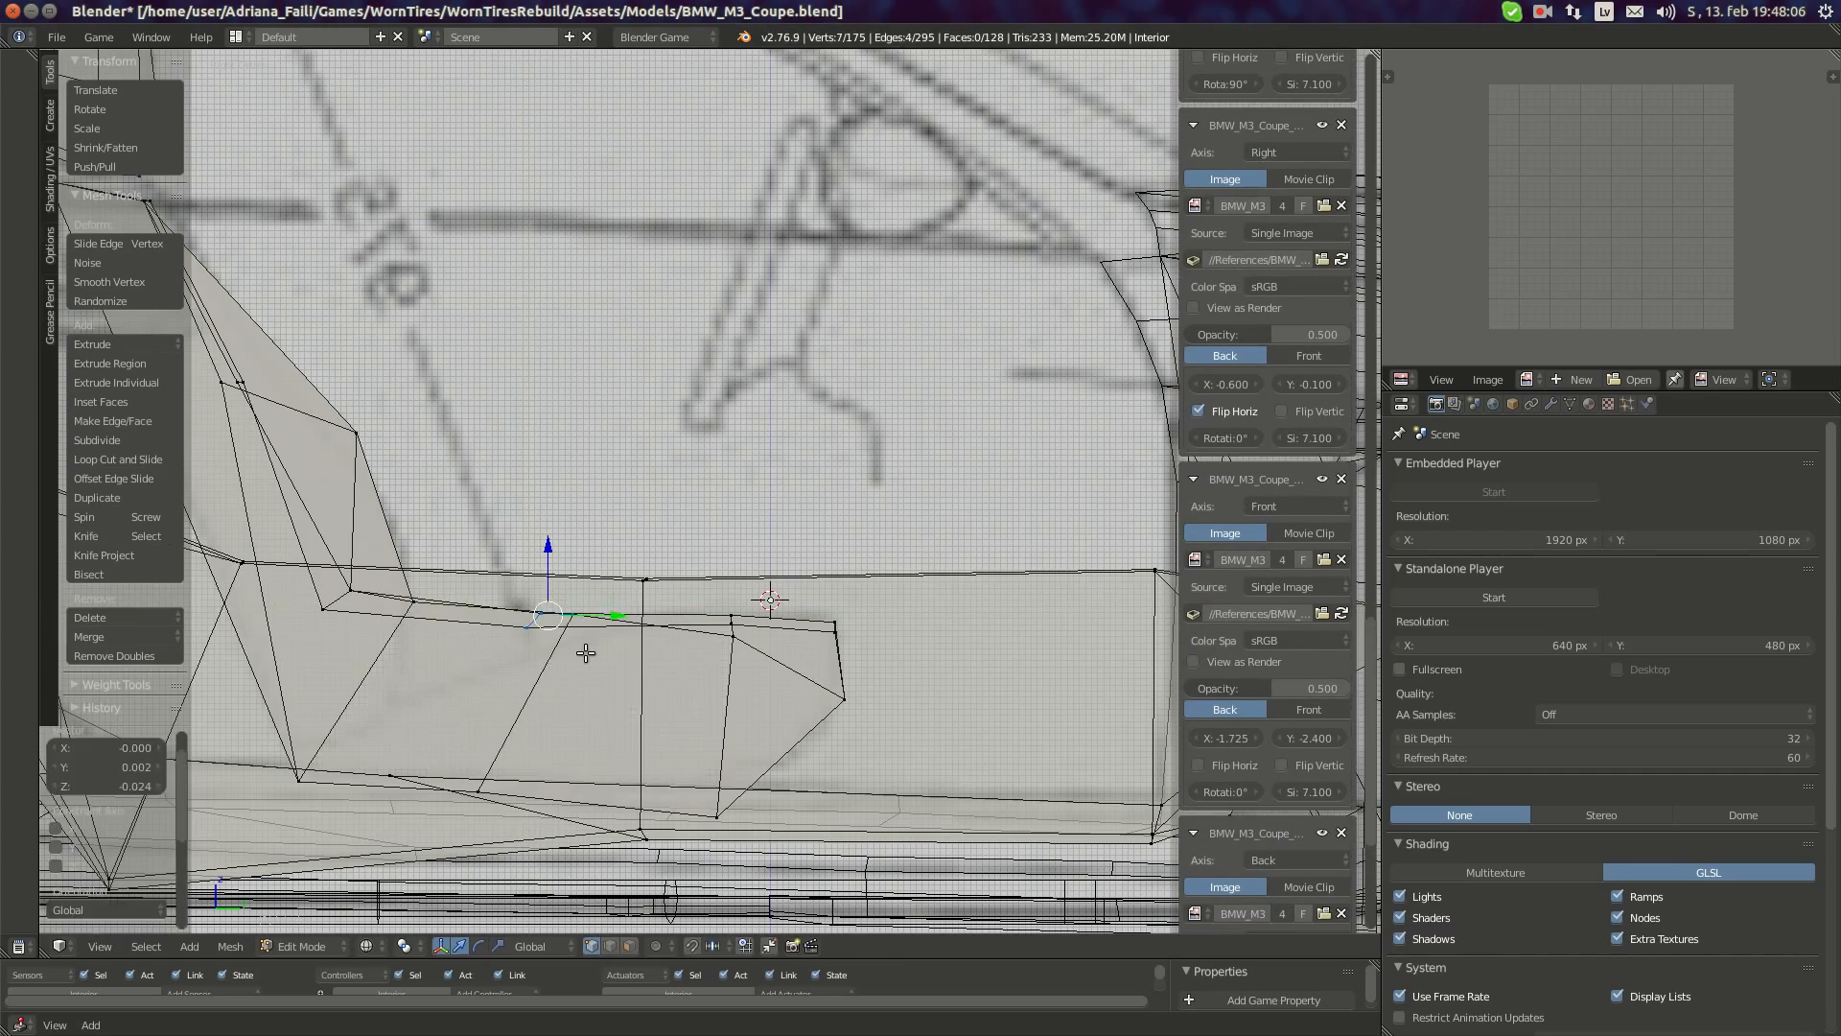
- Check the reshaped front seats in a solid-shaded perspective view showing the front of the car
mouse_move(586, 653)
middle_mouse_down()
mouse_move(617, 665)
mouse_move(555, 645)
middle_mouse_up()
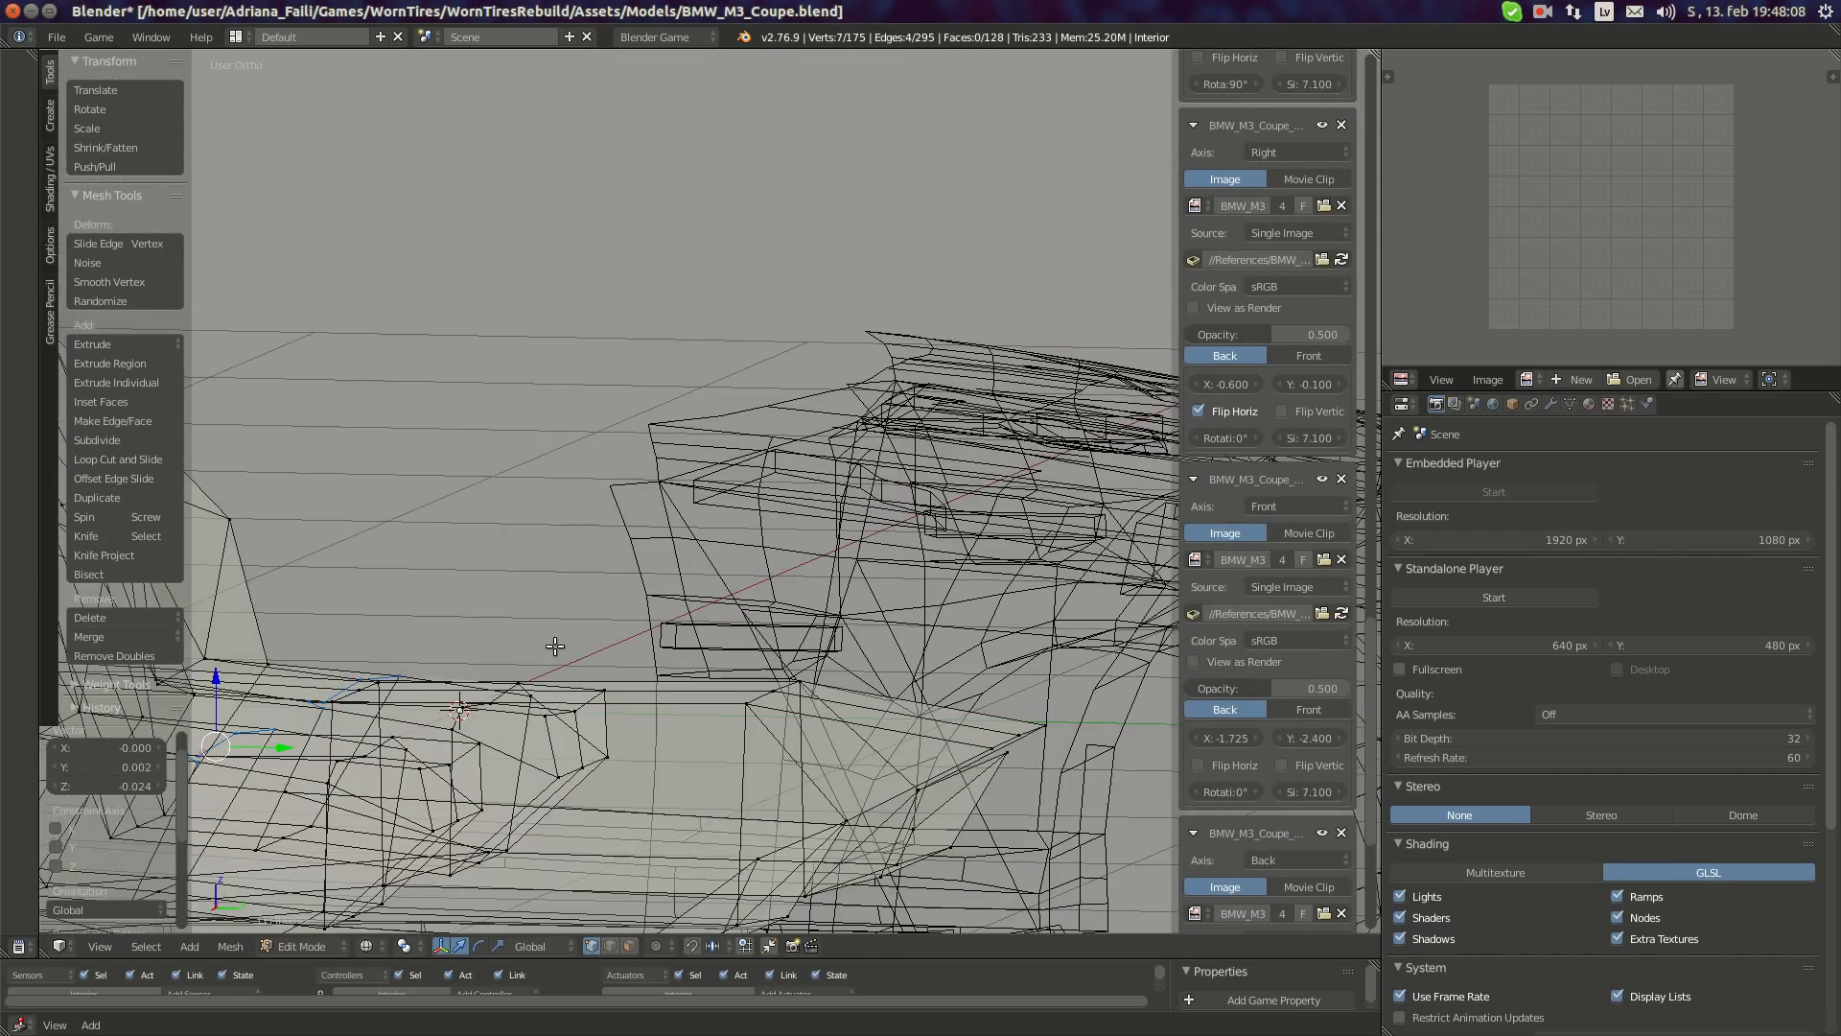
key("KP_5")
key("z")
scroll(577, 594, "down", 4)
scroll(722, 648, "down", 4)
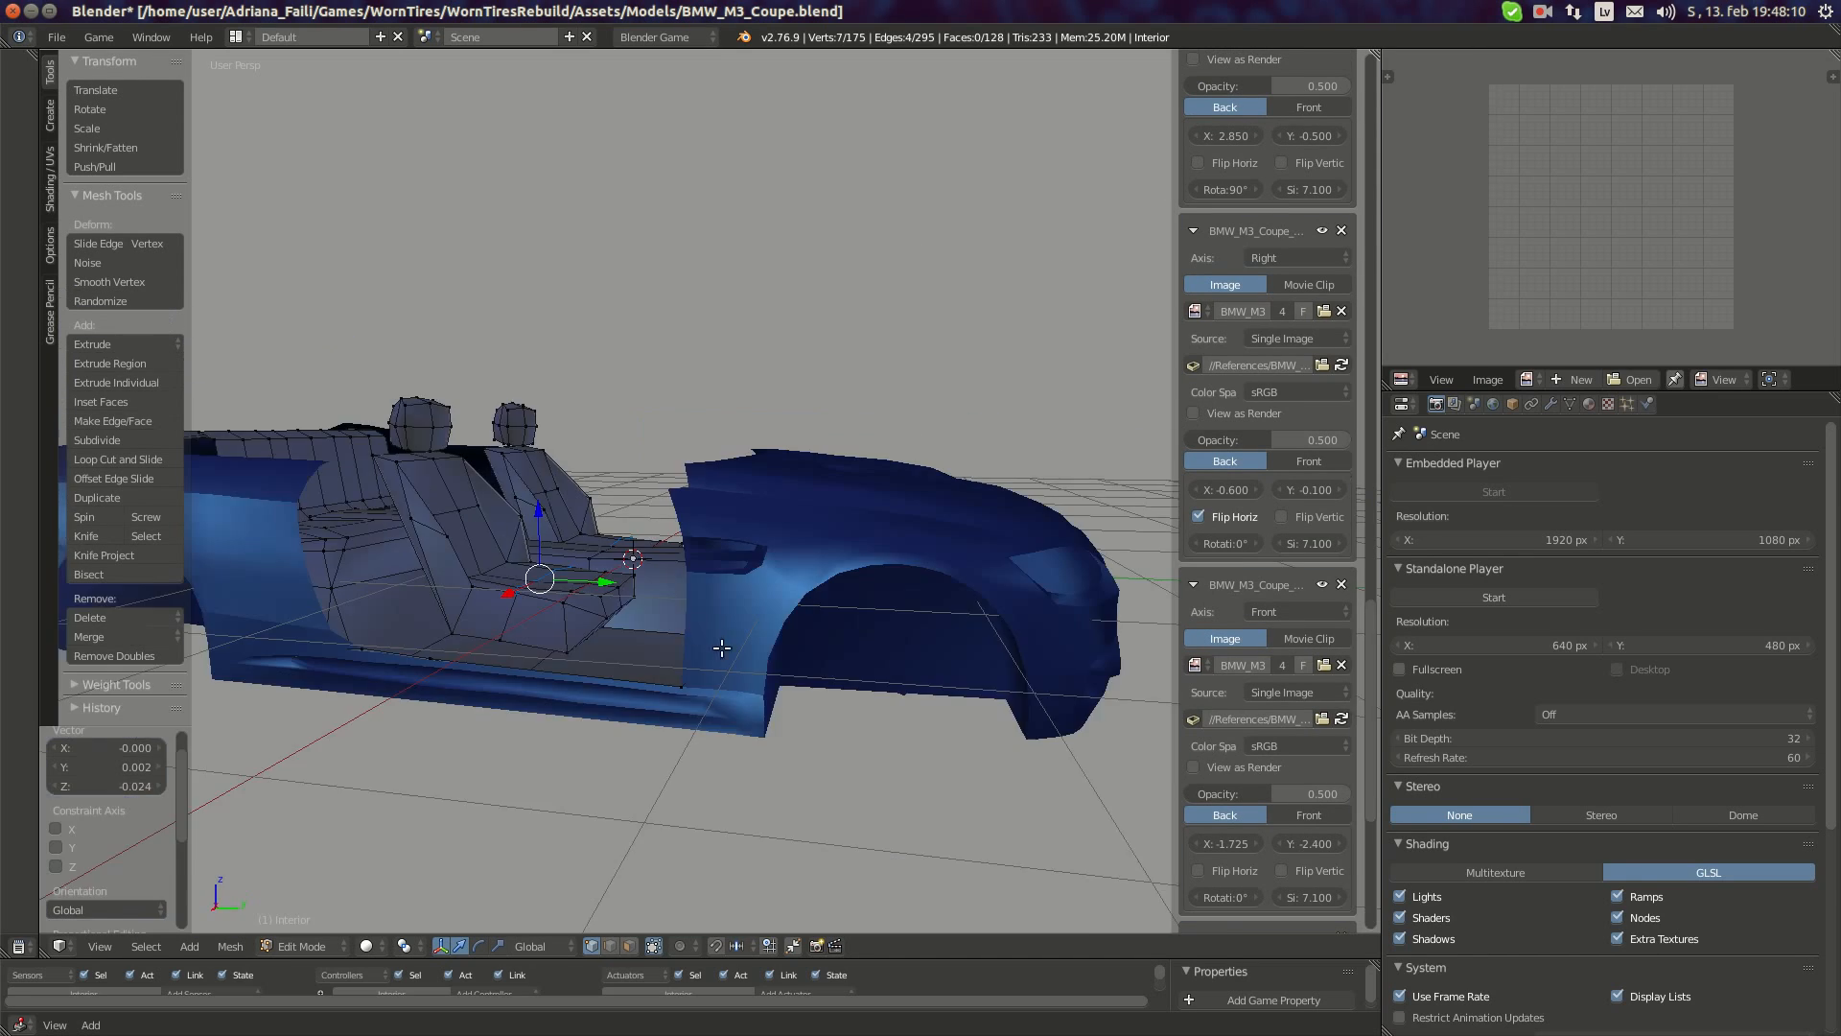
- Lower the selected vertices midway along the front seat cushion's top by 0.054 in Z in the right view
scroll(722, 648, "up", 2)
mouse_move(722, 648)
middle_mouse_down()
mouse_move(739, 665)
mouse_move(696, 635)
middle_mouse_up()
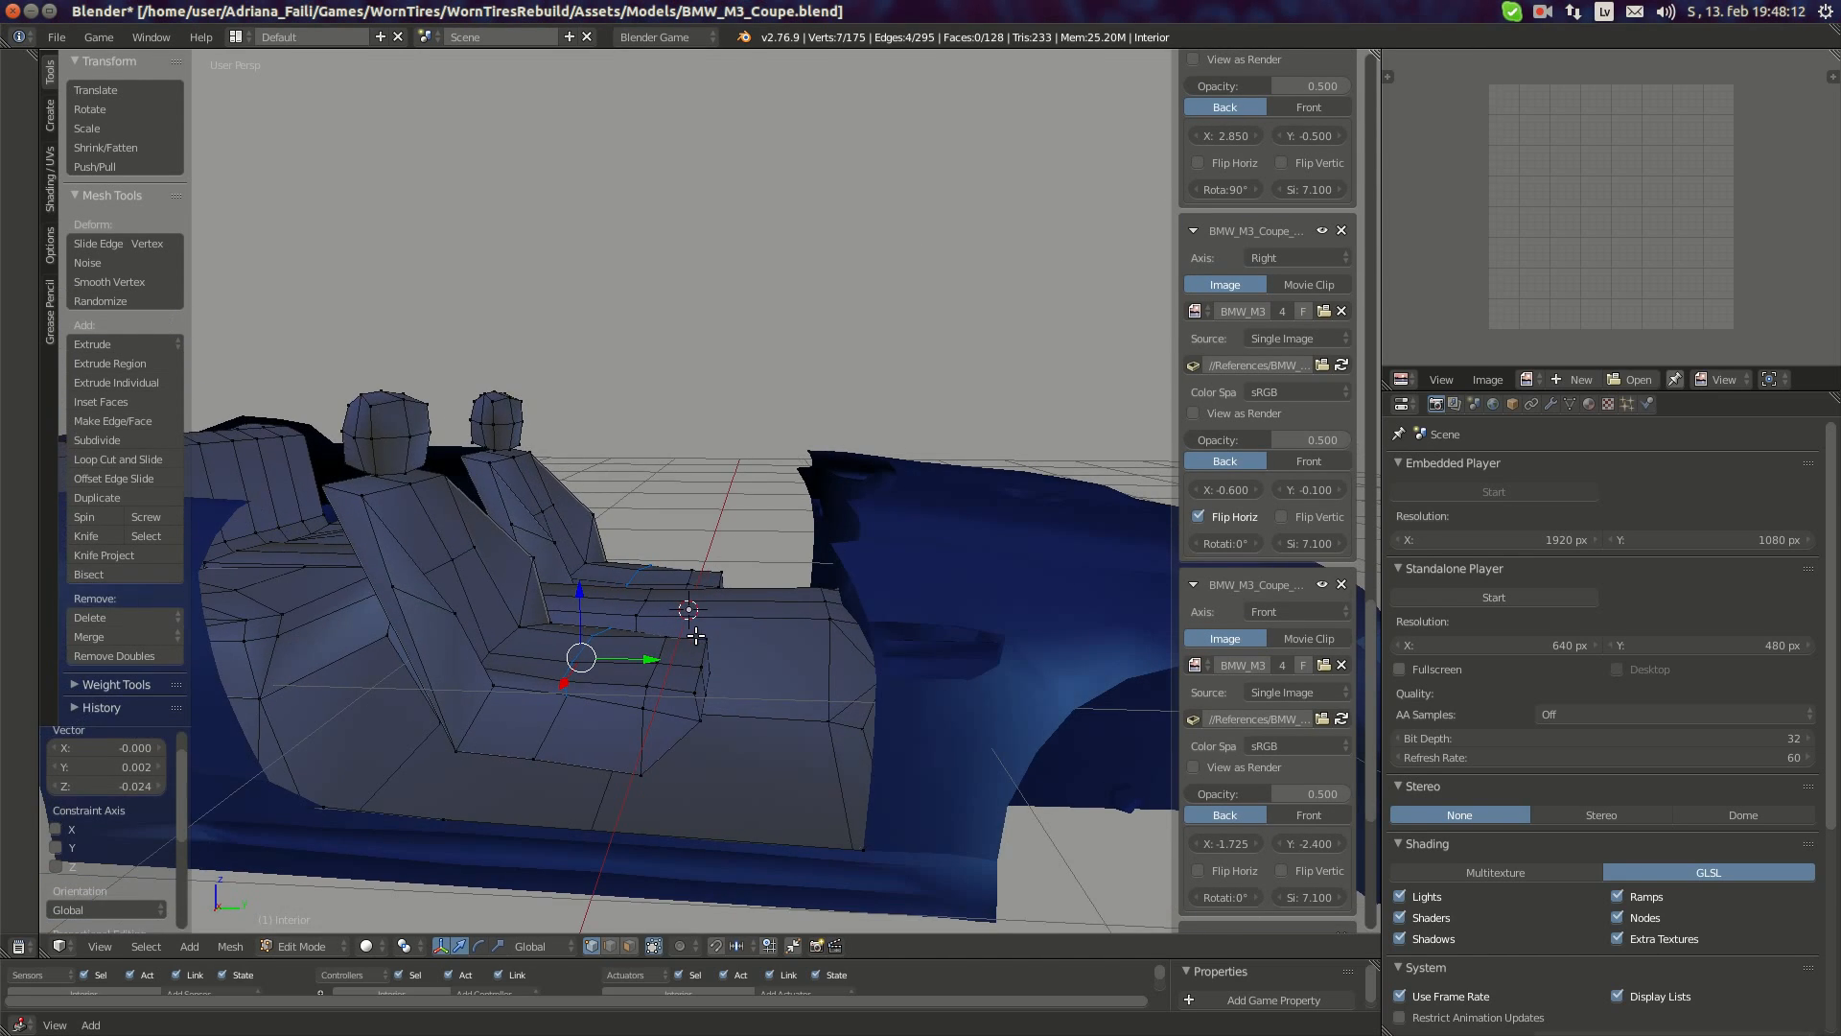
key("KP_3")
scroll(690, 624, "up", 4)
key("z")
scroll(683, 594, "up", 4)
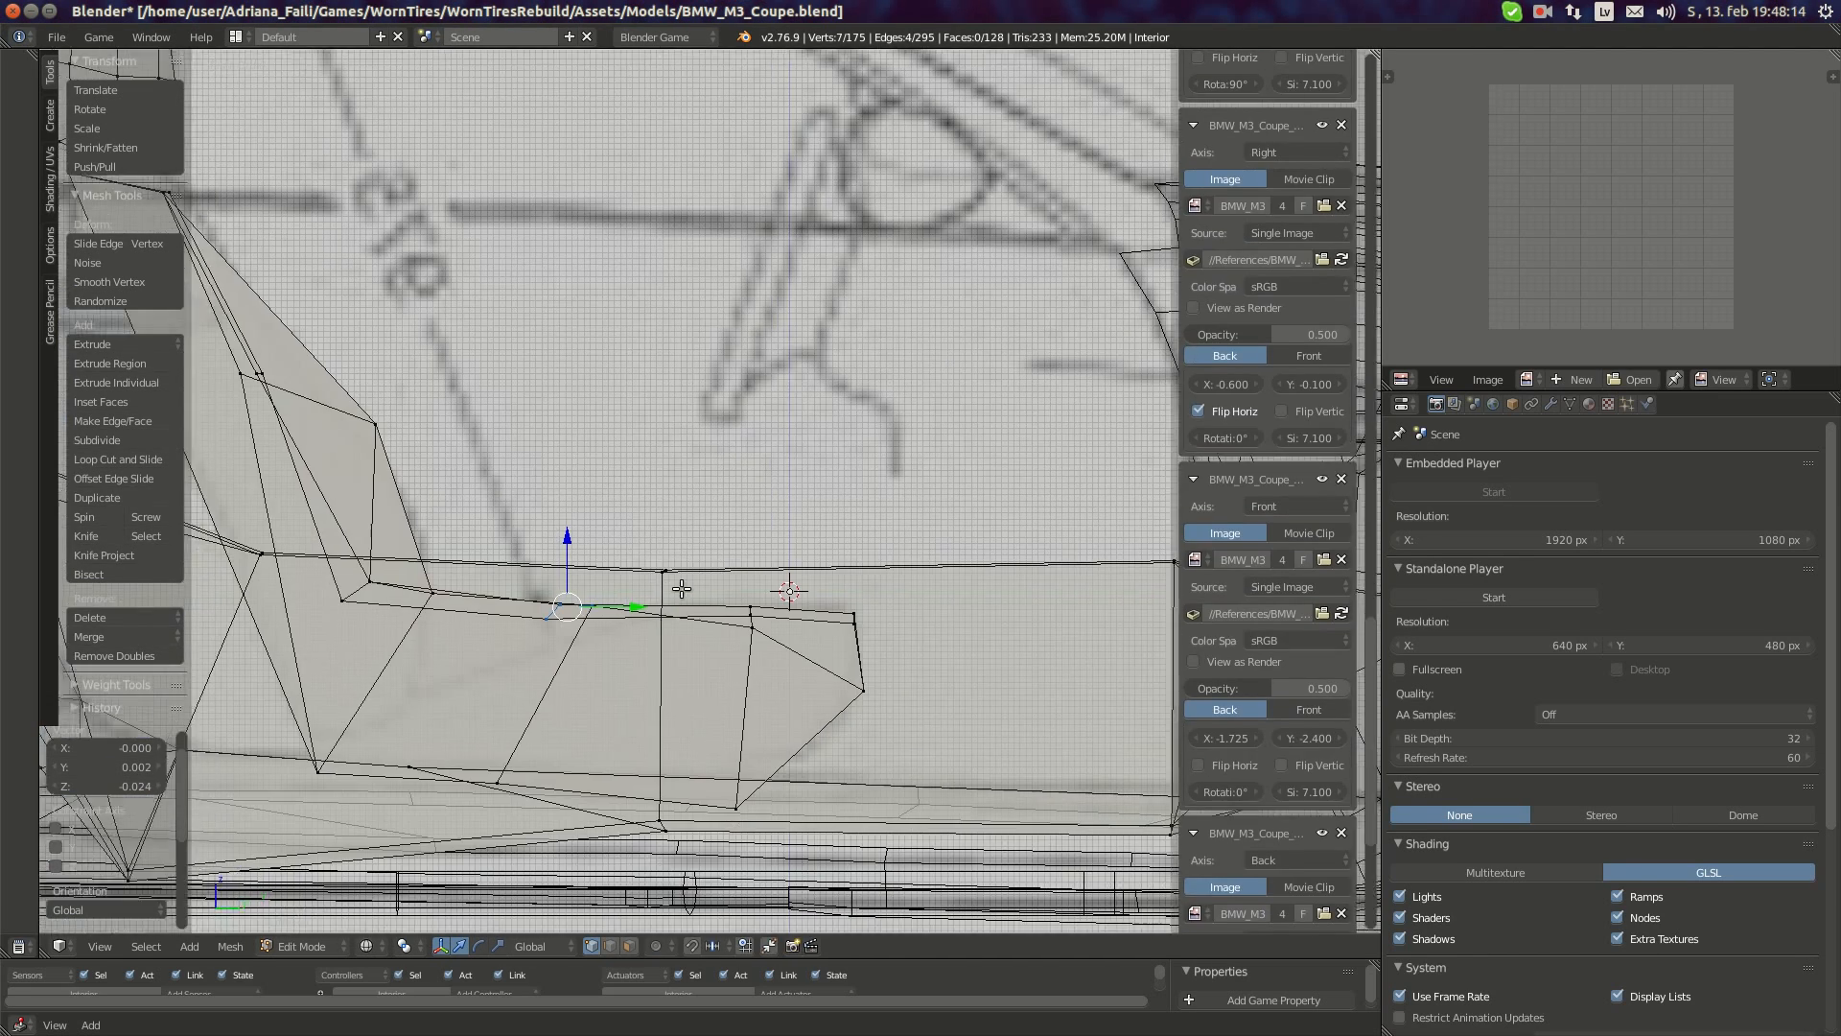
scroll(681, 588, "up", 1)
key("z")
key("z")
key("g")
key("z")
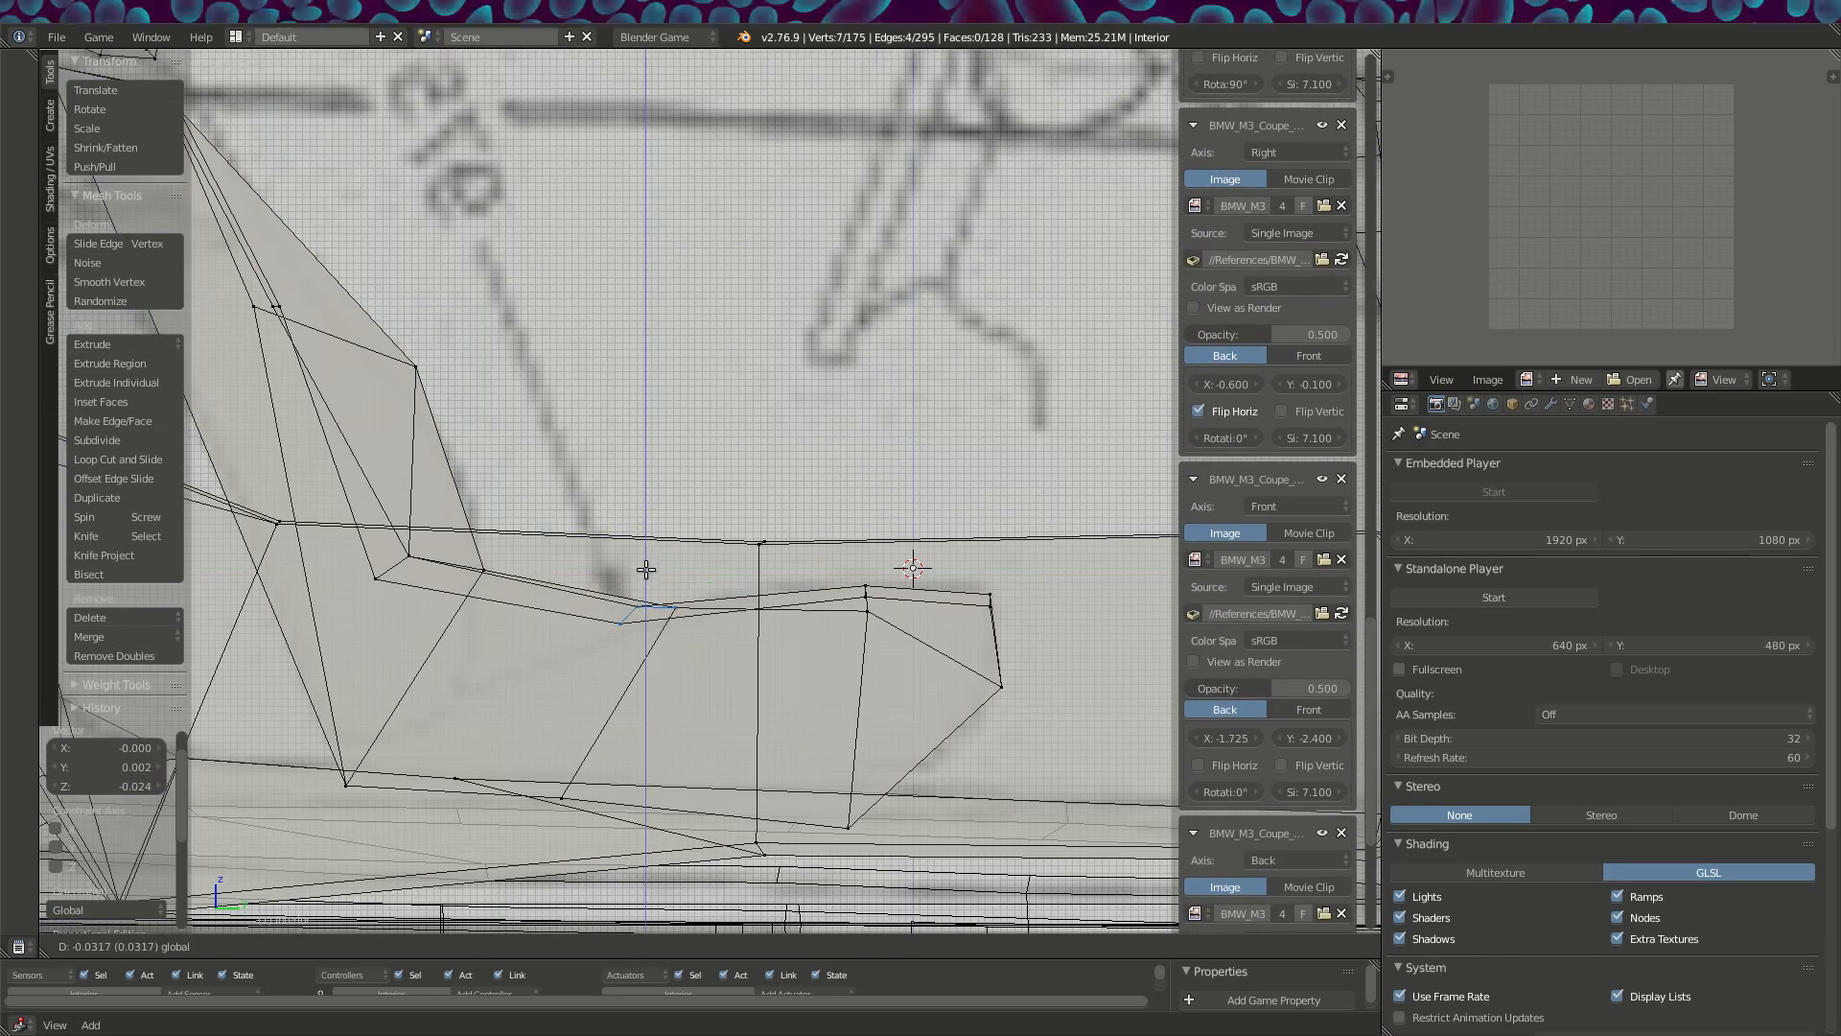
left_click(646, 576)
middle_click_drag(646, 576, 609, 623)
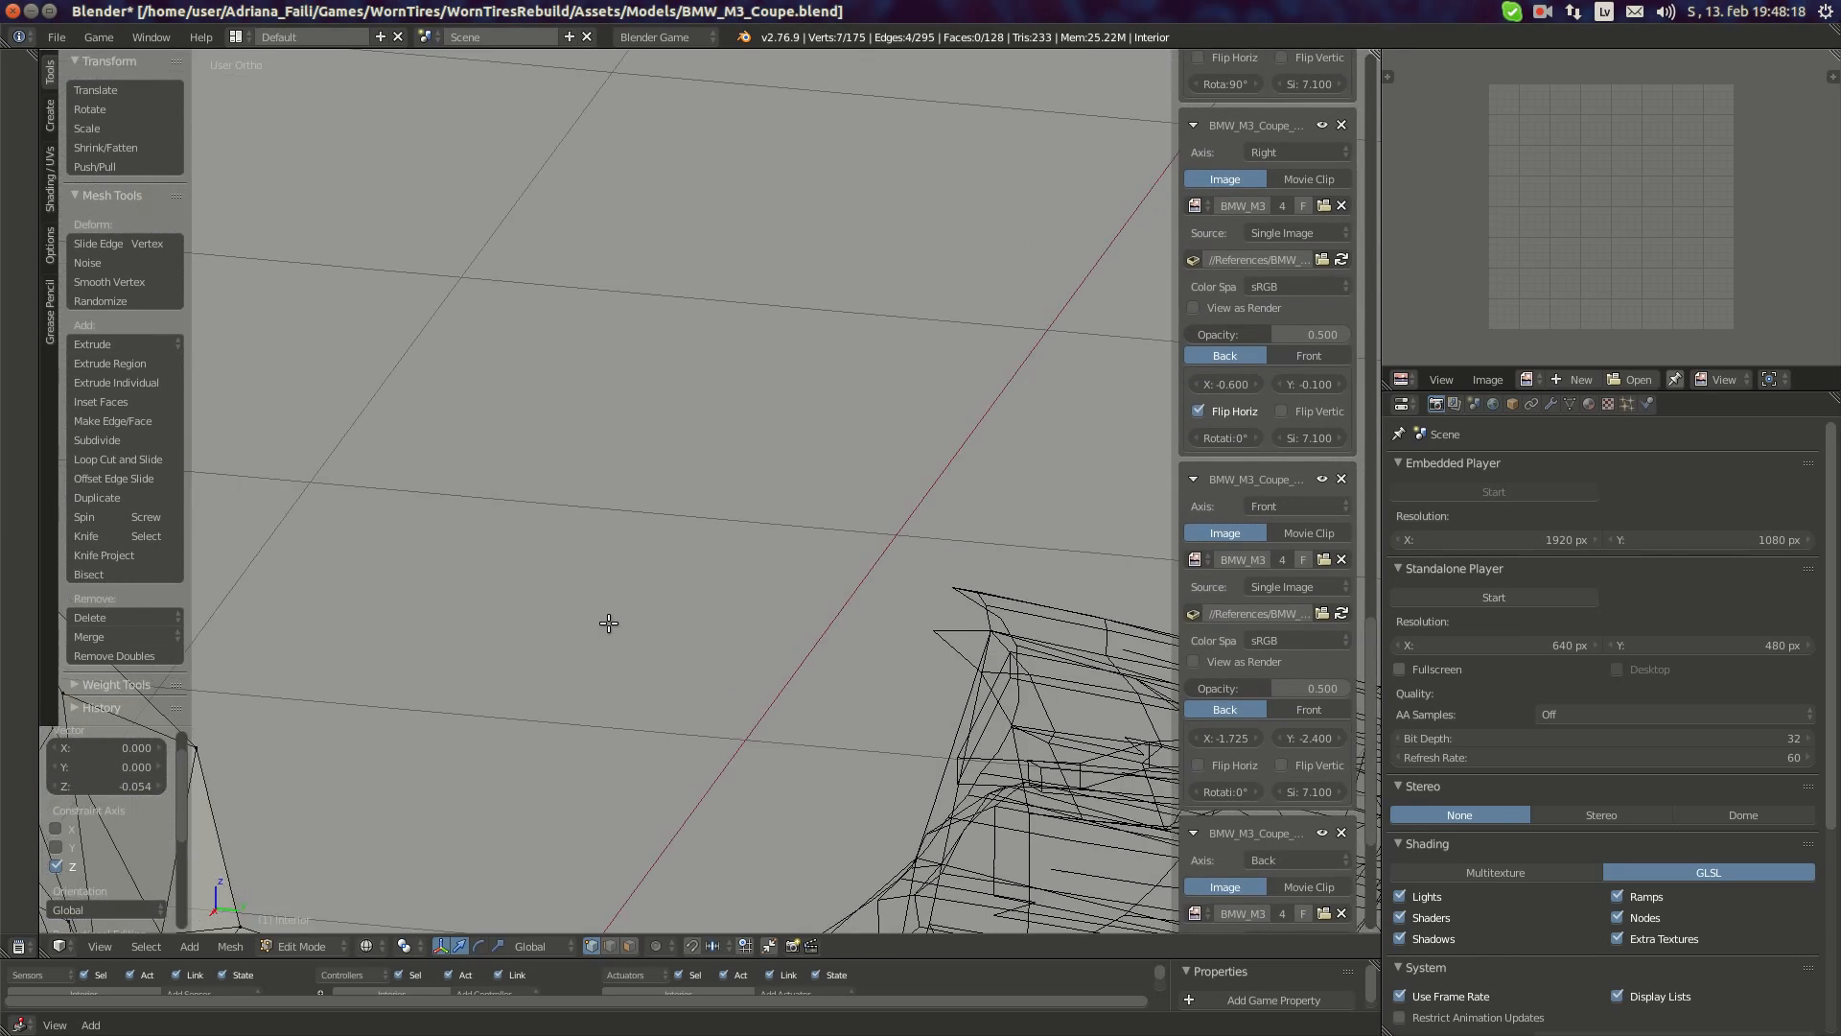
- Box-select the vertices where the front seat backrest meets the cushion and move them 0.049 in Y and -0.162 in Z
key("KP_3")
key("a")
key("b")
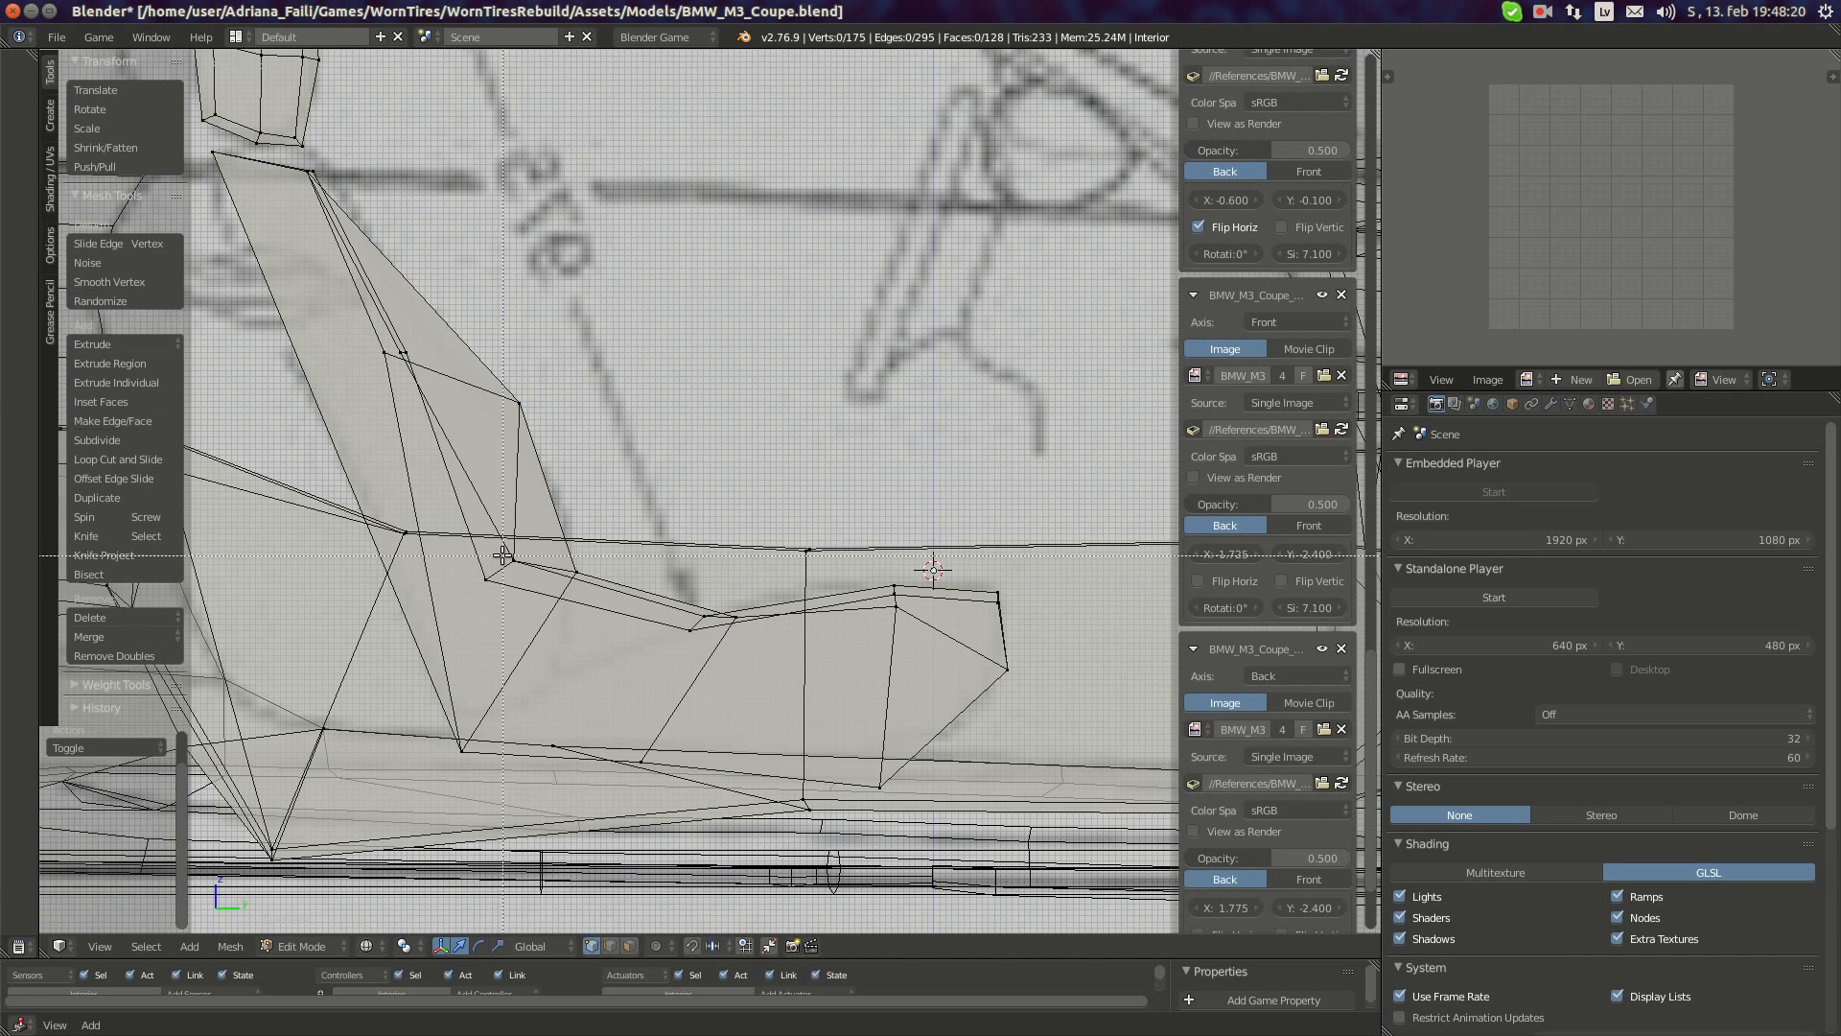
left_click_drag(594, 608, 596, 609)
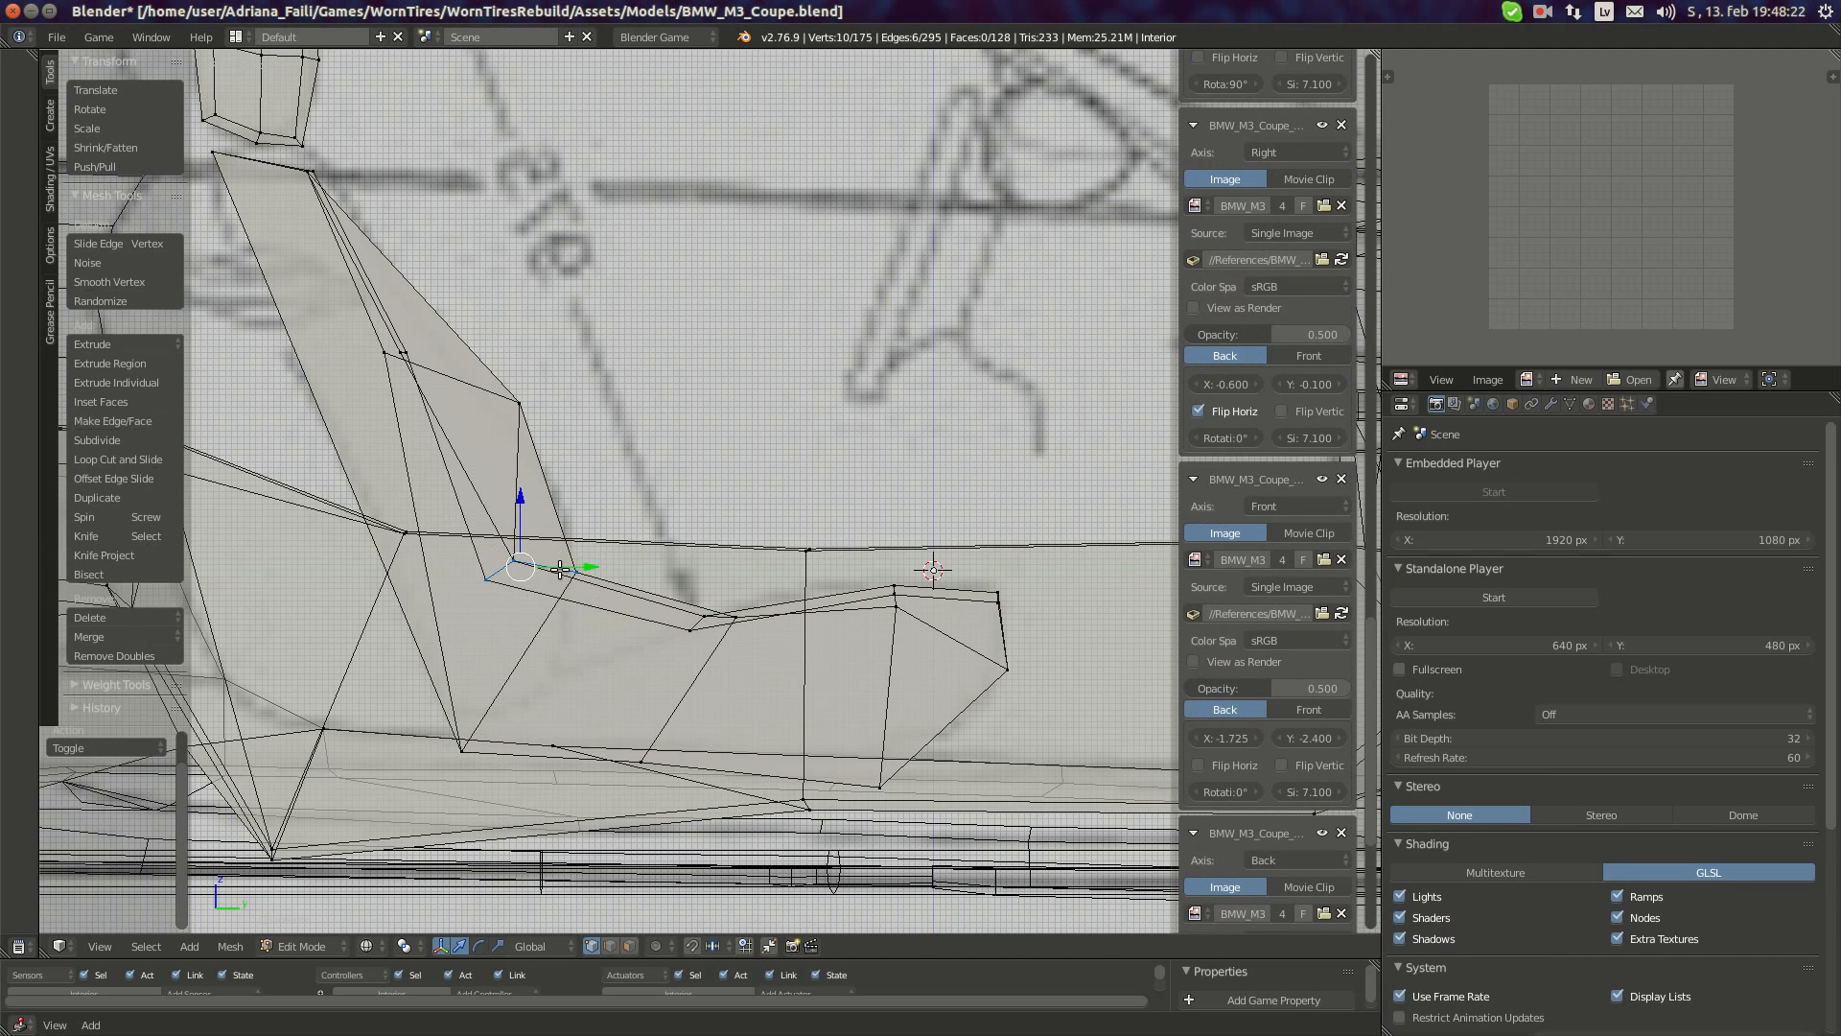
key("g")
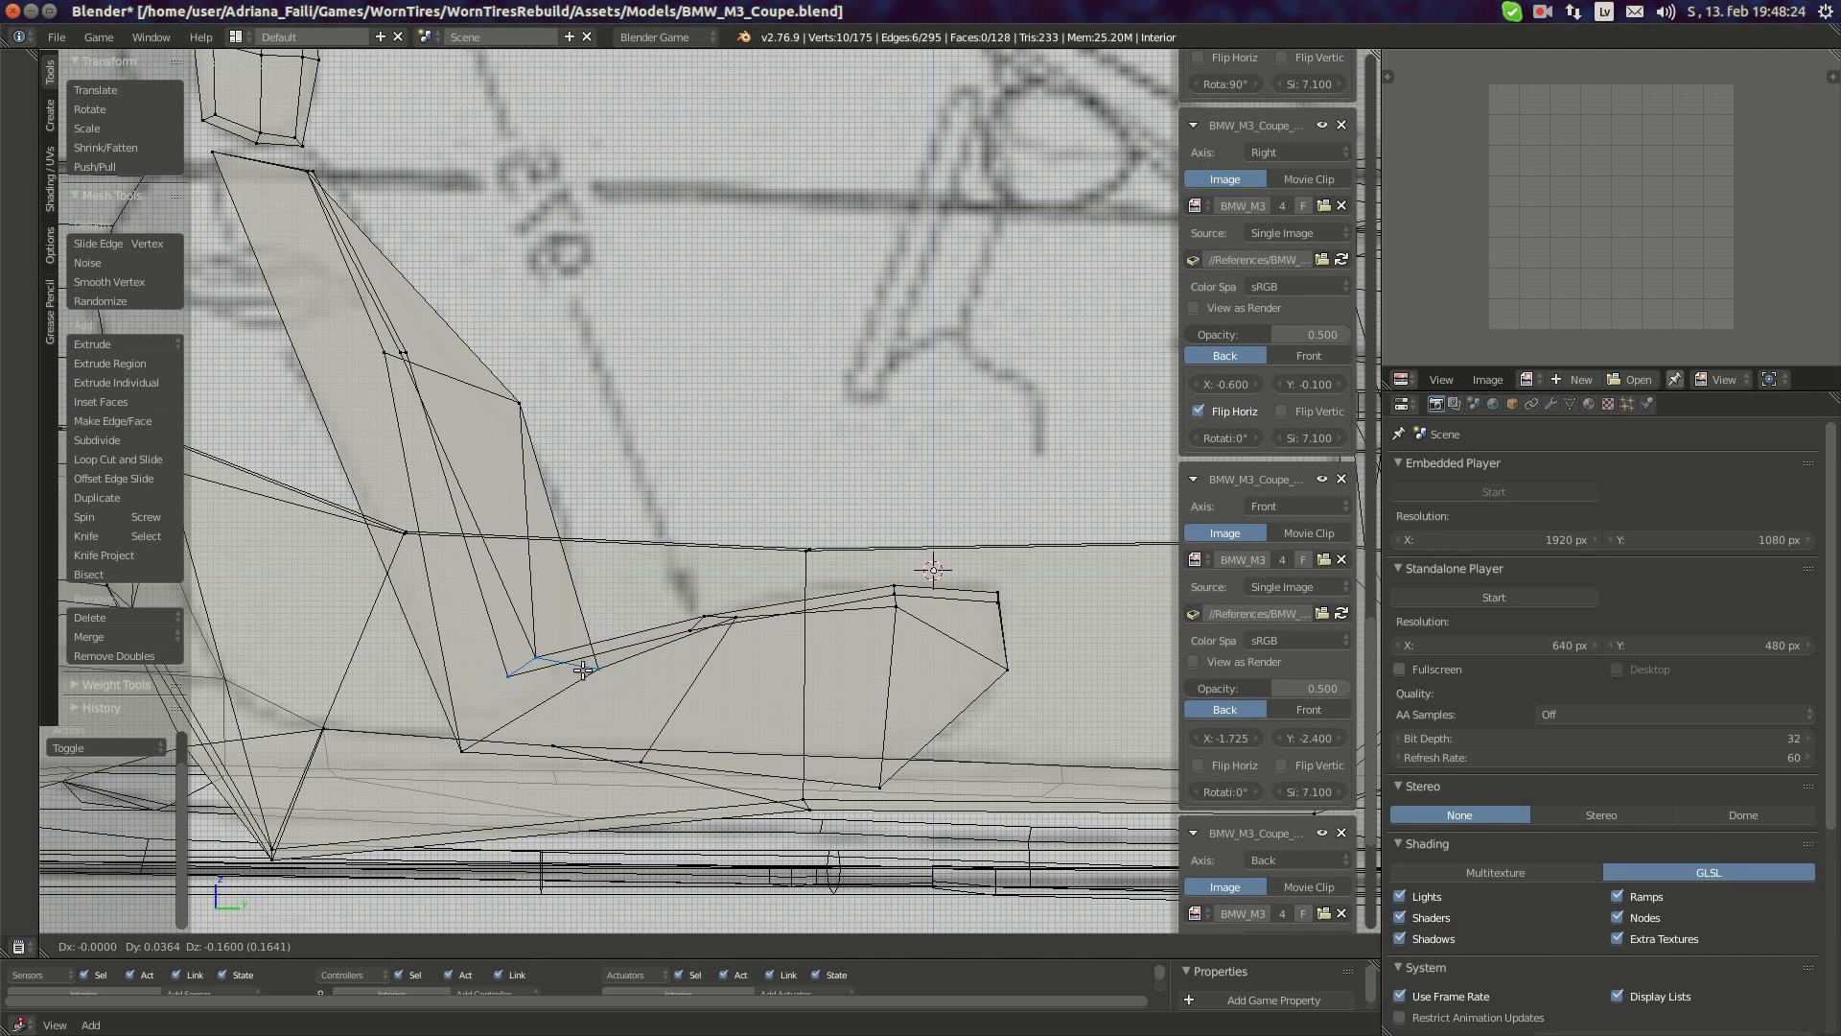
left_click(590, 668)
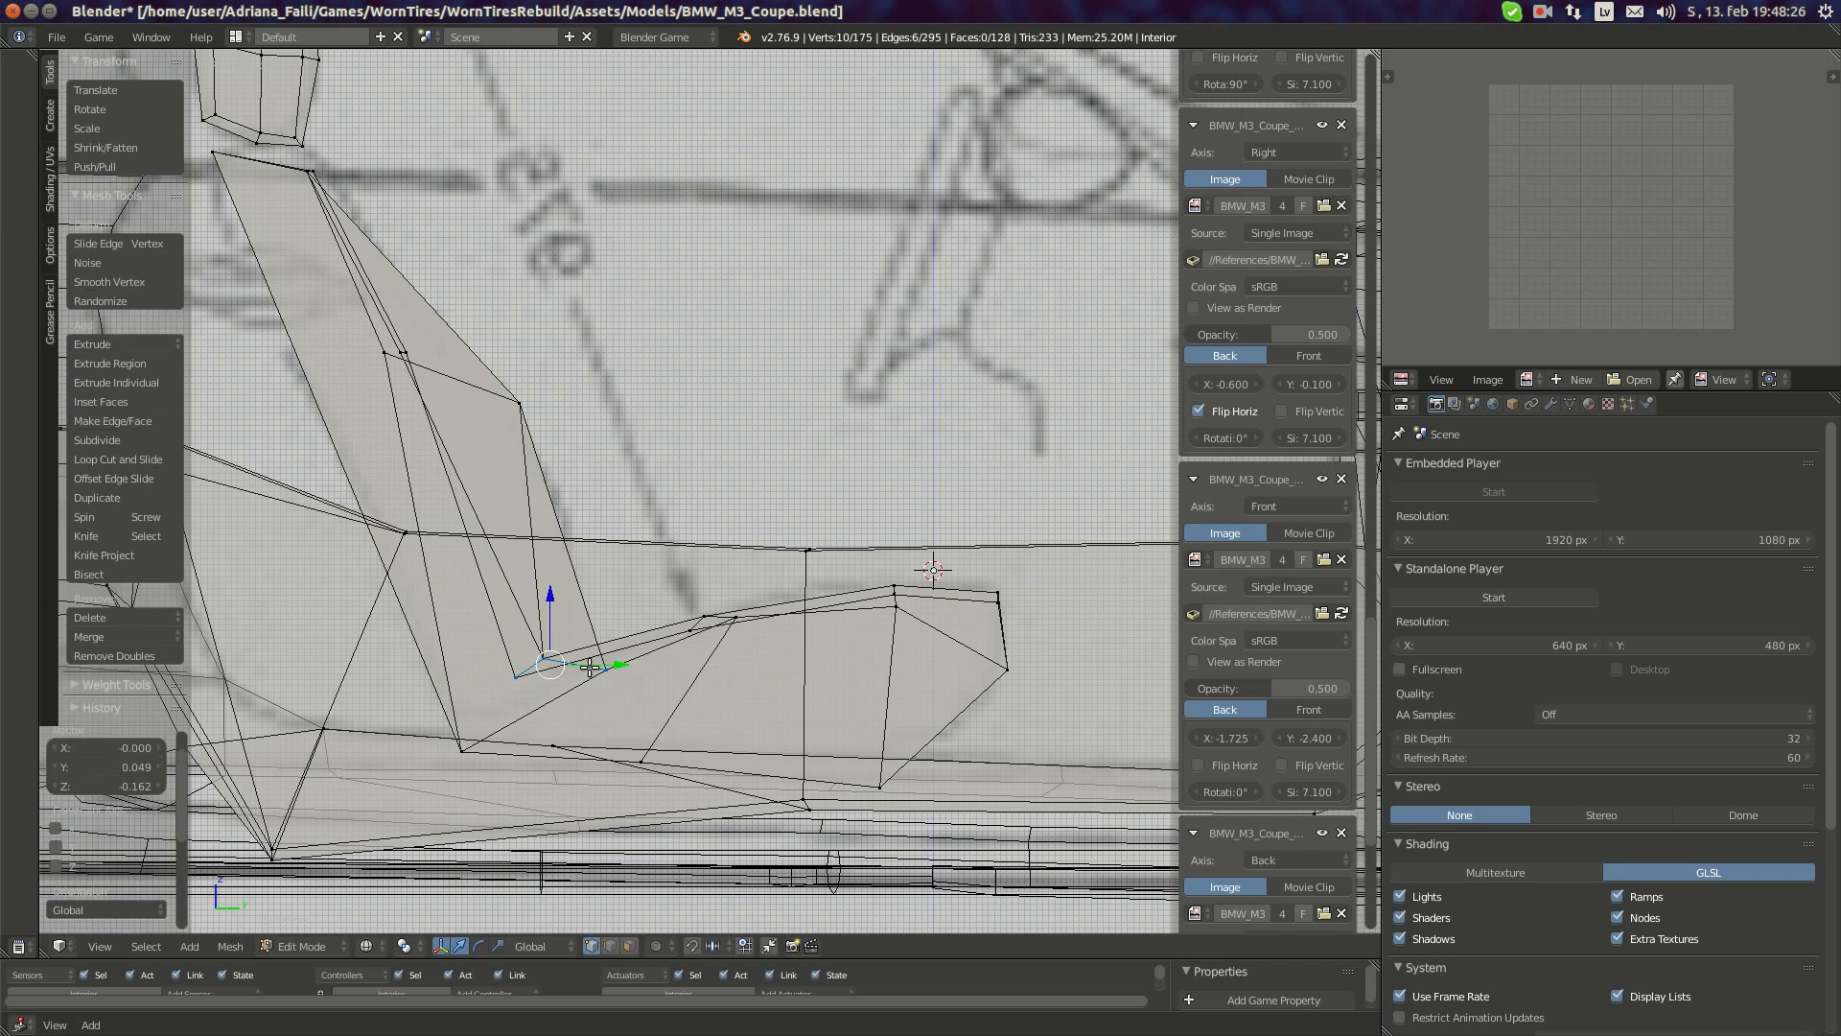
middle_click_drag(538, 586, 595, 648, "shift")
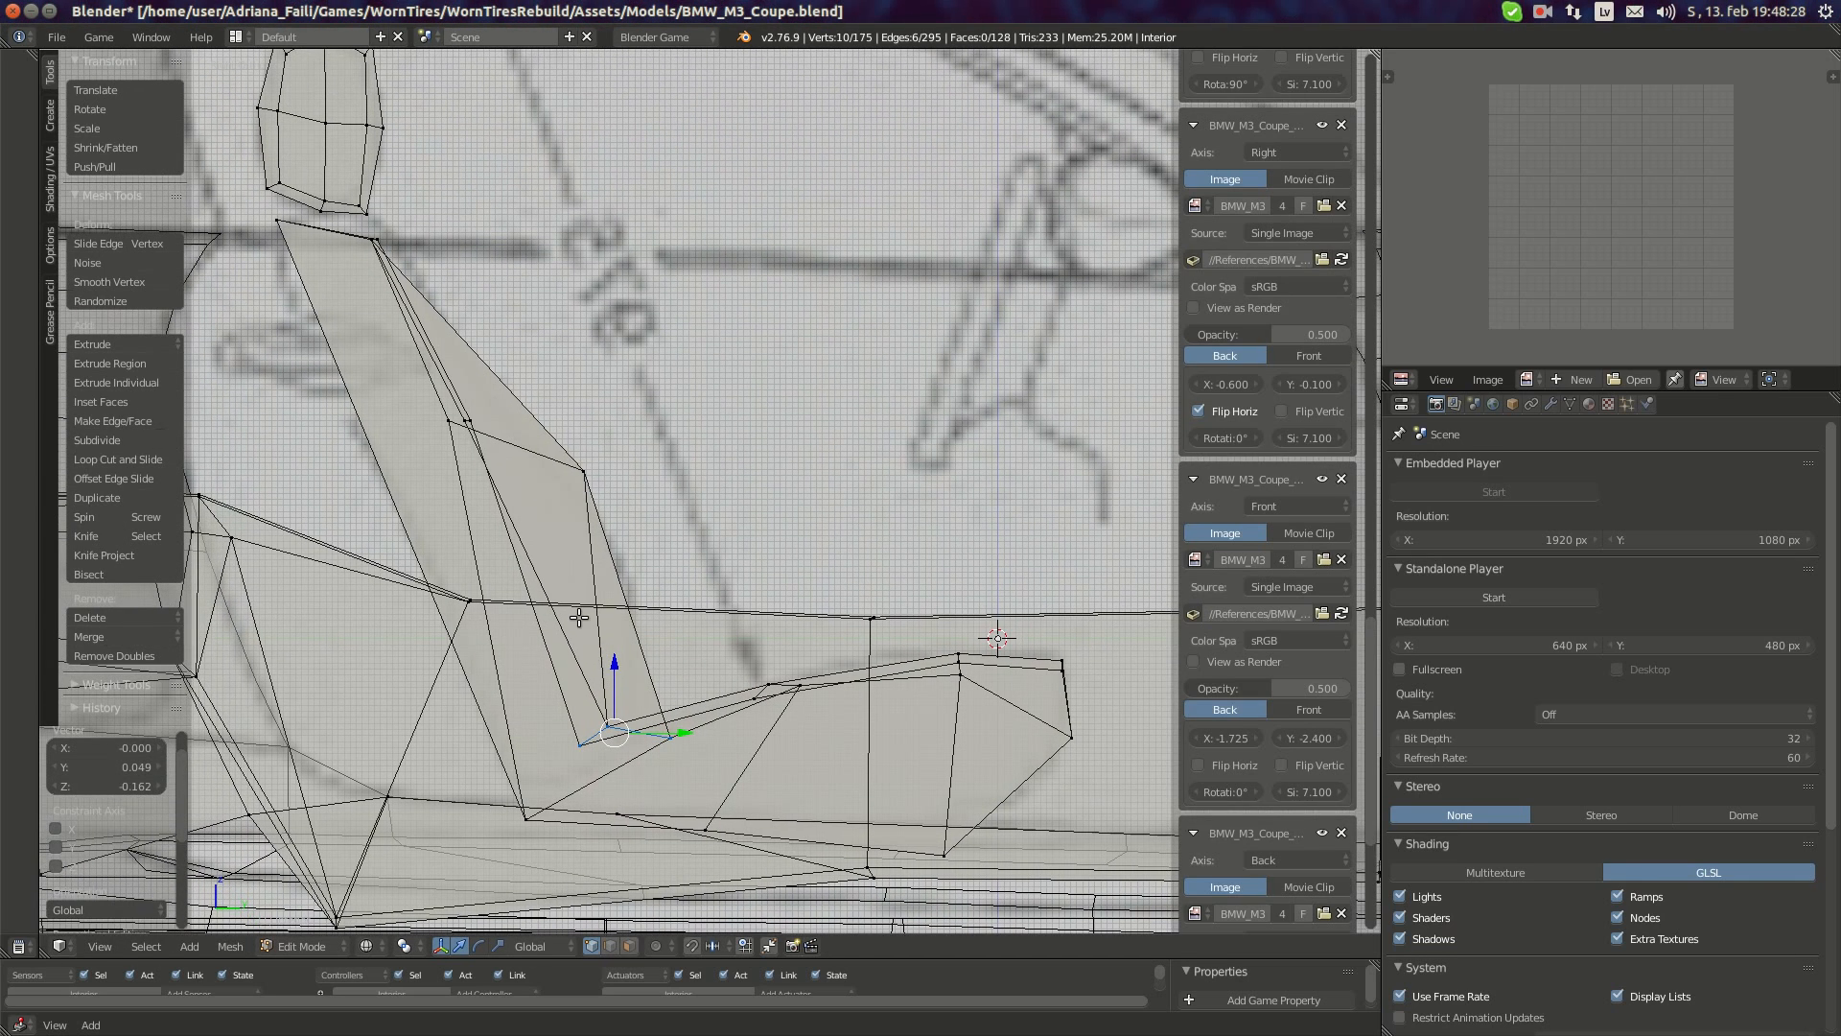
- Box-select the two vertices at the backrest's forward bulge and shift them slightly rearward and down toward the blueprint outline
key("a")
key("a")
key("a")
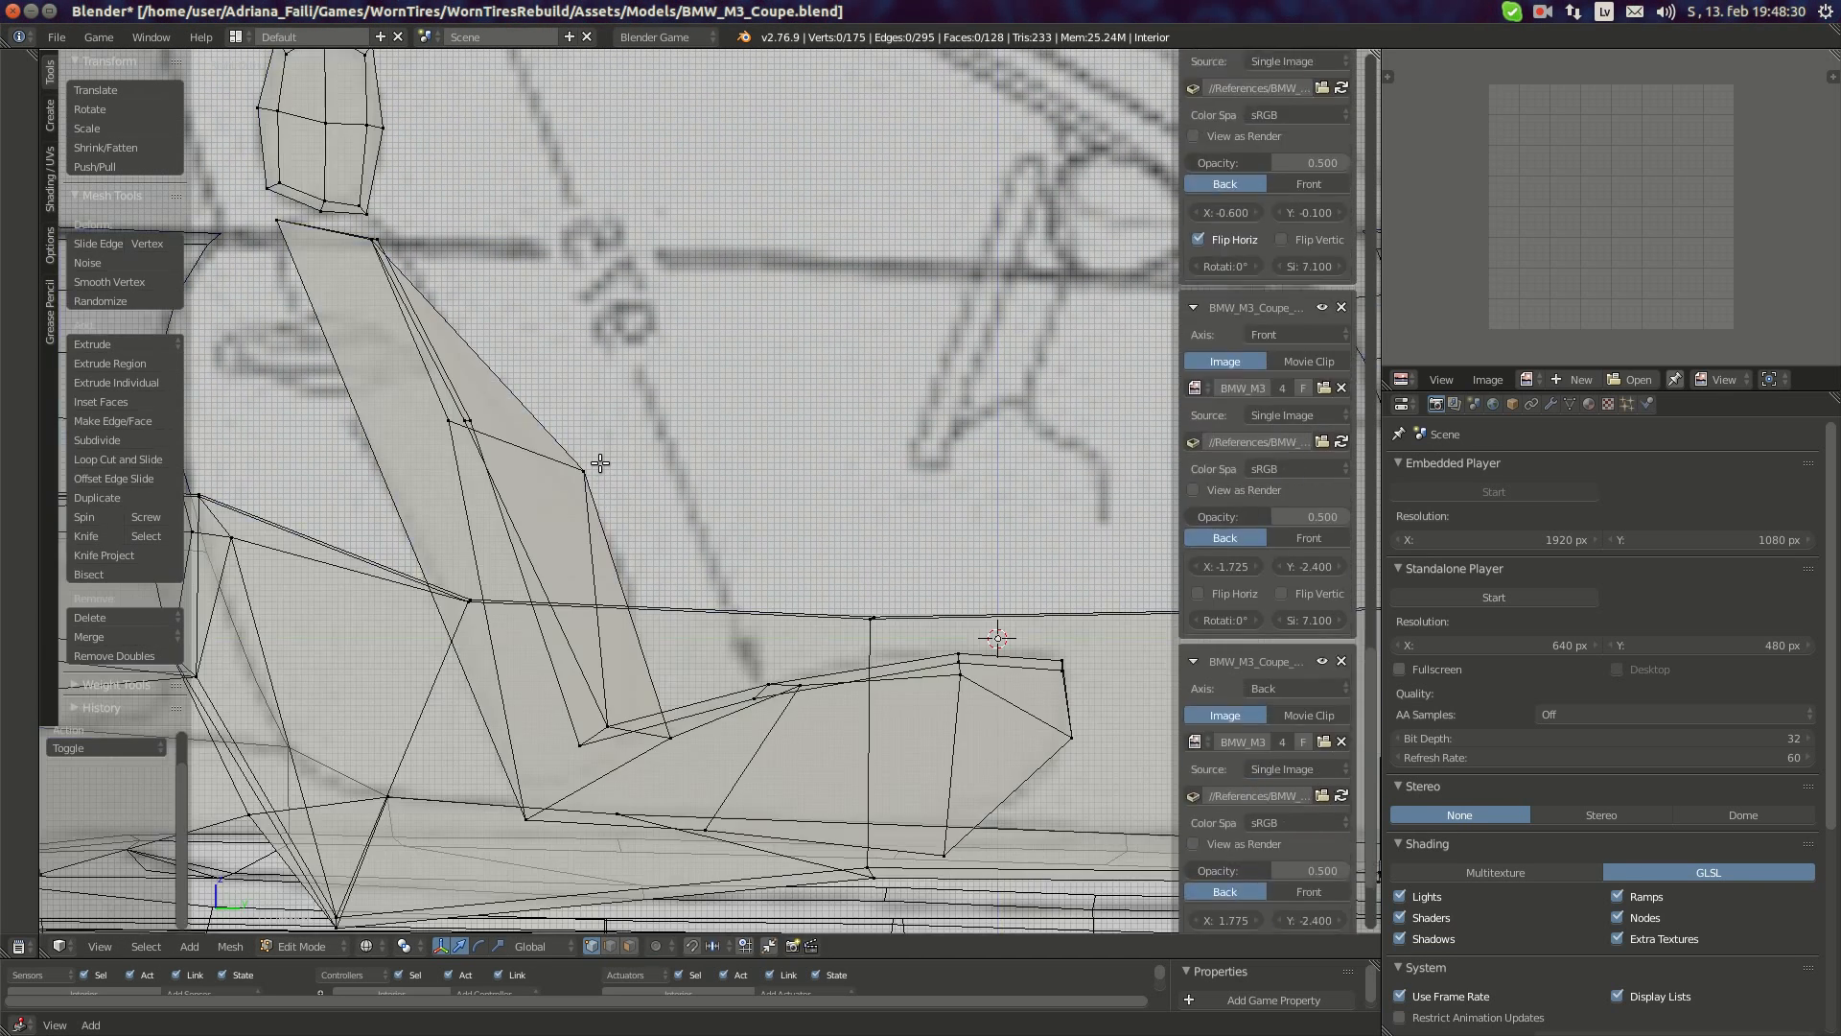
right_click(590, 469)
key("g")
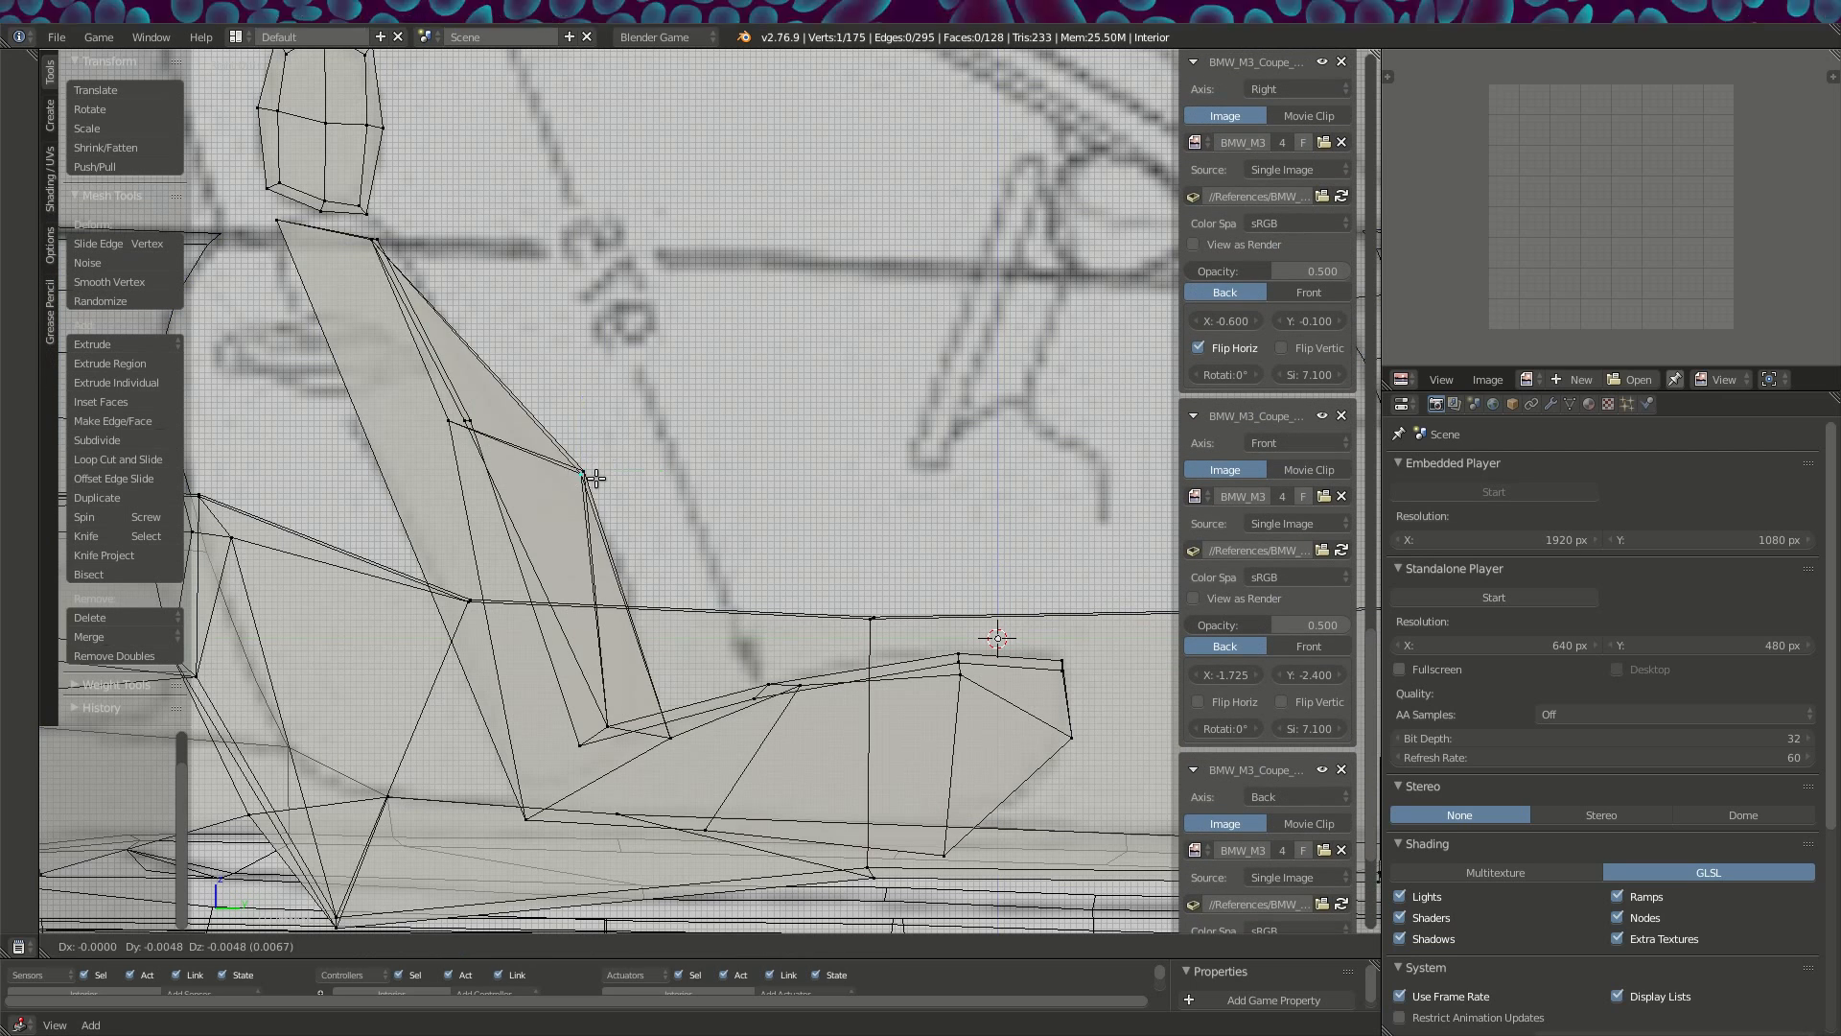
right_click(602, 477)
key("b")
left_click_drag(563, 462, 595, 485)
key("g")
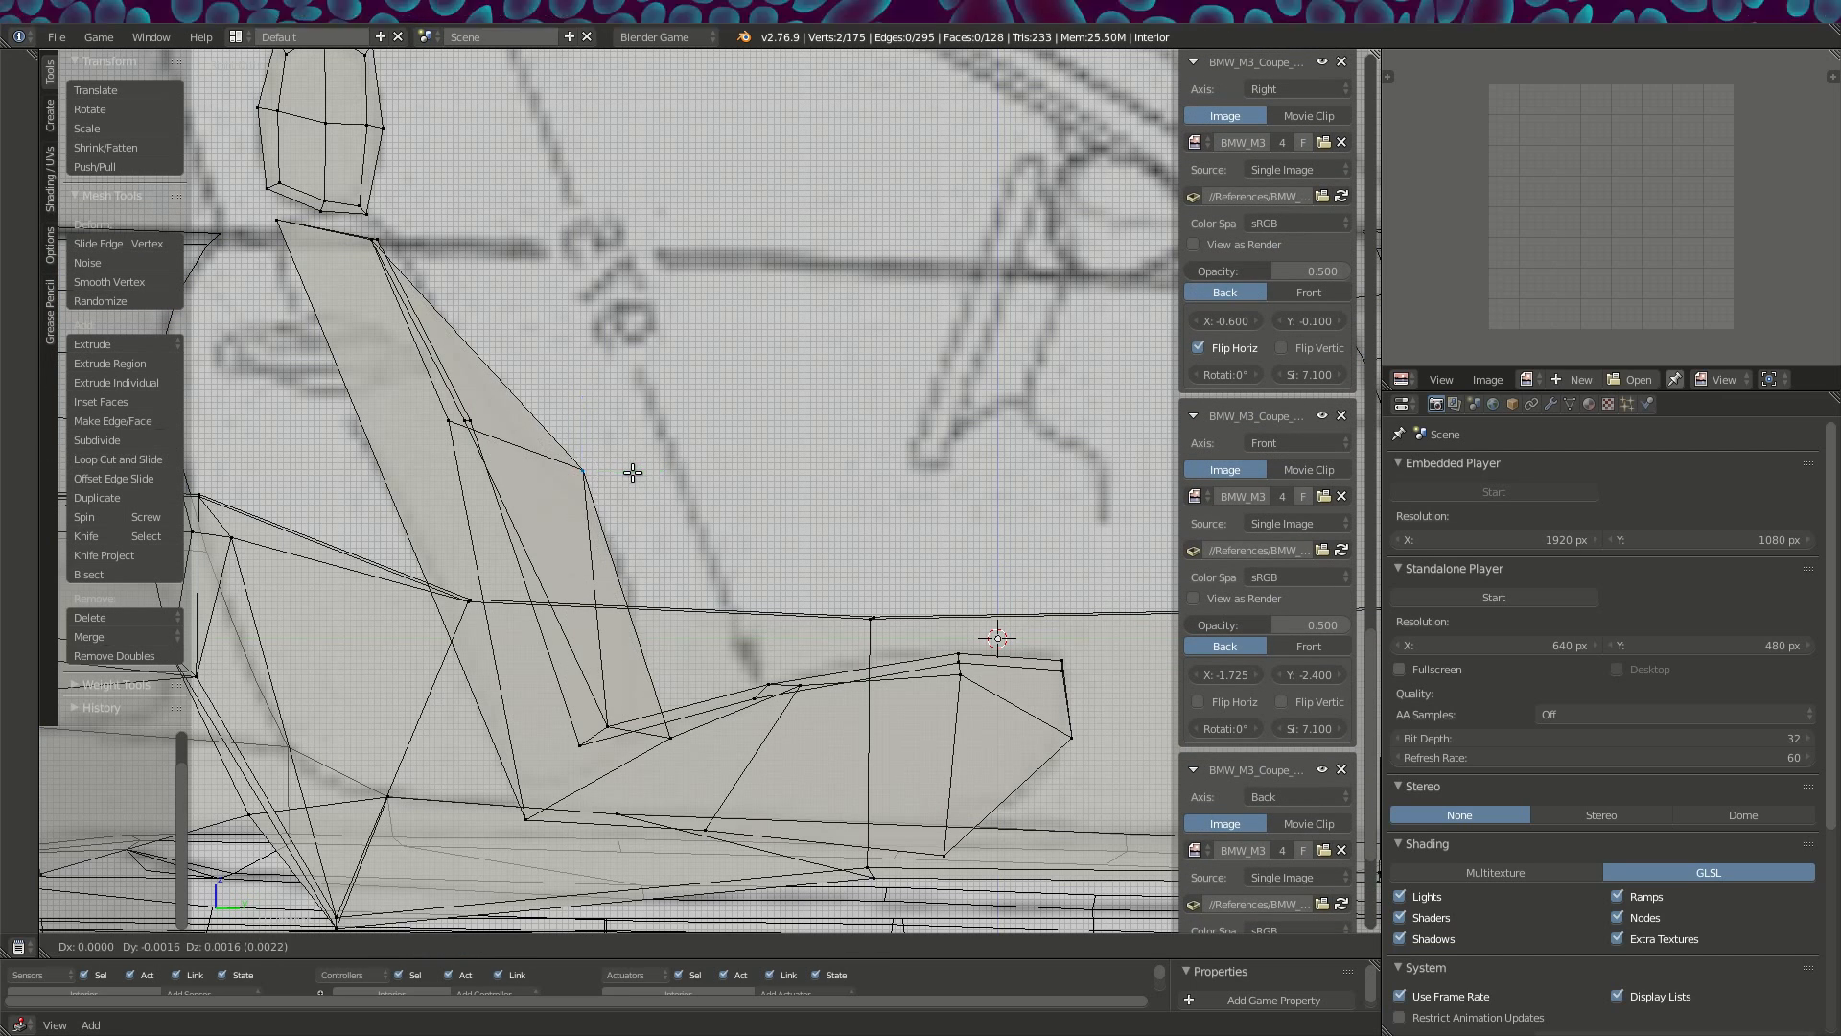
left_click(618, 478)
- Select the two middle vertices on the backrest's top edge below the headrest and raise them 0.019 in Z
key("Tab")
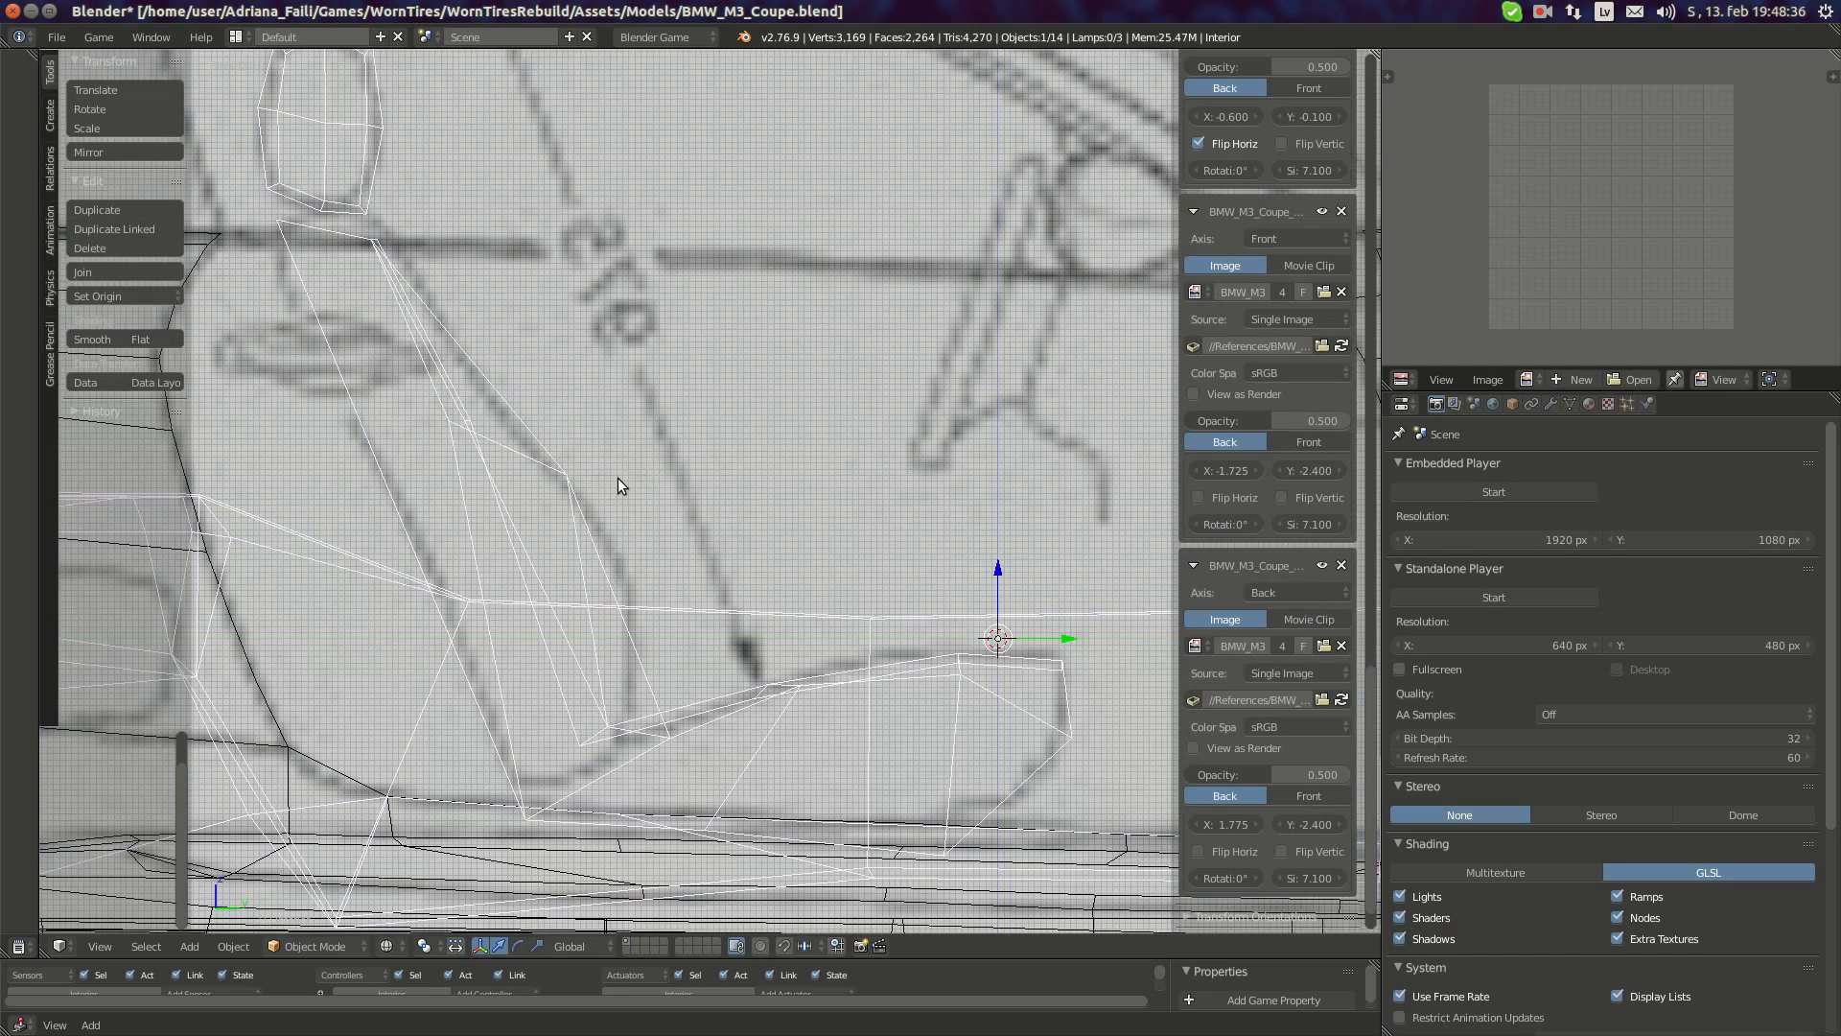
key("KP_5")
key("z")
scroll(717, 458, "up", 5)
middle_click_drag(717, 458, 619, 464)
key("Tab")
key("a")
key("a")
right_click(535, 356)
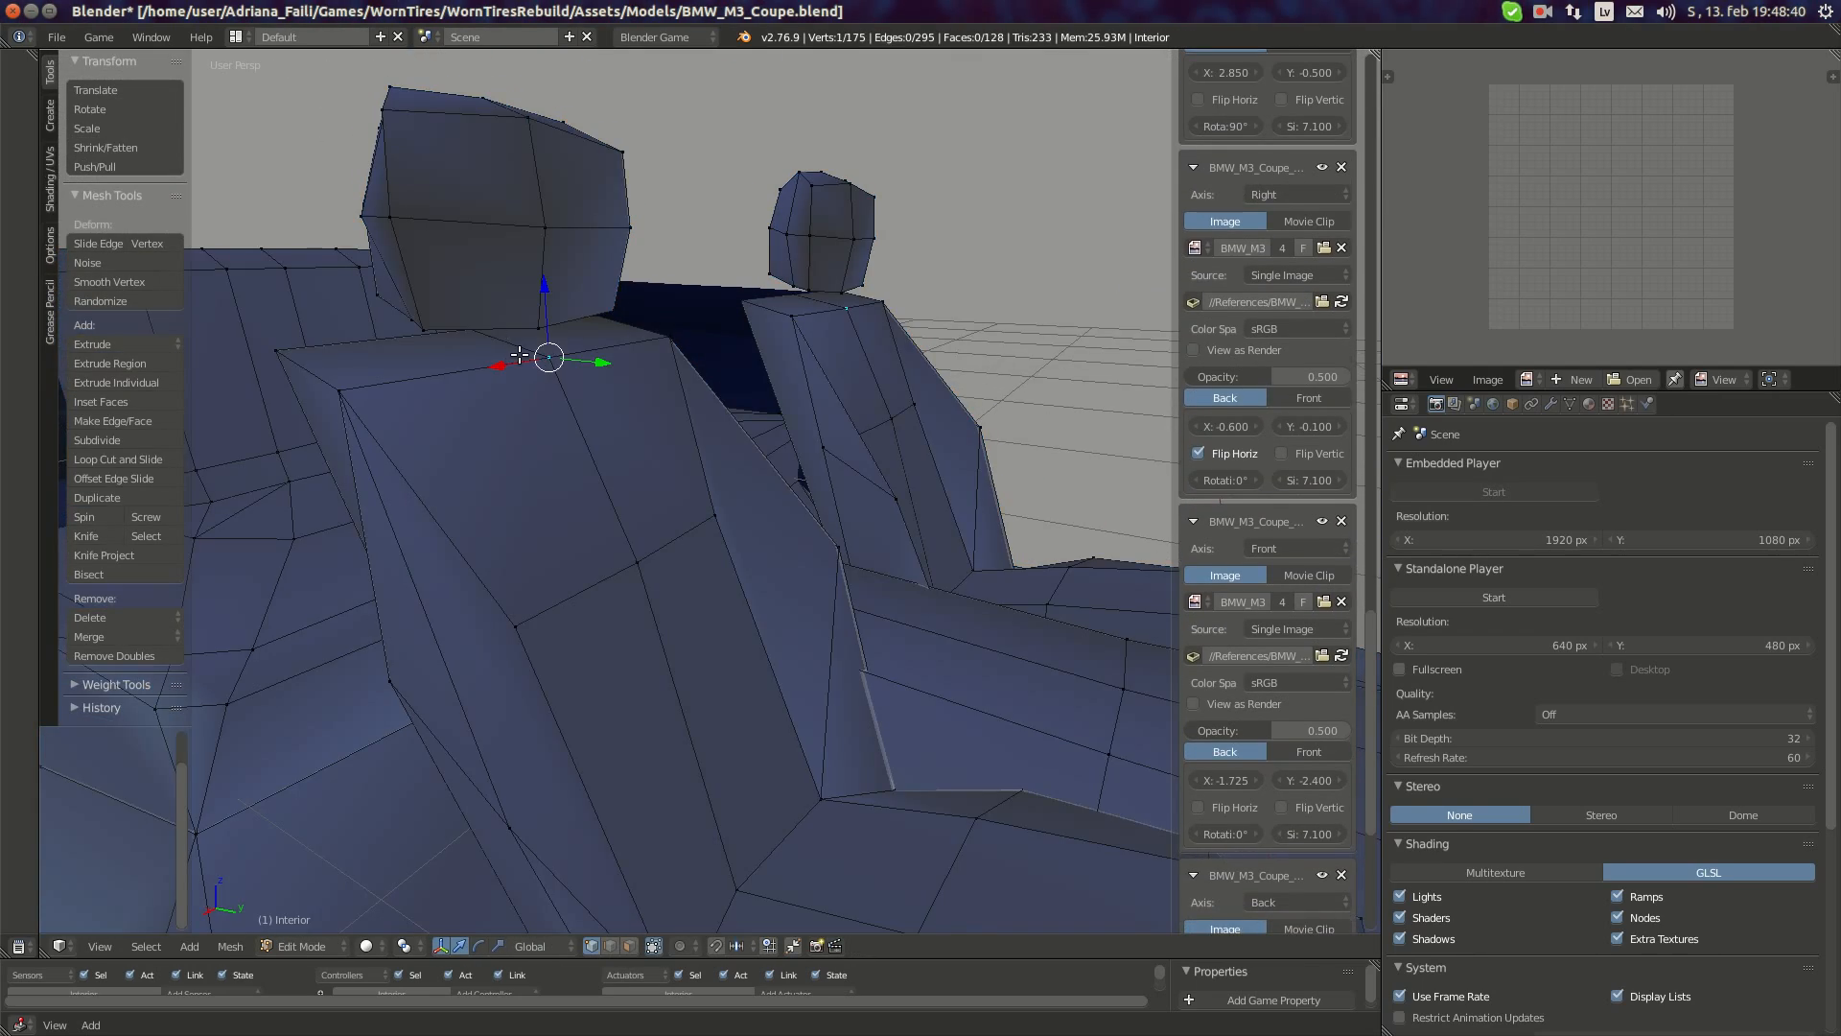
middle_click_drag(519, 356, 527, 348)
right_click(481, 318, "shift")
left_click_drag(516, 284, 516, 275)
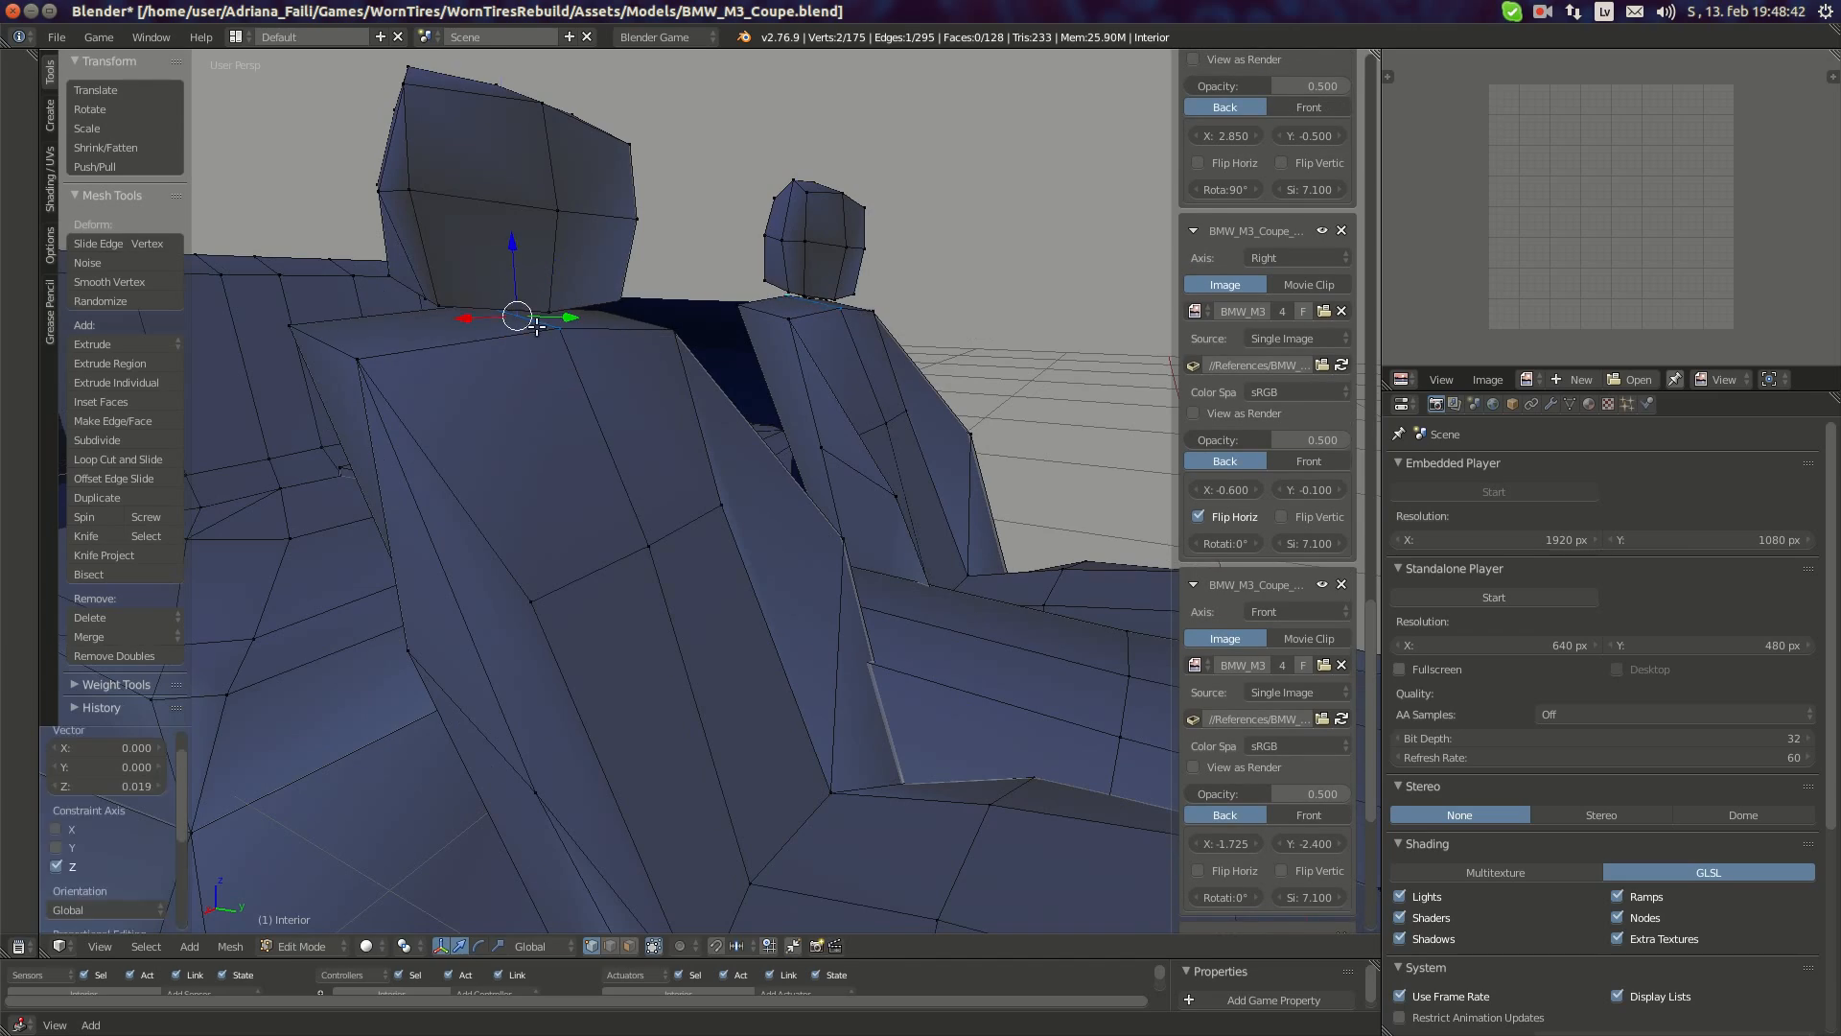
- In the top view, move the seat's outer side vertex at the backrest base 0.036 in X and the next one forward 0.030 in X
middle_click_drag(537, 327, 613, 569)
right_click(518, 630)
middle_click_drag(533, 632, 586, 616)
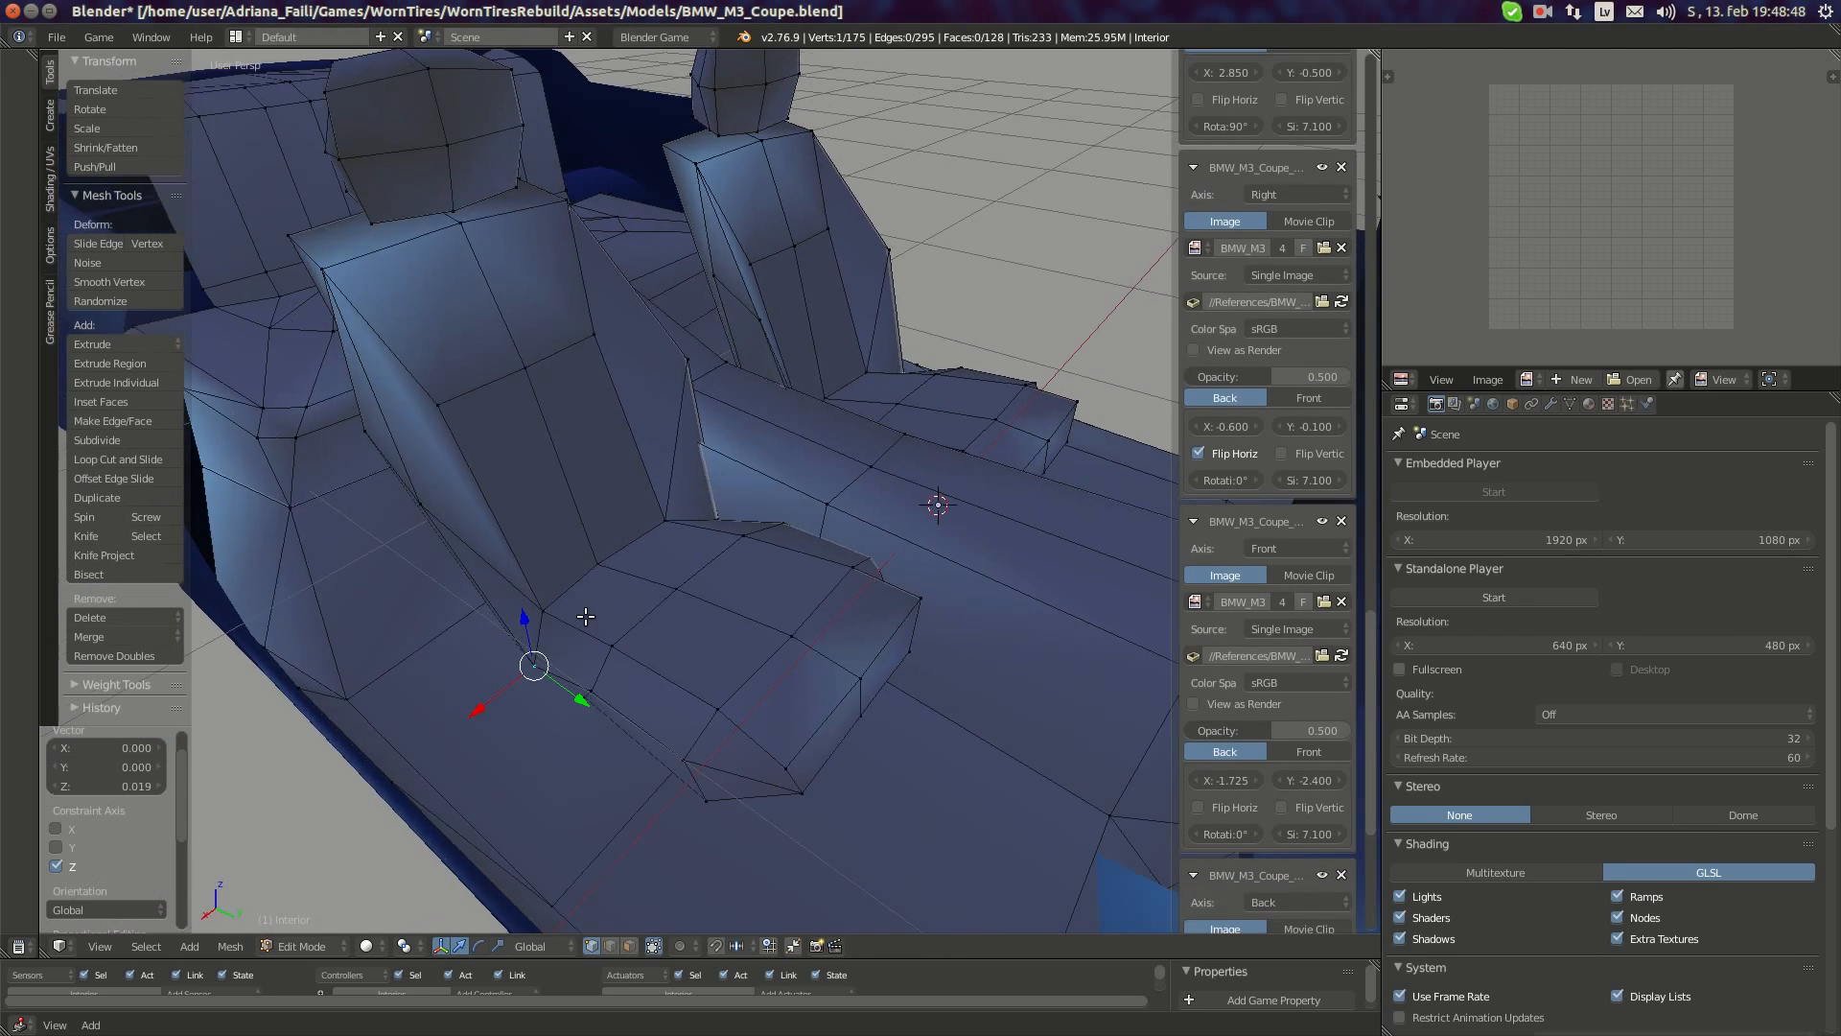
key("KP_7")
key("z")
scroll(850, 489, "up", 2)
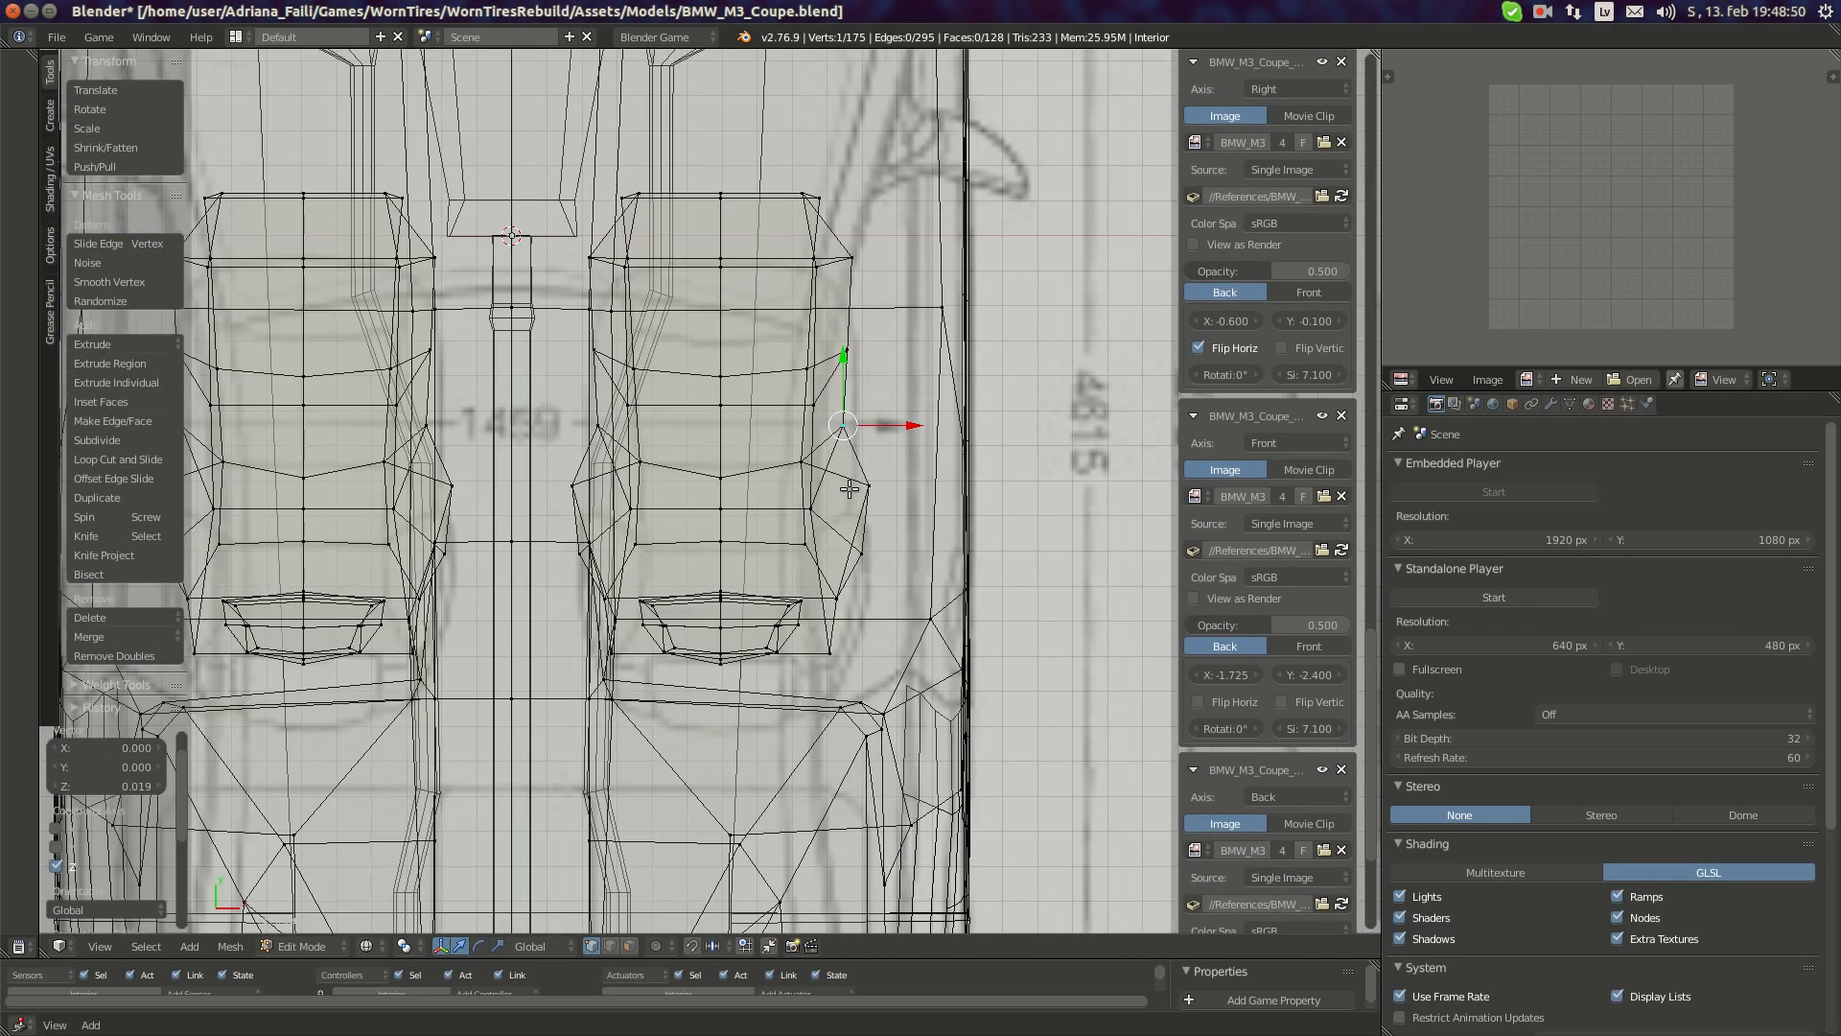
scroll(849, 489, "up", 1)
left_click_drag(909, 413, 921, 412)
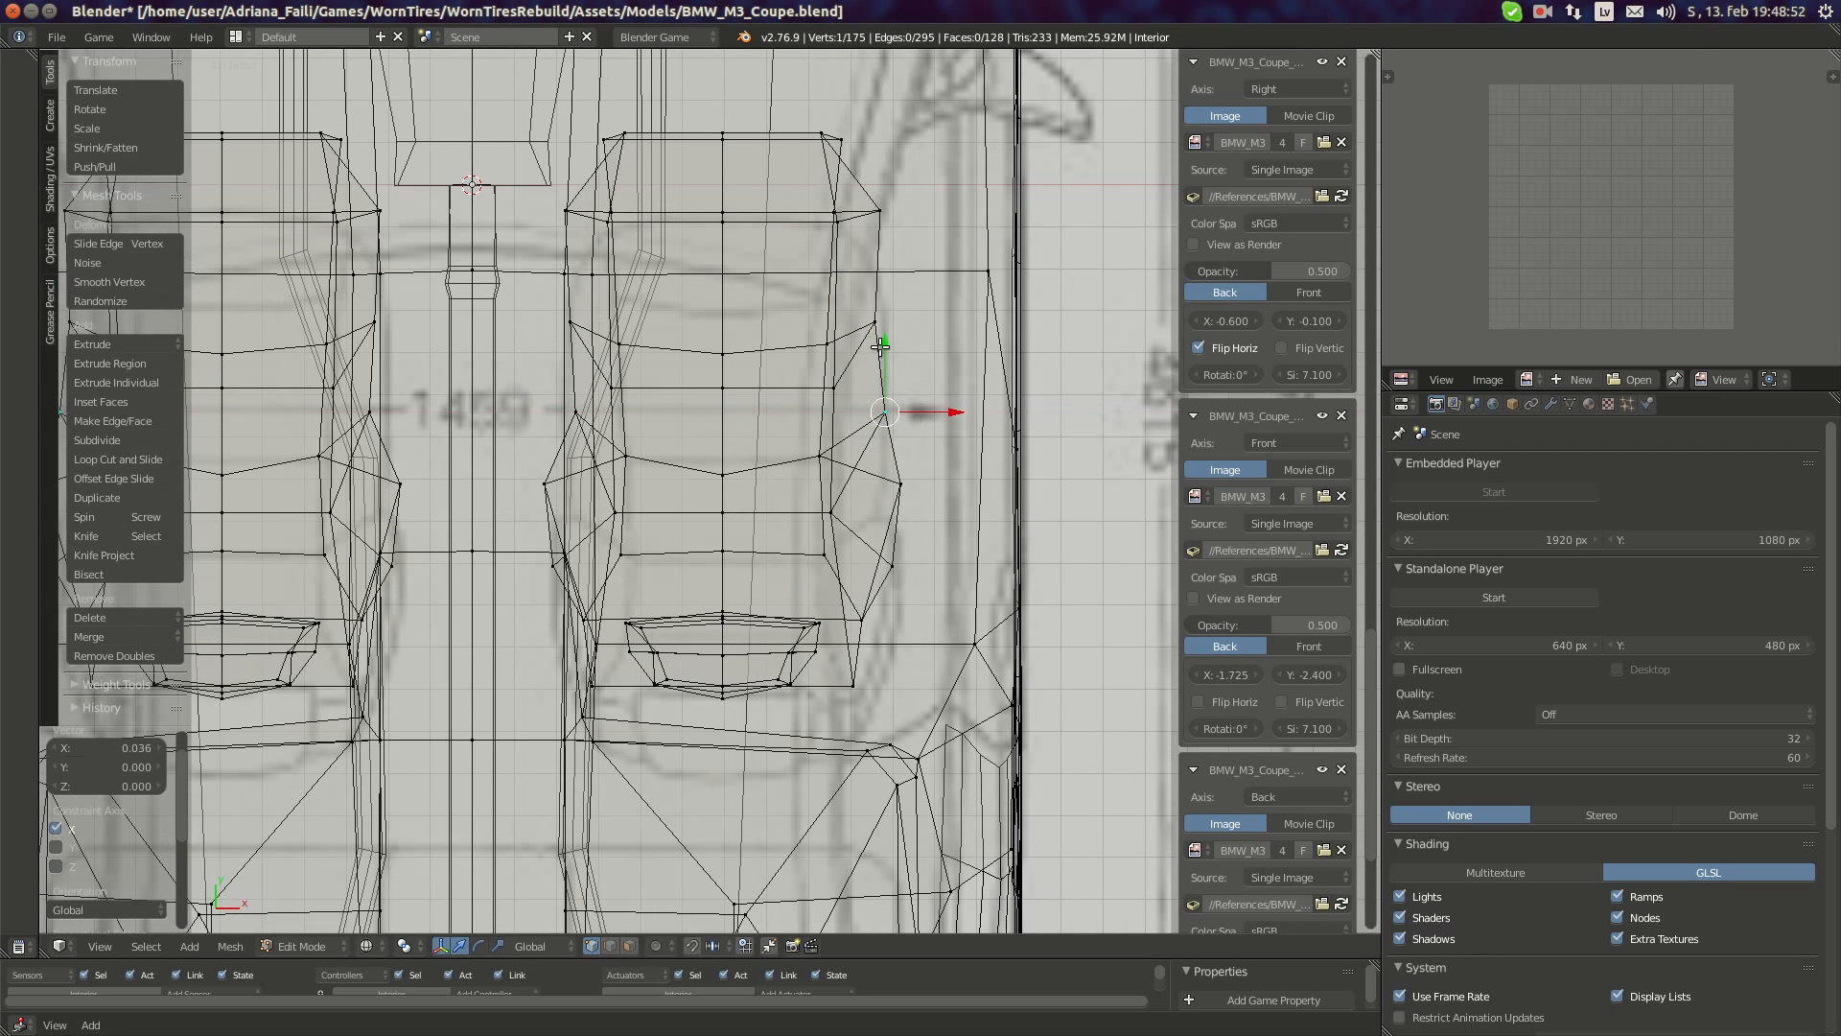
left_click_drag(924, 323, 937, 318)
middle_click_drag(863, 233, 848, 274, "shift")
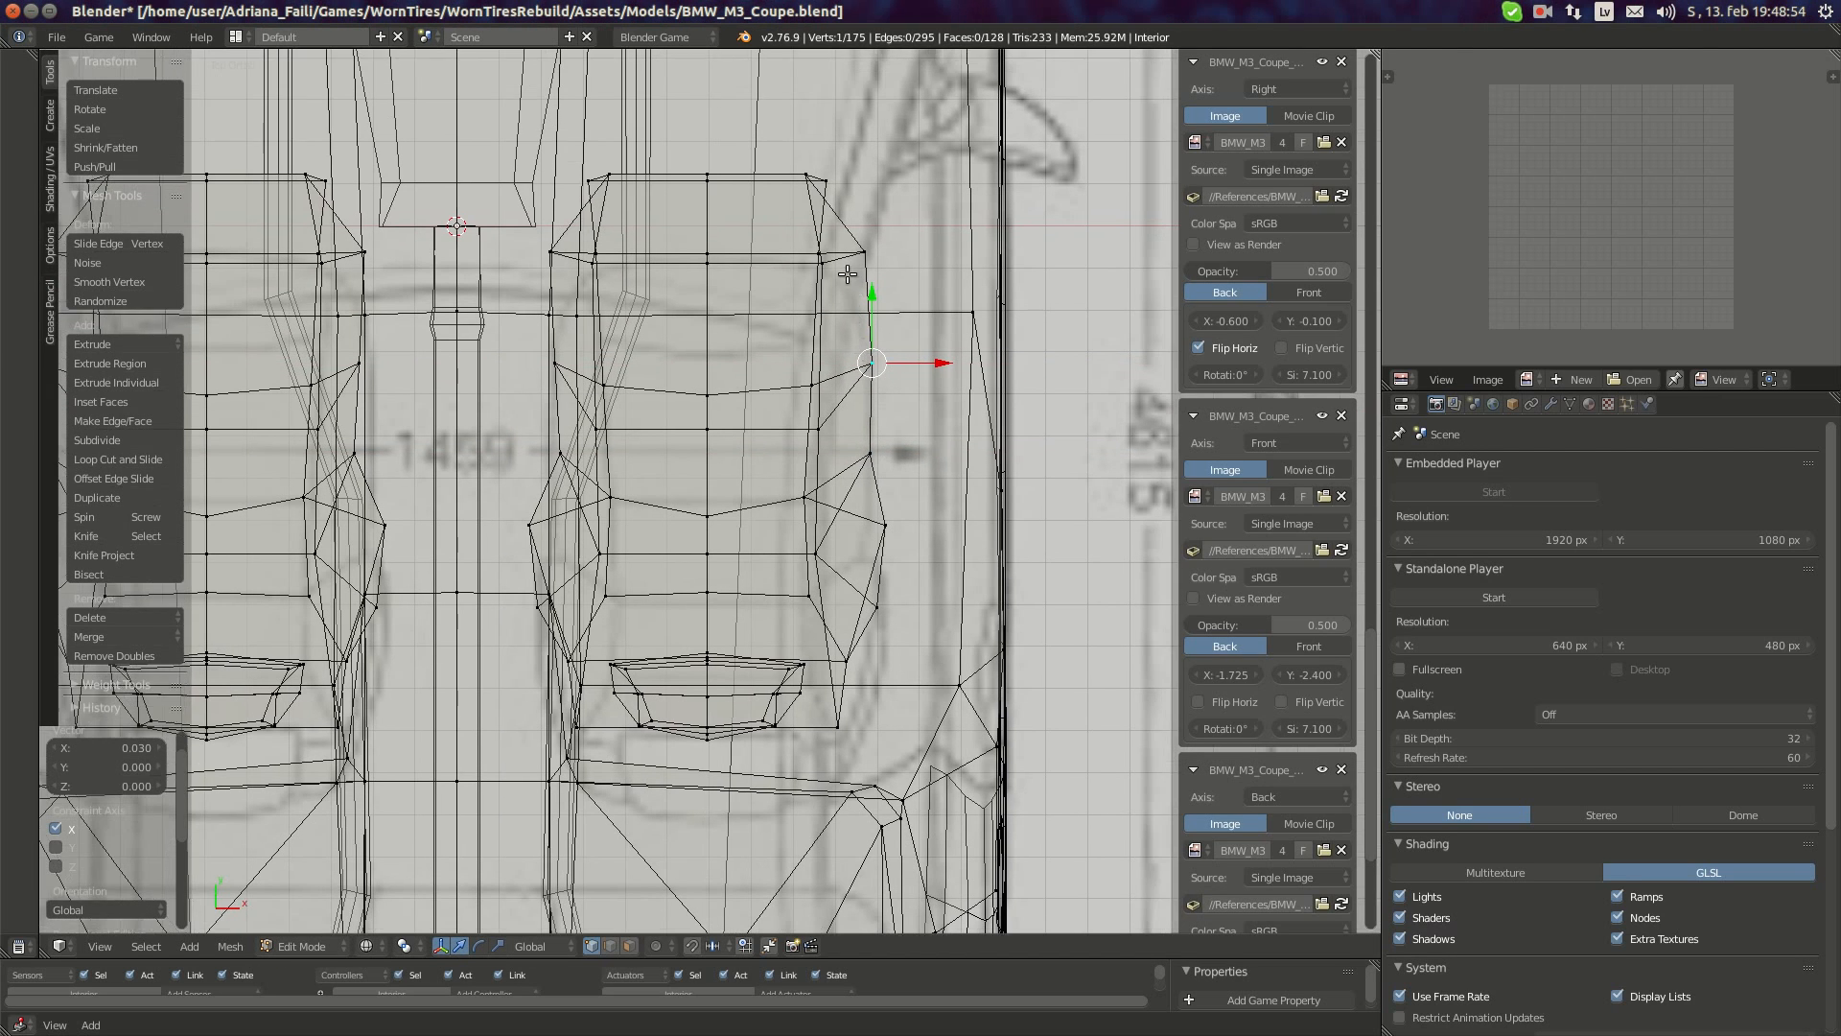
- Compare the interior mesh with the blueprints in the top, right, front and back views
scroll(863, 245, "down", 5)
scroll(865, 287, "down", 2)
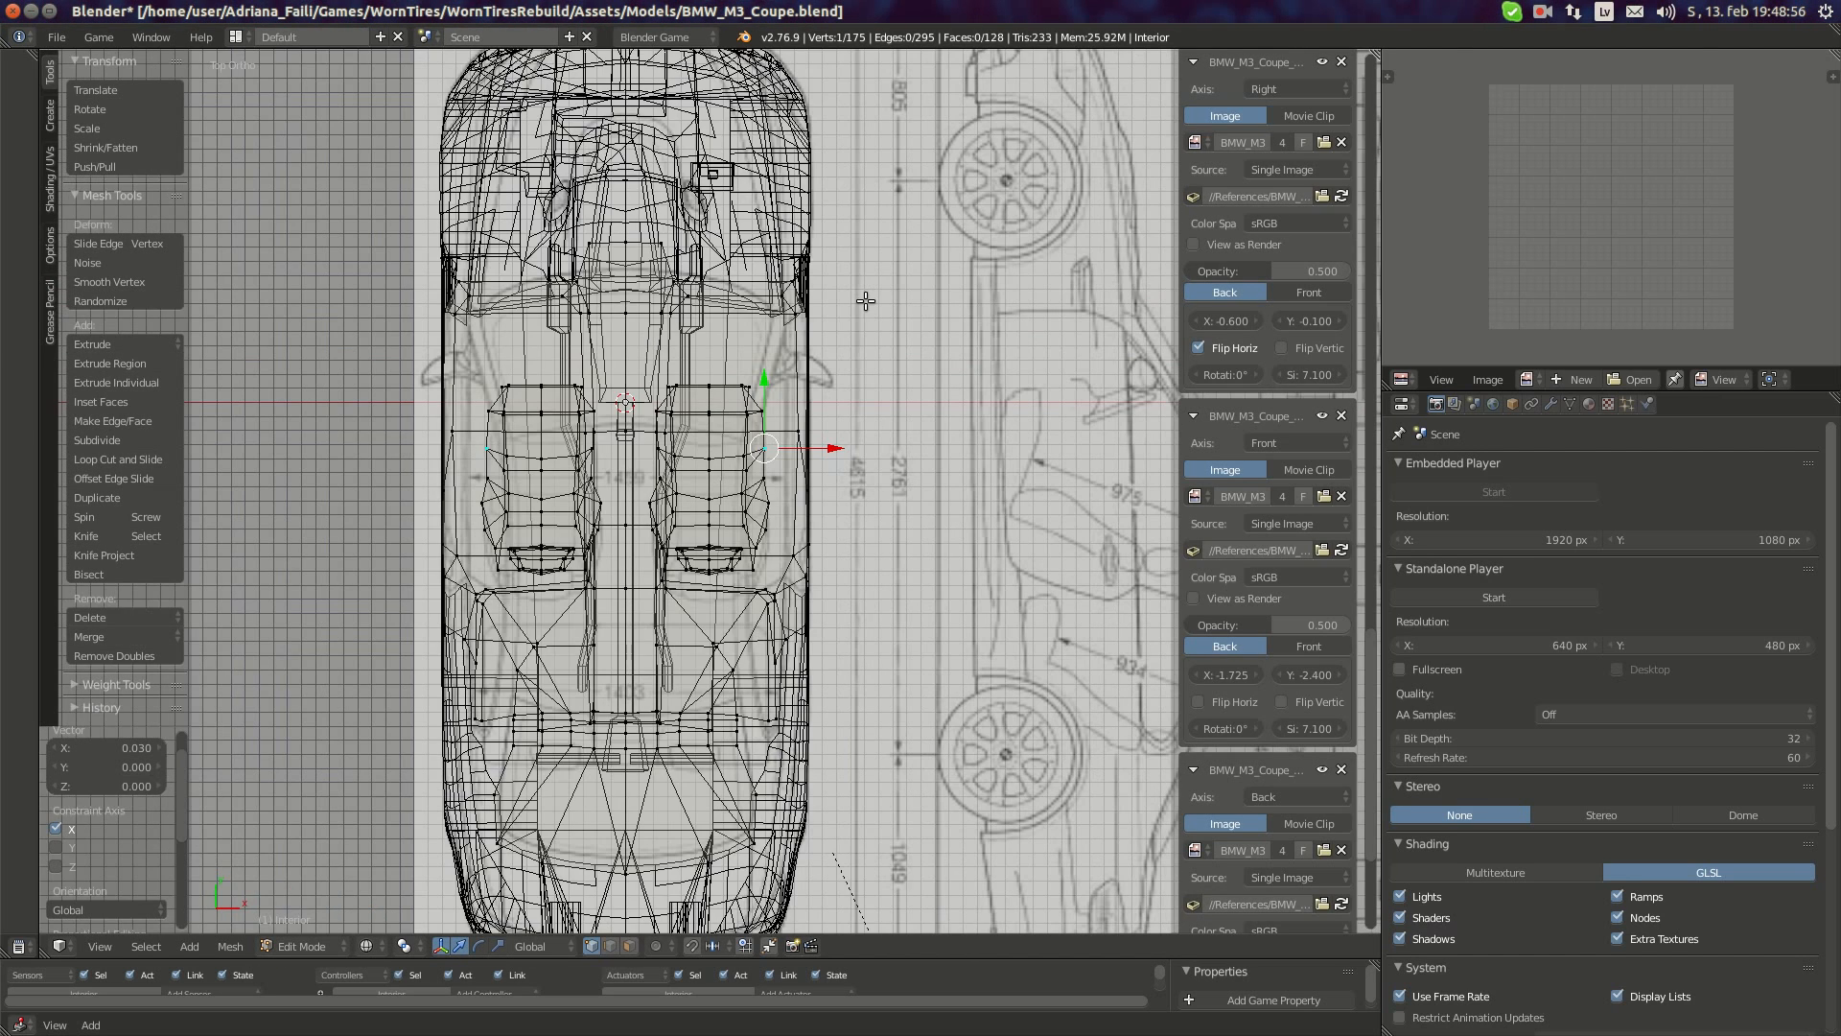
scroll(1240, 723, "down", 2)
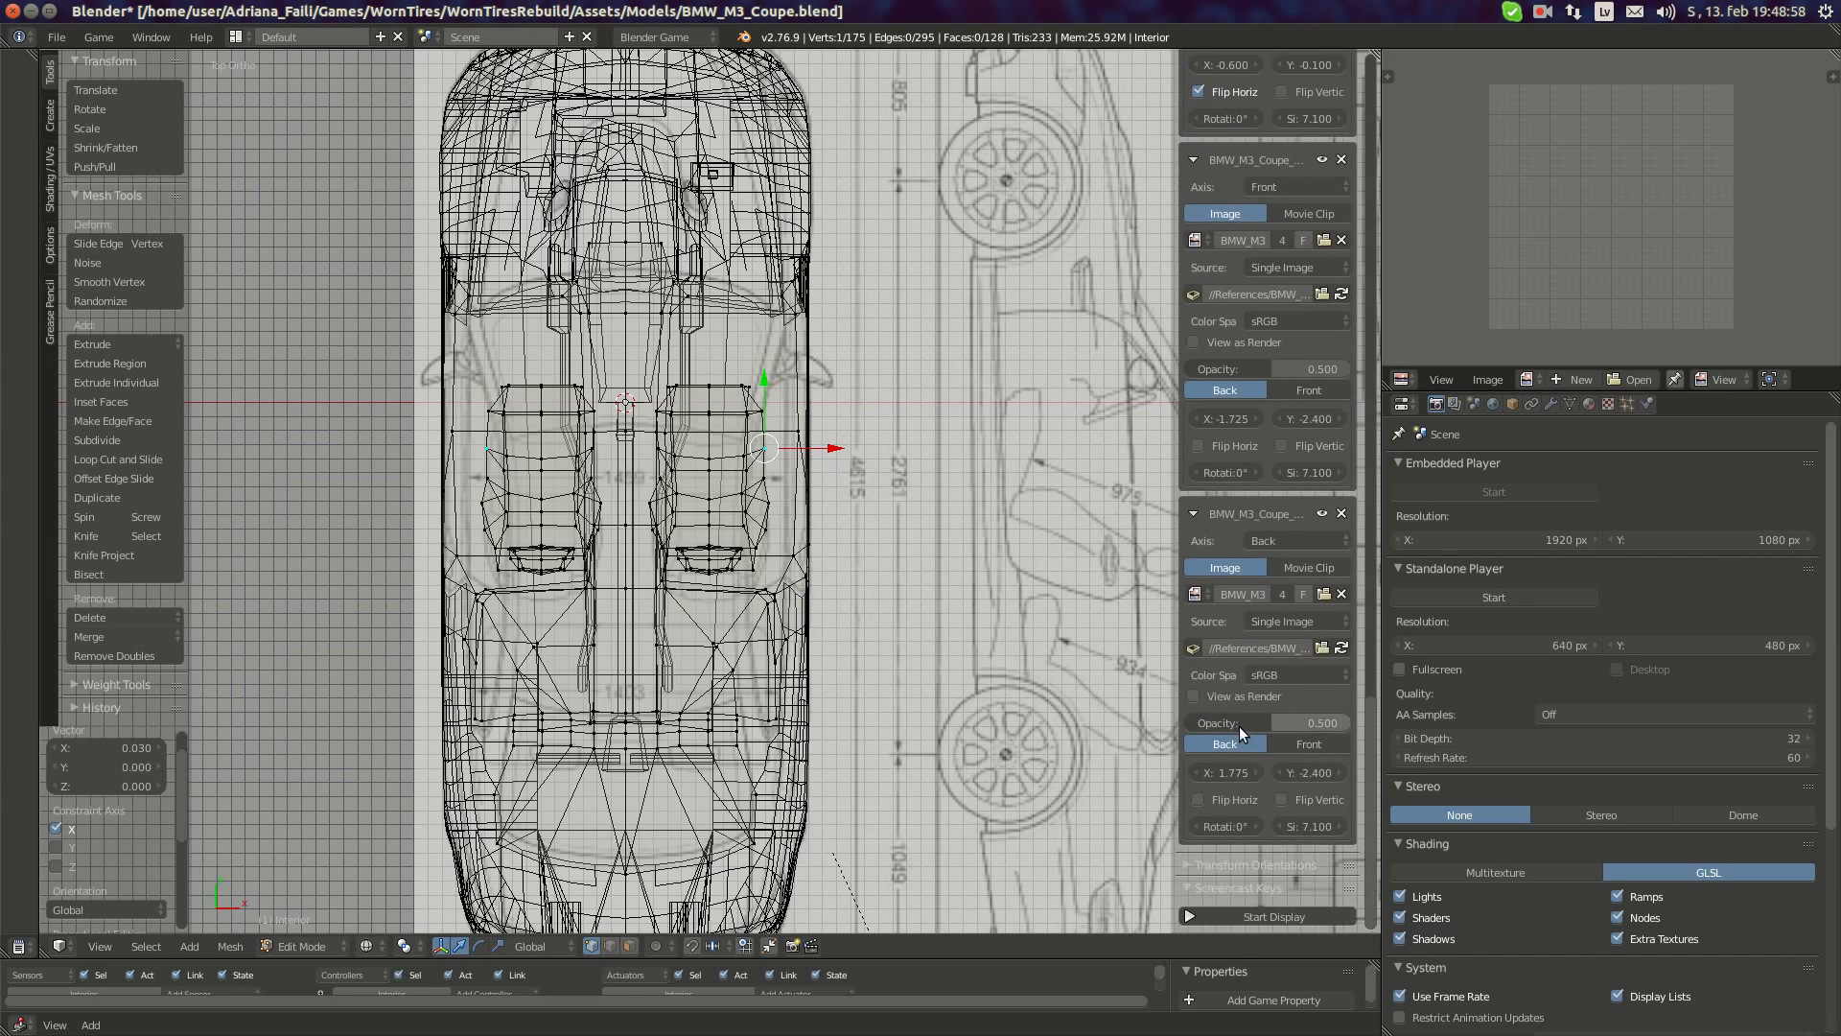
scroll(1239, 727, "down", 2)
scroll(868, 360, "up", 5)
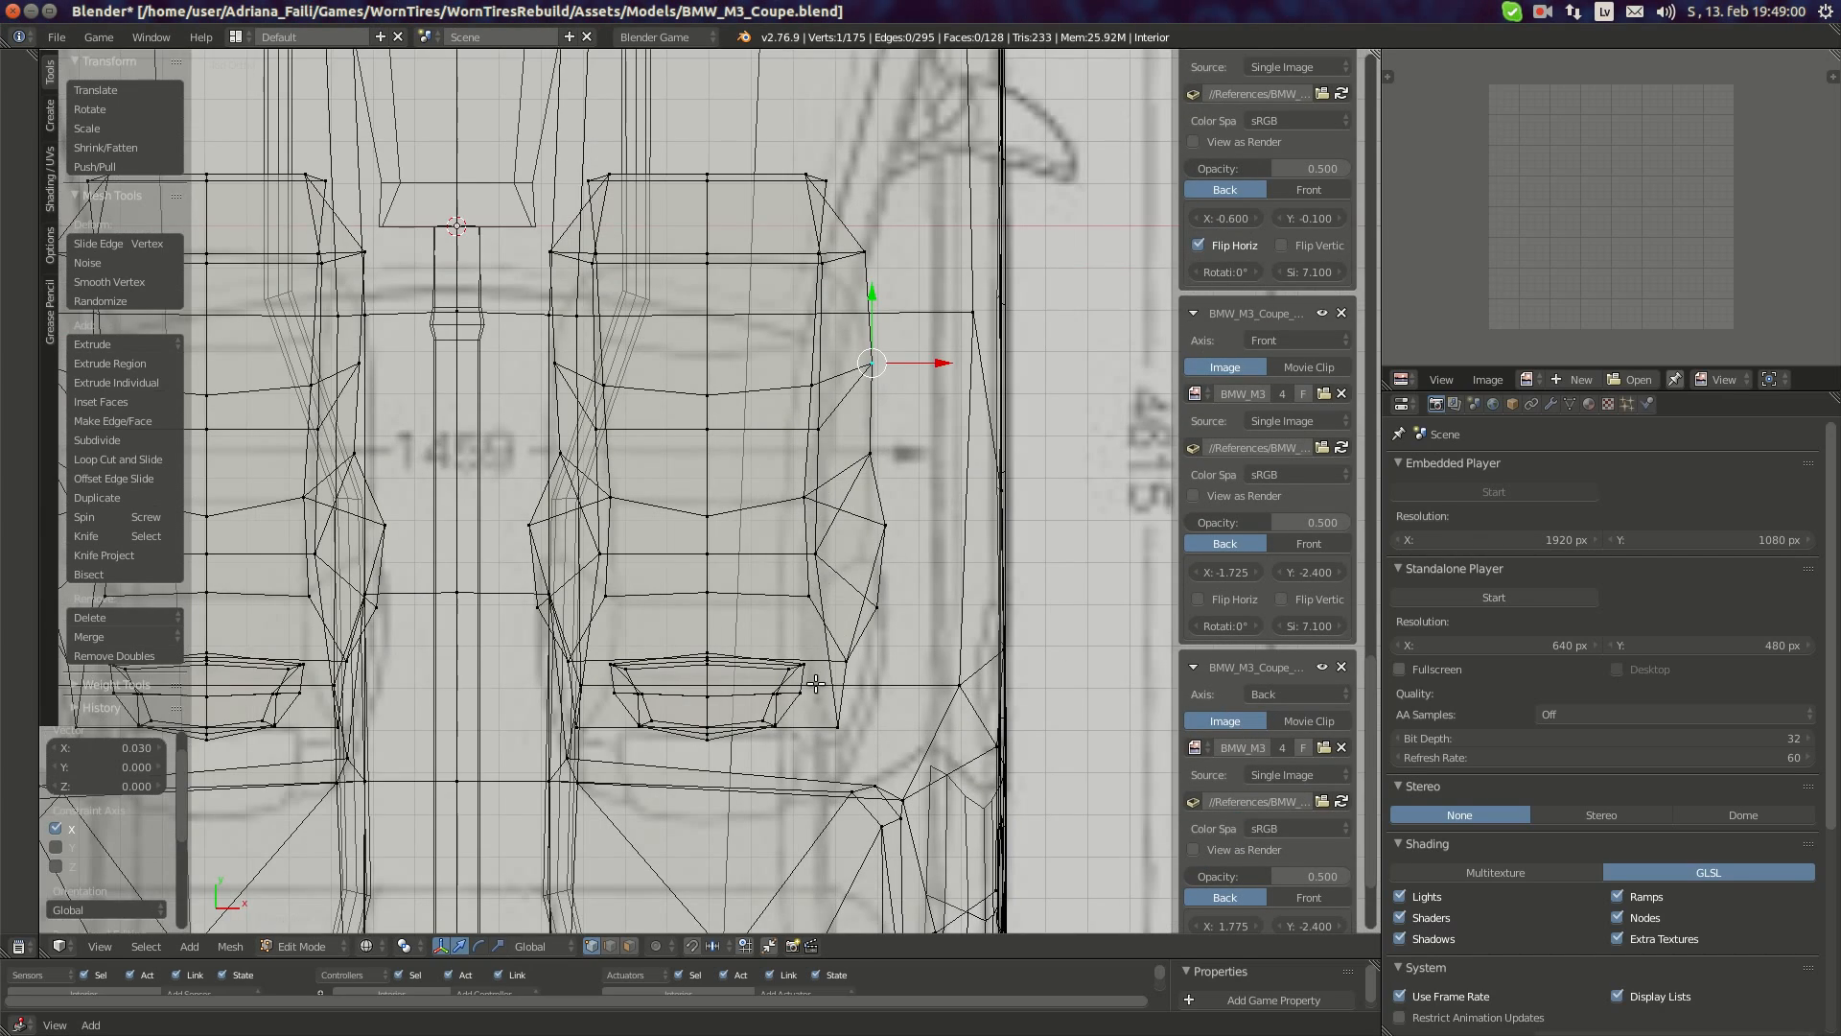
scroll(815, 683, "down", 6)
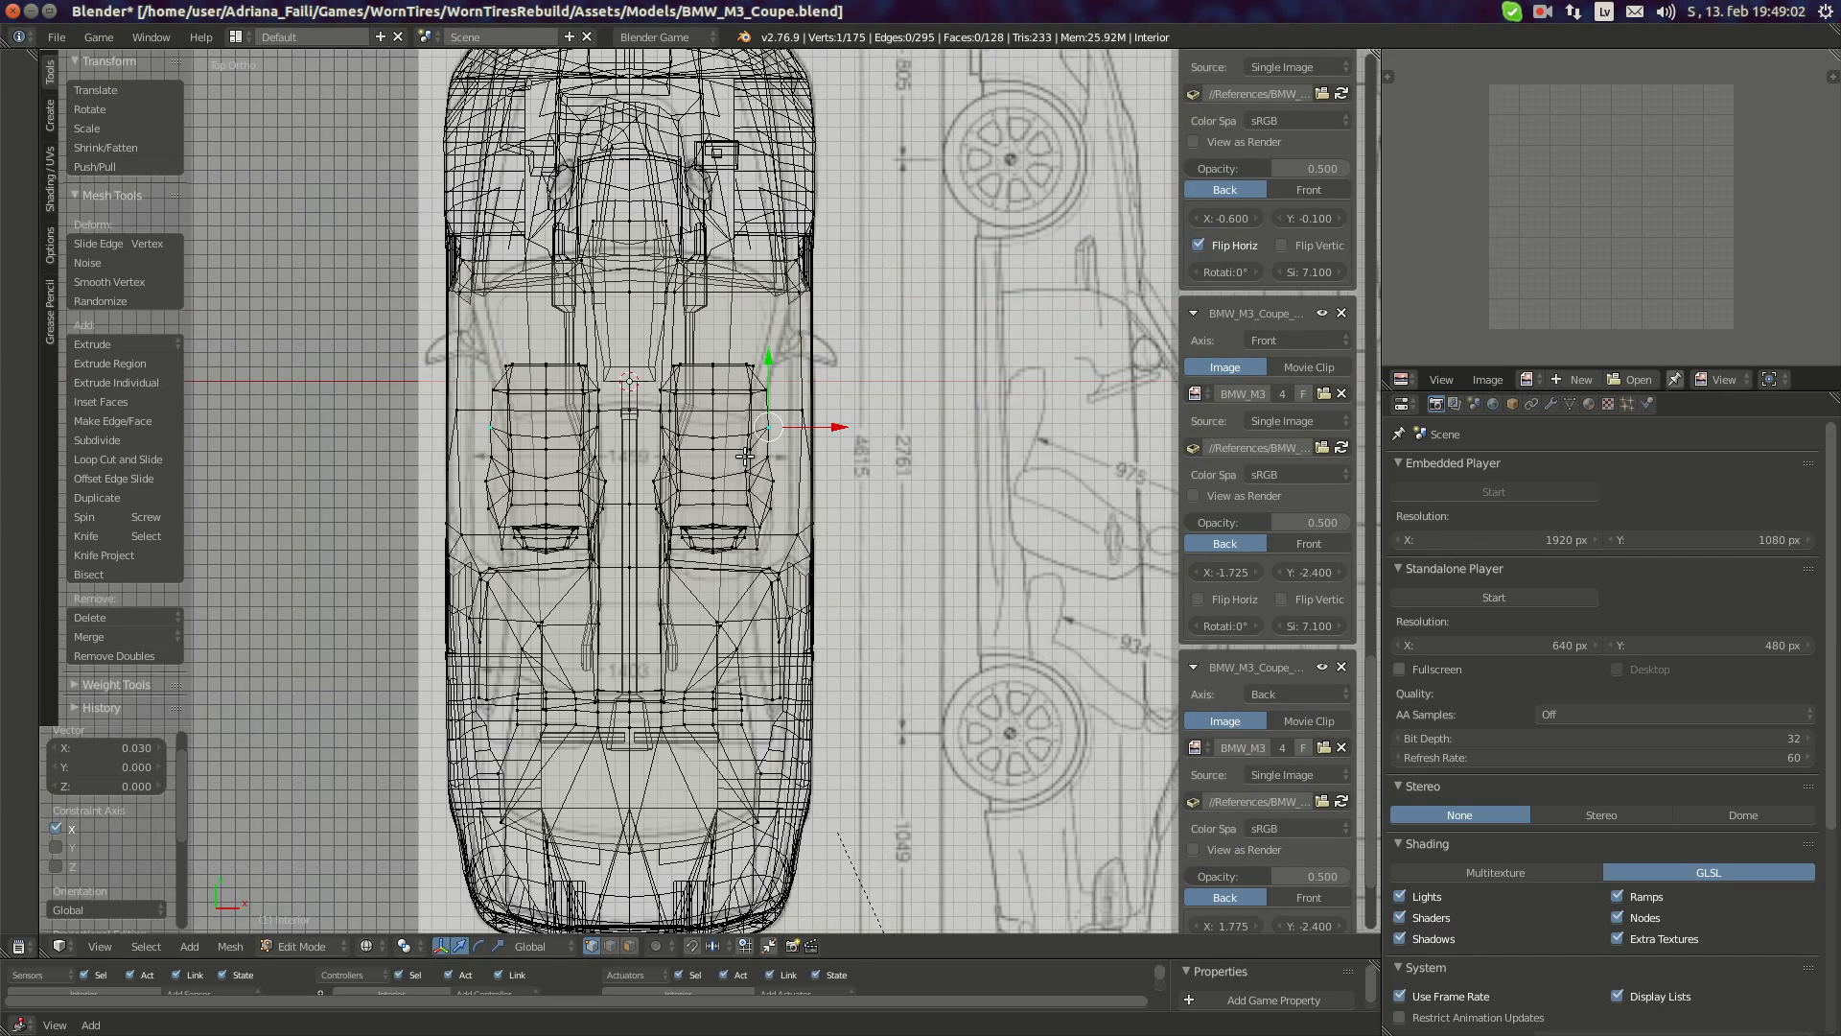
key("KP_3")
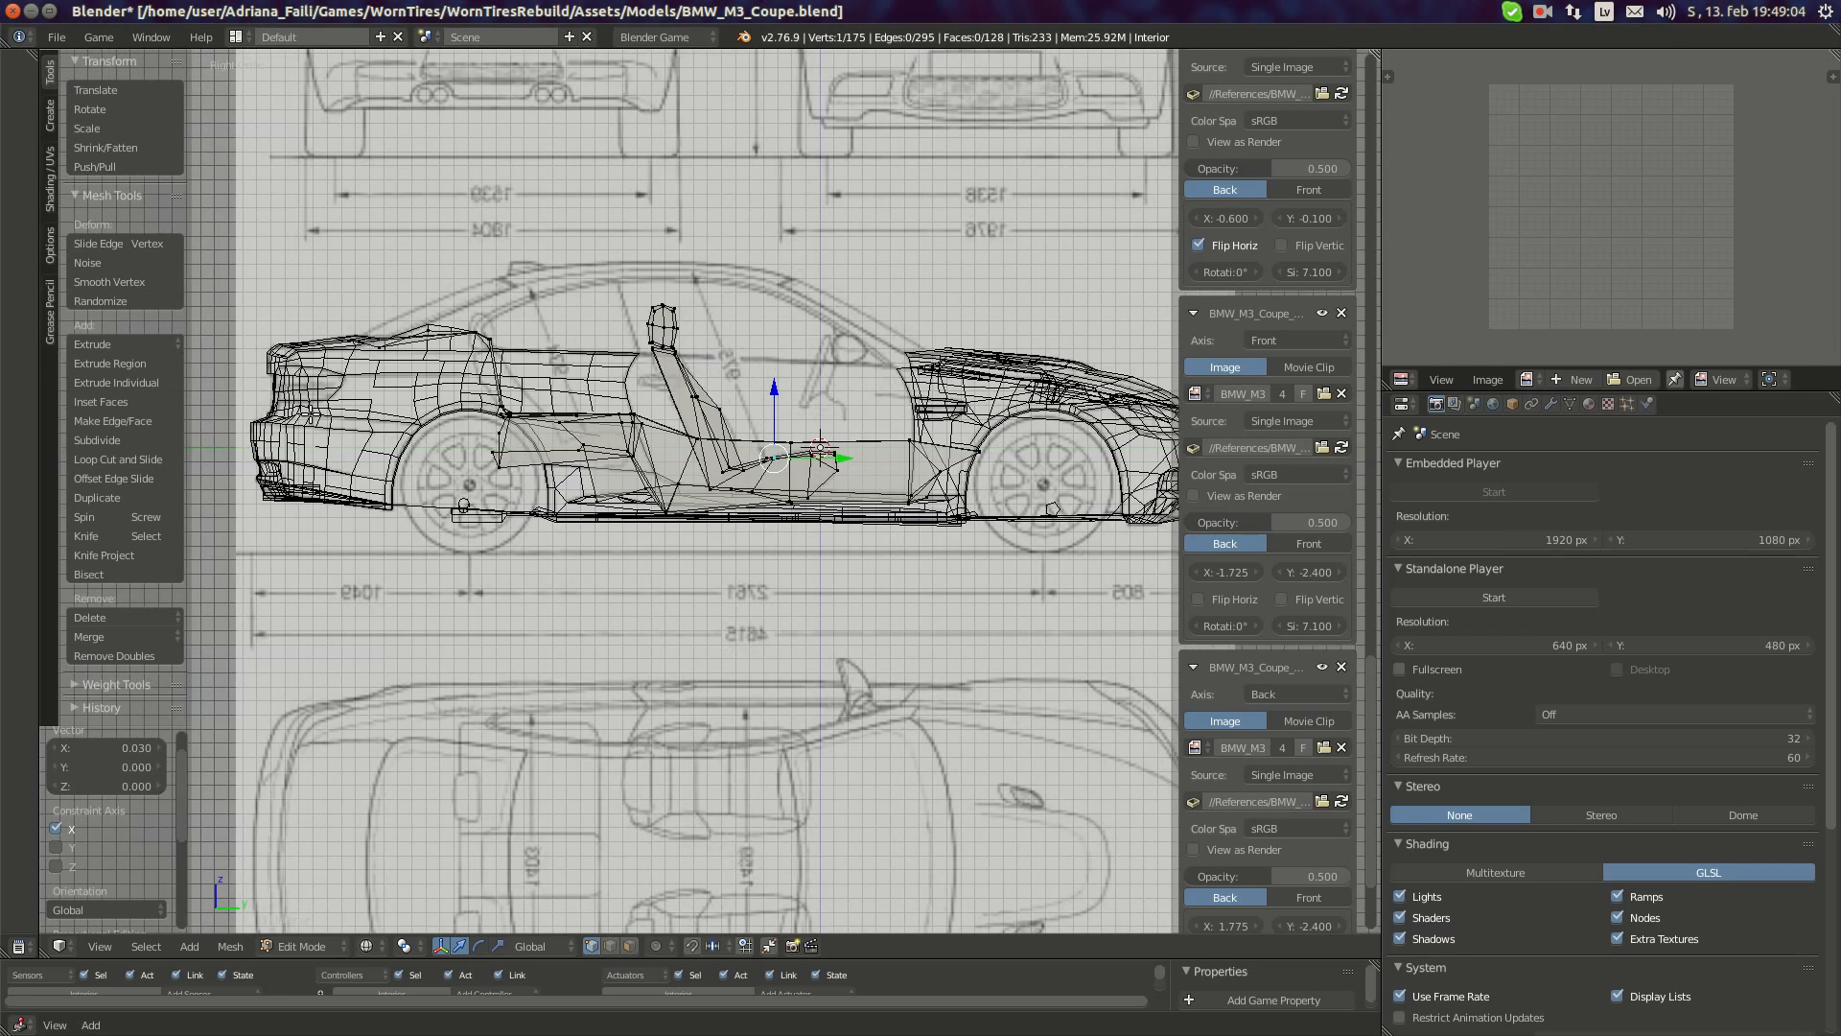
key("KP_7")
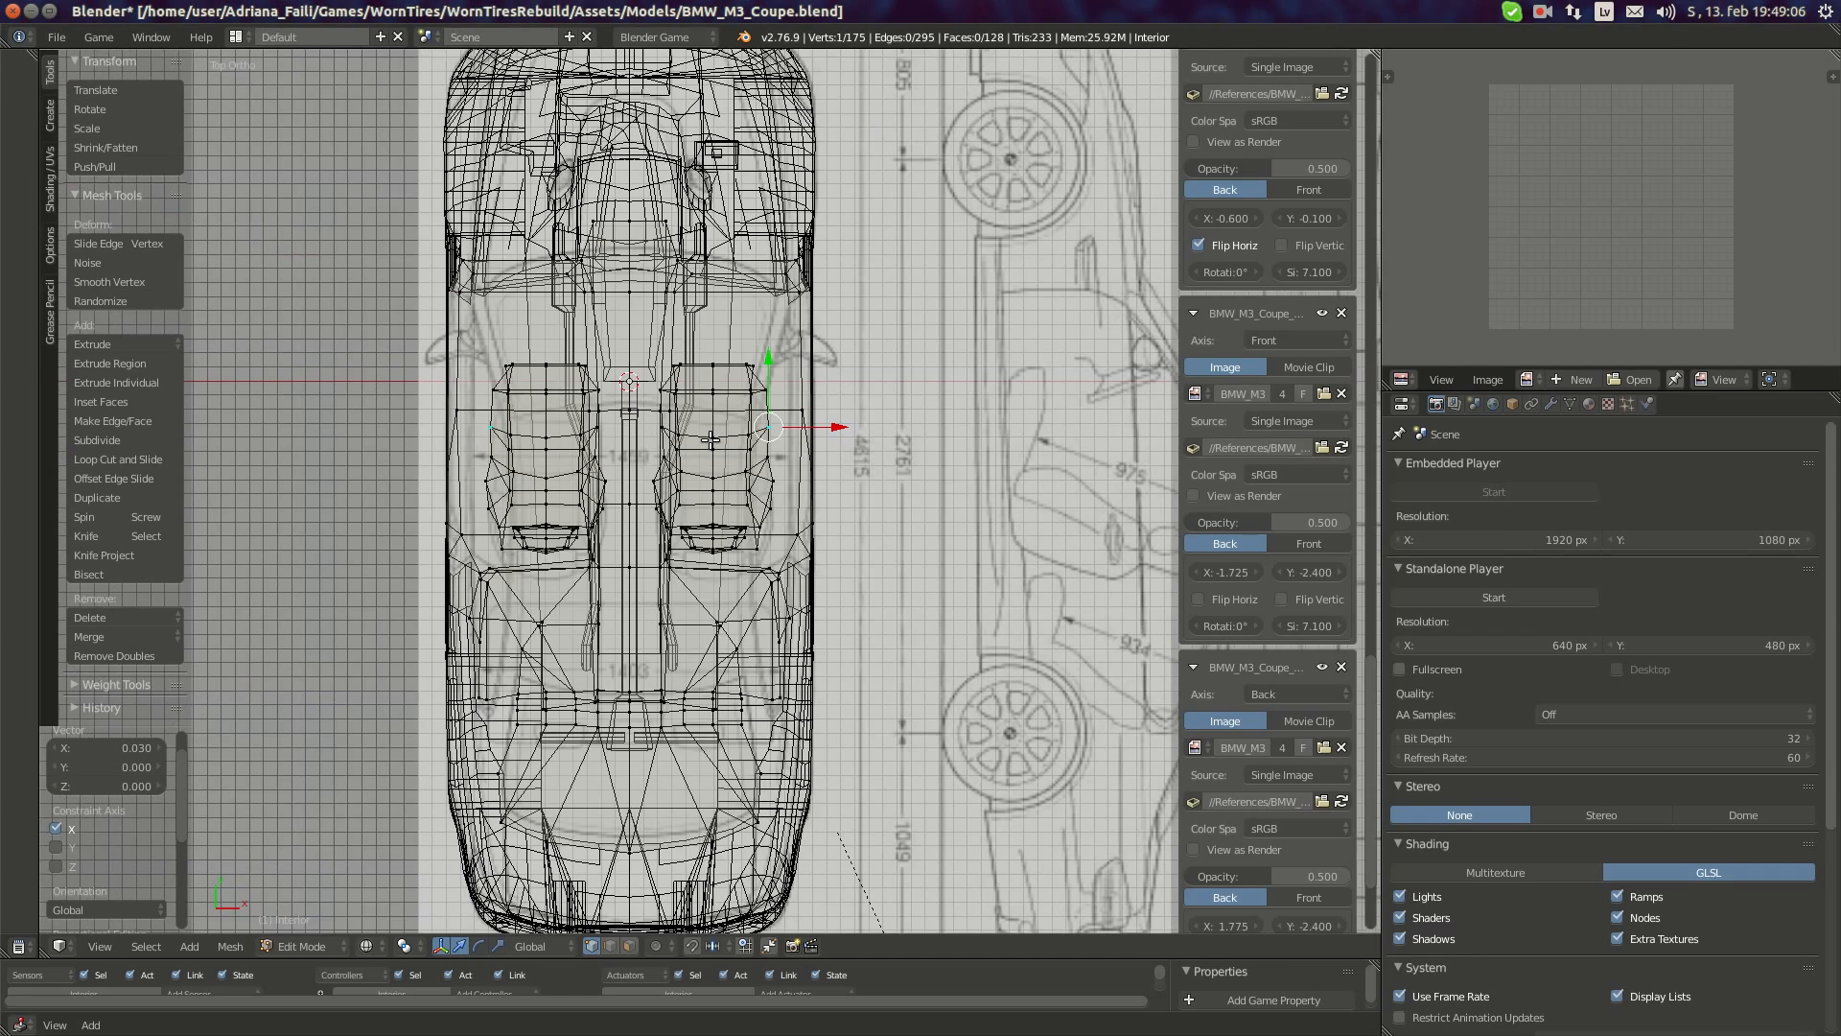
key("KP_1")
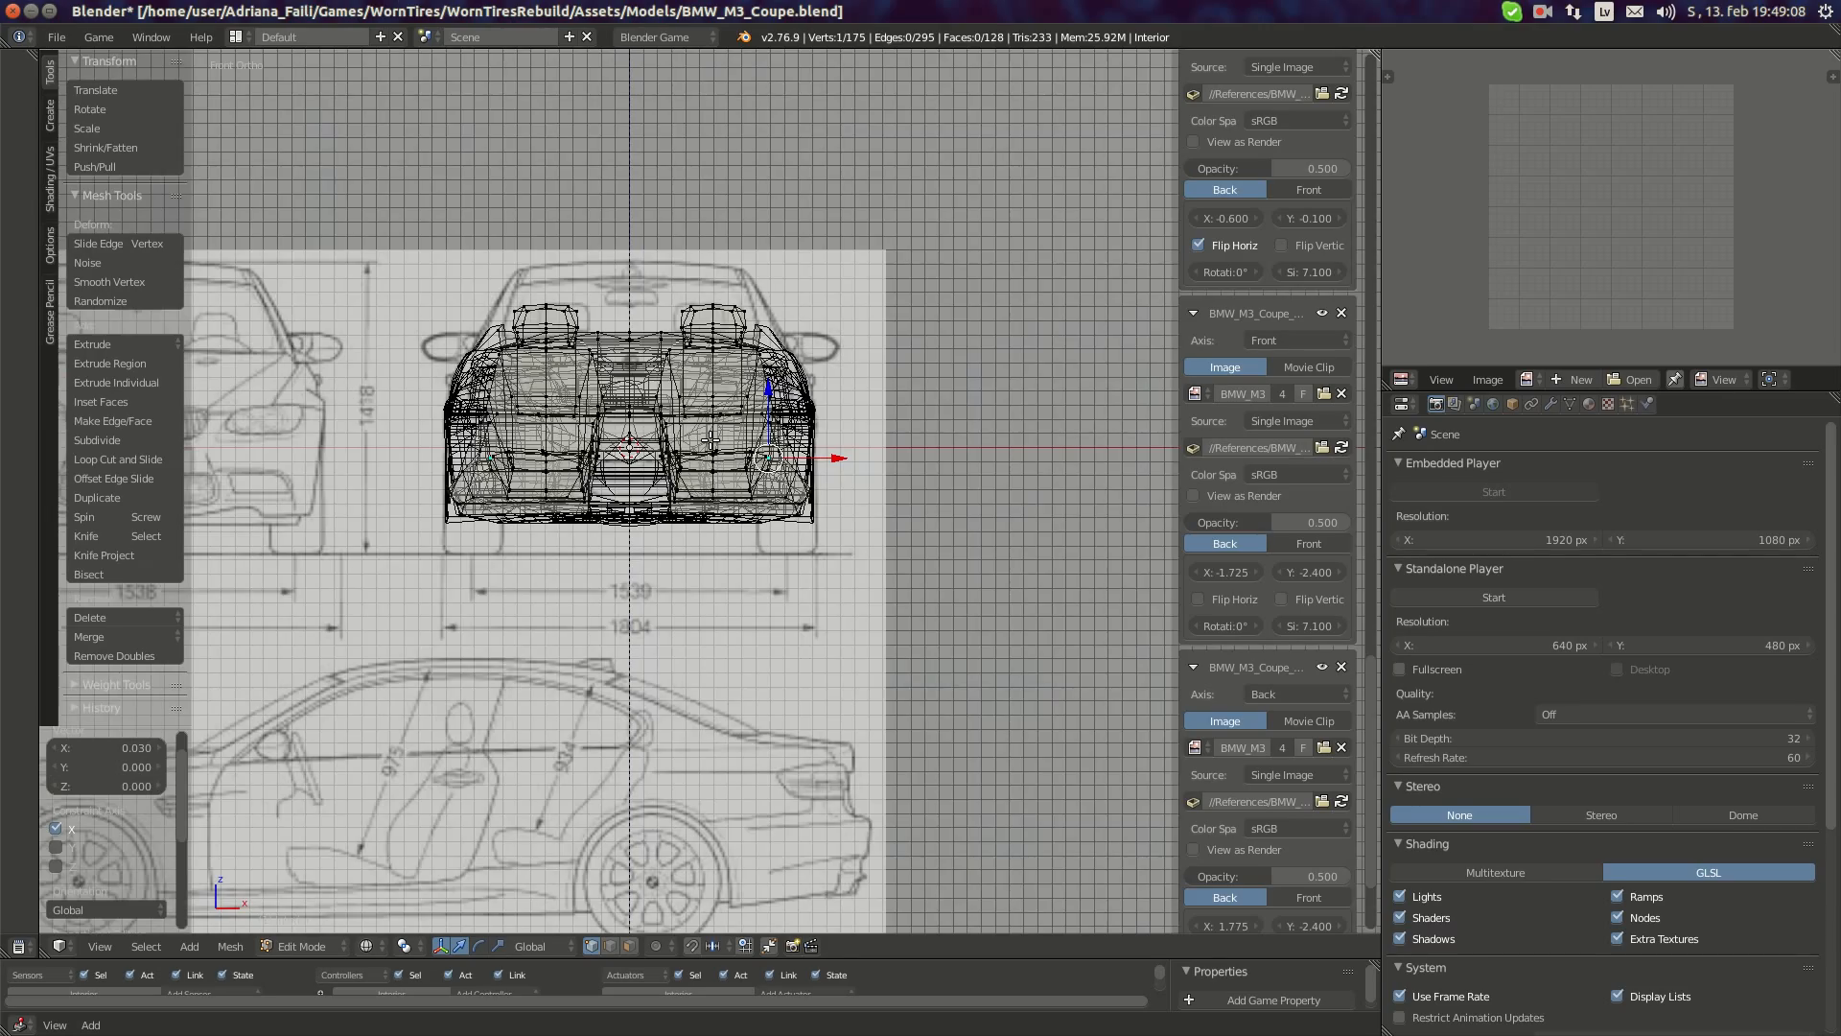
key("ctrl+KP_1")
scroll(792, 482, "up", 3)
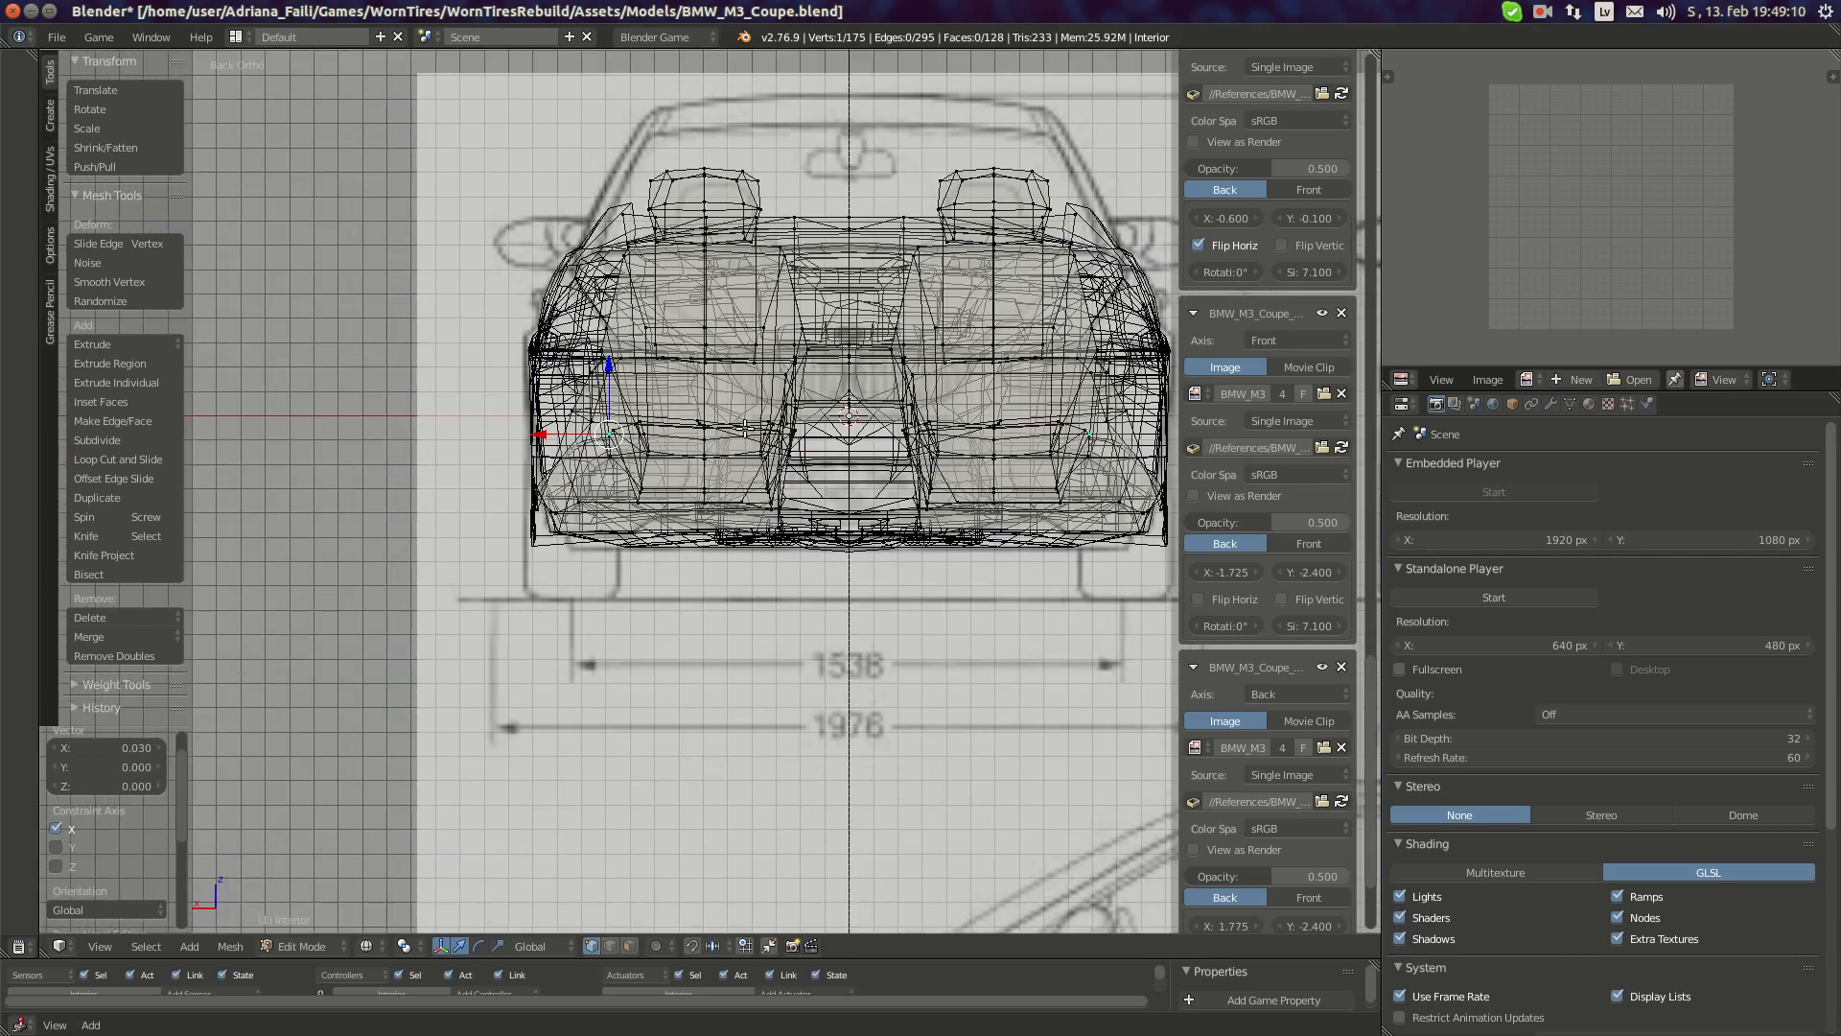
key("KP_7")
- Leave mesh editing and examine the solid-shaded seats and car body from the right side and in perspective
key("a")
key("Tab")
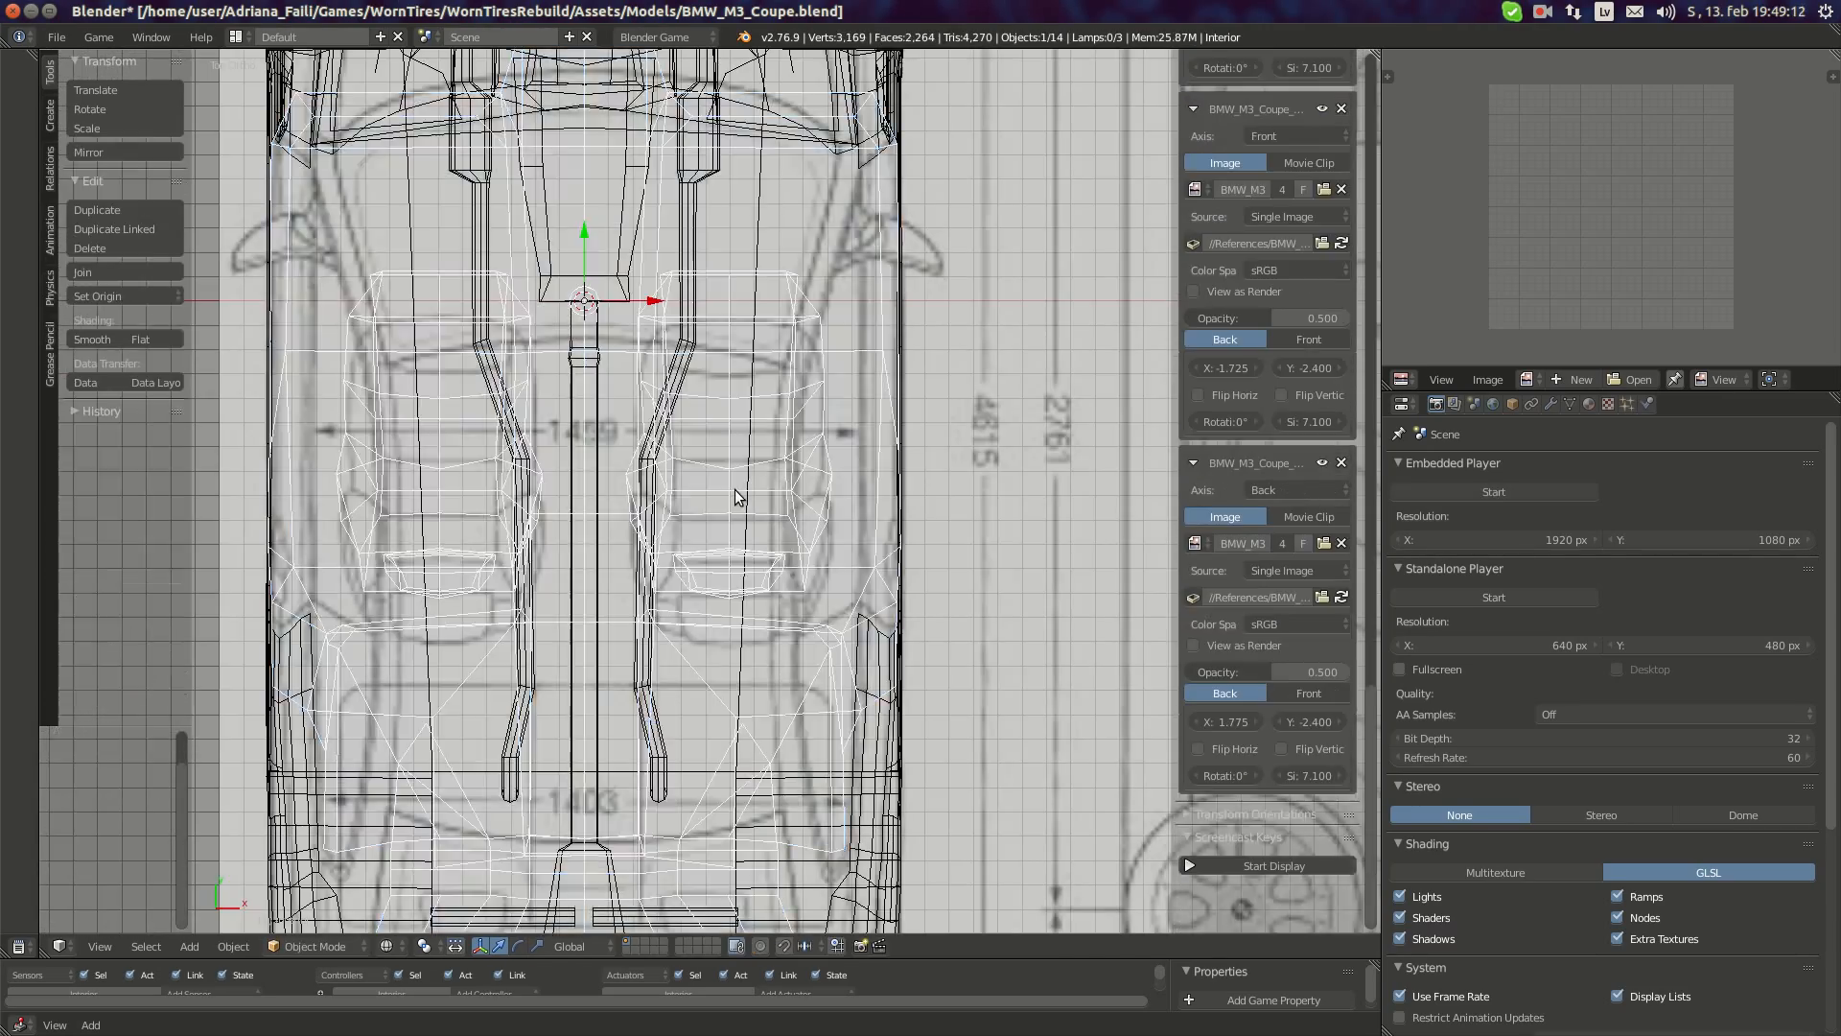
key("z")
mouse_move(734, 489)
middle_mouse_down()
mouse_move(647, 453)
mouse_move(735, 411)
middle_mouse_up()
key("KP_3")
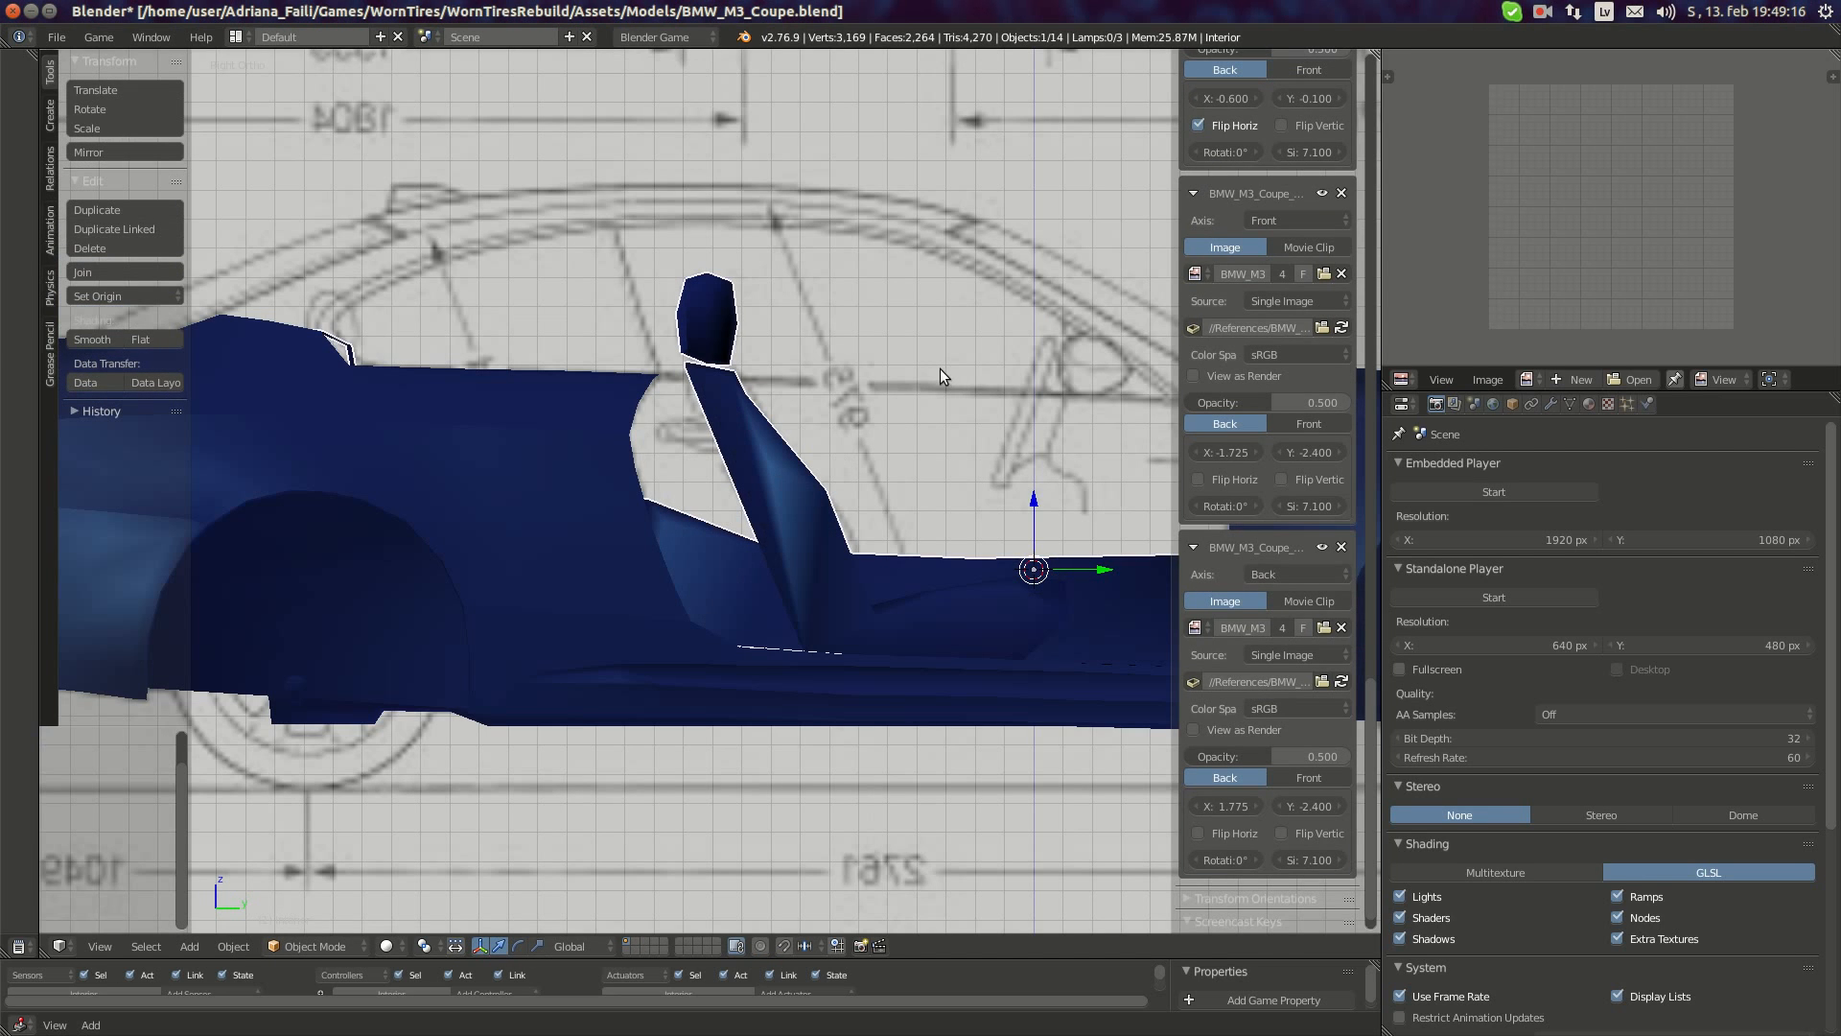
scroll(940, 369, "down", 3)
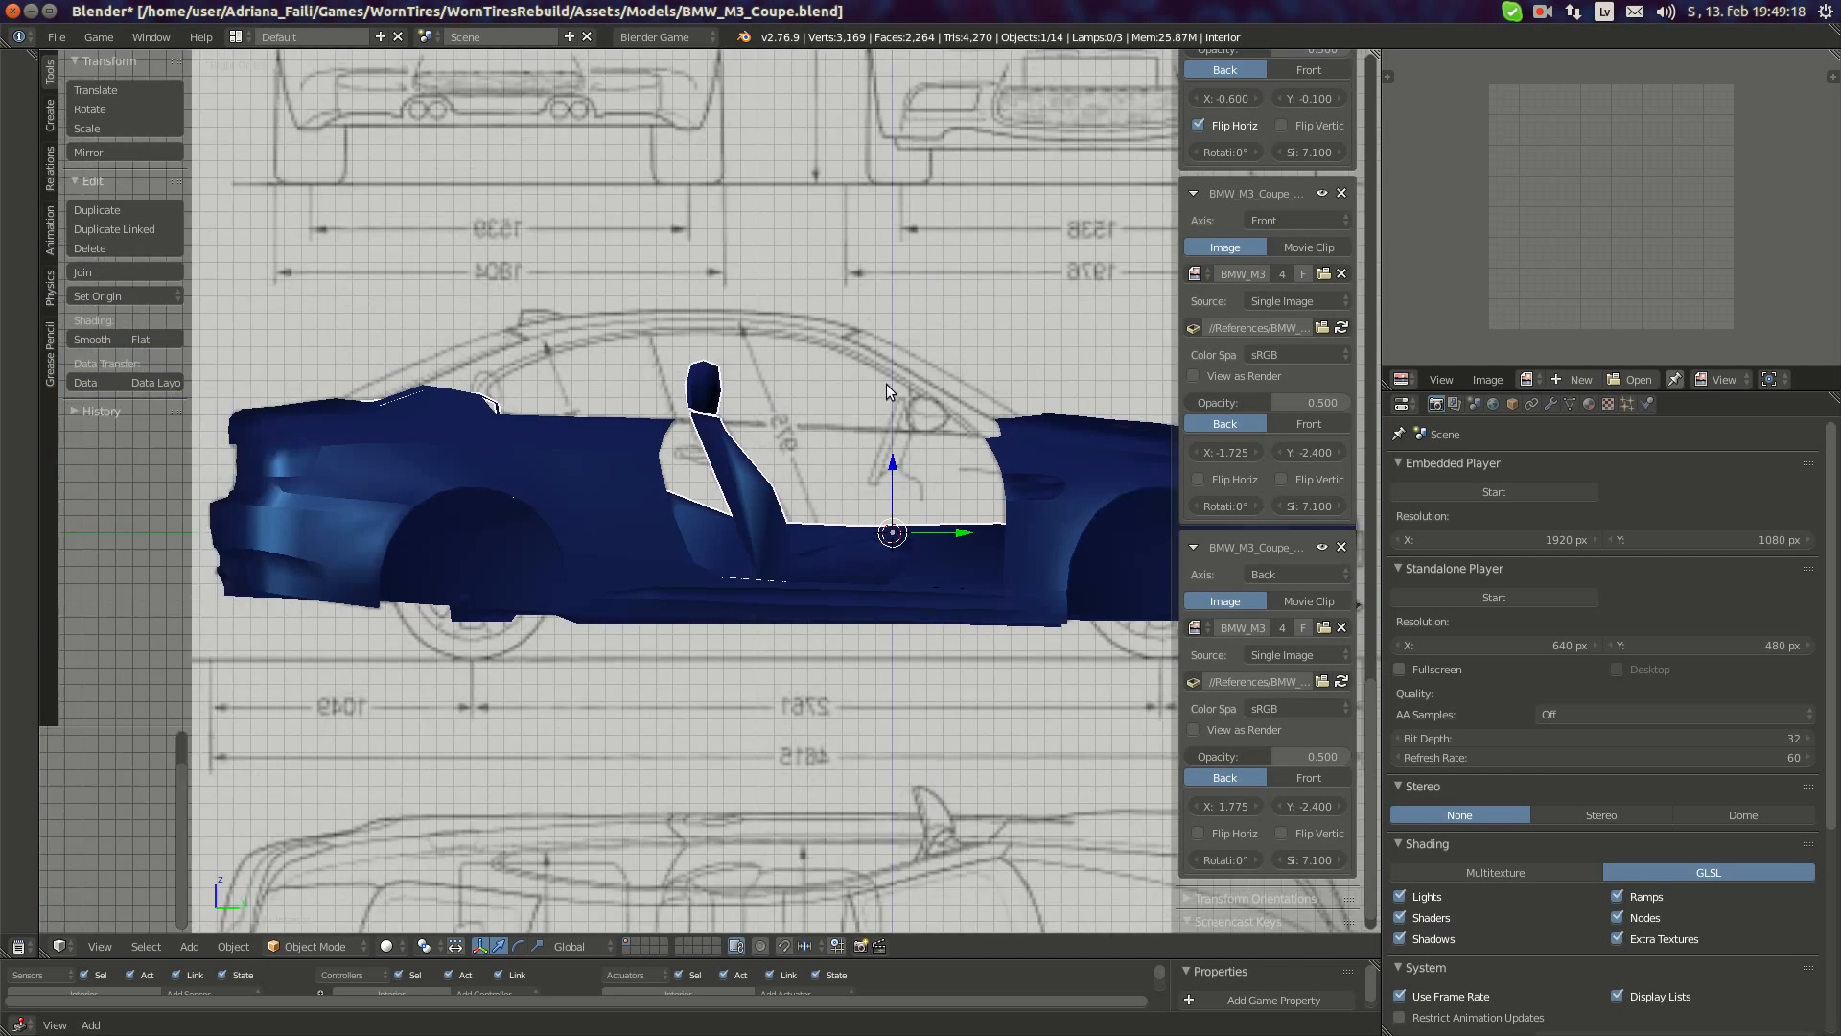
scroll(886, 383, "up", 5)
middle_click_drag(699, 372, 650, 464)
key("KP_5")
- Reopen the interior mesh for editing and show it as wireframe in the right orthographic view
key("Tab")
scroll(656, 493, "down", 2)
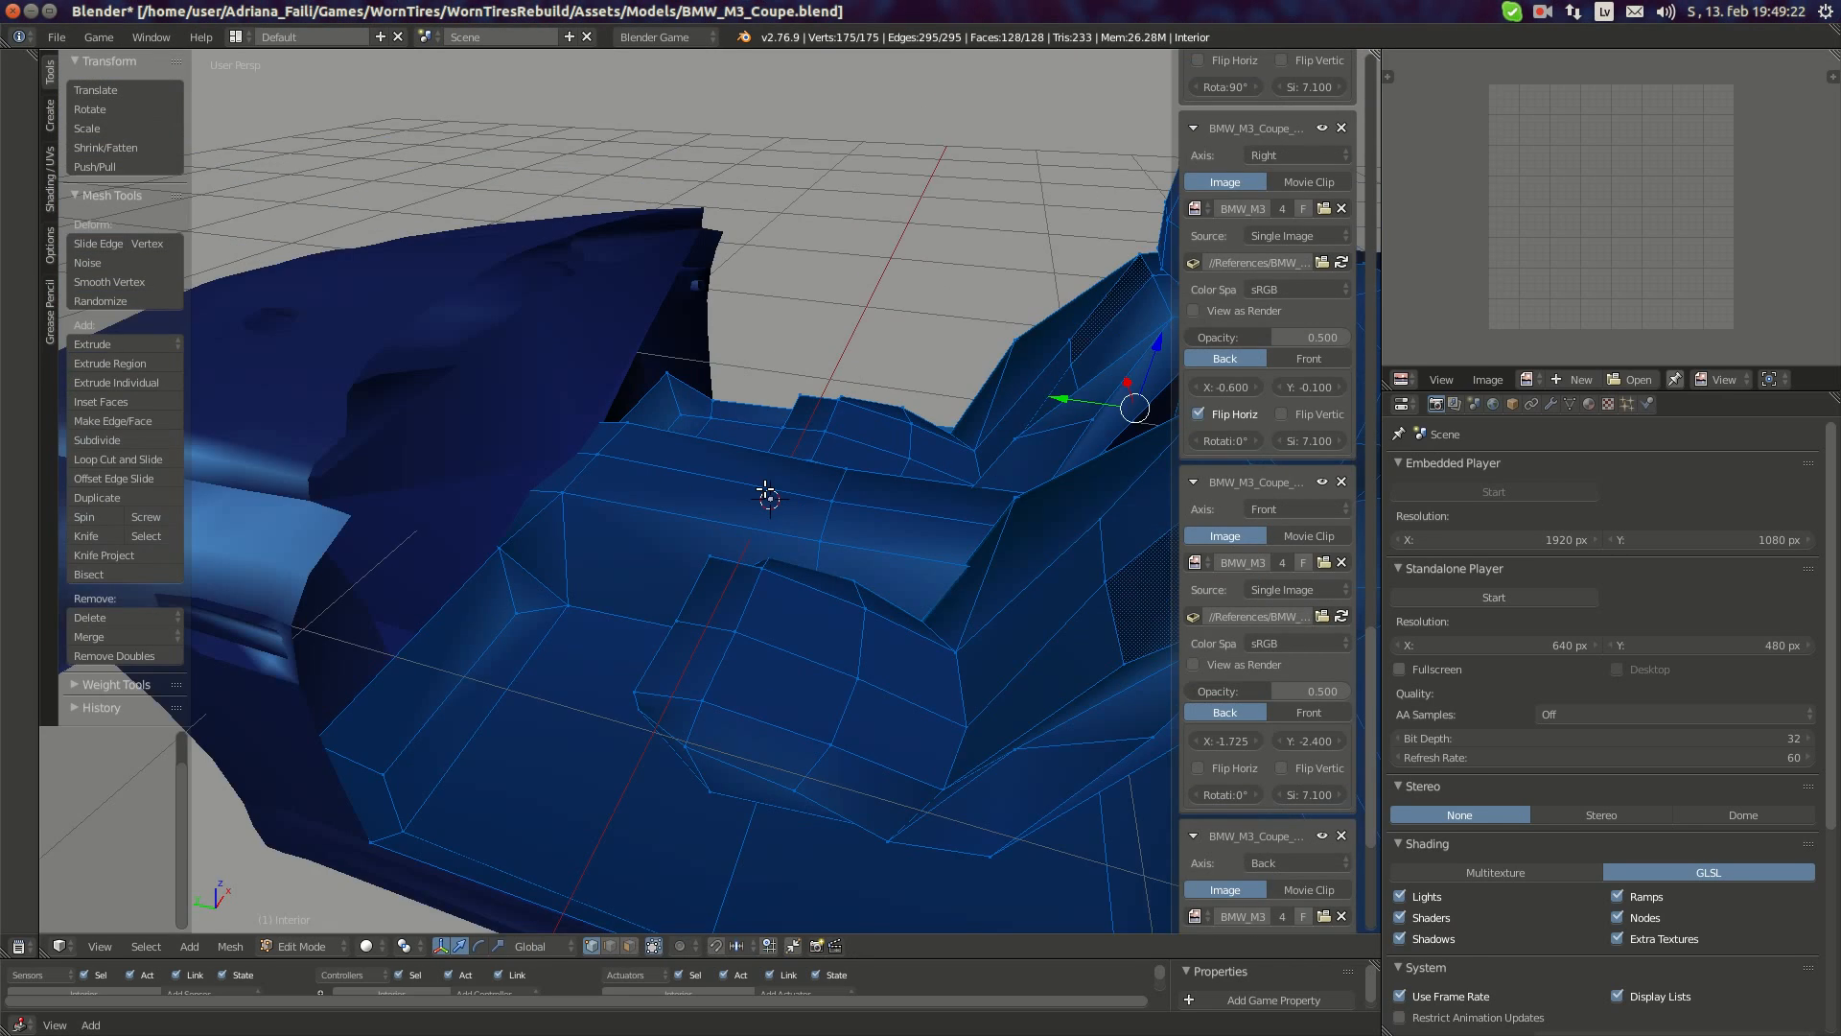
key("KP_3")
key("KP_5")
key("z")
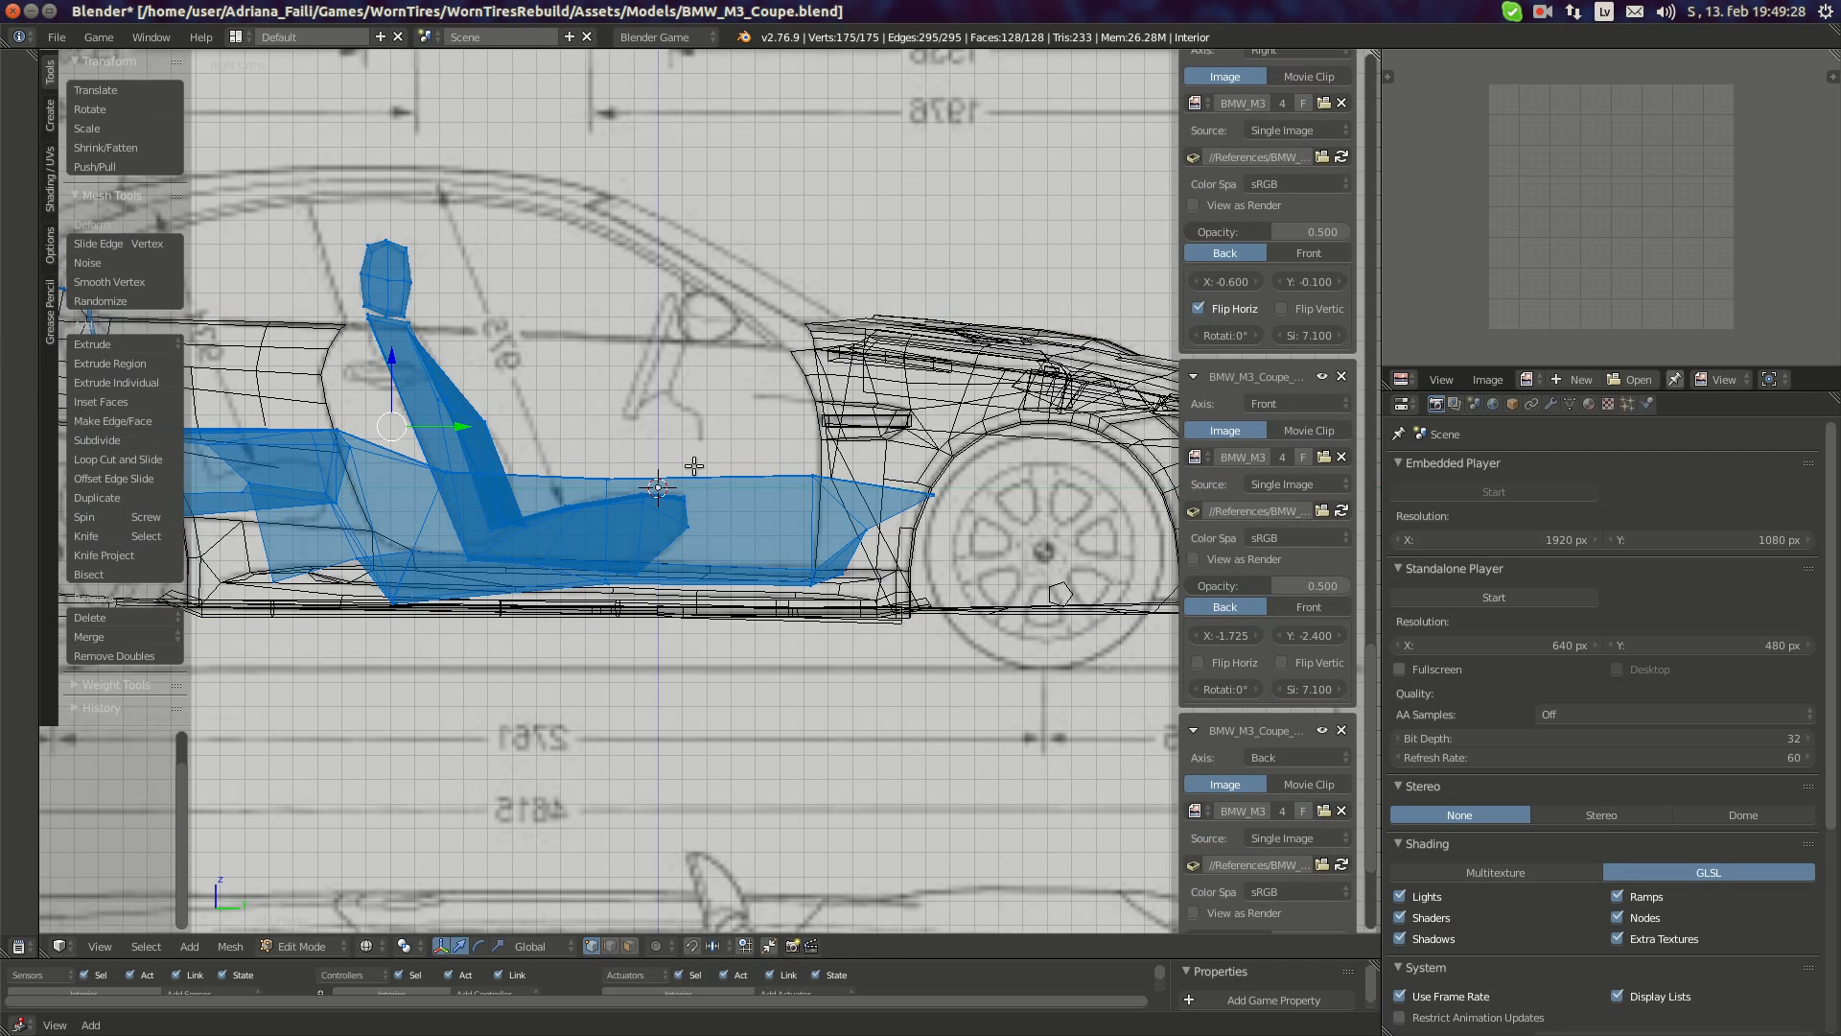
- Switch to Chromium to study the BMW M3 coupe interior reference photo, and return to Blender
left_click(26, 183)
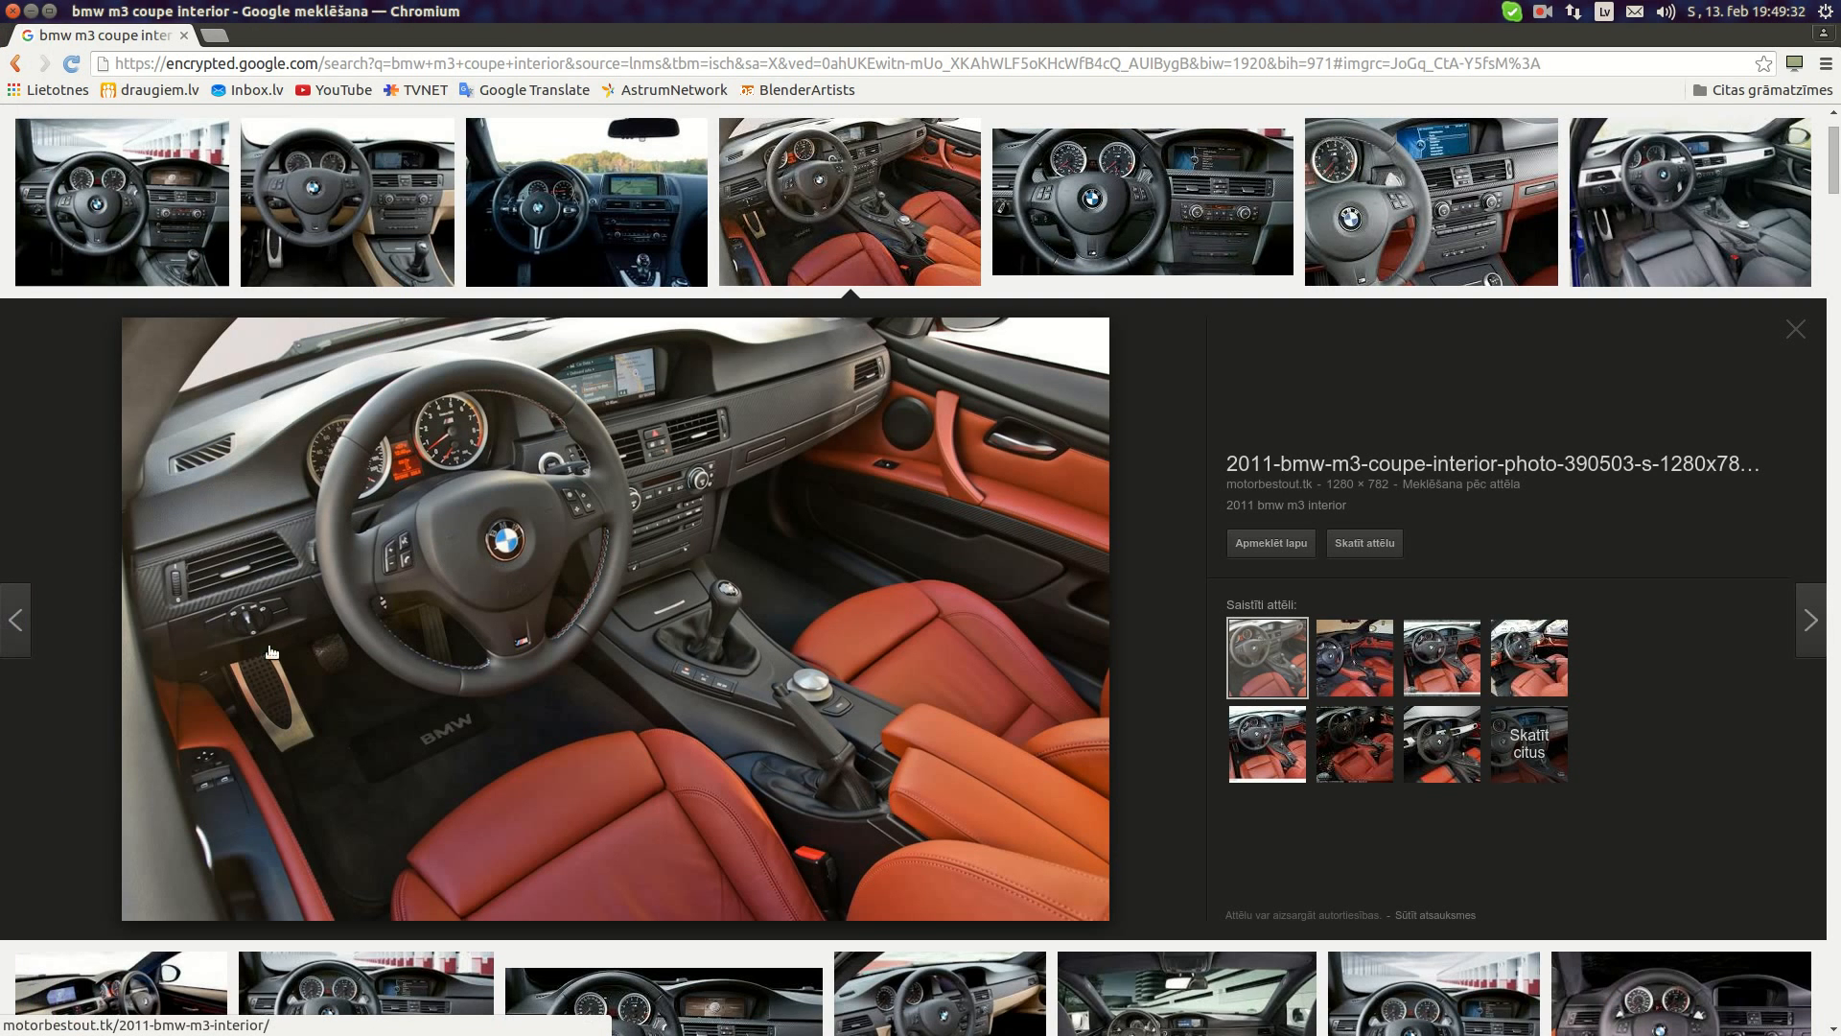
mouse_move(2, 595)
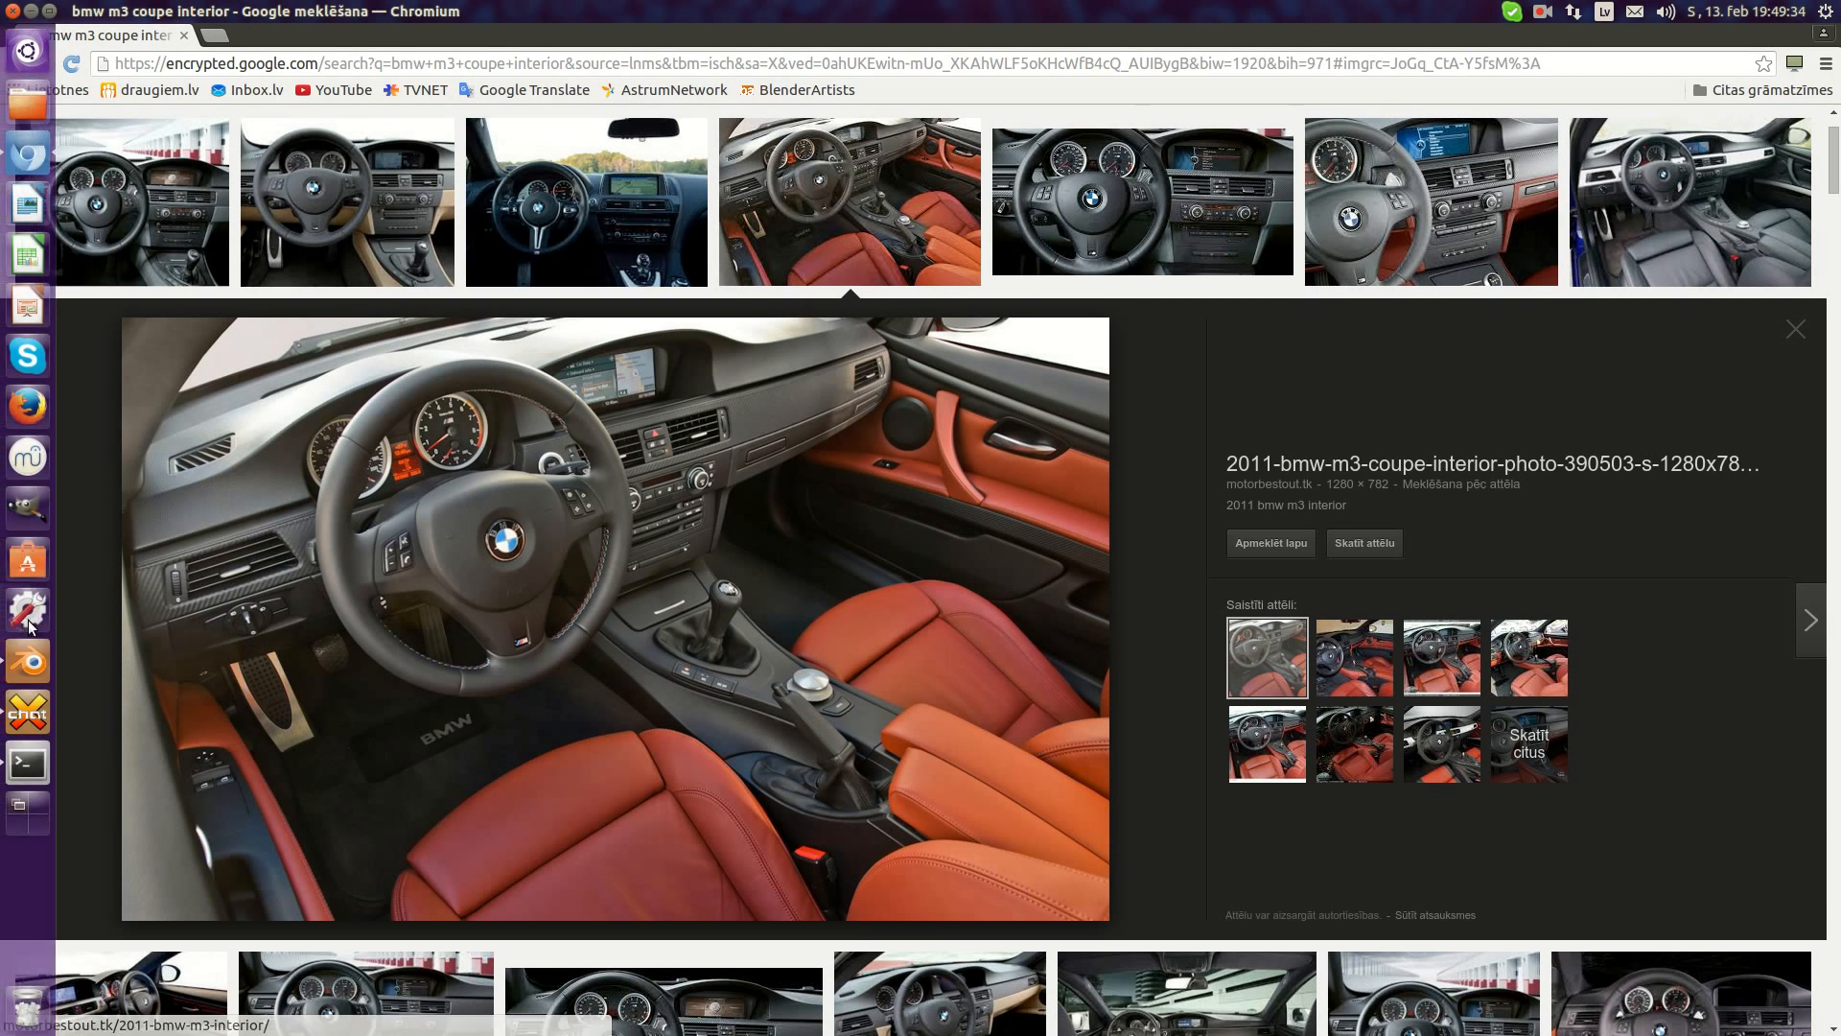
left_click(24, 652)
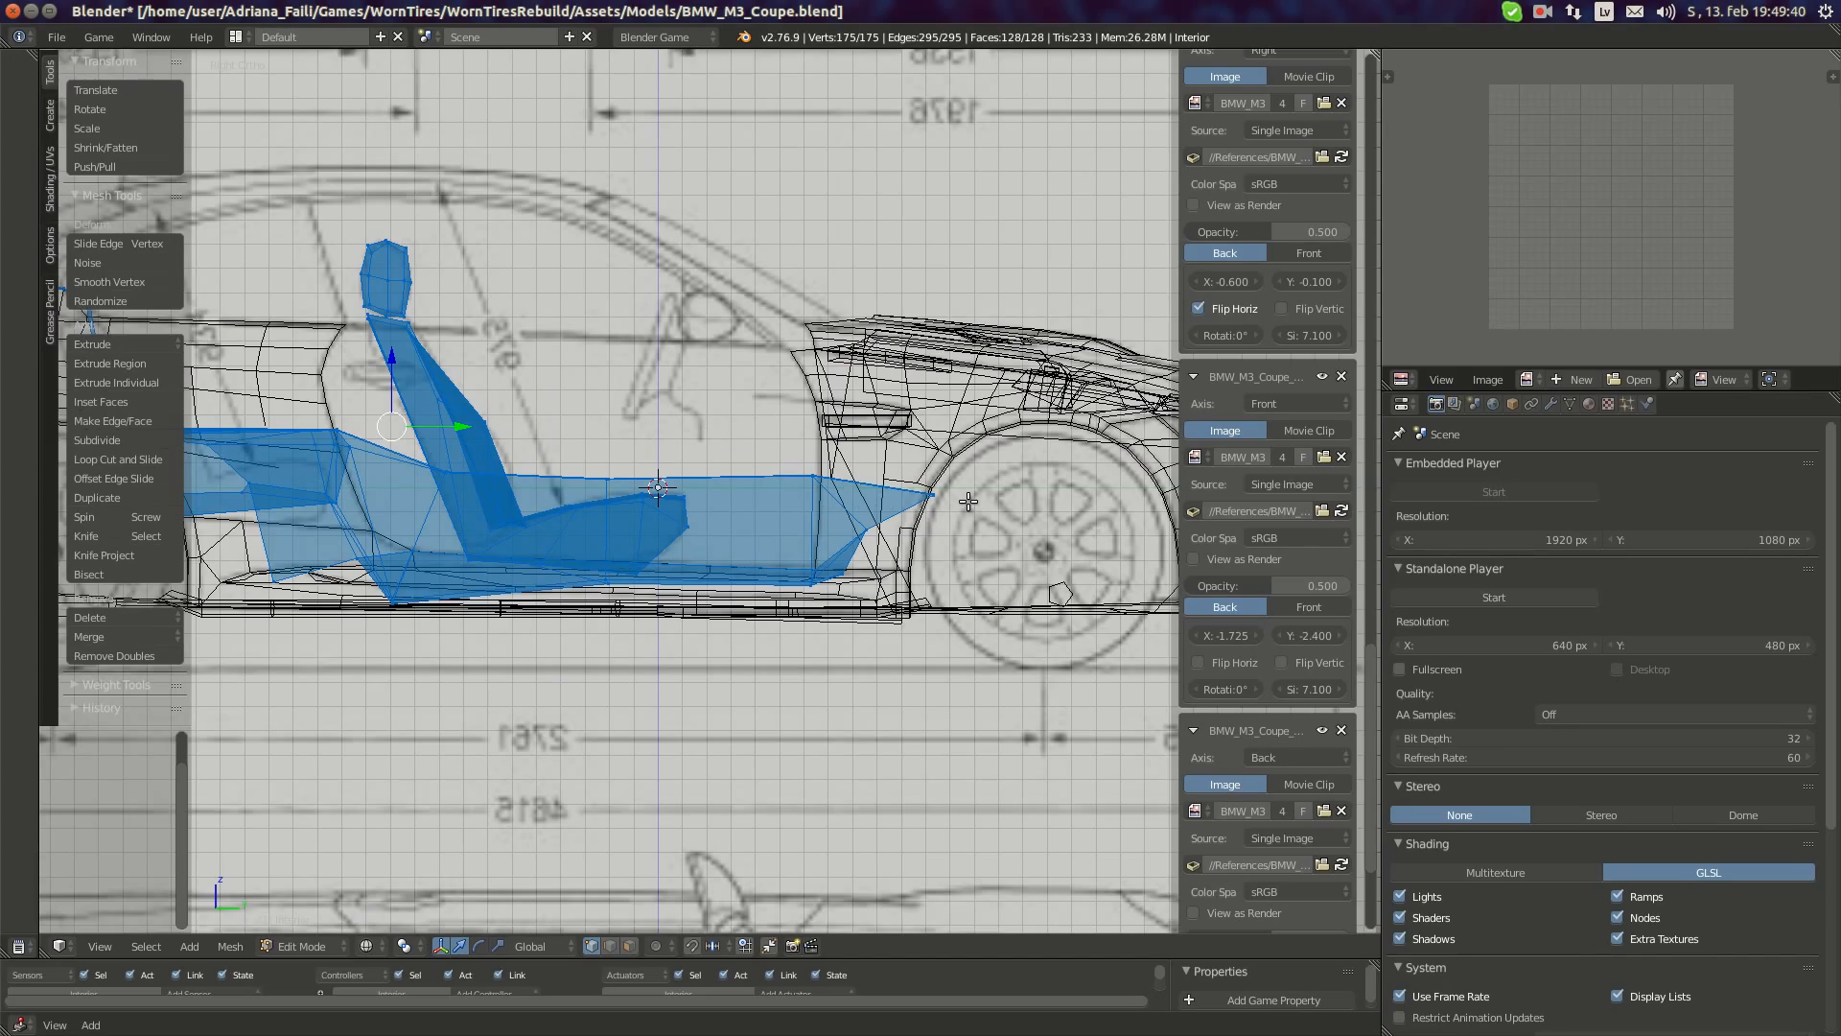
- Examine the front footwell end of the interior mesh in the right orthographic view and from an angle
middle_click_drag(837, 506, 863, 509)
key("KP_3")
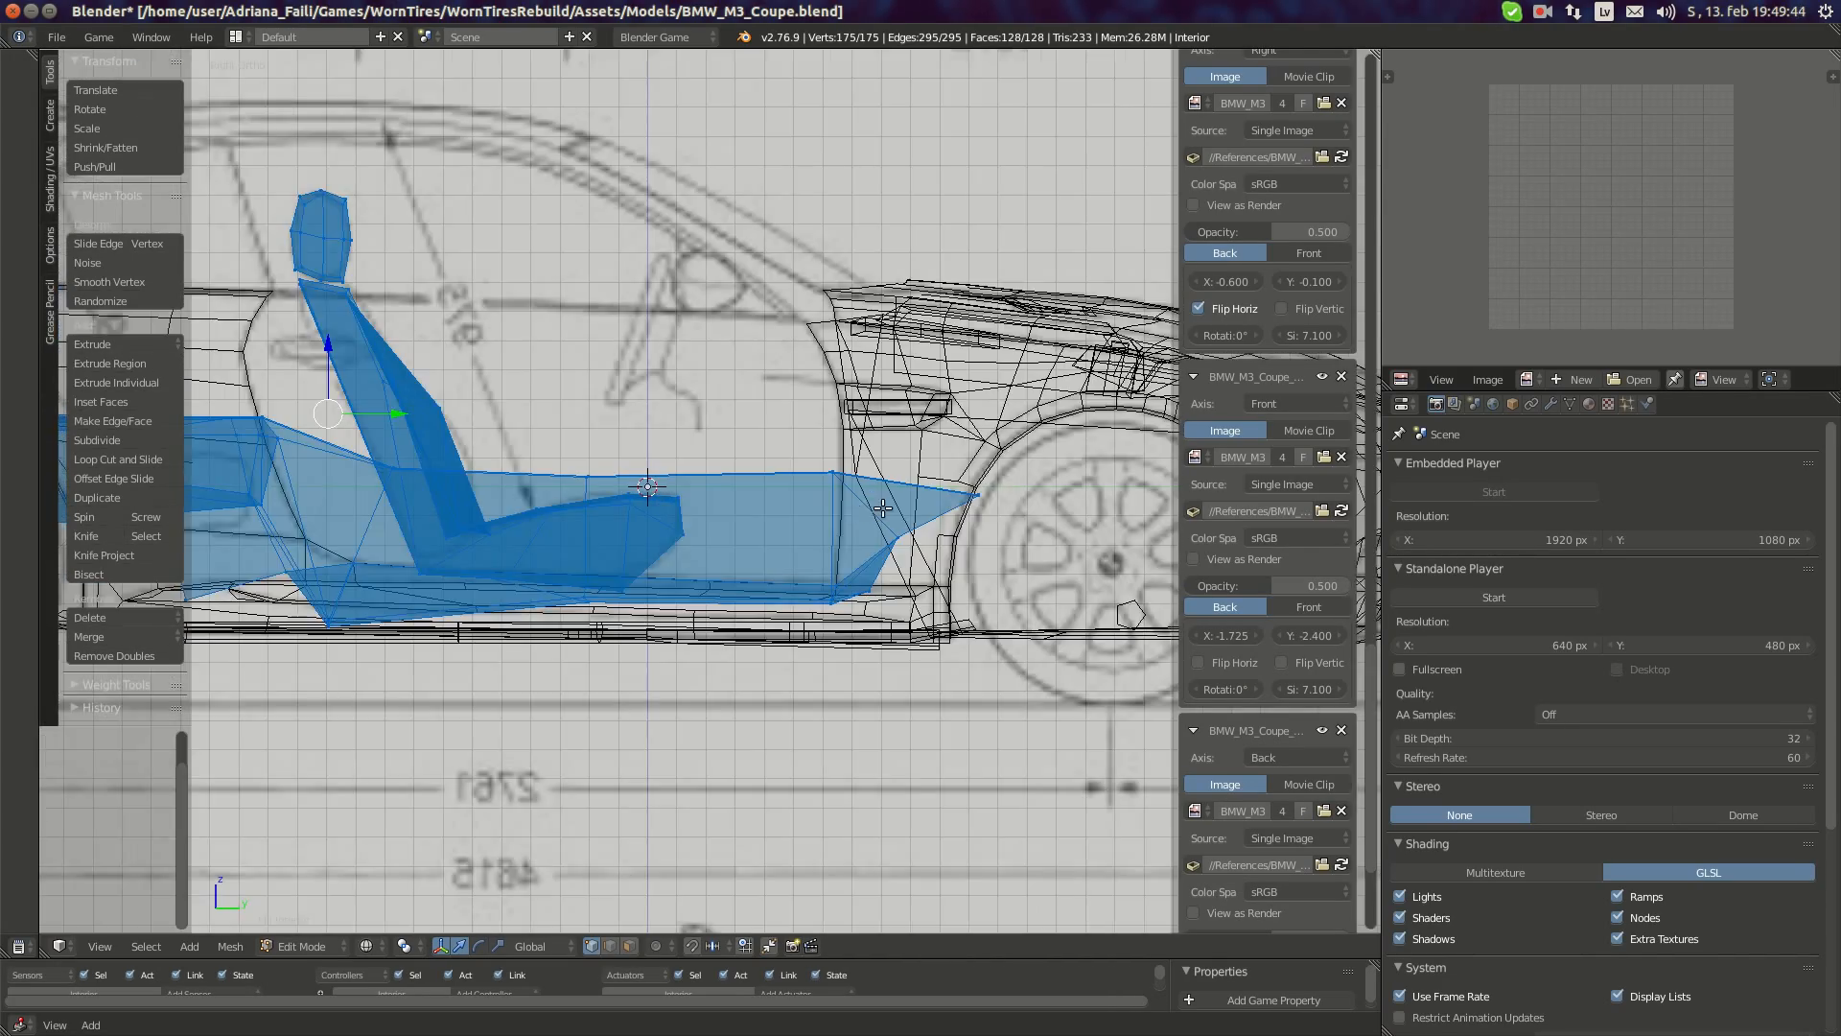
scroll(883, 507, "up", 3)
scroll(920, 534, "down", 2)
middle_click_drag(822, 514, 916, 533)
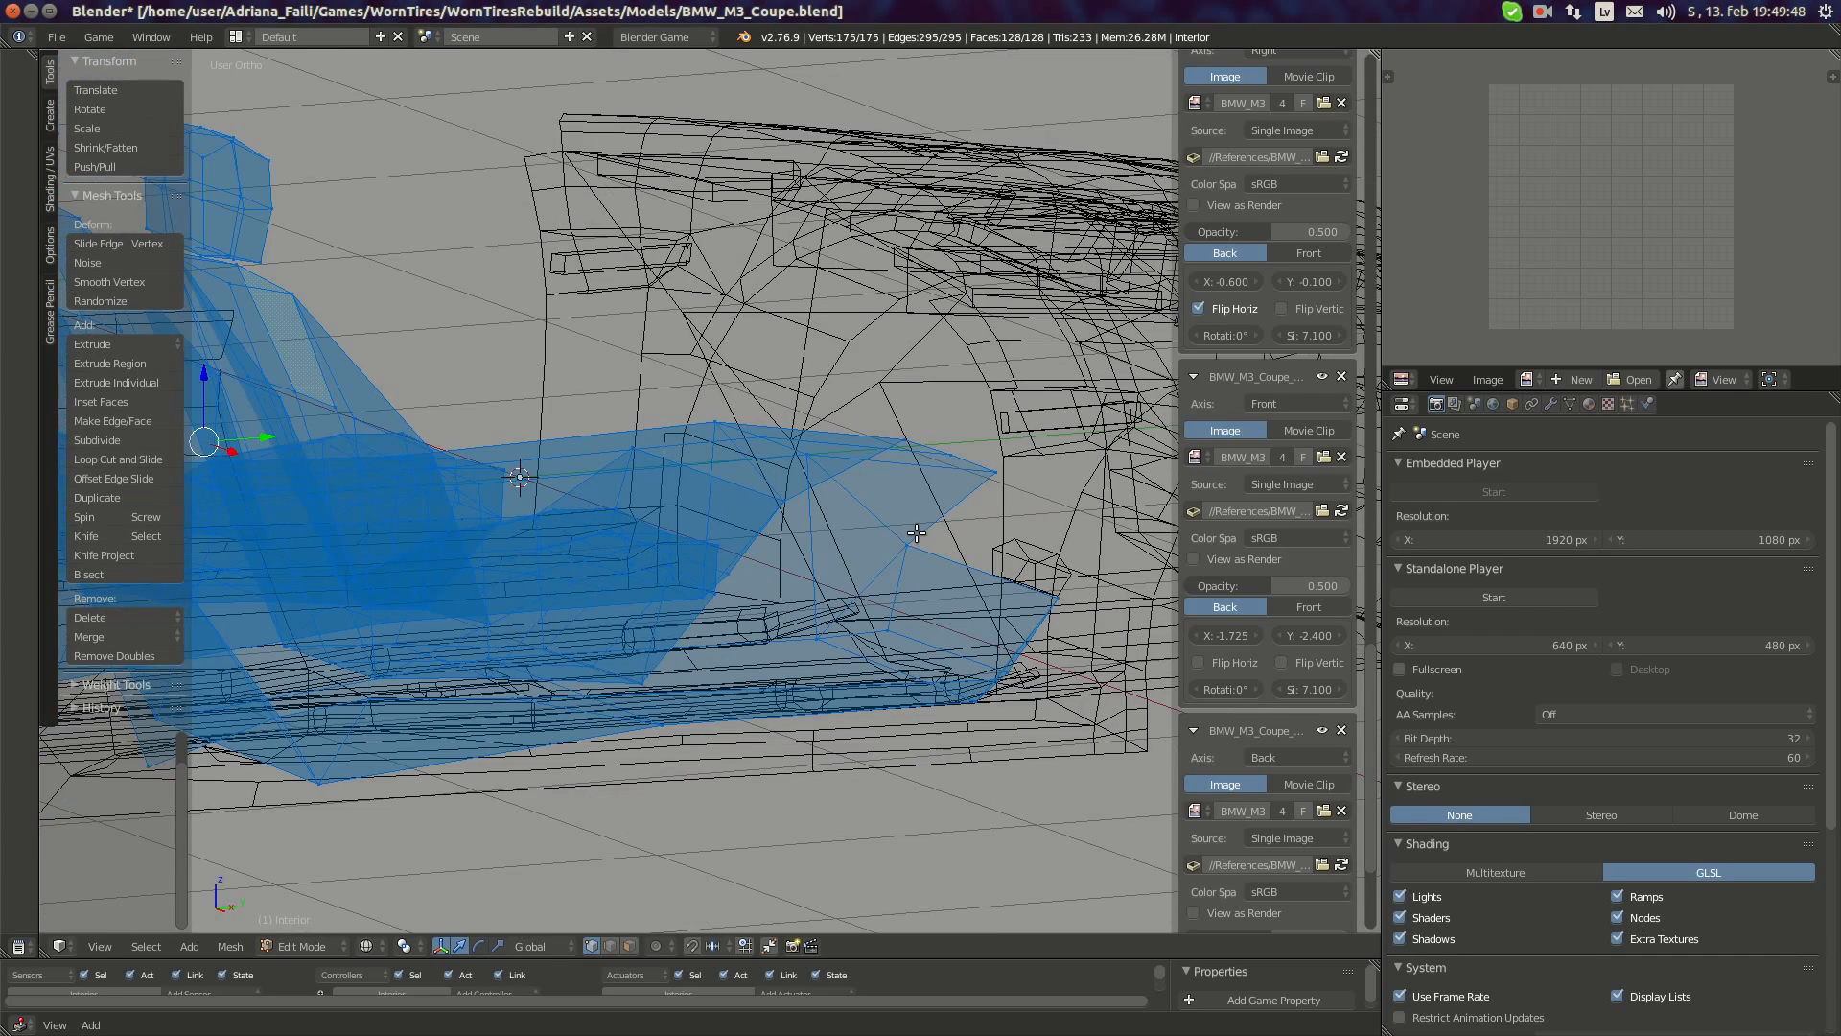
right_click(913, 545)
mouse_move(1072, 599)
middle_mouse_down()
mouse_move(1050, 578)
mouse_move(1078, 573)
middle_mouse_up()
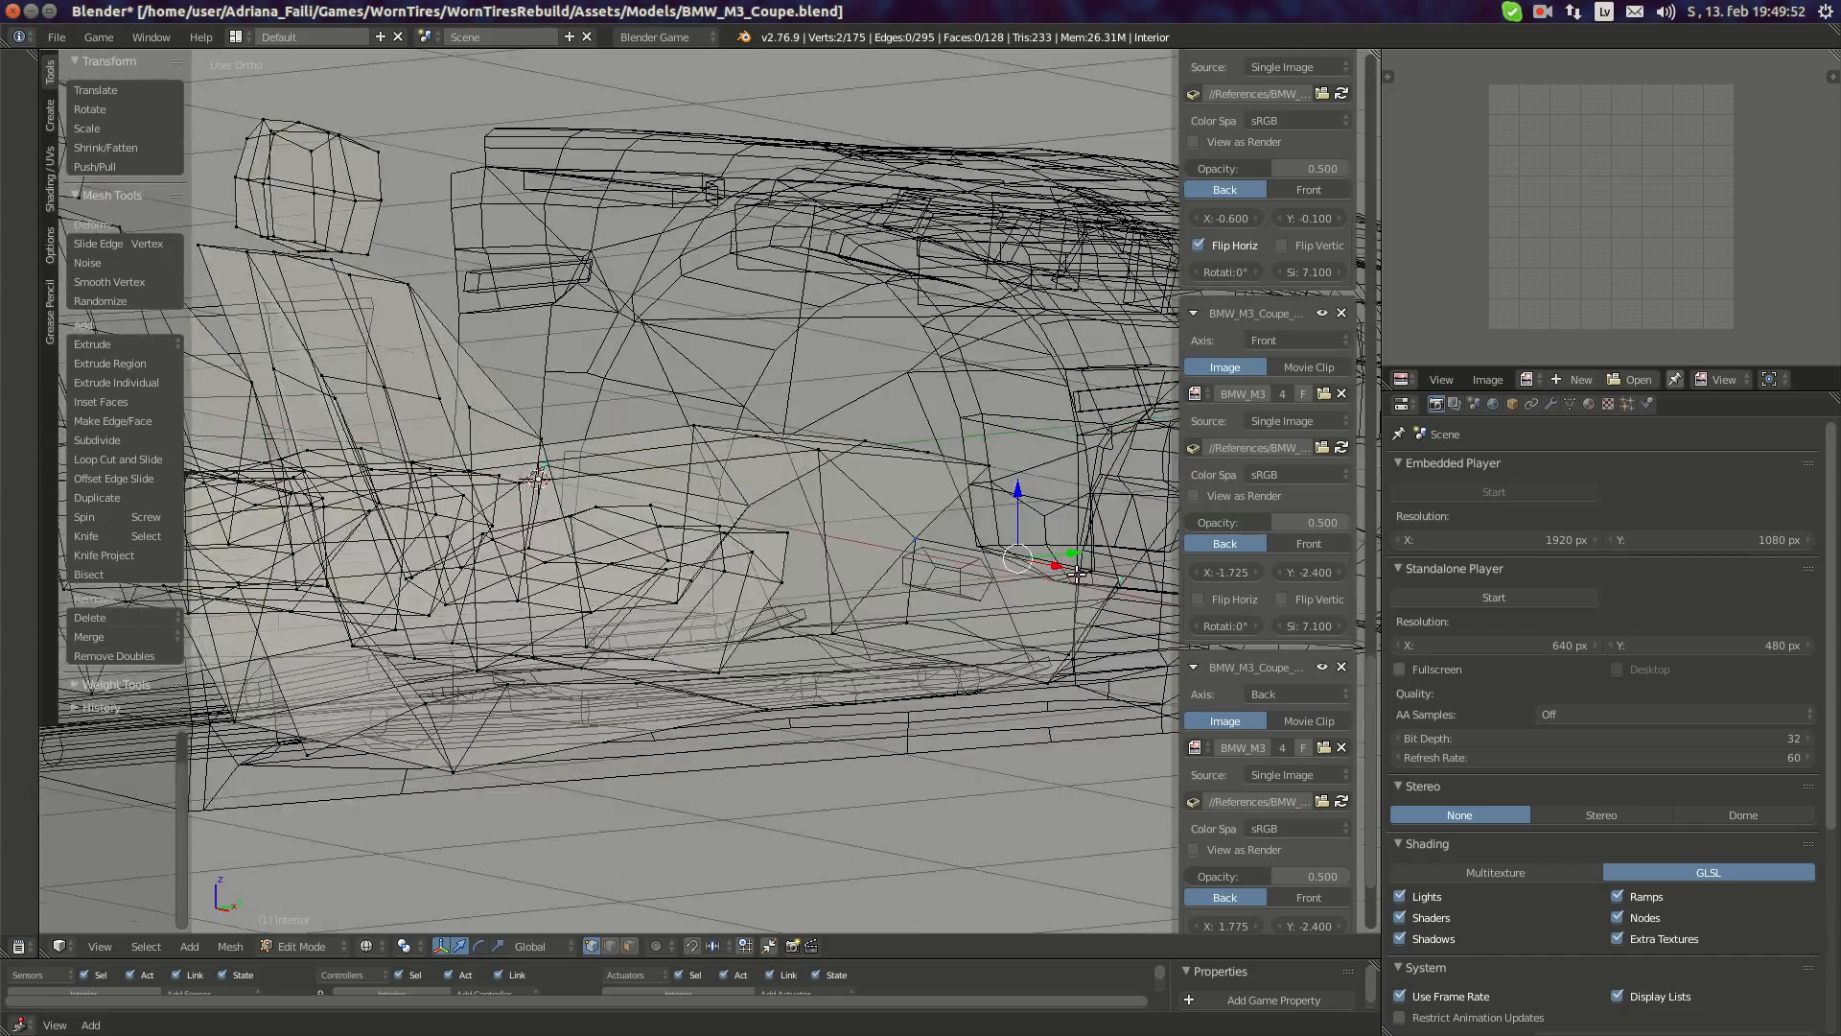
key("KP_3")
- Extrude the crosswise edge at the front footwell by about -0.265 in Y and 0.328 in Z
middle_click_drag(854, 590, 947, 549)
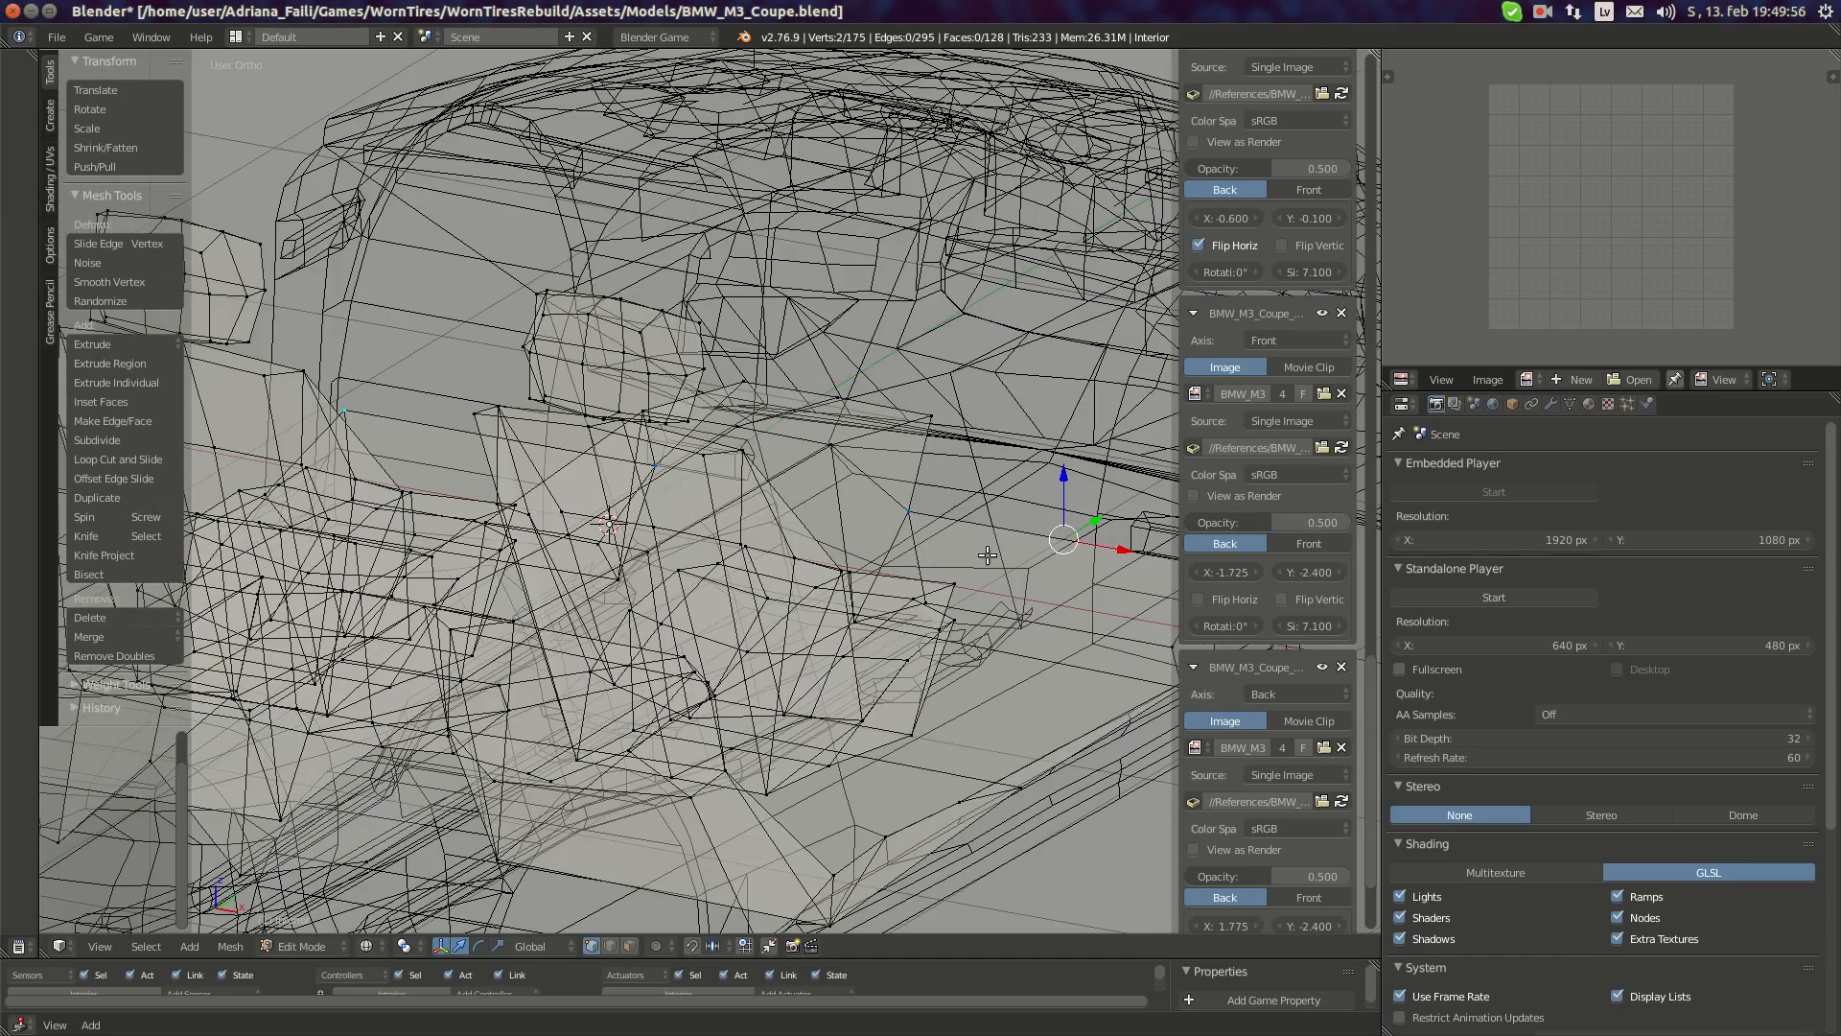
scroll(988, 555, "down", 1)
mouse_move(988, 555)
middle_mouse_down()
mouse_move(930, 561)
mouse_move(1002, 556)
middle_mouse_up()
left_click(611, 946)
right_click(995, 538)
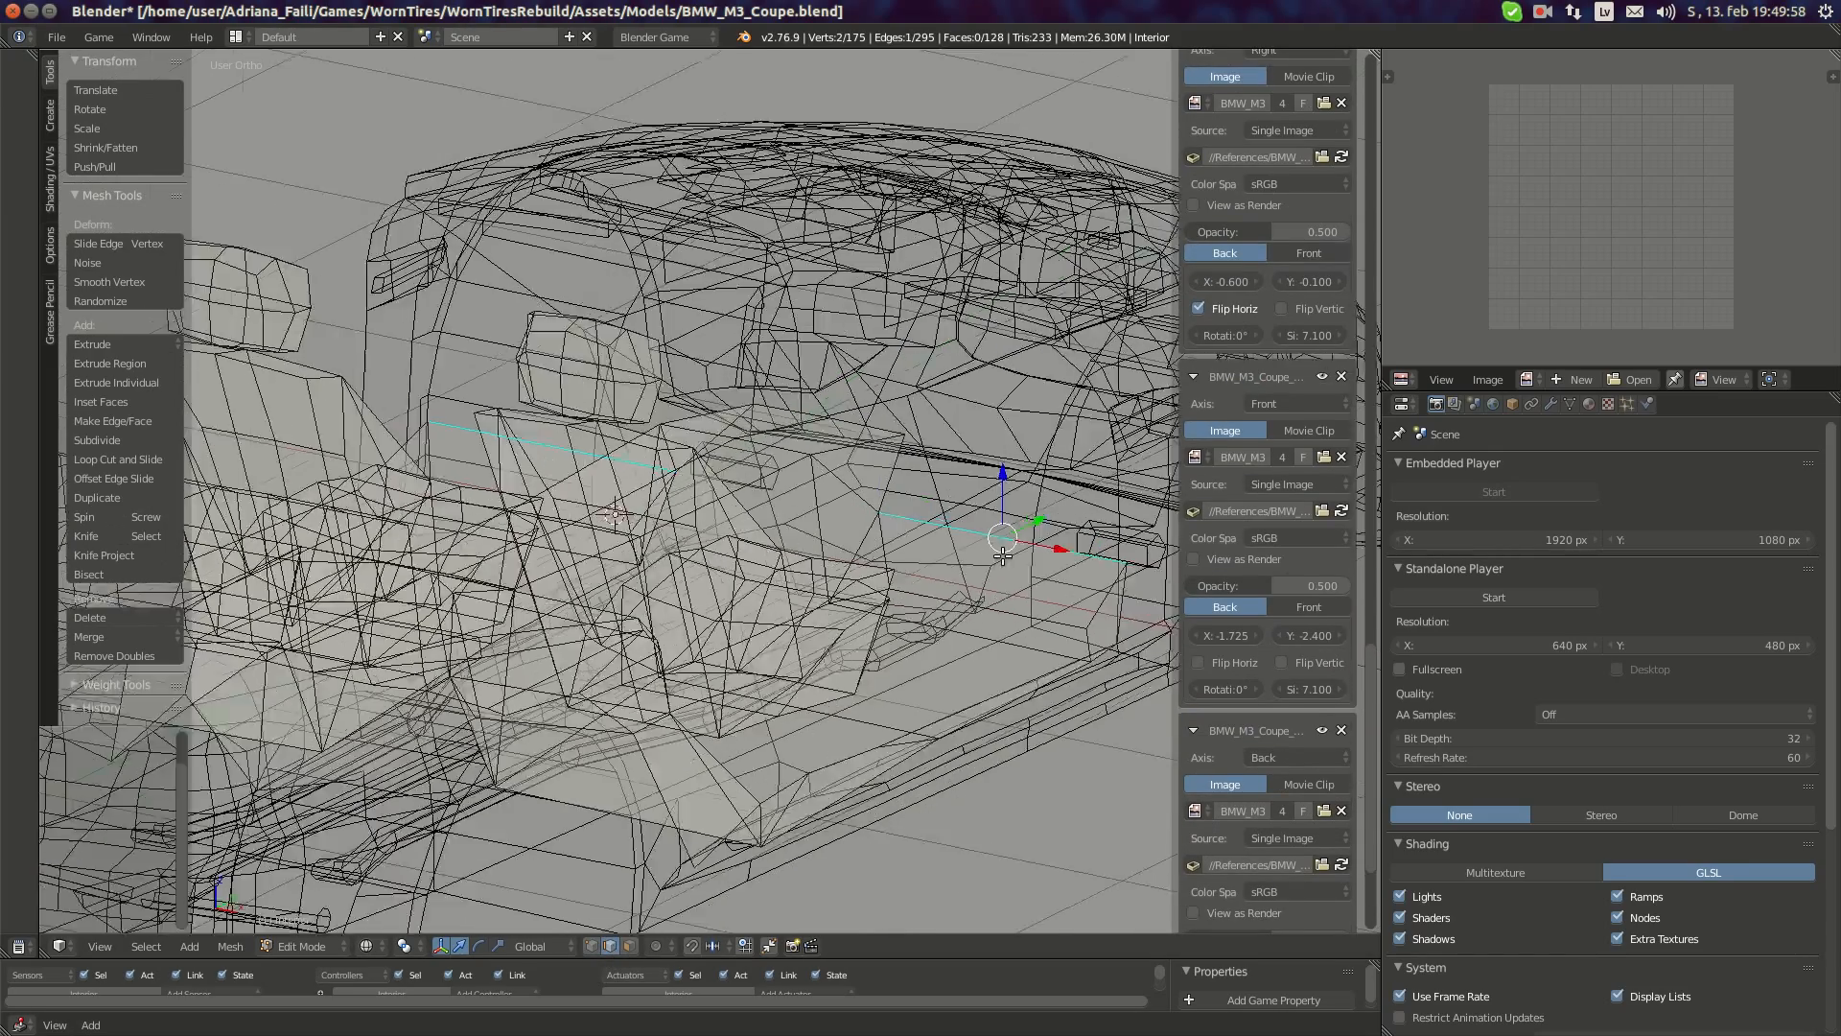
key("KP_3")
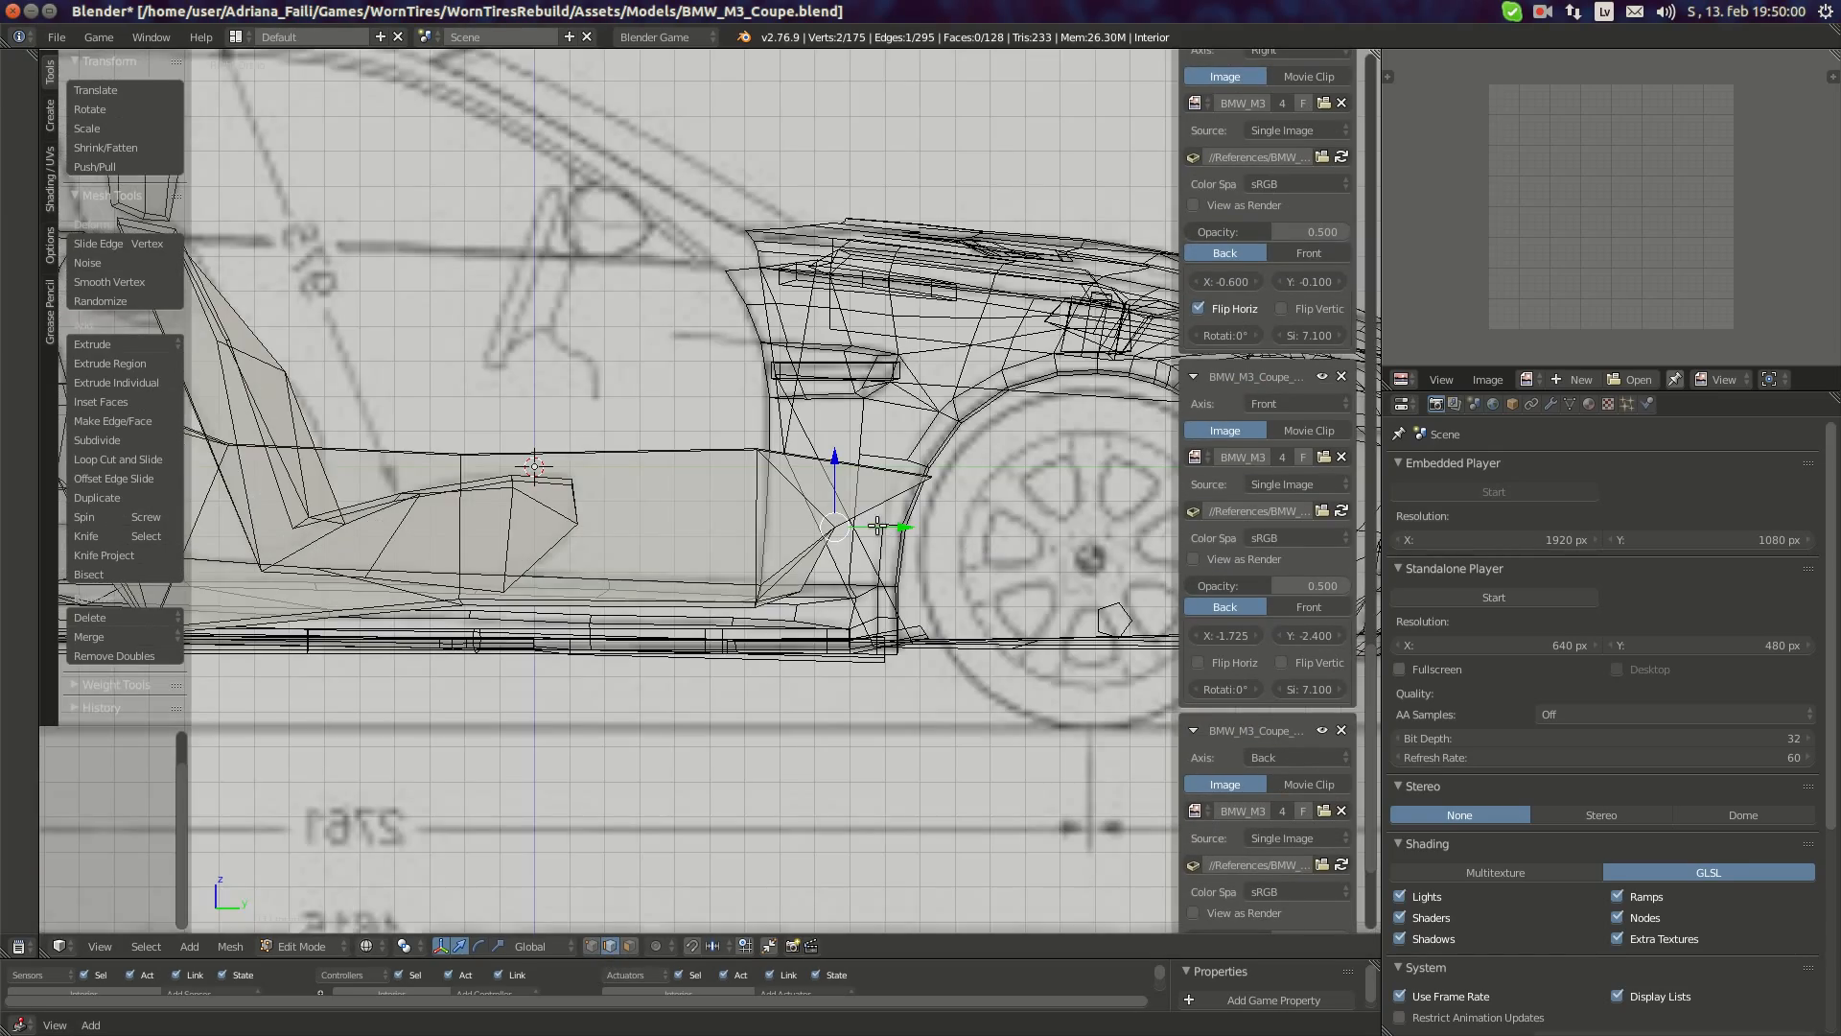
key("e")
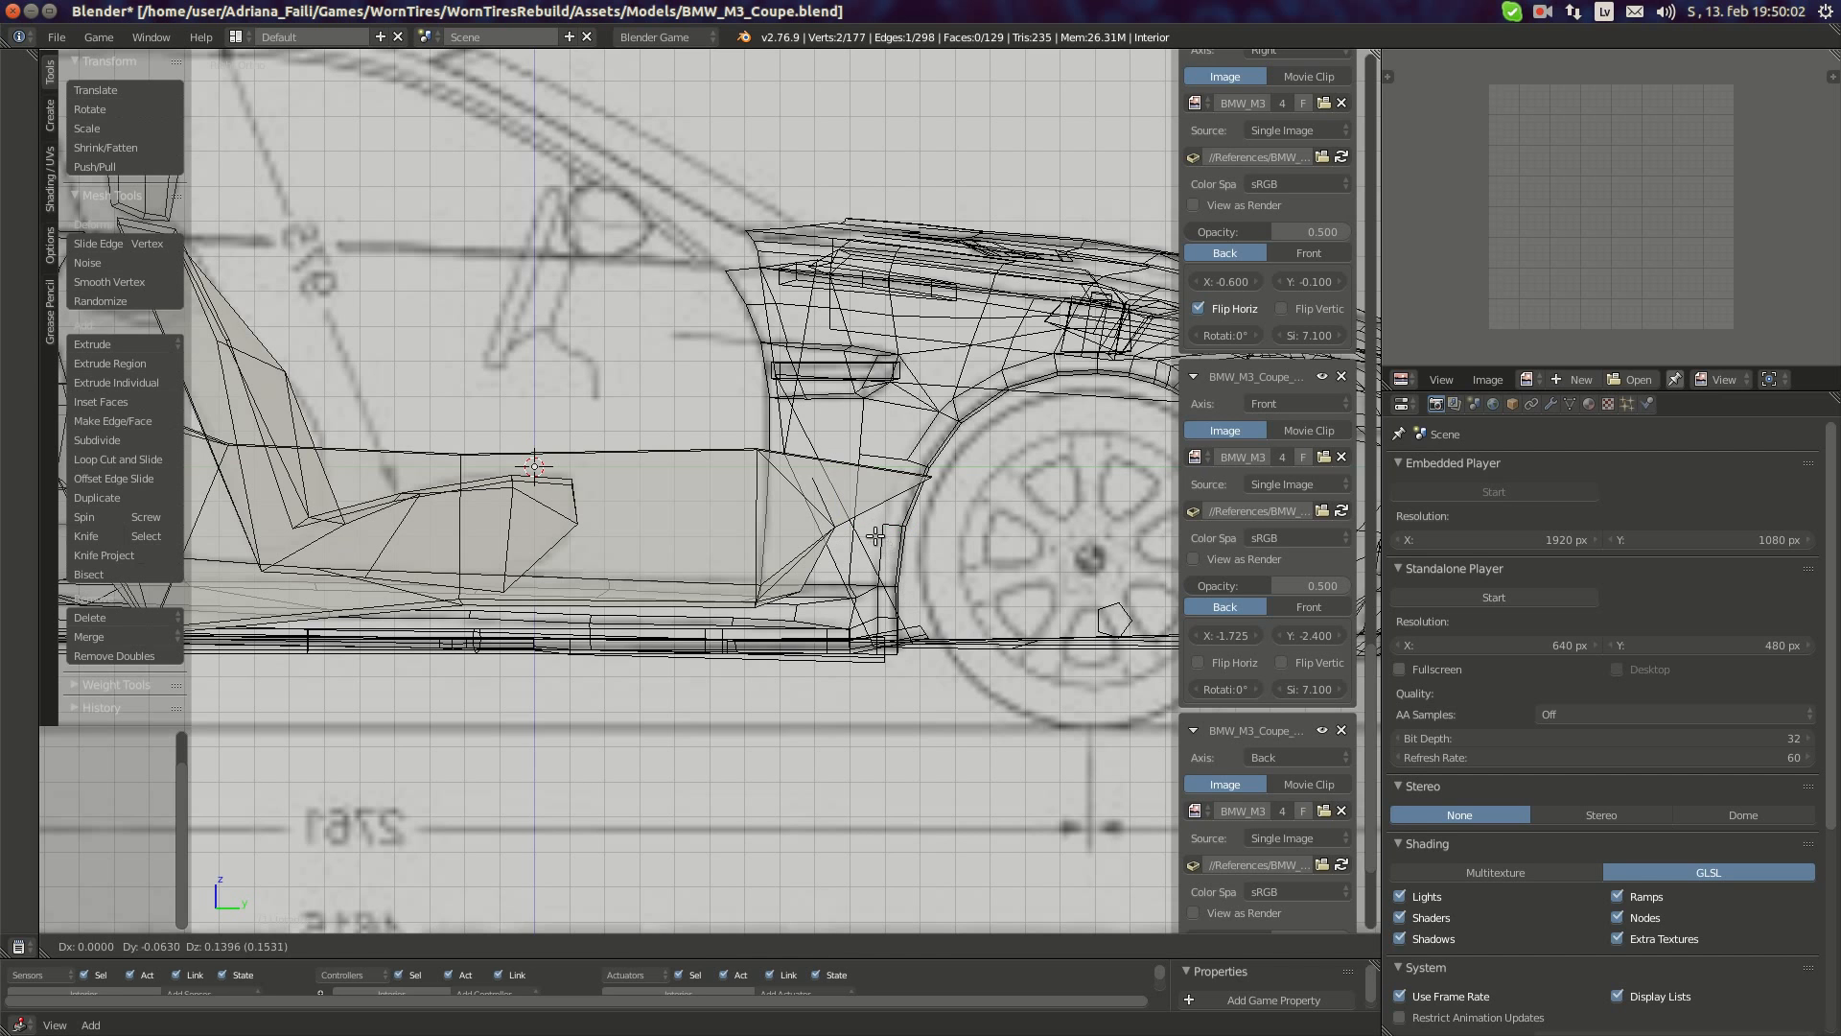
left_click(813, 480)
- Select the side panel's upper corner vertex beside the new face in solid shading, and consult the interior reference photo in Chromium
key("KP_5")
key("KP_Decimal")
key("z")
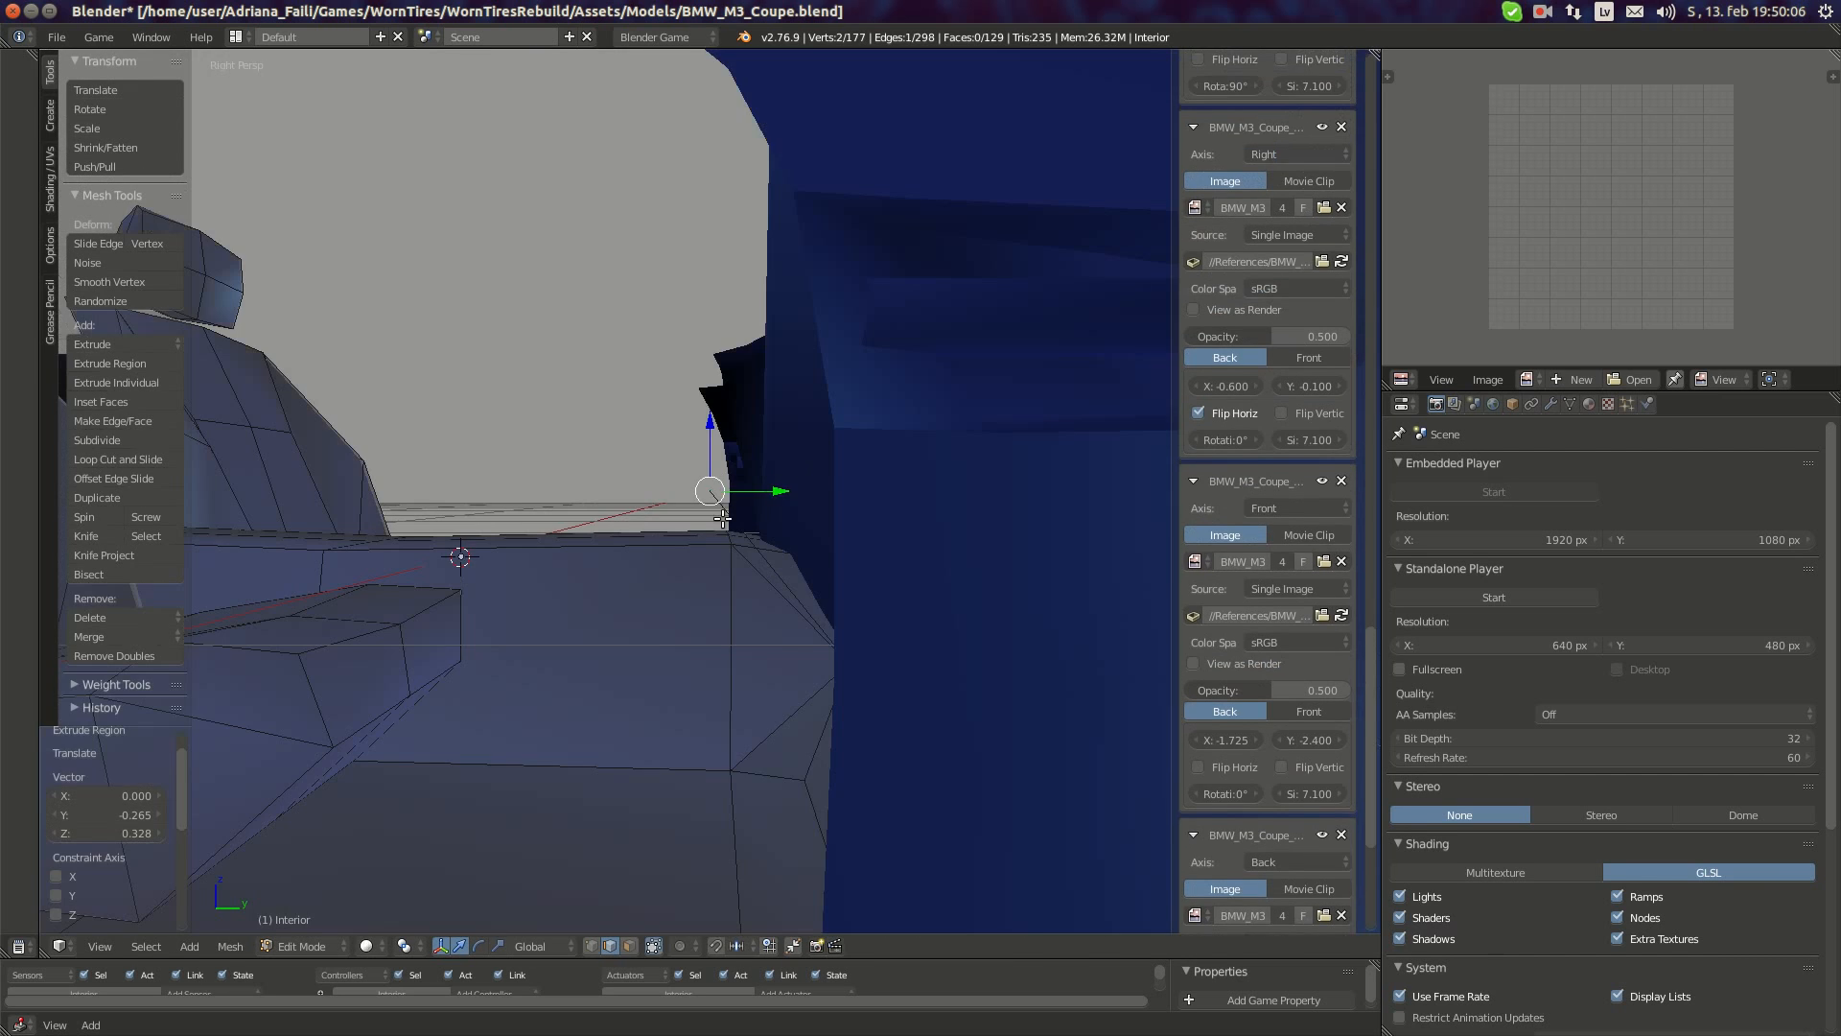
middle_click_drag(669, 574, 517, 834)
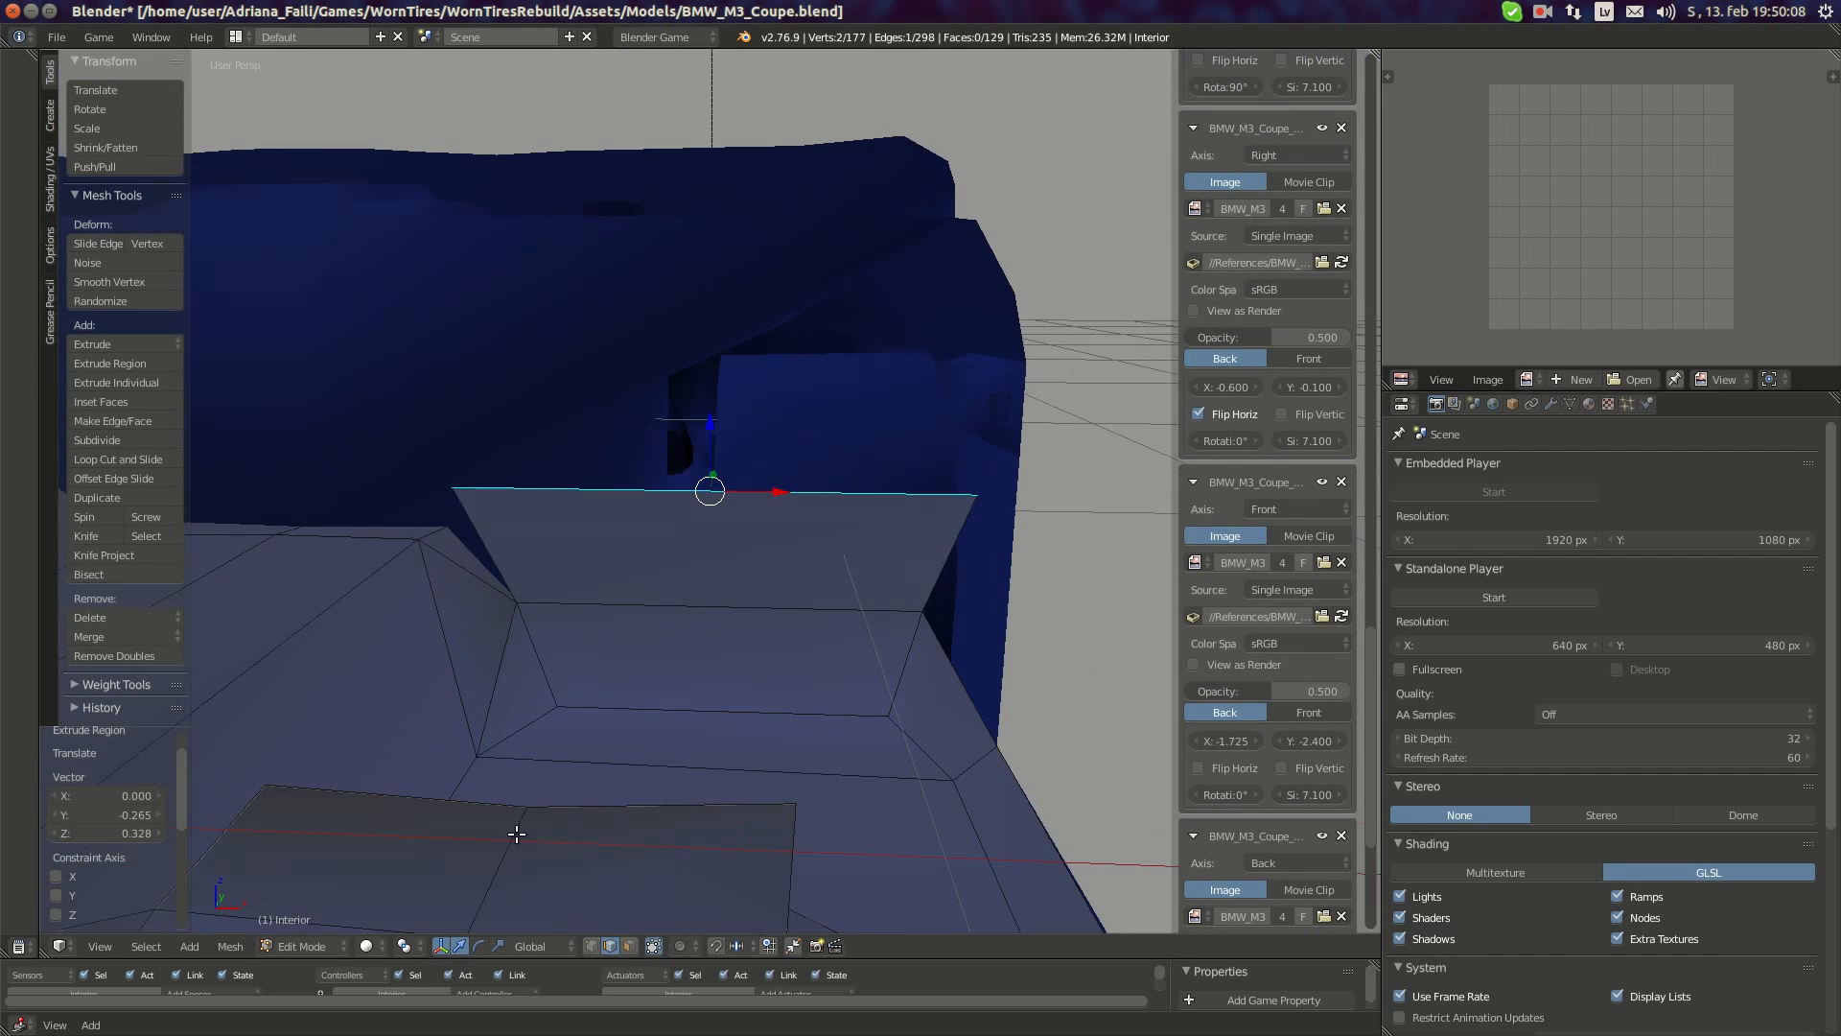
left_click(591, 946)
middle_click_drag(617, 722, 561, 630)
right_click(395, 564)
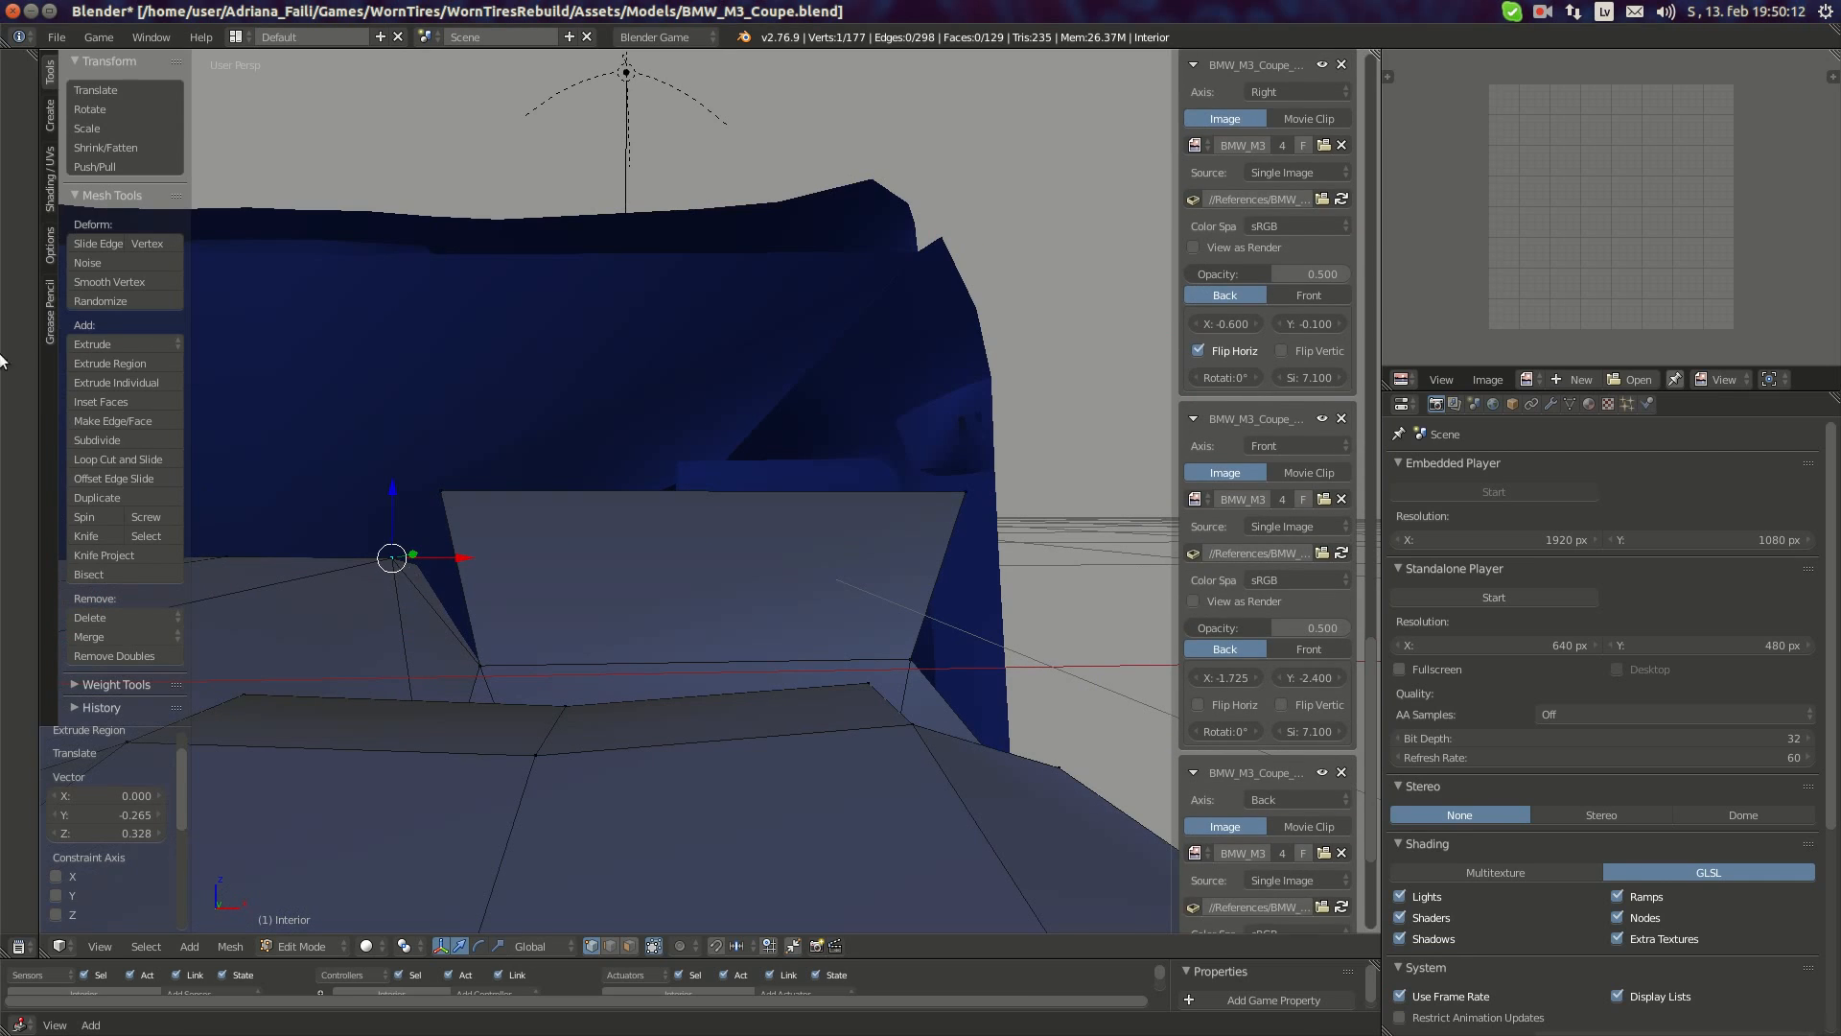
left_click(9, 159)
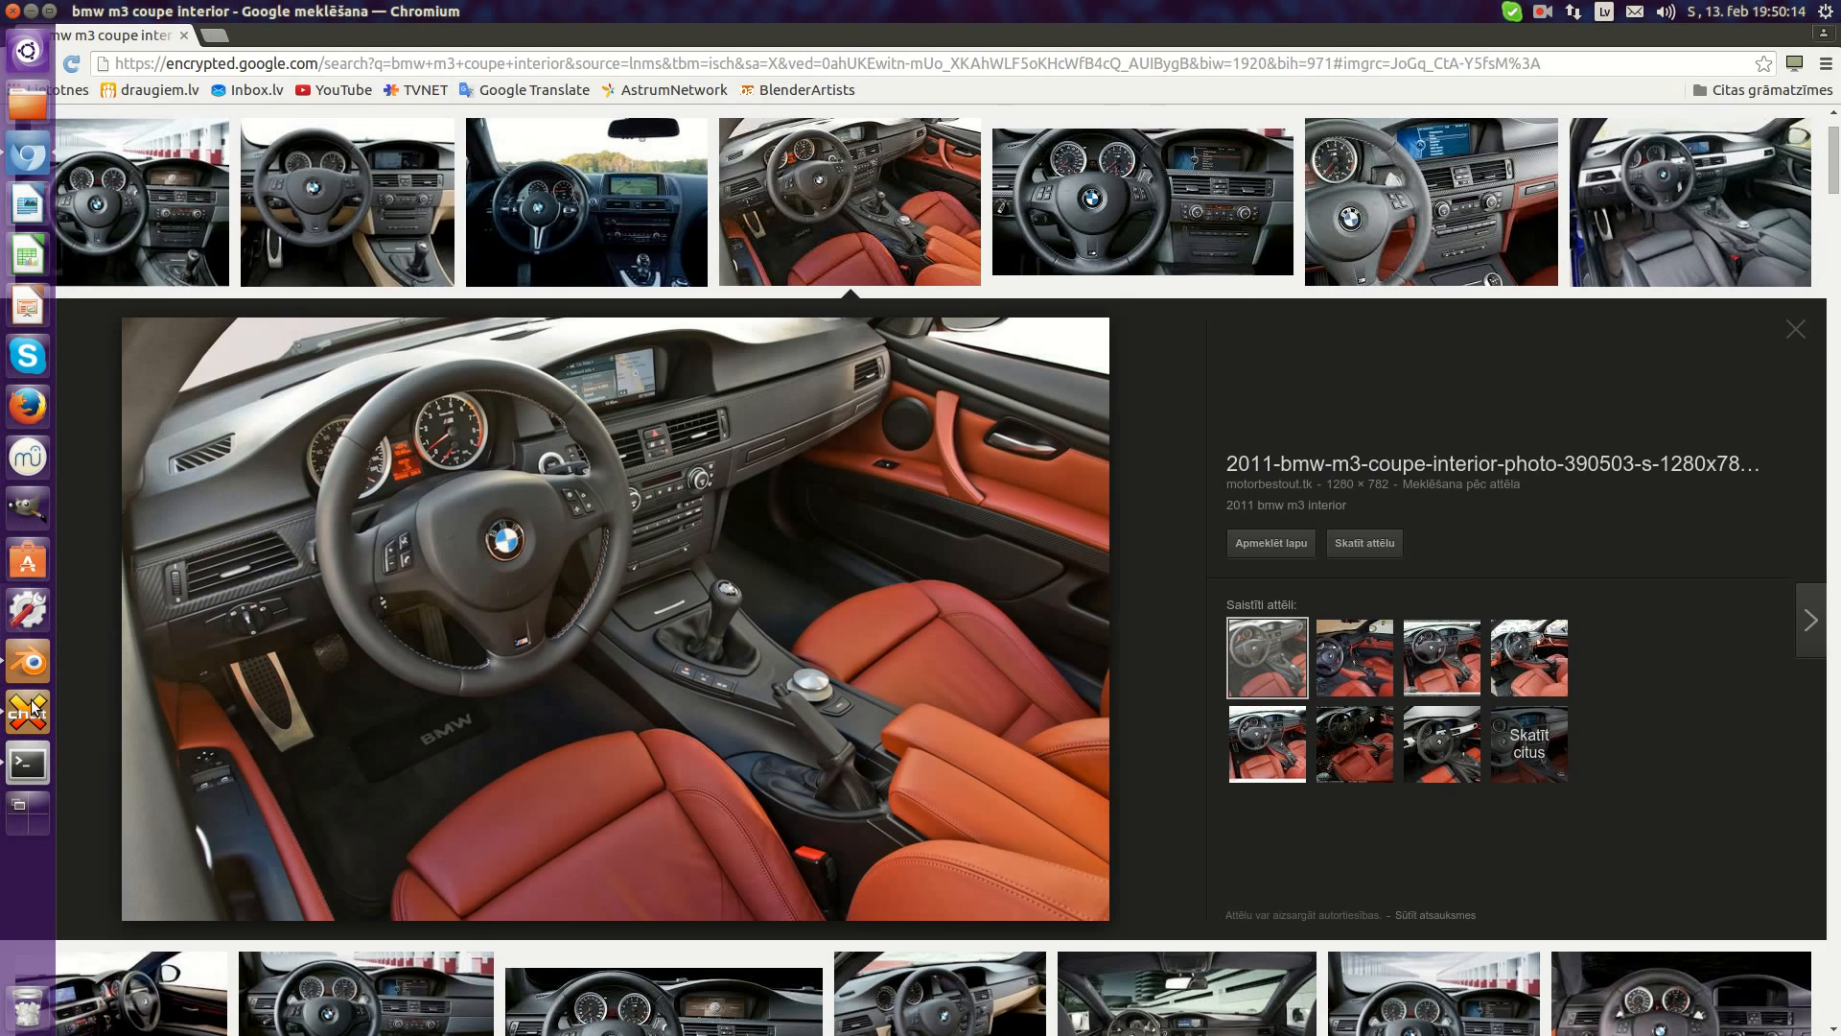
- Return to Blender and extrude the selected corner vertex about -0.006 in Y and 0.023 in Z in the right view
left_click(25, 654)
mouse_move(595, 549)
middle_mouse_down()
mouse_move(362, 559)
mouse_move(597, 554)
middle_mouse_up()
key("KP_3")
key("z")
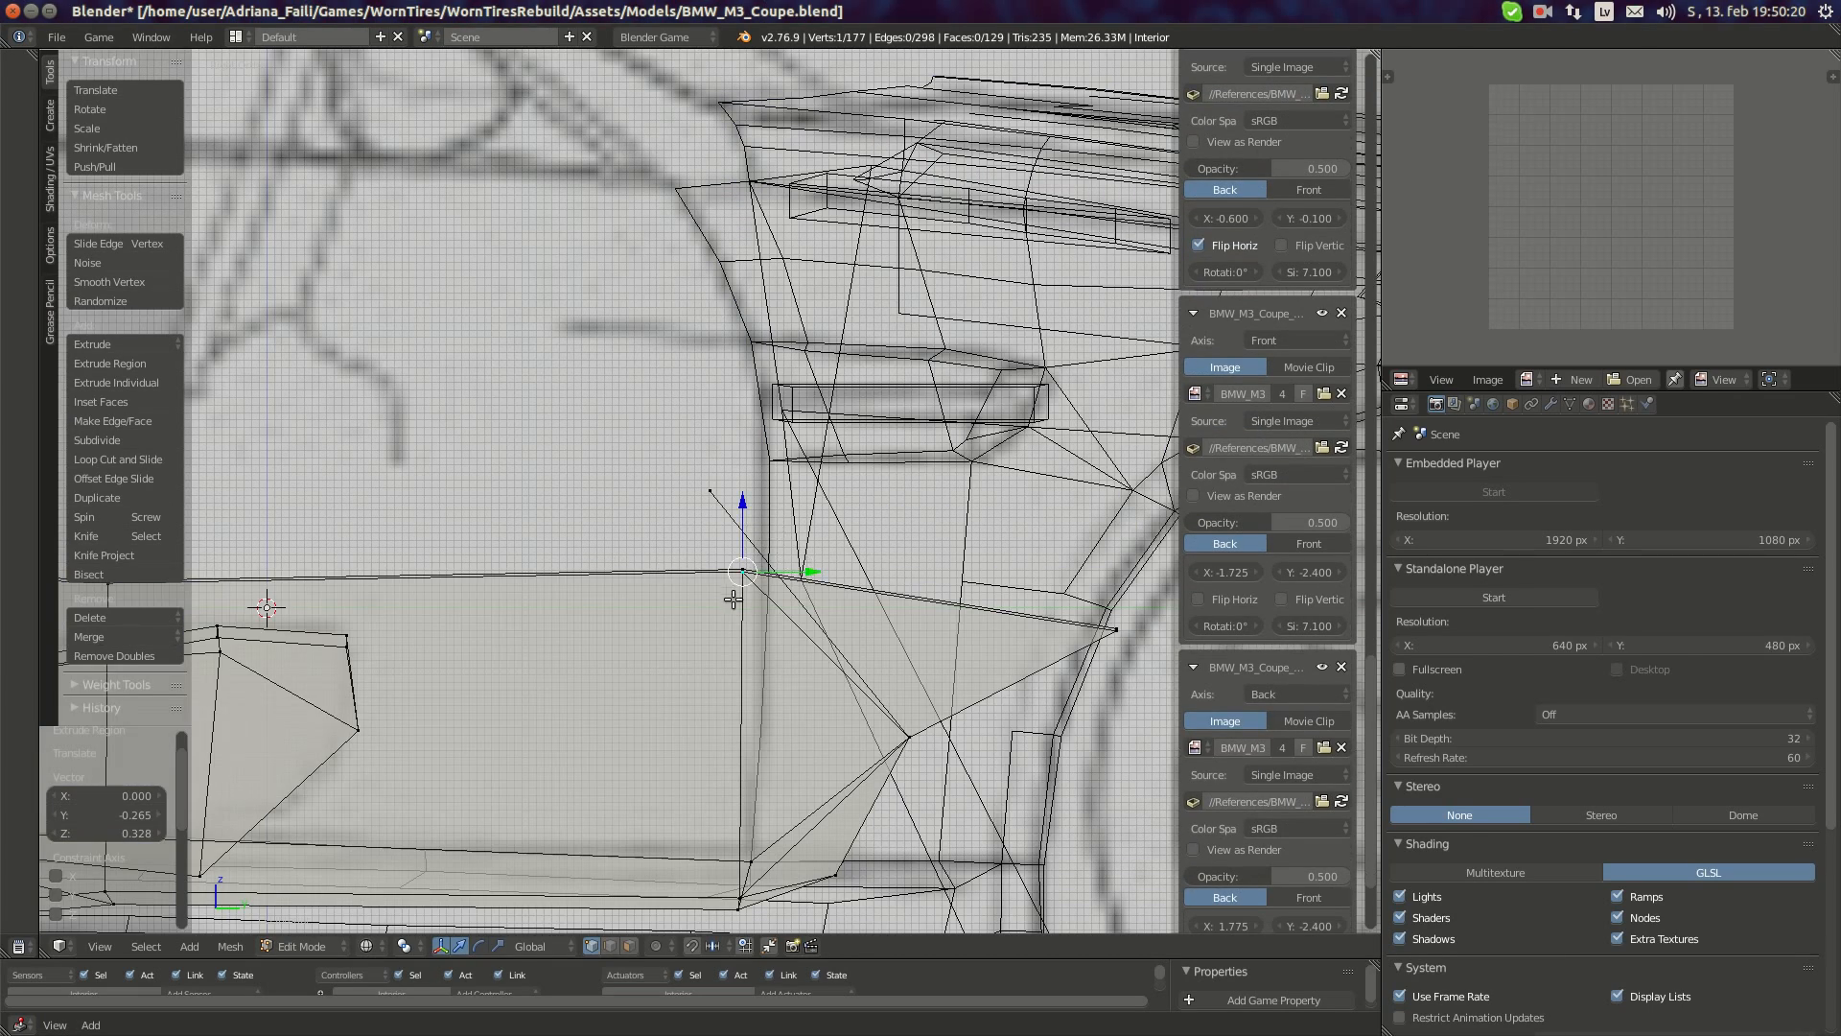
middle_click_drag(733, 599, 768, 619)
key("KP_3")
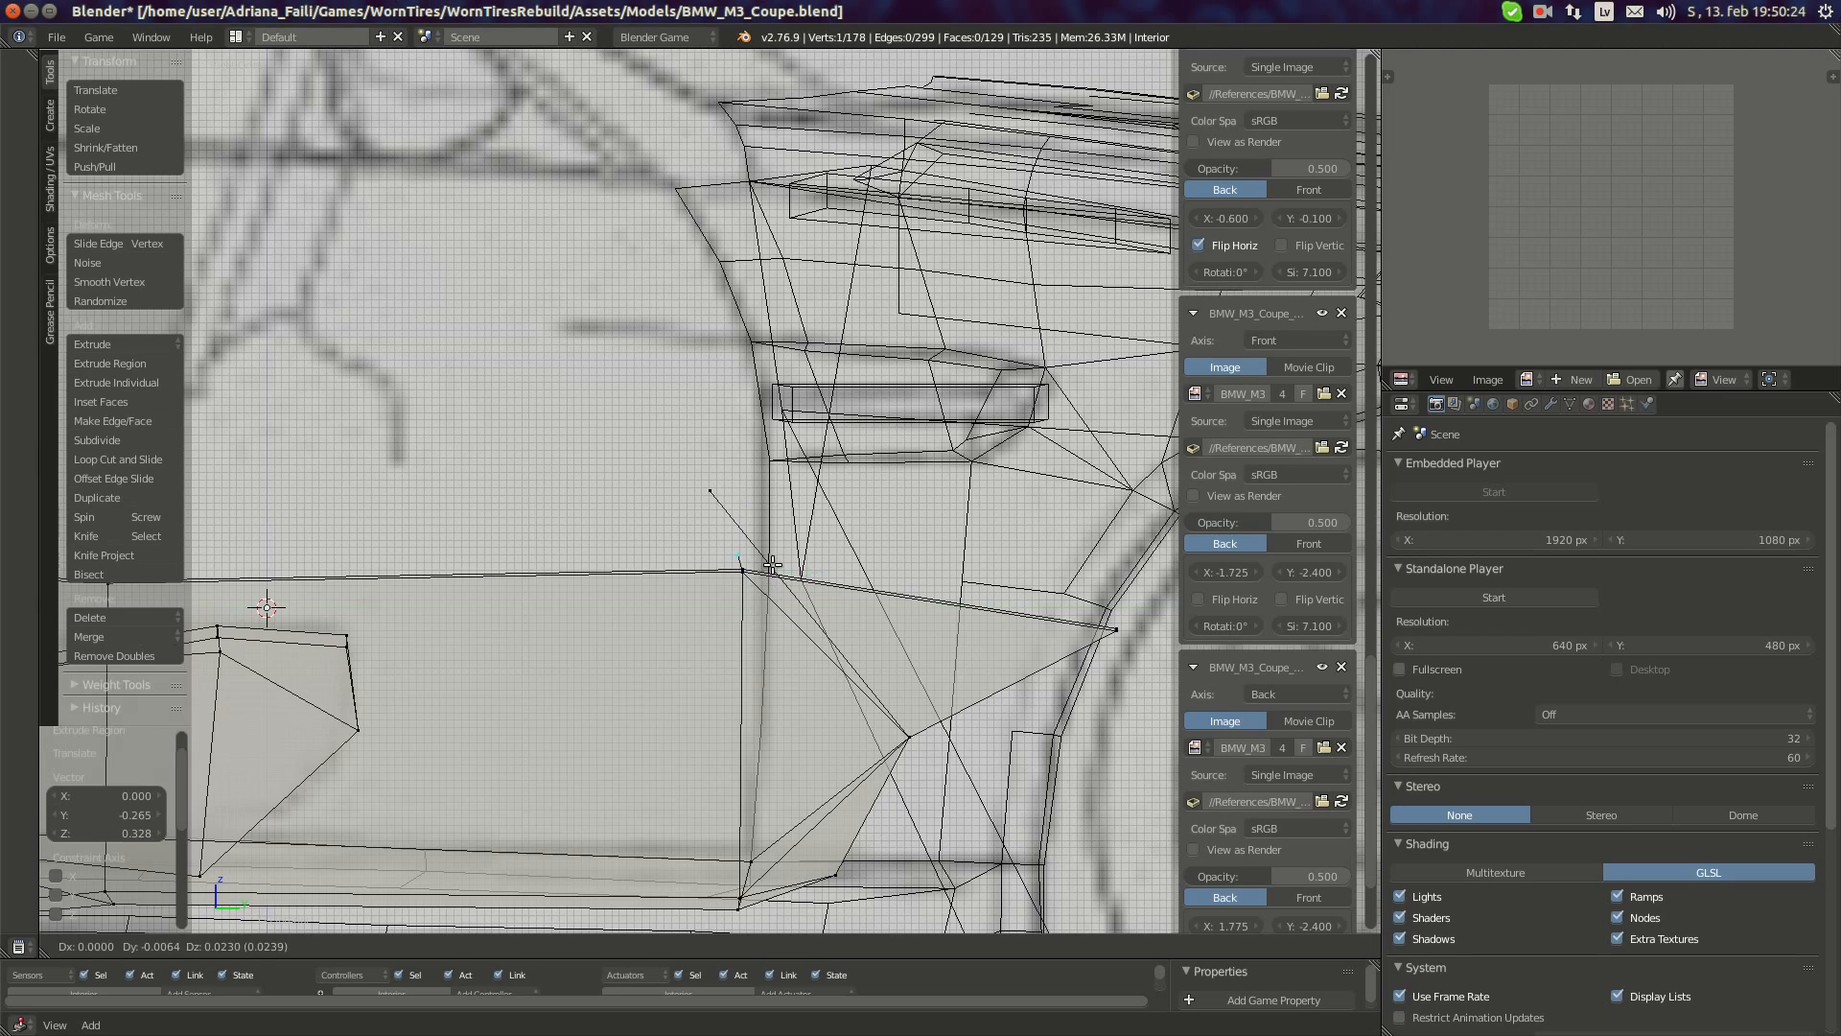
left_click(772, 565)
- Fill the gap between the extruded corner vertex and the side edge of the new front panel with a four-vertex face
key("KP_5")
mouse_move(682, 584)
middle_mouse_down()
mouse_move(730, 584)
mouse_move(554, 588)
mouse_move(524, 569)
mouse_move(541, 592)
mouse_move(506, 612)
middle_mouse_up()
key("z")
right_click(449, 629, "shift")
key("KP_Decimal")
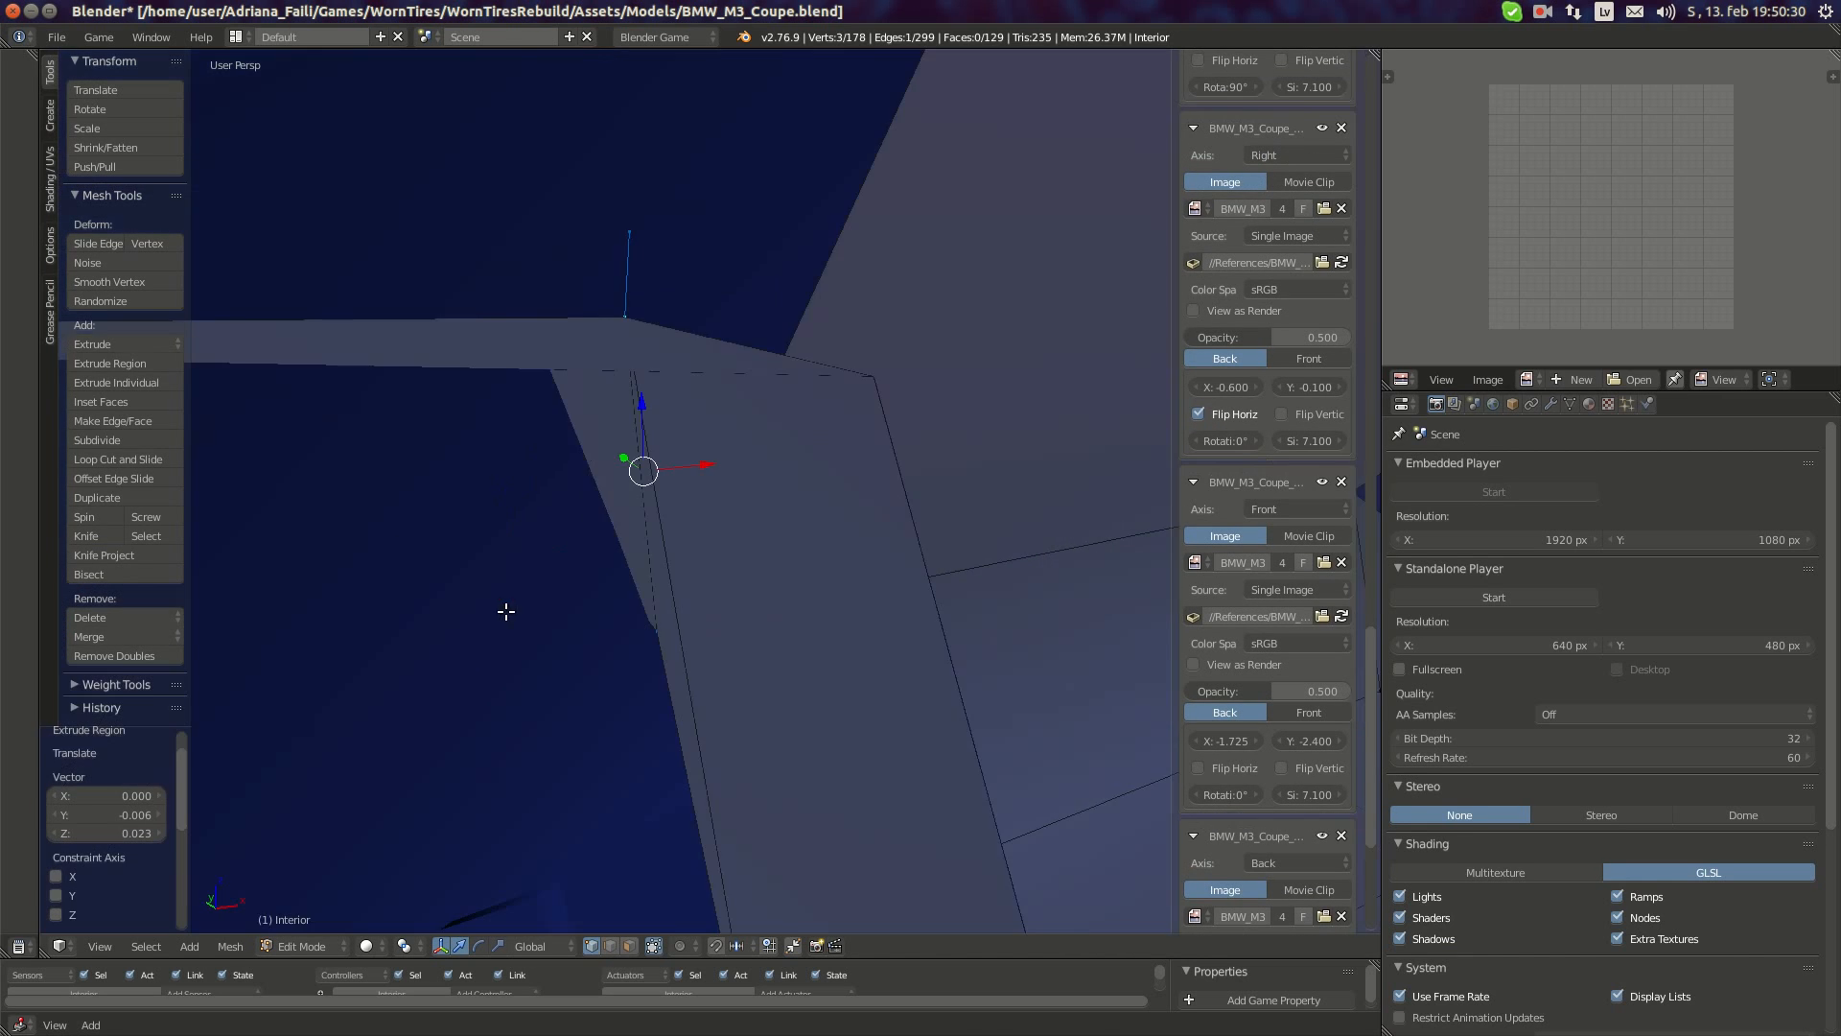
middle_click_drag(679, 573, 624, 547)
scroll(741, 535, "down", 4)
middle_click_drag(741, 535, 793, 551)
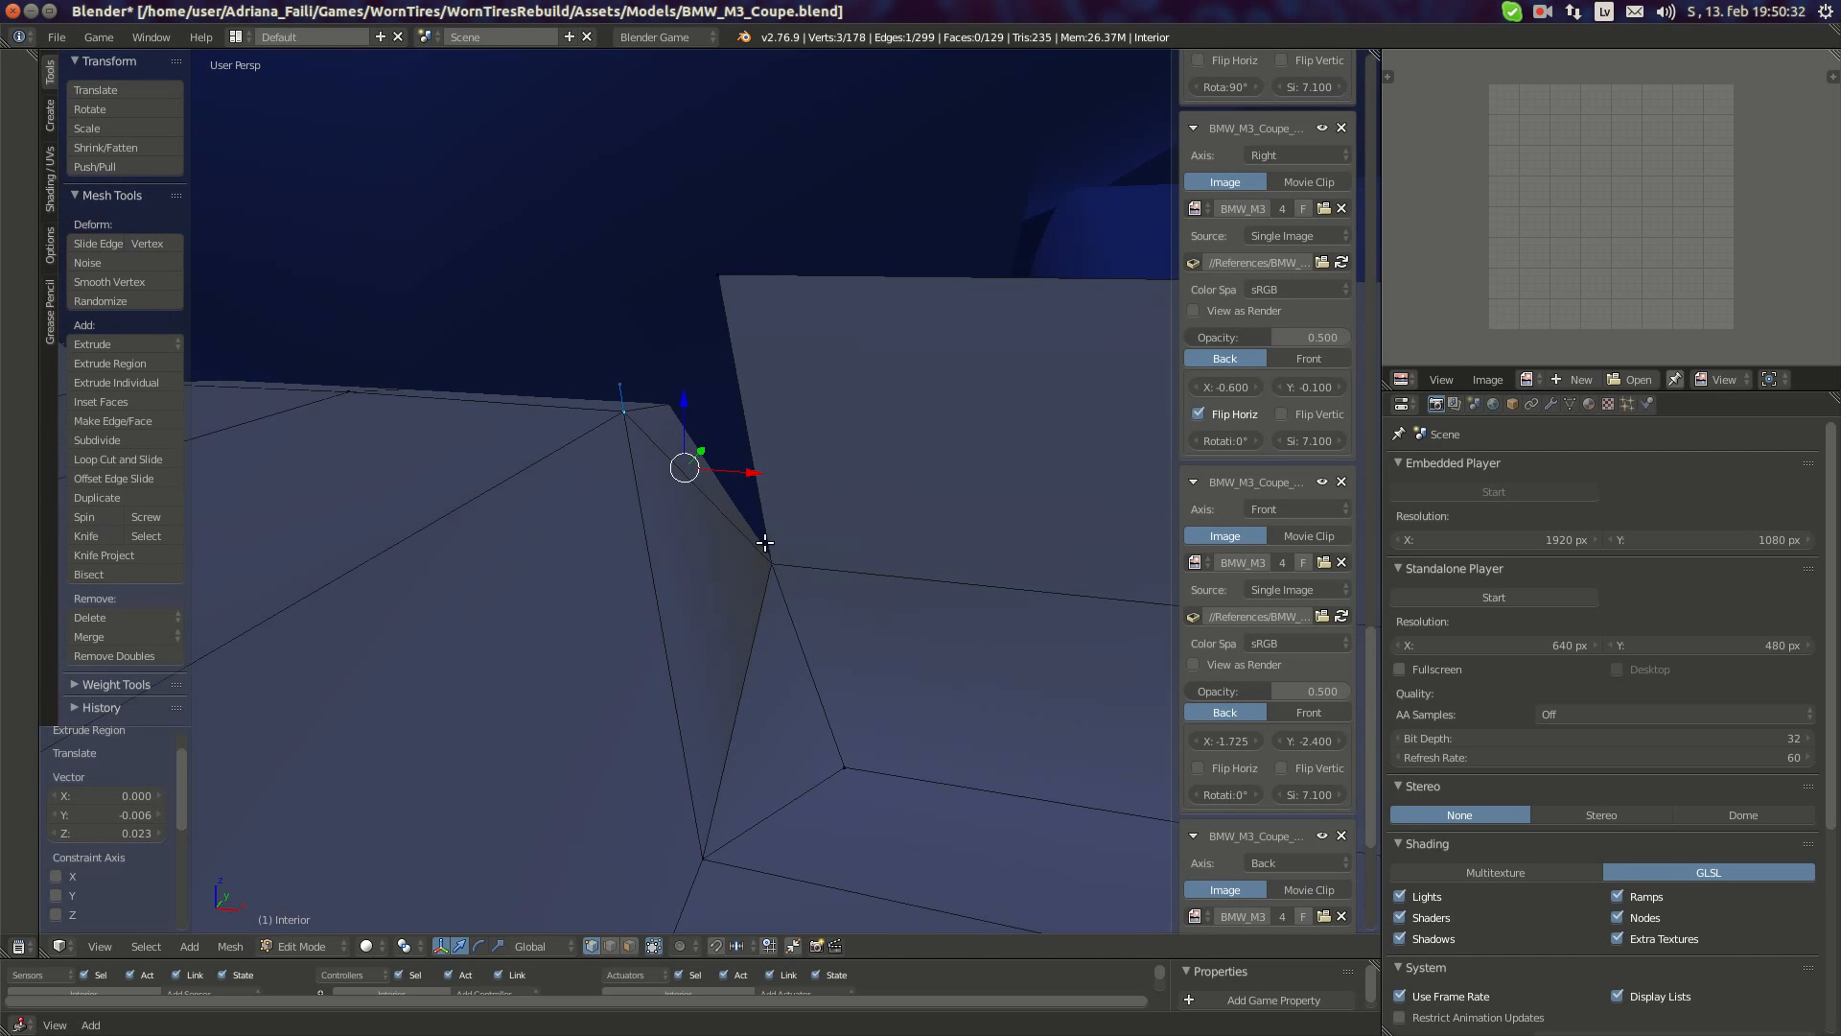
right_click(770, 549)
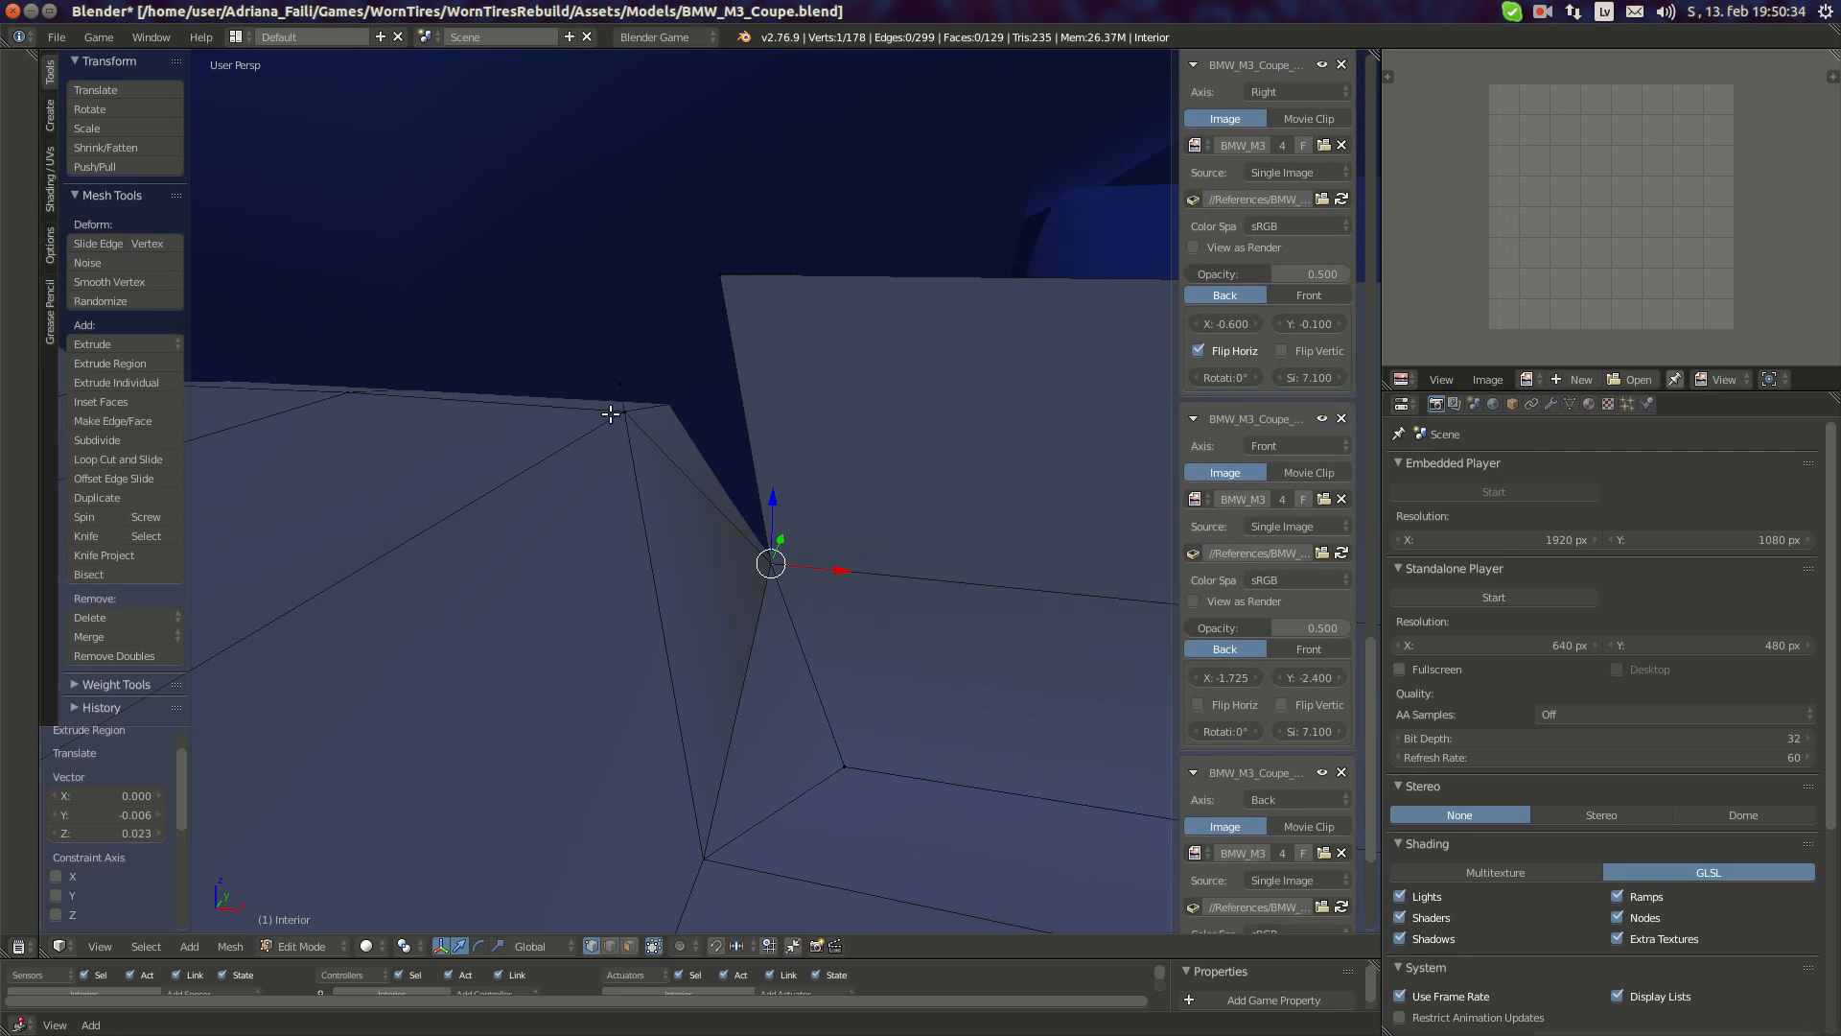
key("f")
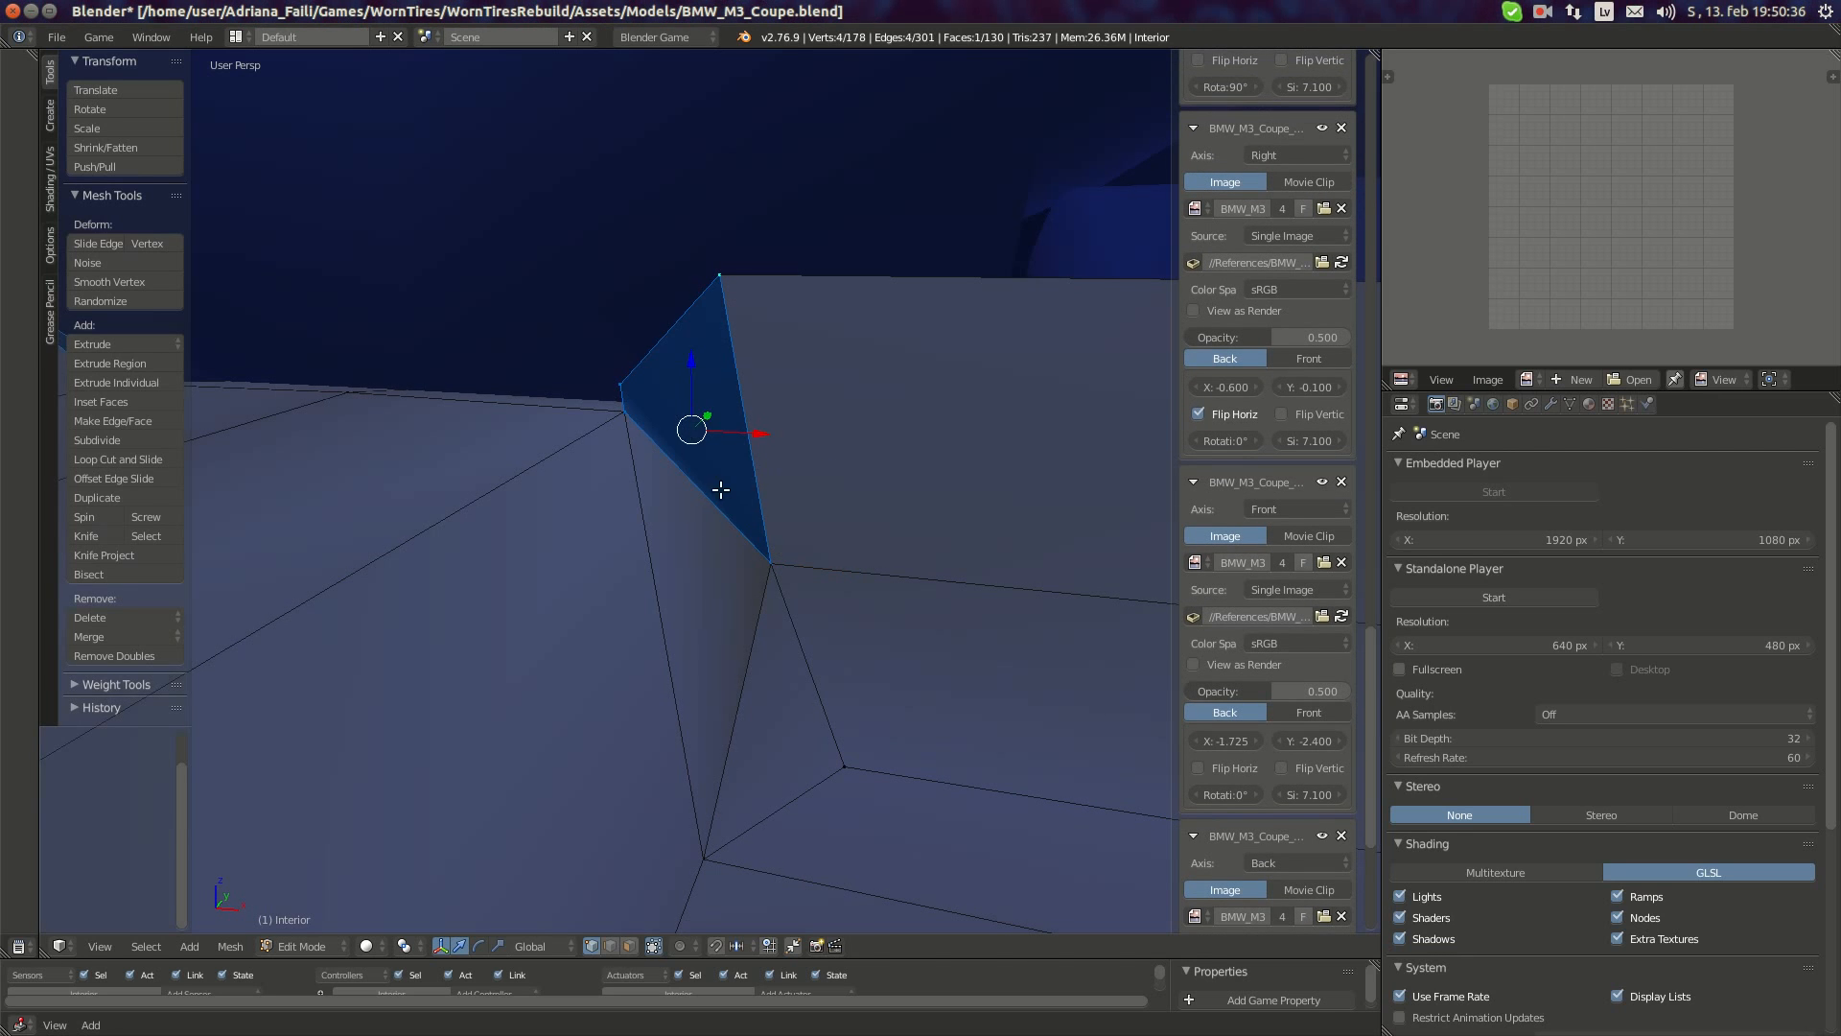
middle_click_drag(721, 490, 699, 534)
key("a")
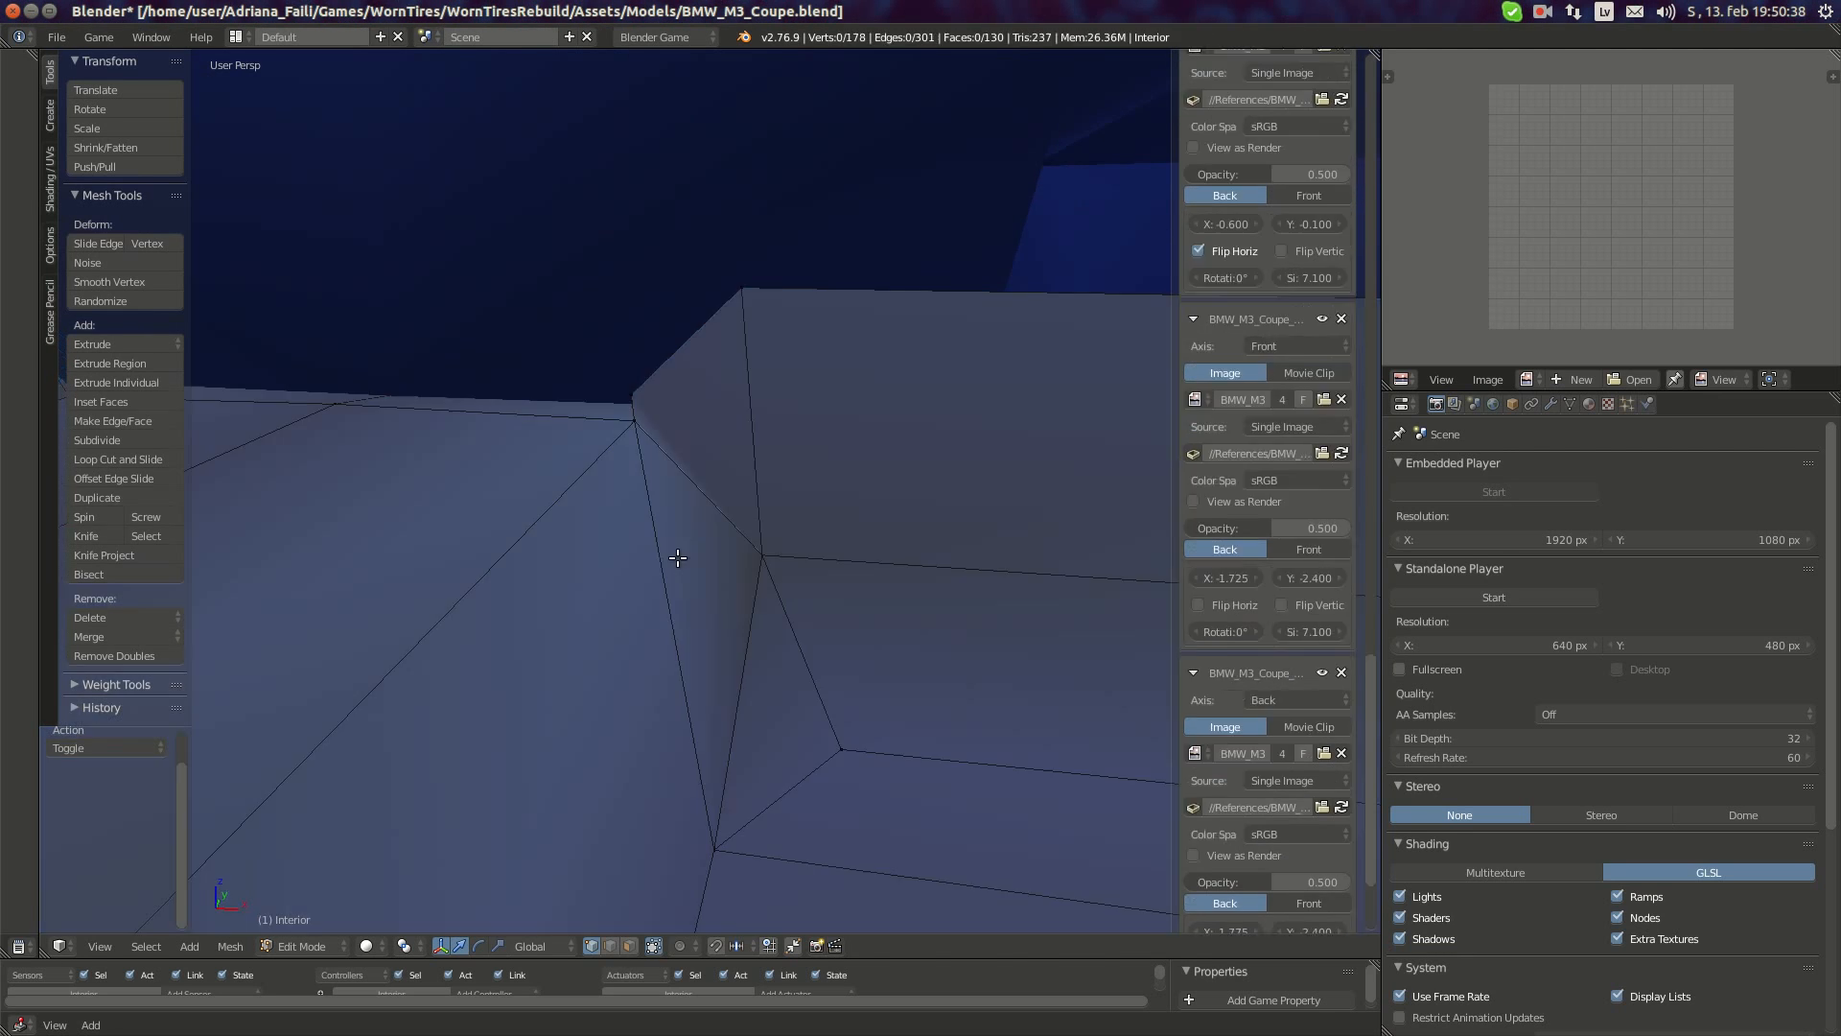
- Select the vertices at the new face's lower corners in wireframe and merge the duplicates with Remove Doubles
key("z")
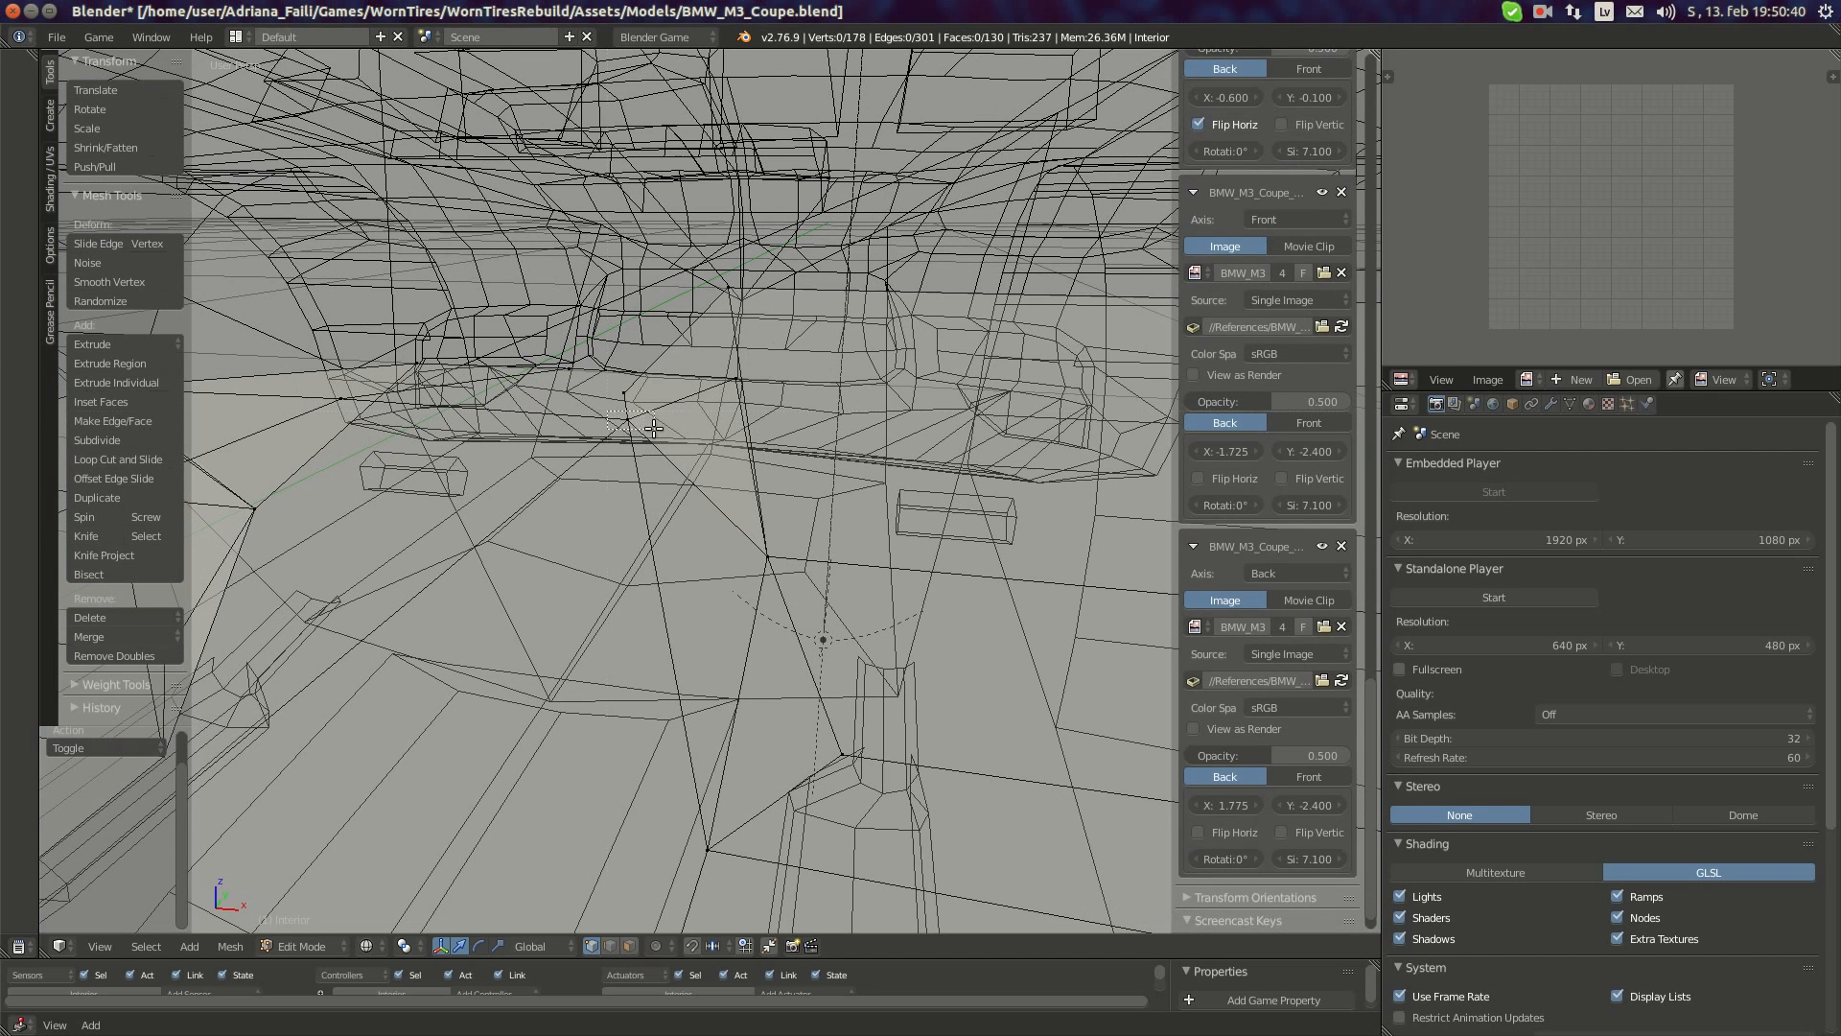
left_click_drag(653, 429, 655, 431)
key("b")
left_click_drag(754, 546, 784, 570)
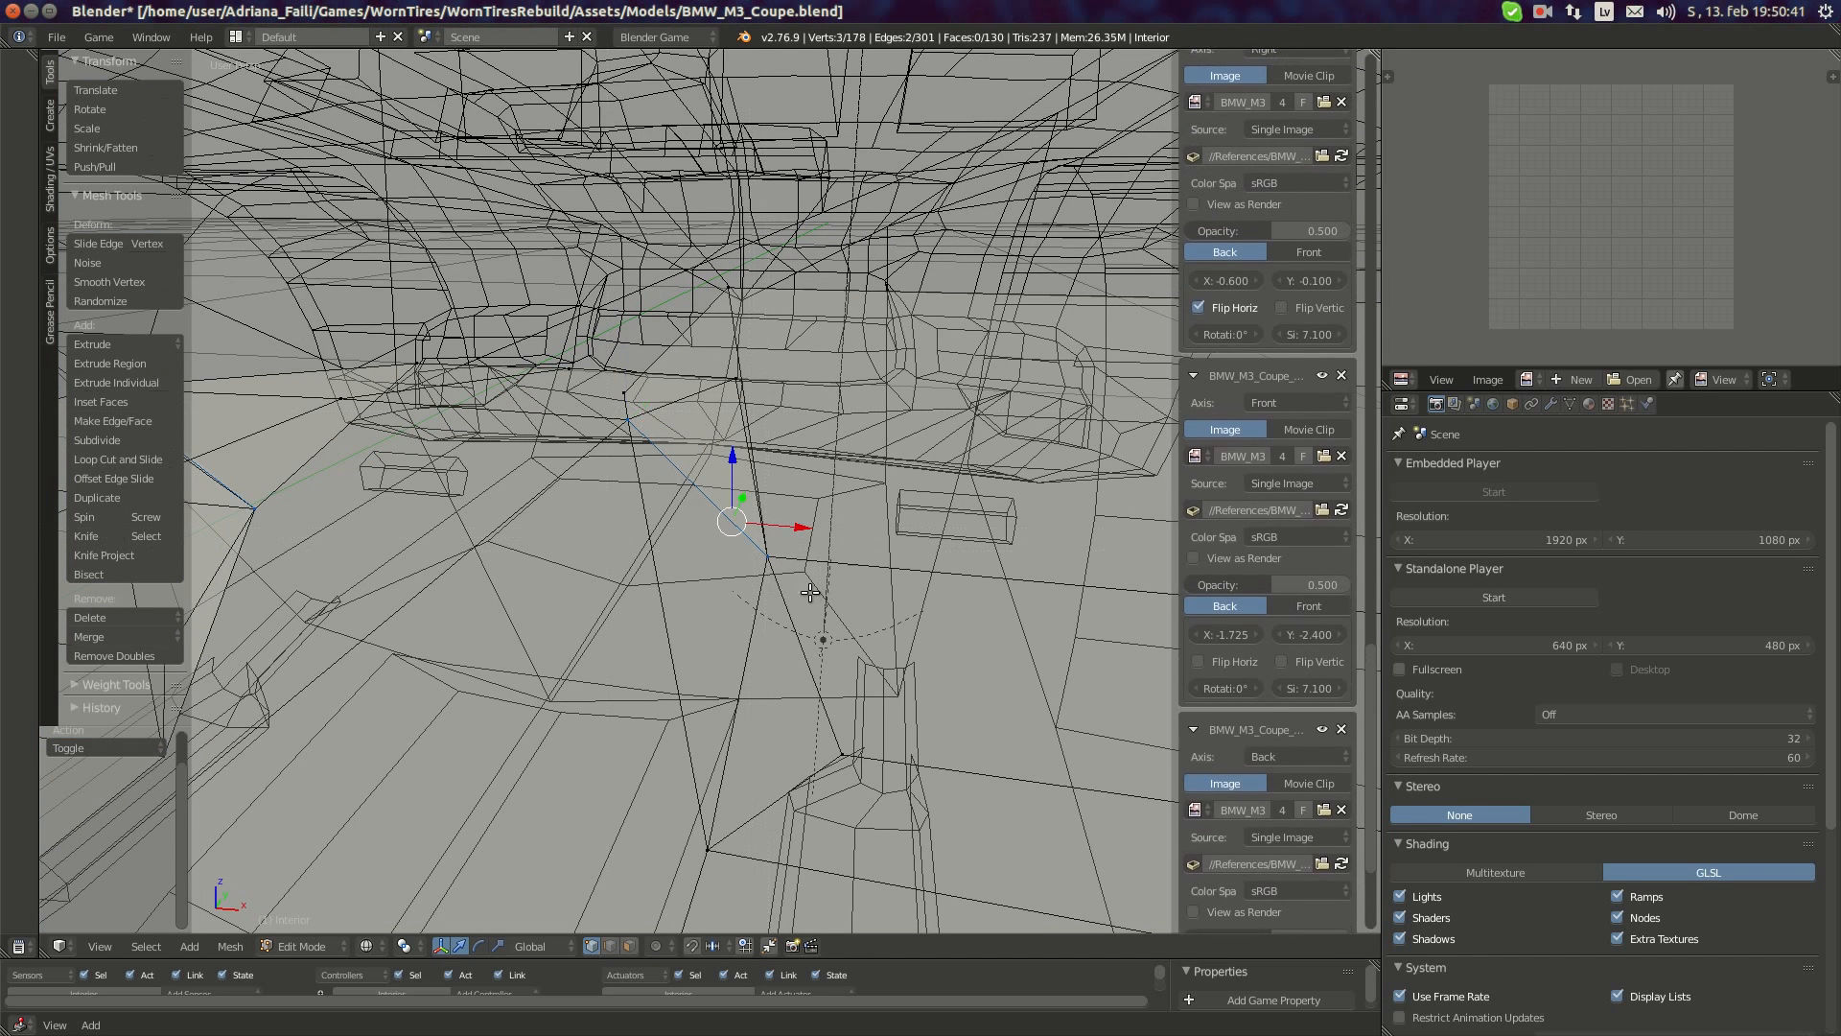
left_click(128, 655)
- Examine the joined front corner in solid shading in and out of mesh editing
key("Tab")
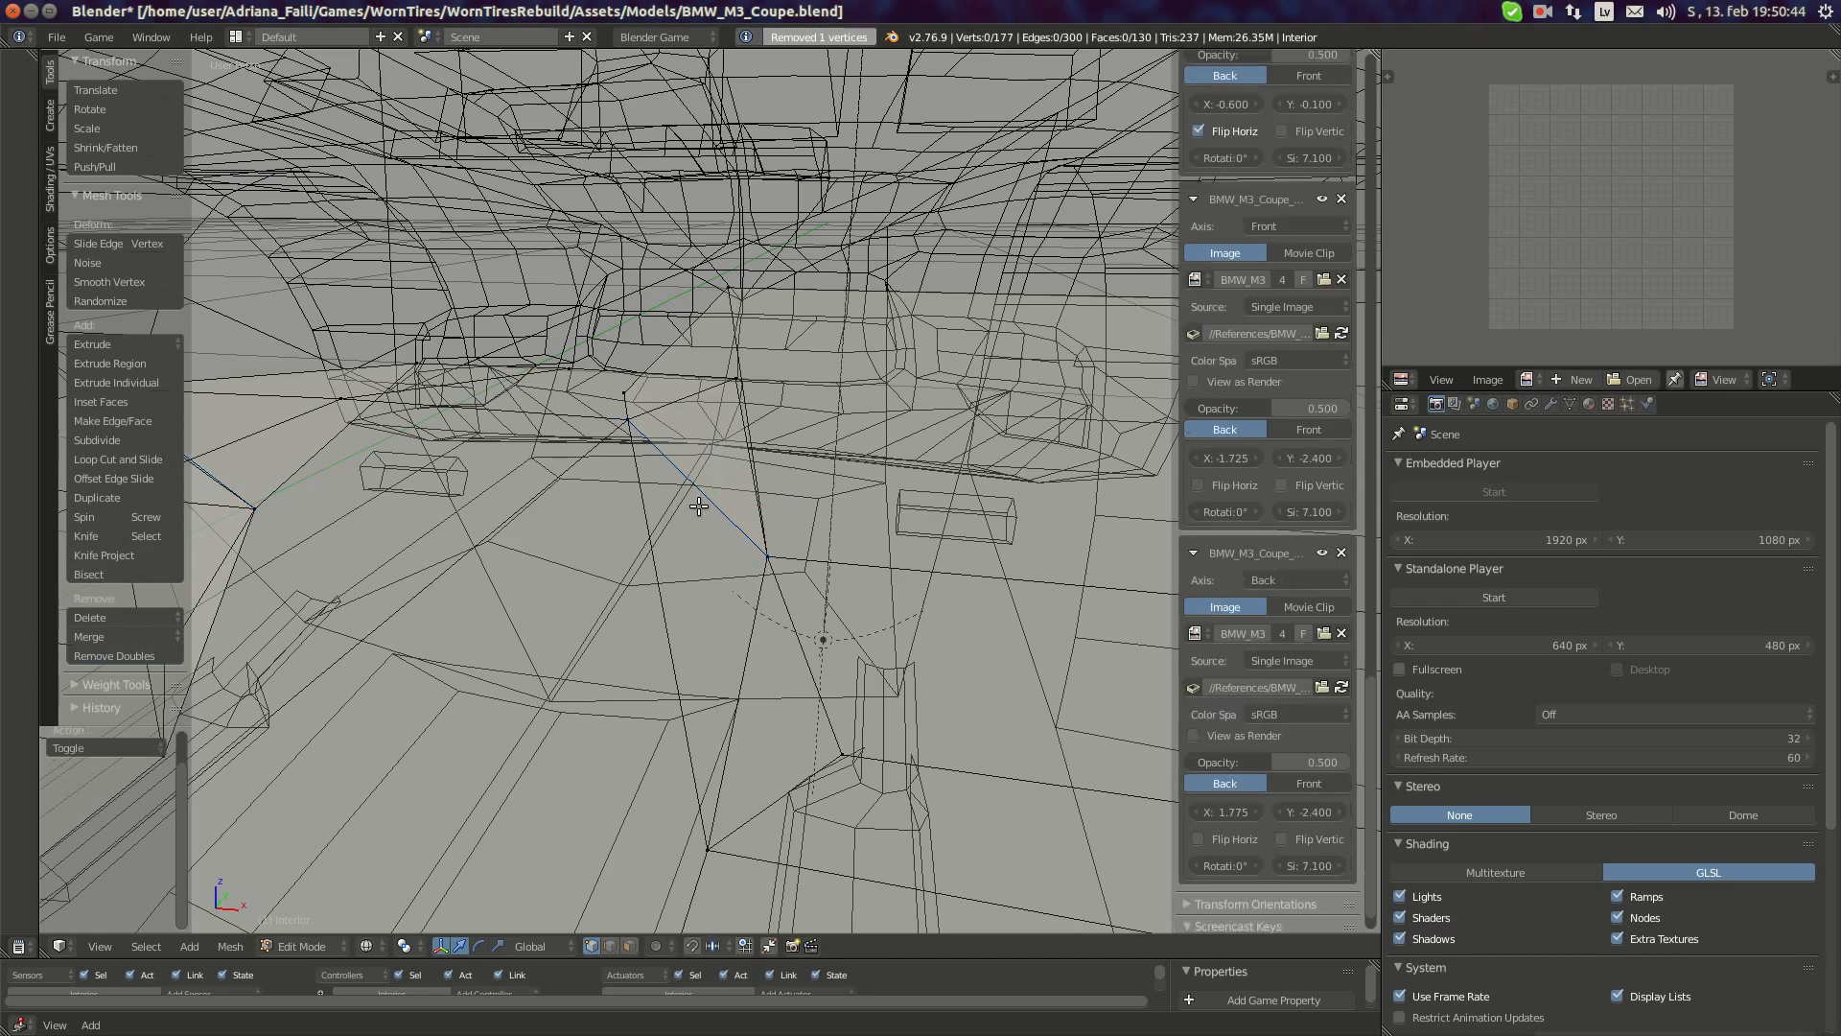
key("z")
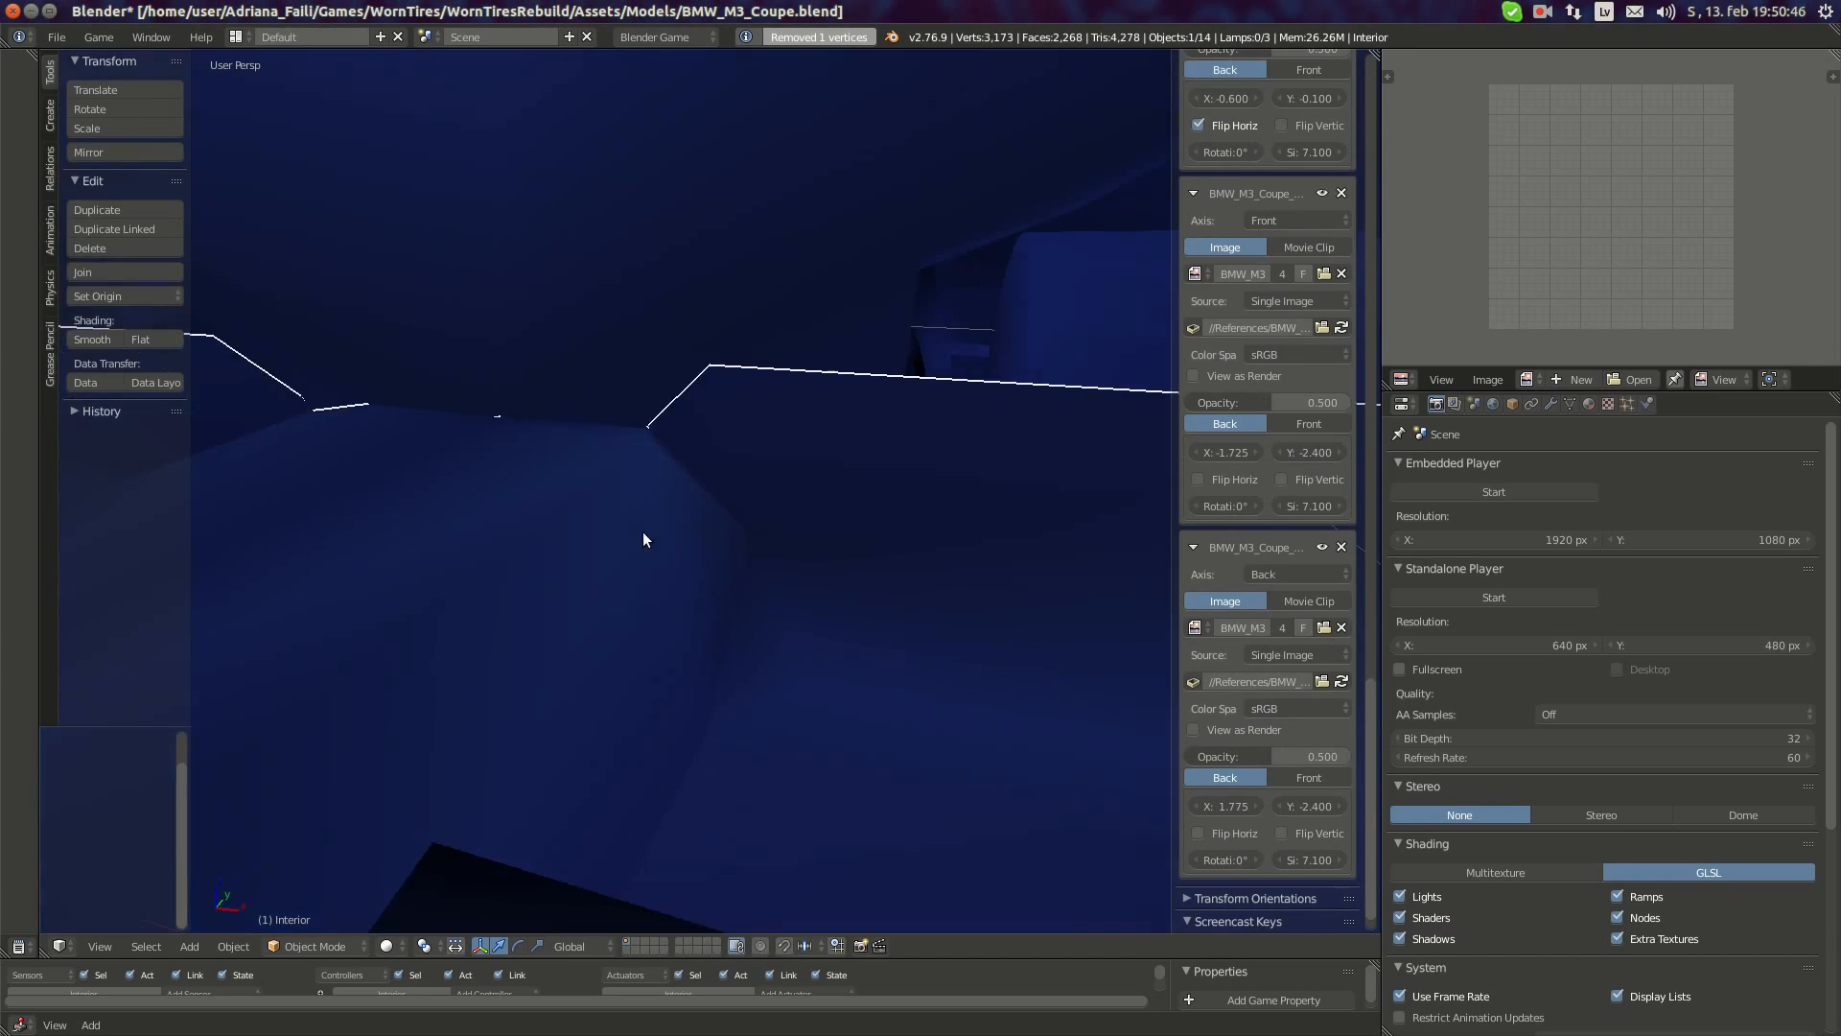
key("Tab")
middle_click_drag(642, 532, 732, 477)
key("Tab")
key("Tab")
scroll(726, 479, "up", 3)
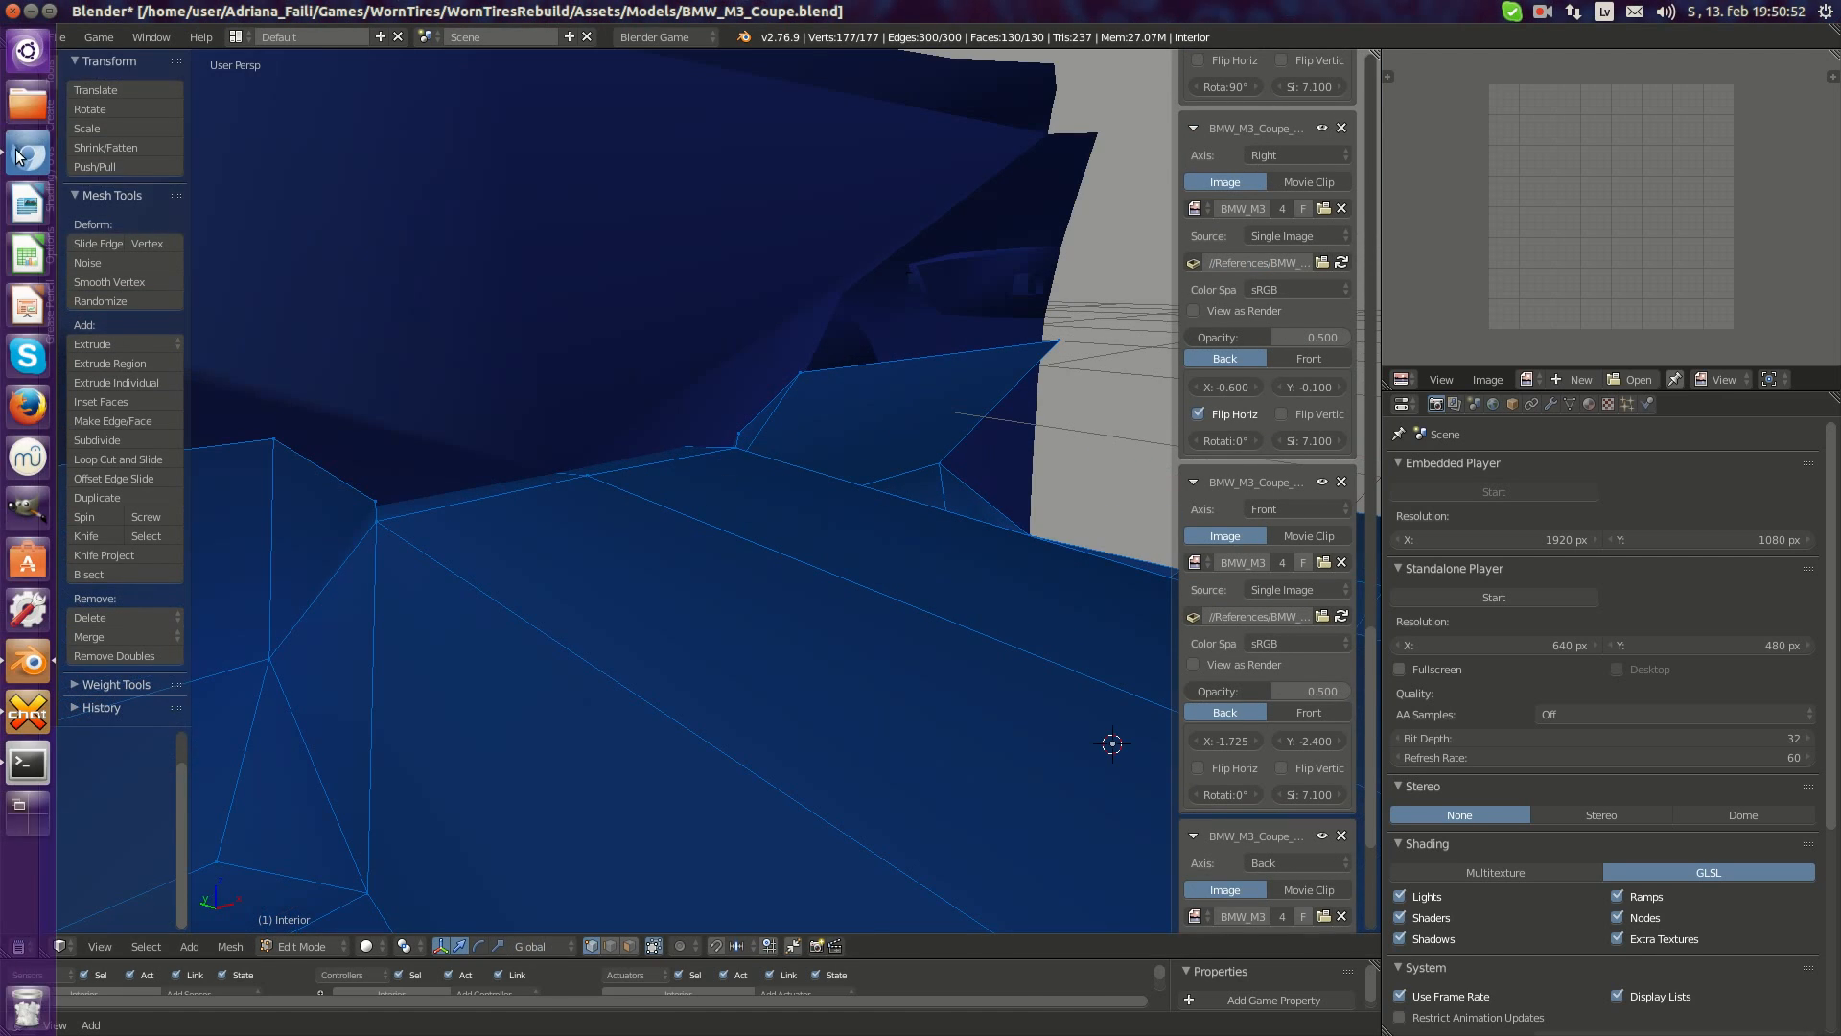
- Switch to Chromium, open the superbvehicles.com BMW M3 interior photo in its own tab to study it, and return to Blender
left_click(15, 149)
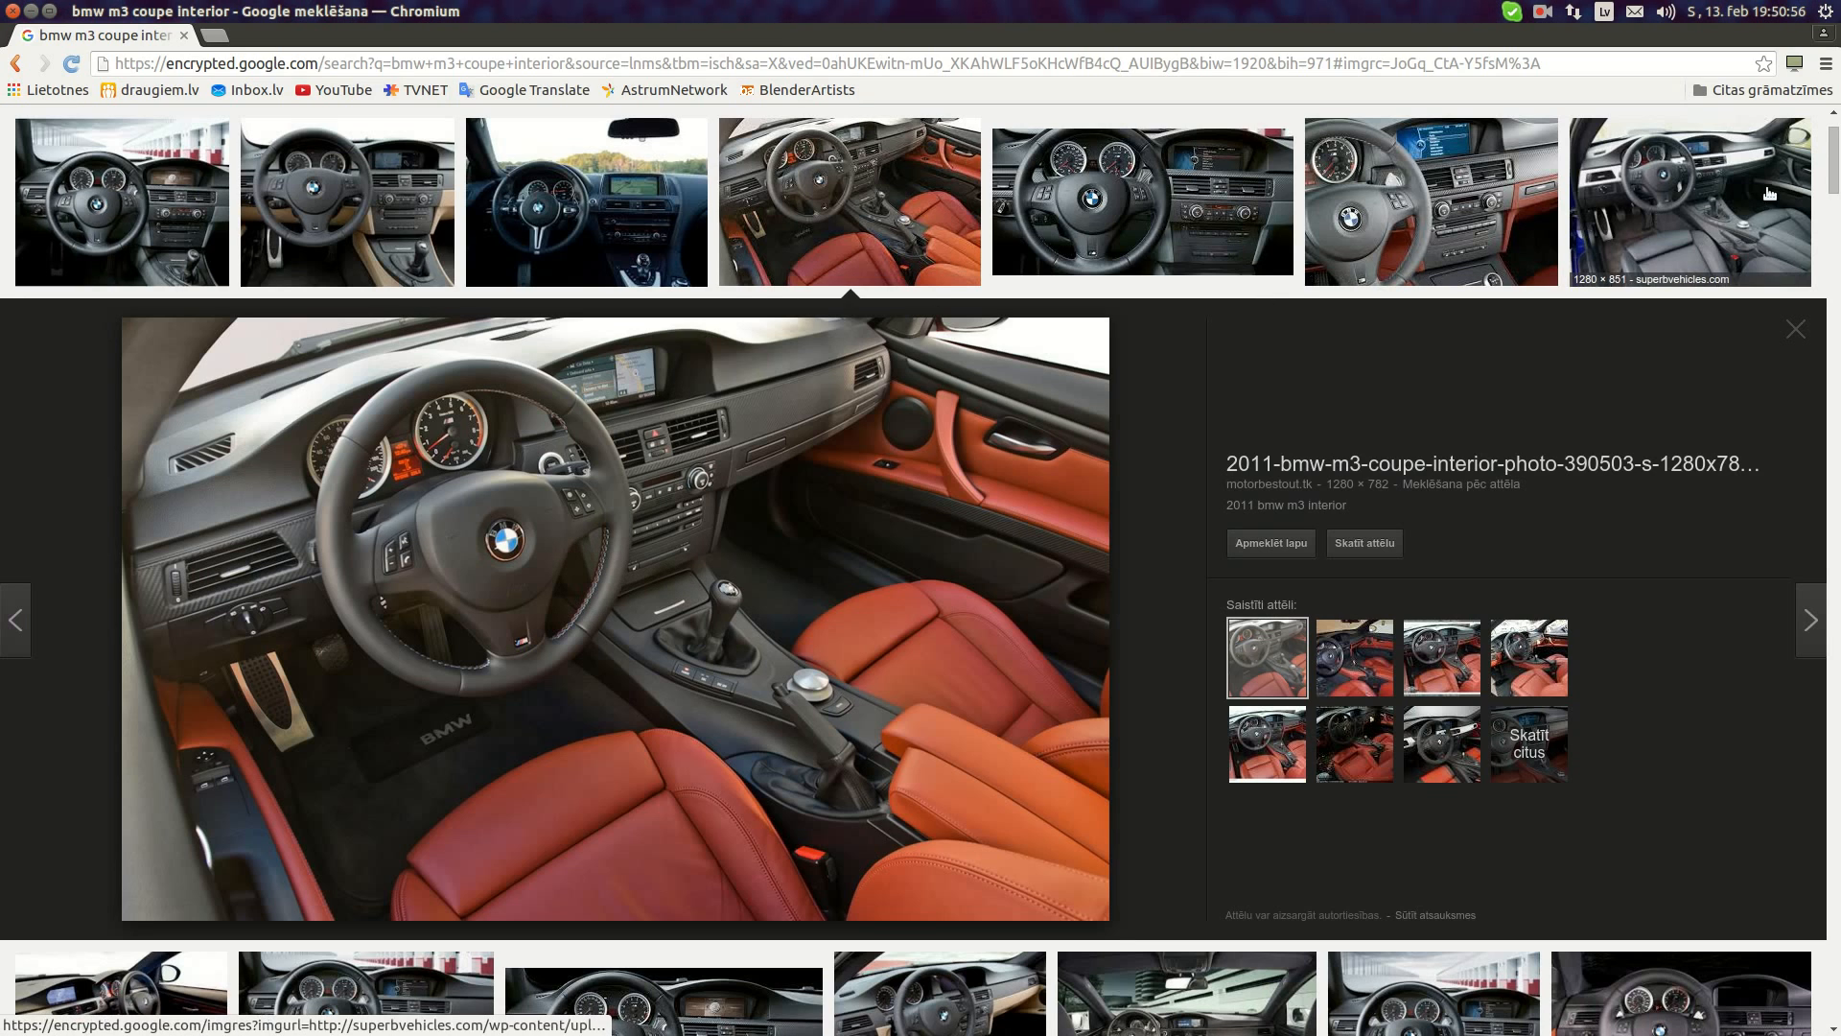
middle_click(1700, 245)
left_click(324, 40)
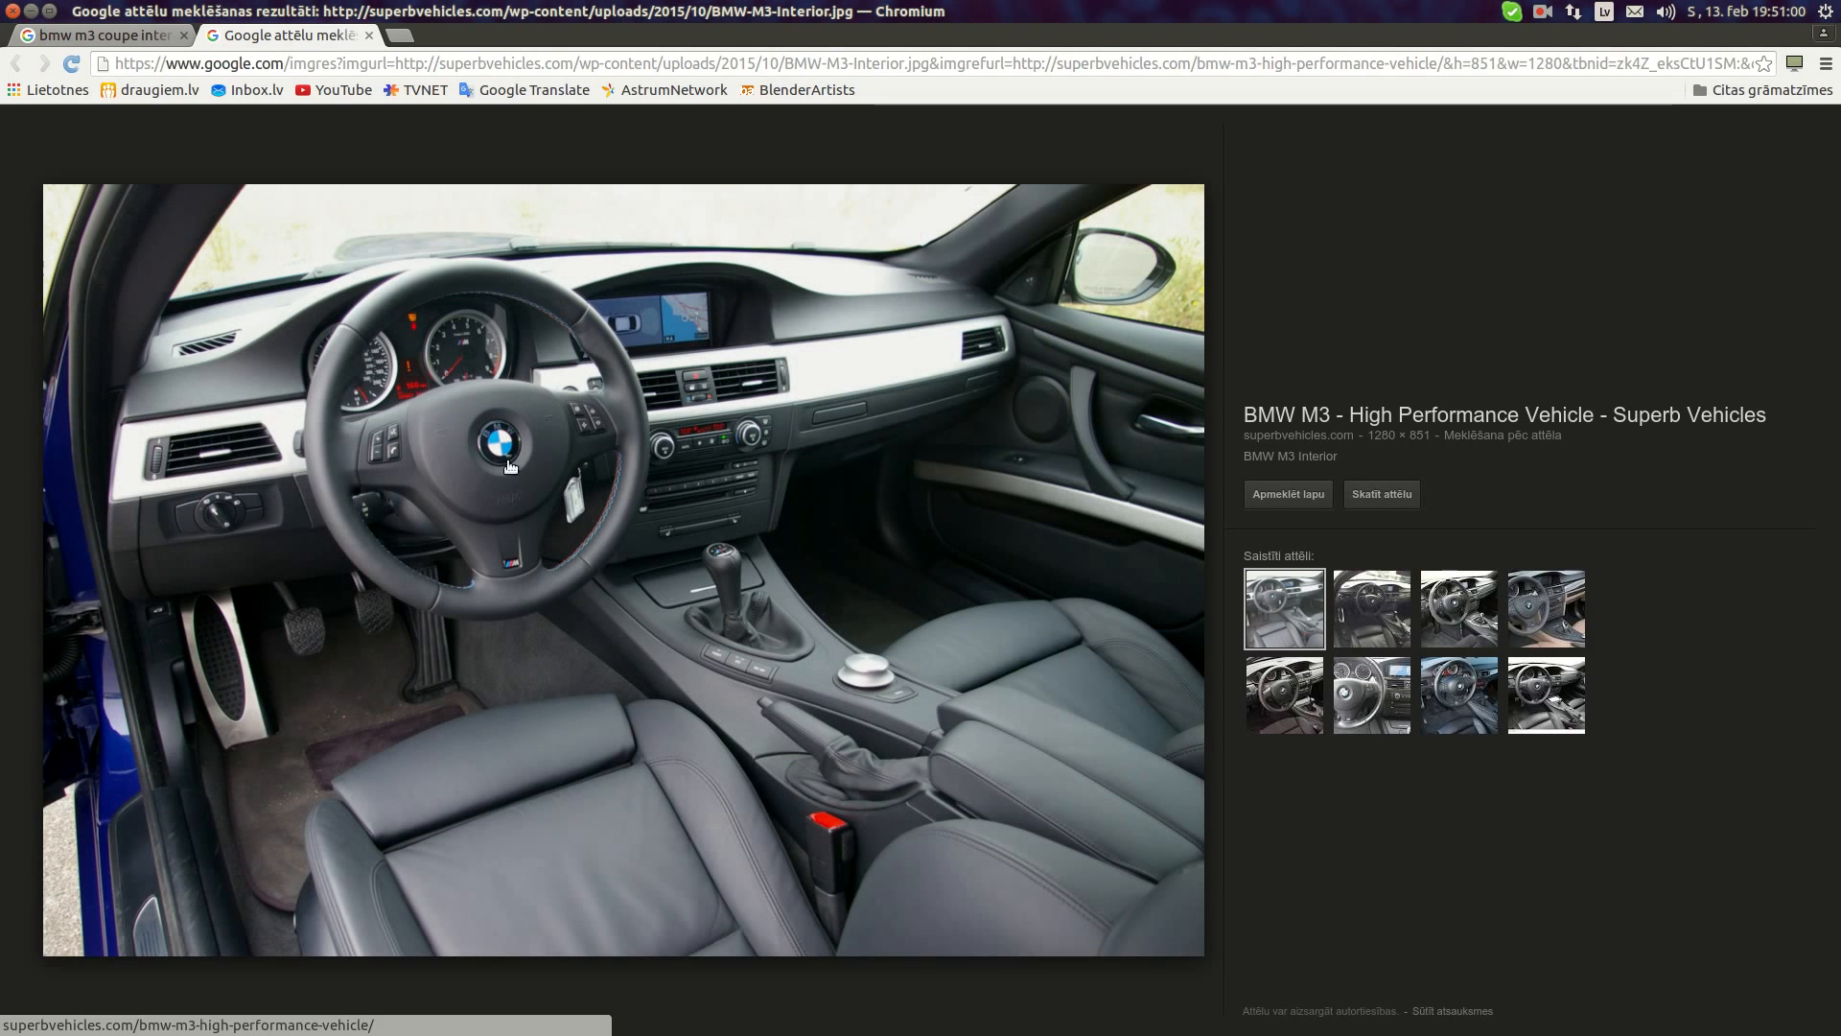
key("super")
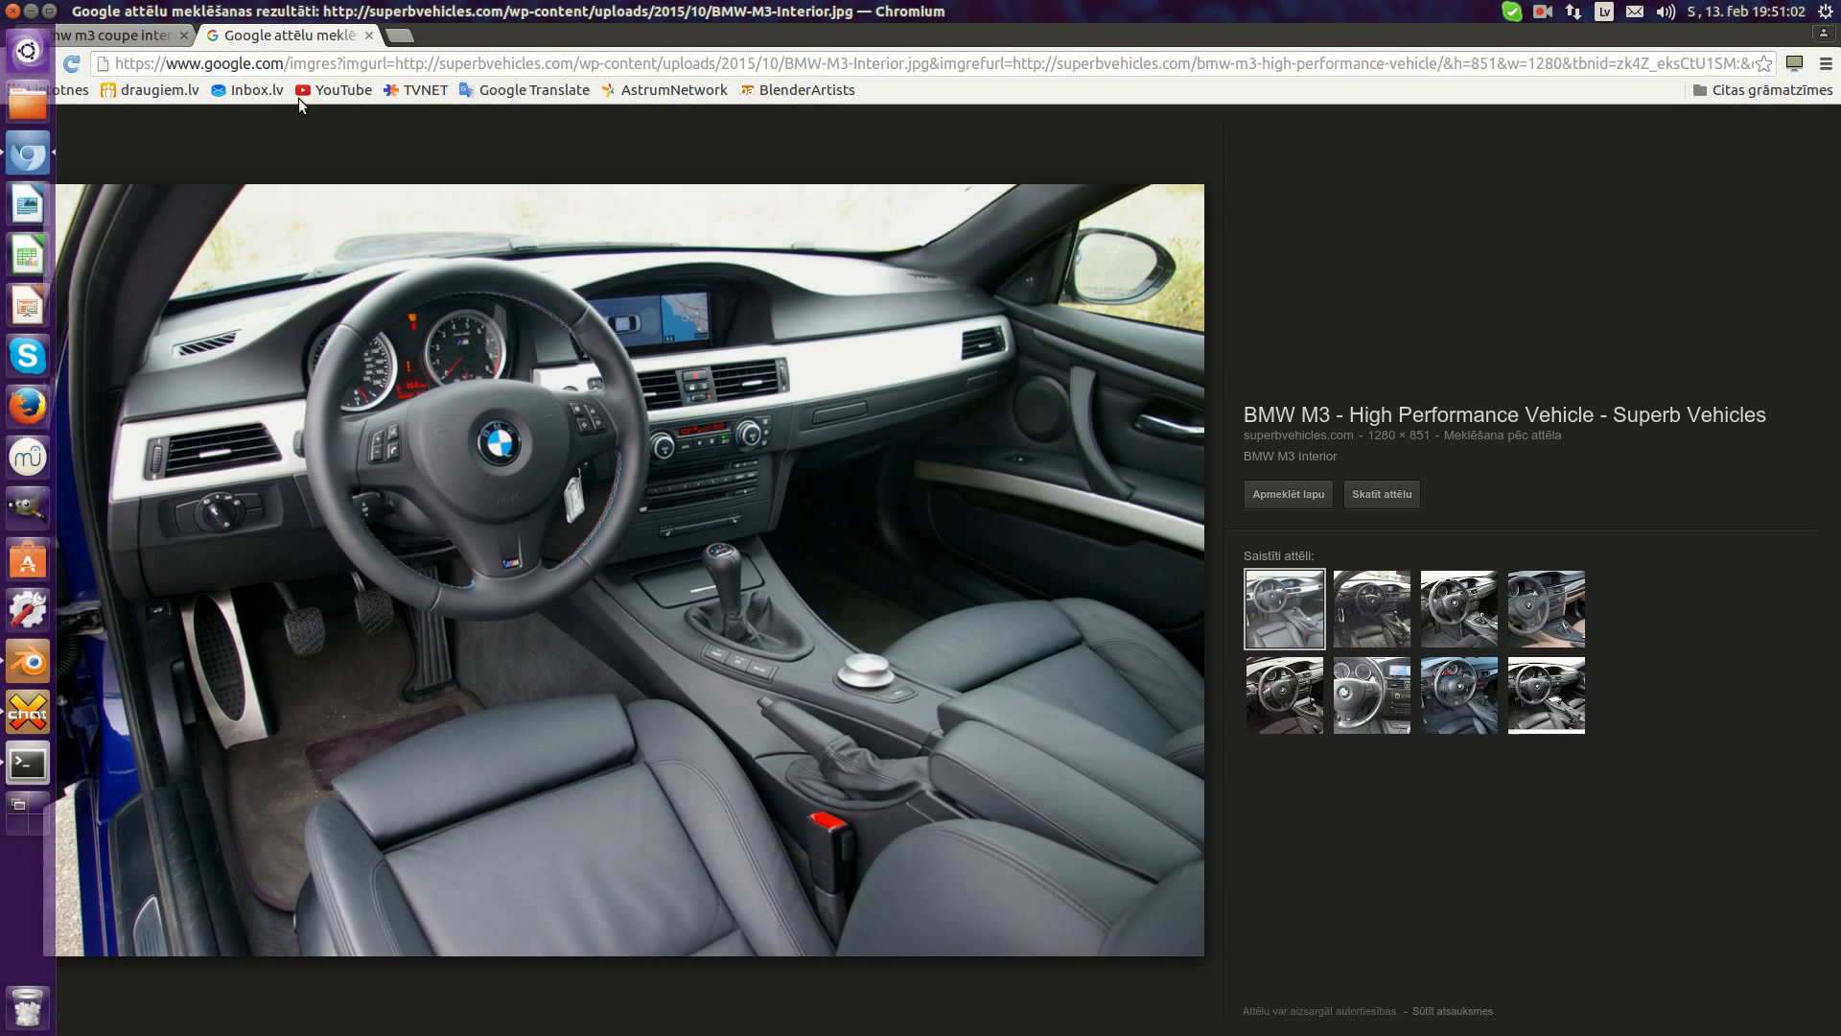
left_click(369, 36)
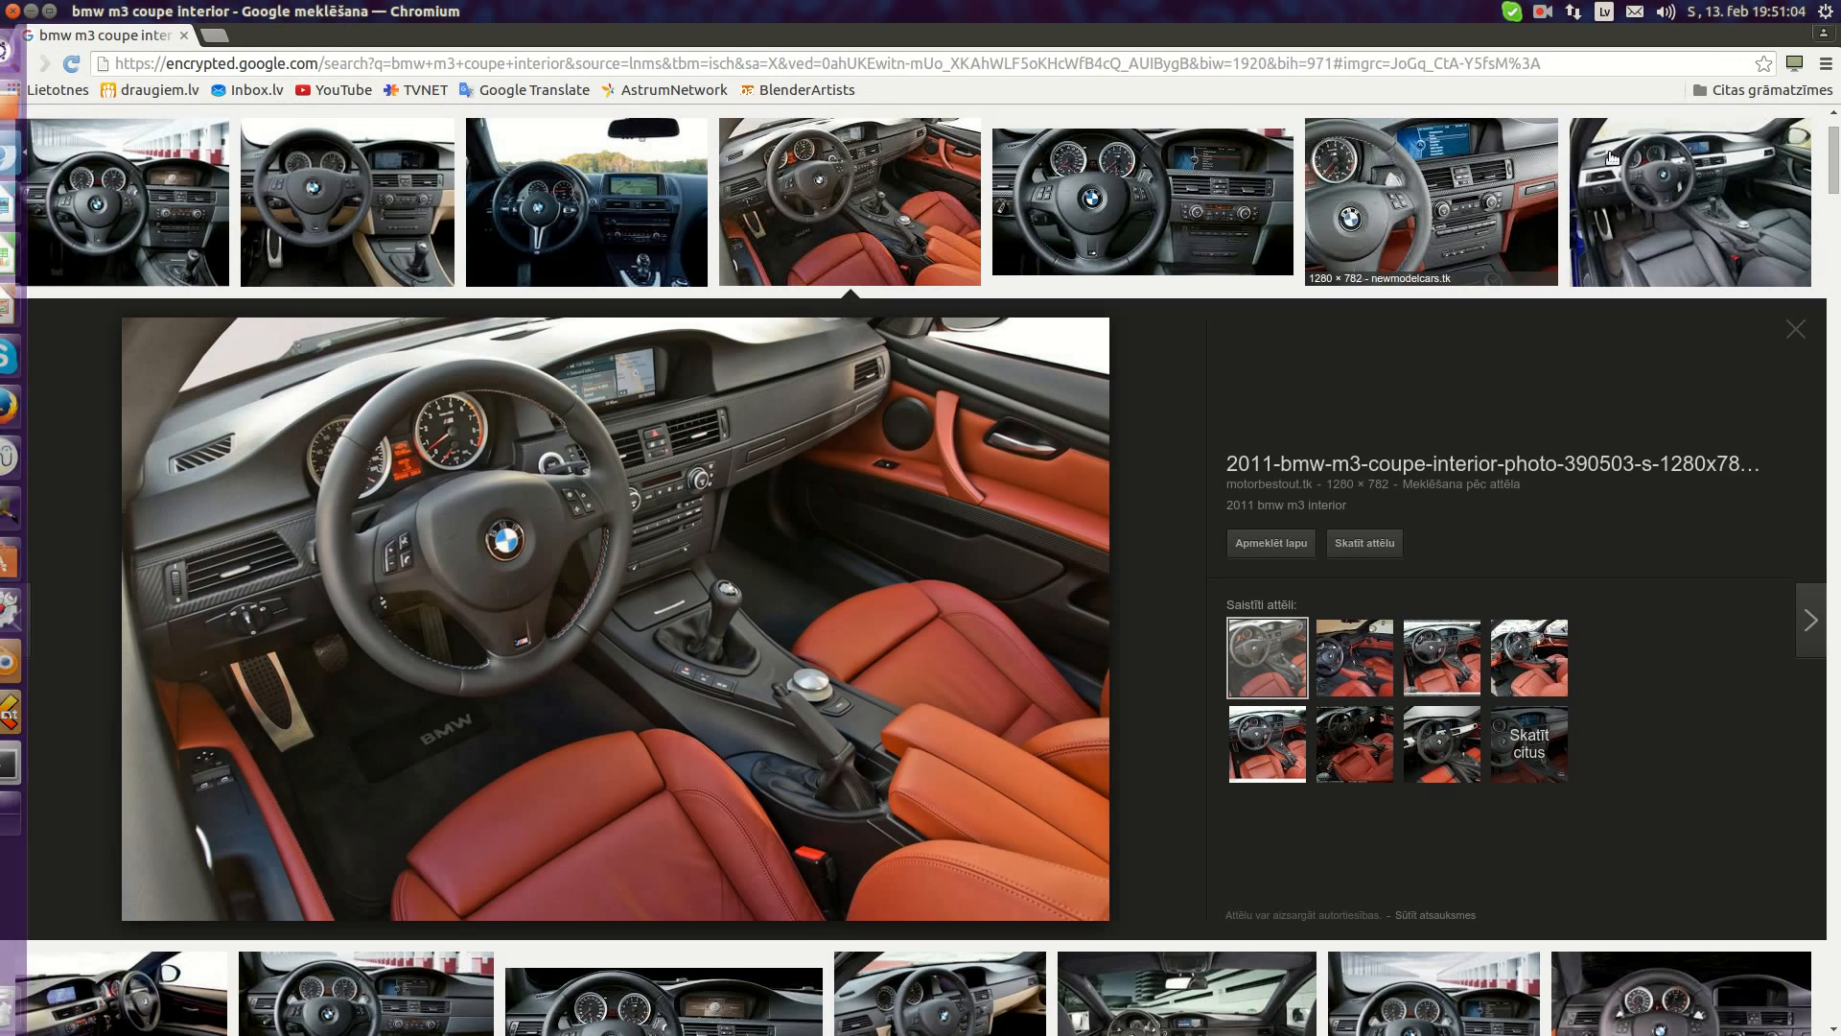
middle_click(858, 152)
left_click(284, 21)
left_click(226, 34)
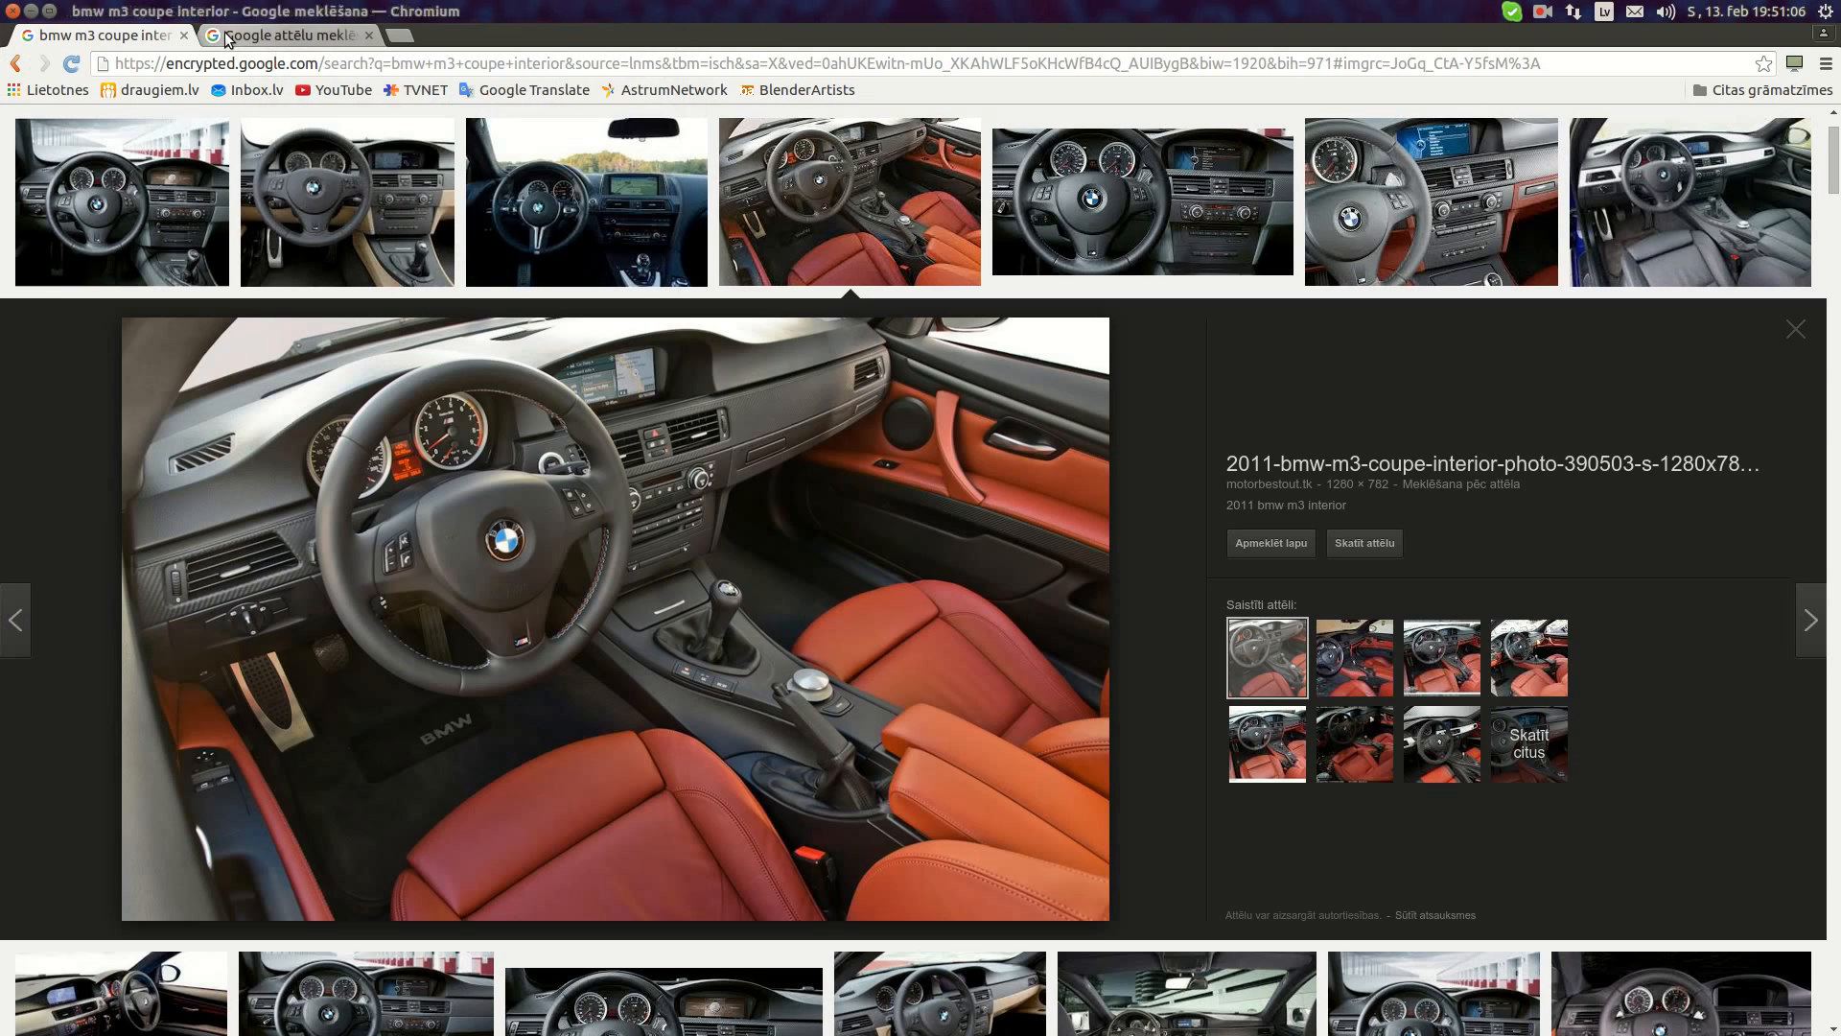
left_click(225, 33)
mouse_move(0, 553)
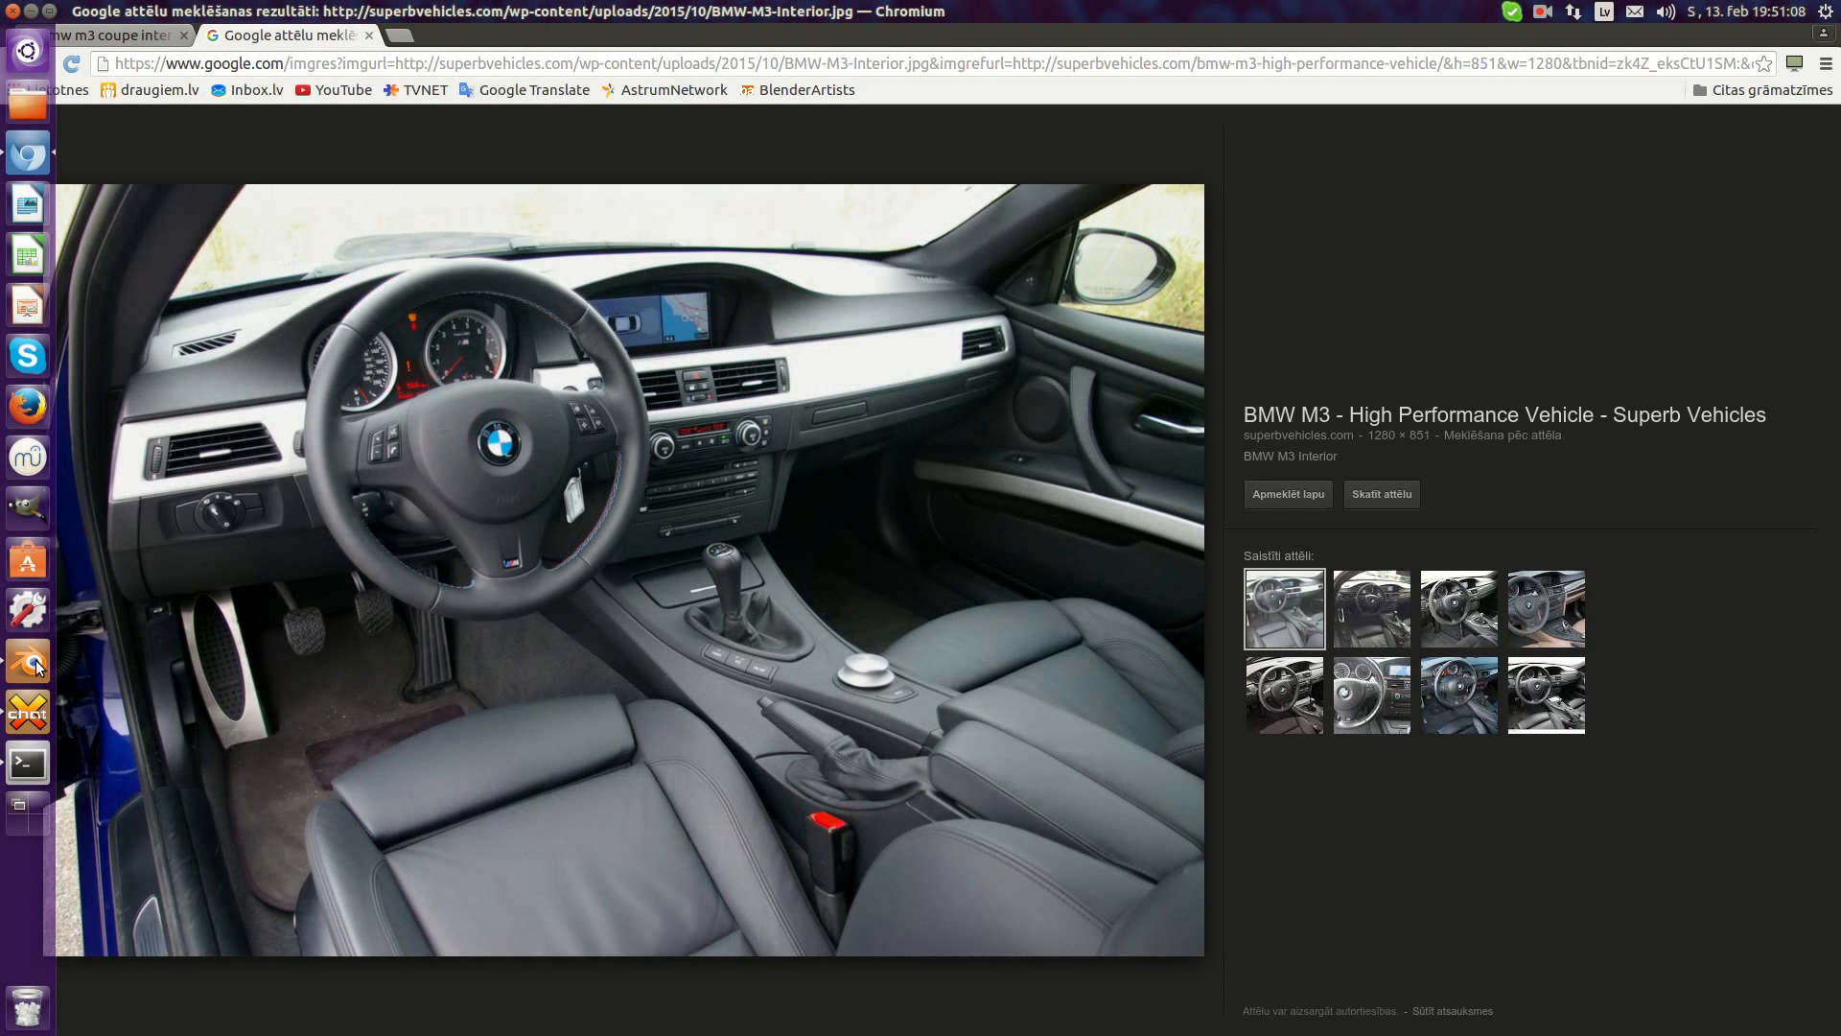
left_click(28, 661)
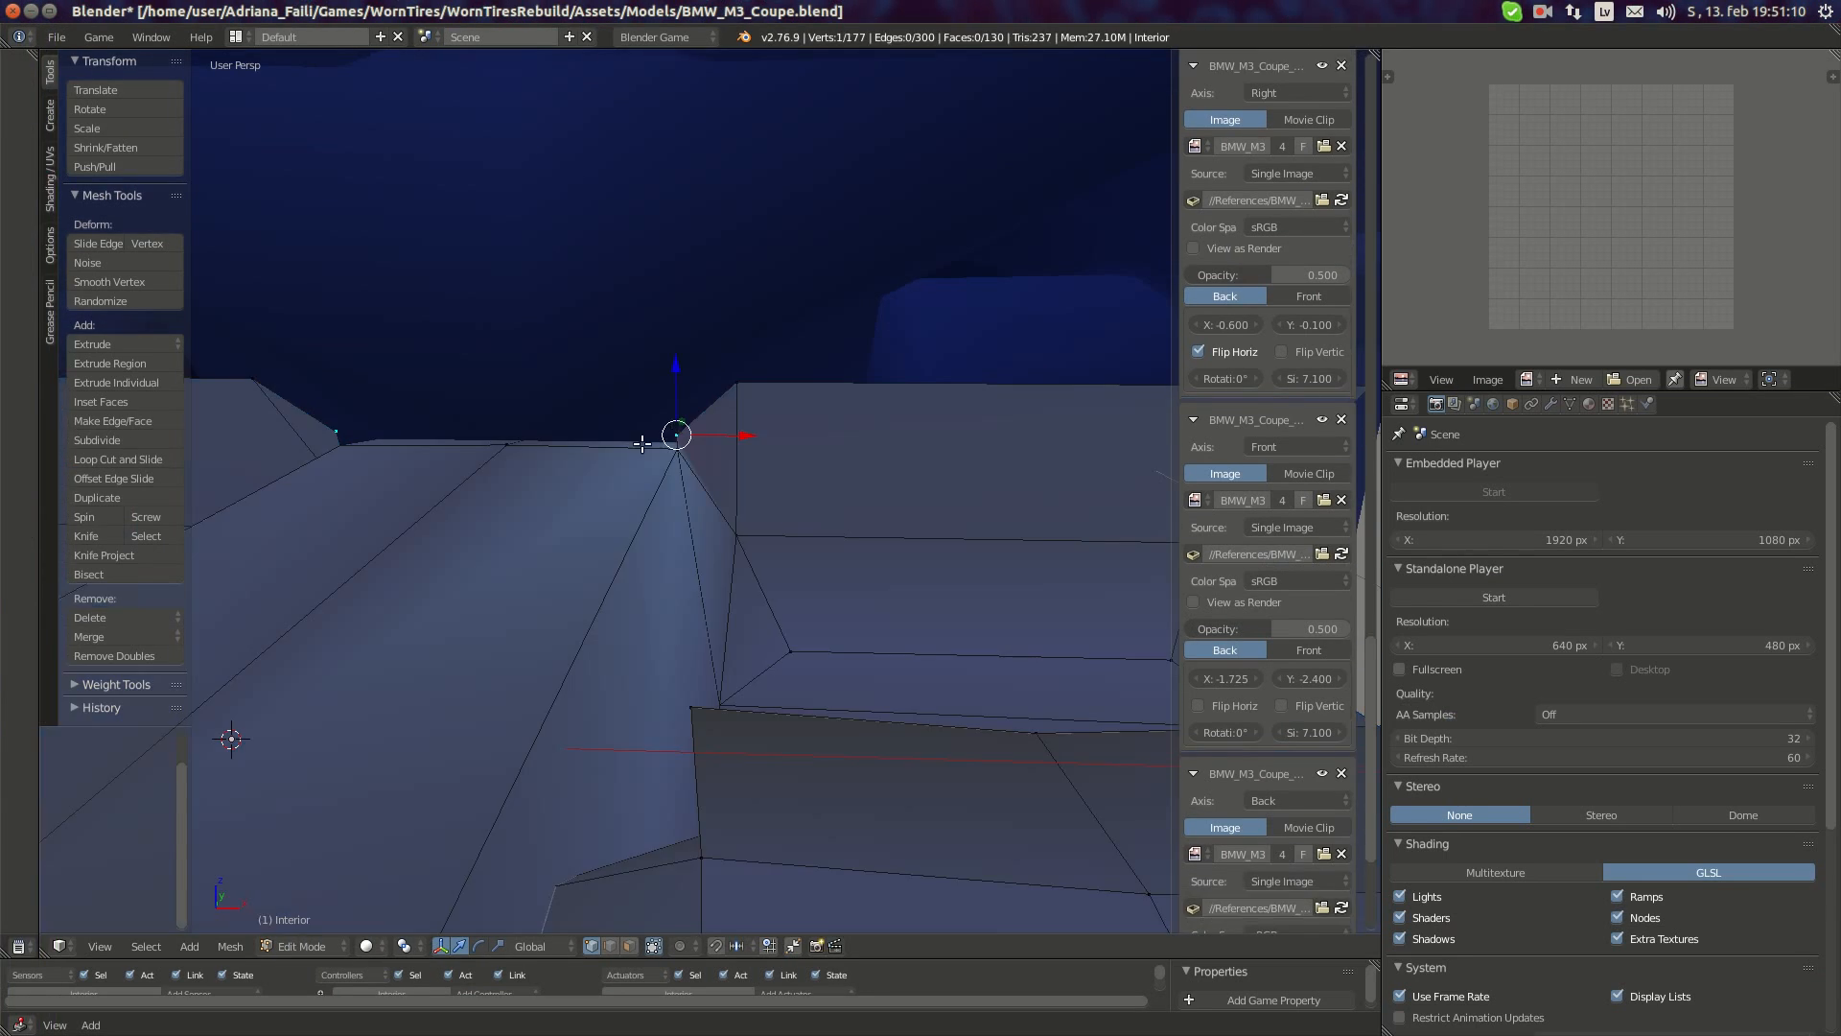
- Move the new panel's small corner vertex -0.021 along Y, and shift the short edge joining it 0.023 along Y
middle_click_drag(627, 419, 662, 417)
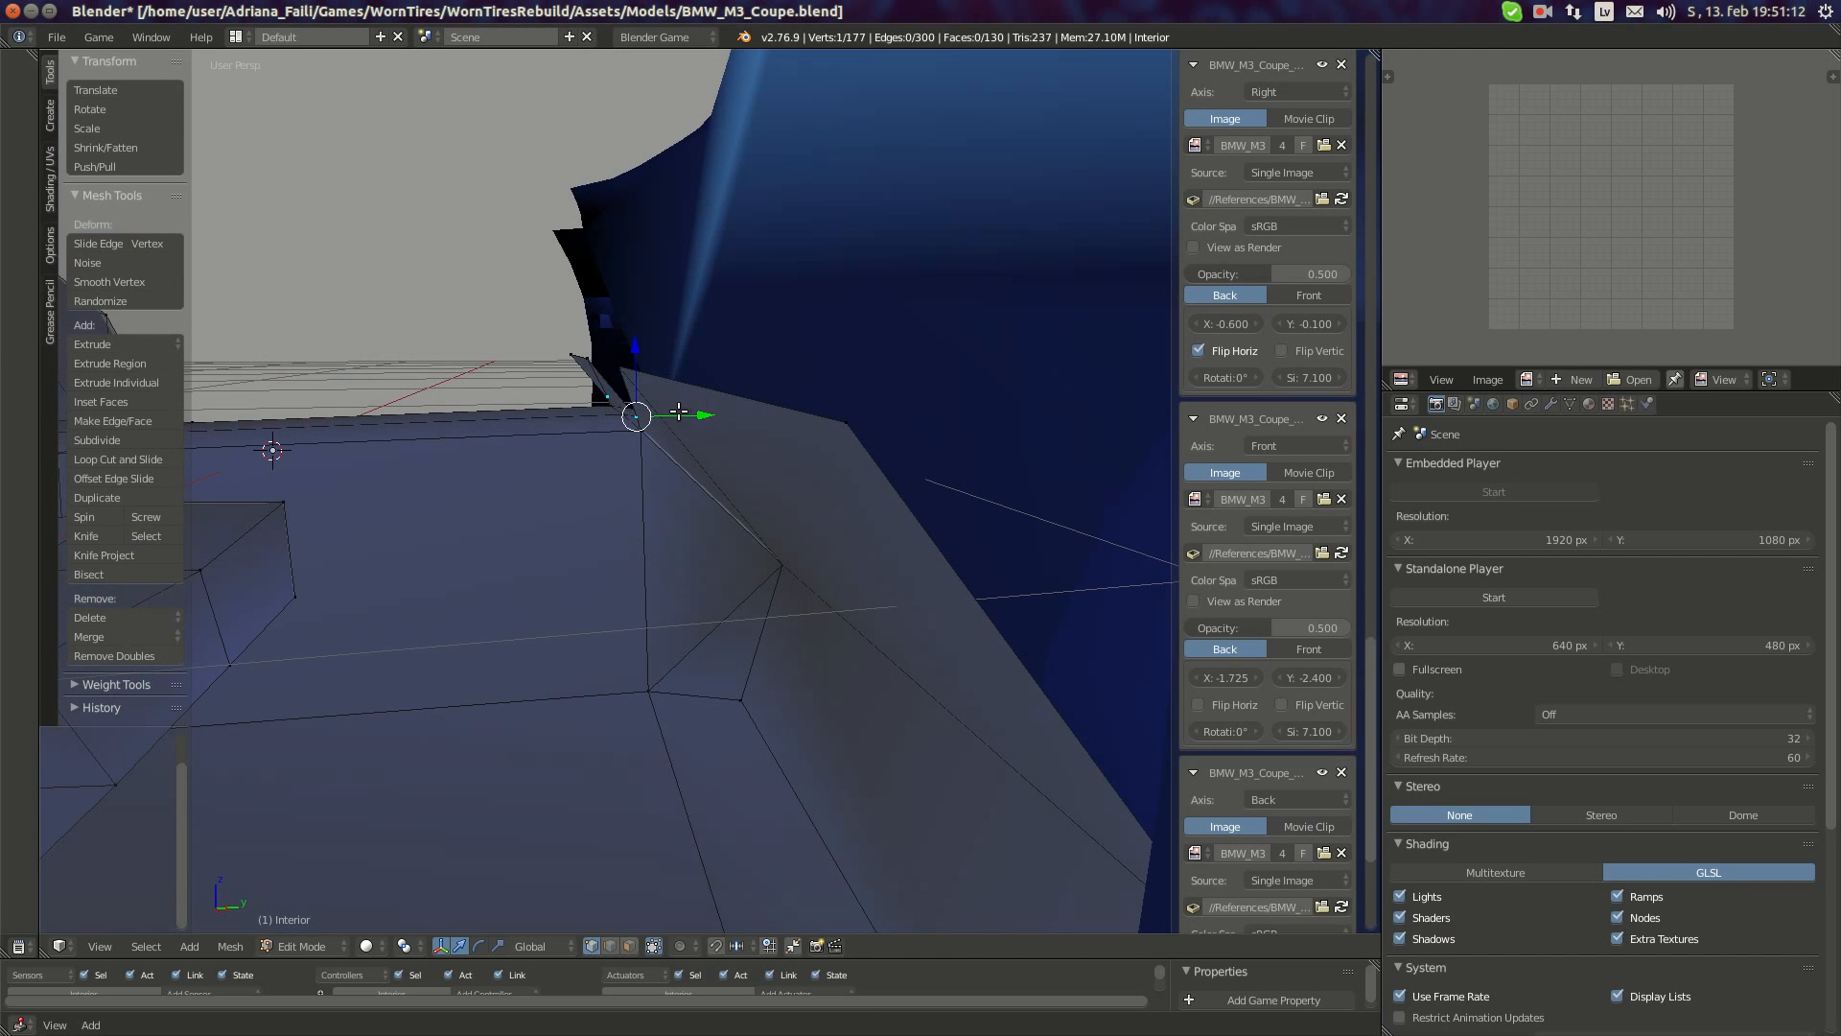
left_click_drag(679, 412, 671, 413)
middle_click_drag(671, 412, 710, 503)
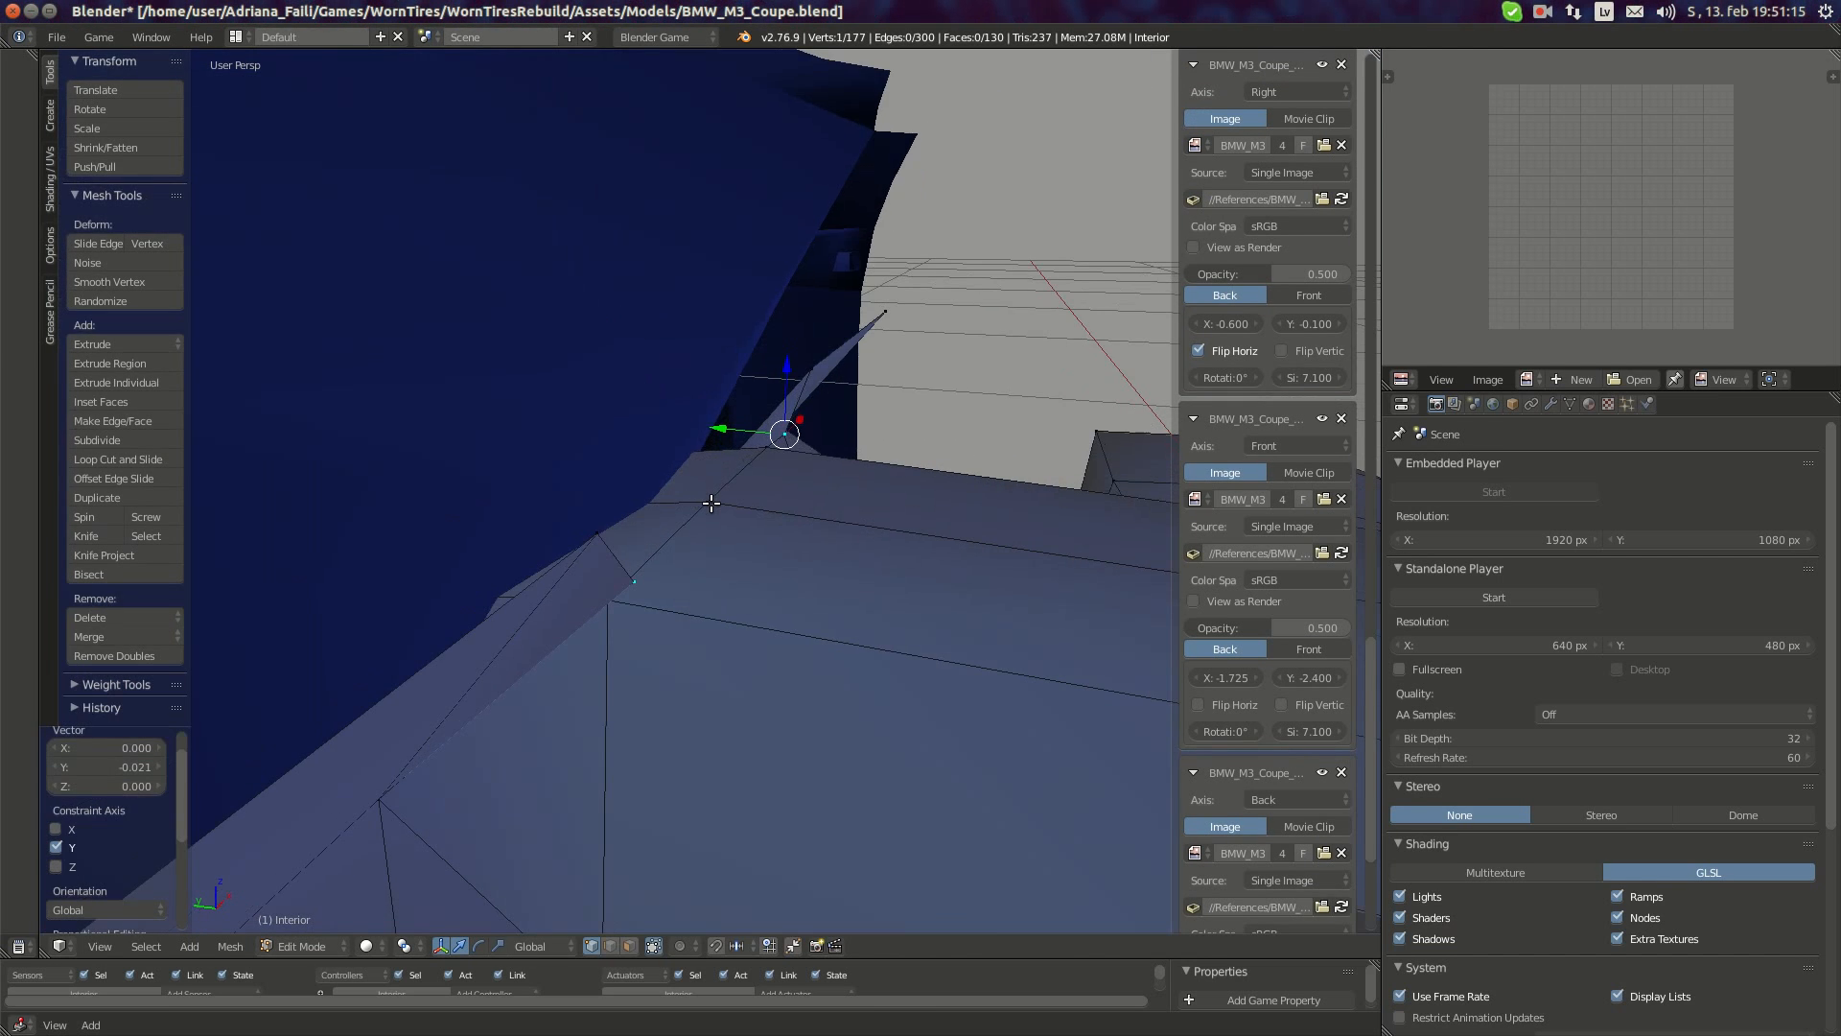
right_click(756, 450, "shift")
key("g")
key("y")
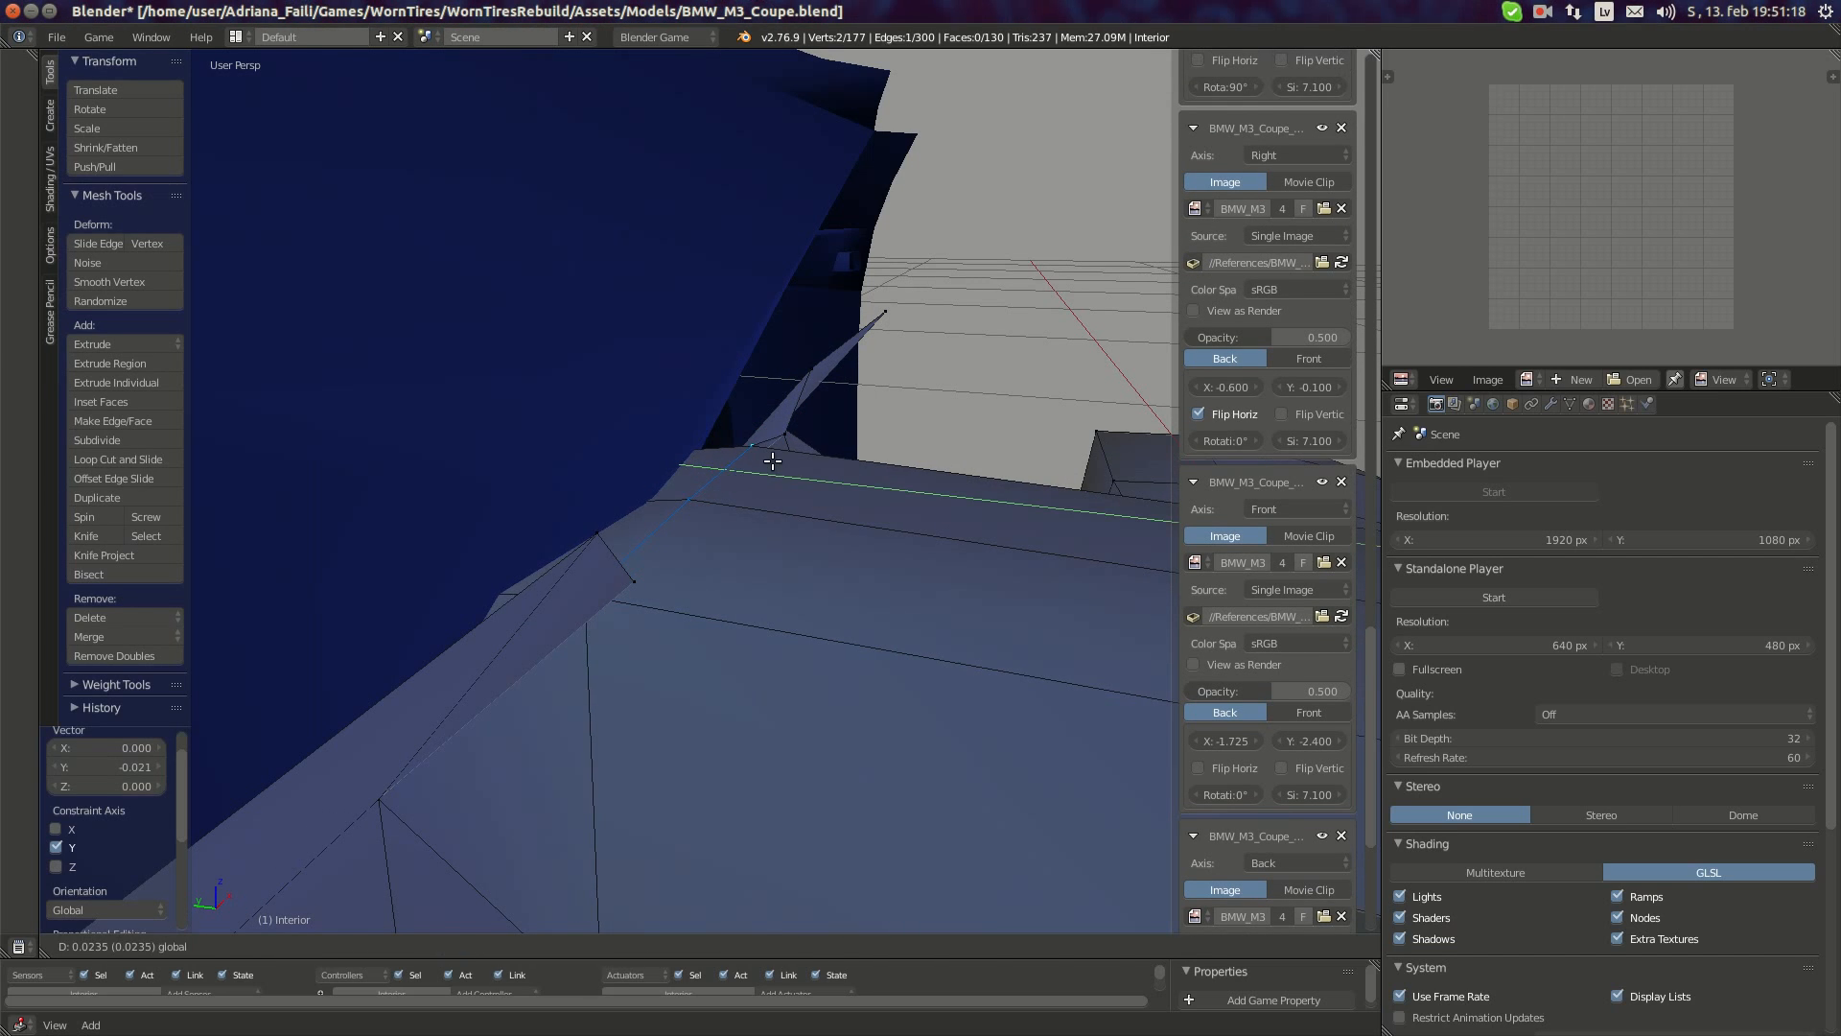
left_click(772, 462)
- Nudge the short edge at the side panel's front corner 0.006 along Y
right_click(777, 432)
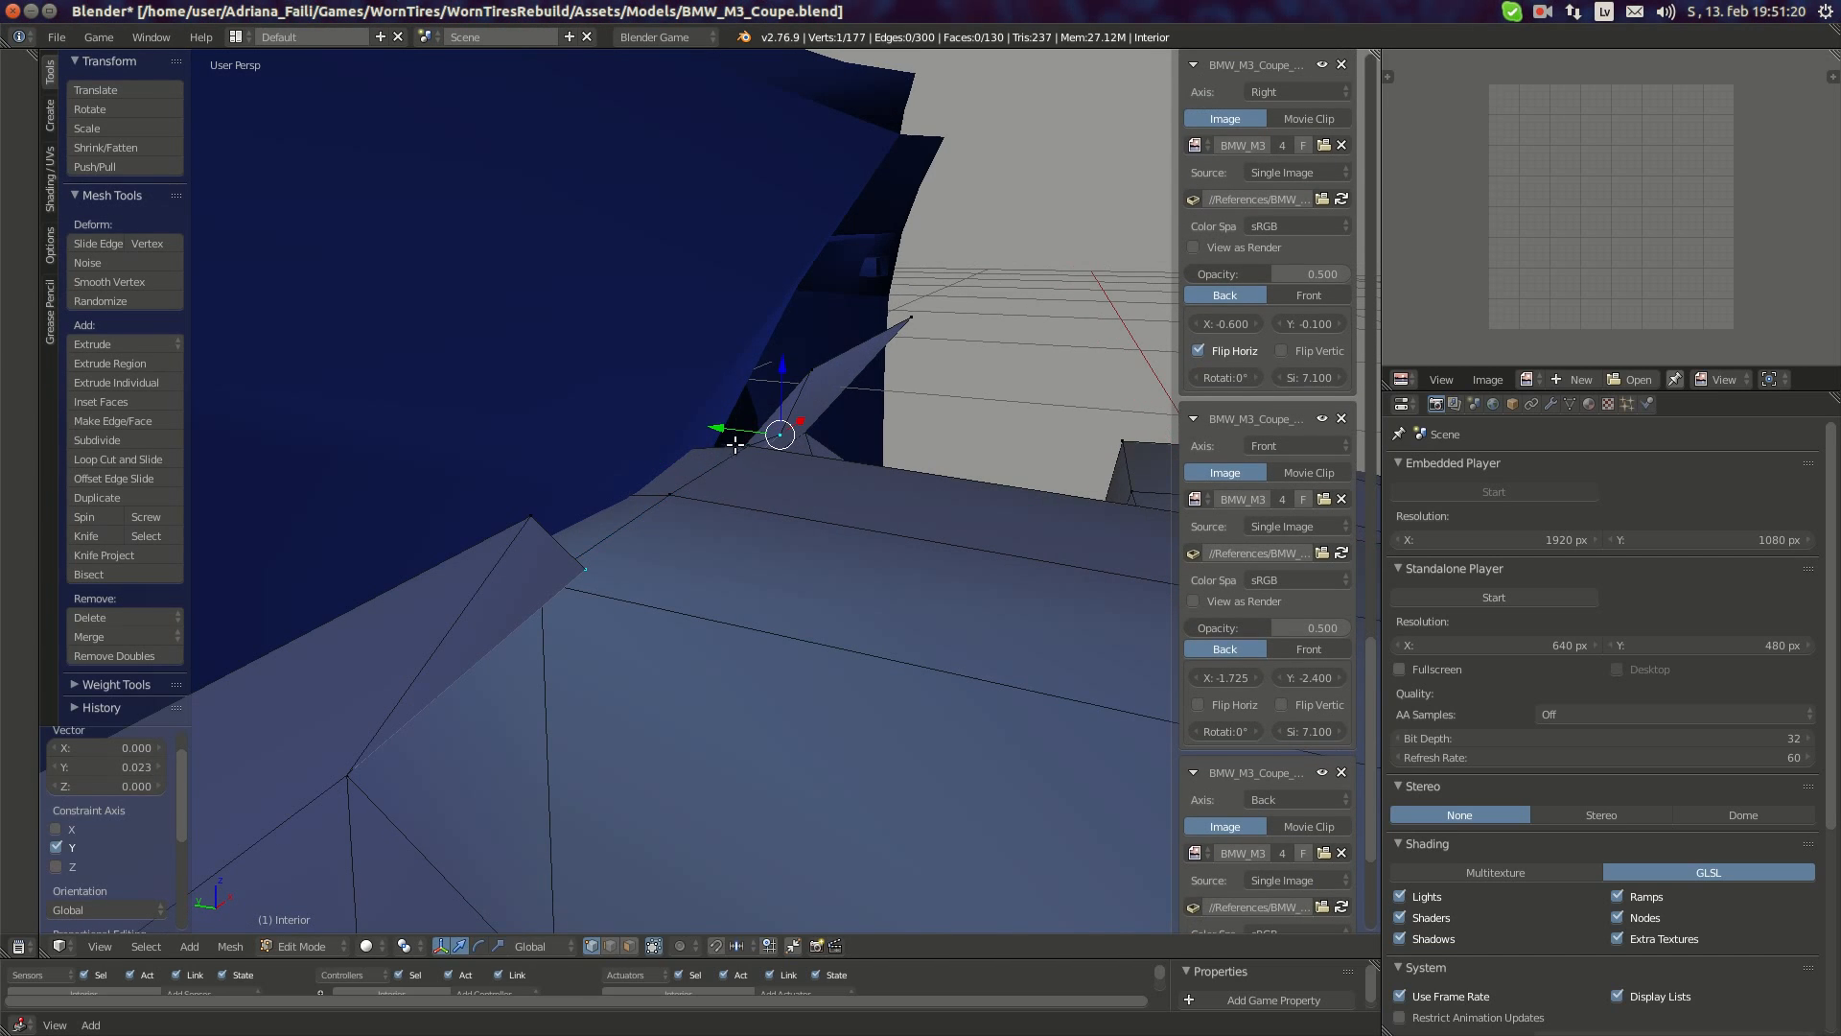
key("g")
key("y")
left_click(749, 456)
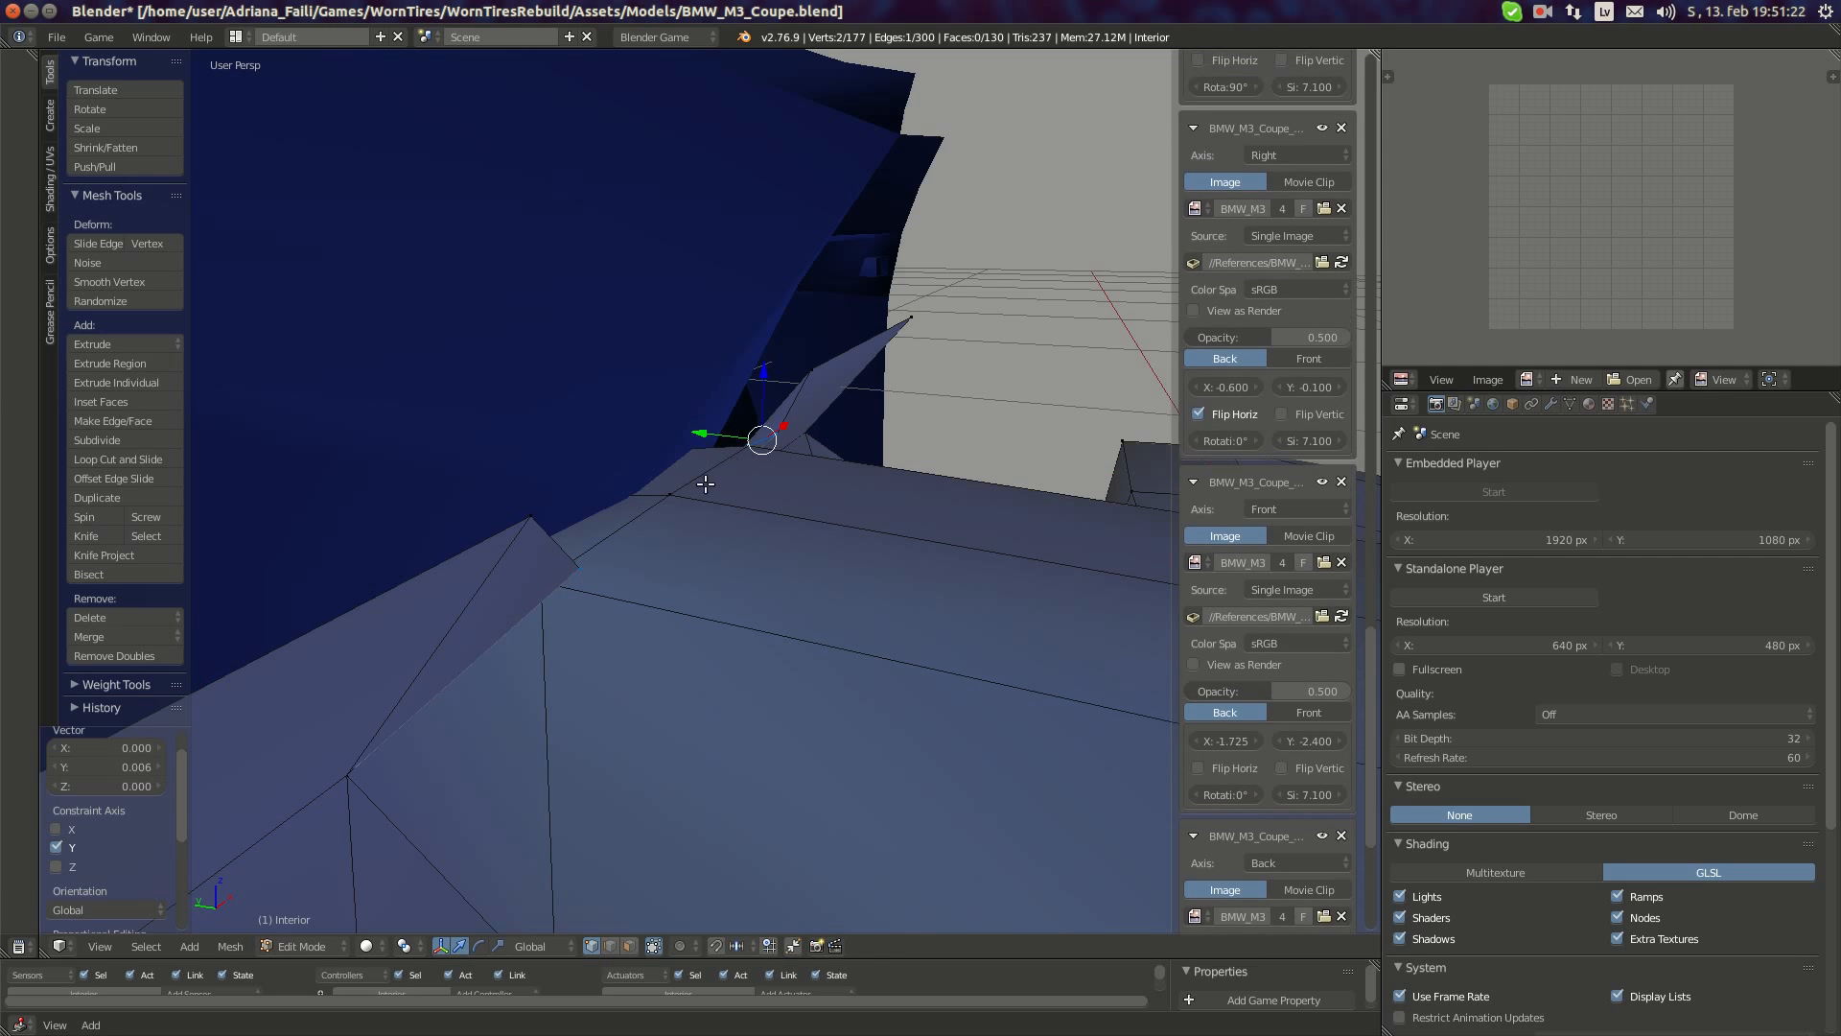
- Extrude the vertex at the centre of the front top edge by -0.041 along Y and 0.025 along Z in the side view
right_click(675, 492, "shift")
right_click(674, 491)
key("KP_3")
key("KP_5")
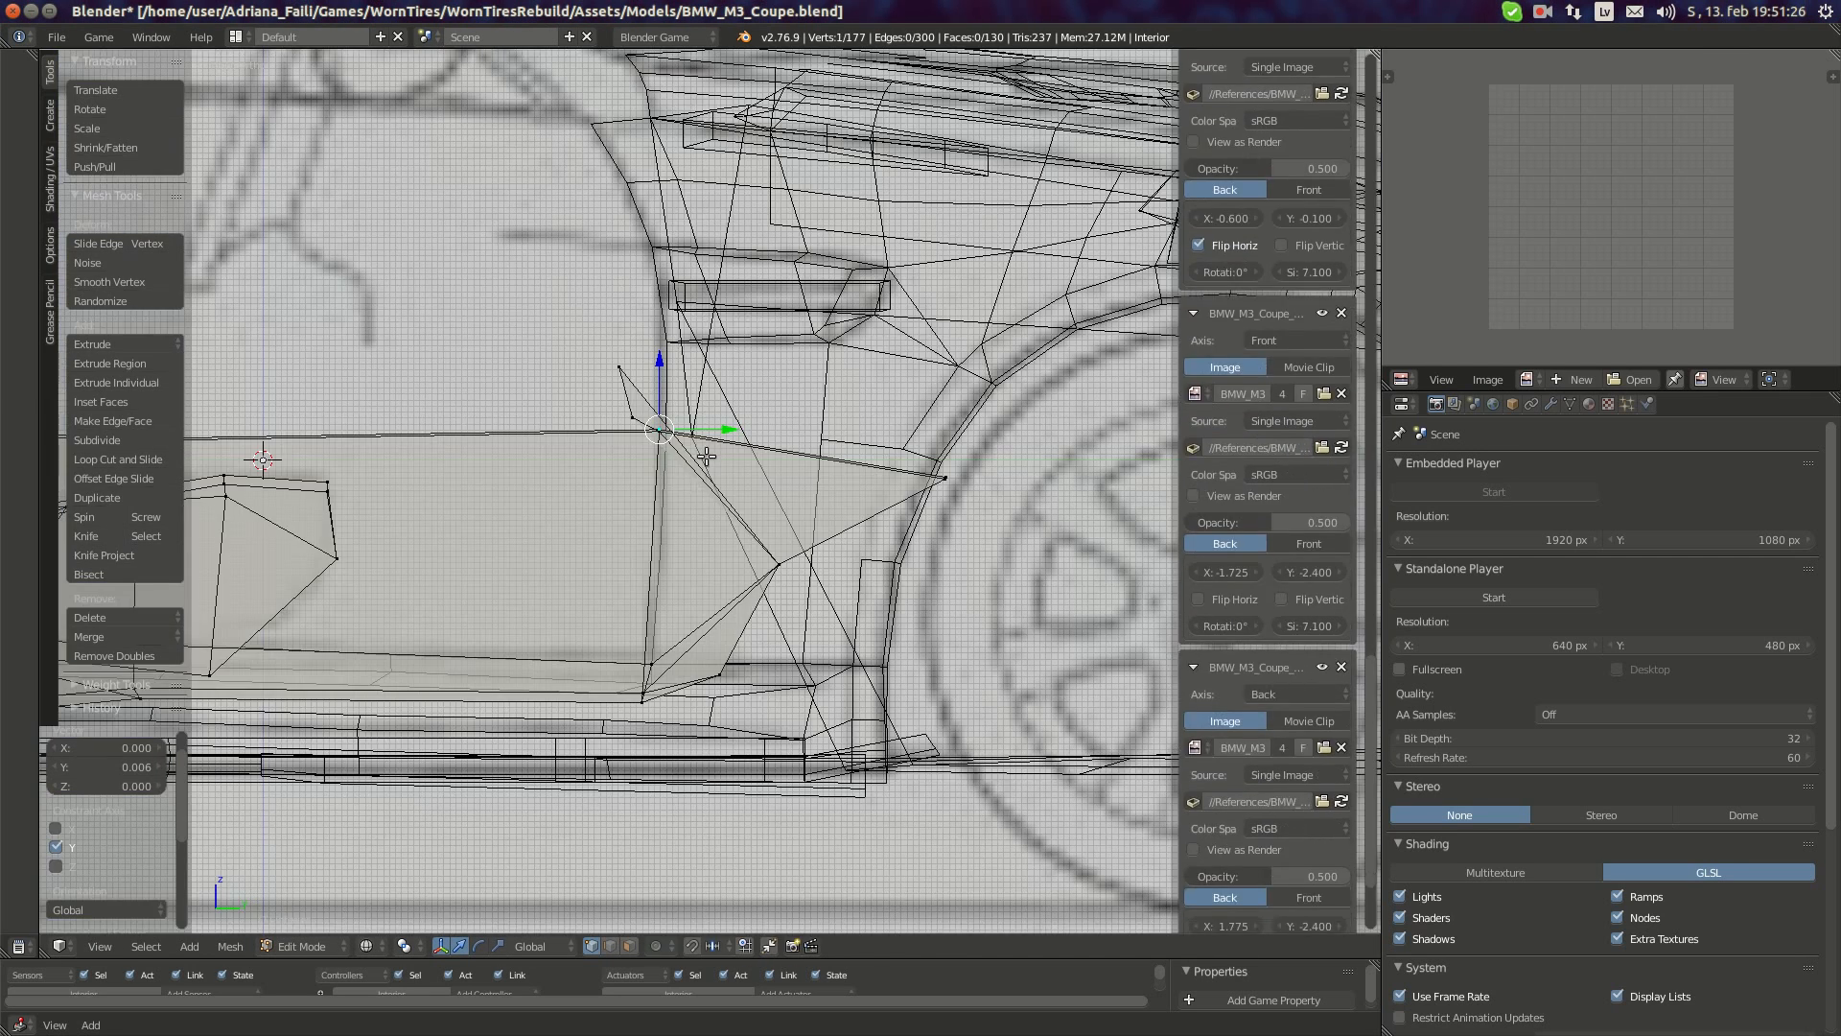
key("g")
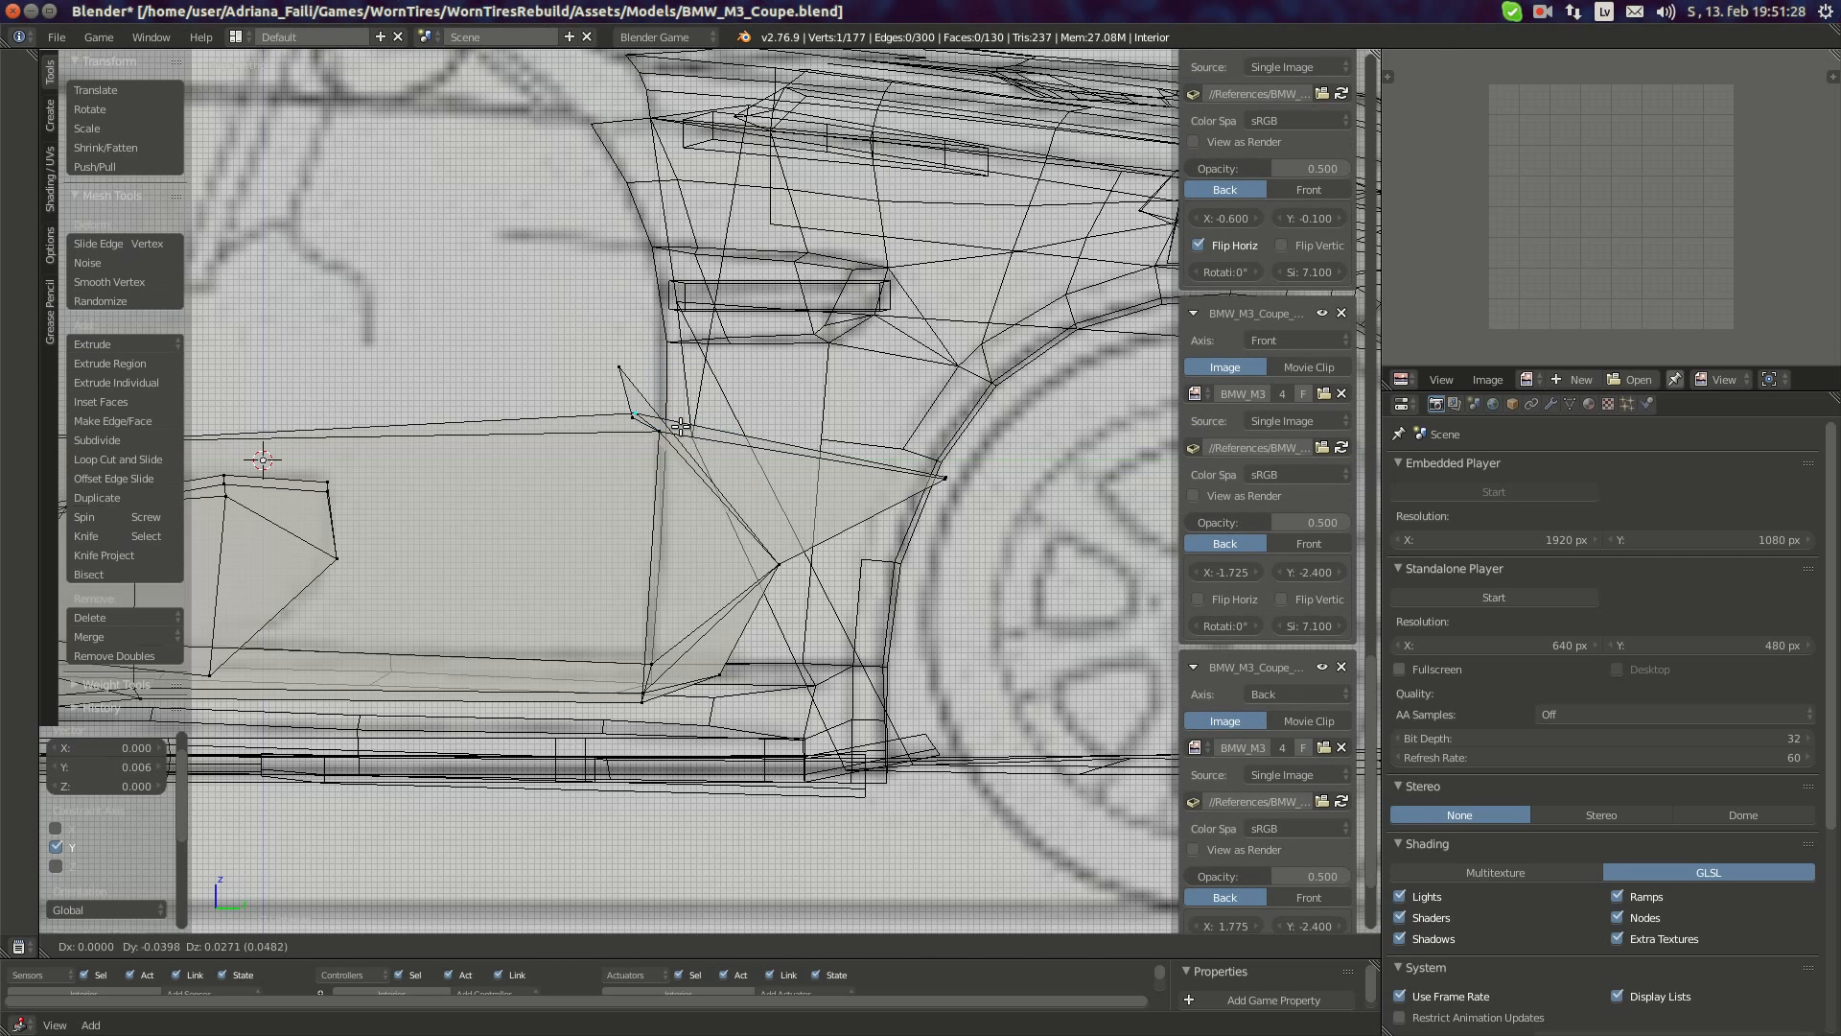
left_click(680, 425)
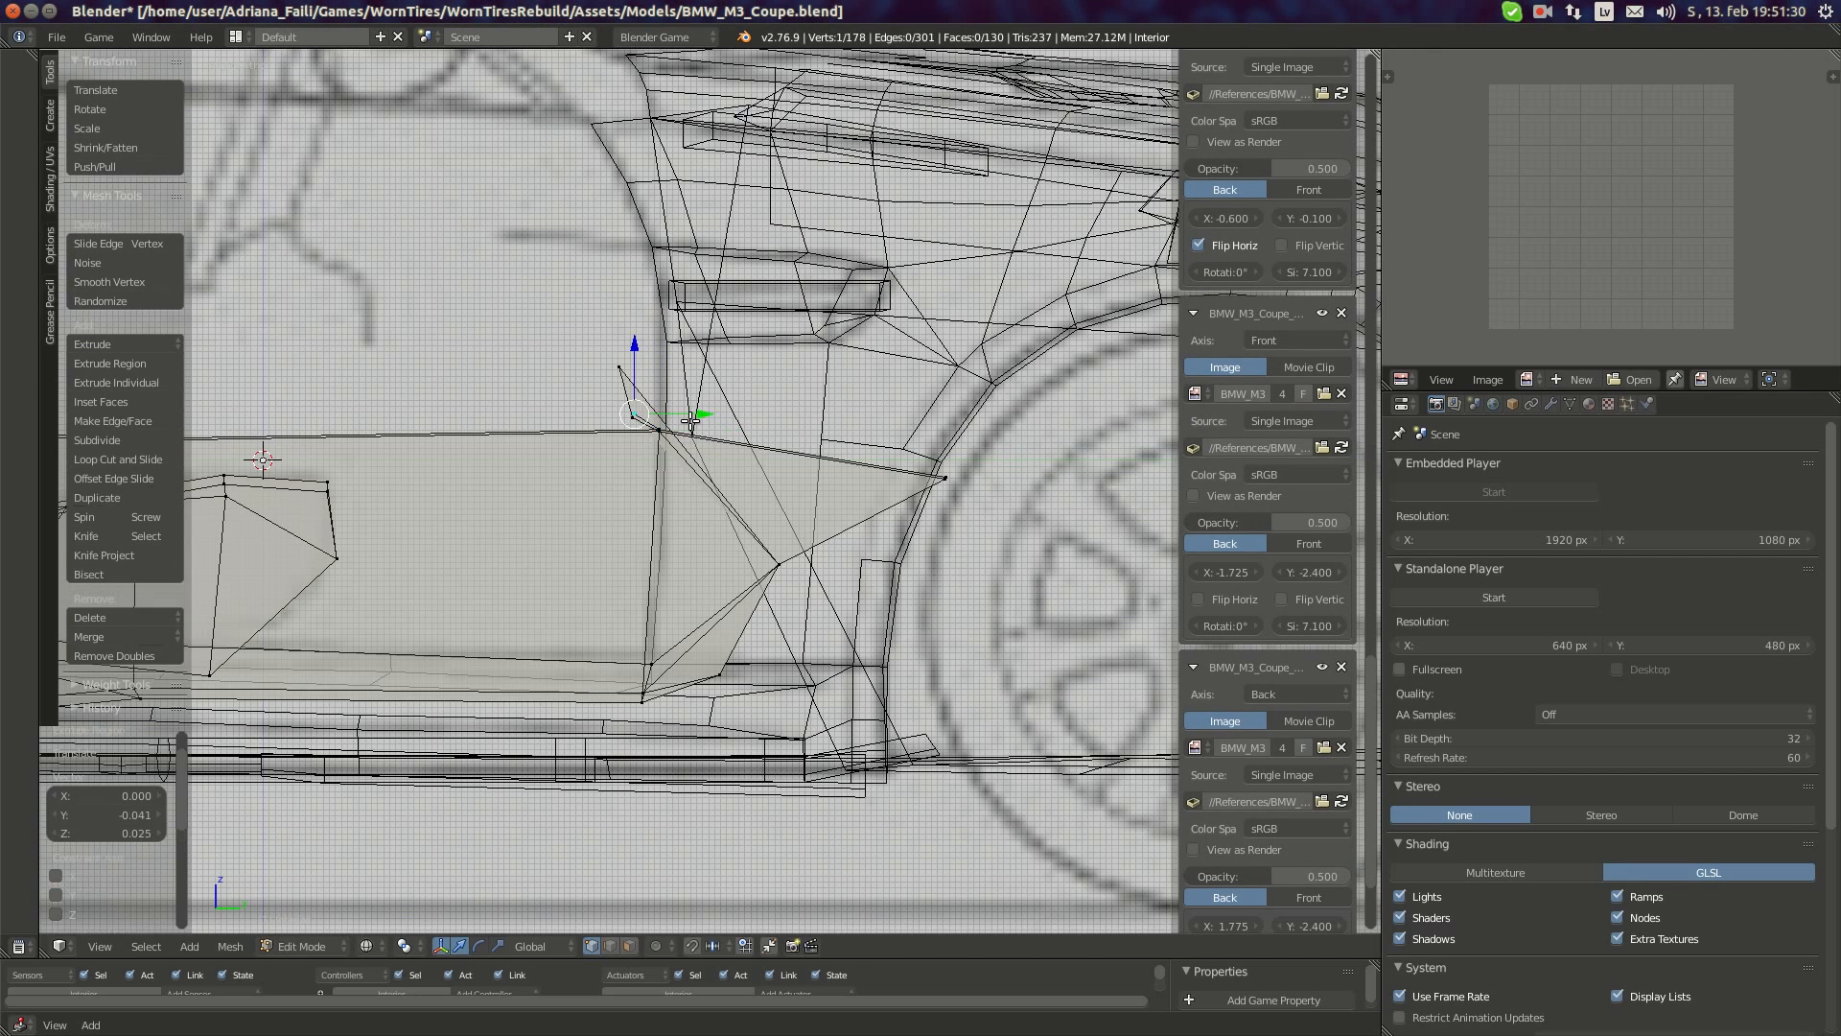
- Fill a face between the extruded vertex and the front top edge in solid shading, and clear the selection
middle_click_drag(690, 420, 577, 460)
key("z")
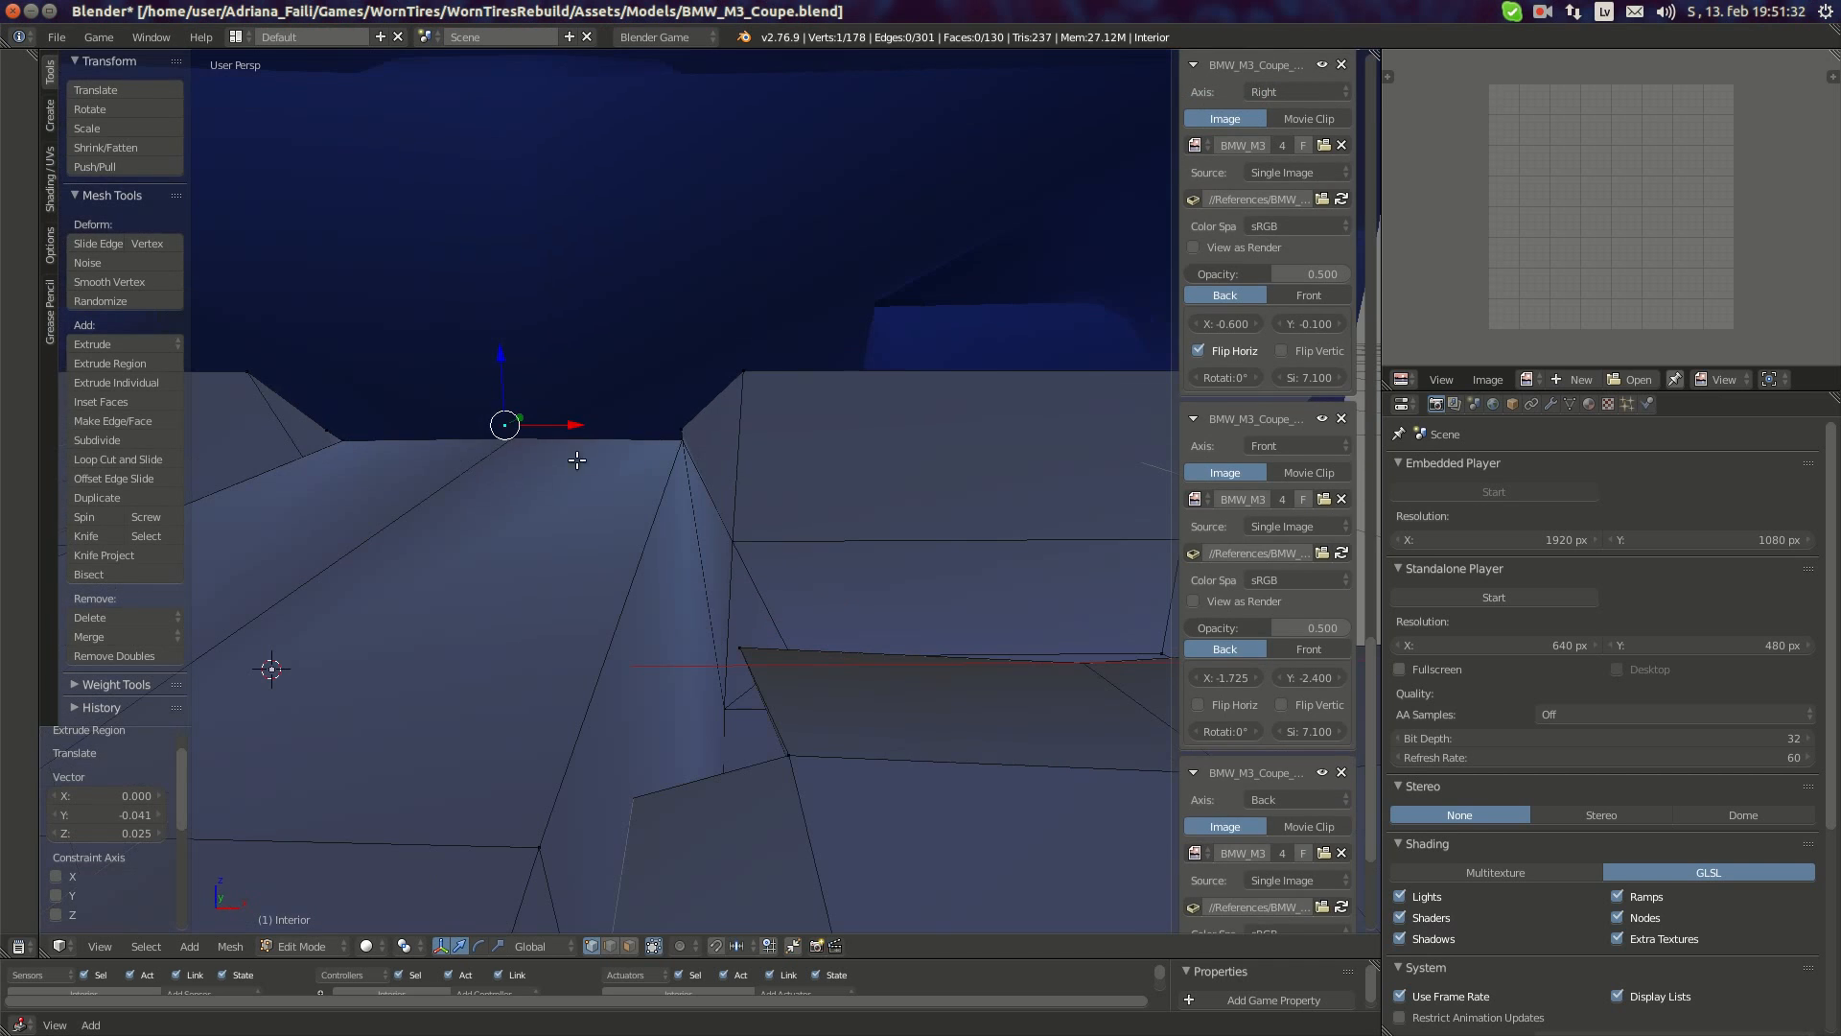
right_click(504, 444, "shift")
key("f")
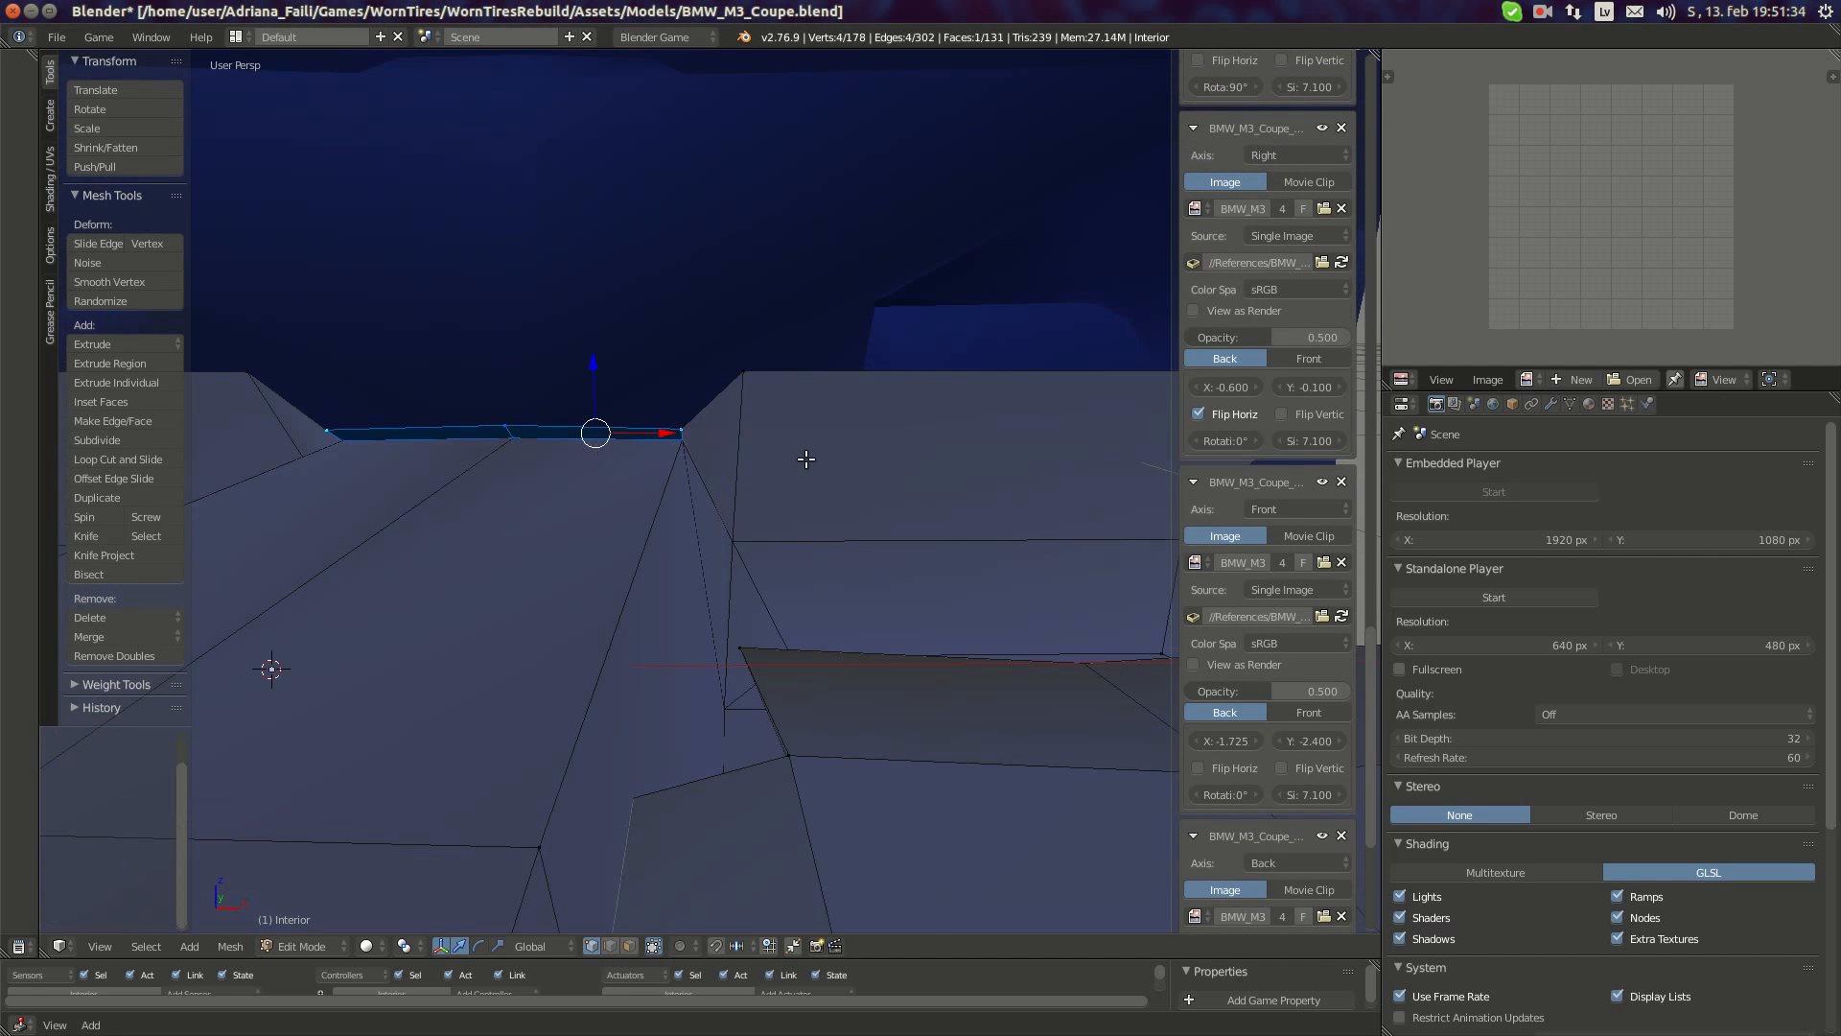
middle_click_drag(805, 456, 801, 567)
key("a")
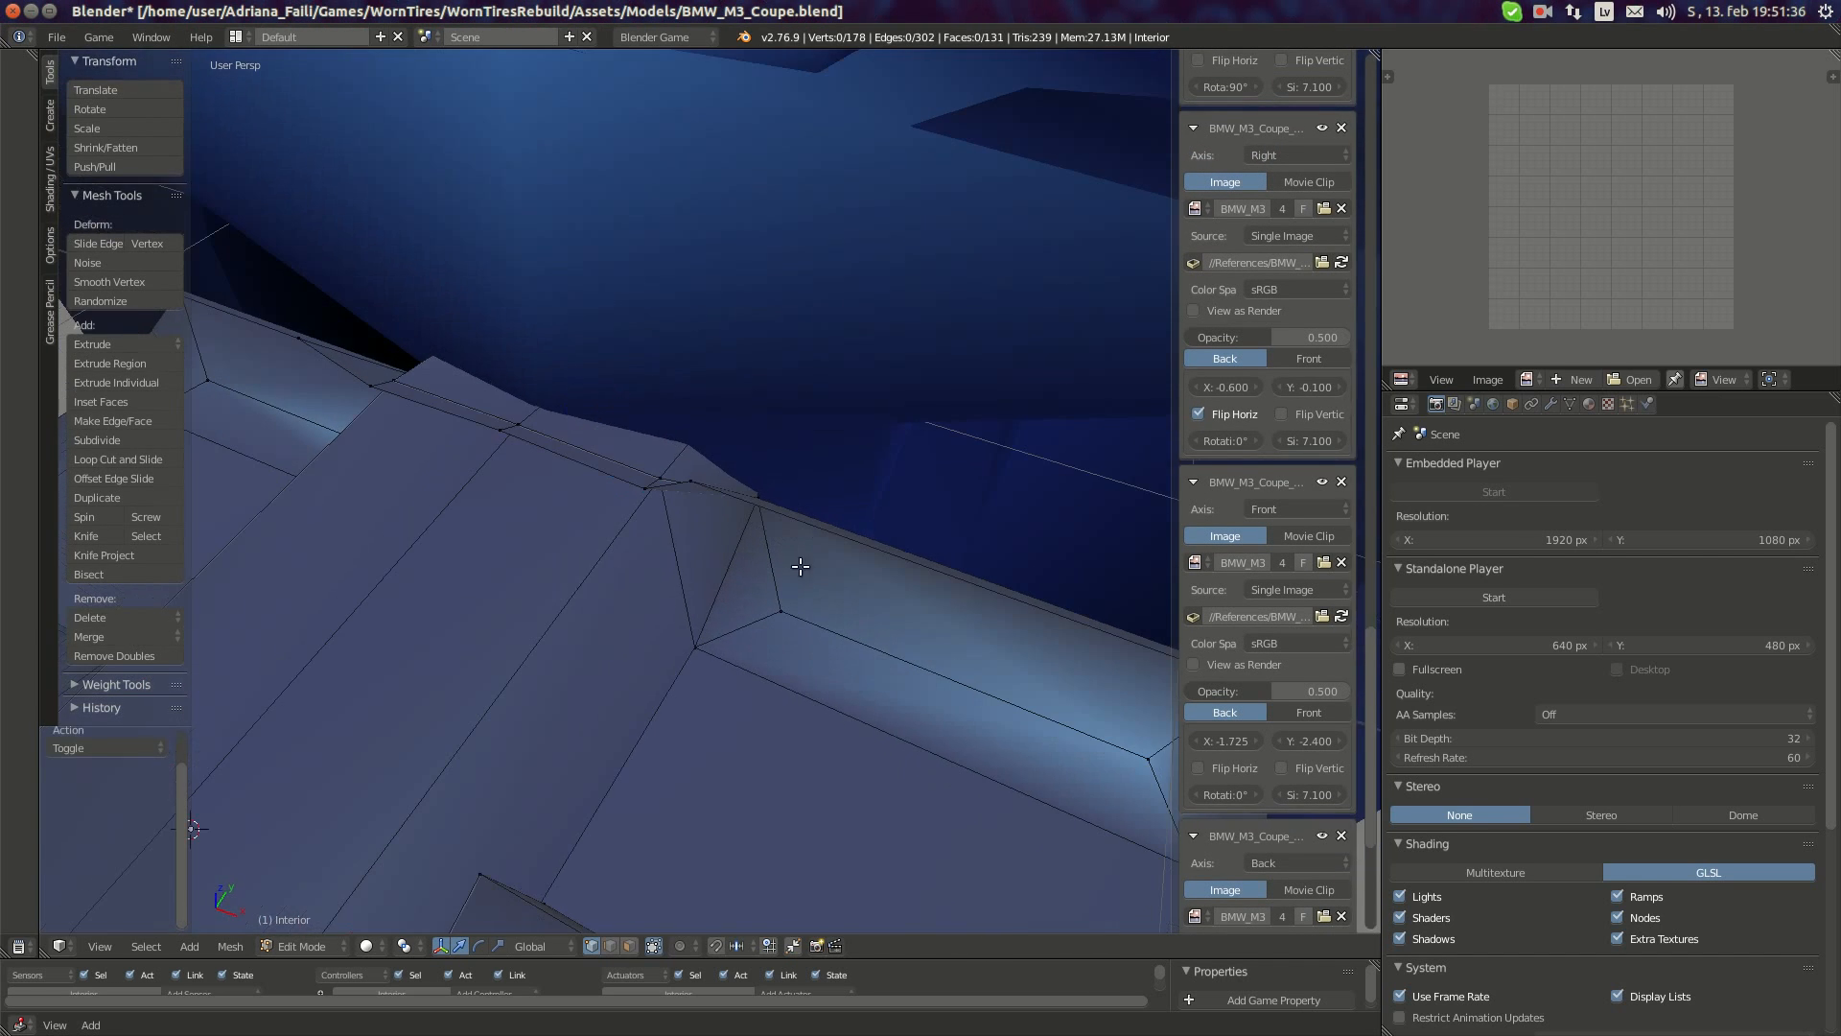
- Adjust the position of a vertex beside the new strip slightly and view the result outside mesh editing
middle_click_drag(555, 583, 490, 370)
right_click(625, 407)
key("g")
left_click_drag(497, 367, 498, 377)
mouse_move(500, 376)
middle_mouse_down()
mouse_move(634, 333)
mouse_move(656, 361)
mouse_move(225, 307)
middle_mouse_up()
key("Tab")
- Move the mid-height edge of the footwell's front wall 0.029 along Y
middle_click_drag(362, 378, 866, 538)
key("KP_3")
key("Tab")
right_click(748, 531)
right_click(1047, 566, "shift")
key("g")
key("y")
left_click(808, 503)
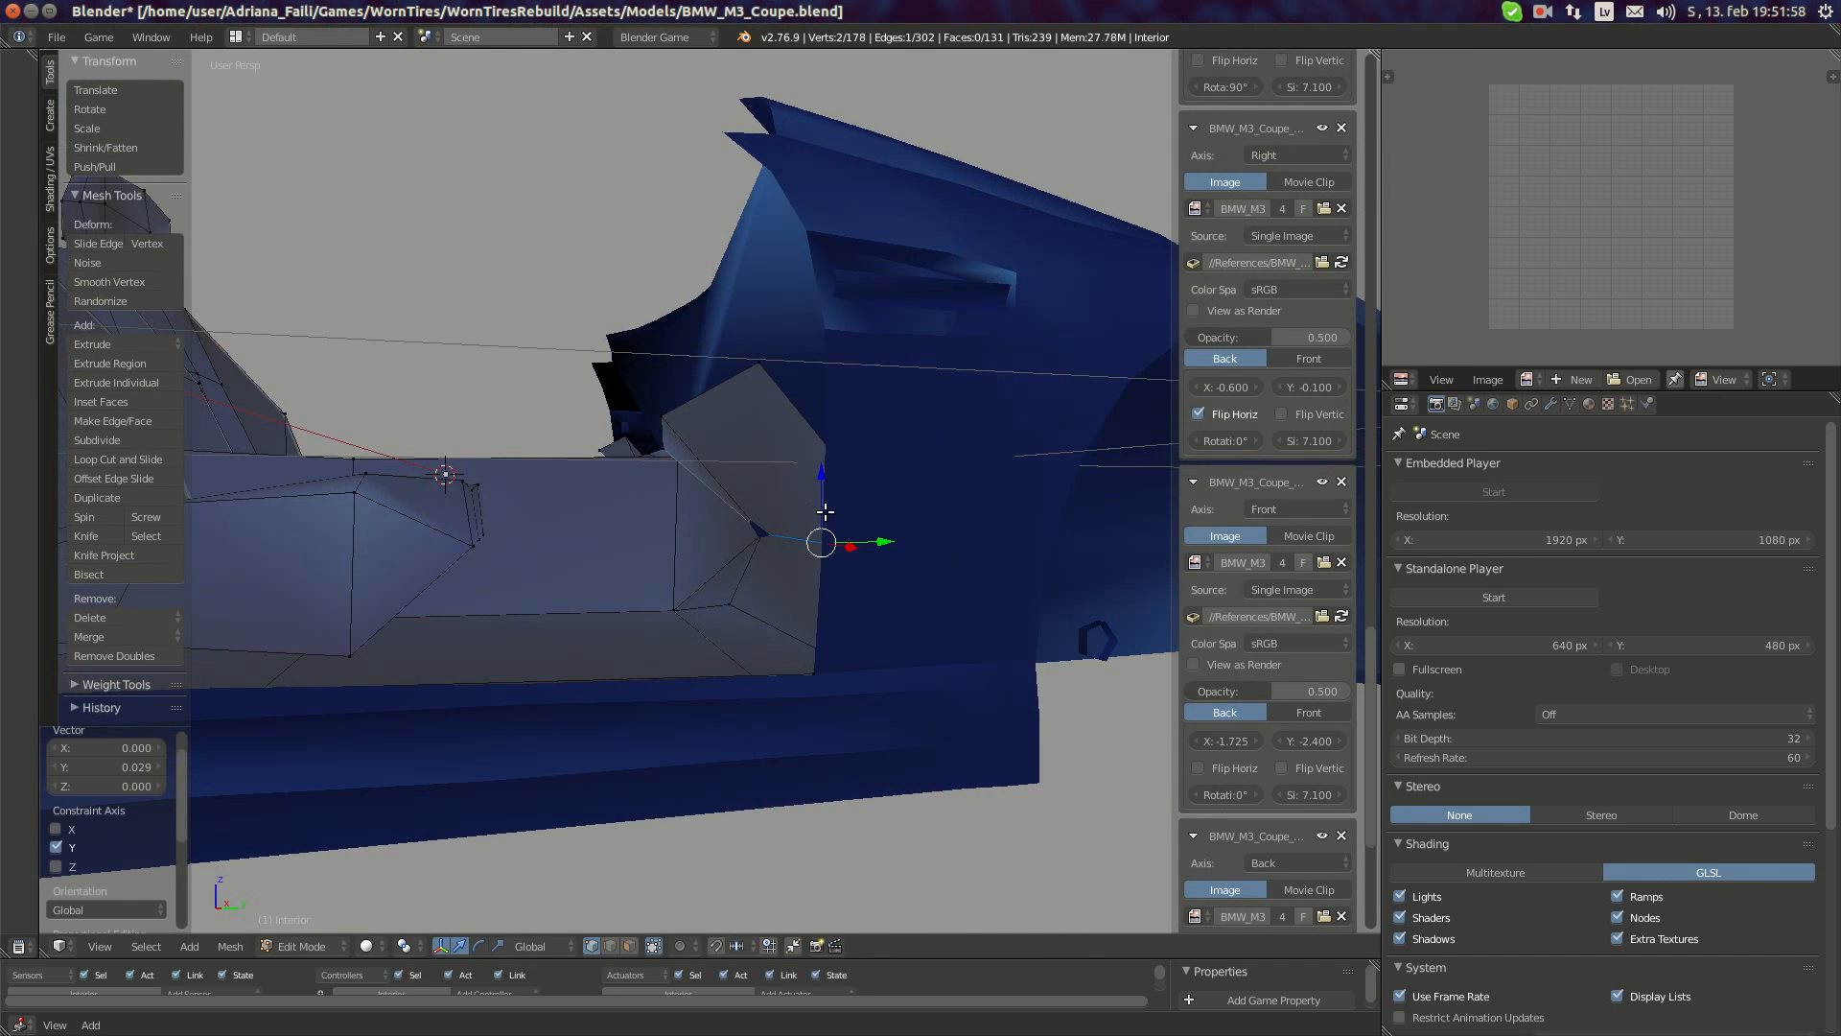
- Move the same front-wall edge further forward, with a final shift of 0.050 along Y
scroll(824, 557, "up", 4)
key("g")
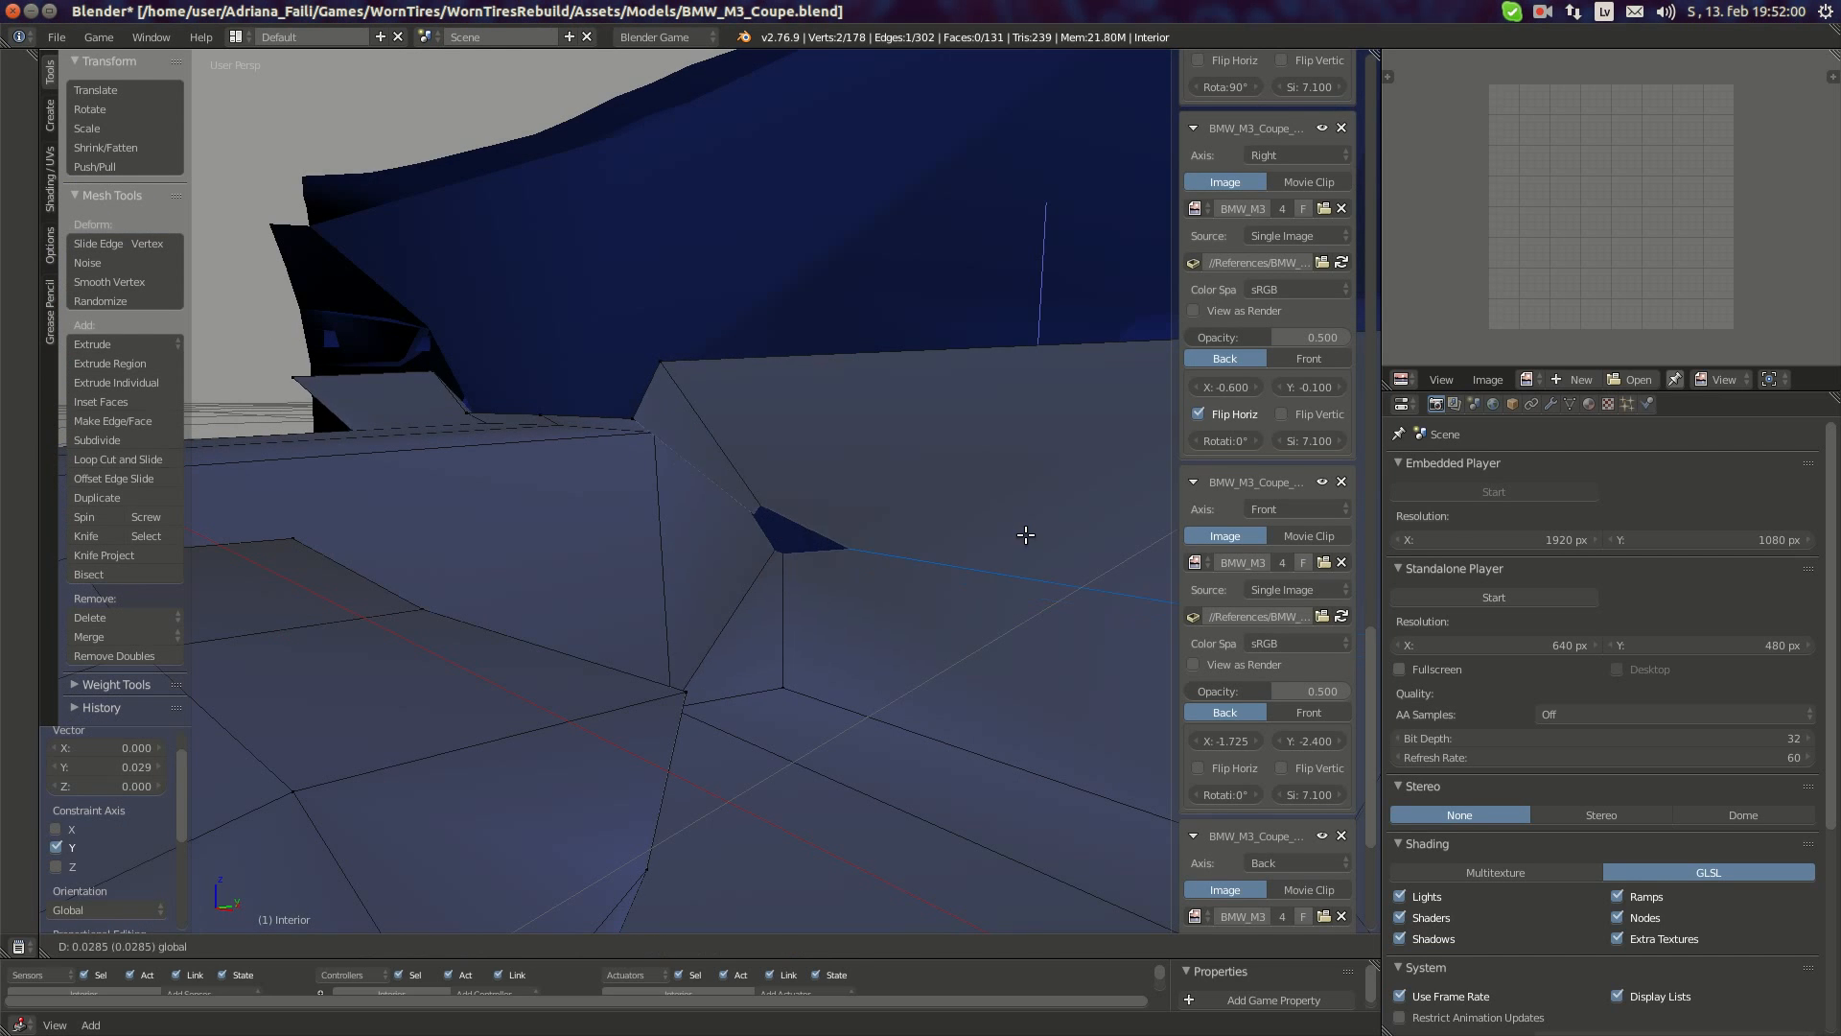
left_click_drag(1032, 514, 1033, 514)
middle_click_drag(1033, 514, 998, 535)
left_click_drag(1003, 537, 944, 501)
middle_click_drag(944, 502, 998, 567)
scroll(998, 567, "down", 2)
left_click_drag(926, 555, 943, 549)
- Move the vertex at the footwell corner gap 0.020 along X and -0.027 along Y to close the gap
right_click(787, 534)
key("g")
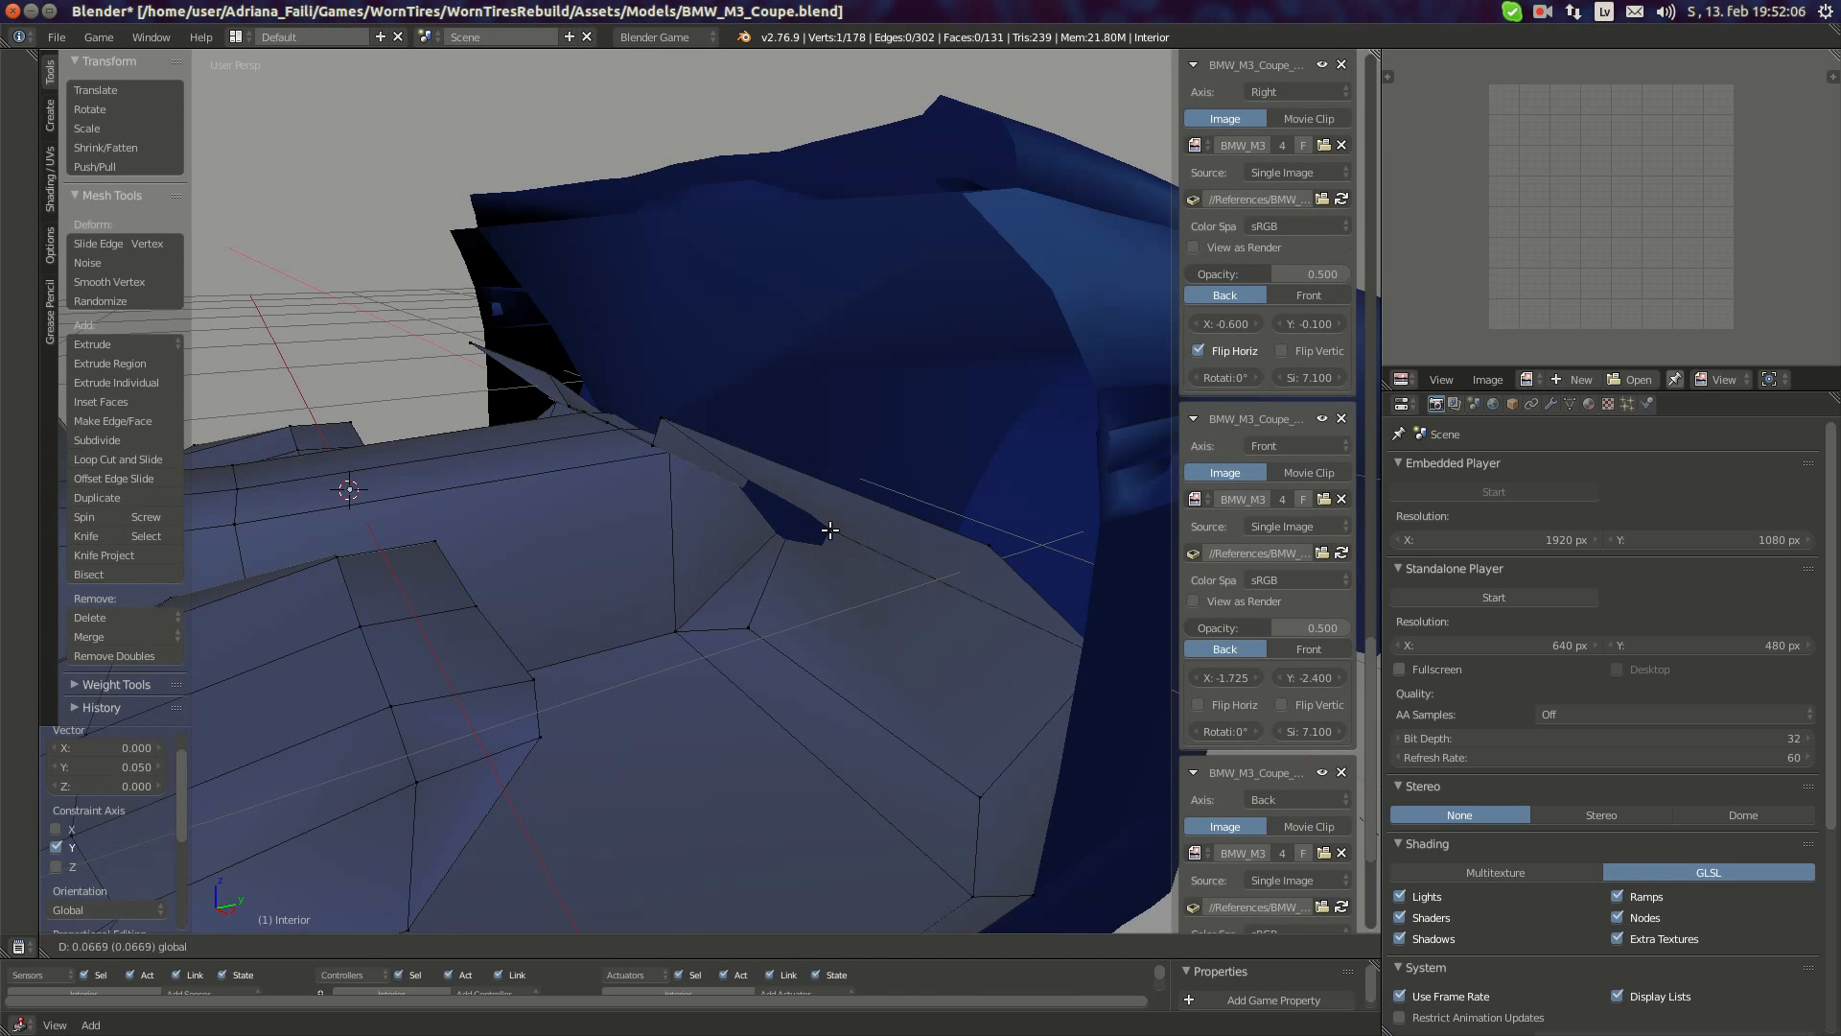
key("x")
left_click(830, 502)
left_click(816, 503)
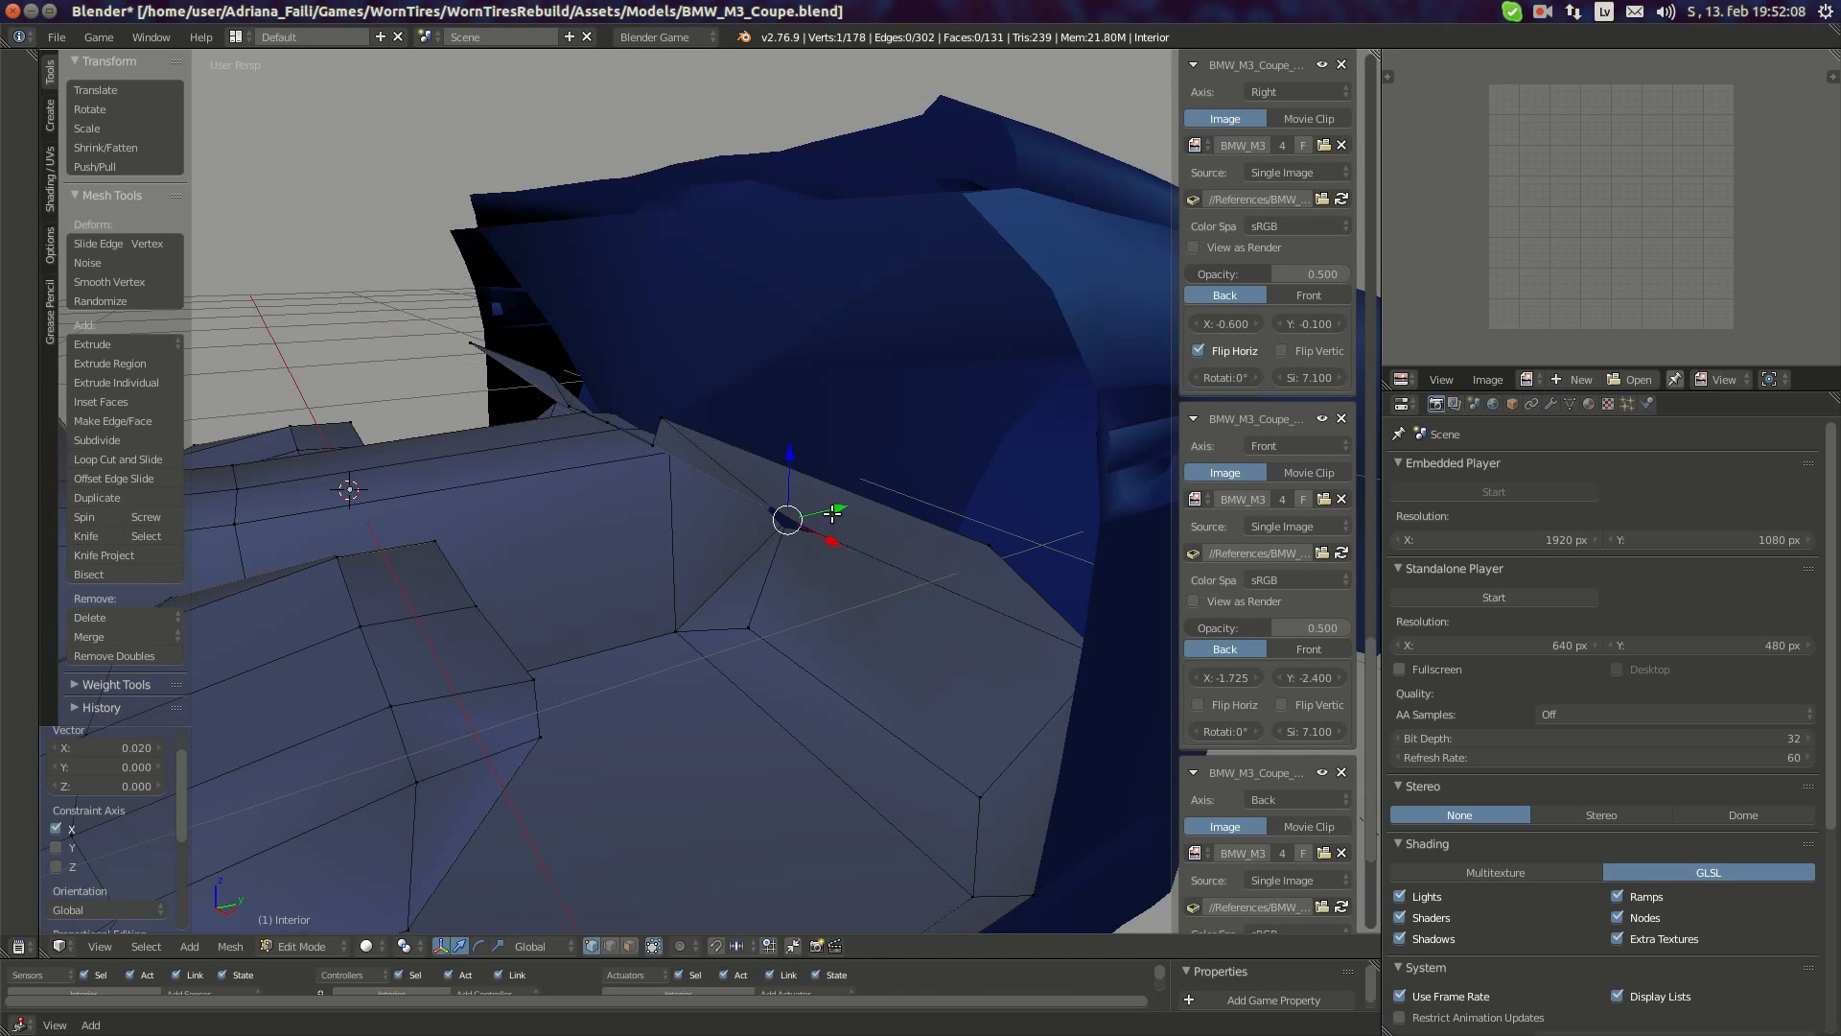
left_click(820, 509)
middle_click_drag(820, 510, 800, 488)
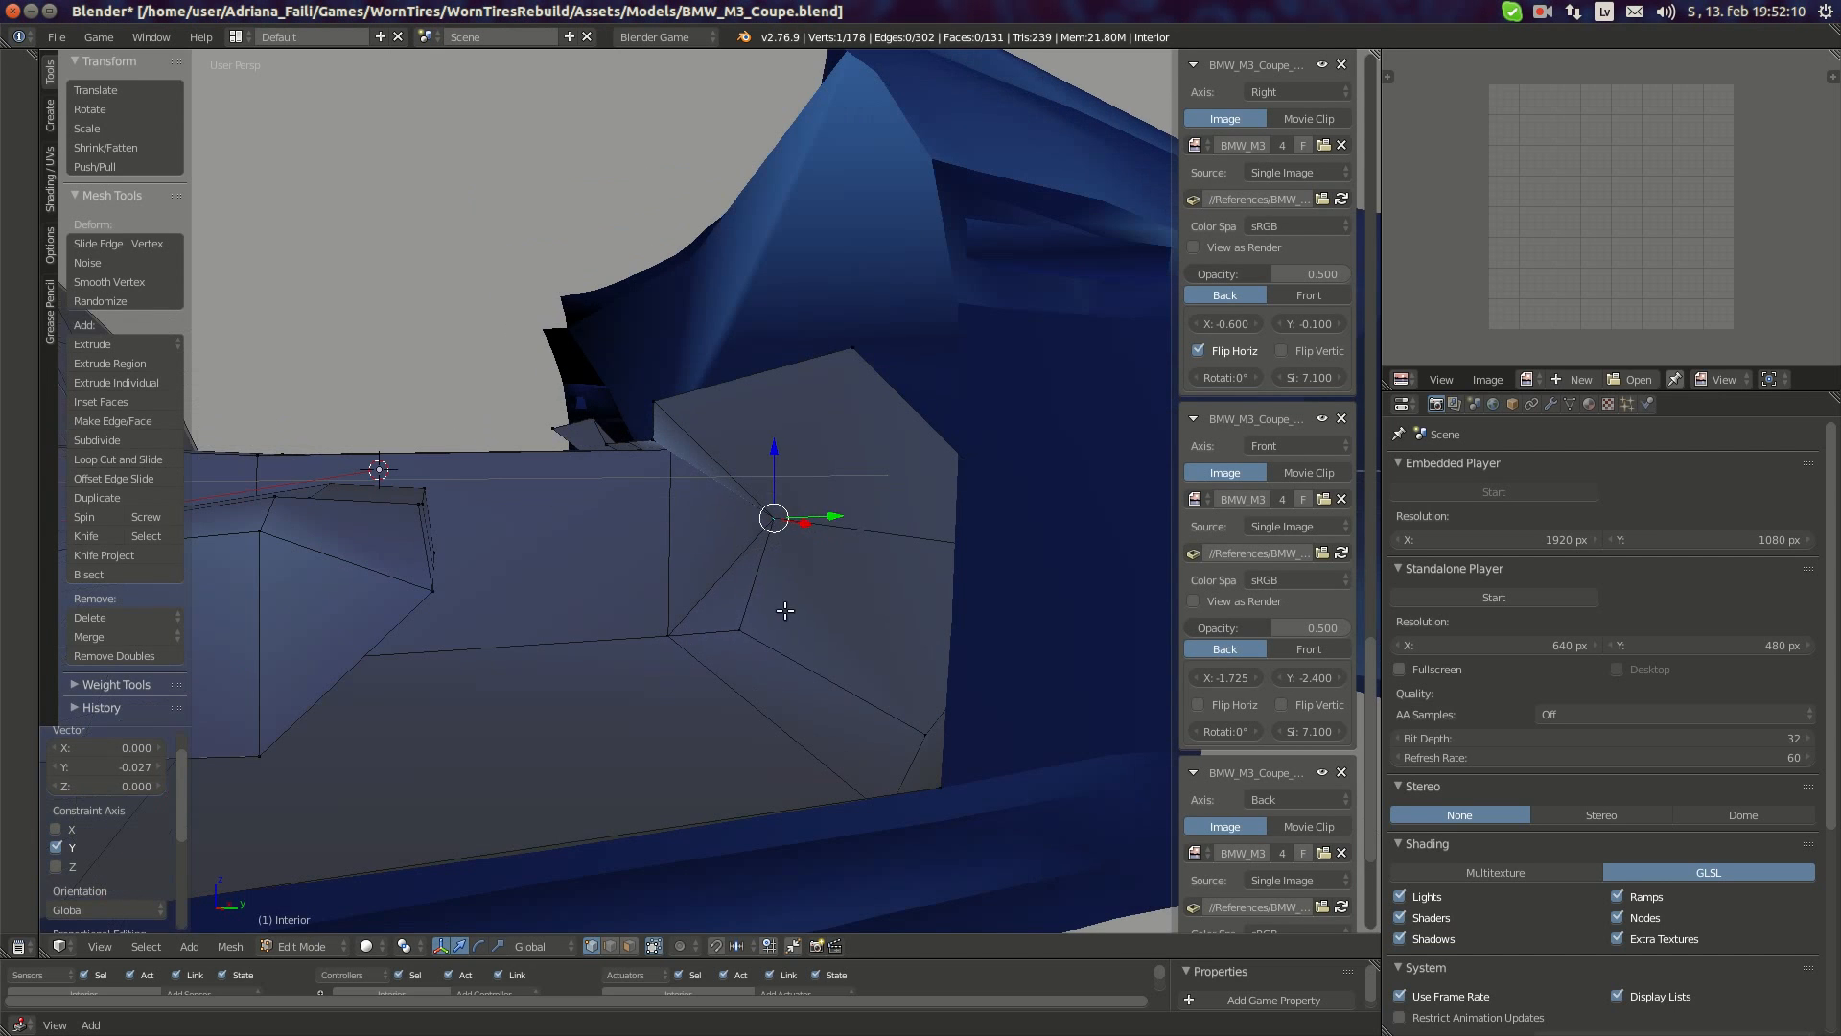
- Move the front wall's lower edge 0.053 along Y, raise it 0.044 along Z, and shift it back -0.011 along Y
right_click(747, 628)
right_click(901, 722, "shift")
left_click_drag(867, 663, 894, 657)
scroll(892, 655, "down", 3)
middle_click_drag(835, 633, 805, 589)
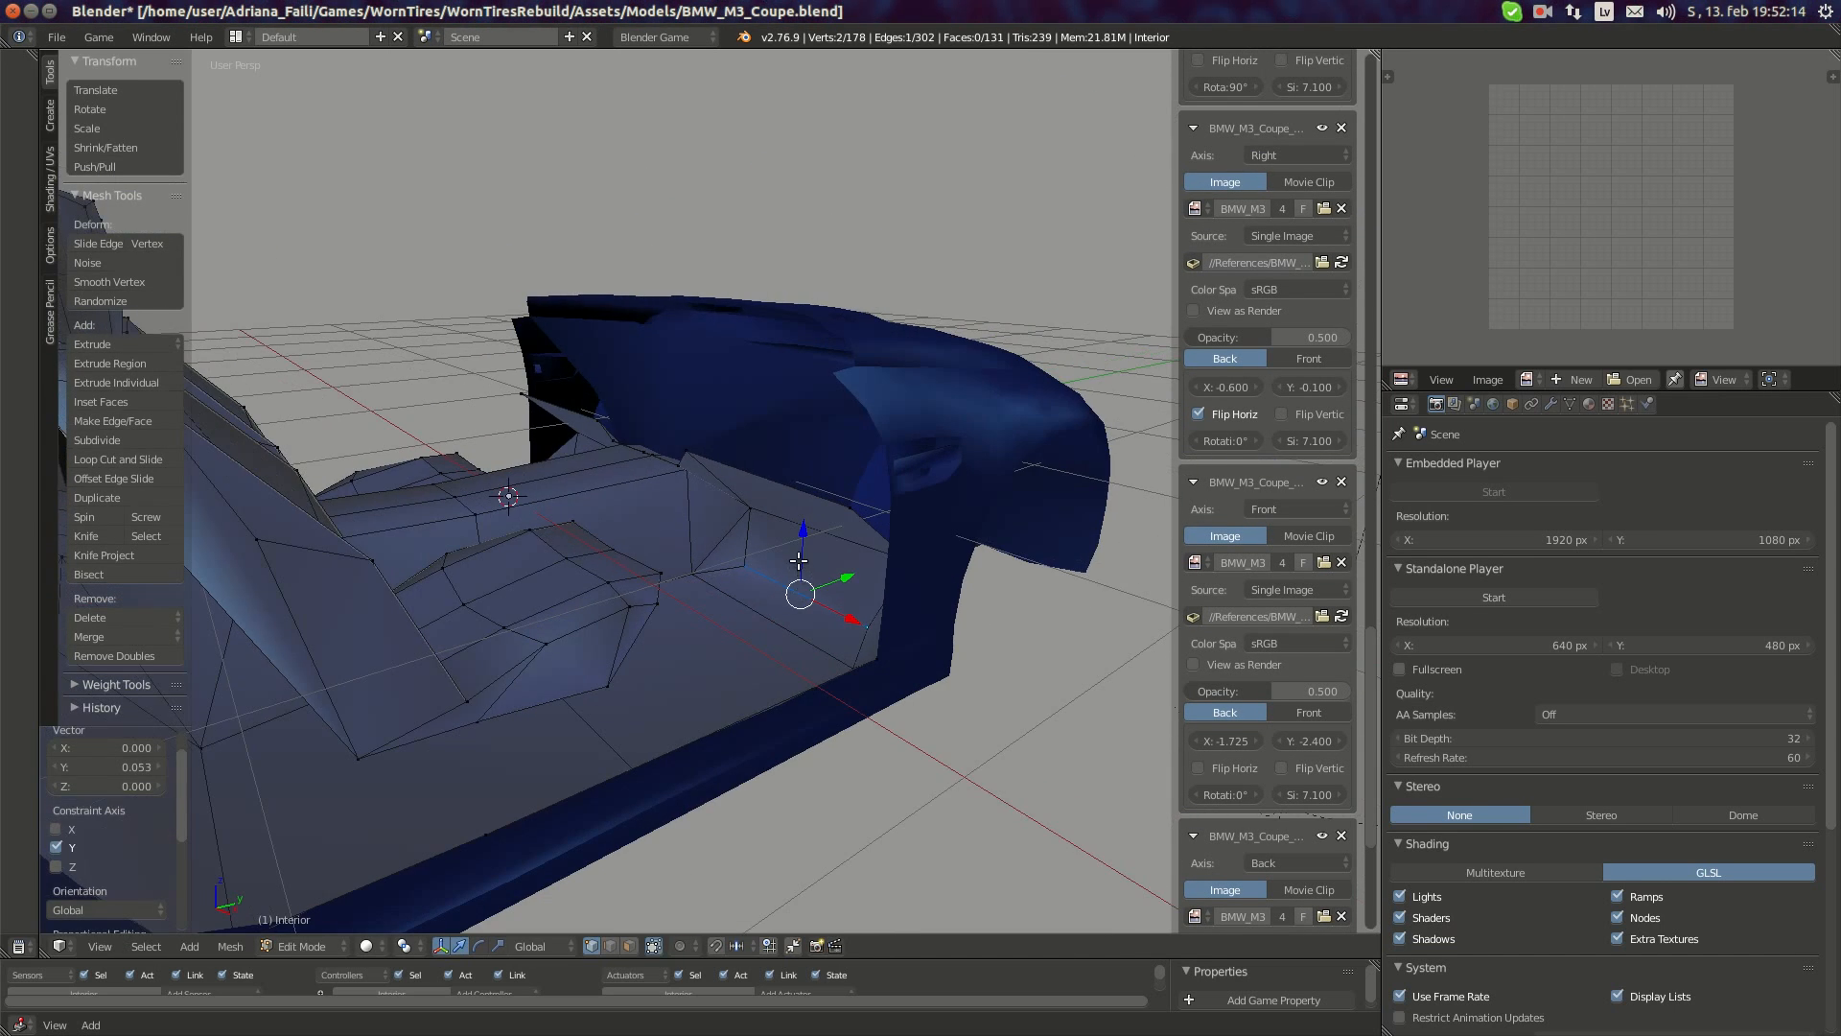
left_click_drag(799, 561, 799, 549)
middle_click_drag(798, 548, 764, 520)
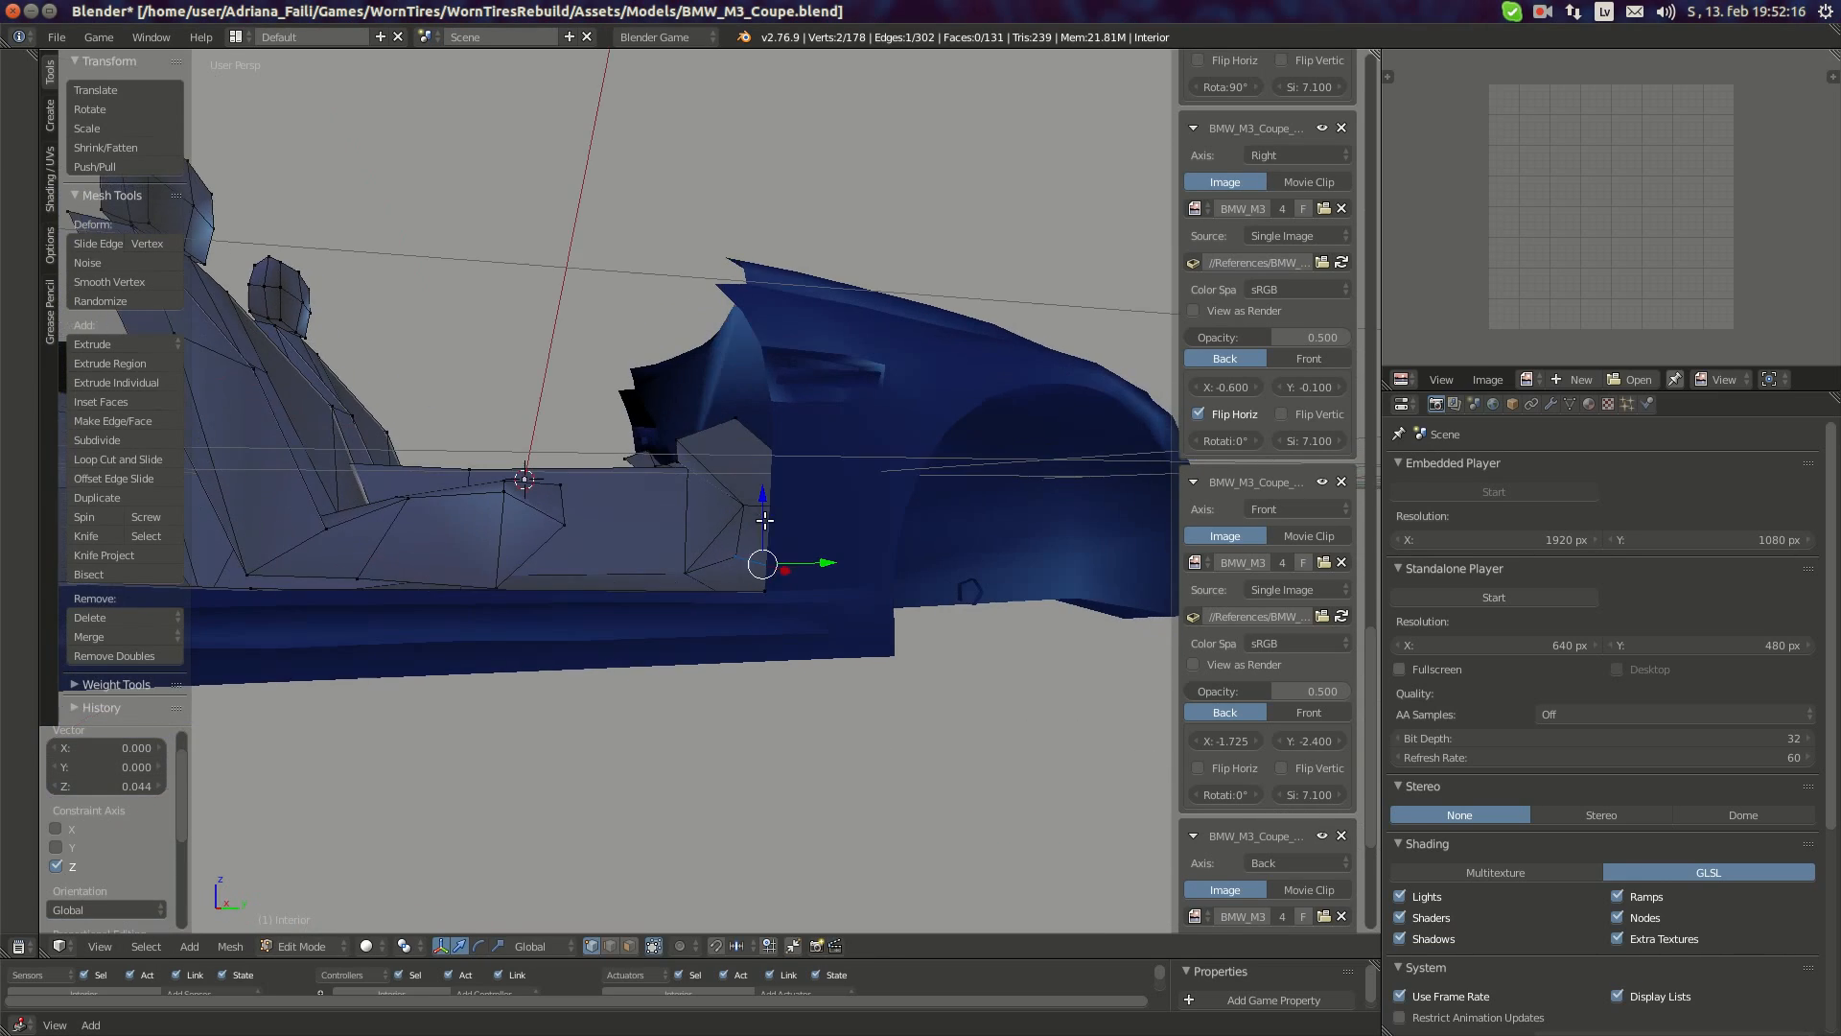
left_click_drag(822, 563, 791, 560)
- Select the four profile vertices of the dashboard's front edge in wireframe and move them -0.005 along Z in the side view
middle_click_drag(791, 560, 633, 531)
key("KP_3")
key("KP_5")
key("z")
scroll(629, 520, "up", 7)
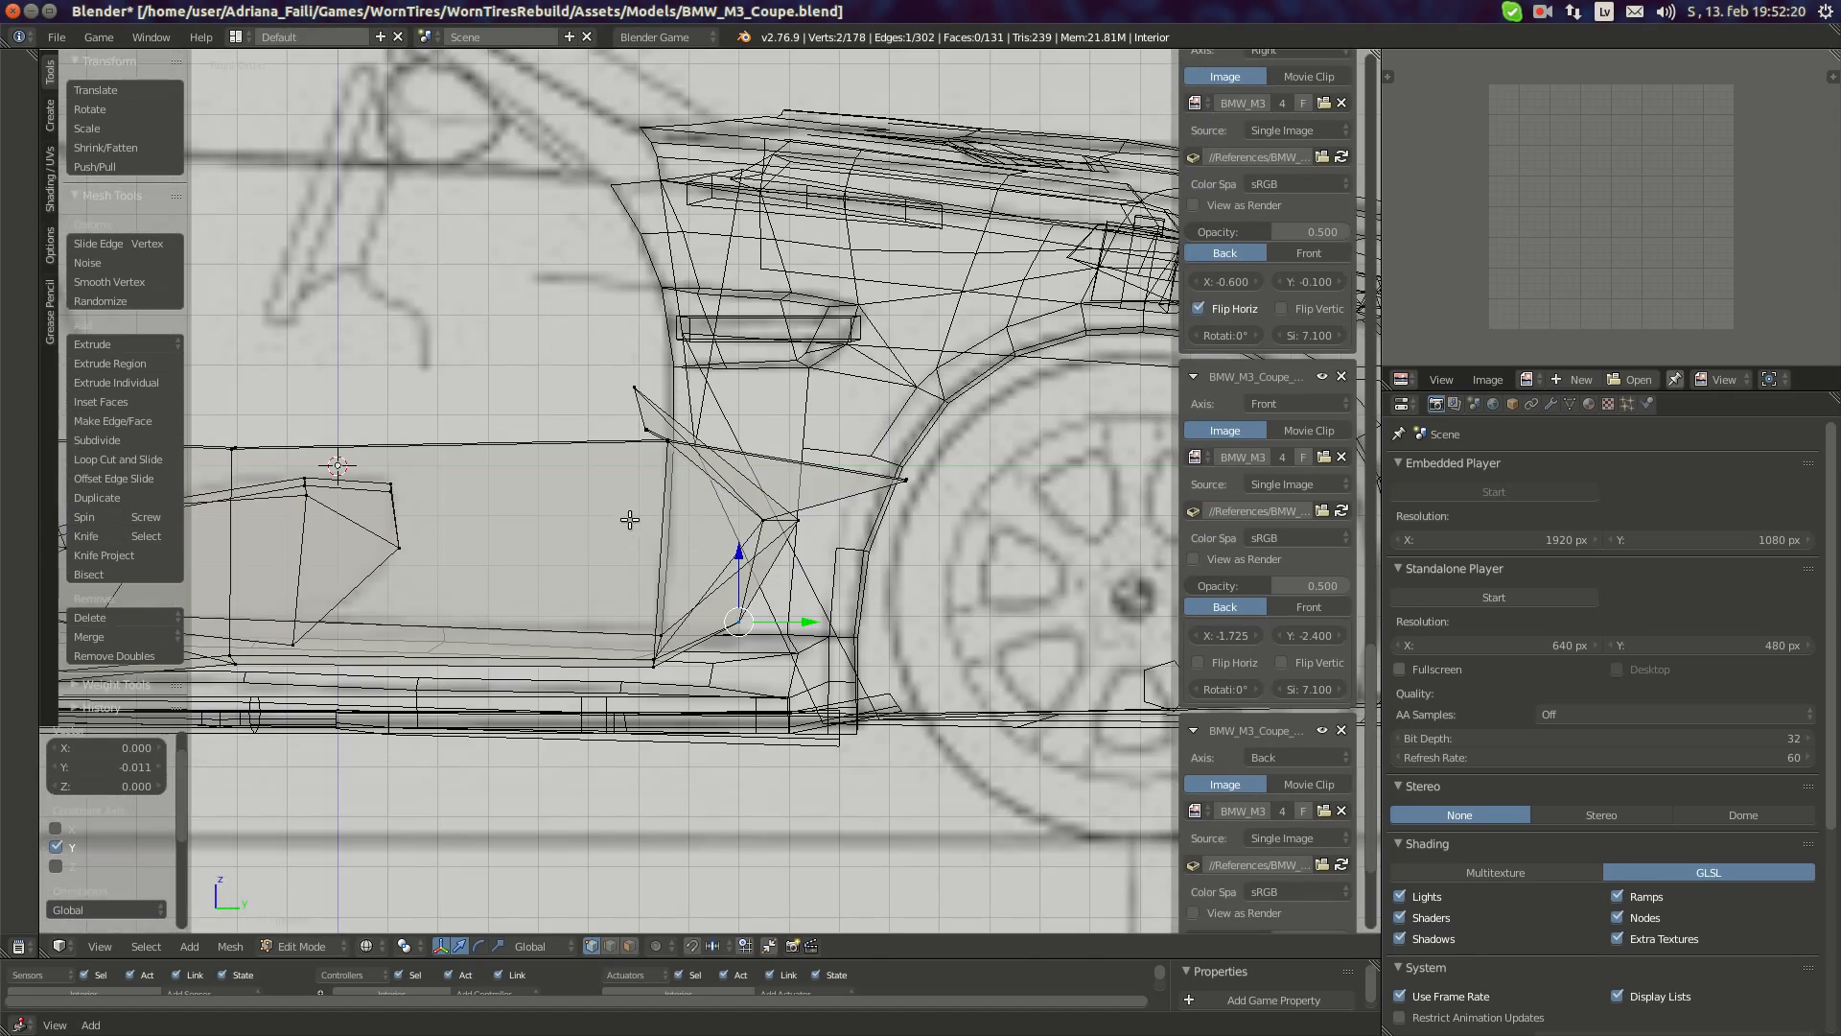
middle_click_drag(633, 461, 785, 493, "shift")
key("a")
key("b")
mouse_move(743, 396)
left_mouse_down()
mouse_move(823, 480)
mouse_move(820, 460)
left_mouse_up()
mouse_move(805, 470)
middle_mouse_down()
mouse_move(877, 499)
mouse_move(818, 483)
middle_mouse_up()
scroll(834, 499, "up", 2)
key("b")
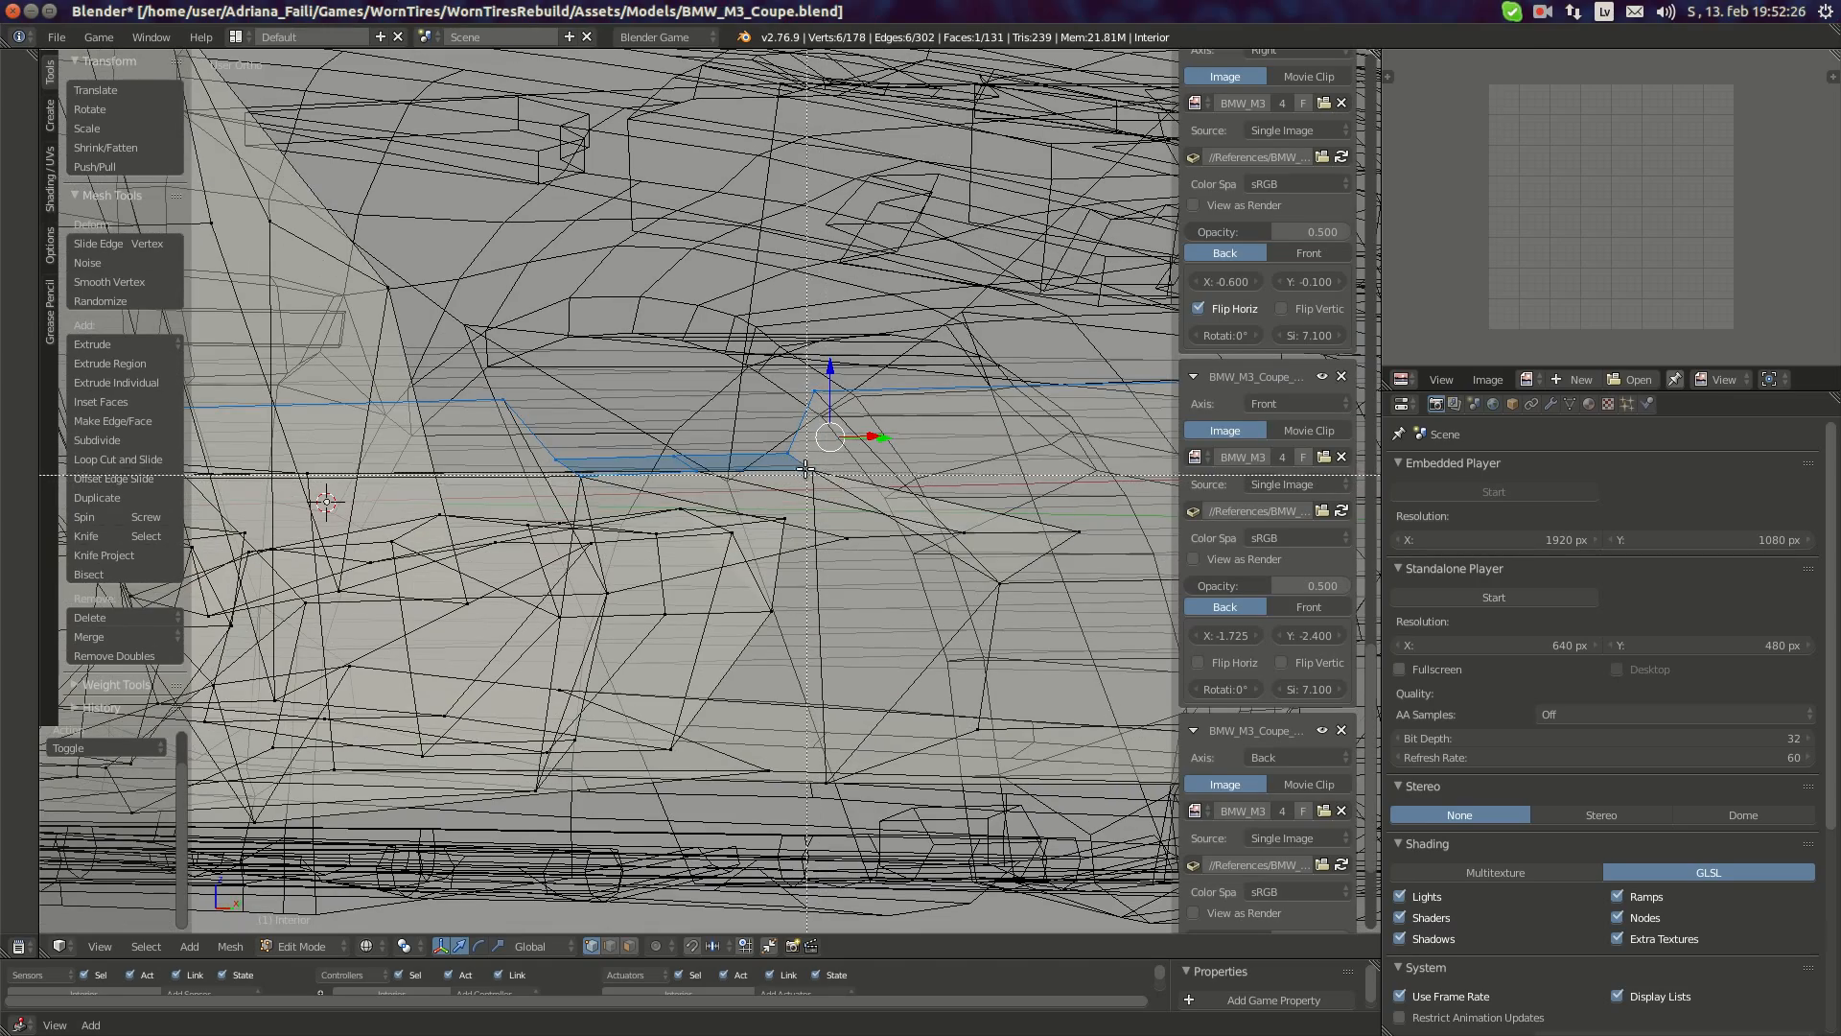
middle_click_drag(878, 493, 845, 468)
key("KP_3")
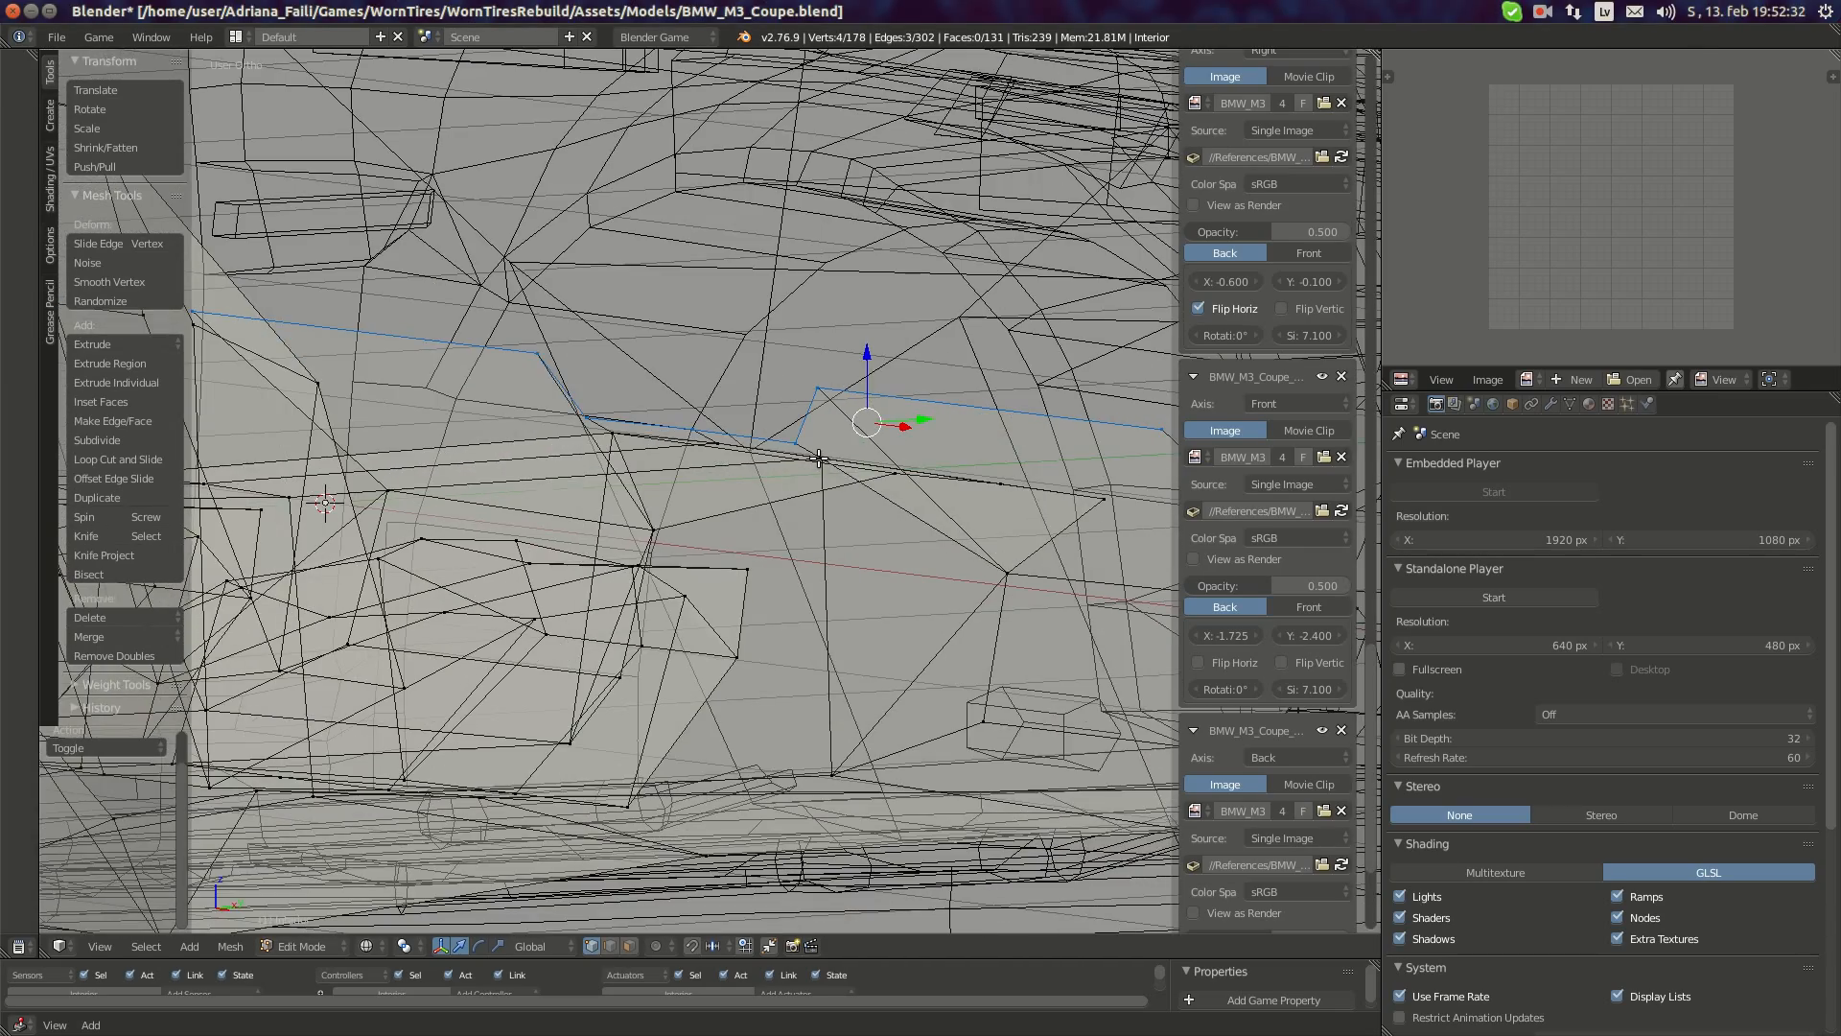
key("KP_3")
mouse_move(19, 199)
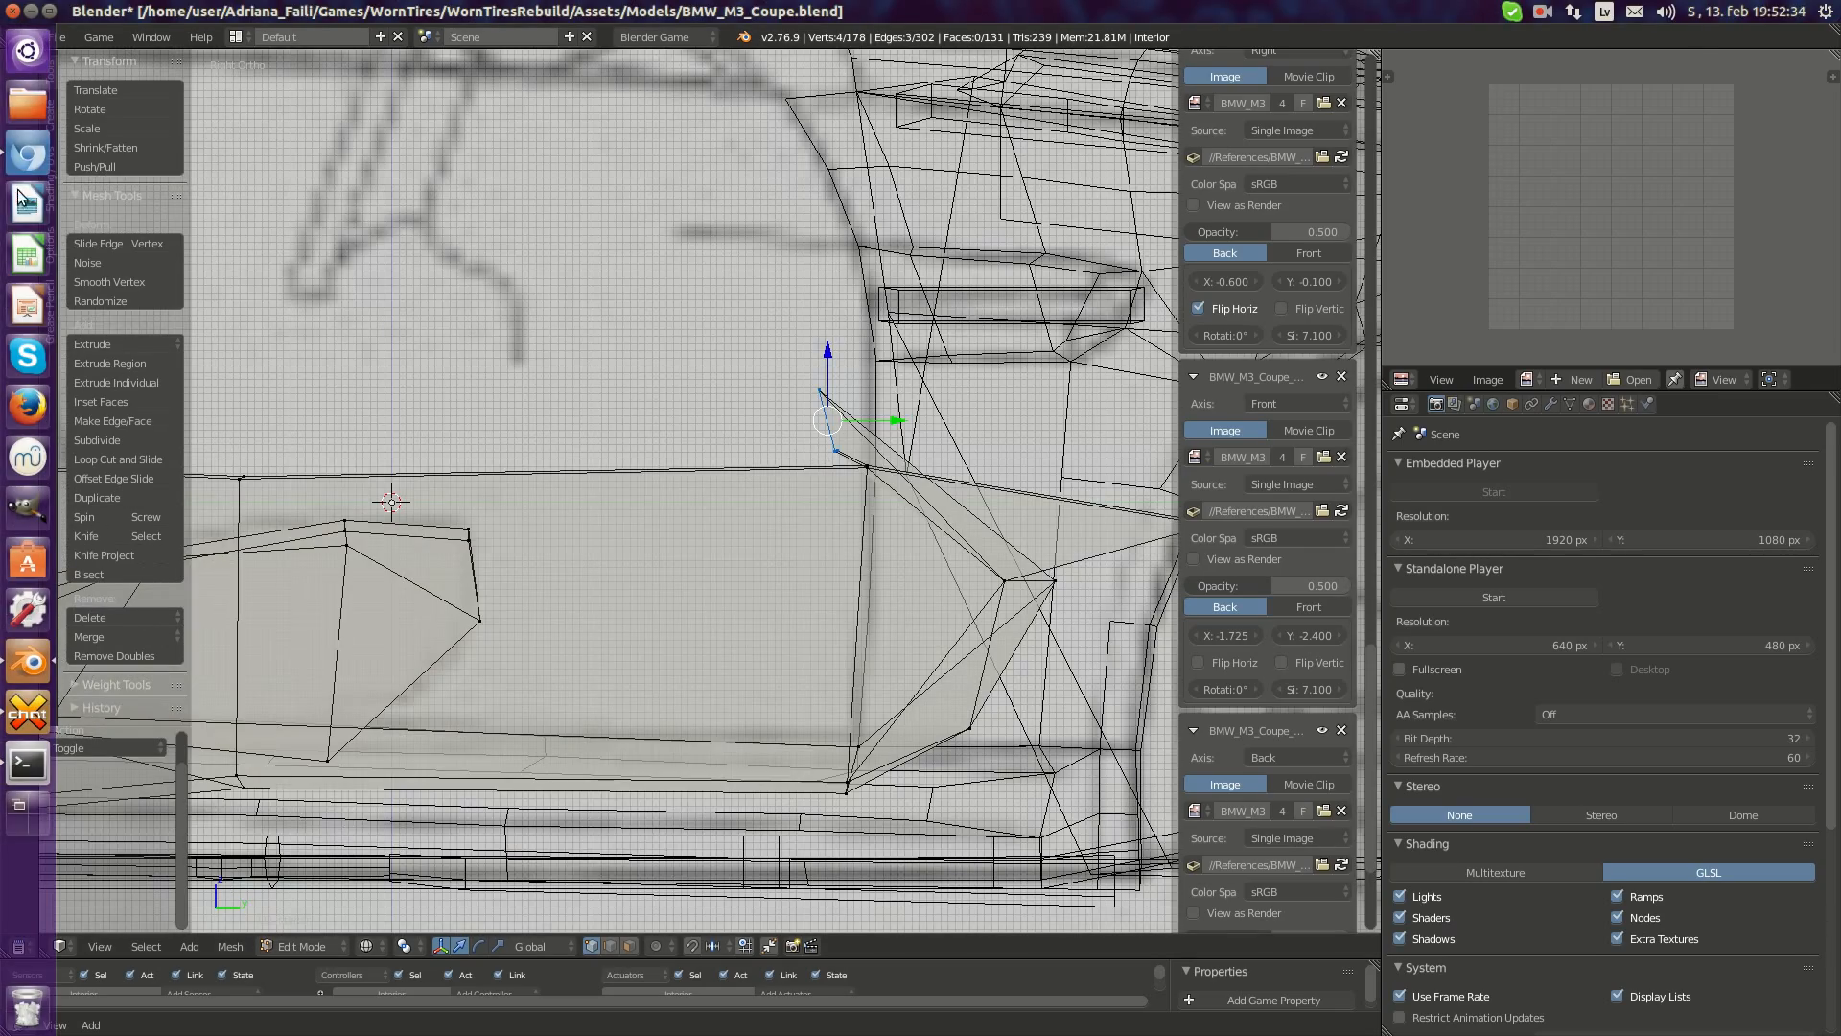
scroll(609, 238, "down", 3)
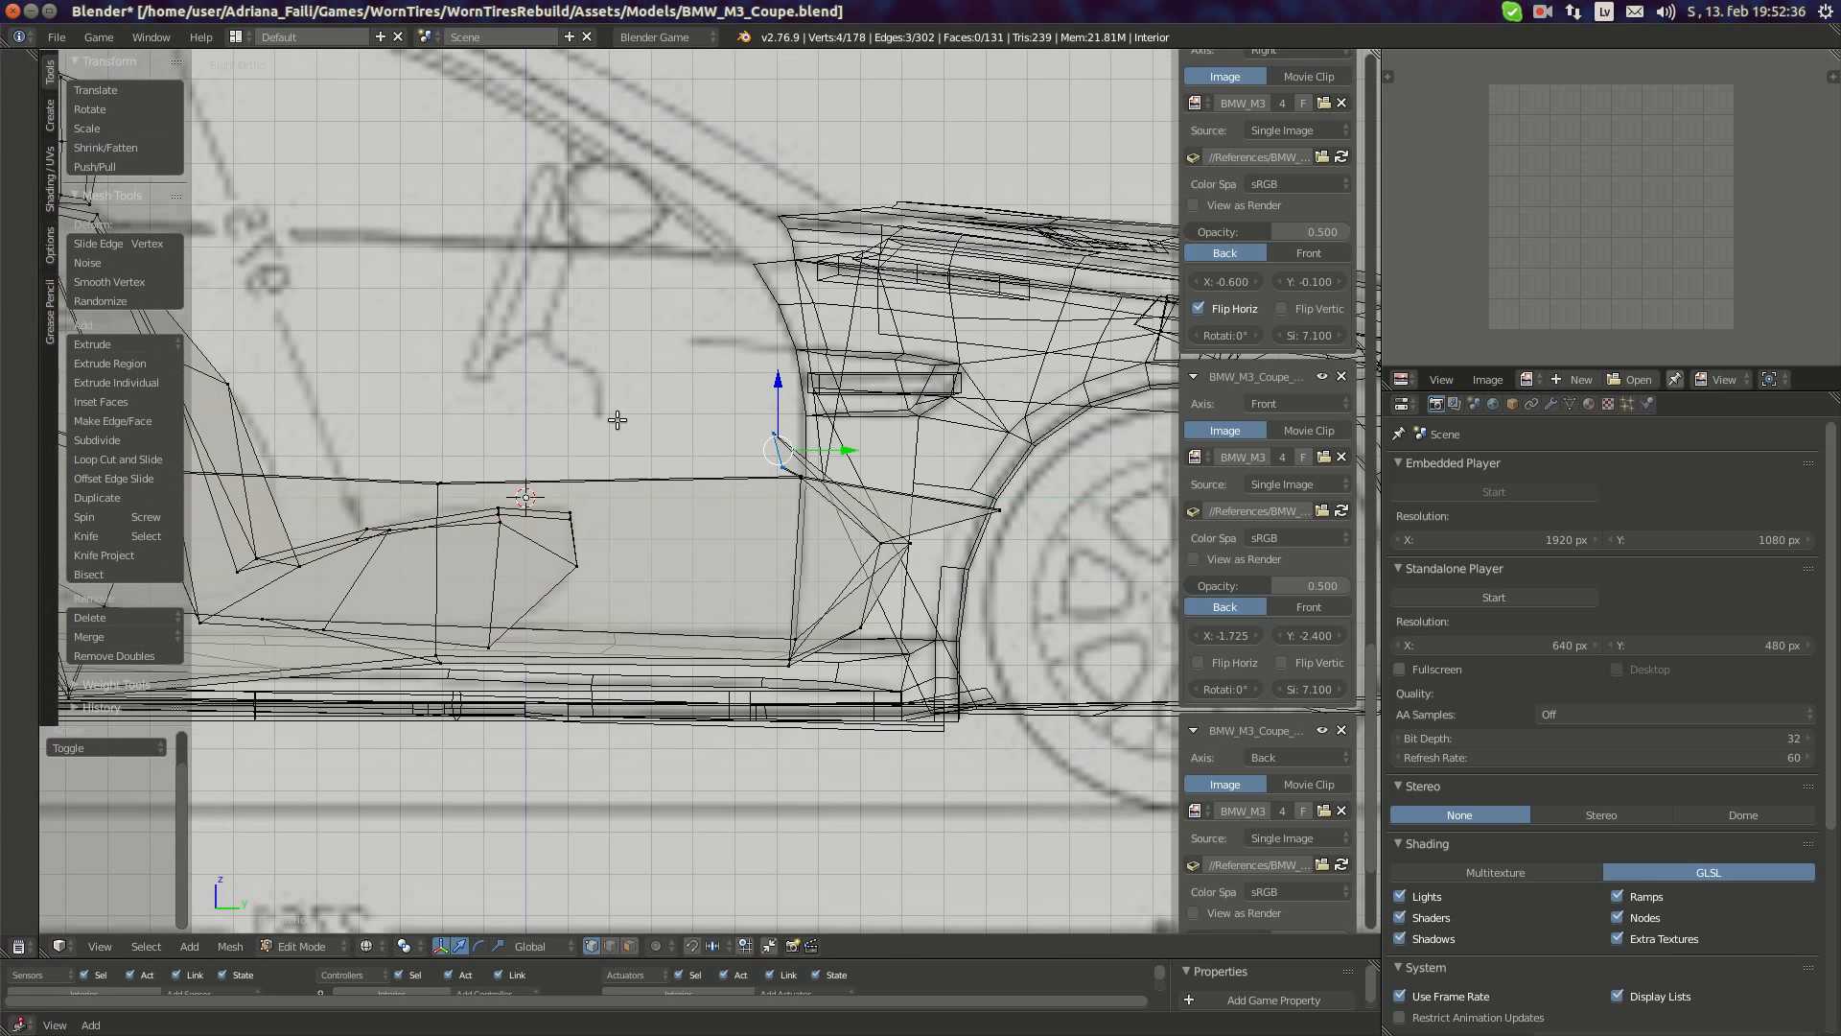
middle_click_drag(808, 487, 972, 444, "shift")
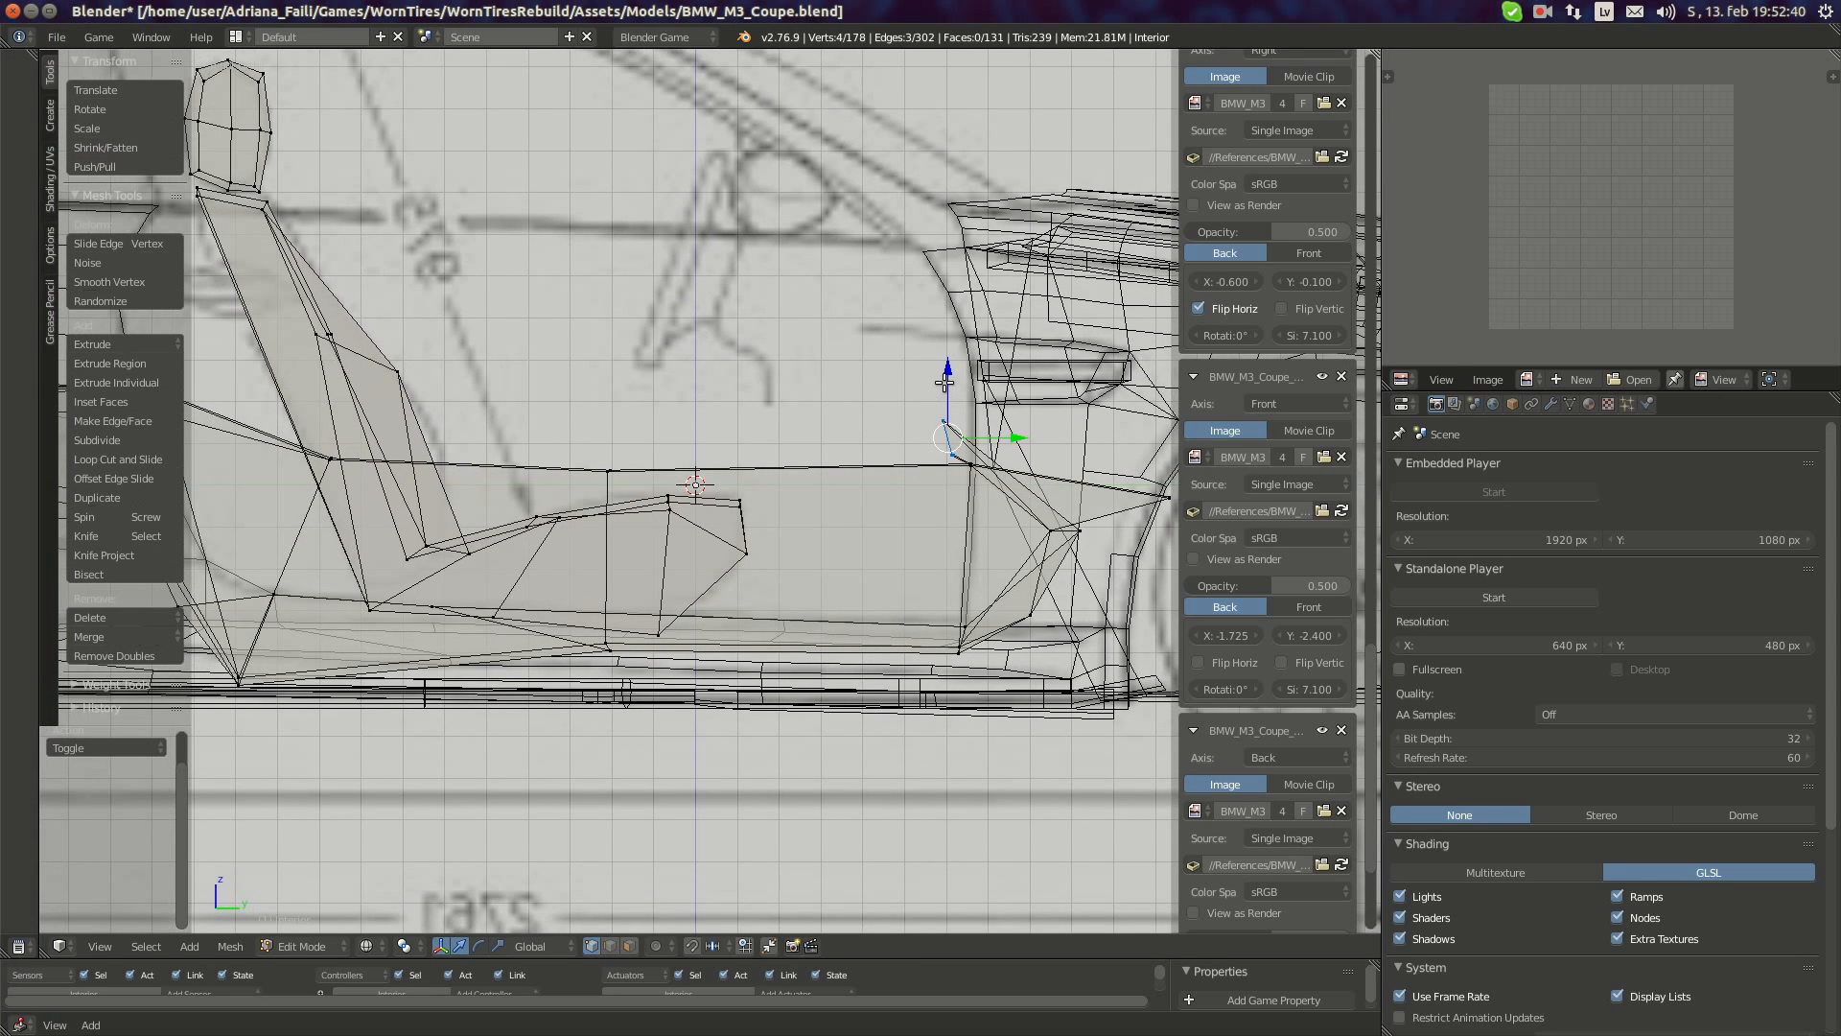
left_click_drag(944, 382, 948, 389)
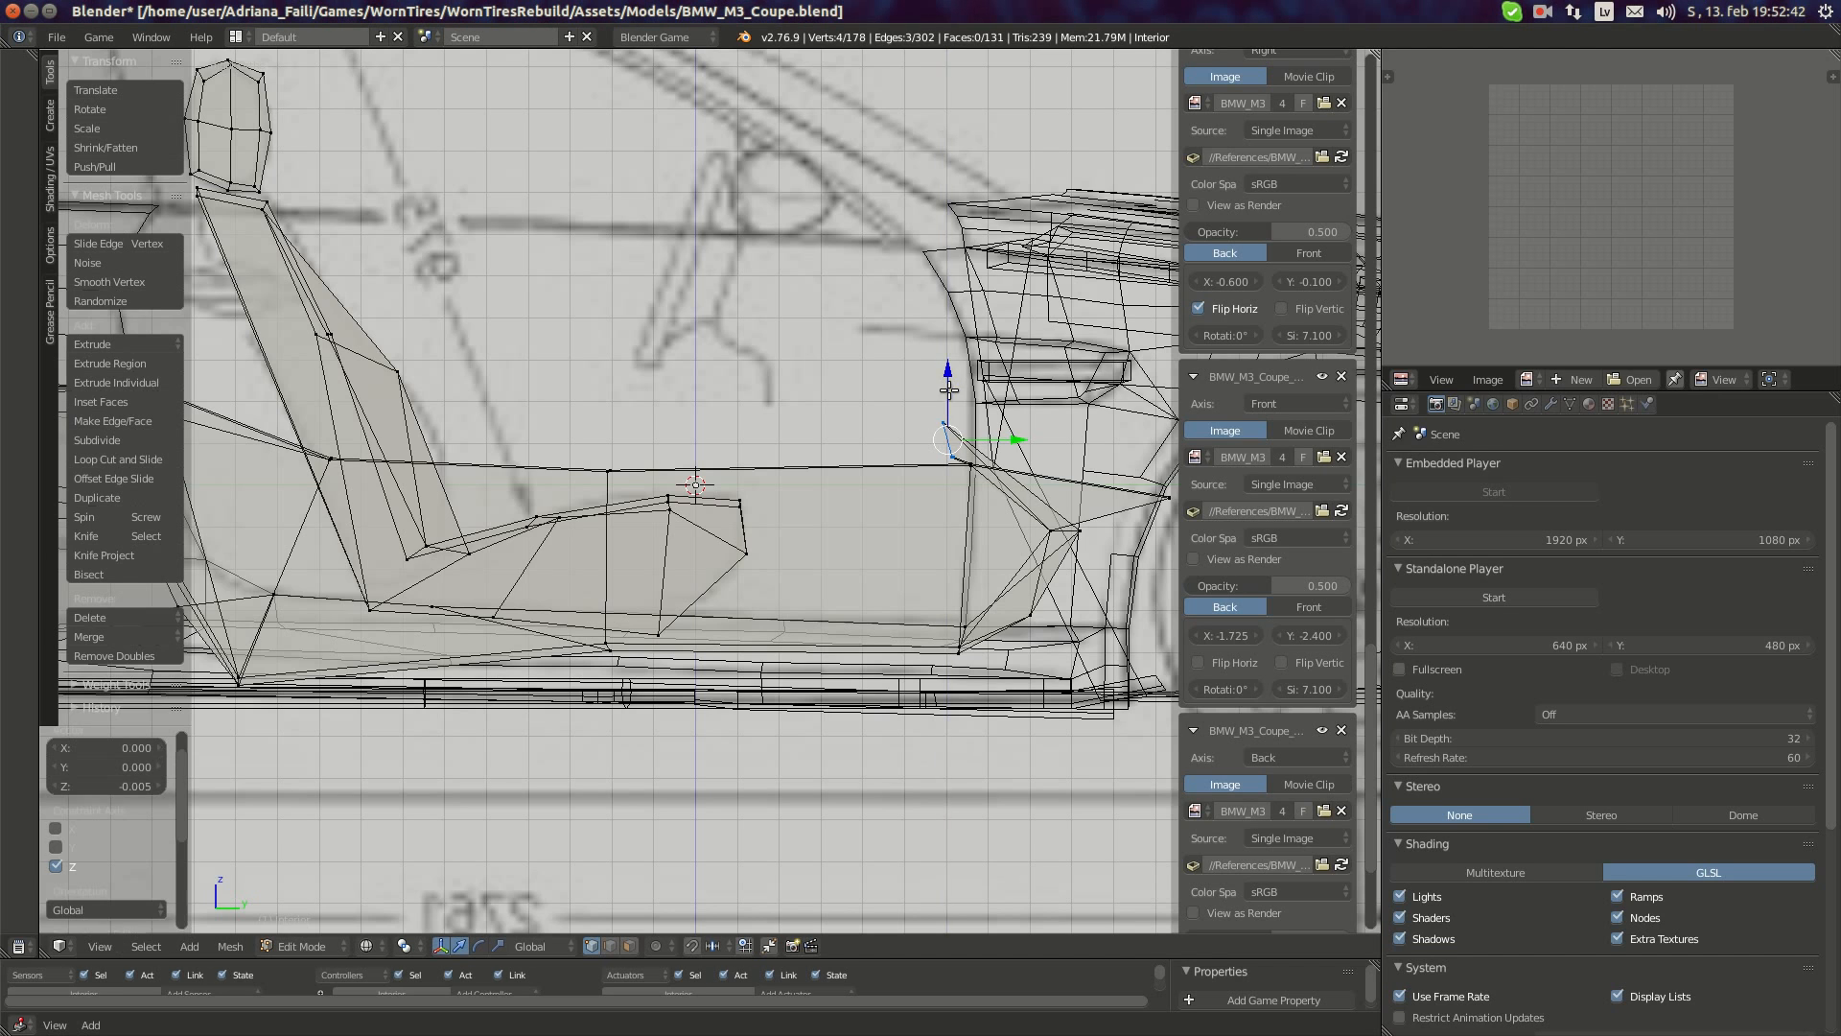
scroll(959, 441, "up", 1)
middle_click_drag(999, 458, 868, 456, "shift")
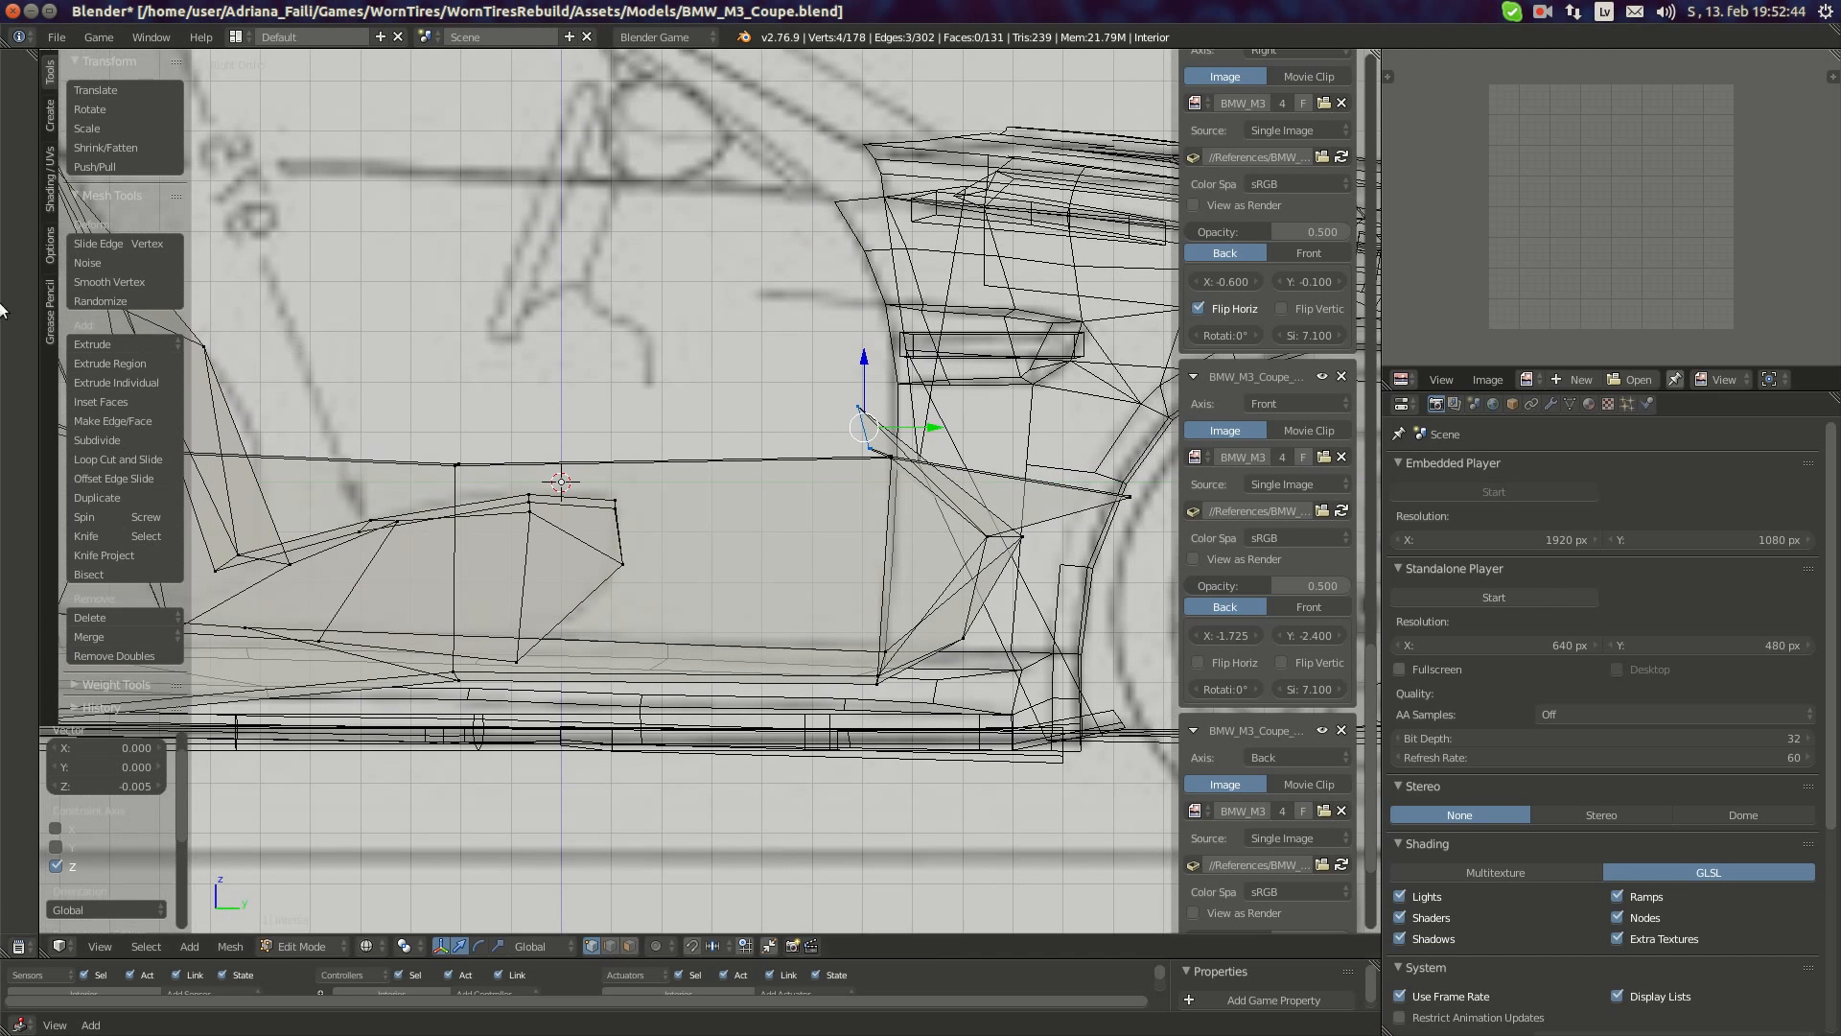
- Switch to Chromium to check the dashboard in the BMW M3 interior photo, and return to Blender's side blueprint view
mouse_move(1, 307)
left_click(24, 167)
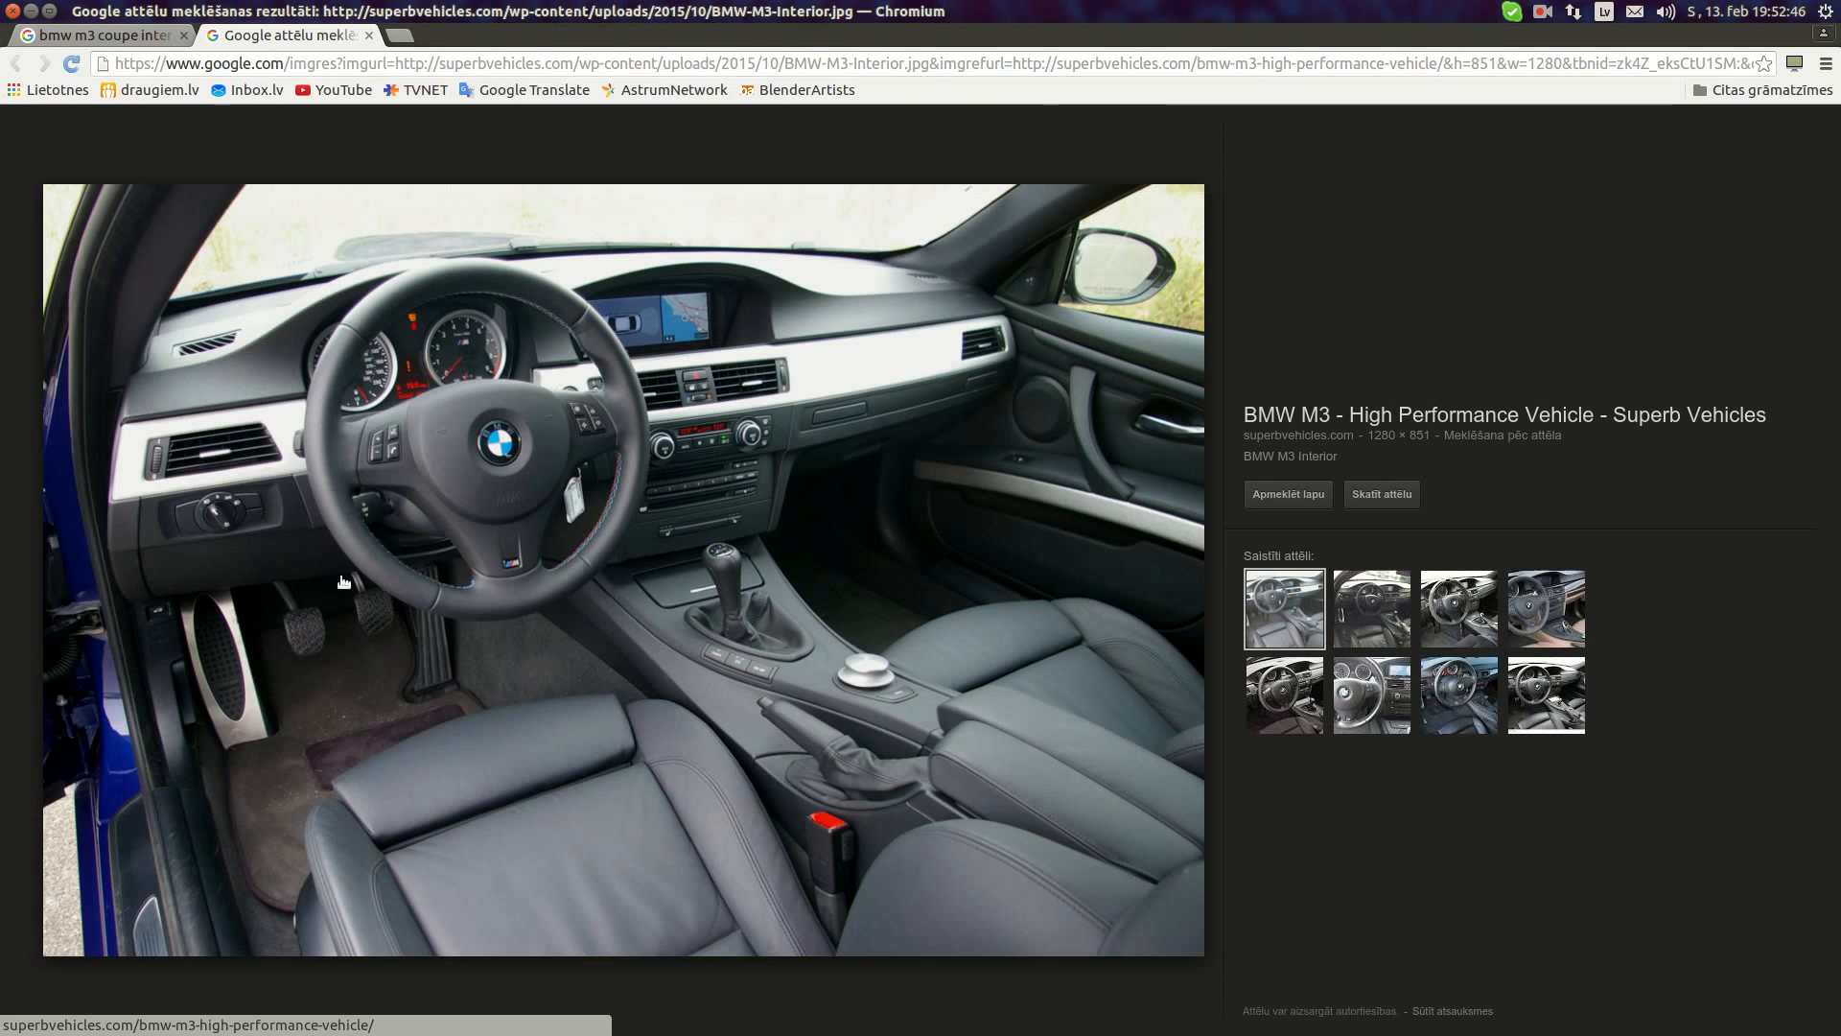
left_click(37, 648)
scroll(798, 504, "down", 2)
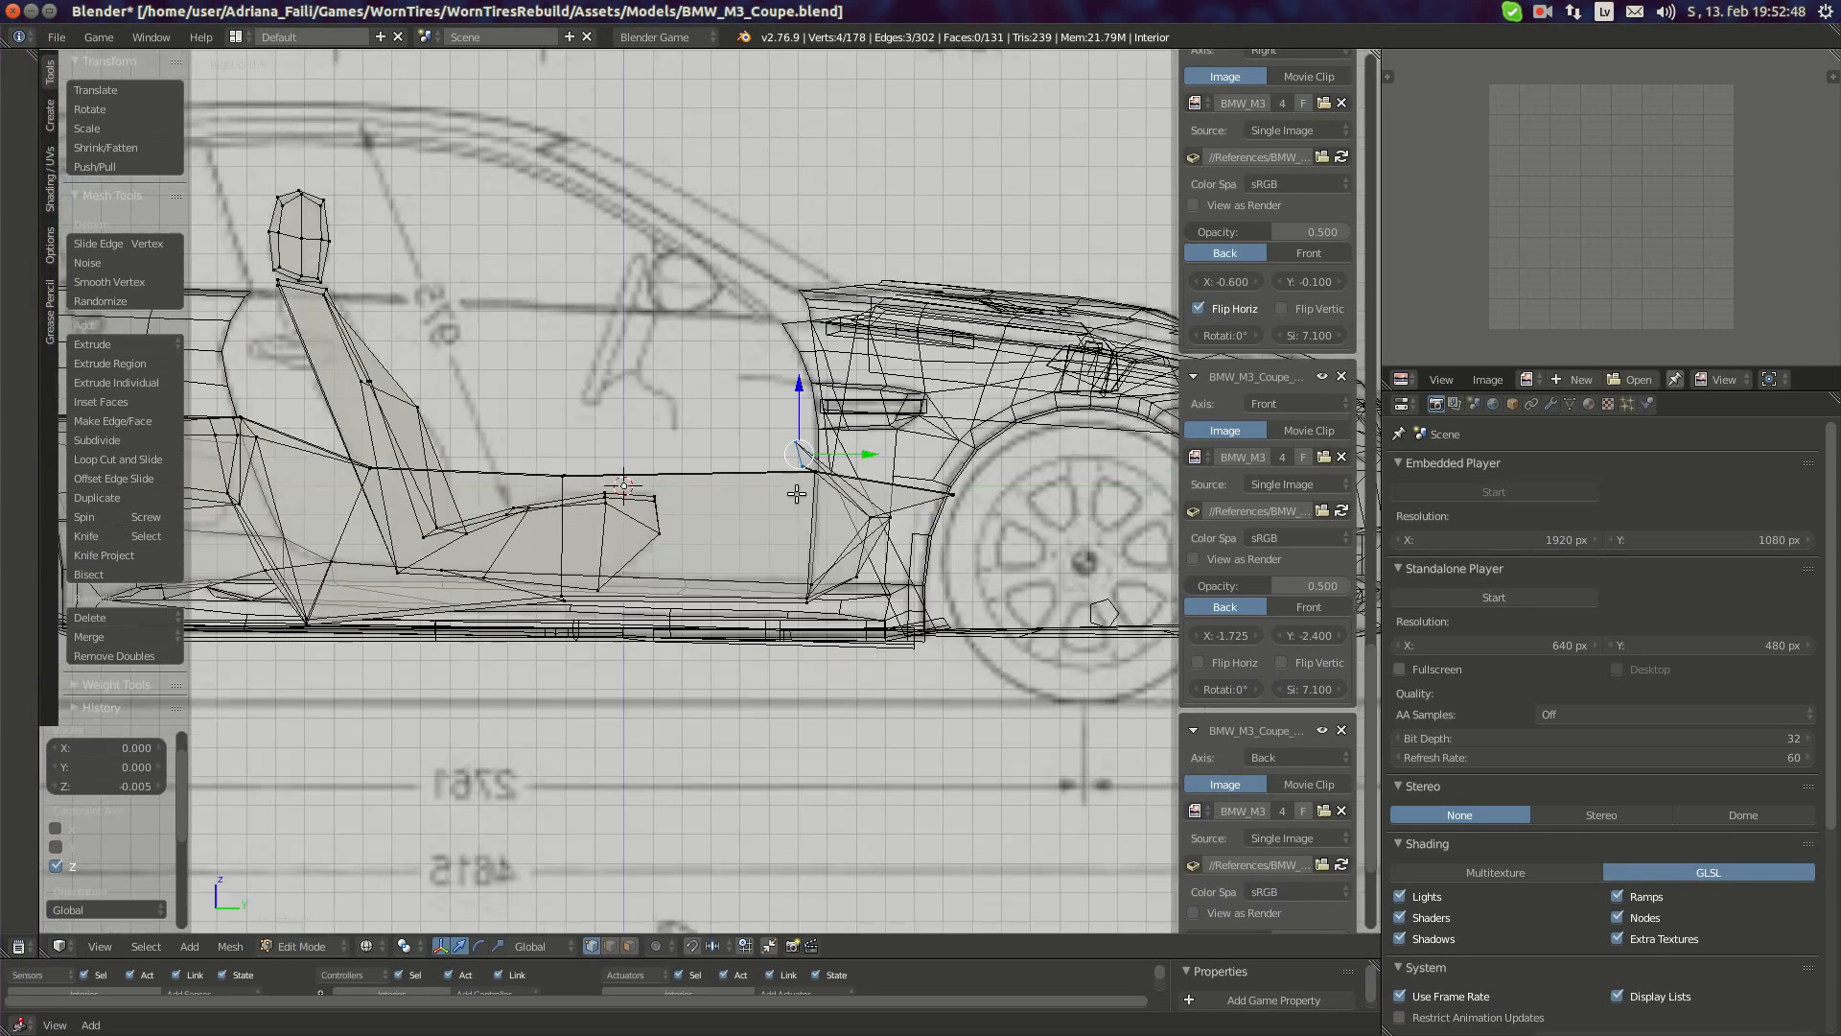
scroll(798, 503, "up", 5)
scroll(976, 479, "down", 2)
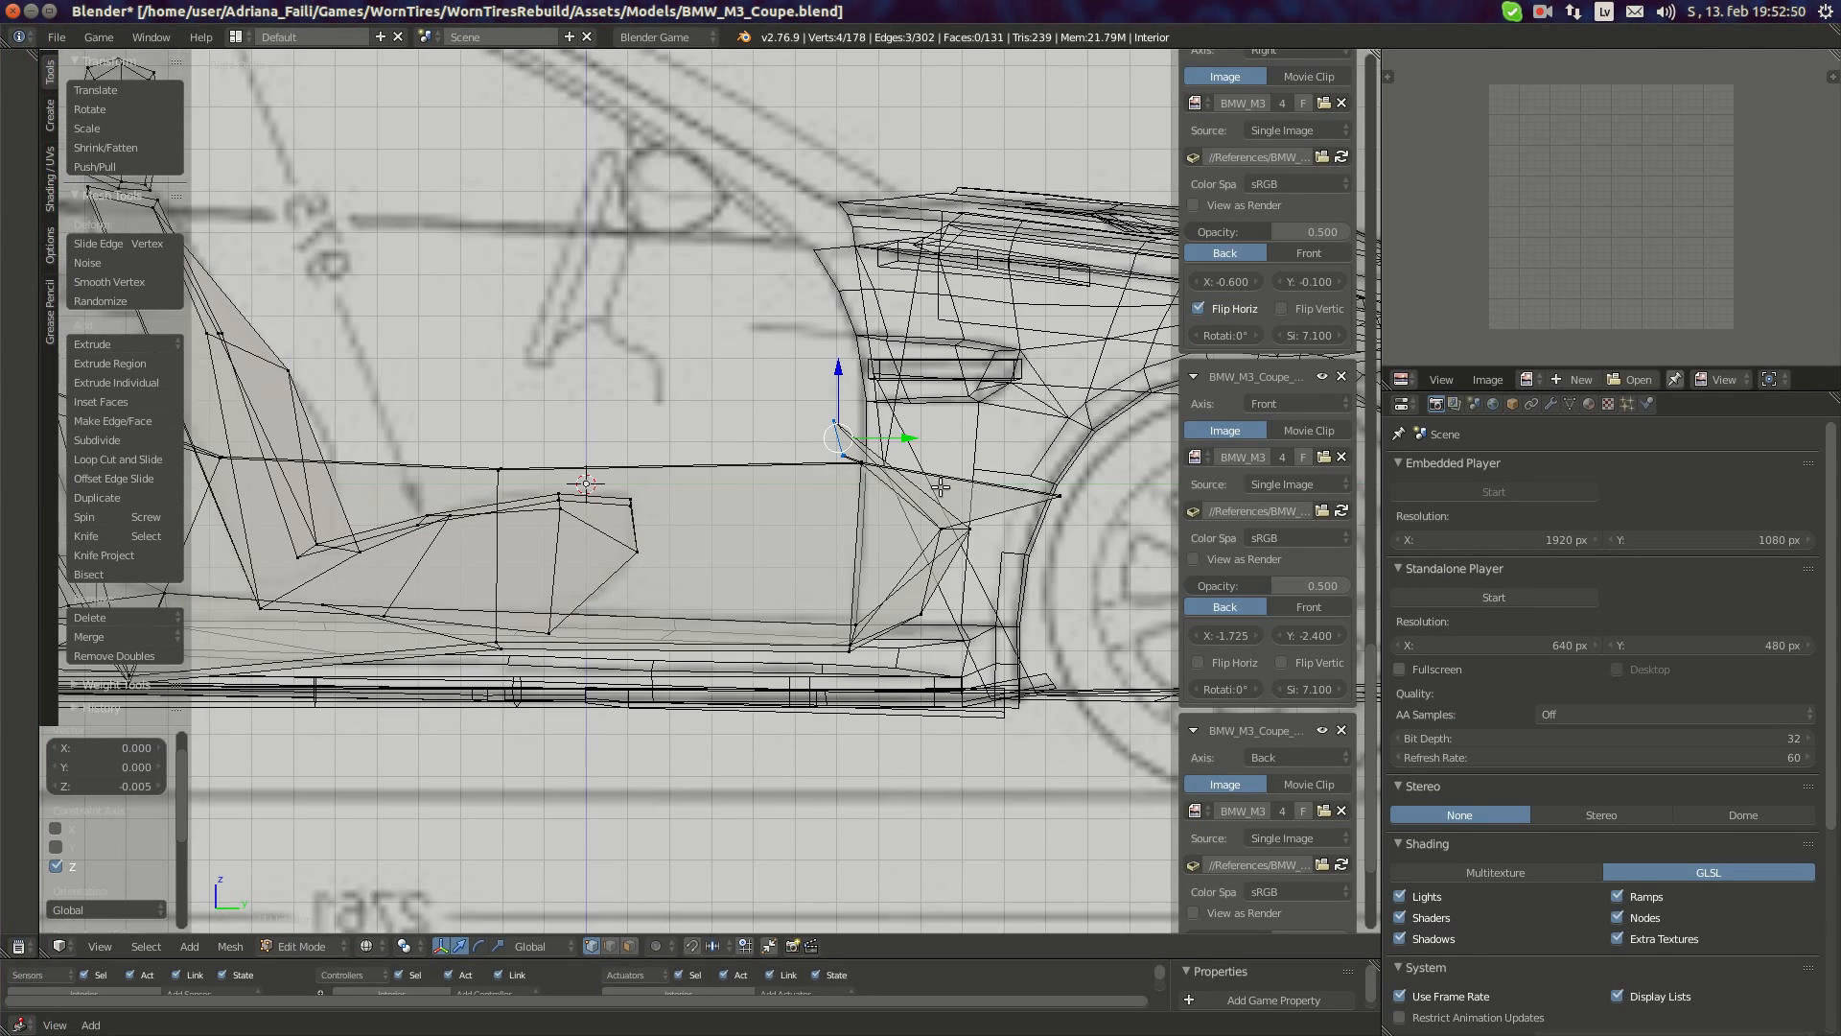
scroll(880, 476, "up", 2)
- Shift the lower and then the upper vertices of the dashboard's front edge toward the seats
key("a")
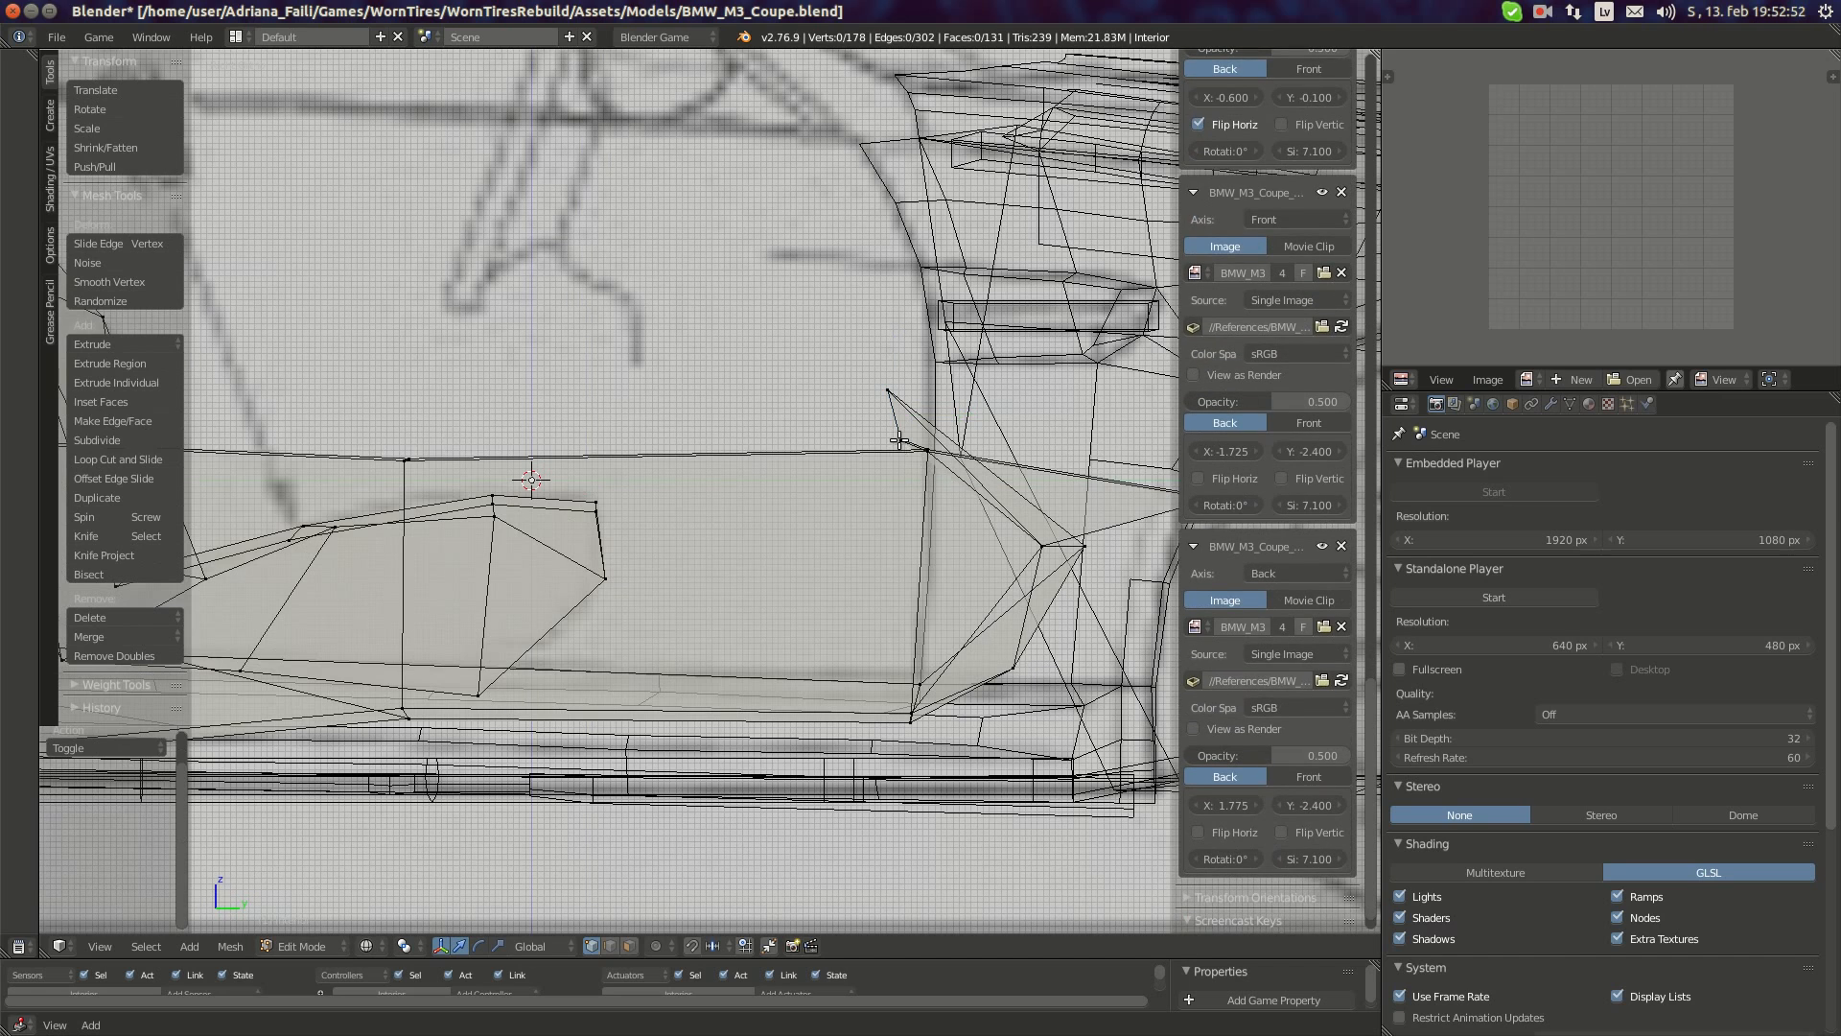
mouse_move(885, 427)
left_mouse_down()
mouse_move(942, 464)
mouse_move(900, 442)
left_mouse_up()
key("a")
key("b")
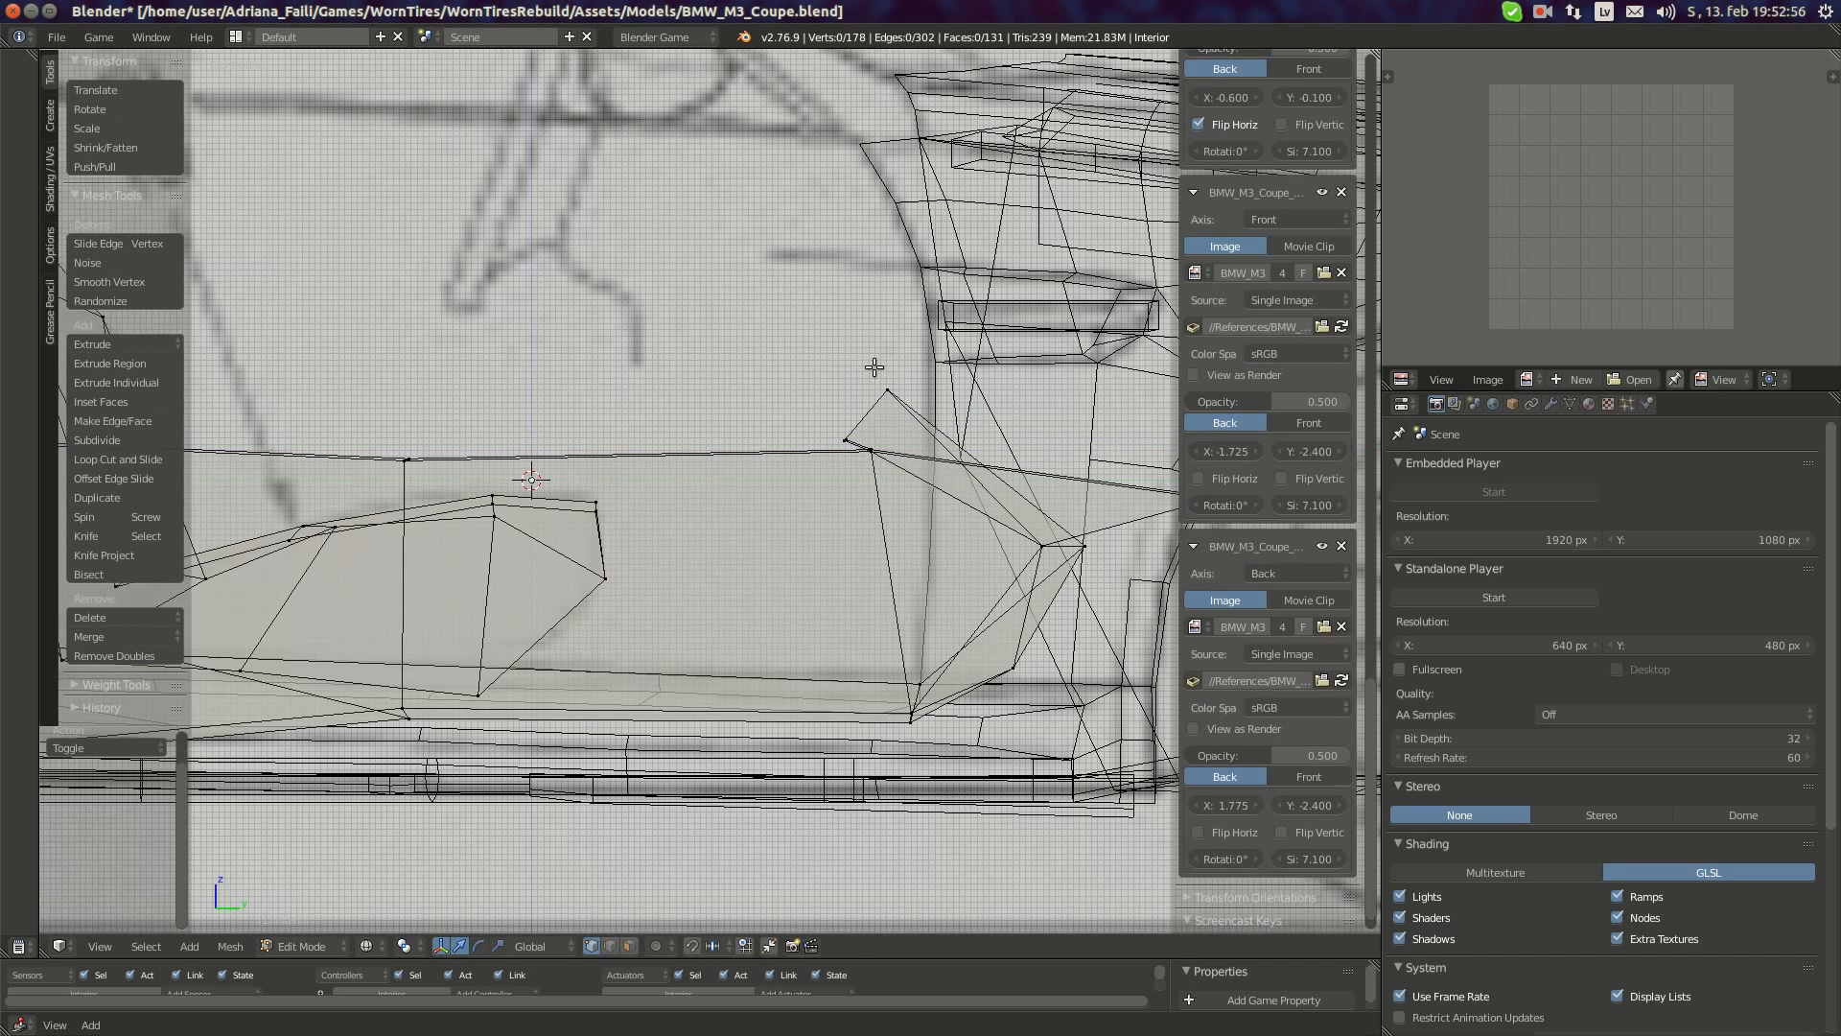
left_click_drag(875, 366, 883, 448)
key("a")
- Extrude the four dashboard edge vertices toward the seats by -0.339 along Y and 0.094 along Z
key("b")
key("a")
key("e")
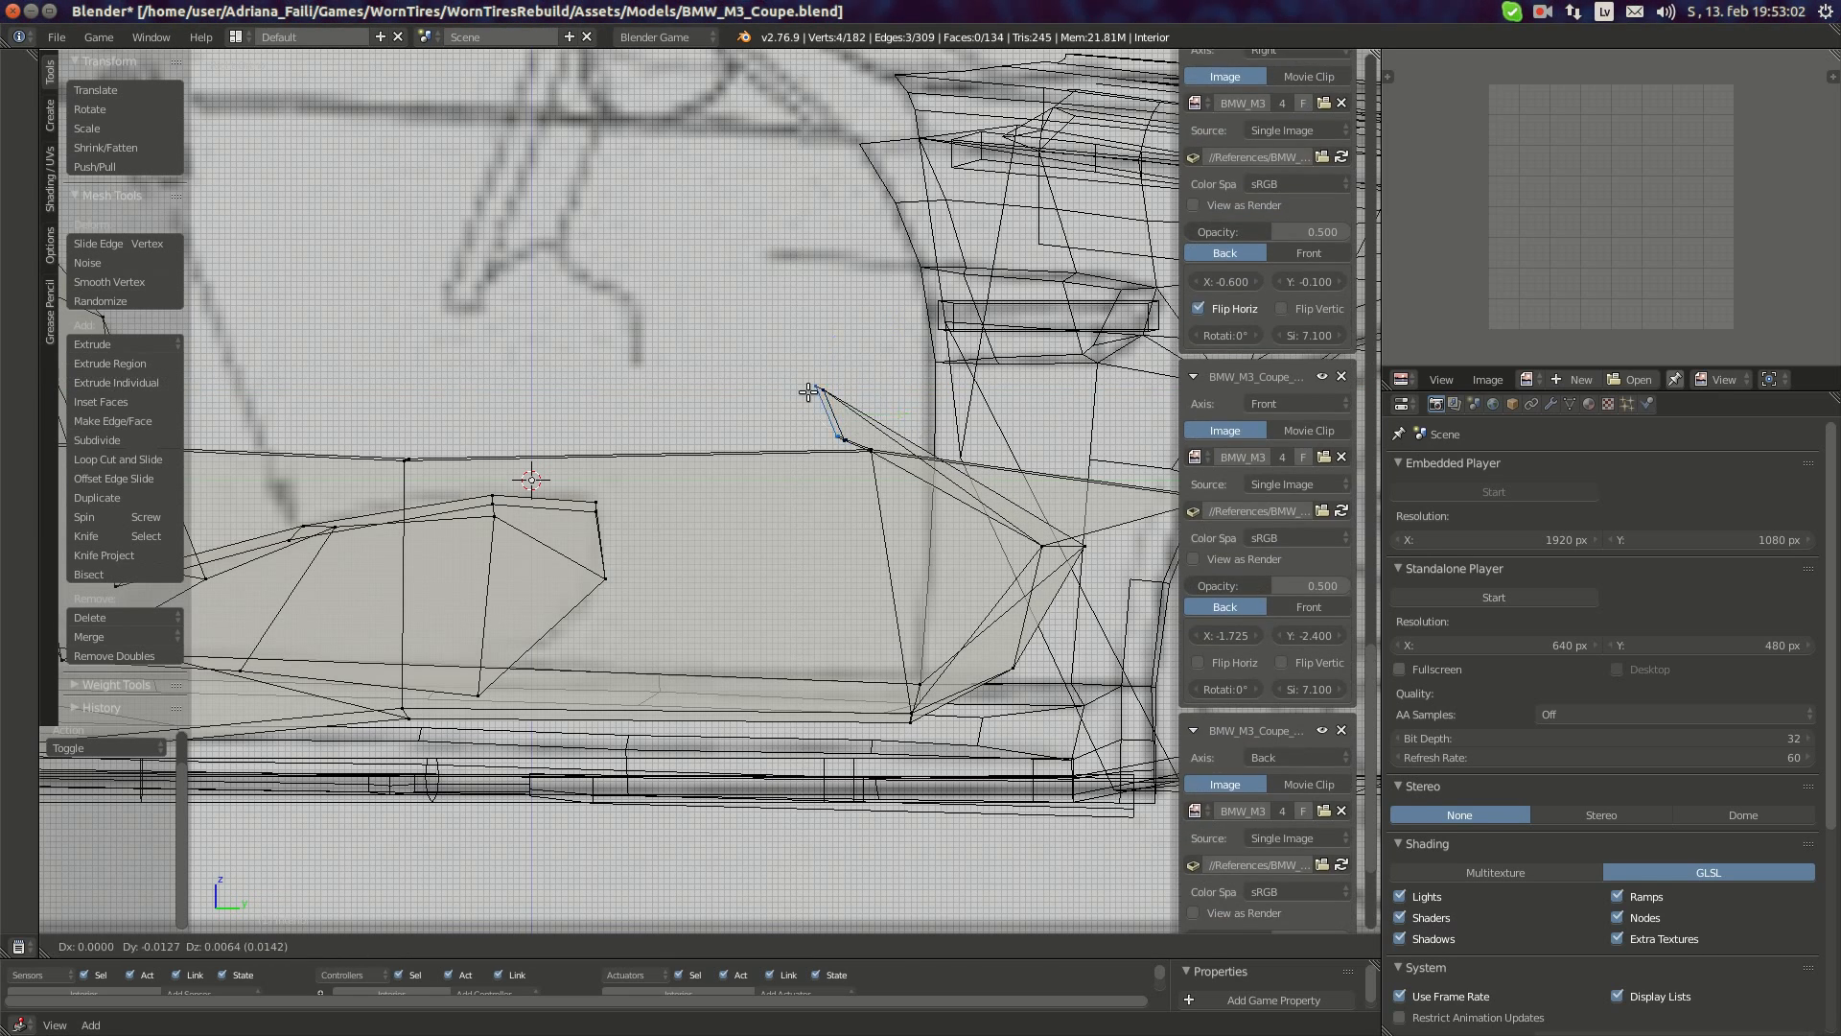
left_click(718, 371)
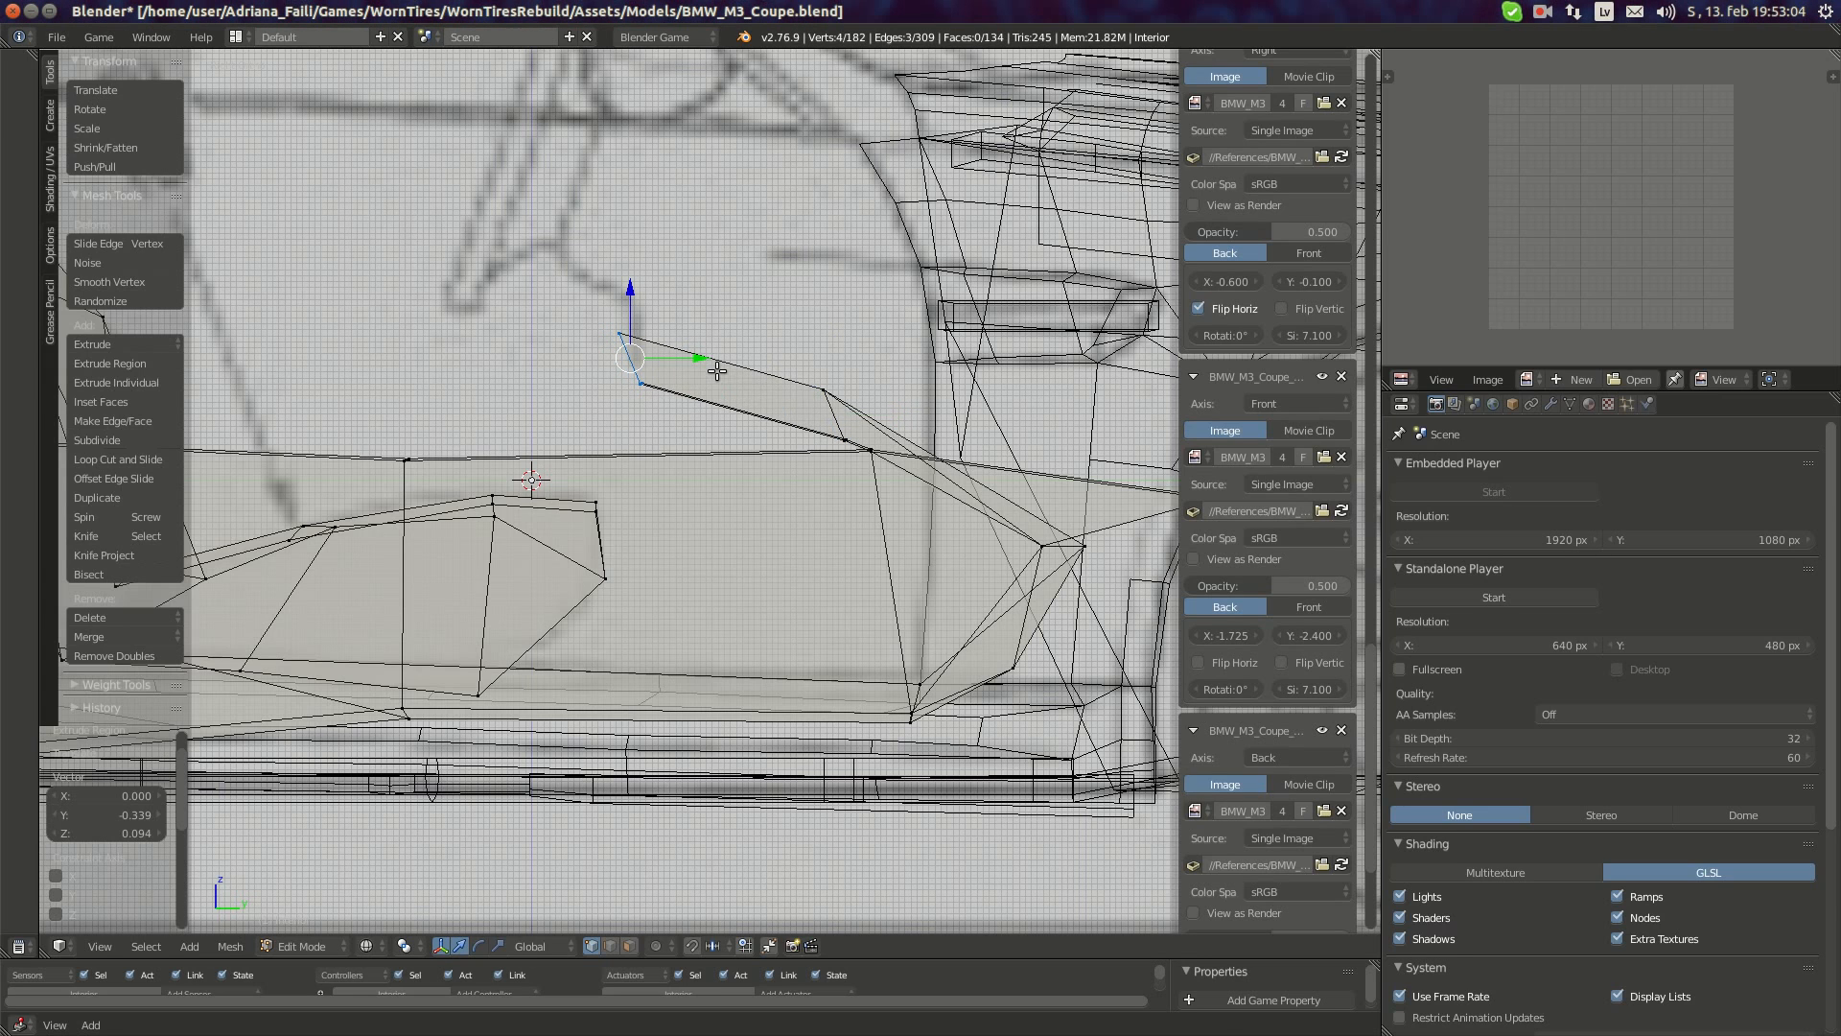
- Compare the extruded dashboard in the side blueprint view with the BMW M3 interior photo in Chromium, and return to Blender
left_click(12, 158)
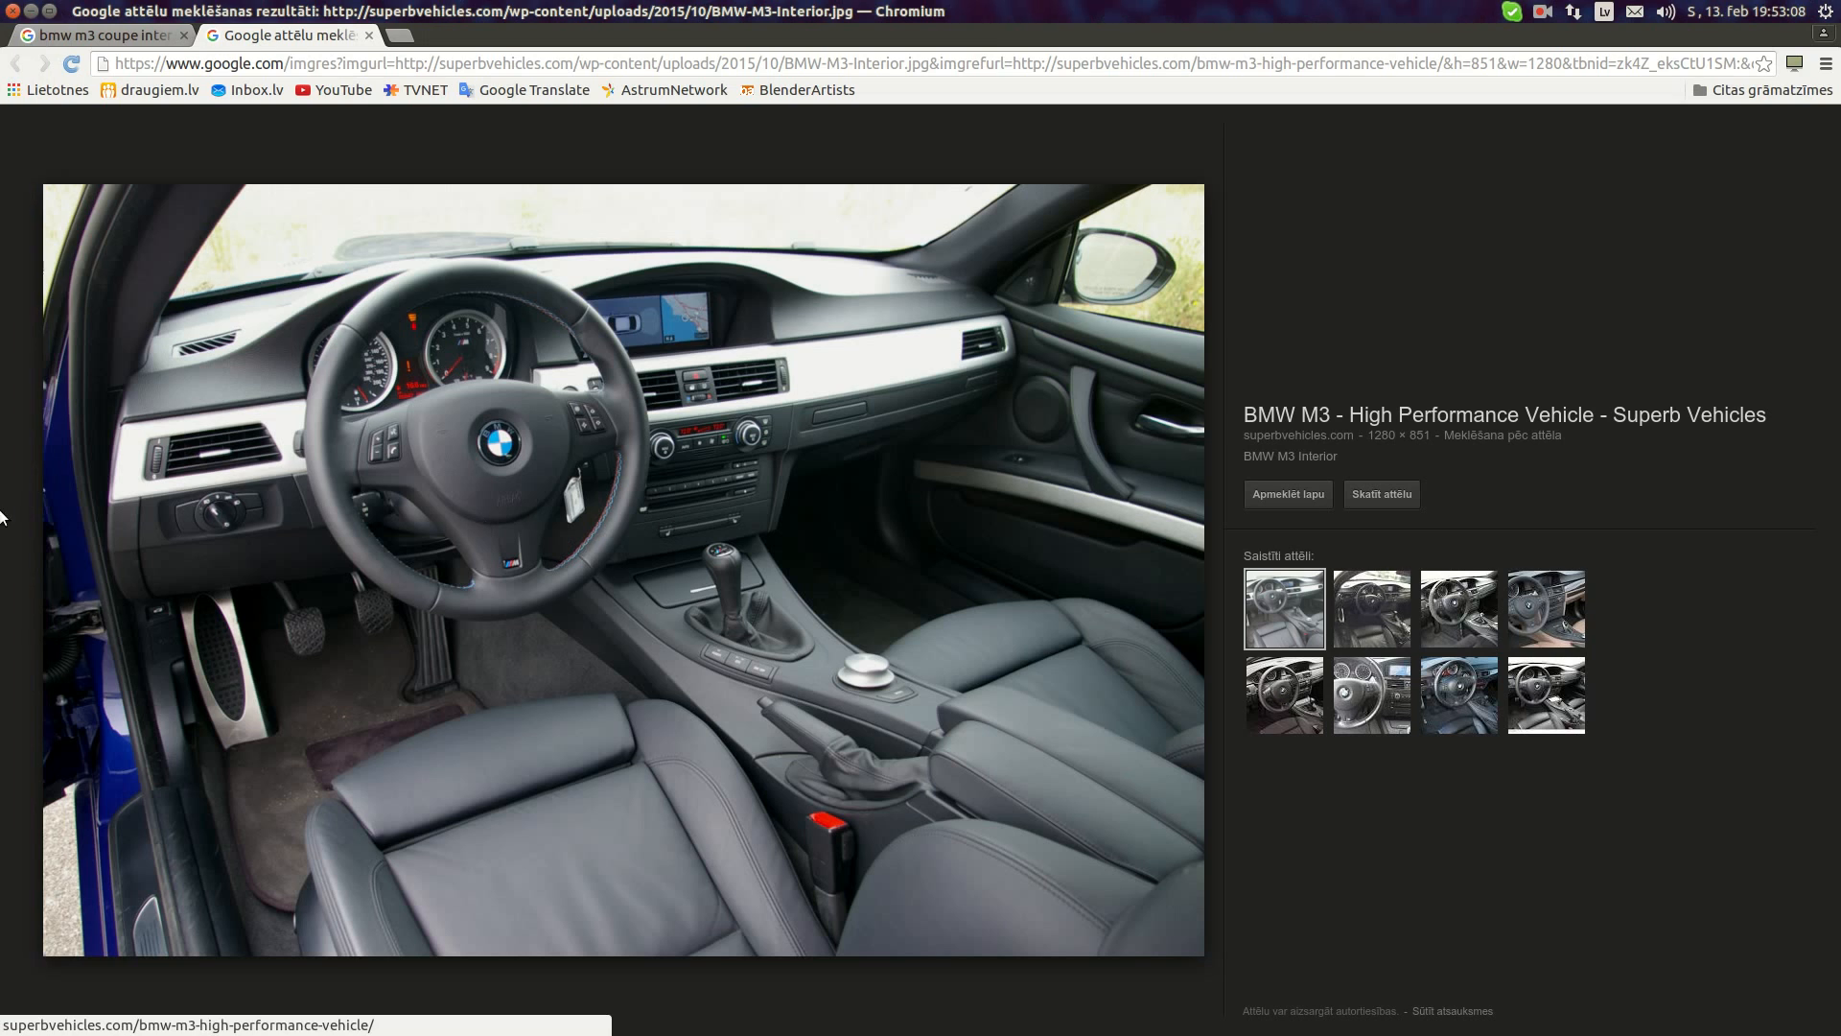
mouse_move(2, 486)
left_click(28, 660)
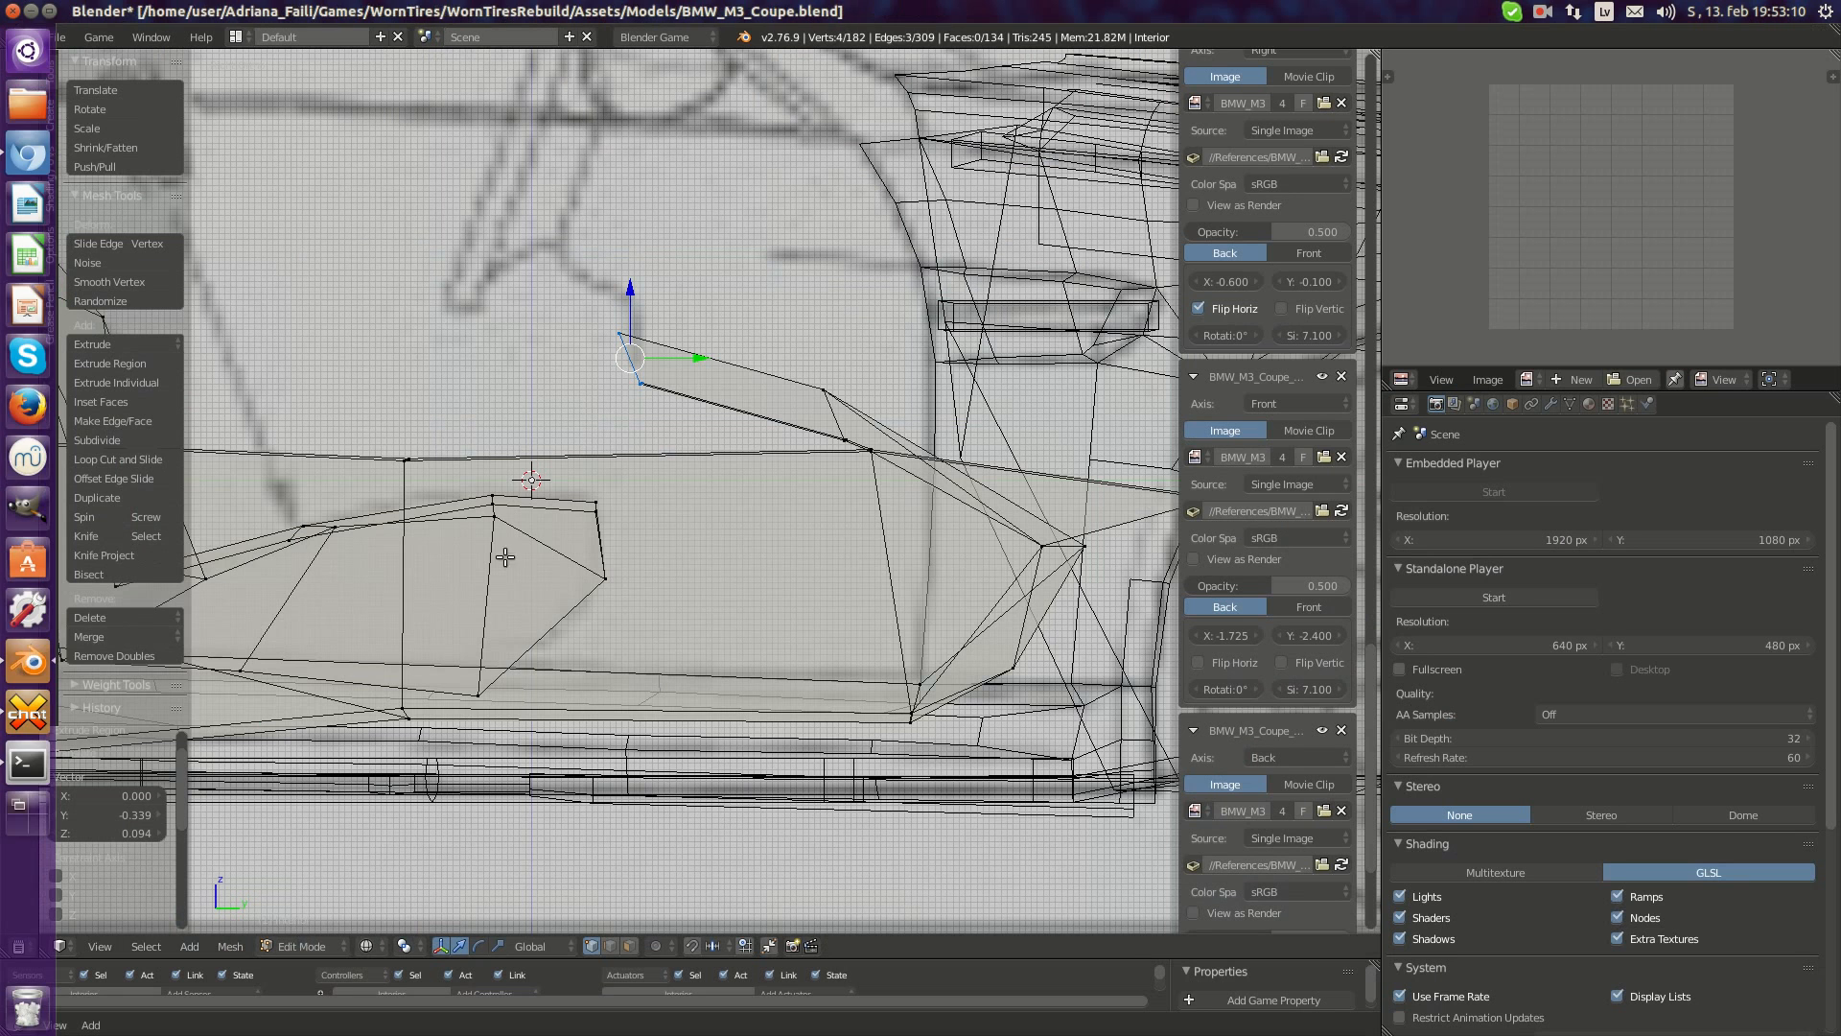
scroll(865, 465, "down", 4)
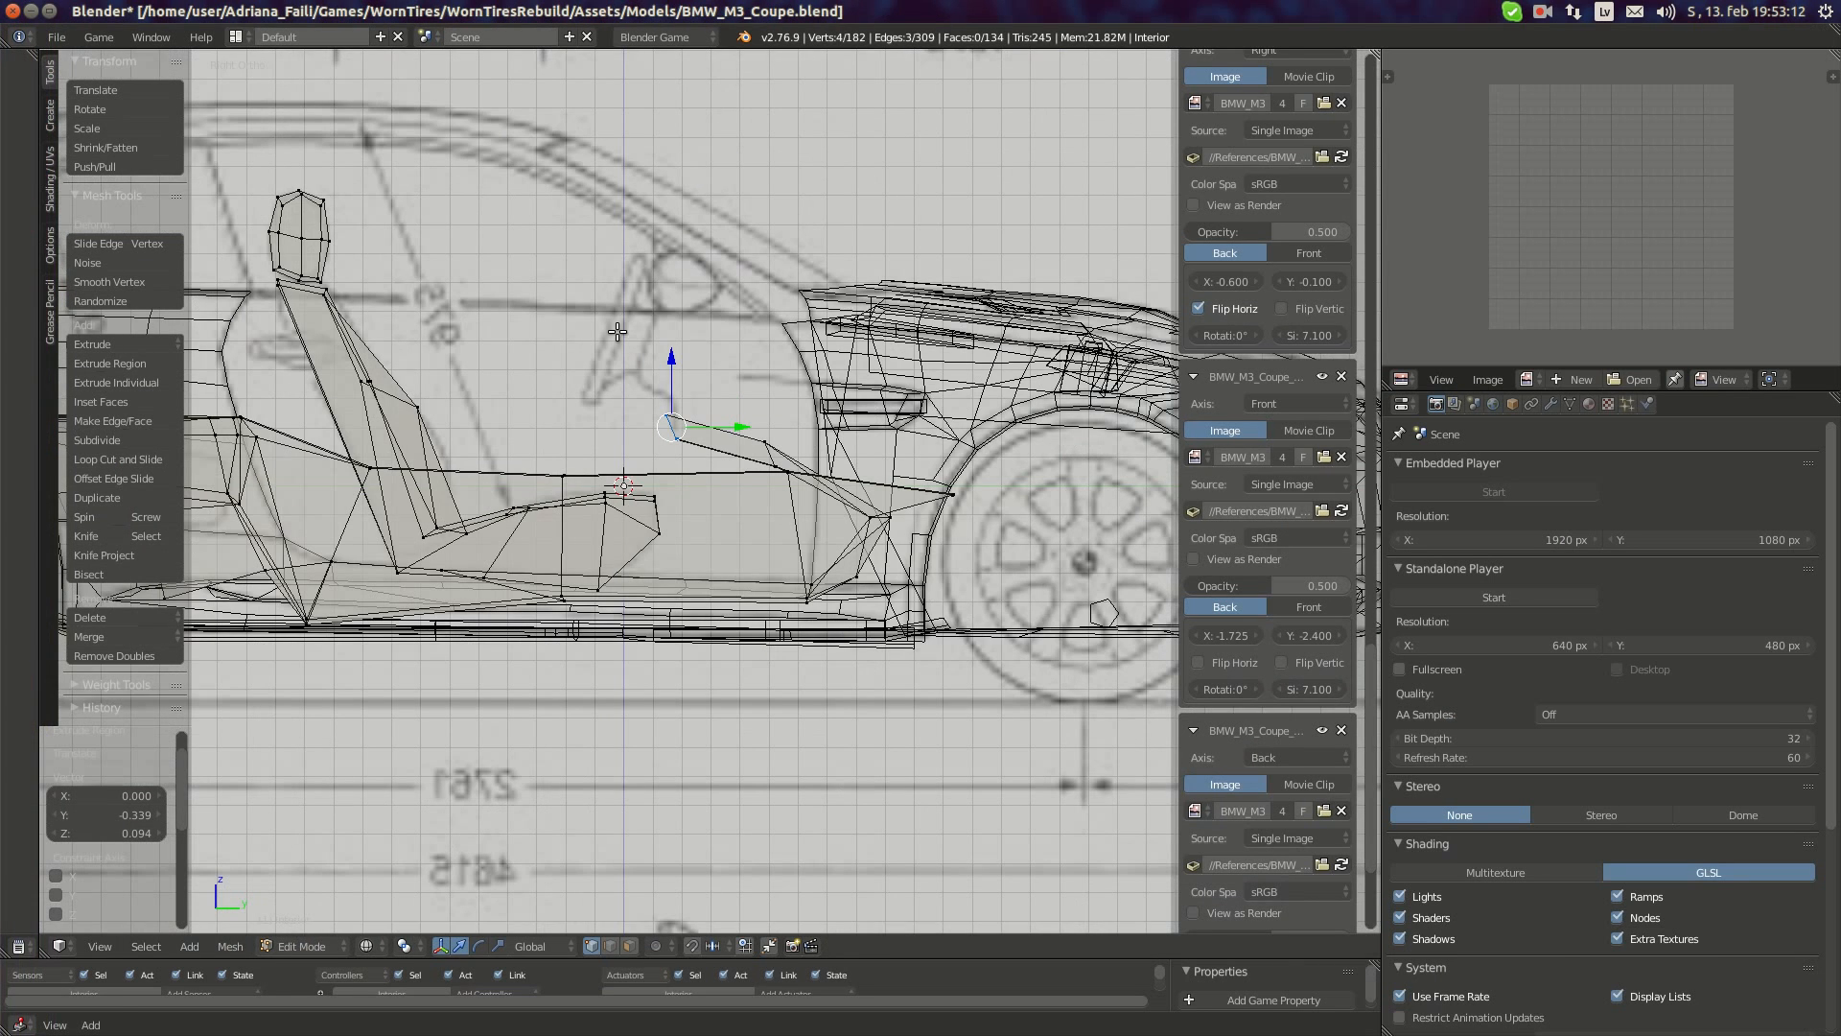
mouse_move(1, 182)
left_click(17, 152)
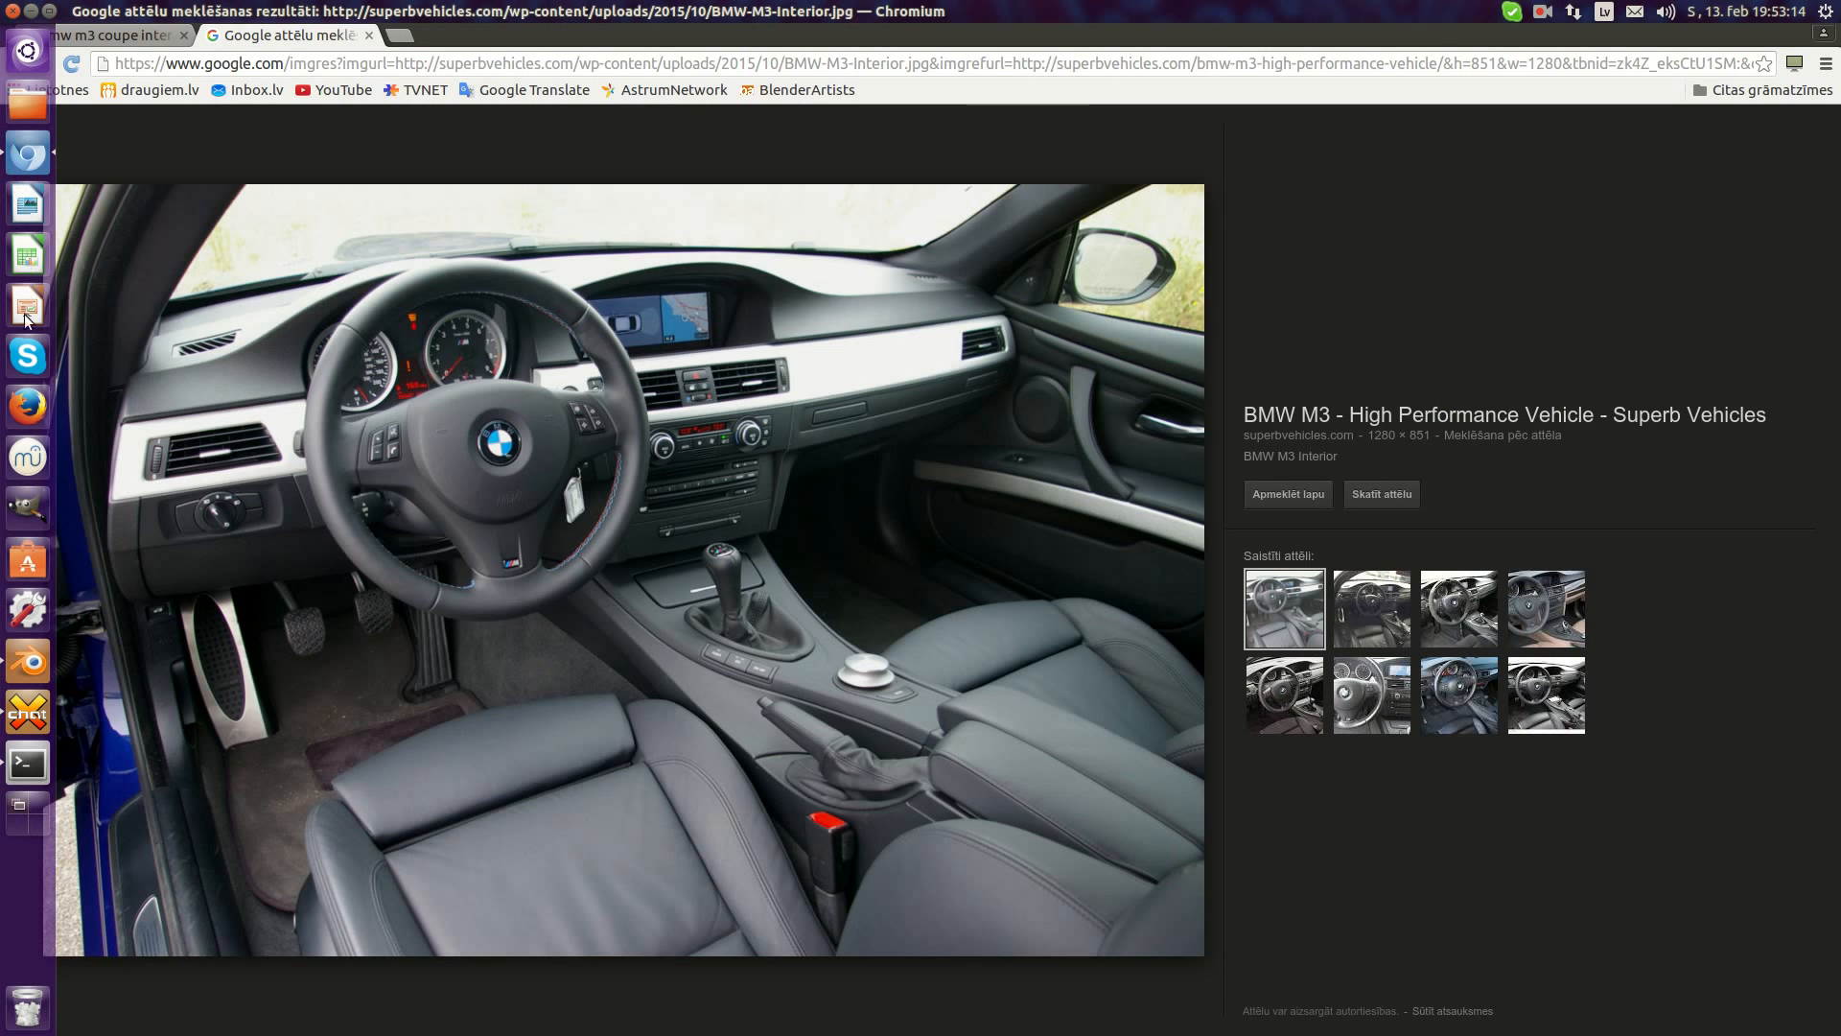
left_click(27, 658)
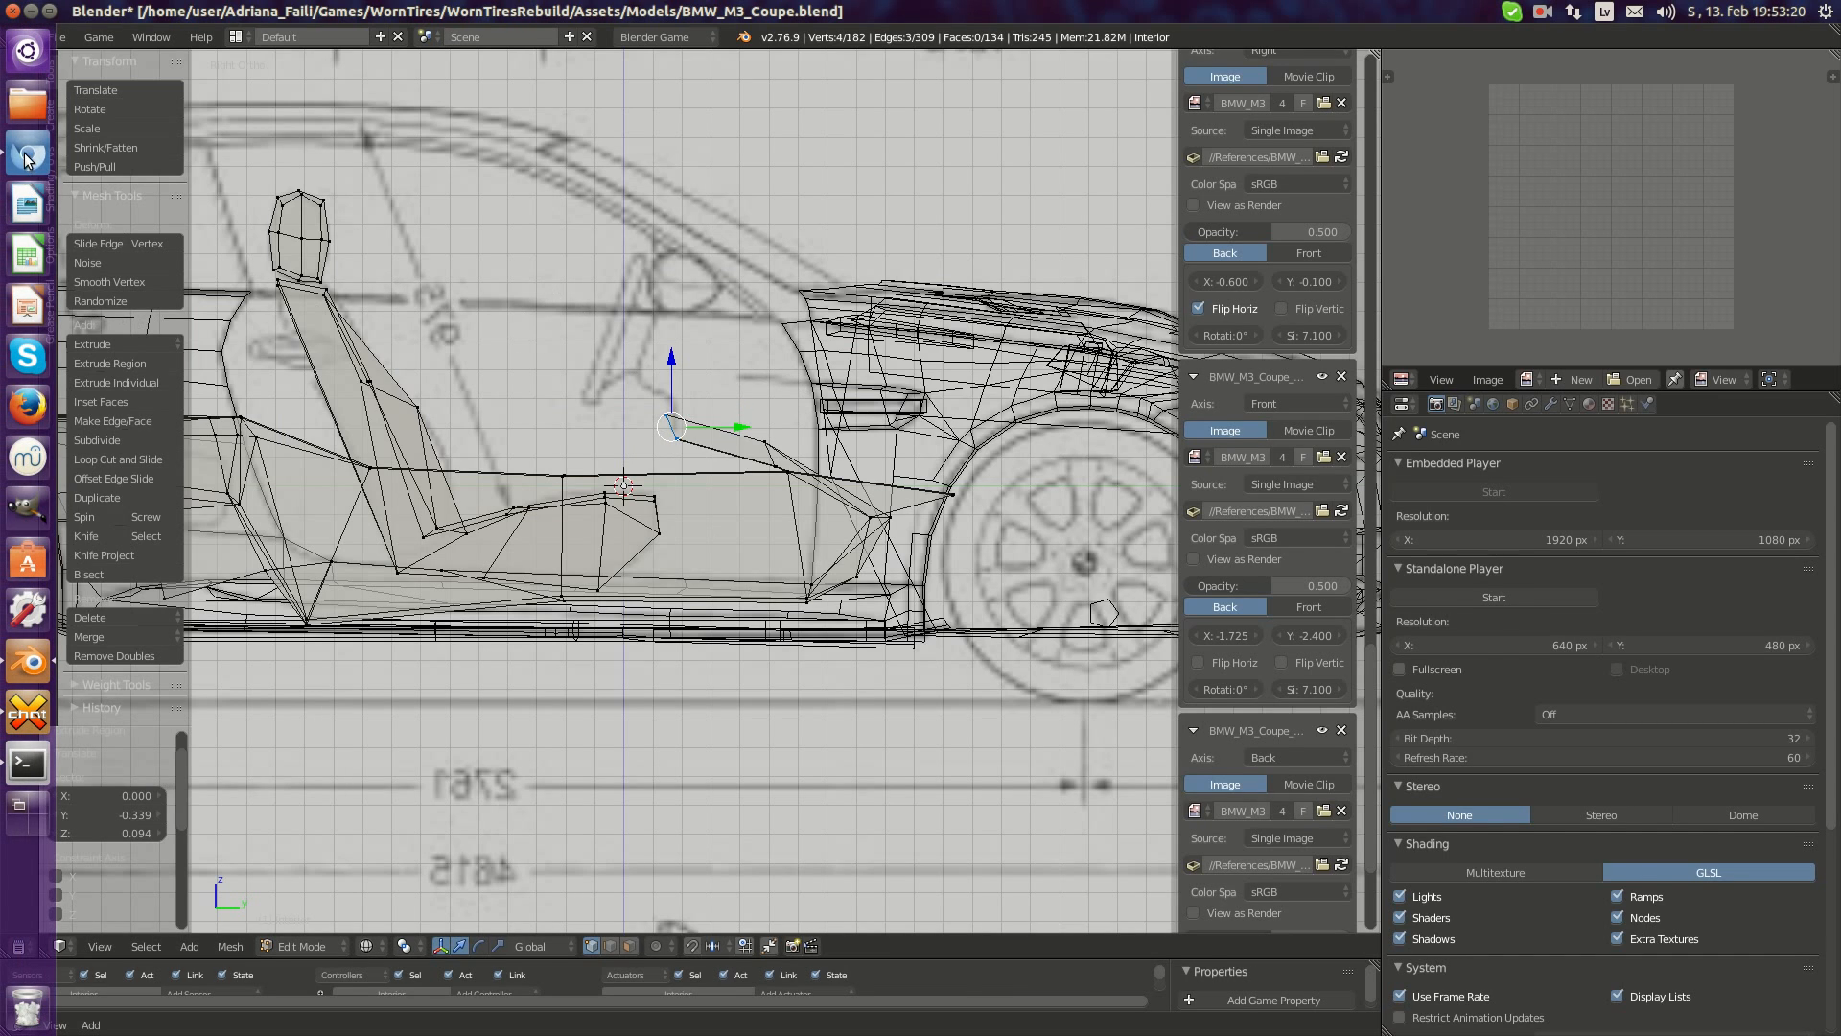
left_click(28, 154)
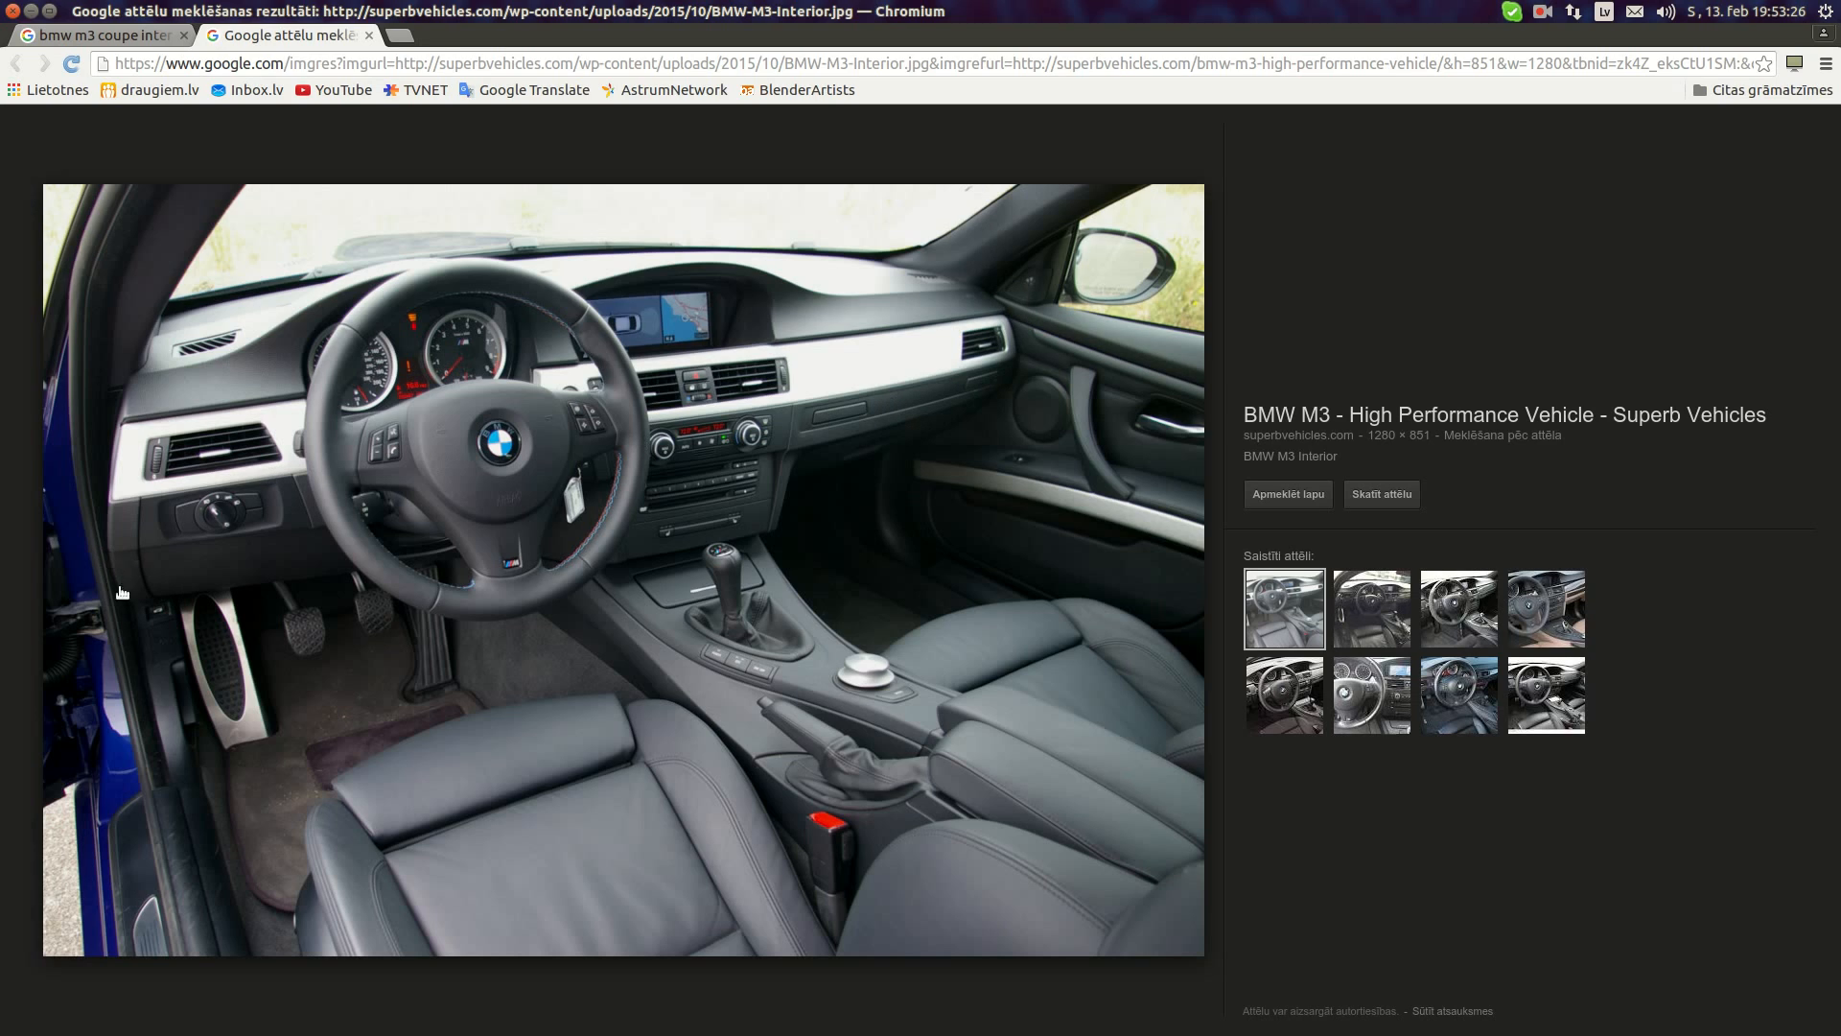
mouse_move(2, 628)
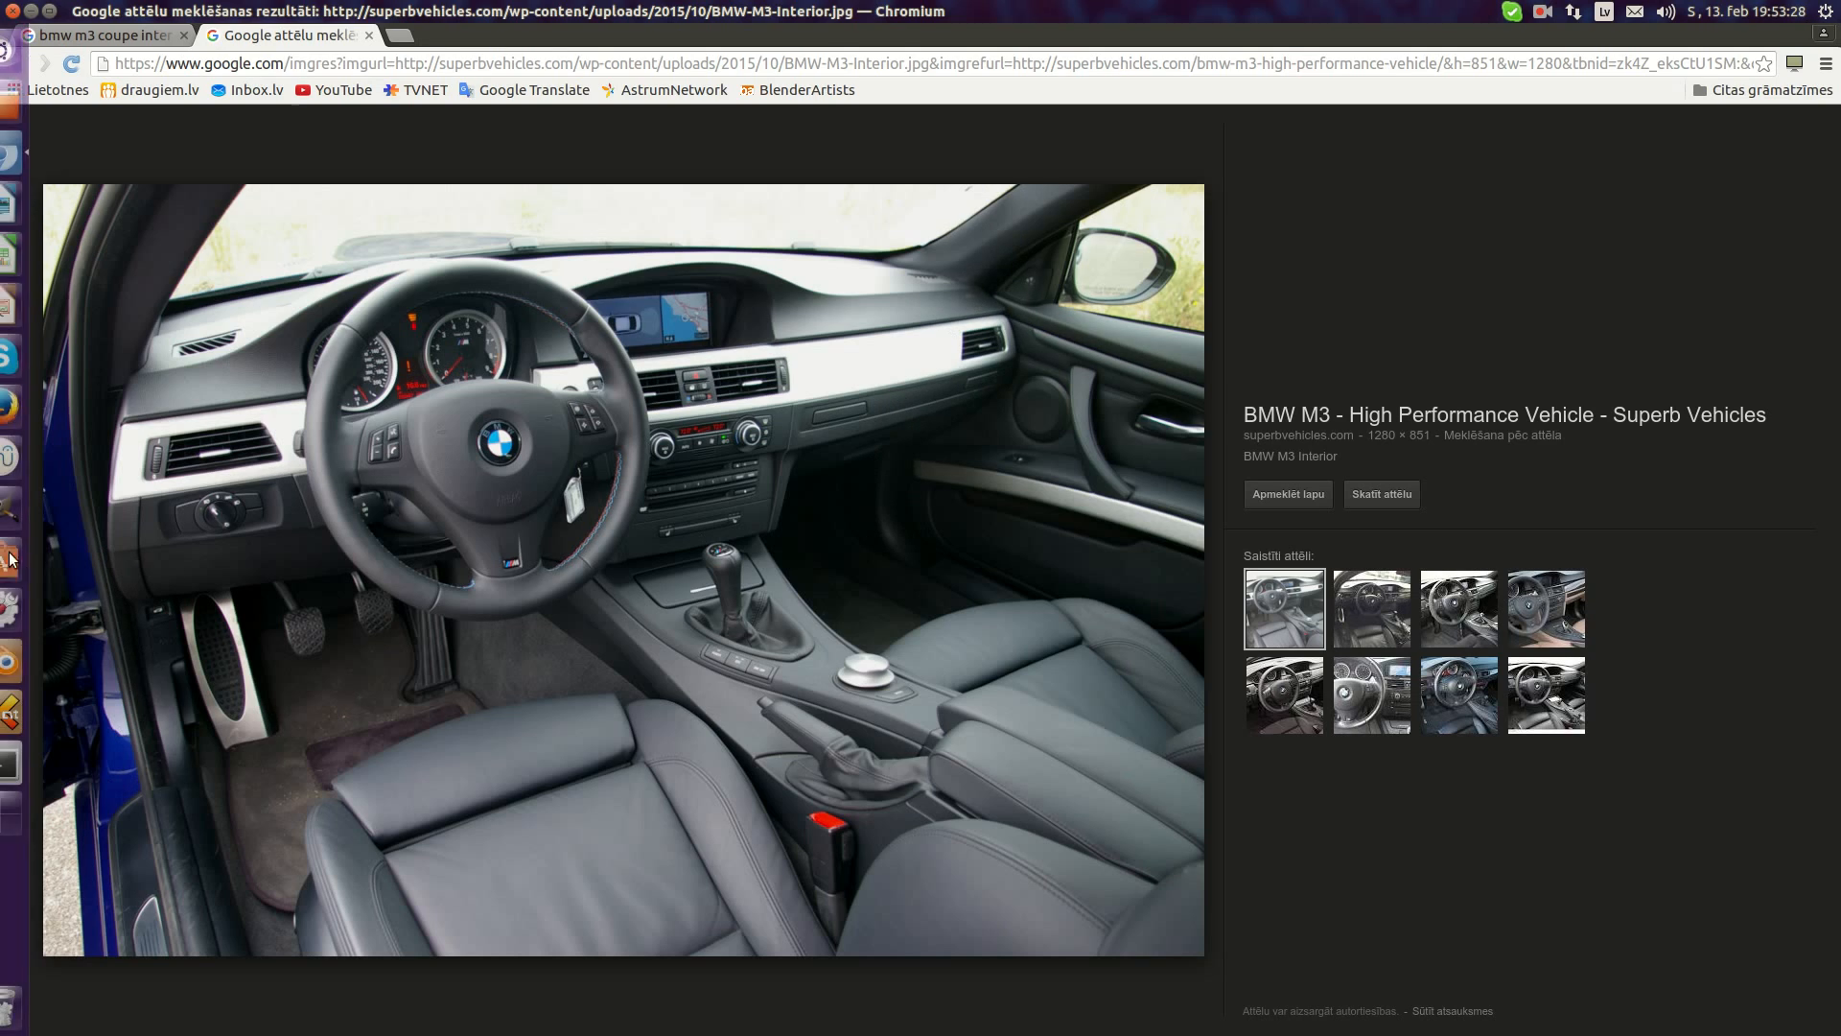
left_click(28, 663)
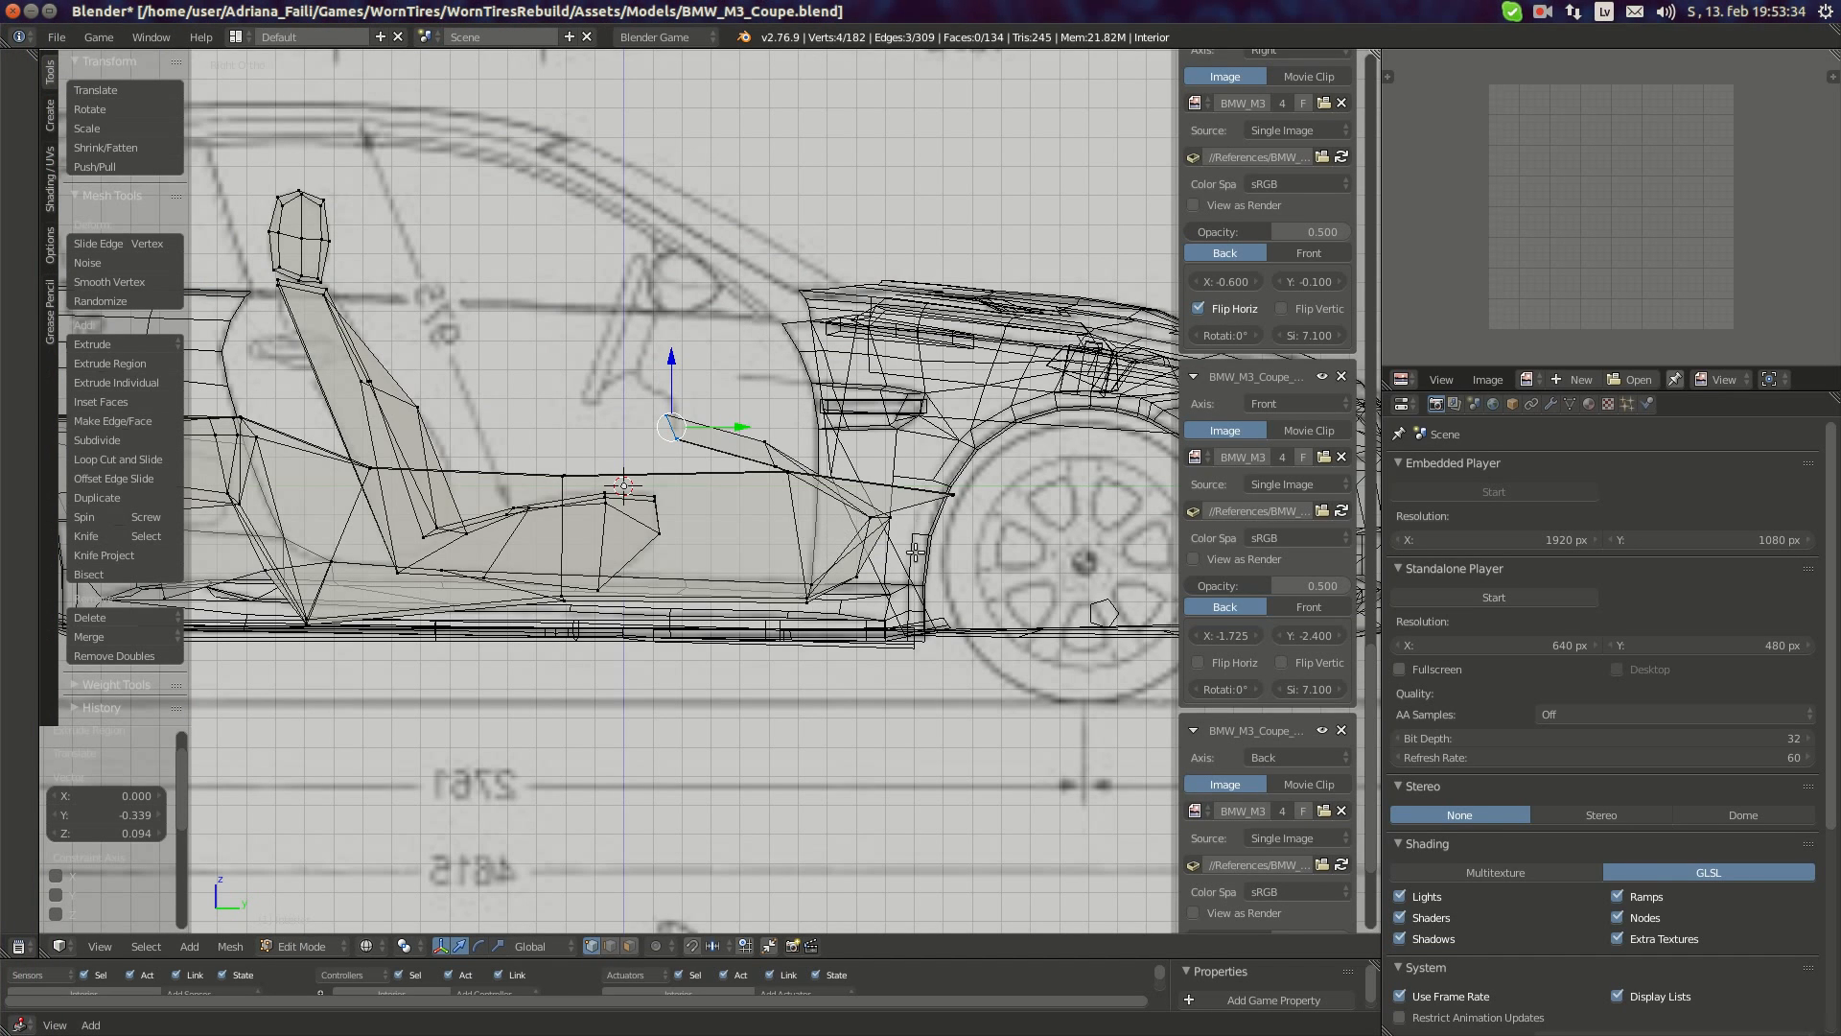
- Shift the extruded dashboard edge slightly toward the hood, and move its two lower vertices 0.266 along Y
scroll(745, 443, "up", 4)
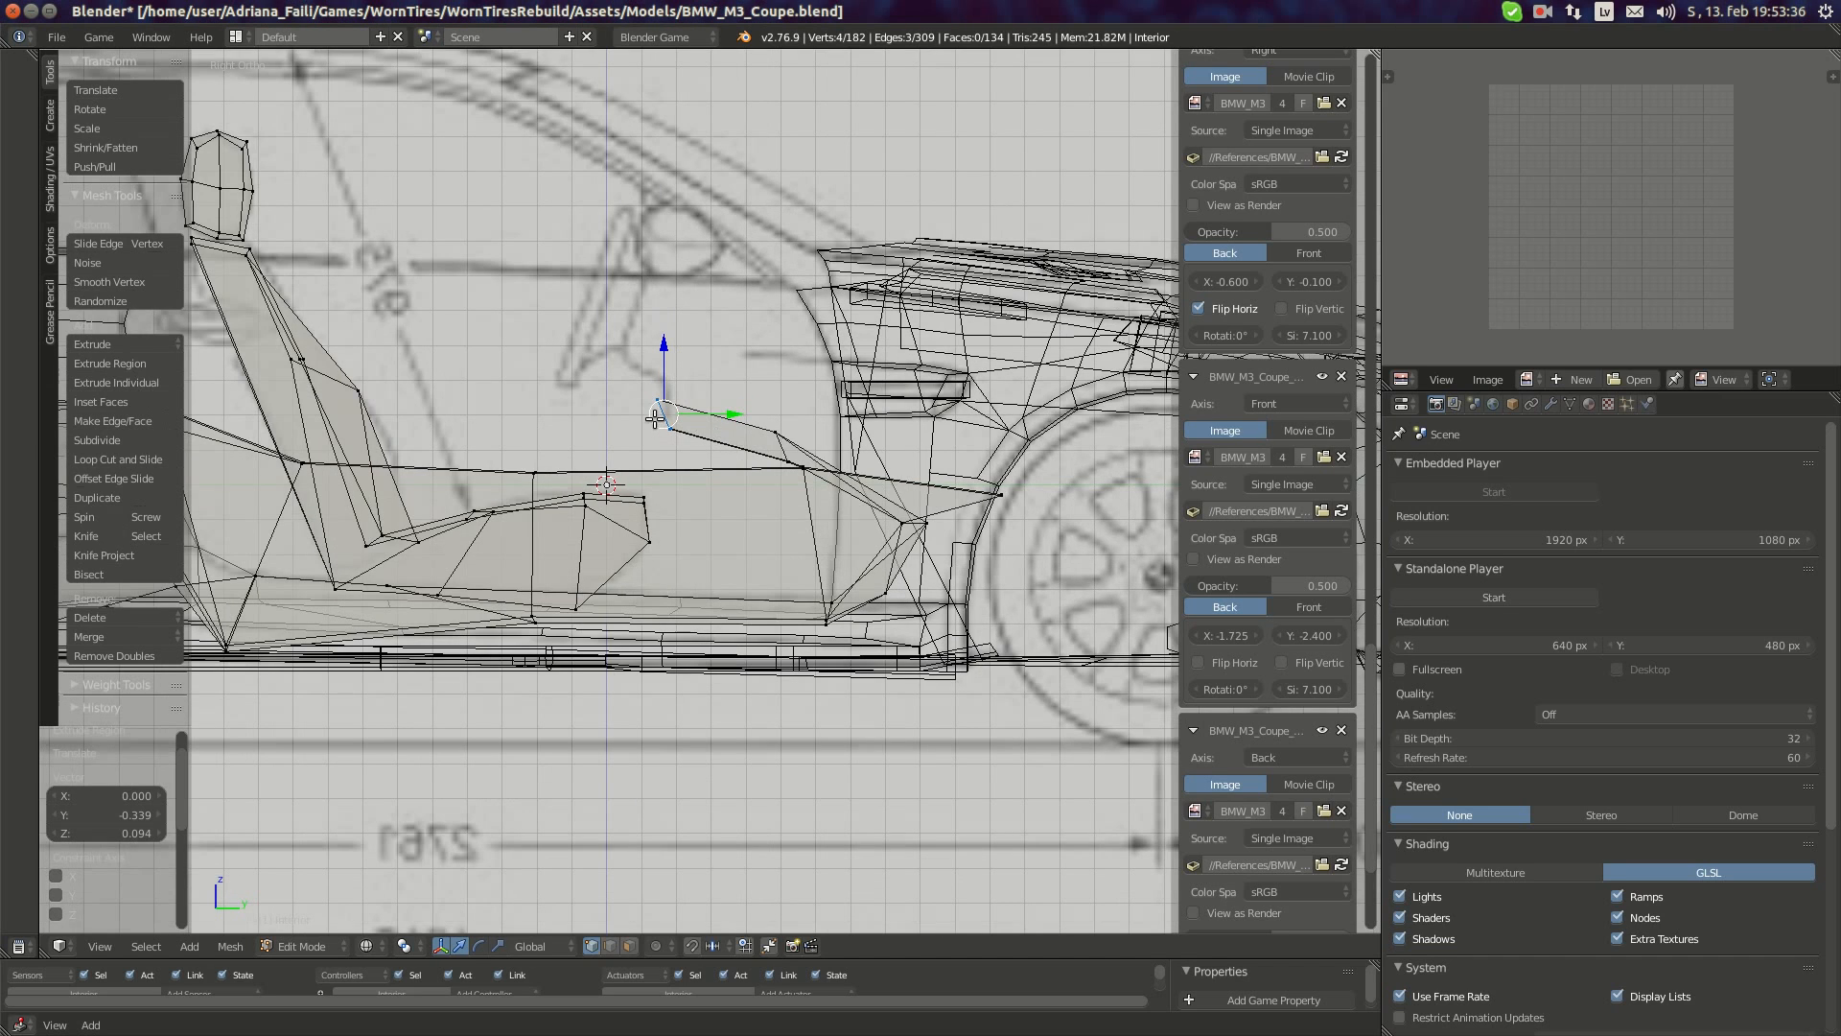
left_click_drag(683, 360, 718, 398)
key("a")
key("b")
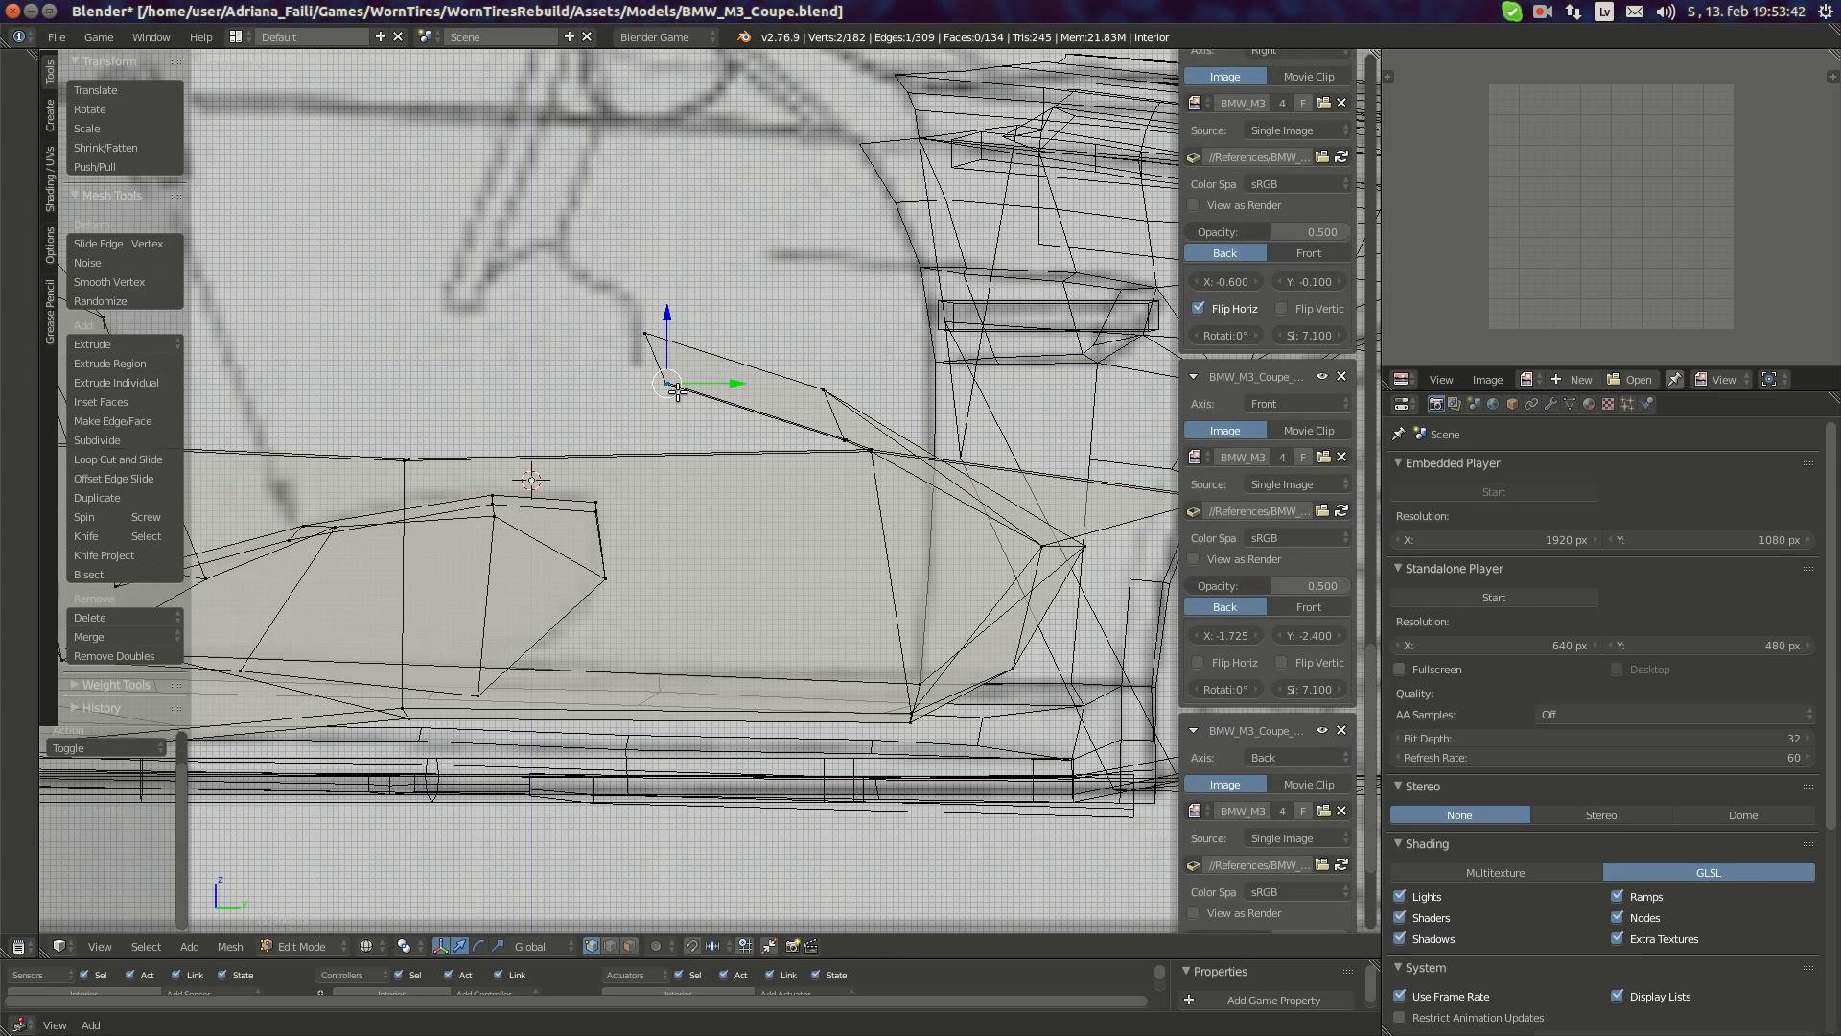
key("z")
mouse_move(677, 391)
middle_mouse_down()
mouse_move(709, 403)
mouse_move(537, 489)
mouse_move(505, 484)
mouse_move(725, 419)
middle_mouse_up()
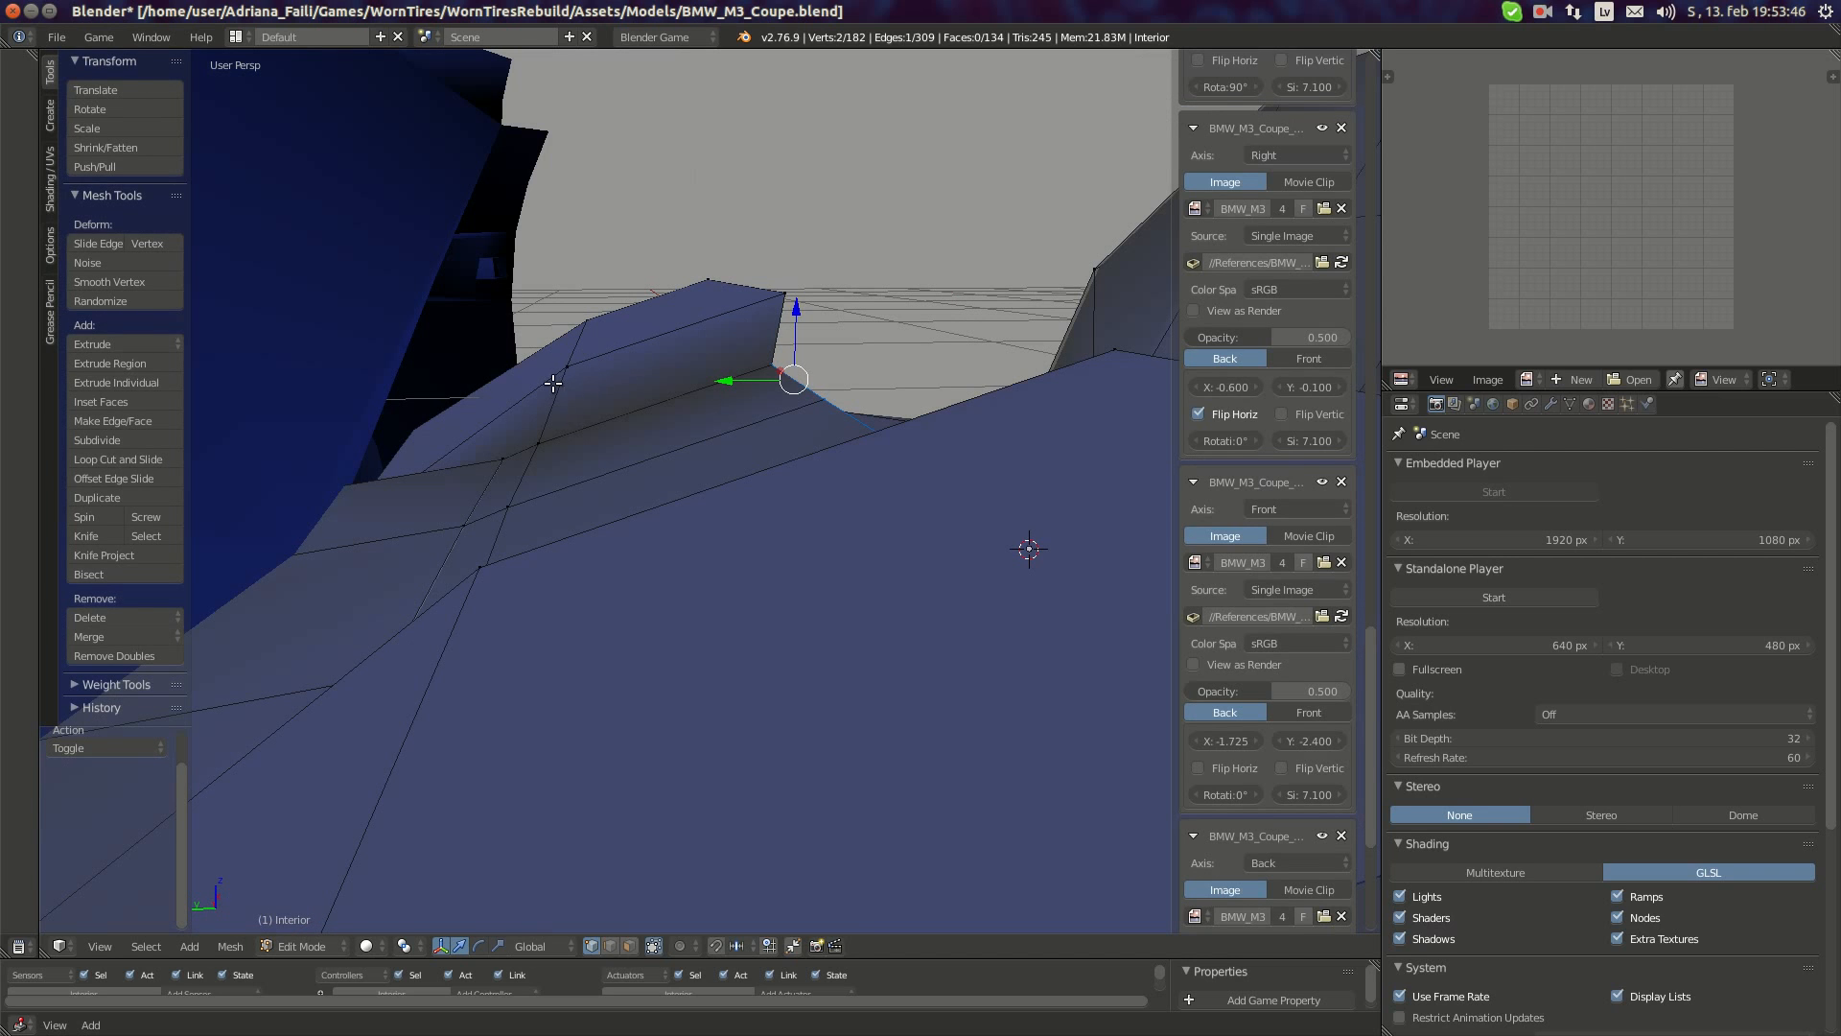
key("shift+s")
left_click(656, 480)
left_click_drag(737, 382, 506, 379)
middle_click_drag(863, 402, 740, 345)
- Check the center console in the interior photo, add the console-front vertices to the selection, and move all six -0.222 along Y
left_click(20, 144)
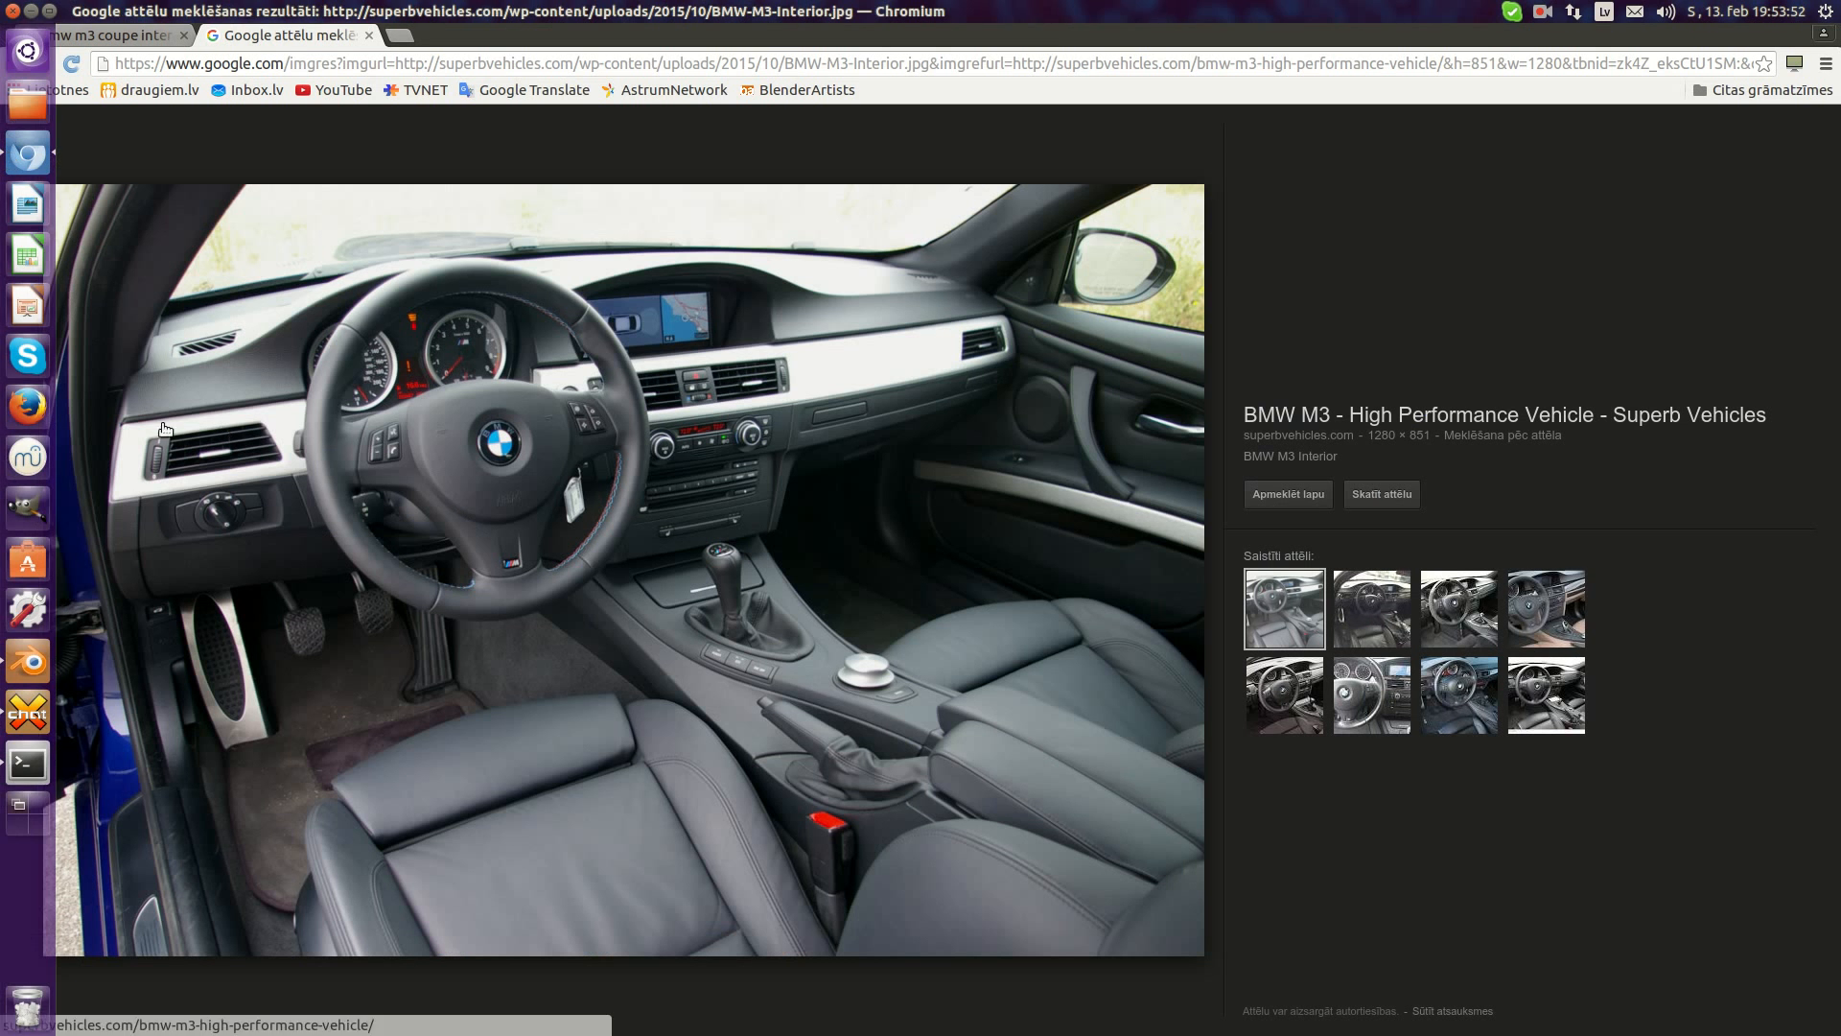
left_click(27, 662)
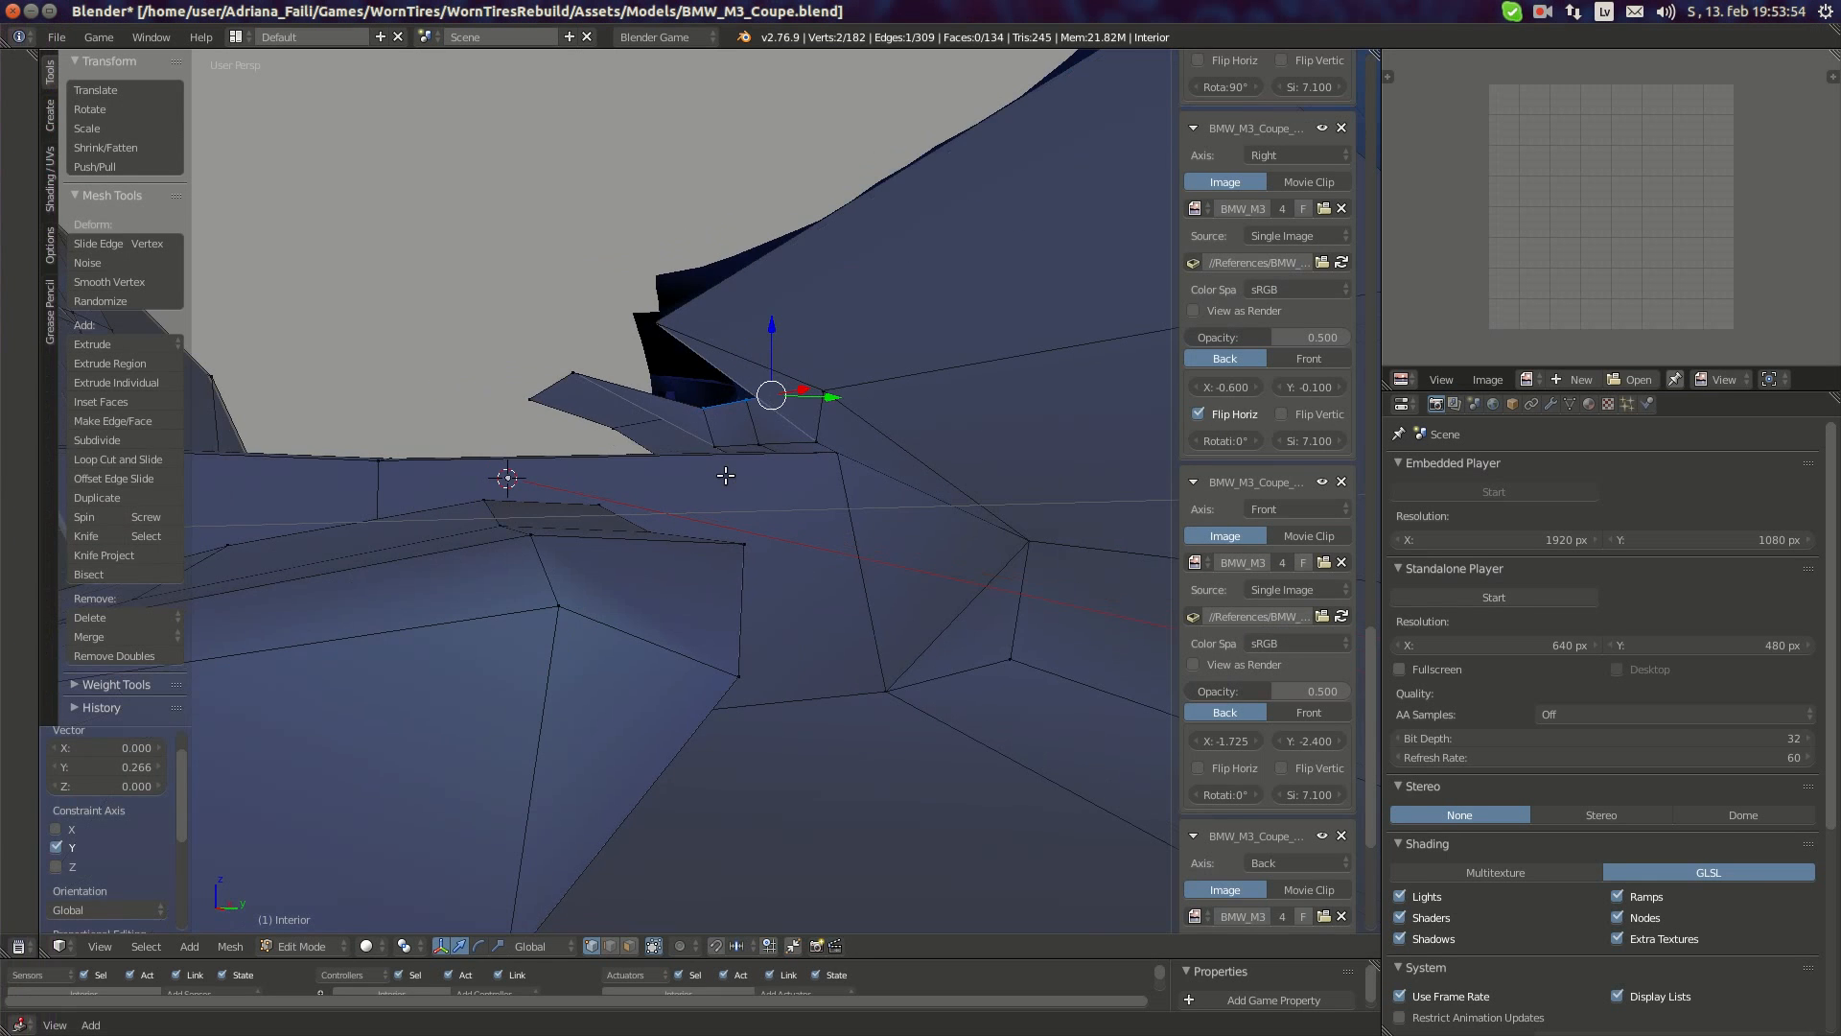
right_click(817, 442, "shift")
right_click(758, 444, "shift")
middle_click_drag(789, 470, 760, 435)
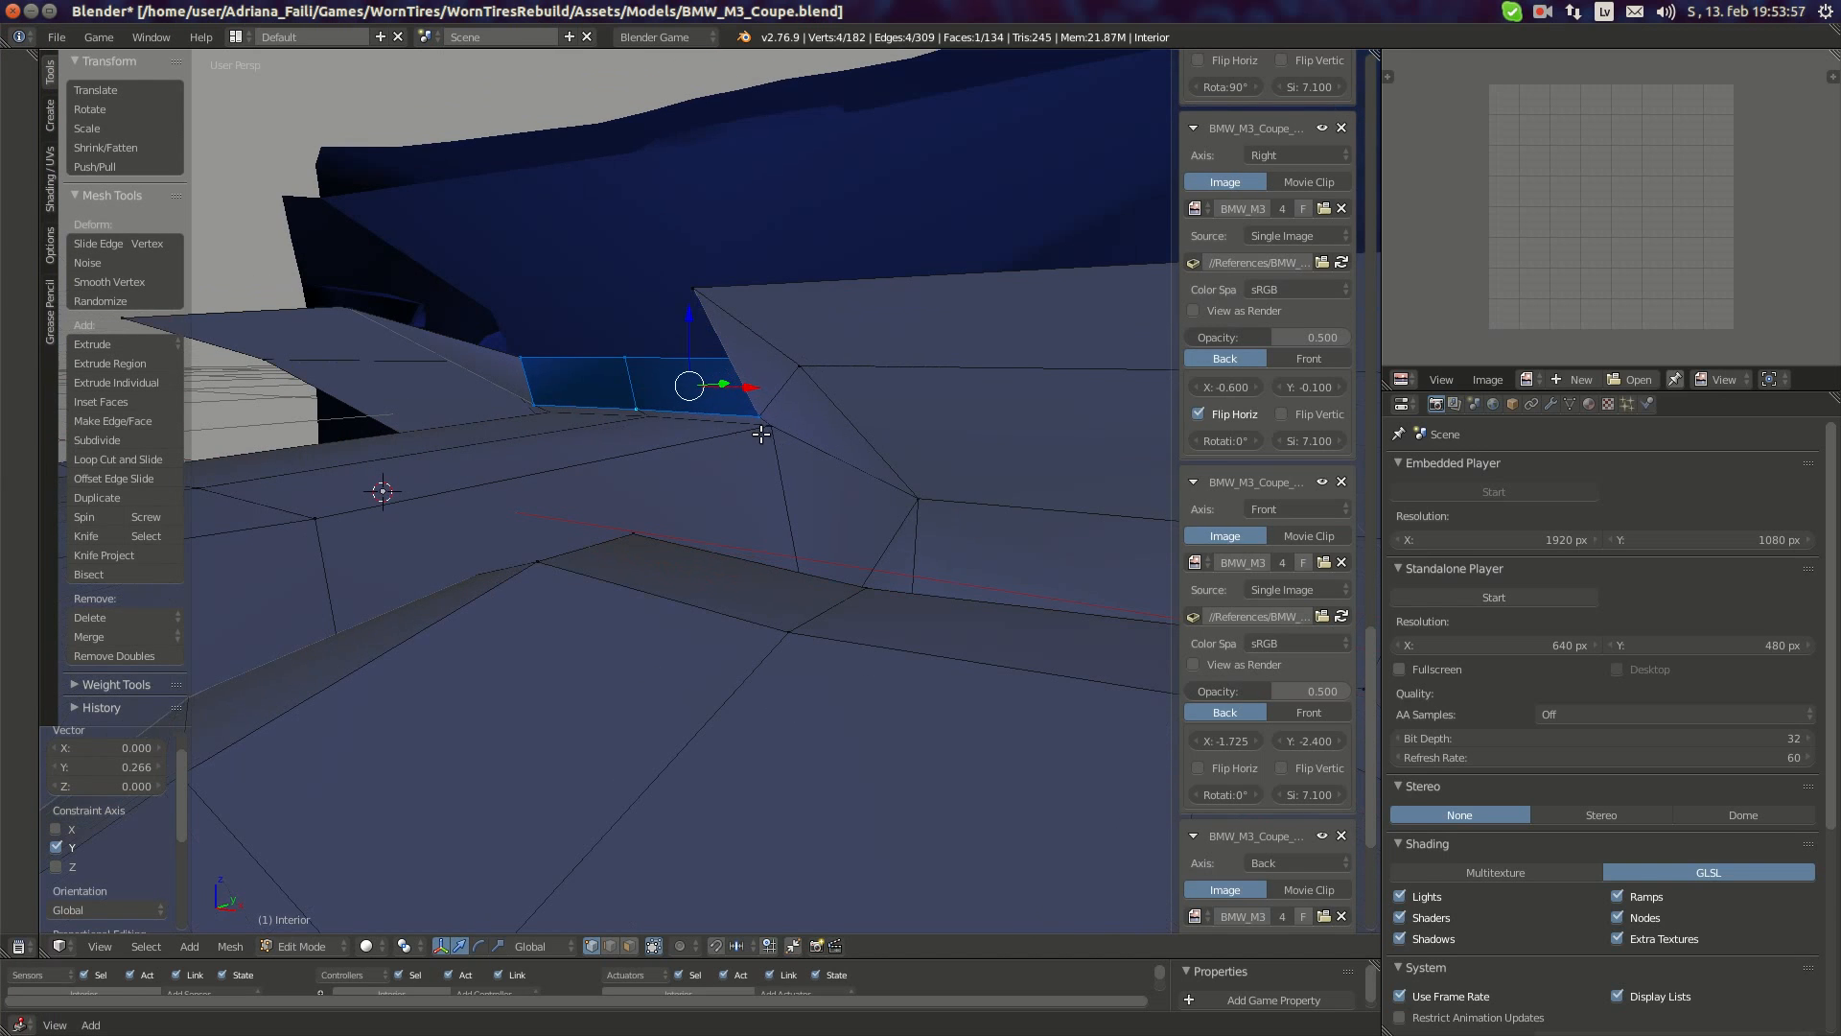
right_click(659, 425, "shift")
middle_click_drag(662, 422, 1082, 442)
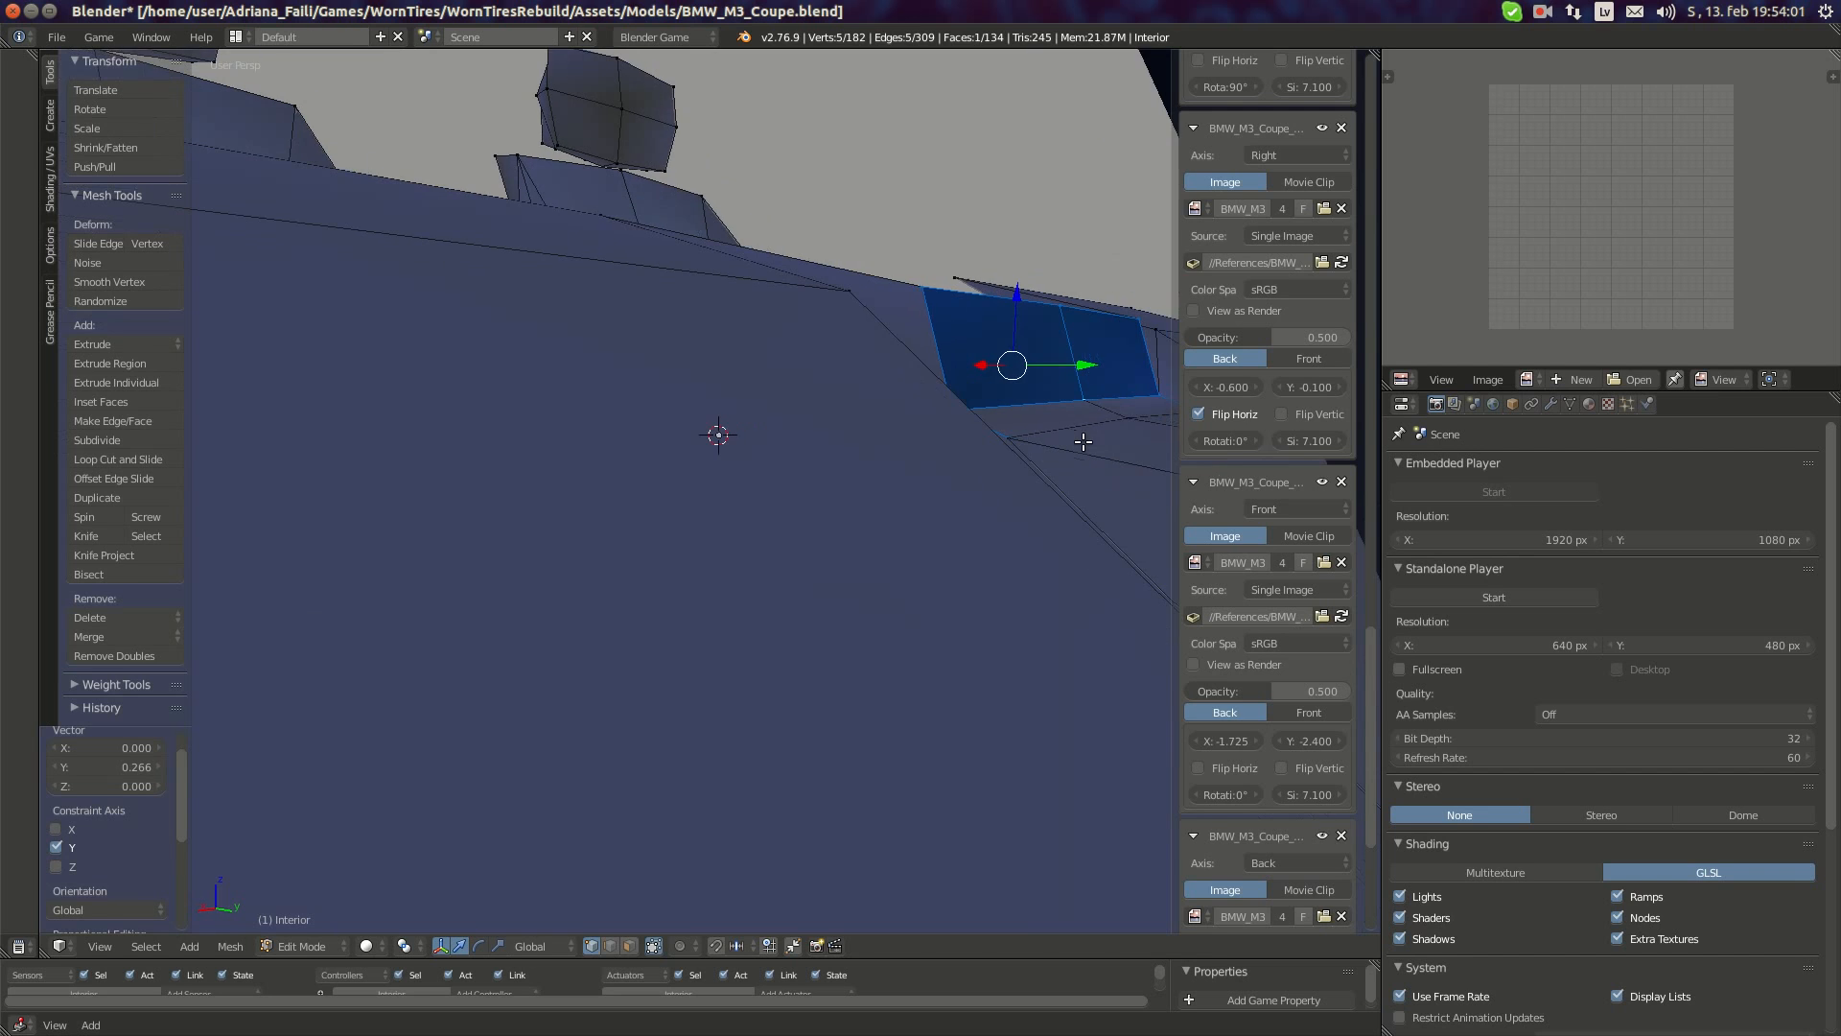
right_click(857, 444, "shift")
middle_click_drag(856, 444, 931, 446)
scroll(811, 385, "down", 1)
left_click_drag(809, 387, 711, 400)
middle_click_drag(711, 400, 739, 391)
scroll(739, 393, "down", 4)
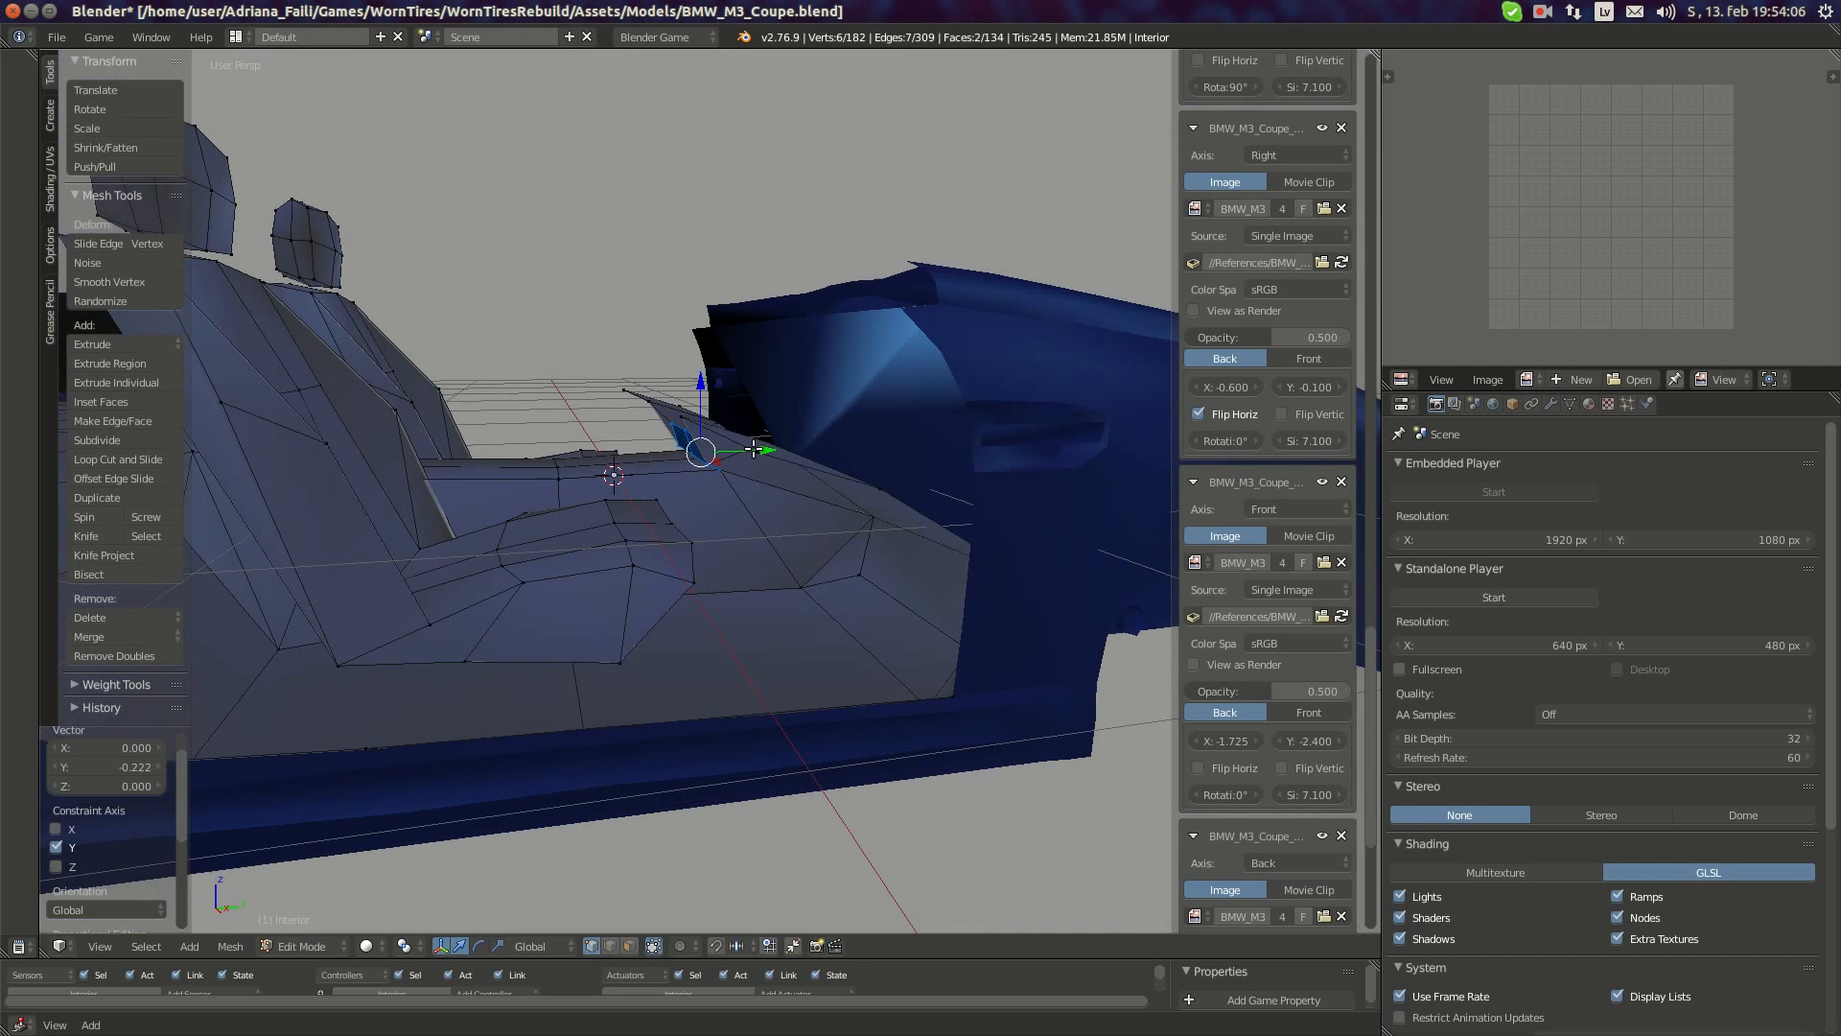
- Nudge the six console-front vertices slightly forward along Y and rotate them -6.246° about X
left_click_drag(754, 449, 765, 451)
key("r")
left_click(793, 466)
mouse_move(748, 464)
middle_mouse_down()
mouse_move(867, 542)
mouse_move(713, 538)
mouse_move(876, 509)
mouse_move(781, 485)
mouse_move(378, 538)
mouse_move(763, 461)
middle_mouse_up()
- Raise two upper vertices of the console-front panel and adjust them along Y, finishing with a -0.059 shift
right_click(685, 400)
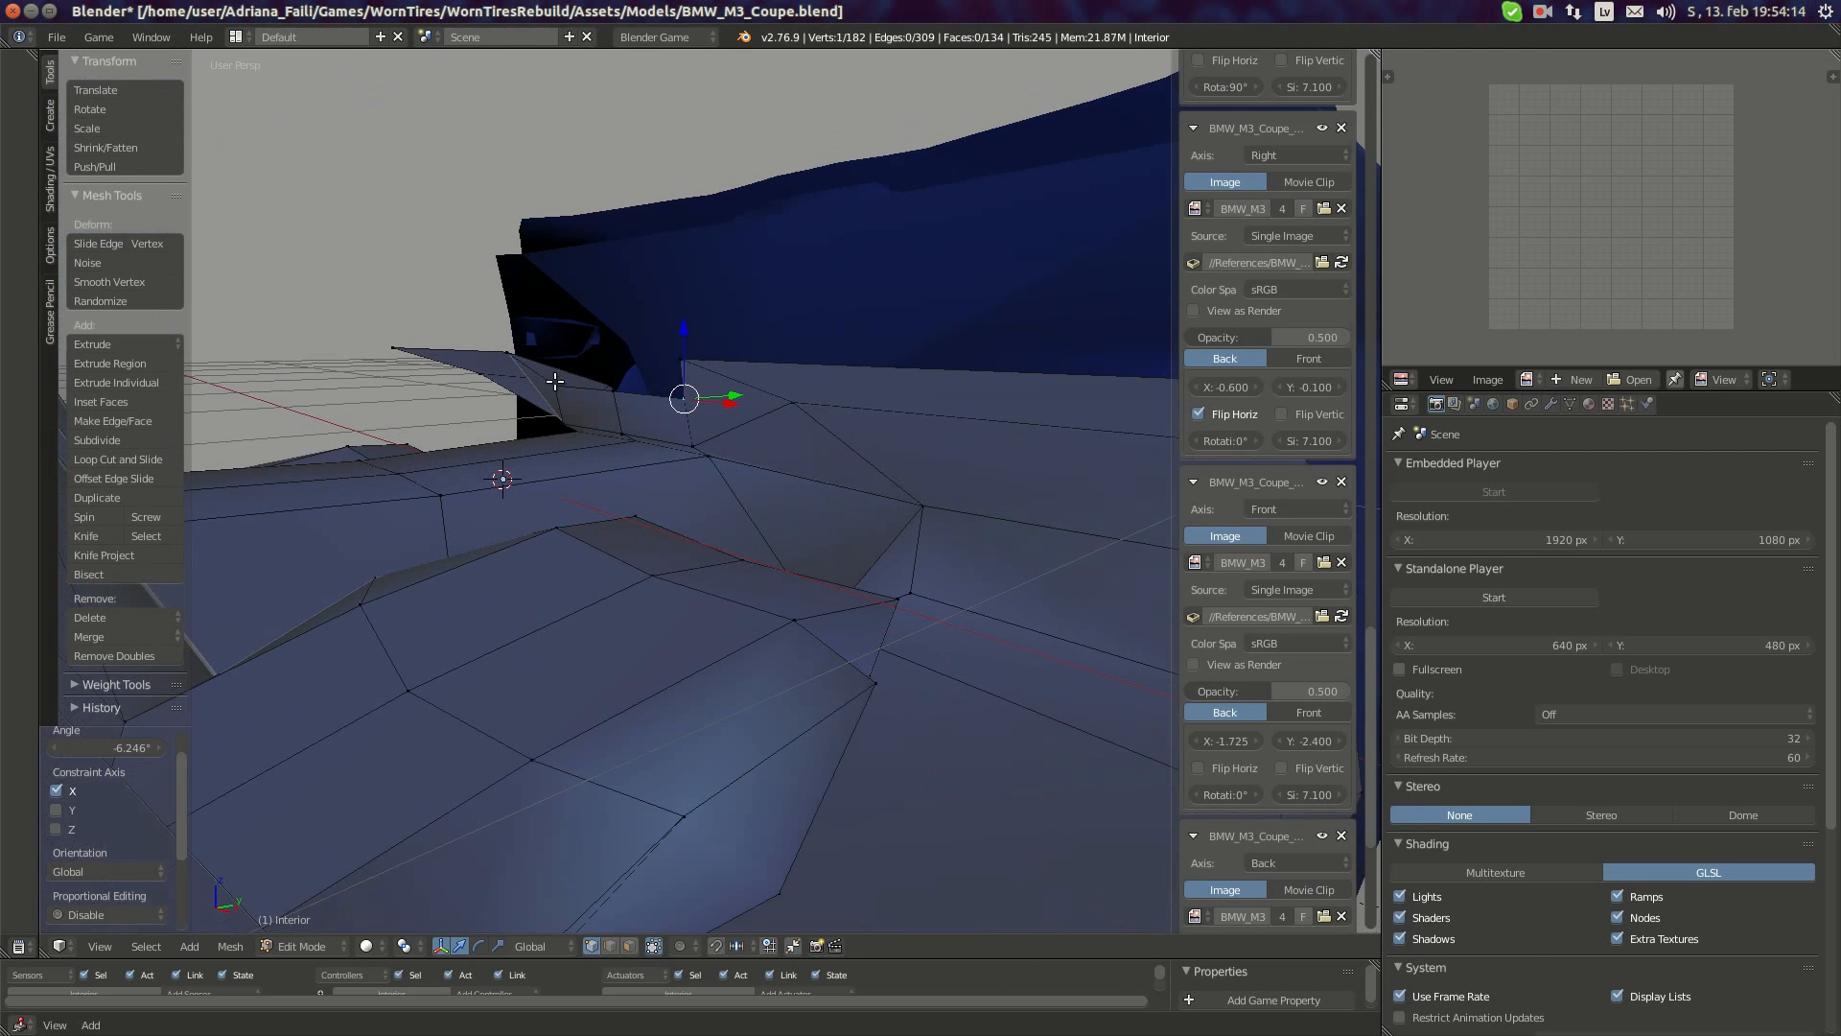
right_click(617, 393, "shift")
left_click_drag(650, 345, 650, 323)
middle_click_drag(652, 326, 901, 354)
middle_click_drag(662, 412, 705, 374)
left_click_drag(646, 399, 684, 399)
middle_click_drag(683, 399, 638, 454)
left_click_drag(633, 458, 621, 459)
middle_click_drag(621, 460, 685, 425)
- Select the two end vertices of the dashboard's long seat-side edge and move them 0.023 along Y
right_click(663, 369)
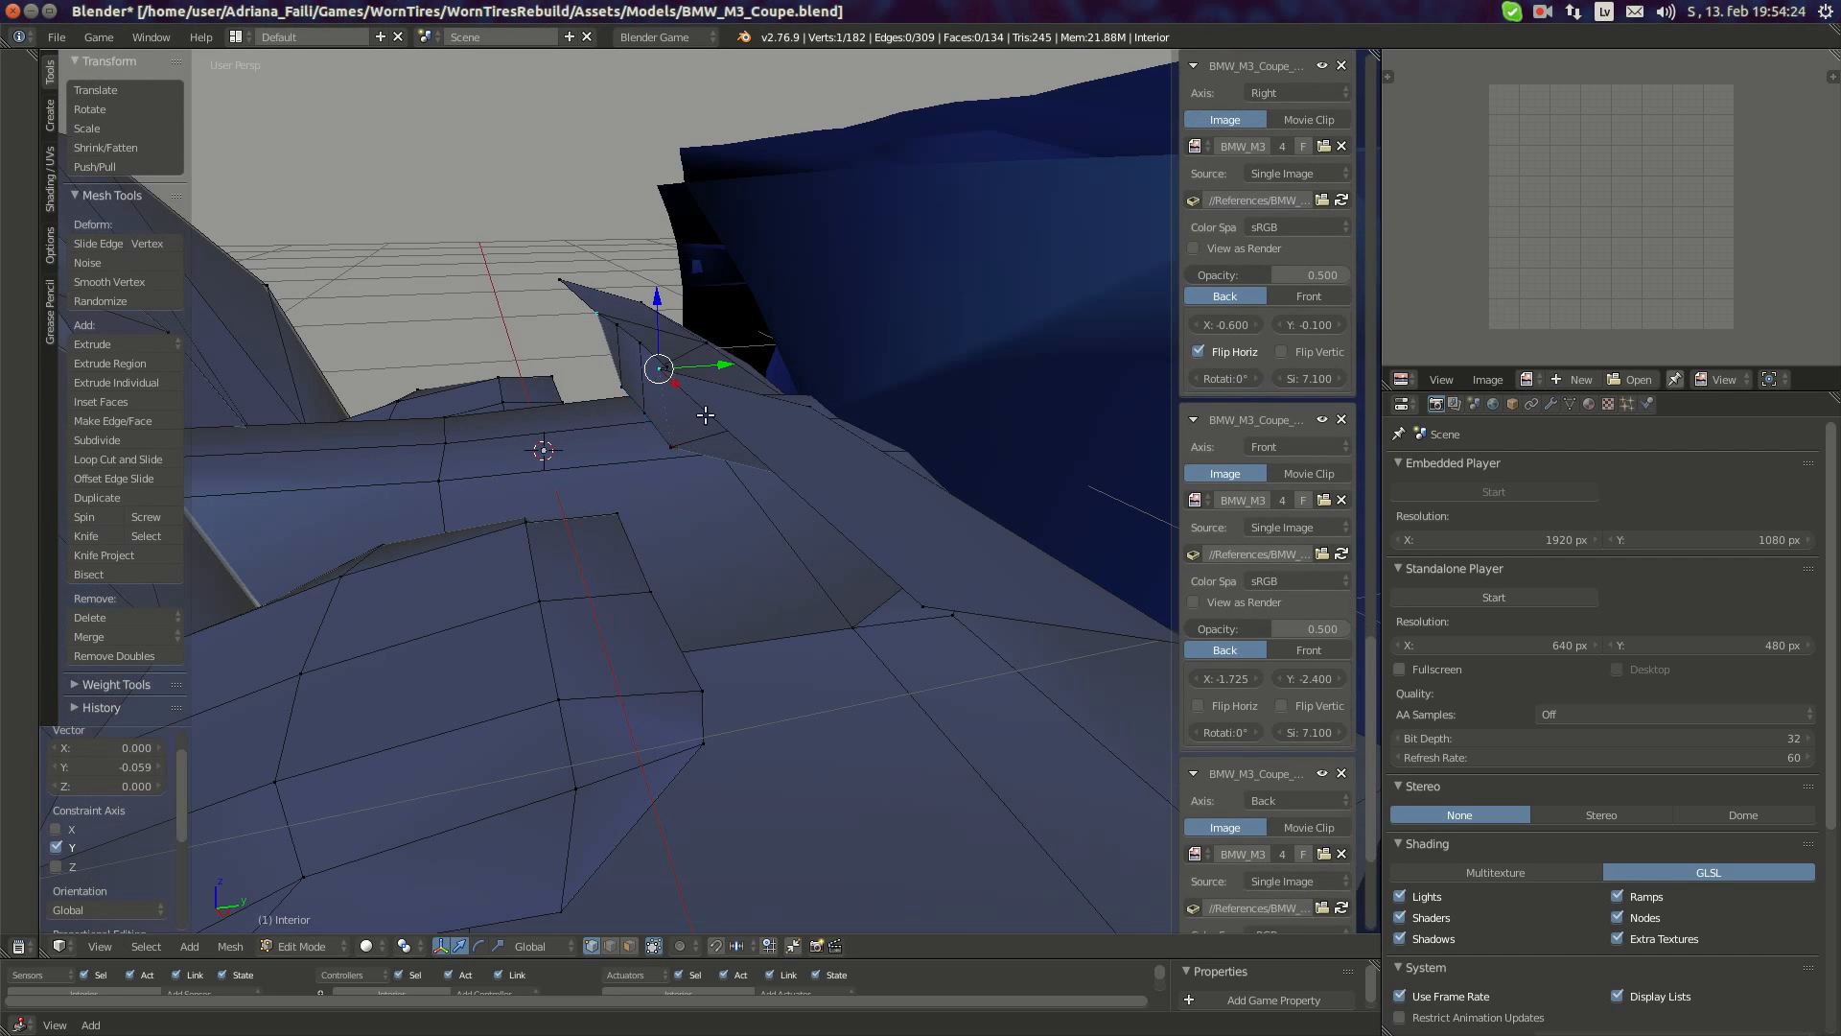
right_click(923, 605, "shift")
left_click_drag(791, 436, 696, 438)
mouse_move(696, 438)
middle_mouse_down()
mouse_move(719, 399)
mouse_move(767, 453)
mouse_move(702, 419)
middle_mouse_up()
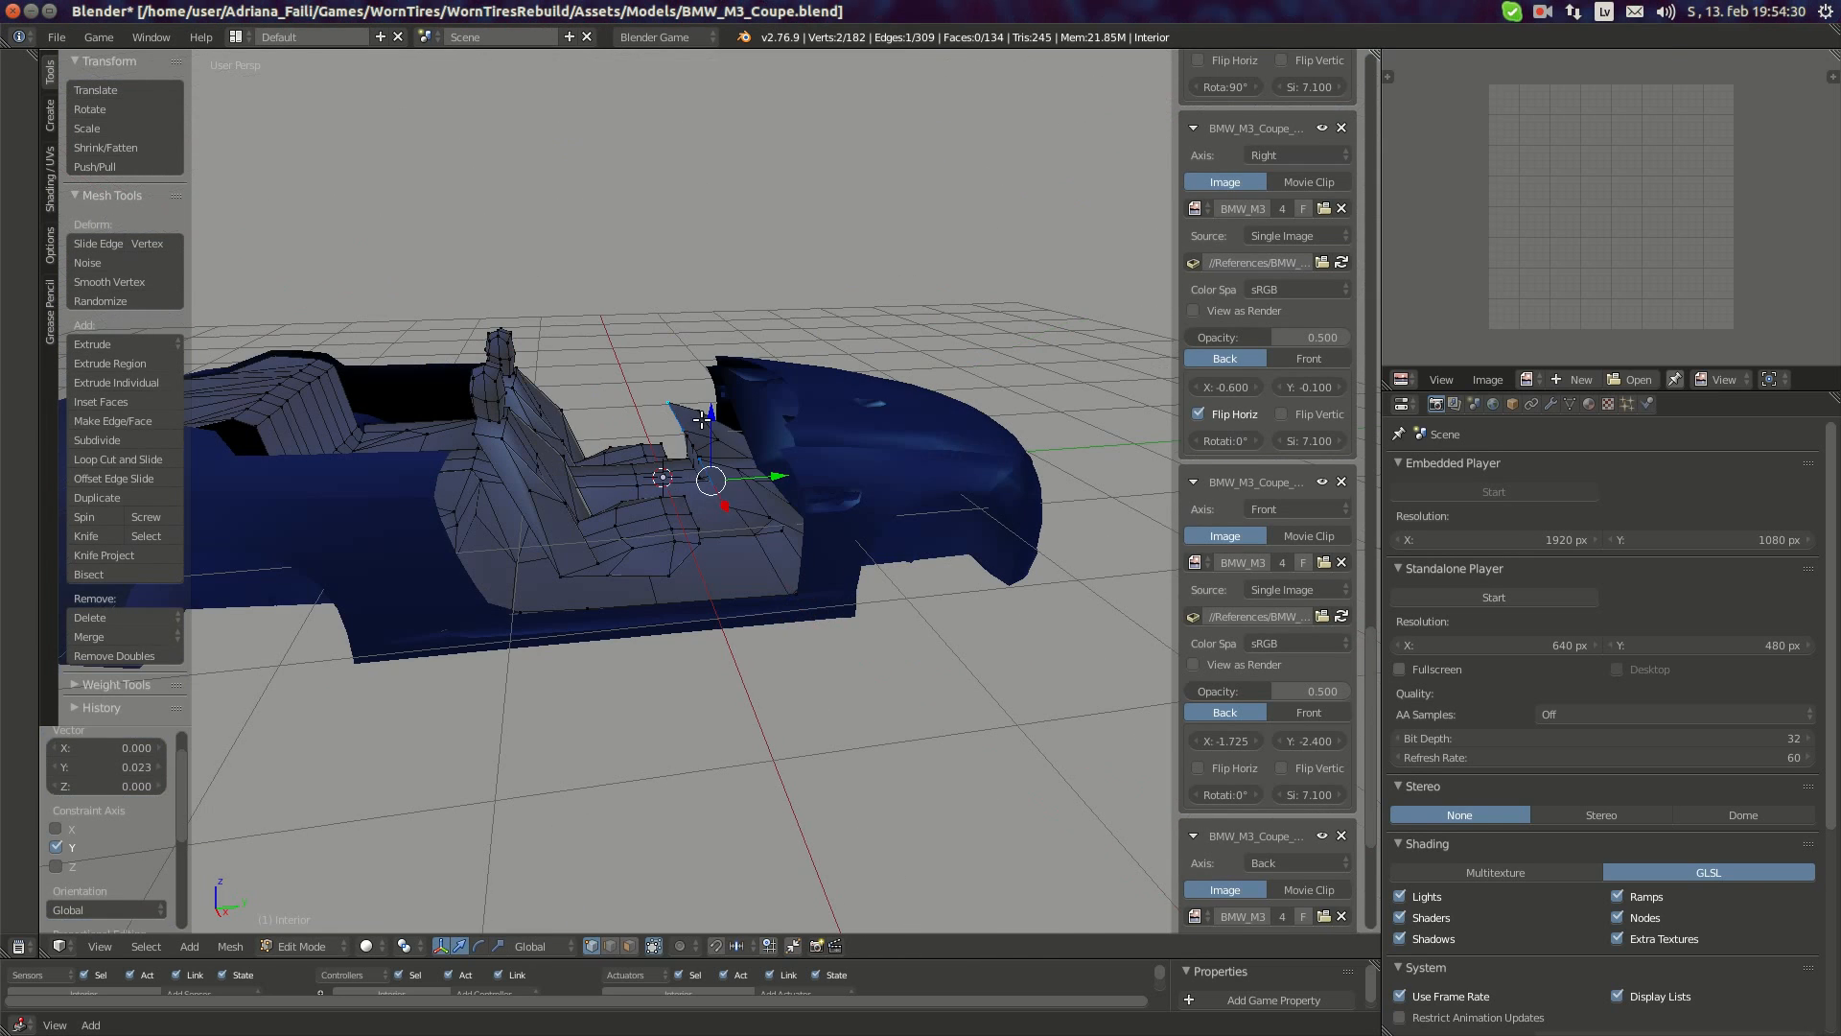
- Raise the single door-side corner vertex of the dashboard's seat-side edge by 0.012 along Z
right_click(737, 504)
right_click(740, 502)
left_click_drag(756, 500, 731, 438)
middle_click_drag(734, 447, 677, 471)
- Add the neighbouring vertex at the dashboard's door-side end and move both 0.136 along Y
scroll(683, 455, "up", 4)
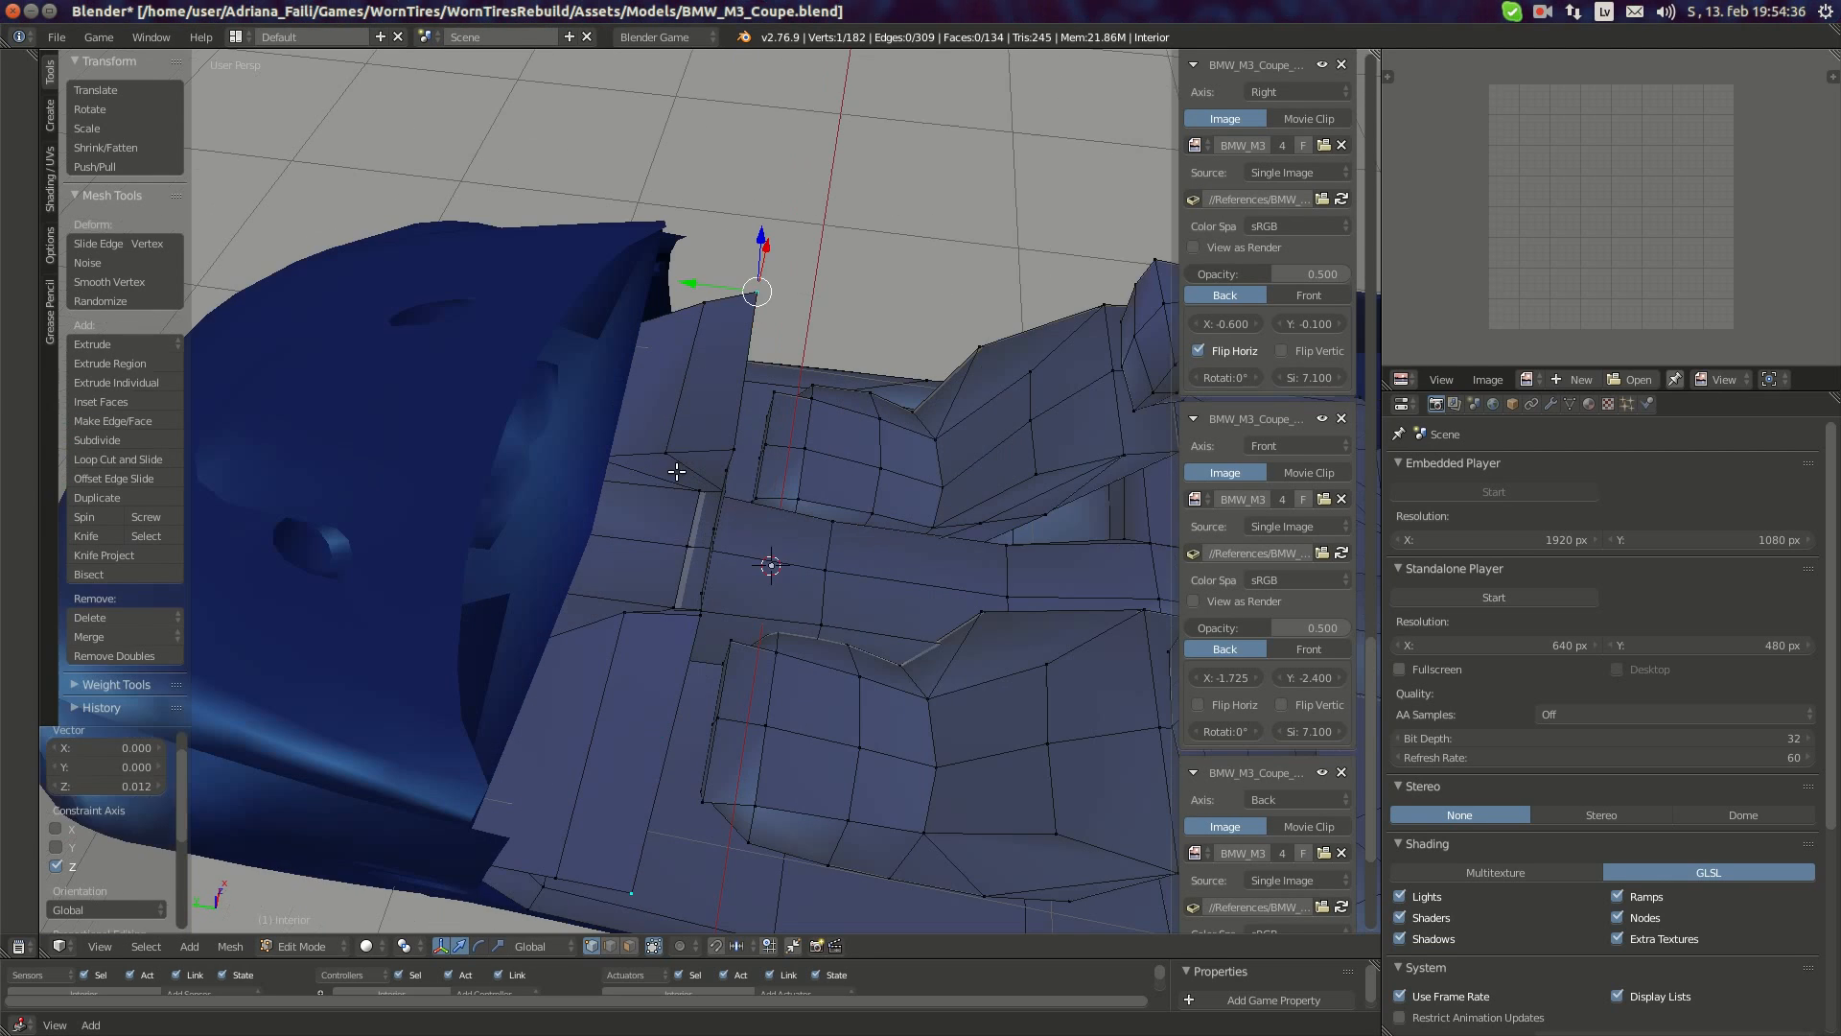
scroll(703, 281, "up", 1)
right_click(703, 268, "shift")
left_click_drag(667, 251, 630, 249)
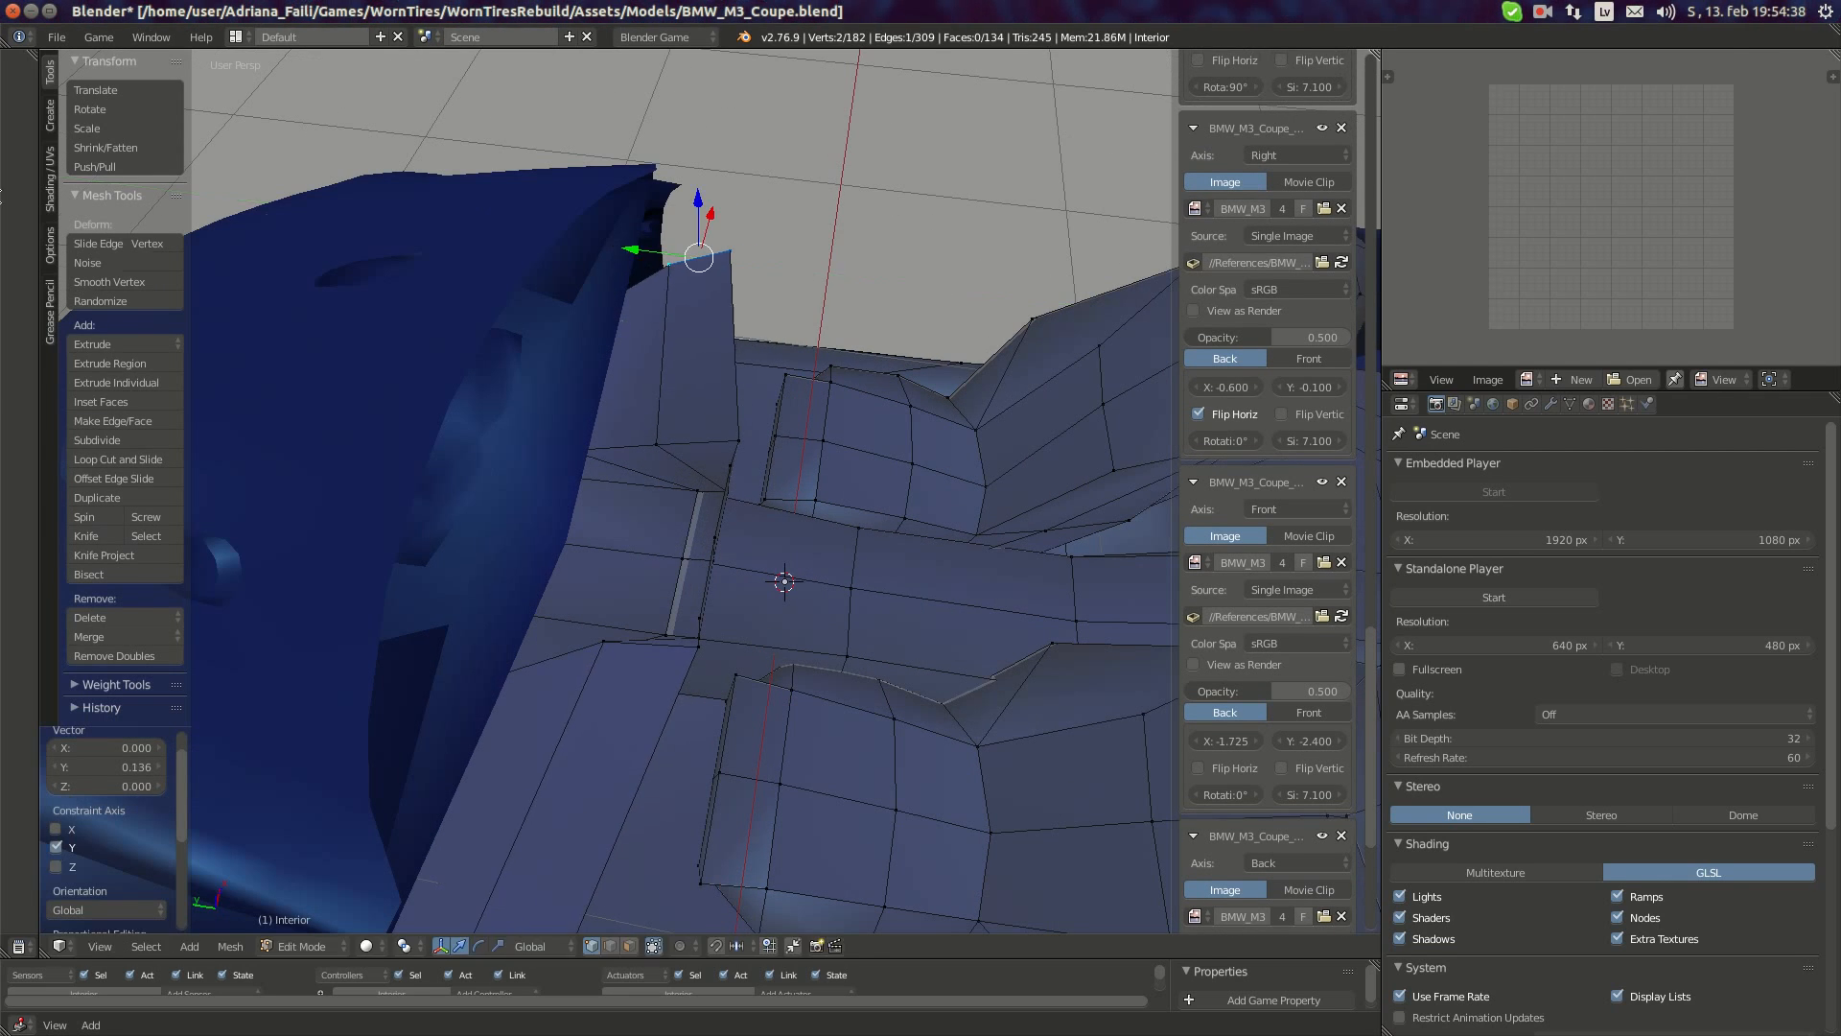
- Check the dashboard's door-side end in the interior photo, and nudge that edge slightly toward the seats
left_click(20, 164)
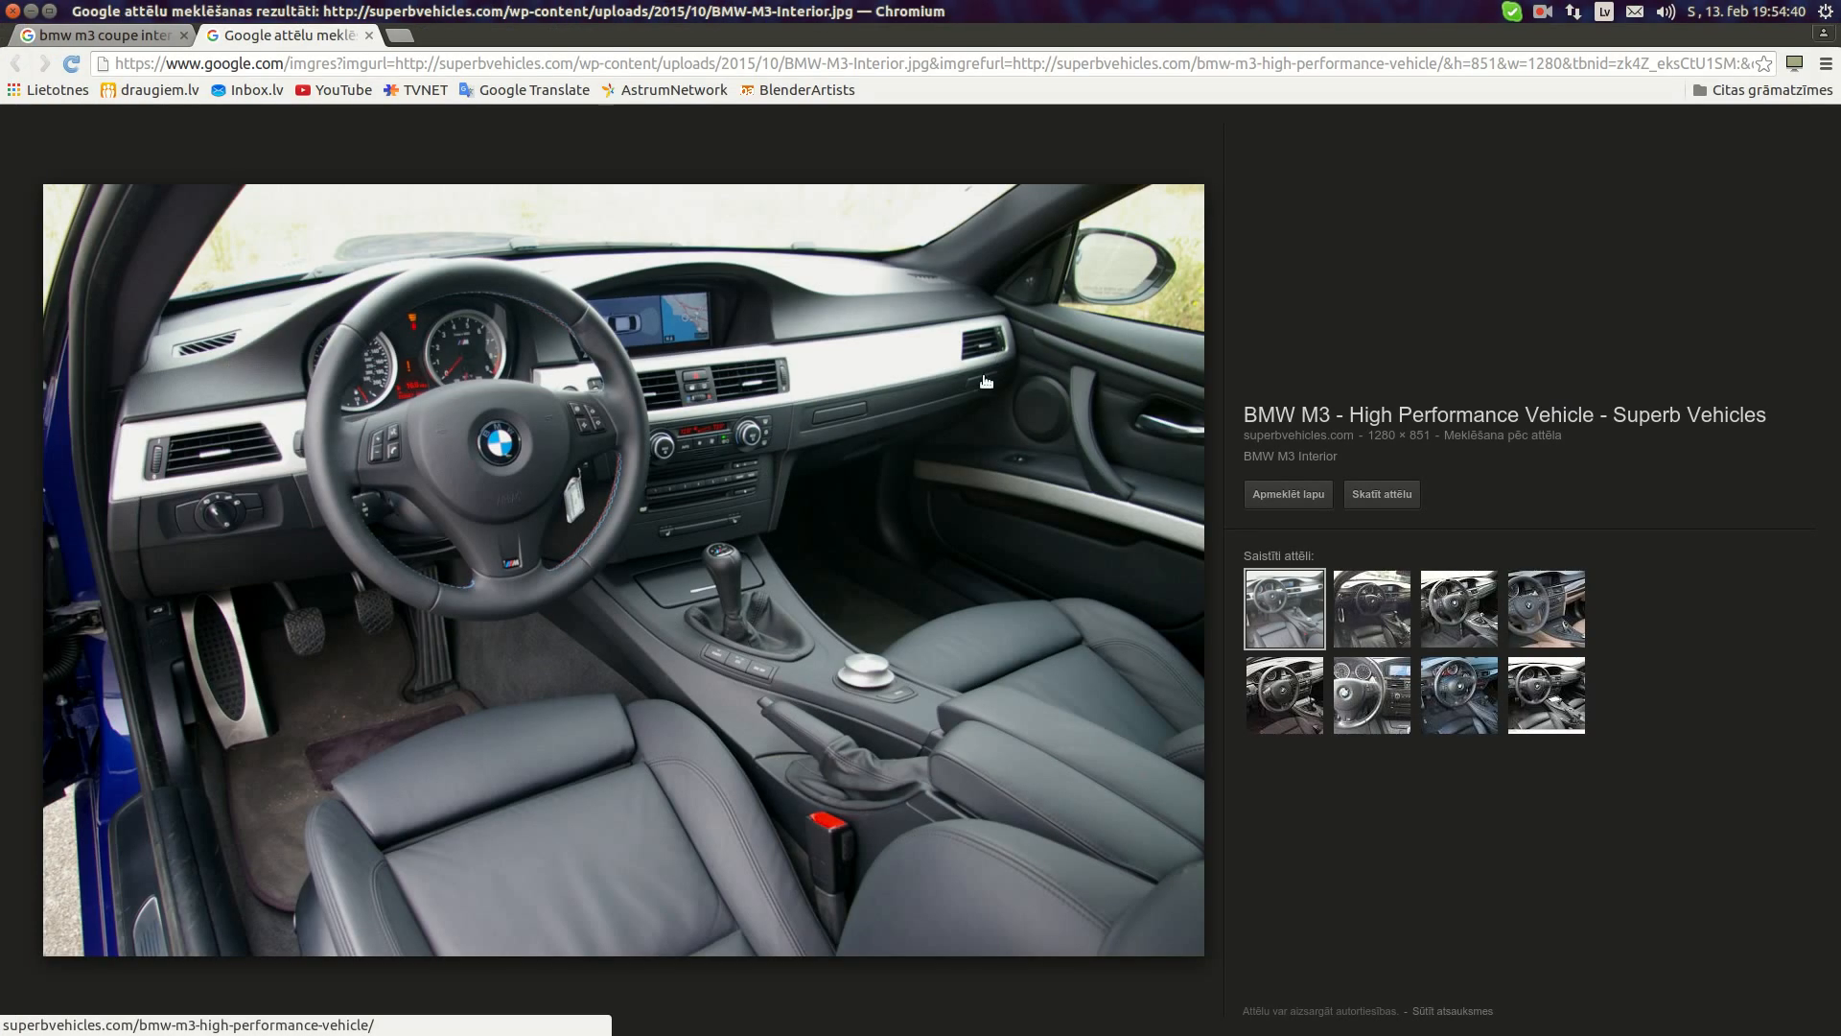
mouse_move(4, 489)
left_click(21, 612)
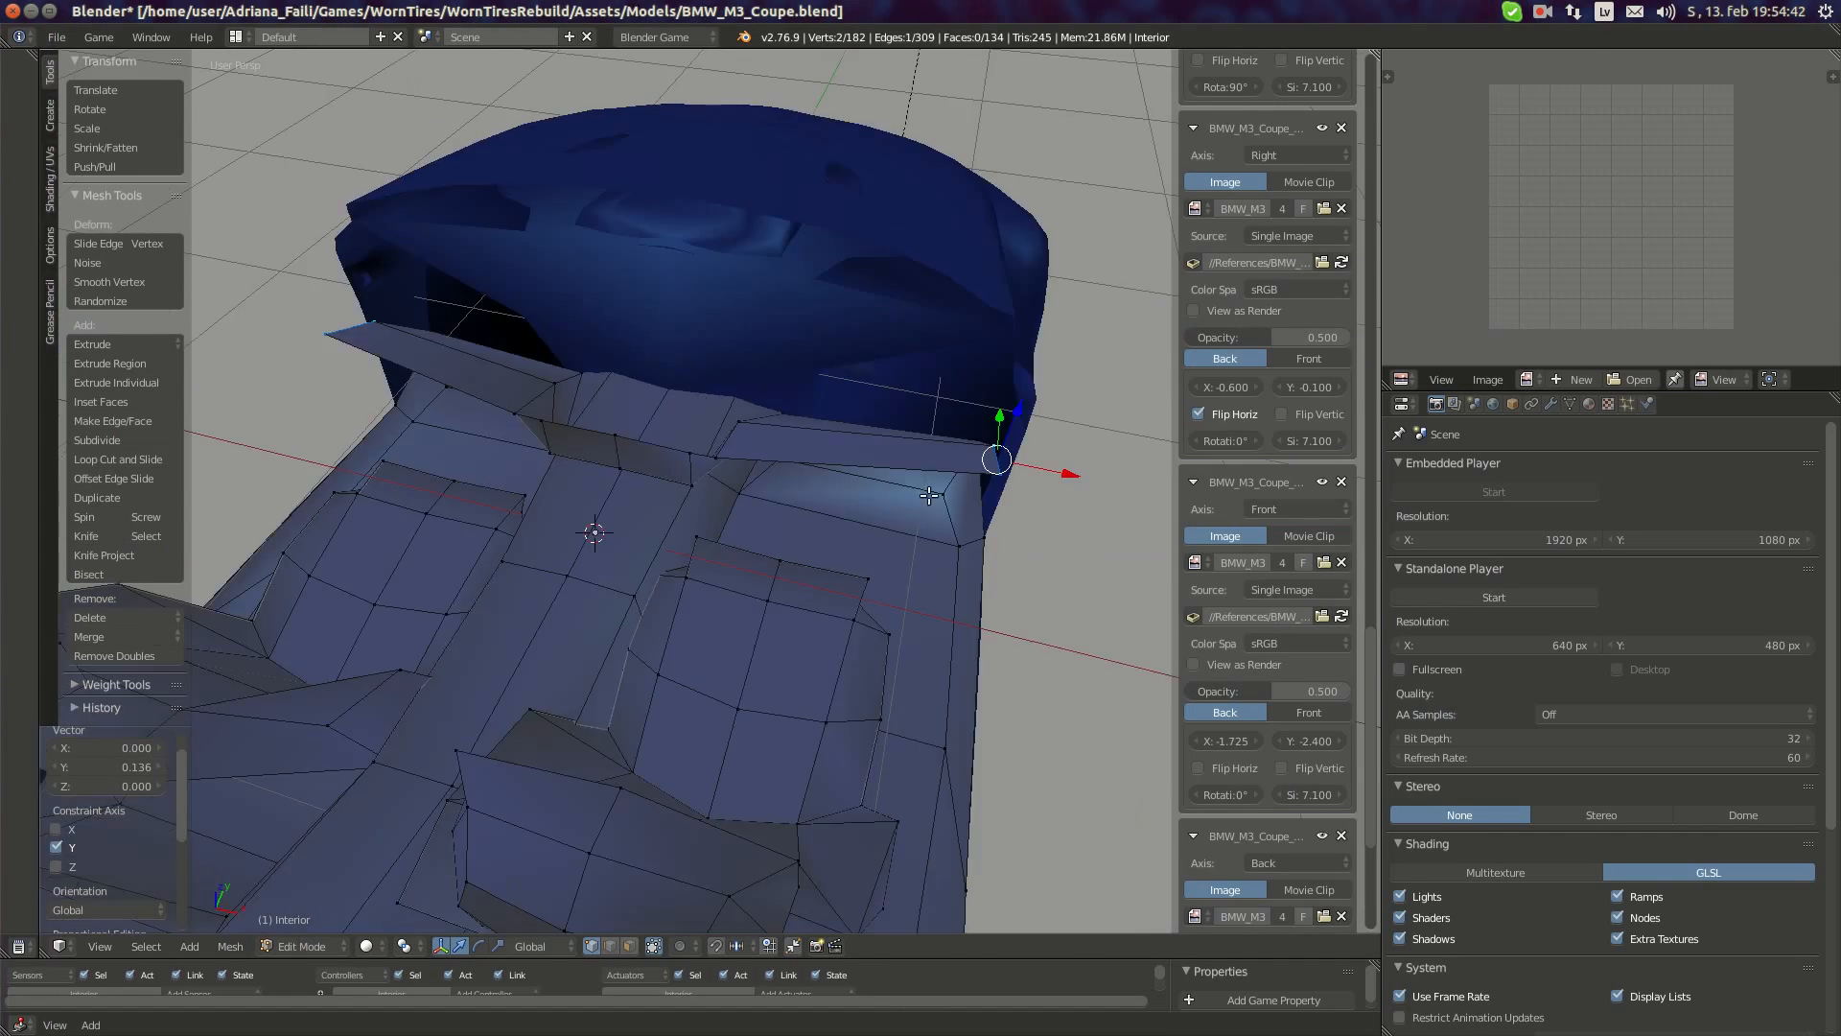
middle_click_drag(929, 495, 803, 587)
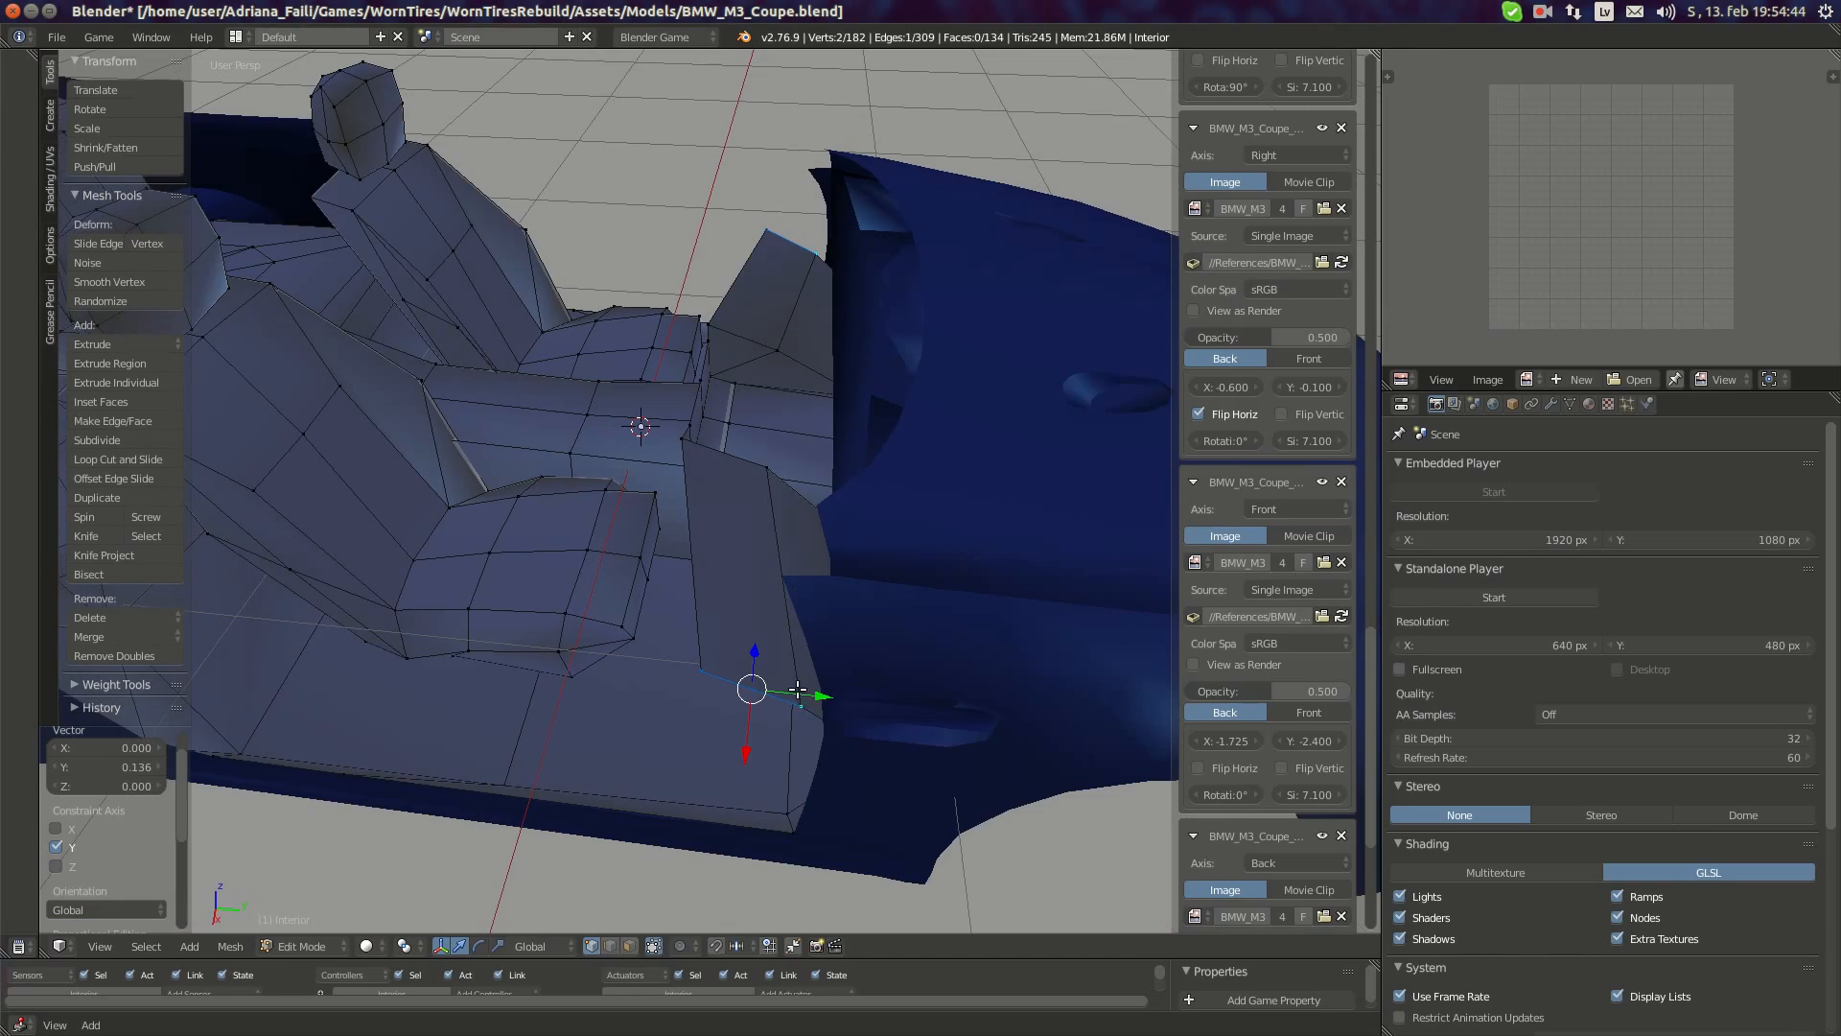
left_click_drag(798, 689, 791, 687)
- Deselect the mesh and leave Edit Mode to examine how the interior fits inside the car body
middle_click_drag(793, 673, 848, 514)
key("a")
key("Tab")
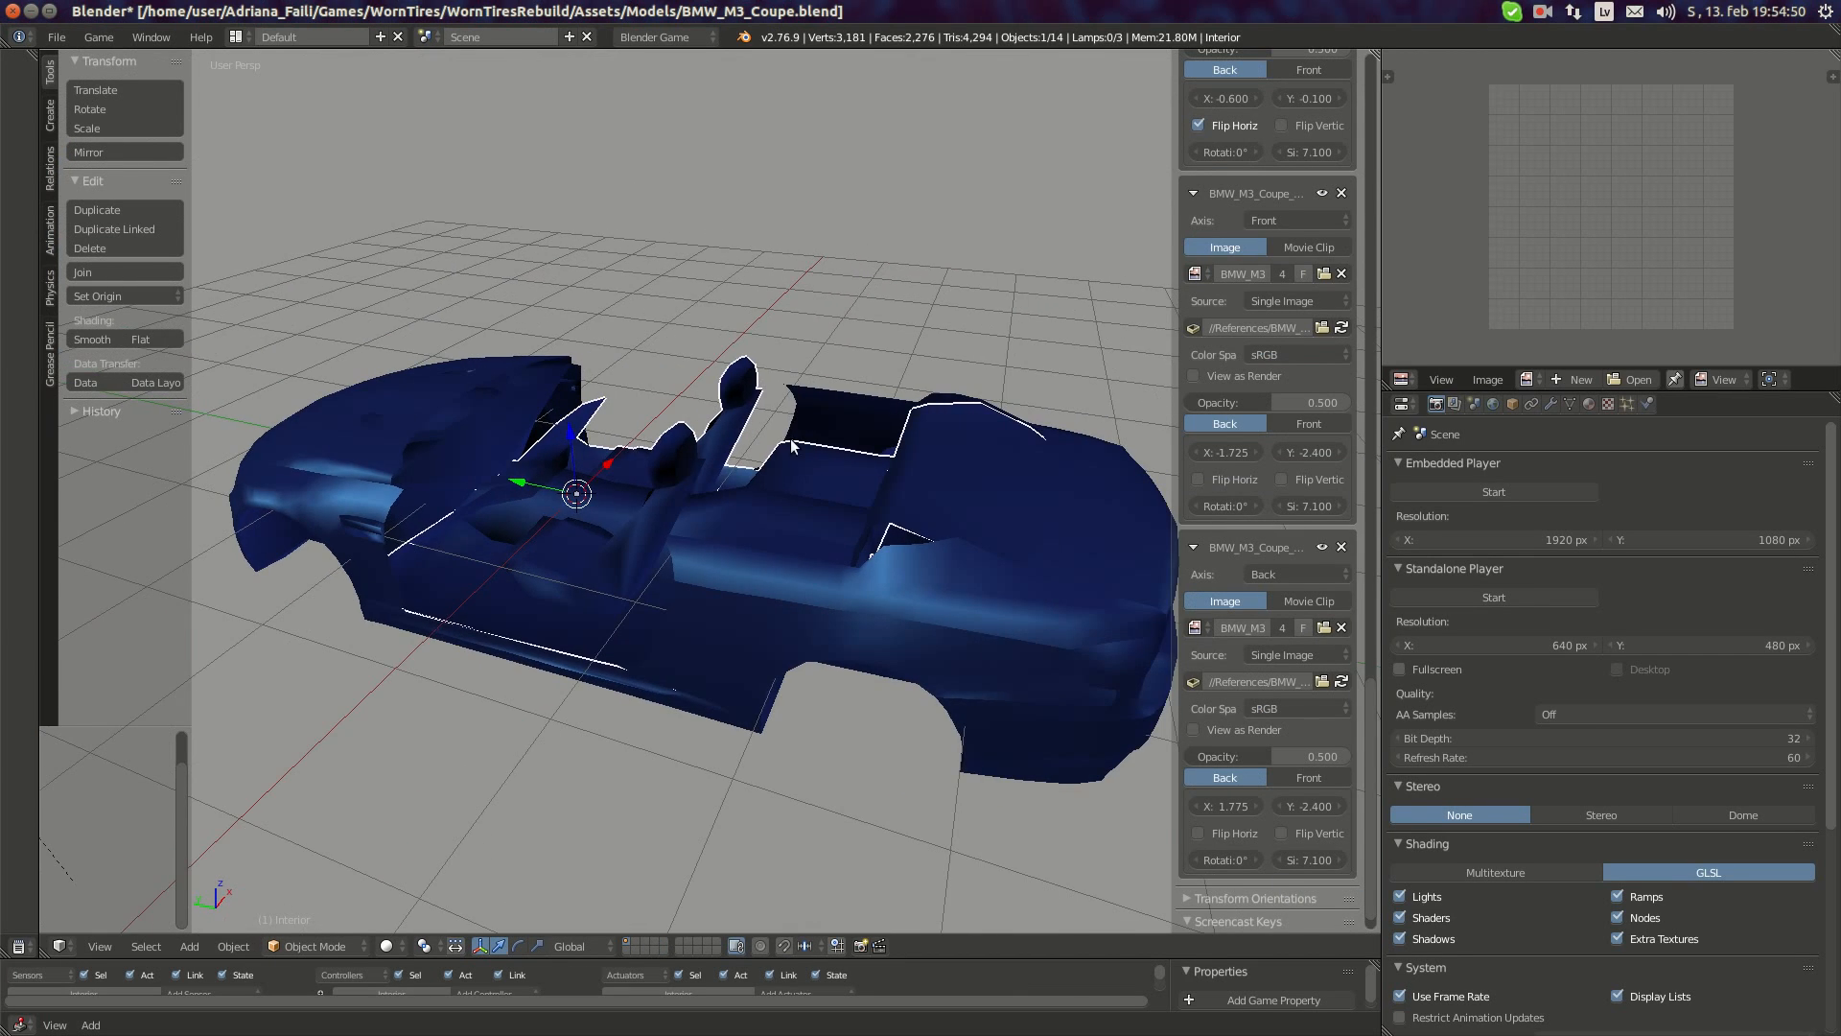
middle_click_drag(792, 447, 1092, 239)
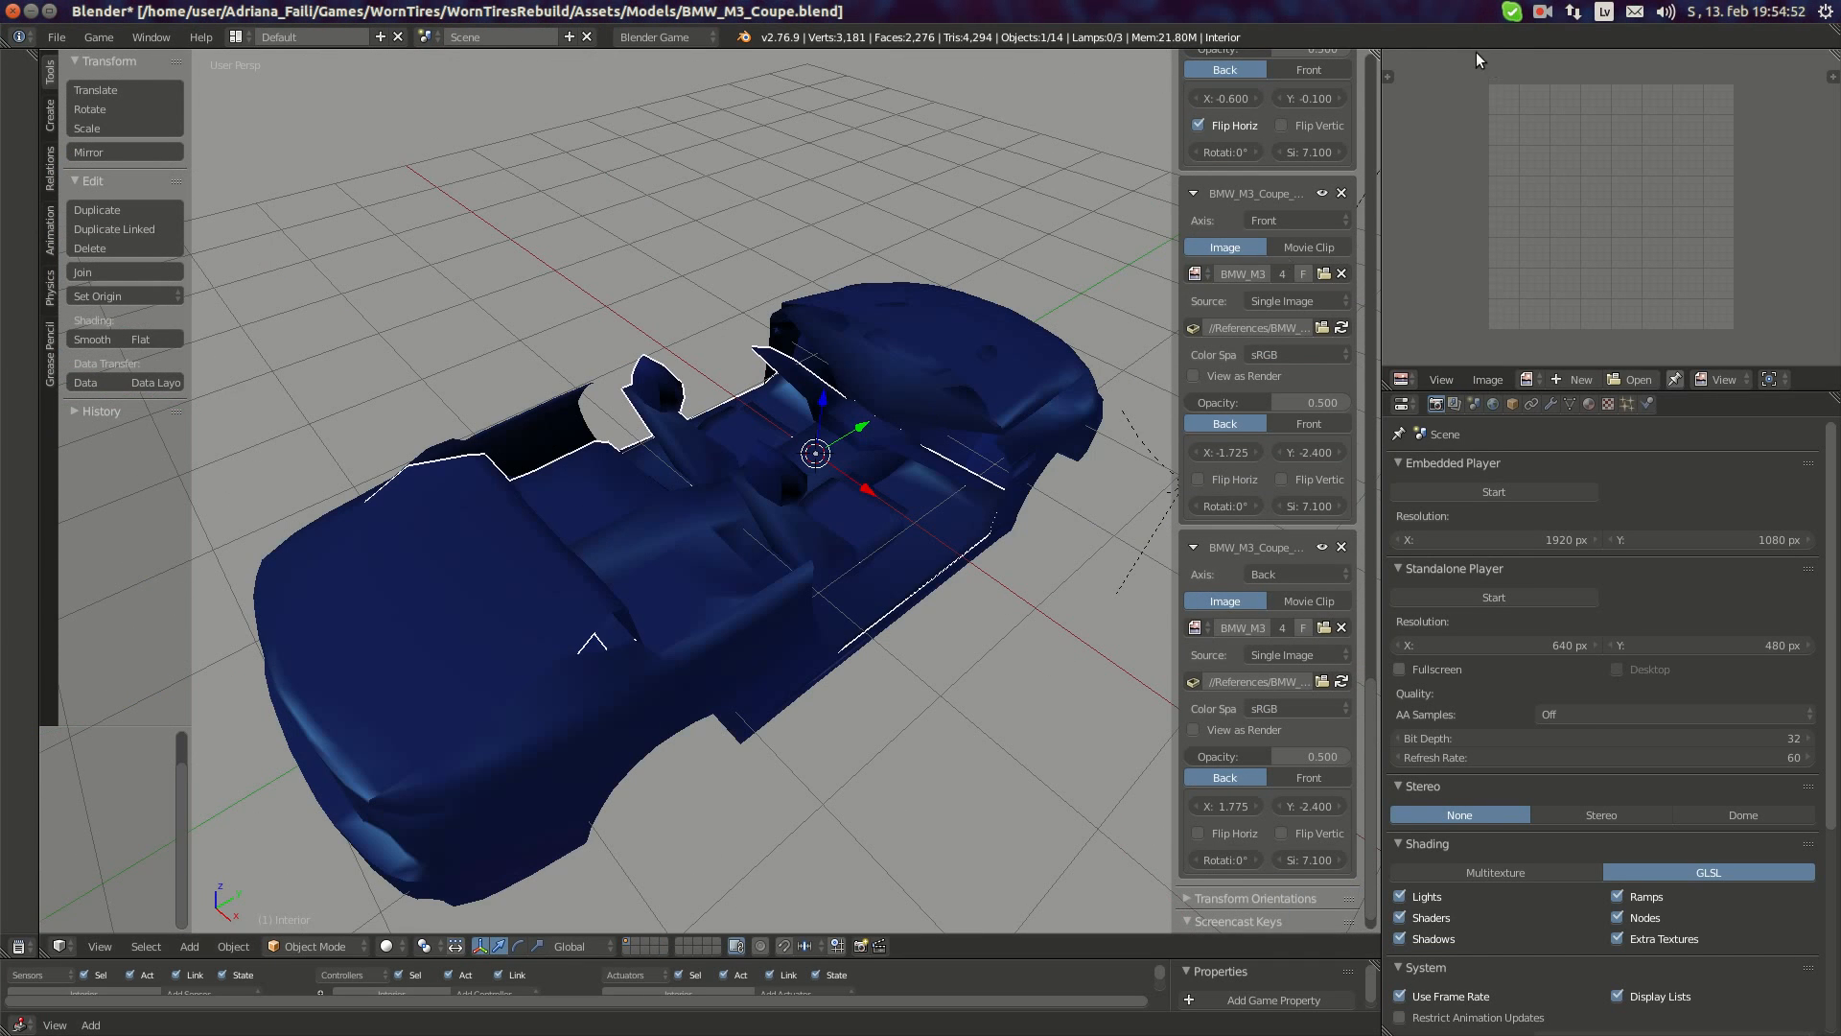
left_click(1542, 12)
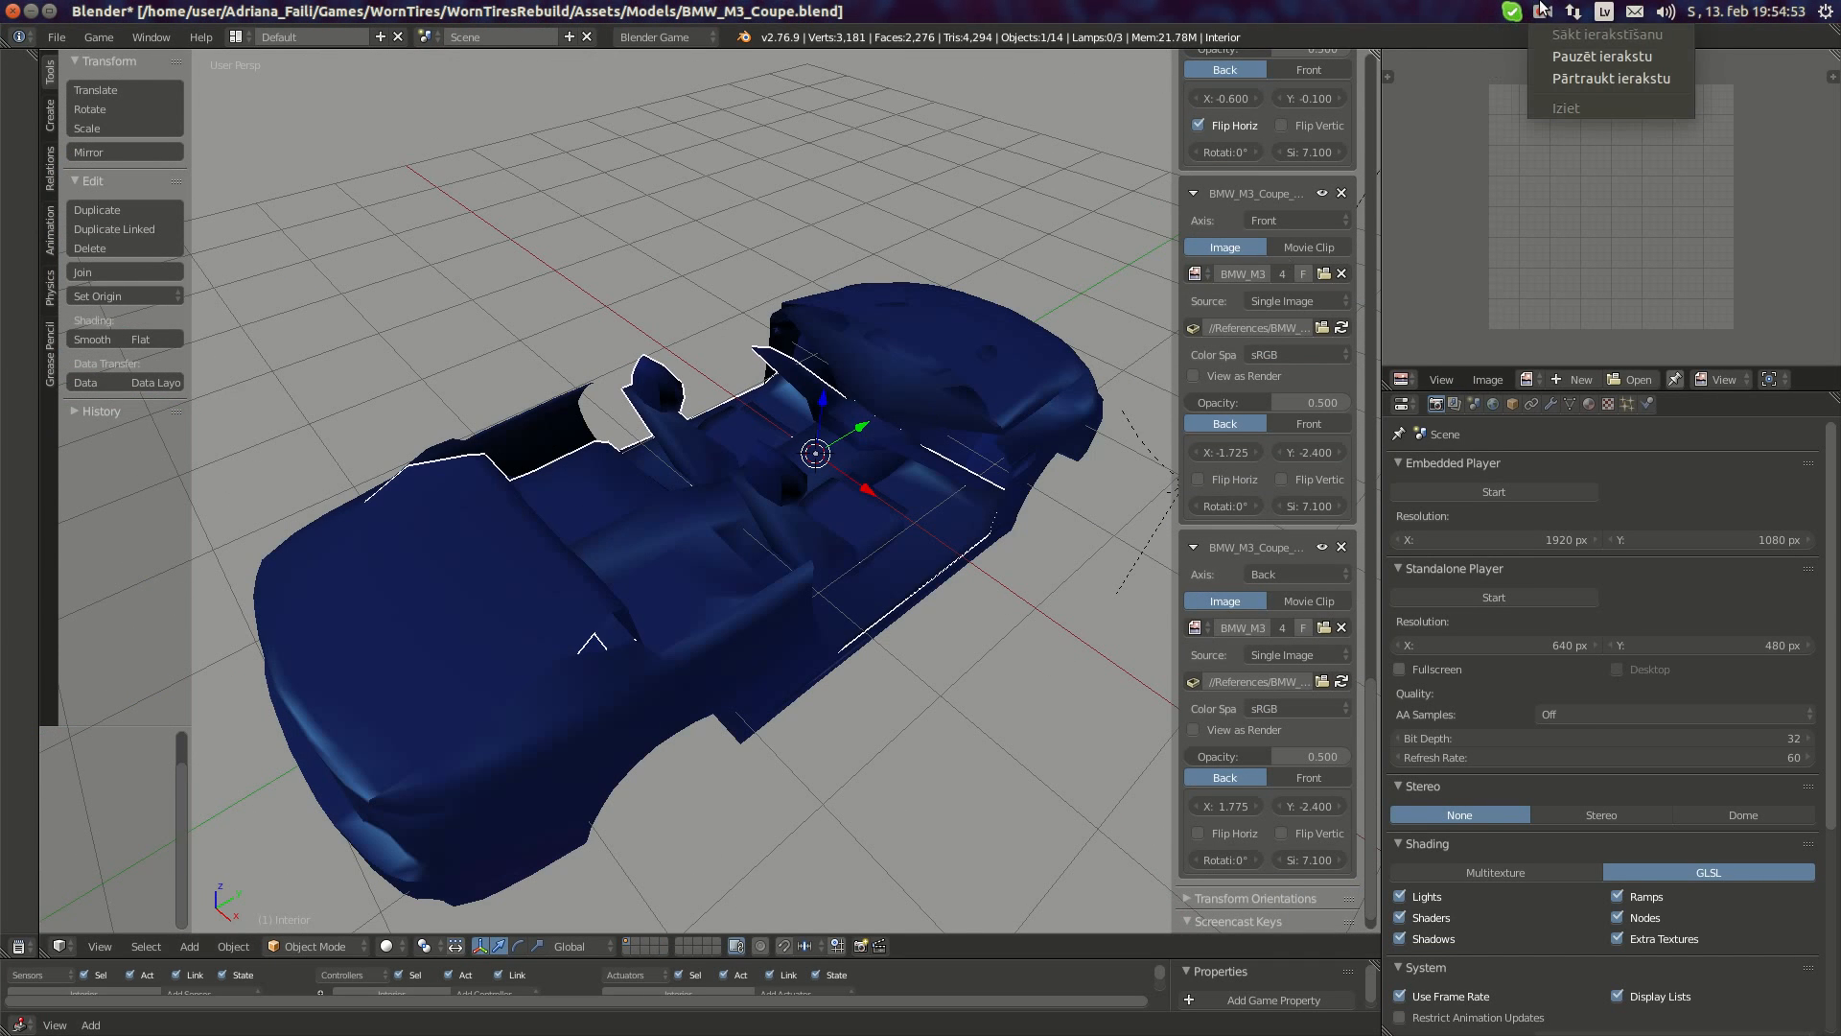
left_click(1559, 58)
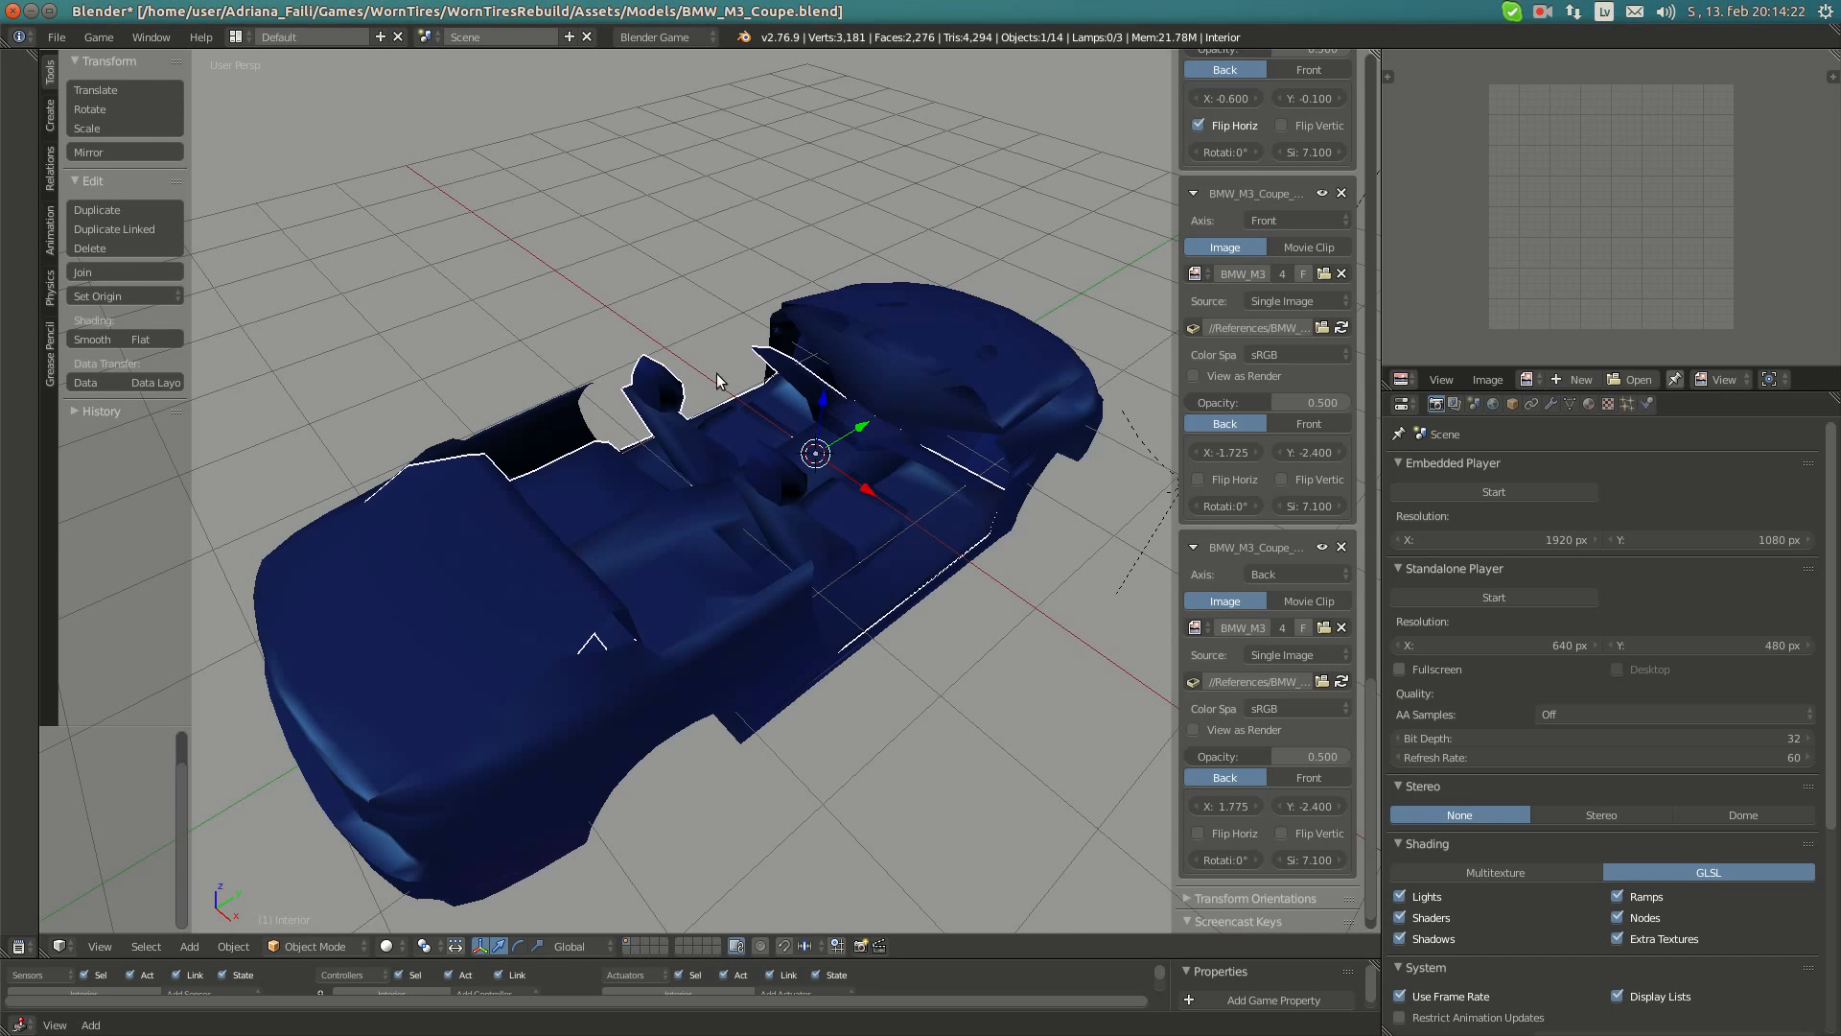
middle_click_drag(671, 434, 838, 452)
scroll(838, 453, "down", 3)
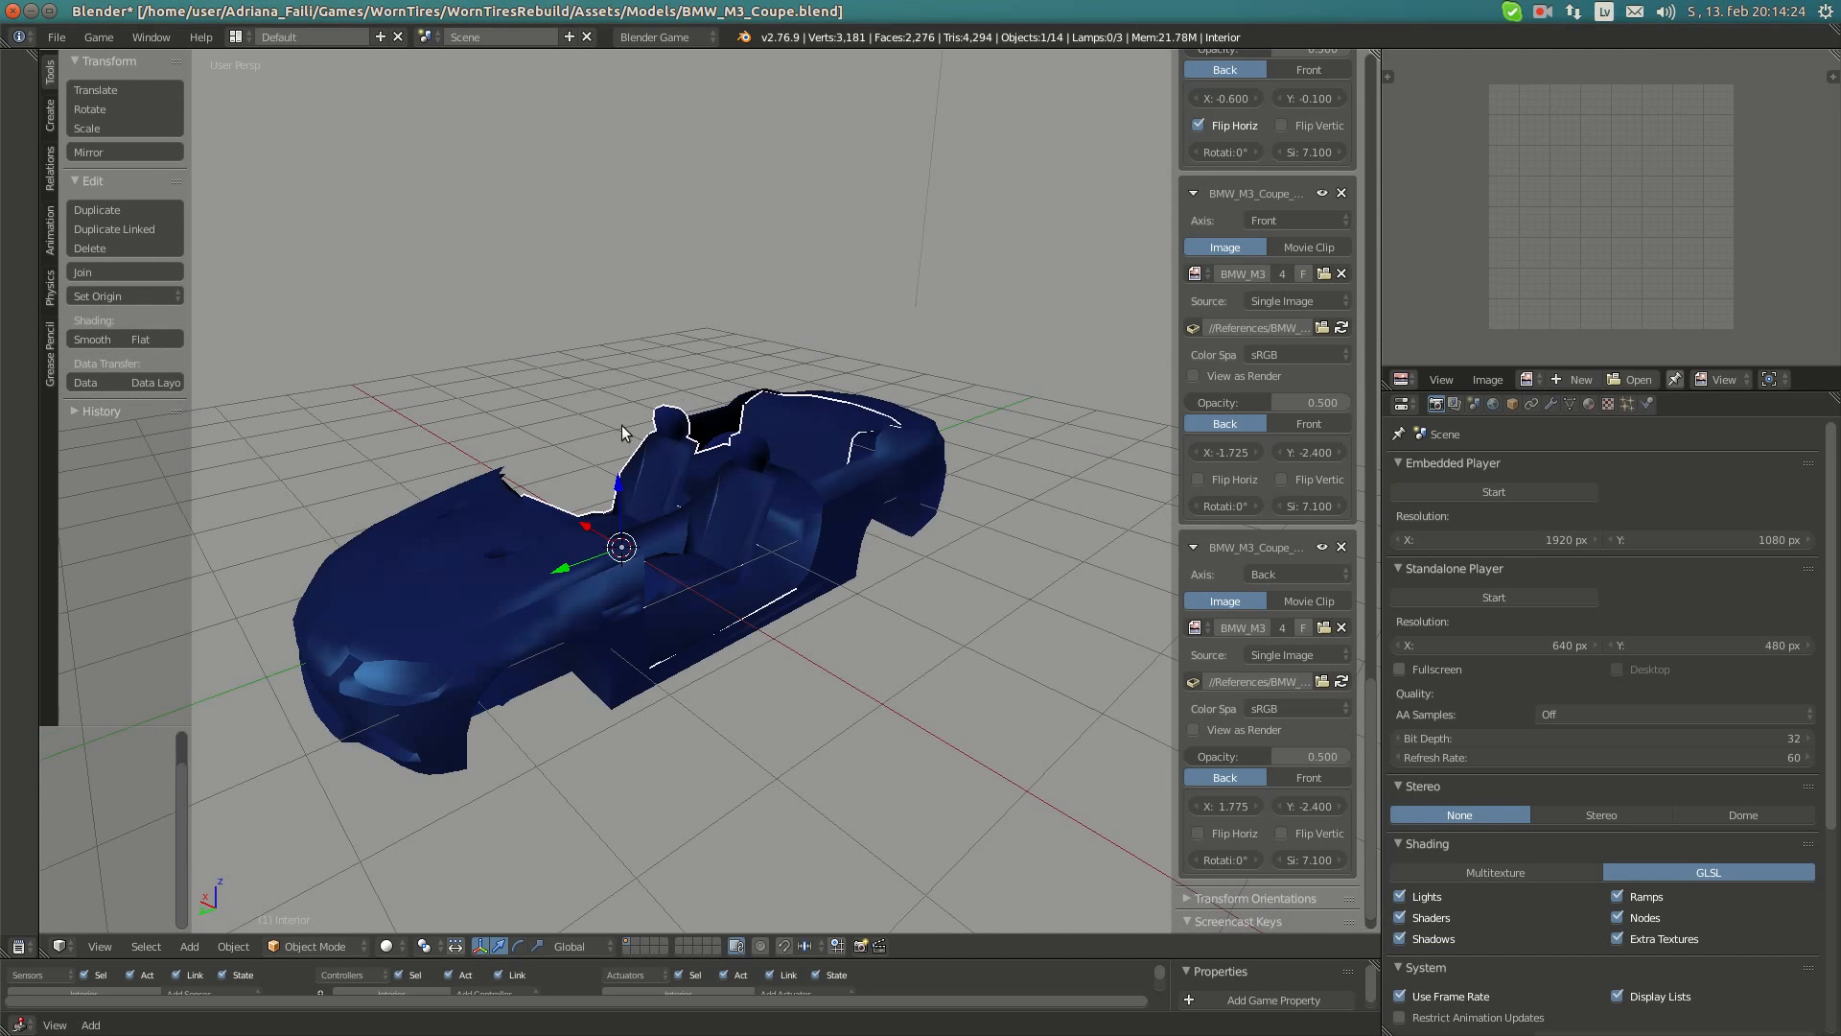
scroll(624, 429, "down", 4)
mouse_move(624, 429)
middle_mouse_down()
mouse_move(879, 458)
mouse_move(905, 434)
mouse_move(637, 426)
middle_mouse_up()
scroll(785, 437, "up", 6)
scroll(905, 434, "up", 3)
scroll(1034, 382, "down", 3)
- Edit the interior mesh in the wireframe side view and move the dashboard's four upper vertices -0.008 along Y
key("KP_3")
key("z")
key("Tab")
scroll(635, 443, "up", 7)
middle_click_drag(517, 340, 676, 339, "shift")
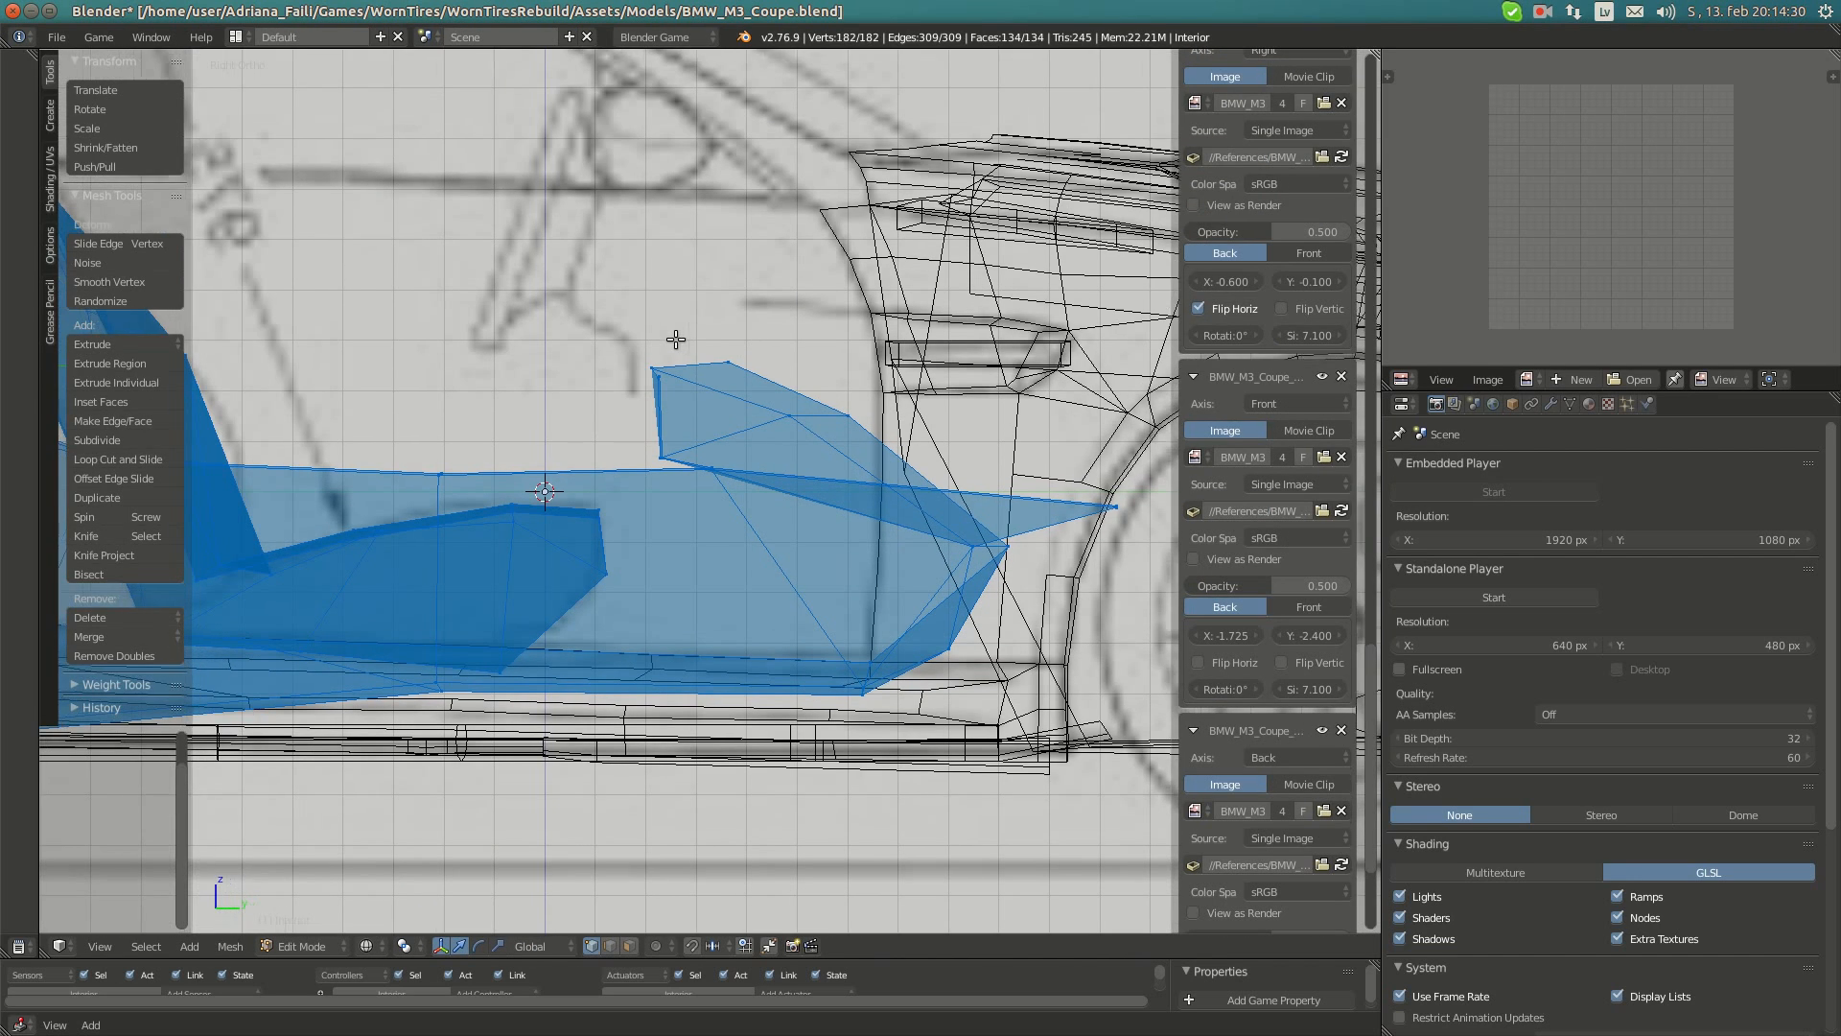
mouse_move(2, 38)
key("a")
key("v")
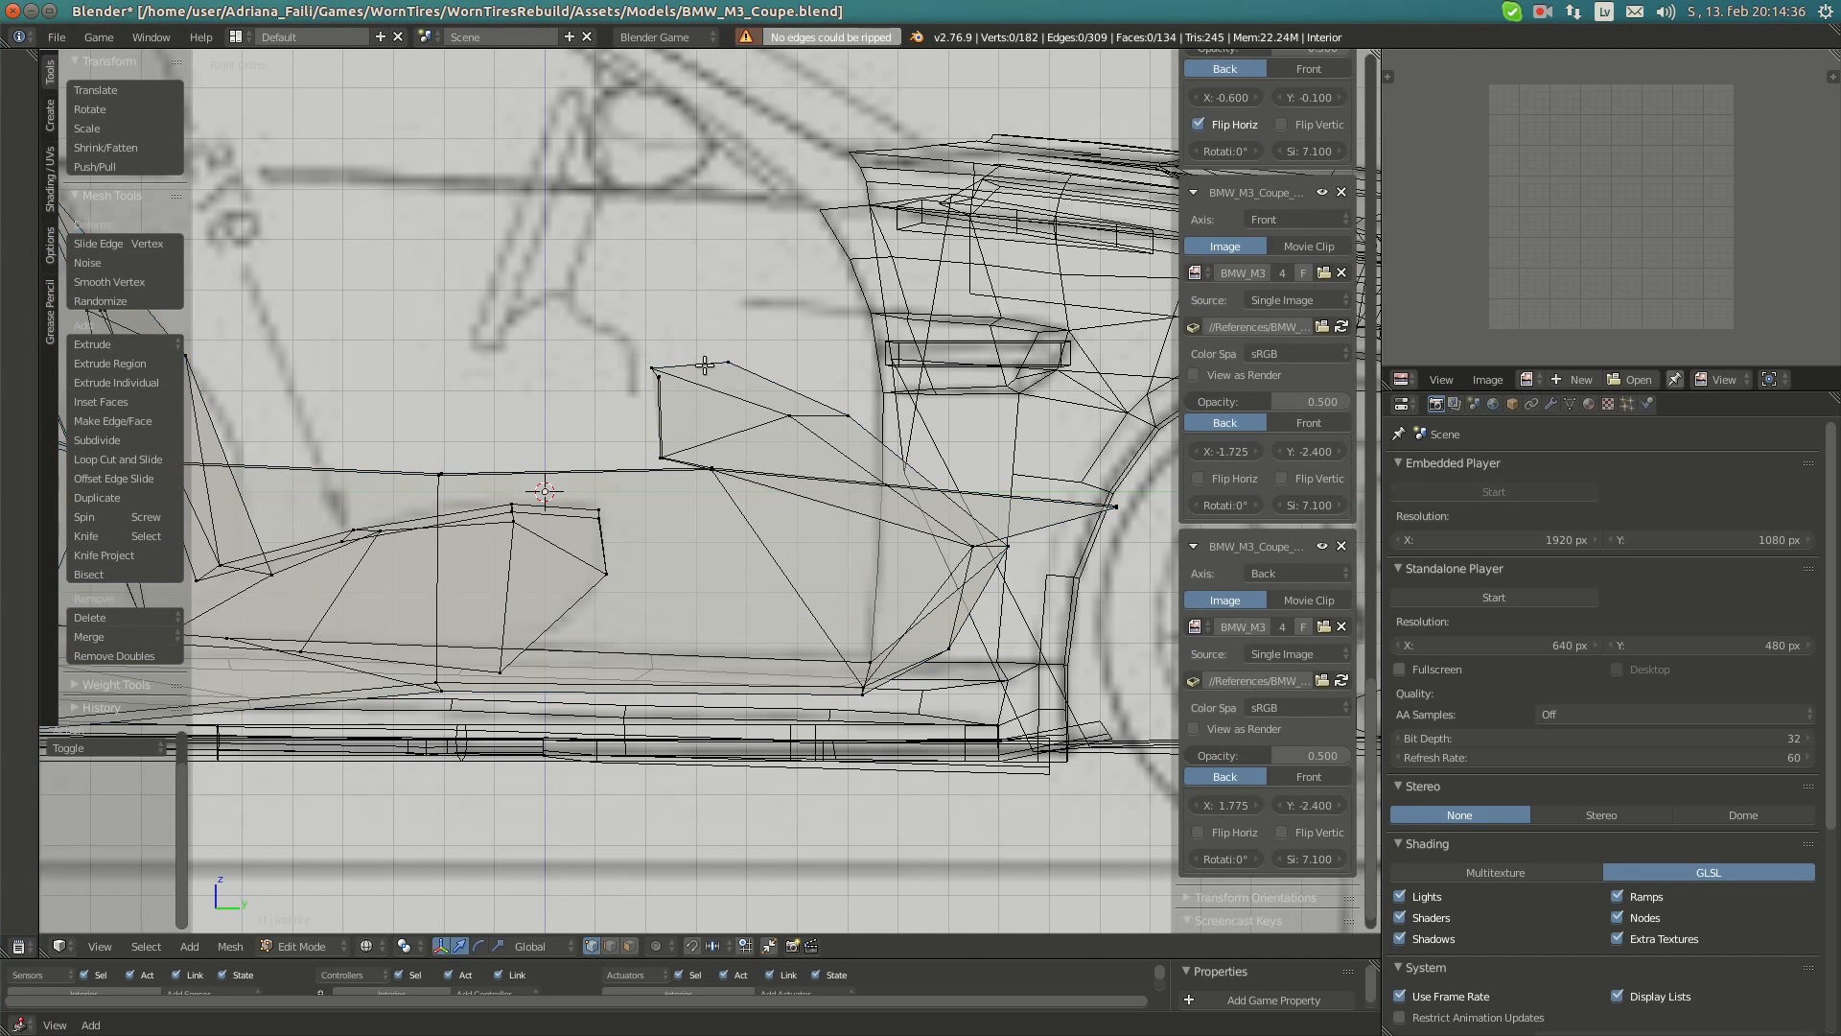
key("b")
left_click_drag(762, 363, 757, 388)
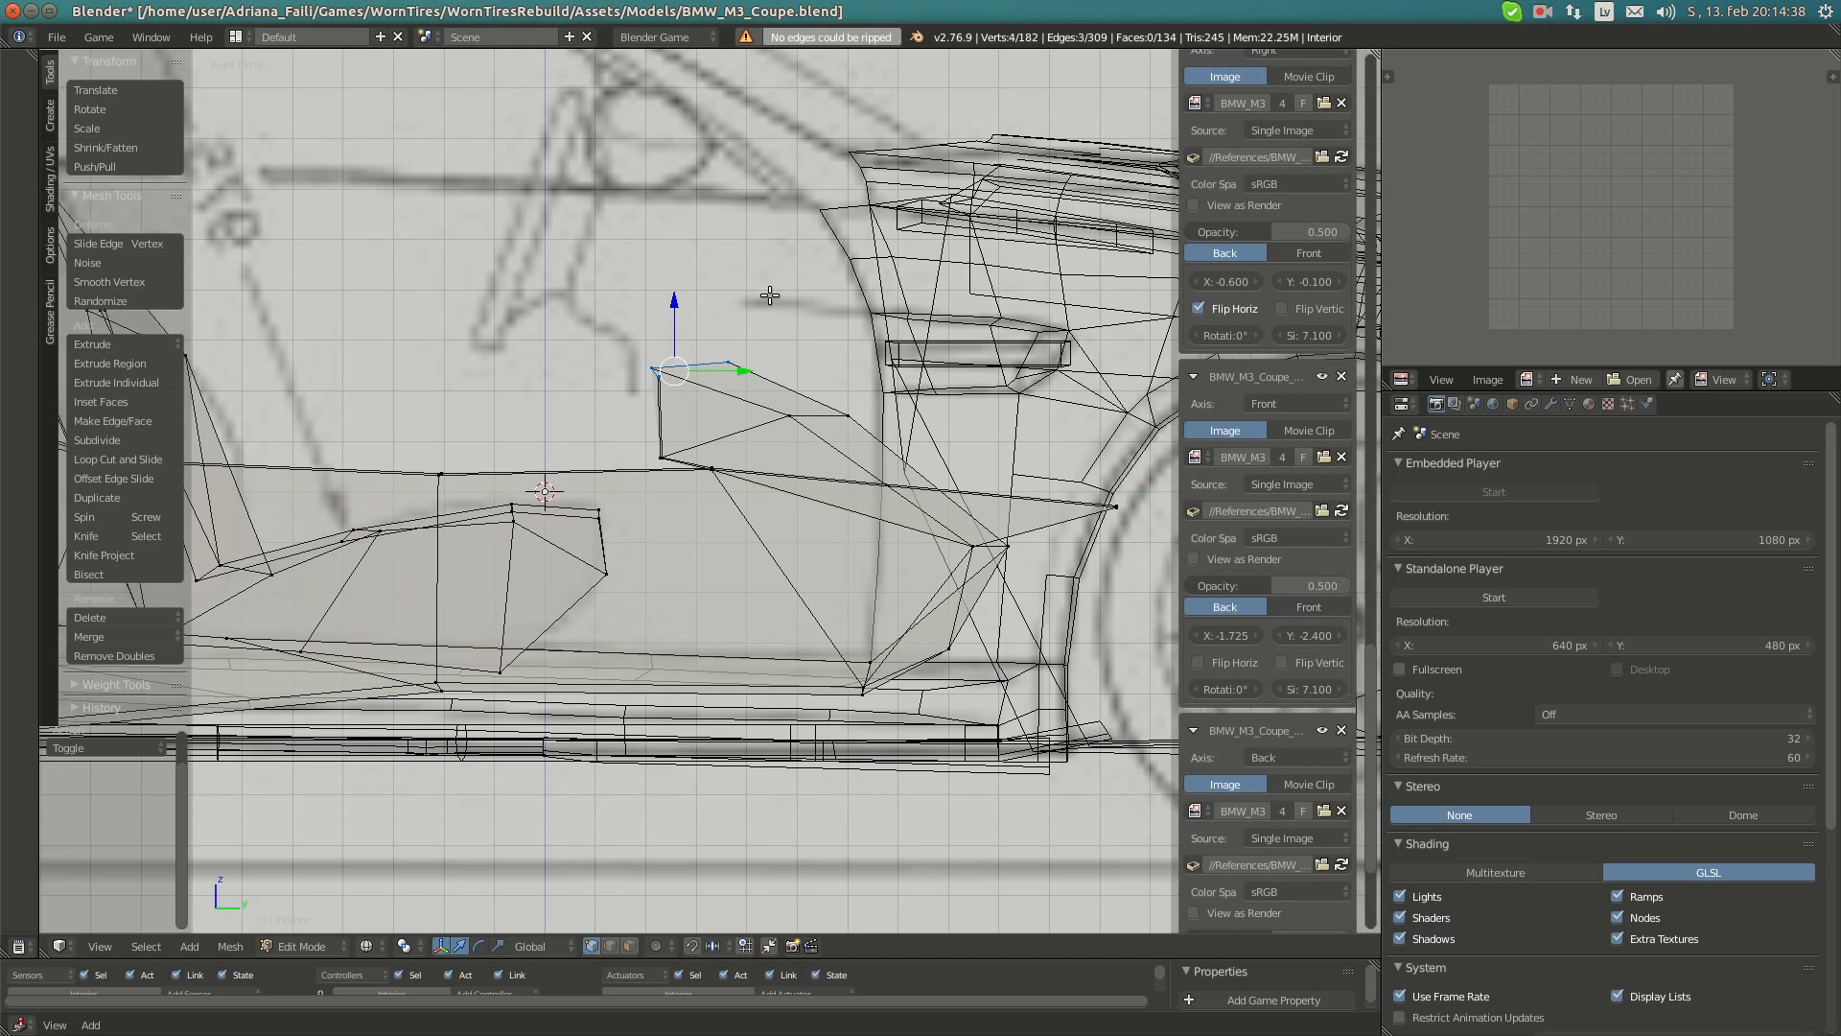
middle_click_drag(767, 322, 776, 397, "shift")
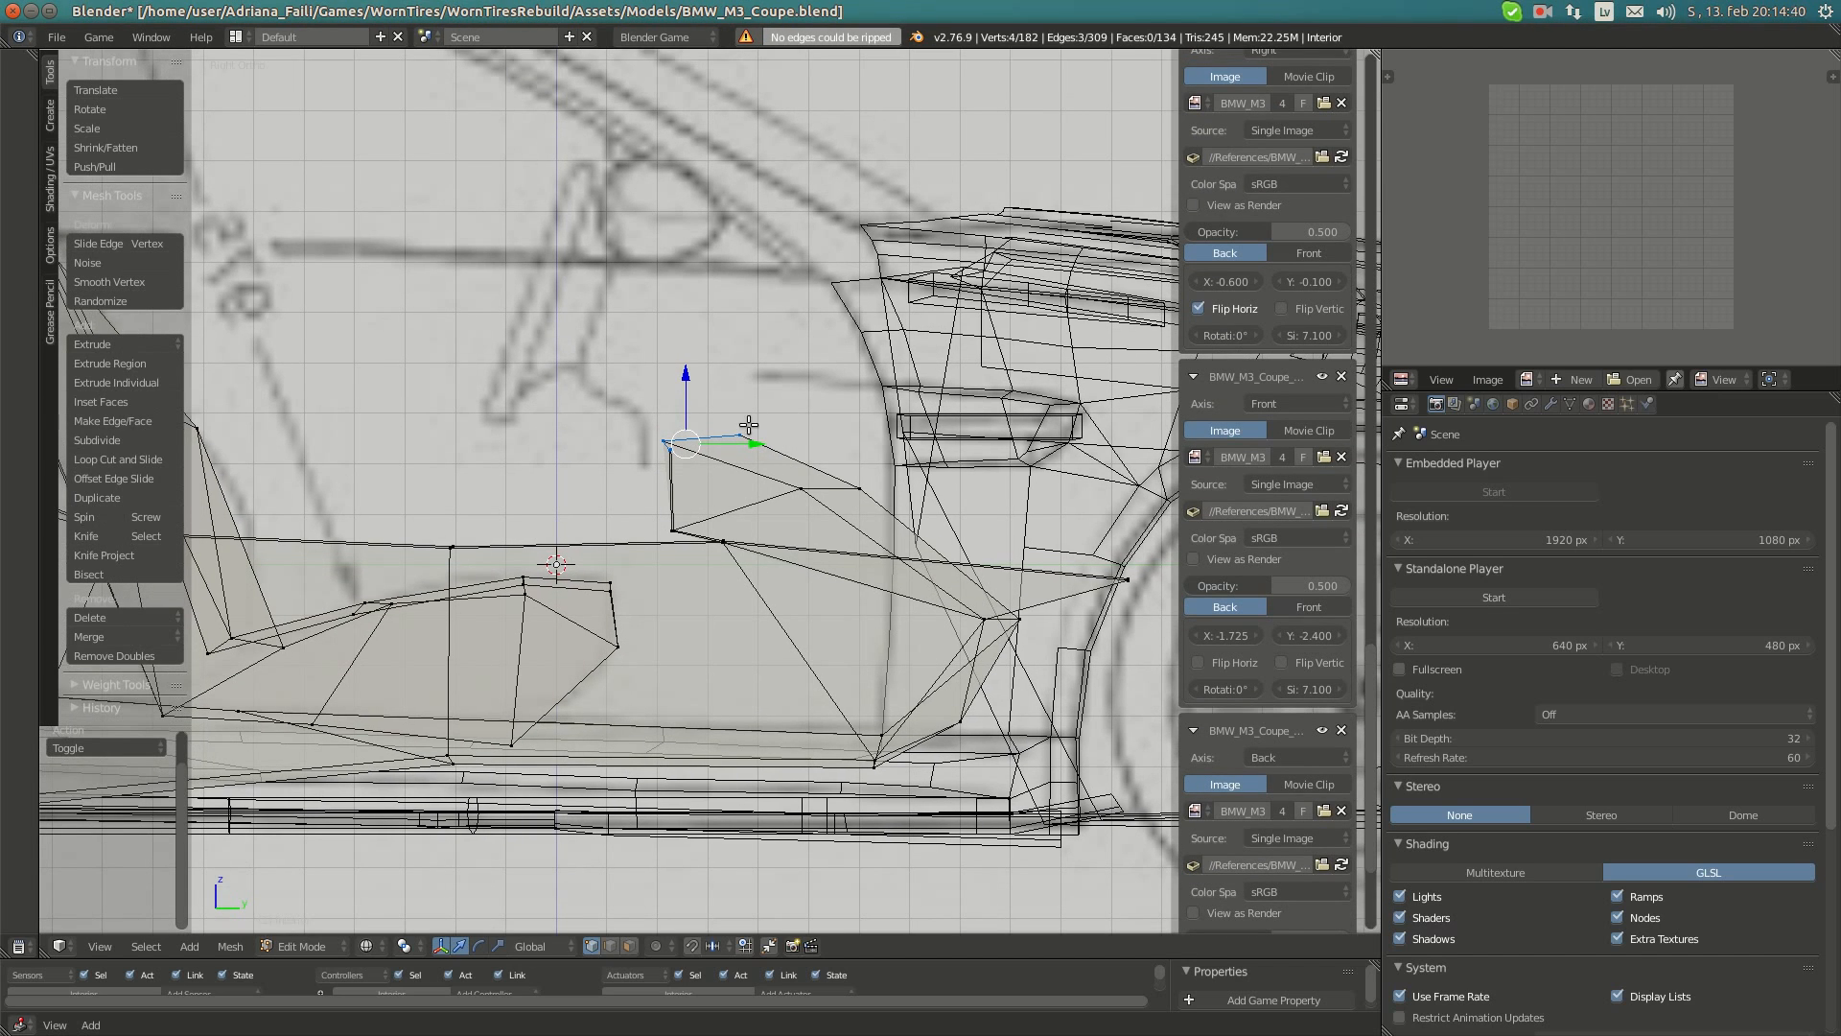
left_click_drag(740, 433, 728, 439)
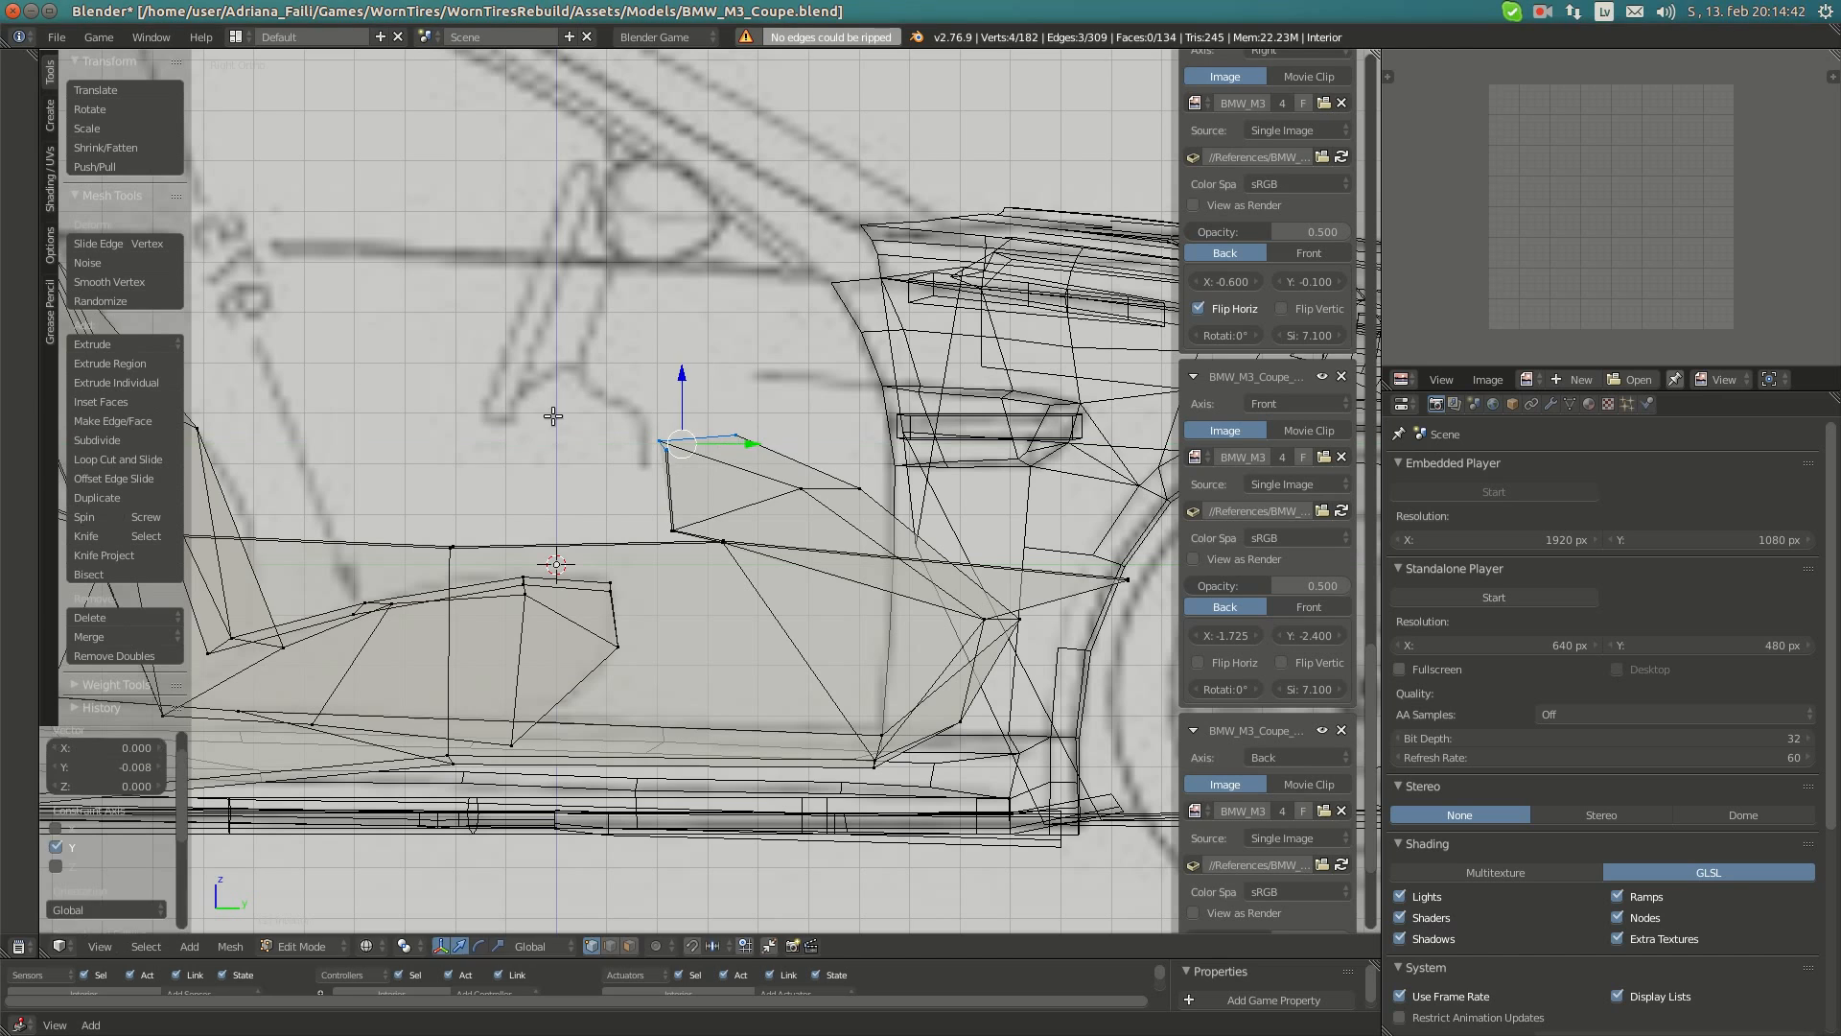
- Check the dashboard in the interior photo, and move the upper corner vertex beside the center console 0.009 along X
left_click(27, 154)
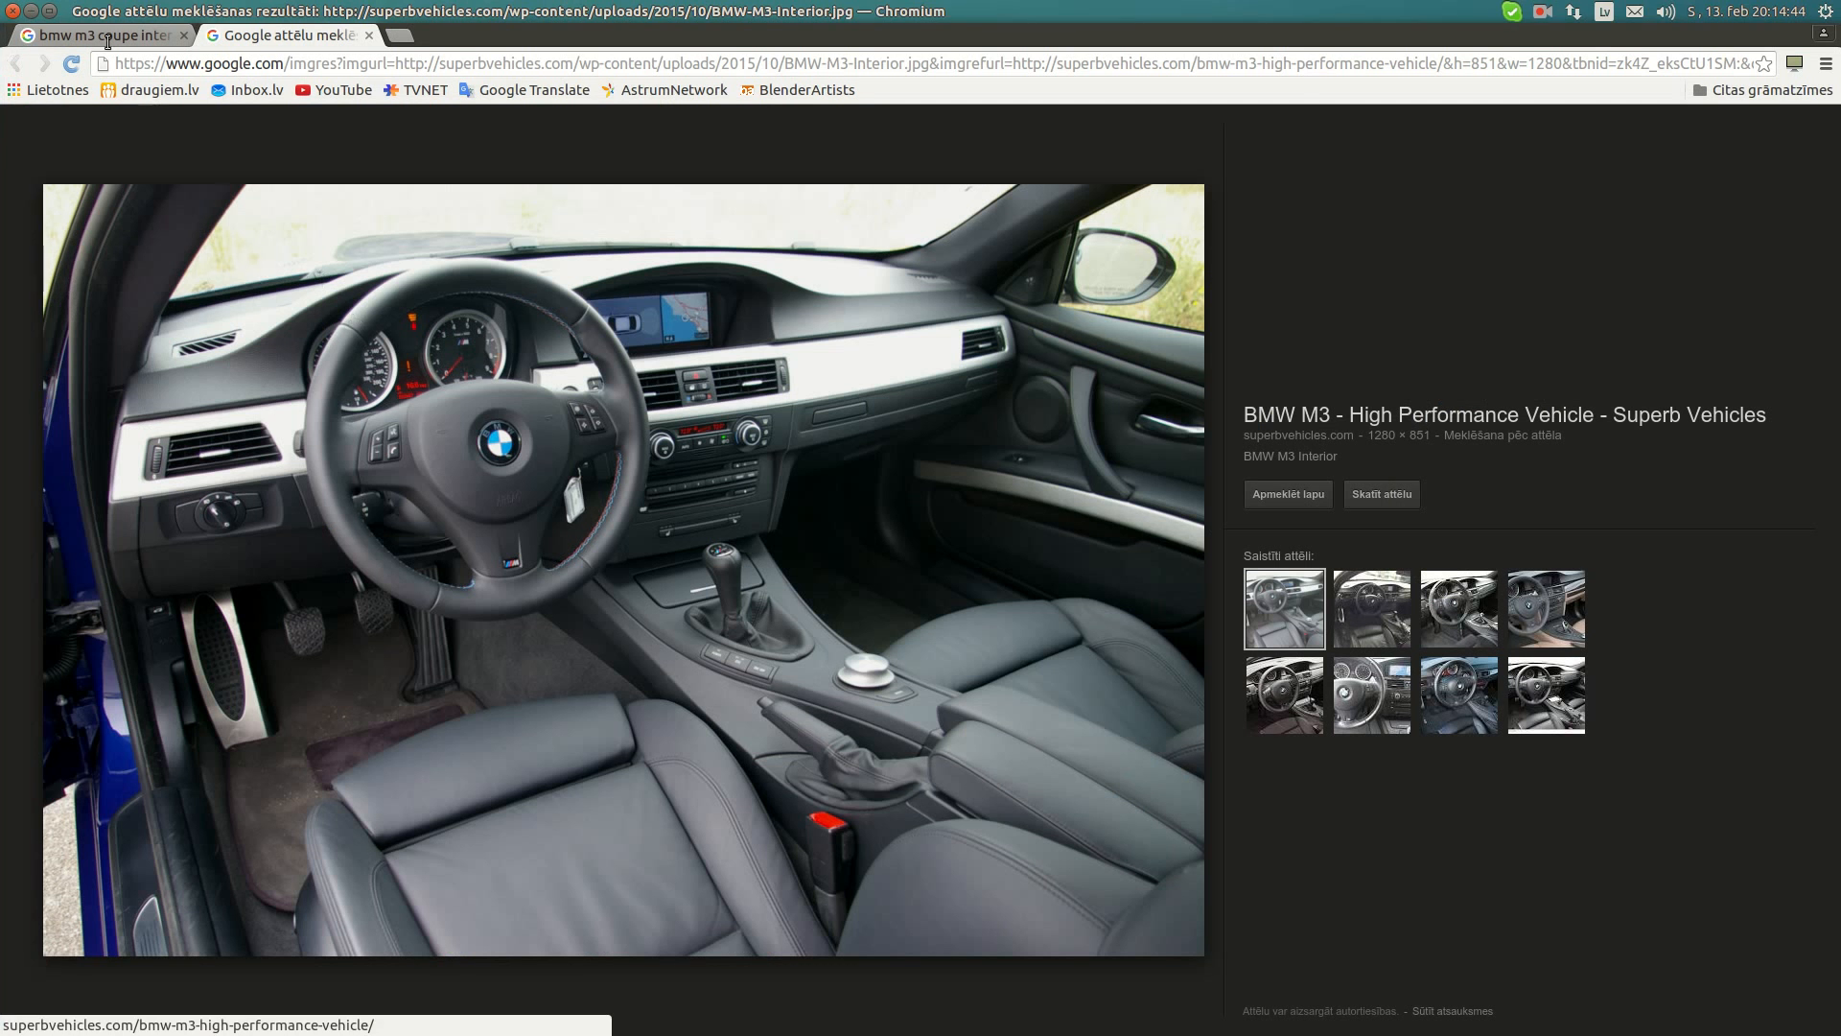
mouse_move(2, 581)
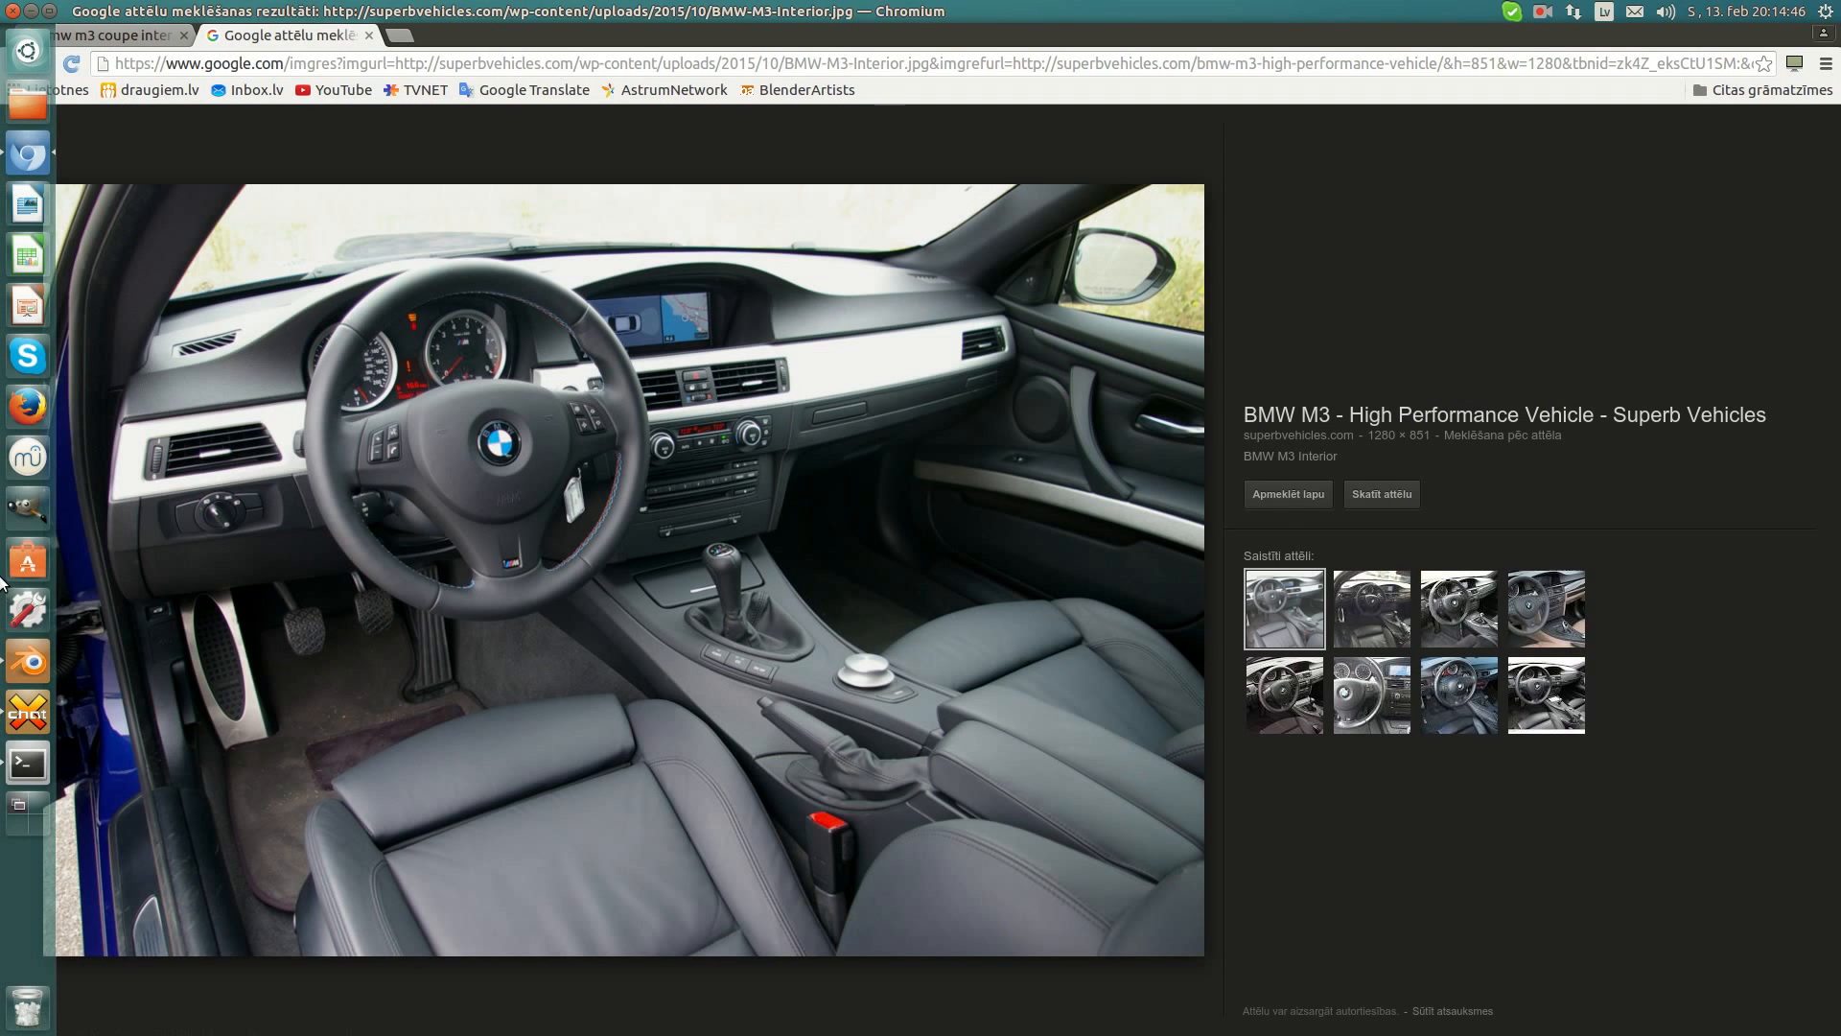
left_click(28, 658)
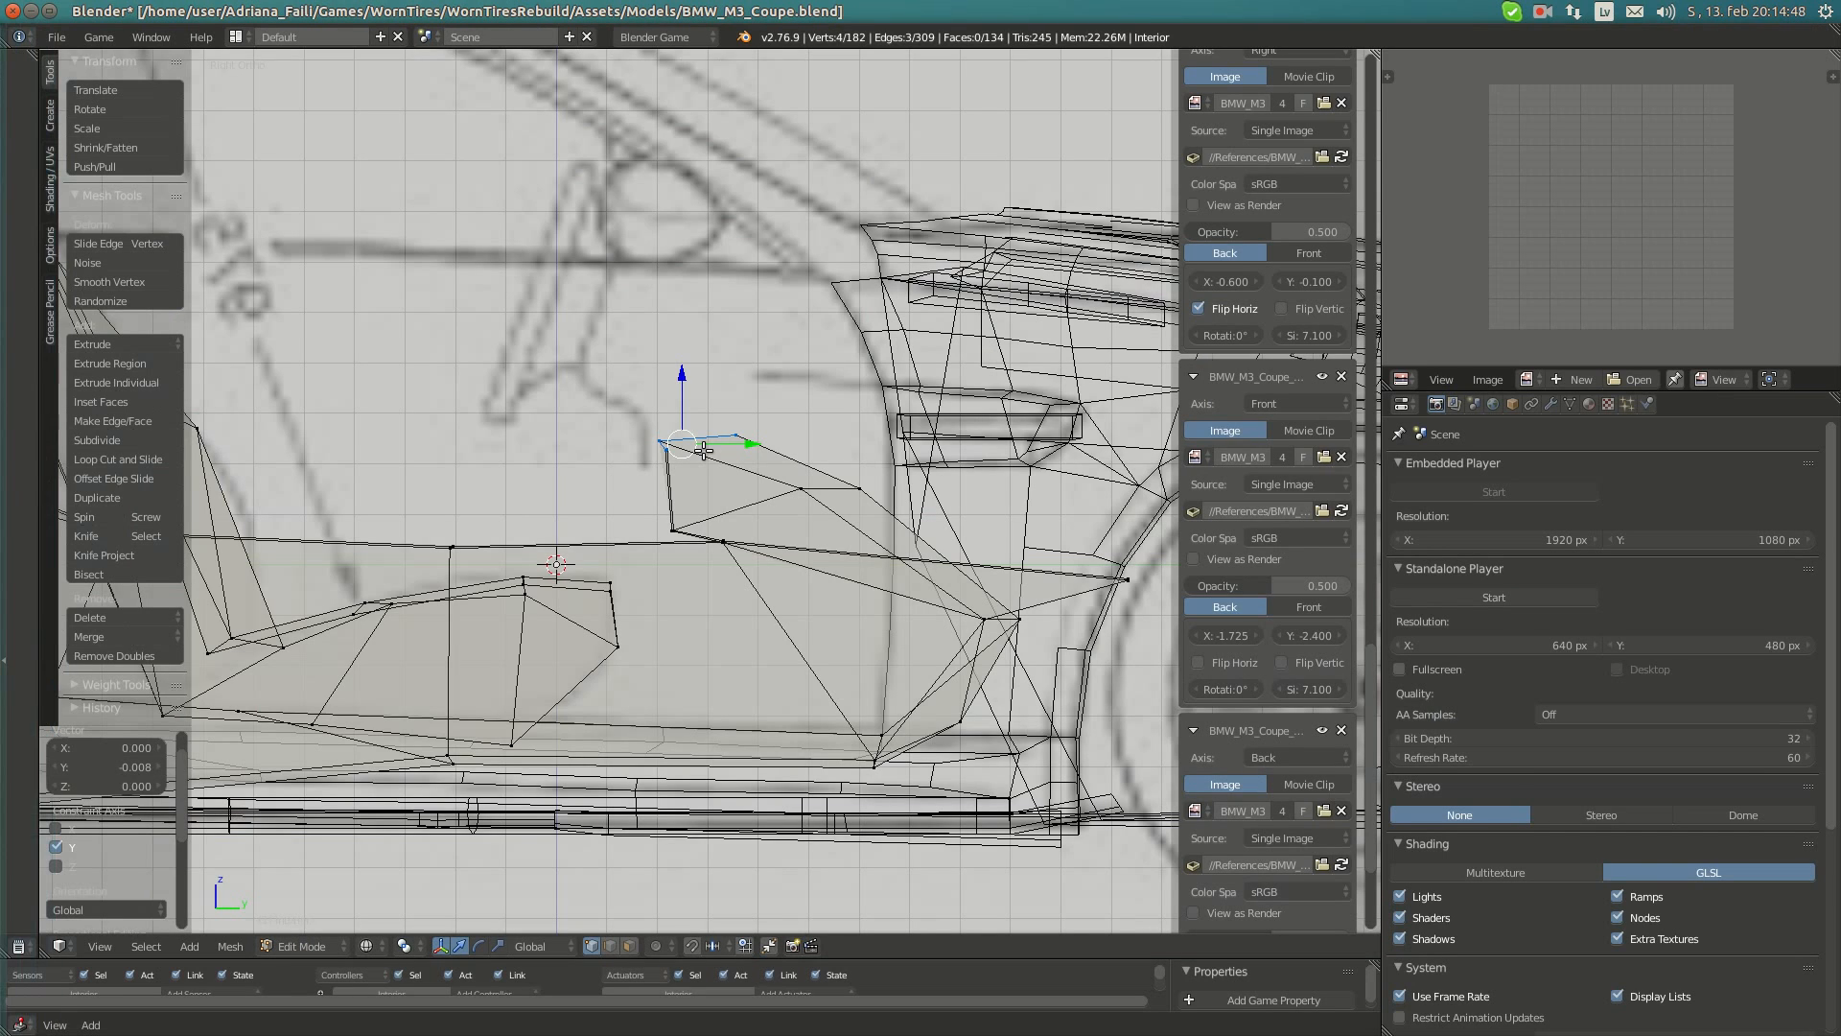
key("z")
key("KP_5")
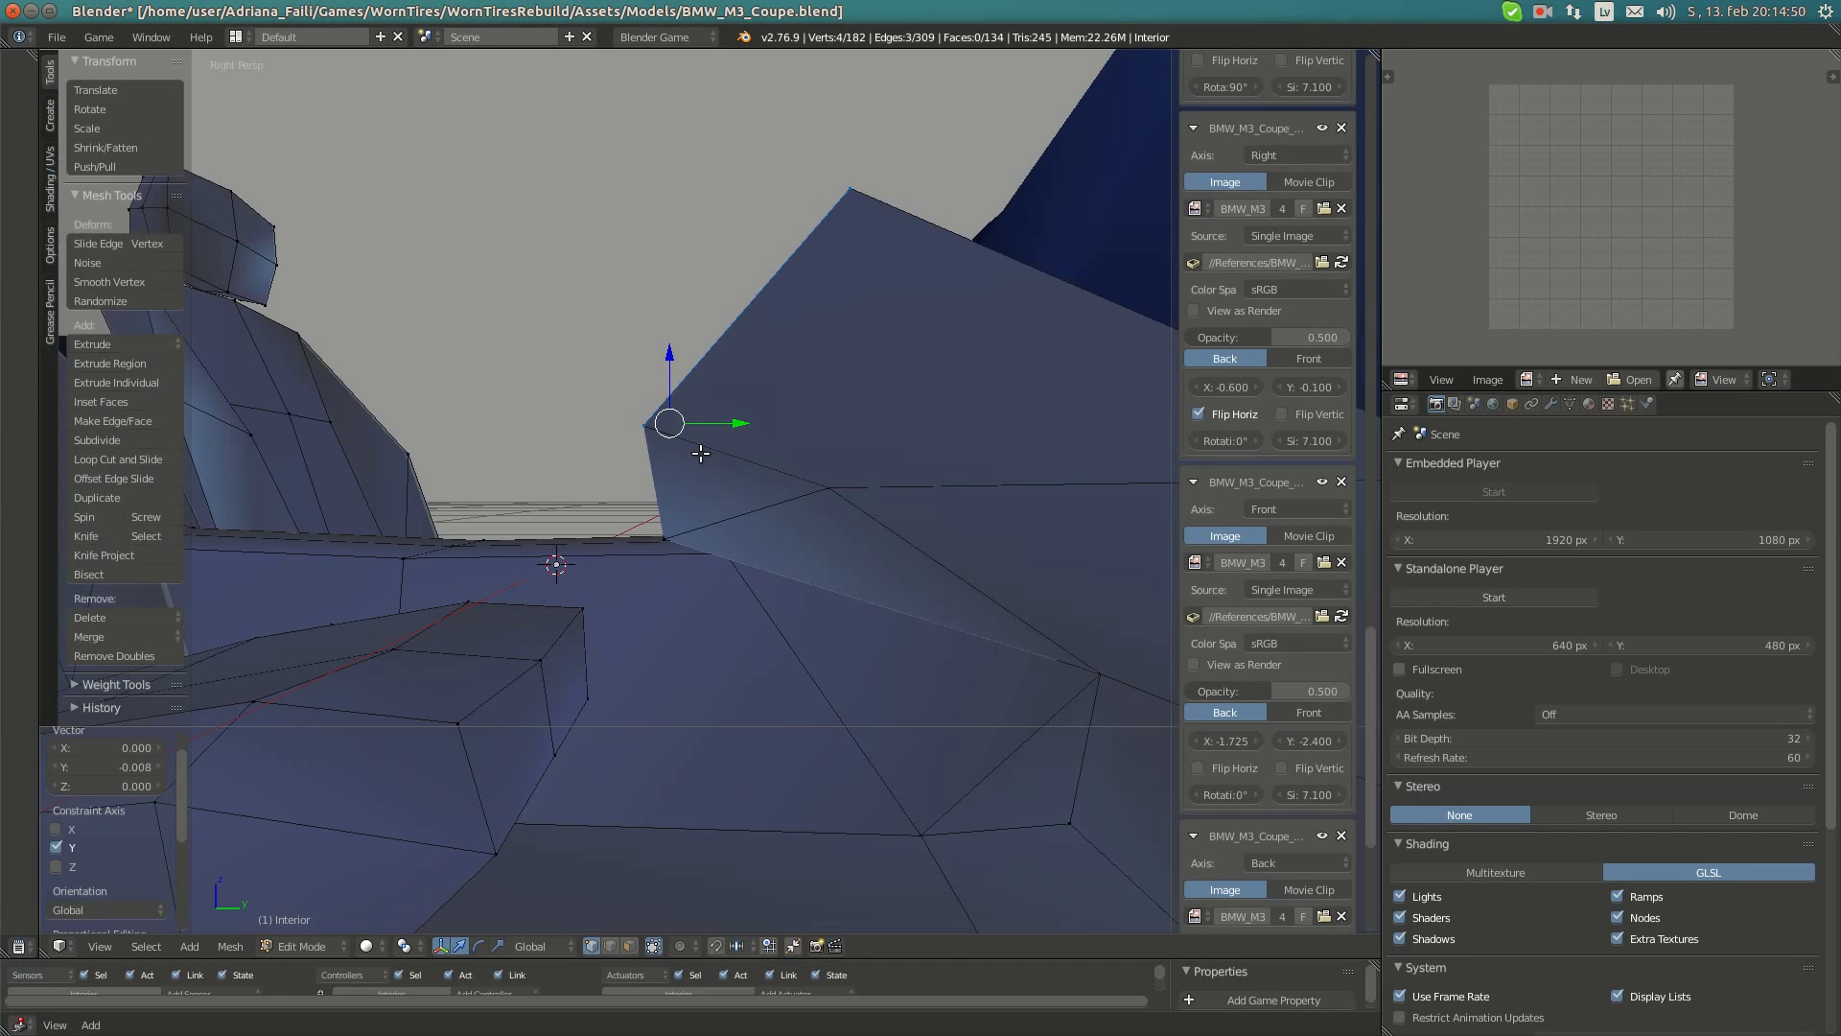
middle_click_drag(612, 481, 888, 500)
right_click(916, 442)
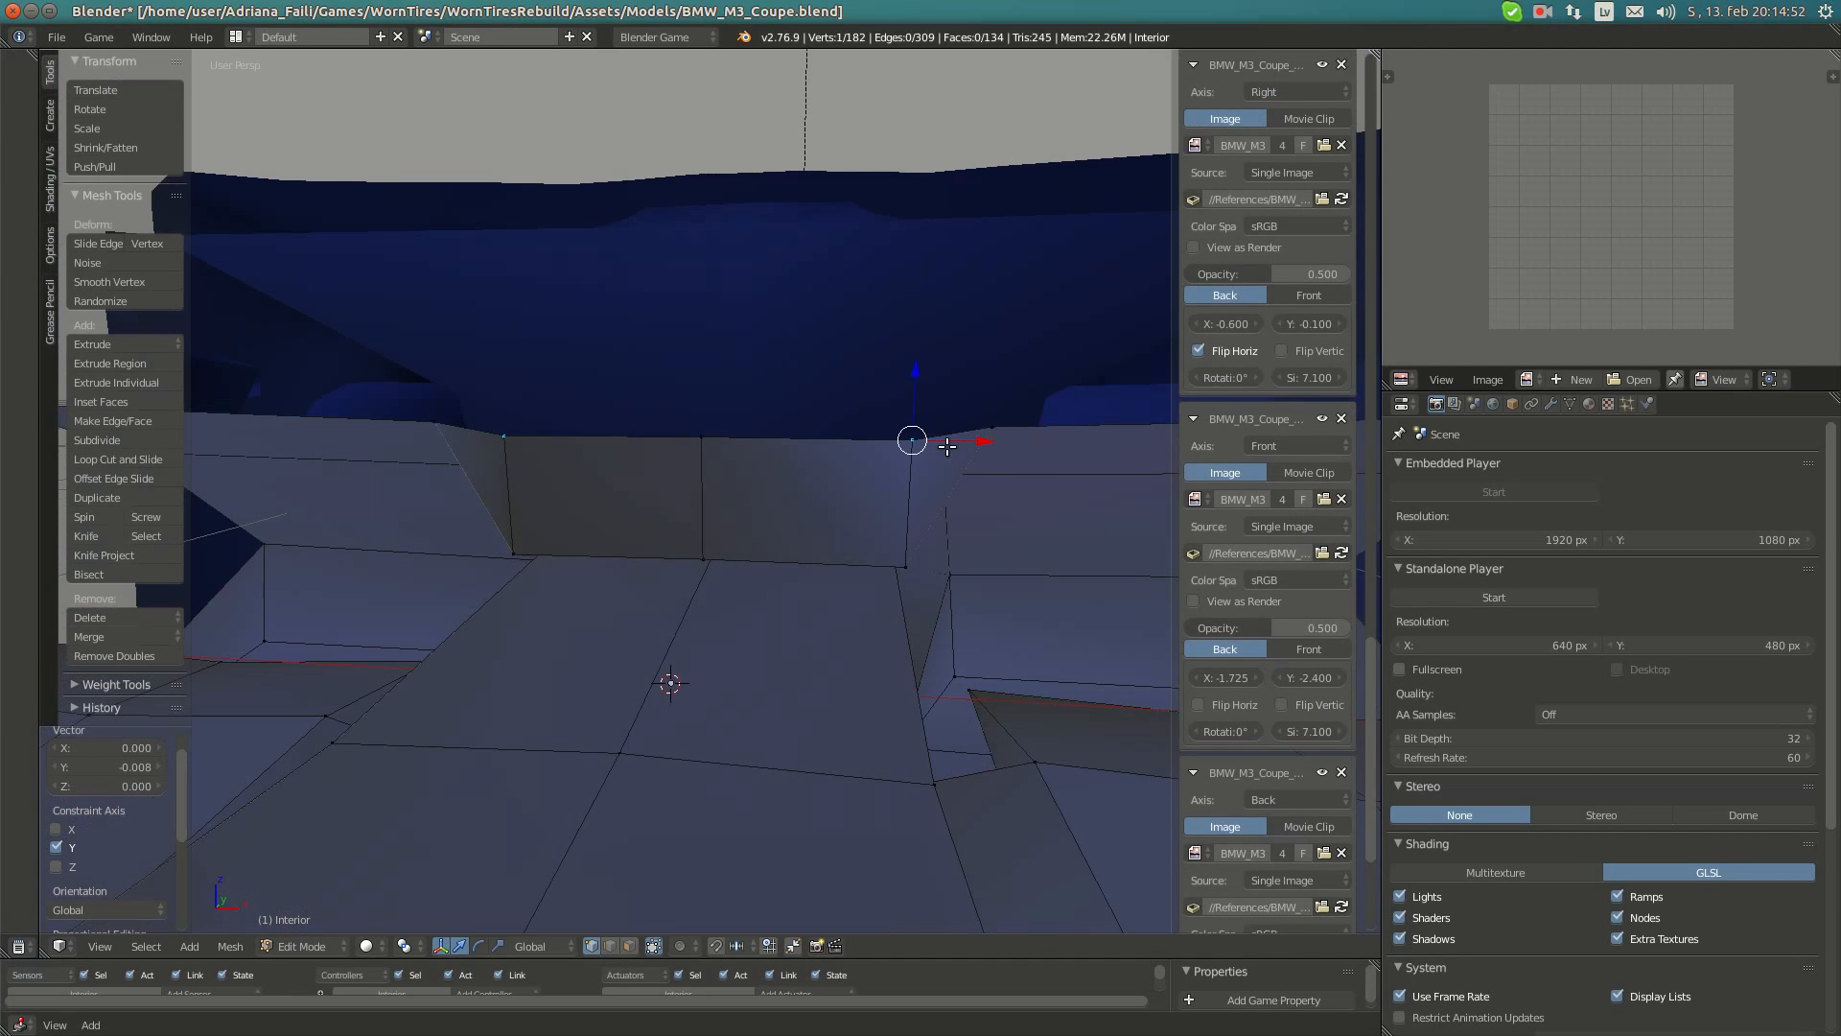
left_click_drag(953, 442, 957, 442)
left_click(961, 441)
- Extrude the dashboard's four upper vertices in the wireframe side view by -0.032 along Y and 0.116 along Z
key("KP_3")
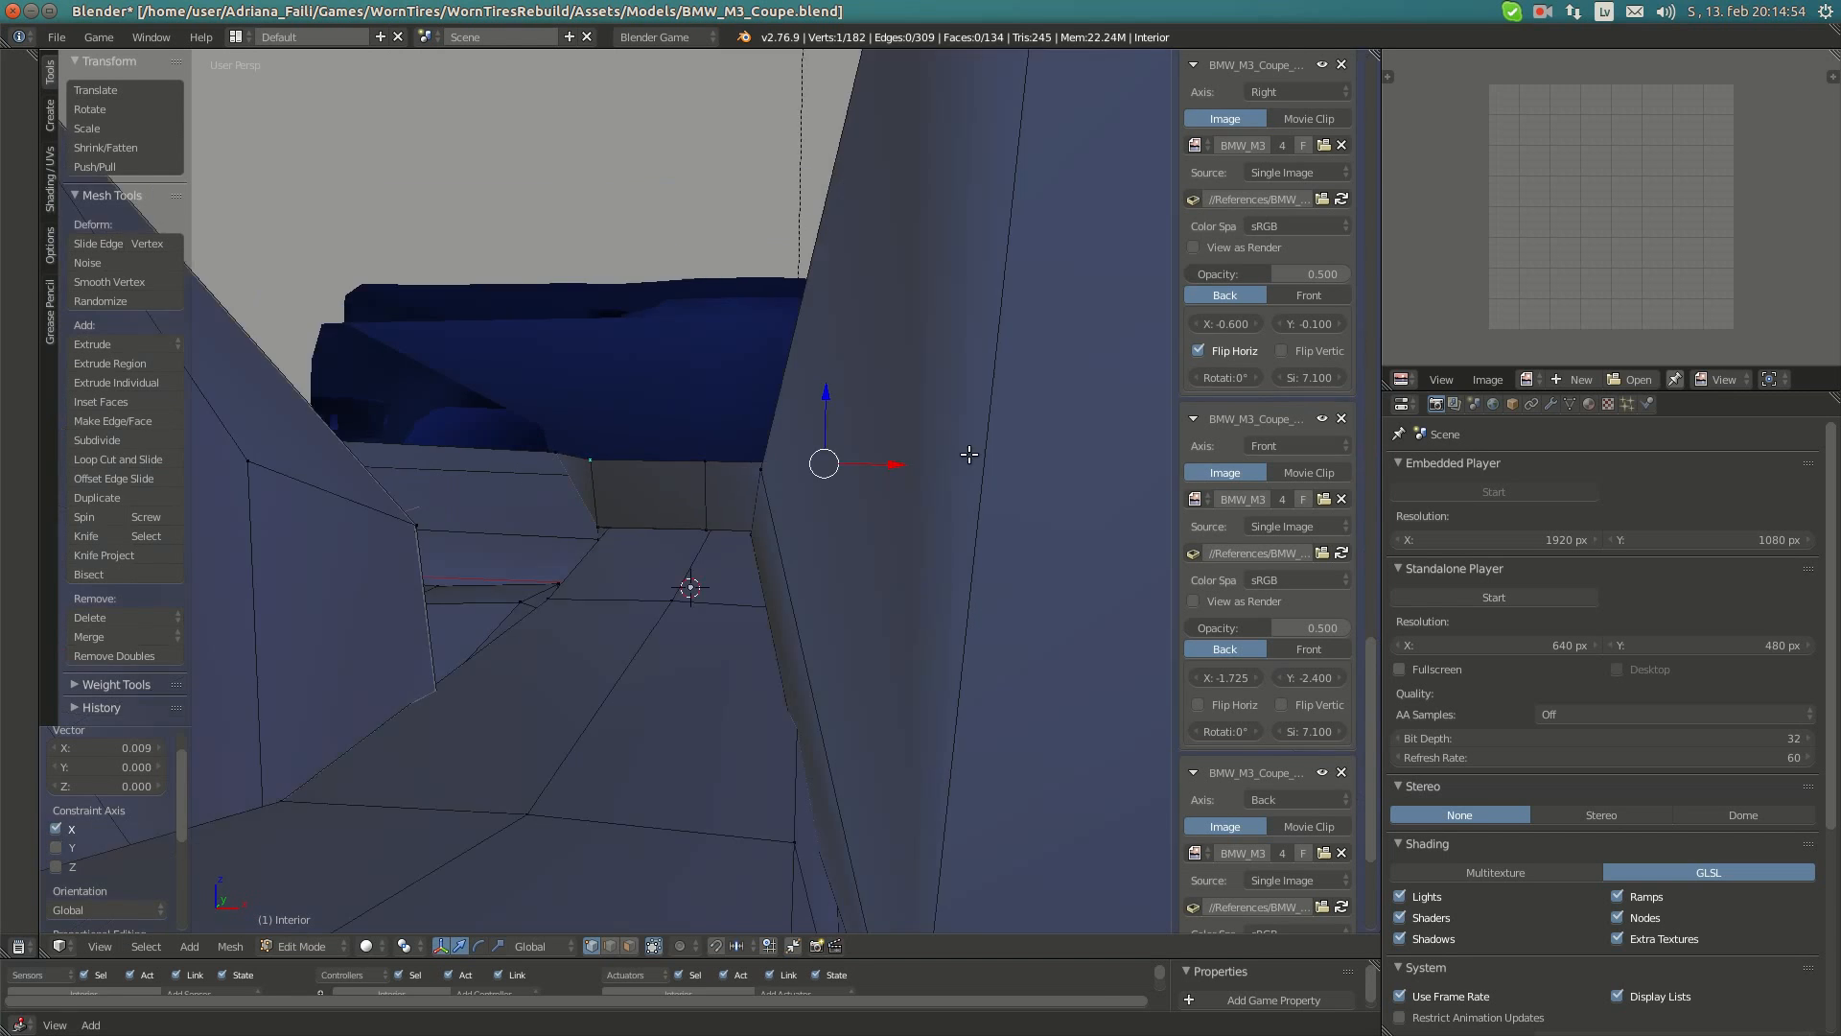
scroll(812, 454, "up", 3)
key("z")
key("a")
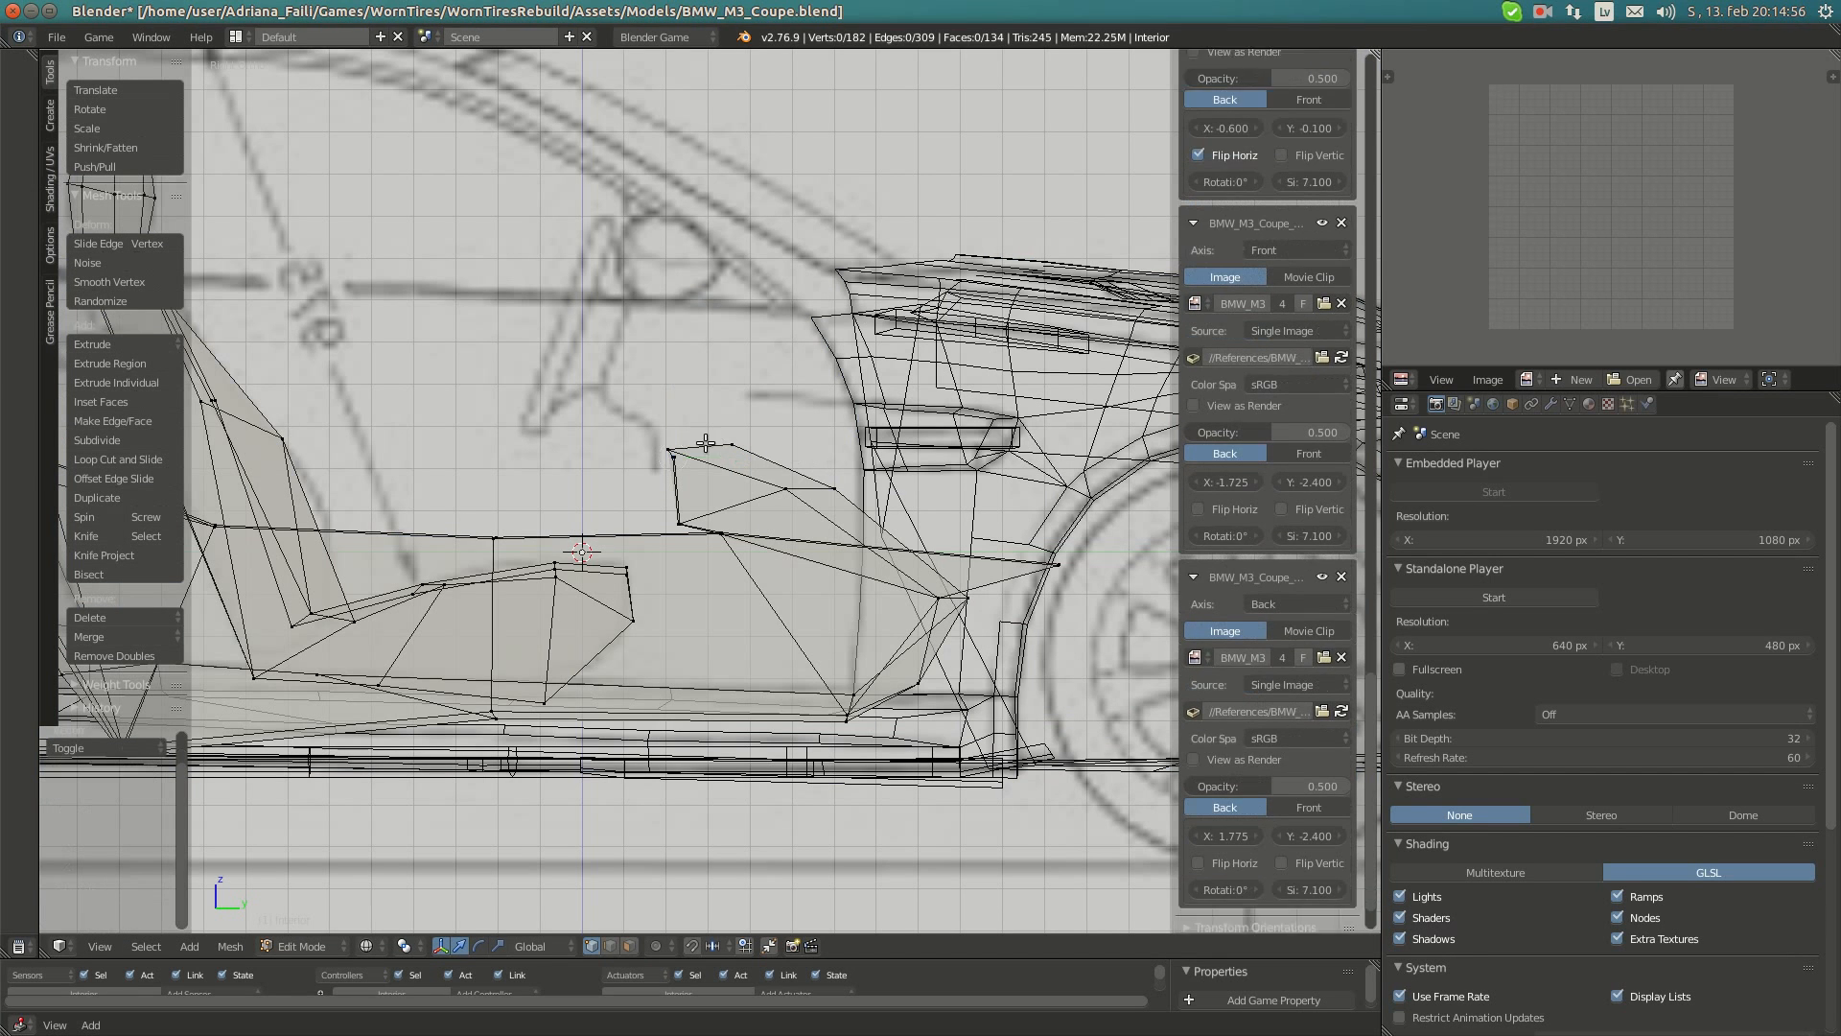
key("b")
left_click_drag(623, 416, 777, 468)
key("e")
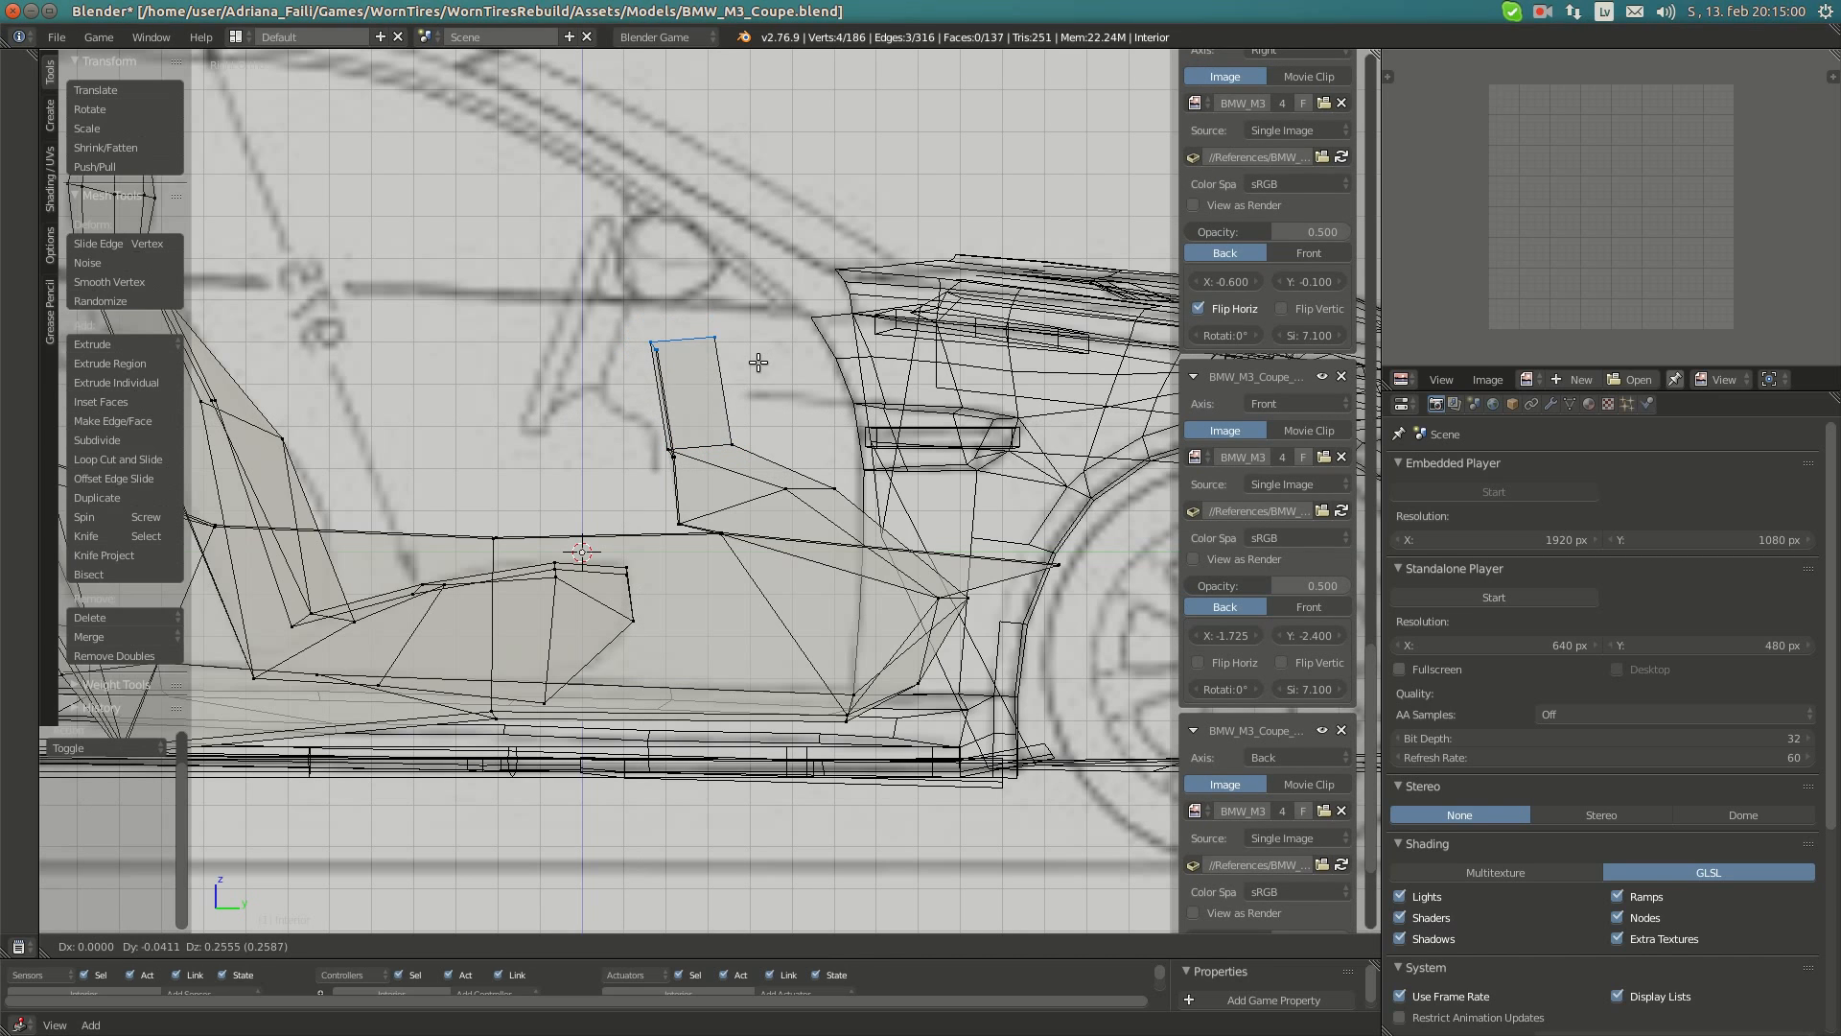
left_click(762, 421)
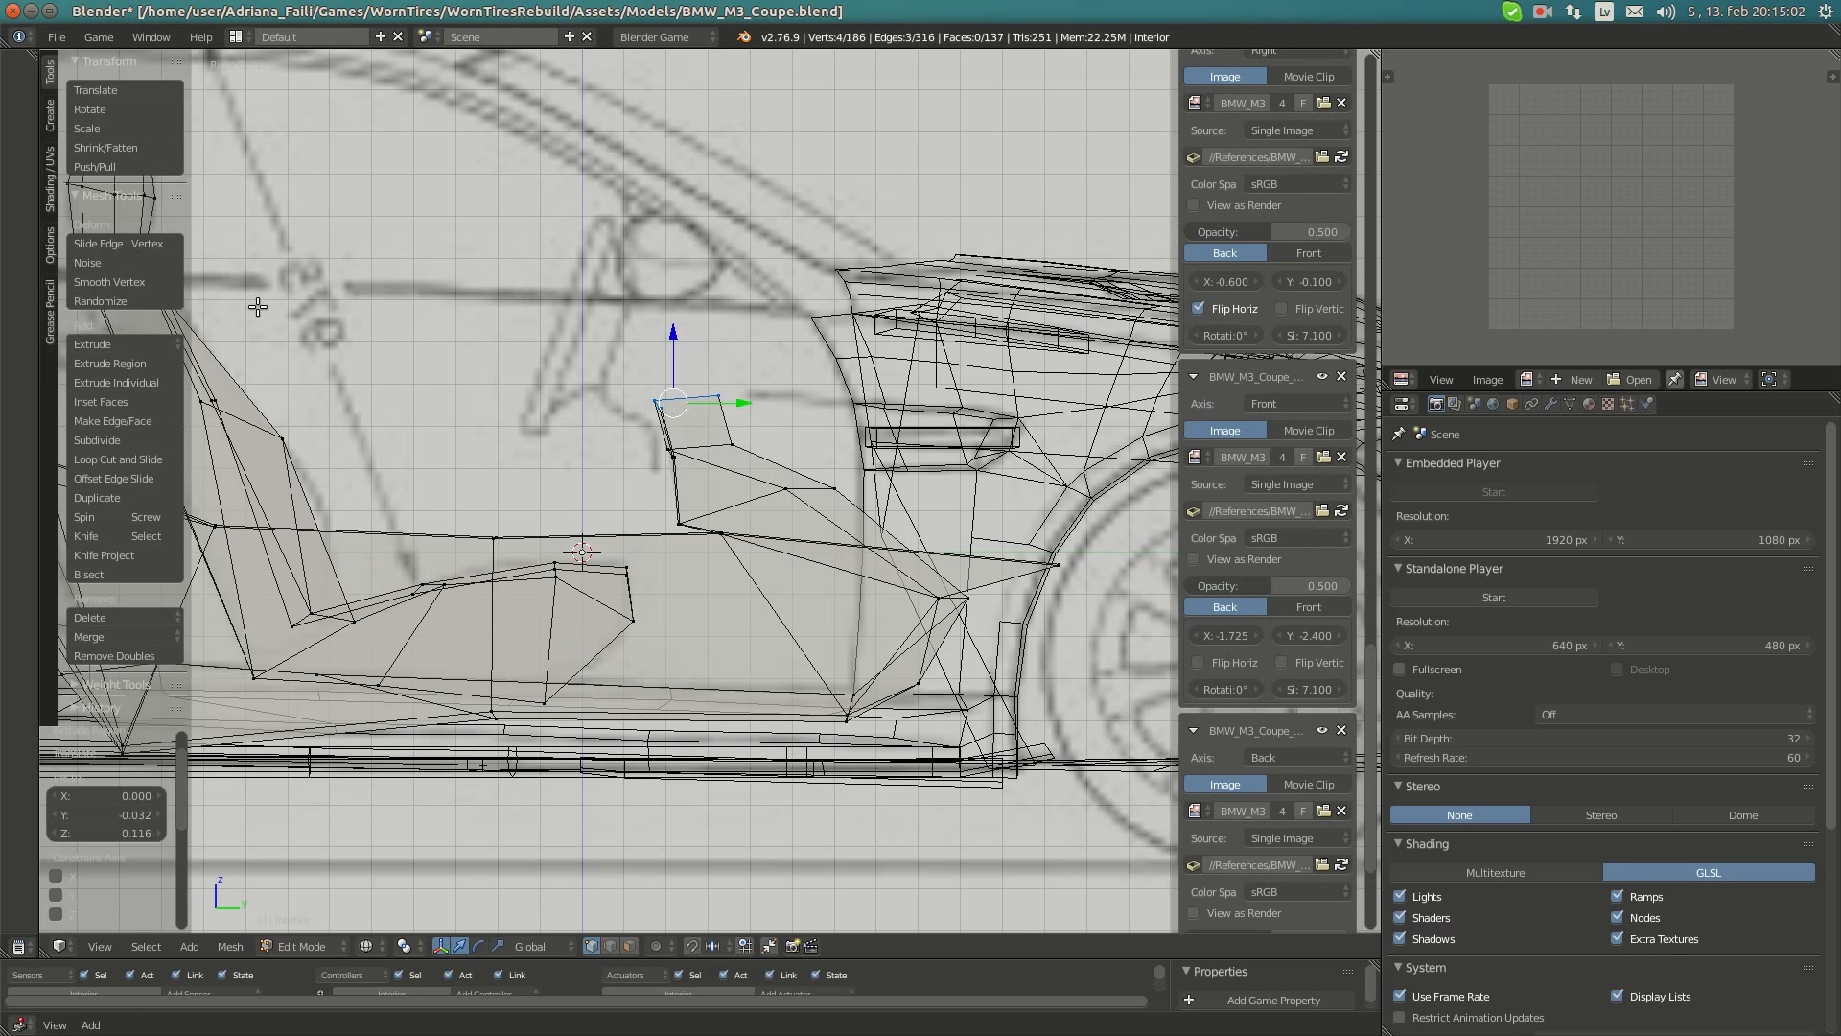
- Compare the extruded dashboard section with the BMW M3 interior photo in Chromium
left_click(25, 159)
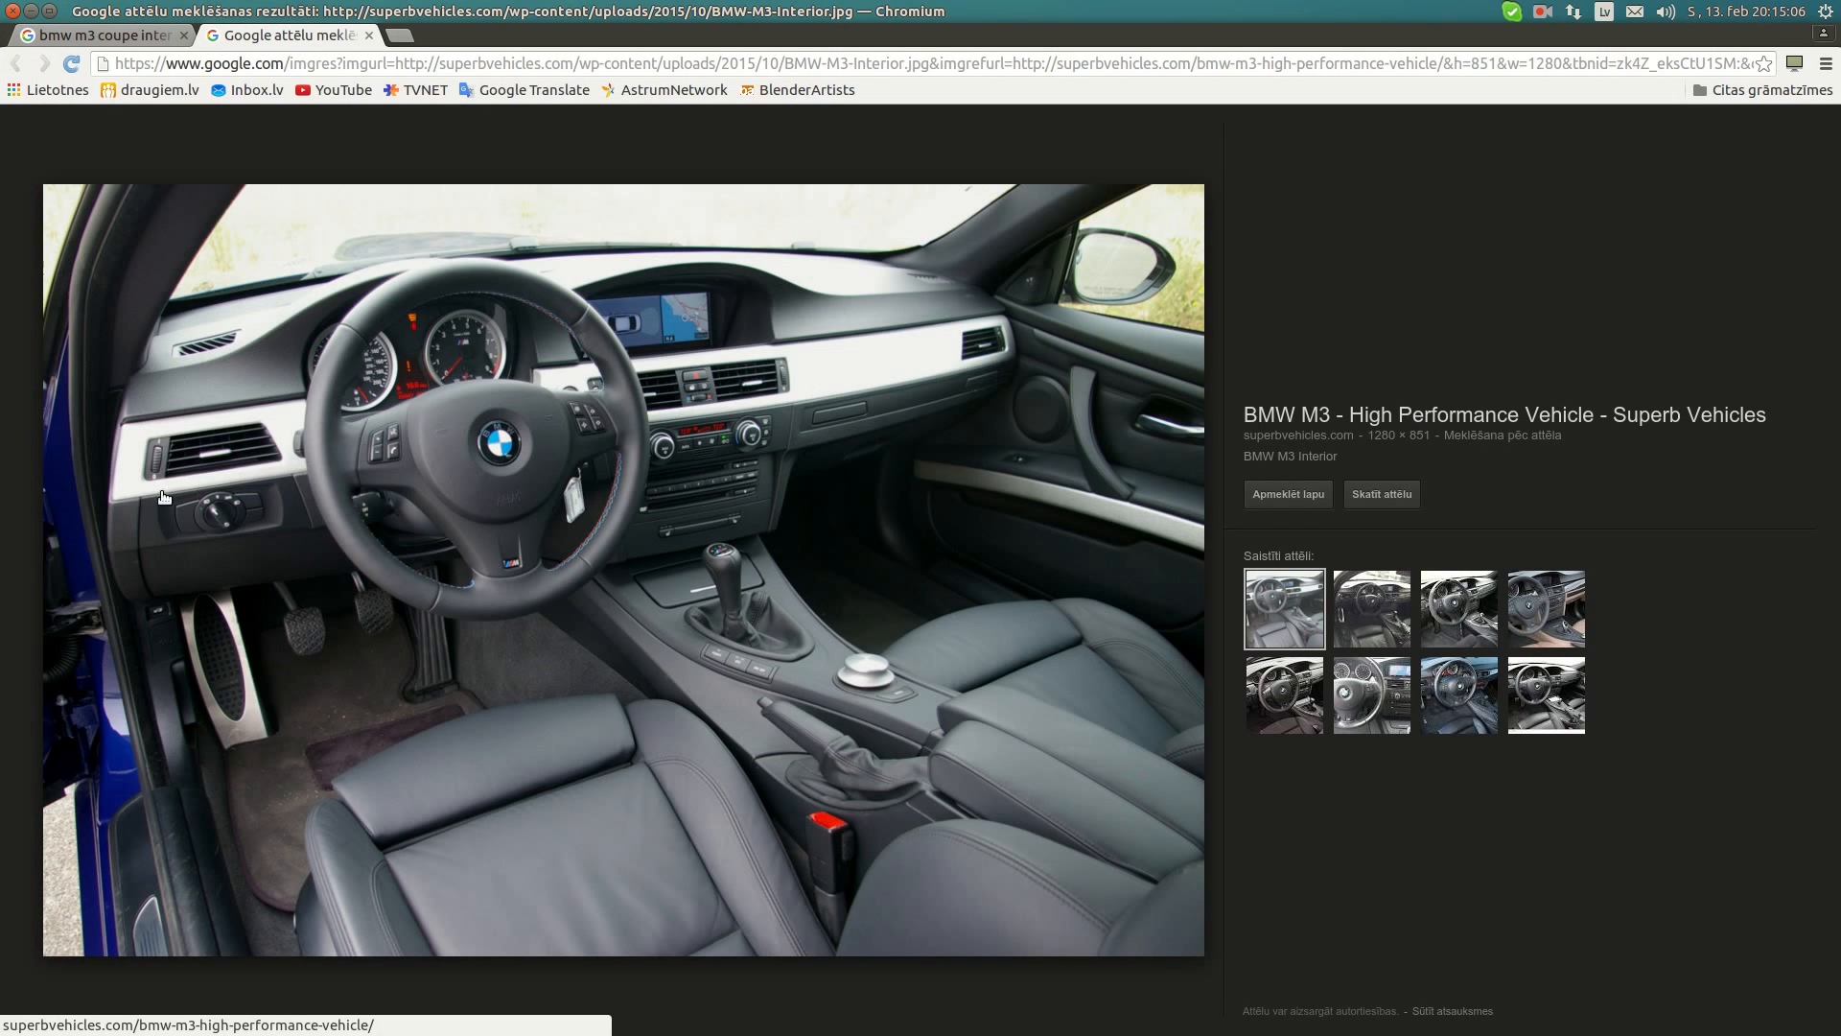
mouse_move(4, 368)
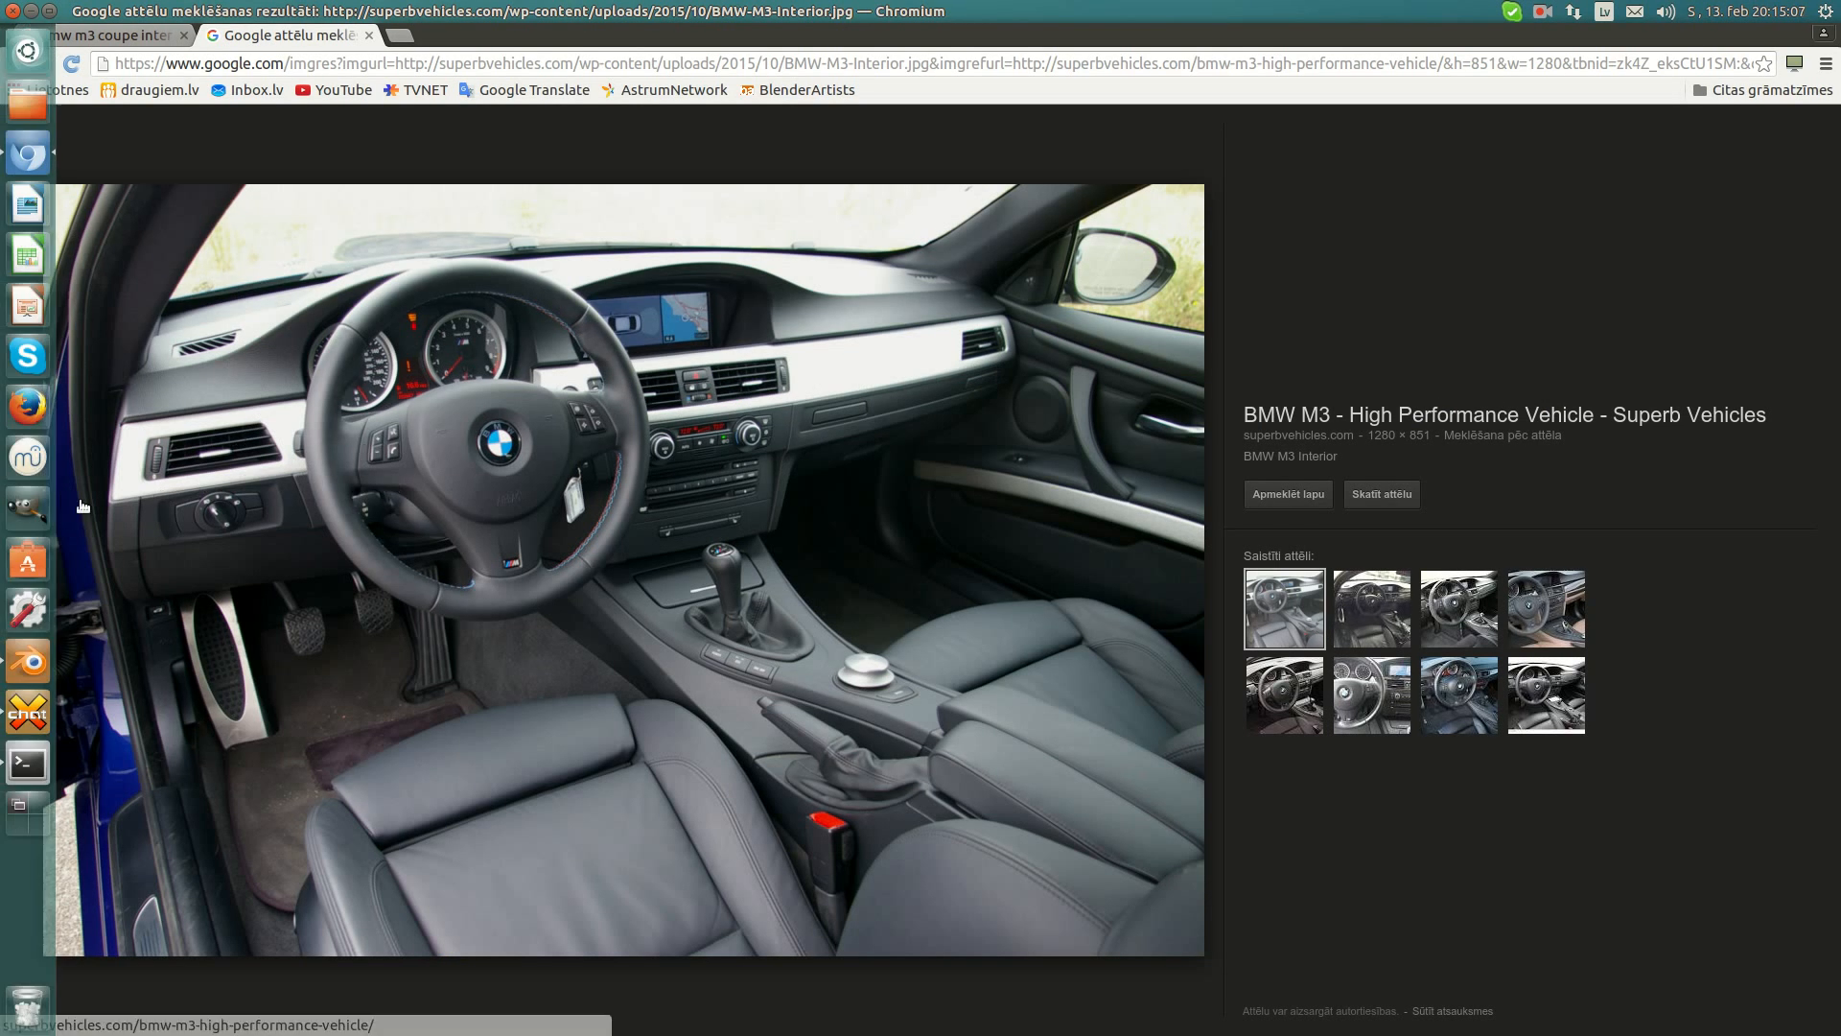
- Switch to Blender and shift the vertices at the middle-left corner of the dashboard profile slightly outward along the Y axis
left_click(28, 662)
scroll(913, 351, "up", 5)
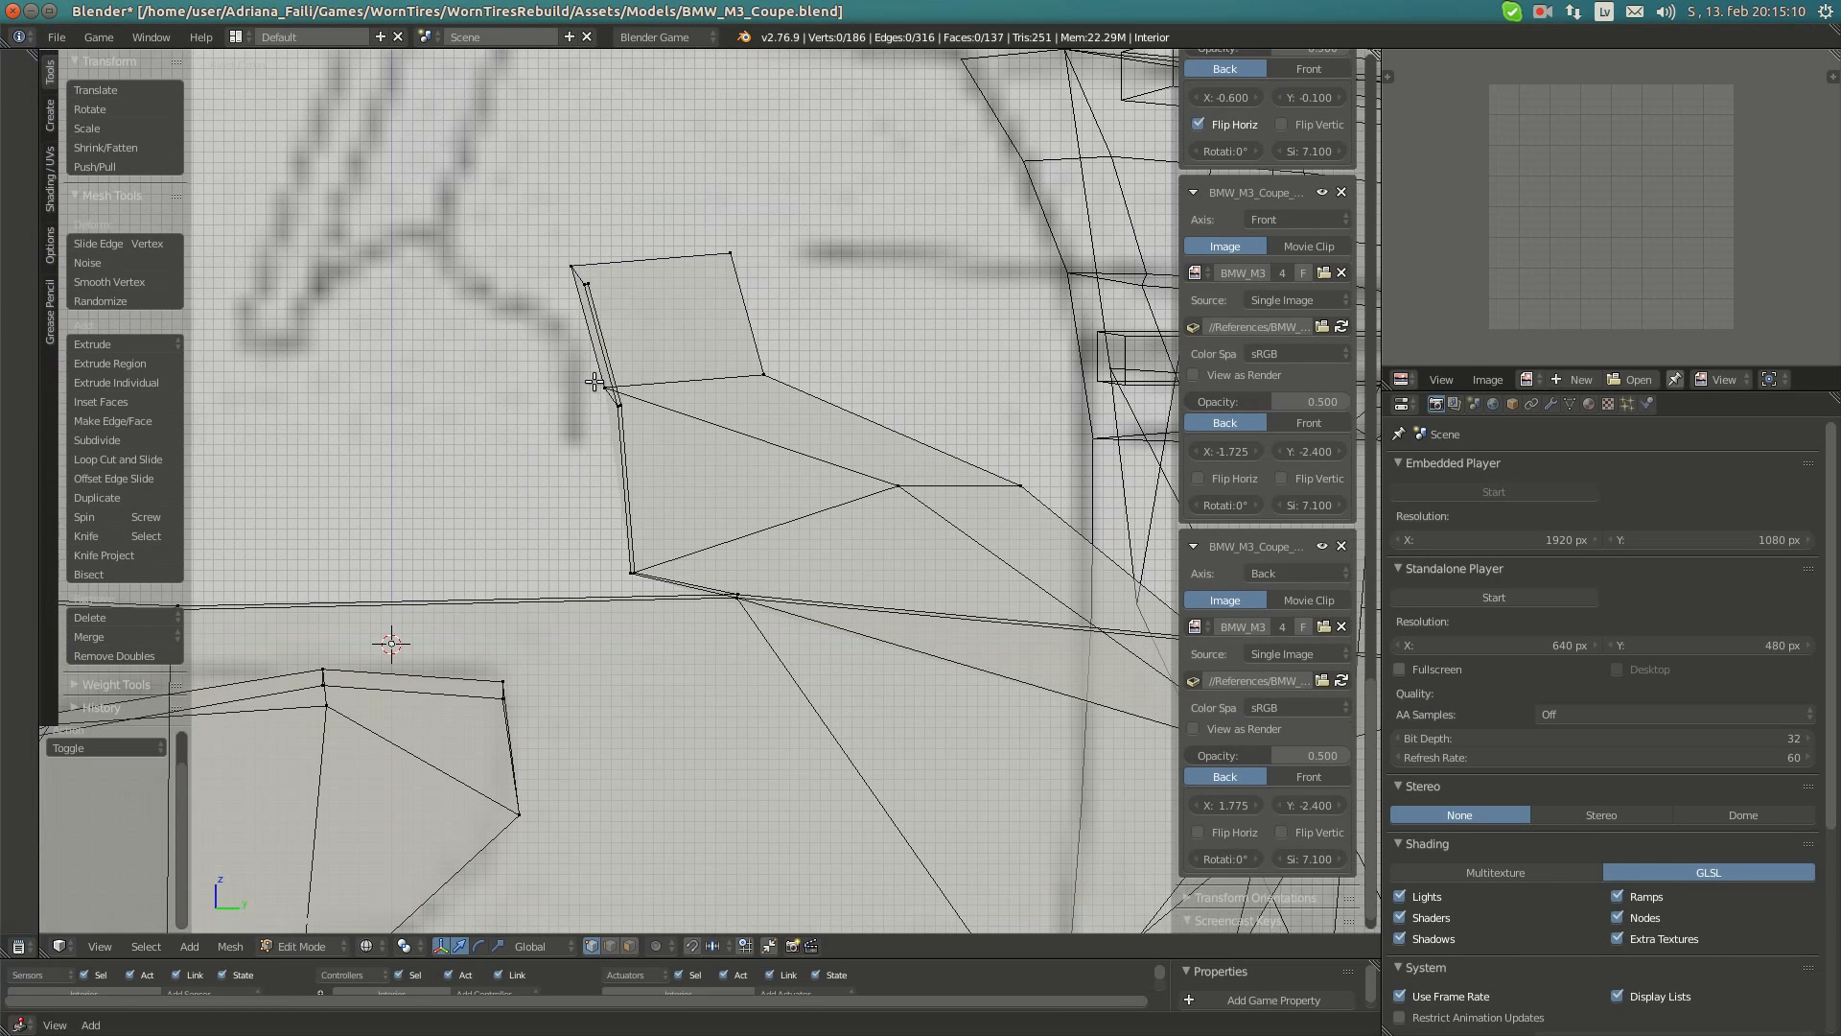
key("b")
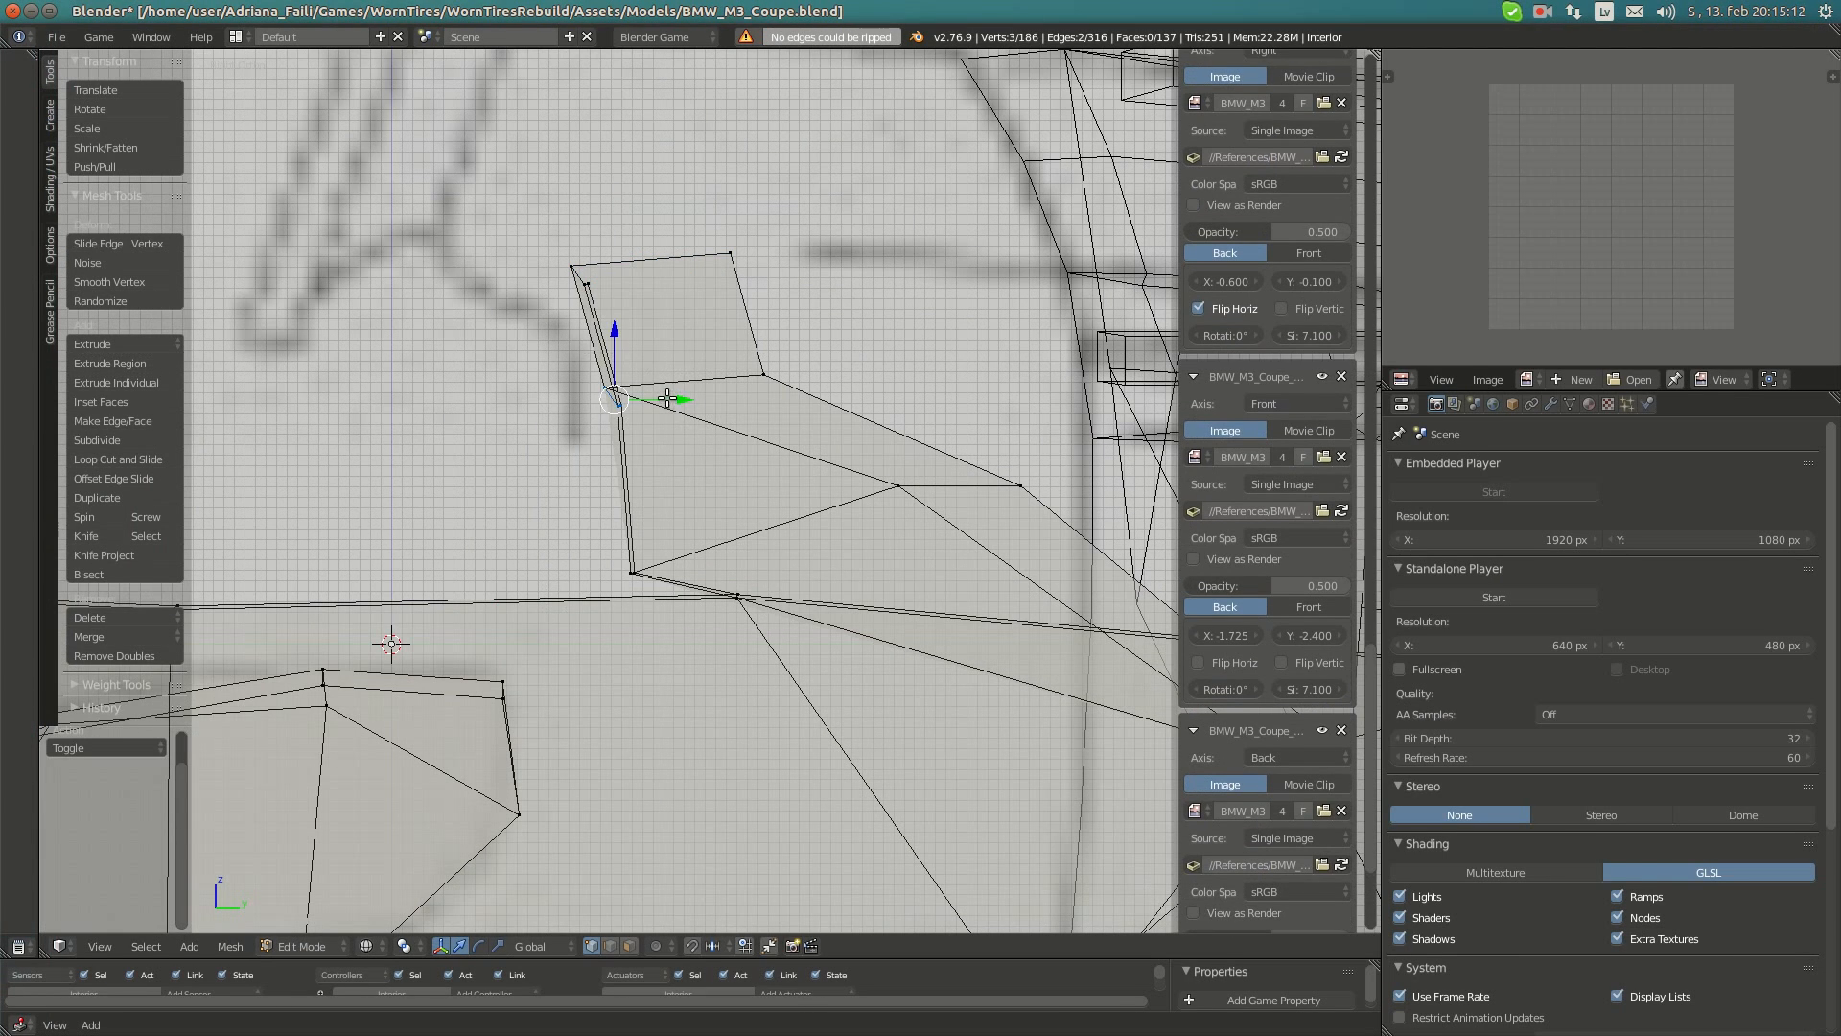
left_click_drag(671, 400, 657, 397)
left_click(655, 398)
- Move the upper-left corner vertex of the dashboard profile inward along Y, and shift the vertex pair beside it by 0.013 along Y
right_click(574, 266)
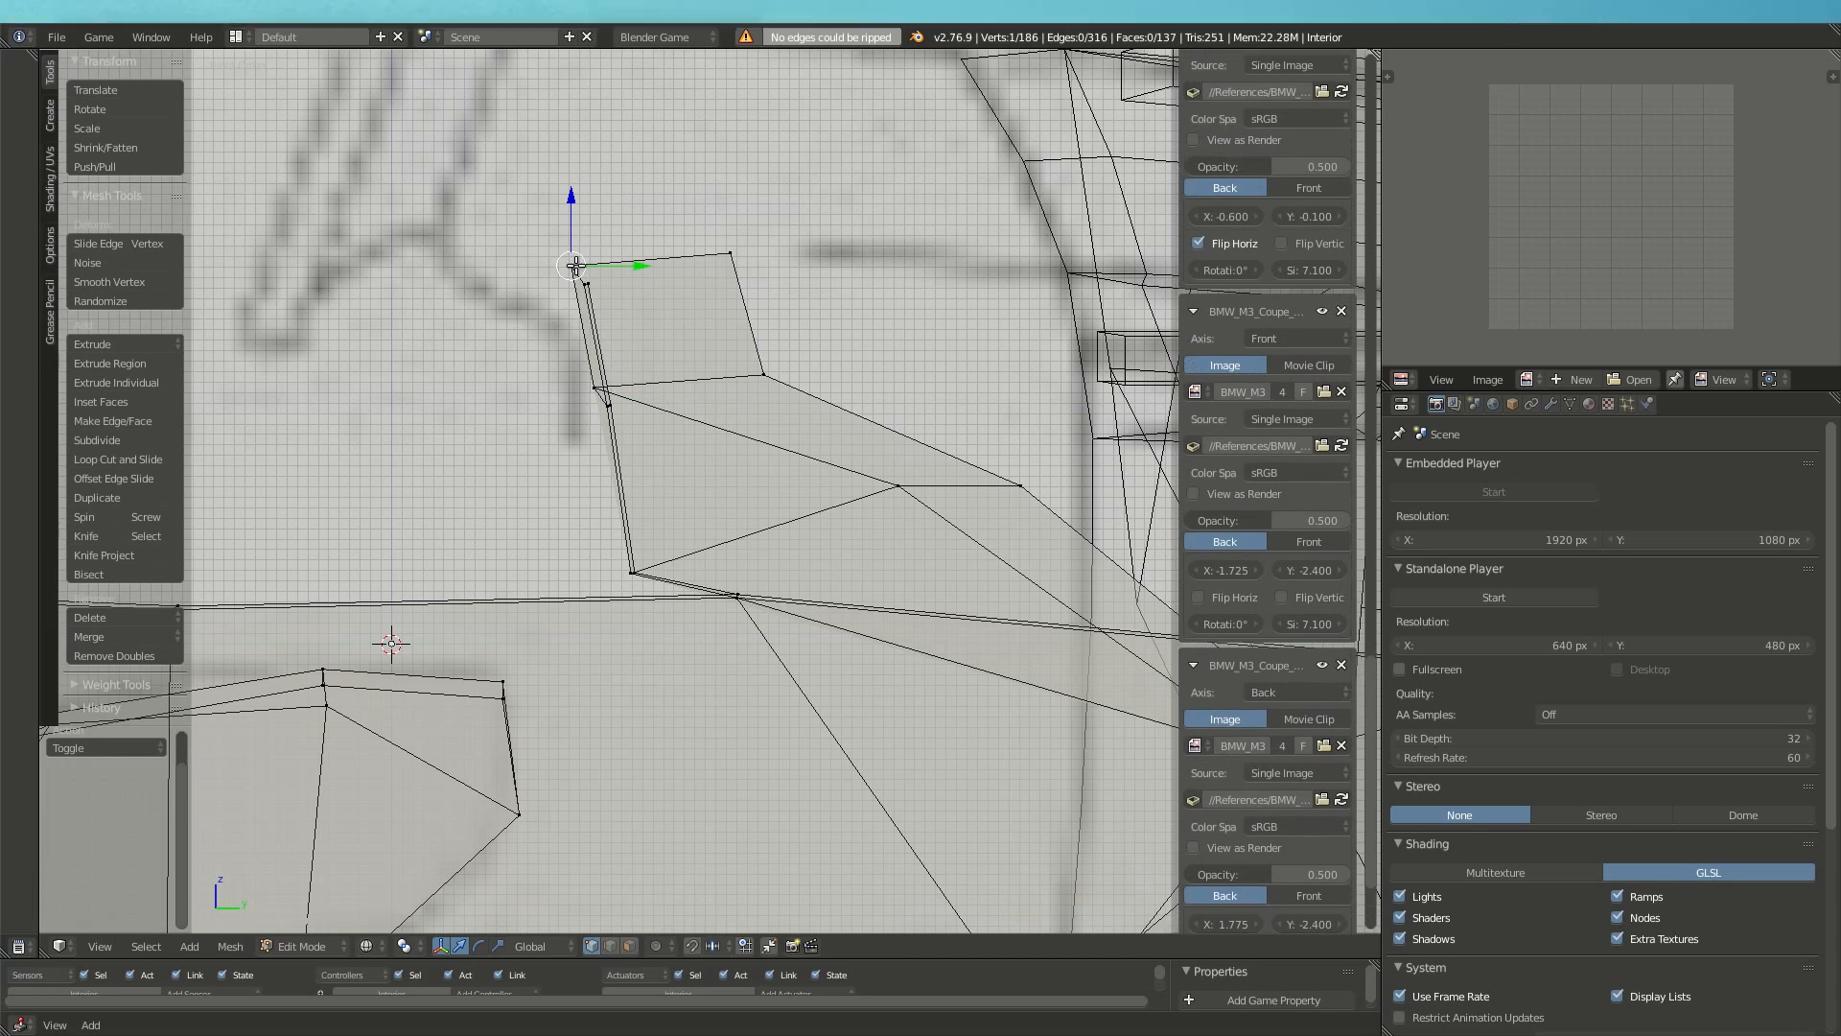
key("g")
key("y")
left_click(621, 266)
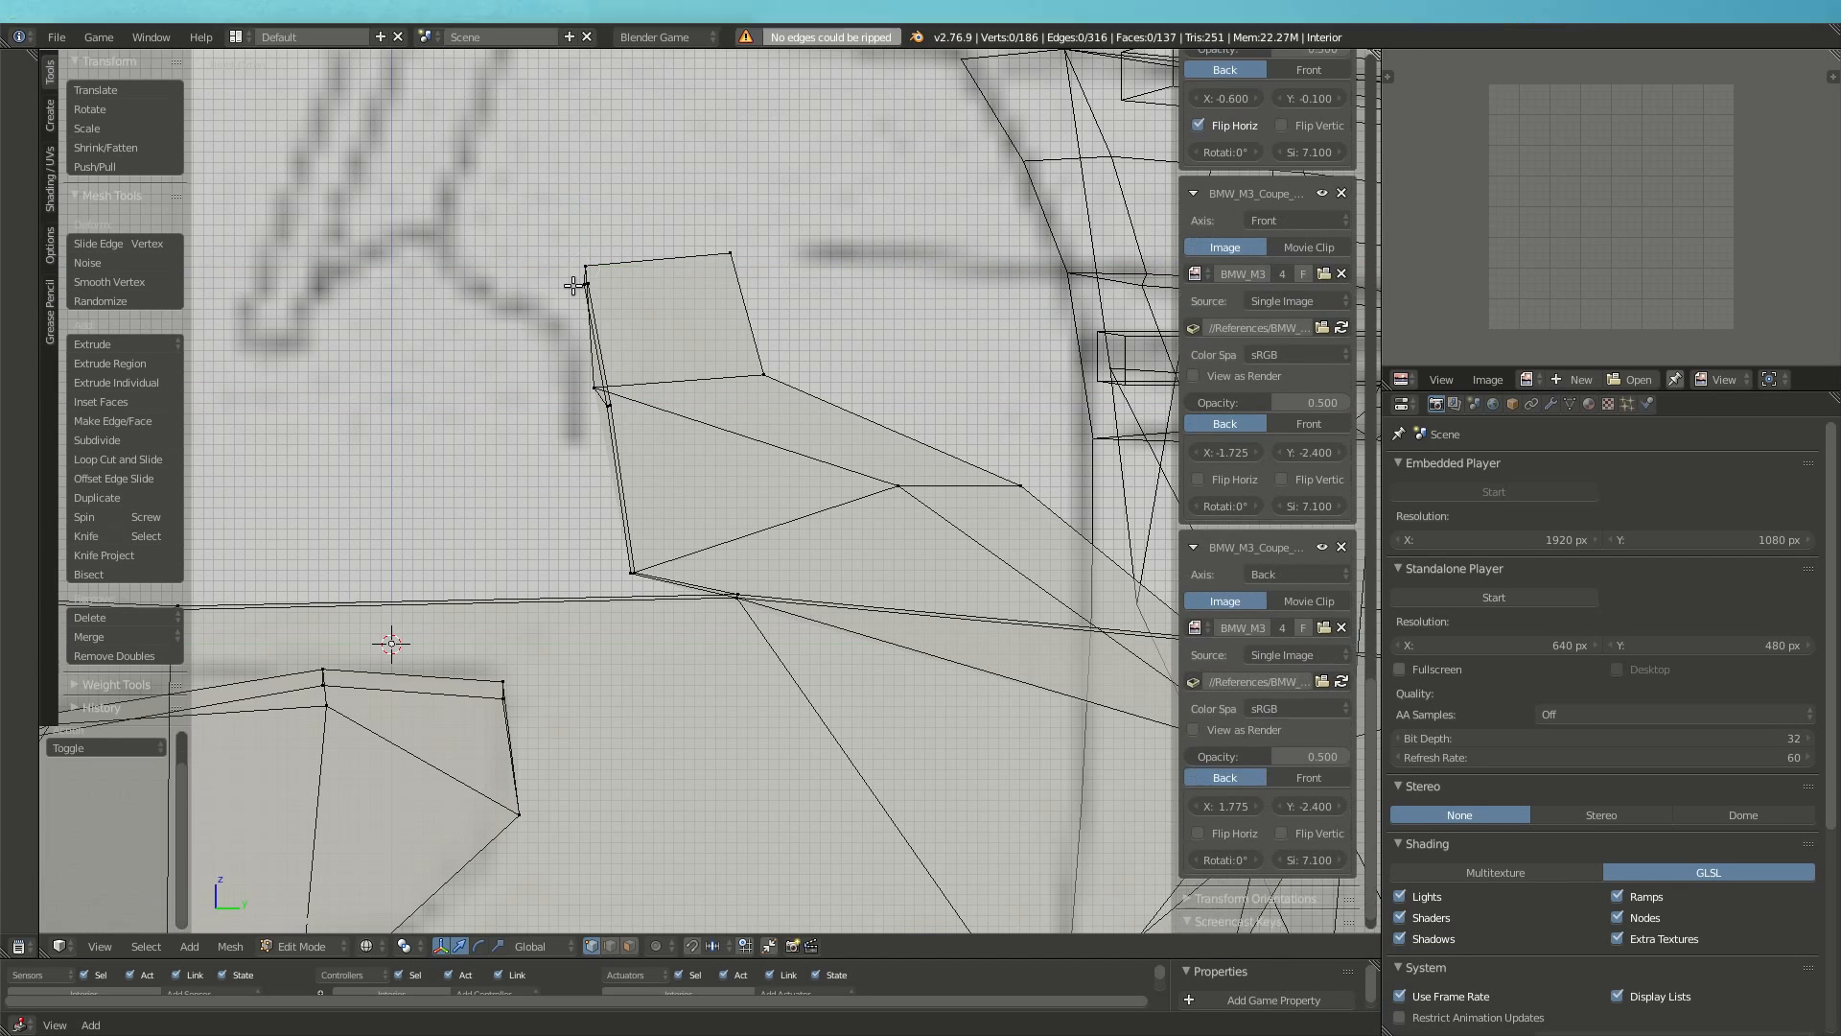
right_click(620, 285, "shift")
key("g")
key("y")
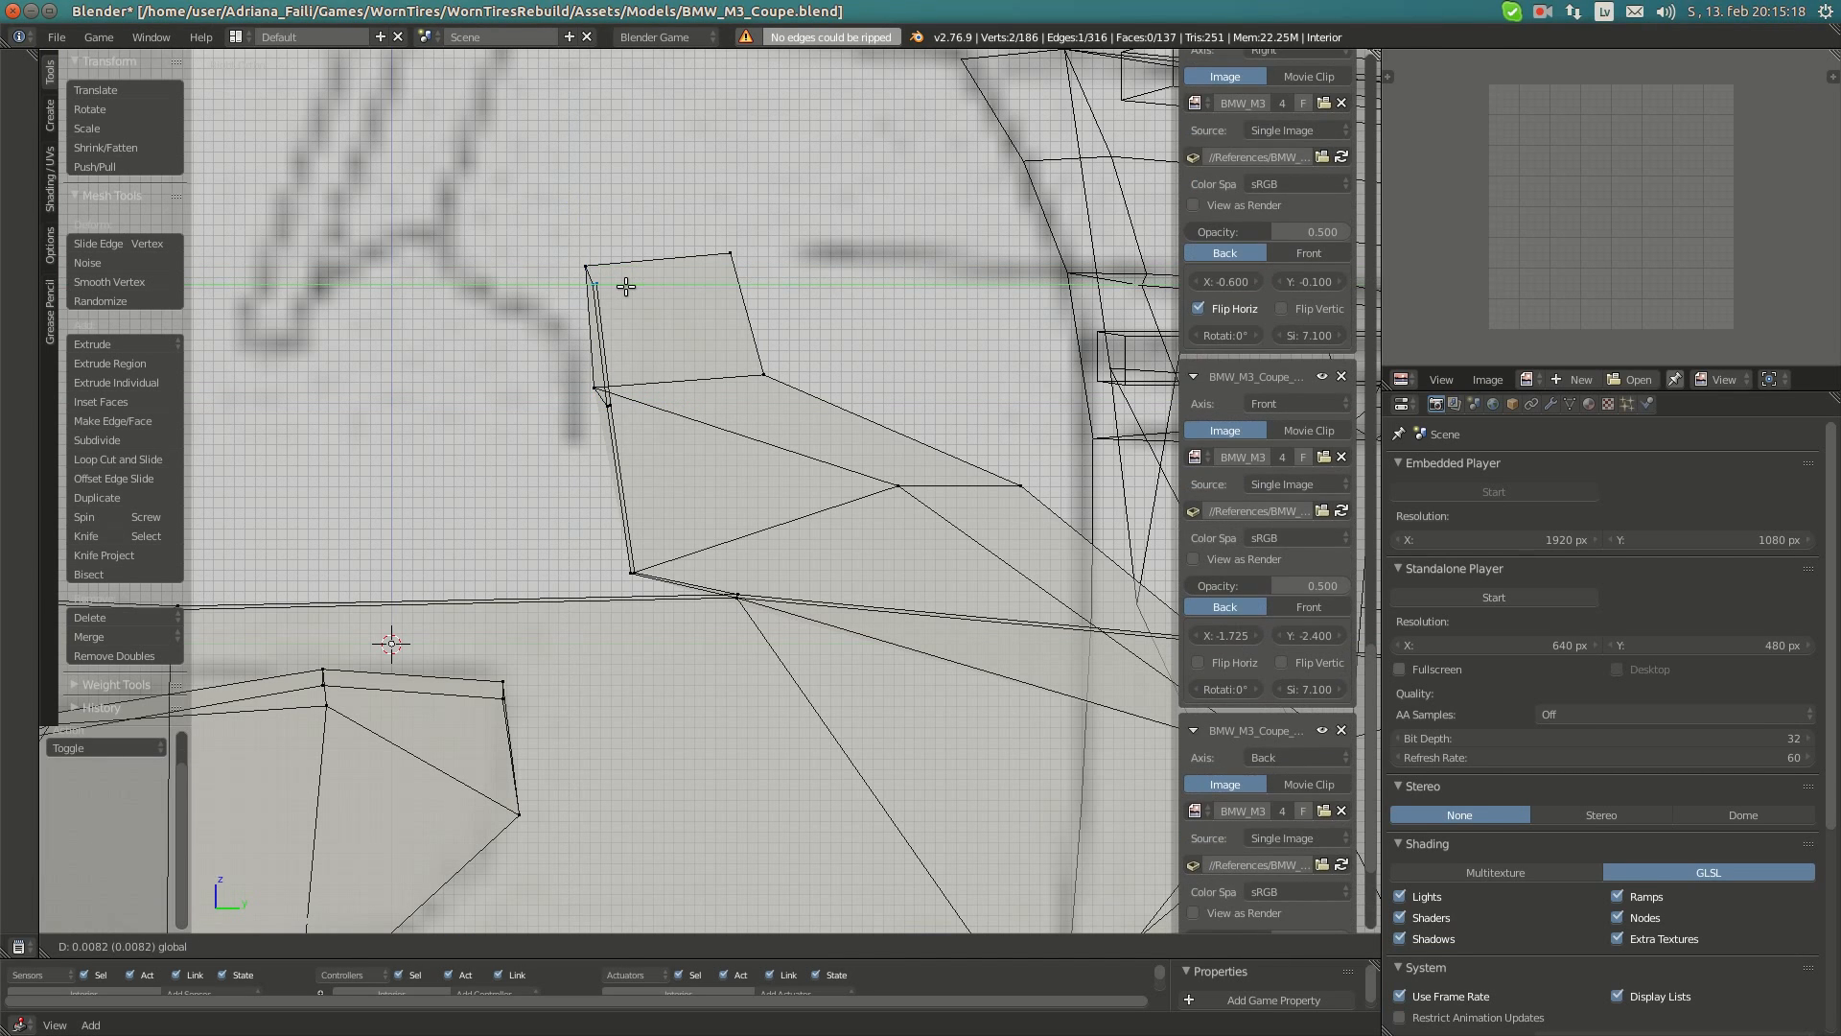
left_click(631, 288)
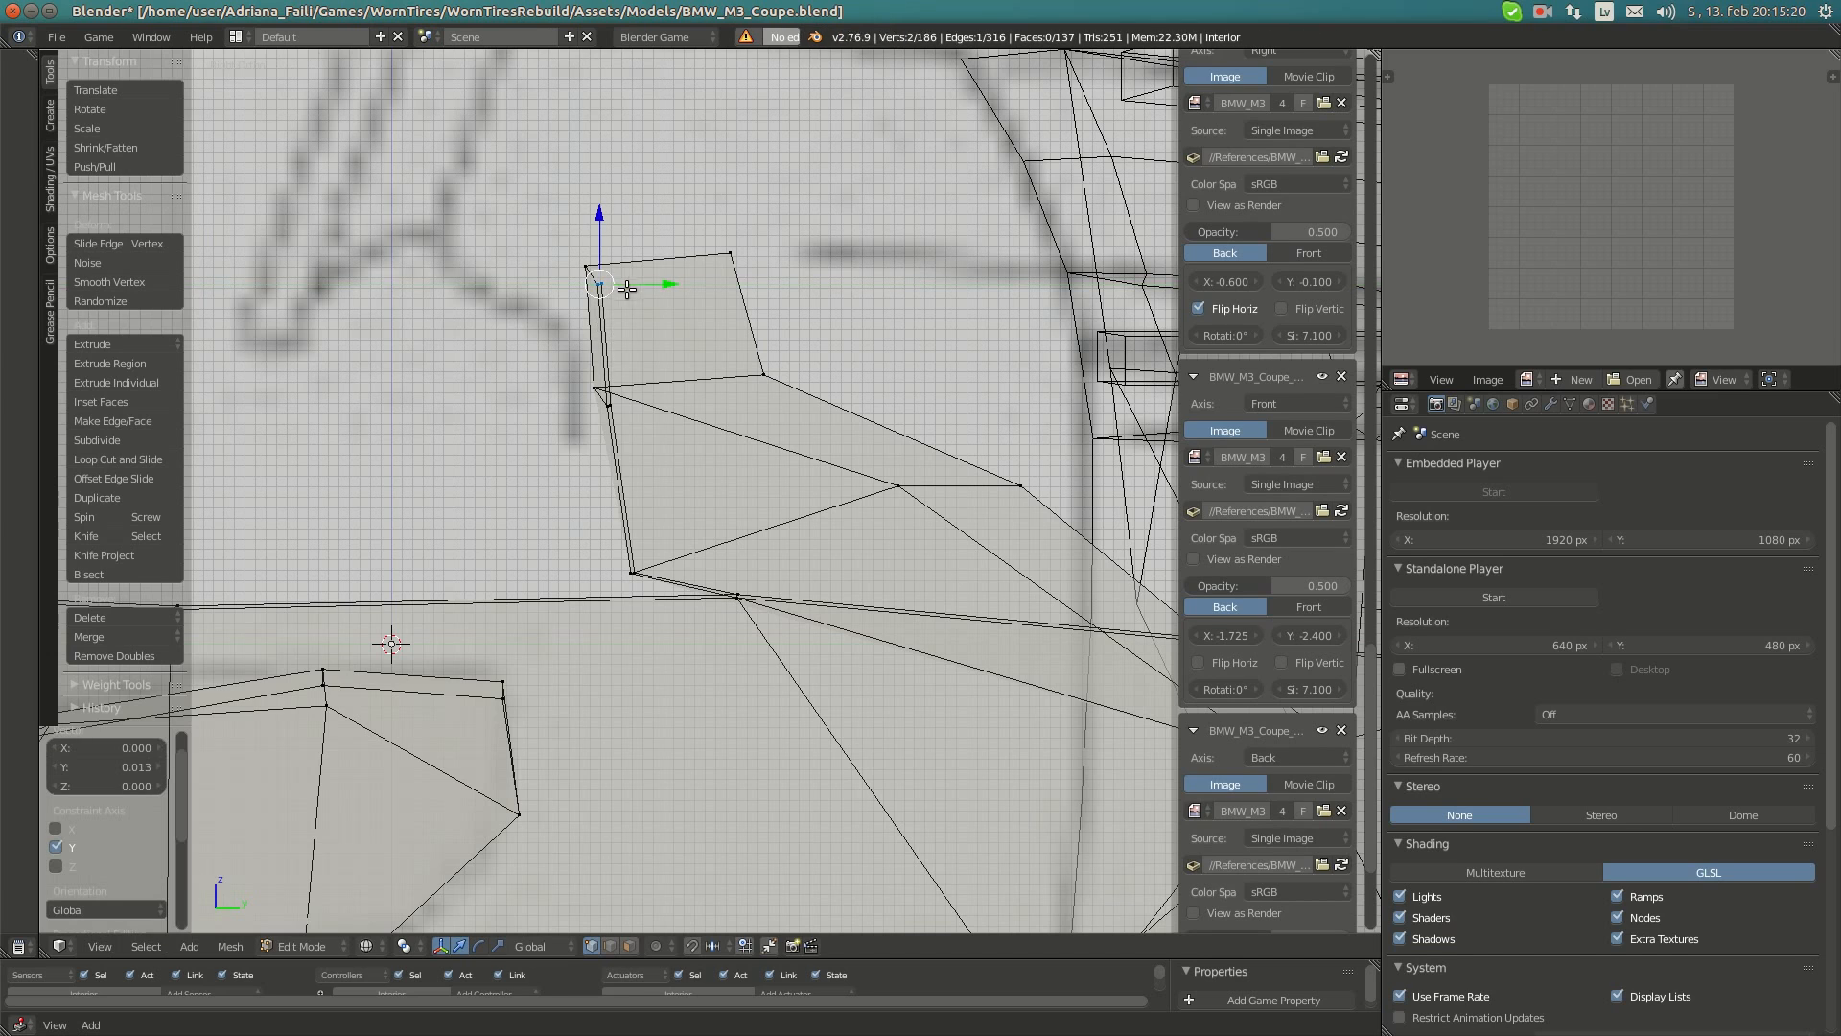
- Move the two vertices of the dashboard profile's upper-left edge 0.006 along Y
right_click(587, 410)
right_click(572, 263, "shift")
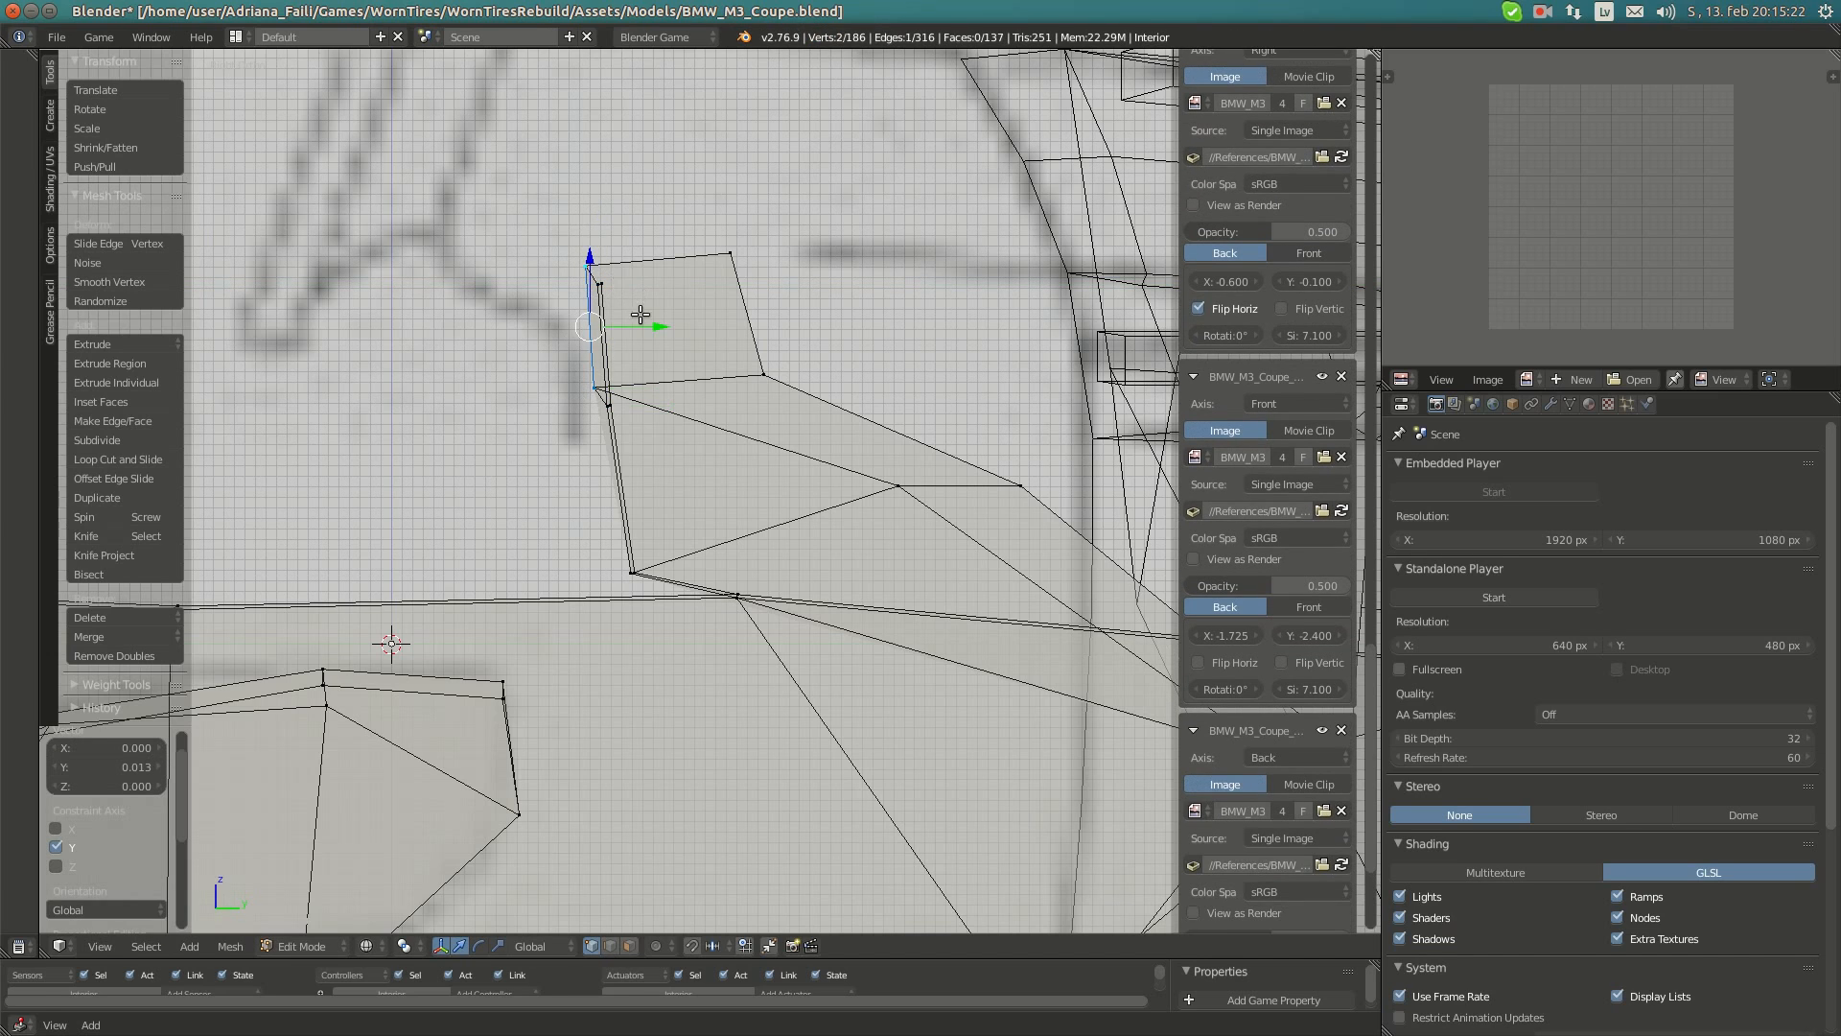
key("g")
key("y")
left_click(649, 321)
- Shift the upper-left edge farther inward along Y, by 0.010 and by another 0.005
mouse_move(19, 122)
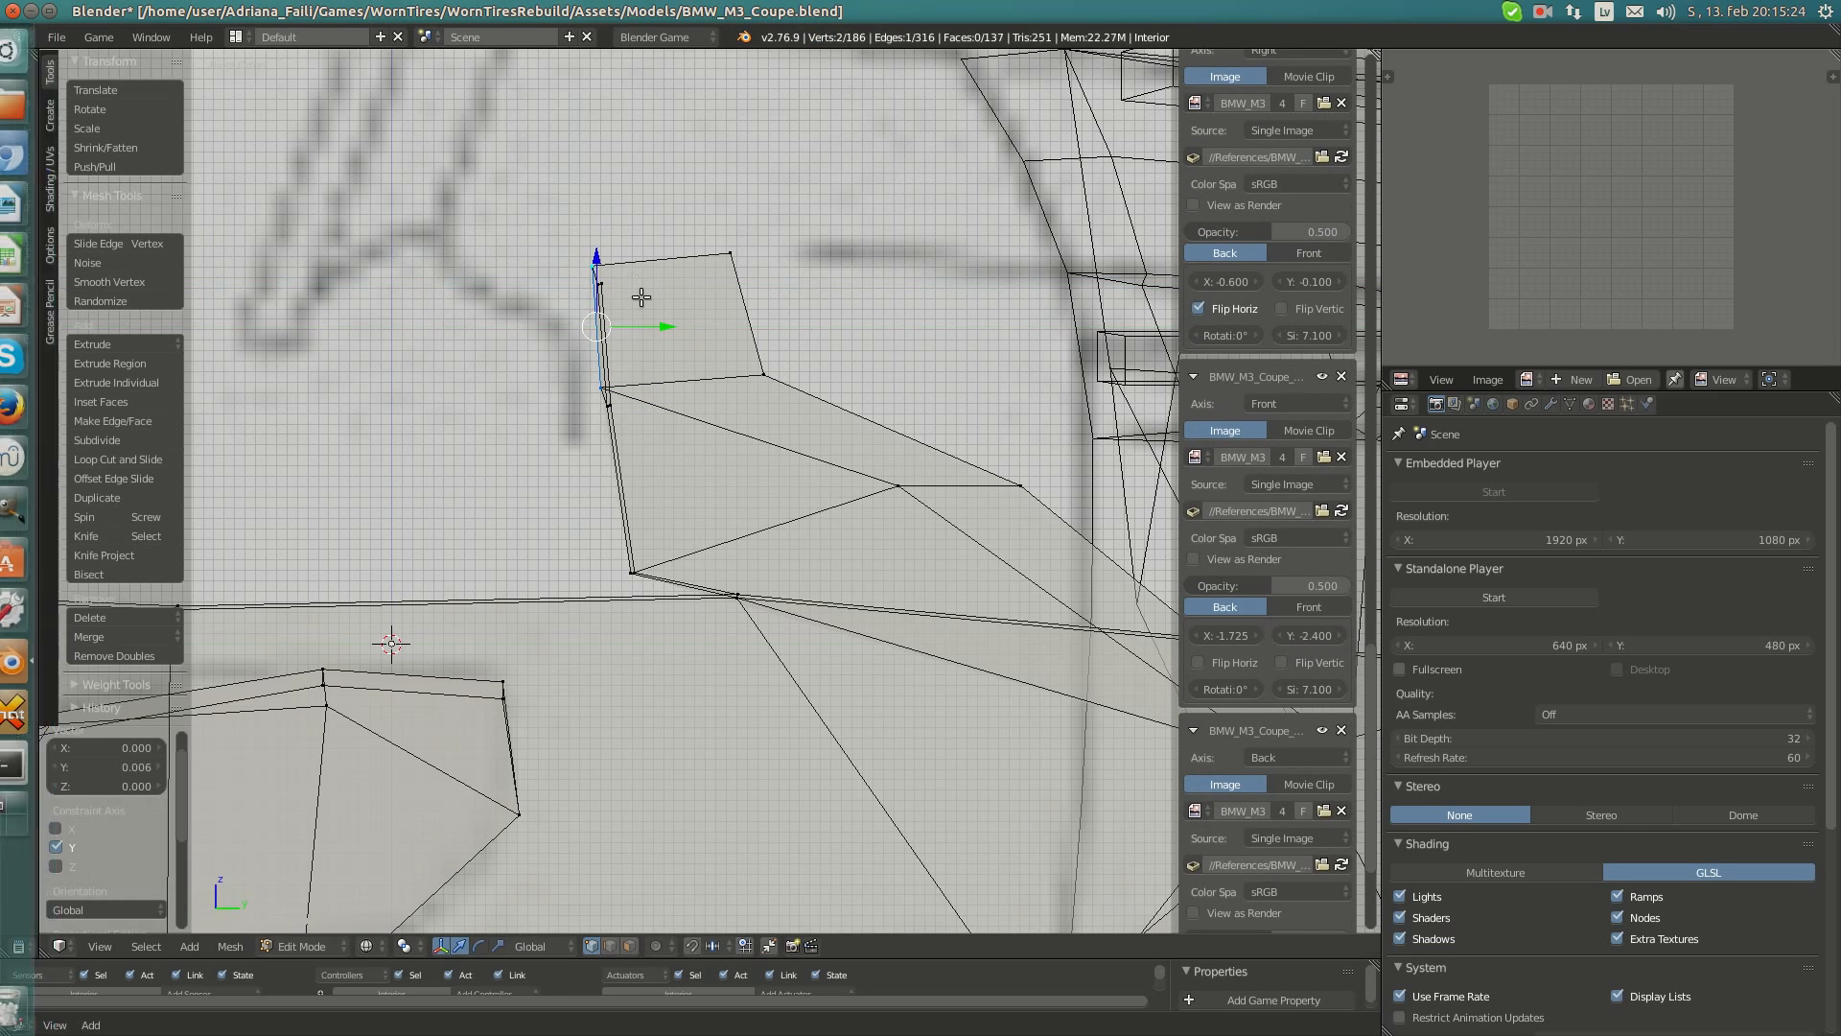
key("g")
key("y")
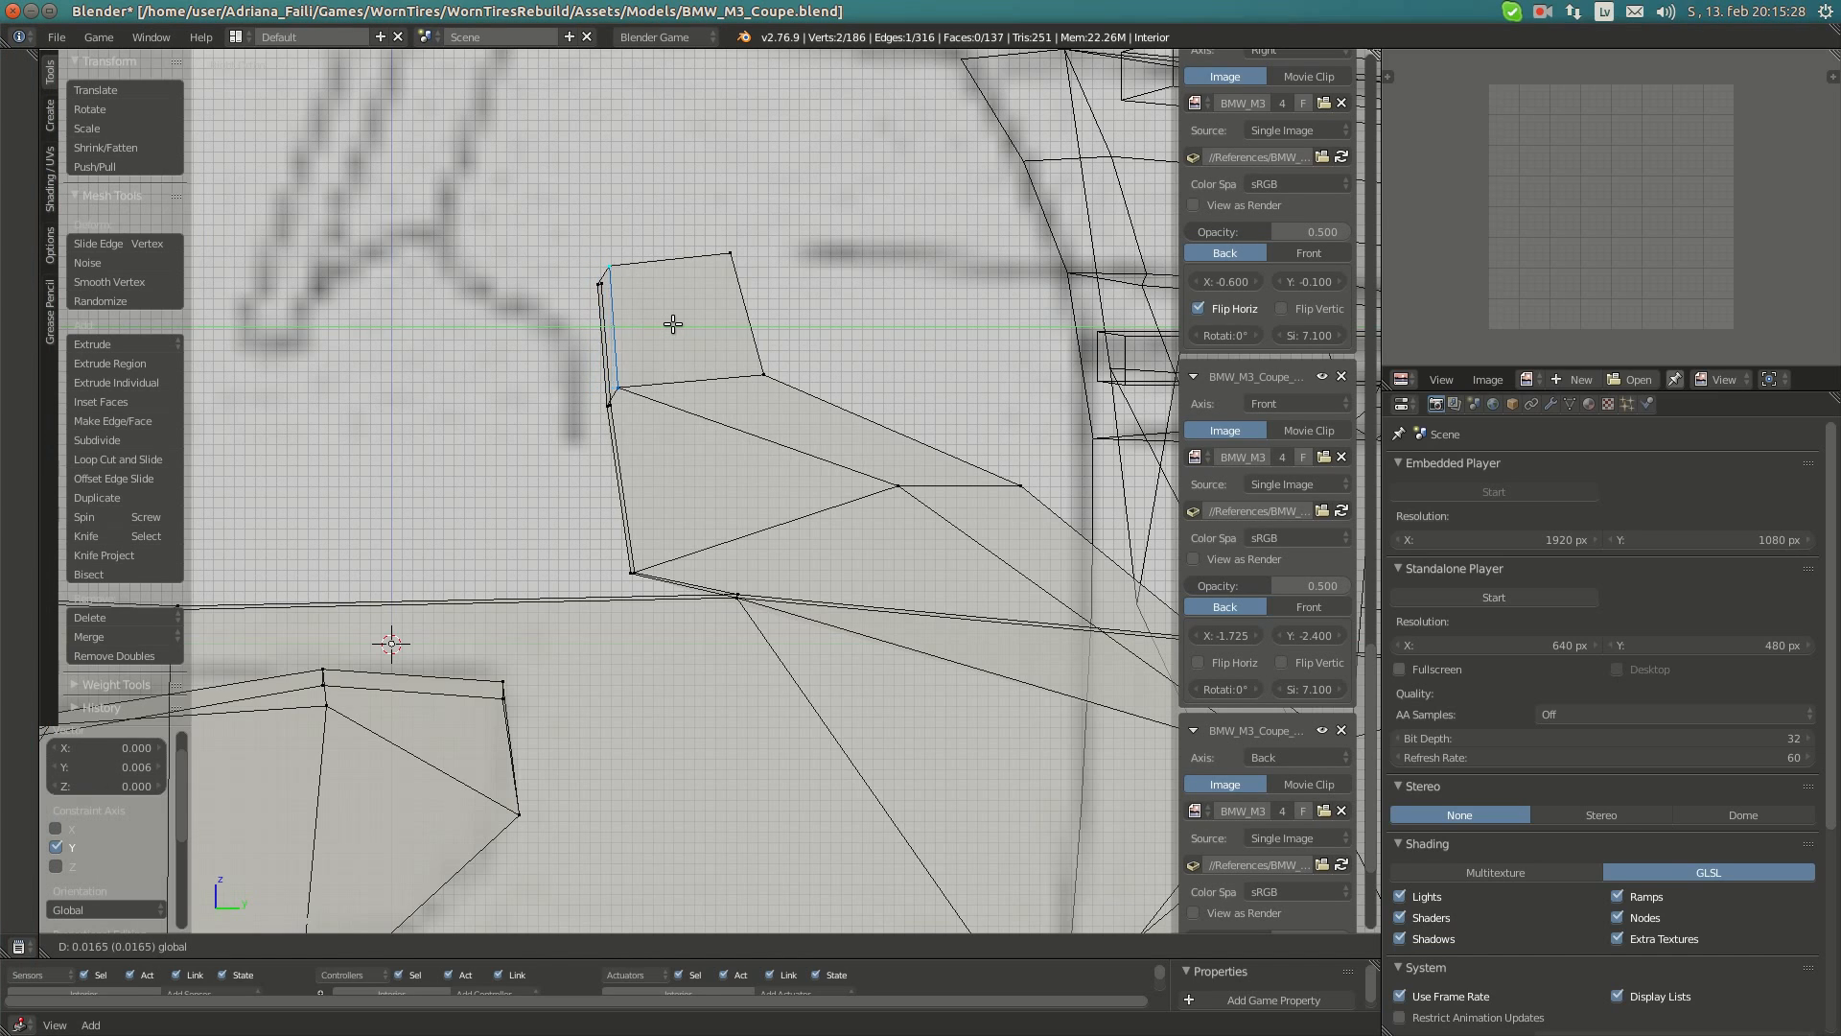
left_click(664, 324)
scroll(813, 433, "down", 4)
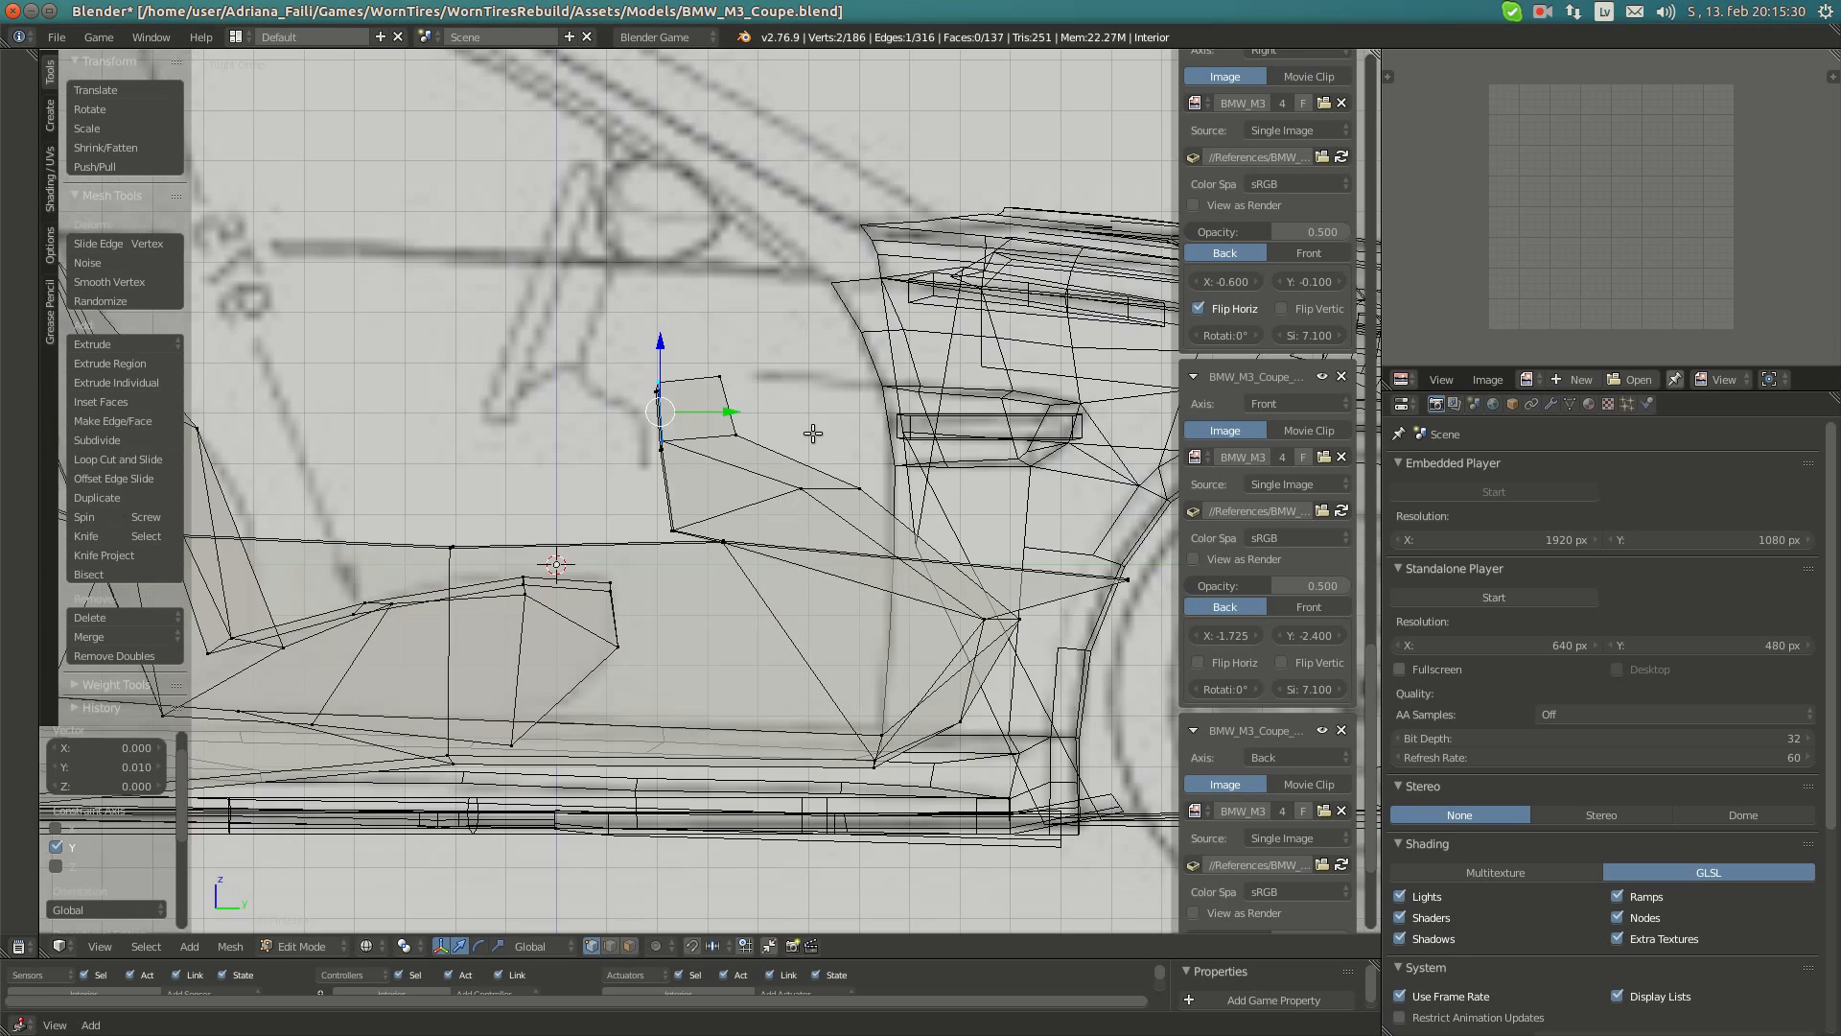
scroll(675, 438, "up", 4)
scroll(655, 322, "up", 1)
key("g")
key("y")
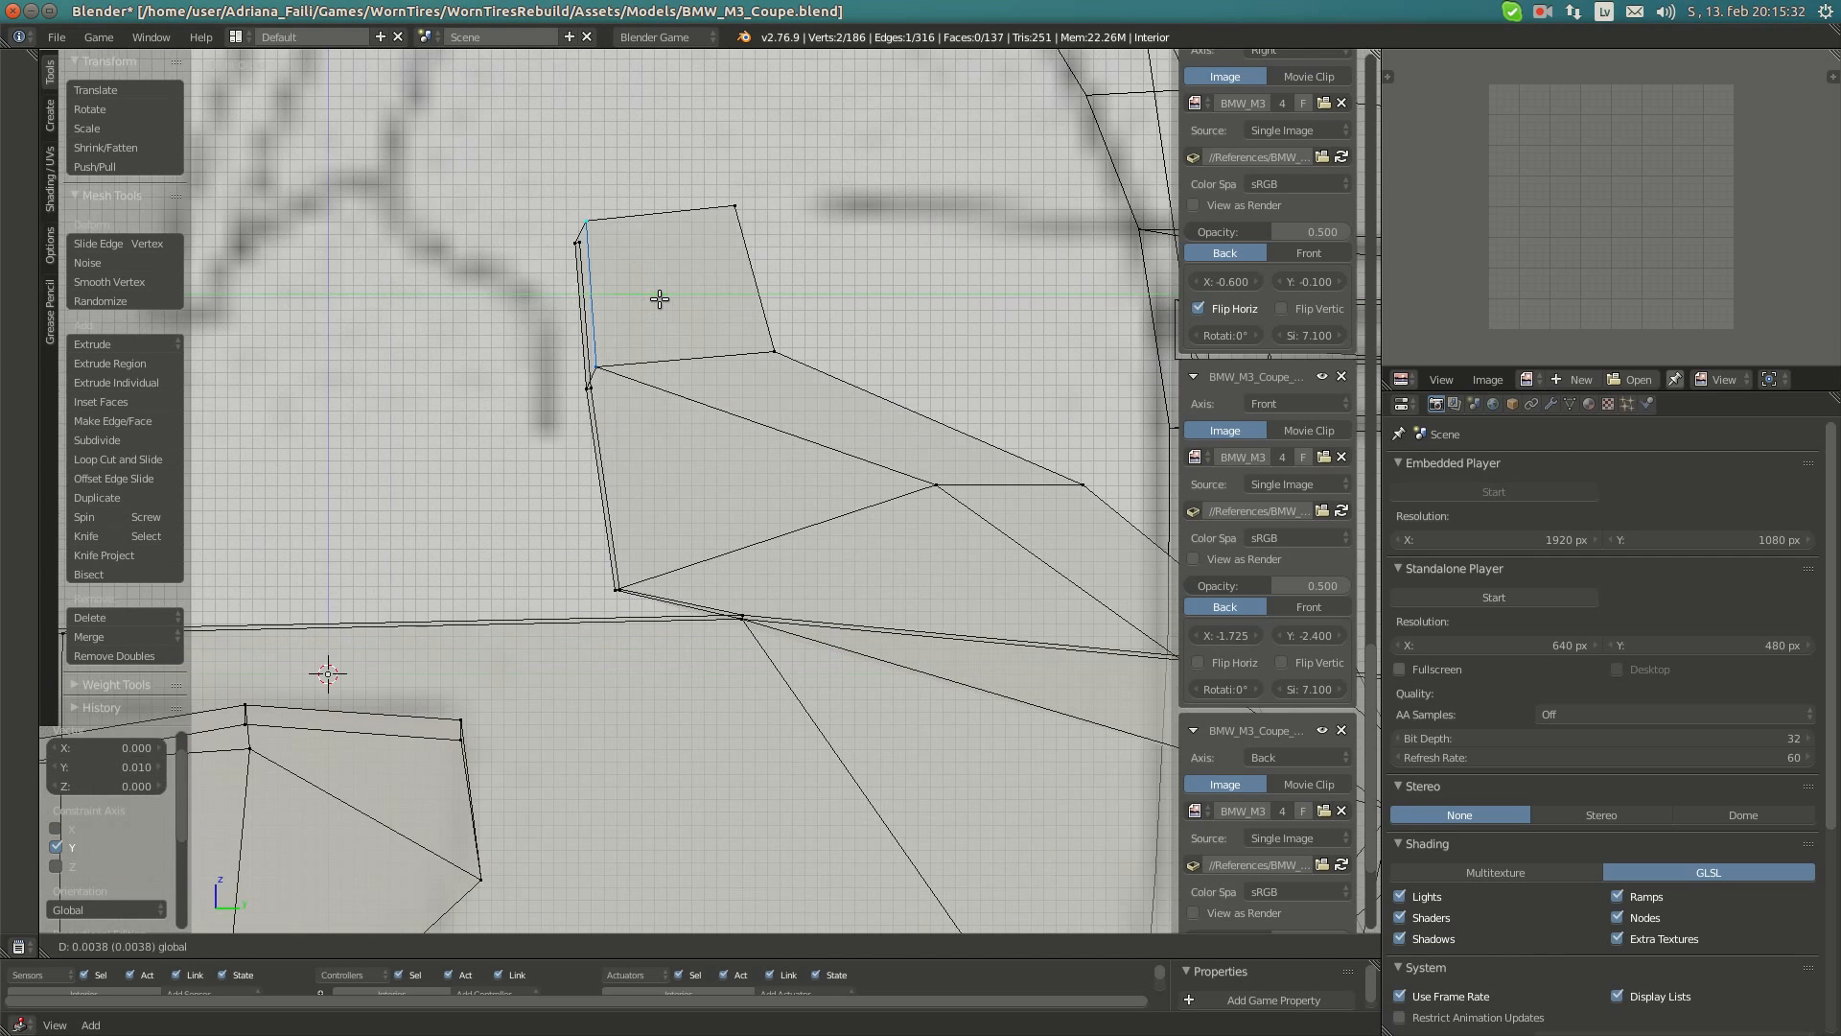
left_click(660, 300)
- Align the vertex pair at the upper-left outer corner by scaling it to 0 along Z and along Y
right_click(580, 246)
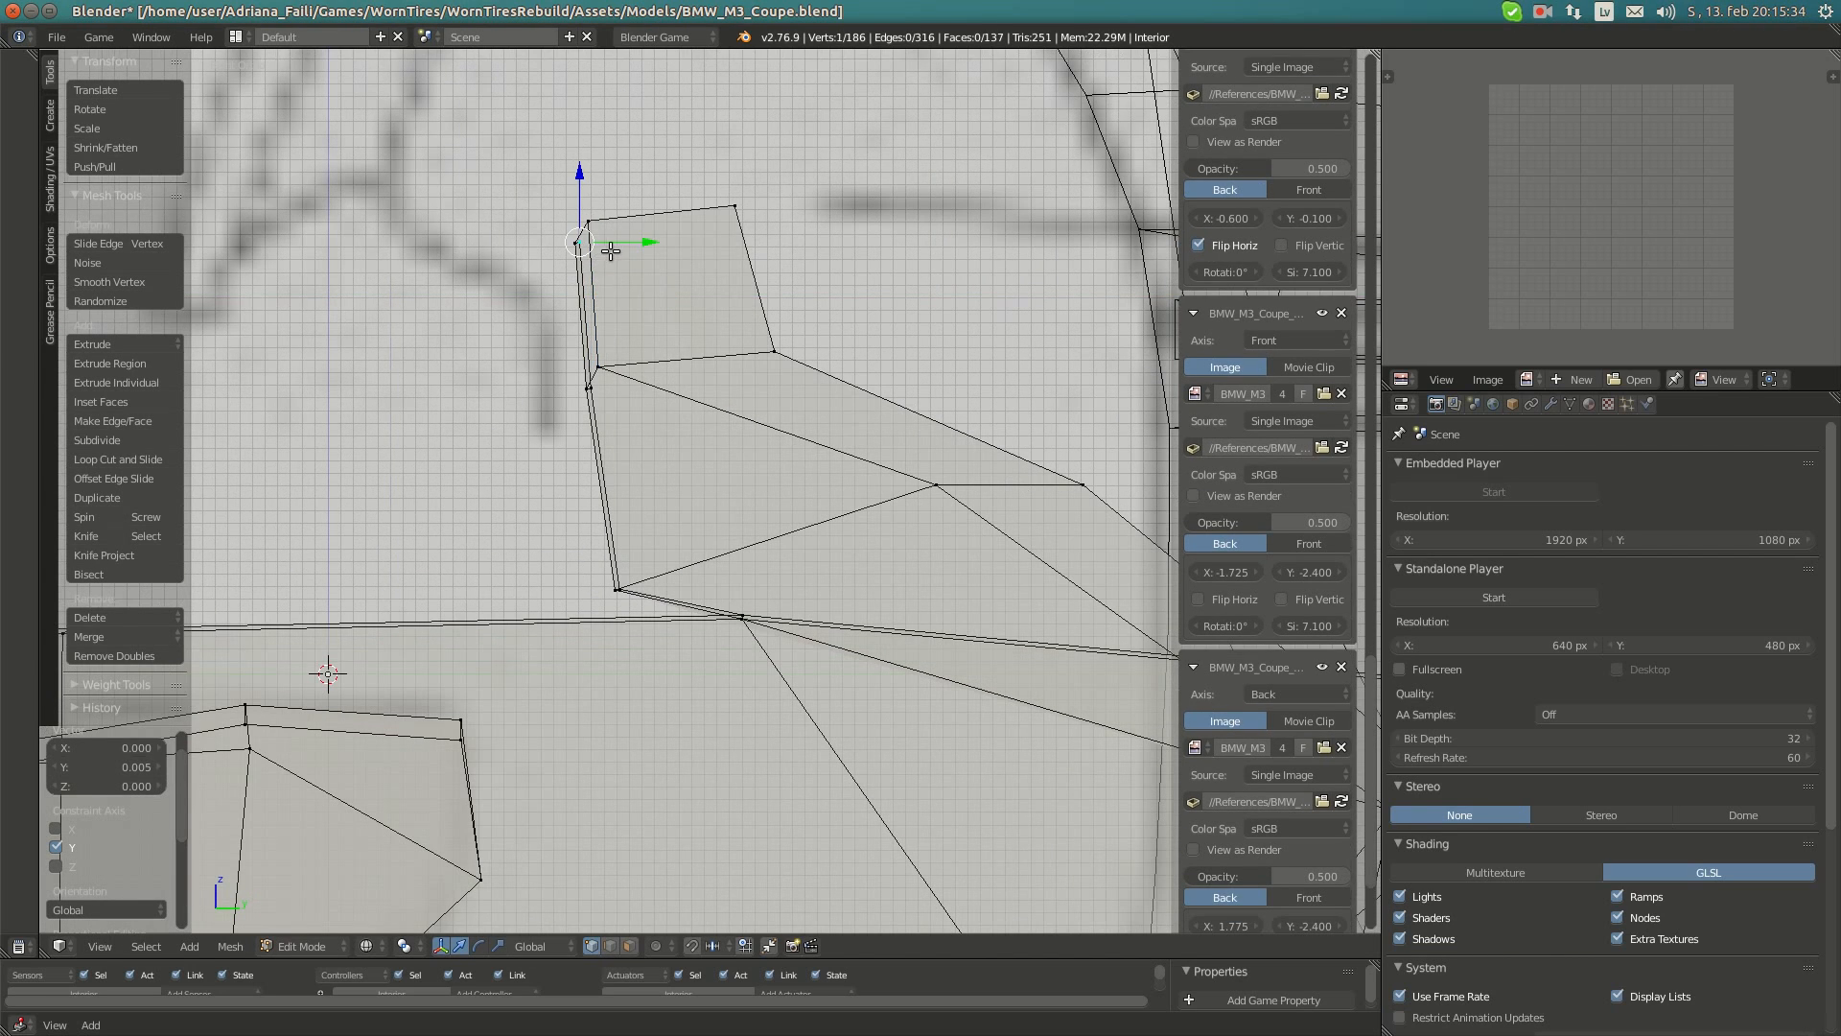
mouse_move(556, 287)
middle_mouse_down()
mouse_move(576, 279)
mouse_move(547, 285)
middle_mouse_up()
key("KP_3")
scroll(555, 292, "up", 5)
scroll(552, 289, "down", 3)
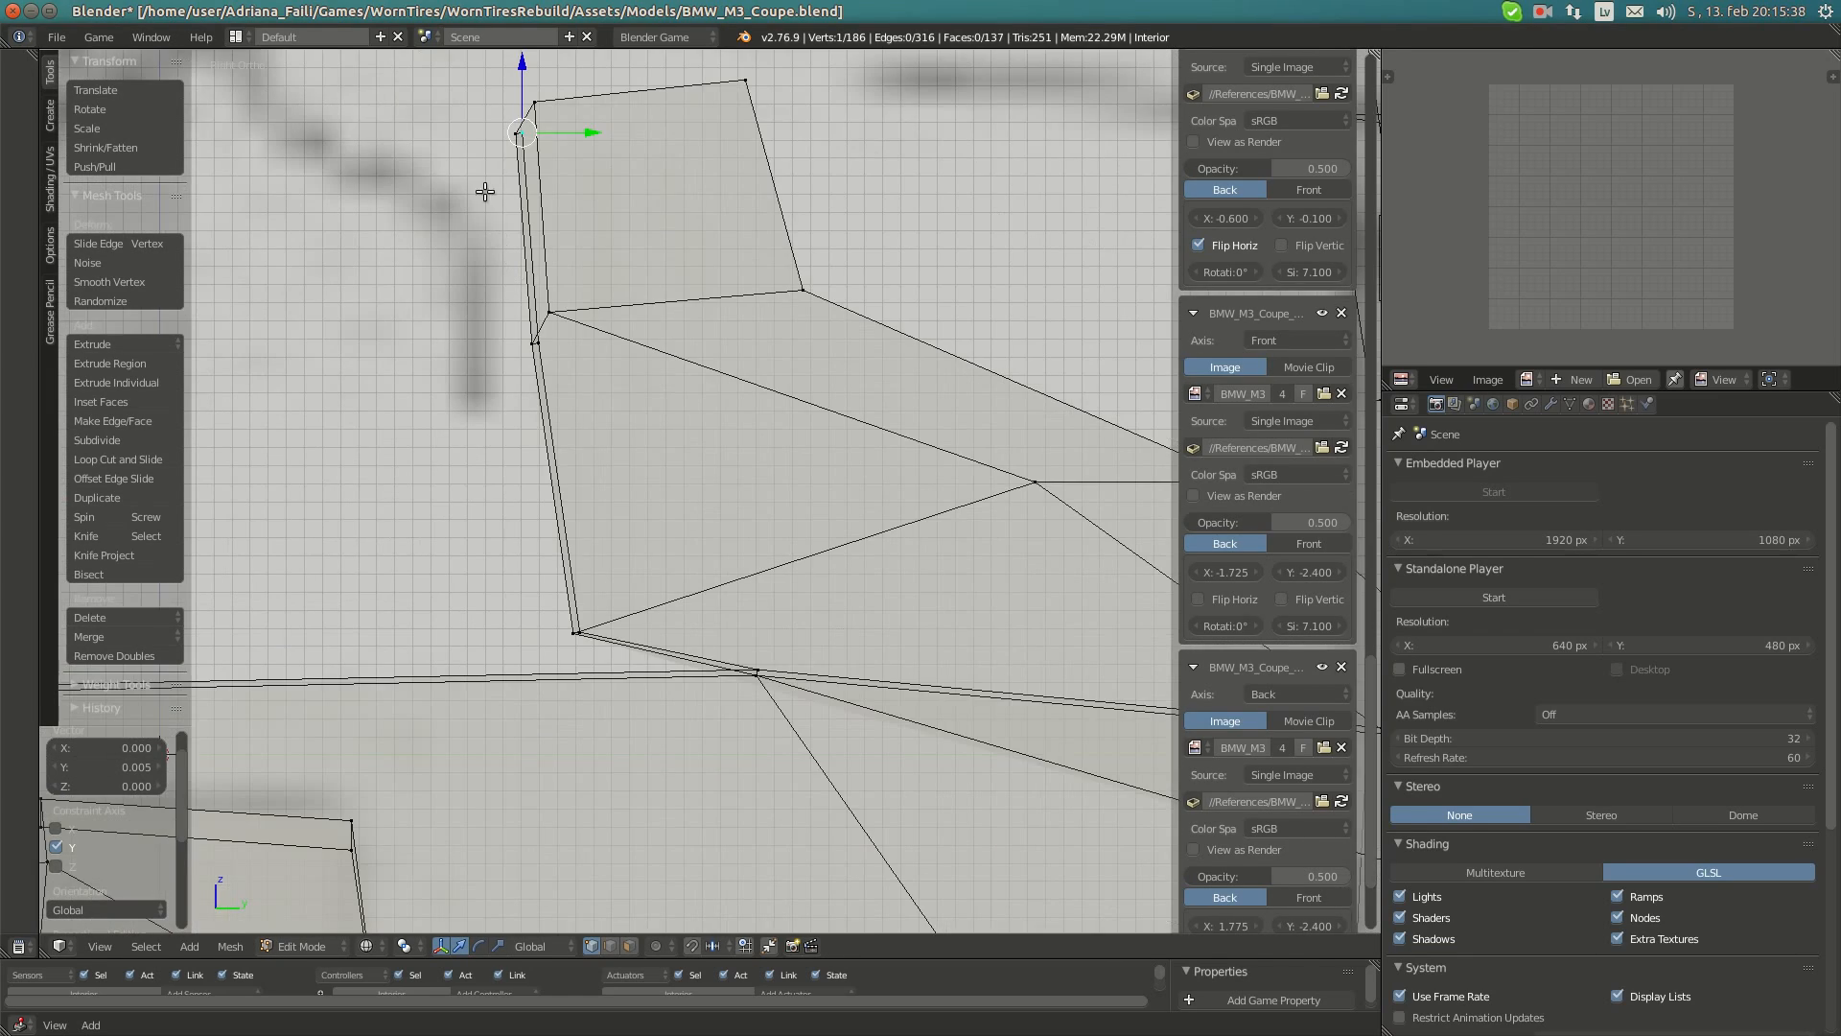
left_click_drag(492, 115, 653, 213)
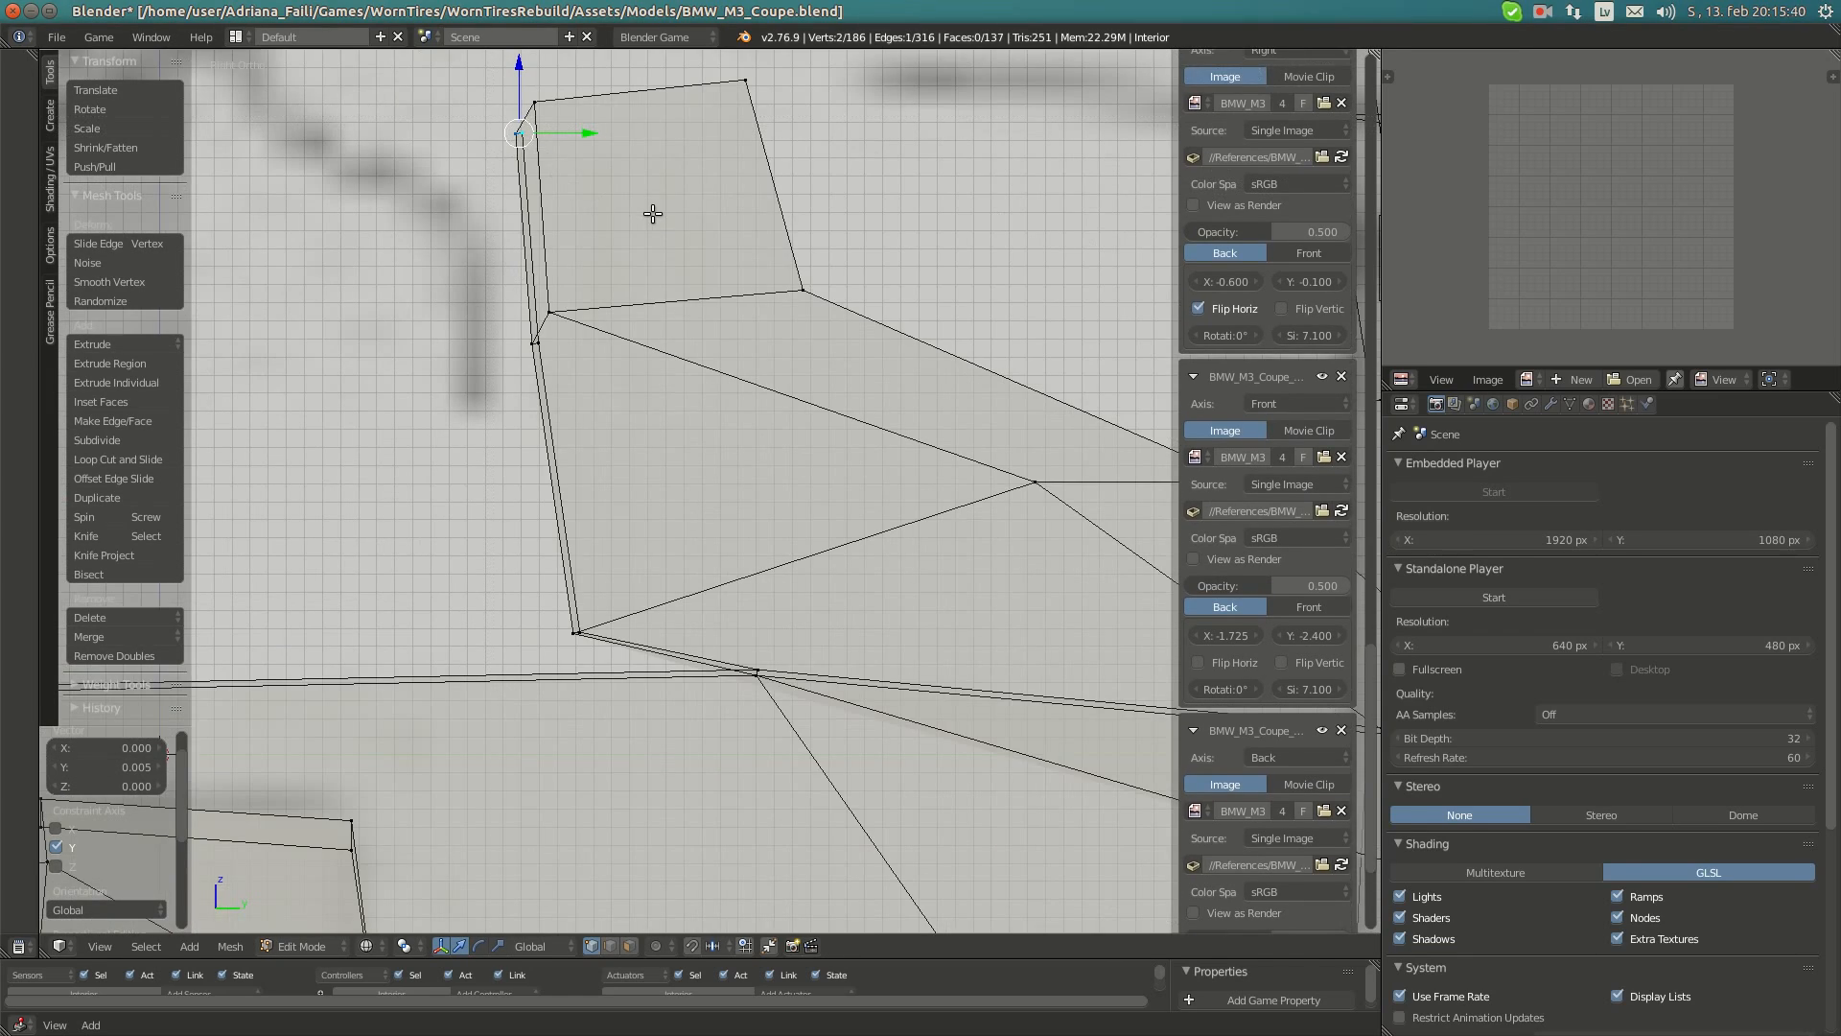
key("s")
key("z")
key("0")
key("Return")
key("s")
key("y")
key("0")
key("Return")
- Align the vertex pair at the middle-left corner by scaling it to 0 along Y
key("a")
key("b")
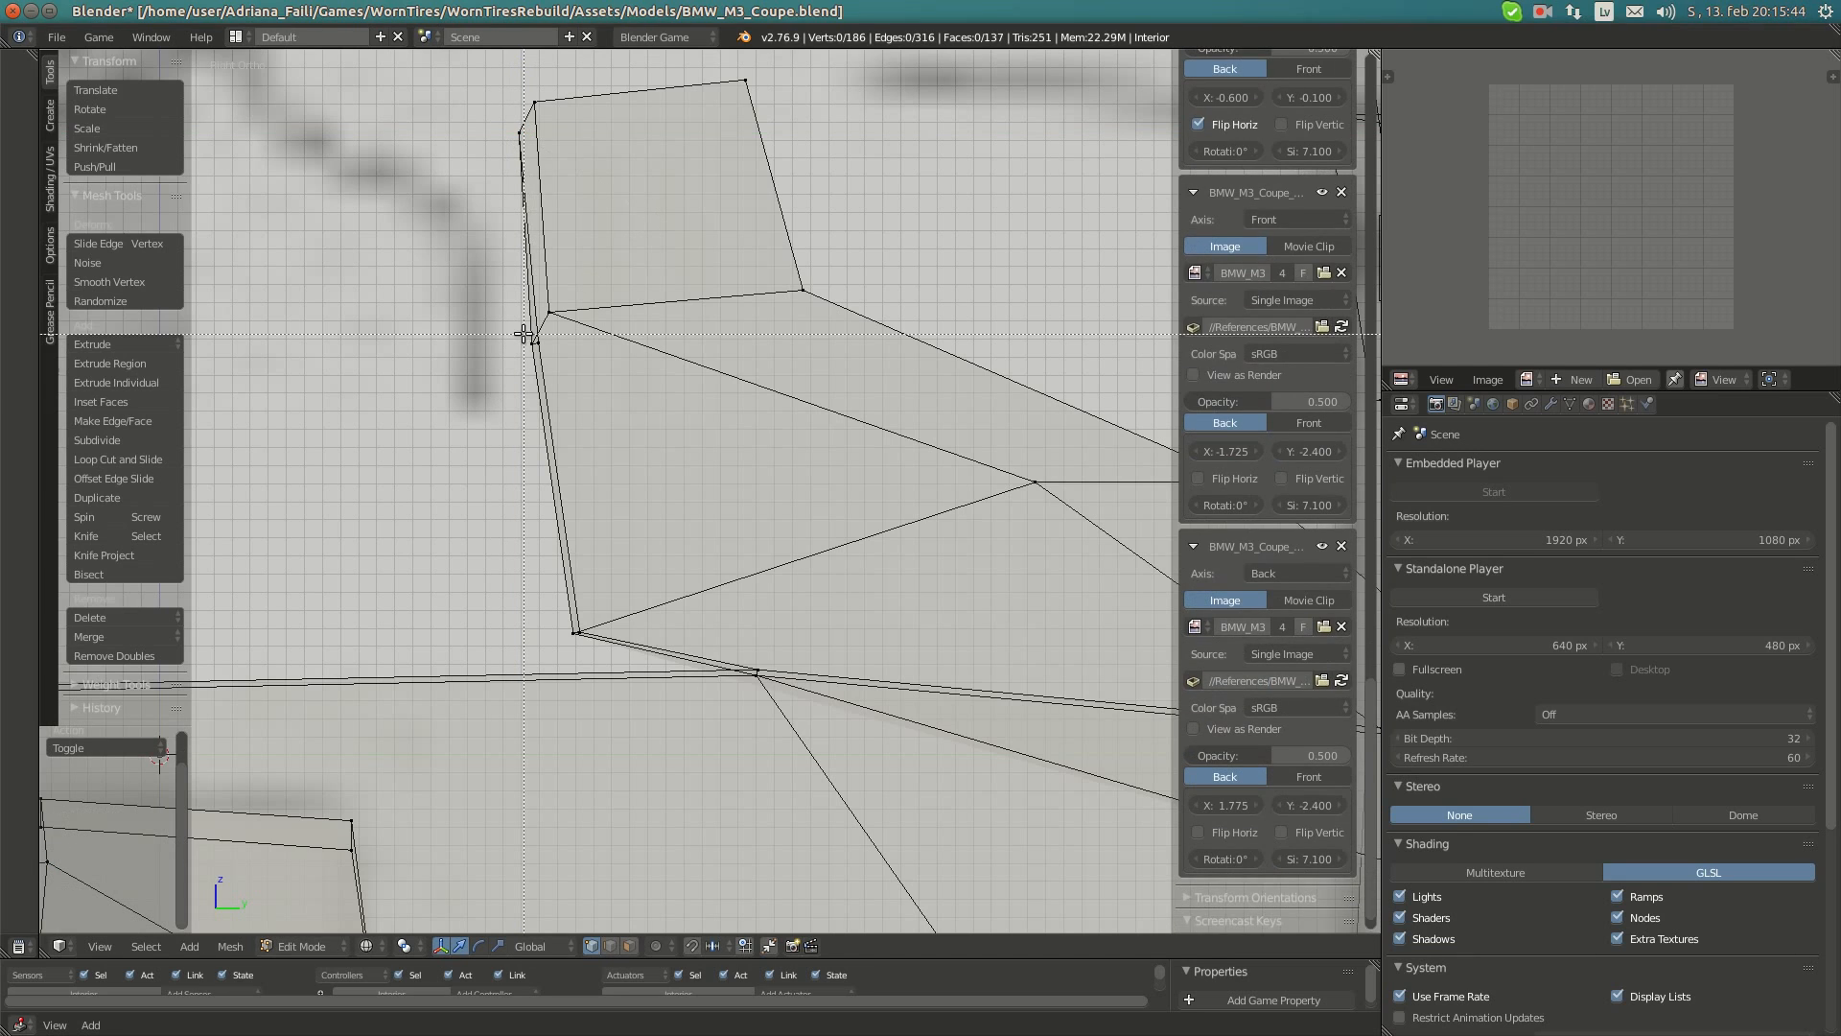
left_click_drag(522, 335, 569, 373)
key("s")
key("0")
key("Return")
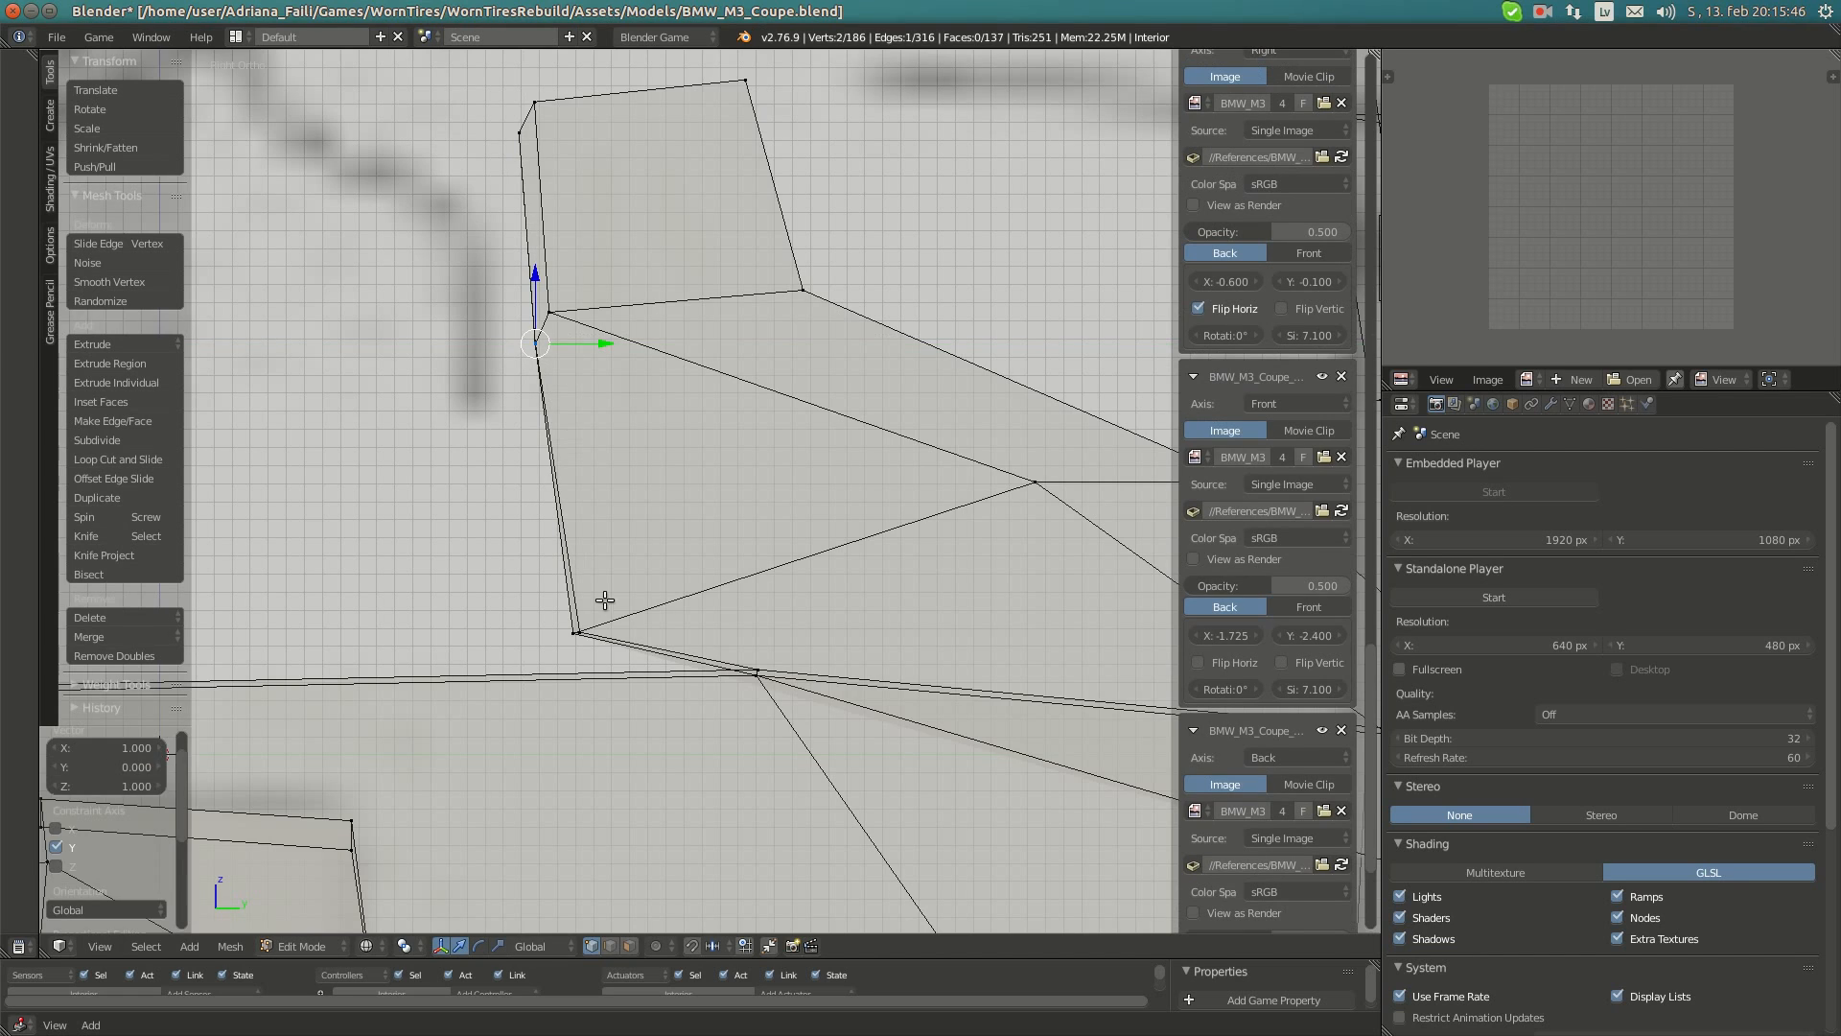
- Align the vertex pair at the lower-left corner of the dashboard profile by scaling it to 0 along Y
middle_click_drag(583, 608, 557, 521, "shift")
key("a")
key("b")
left_click_drag(523, 520, 606, 566)
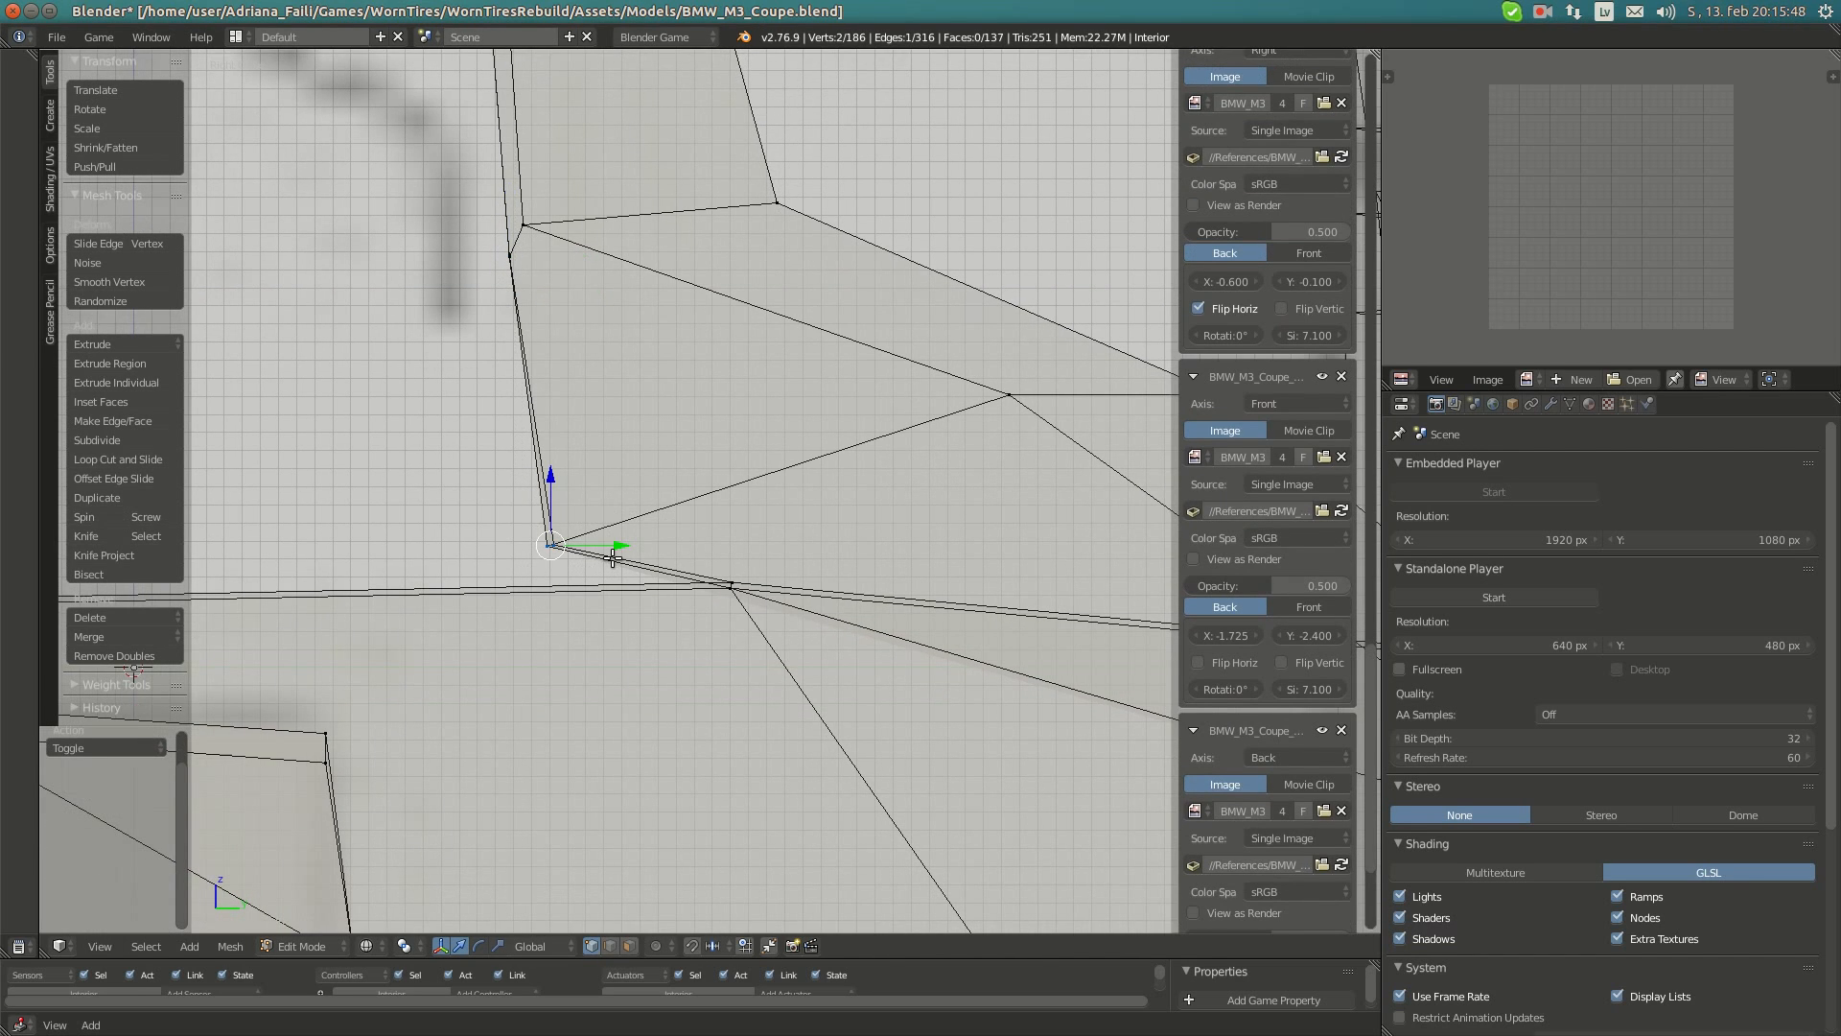
key("s")
key("y")
key("0")
key("Return")
scroll(624, 465, "down", 5)
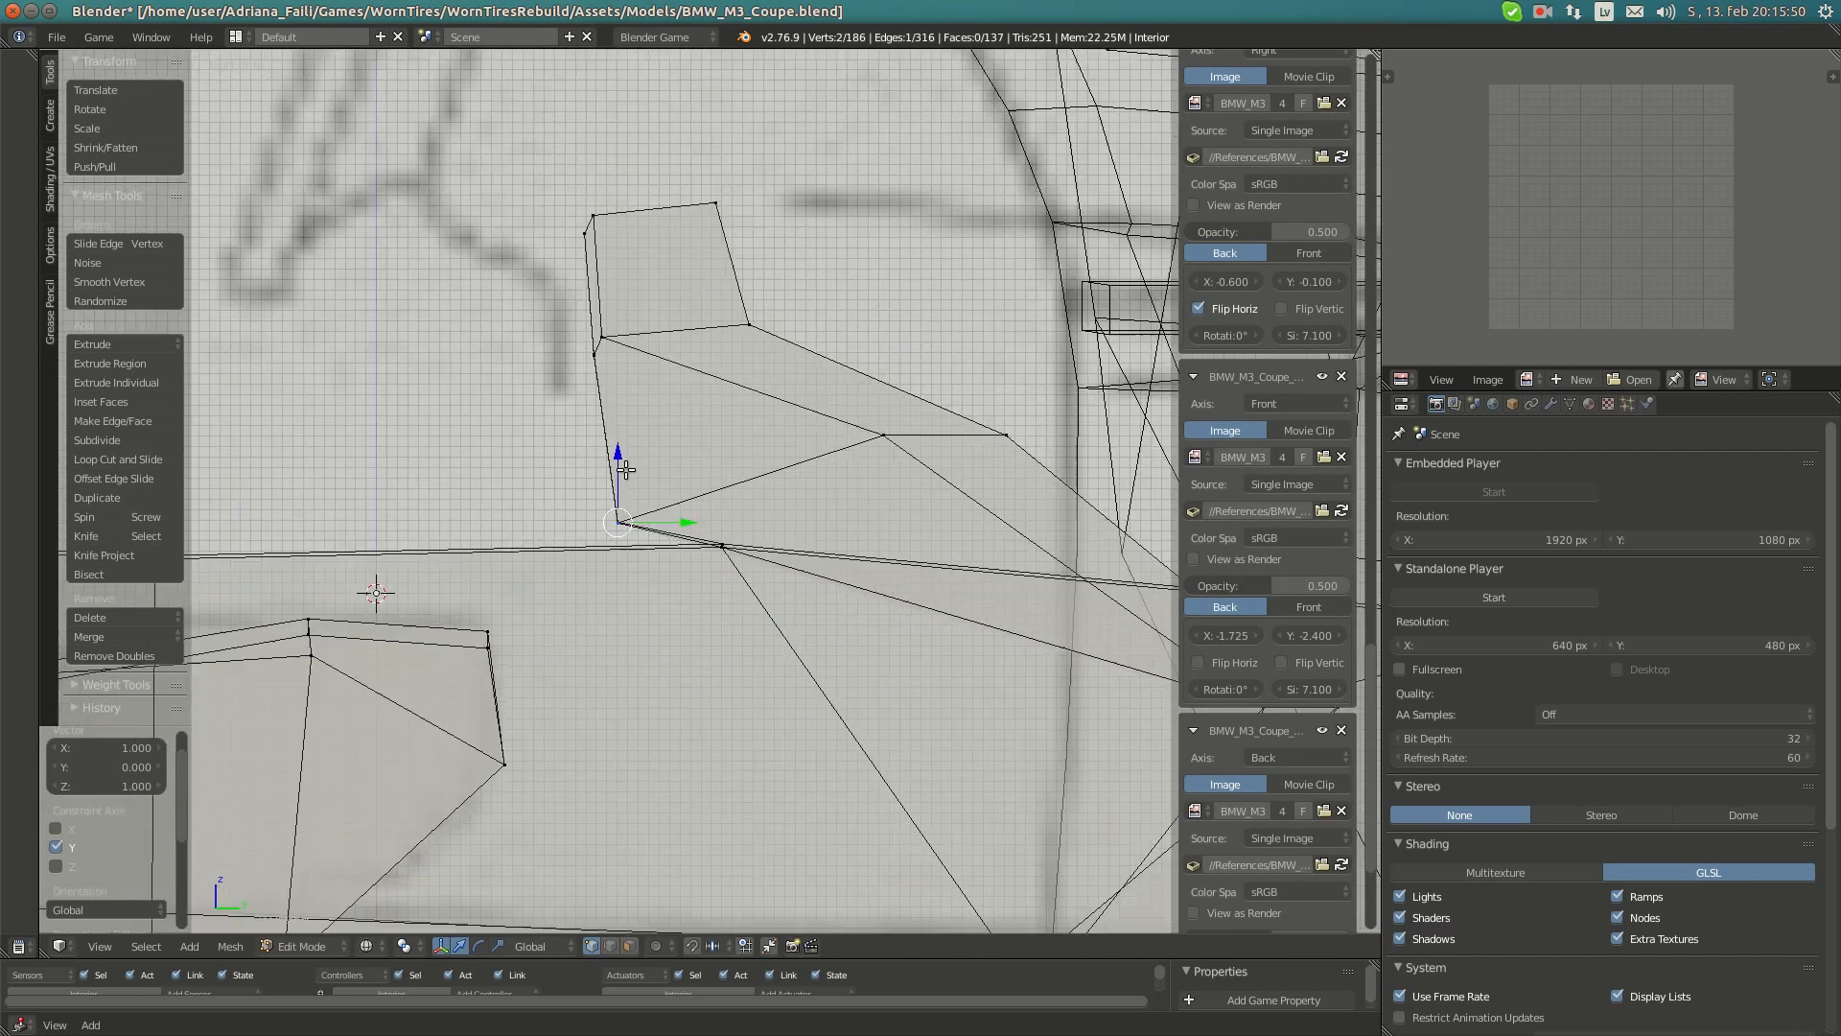
- Raise the upper-left outer vertex pair to about the height of the neighbouring top-edge vertex
scroll(649, 402, "up", 3)
middle_click_drag(649, 403, 690, 527, "shift")
scroll(691, 527, "up", 3)
scroll(535, 372, "up", 1)
right_click(534, 364)
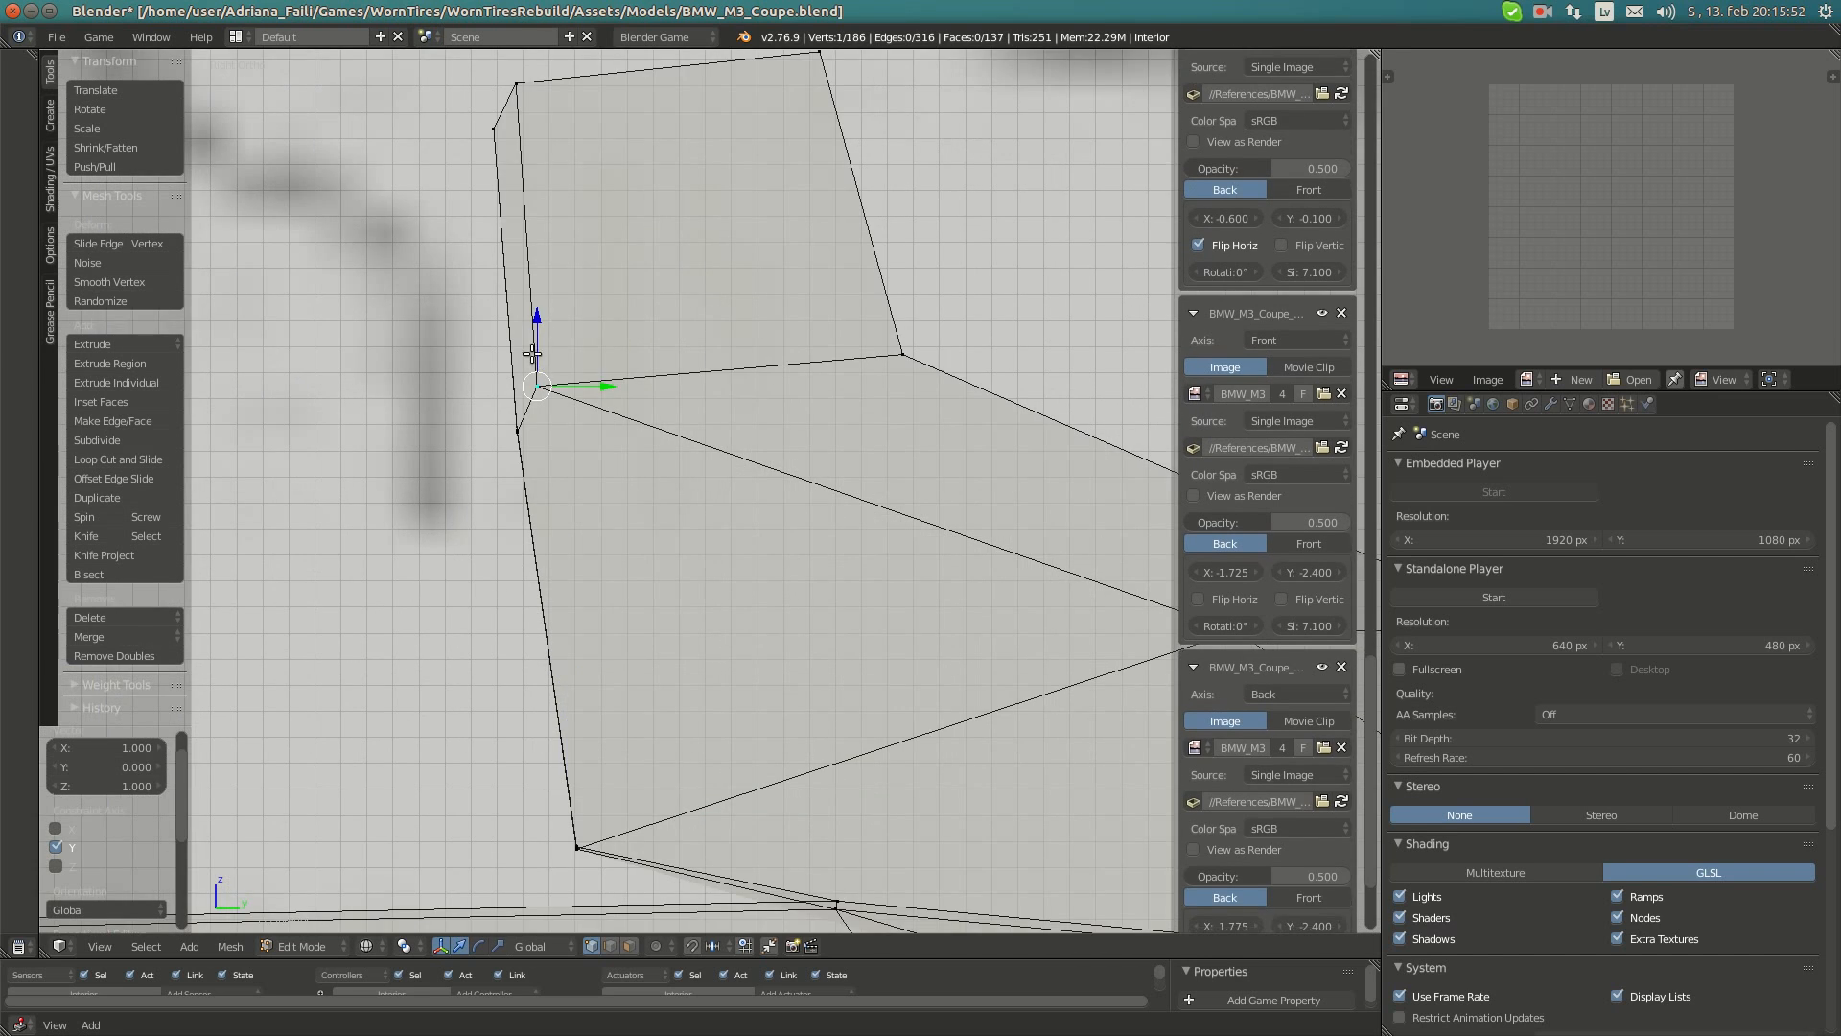
middle_click_drag(456, 186, 547, 325, "shift")
key("a")
key("v")
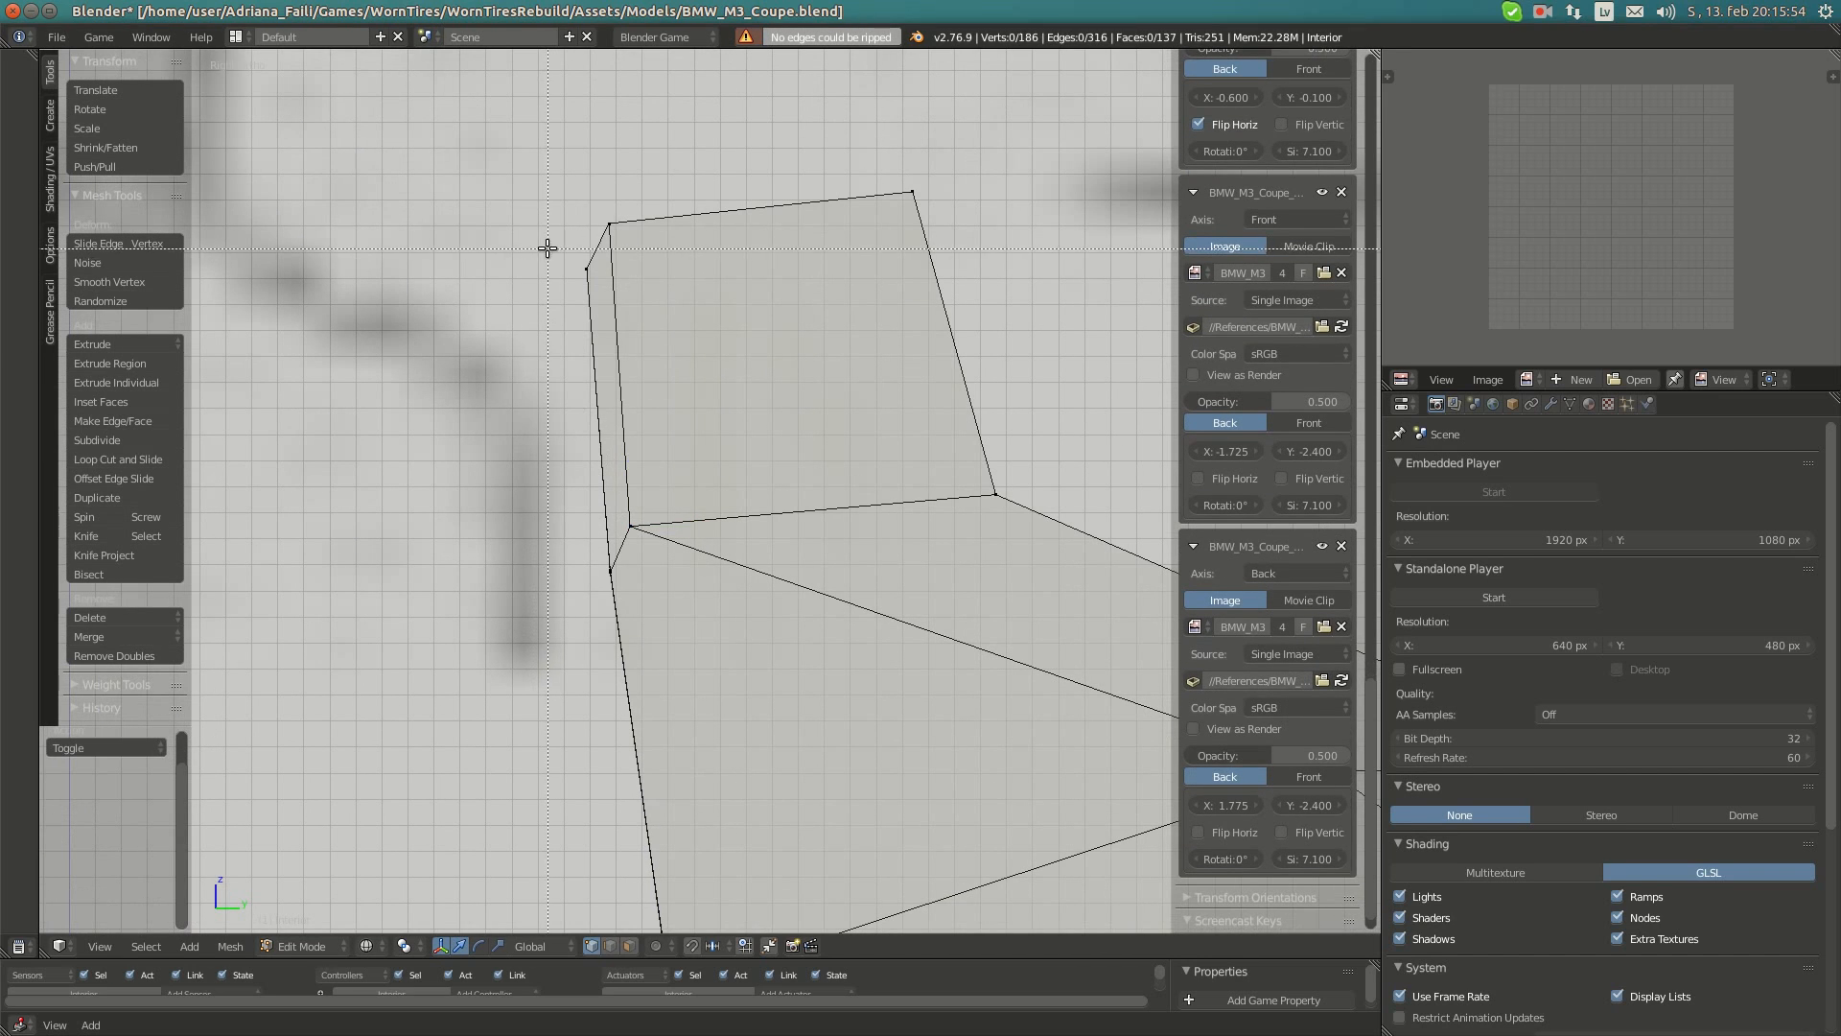
left_click_drag(547, 248, 615, 321)
key("h")
key("alt+h")
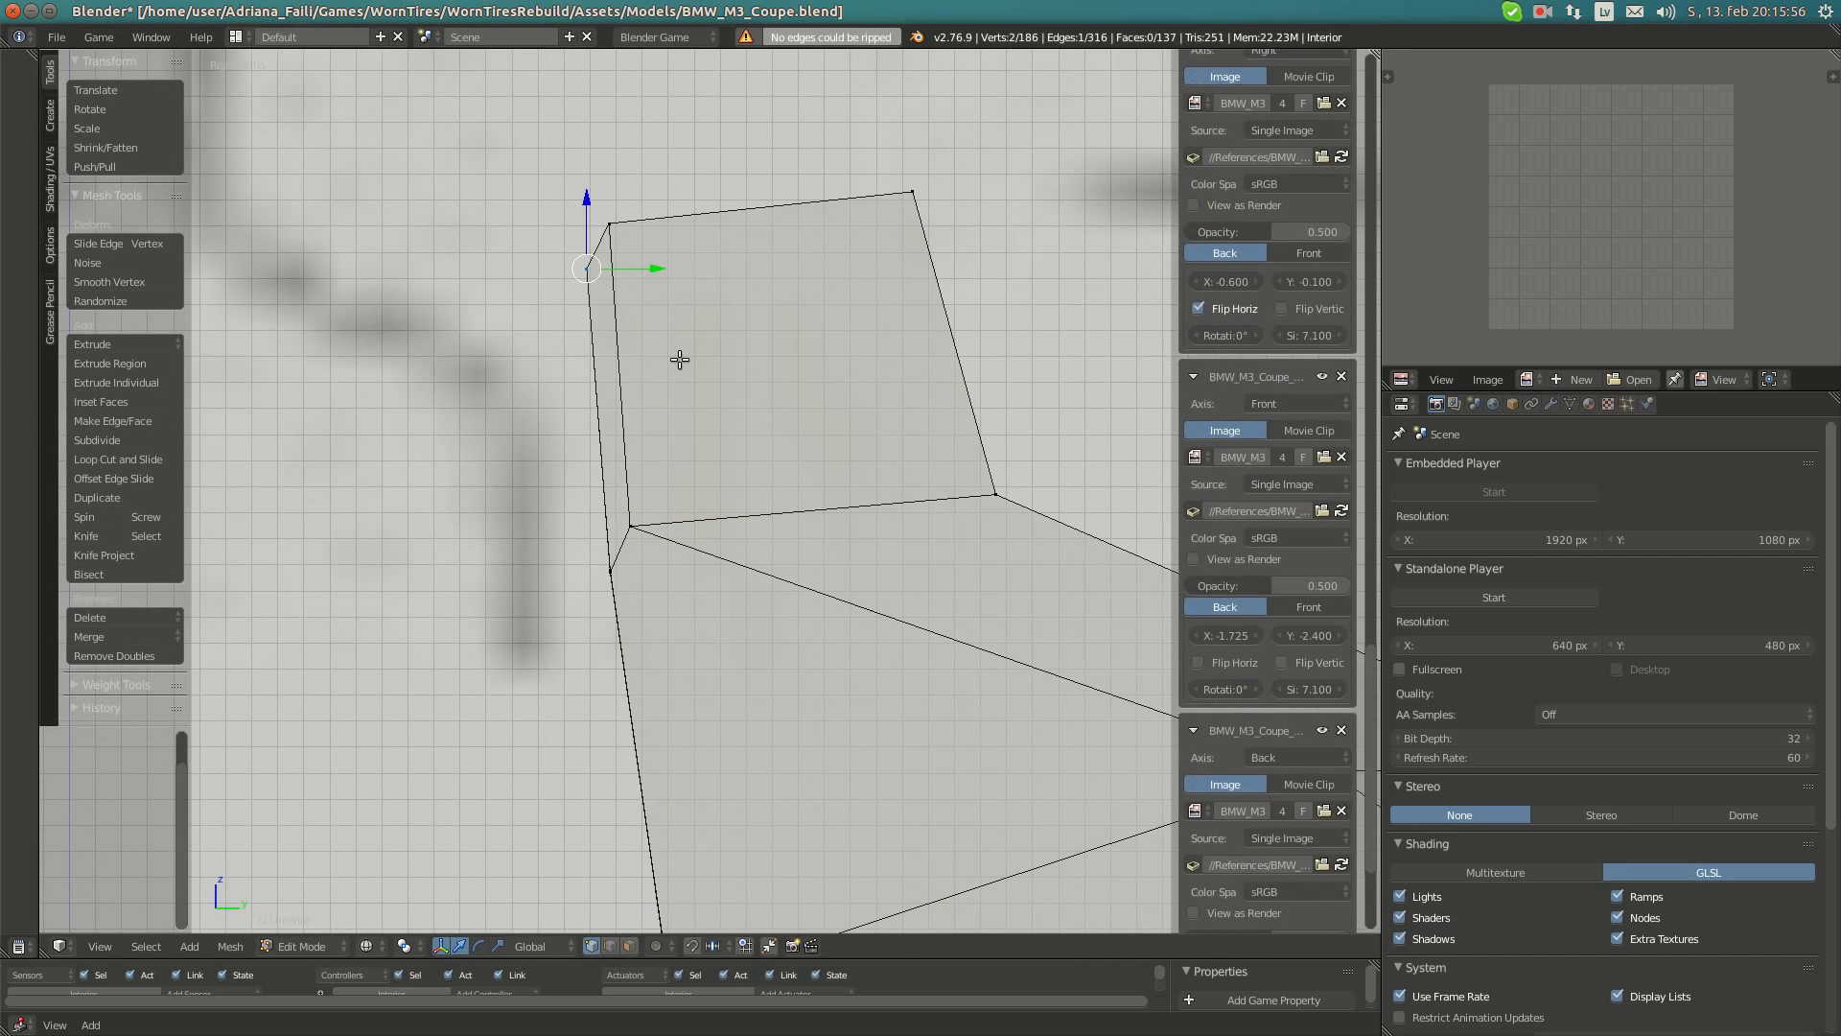
key("g")
left_click(657, 286)
- Move the middle-left vertex pair slightly outward from the neighbouring inner vertex
scroll(660, 595, "down", 2)
key("a")
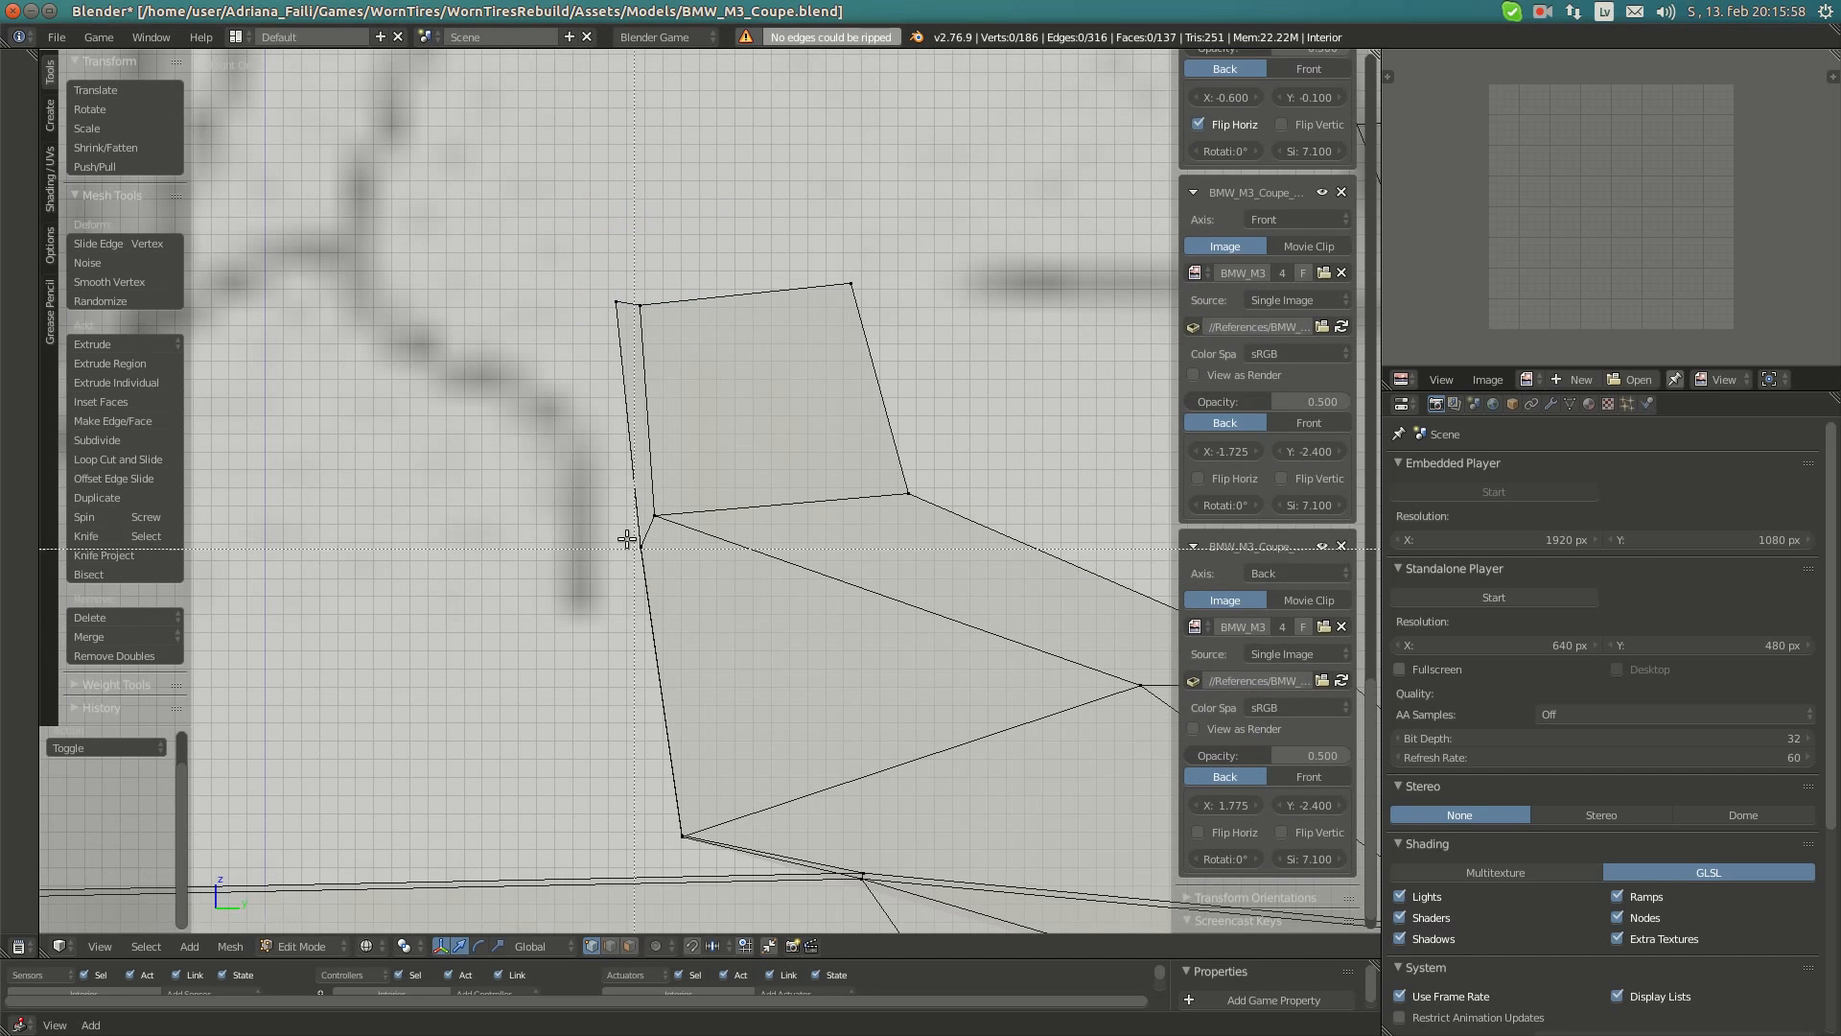
key("b")
left_click_drag(627, 536, 658, 570)
key("g")
left_click(647, 568)
- Move the lower-left vertex pair about -0.003 along Y and 0.007 along Z
key("a")
key("b")
left_click_drag(672, 815, 704, 850)
key("g")
left_click(700, 818)
scroll(772, 834, "down", 4)
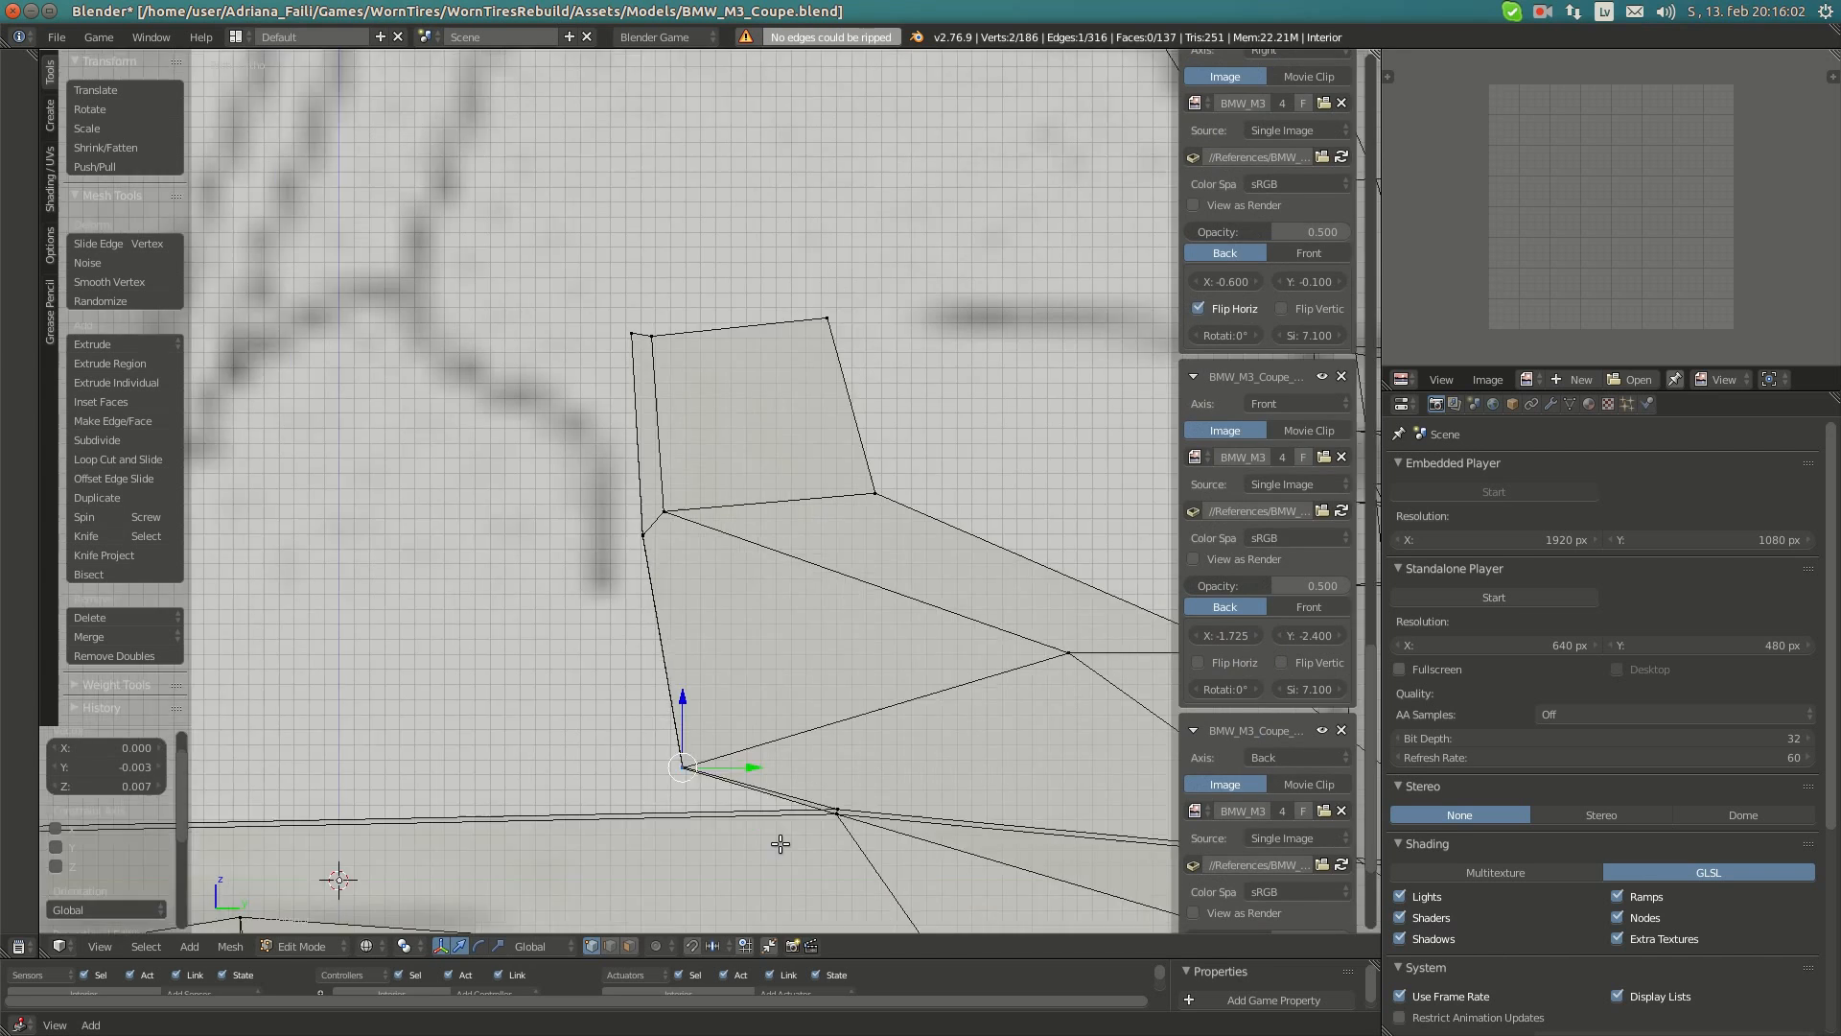
- Move the upper-left outer vertex pair farther outward and slightly up to widen the strip along the dashboard profile's edge
key("a")
scroll(614, 546, "up", 1)
right_click(611, 535)
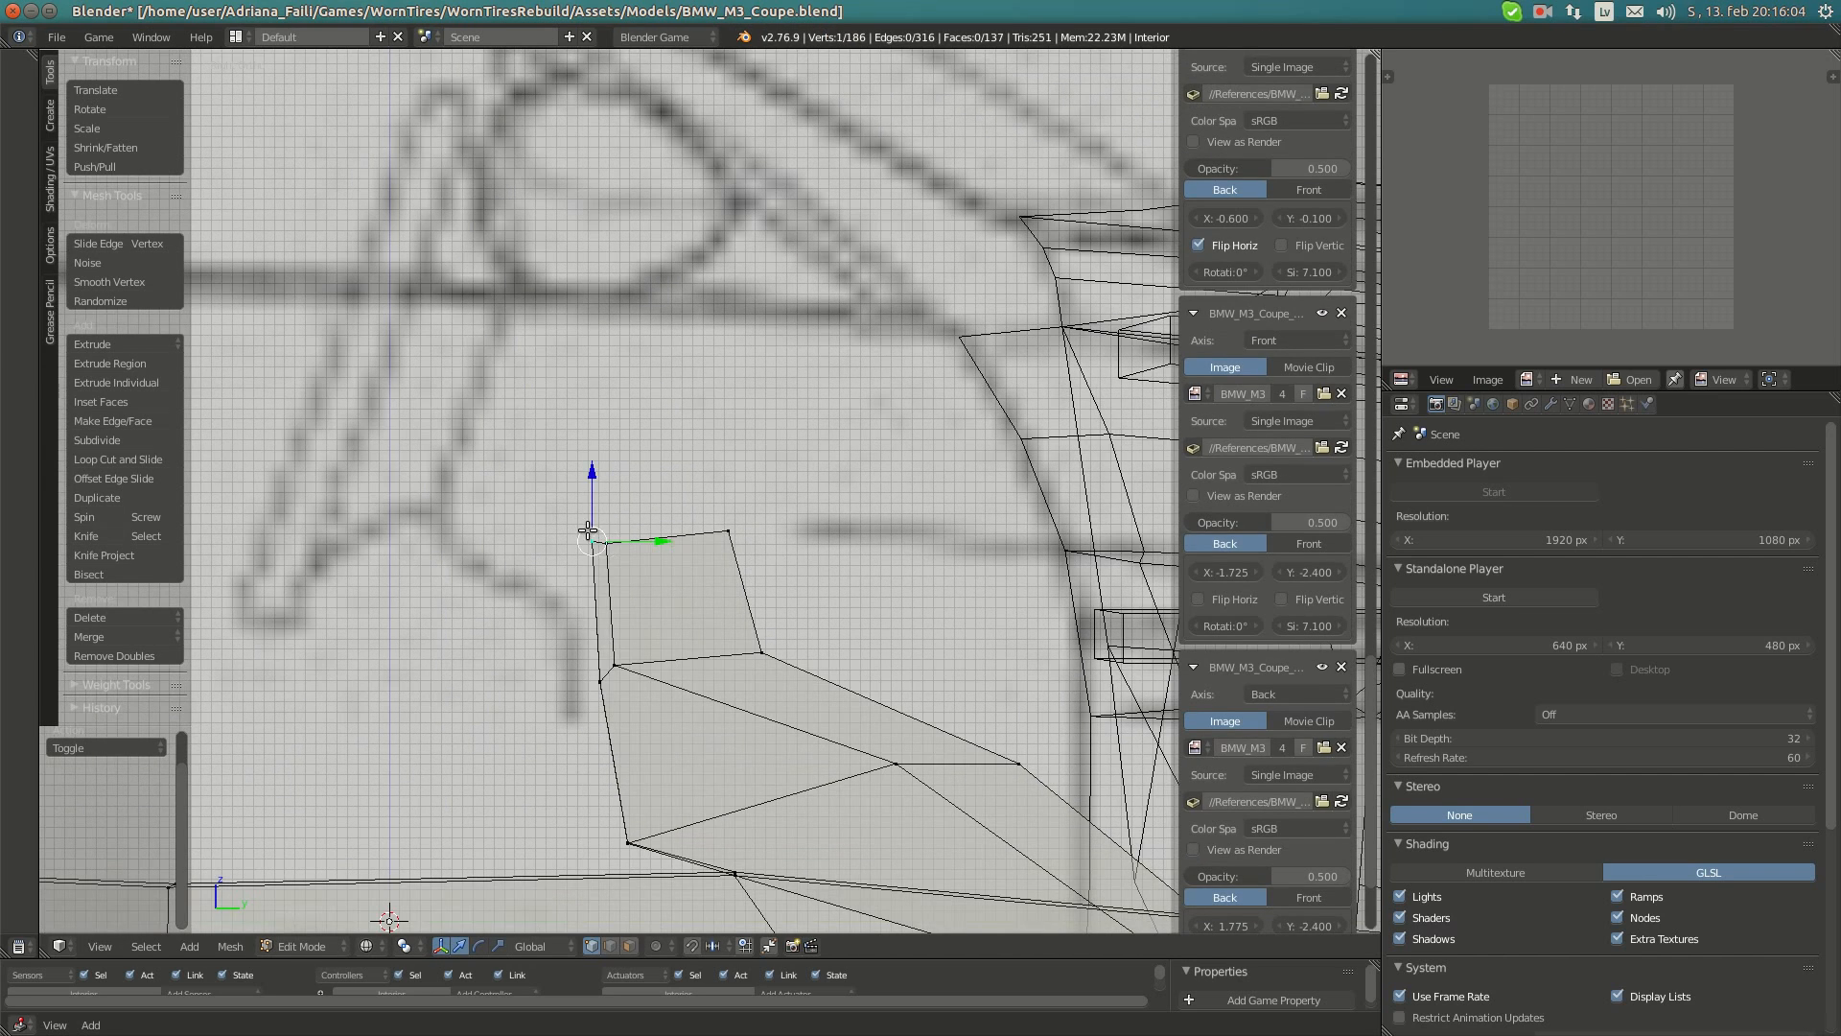
left_click_drag(599, 557, 600, 559)
key("g")
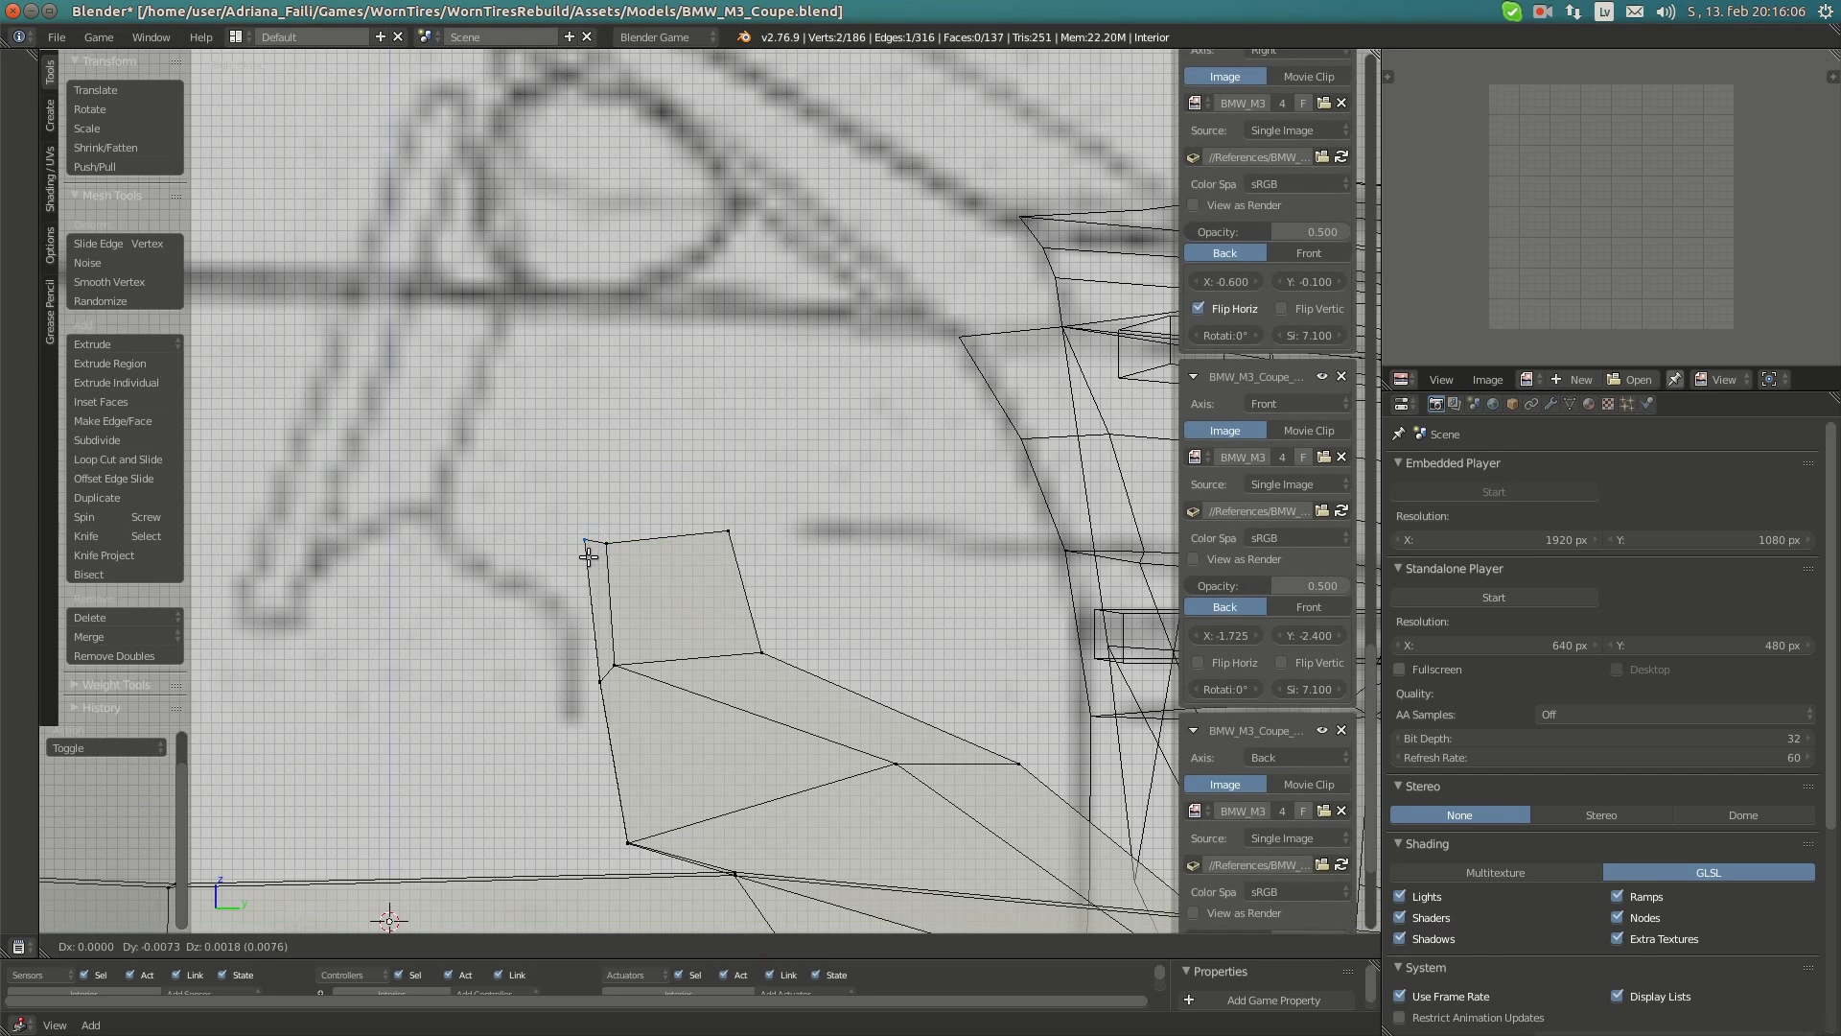
left_click(589, 549)
- Move the inner vertex on the dashboard profile's top edge about 0.004 along Y and 0.004 along Z
key("a")
right_click(611, 535)
key("g")
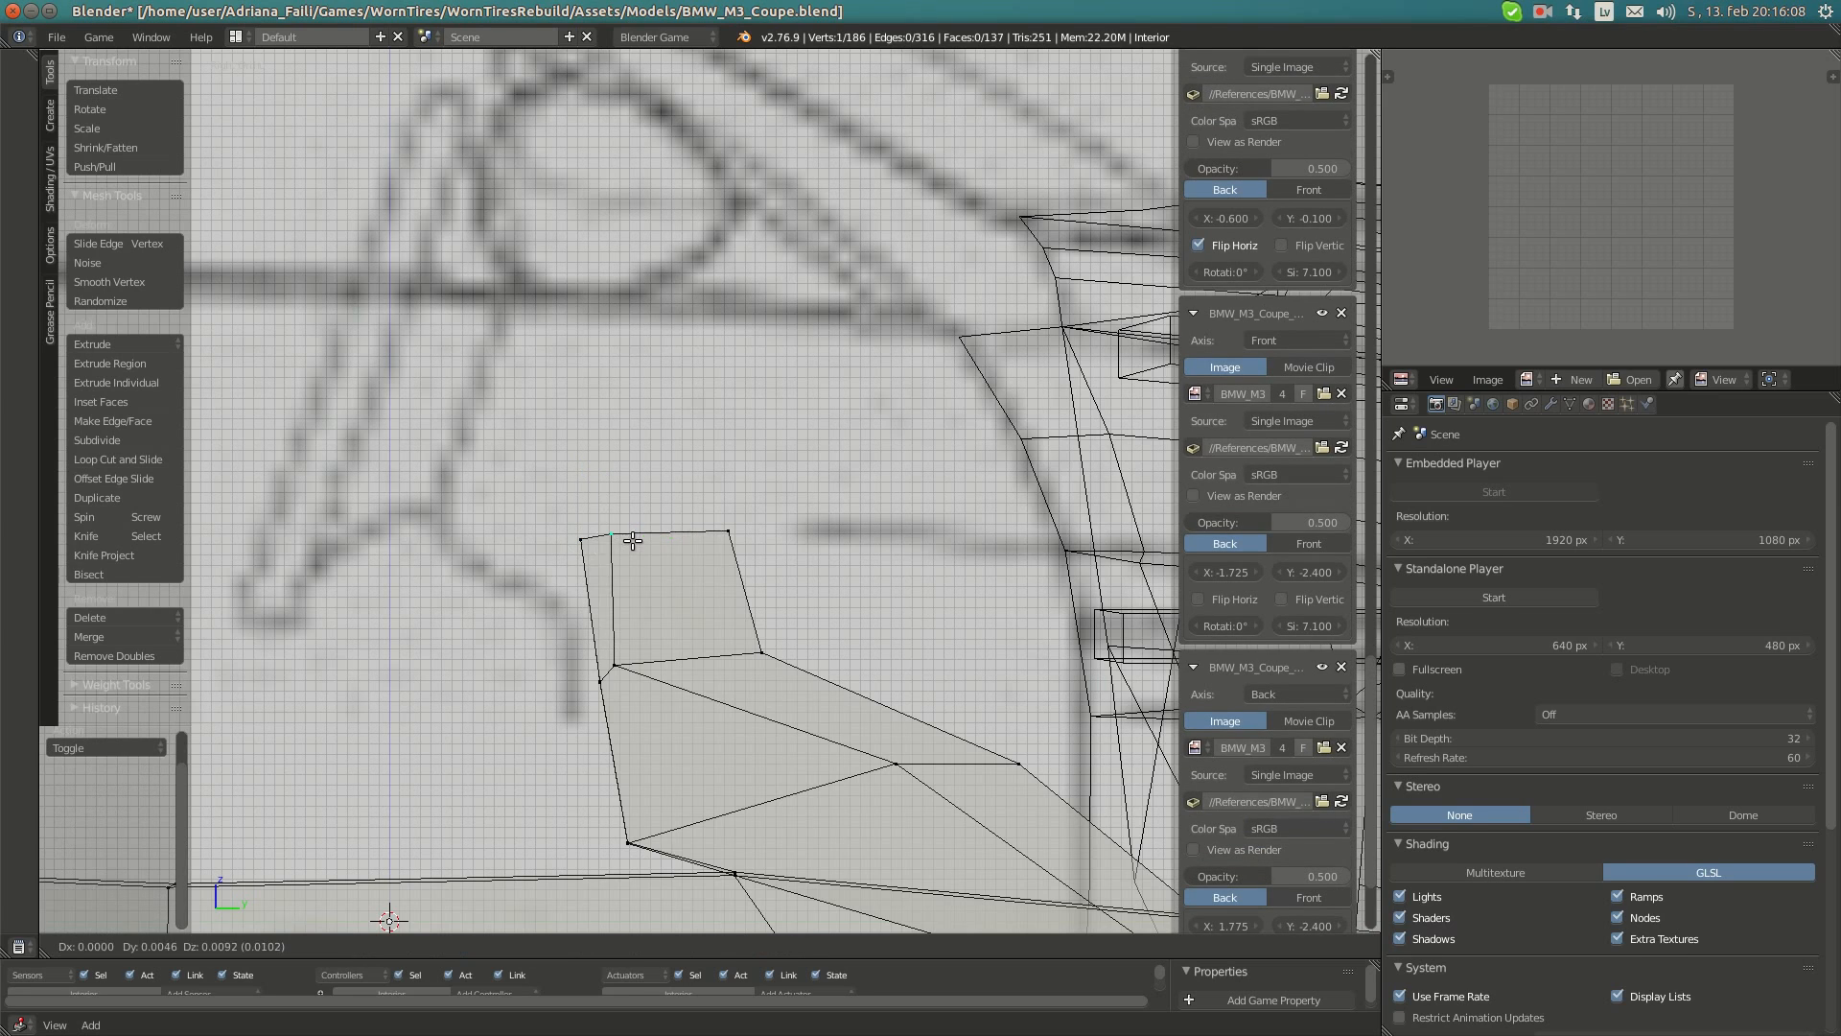
left_click(630, 548)
- Move the inner vertex beside the middle-left corner inward and slightly down to widen the edge strip there
right_click(642, 669)
key("g")
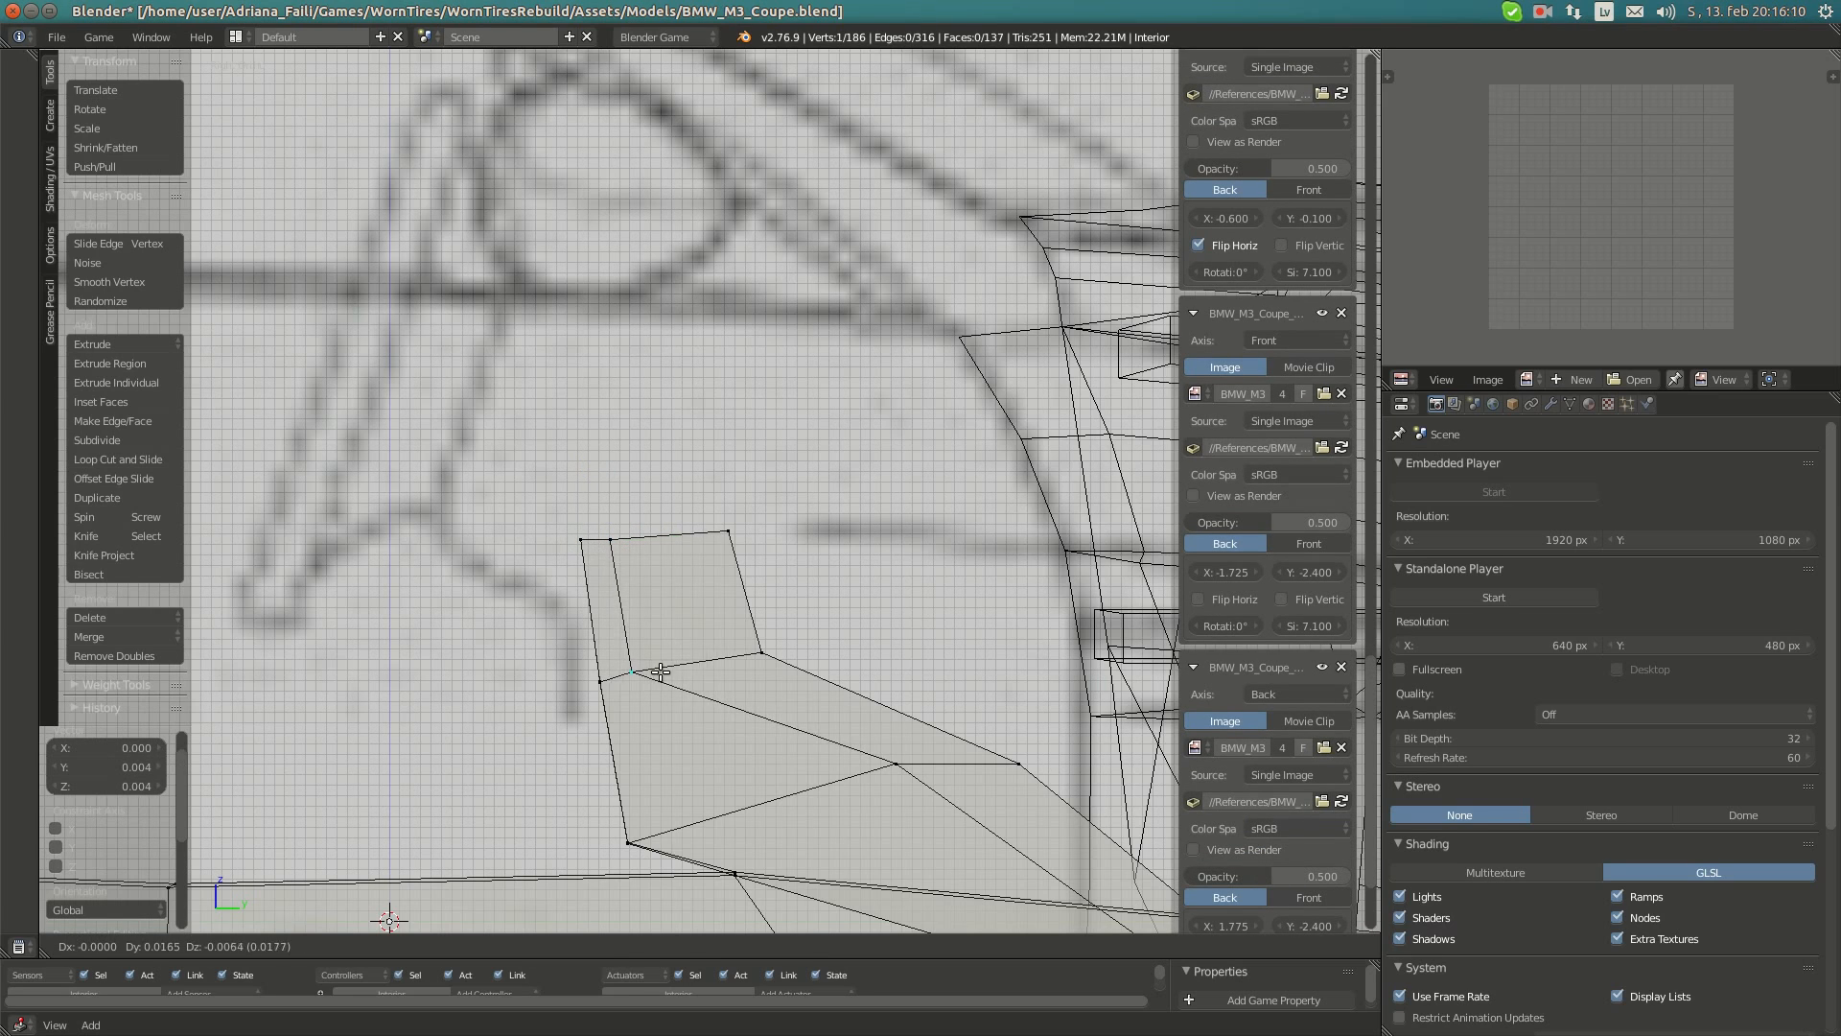
left_click(663, 672)
right_click(634, 669)
key("g")
left_click(638, 677)
- Move the upper-right corner vertex about -0.004 along Y, and the inner top-edge vertex about -0.003 along Y and 0.002 along Z
key("g")
left_click(754, 521)
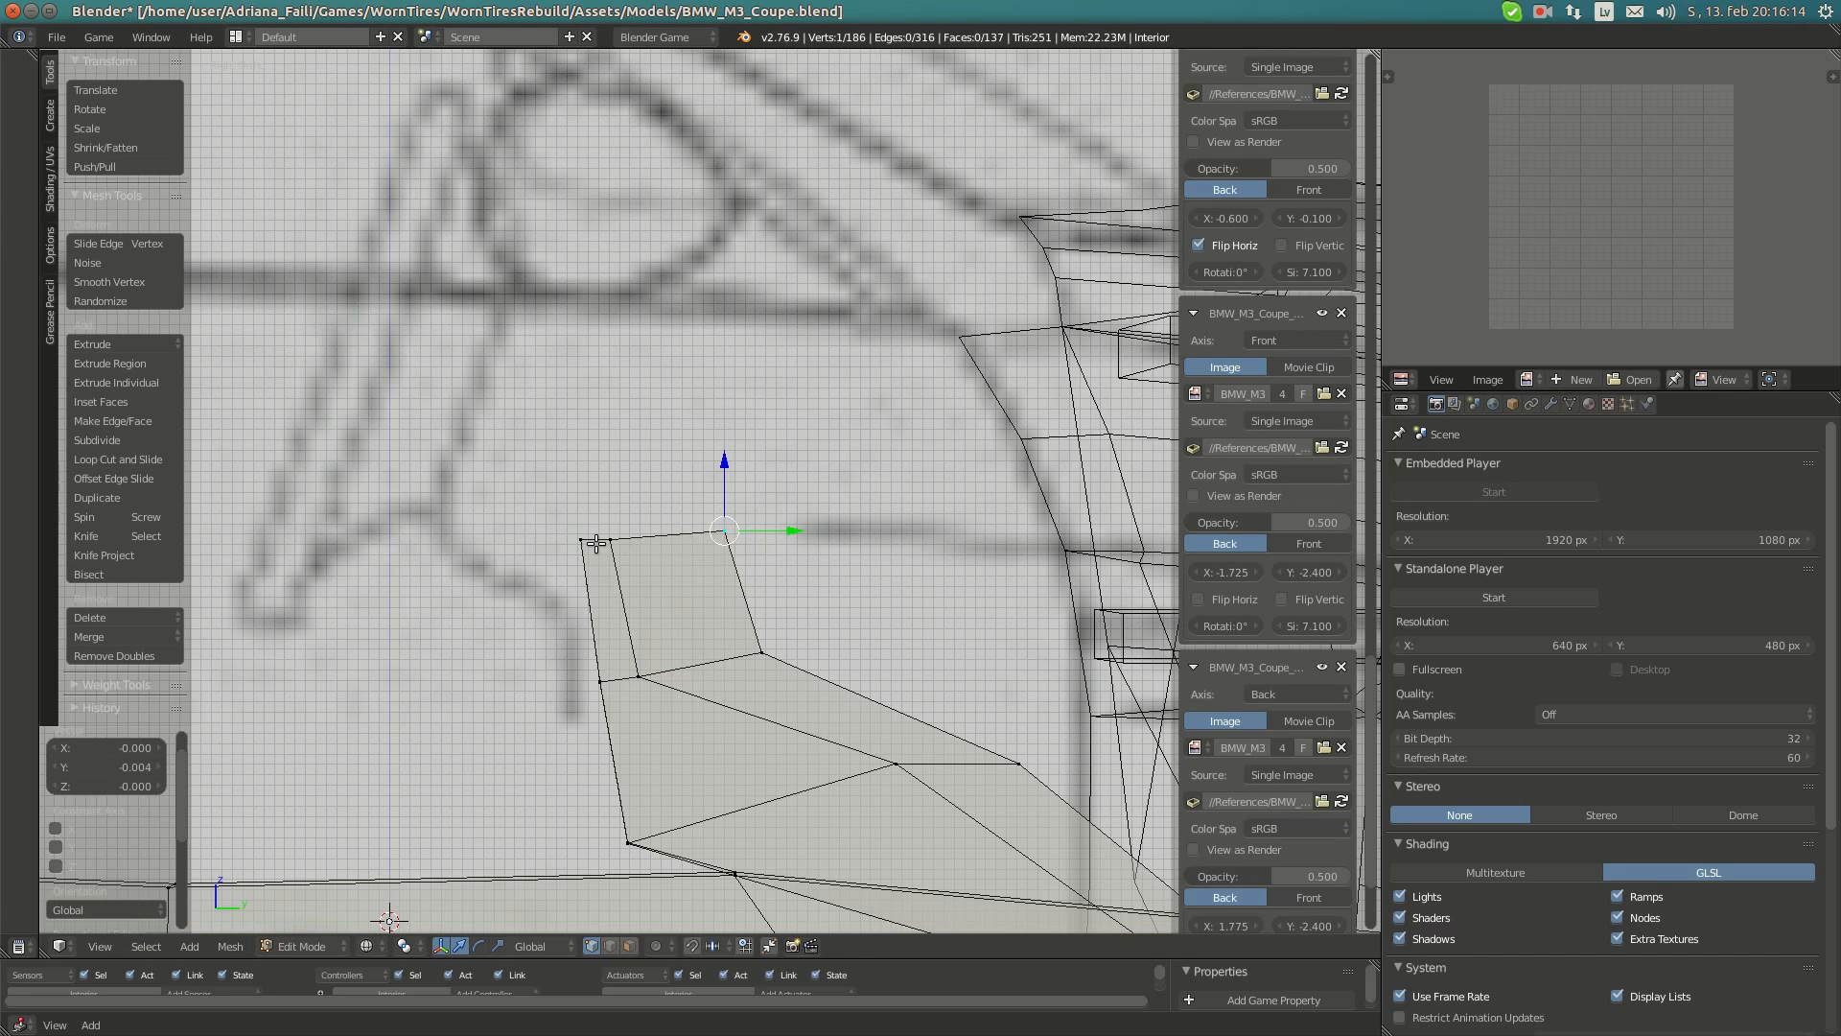
key("g")
left_click(413, 458)
- Switch to Chromium and examine the dashboard shape in the BMW M3 interior reference photo
mouse_move(7, 177)
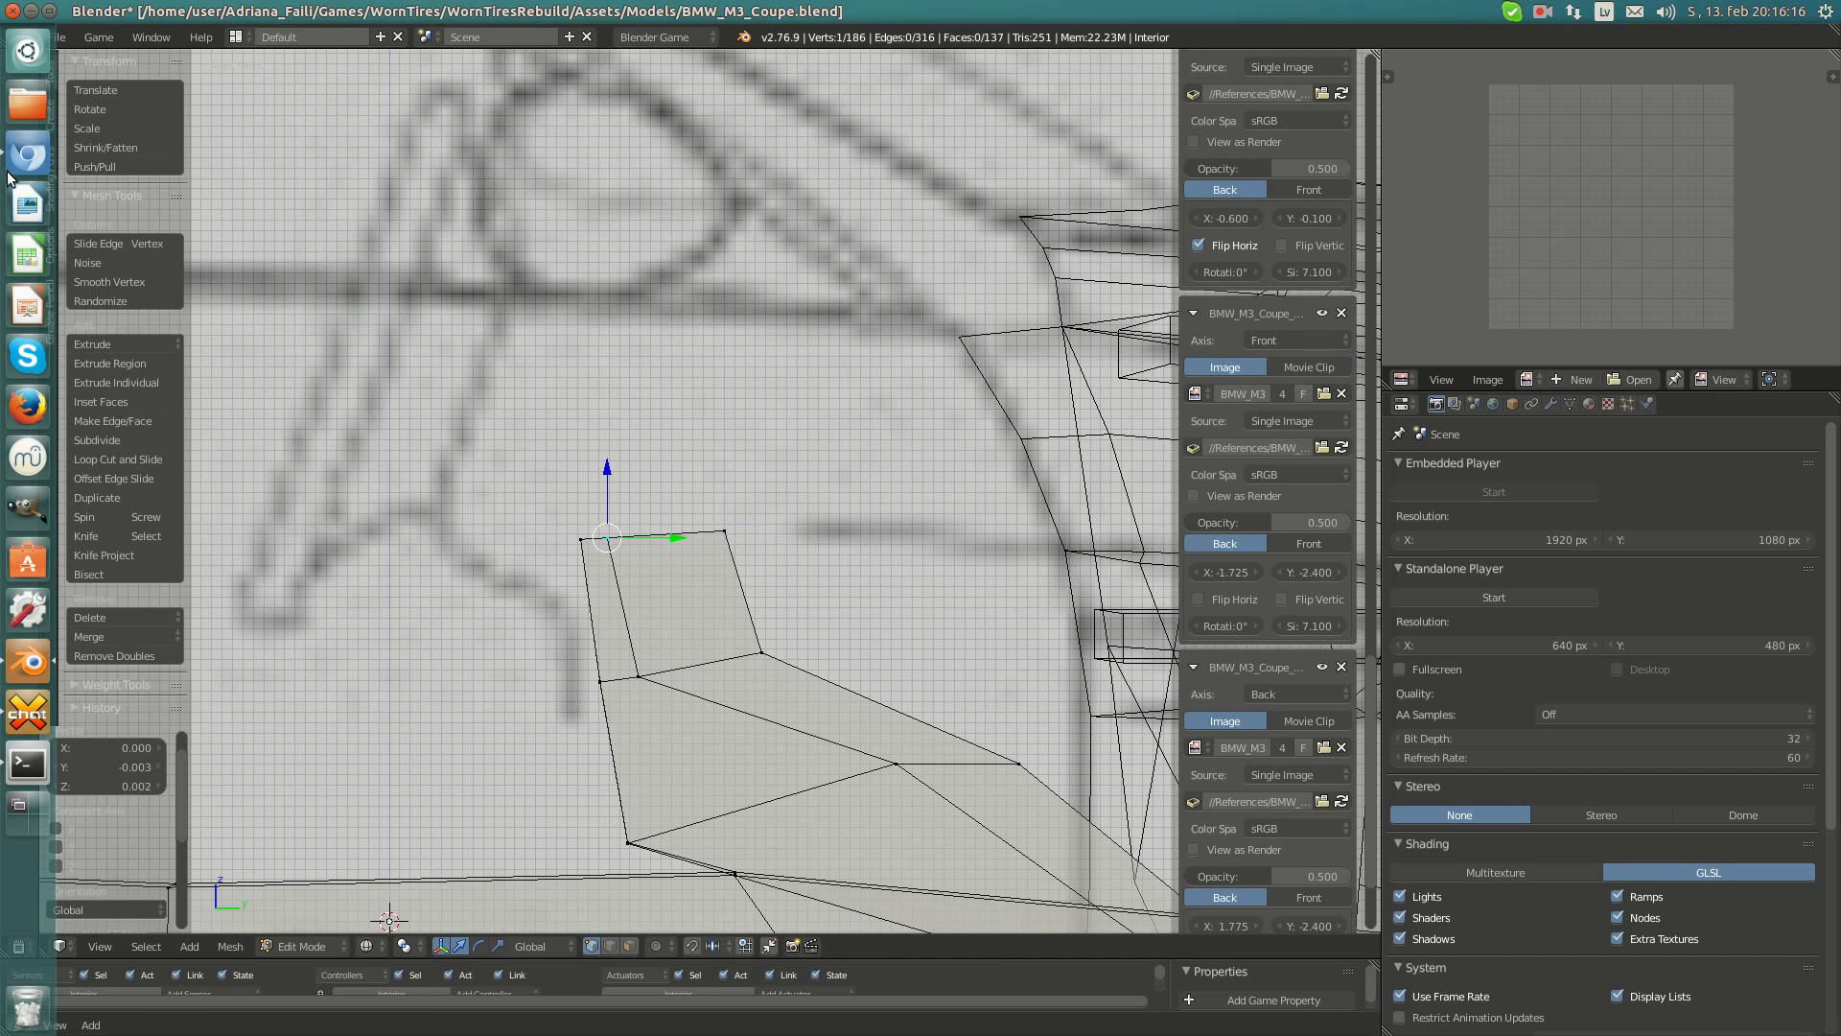
left_click(21, 113)
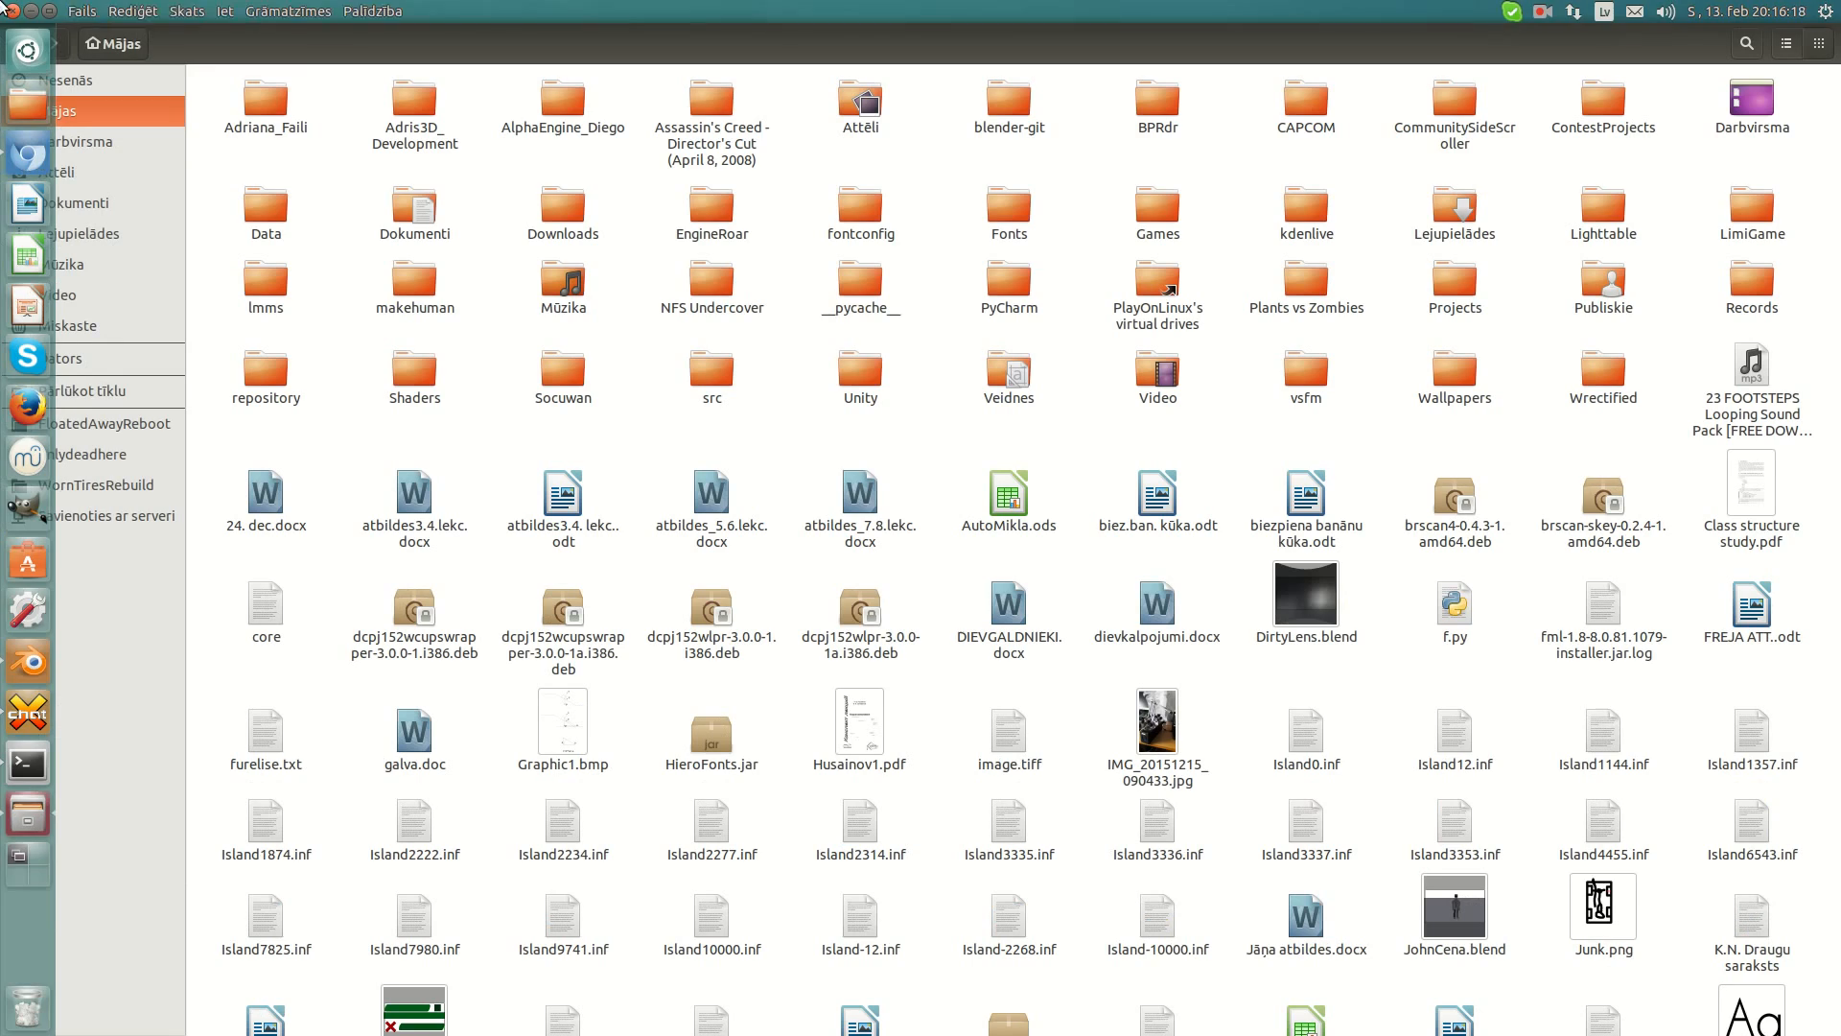
left_click(11, 11)
left_click(7, 153)
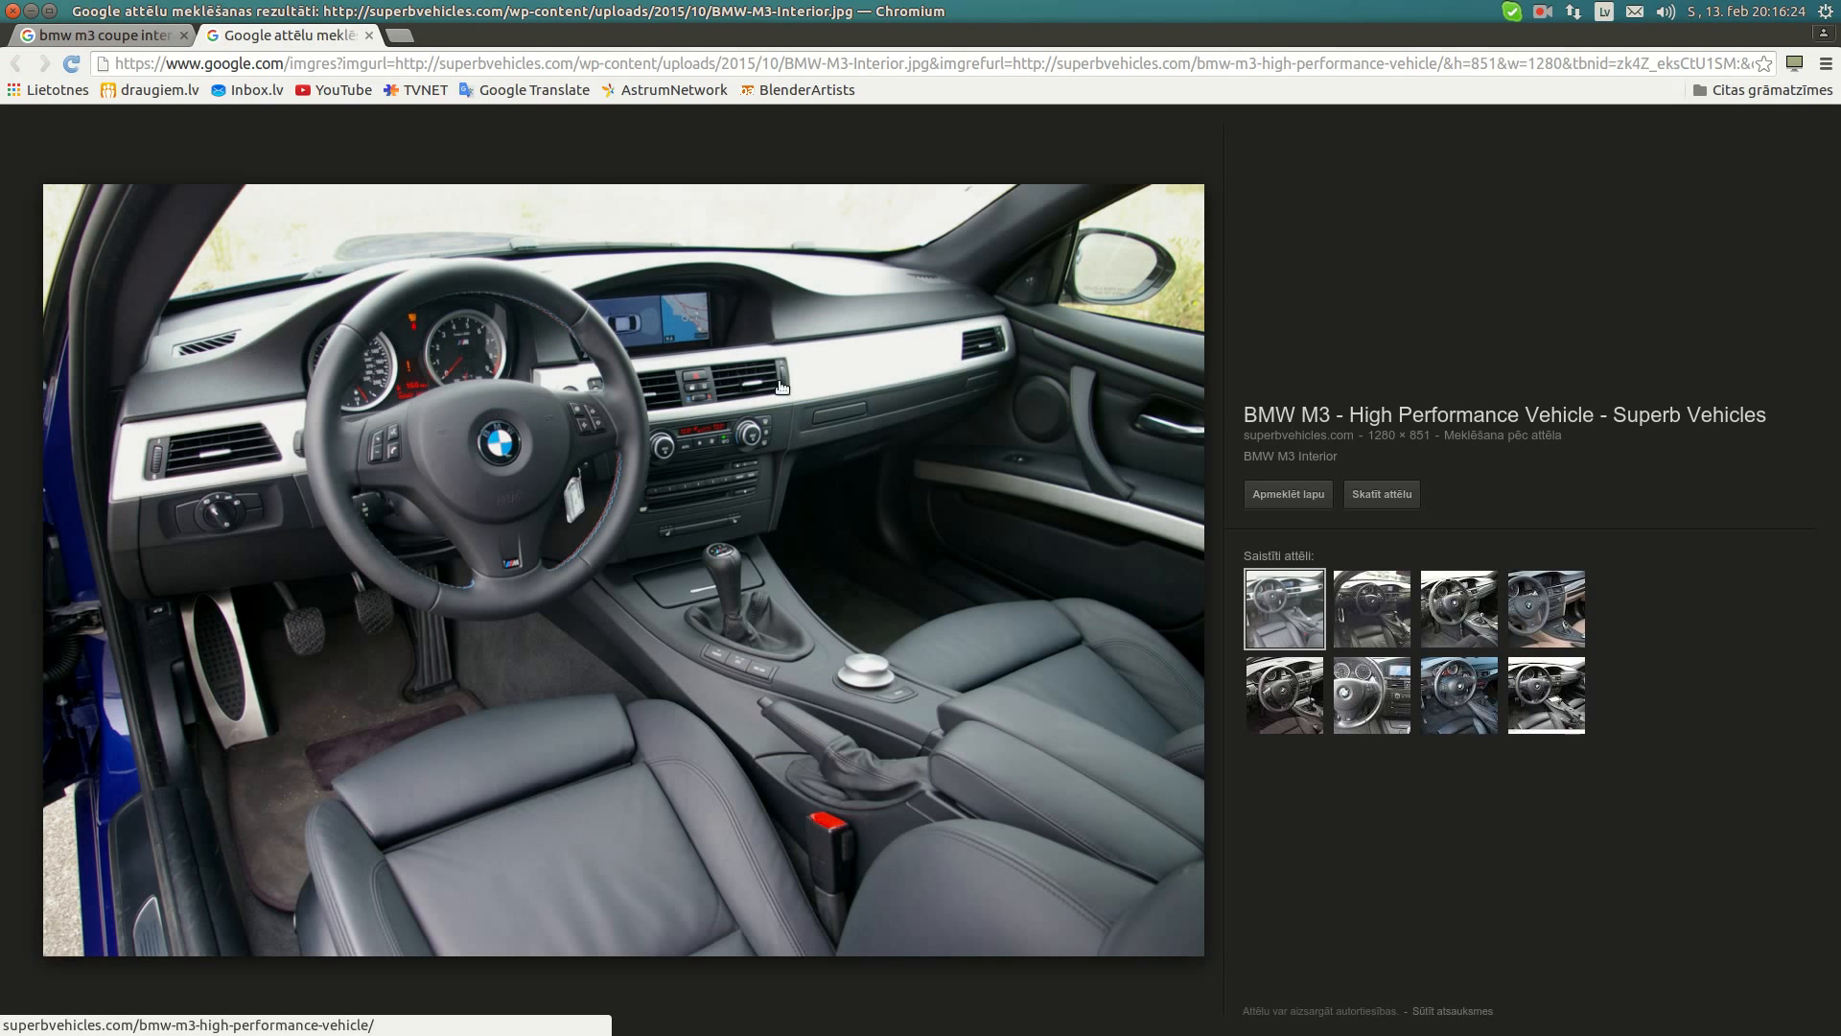
mouse_move(0, 469)
- Select the dashboard profile's top edge in Blender and compare its shape with both interior reference photos in Chromium
left_click(27, 629)
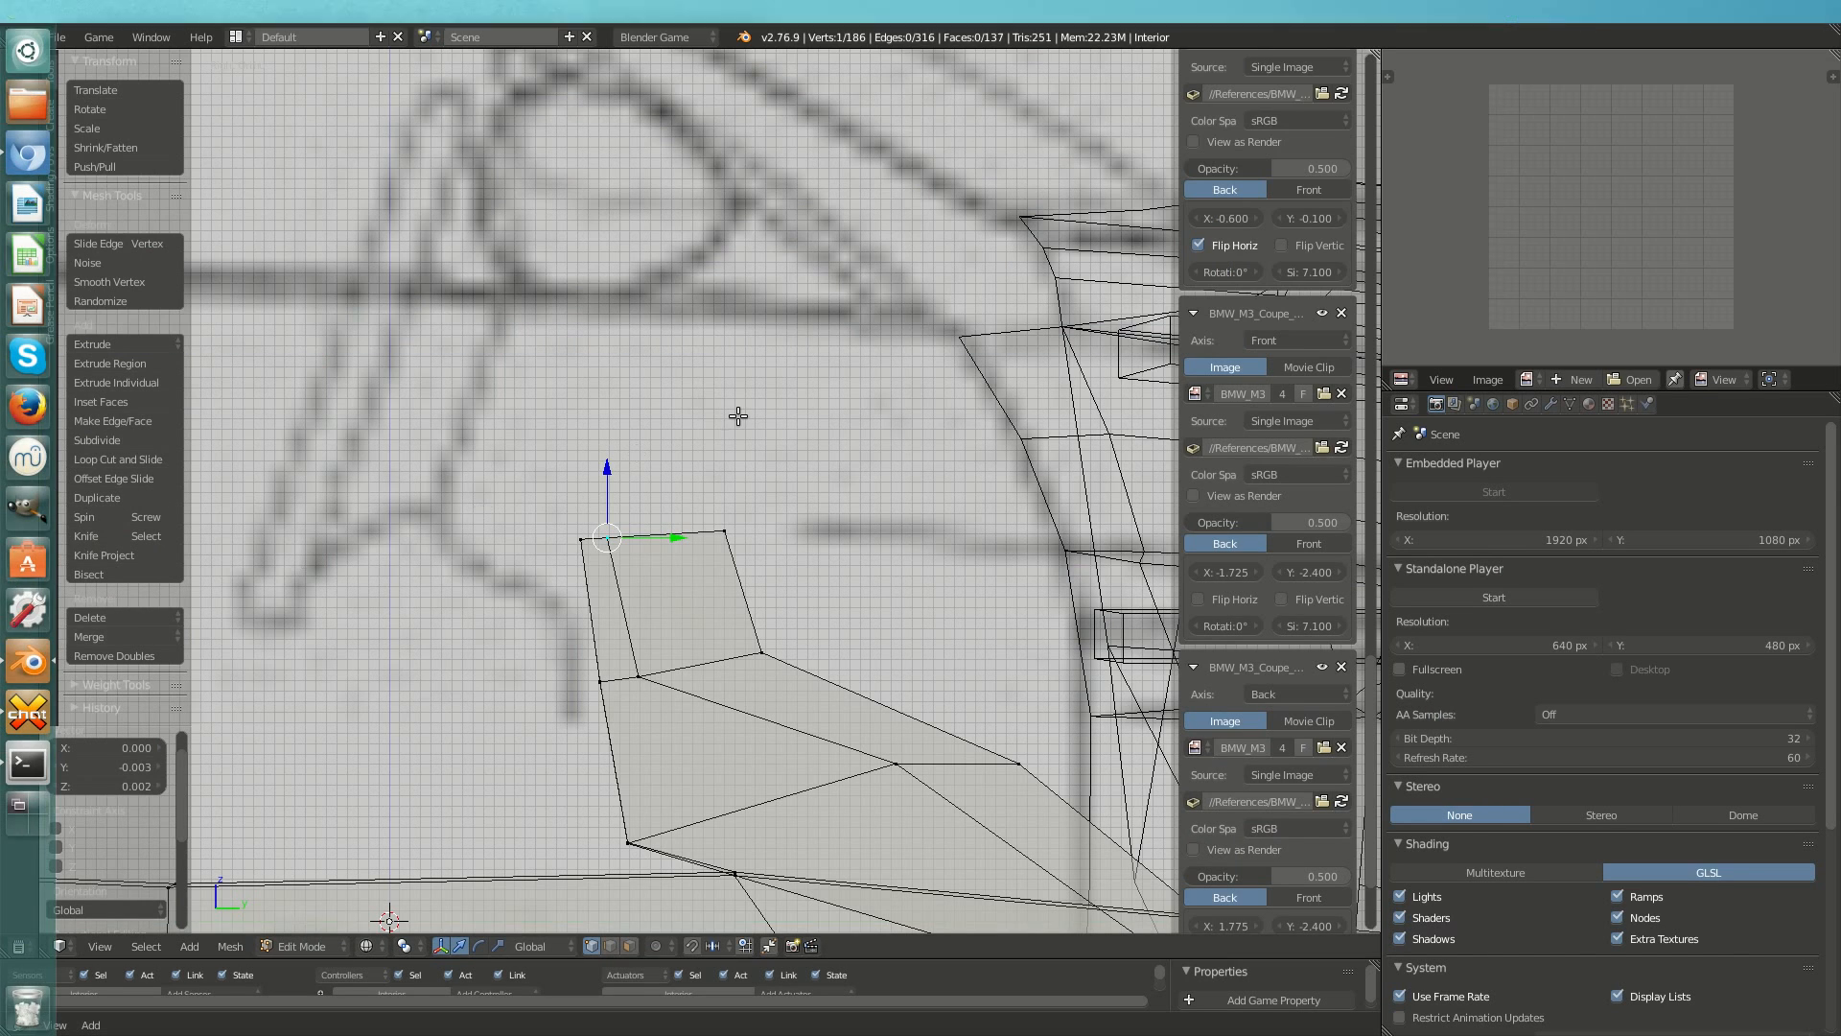
key("a")
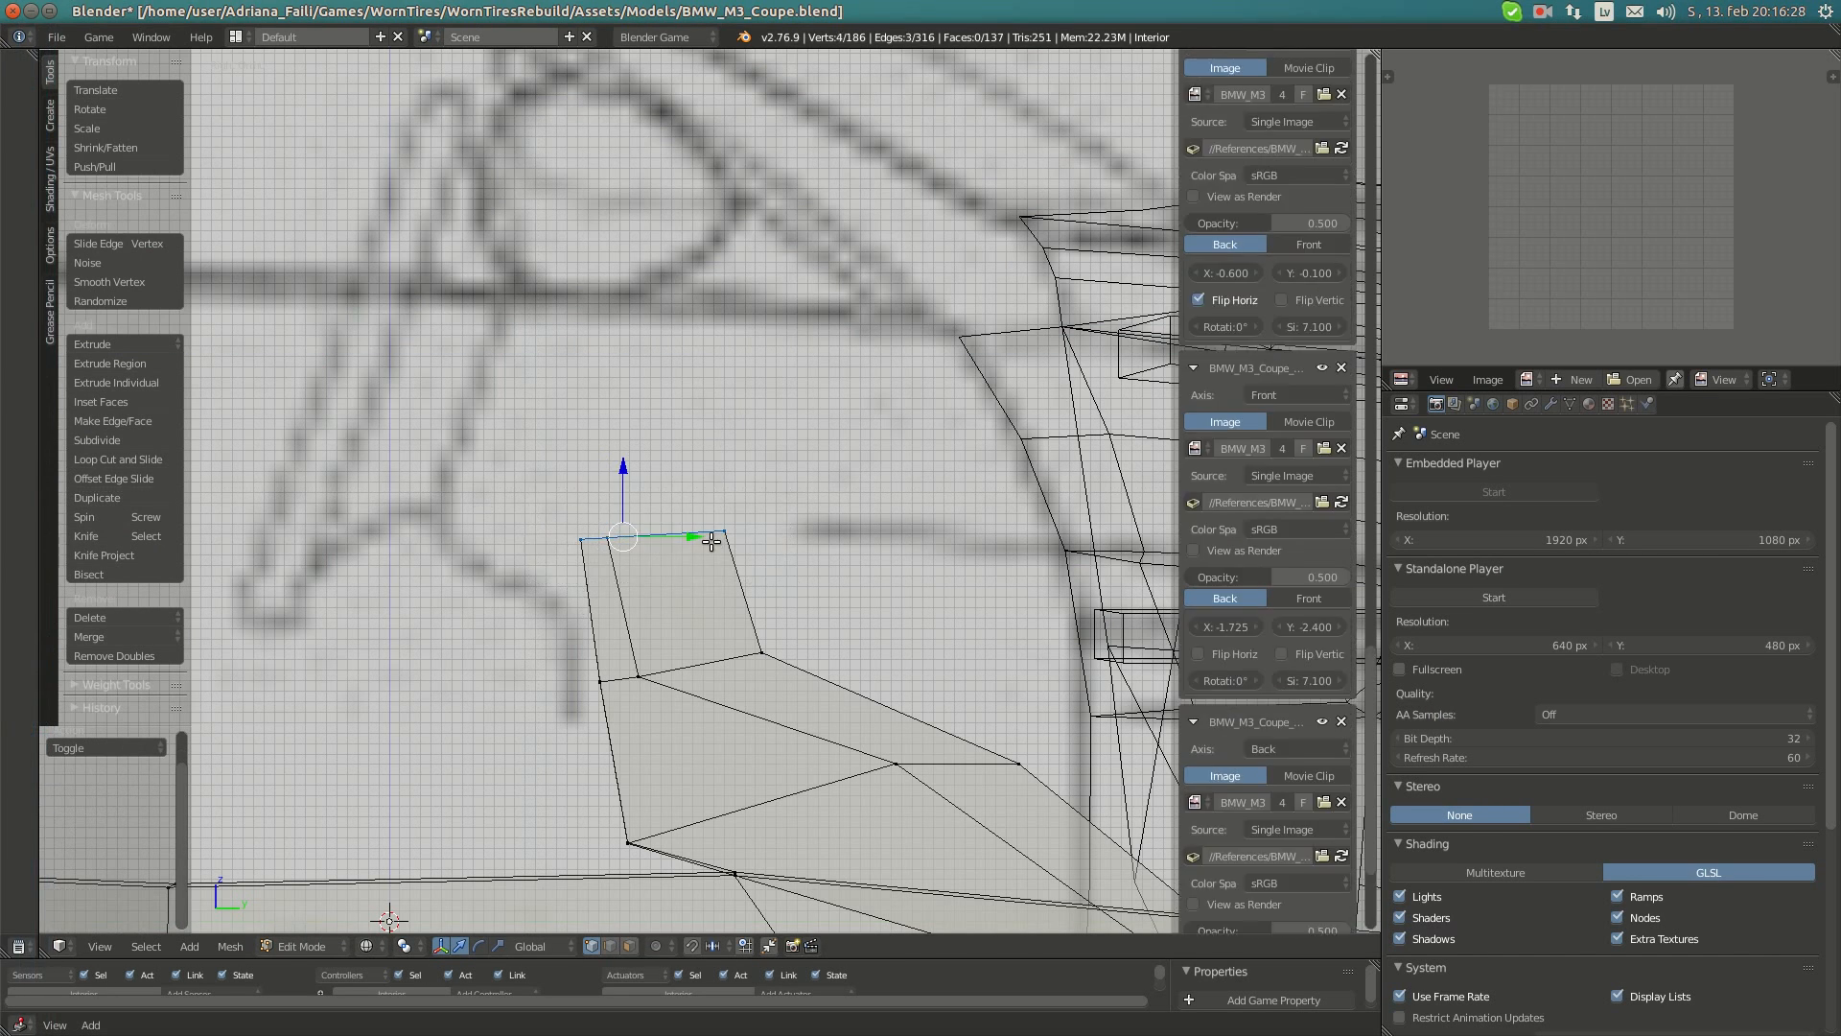
left_click(27, 156)
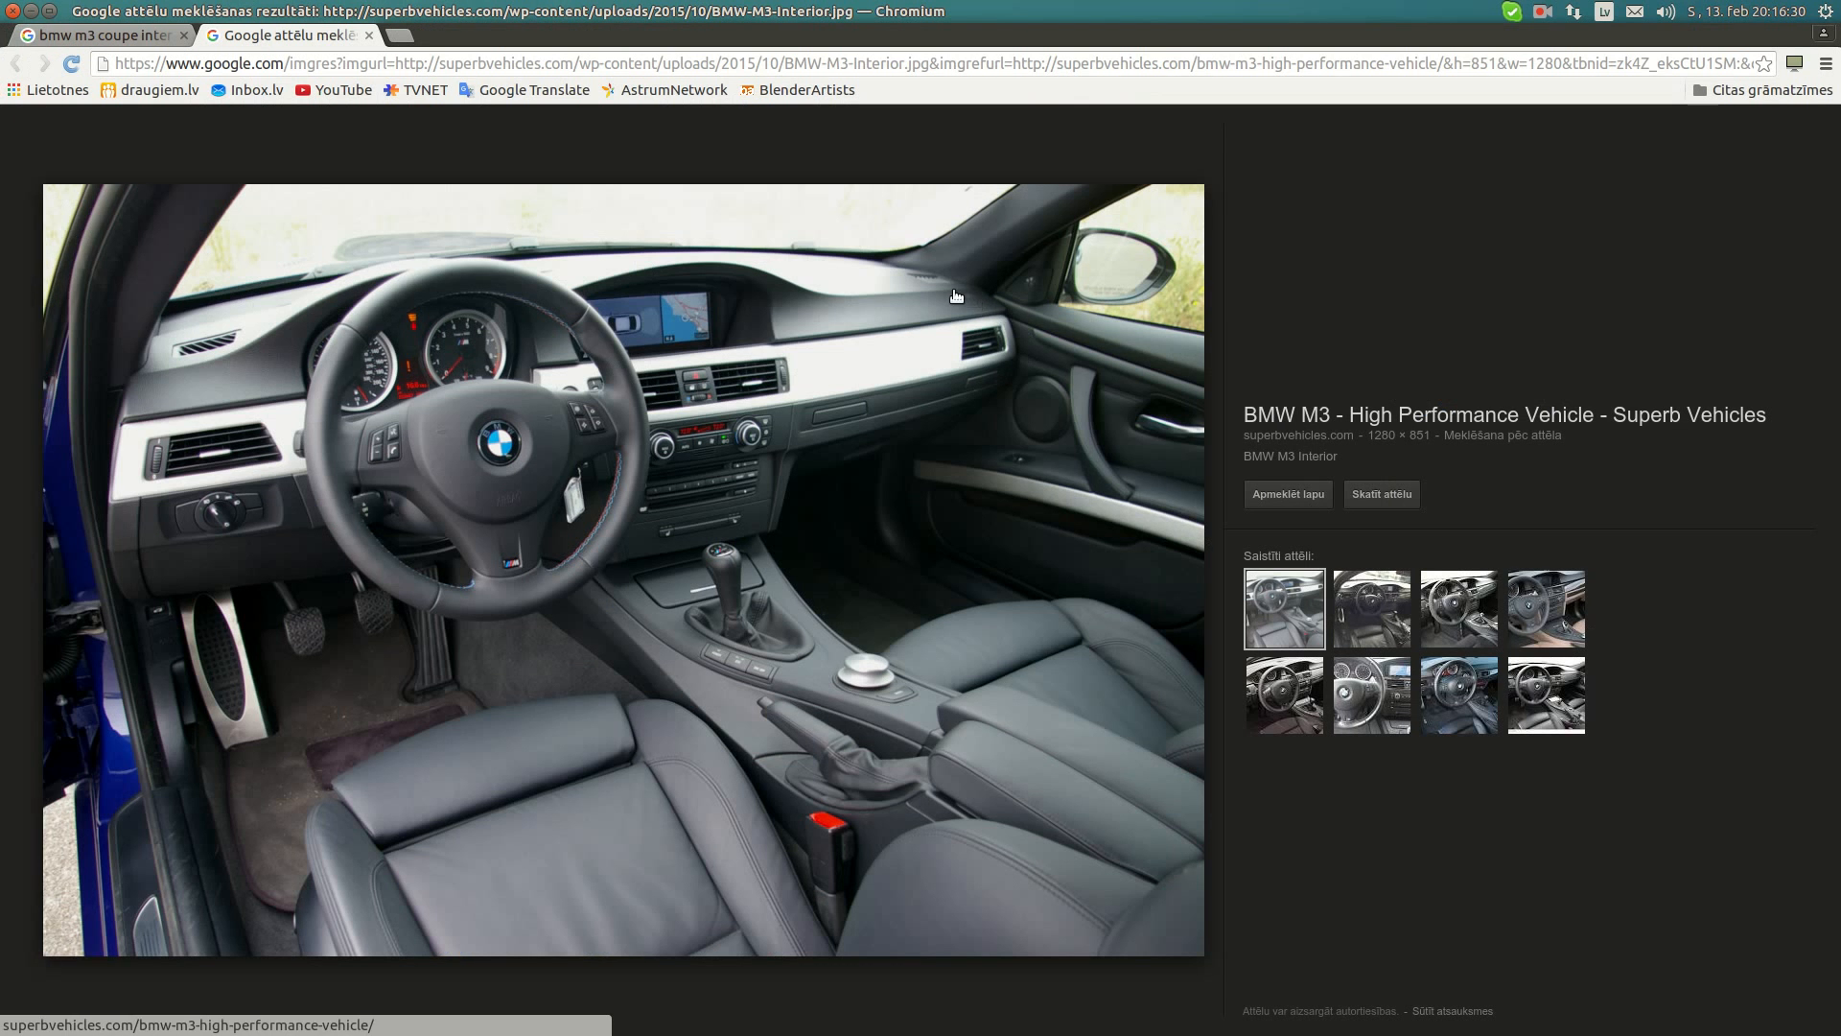
mouse_move(1, 422)
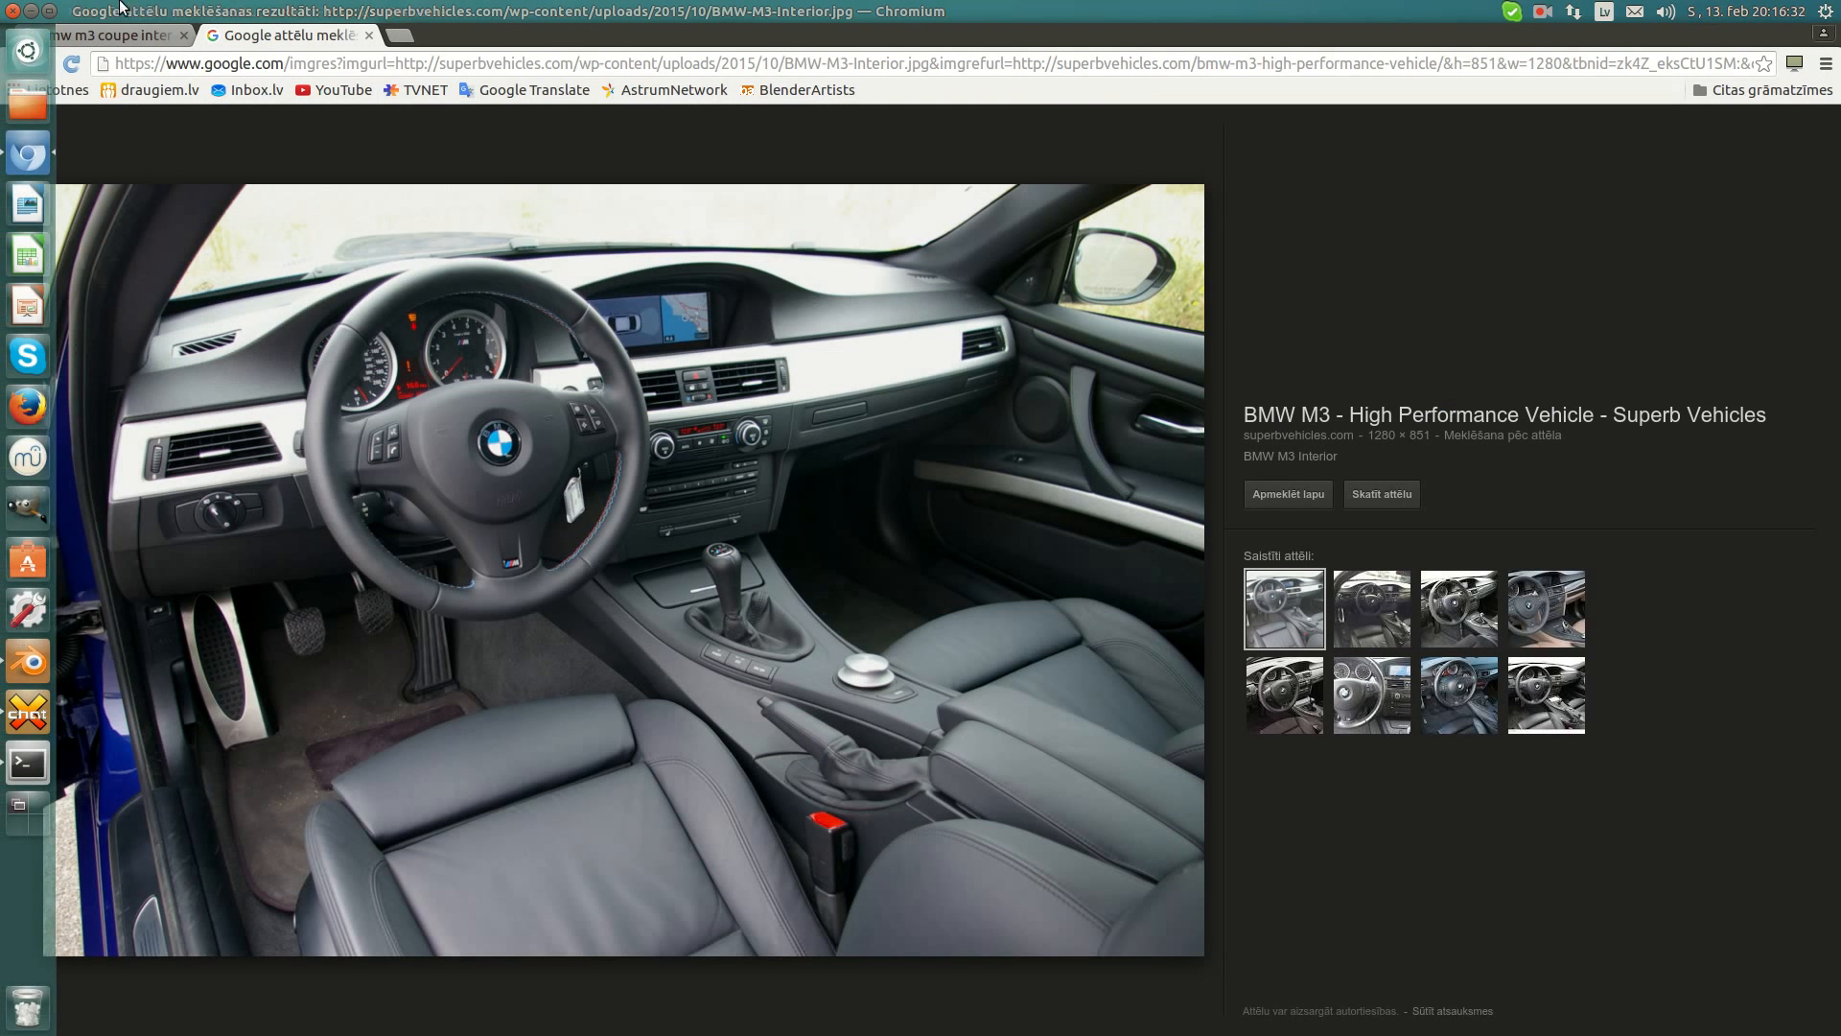
left_click(101, 35)
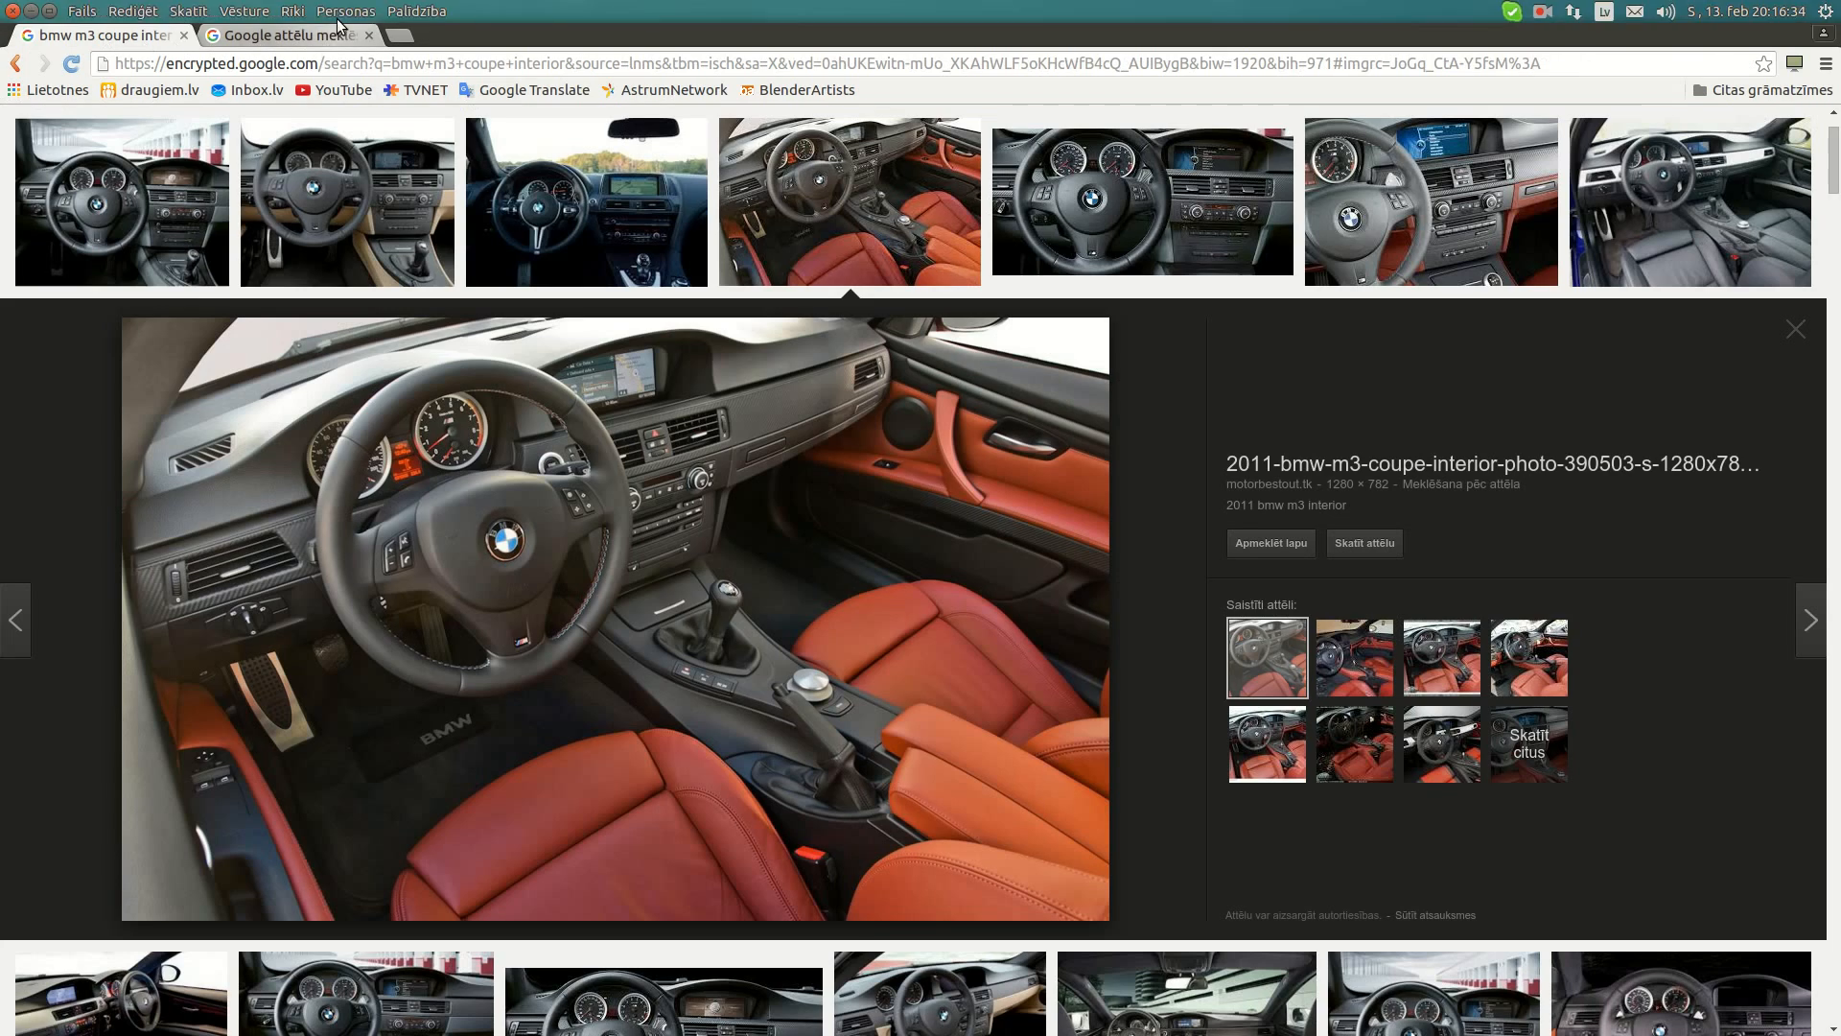
left_click(254, 35)
left_click(5, 660)
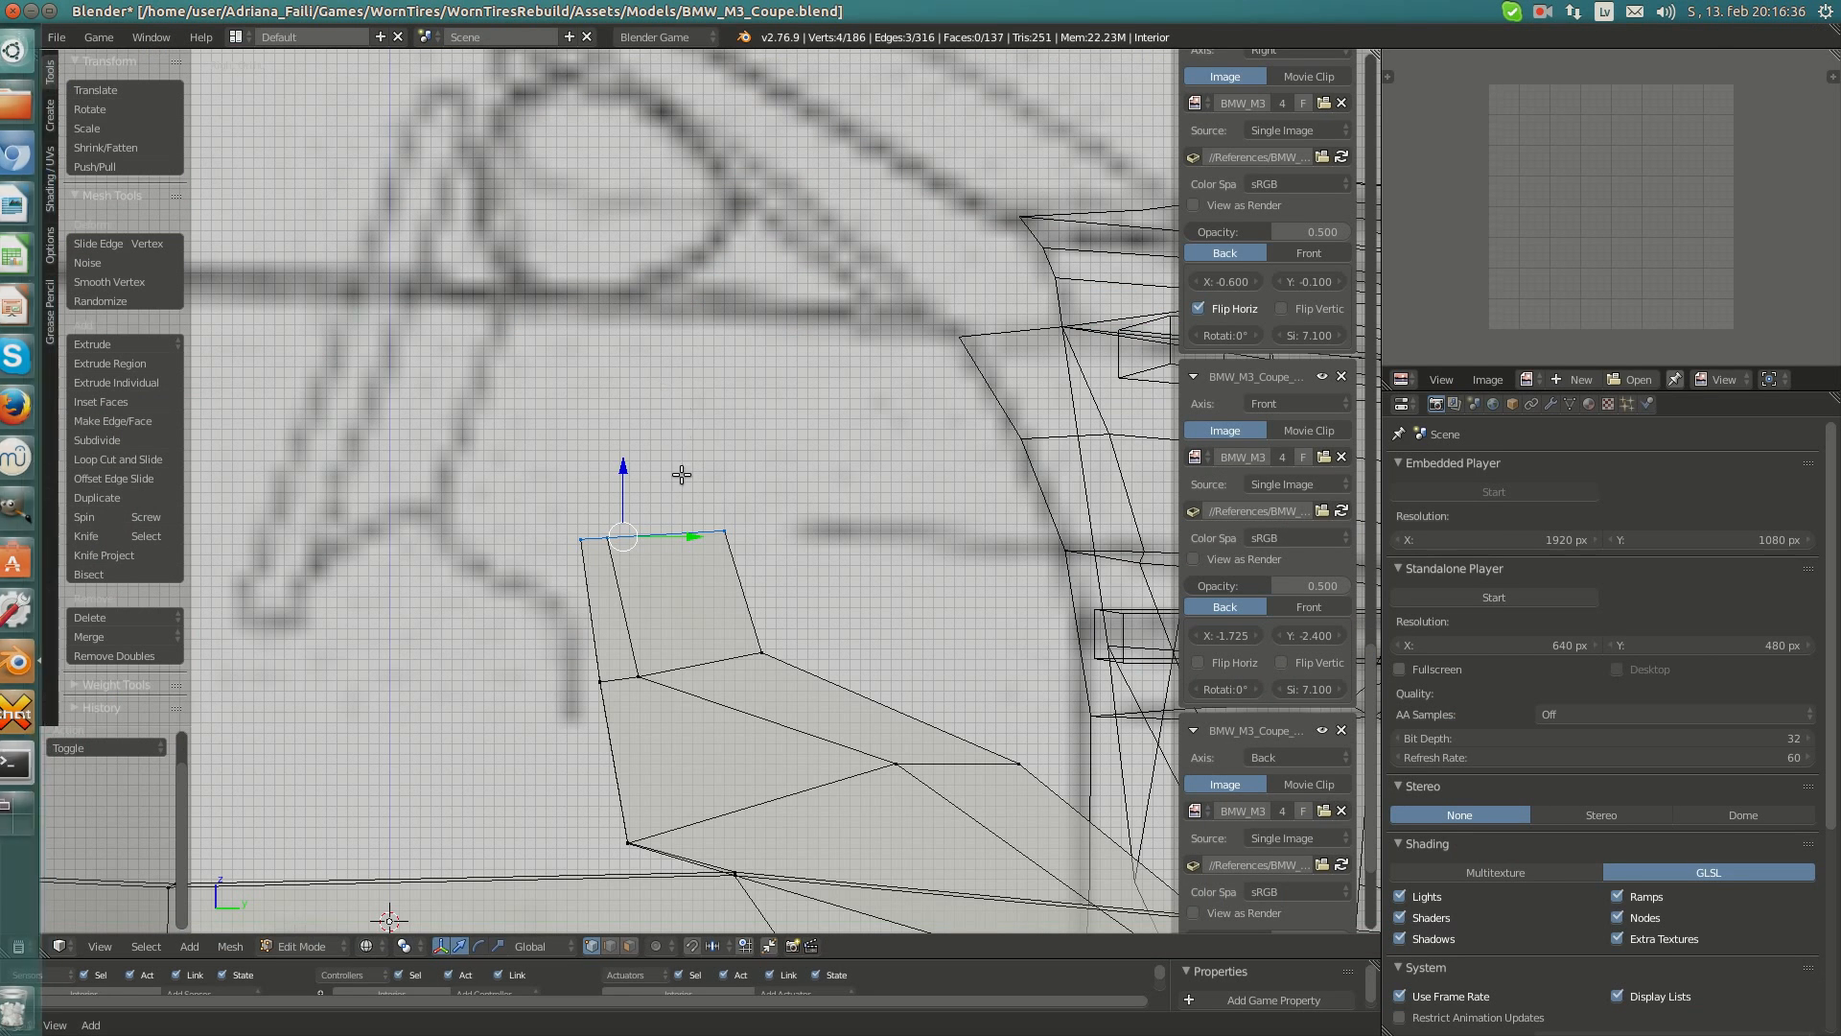
- Extrude the profile's top edge about 0.023 along Y and 0.141 along Z, and flatten it with a Z scale of 0
key("e")
left_click(684, 323)
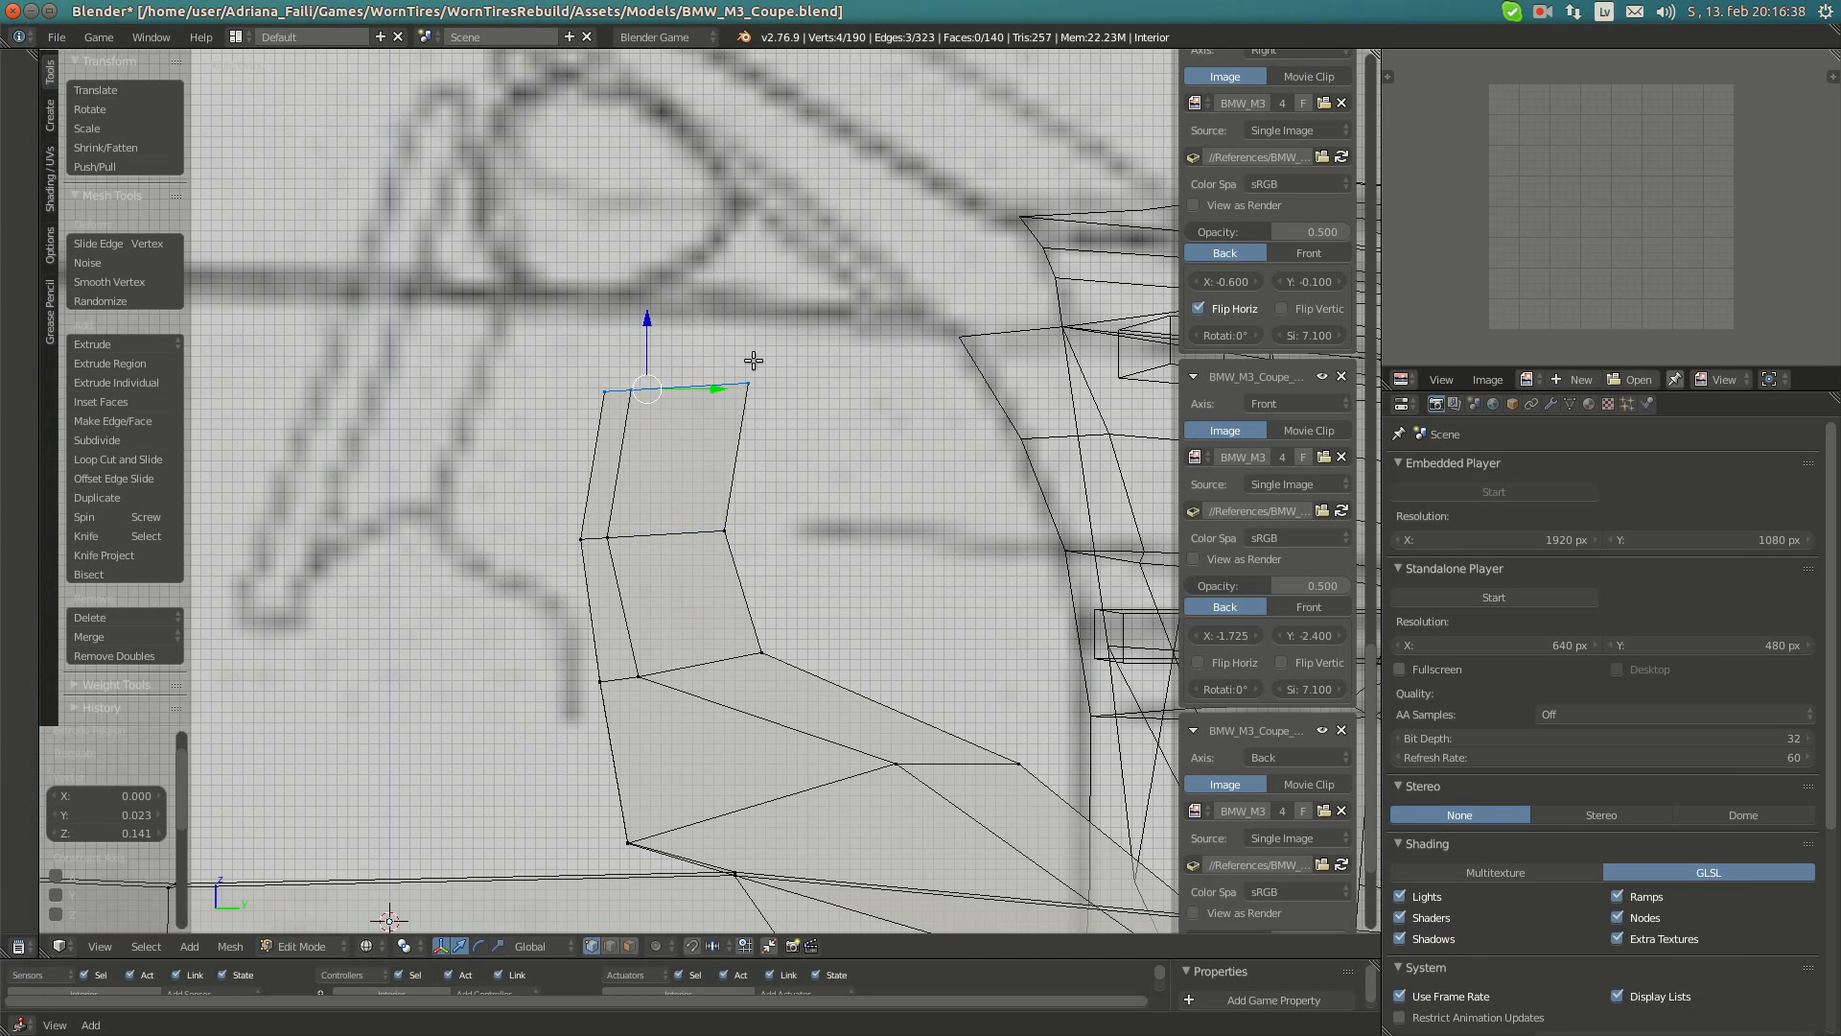
key("s")
key("z")
key("0")
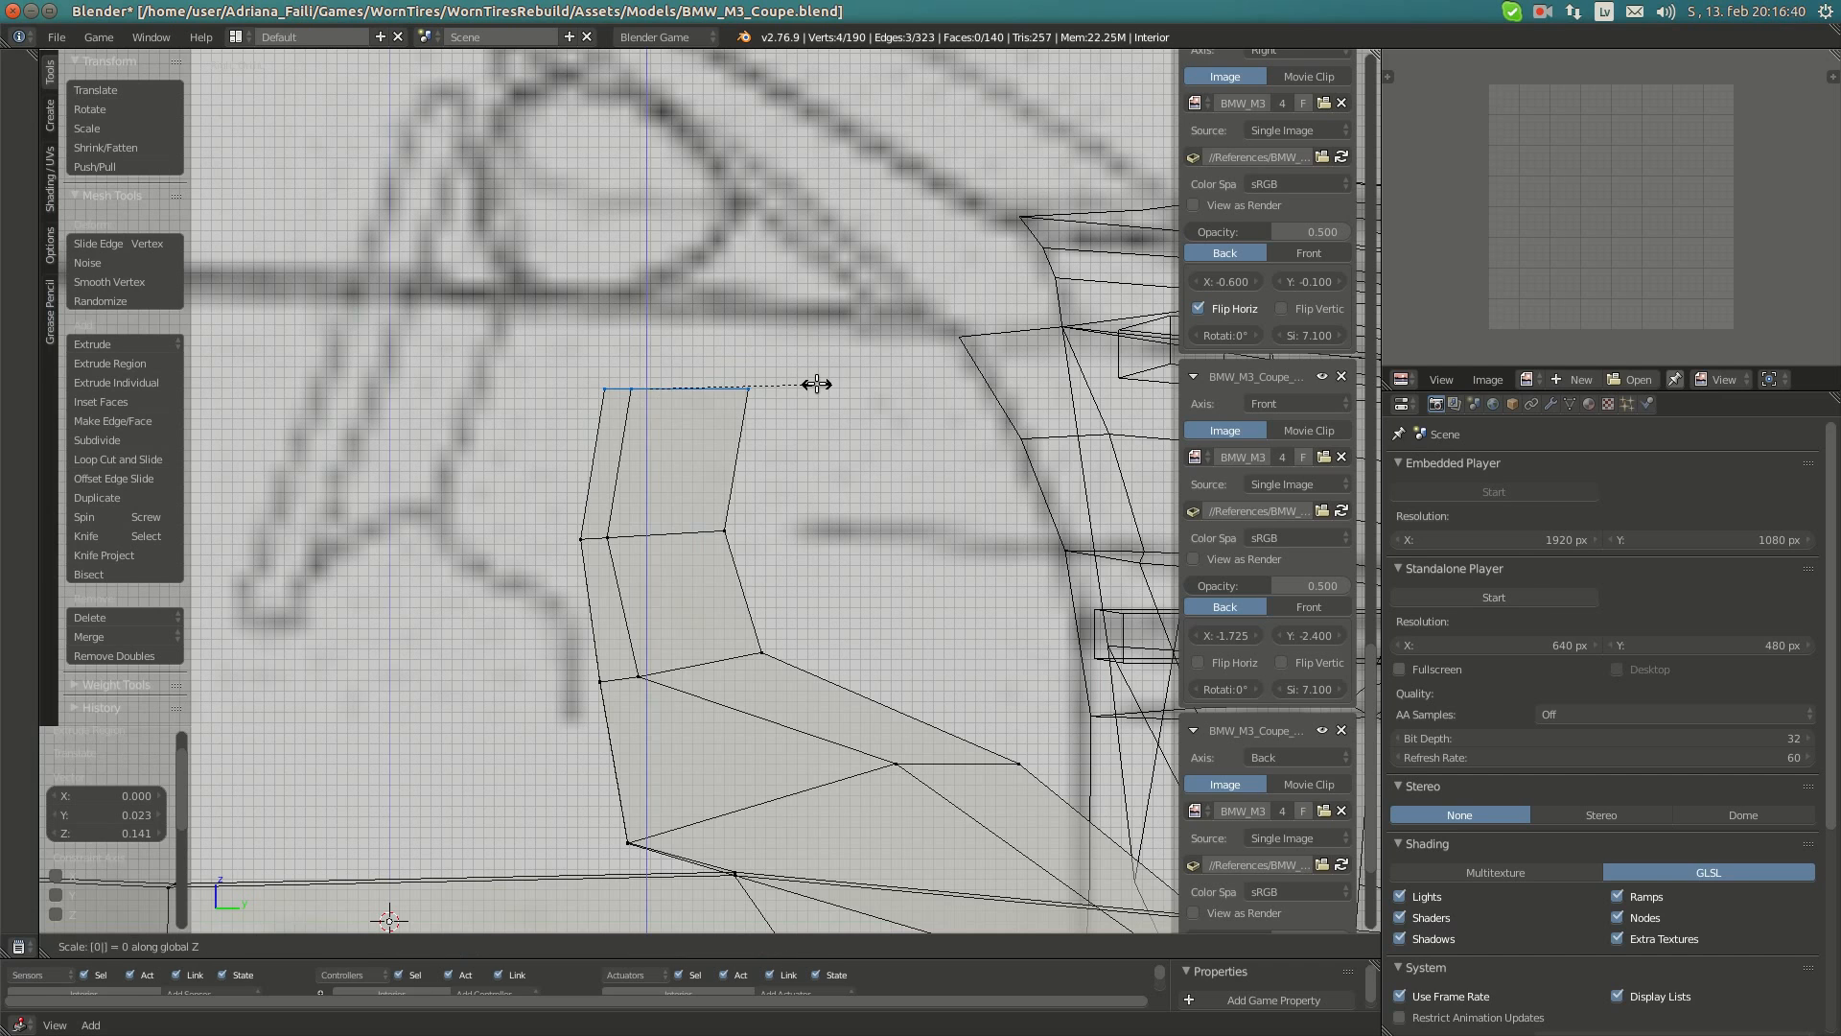
key("Return")
- Recheck the photo in Chromium and, back in Blender, flatten the vertex row below the new top edge with a Z scale of 0
left_click(13, 137)
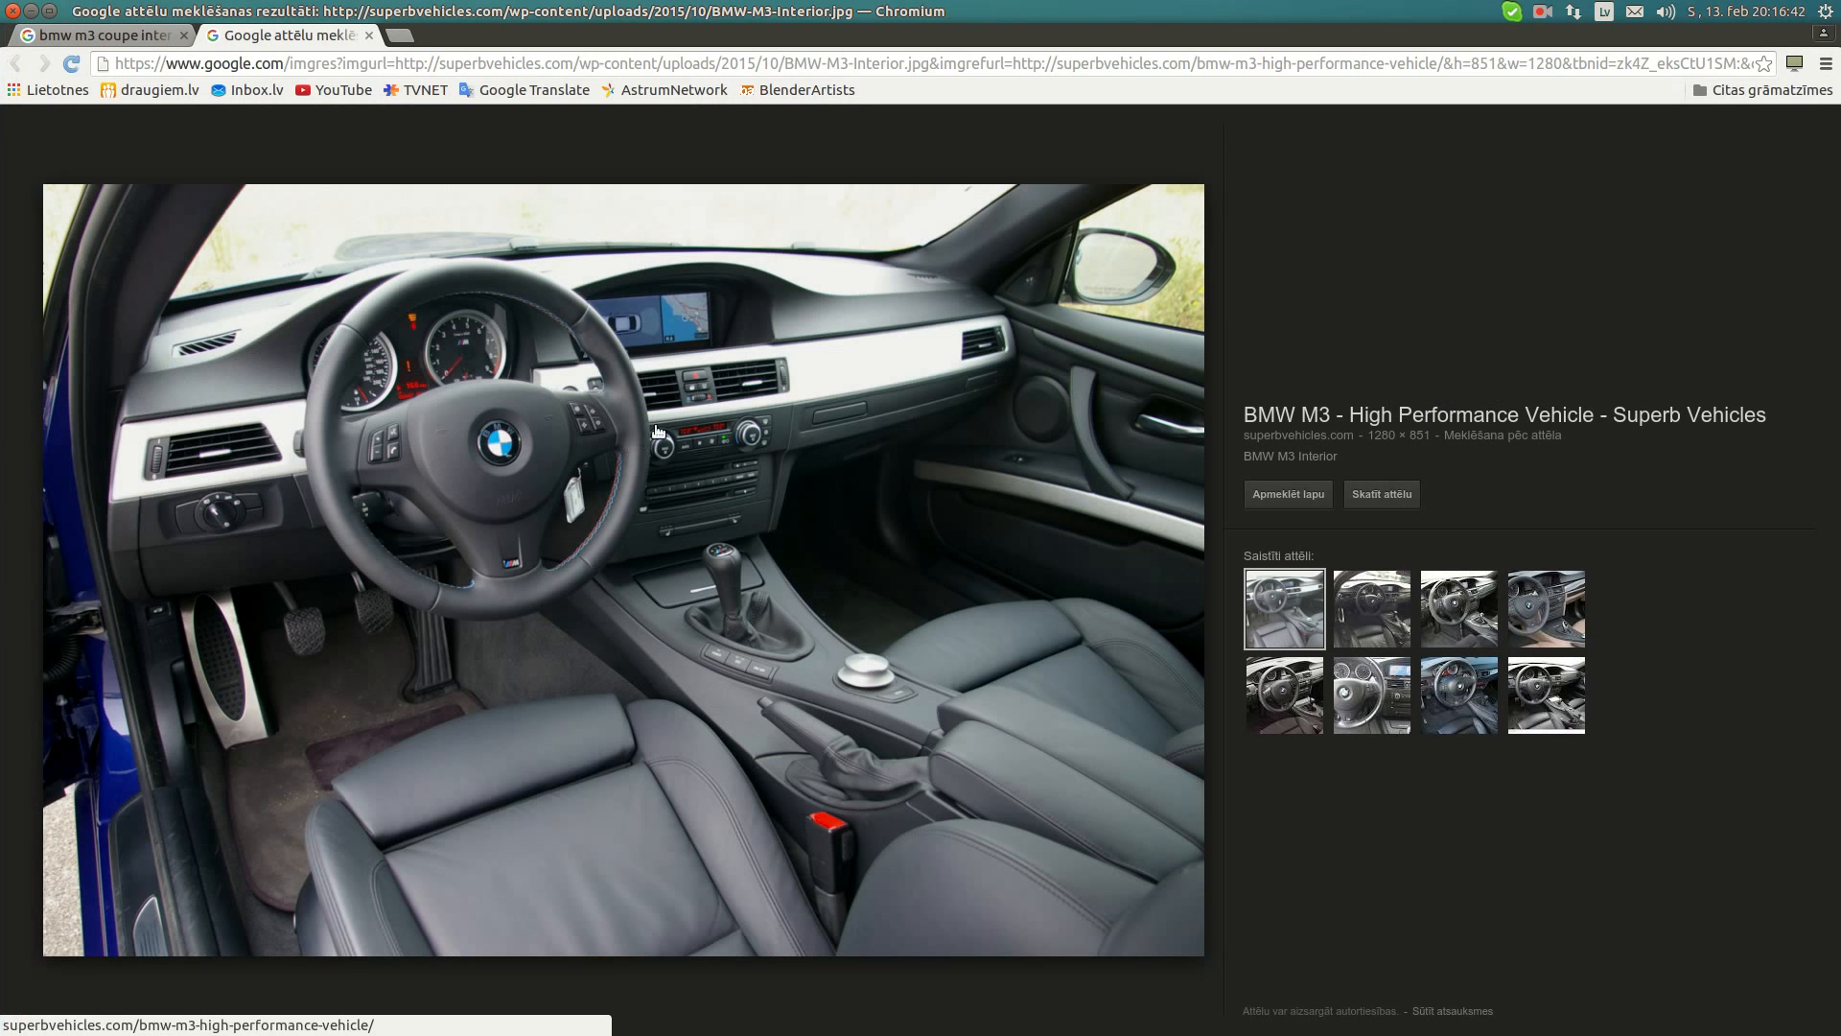
mouse_move(4, 498)
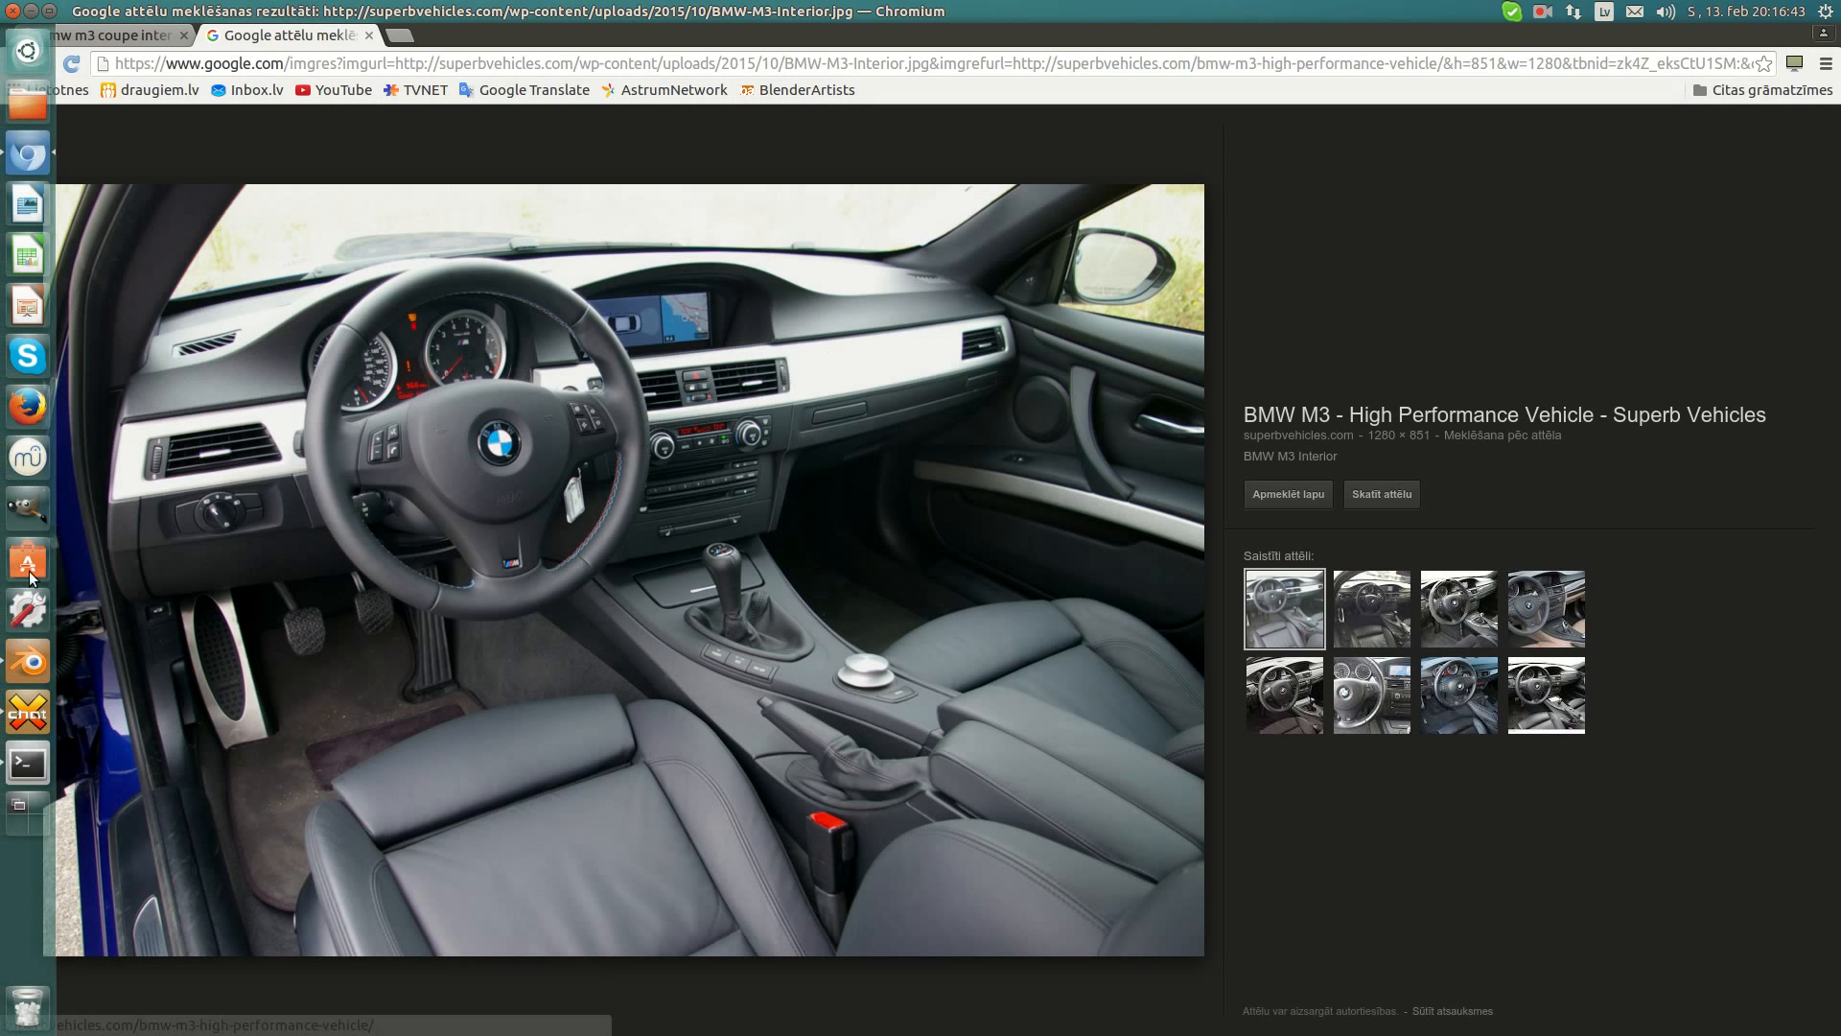
left_click(23, 661)
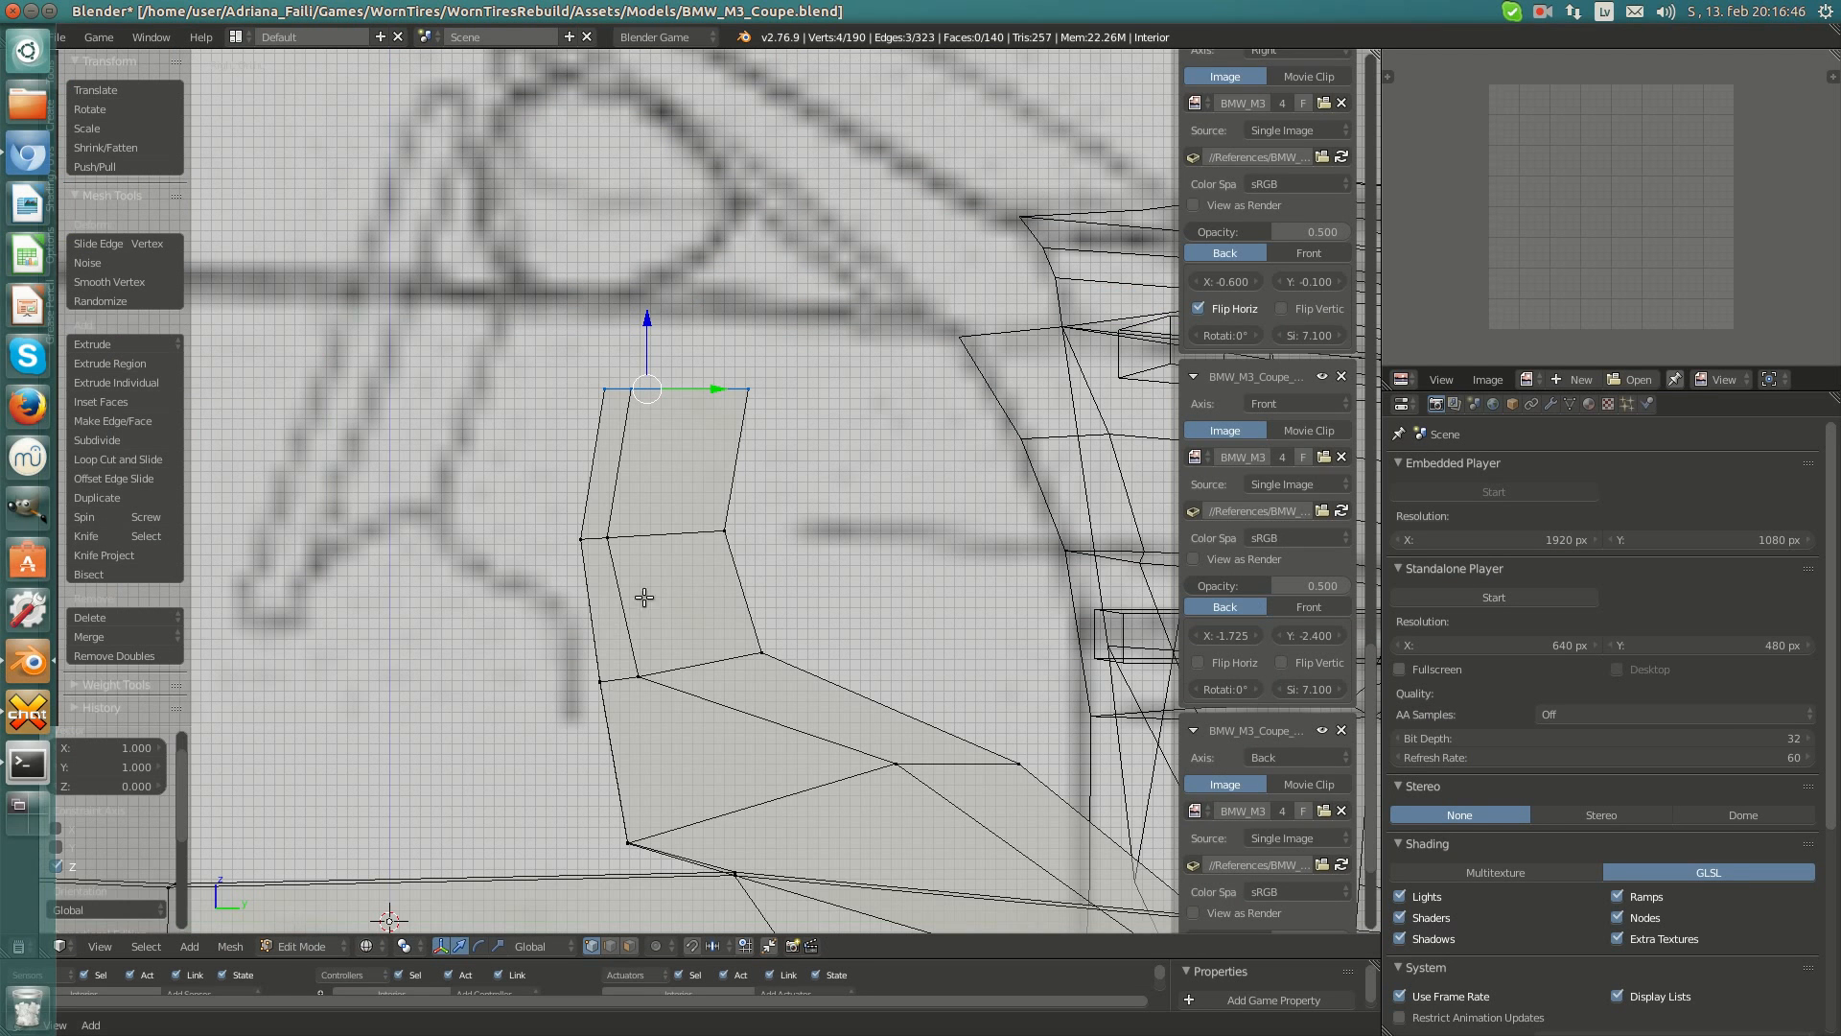
left_click_drag(833, 605, 821, 595)
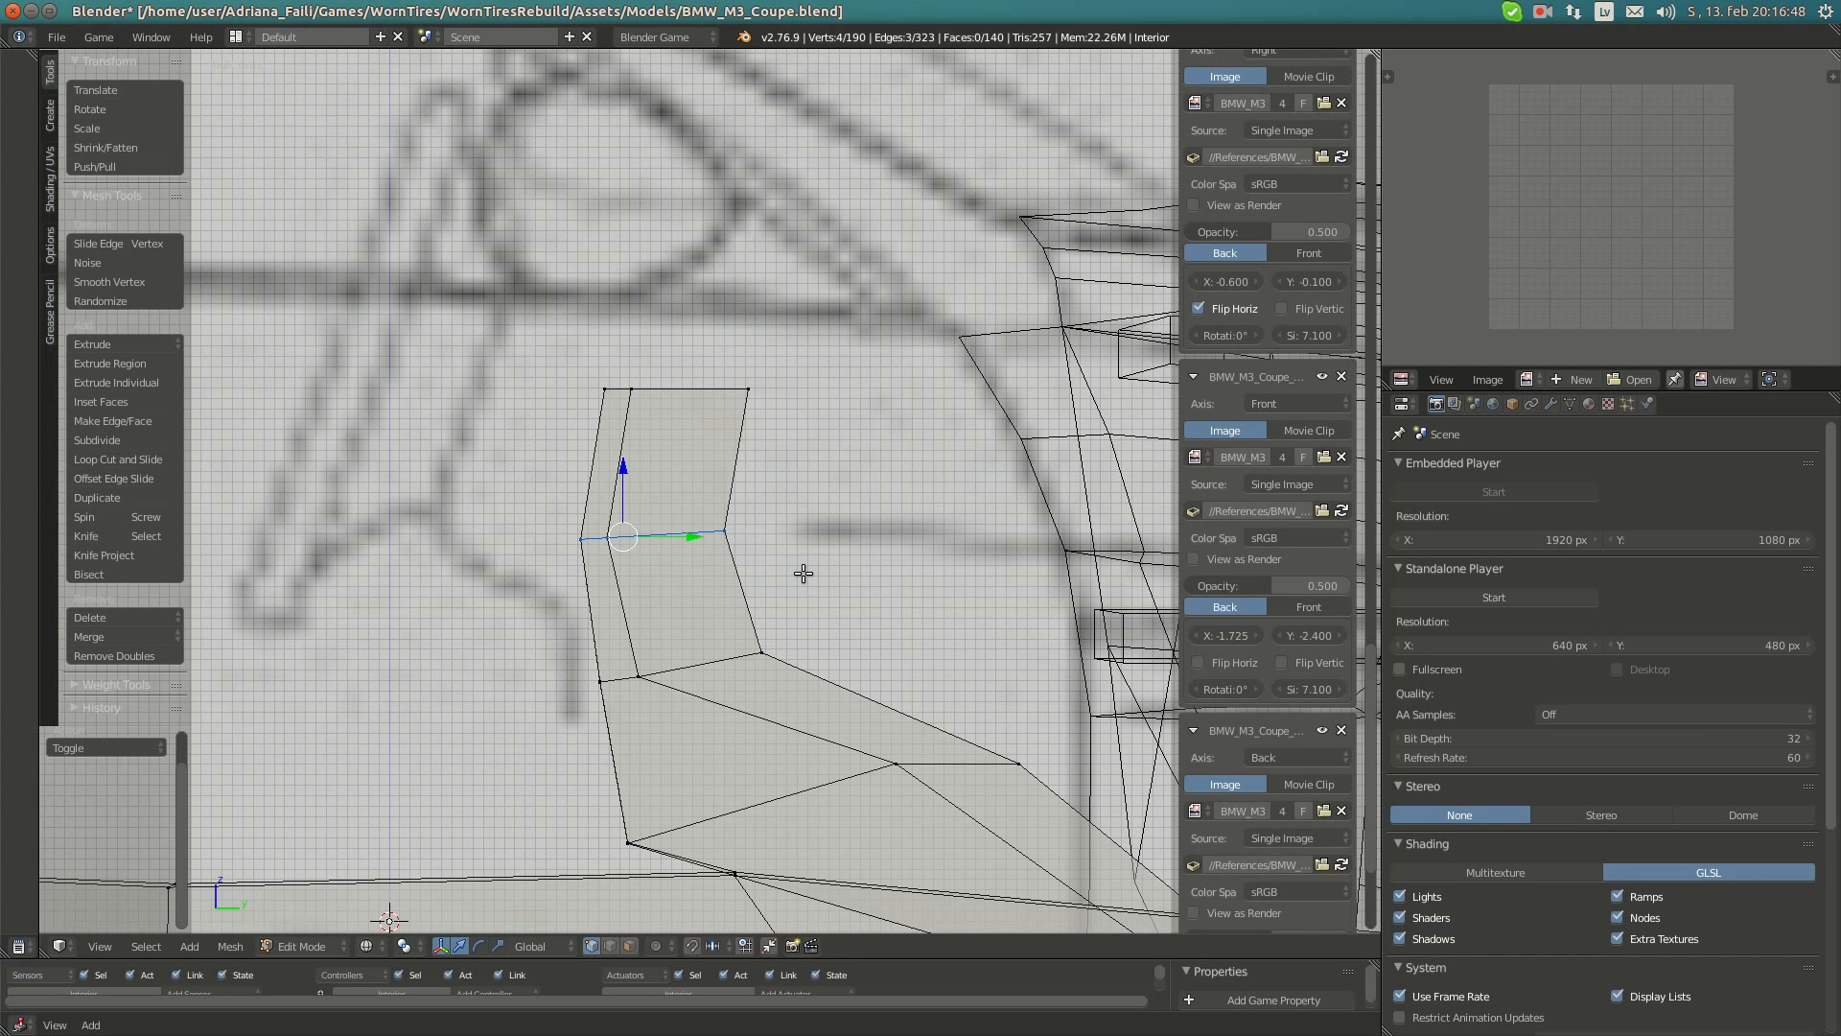
key("s")
key("z")
key("0")
key("Return")
- Move the seat-side vertices of the row below the top edge about 0.006 along Y, after another look at the photo
left_click(18, 161)
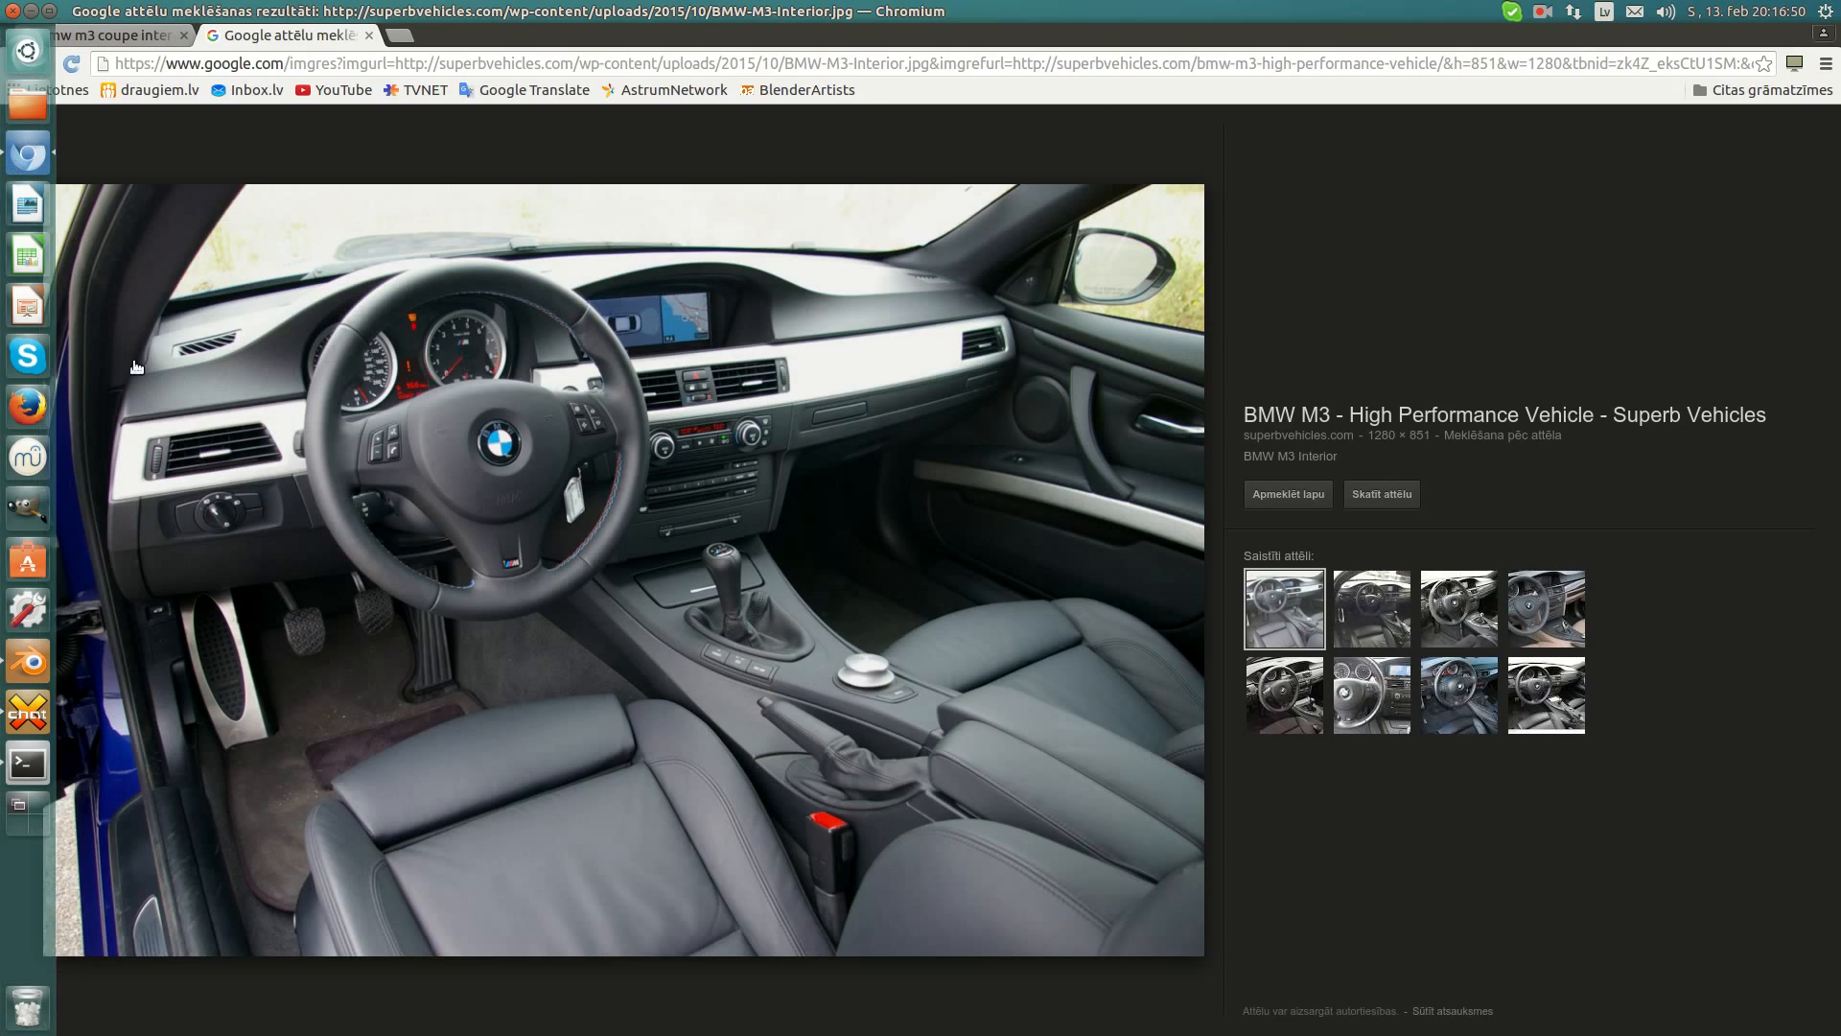
left_click(27, 662)
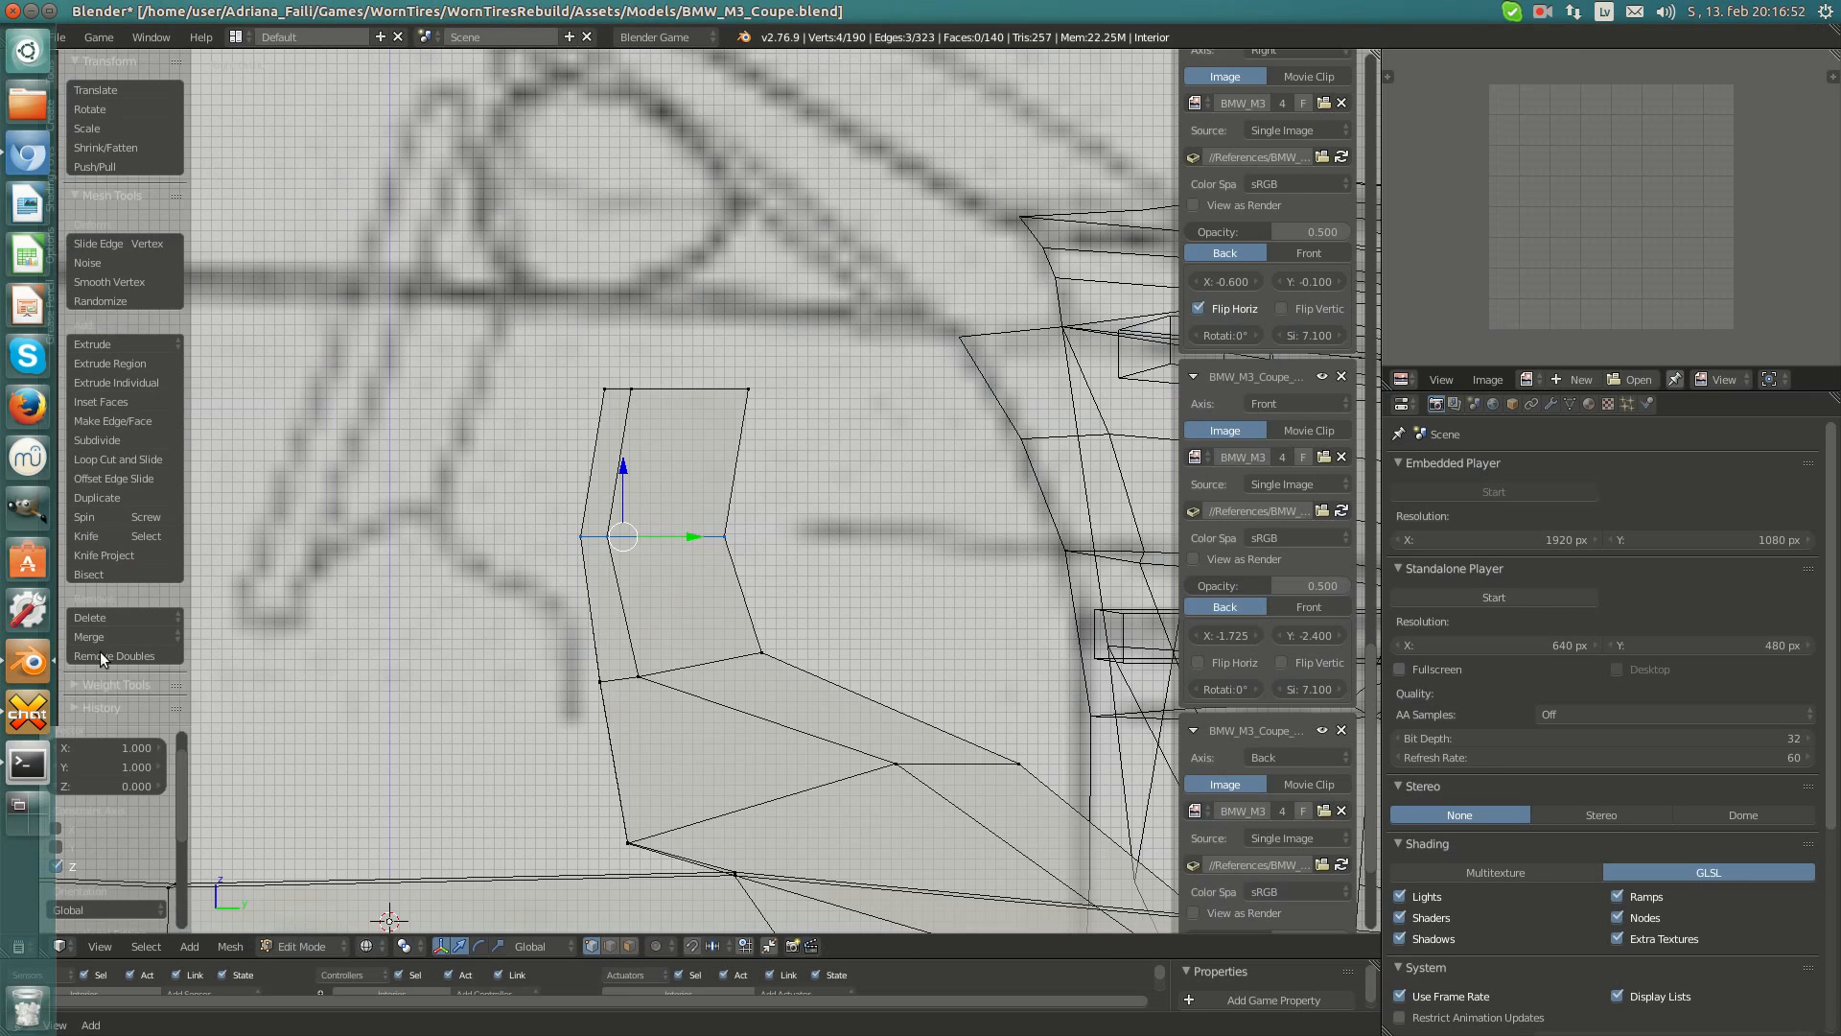
key("a")
right_click(602, 683)
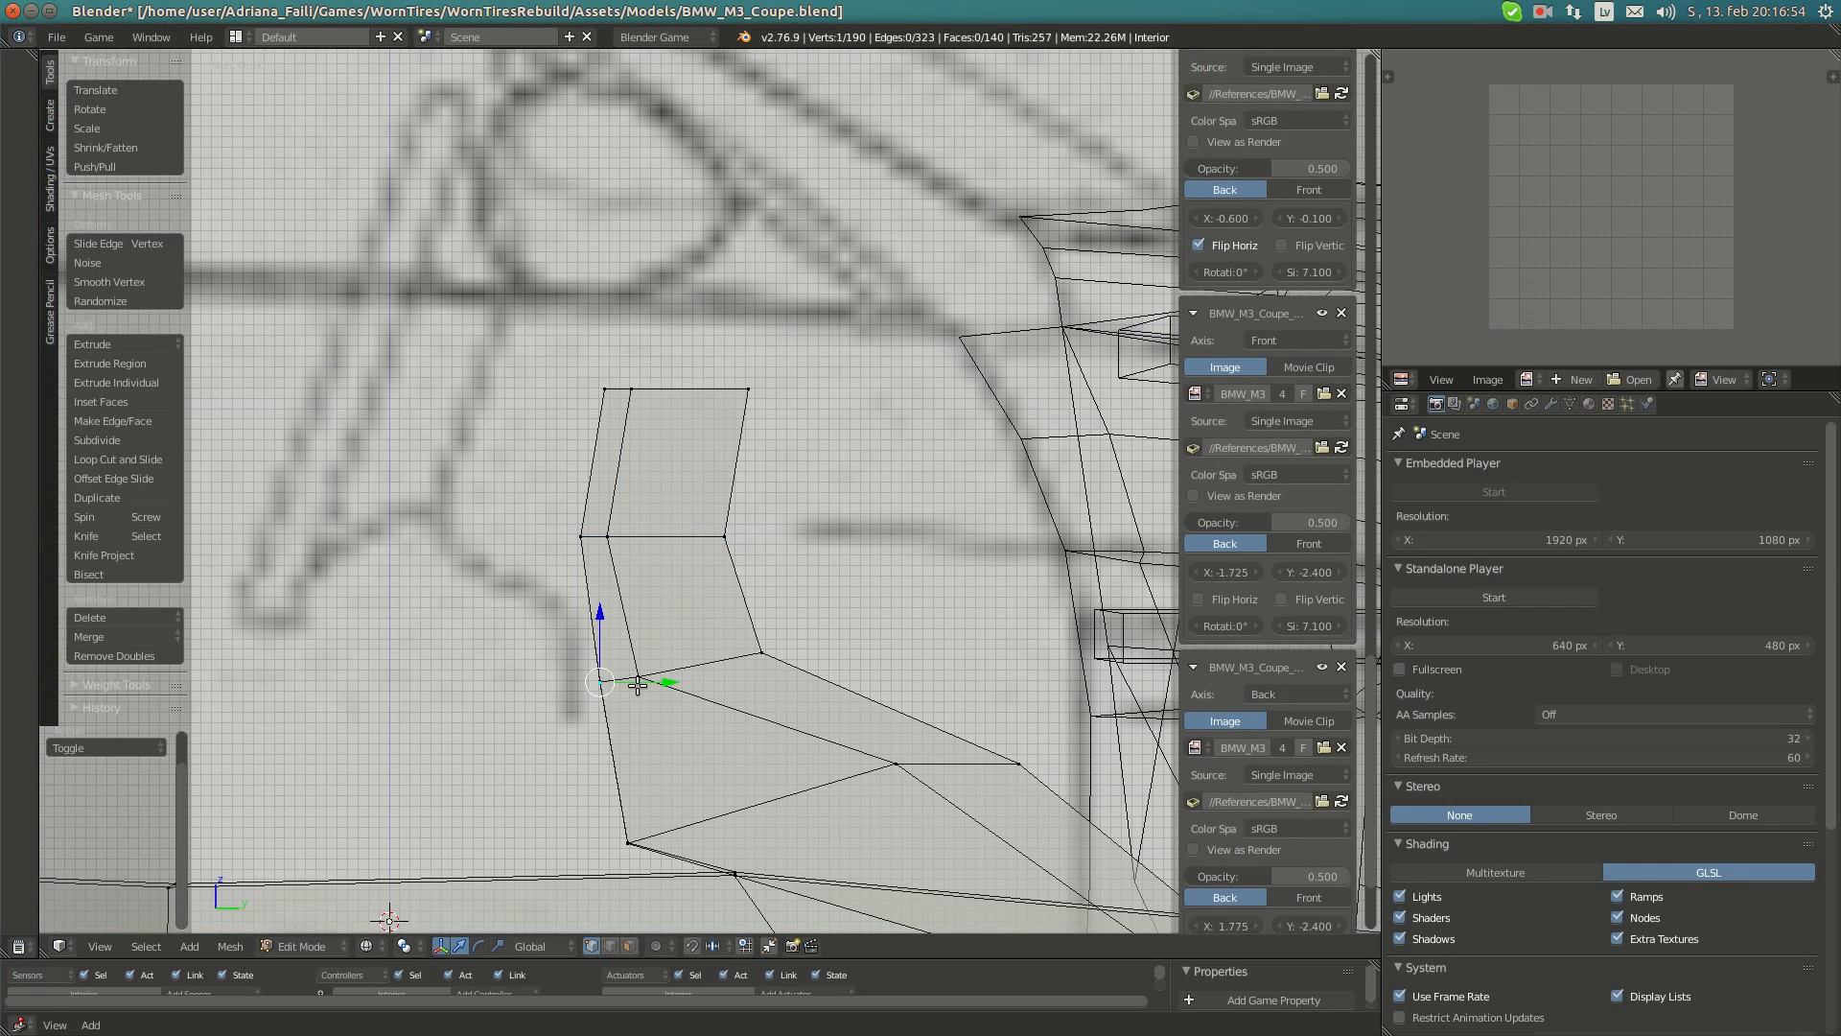
right_click(594, 677, "shift")
left_click_drag(615, 698, 620, 700)
key("a")
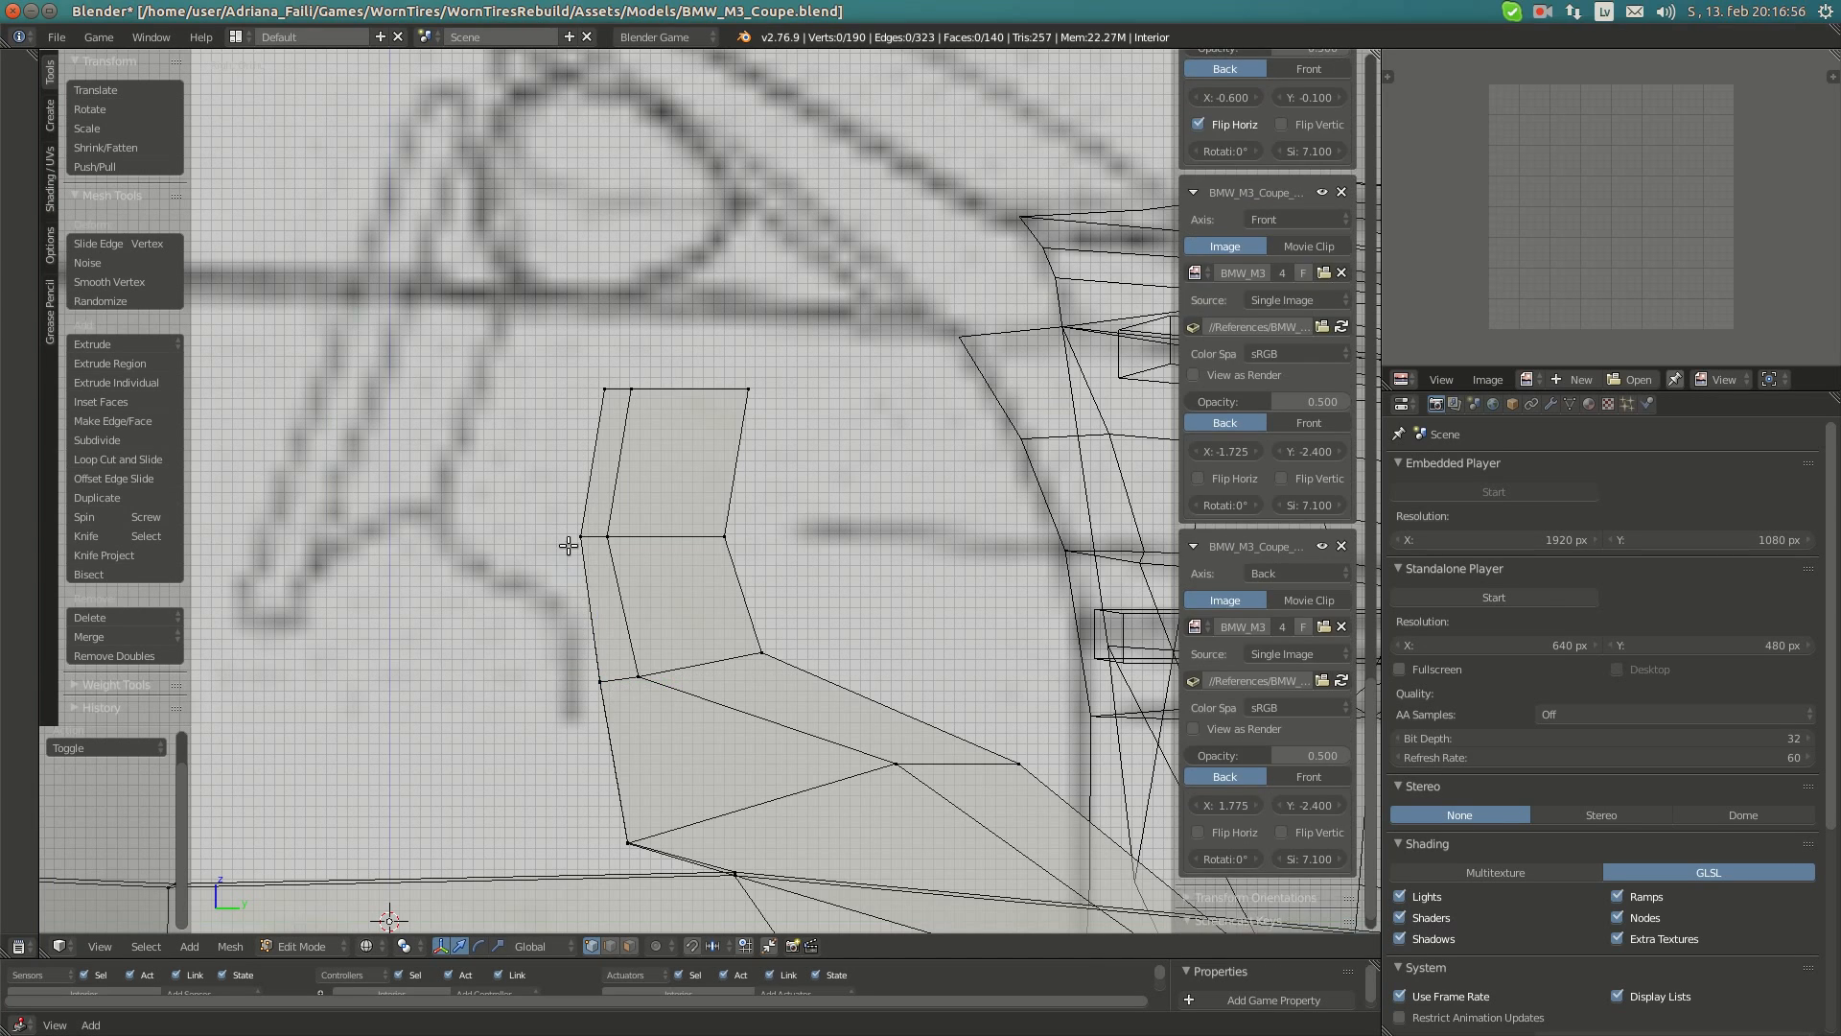
key("b")
left_click_drag(566, 527, 640, 537)
key("shift+s")
left_click(633, 542)
left_click(630, 532)
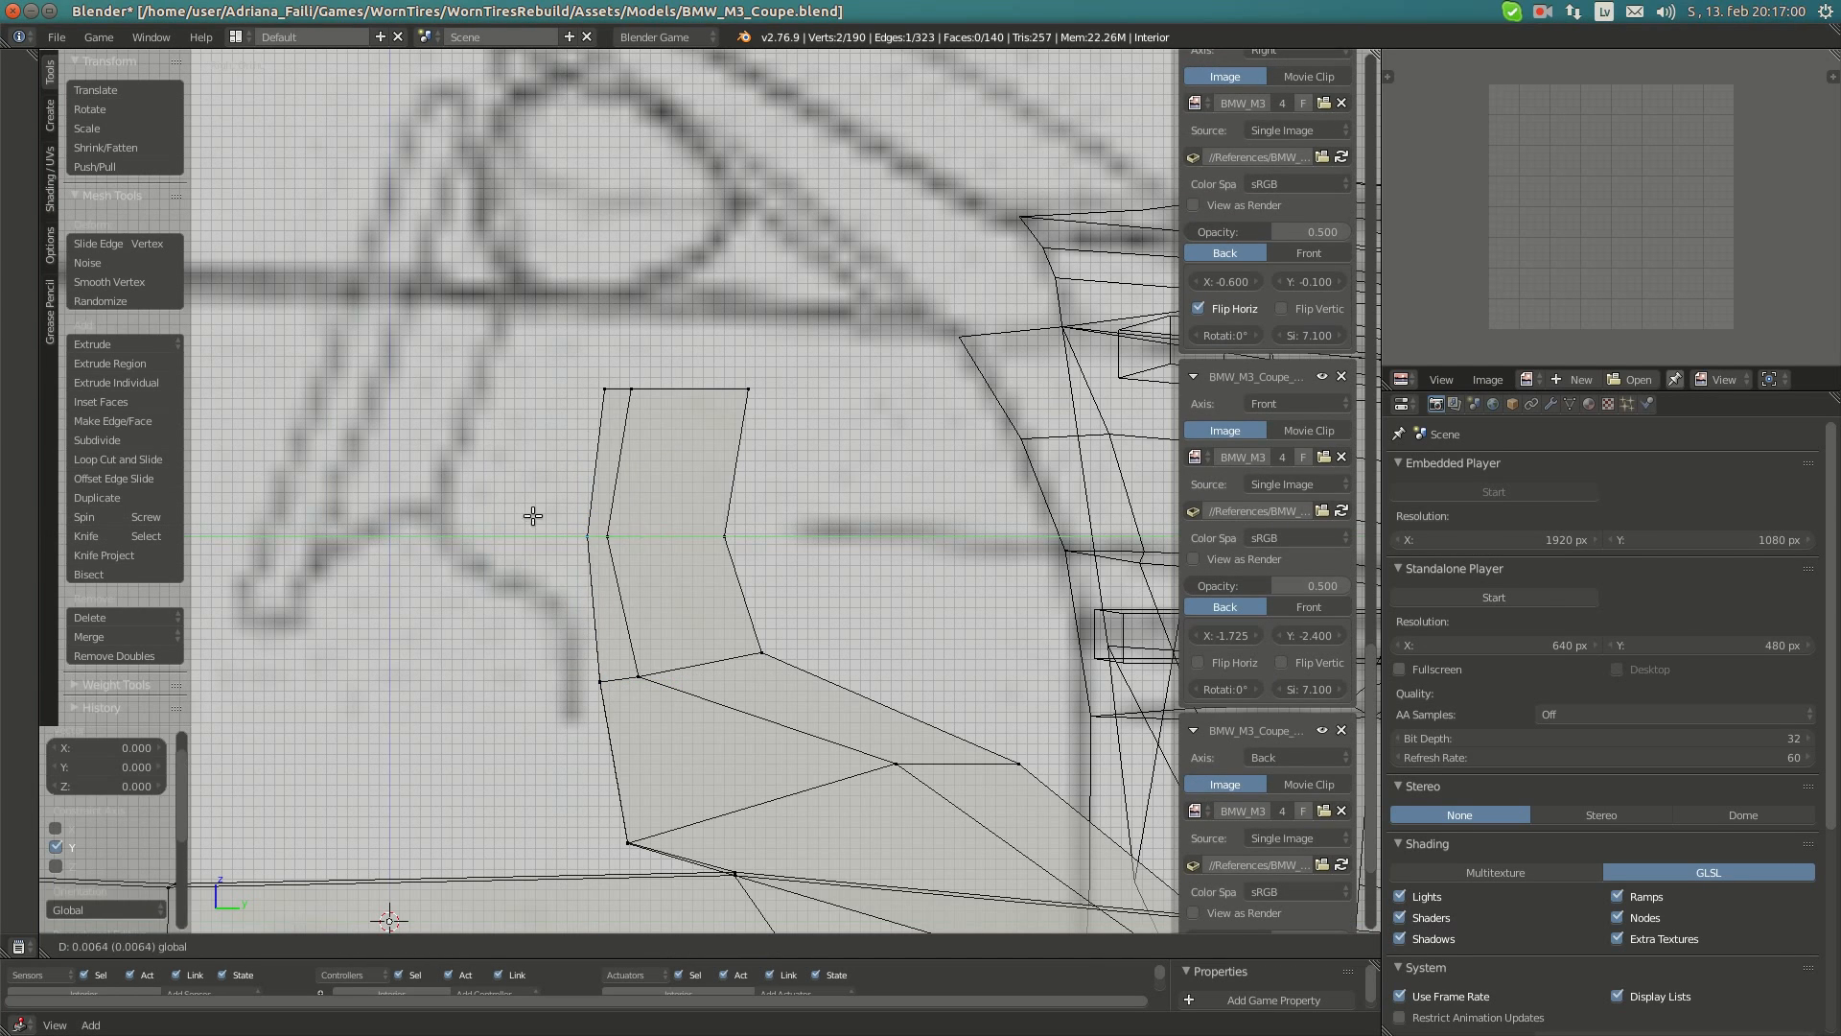
- Check the photo and the profile in several views, and move the windshield-side vertices of the top two rows about 0.010 along Y
left_click(28, 149)
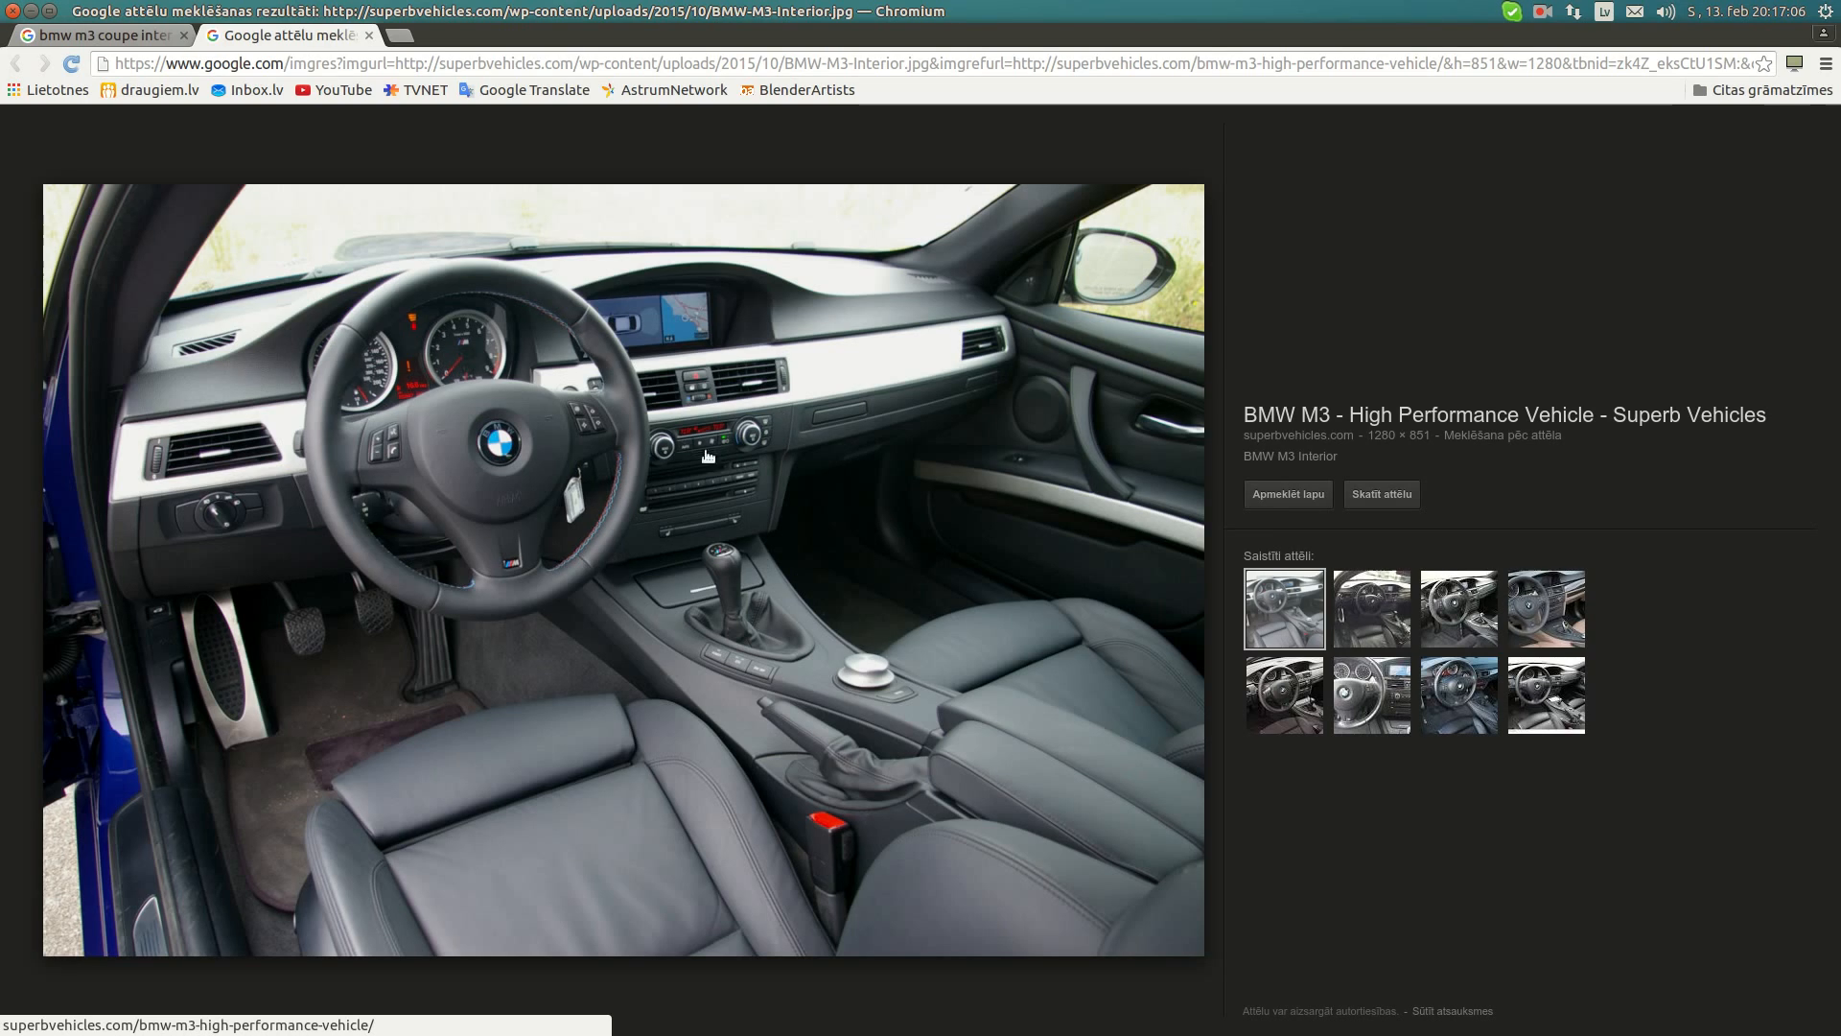
mouse_move(4, 470)
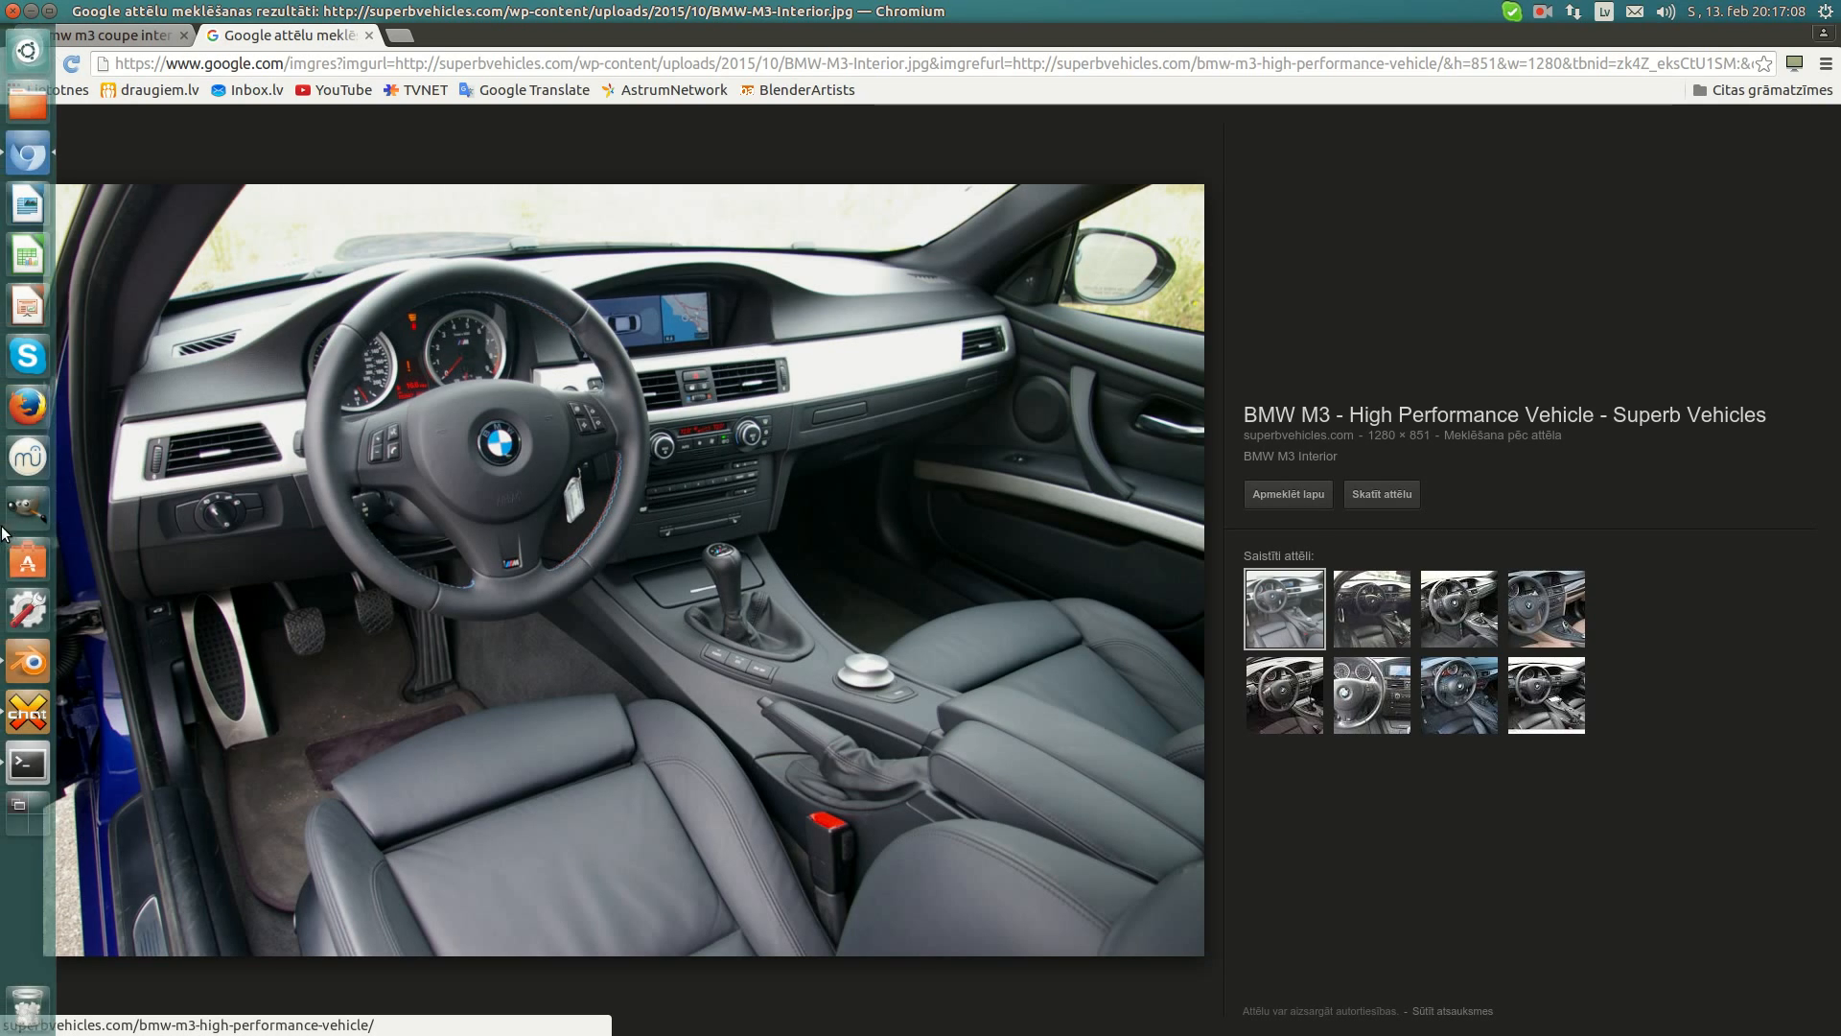
left_click(29, 657)
scroll(672, 498, "down", 4)
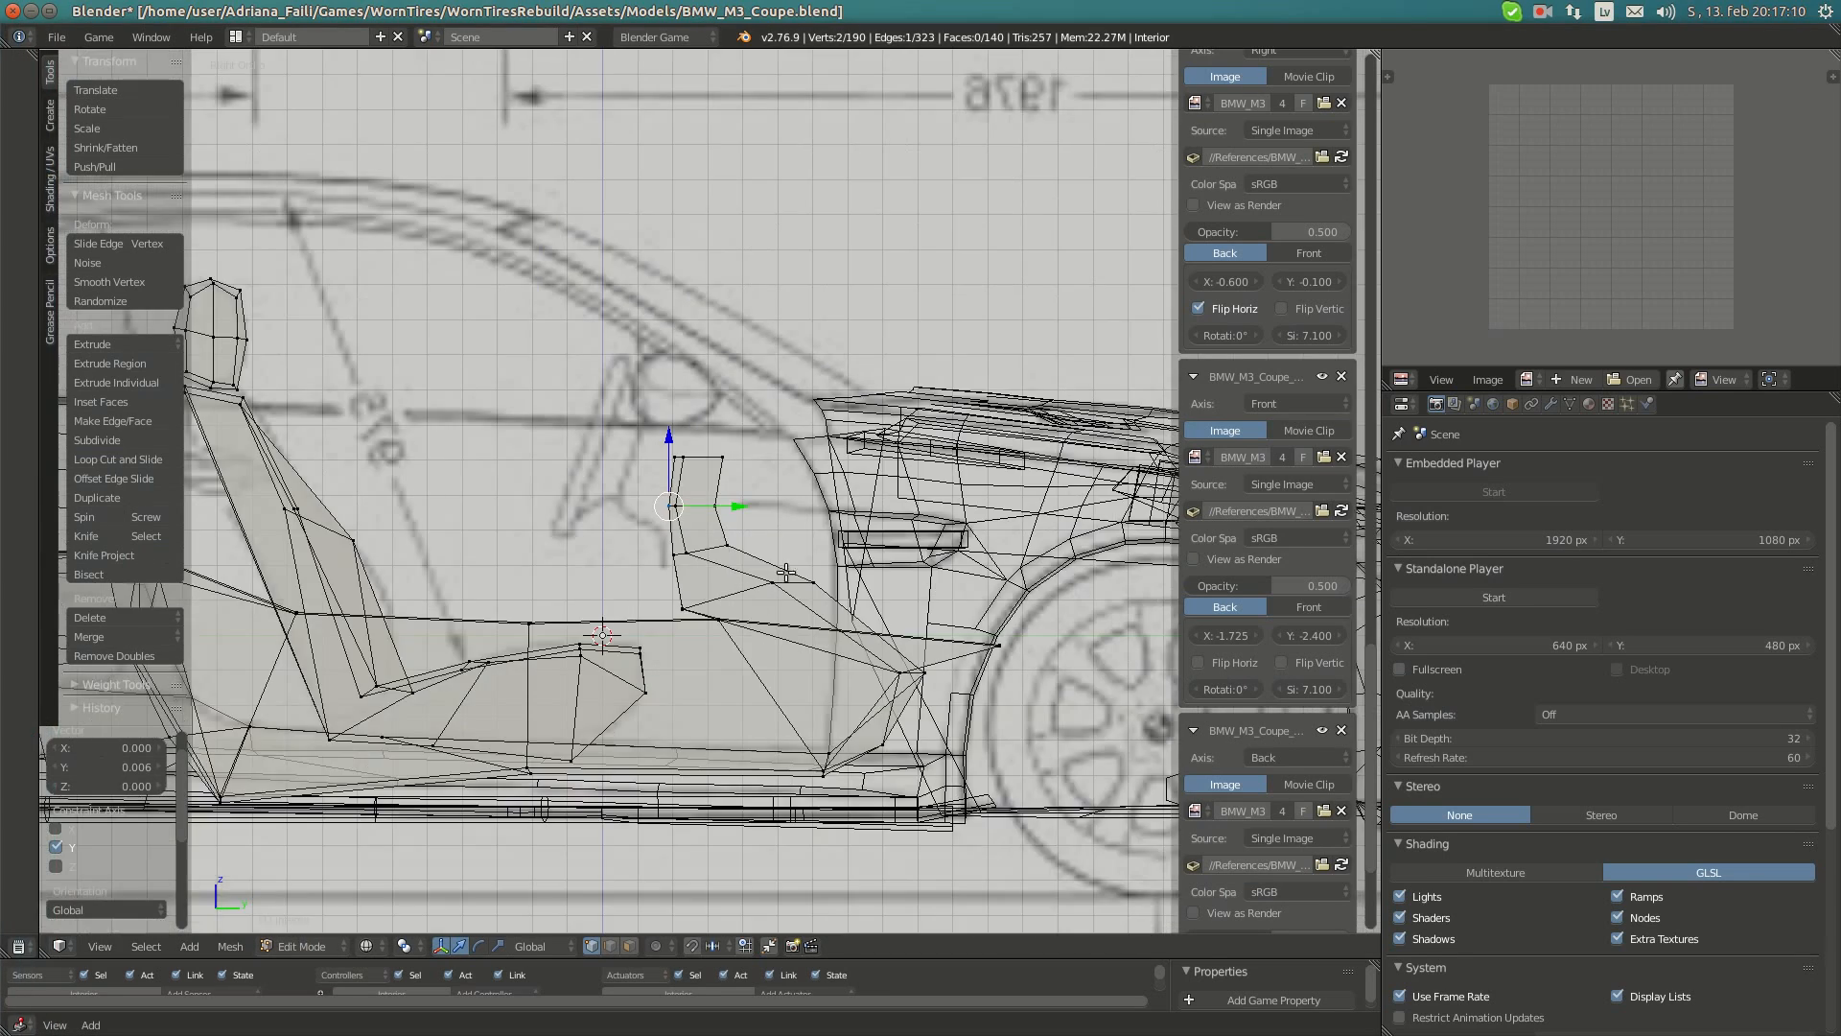
scroll(695, 432, "up", 4)
key("KP_7")
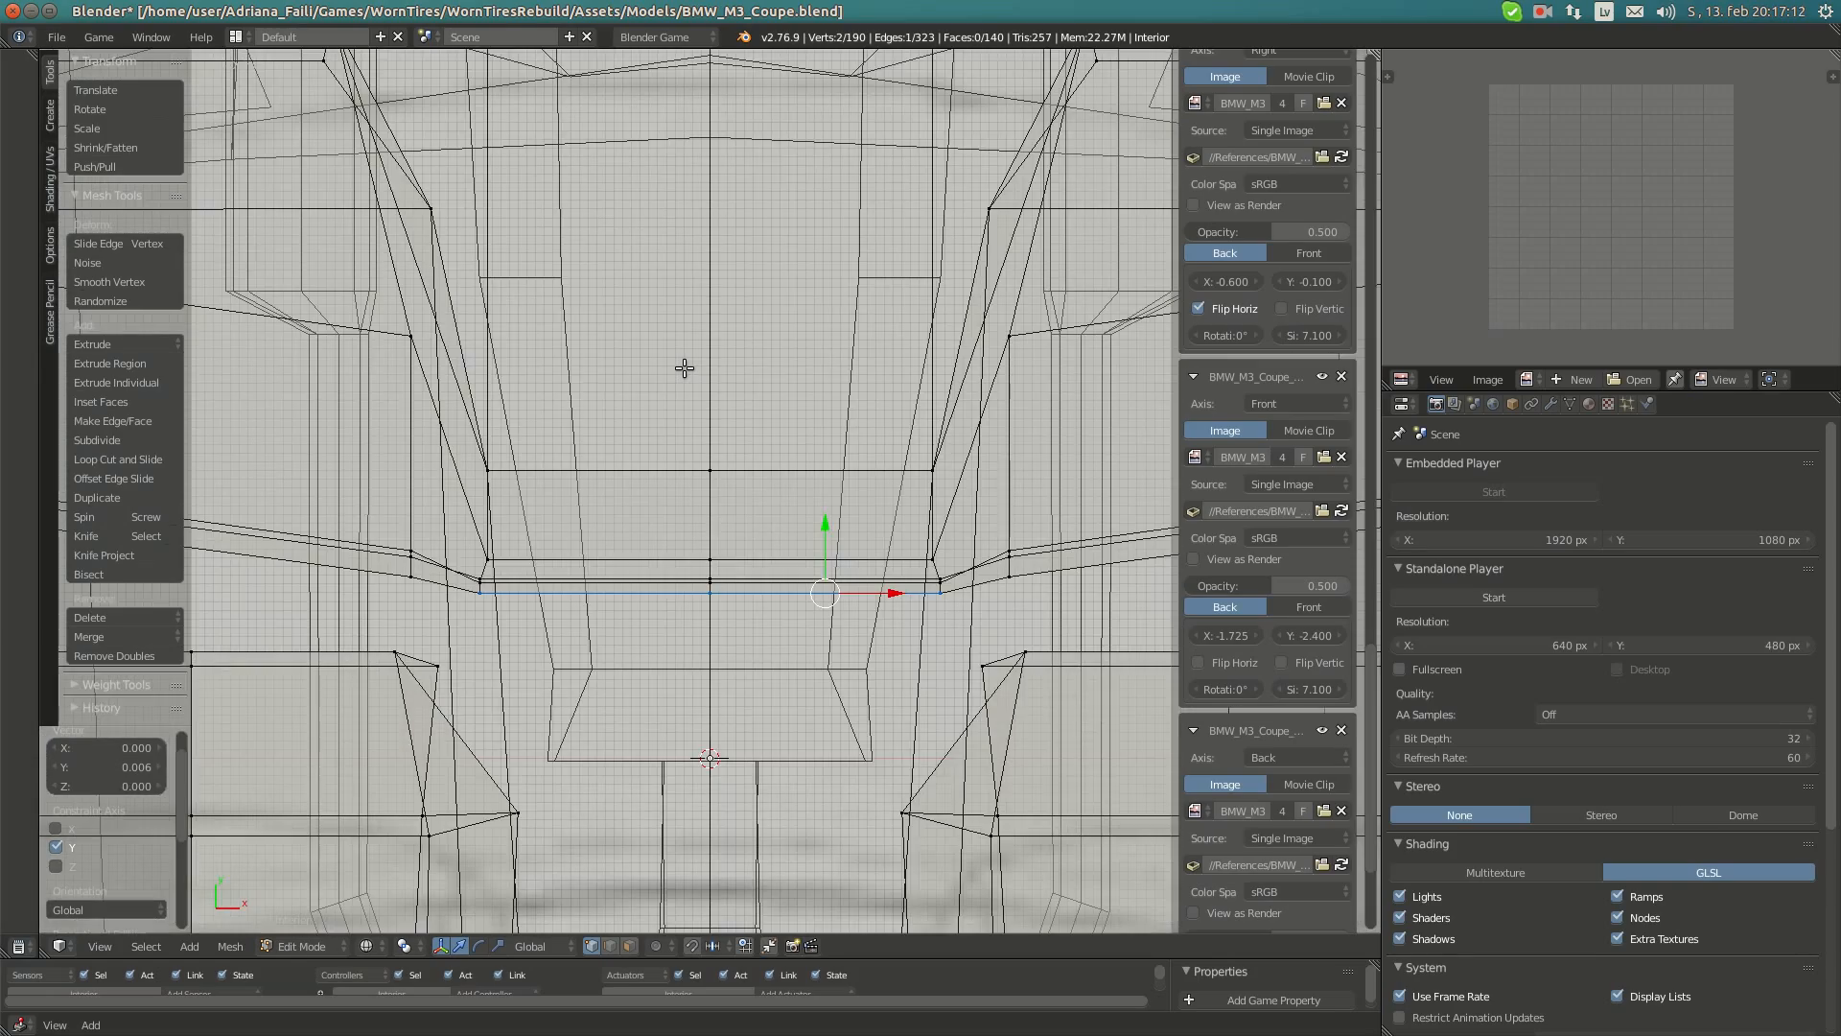
key("KP_1")
key("KP_3")
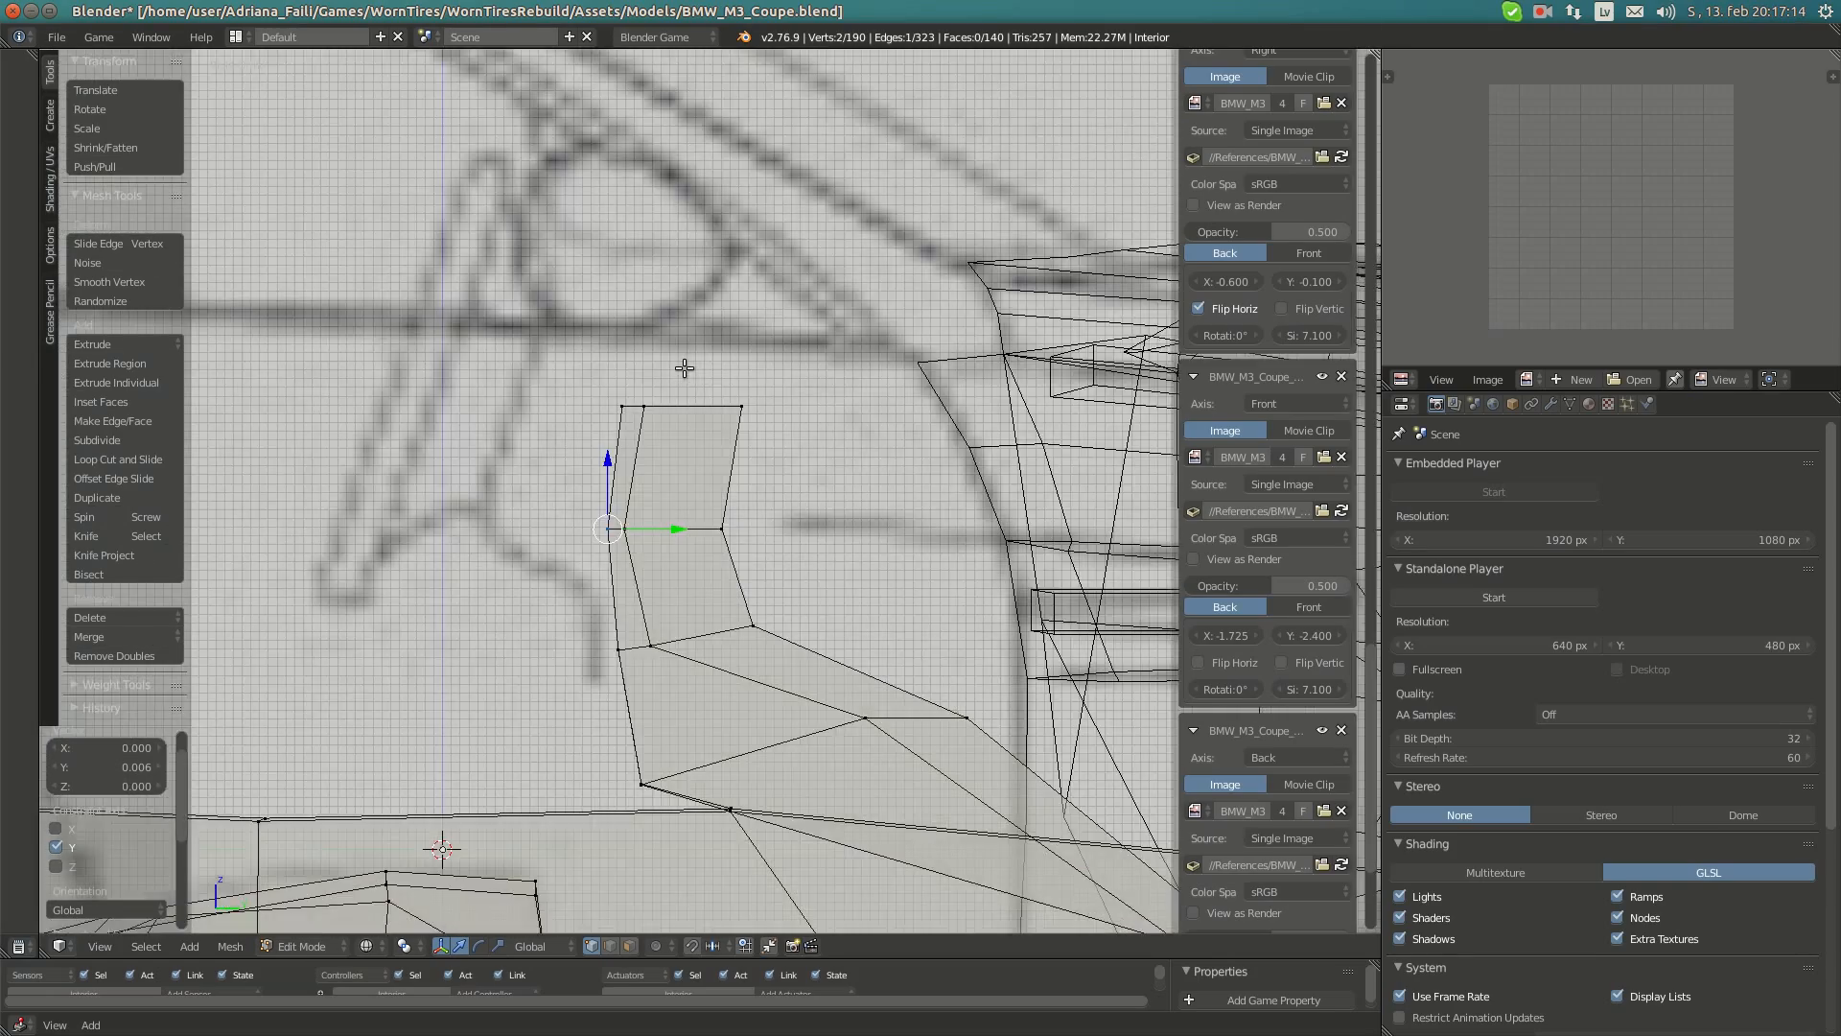
scroll(685, 369, "down", 8)
scroll(786, 431, "up", 6)
mouse_move(768, 559)
middle_mouse_down("shift")
mouse_move(714, 484)
mouse_move(650, 522)
mouse_move(748, 535)
middle_mouse_up("shift")
left_click_drag(794, 522, 806, 523)
- Select the central faces below the top band on the dashboard's seat-facing side and flatten them with a Y scale of 0
middle_click_drag(776, 525, 824, 522)
scroll(685, 507, "up", 4)
middle_click_drag(686, 507, 844, 565)
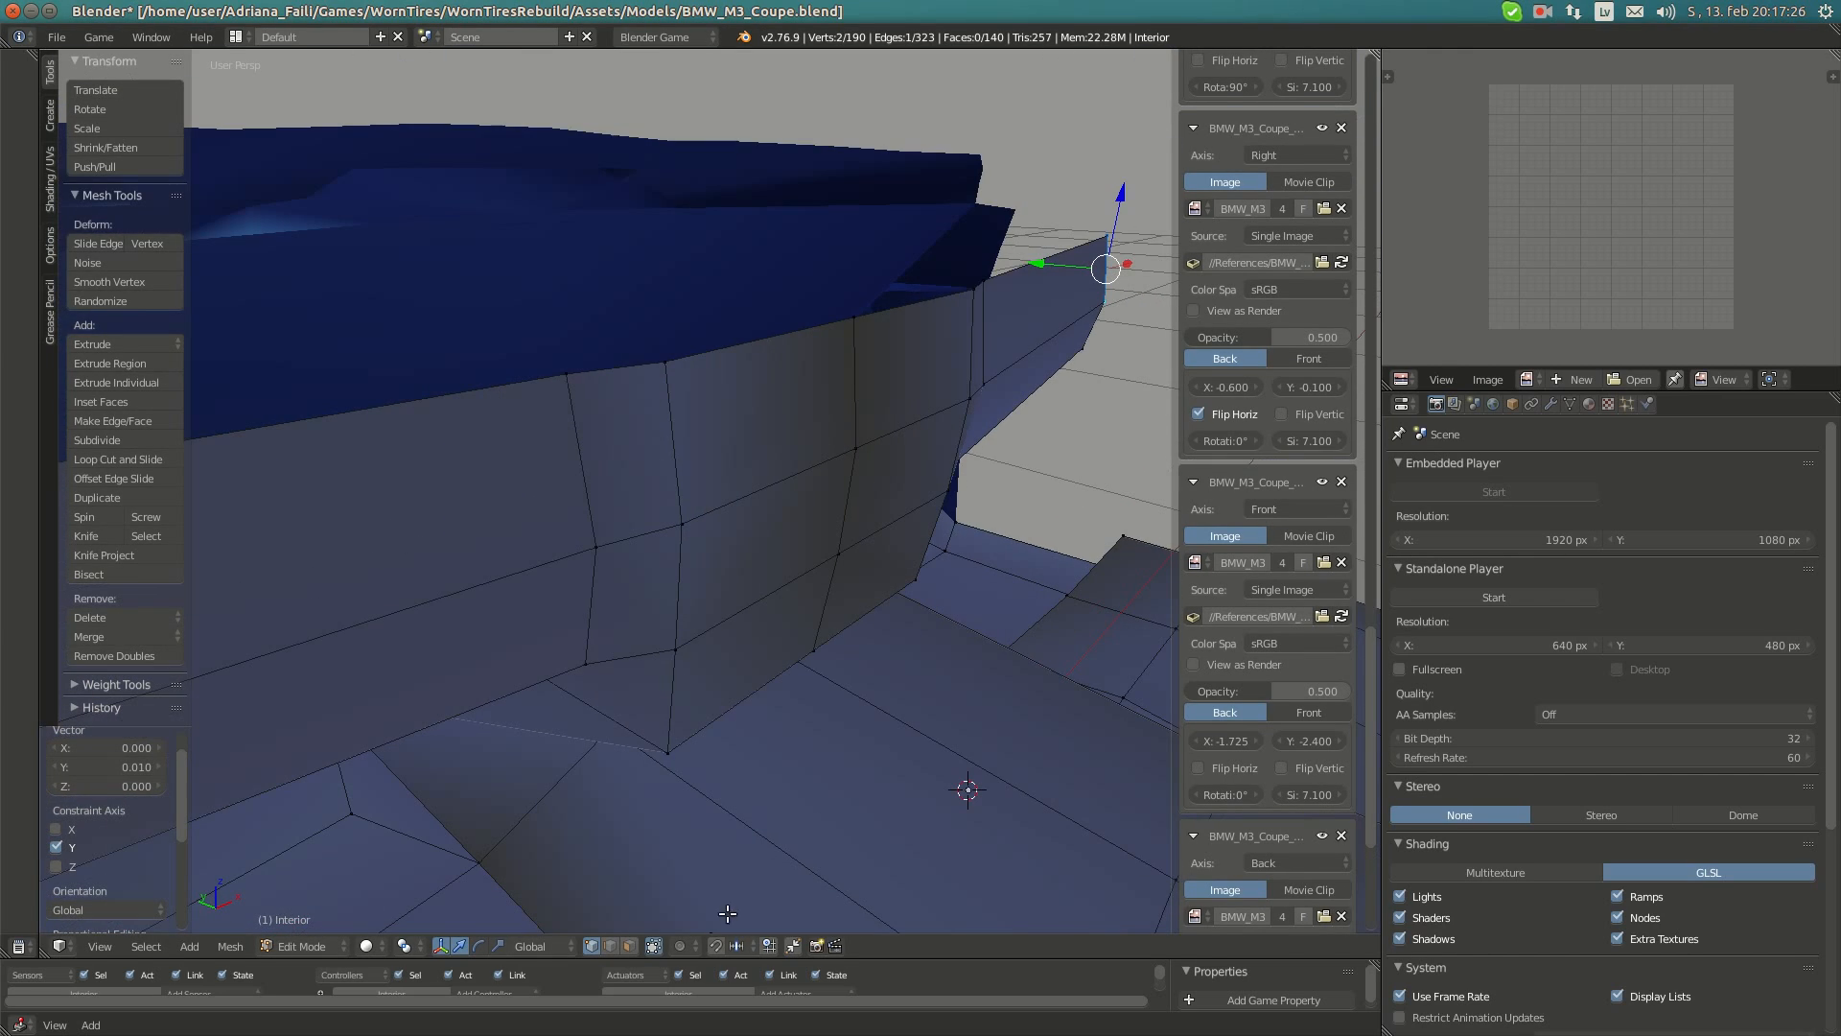
left_click(630, 943)
right_click(777, 538)
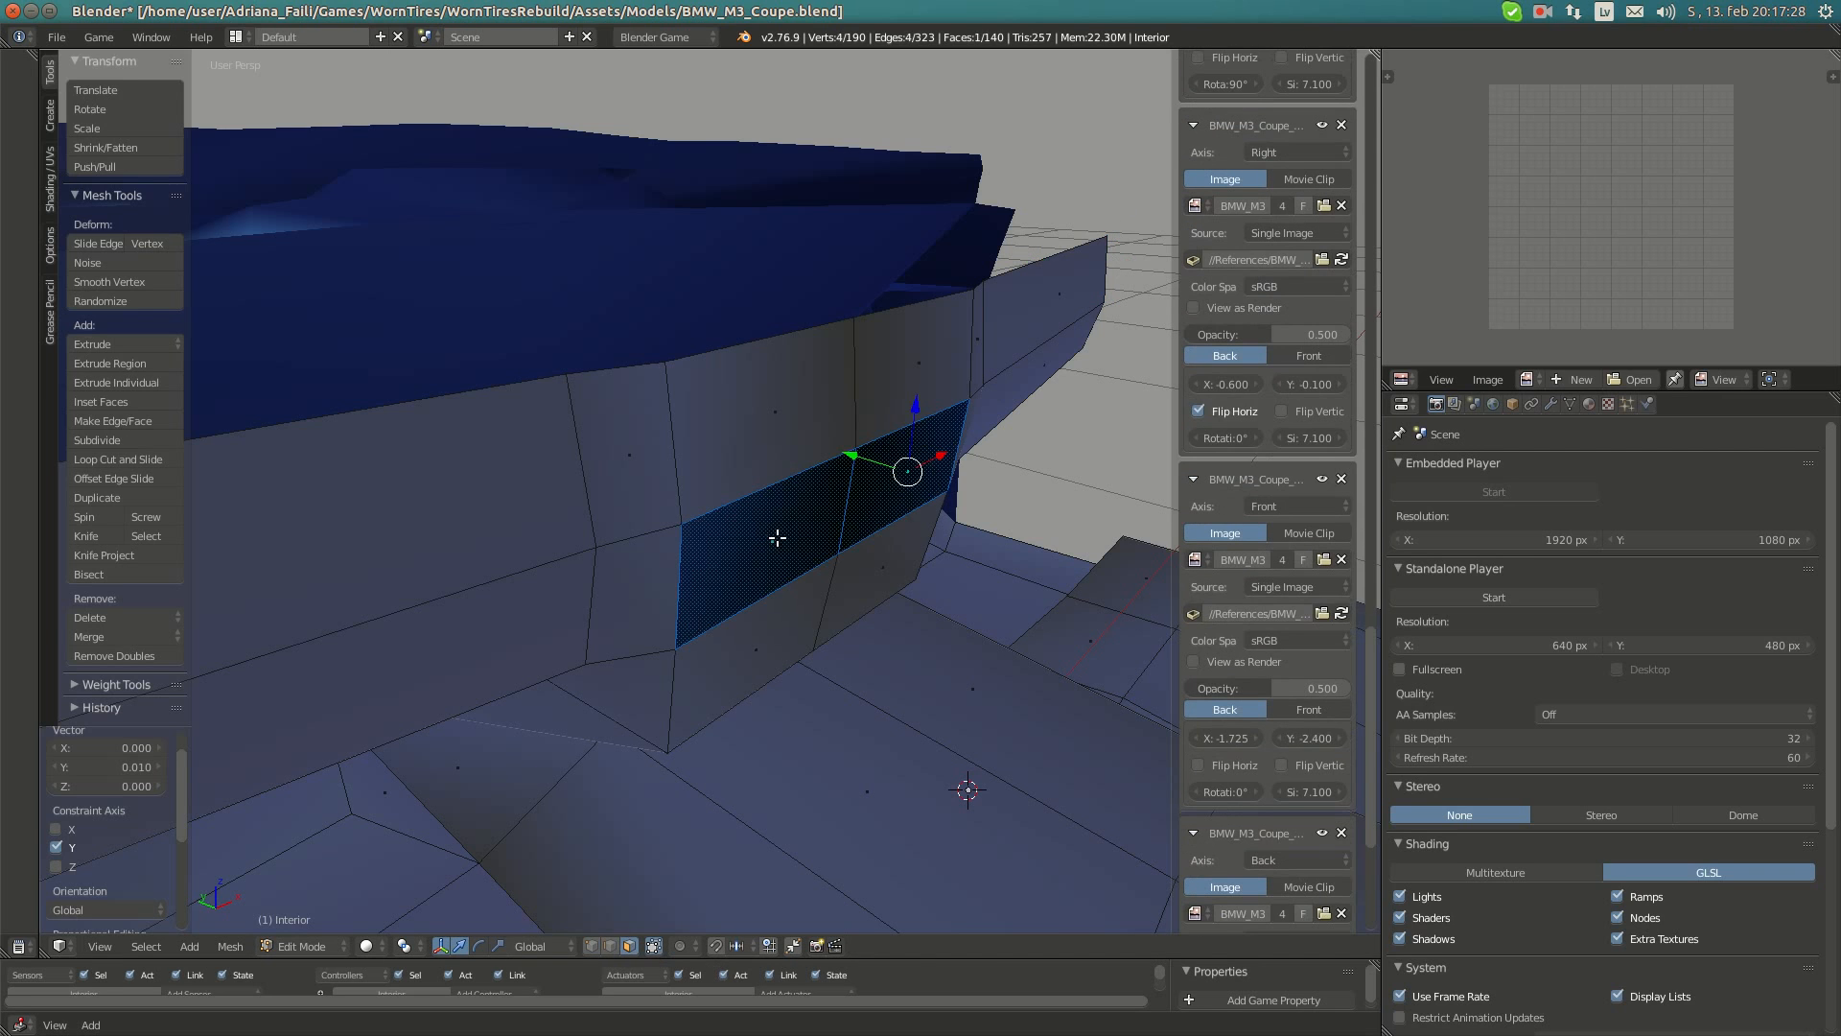
right_click(870, 583, "shift")
middle_click_drag(806, 581, 729, 729)
key("s")
key("y")
key("0")
key("Return")
- Rotate the flattened central faces about the X axis to slope them, and review the interior in Object Mode
key("r")
key("x")
left_click(1002, 586)
key("a")
key("Tab")
scroll(680, 622, "down", 5)
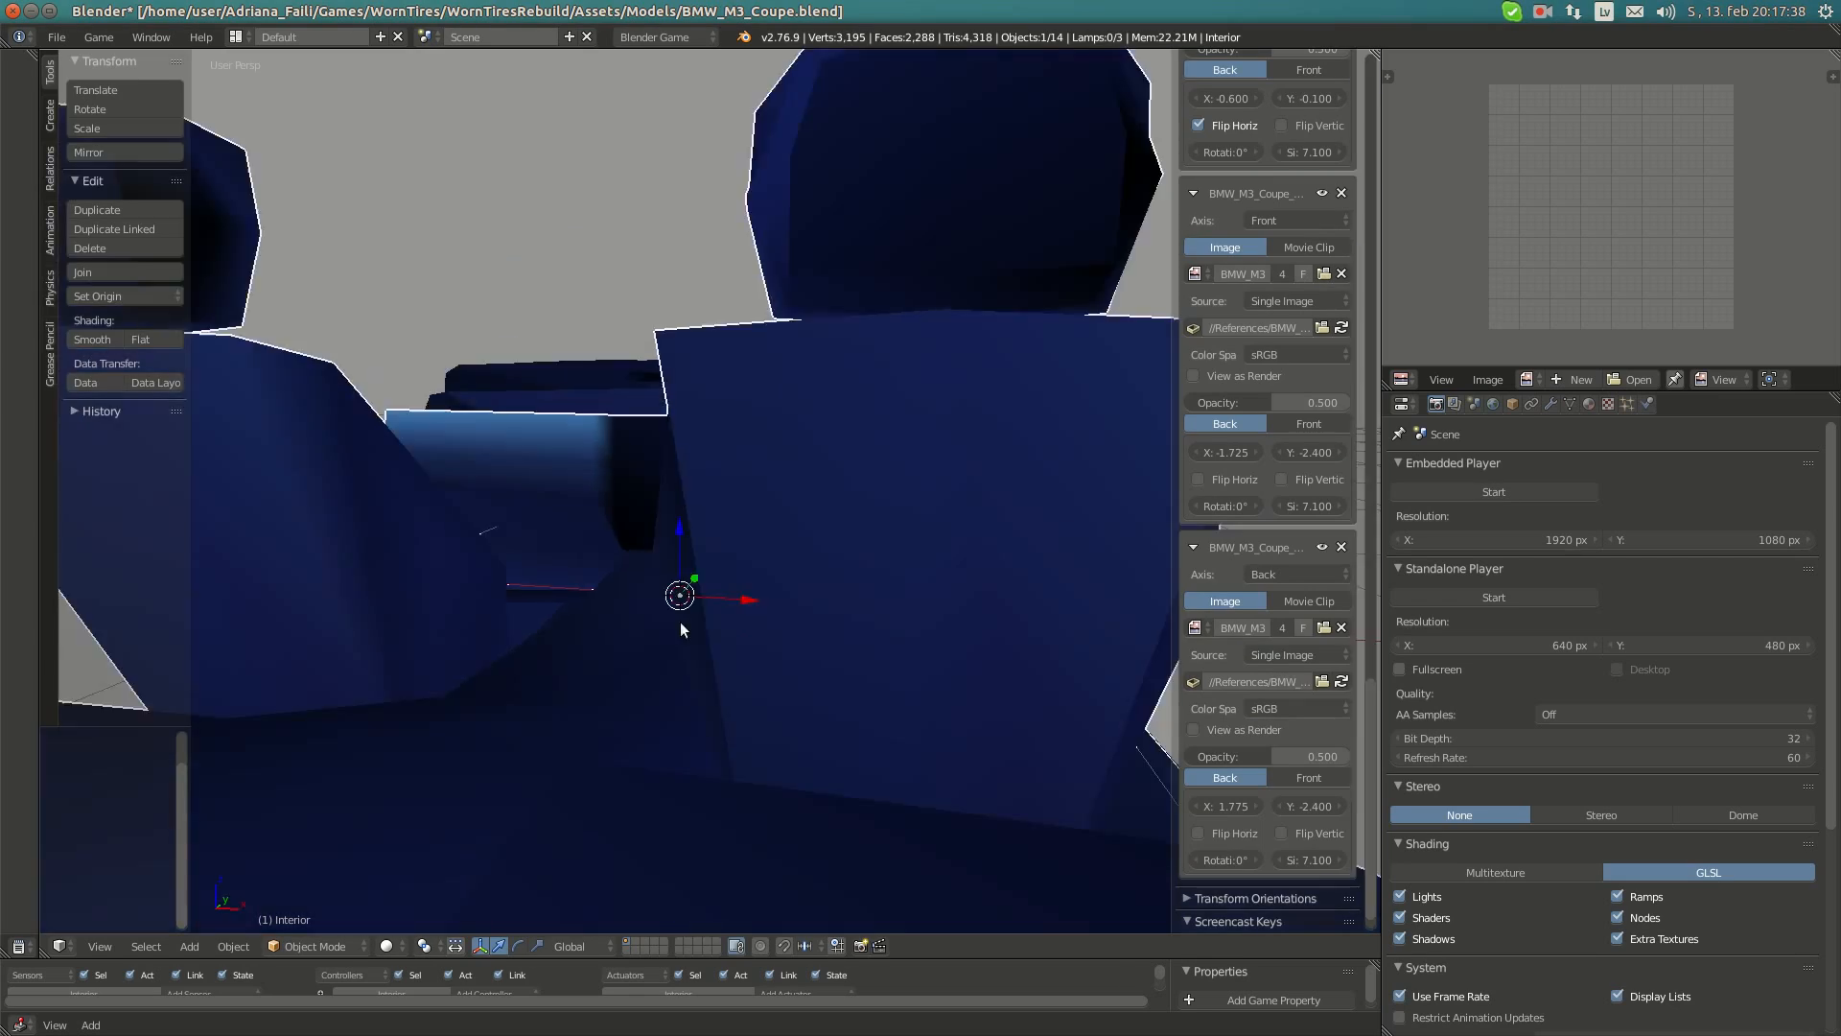
middle_click_drag(680, 622, 752, 608)
scroll(752, 608, "up", 3)
key("KP_3")
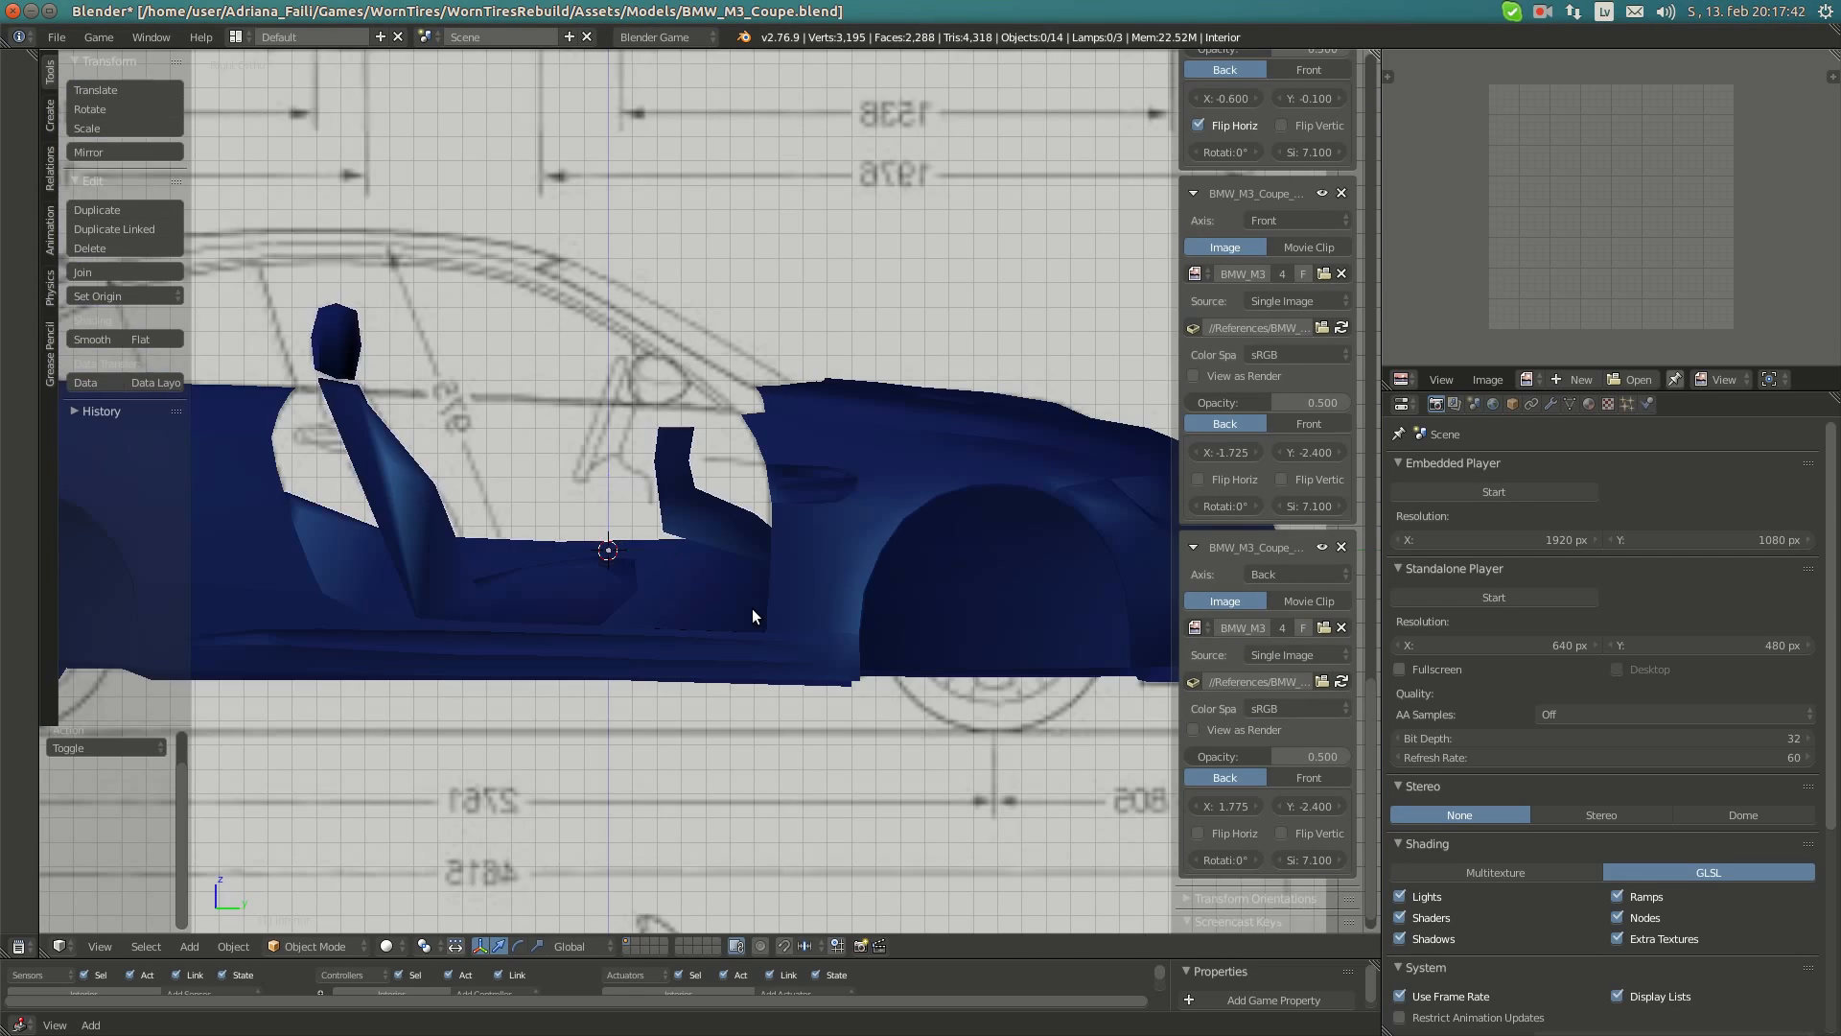
- Reopen the interior mesh for editing and examine the upper dashboard shape in both Chromium reference photos
key("Tab")
scroll(685, 484, "up", 4)
scroll(637, 434, "up", 1)
middle_click_drag(638, 434, 703, 581, "shift")
mouse_move(2, 290)
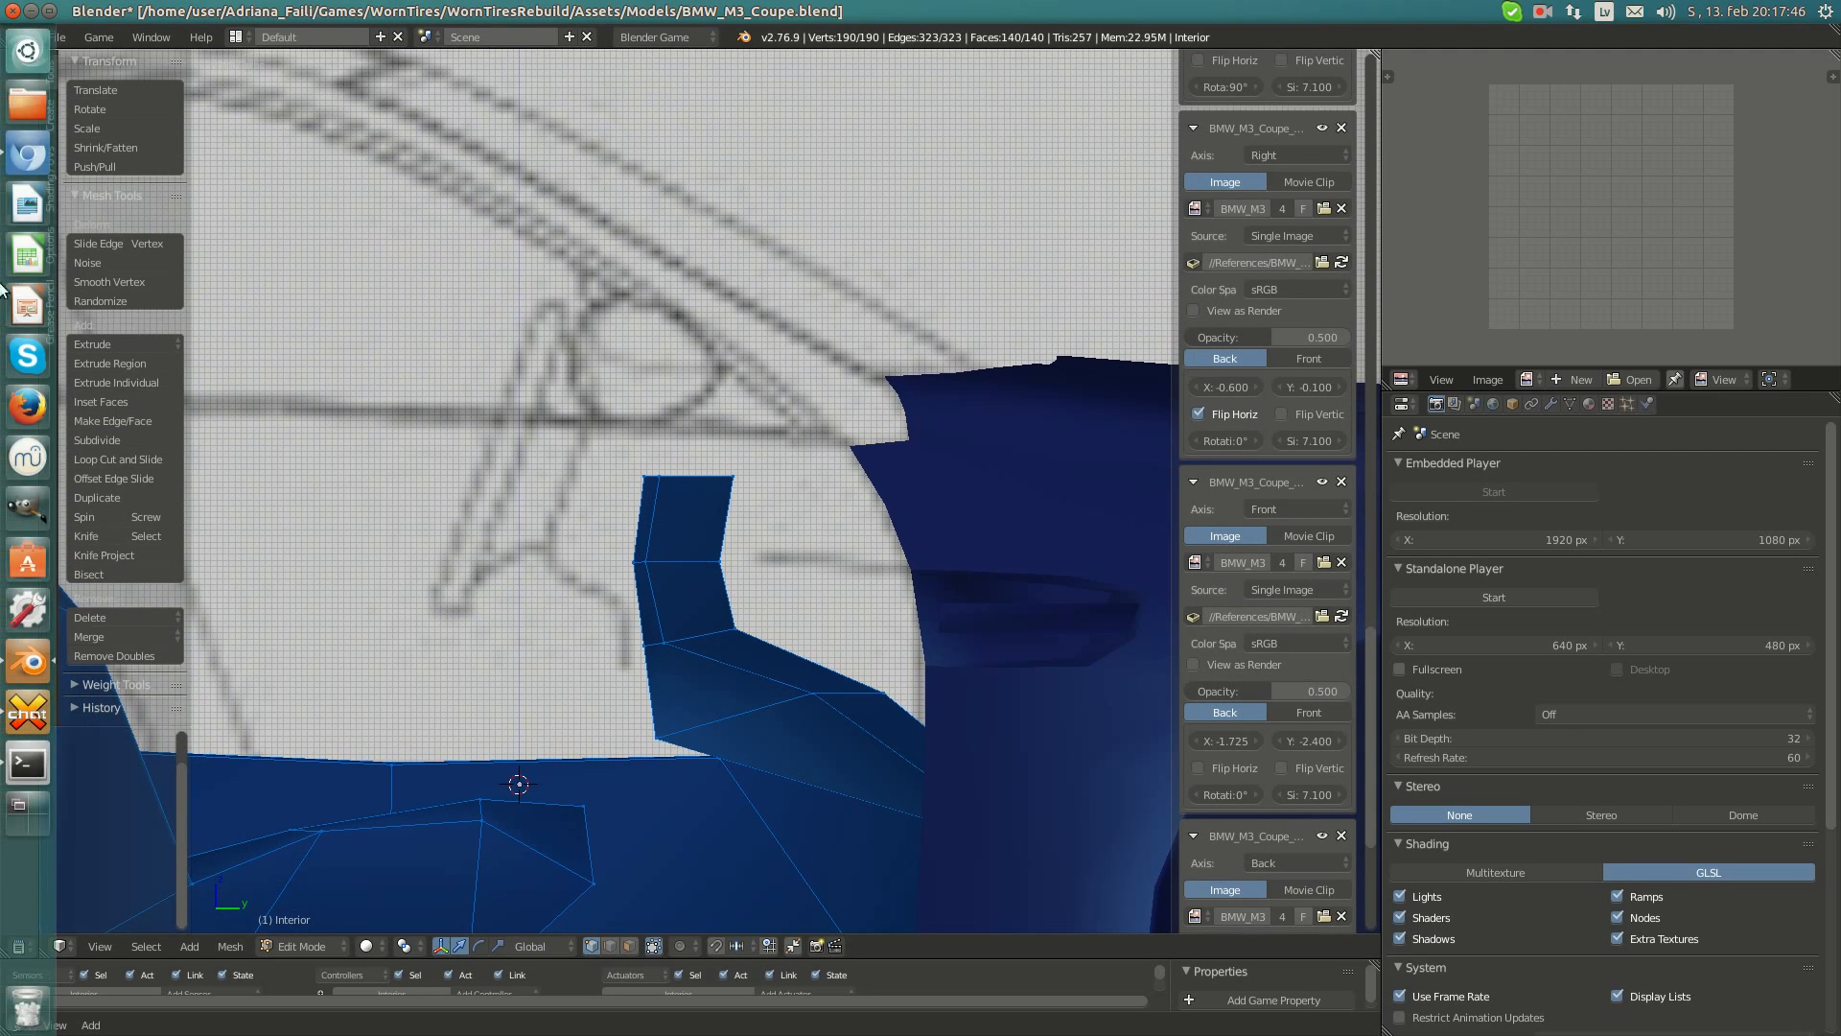
left_click(27, 152)
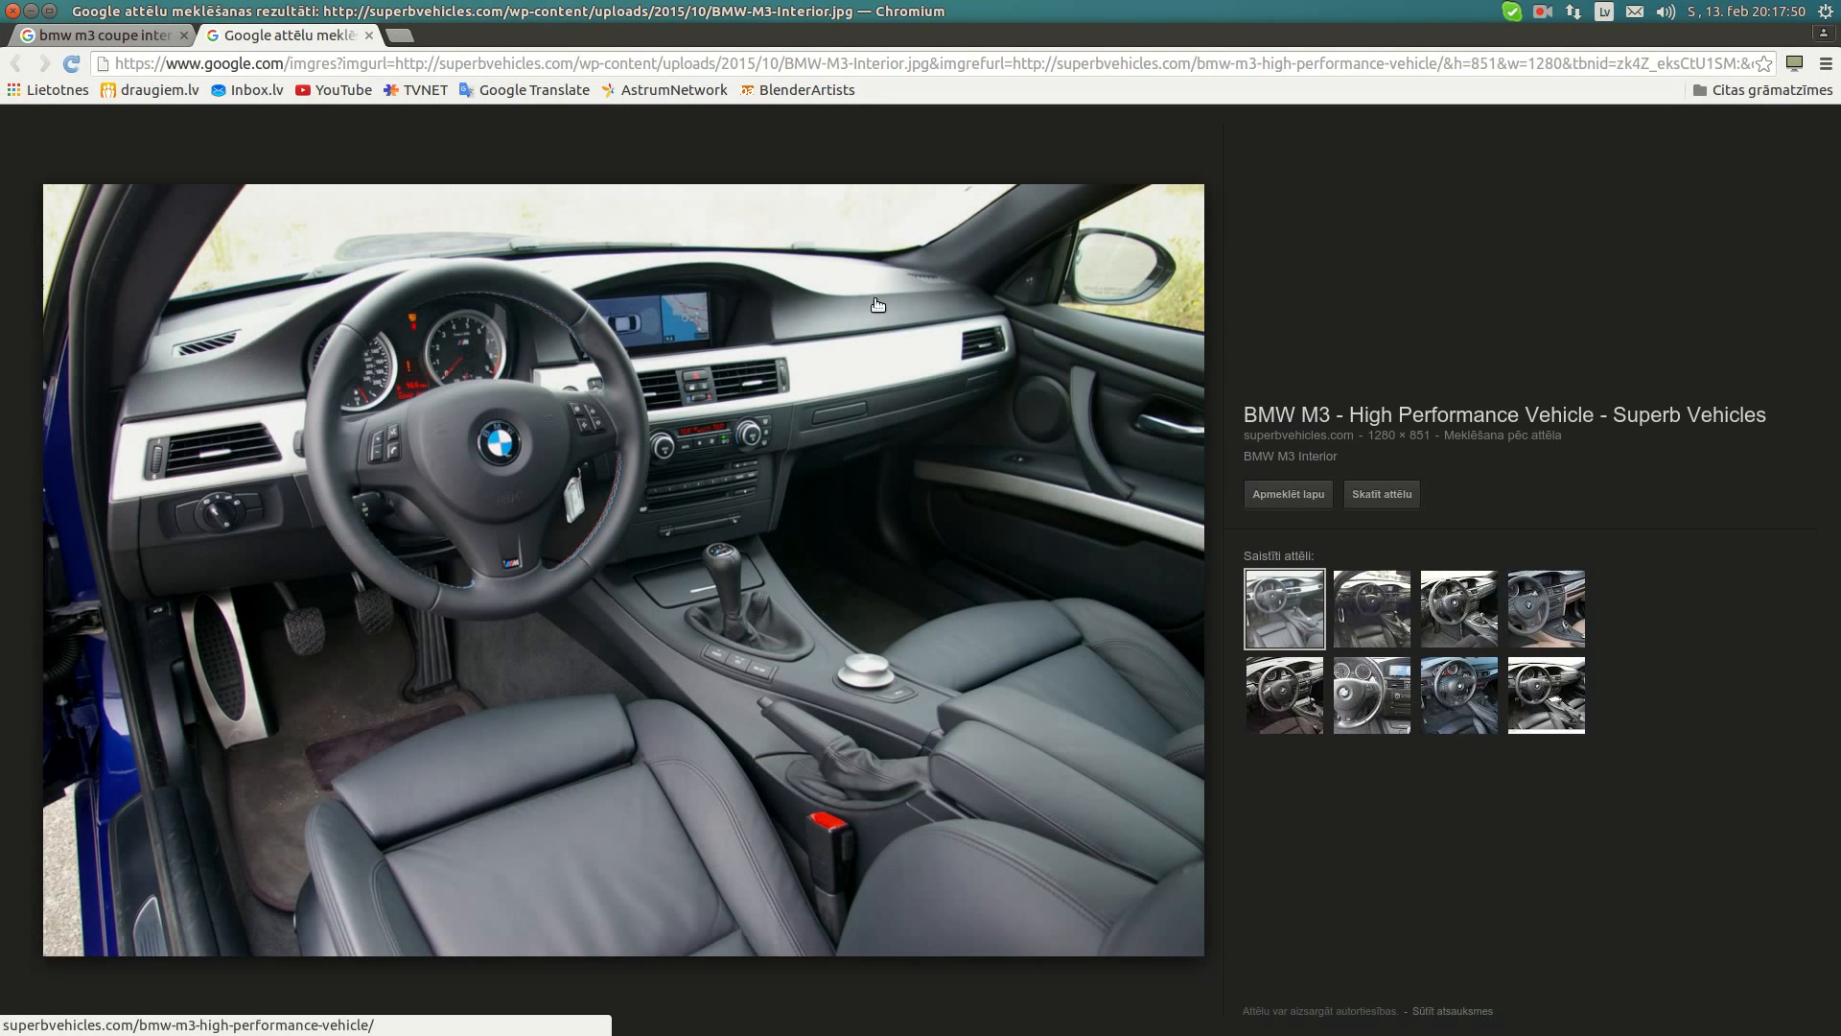
mouse_move(3, 591)
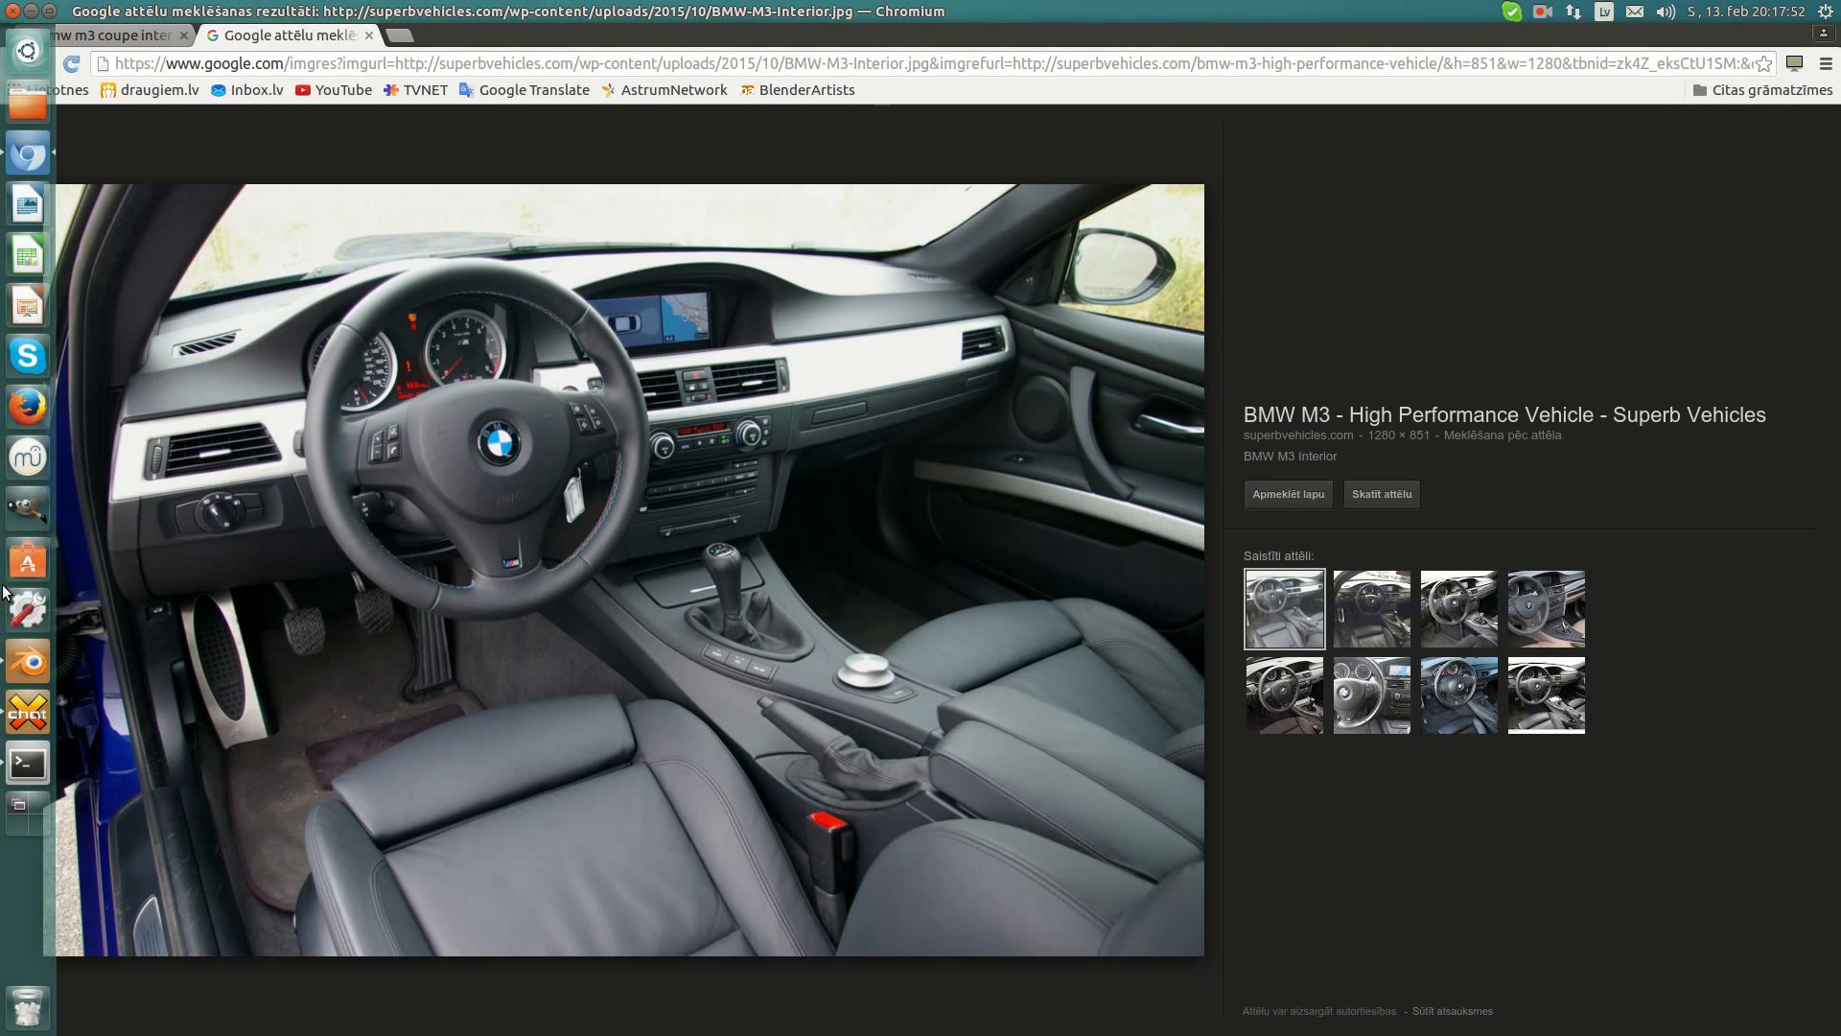
left_click(144, 37)
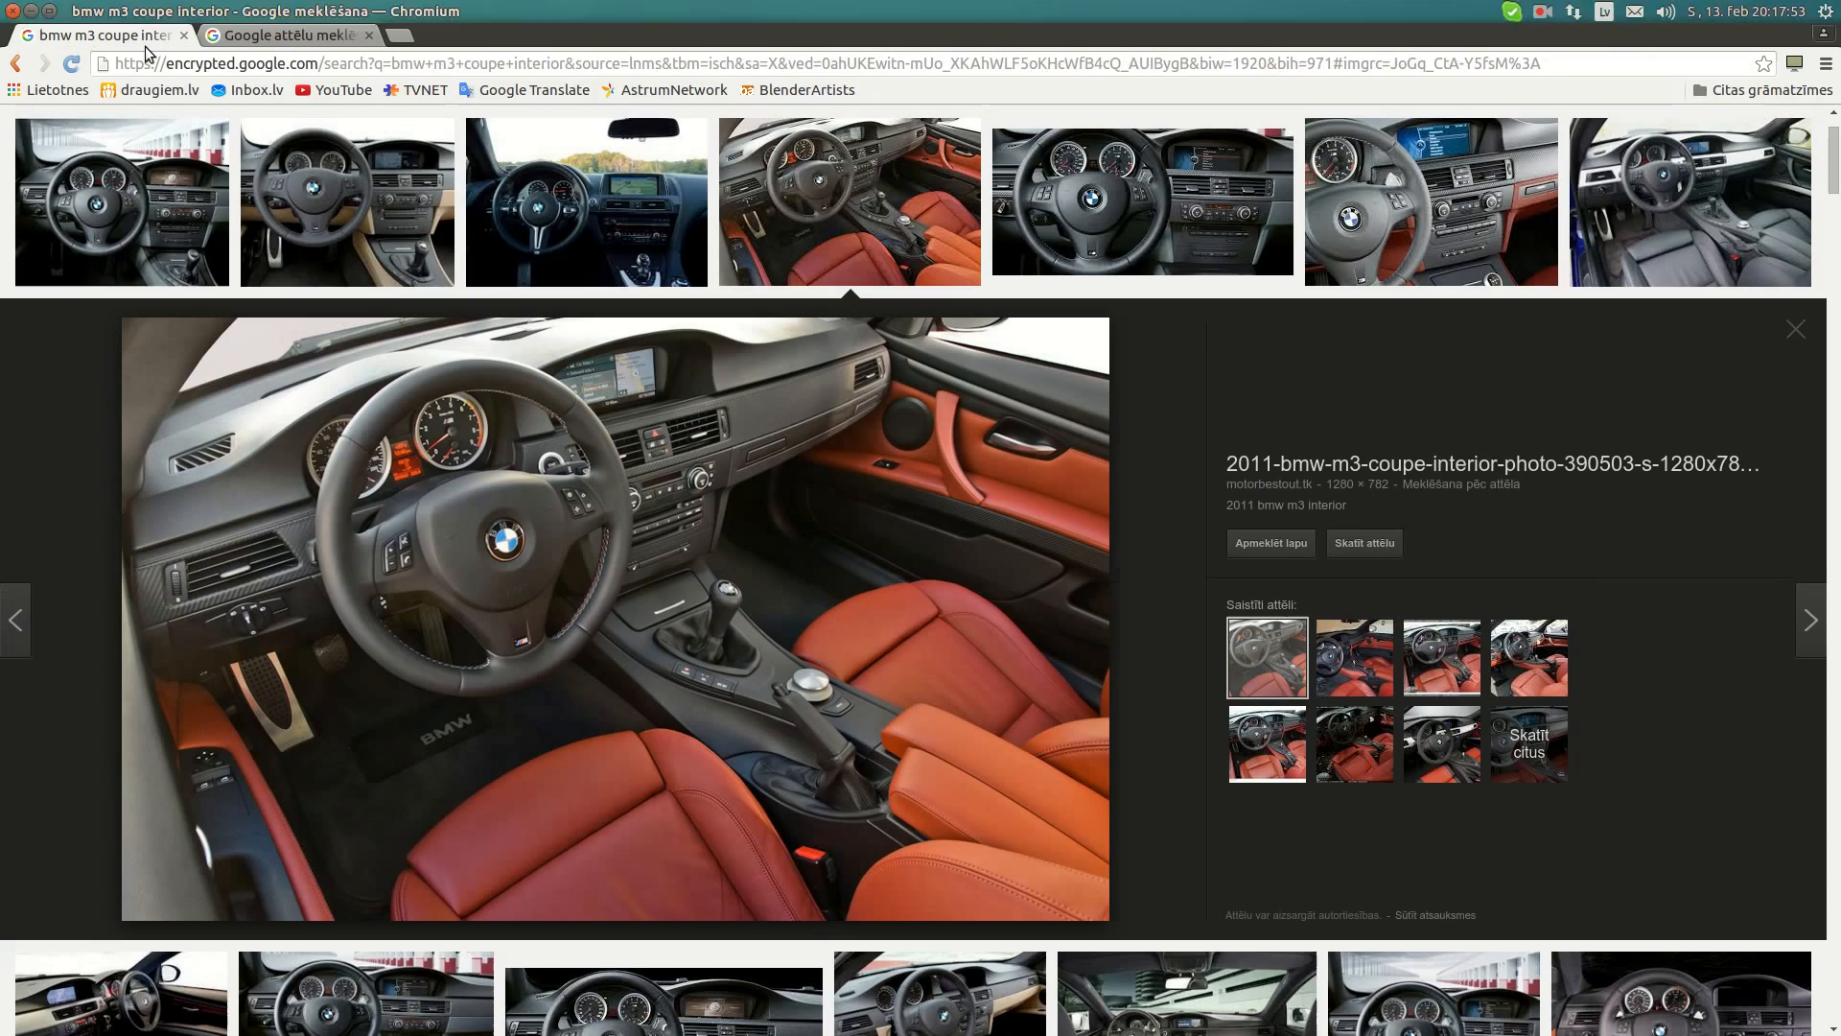
left_click(335, 38)
mouse_move(2, 573)
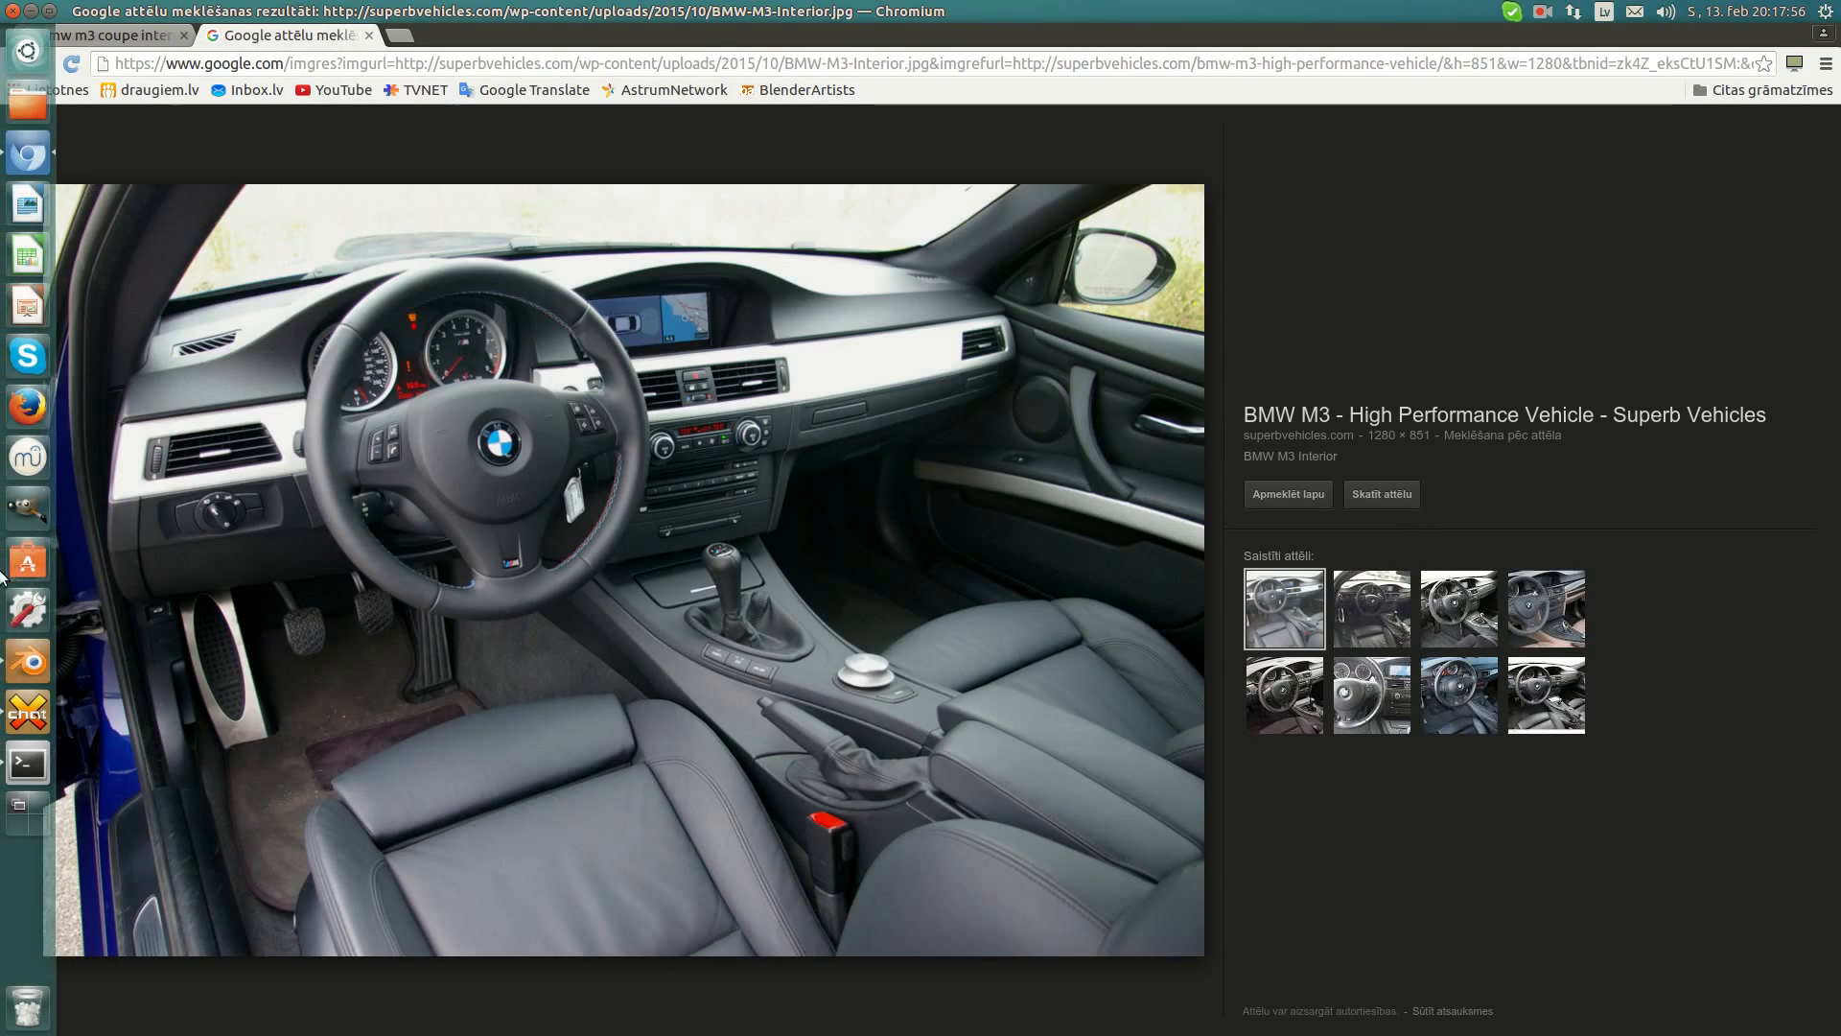
- Back in Blender, extrude the dashboard profile's top edge about 0.052 along Y and 0.082 along Z toward the windshield
left_click(26, 660)
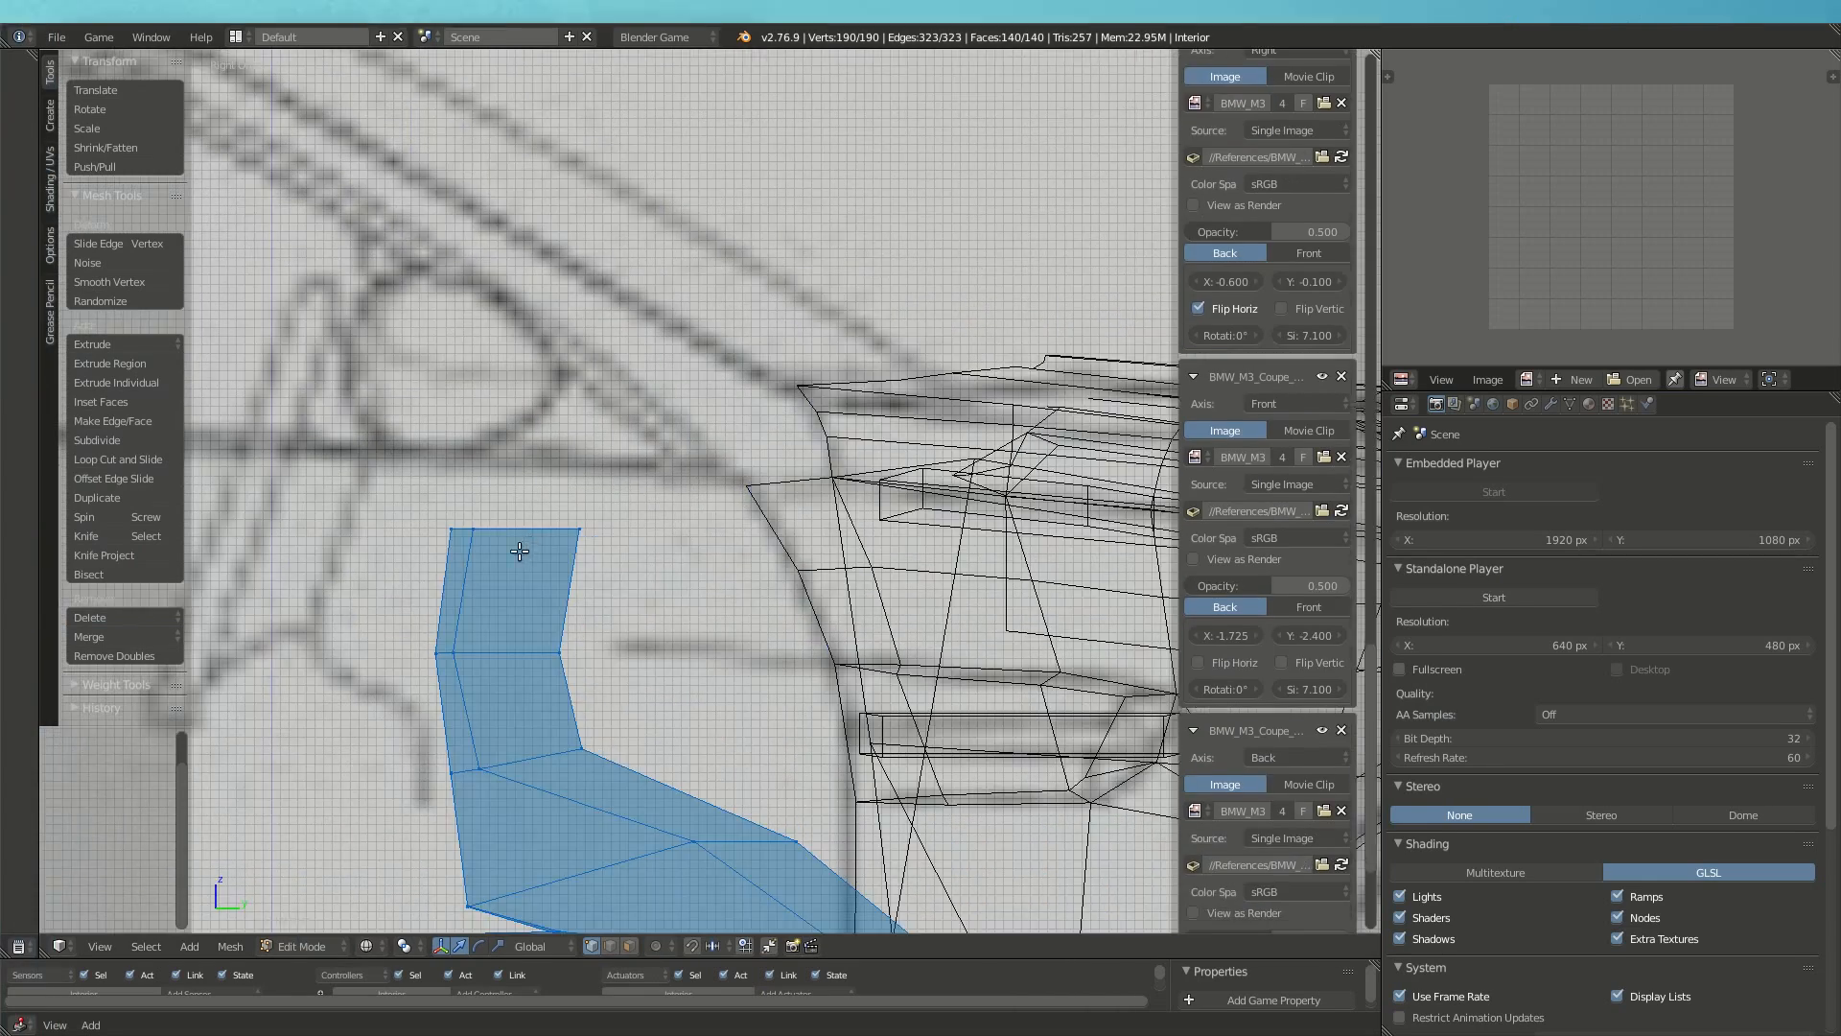
key("b")
left_click_drag(512, 495, 668, 556)
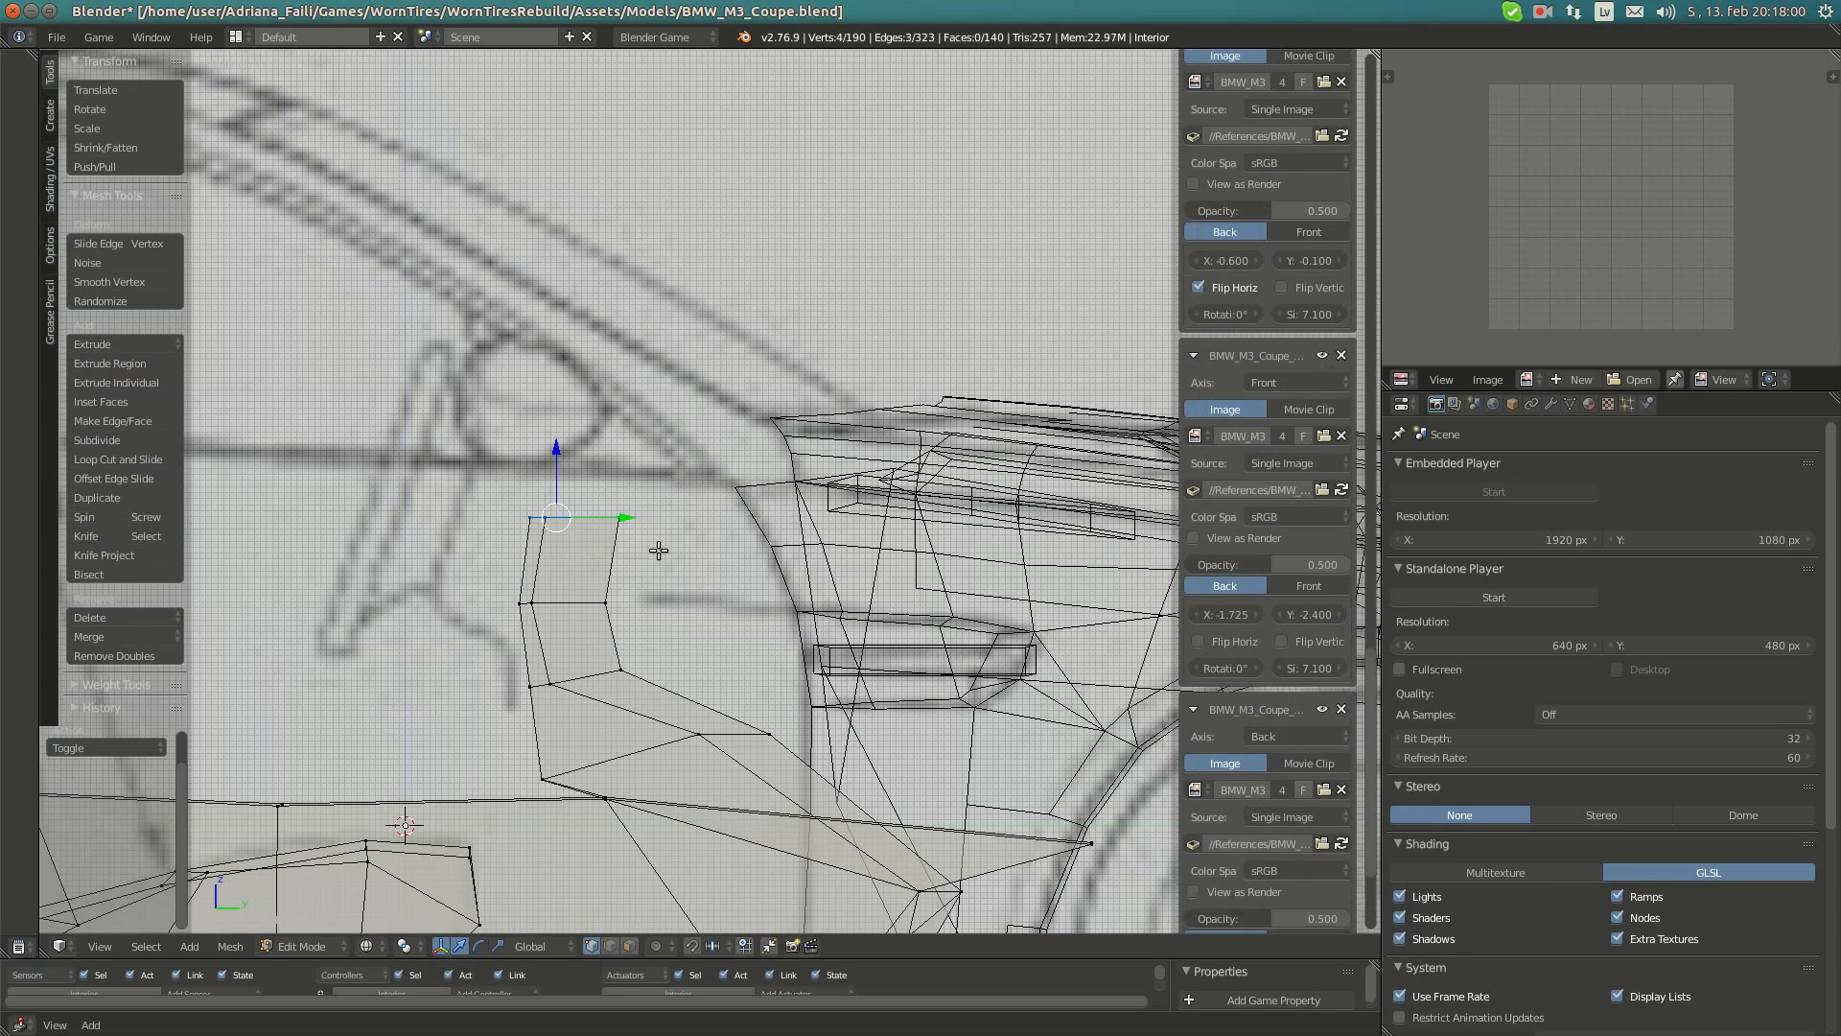
key("e")
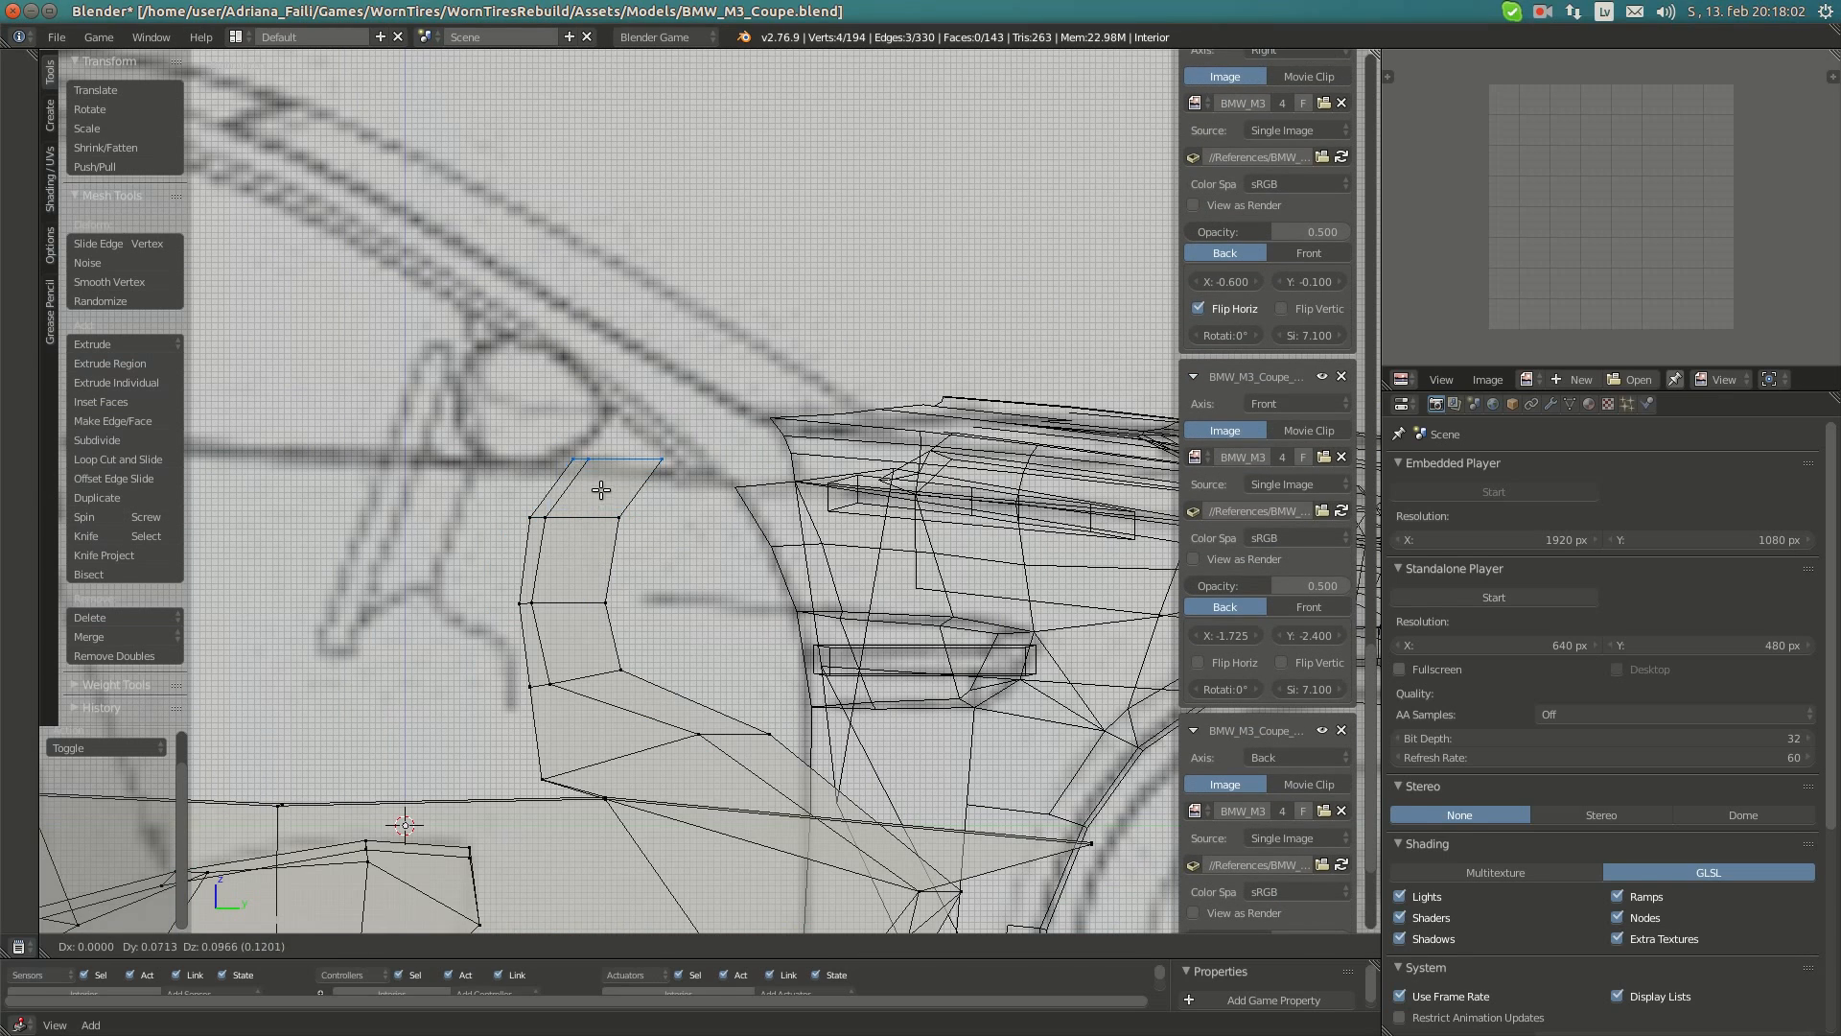
left_click(594, 495)
mouse_move(1, 239)
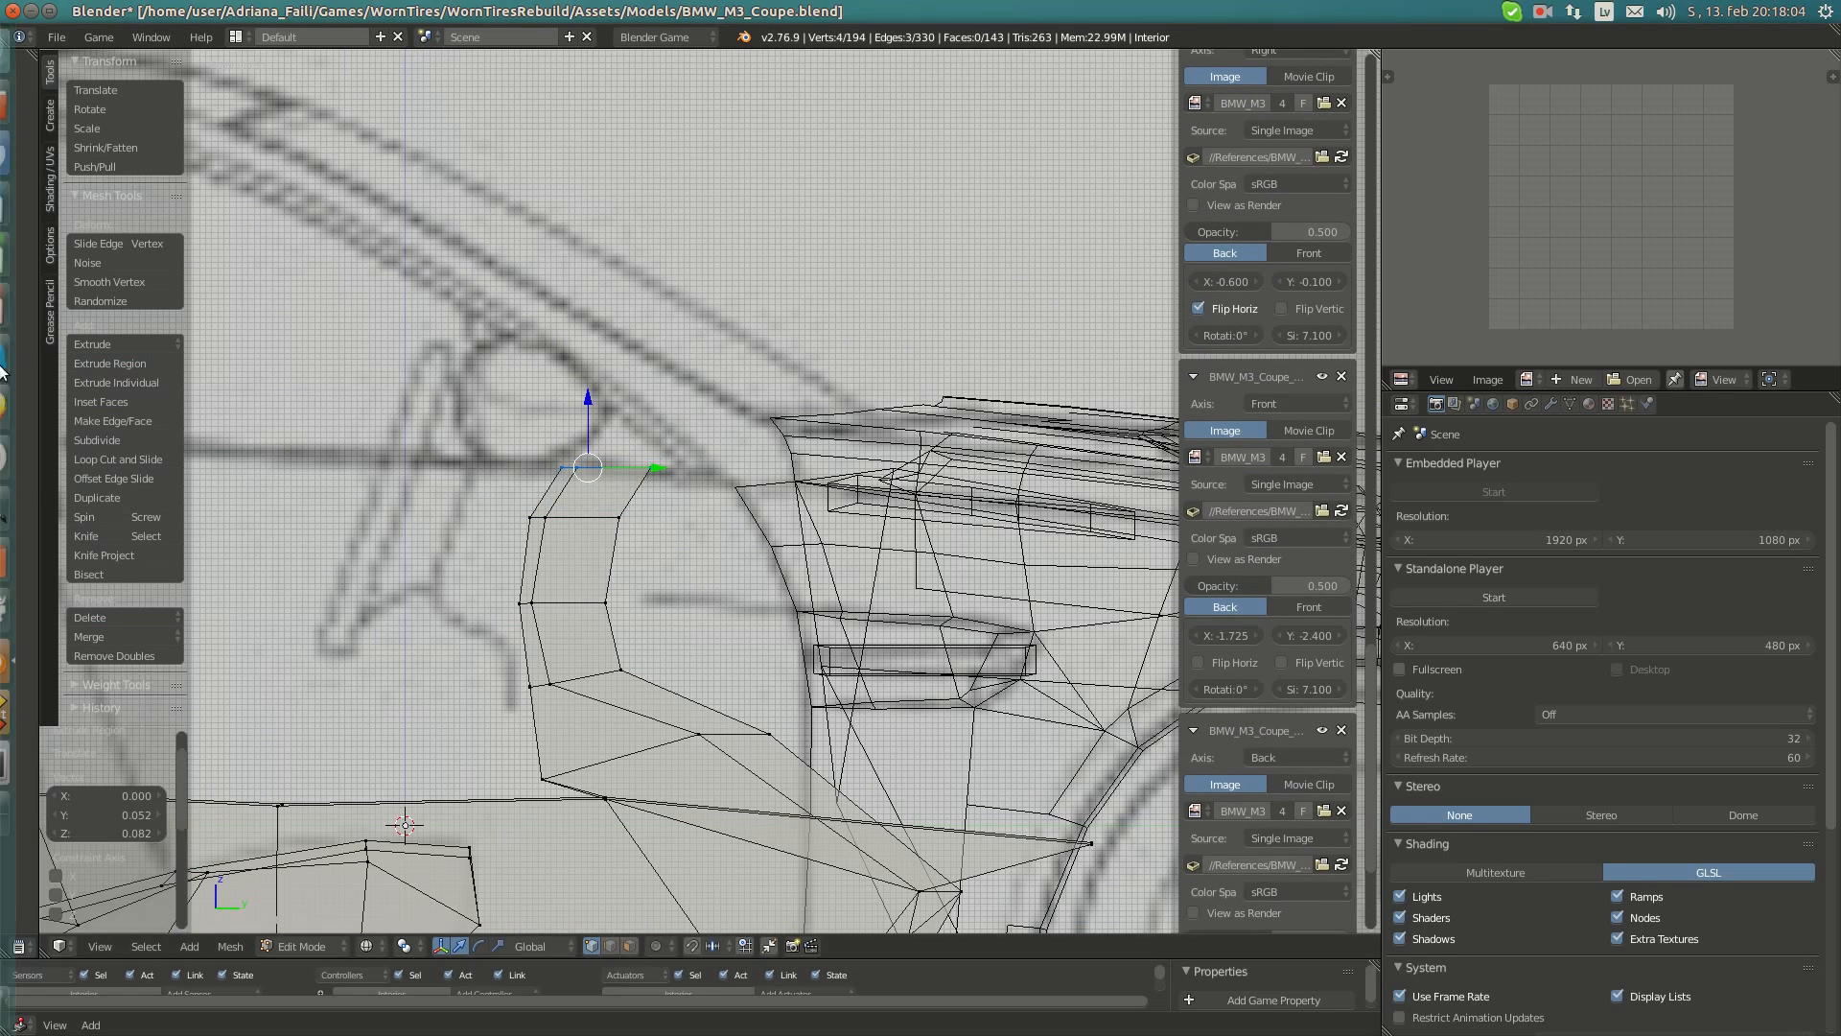
- Check the dashboard photo in Chromium, and in Blender raise the top edge's two central vertices and their neighbour about 0.003 along Z
left_click(26, 152)
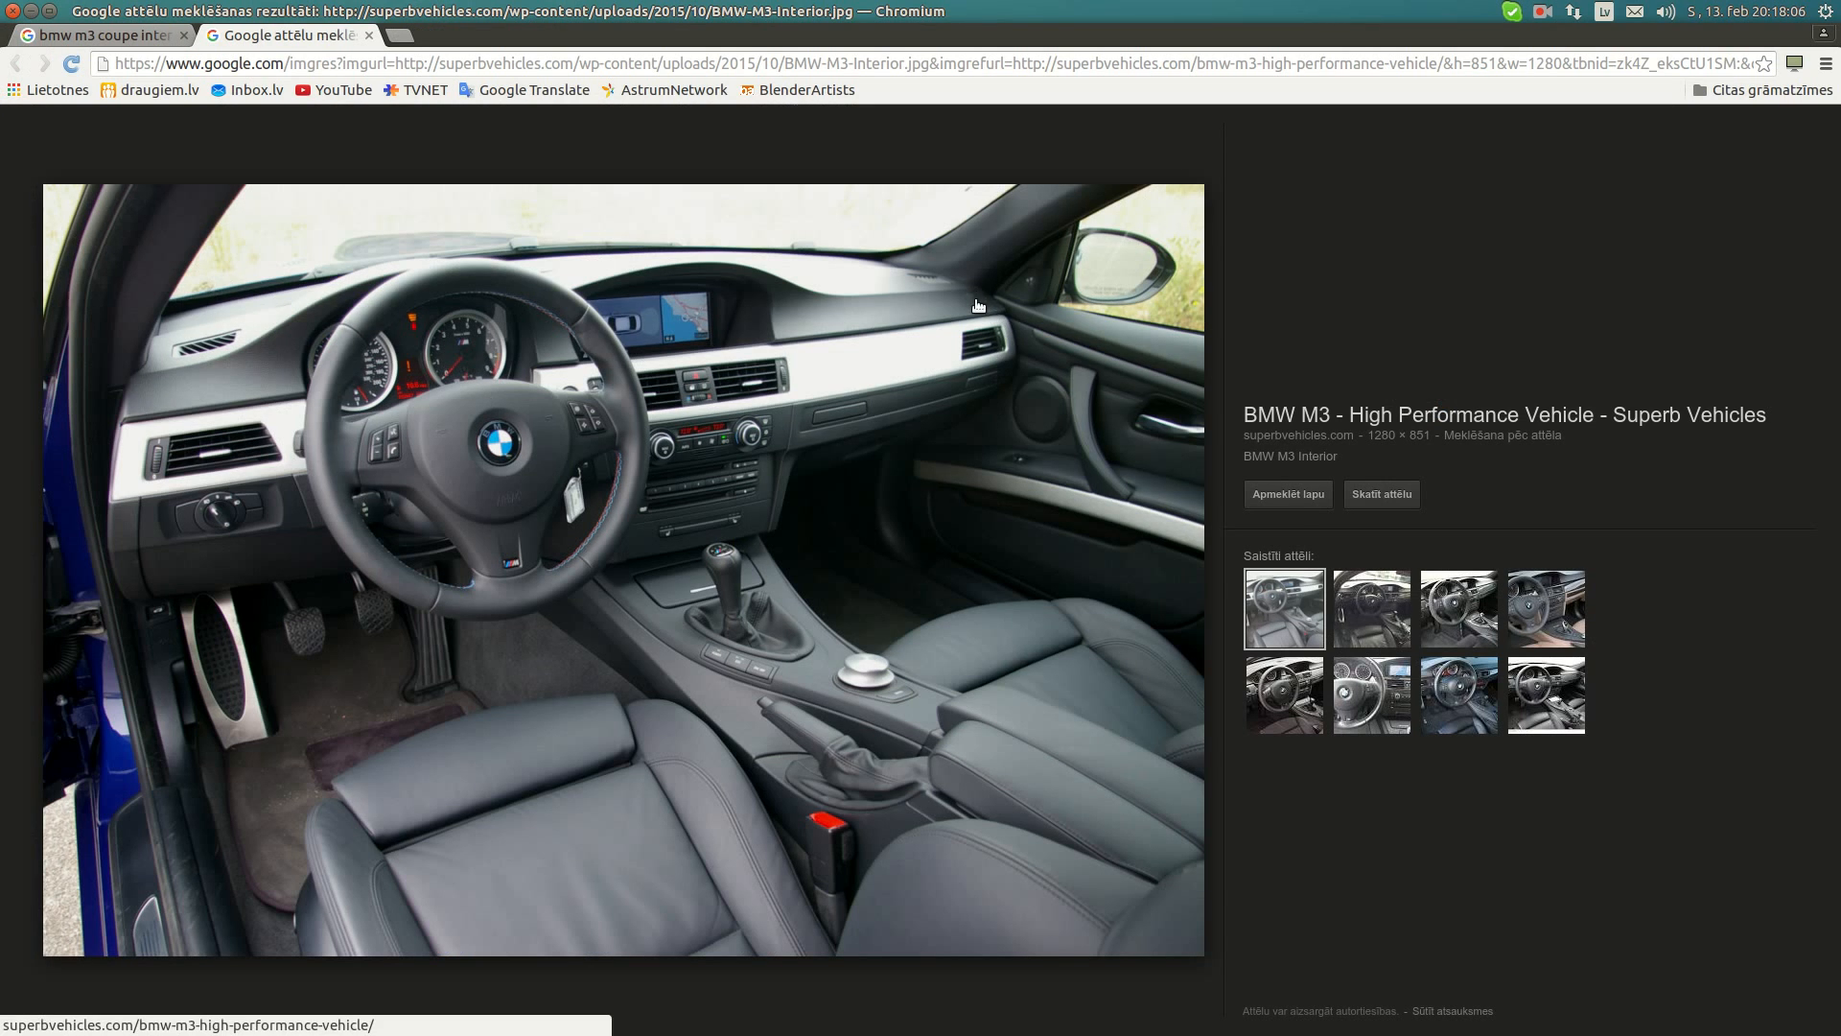
mouse_move(1, 470)
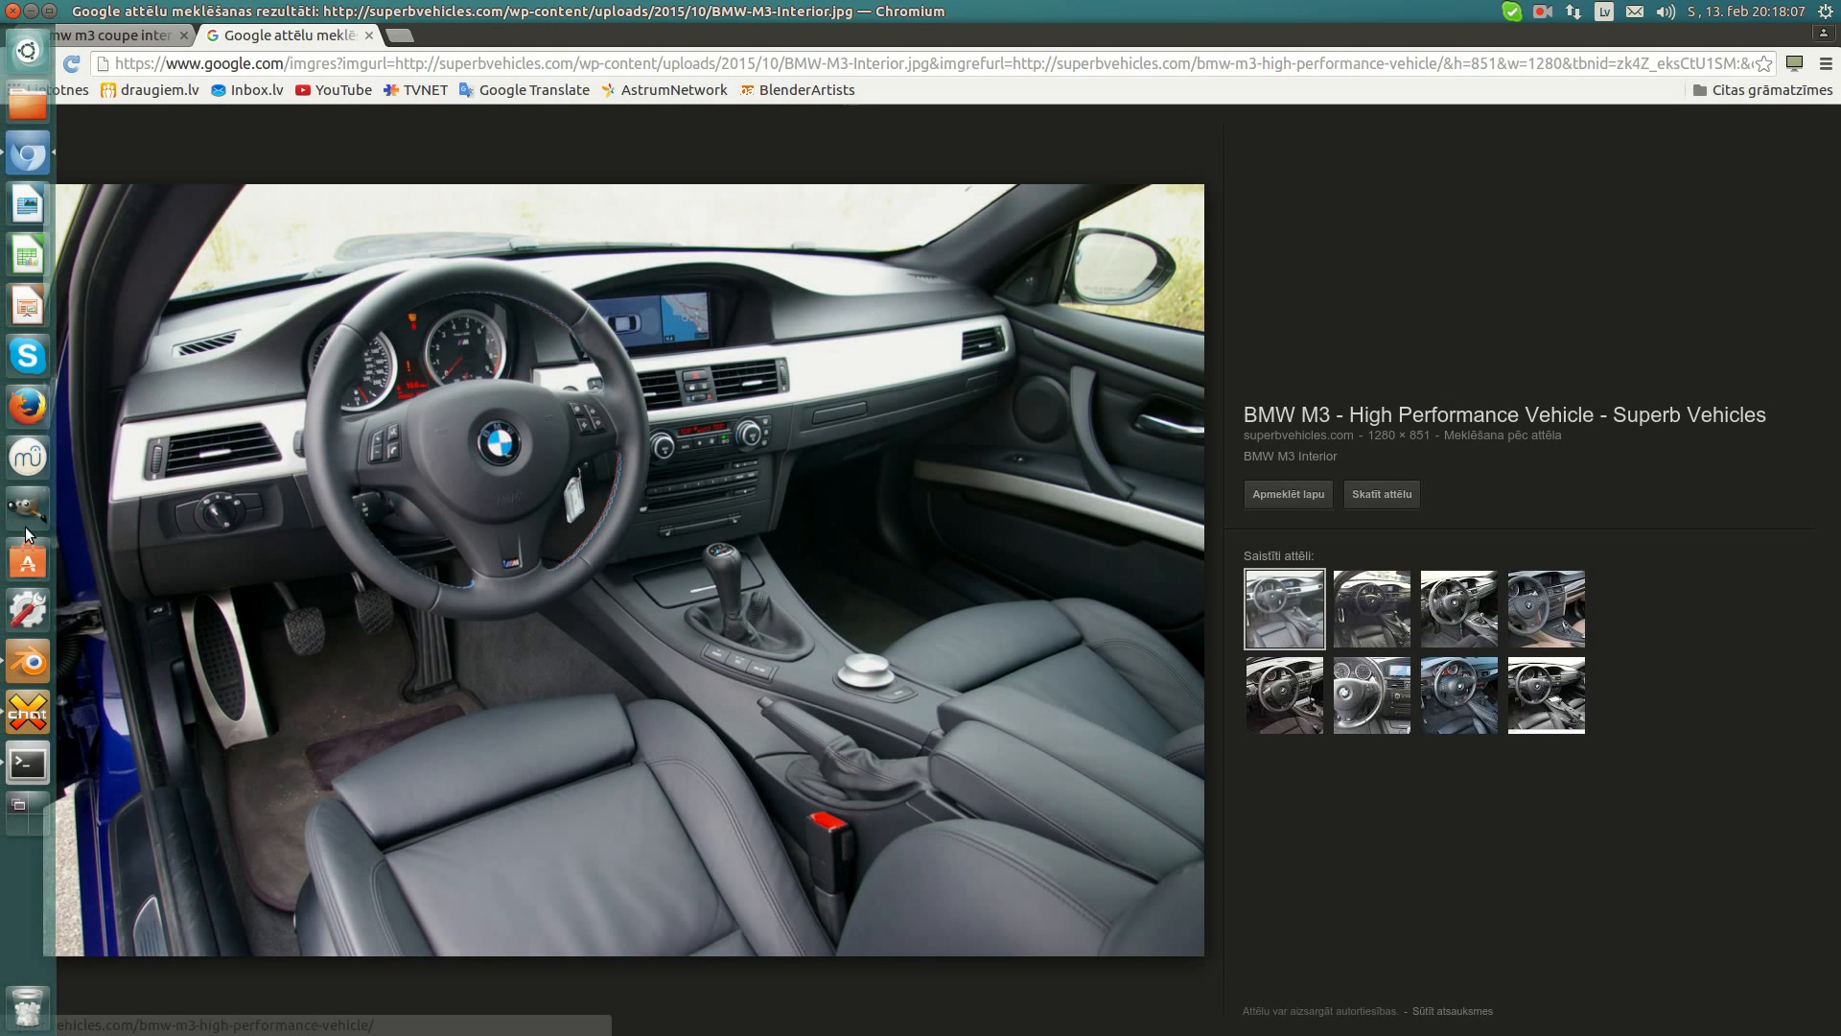
left_click(40, 666)
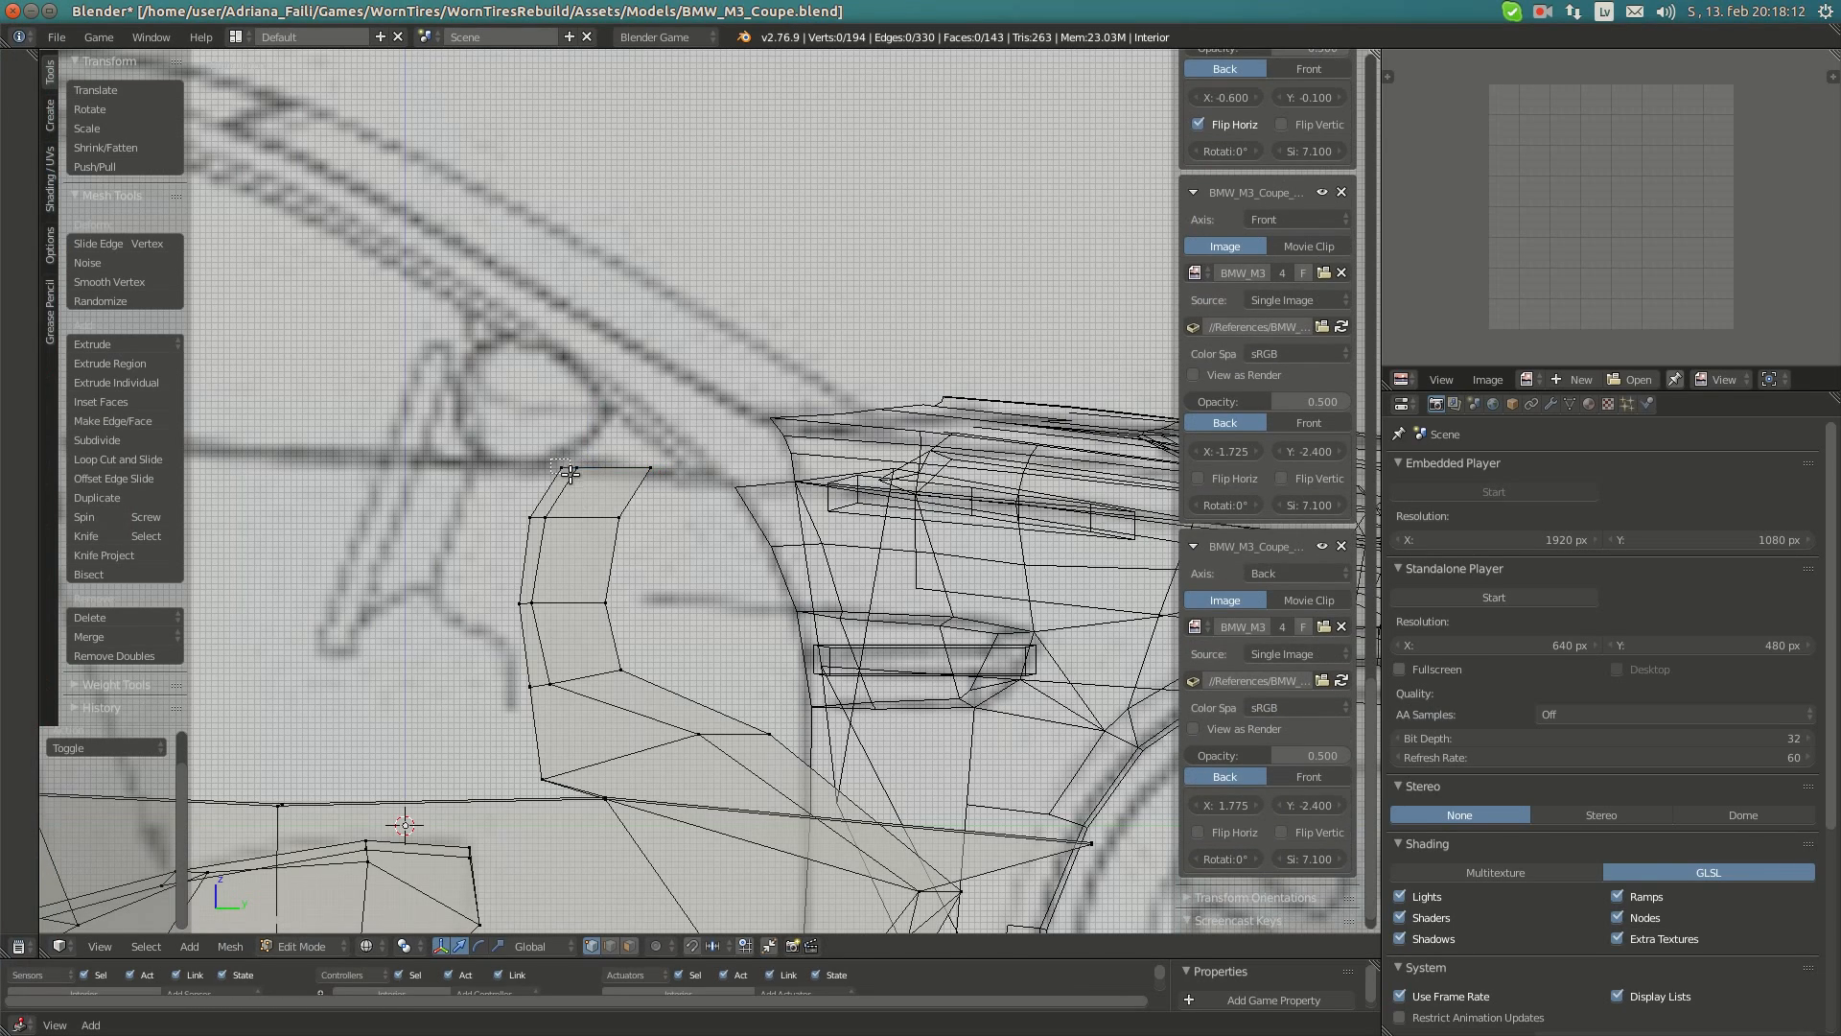
left_click_drag(571, 474, 564, 412)
scroll(482, 456, "up", 4)
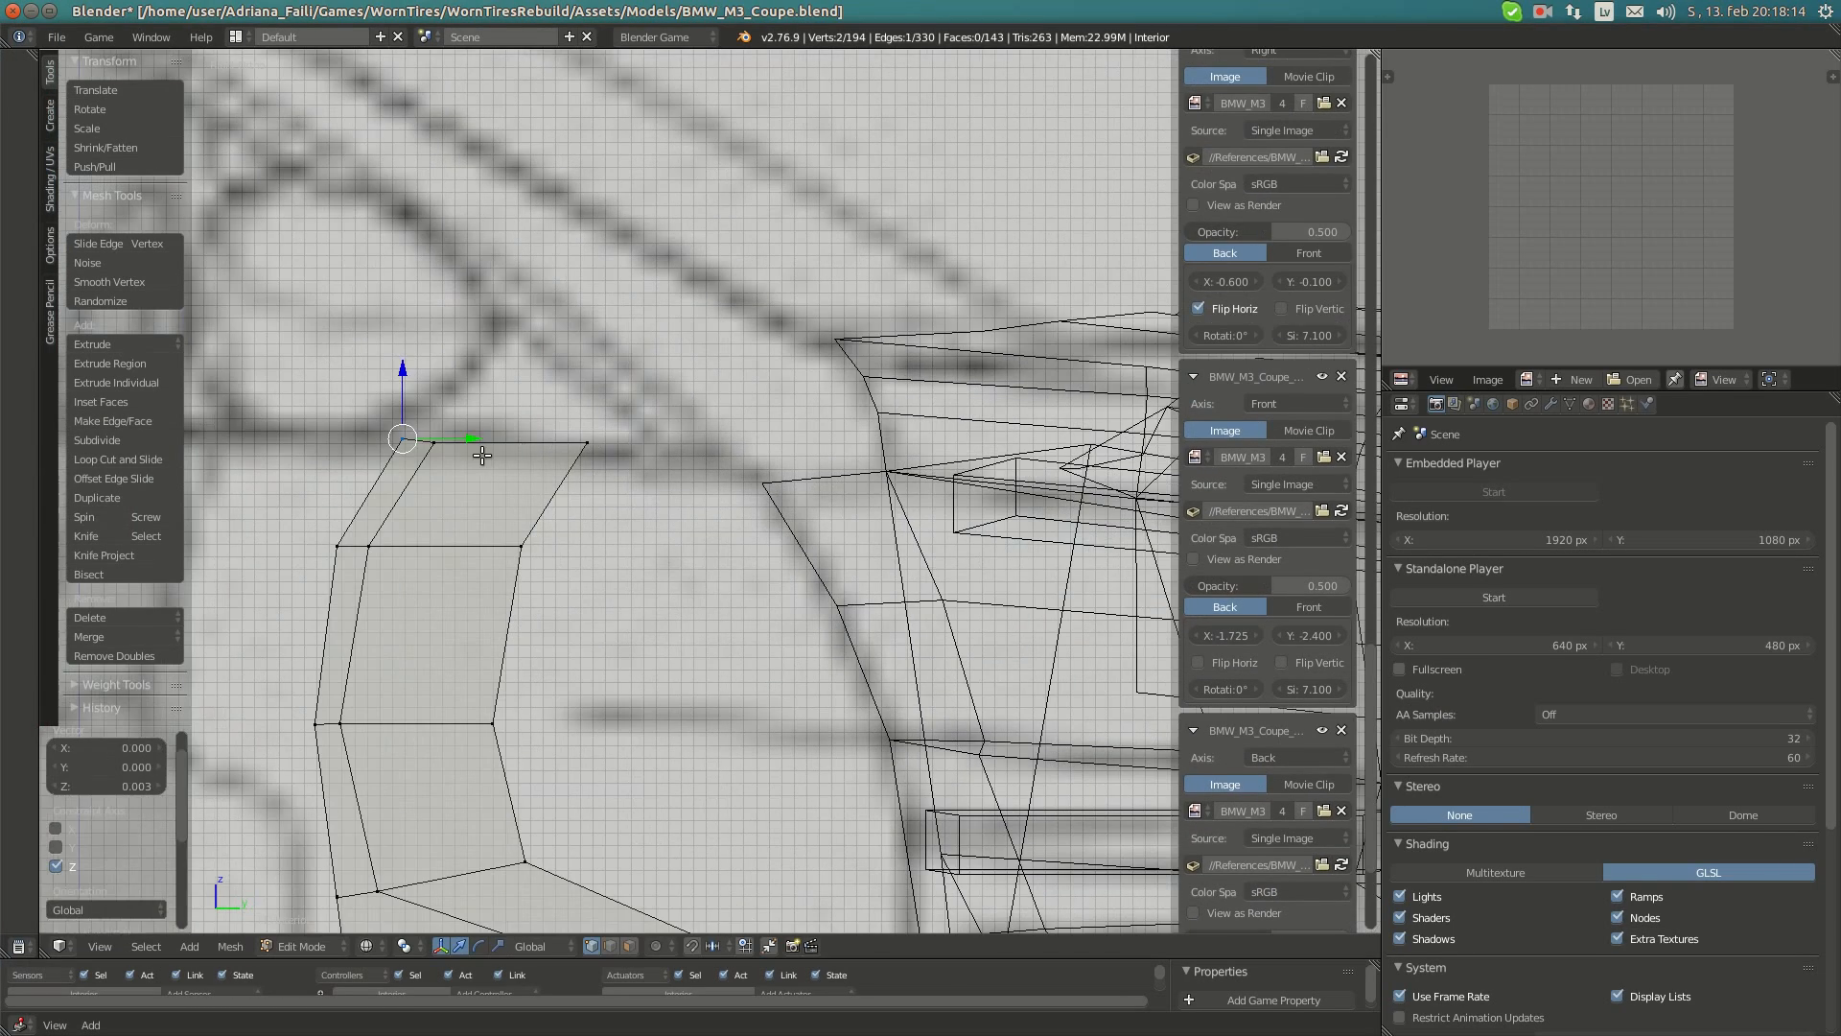
key("a")
right_click(433, 442)
key("g")
key("z")
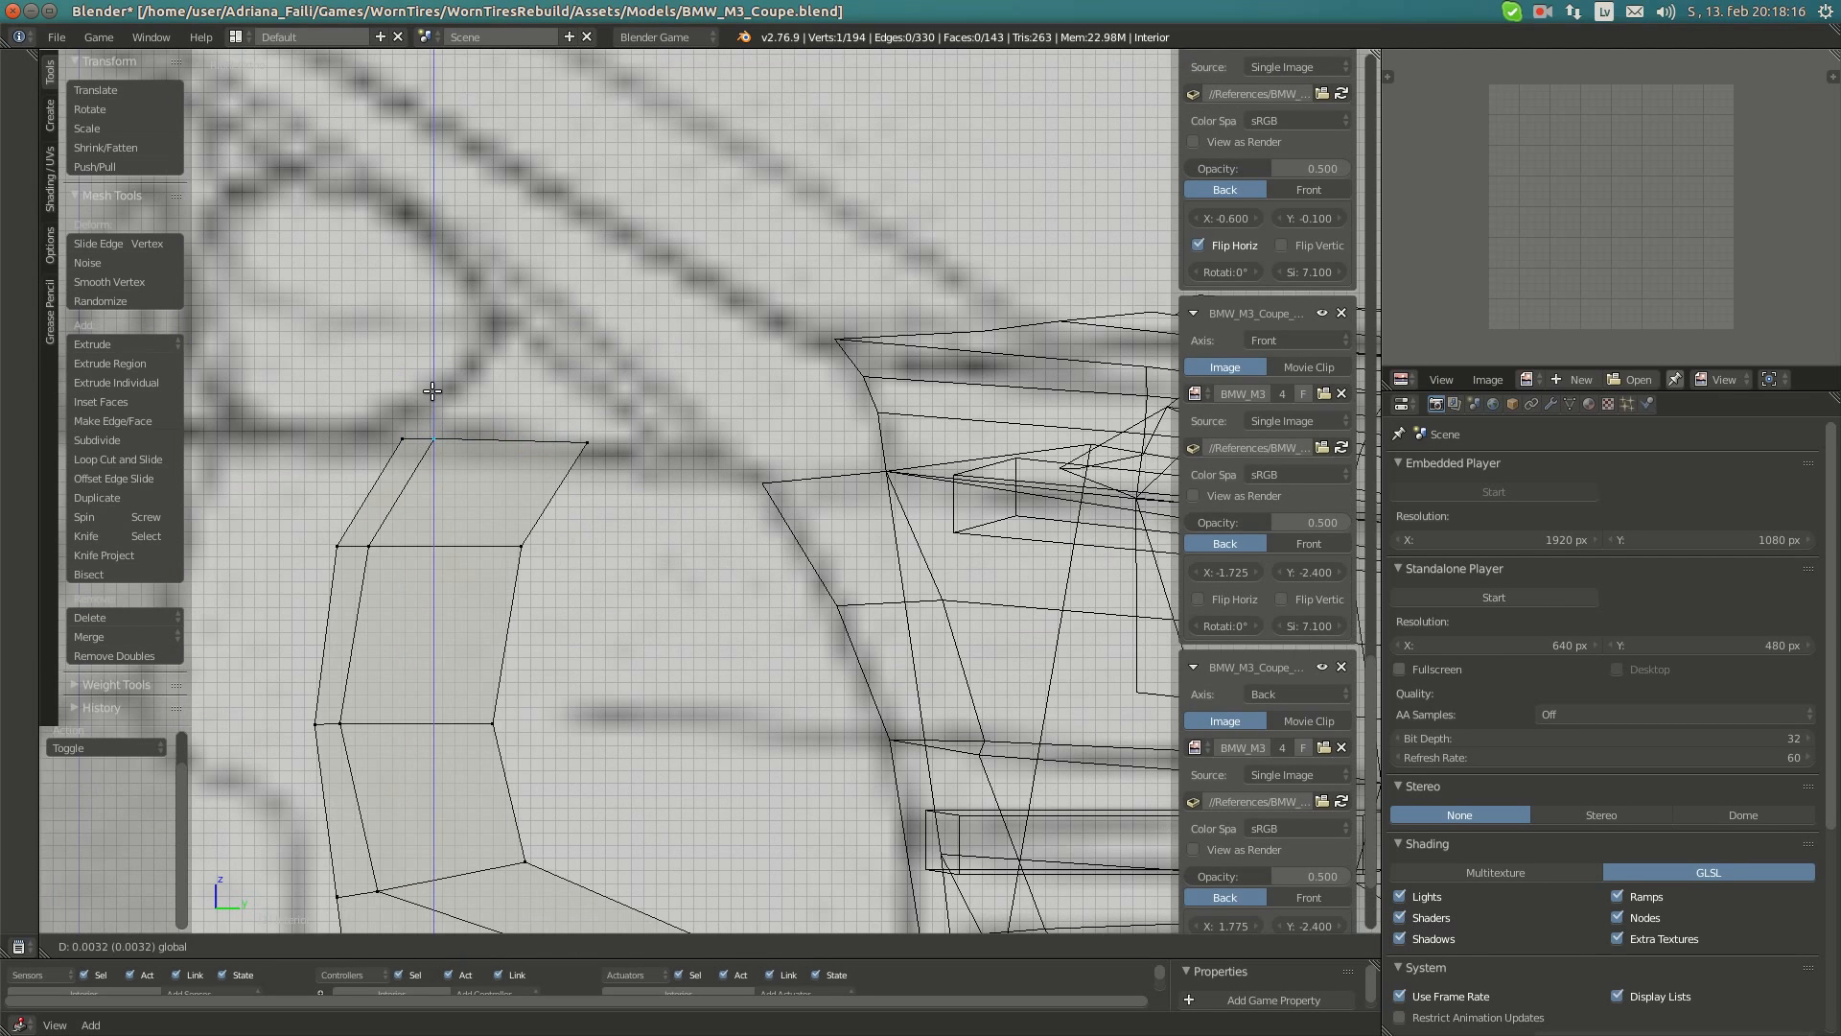
left_click(432, 397)
scroll(624, 451, "down", 2)
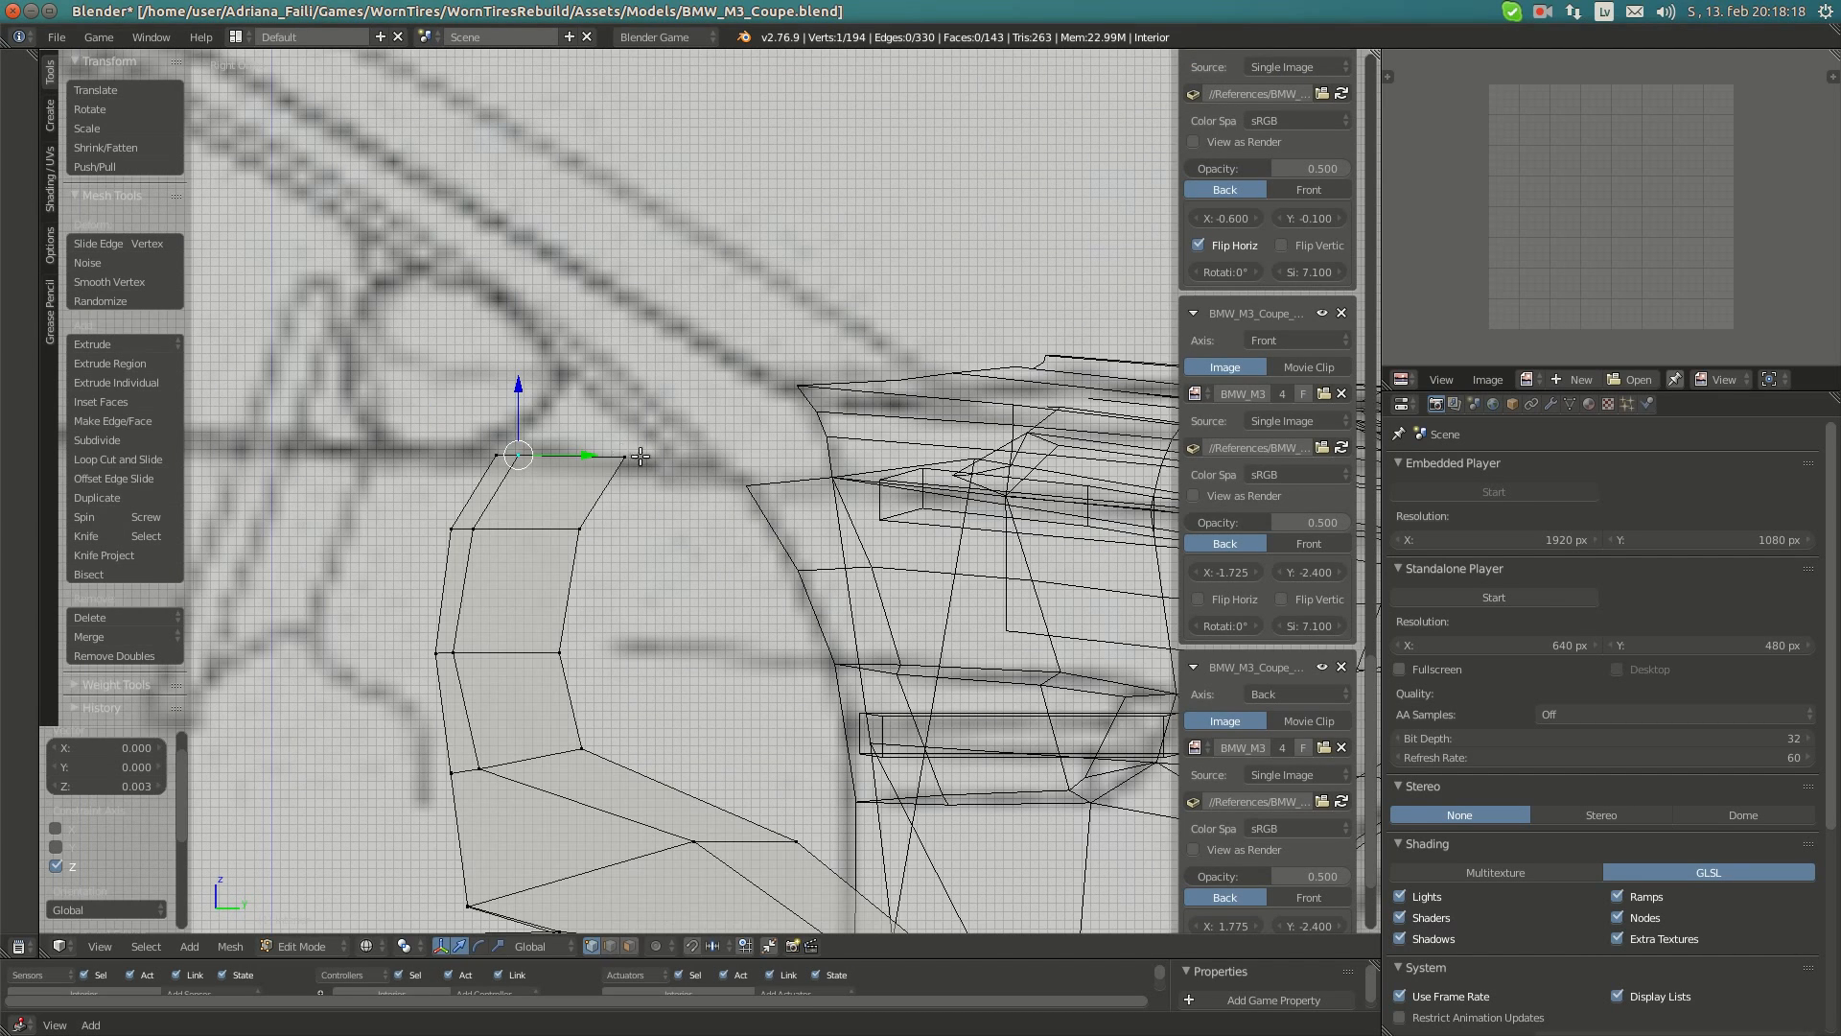
- Move the top edge's outer end vertex about 0.048 along Y and -0.008 along Z, and shift its neighbour about 0.009 along Y
key("g")
key("y")
left_click(727, 457)
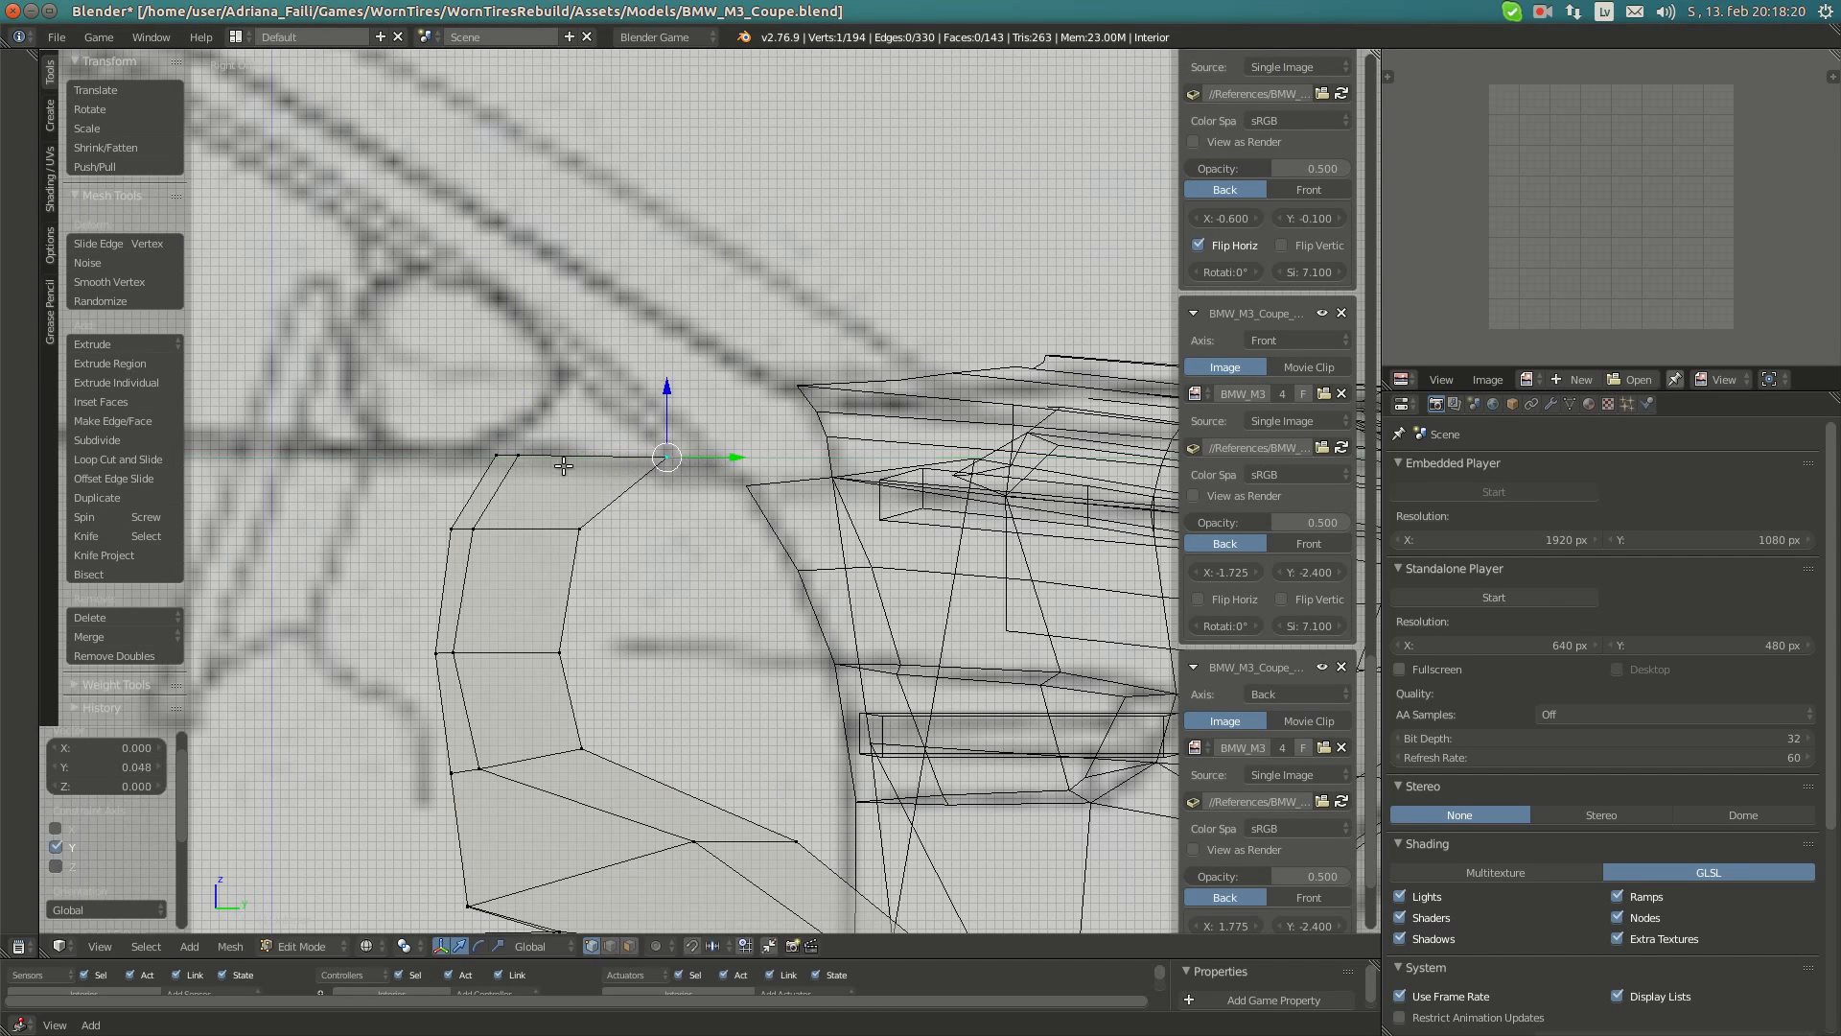
key("g")
key("z")
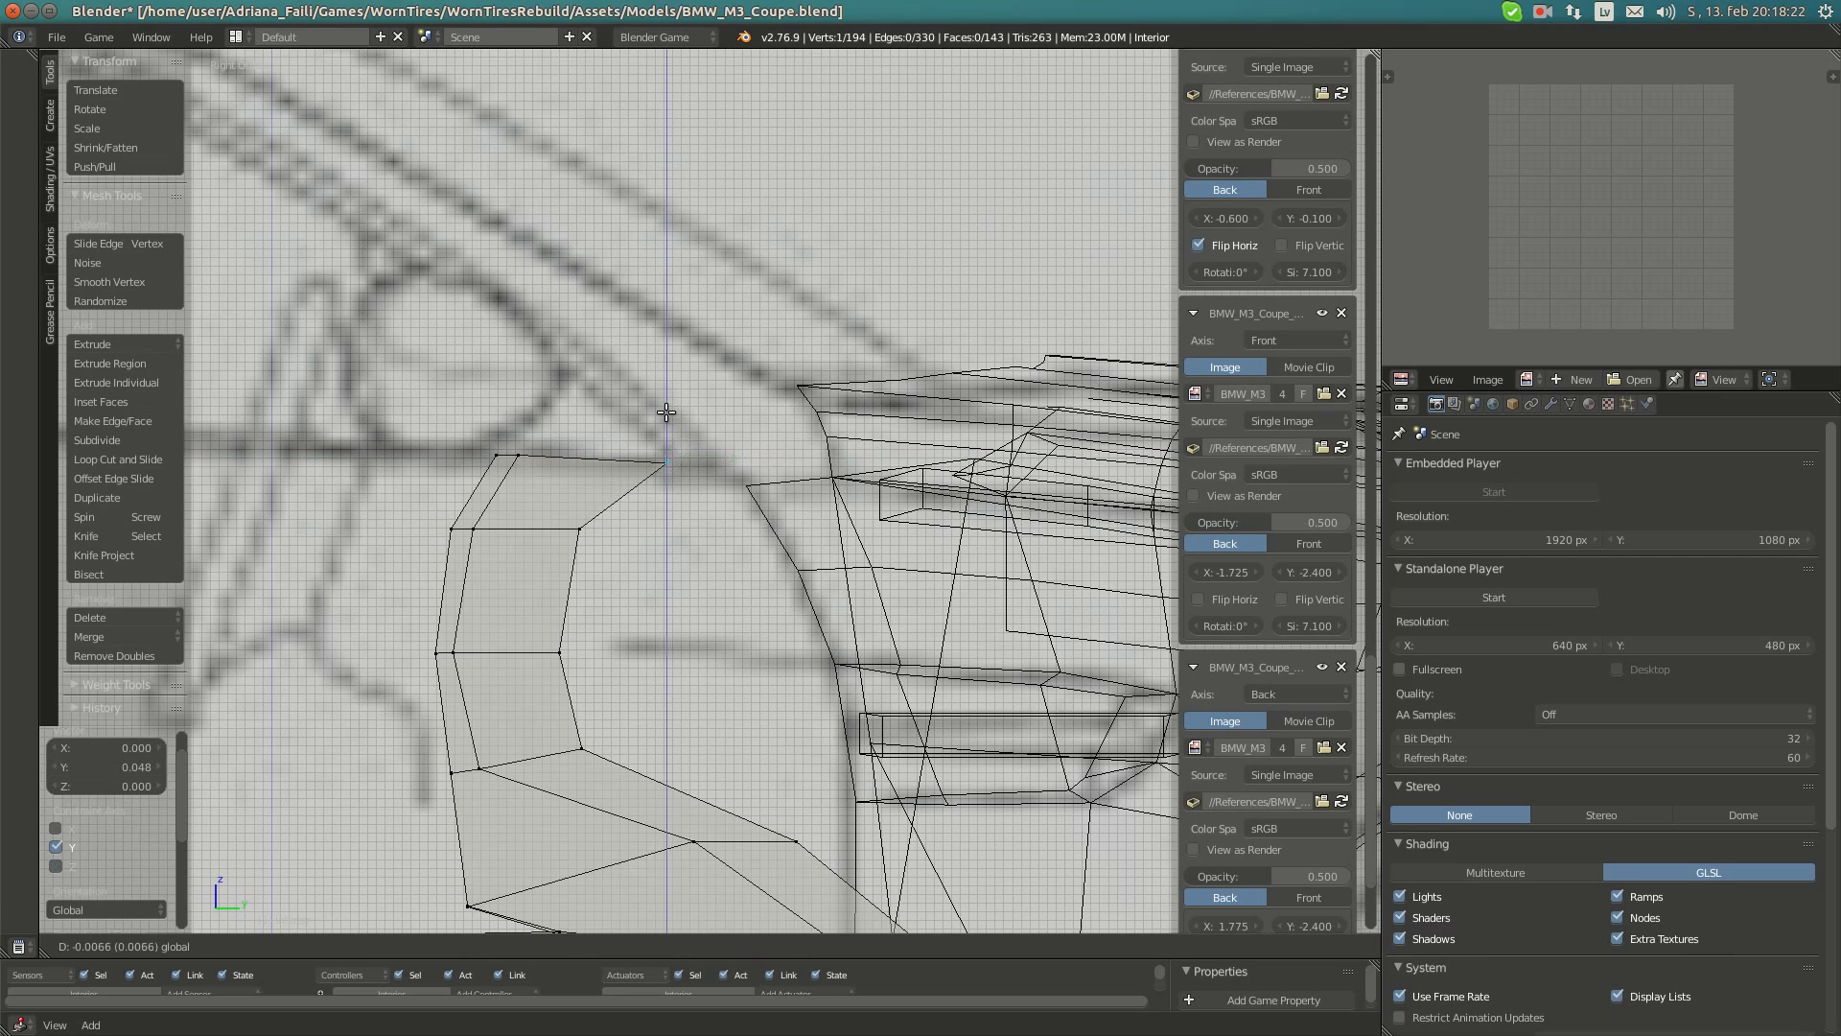
left_click(668, 413)
key("g")
key("y")
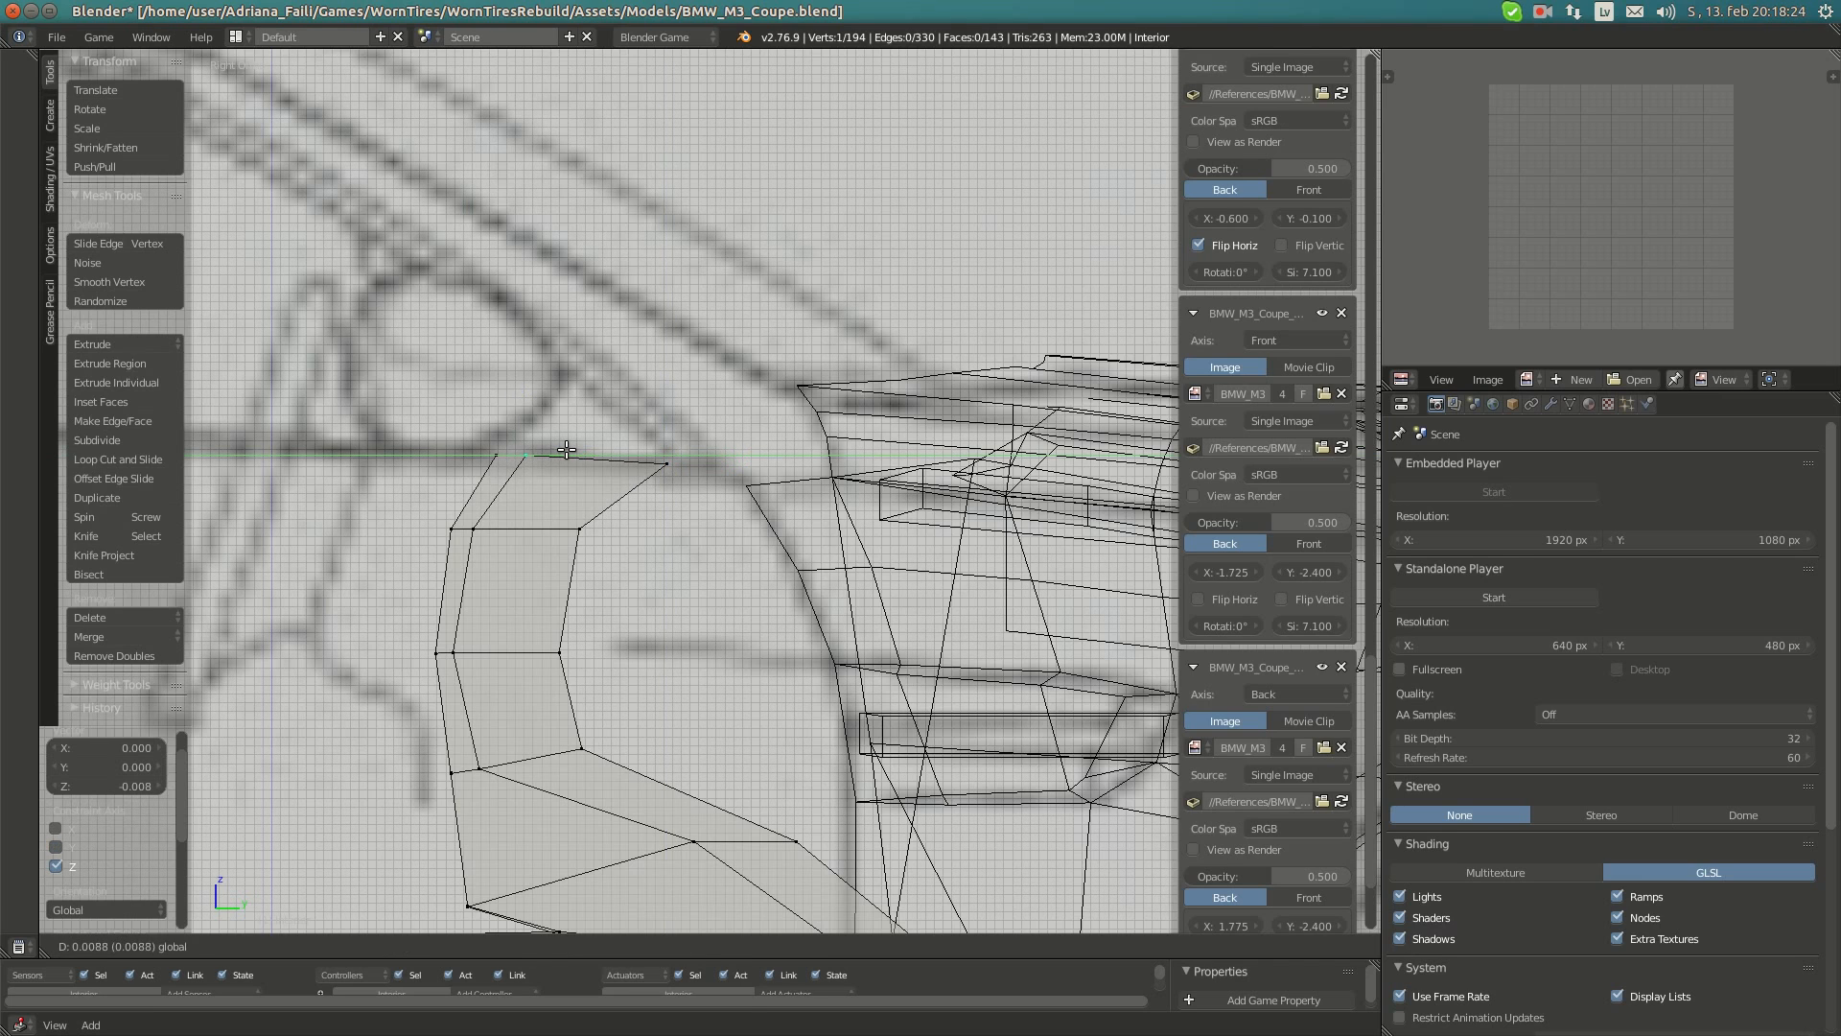
left_click(567, 449)
- Recheck the Chromium photo, and in Blender extrude the dashboard's whole top edge about 0.296 along Y and 0.062 along Z
left_click(26, 154)
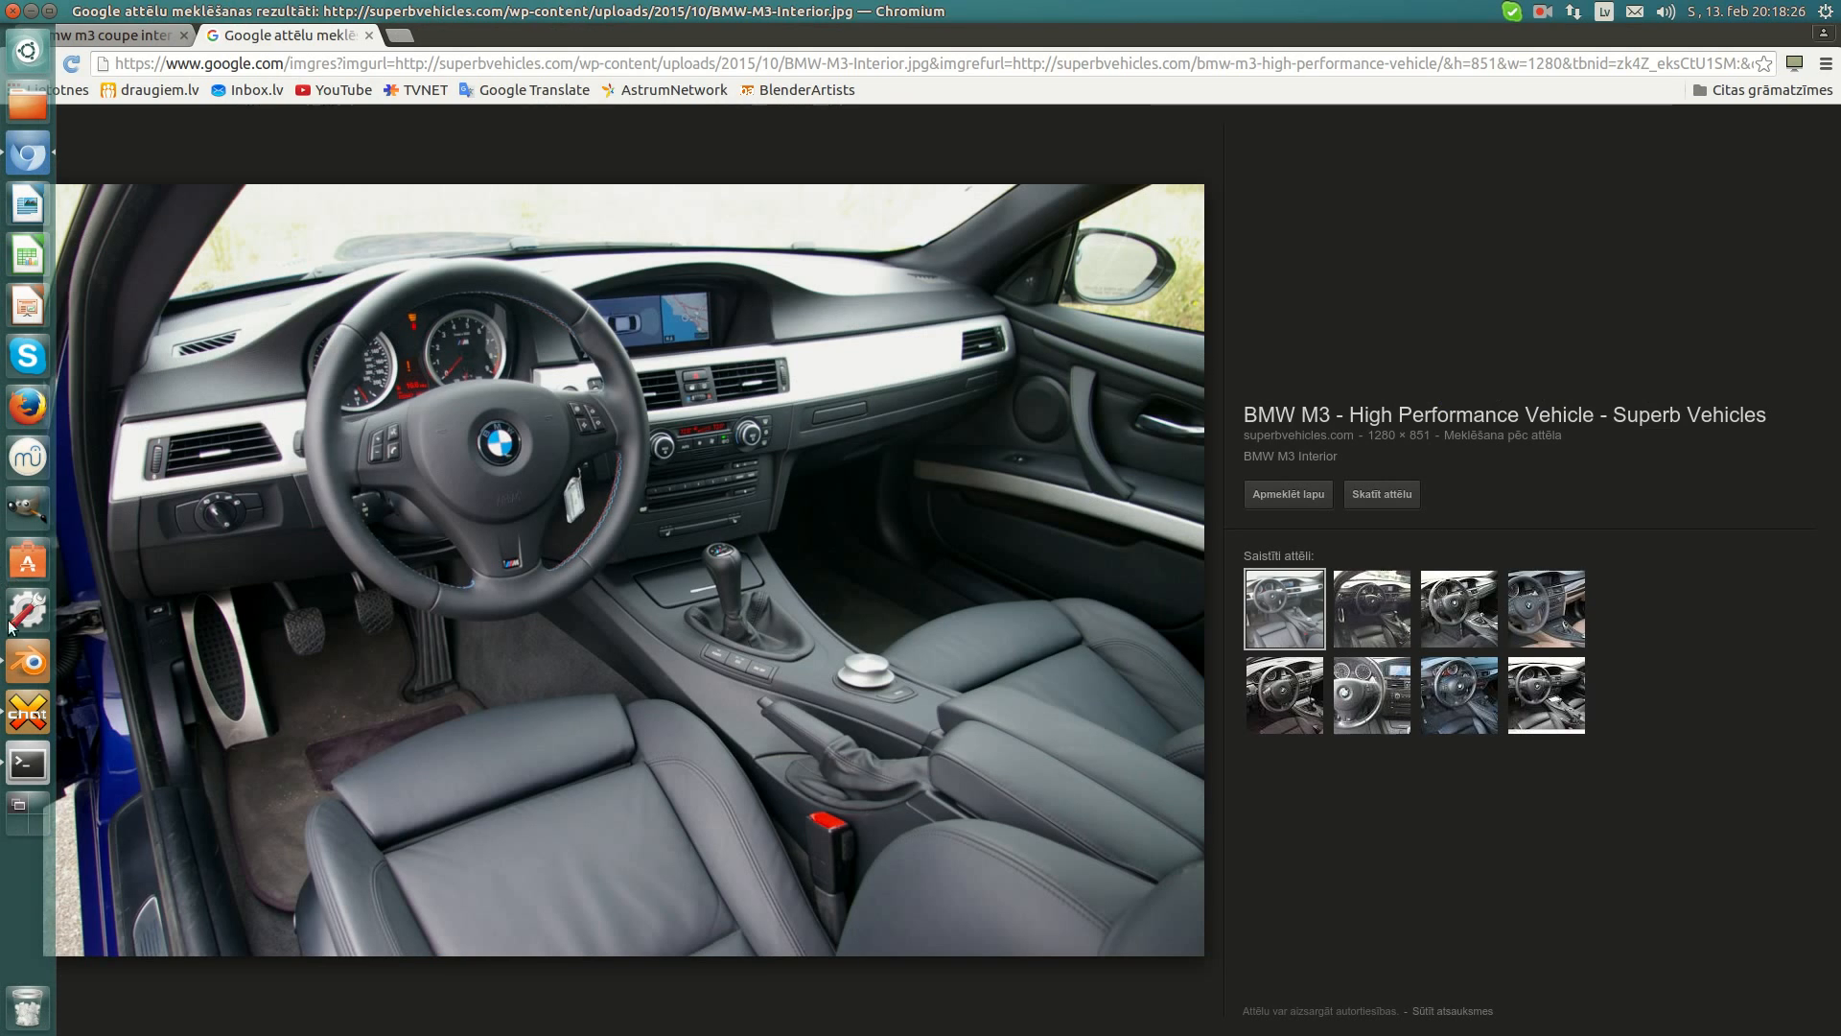
left_click(28, 676)
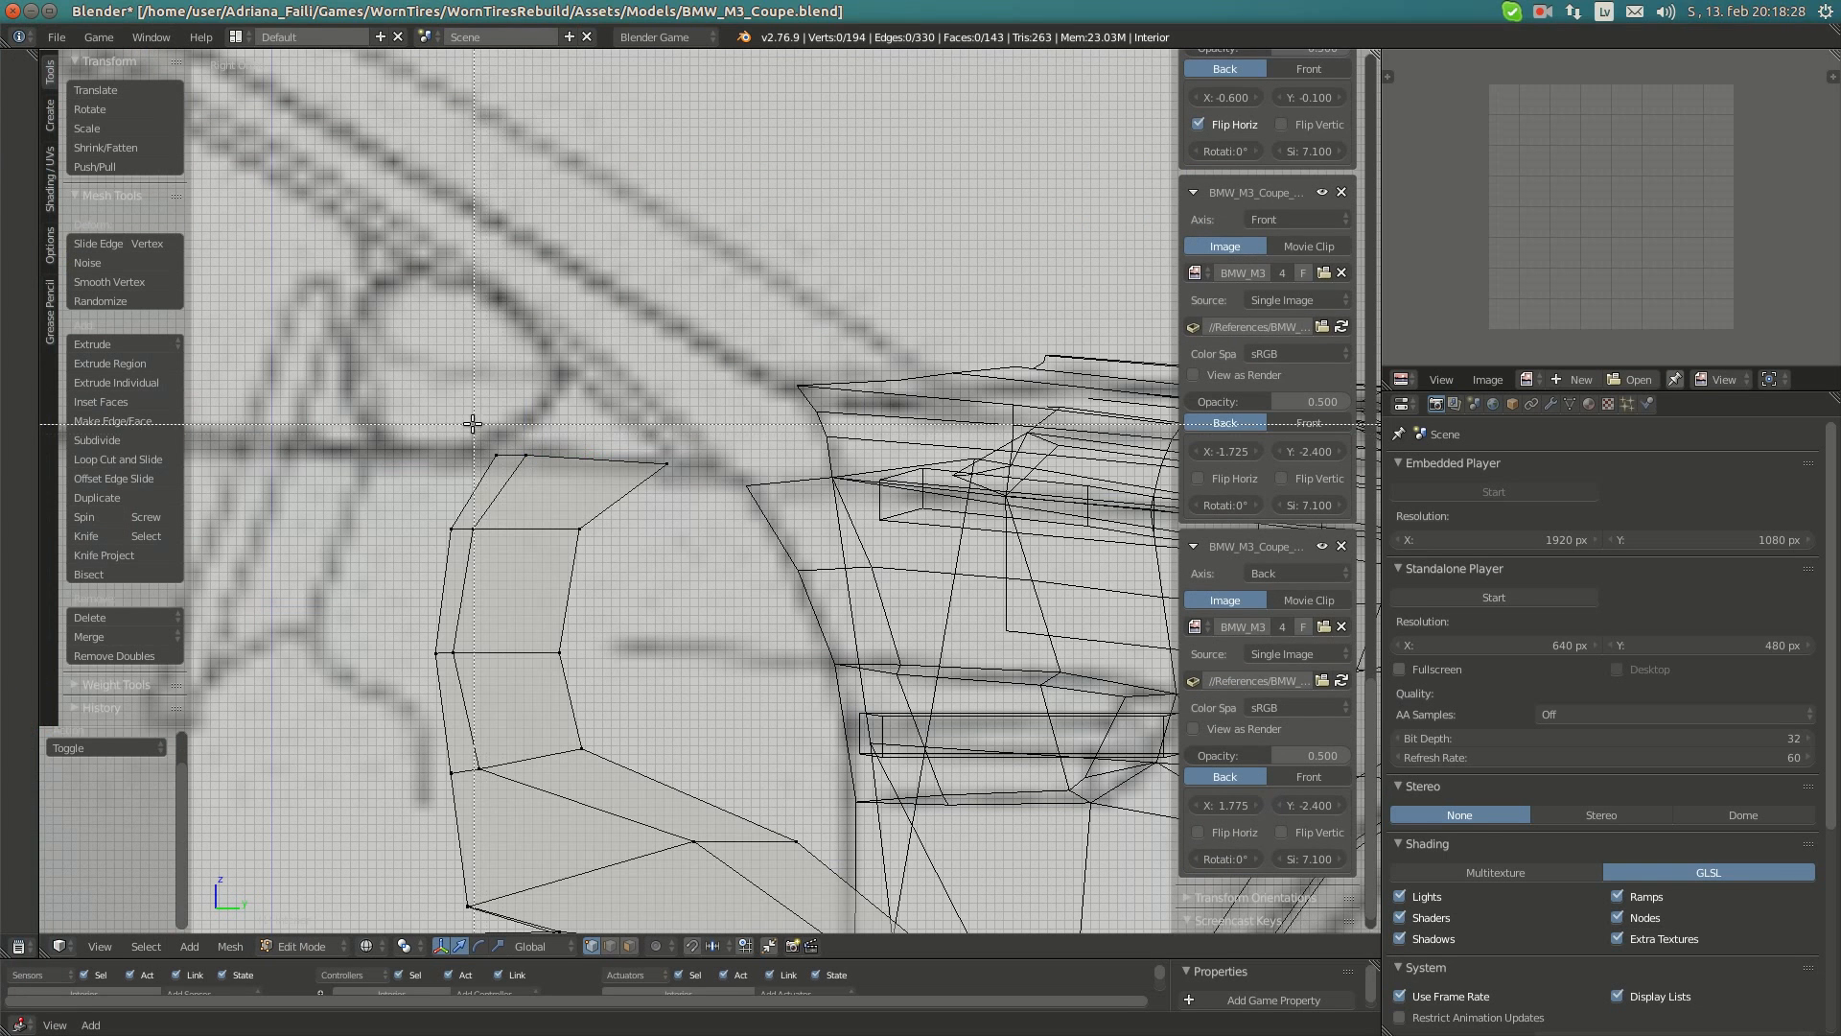
left_click_drag(788, 509, 774, 506)
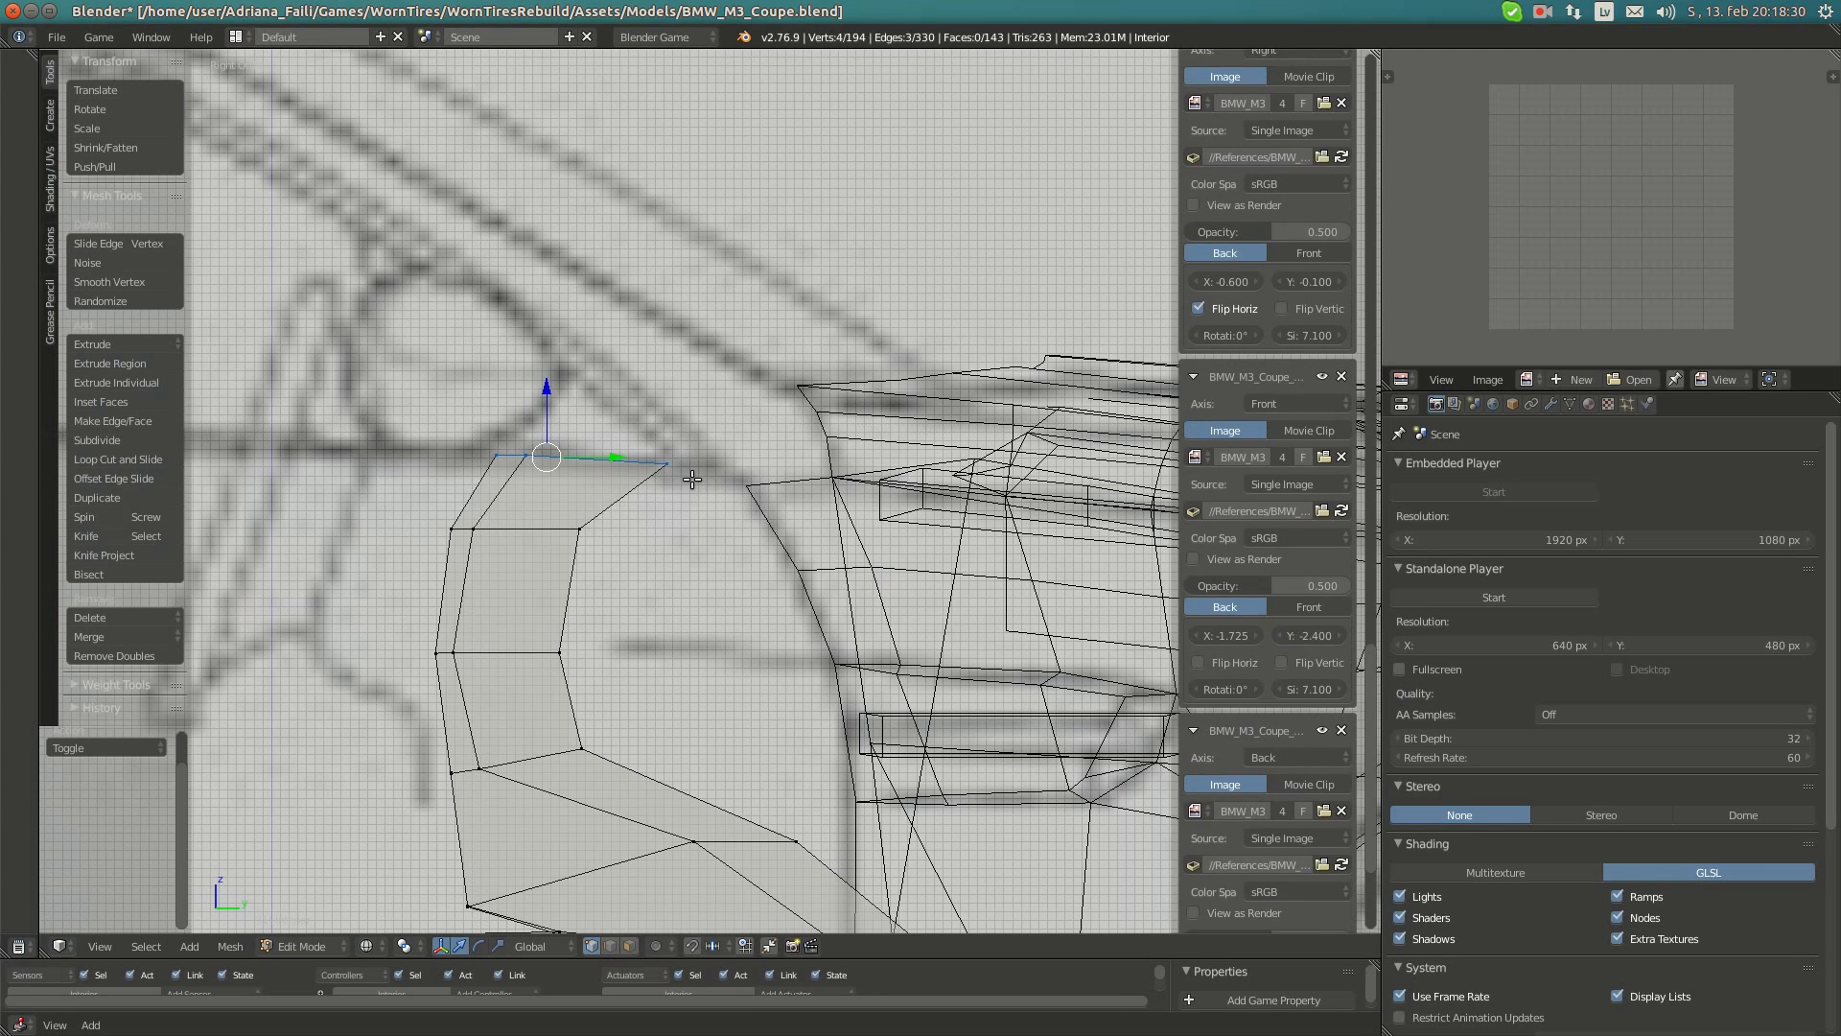
scroll(708, 472, "down", 1)
scroll(619, 482, "down", 1)
key("e")
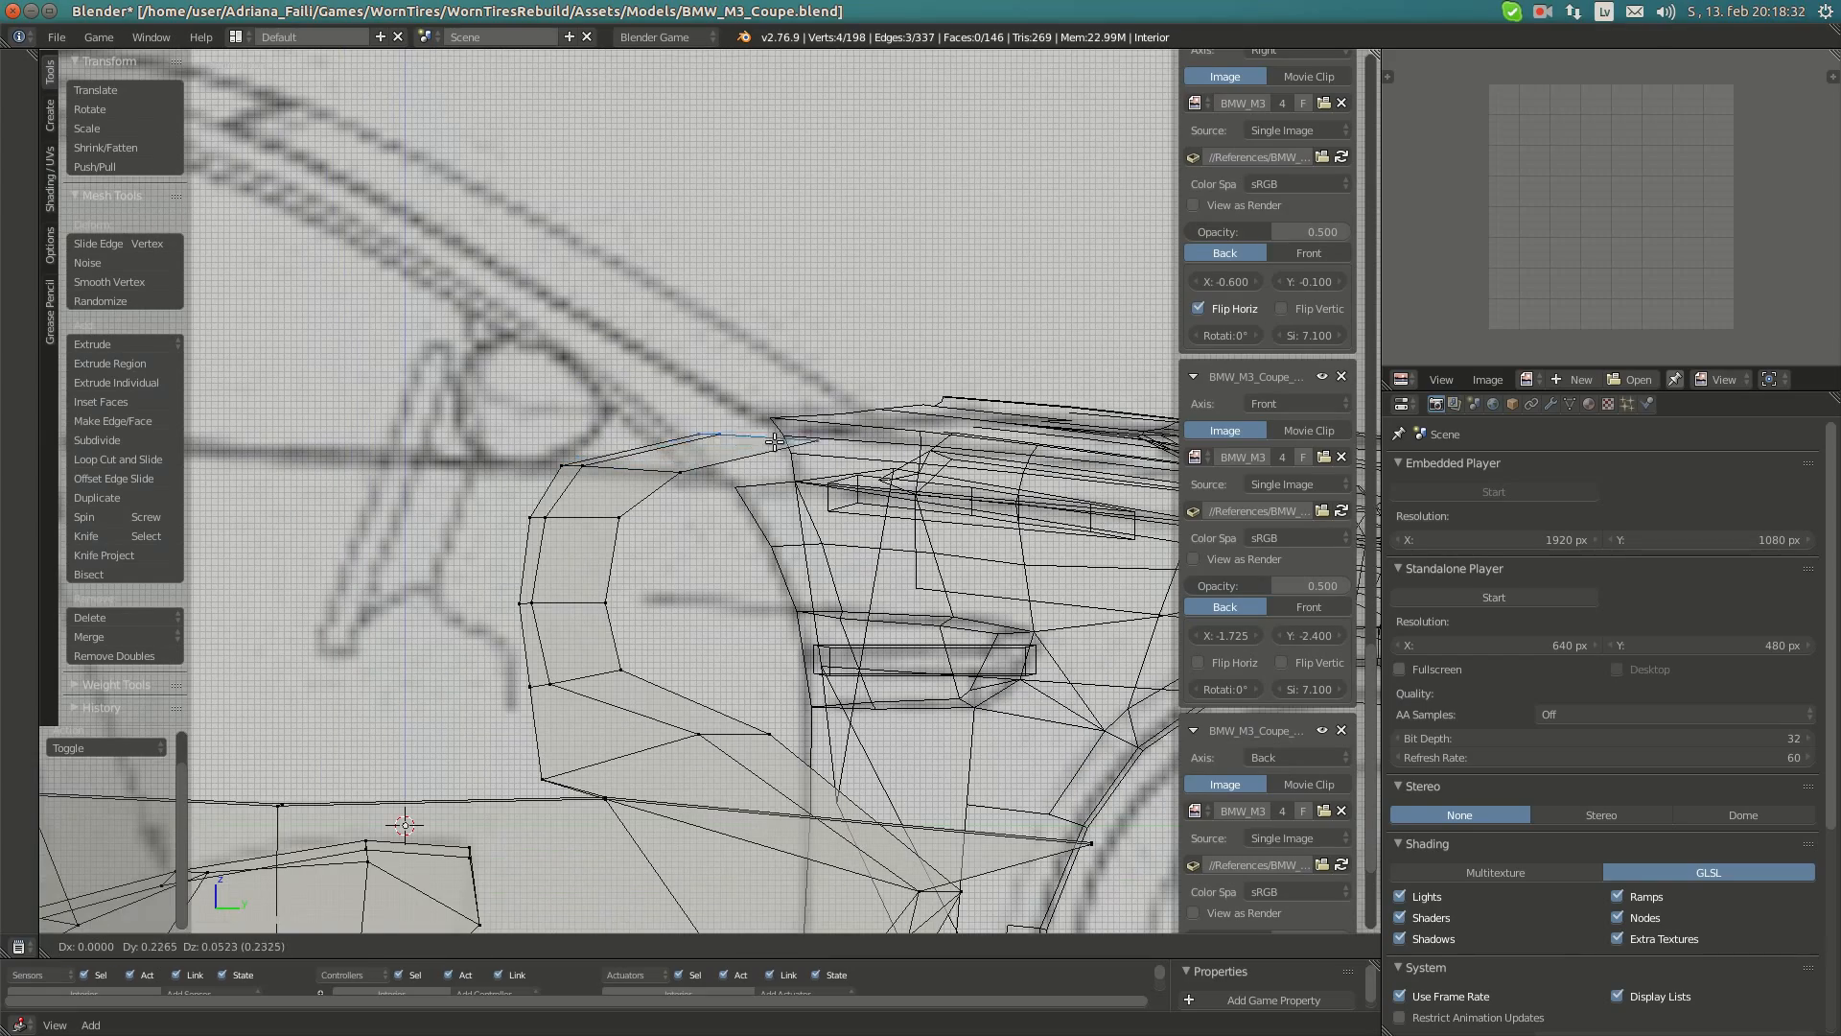
left_click(641, 459)
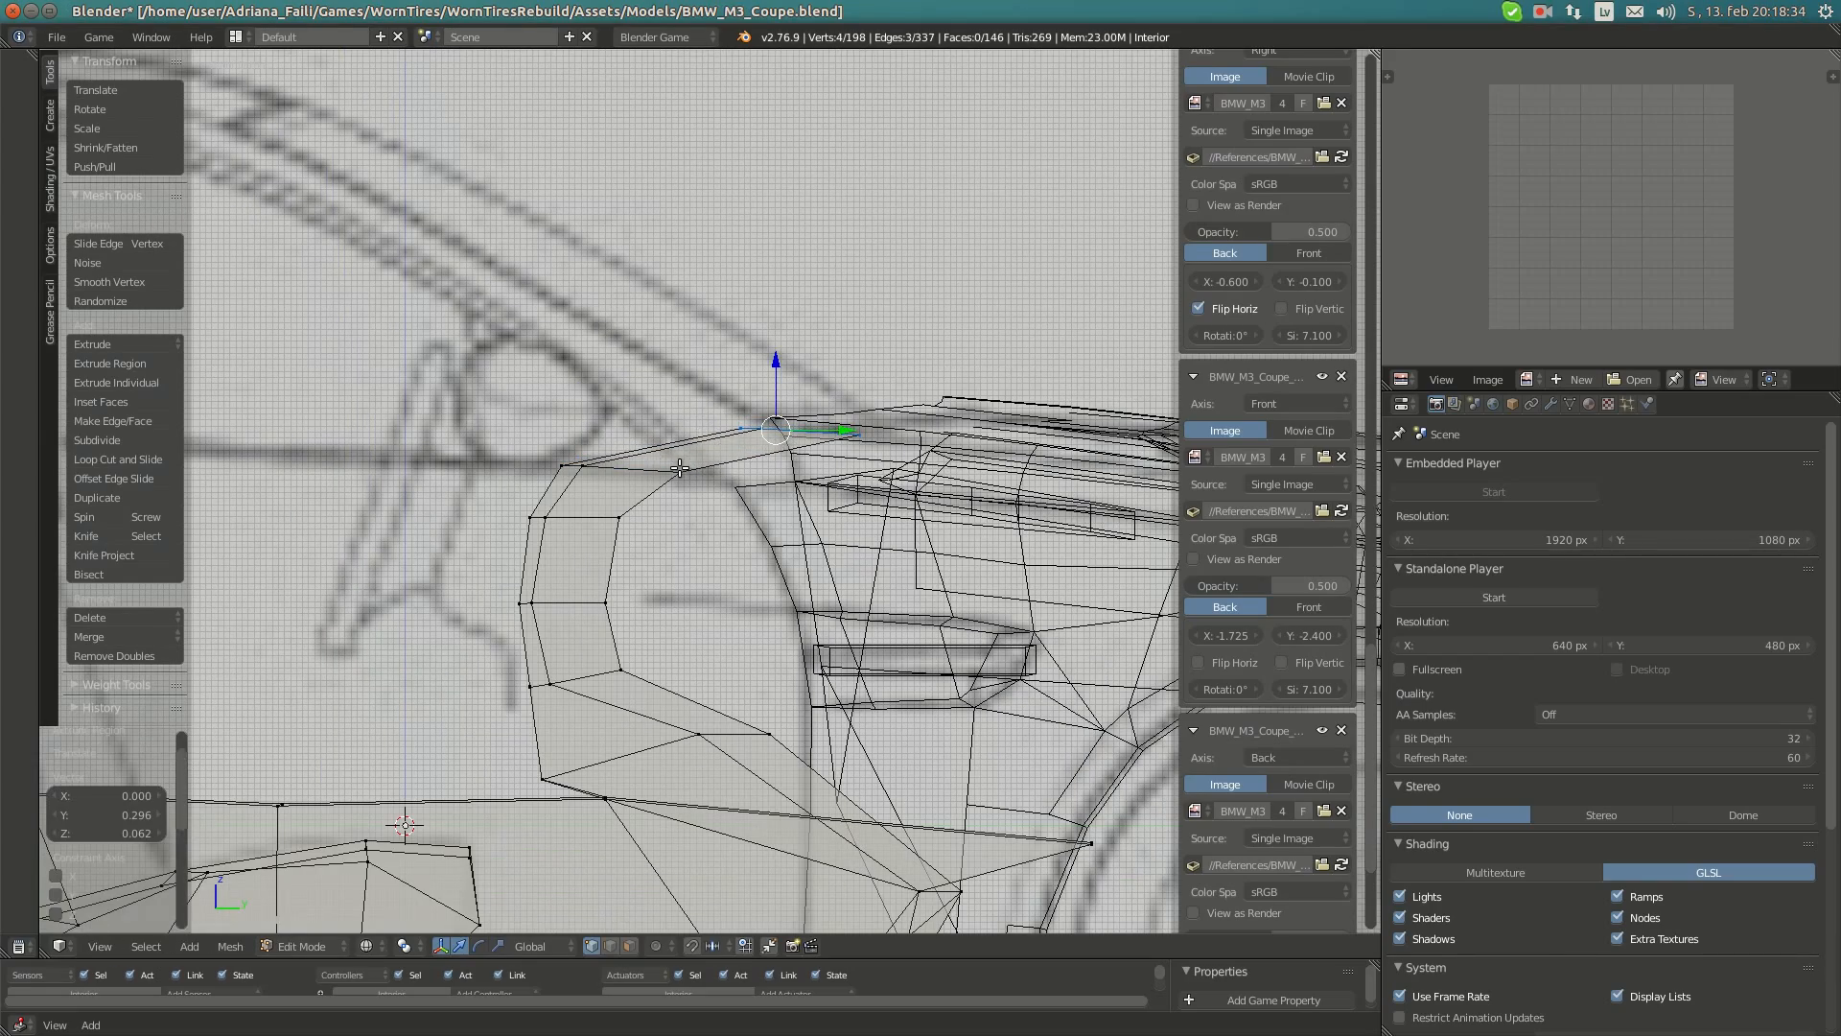
- Examine in solid perspective view how the extruded dashboard top meets the hood and front fender
key("KP_7")
mouse_move(718, 461)
middle_mouse_down()
mouse_move(803, 544)
mouse_move(843, 540)
mouse_move(824, 440)
mouse_move(594, 370)
middle_mouse_up()
key("z")
key("KP_5")
scroll(922, 487, "down", 1)
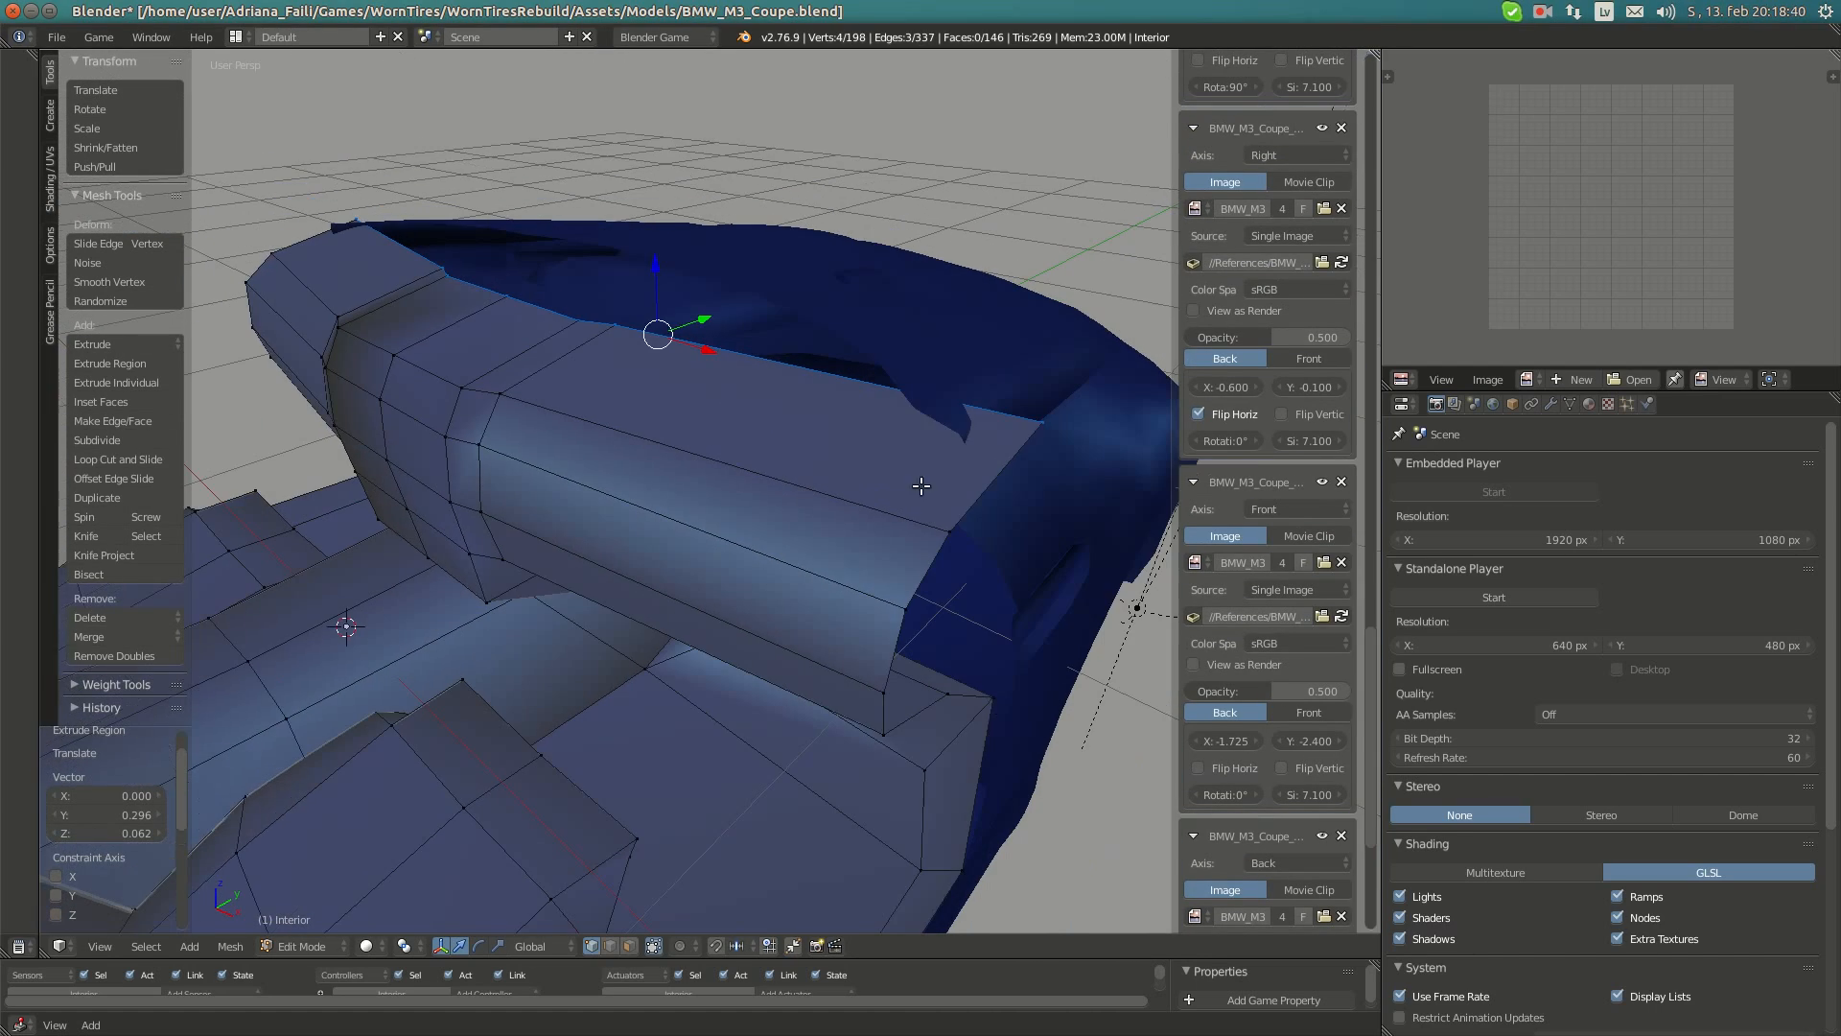
right_click(1035, 431)
key("Tab")
right_click(984, 439)
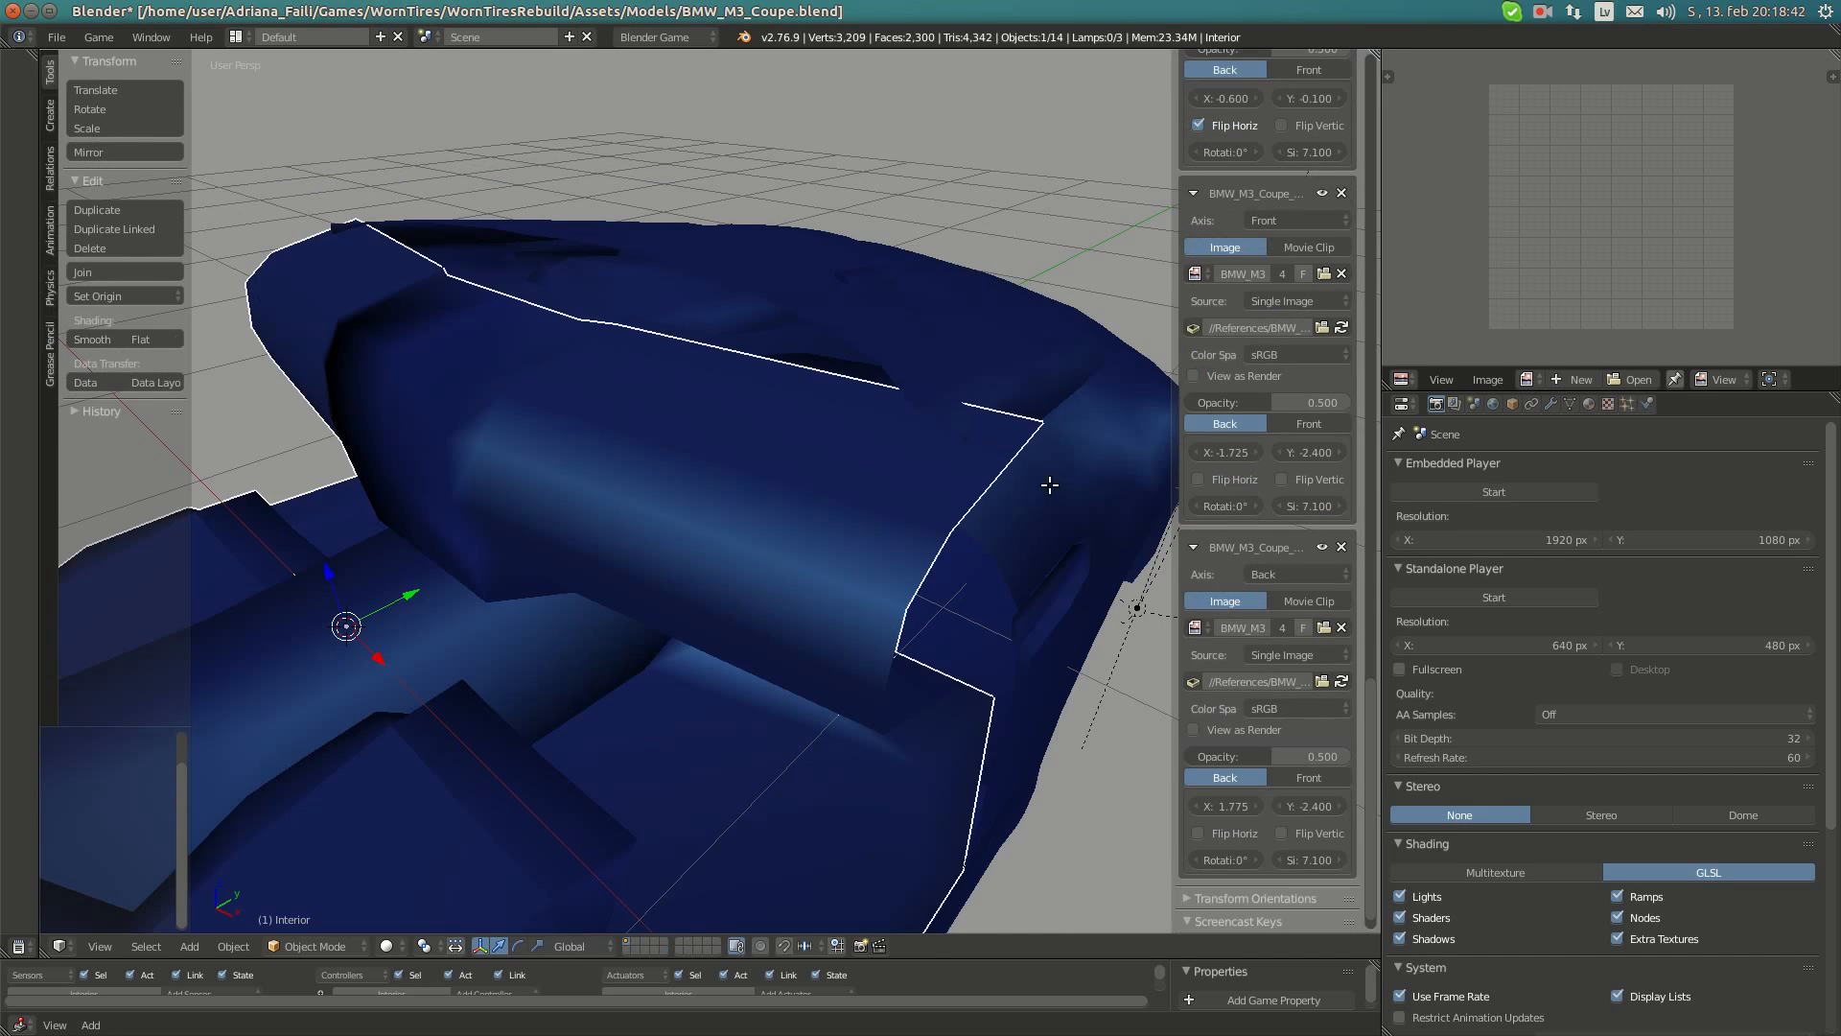
key("Tab")
middle_click_drag(1048, 485, 920, 453)
key("Tab")
right_click(900, 522)
middle_click_drag(900, 522, 830, 474)
scroll(830, 474, "up", 3)
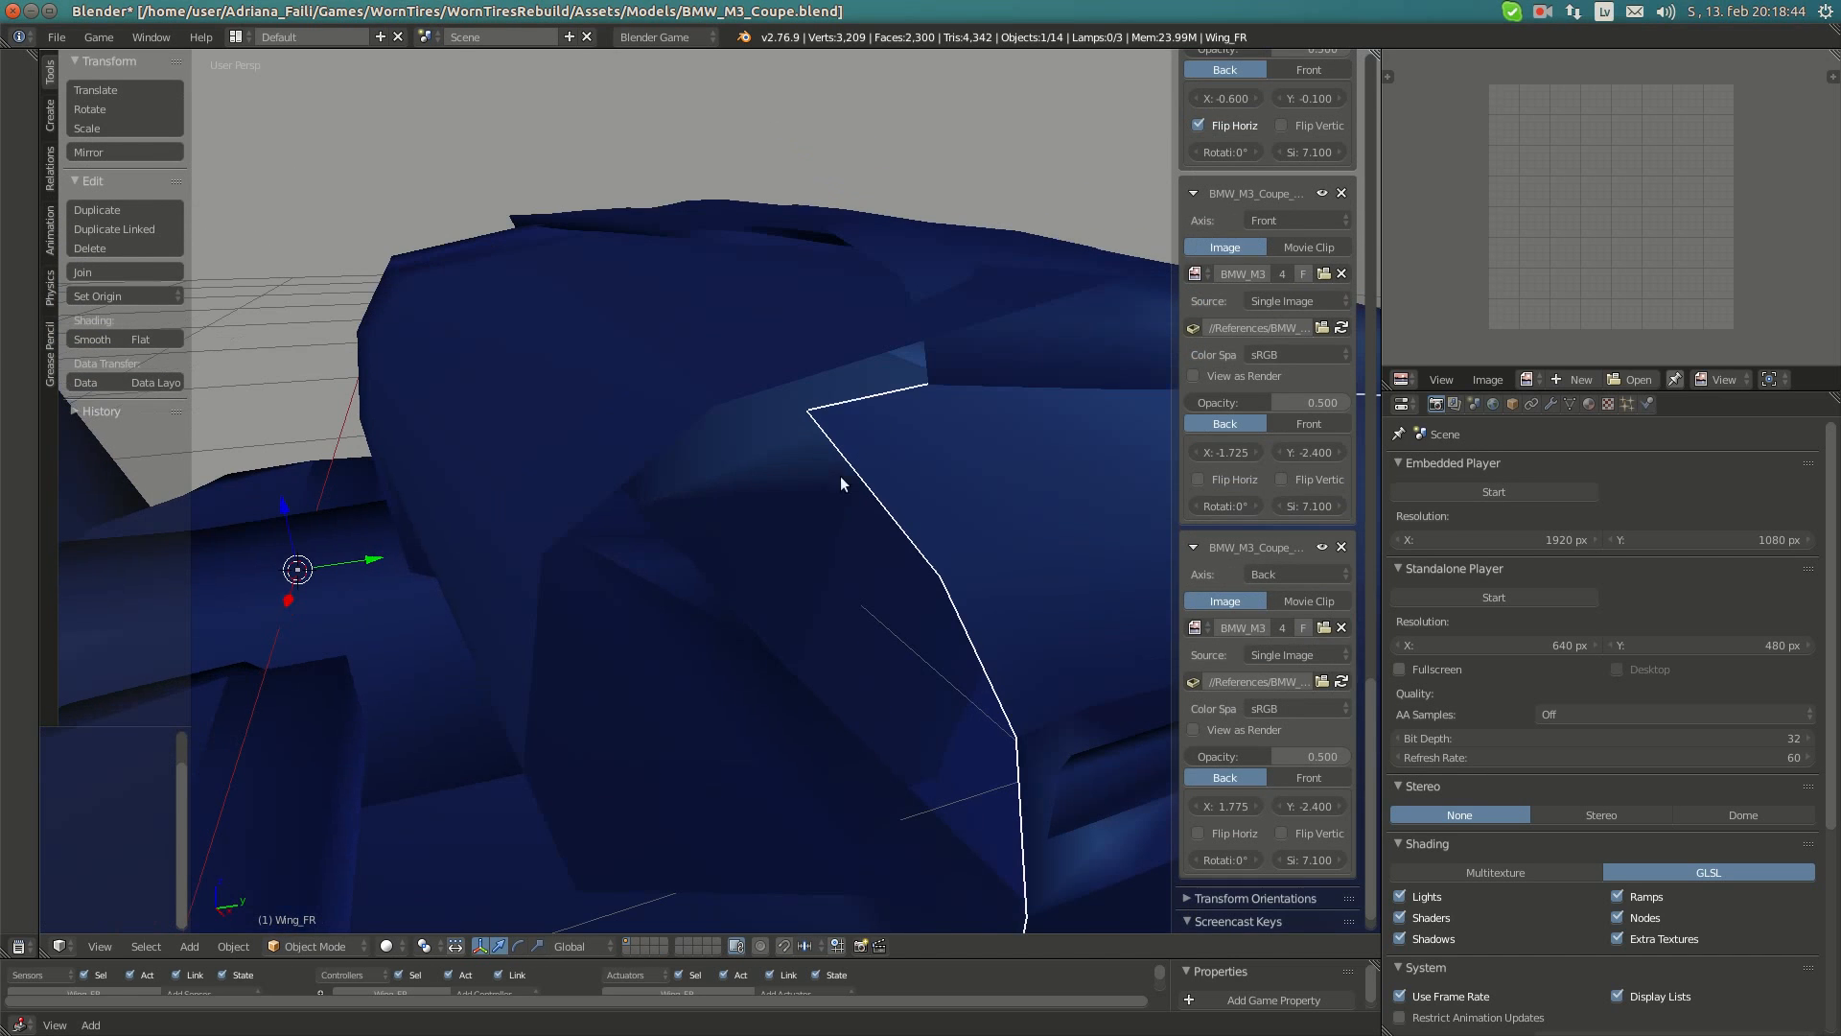
- Edit the Wing_FR fender mesh and place the 3D cursor on its upper rear corner vertex
right_click(937, 383)
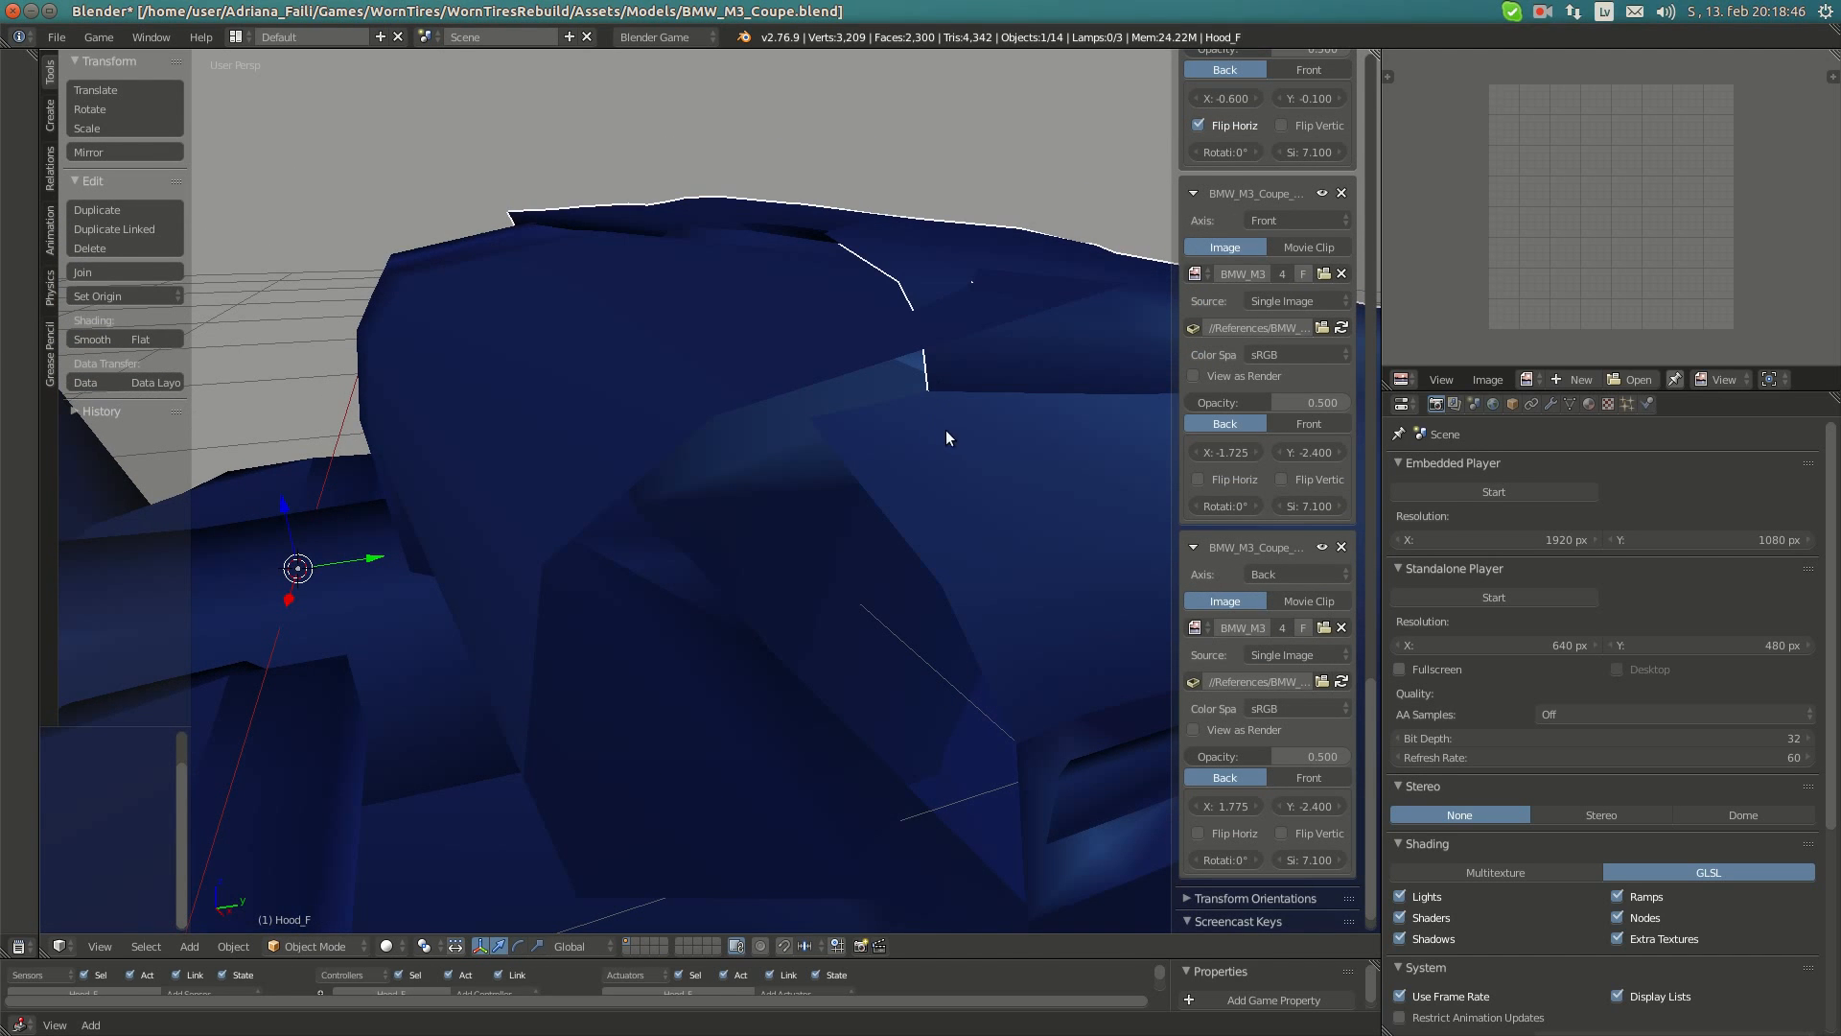
key("Tab")
key("Tab")
right_click(953, 447)
key("Tab")
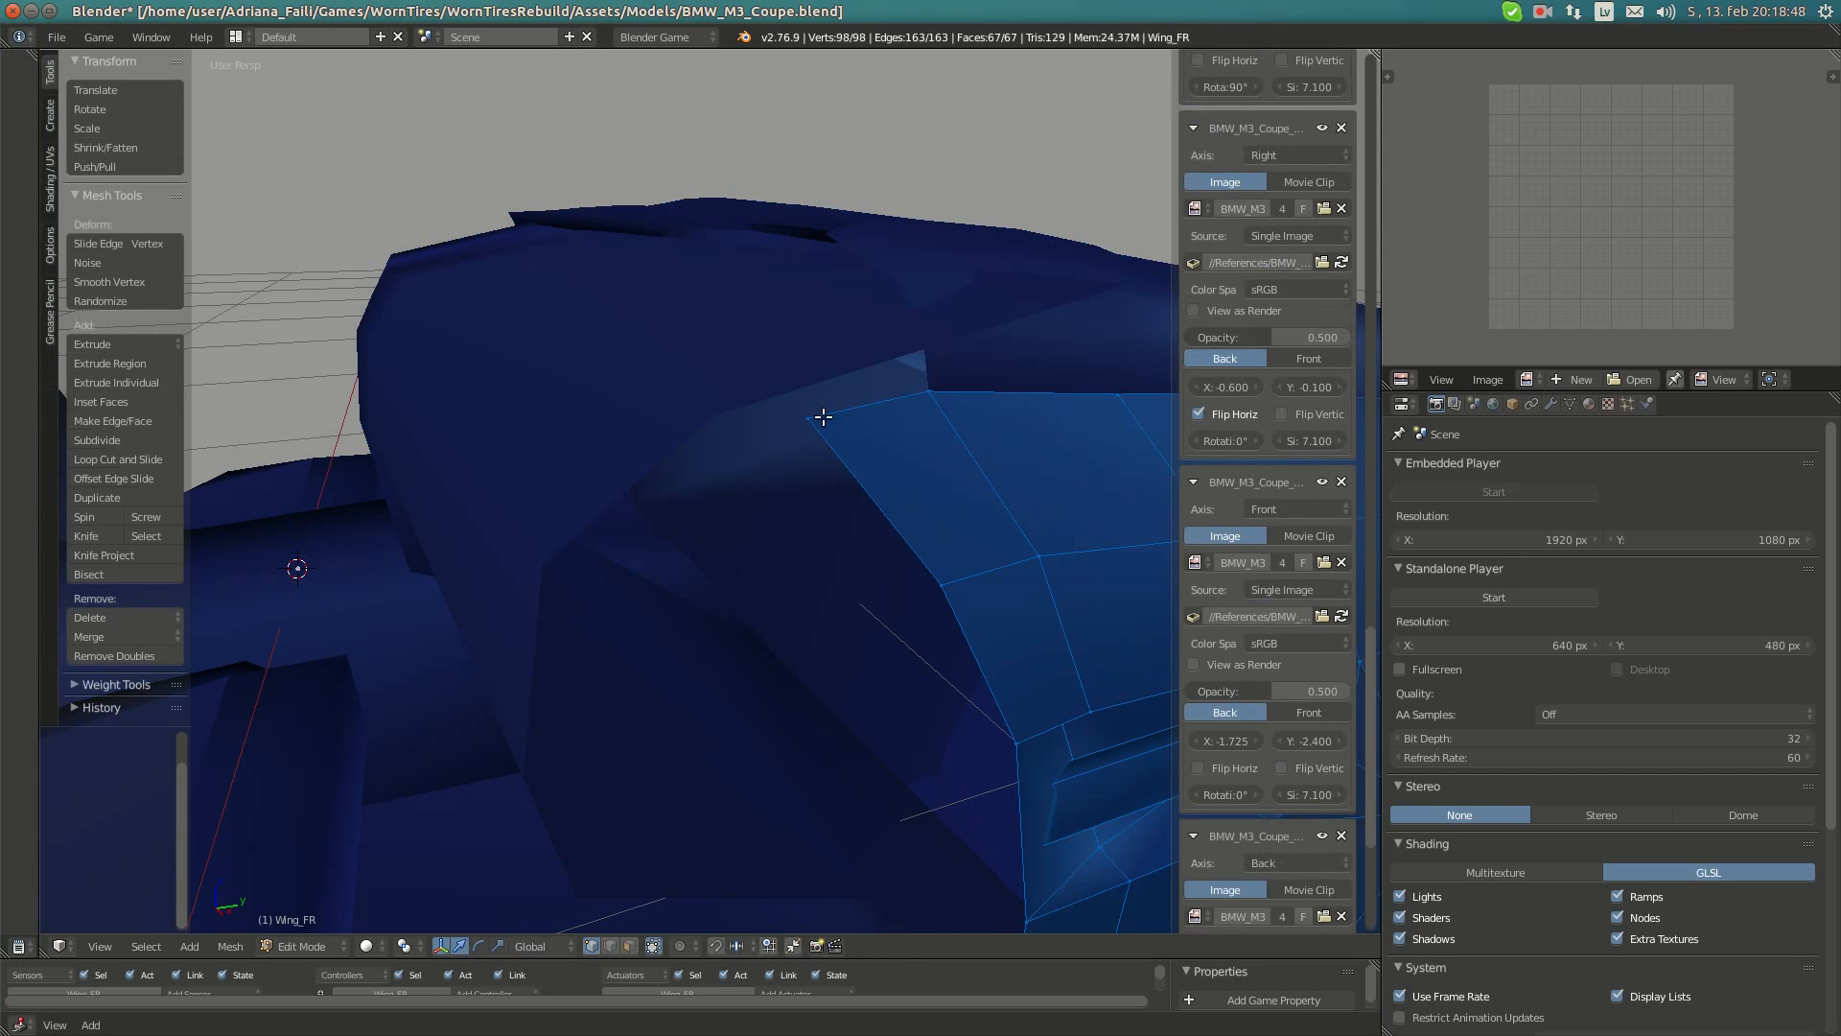
key("shift+s")
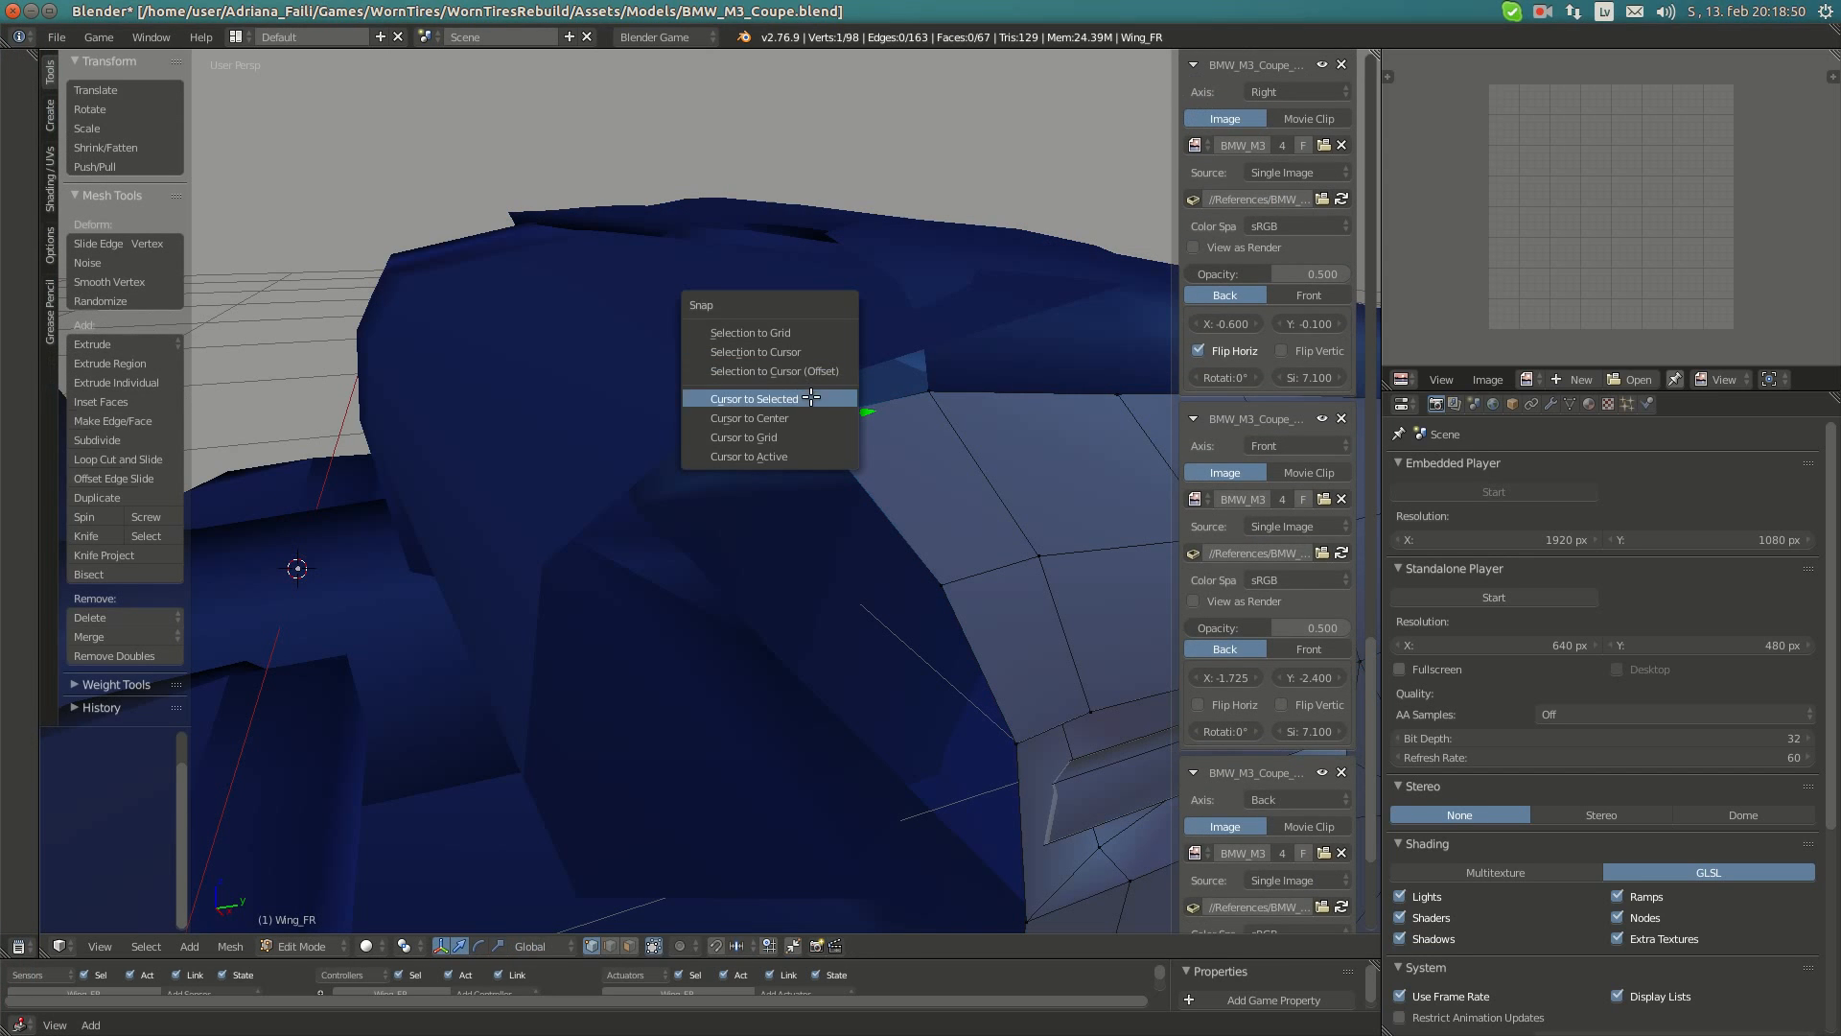
key("Return")
- Edit the Interior mesh and snap the outer end vertex of the dashboard's windshield edge to the 3D cursor
key("Tab")
right_click(871, 328)
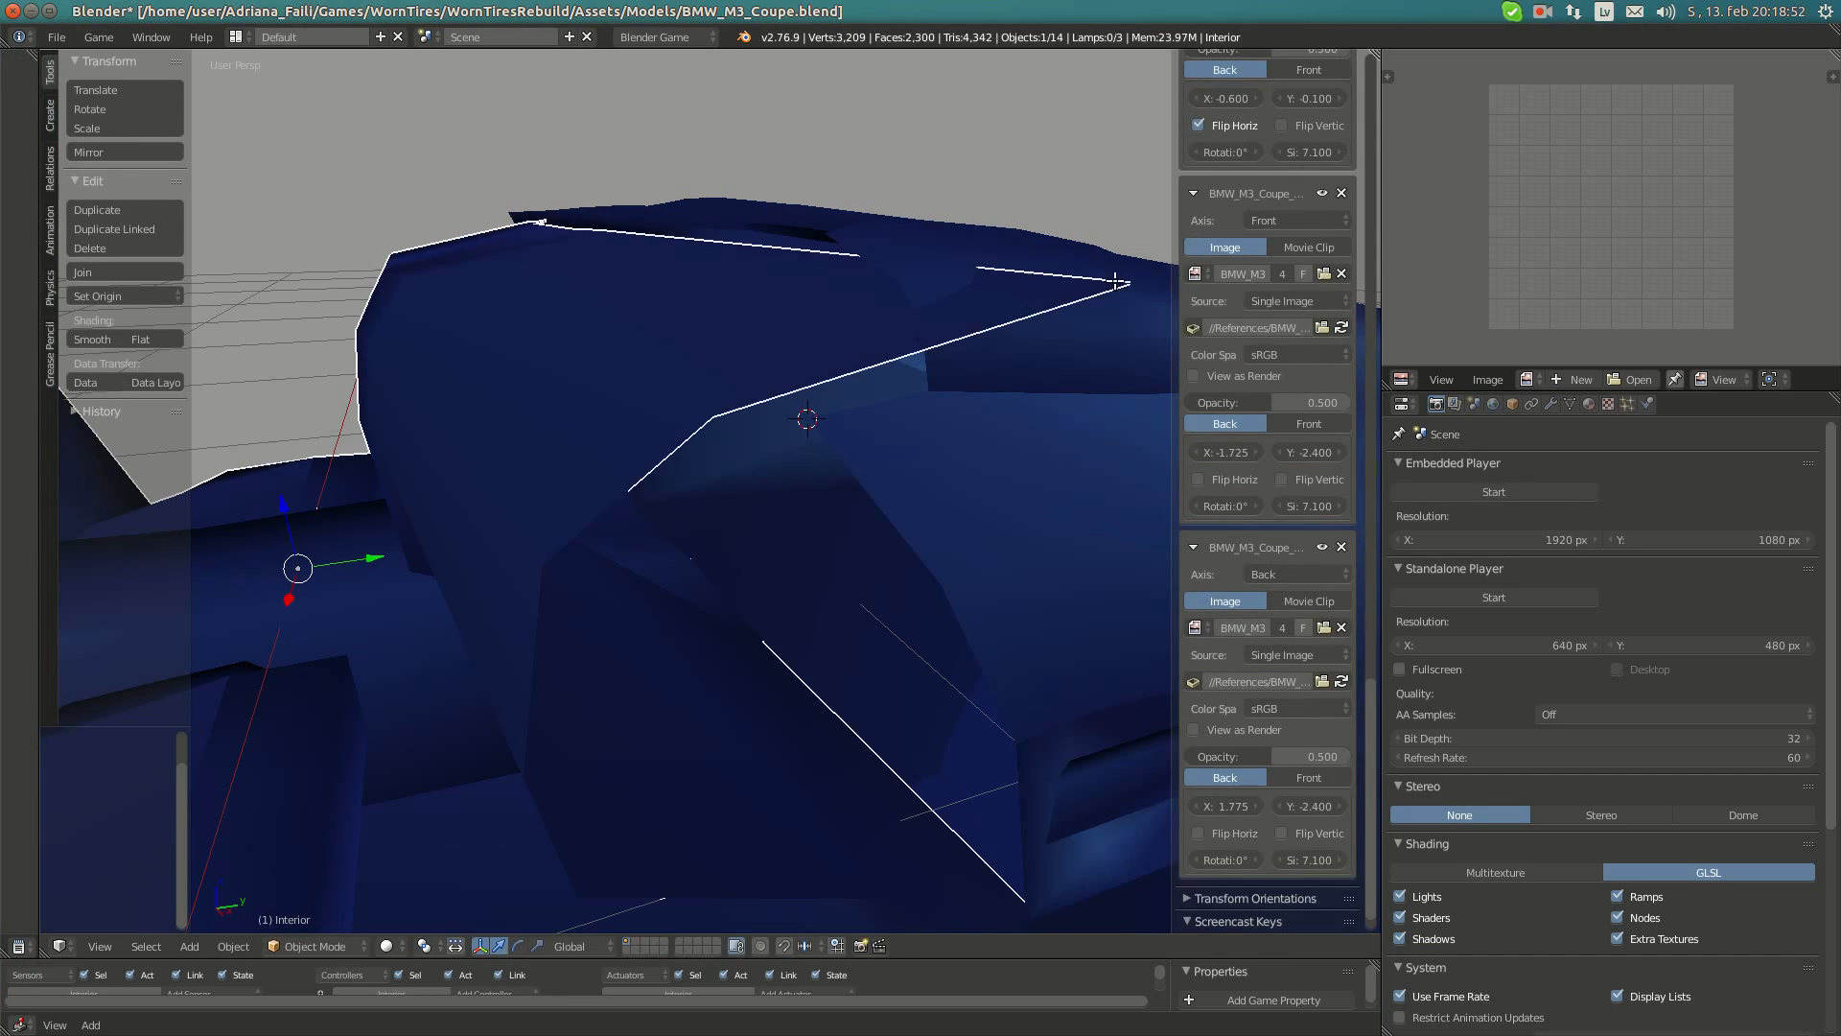
key("Tab")
right_click(1130, 275)
key("shift+s")
left_click(1119, 232)
middle_click_drag(705, 344, 738, 416)
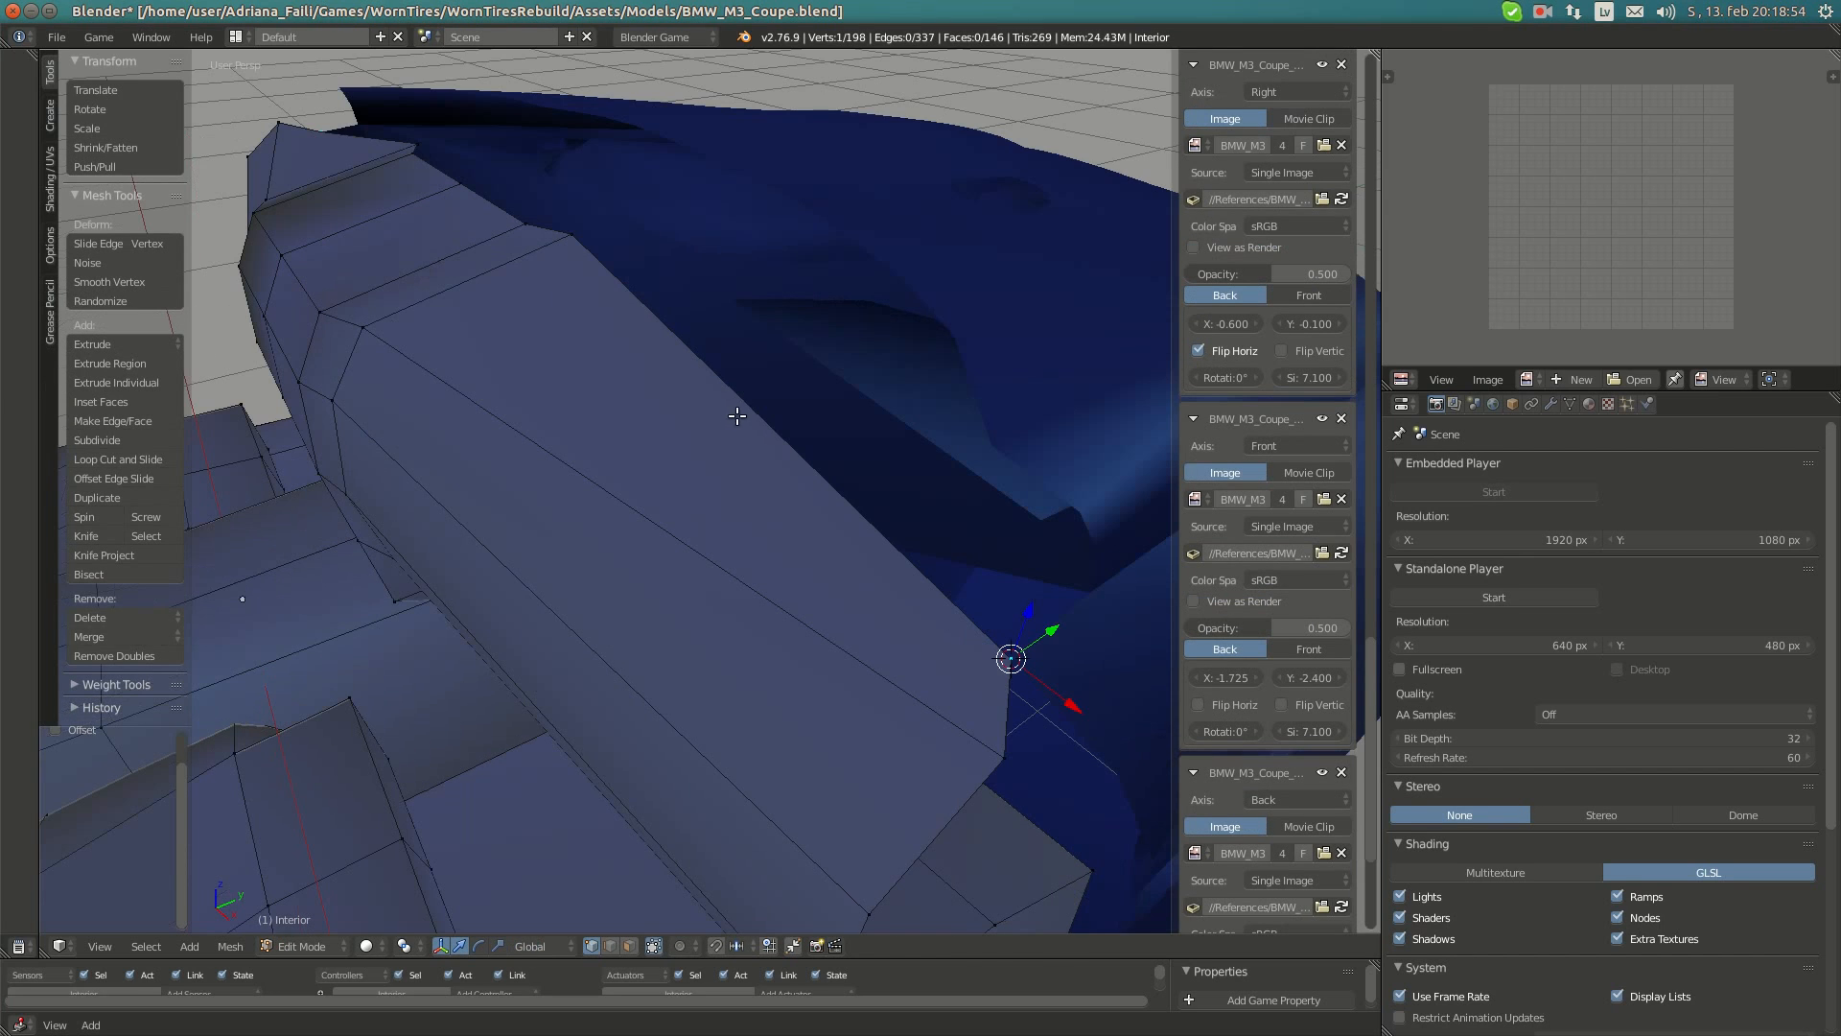
- Check the dashboard corner in the Chromium photo, and in Blender move the snapped vertex inward and up, ending with about 0.054 along Z
mouse_move(7, 207)
left_click(23, 156)
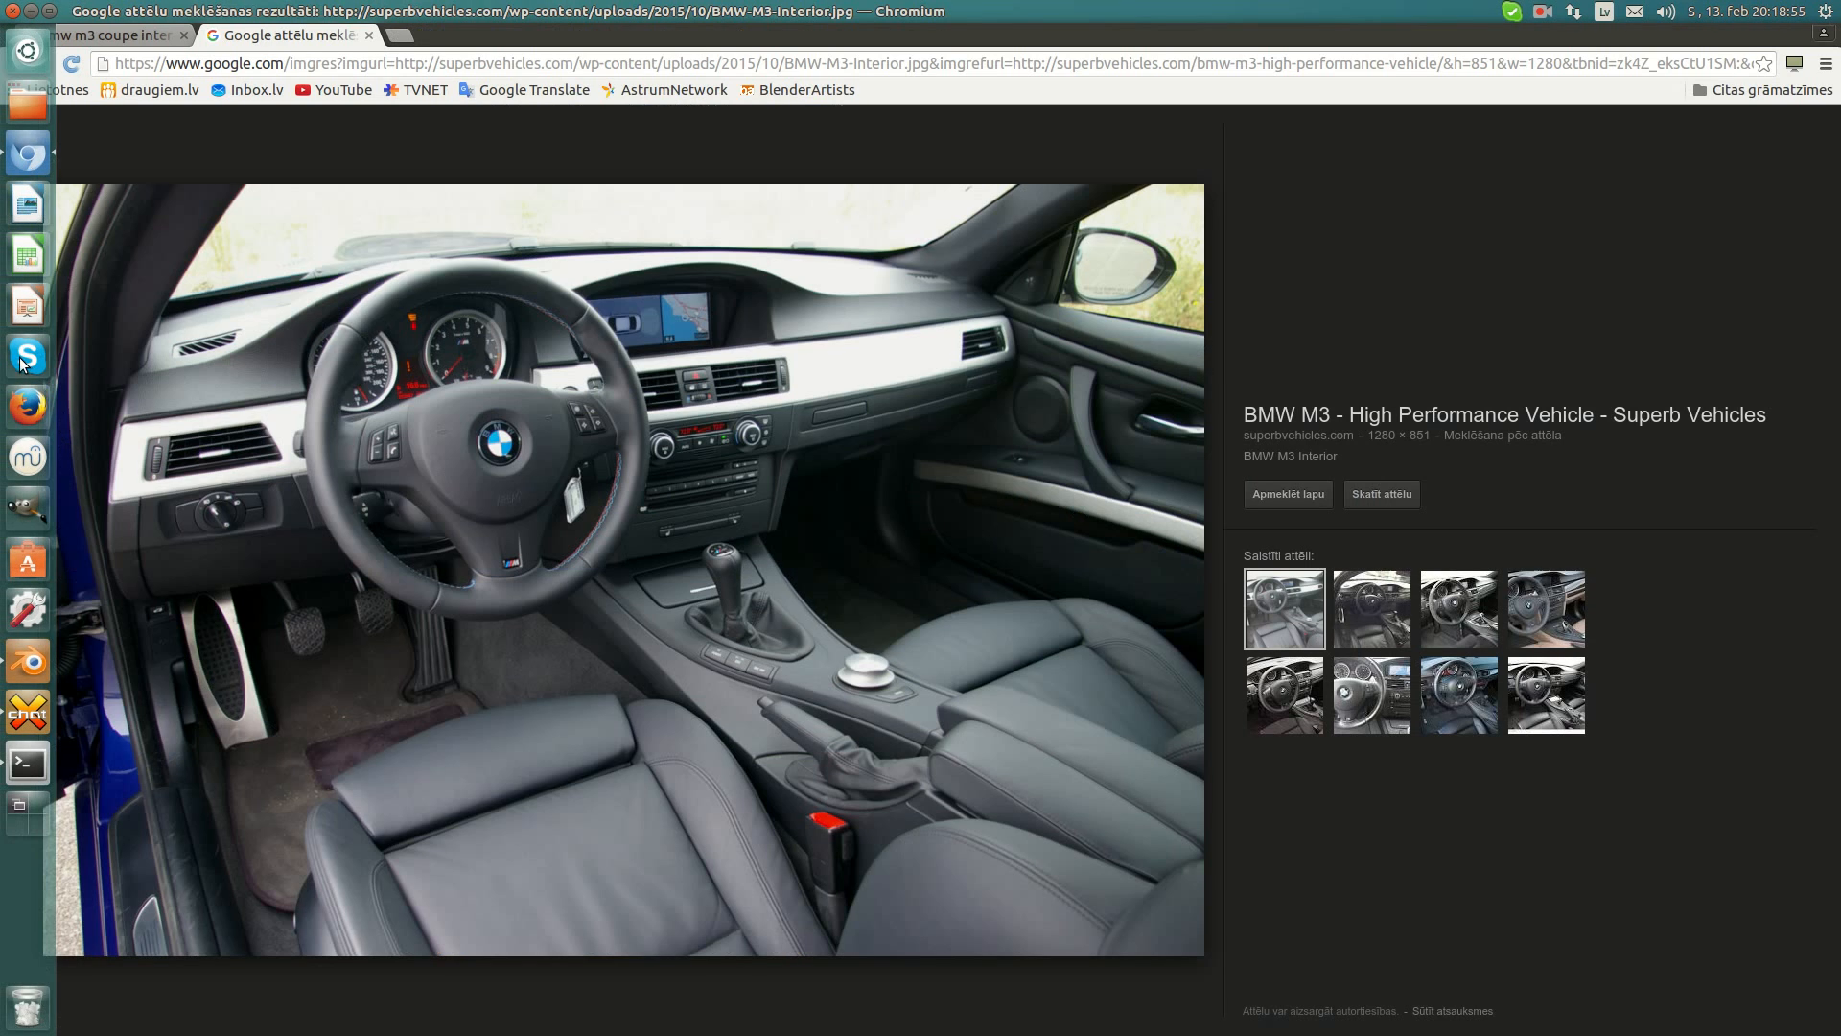
left_click(21, 662)
middle_click_drag(758, 413, 912, 468)
mouse_move(2, 386)
left_click_drag(912, 459, 910, 439)
left_click_drag(950, 513, 875, 478)
left_click_drag(851, 411, 852, 382)
middle_click_drag(850, 387, 547, 495)
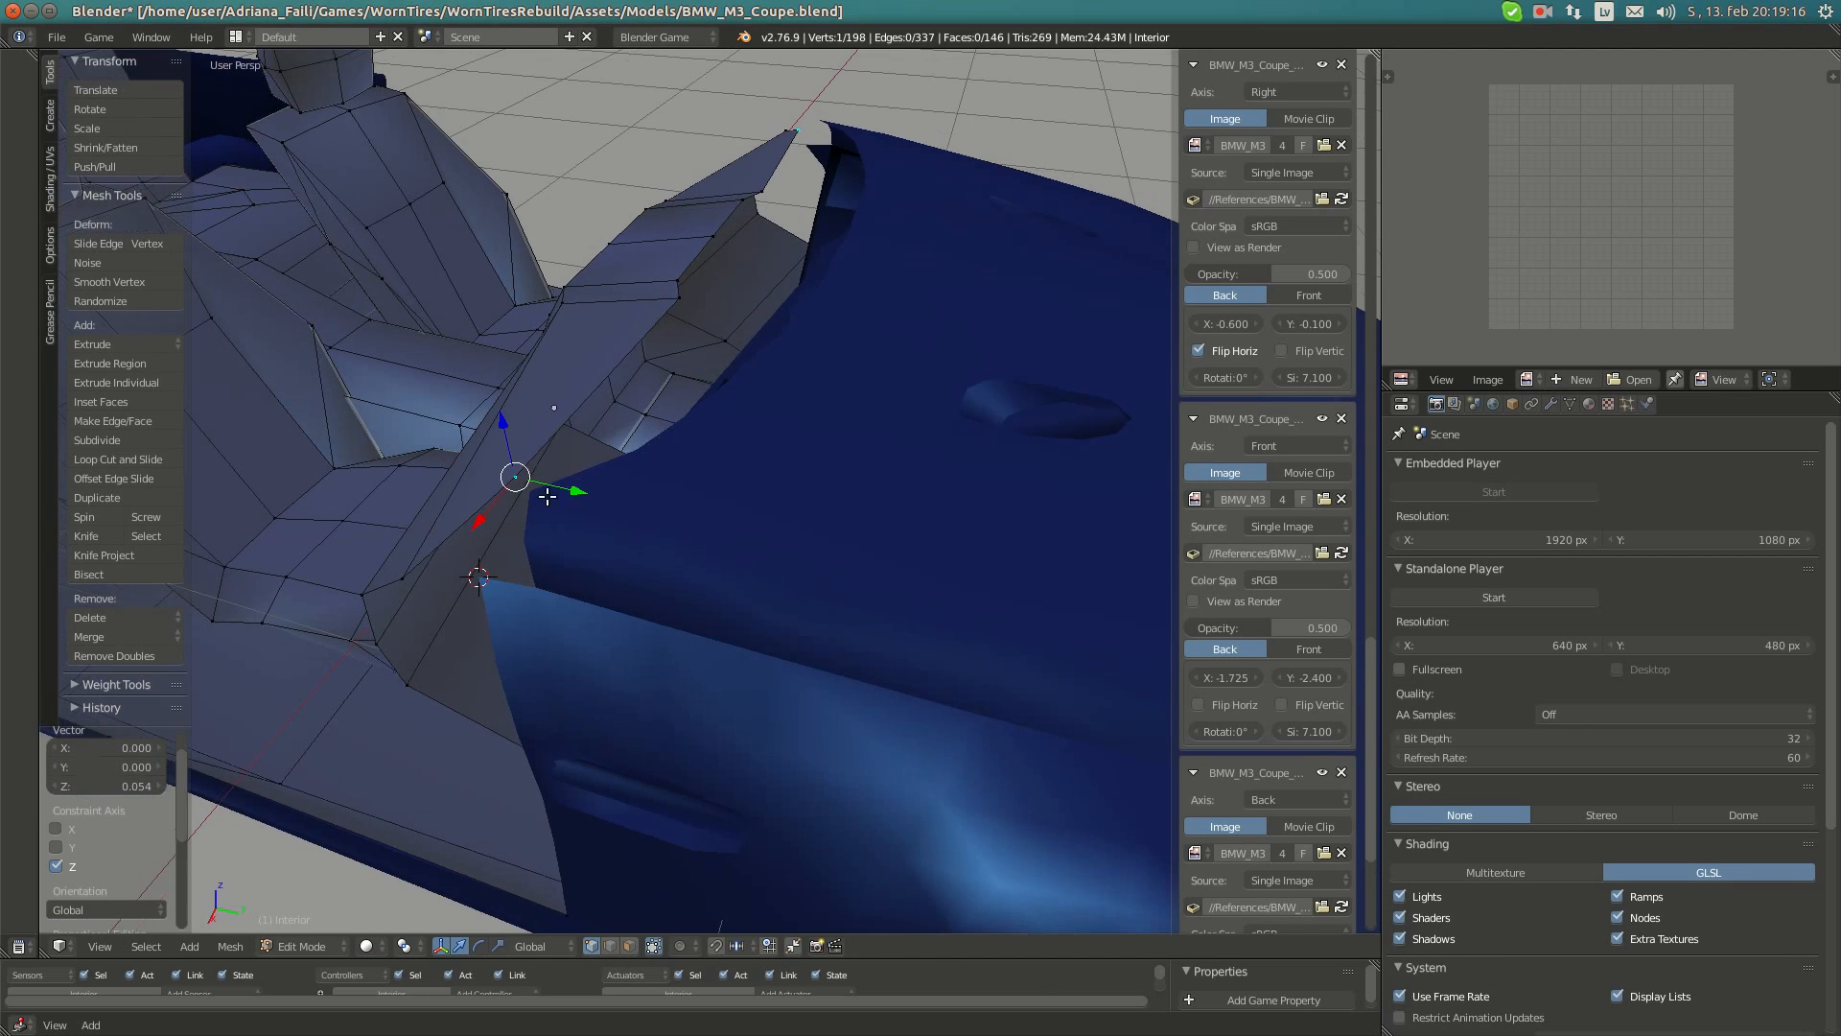
- Fine-tune the dashboard corner vertex along X, with about -0.006 along Y and a final -0.011 along X
left_click_drag(490, 500, 526, 502)
middle_click_drag(527, 501, 806, 517)
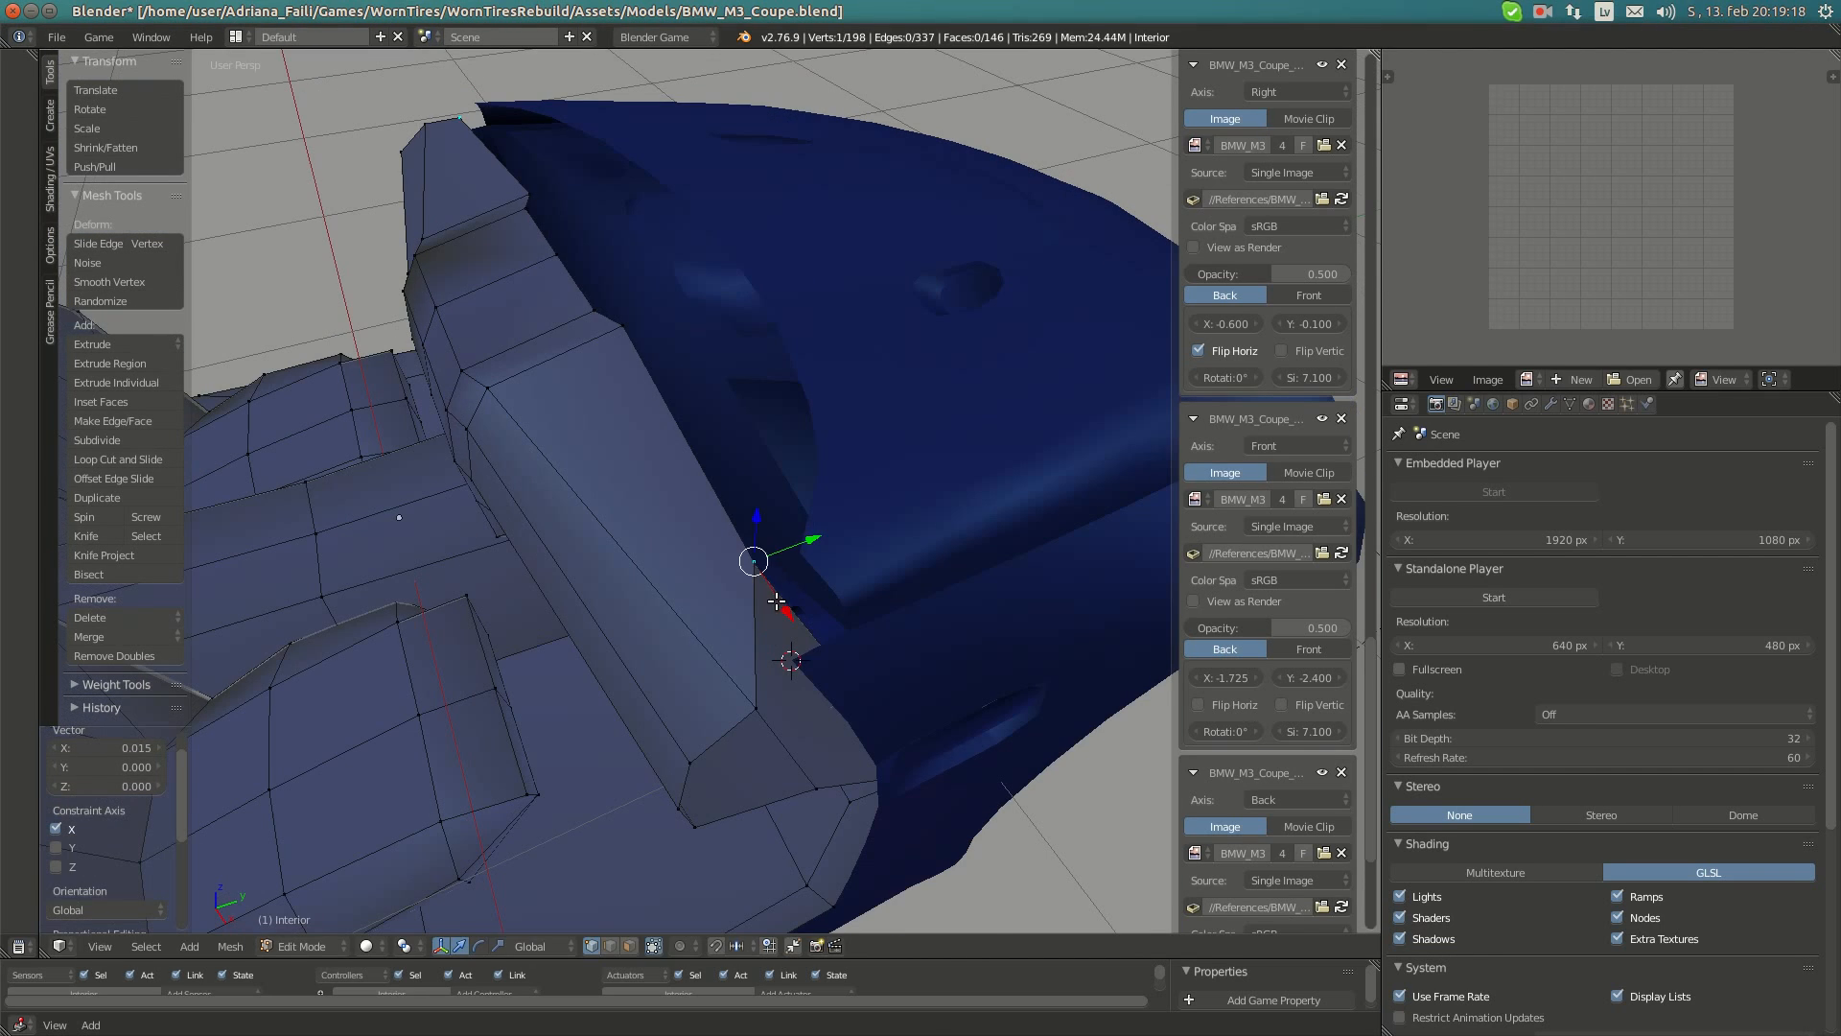
left_click_drag(783, 607, 795, 621)
left_click_drag(818, 558, 813, 559)
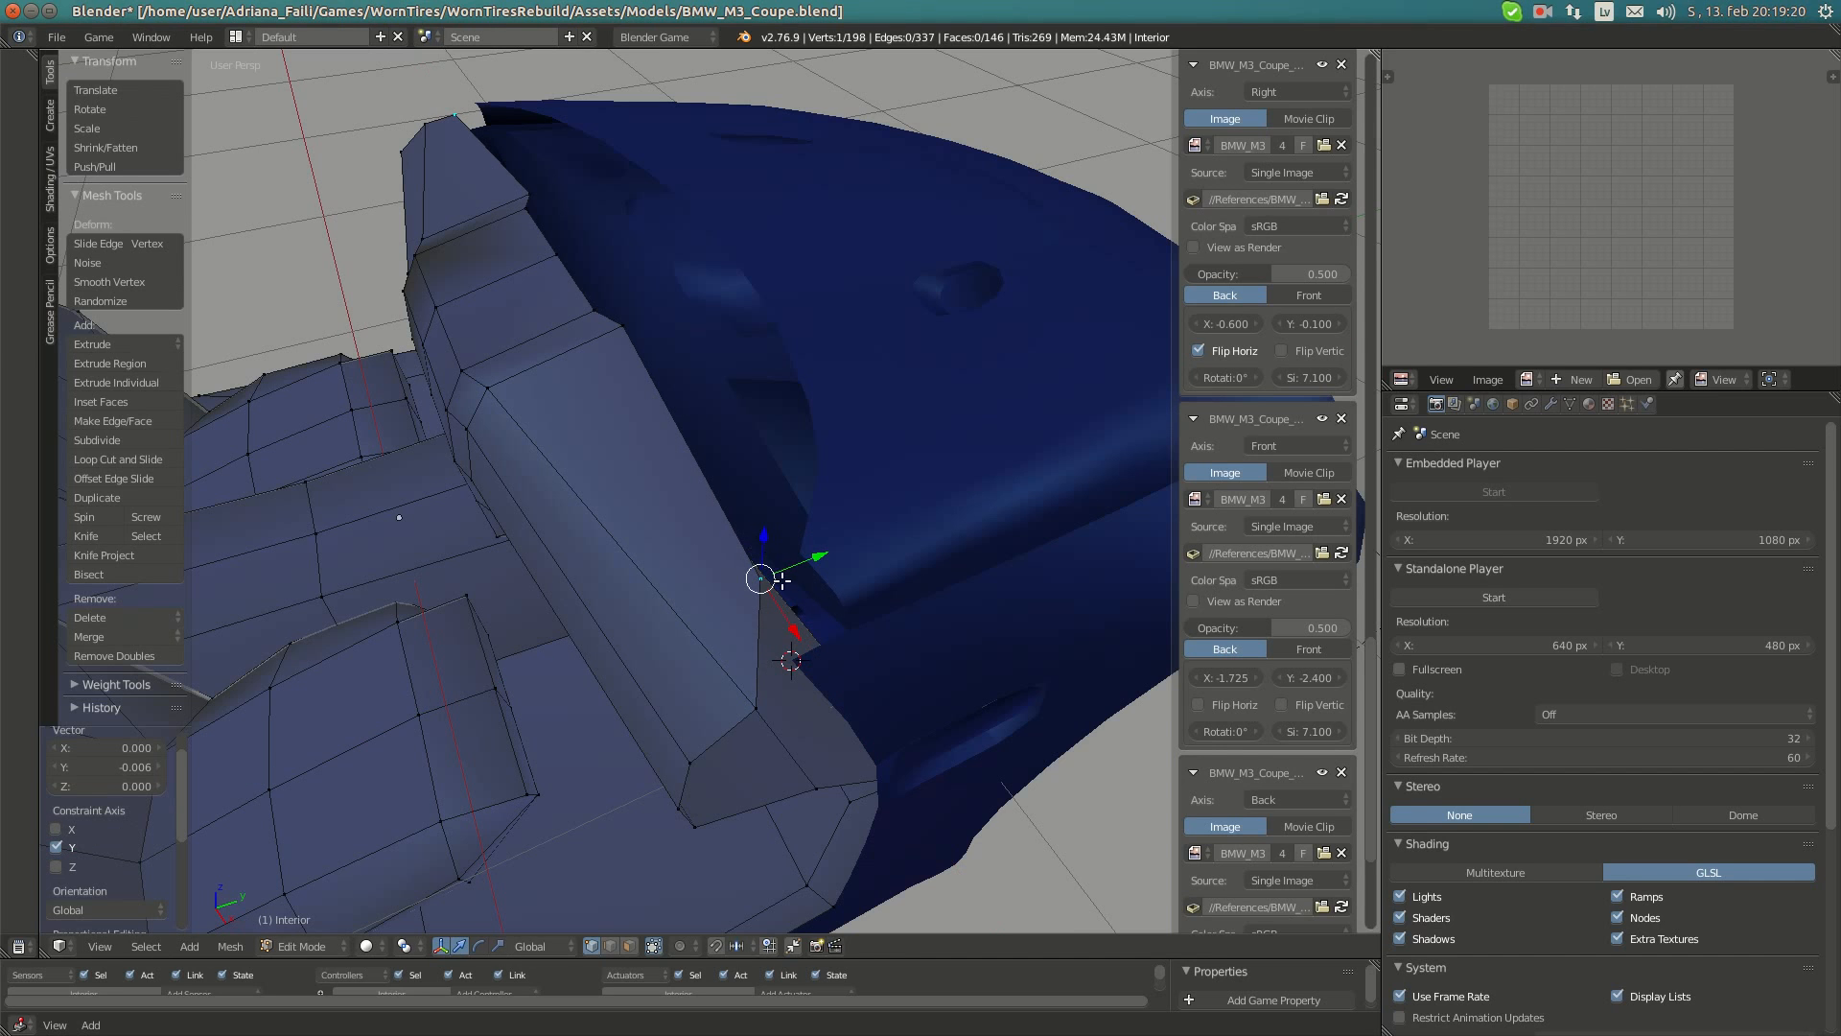
left_click_drag(787, 625, 786, 620)
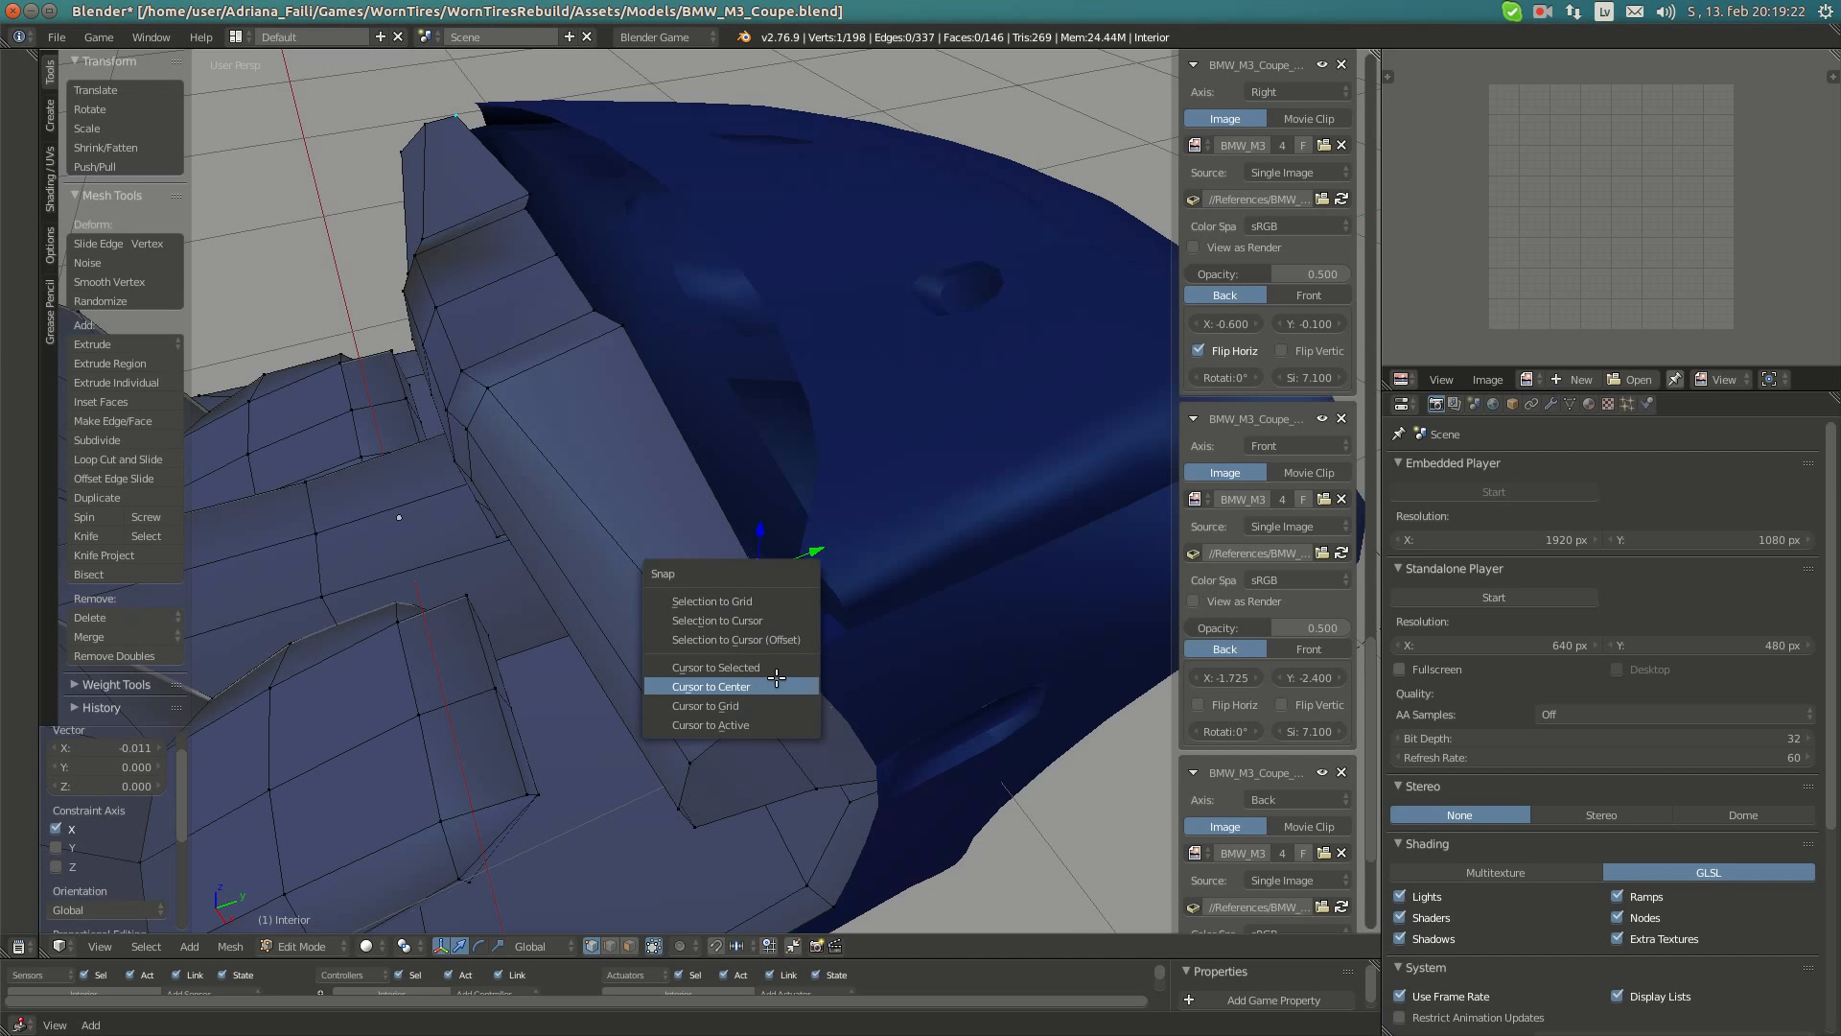
- Return the 3D cursor to the scene centre and review the dashboard corner in Object Mode
left_click(773, 685)
middle_click_drag(676, 585, 712, 515)
middle_click_drag(737, 448, 731, 445)
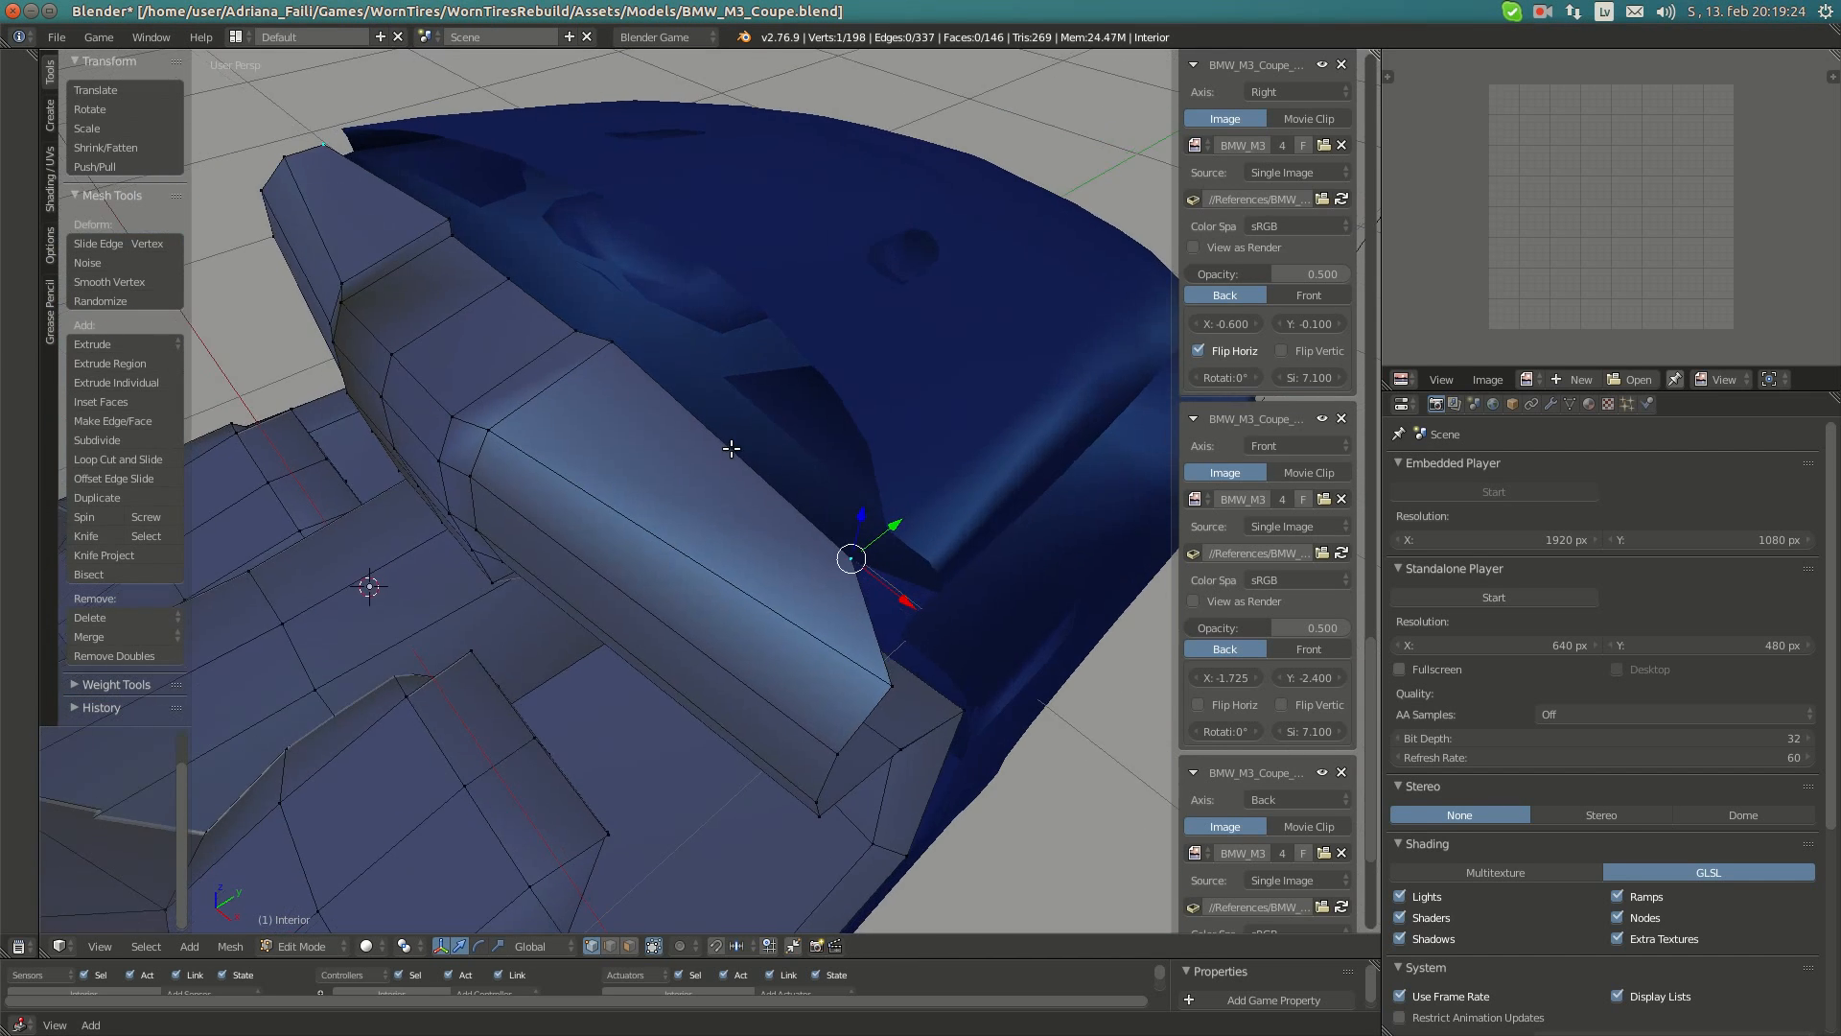
key("Tab")
key("Tab")
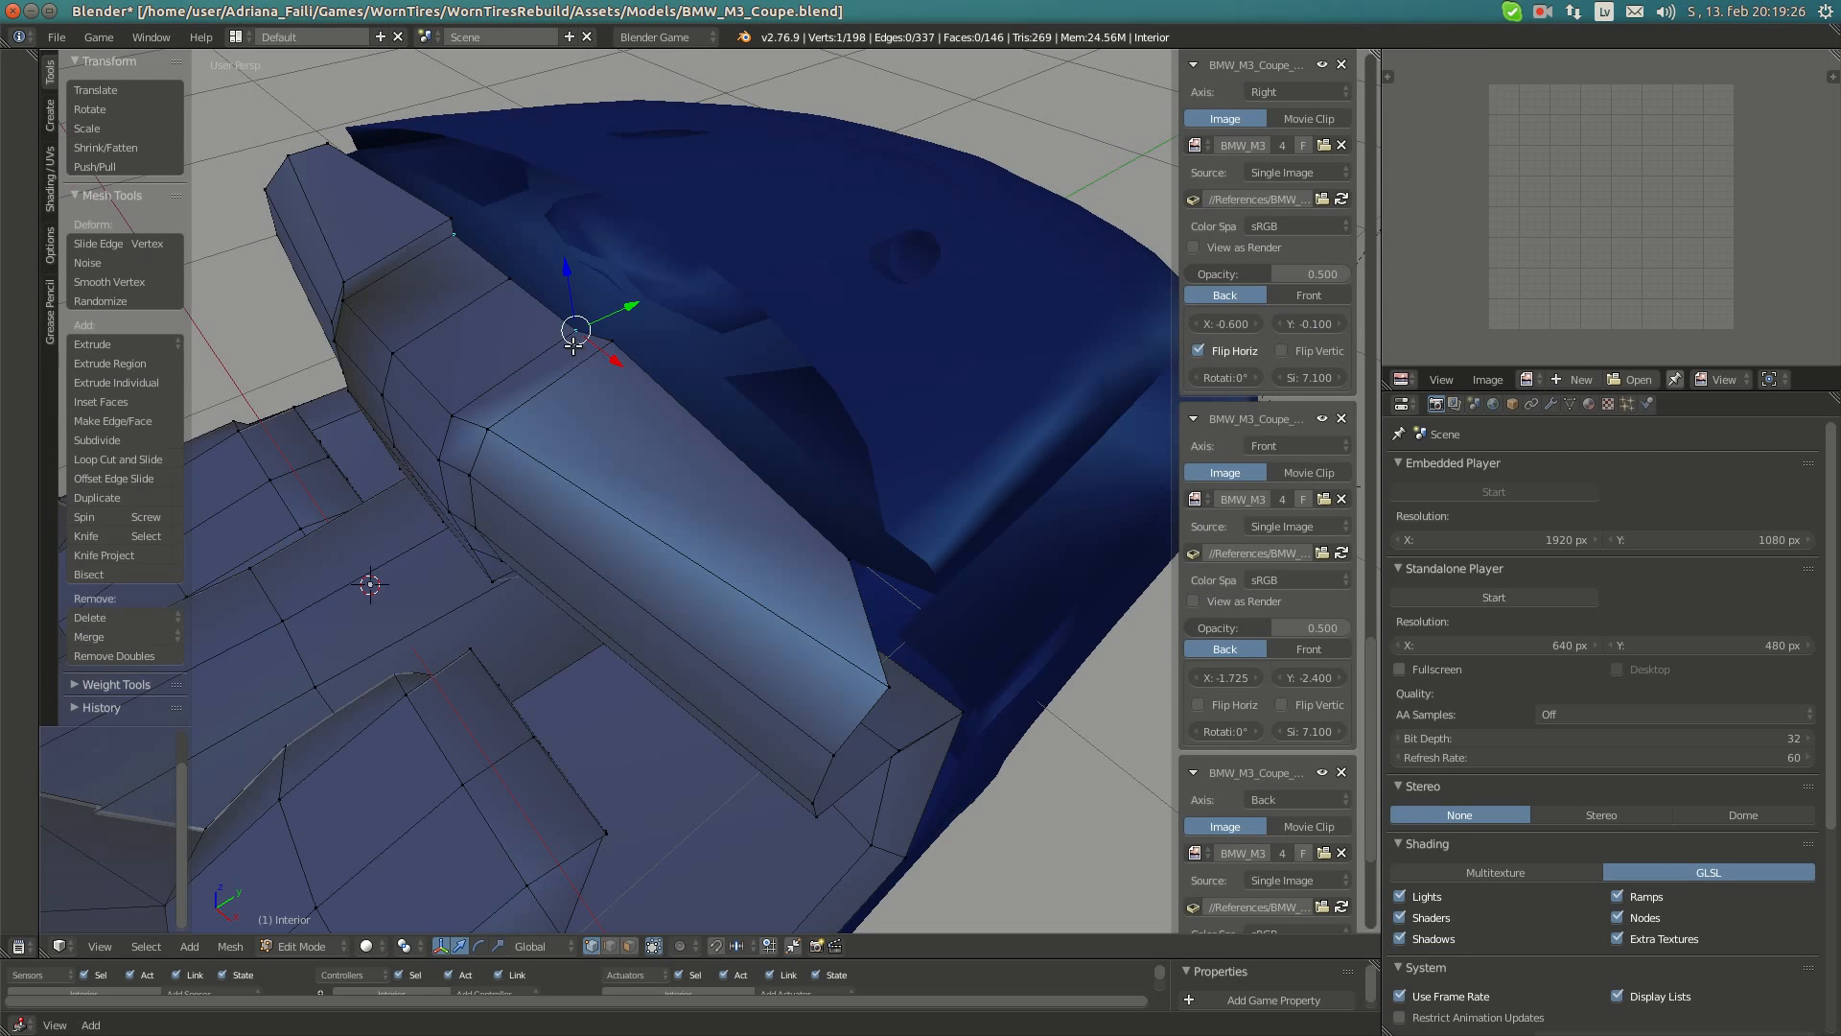
- Select the three vertices along the centre of the dashboard's windshield edge, scale them along Z, and flatten them with a Y scale of 0
middle_click_drag(495, 345, 660, 288)
right_click(508, 356, "shift")
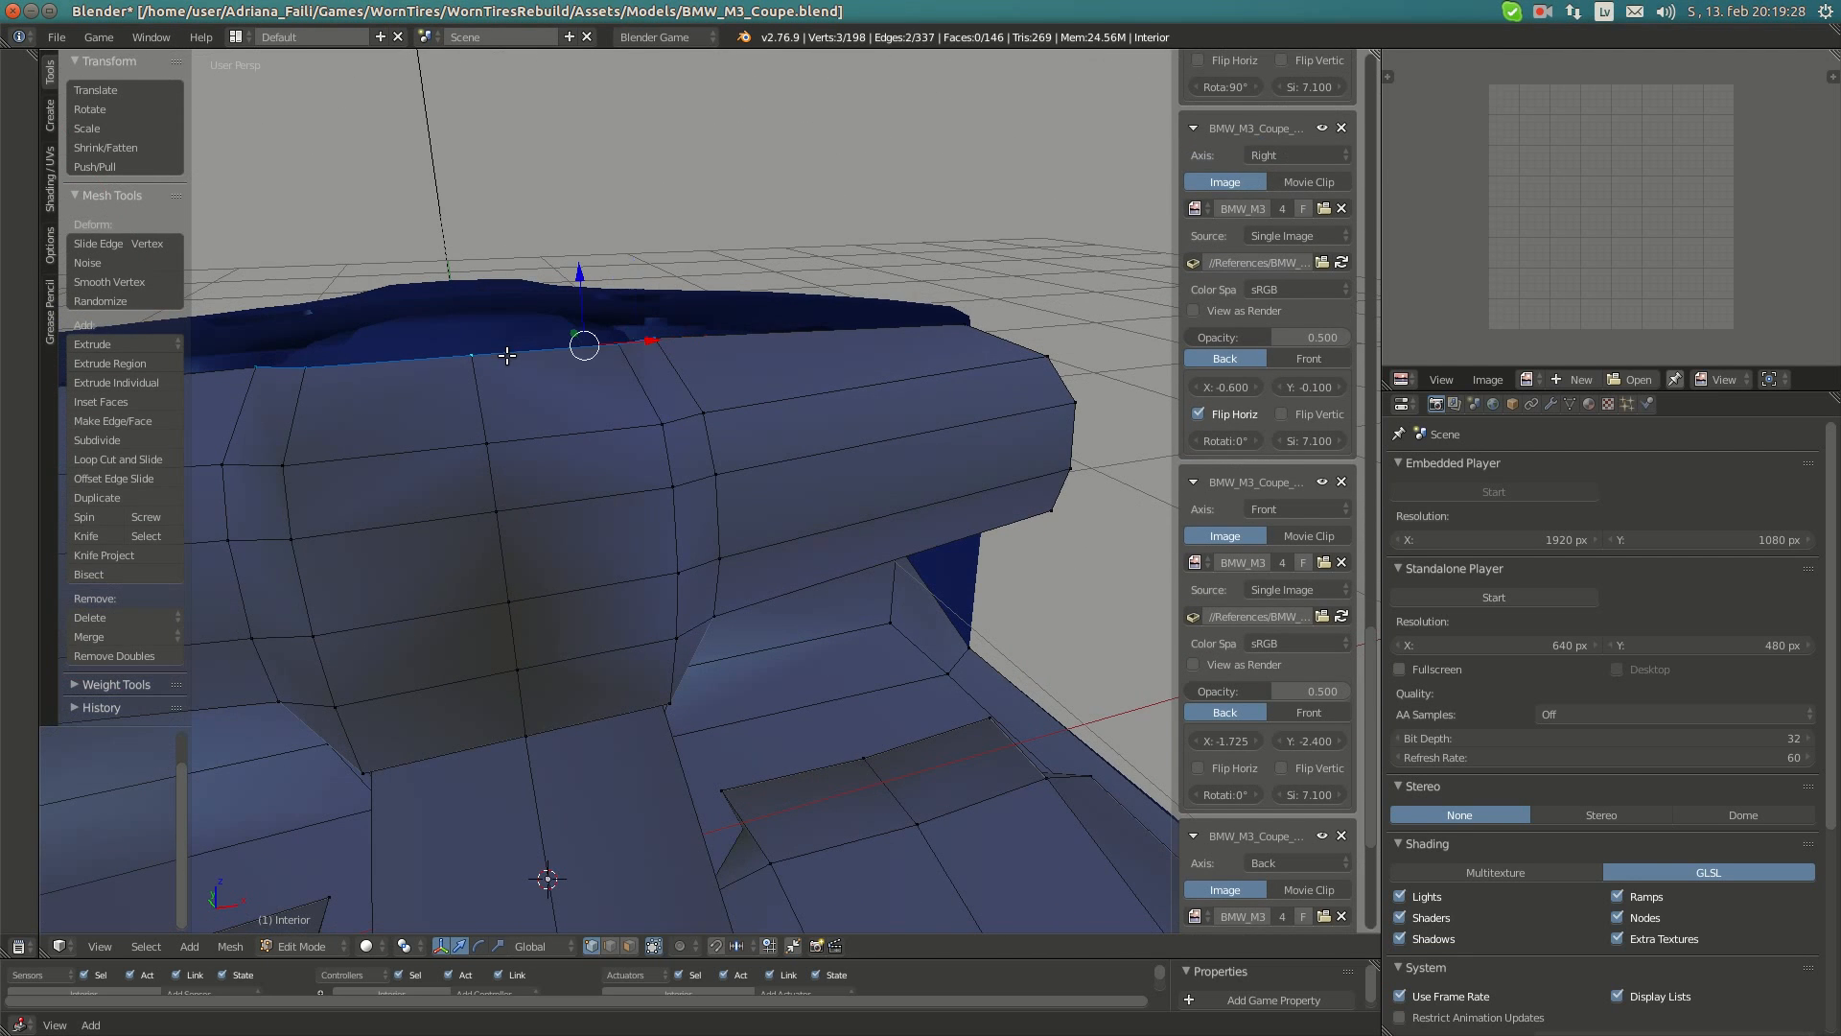
key("s")
middle_click_drag(726, 369, 793, 437)
key("z")
key("Return")
key("s")
key("y")
key("0")
key("Return")
- In orthographic top view, move the outermost flattened vertex of the windshield edge about 0.116 outward along X
key("KP_7")
key("KP_5")
right_click(802, 470)
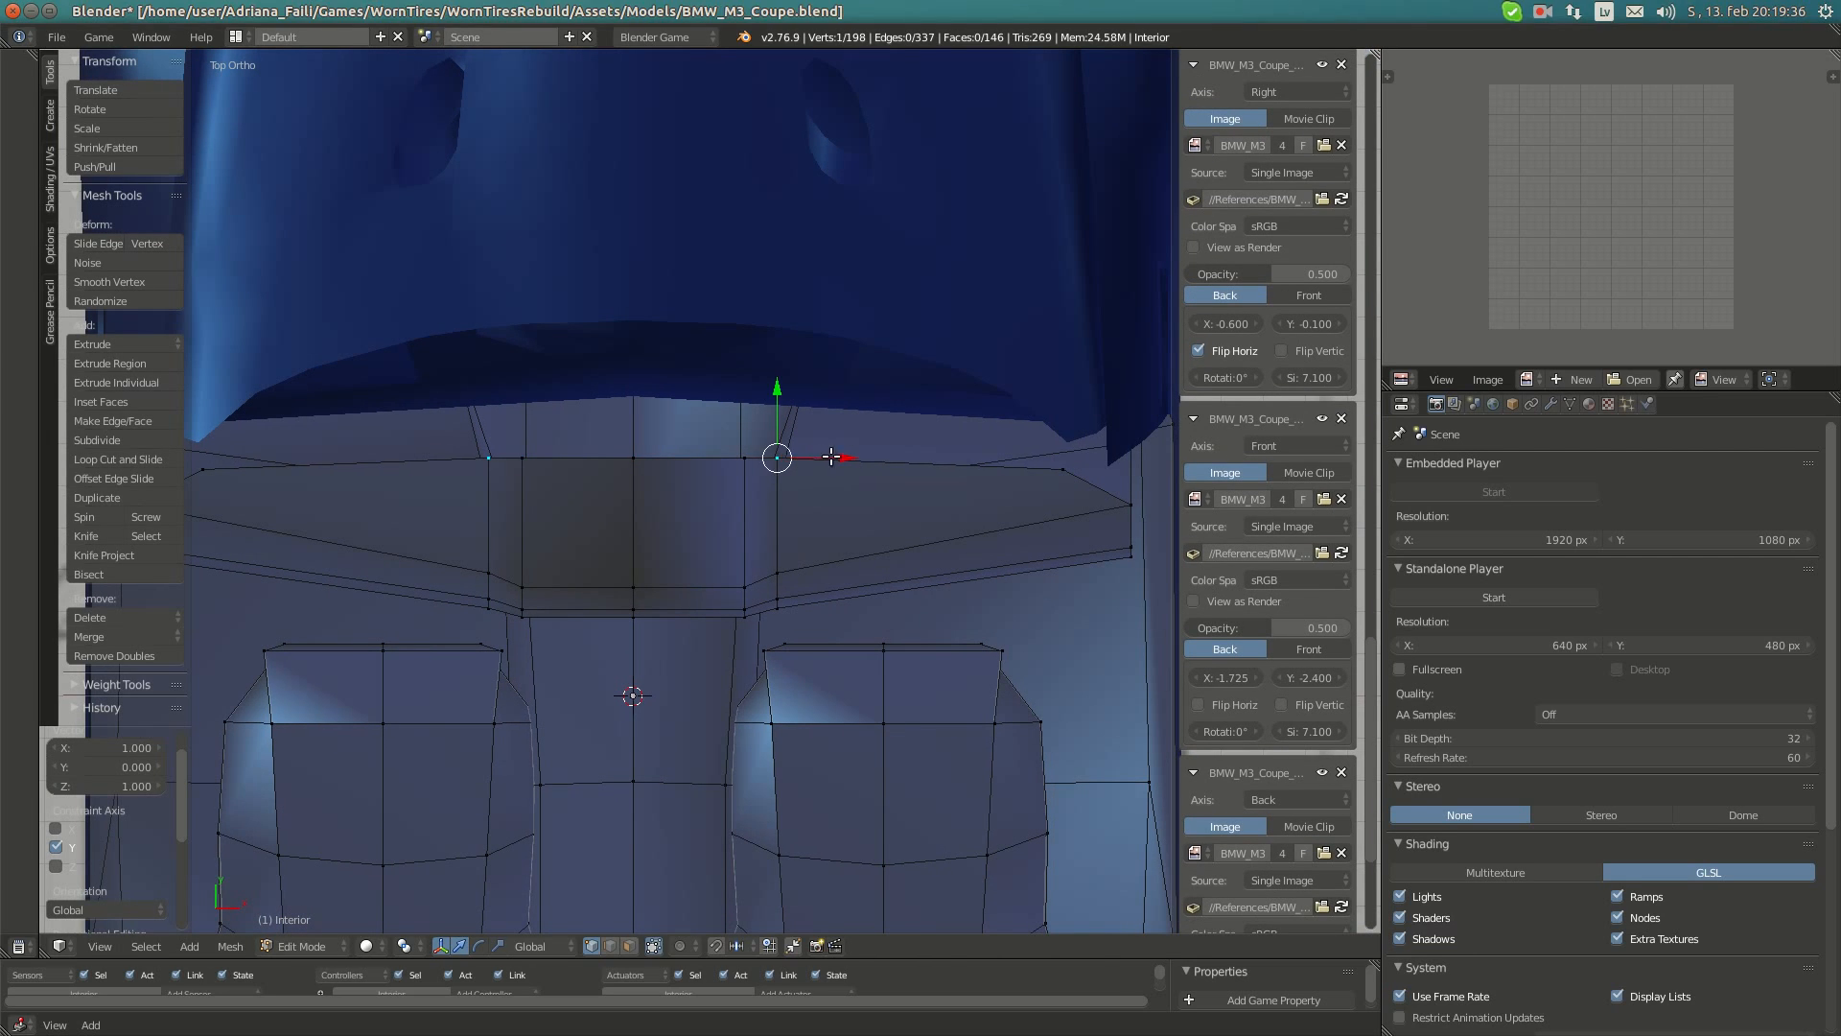
key("g")
key("x")
left_click(834, 465)
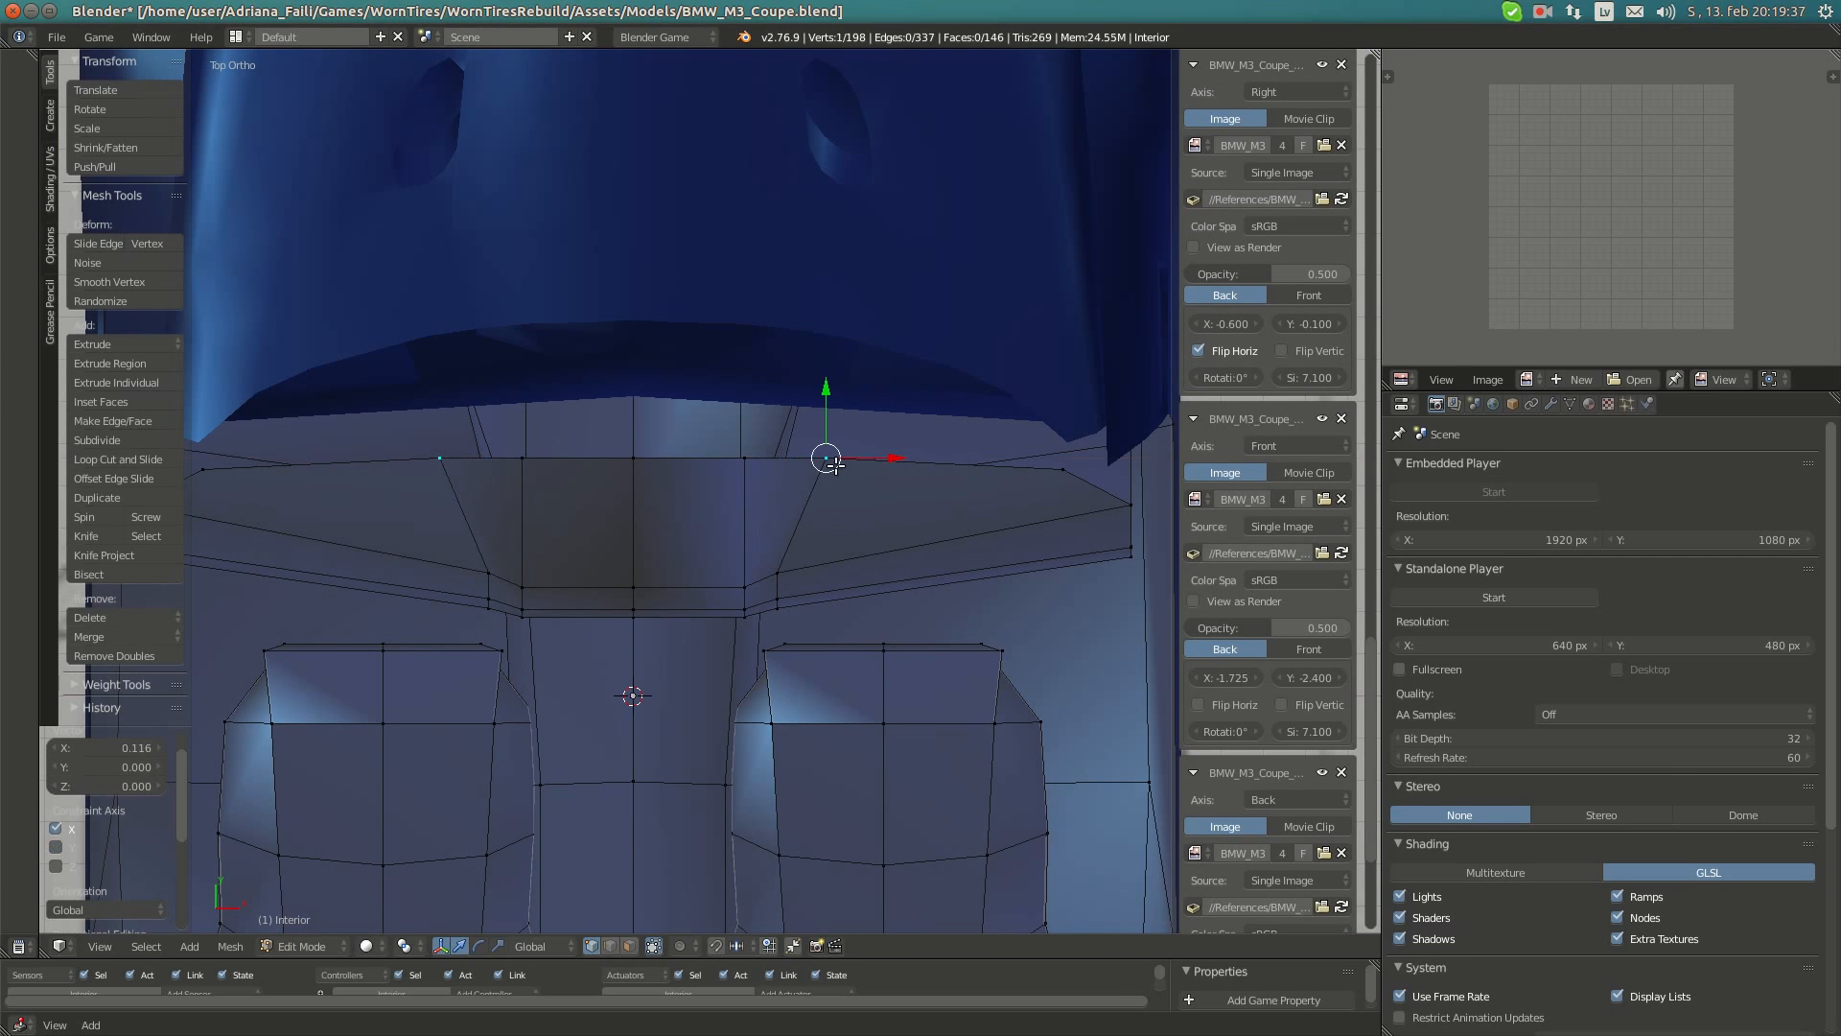
- Move the matching vertex on the dashboard's seat-side top edge about 0.071 outward along X
right_click(800, 567)
key("g")
key("x")
left_click(865, 575)
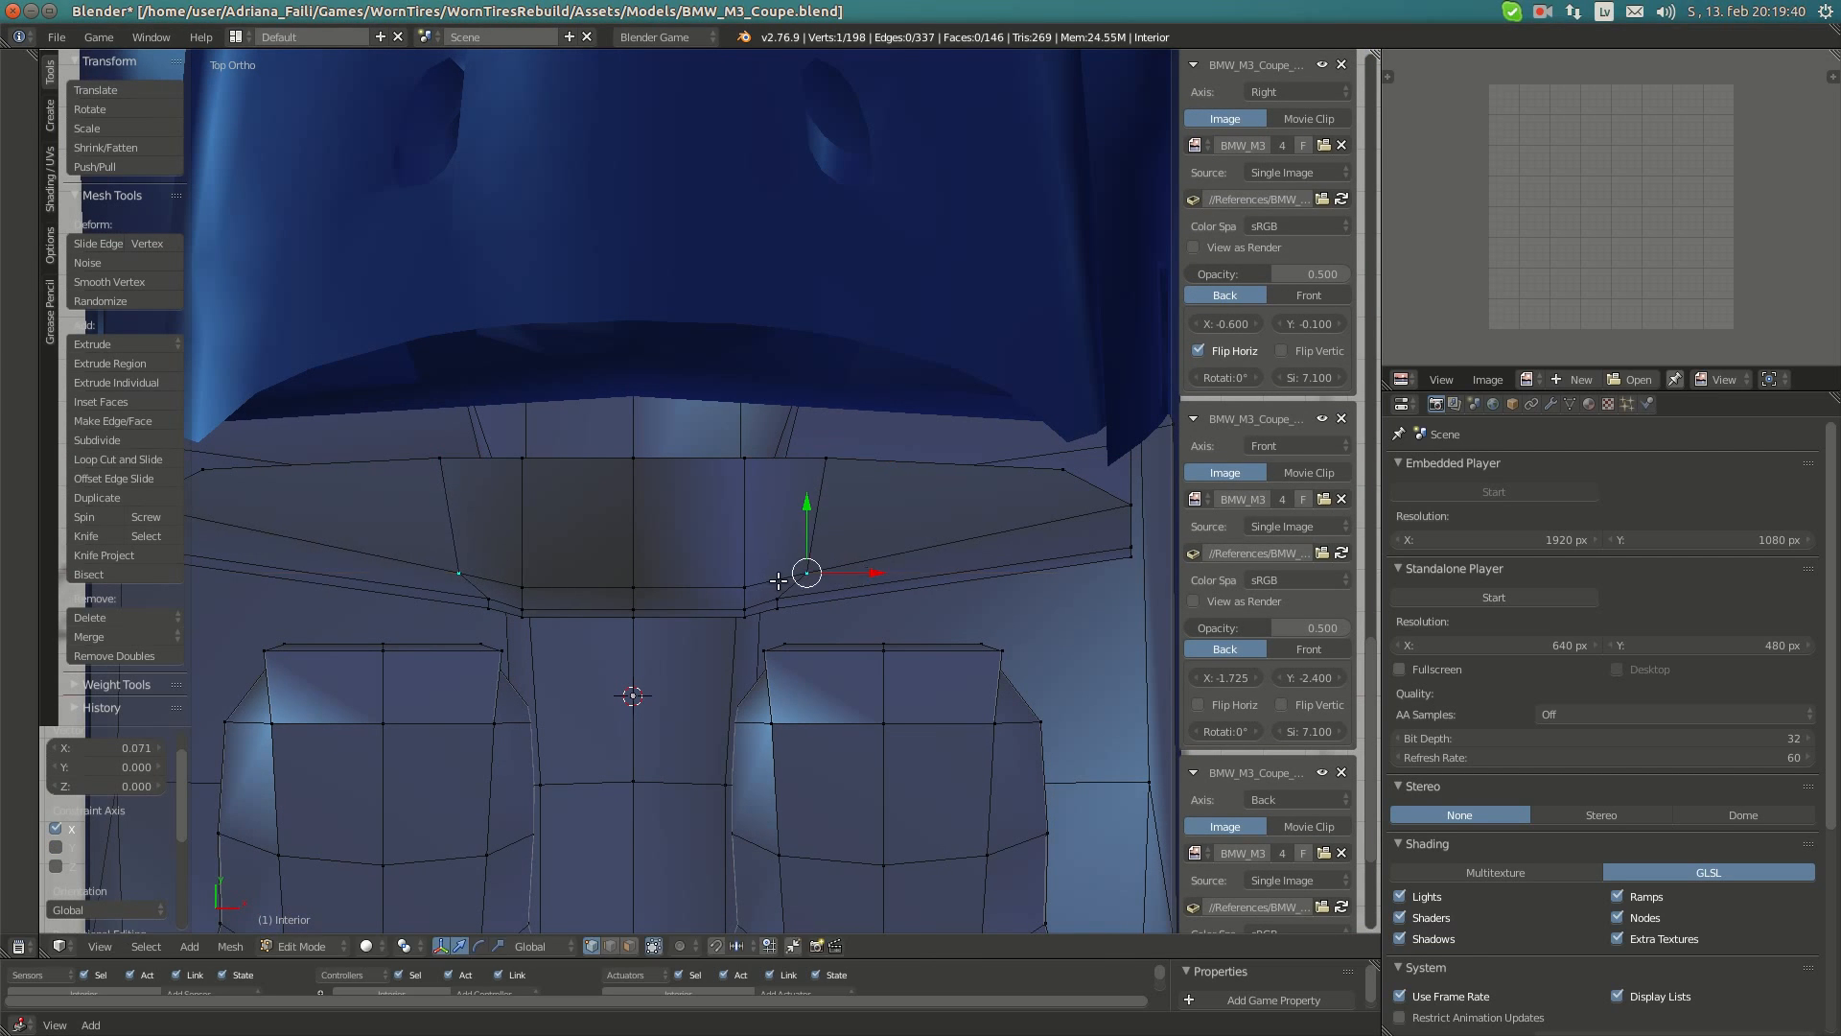
- In top view, move the next vertex down on the dashboard's seat-side edge about 0.046 outward along X
middle_click_drag(865, 575, 846, 445)
key("KP_7")
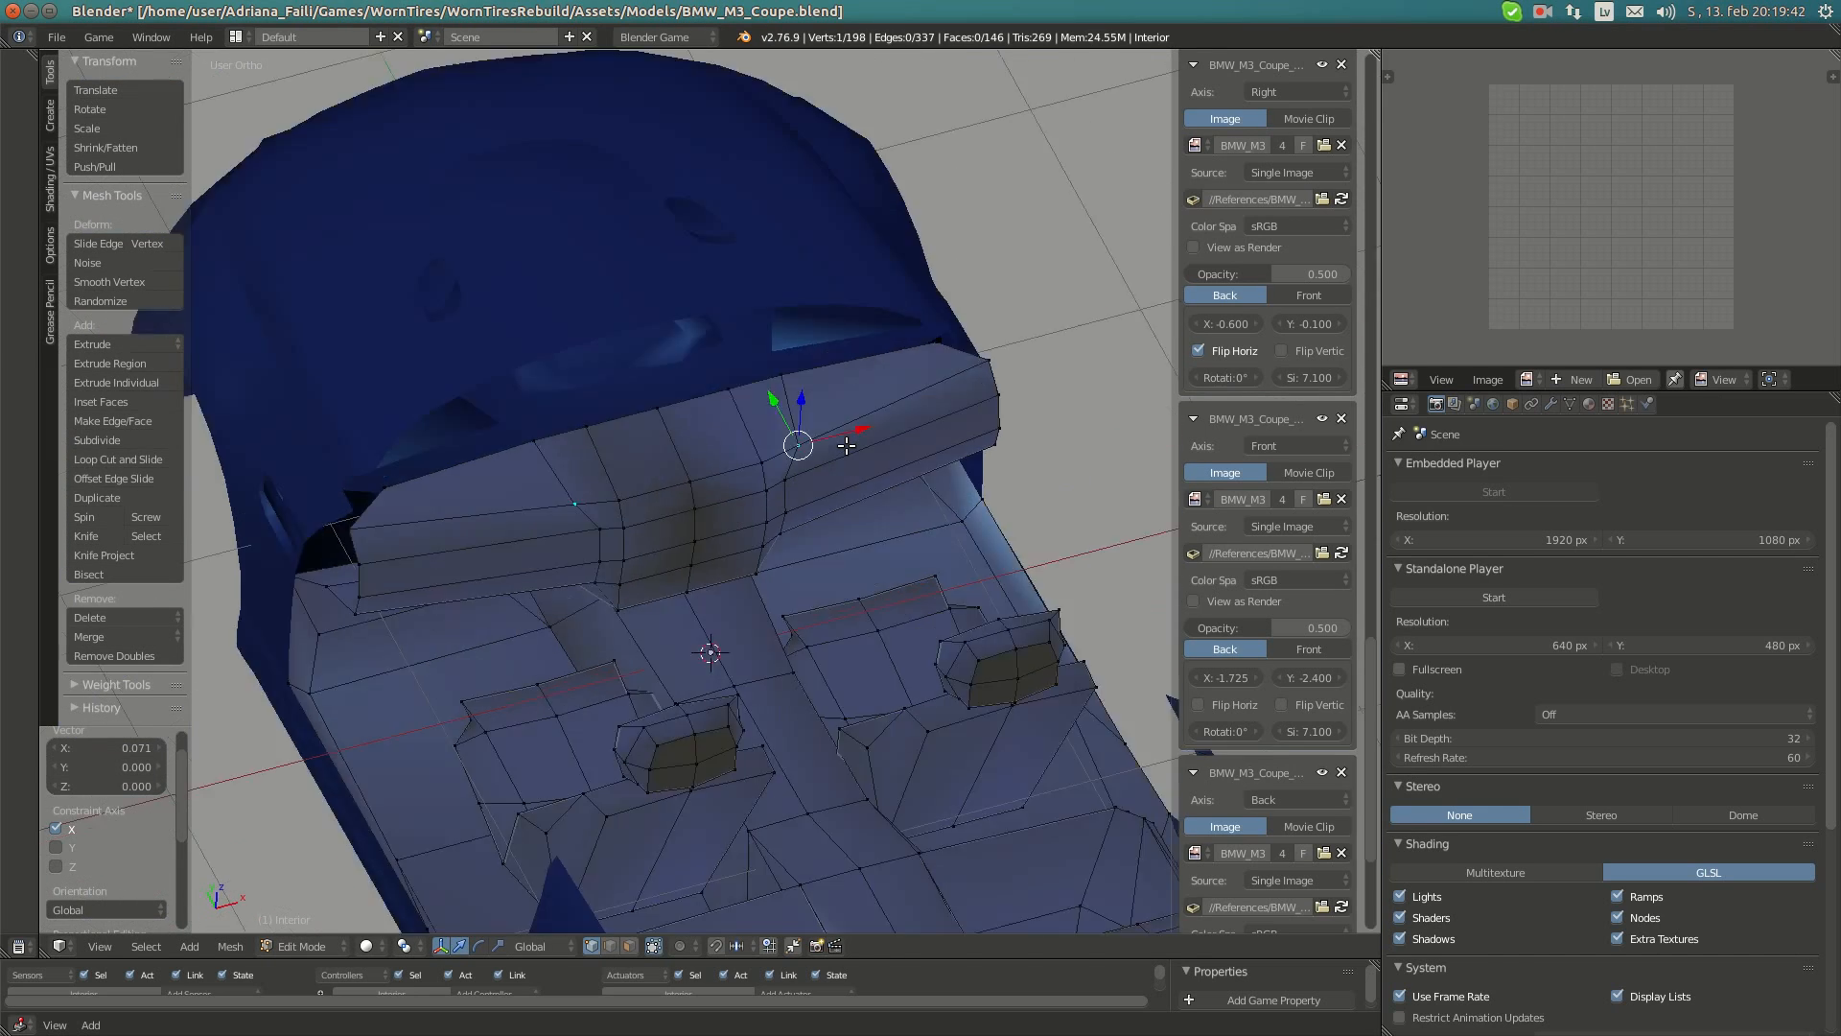
scroll(791, 546, "up", 3)
right_click(799, 619)
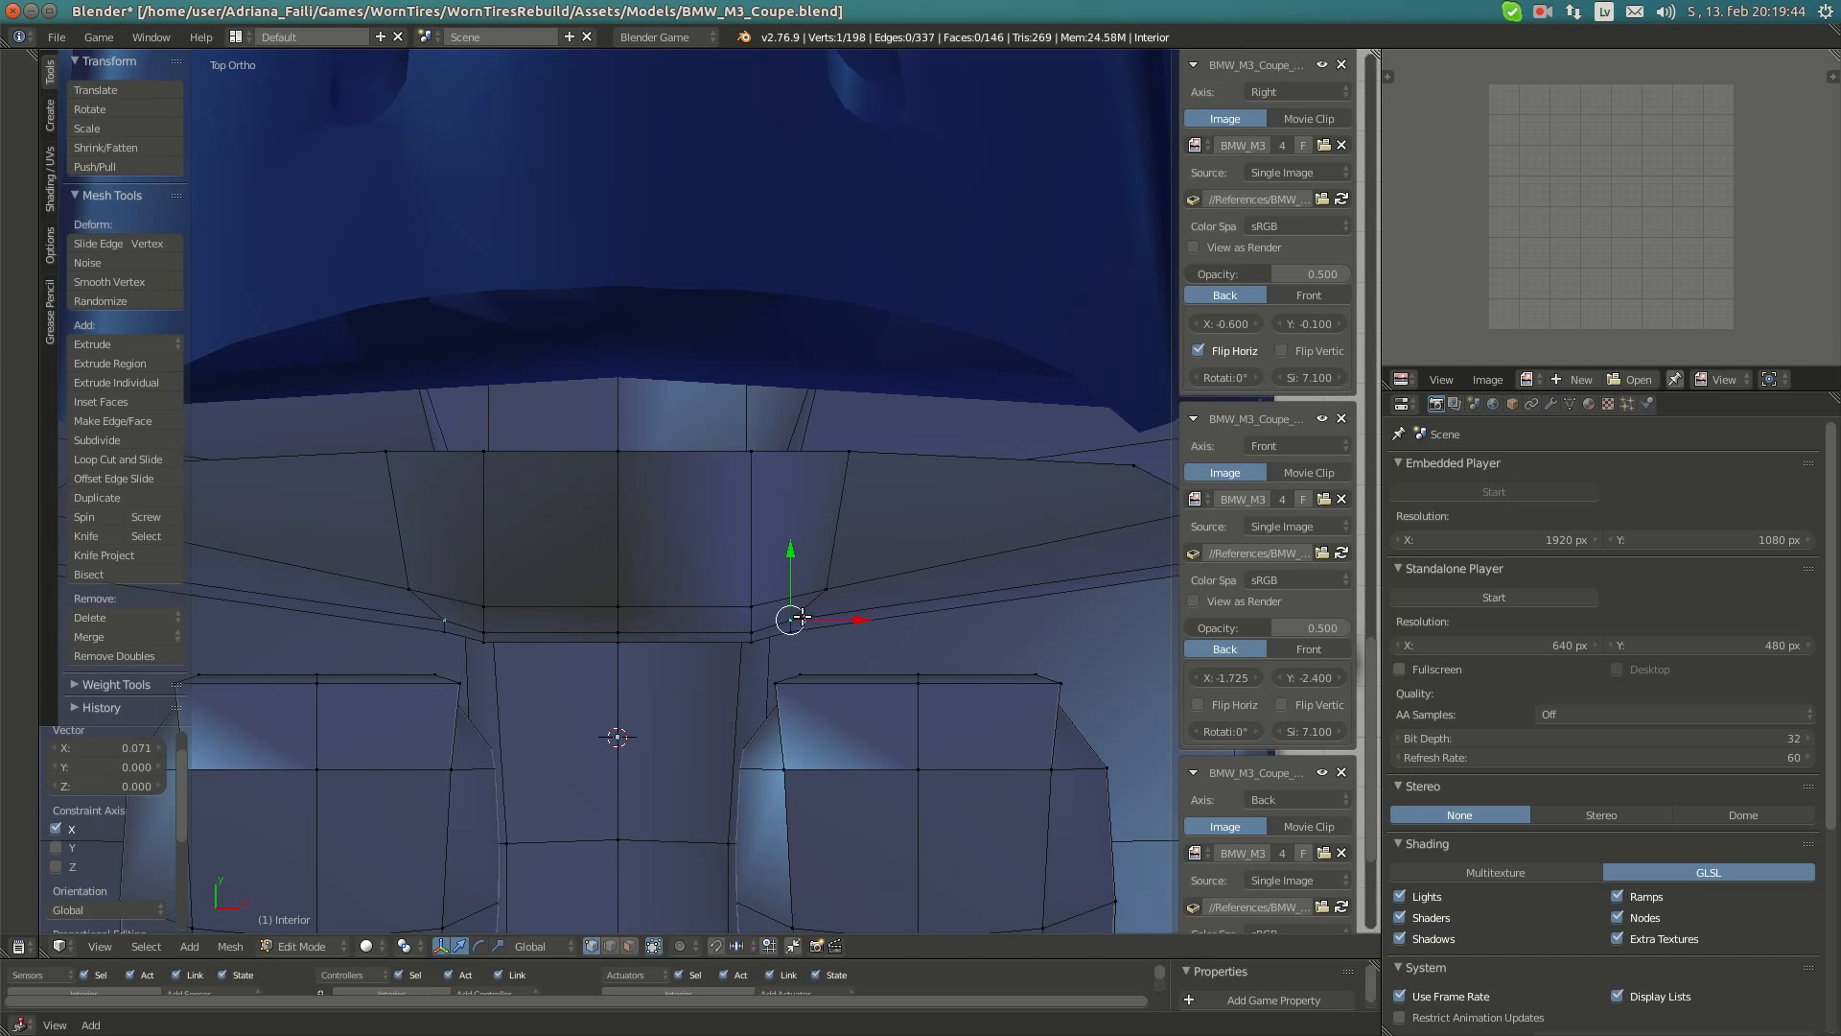
key("g")
key("x")
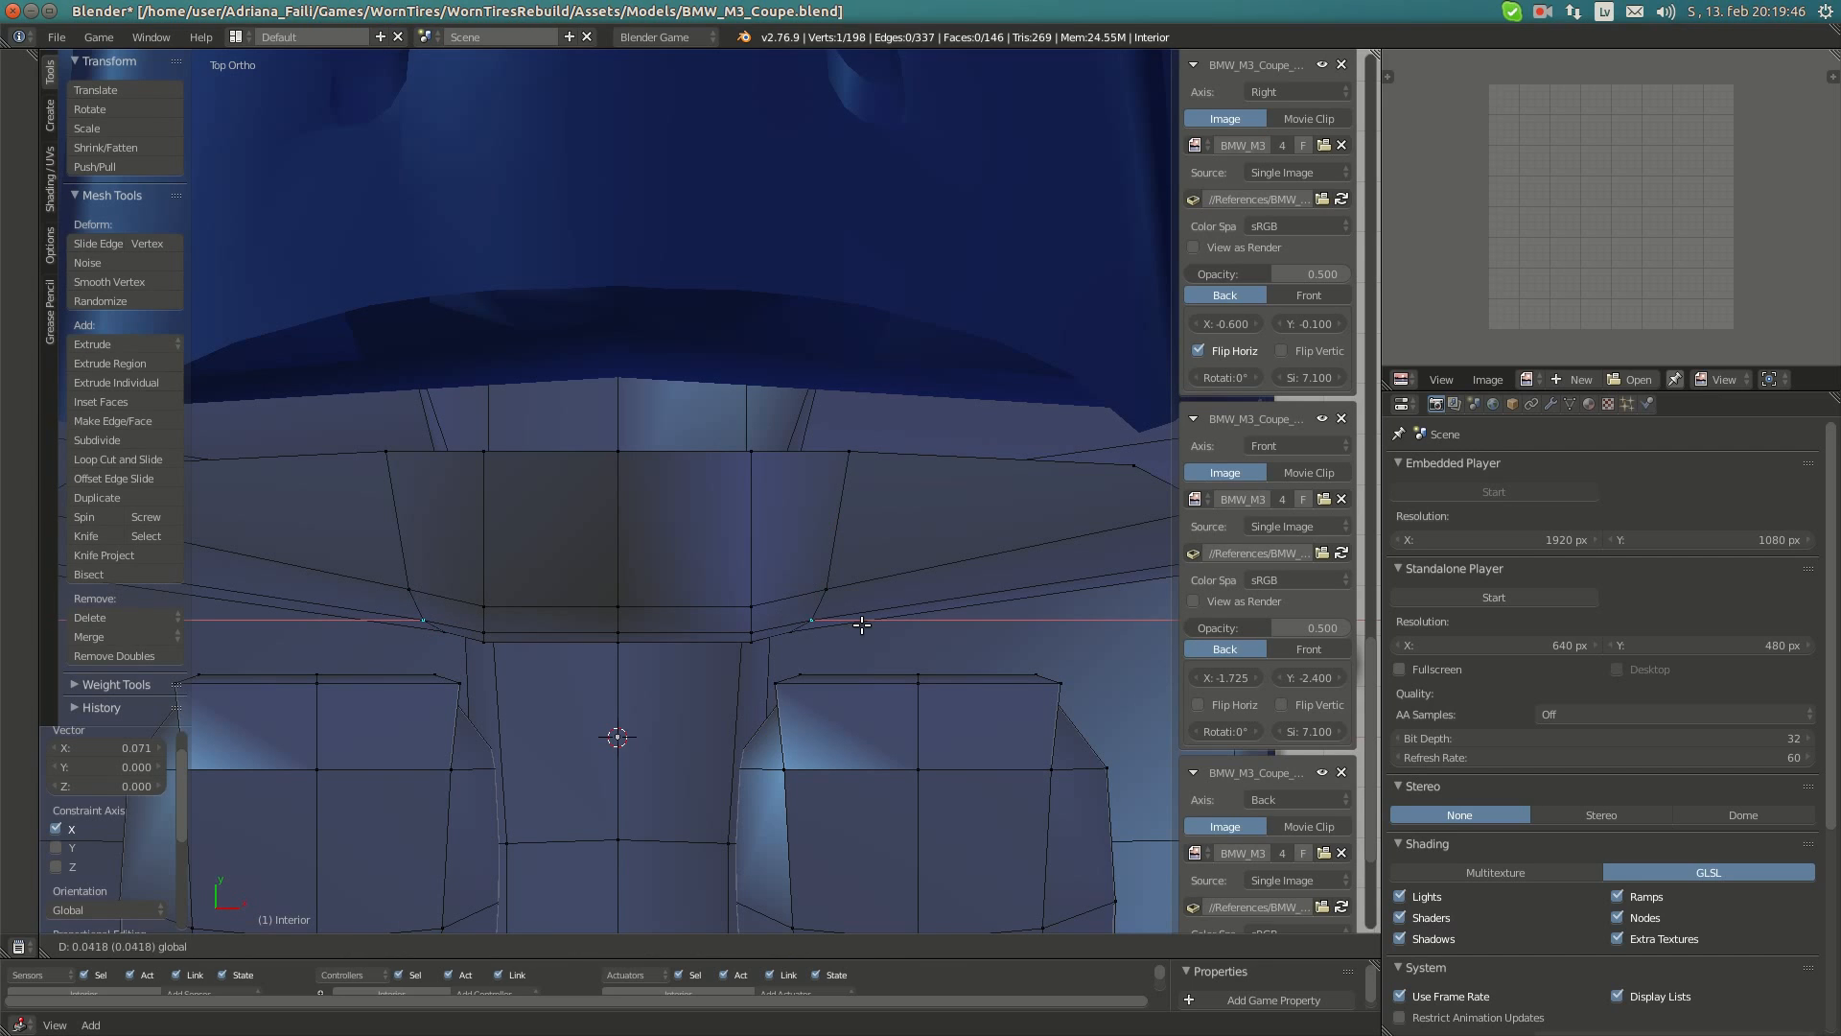
left_click(865, 626)
- Select the two stacked vertices at the centre console's corner of the dashboard and move them about 0.007 forward along Y
right_click(774, 608)
right_click(761, 627, "shift")
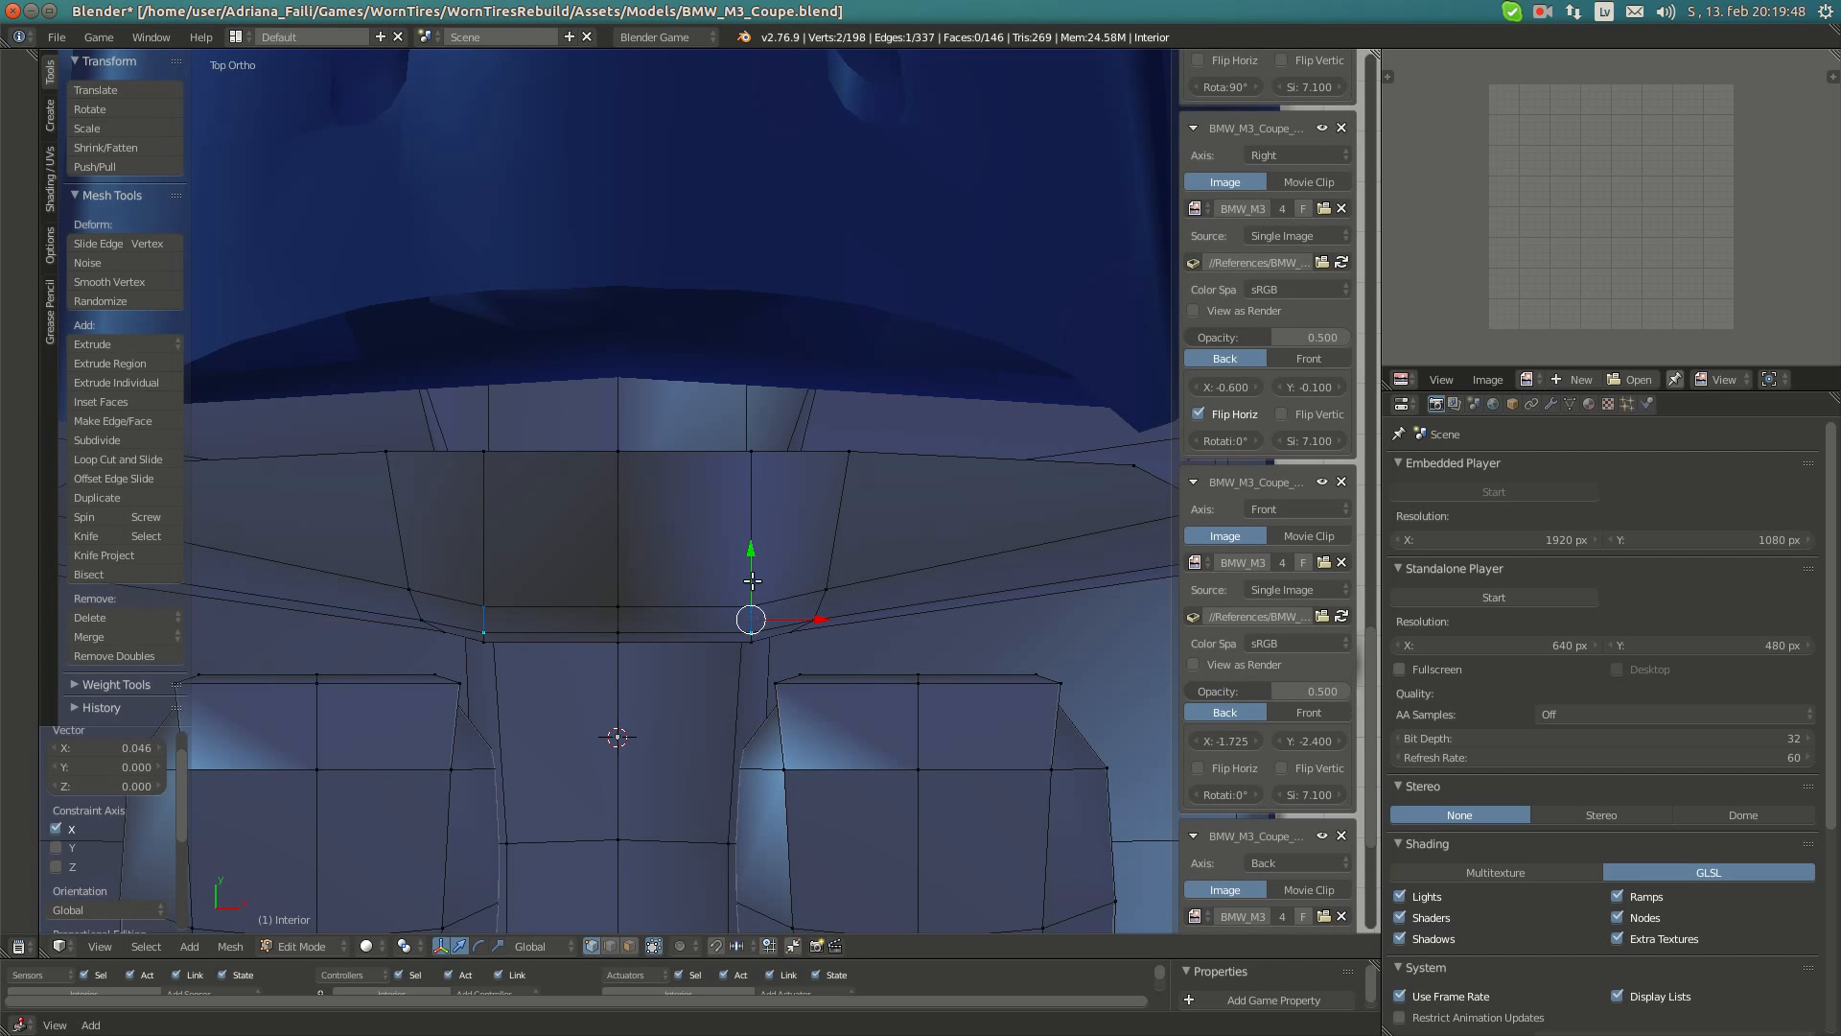
key("g")
key("y")
left_click(756, 545)
scroll(863, 553, "down", 2)
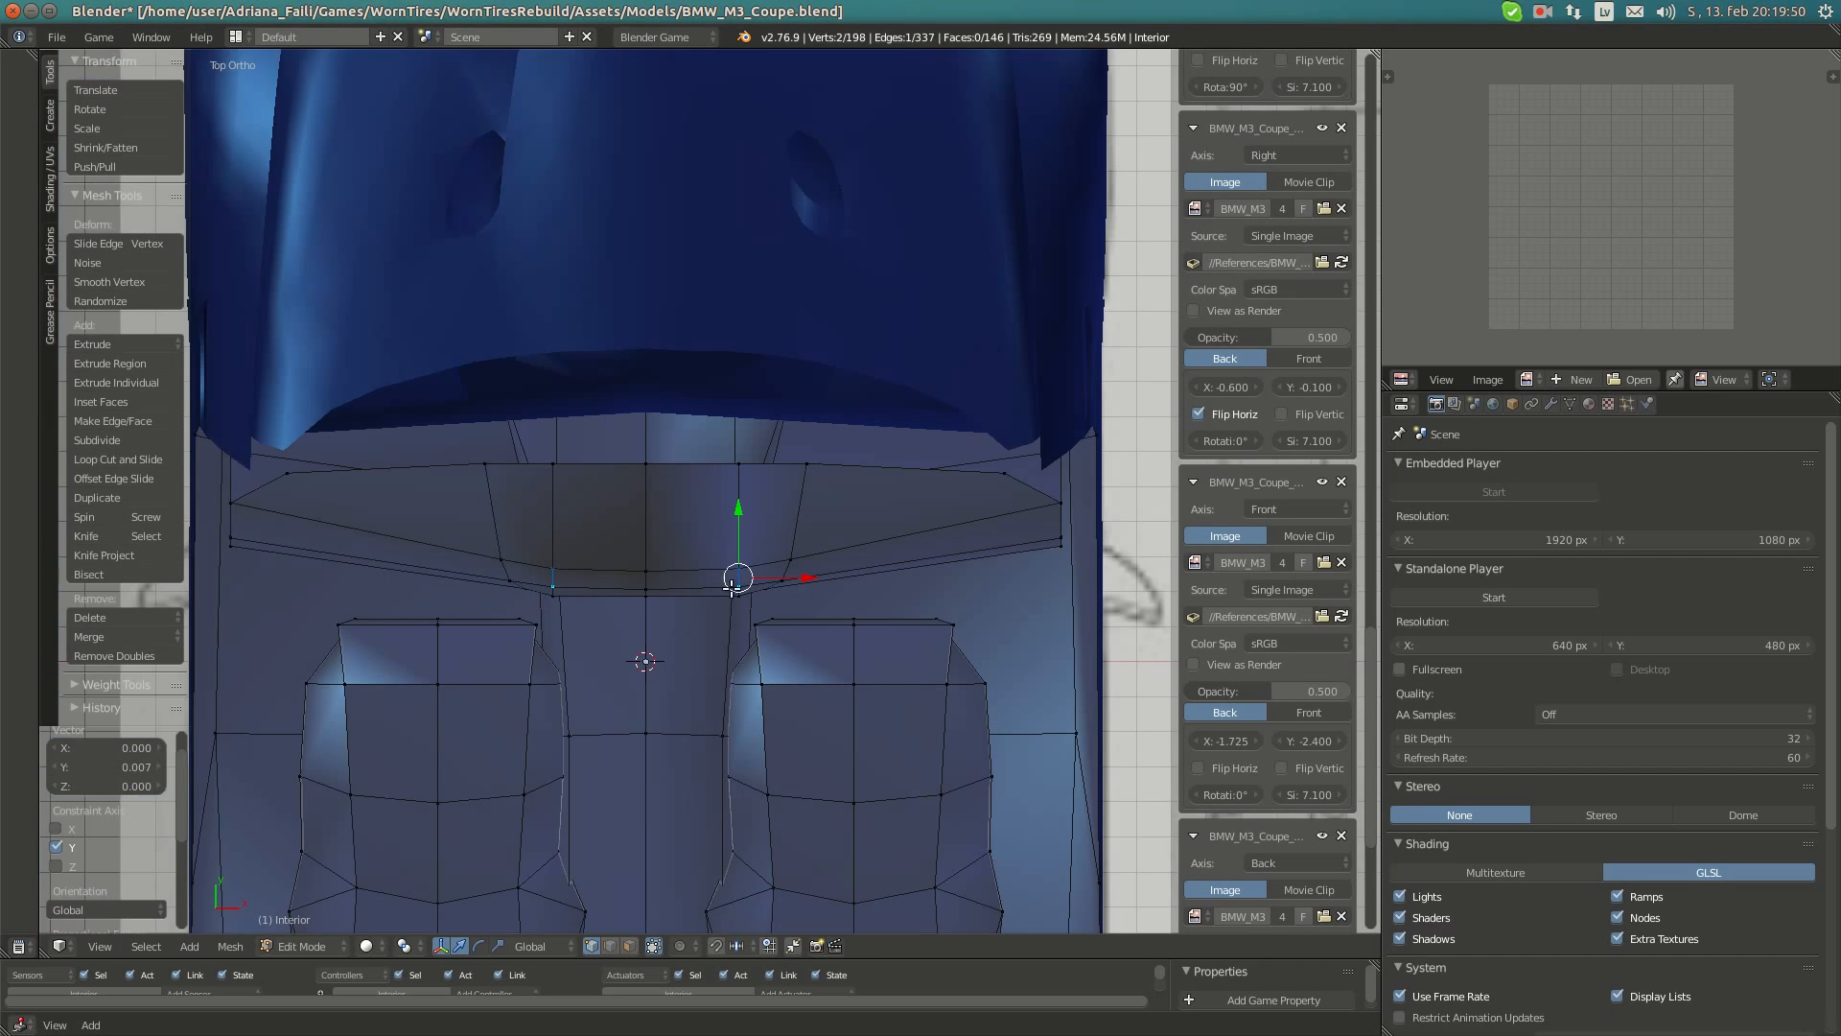
- Move the outer vertex of the flattened windshield edge section about 0.021 outward along X
middle_click_drag(687, 525, 691, 583, "shift")
scroll(656, 558, "up", 3)
right_click(598, 560)
right_click(911, 579)
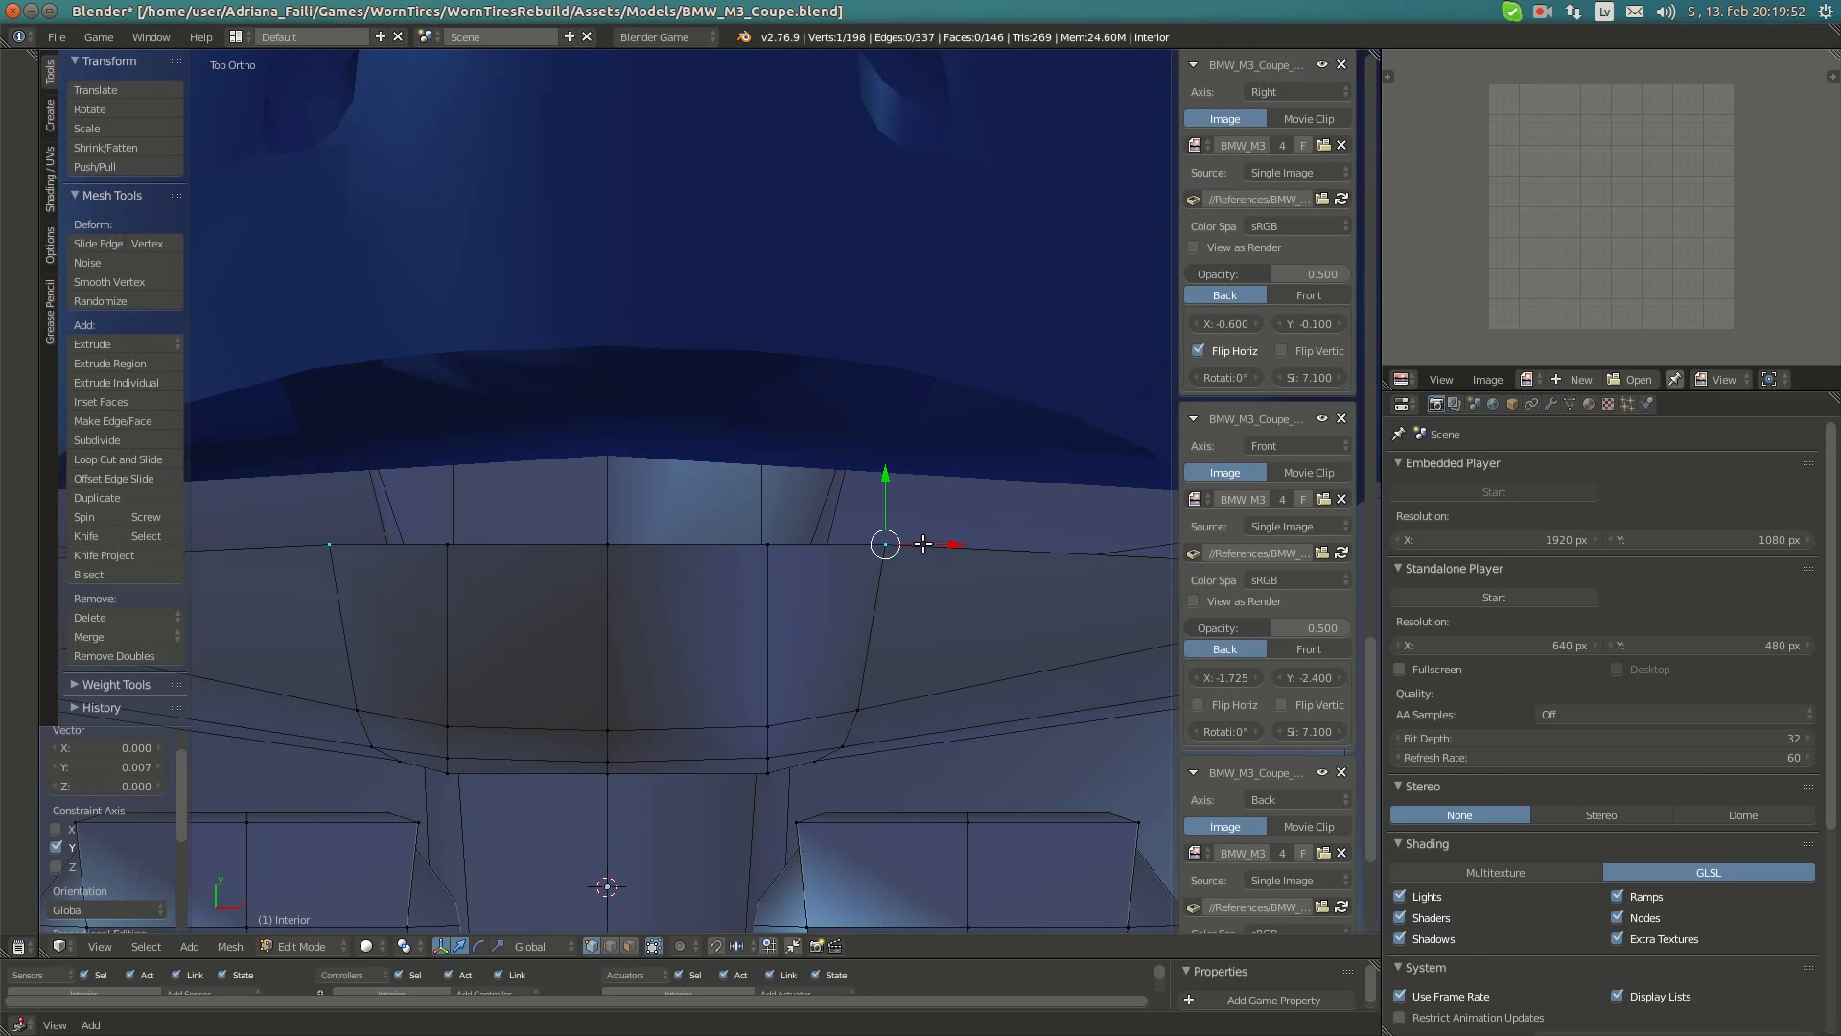
key("g")
key("x")
left_click(937, 542)
- Move the centre vertex of the dashboard's windshield edge about 0.182 forward along Y toward the hood
scroll(710, 564, "down", 1)
right_click(628, 538)
scroll(639, 521, "down", 1)
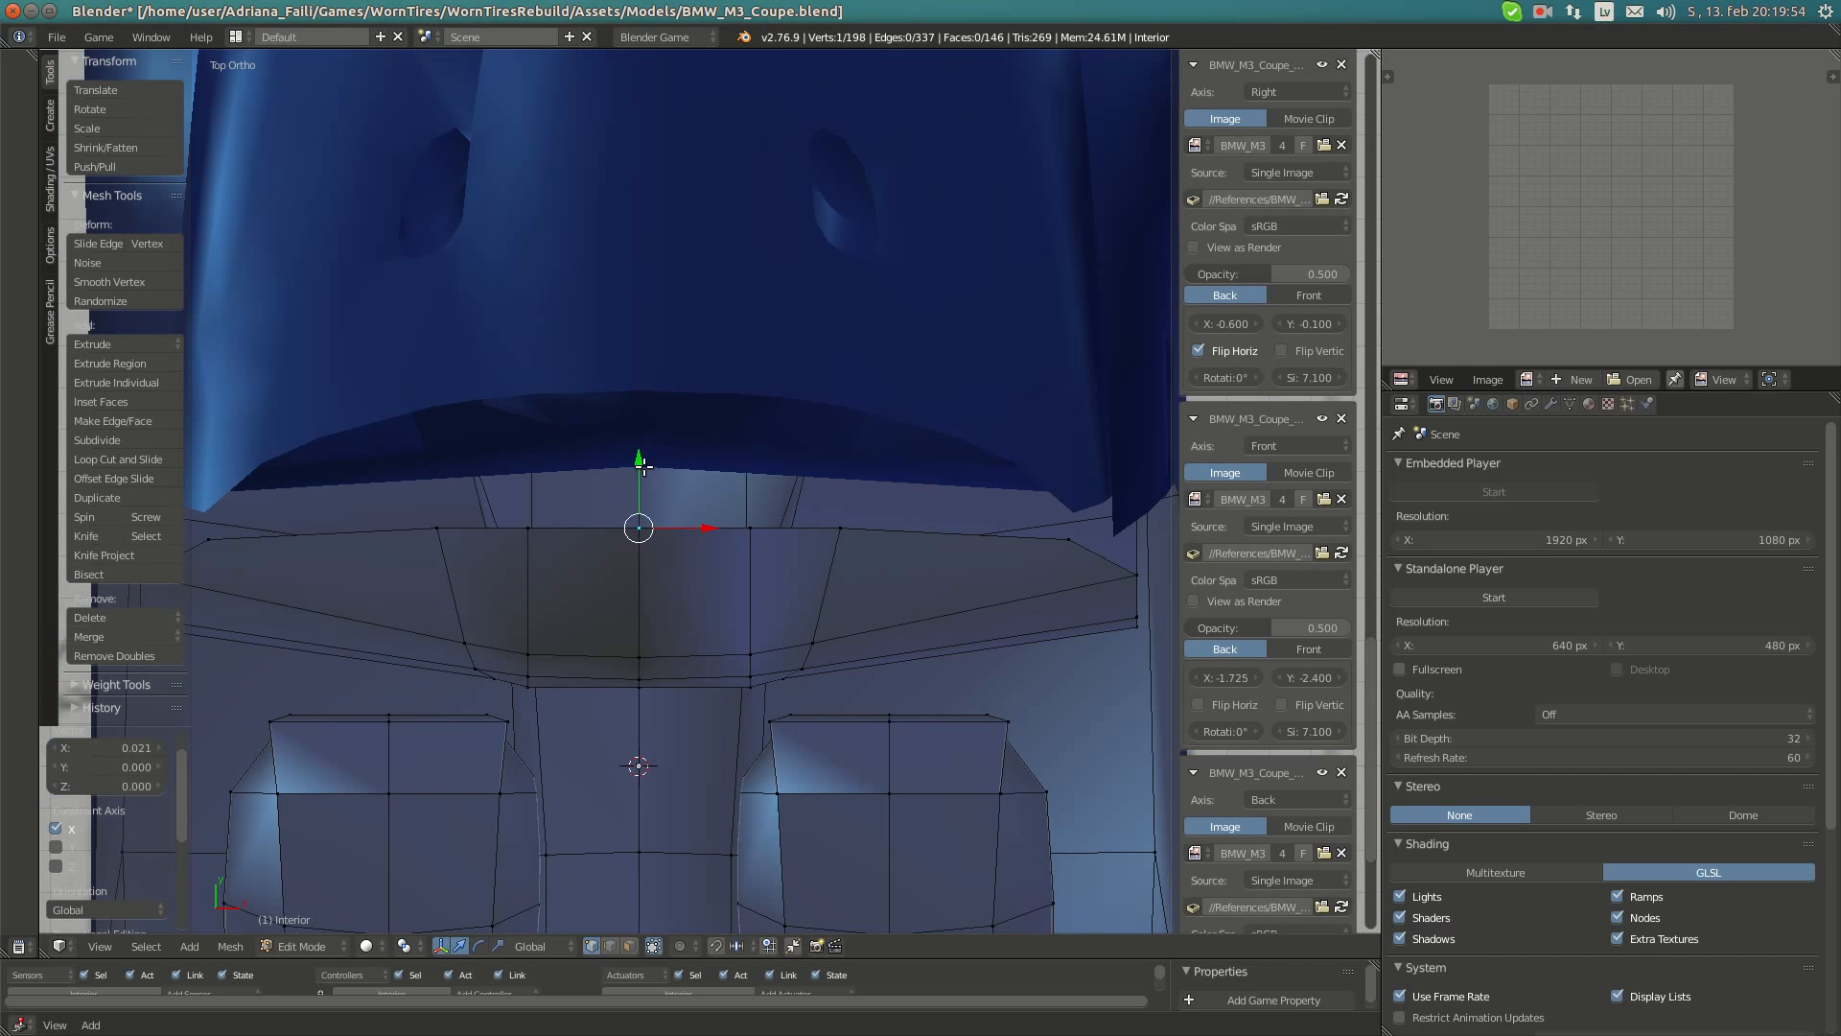
key("g")
key("y")
left_click(647, 390)
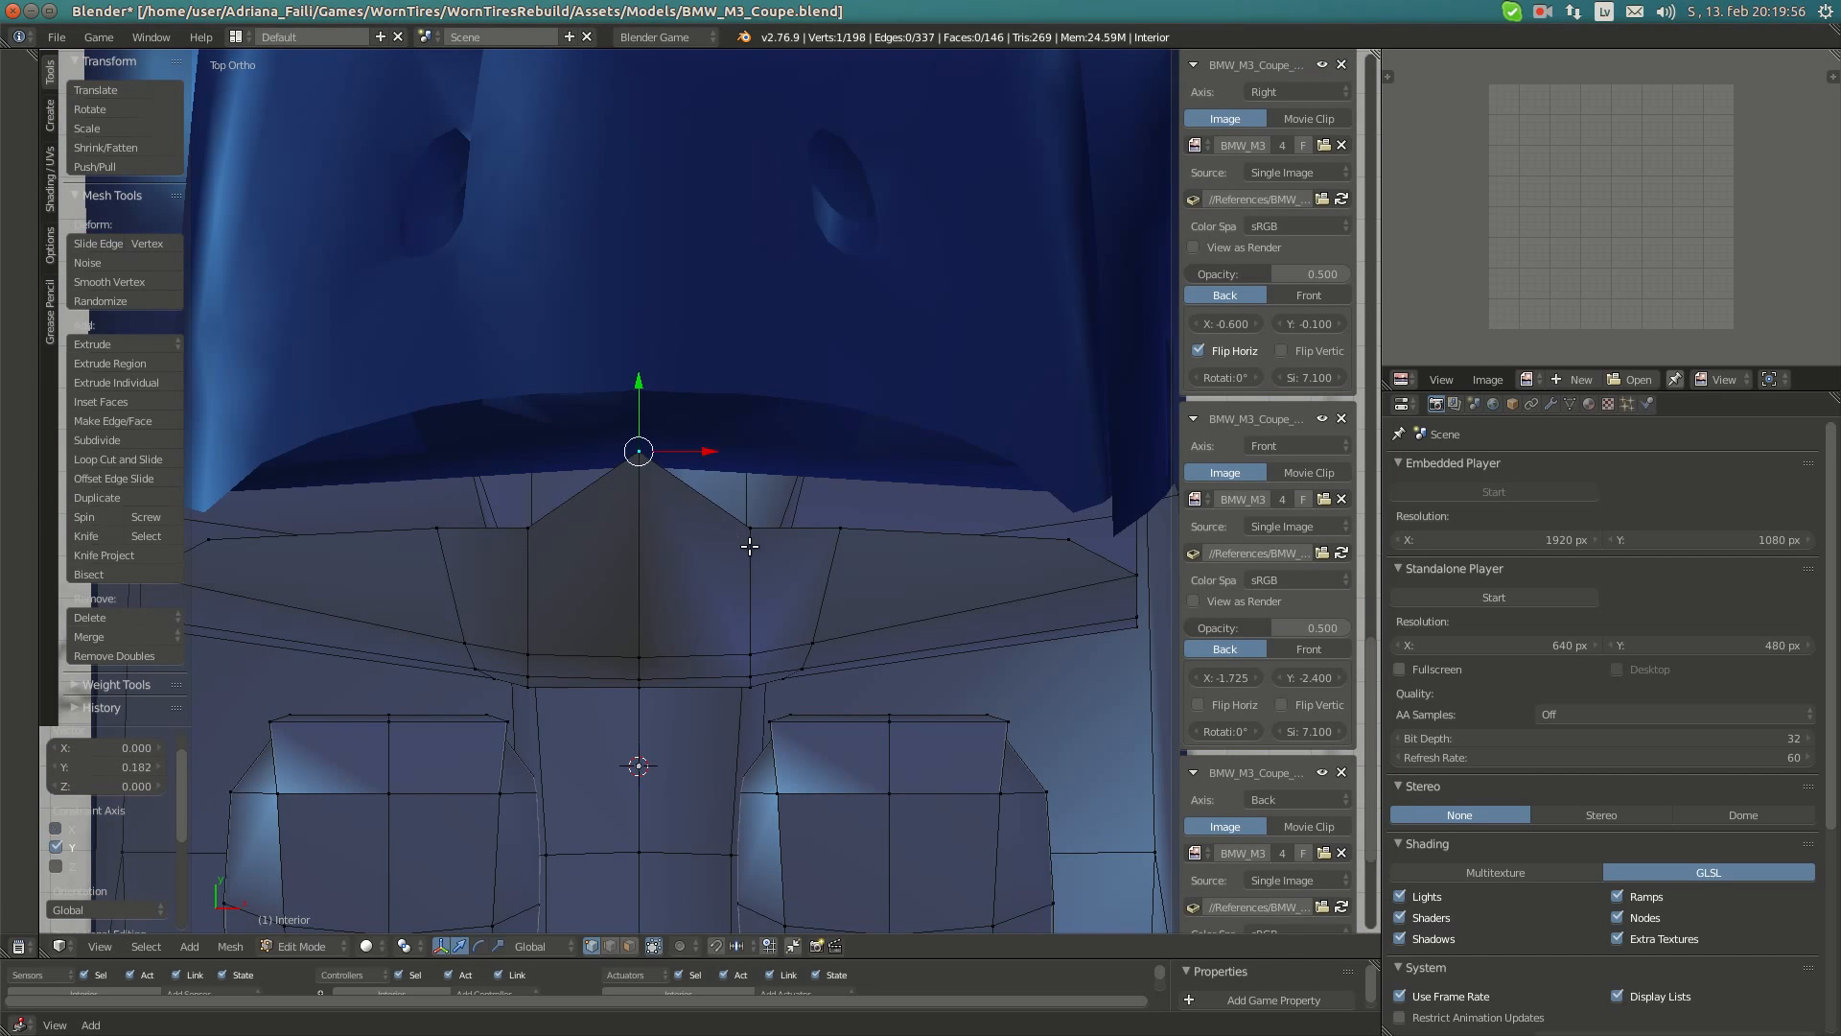
- Move the vertex beside the windshield edge's centre about 0.173 forward along Y, then fine-tune it and the centre vertex into a smooth curve
right_click(750, 544)
key("g")
key("y")
left_click(759, 411)
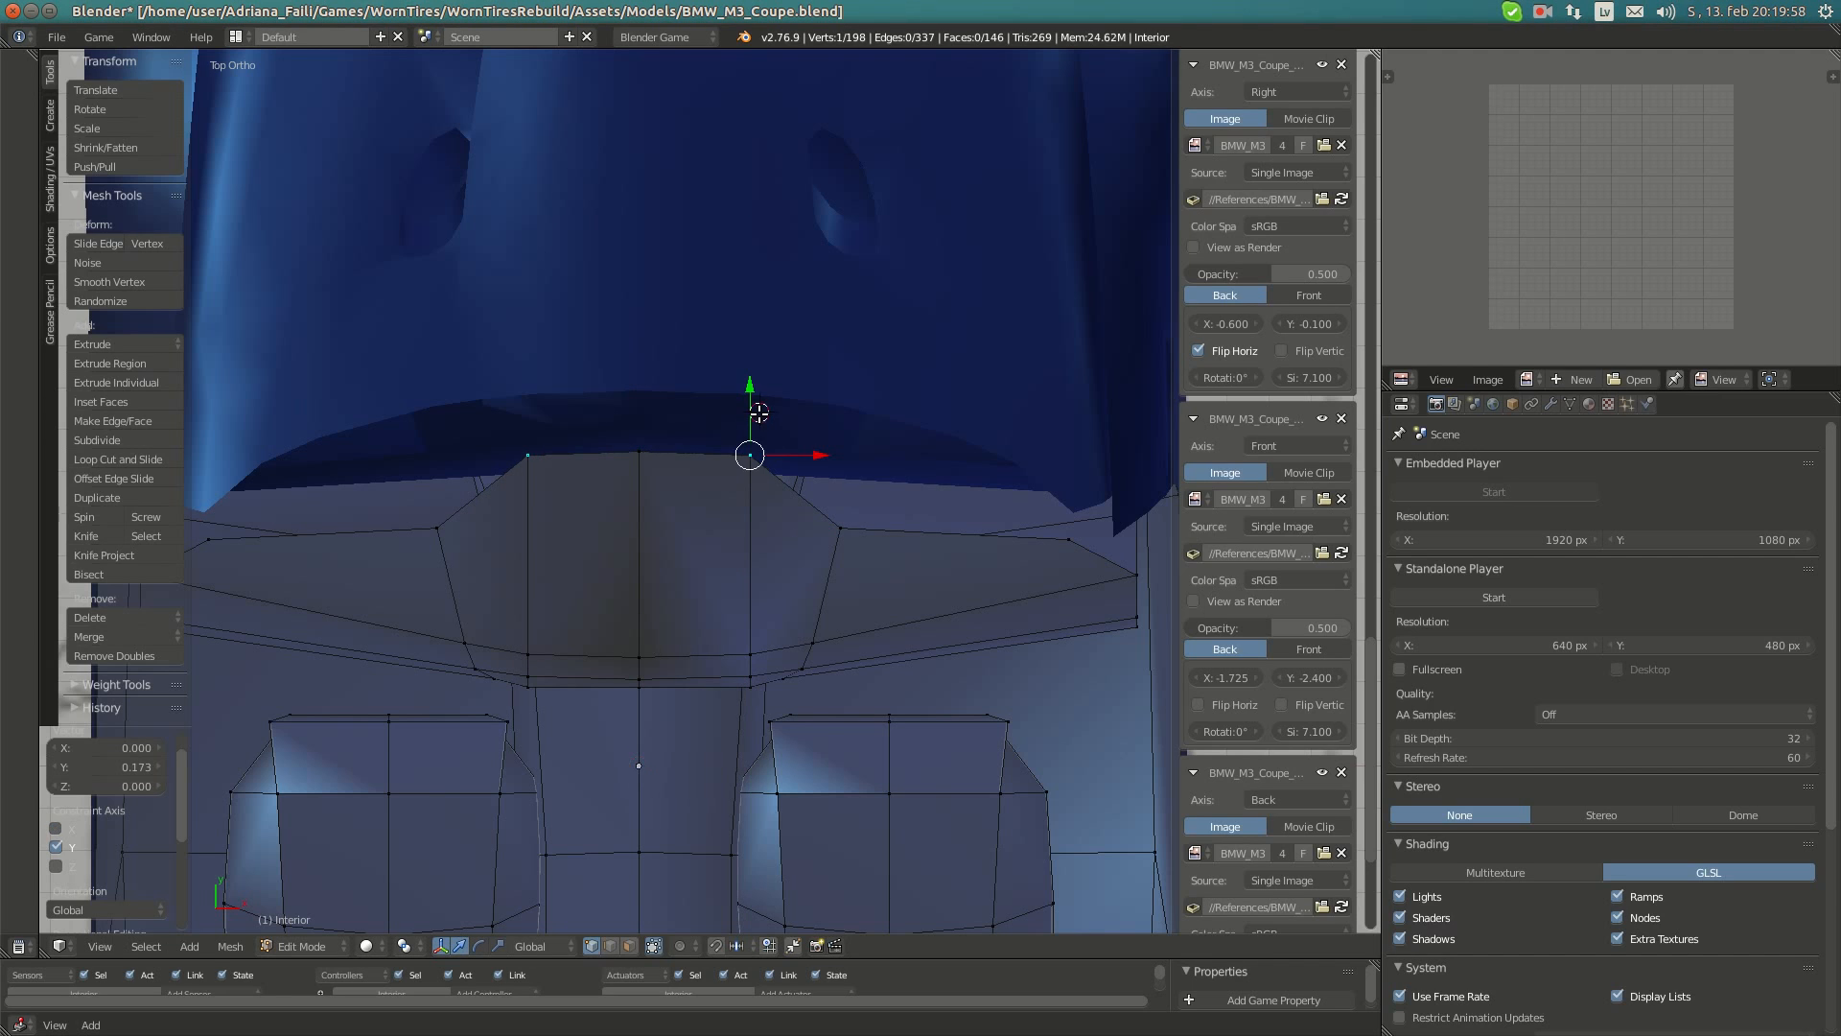
key("g")
key("y")
left_click(752, 414)
key("g")
key("y")
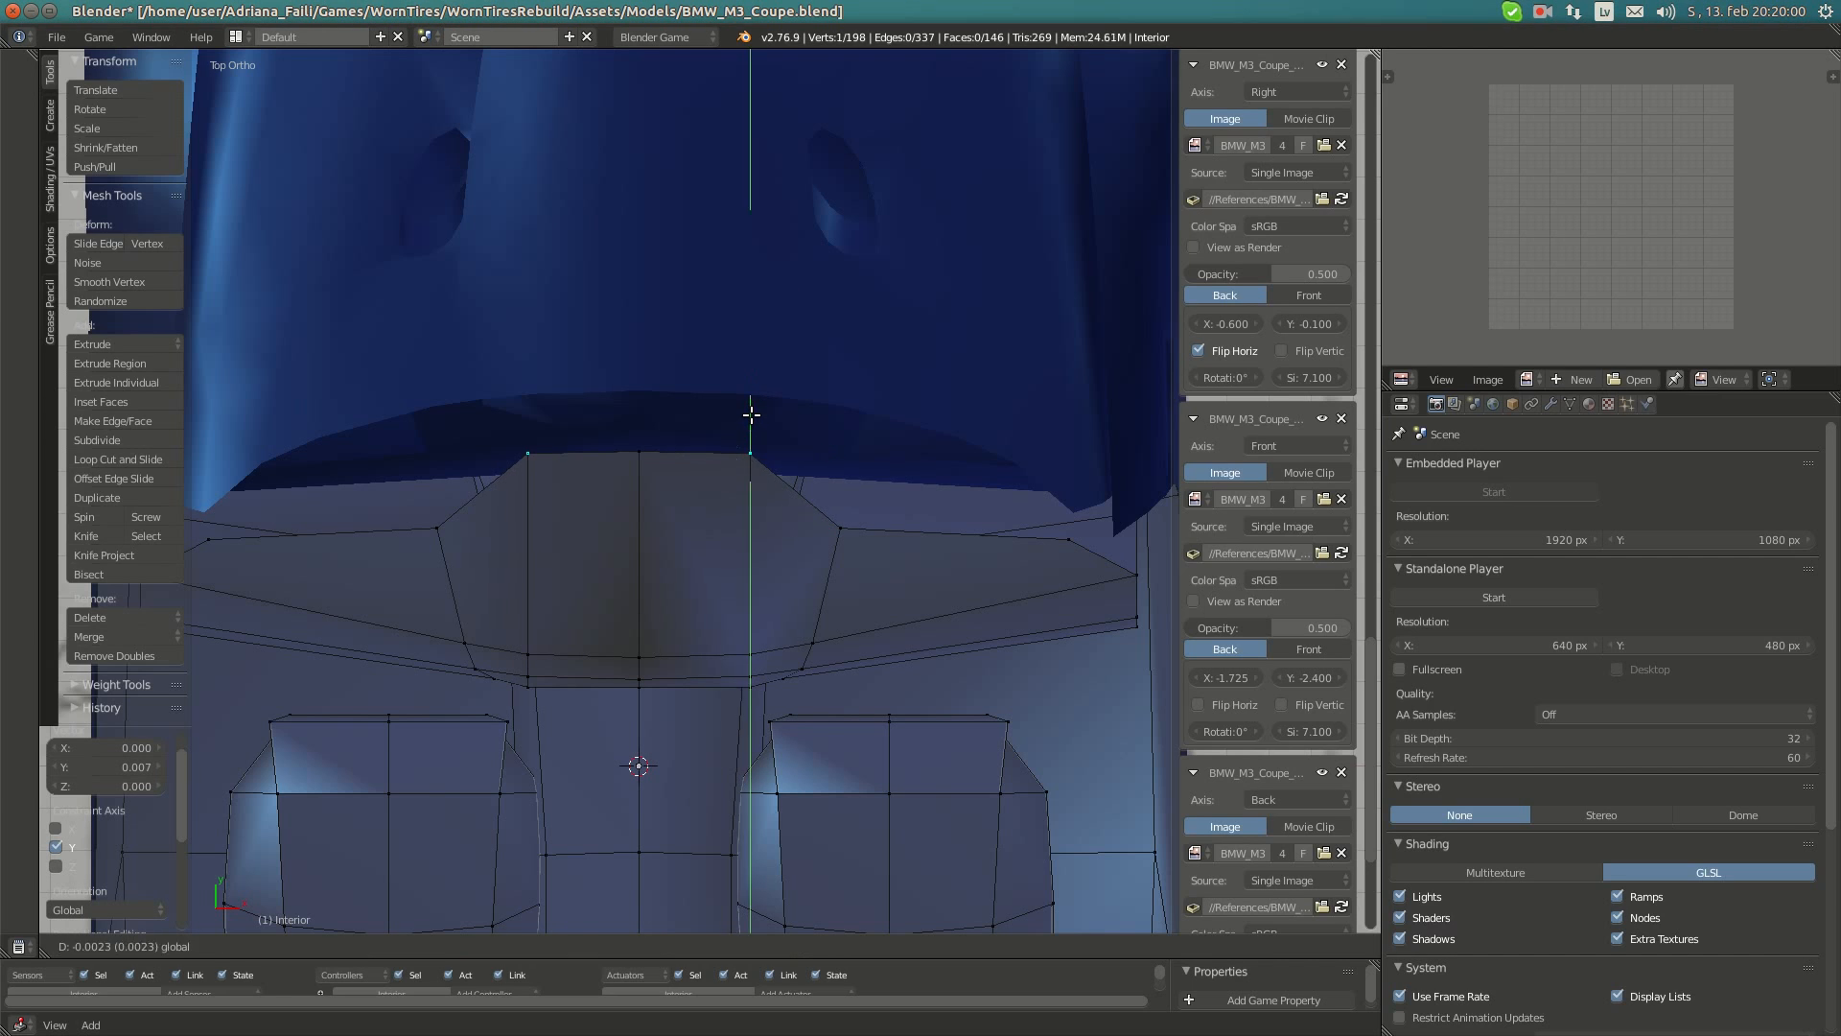
left_click(750, 415)
right_click(645, 439)
key("g")
left_click(647, 418)
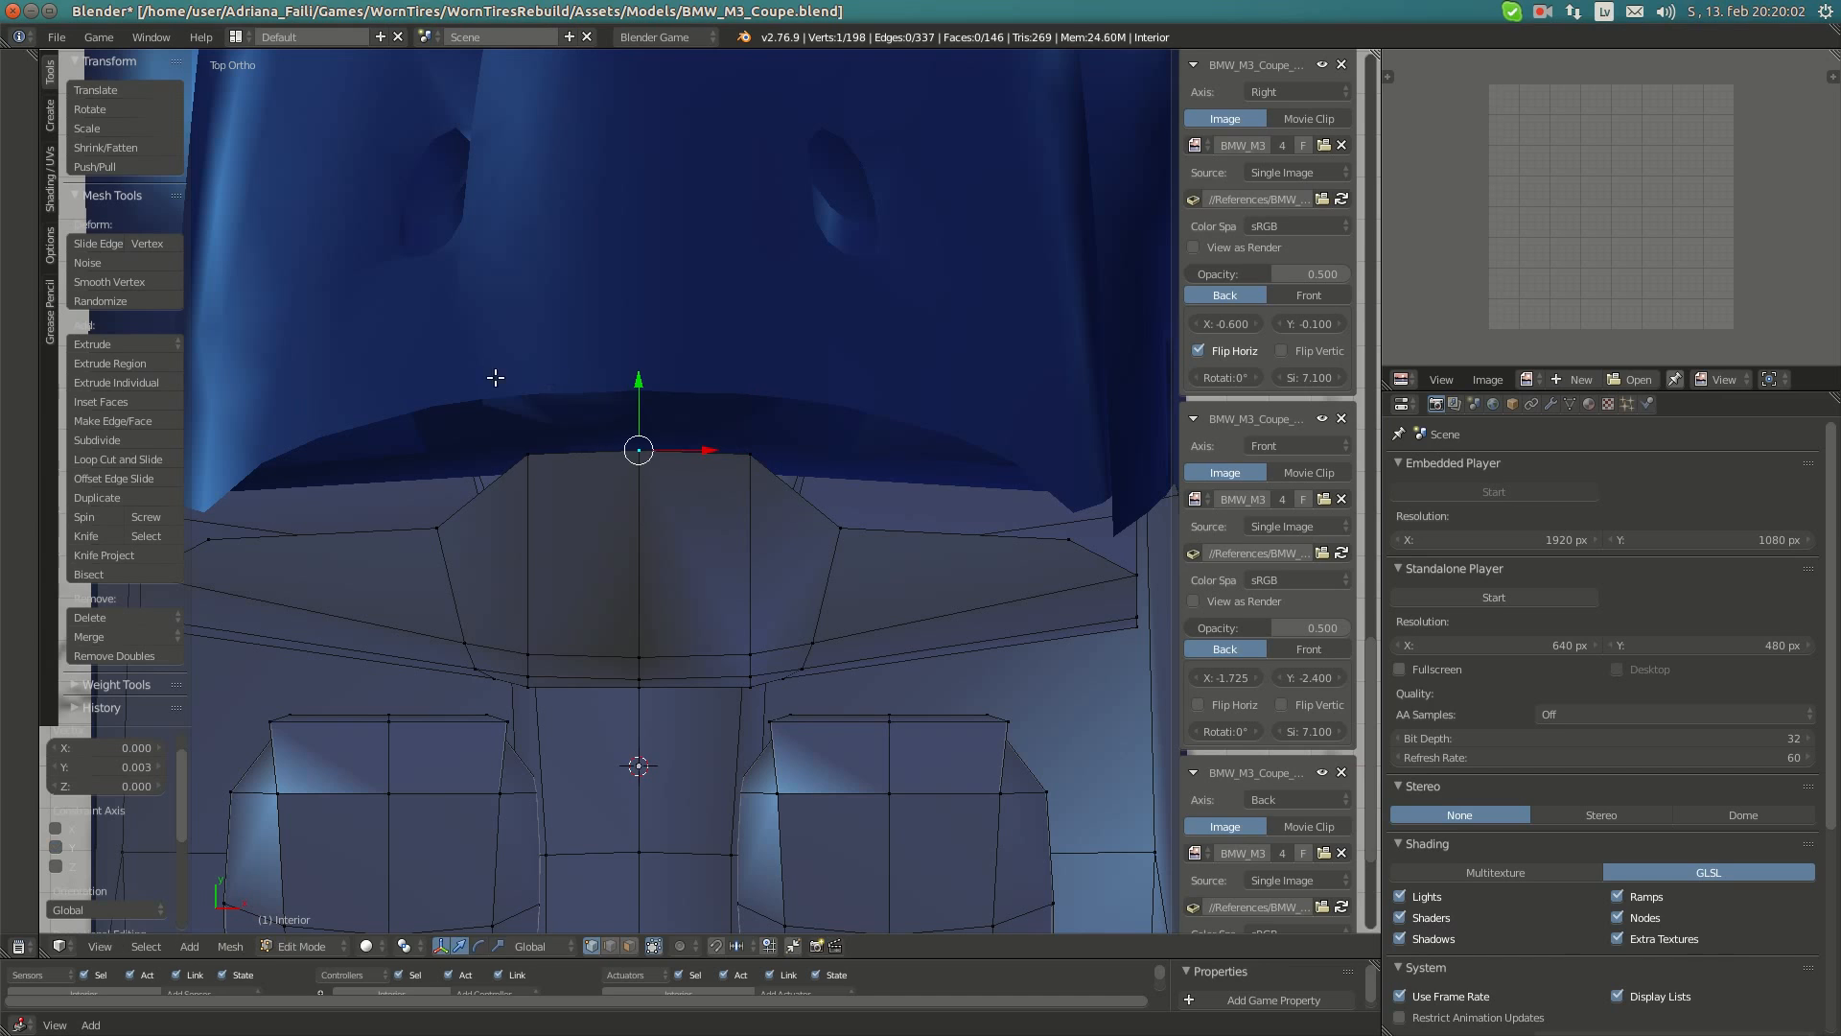
- Move the second vertex out from the windshield edge's centre about 0.144 forward along Y and check it in wireframe
right_click(829, 508)
key("g")
key("y")
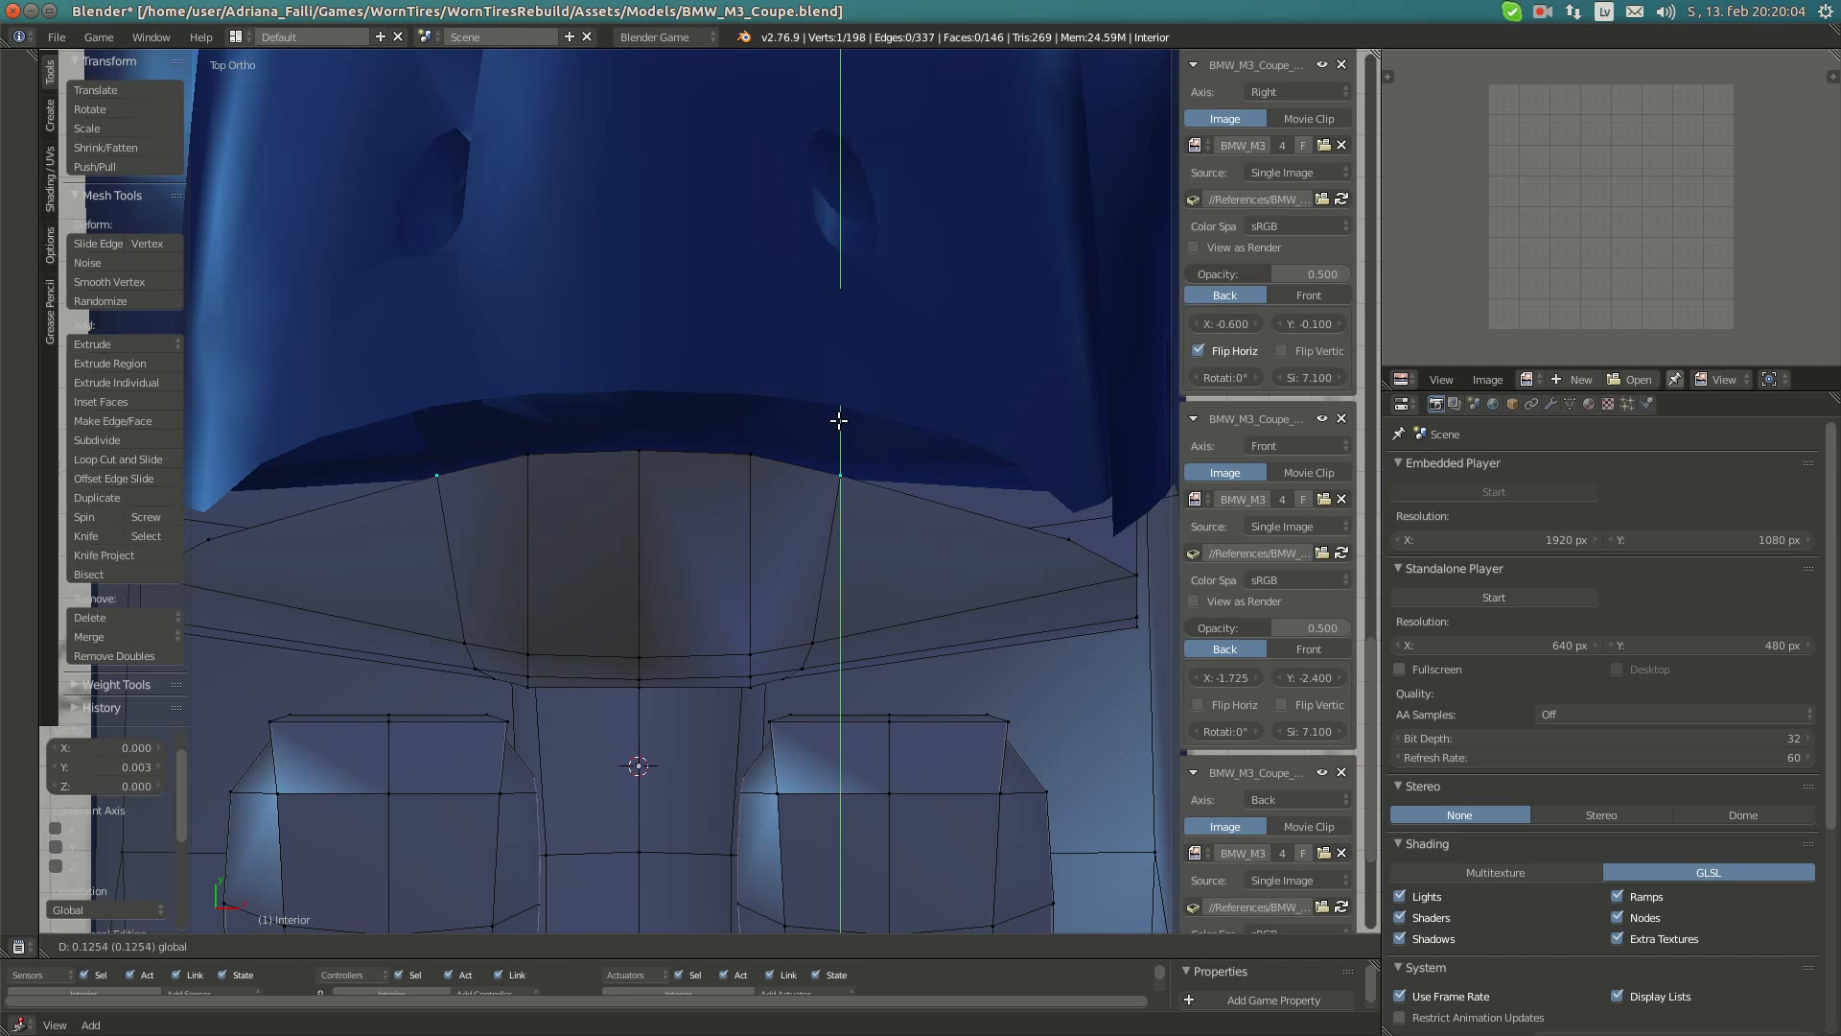
left_click(838, 413)
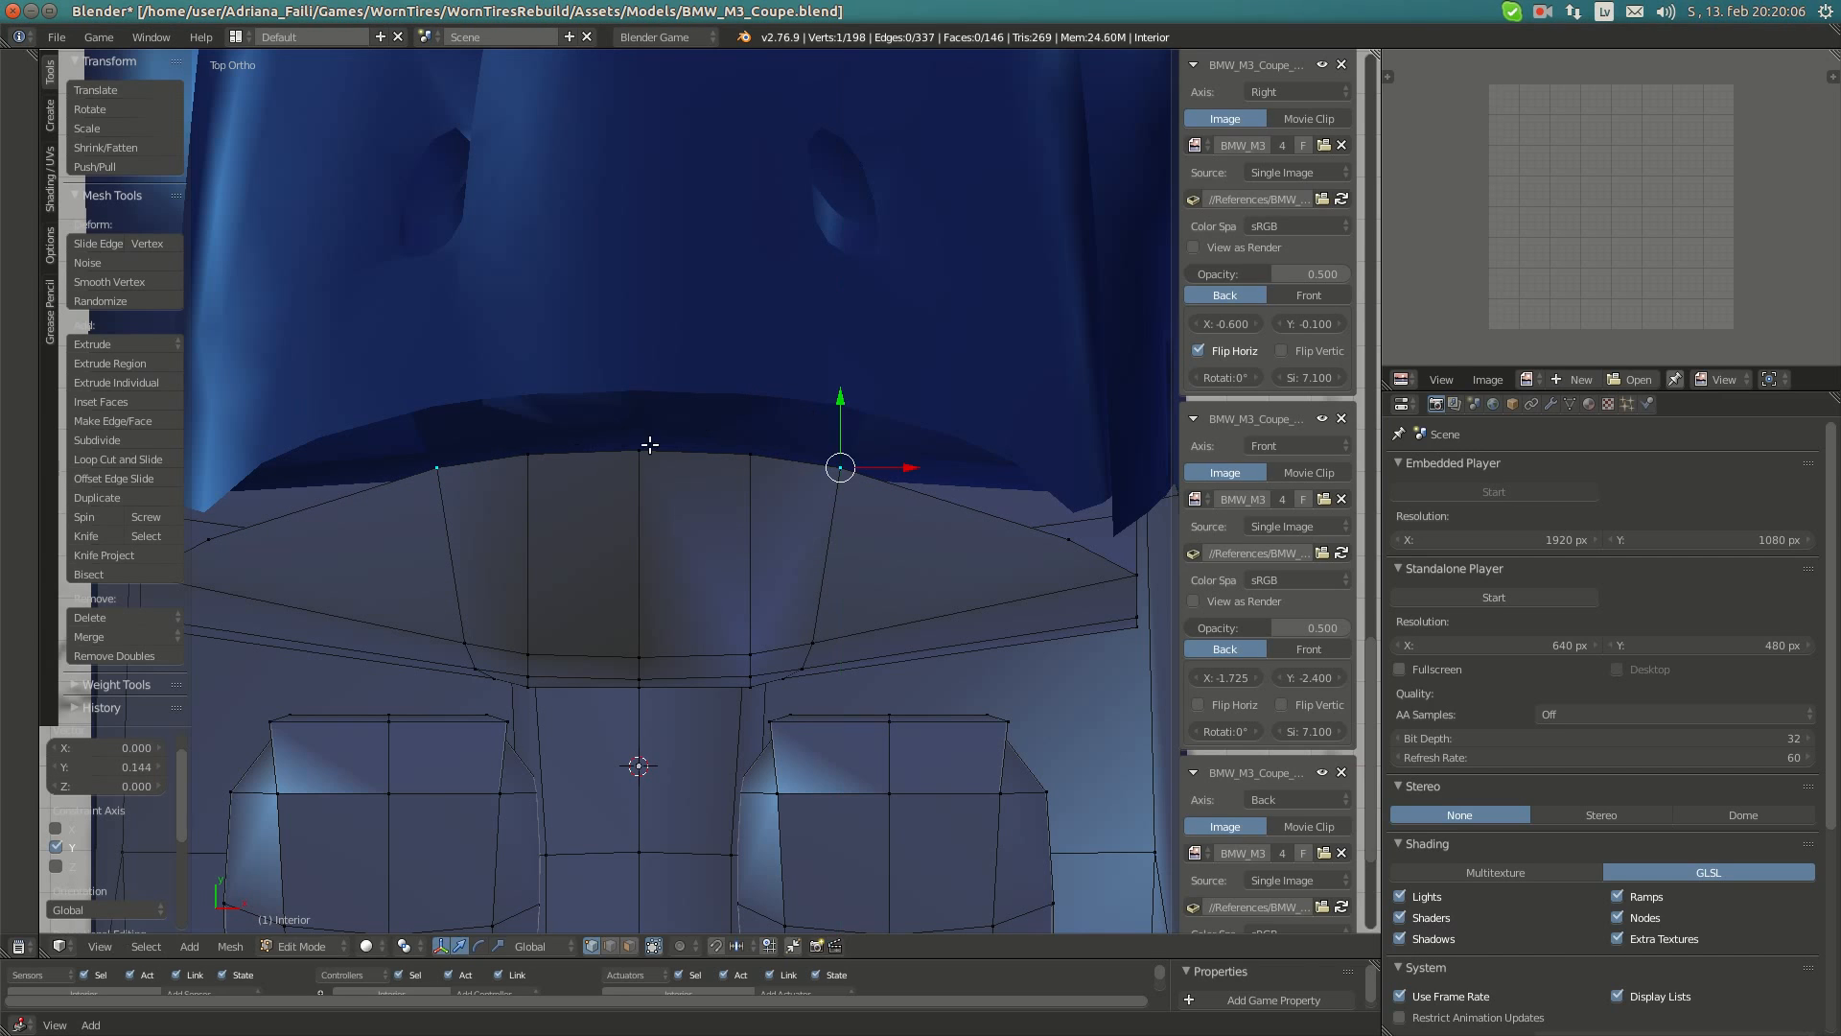
key("z")
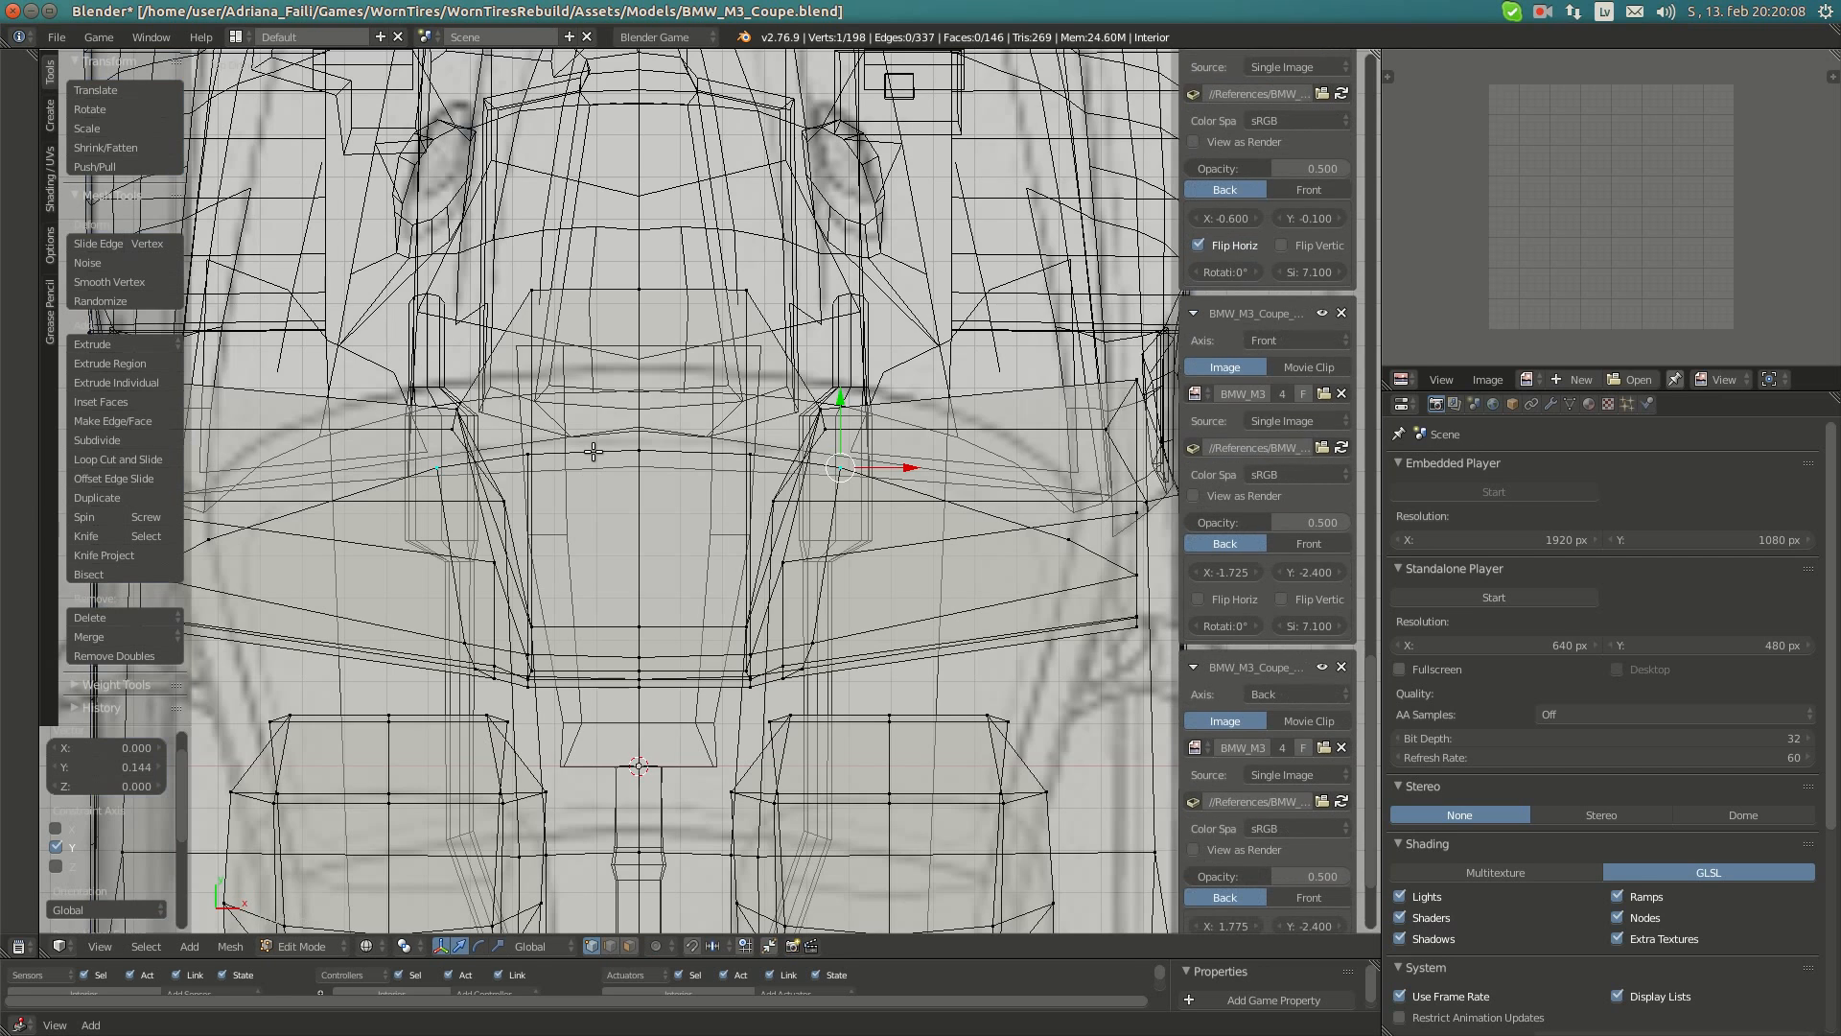
key("z")
- Add the centre vertex and its neighbour to the selection and move all three about 0.014 forward along Y
left_click(638, 447, "shift")
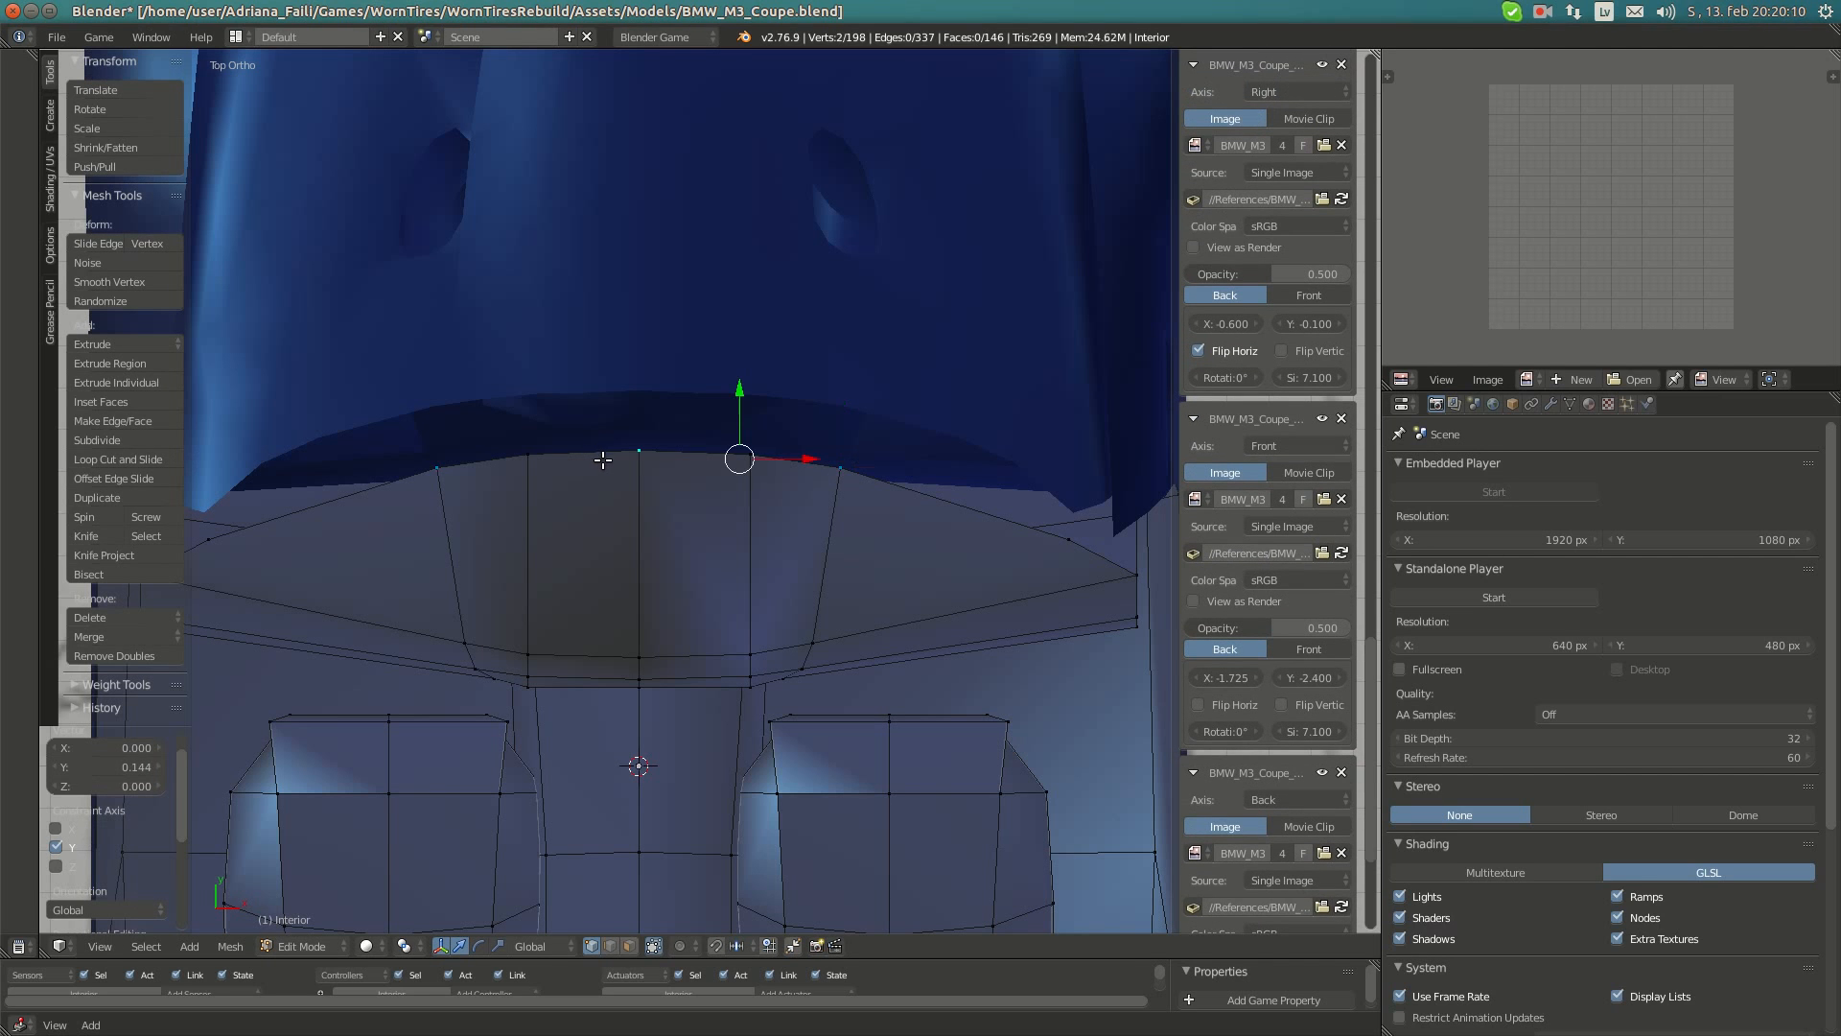
left_click(750, 448, "shift")
key("g")
key("y")
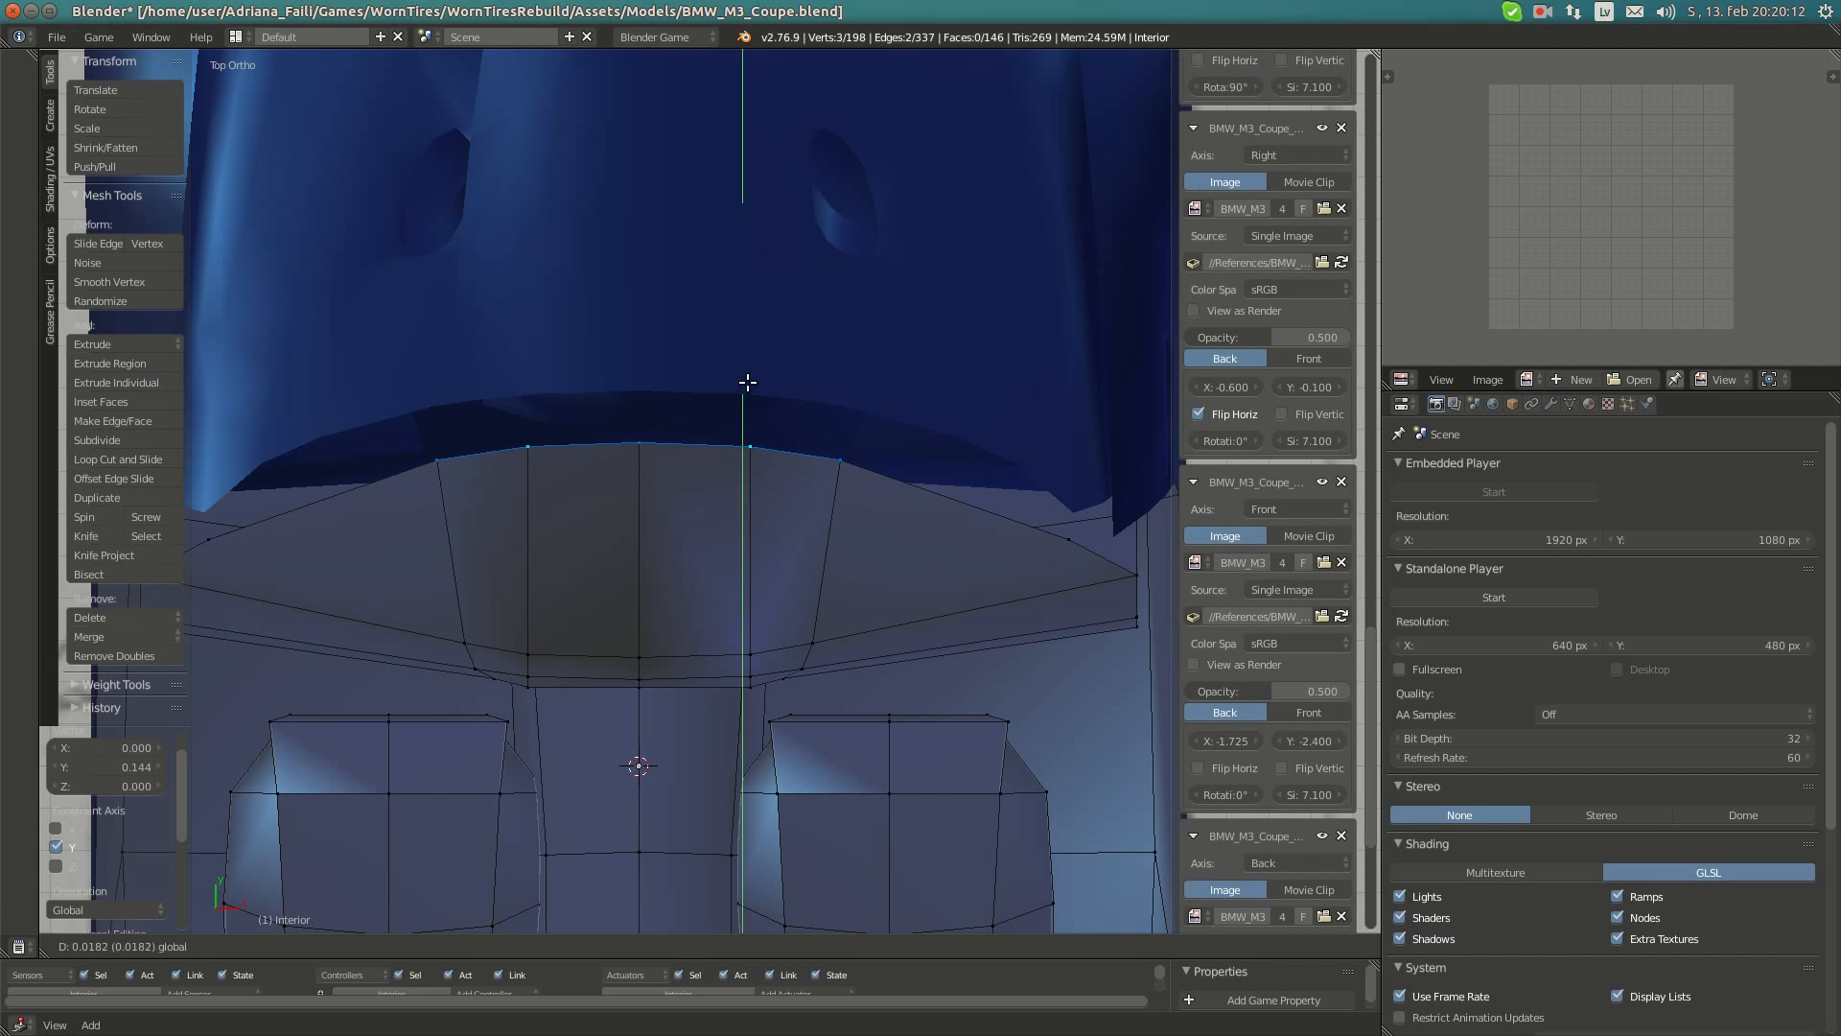
left_click(746, 386)
- In side wireframe view, adjust the three selected windshield edge vertices by about 0.011 along Y and deselect them
middle_click_drag(747, 386, 747, 387)
key("KP_3")
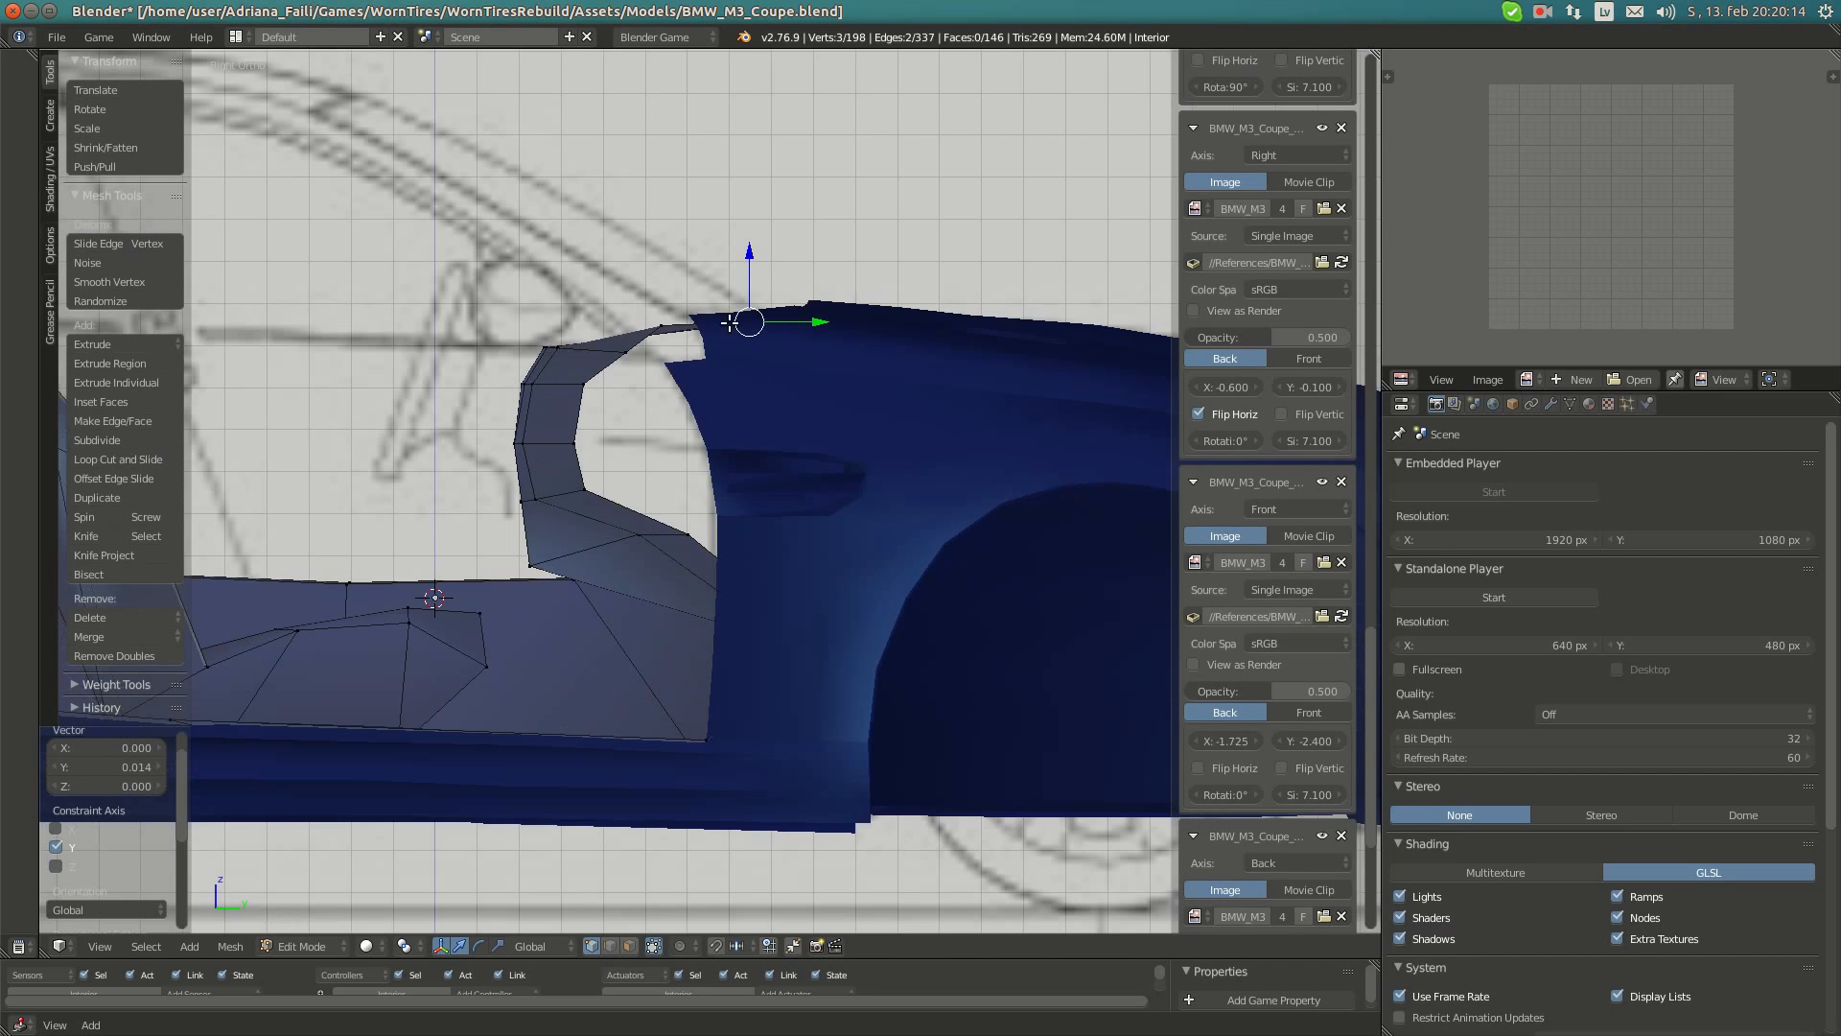
key("z")
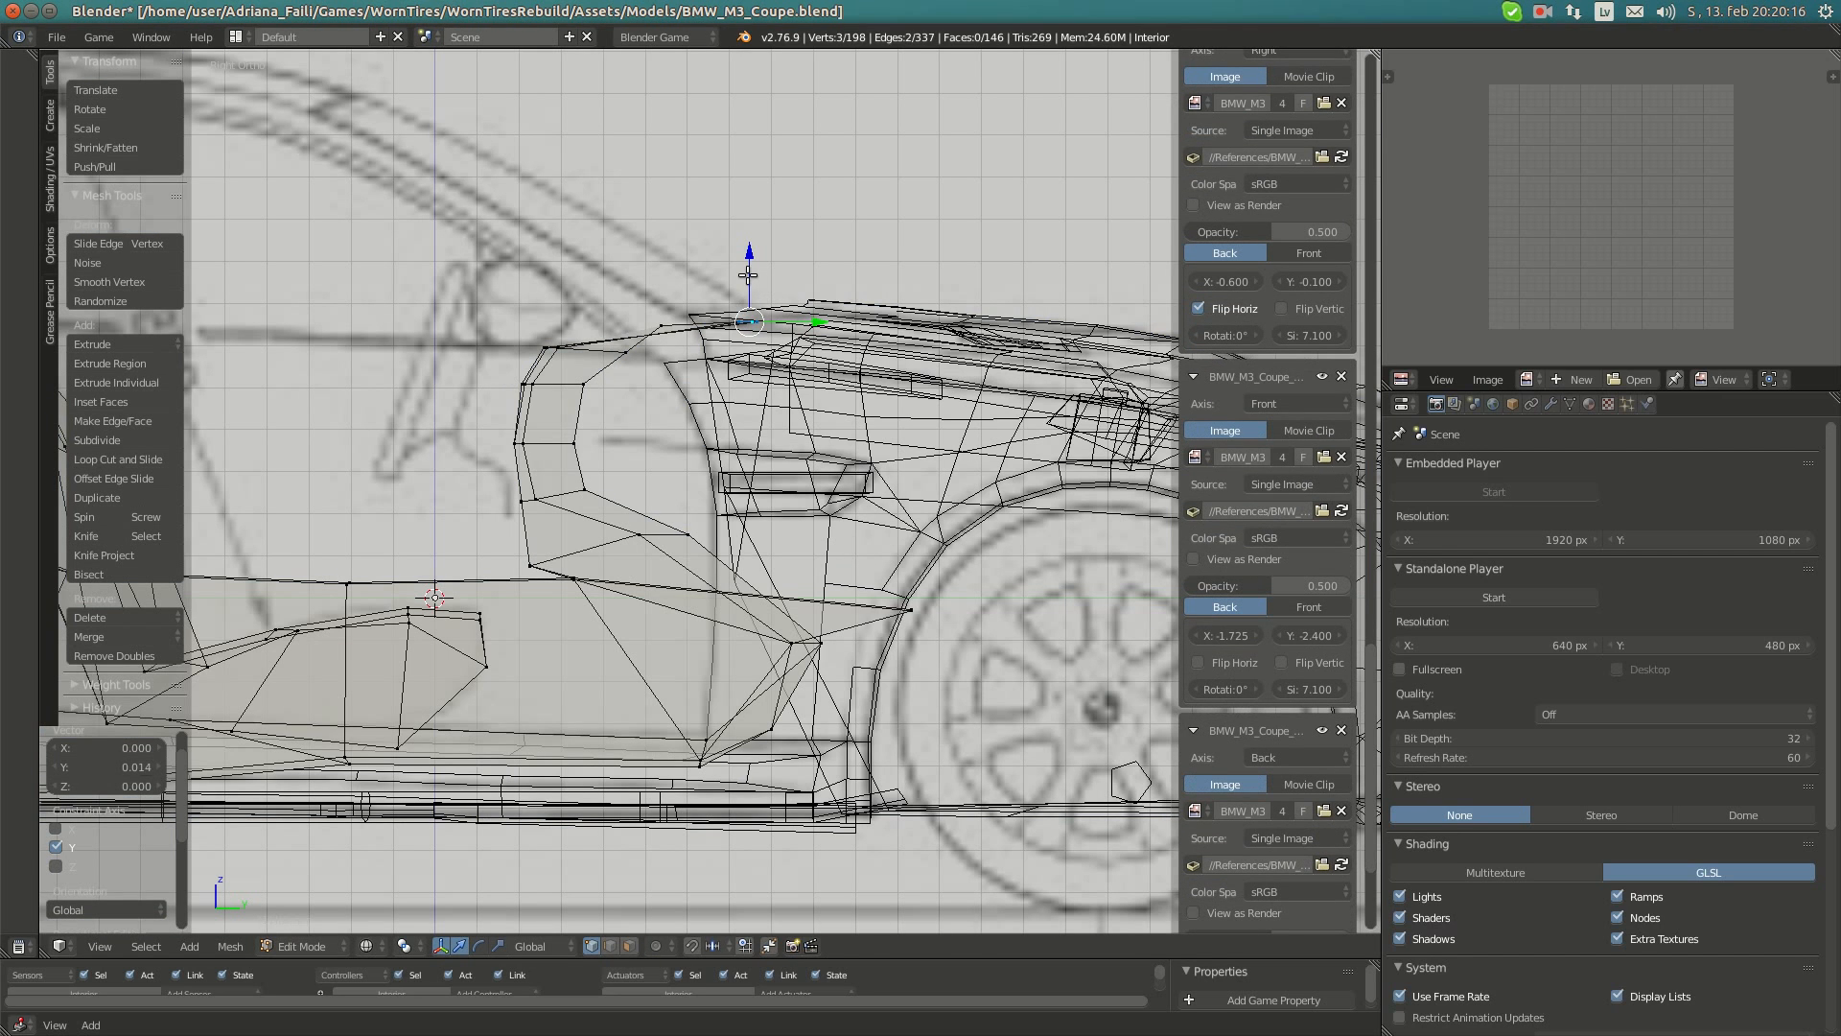
left_click_drag(748, 275, 789, 314)
key("KP_1")
key("z")
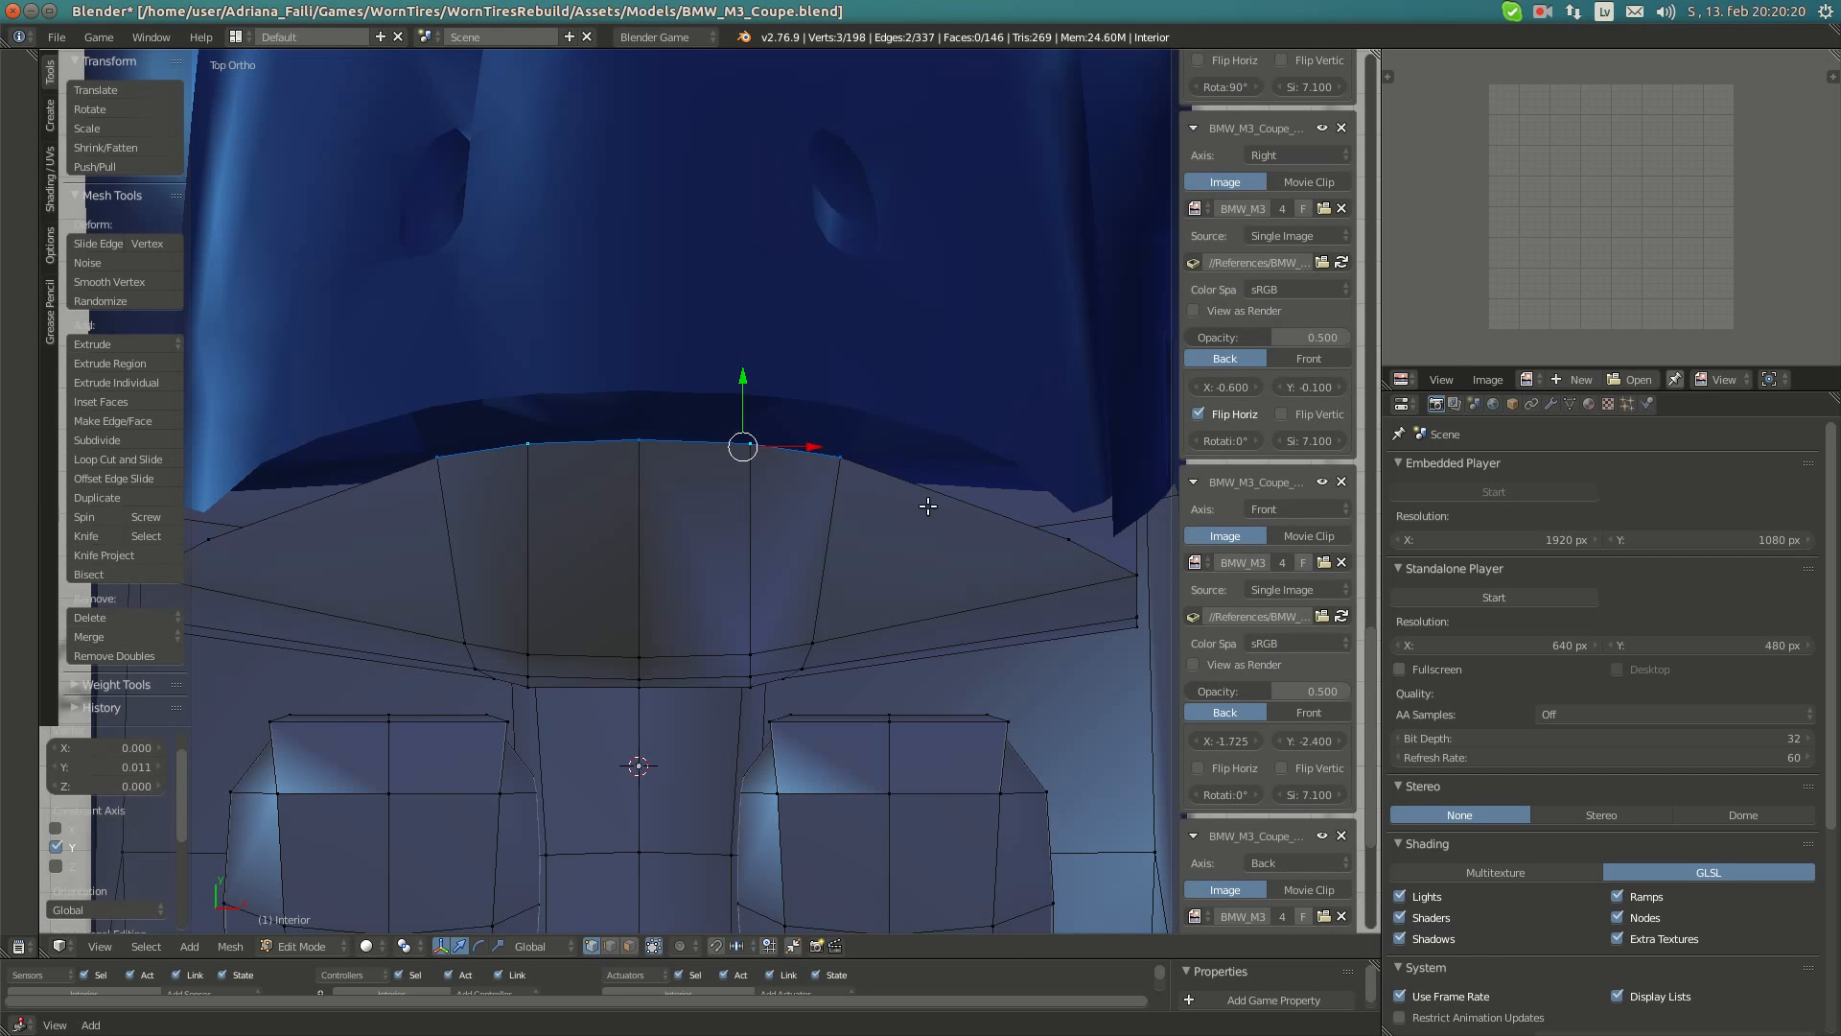
key("KP_7")
key("a")
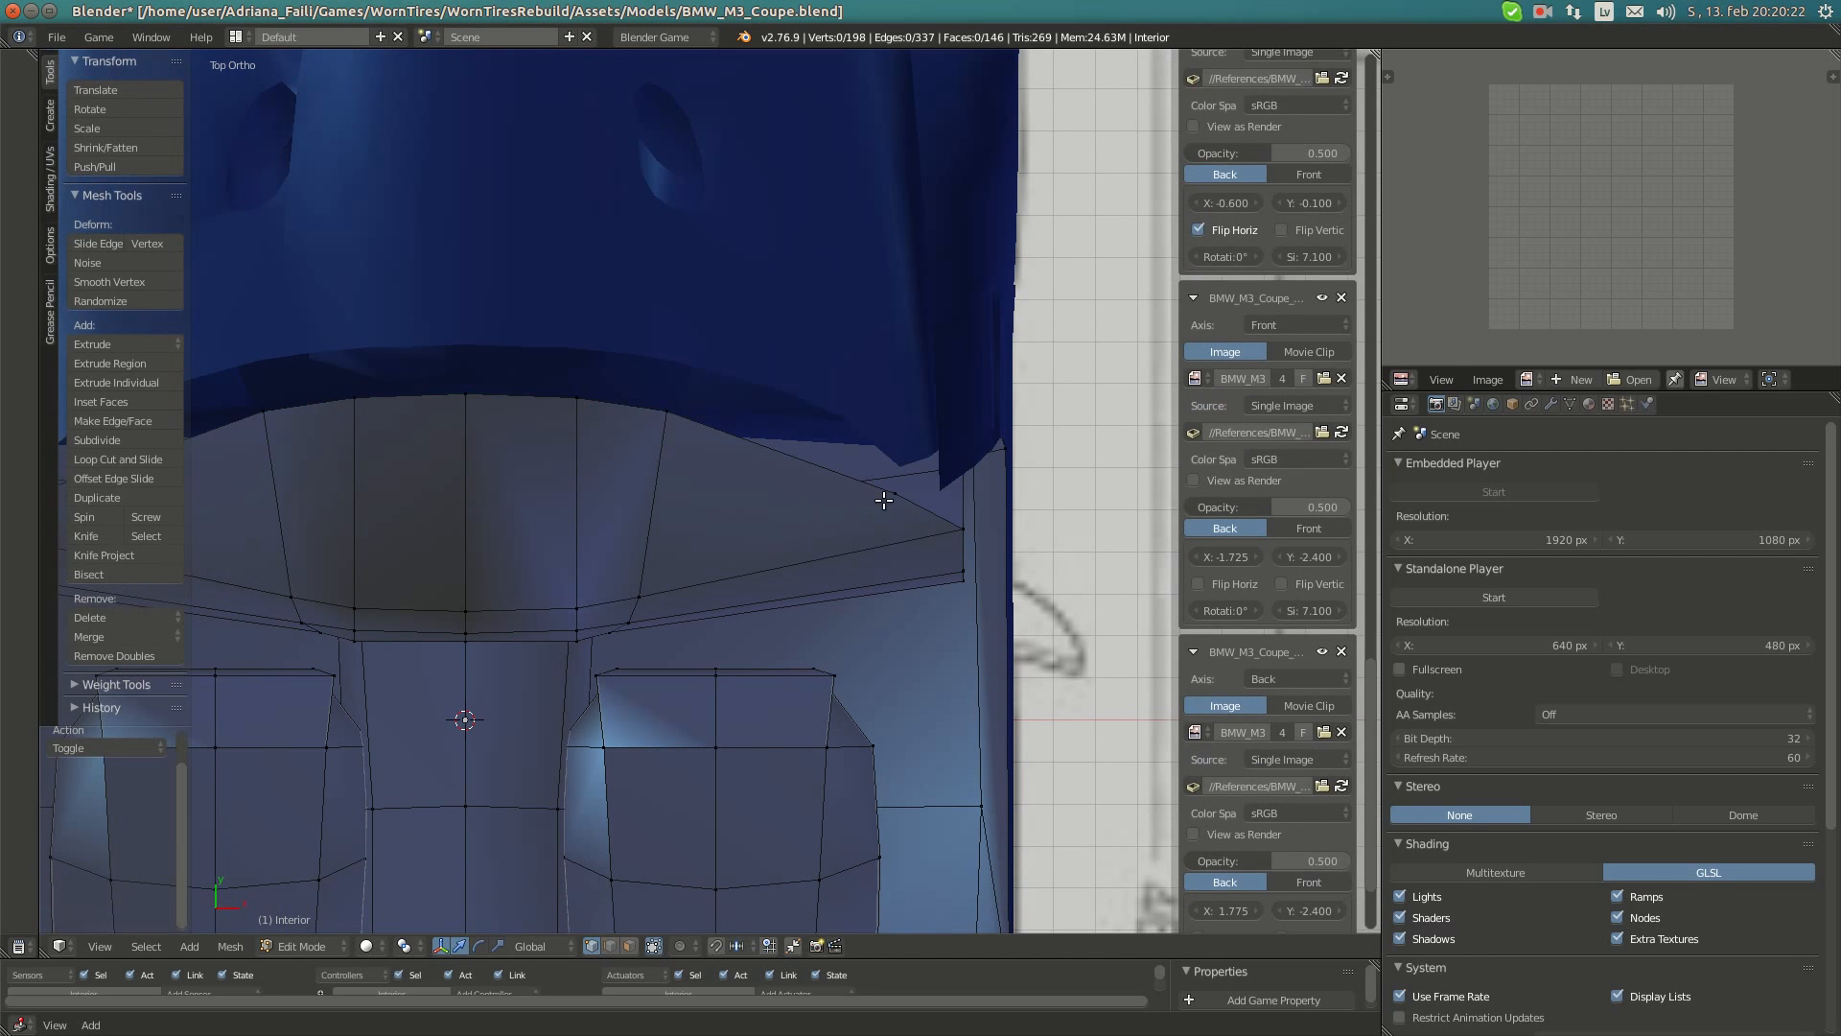
- Knife-cut the dashboard's outer top face from the outer windshield edge vertex to the inner seat-side vertex
key("k")
left_click(897, 491)
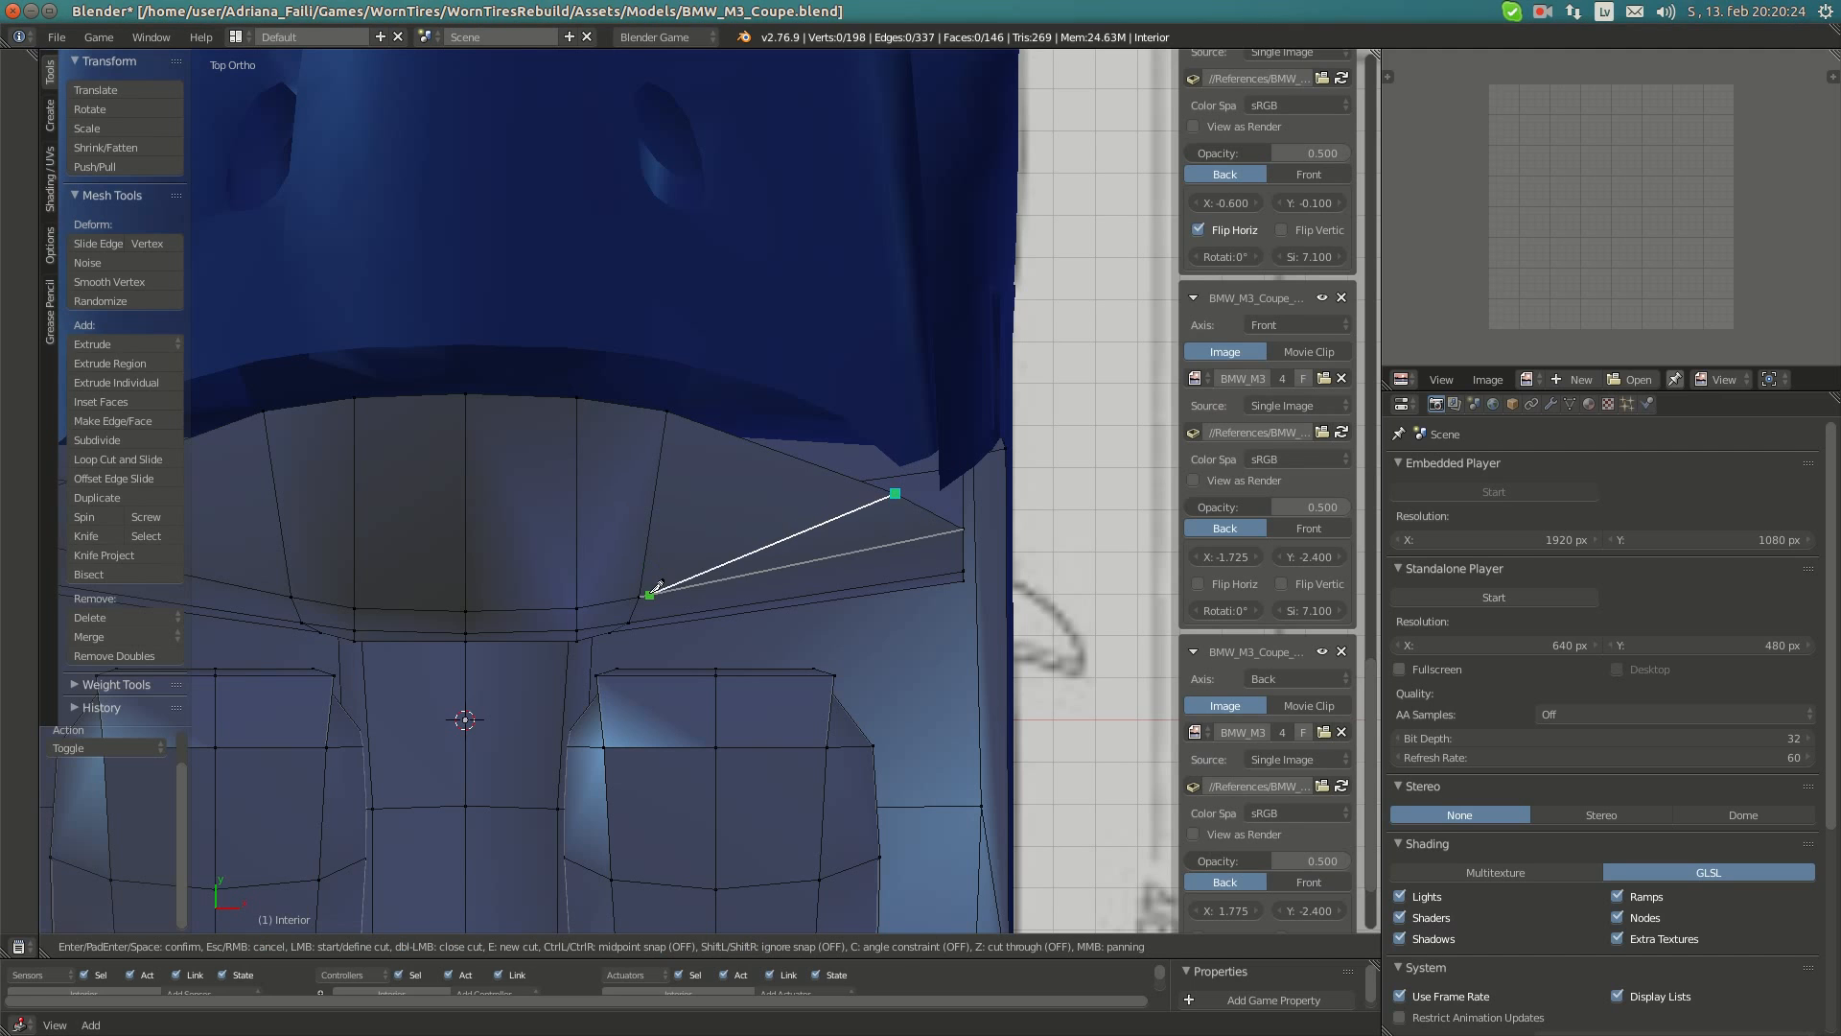
left_click(643, 593)
key("Return")
key("a")
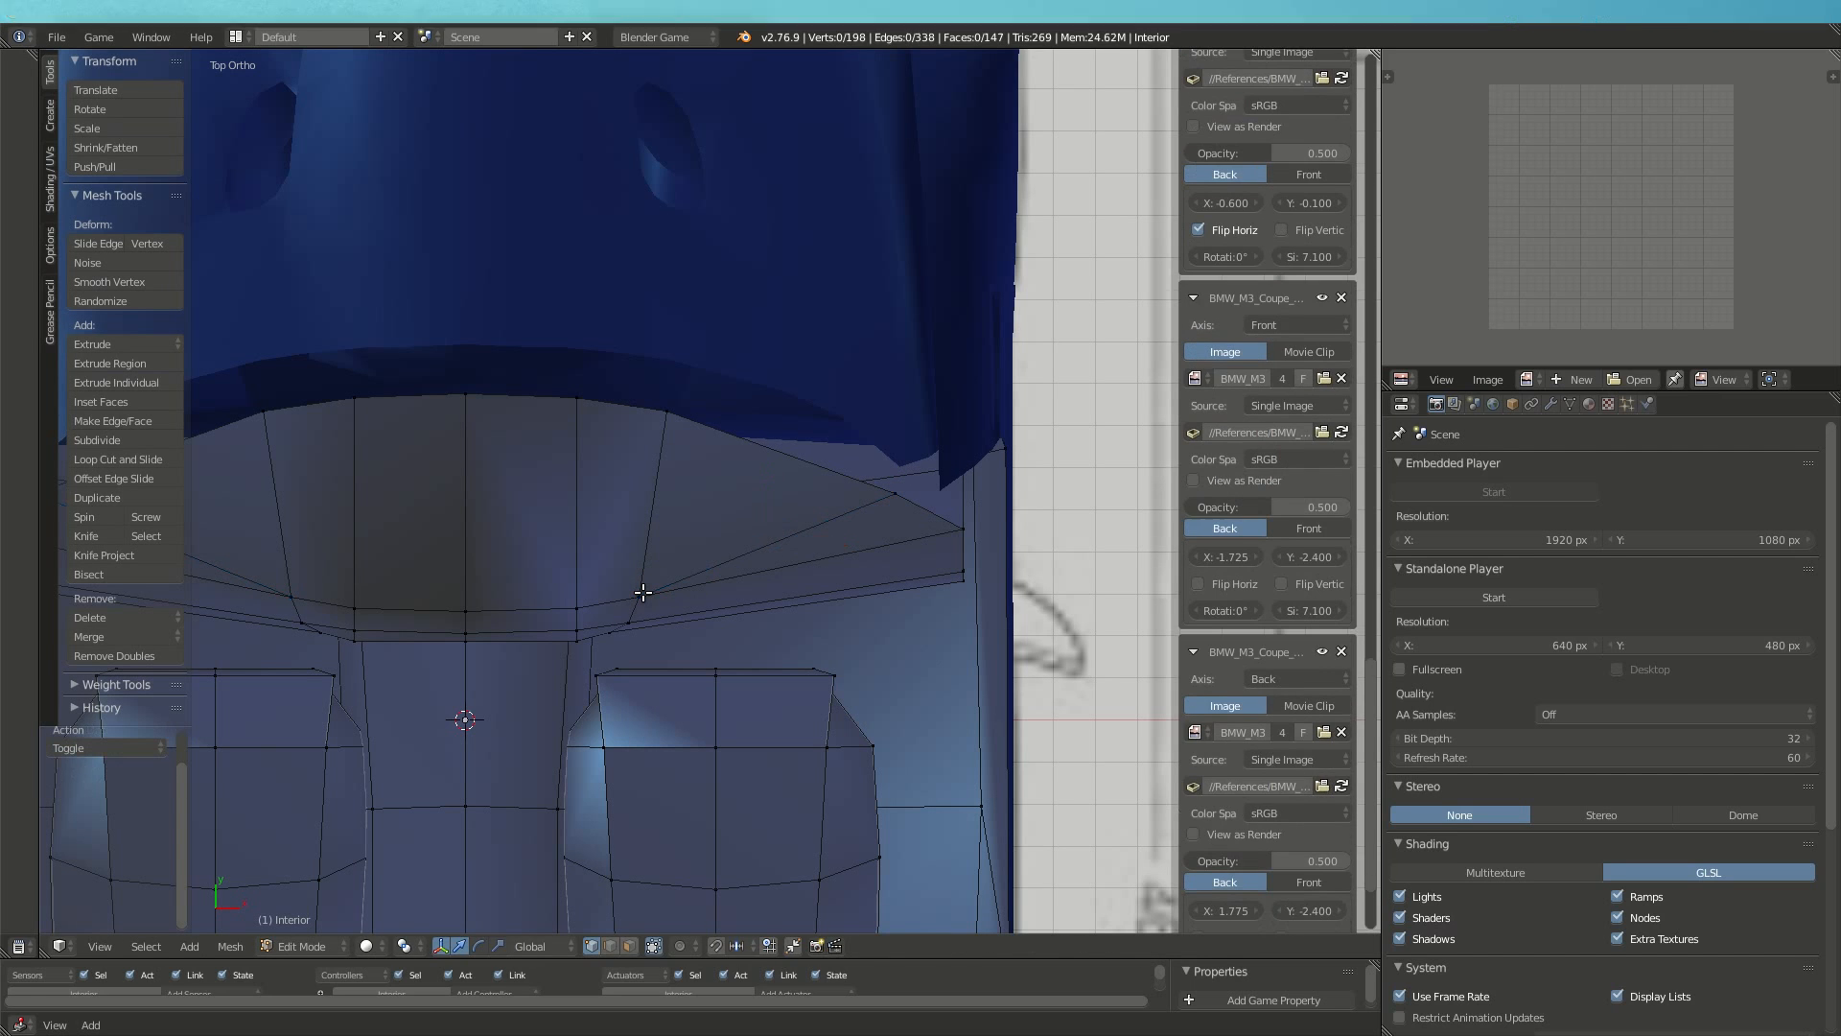
- Knife-cut from the same seat-side vertex to the windshield edge near the hood and move the new edge vertex along Y
key("k")
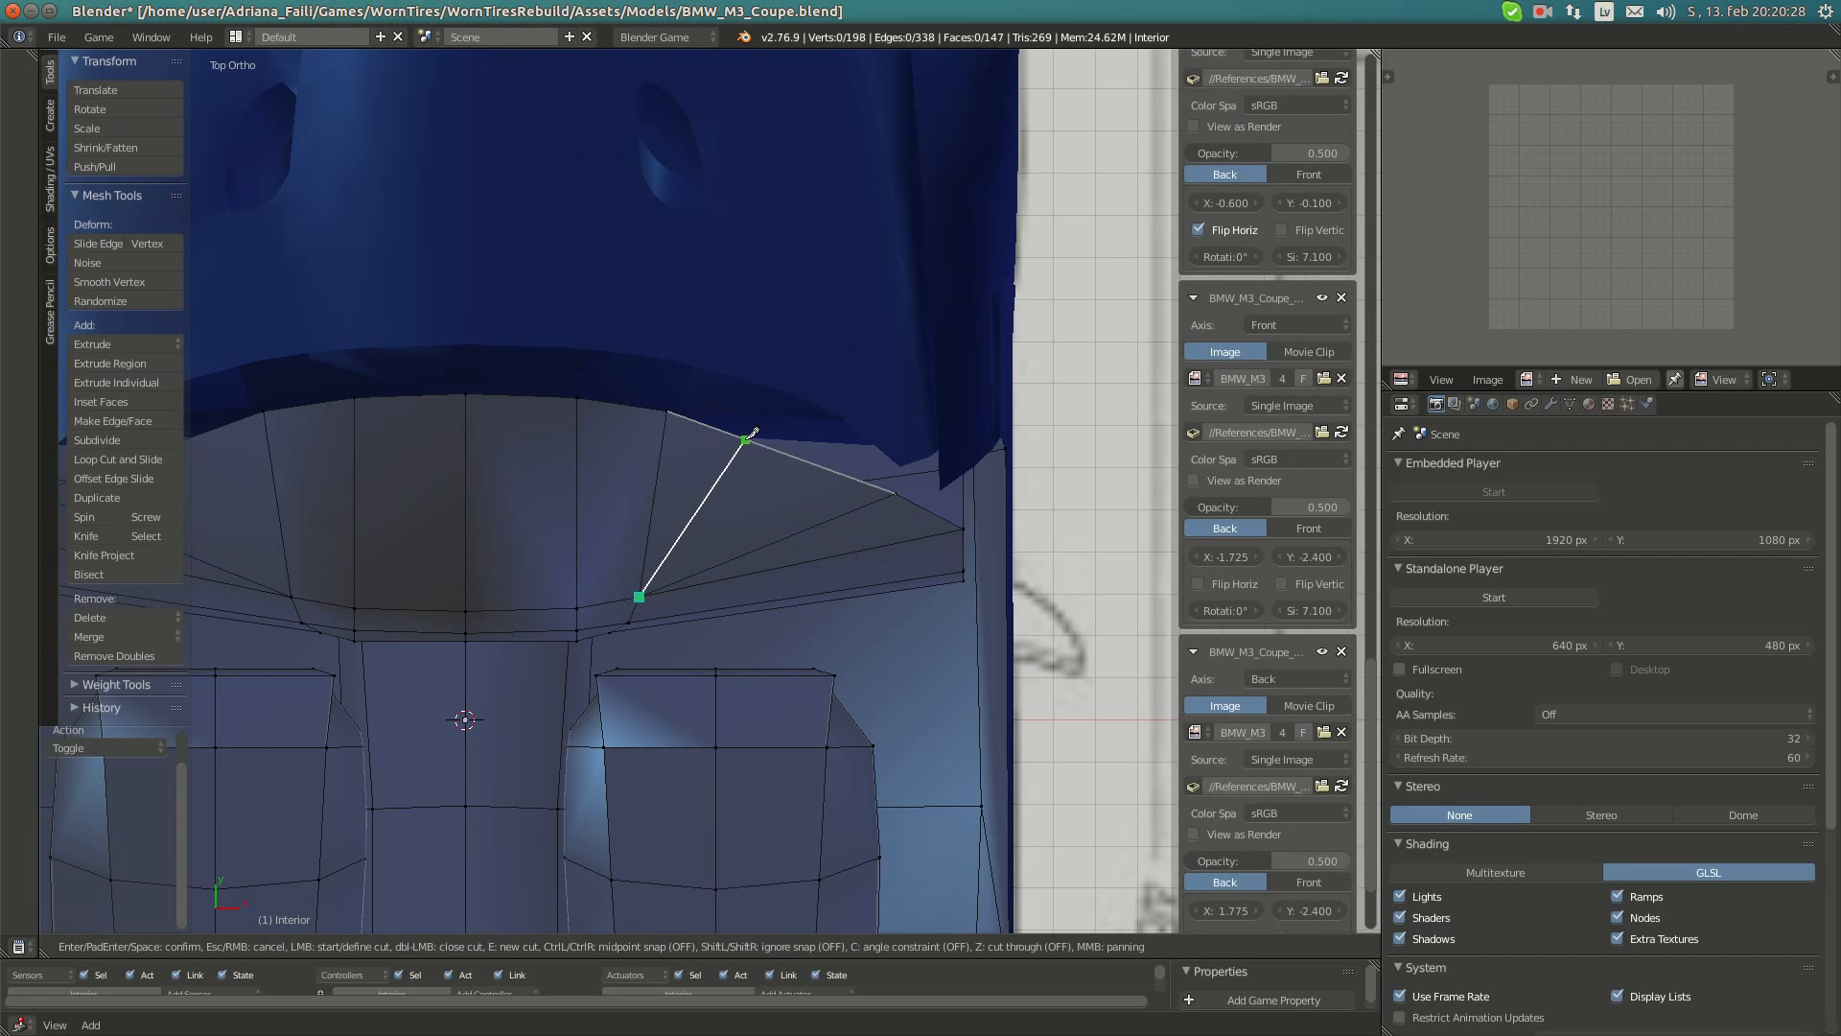
left_click(746, 439)
key("Return")
key("g")
key("y")
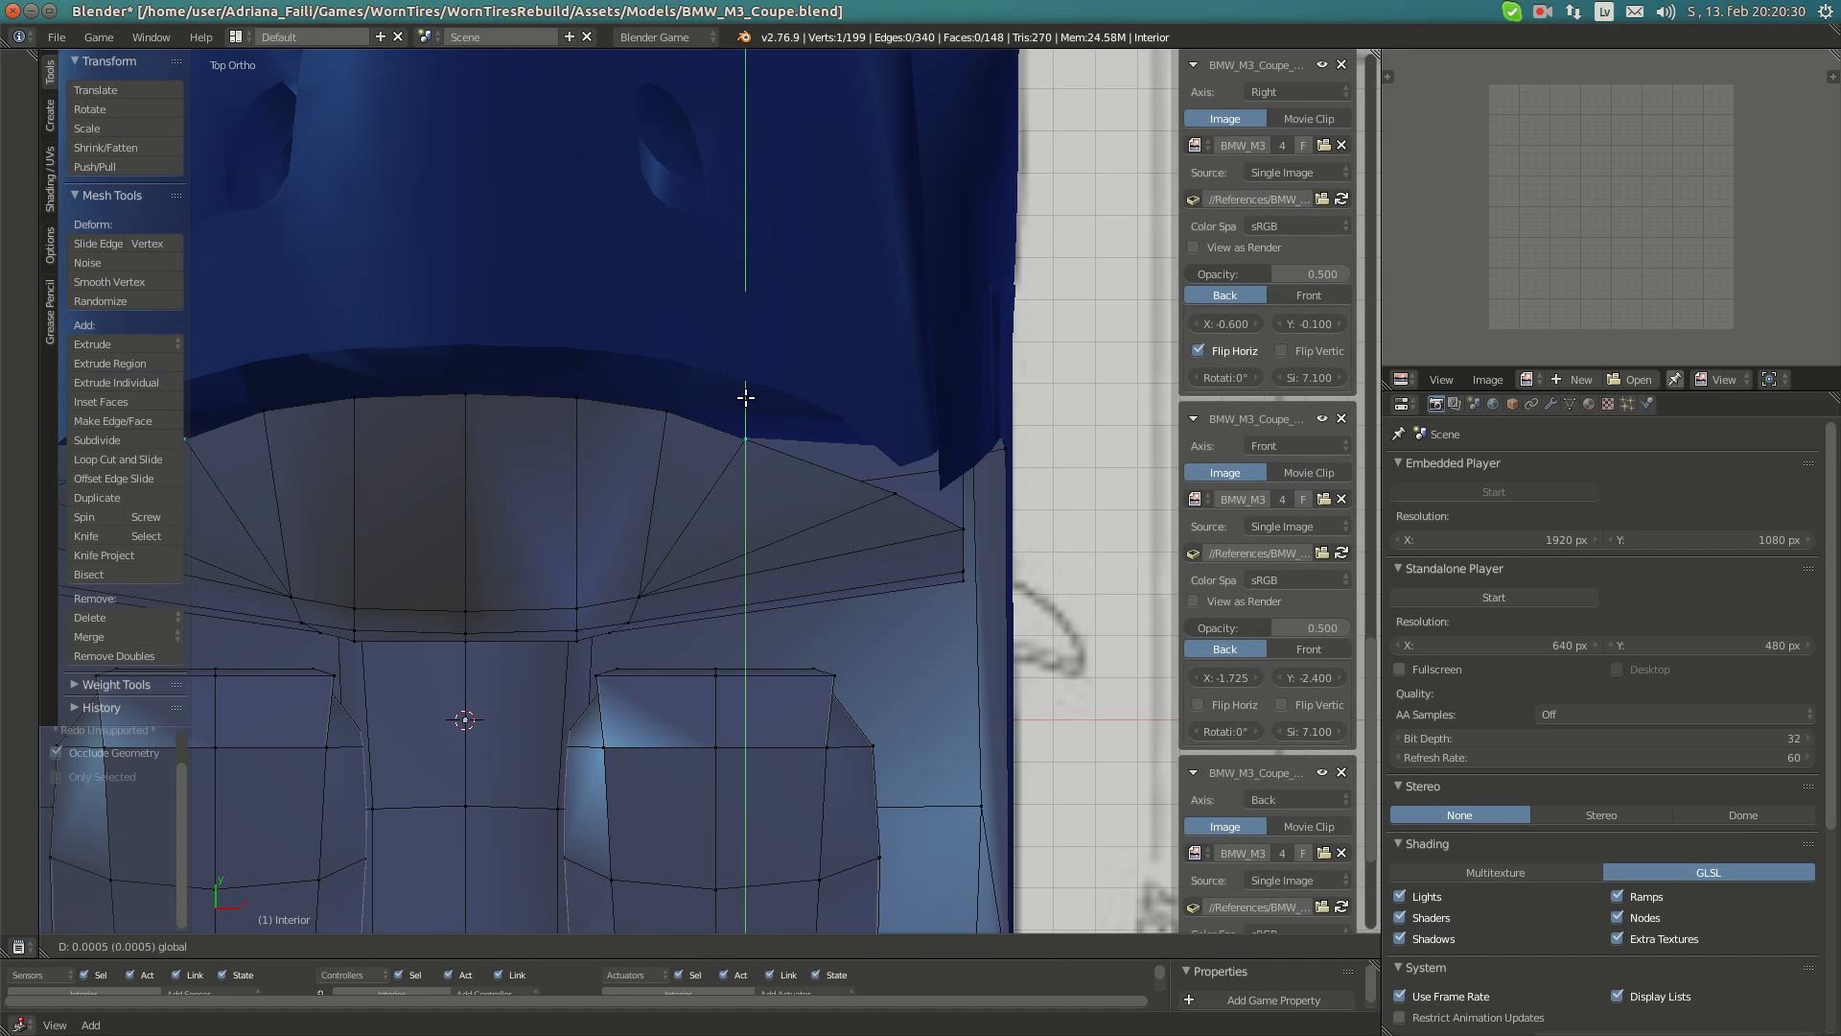
left_click(750, 379)
key("a")
- Knife-cut a further edge to the windshield edge between the previous two cuts and move its new vertex about 0.011 along X and 0.027 along Y
key("k")
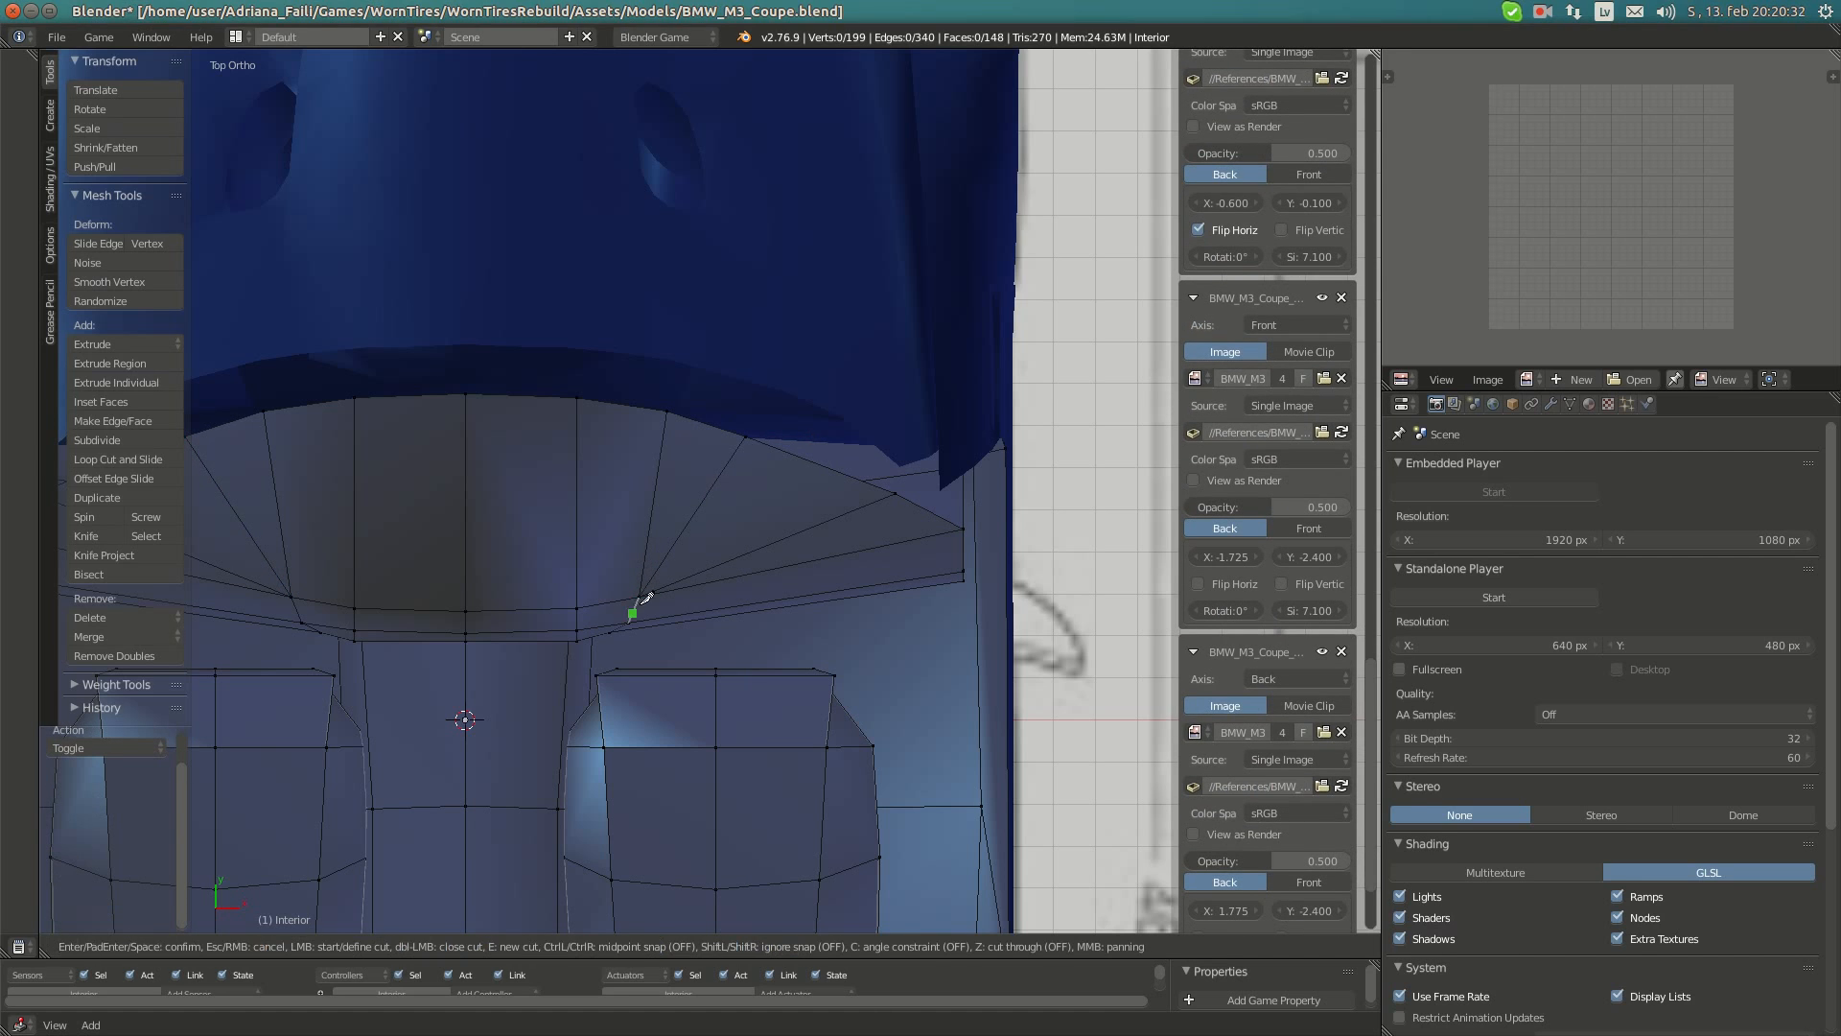
left_click(815, 463)
key("Return")
key("g")
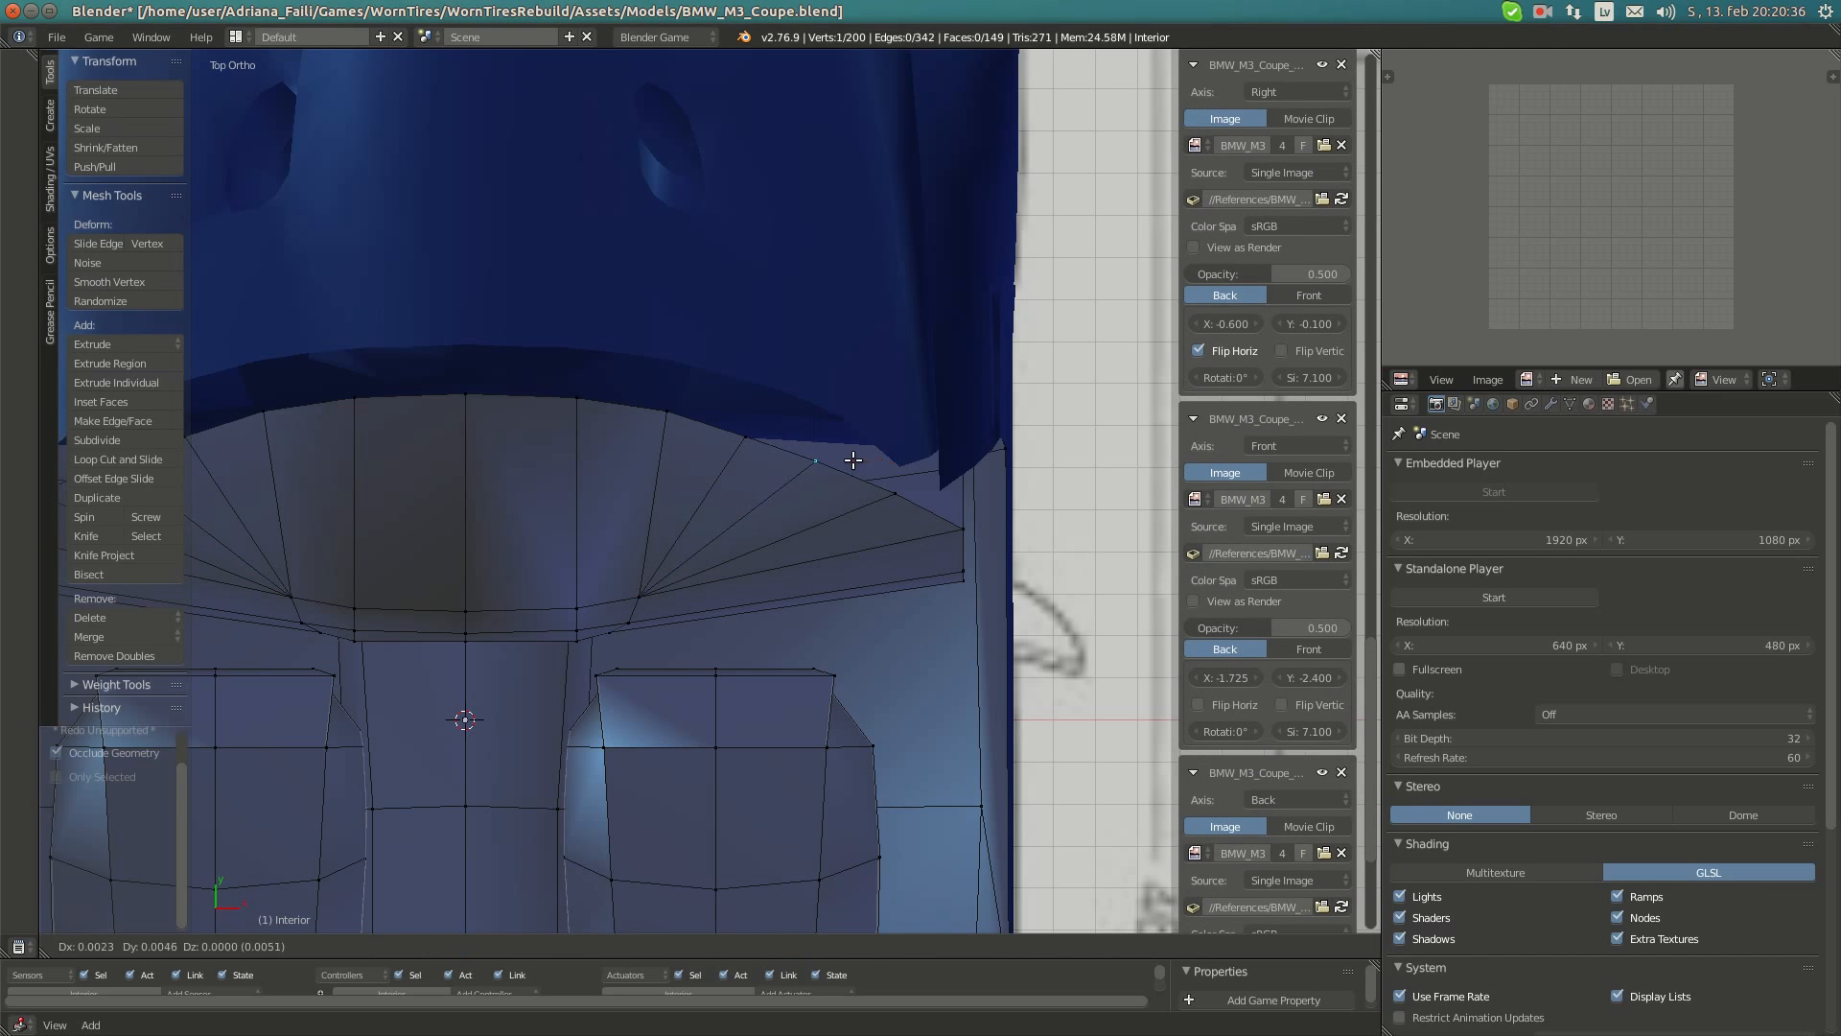
left_click(891, 487)
- Reposition the three outer windshield edge vertices to round the curve, moving the innermost about 0.005 along X and 0.011 along Y
key("g")
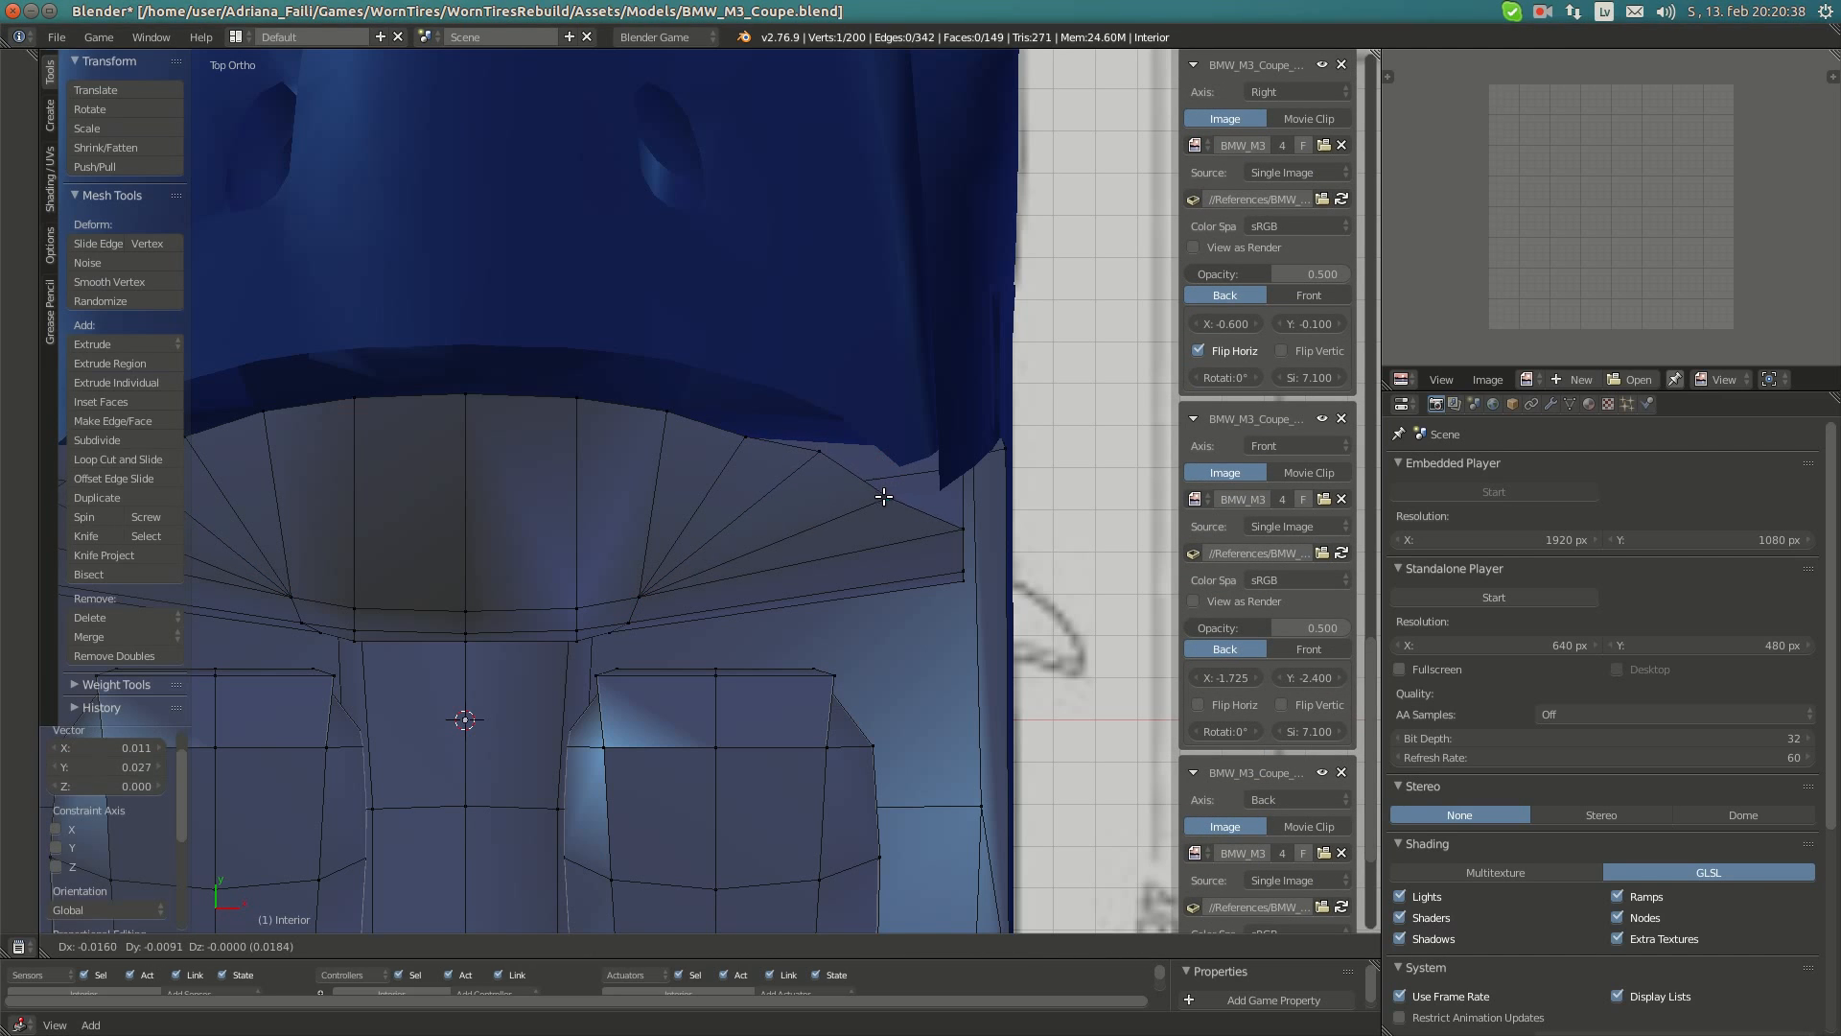
left_click(884, 488)
right_click(803, 448)
key("g")
left_click(804, 448)
right_click(737, 440)
key("g")
left_click(744, 419)
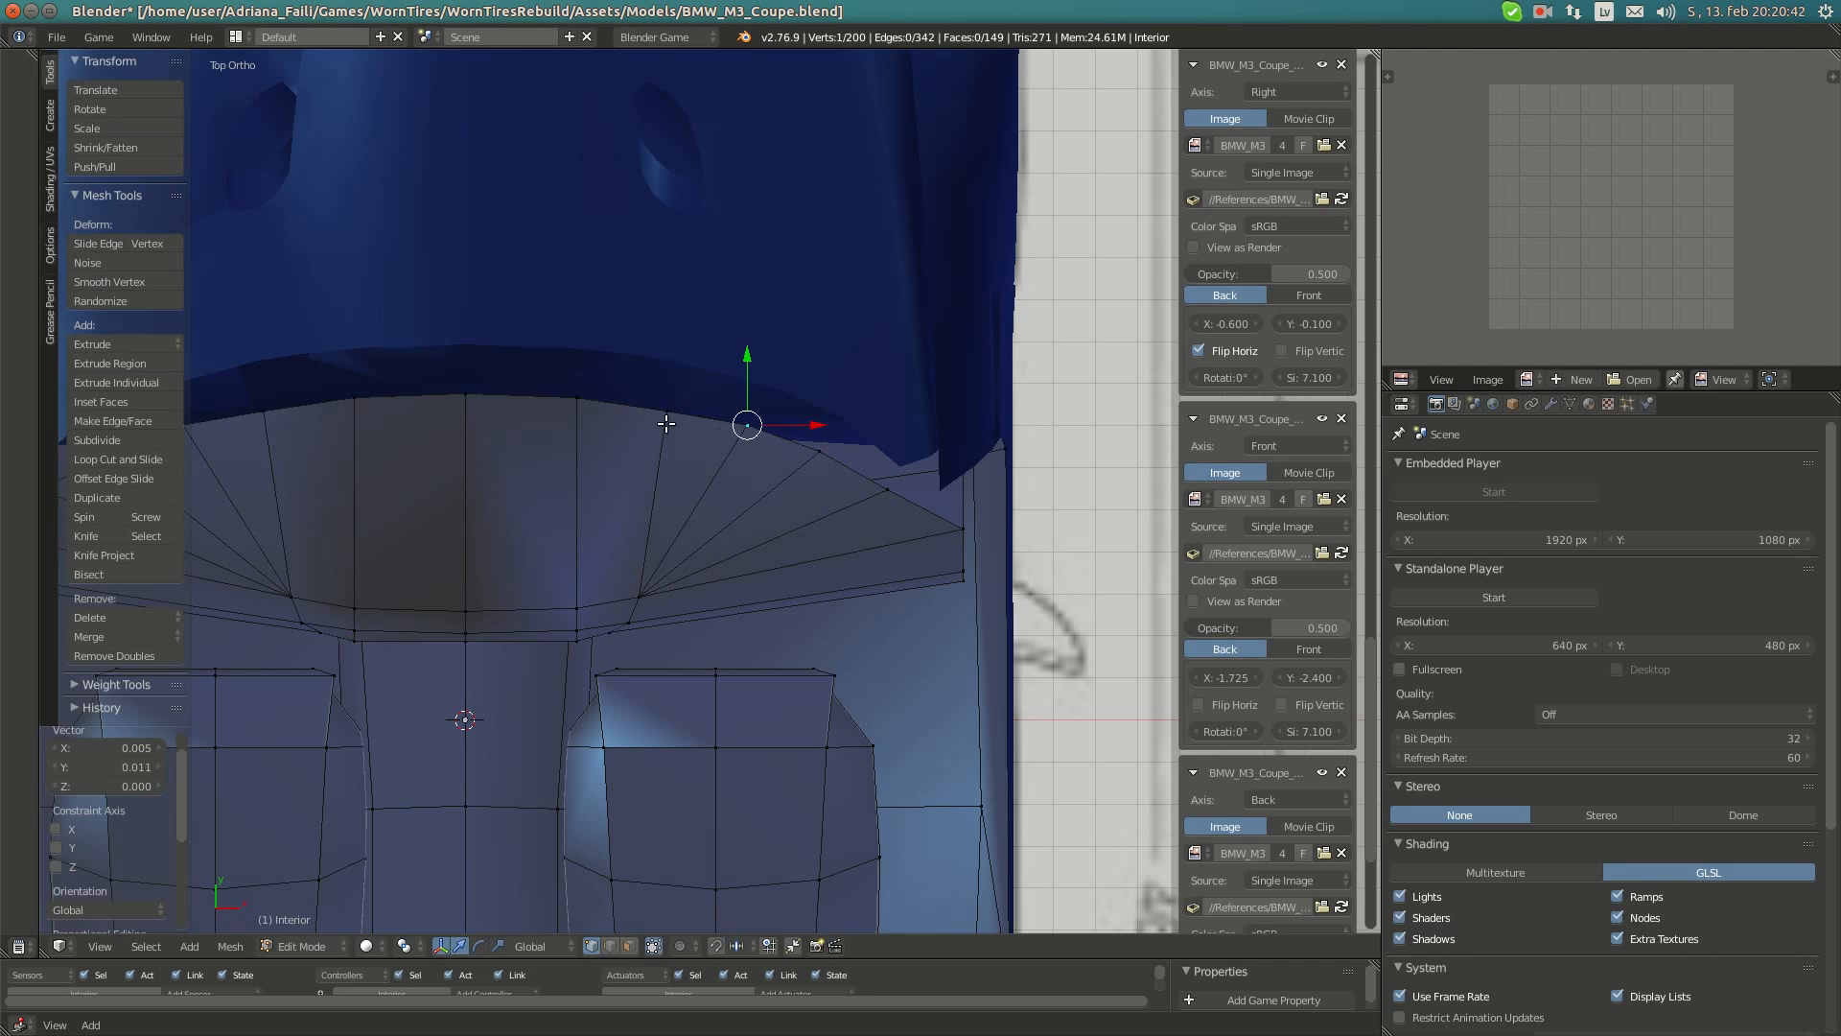
- Nudge the three windshield edge vertices from the inner corner to the centre forward, the corner one by about 0.011 and the centre one by about 0.005
right_click(665, 415)
key("g")
left_click(665, 406)
right_click(582, 411)
key("g")
left_click(577, 400)
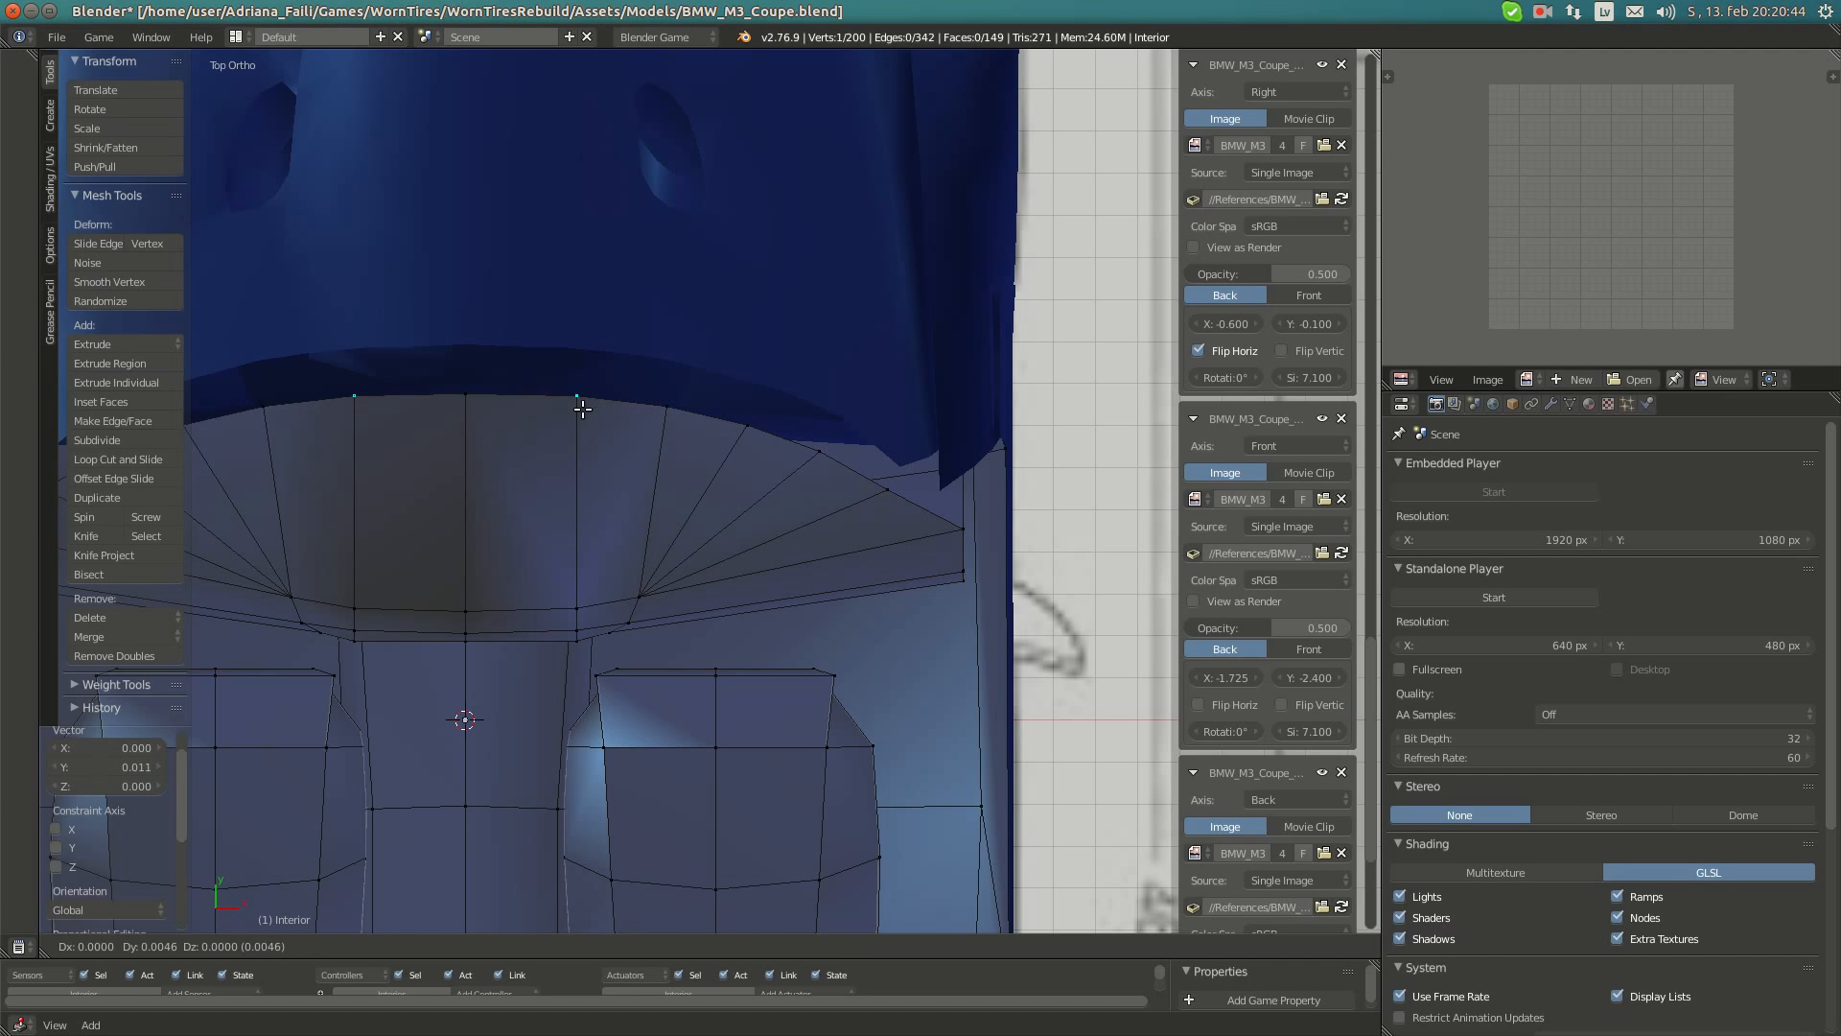
right_click(464, 399)
key("g")
left_click(488, 444)
- Lower the dashboard's windshield-edge vertex beneath the hood's rear edge slightly along Z in the side view
scroll(791, 488, "down", 4)
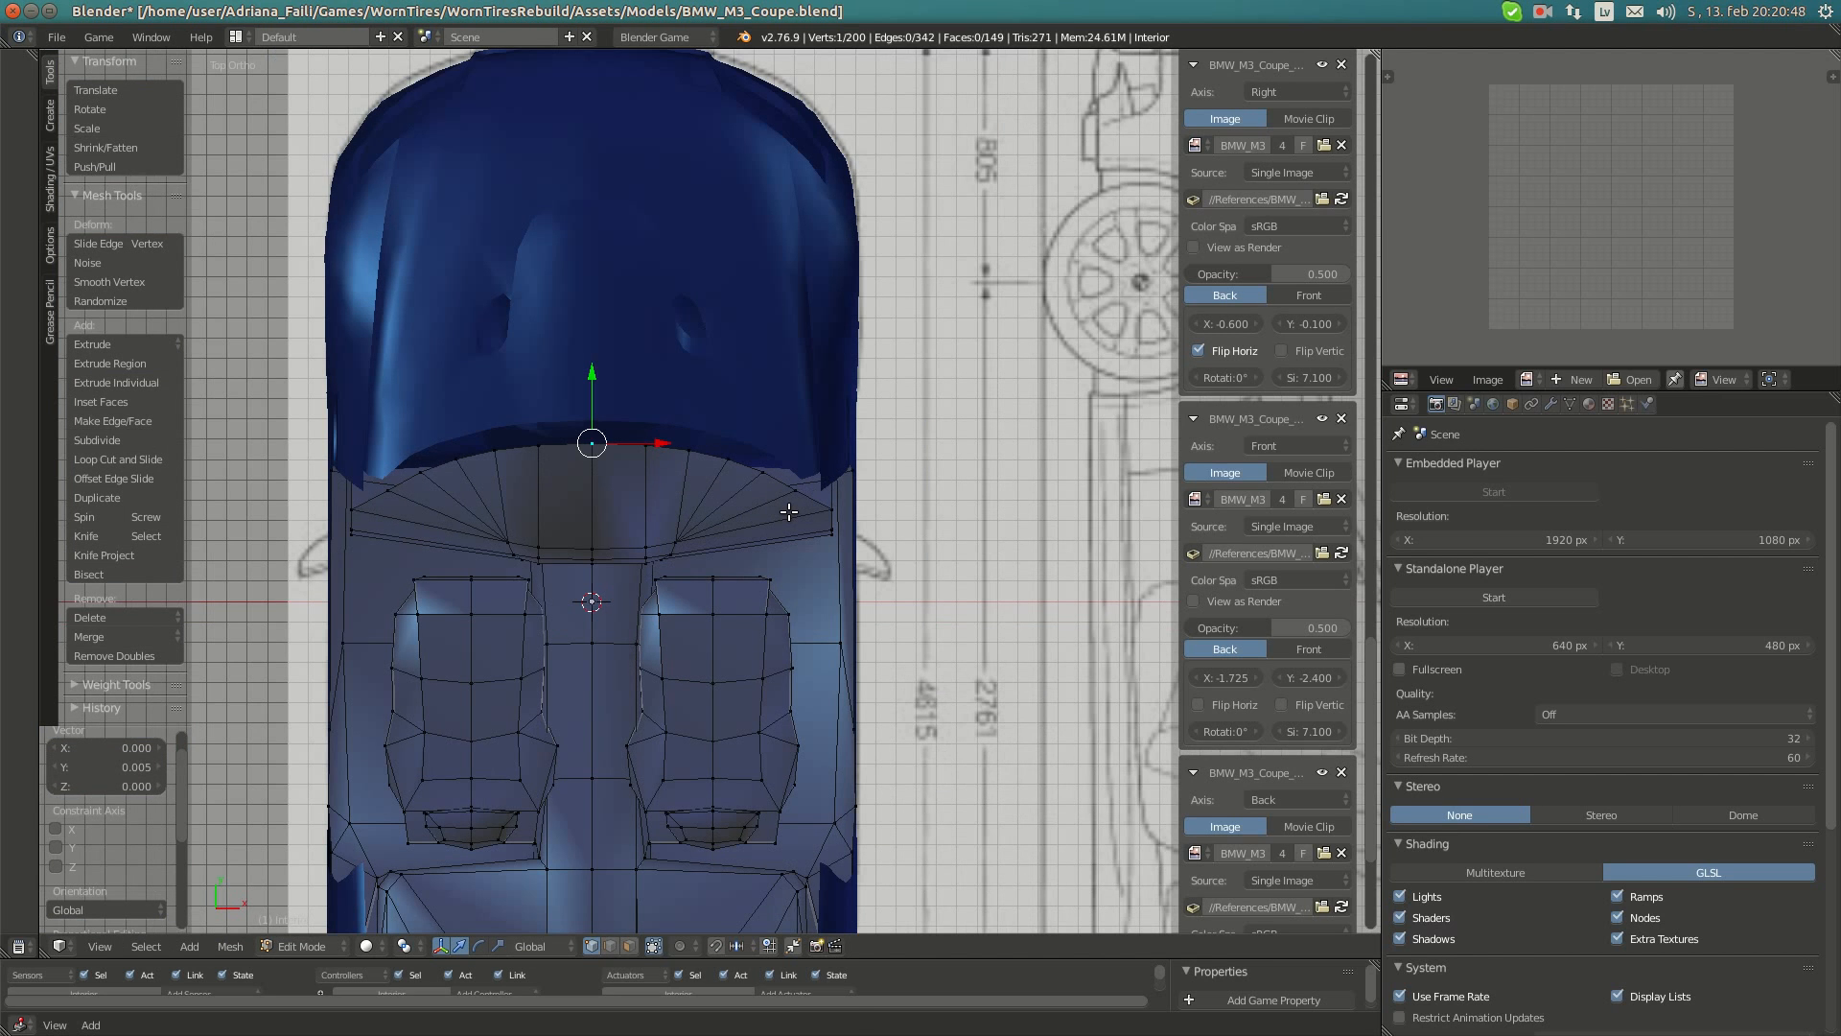
key("KP_3")
scroll(808, 436, "up", 5)
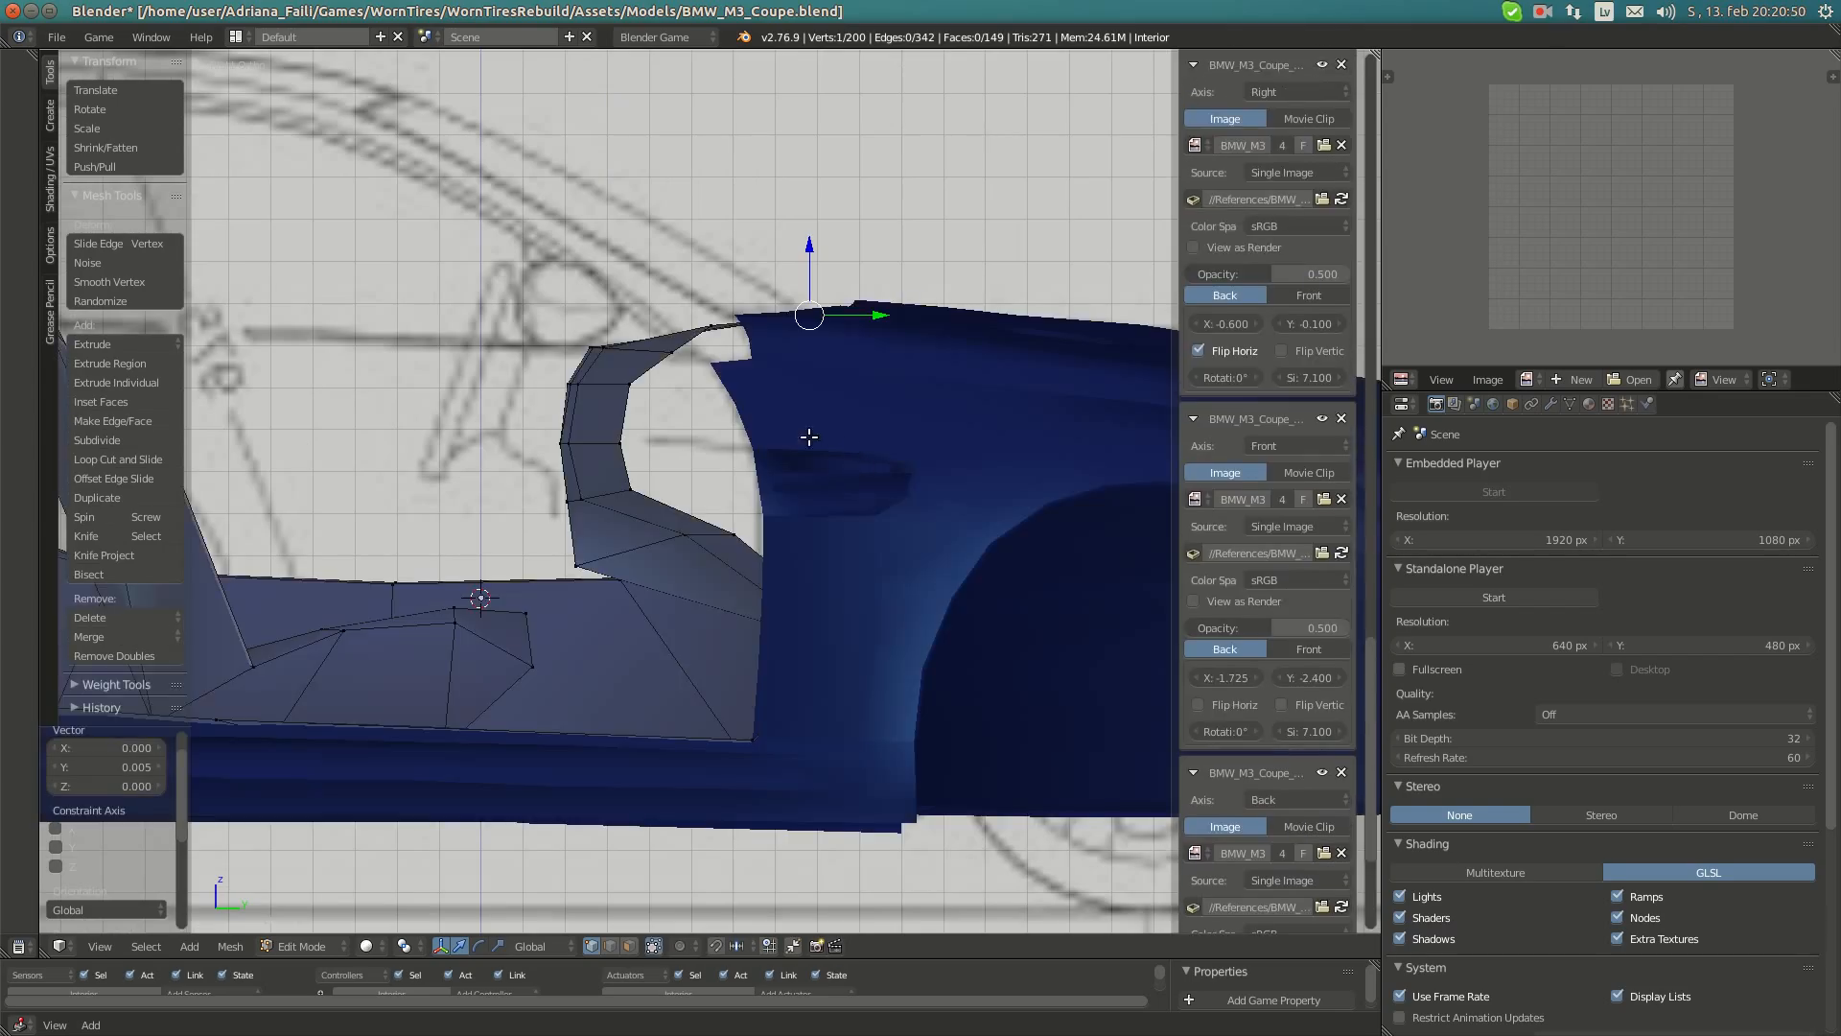
key("z")
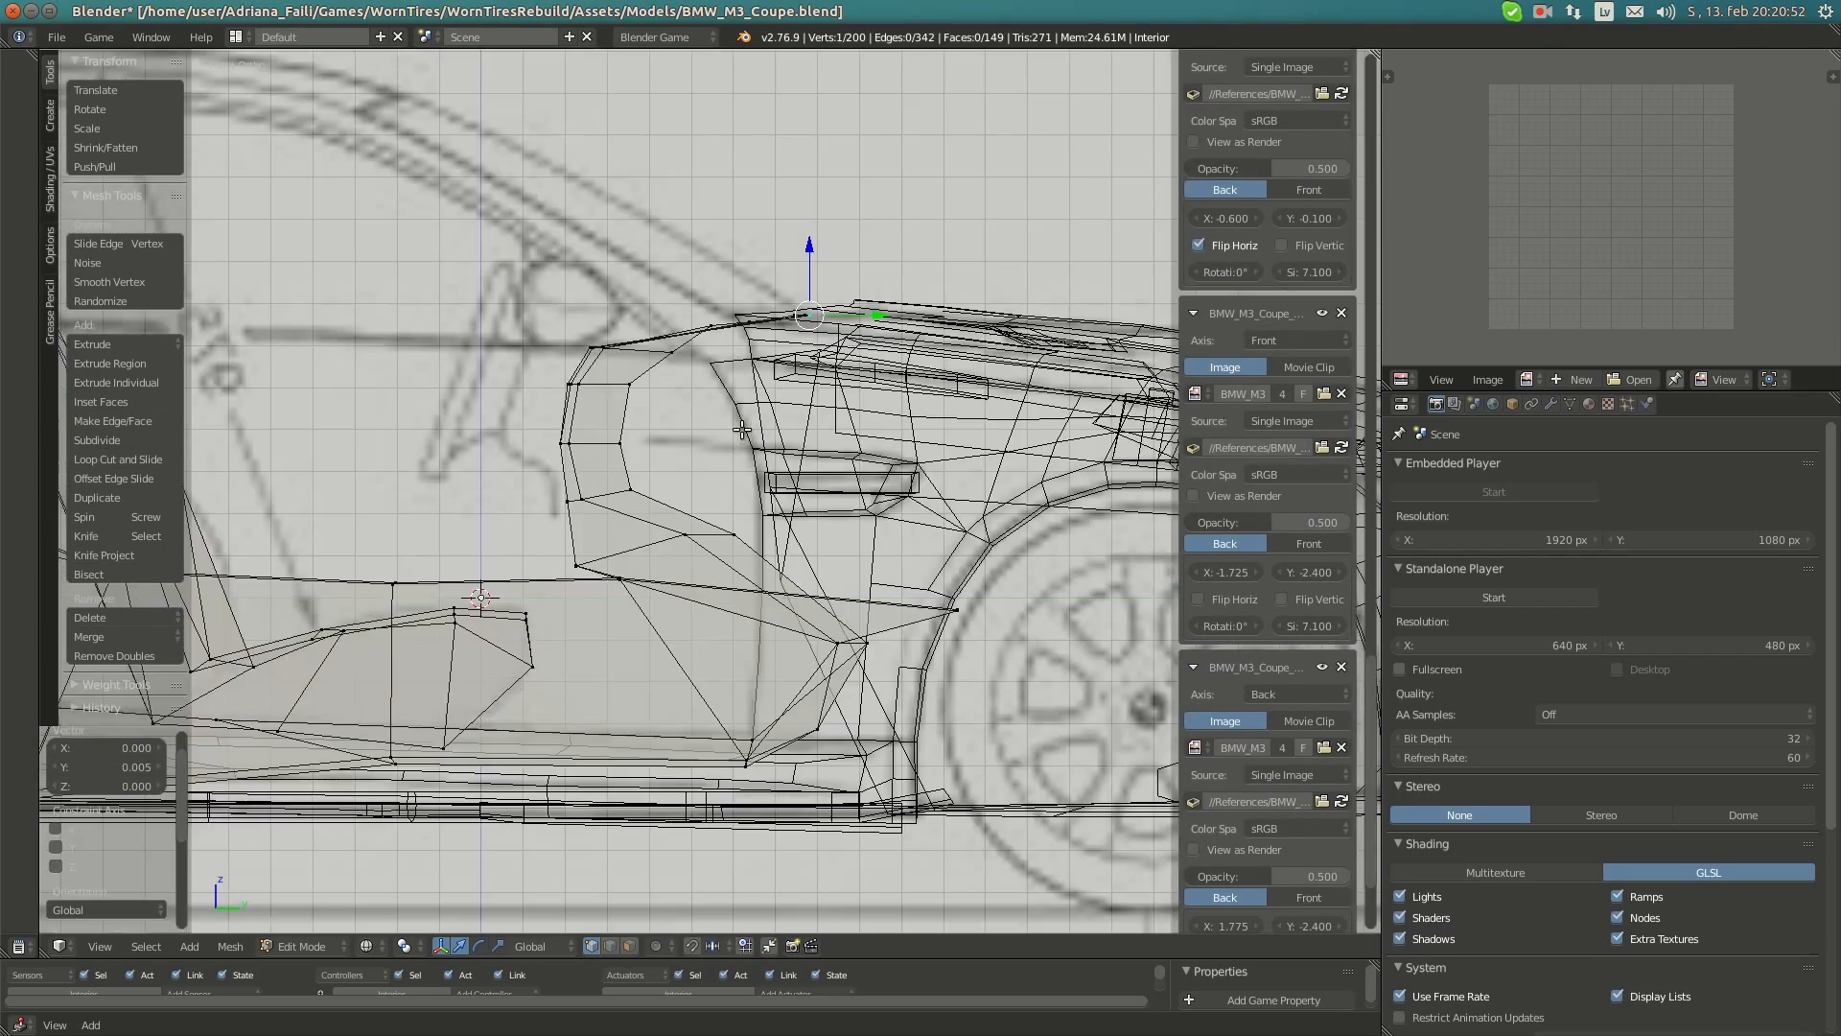
scroll(798, 440, "up", 5)
key("z")
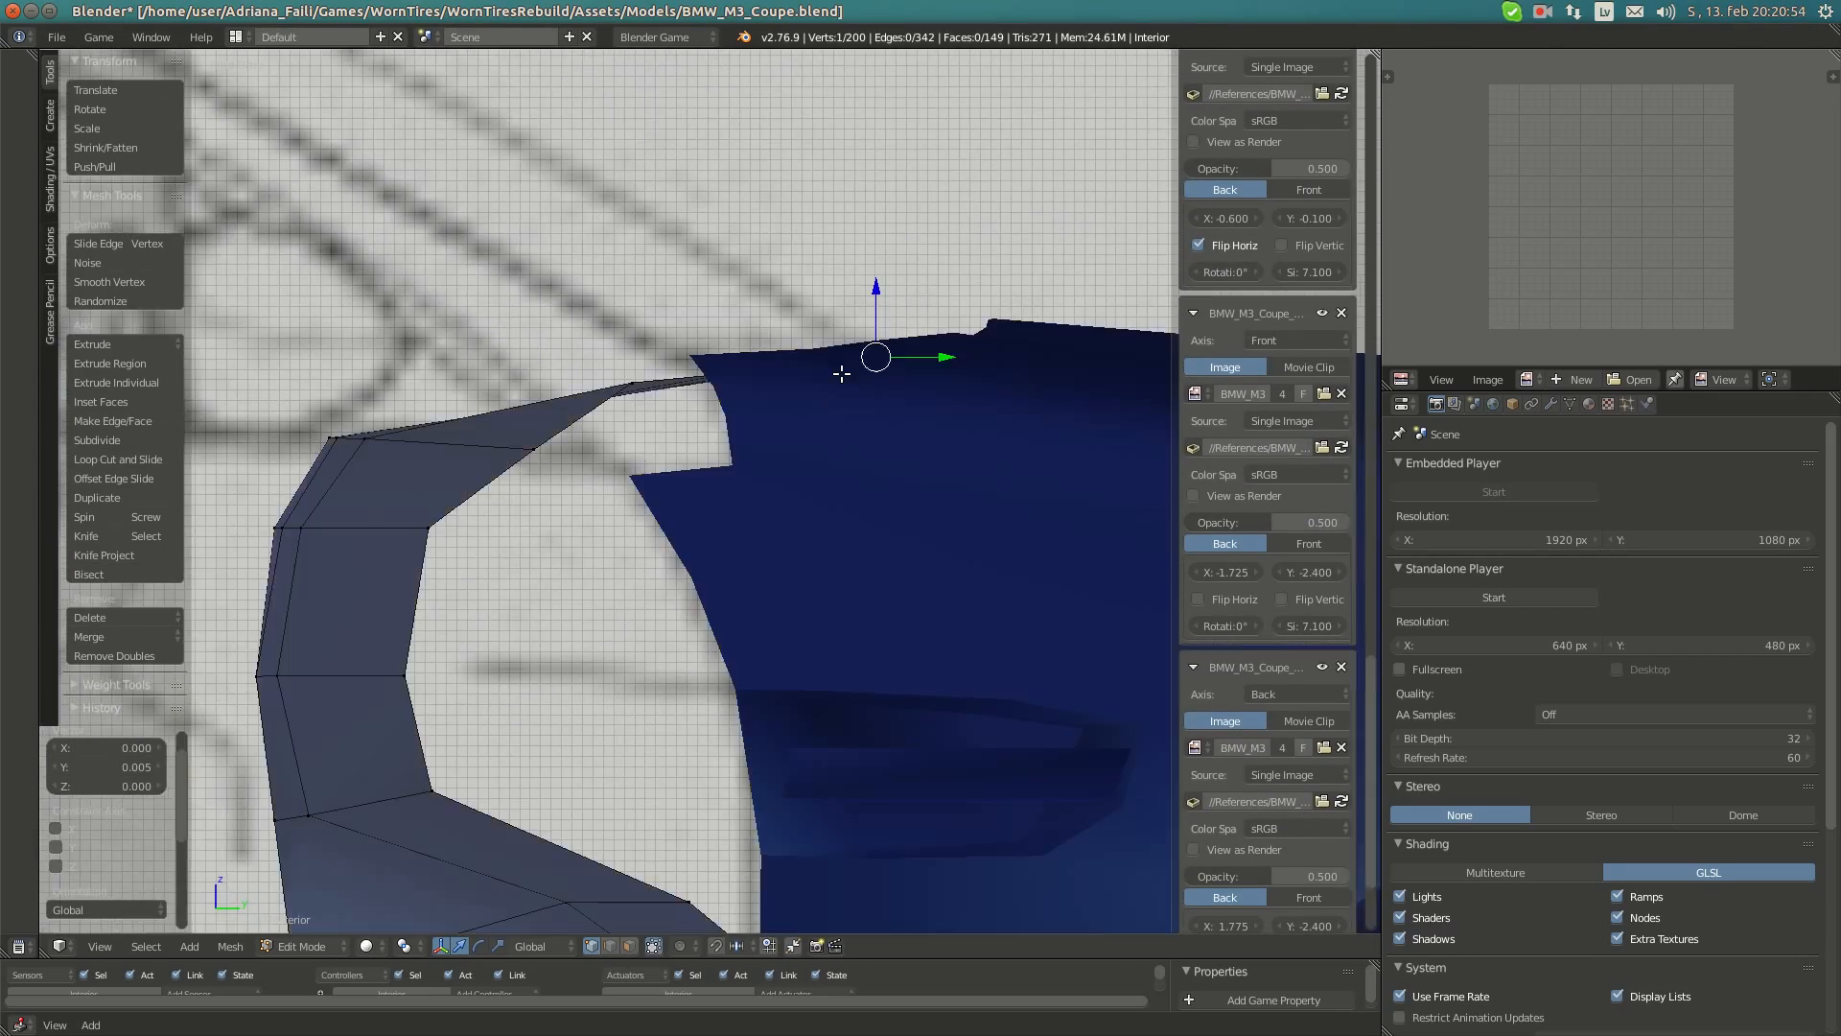
middle_click_drag(773, 382, 830, 408)
right_click(830, 414)
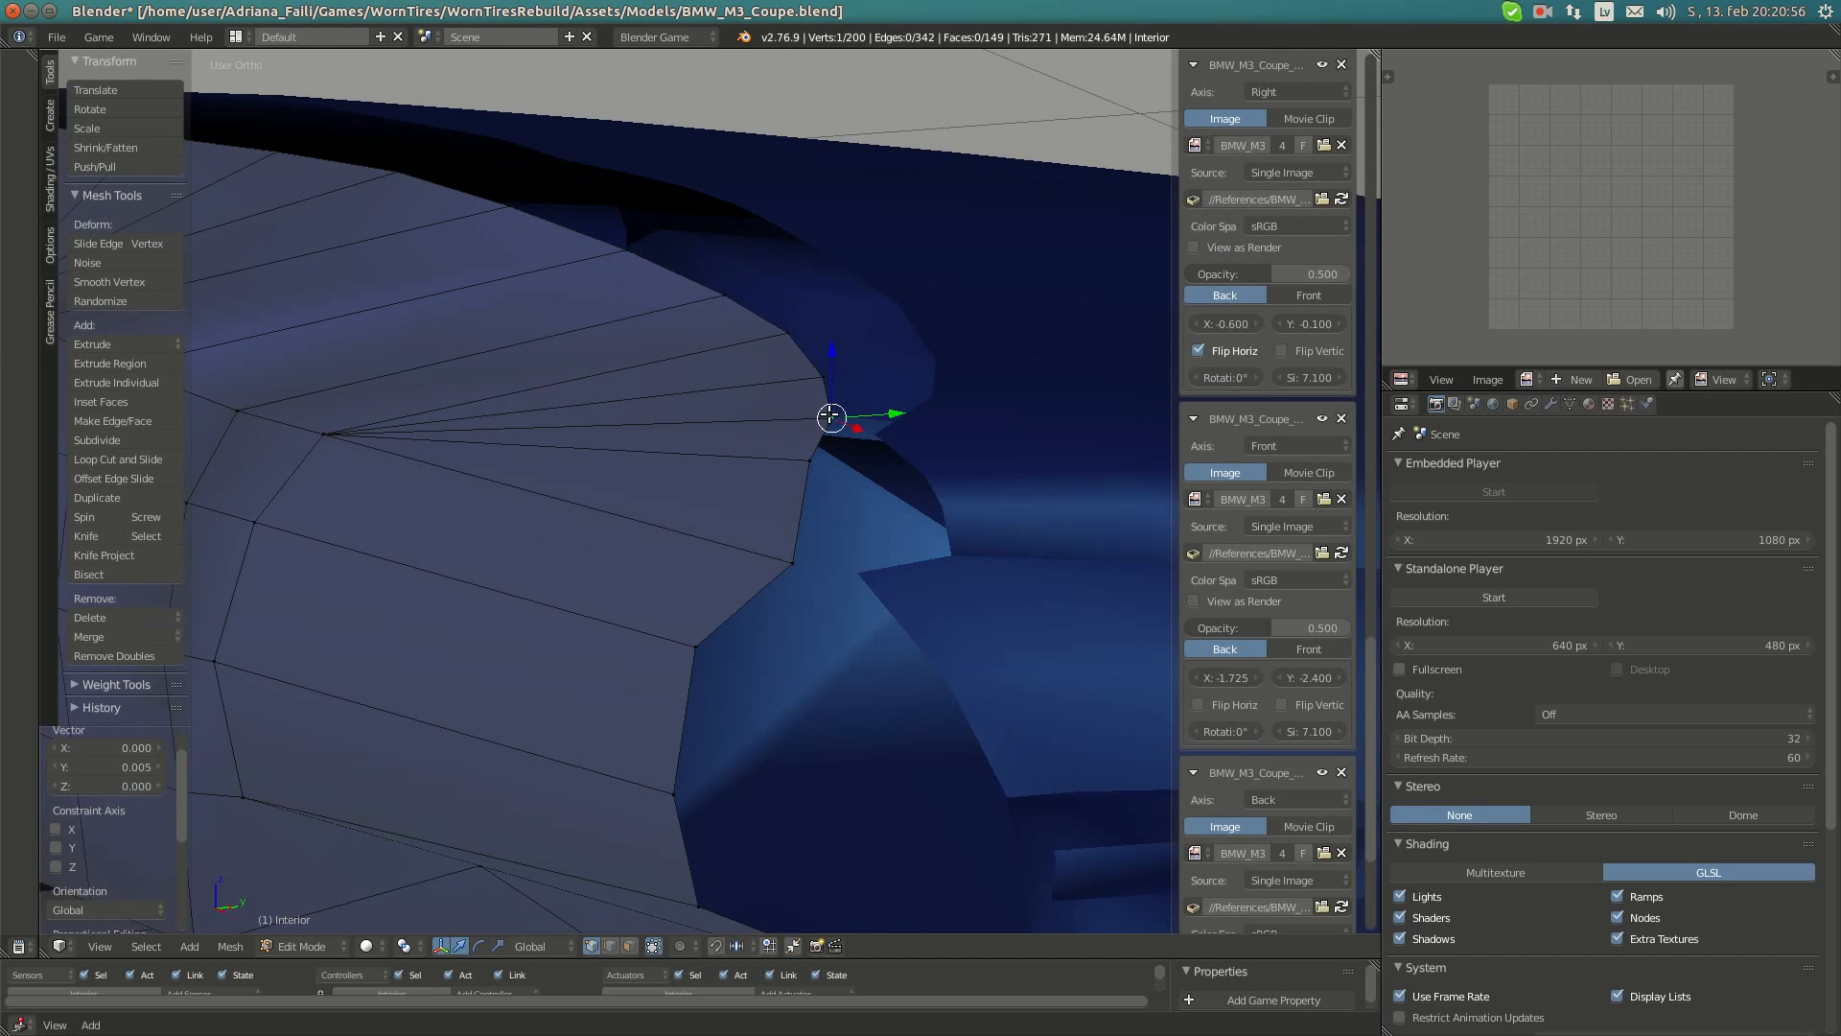
key("KP_3")
key("z")
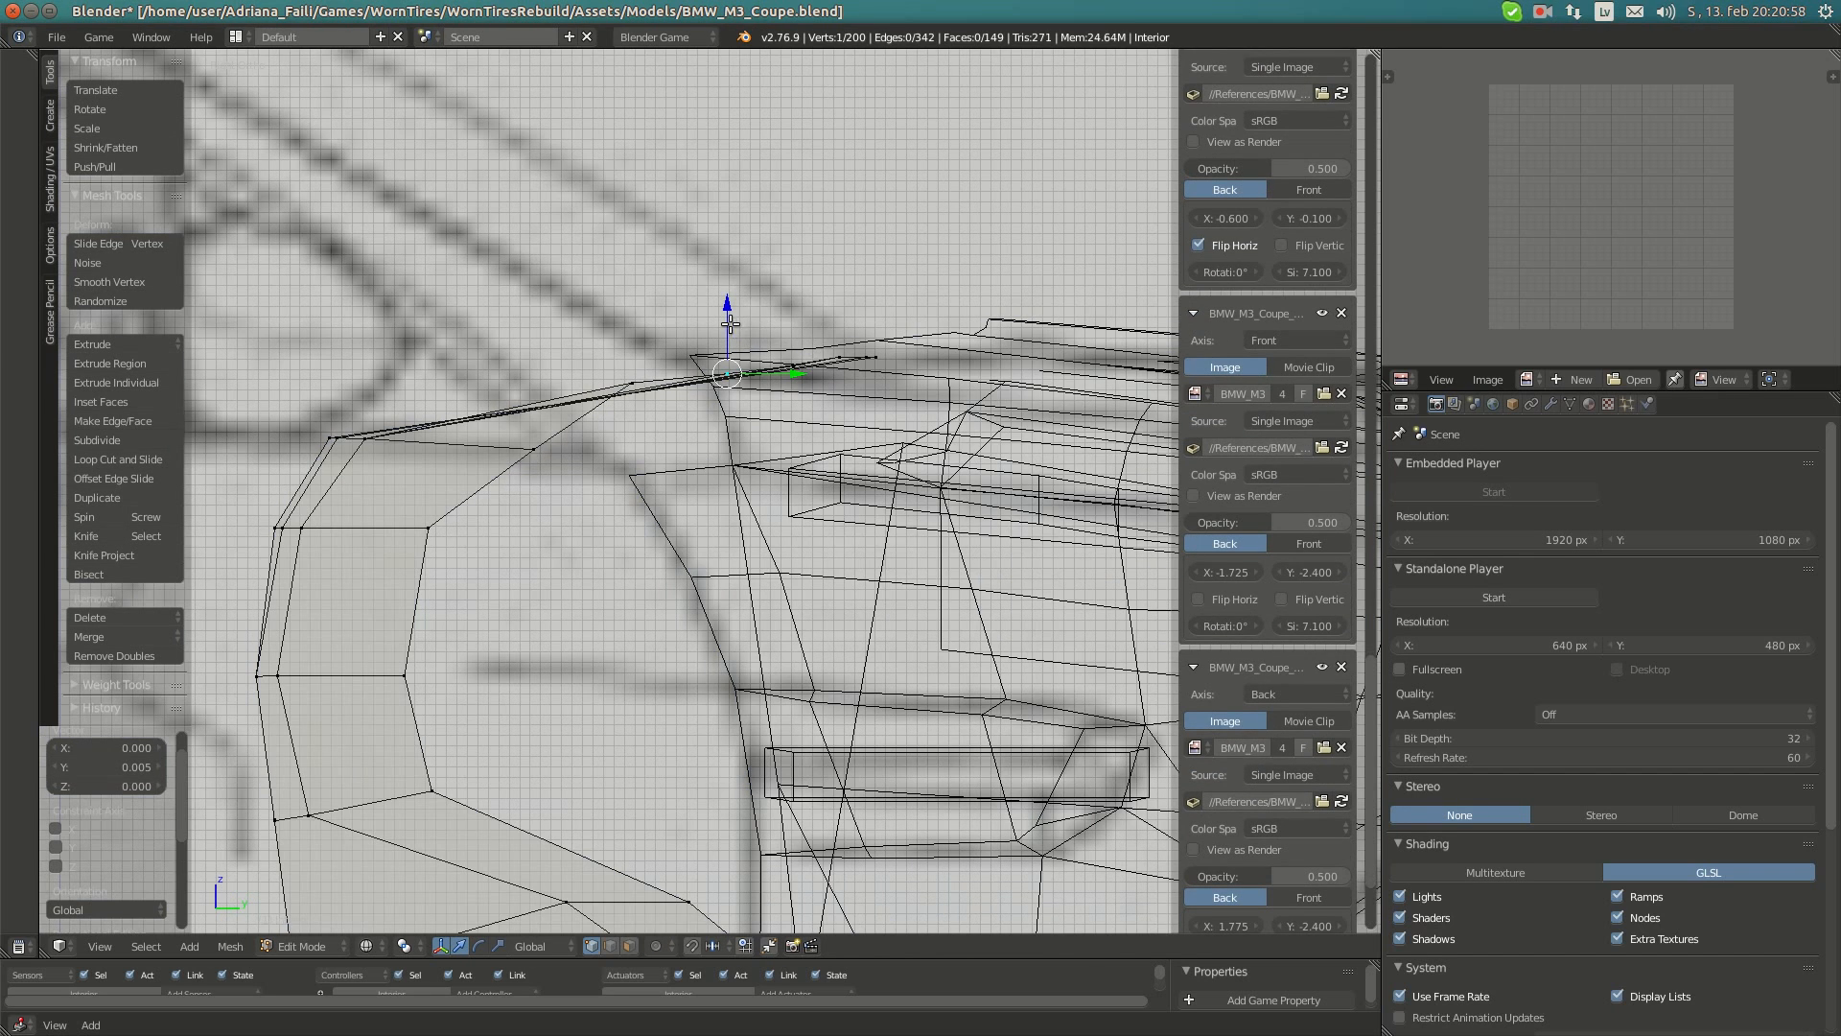
left_click_drag(727, 322, 729, 331)
- Inspect the reshaped dashboard and its fit against the car body from several angles in Object Mode
middle_click_drag(728, 331, 877, 613)
key("a")
key("Tab")
scroll(734, 378, "down", 8)
key("z")
key("KP_5")
scroll(876, 614, "up", 3)
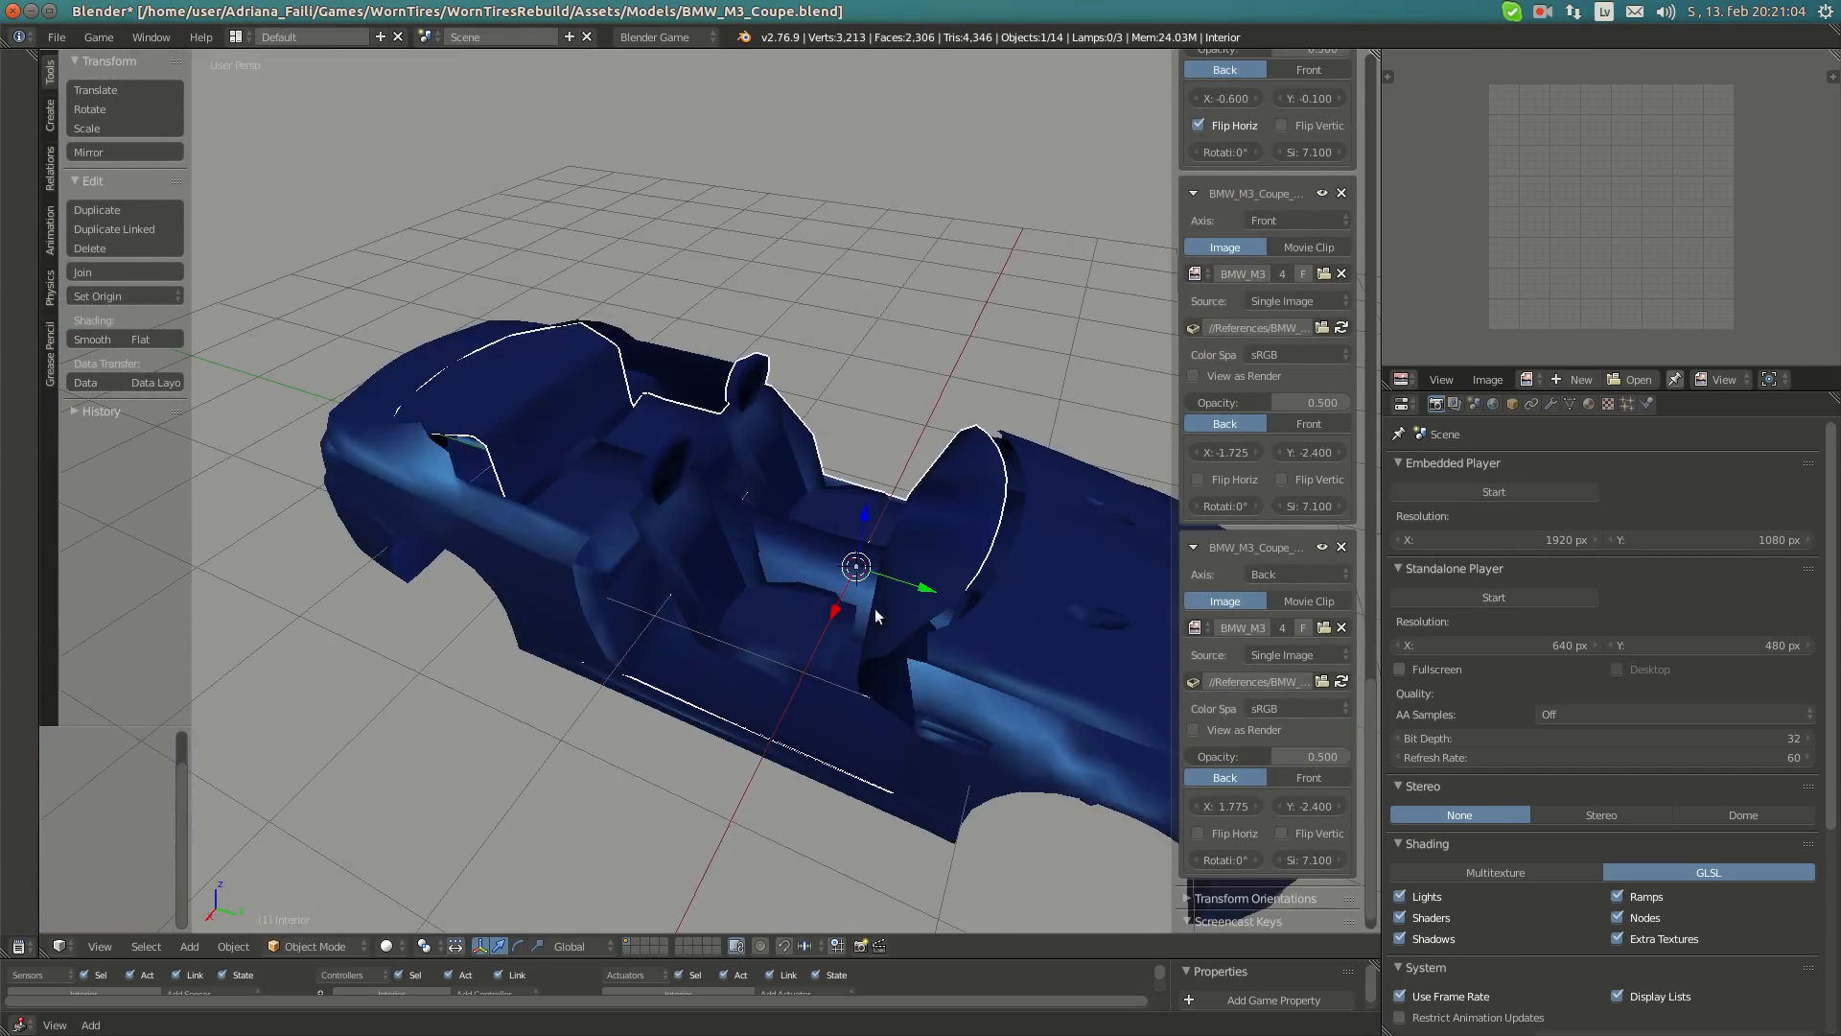
scroll(877, 614, "down", 1)
middle_click_drag(1060, 577, 856, 524, "shift")
scroll(938, 539, "up", 3)
key("Tab")
scroll(864, 490, "up", 2)
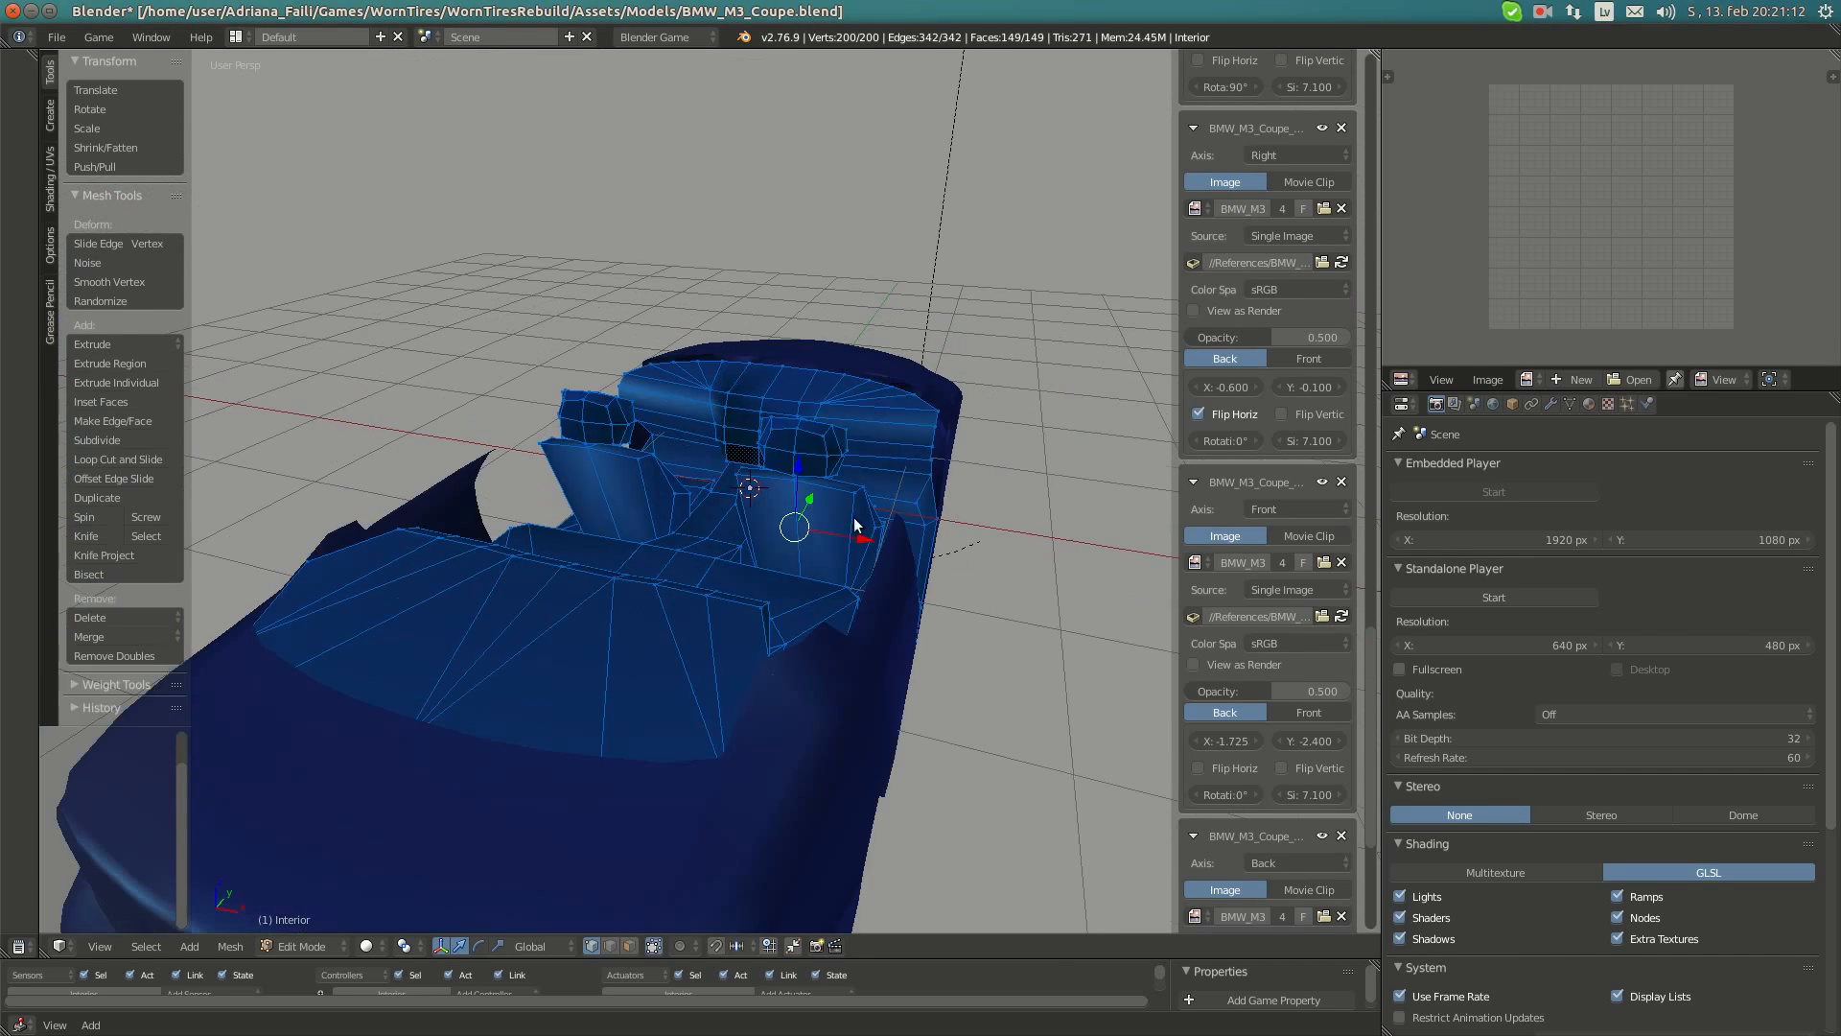
key("Tab")
middle_click_drag(659, 403, 830, 610)
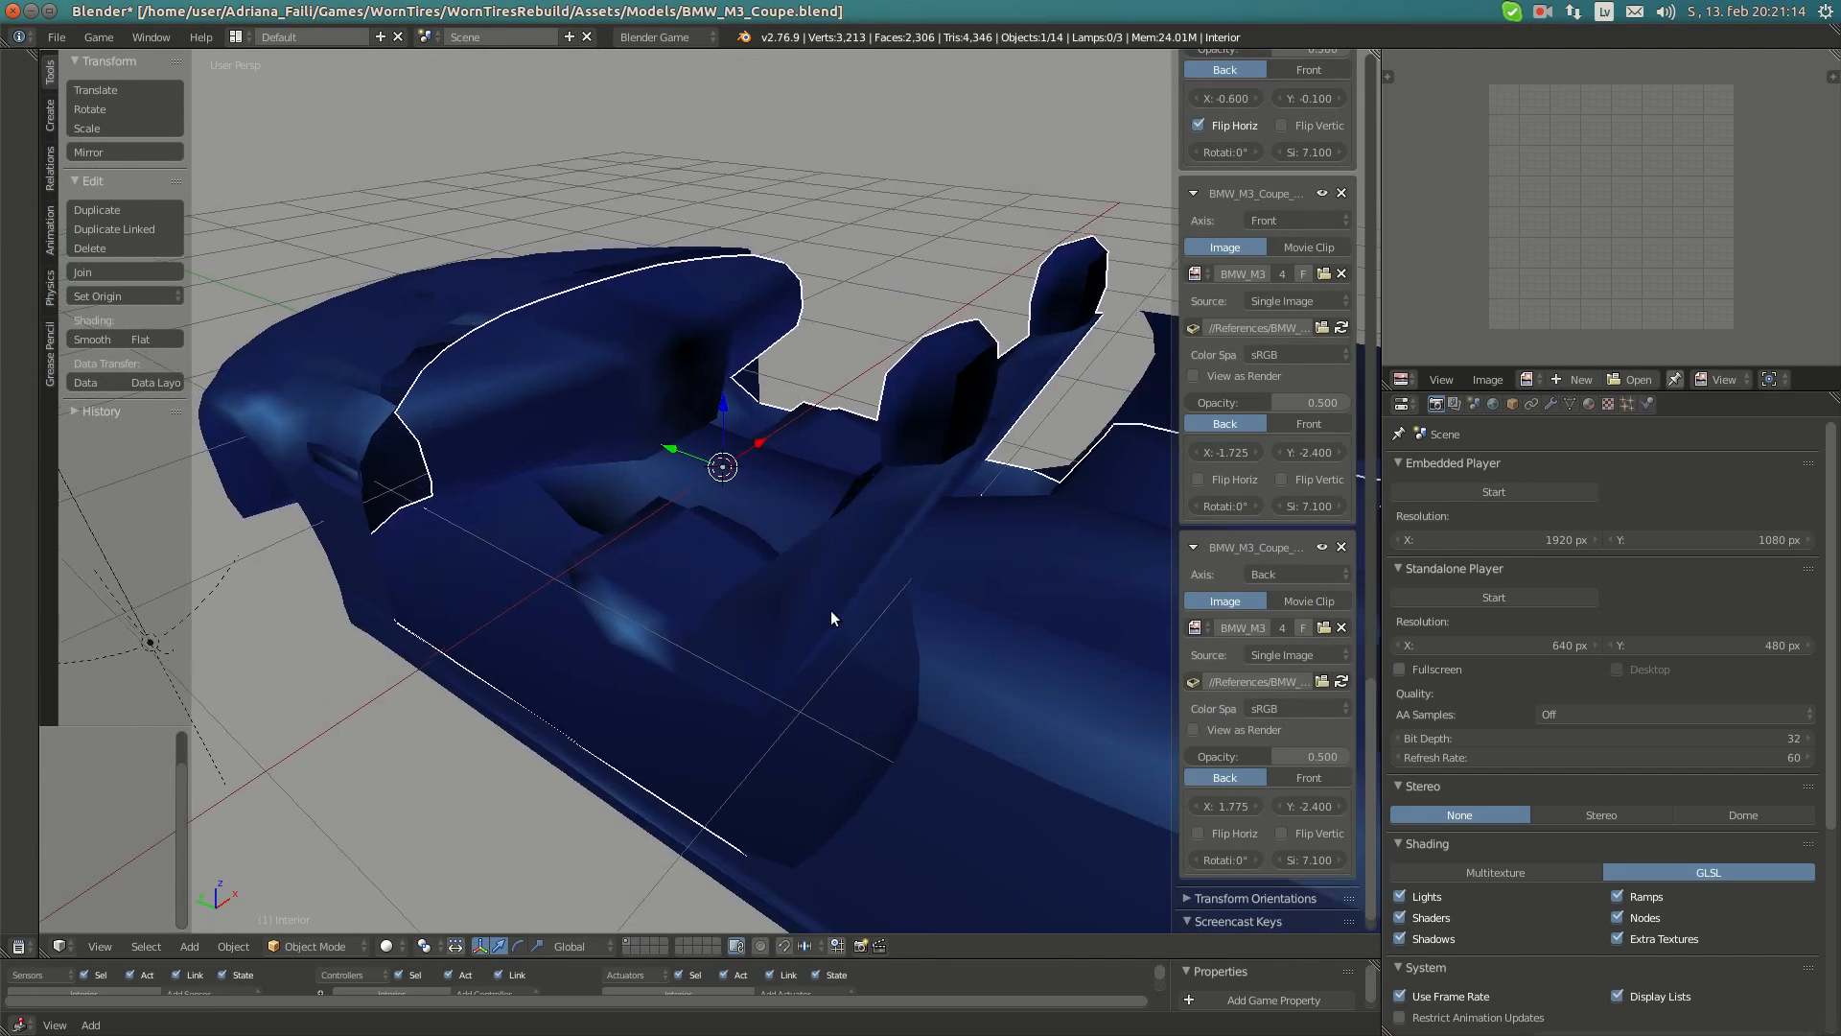
scroll(830, 610, "up", 2)
middle_click_drag(642, 340, 799, 586, "shift")
- Switch to Chromium to examine the dashboard's shape in the BMW M3 interior photo, and return to Blender
mouse_move(0, 309)
left_click(17, 161)
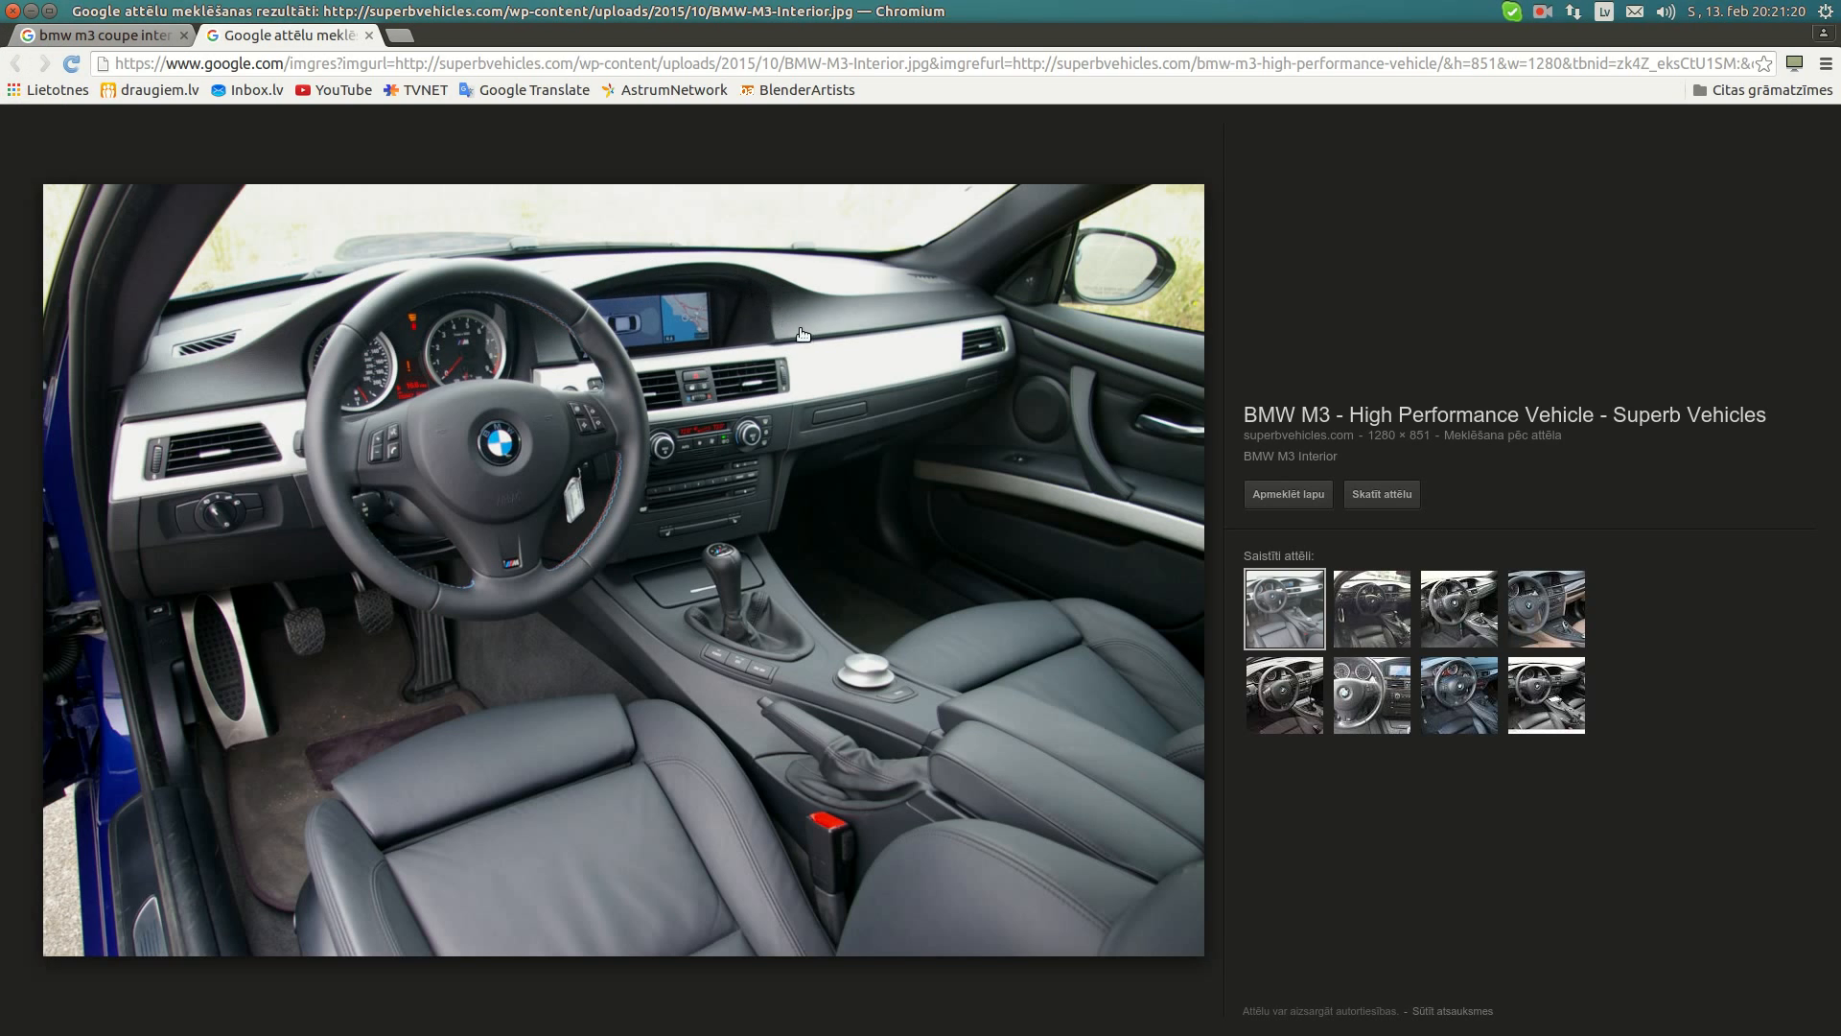
mouse_move(17, 610)
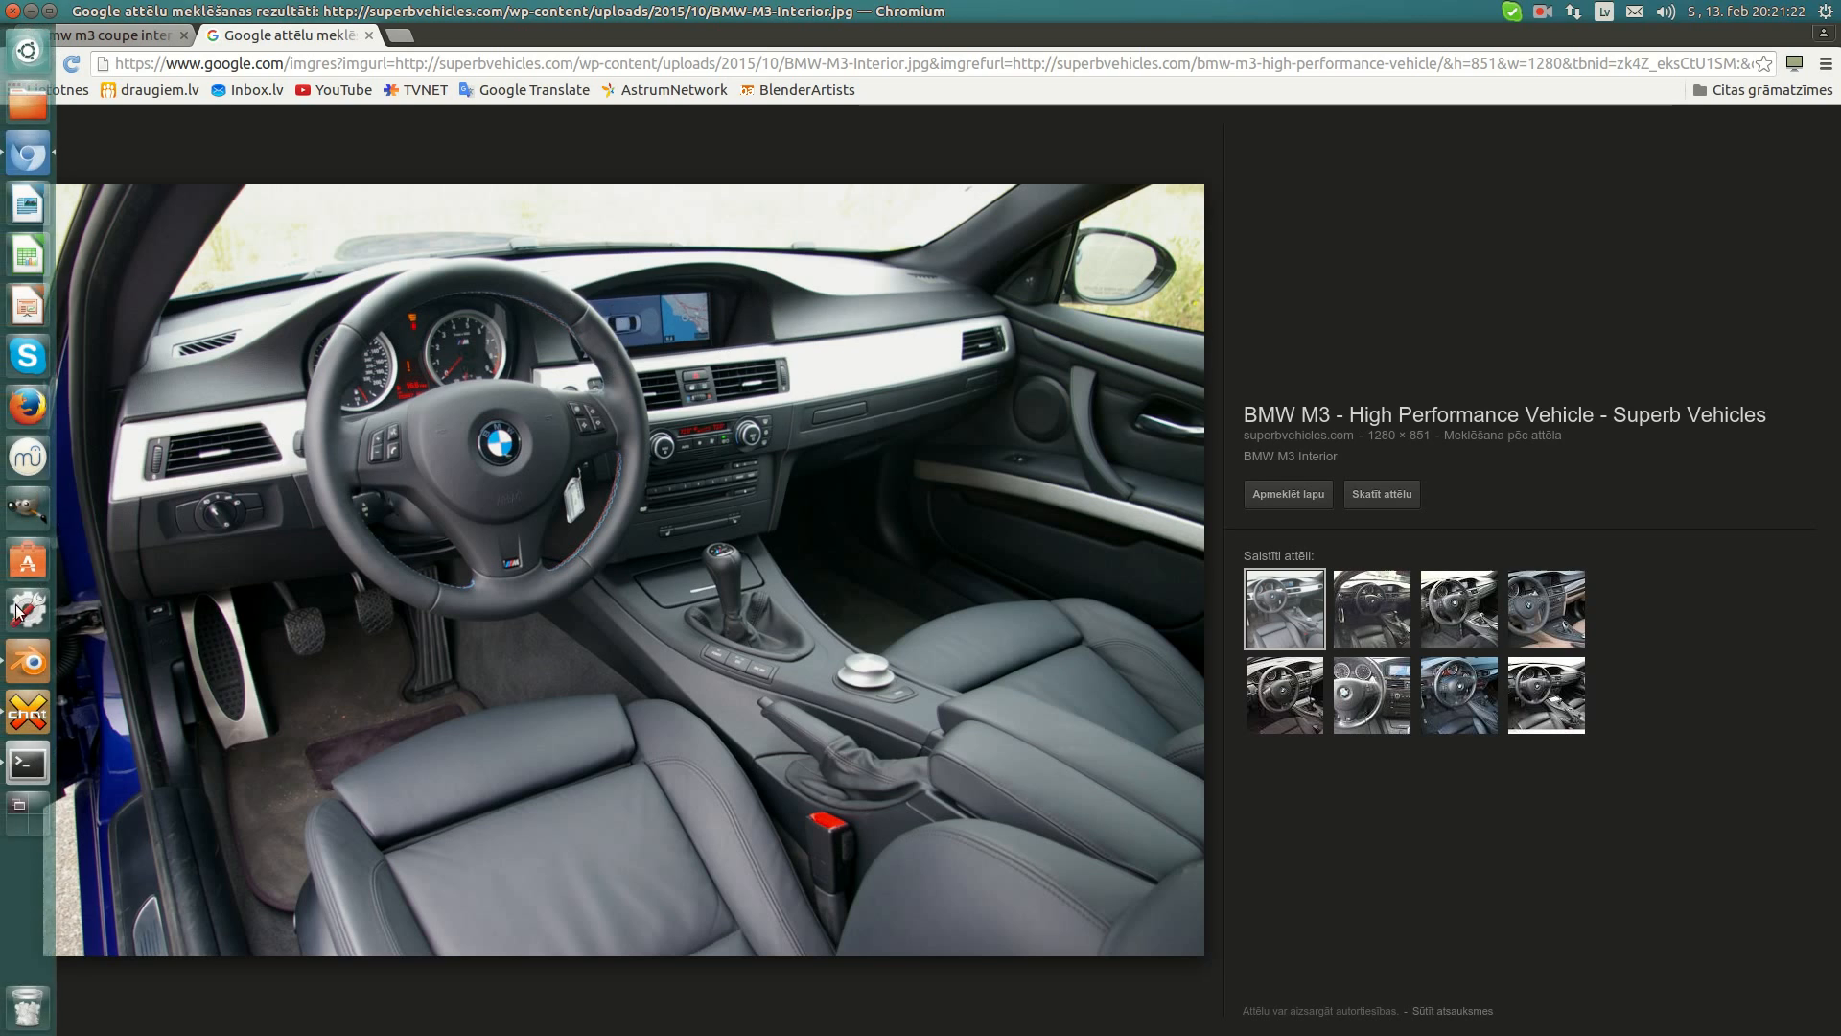
left_click(32, 660)
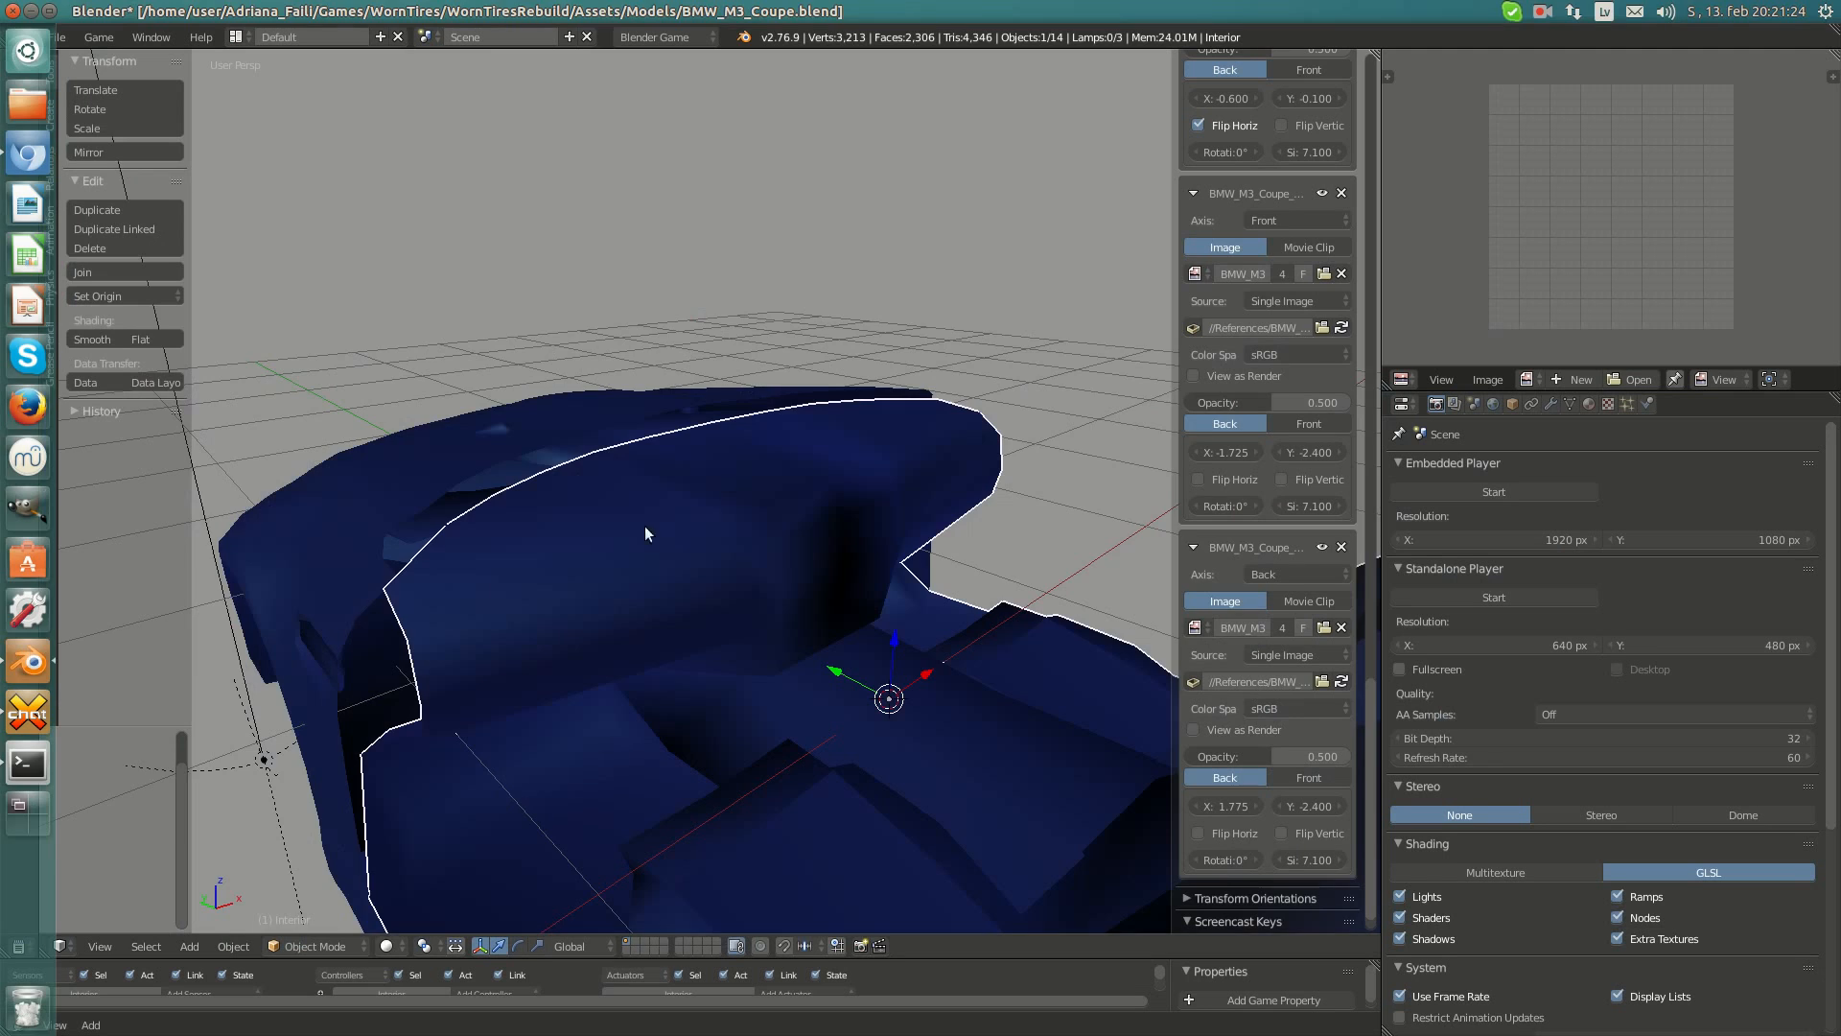
- Knife-cut the top of the dashboard's centre section from its corner vertex across the side edge to the centre line
scroll(644, 525, "up", 6)
middle_click_drag(775, 538, 696, 602)
key("KP_7")
scroll(686, 585, "down", 3)
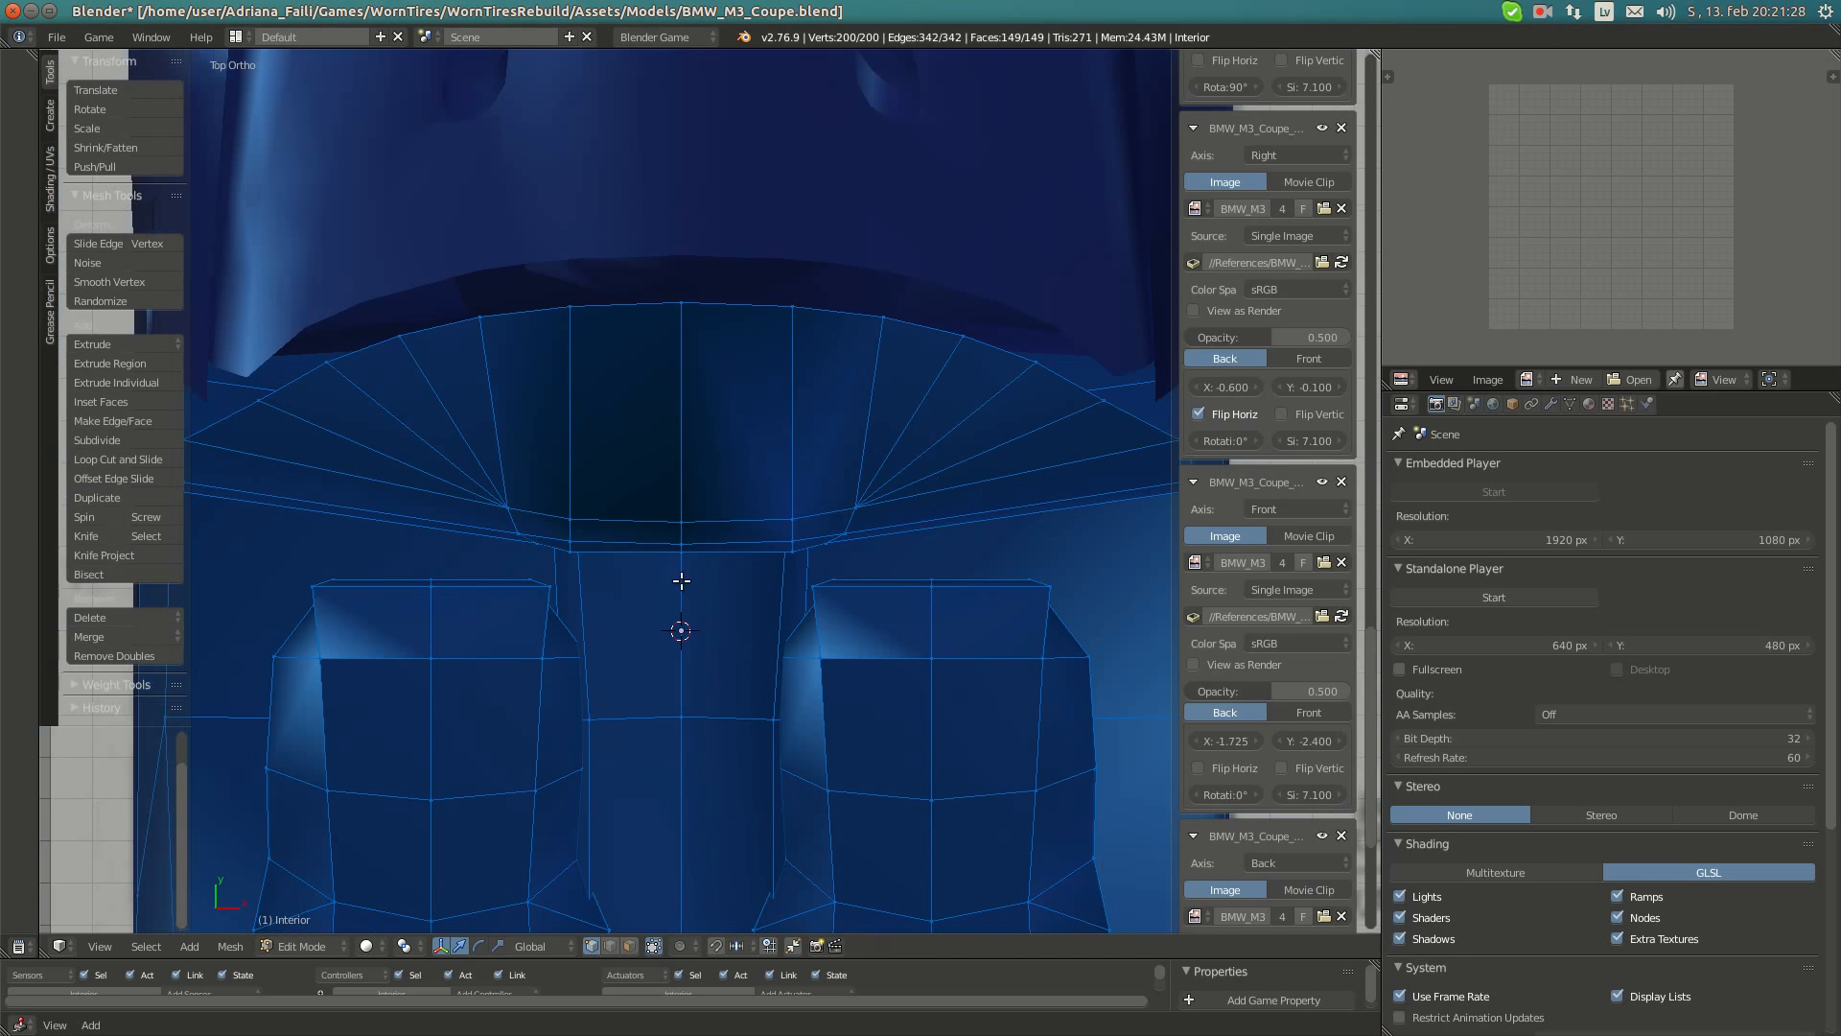
key("z")
key("z")
key("a")
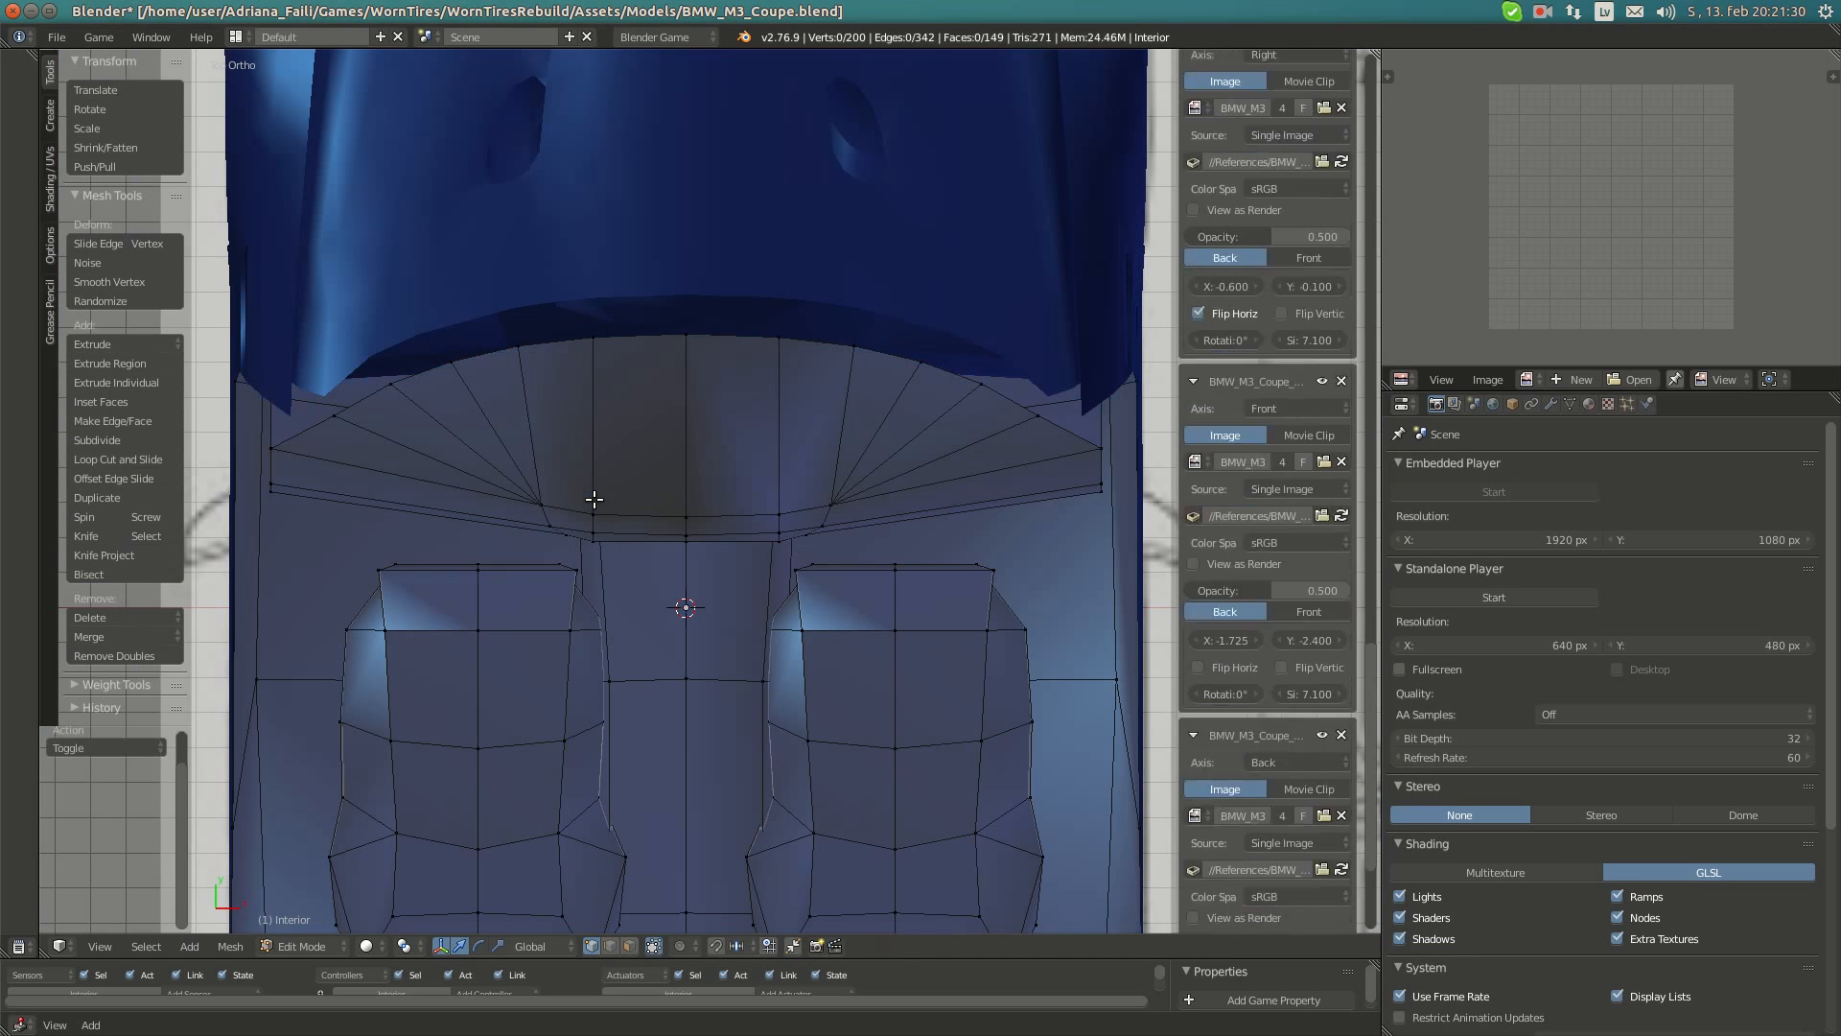
key("k")
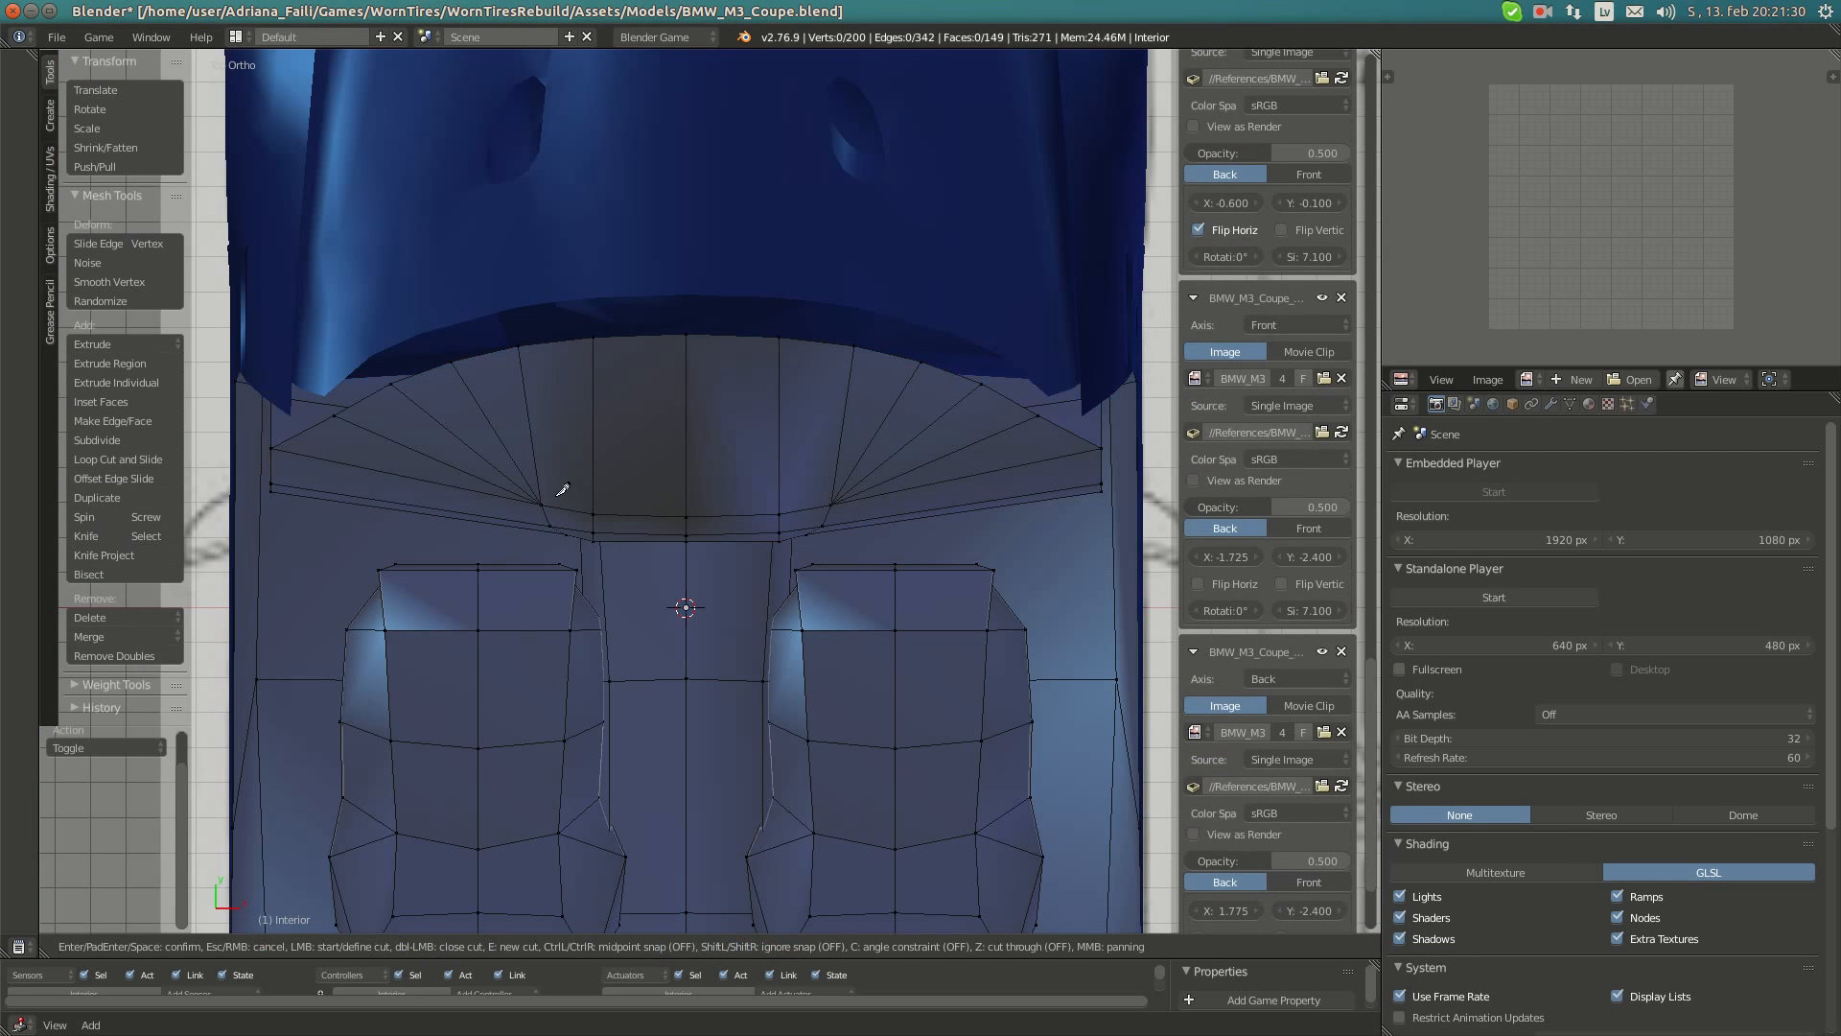
left_click(830, 504)
left_click(779, 474)
left_click(693, 472)
key("space")
scroll(818, 511, "up", 3)
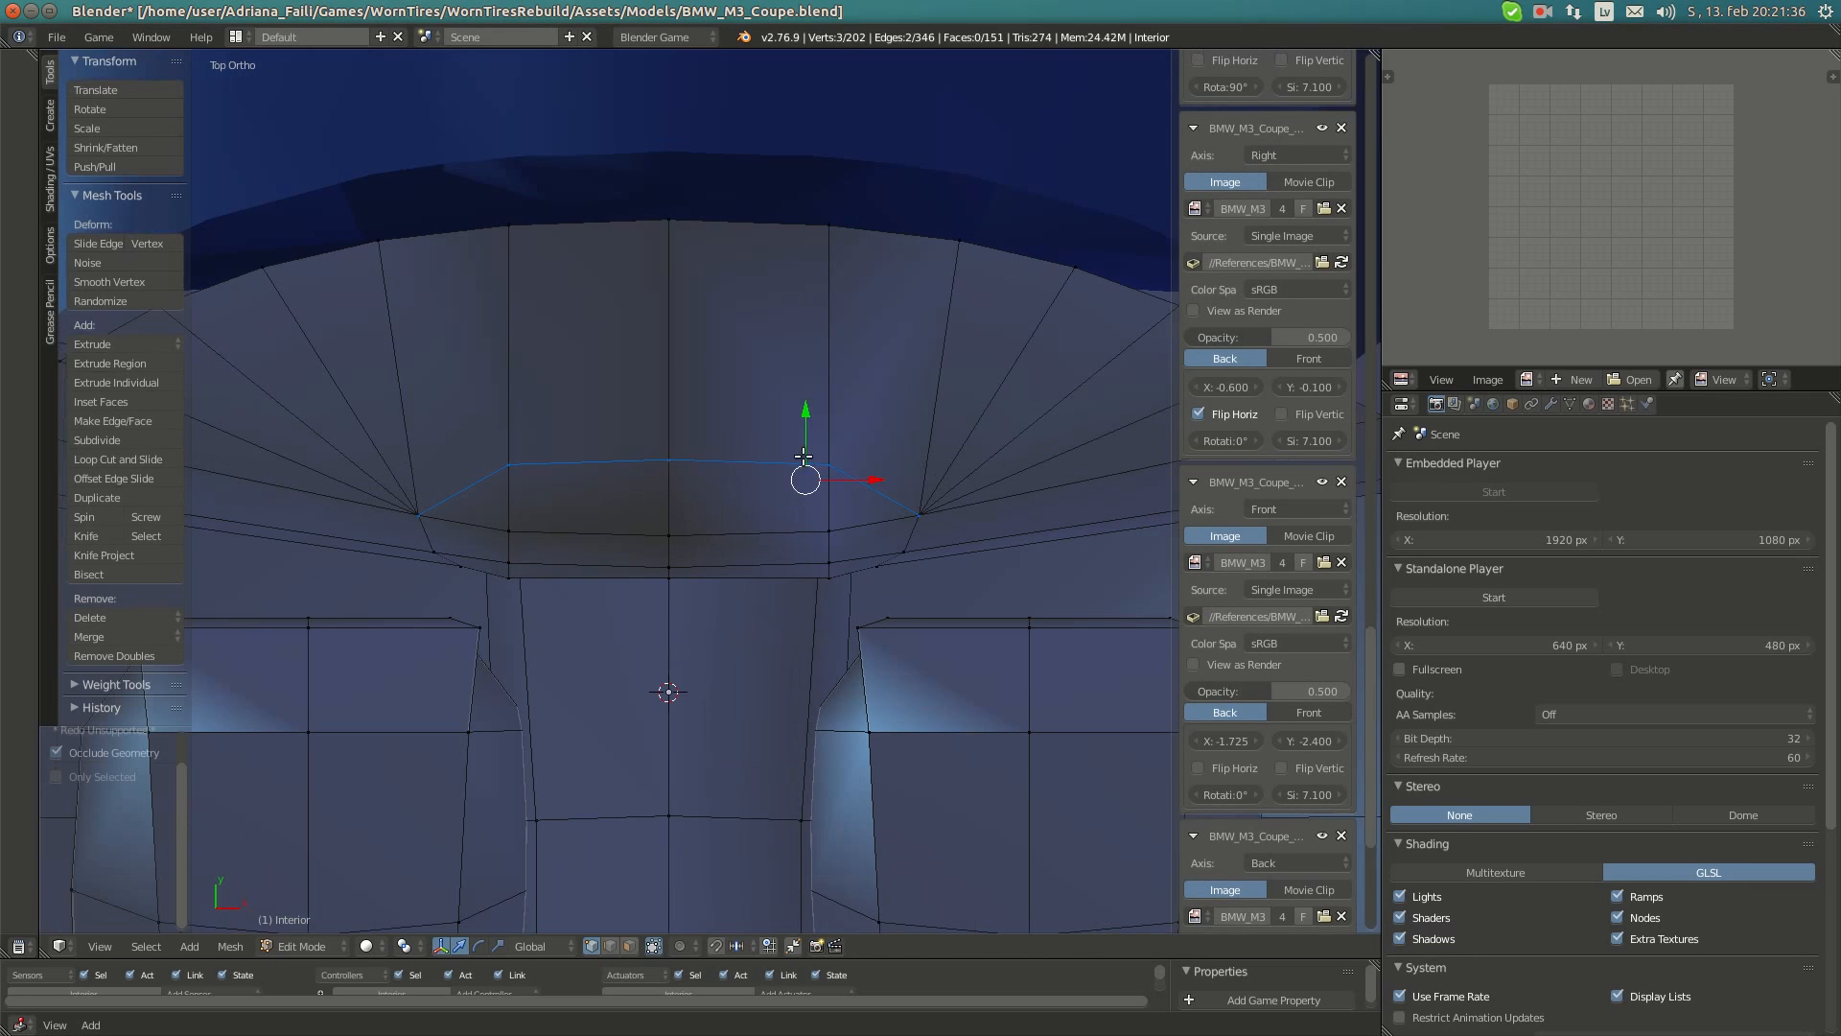
- Move the new cut's side vertex about -0.019 along Y and compare the shape with the interior photo in Chromium
right_click(829, 465)
left_click_drag(831, 415, 831, 426)
left_click(27, 156)
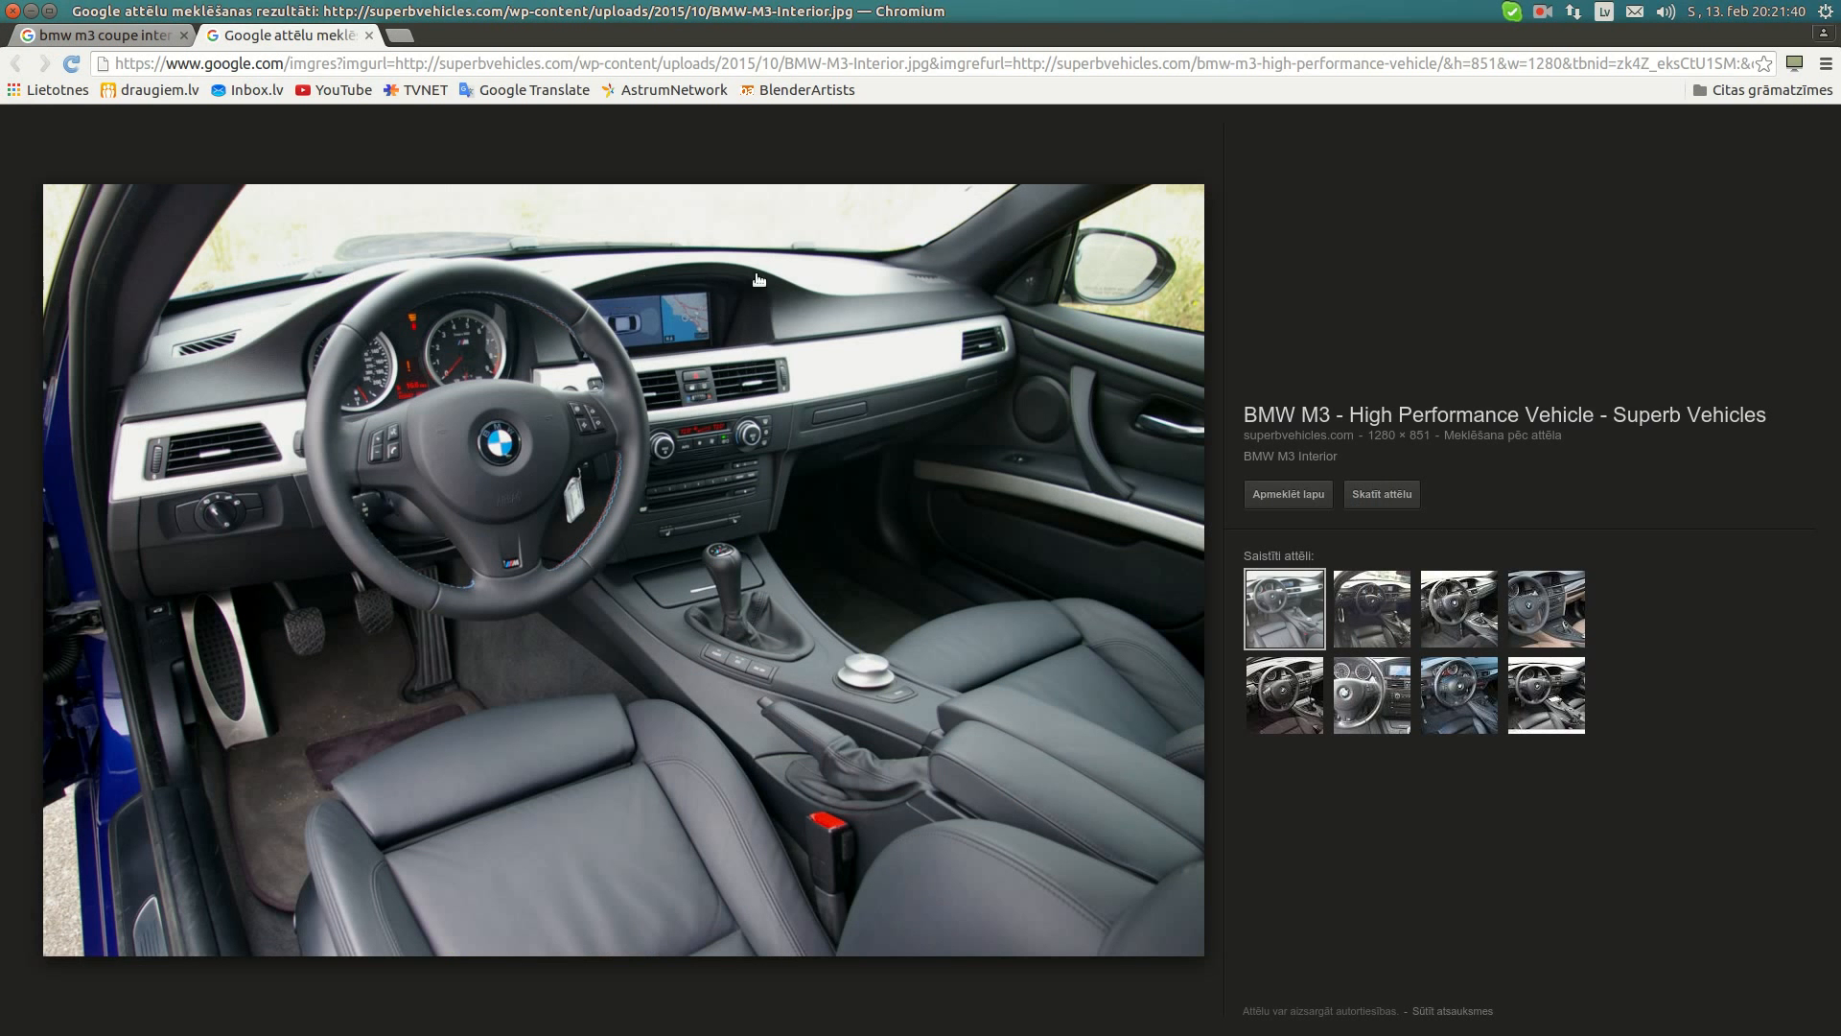
mouse_move(8, 540)
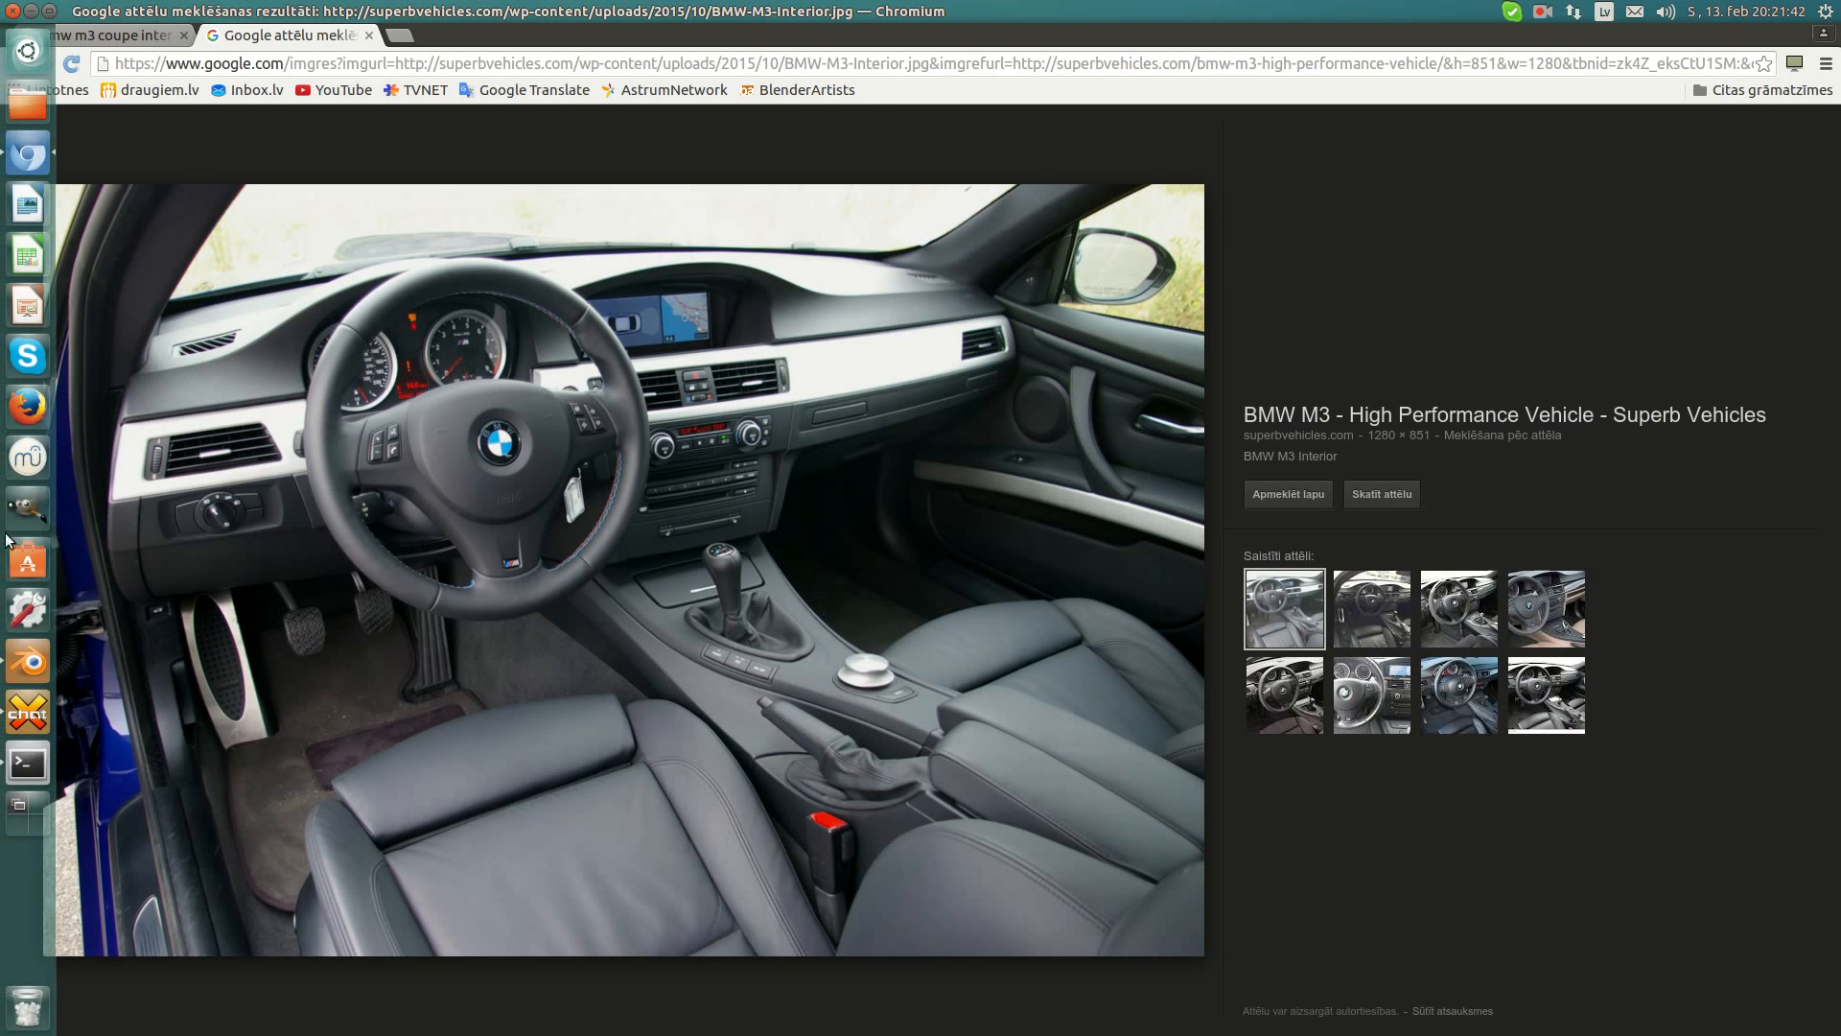
left_click(23, 671)
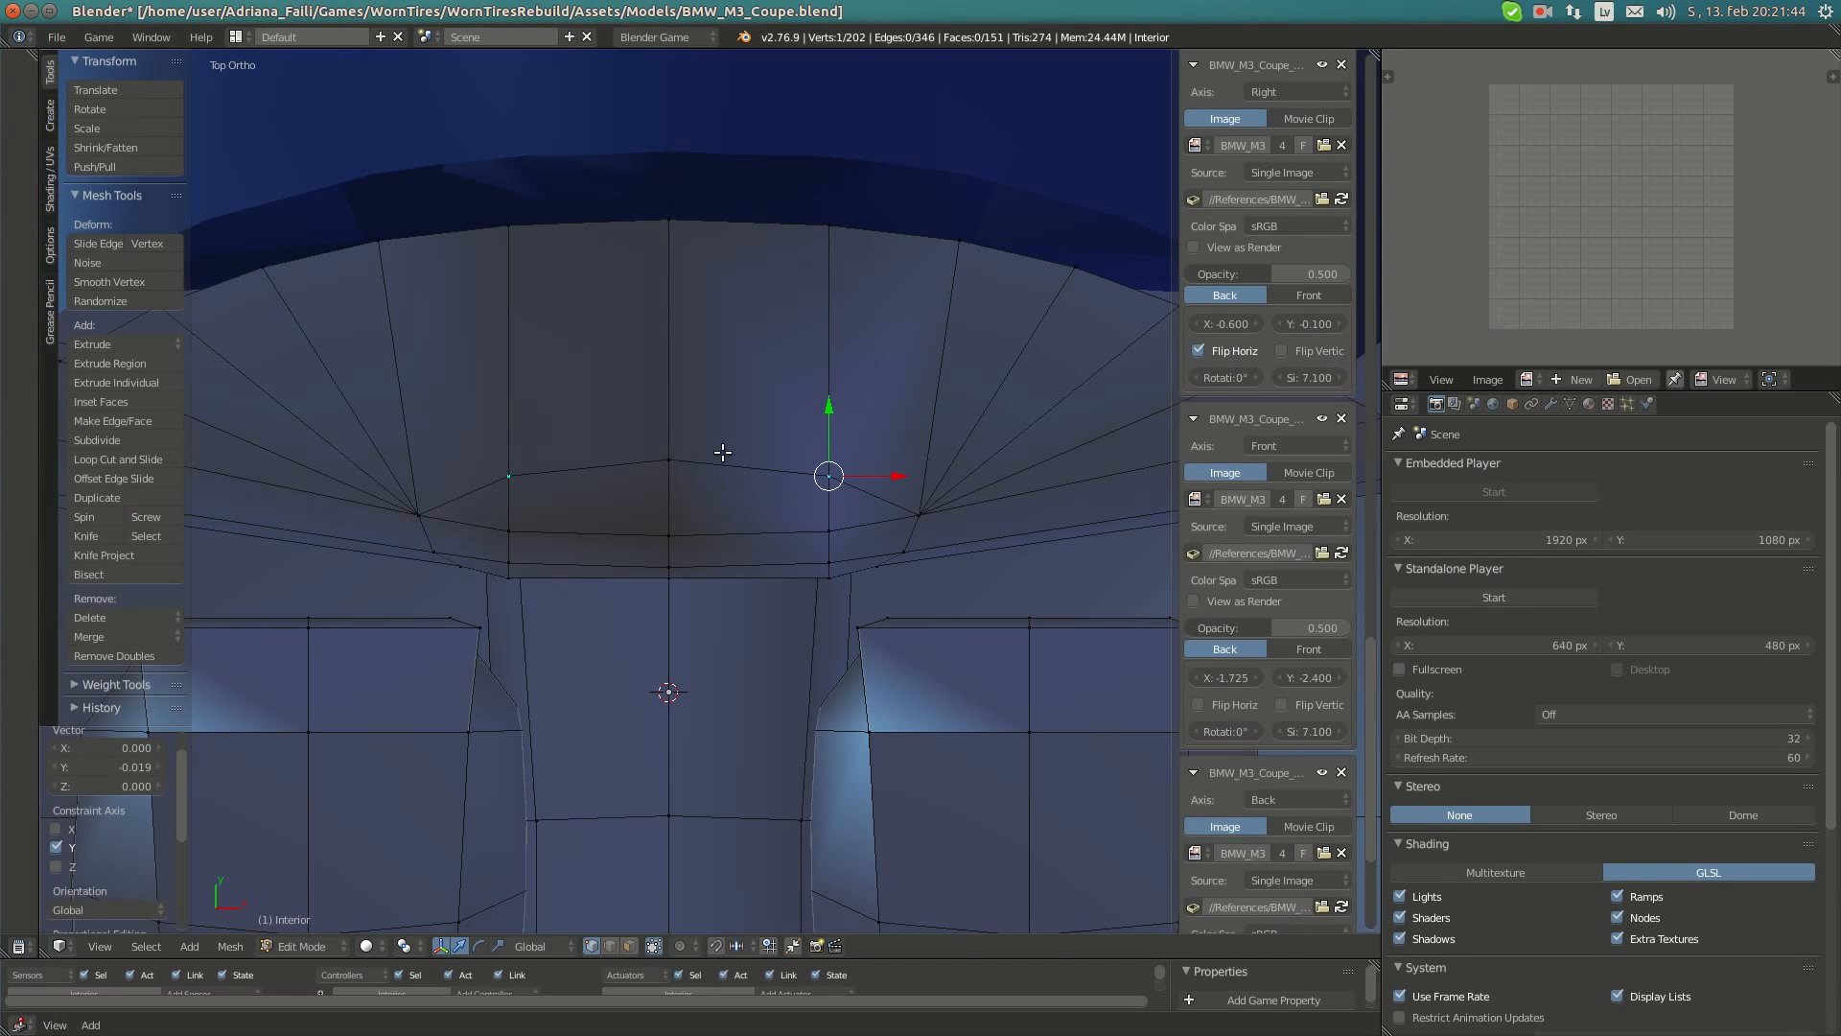
- Nudge the cut's centre vertex forward along Y and its side vertex forward by about 0.013
right_click(671, 457)
left_click_drag(667, 410, 677, 400)
right_click(845, 481)
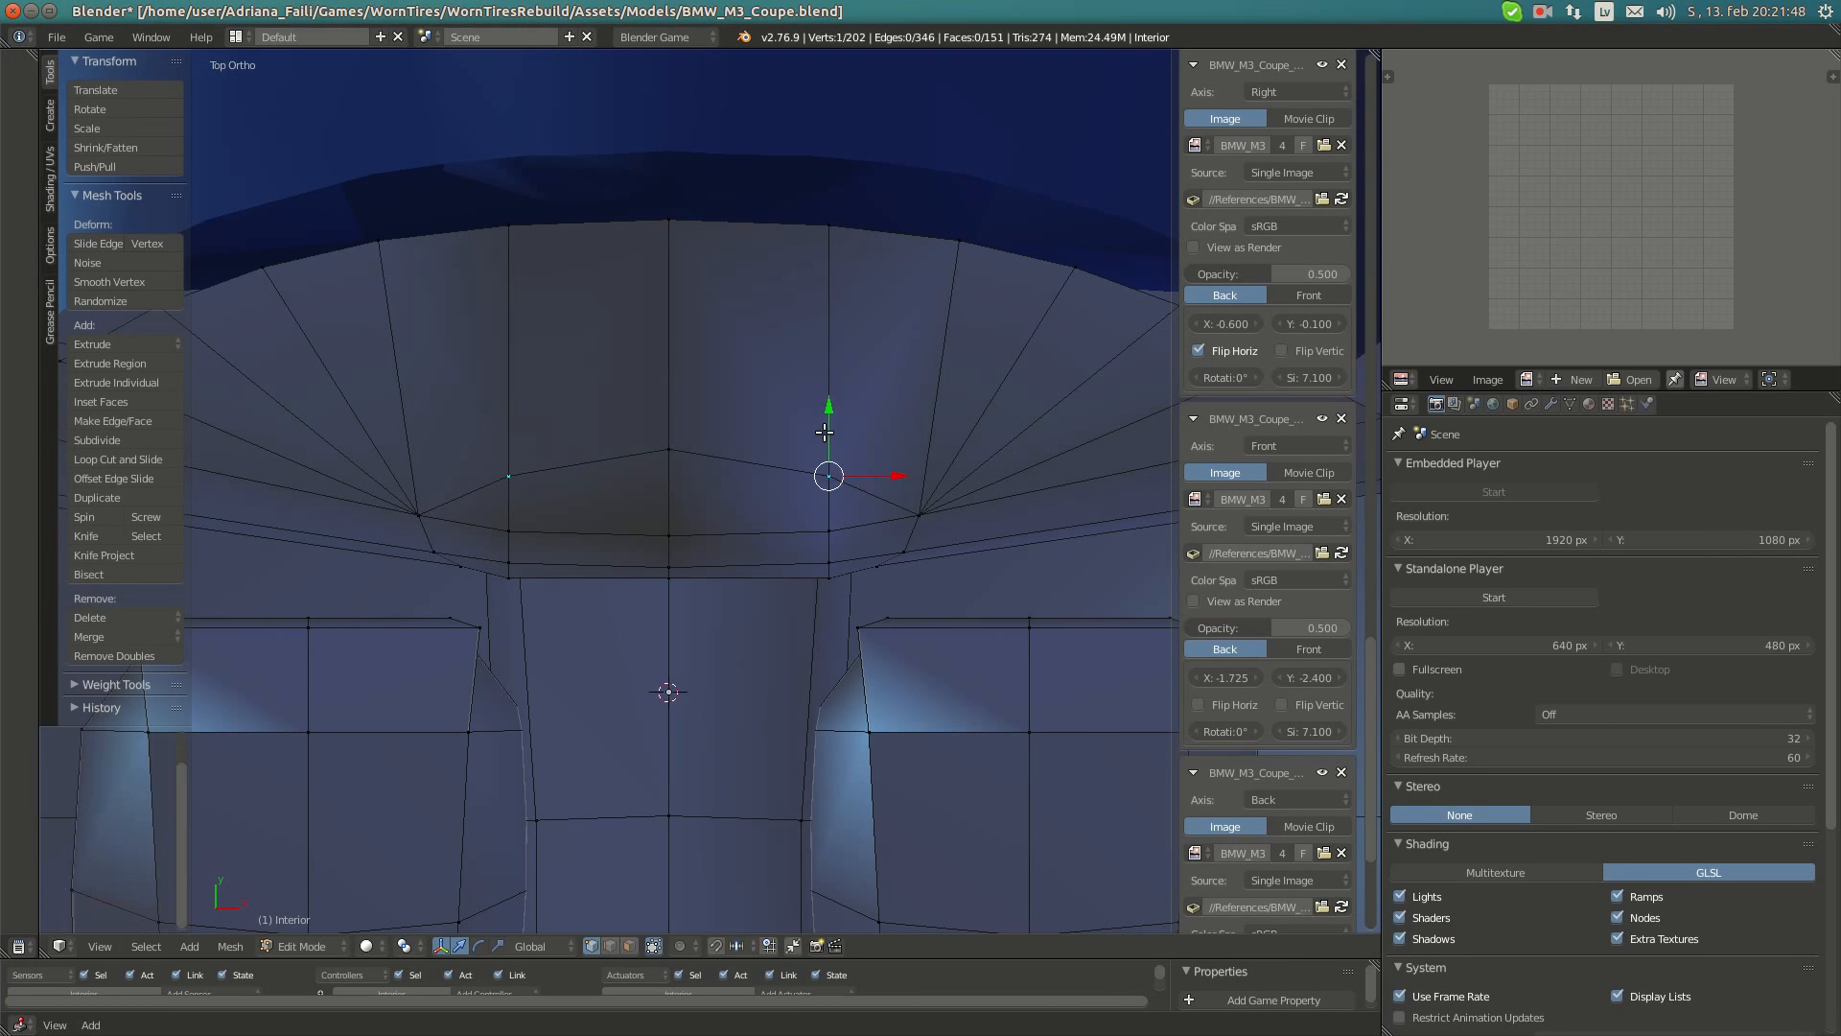
left_click_drag(828, 430, 828, 418)
- Raise the cut's side and centre vertices together by about 0.062 along Z
middle_click_drag(828, 418, 577, 407)
right_click(562, 404)
right_click(654, 464, "shift")
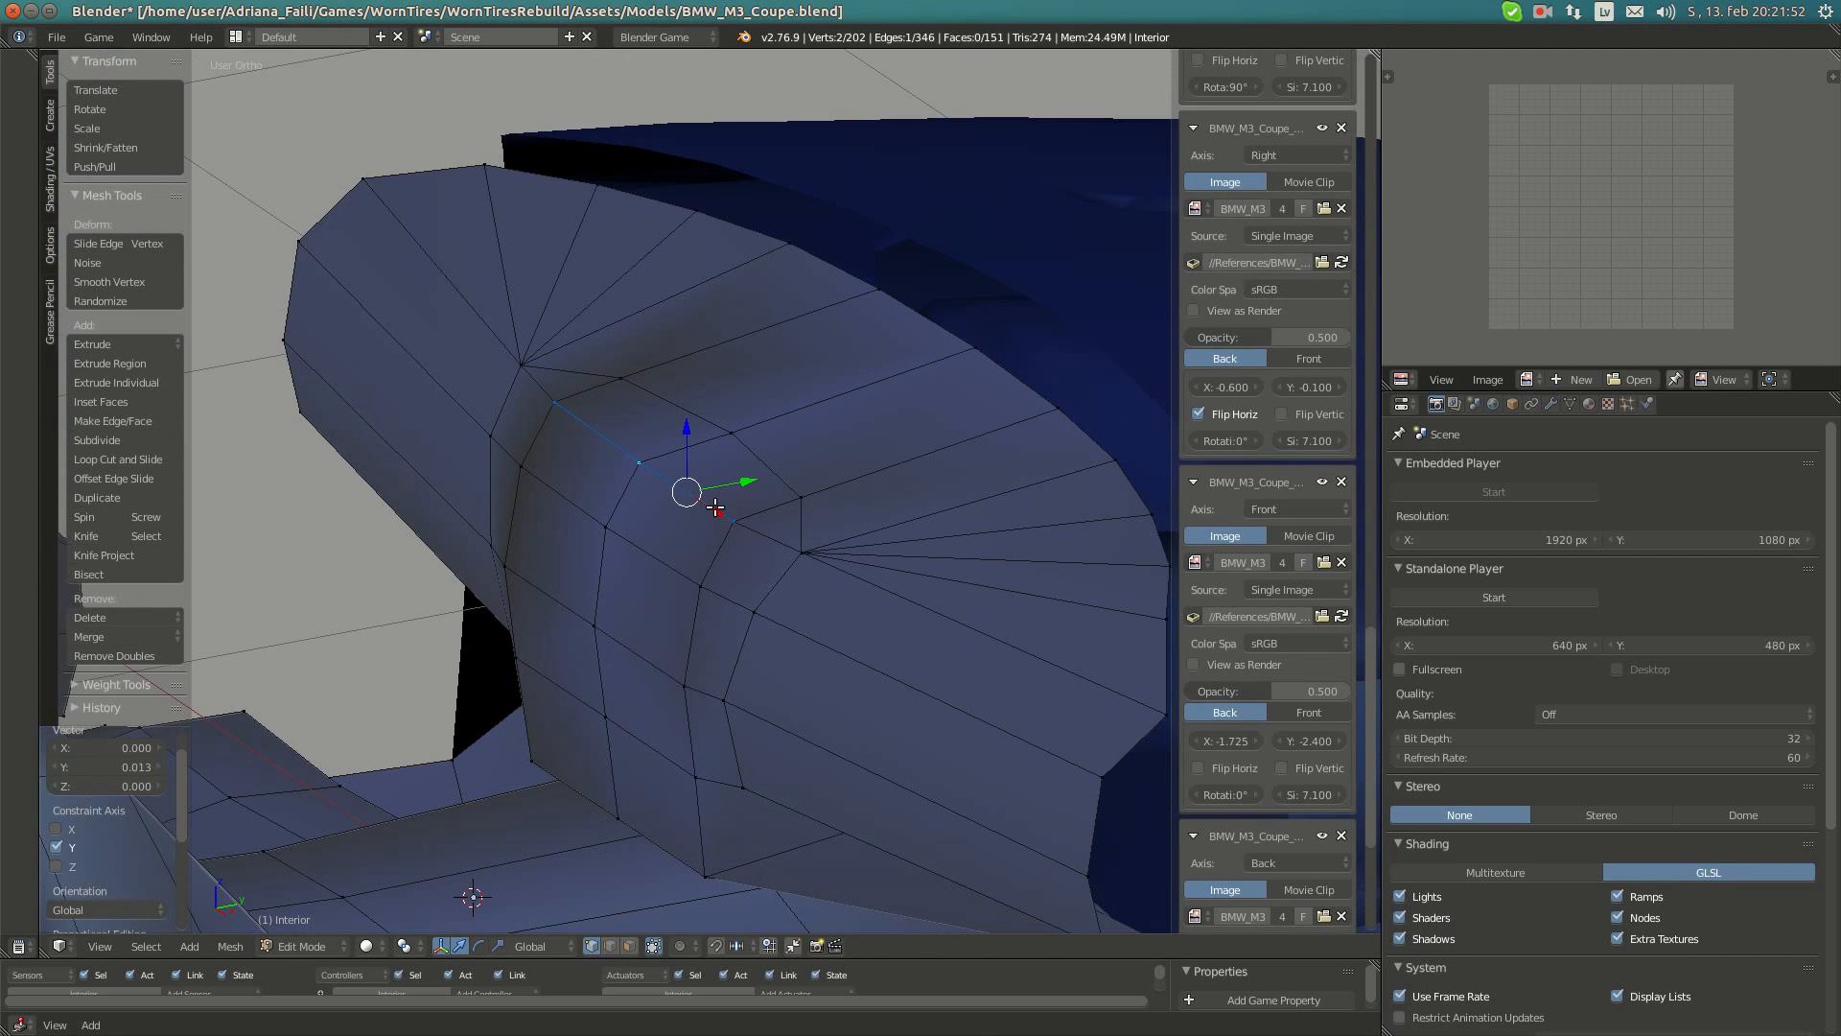
key("KP_3")
scroll(652, 439, "up", 2)
left_click_drag(659, 429, 663, 388)
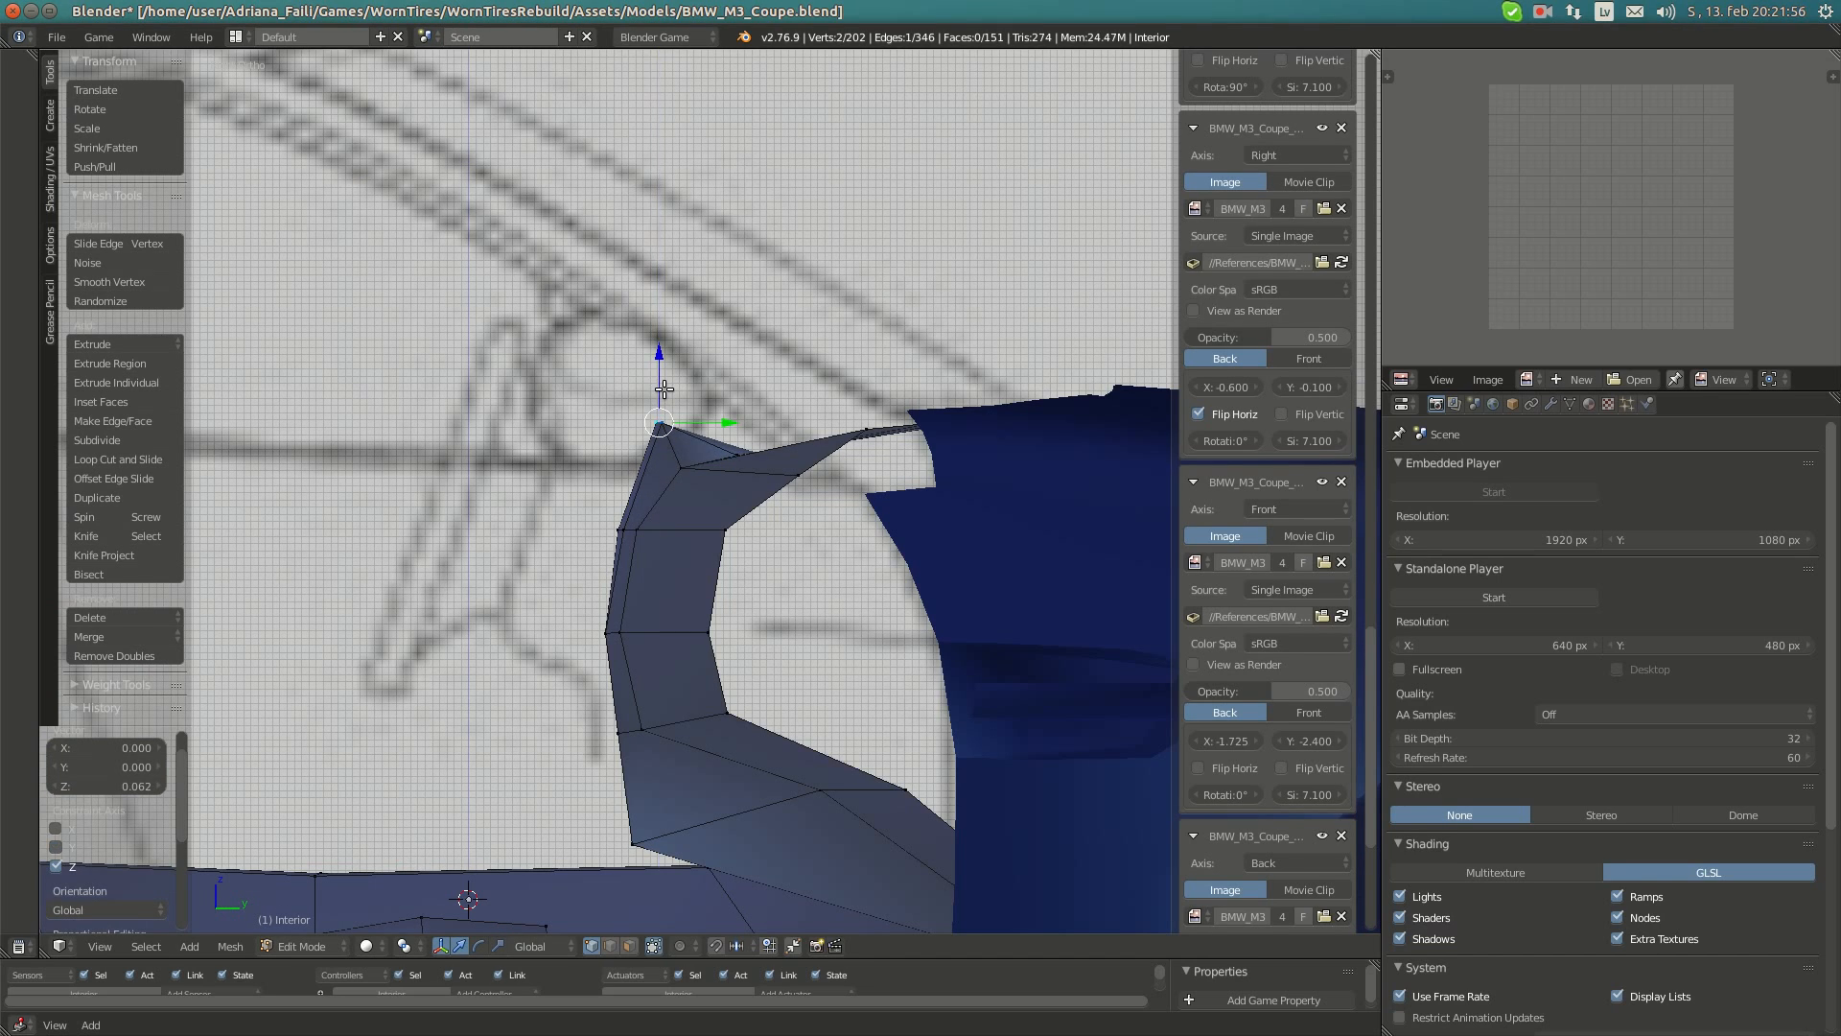
- Round the raised centre section by moving its centre vertex about 0.011 up and its side vertex about 0.018 down
key("KP_5")
key("z")
scroll(623, 407, "down", 3)
key("z")
middle_click_drag(587, 415, 785, 457)
scroll(786, 456, "up", 3)
right_click(663, 422)
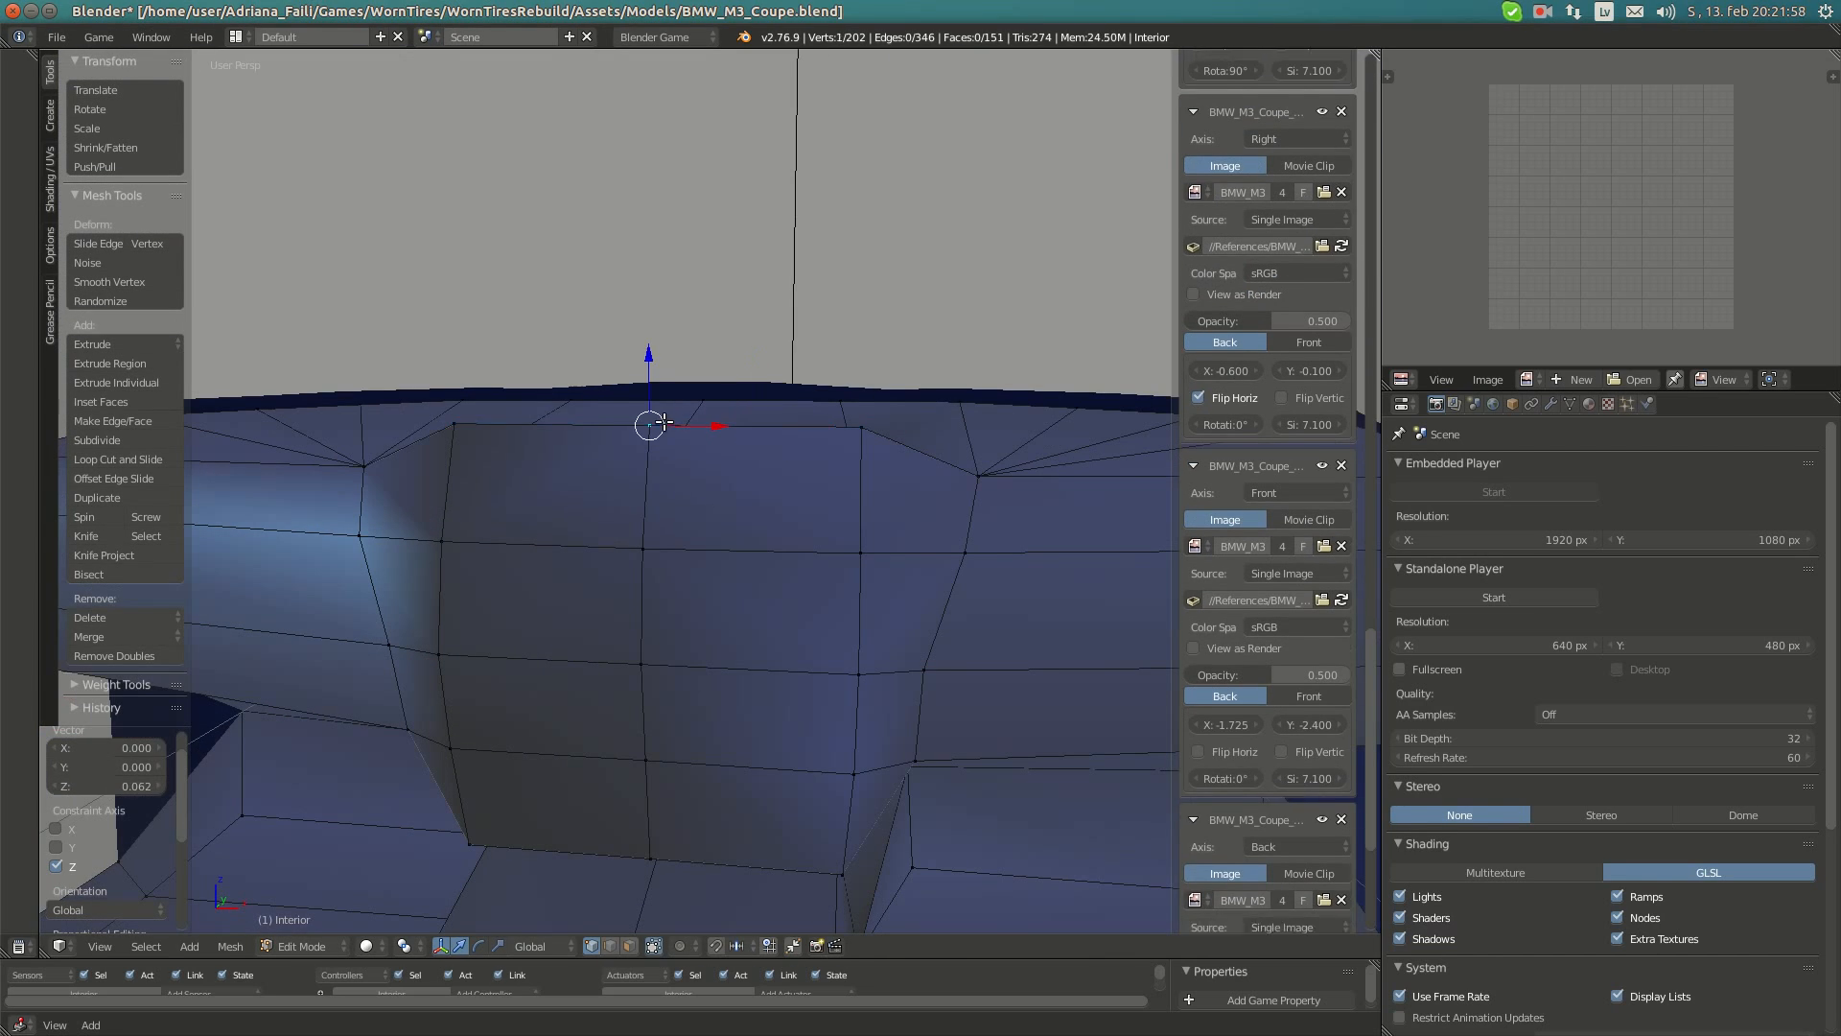
left_click_drag(646, 379, 647, 370)
right_click(868, 433)
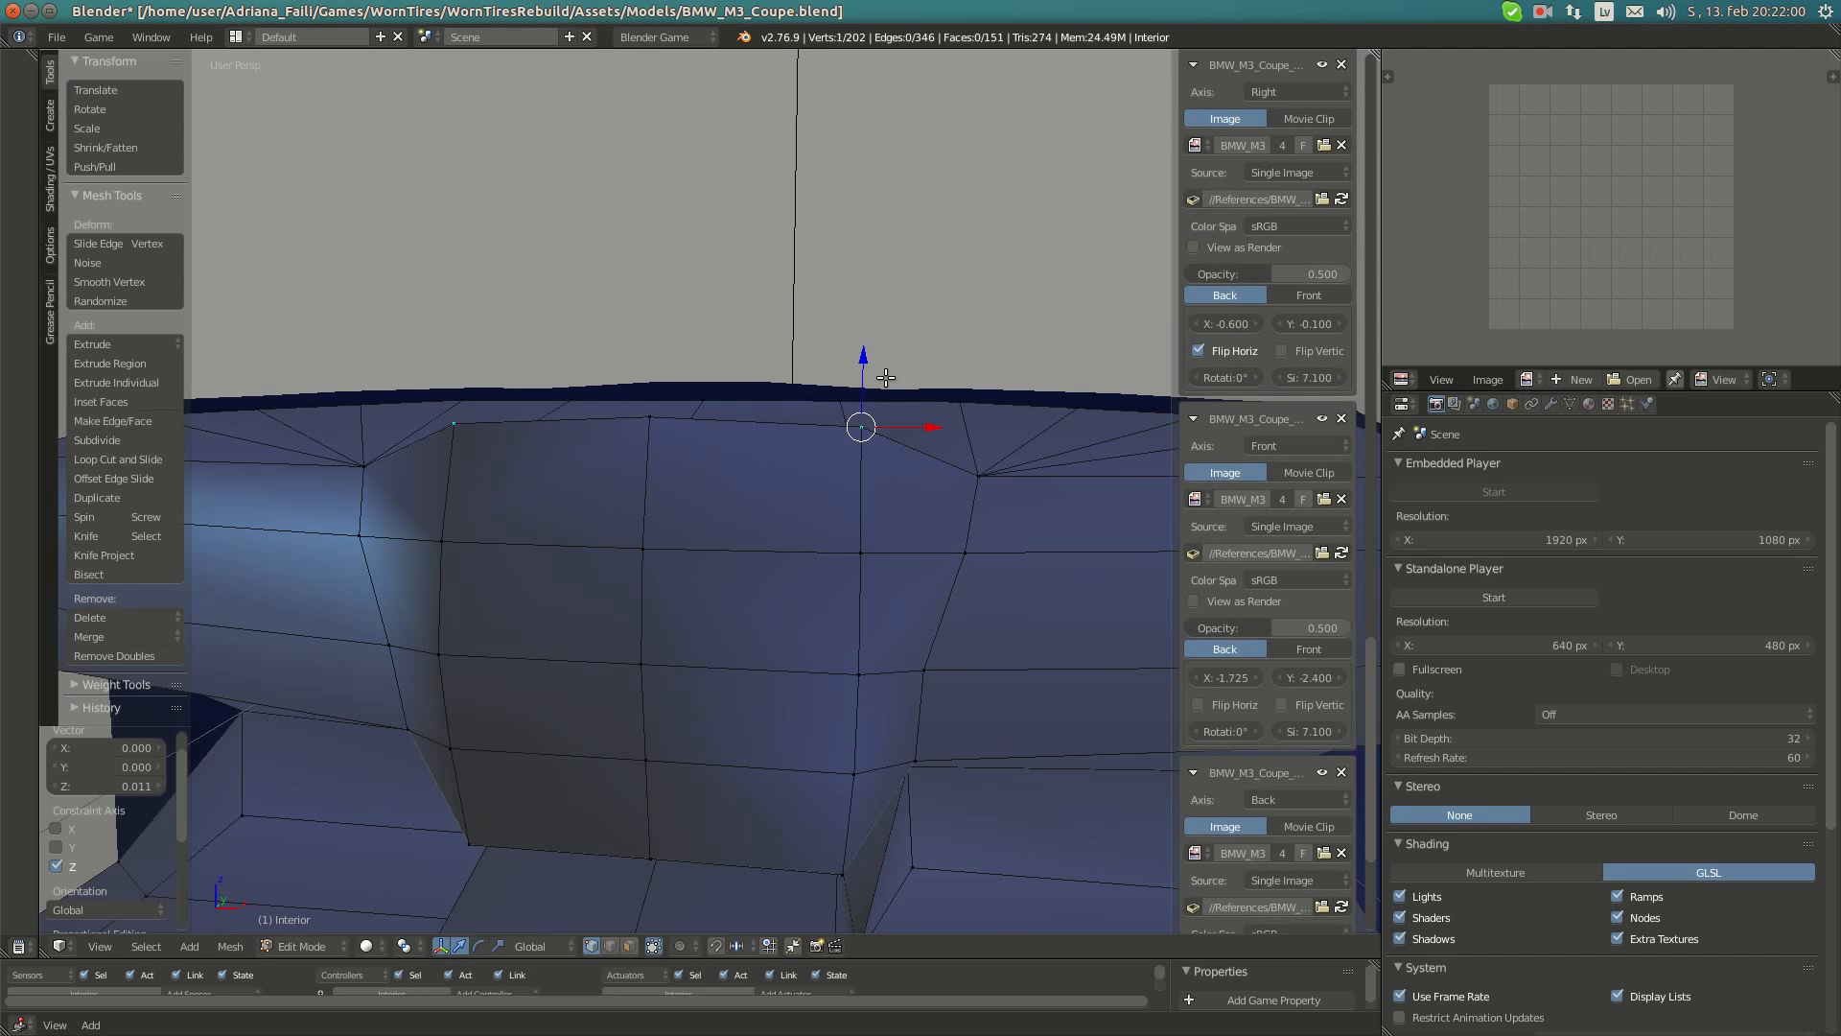
left_click_drag(863, 367, 863, 385)
scroll(661, 484, "down", 2)
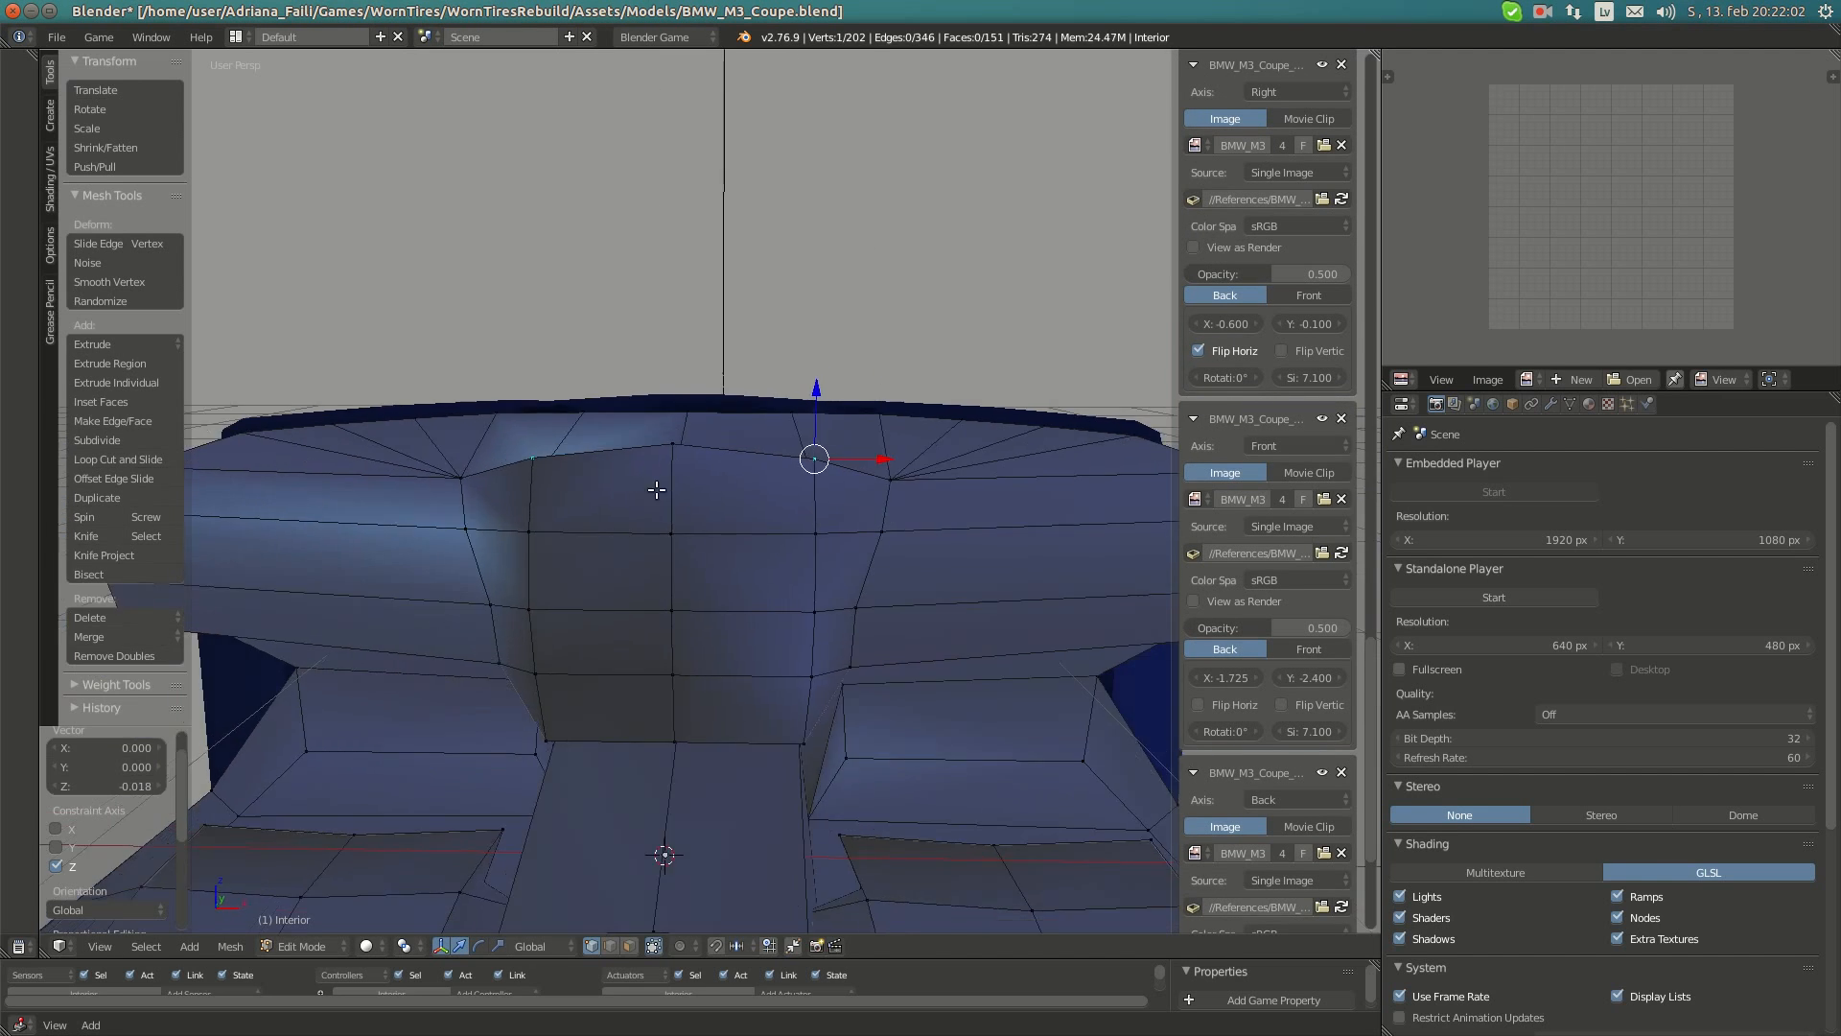
- Raise the centre section's side vertex about 0.008 along Z and compare it with the interior photo in Chromium
middle_click_drag(653, 489, 782, 527)
left_click_drag(881, 441, 814, 410)
key("shift+s")
left_click(803, 413)
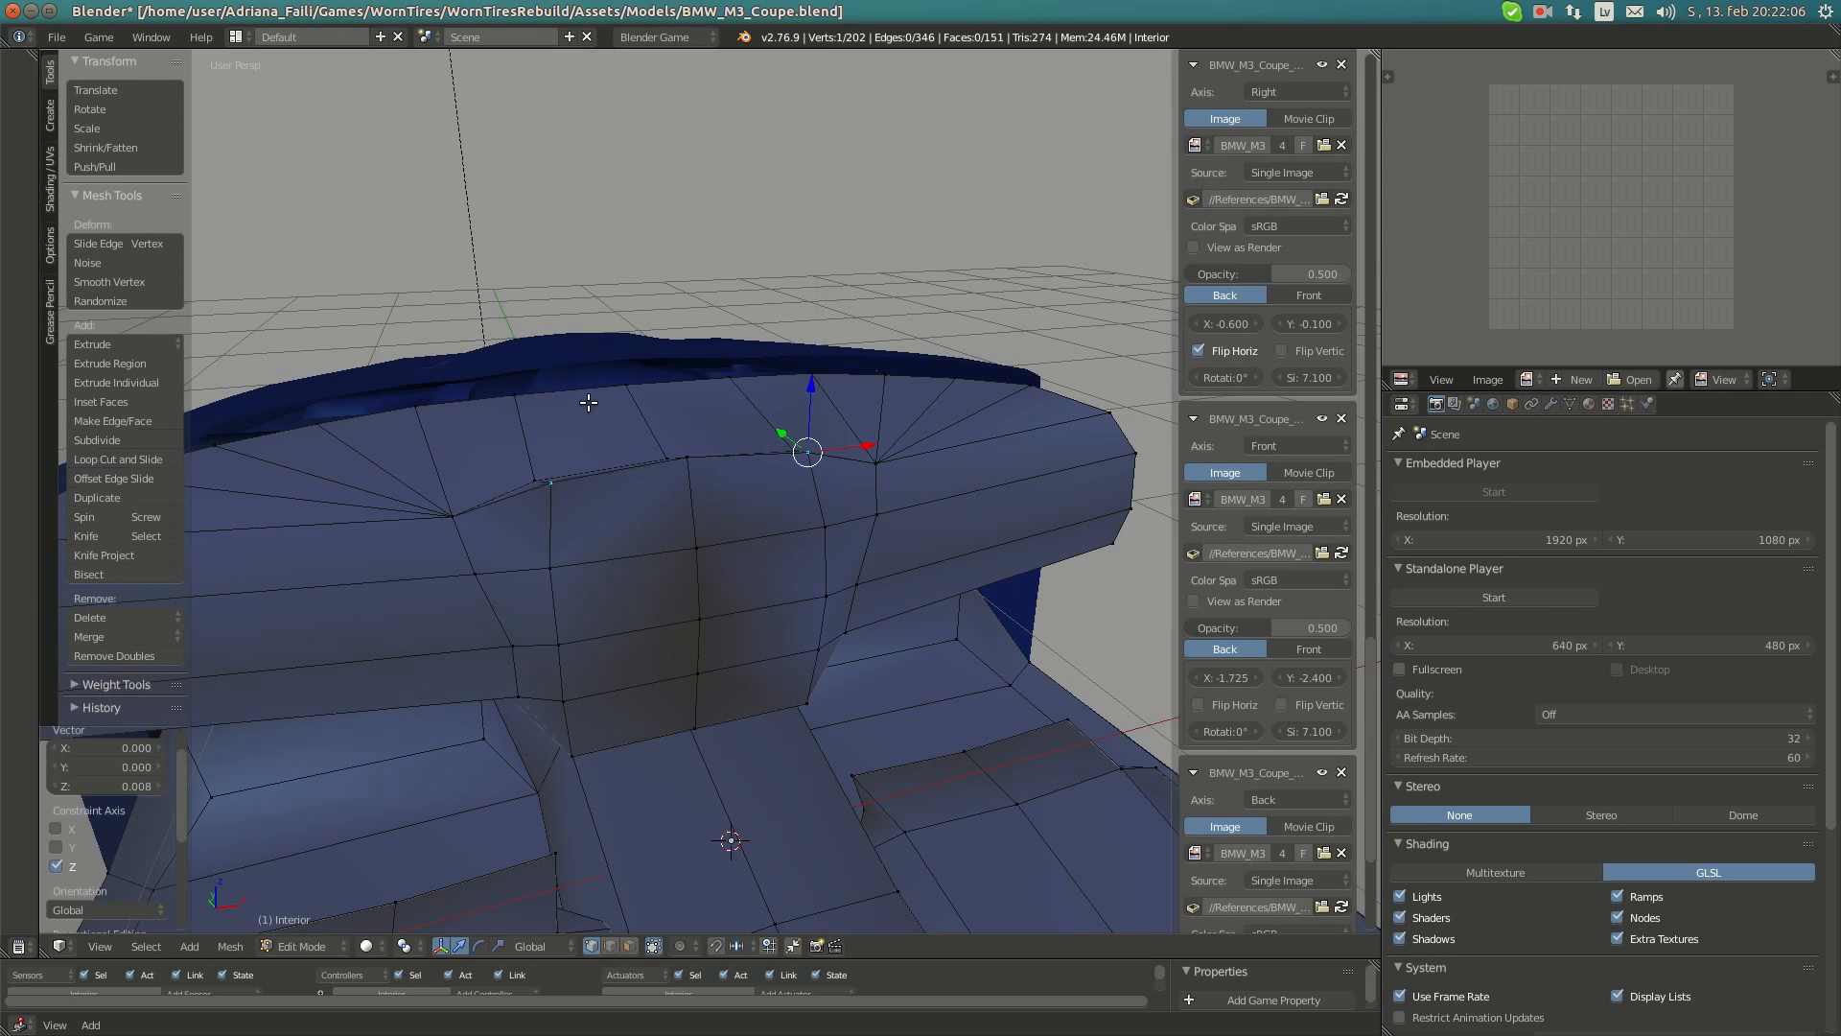
left_click(23, 172)
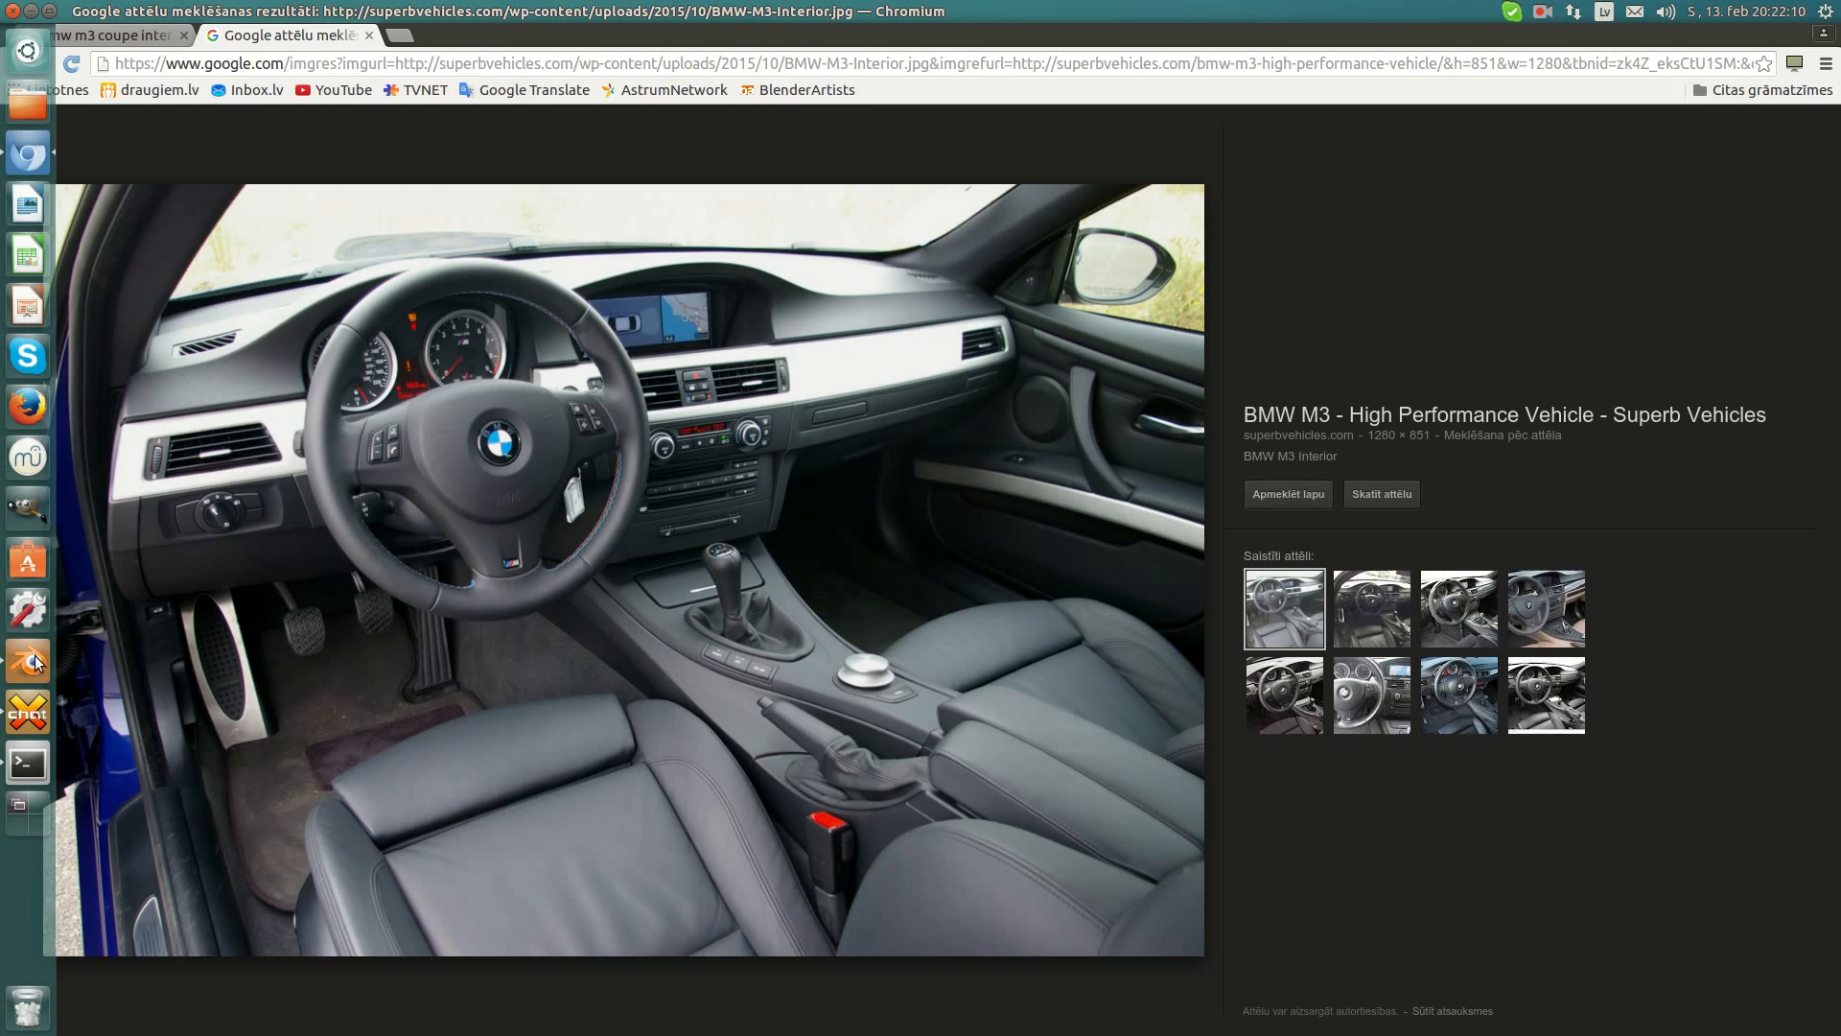
left_click(23, 628)
- Move the corner vertex beside the centre section outward along X and about -0.009 along Y, and recheck the interior photo in Chromium
right_click(903, 482)
left_click_drag(936, 483, 953, 481)
middle_click_drag(978, 491, 815, 483)
left_click_drag(798, 496, 725, 495)
right_click(673, 438)
right_click(703, 451)
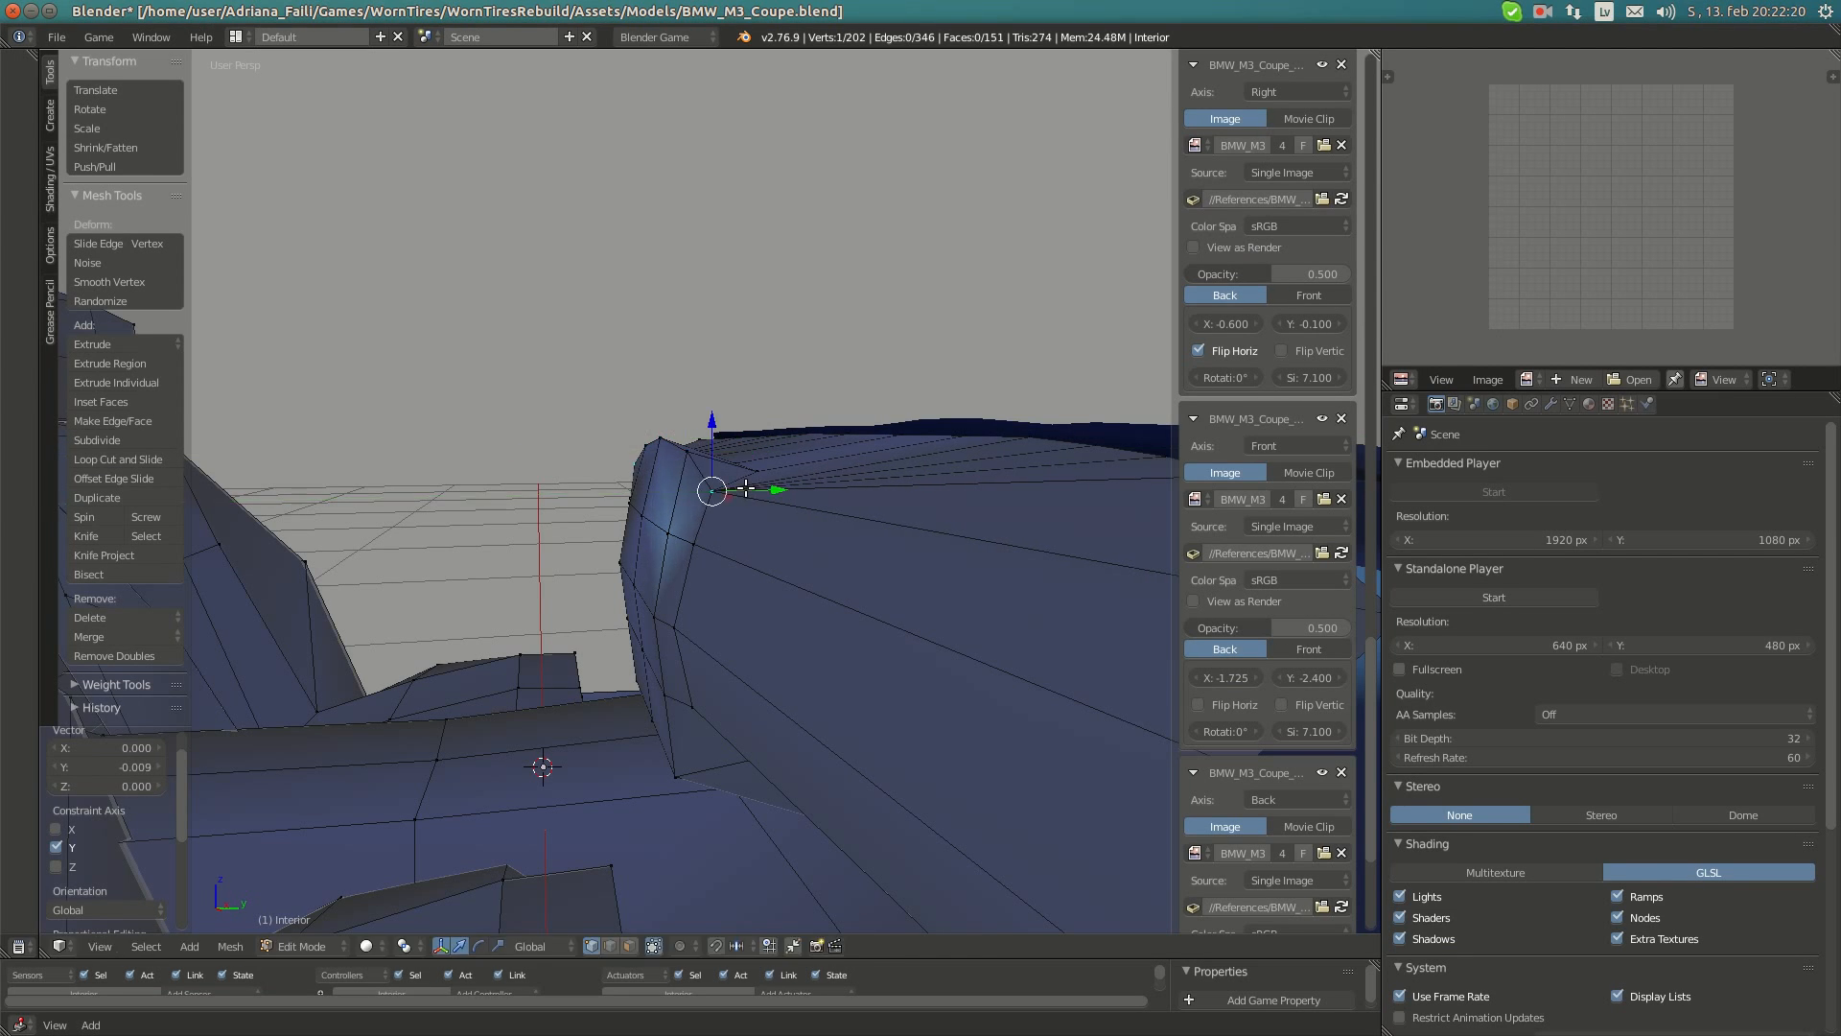
left_click(29, 153)
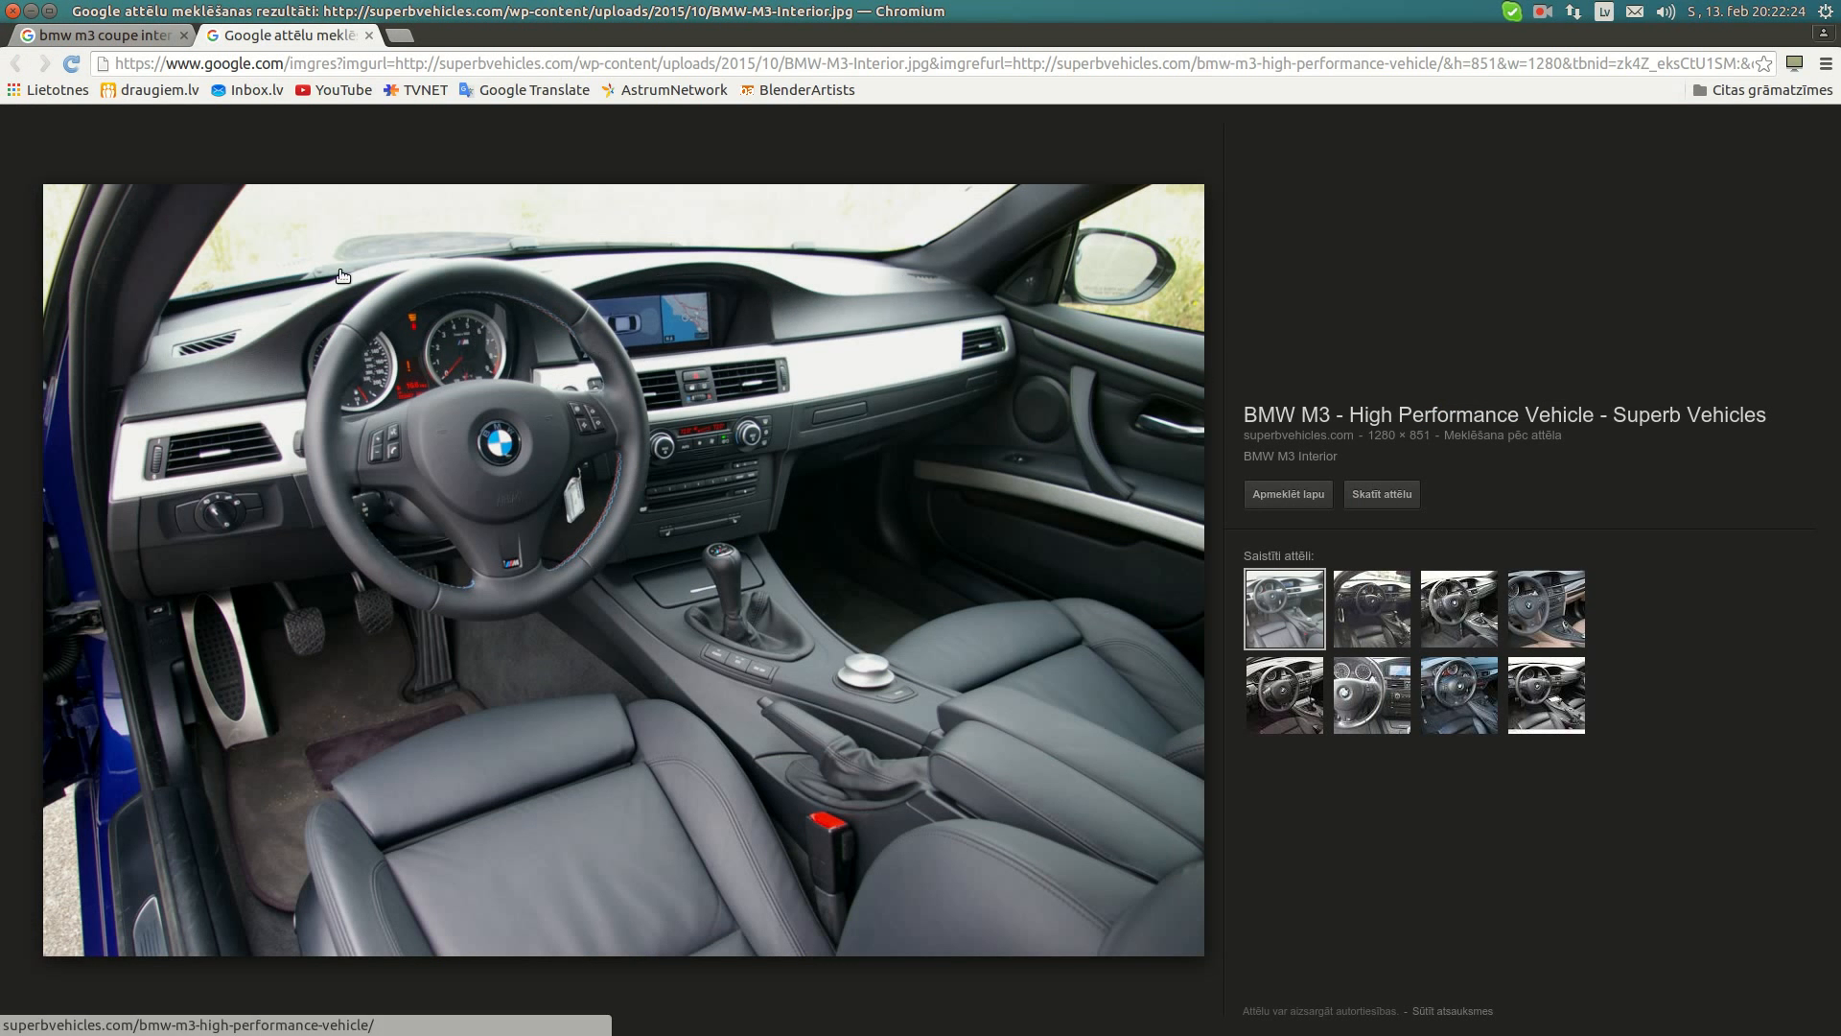
mouse_move(27, 659)
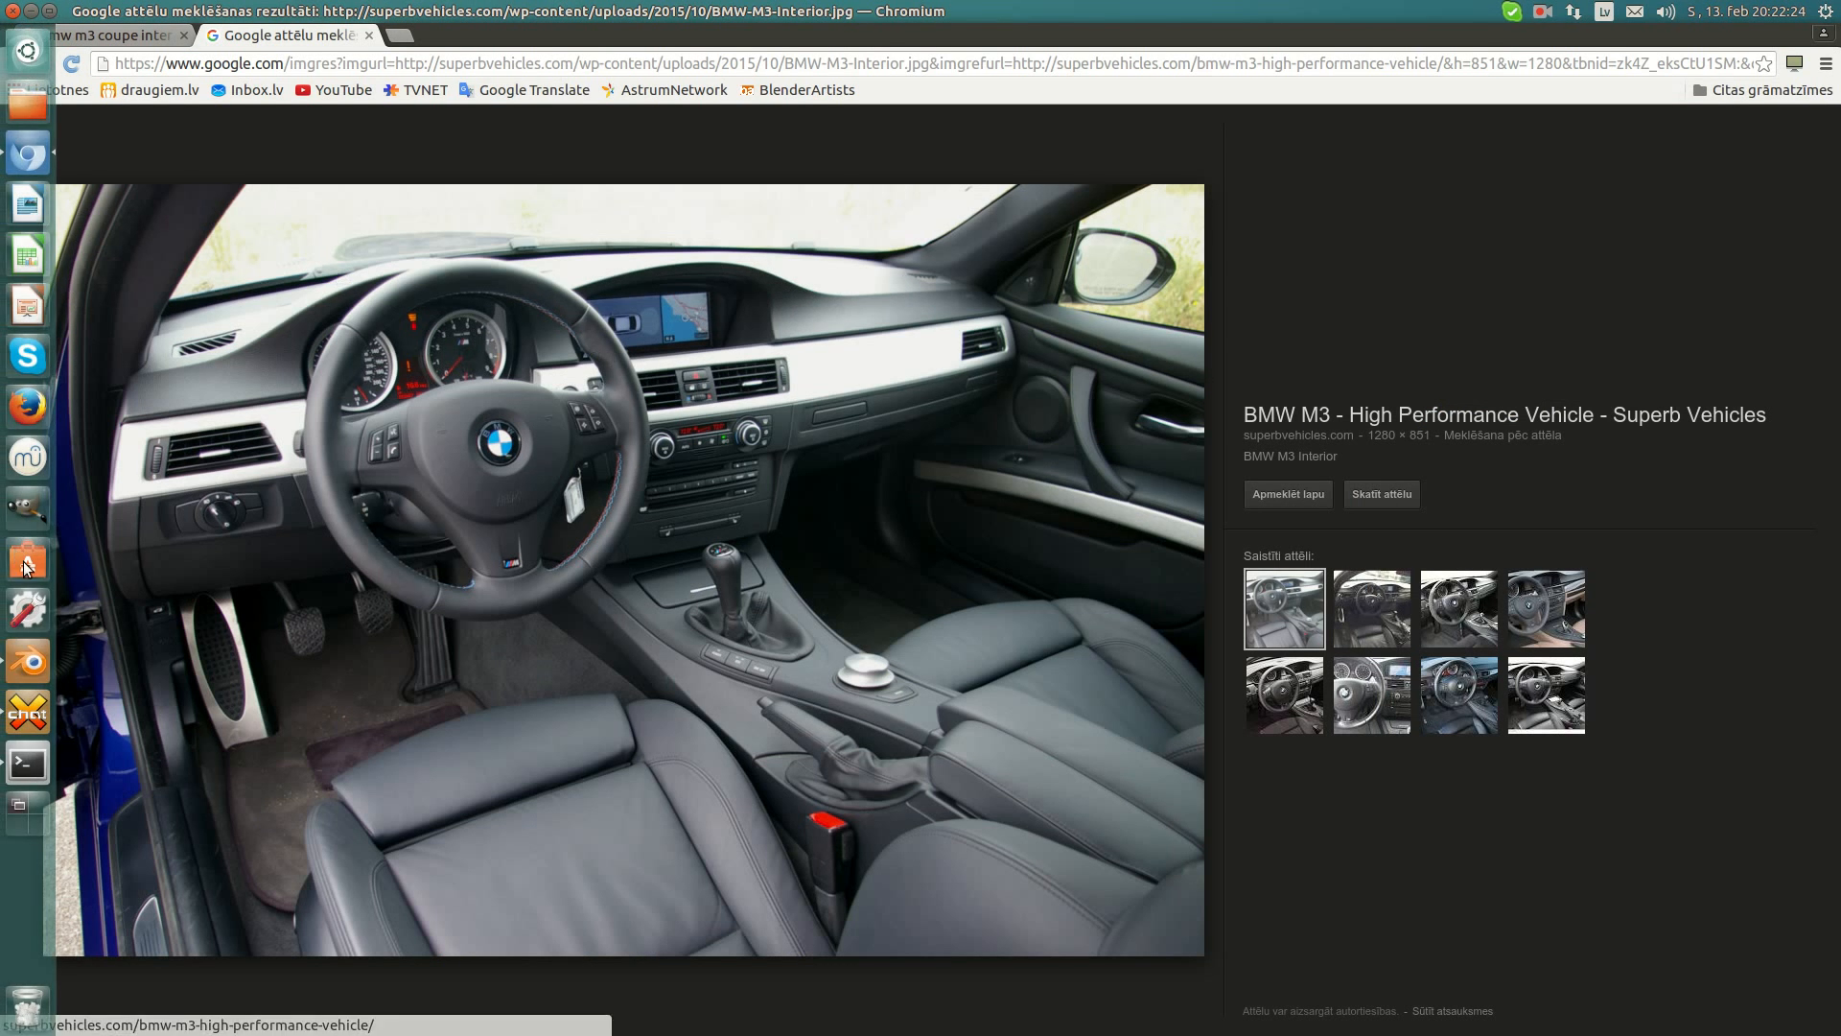
left_click(27, 661)
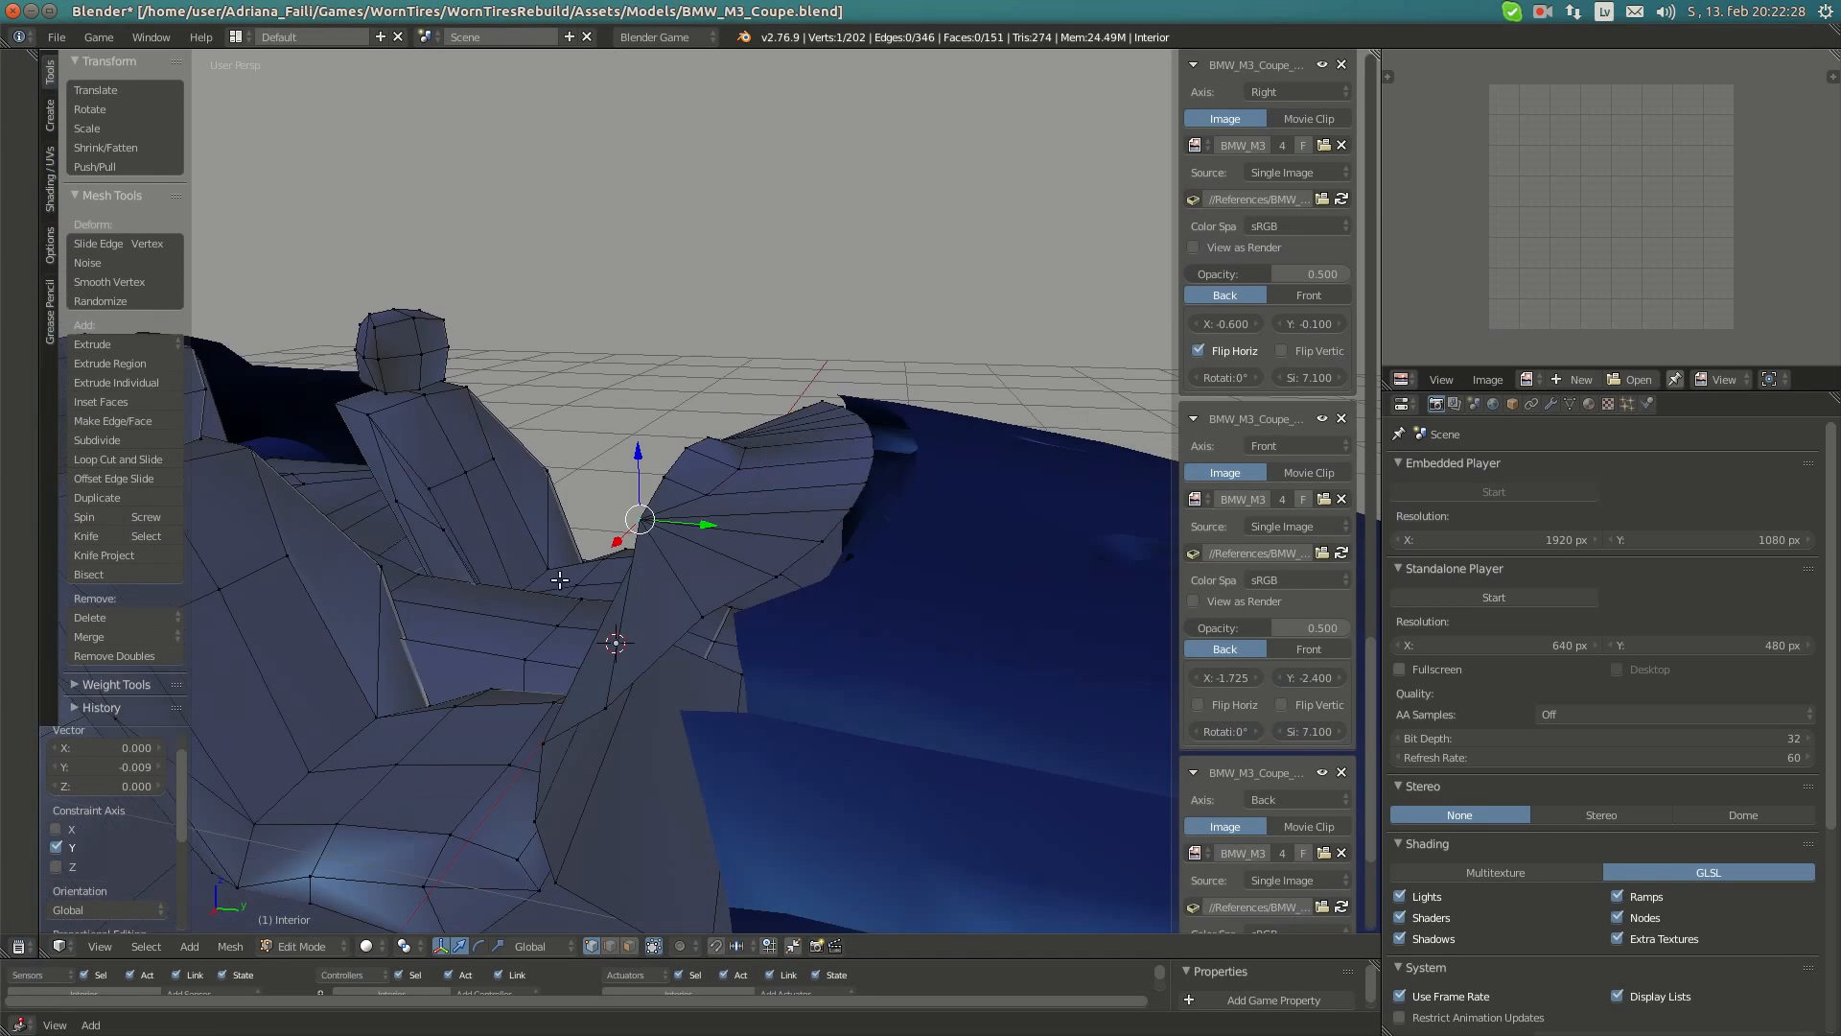
middle_click_drag(731, 544, 805, 619)
key("k")
left_click(817, 605)
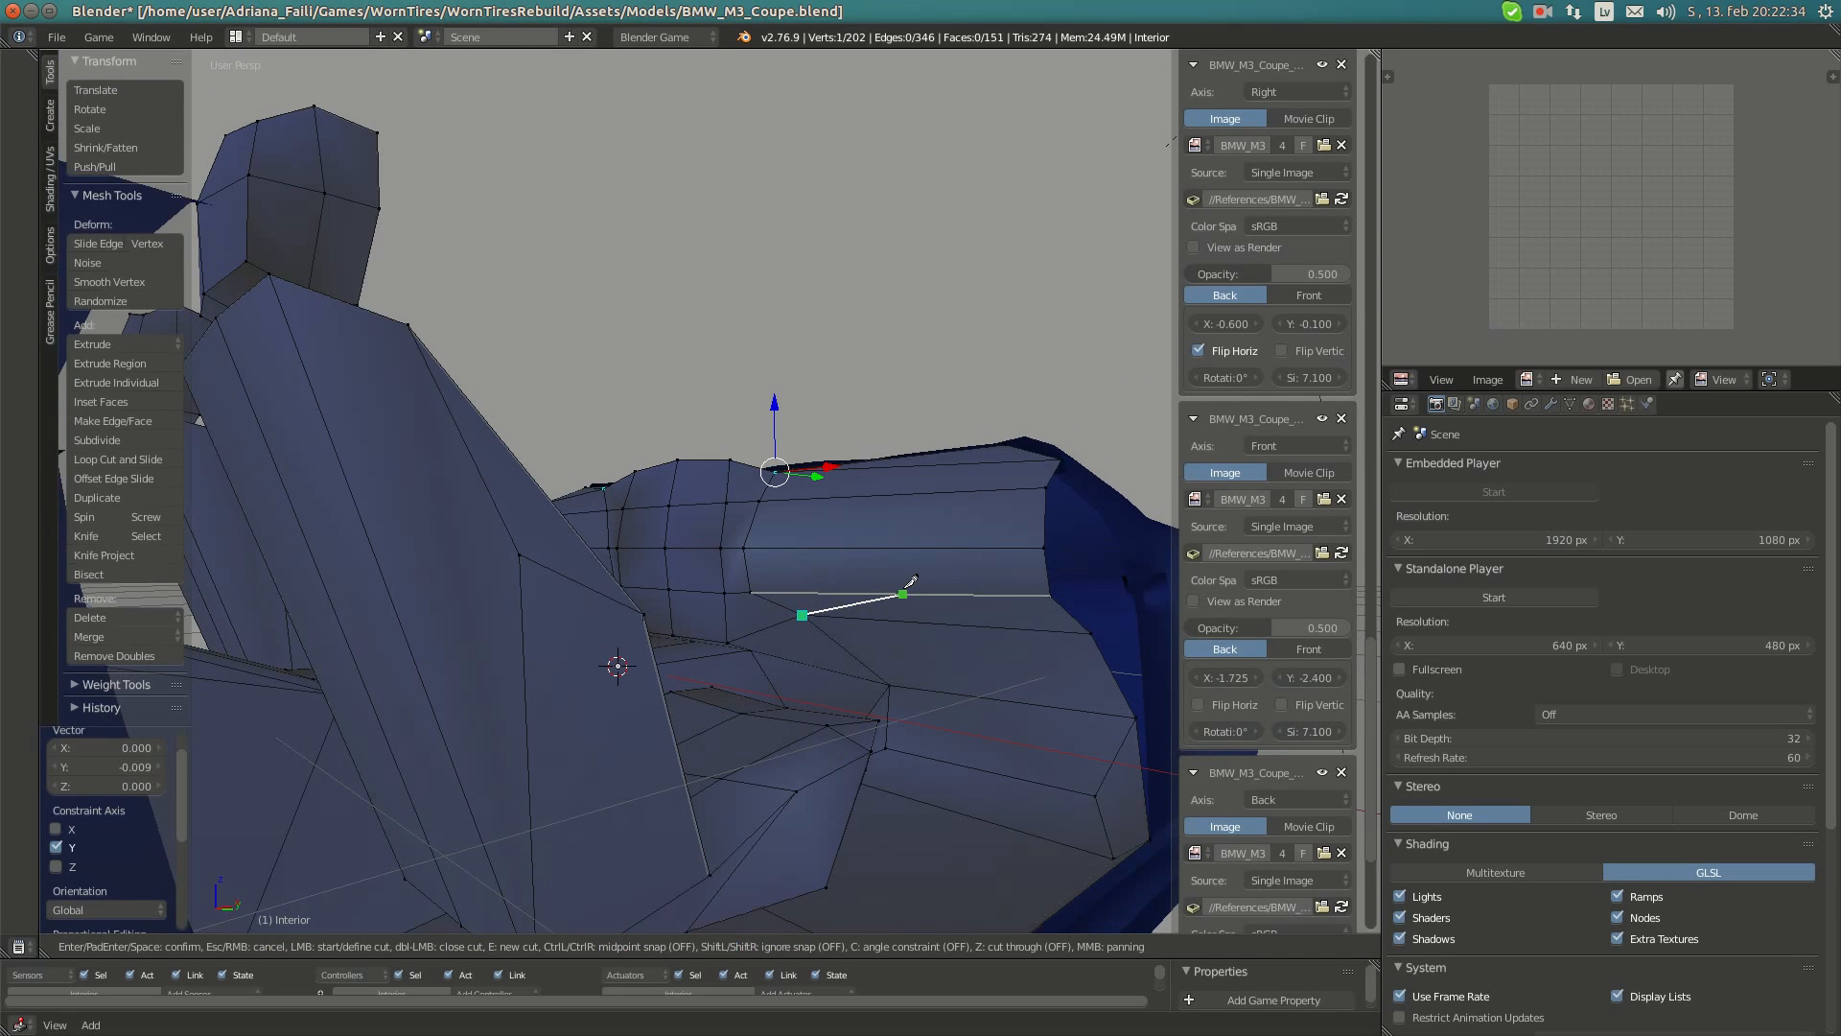
key("Escape")
- Knife a new cut beside the raised centre section, from the dashboard's lower edge up its face and across the top to the windshield edge
key("k")
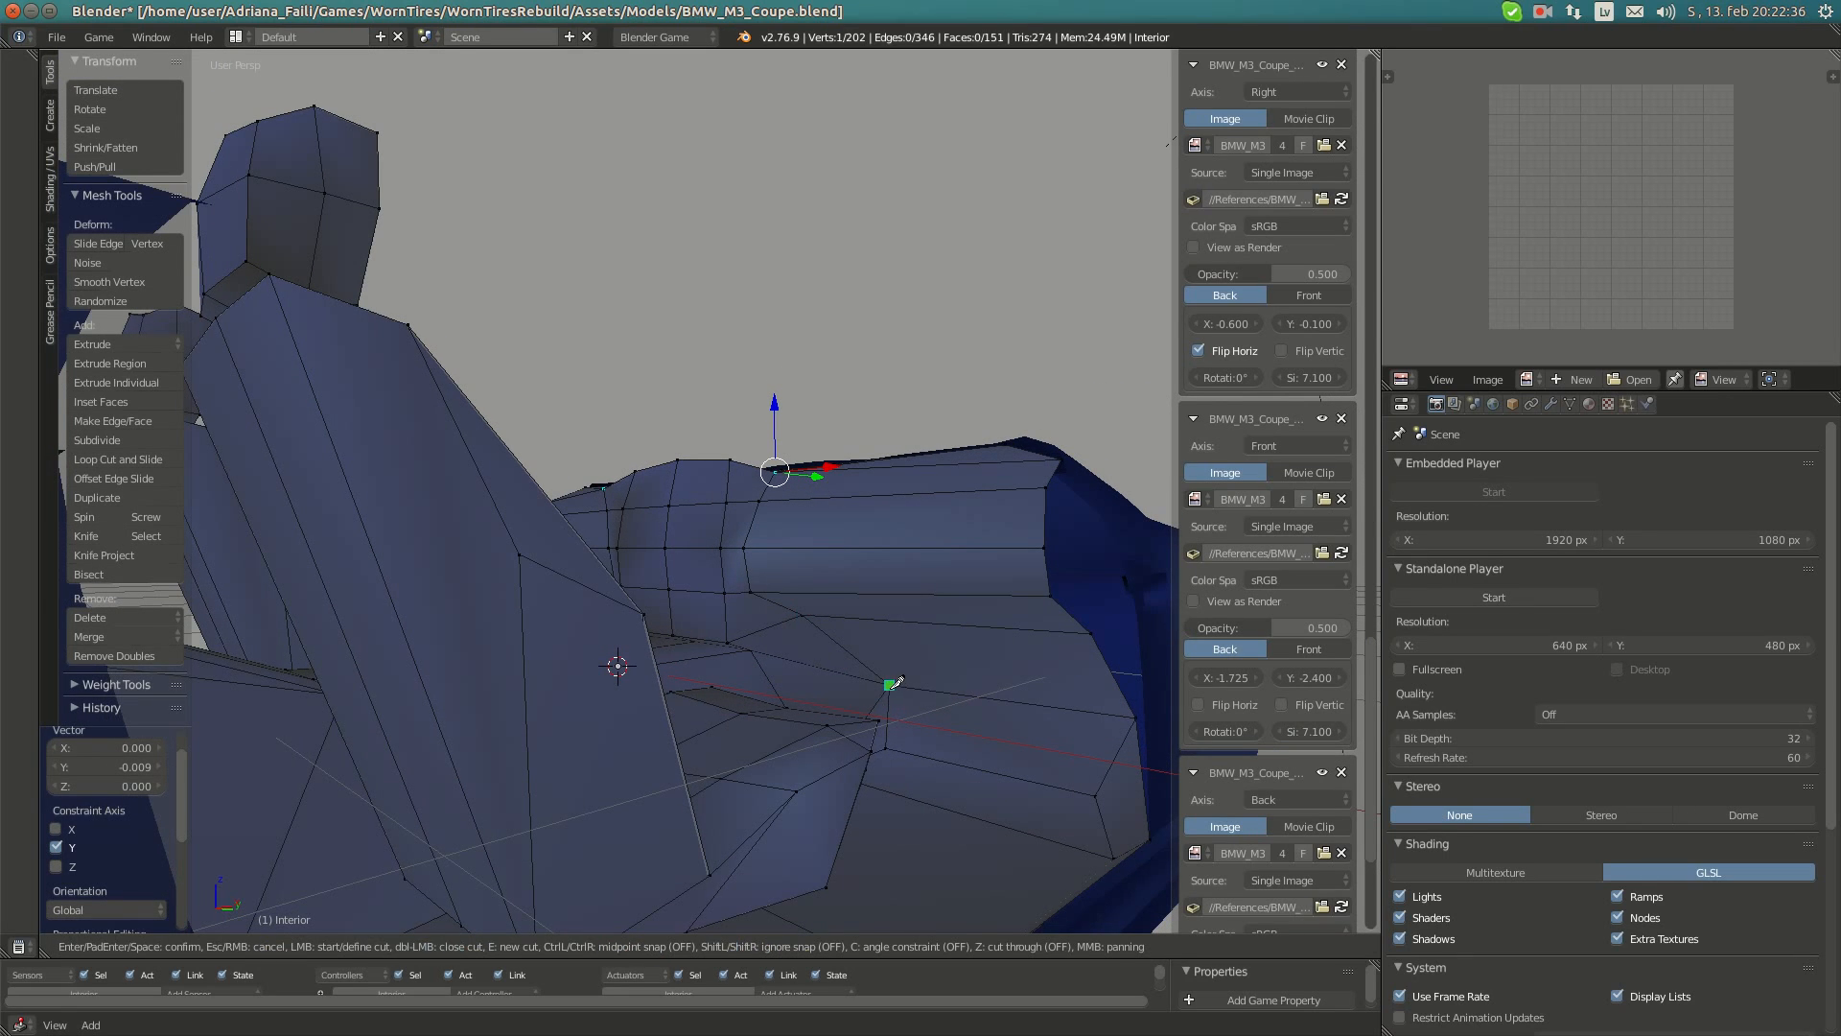
left_click(889, 684)
left_click(936, 624)
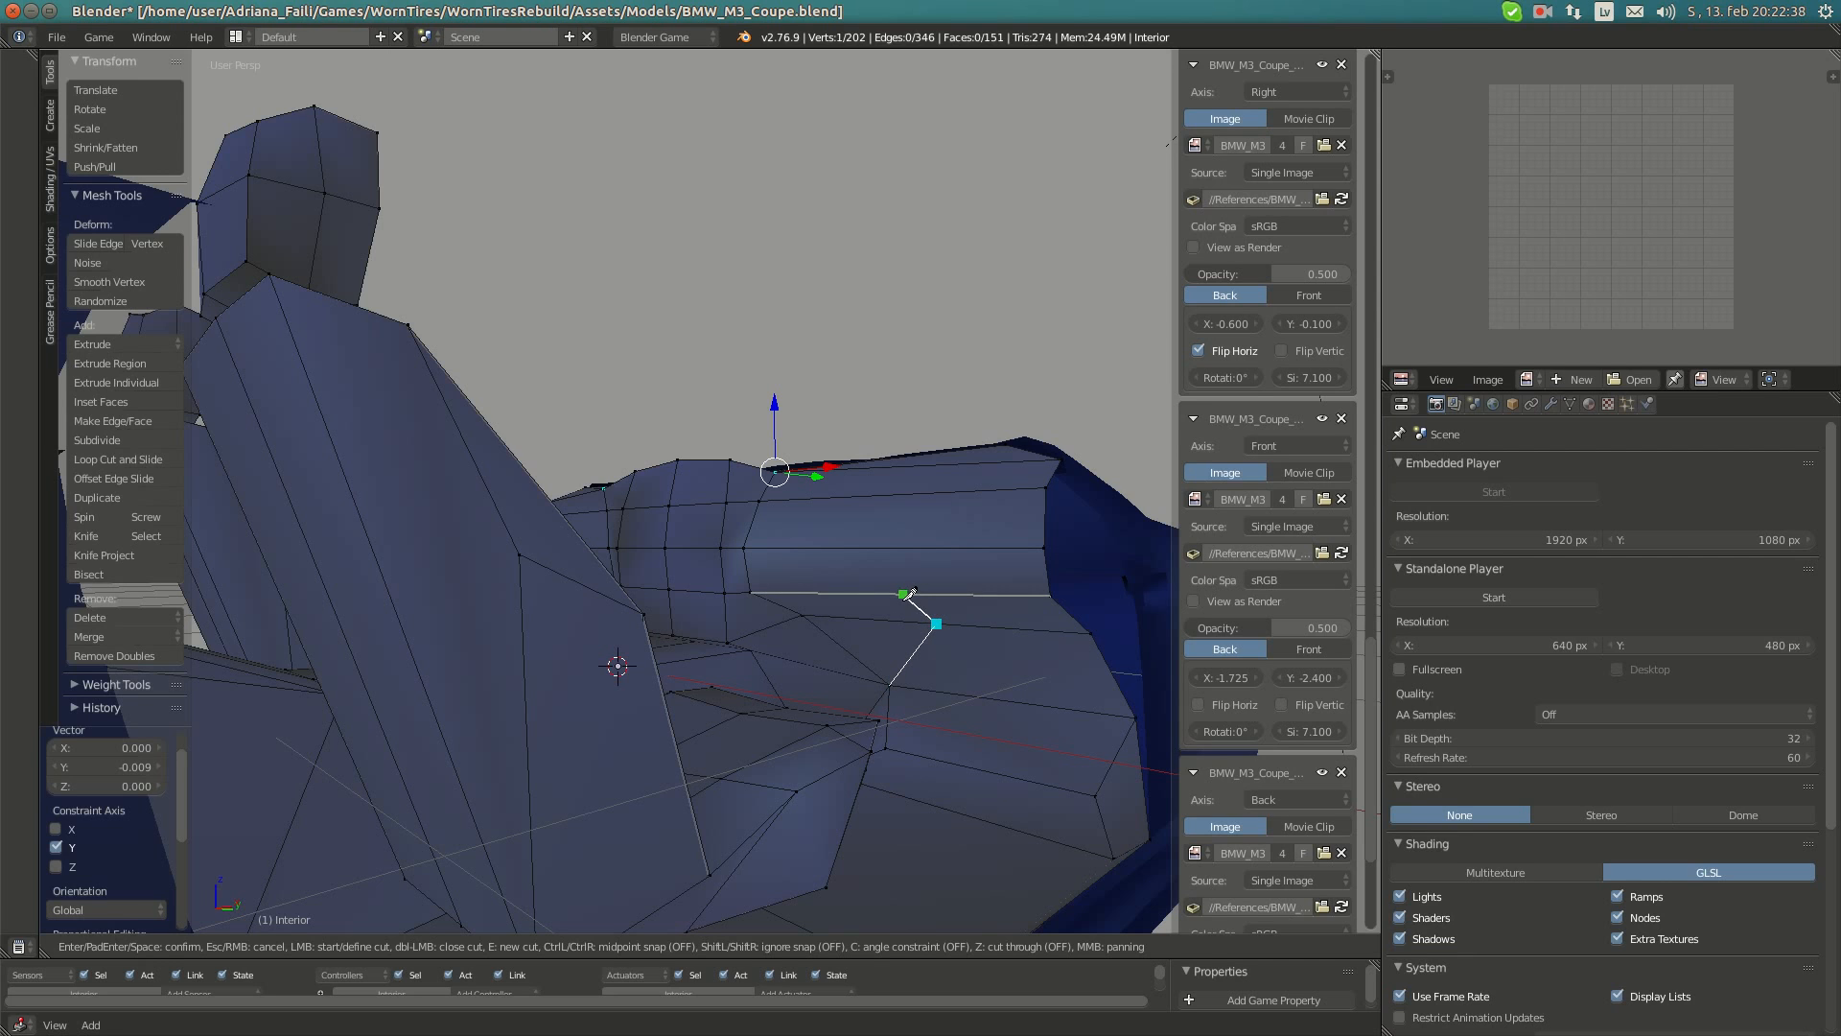
left_click(902, 595)
left_click(896, 548)
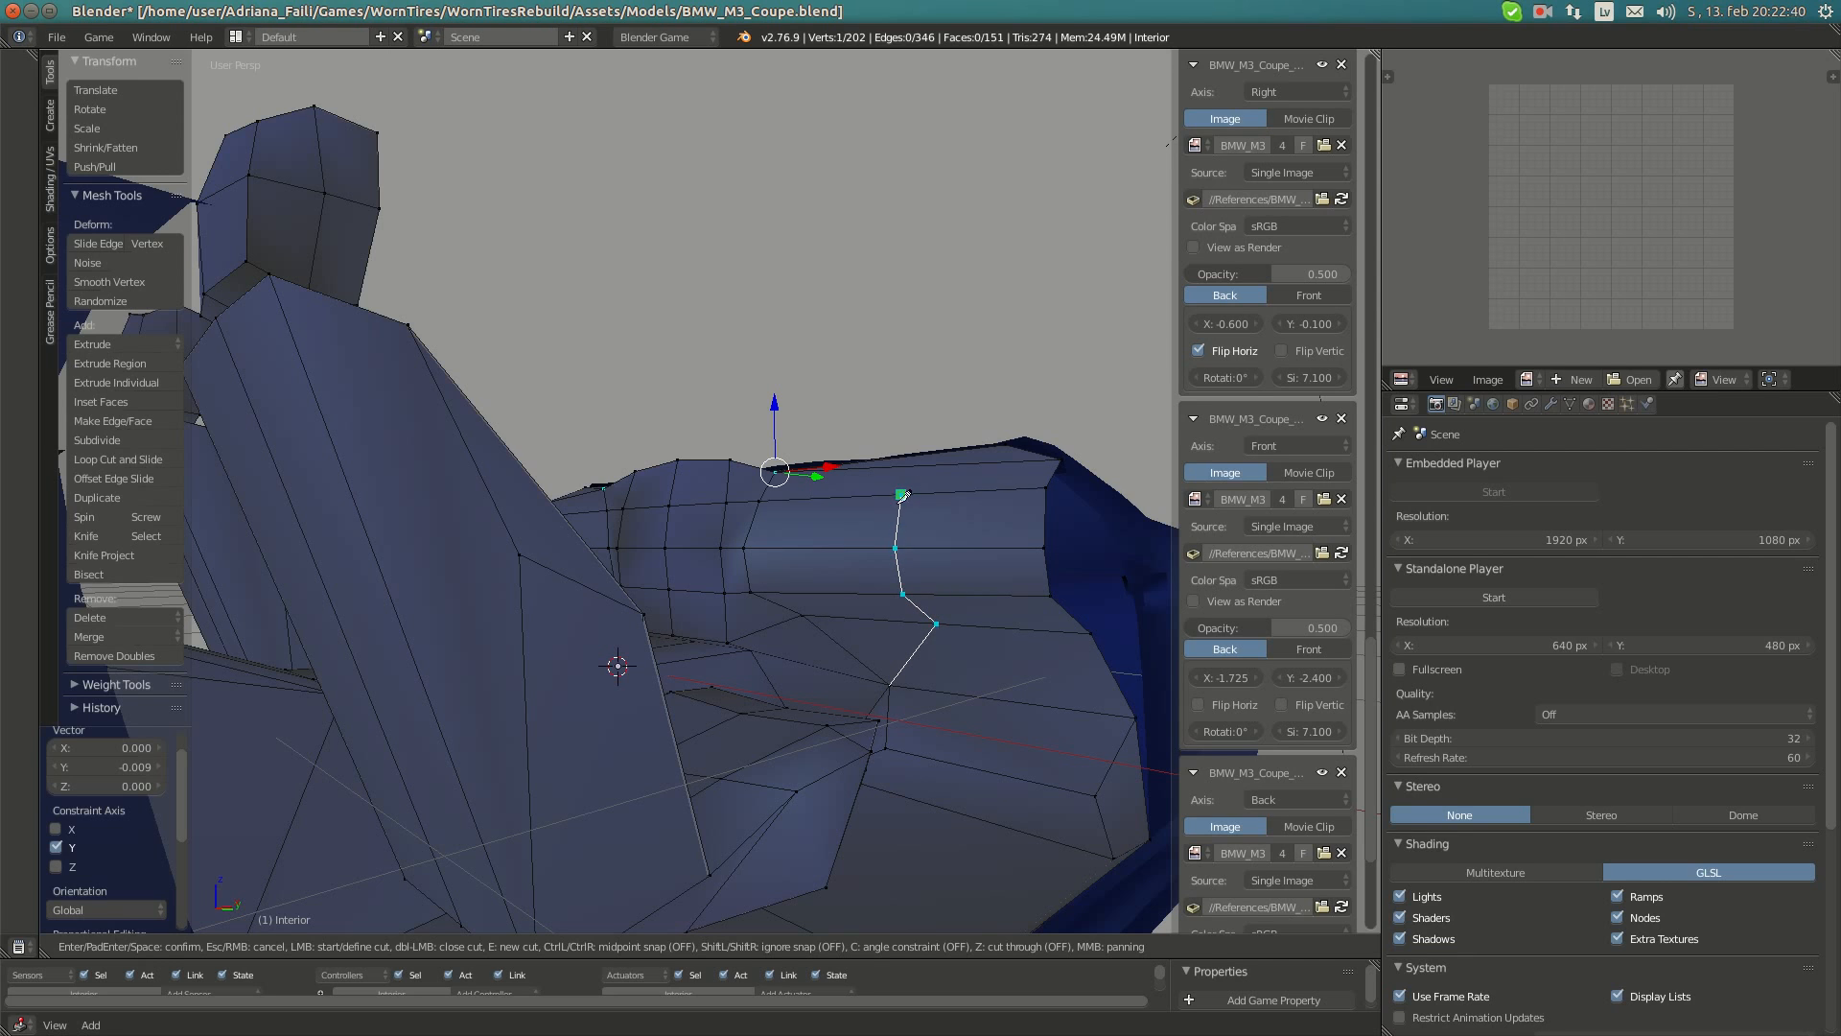
middle_click_drag(902, 494, 863, 609)
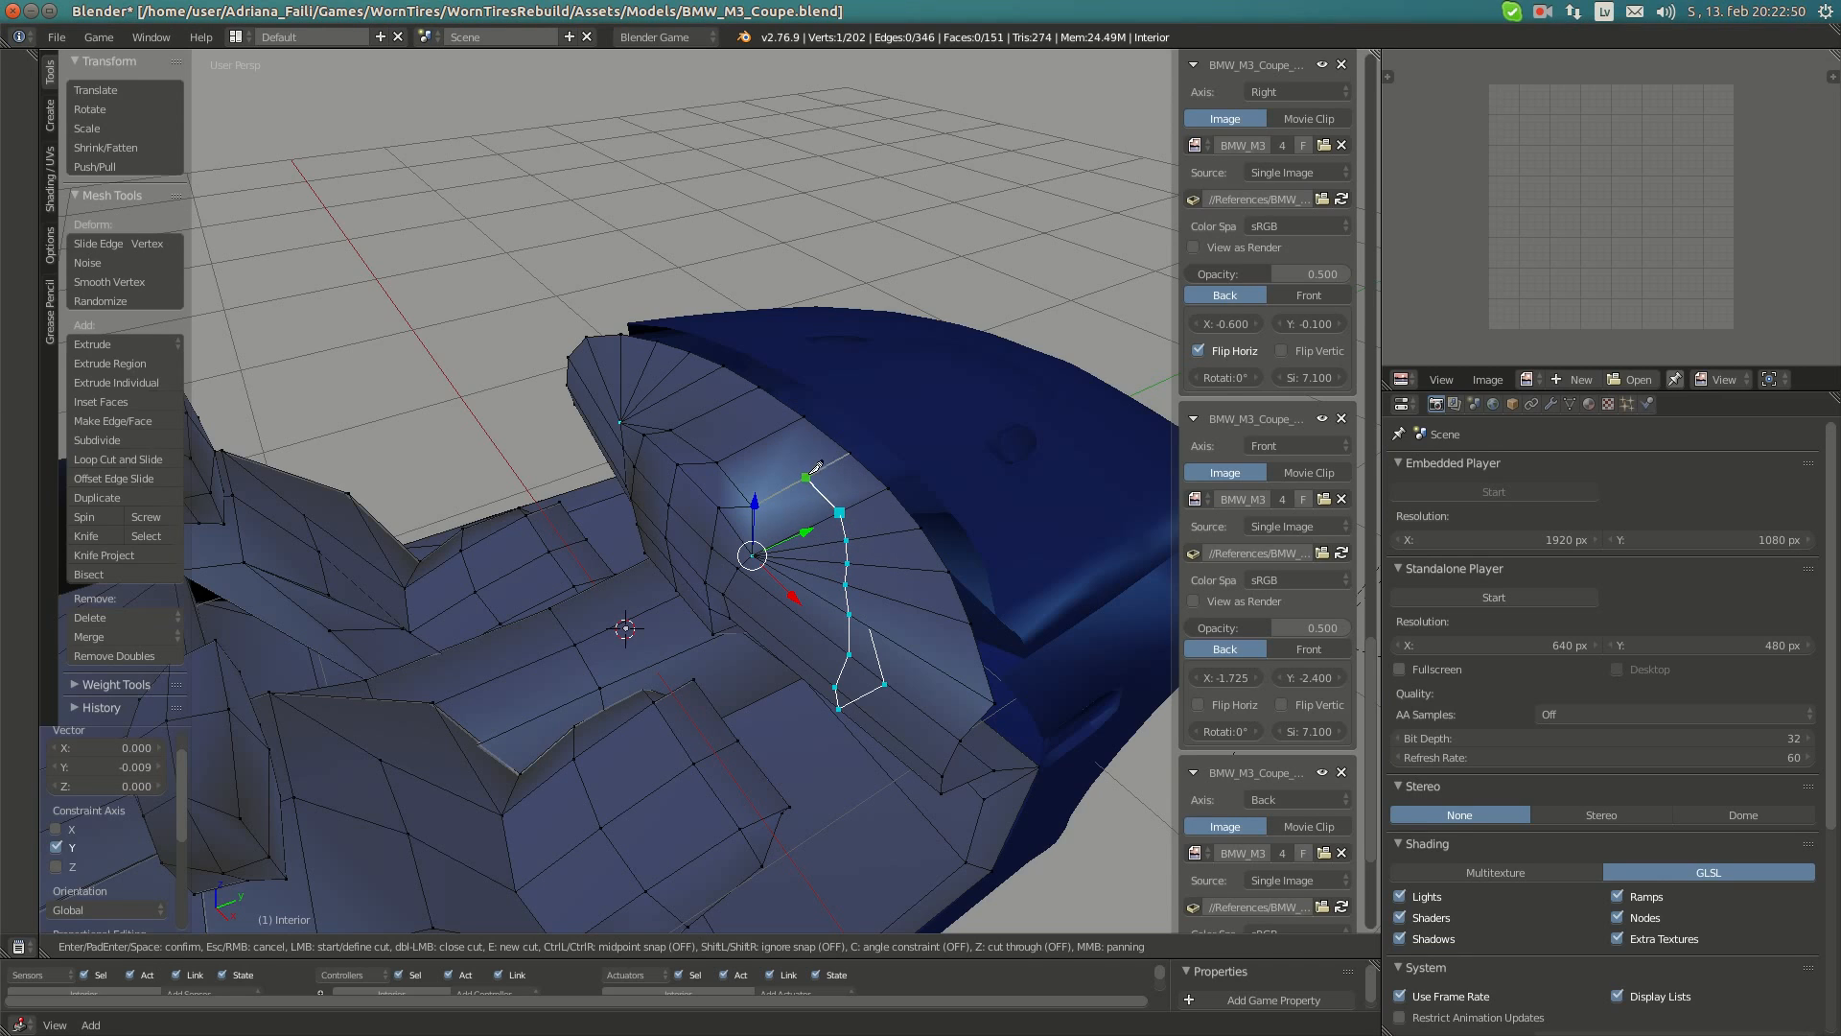
left_click(769, 436)
key("Return")
- Move the new cut's vertex on the dashboard's upper edge about 0.011 along X and 0.014 along Y in top orthographic view
middle_click_drag(855, 487, 900, 489)
scroll(903, 496, "up", 3)
right_click(909, 539)
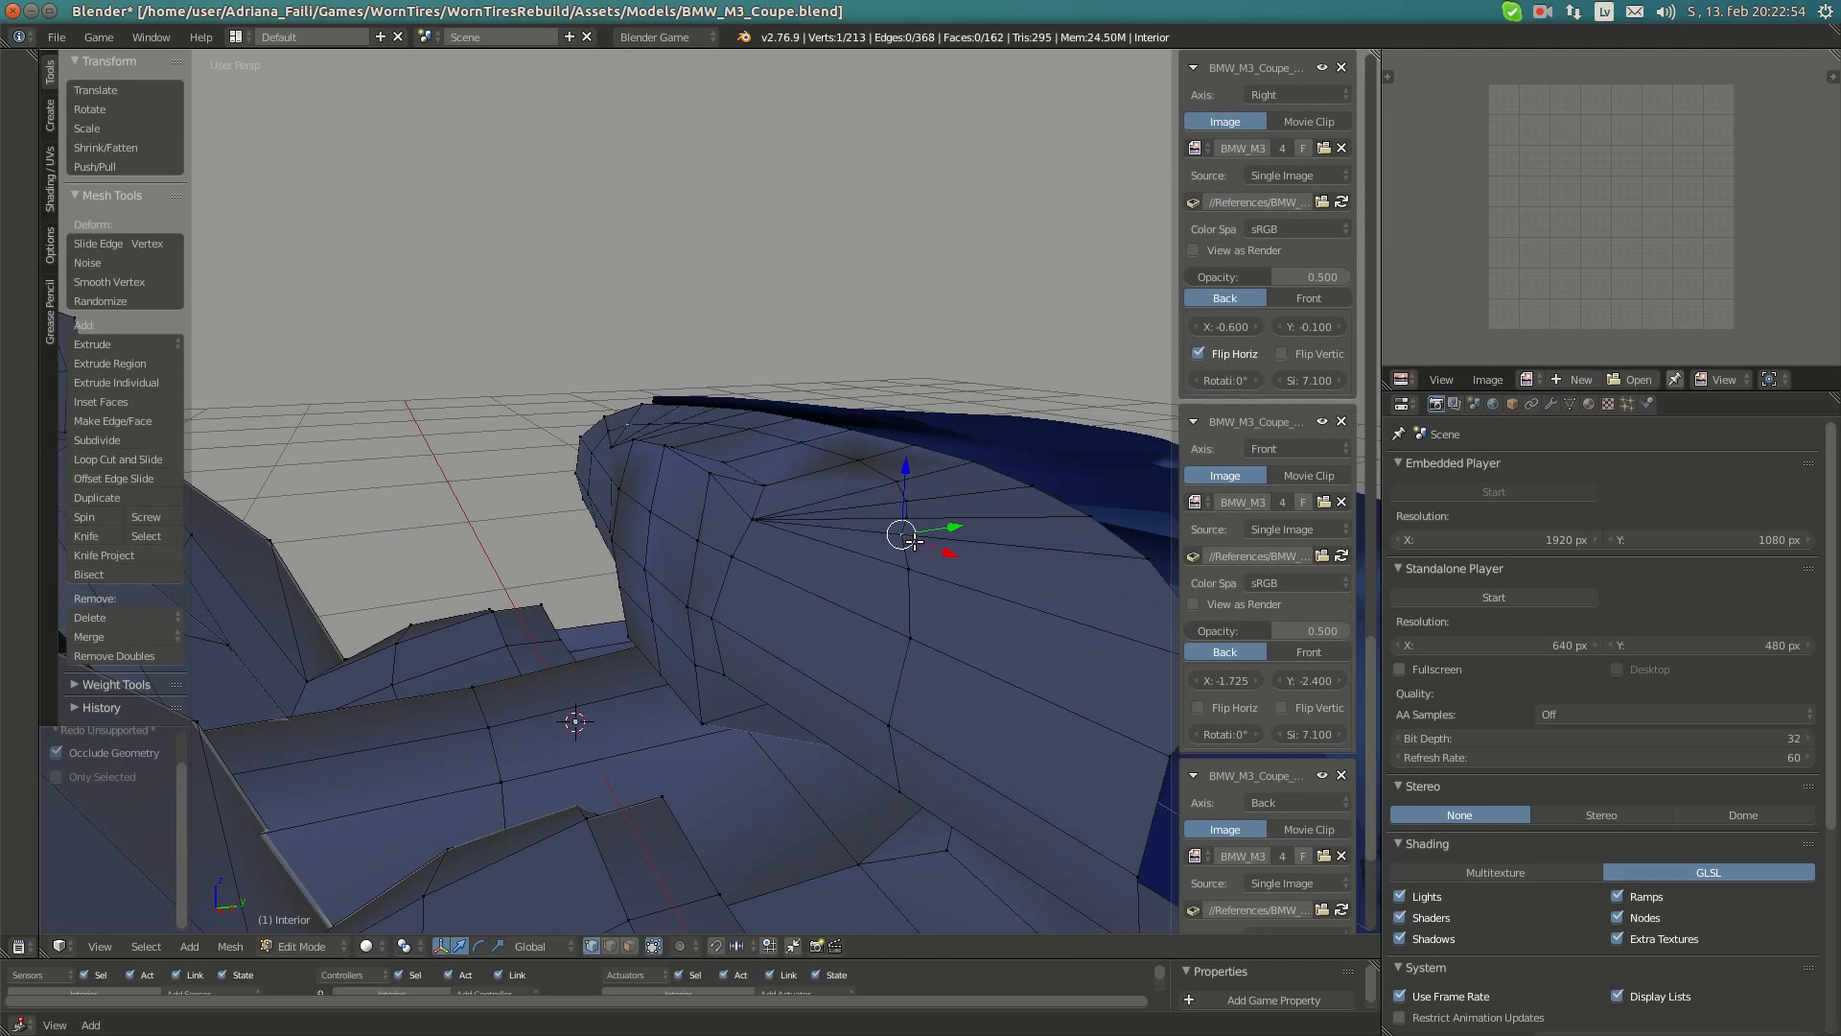
key("KP_7")
key("KP_5")
key("g")
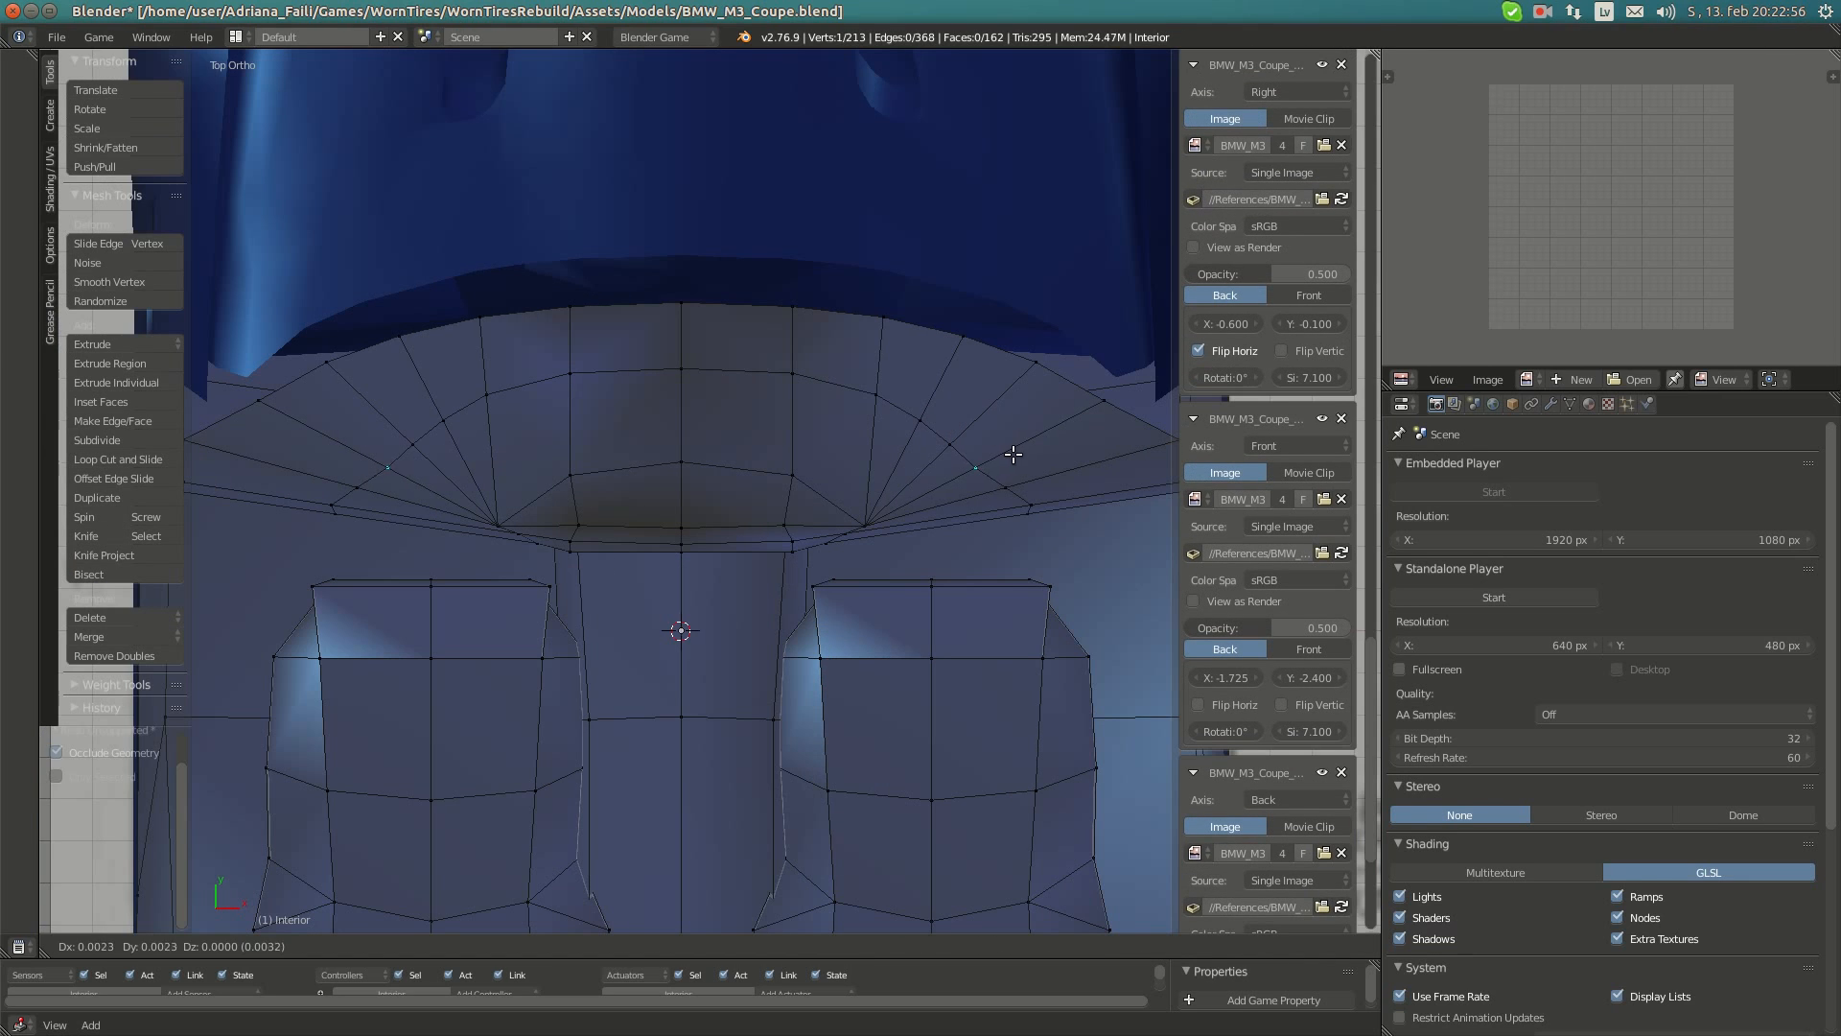
left_click(1014, 451)
- Reposition the cut's next two vertices toward the windshield in top view so the cut curves evenly
right_click(963, 432)
key("g")
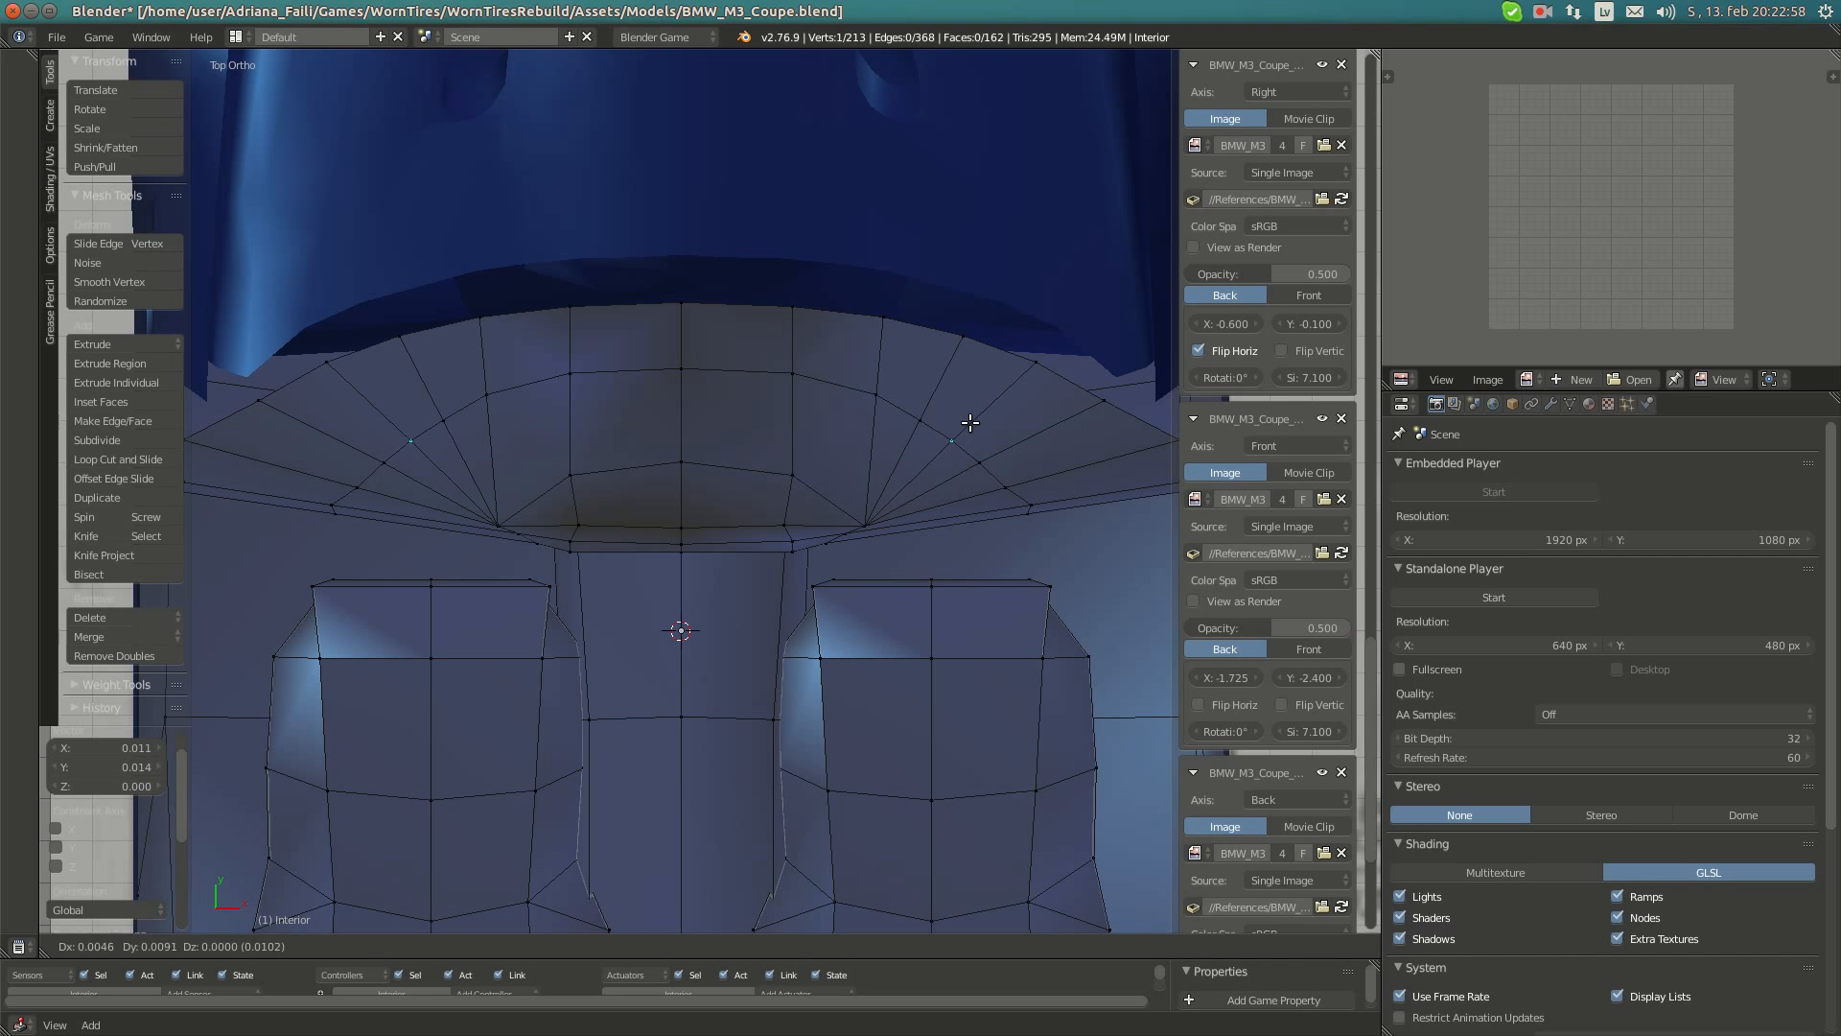
left_click(967, 428)
right_click(933, 399)
key("g")
left_click(933, 396)
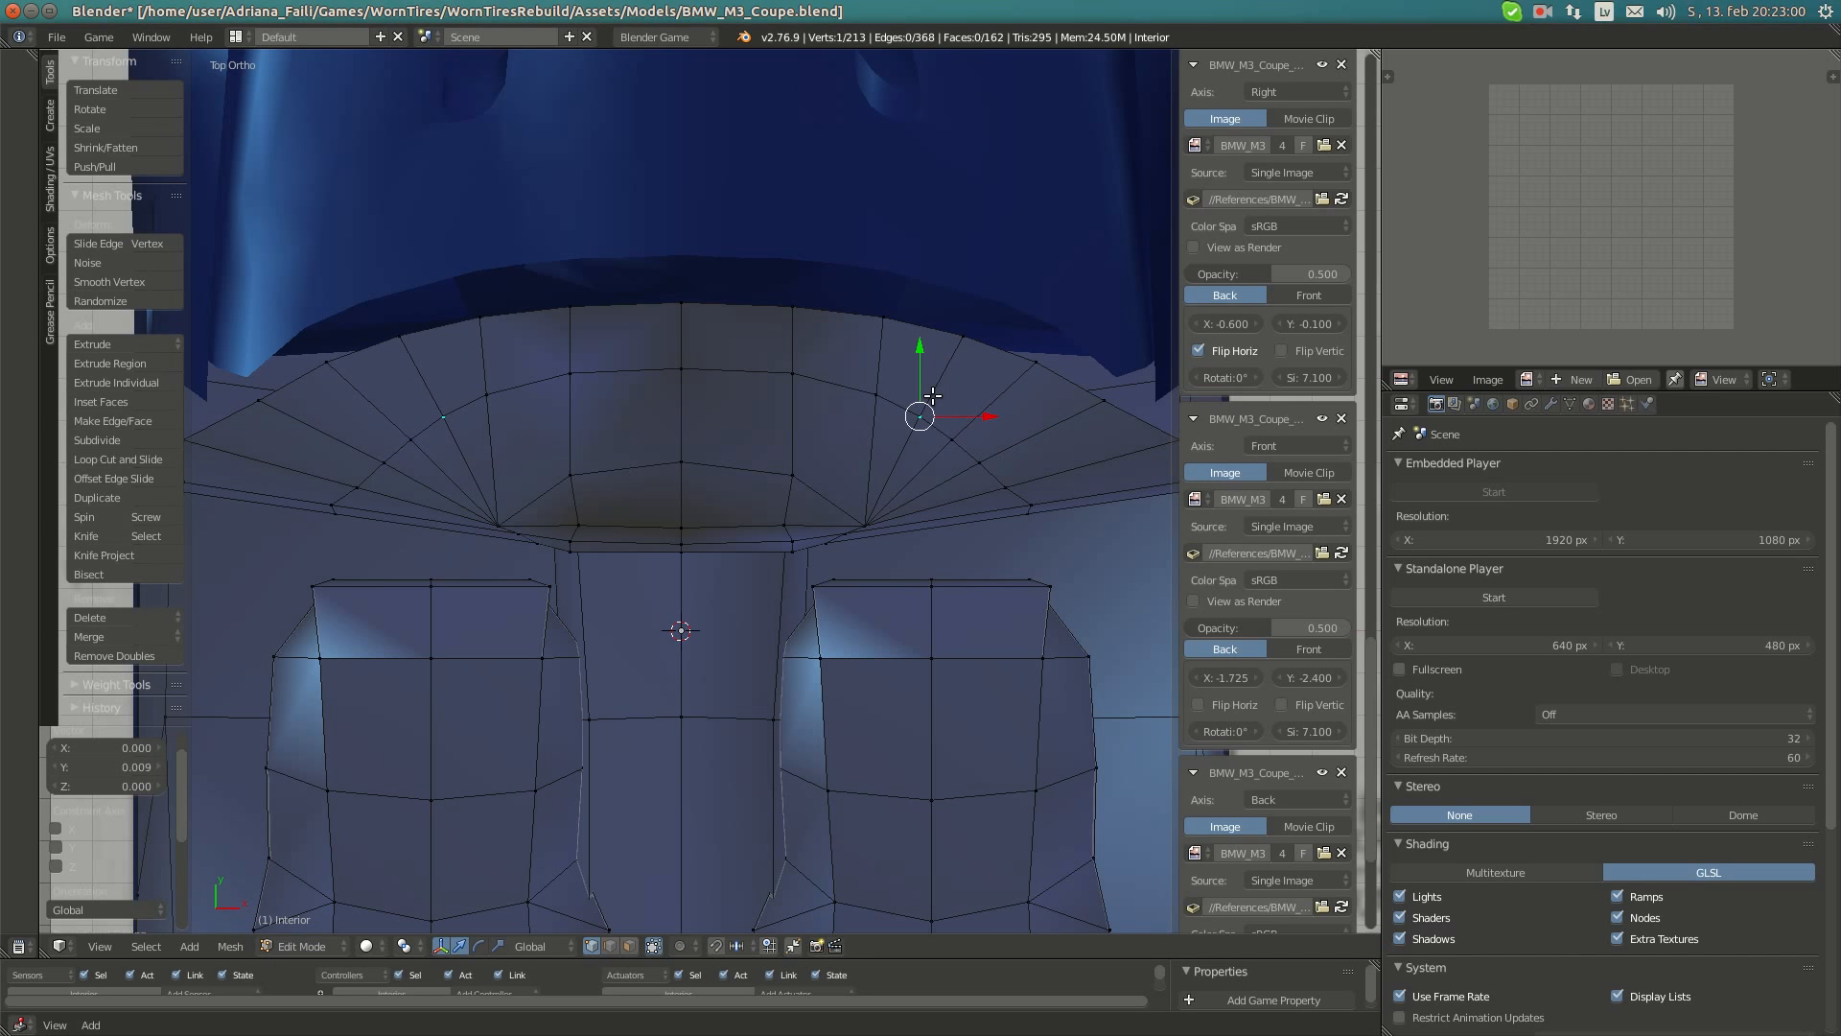
- Raise one top-surface vertex of the cut about 0.005 along Z and its neighbour about 0.003
middle_click_drag(933, 396, 816, 412)
left_click_drag(861, 389, 899, 431)
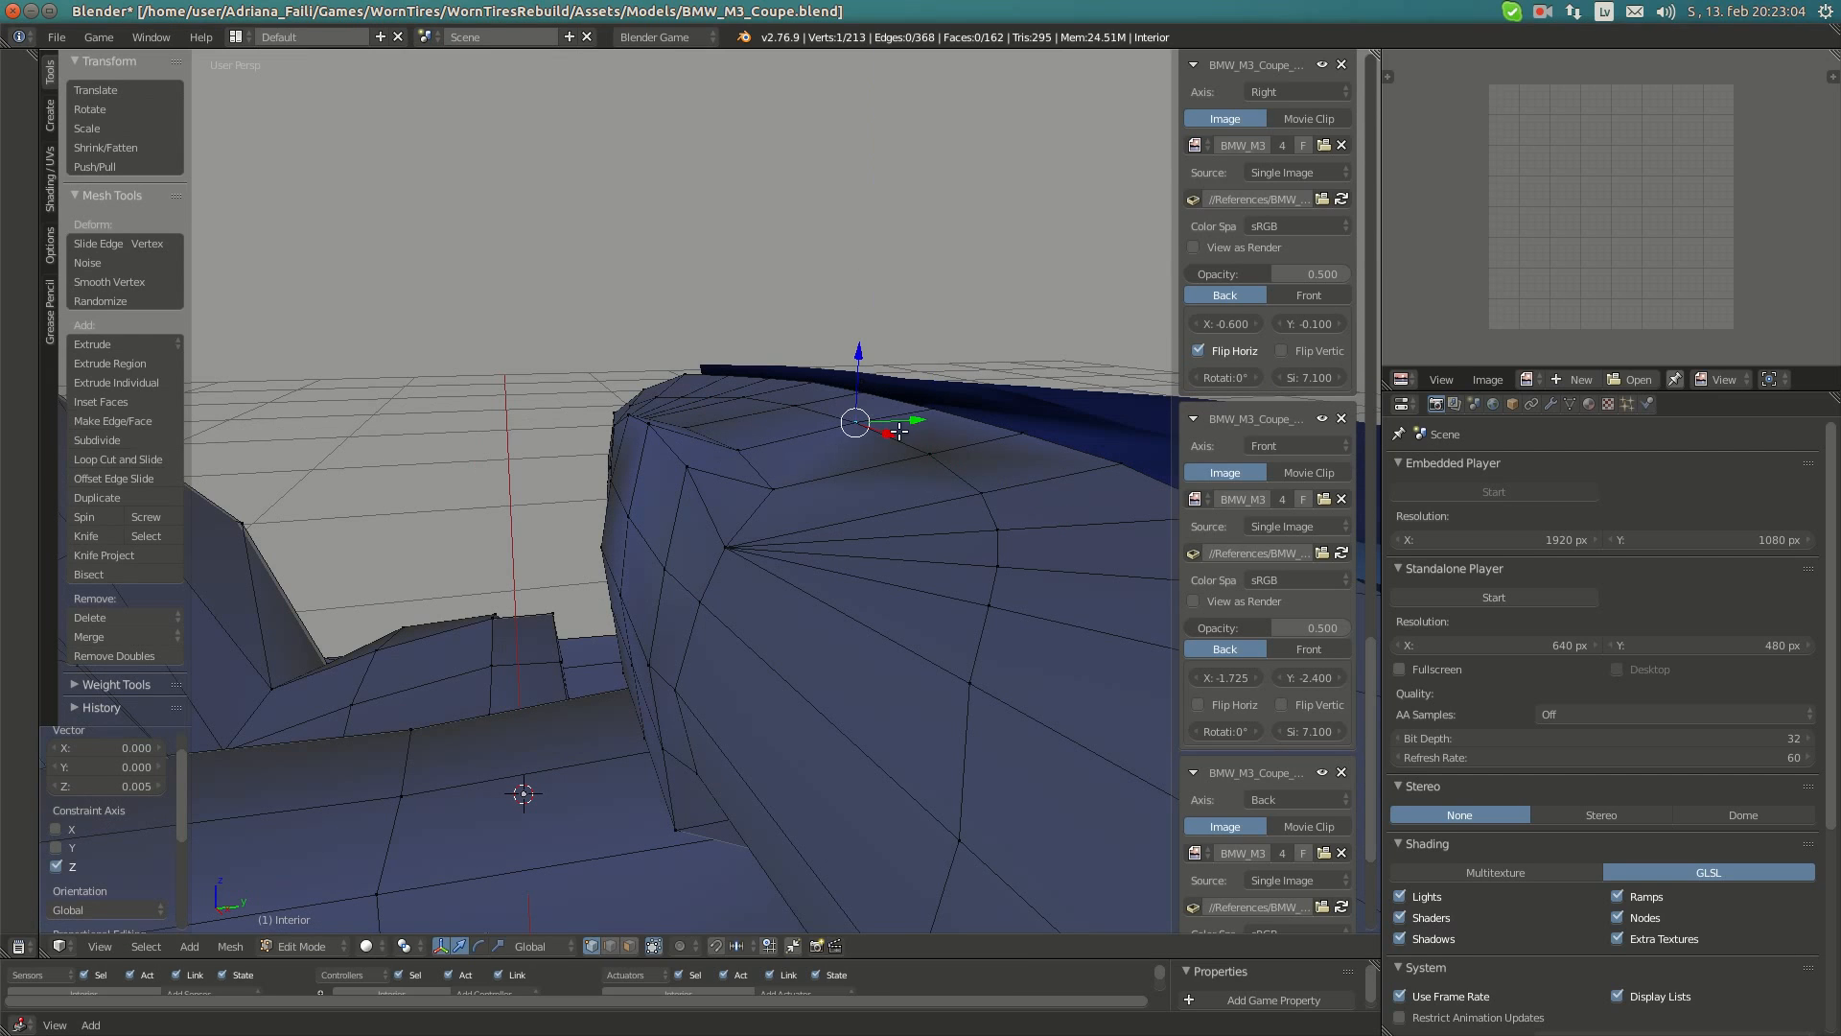
key("g")
key("z")
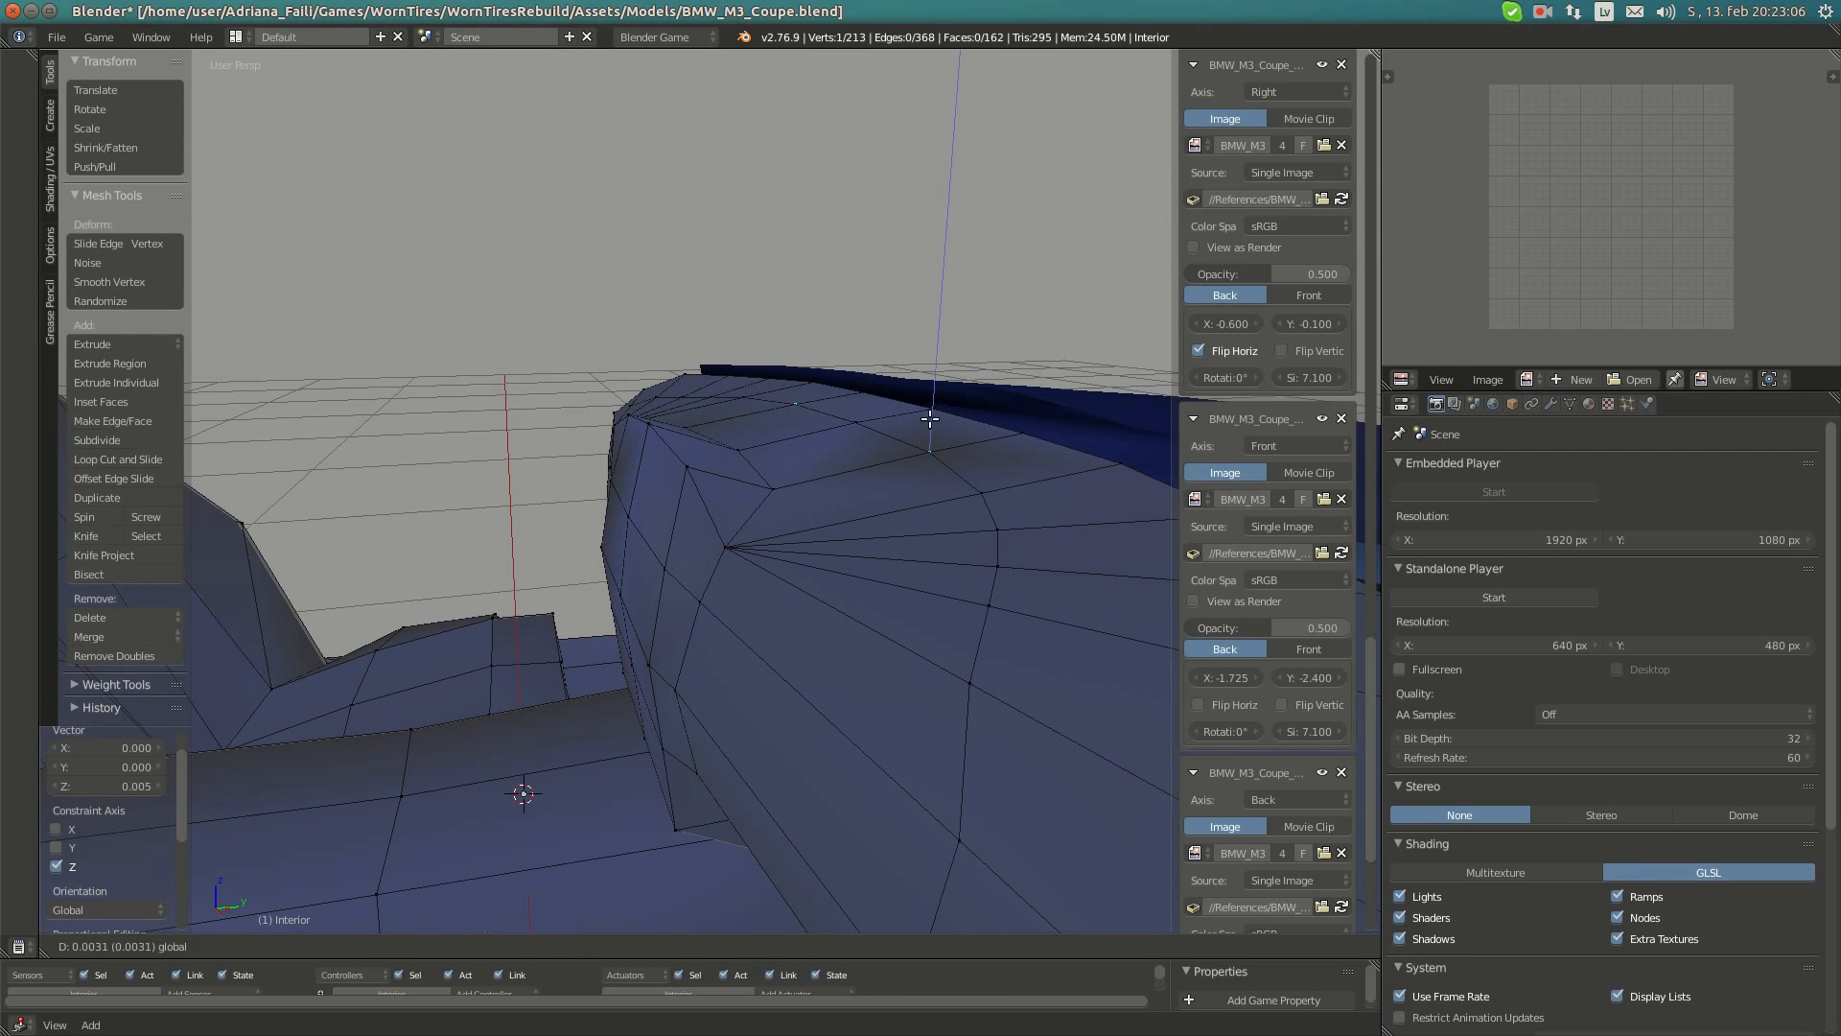
left_click(930, 419)
- Inspect the dashboard, then raise two more vertices on its top surface about 0.003 and 0.002 along Z
scroll(930, 419, "down", 3)
middle_click_drag(932, 422, 882, 419)
key("a")
key("a")
key("Tab")
key("Tab")
right_click(880, 490)
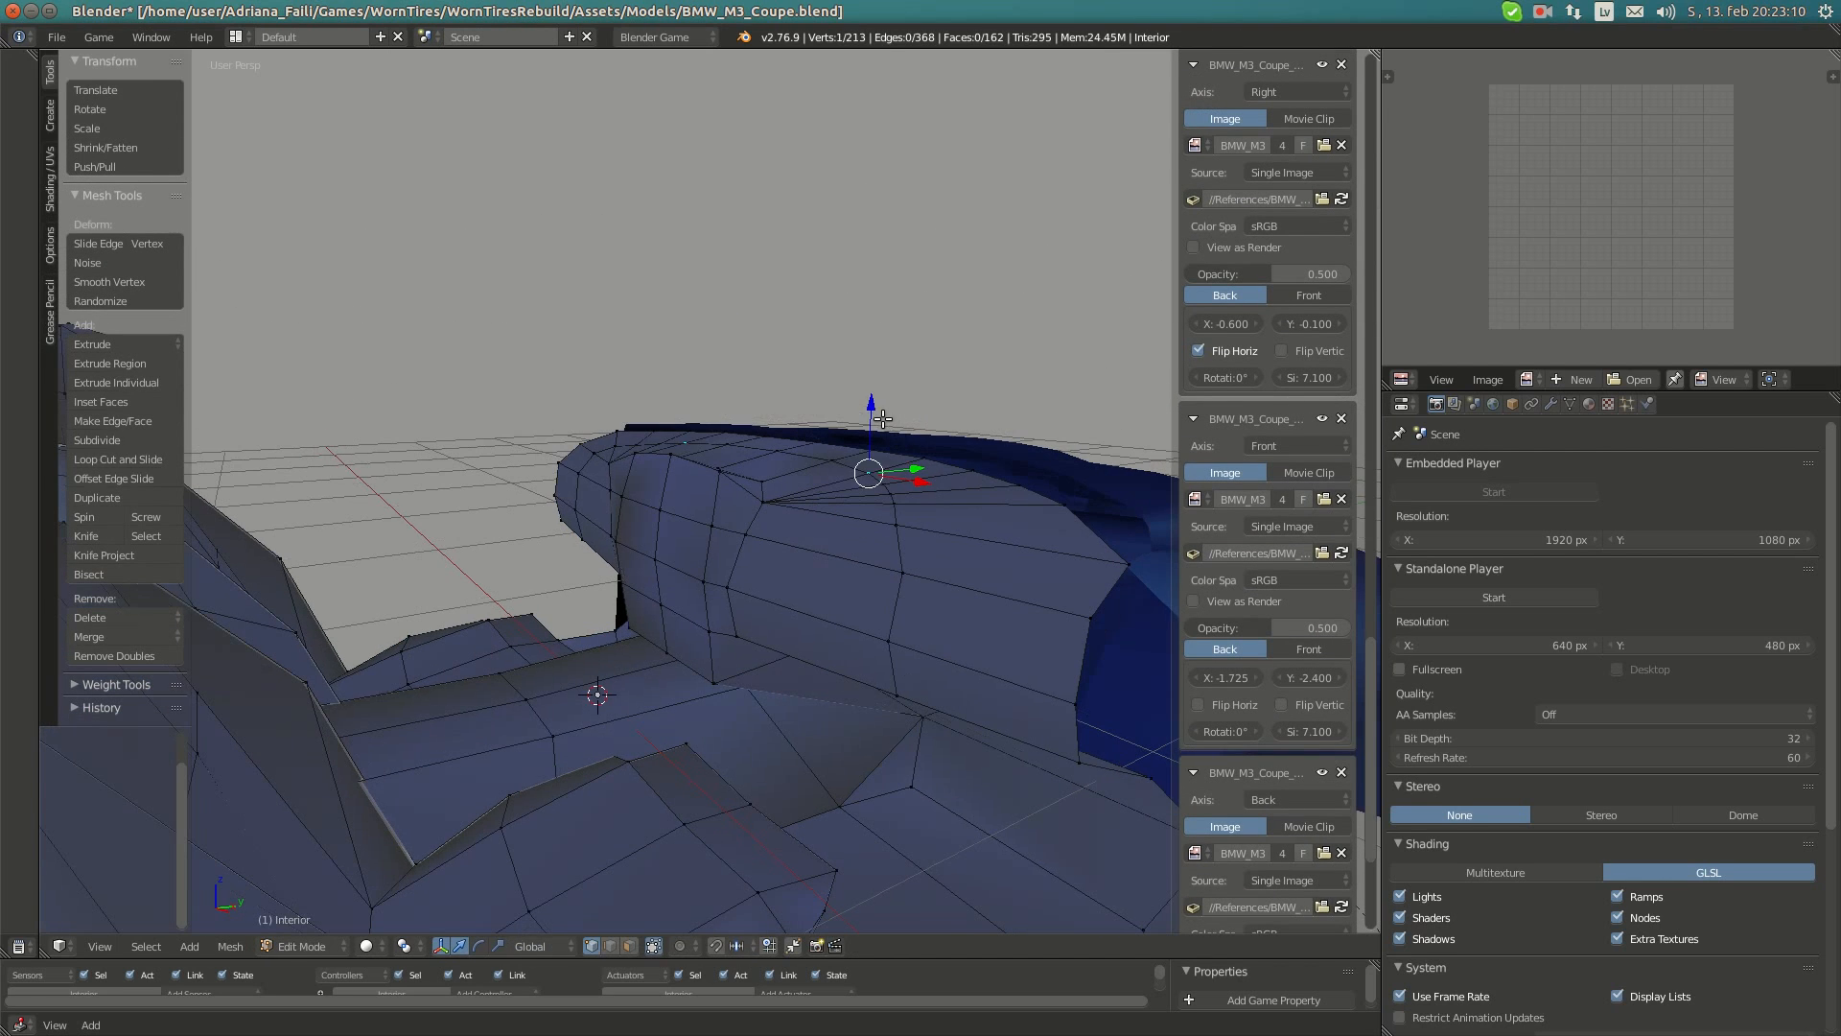
key("g")
key("z")
left_click(878, 416)
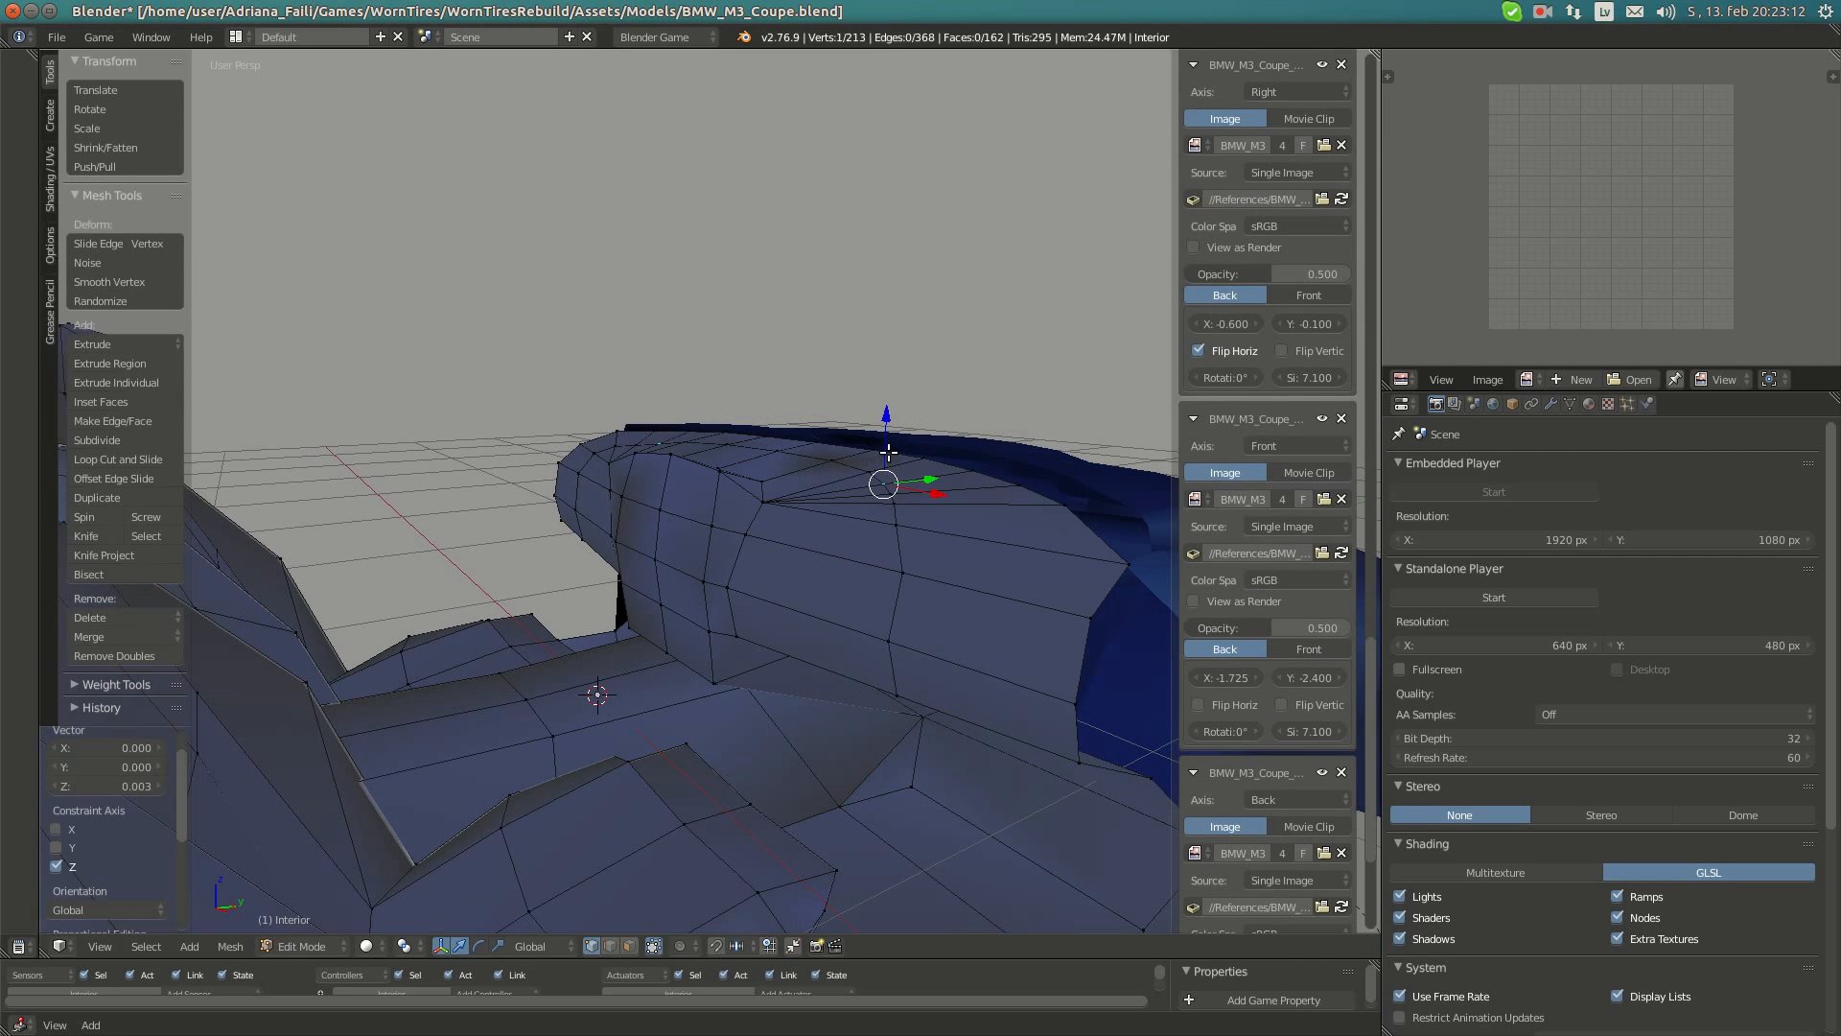
left_click_drag(888, 452, 888, 441)
- Move the centre section's upper side vertices about -0.012 and -0.009 along Y
middle_click_drag(888, 442, 696, 479)
key("g")
key("y")
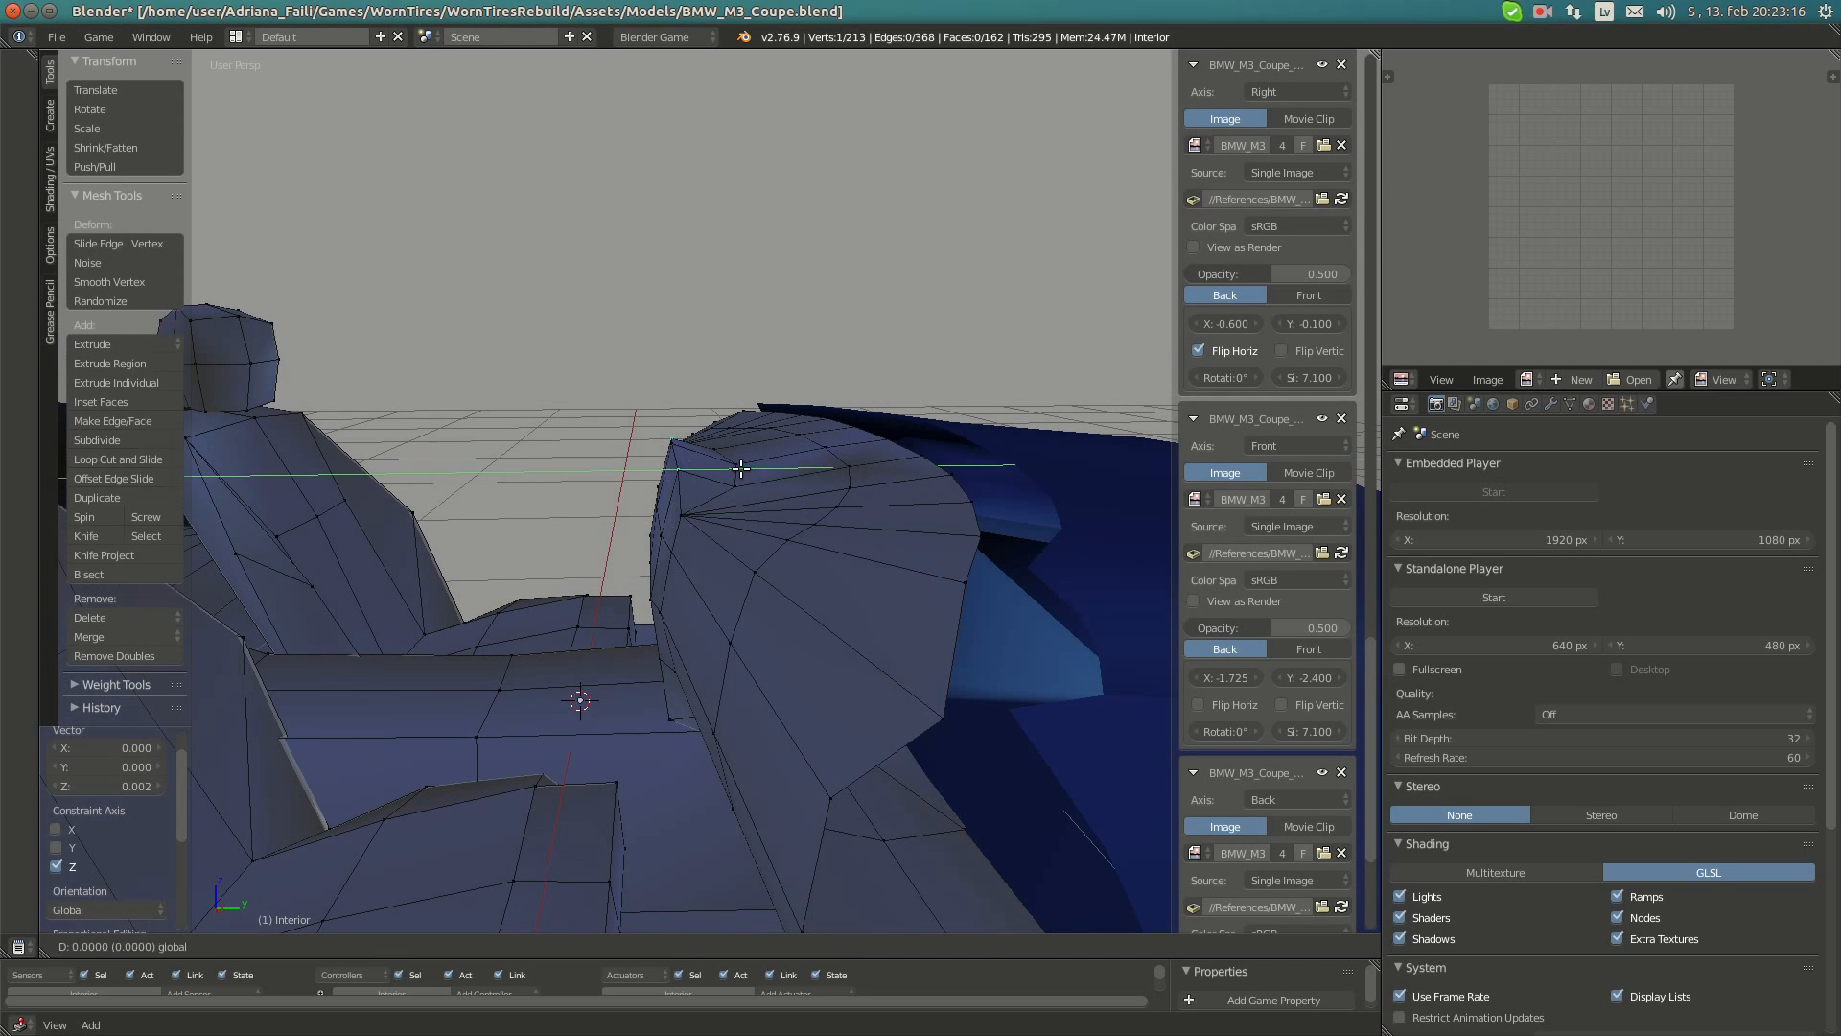
left_click(673, 444)
left_click_drag(715, 443, 712, 442)
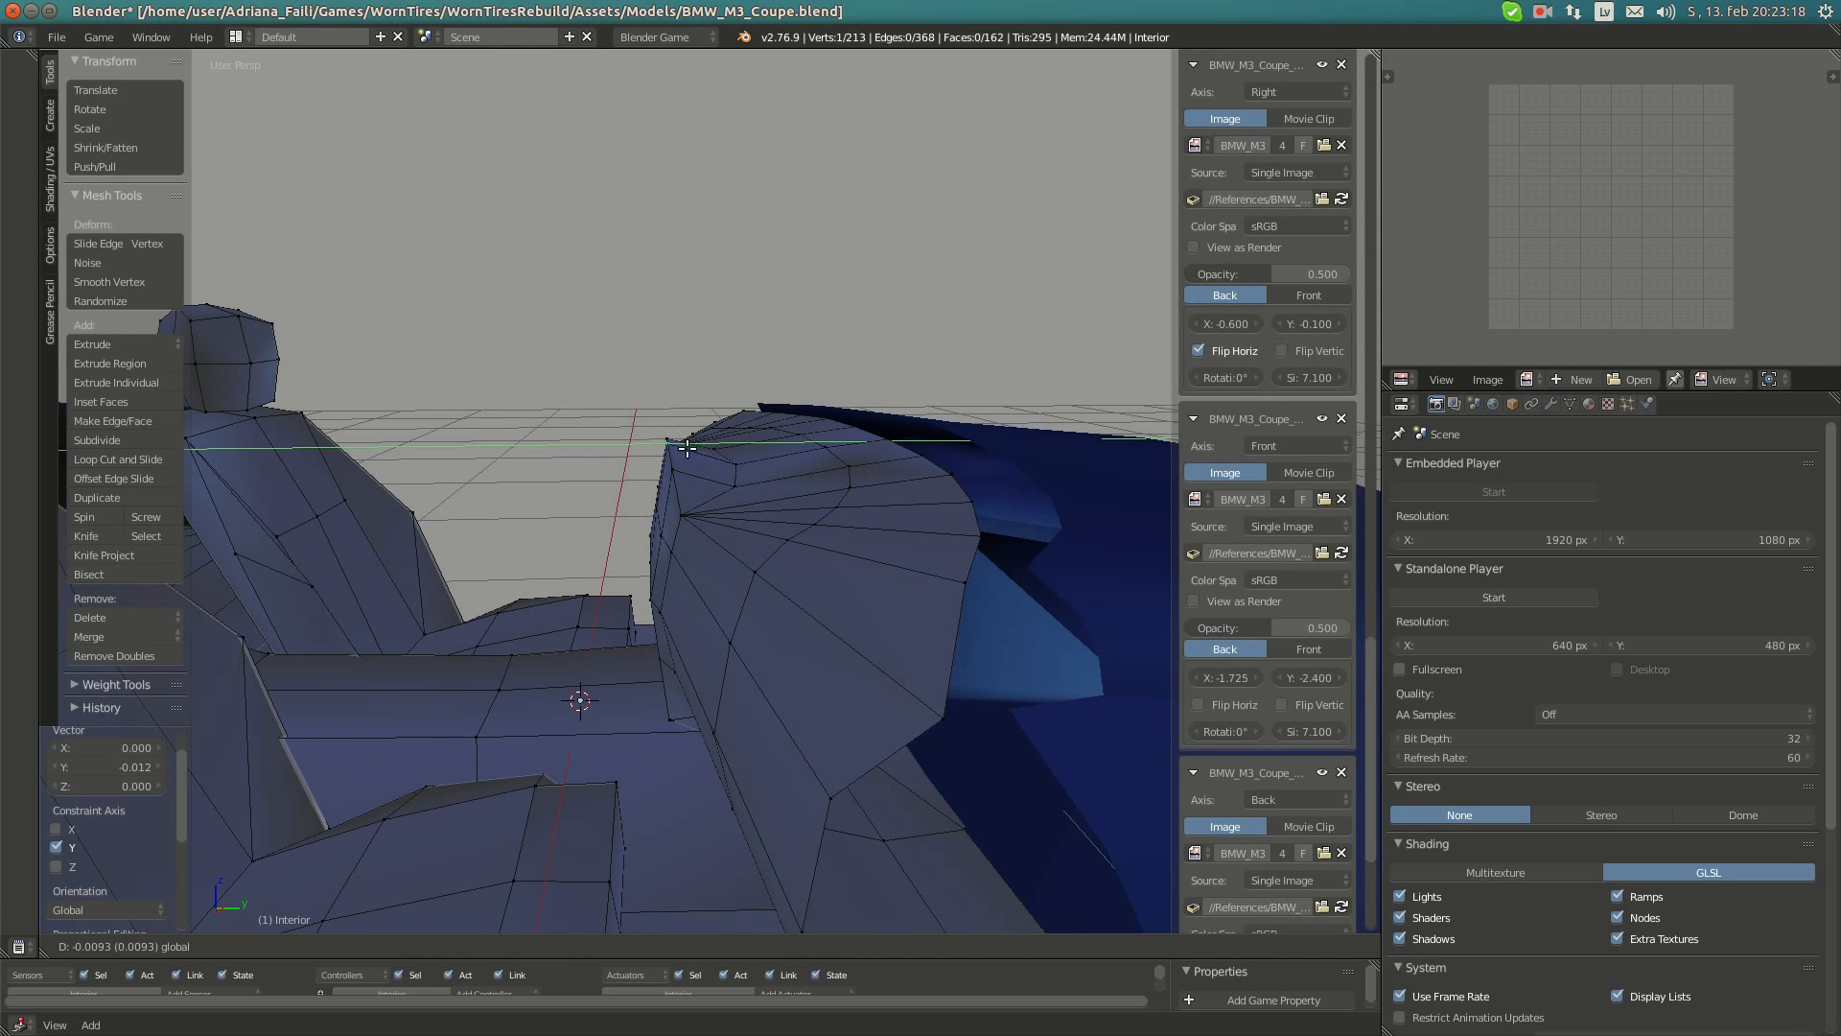
- Shift three vertices on the centre section's side together by about -0.012 along Y, and adjust the neighbouring corner vertex along Y
right_click(687, 523, "shift")
right_click(682, 476, "shift")
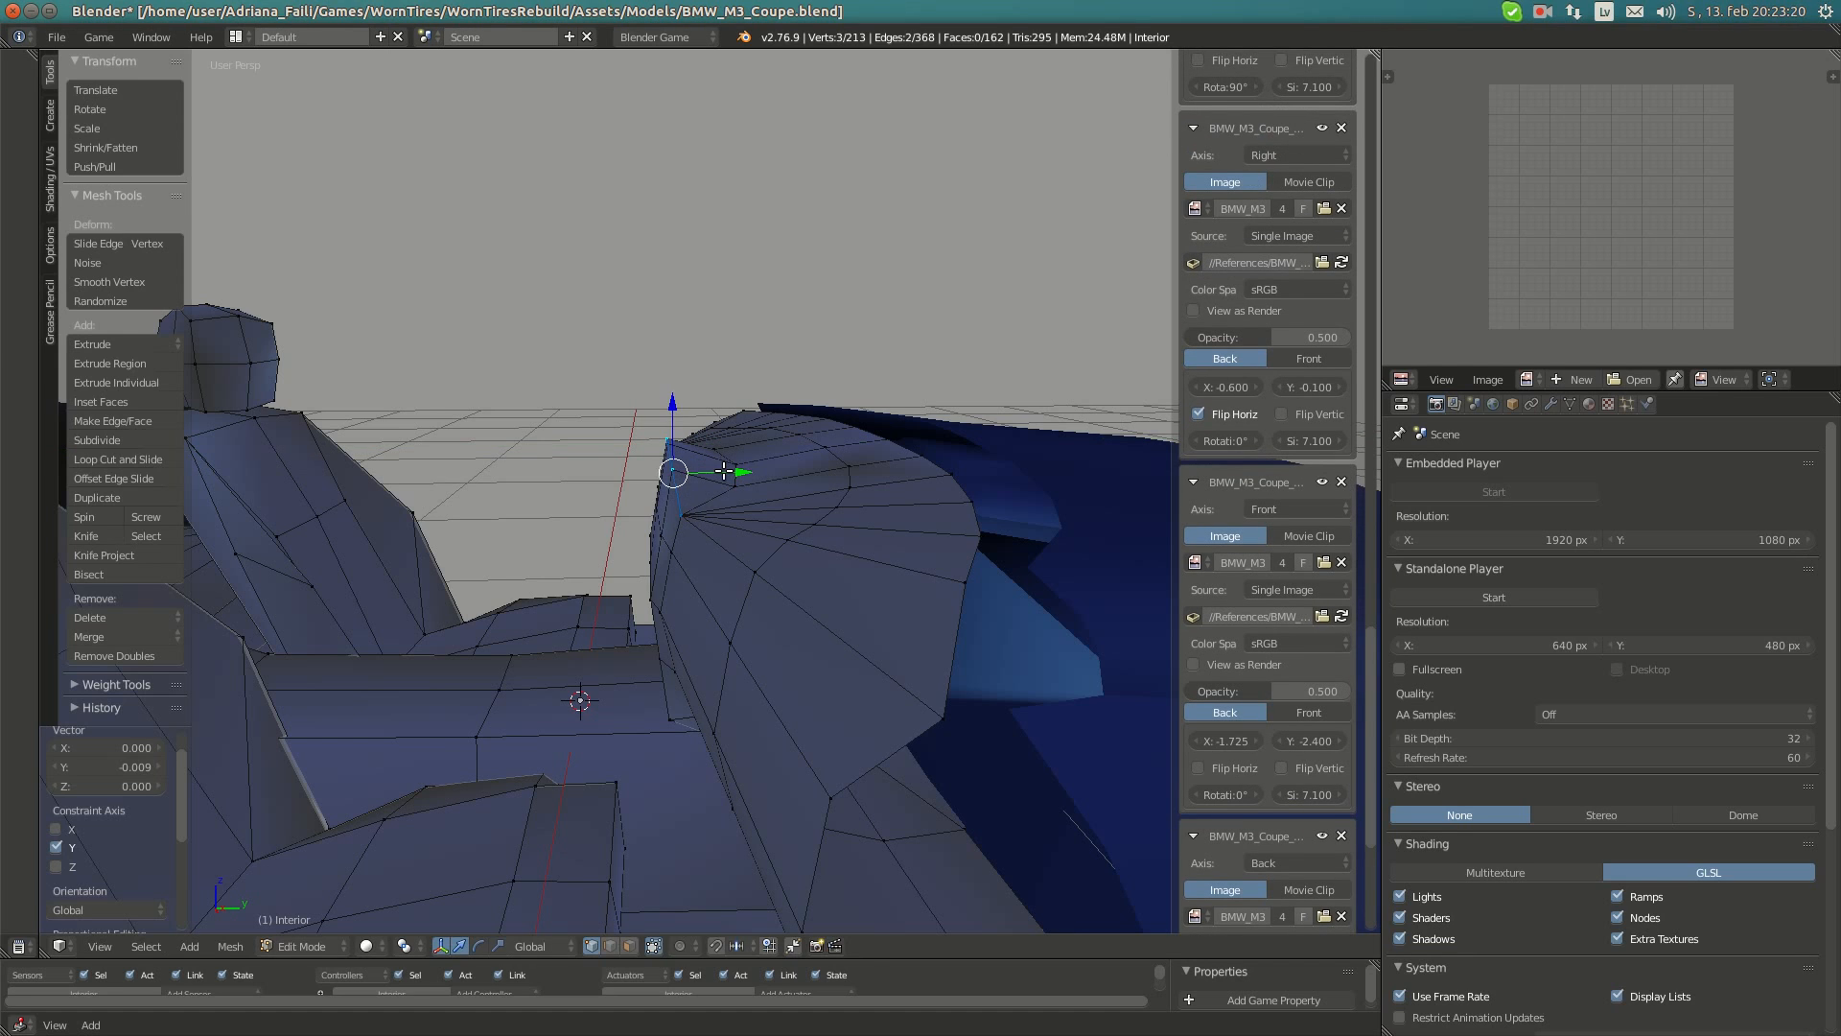
left_click_drag(724, 470, 719, 520)
right_click(690, 526)
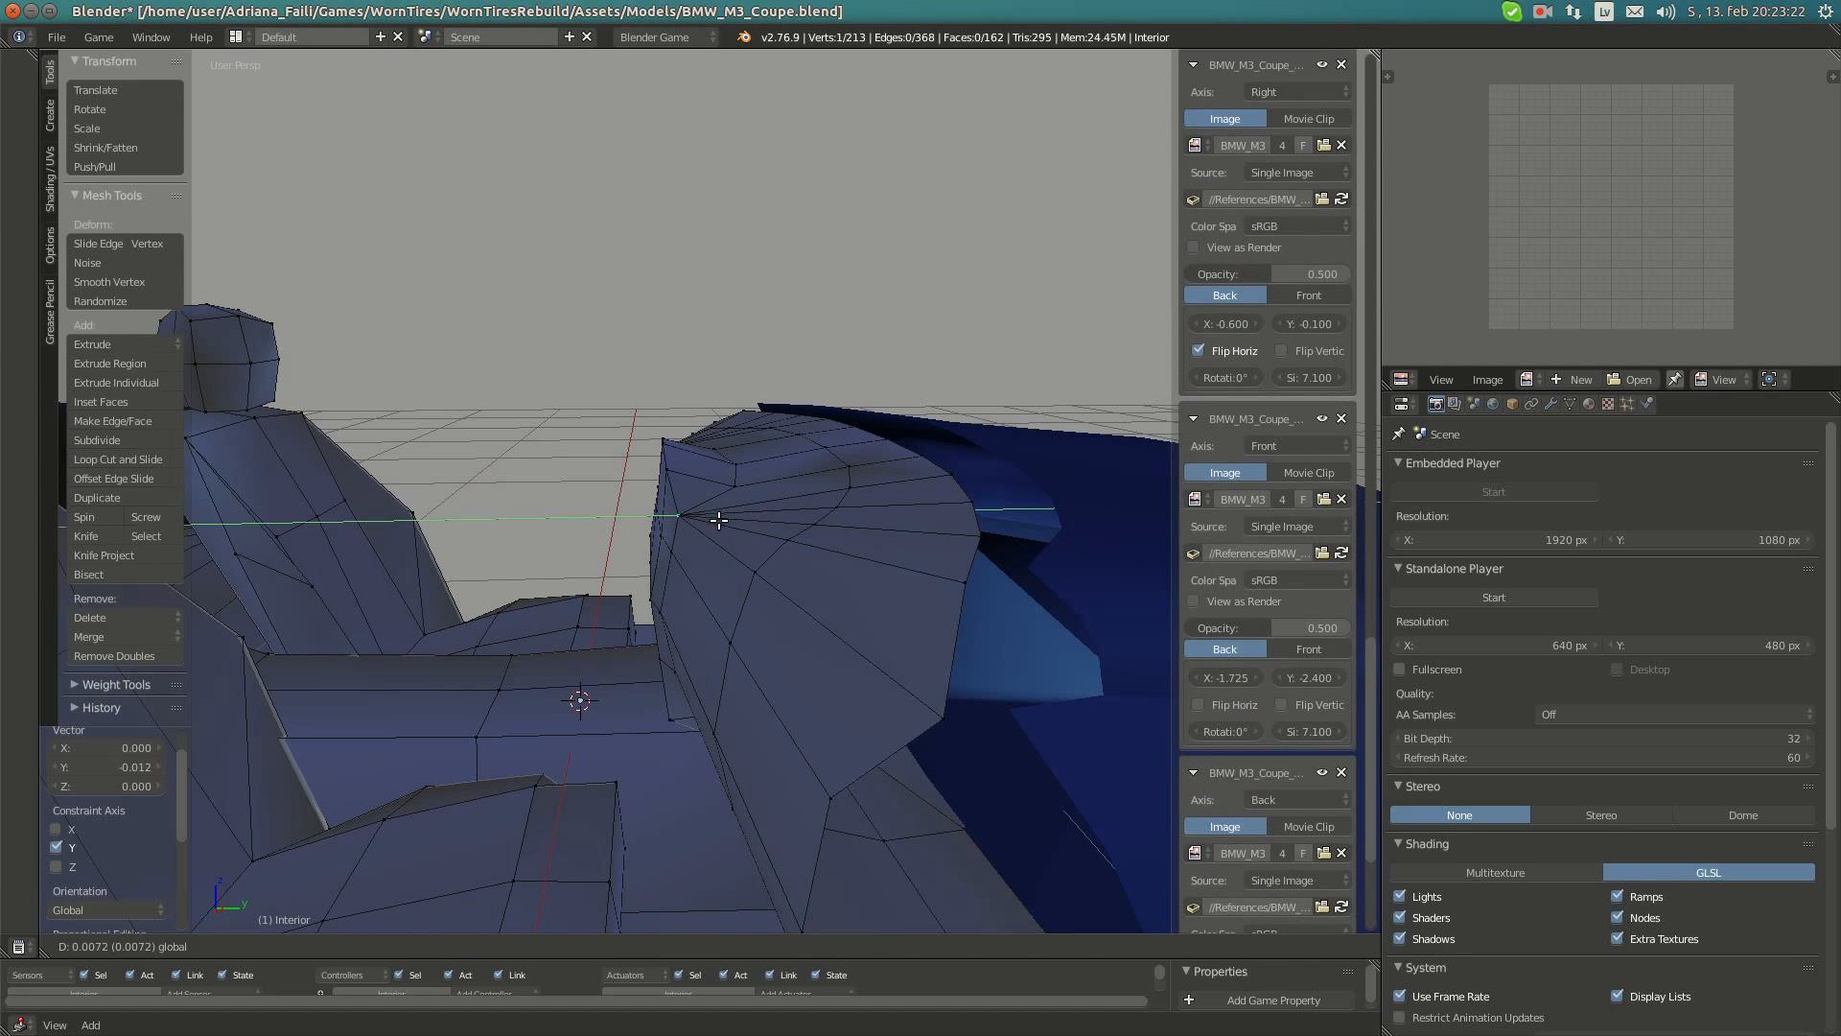
right_click(770, 584)
mouse_move(770, 585)
middle_mouse_down()
mouse_move(736, 612)
mouse_move(734, 578)
middle_mouse_up()
left_click_drag(714, 519, 707, 510)
- Move the next vertex down the dashboard's front face about -0.005 along Y
middle_click_drag(707, 510, 748, 529)
right_click(739, 592)
middle_click_drag(740, 593, 743, 592)
left_click_drag(783, 590, 756, 650)
middle_click_drag(756, 650, 763, 609)
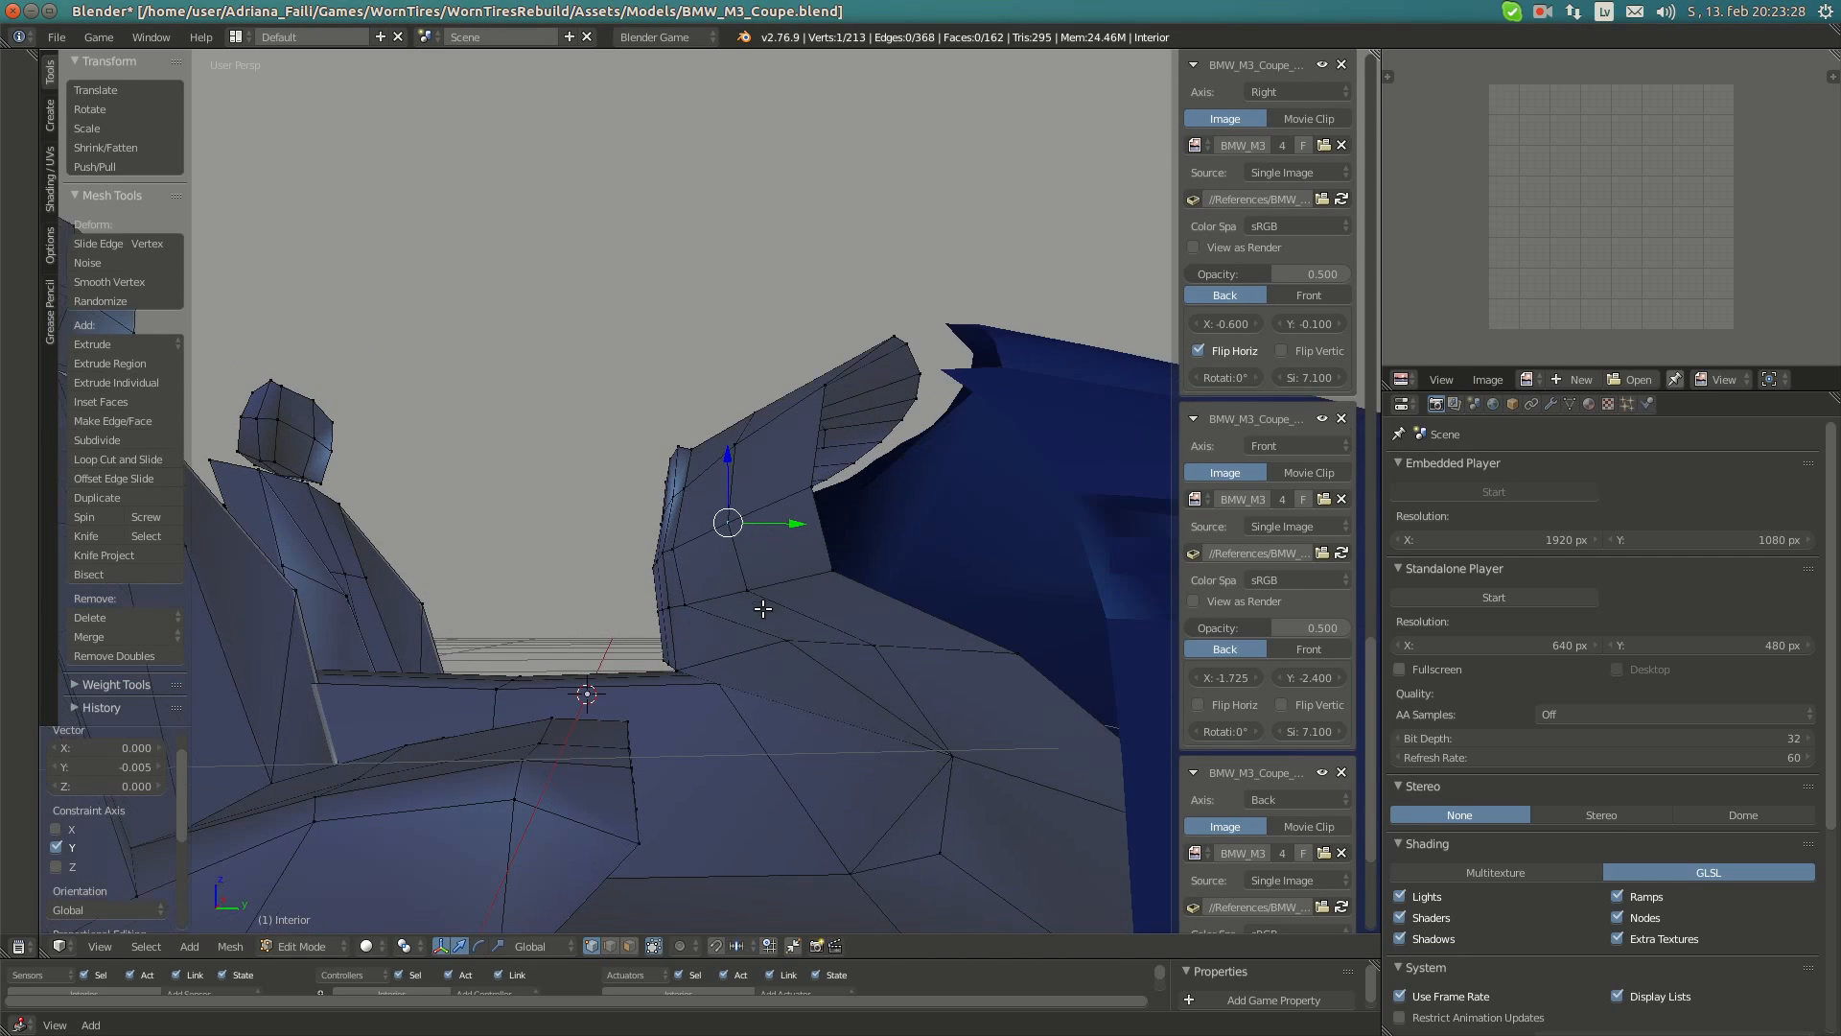
- Adjust the remaining vertices of the front-face cut along Y, moving the last one about -0.008
right_click(768, 590)
left_click_drag(797, 589, 884, 649)
middle_click_drag(884, 648, 835, 604)
left_click_drag(835, 601, 825, 550)
- Compare the dashboard's raised centre section from the side and front with the interior photo in Chromium
middle_click_drag(734, 549, 1035, 563)
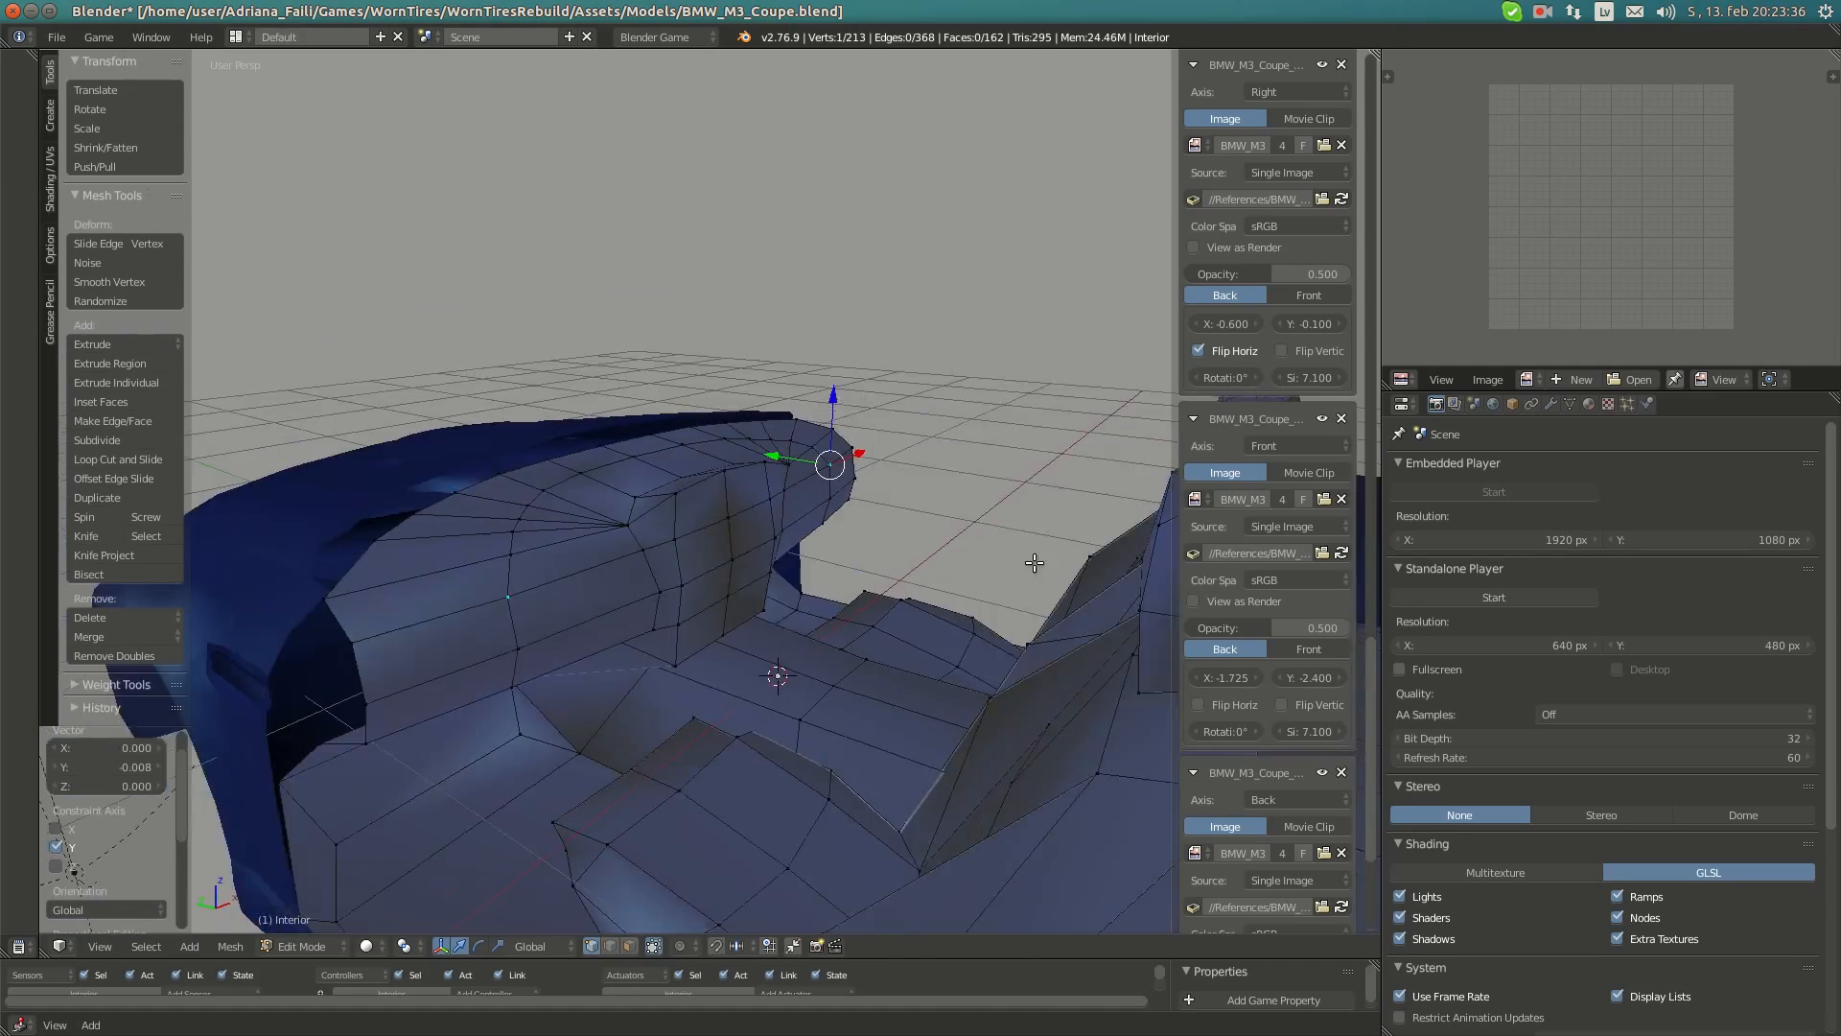
scroll(767, 554, "up", 2)
mouse_move(767, 553)
middle_mouse_down()
mouse_move(641, 577)
mouse_move(791, 533)
middle_mouse_up()
mouse_move(14, 189)
left_click(5, 147)
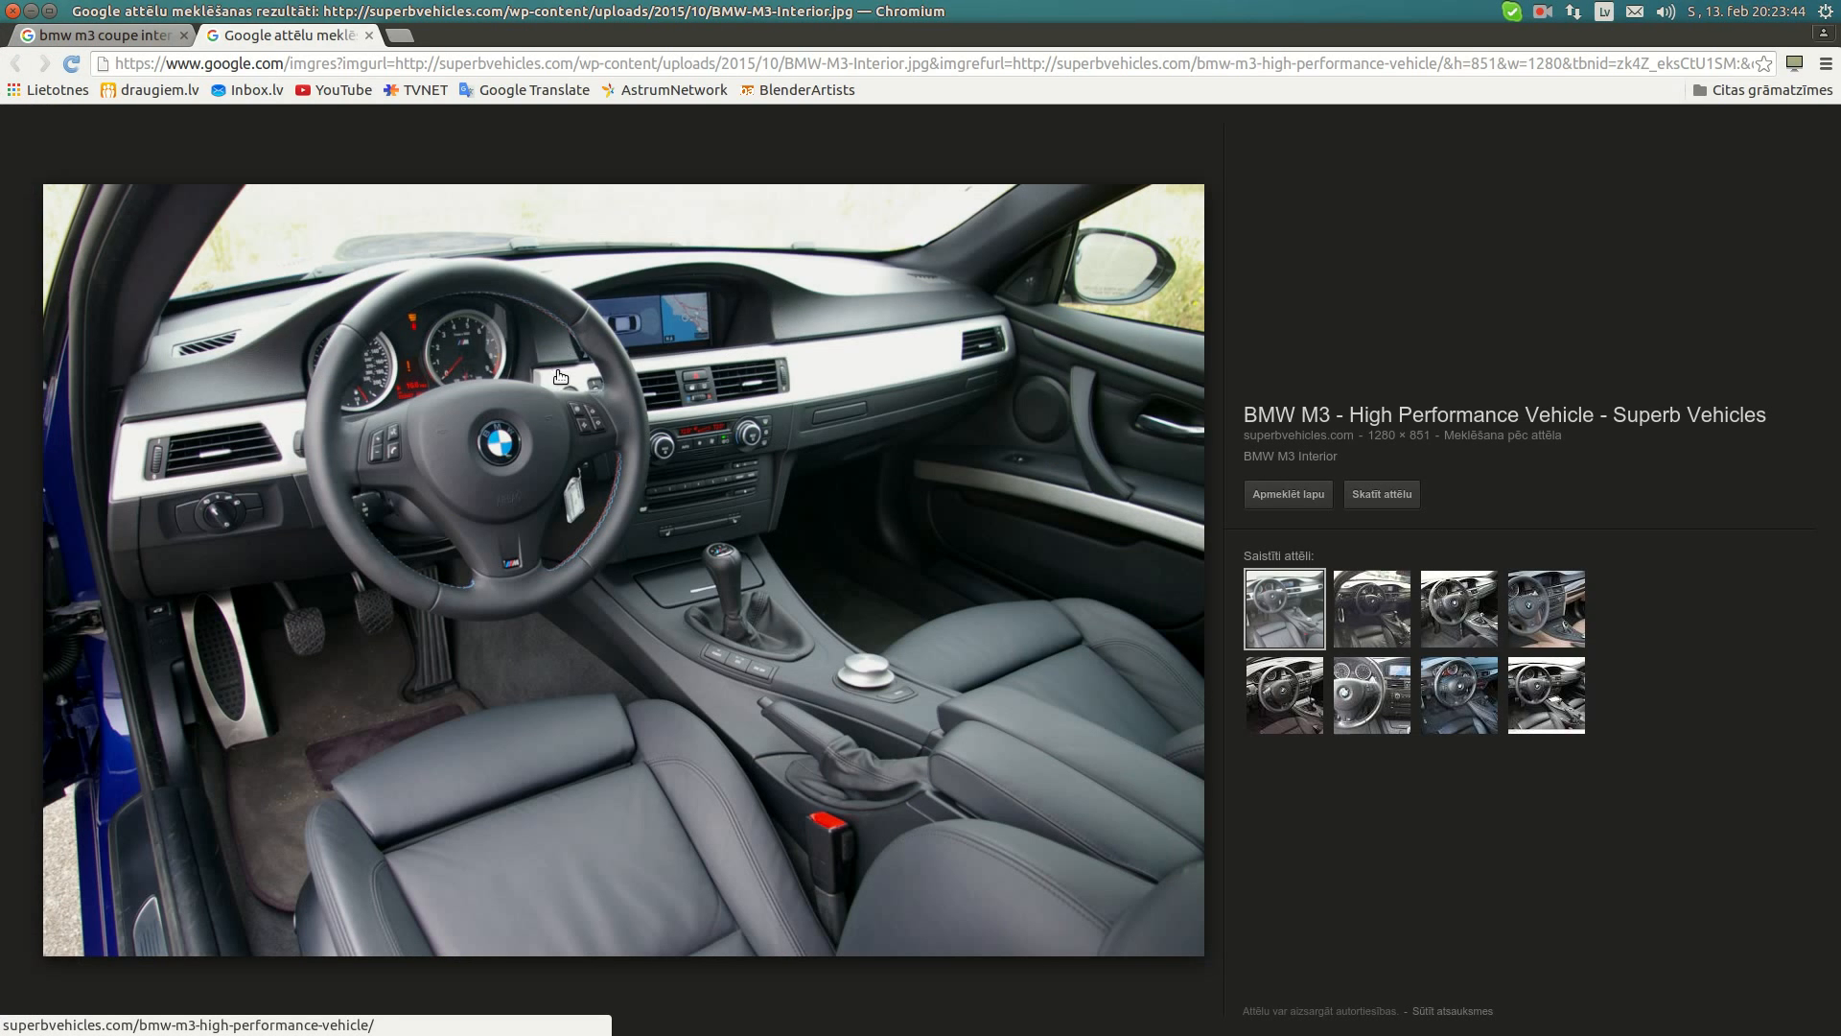
left_click(29, 674)
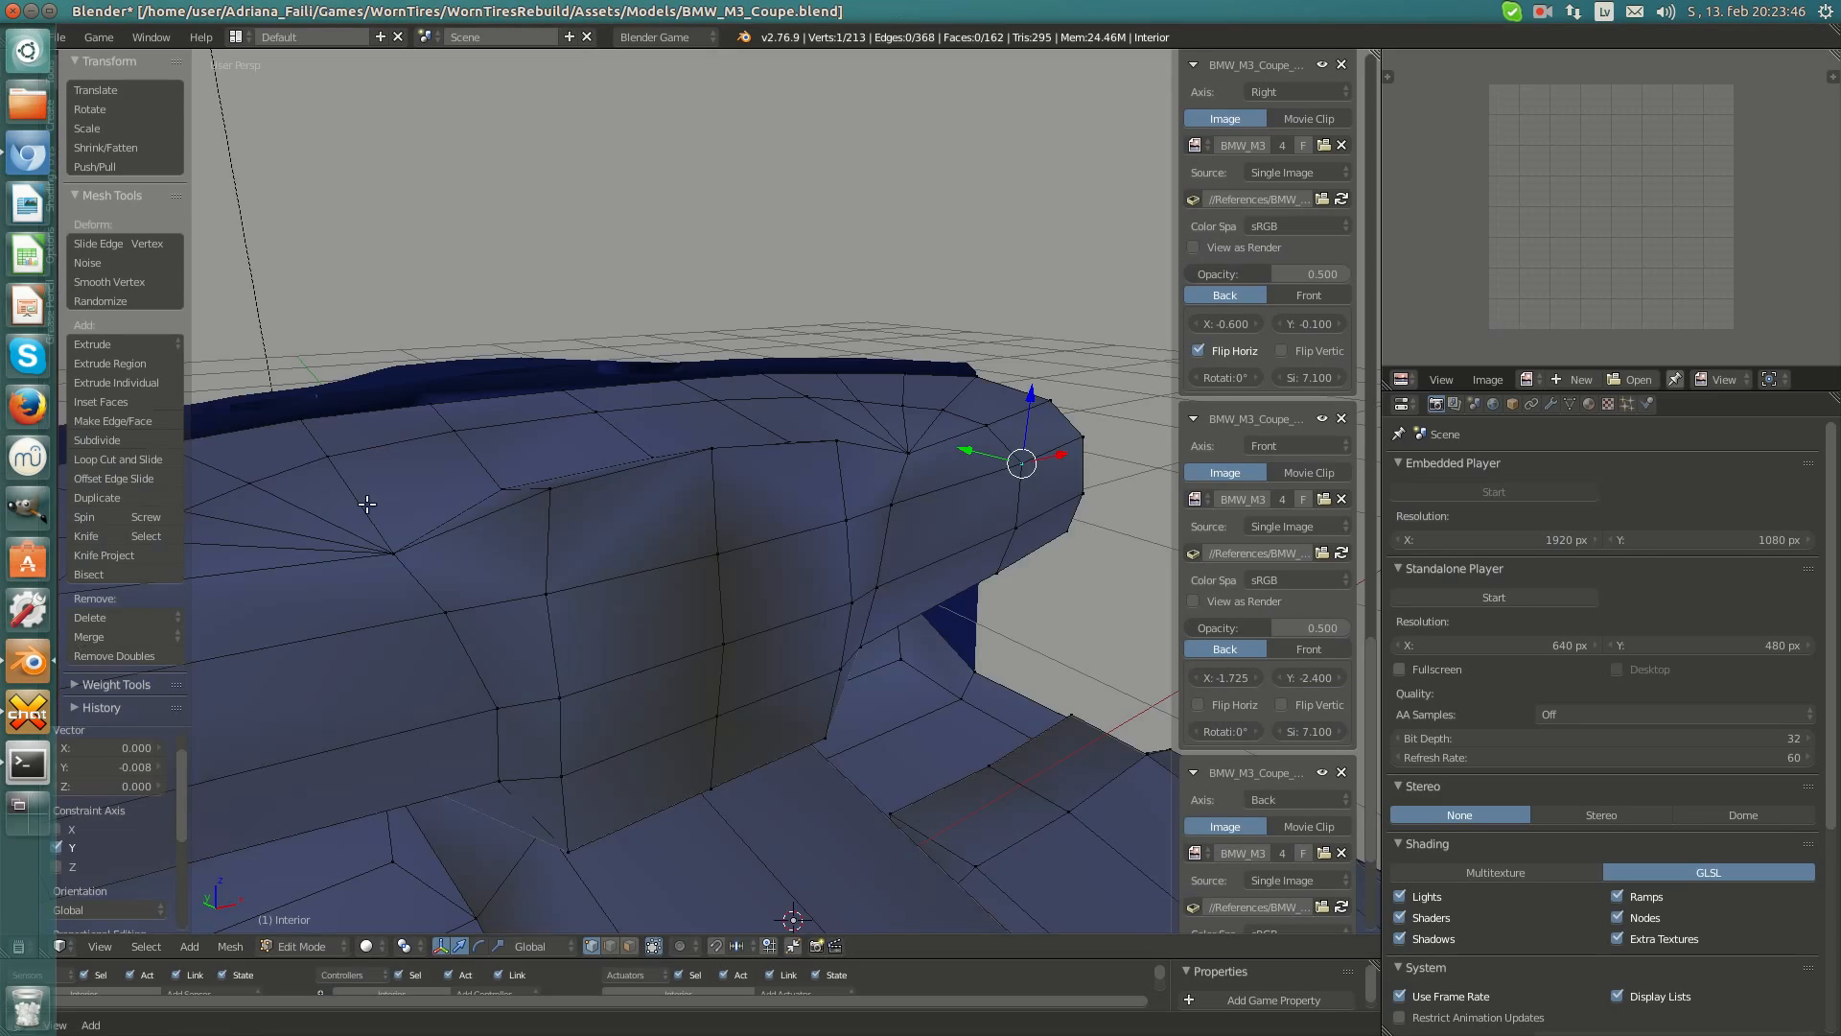
middle_click_drag(641, 413, 361, 411)
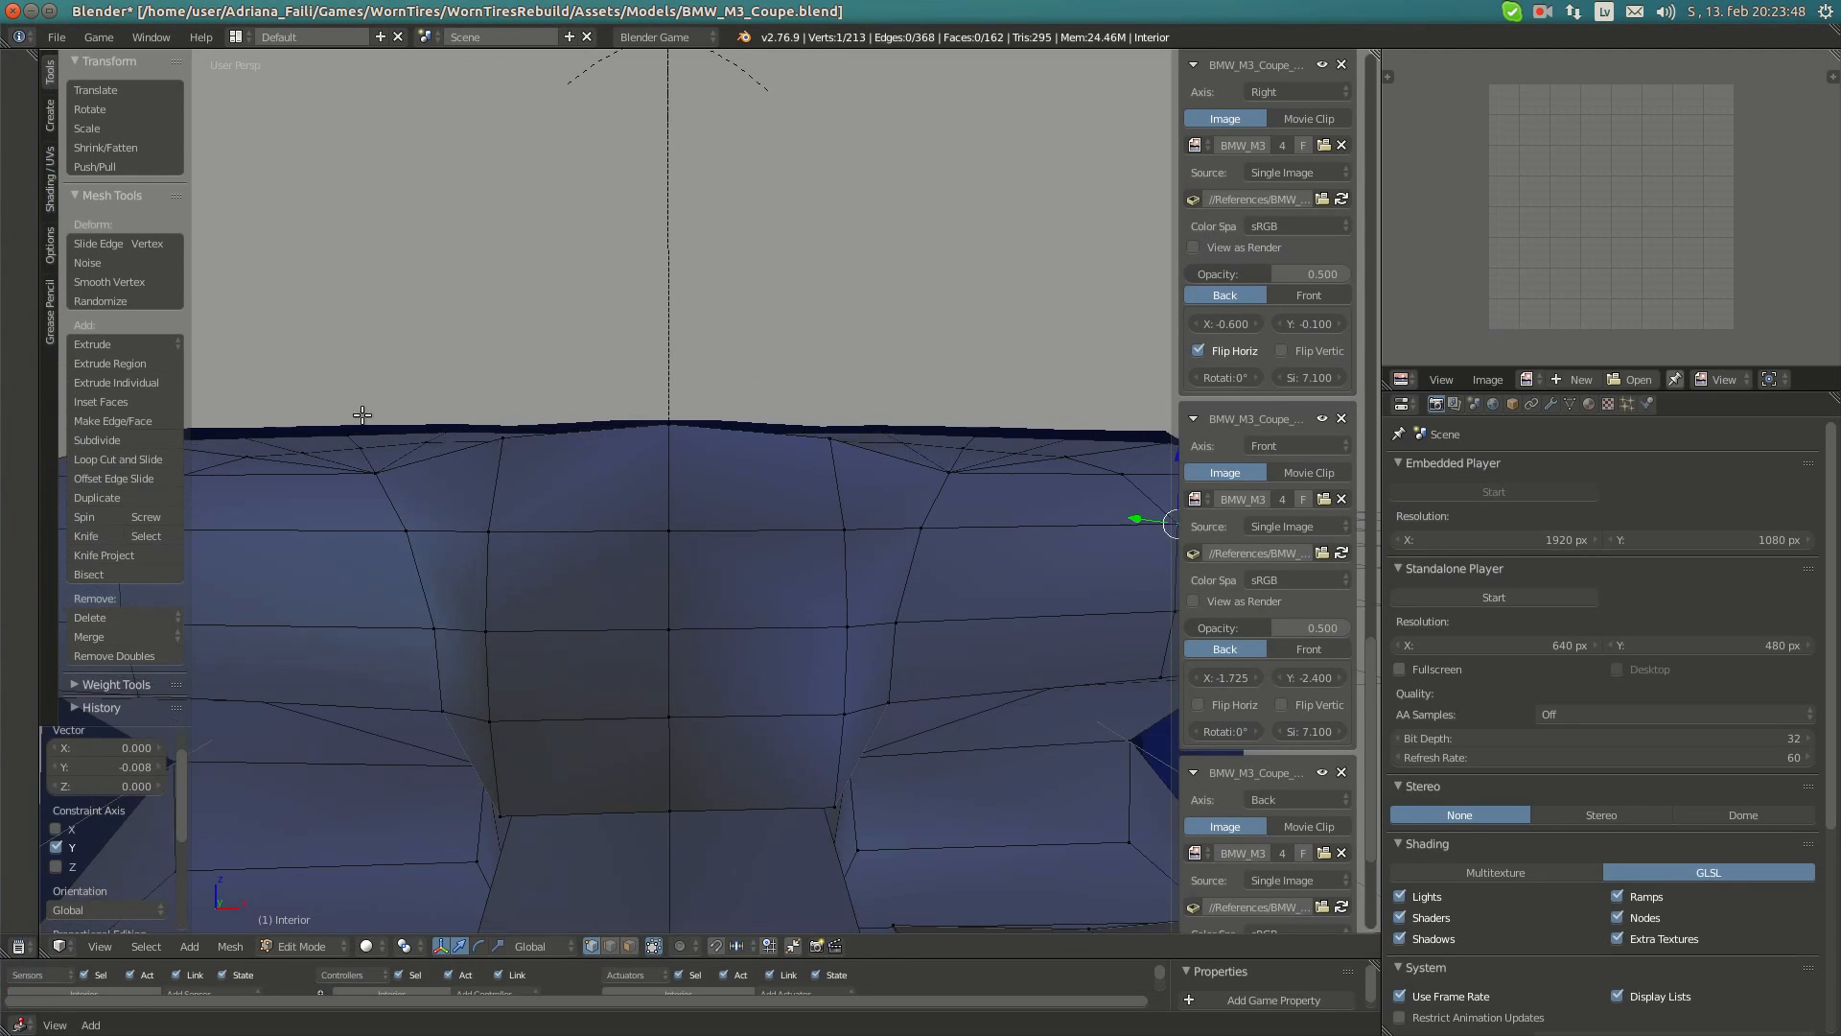
mouse_move(33, 206)
left_click(17, 168)
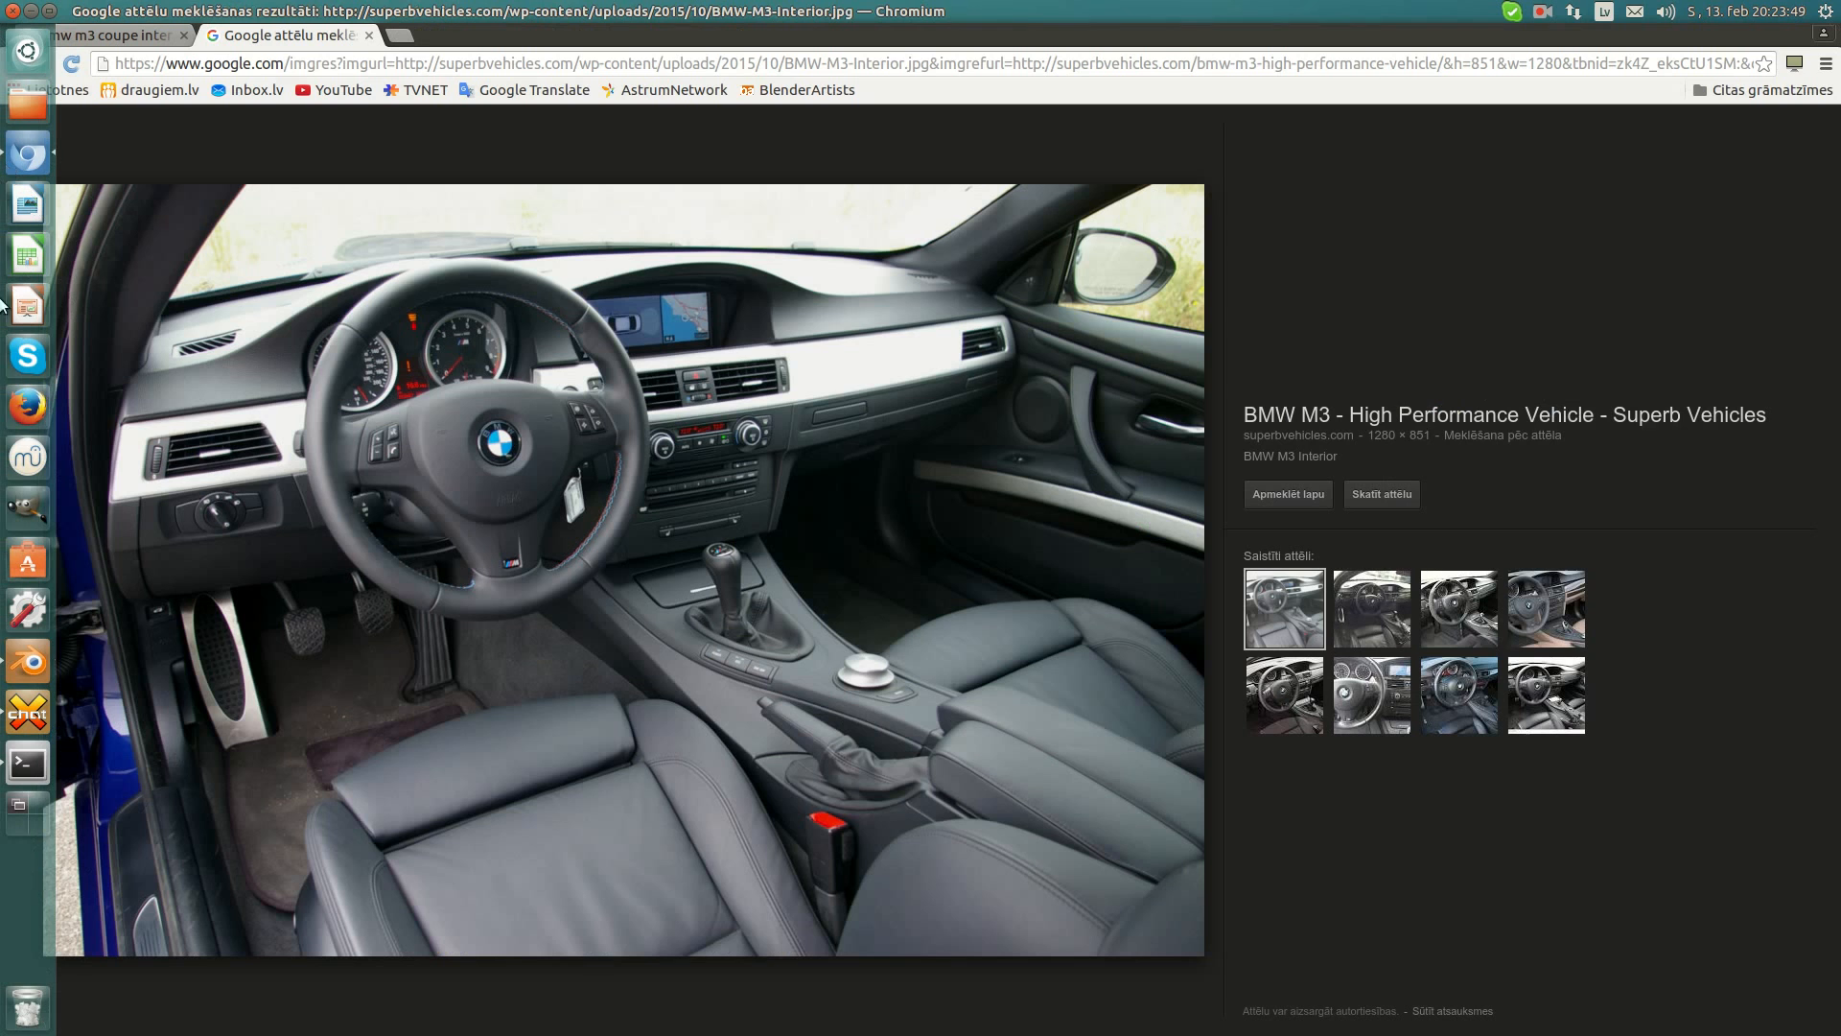
left_click(22, 684)
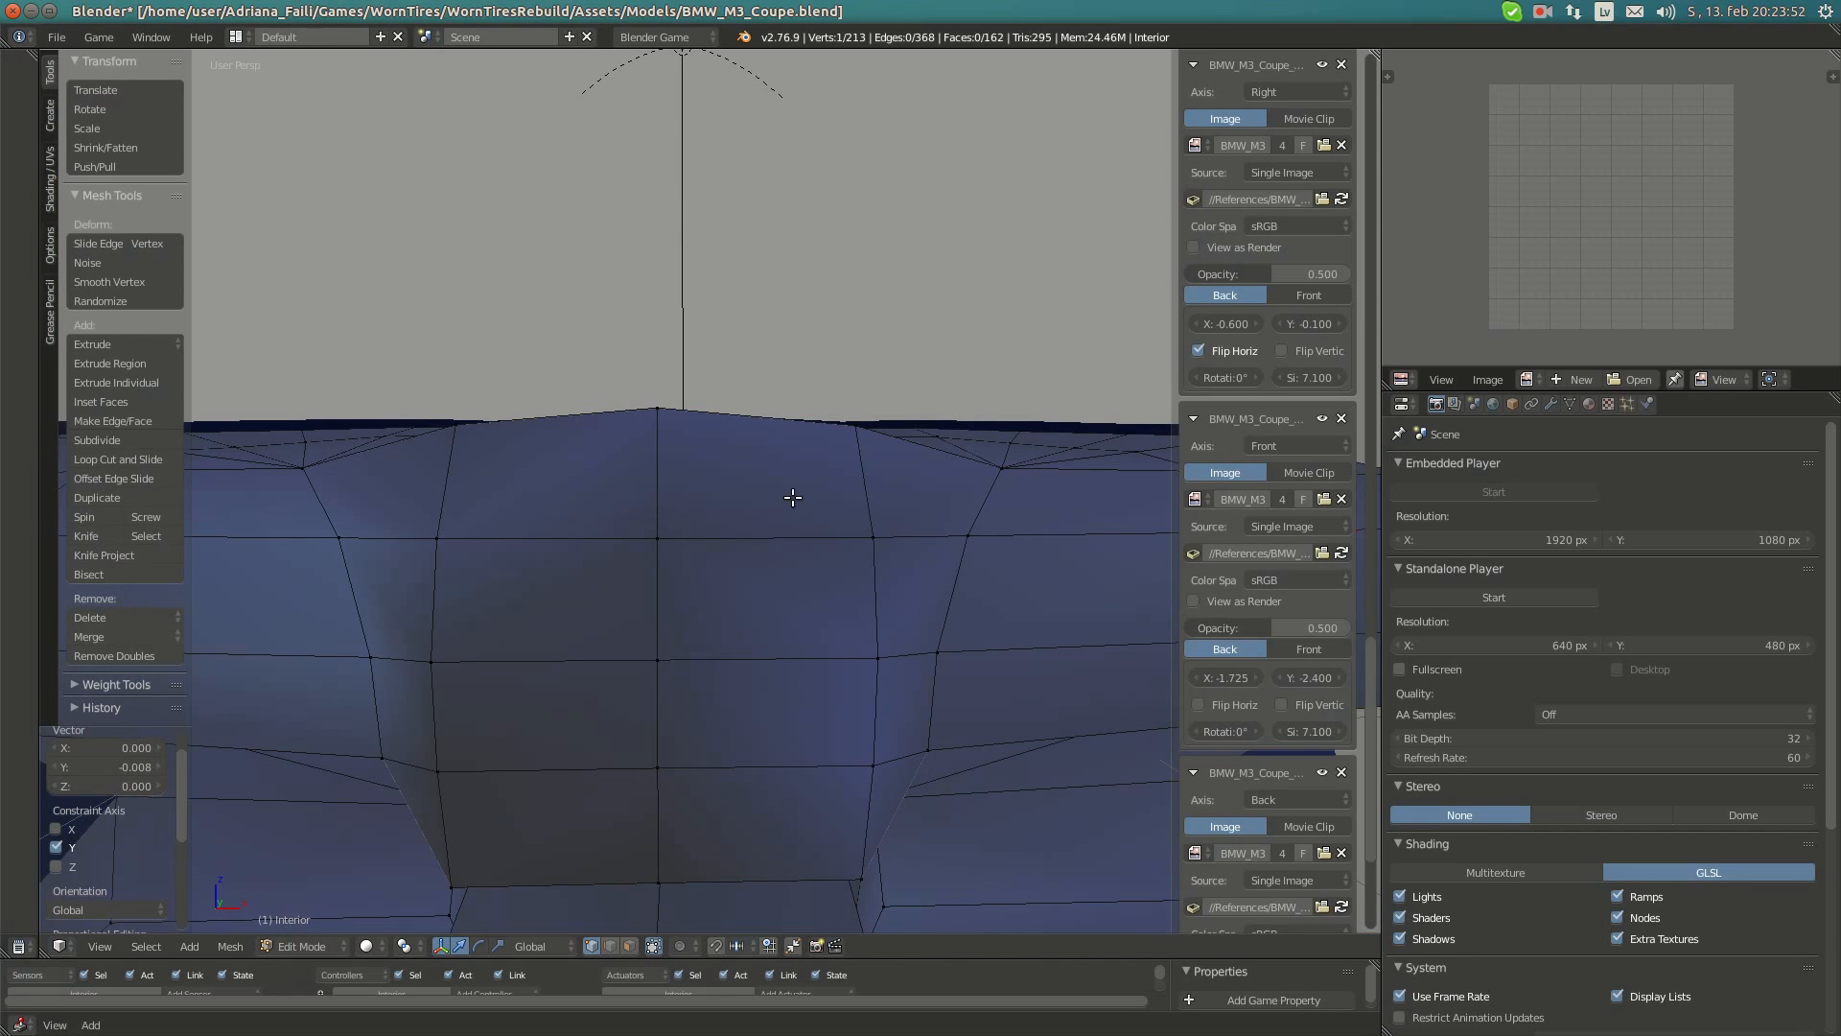
- Knife a cut from the centre section's side edge up around its corner and across the top to the centre line
key("k")
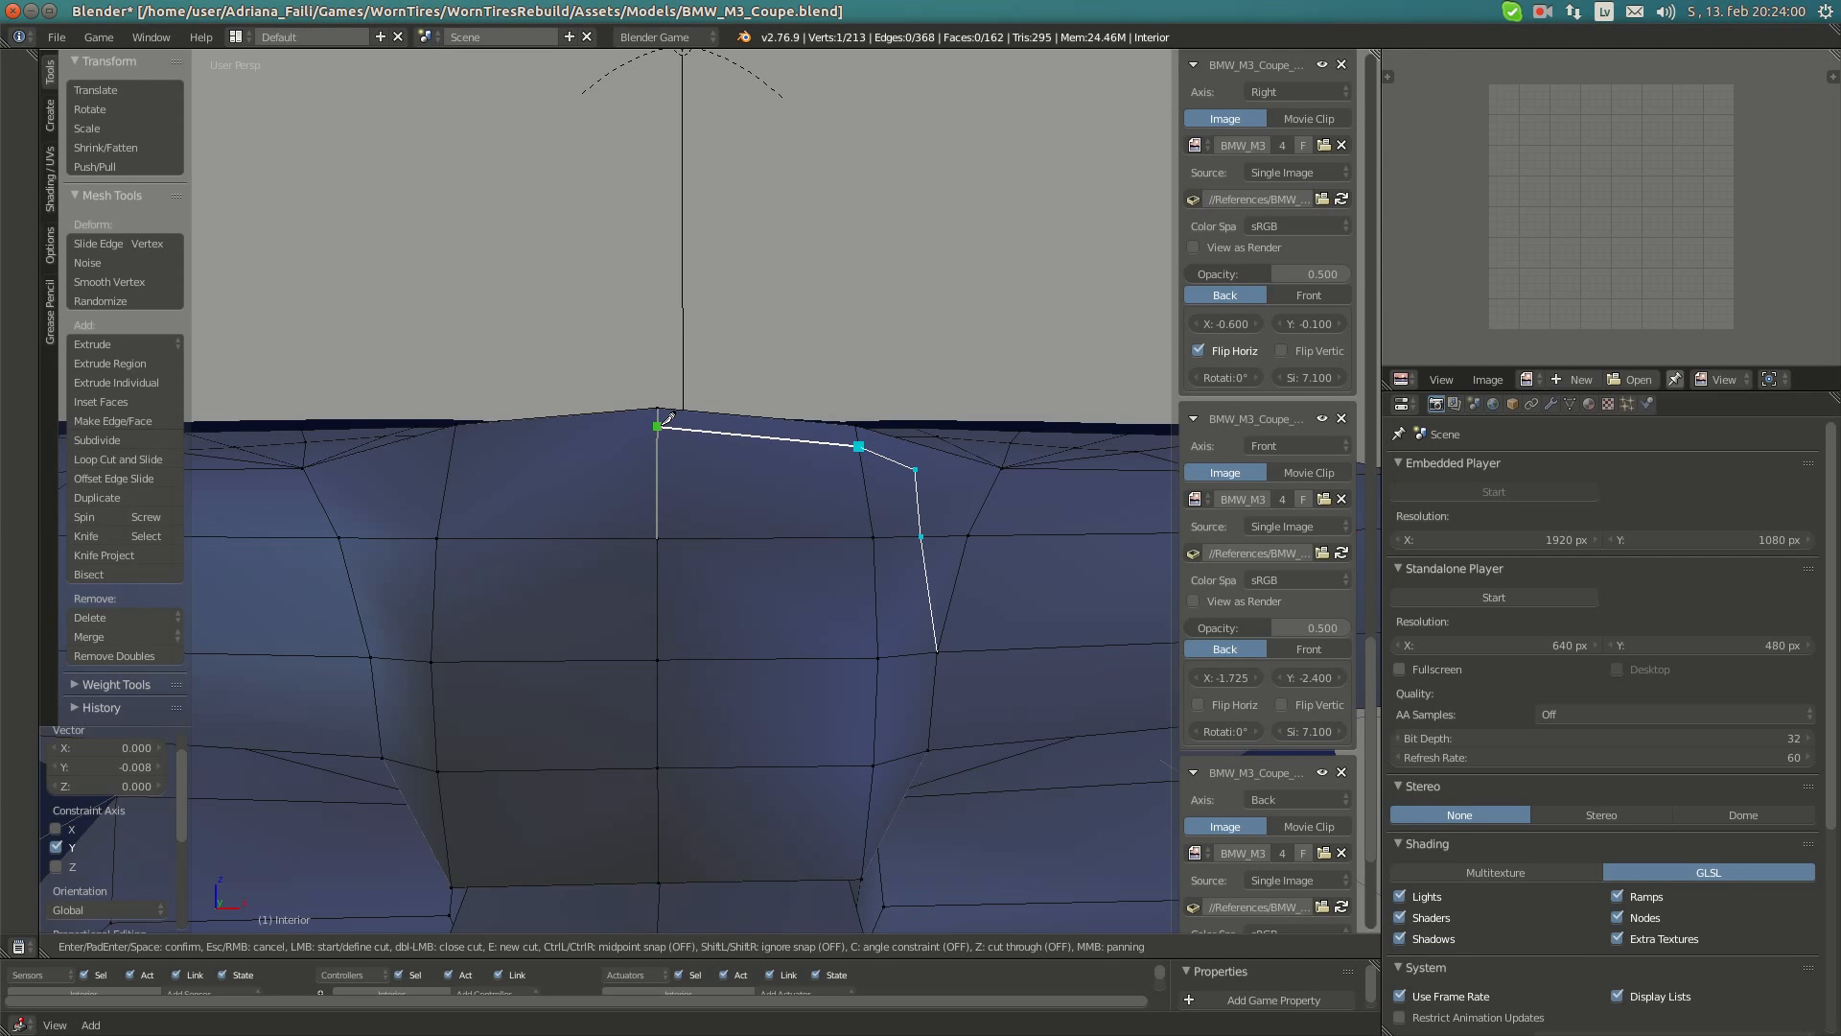
key("Return")
key("a")
mouse_move(986, 526)
middle_mouse_down()
mouse_move(943, 526)
mouse_move(825, 450)
mouse_move(671, 439)
middle_mouse_up()
key("k")
key("Return")
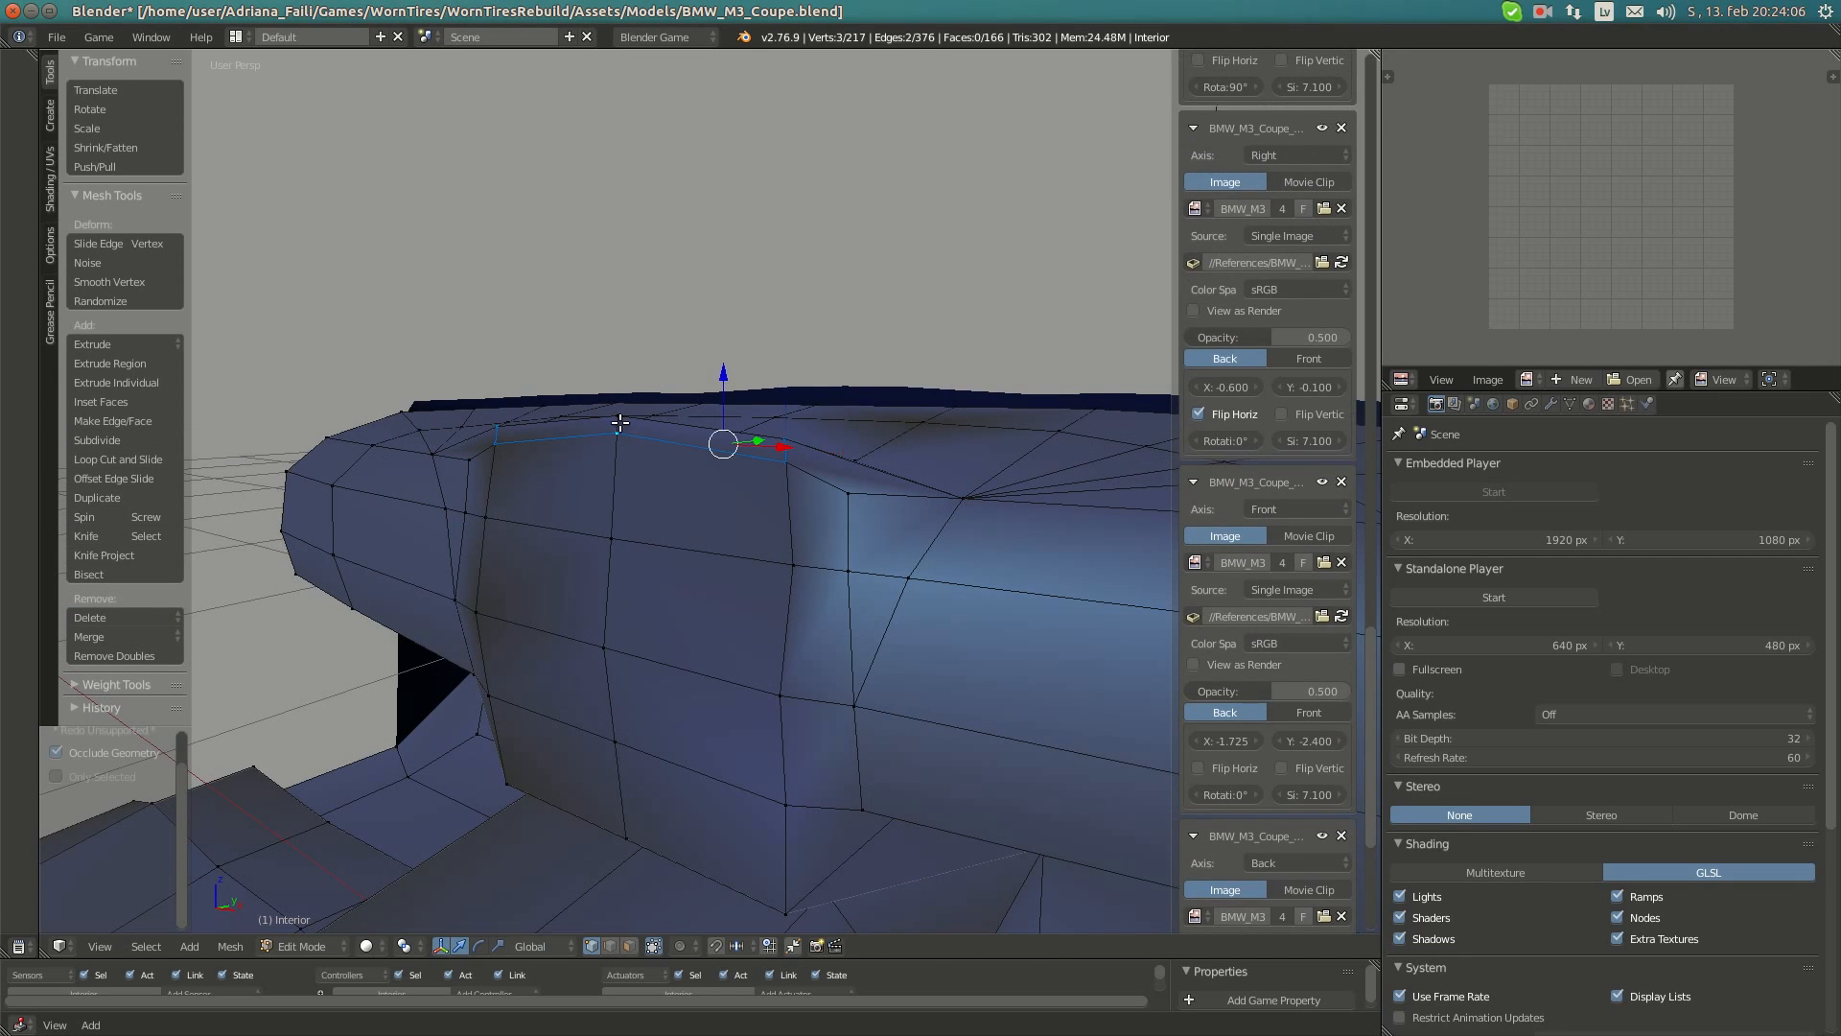
- Raise the narrow face above the new cut about 0.018 along Z and rotate it about 18° around X
left_click_drag(692, 387, 695, 372)
middle_click_drag(764, 396, 665, 440)
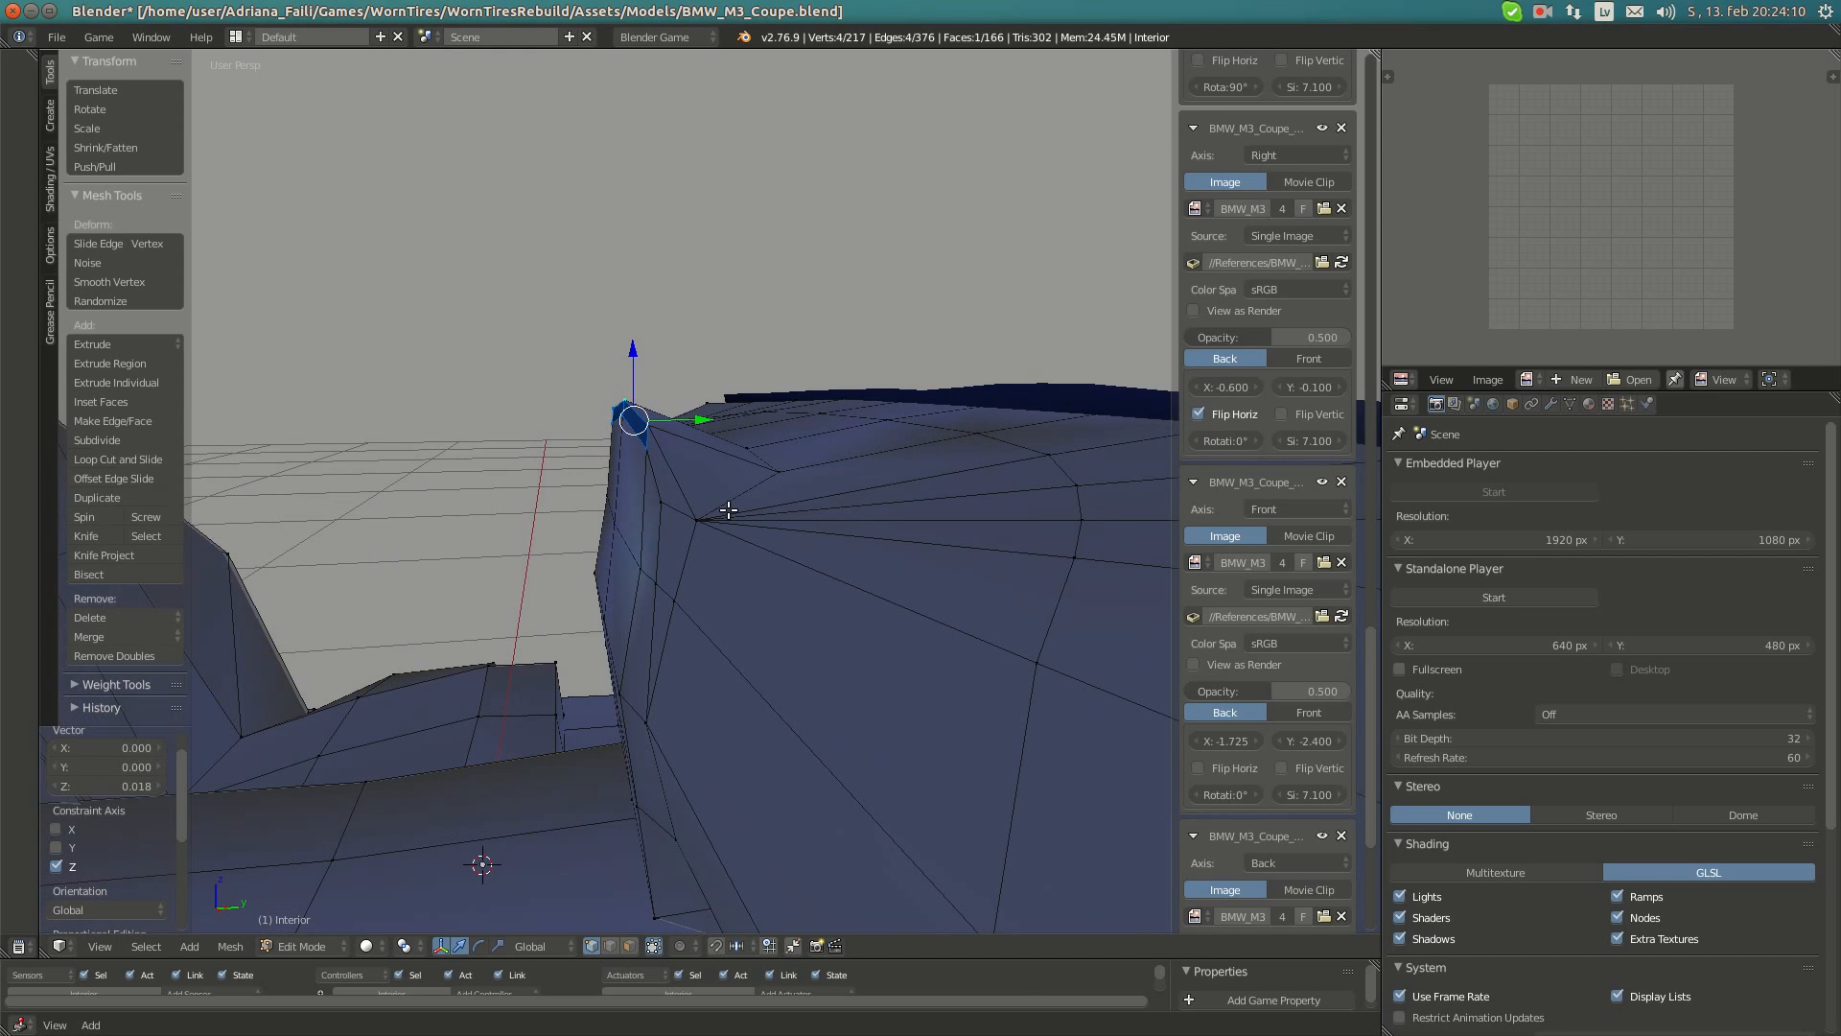
key("r")
key("x")
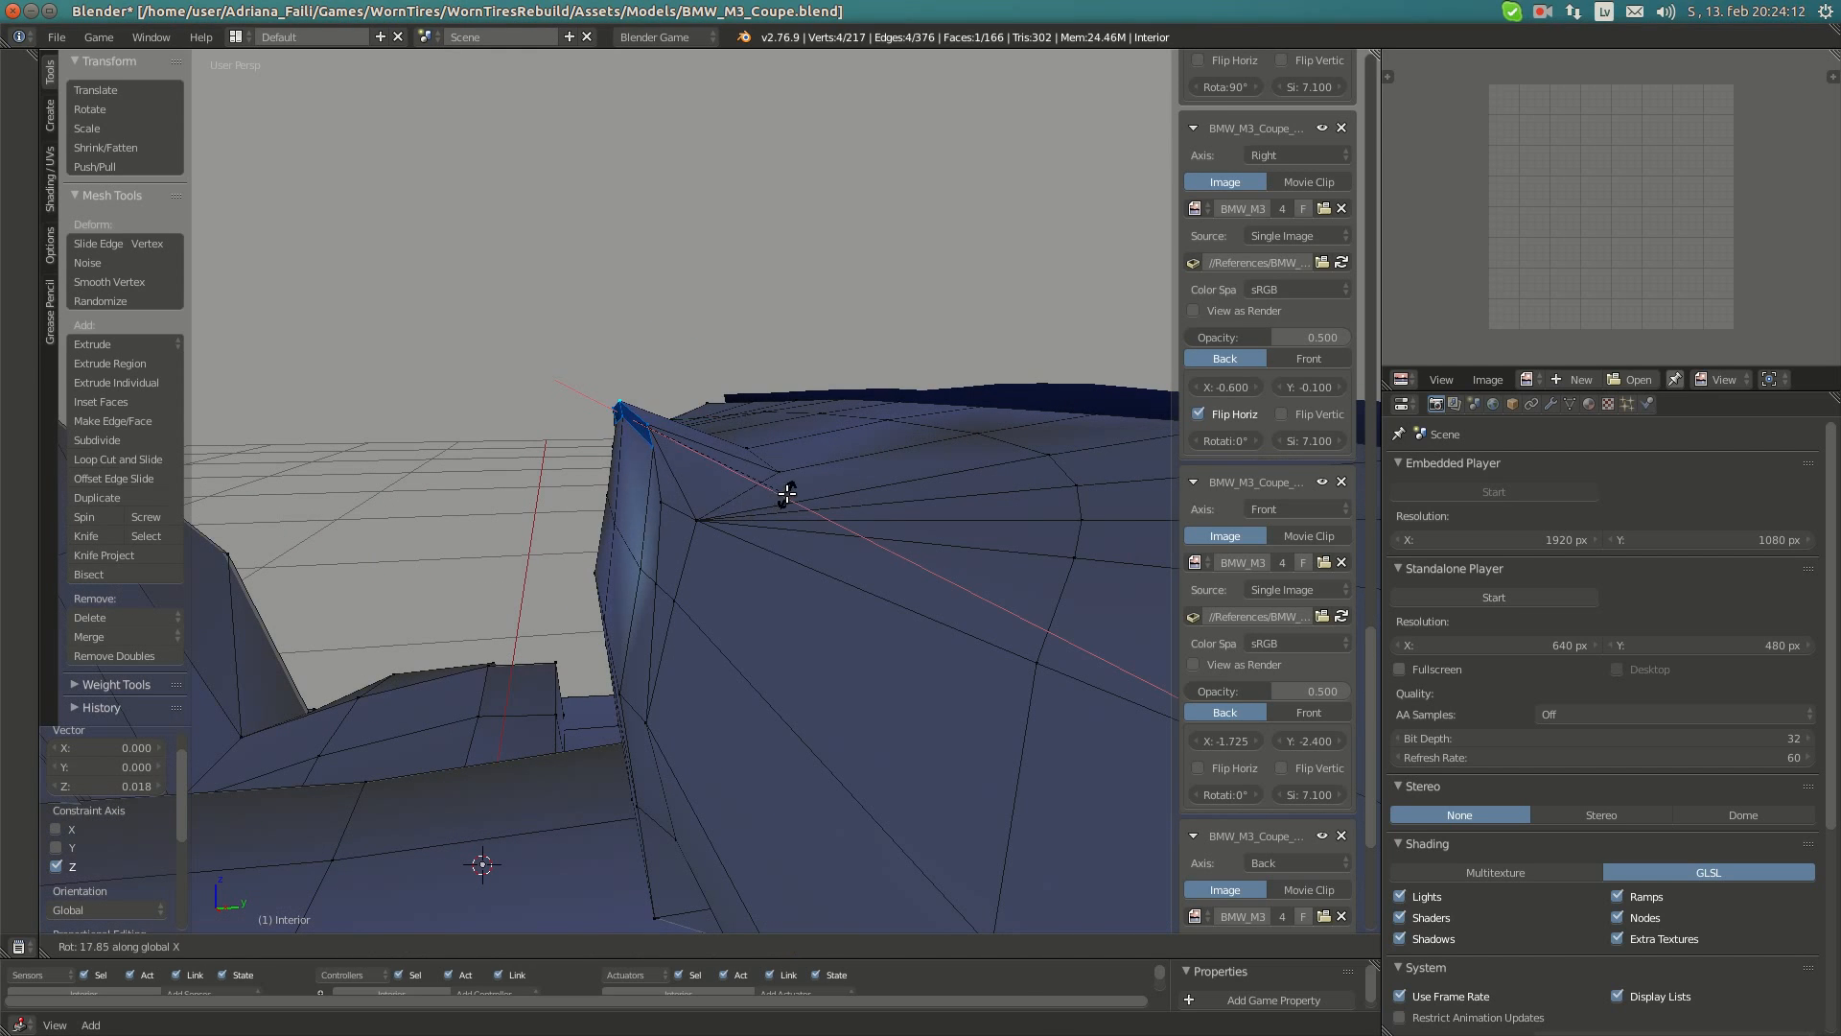
left_click(786, 493)
- Move the narrow top face about -0.010 along Y and adjust its rotation
key("g")
key("y")
left_click(686, 416)
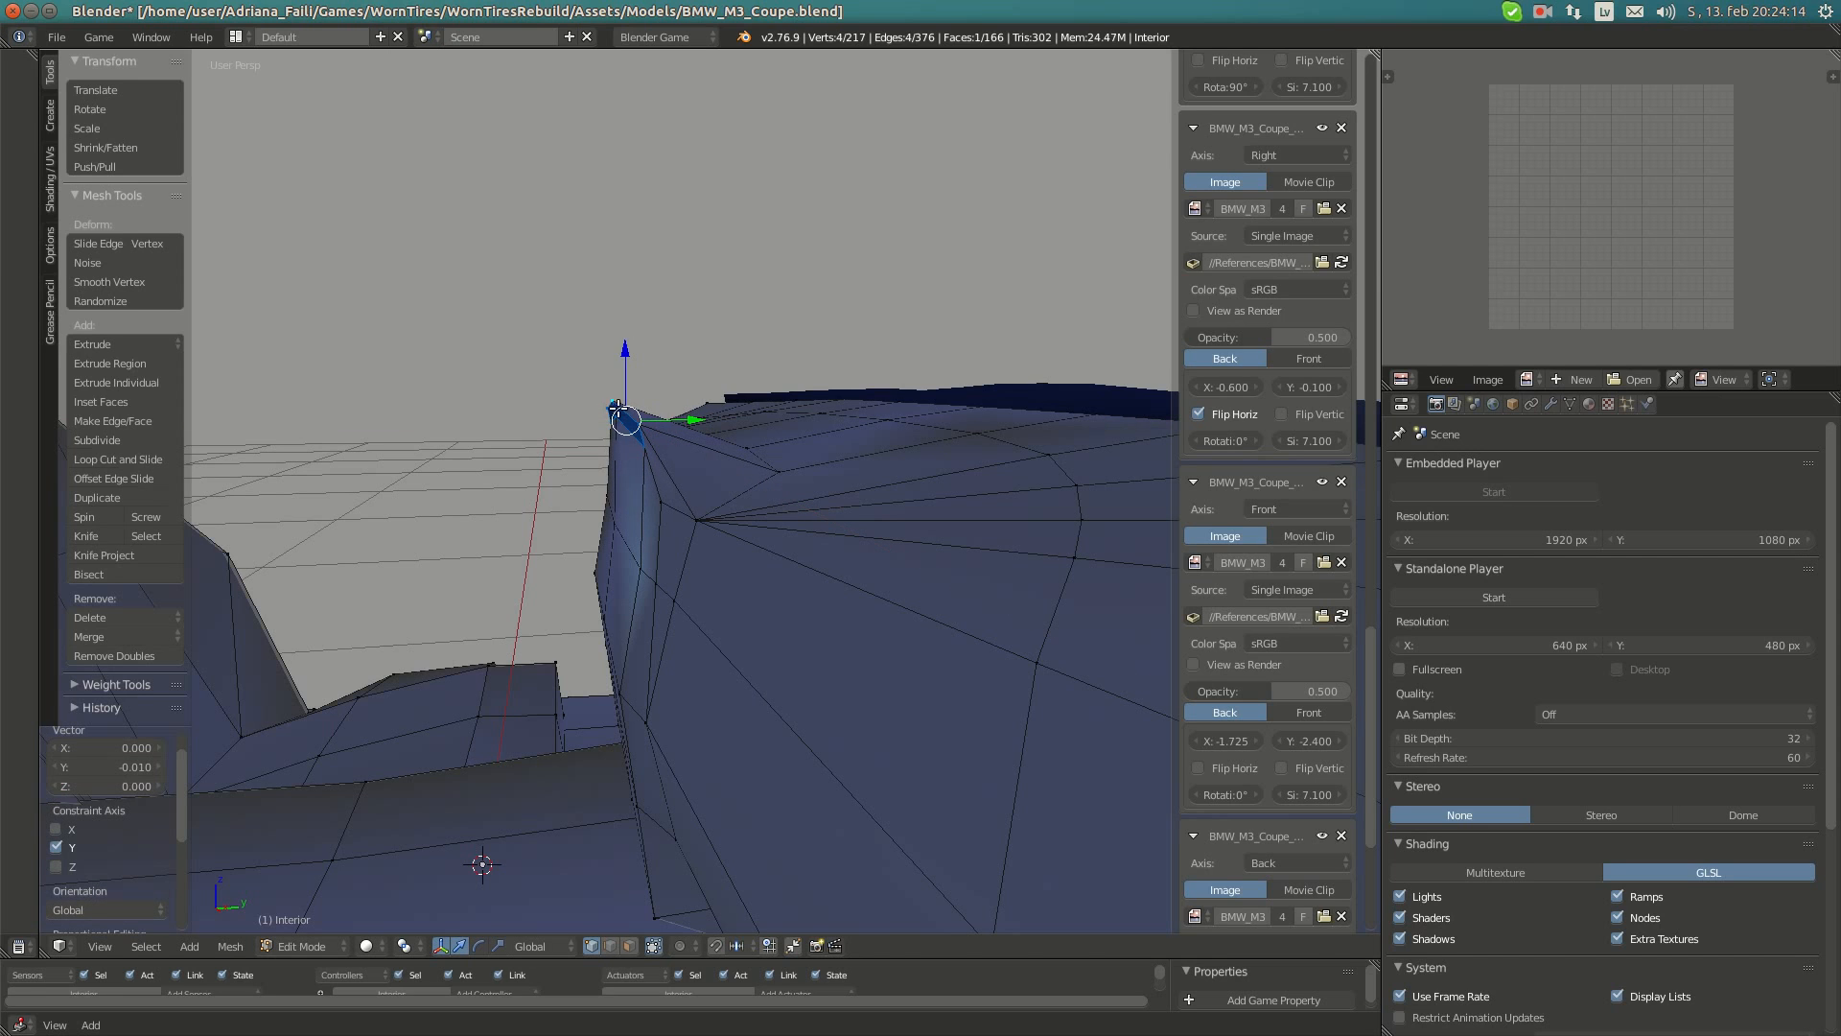
middle_click_drag(682, 459, 816, 480)
key("r")
left_click(702, 466)
- Move the corner vertex beside the centre section's top about 0.008 along Y
right_click(717, 502)
right_click(687, 496)
key("g")
key("y")
left_click(690, 488)
- Check the interior photo in Chromium, then move the same corner vertex another 0.002 or so along Y in Blender
mouse_move(23, 198)
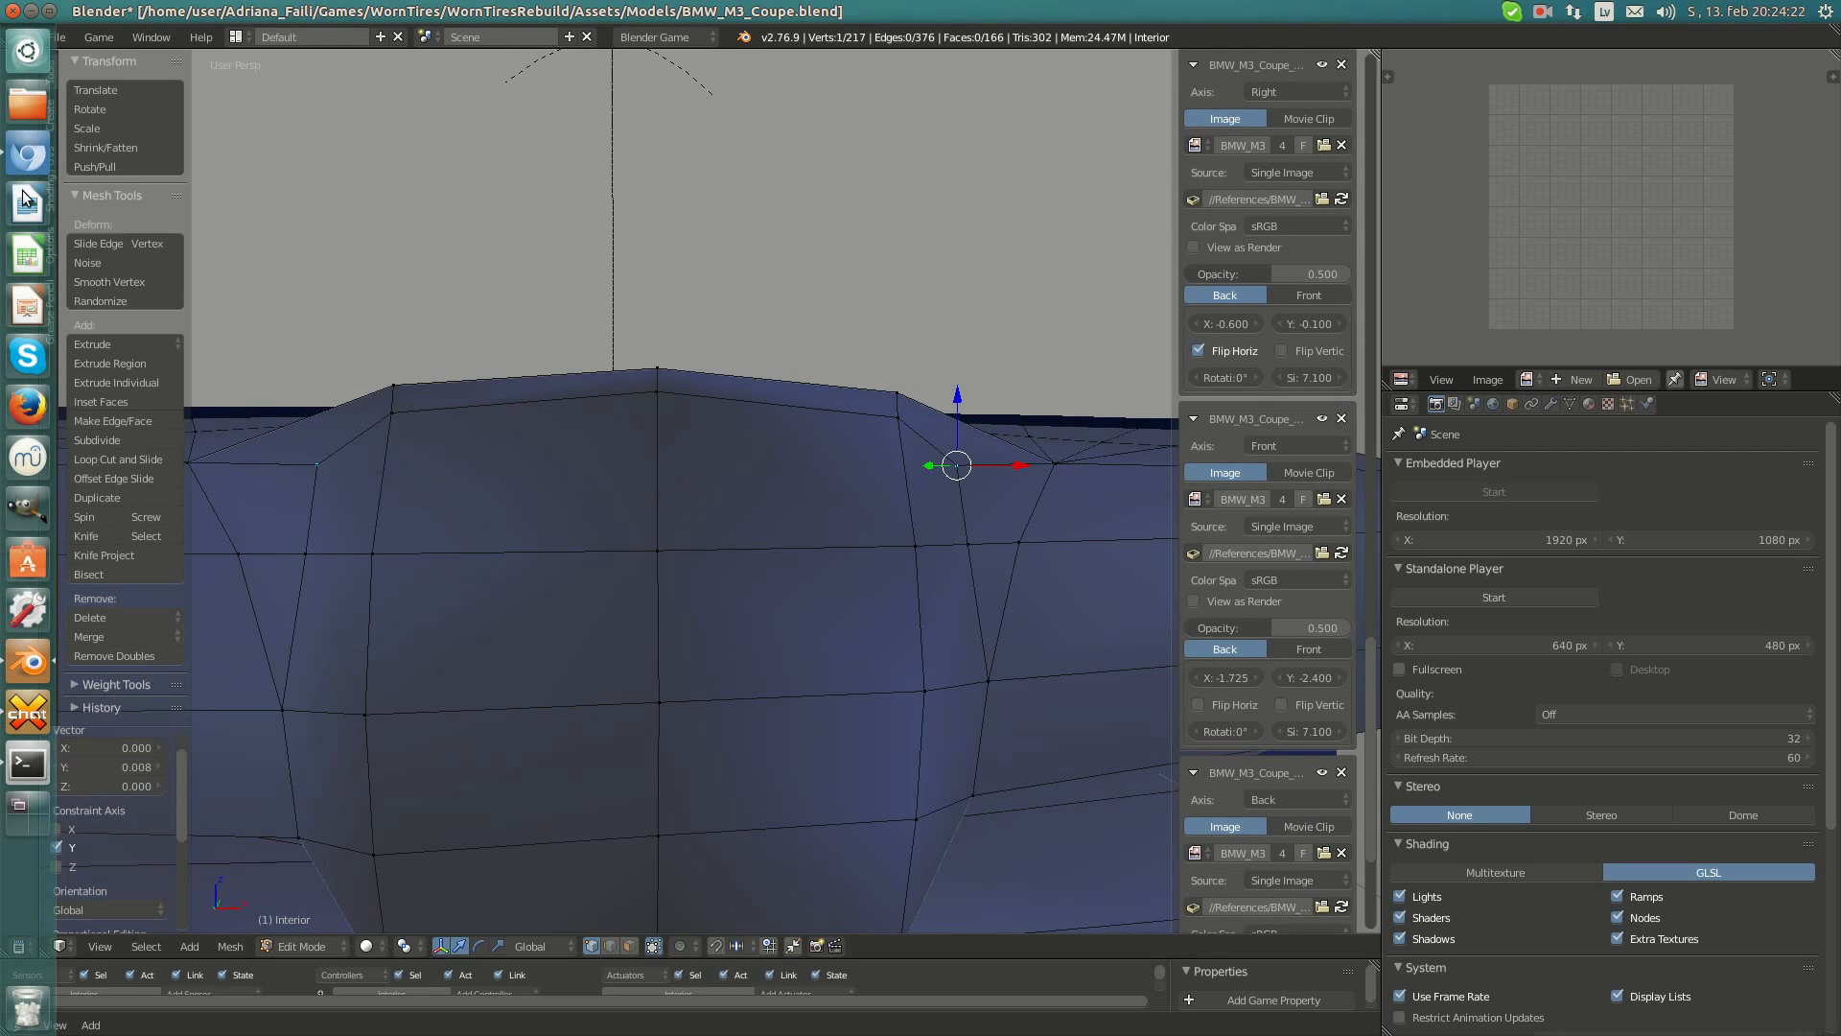
left_click(14, 156)
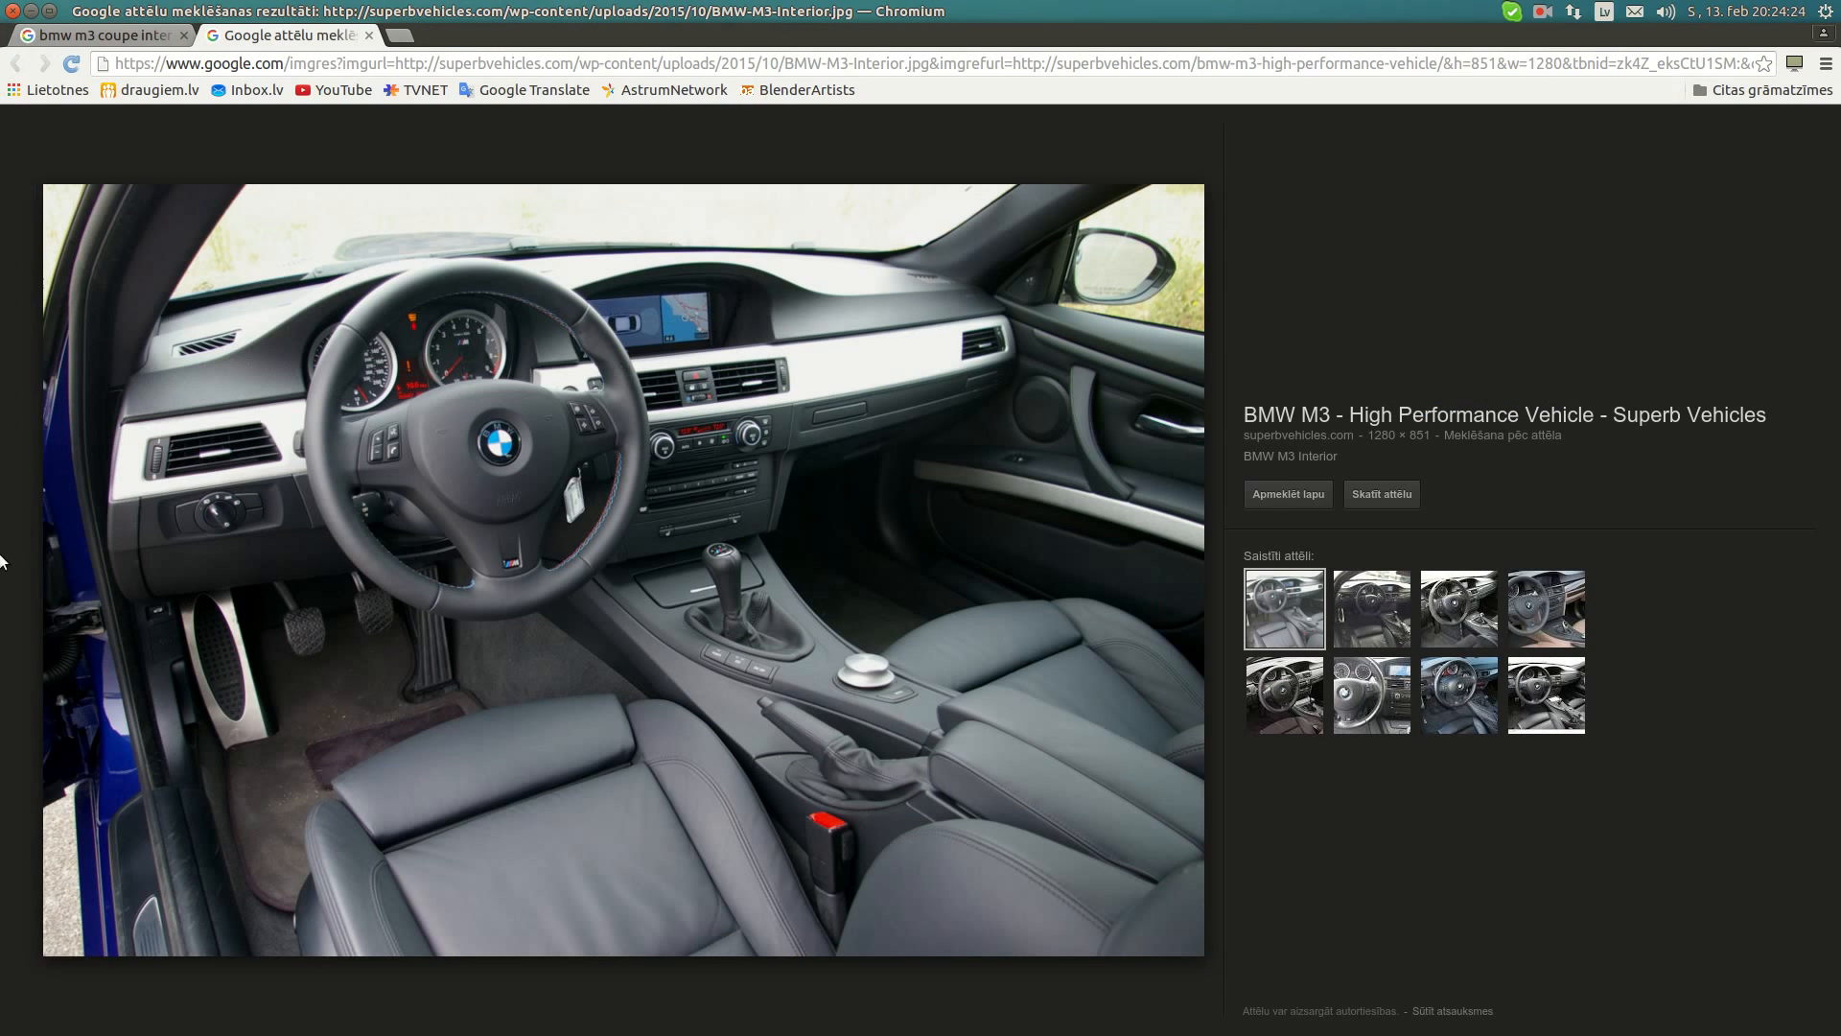
mouse_move(2, 563)
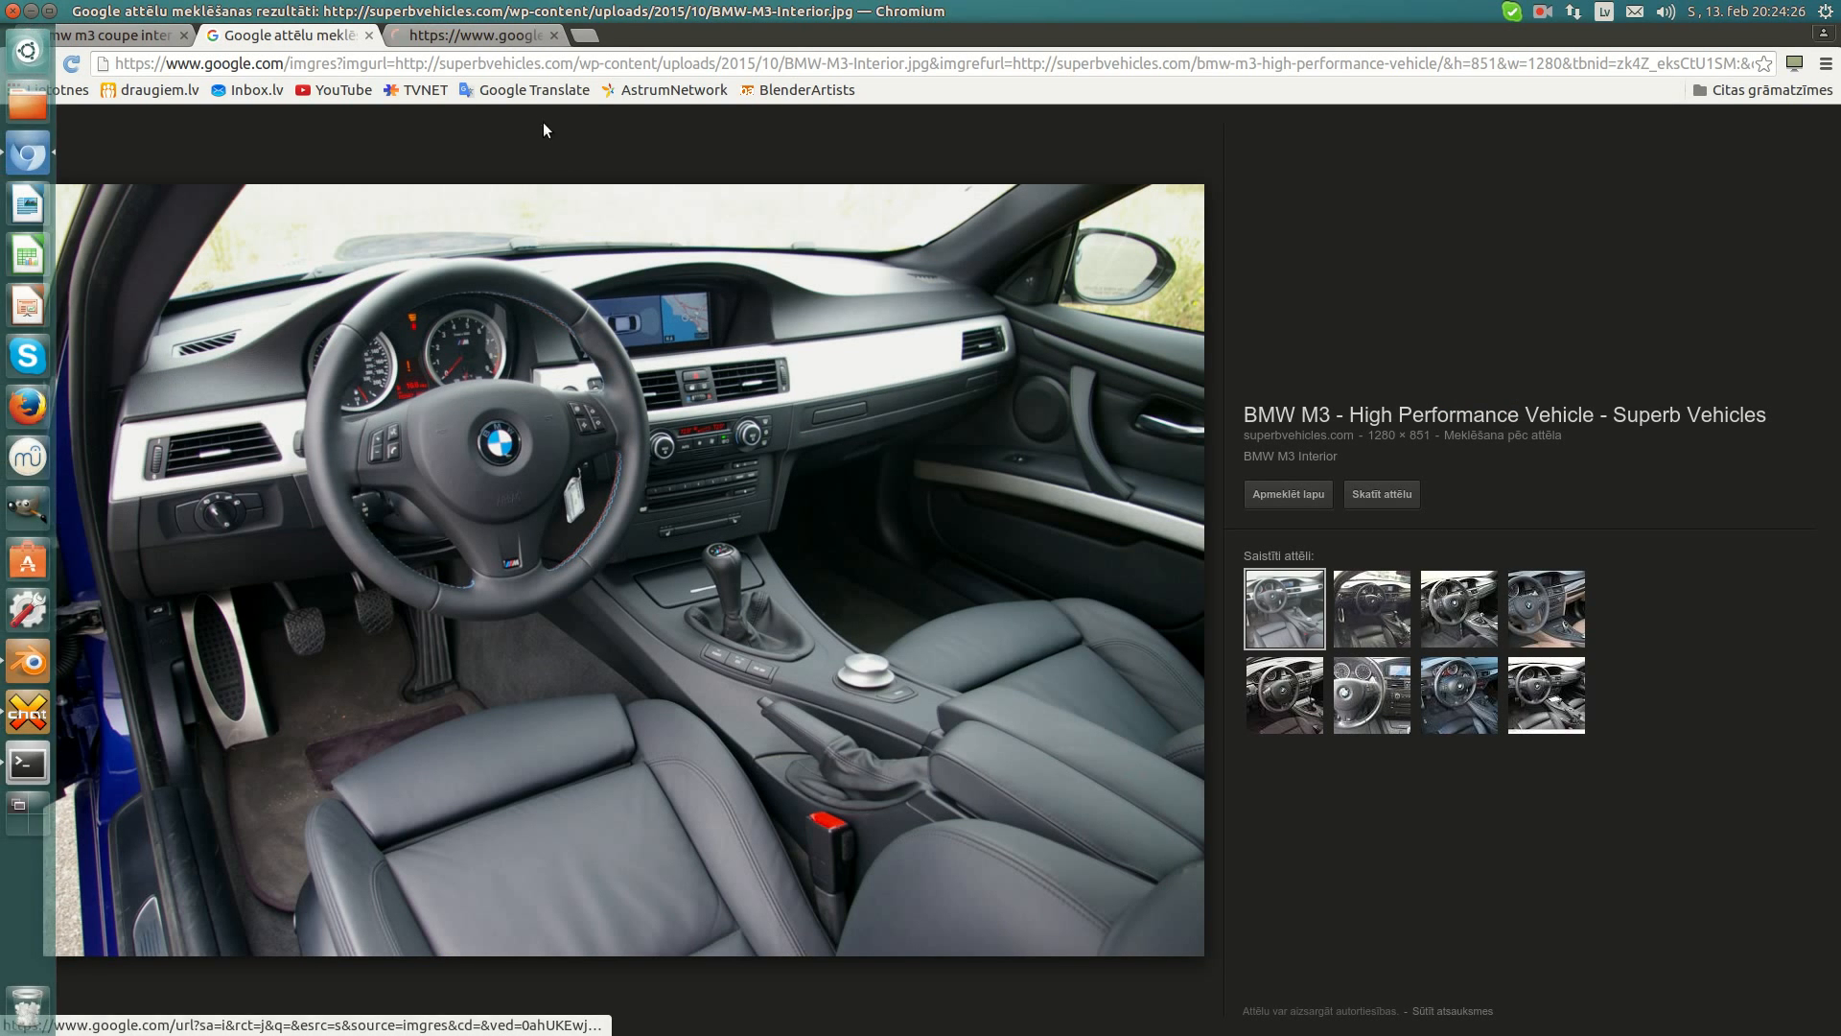
left_click(29, 673)
middle_click_drag(738, 545, 622, 534)
middle_click_drag(782, 483, 686, 480)
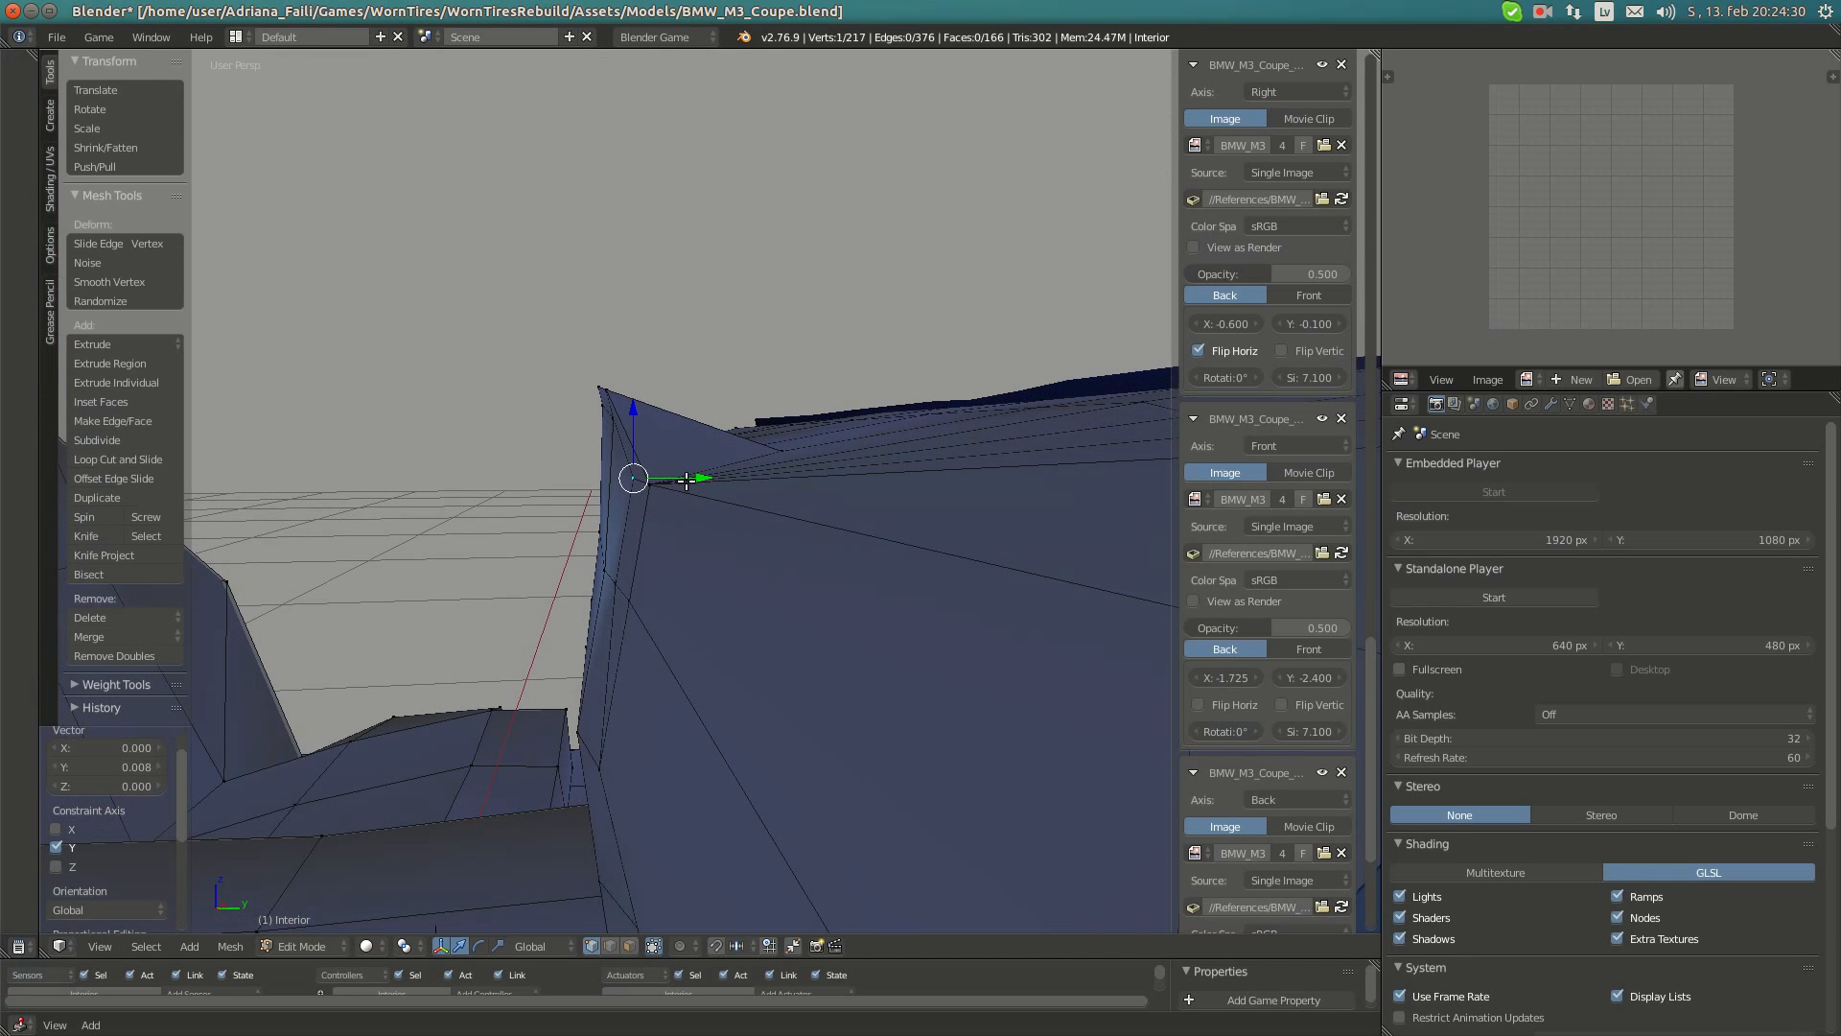
left_click_drag(685, 477, 690, 479)
middle_click_drag(613, 484, 760, 560)
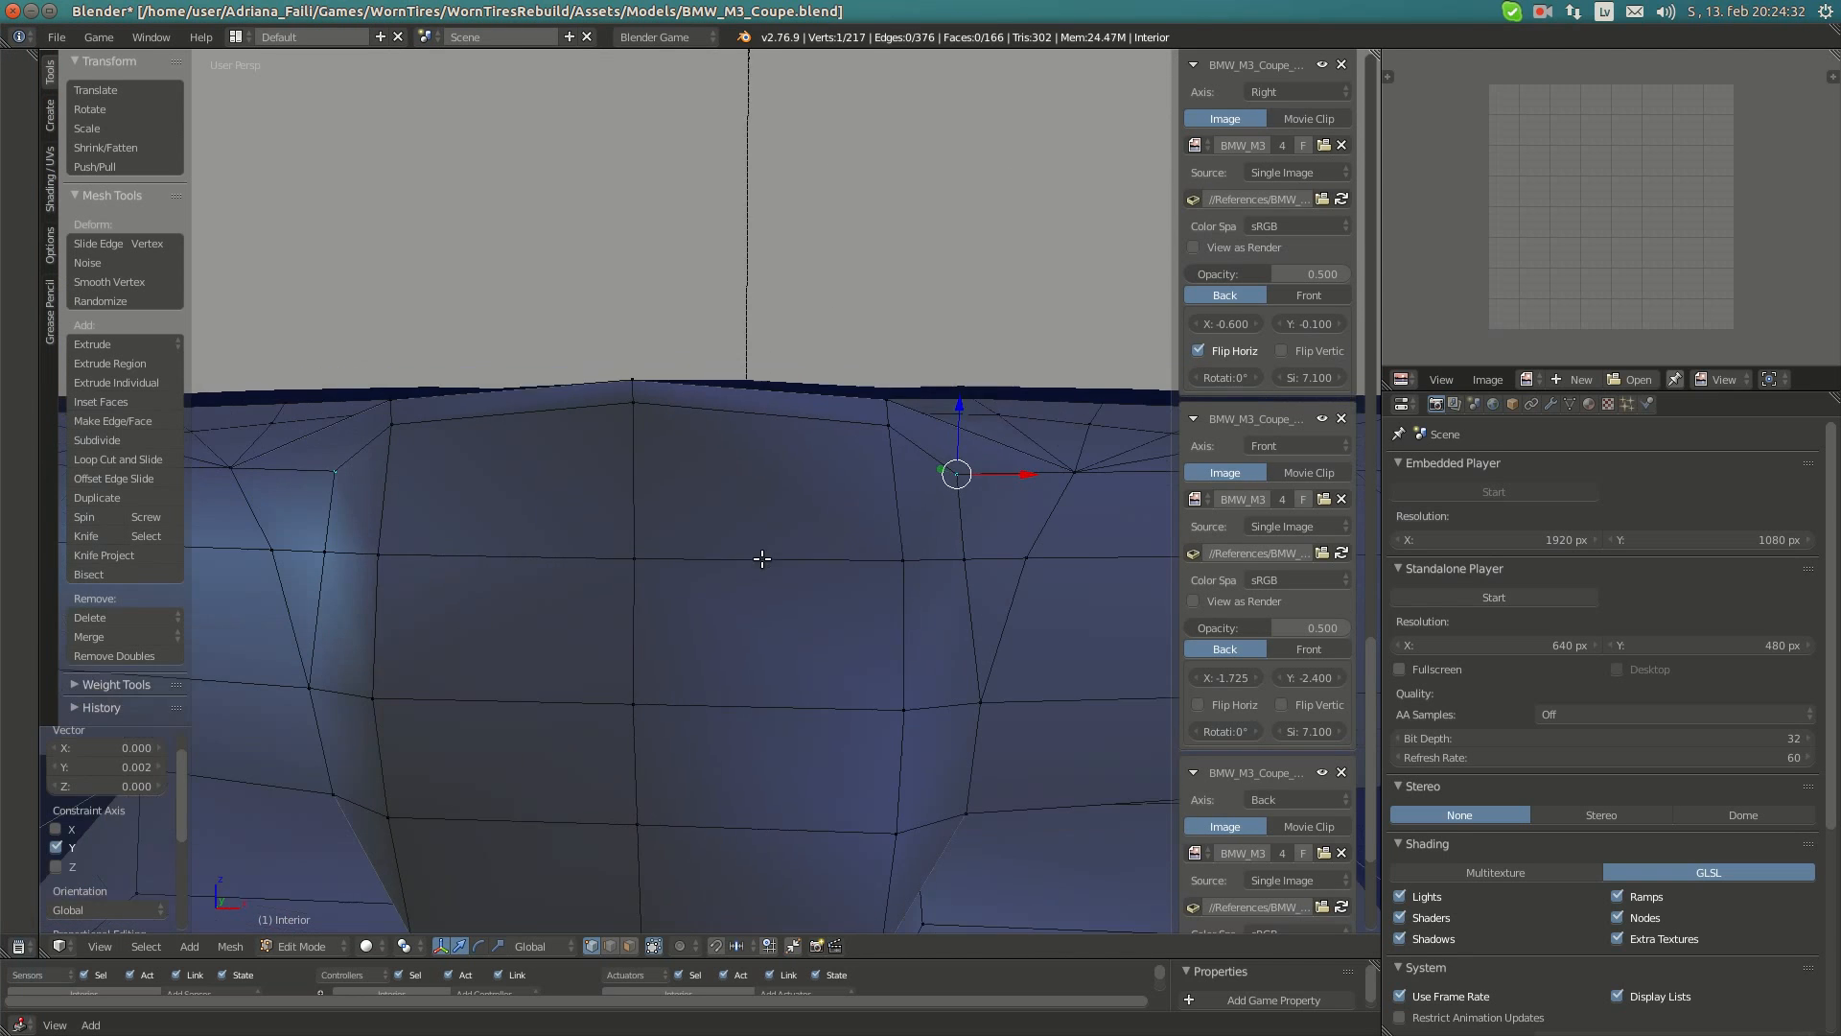
- Select the two upper side-by-side faces of the dashboard's raised centre section in face mode, mirrored half included
left_click(612, 948)
right_click(360, 502)
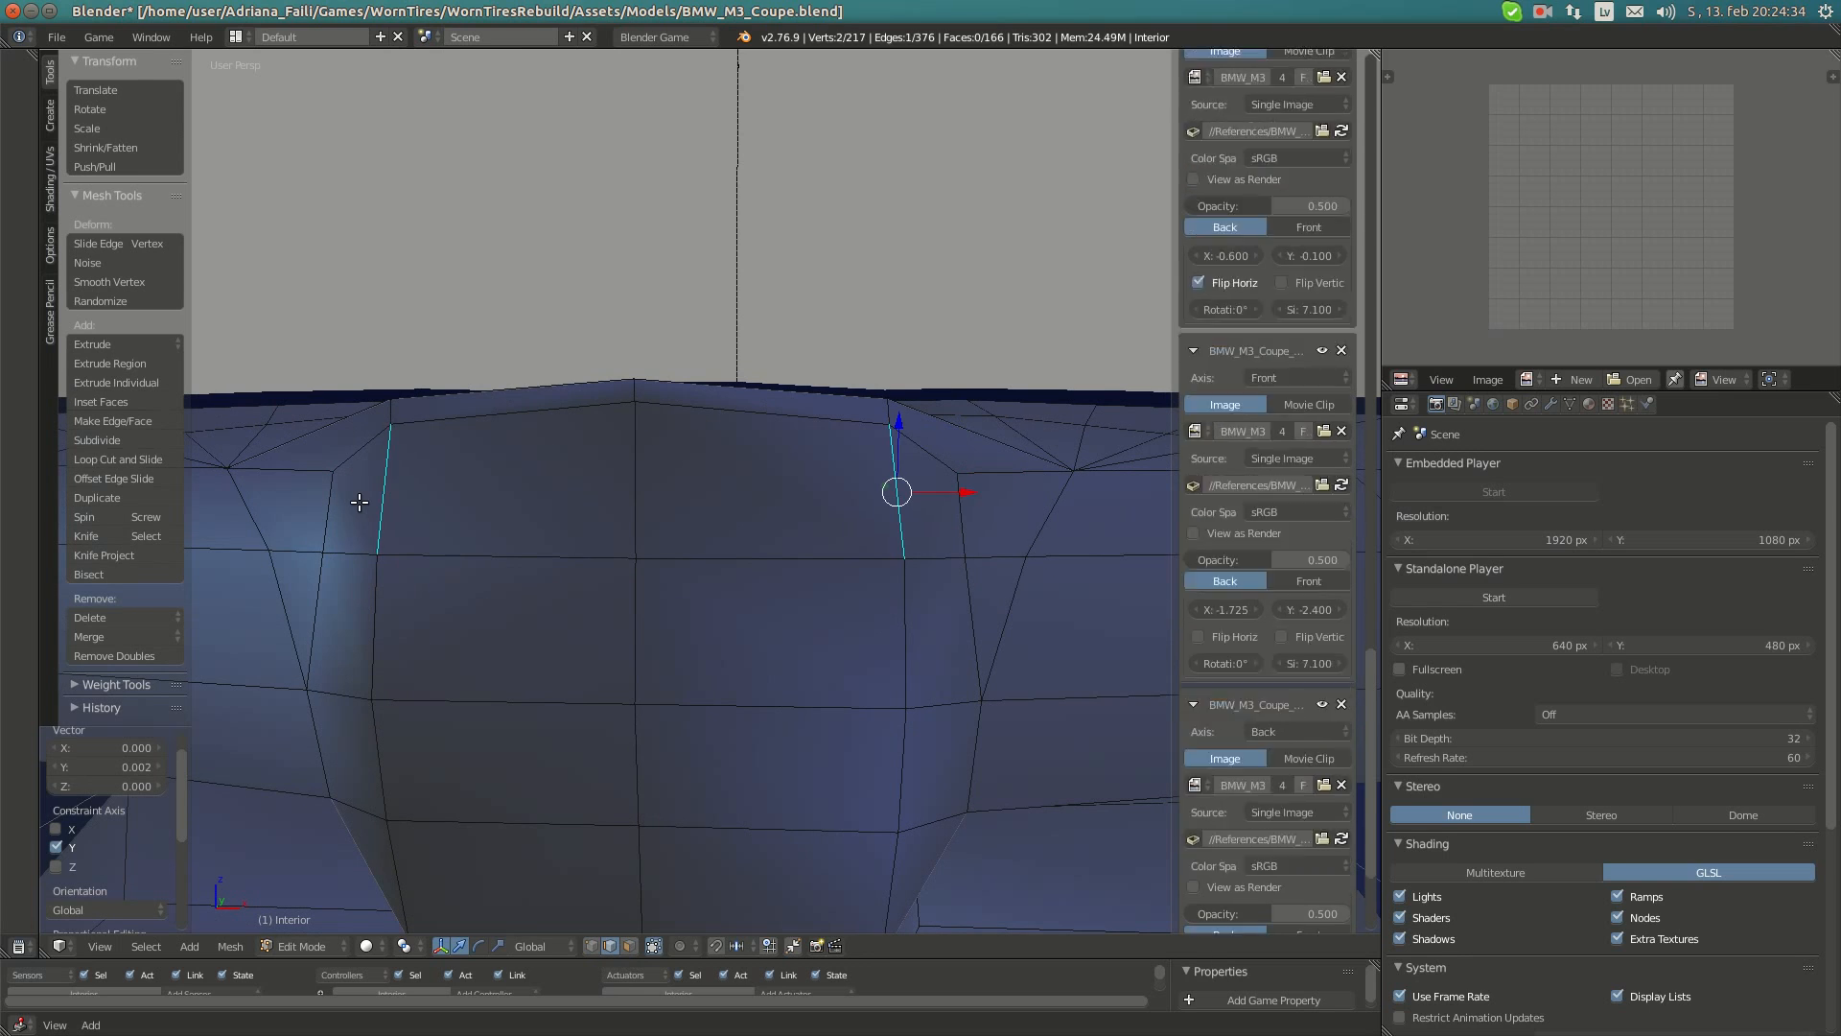
left_click(629, 946)
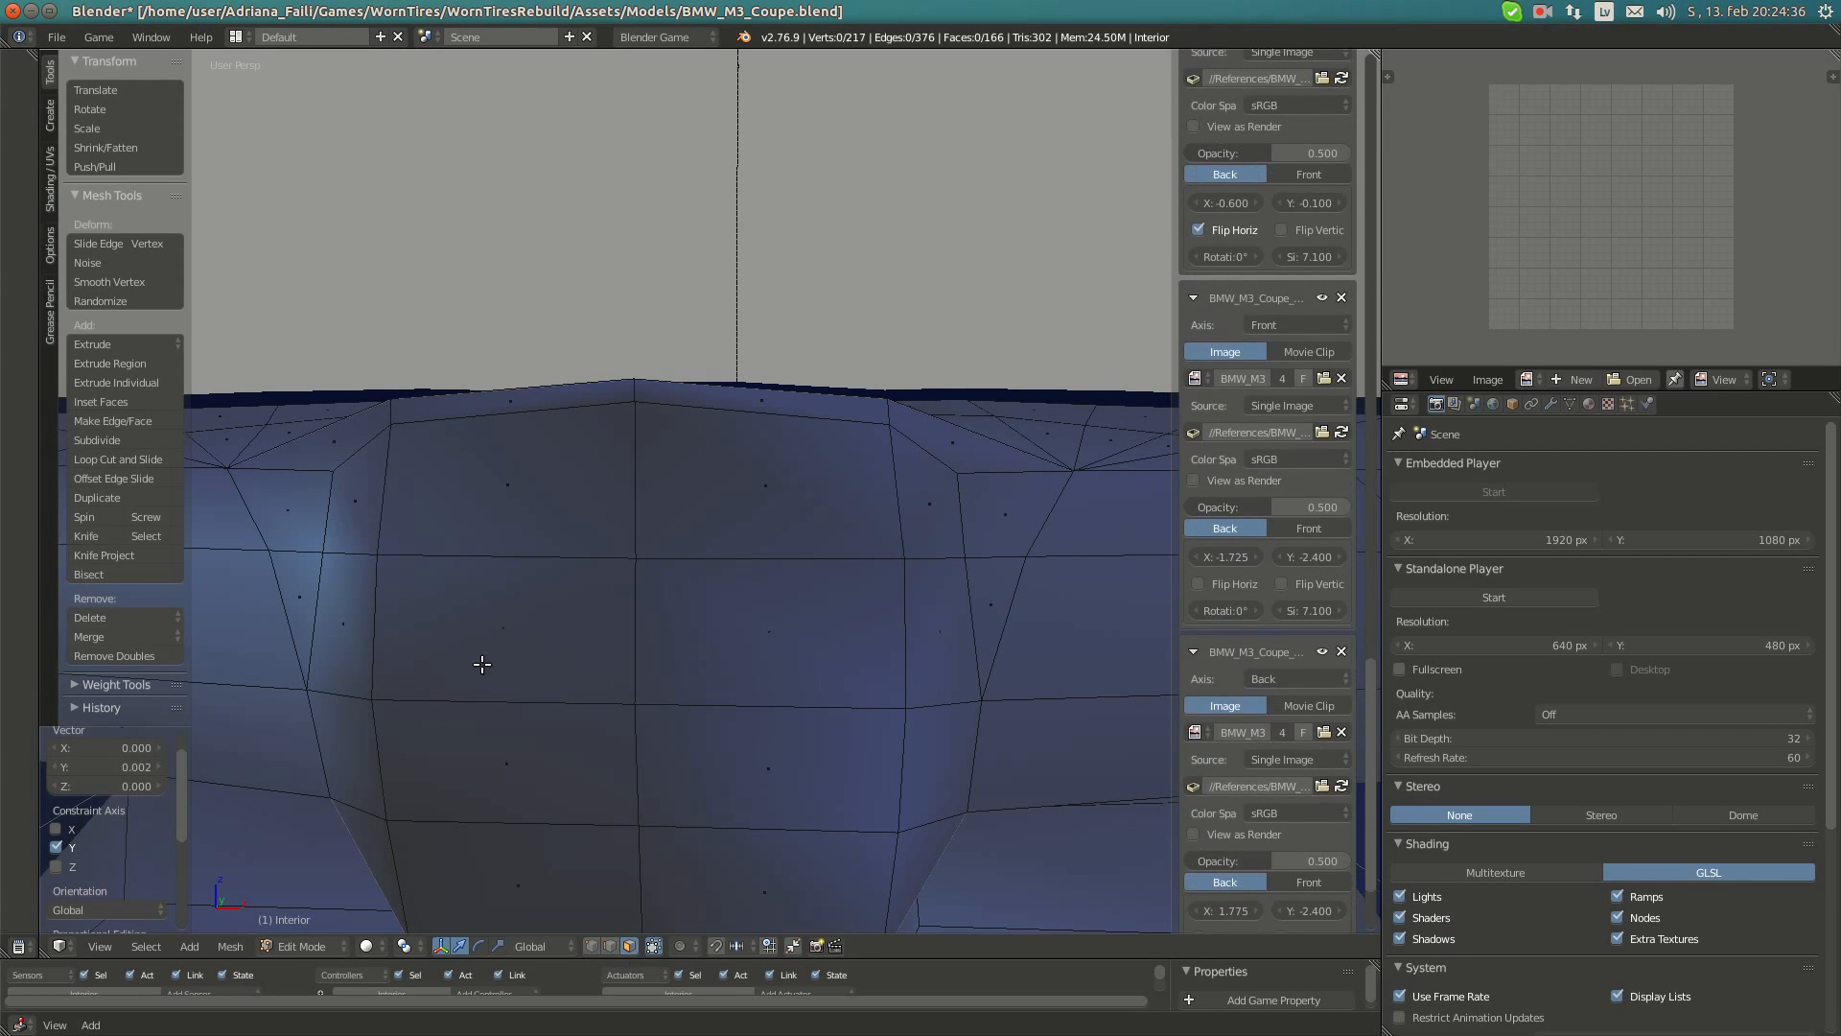
right_click(926, 508)
right_click(804, 544, "shift")
middle_click_drag(804, 544, 738, 537)
key("KP_3")
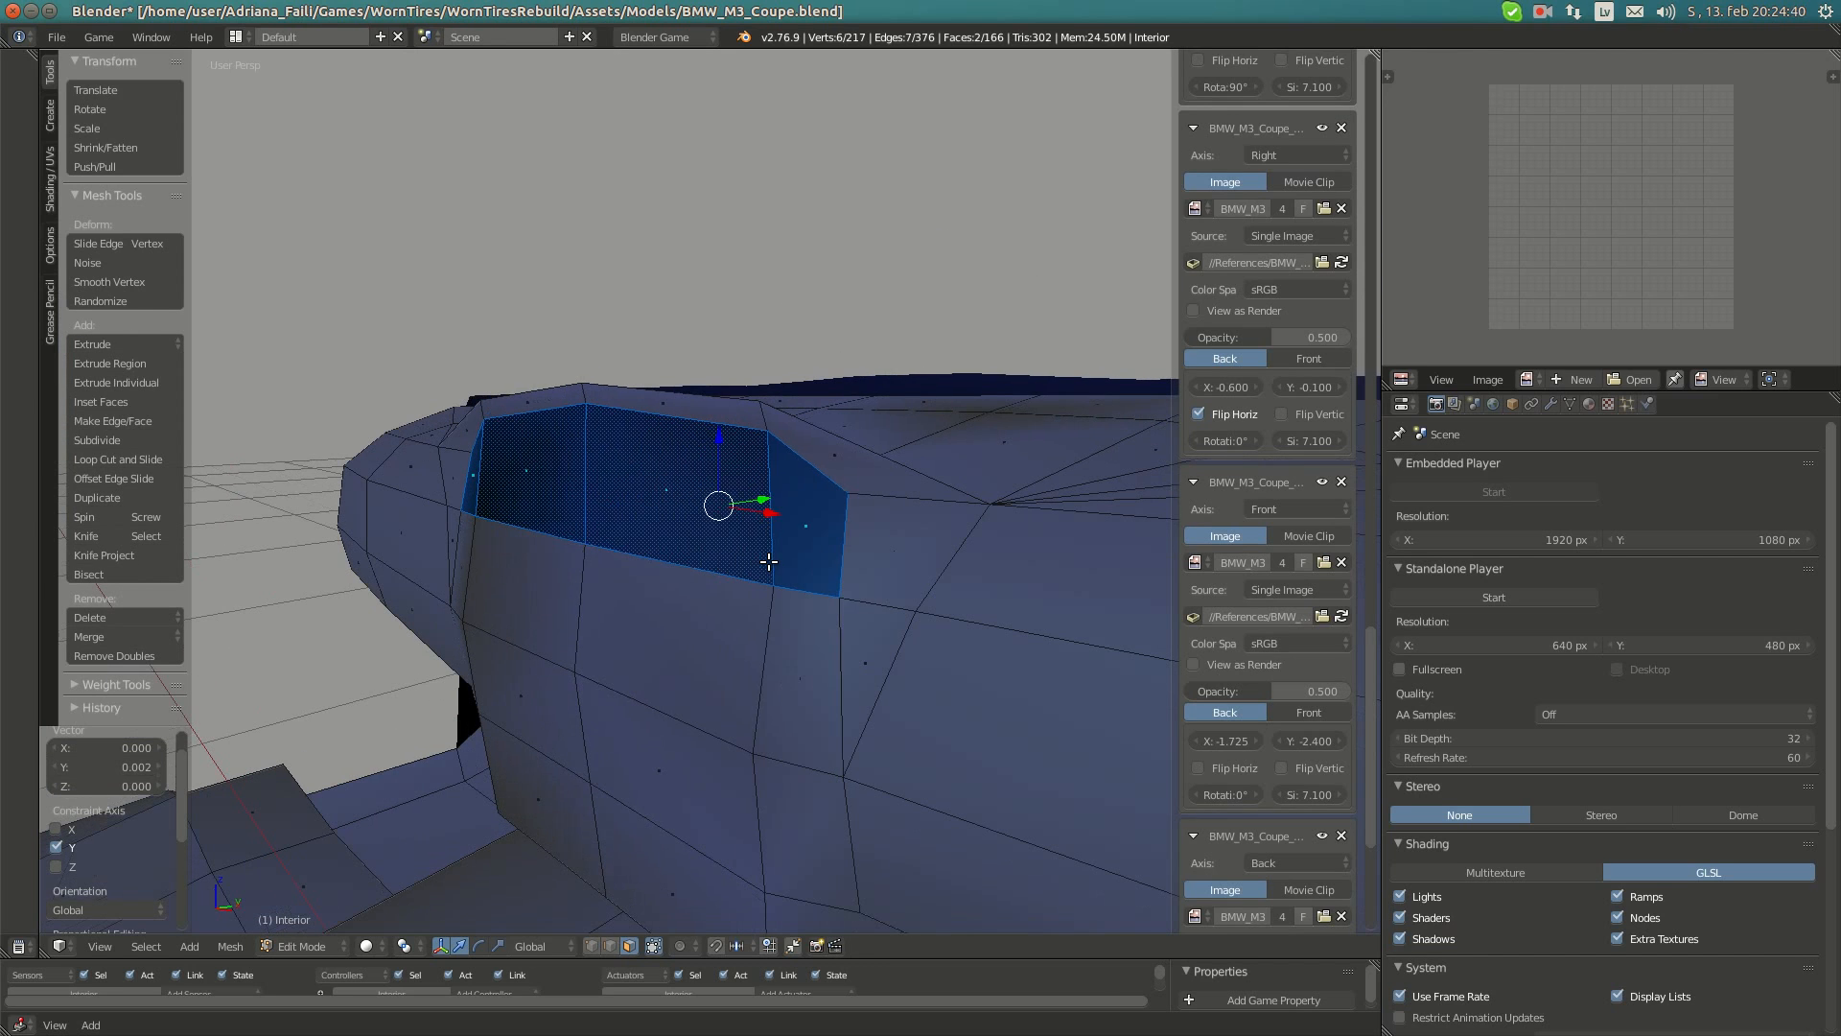
key("e")
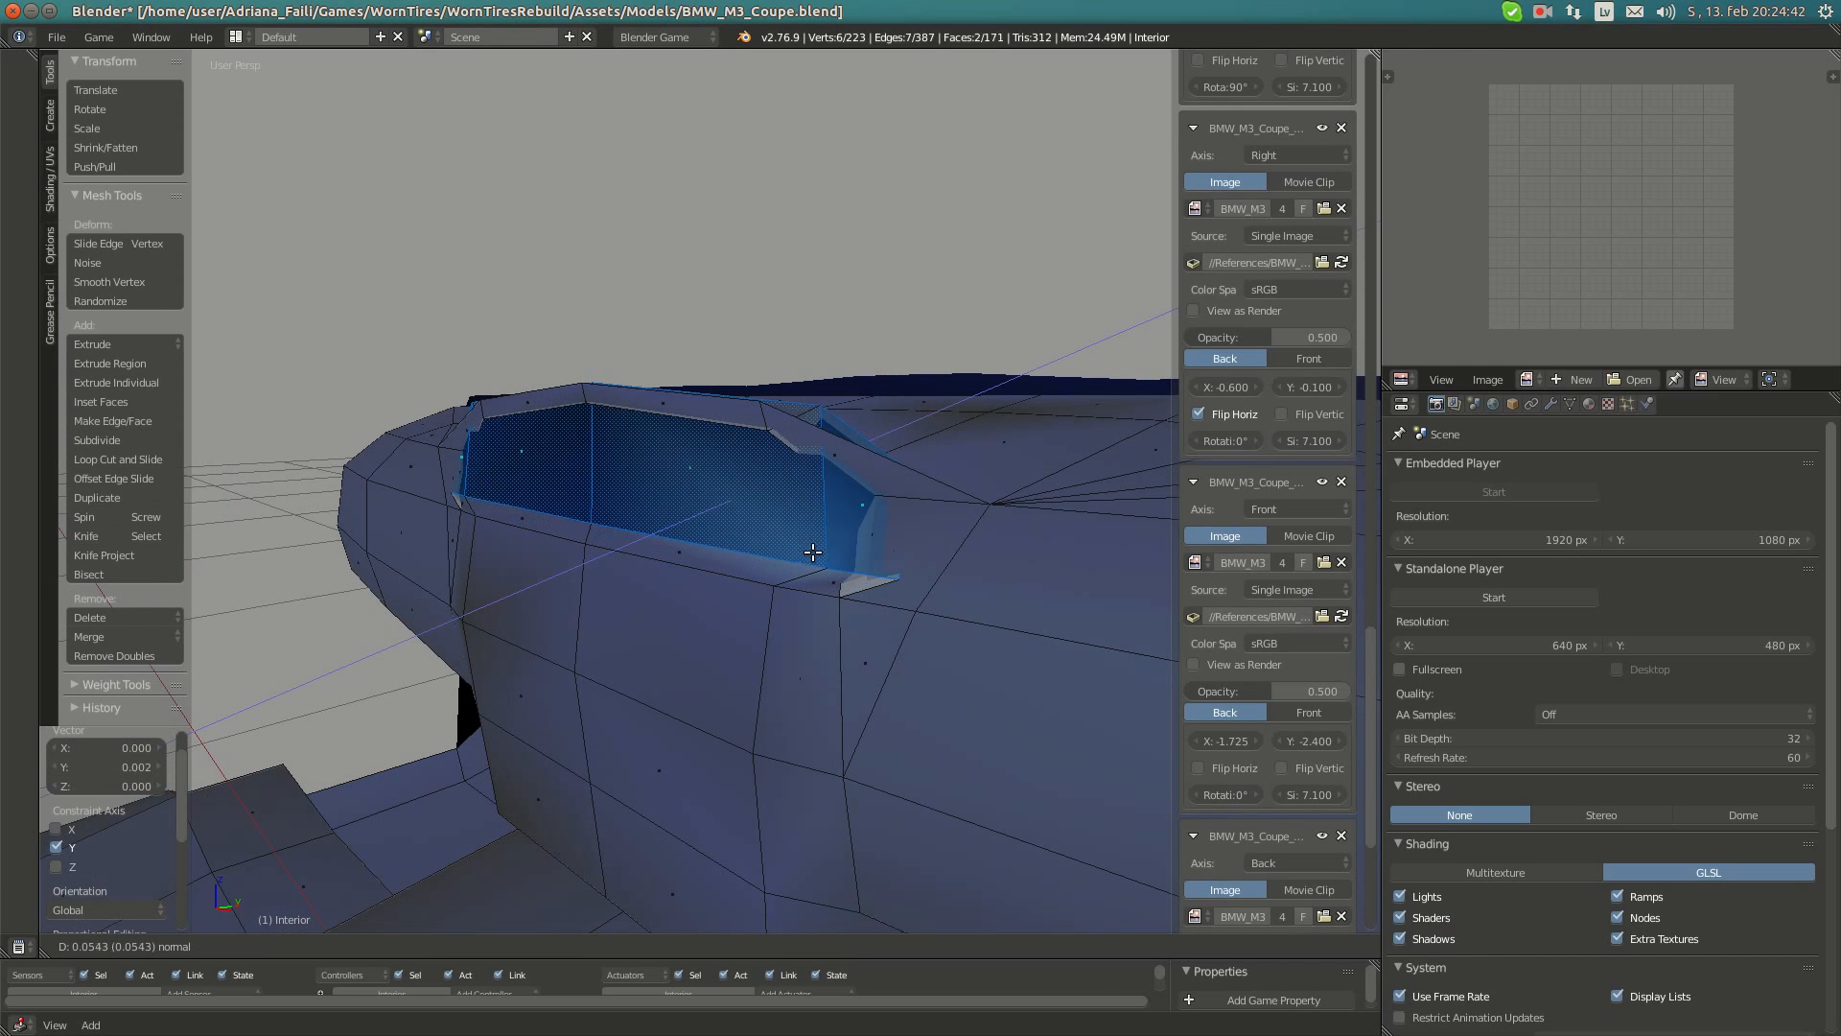
right_click(611, 577)
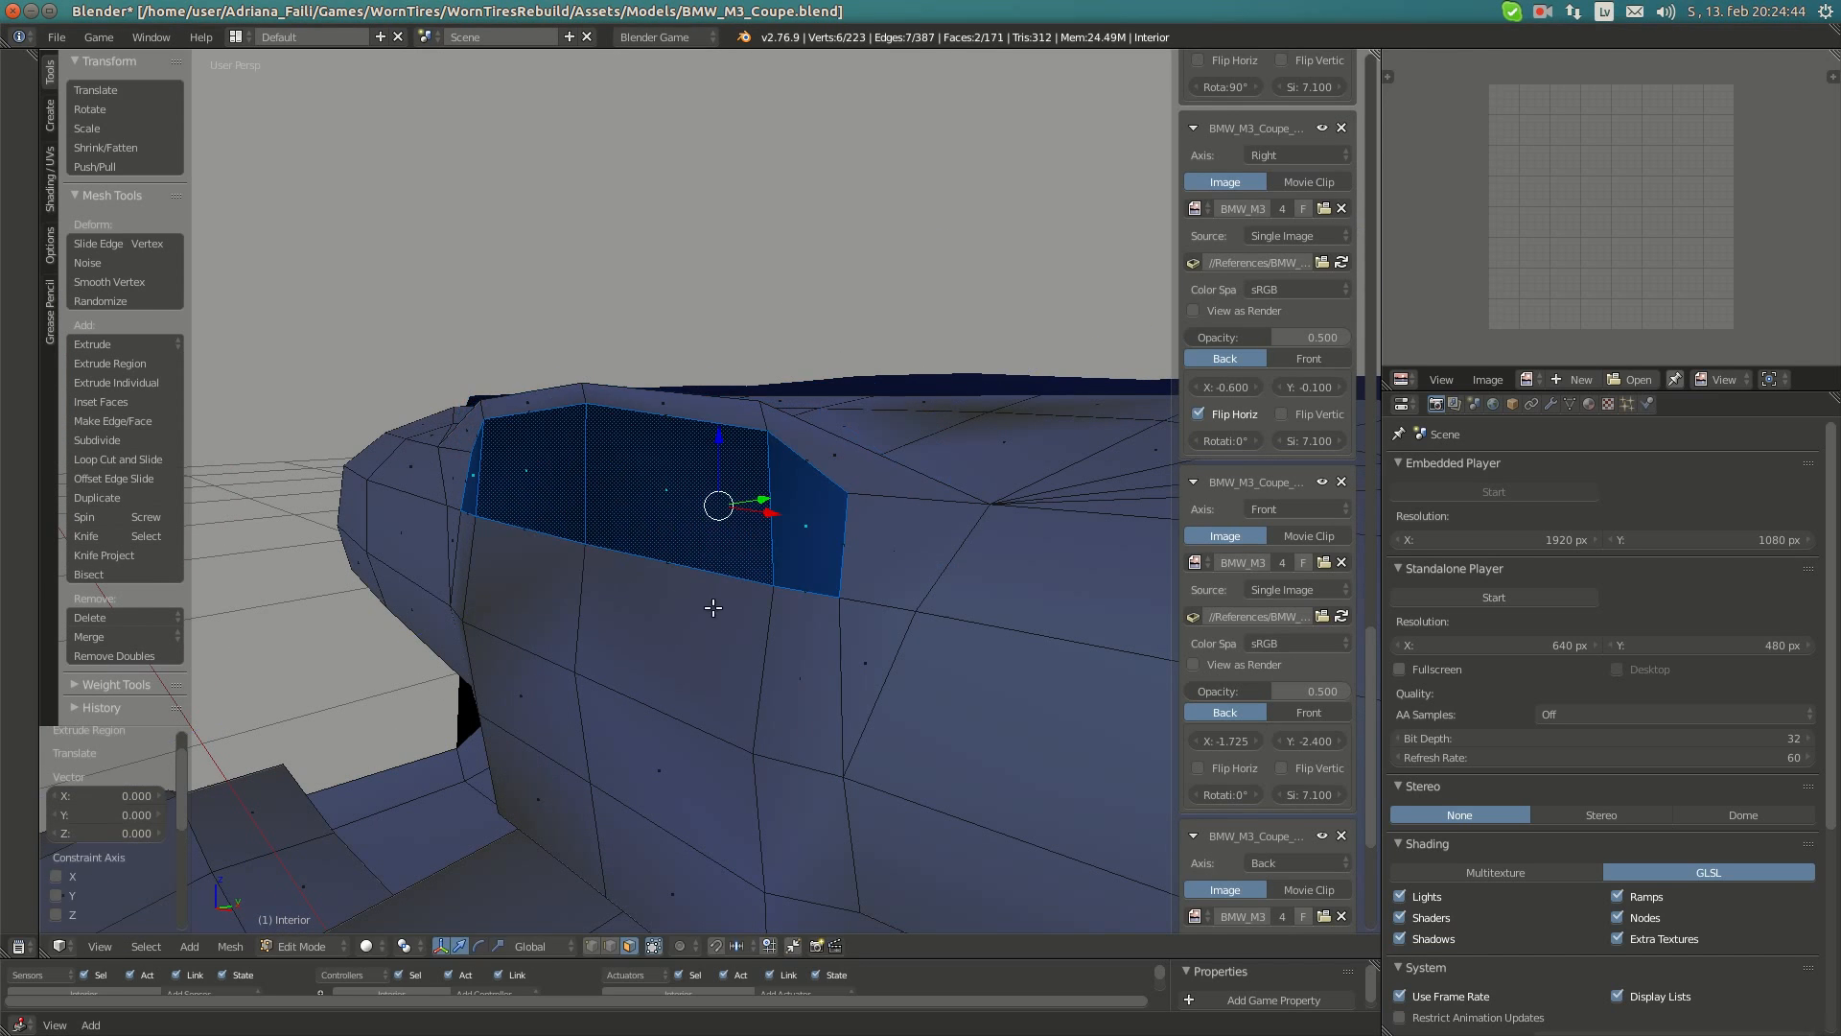
key("ctrl+z")
- Extrude the two selected centre-section faces about 0.052 along Y into the dashboard to form a recess
key("KP_3")
key("KP_5")
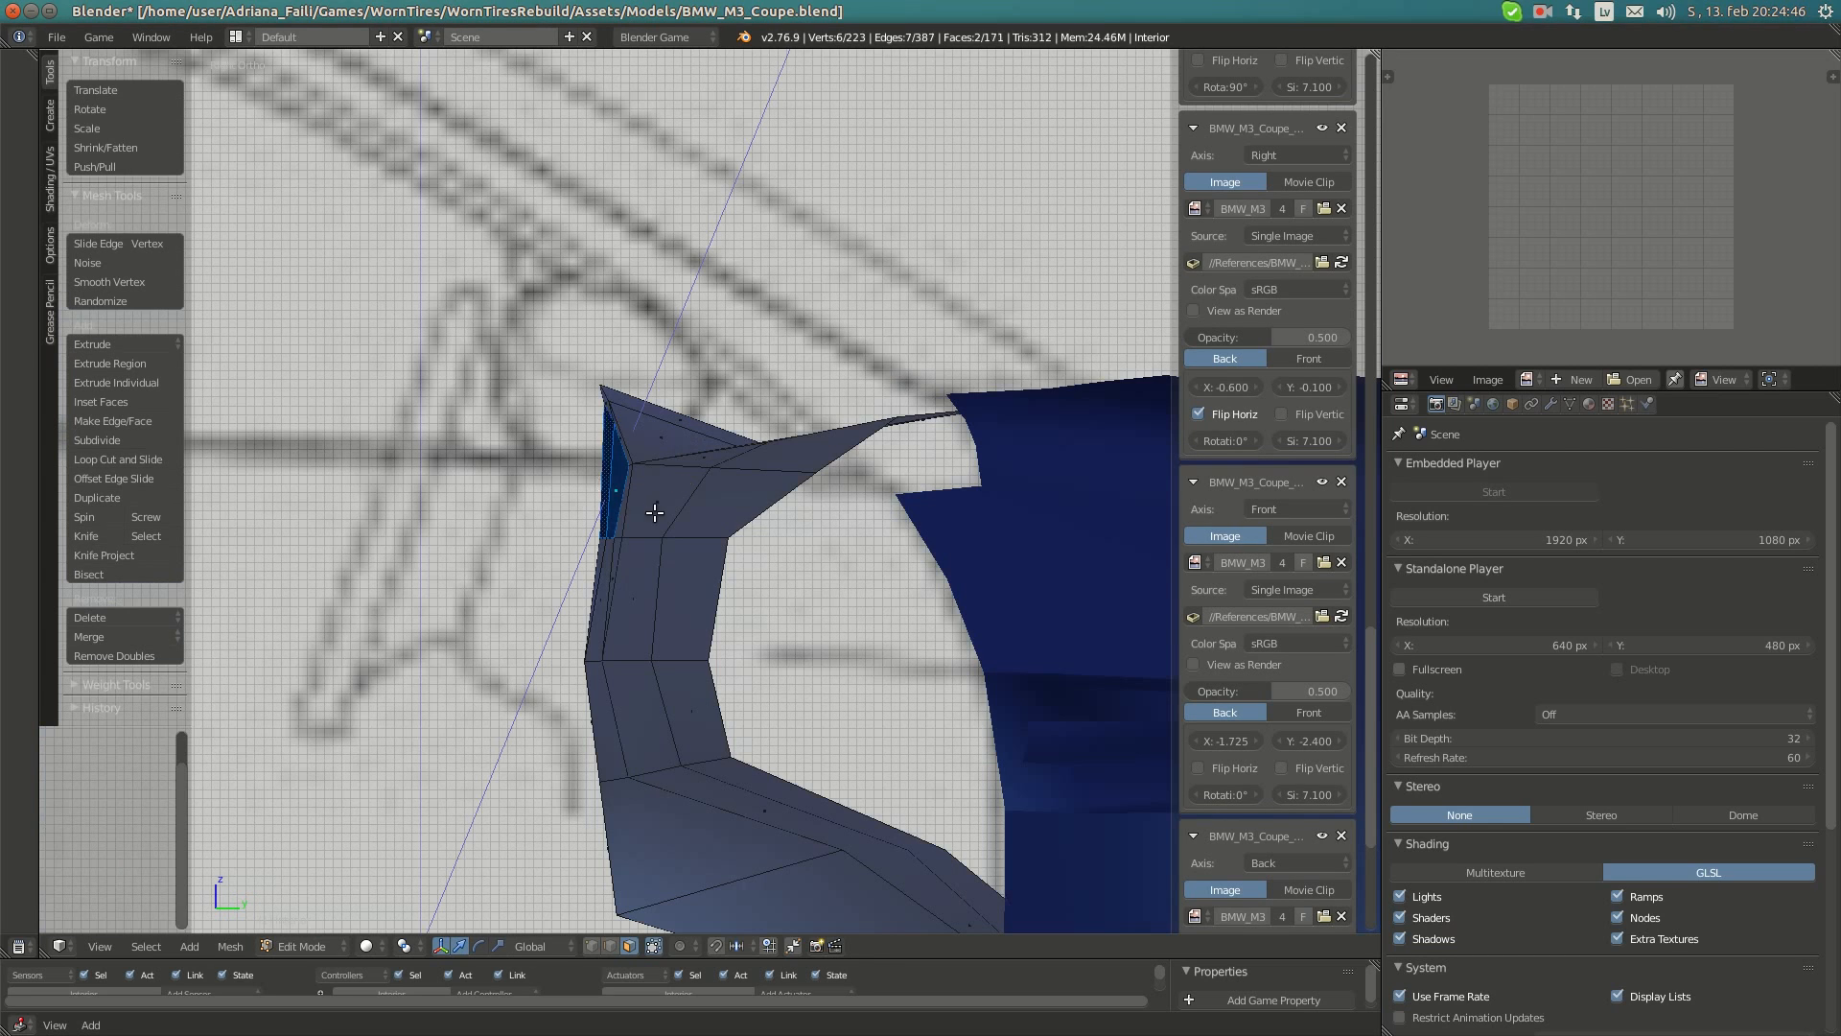
key("e")
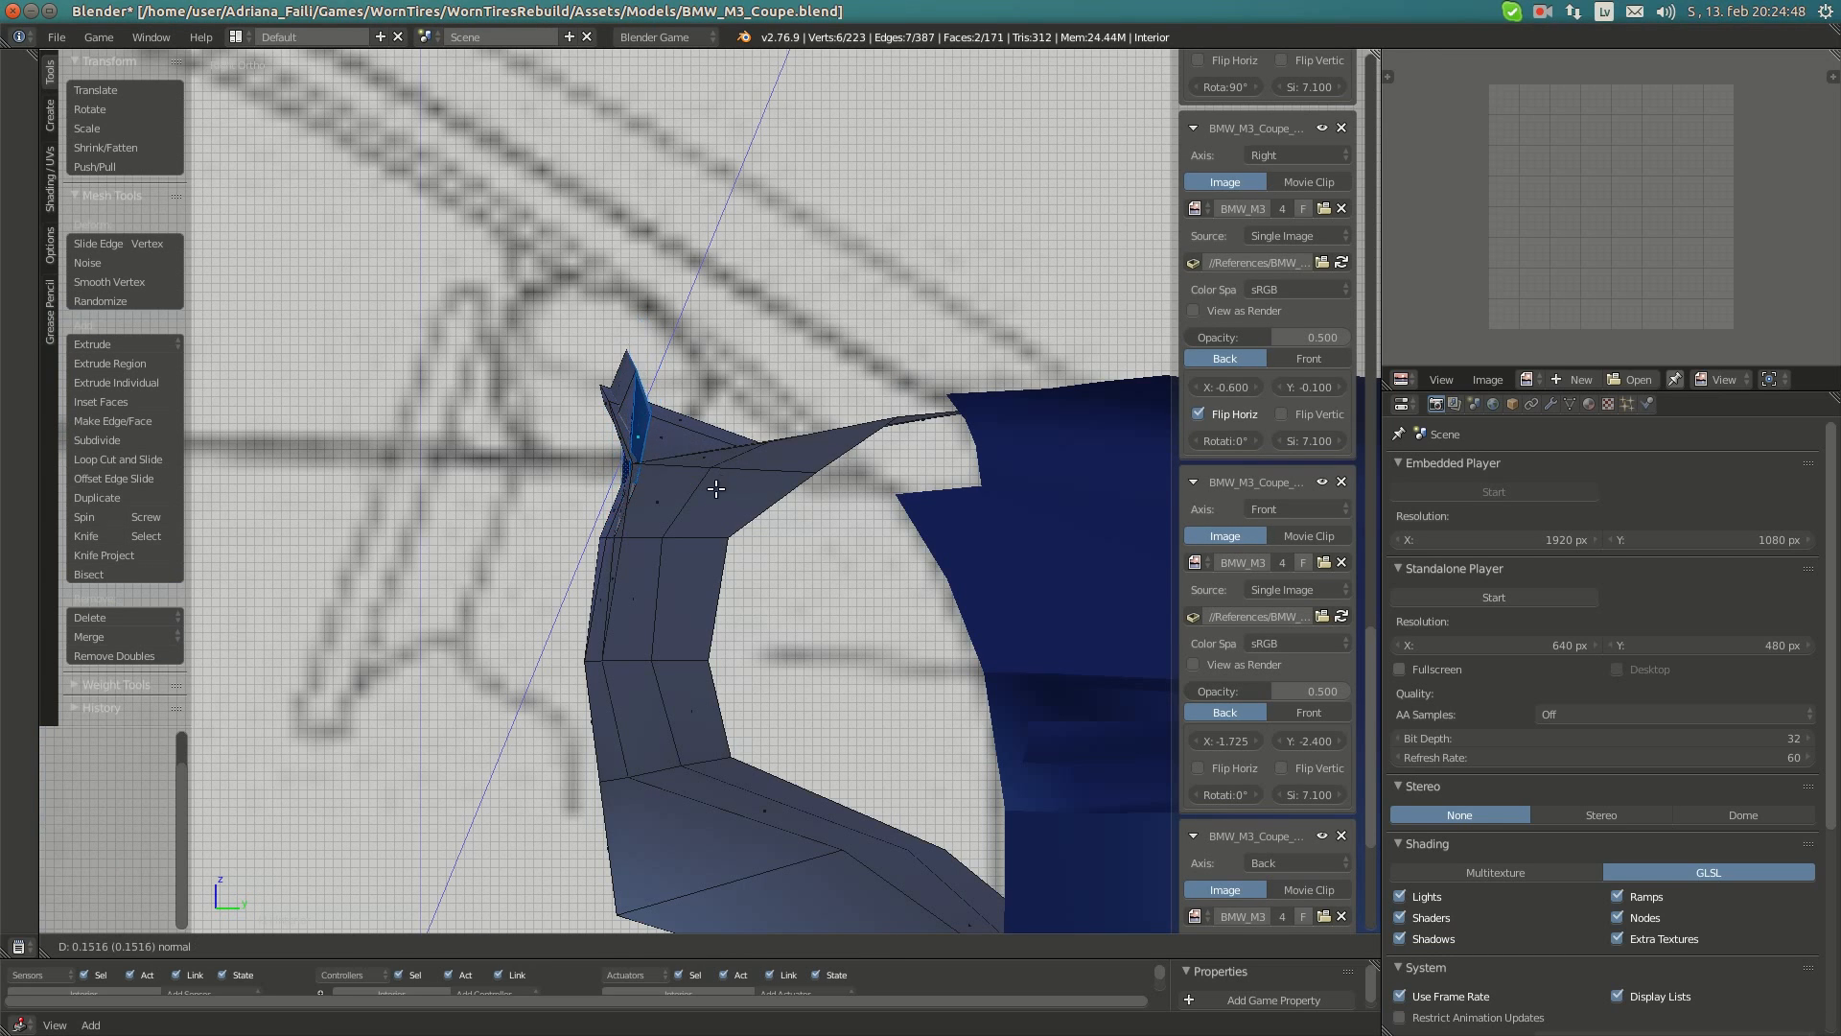
key("y")
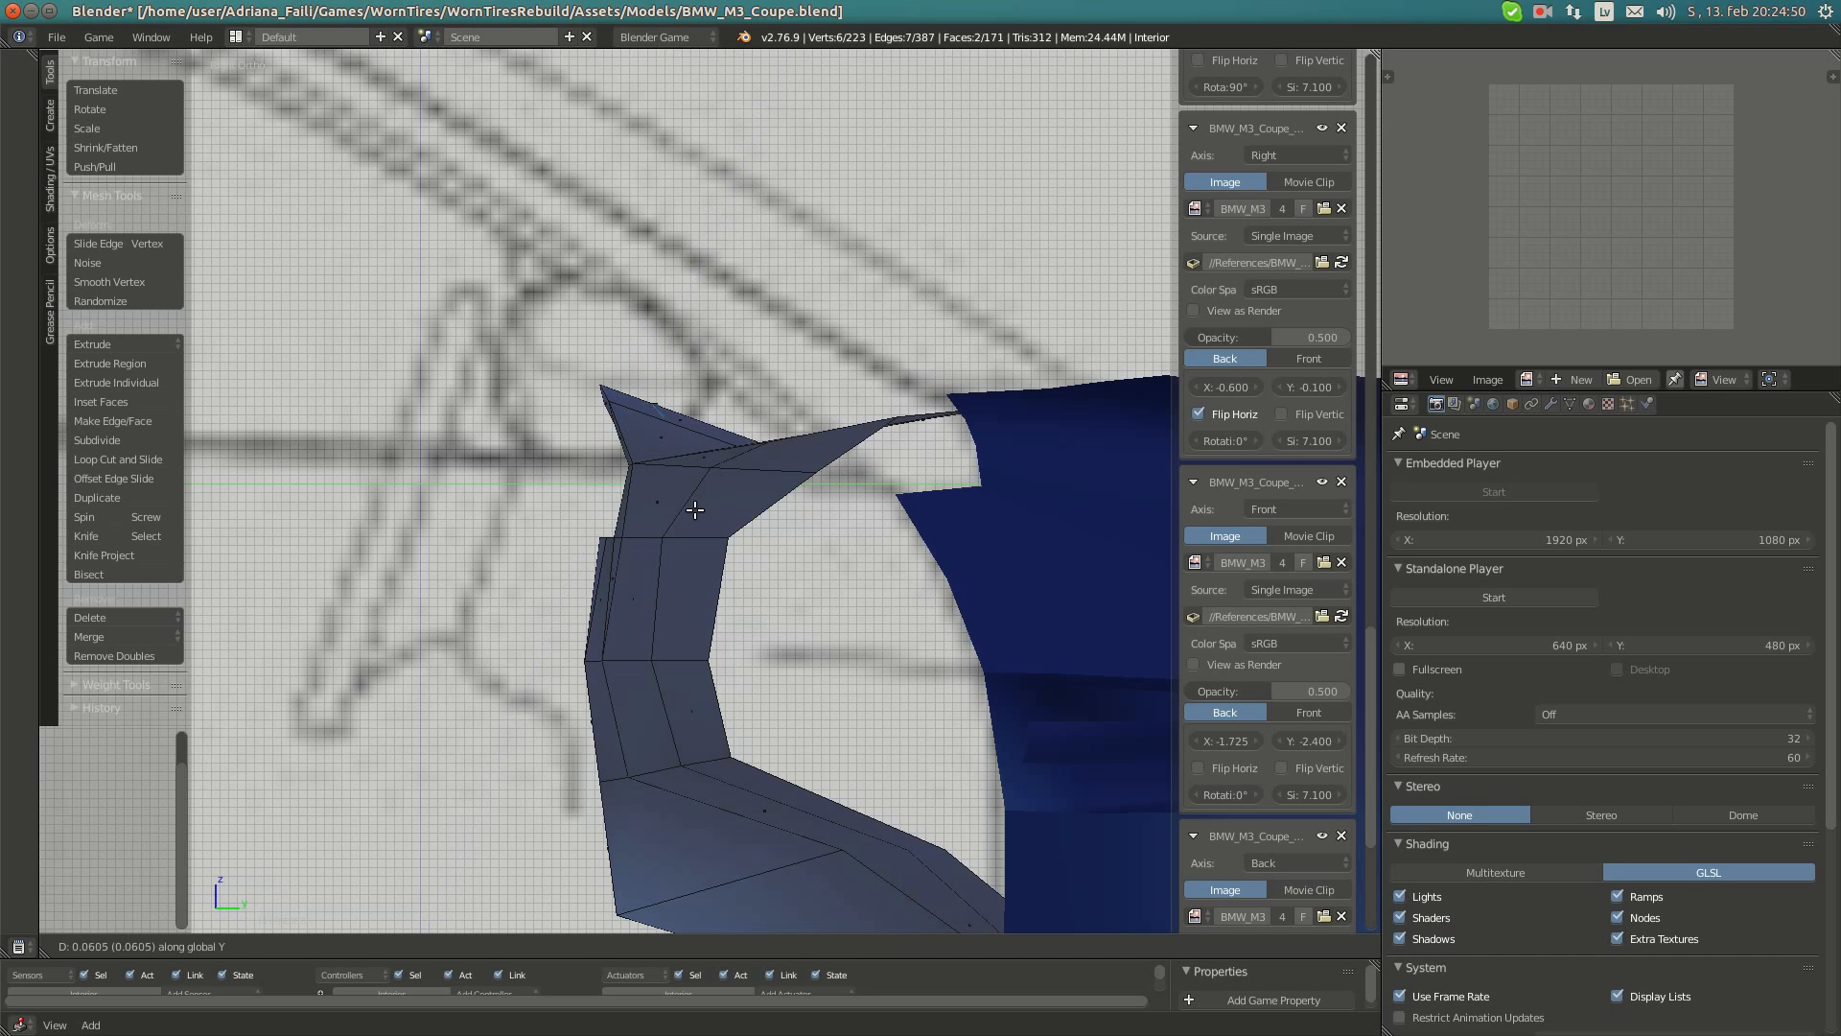
left_click(691, 510)
key("KP_5")
middle_click_drag(692, 510, 308, 412)
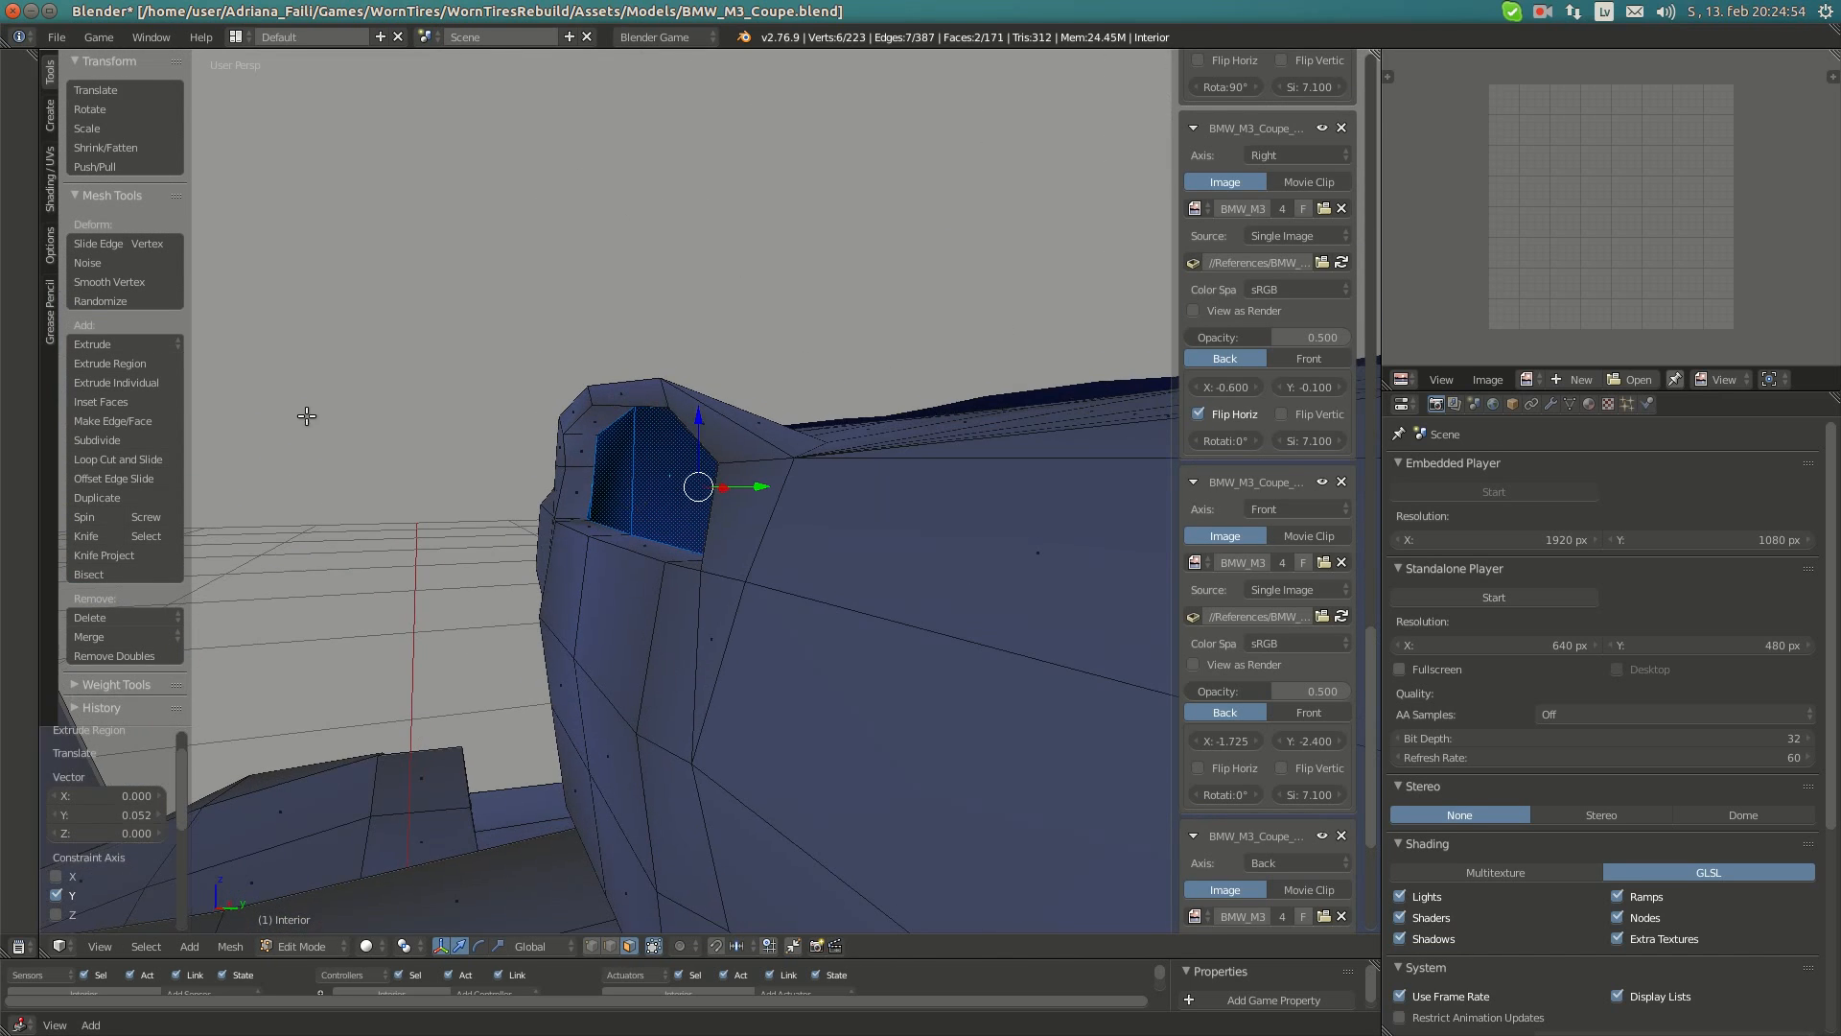
- Check the interior photo in Chromium, then in Blender shift the recessed faces along Y and lower them about 0.015 along Z
left_click(17, 151)
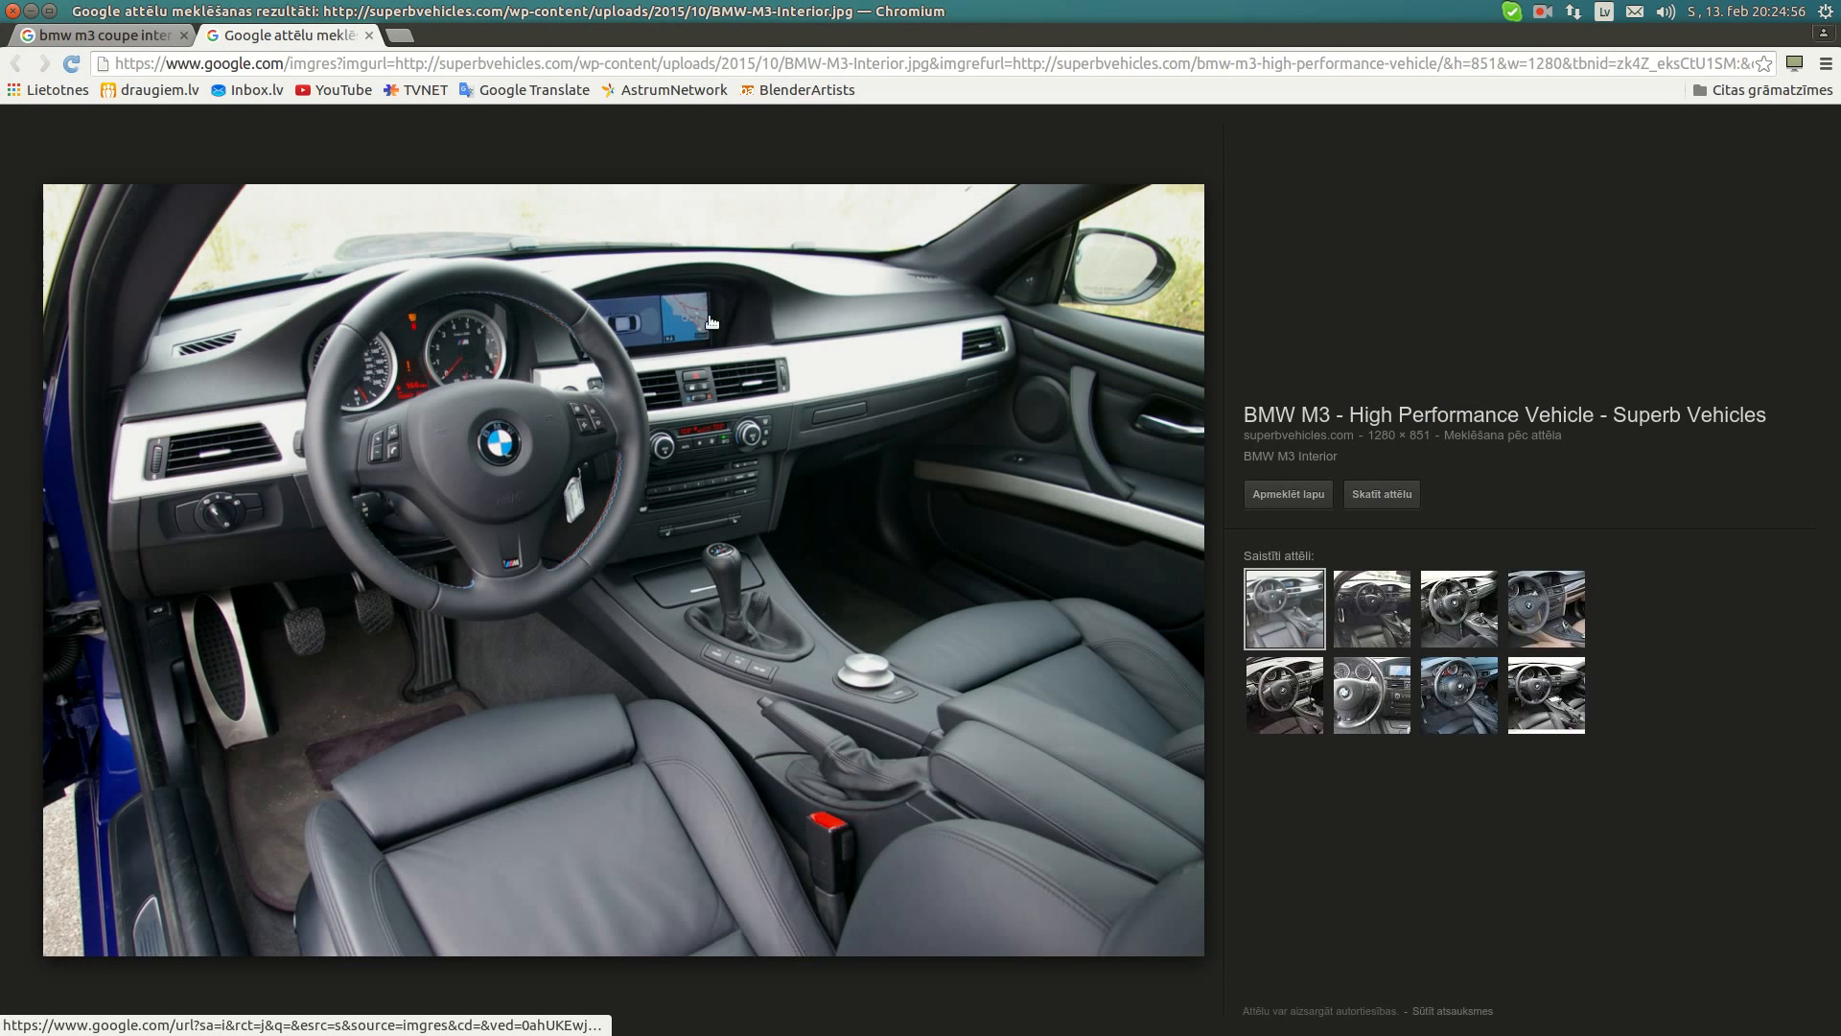
mouse_move(10, 618)
left_click(17, 654)
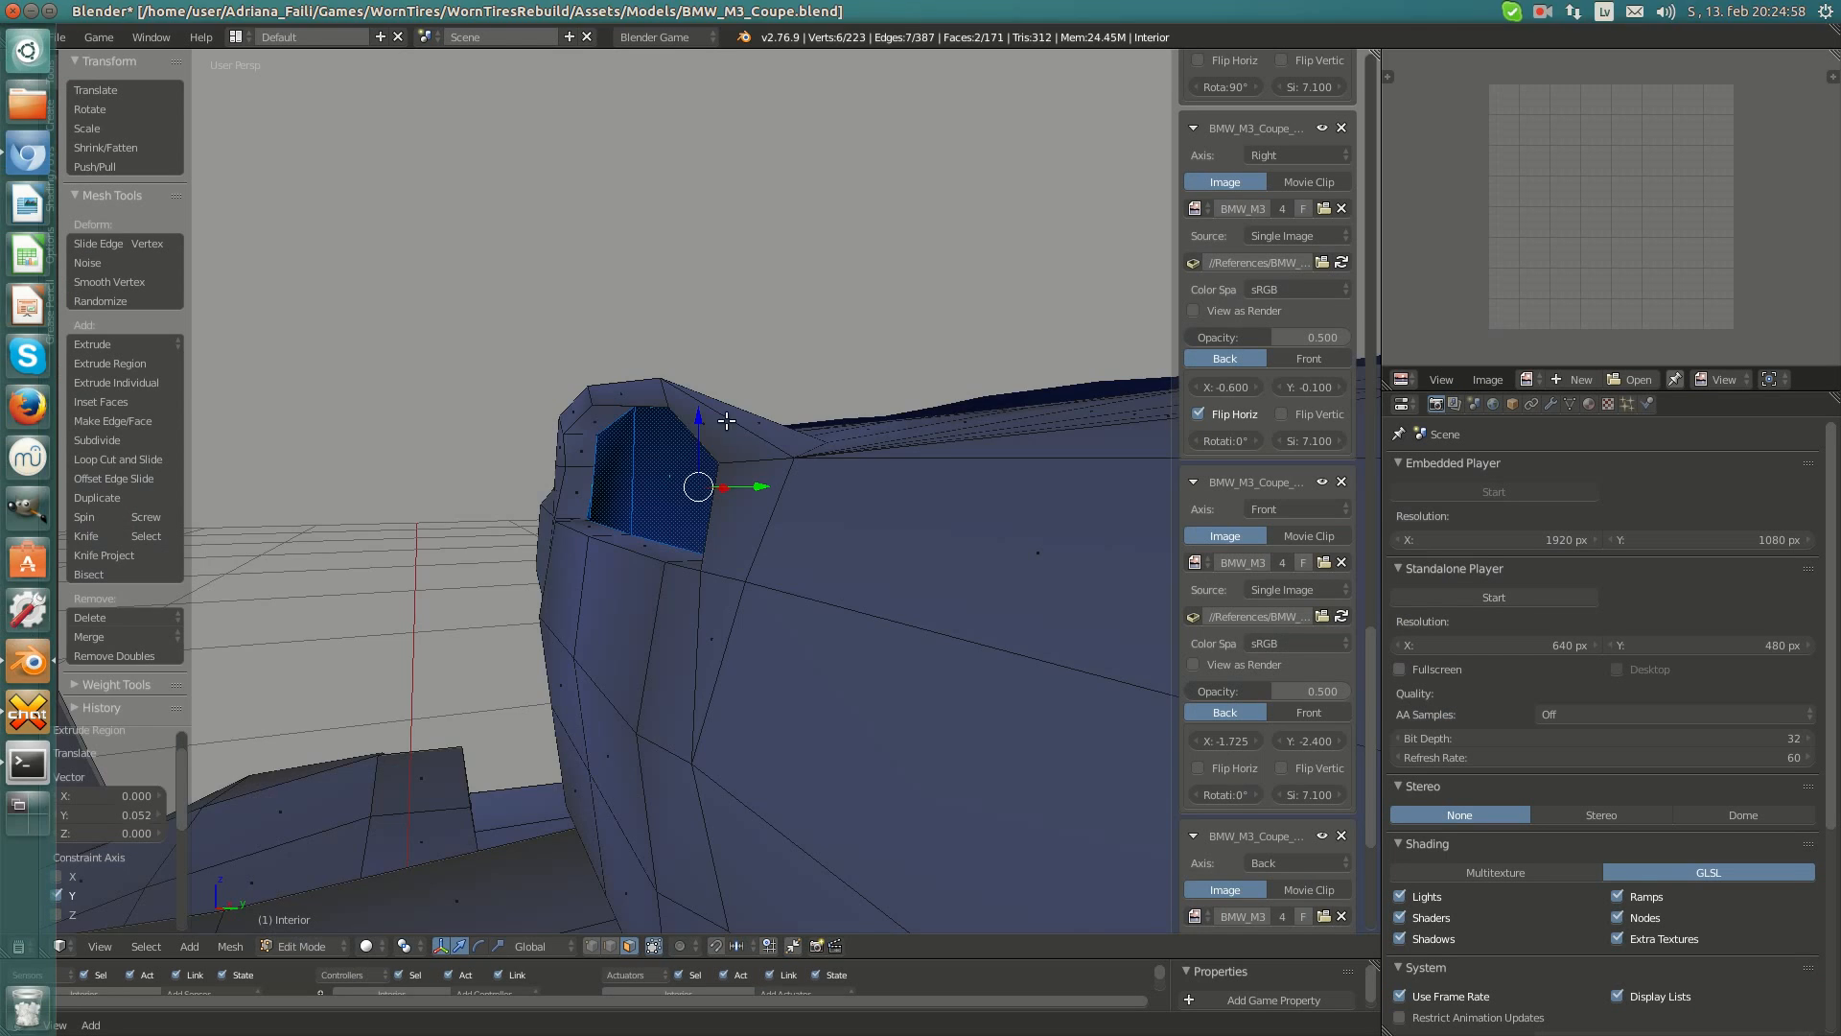
left_click_drag(724, 484, 749, 480)
left_click_drag(692, 417, 690, 433)
middle_click_drag(725, 441, 726, 442)
- Rotate the recessed faces about -8.5° around X, push them about 0.017 along Y and fine-tune their height
key("r")
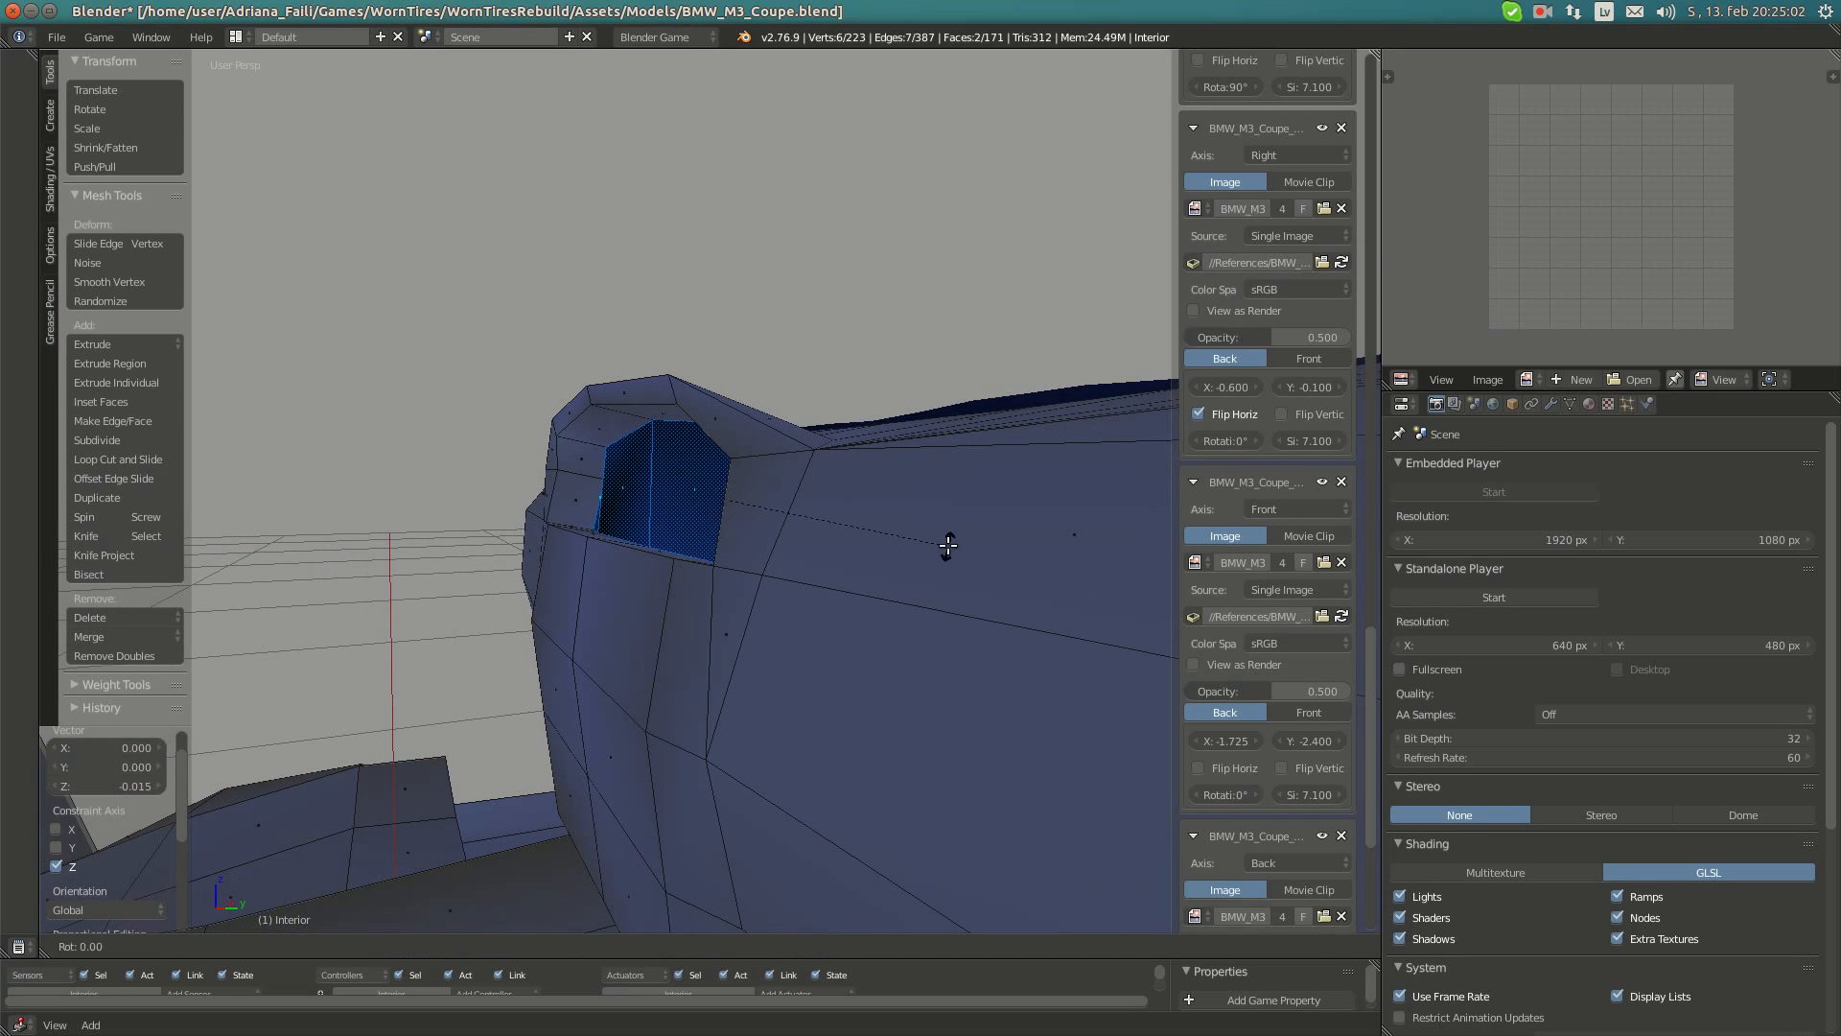
left_click(929, 573)
left_click_drag(729, 447, 728, 450)
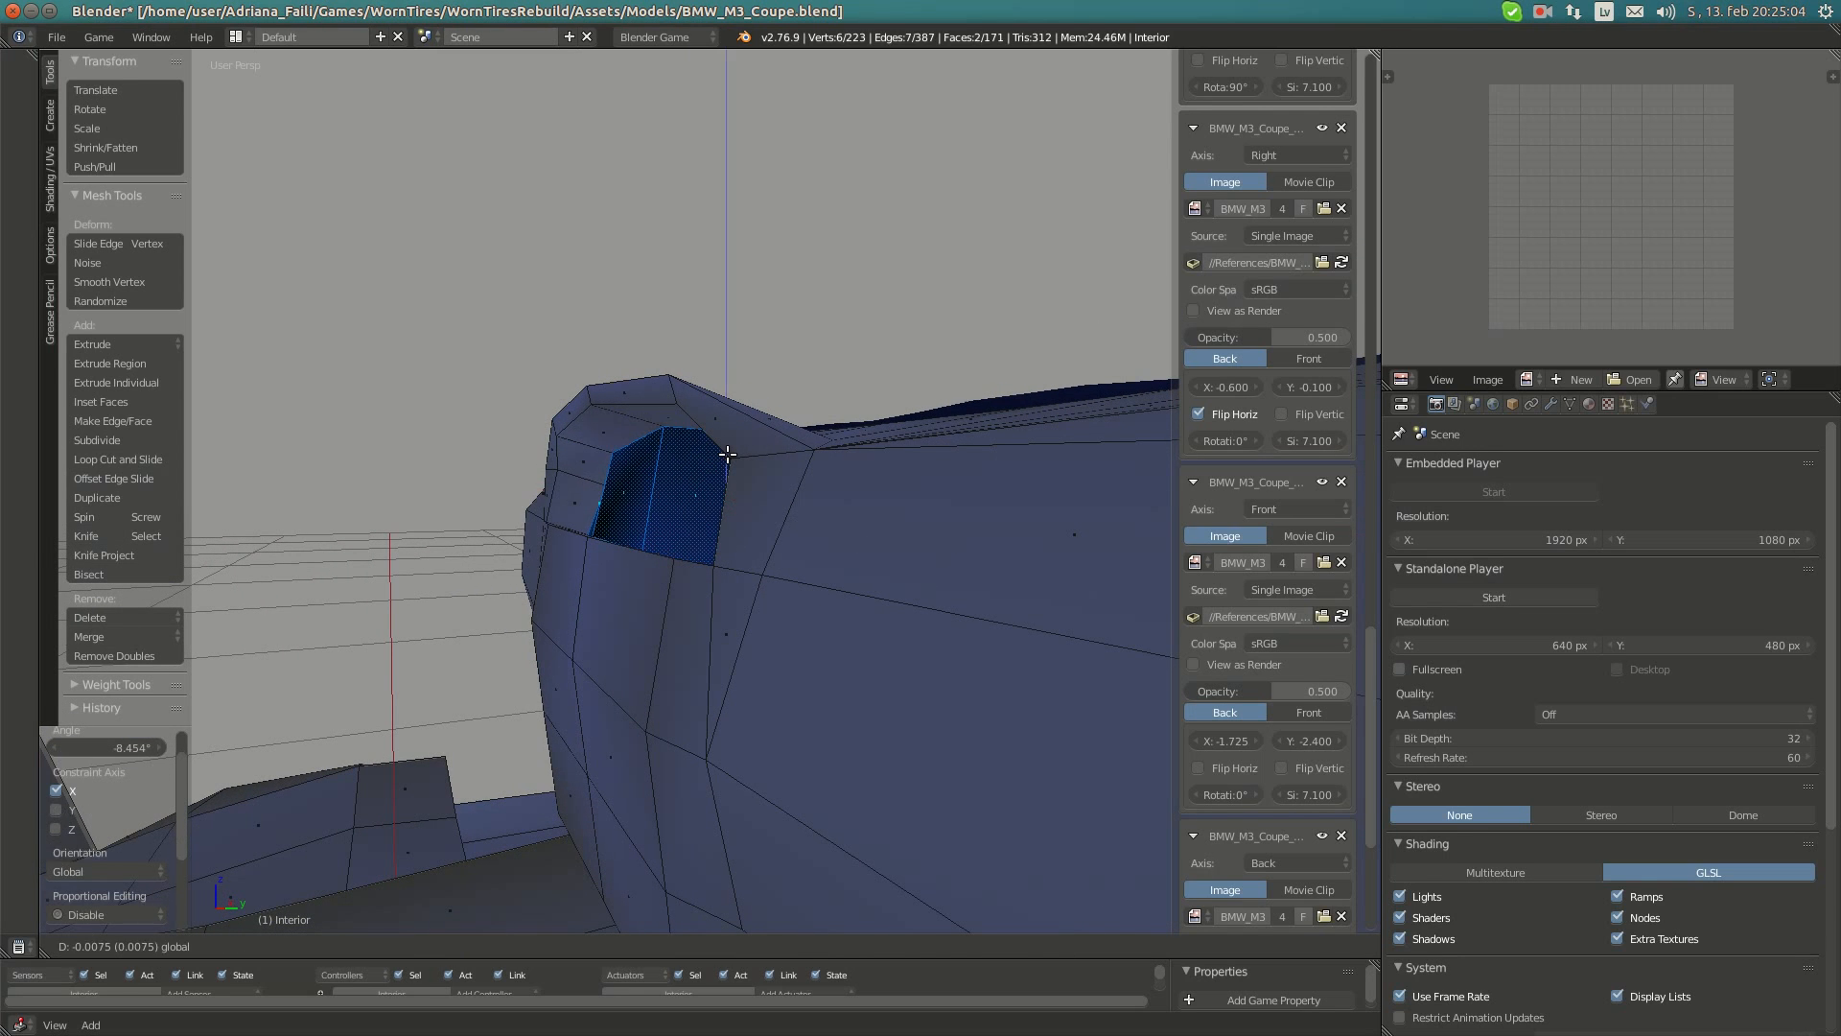
middle_click_drag(729, 450, 721, 494)
mouse_move(721, 495)
left_mouse_down()
mouse_move(759, 461)
mouse_move(720, 499)
left_mouse_up()
middle_click_drag(719, 500, 767, 456)
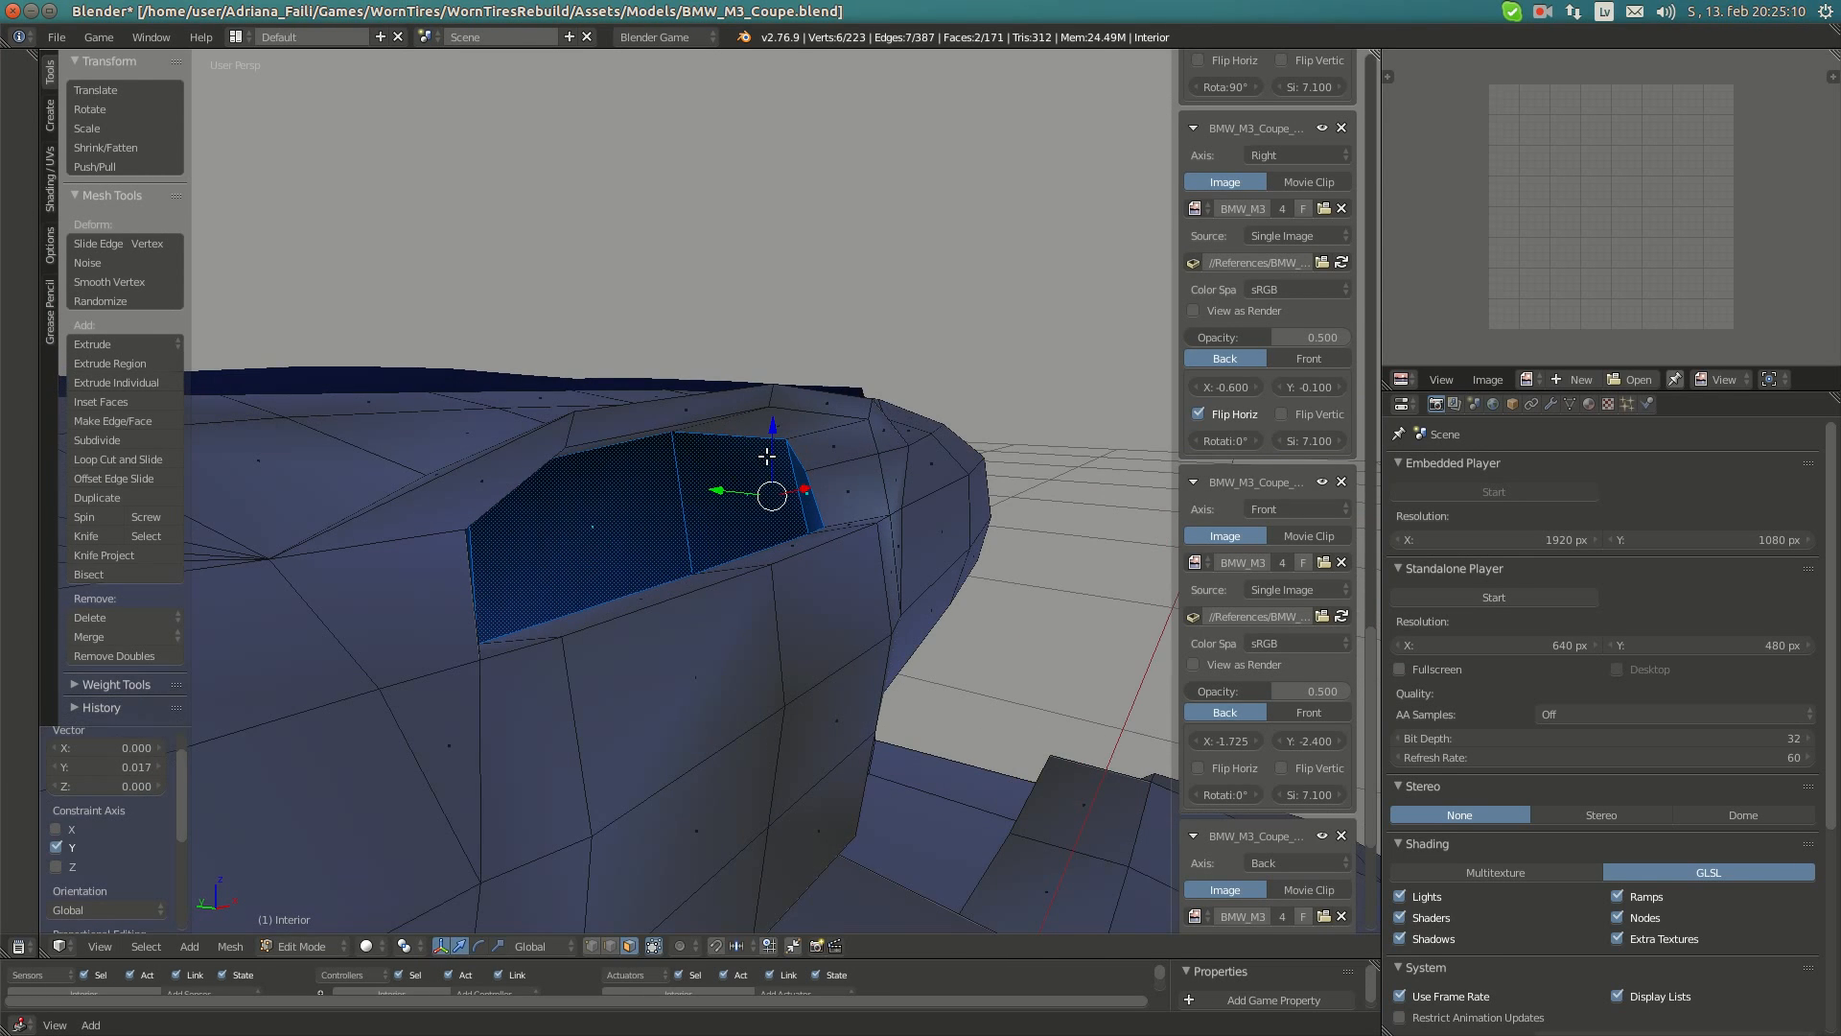
left_click_drag(769, 455, 764, 457)
middle_click_drag(764, 456, 766, 479)
key("r")
left_click(863, 509)
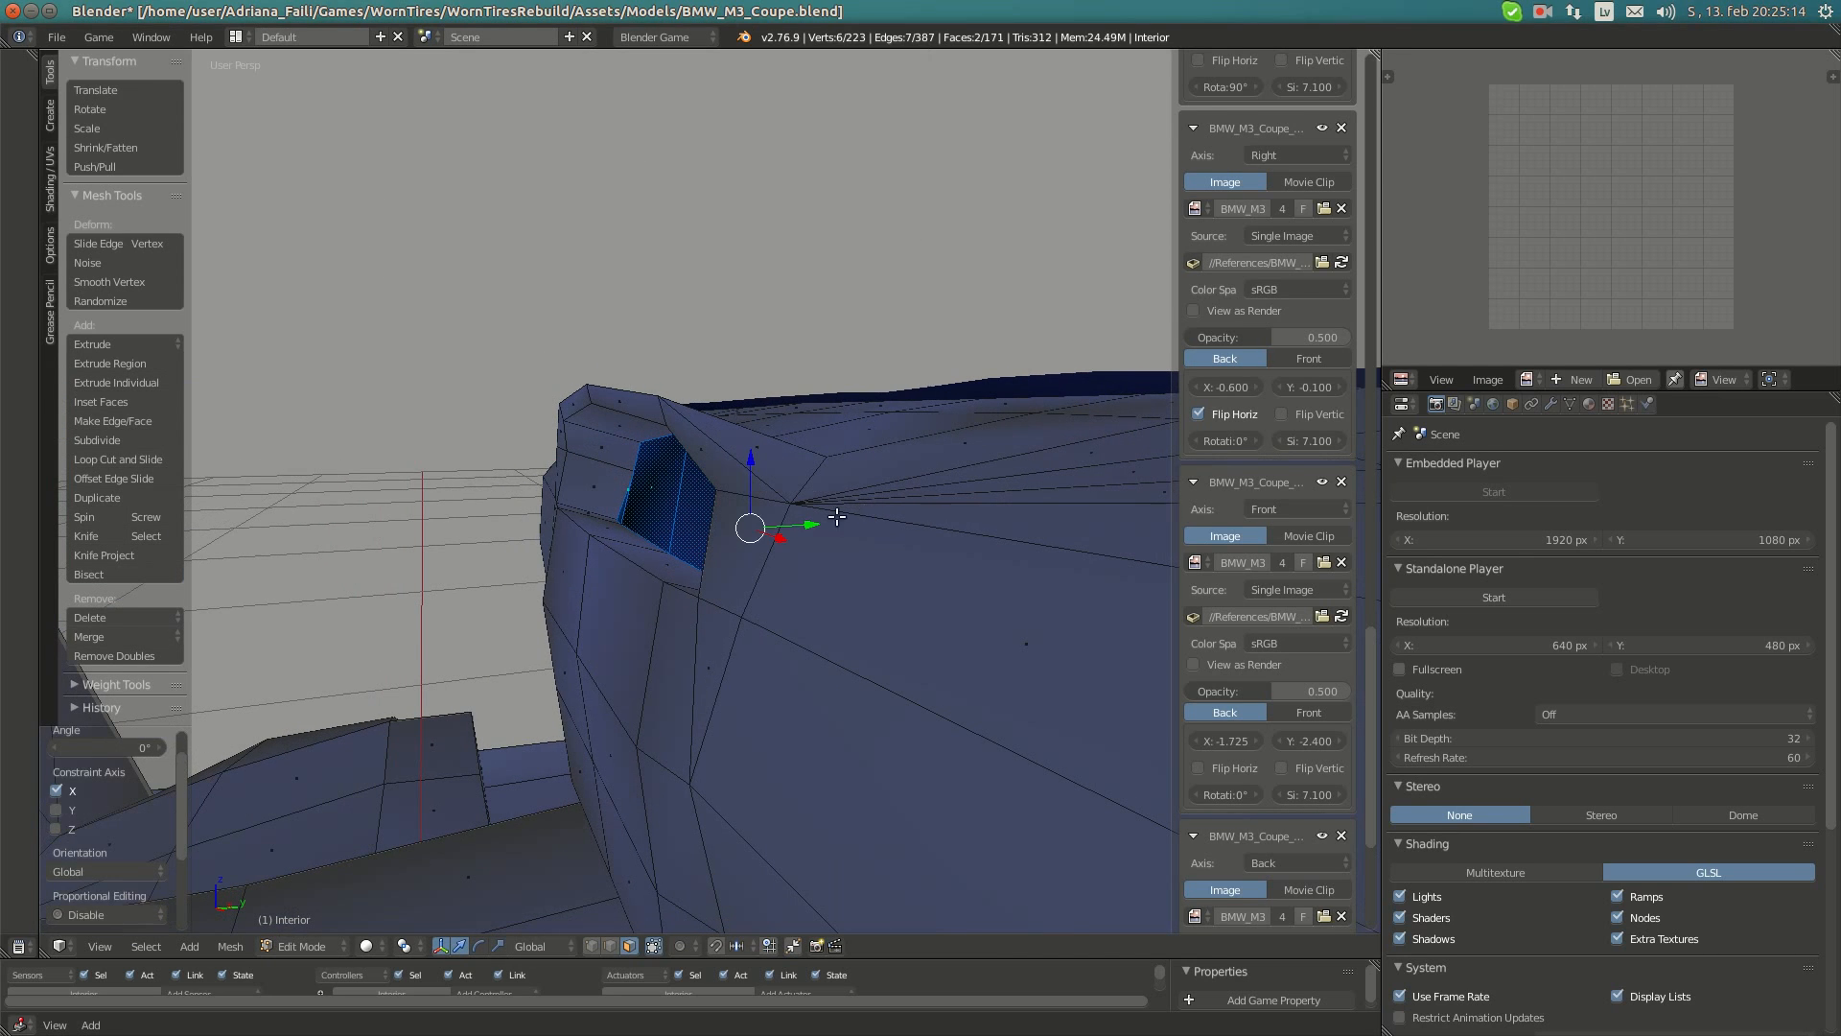
key("a")
- Compare the recess in the centre section with the display hood in the Chromium interior photo, then return to Blender
middle_click_drag(566, 565, 707, 575)
scroll(645, 563, "up", 5)
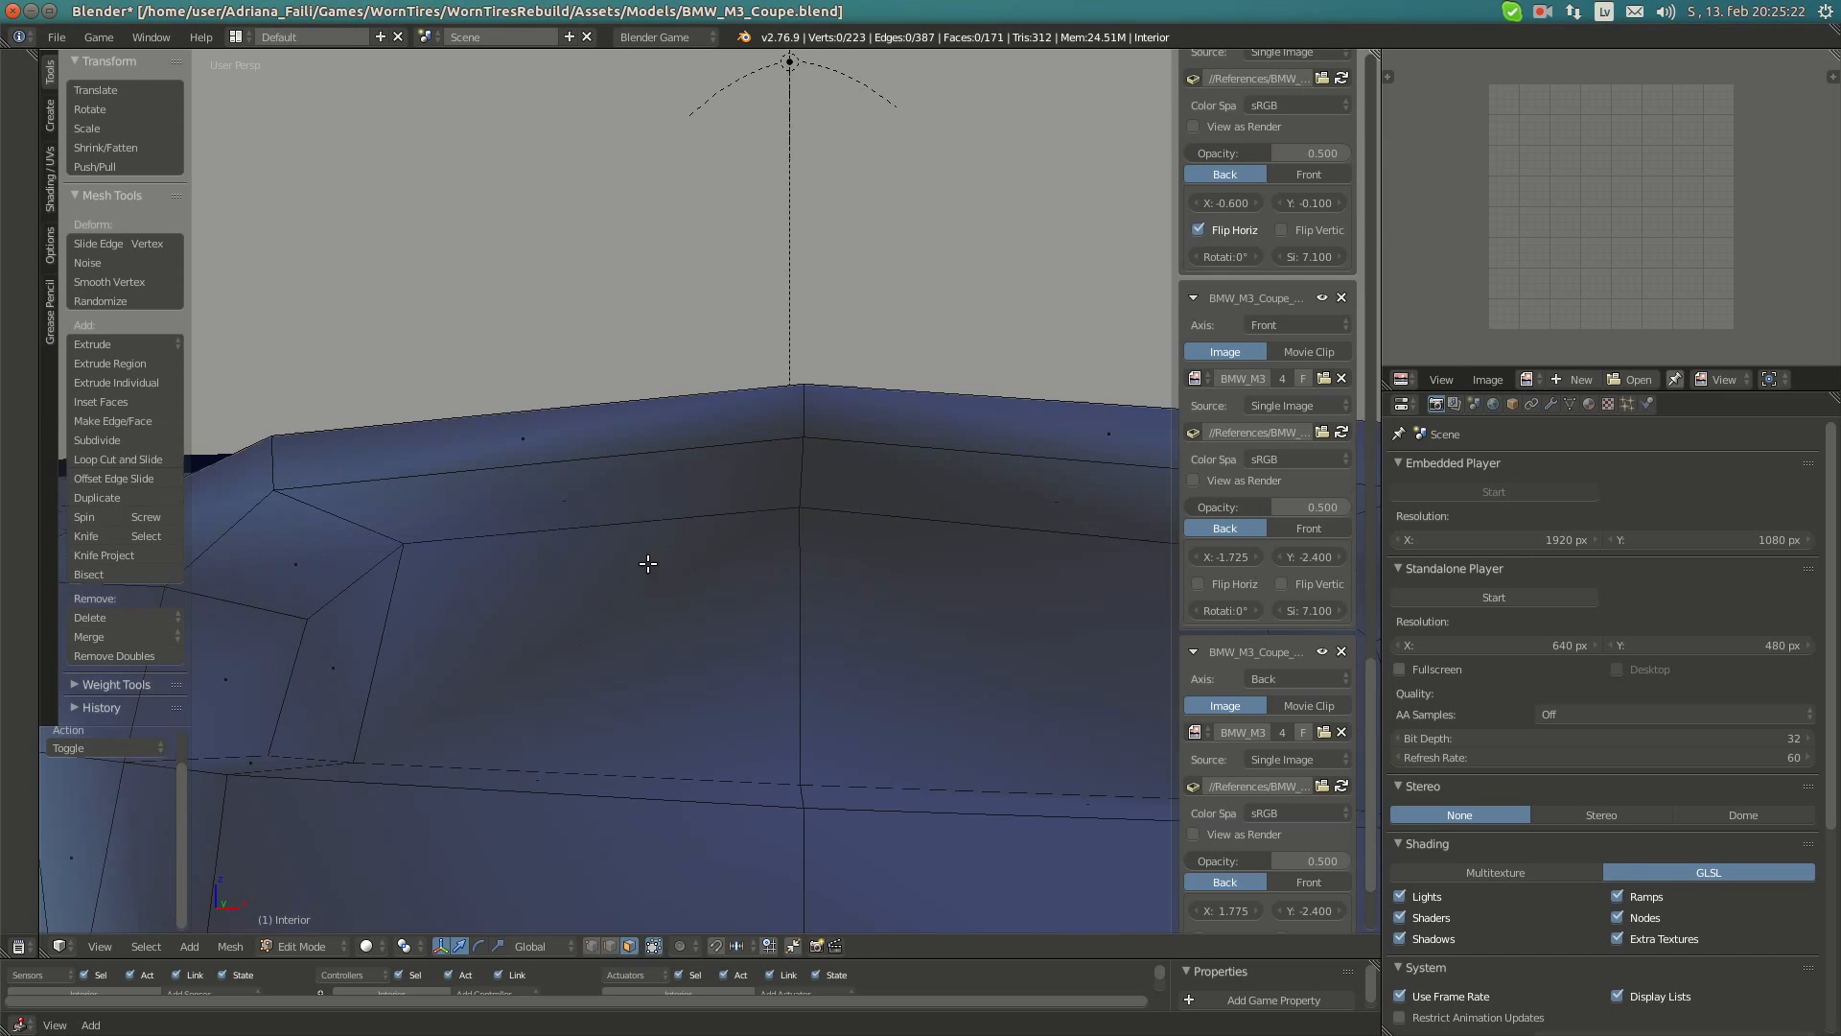
right_click(718, 649)
left_click(24, 153)
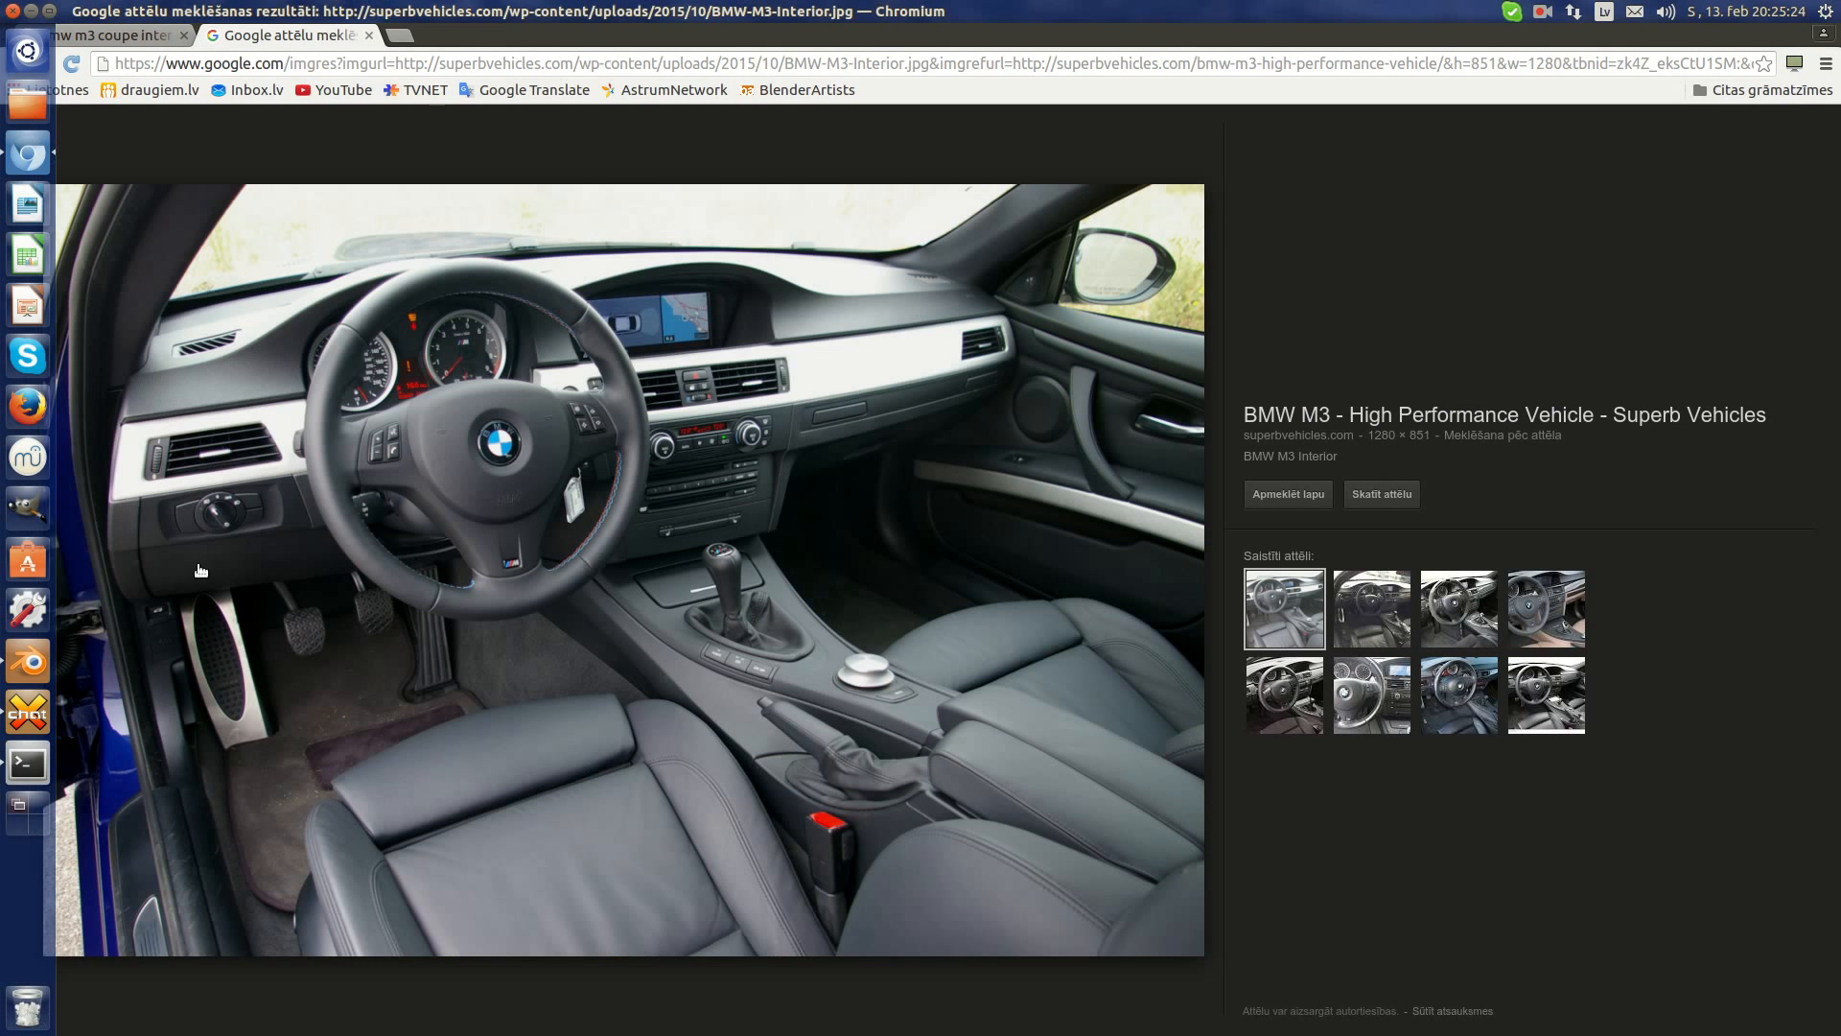
mouse_move(2, 422)
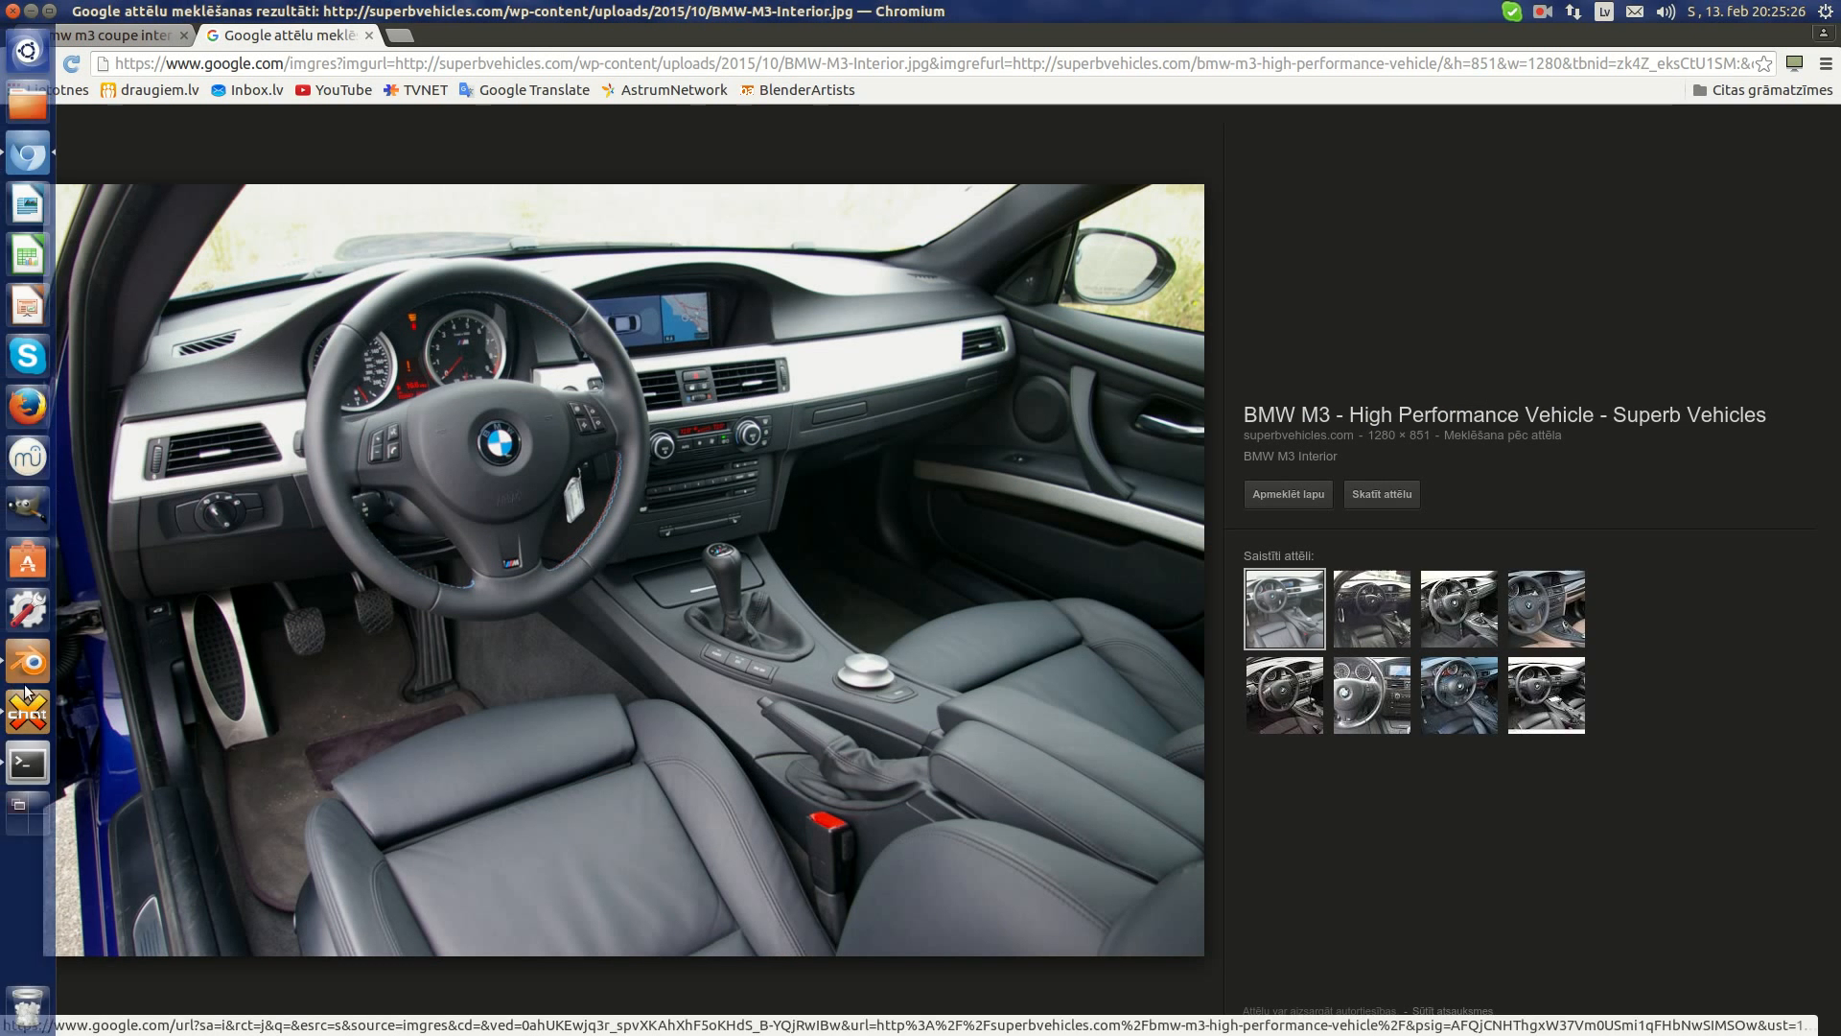
left_click(27, 662)
scroll(882, 608, "down", 3)
middle_click_drag(892, 606, 850, 625)
scroll(851, 625, "up", 3)
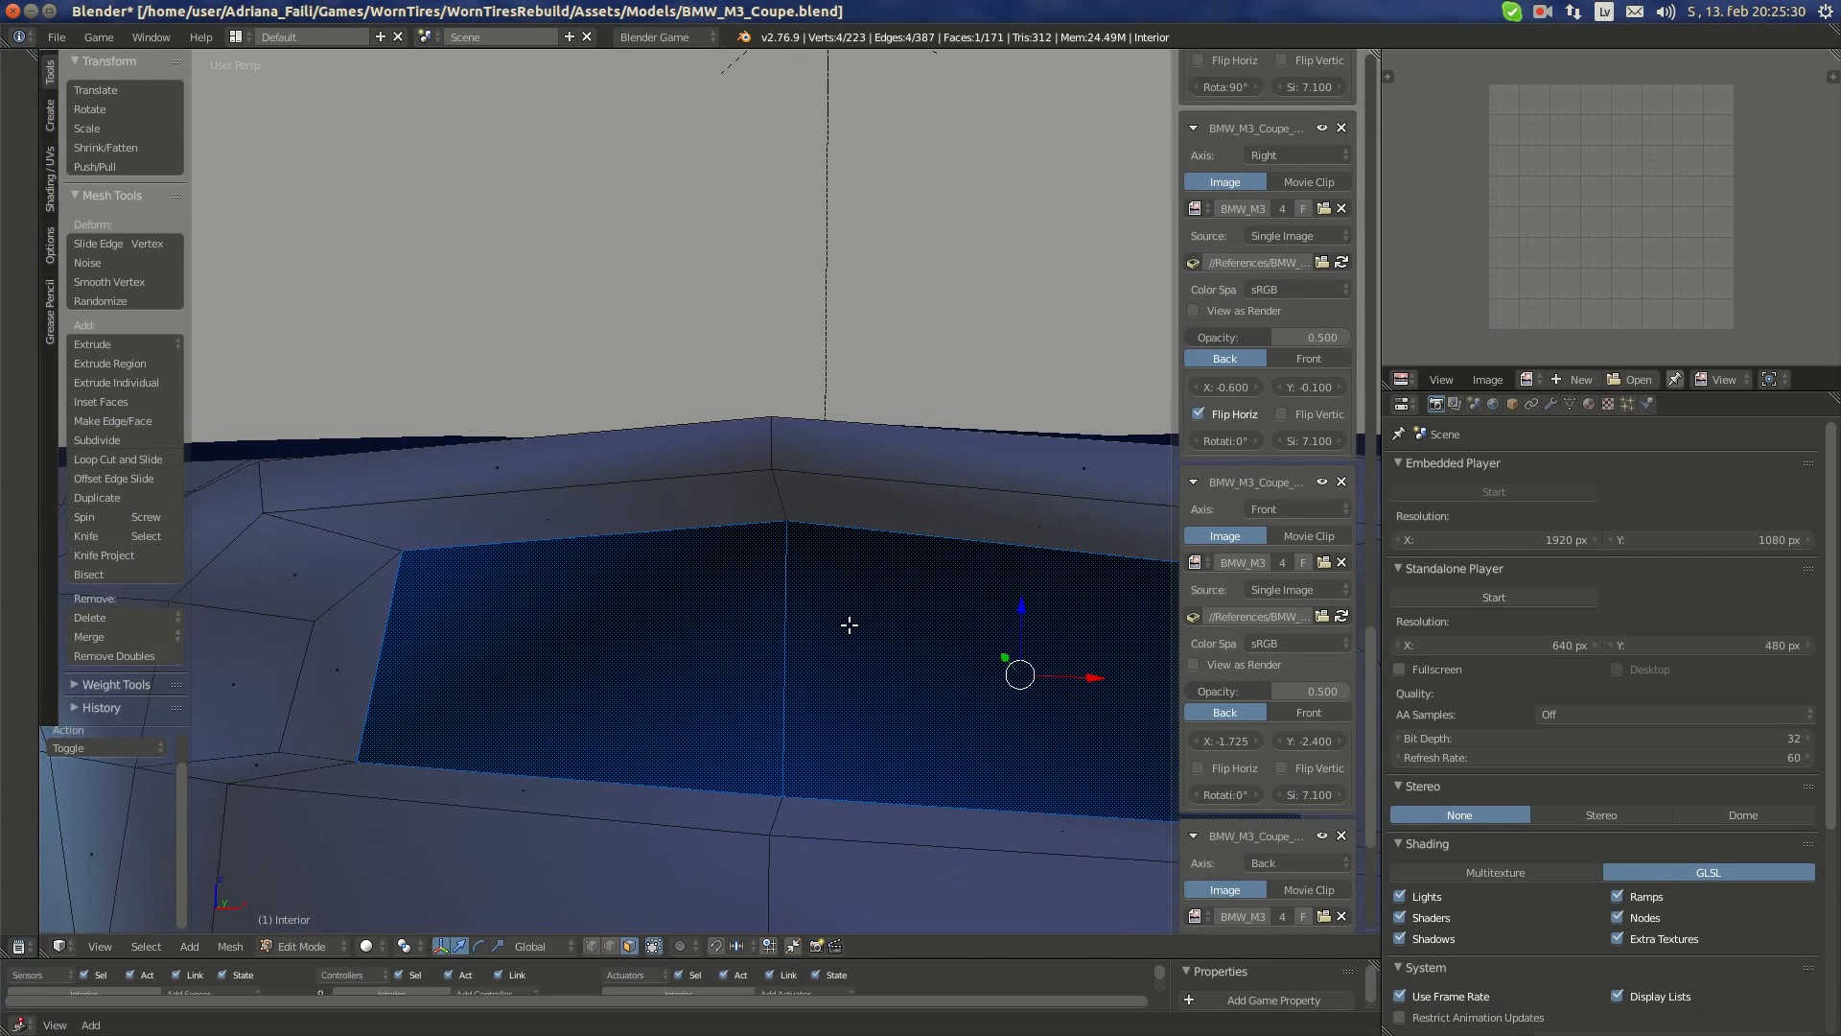
- Flatten the recess back face's top edge by scaling its two vertices to 0 along Z and along Y
right_click(413, 522)
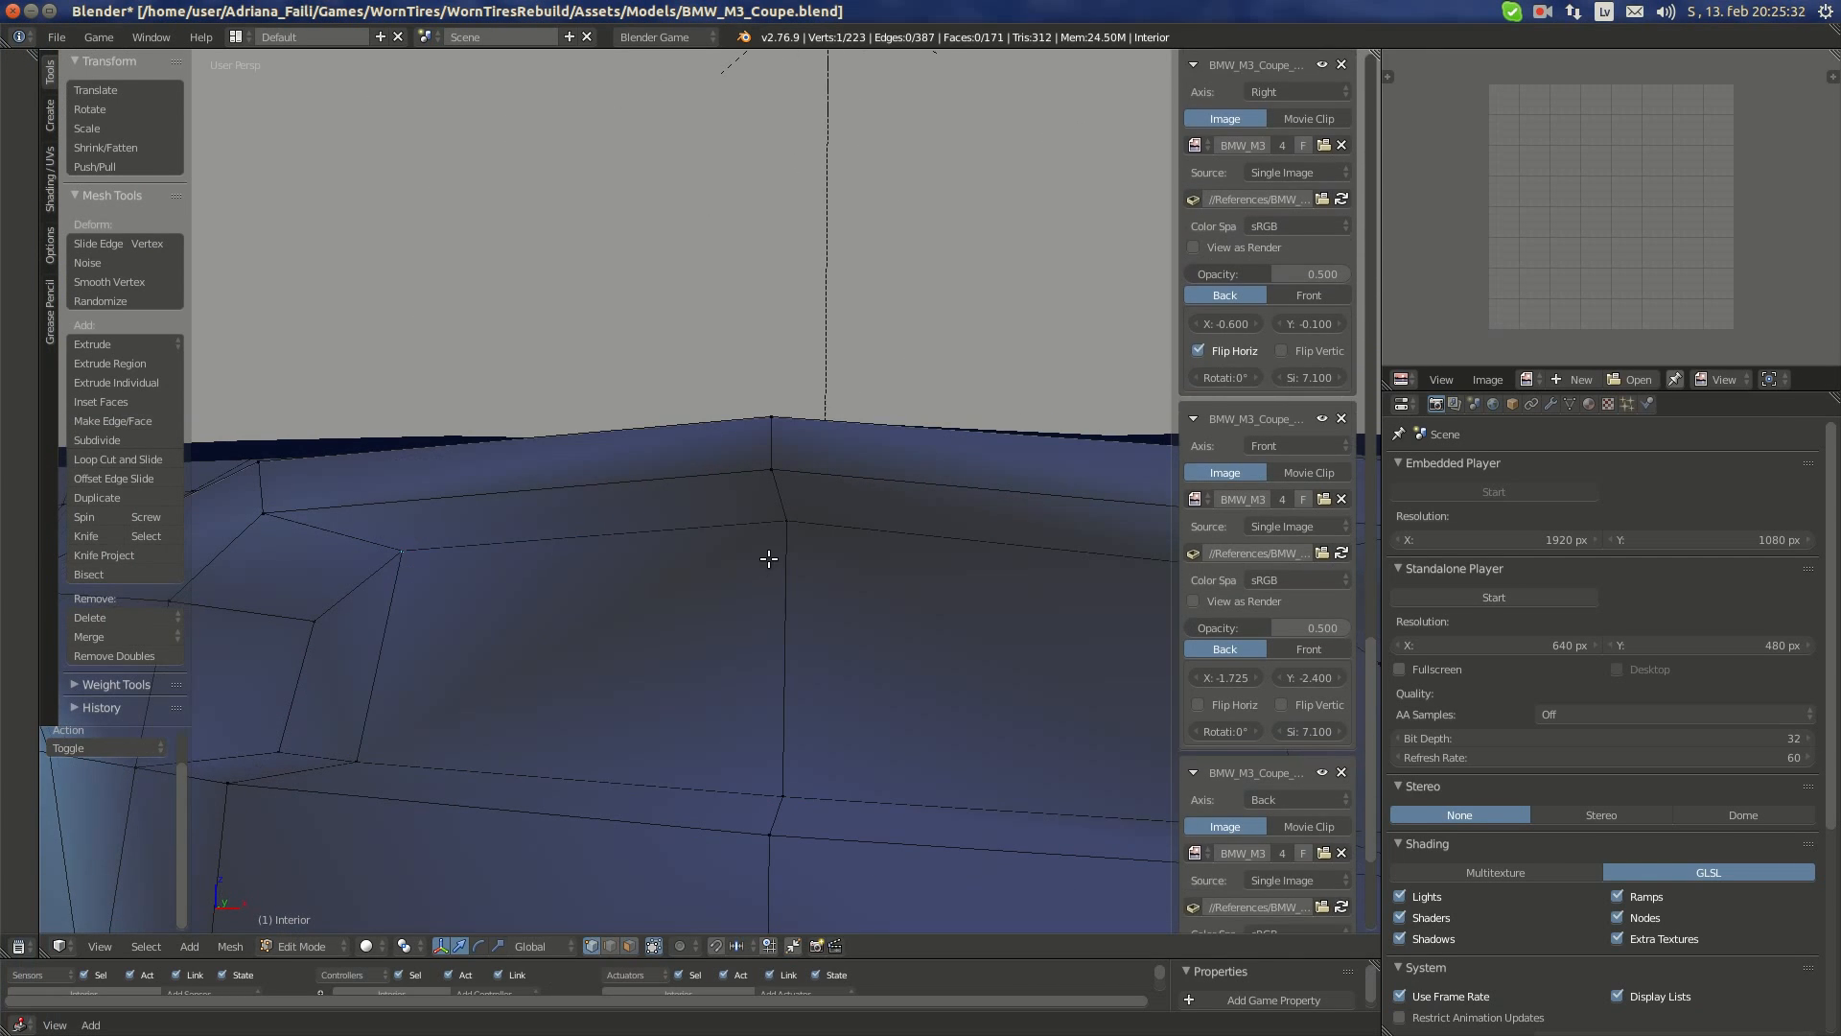
right_click(782, 521, "shift")
scroll(891, 614, "down", 2)
scroll(918, 593, "up", 1)
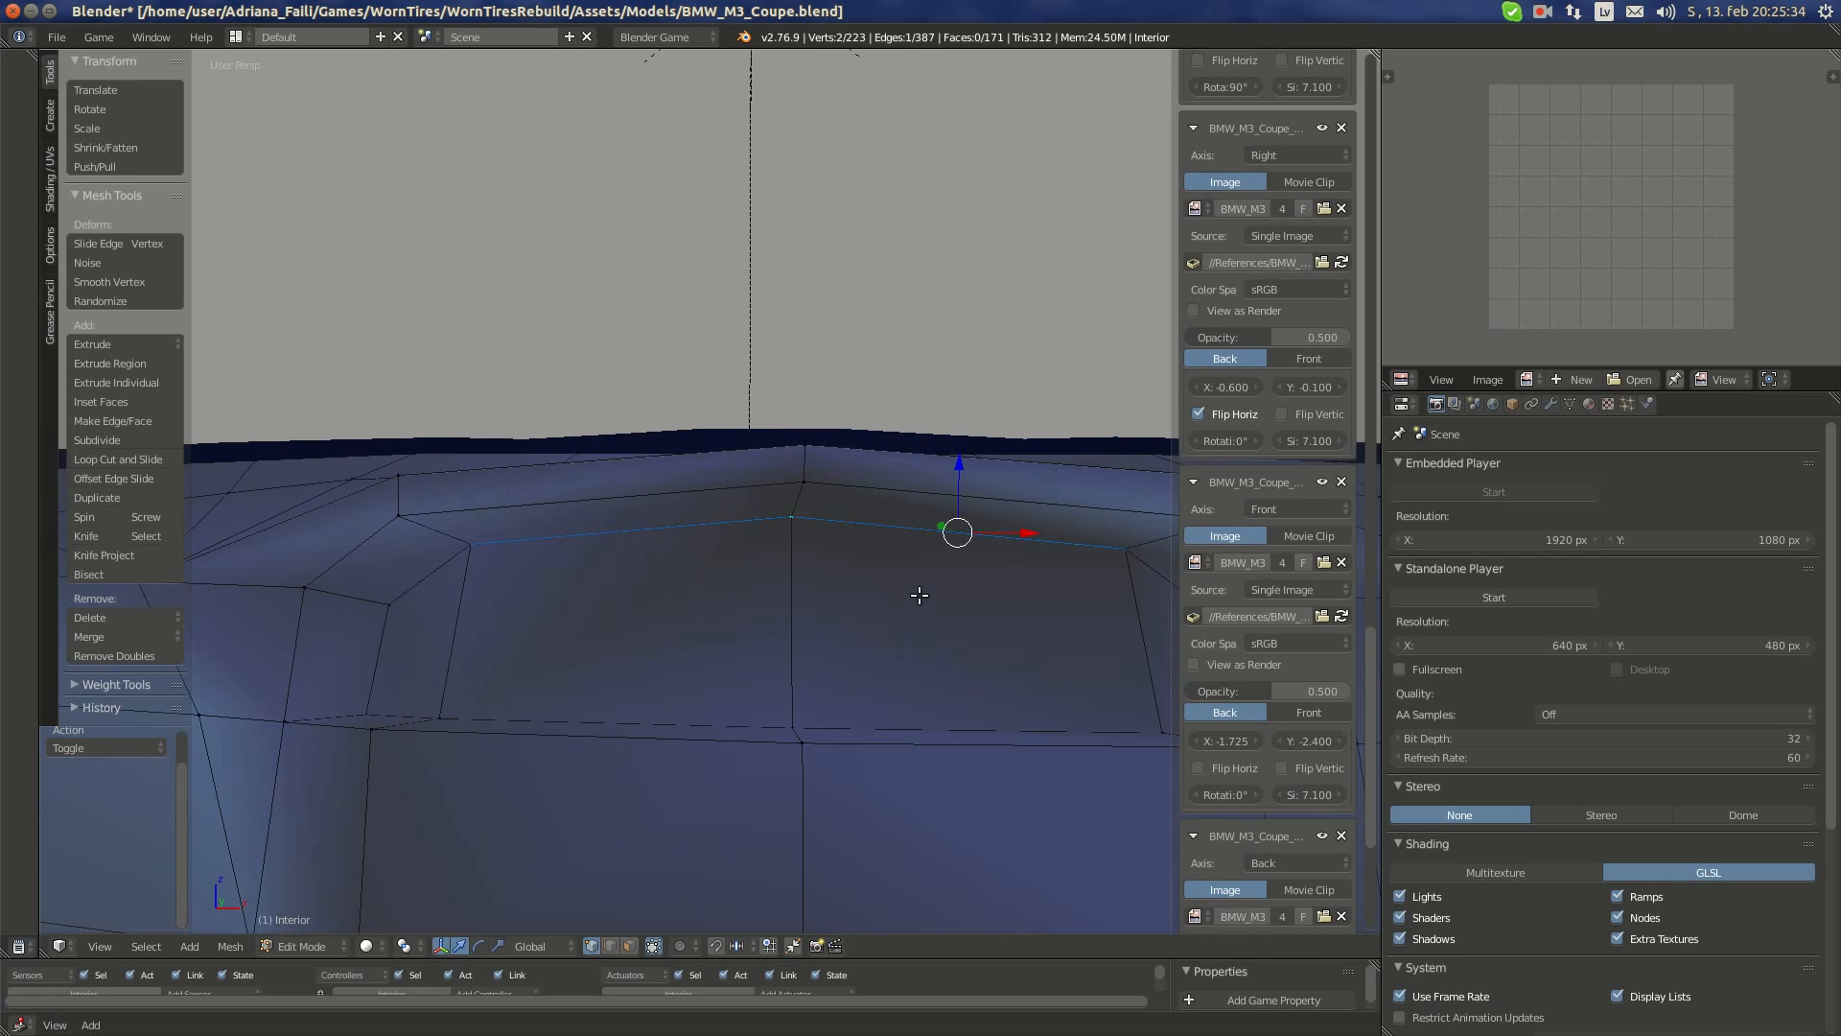
key("KP_Decimal")
scroll(767, 566, "down", 3)
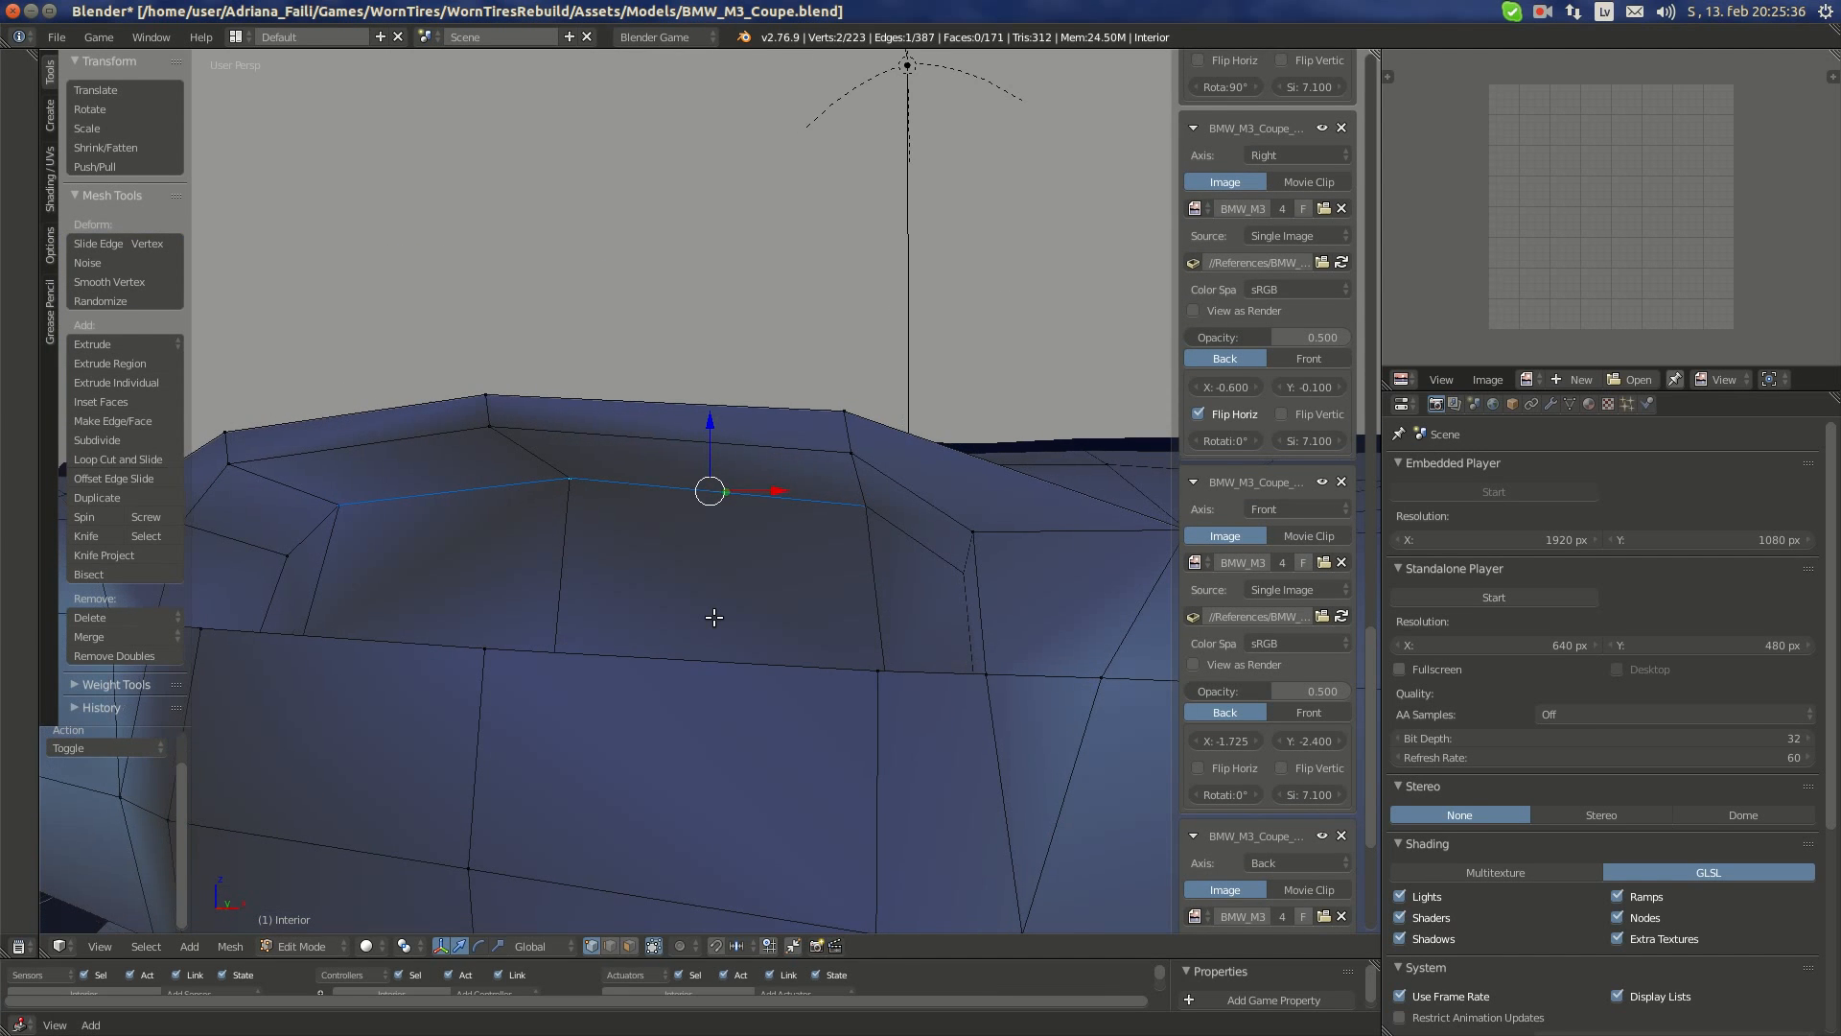
key("s")
key("z")
key("0")
key("Return")
middle_click_drag(711, 617, 498, 629)
key("s")
key("0")
key("Return")
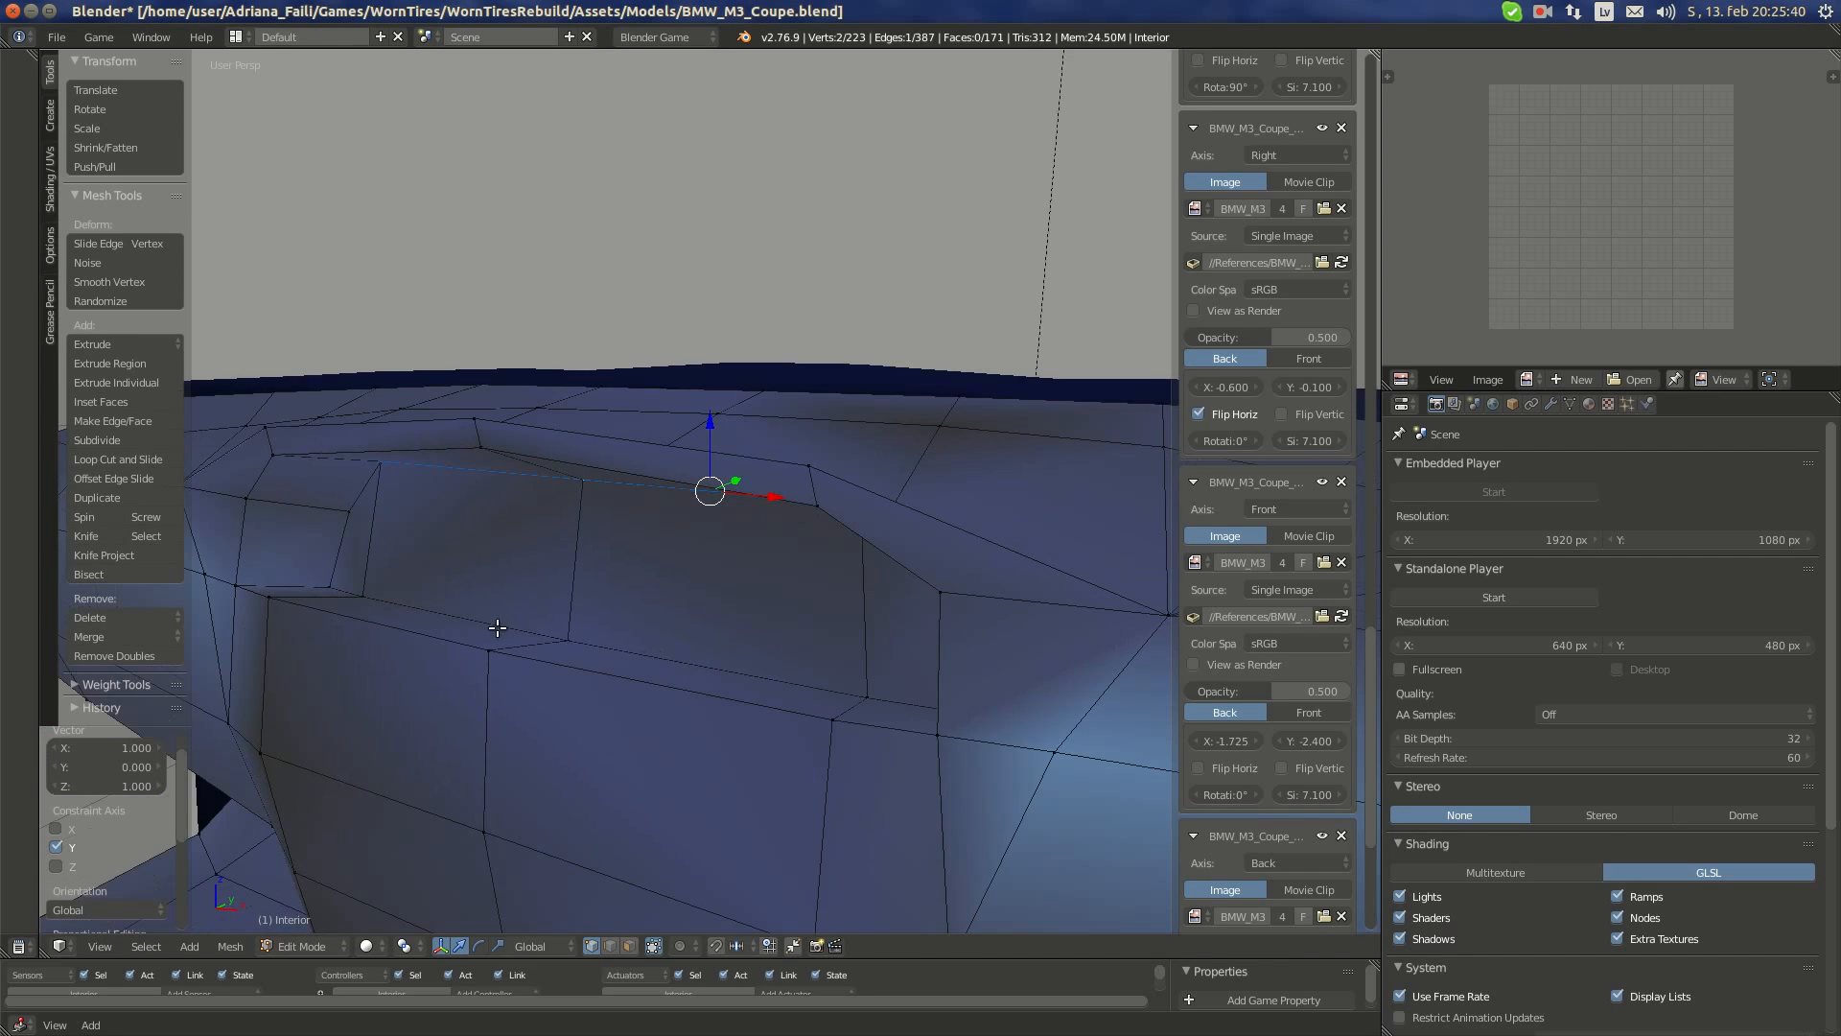
- Flatten the recess back face's bottom edge by scaling it to 0 along Z and along Y
right_click(554, 628)
right_click(888, 692, "shift")
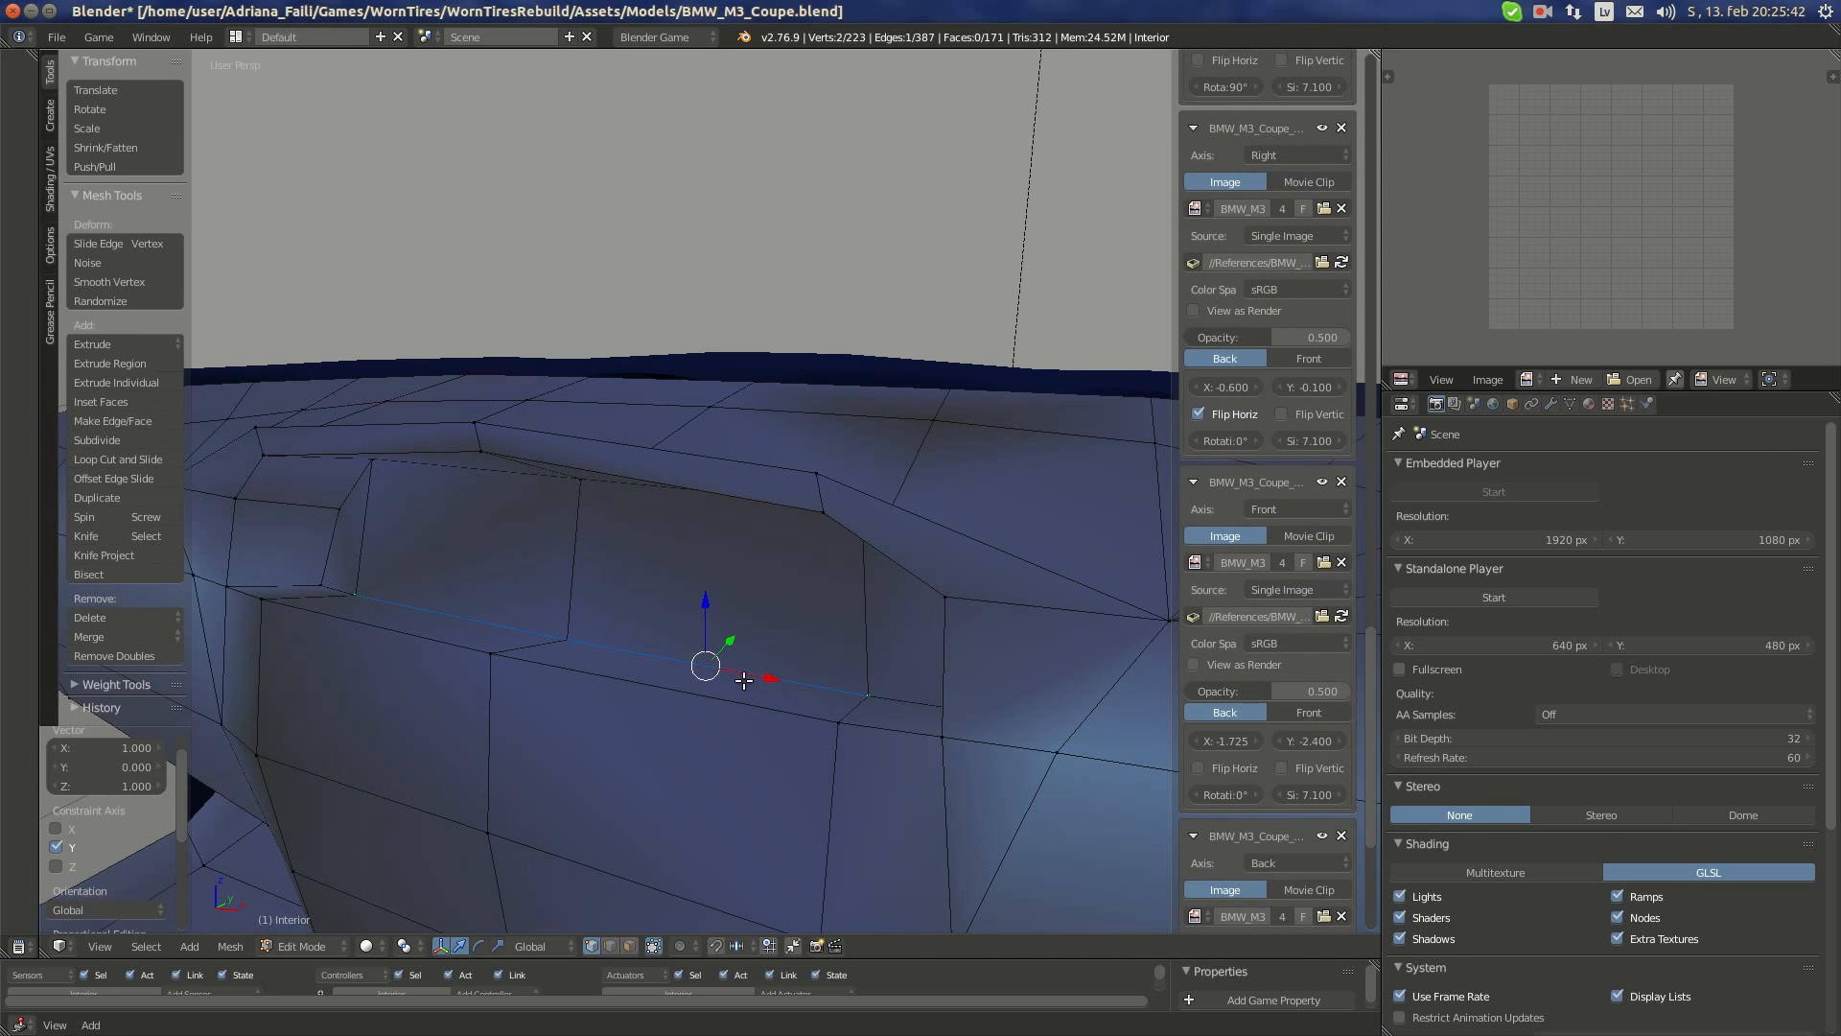
key("s")
key("Return")
key("s")
key("y")
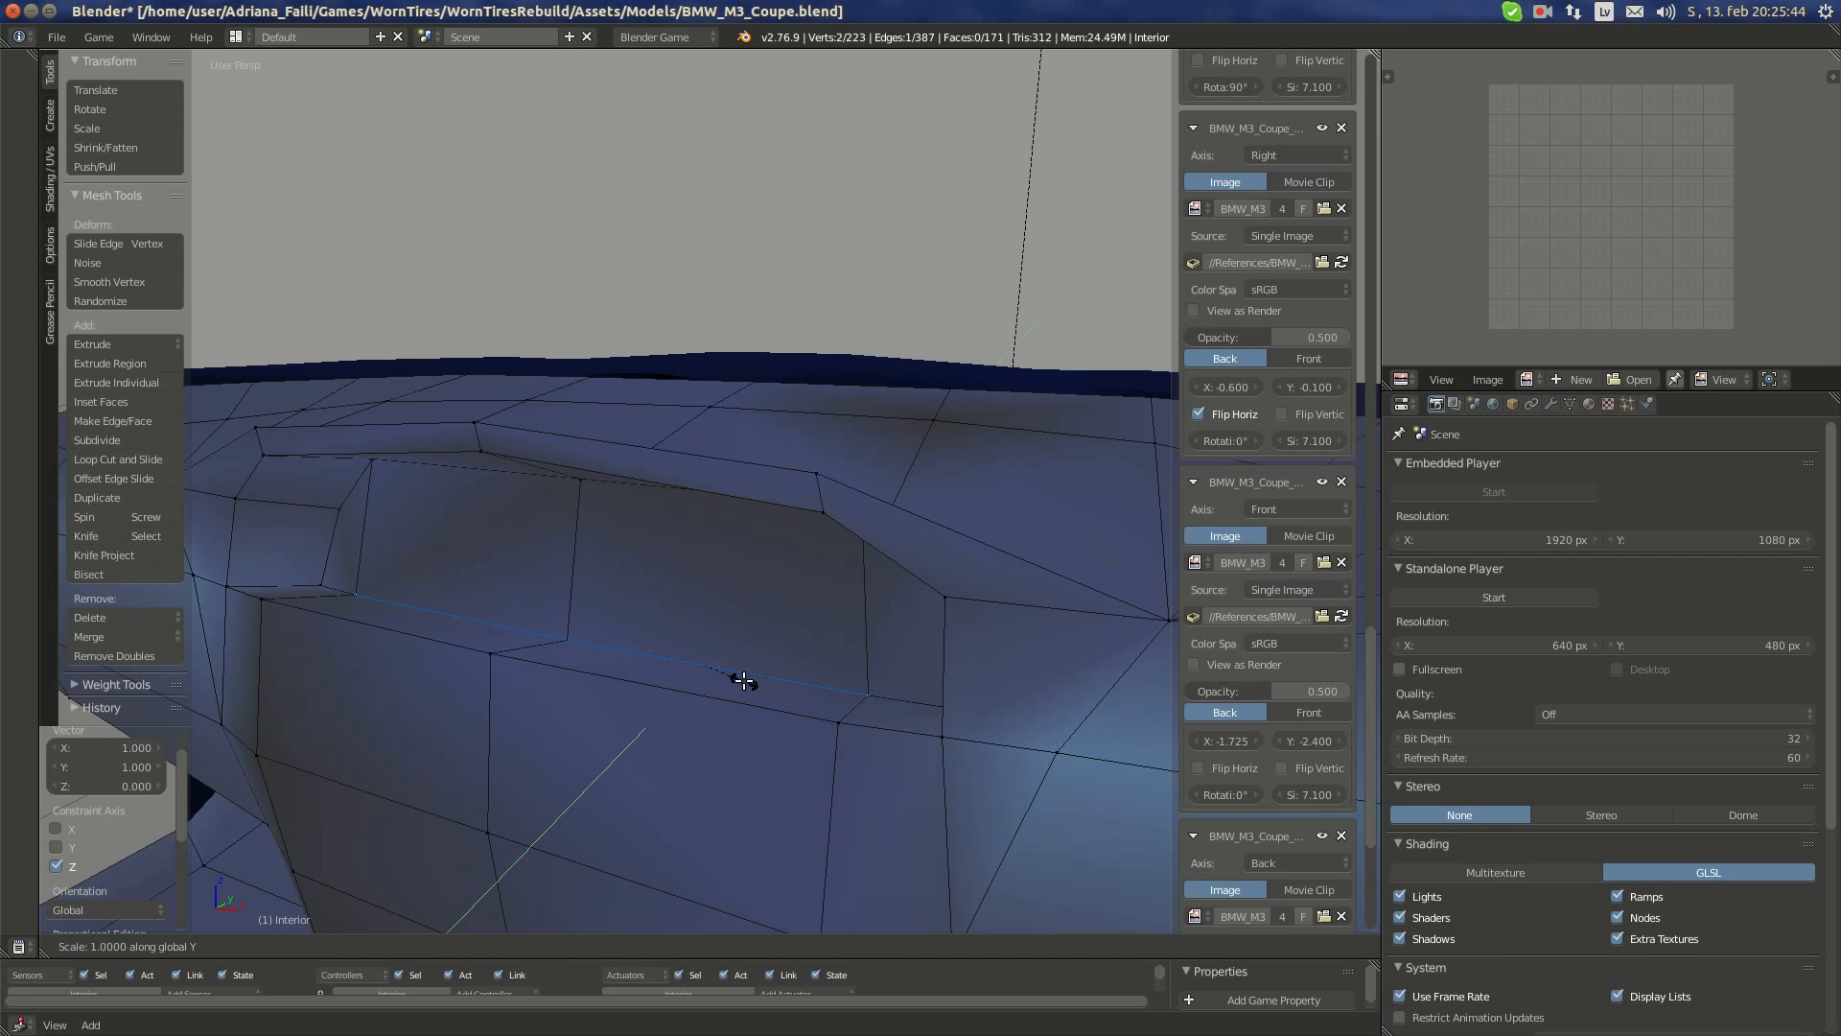
key("0")
key("Return")
- Straighten the recess back face's vertical side edge by scaling it to 0 along X
middle_click_drag(743, 680, 829, 734)
right_click(873, 682)
right_click(875, 509, "shift")
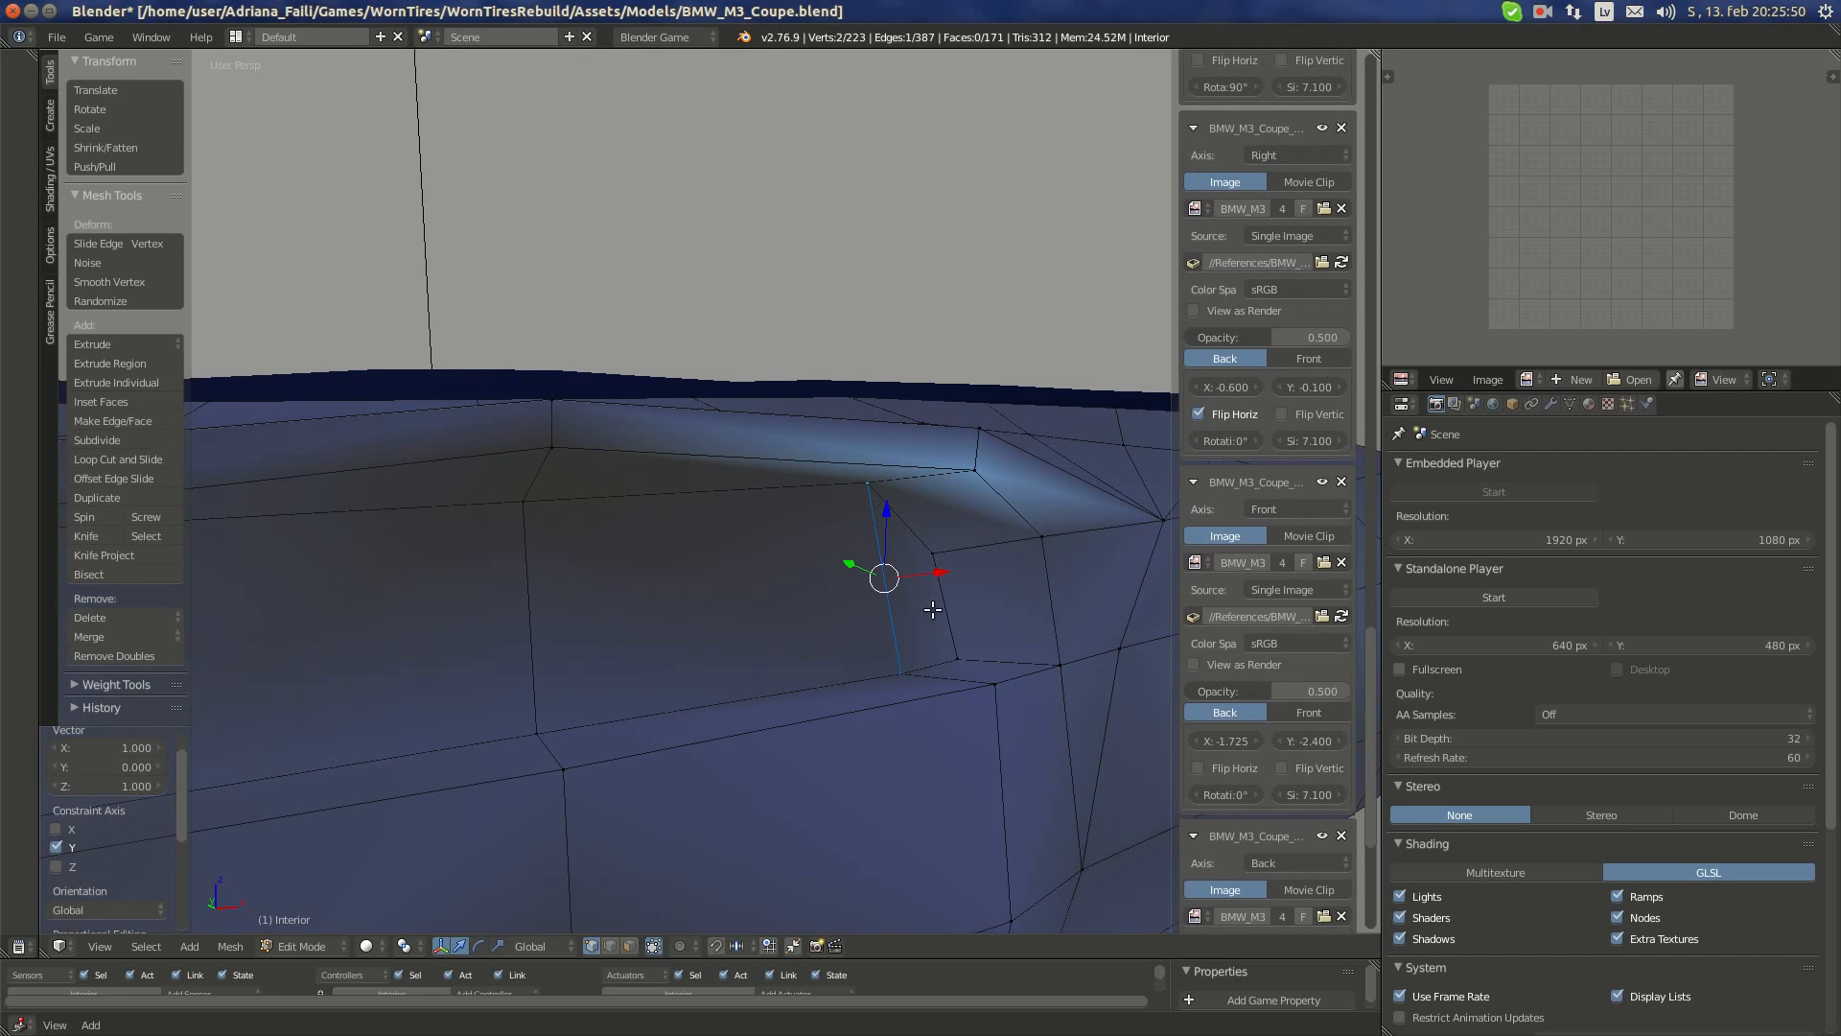
key("s")
key("x")
key("0")
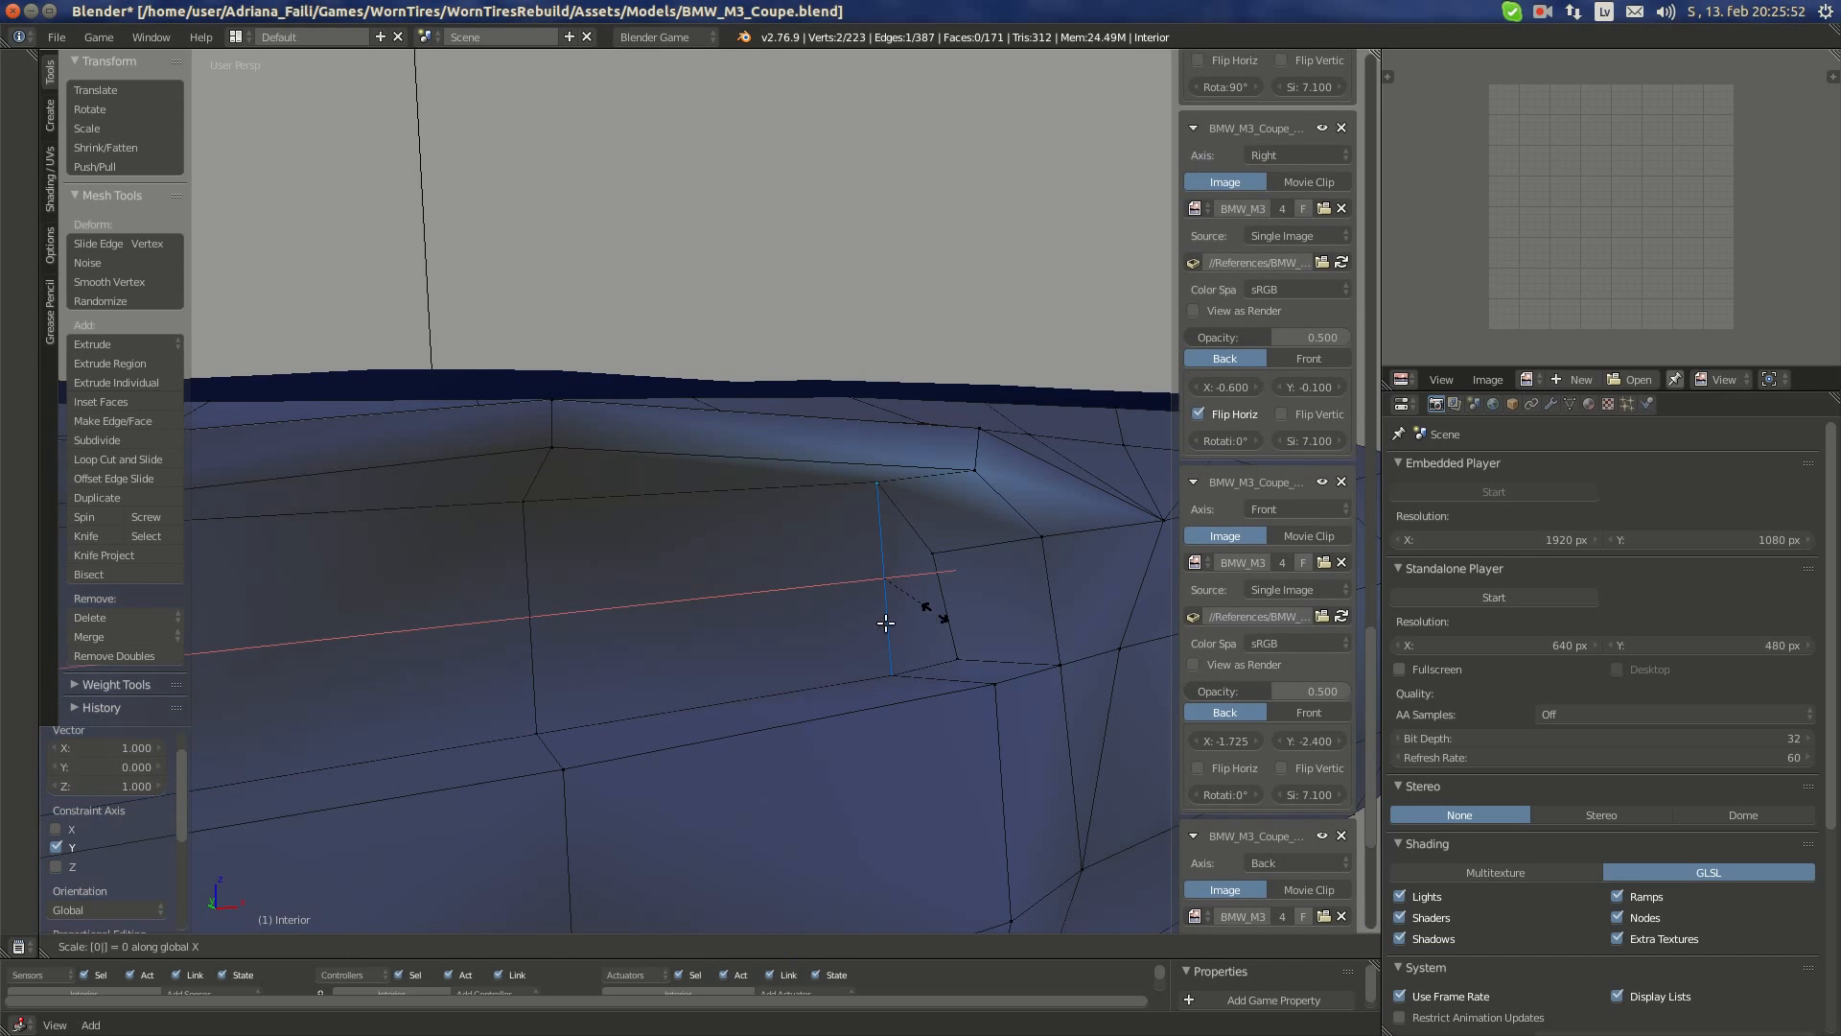
key("Return")
- Re-flatten the recess back face's top edge with a scale of 0 along Y and Z
middle_click_drag(548, 574, 916, 567)
middle_click_drag(791, 589, 869, 564)
key("s")
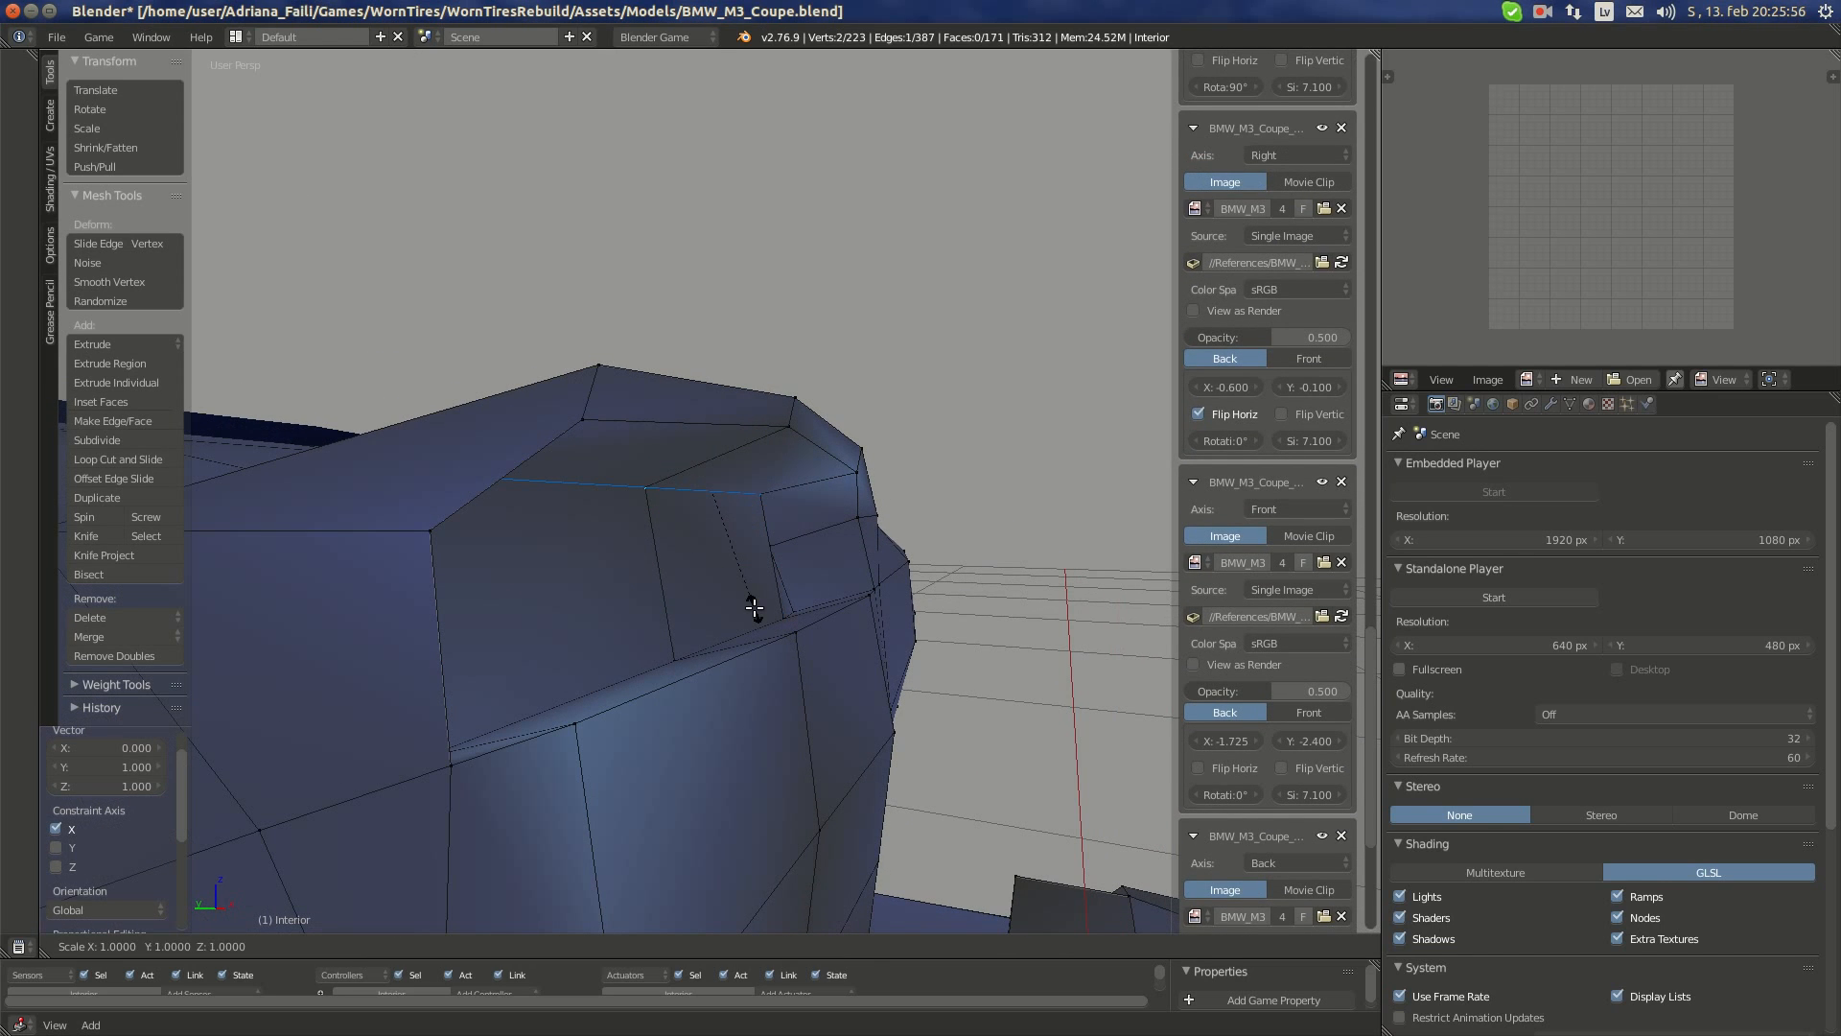
key("Return")
key("s")
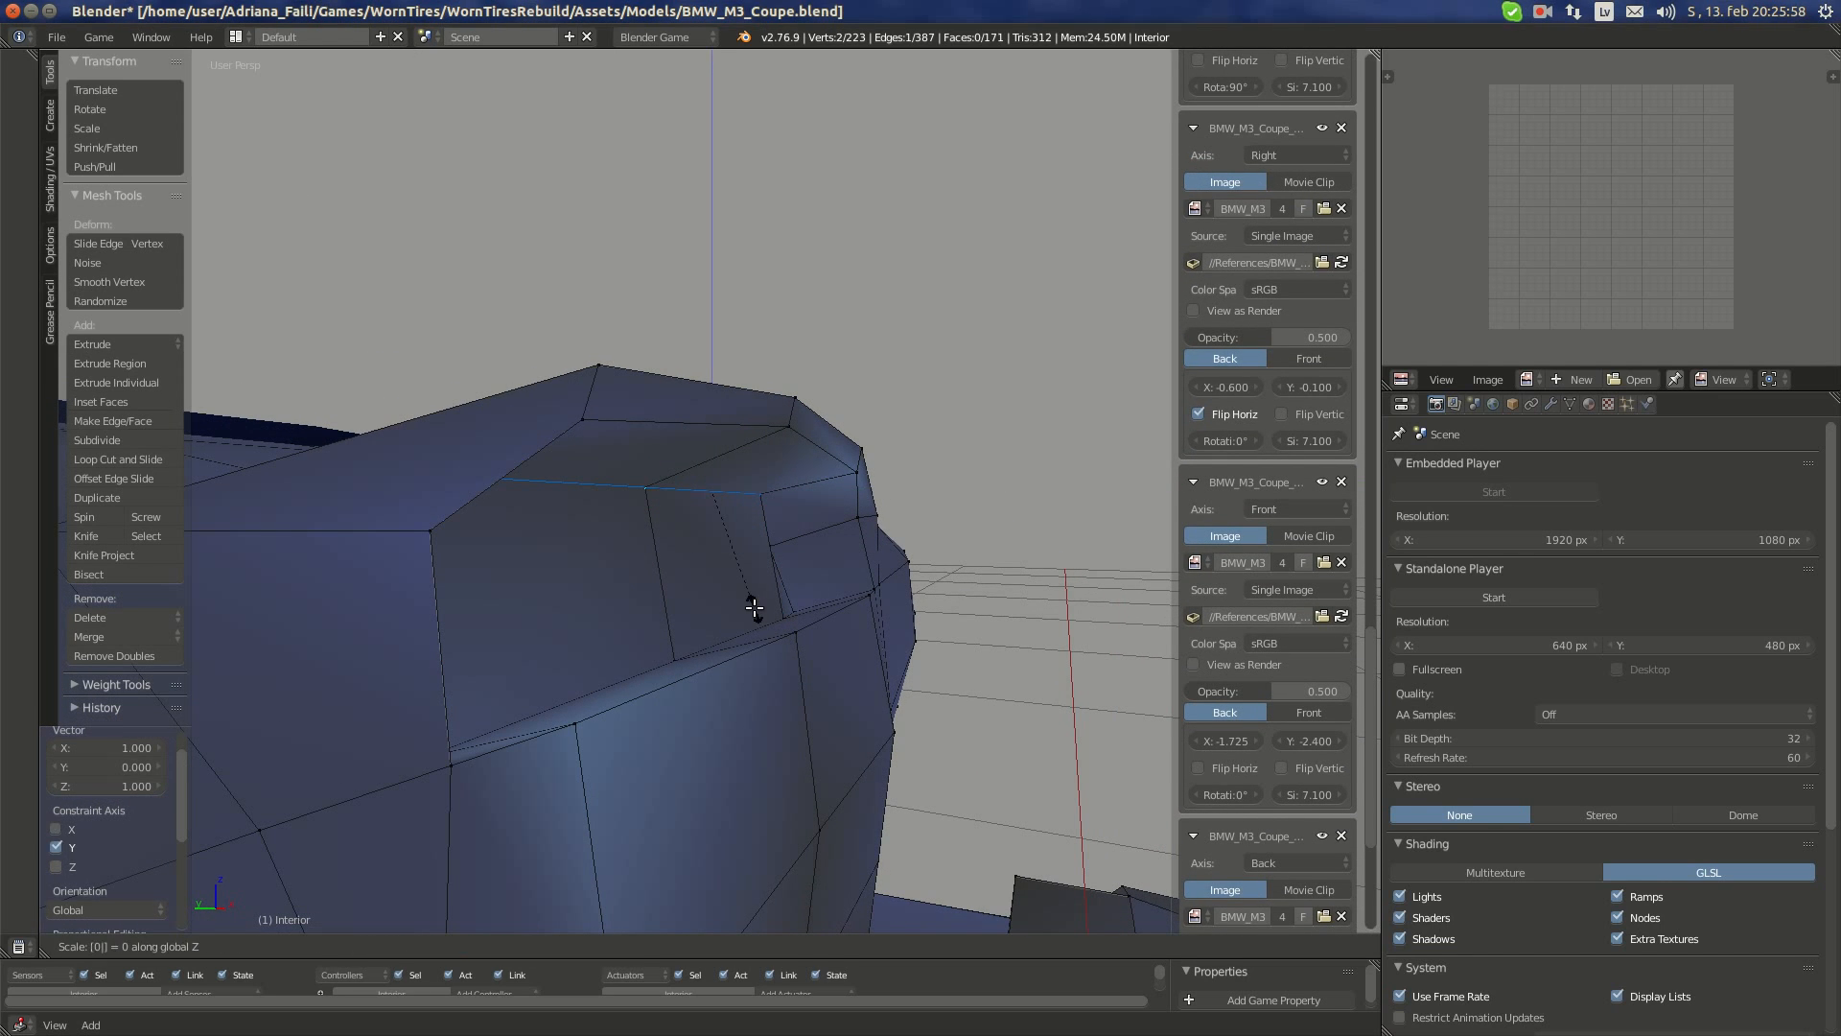
key("Return")
- Move the recess back face's vertical side edge about -0.070 along X towards the centre
middle_click_drag(753, 607, 666, 610)
right_click(772, 601)
key("g")
left_click(768, 624)
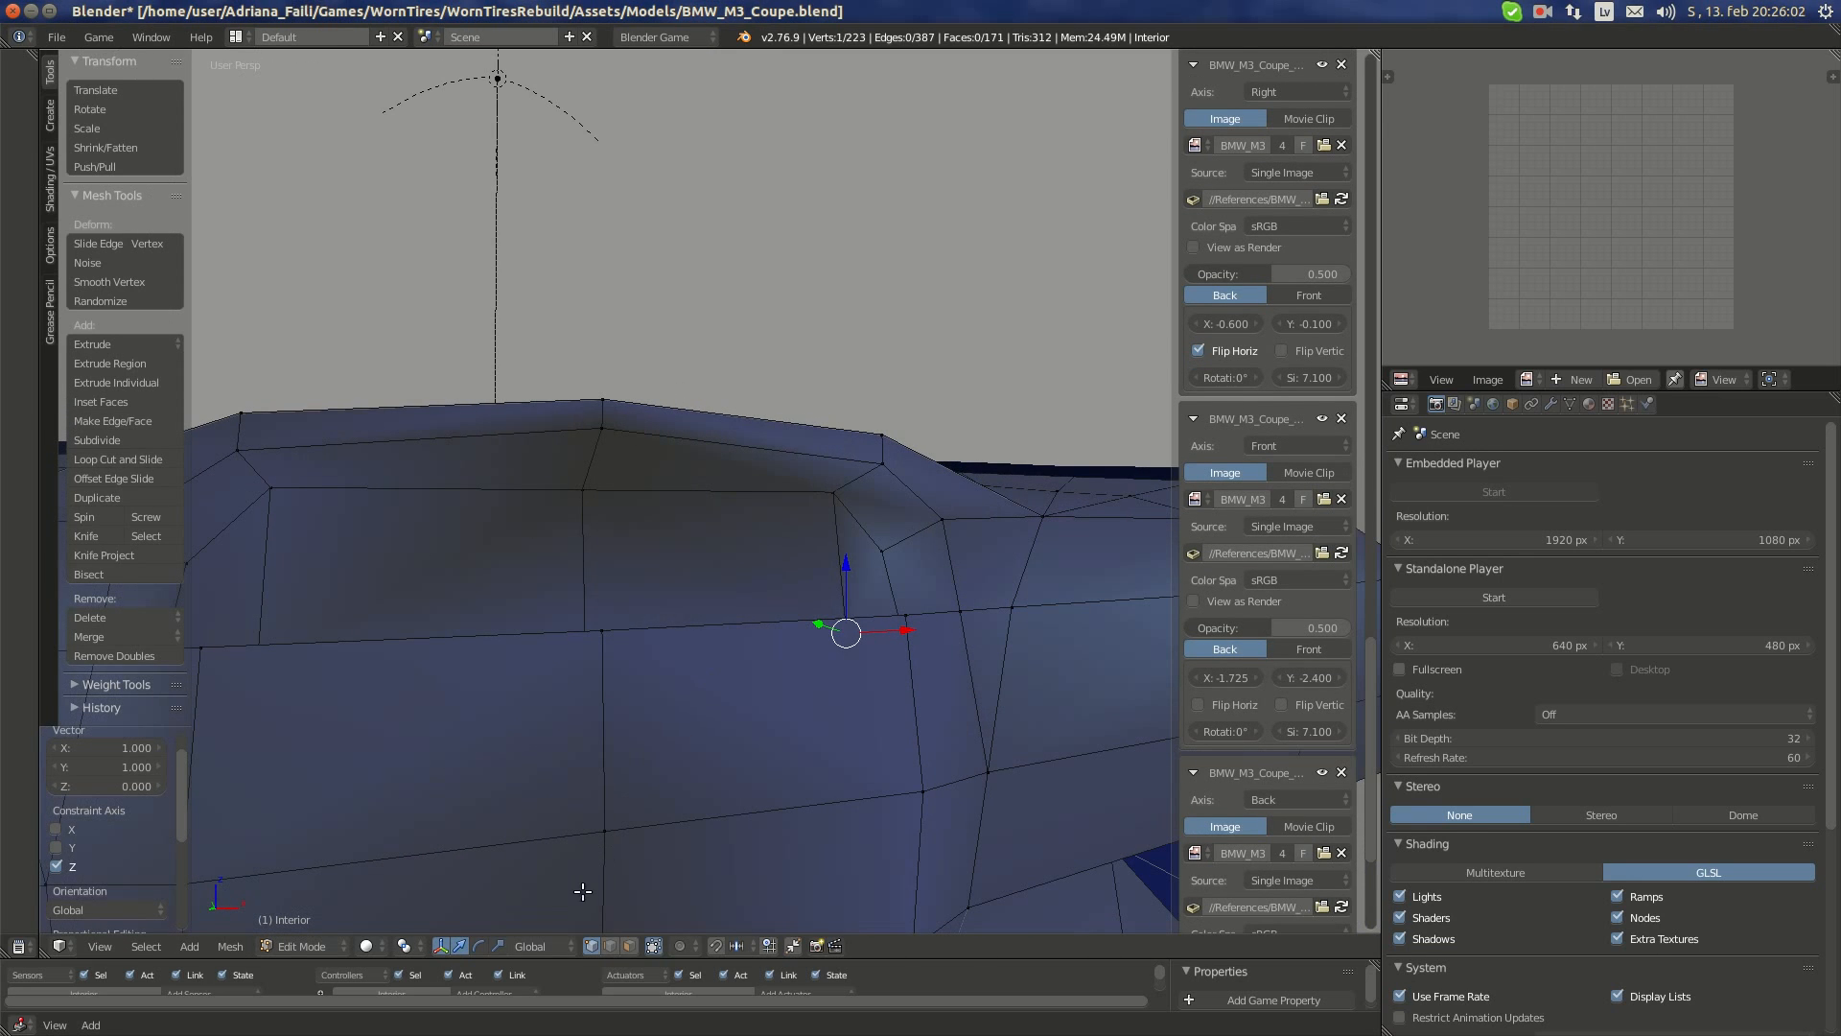
right_click(823, 508, "shift")
middle_click_drag(821, 509, 832, 573)
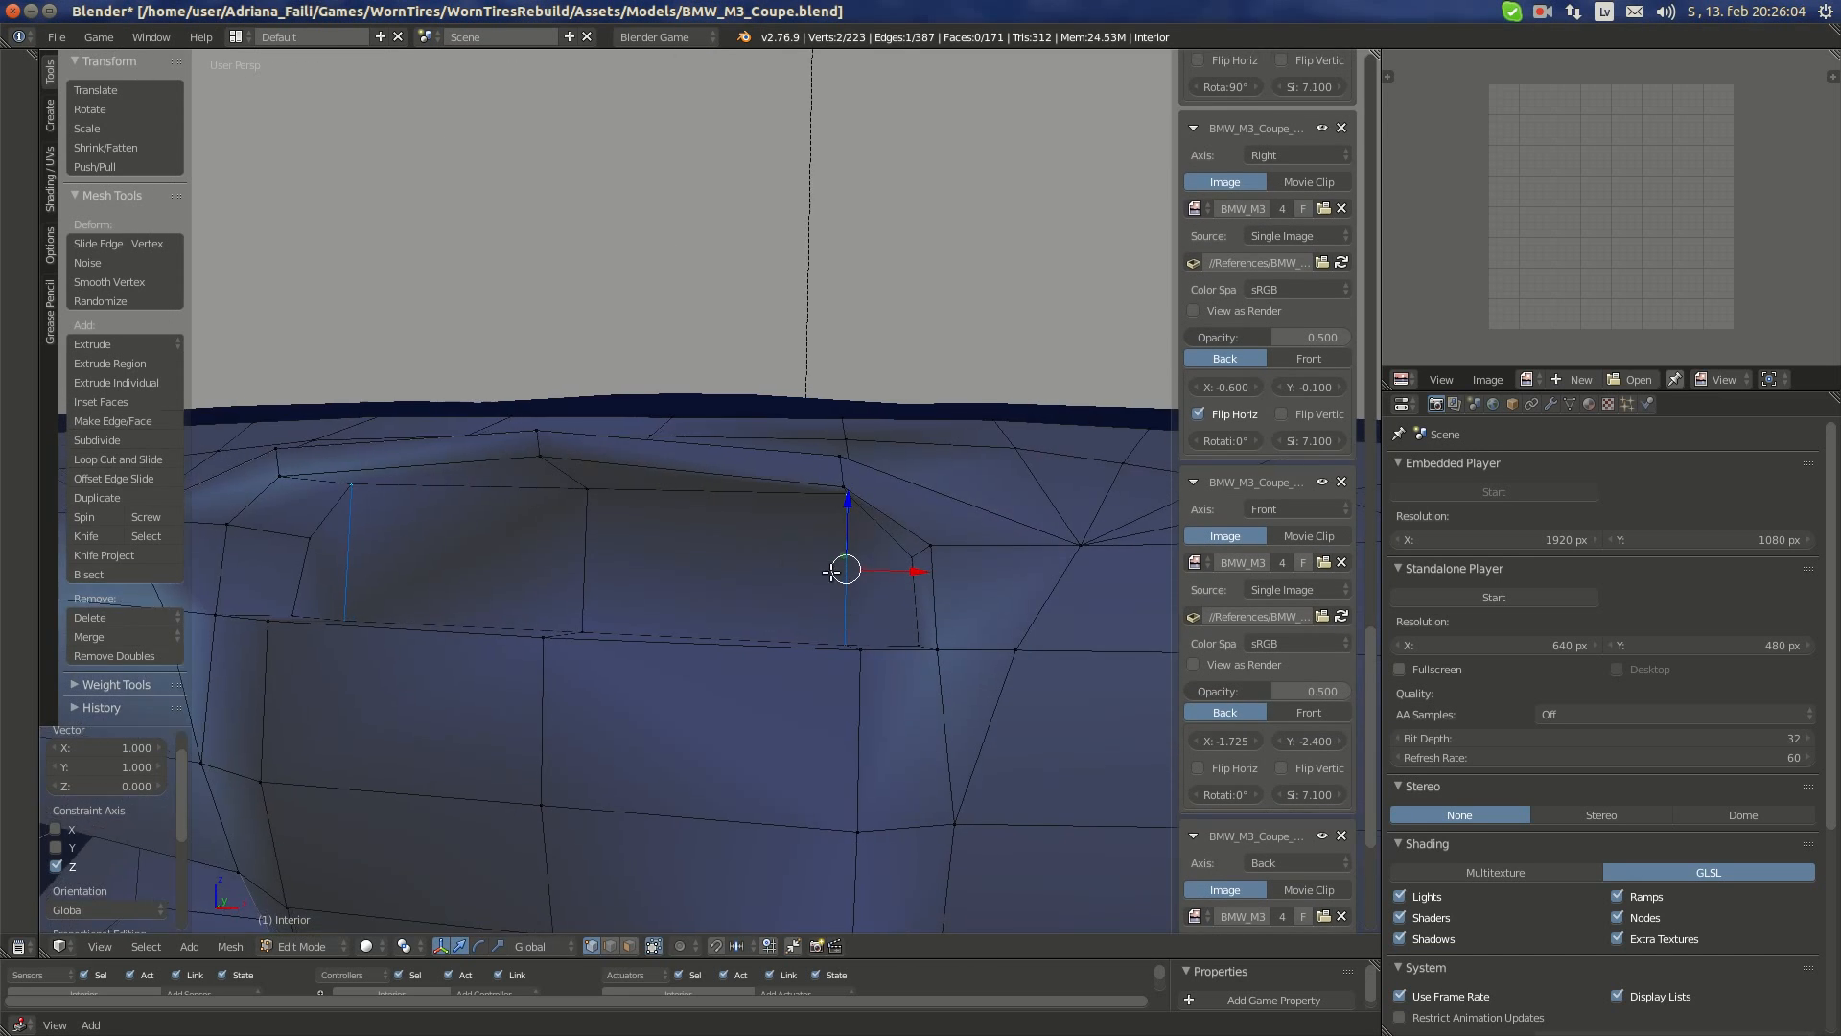
key("g")
key("x")
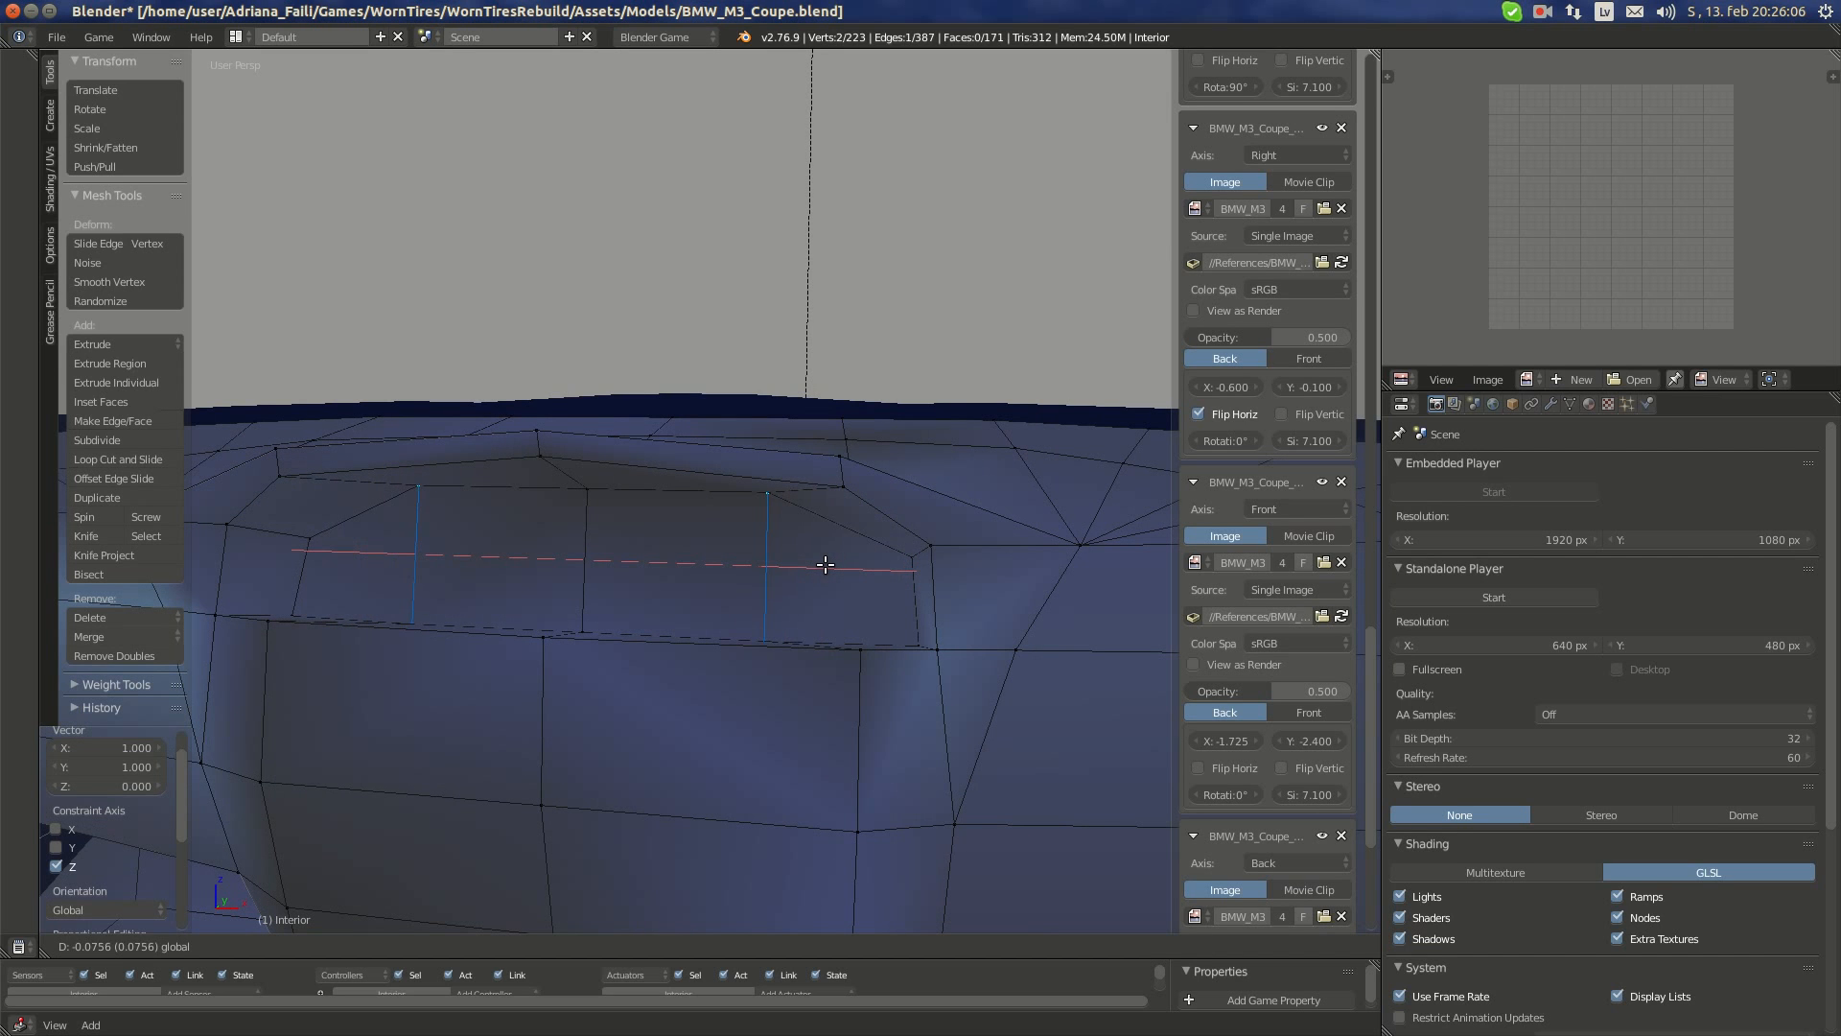
left_click(832, 565)
- Raise the recess back face's top edge about 0.006 along Z
mouse_move(832, 564)
middle_mouse_down()
mouse_move(726, 568)
mouse_move(919, 550)
mouse_move(803, 549)
middle_mouse_up()
middle_click_drag(656, 578, 739, 636)
right_click(743, 633)
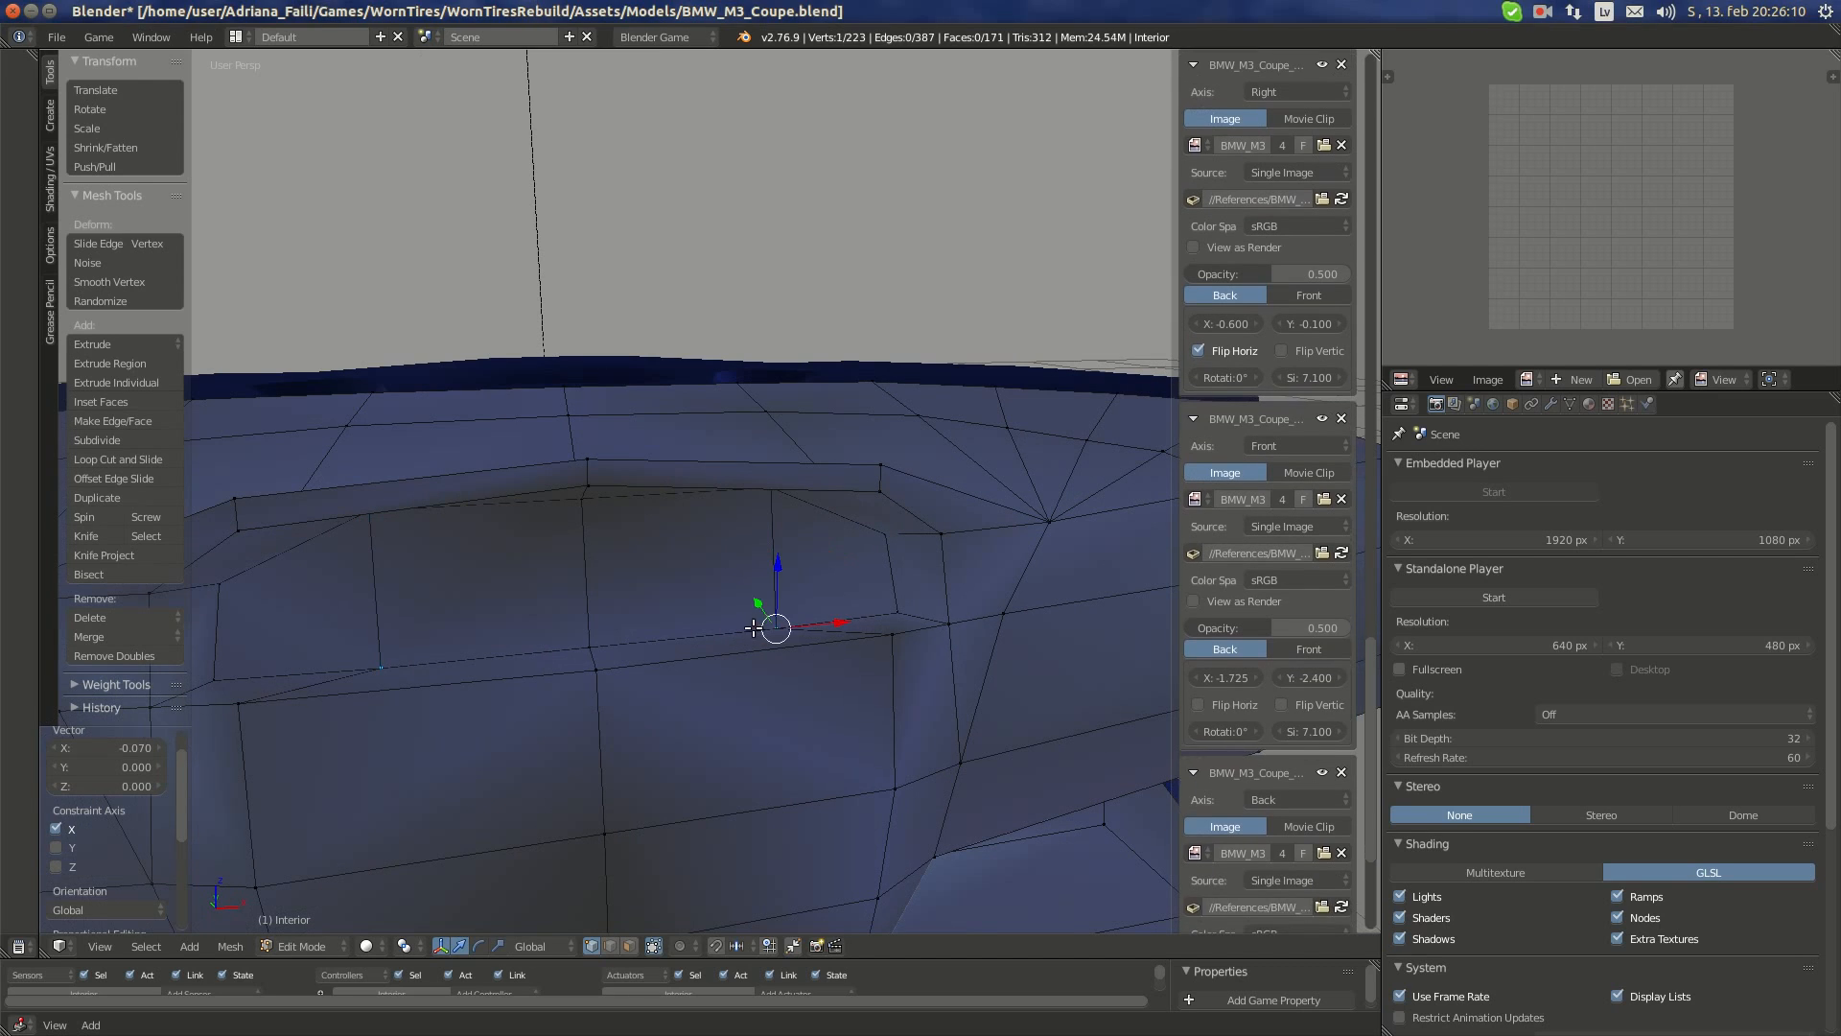
right_click(595, 637, "shift")
middle_click_drag(486, 516, 436, 493)
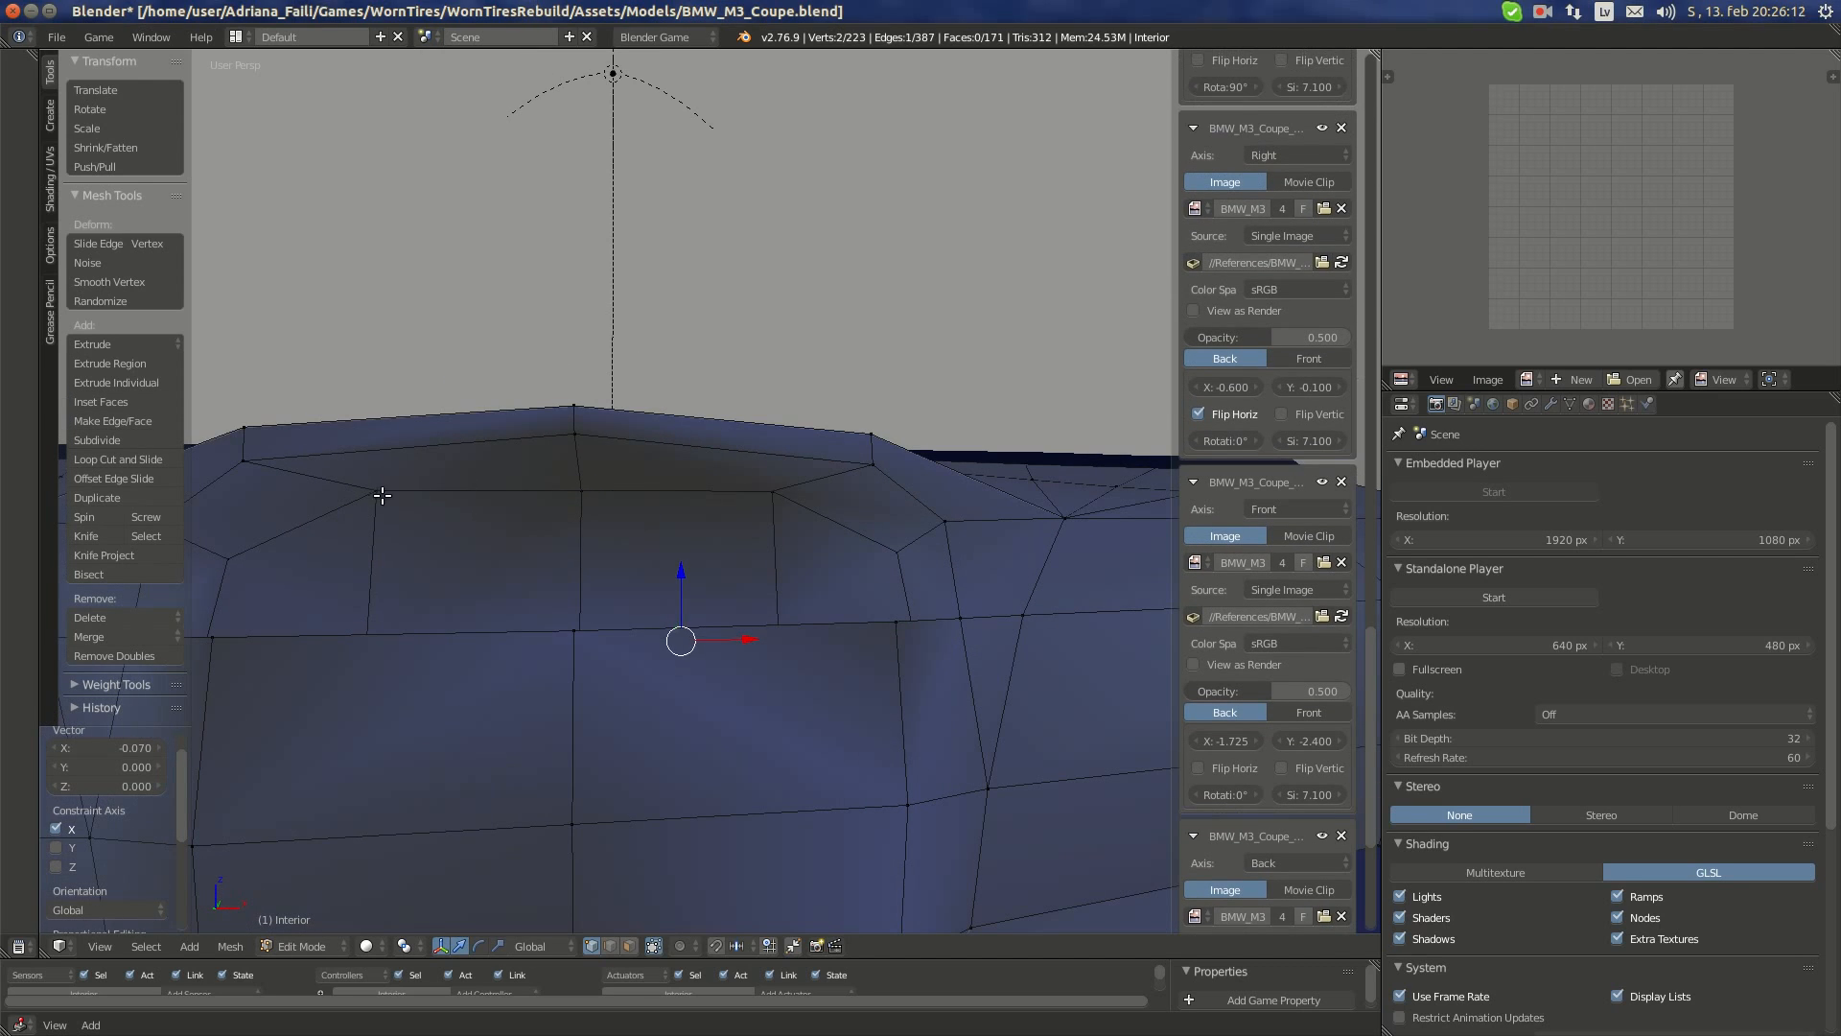
right_click(382, 496)
right_click(604, 502, "shift")
left_click_drag(679, 438, 678, 429)
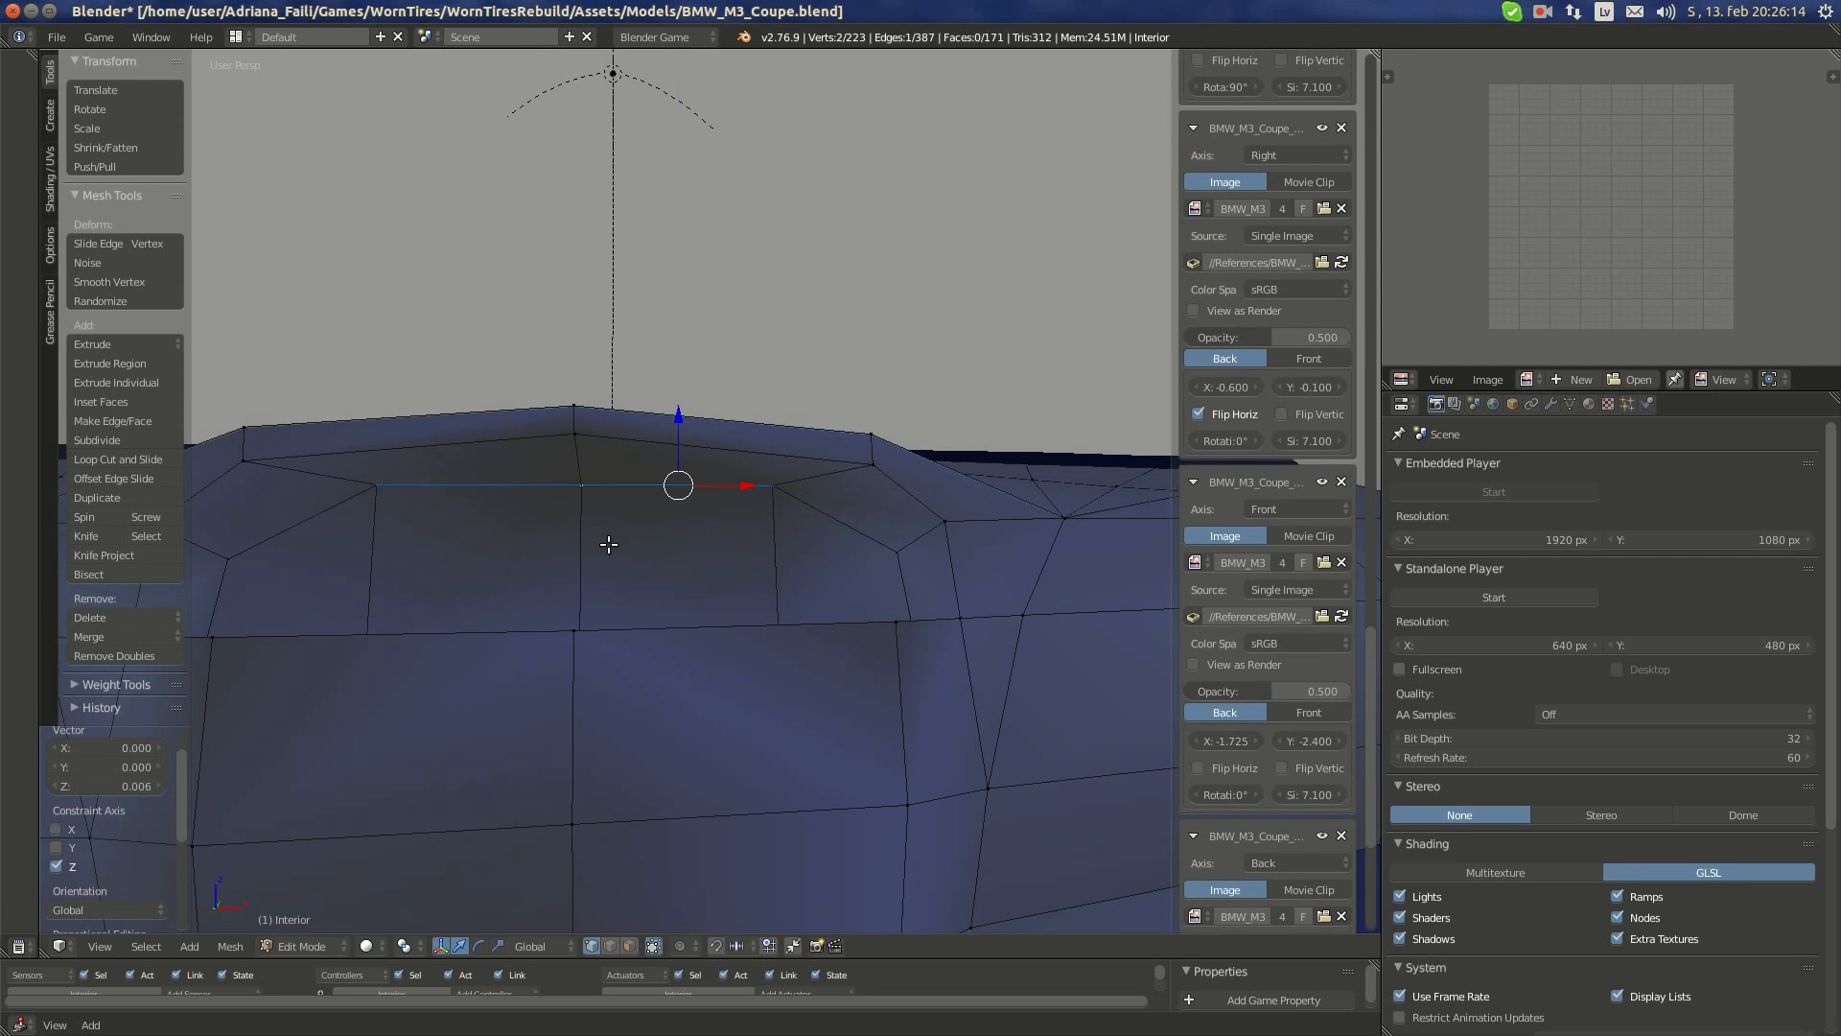
- Lower the front bottom edge of the display opening by 0.016 along Z
middle_click_drag(608, 543, 609, 607)
middle_click_drag(564, 679, 375, 653)
right_click(332, 641)
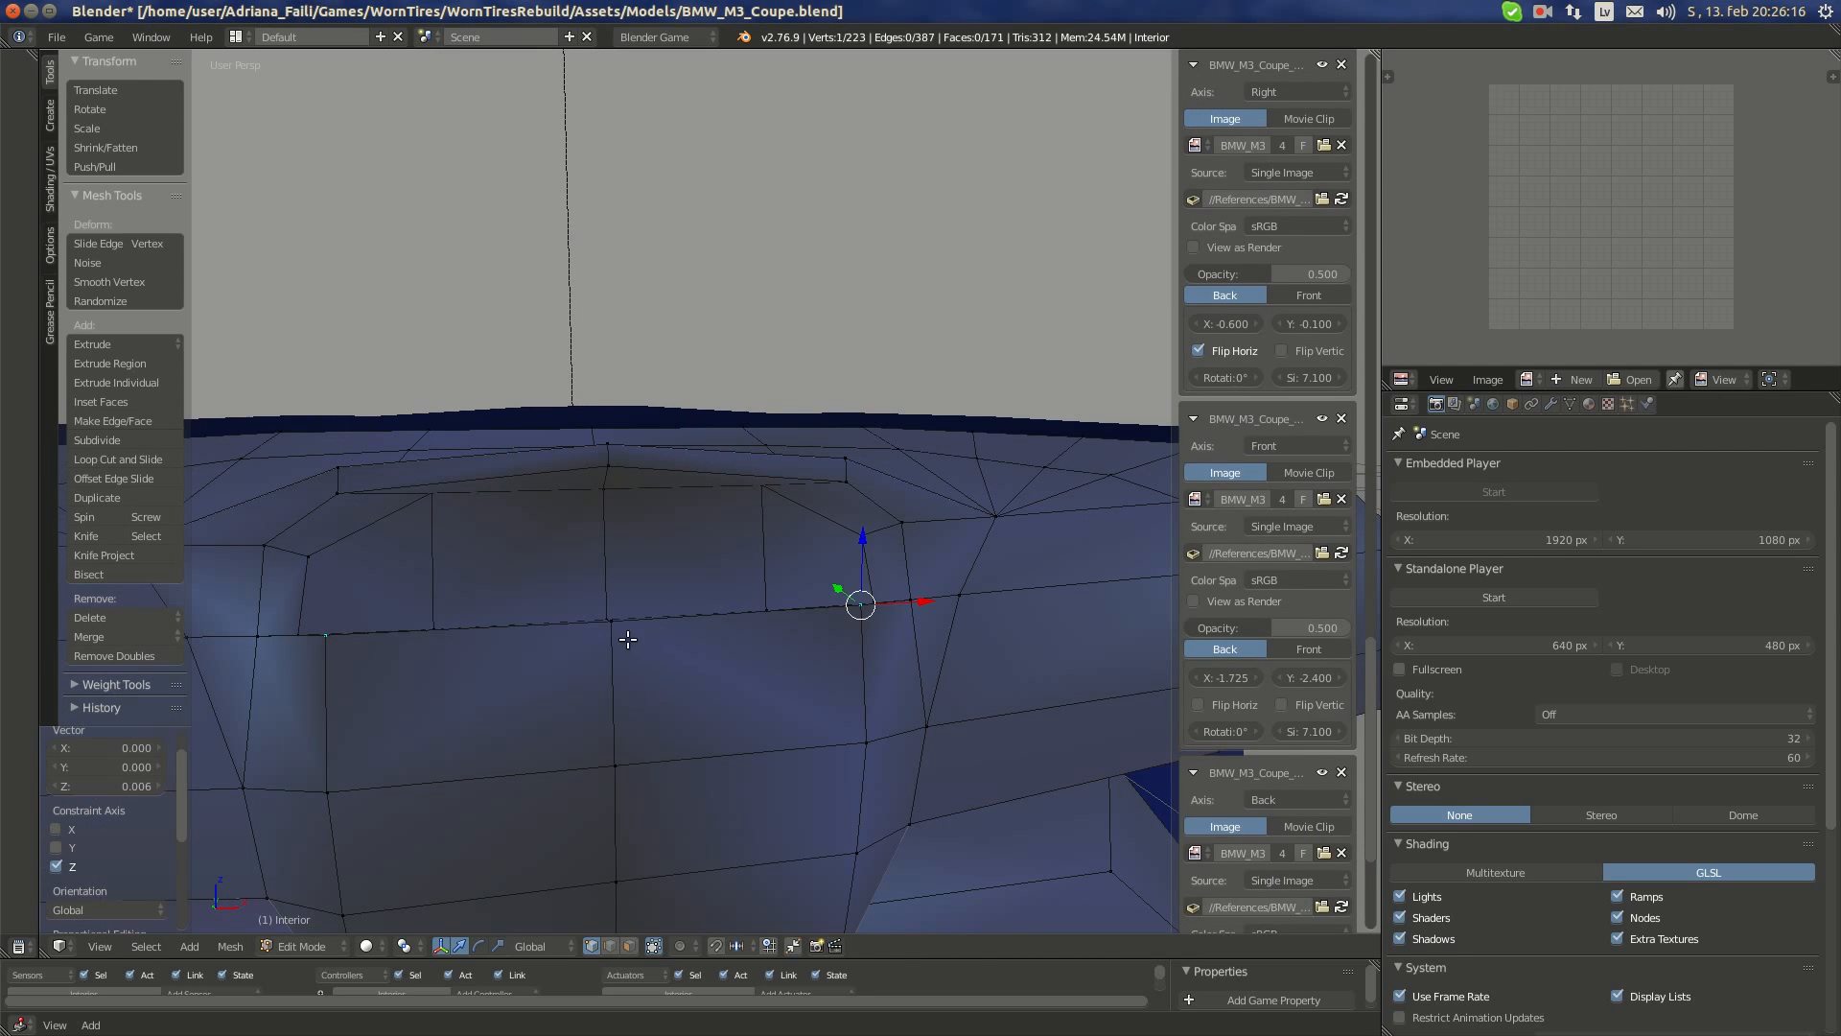
right_click(628, 640, "shift")
left_click_drag(747, 545, 747, 556)
middle_click_drag(748, 556, 511, 547)
- Check the reference photo in Chromium, return to Blender and move the recess back face's vertical side edge 0.012 along X
mouse_move(1, 460)
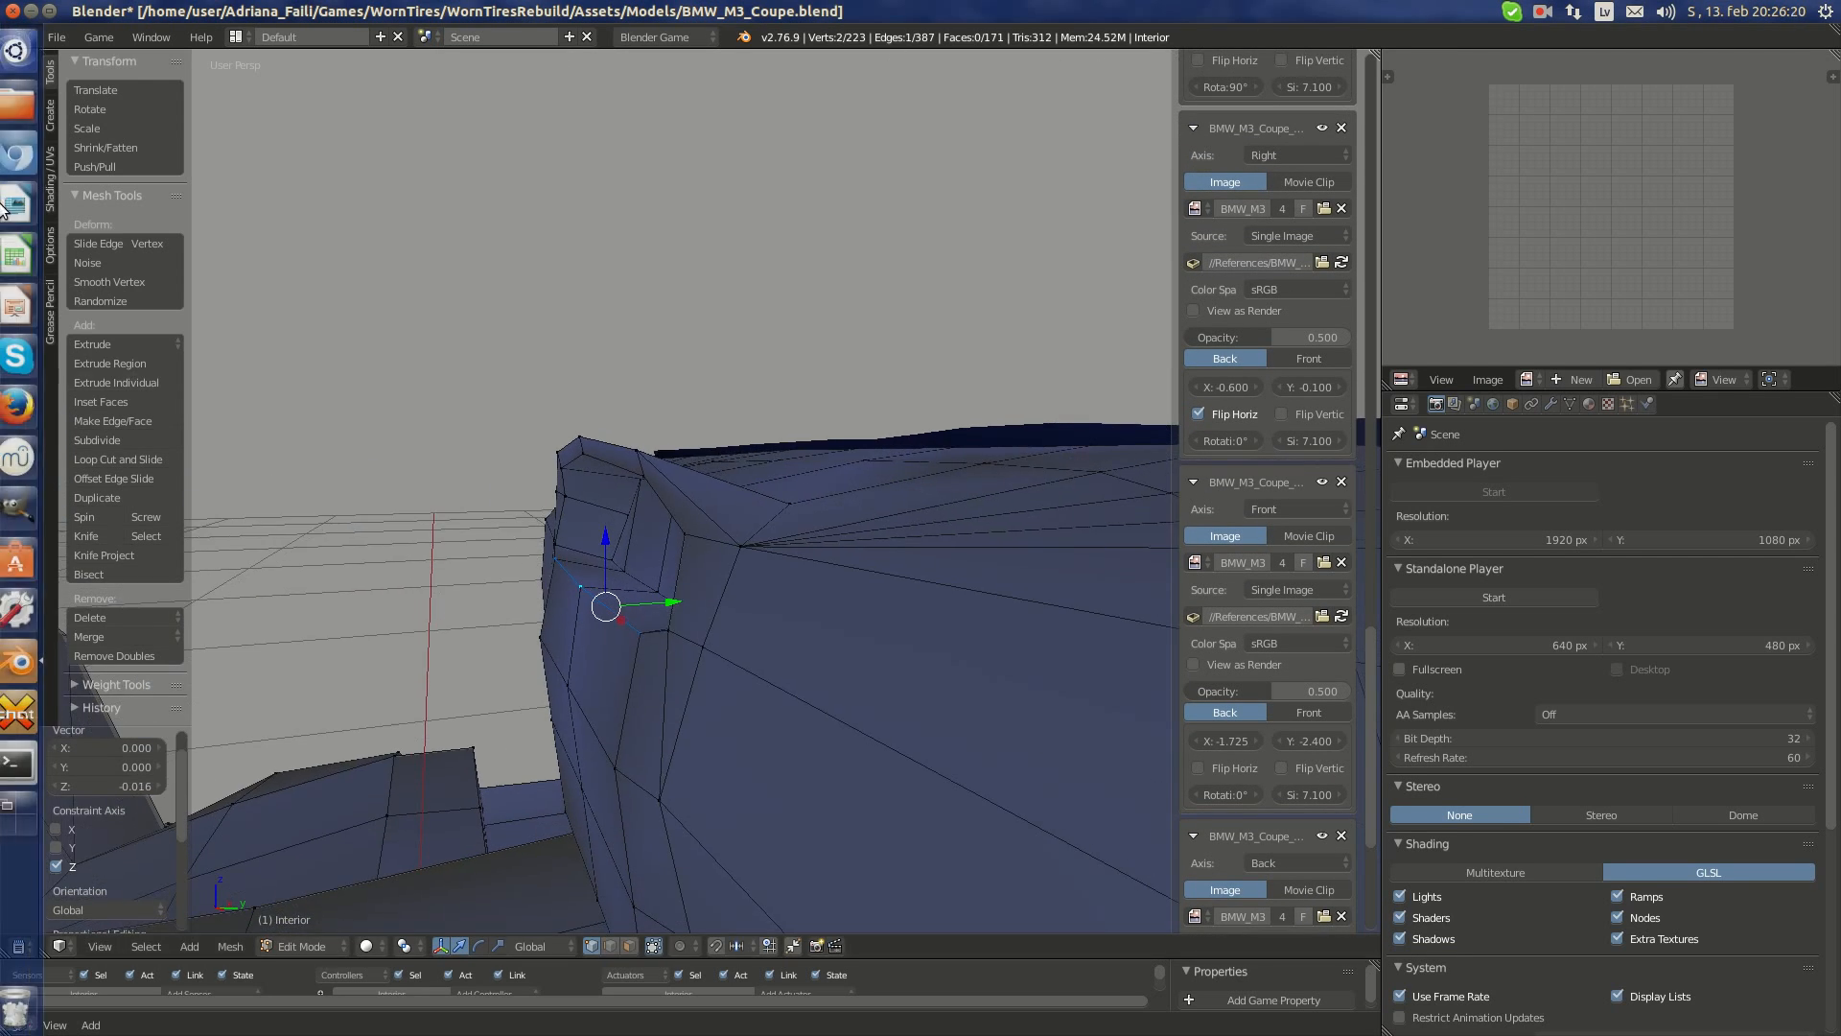
left_click(15, 156)
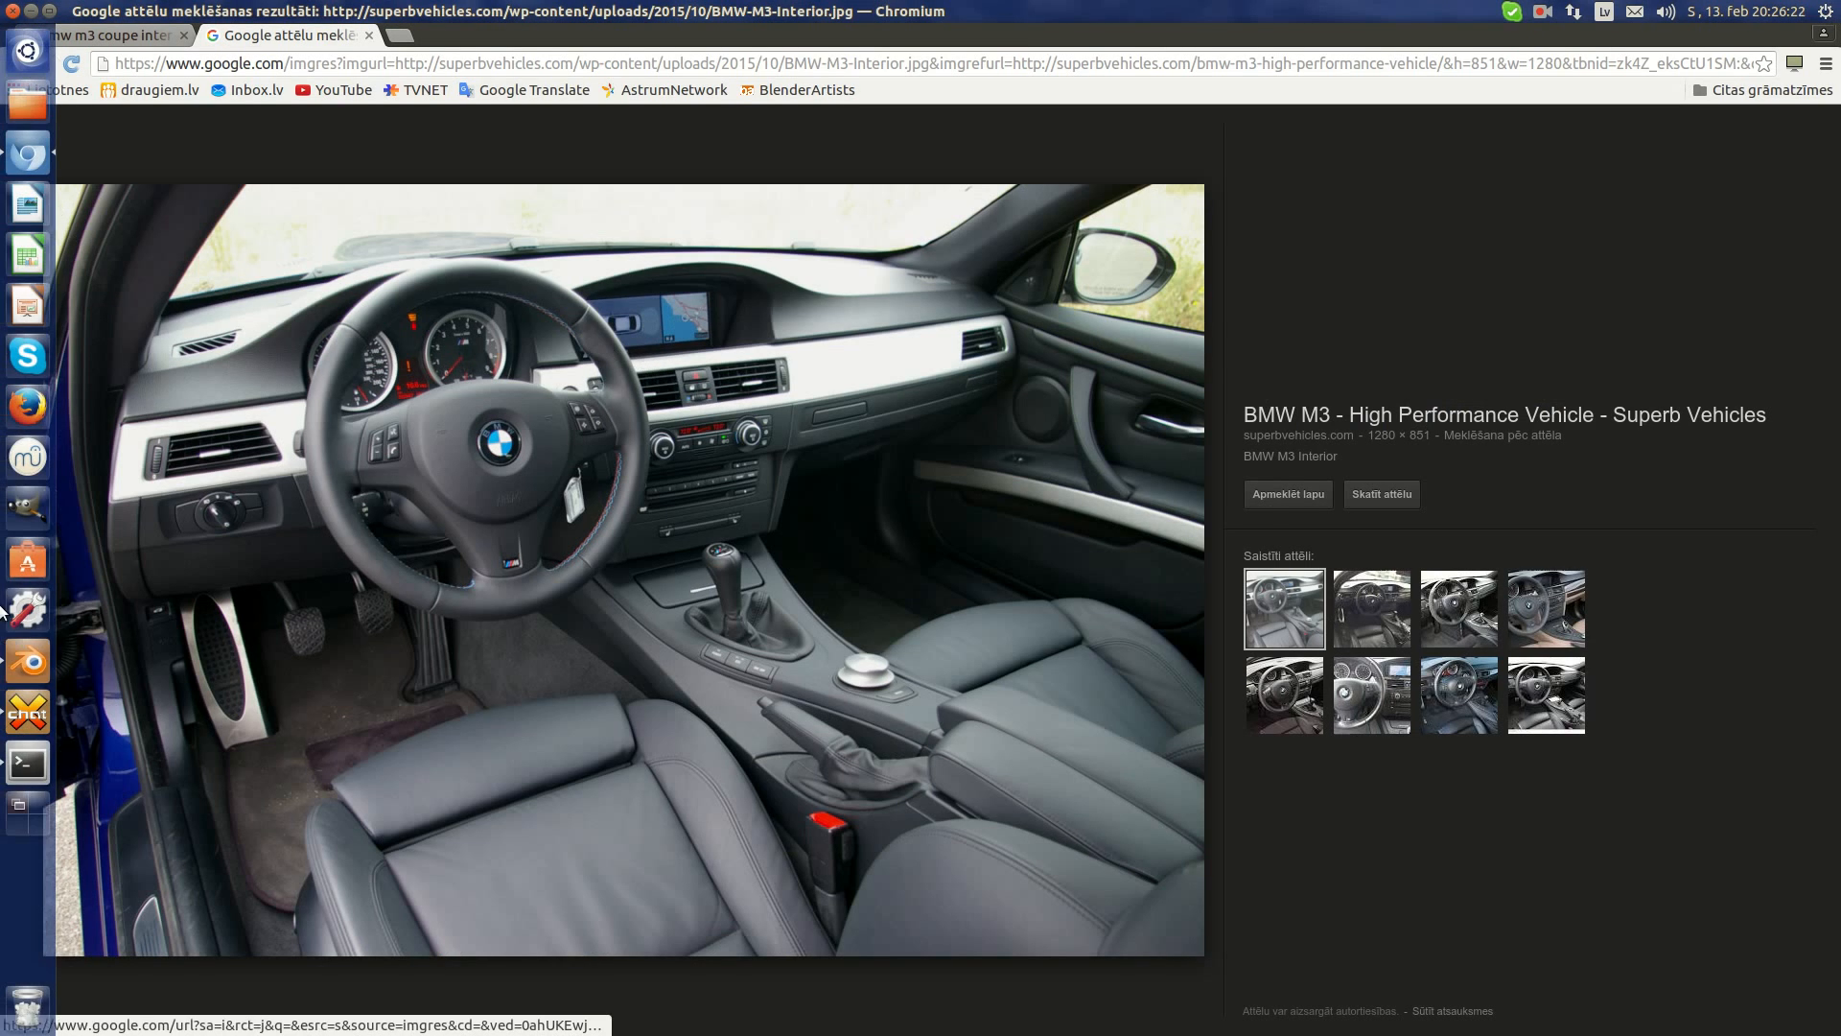
left_click(32, 662)
middle_click_drag(637, 550, 785, 498)
right_click(782, 498)
right_click(787, 611, "shift")
key("g")
key("x")
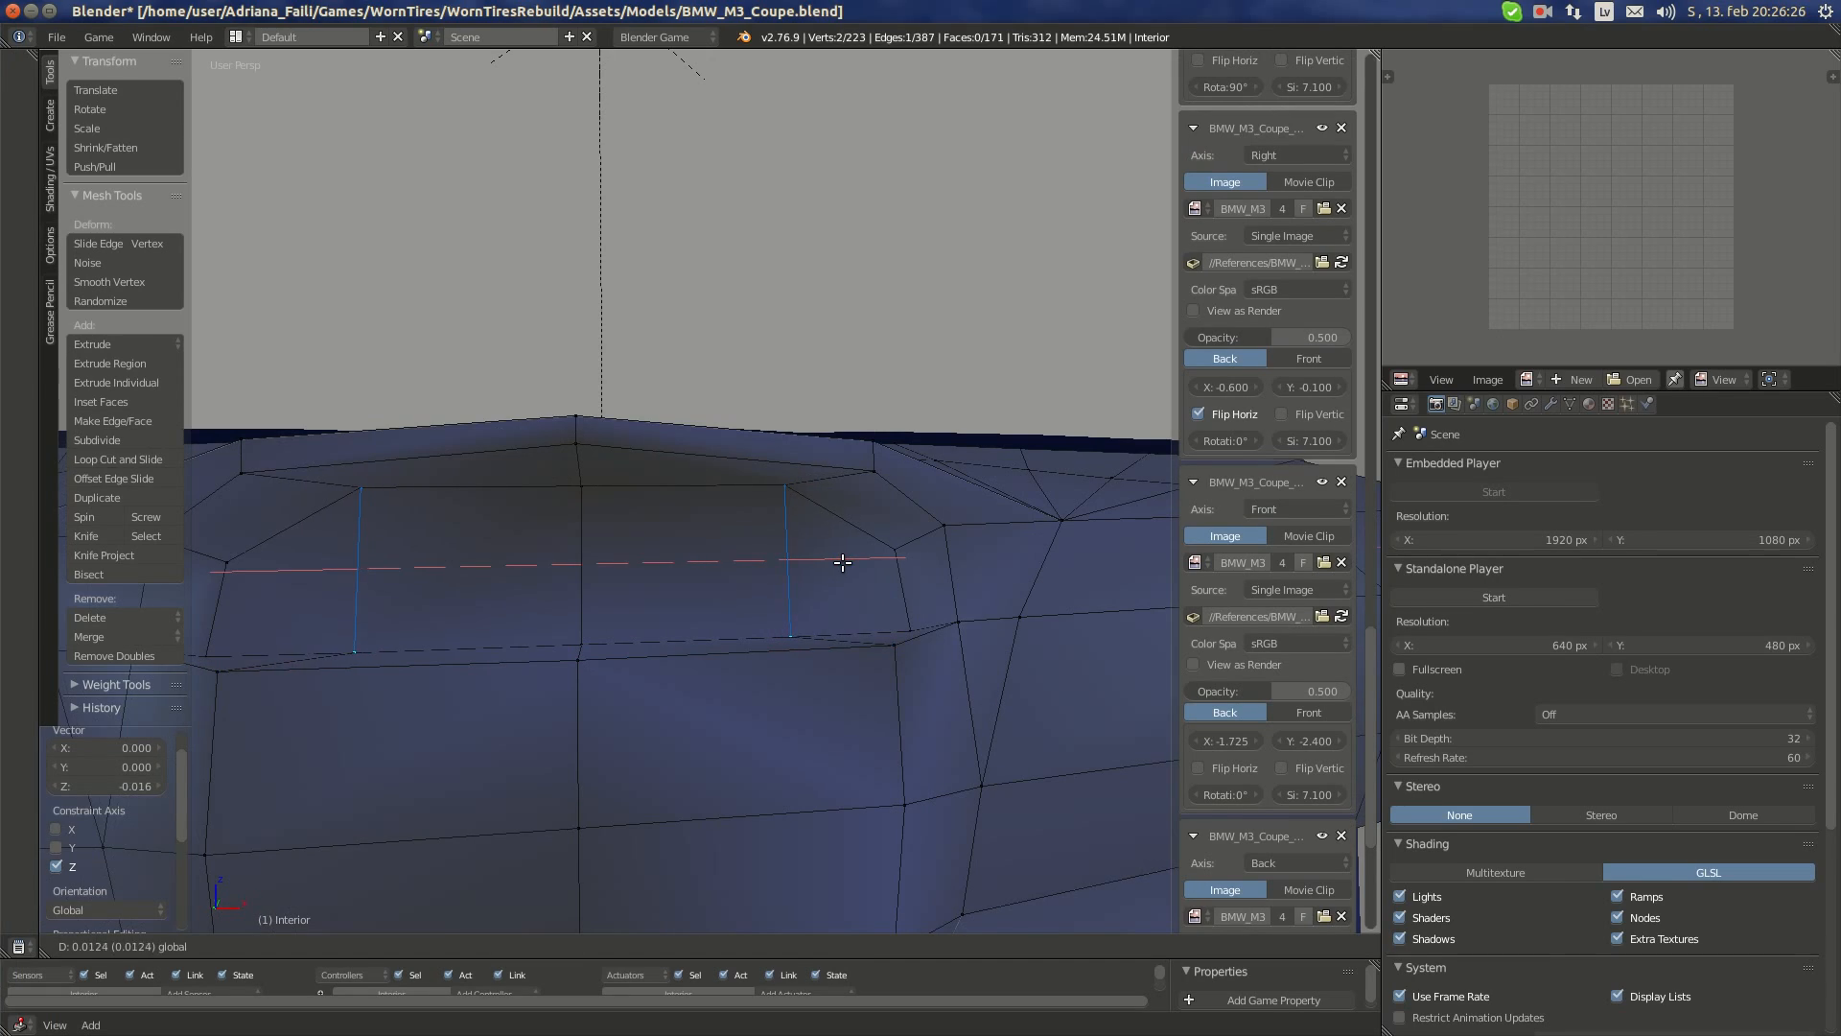
left_click(842, 563)
scroll(836, 563, "down", 4)
middle_click_drag(670, 550, 420, 554)
- Study the dashboard and centre console in the BMW M3 interior photos in Chromium and compare them with the Blender model
mouse_move(0, 240)
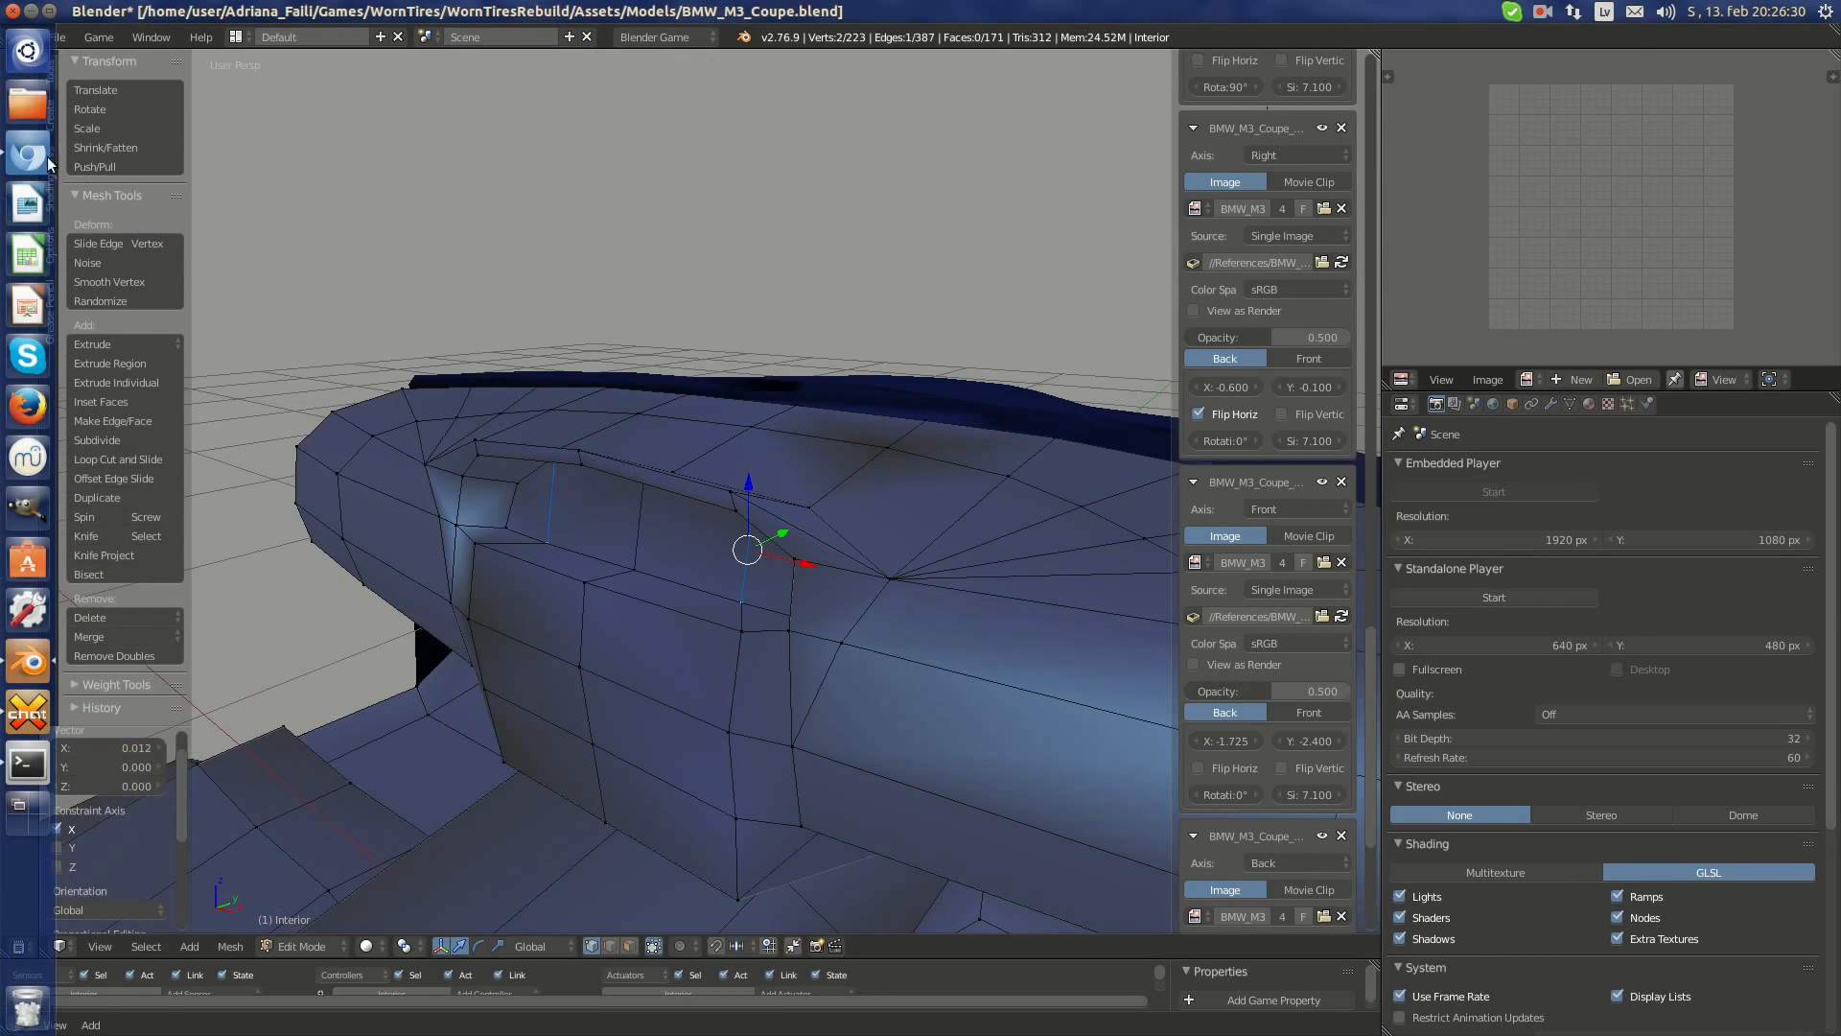
left_click(42, 180)
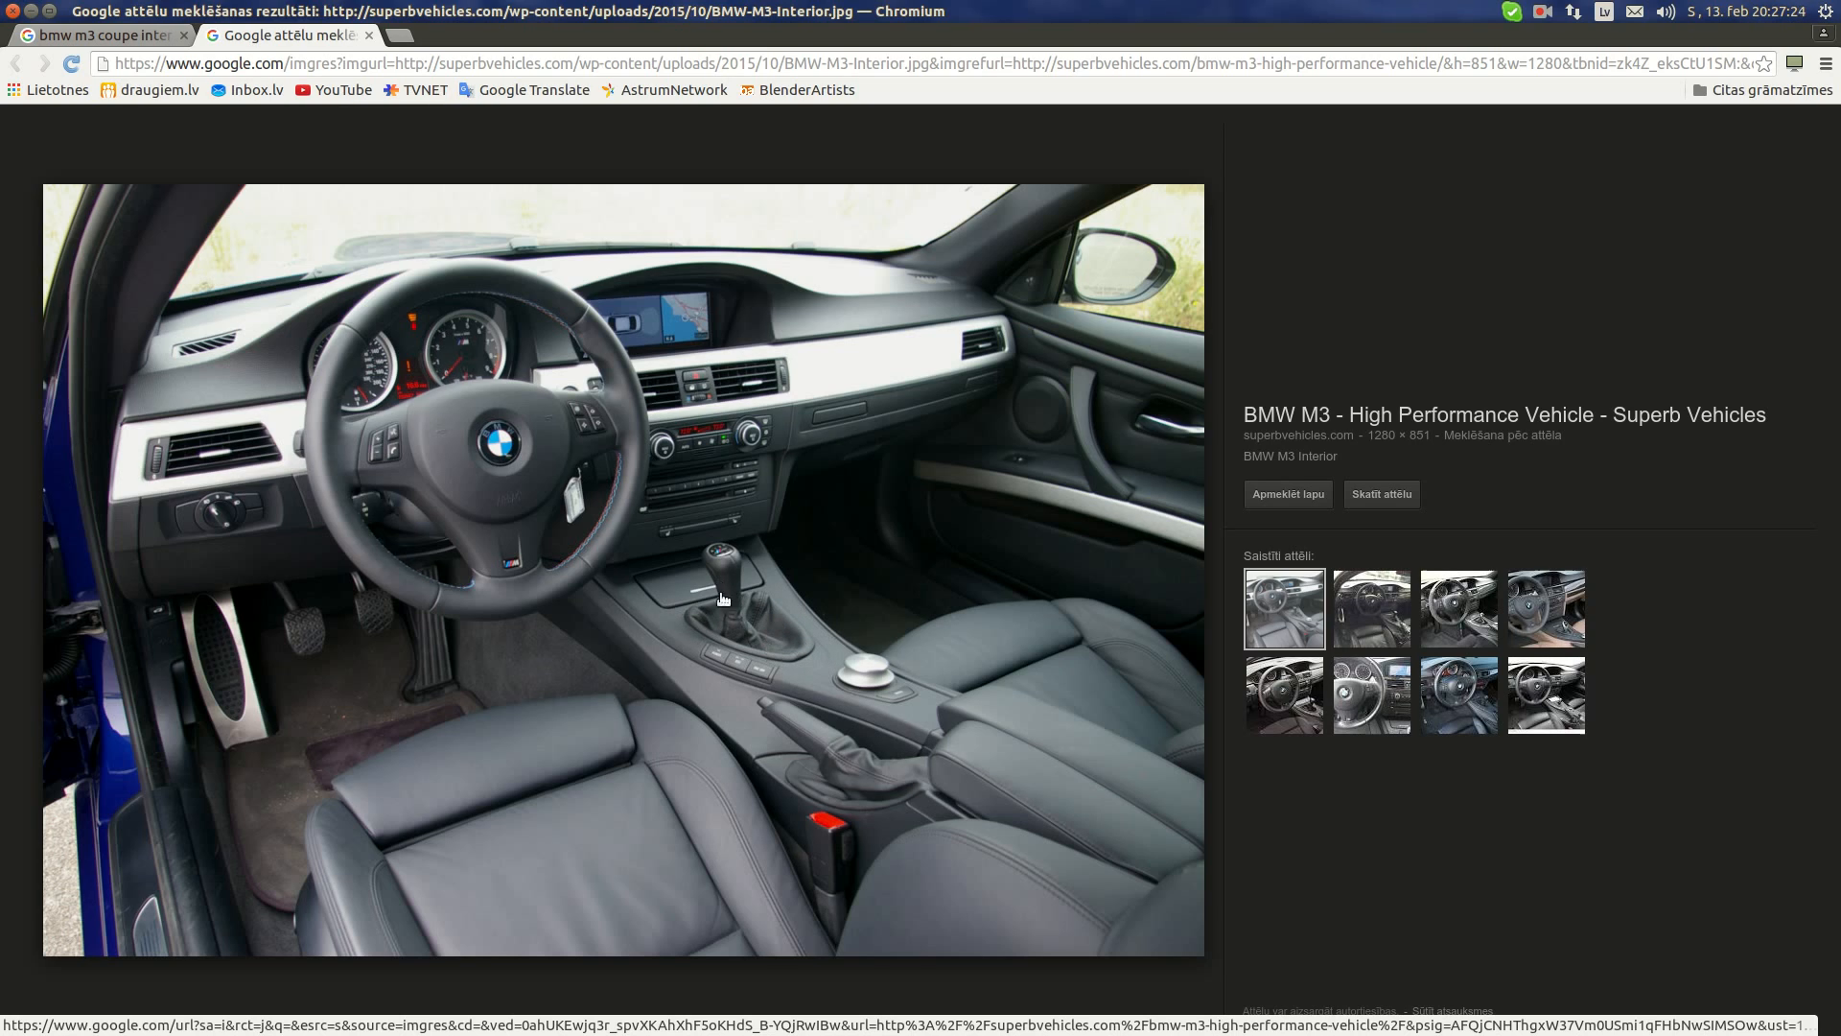
left_click(96, 35)
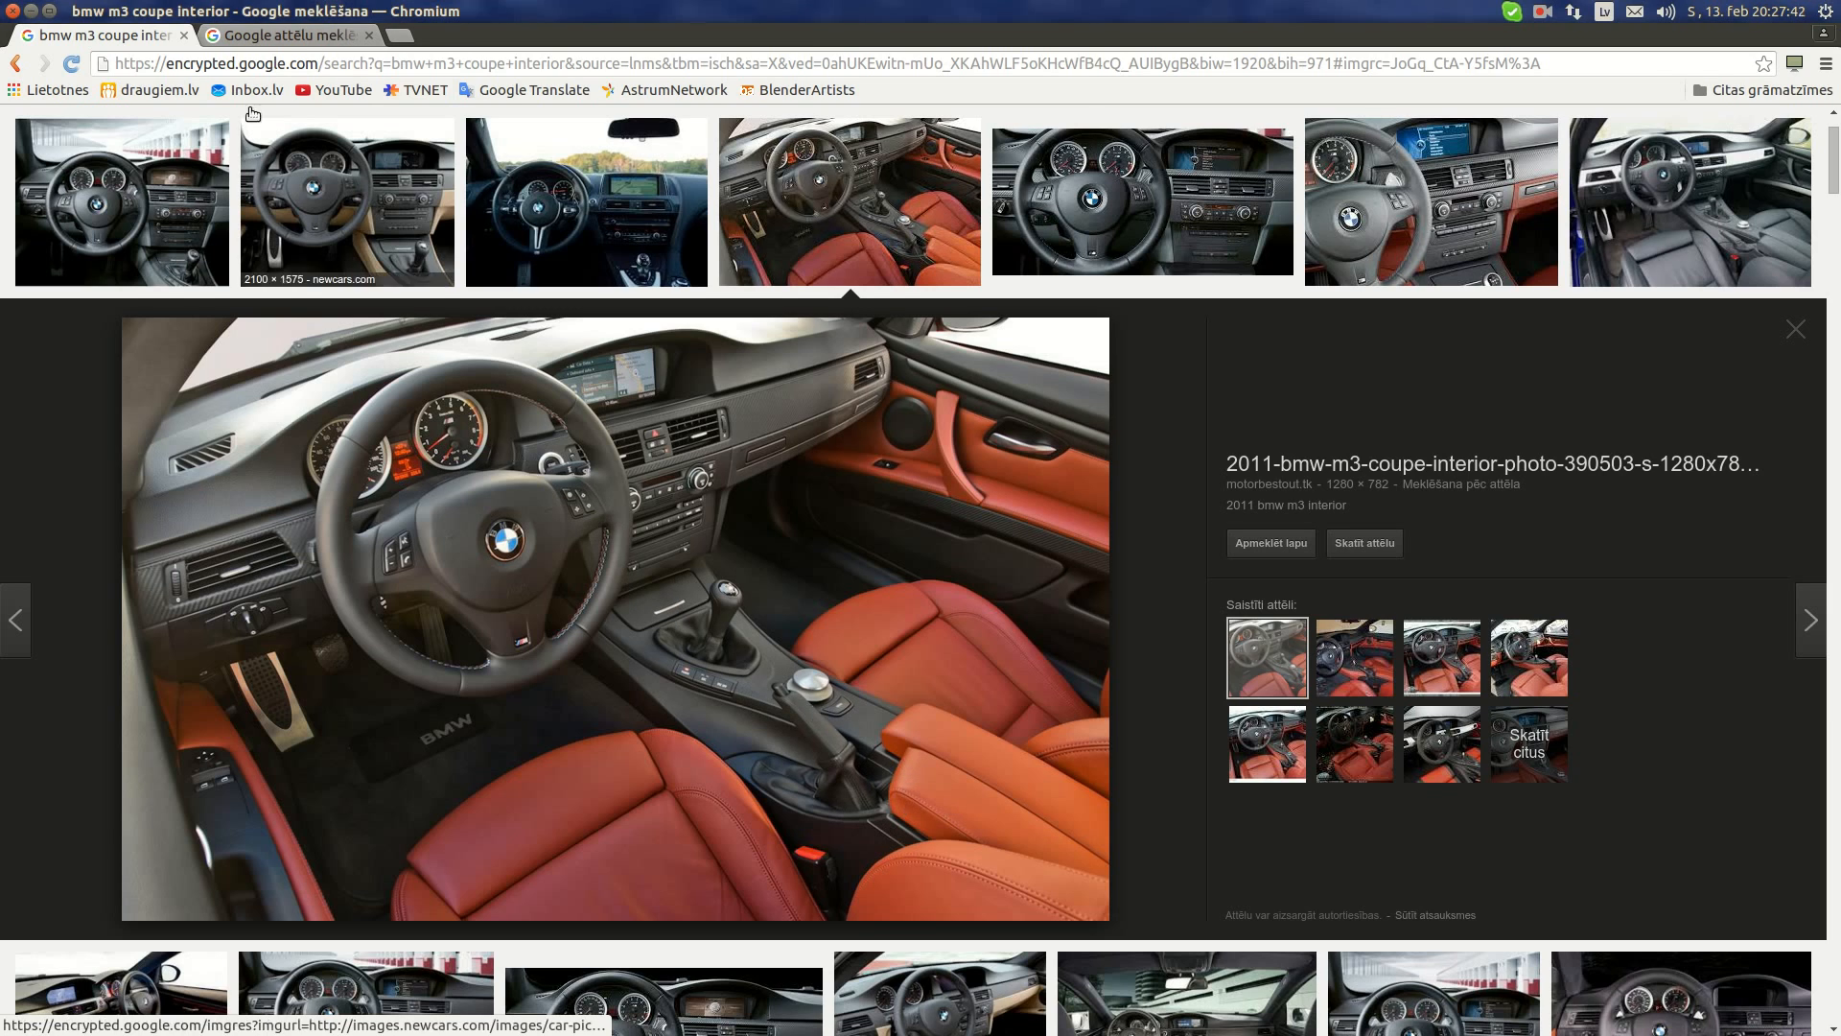
left_click(288, 35)
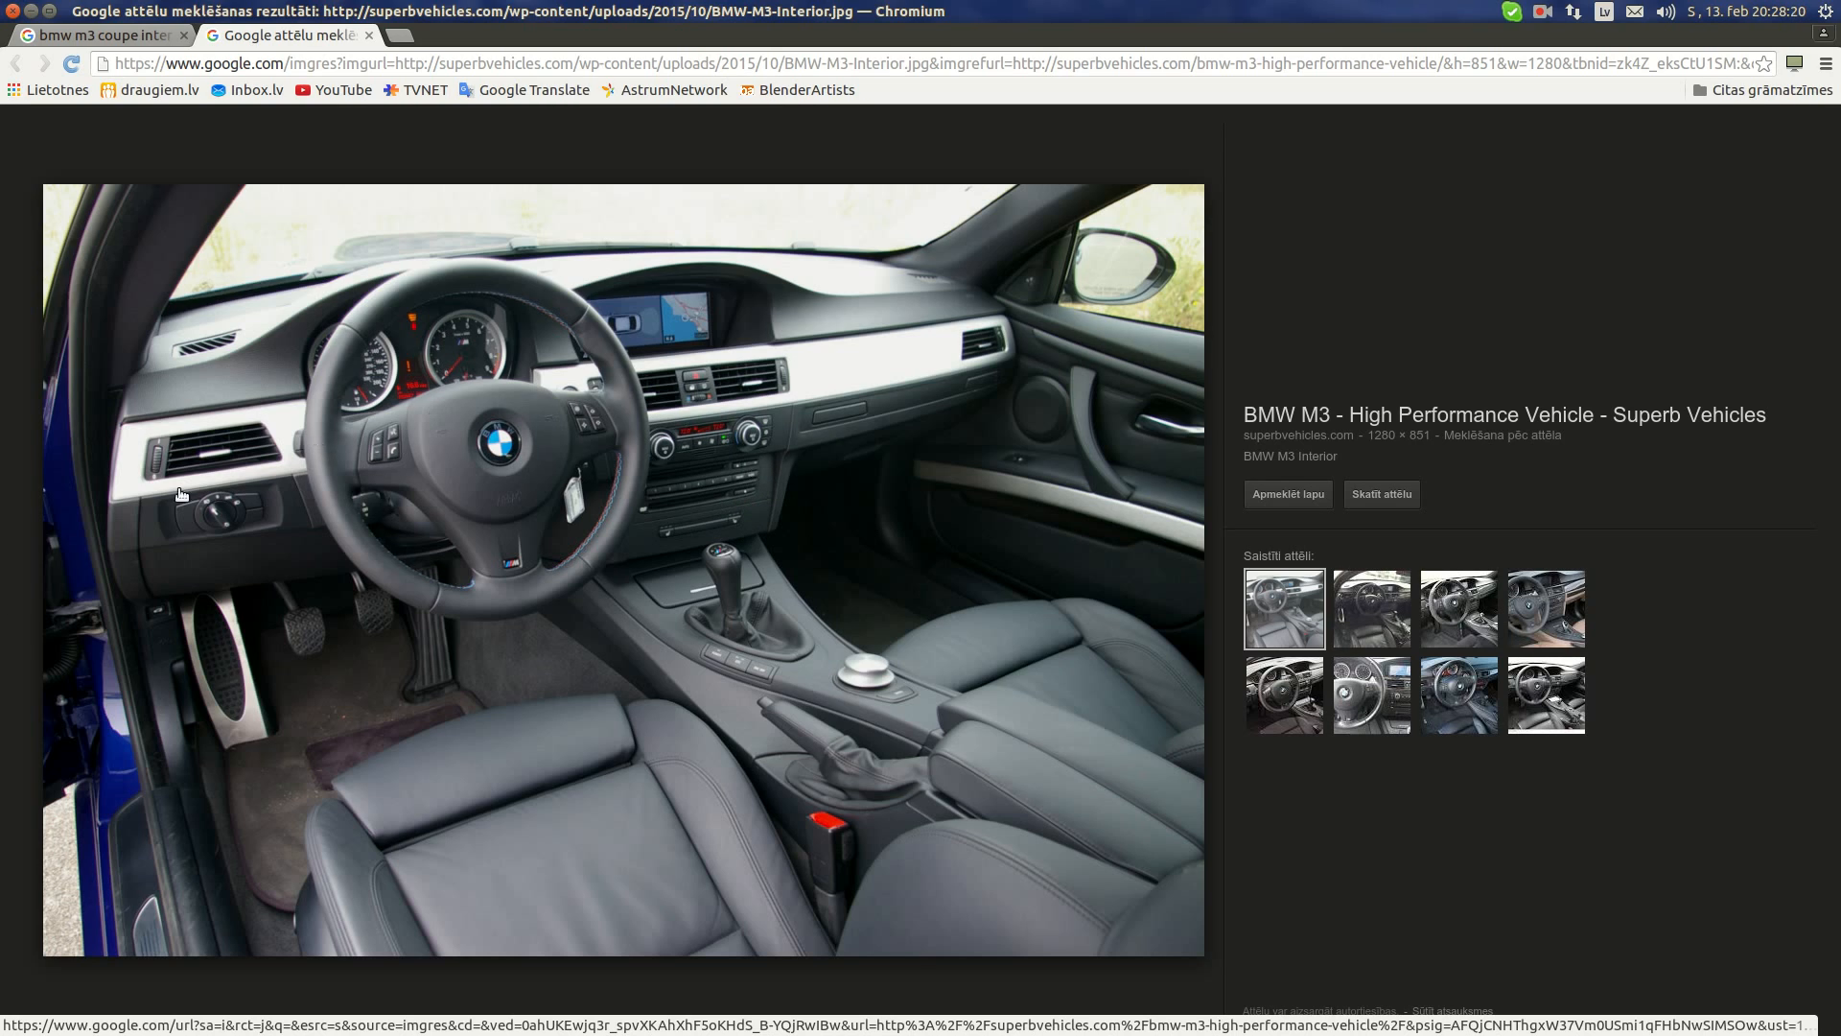
mouse_move(15, 755)
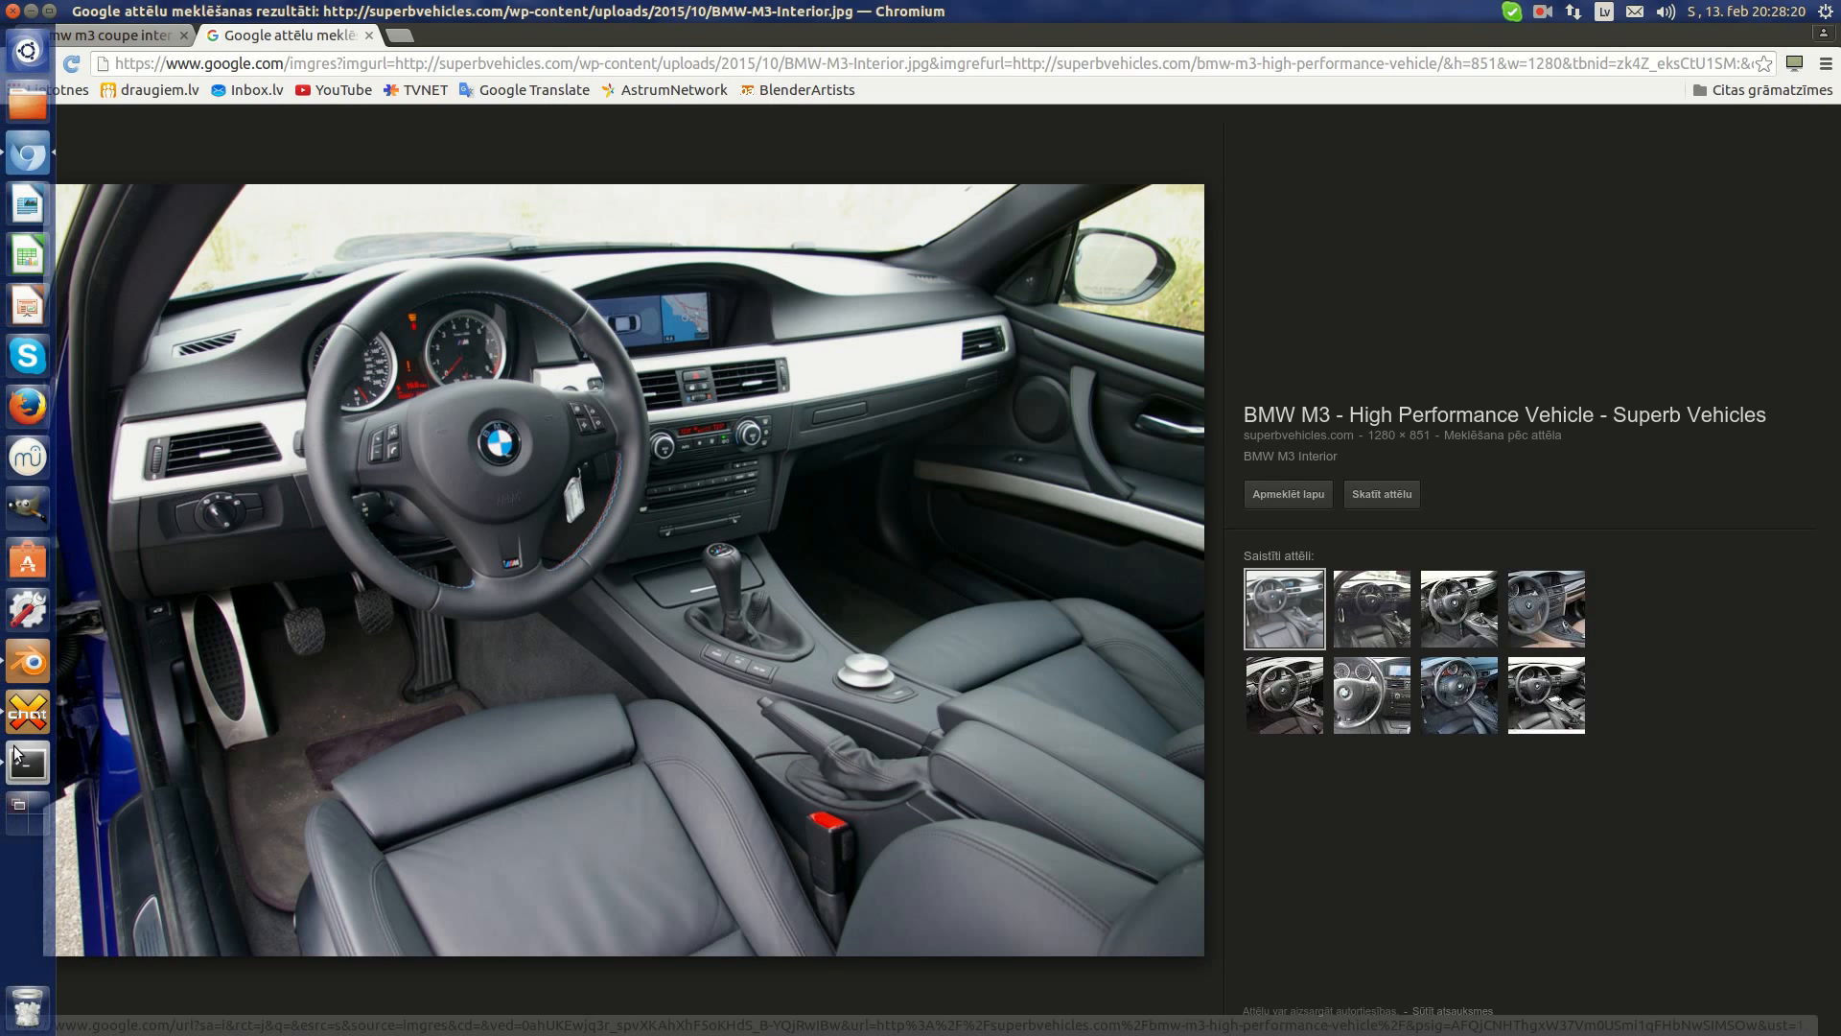
left_click(26, 667)
scroll(639, 512, "down", 3)
middle_click_drag(639, 511, 768, 532)
scroll(642, 572, "down", 1)
scroll(642, 571, "up", 3)
middle_click_drag(642, 571, 713, 619, "shift")
middle_click_drag(829, 657, 702, 562, "shift")
scroll(750, 554, "down", 3)
scroll(797, 815, "up", 4)
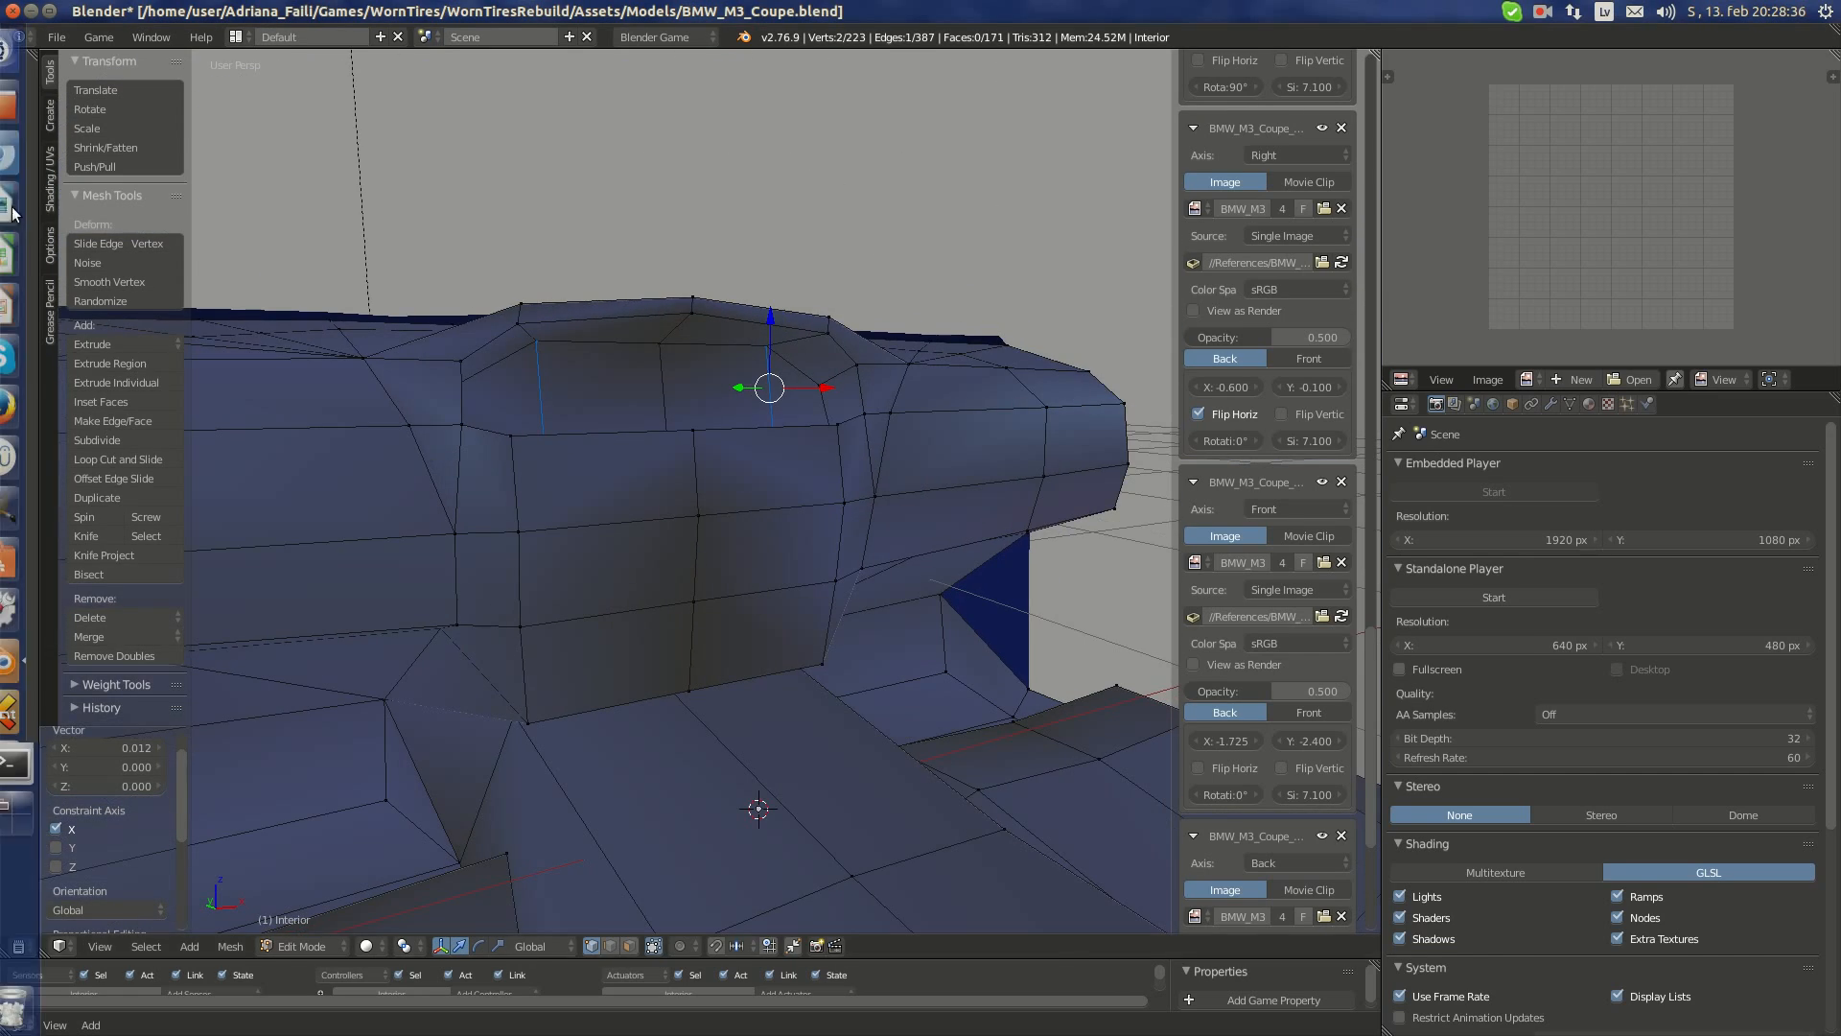
left_click(27, 154)
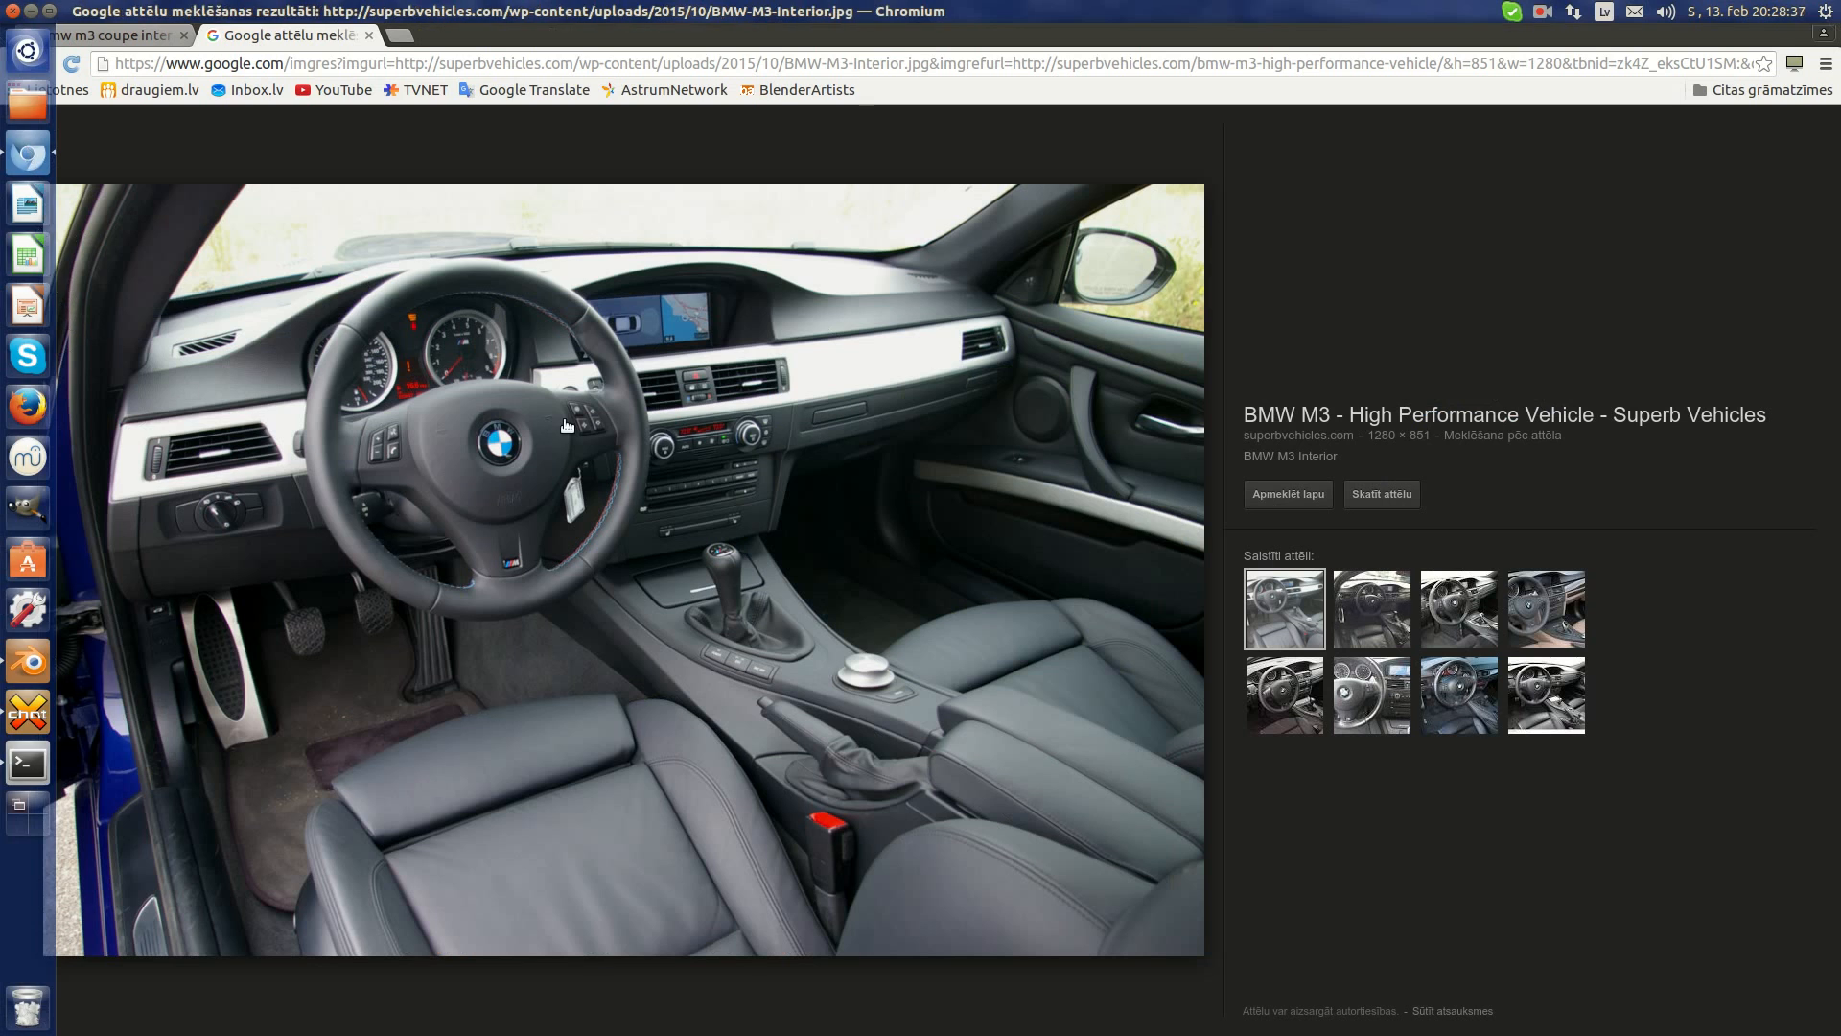
left_click(23, 664)
- Raise the two connected edges in the centre section's lower horizontal row slightly and move them -0.006 along Y
middle_click_drag(783, 612, 740, 595)
scroll(739, 596, "up", 2)
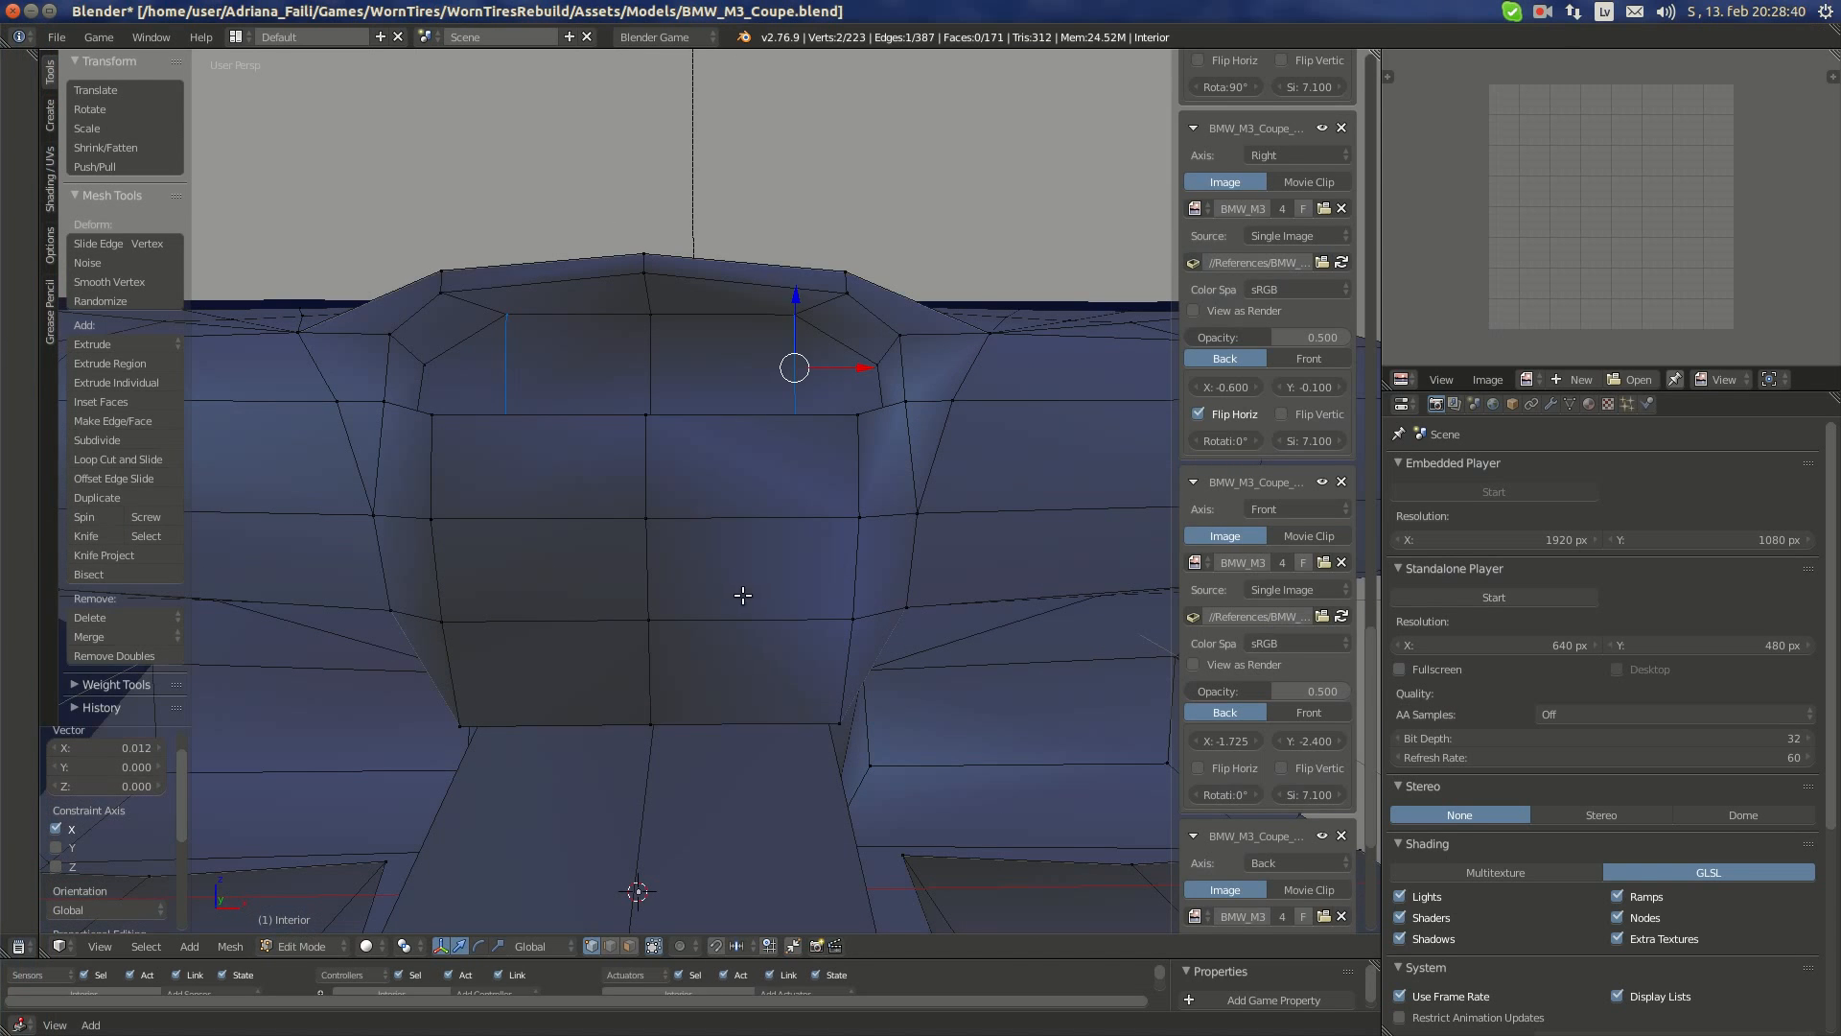
right_click(852, 620)
right_click(930, 601, "shift")
right_click(648, 620, "shift")
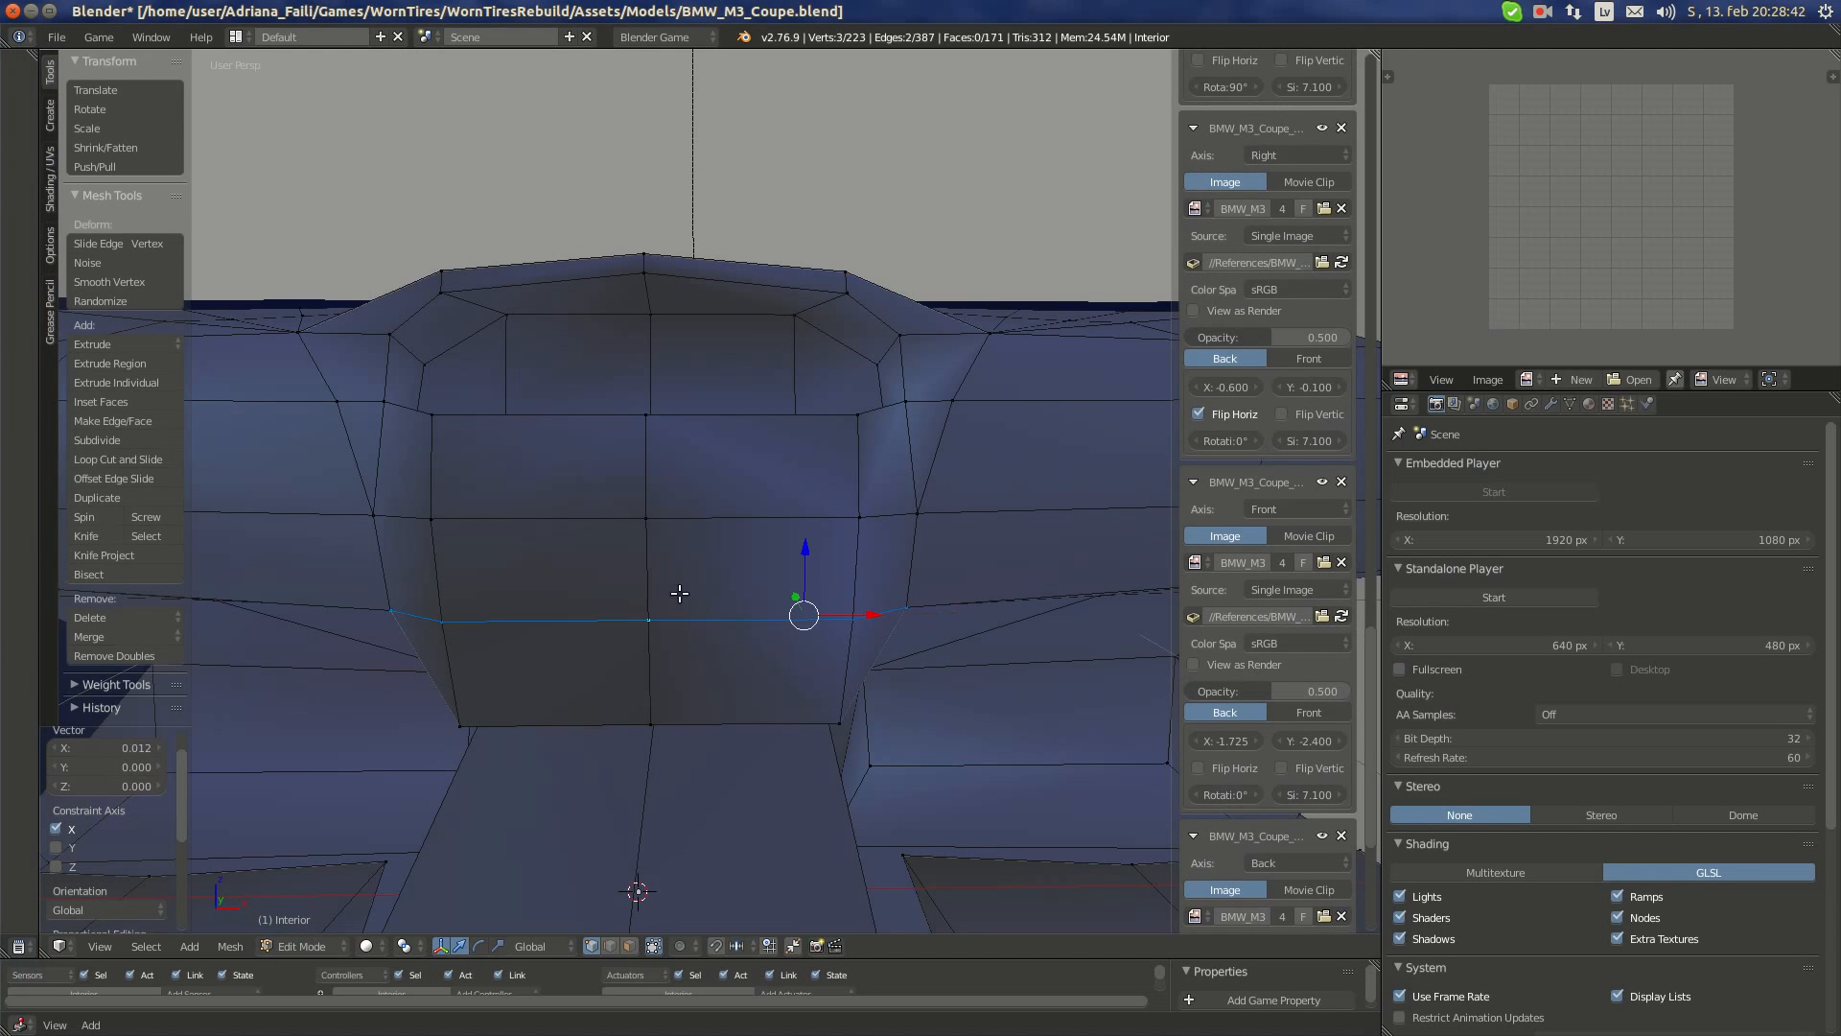
left_click_drag(805, 562, 806, 554)
middle_click_drag(806, 554, 737, 576)
left_click_drag(737, 576, 725, 577)
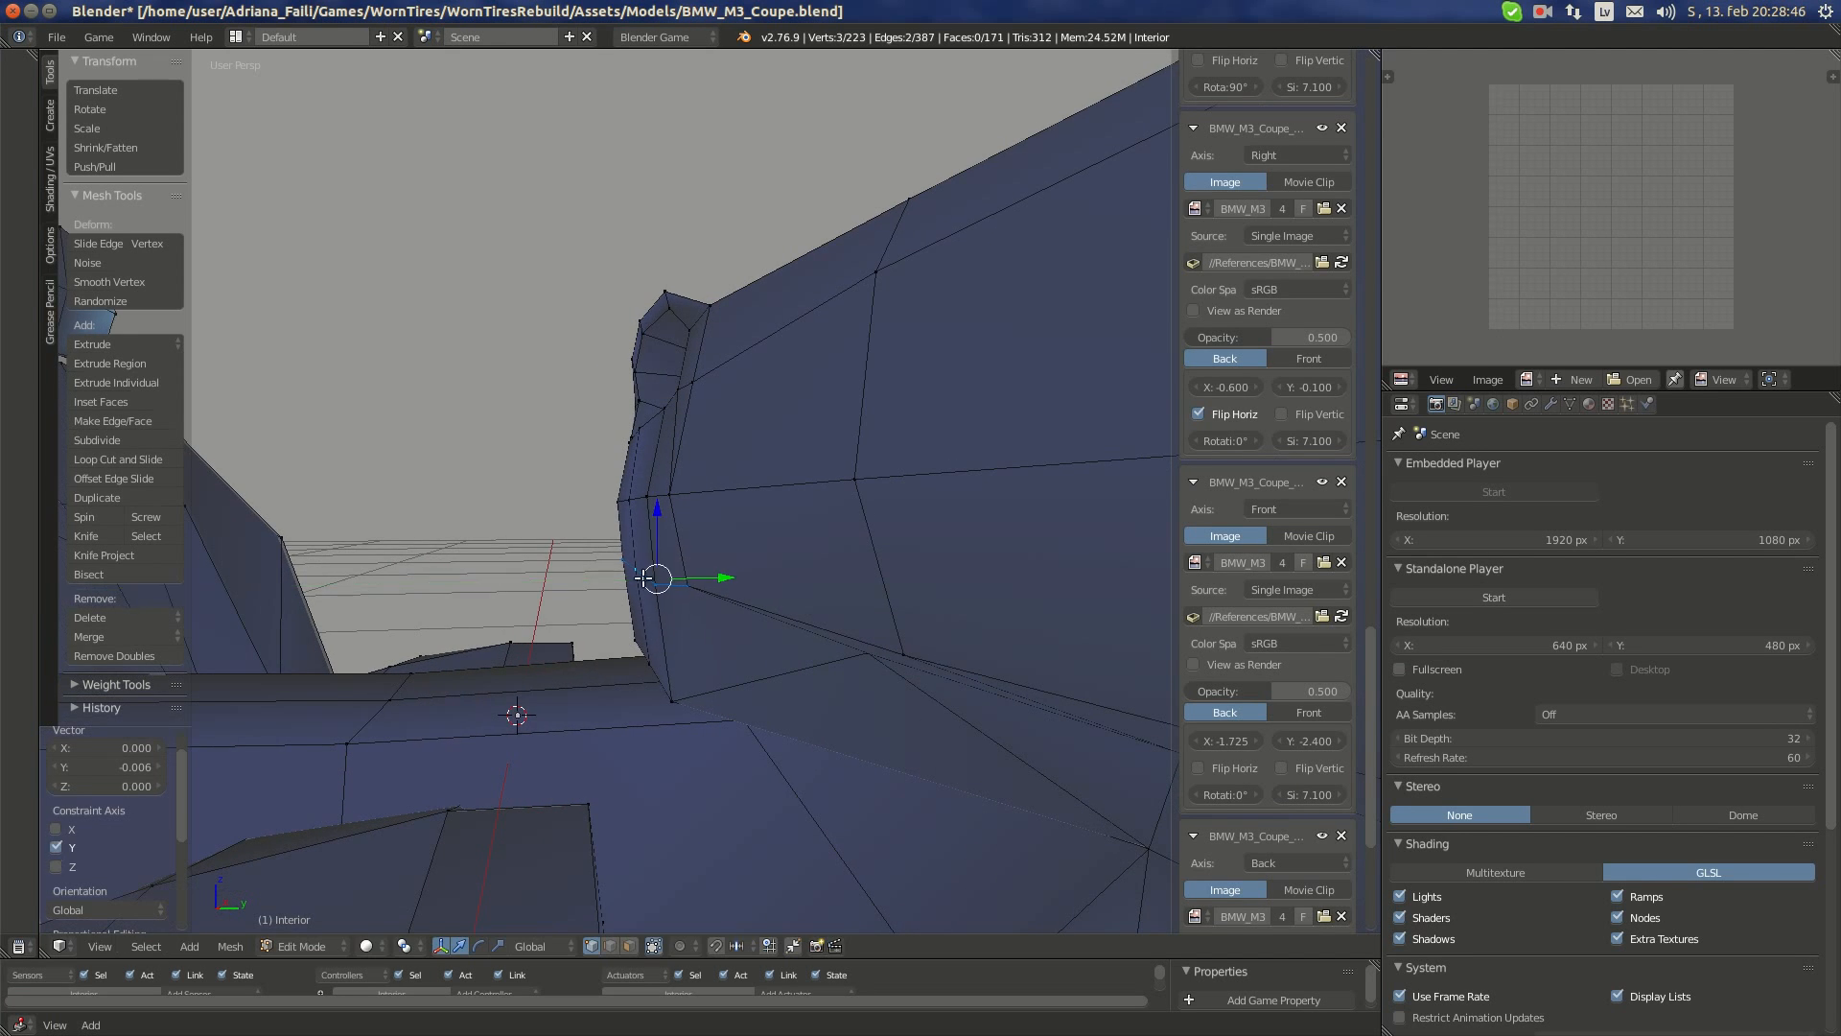
- Raise the lower horizontal edge on the centre section's front 0.010 along Z and check it against the reference photo in Chromium
middle_click_drag(725, 578, 799, 558)
right_click(851, 554)
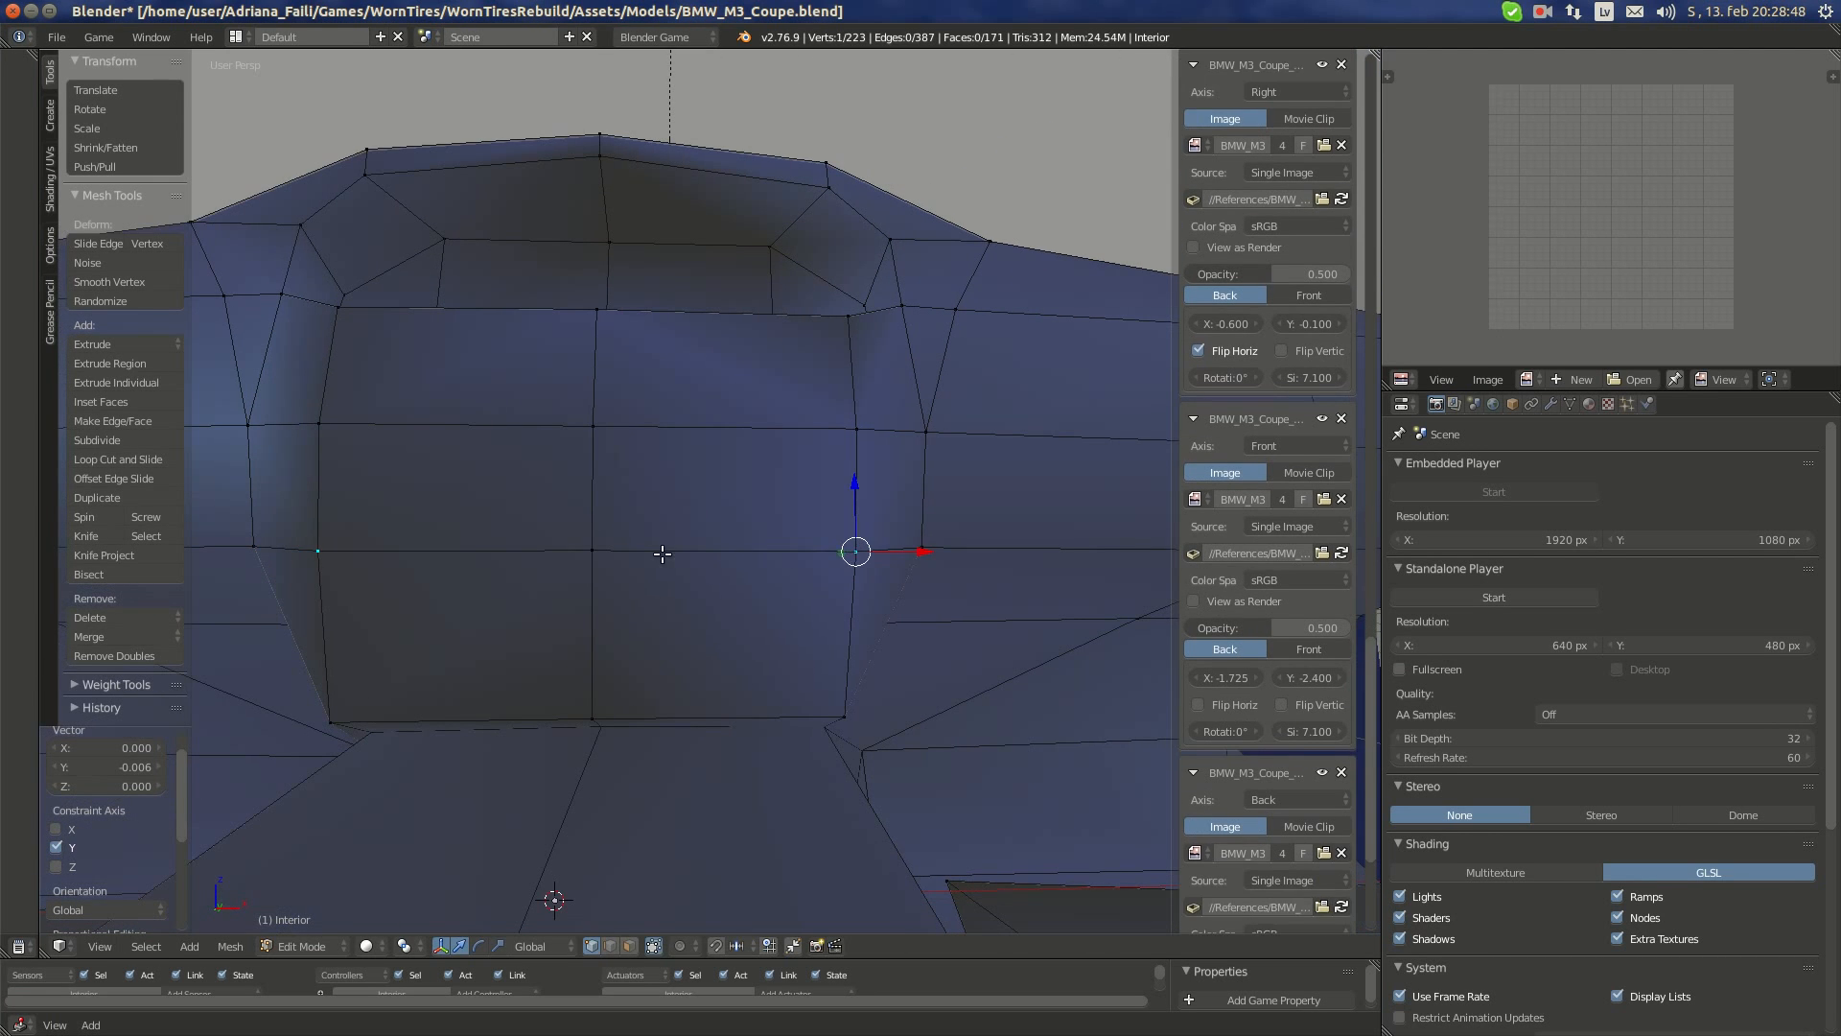
right_click(603, 560, "shift")
left_click_drag(725, 497, 725, 487)
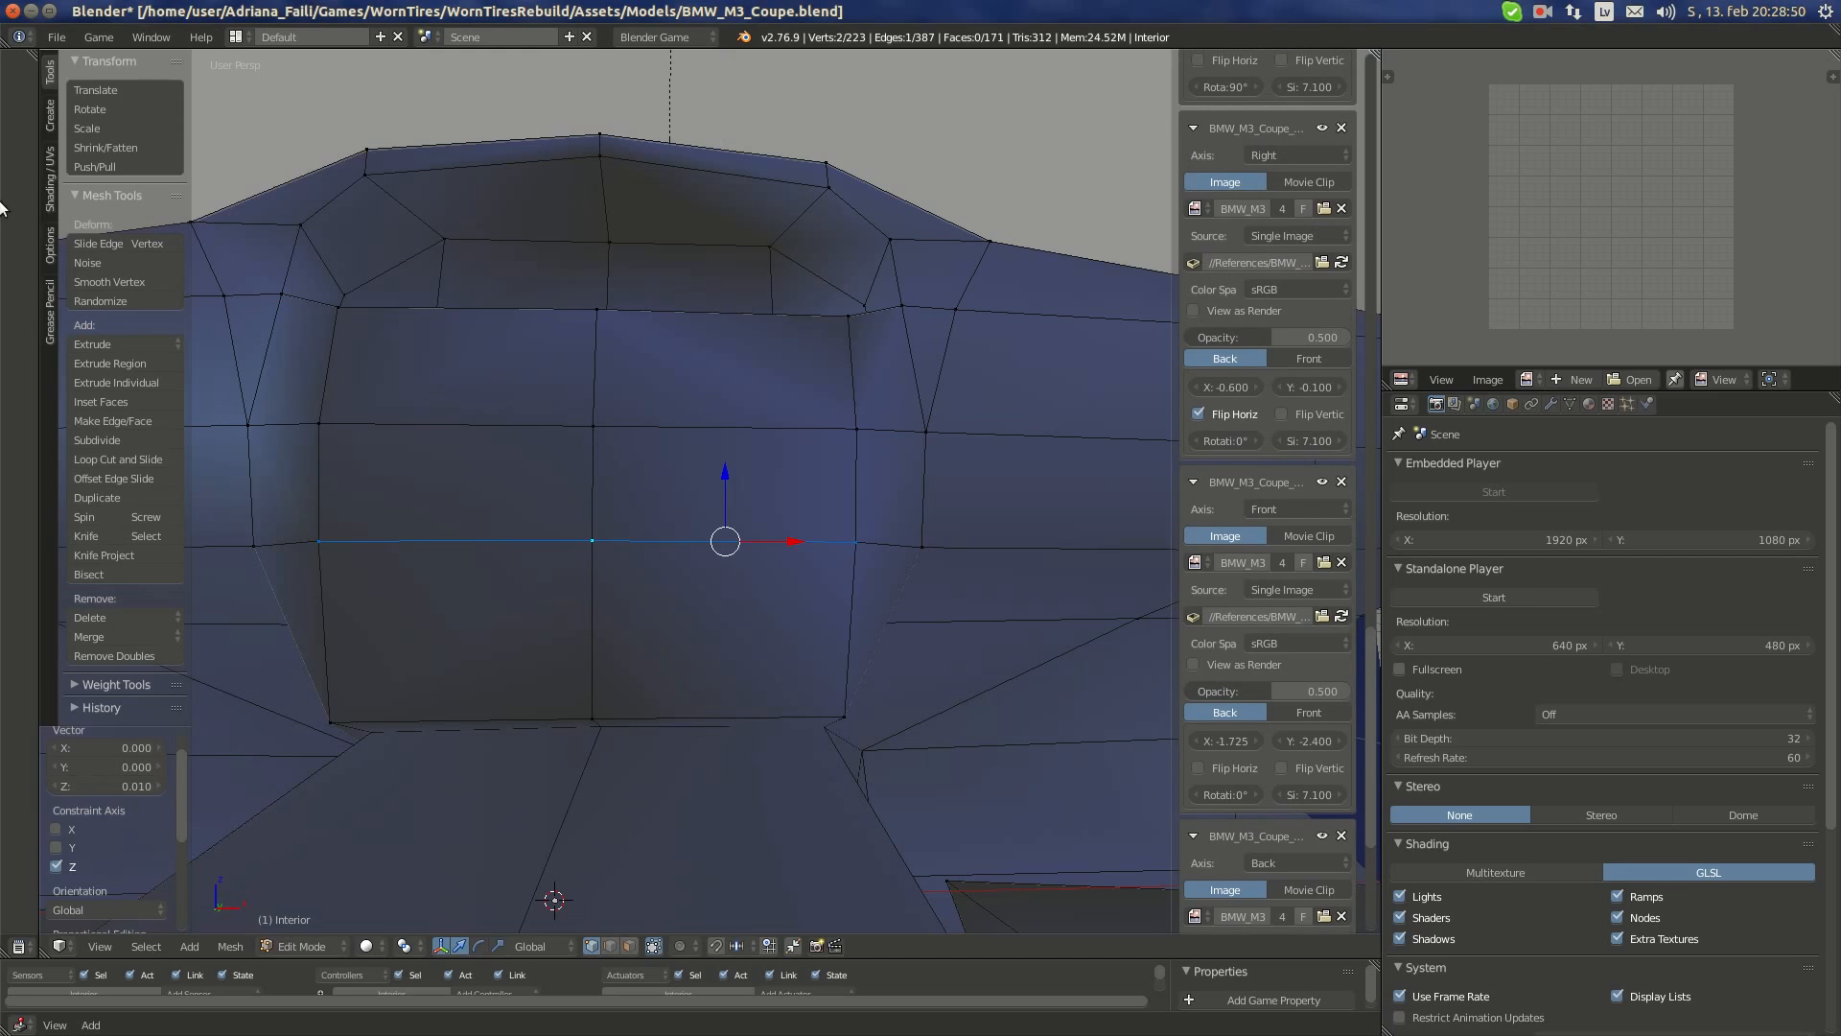
left_click(27, 155)
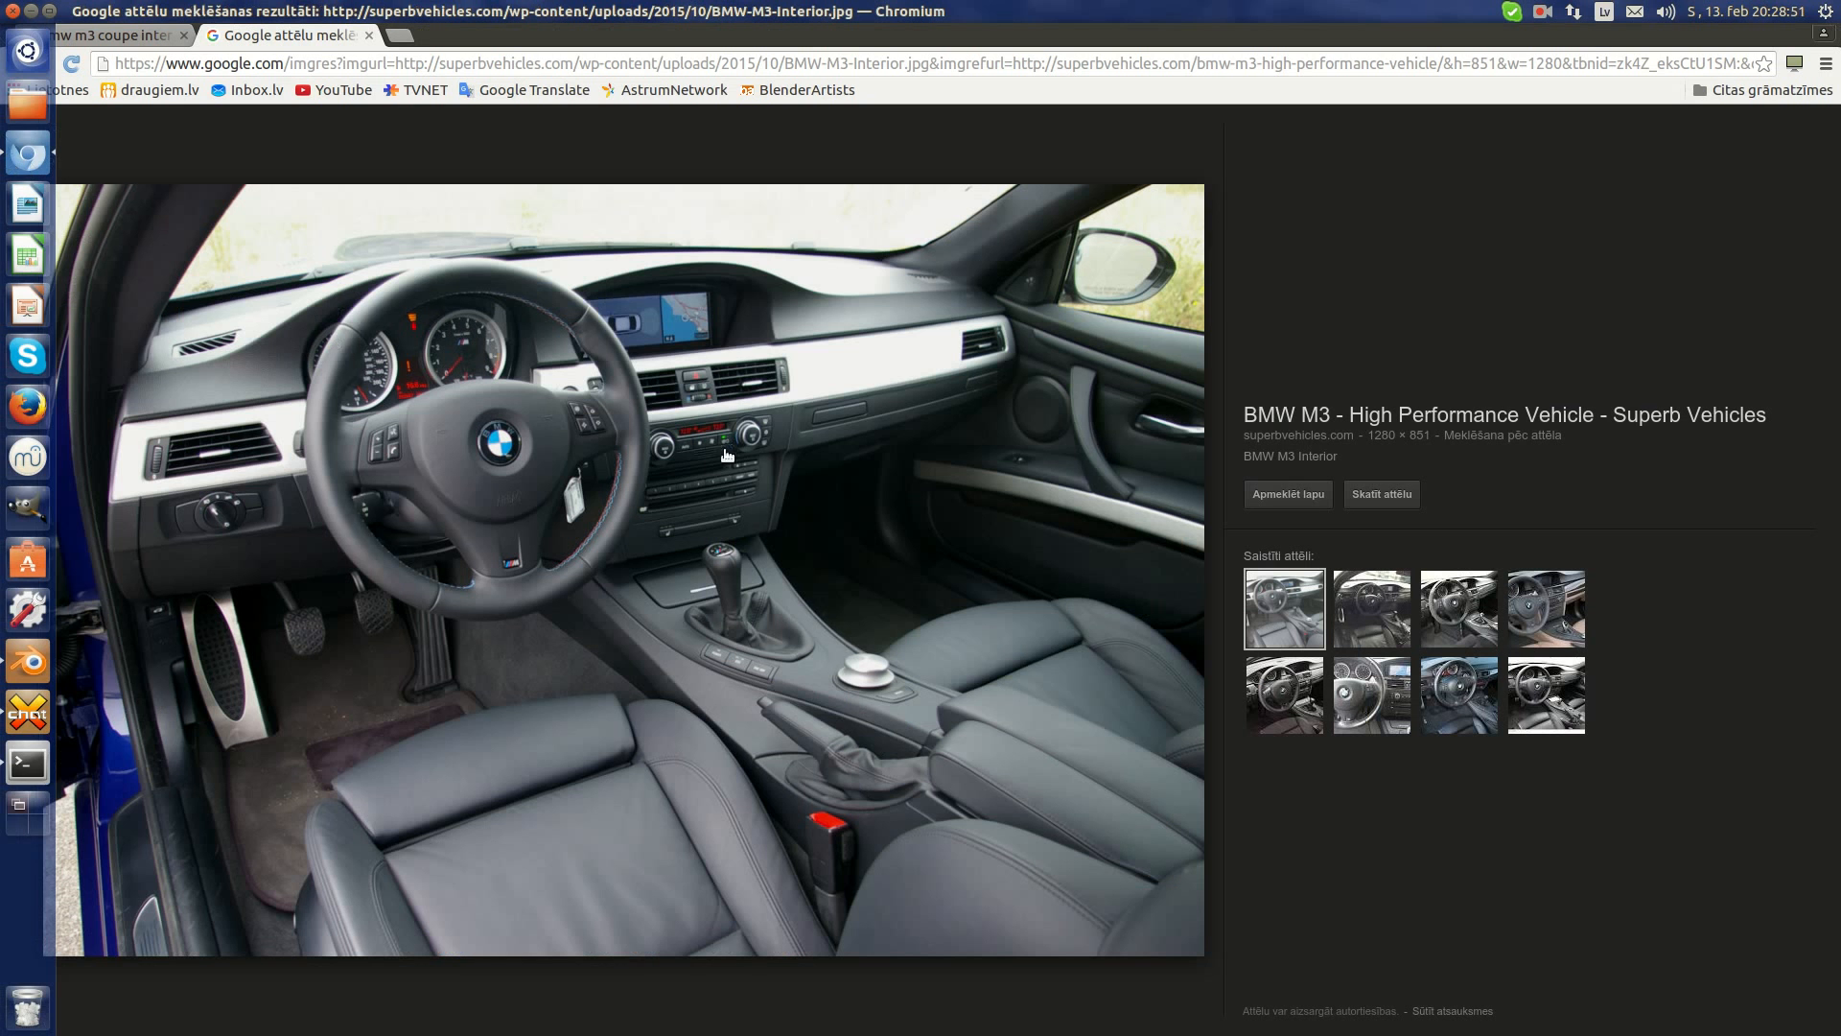
left_click(27, 657)
- In Blender, extend the selection along the dashboard's lower row towards the door and raise it 0.018 along Z
middle_click_drag(950, 531, 898, 576)
scroll(938, 575, "down", 1)
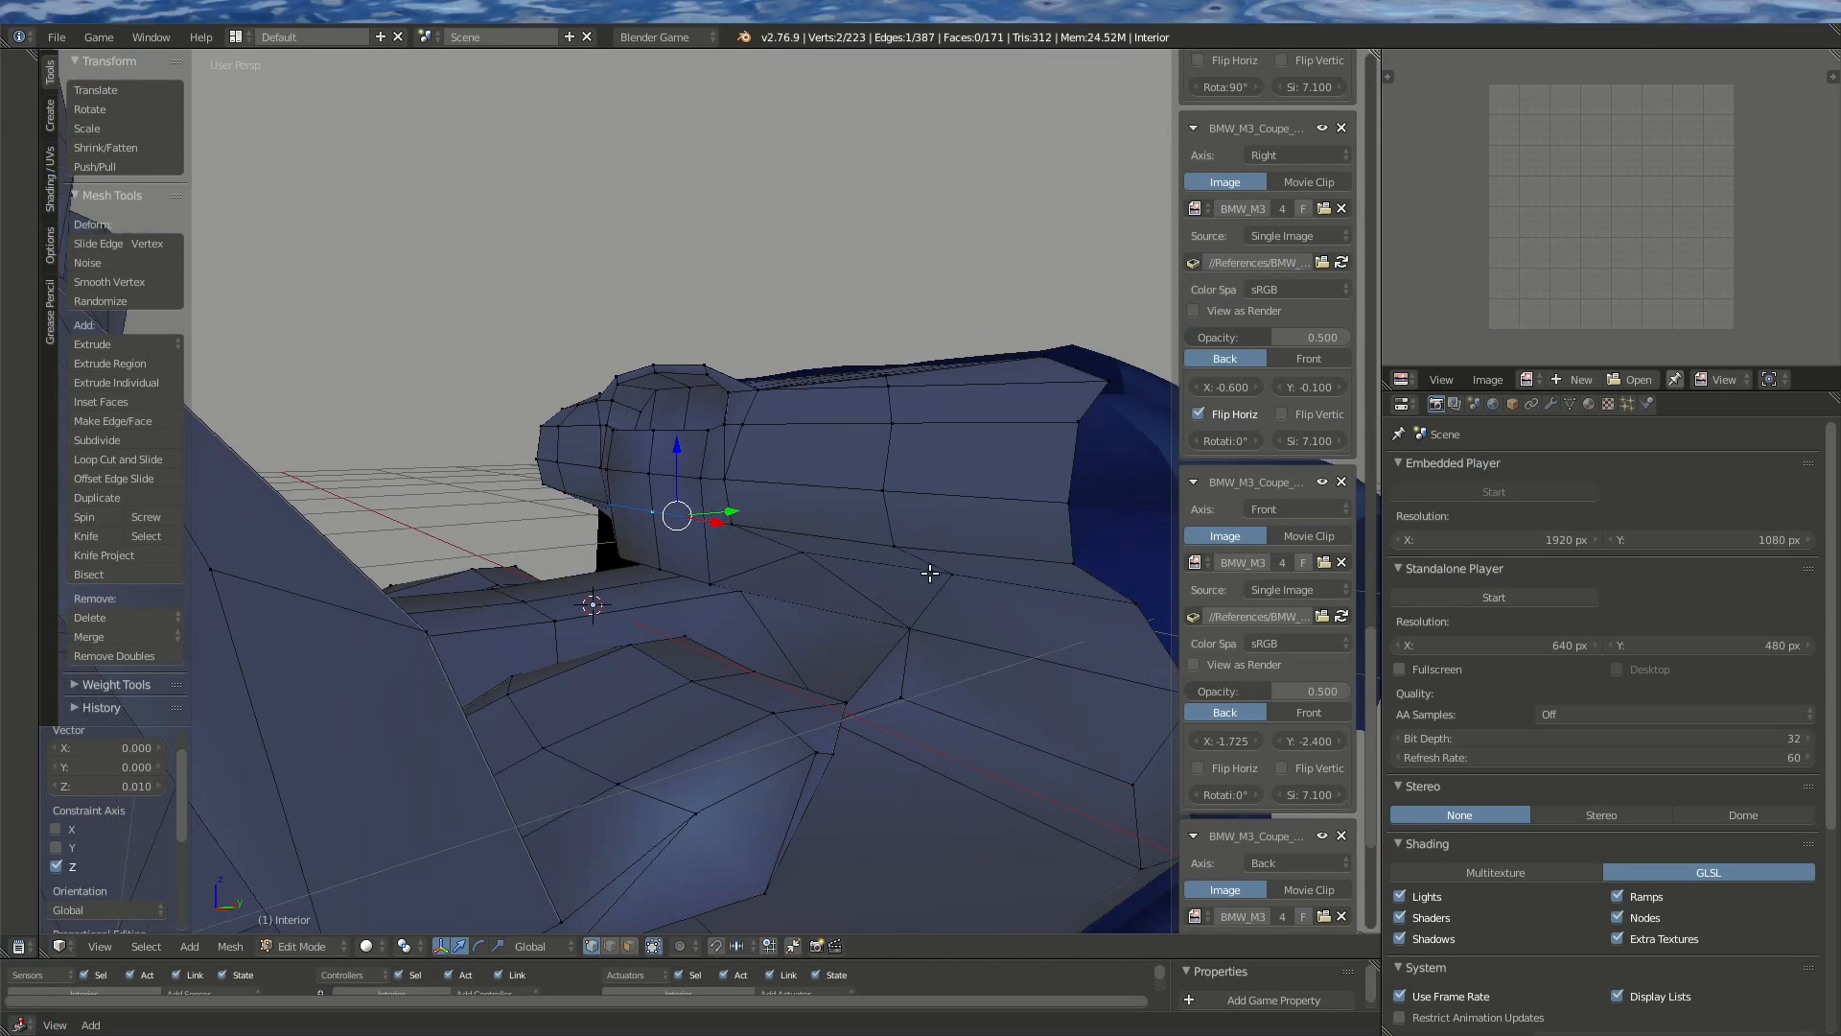
right_click(745, 541, "shift")
right_click(868, 537, "shift")
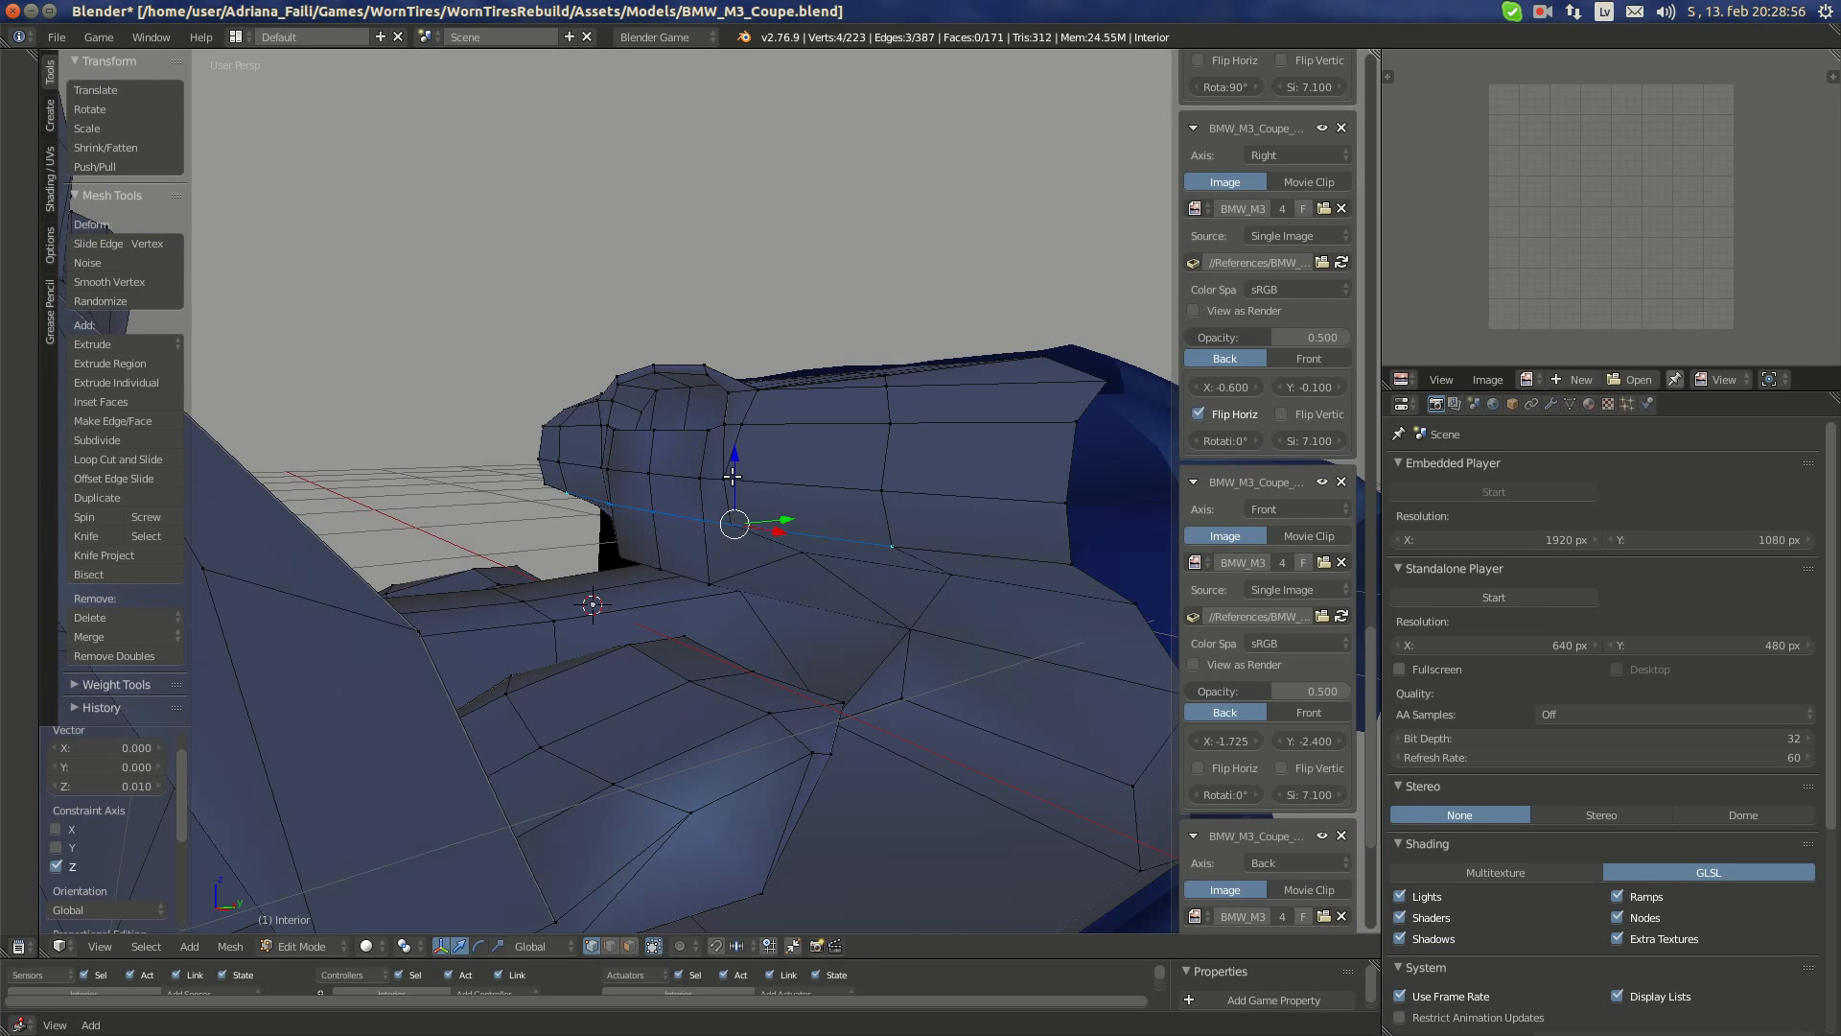
key("g")
key("z")
left_click(730, 469)
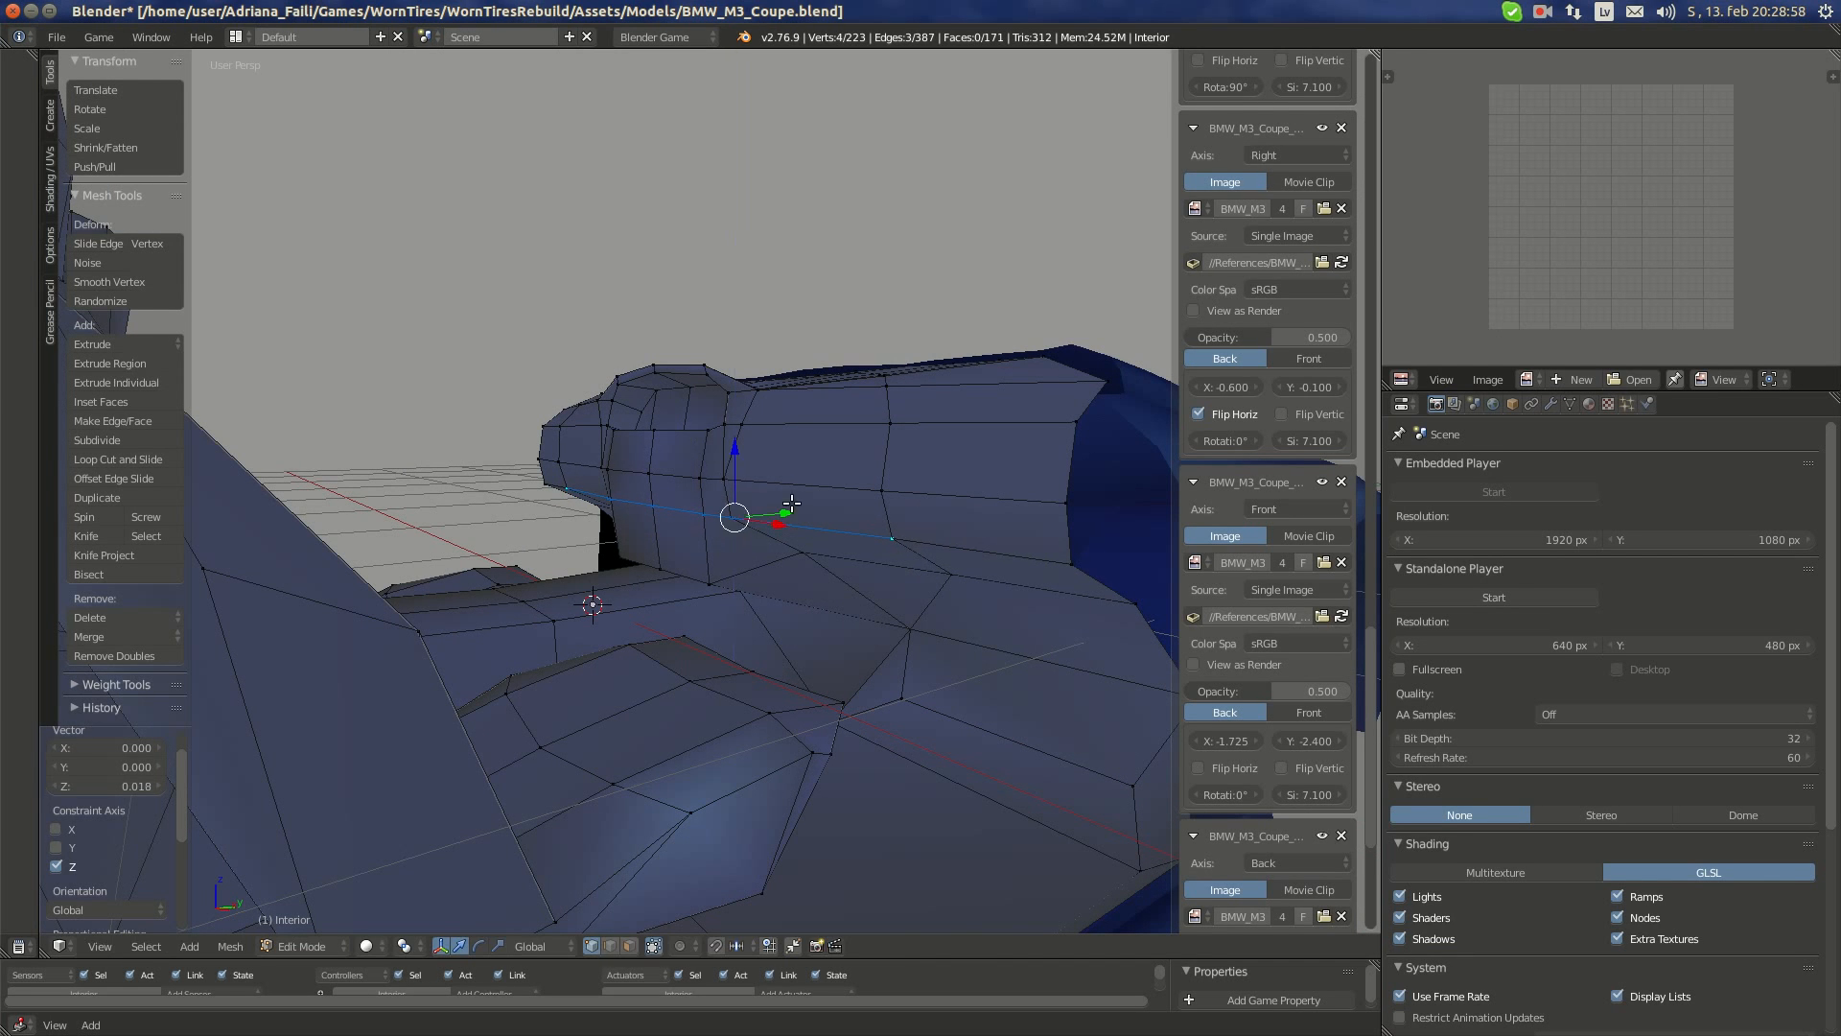
- Raise the lower vertex at the dashboard's outer end 0.017 along Z and move it 0.006 along Y
scroll(748, 477, "down", 2)
middle_click_drag(753, 479, 913, 516)
right_click(917, 519)
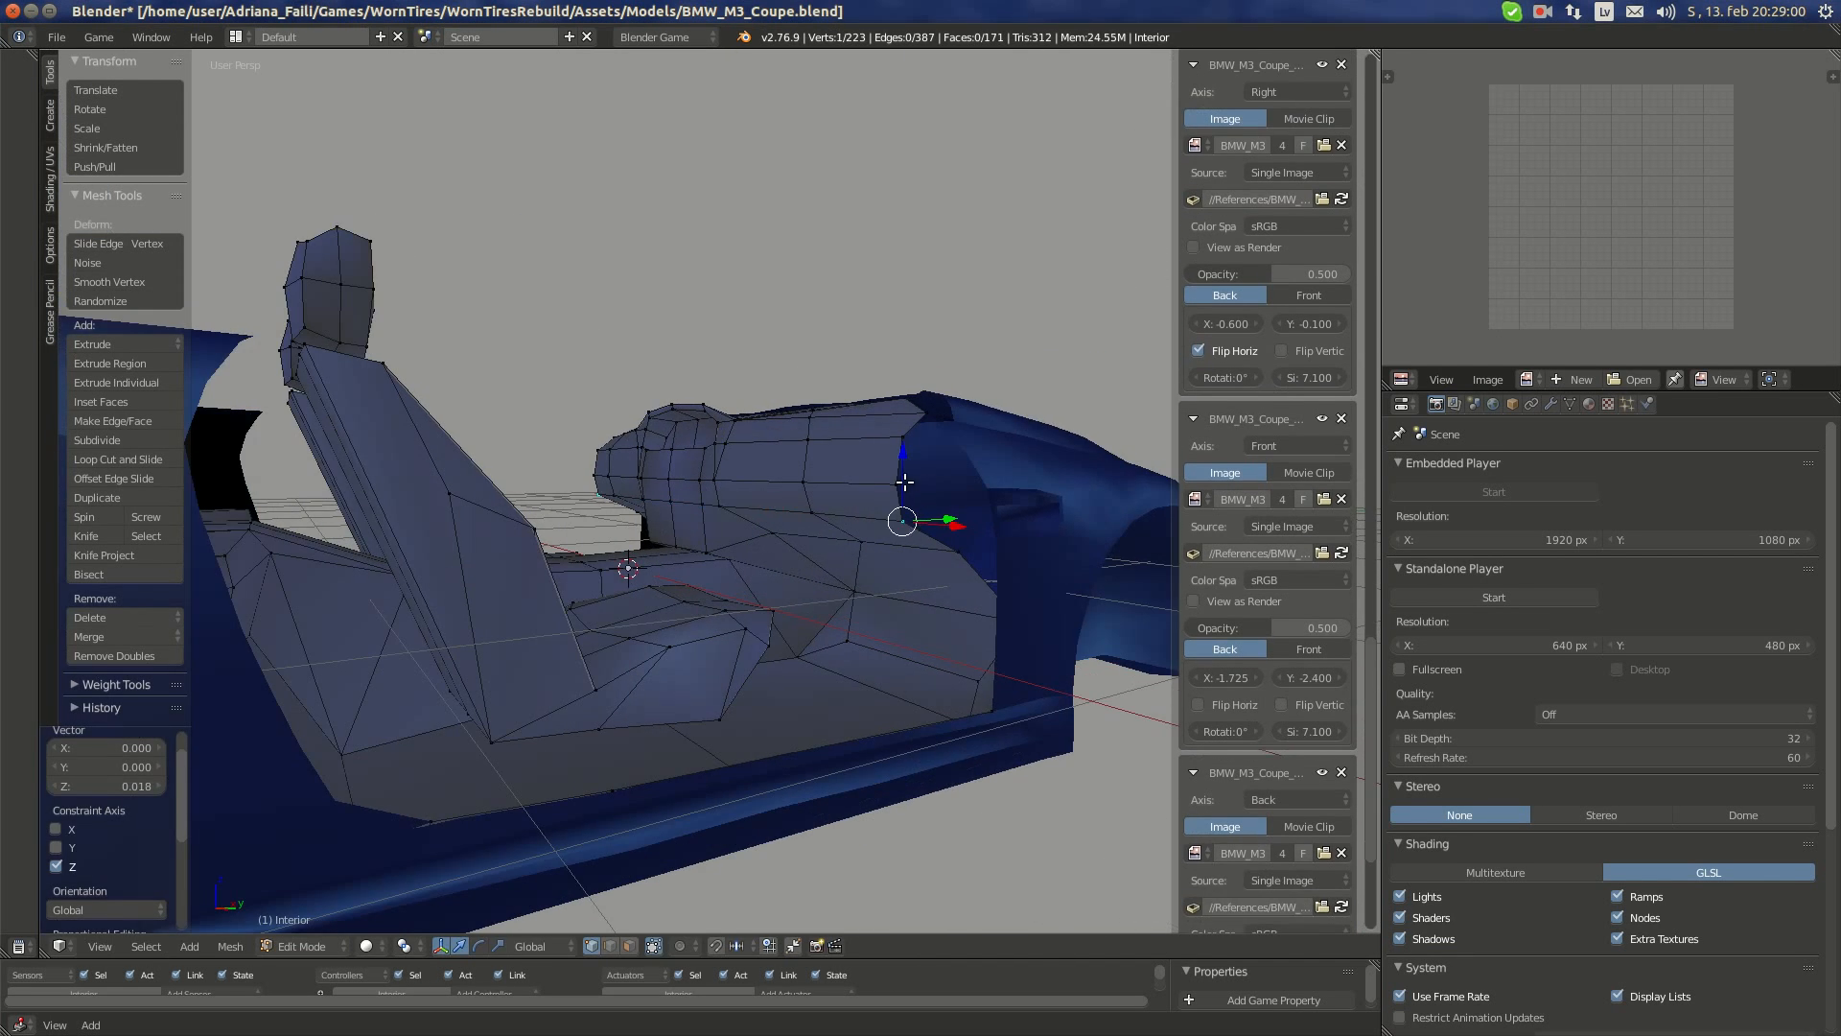
left_click_drag(905, 482, 904, 477)
middle_click_drag(904, 477, 831, 504)
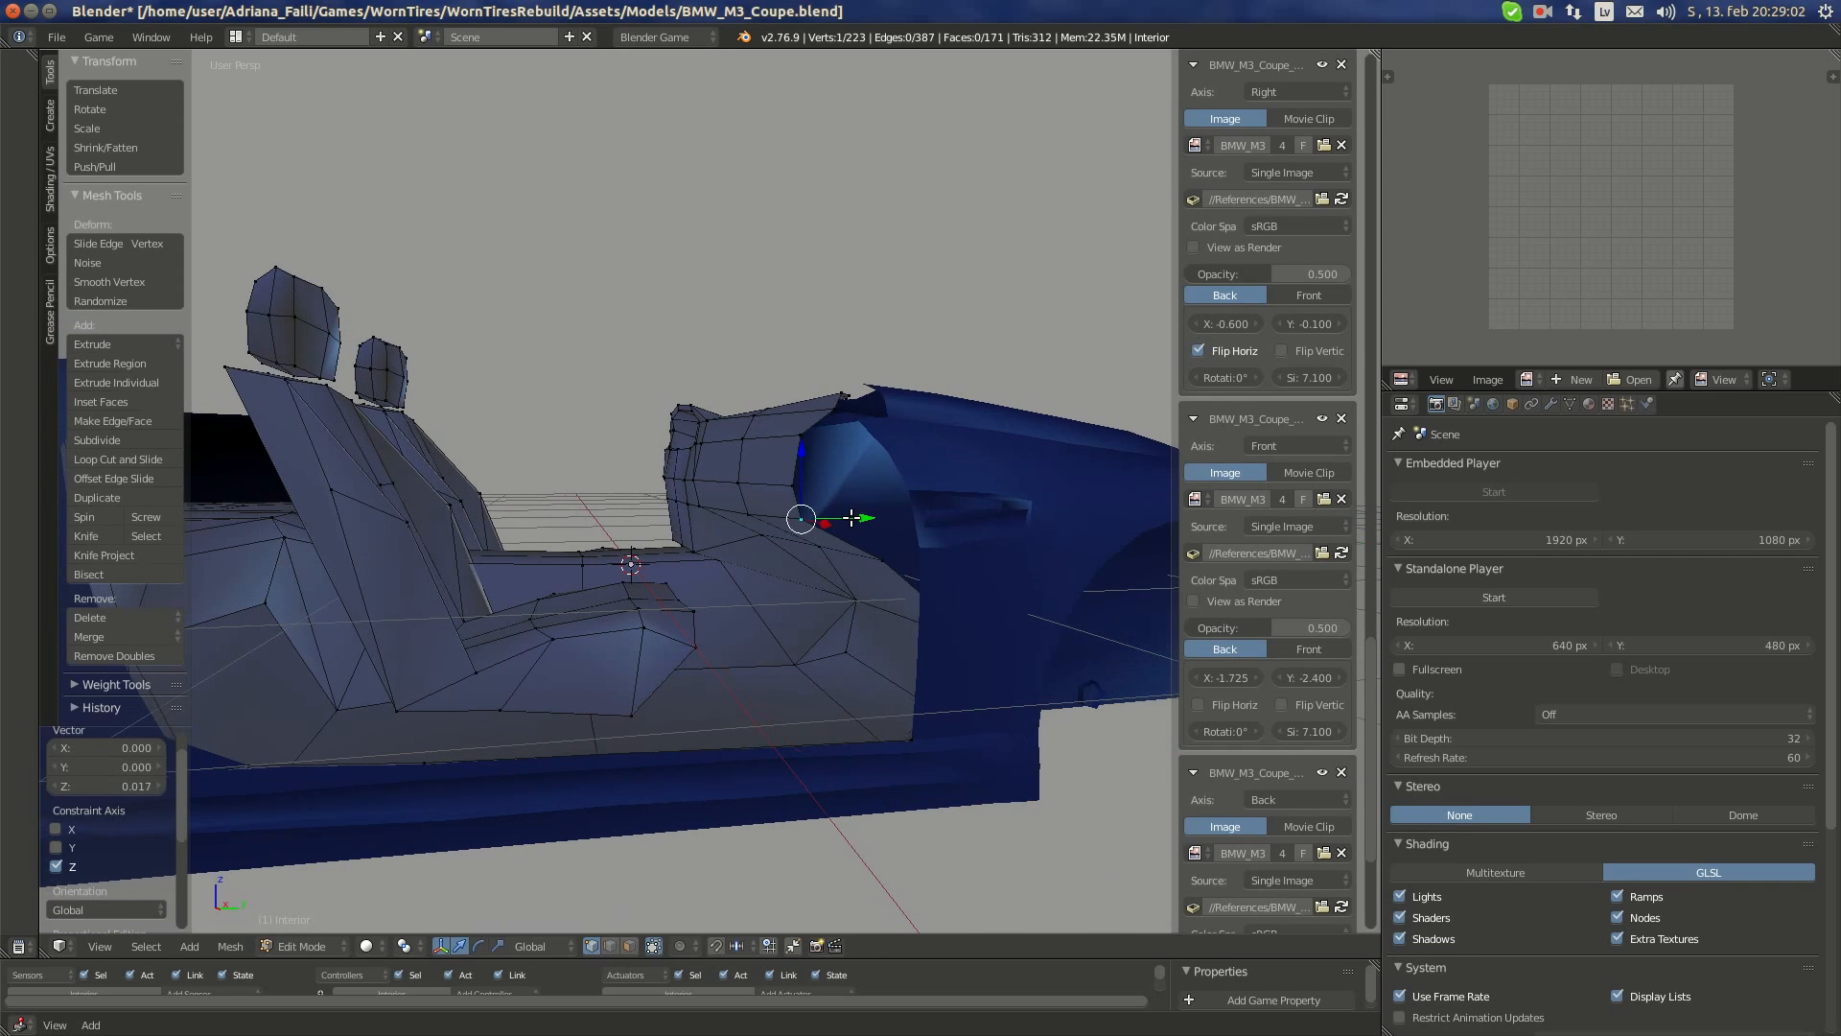
left_click_drag(851, 516, 853, 437)
right_click(832, 490)
- Move the upper vertex at the dashboard's outer end 0.020 along Y and lower it 0.011 along Z
right_click(846, 438)
middle_click_drag(854, 436, 826, 533)
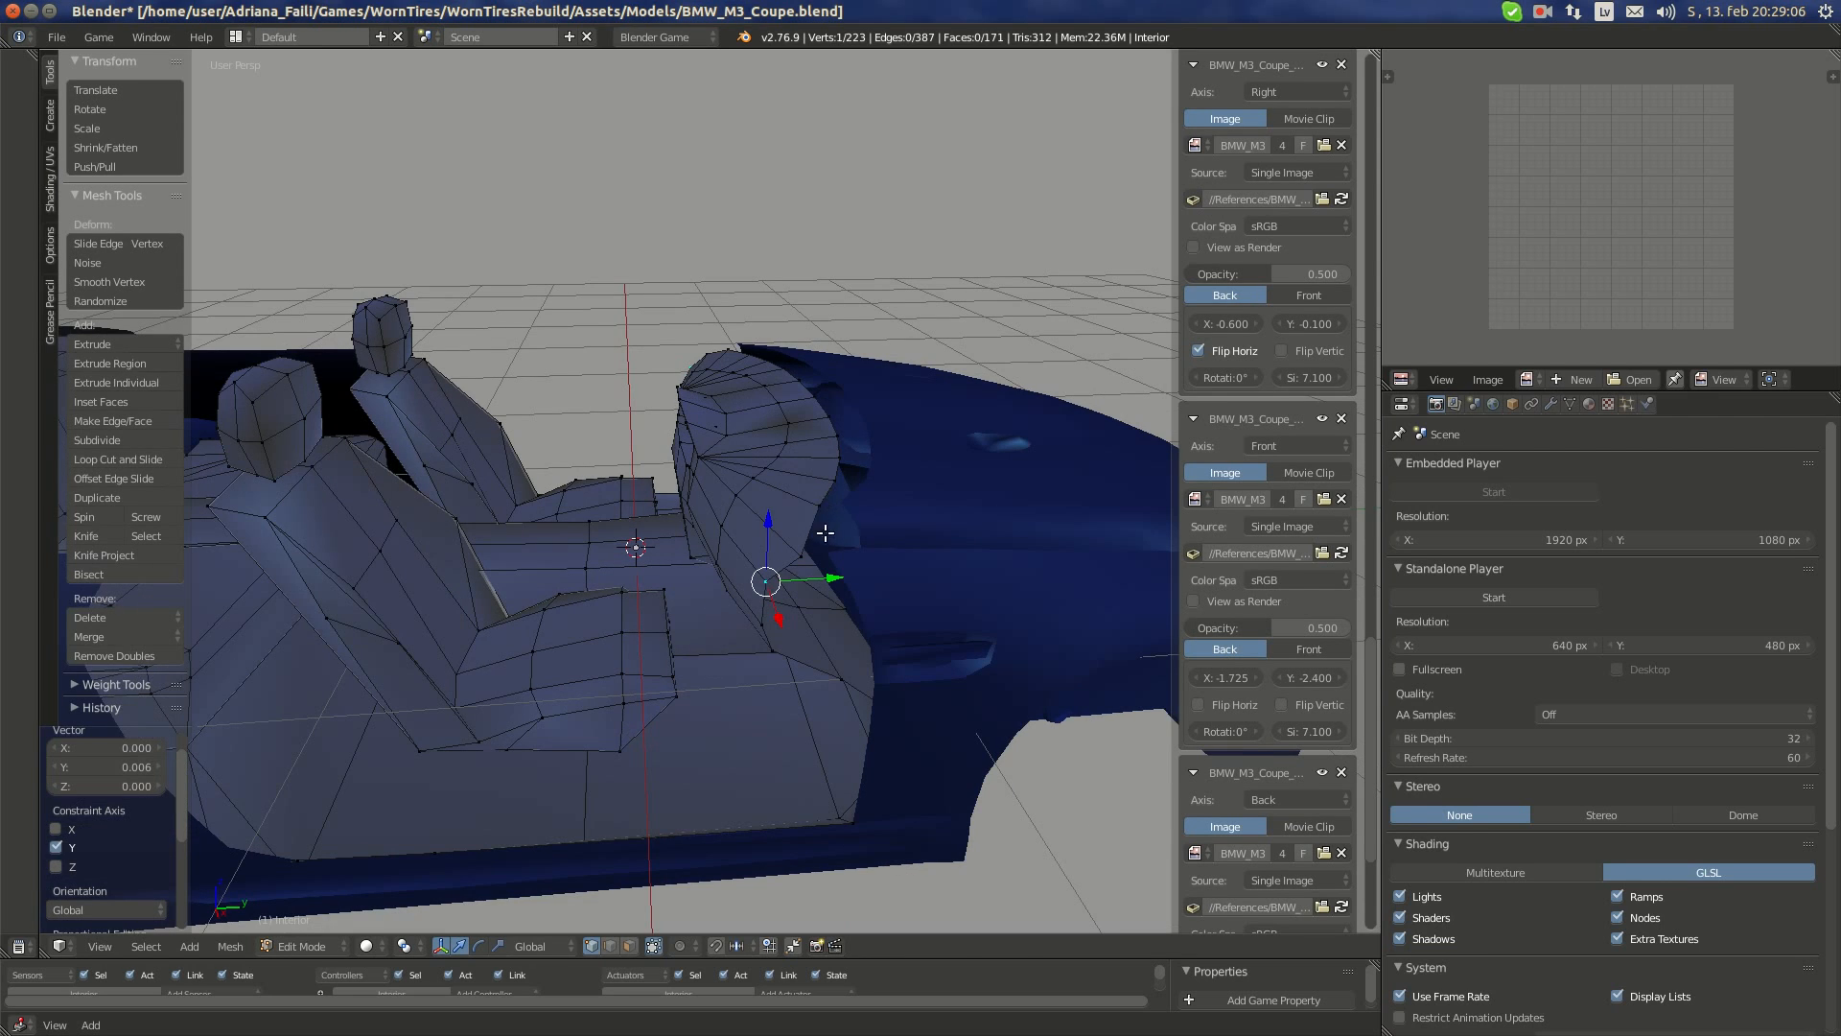
right_click(862, 501)
left_click_drag(862, 502, 869, 501)
middle_click_drag(869, 501, 857, 424)
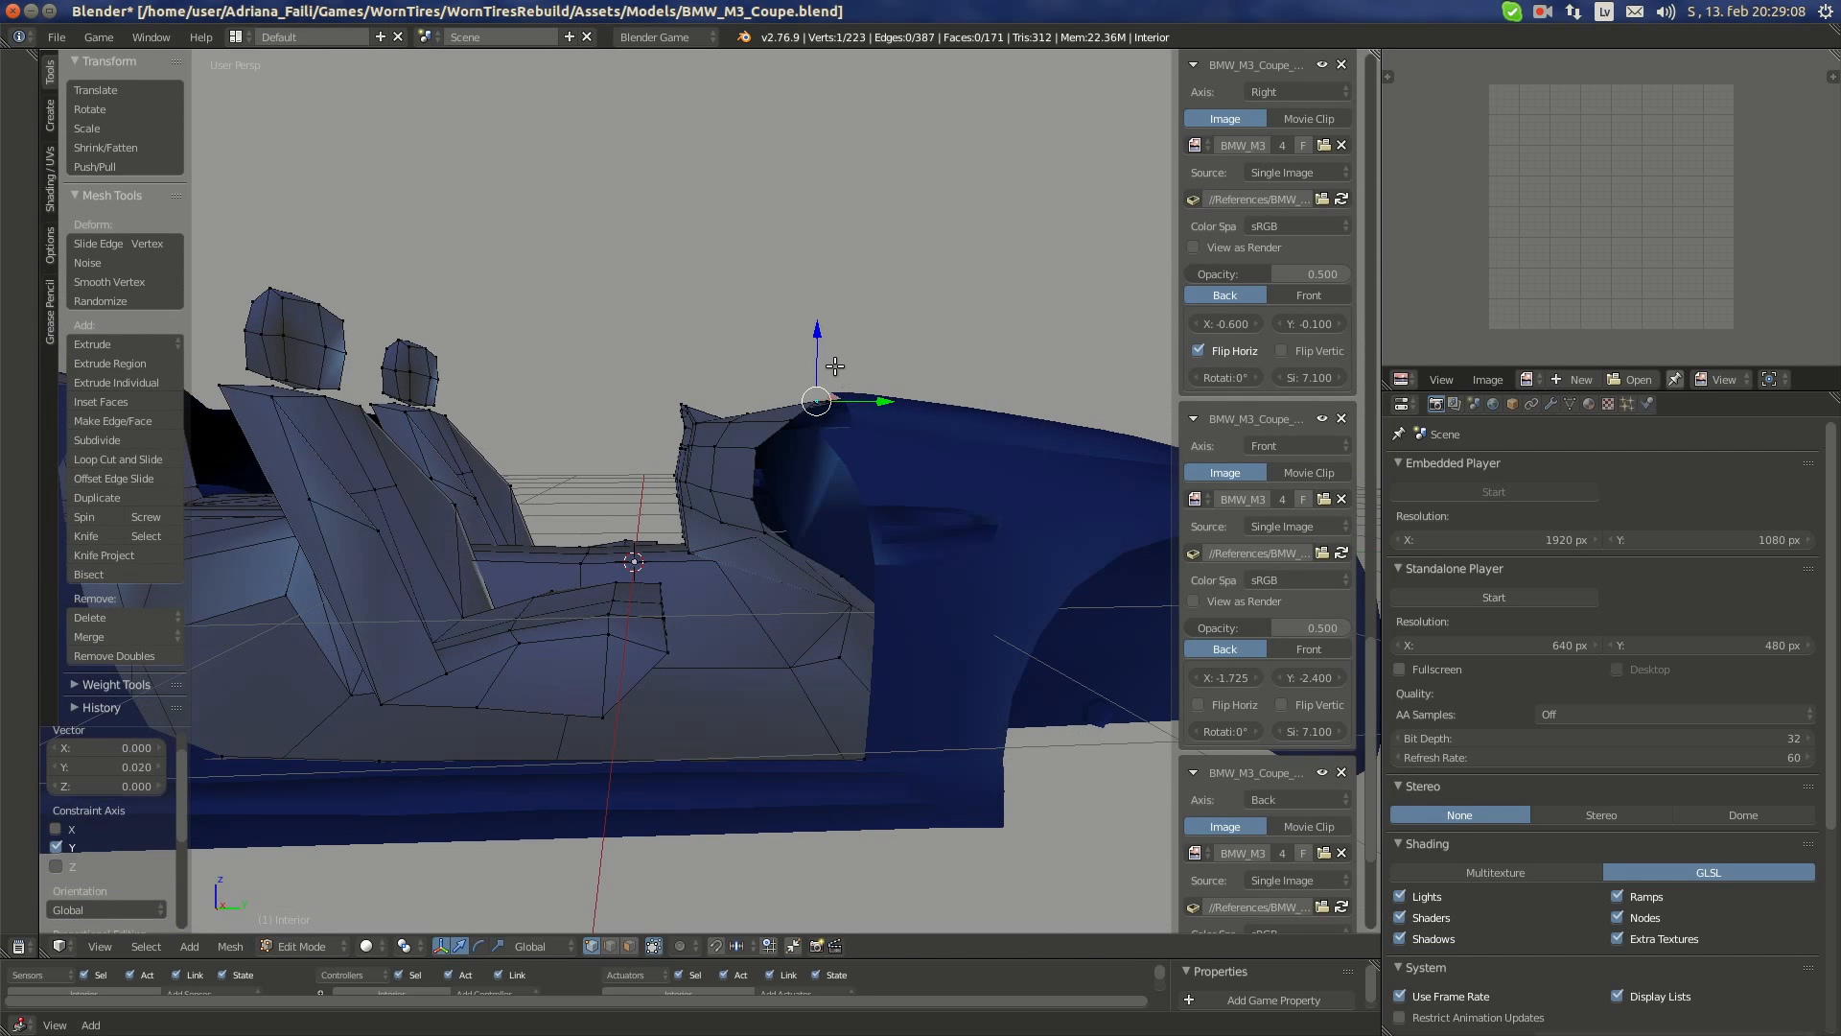
left_click_drag(816, 346, 818, 389)
middle_click_drag(818, 388, 953, 406)
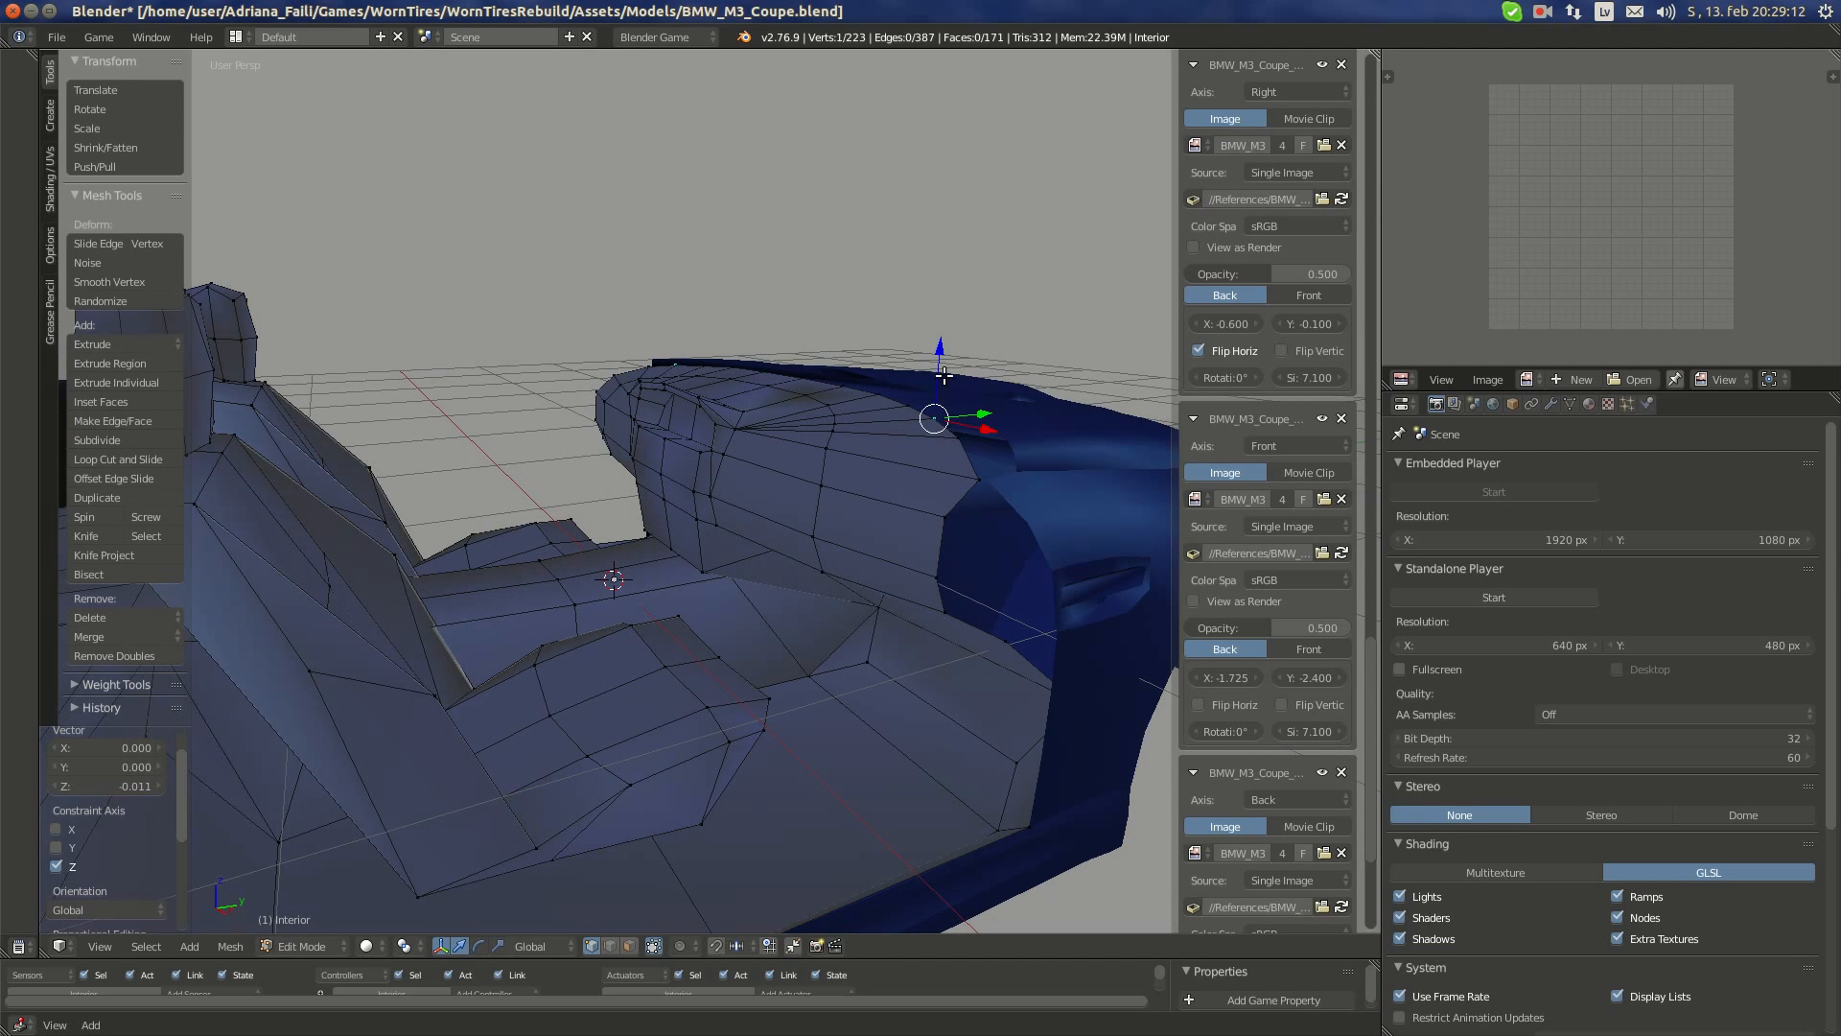
- Fine-tune the height of the dashboard's upper outer-end vertices and move the inner one -0.006 along Y
left_click_drag(944, 376, 886, 389)
key("g")
key("z")
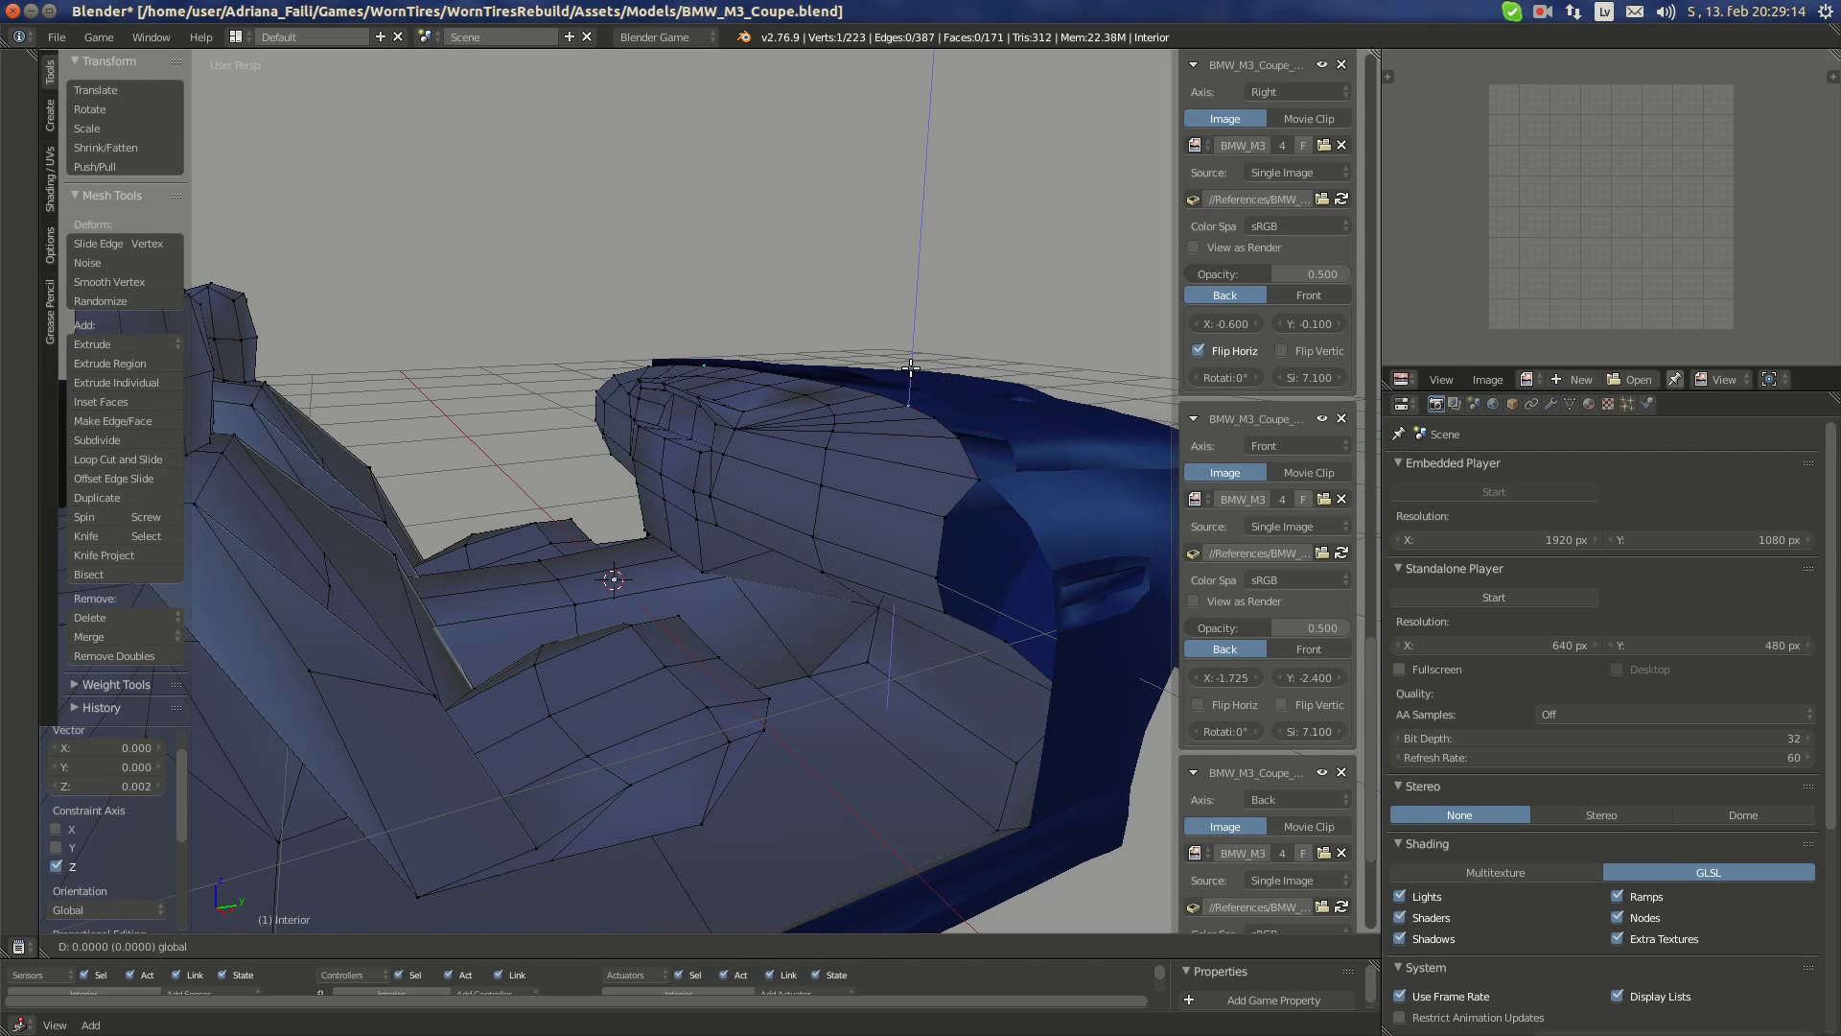
left_click(910, 364)
middle_click_drag(1007, 446, 829, 358)
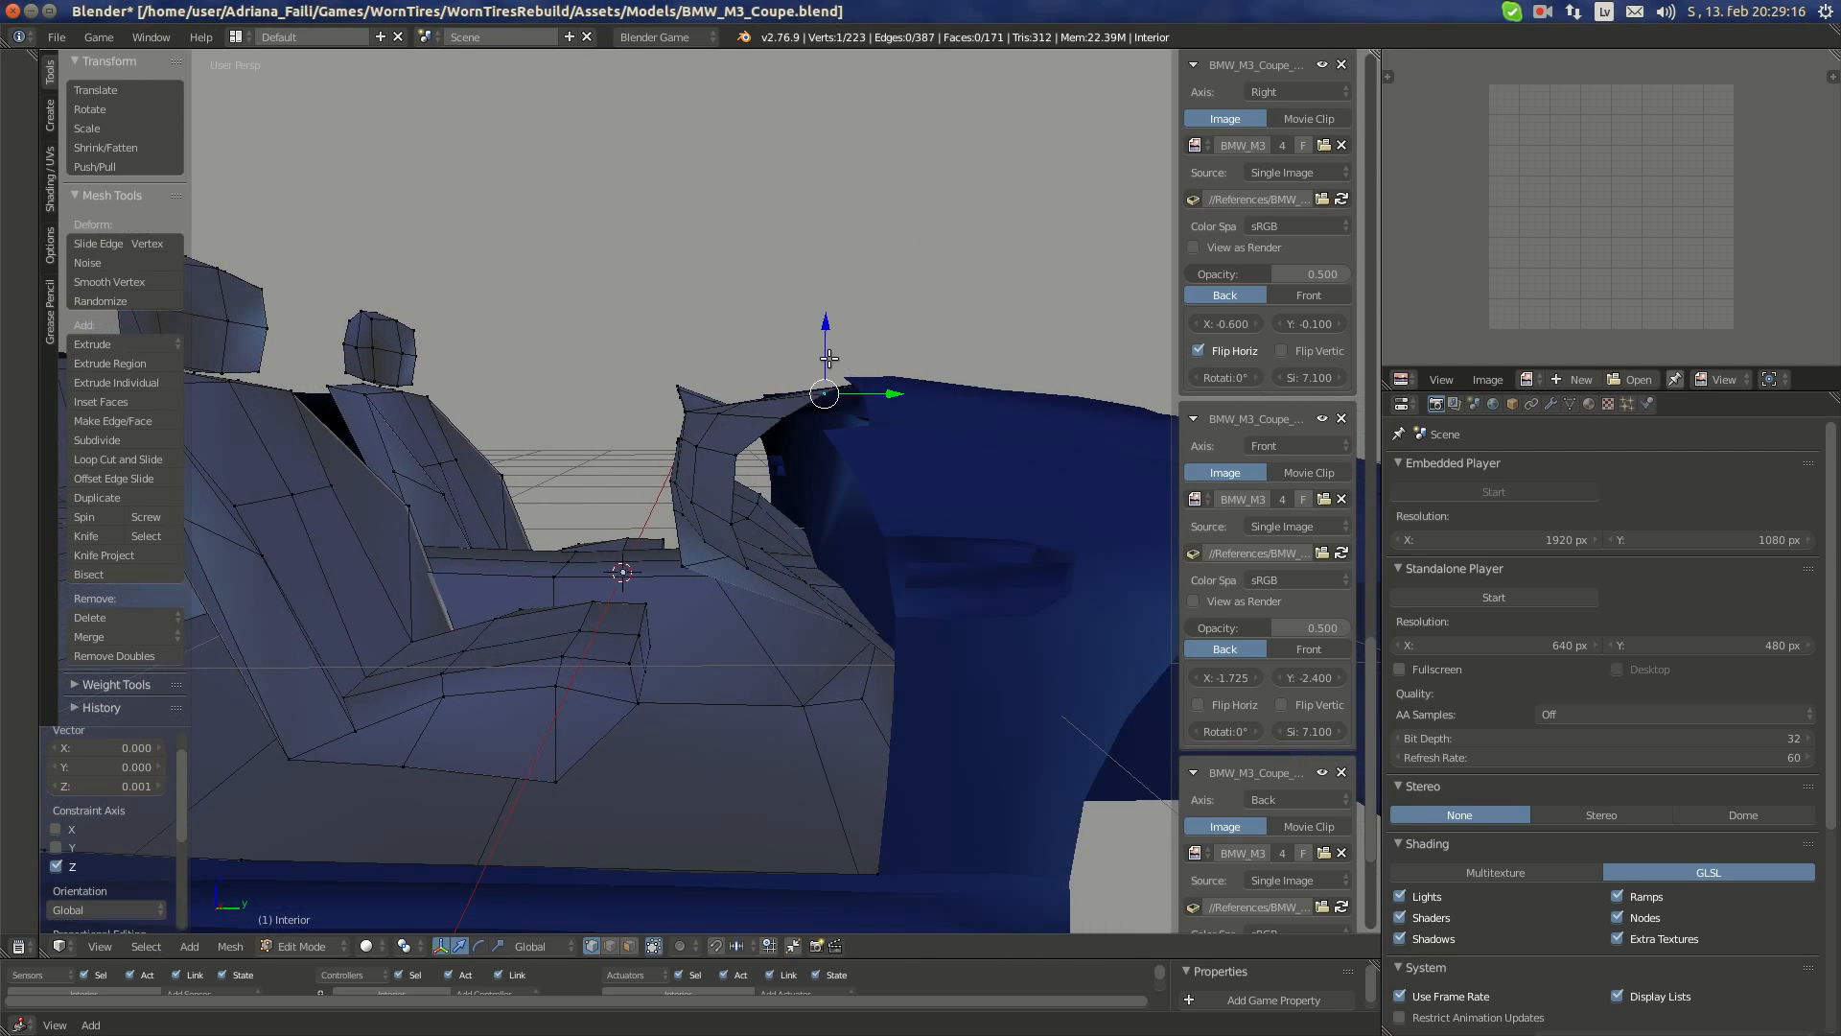
left_click_drag(827, 343, 829, 355)
key("g")
key("y")
left_click(803, 420)
scroll(610, 471, "up", 3)
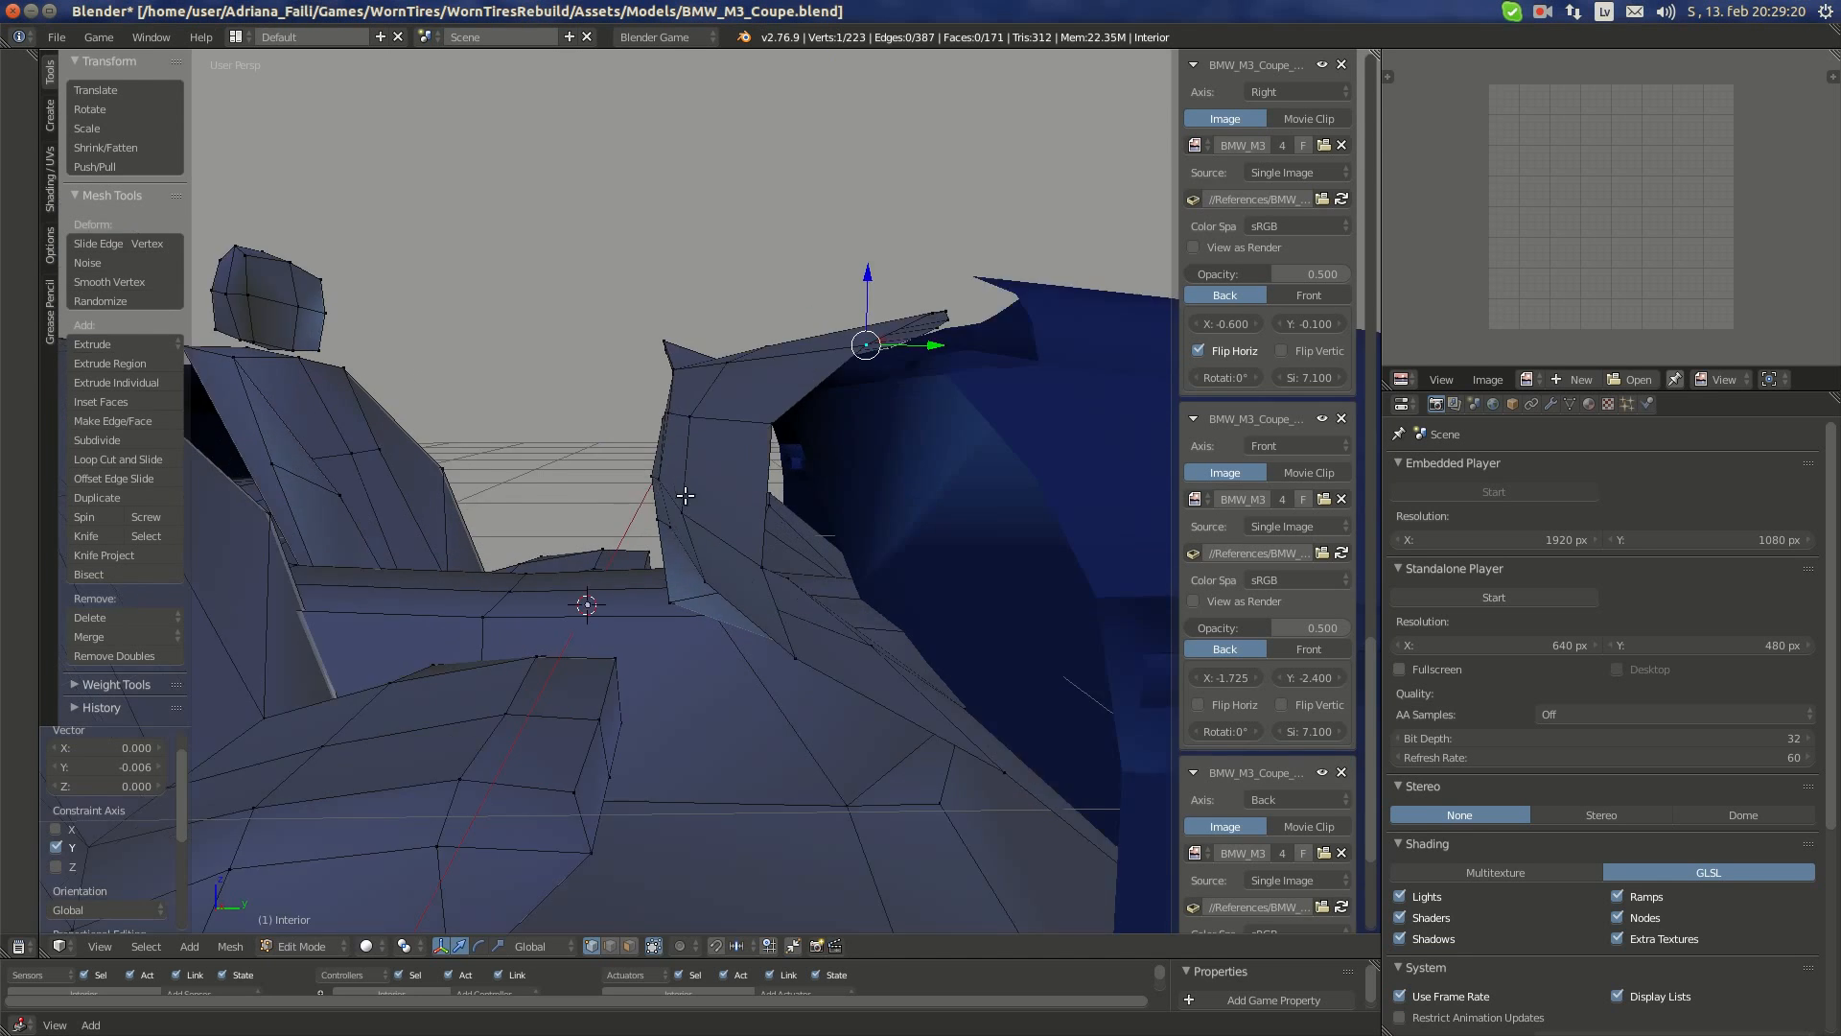
- Adjust the height of the lower horizontal edge across the centre section's front along Z
middle_click_drag(610, 471, 711, 492)
scroll(709, 487, "up", 2)
middle_click_drag(657, 477, 782, 523)
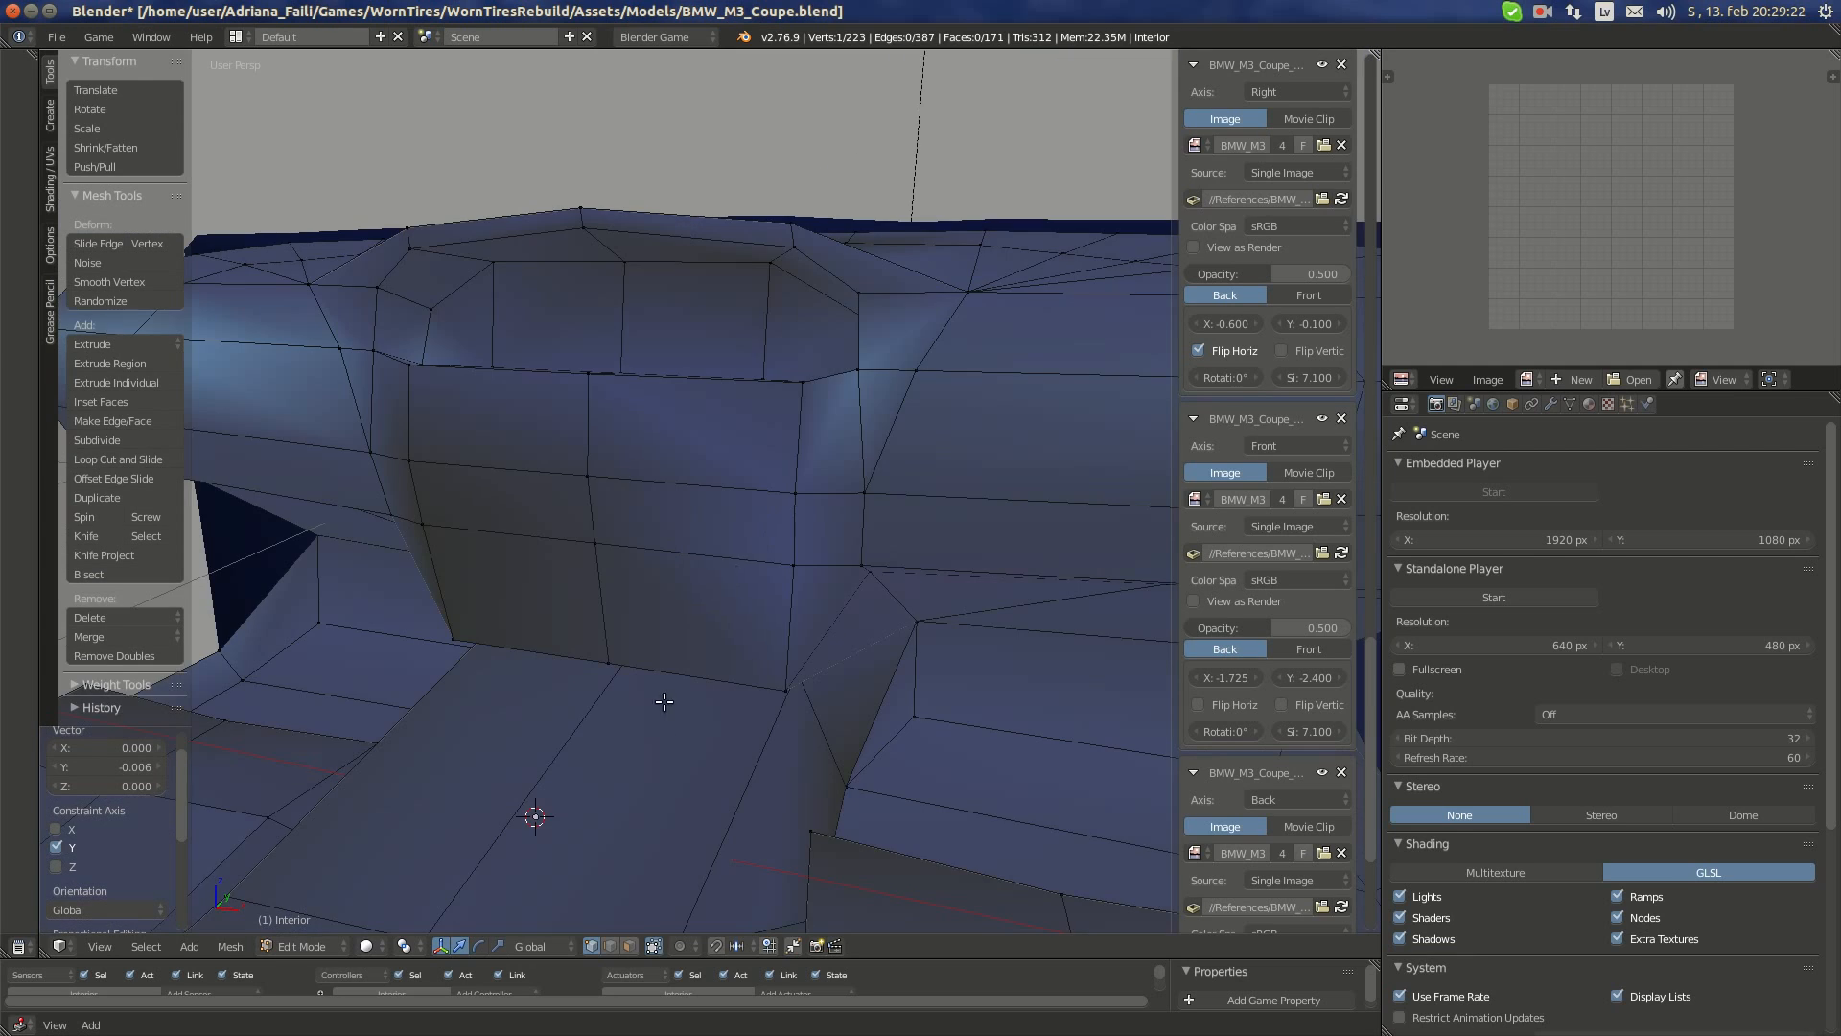
scroll(669, 788, "down", 1)
right_click(625, 540, "shift")
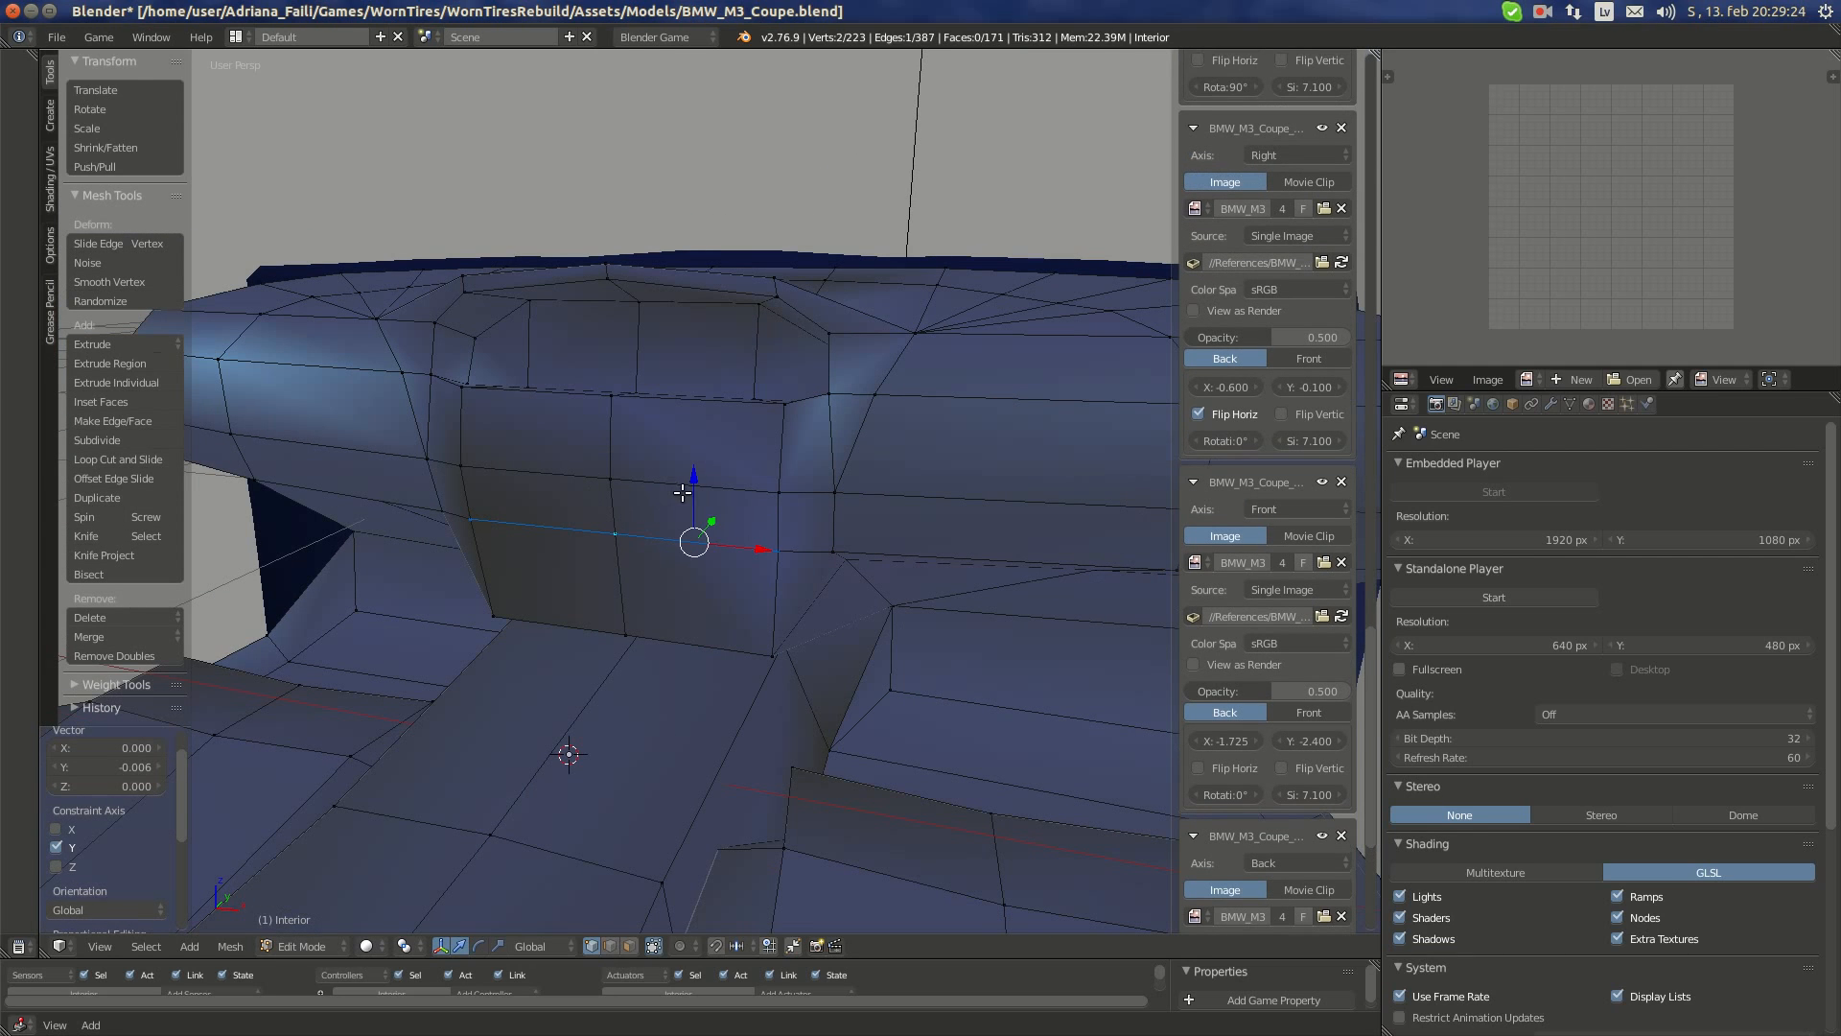
key("g")
key("z")
left_click(625, 849)
- Shift the centre section's lower side vertex along Z and -0.011 along Y, and move the side vertex above it -0.003 along Y
right_click(833, 550)
middle_click_drag(784, 530, 667, 463)
key("g")
key("z")
left_click(753, 510)
key("g")
key("y")
left_click(758, 533)
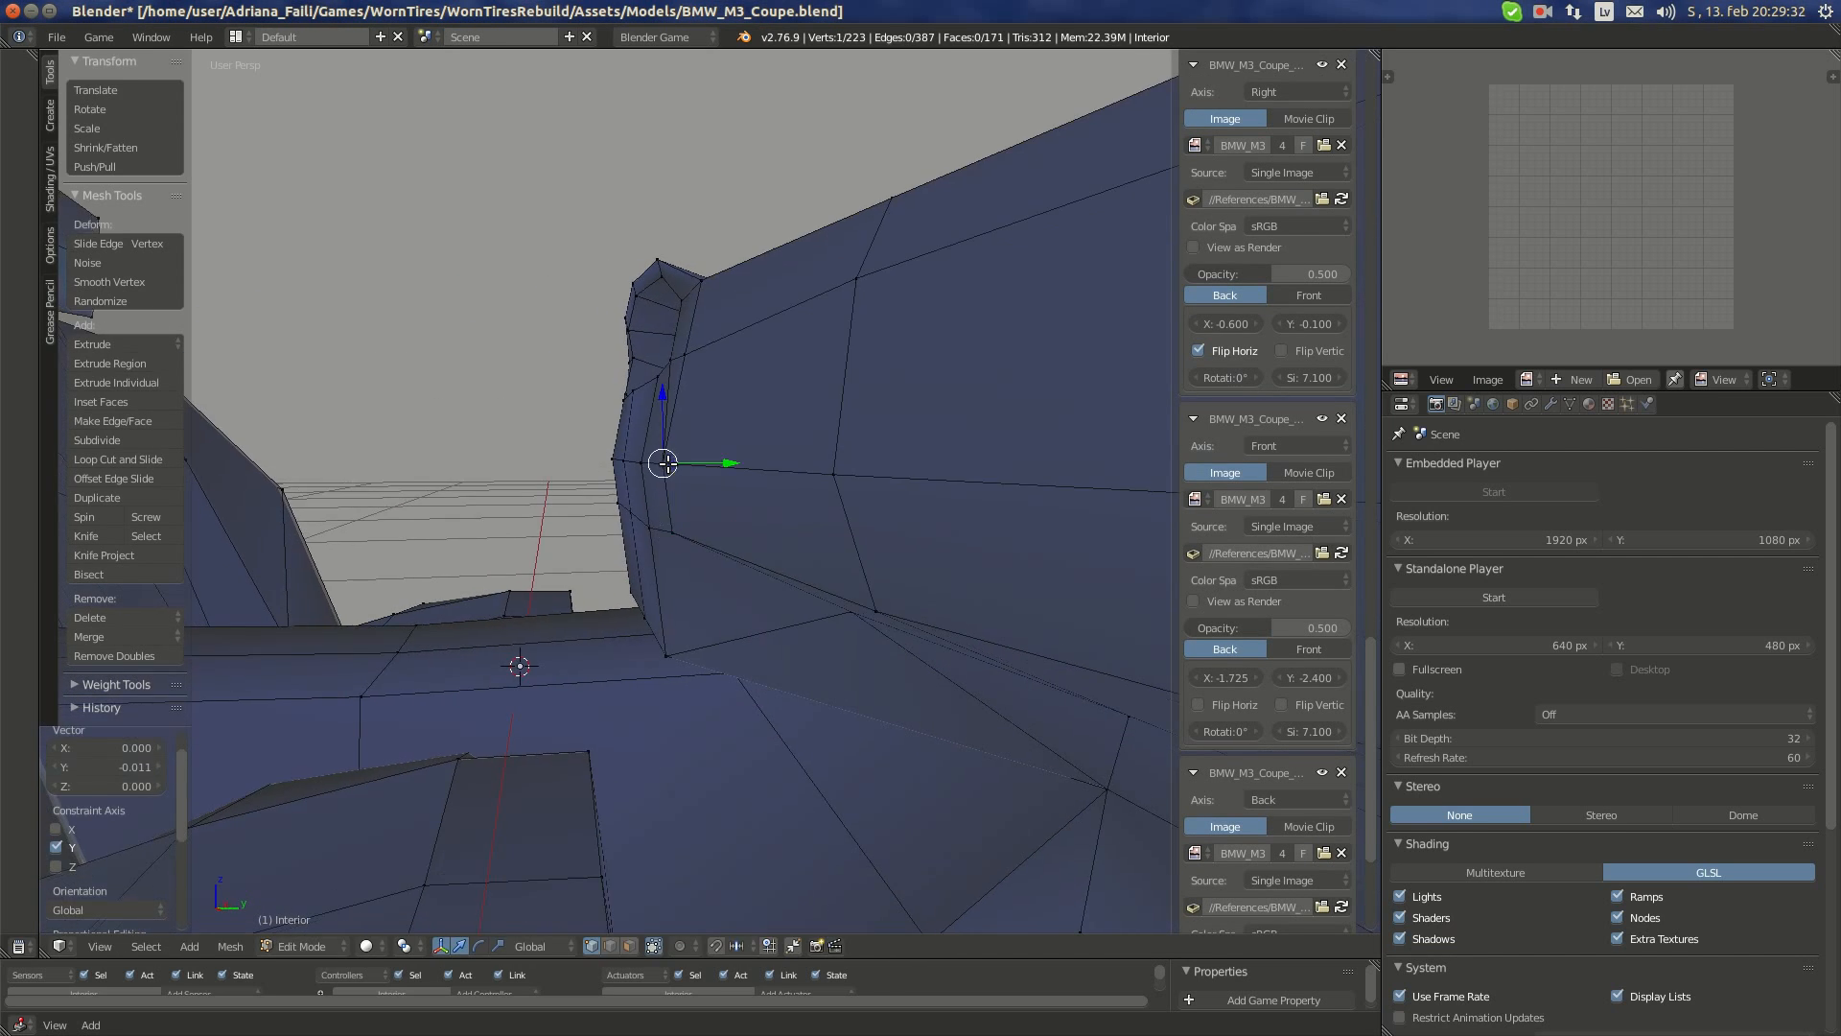
left_click_drag(712, 467, 706, 464)
- Consult the interior photo in Chromium and, back in Blender, knife-cut a rectangular panel outline into the centre section's lower front face
middle_click_drag(528, 576, 732, 658)
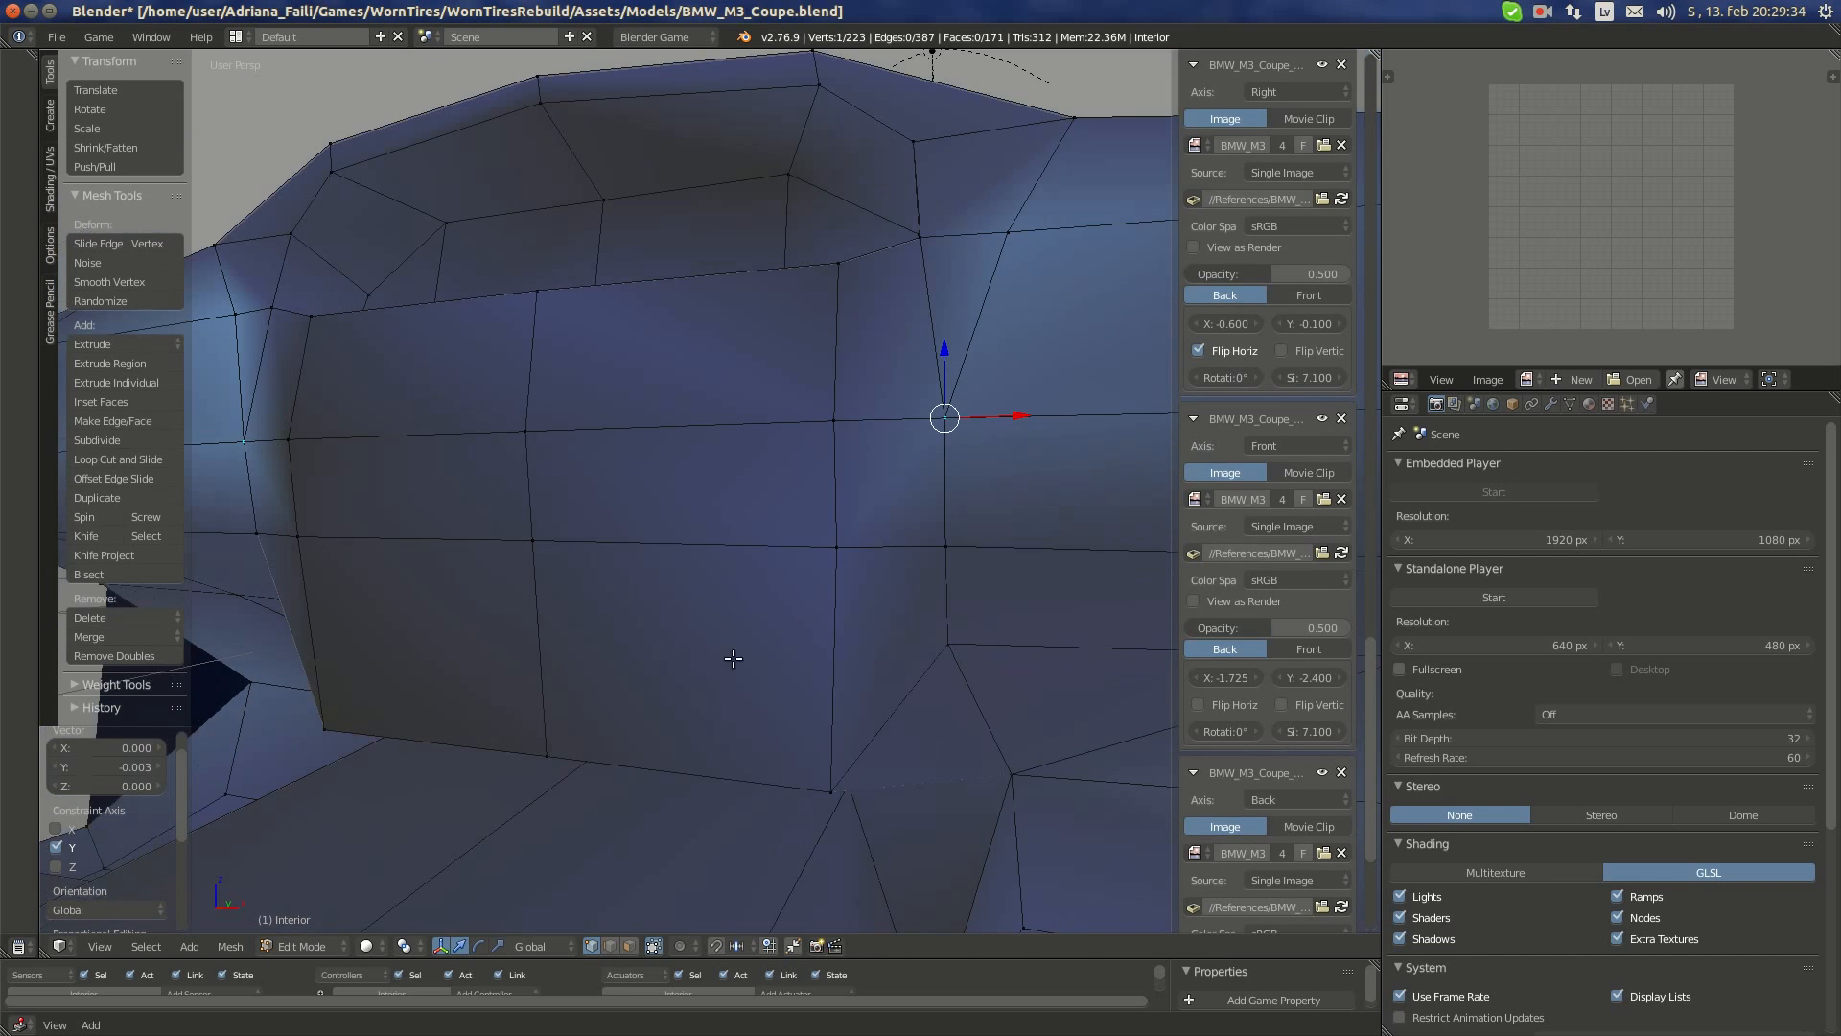
middle_click_drag(628, 623, 734, 573)
mouse_move(1, 192)
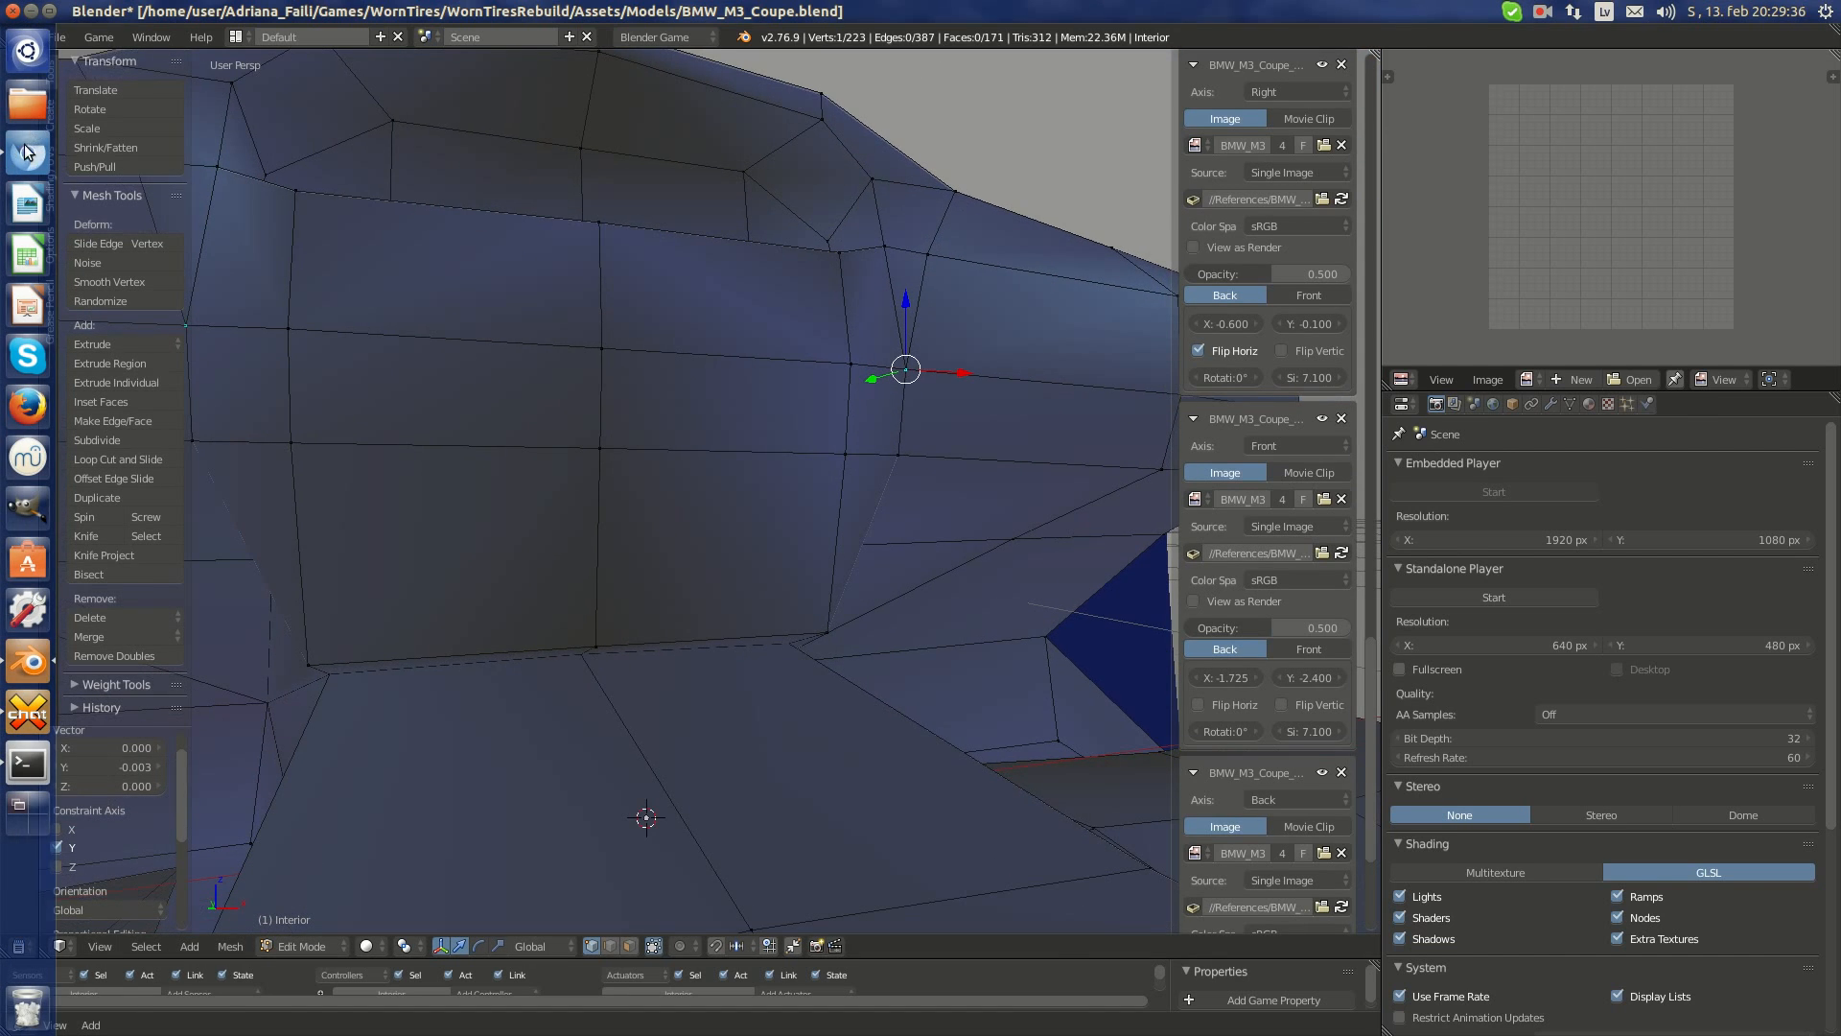
left_click(31, 139)
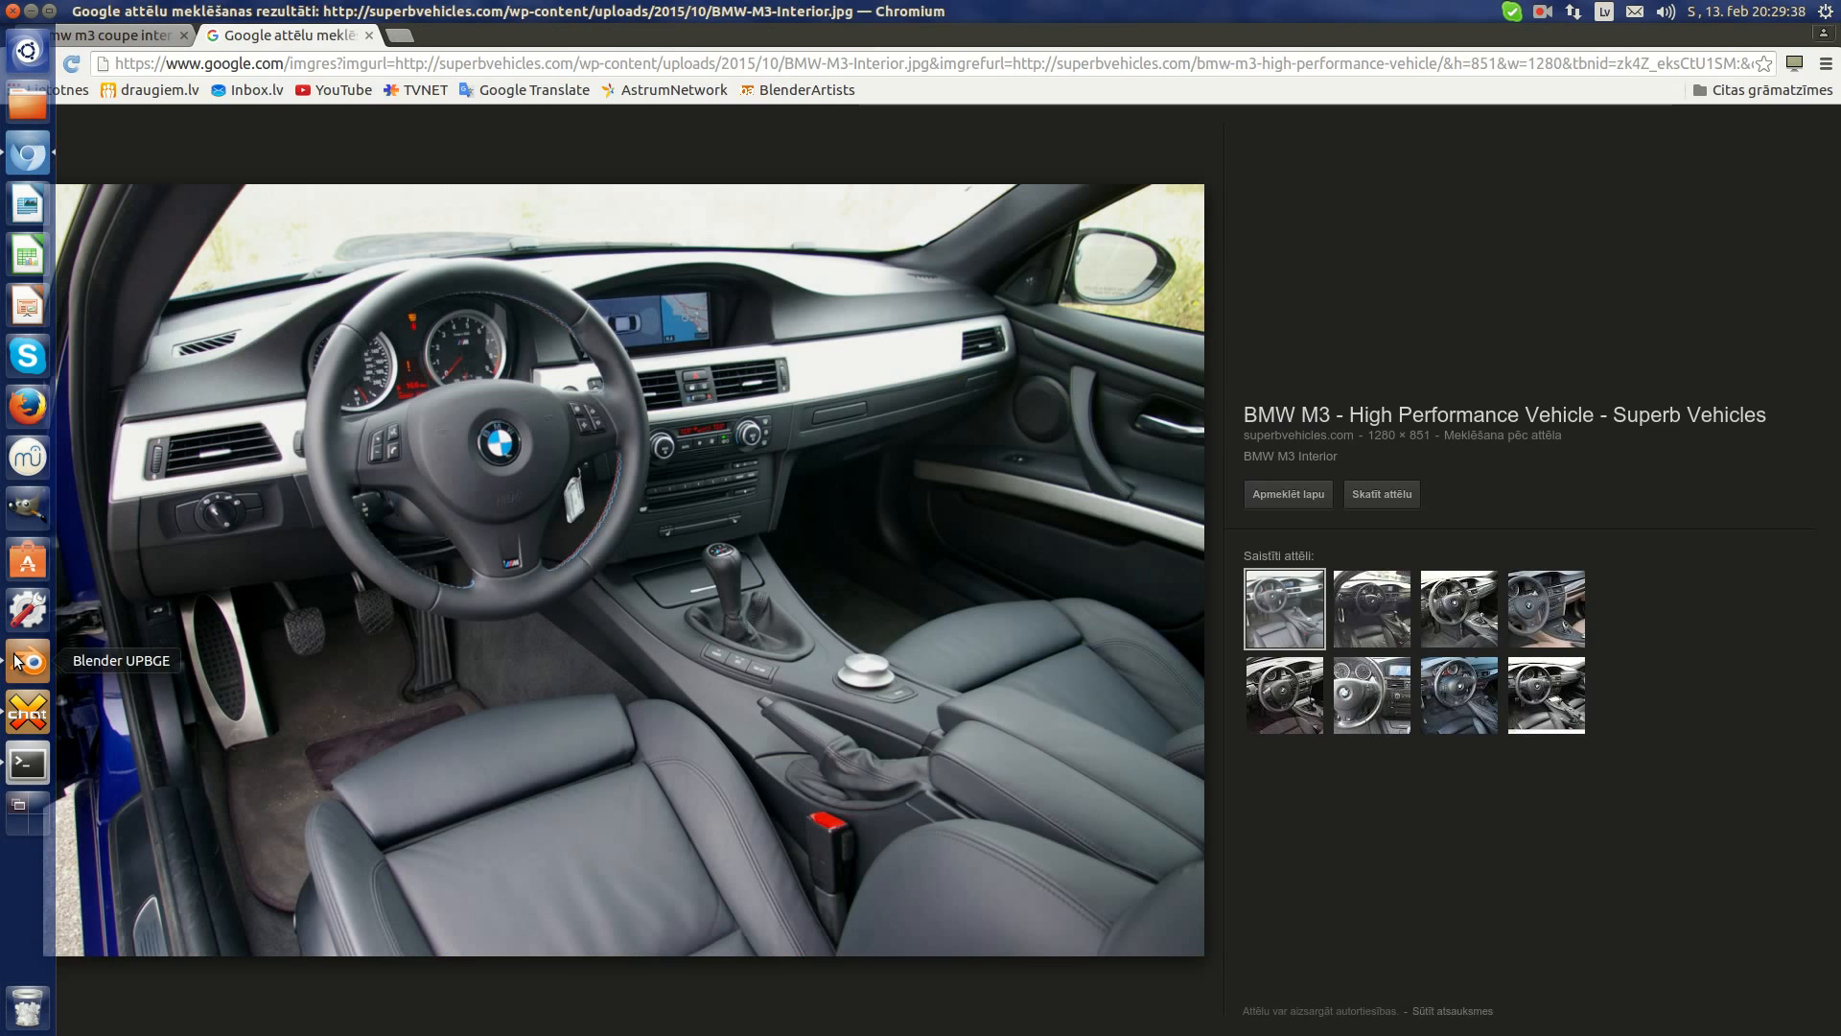
left_click(17, 660)
middle_click_drag(653, 567, 837, 695)
key("k")
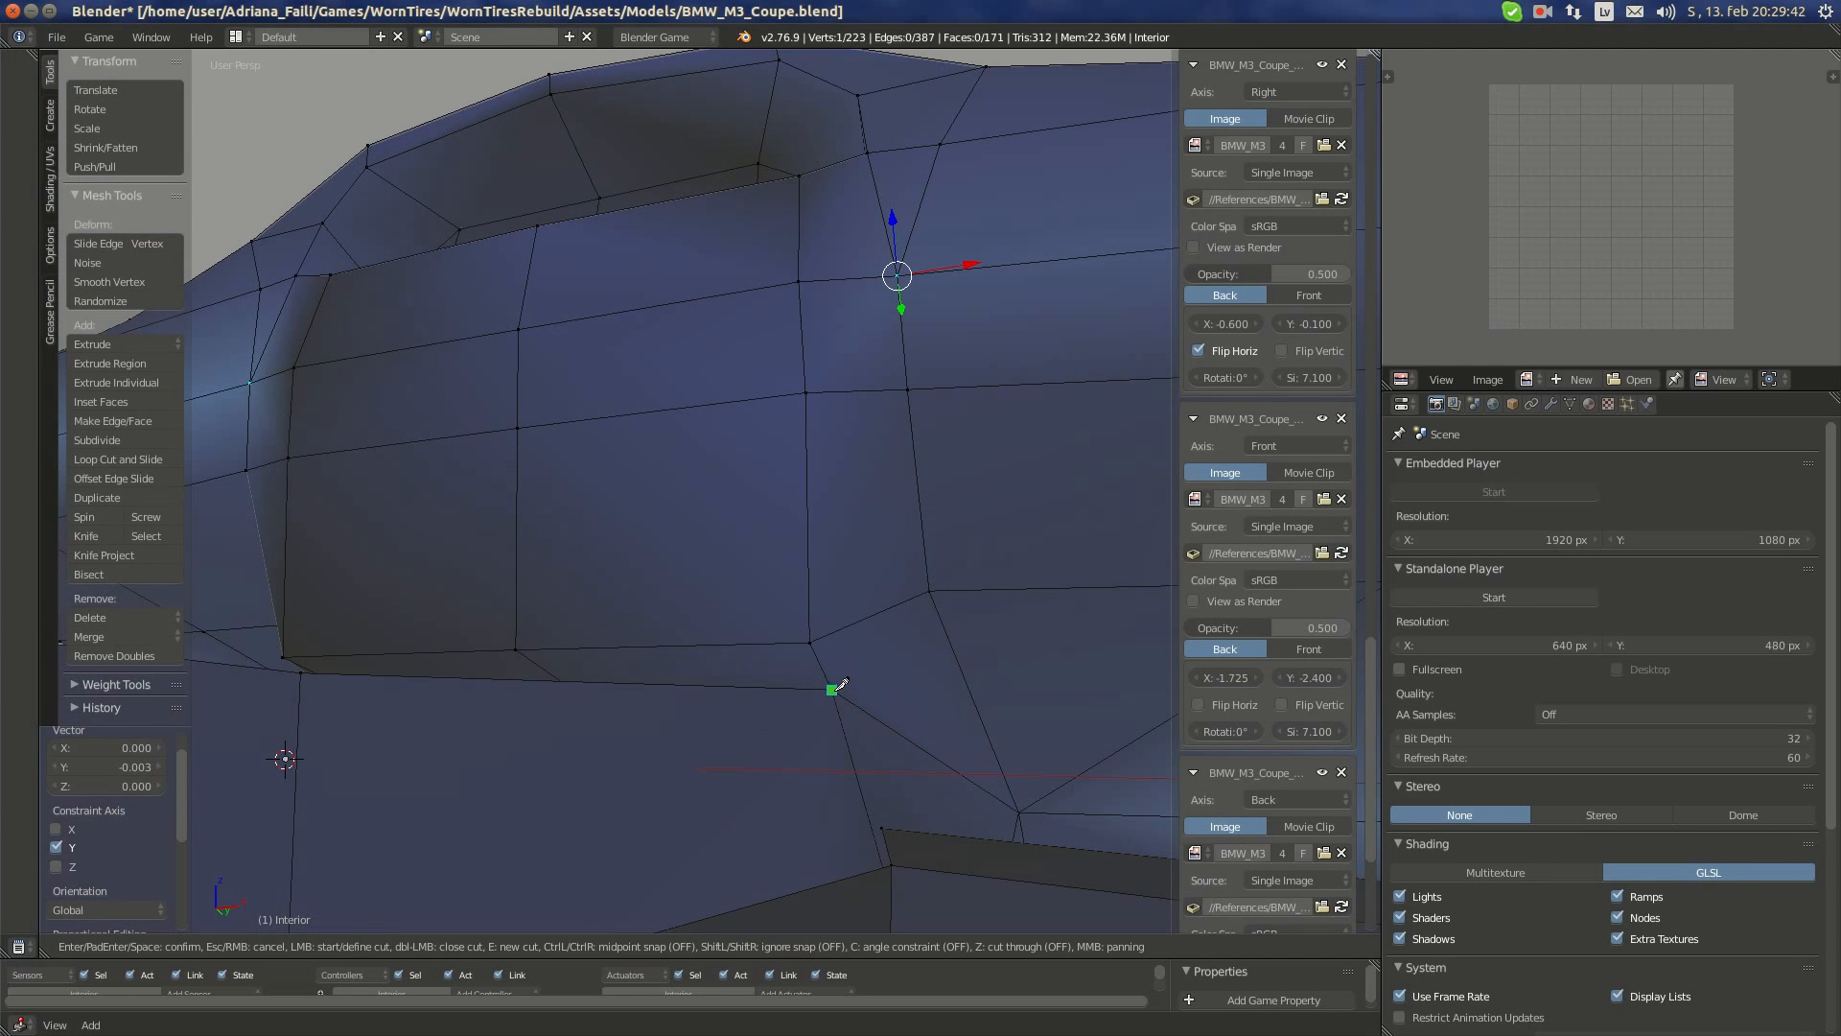
left_click(839, 686)
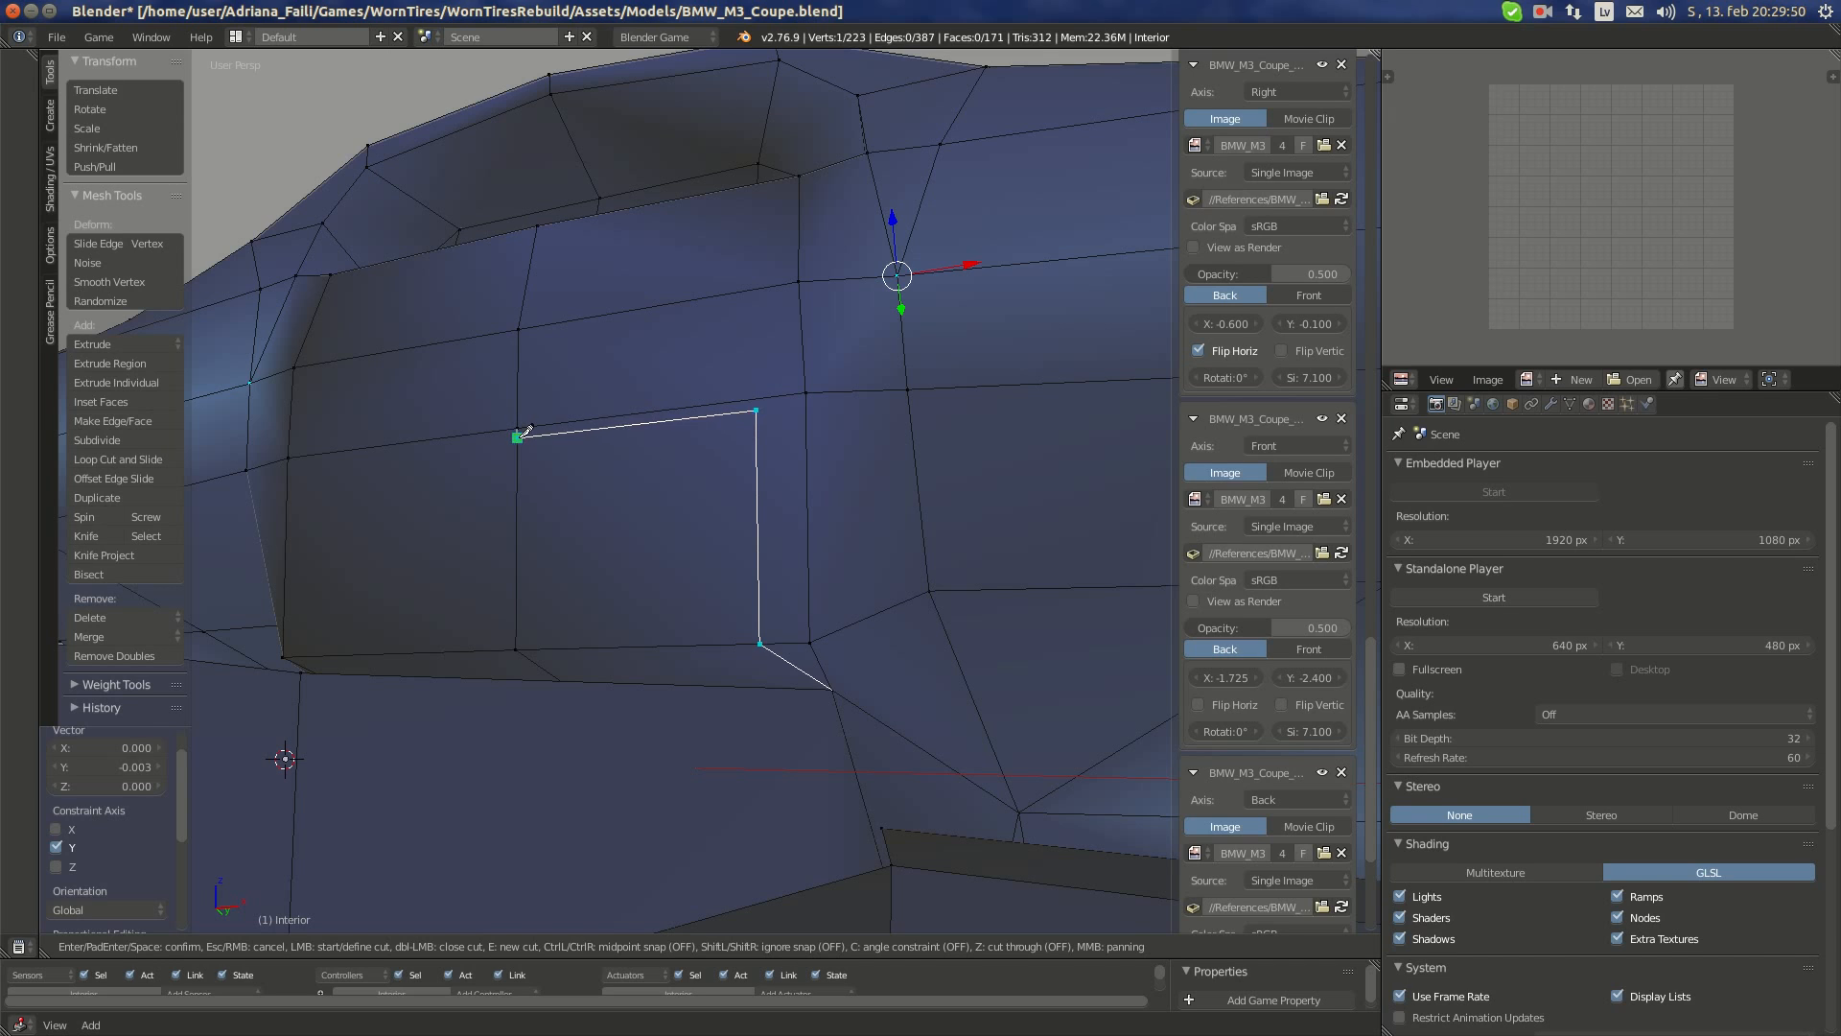
key("Return")
key("a")
- Knife-cut an edge from the panel outline's upper corner to the adjacent side vertex of the centre section
key("k")
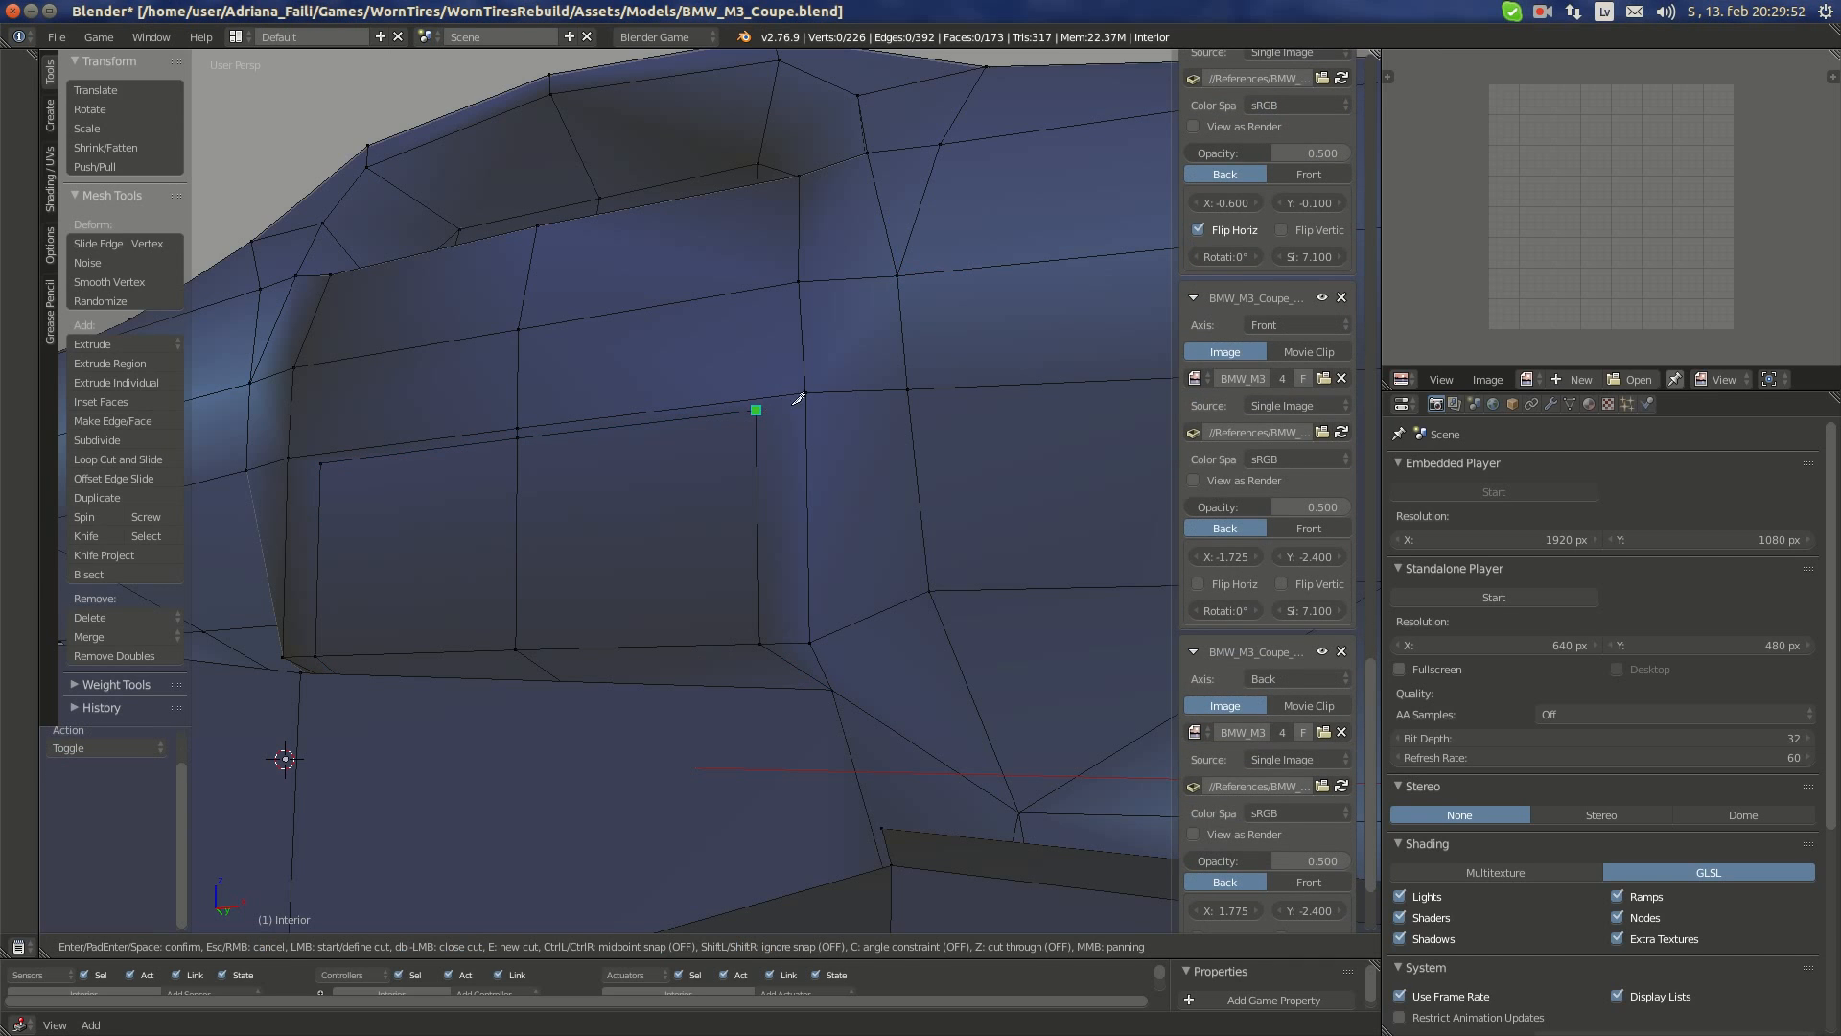
left_click(755, 409)
left_click(806, 392)
key("Return")
- Check the interior photo in Chromium and, back in Blender, extrude the outlined panel face about 0.007 along its normal
middle_click_drag(662, 460, 694, 526)
mouse_move(7, 187)
left_click(23, 153)
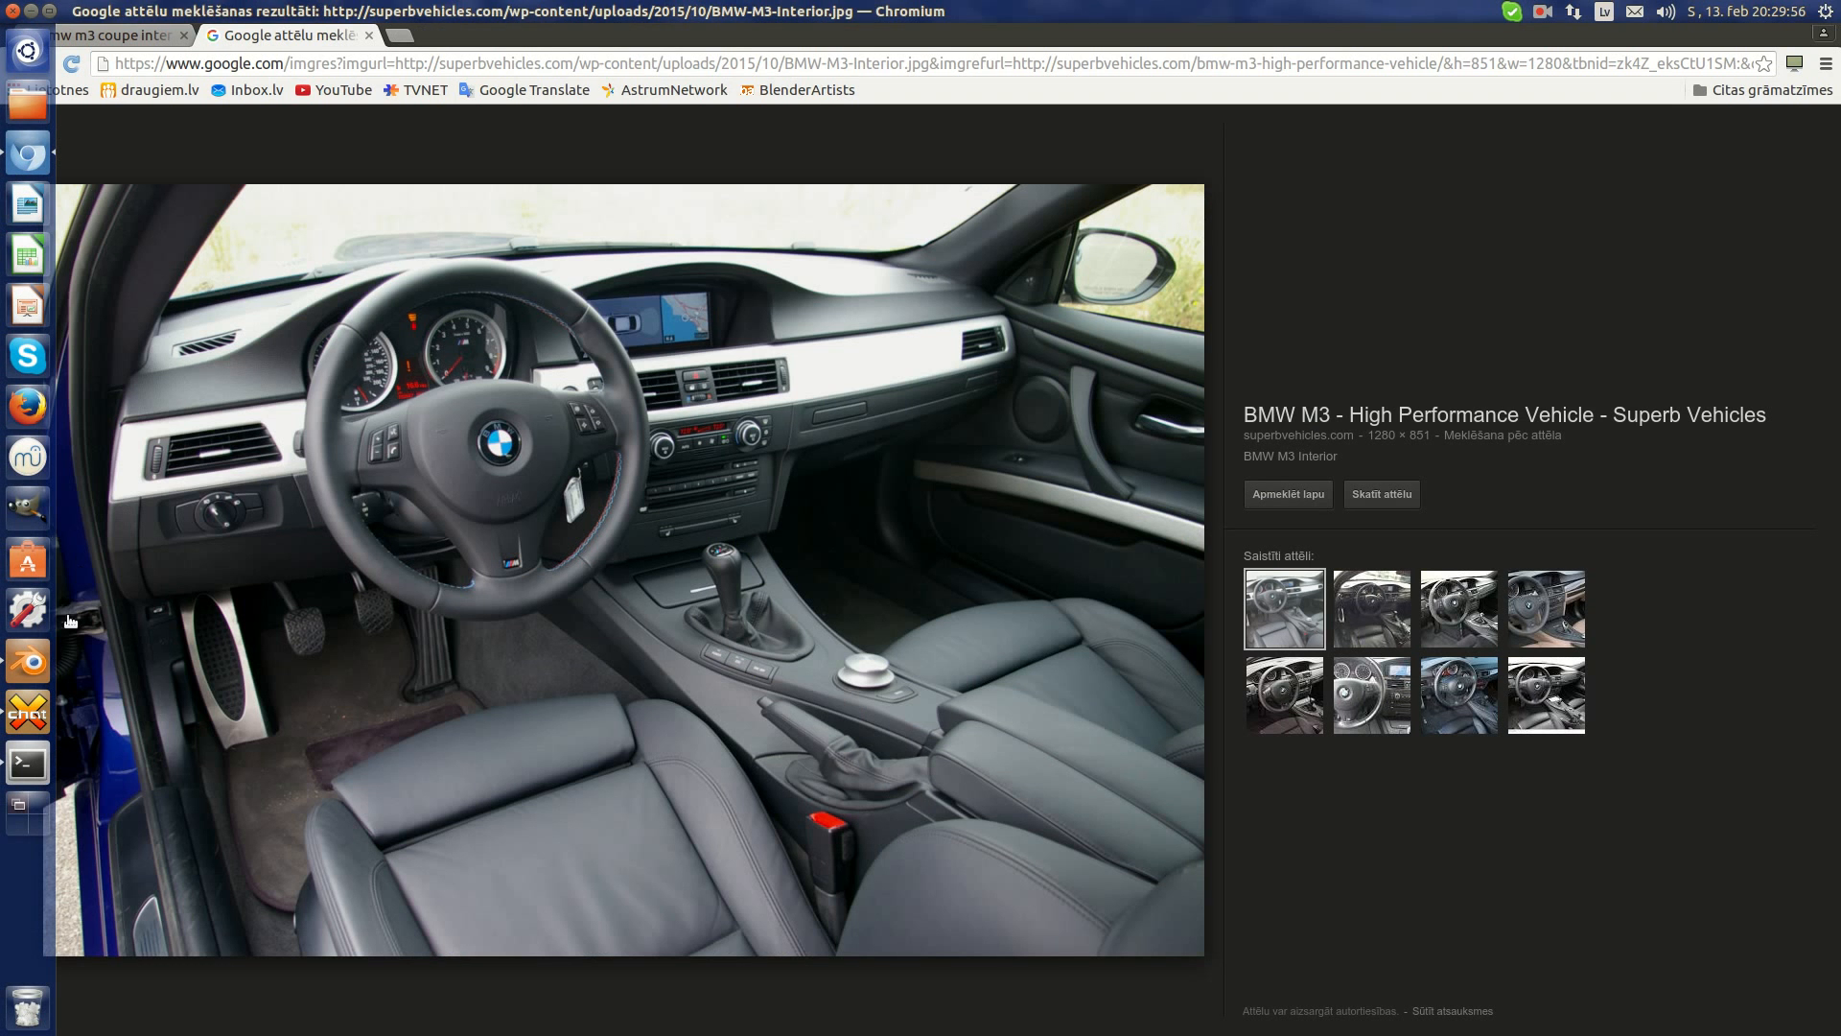
left_click(27, 663)
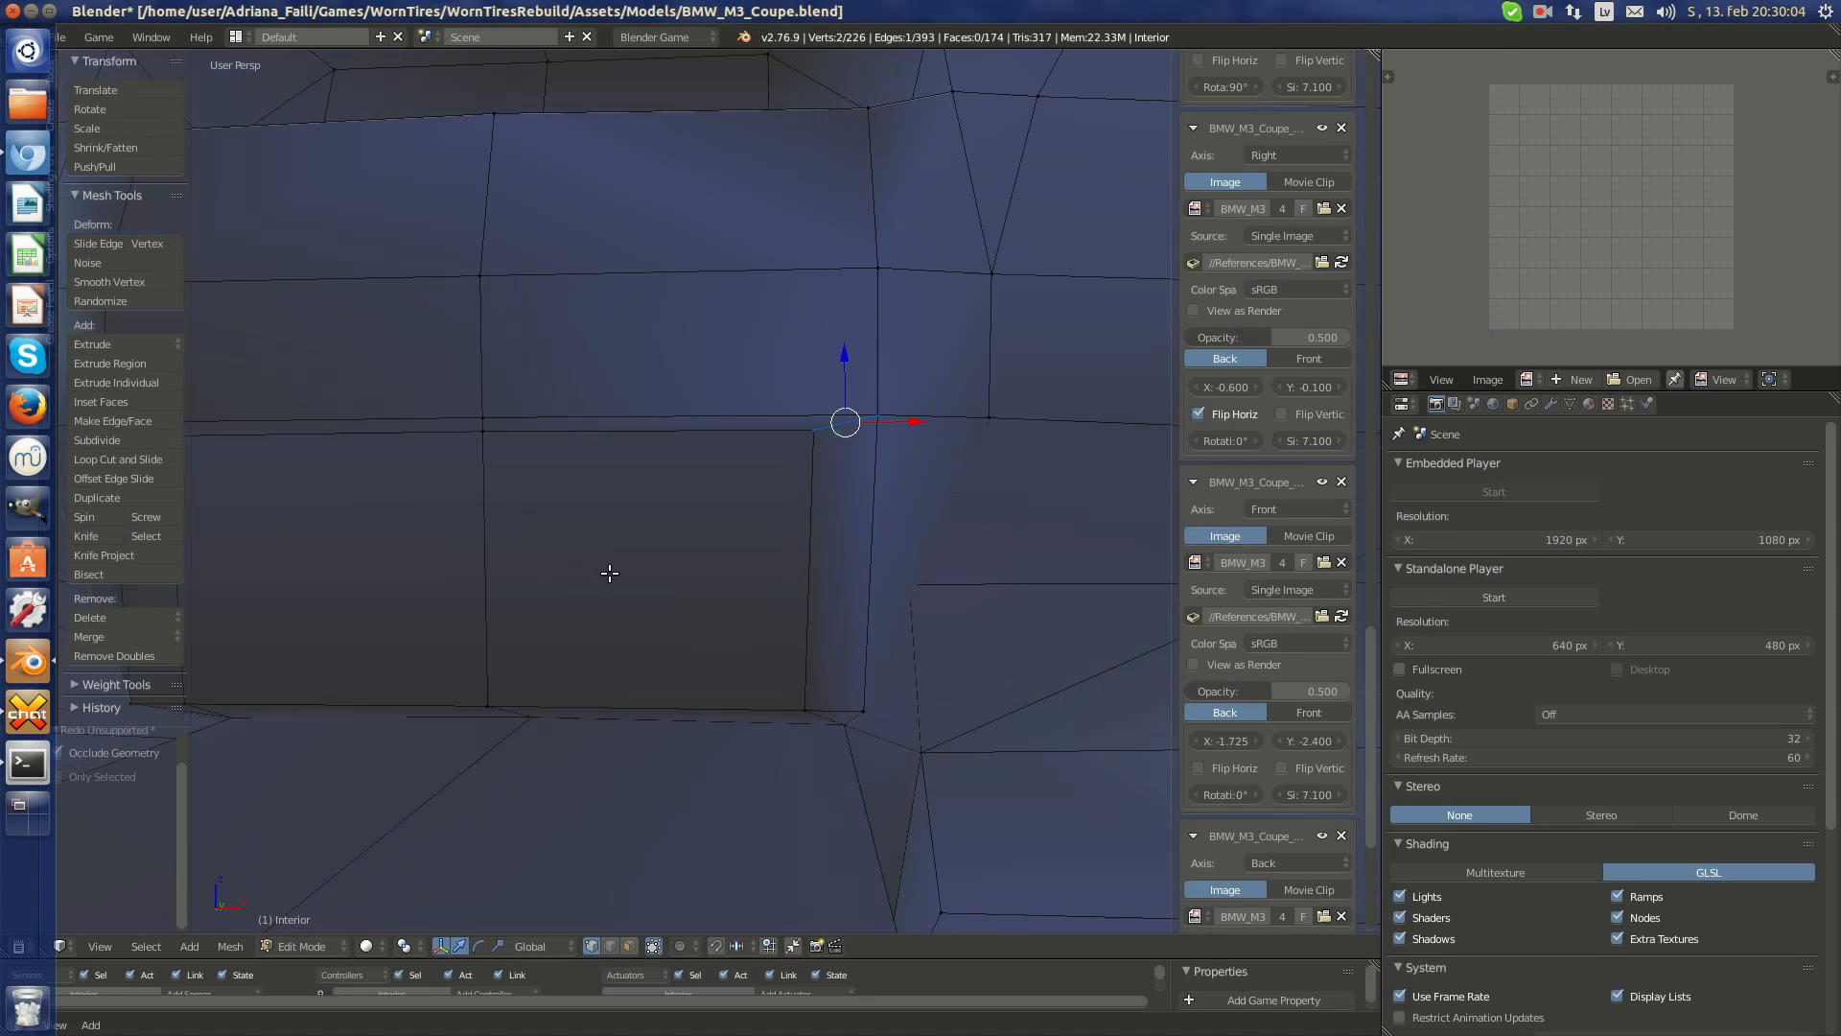
middle_click_drag(608, 567, 624, 650)
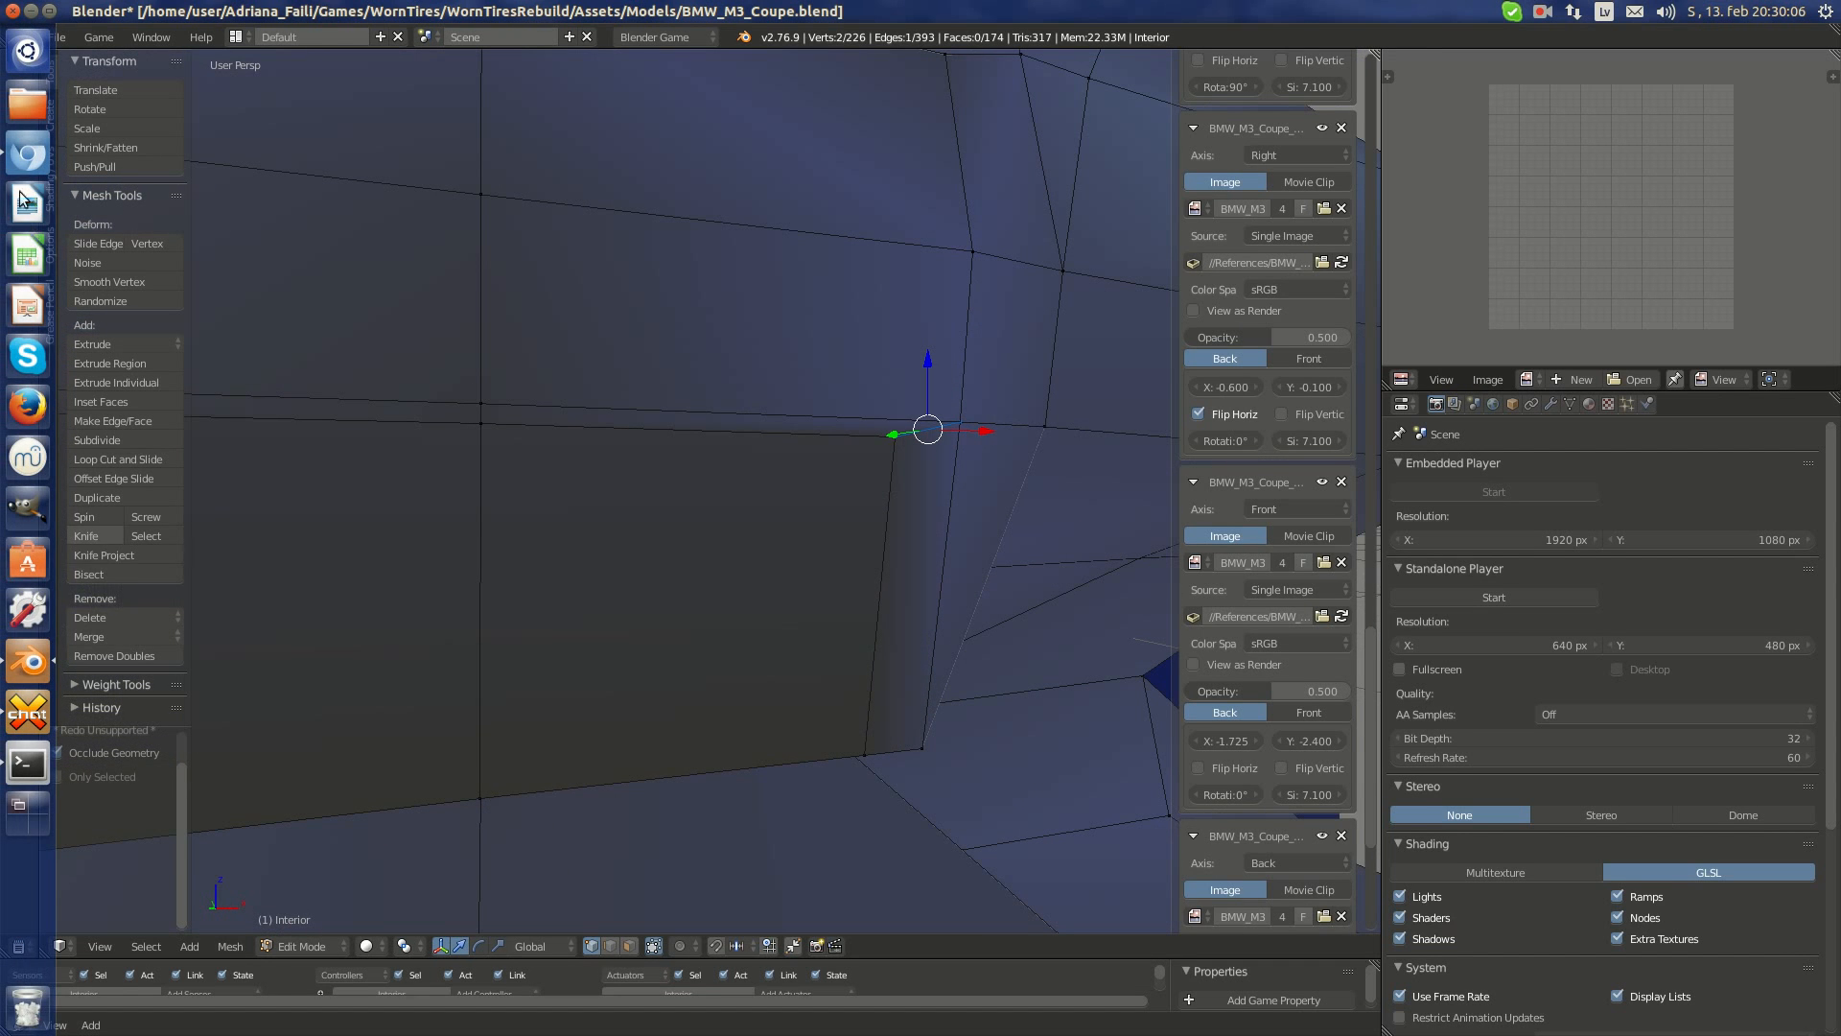
right_click(892, 470)
left_click(624, 951)
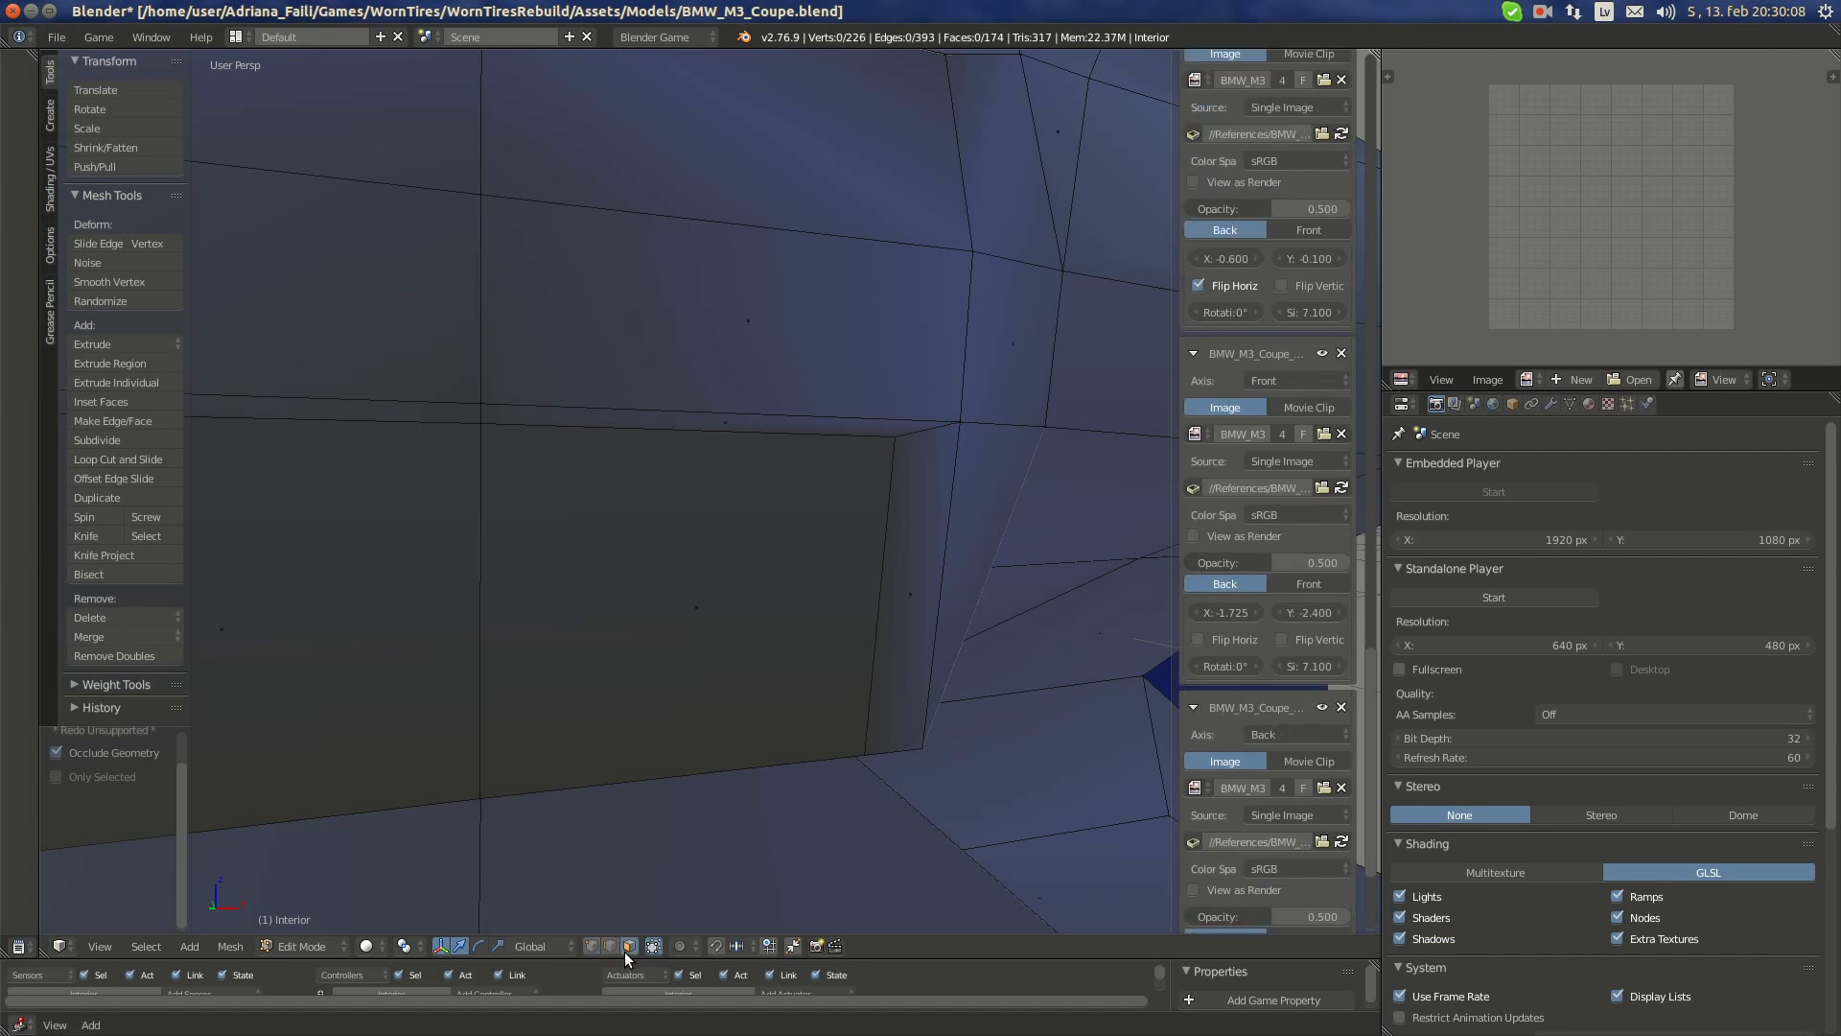
right_click(637, 628)
middle_click_drag(637, 628, 773, 626)
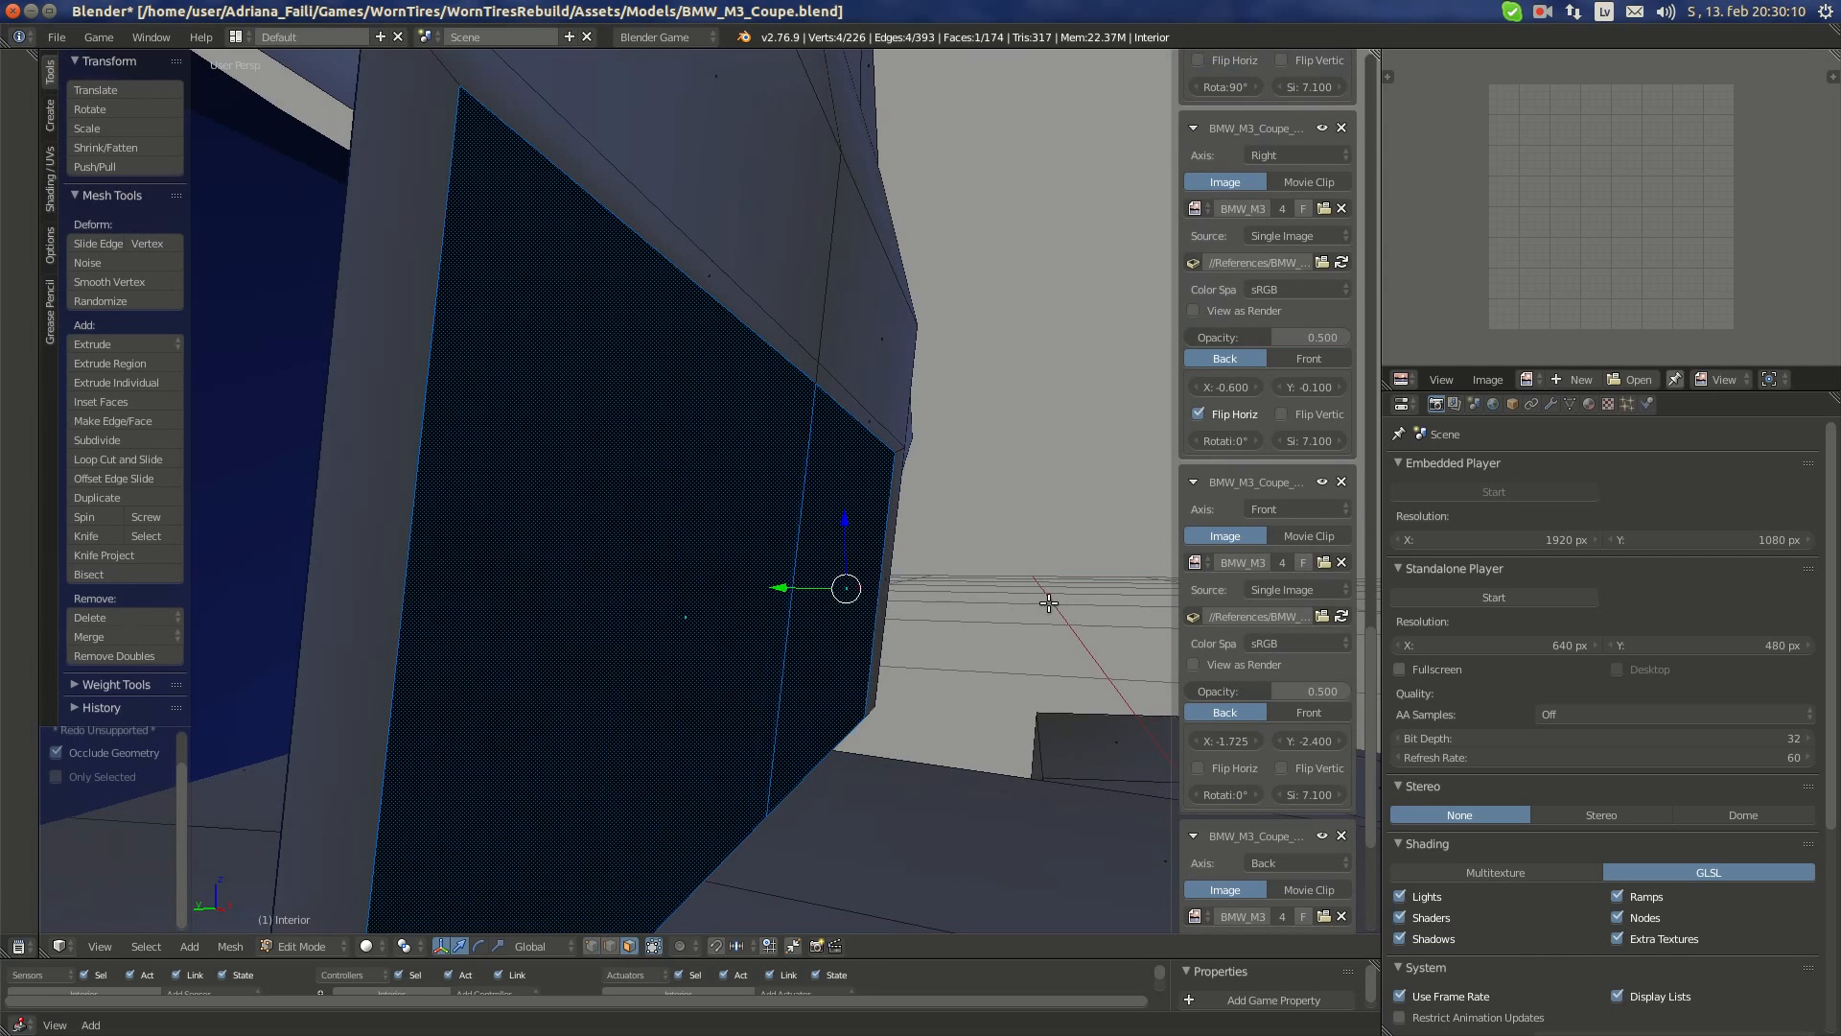
key("e")
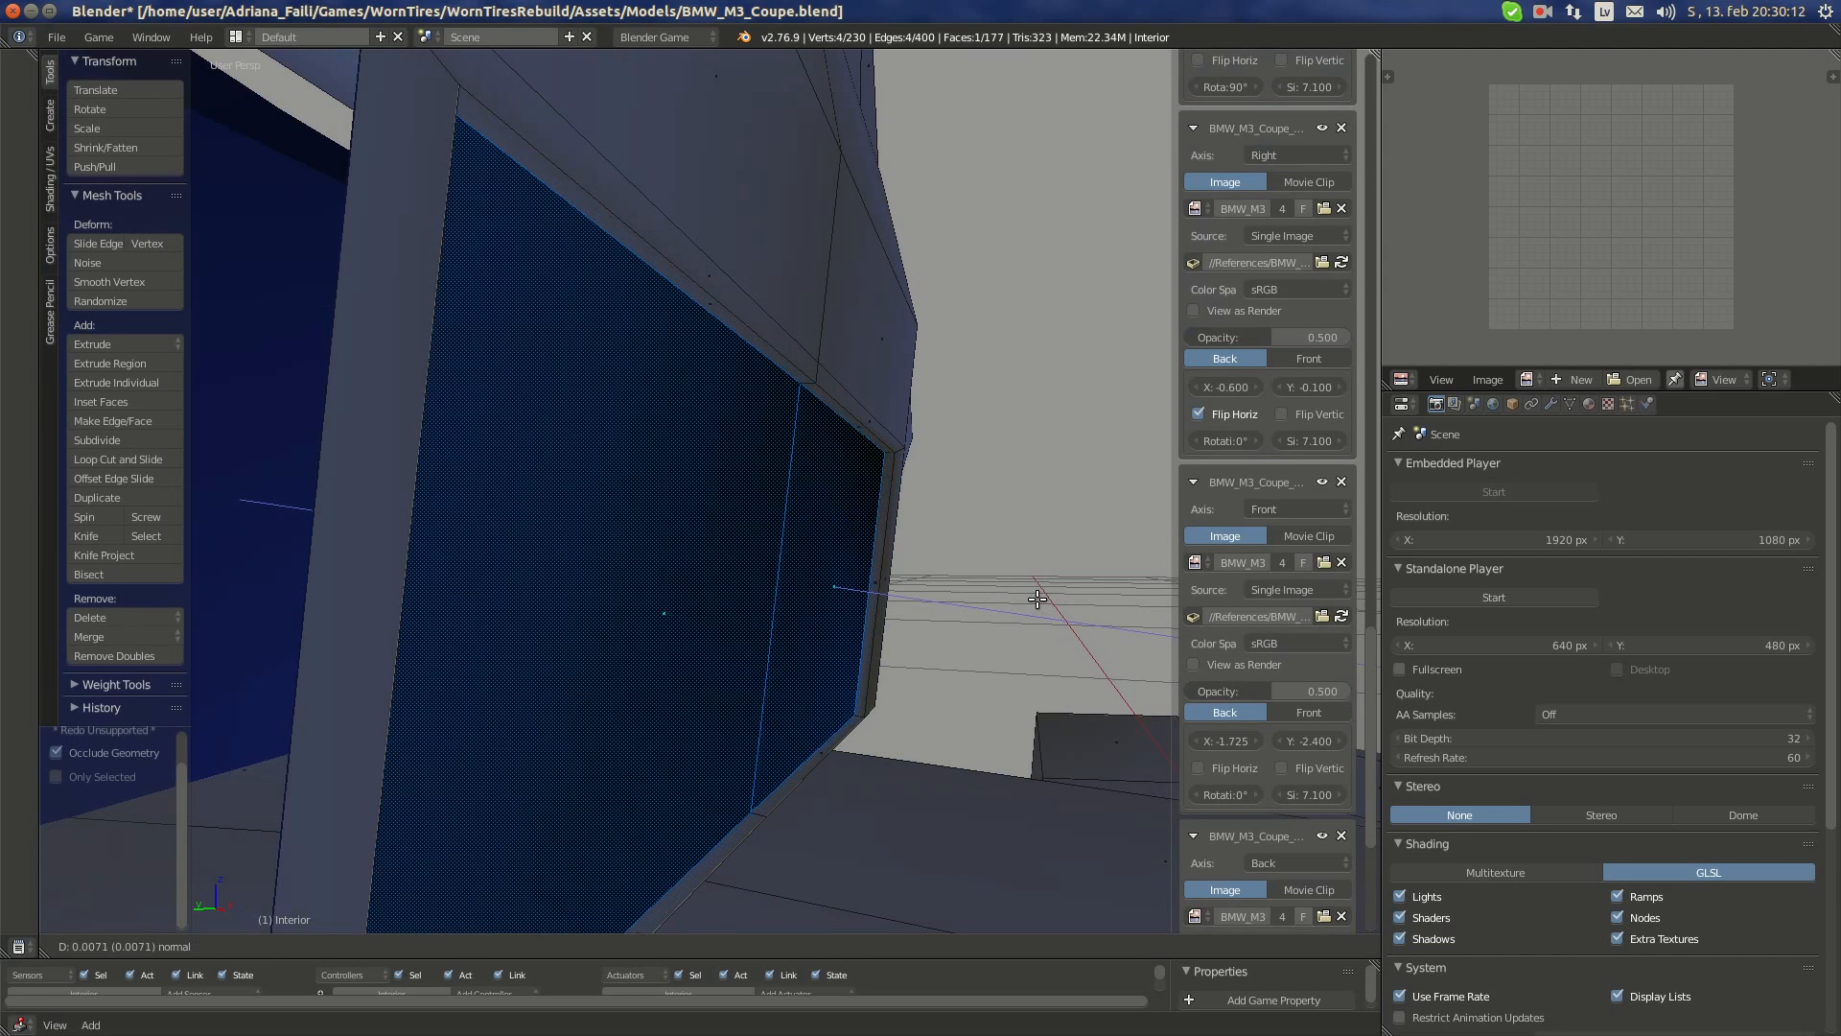
left_click(1036, 603)
- Delete the middle vertex on the lower edge of the extruded panel recess
middle_click_drag(1037, 603, 834, 781)
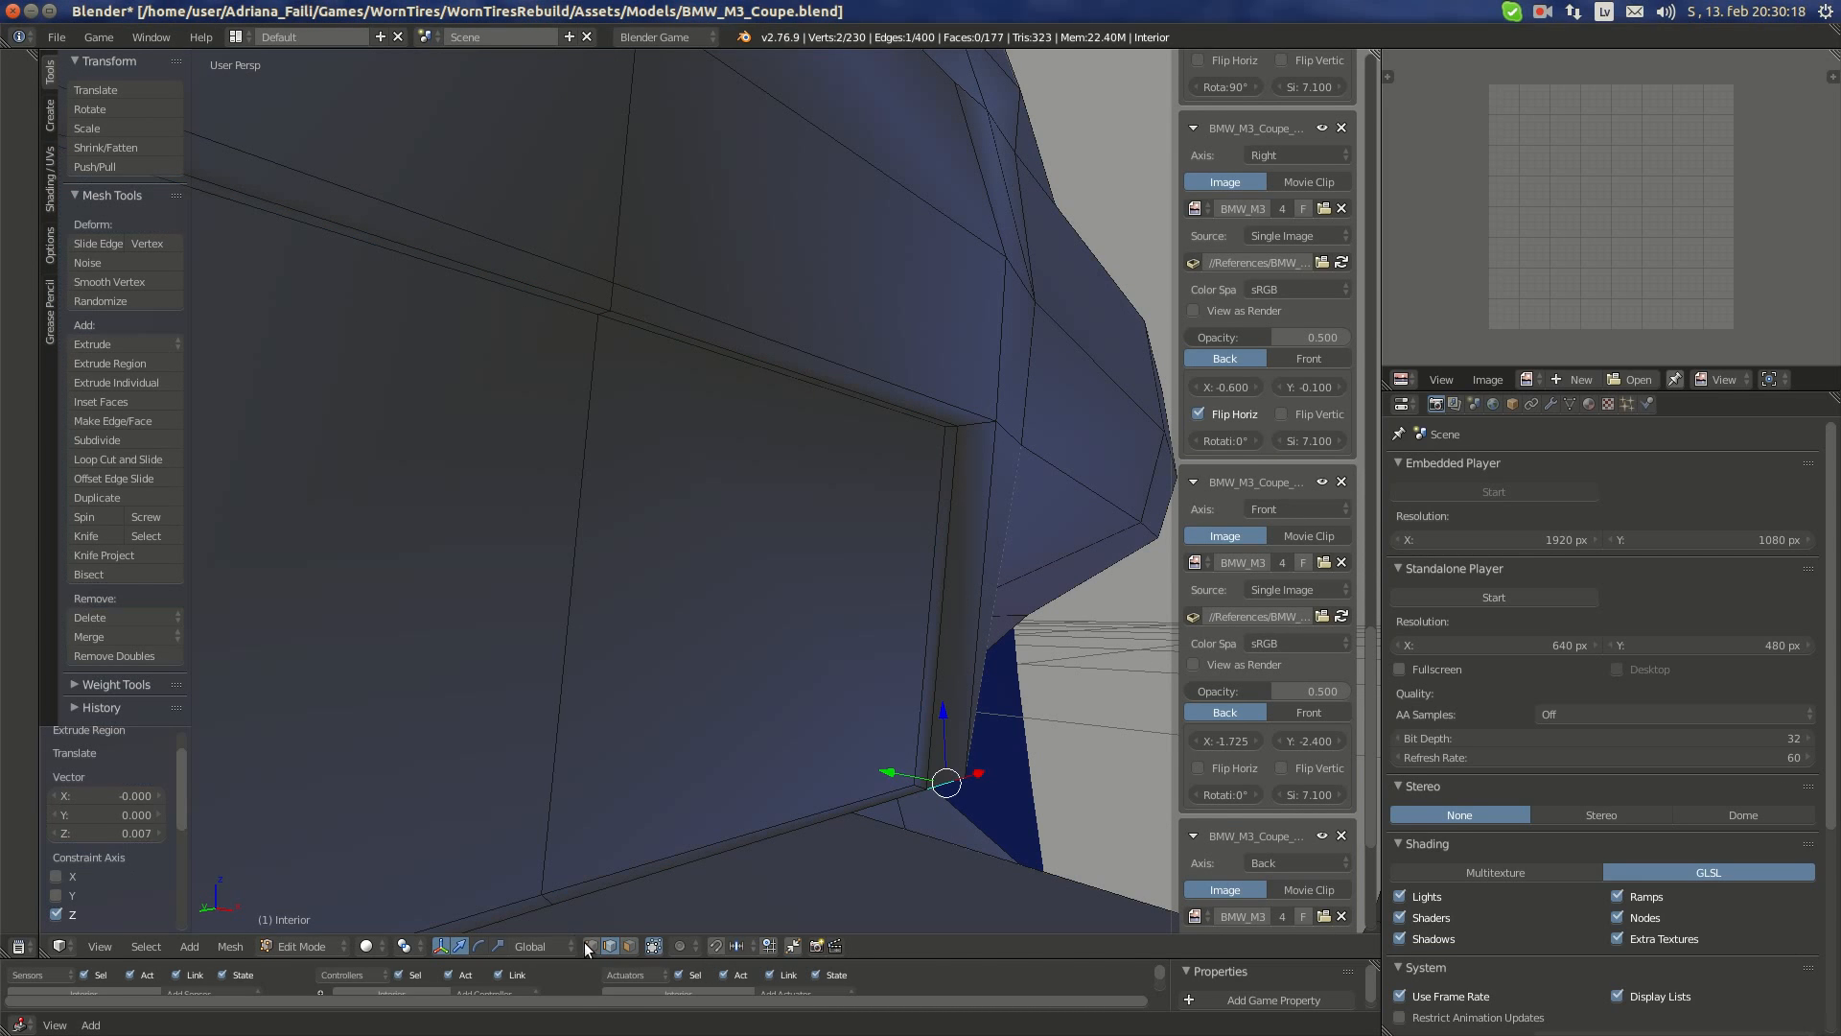
right_click(929, 779)
middle_click_drag(964, 803, 836, 737)
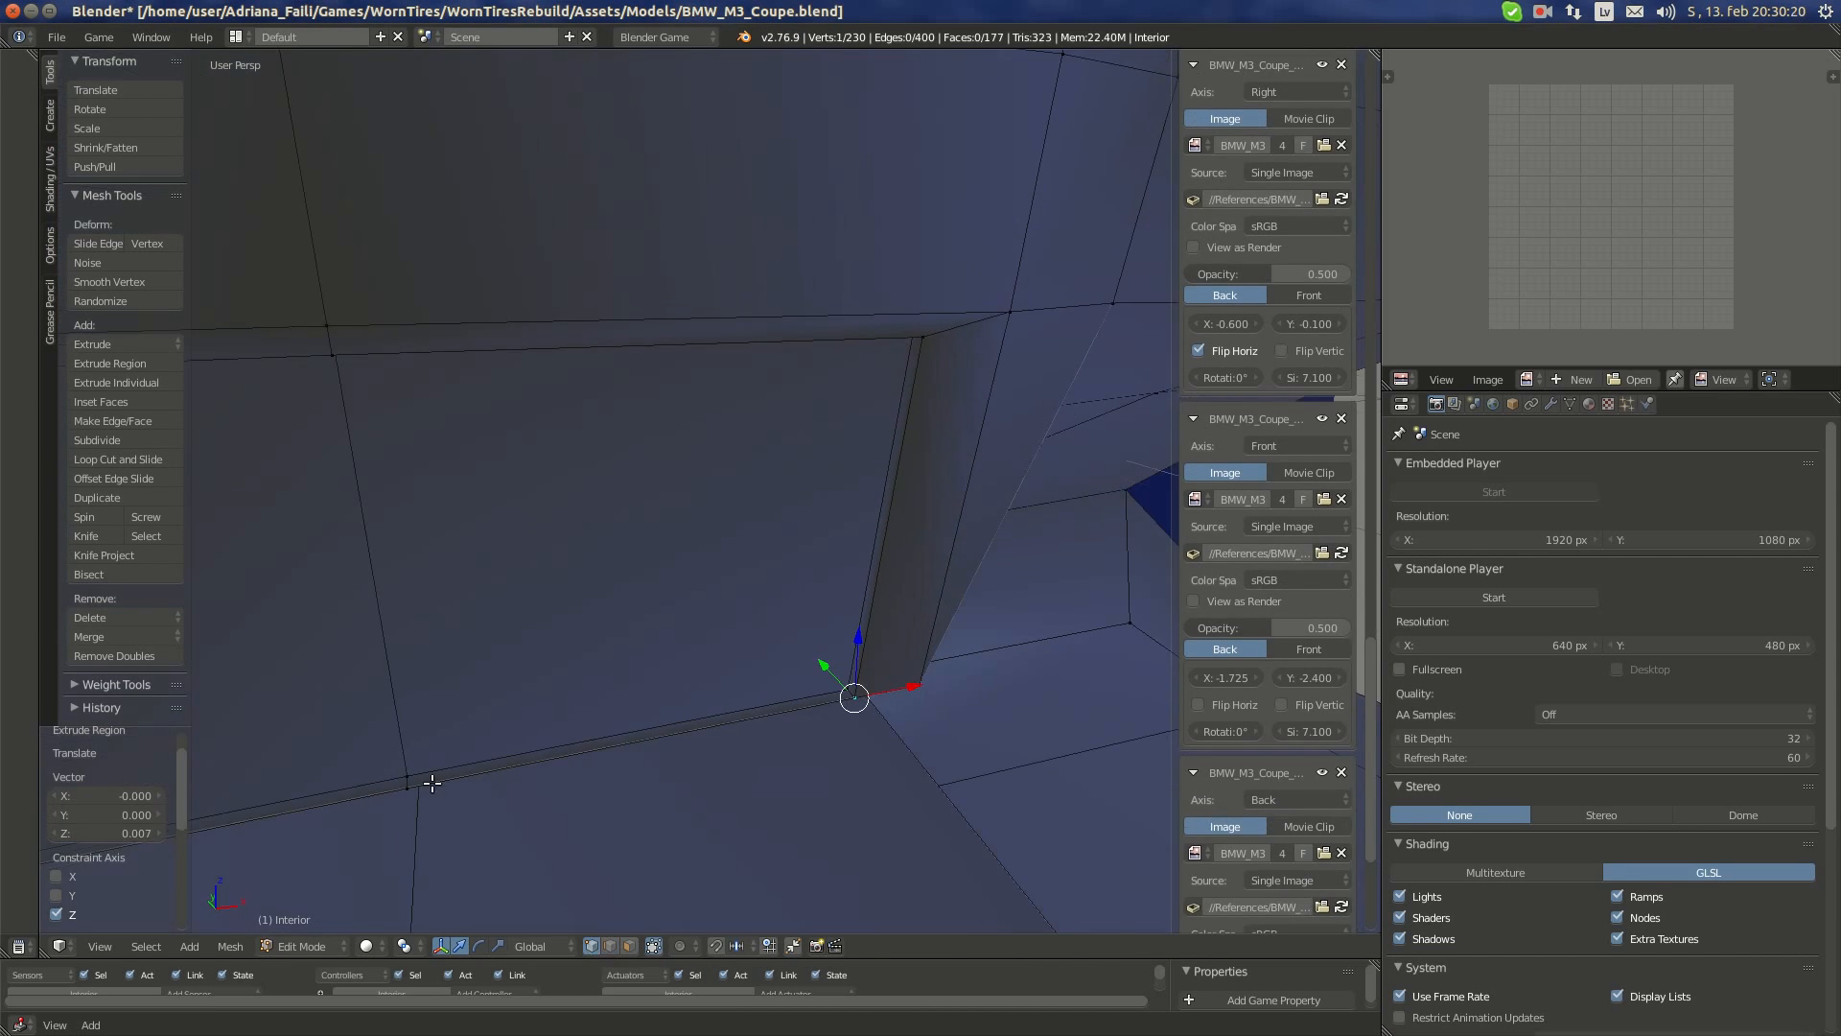
key("x")
left_click(412, 773)
- Fill the open strip and the remaining corner gap beneath the panel recess with new faces
middle_click_drag(576, 753, 423, 752)
right_click(388, 754)
middle_click_drag(638, 698, 796, 725)
right_click(868, 658, "shift")
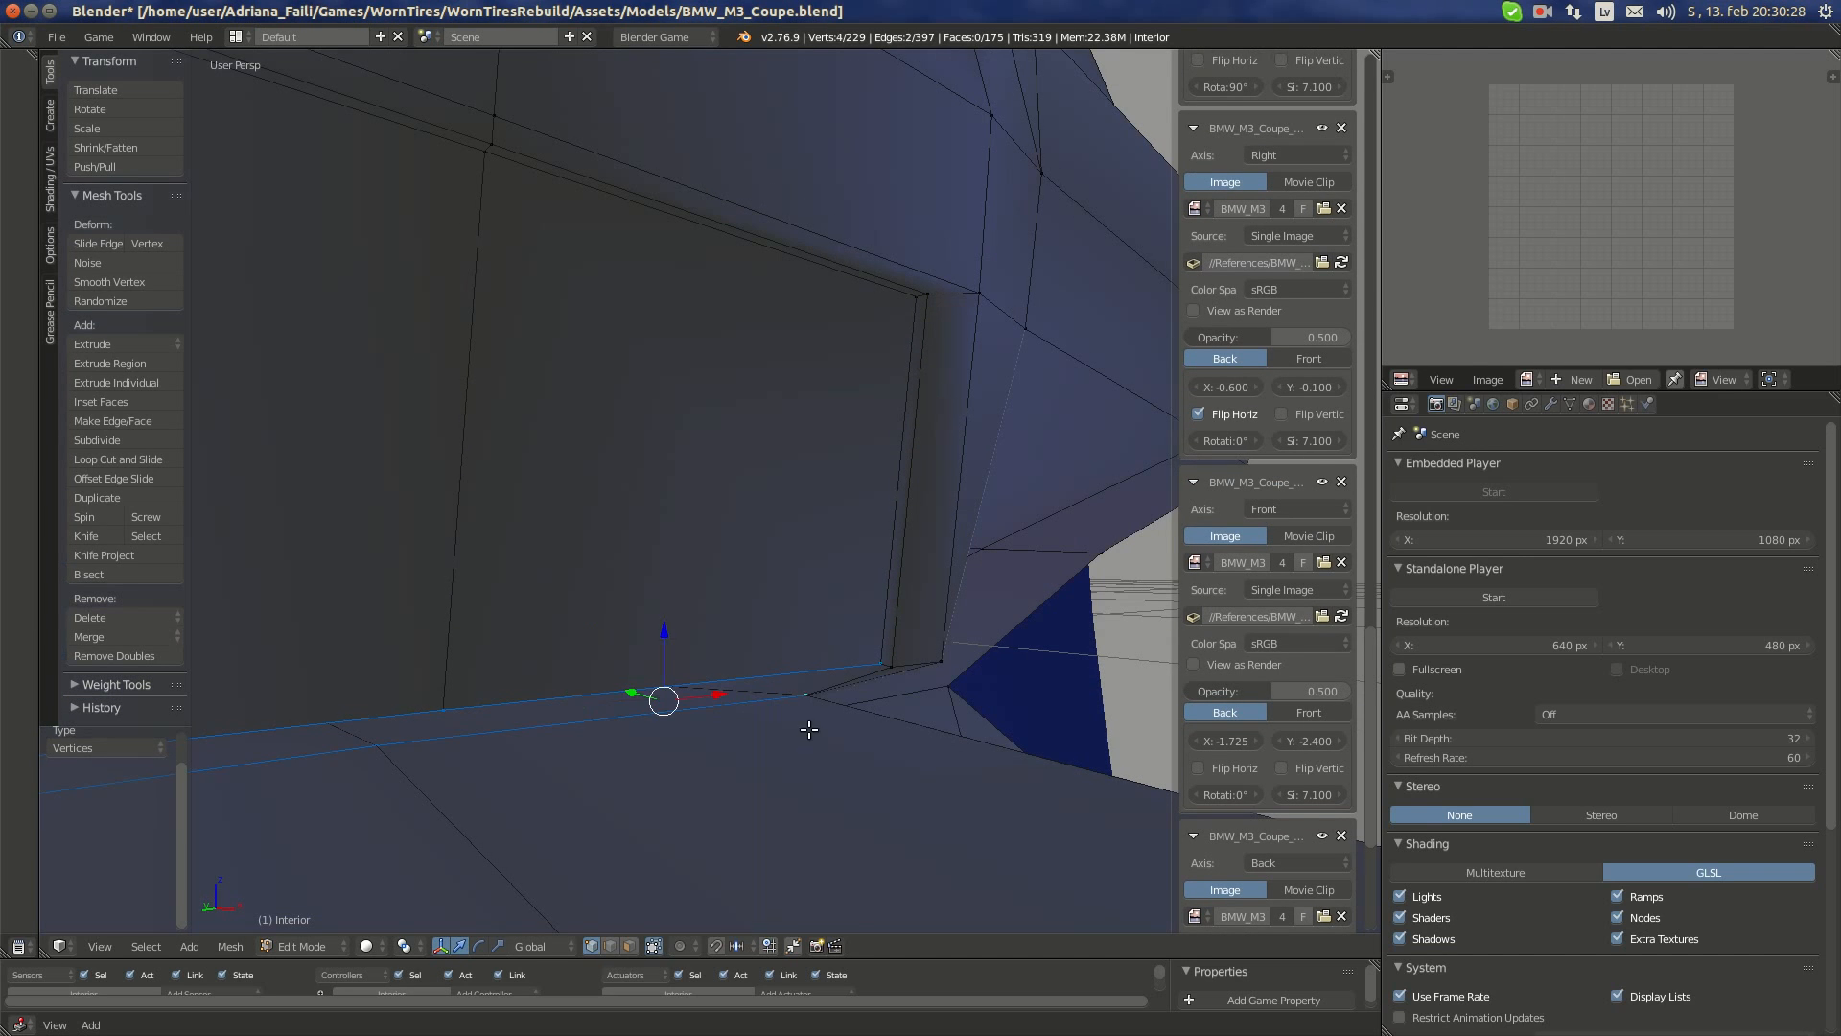
key("f")
key("a")
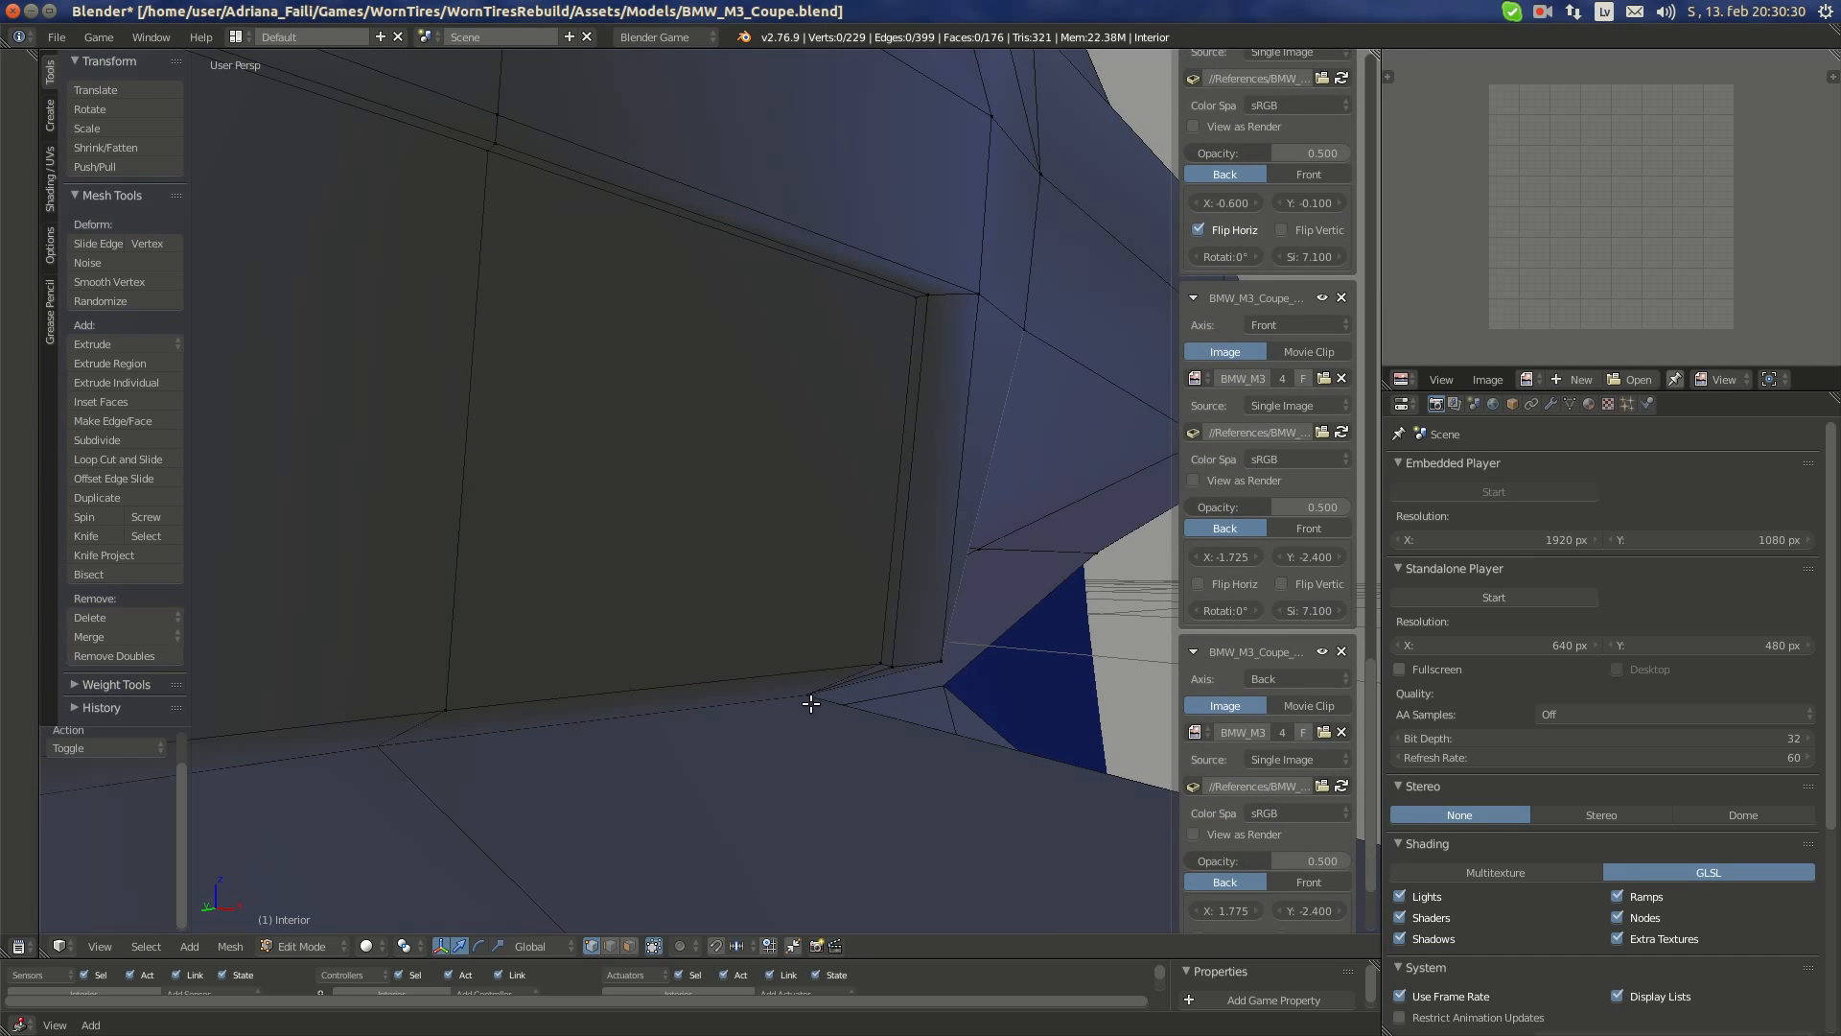
middle_click_drag(862, 723, 803, 669)
right_click(868, 716)
key("f")
- Move the panel recess's lower edge -0.005 along Y and -0.0005544 along Z
right_click(803, 668, "shift")
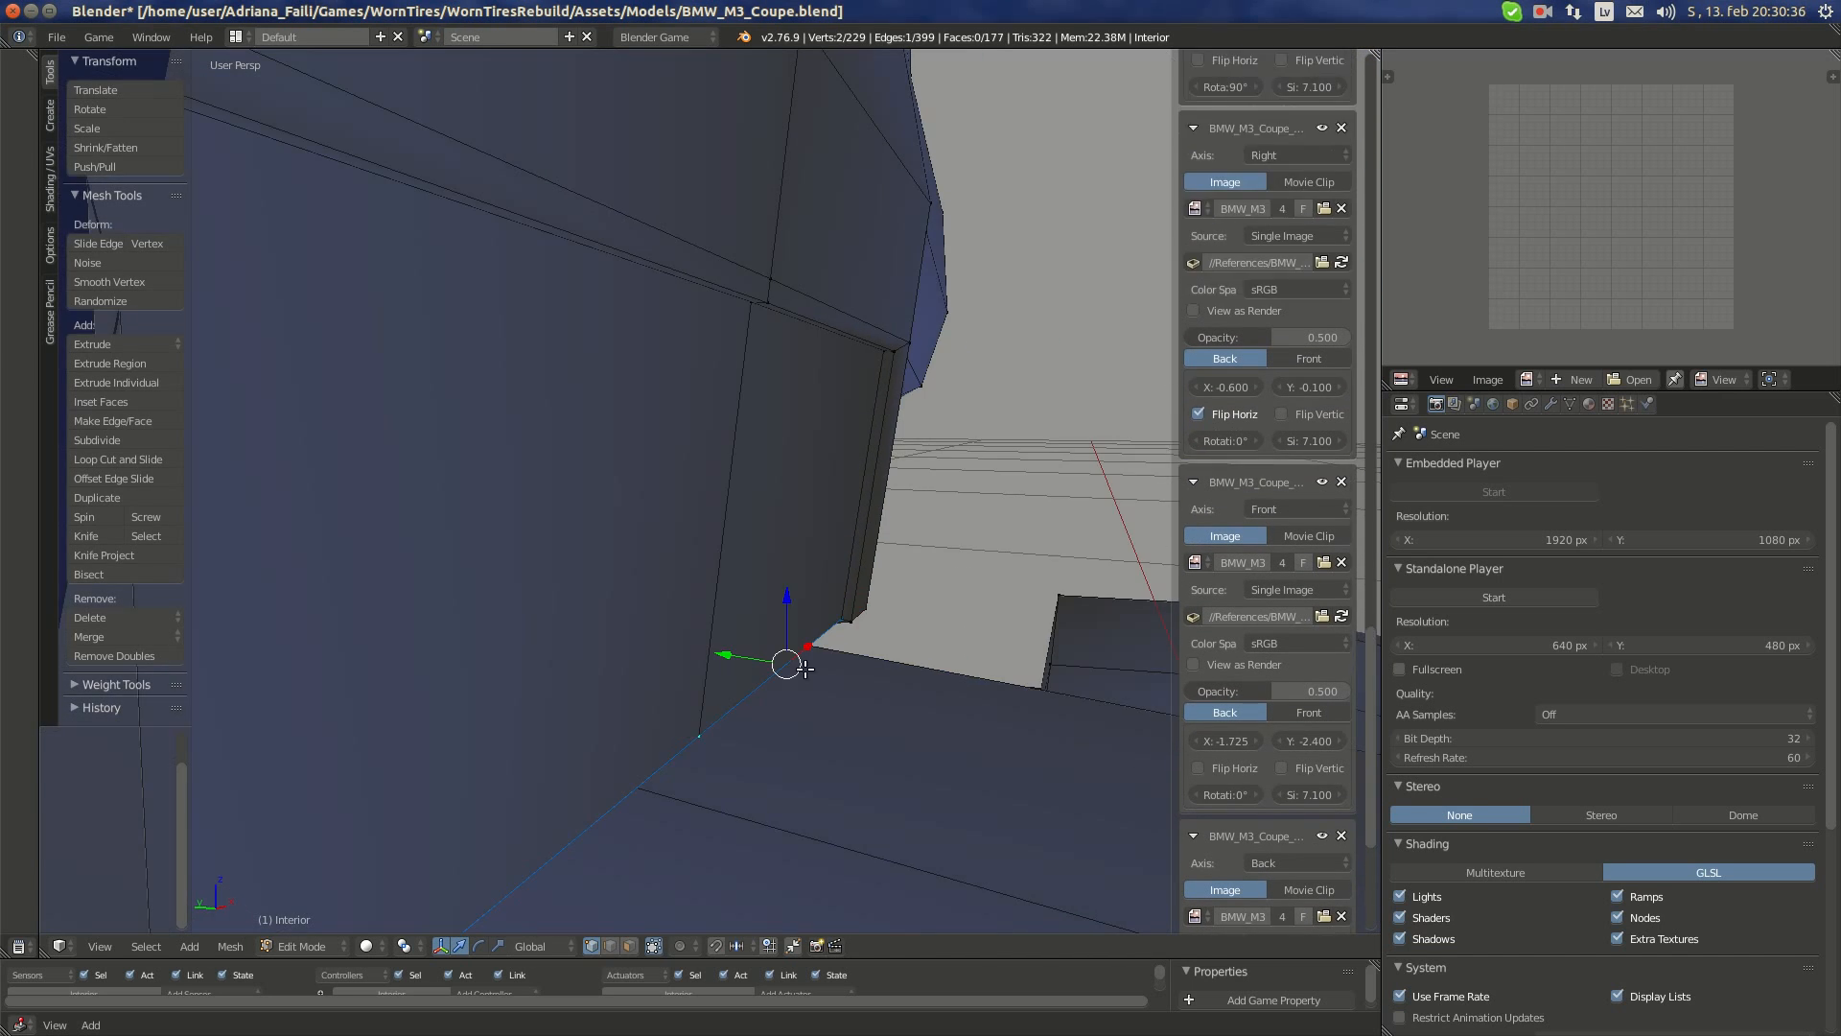
left_click_drag(758, 656, 862, 583)
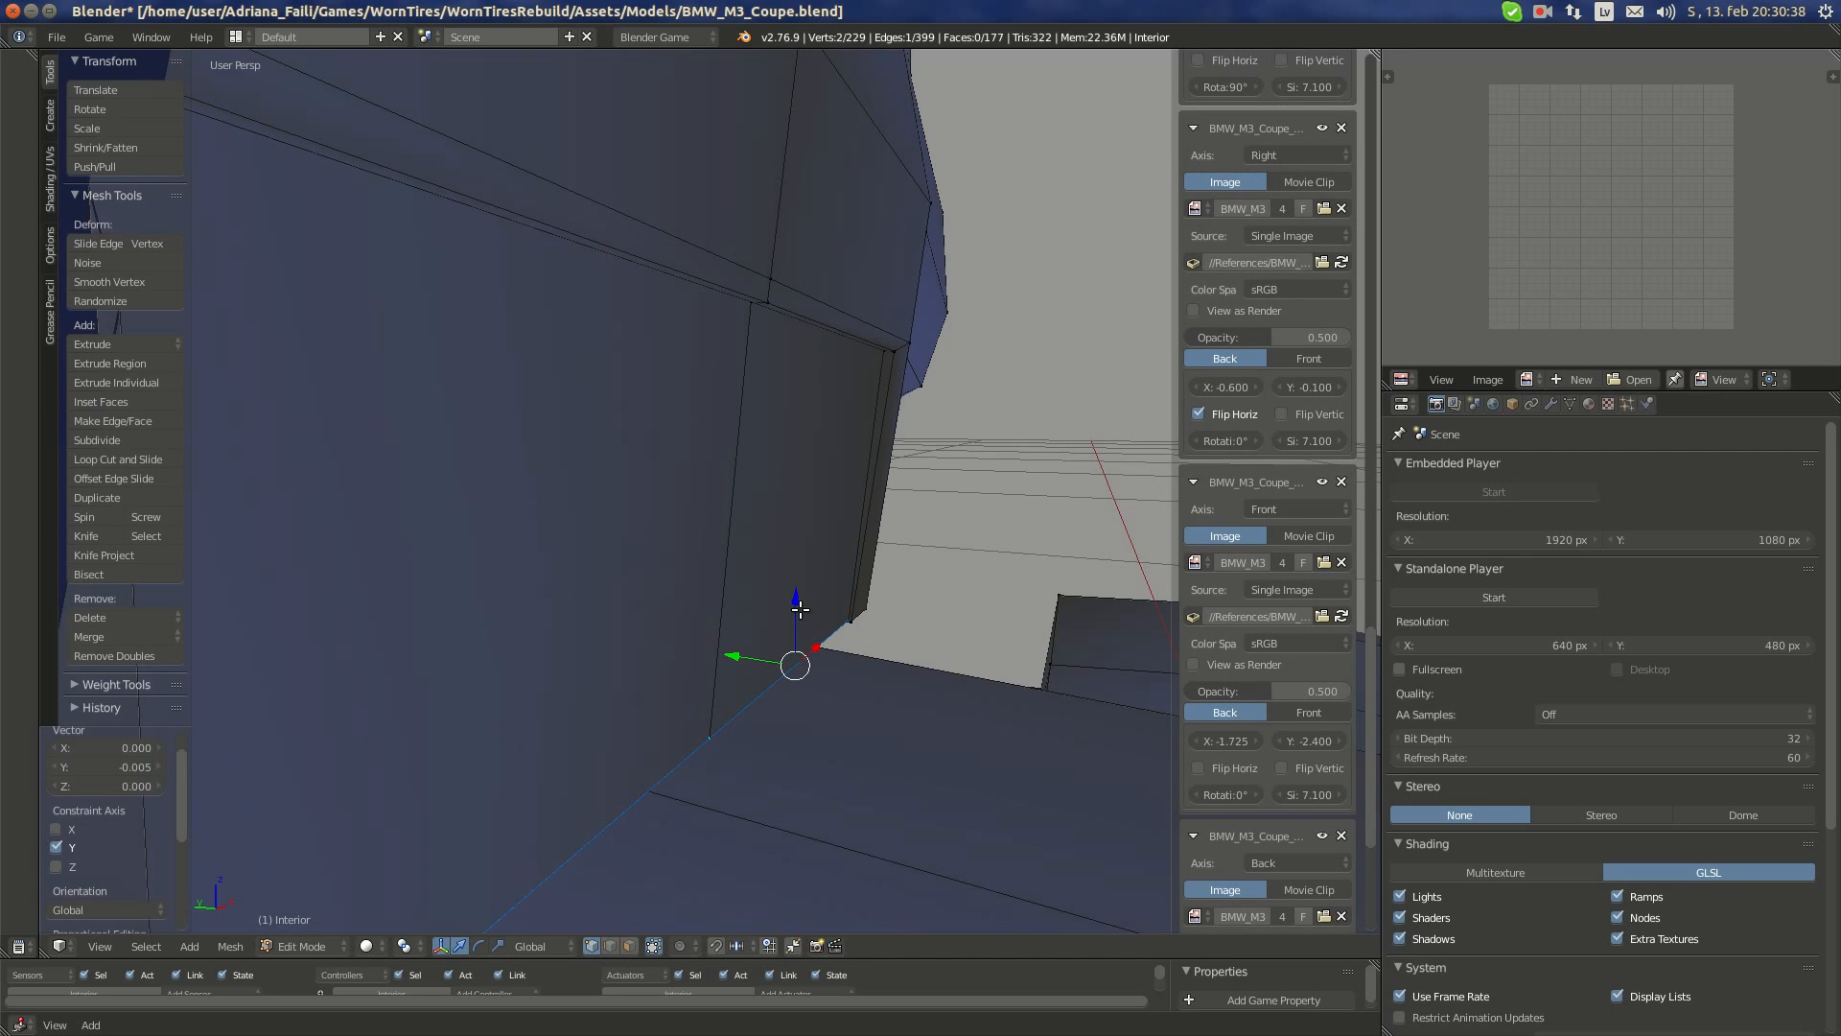
middle_click_drag(818, 595, 745, 414)
middle_click_drag(479, 382, 662, 353)
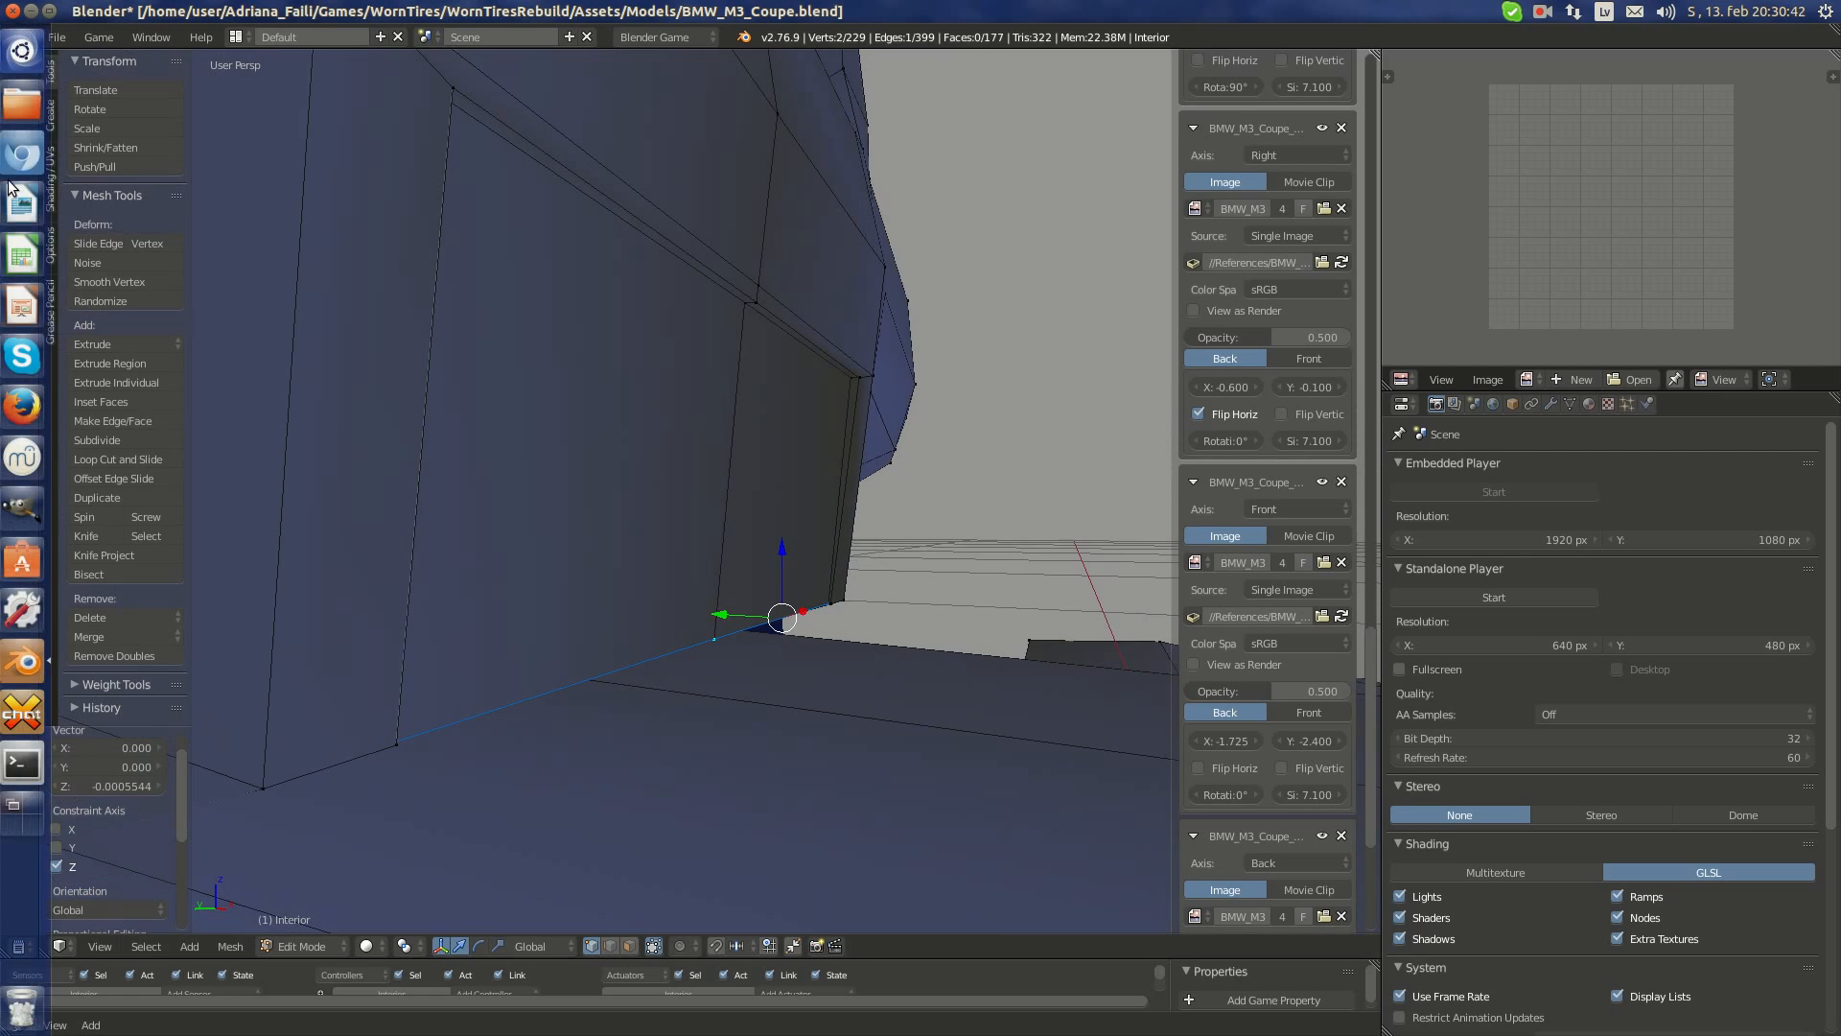
- Recheck the photo in Chromium, and in Blender raise the recess's upper middle and corner vertices along Z, the corner by 0.007 plus 0.002
left_click(21, 155)
left_click(24, 673)
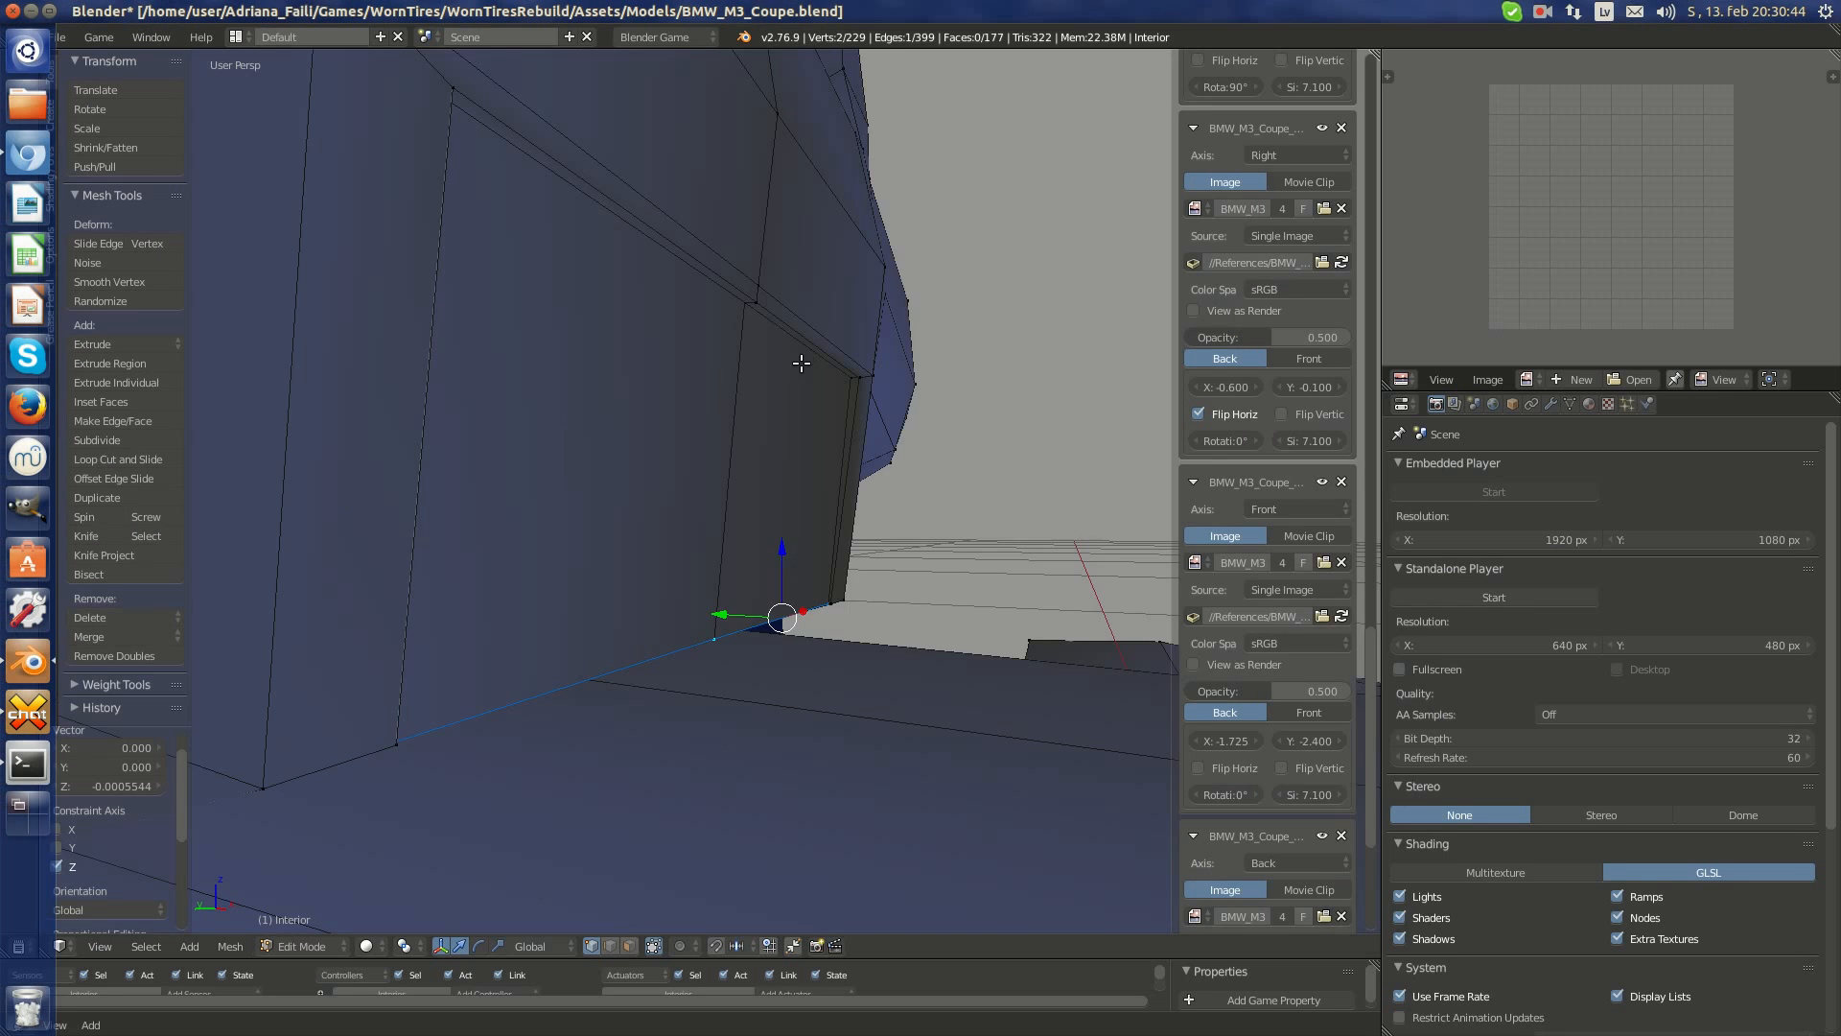
middle_click_drag(802, 362, 661, 393)
scroll(805, 336, "up", 1)
right_click(856, 336)
middle_click_drag(856, 336, 879, 327)
key("g")
key("z")
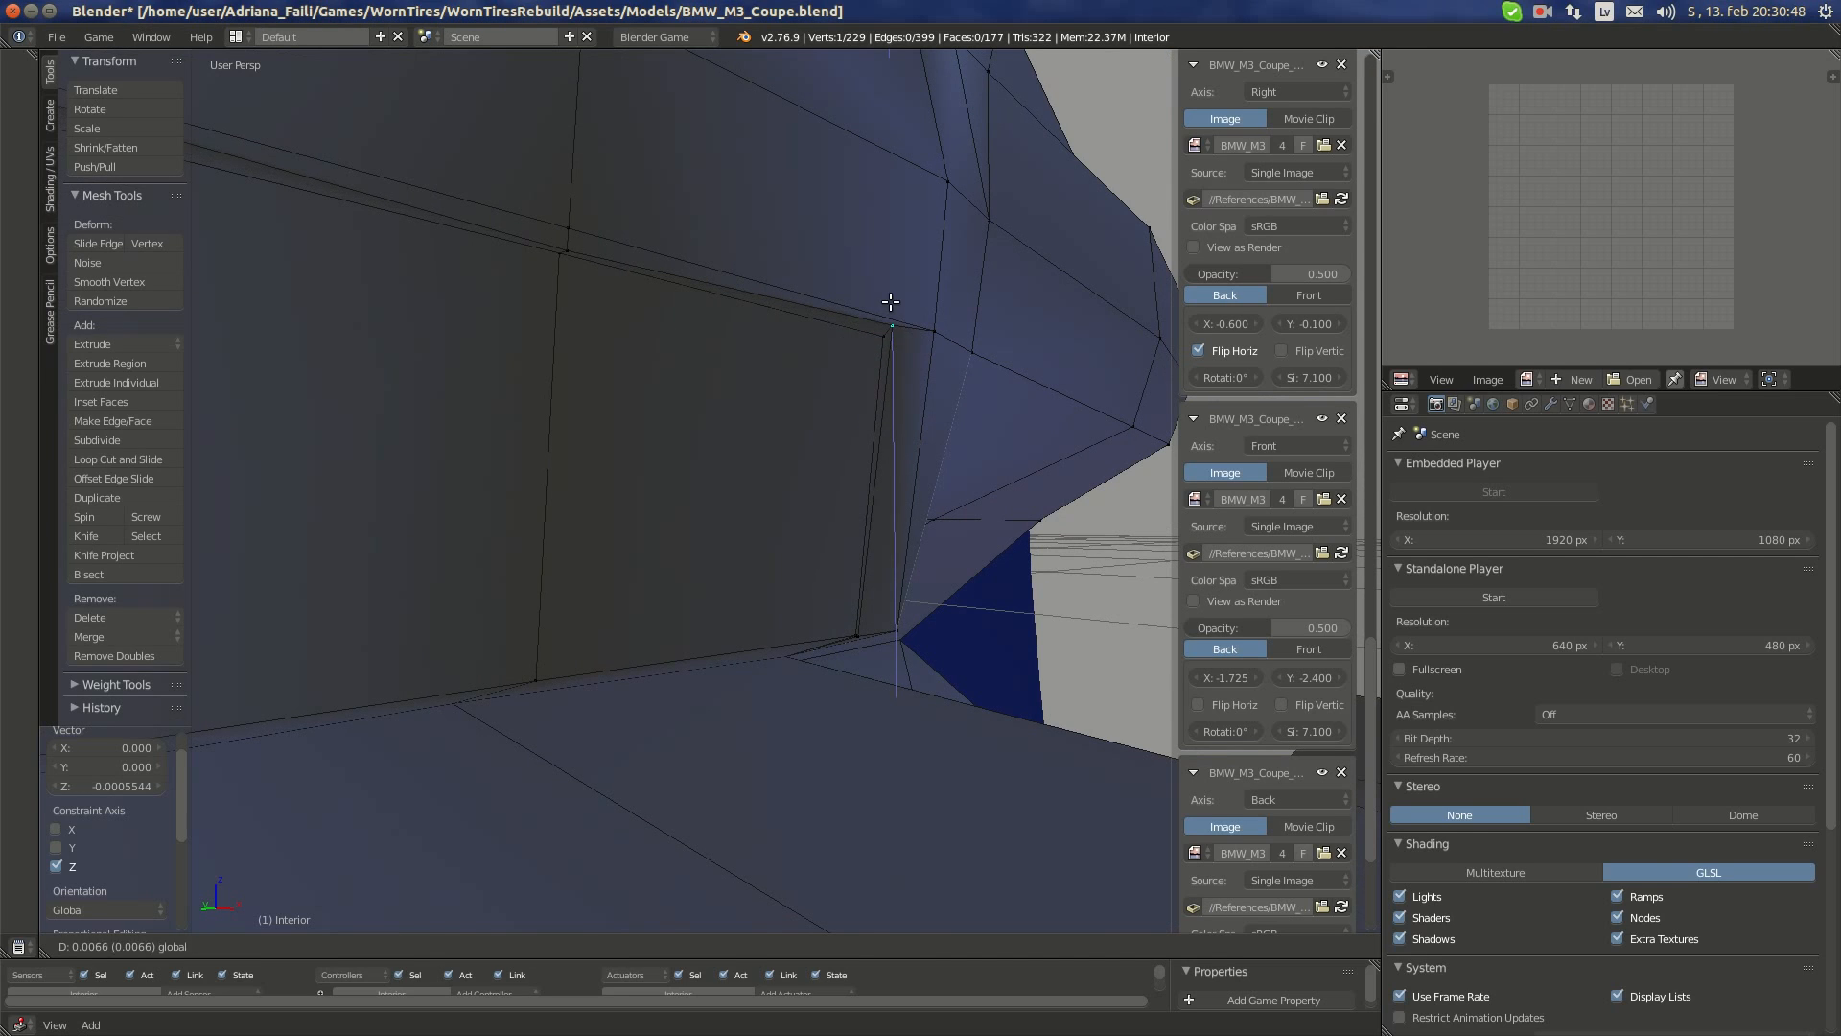
left_click(890, 302)
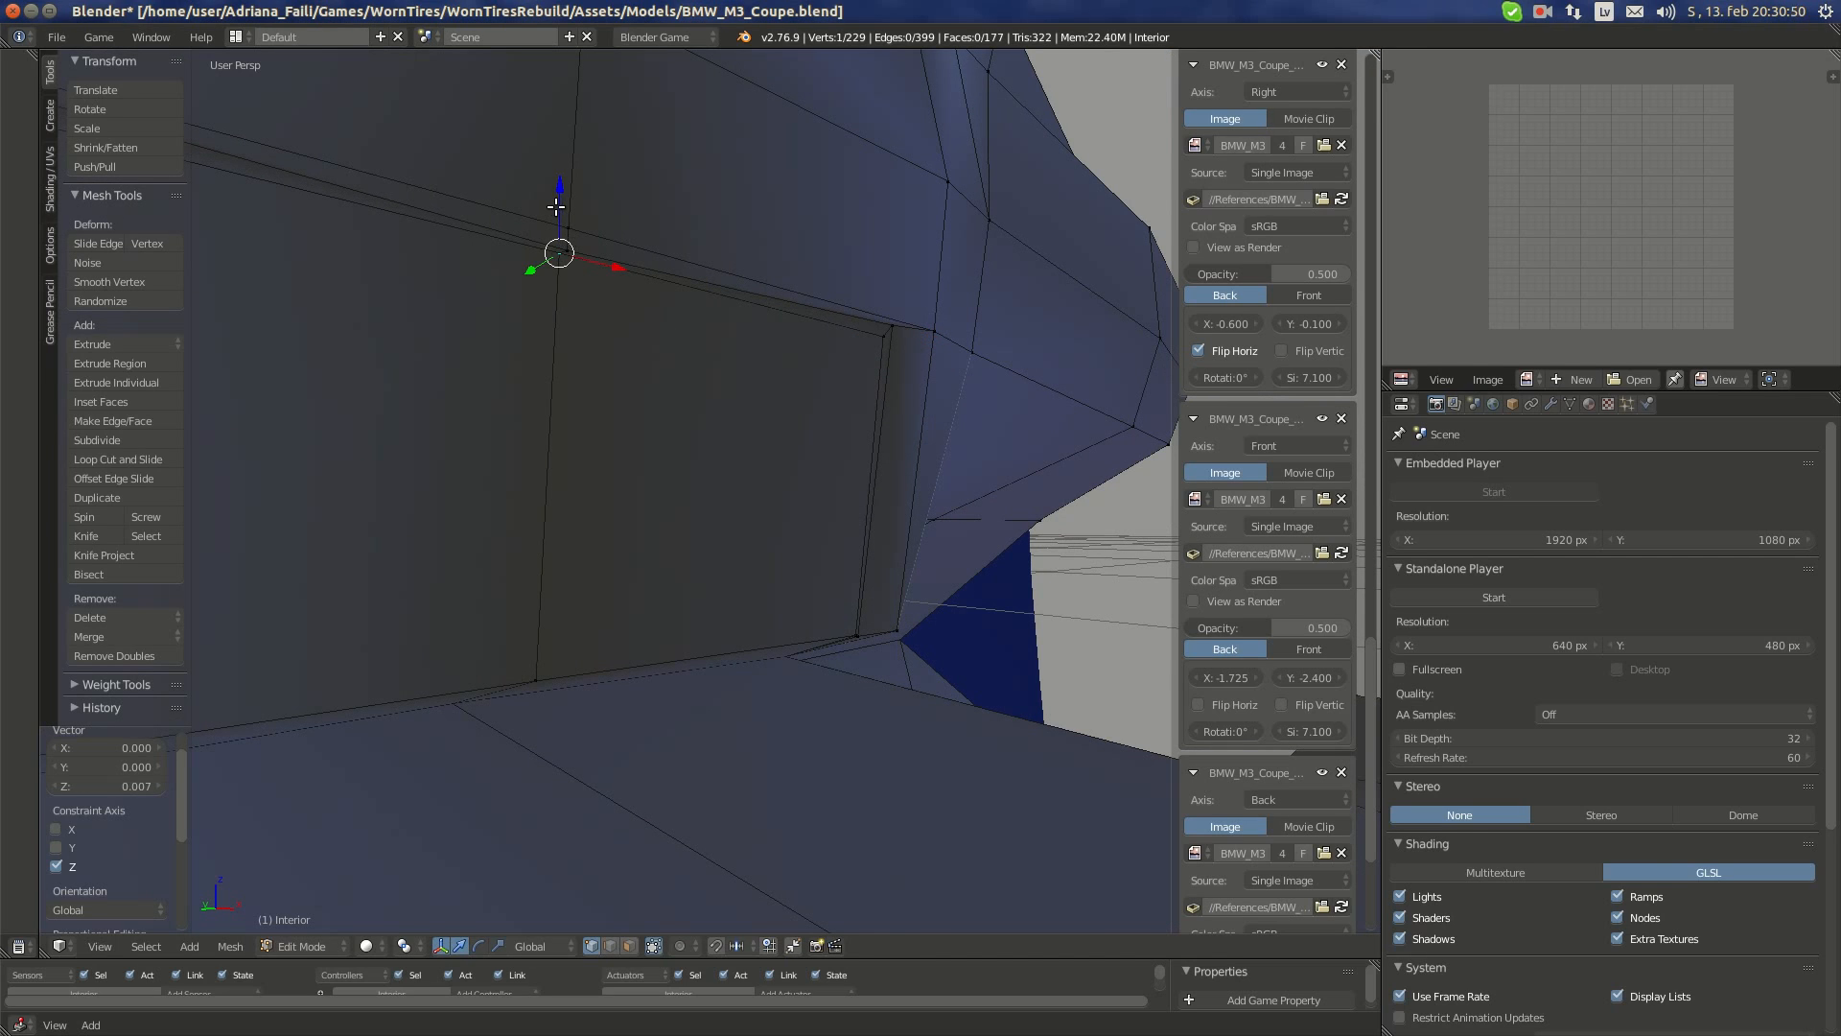
mouse_move(556, 206)
left_mouse_down()
mouse_move(581, 242)
mouse_move(566, 188)
left_mouse_up()
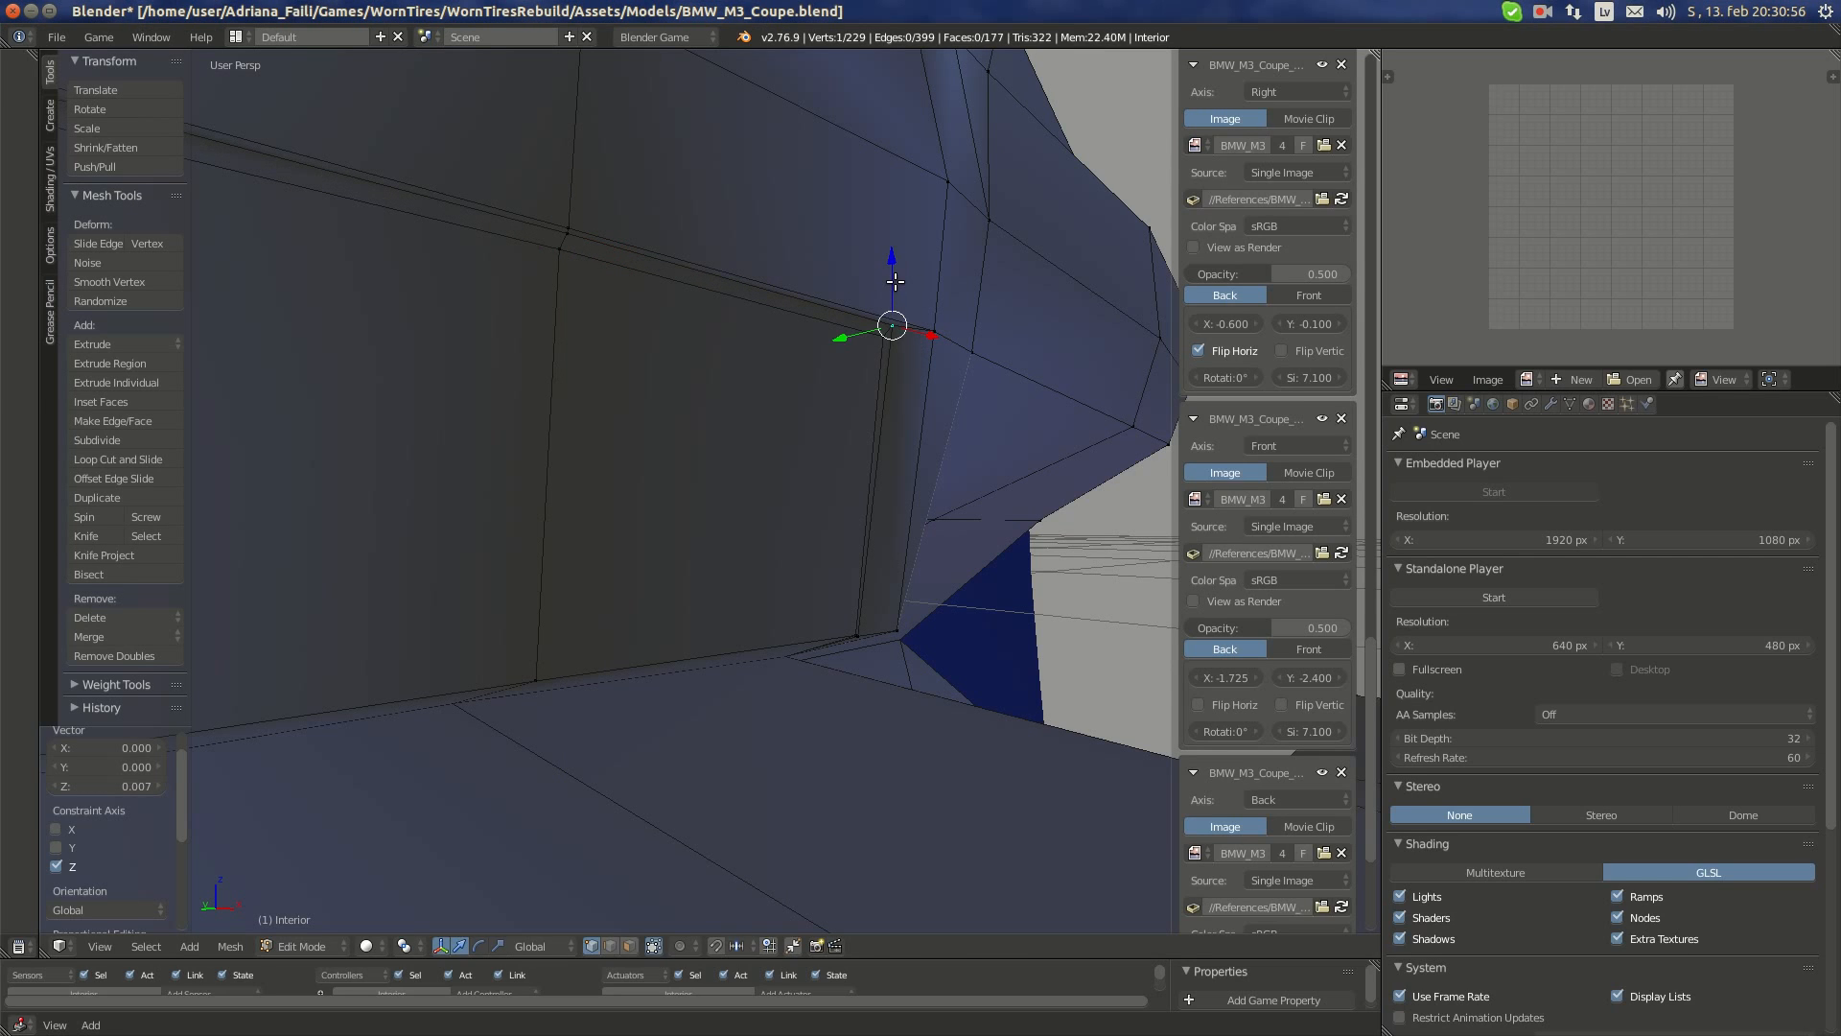
left_click_drag(895, 281, 893, 277)
- Raise the panel recess's upper edge 0.006 along Z and shift it slightly along Y
middle_click_drag(616, 309, 744, 289)
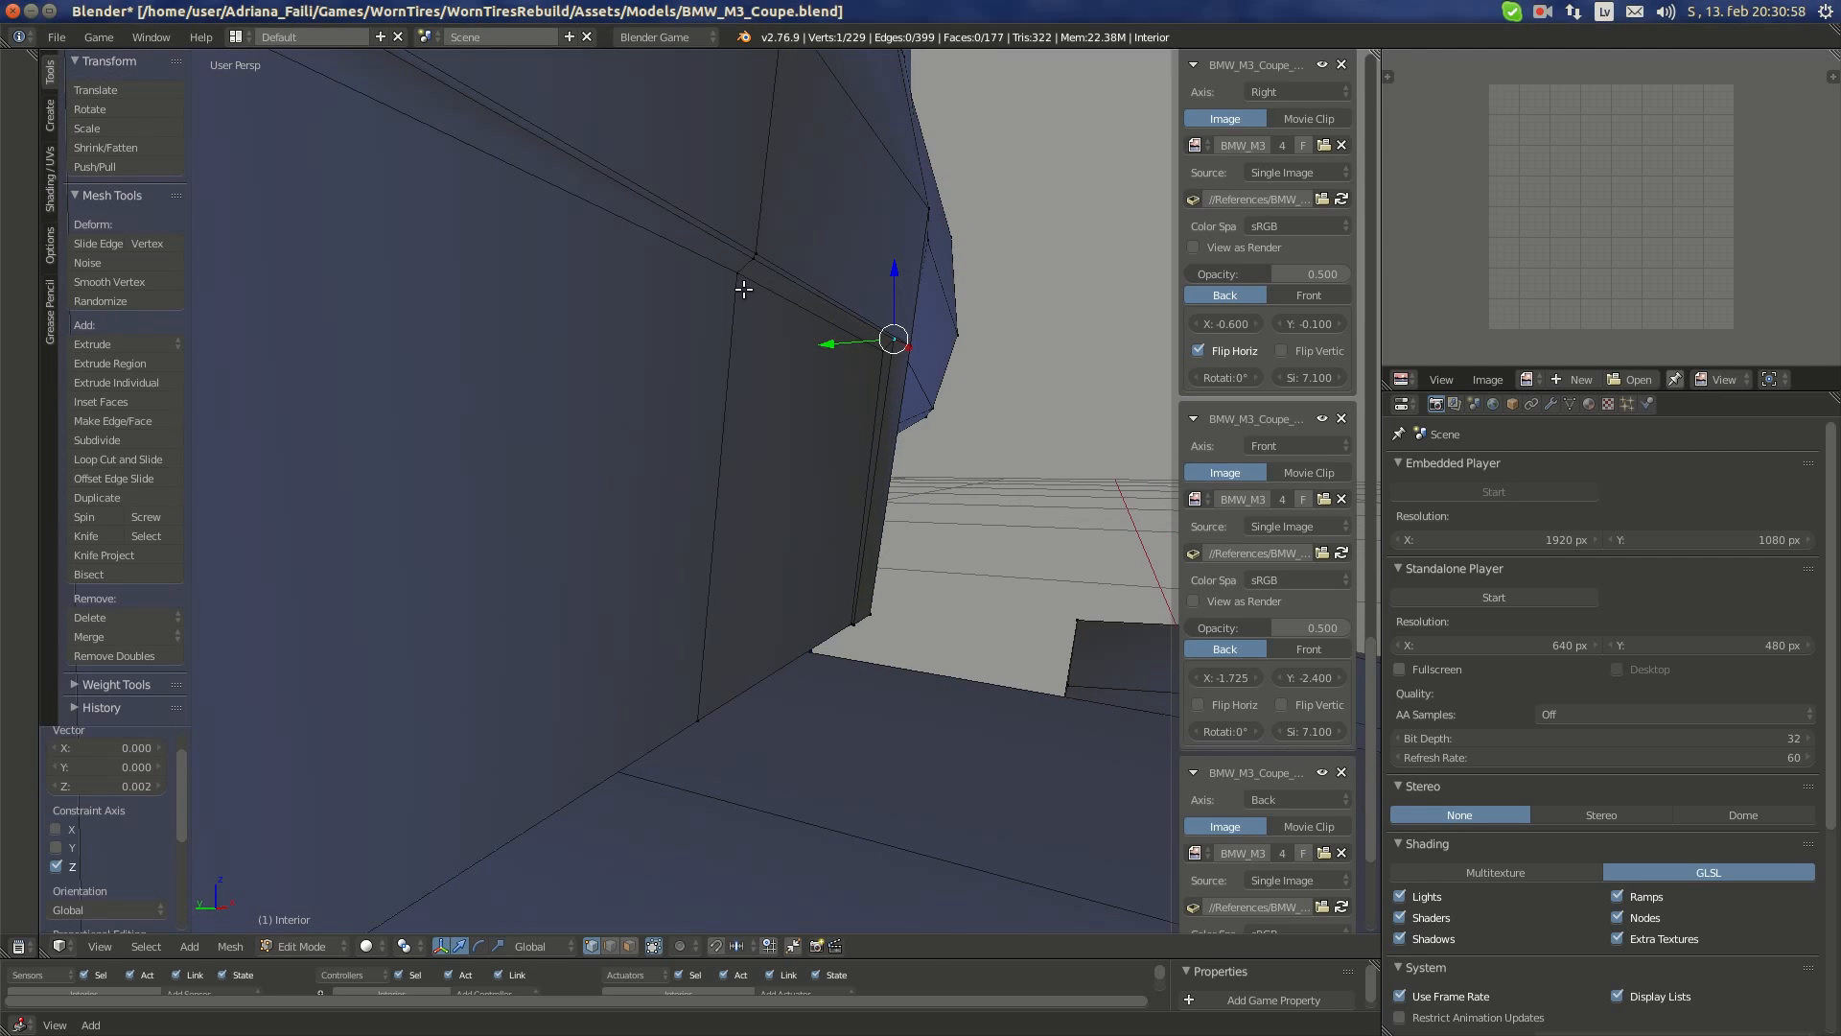
right_click(880, 348, "alt")
left_click_drag(826, 267, 827, 253)
middle_click_drag(827, 253, 847, 314)
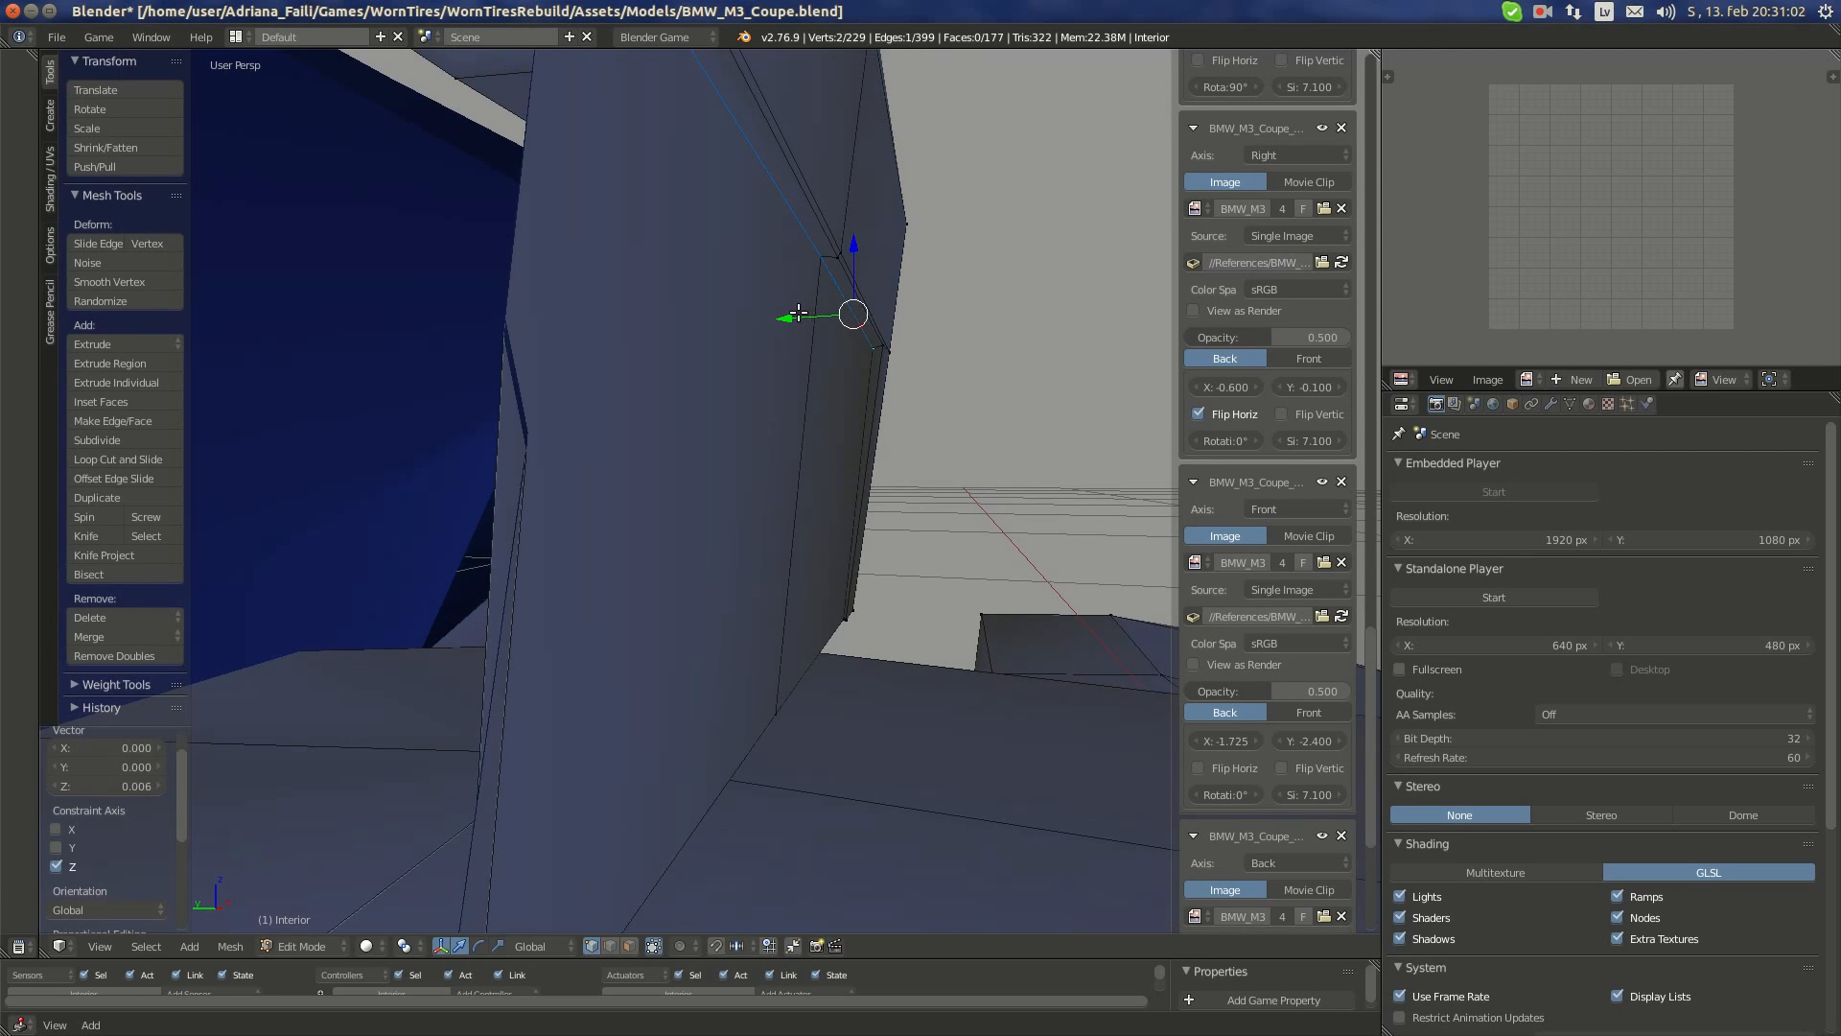
left_click_drag(798, 313, 789, 313)
- Examine the shading of the dashboard's centre section and its lower panel recess in Object Mode
middle_click_drag(790, 312, 687, 333)
key("a")
key("Tab")
scroll(575, 374, "down", 3)
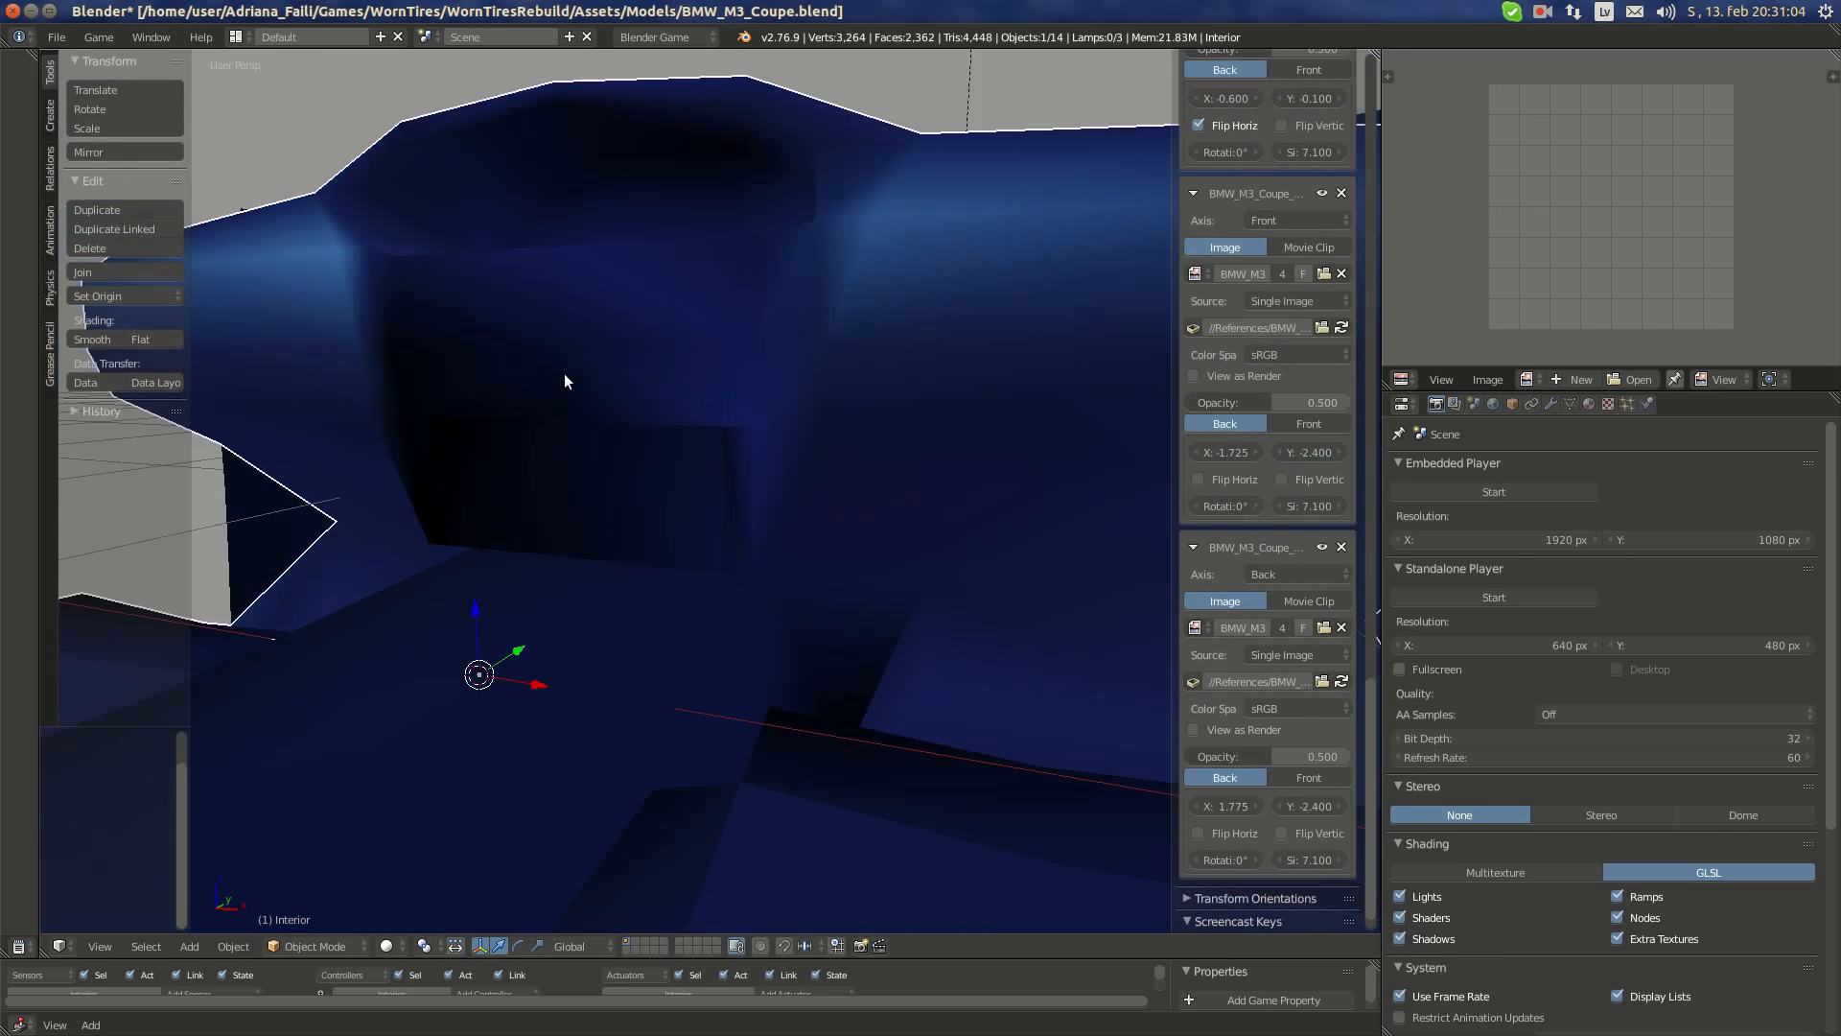
middle_click_drag(564, 372, 633, 460)
key("Tab")
scroll(744, 412, "up", 3)
key("Tab")
scroll(652, 479, "down", 3)
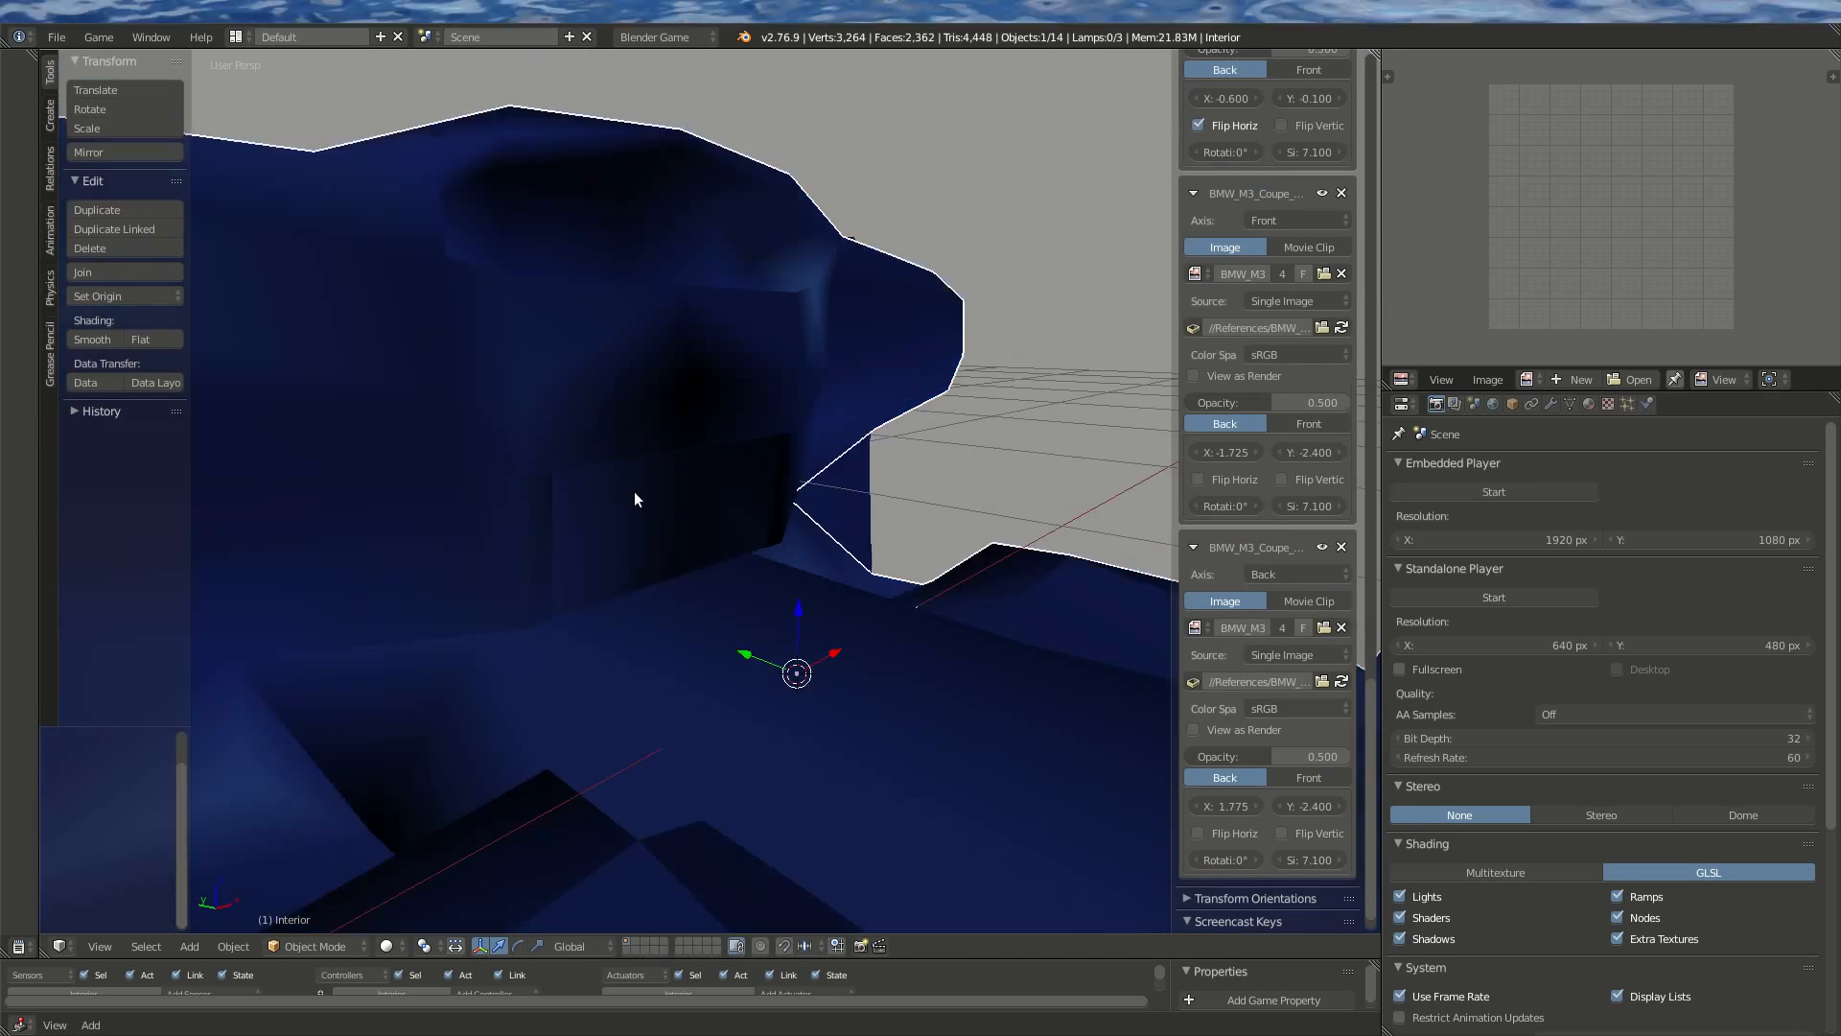
scroll(635, 499, "down", 2)
- Recalculate the normals of the whole interior mesh to face outside
key("Tab")
key("a")
left_click(230, 945)
mouse_move(284, 639)
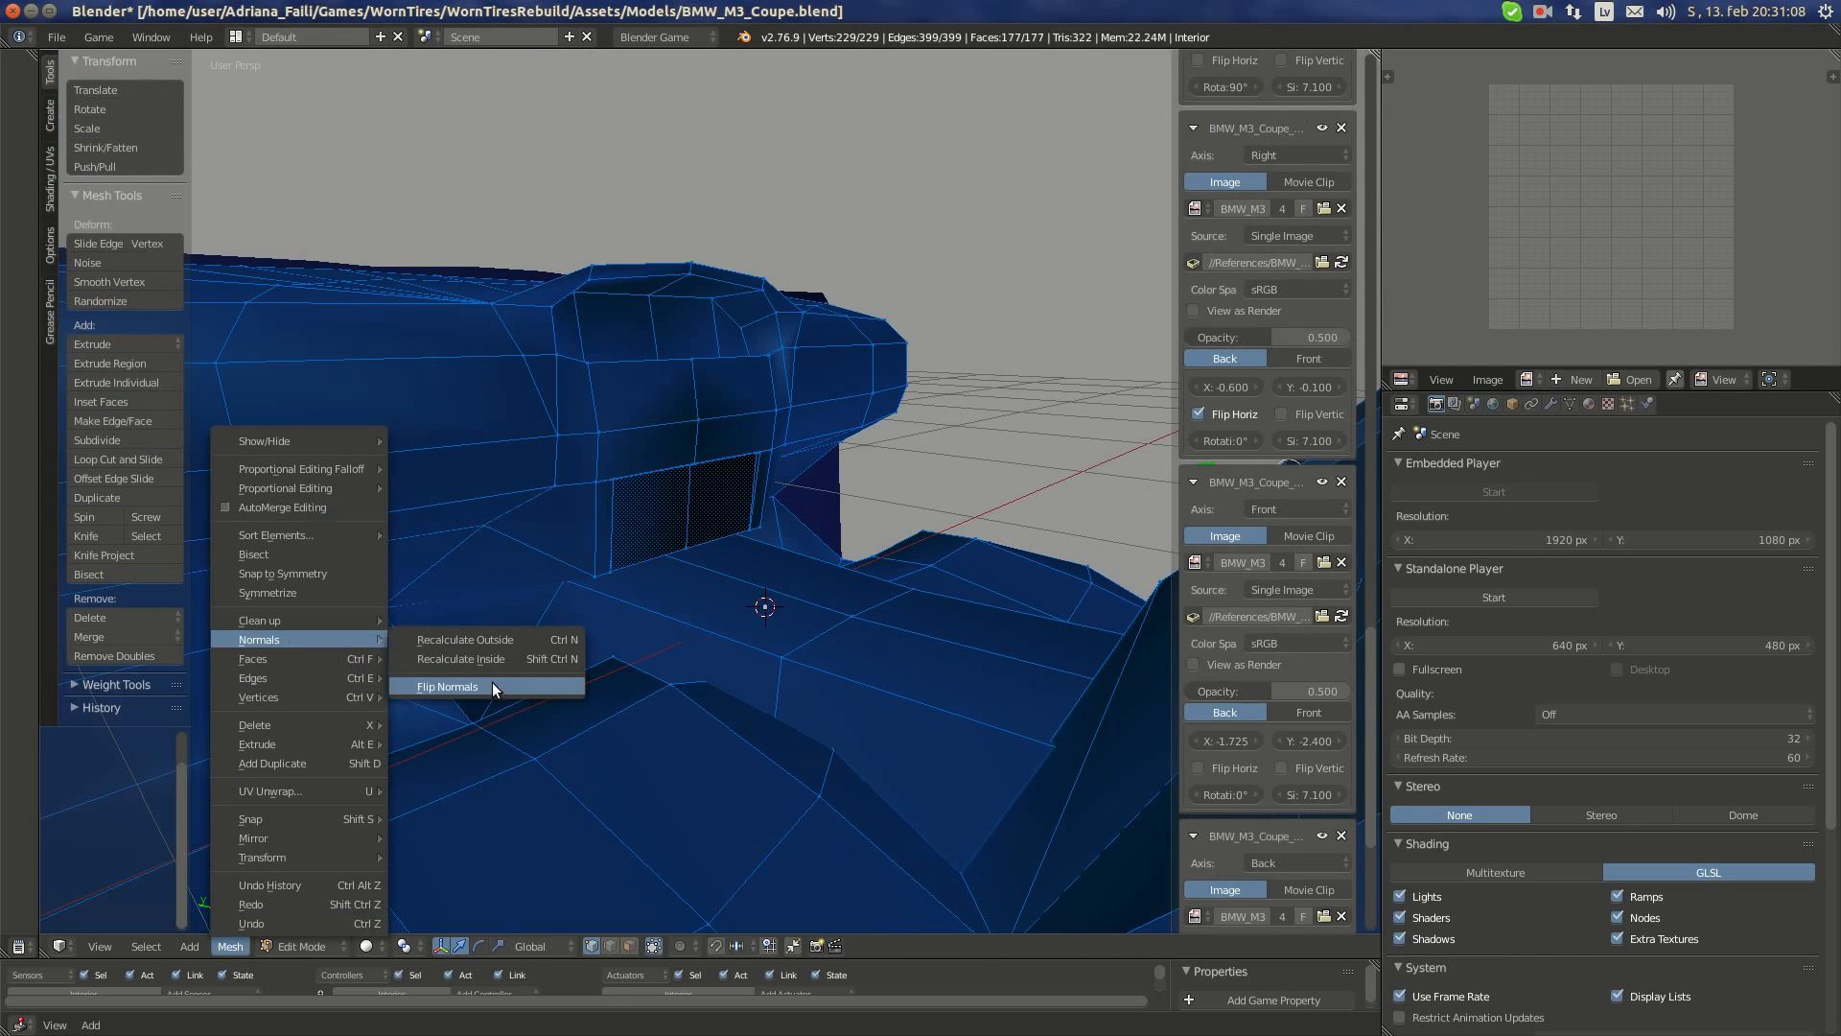
left_click(489, 640)
- Inspect the interior's shading and the mesh around the dashboard's centre section from several angles
key("Tab")
middle_click_drag(490, 631, 887, 806)
scroll(733, 673, "down", 4)
middle_click_drag(431, 595, 867, 551)
key("Tab")
scroll(752, 625, "up", 6)
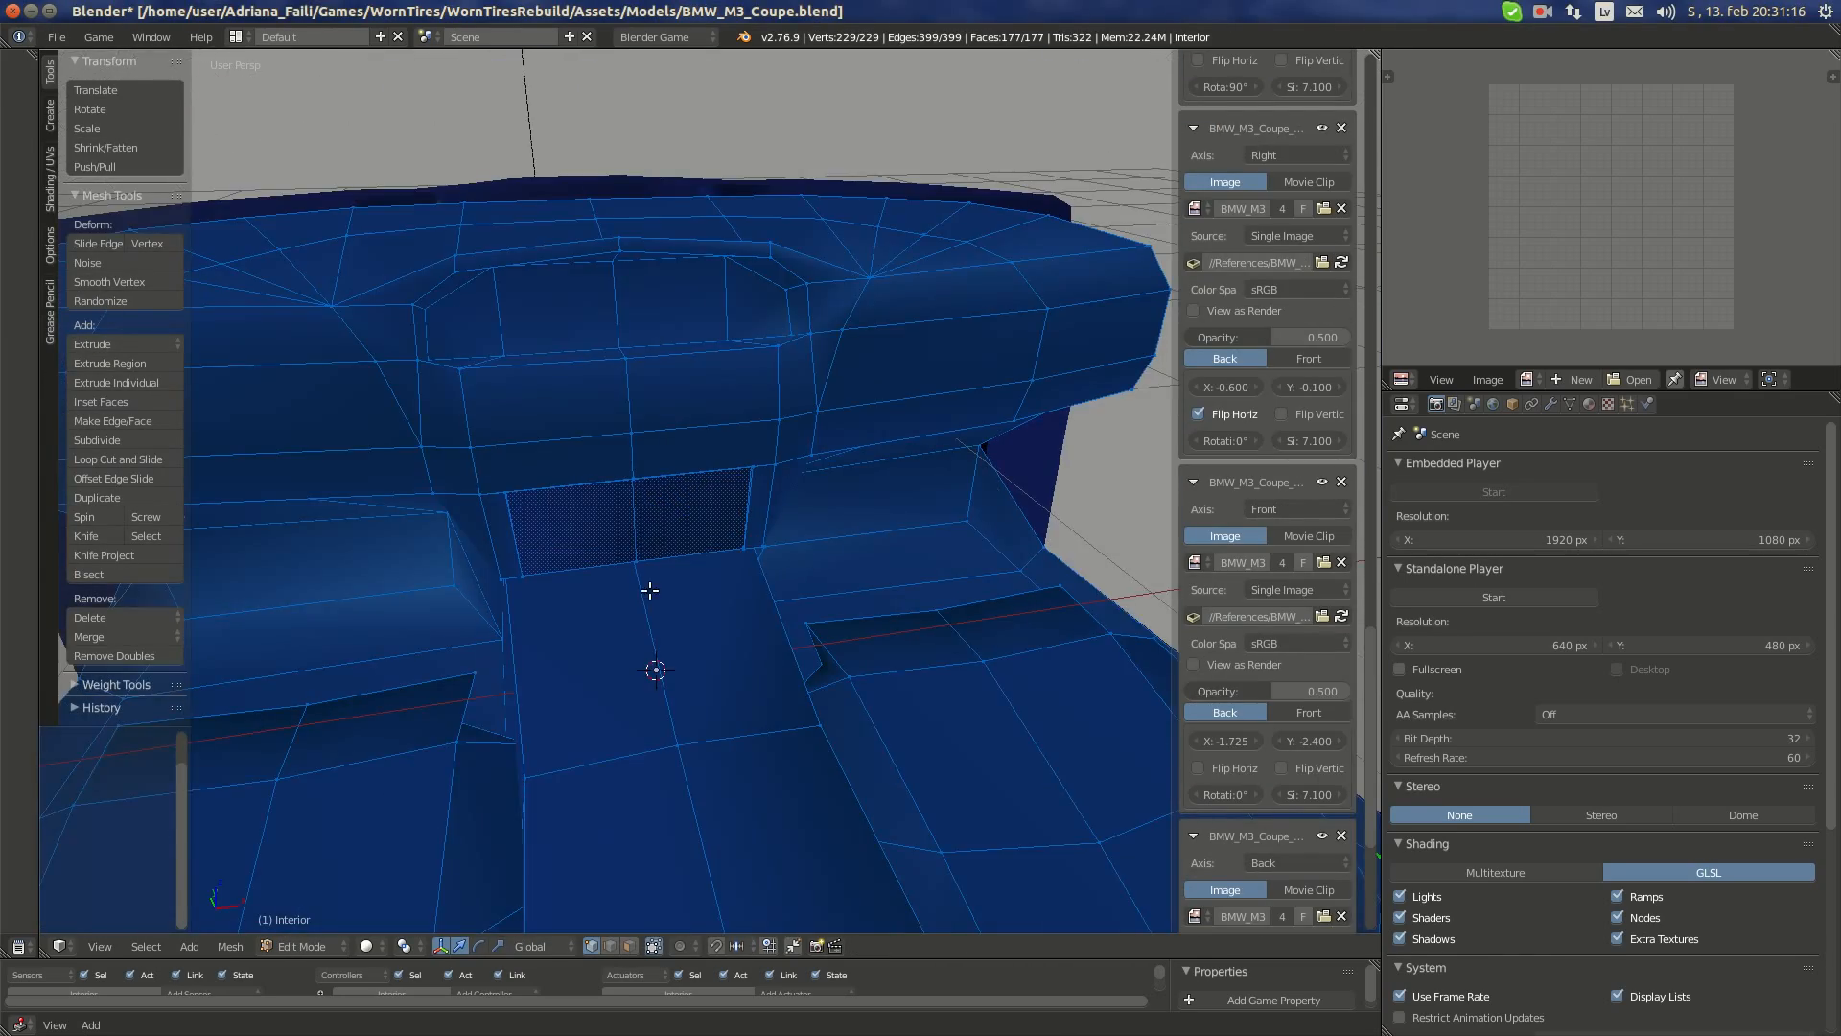
middle_click_drag(650, 591, 586, 582)
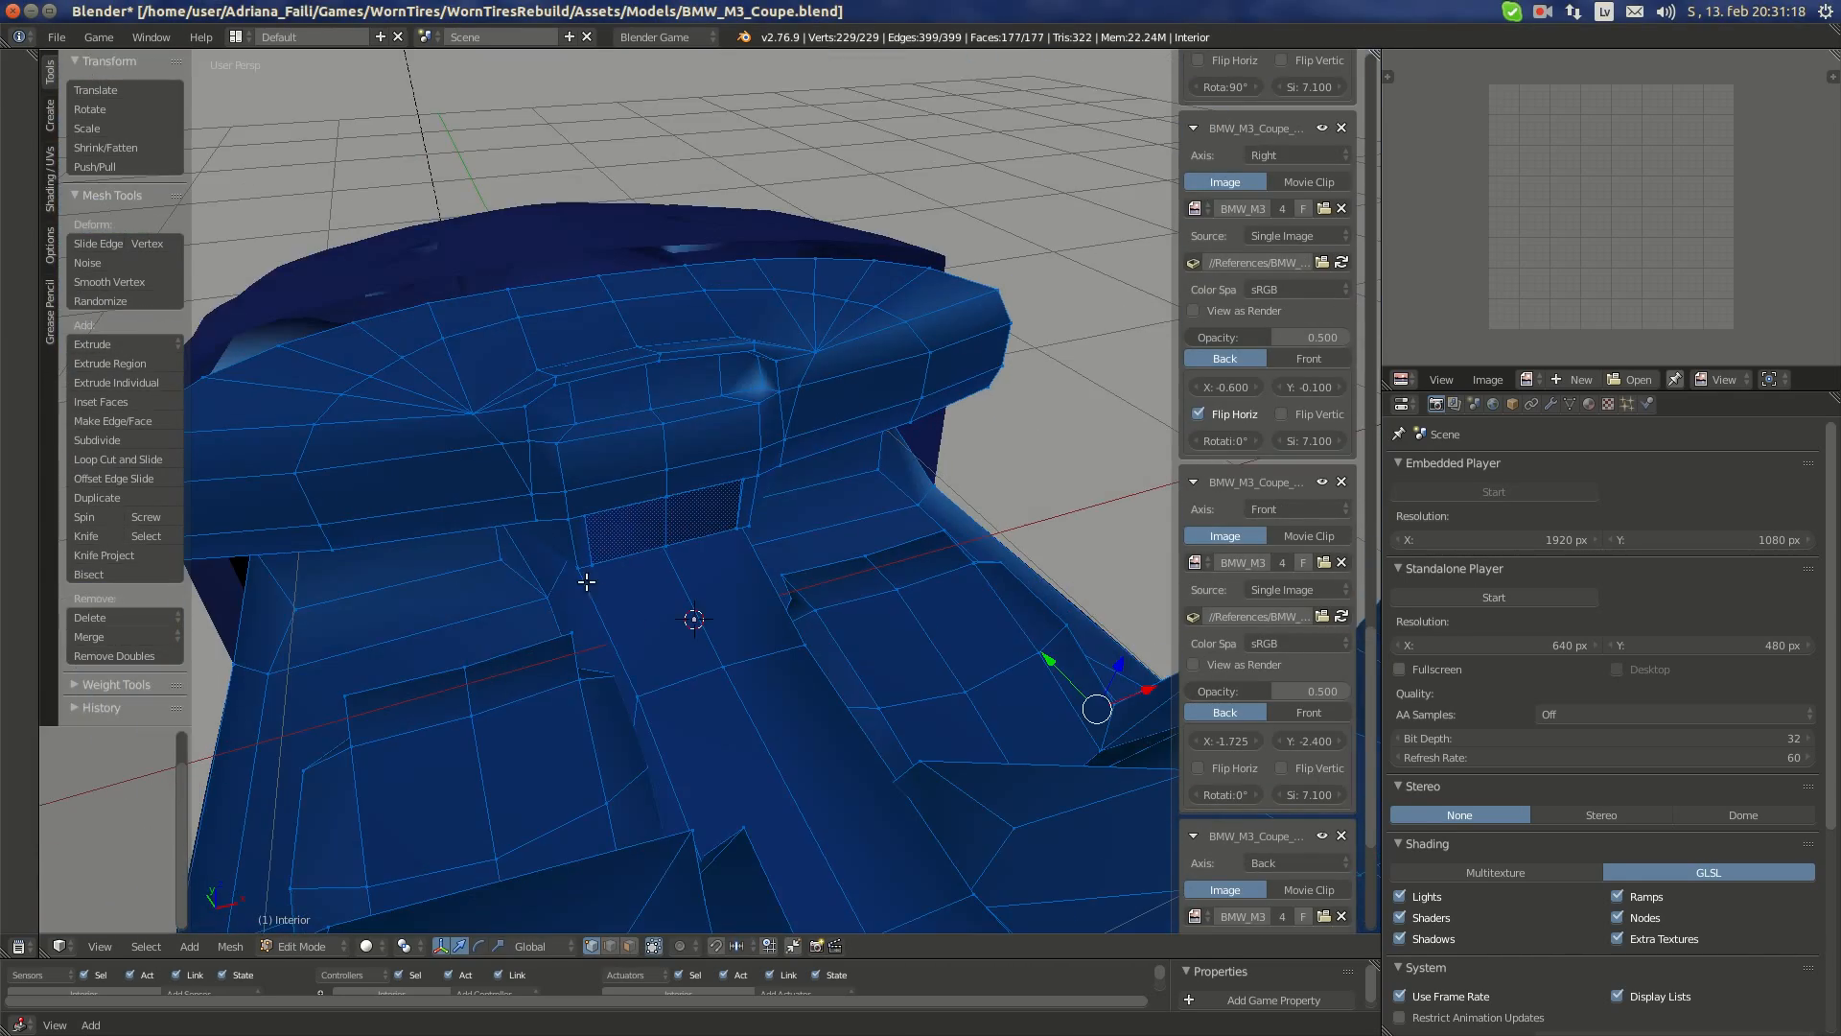
middle_click_drag(544, 477, 660, 827)
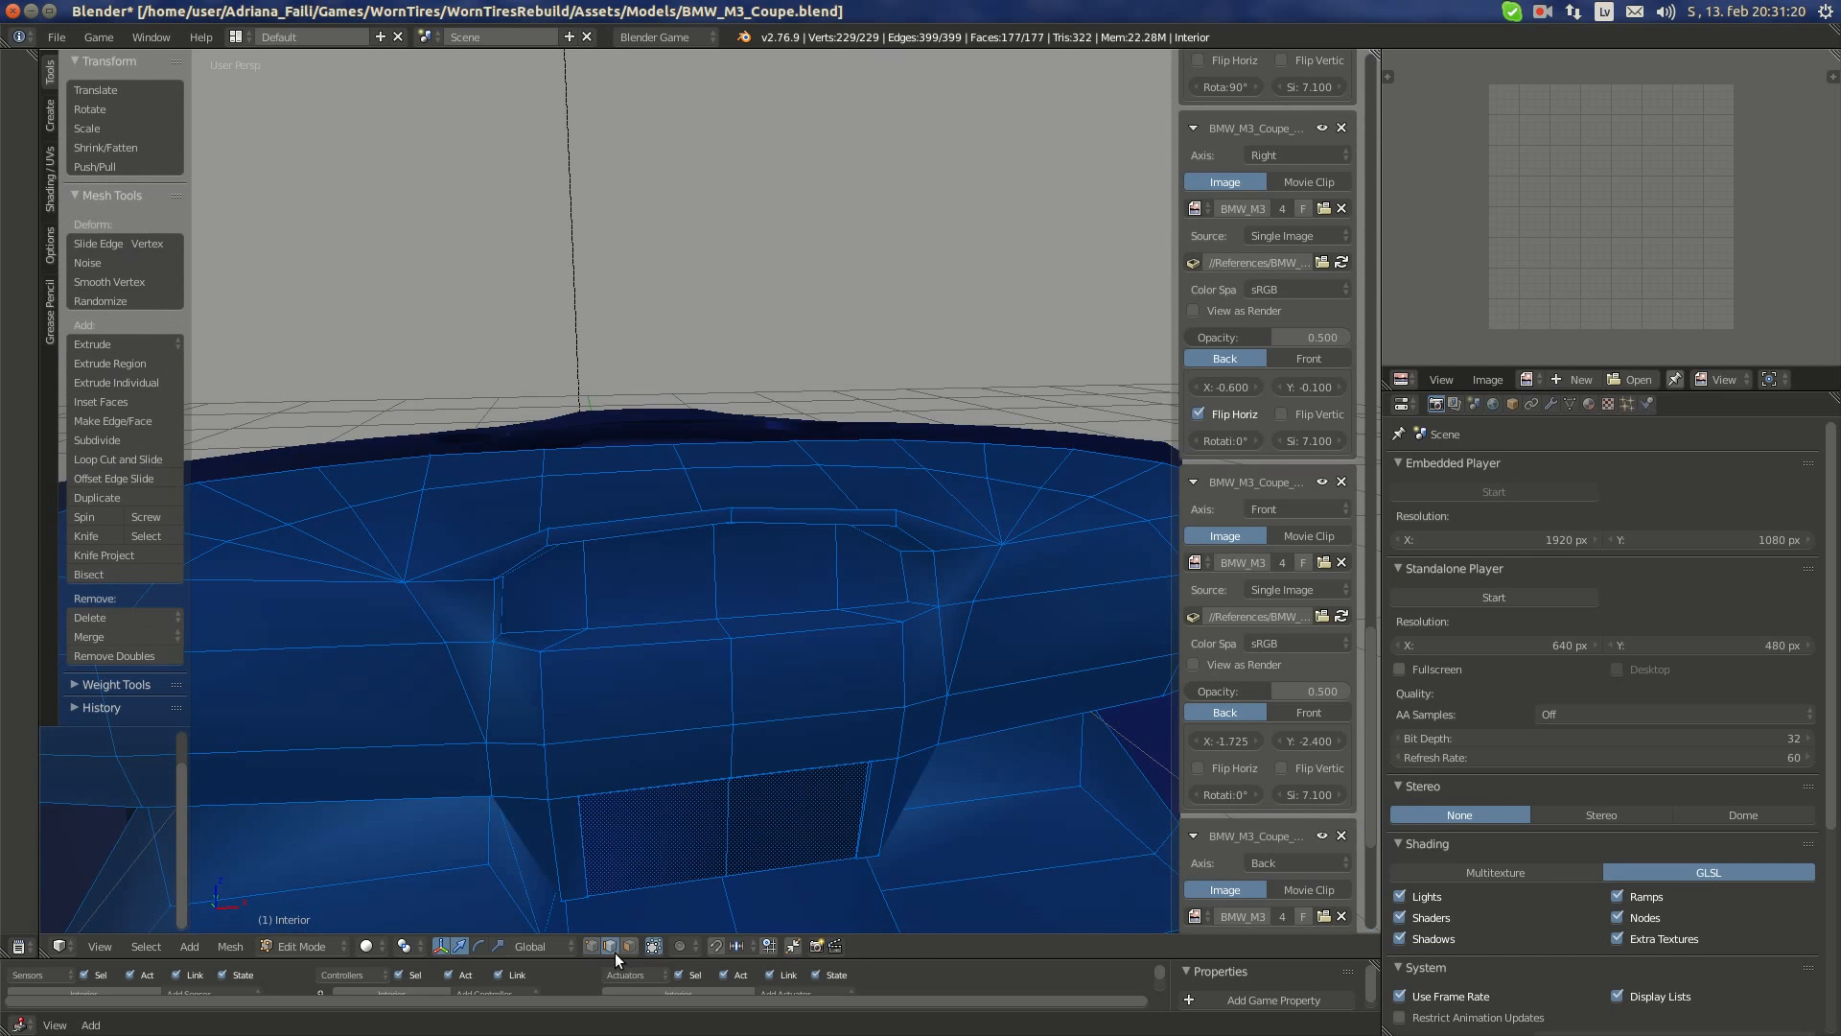
middle_click_drag(608, 683, 581, 552)
- Select the border edges of the display recess, checking the reference photo, and apply Edge Split to them
key("a")
right_click(587, 537)
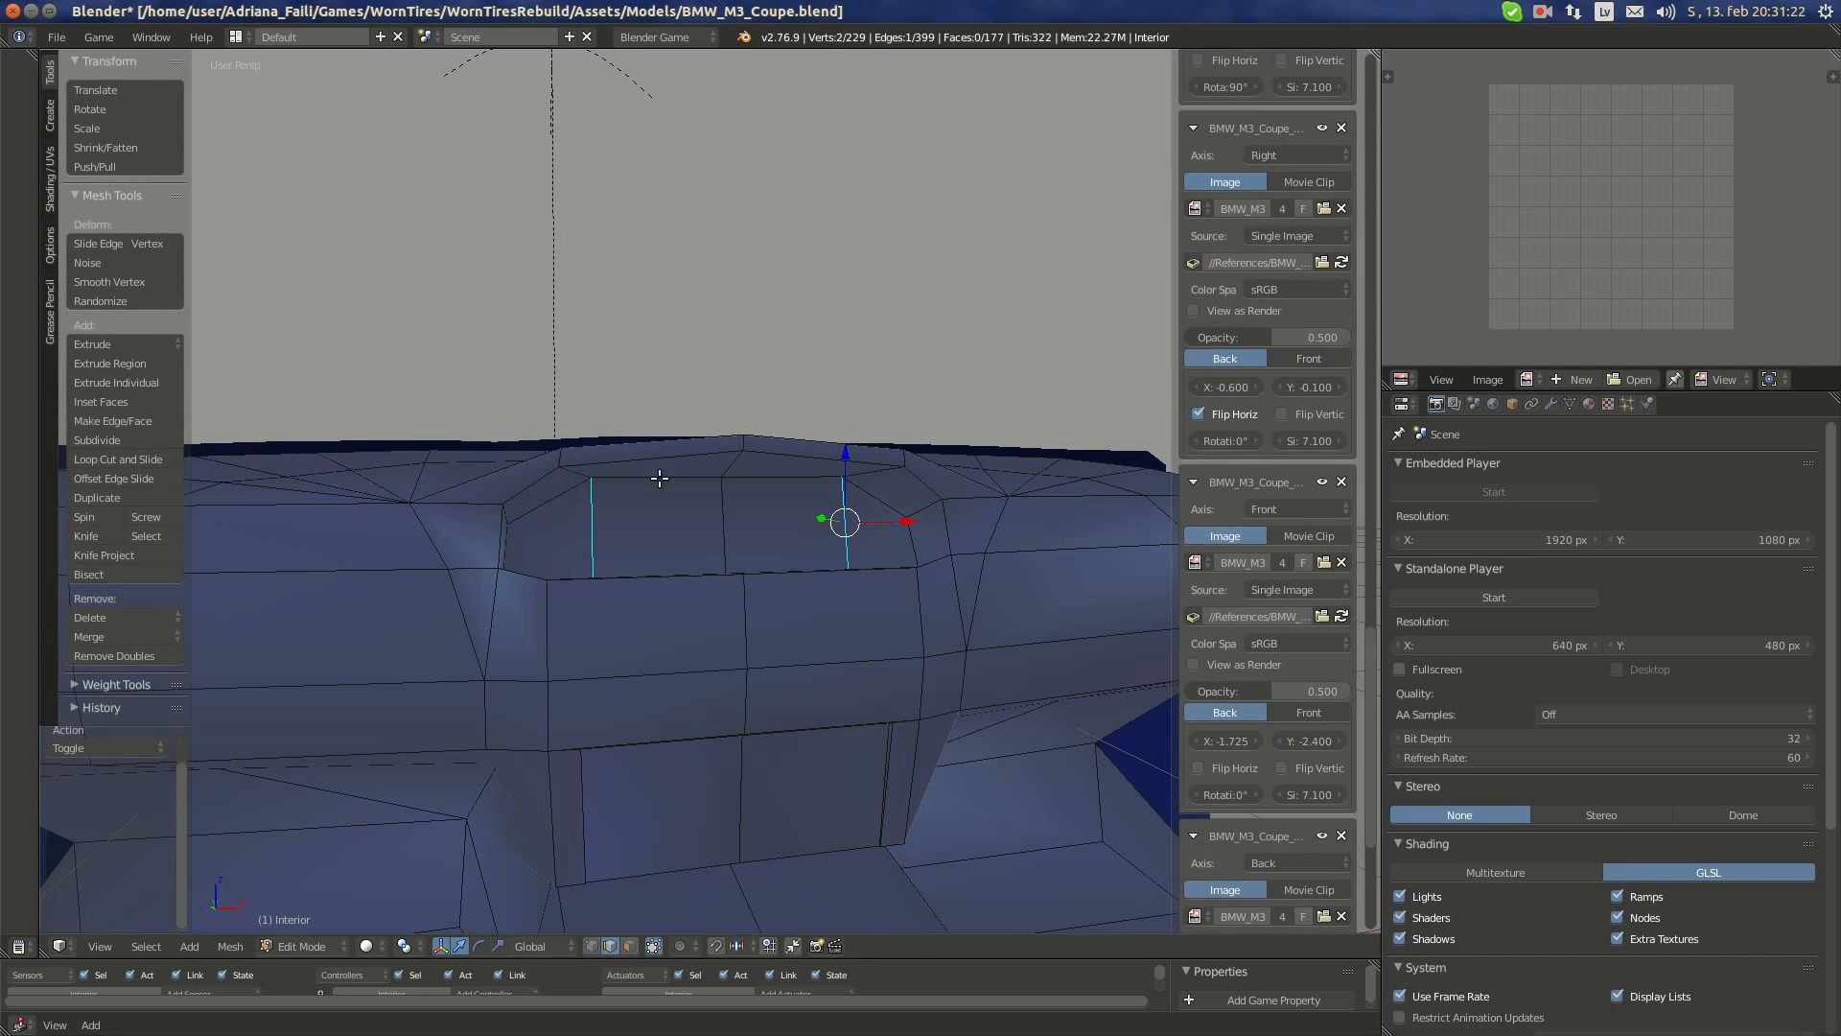
right_click(665, 473, "shift")
middle_click_drag(738, 533, 688, 582)
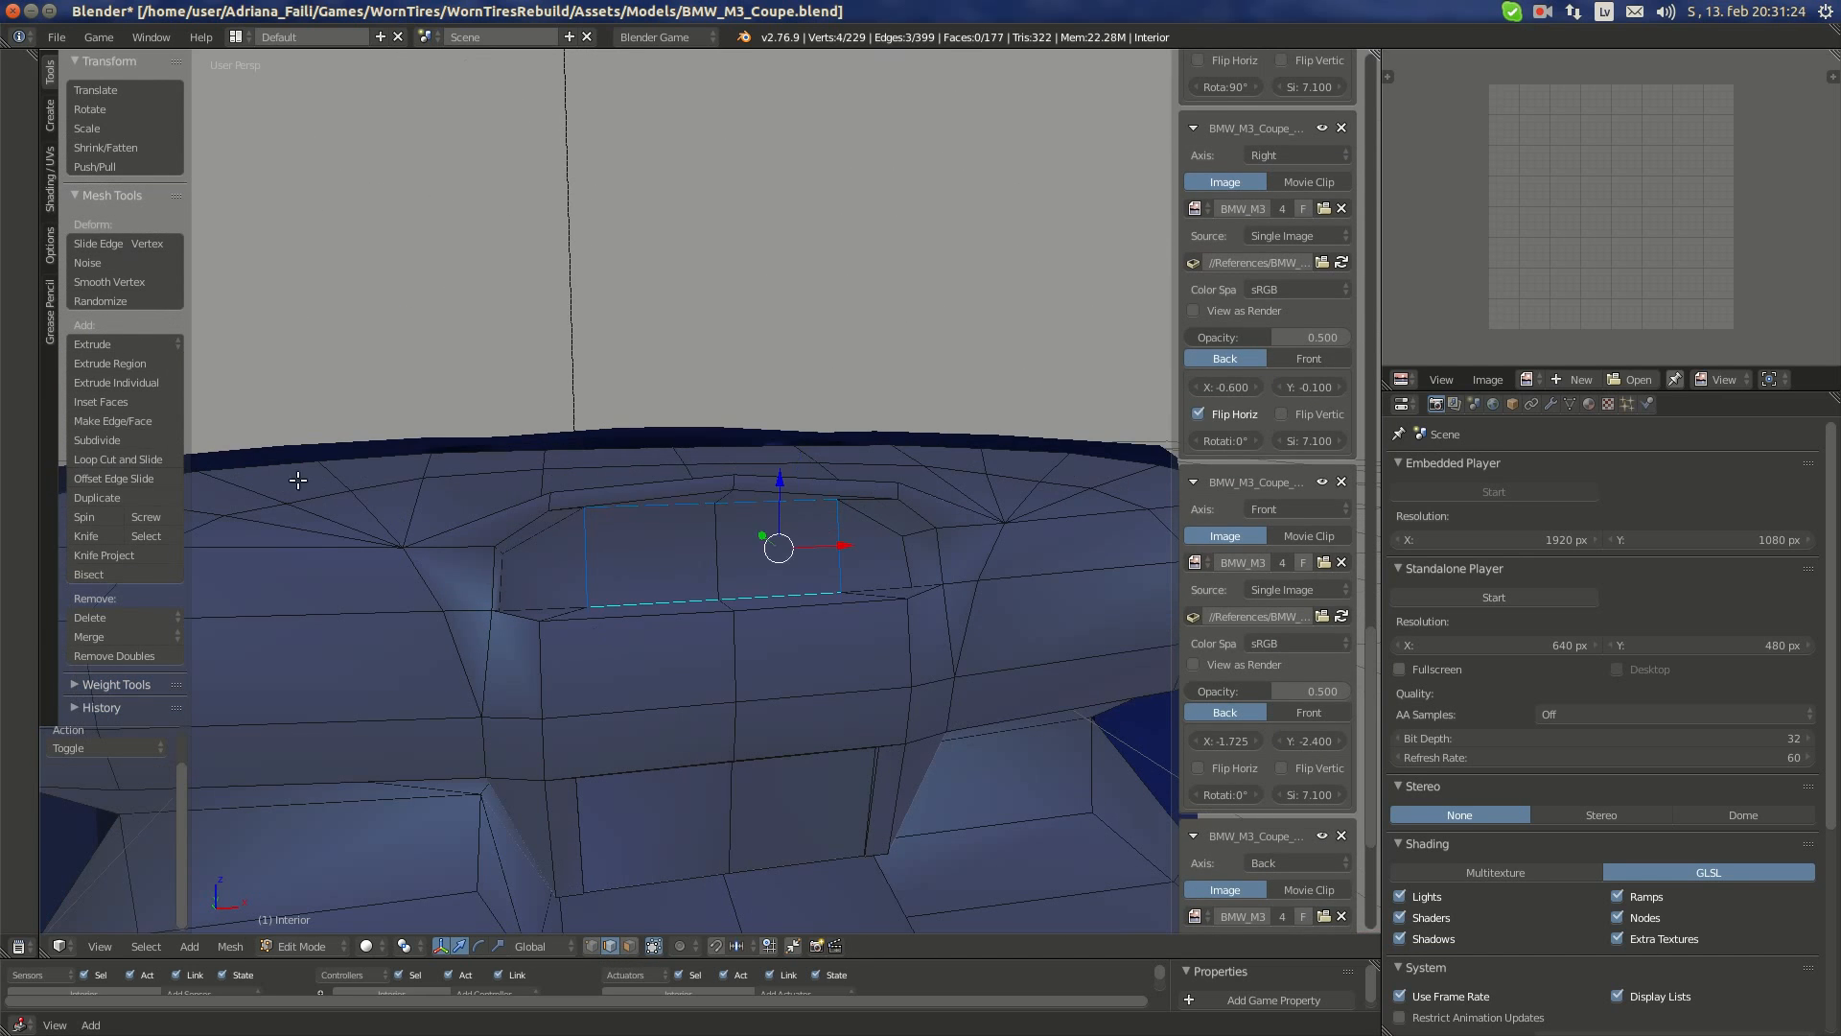
mouse_move(49, 125)
left_click(28, 155)
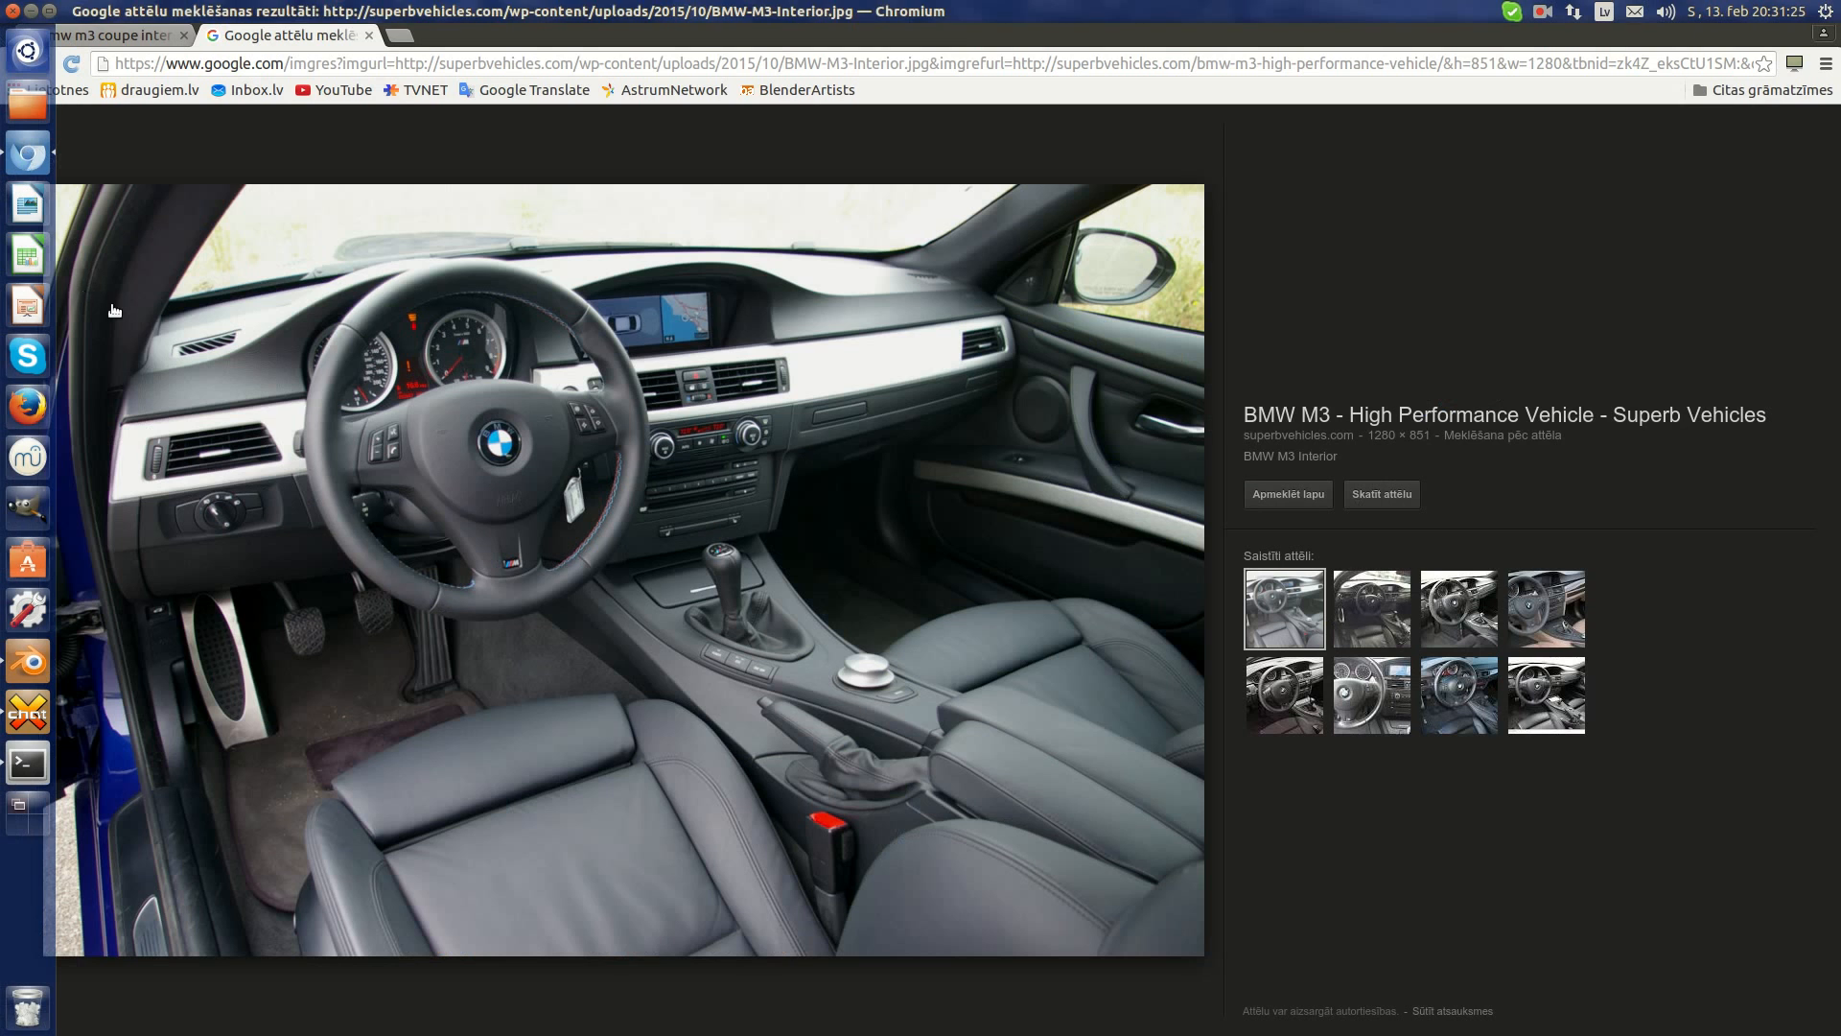
left_click(29, 671)
right_click(610, 504, "alt+shift")
middle_click_drag(759, 516, 768, 501)
right_click(482, 514, "shift")
right_click(495, 543, "shift")
right_click(530, 589, "shift")
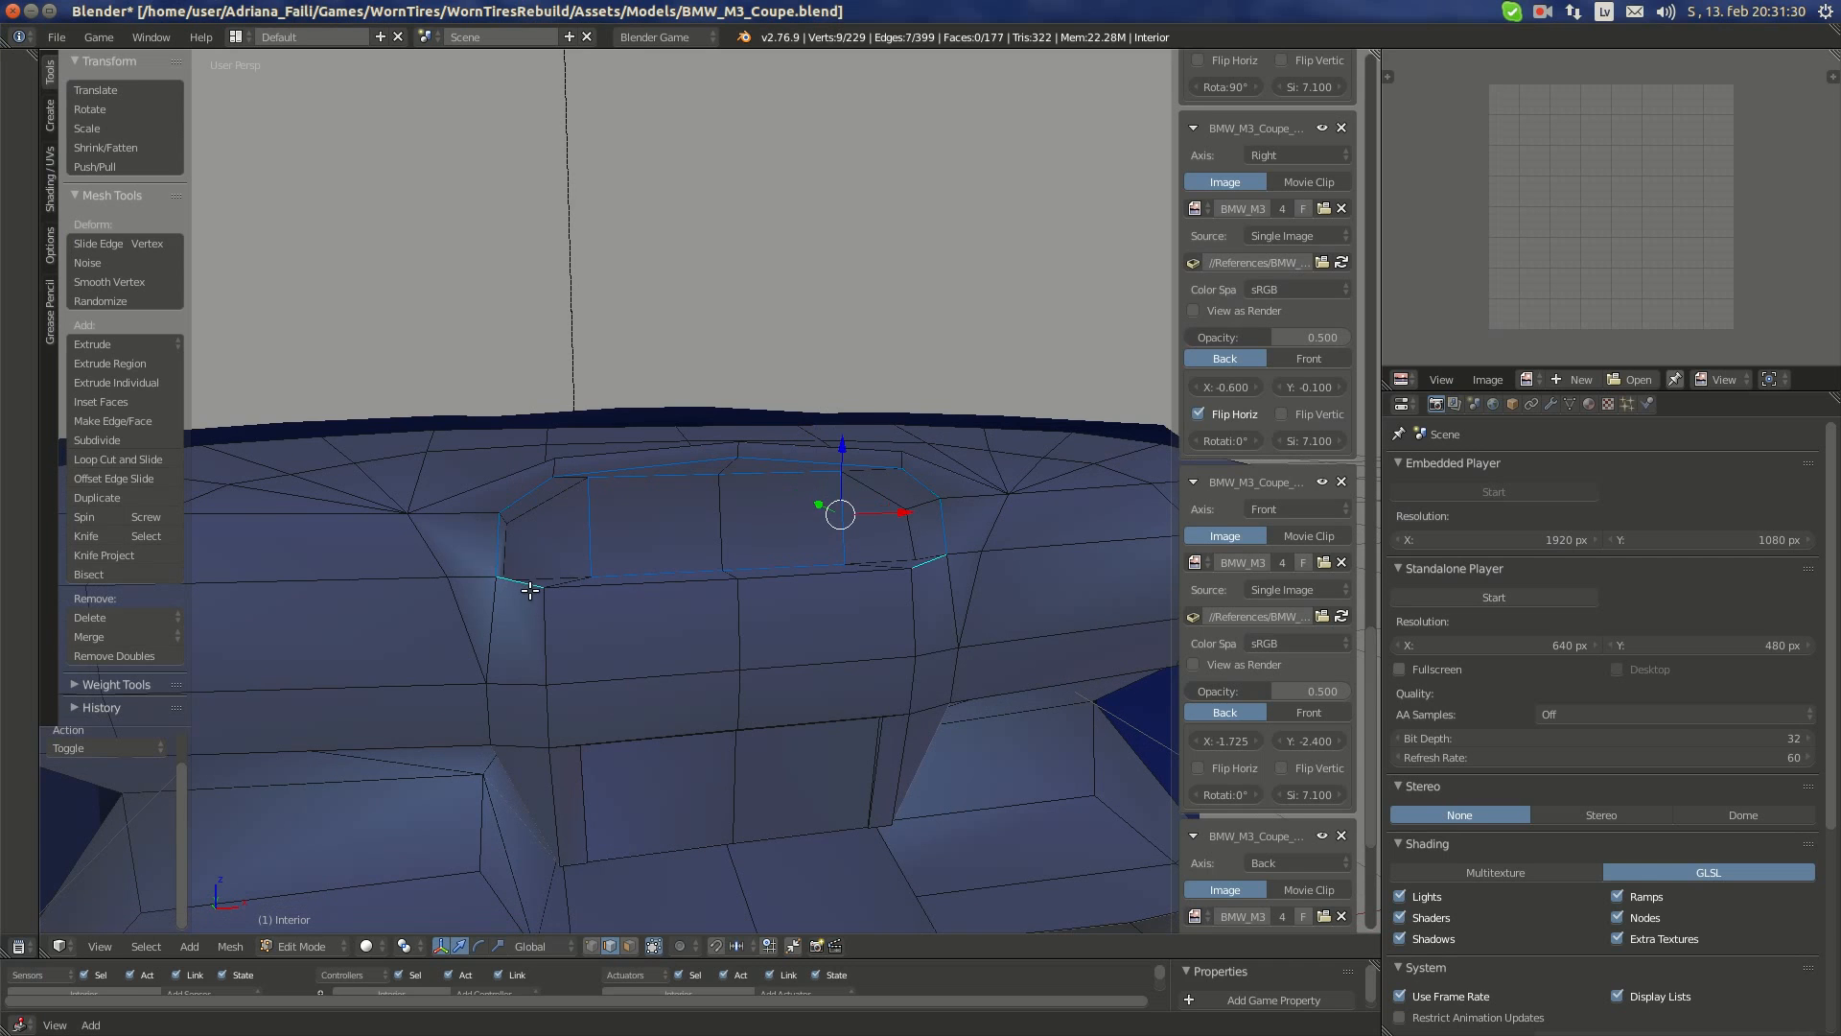
right_click(623, 581, "shift")
left_click(231, 945)
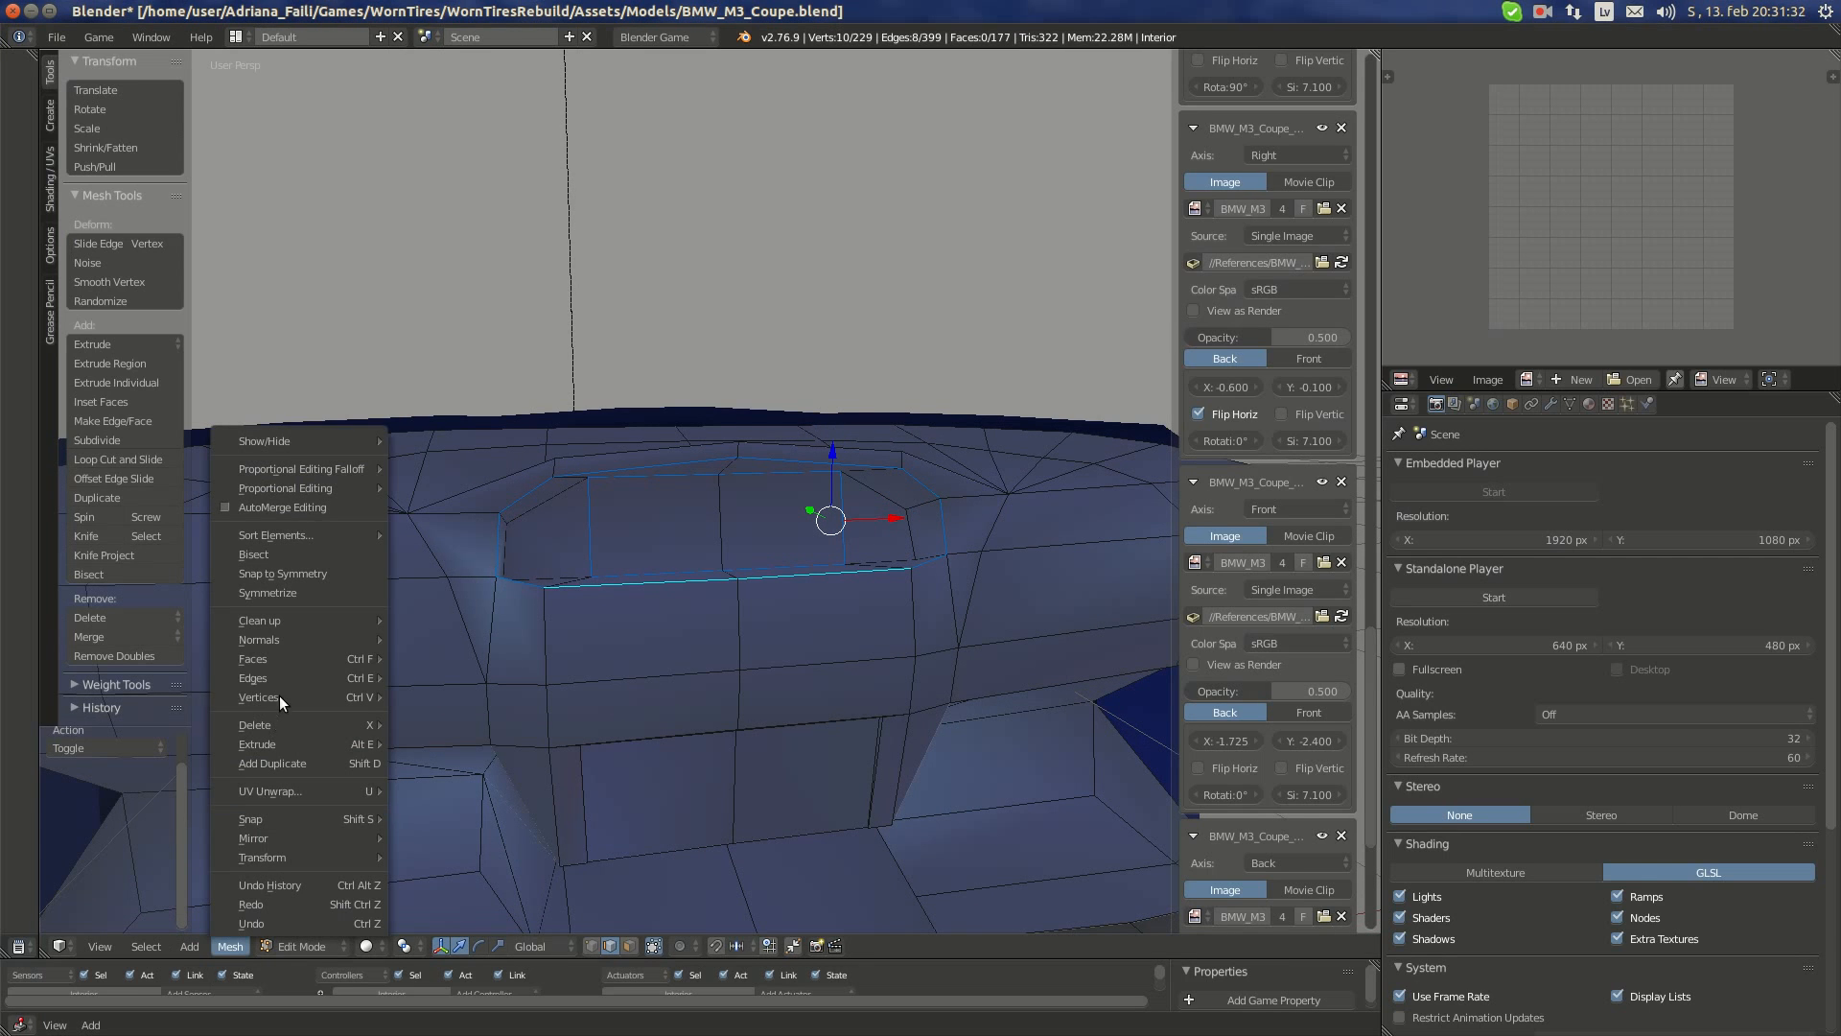
mouse_move(285, 678)
left_click(467, 555)
key("a")
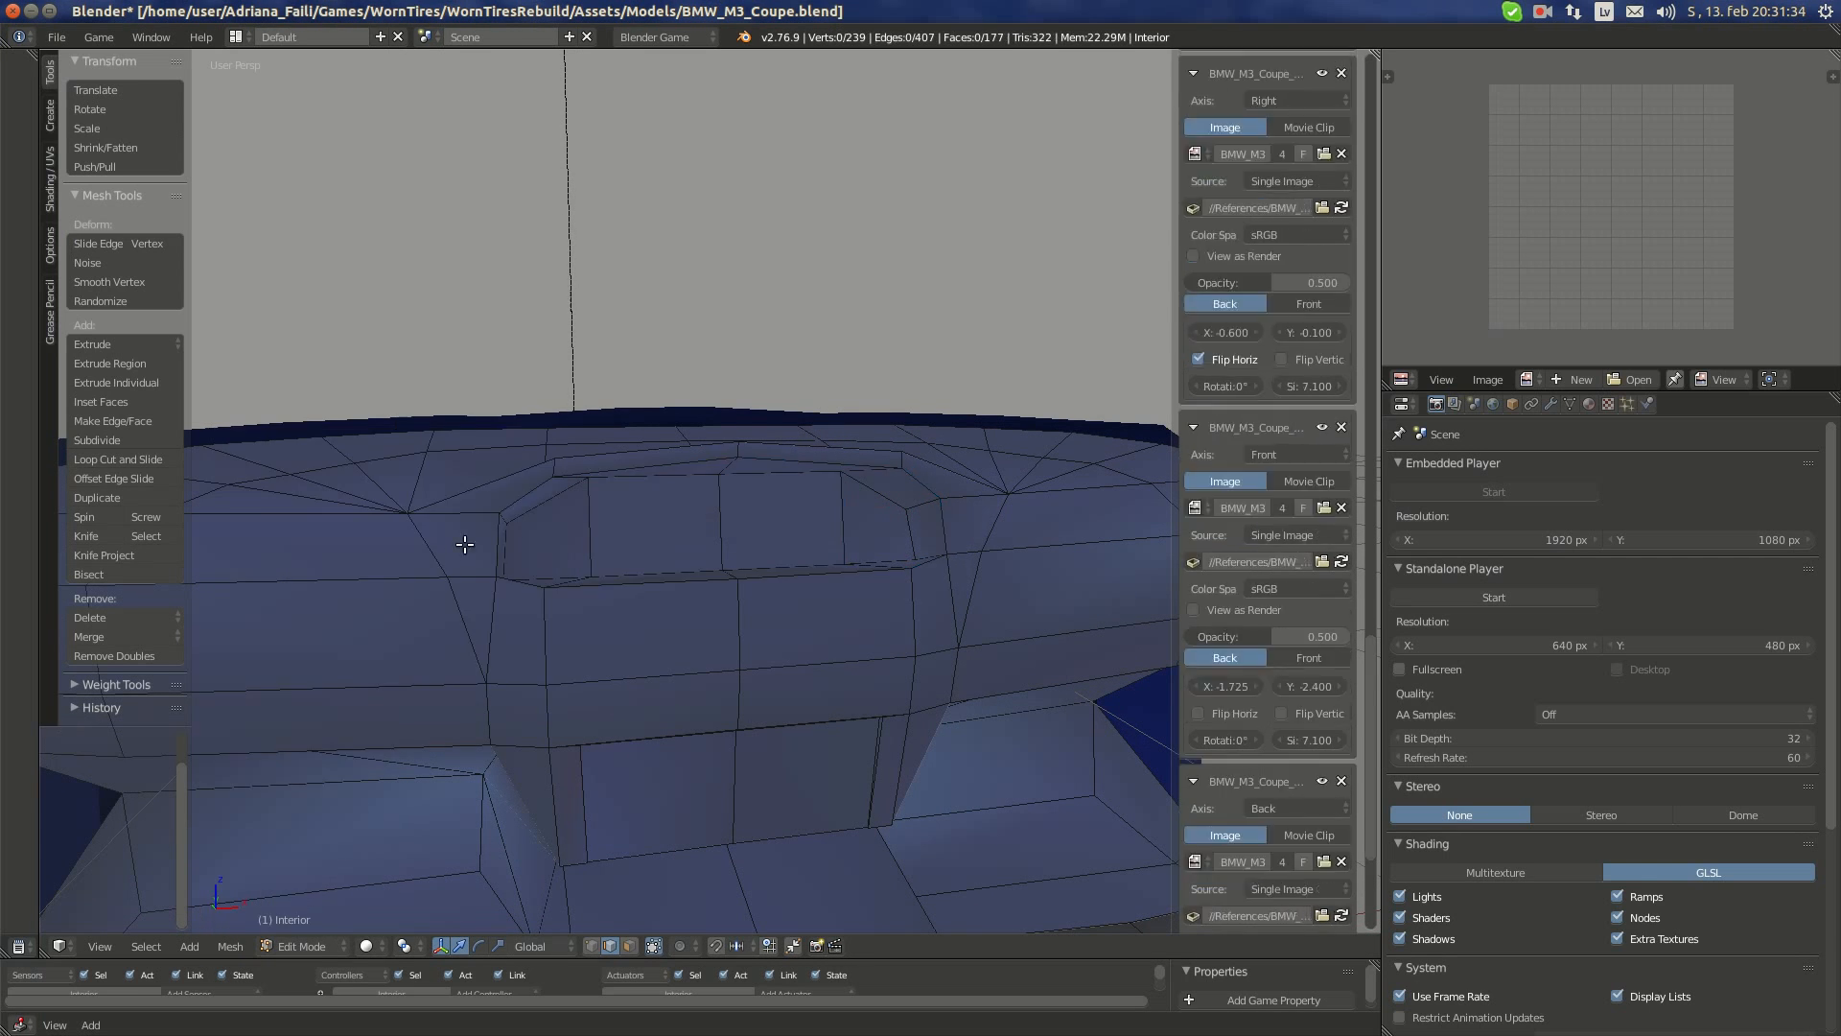
- Check the reference photo and try Edge Split on the upper dashboard edges extending sideways from the display recess
middle_click_drag(468, 539, 618, 546)
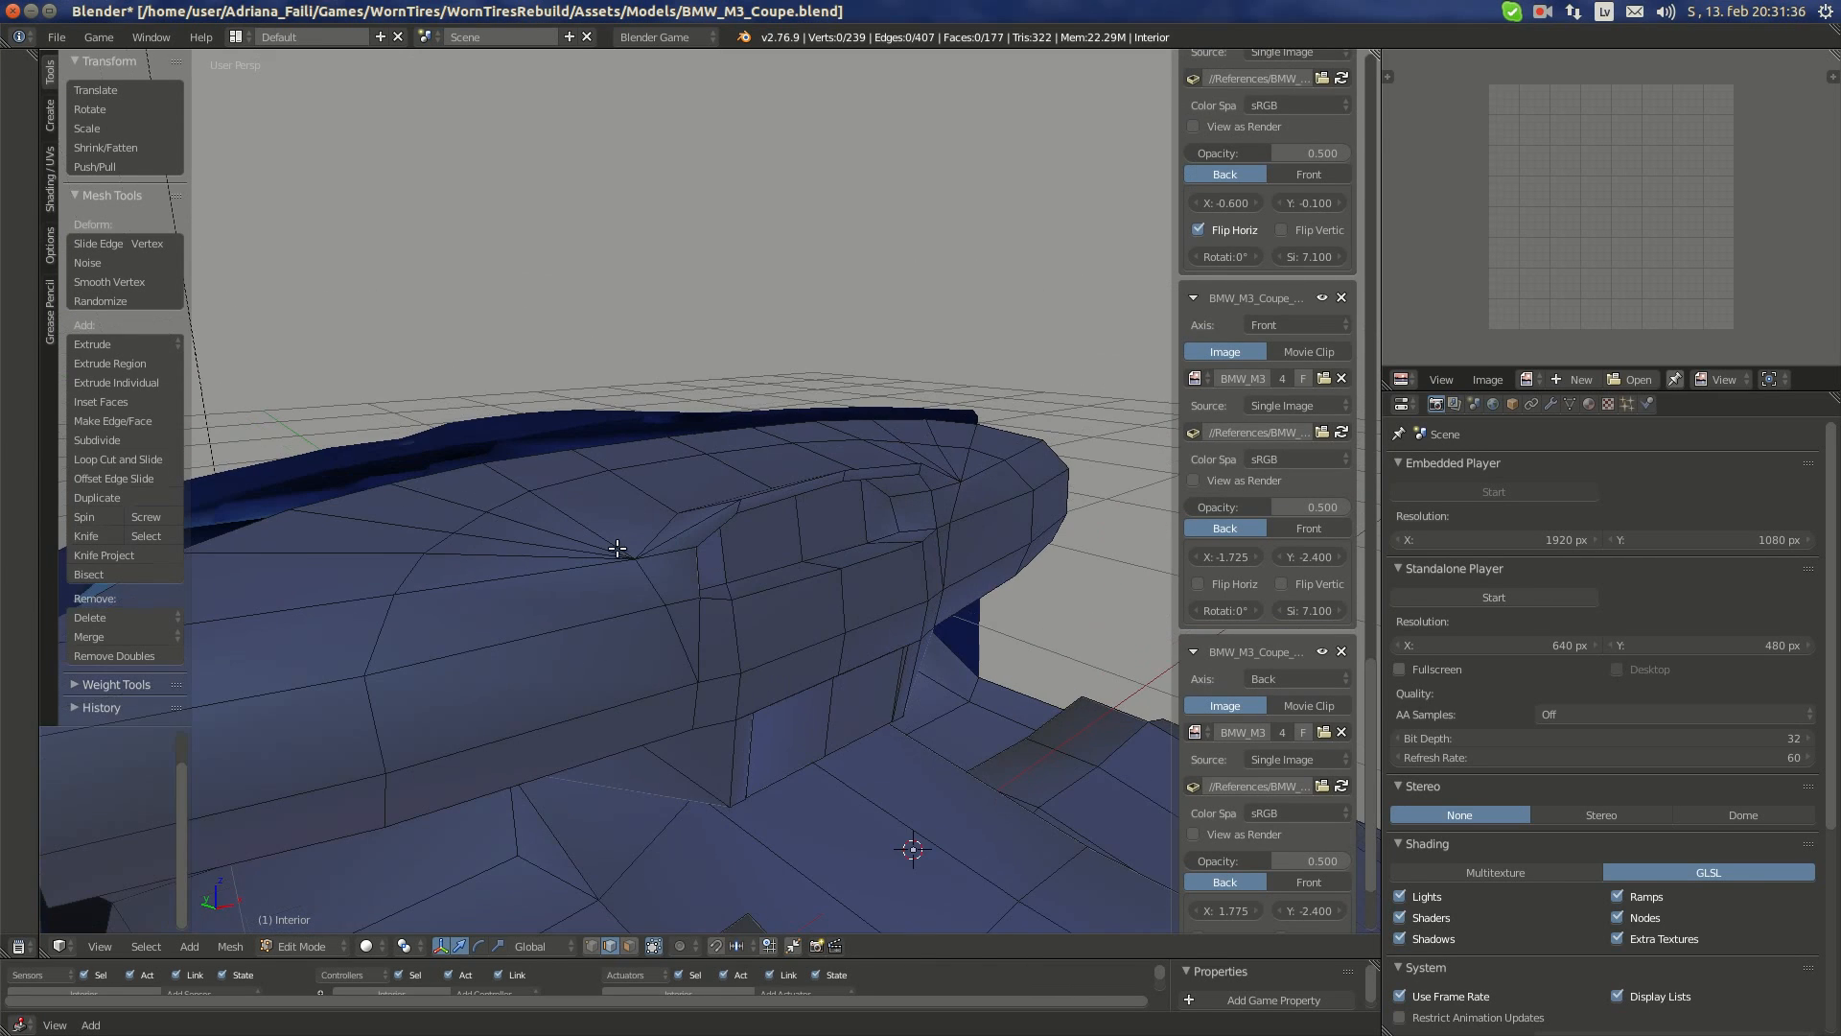
mouse_move(1, 278)
left_click(24, 163)
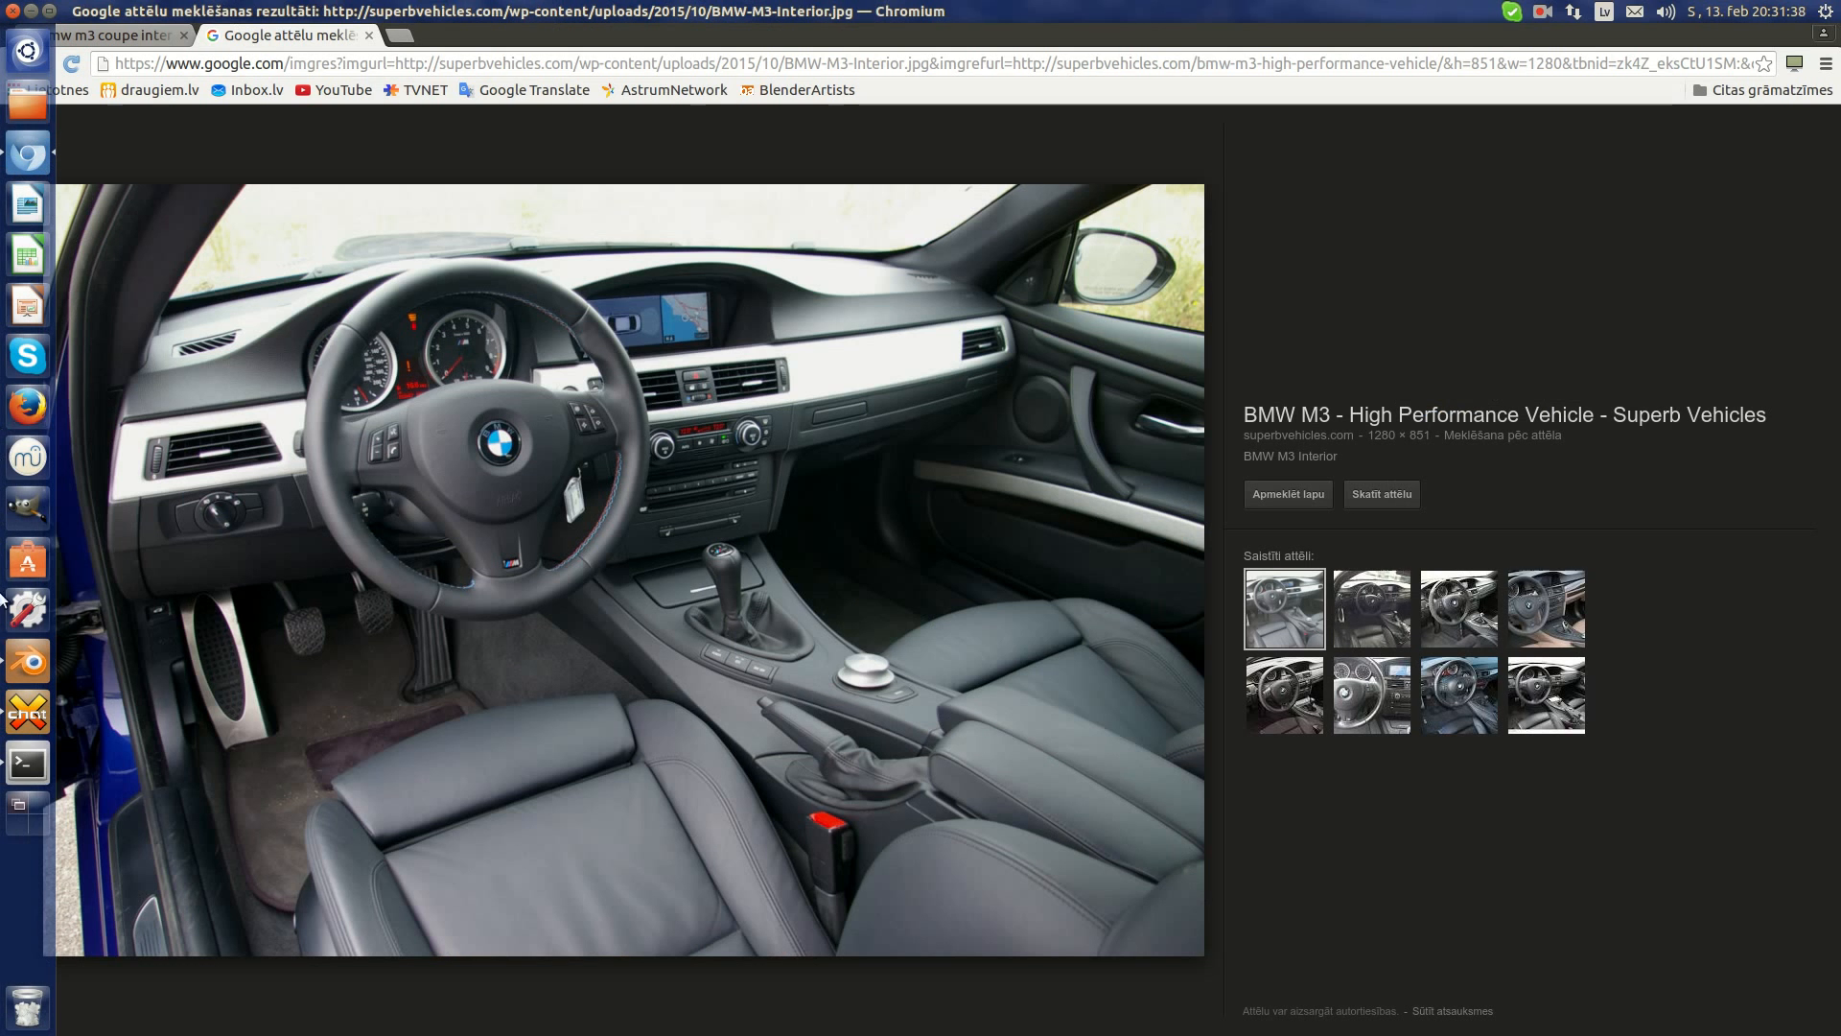
left_click(28, 662)
right_click(974, 567)
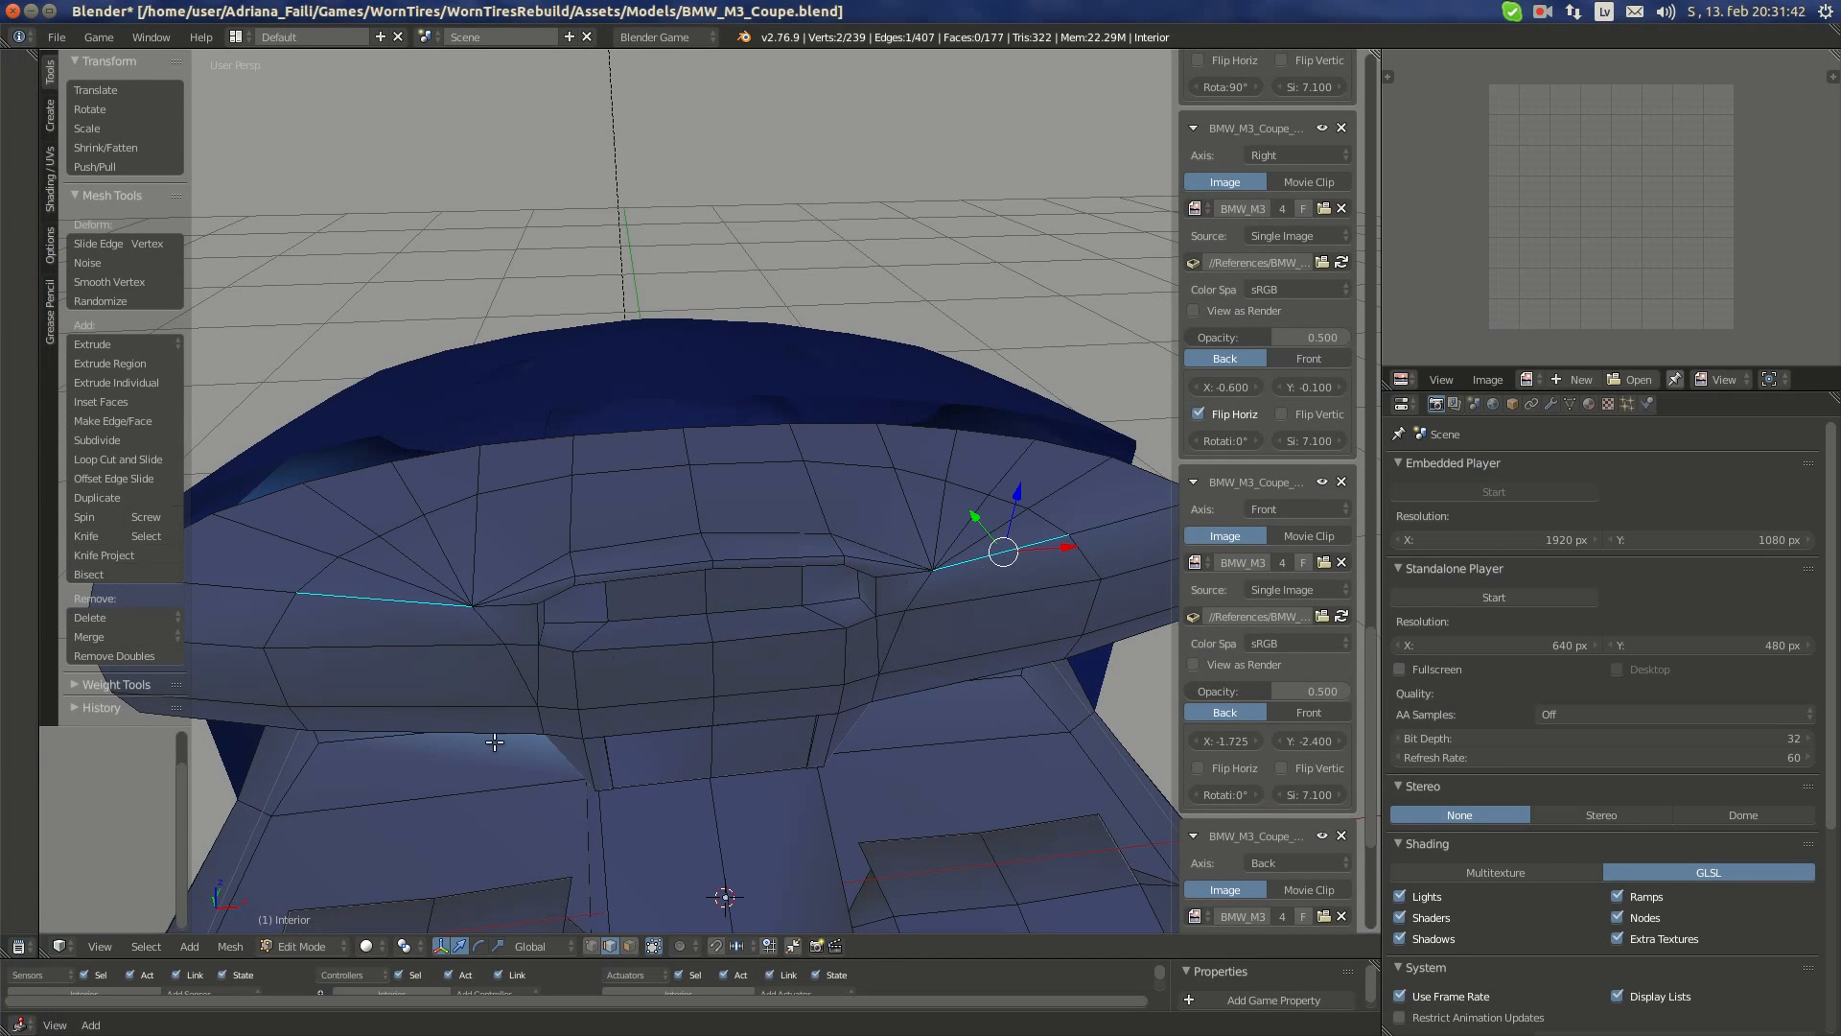
left_click(231, 947)
mouse_move(298, 677)
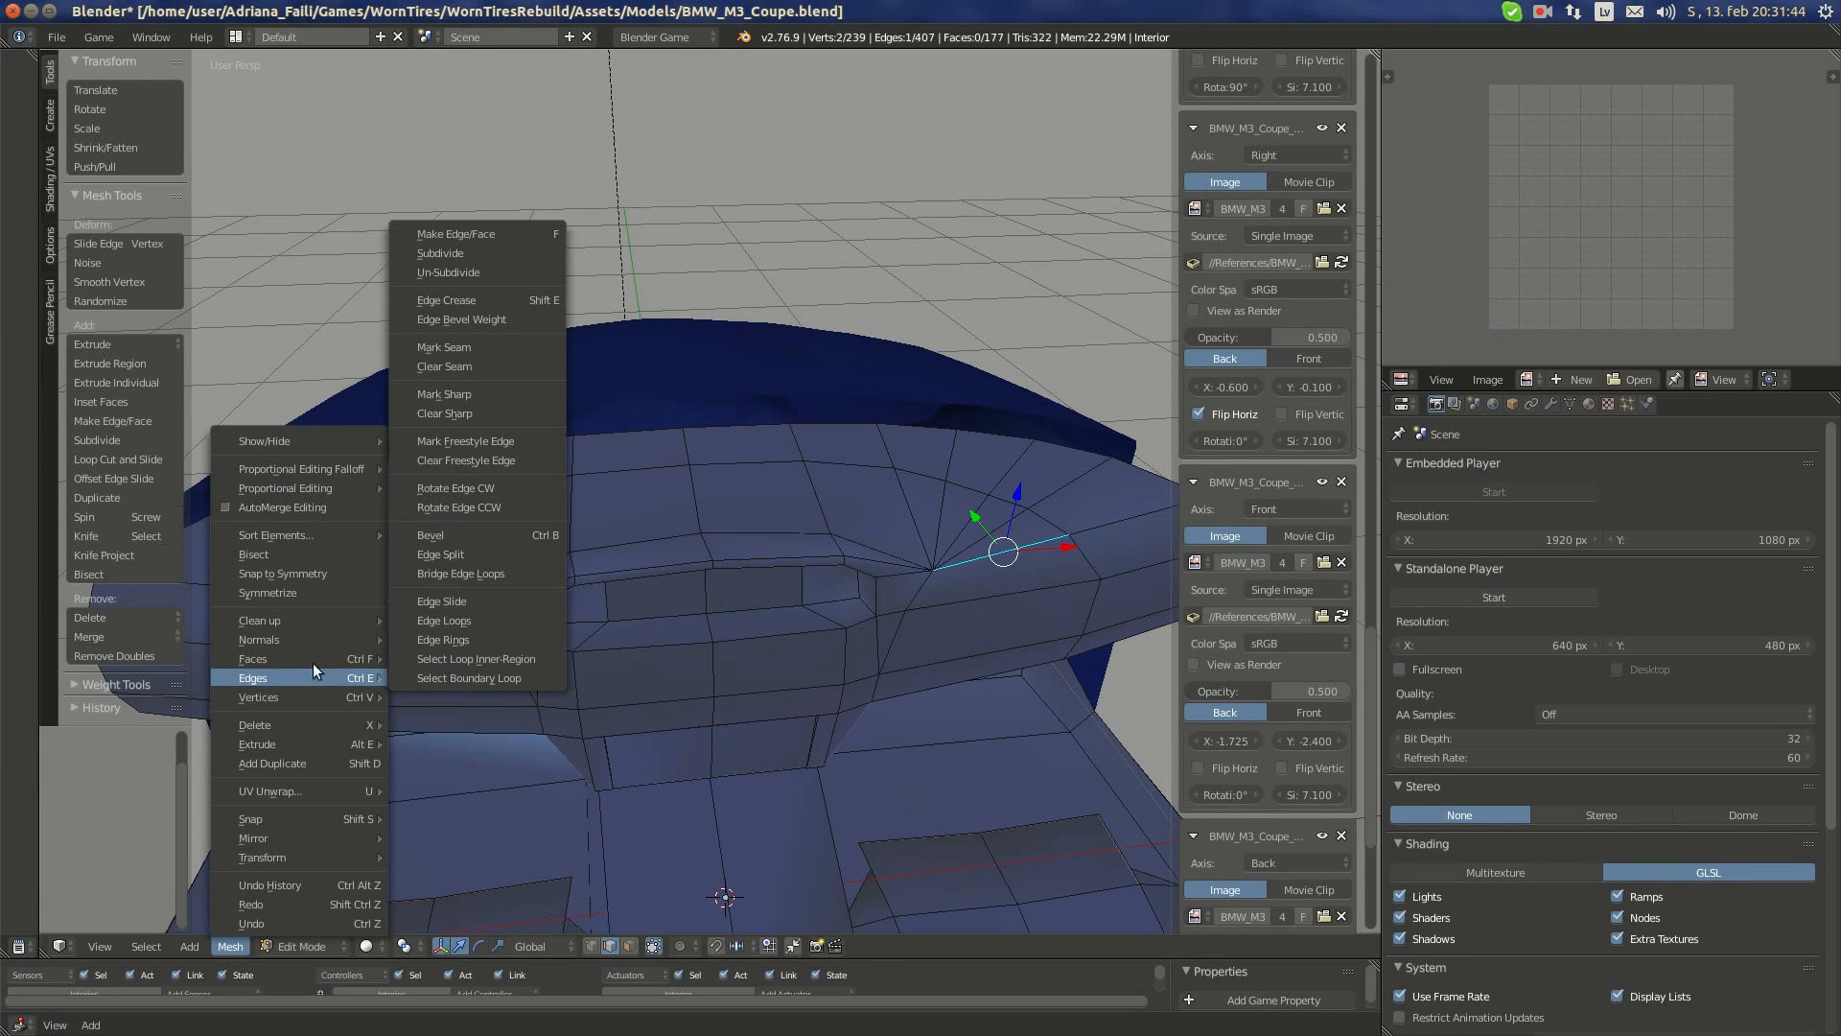
left_click(462, 554)
- Select the horizontal edges running sideways from the display recess and lower them 0.014 along Z
middle_click_drag(887, 652, 734, 540)
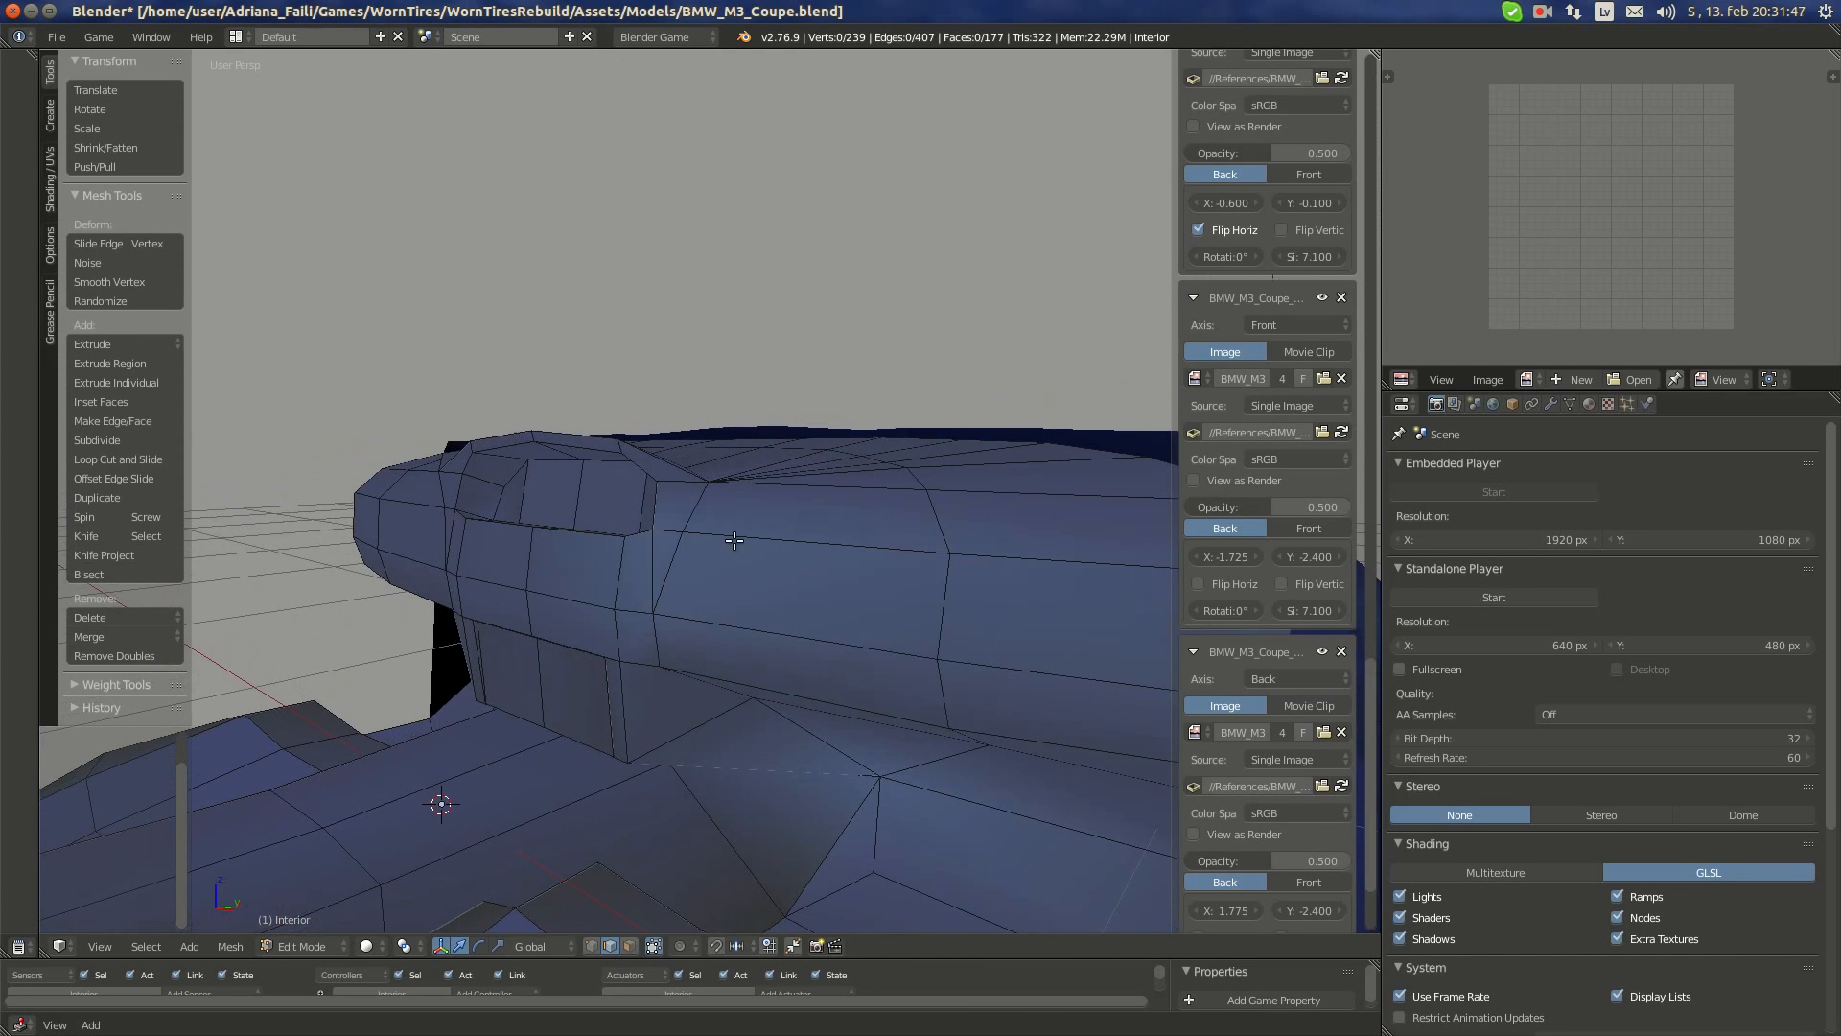
right_click(672, 536)
right_click(729, 539, "shift")
right_click(1031, 558, "shift")
mouse_move(0, 209)
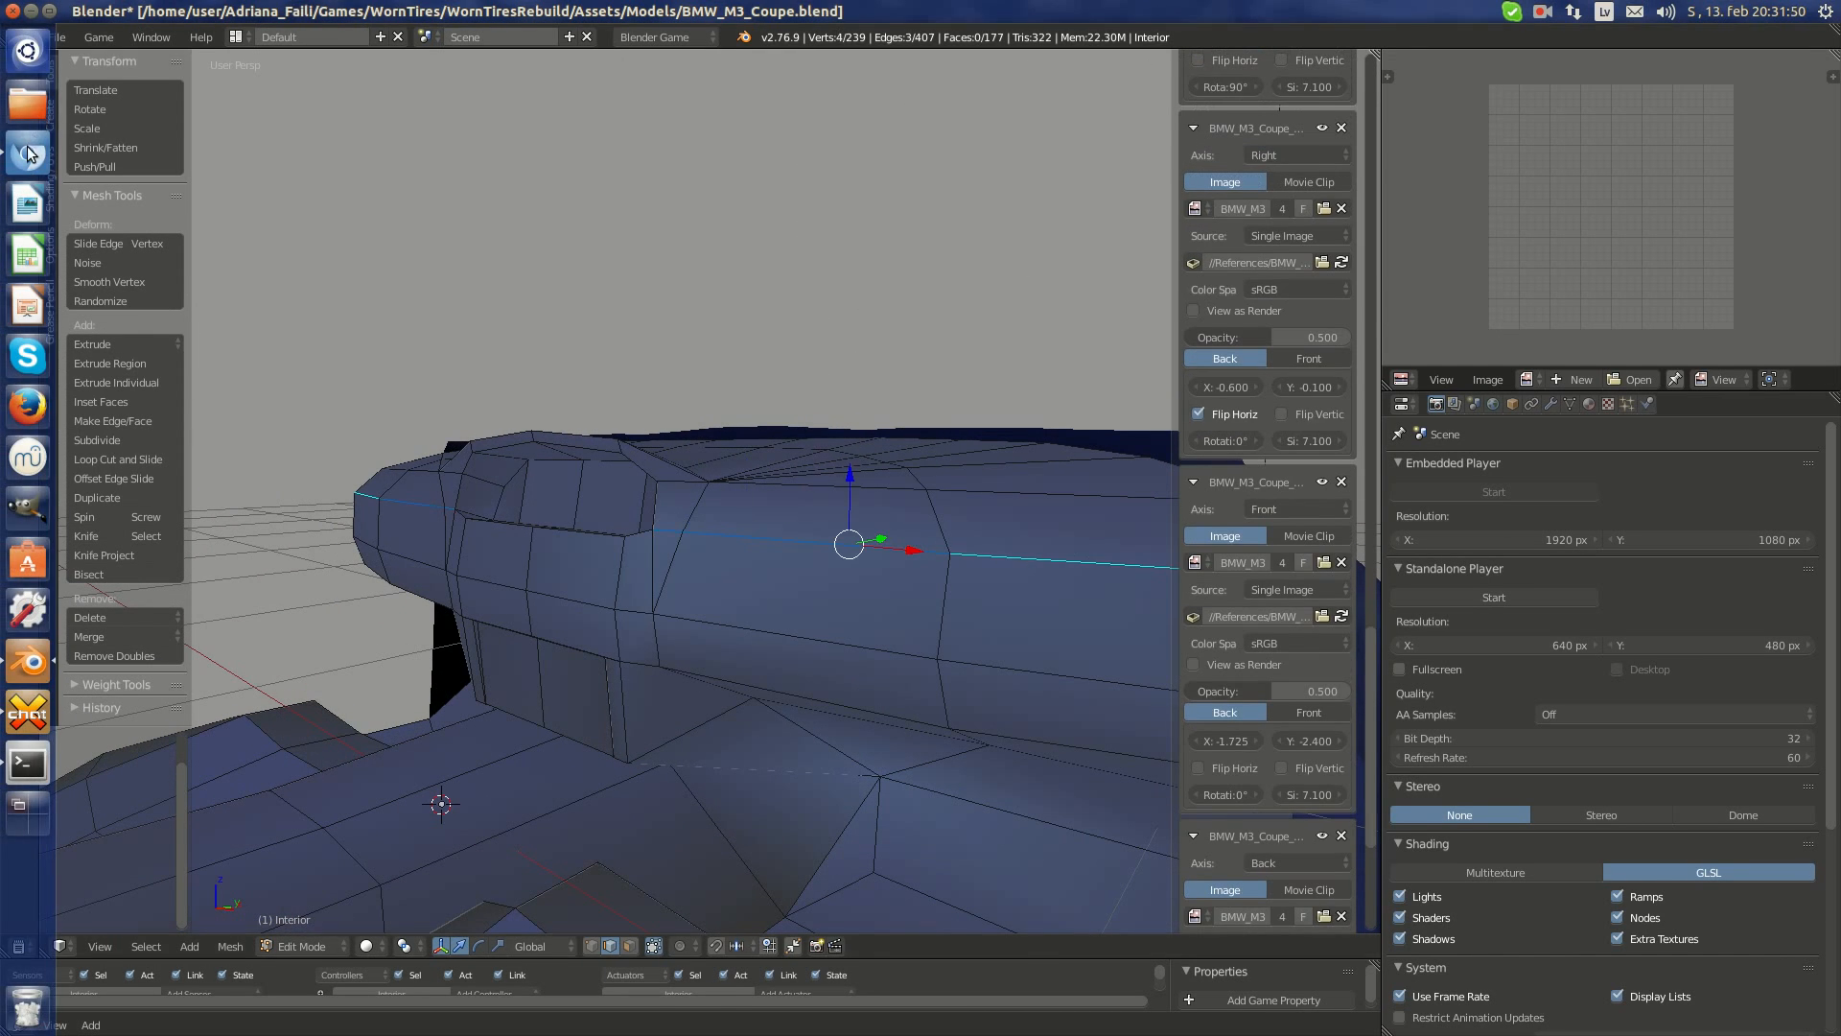
left_click(29, 153)
left_click(27, 662)
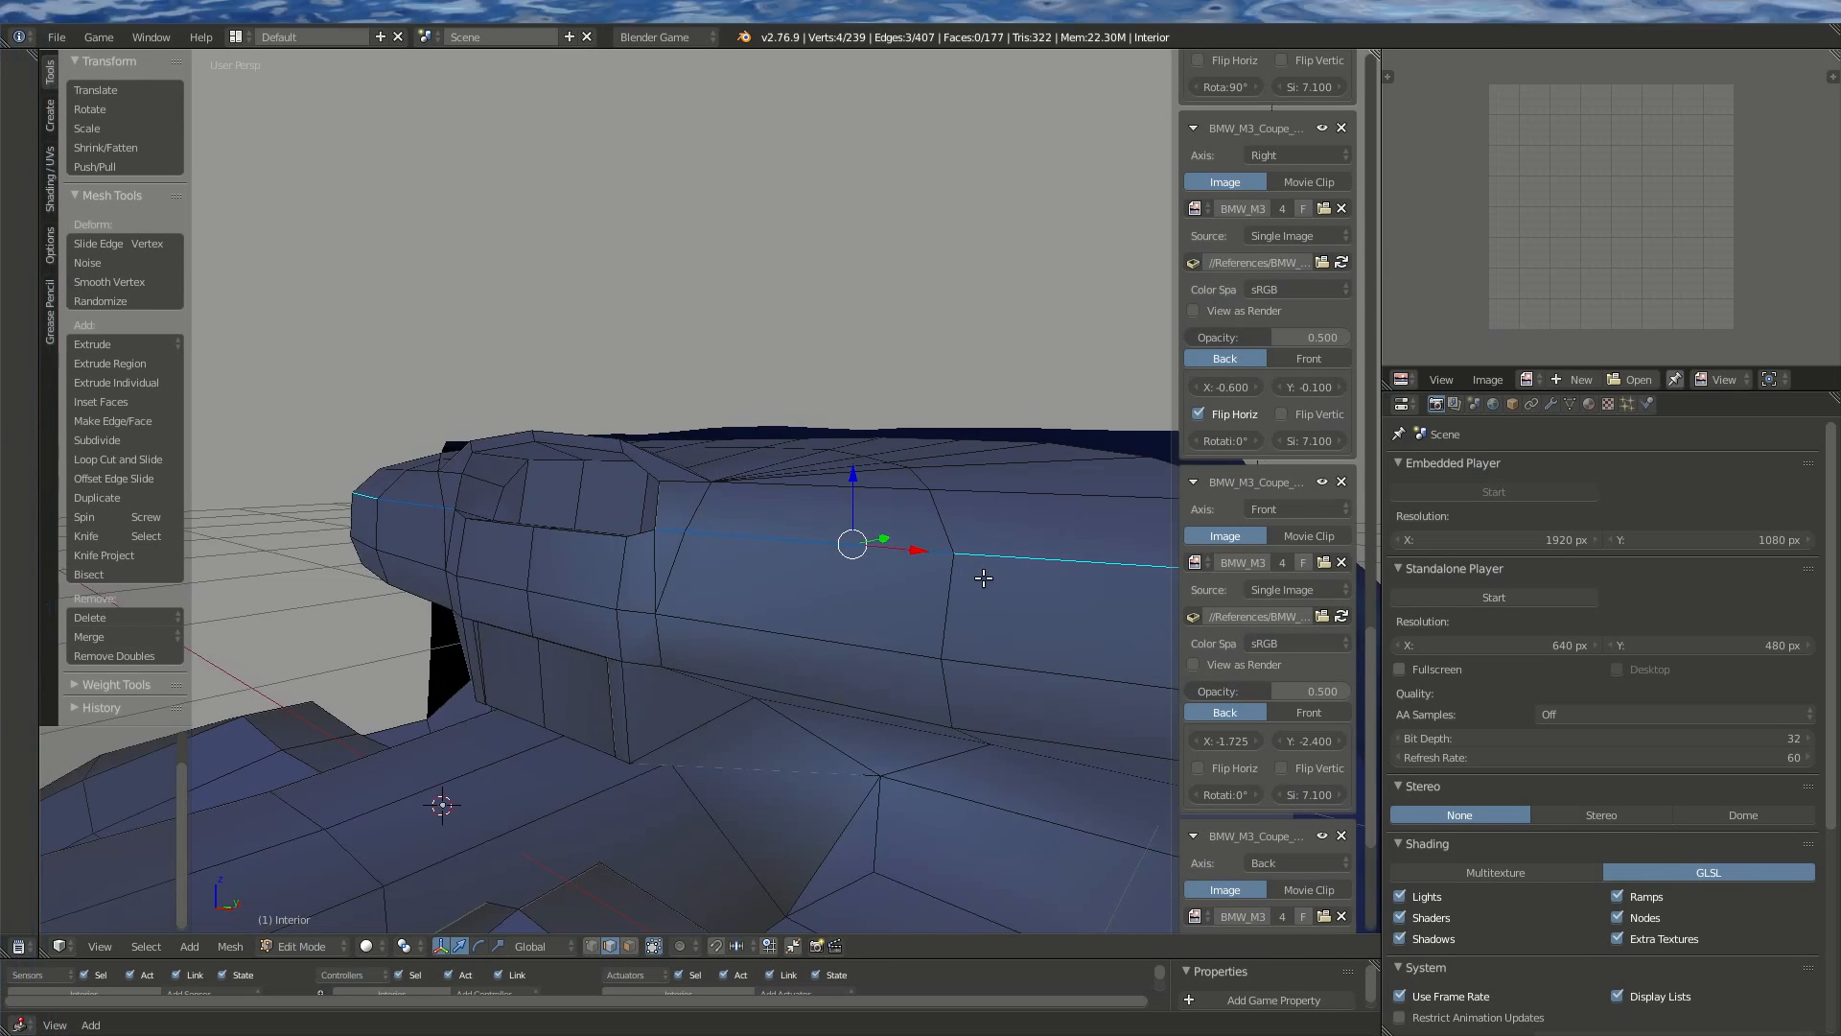
middle_click_drag(983, 577, 973, 470)
left_click_drag(986, 454, 984, 466)
middle_click_drag(984, 466, 834, 547)
scroll(1039, 563, "up", 3)
scroll(835, 547, "up", 2)
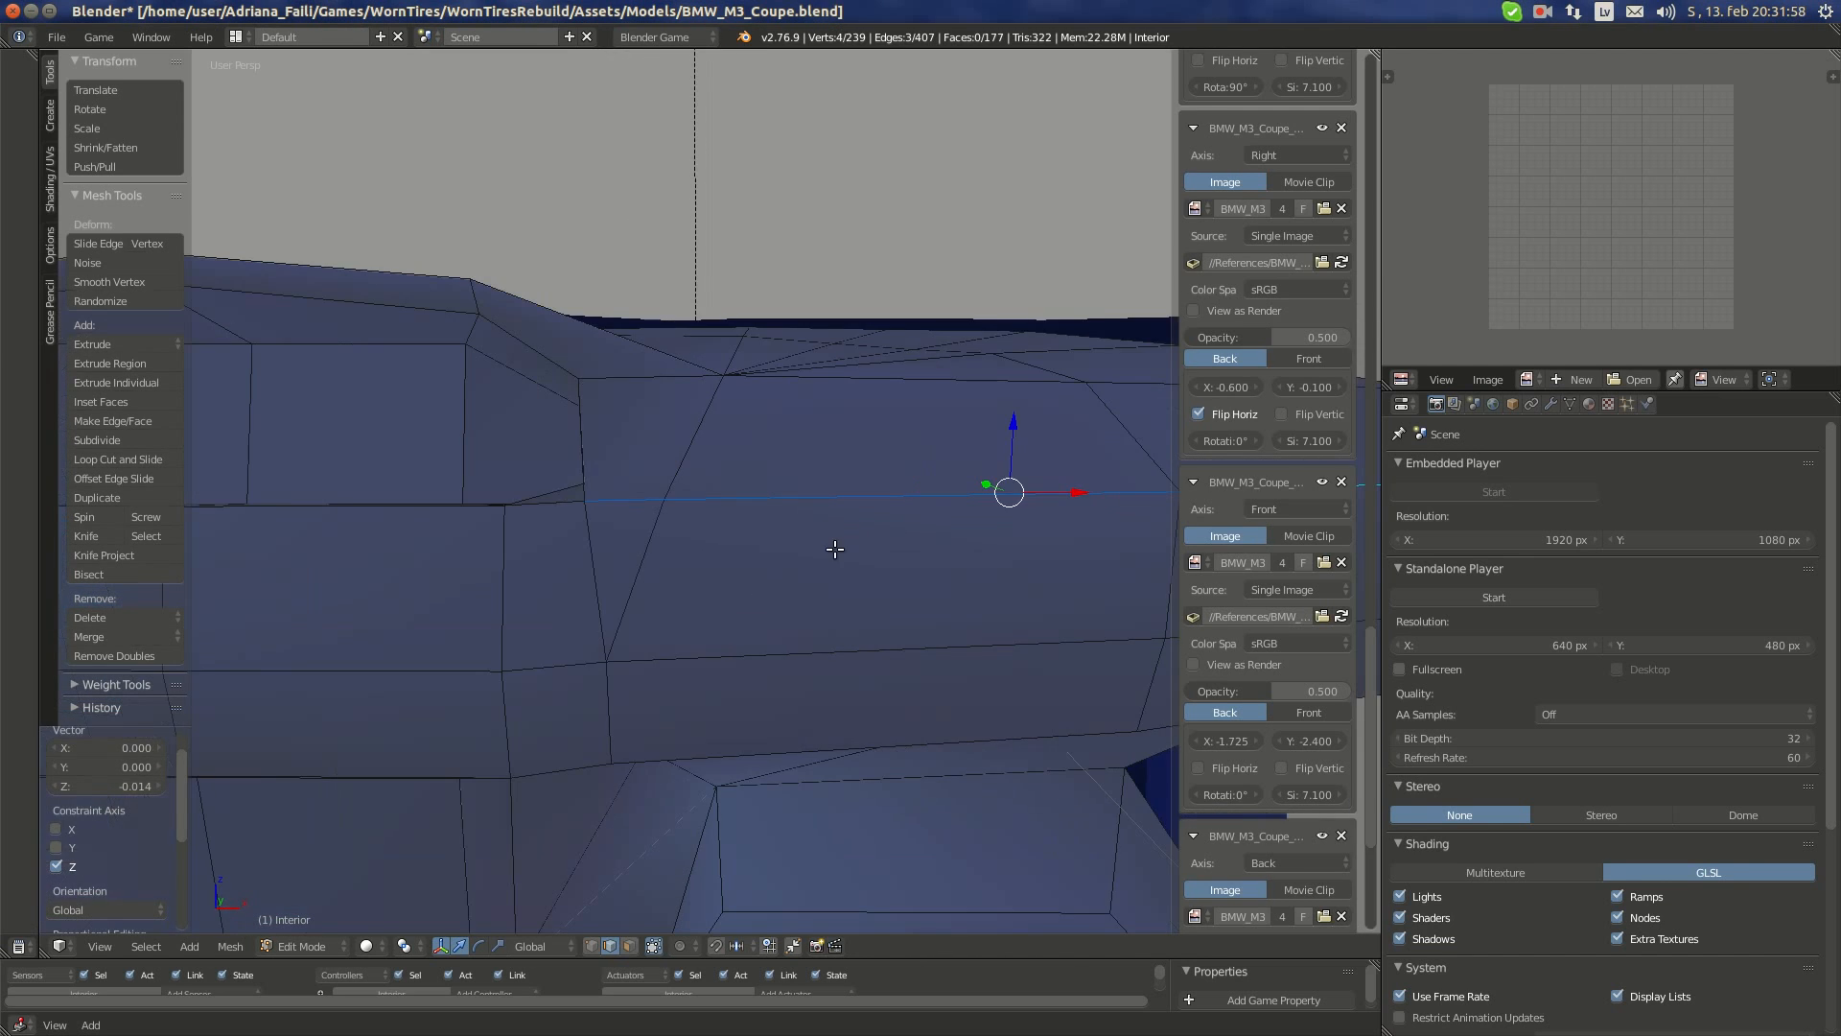
- Undo the edge lowering and the edge splits around the display recess
scroll(595, 530, "up", 1)
key("ctrl+z")
key("ctrl+z")
key("ctrl+z")
key("ctrl+z")
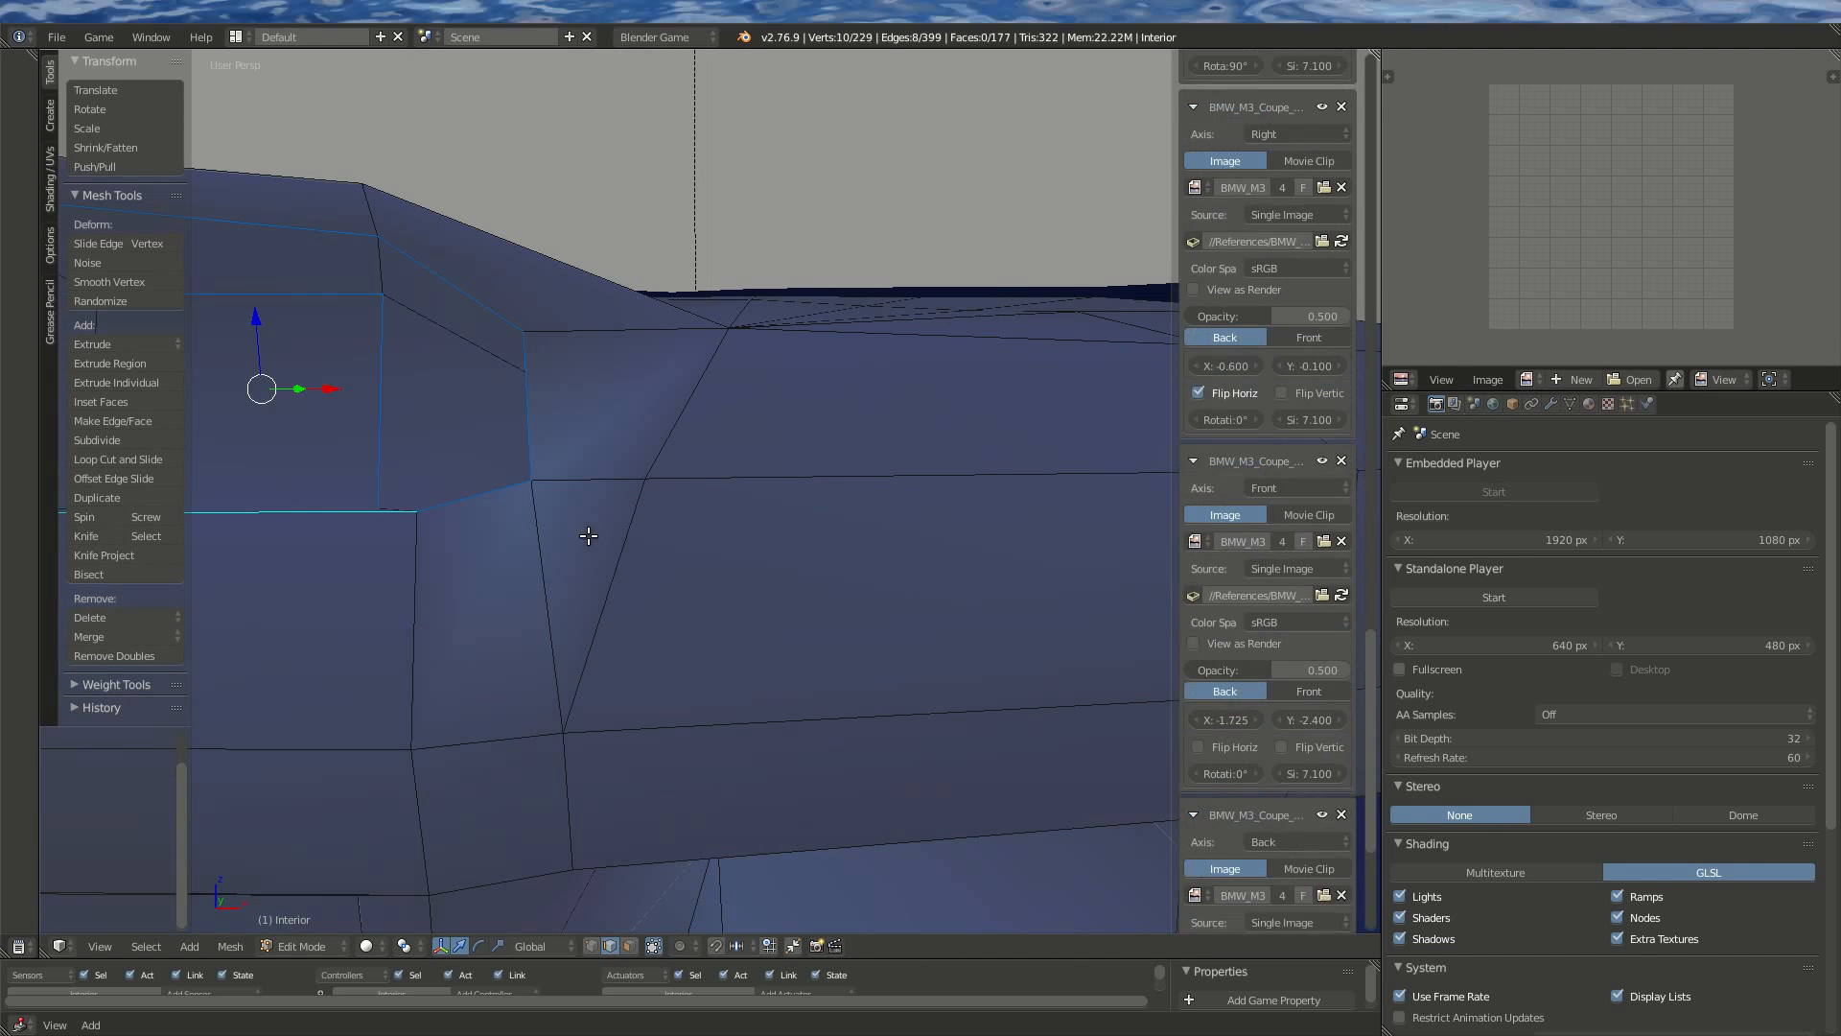
key("ctrl+z")
- Lower the horizontal dashboard edges on both sides of the display recess by 0.015 along Z
scroll(825, 437, "down", 4)
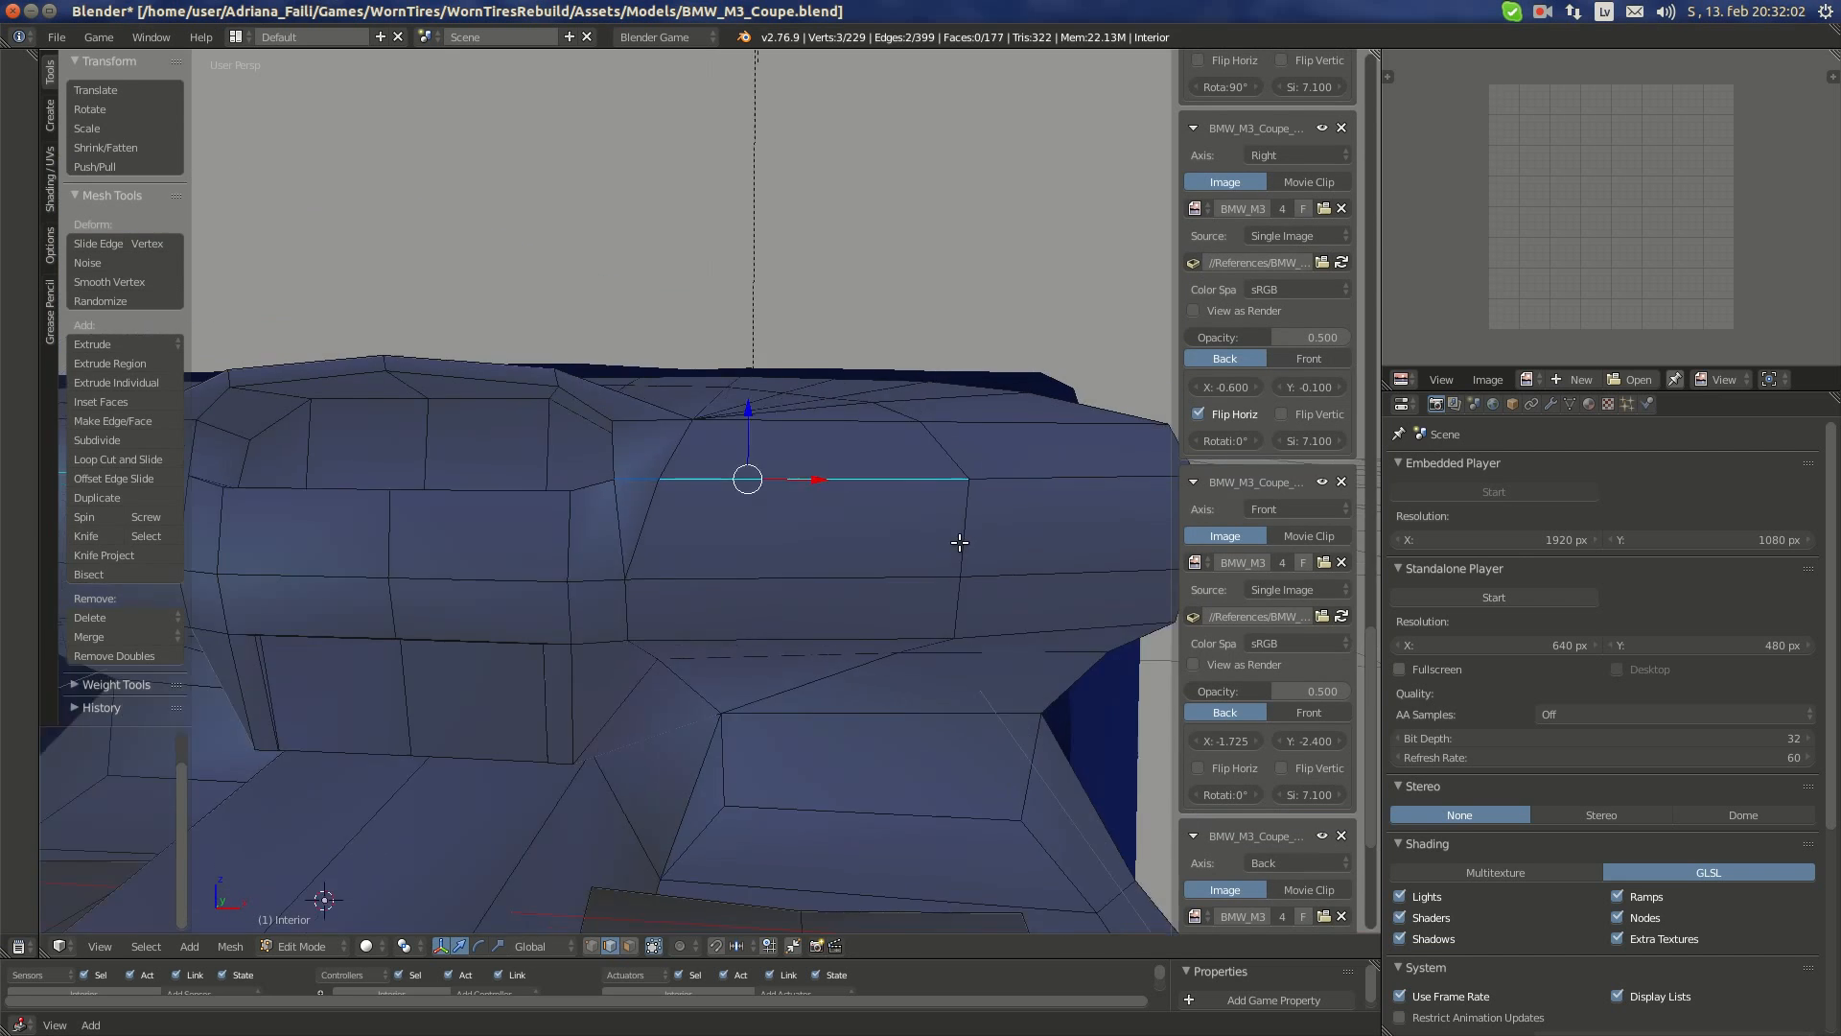
key("ctrl+z")
left_click_drag(820, 432, 818, 446)
middle_click_drag(819, 447, 695, 478)
- Add the display recess's side, lower and inner upper edges to the edge selection
right_click(764, 539, "shift")
right_click(777, 508, "shift")
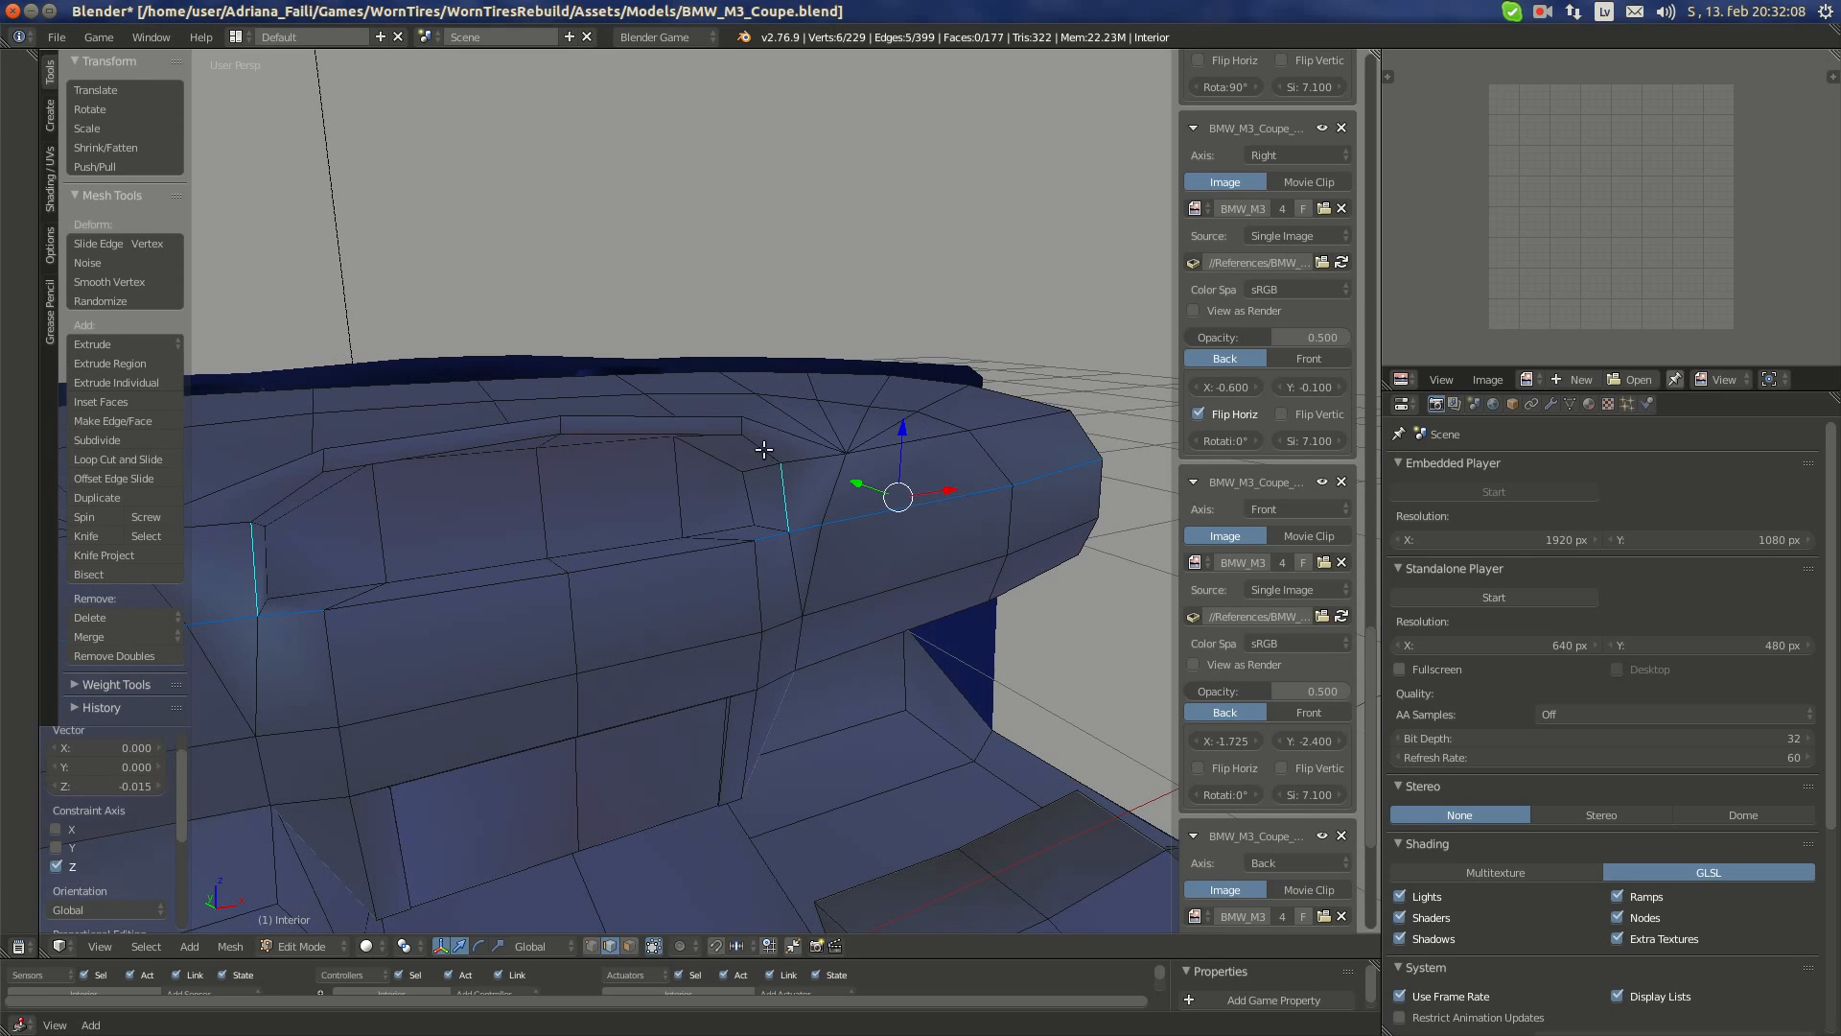
right_click(759, 443, "shift")
right_click(597, 431, "shift")
right_click(648, 567, "shift")
right_click(552, 557, "shift")
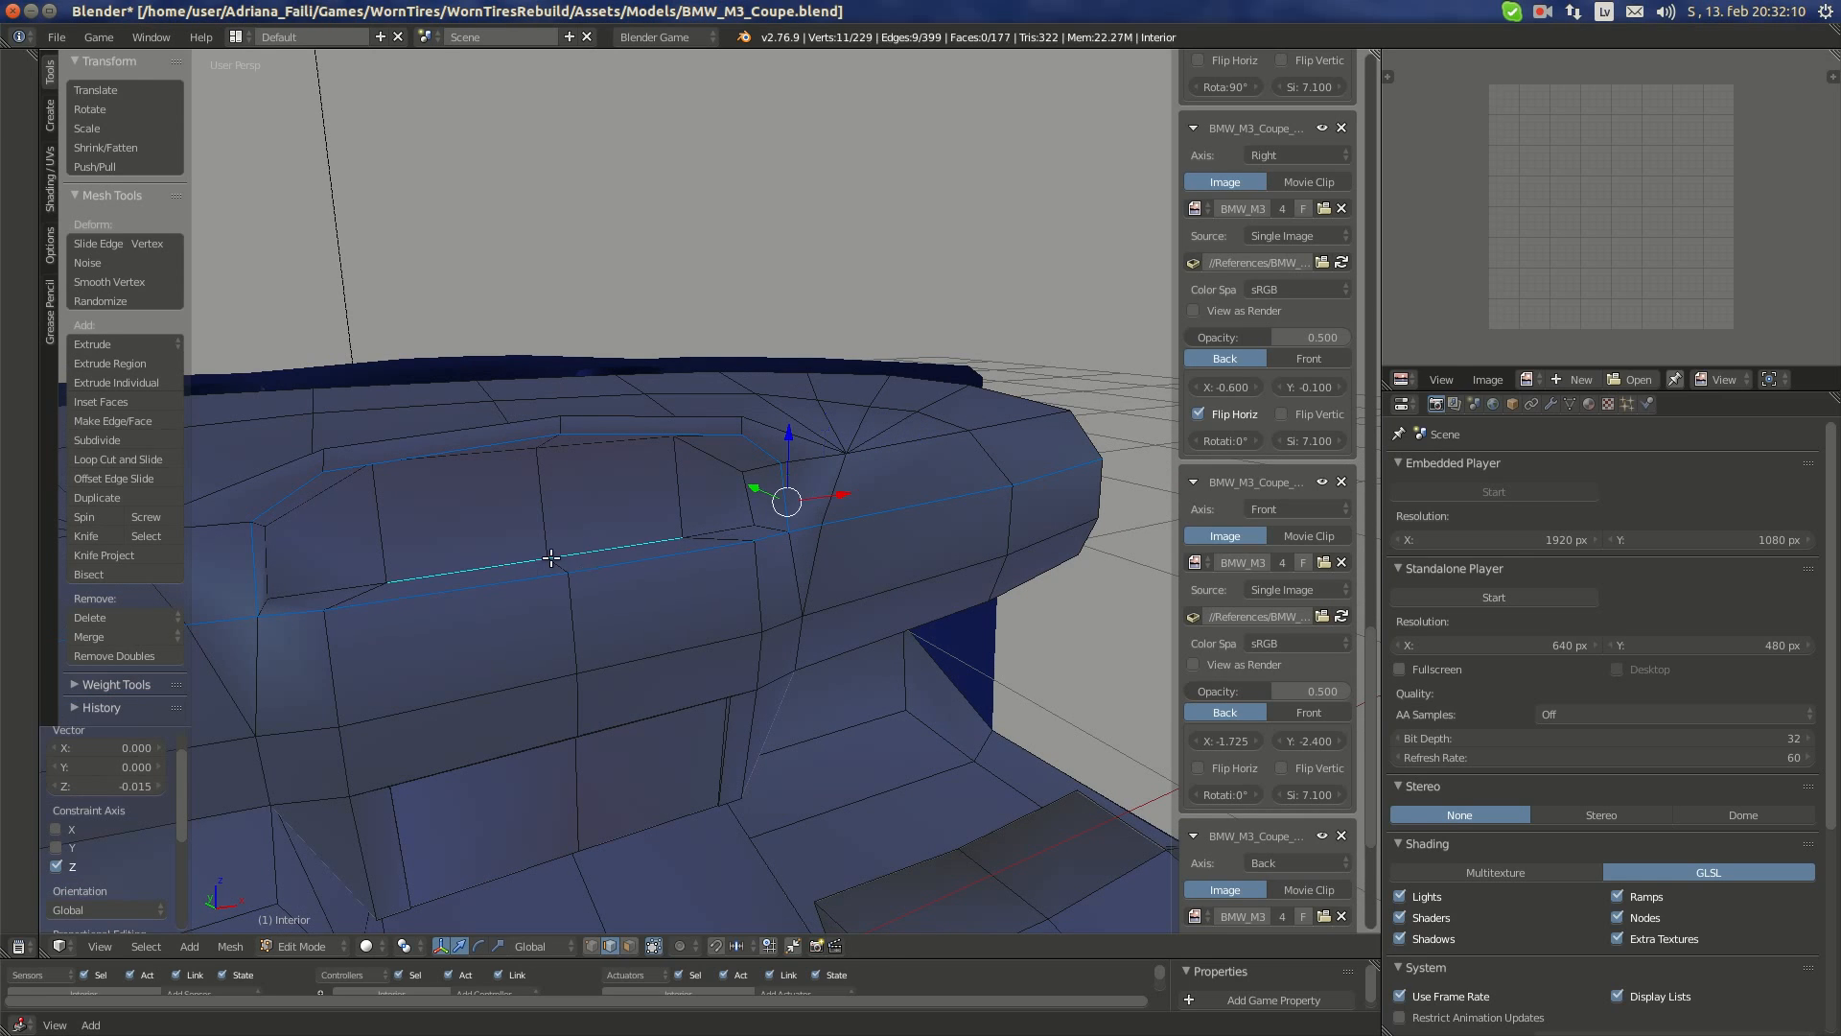
right_click(633, 569, "shift")
right_click(611, 455, "alt+shift")
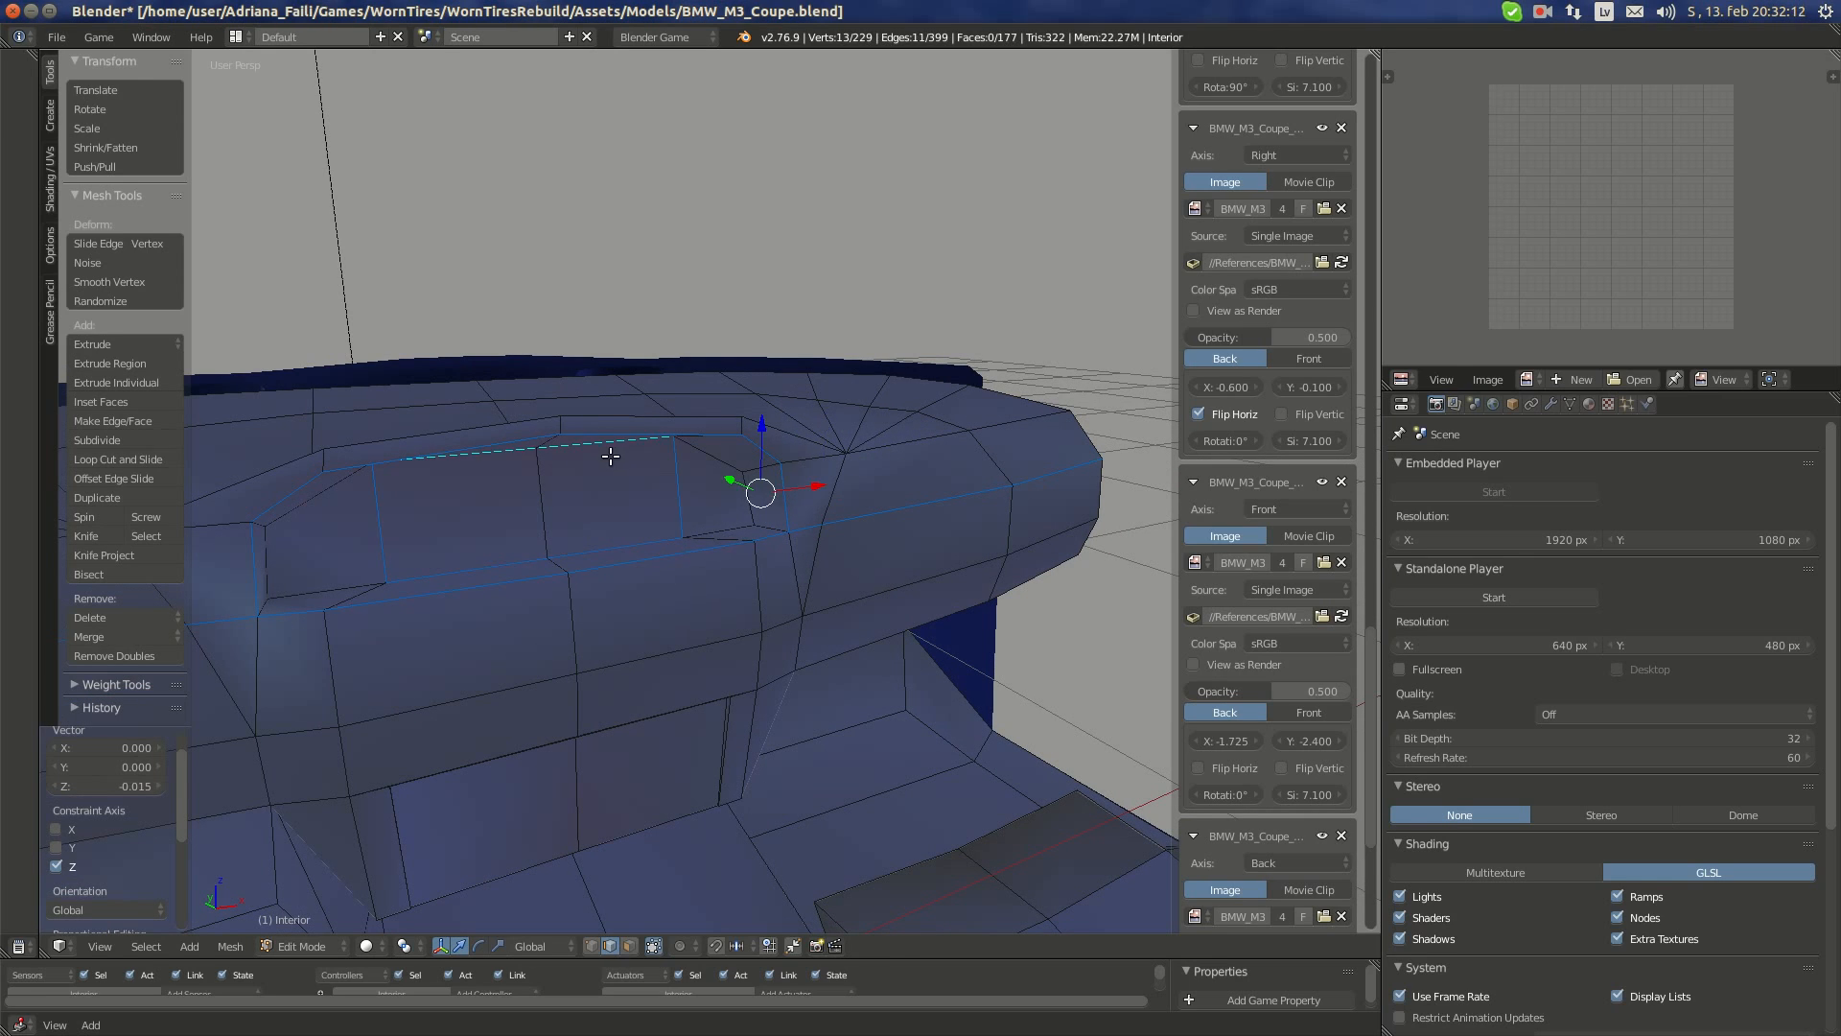
- Extend the edge selection with the upper dashboard edges beside the display recess and the recess's top rim
middle_click_drag(545, 519, 629, 621)
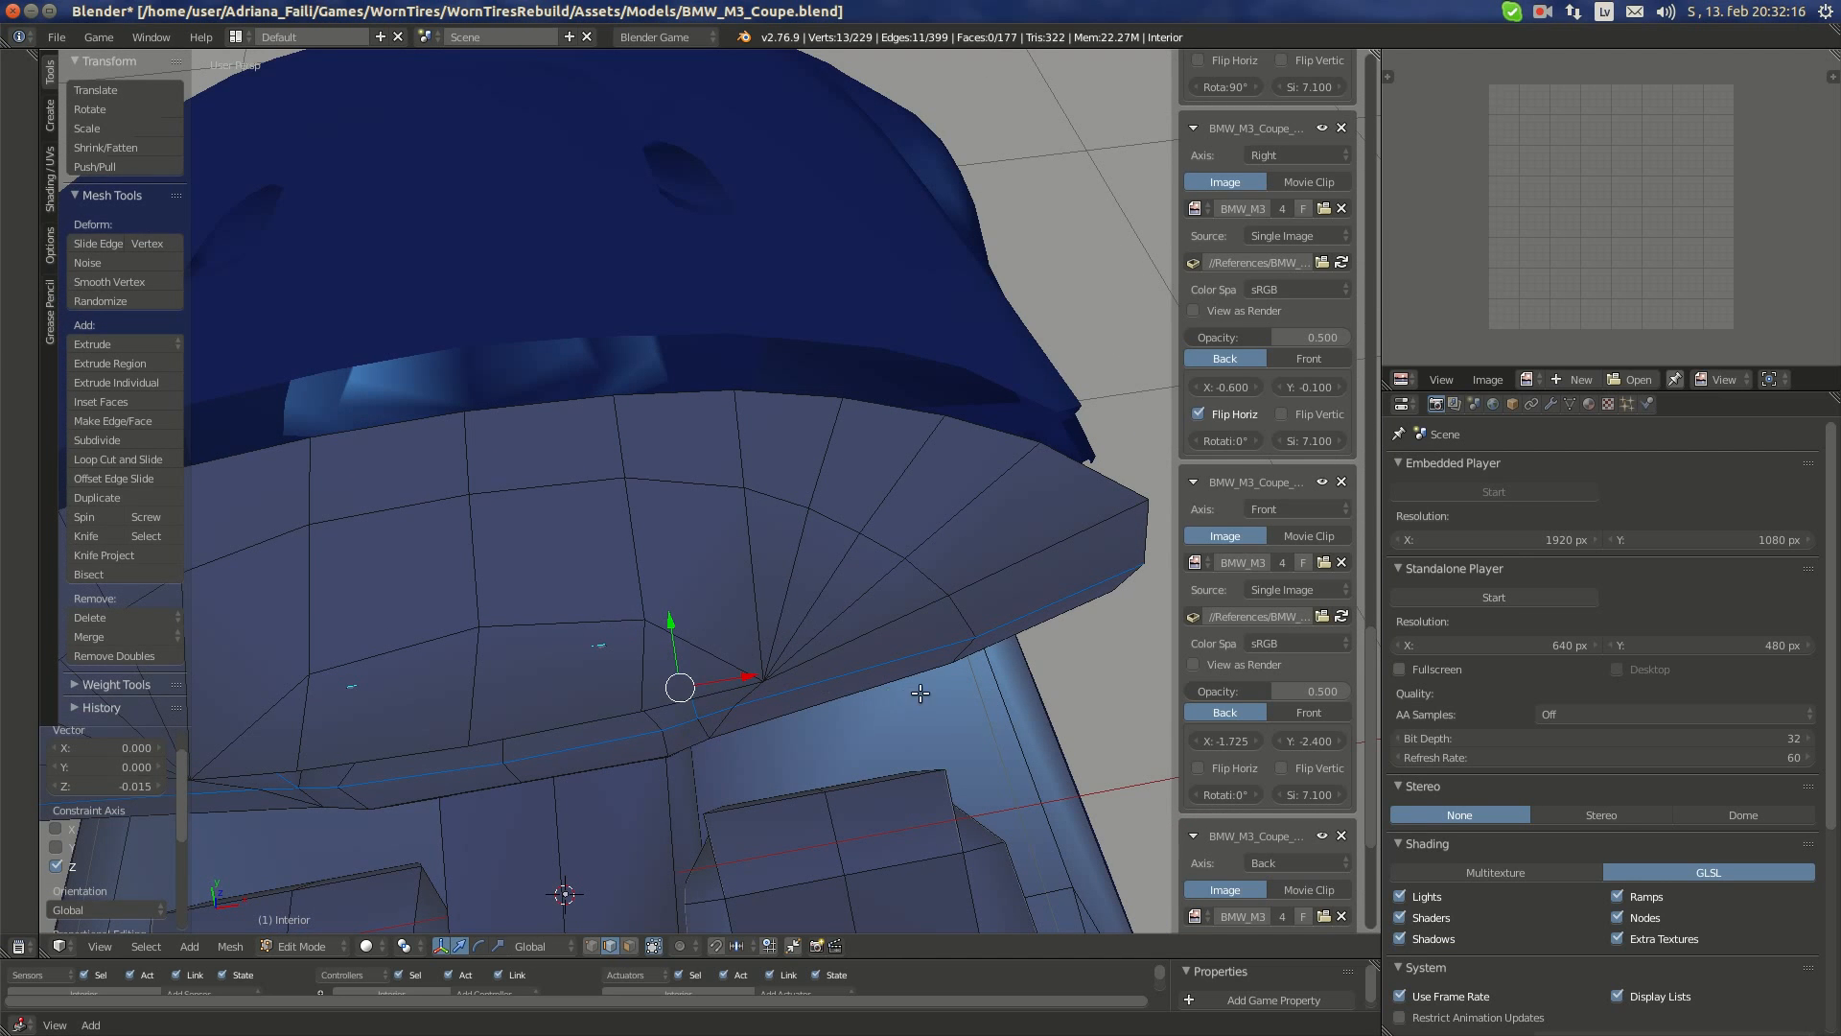
middle_click_drag(930, 677, 820, 582)
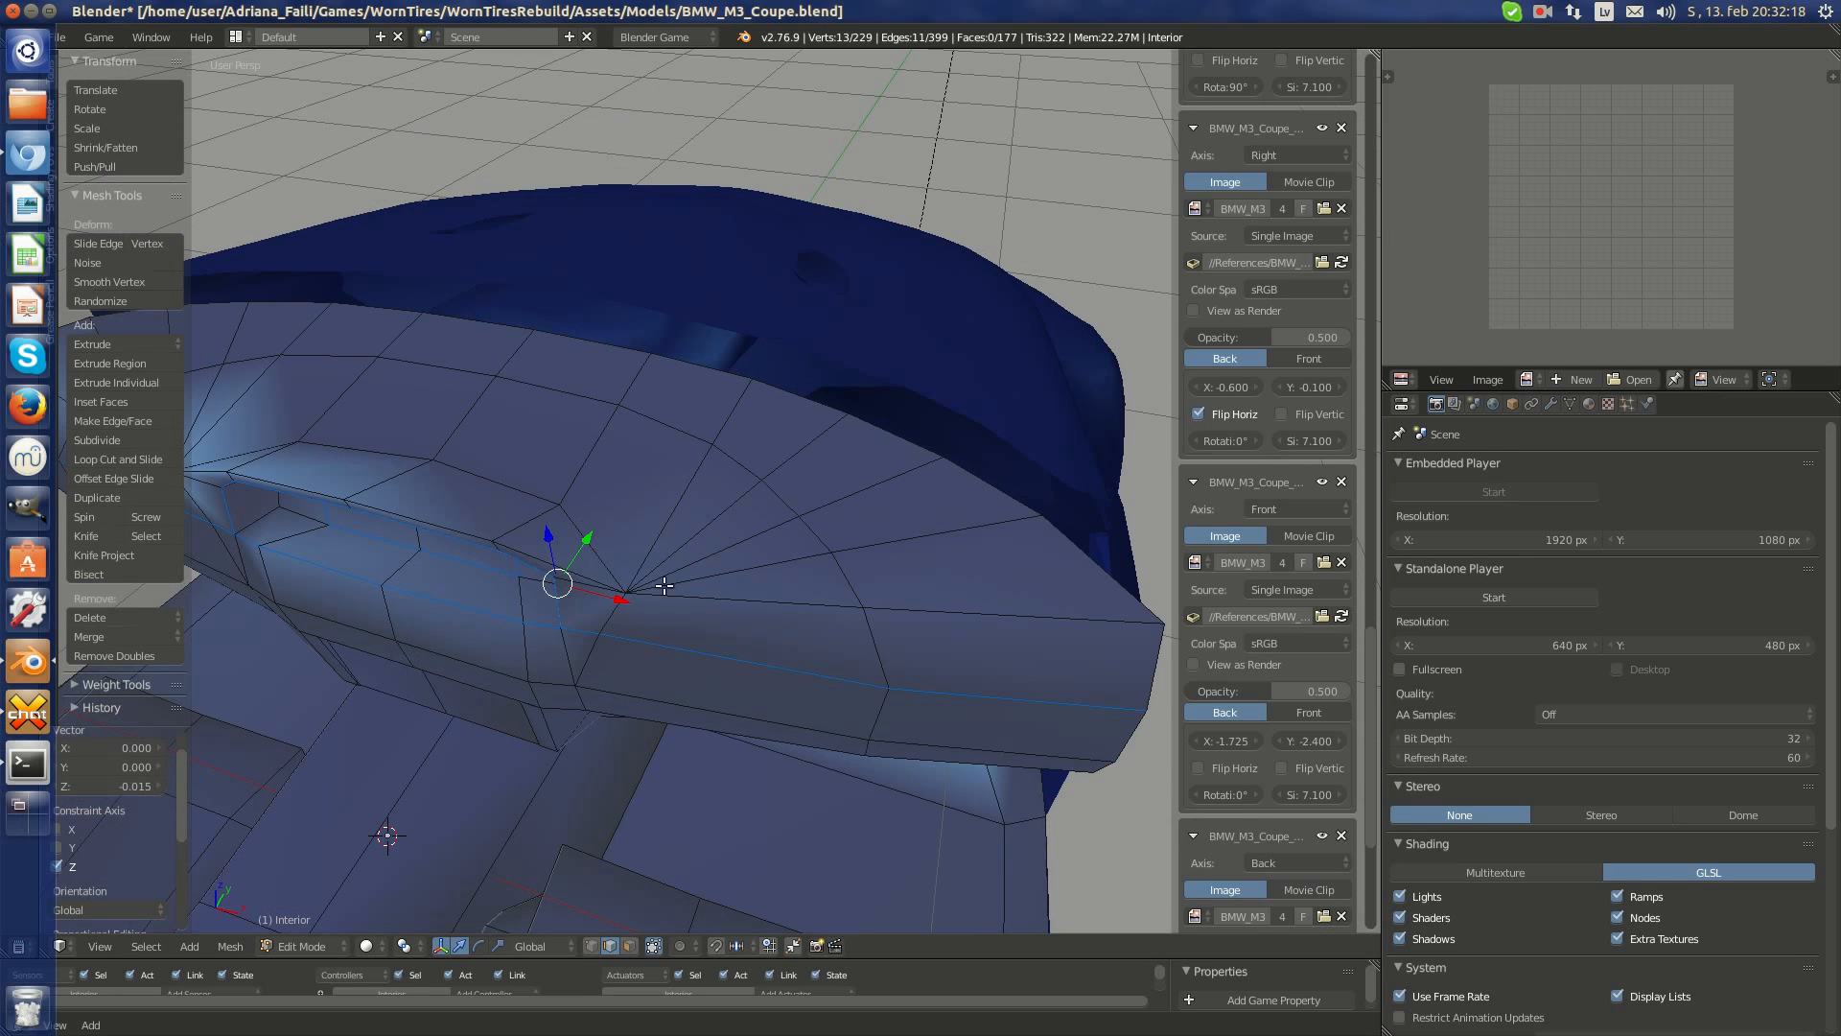
right_click(746, 600, "shift")
middle_click_drag(559, 596, 597, 560)
right_click(606, 509, "shift")
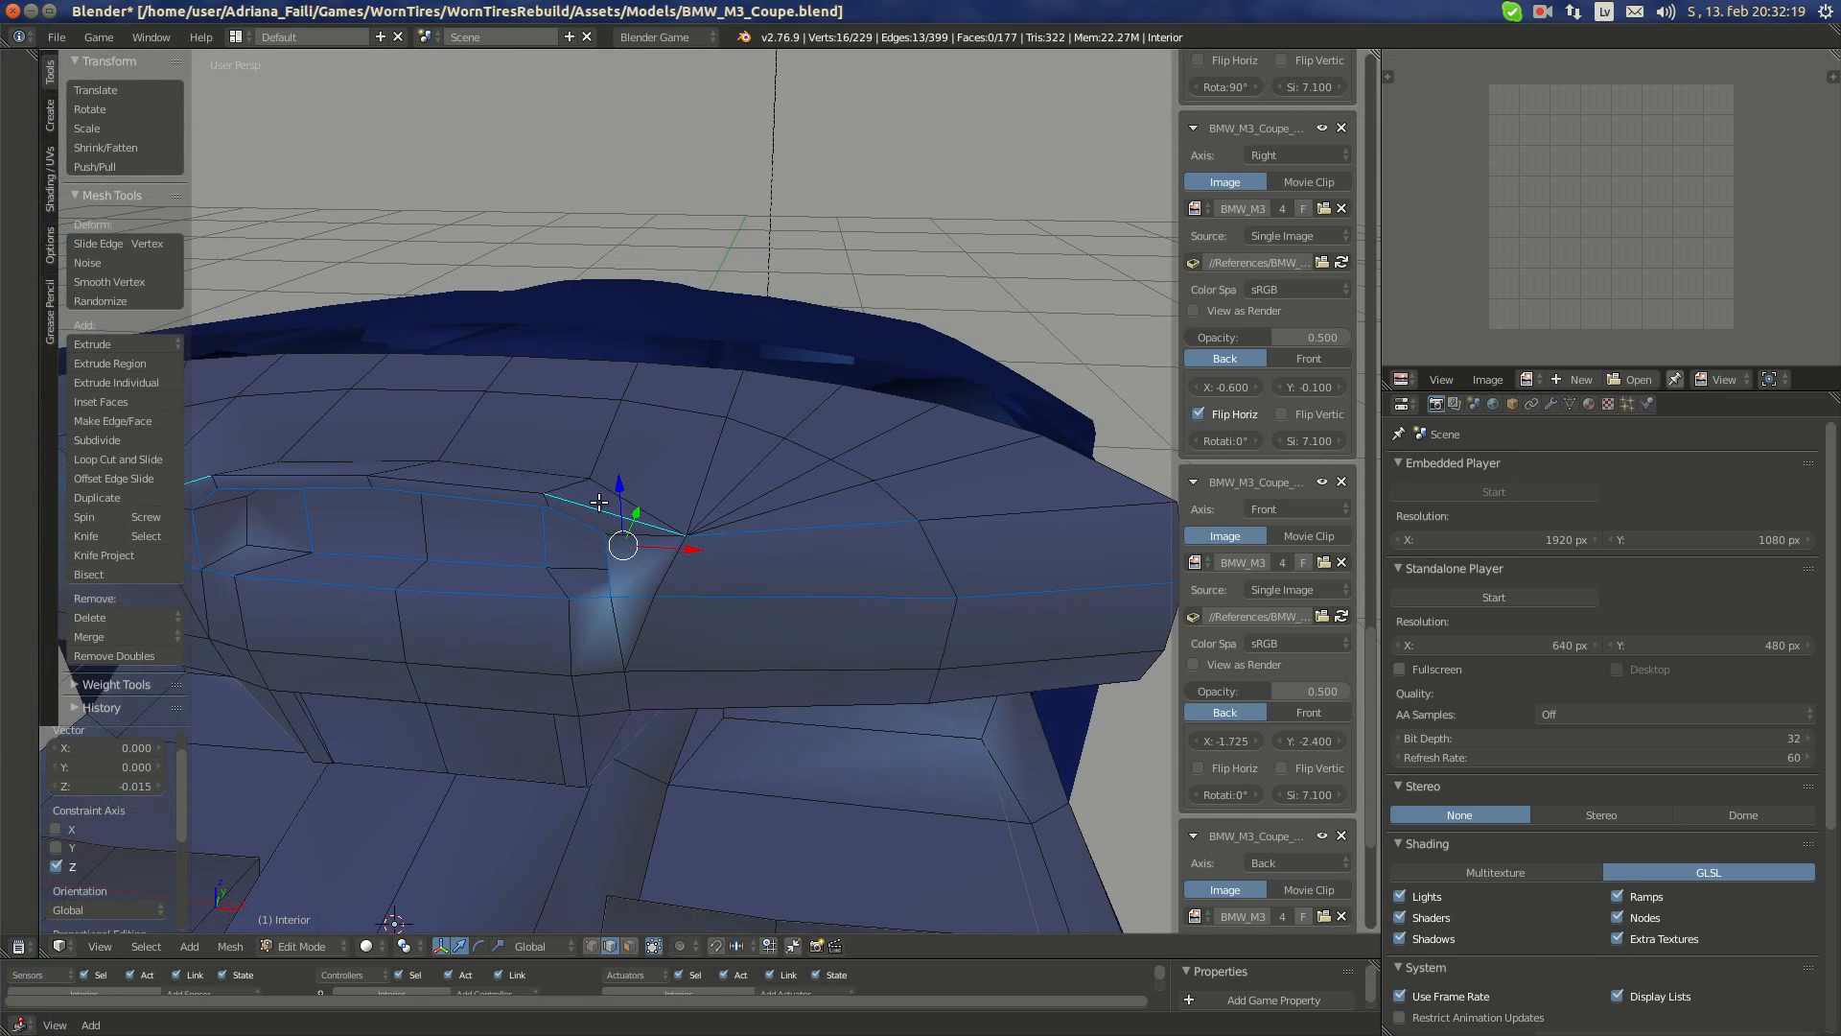
right_click(475, 477, "shift")
middle_click_drag(475, 477, 587, 555)
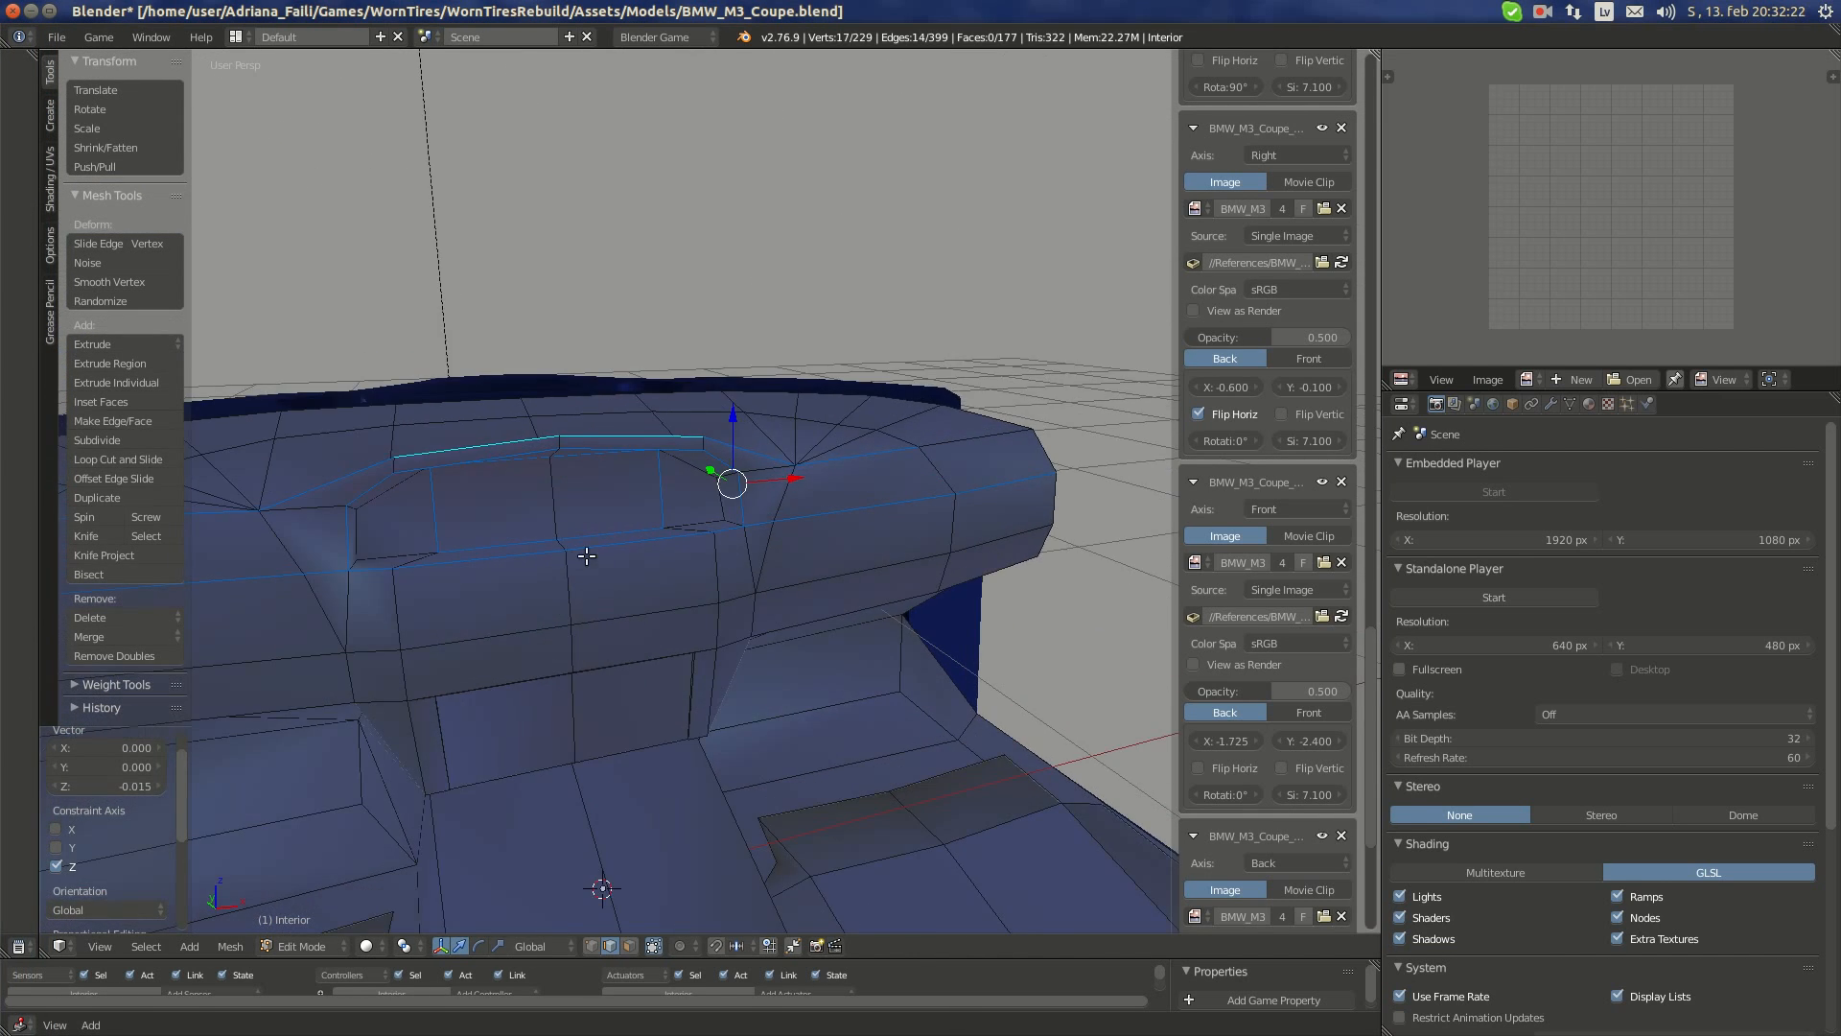
- Check the reference photo and add the horizontal edge line below the display recess, across the dashboard's width, to the selection
left_click(28, 165)
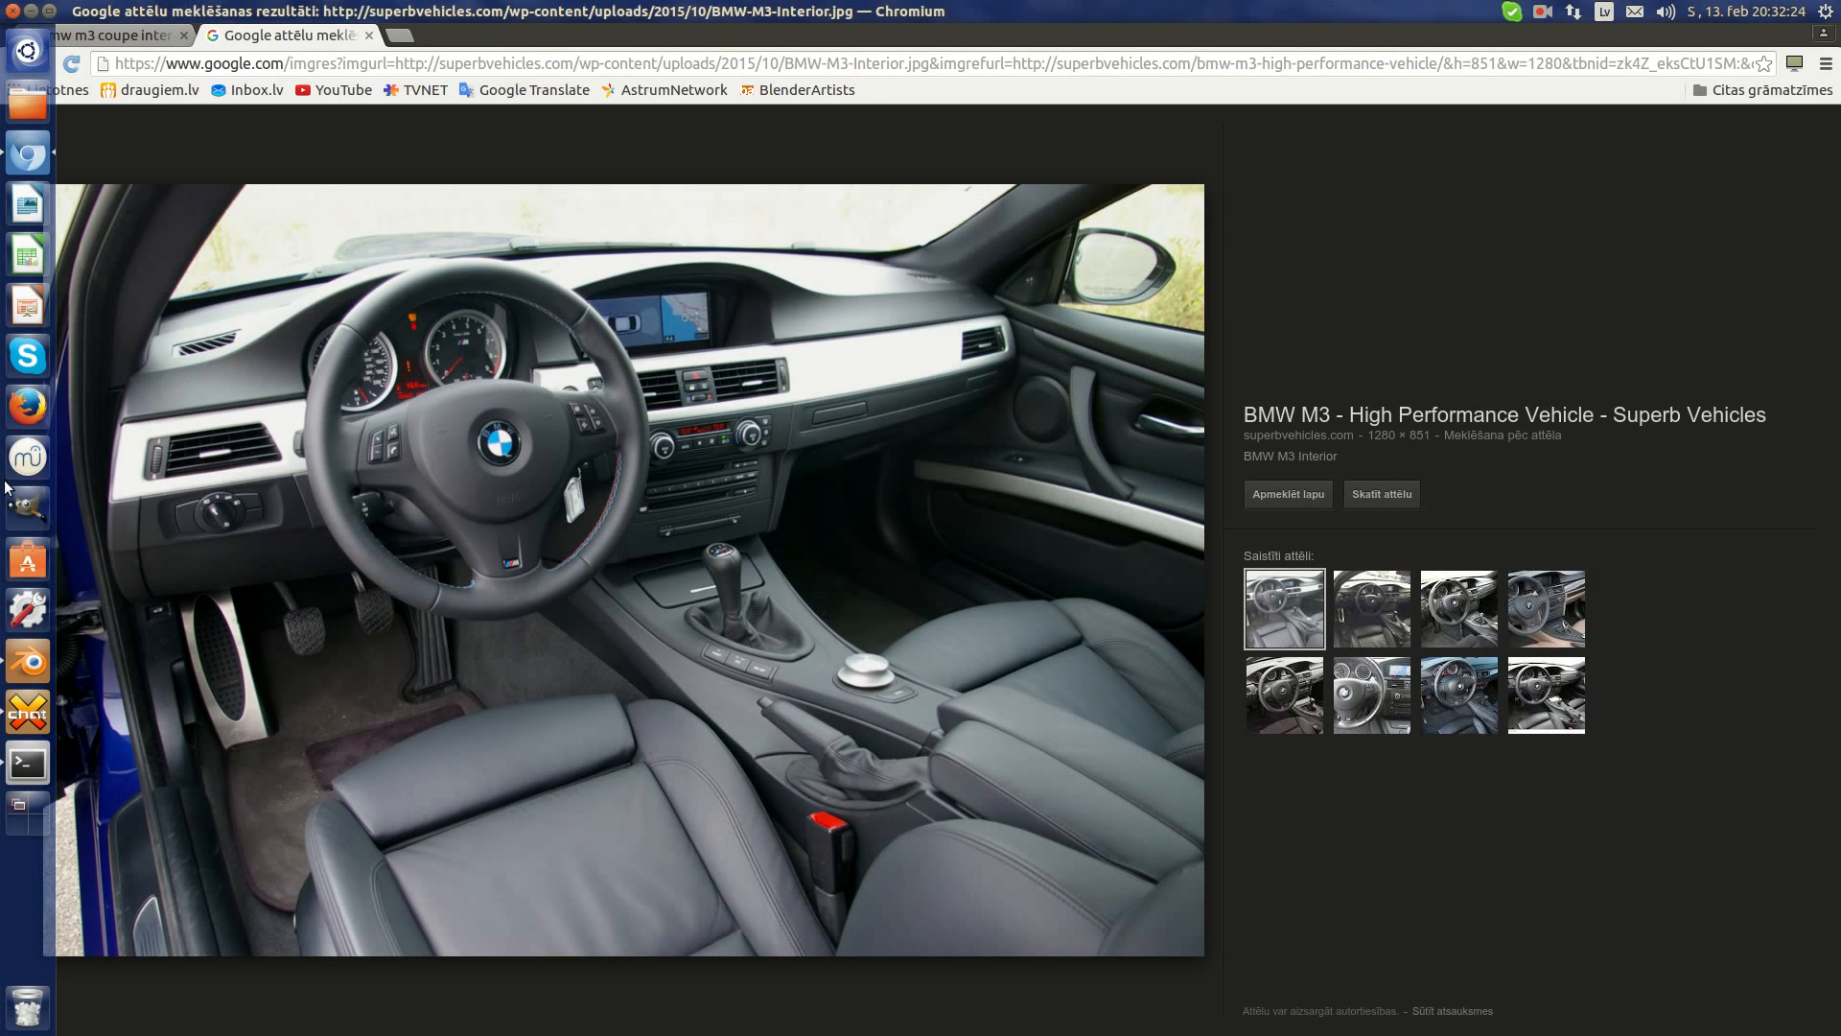
left_click(19, 664)
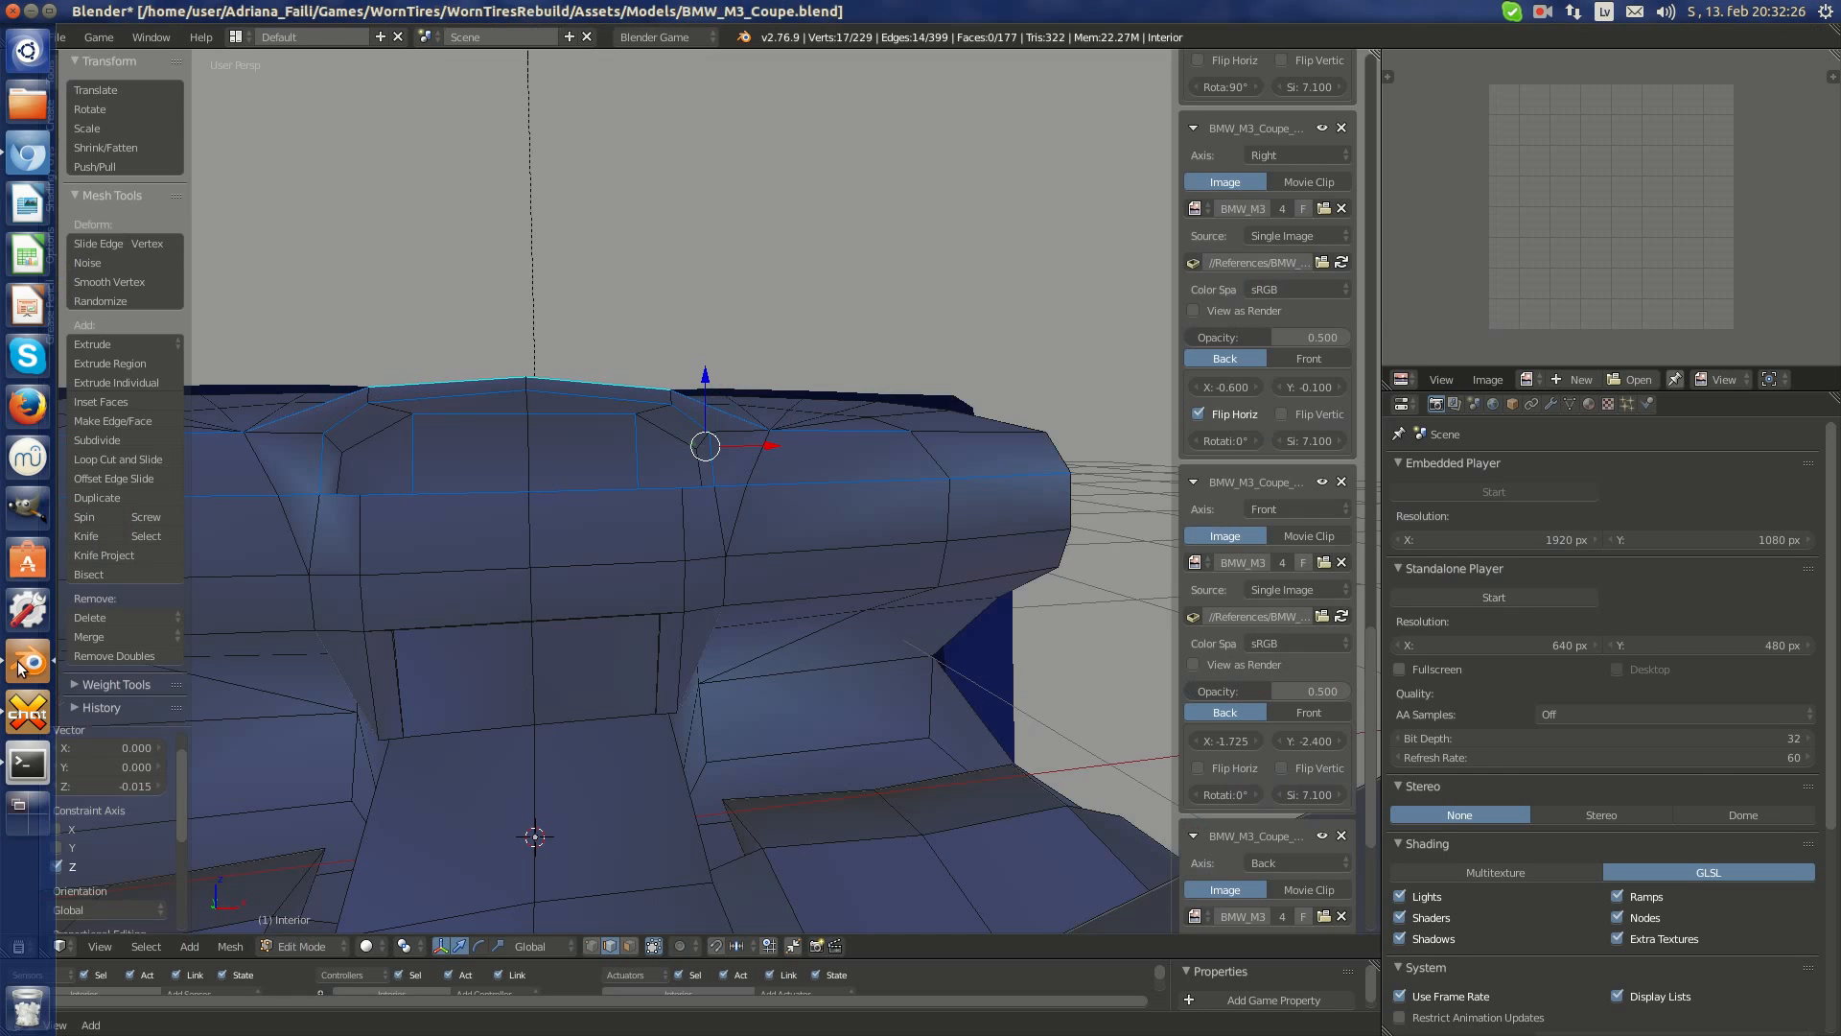
middle_click_drag(617, 645, 579, 669)
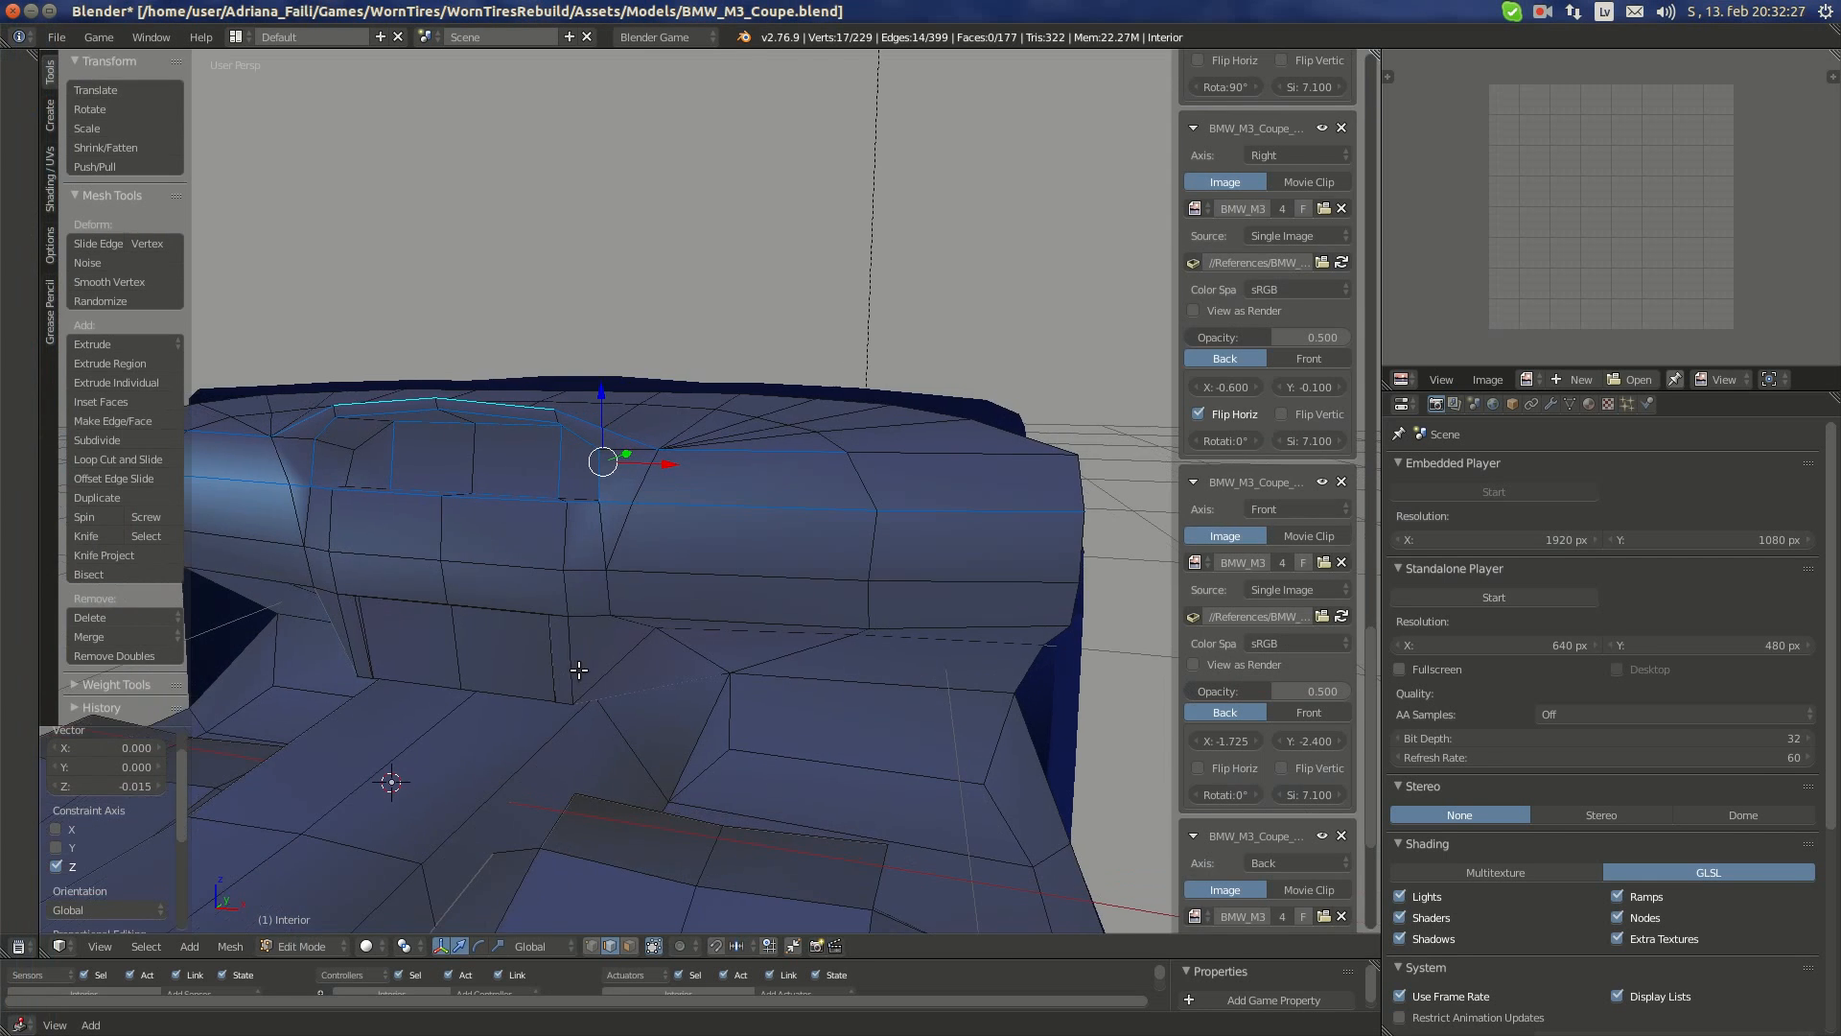
left_click(27, 158)
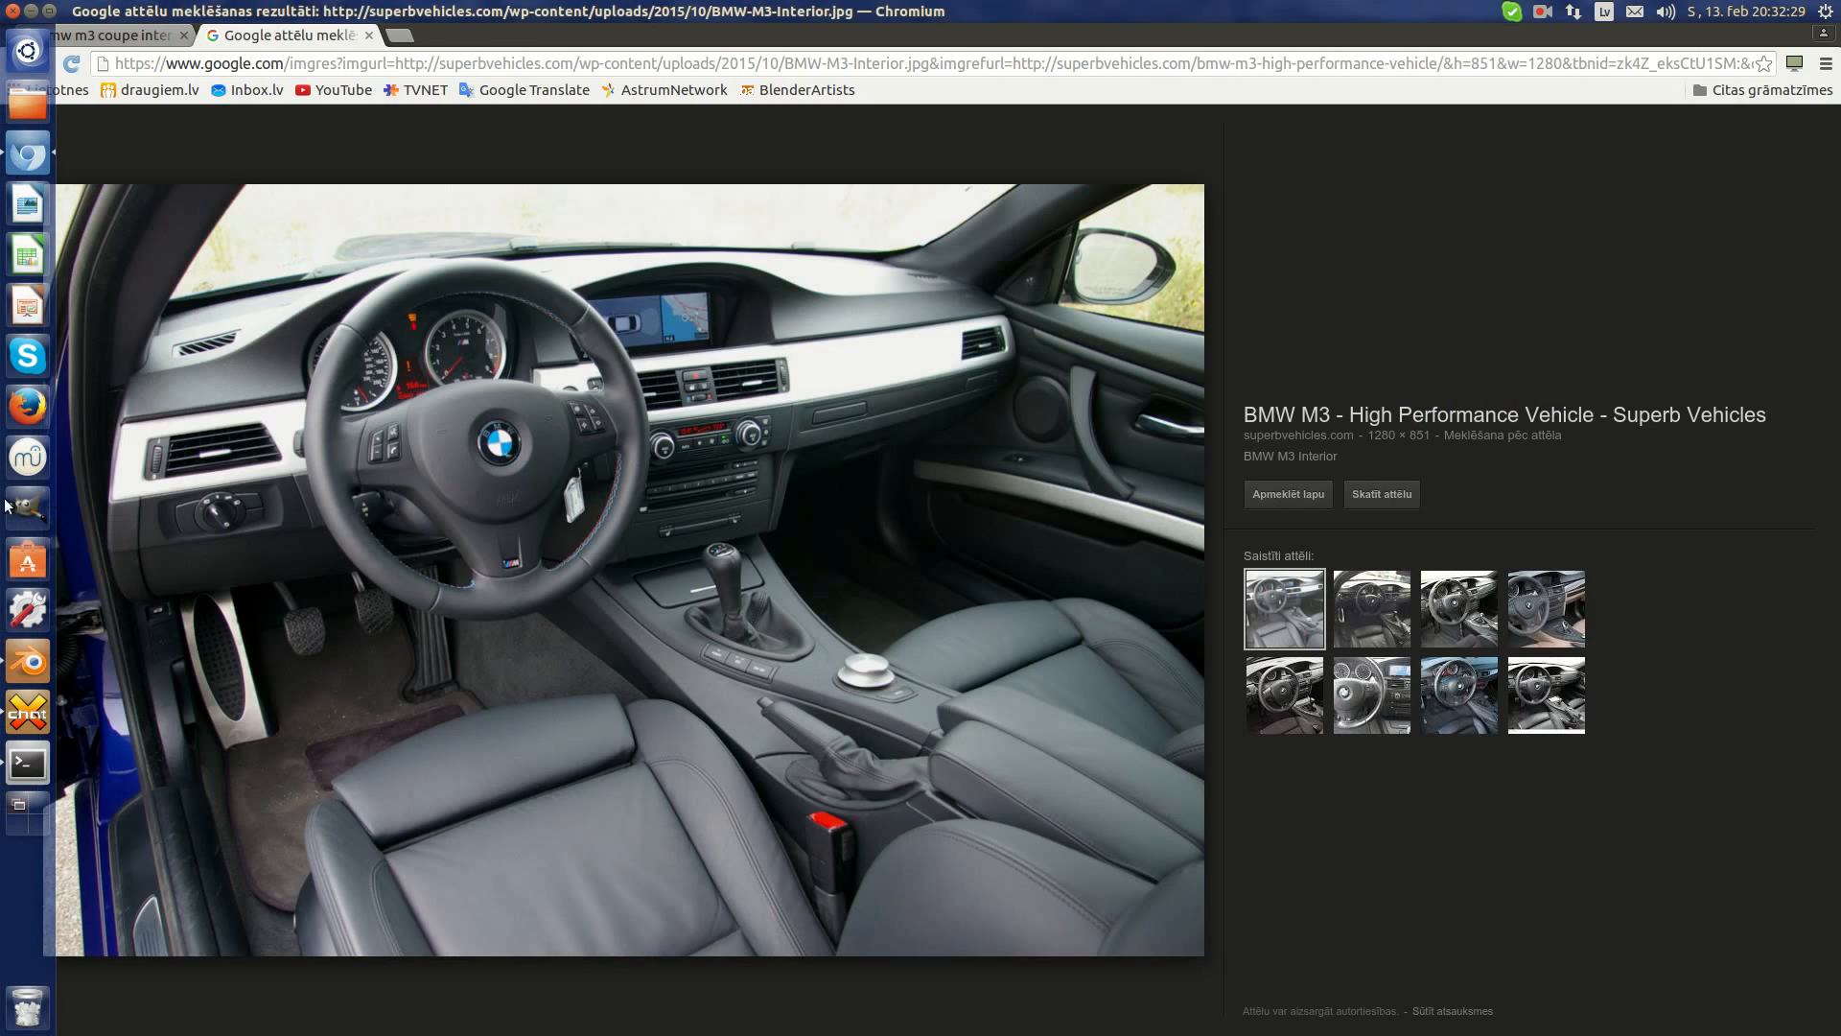
left_click(33, 661)
right_click(671, 571, "shift")
right_click(521, 561, "shift")
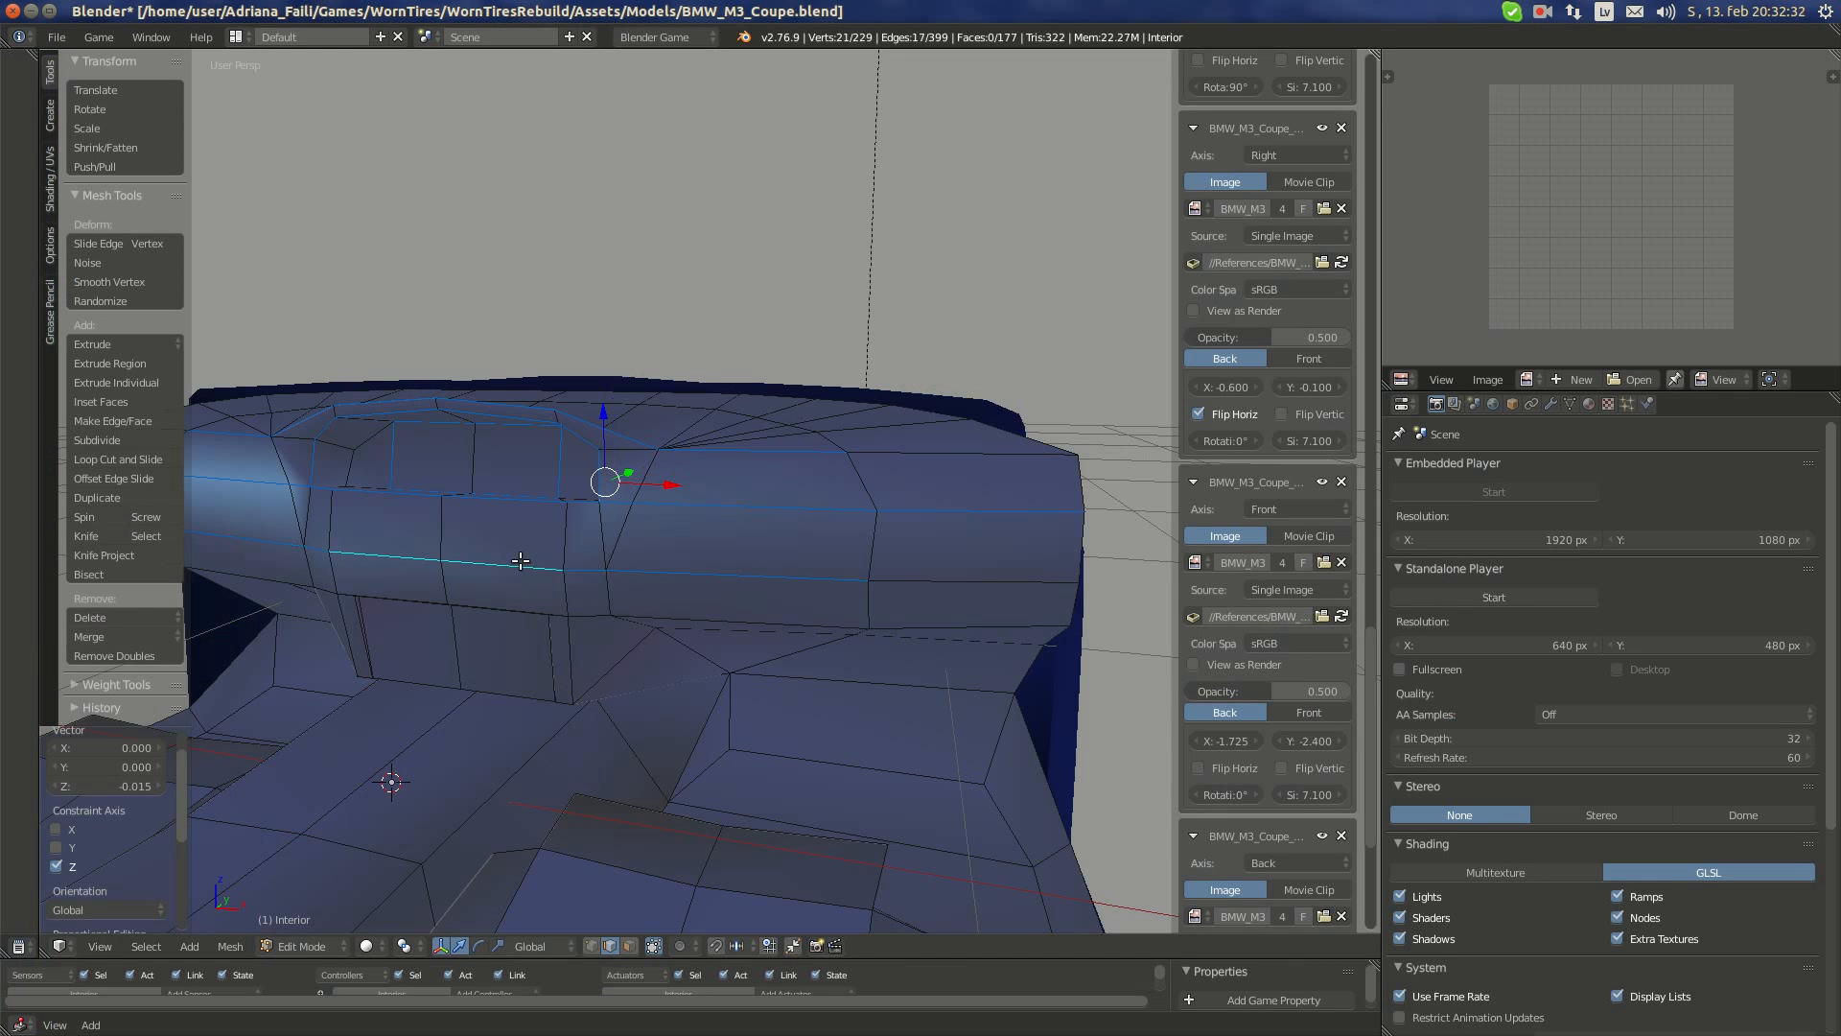
right_click(982, 573, "shift")
- Add the lower panel recess's side and upper edges to the selection and apply Edge Split to all selected edges
middle_click_drag(576, 629, 839, 568)
scroll(515, 622, "up", 2)
scroll(807, 558, "up", 3)
right_click(874, 579, "shift")
right_click(886, 632, "shift")
middle_click_drag(884, 633, 835, 669)
middle_click_drag(835, 669, 876, 632, "shift")
middle_click_drag(973, 492, 971, 490)
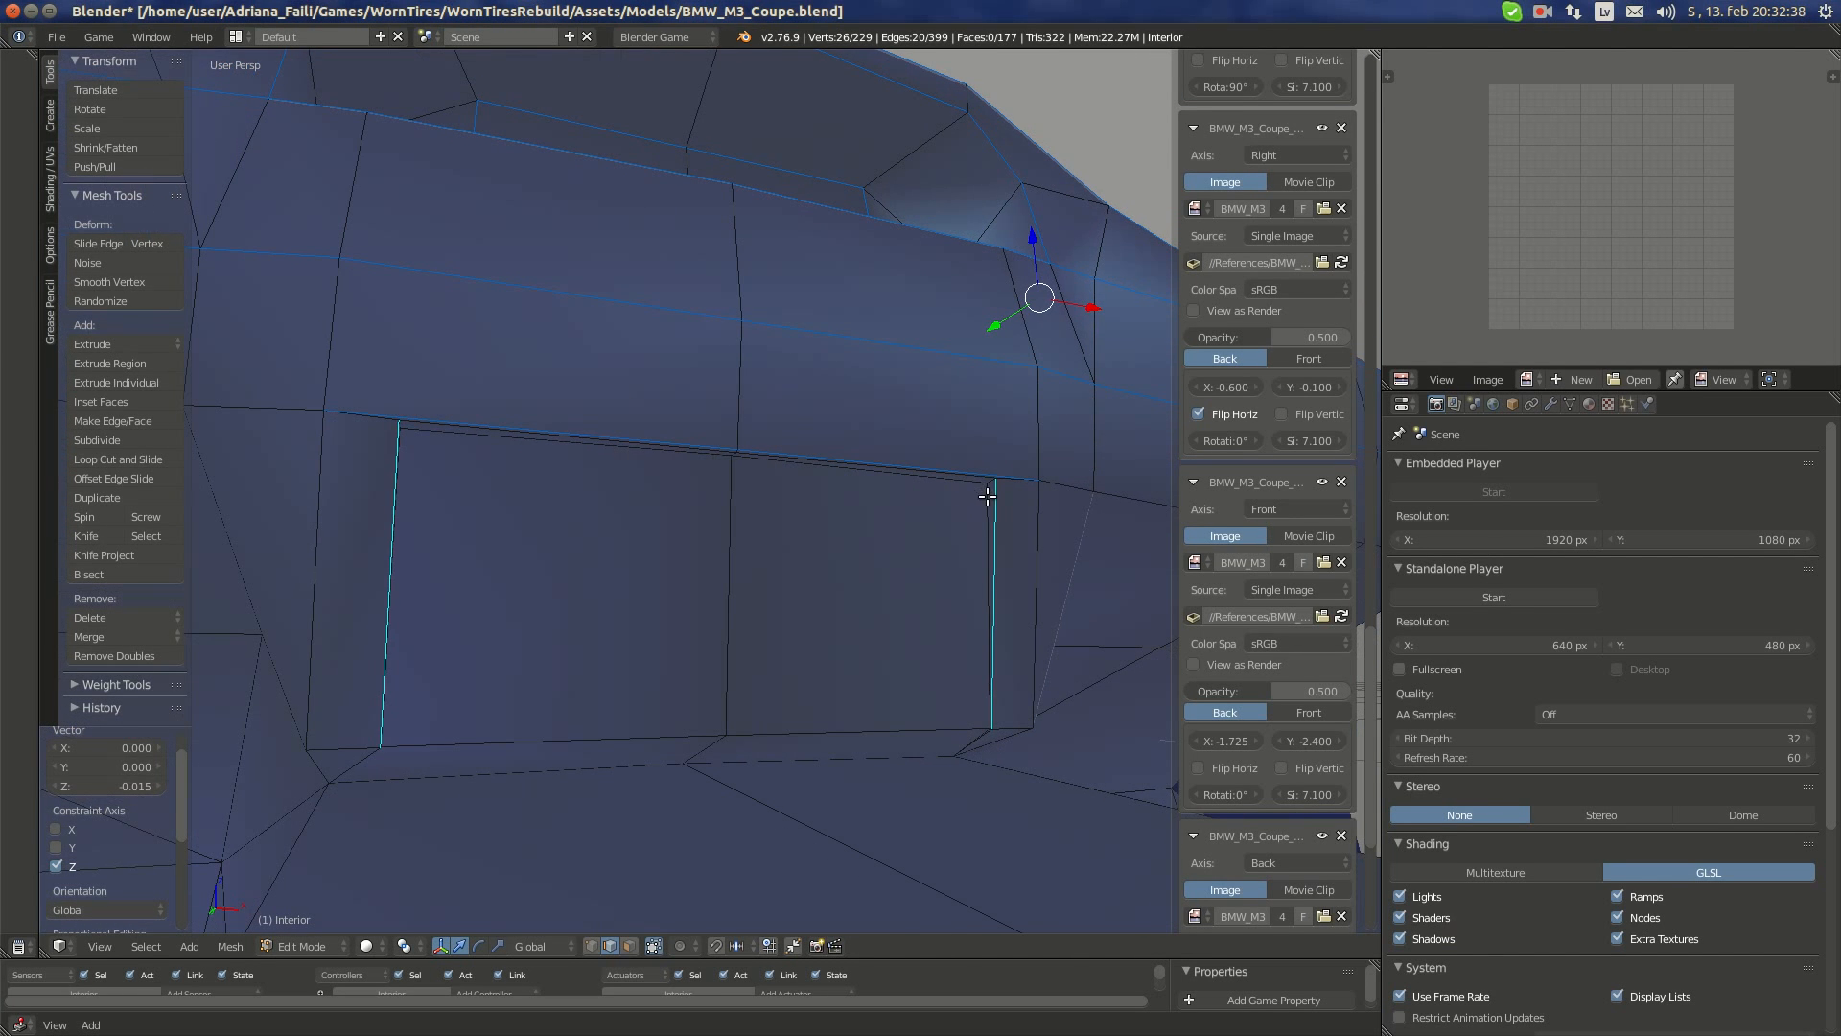
right_click(982, 476, "shift")
right_click(1000, 472, "shift")
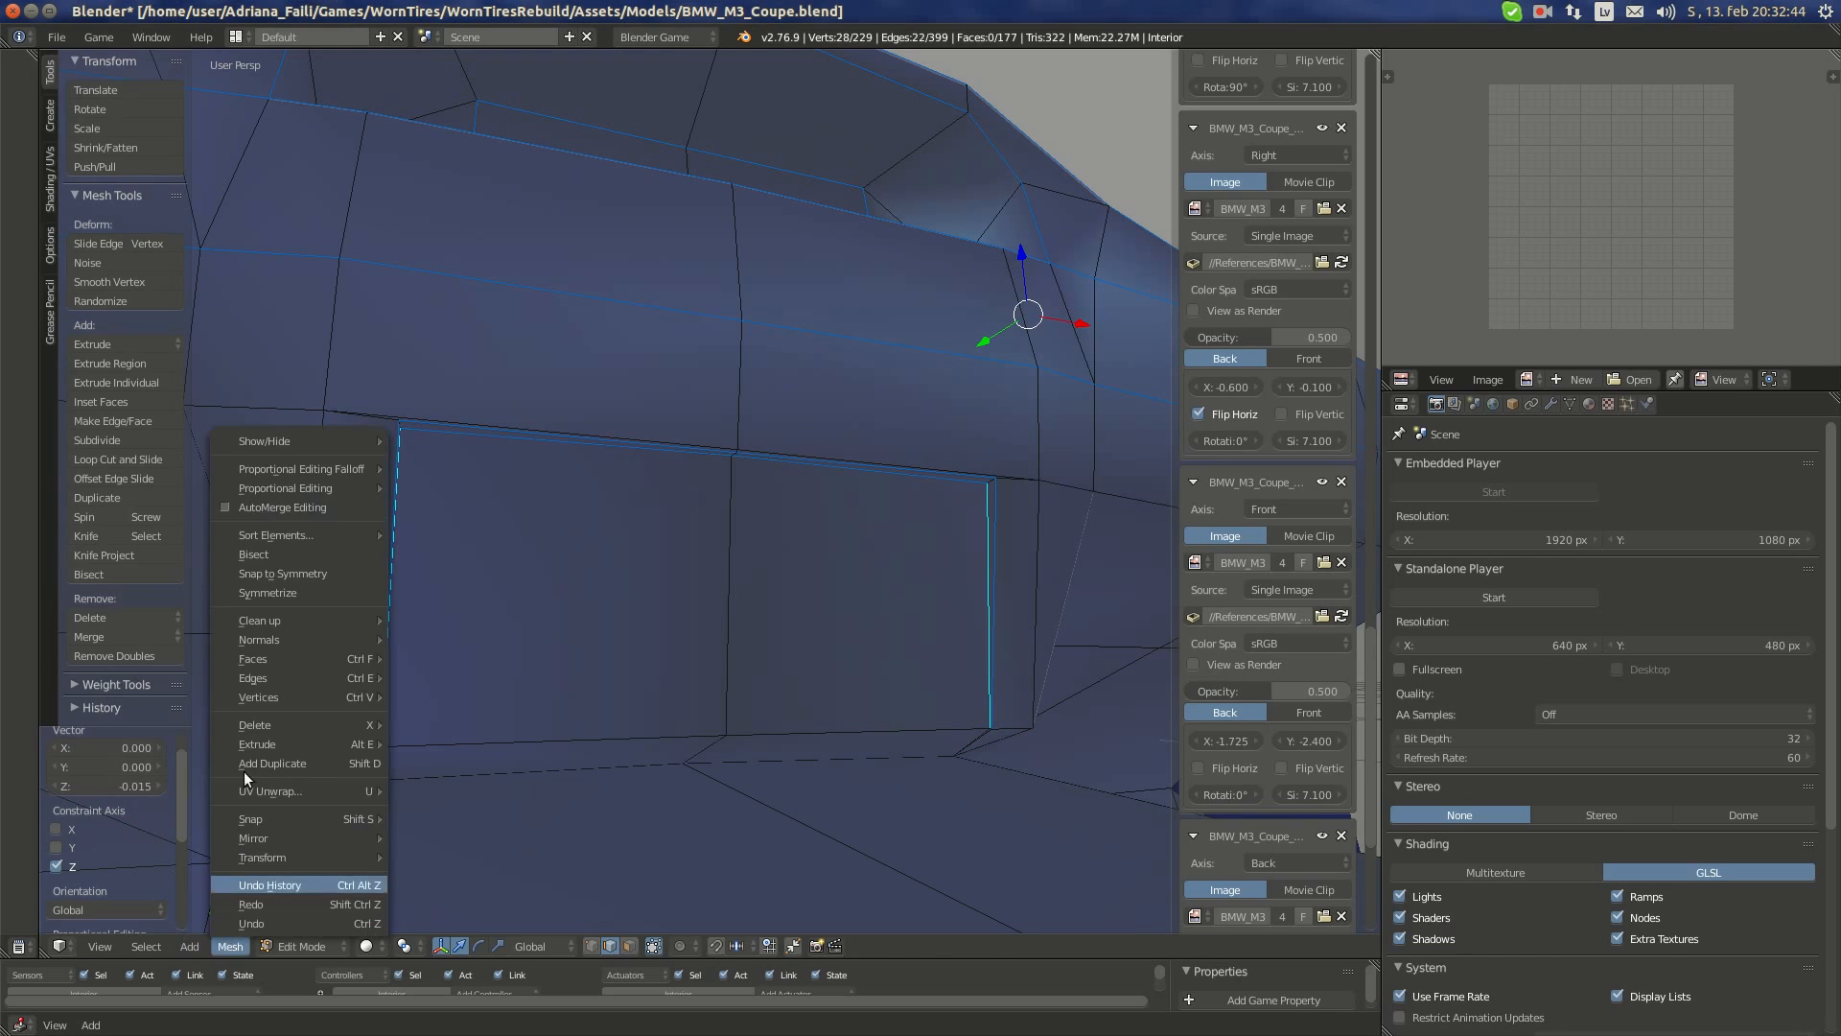
key("a")
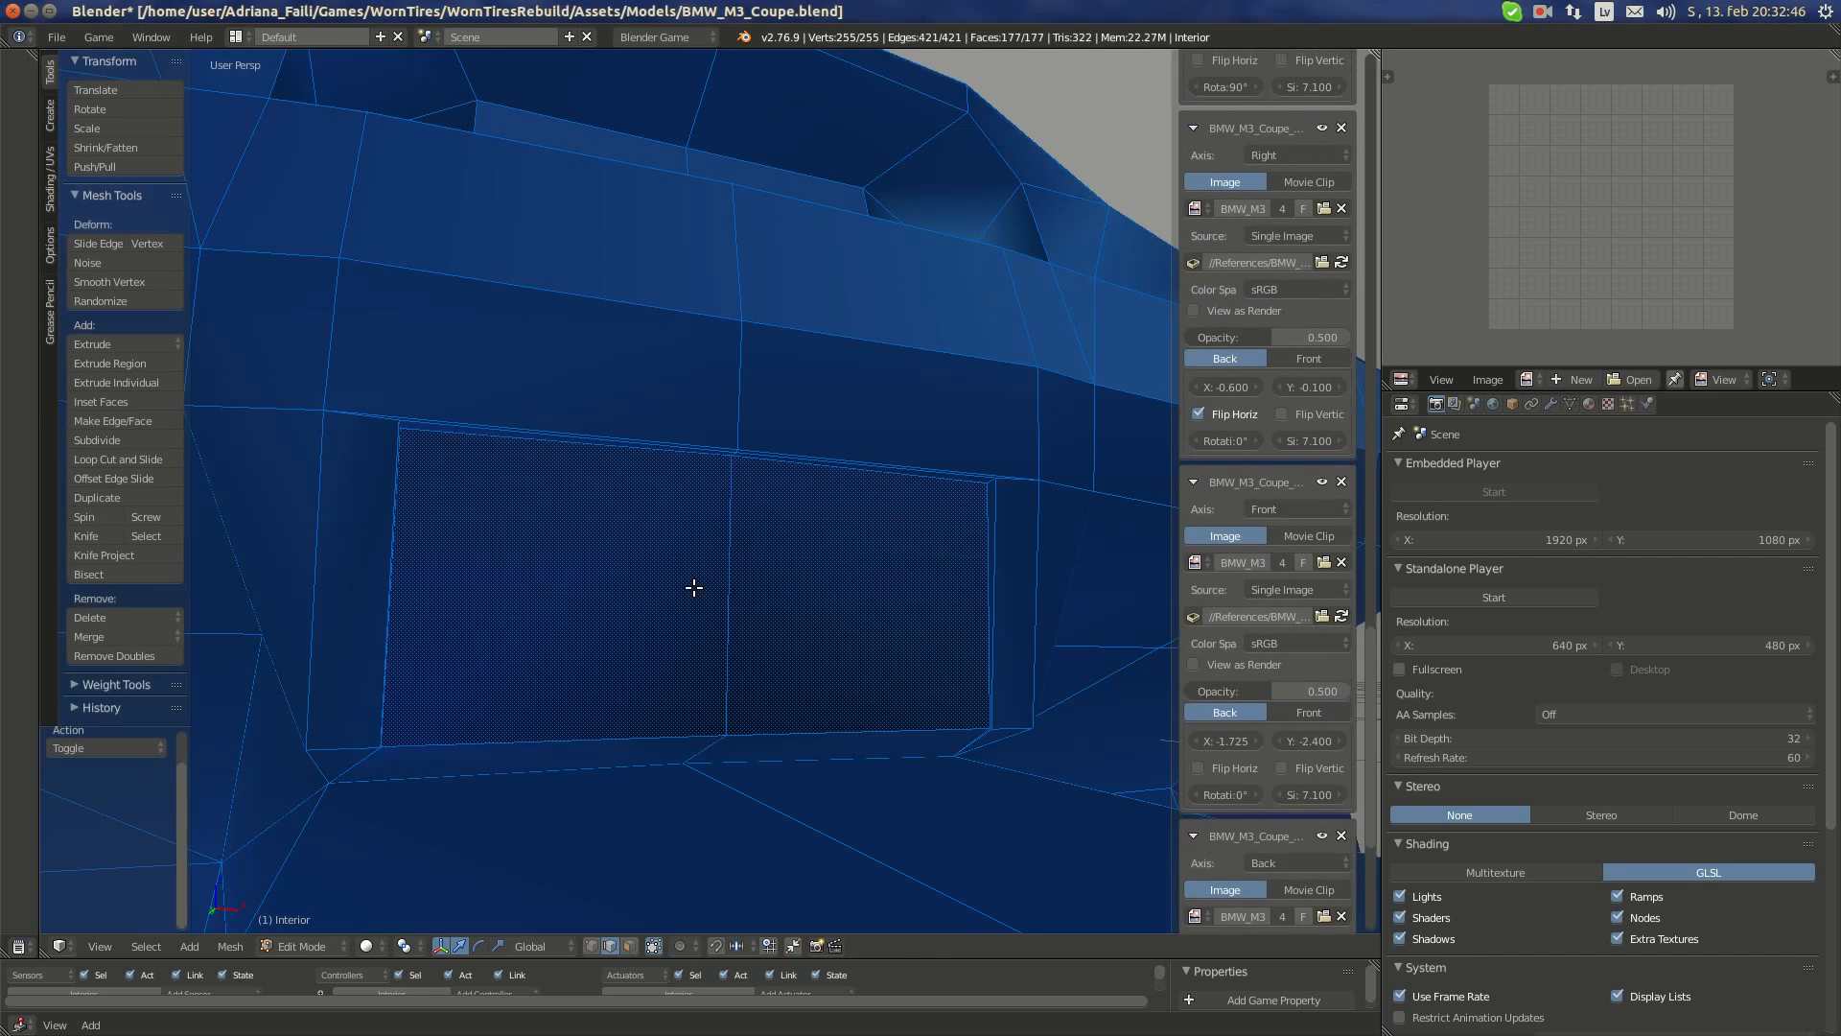
- Examine the dashboard's edges and shading in Edit and Object Mode and compare them with the interior reference photo
scroll(694, 587, "down", 6)
middle_click_drag(678, 653, 0, 263)
scroll(625, 645, "down", 2)
left_click(27, 173)
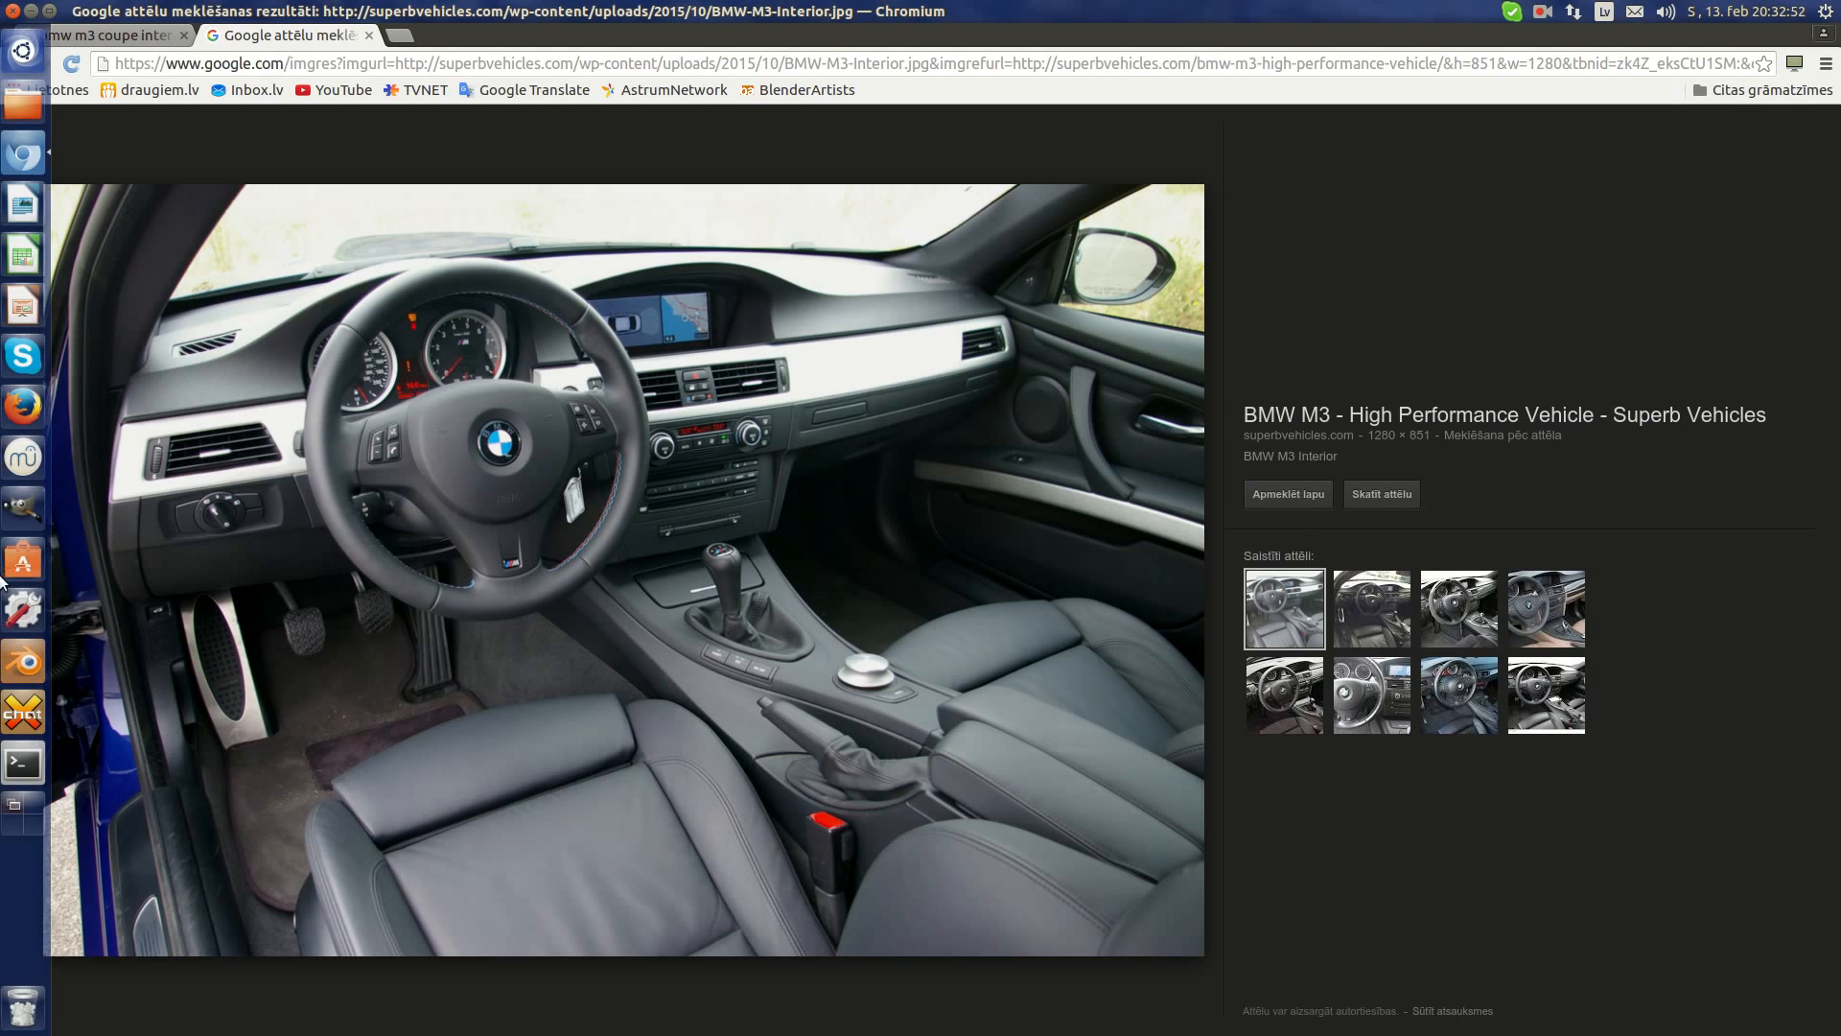
left_click(28, 664)
middle_click_drag(613, 537, 805, 602)
scroll(668, 847, "up", 1)
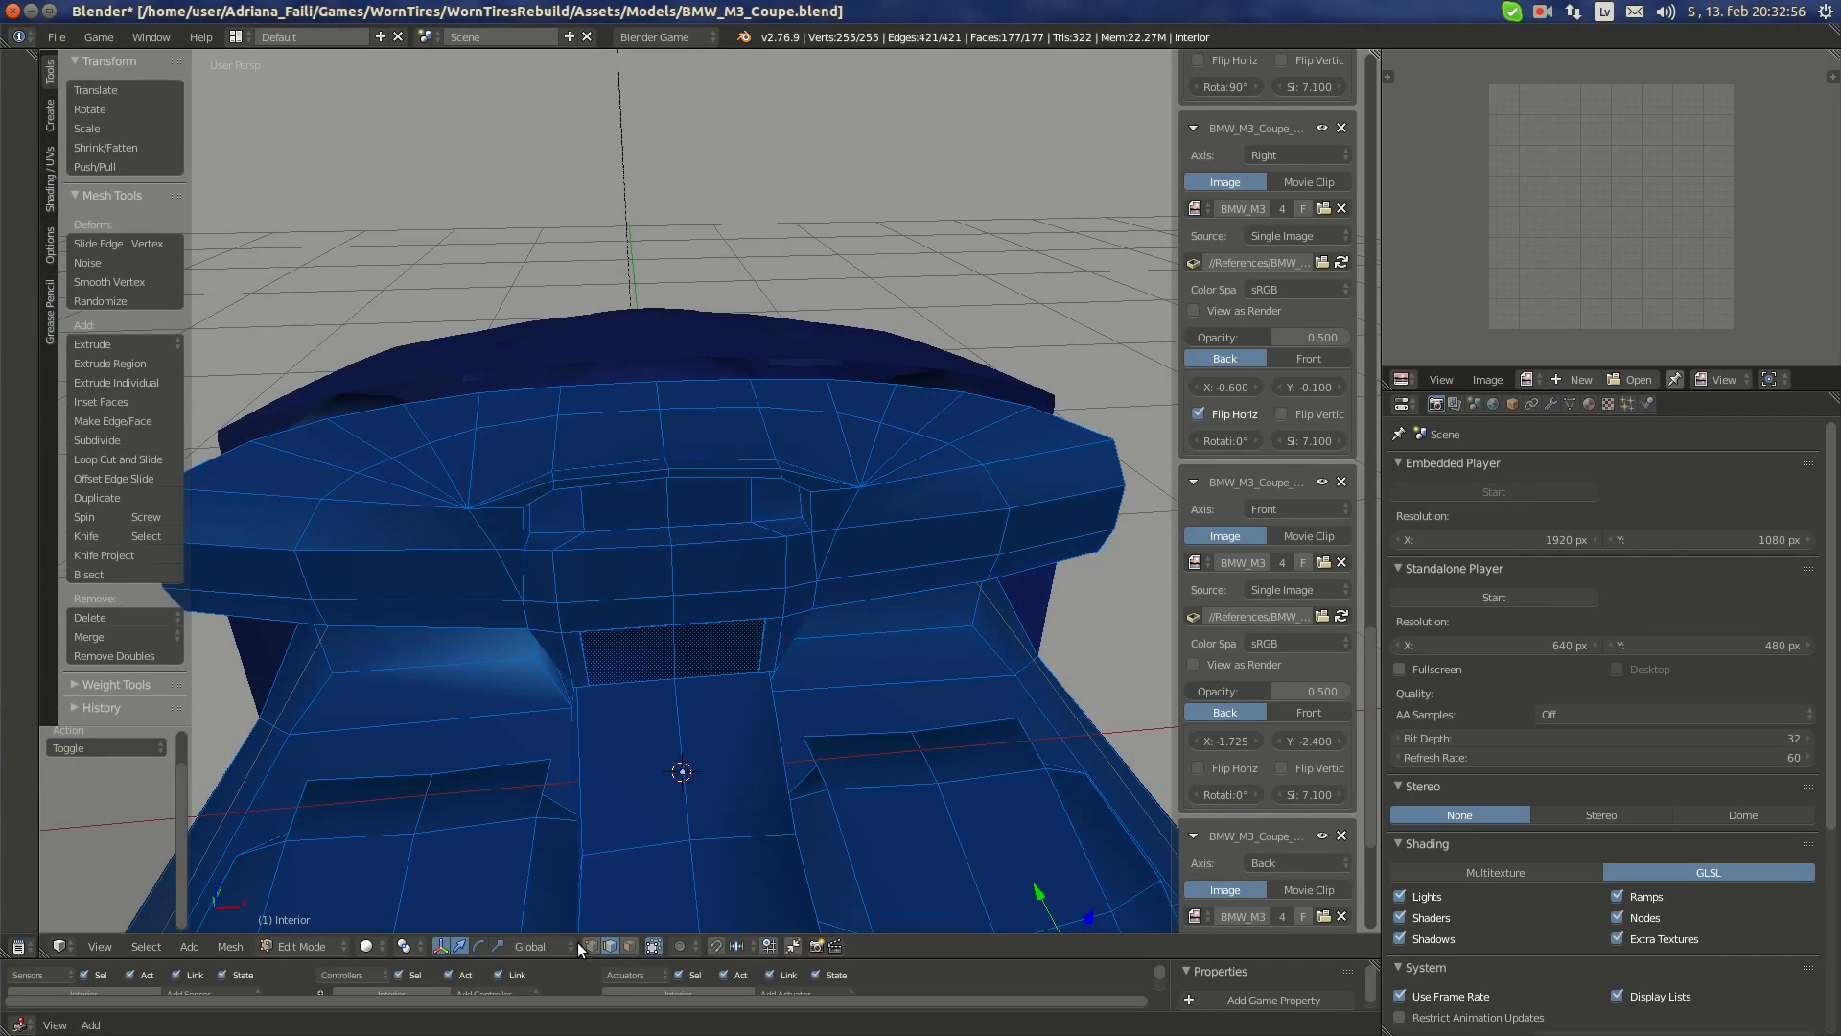
key("Tab")
scroll(728, 644, "down", 1)
scroll(650, 531, "down", 3)
middle_click_drag(650, 532, 580, 618)
key("Tab")
key("Tab")
key("Tab")
mouse_move(0, 246)
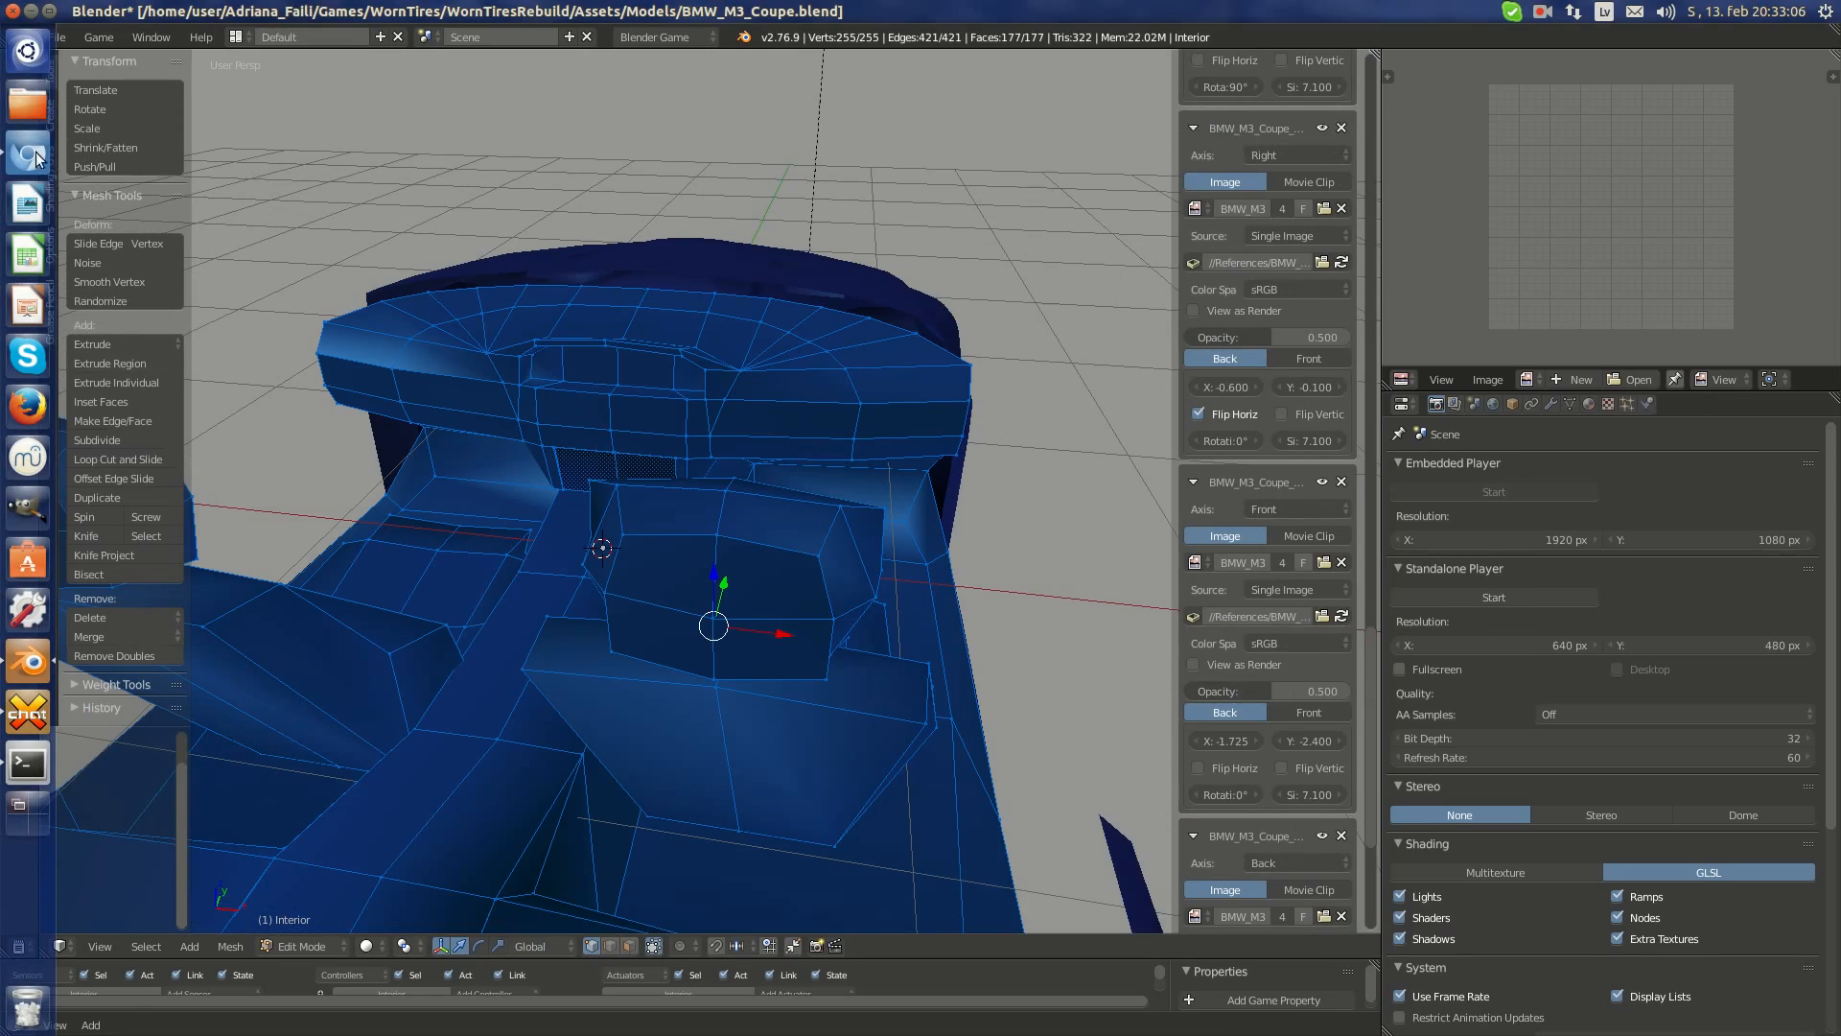
left_click(29, 155)
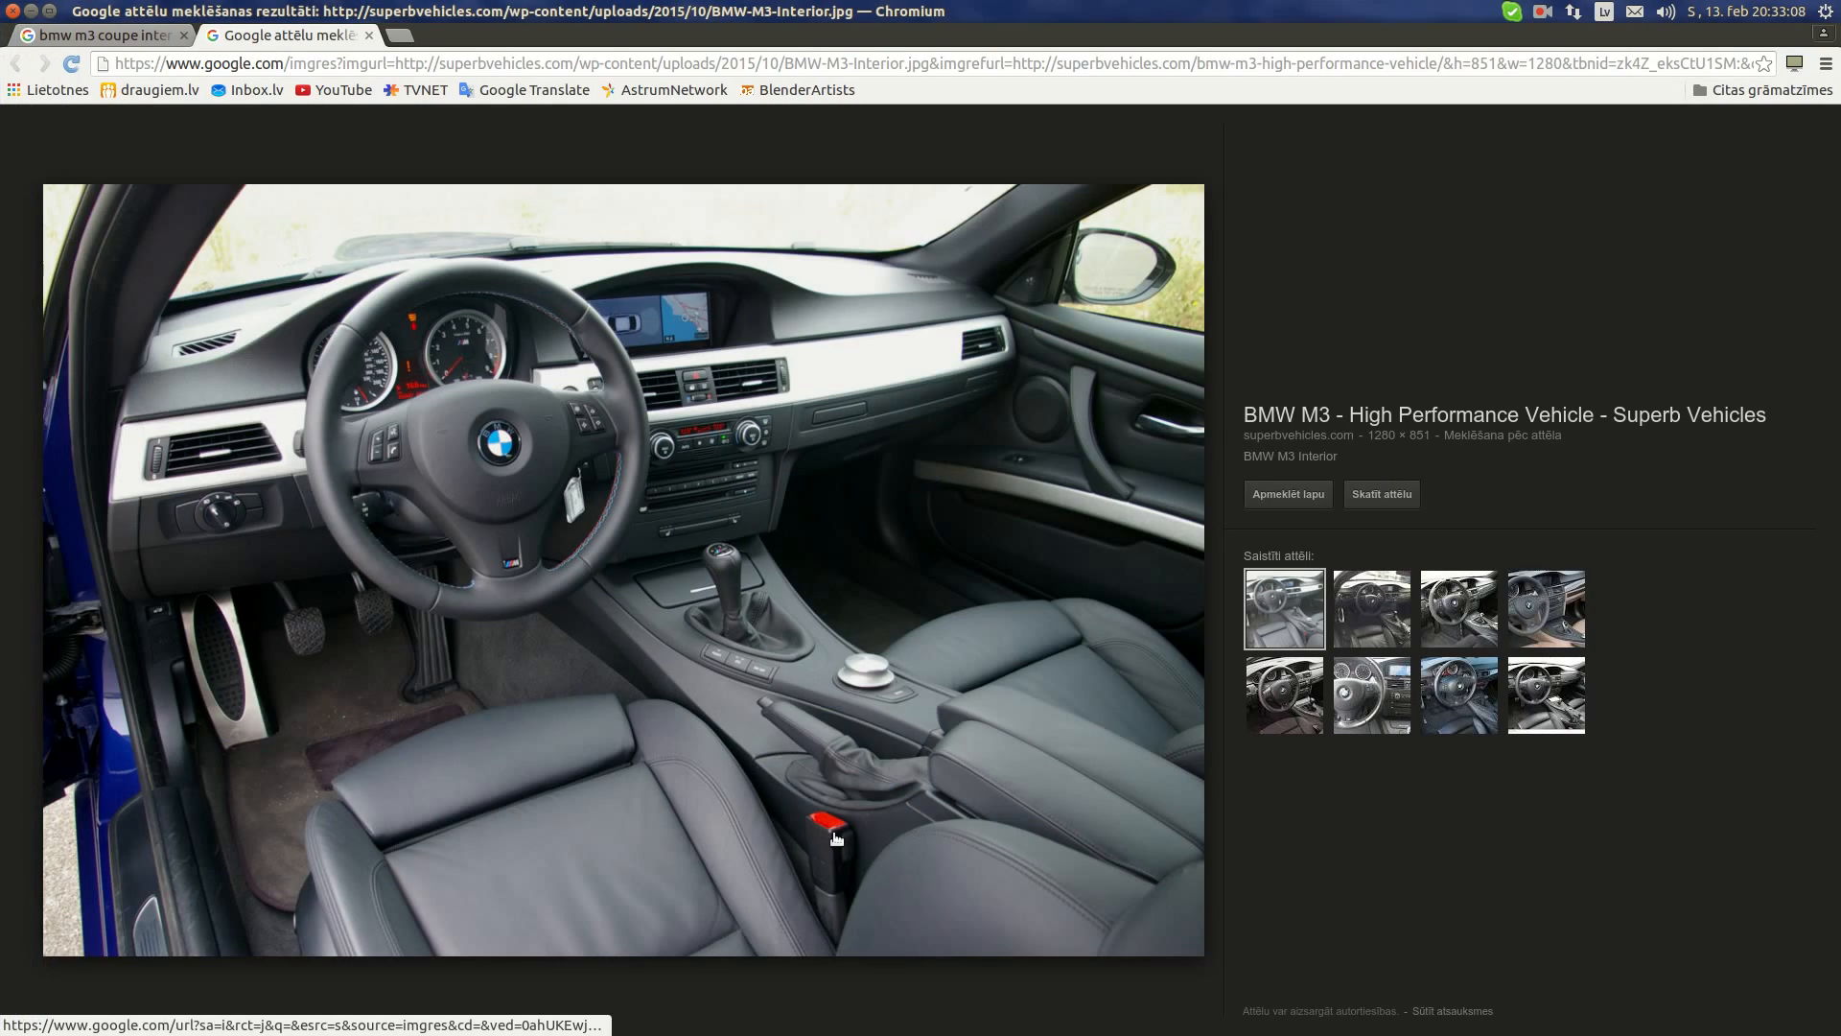
- Switch to Blender and select the center console's front upper side edge near the dashboard, checking it against the interior reference photo
left_click(21, 660)
scroll(611, 534, "up", 3)
middle_click_drag(567, 527, 767, 518)
scroll(694, 569, "up", 3)
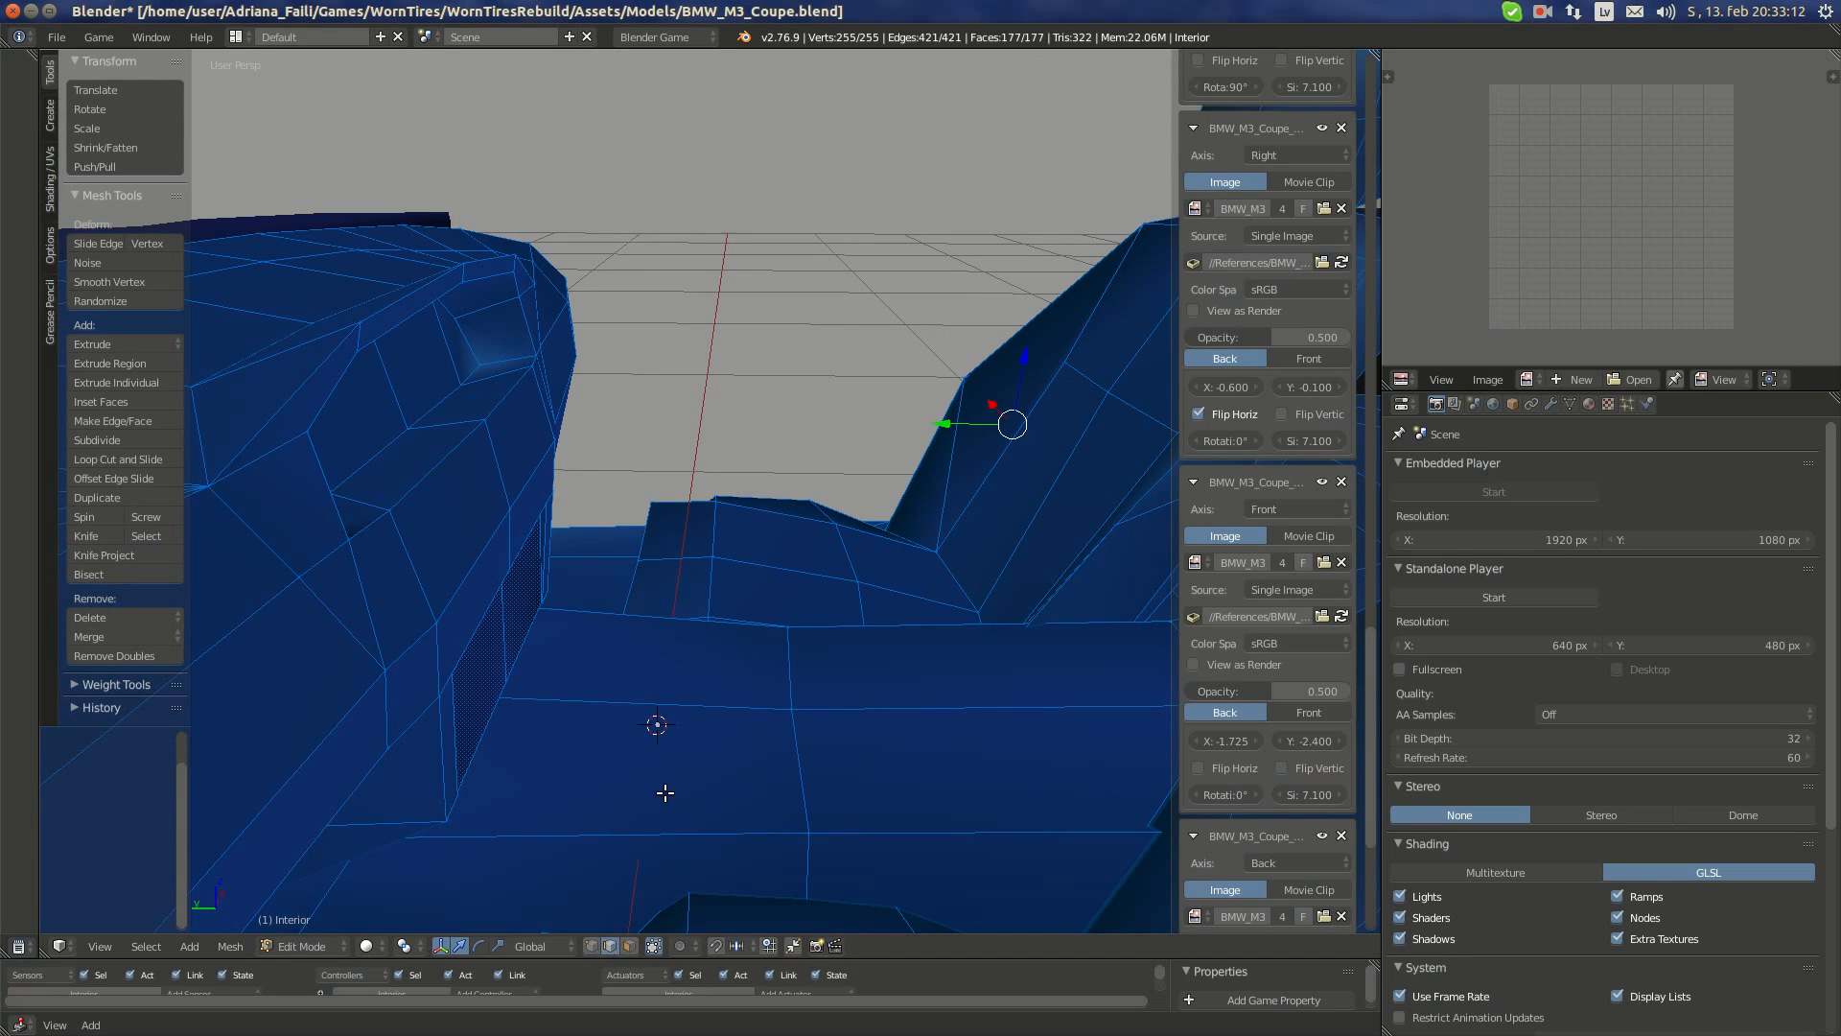
right_click(672, 822)
left_click(6, 161)
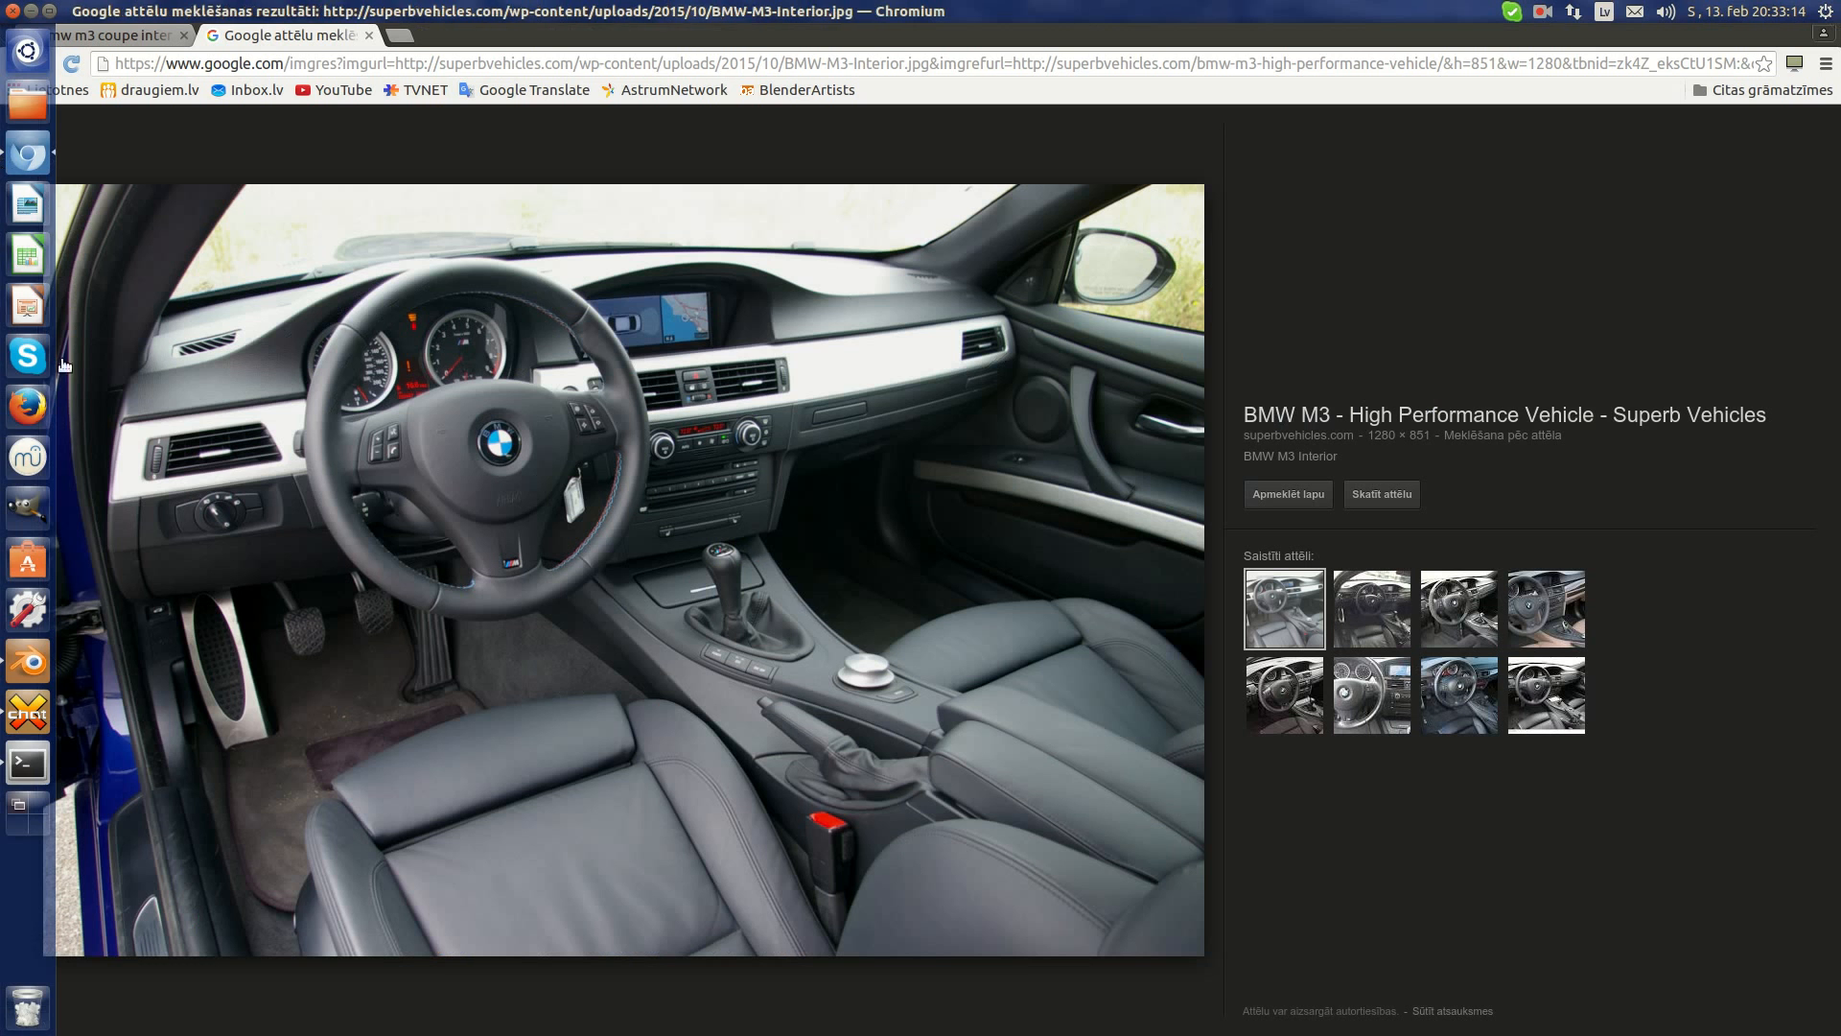
left_click(5, 669)
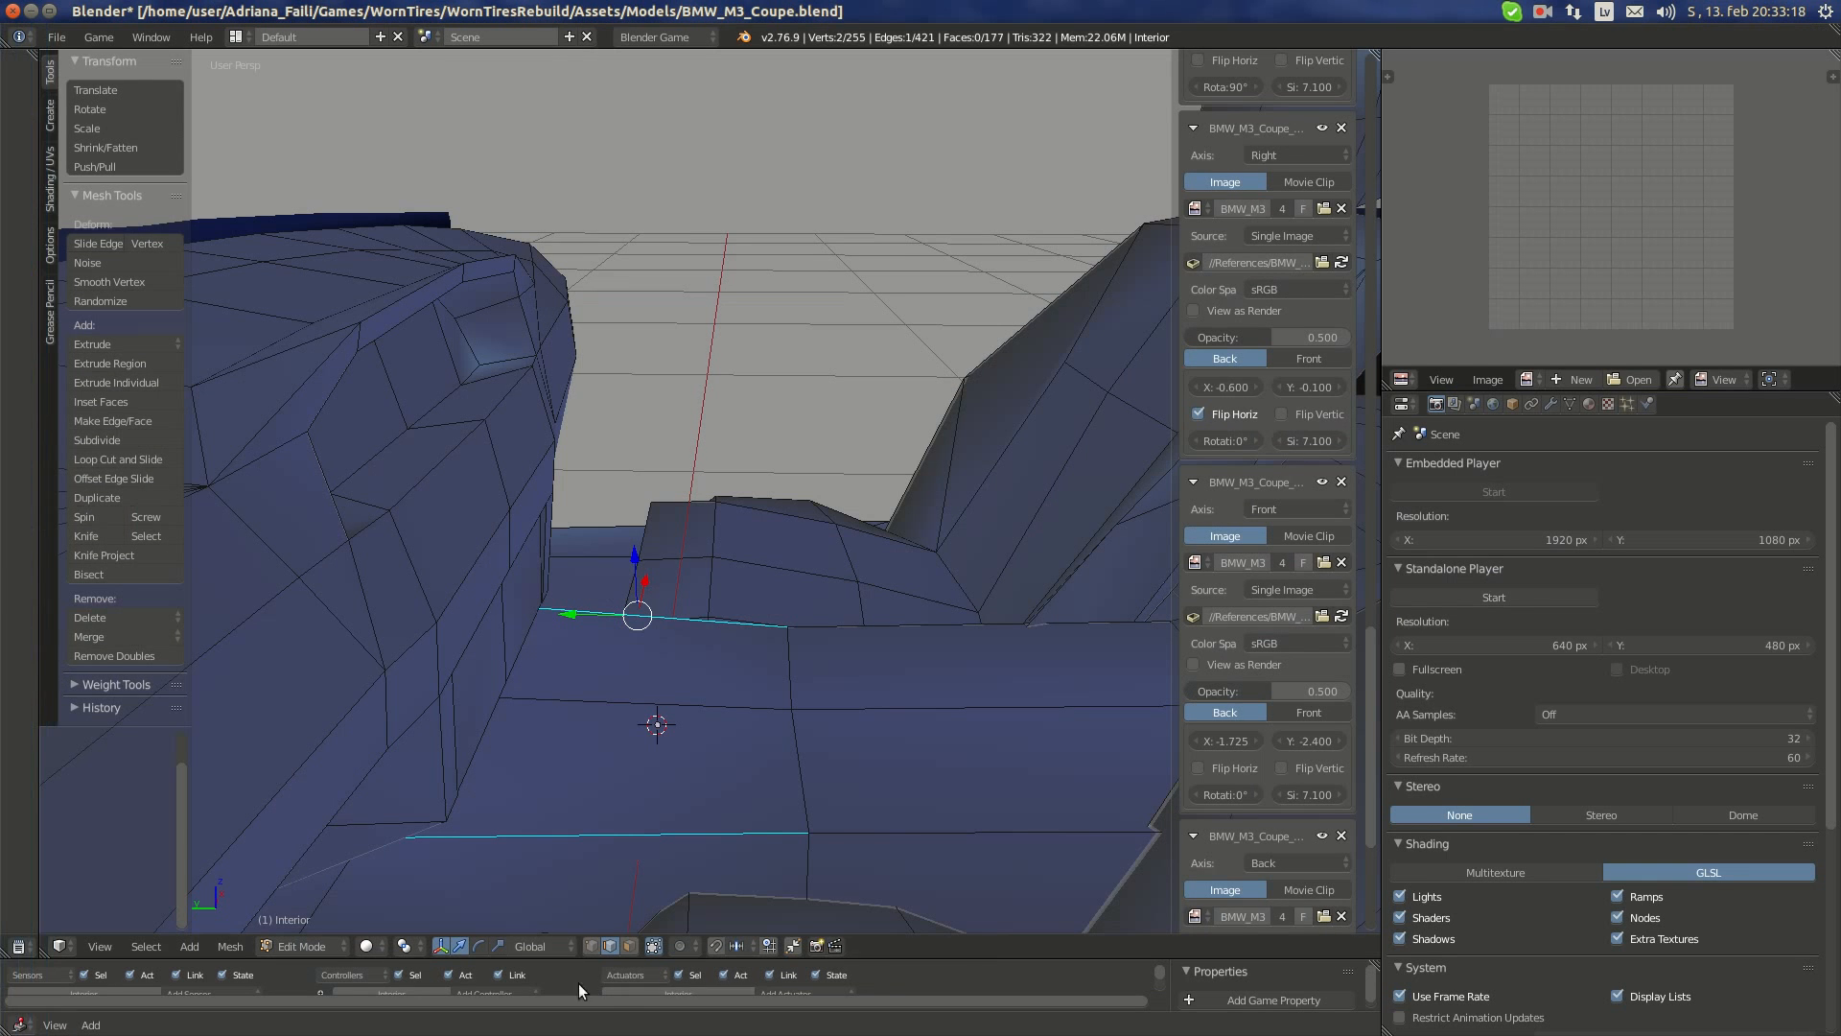
- Compare the console with both interior reference photos and add the next rearward upper side edge to the selection
middle_click_drag(602, 899, 294, 655)
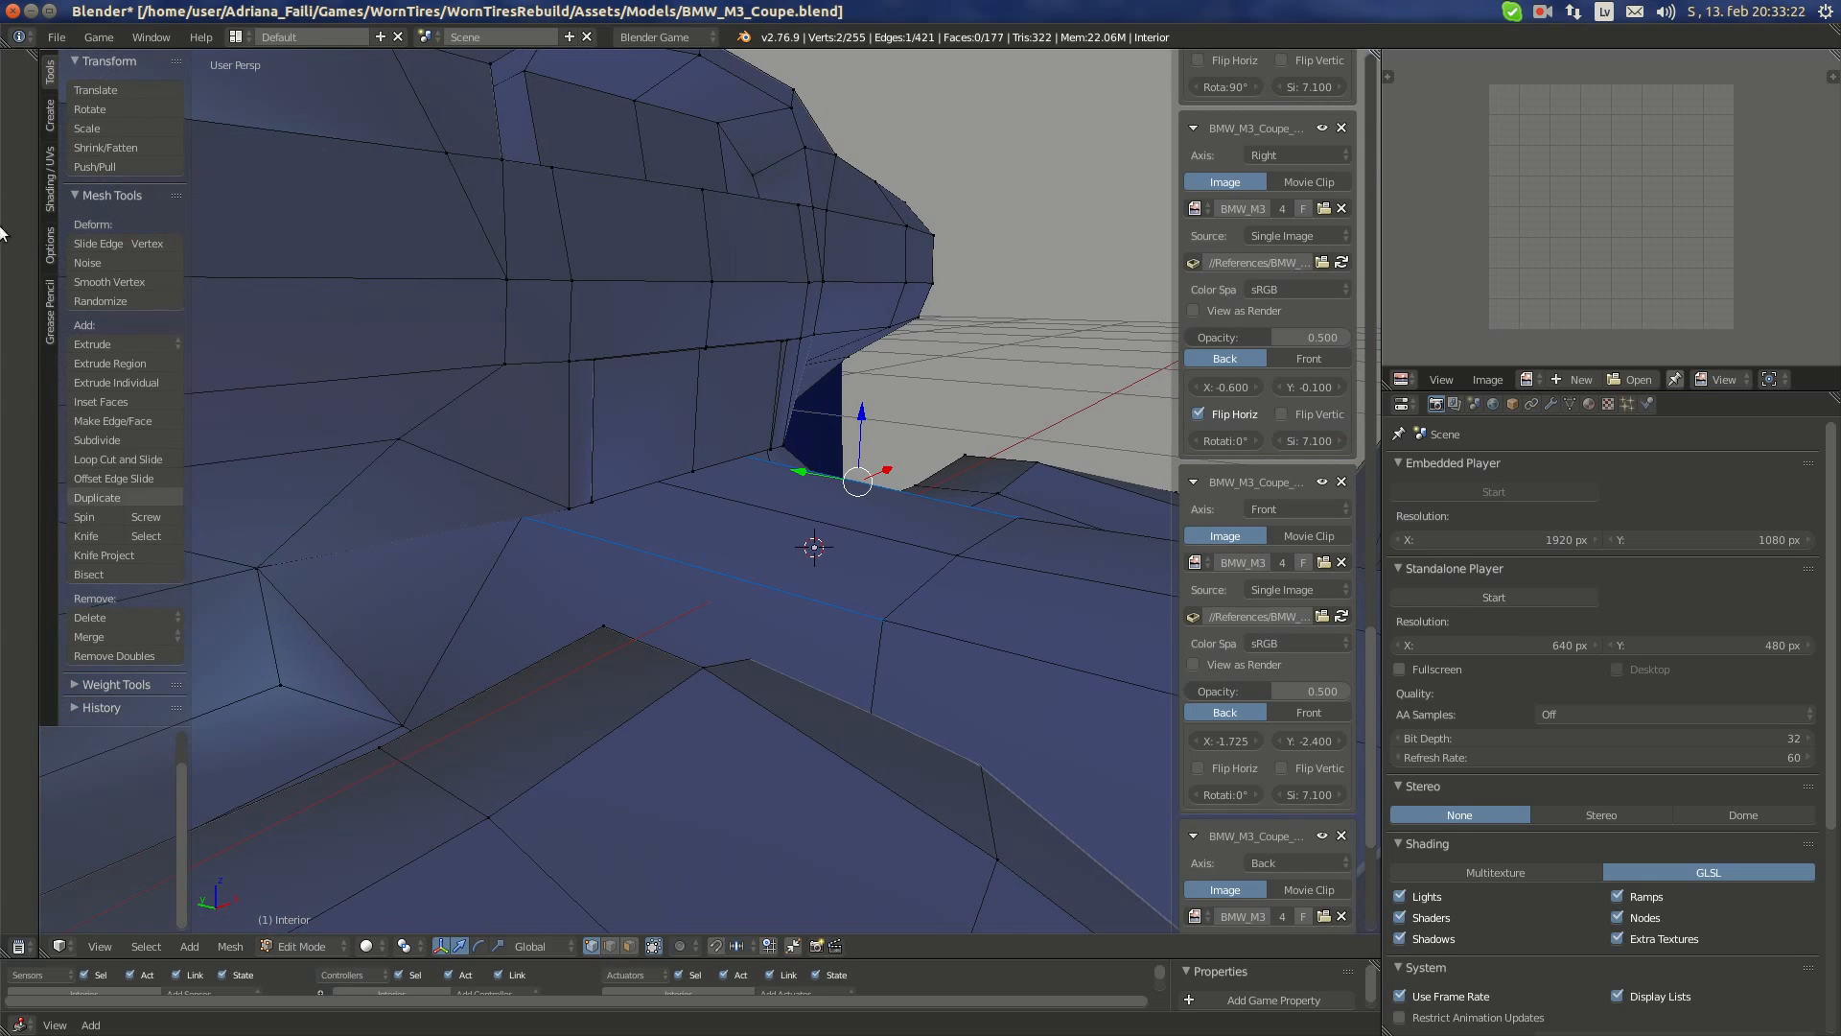
left_click(14, 163)
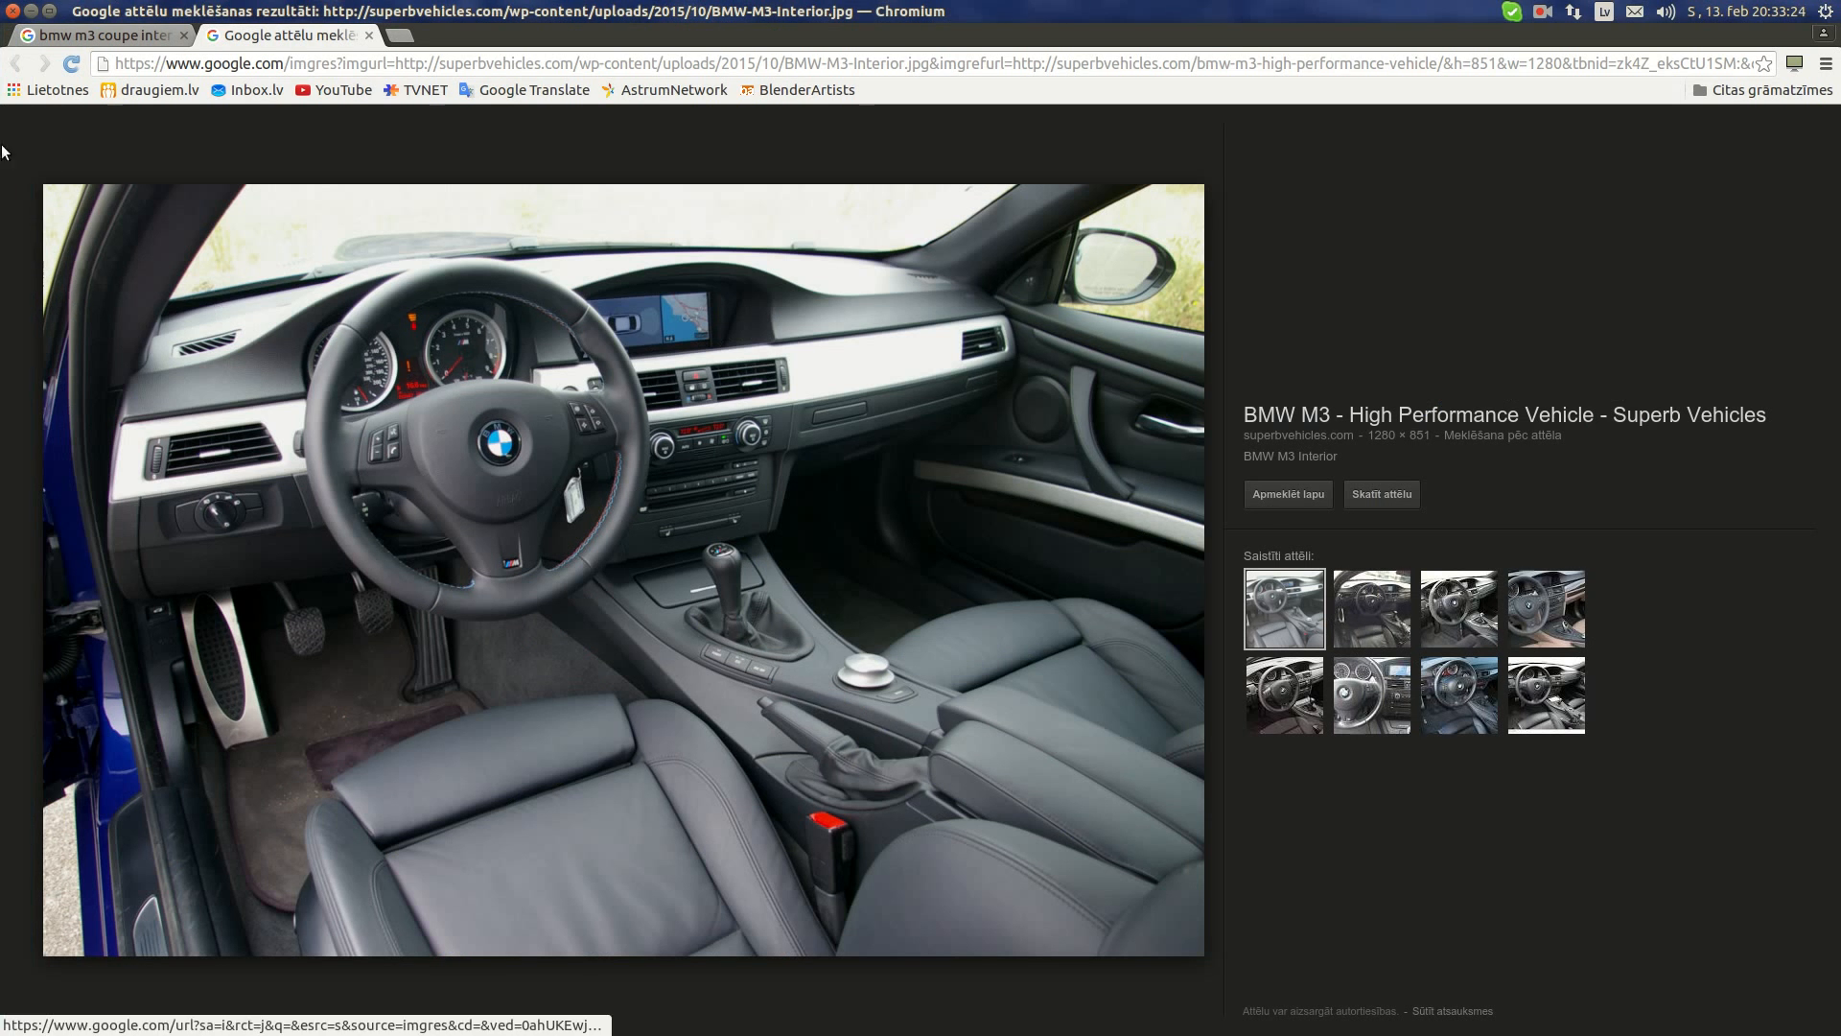
left_click(49, 37)
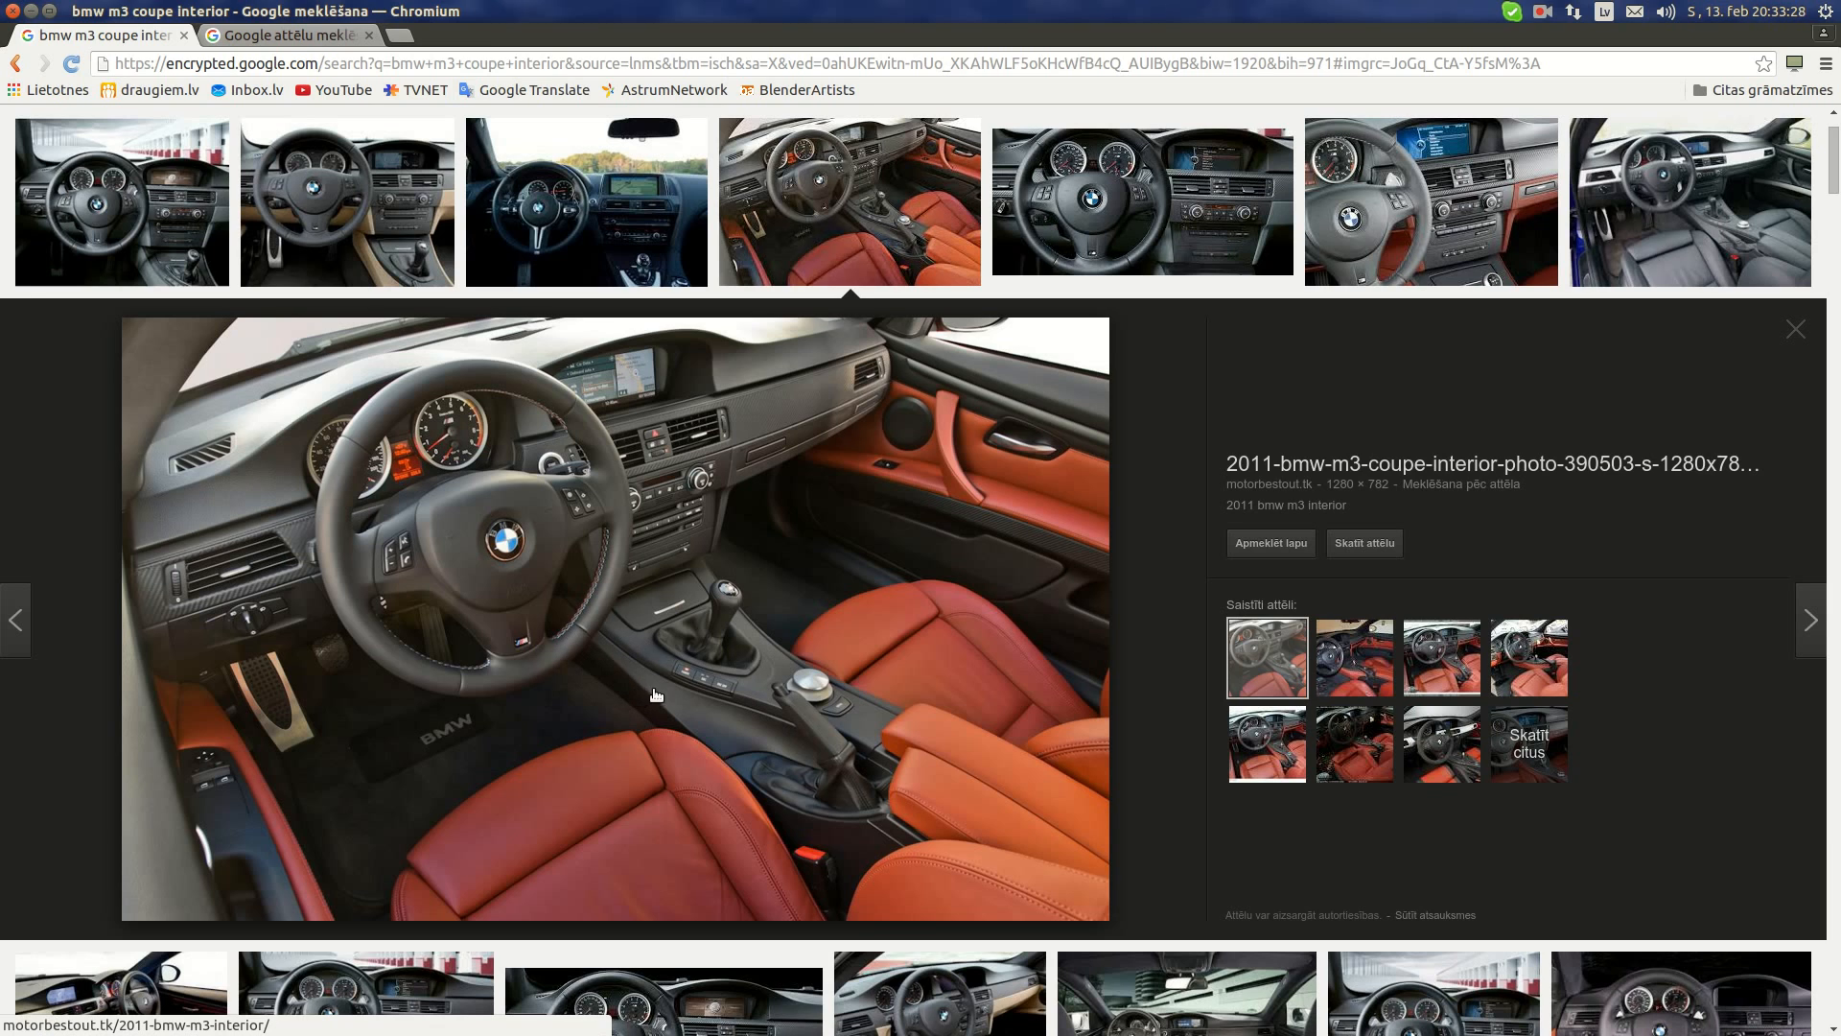
left_click(23, 673)
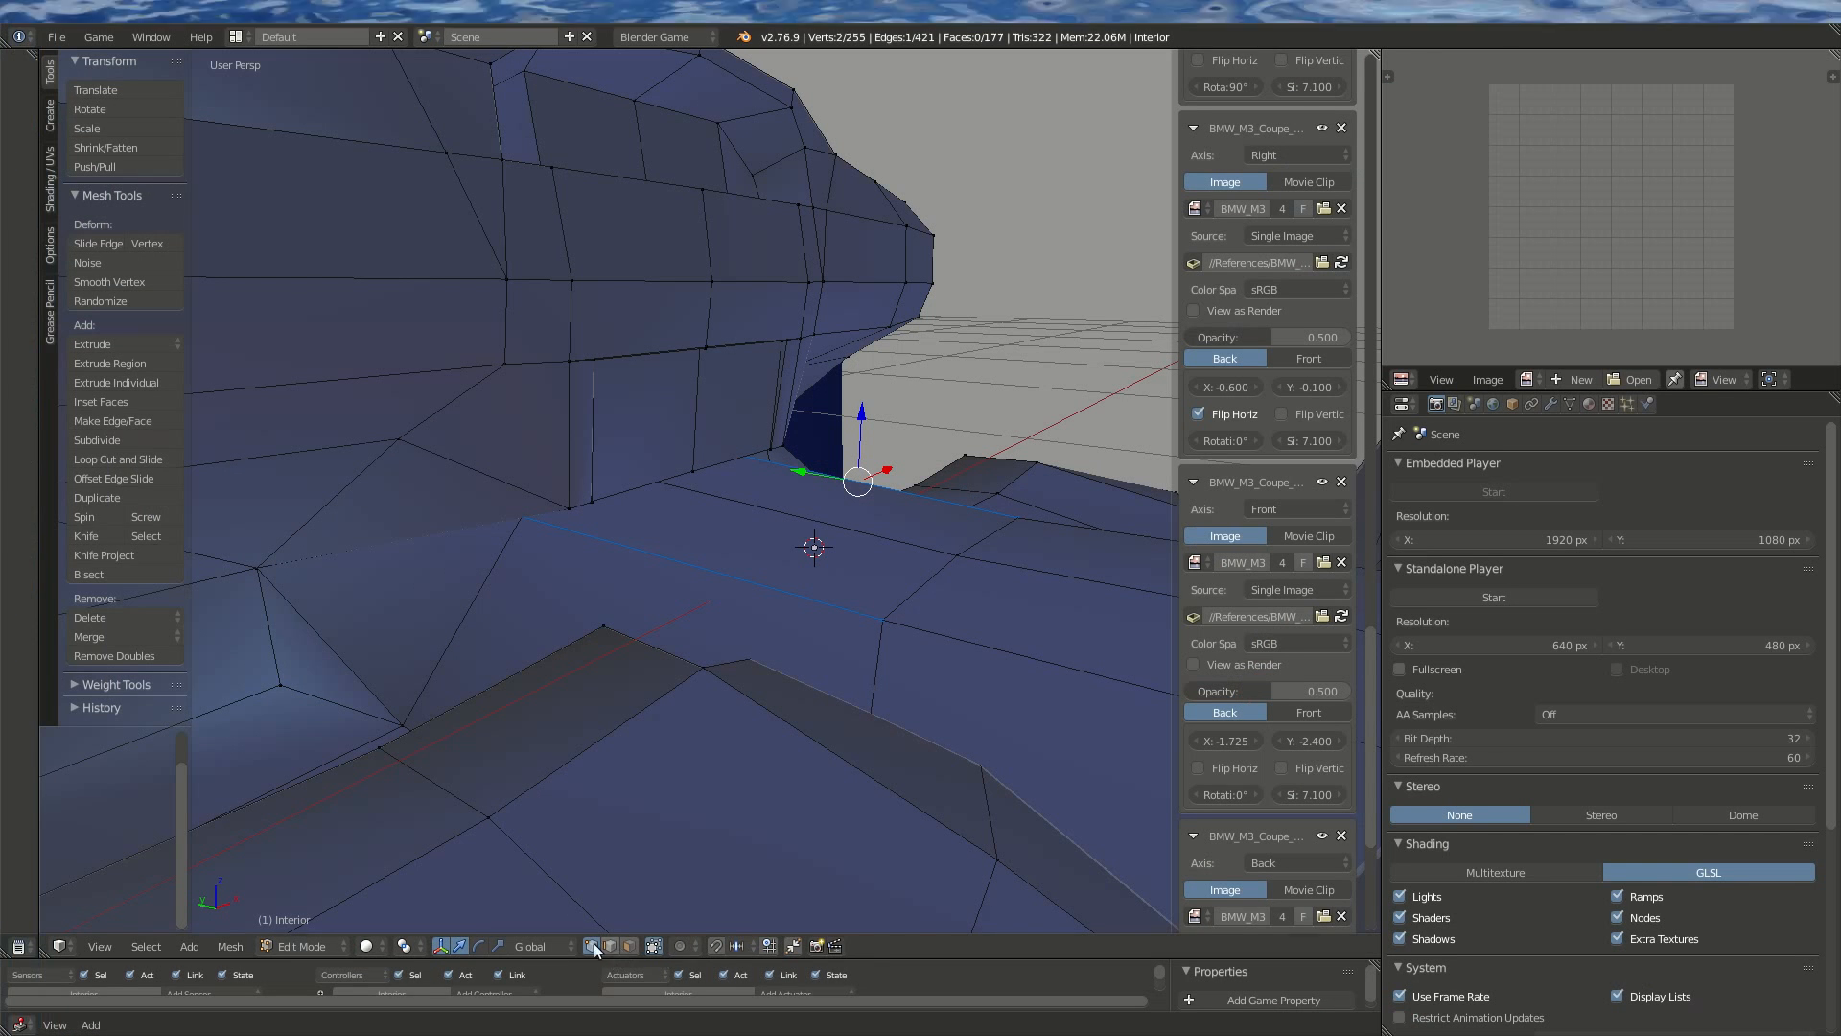
middle_click_drag(698, 737, 925, 614)
right_click(918, 501, "shift")
- Apply Edge Split to the selected center console edges and select the whole interior mesh
middle_click_drag(938, 513, 671, 768)
scroll(1000, 543, "down", 5)
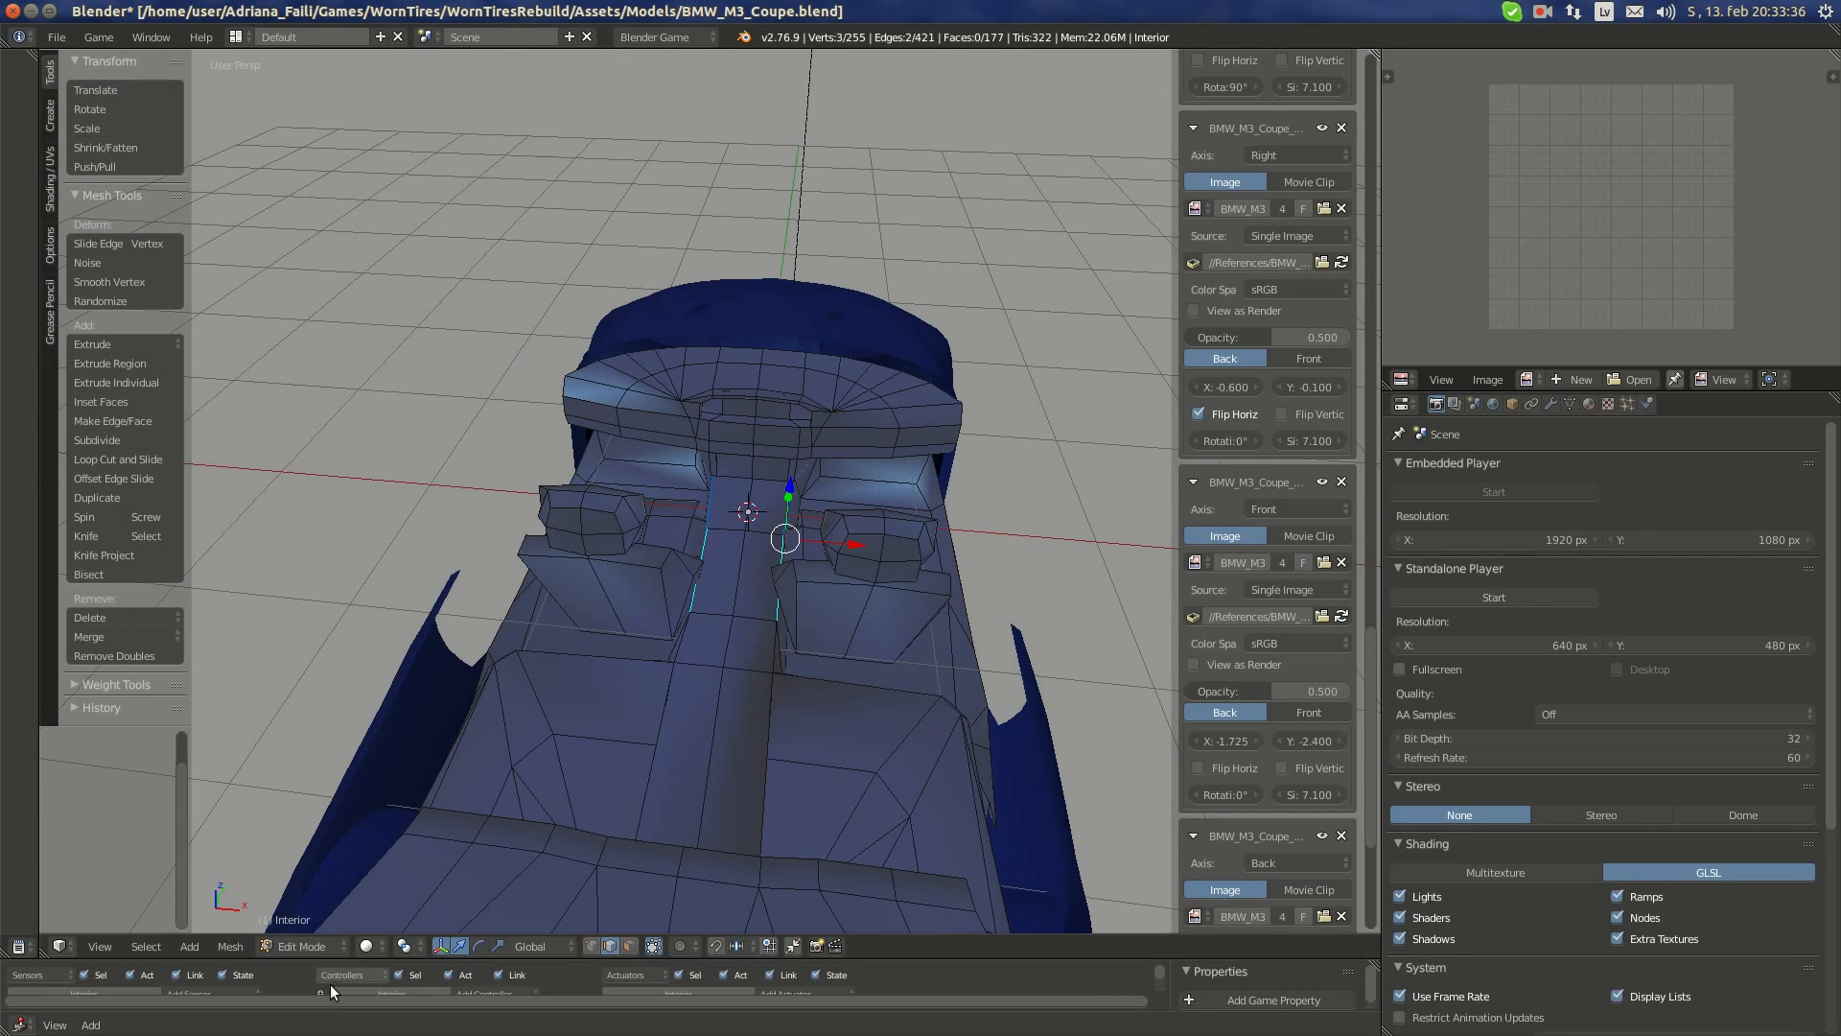
left_click(231, 947)
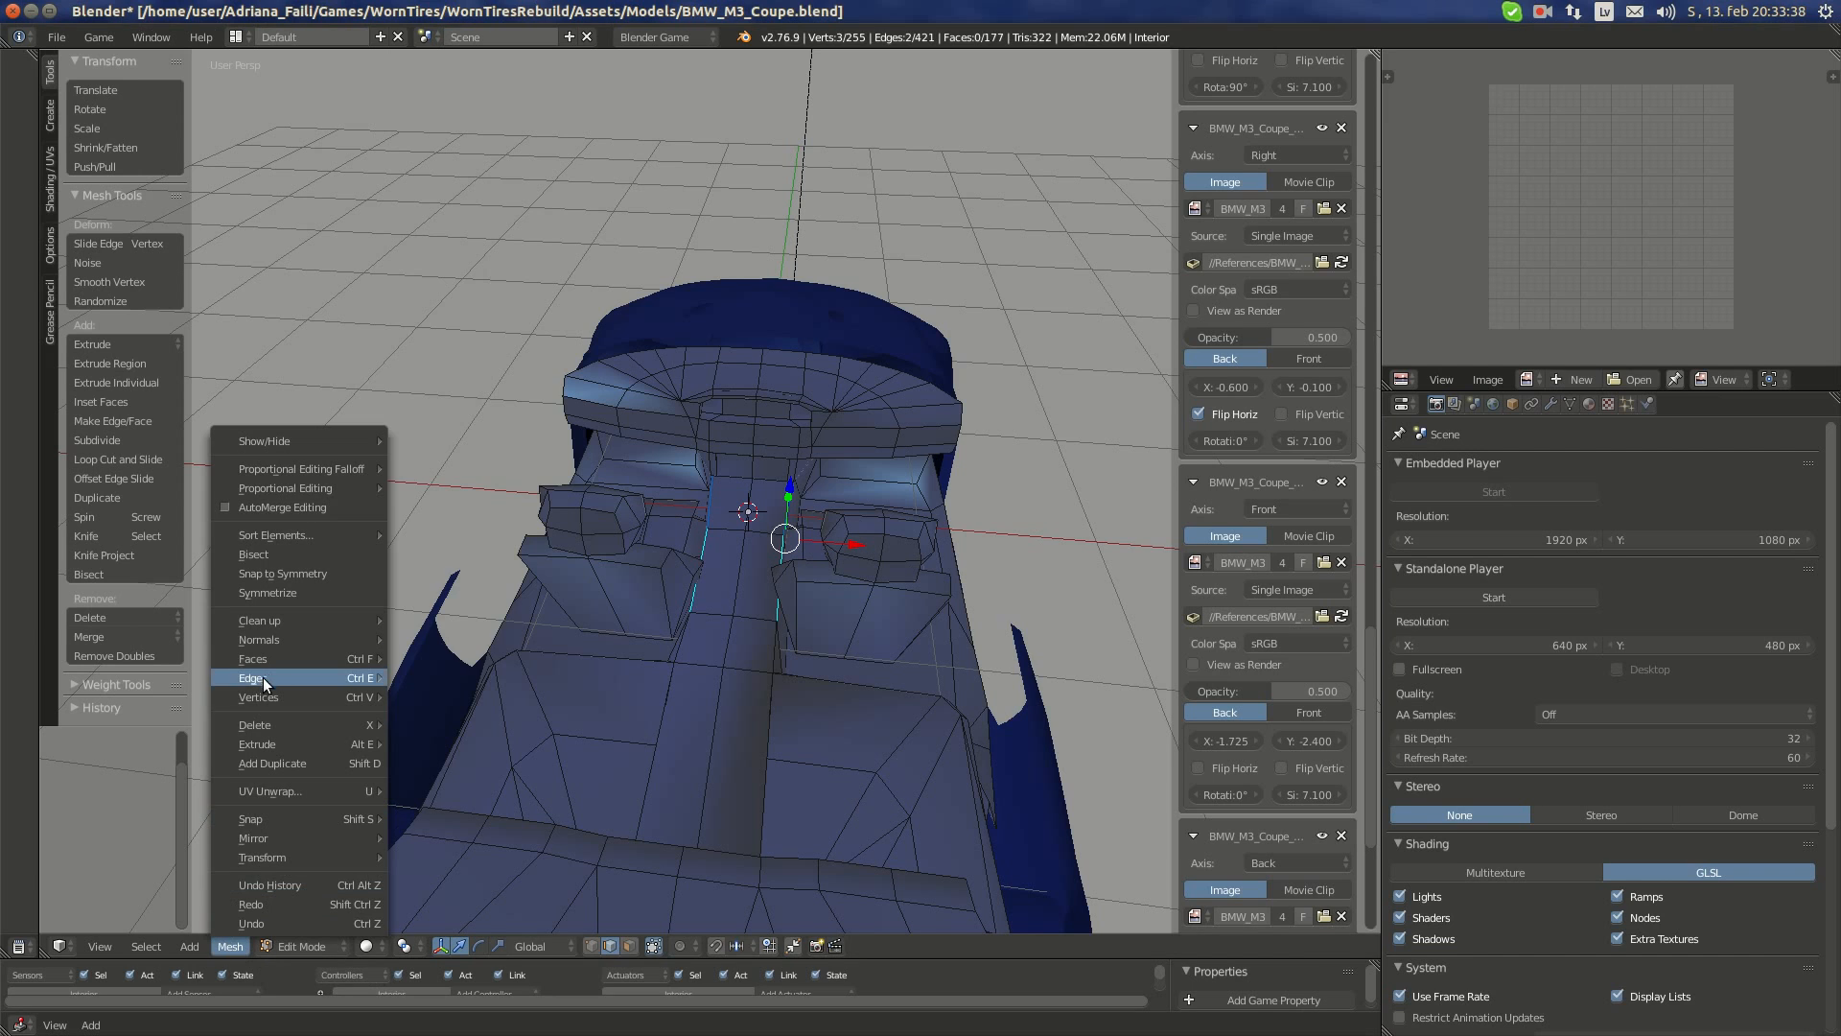
mouse_move(263, 677)
key("a")
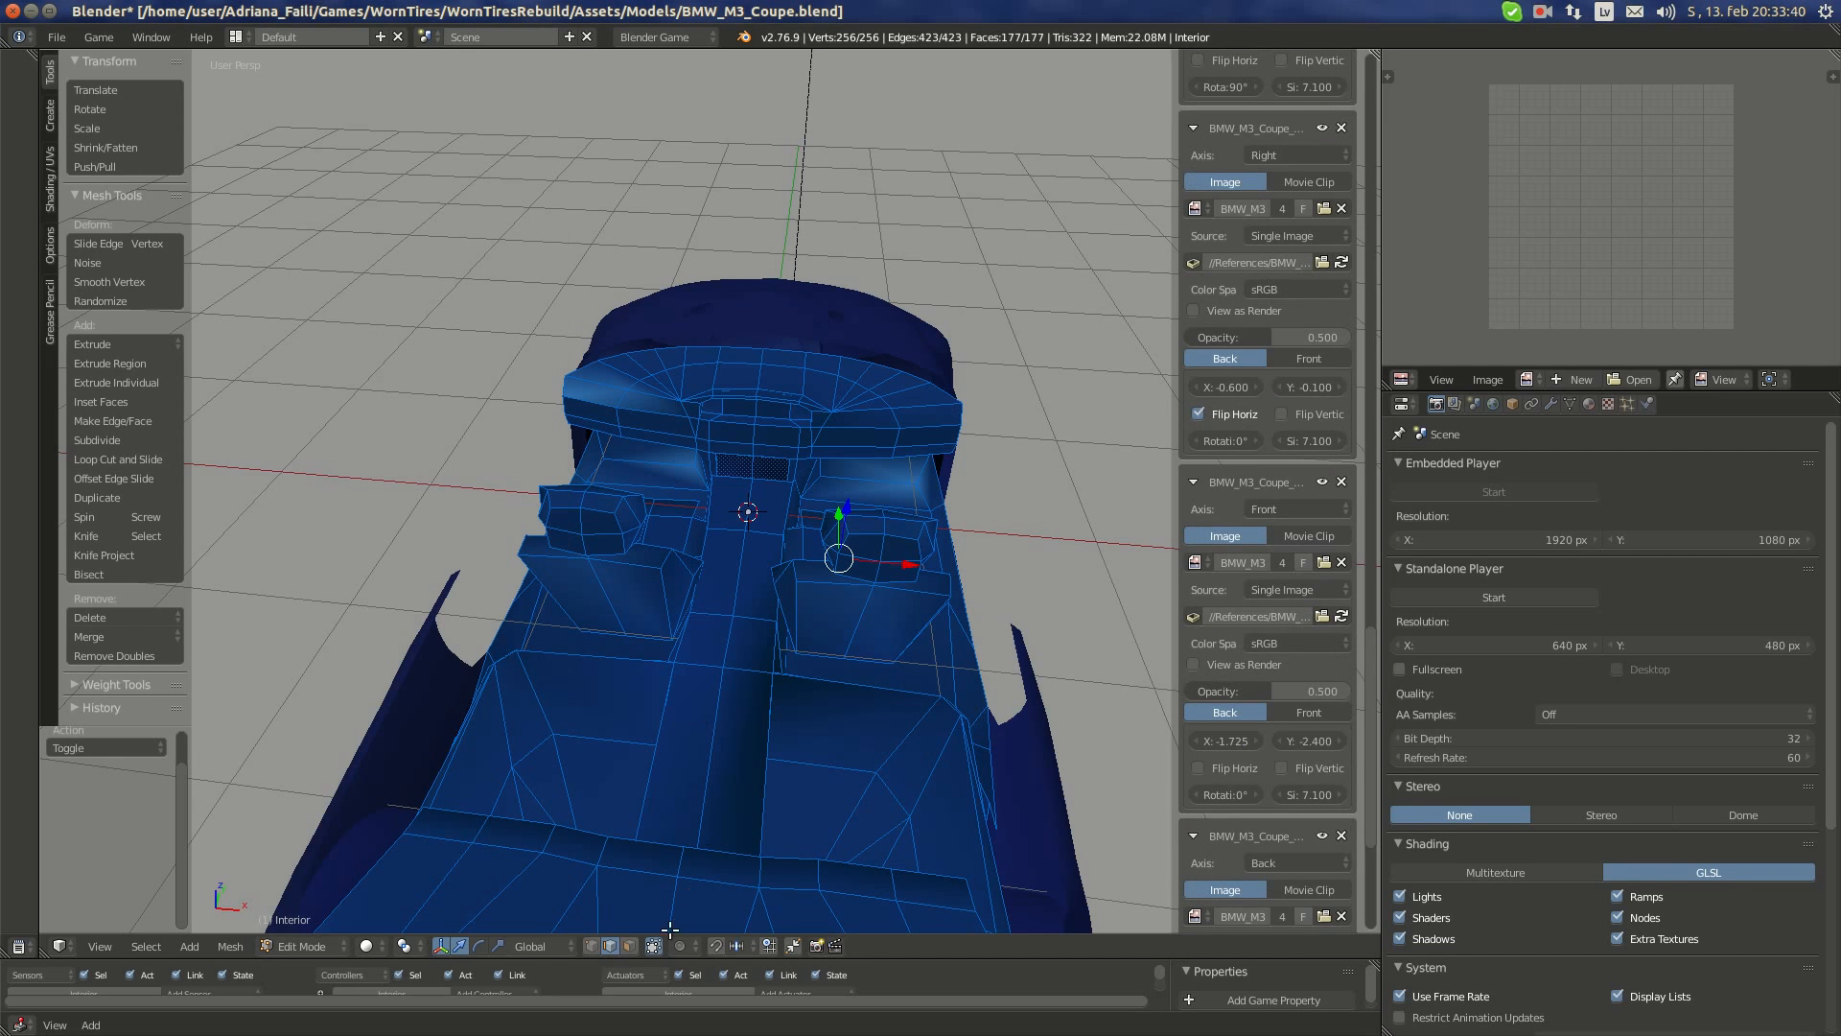
- Return to Object Mode and switch the viewport shading to display the car's lit, glossy material
key("Tab")
mouse_move(809, 575)
middle_mouse_down()
mouse_move(798, 612)
mouse_move(560, 662)
mouse_move(695, 624)
mouse_move(416, 564)
mouse_move(667, 565)
mouse_move(681, 543)
mouse_move(527, 579)
mouse_move(769, 536)
mouse_move(838, 544)
mouse_move(641, 549)
mouse_move(739, 549)
mouse_move(995, 457)
mouse_move(906, 434)
mouse_move(856, 562)
mouse_move(822, 529)
mouse_move(1014, 596)
mouse_move(1016, 631)
mouse_move(1110, 646)
mouse_move(577, 380)
mouse_move(764, 486)
mouse_move(957, 446)
mouse_move(847, 532)
mouse_move(876, 527)
mouse_move(711, 521)
middle_mouse_up()
scroll(560, 662, "up", 1)
left_click(387, 944)
left_click(433, 831)
- Examine the shaded car body and interior from the front, rear and sides, including the dashboard, seats and center console
scroll(580, 708, "down", 3)
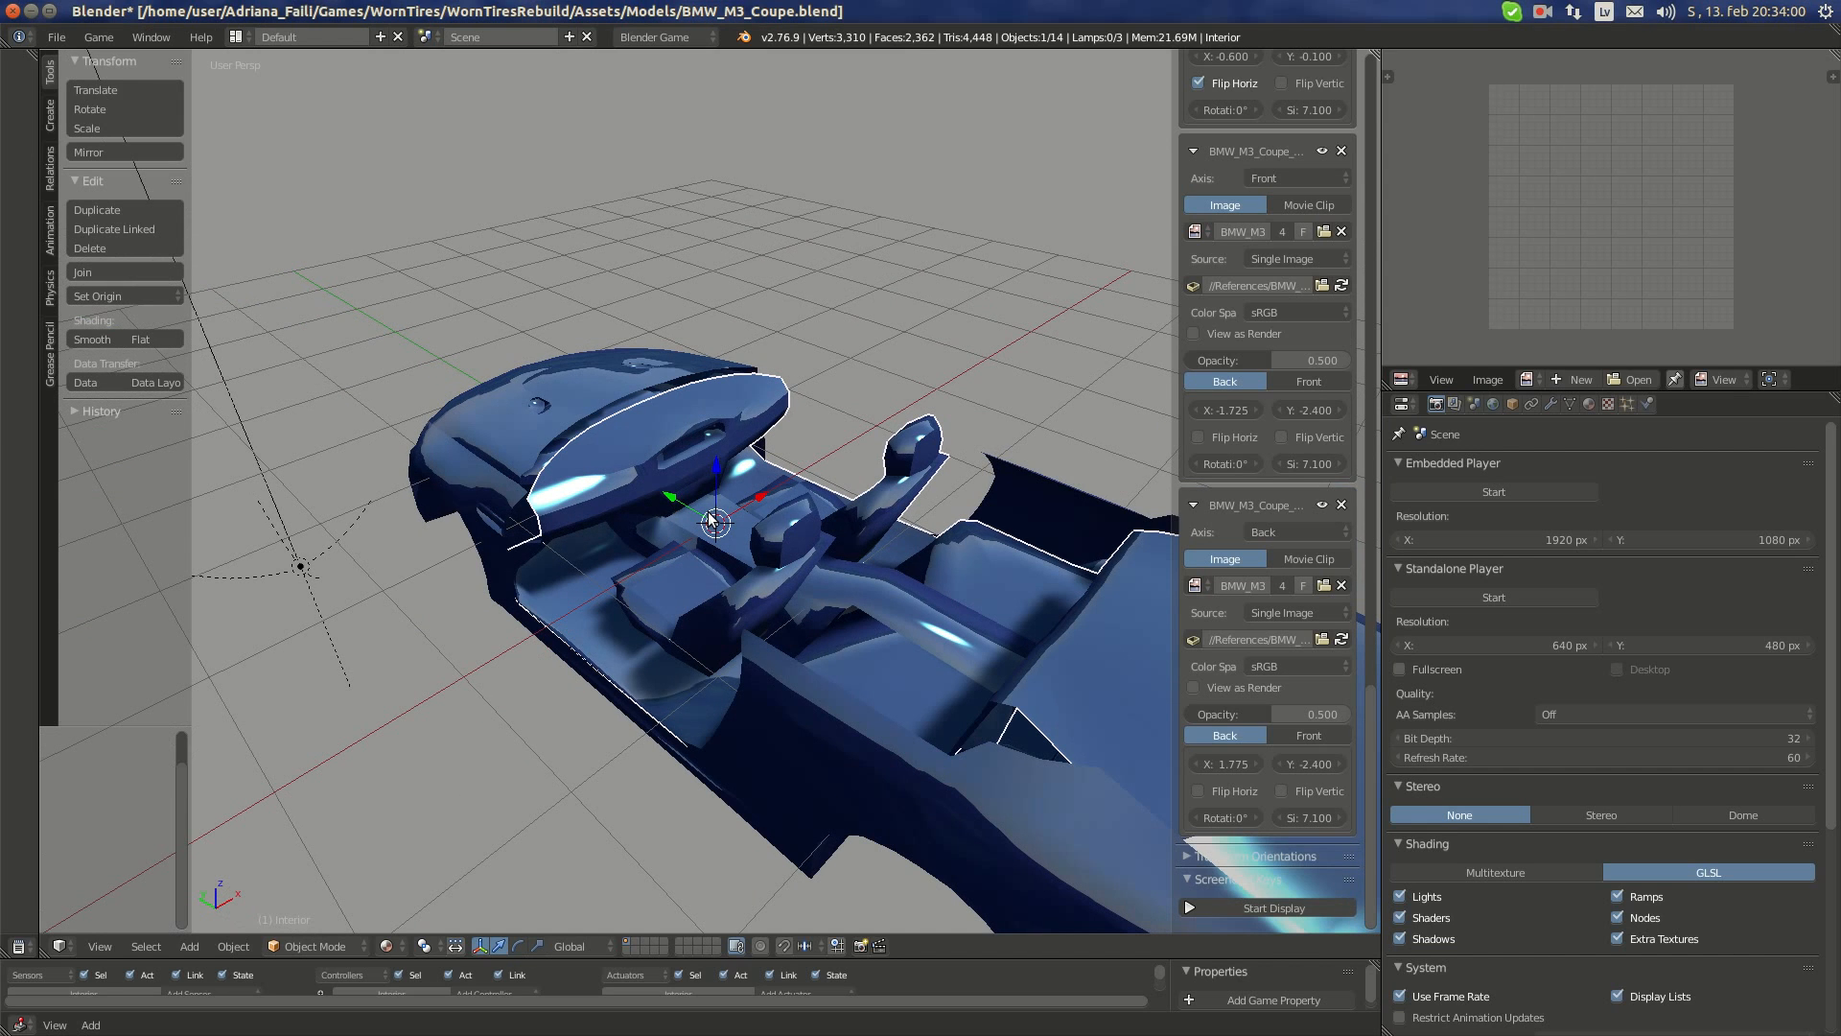
scroll(670, 543, "up", 6)
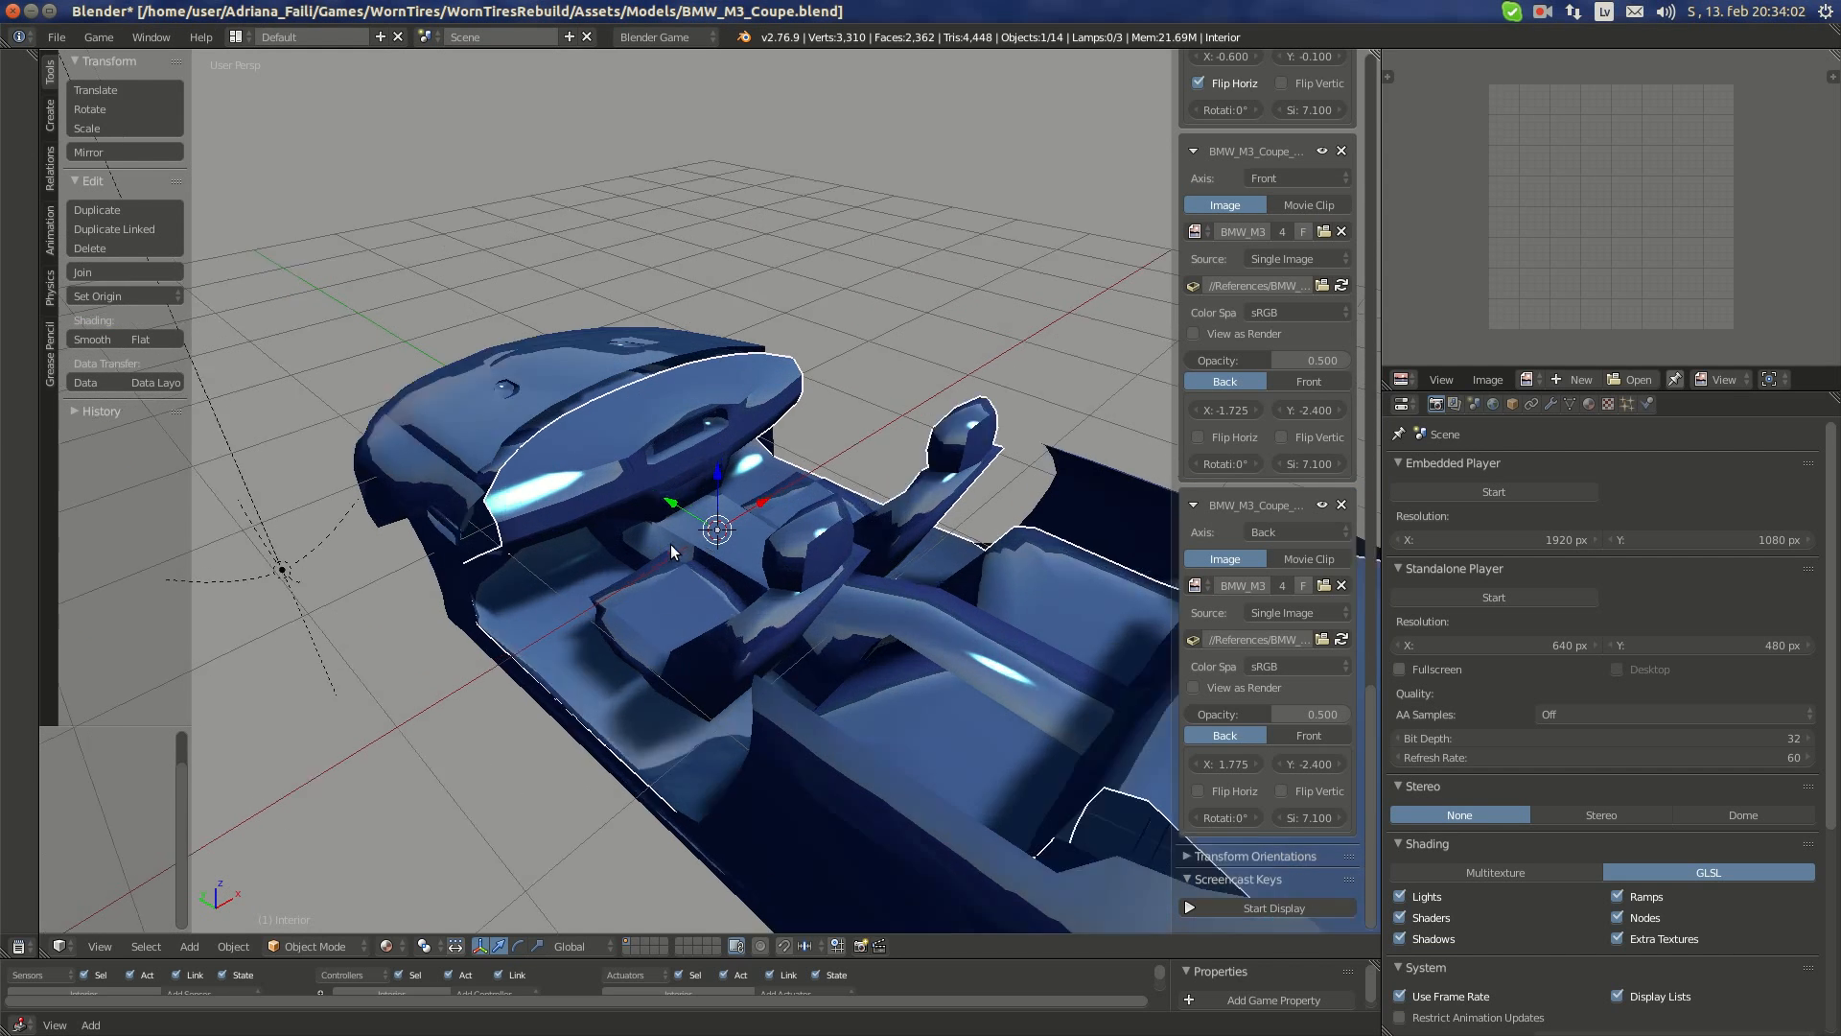
middle_click_drag(671, 544, 722, 511)
scroll(736, 529, "down", 6)
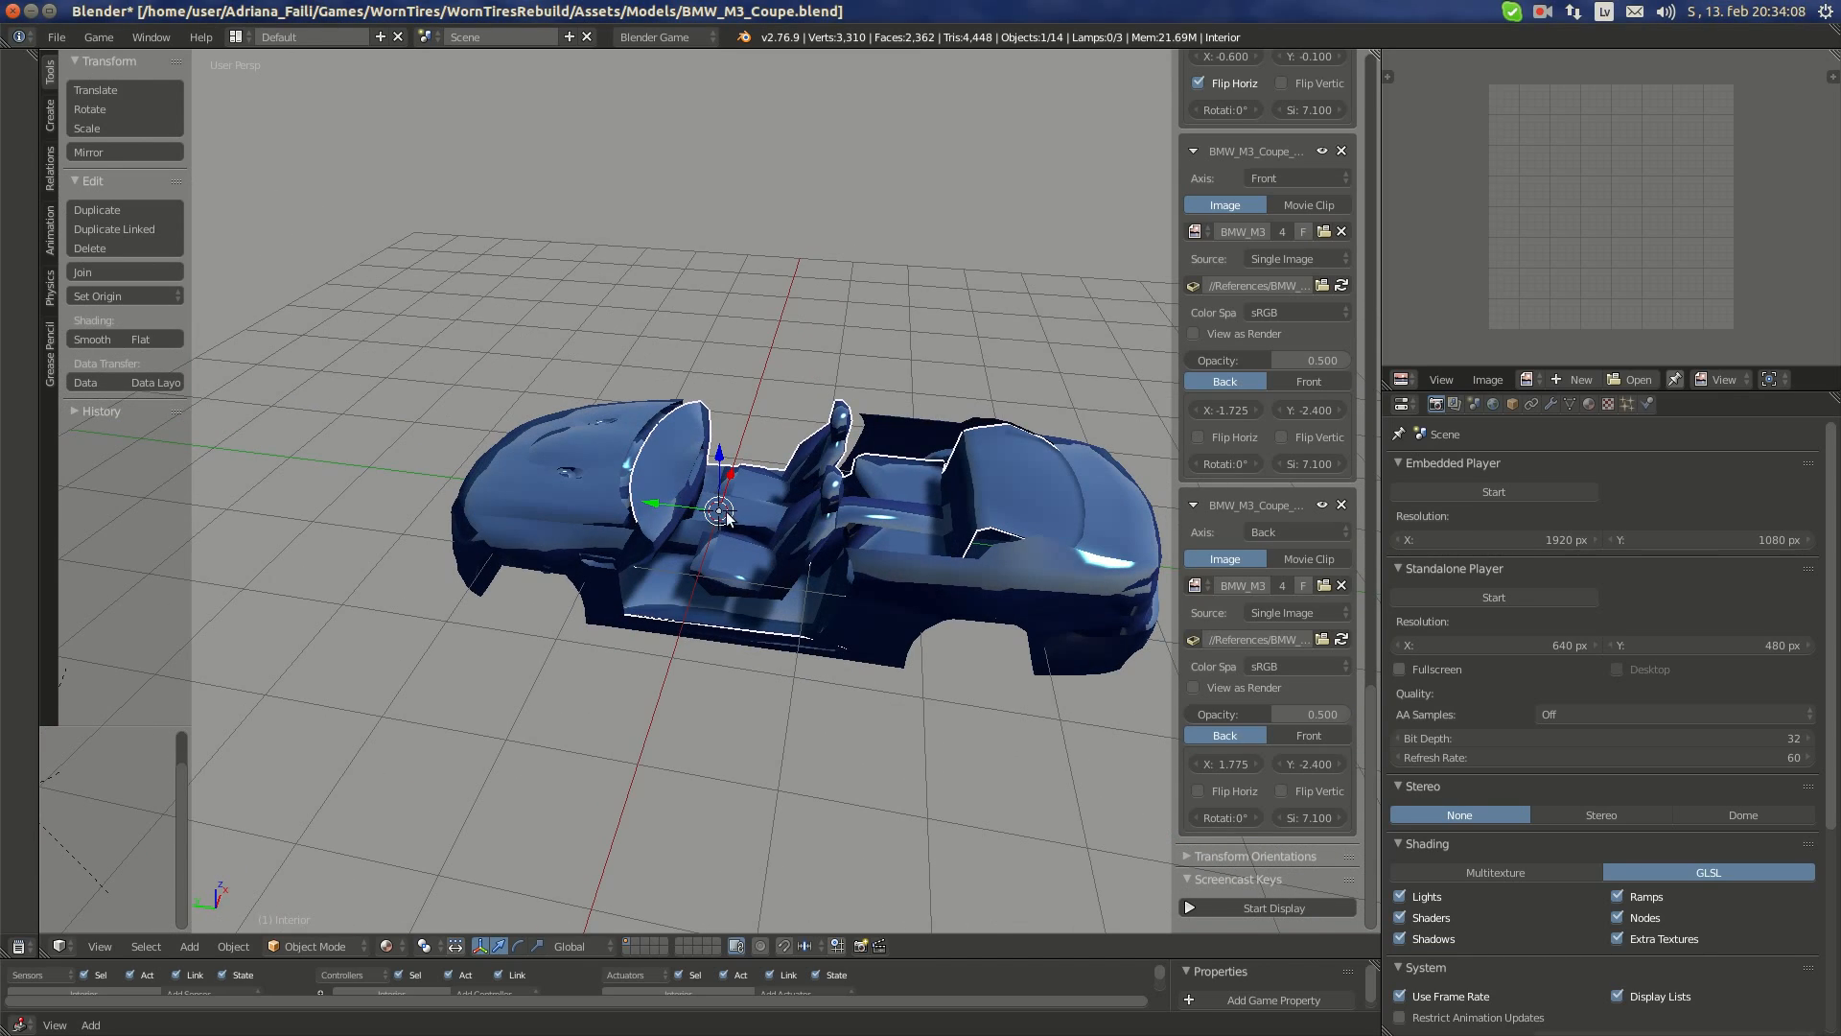
middle_click_drag(714, 513, 470, 539)
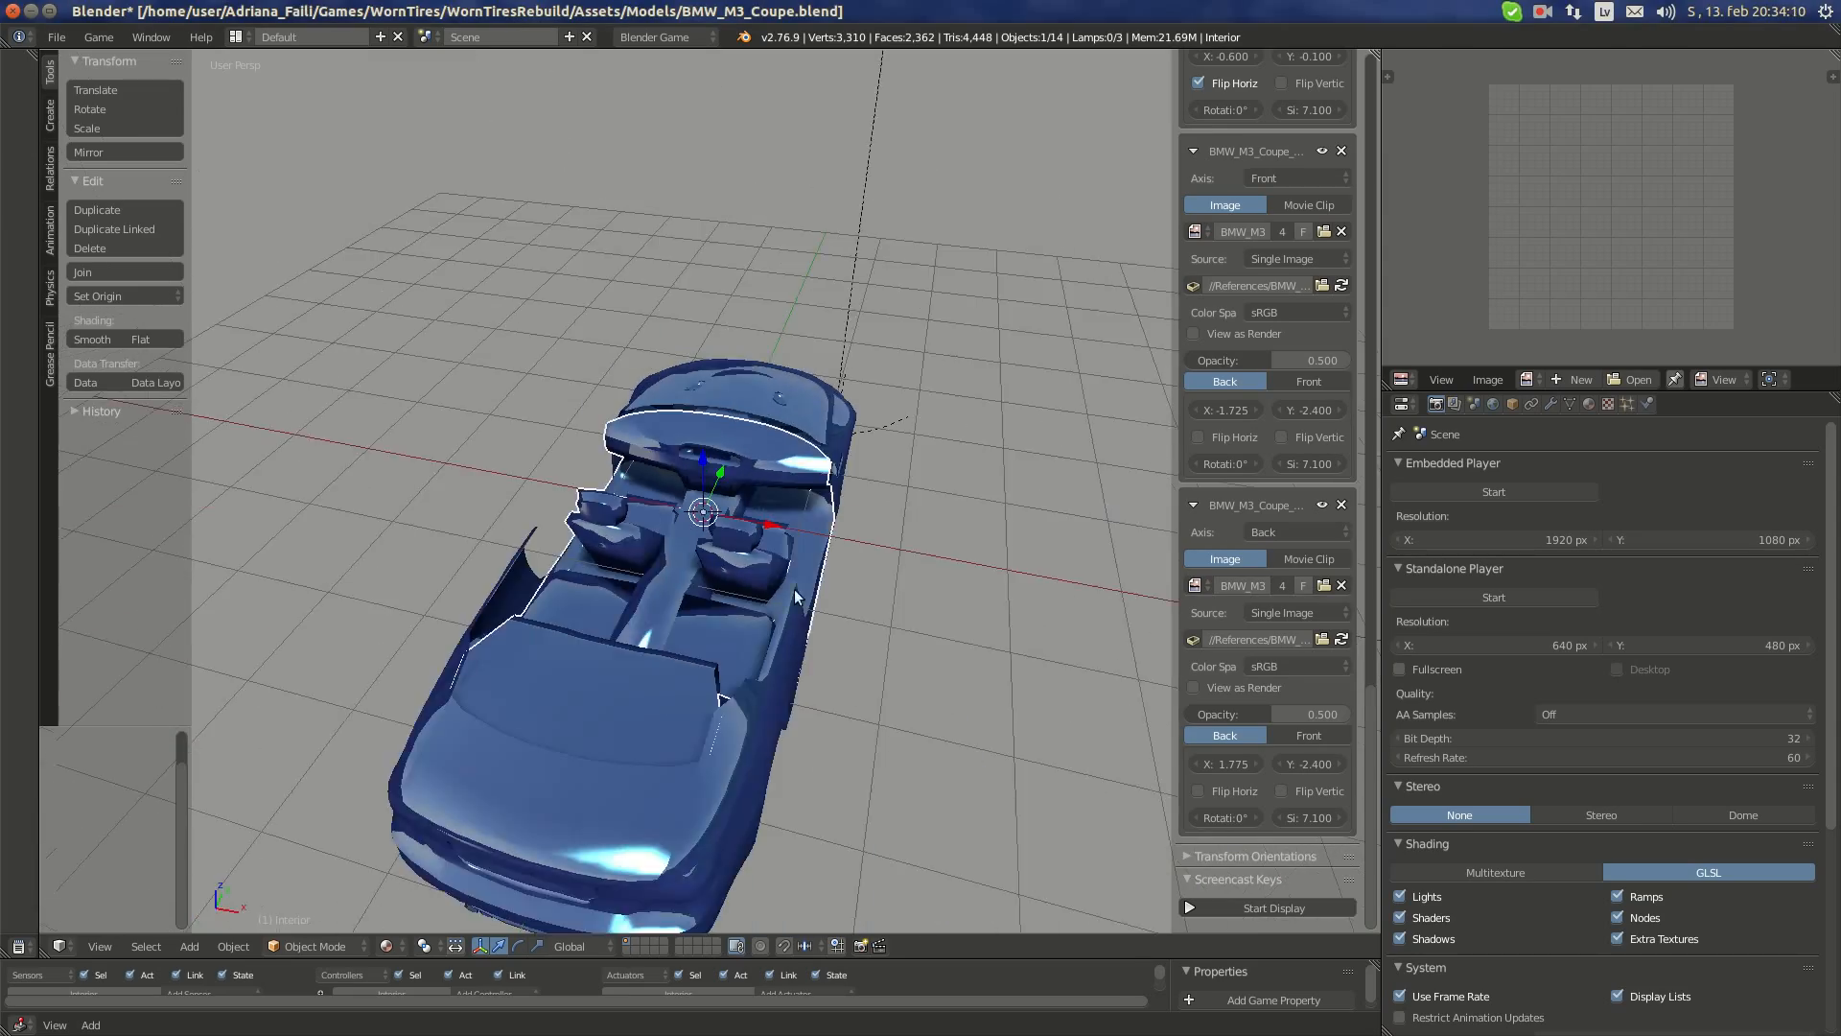
scroll(794, 589, "up", 5)
middle_click_drag(794, 588, 606, 292)
scroll(577, 514, "down", 5)
scroll(665, 515, "down", 4)
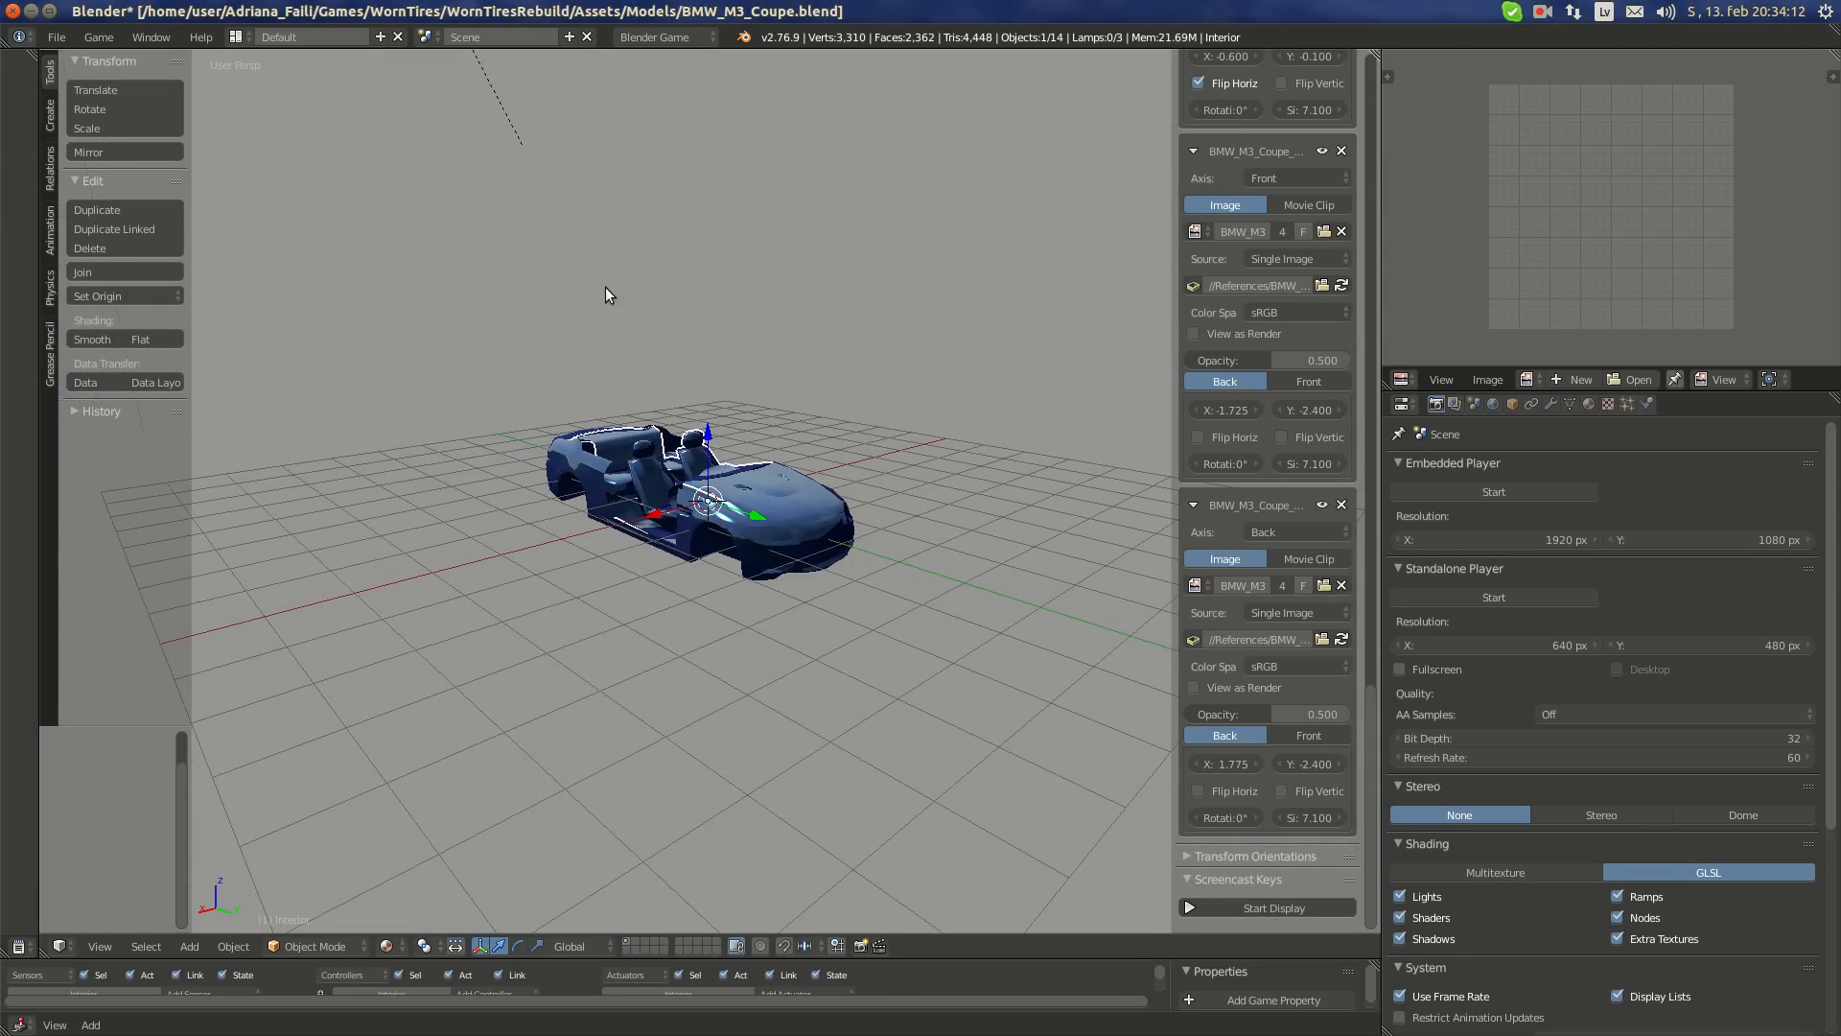
middle_click_drag(685, 464, 810, 514)
scroll(809, 514, "up", 4)
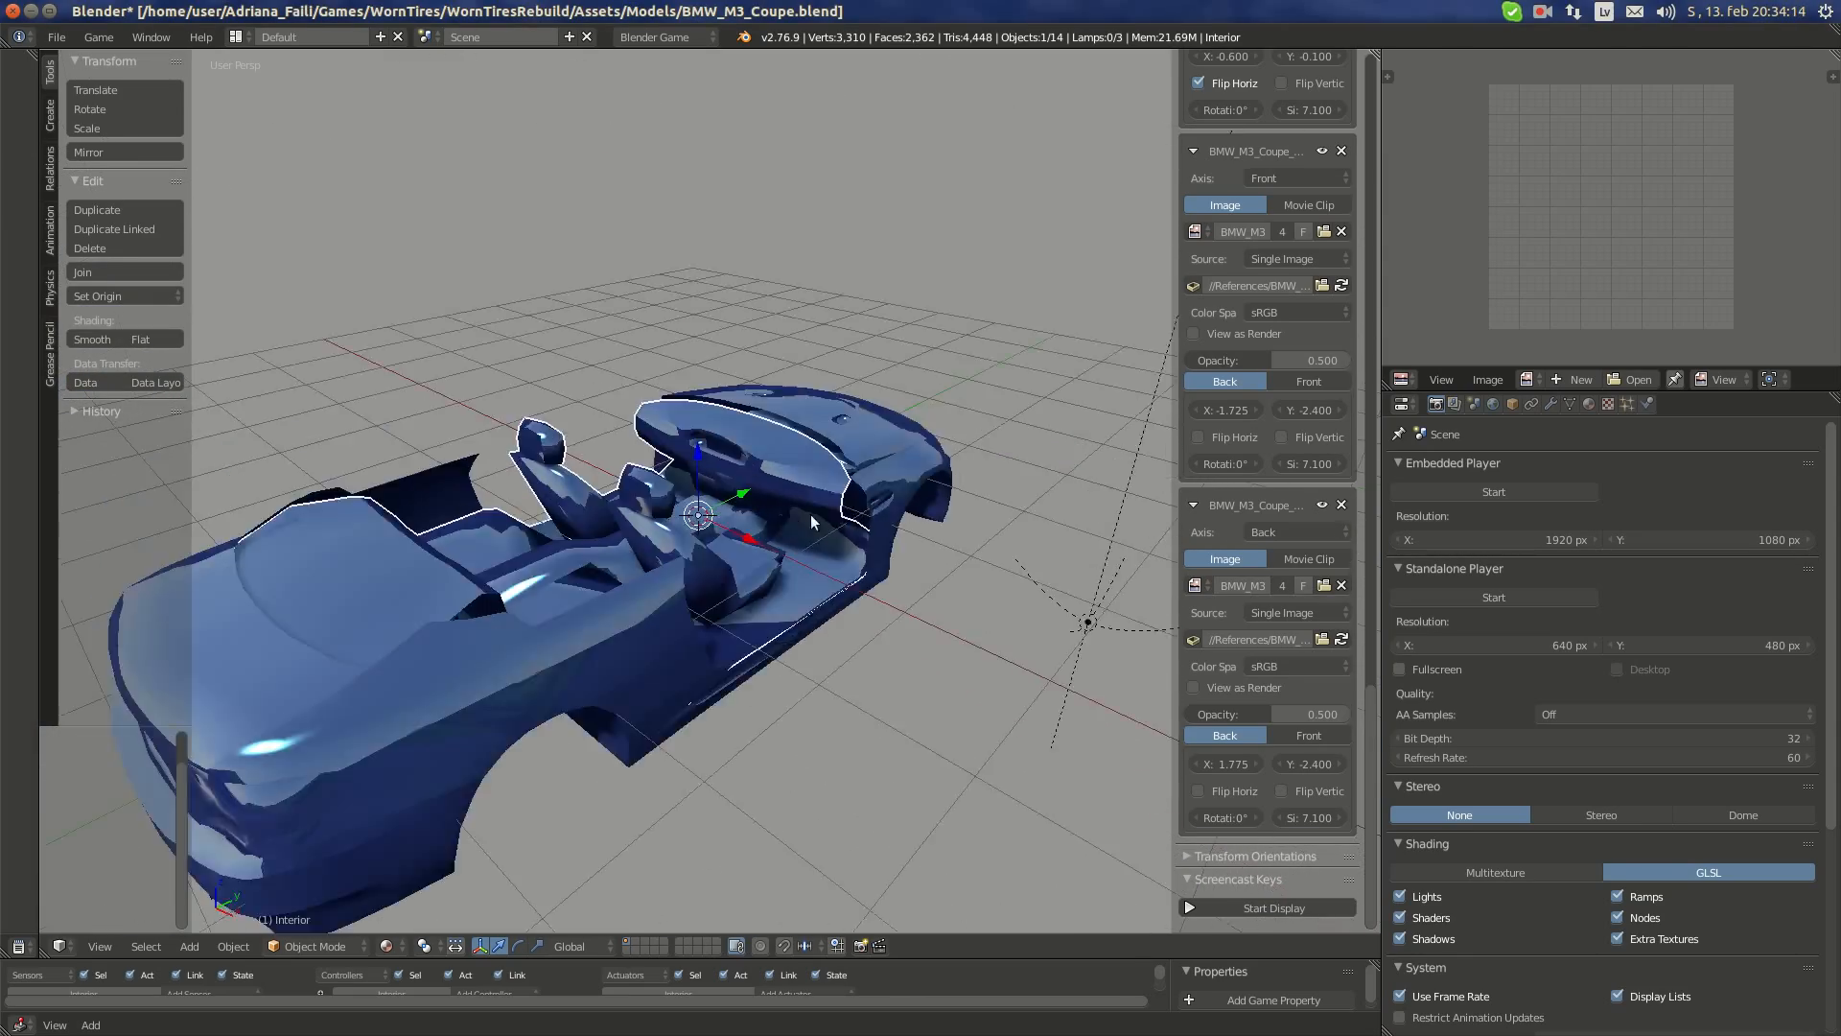
middle_click_drag(537, 518, 554, 601)
scroll(775, 568, "up", 3)
middle_click_drag(790, 416, 732, 476)
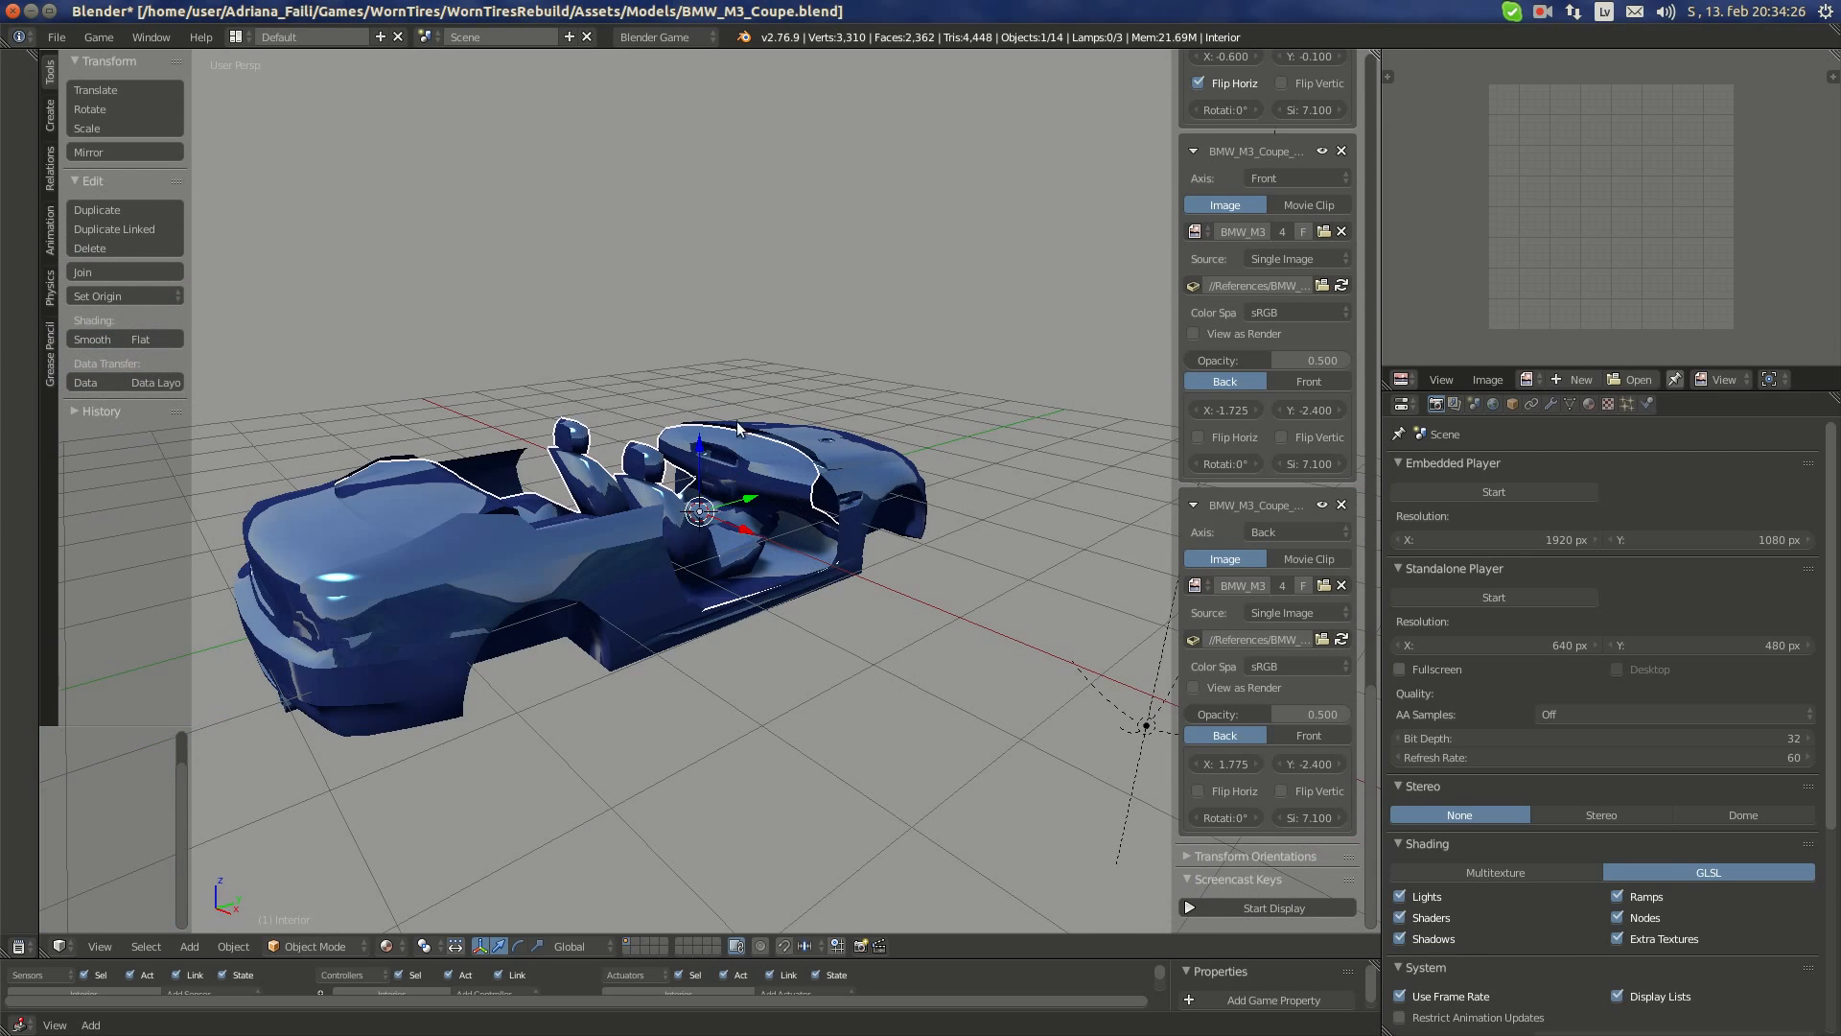
middle_click_drag(463, 465, 603, 487)
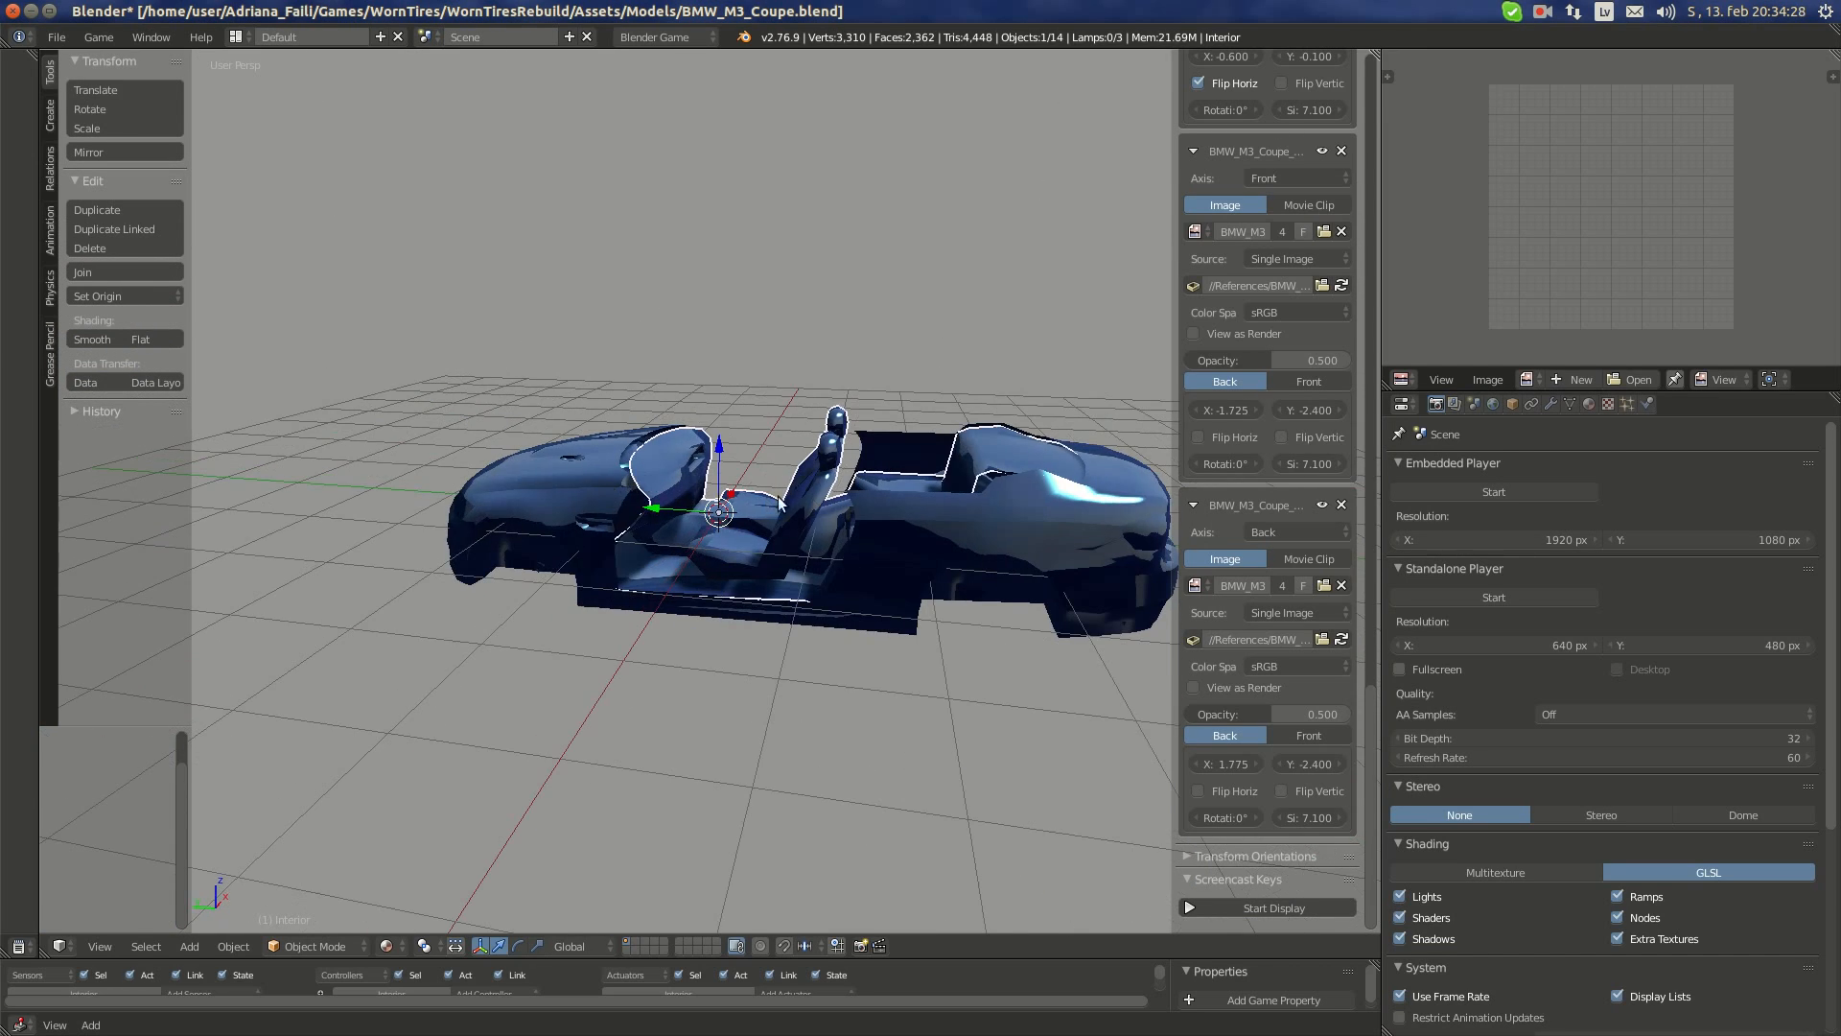
scroll(912, 581, "up", 5)
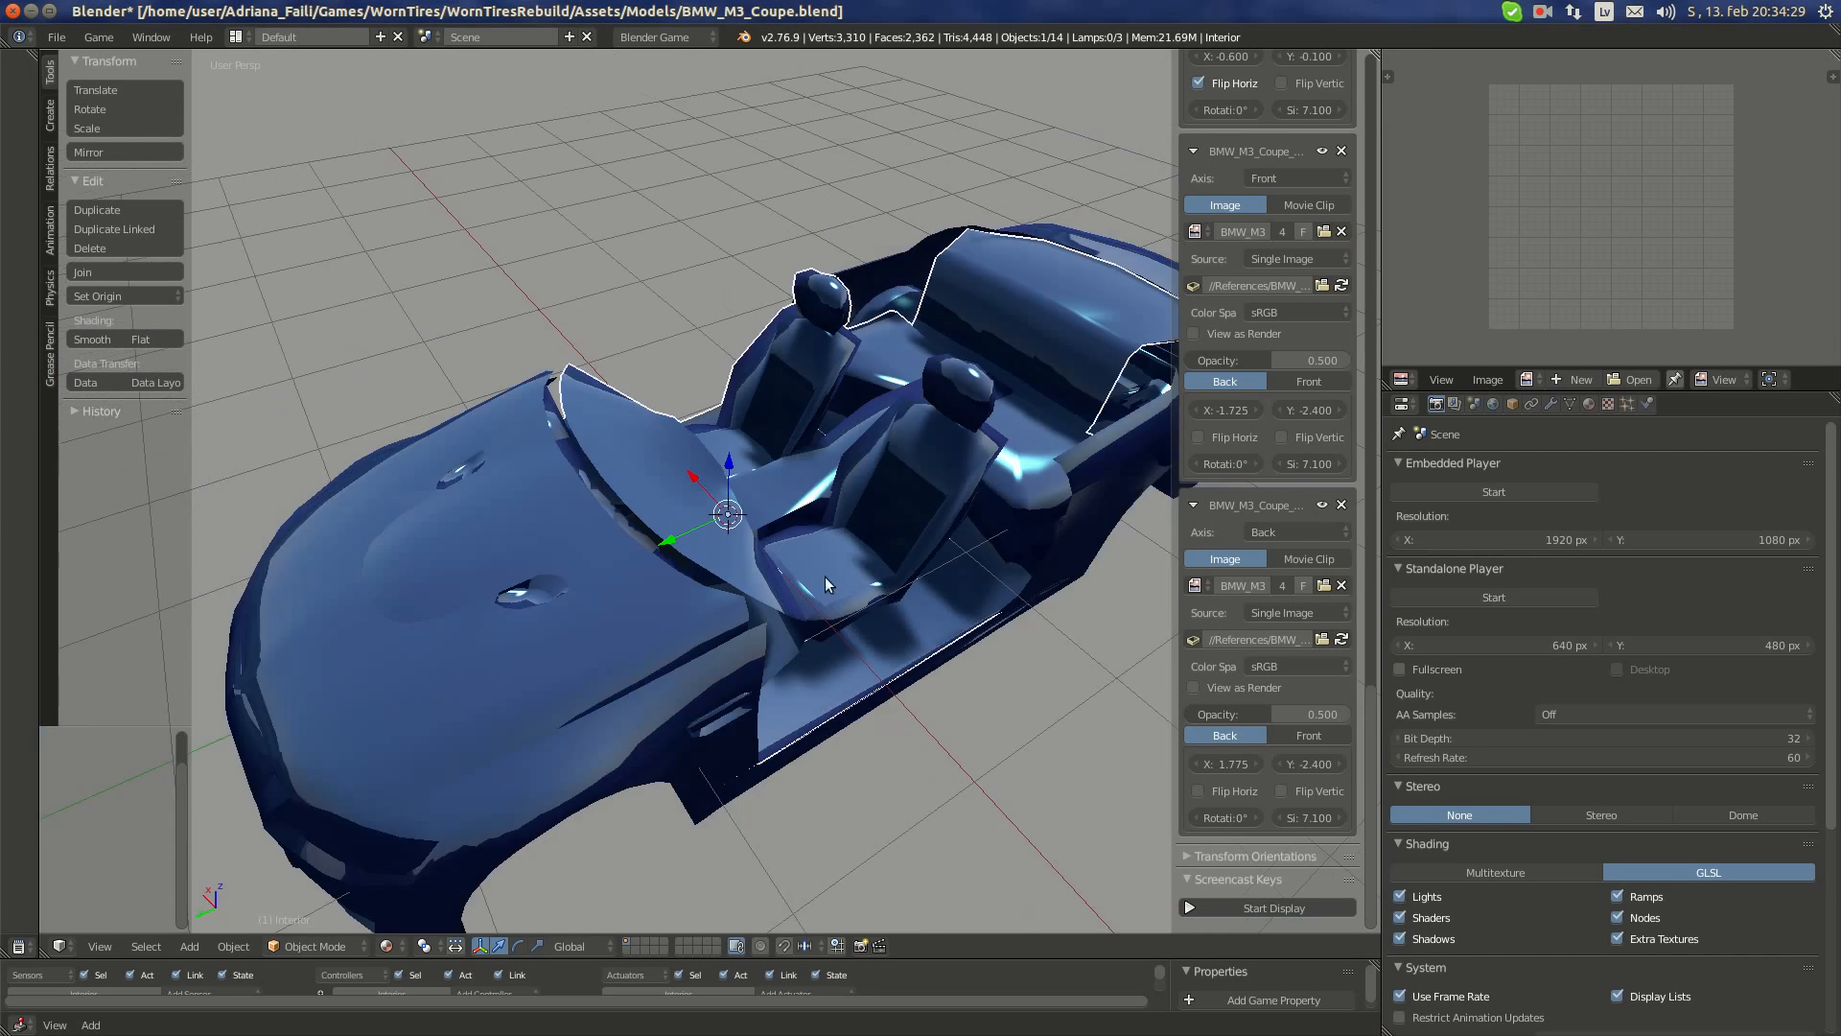
middle_click_drag(825, 577, 779, 544)
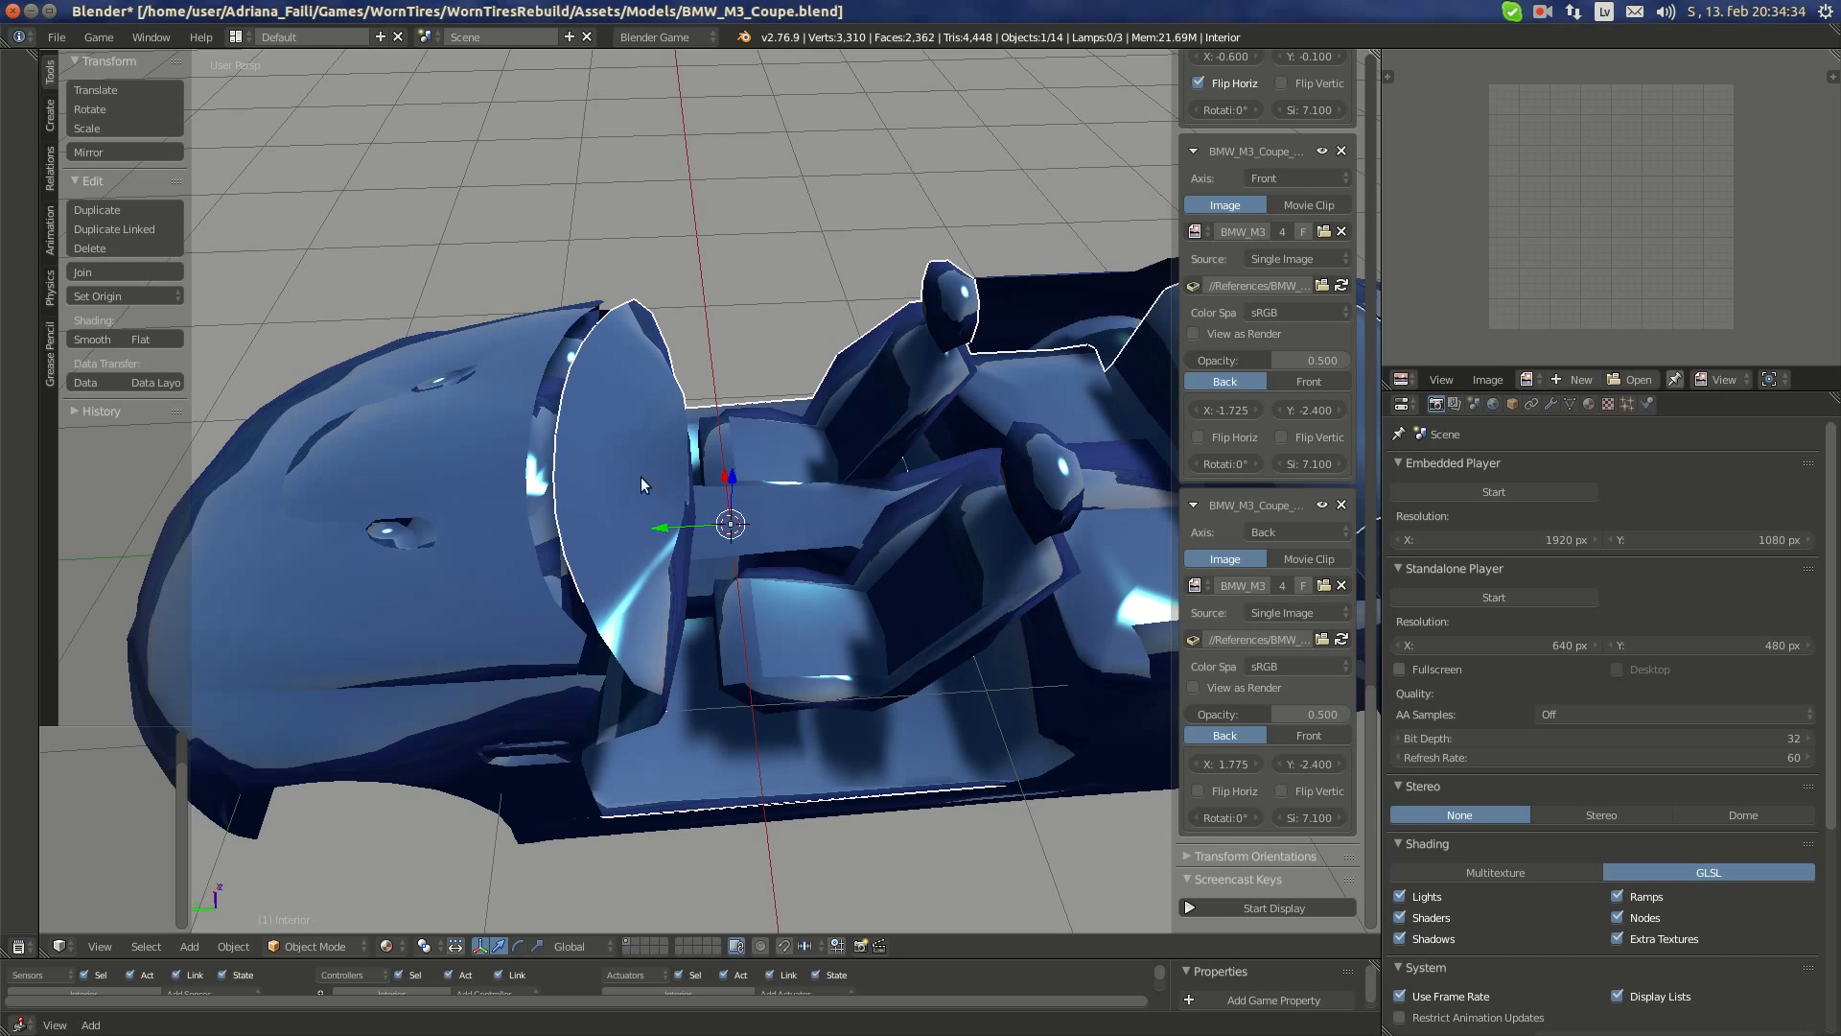
scroll(823, 418, "down", 5)
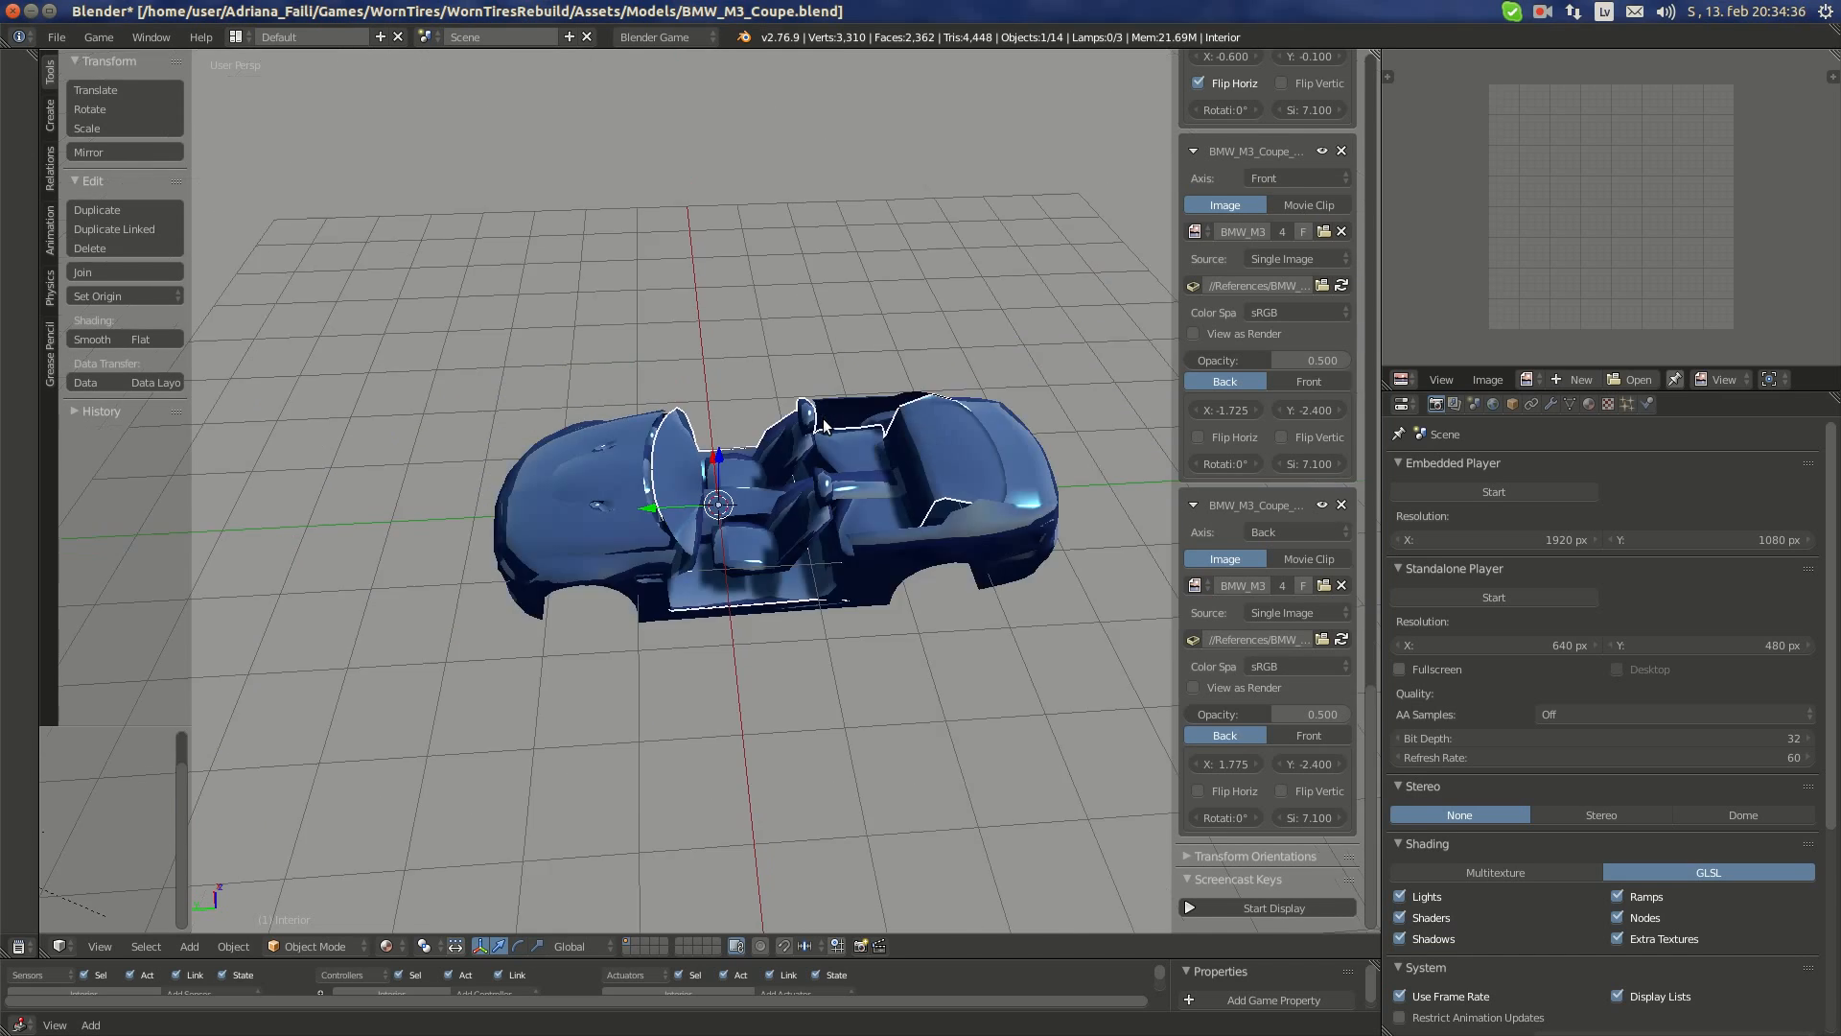
scroll(819, 537, "up", 5)
middle_click_drag(819, 537, 940, 527)
scroll(549, 612, "down", 4)
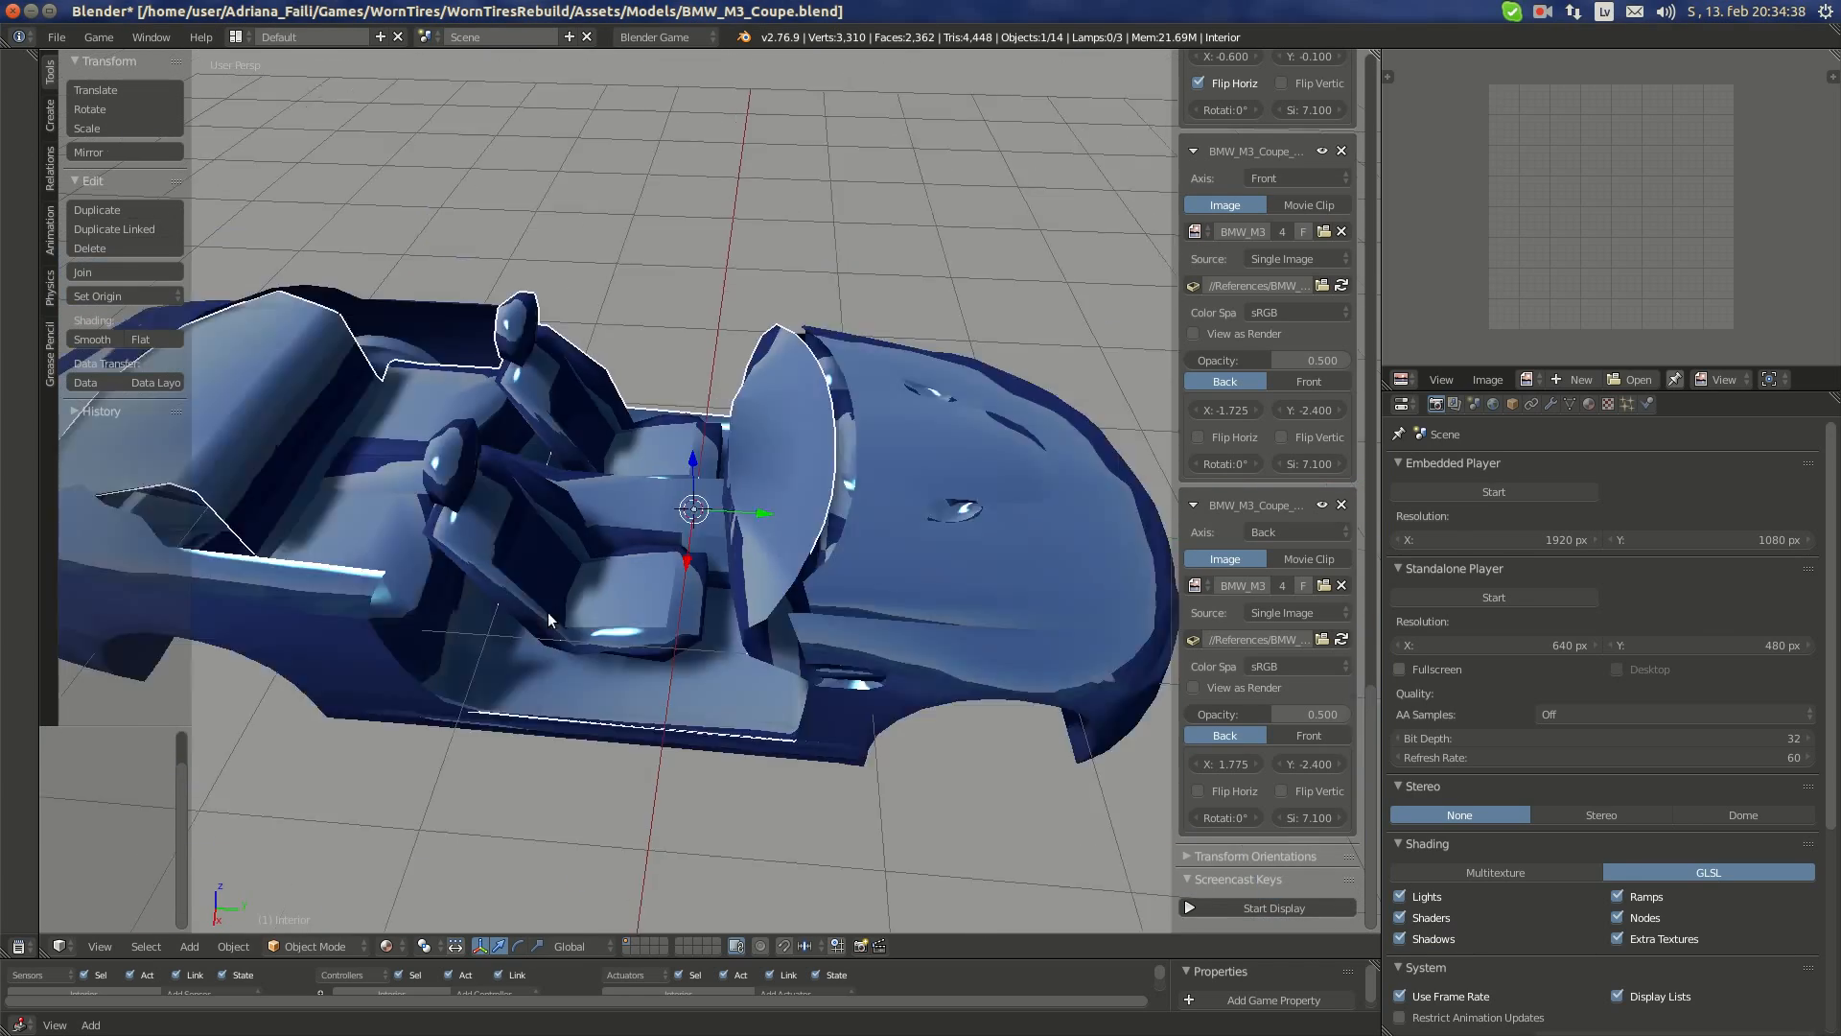
scroll(774, 519, "up", 4)
middle_click_drag(549, 611, 997, 470)
scroll(751, 561, "down", 5)
scroll(751, 562, "up", 5)
scroll(798, 590, "down", 5)
scroll(602, 496, "up", 4)
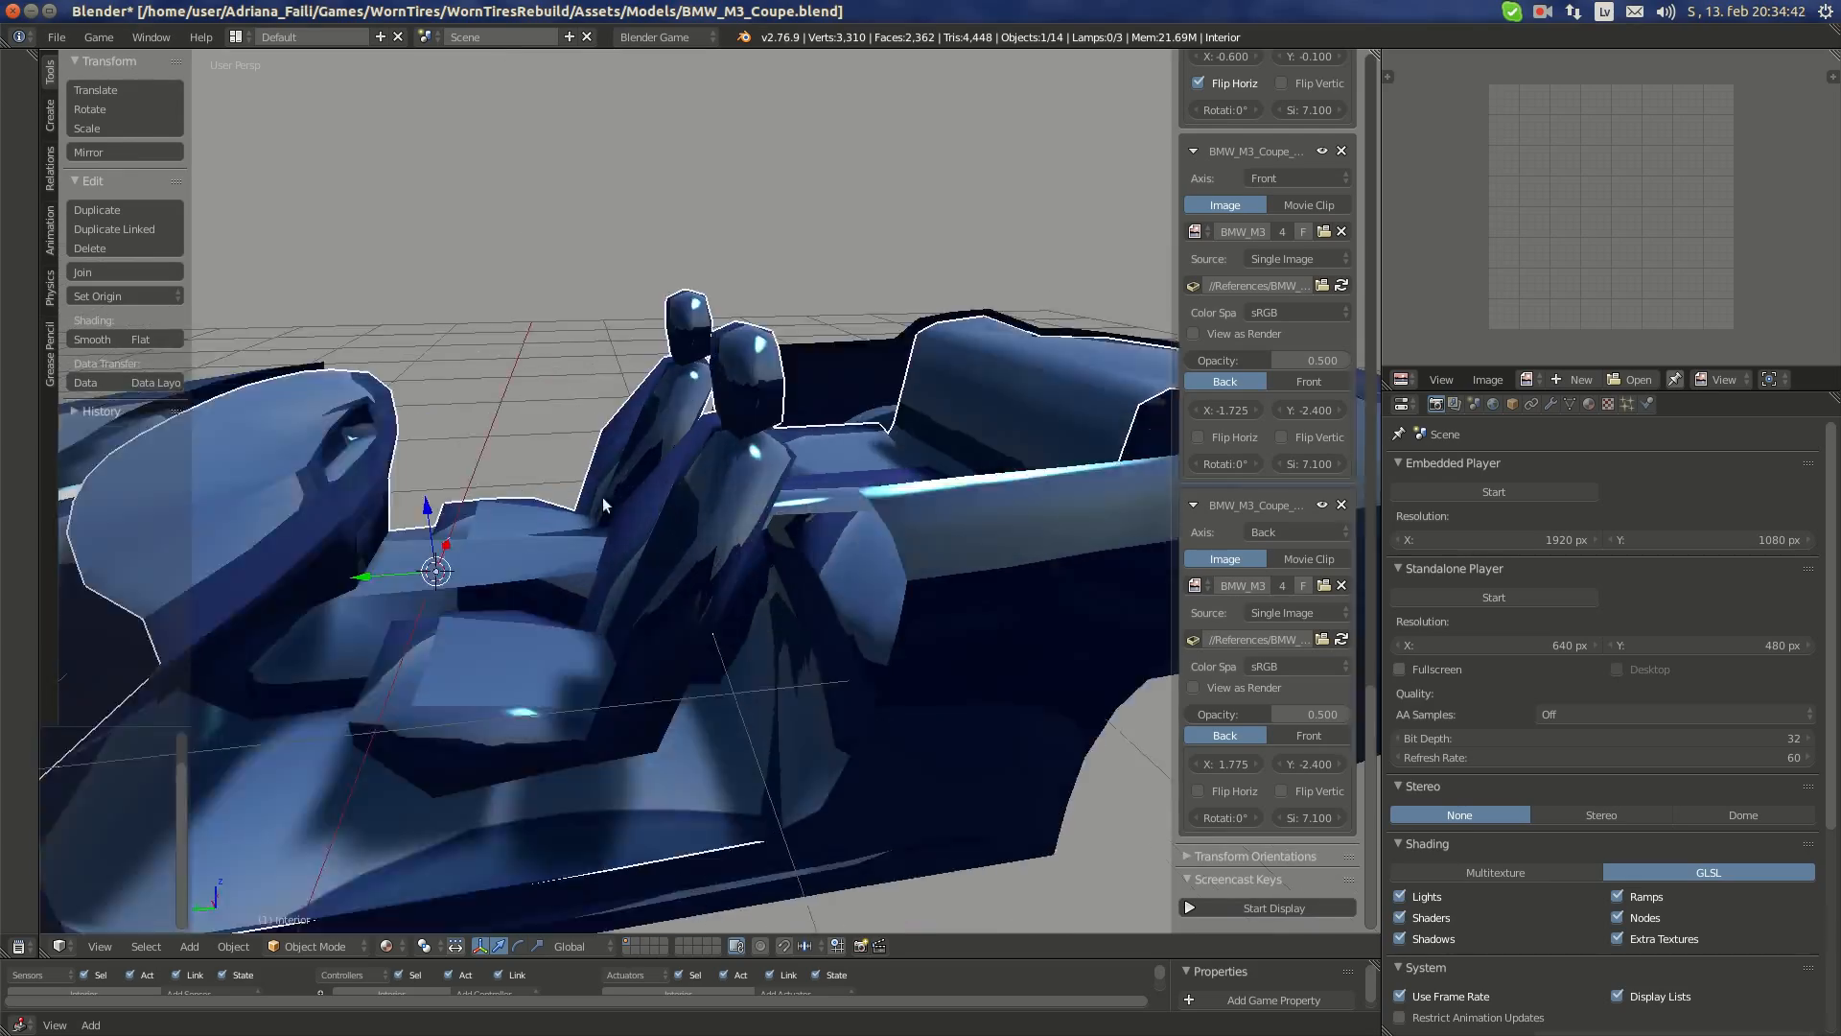
scroll(602, 497, "down", 5)
middle_click_drag(422, 508, 543, 521)
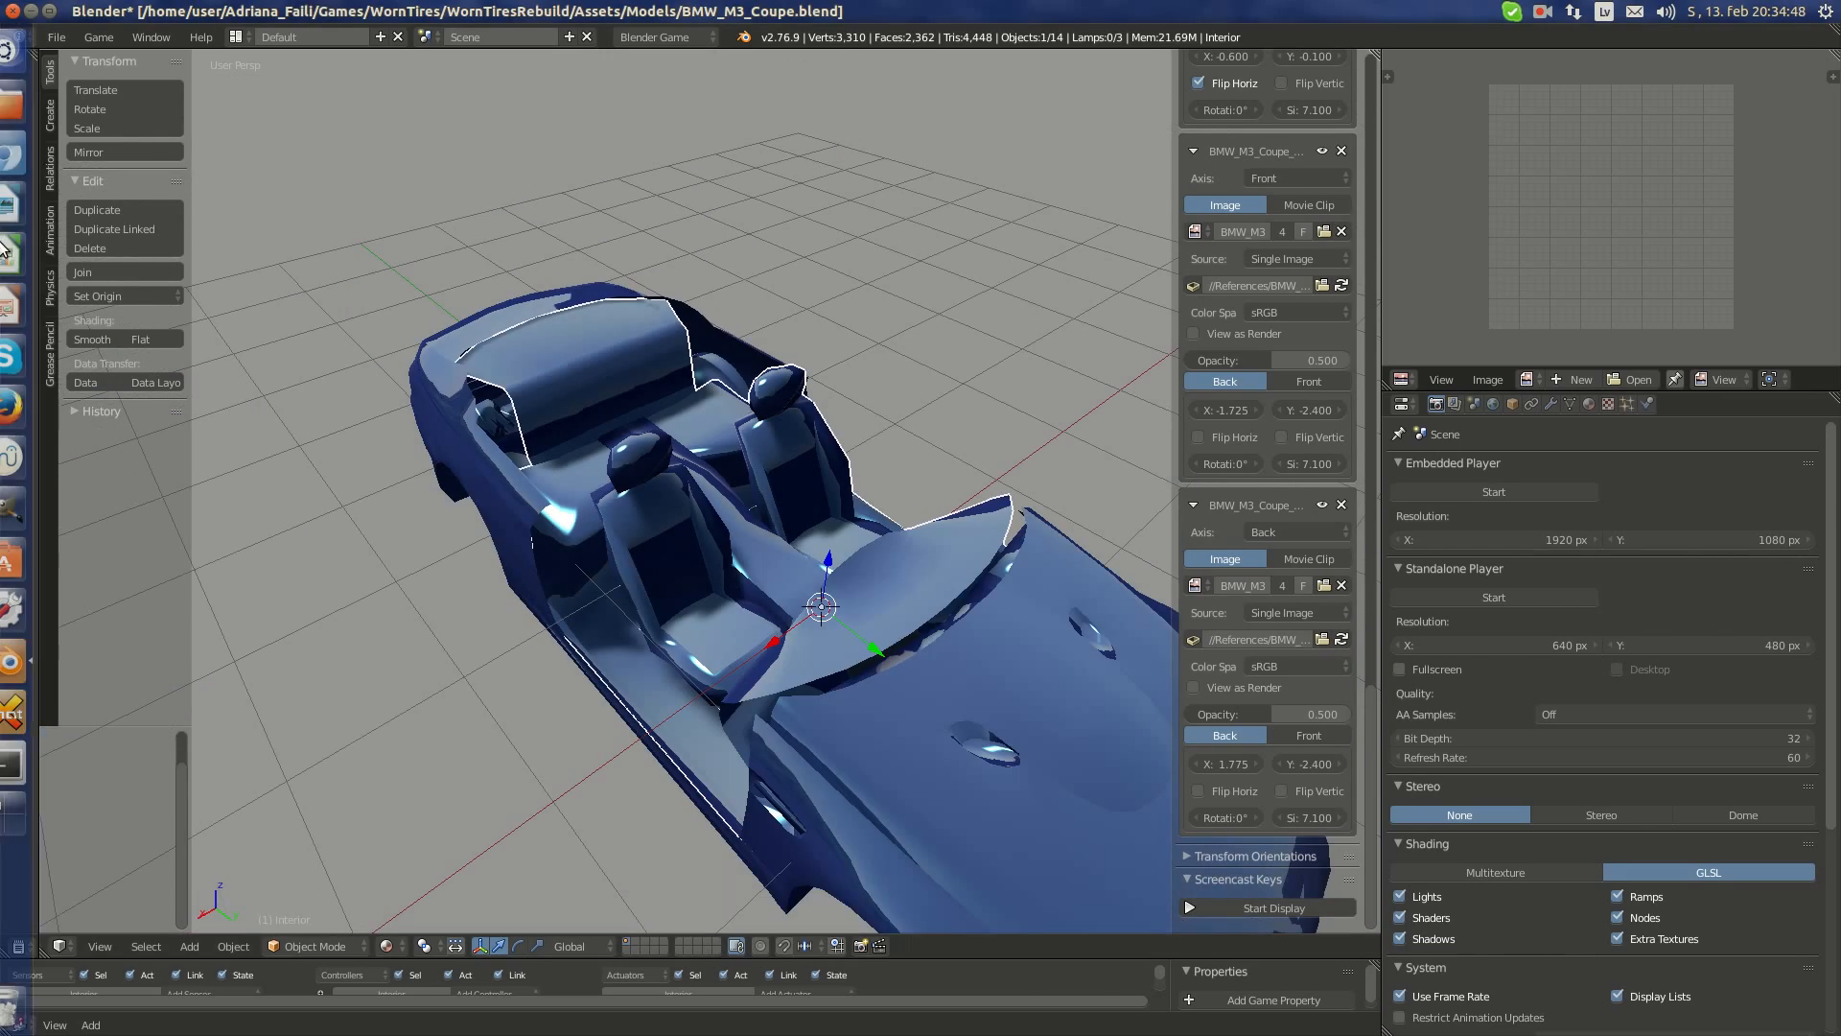
- Switch to Chromium and close both tabs with the BMW M3 interior reference photos
left_click(23, 161)
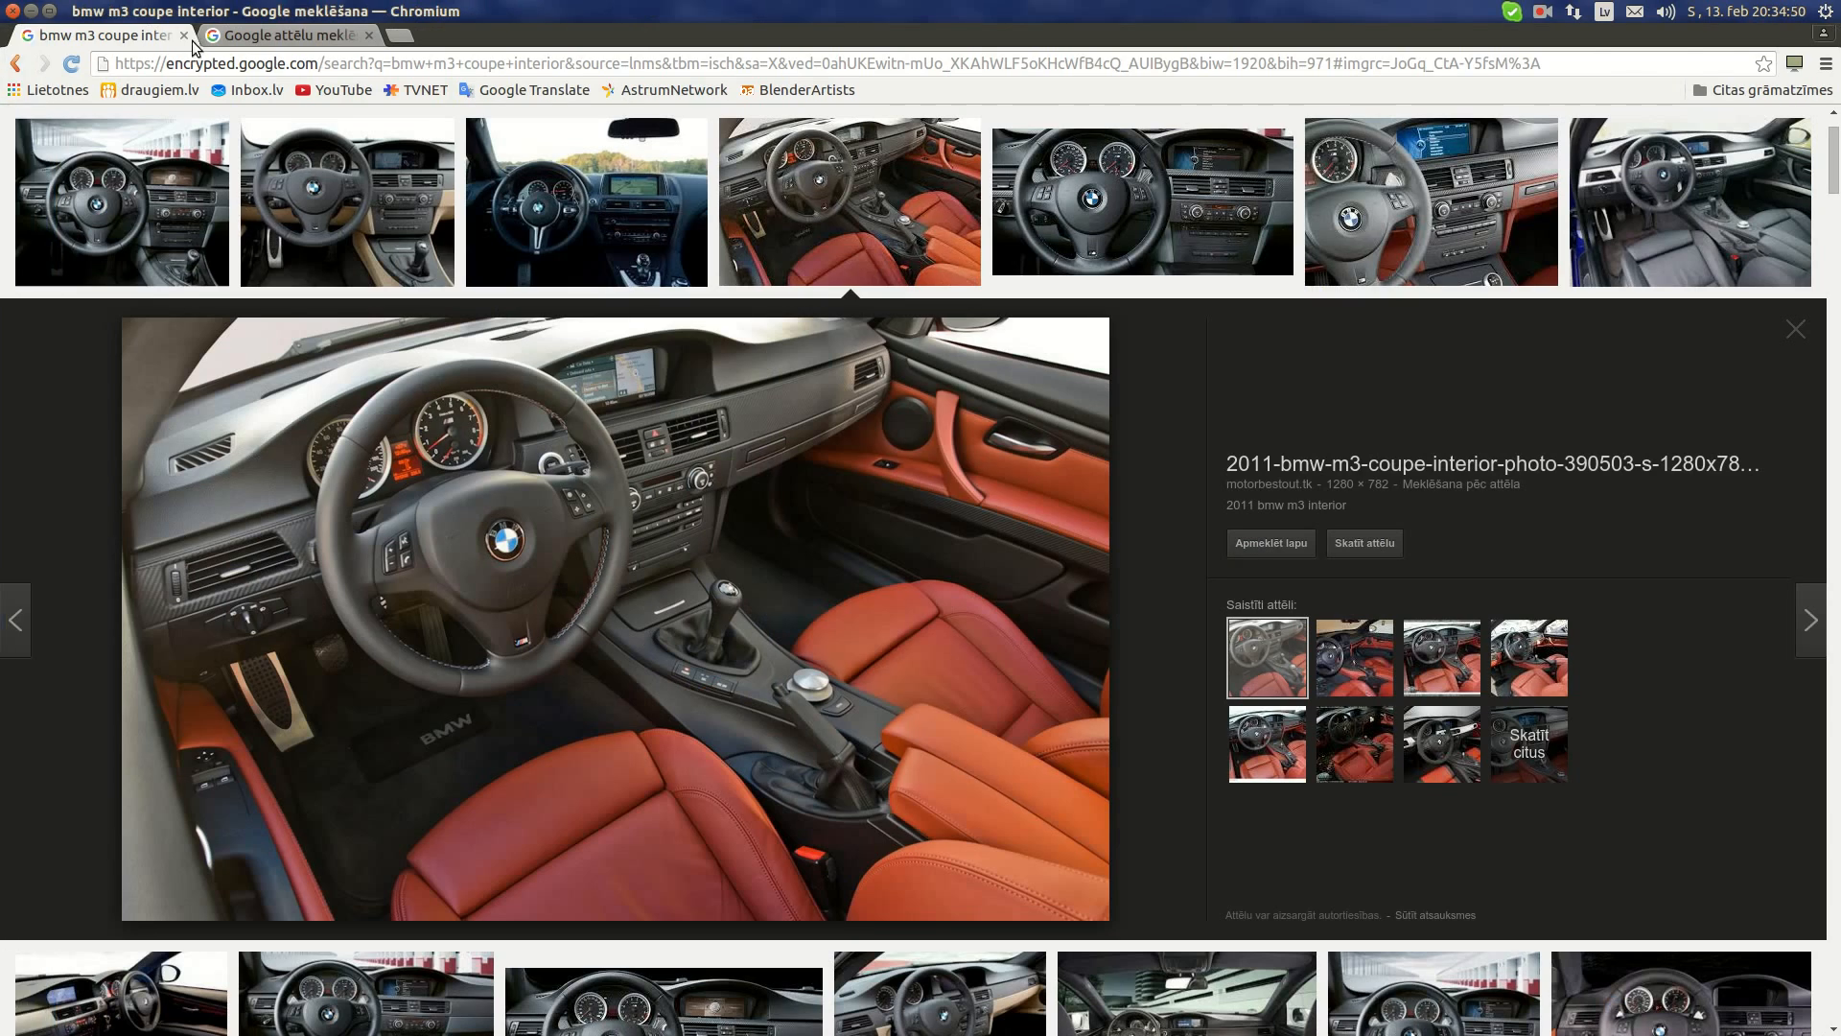
left_click(184, 35)
left_click(184, 36)
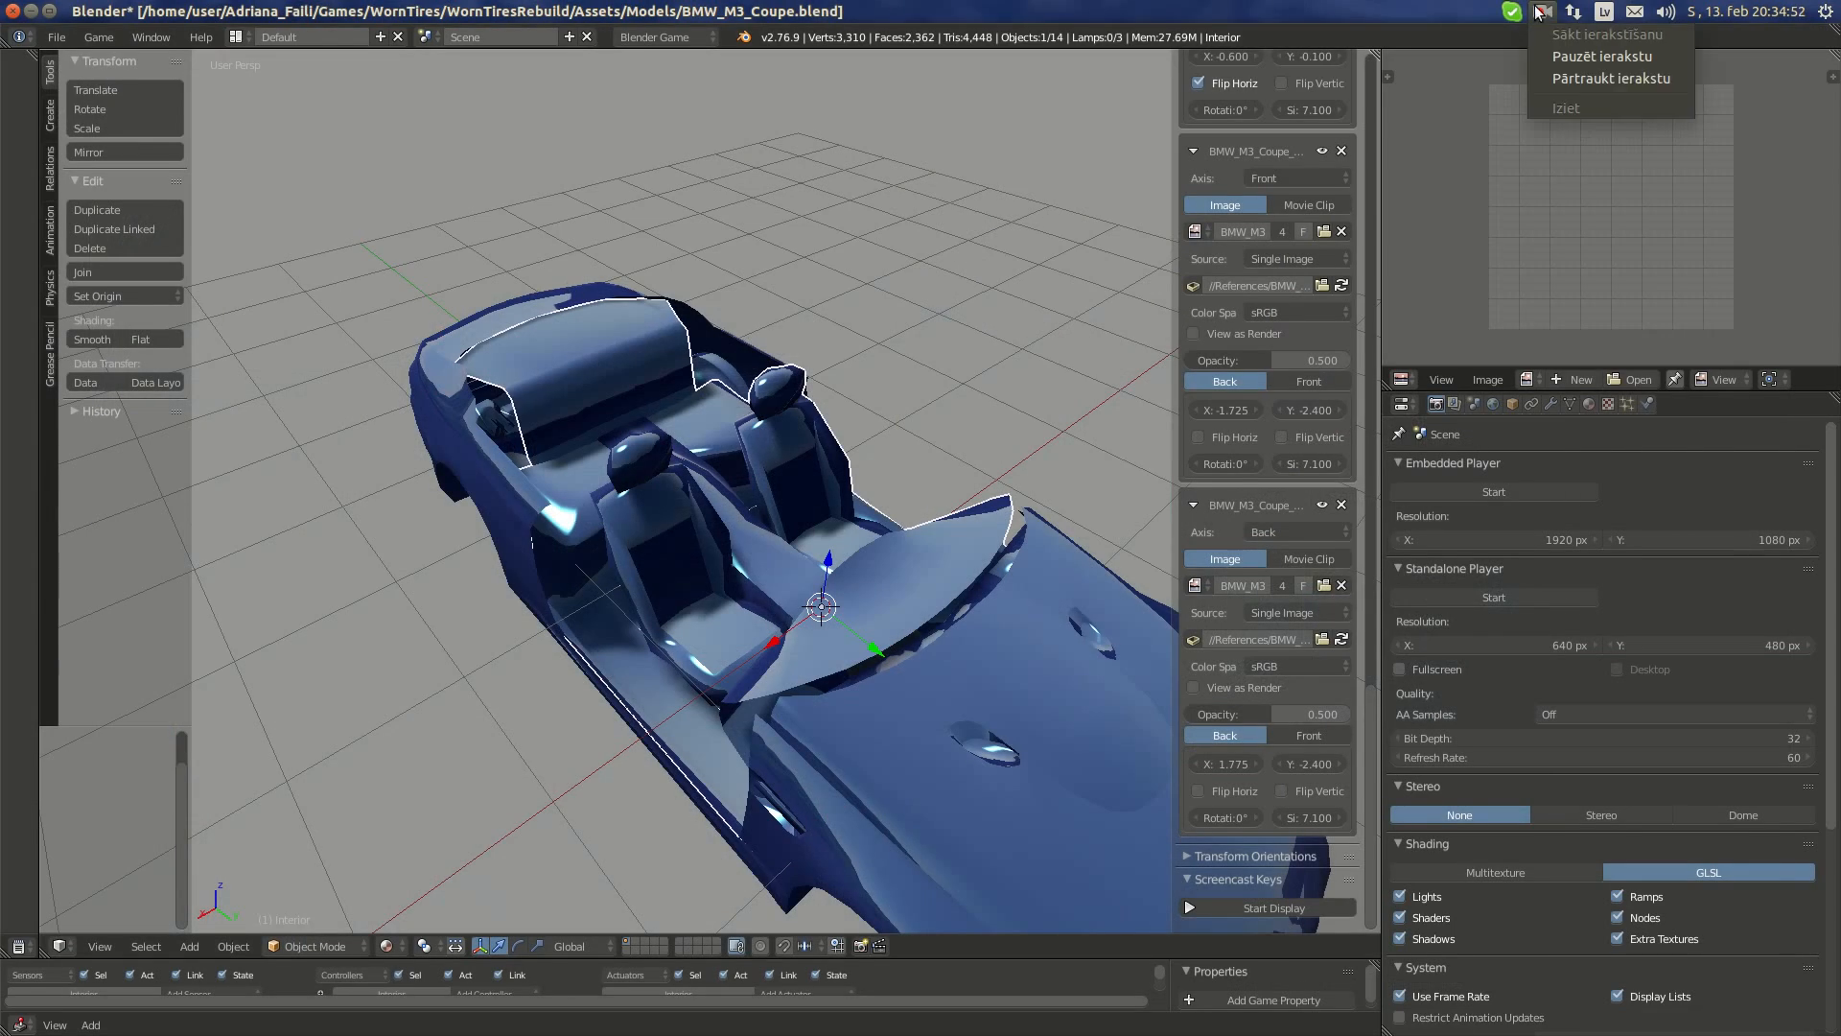